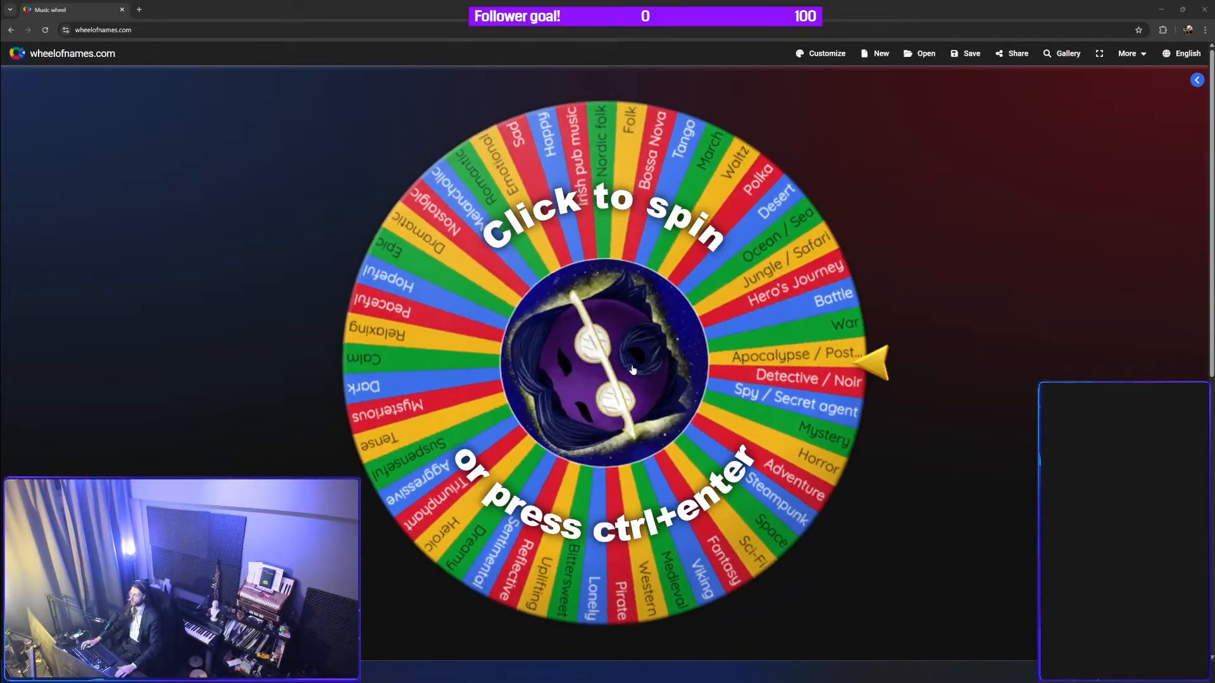
Step: Spin the music style wheel to draw a random style
{"action": "left_click", "coordinate": [636, 374]}
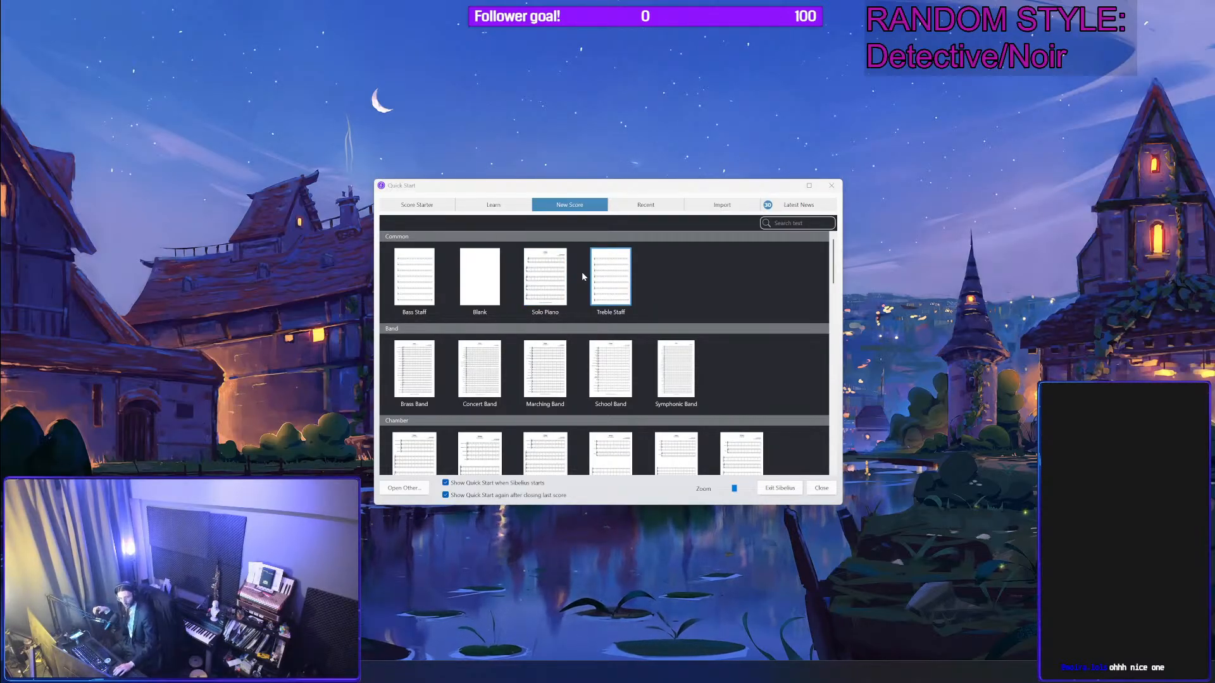
Step: Choose the Jazz Combo template from the Jazz category for a new score
{"action": "scroll", "coordinate": [593, 310], "scroll_direction": "down", "scroll_amount": 2}
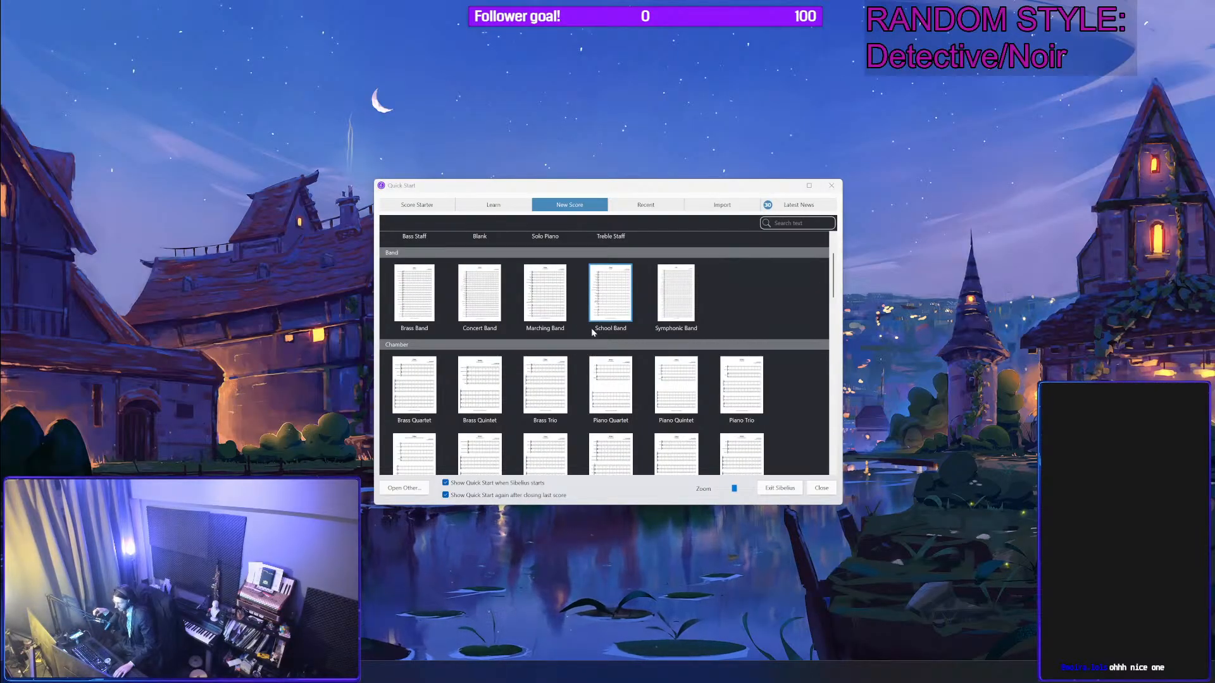
{"action": "scroll", "coordinate": [593, 332], "scroll_direction": "down", "scroll_amount": 12}
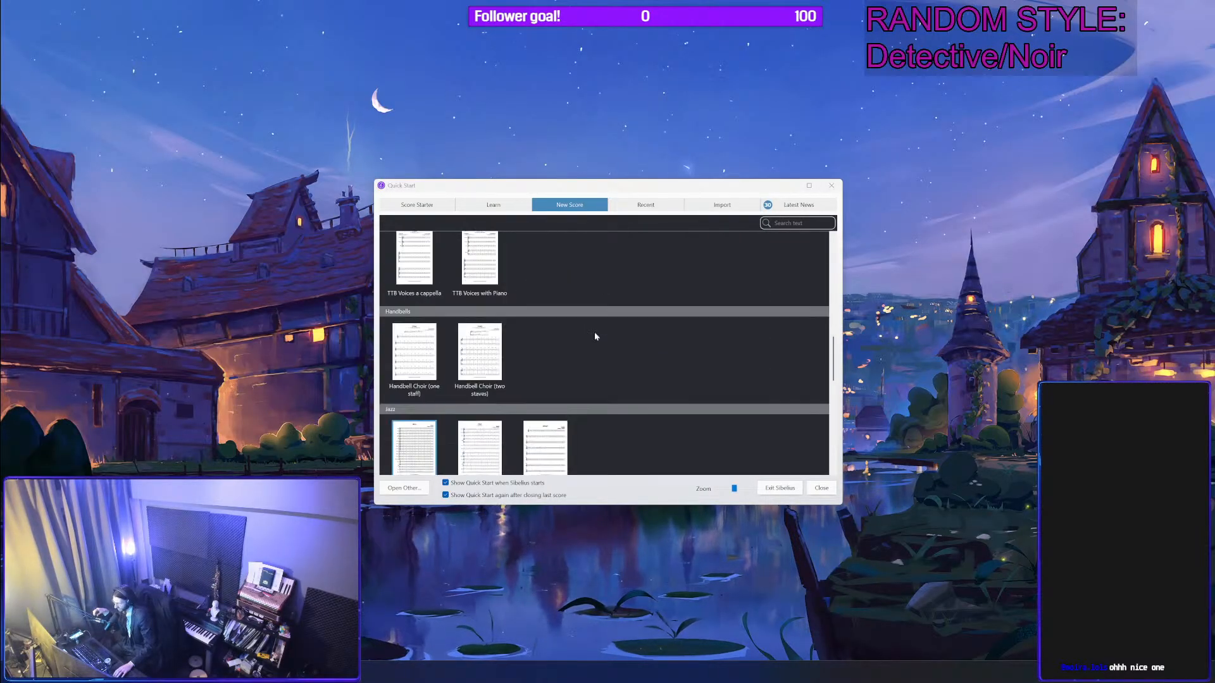
{"action": "scroll", "coordinate": [595, 336], "scroll_direction": "down", "scroll_amount": 2}
{"action": "scroll", "coordinate": [594, 336], "scroll_direction": "down", "scroll_amount": 1}
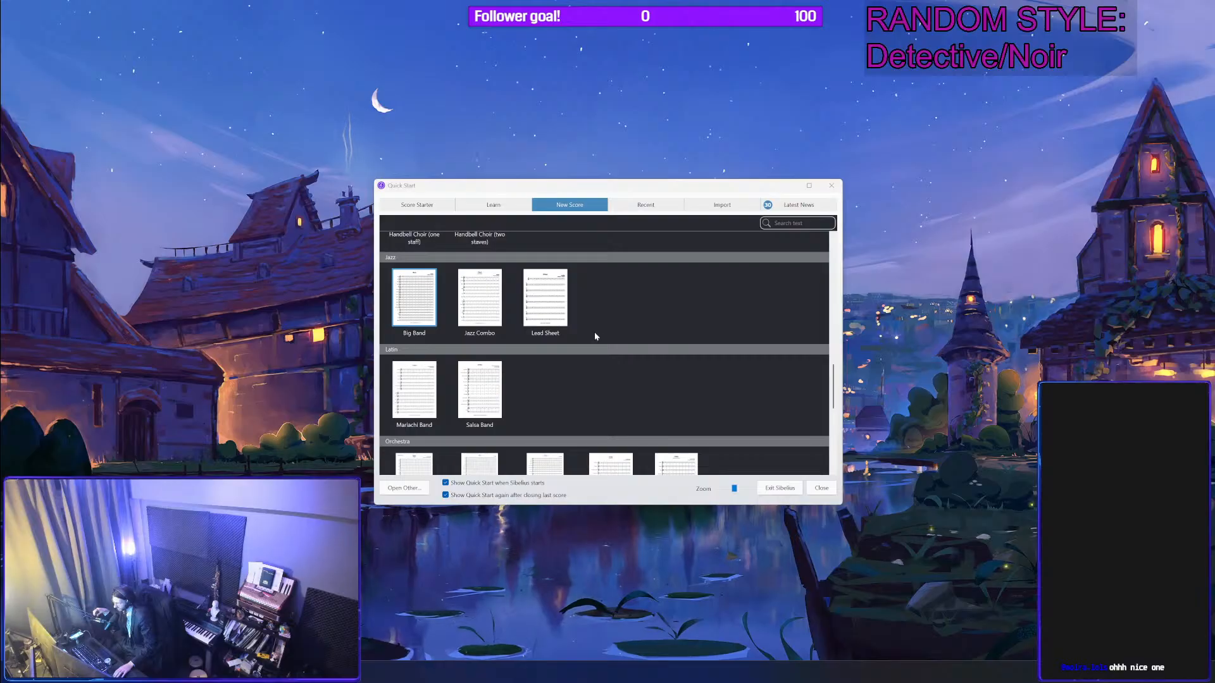
{"action": "key", "text": "Return"}
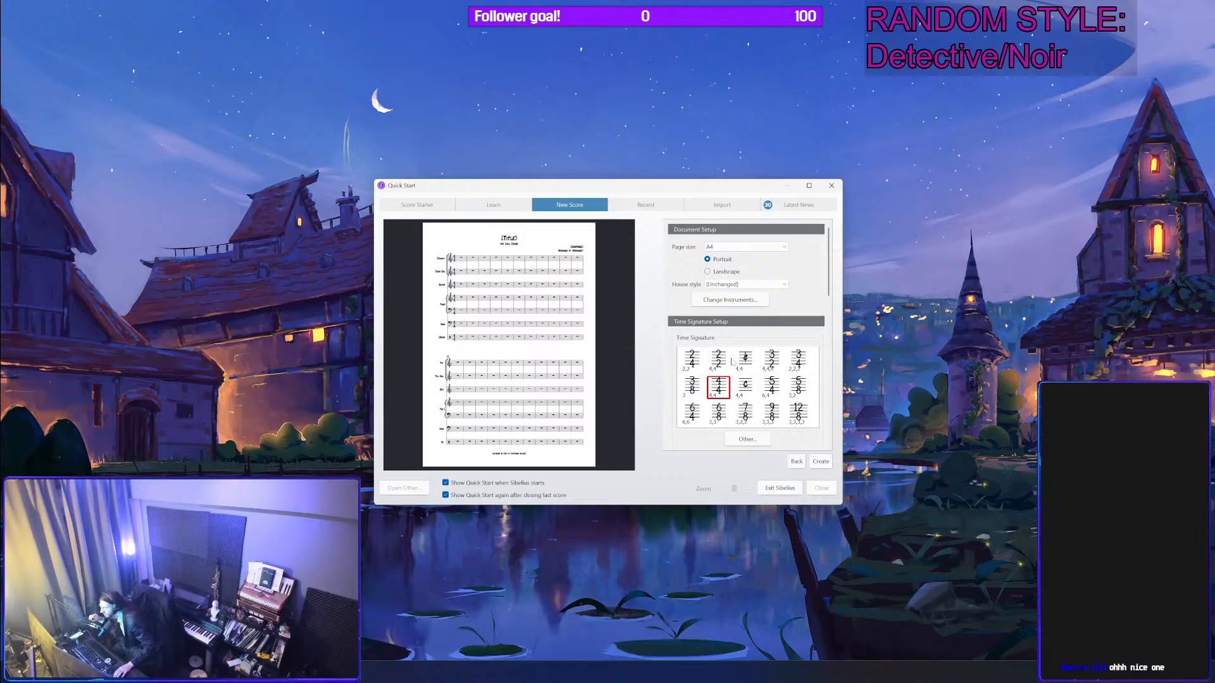
Step: Set the new score's title to "Music Roulette: Detective/Noir"
{"action": "scroll", "coordinate": [704, 343], "scroll_direction": "down", "scroll_amount": 5}
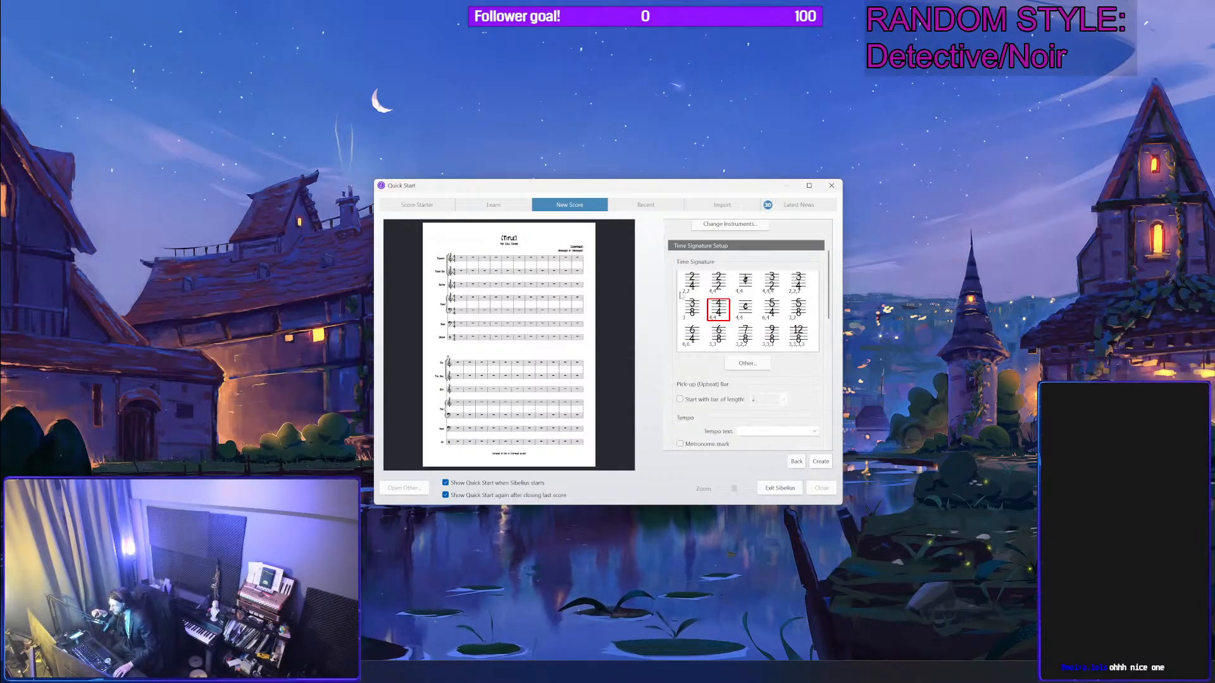
{"action": "scroll", "coordinate": [673, 370], "scroll_direction": "down", "scroll_amount": 6}
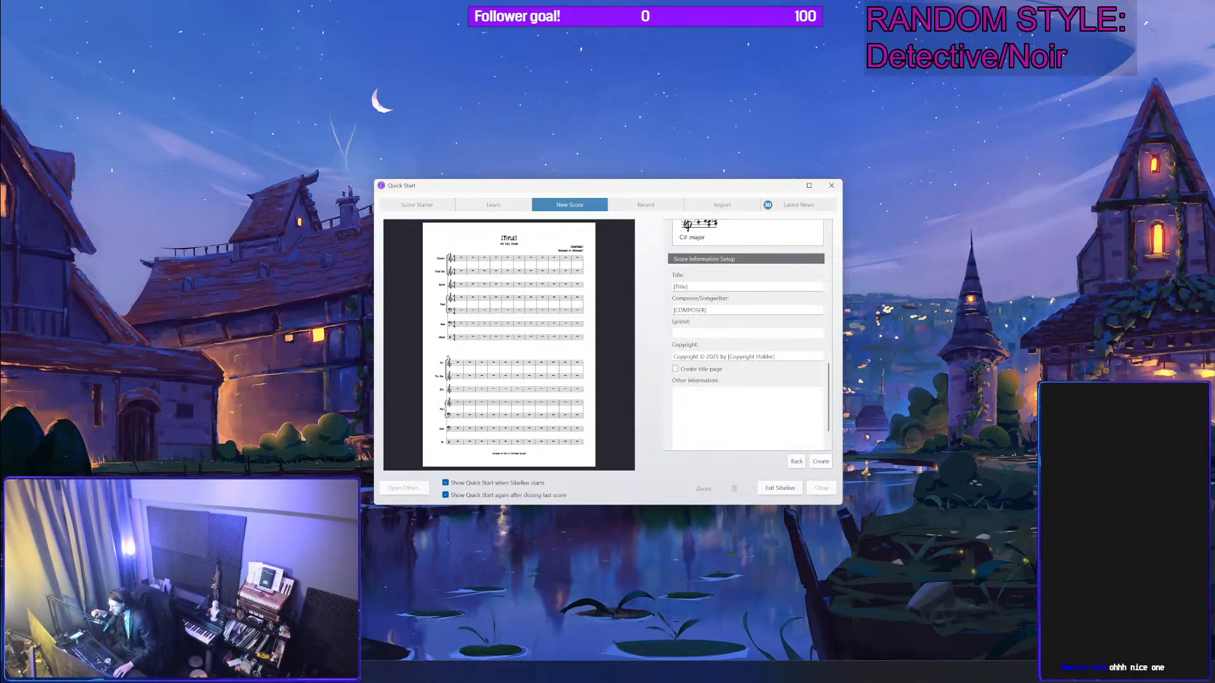
{"action": "key", "text": "ctrl+a"}
{"action": "type", "text": "Mus"}
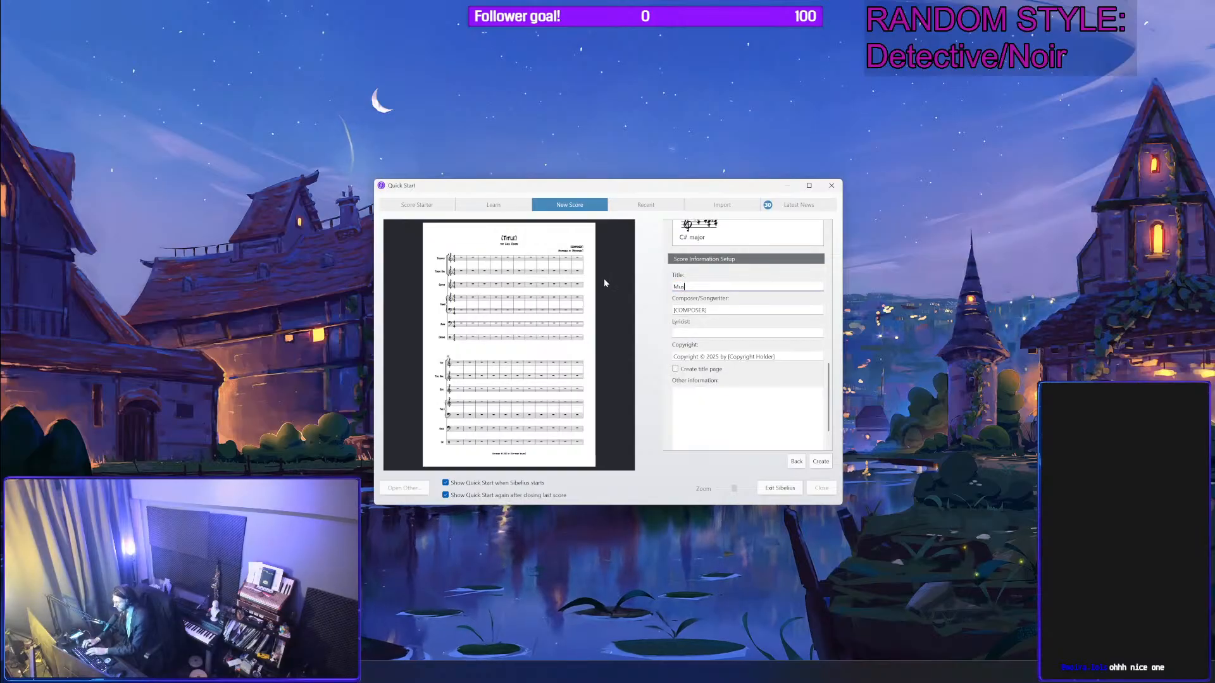
{"action": "type", "text": "ic Roule"}
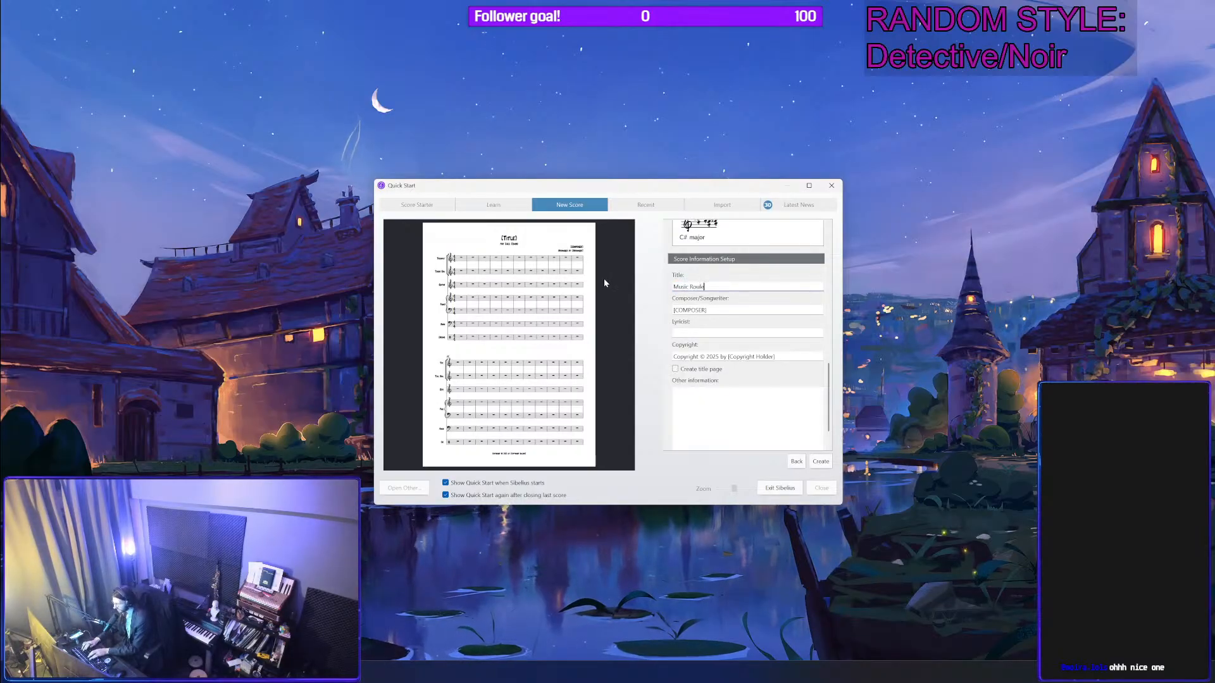
{"action": "type", "text": "tte: De"}
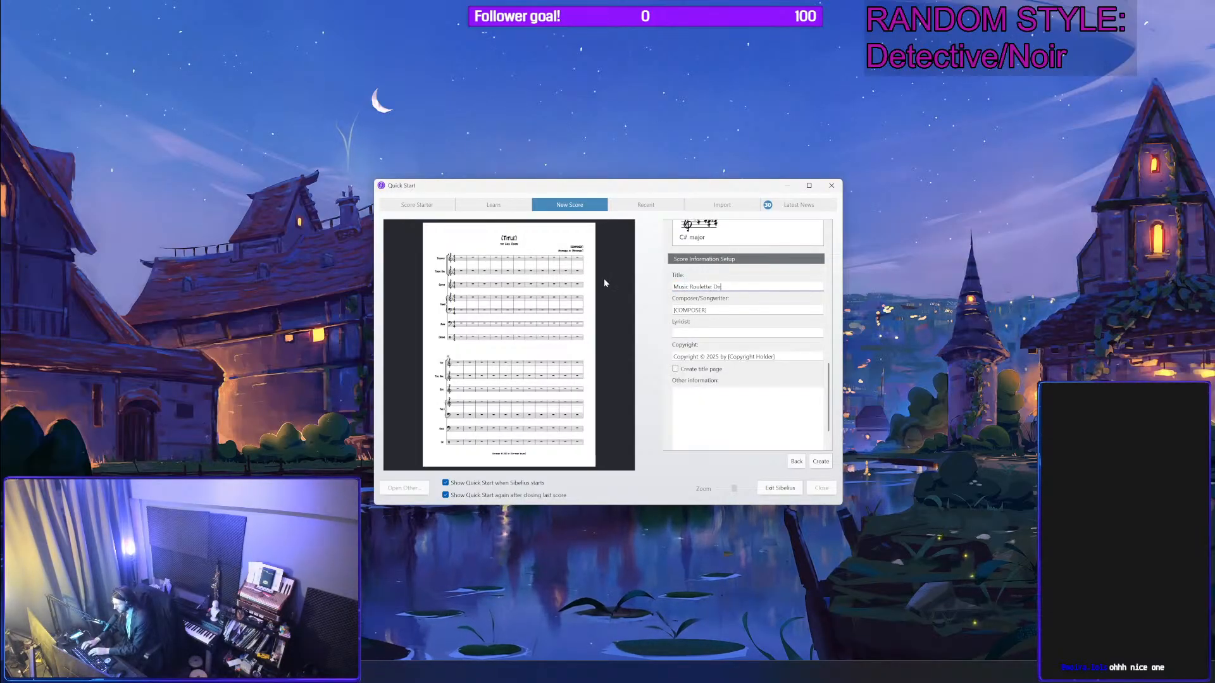
{"action": "type", "text": "tective/No"}
{"action": "type", "text": "ir"}
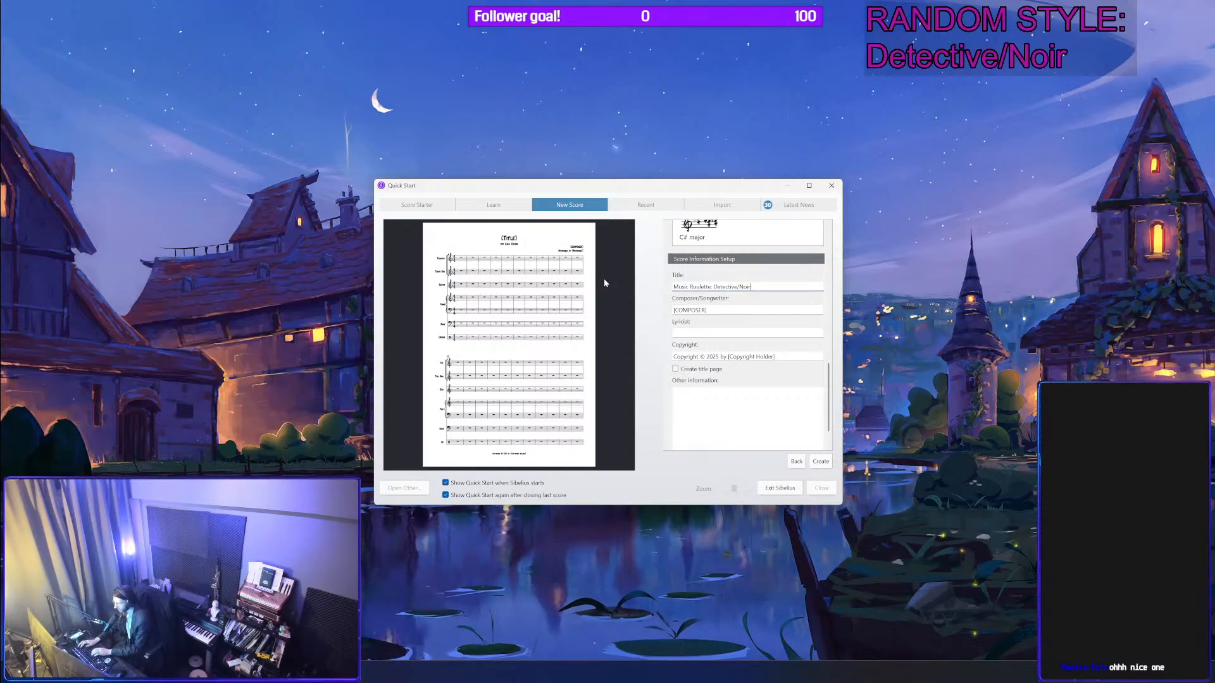
Step: Set the composer to "Purple Planets" and clear the copyright text
{"action": "key", "text": "Tab"}
{"action": "type", "text": "Purple Planets"}
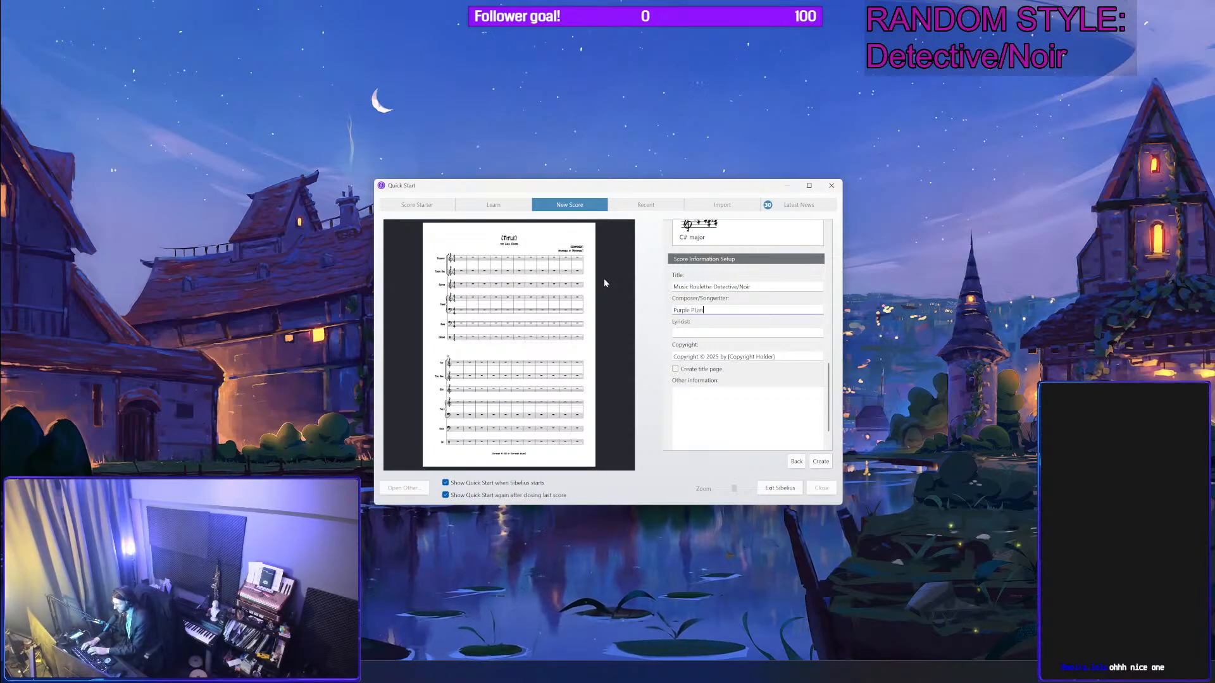
{"action": "key", "text": "Tab"}
{"action": "key", "text": "Tab"}
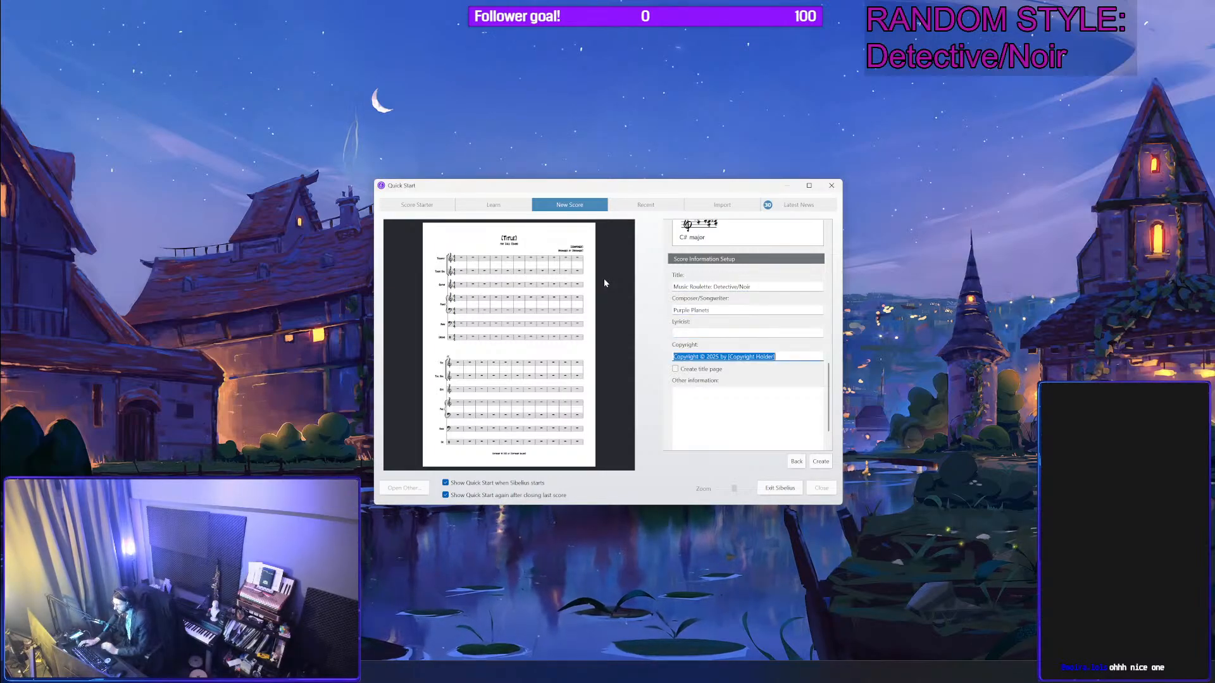
{"action": "key", "text": "BackSpace"}
Step: Enable the metronome mark in the tempo setup and set it to 120
{"action": "scroll", "coordinate": [658, 313], "scroll_direction": "up", "scroll_amount": 10}
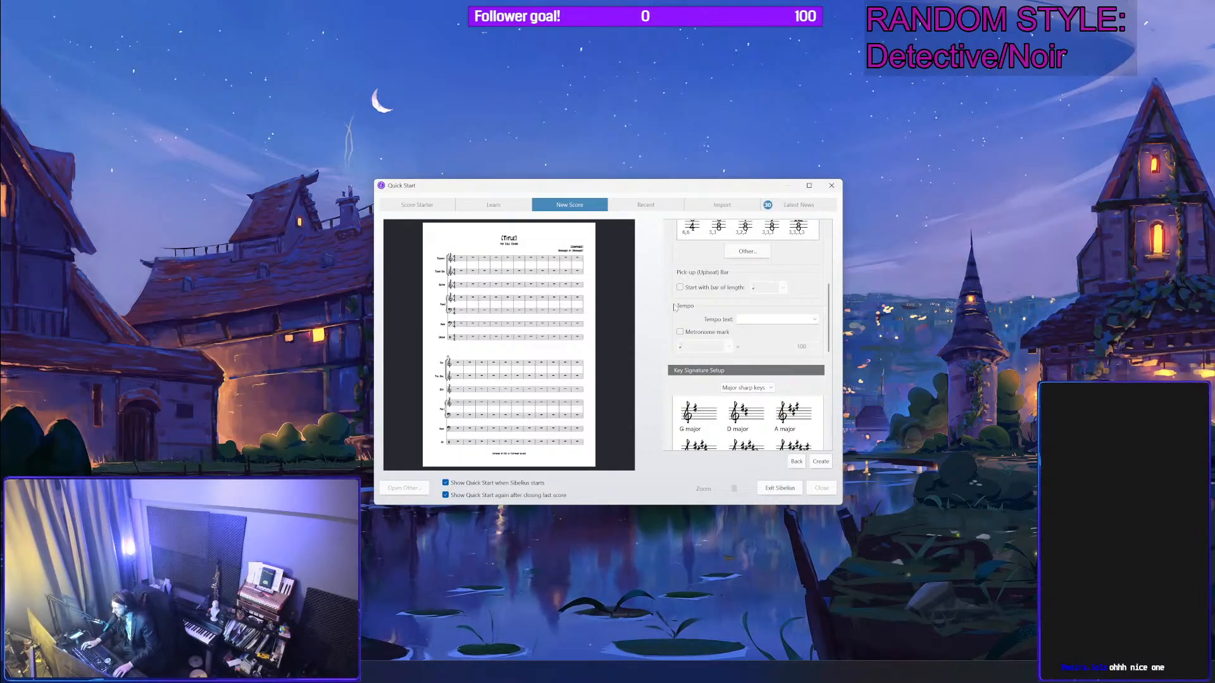
{"action": "scroll", "coordinate": [670, 298], "scroll_direction": "up", "scroll_amount": 3}
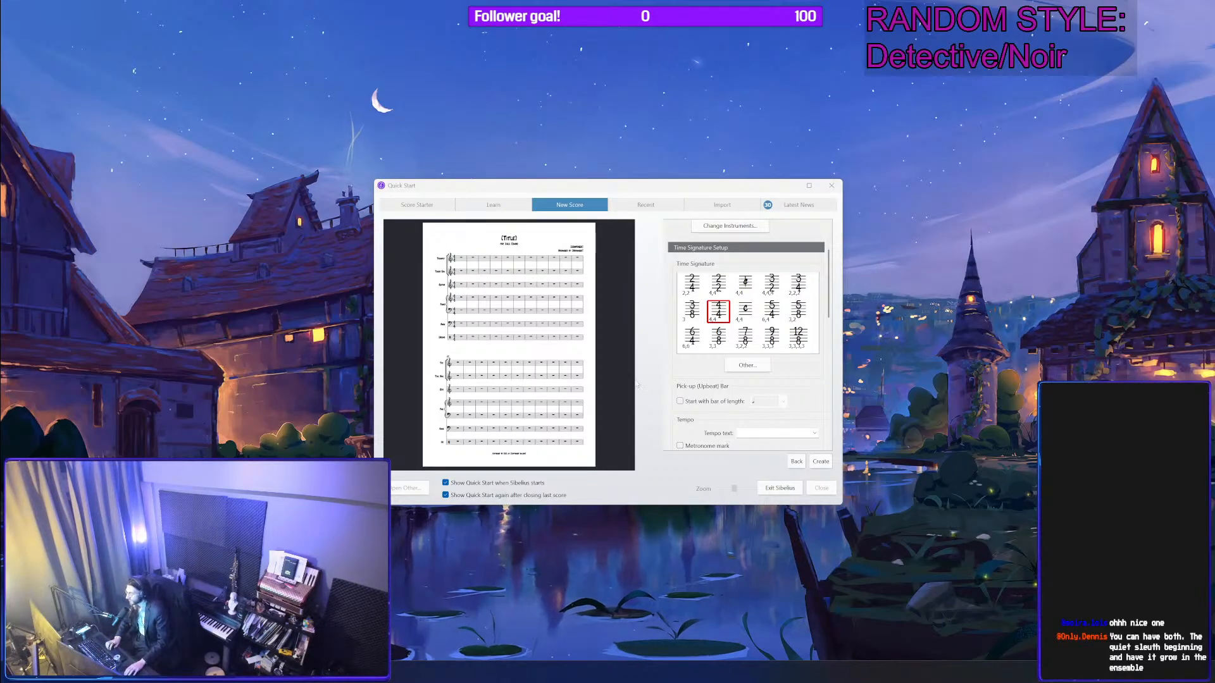
{"action": "scroll", "coordinate": [691, 356], "scroll_direction": "down", "scroll_amount": 1}
{"action": "scroll", "coordinate": [691, 357], "scroll_direction": "down", "scroll_amount": 4}
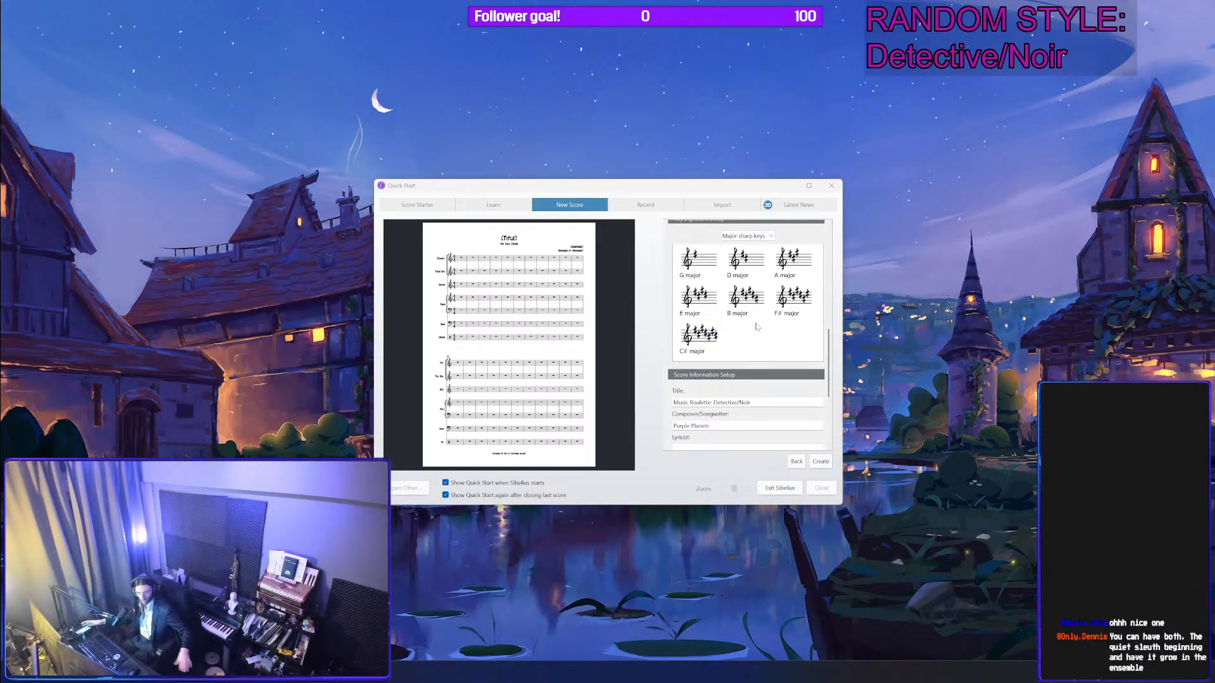
{"action": "scroll", "coordinate": [801, 352], "scroll_direction": "up", "scroll_amount": 1}
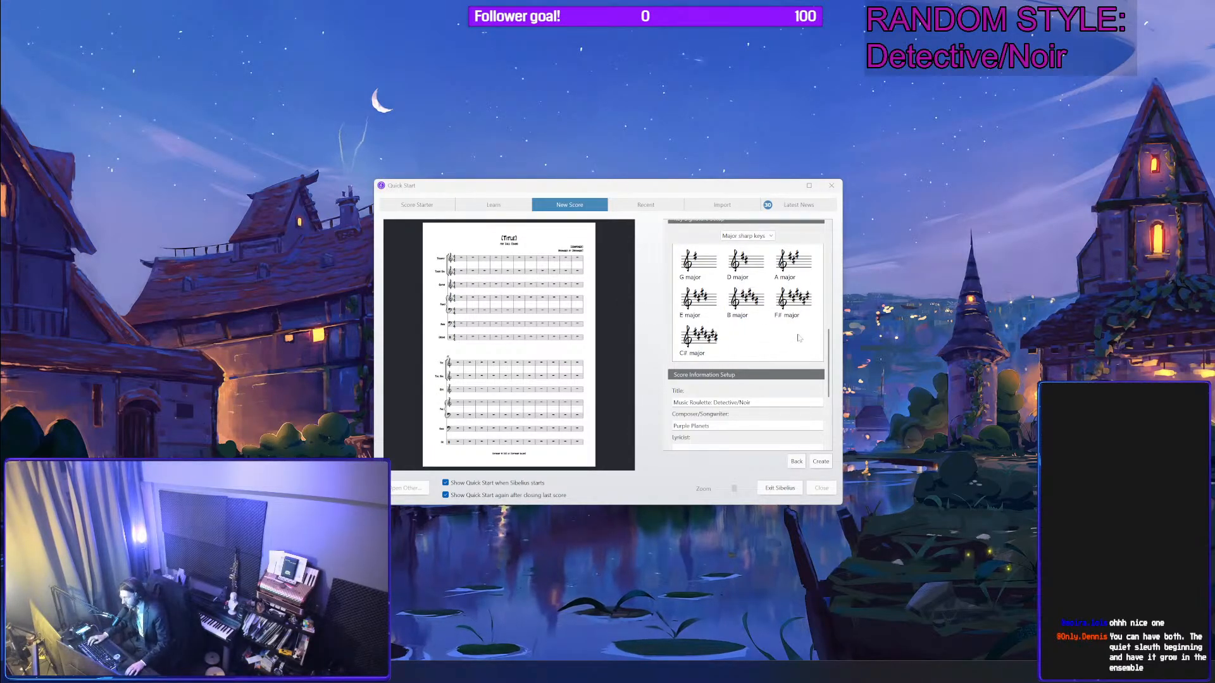
{"action": "scroll", "coordinate": [733, 319], "scroll_direction": "up", "scroll_amount": 1}
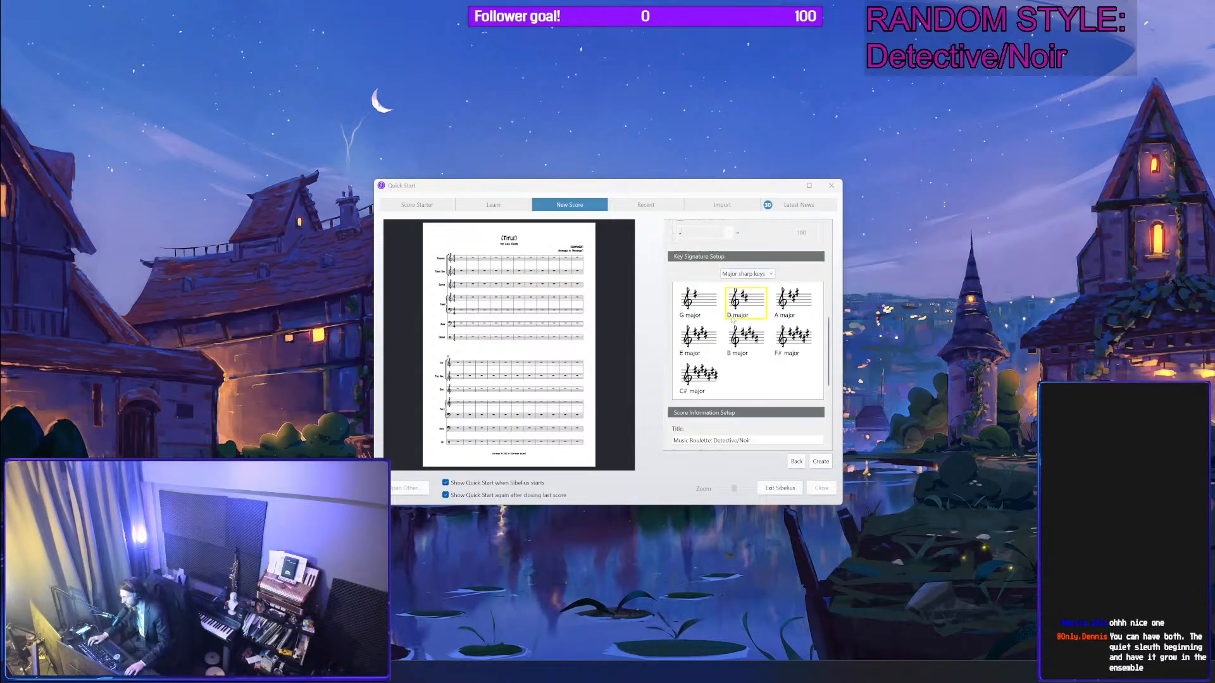
{"action": "scroll", "coordinate": [732, 320], "scroll_direction": "up", "scroll_amount": 1}
{"action": "left_click", "coordinate": [707, 257]}
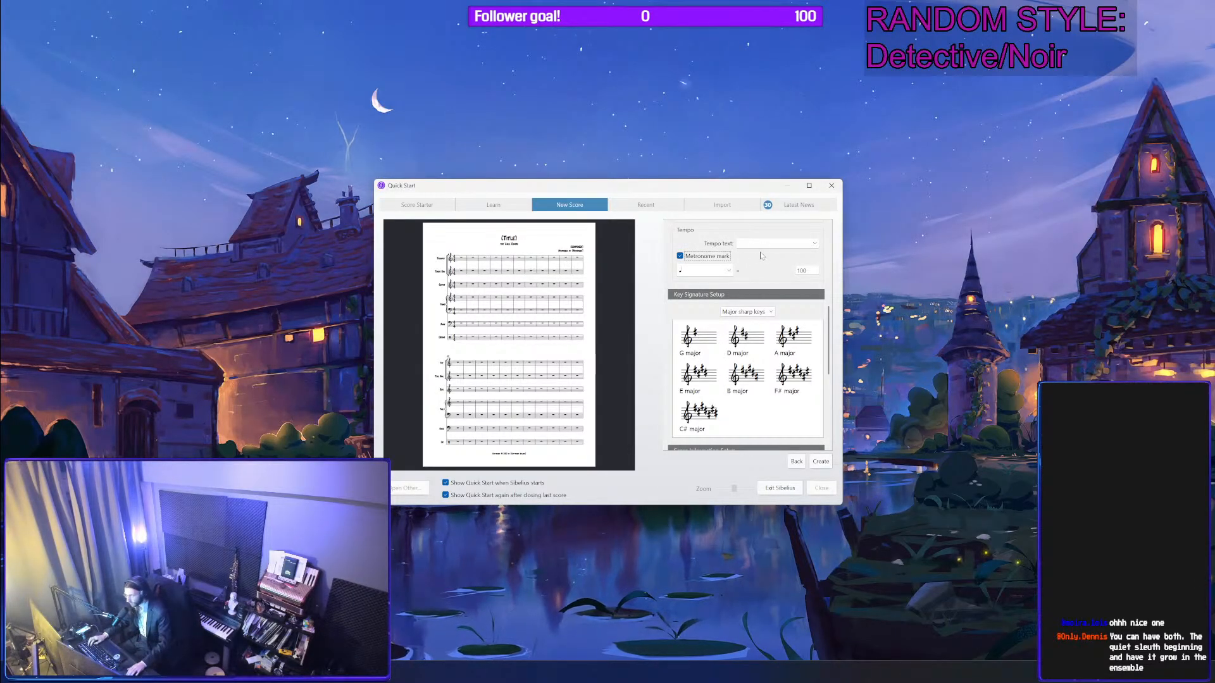
{"action": "double_click", "coordinate": [802, 271]}
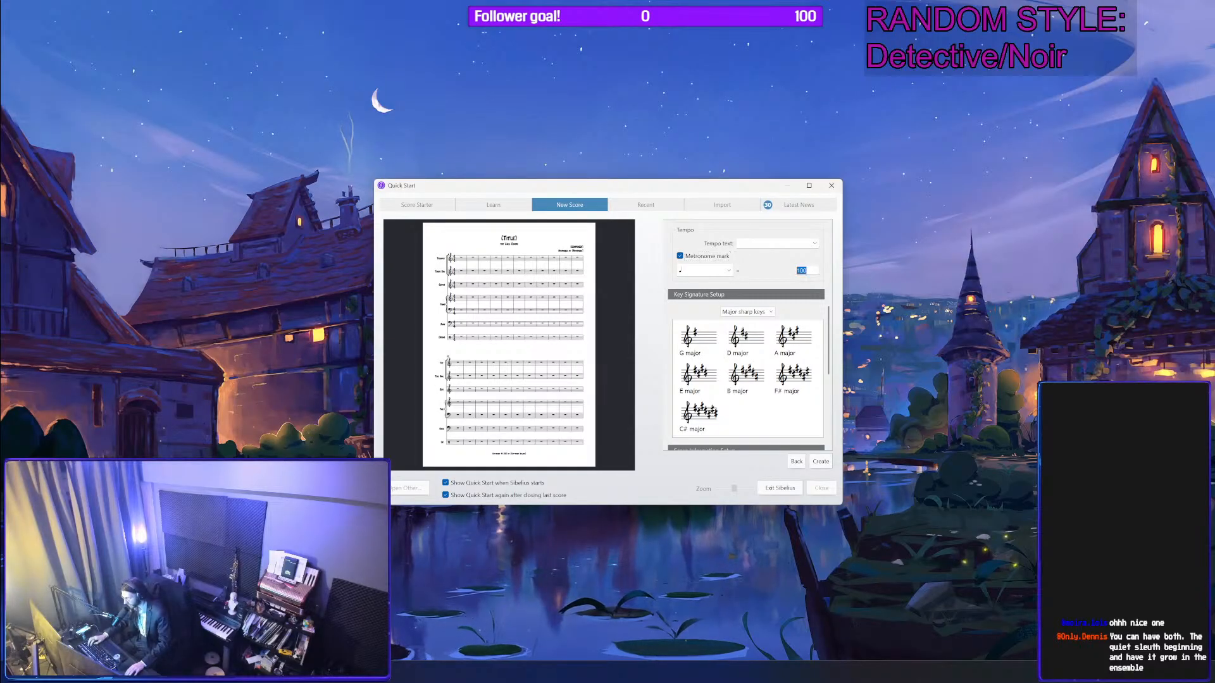
{"action": "type", "text": "120"}
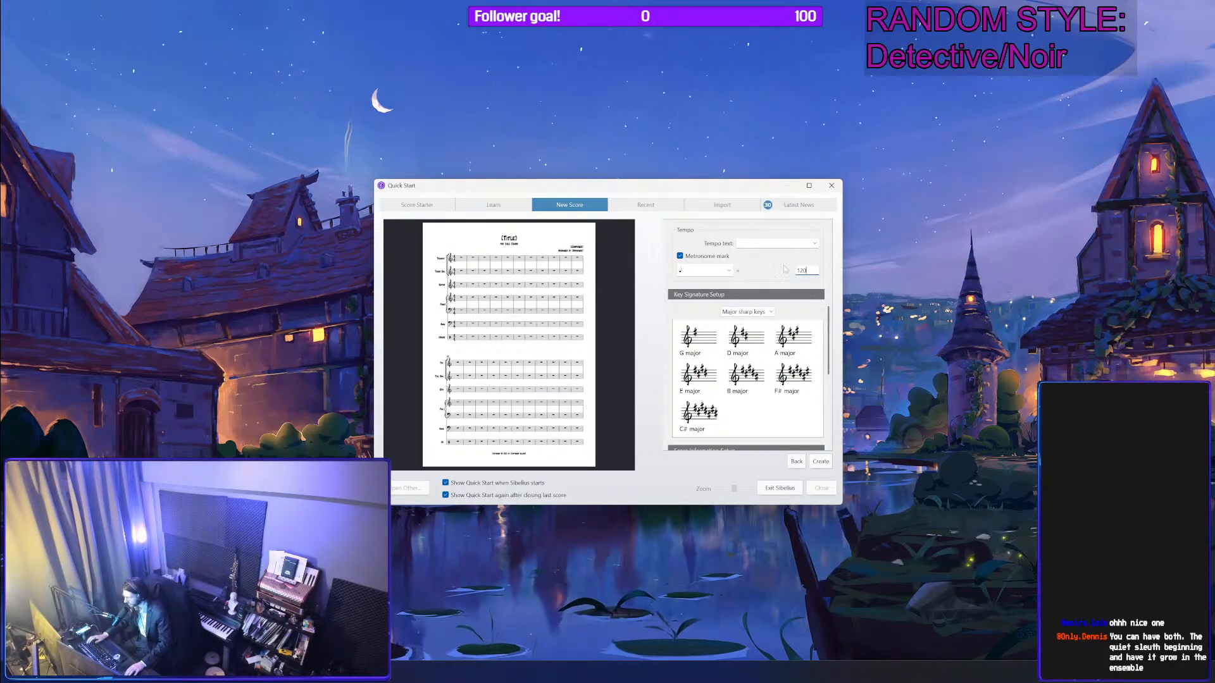
Step: Show the minor flat keys in the key signature setup and create the score
{"action": "scroll", "coordinate": [767, 276], "scroll_direction": "down", "scroll_amount": 5}
{"action": "left_click", "coordinate": [791, 351]}
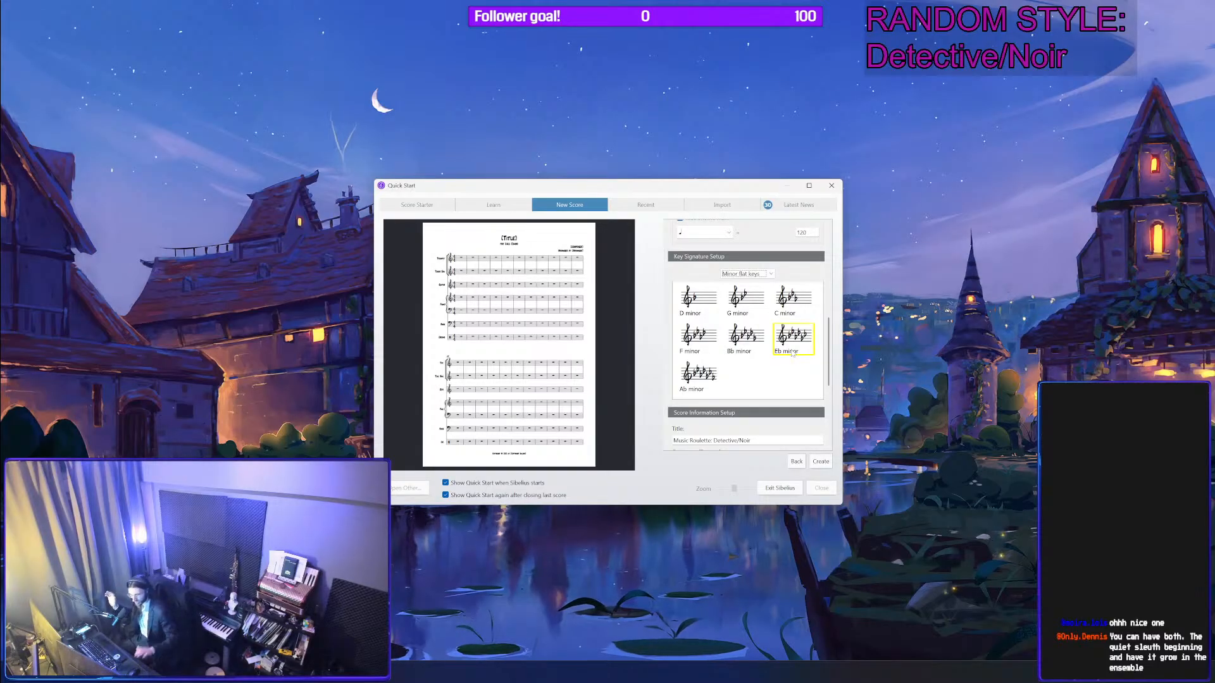
{"action": "scroll", "coordinate": [666, 357], "scroll_direction": "down", "scroll_amount": 5}
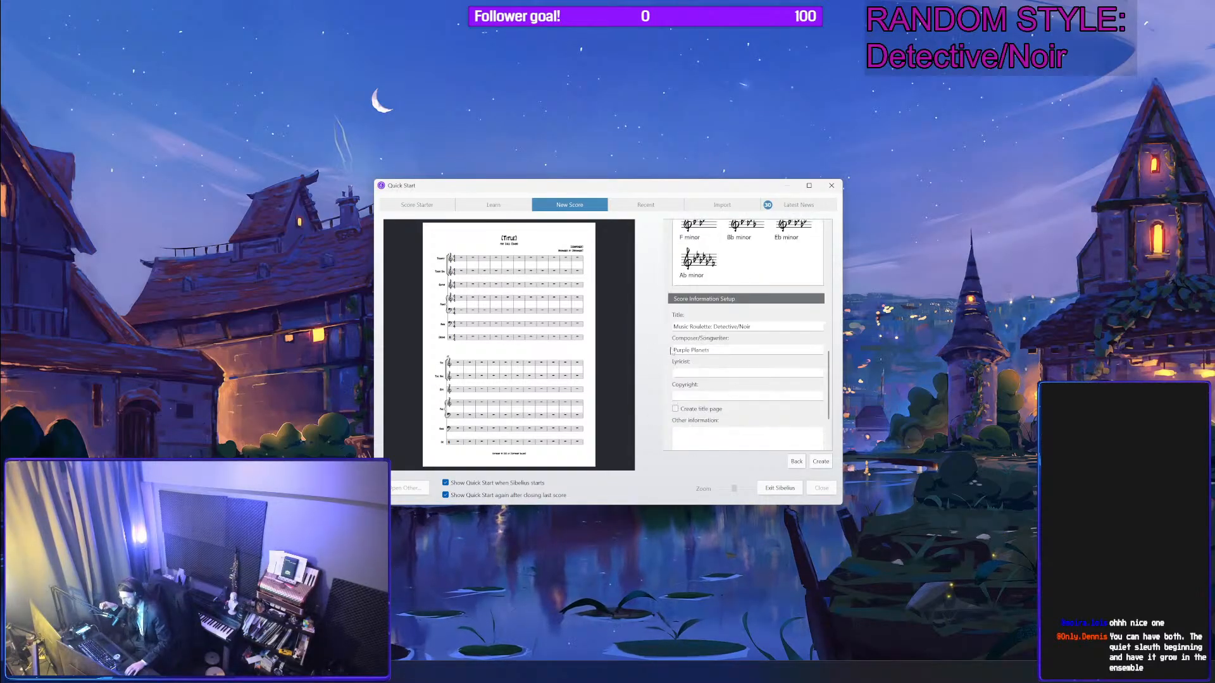
{"action": "left_click", "coordinate": [820, 462]}
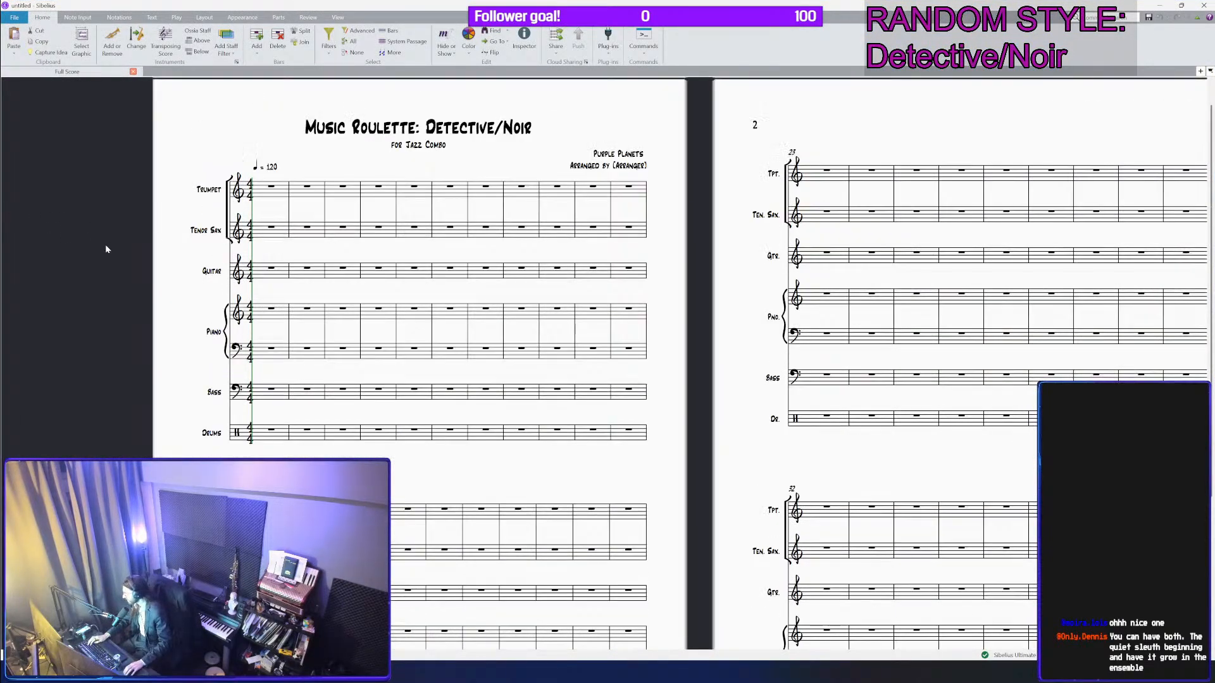
Step: Open the instrument setup and delete the Guitar staff from the score
{"action": "key", "text": "i"}
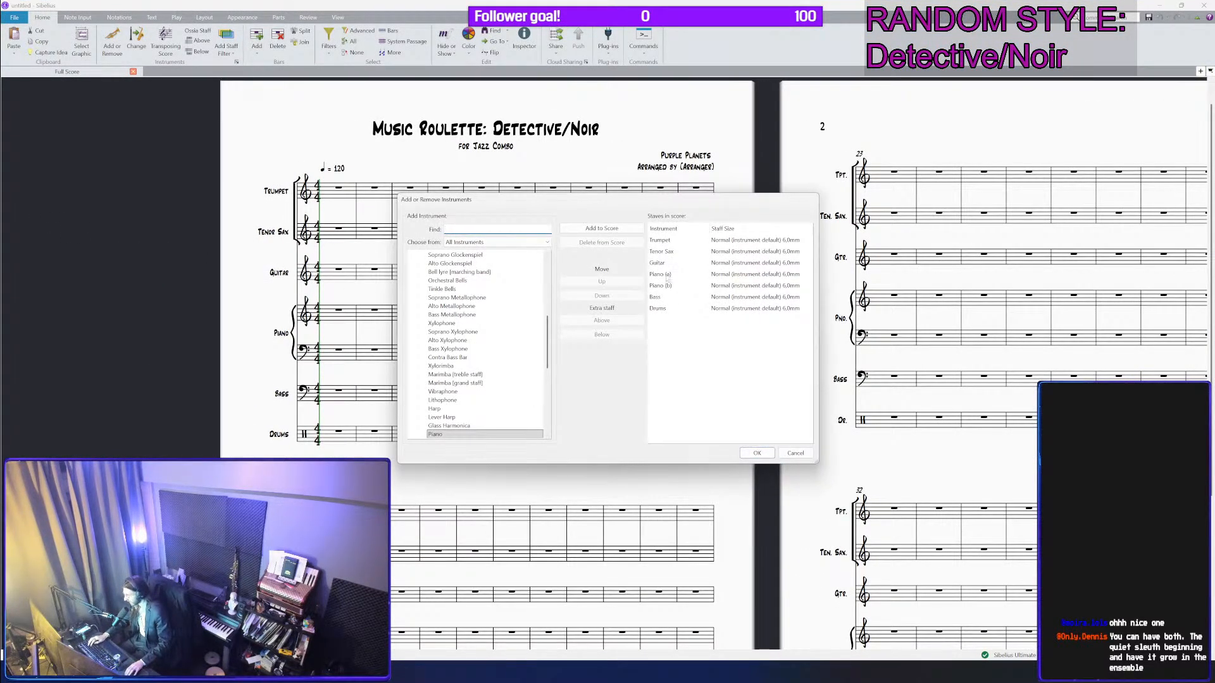
{"action": "left_click", "coordinate": [657, 262]}
{"action": "left_click", "coordinate": [602, 242]}
{"action": "left_click", "coordinate": [665, 356]}
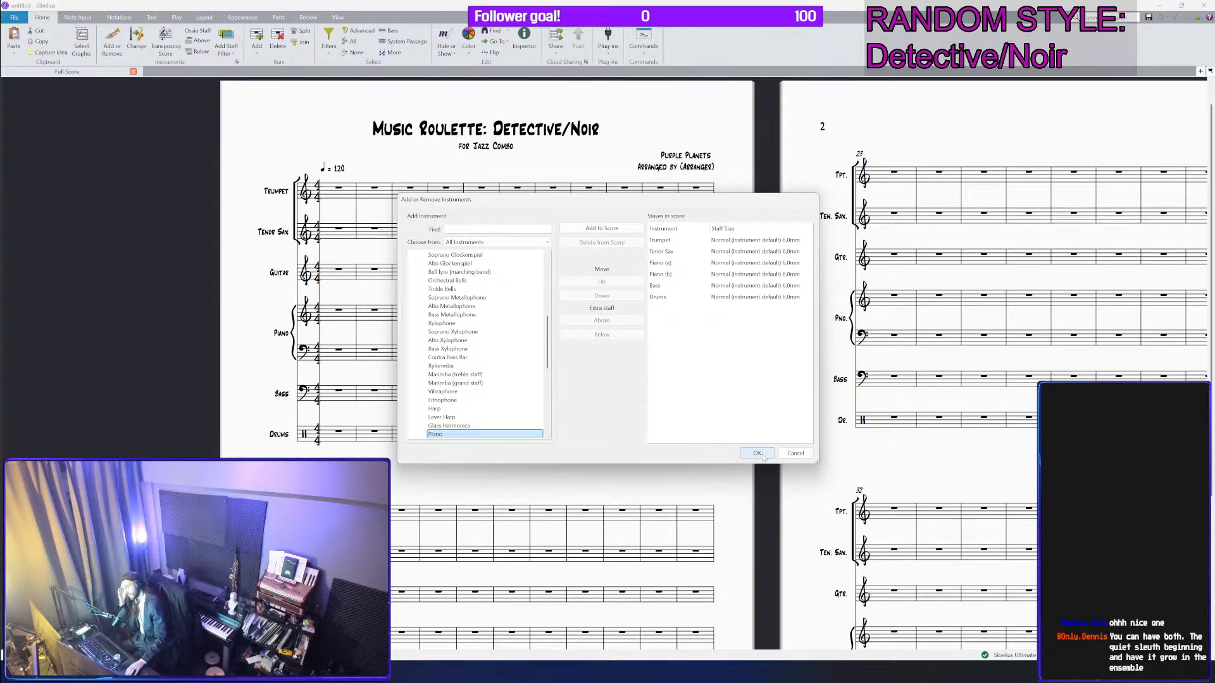
Step: Find Upright Bass in the instrument list and use it to replace the existing Bass staff
{"action": "left_click", "coordinate": [489, 229]}
{"action": "type", "text": "up"}
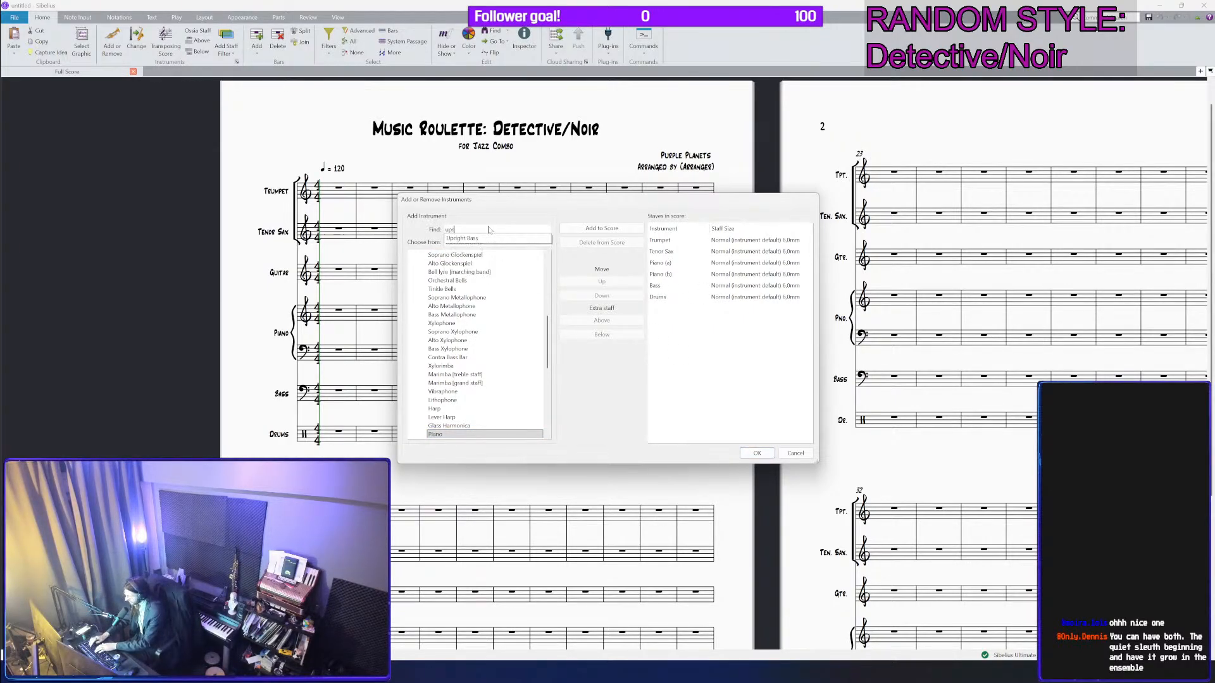
{"action": "type", "text": "right"}
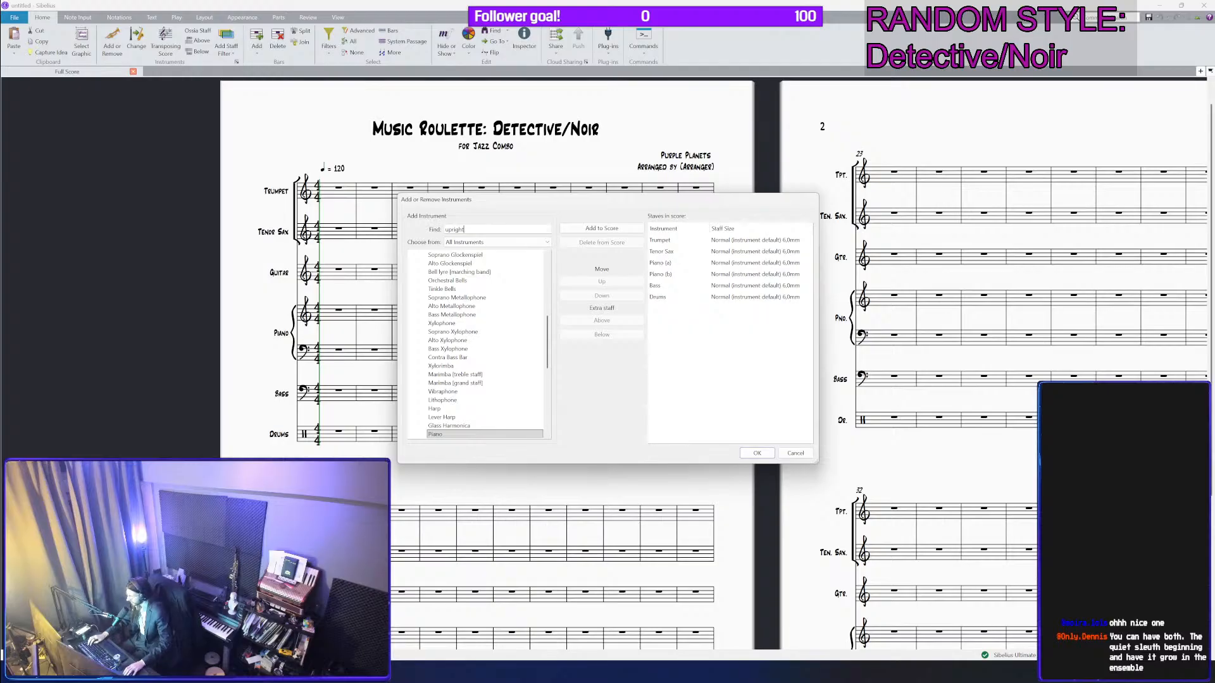
{"action": "key", "text": "Return"}
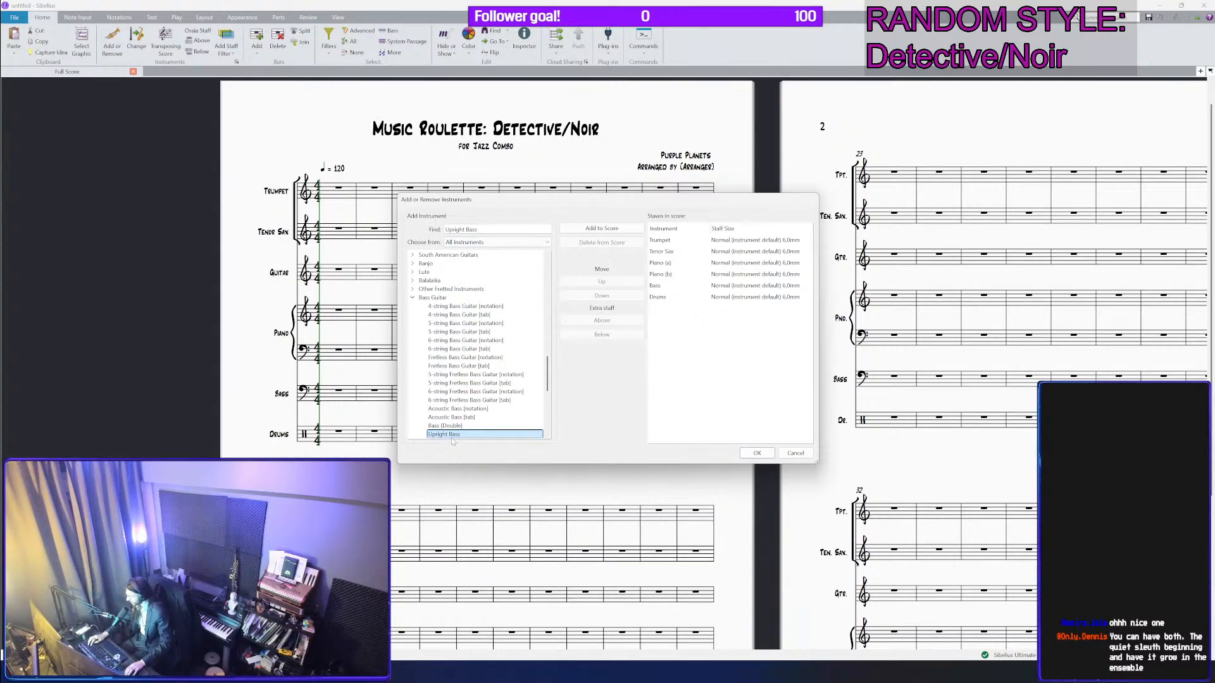
{"action": "left_click", "coordinate": [658, 286]}
{"action": "left_click", "coordinate": [602, 242]}
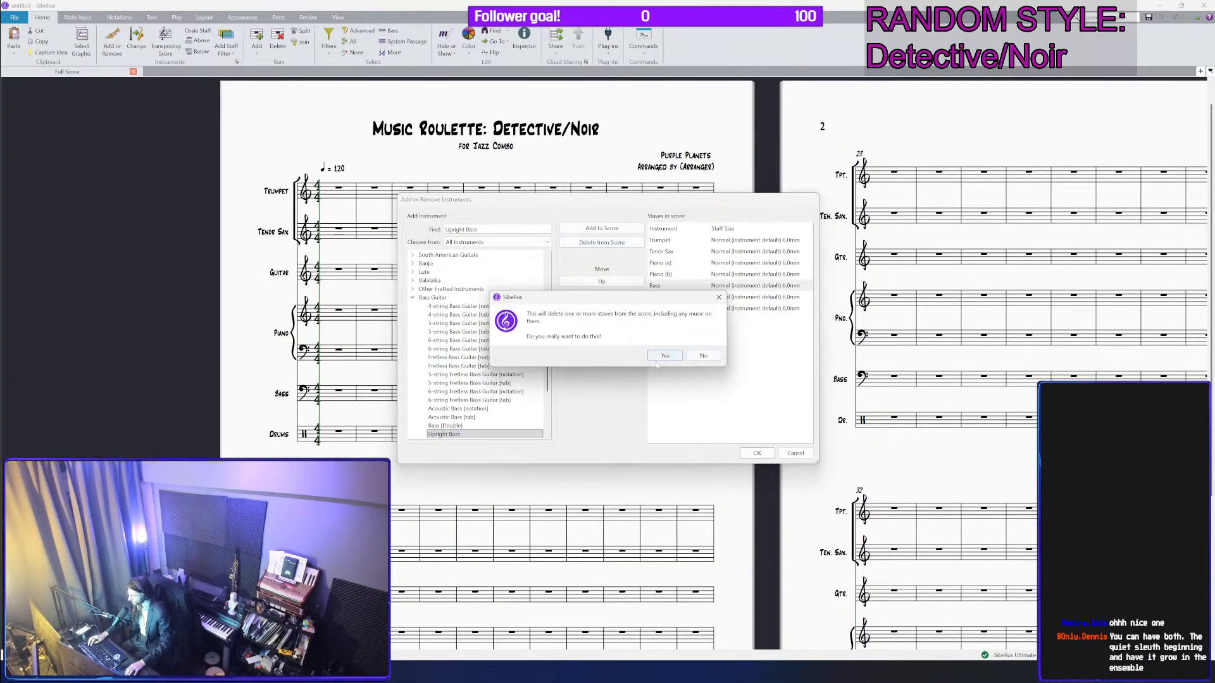
{"action": "left_click", "coordinate": [662, 356]}
Step: Find Tenor Trombone in the instrument list, add it to the score and apply the instrument changes
{"action": "left_click", "coordinate": [681, 242]}
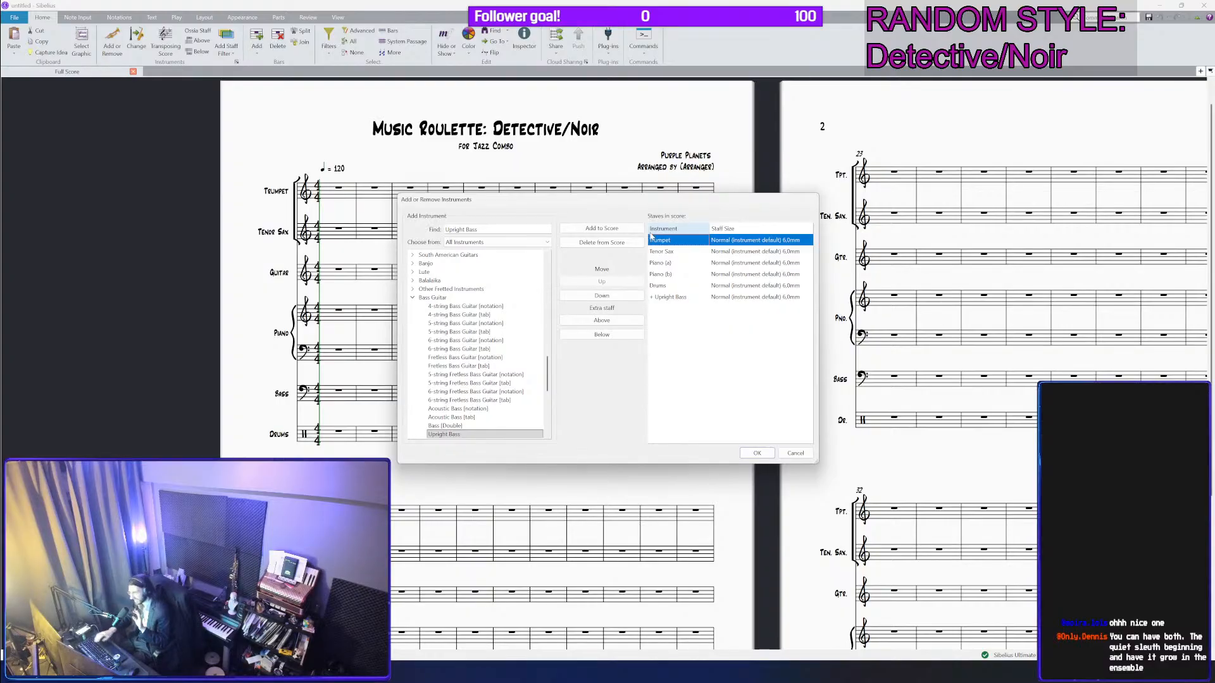
{"action": "left_click", "coordinate": [545, 230]}
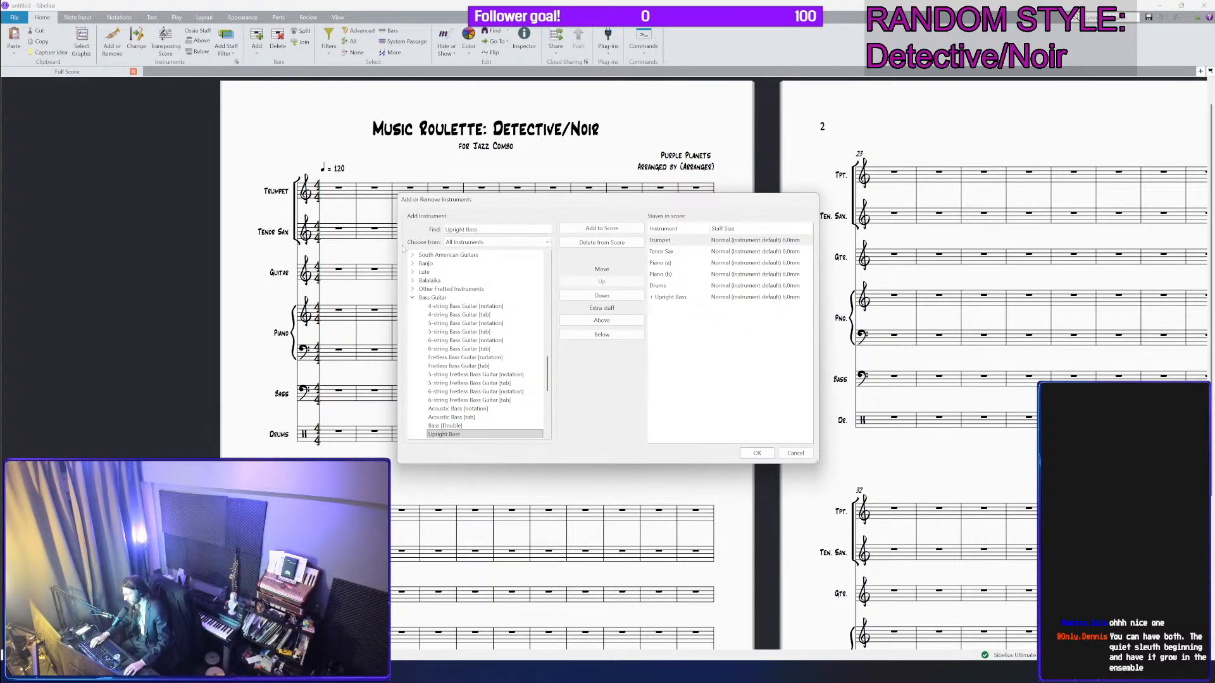
{"action": "left_click_drag", "start_coordinate": [478, 229], "coordinate": [446, 230]}
{"action": "right_click", "coordinate": [447, 232]}
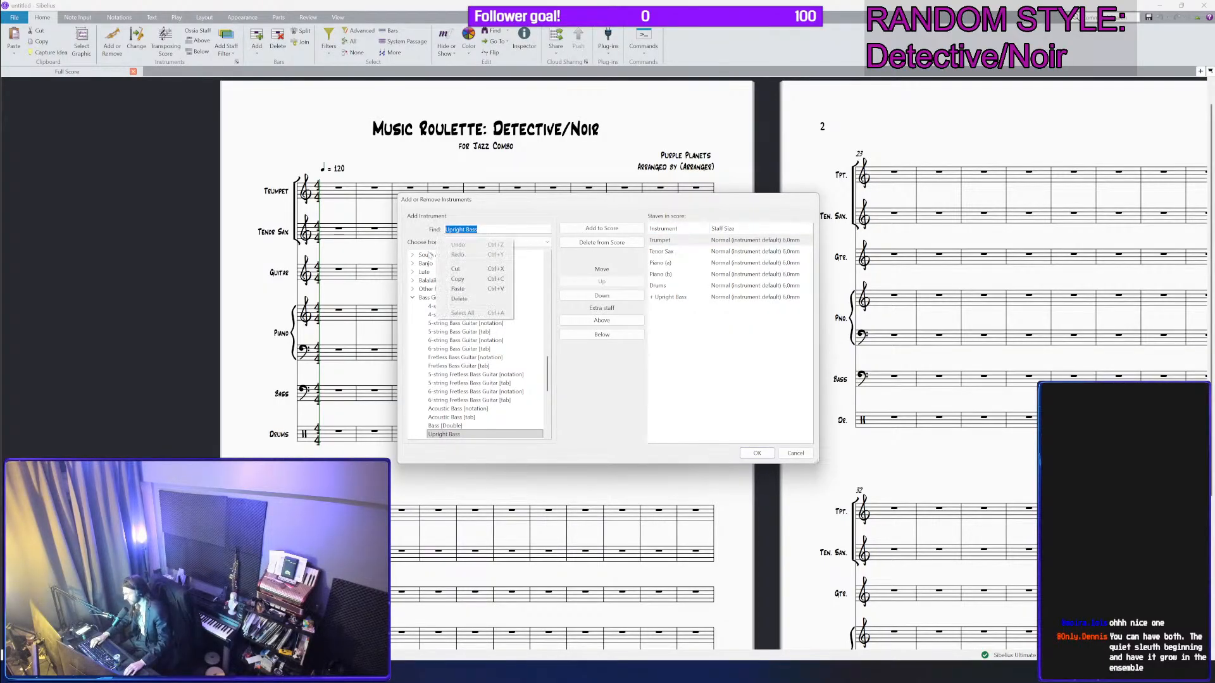
{"action": "key", "text": "Escape"}
{"action": "type", "text": "trombon"}
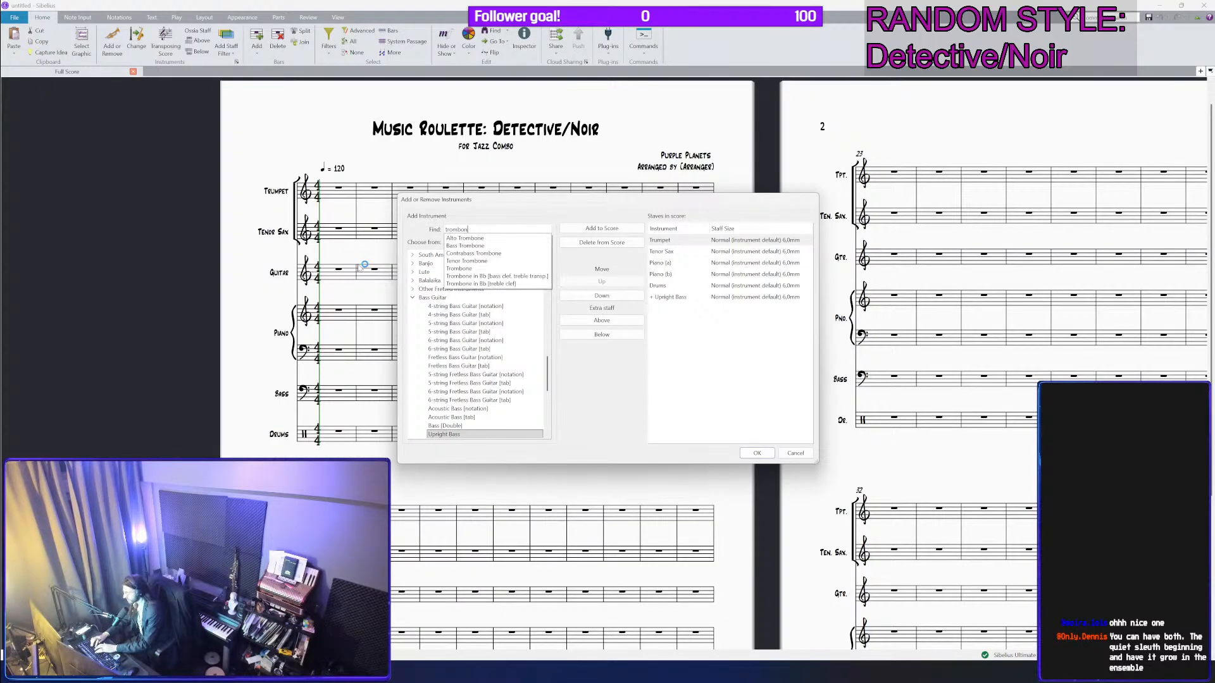
{"action": "left_click", "coordinate": [464, 261]}
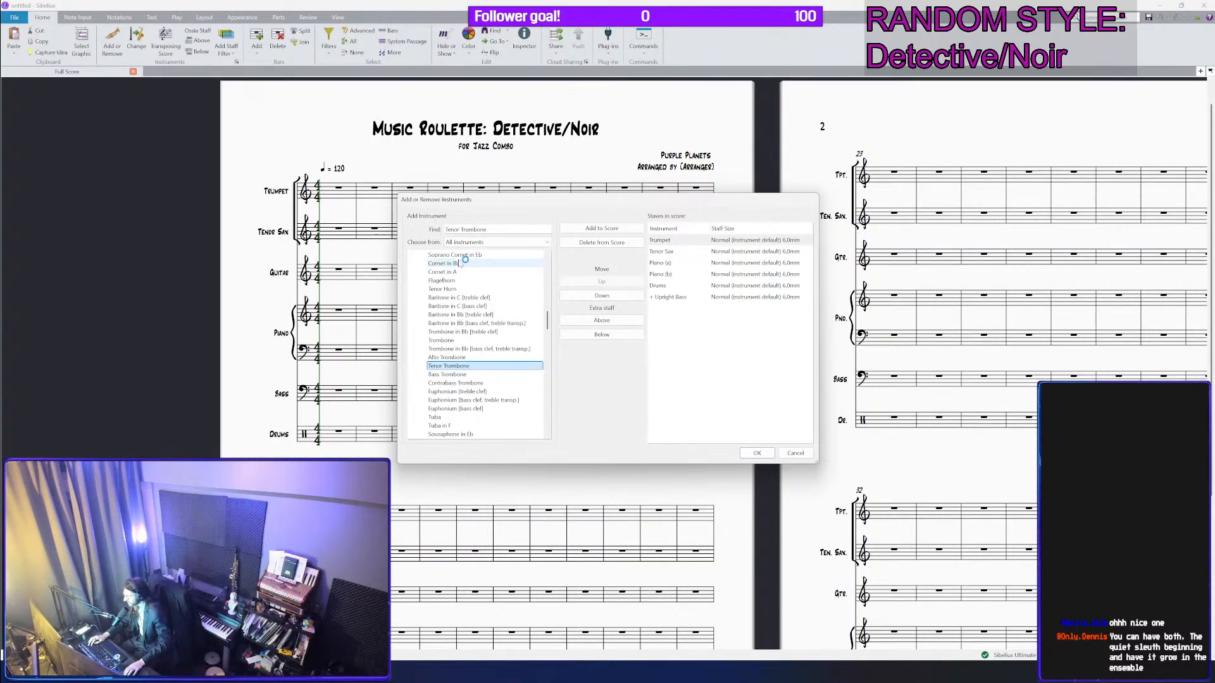
{"action": "double_click", "coordinate": [449, 367]}
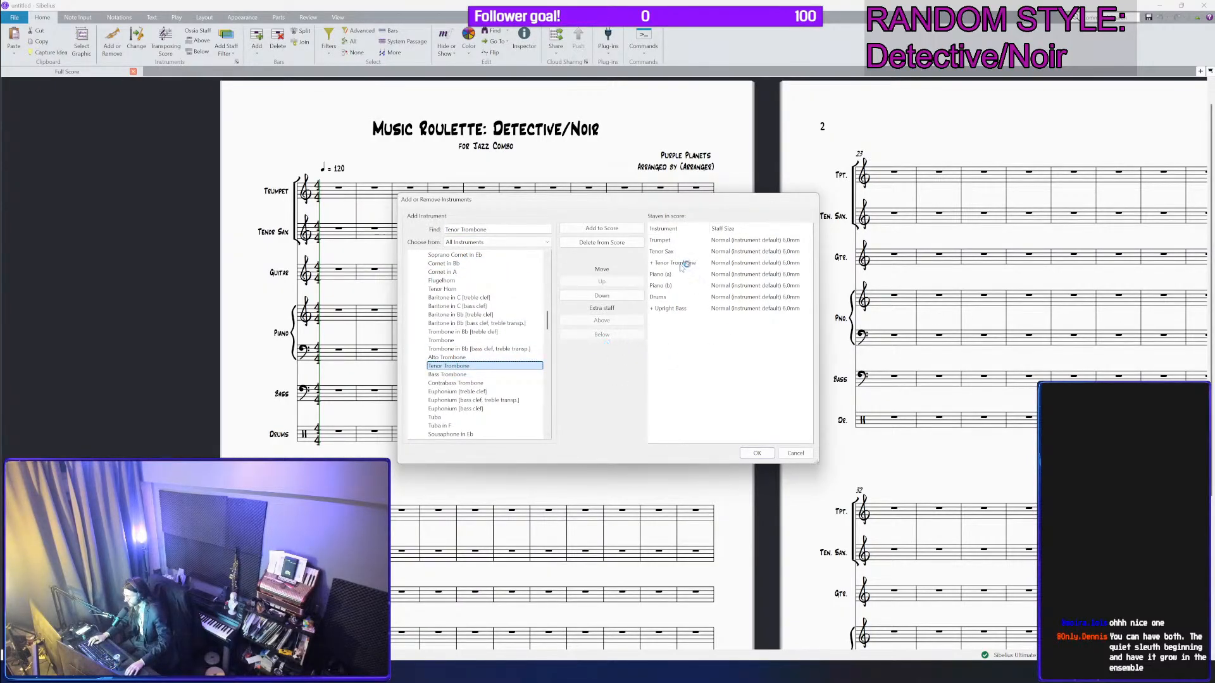
{"action": "left_click", "coordinate": [757, 453]}
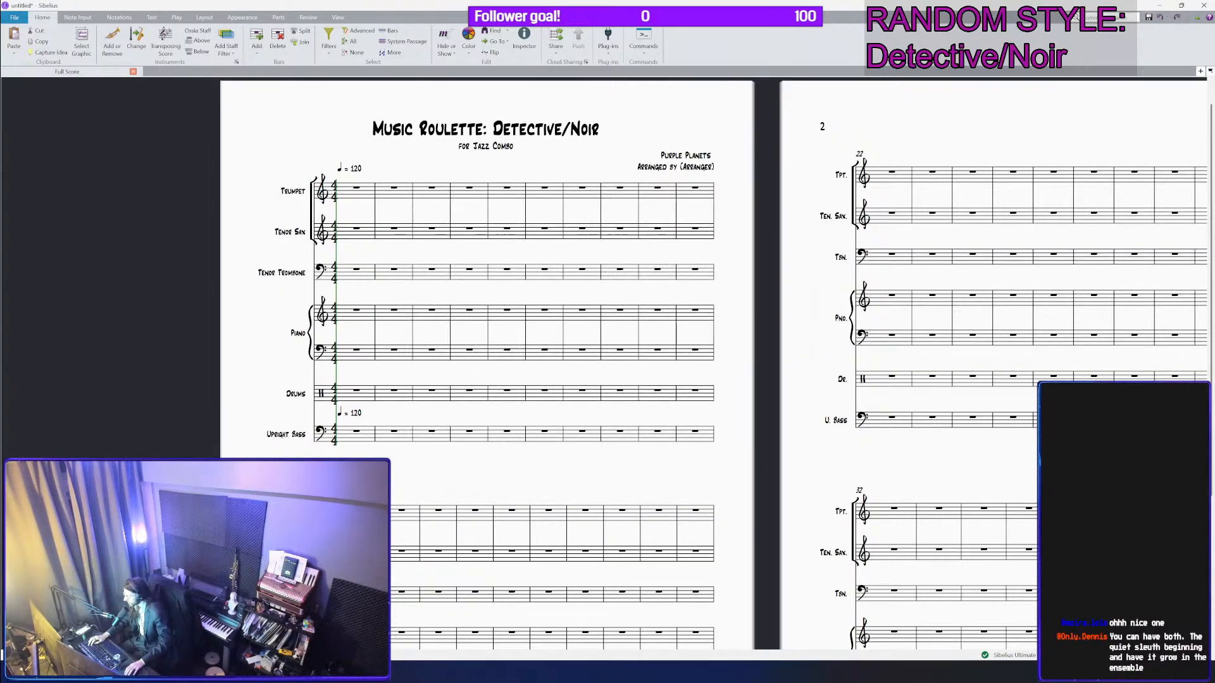
Step: Switch the score to Panorama view and save it as Music Roulette Detective Noir
{"action": "scroll", "coordinate": [576, 391], "scroll_direction": "up", "scroll_amount": 2}
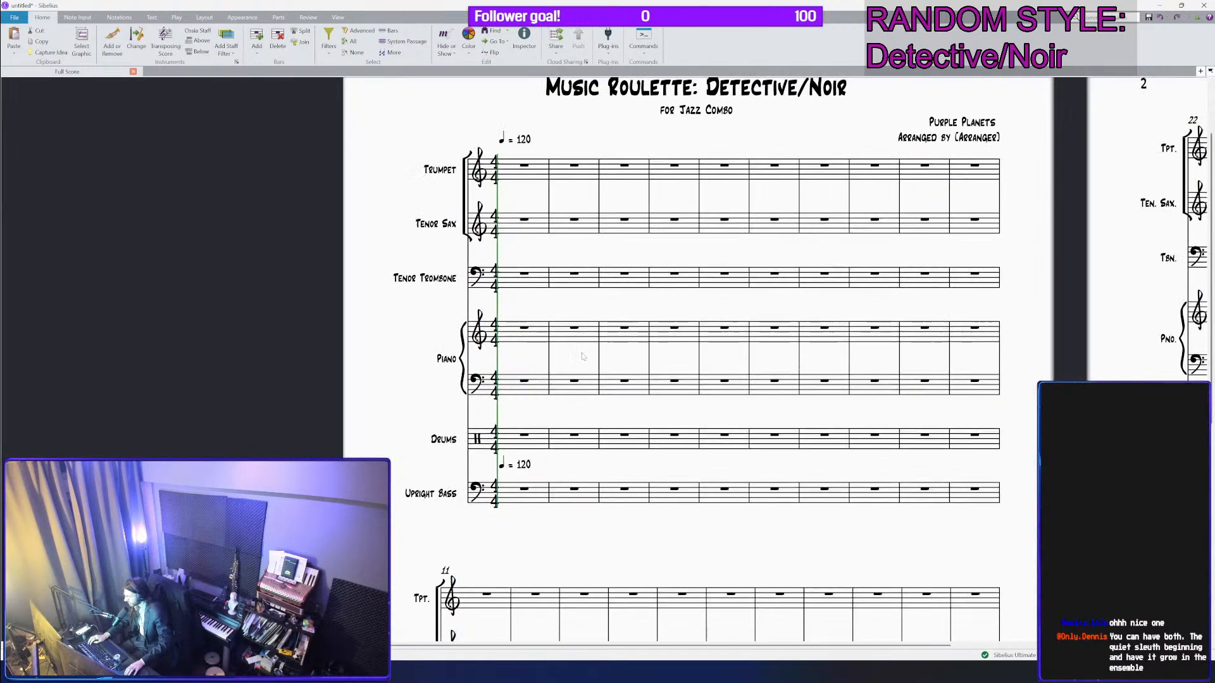
{"action": "scroll", "coordinate": [582, 358], "scroll_direction": "up", "scroll_amount": 2}
{"action": "scroll", "coordinate": [582, 358], "scroll_direction": "up", "scroll_amount": 1}
{"action": "left_click", "coordinate": [335, 17]}
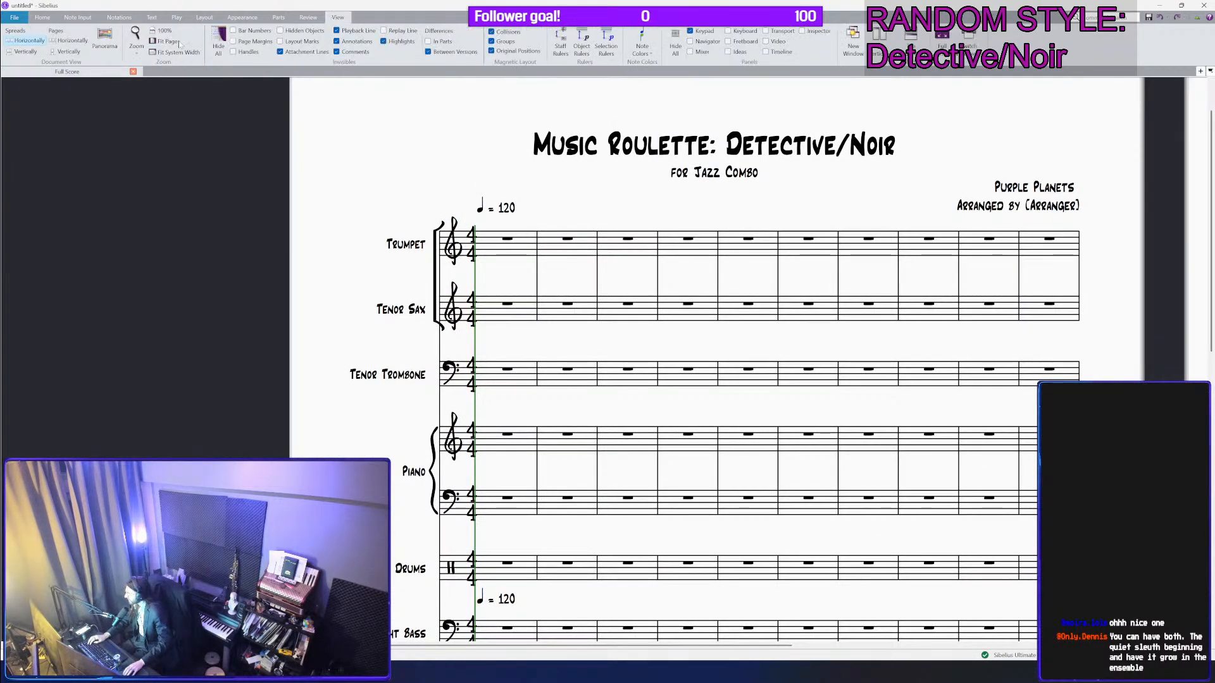
{"action": "left_click", "coordinate": [105, 41]}
{"action": "key", "text": "ctrl+s"}
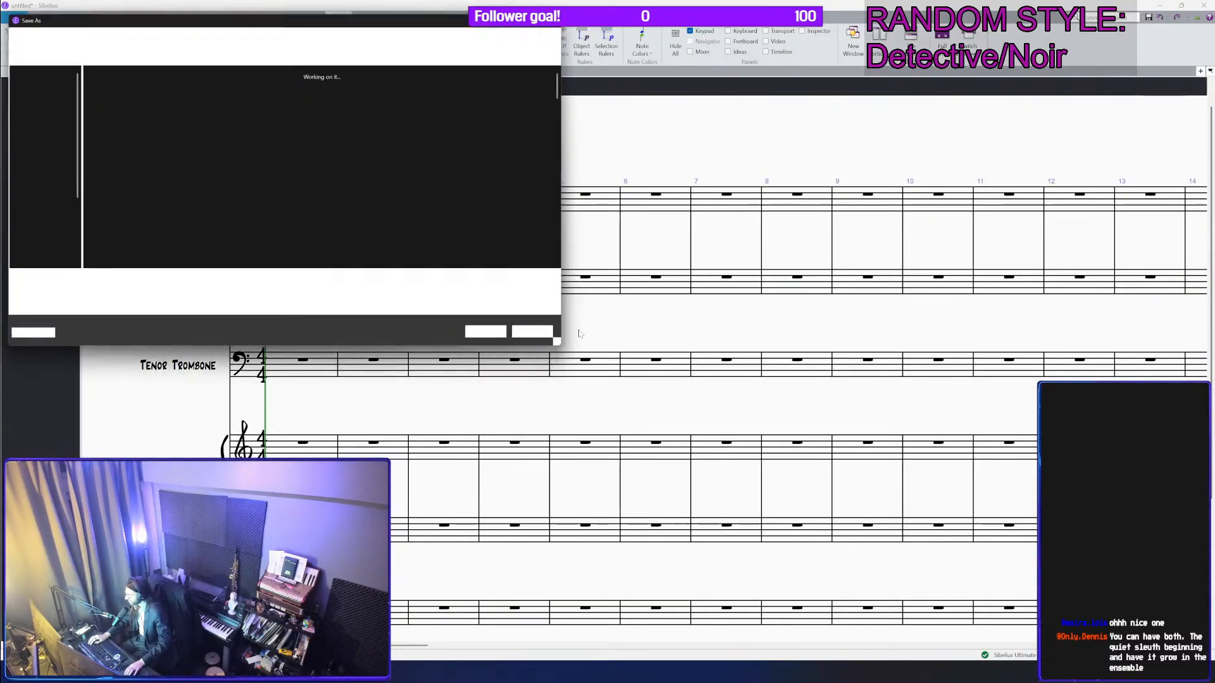
{"action": "key", "text": "Return"}
Step: Add a Triangle to the instruments and accept reducing the staff size so everything fits
{"action": "left_click", "coordinate": [302, 200]}
{"action": "scroll", "coordinate": [352, 227], "scroll_direction": "down", "scroll_amount": 3}
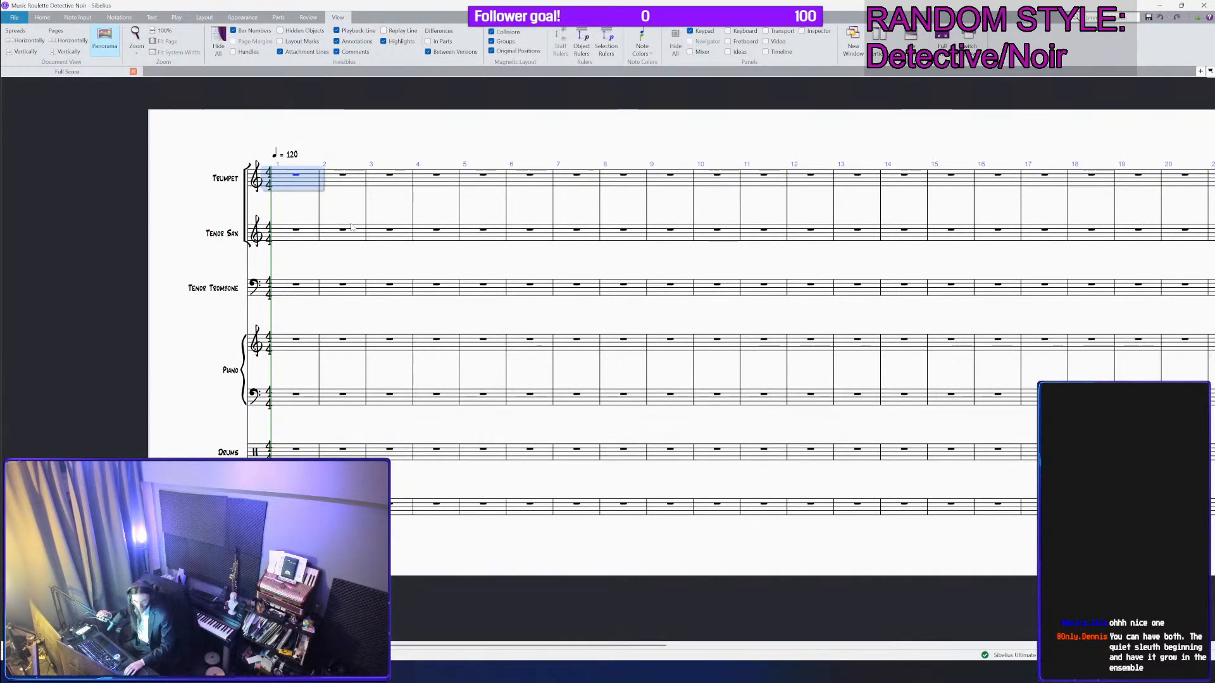
{"action": "type", "text": "i"}
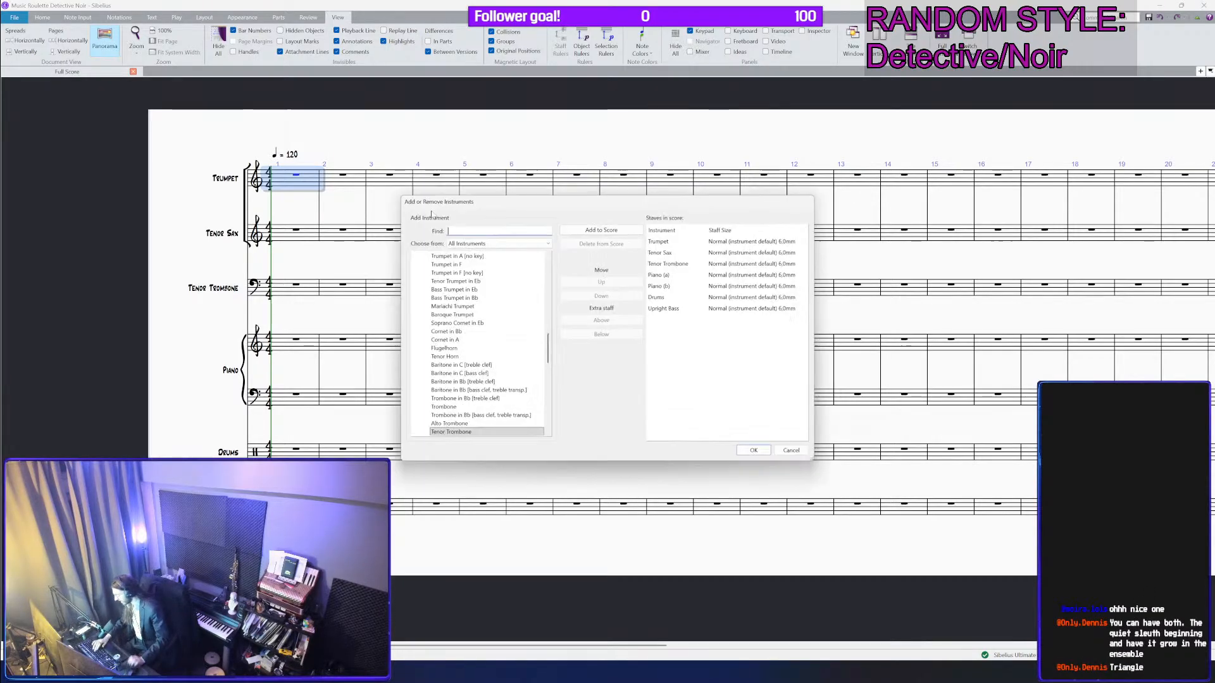
{"action": "type", "text": "Triangle"}
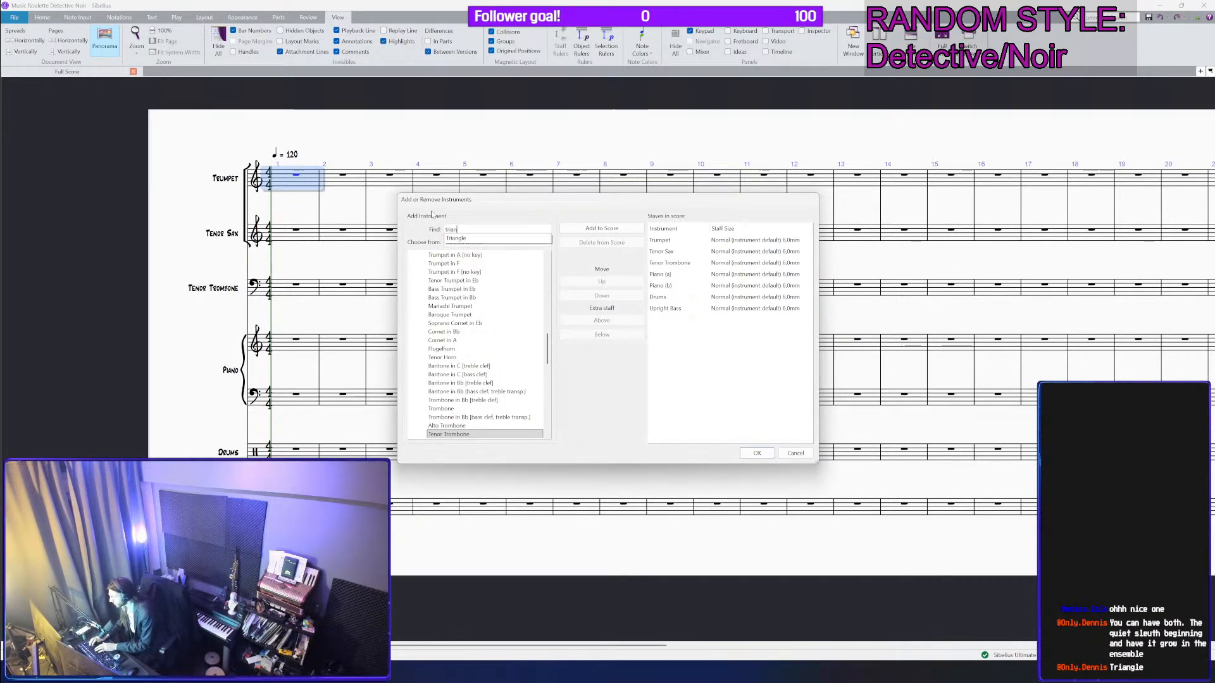
{"action": "key", "text": "Return"}
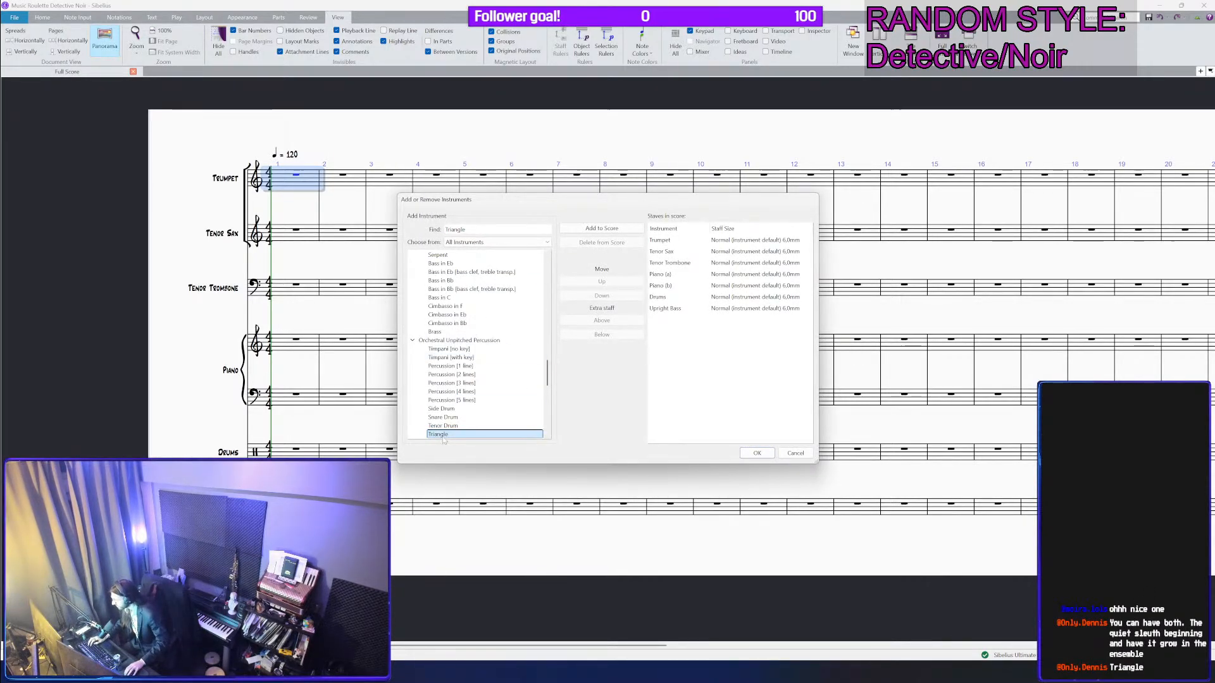
{"action": "double_click", "coordinate": [476, 434]}
{"action": "left_click", "coordinate": [756, 454]}
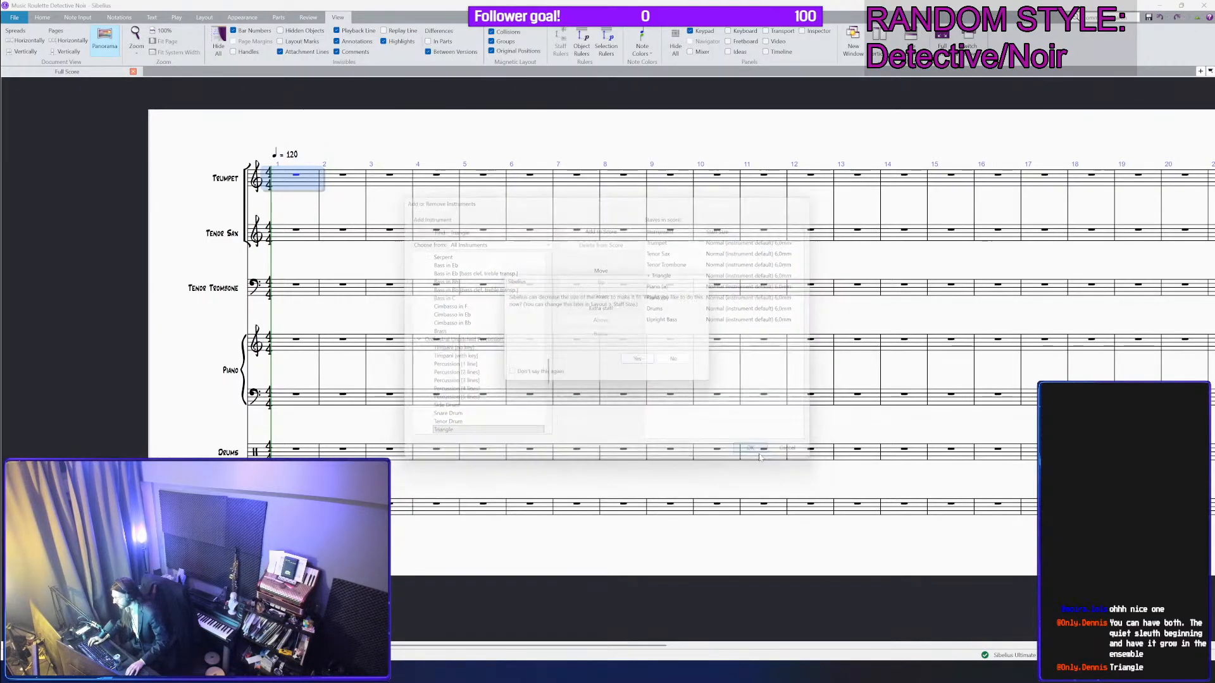
{"action": "left_click", "coordinate": [640, 361]}
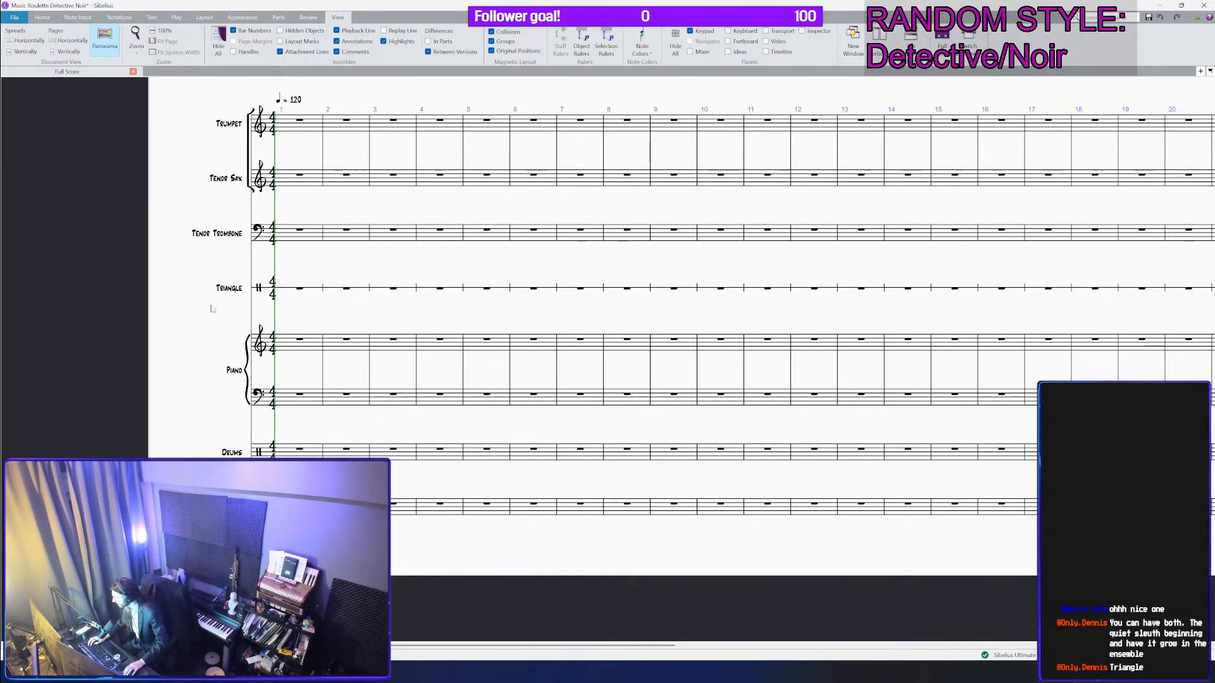
Step: Reorder the staves so that Upright Bass, Triangle and Drums follow the Piano in that order
{"action": "key", "text": "i"}
{"action": "left_click", "coordinate": [659, 276]}
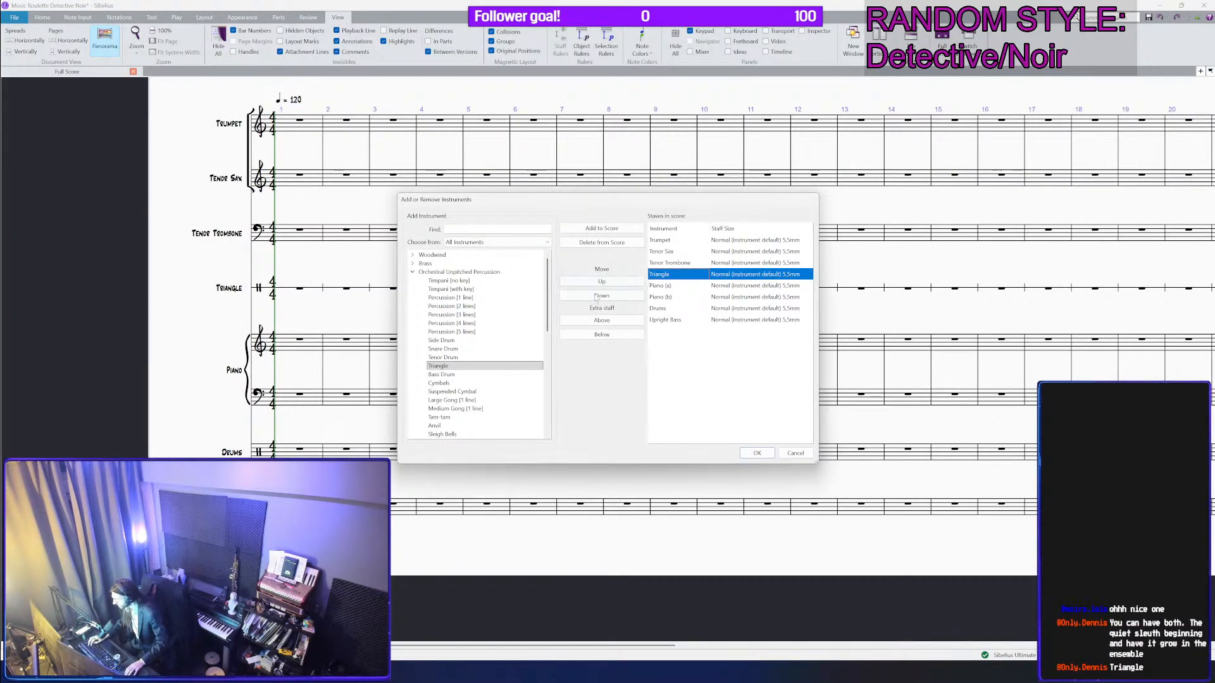
{"action": "left_click", "coordinate": [600, 296]}
{"action": "left_click", "coordinate": [599, 296]}
{"action": "left_click", "coordinate": [662, 320]}
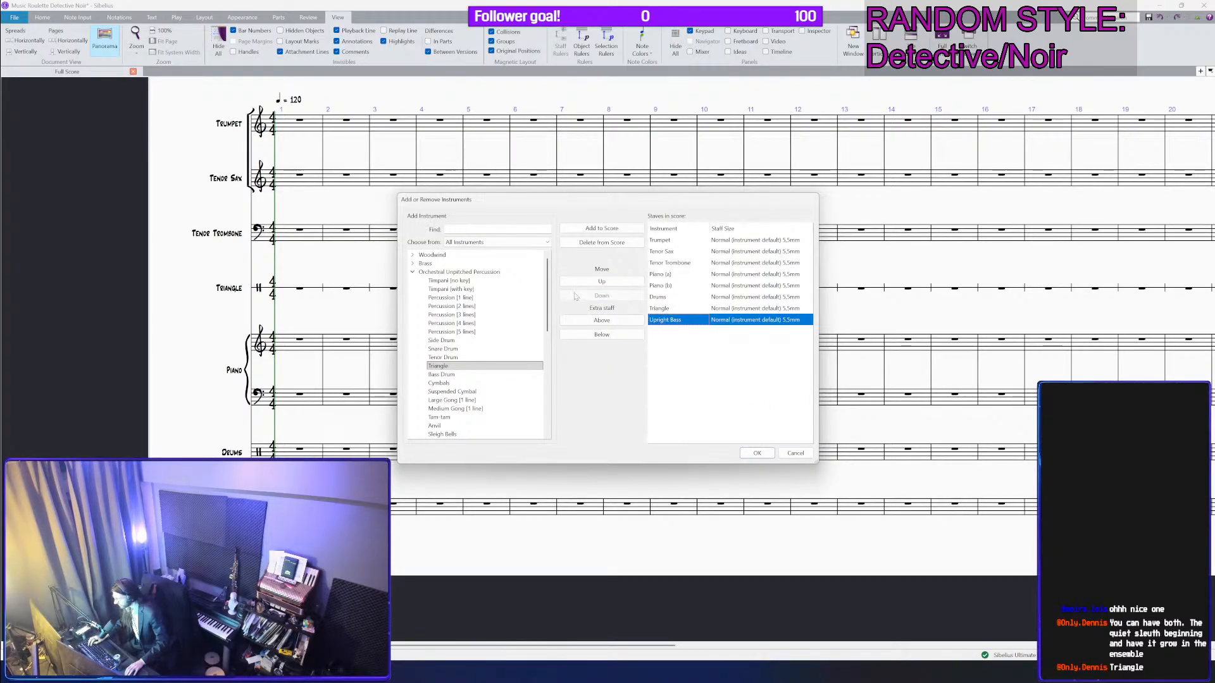
{"action": "left_click", "coordinate": [584, 286]}
{"action": "left_click", "coordinate": [584, 286]}
{"action": "left_click", "coordinate": [669, 321]}
{"action": "left_click", "coordinate": [601, 281]}
{"action": "left_click", "coordinate": [755, 453]}
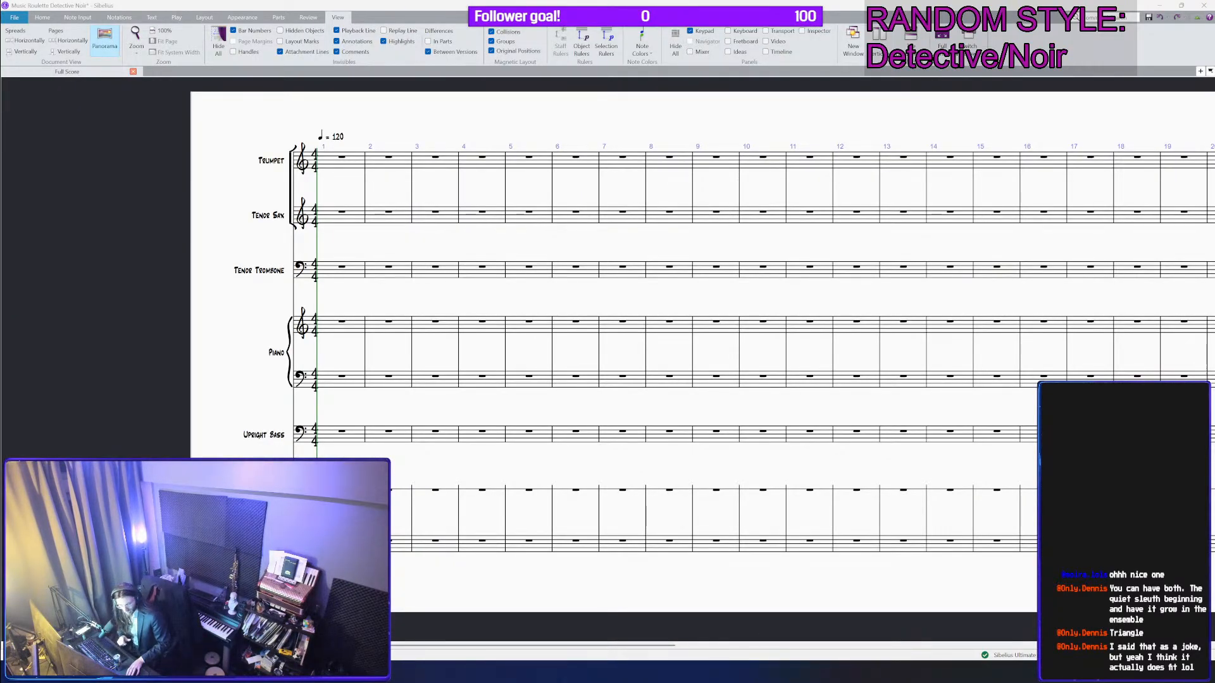
Step: Enter a quarter-note chord at the start of bar 1 in the piano's treble staff
{"action": "left_click_drag", "start_coordinate": [244, 319], "coordinate": [439, 327]}
{"action": "left_click", "coordinate": [526, 336]}
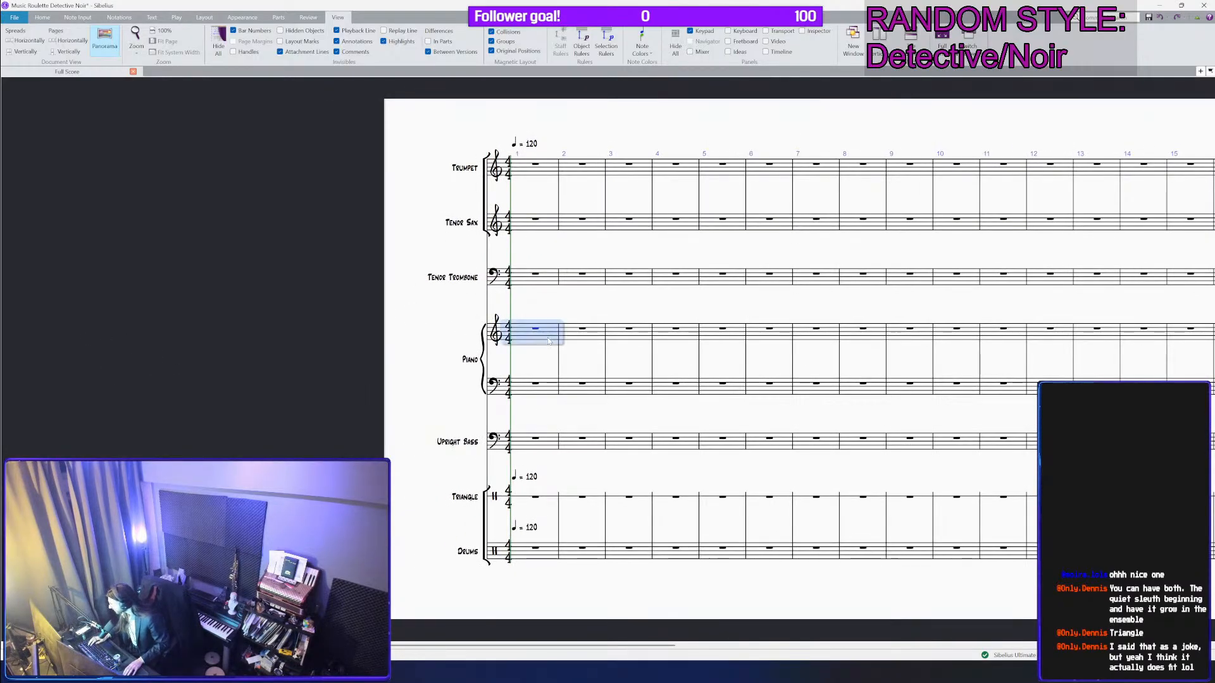
{"action": "scroll", "coordinate": [526, 338], "scroll_direction": "up", "scroll_amount": 3}
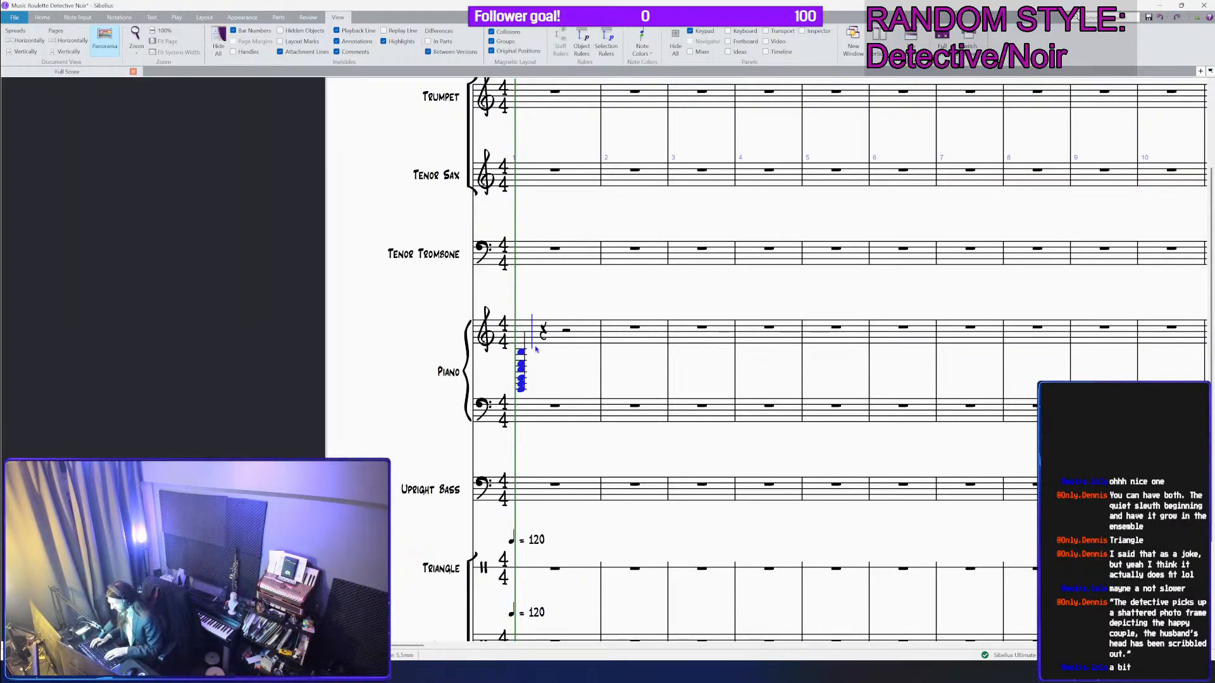
Step: Try raising the bar 1 piano chord by octaves, first its top note and then the whole chord
{"action": "key", "text": "Escape"}
{"action": "key", "text": "ctrl+Up"}
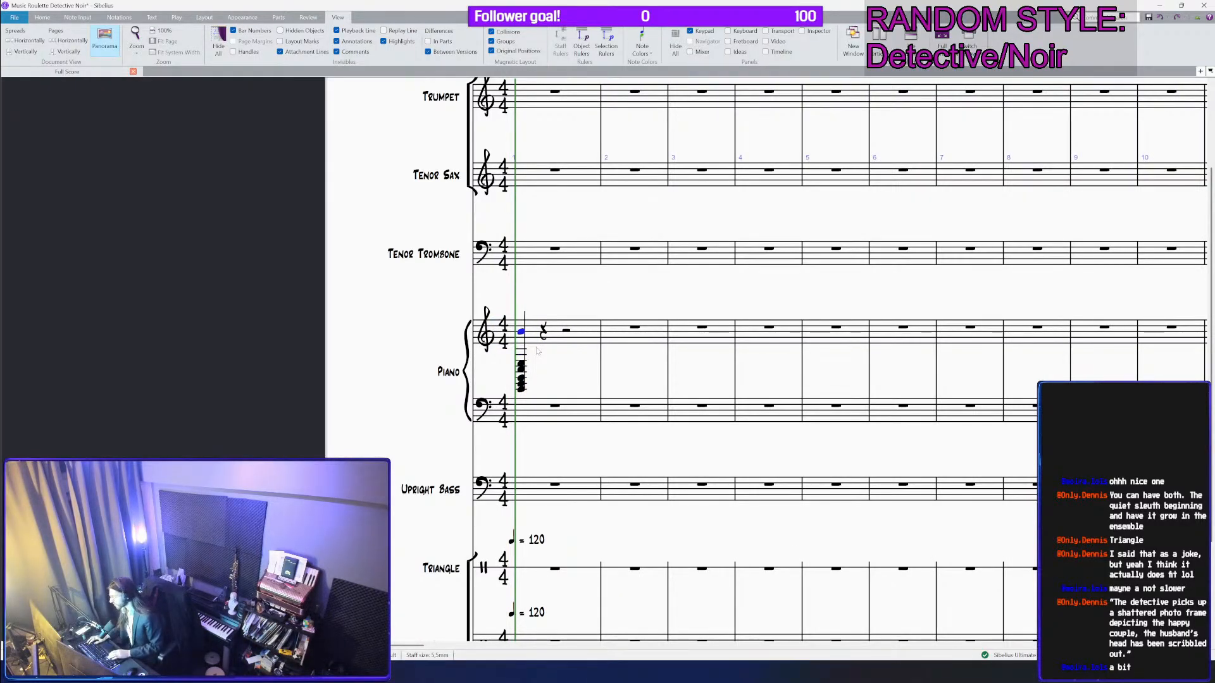
{"action": "key", "text": "ctrl+z"}
{"action": "left_click", "coordinate": [573, 340]}
{"action": "key", "text": "ctrl+Up"}
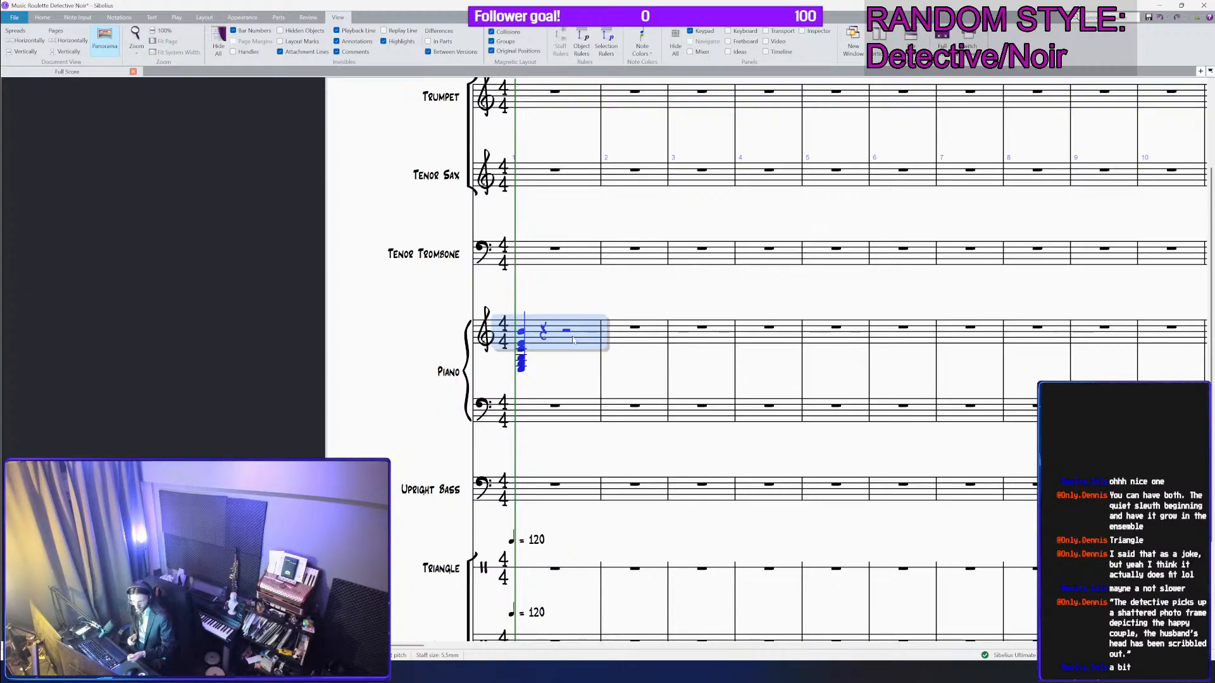
{"action": "key", "text": "ctrl+Up"}
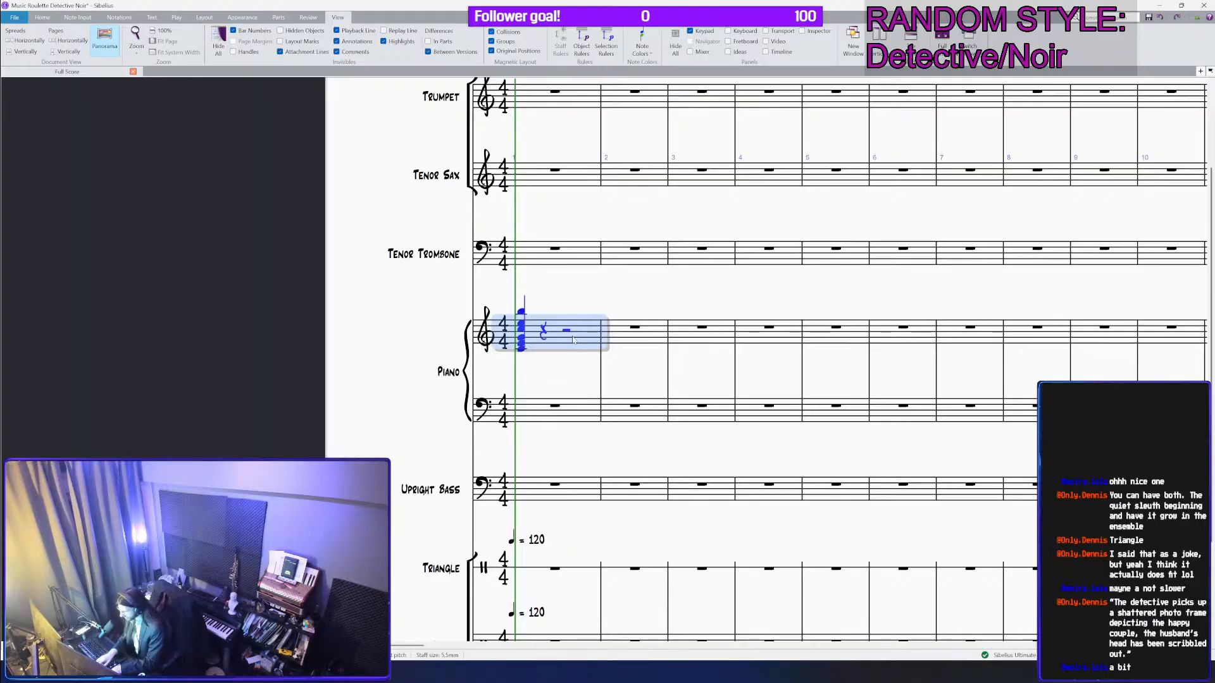
Step: Undo the octave shifts and make the bar 1 piano chord a dotted quarter
{"action": "key", "text": "ctrl+z"}
{"action": "key", "text": "ctrl+z"}
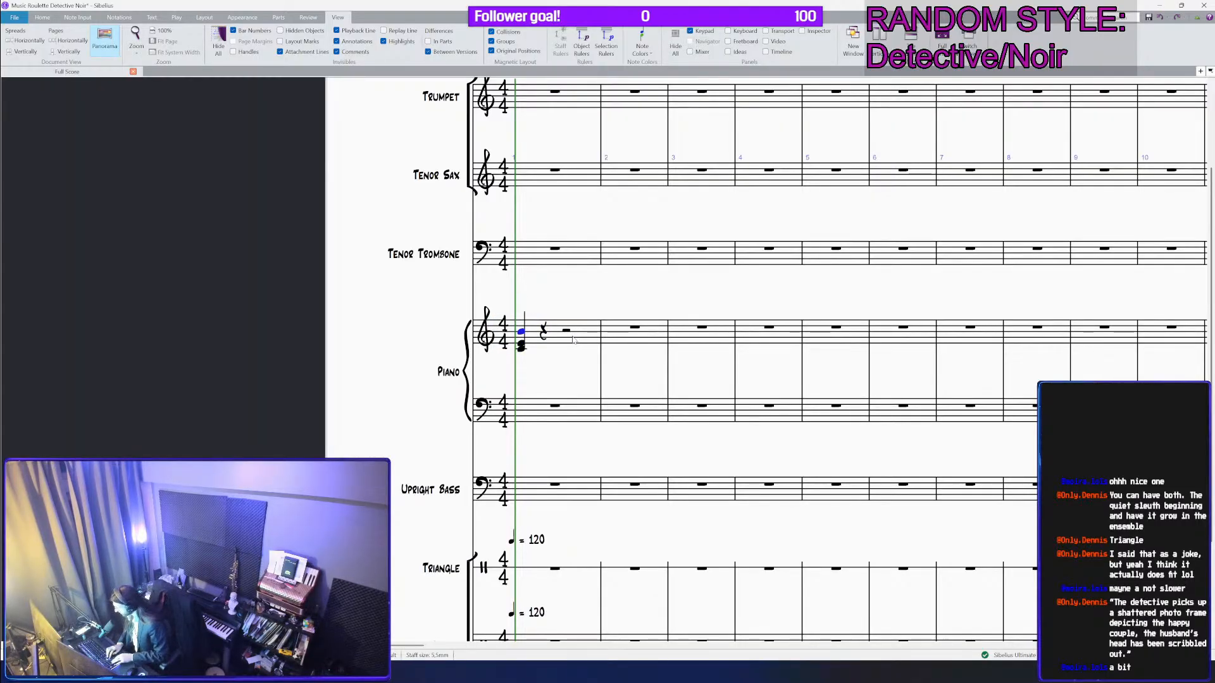
{"action": "key", "text": "period"}
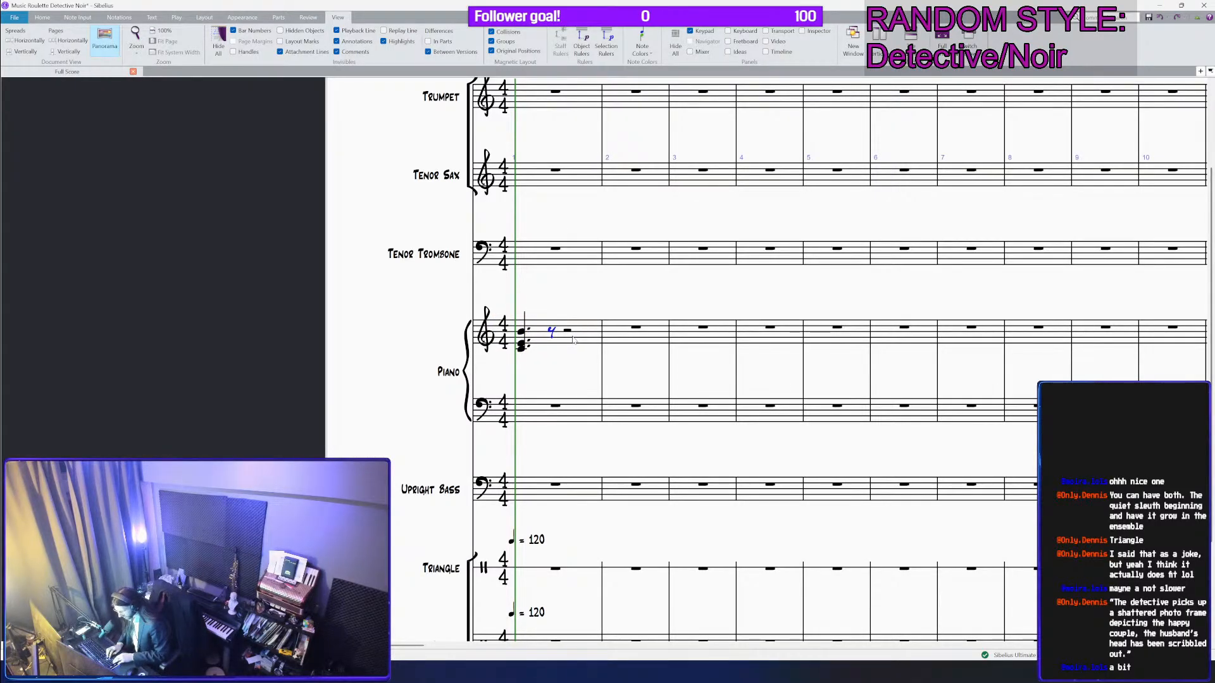
{"action": "scroll", "coordinate": [573, 340], "scroll_direction": "up", "scroll_amount": 3}
{"action": "left_click", "coordinate": [557, 225]}
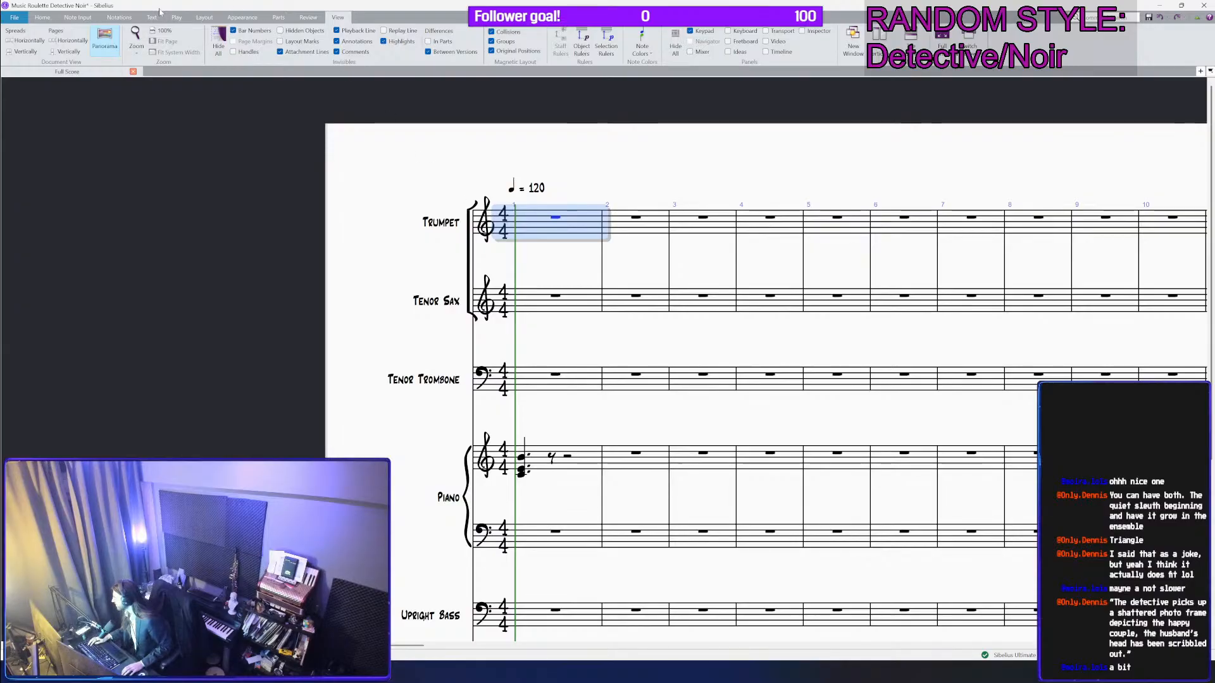
{"action": "left_click", "coordinate": [119, 17]}
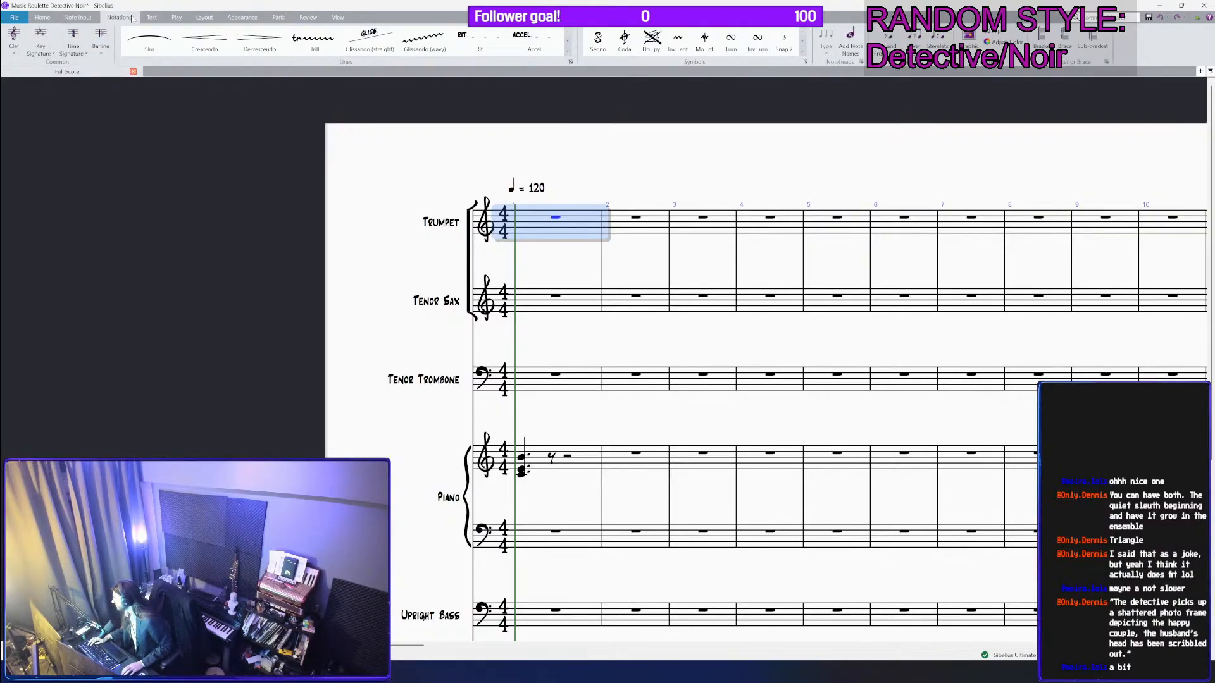
{"action": "left_click", "coordinate": [78, 17]}
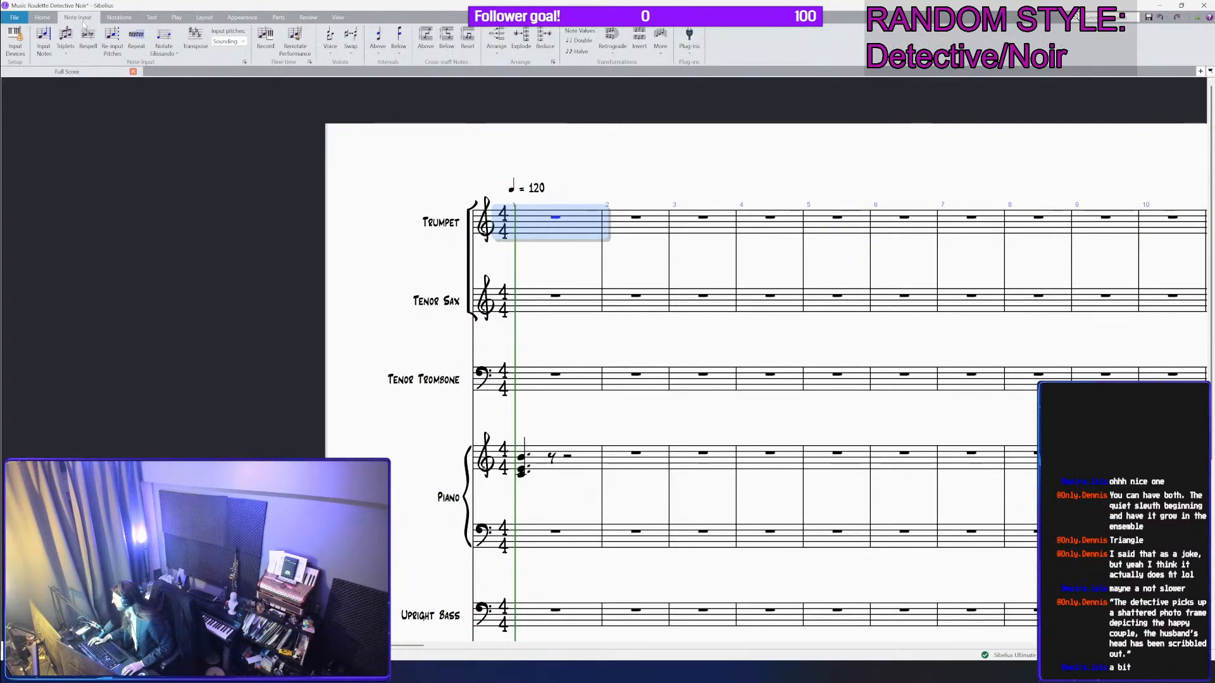
{"action": "left_click", "coordinate": [152, 19]}
{"action": "left_click", "coordinate": [420, 42]}
{"action": "right_click", "coordinate": [628, 135]}
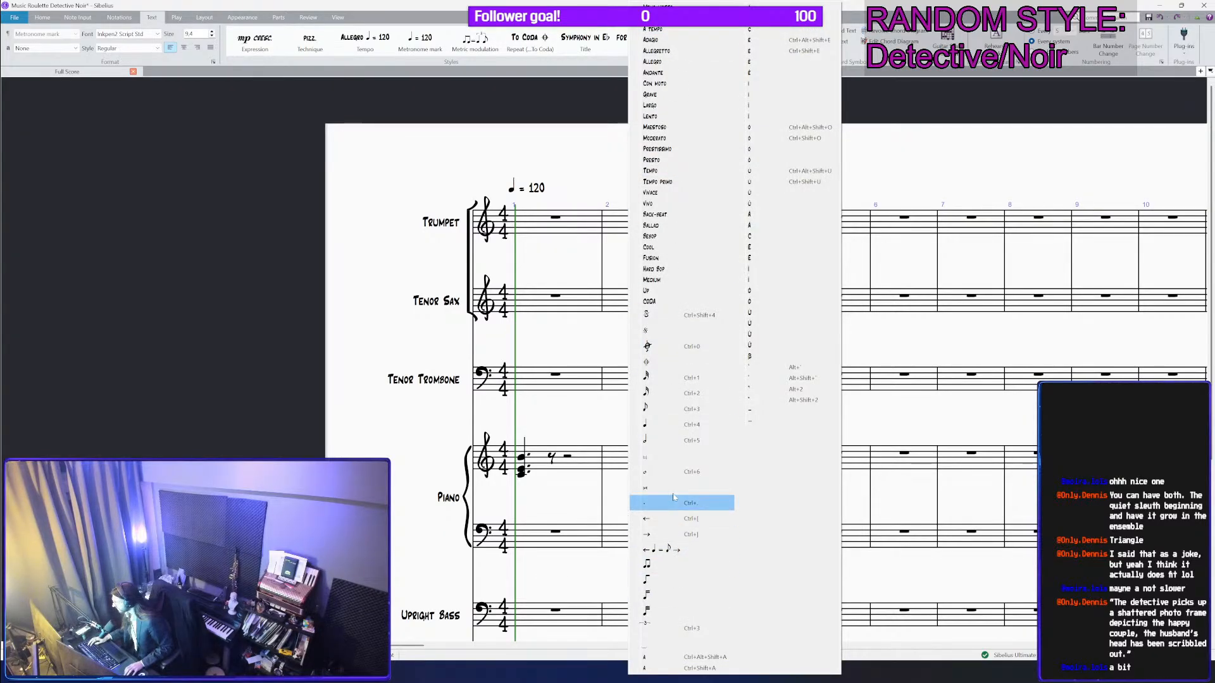
{"action": "key", "text": "Escape"}
{"action": "key", "text": "Escape"}
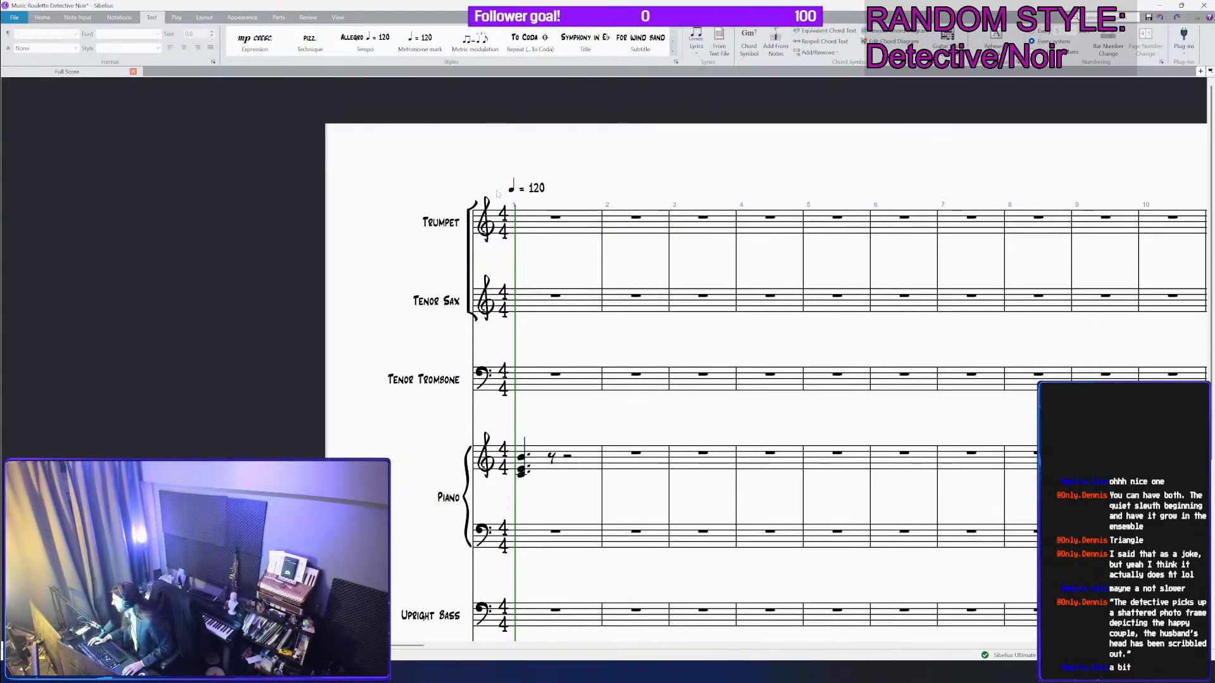
Step: Add a swing metric modulation at bar 1, equating two eighths with a triplet quarter and eighth
{"action": "left_click", "coordinate": [554, 218]}
{"action": "left_click", "coordinate": [474, 43]}
{"action": "right_click", "coordinate": [617, 152]}
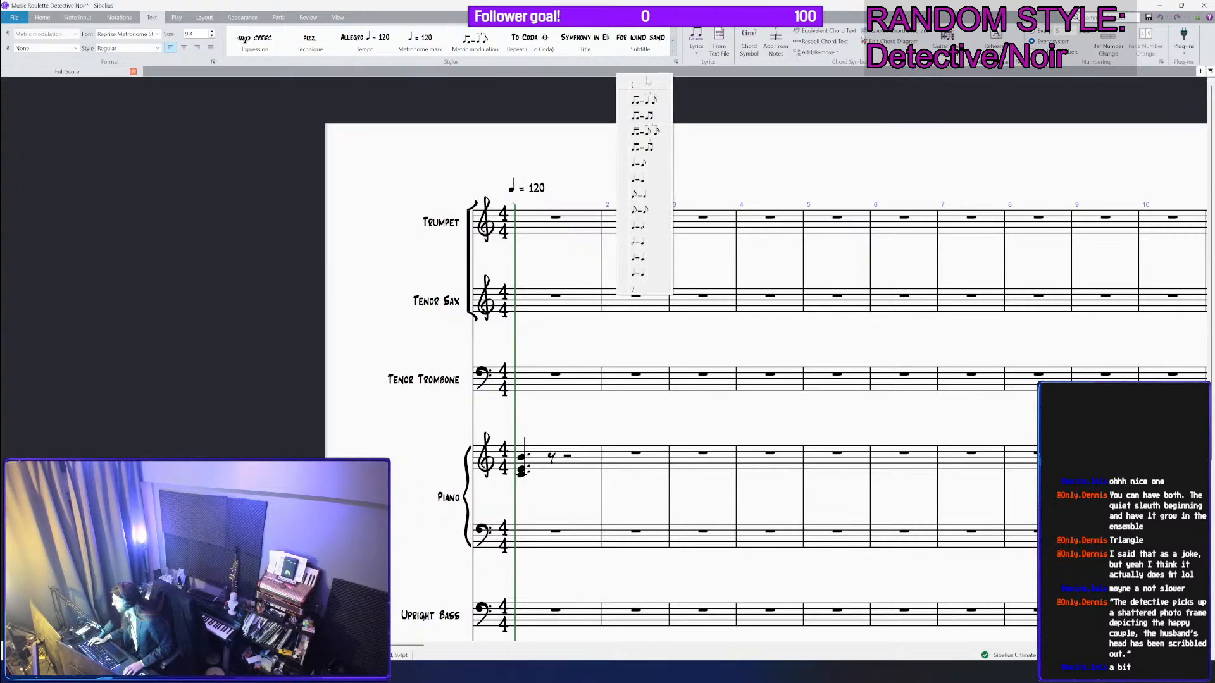
{"action": "left_click", "coordinate": [644, 99]}
{"action": "key", "text": "Escape"}
Step: Try dotted-quarter chords and a tied melody note across bar 1 and into bar 2 of the piano's treble staff
{"action": "scroll", "coordinate": [620, 248], "scroll_direction": "down", "scroll_amount": 3}
{"action": "left_click", "coordinate": [533, 183]}
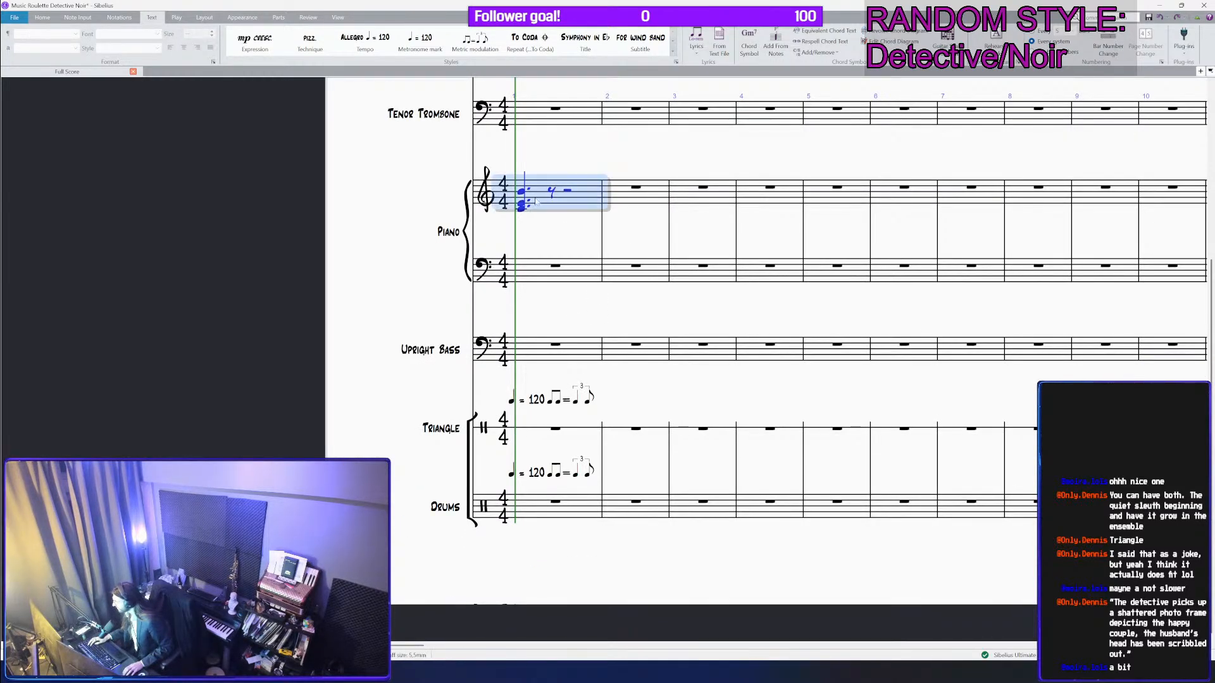
{"action": "scroll", "coordinate": [531, 181], "scroll_direction": "up", "scroll_amount": 4}
{"action": "left_click", "coordinate": [520, 489]}
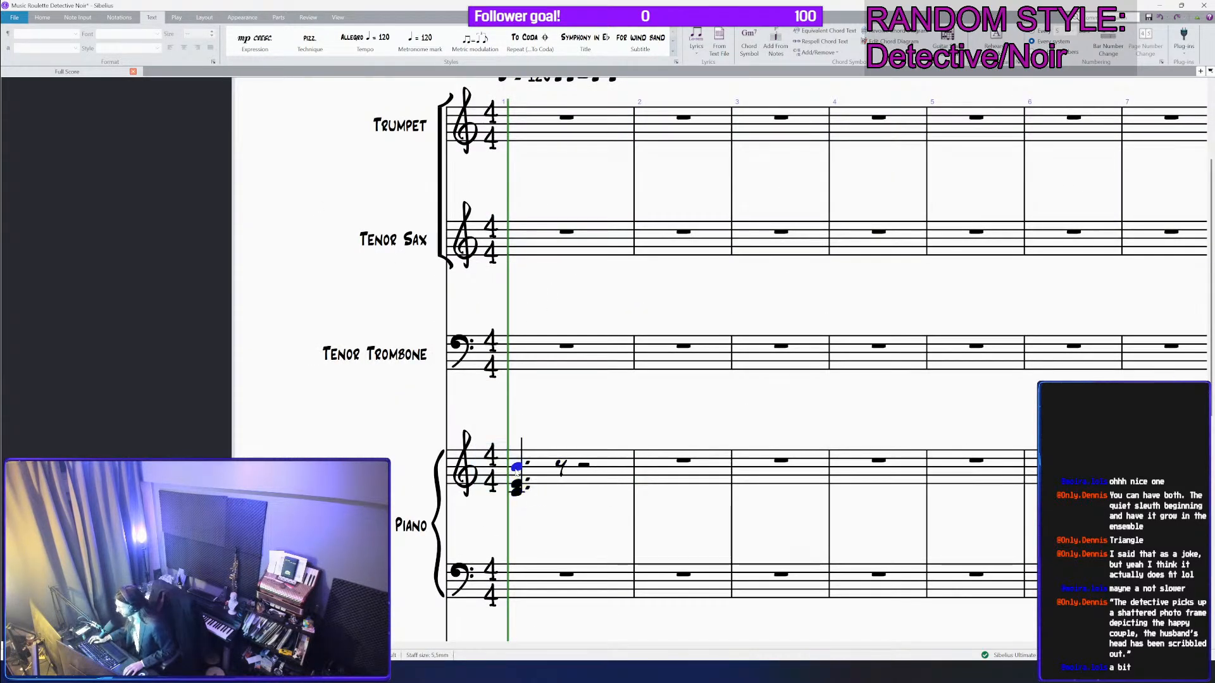
{"action": "left_click", "coordinate": [521, 494], "text": "shift"}
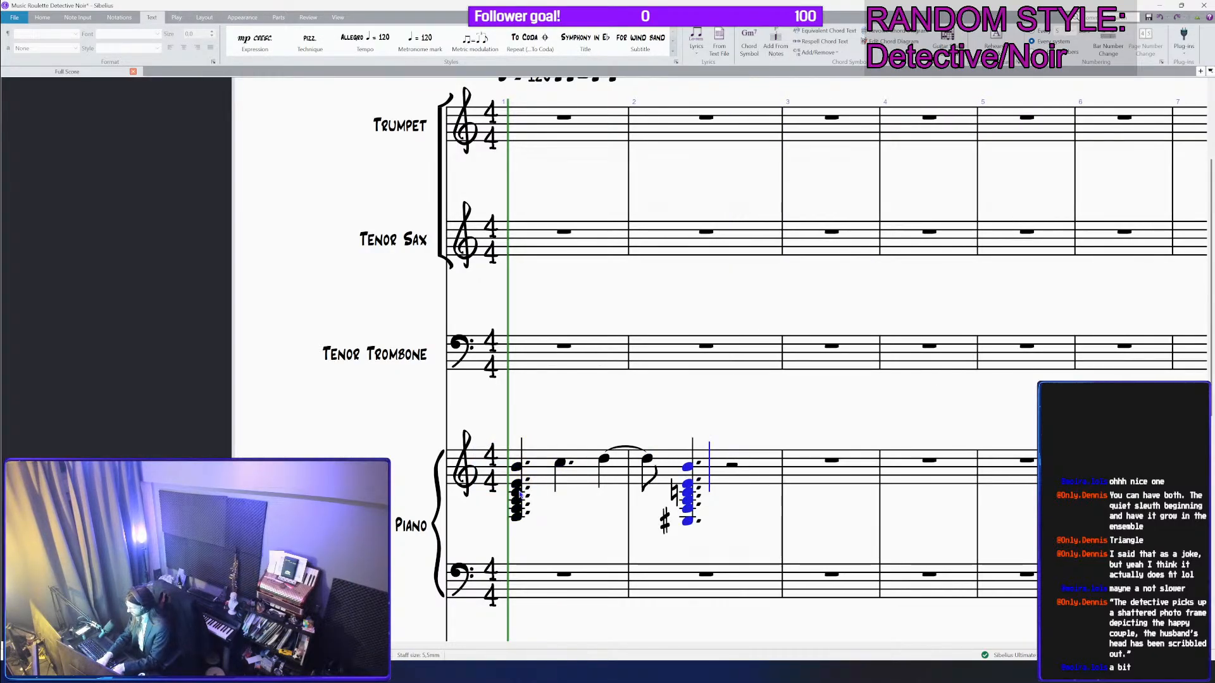
Step: Re-enter bar 1 of the piano's treble staff as quarter-note chords C-E-B, E-G-C, E-G-D and C-E-B
{"action": "key", "text": "Left"}
{"action": "key", "text": "Left"}
{"action": "key", "text": "Left"}
{"action": "key", "text": "Left"}
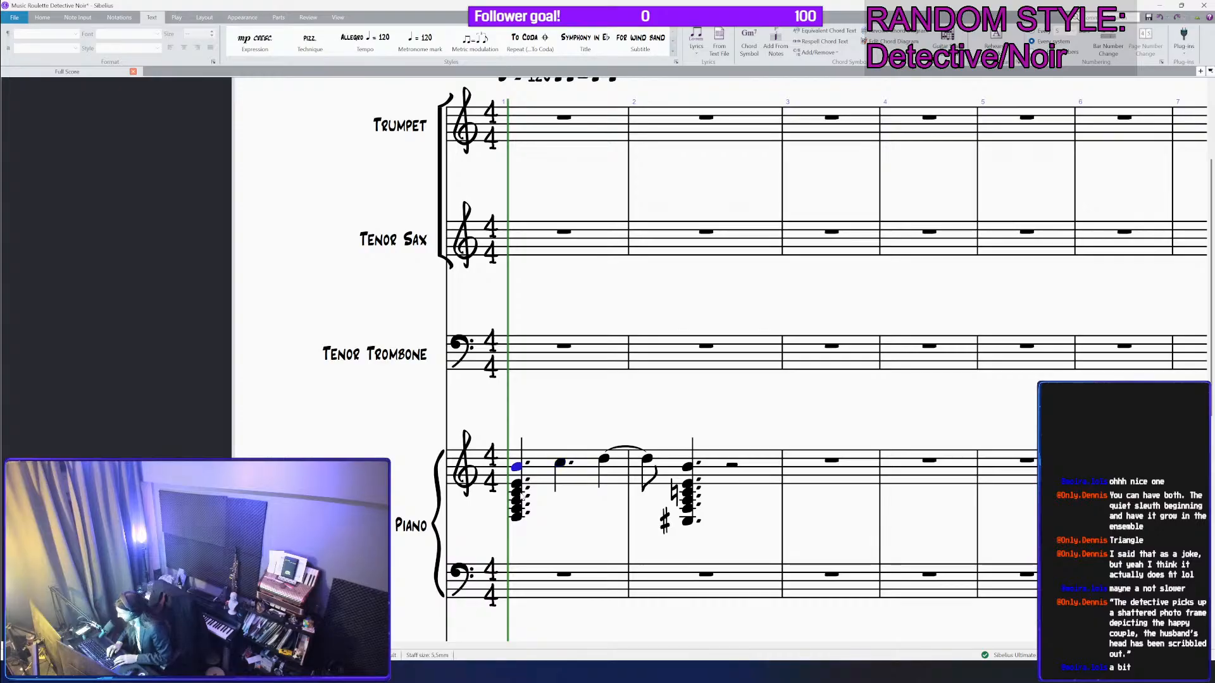
{"action": "key", "text": "KP_5"}
{"action": "key", "text": "KP_4"}
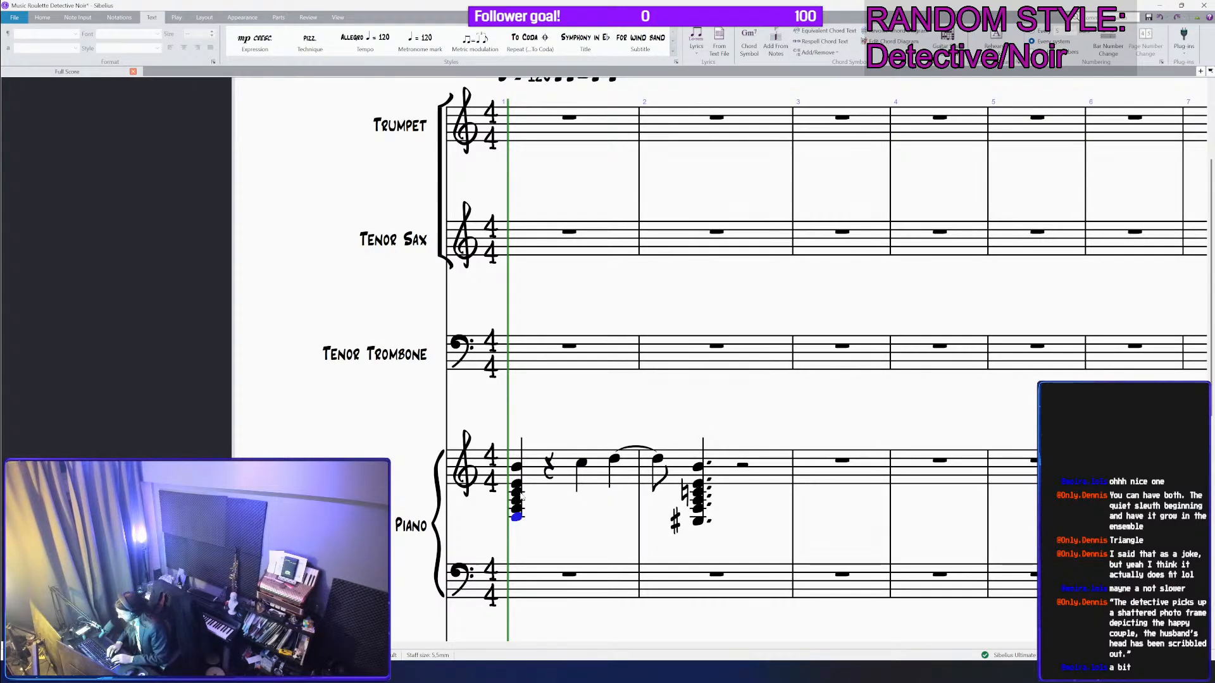
{"action": "key", "text": "Right"}
{"action": "key", "text": "Left"}
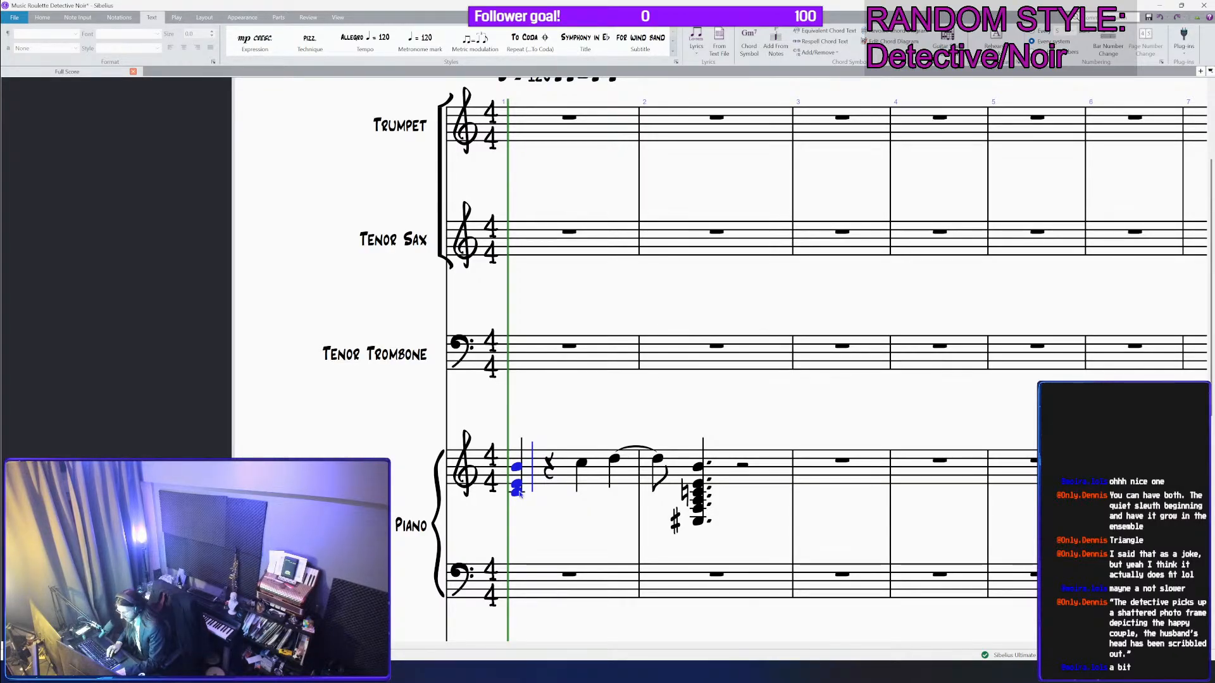
{"action": "key", "text": "Escape"}
{"action": "key", "text": "Left"}
{"action": "key", "text": "Right"}
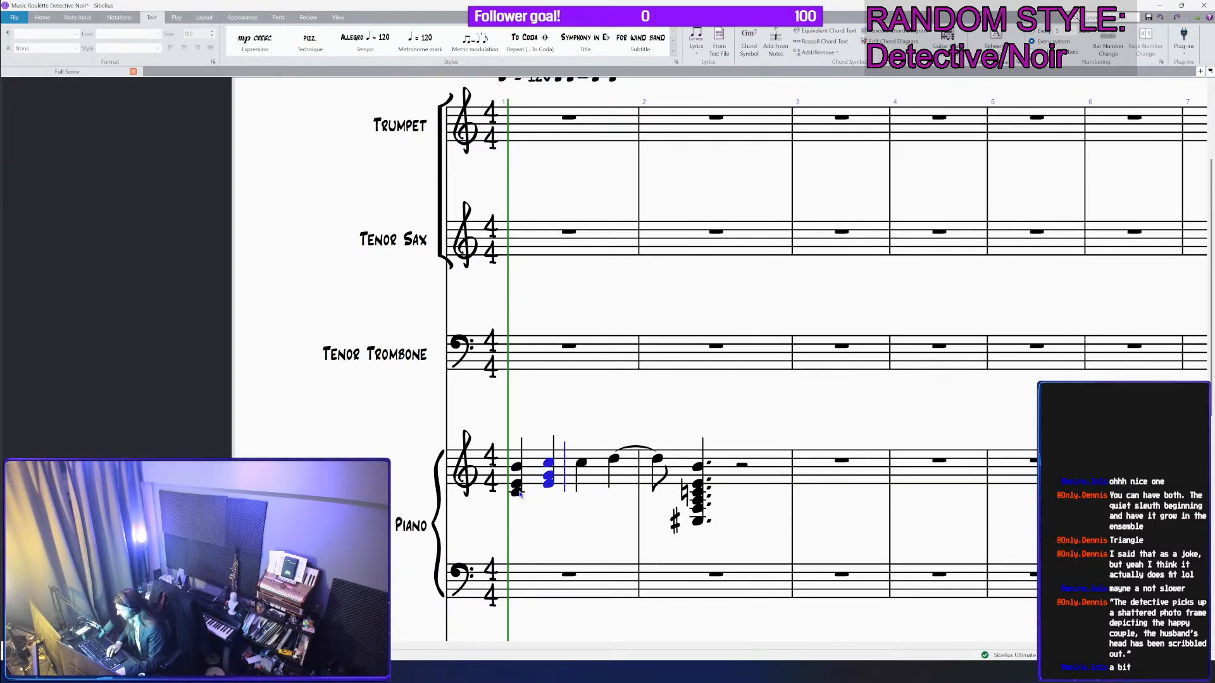
{"action": "key", "text": "Right"}
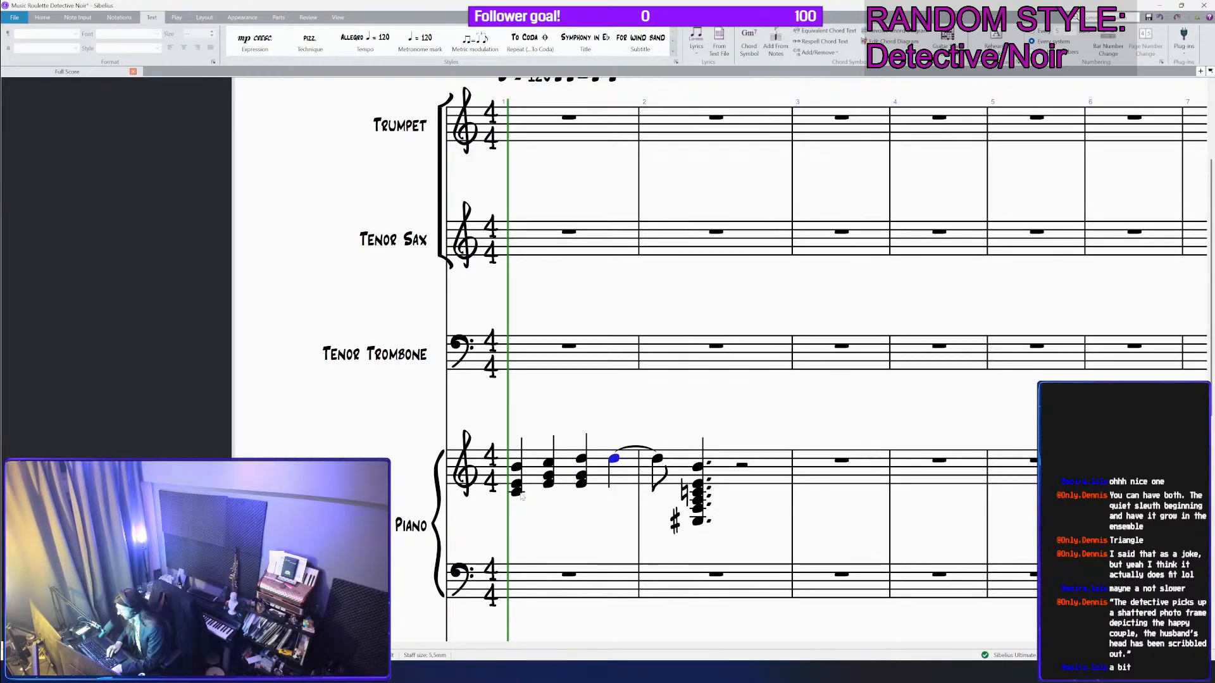
Step: Shorten bar 1's second and third treble chords to eighths and copy the third onto the second half of beat 2
{"action": "key", "text": "Left"}
{"action": "key", "text": "Left"}
{"action": "key", "text": "Left"}
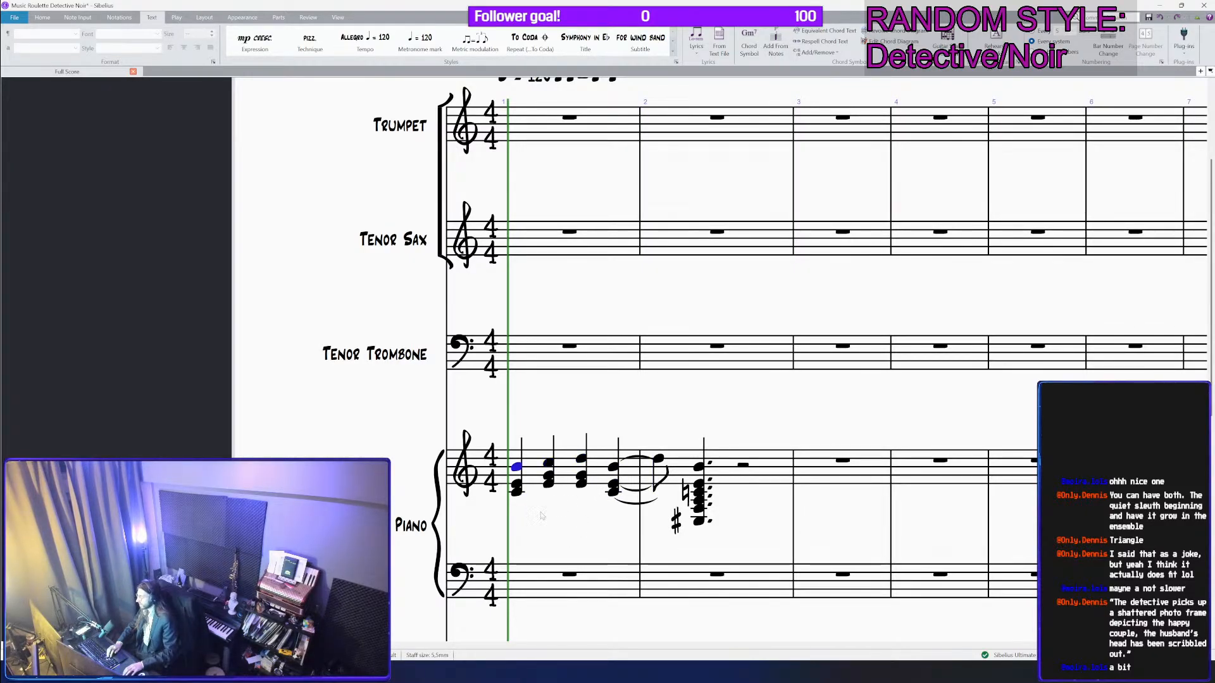
{"action": "left_click_drag", "start_coordinate": [535, 516], "coordinate": [560, 513]}
{"action": "key", "text": "Right"}
{"action": "key", "text": "3"}
{"action": "key", "text": "Right"}
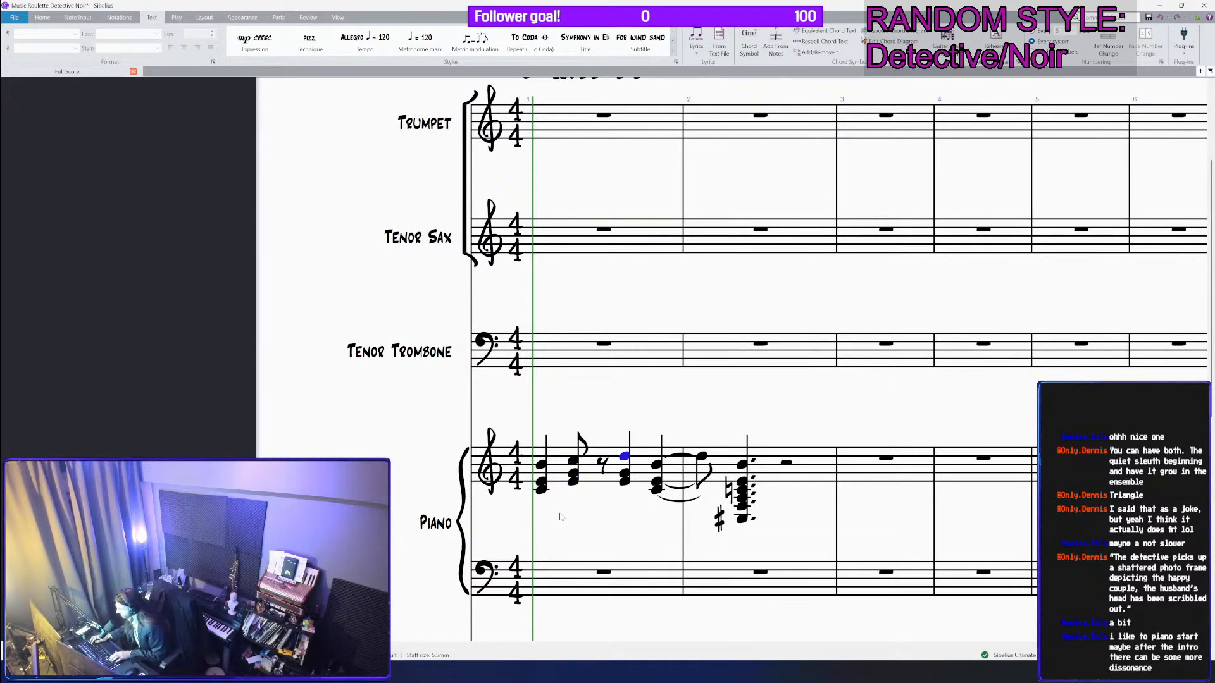
{"action": "key", "text": "3"}
{"action": "key", "text": "Left"}
{"action": "key", "text": "ctrl+v"}
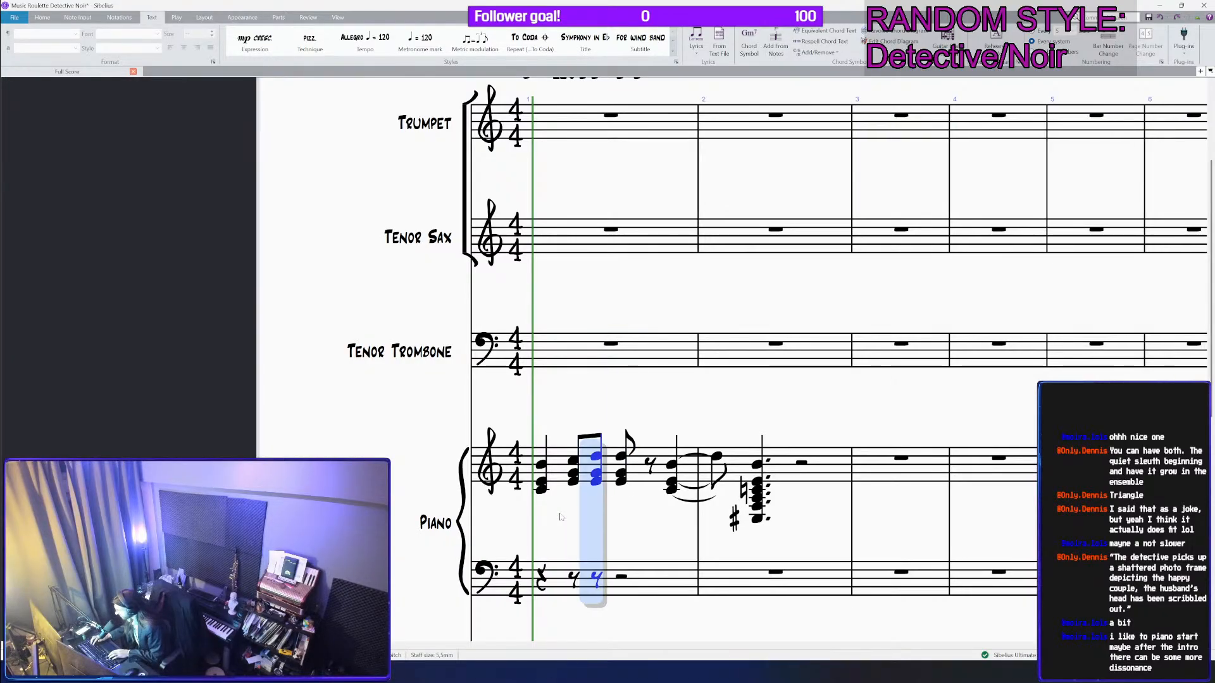
Step: Copy bar 1's opening quarter-note chord onto beat 3 of the piano's treble staff
{"action": "key", "text": "Left"}
{"action": "key", "text": "Left"}
{"action": "key", "text": "shift+Down"}
{"action": "key", "text": "ctrl+c"}
{"action": "key", "text": "Right"}
{"action": "key", "text": "Right"}
{"action": "key", "text": "Right"}
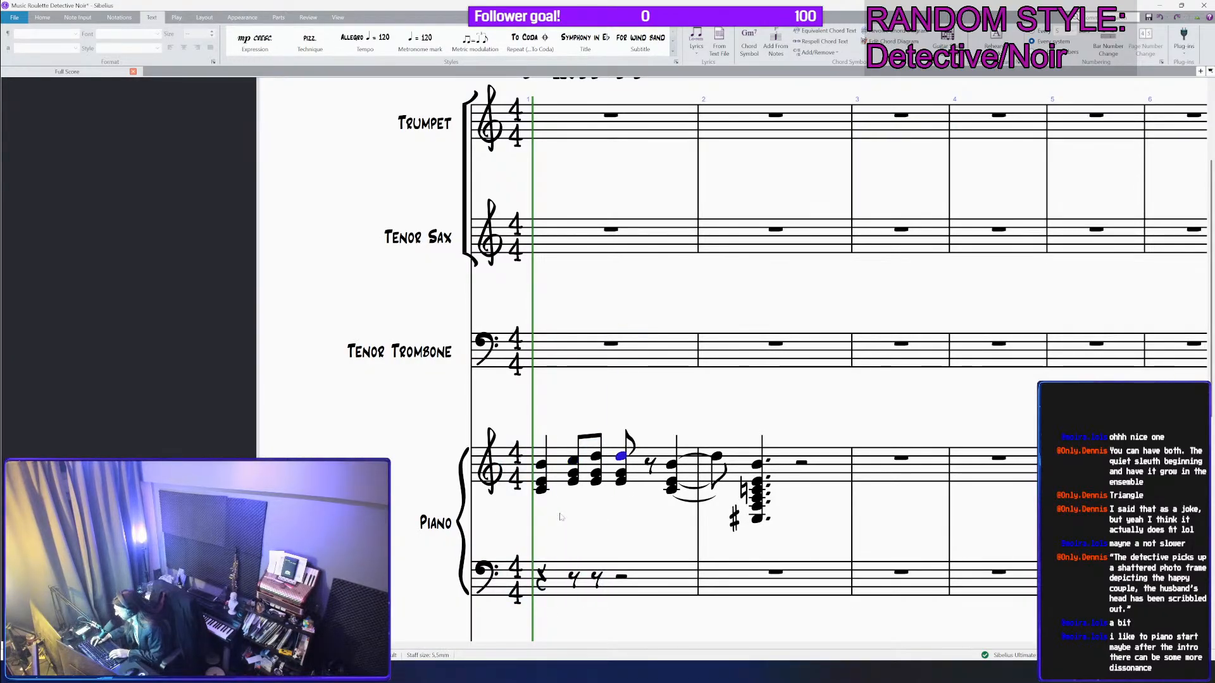
{"action": "key", "text": "ctrl+v"}
{"action": "key", "text": "Right"}
{"action": "key", "text": "Left"}
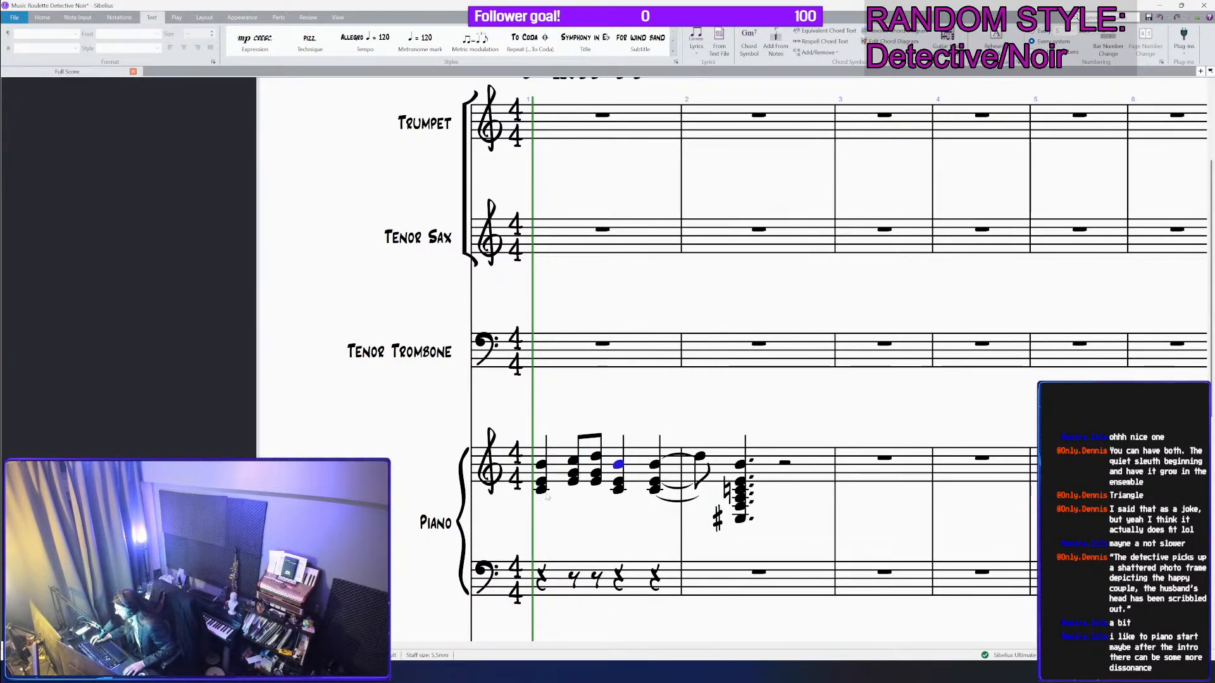
Step: Copy the beat 2 pair of eighth-note chords onto beat 4 of bar 1 in the piano's treble staff
{"action": "key", "text": "Left"}
{"action": "key", "text": "Left"}
{"action": "key", "text": "Left"}
{"action": "key", "text": "shift+Right"}
{"action": "key", "text": "shift+Right"}
{"action": "key", "text": "ctrl+c"}
{"action": "left_click", "coordinate": [623, 465]}
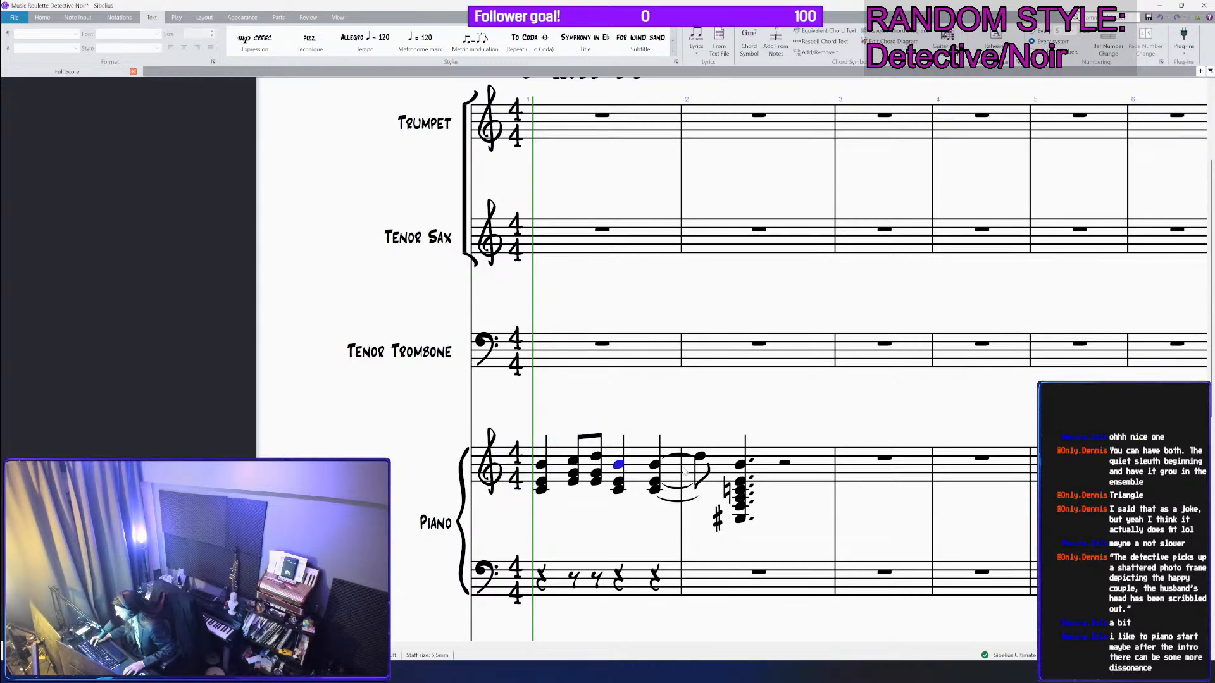
{"action": "key", "text": "ctrl+v"}
Step: Copy the piano's treble bar 1 rhythm into bar 2
{"action": "key", "text": "ctrl+shift+Left"}
{"action": "left_click", "coordinate": [791, 465]}
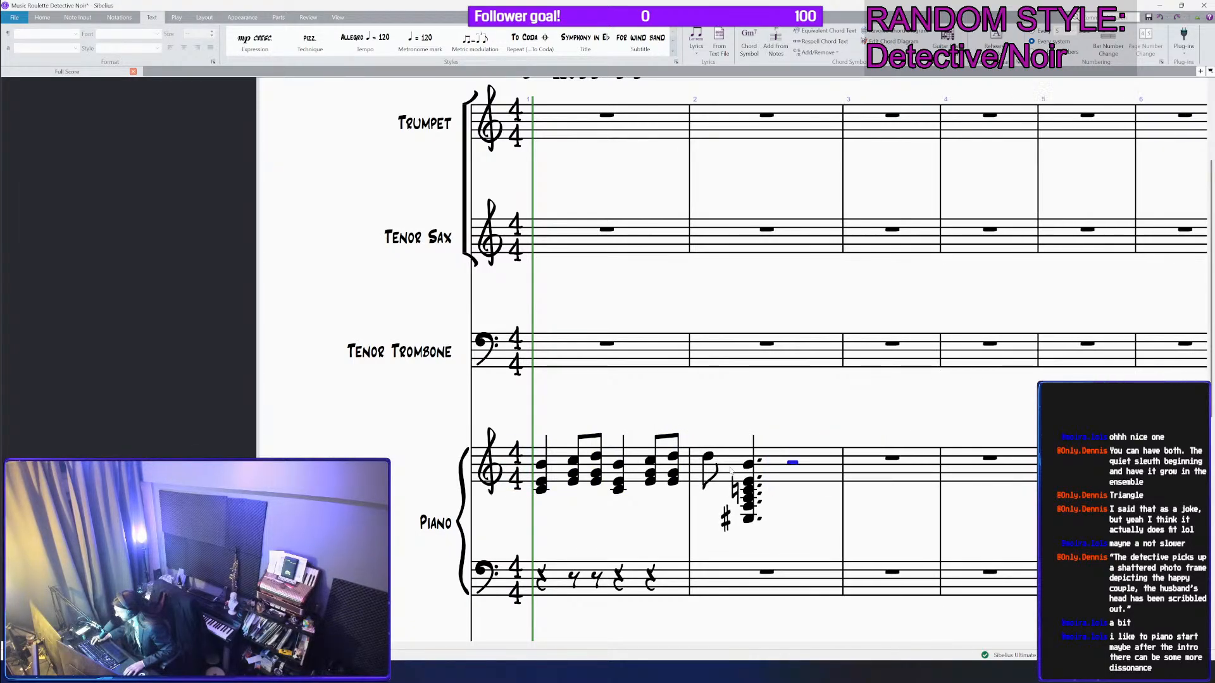
{"action": "key", "text": "ctrl+v"}
Step: Enter four half-note chords, two per bar, in bars 1 and 2 of the piano's bass staff
{"action": "scroll", "coordinate": [792, 465], "scroll_direction": "down", "scroll_amount": 1}
{"action": "left_click", "coordinate": [611, 474], "text": "shift"}
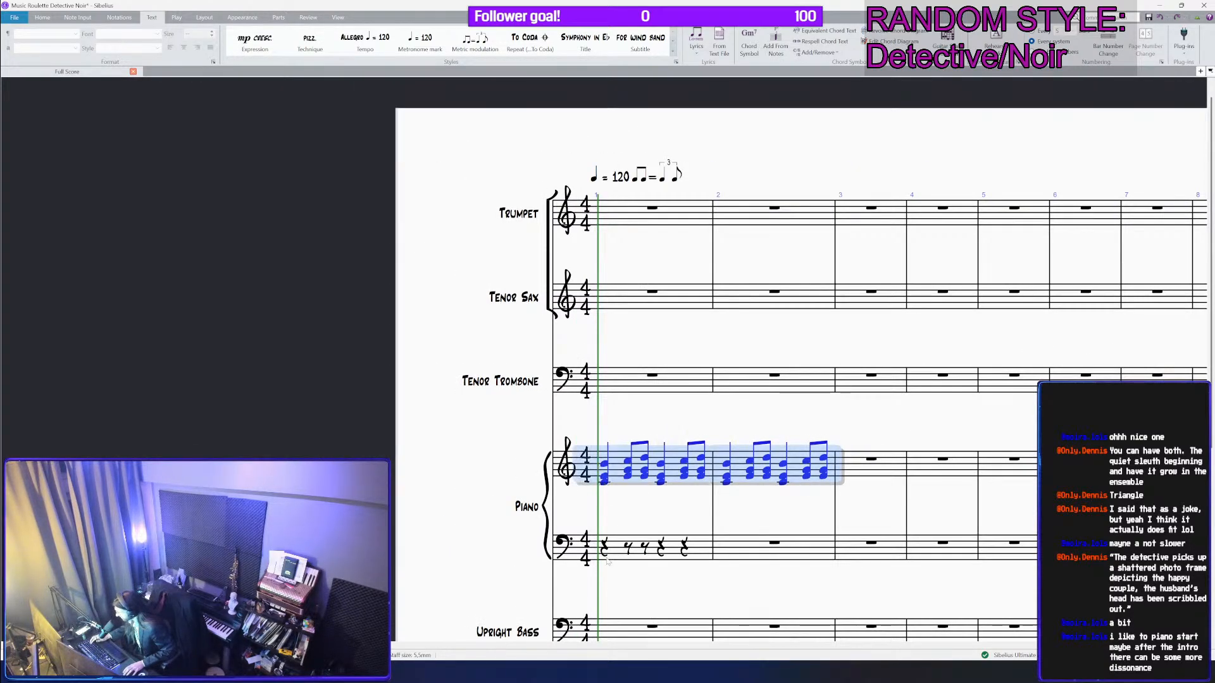
{"action": "left_click", "coordinate": [607, 549]}
{"action": "key", "text": "5"}
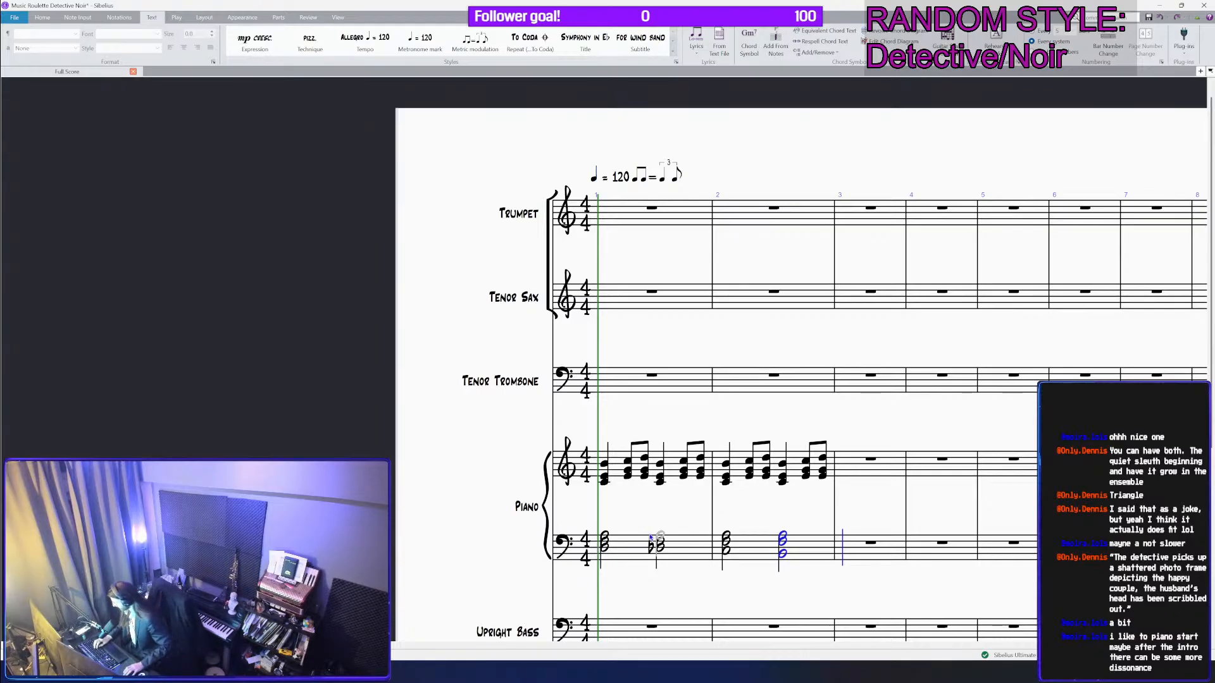
Step: Play back the first two bars of the piano part
{"action": "left_click", "coordinate": [604, 482]}
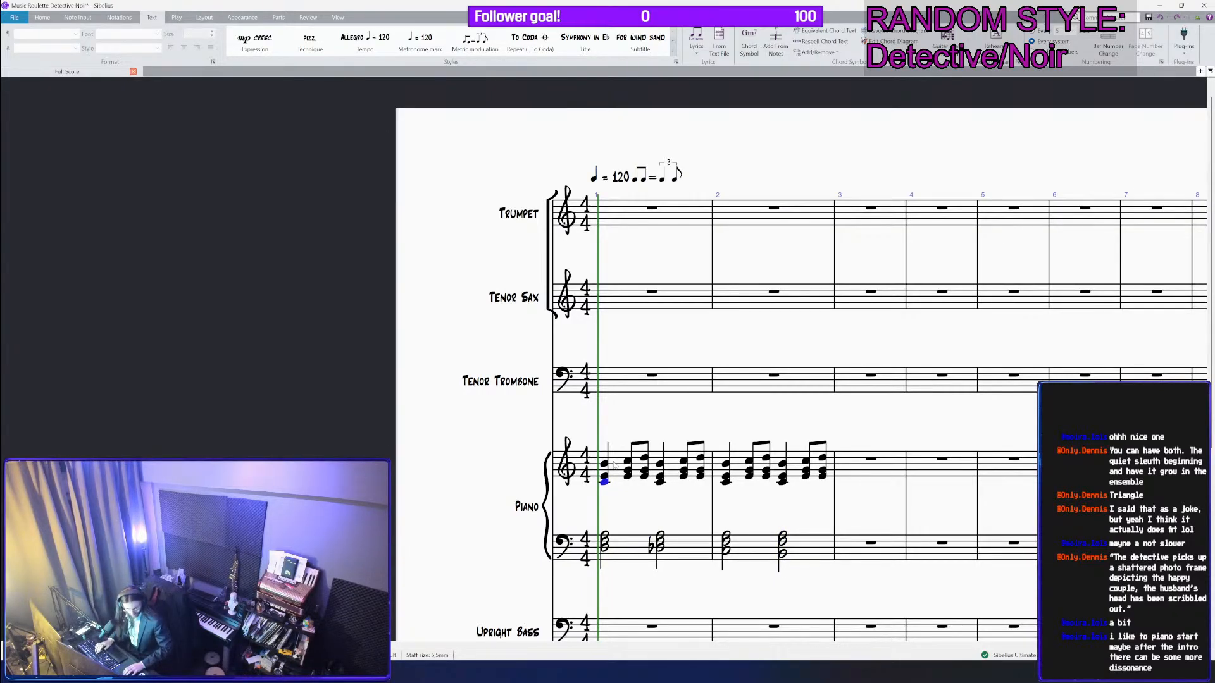
{"action": "key", "text": "space"}
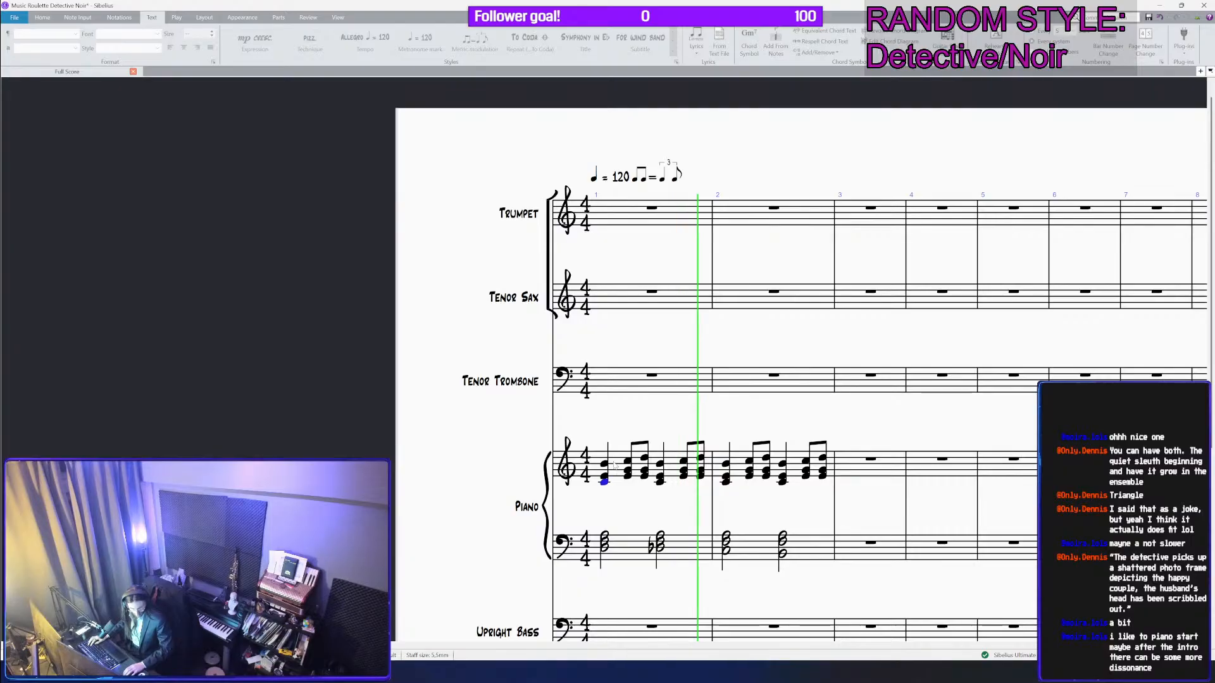
{"action": "key", "text": "space"}
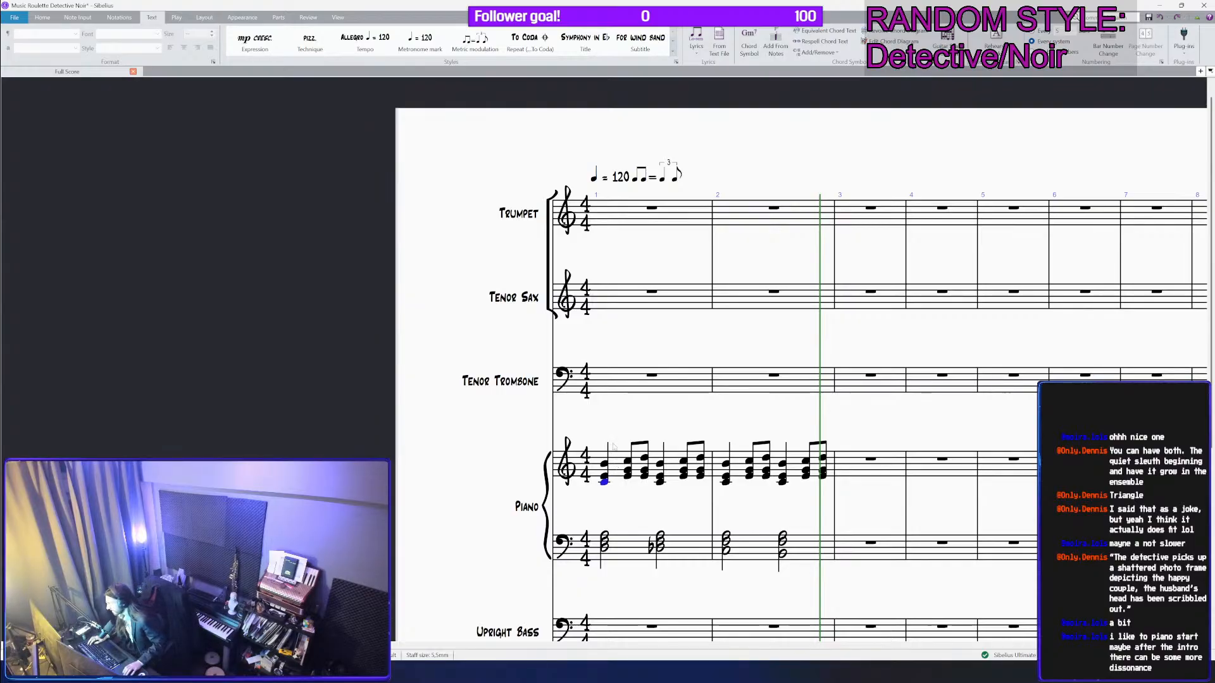
Step: Set the opening tempo mark to quarter note = 80 and play the piano part back from bar 1
{"action": "scroll", "coordinate": [614, 466], "scroll_direction": "up", "scroll_amount": 3}
{"action": "scroll", "coordinate": [662, 424], "scroll_direction": "down", "scroll_amount": 4}
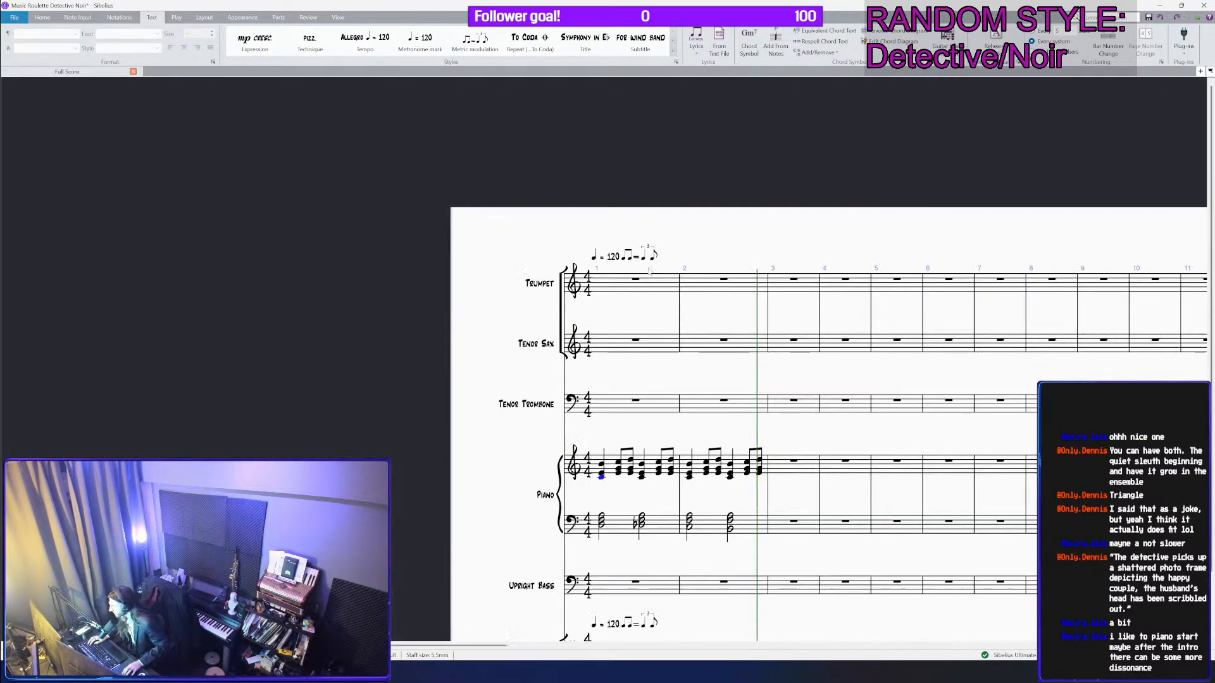
{"action": "left_click", "coordinate": [619, 253]}
{"action": "double_click", "coordinate": [618, 255]}
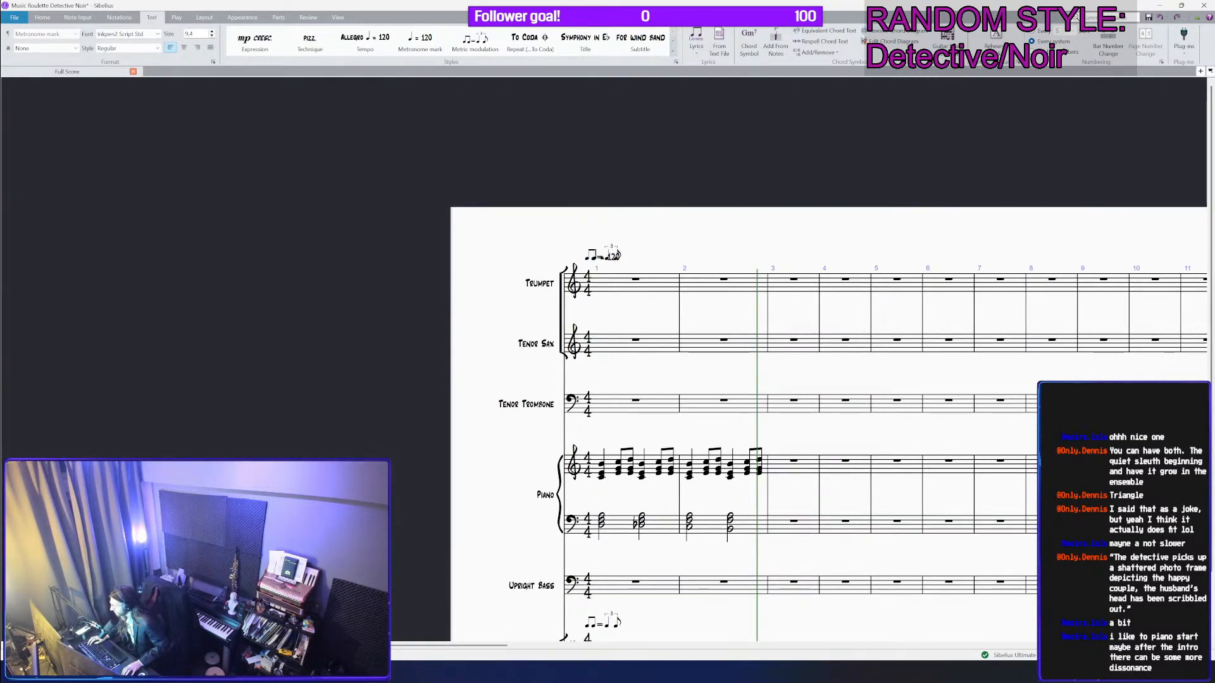
{"action": "key", "text": "ctrl+shift+Left"}
{"action": "key", "text": "BackSpace"}
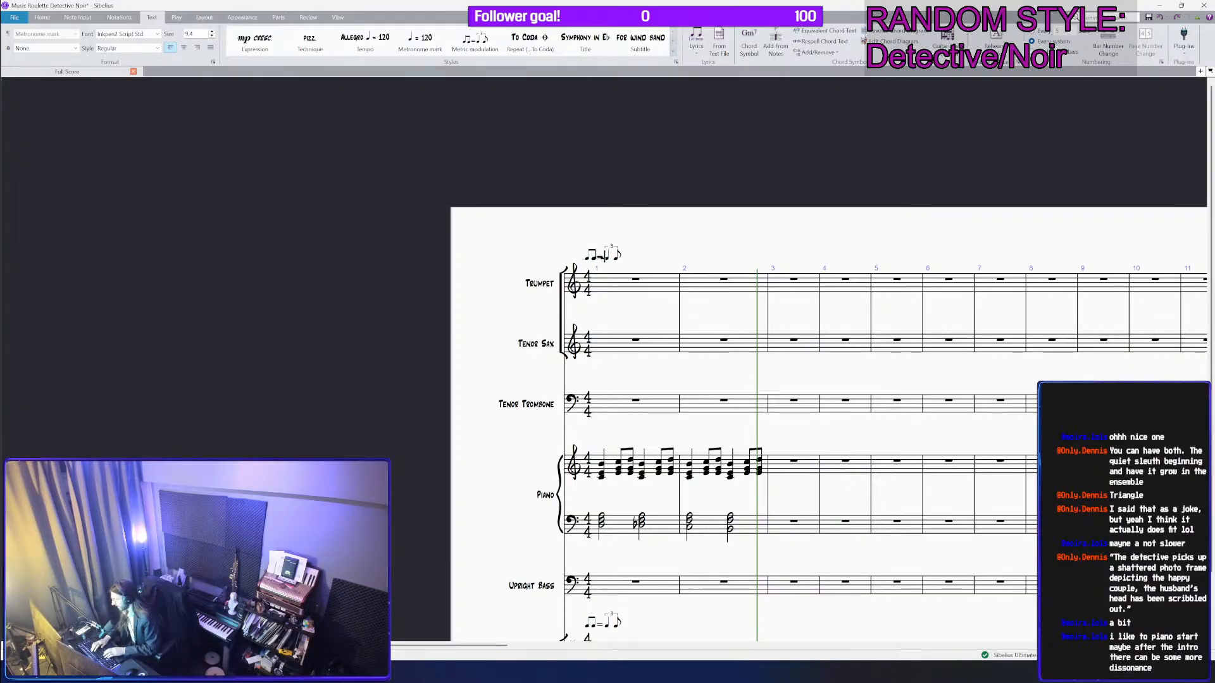
{"action": "type", "text": "8"}
{"action": "key", "text": "Escape"}
{"action": "key", "text": "Escape"}
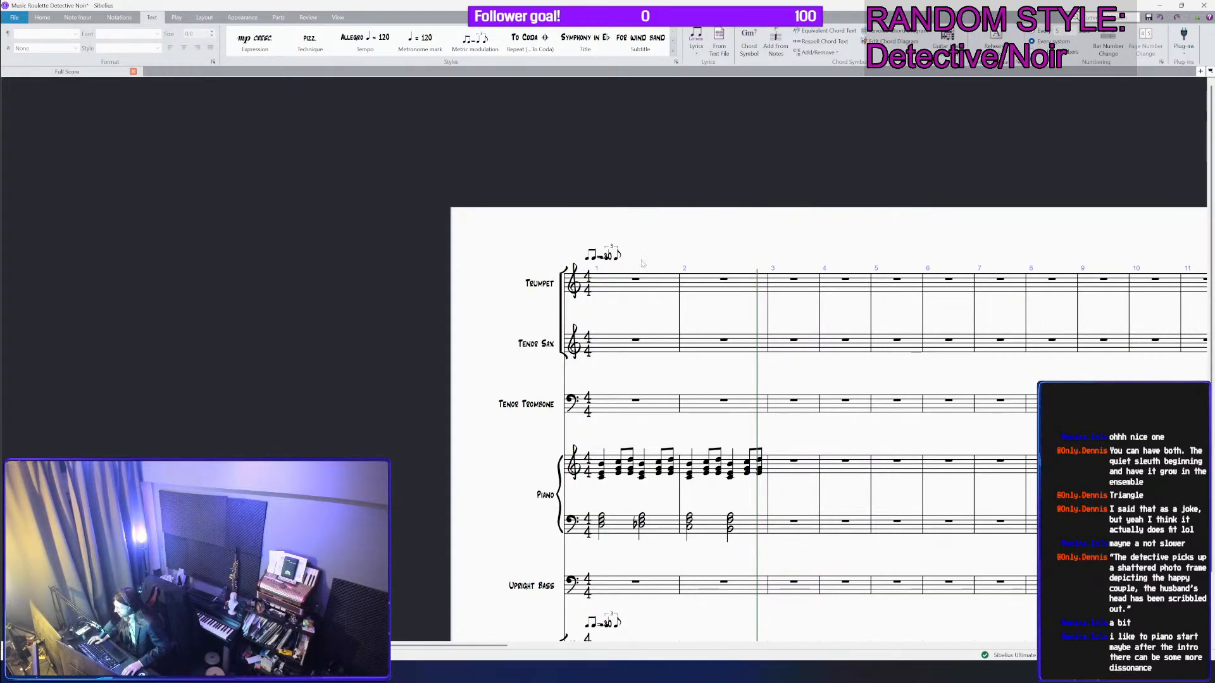
{"action": "left_click_drag", "start_coordinate": [618, 256], "coordinate": [647, 255]}
{"action": "left_click", "coordinate": [623, 455]}
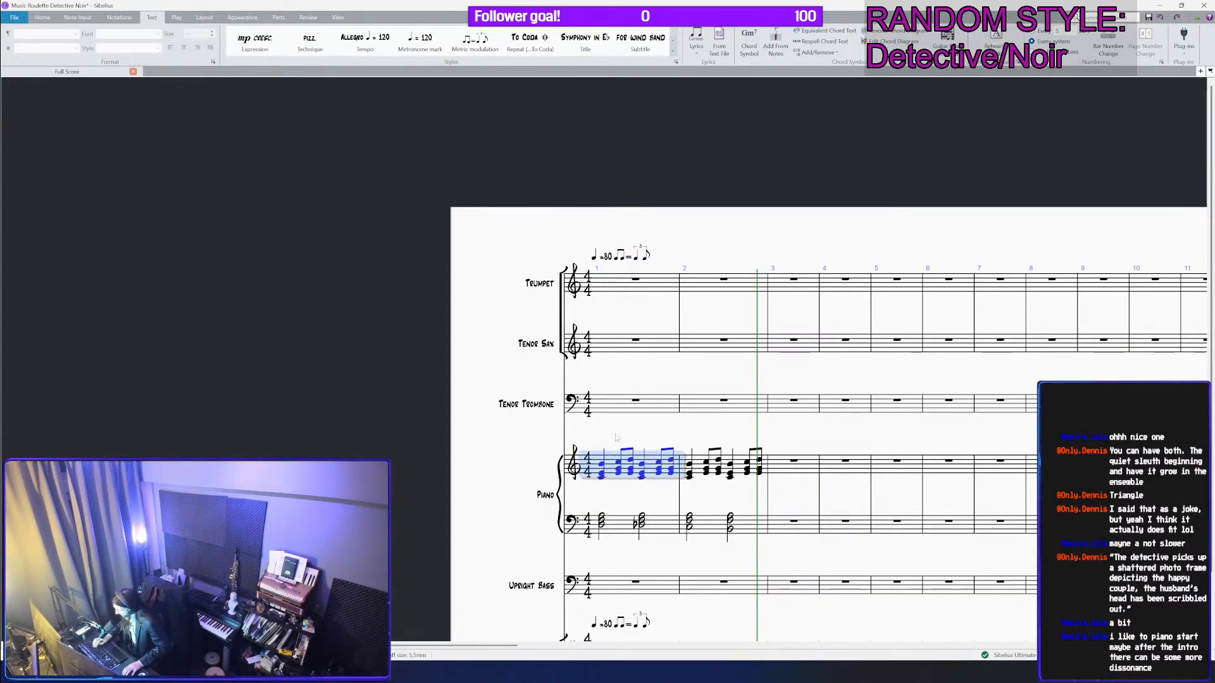
{"action": "key", "text": "space"}
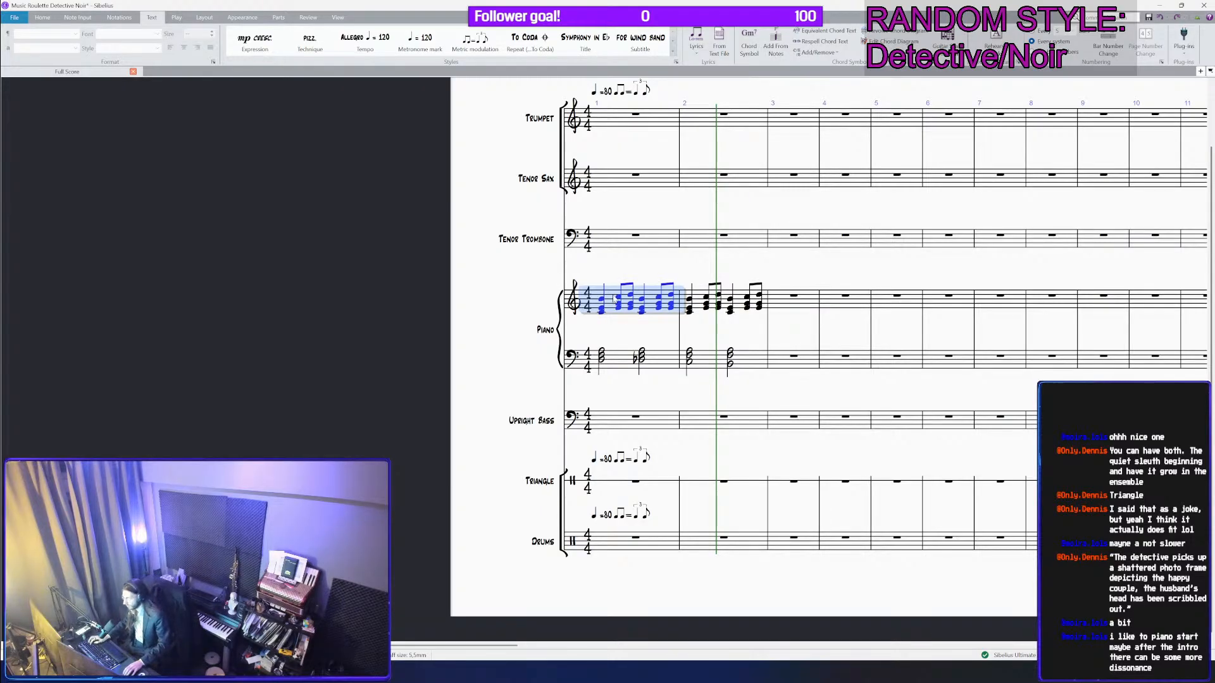
Step: Rework treble bars 1 and 2 of the piano into a half-note chord C-E-B followed by quarter-note chords E-G-C and E-G-D
{"action": "key", "text": "5"}
{"action": "key", "text": "Right"}
{"action": "key", "text": "Left"}
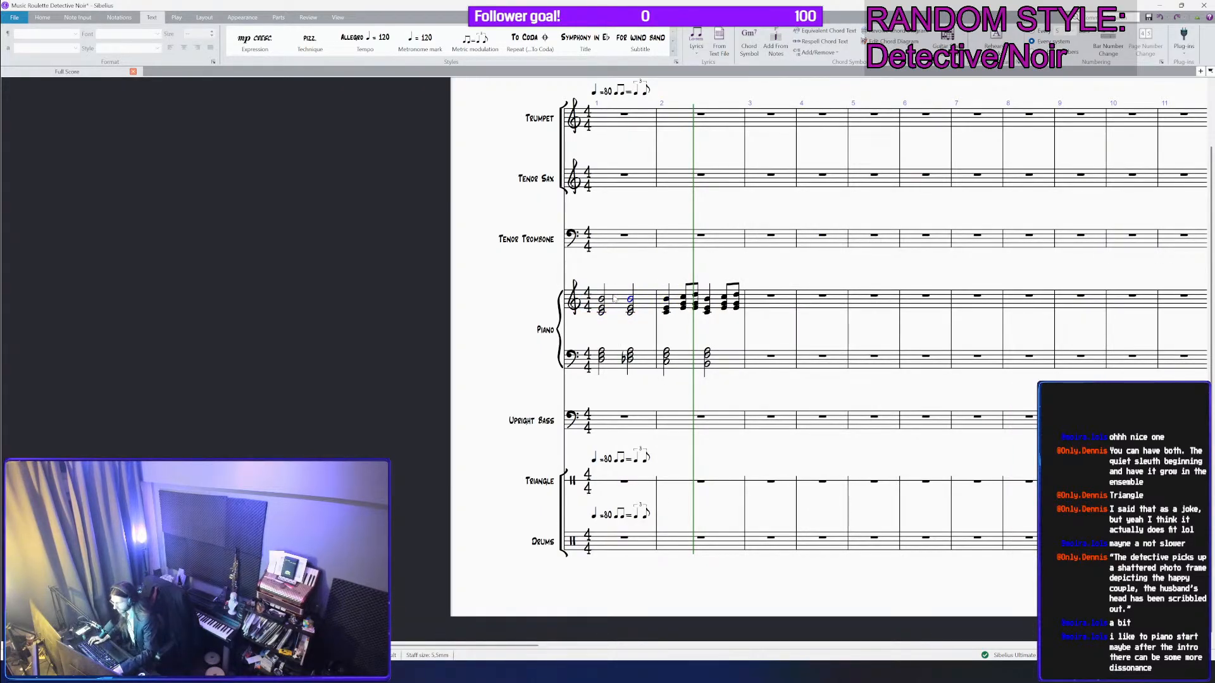
{"action": "key", "text": "ctrl+z"}
{"action": "key", "text": "ctrl+z"}
{"action": "key", "text": "ctrl+z"}
{"action": "key", "text": "ctrl+z"}
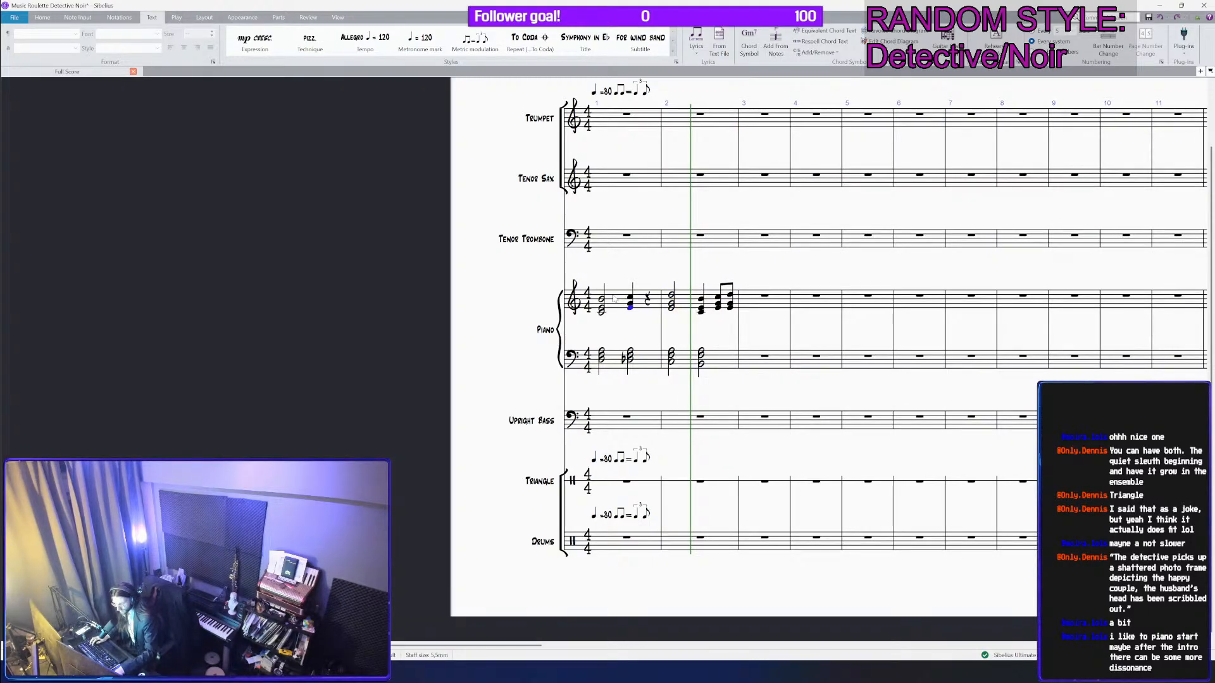
{"action": "key", "text": "ctrl+y"}
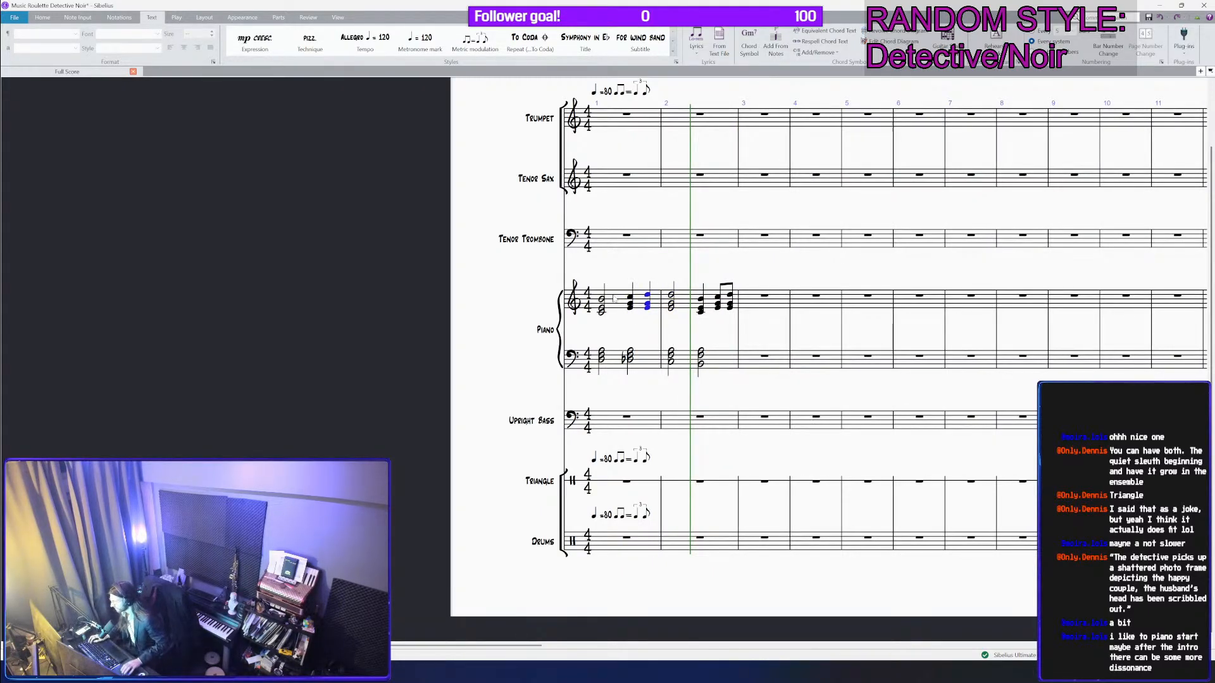
{"action": "key", "text": "ctrl+y"}
{"action": "key", "text": "ctrl+y"}
{"action": "key", "text": "ctrl+y"}
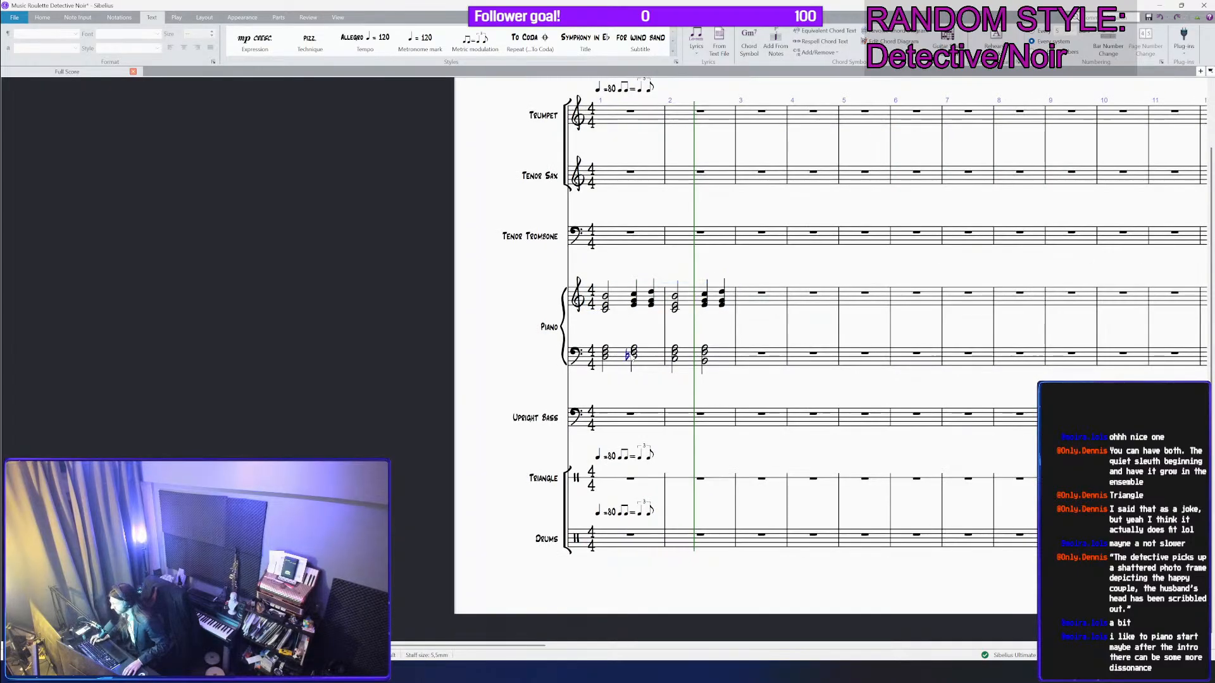
Step: Rewrite the piano's bass-staff chords as whole notes, one chord per bar through bars 1 to 4
{"action": "key", "text": "ctrl+z"}
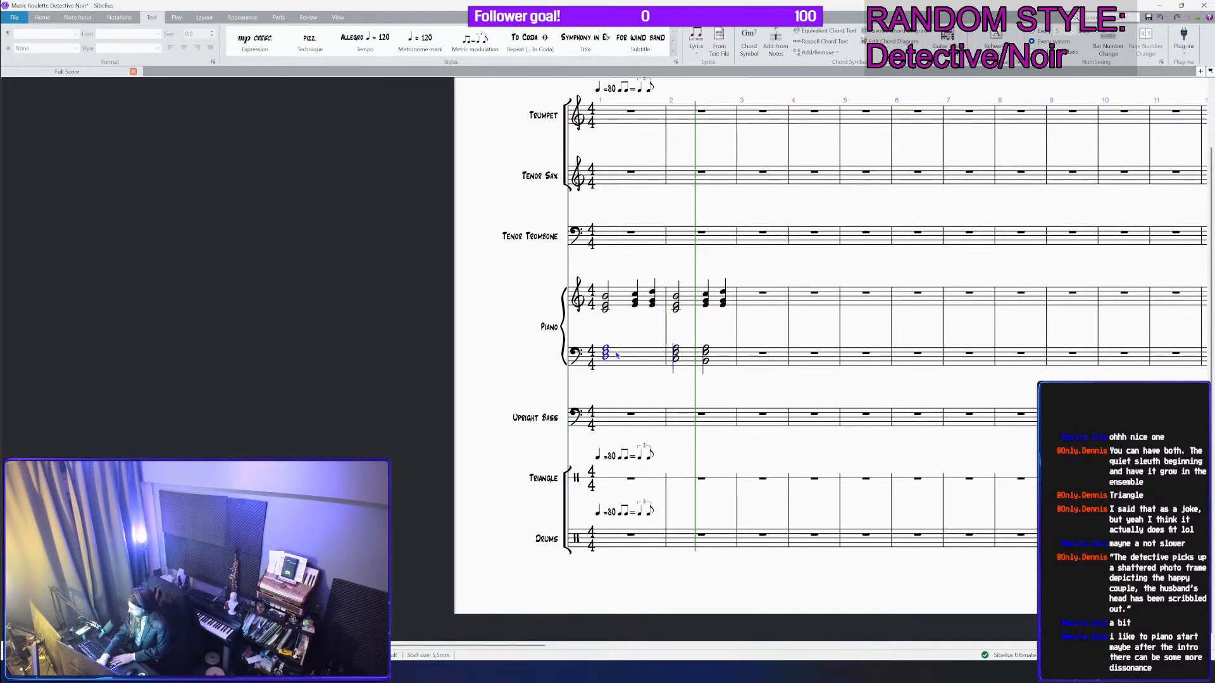
{"action": "key", "text": "ctrl+y"}
{"action": "key", "text": "ctrl+y"}
{"action": "key", "text": "ctrl+y"}
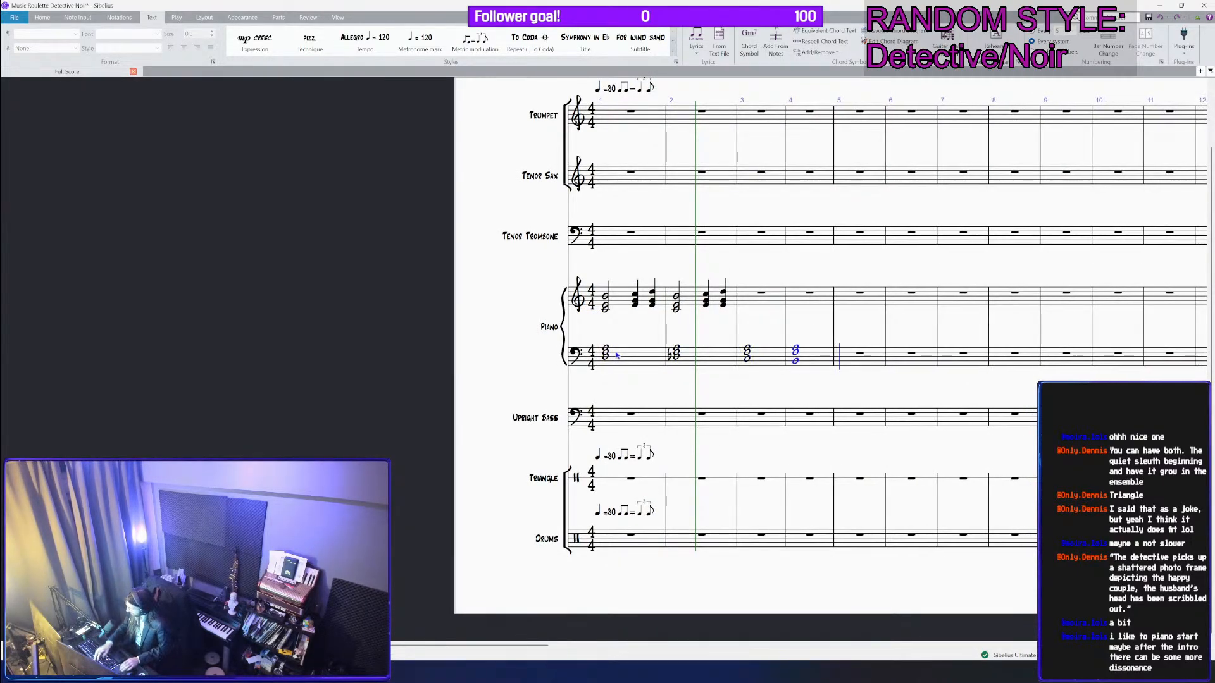
Step: Copy the piano's treble bars 1 and 2 into bars 3 and 4 and save the score
{"action": "left_click", "coordinate": [621, 299]}
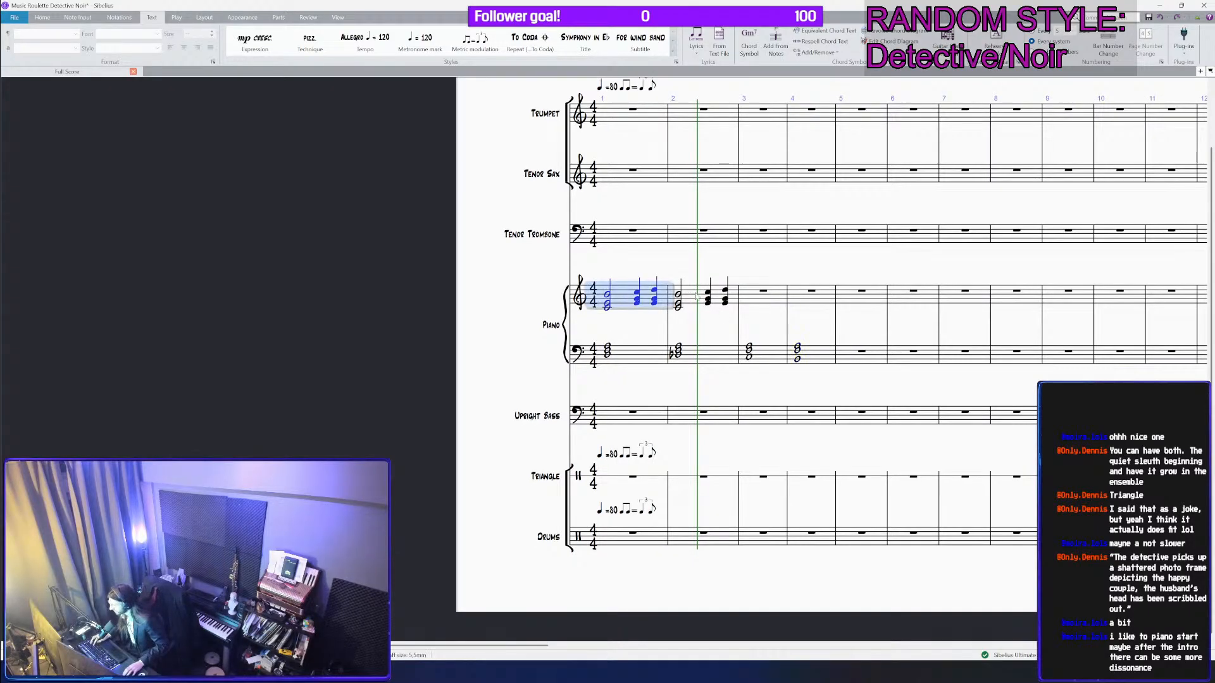
{"action": "left_click", "coordinate": [696, 297], "text": "shift"}
{"action": "key", "text": "ctrl+c"}
{"action": "left_click", "coordinate": [759, 297]}
{"action": "key", "text": "ctrl+v"}
{"action": "key", "text": "ctrl+s"}
Step: Lower the top note of the last treble chord in piano bar 2 by two steps to B
{"action": "left_click", "coordinate": [709, 293]}
{"action": "scroll", "coordinate": [709, 295], "scroll_direction": "up", "scroll_amount": 1}
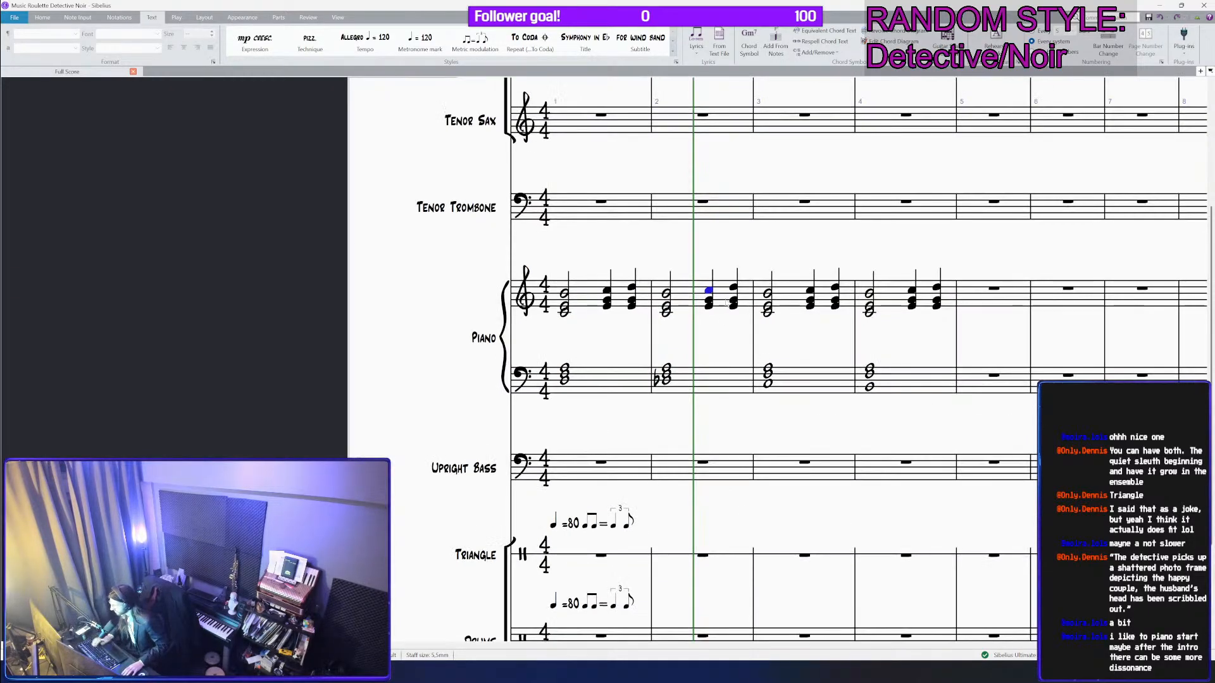
{"action": "left_click", "coordinate": [734, 288]}
{"action": "key", "text": "Down"}
{"action": "key", "text": "Down"}
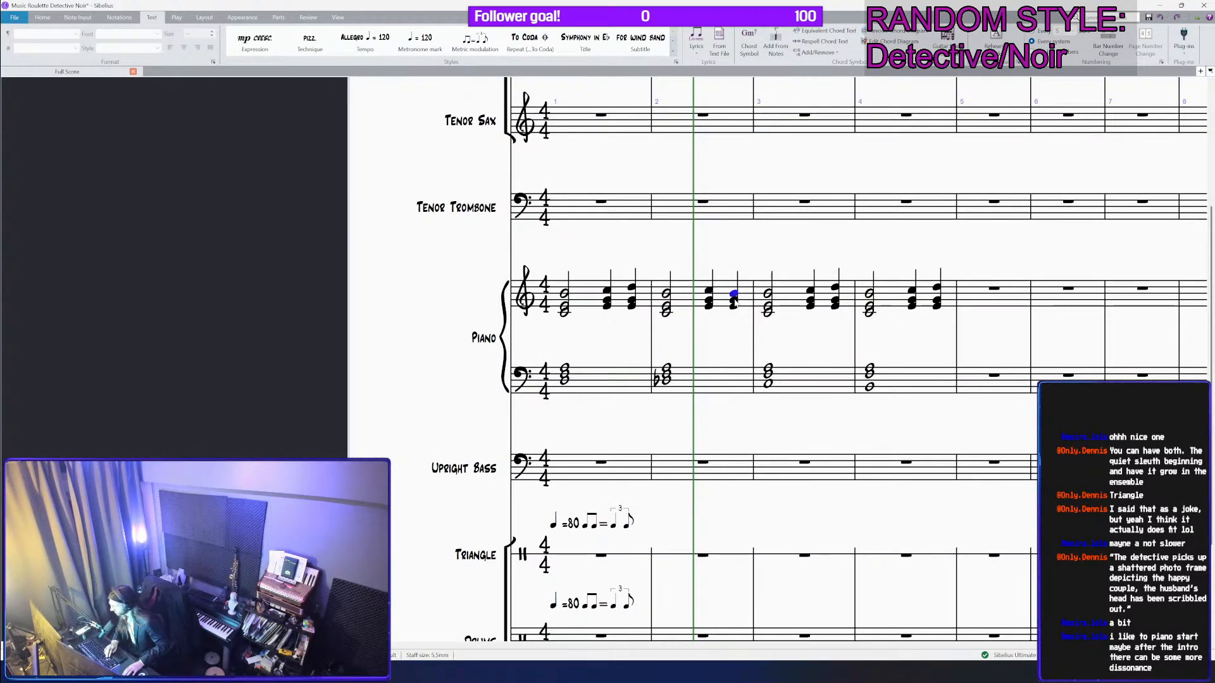
Step: Play back the piano intro from the first treble chord in bar 1
{"action": "left_click", "coordinate": [564, 295]}
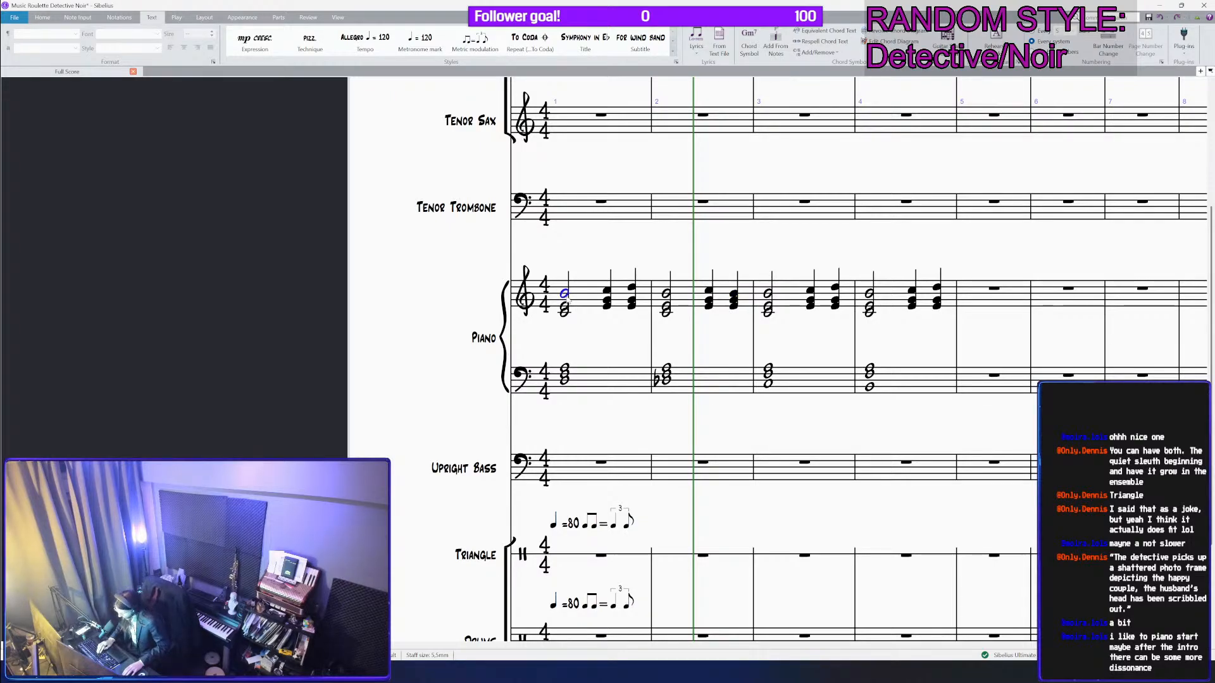
{"action": "key", "text": "p"}
{"action": "scroll", "coordinate": [568, 352], "scroll_direction": "down", "scroll_amount": 2}
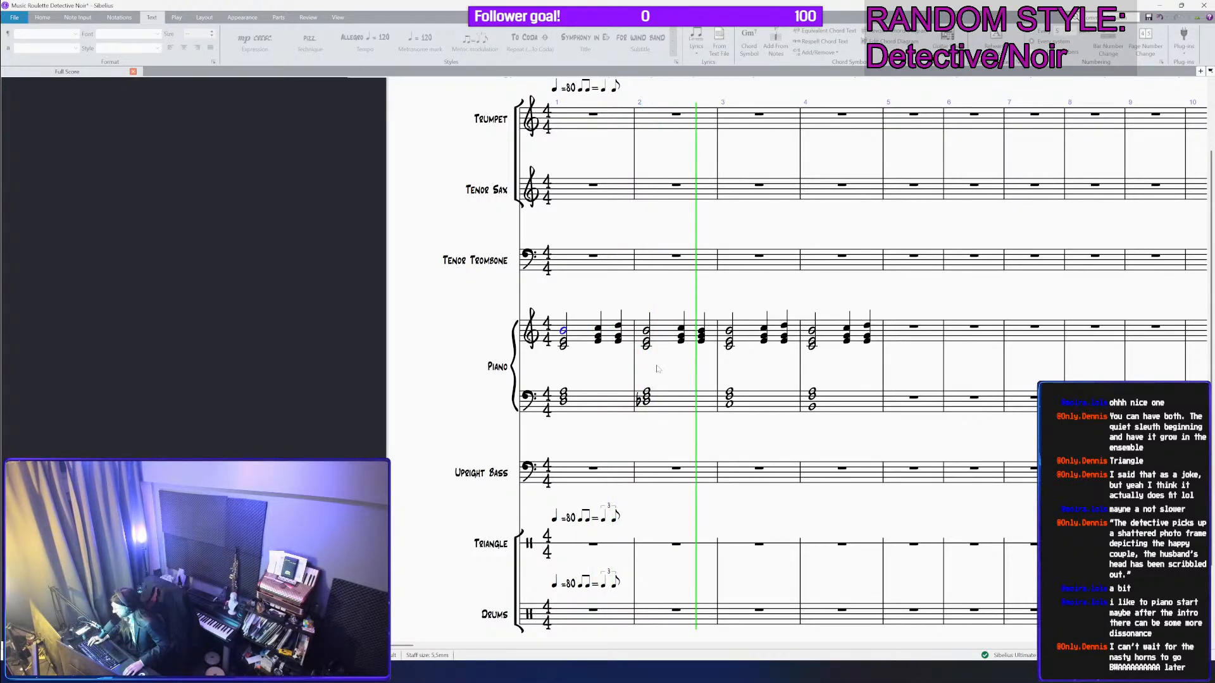
{"action": "left_click", "coordinate": [689, 335]}
{"action": "scroll", "coordinate": [689, 335], "scroll_direction": "up", "scroll_amount": 3}
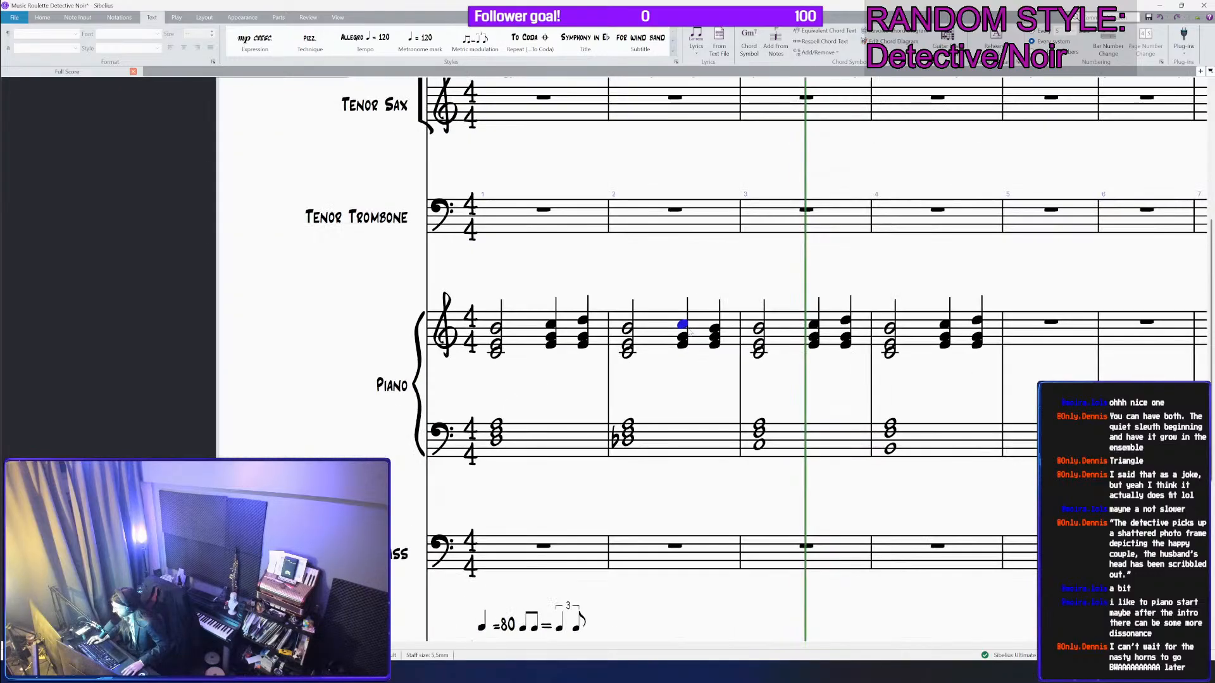
Step: Transpose the piano's treble and bass chords in bars 1 to 4 up an octave and play them back
{"action": "left_click", "coordinate": [886, 329]}
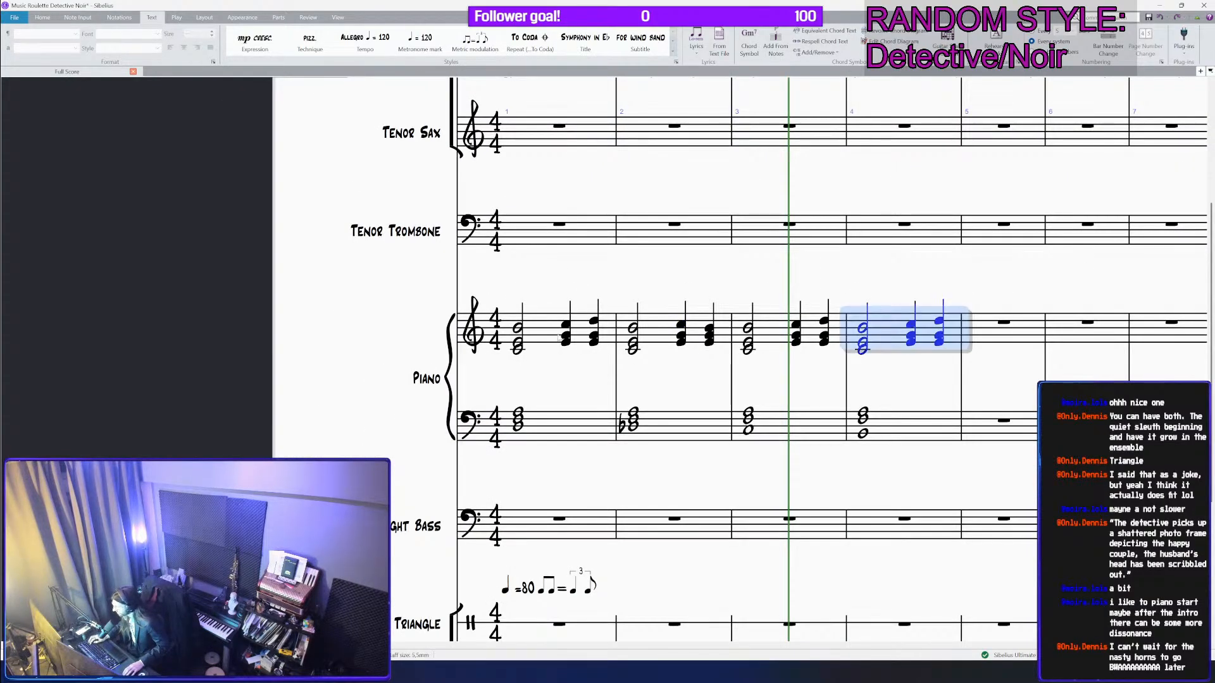
{"action": "left_click", "coordinate": [553, 318], "text": "shift"}
{"action": "key", "text": "ctrl+Up"}
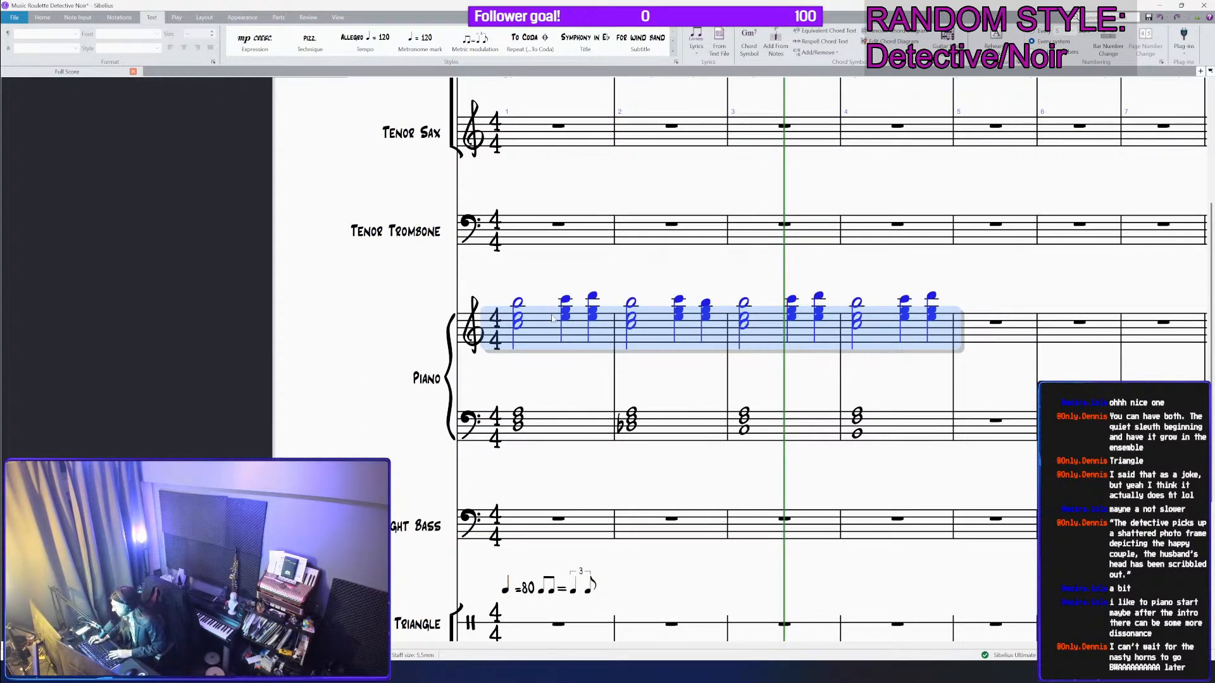
{"action": "left_click", "coordinate": [557, 434]}
{"action": "left_click", "coordinate": [862, 439], "text": "shift"}
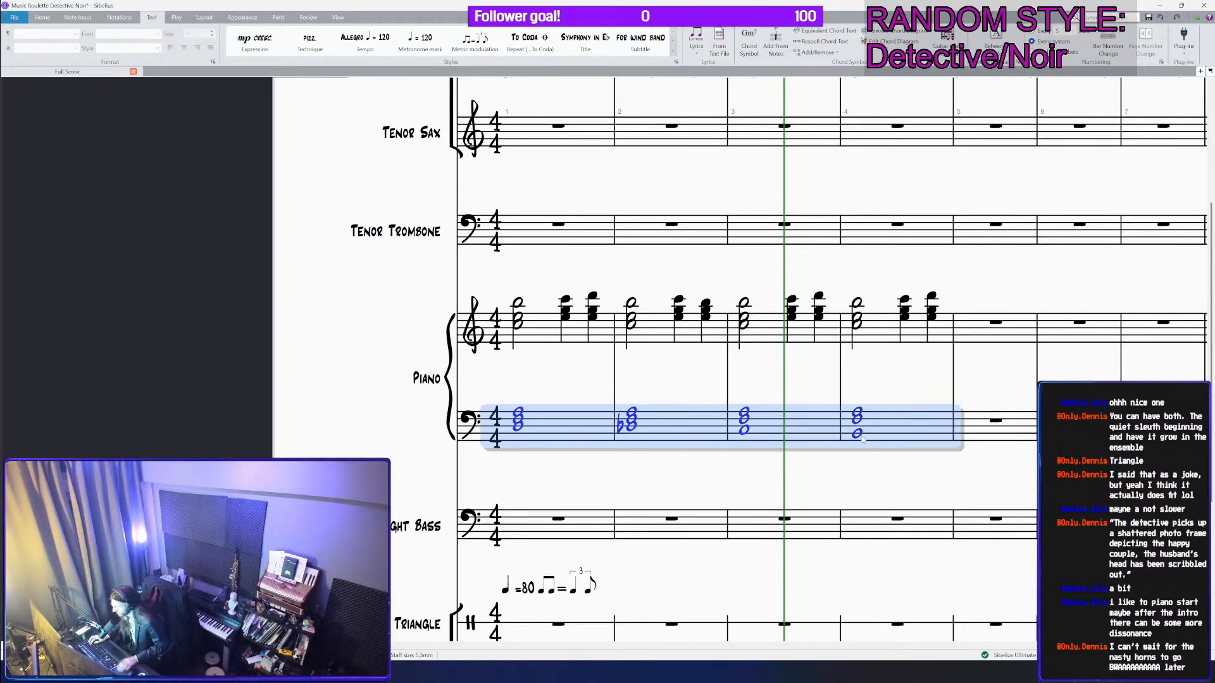
{"action": "key", "text": "ctrl+Up"}
{"action": "left_click", "coordinate": [595, 332], "text": "shift"}
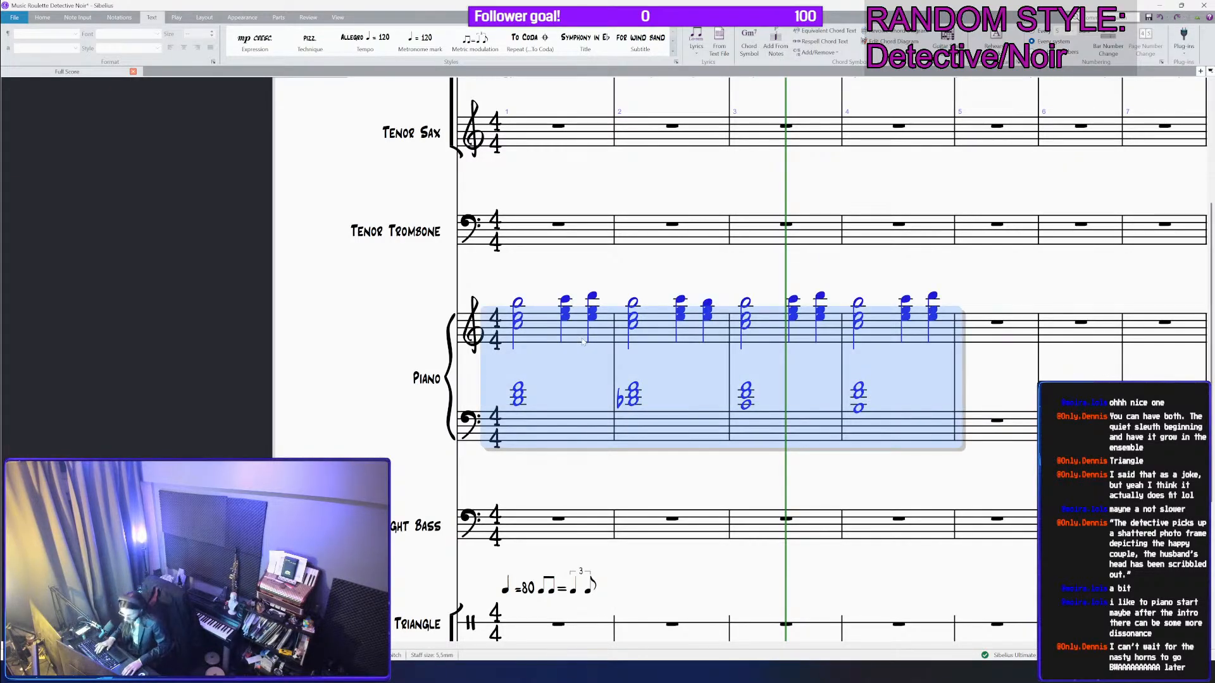
{"action": "key", "text": "p"}
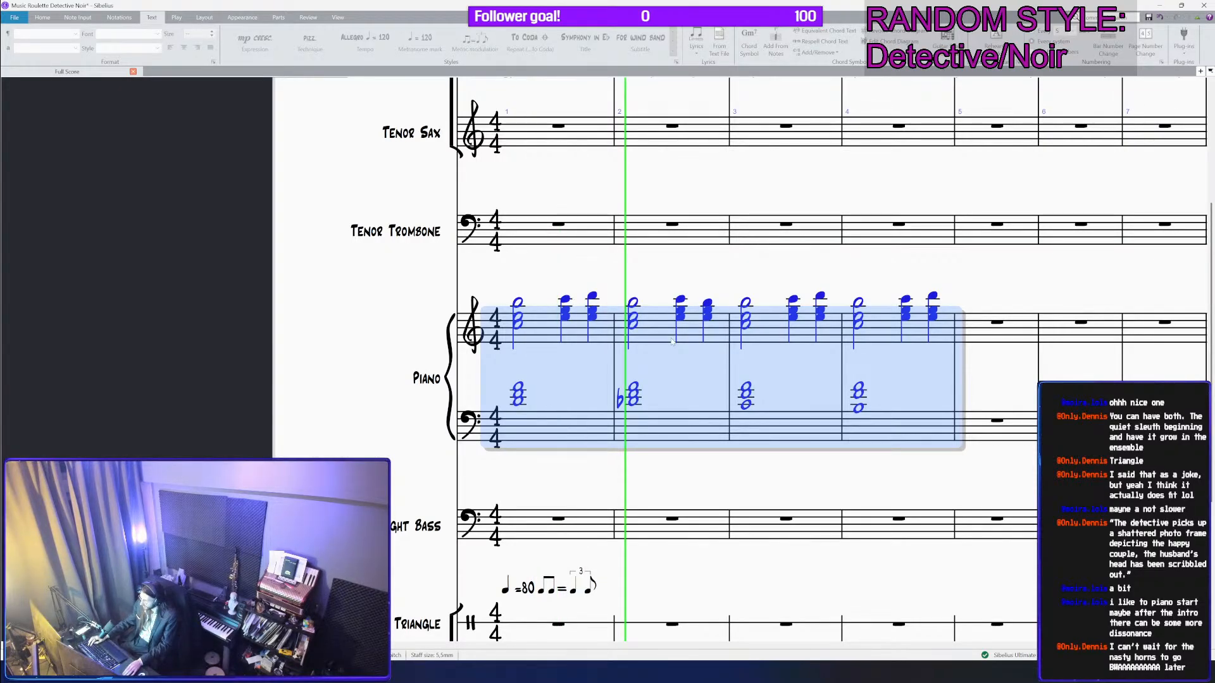
Step: Raise the top notes of piano bar 2's treble quarter-note chords to D and C, and copy treble bars 1 and 2 into bars 3 and 4
{"action": "left_click", "coordinate": [682, 300]}
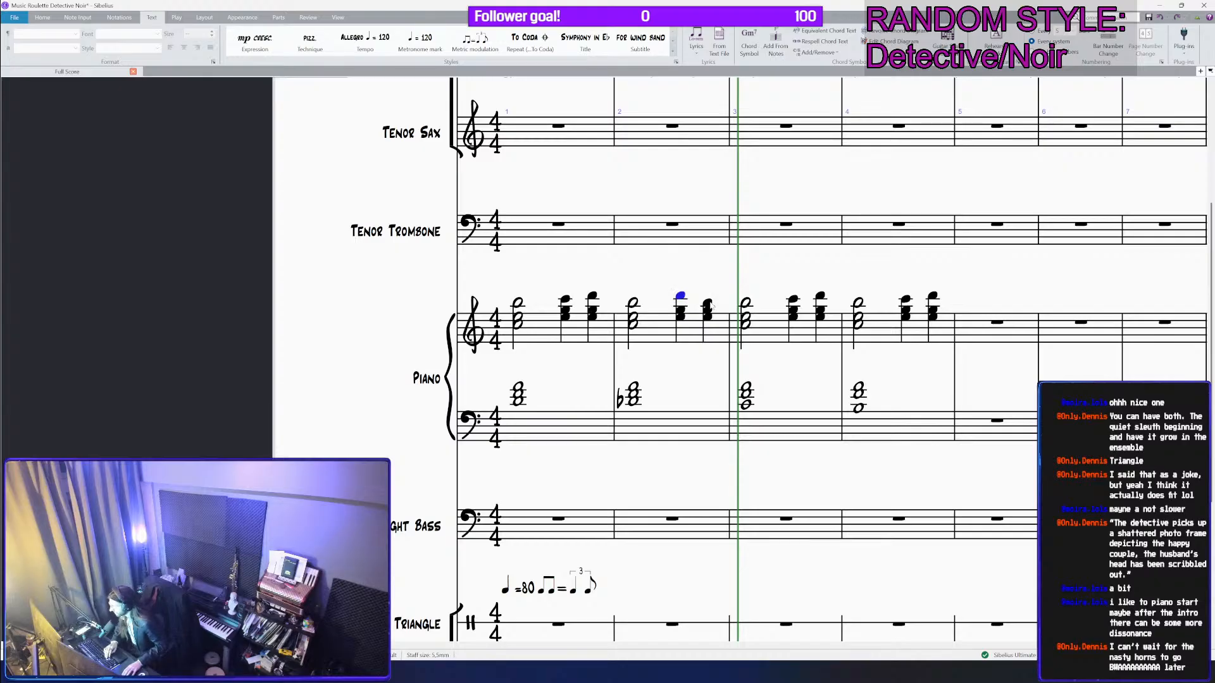
{"action": "left_click", "coordinate": [706, 300]}
{"action": "left_click", "coordinate": [519, 303]}
{"action": "left_click", "coordinate": [628, 331], "text": "shift"}
{"action": "left_click", "coordinate": [748, 338], "text": "alt"}
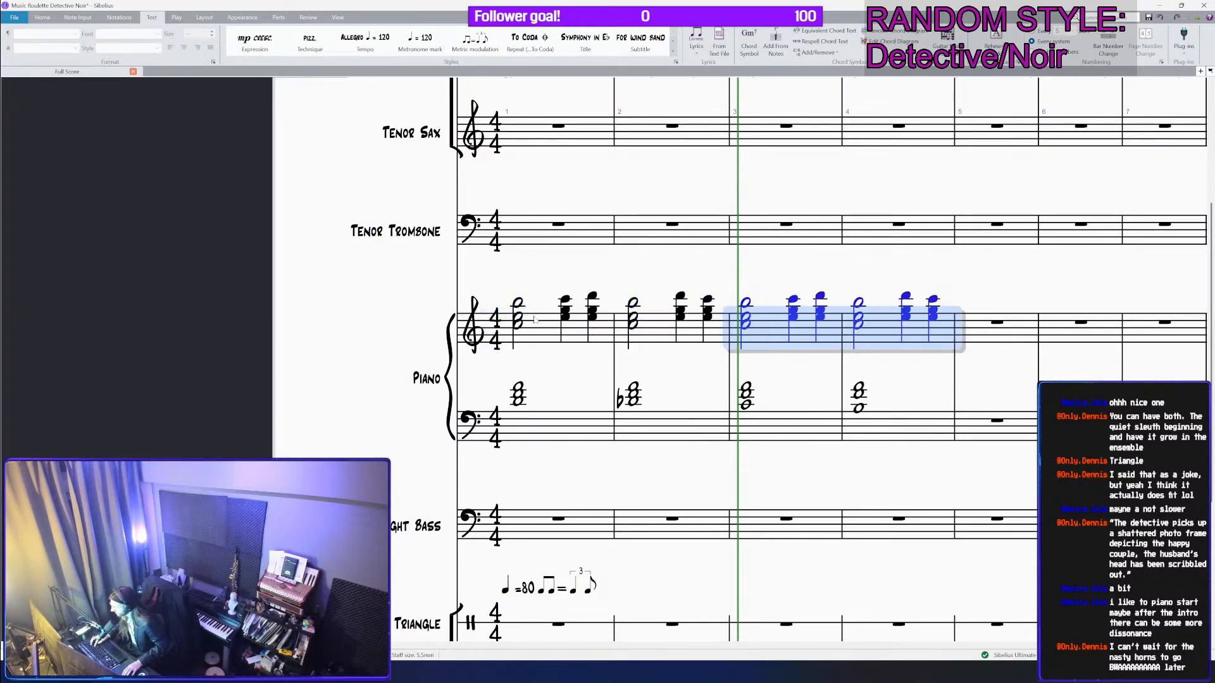
Step: Listen to the octave-higher piano intro from the start of bar 1
{"action": "left_click", "coordinate": [518, 302]}
{"action": "key", "text": "p"}
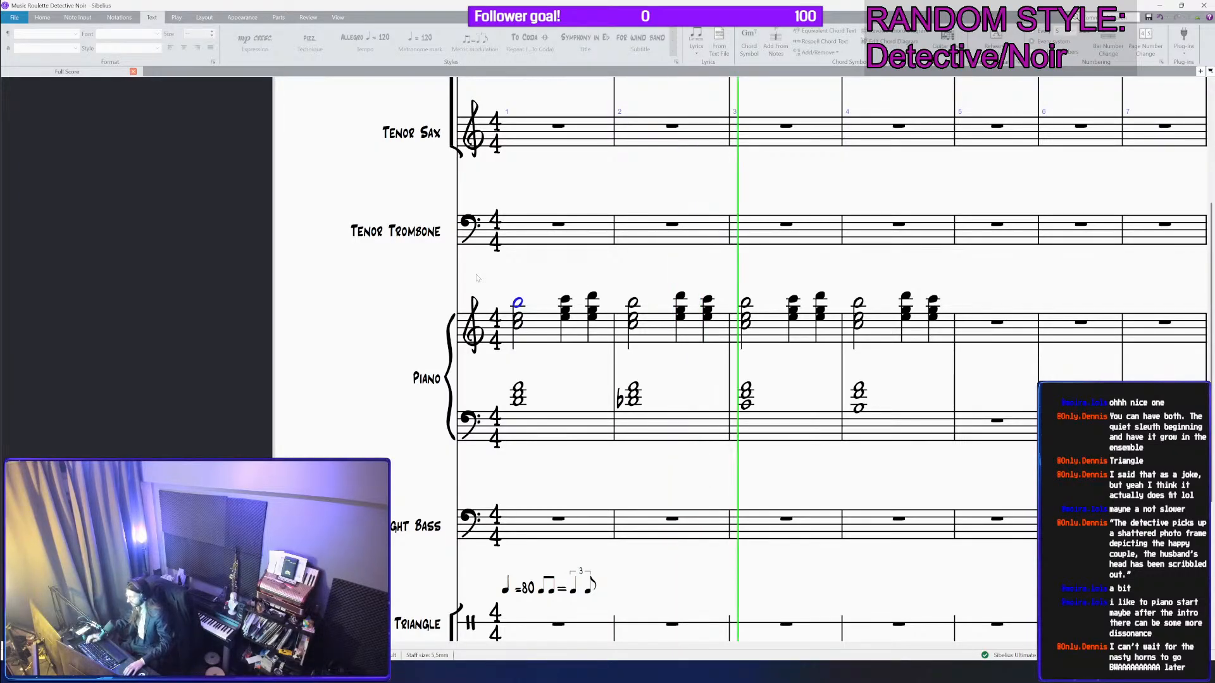
{"action": "key", "text": "space"}
{"action": "left_click", "coordinate": [681, 296]}
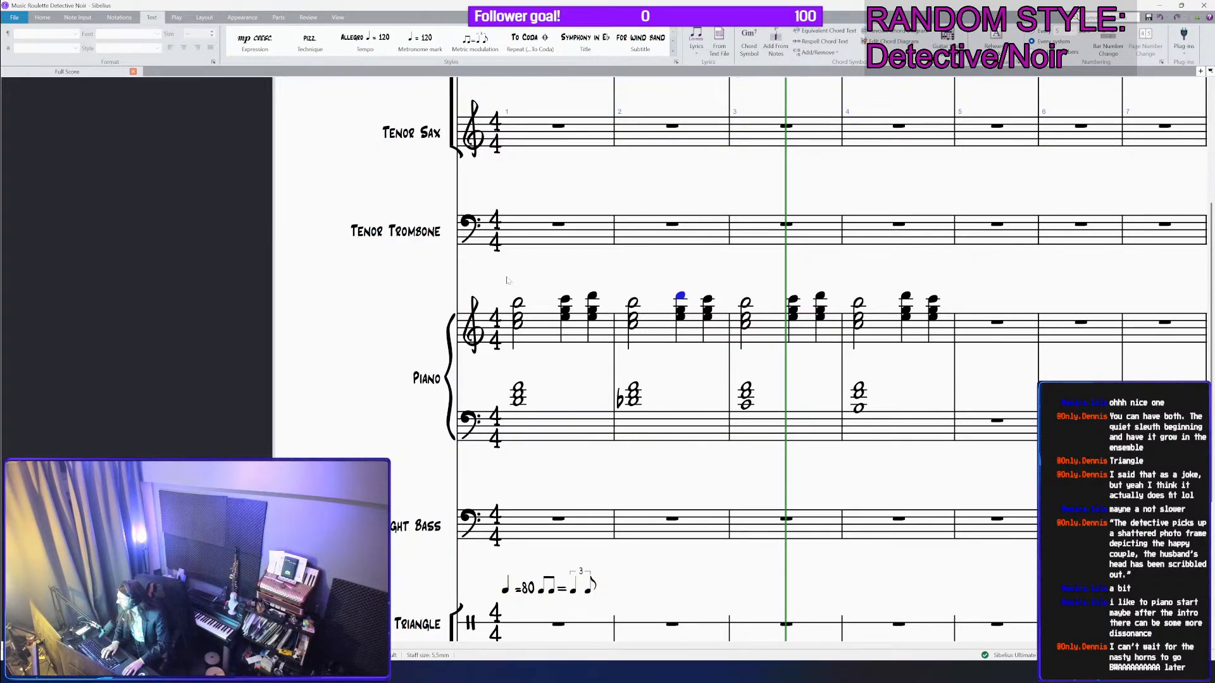
Step: Thin the two treble quarter-note chords in piano bar 1 to the single notes C and D
{"action": "left_click", "coordinate": [565, 311]}
{"action": "key", "text": "Delete"}
{"action": "key", "text": "Delete"}
{"action": "left_click", "coordinate": [593, 310]}
{"action": "key", "text": "Delete"}
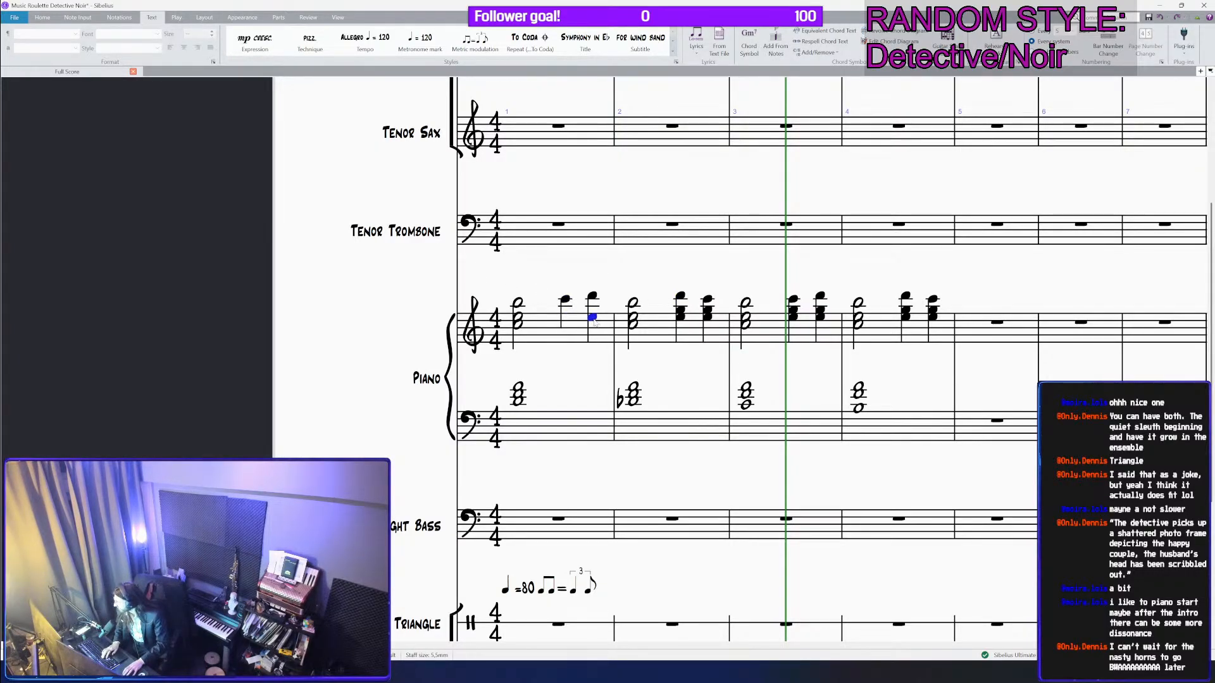
{"action": "key", "text": "Delete"}
Step: Replace the two treble quarter-note chords in piano bar 2 with the single notes A and G
{"action": "key", "text": "Right"}
{"action": "key", "text": "Right"}
{"action": "key", "text": "a"}
{"action": "key", "text": "Right"}
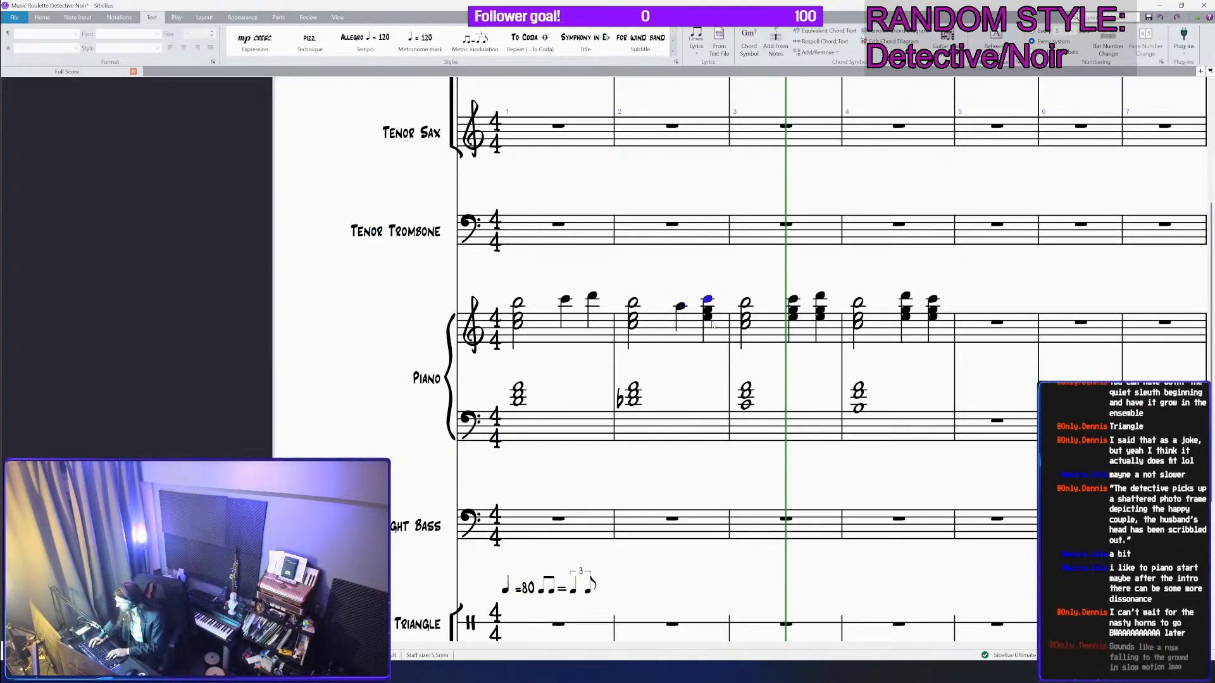
{"action": "key", "text": "g"}
{"action": "key", "text": "Right"}
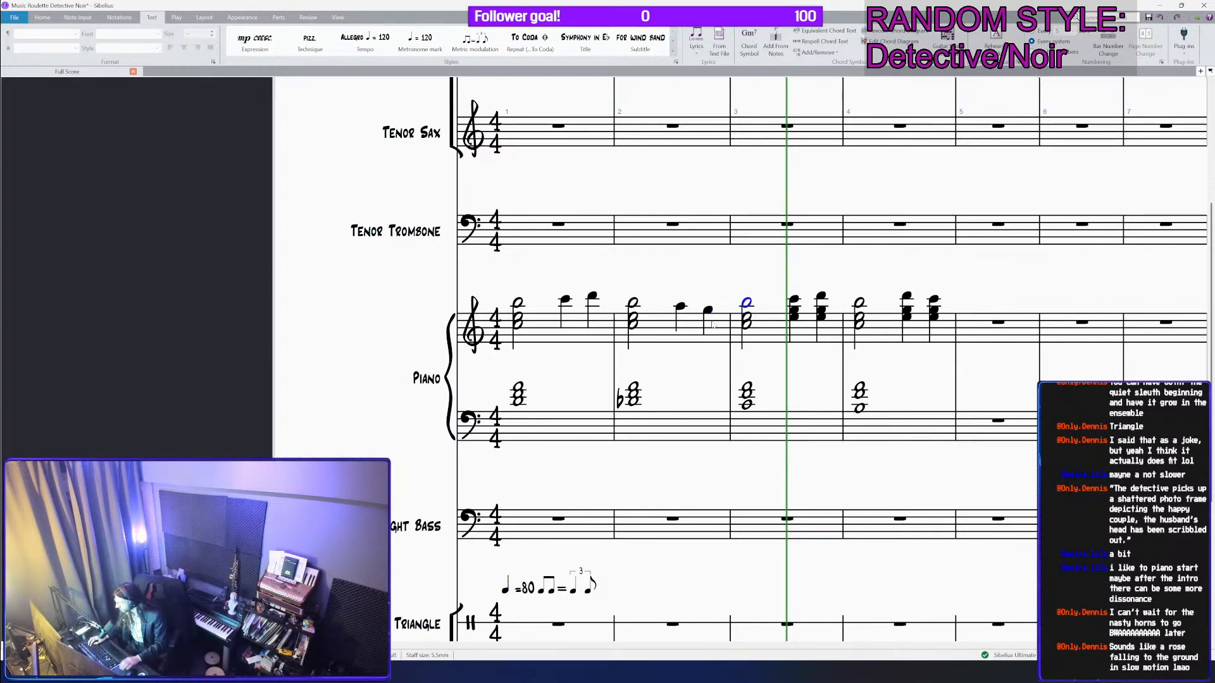
Step: Change the two treble quarter notes in piano bar 2 to C and D
{"action": "left_click", "coordinate": [681, 308]}
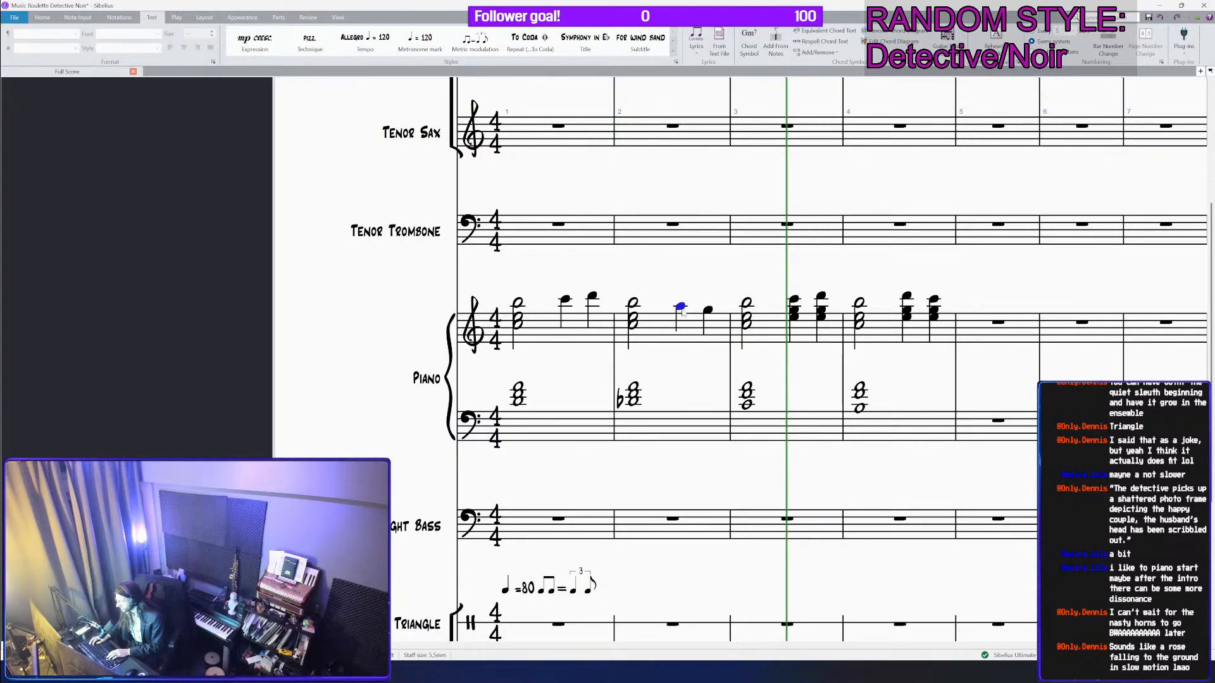
{"action": "key", "text": "b"}
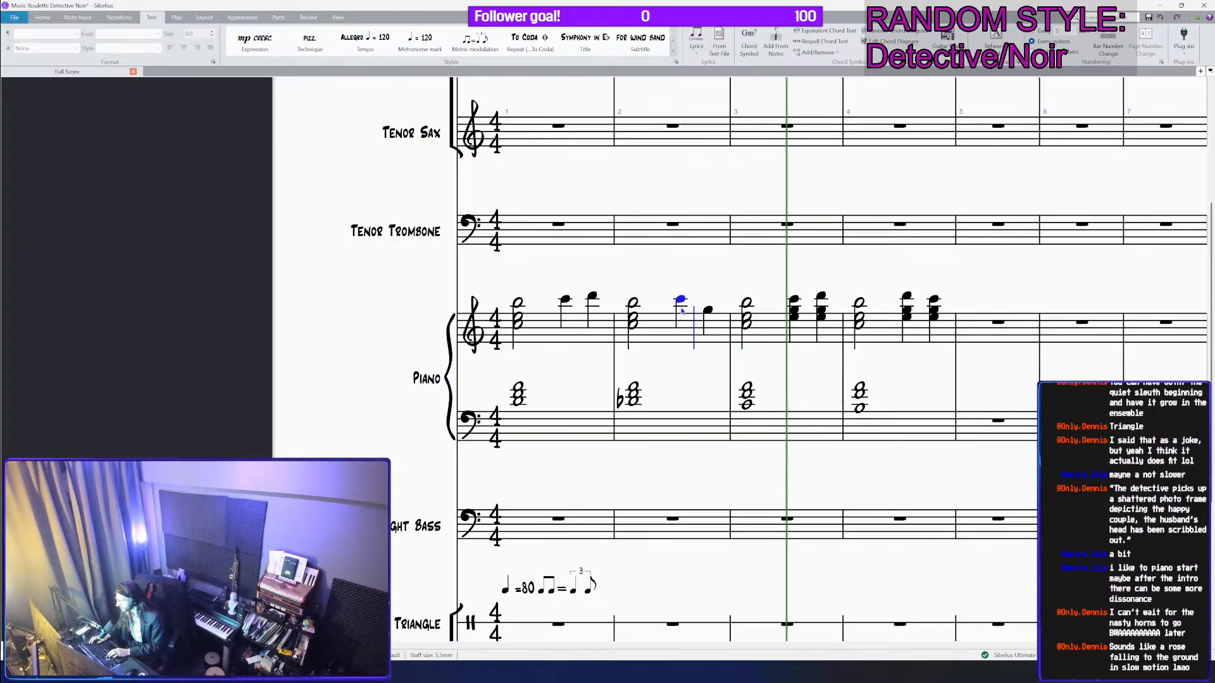
{"action": "key", "text": "Right"}
{"action": "key", "text": "c"}
{"action": "key", "text": "b"}
{"action": "key", "text": "Right"}
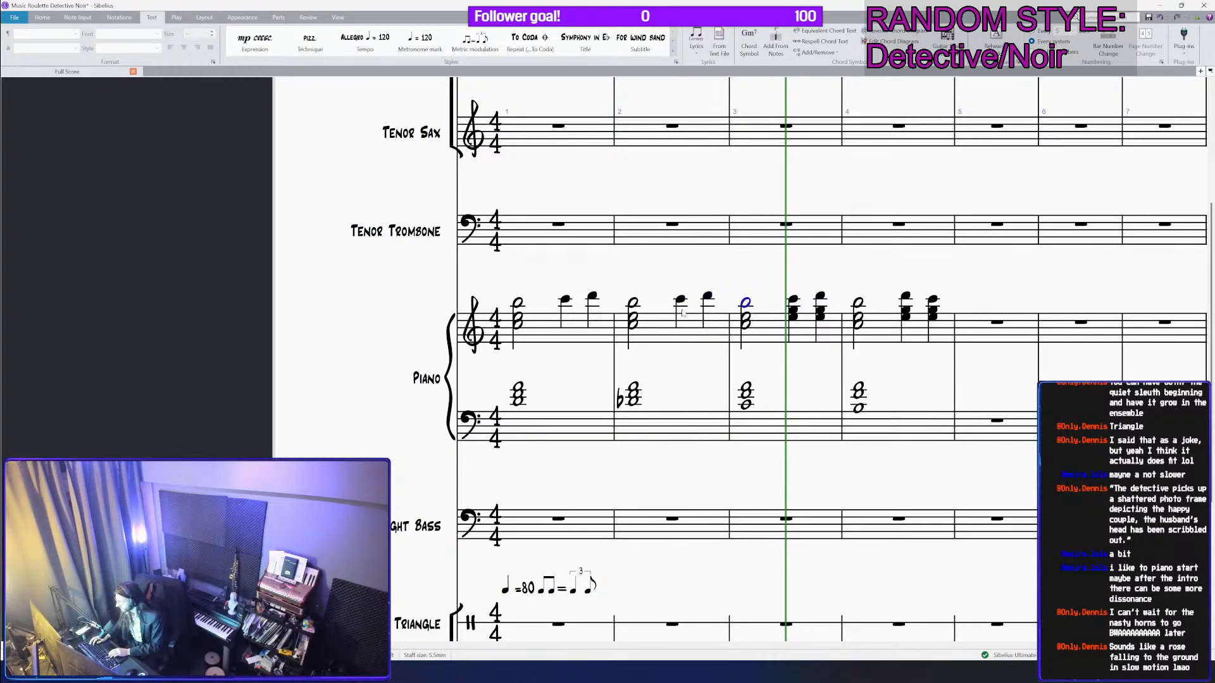
Step: Replace the treble quarter-note chords in piano bar 3 with single notes A and G, raise them two octaves, and save the score
{"action": "key", "text": "Right"}
{"action": "key", "text": "a"}
{"action": "key", "text": "Right"}
{"action": "key", "text": "g"}
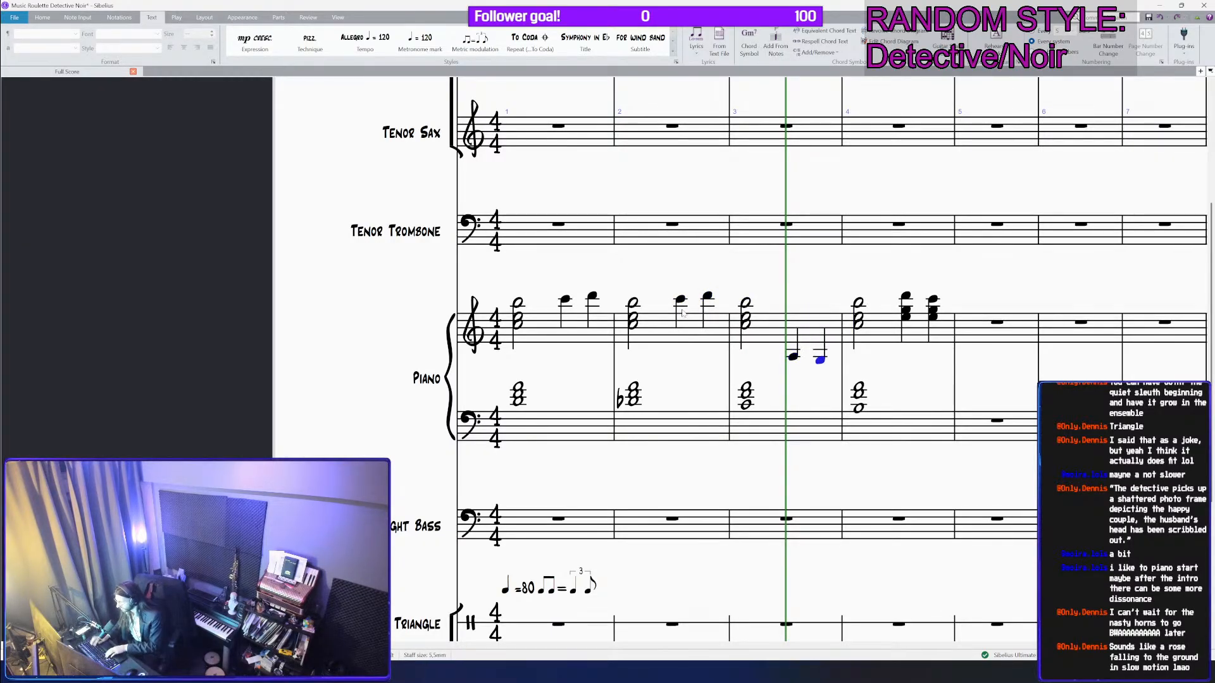
{"action": "key", "text": "shift+Left"}
{"action": "key", "text": "ctrl+Up"}
{"action": "key", "text": "ctrl+Up"}
{"action": "key", "text": "ctrl+s"}
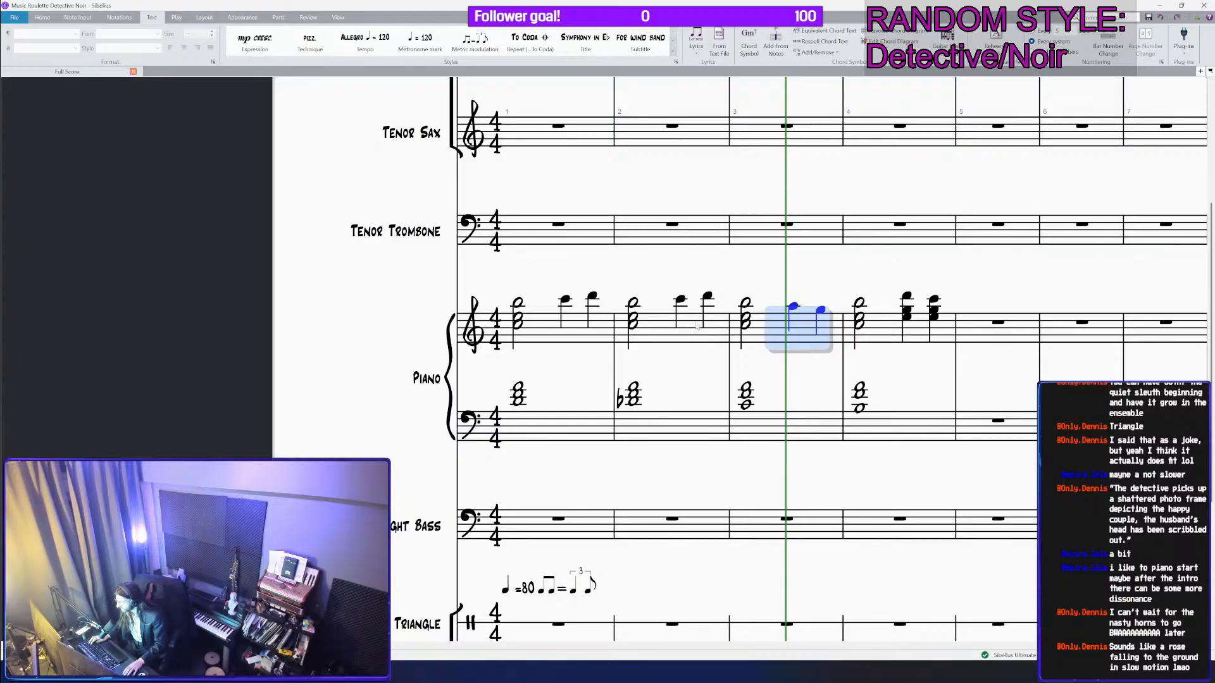
Step: Copy the piano's treble bar 1 into bar 4
{"action": "left_click", "coordinate": [696, 323]}
{"action": "left_click", "coordinate": [530, 320]}
{"action": "left_click", "coordinate": [885, 329]}
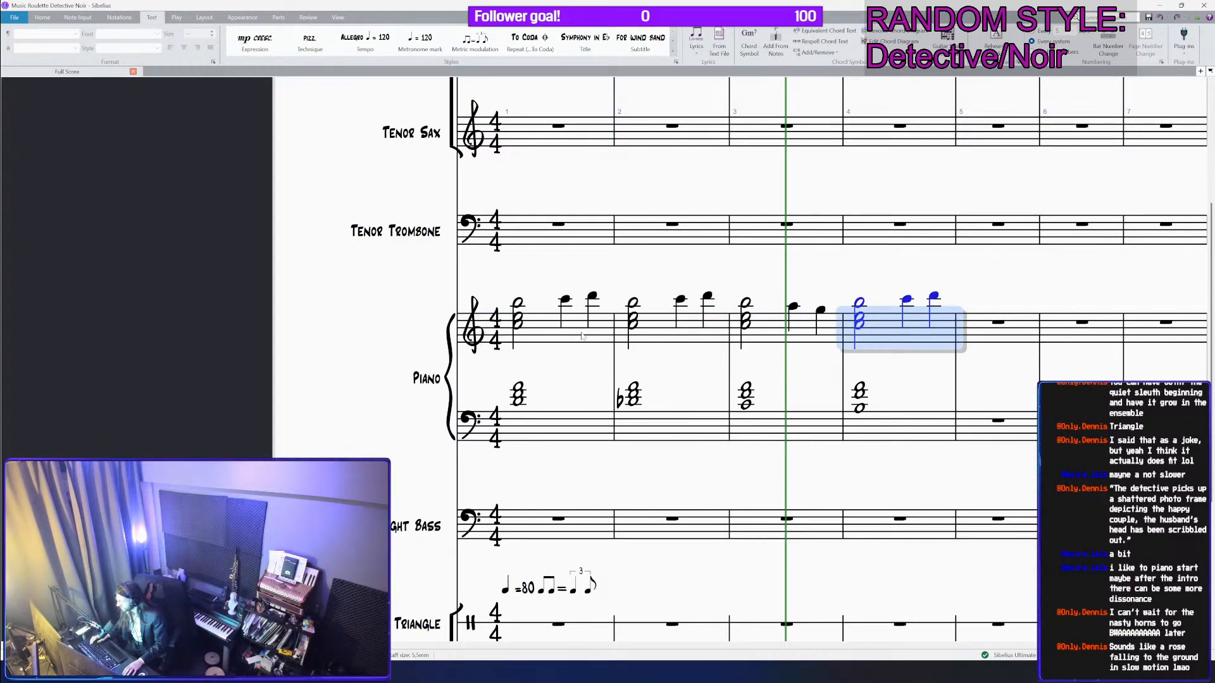
{"action": "left_click", "coordinate": [520, 304]}
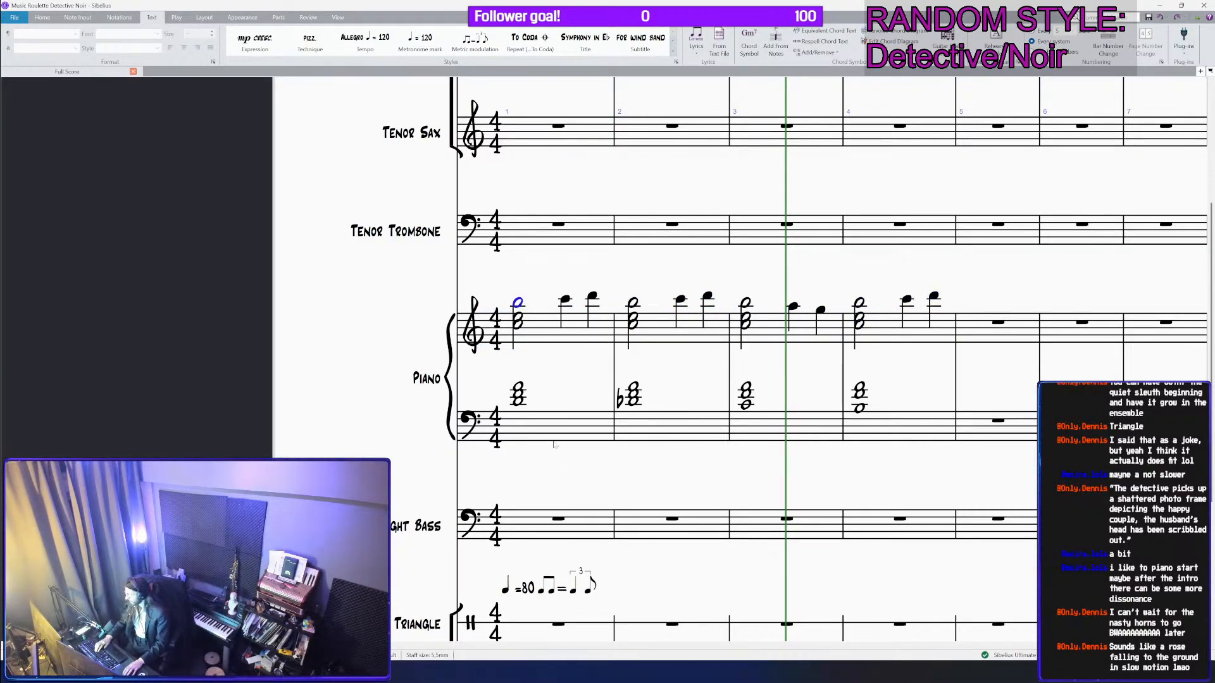
Step: Add an upward arpeggio to the piano's bass-staff chord in bar 1 and play back the intro
{"action": "left_click", "coordinate": [578, 437]}
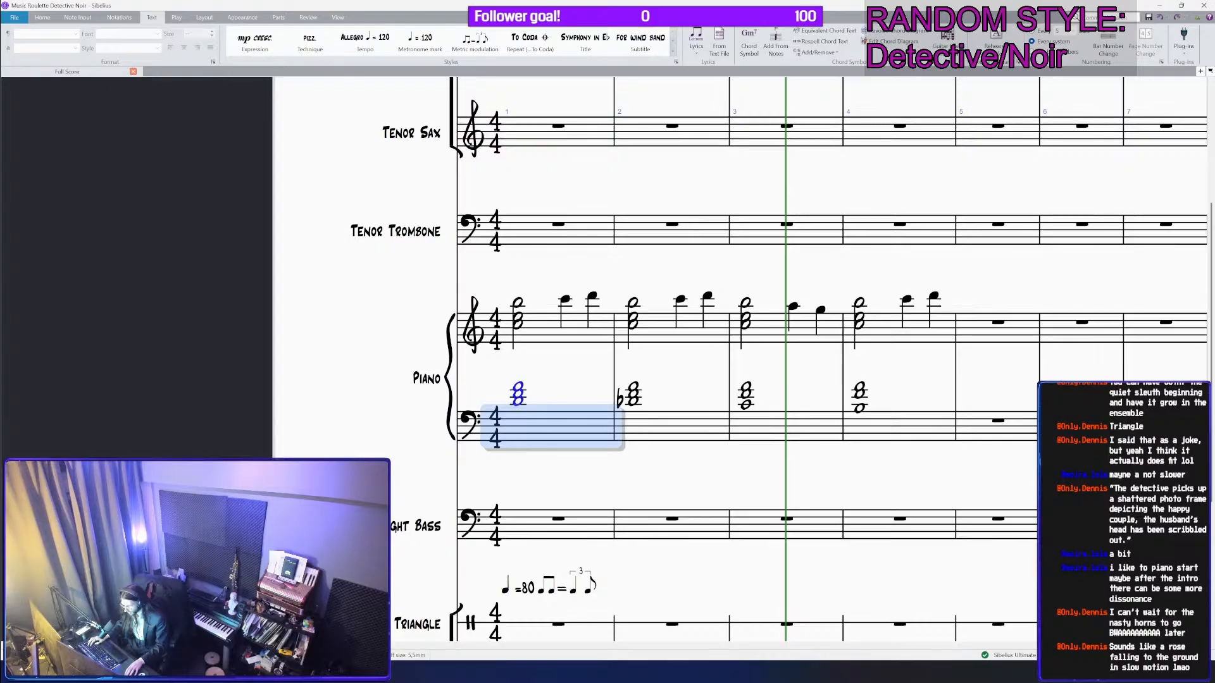
{"action": "key", "text": "KP_2"}
{"action": "left_click", "coordinate": [530, 306]}
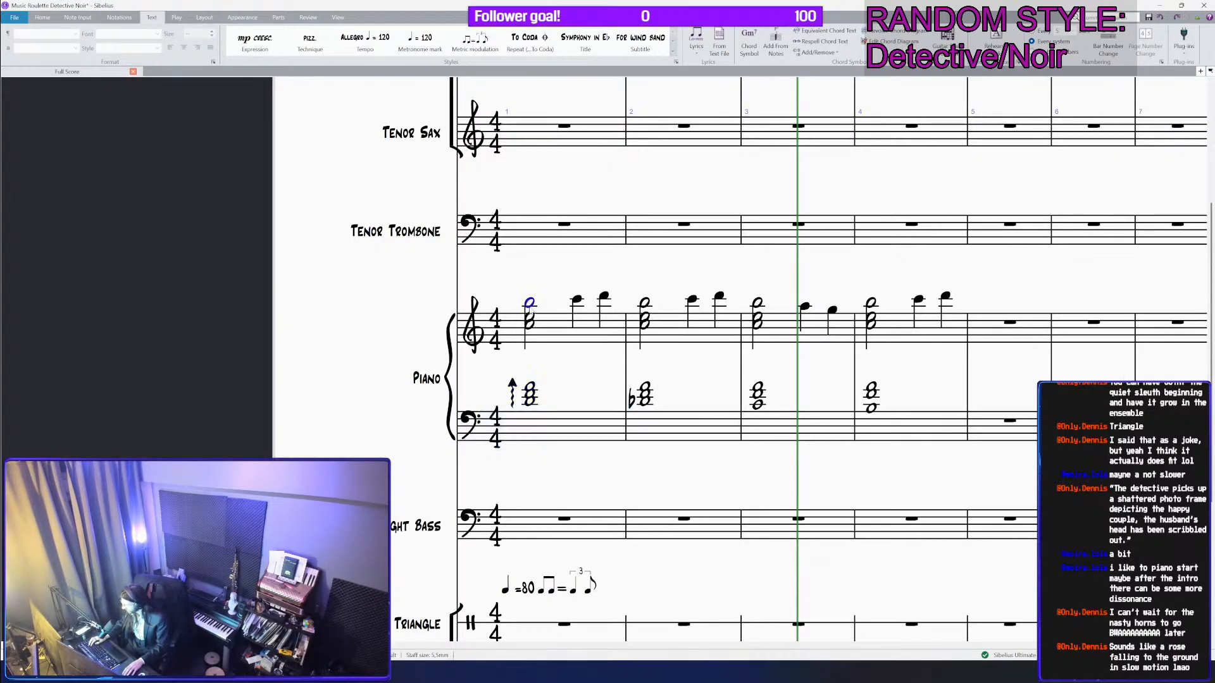
{"action": "key", "text": "space"}
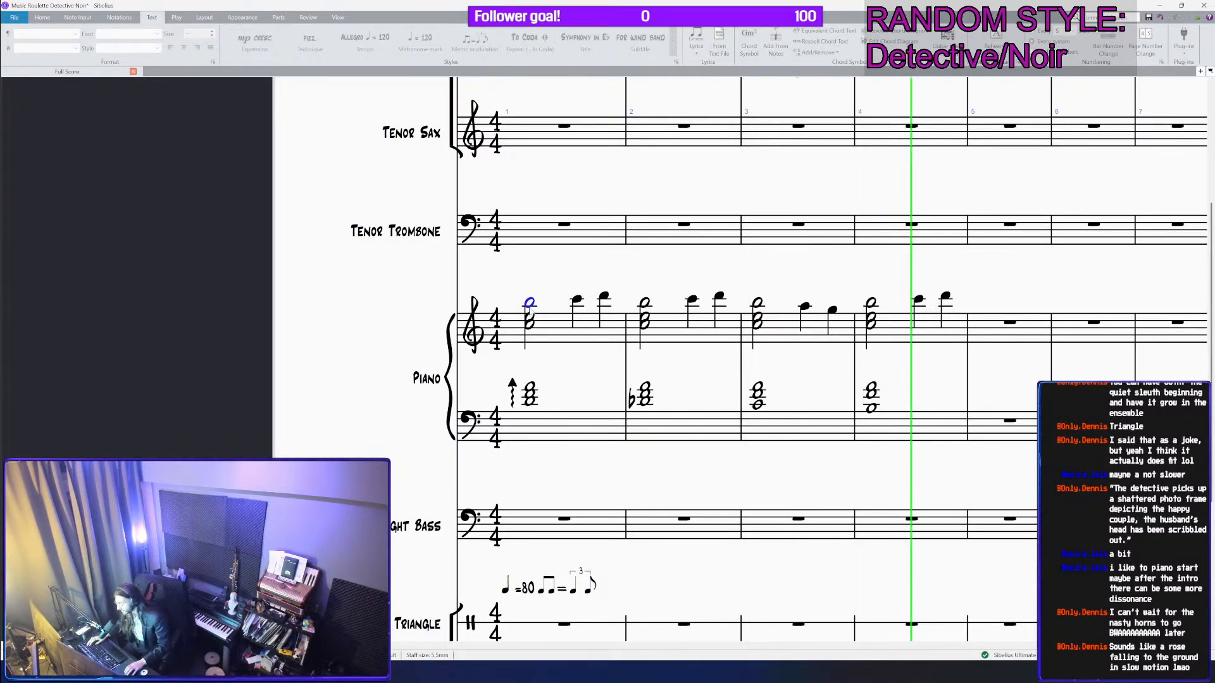
{"action": "key", "text": "Escape"}
{"action": "key", "text": "Escape"}
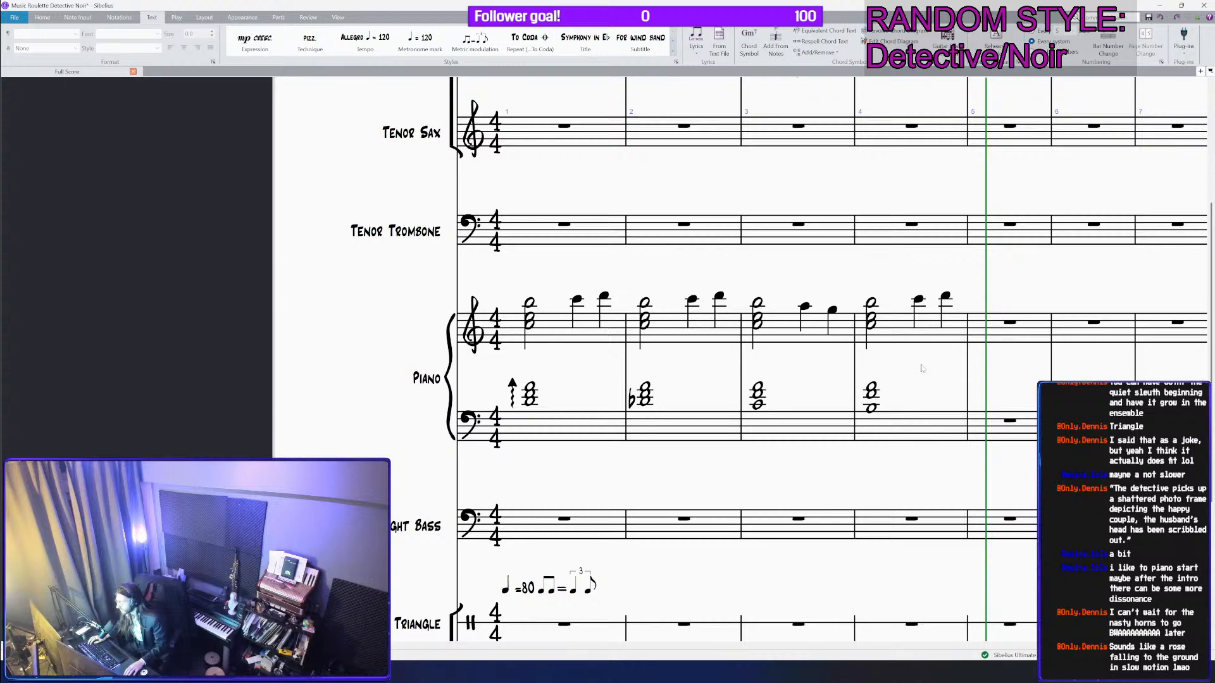
Step: Open the Add or Remove Instruments dialog and expand the Strings family
{"action": "type", "text": "i"}
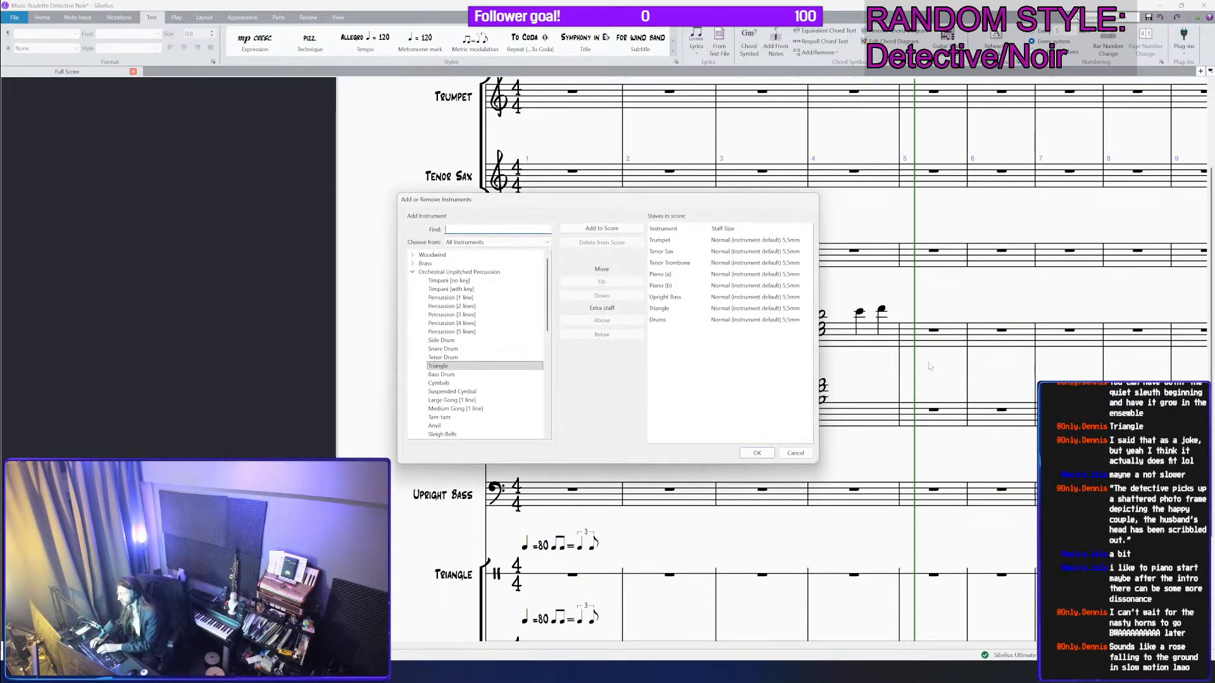
{"action": "type", "text": "strin"}
{"action": "key", "text": "BackSpace"}
{"action": "key", "text": "BackSpace"}
{"action": "key", "text": "BackSpace"}
{"action": "key", "text": "BackSpace"}
{"action": "key", "text": "BackSpace"}
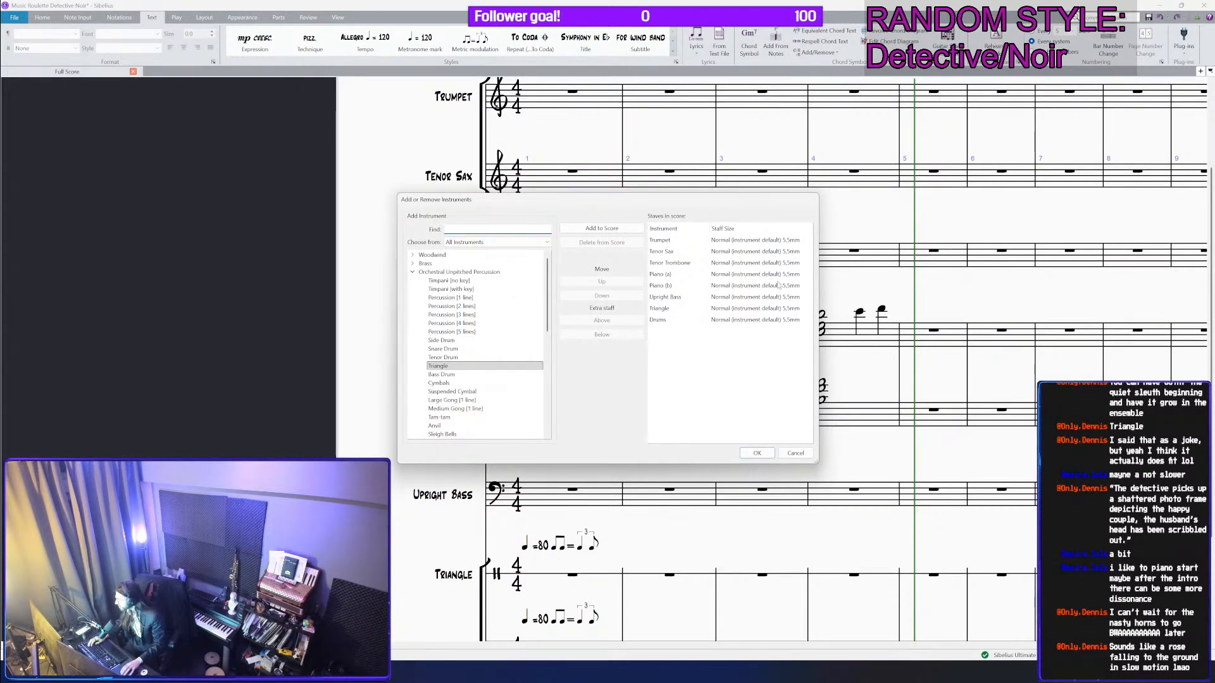
{"action": "scroll", "coordinate": [421, 391], "scroll_direction": "down", "scroll_amount": 10}
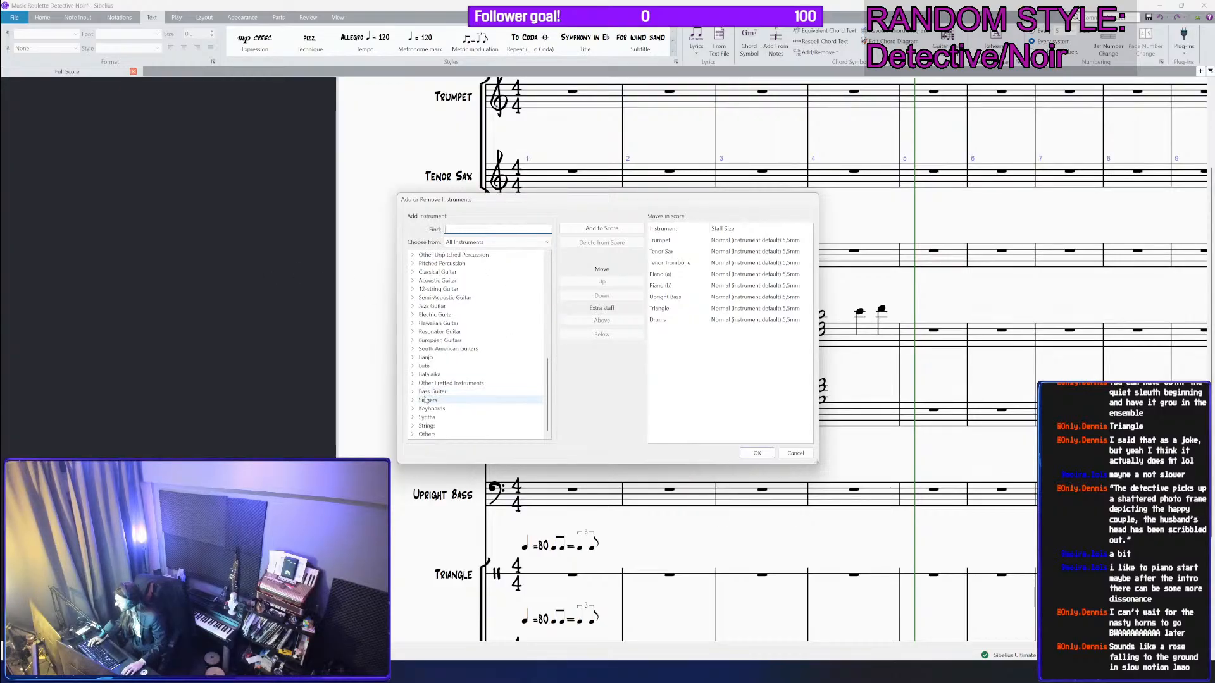
{"action": "left_click", "coordinate": [427, 426]}
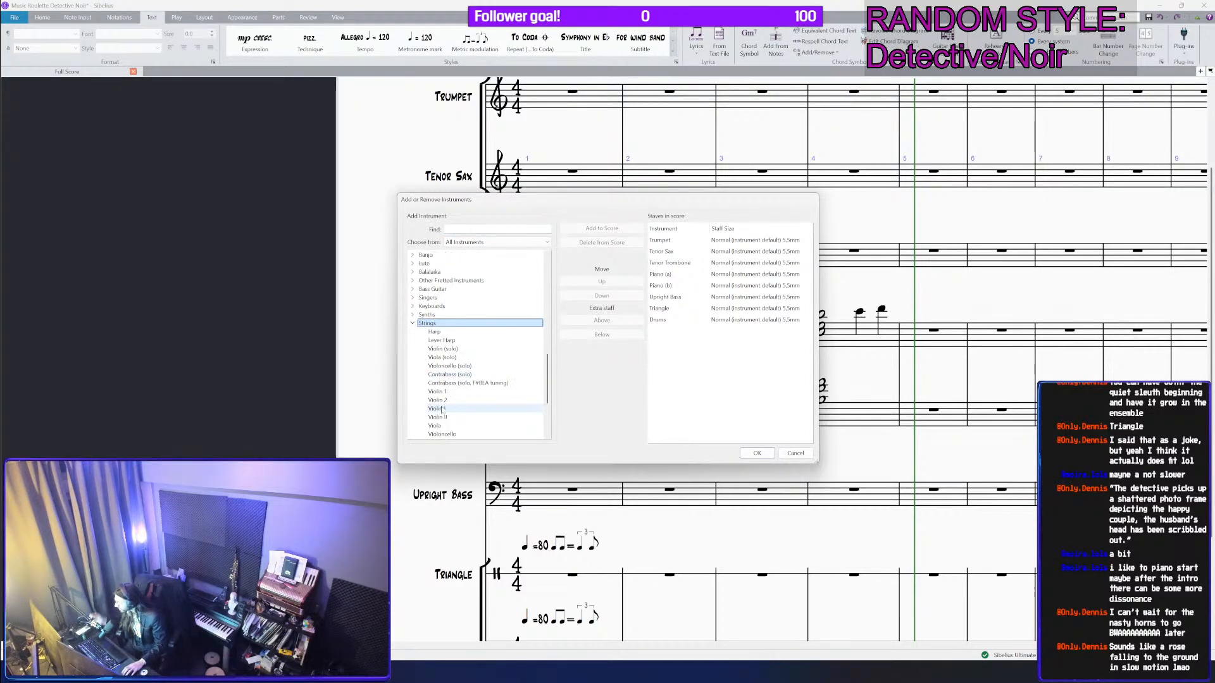
{"action": "left_click", "coordinate": [413, 426]}
Step: Add Violin 1, Violin 2, Viola, Violoncello and Contrabass staves to the score and save it
{"action": "double_click", "coordinate": [436, 357]}
{"action": "double_click", "coordinate": [437, 366]}
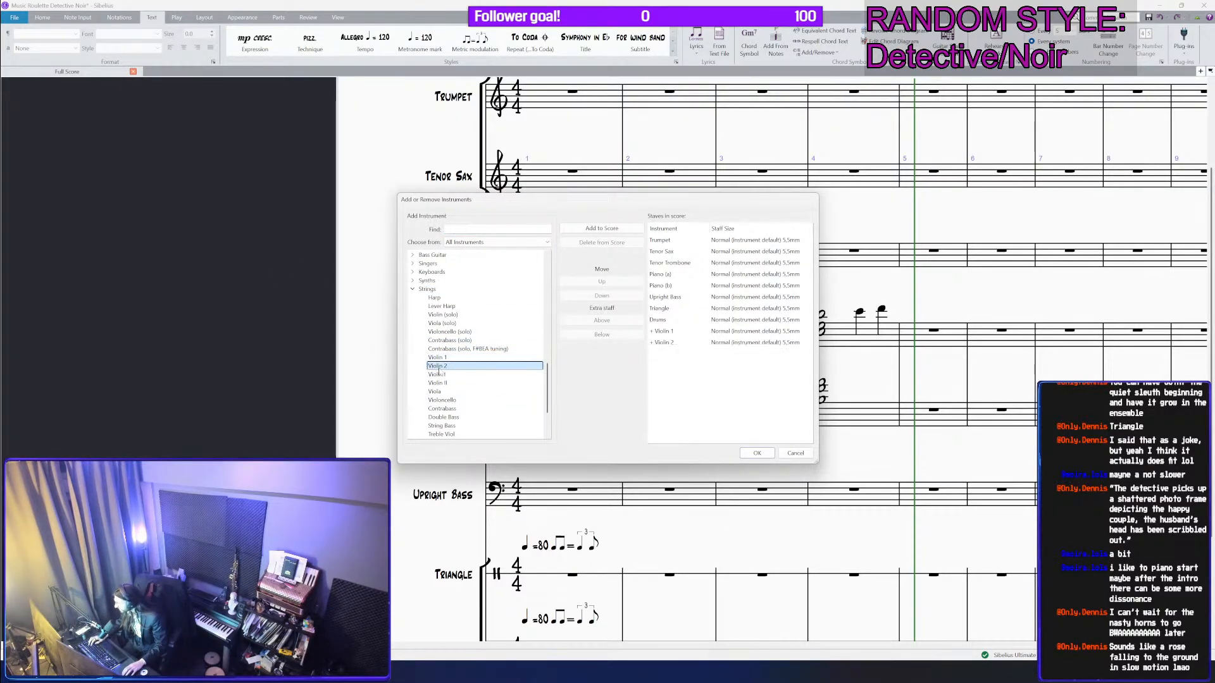
{"action": "double_click", "coordinate": [437, 392]}
{"action": "double_click", "coordinate": [442, 400]}
{"action": "double_click", "coordinate": [442, 408]}
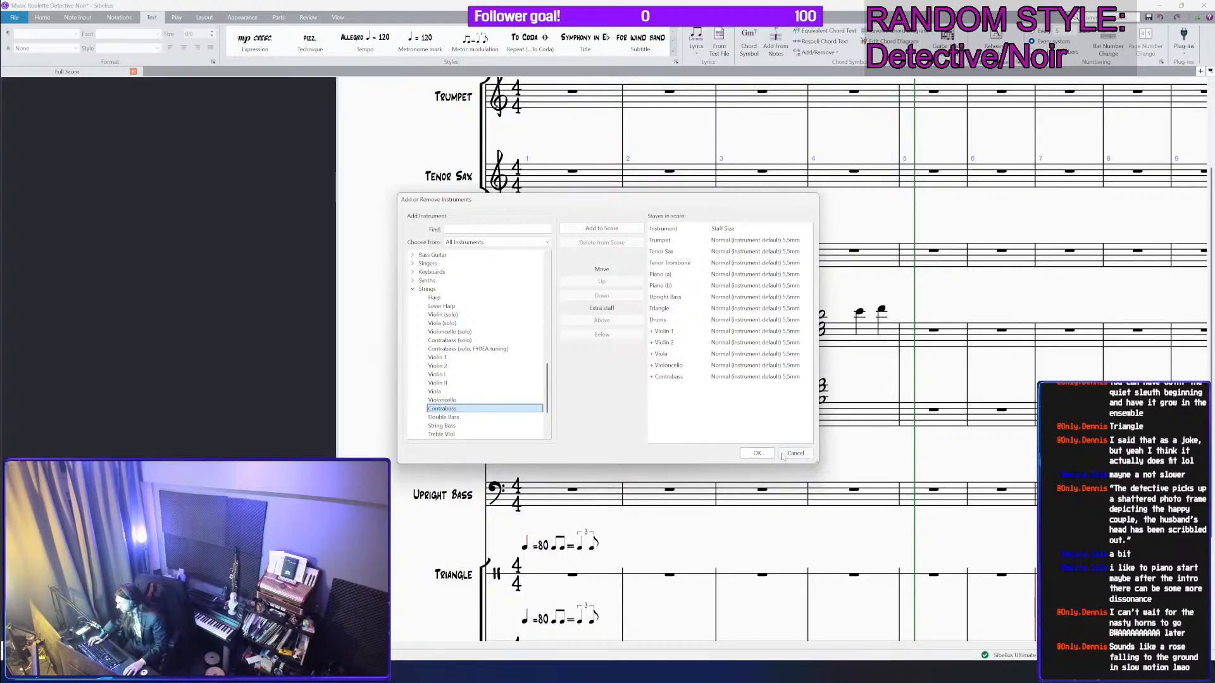
{"action": "left_click", "coordinate": [762, 454]}
{"action": "scroll", "coordinate": [765, 456], "scroll_direction": "down", "scroll_amount": 2}
{"action": "key", "text": "ctrl+s"}
Step: Enter a stacked chord at the start of Violin 1 bar 1 and raise it by an octave
{"action": "left_click_drag", "start_coordinate": [359, 345], "coordinate": [633, 402]}
{"action": "scroll", "coordinate": [605, 361], "scroll_direction": "down", "scroll_amount": 3}
{"action": "scroll", "coordinate": [598, 367], "scroll_direction": "up", "scroll_amount": 3}
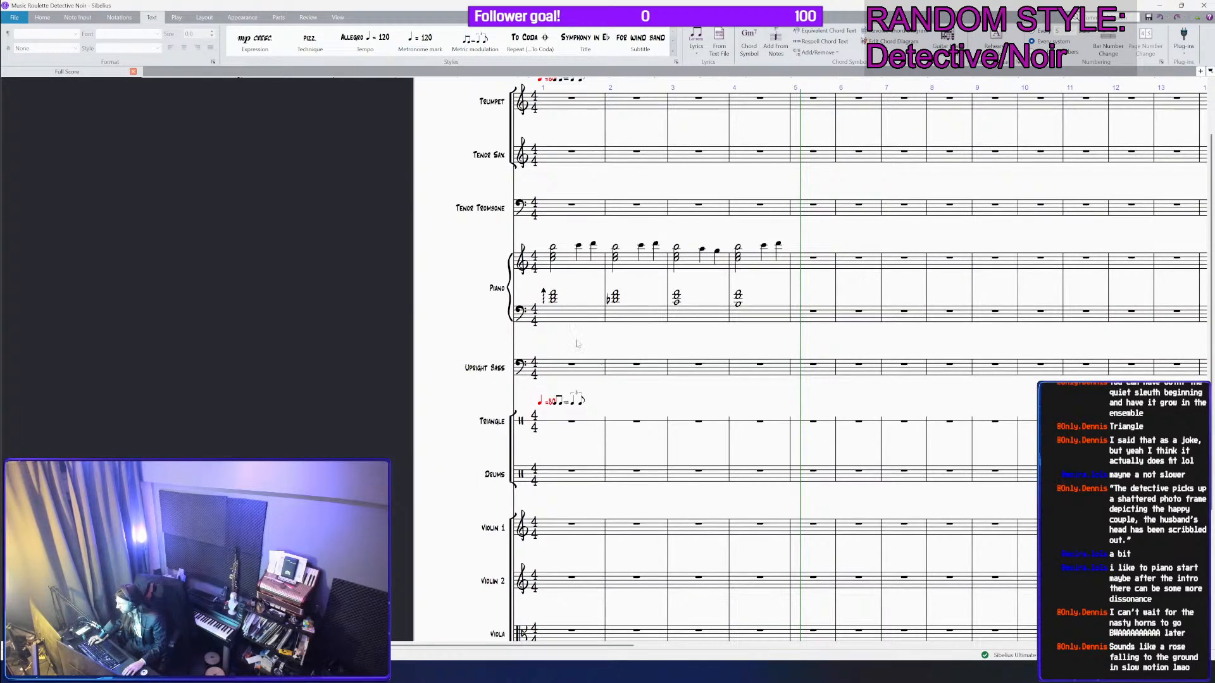
{"action": "scroll", "coordinate": [576, 344], "scroll_direction": "down", "scroll_amount": 2}
{"action": "left_click", "coordinate": [586, 409]}
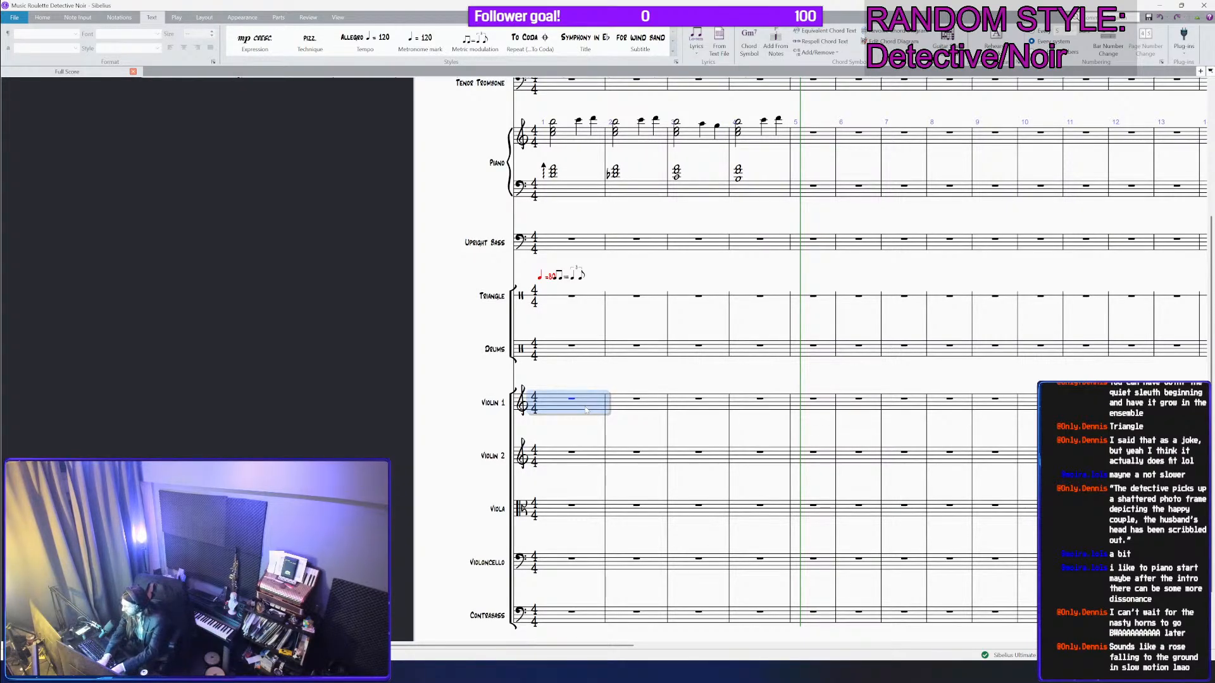
{"action": "key", "text": "n"}
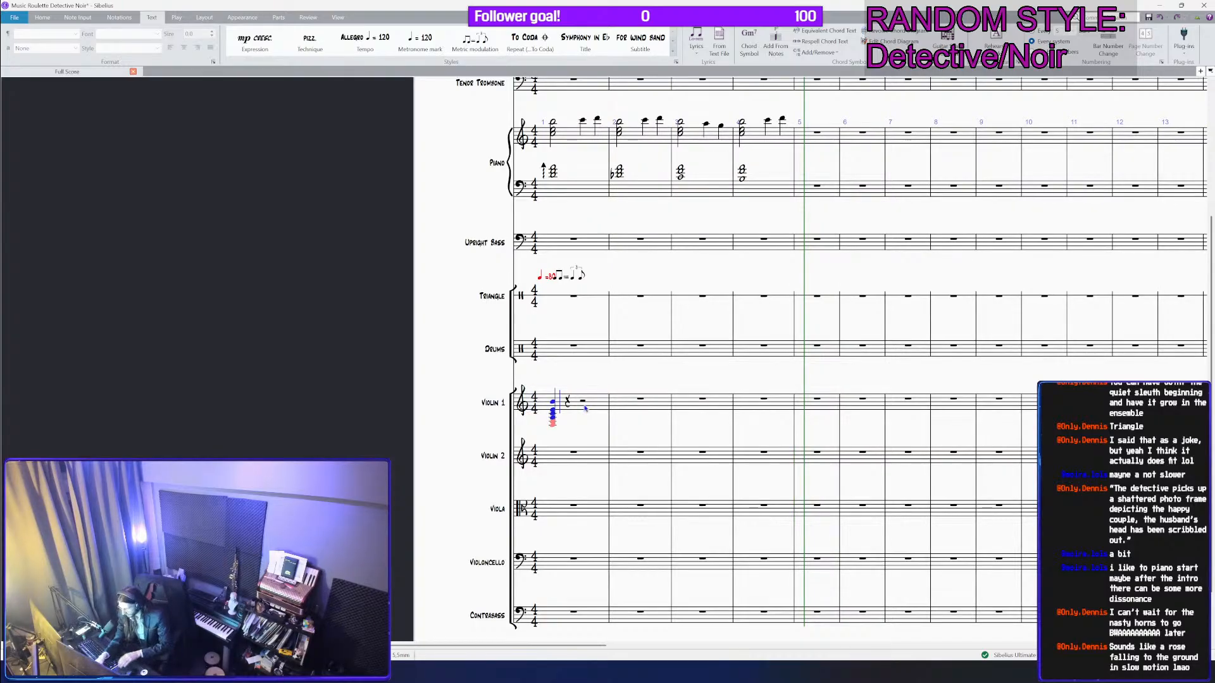
{"action": "key", "text": "Escape"}
{"action": "key", "text": "Left"}
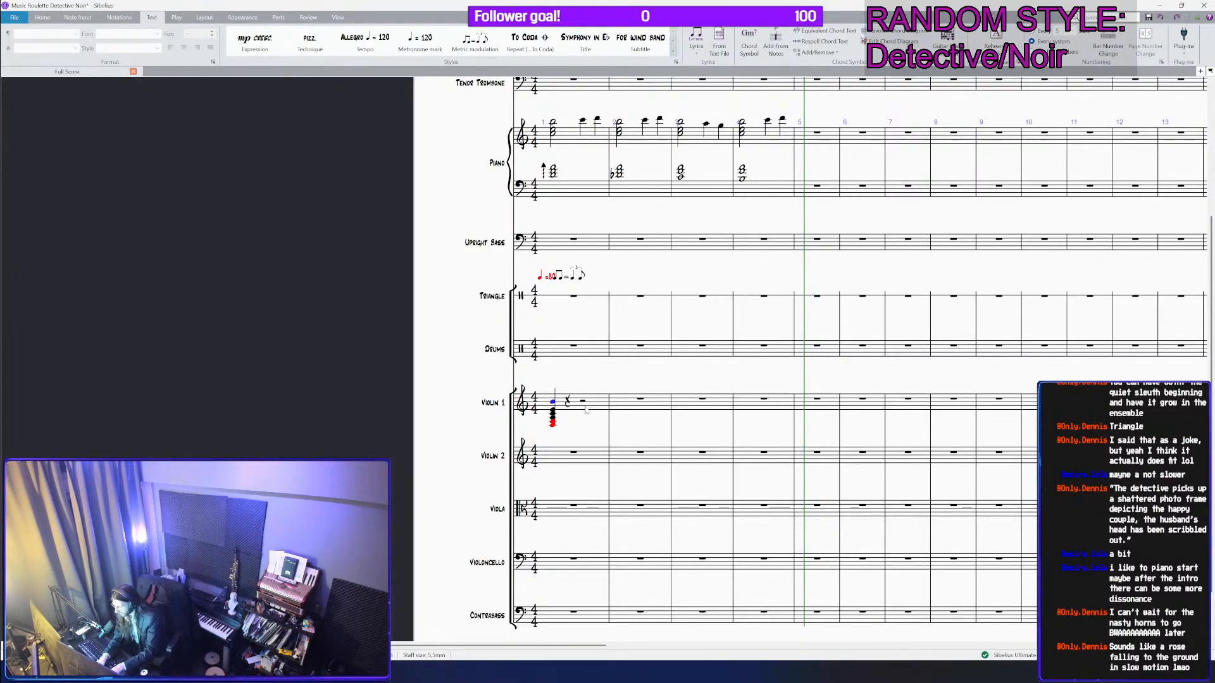
{"action": "key", "text": "ctrl+Up"}
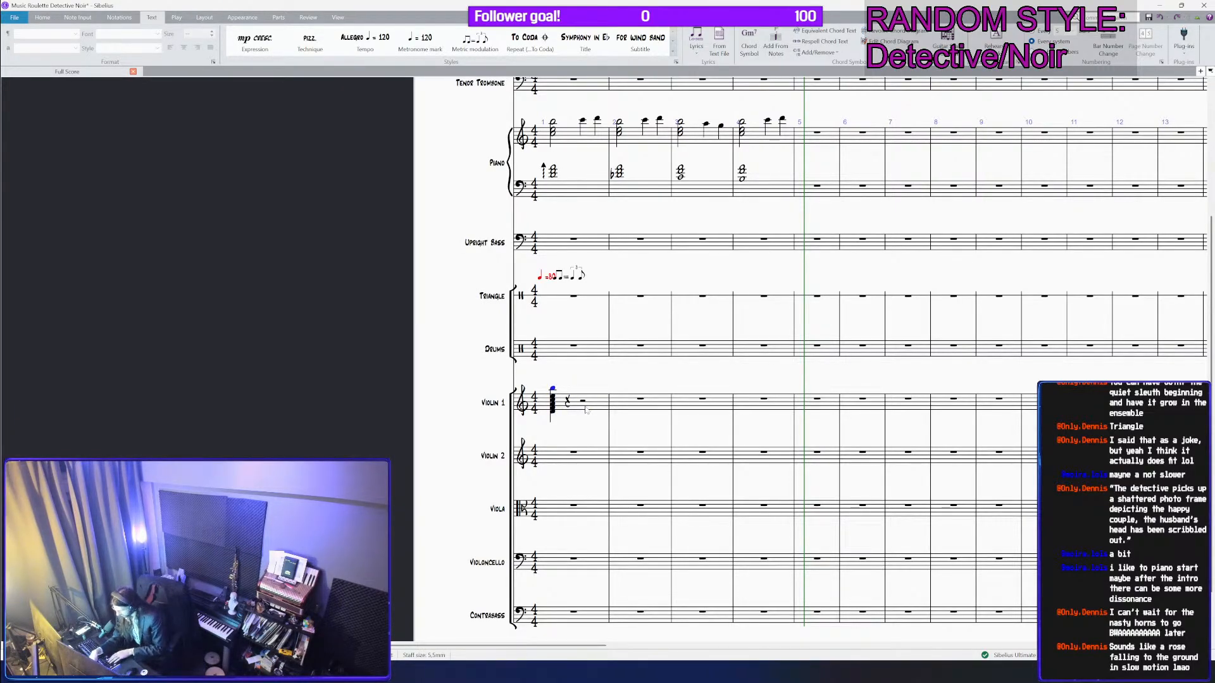
Step: Make the Violin 1 bar 1 chord a whole note and enter whole-note chords in bars 2 to 4
{"action": "key", "text": "KP_4"}
{"action": "key", "text": "ctrl+z"}
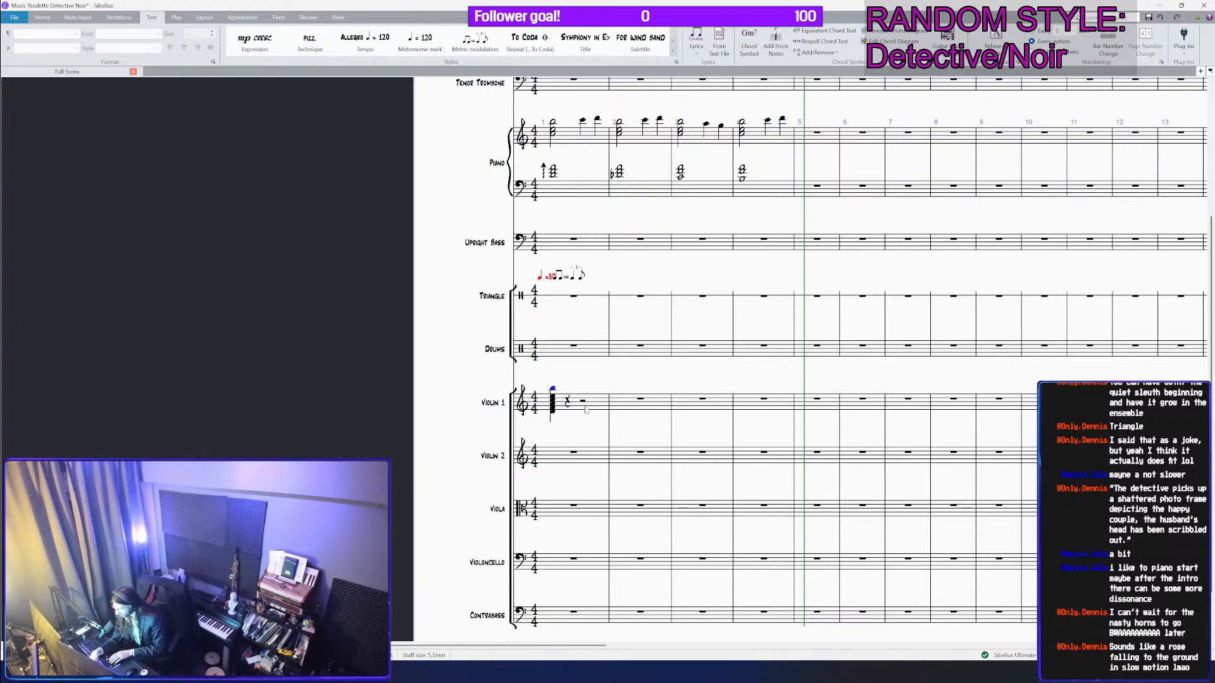
{"action": "key", "text": "KP_7"}
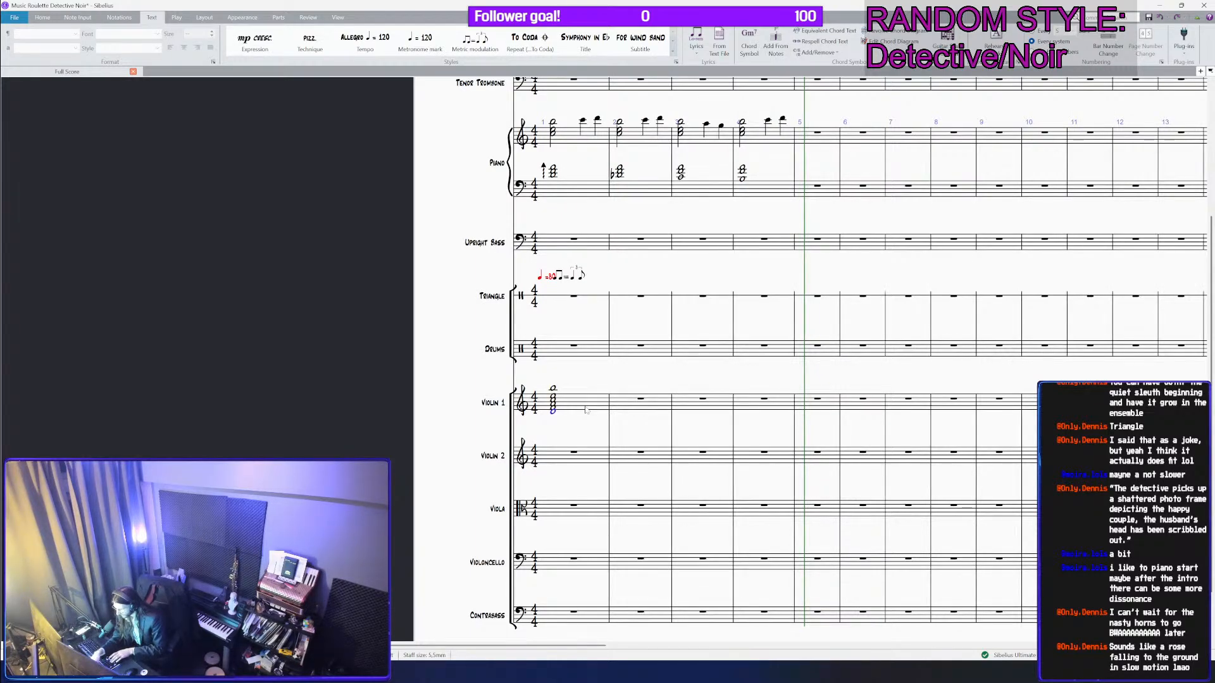
{"action": "key", "text": "n"}
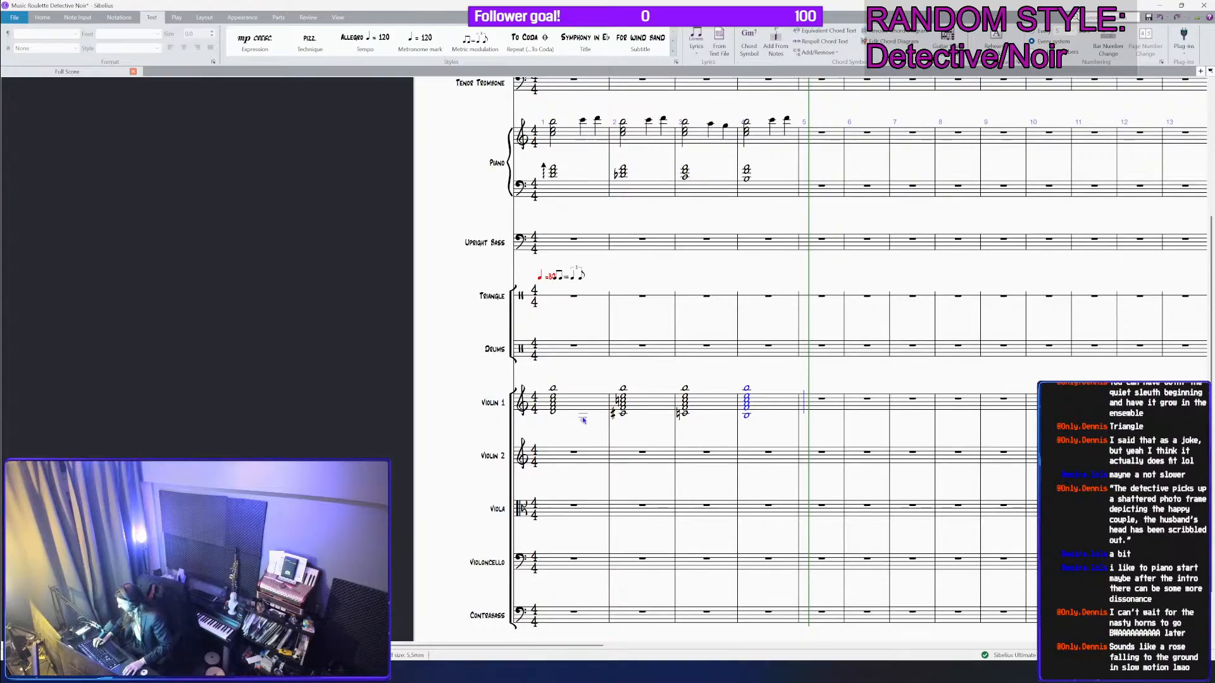
Step: Explode the Violin 1 chords in bars 1 to 4 onto Violin 1, Violin 2, Viola and Violoncello
{"action": "left_click", "coordinate": [725, 407]}
{"action": "left_click", "coordinate": [775, 405]}
{"action": "scroll", "coordinate": [775, 405], "scroll_direction": "up", "scroll_amount": 3}
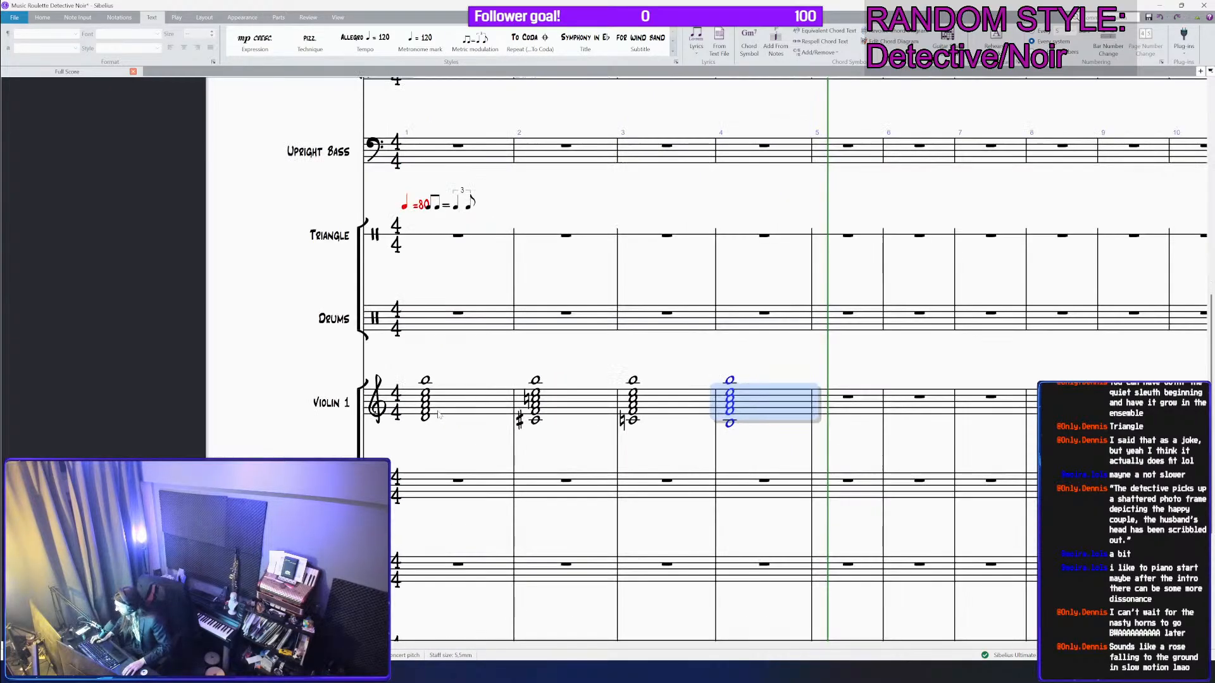
{"action": "left_click", "coordinate": [458, 403], "text": "shift"}
{"action": "left_click_drag", "start_coordinate": [458, 376], "coordinate": [620, 329]}
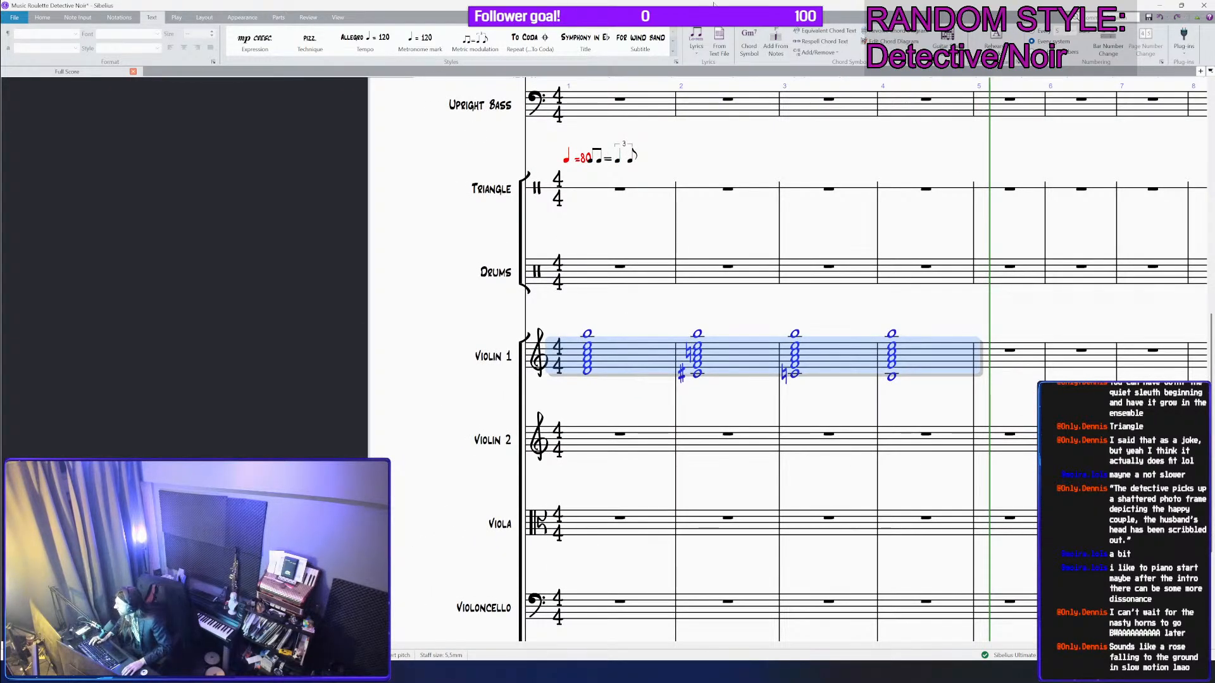
{"action": "left_click", "coordinate": [130, 19]}
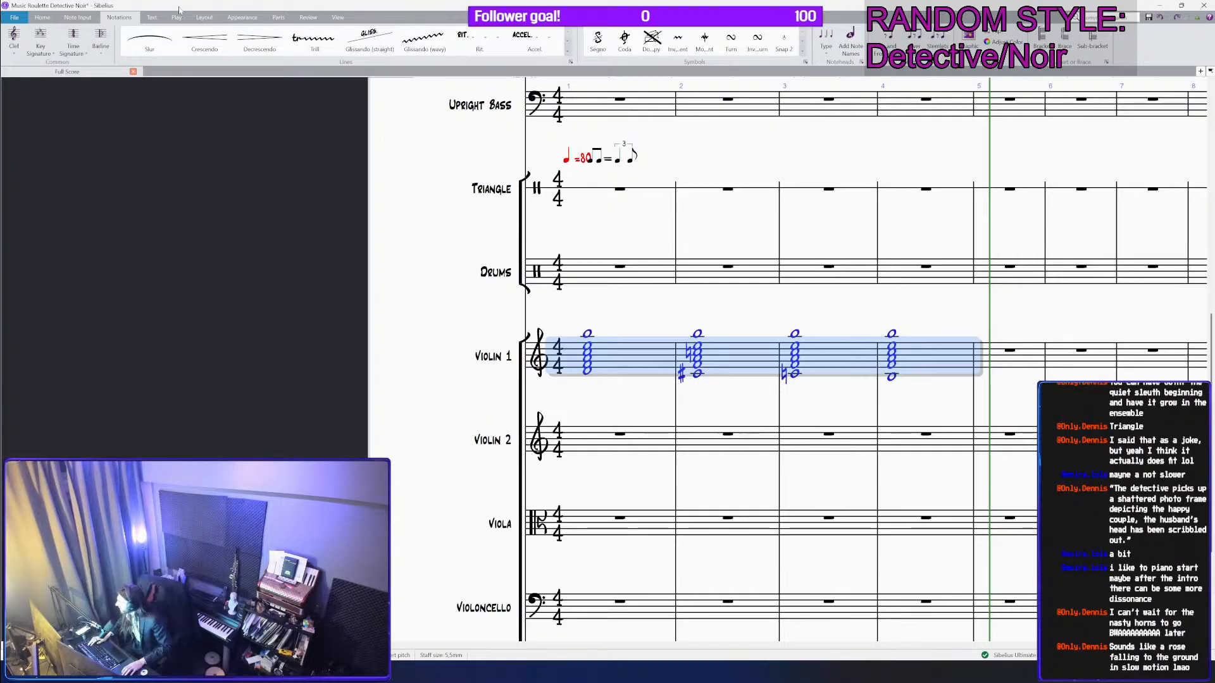
{"action": "left_click", "coordinate": [77, 18]}
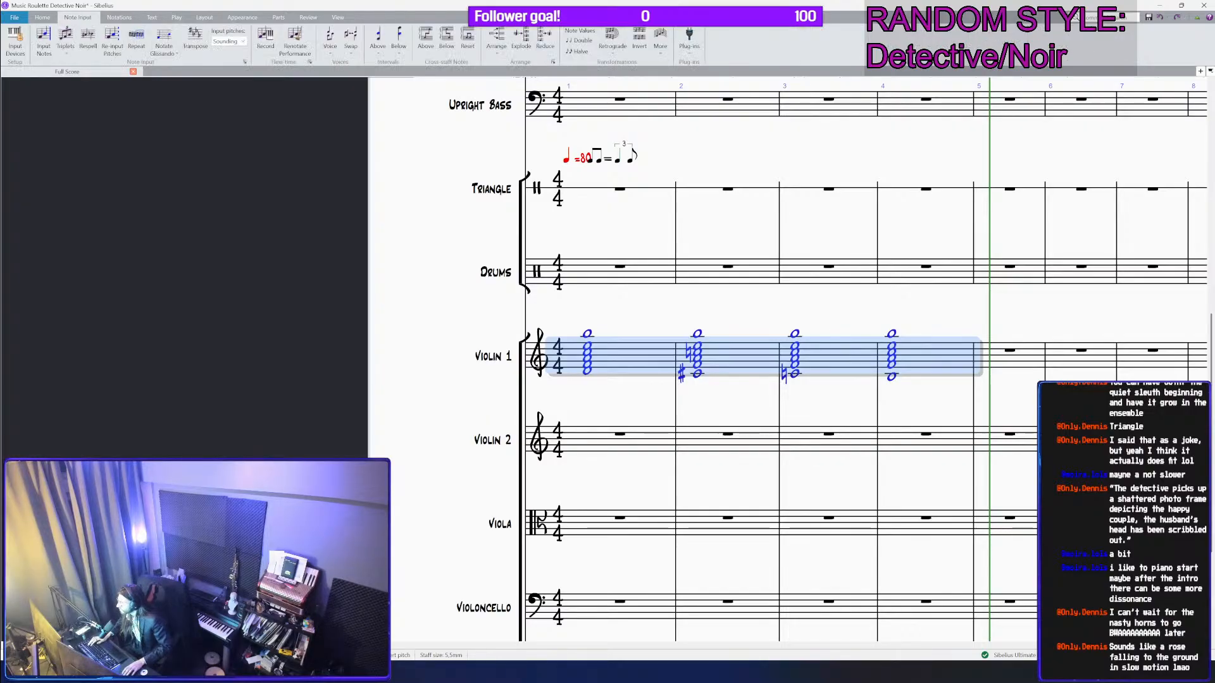
{"action": "left_click", "coordinate": [521, 38]}
{"action": "left_click", "coordinate": [662, 376]}
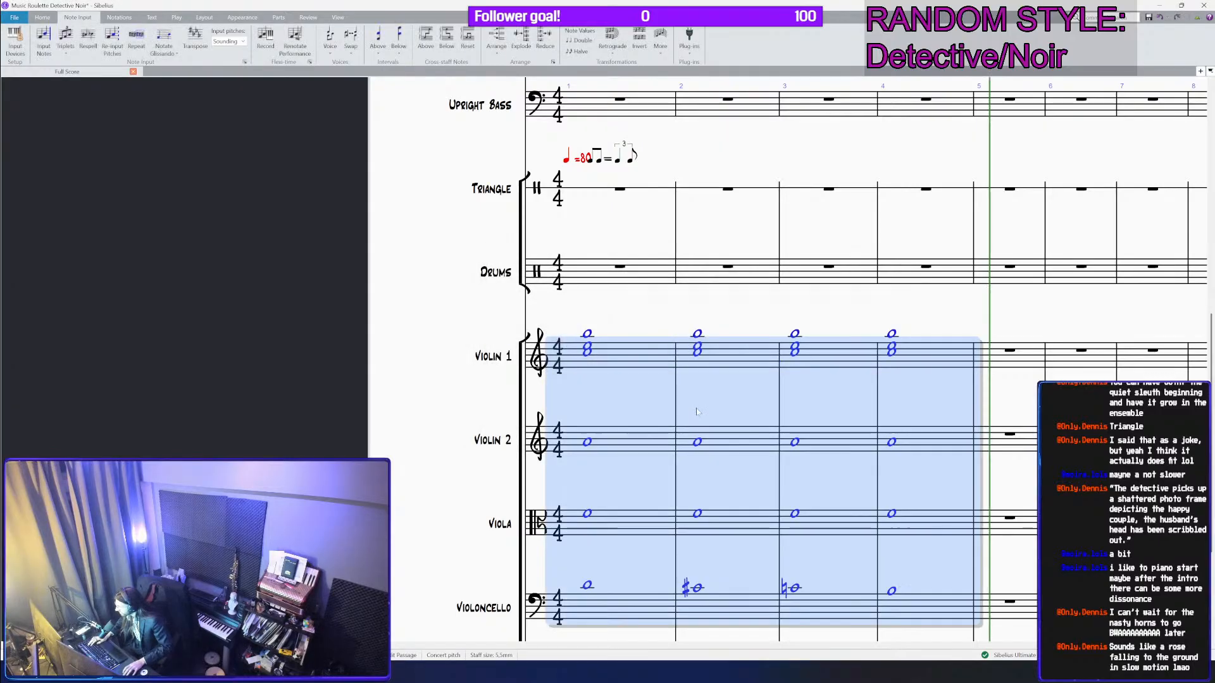
{"action": "left_click", "coordinate": [684, 417]}
{"action": "key", "text": "Escape"}
Step: Try to redistribute the chord notes between Violin 1 and Violin 2 in bars 1 to 4, and undo the change
{"action": "left_click", "coordinate": [609, 352]}
{"action": "scroll", "coordinate": [609, 352], "scroll_direction": "up", "scroll_amount": 3}
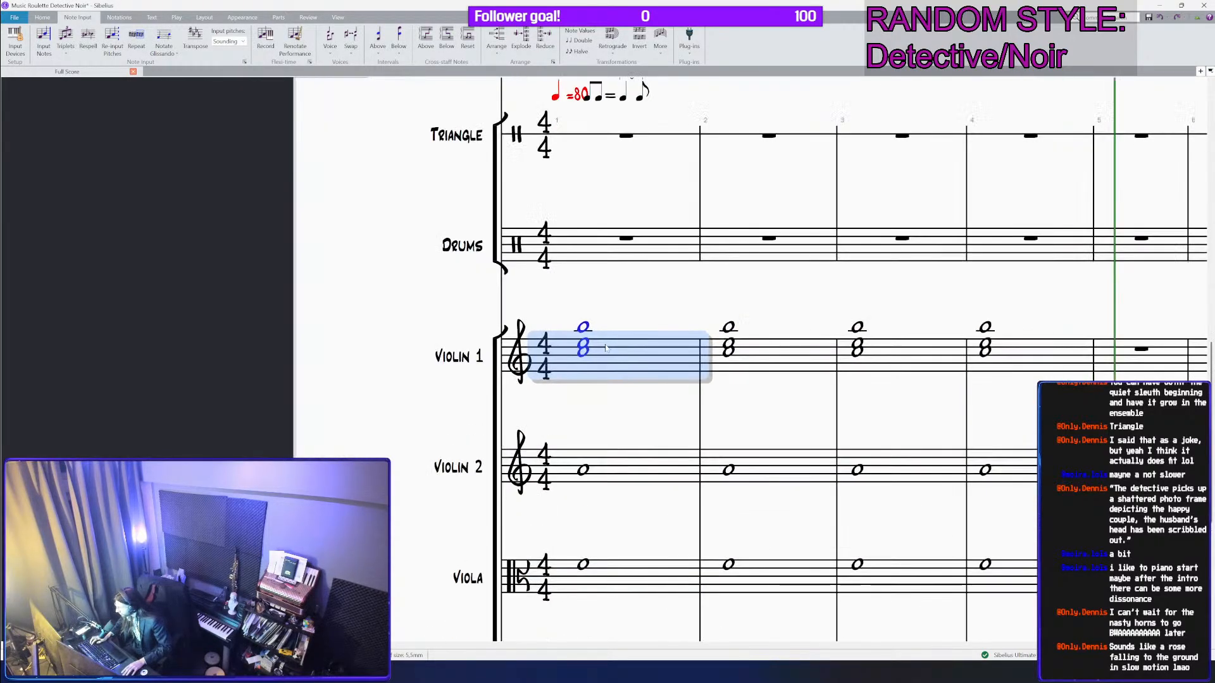
{"action": "scroll", "coordinate": [608, 352], "scroll_direction": "down", "scroll_amount": 3}
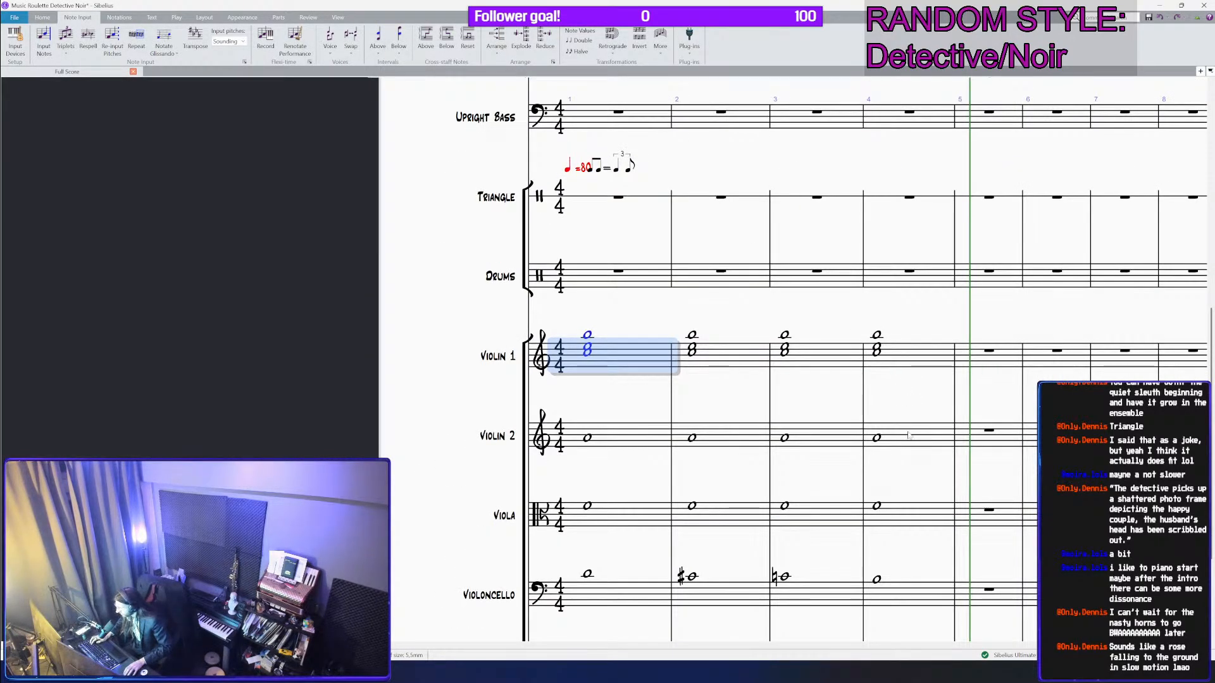
{"action": "left_click", "coordinate": [910, 432], "text": "shift"}
{"action": "key", "text": "ctrl+v"}
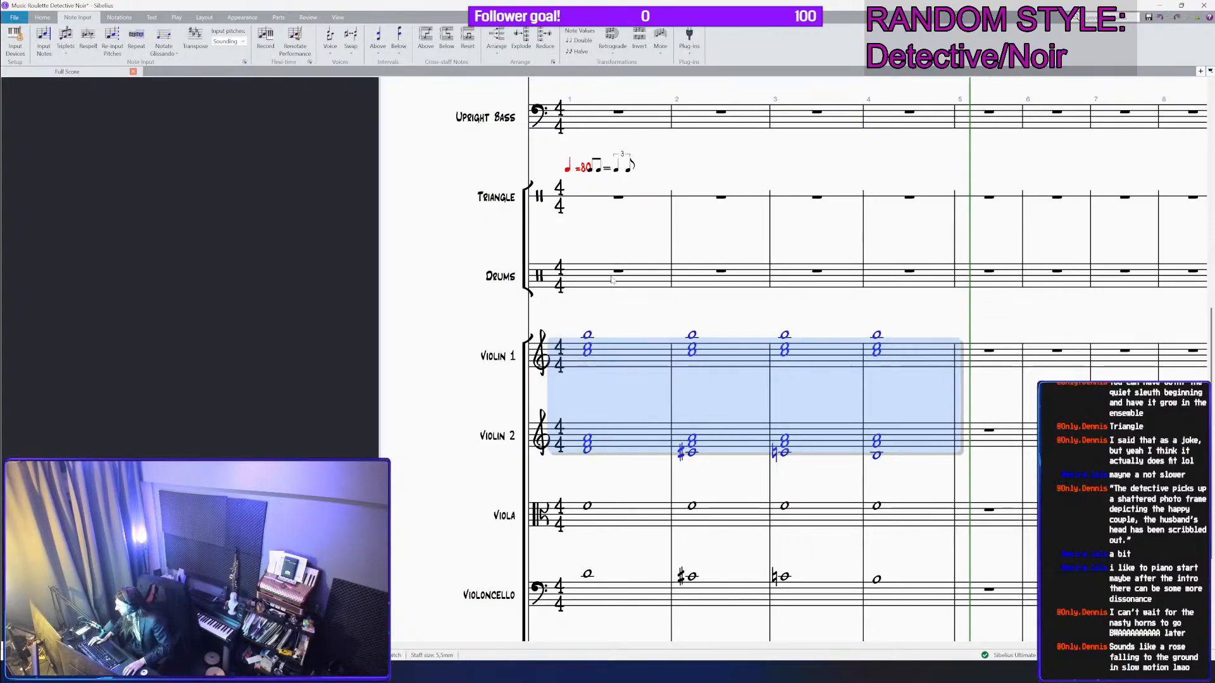
{"action": "key", "text": "ctrl+z"}
{"action": "key", "text": "Escape"}
Step: Add a C above the A whole note in Violin 2 bars 1 and 2
{"action": "left_click", "coordinate": [609, 355]}
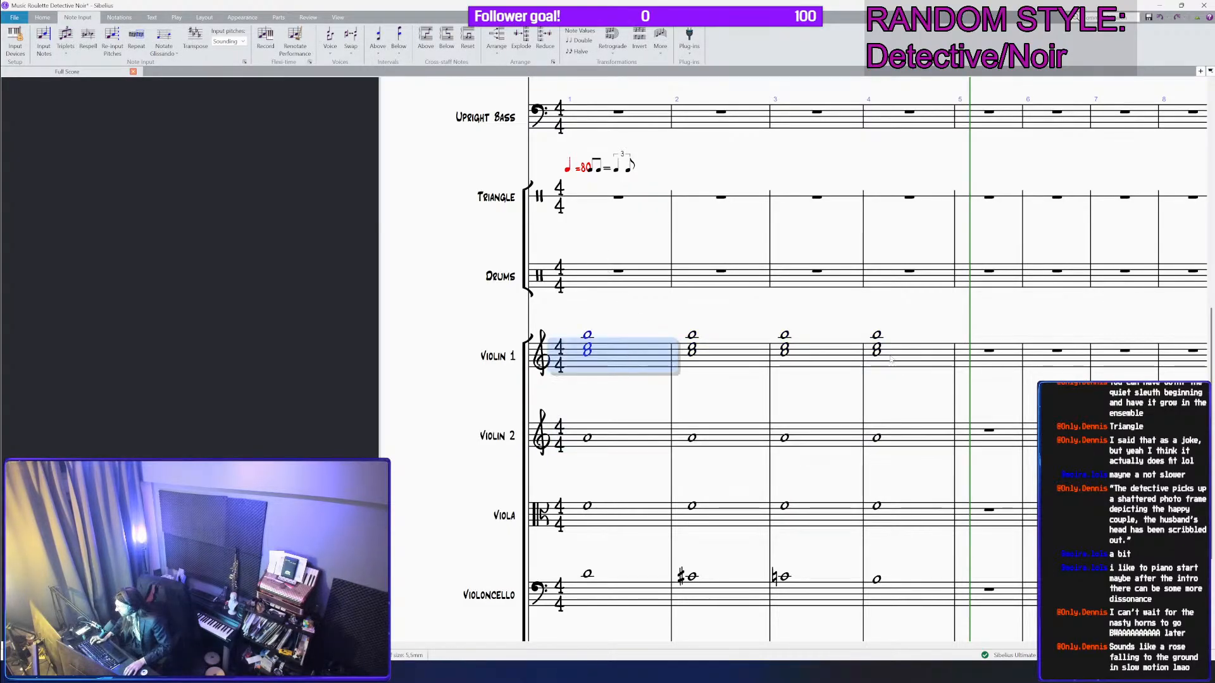
{"action": "left_click", "coordinate": [910, 354], "text": "shift"}
{"action": "scroll", "coordinate": [784, 354], "scroll_direction": "up", "scroll_amount": 2}
{"action": "left_click", "coordinate": [525, 464]}
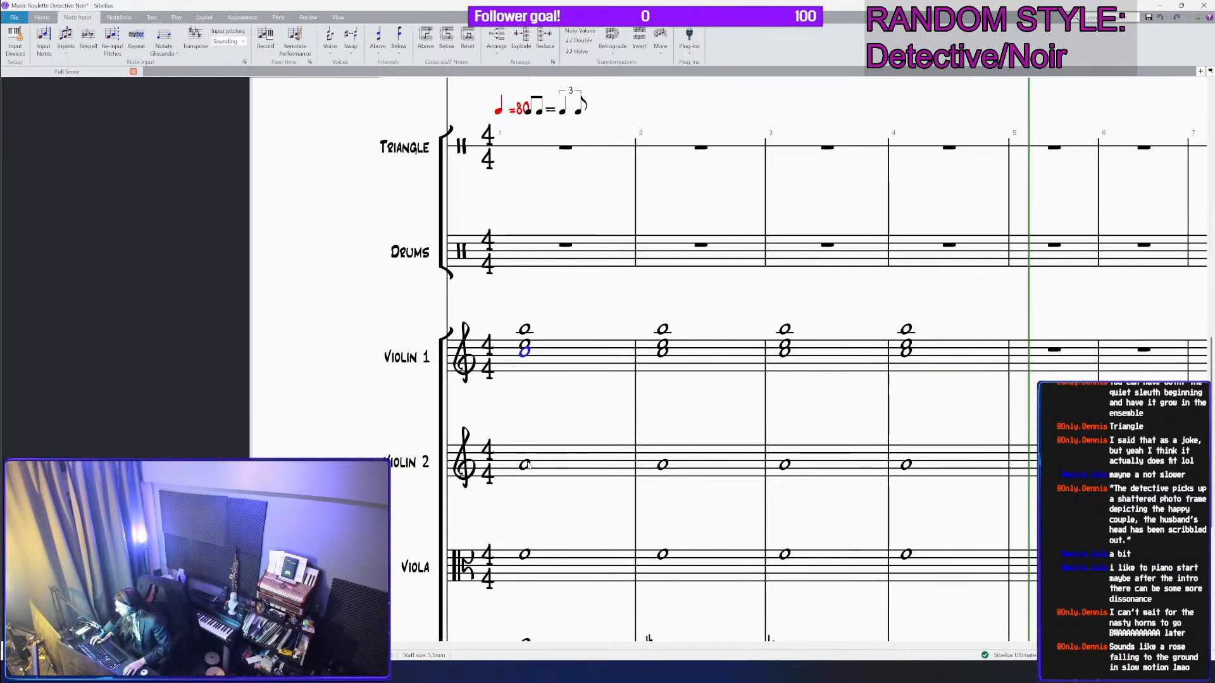
{"action": "key", "text": "n"}
{"action": "left_click", "coordinate": [526, 458]}
{"action": "key", "text": "Escape"}
{"action": "left_click", "coordinate": [663, 465]}
{"action": "key", "text": "n"}
{"action": "left_click", "coordinate": [663, 458]}
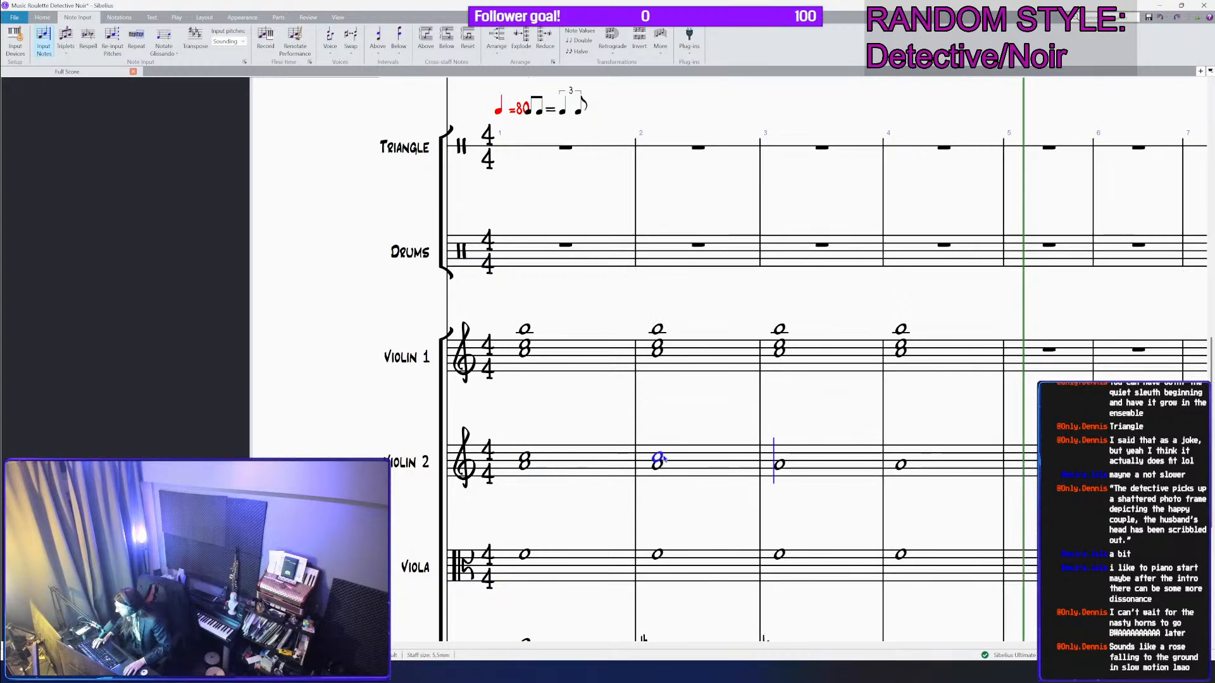
Step: Add a C above the A whole note in Violin 2 bars 3 and 4
{"action": "key", "text": "Escape"}
{"action": "left_click", "coordinate": [781, 465]}
{"action": "key", "text": "n"}
{"action": "left_click", "coordinate": [780, 457]}
{"action": "key", "text": "Escape"}
{"action": "left_click", "coordinate": [901, 466]}
{"action": "left_click", "coordinate": [899, 460]}
{"action": "key", "text": "Escape"}
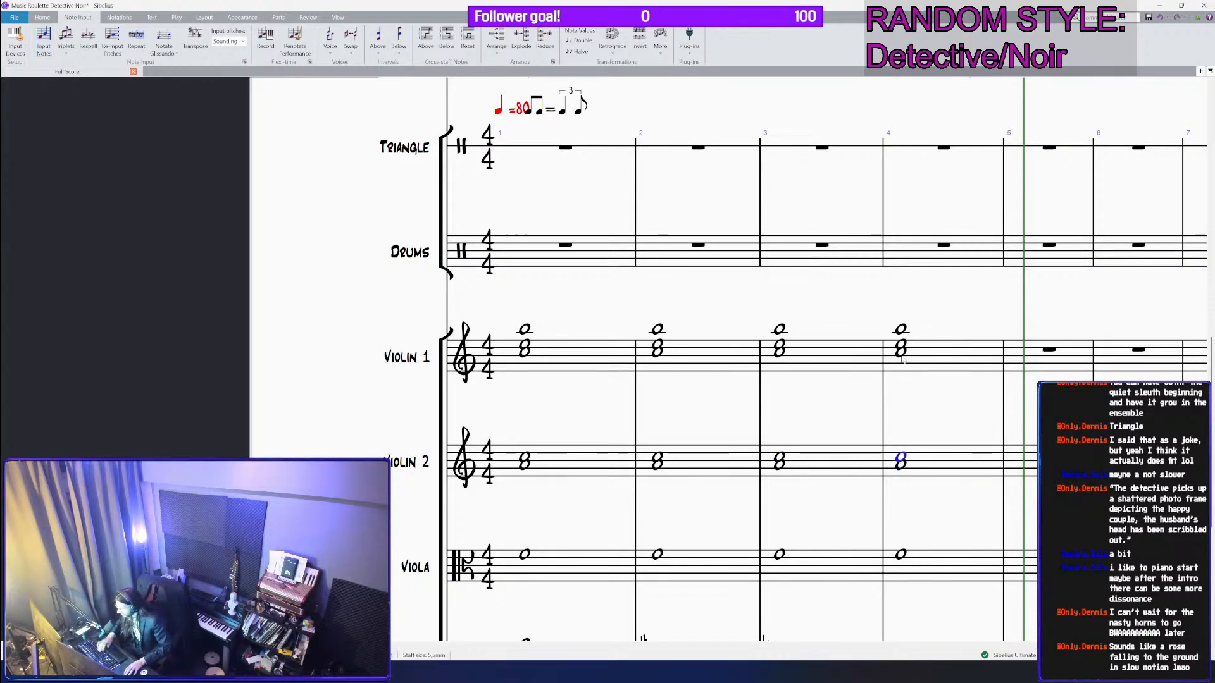
Step: Delete the lowest note of each Violin 1 chord in bars 1 to 4
{"action": "left_click", "coordinate": [901, 353]}
{"action": "key", "text": "Delete"}
{"action": "left_click", "coordinate": [779, 353]}
{"action": "key", "text": "Delete"}
{"action": "left_click", "coordinate": [657, 352]}
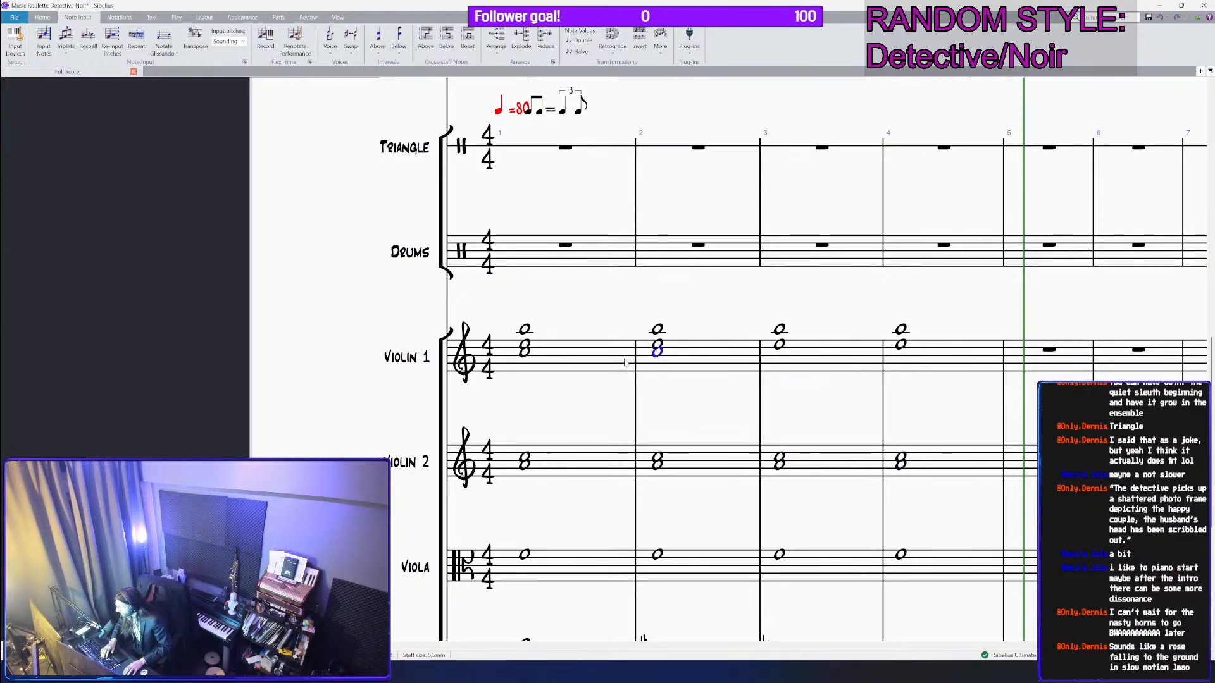
{"action": "key", "text": "Delete"}
{"action": "left_click", "coordinate": [523, 352]}
{"action": "key", "text": "Delete"}
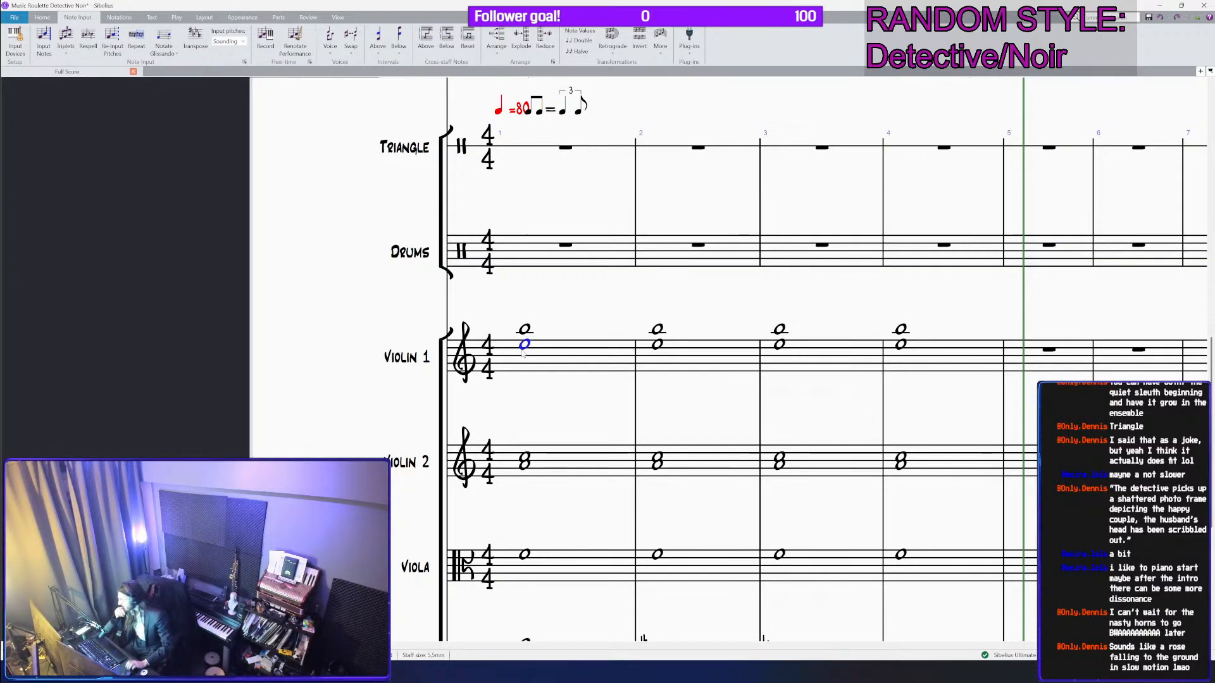
Step: Tie the repeated notes across bars 1 to 4 in the Violin 1 through Violoncello staves and save the score
{"action": "left_click", "coordinate": [575, 359]}
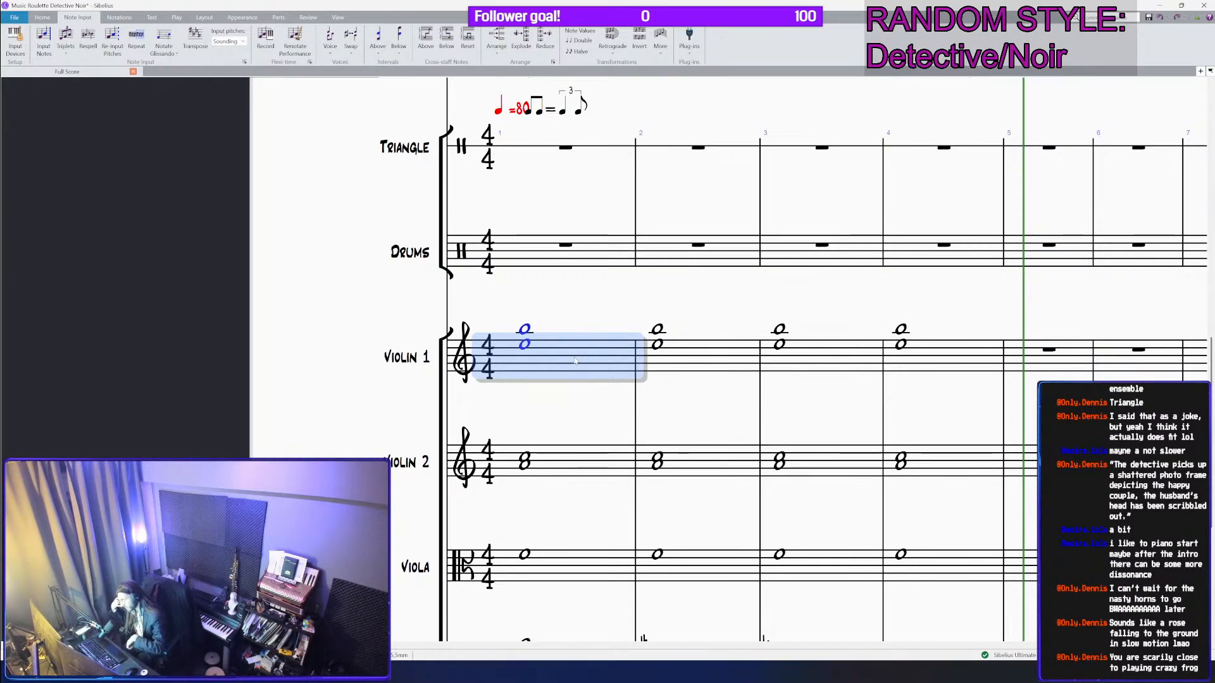
{"action": "left_click", "coordinate": [525, 345]}
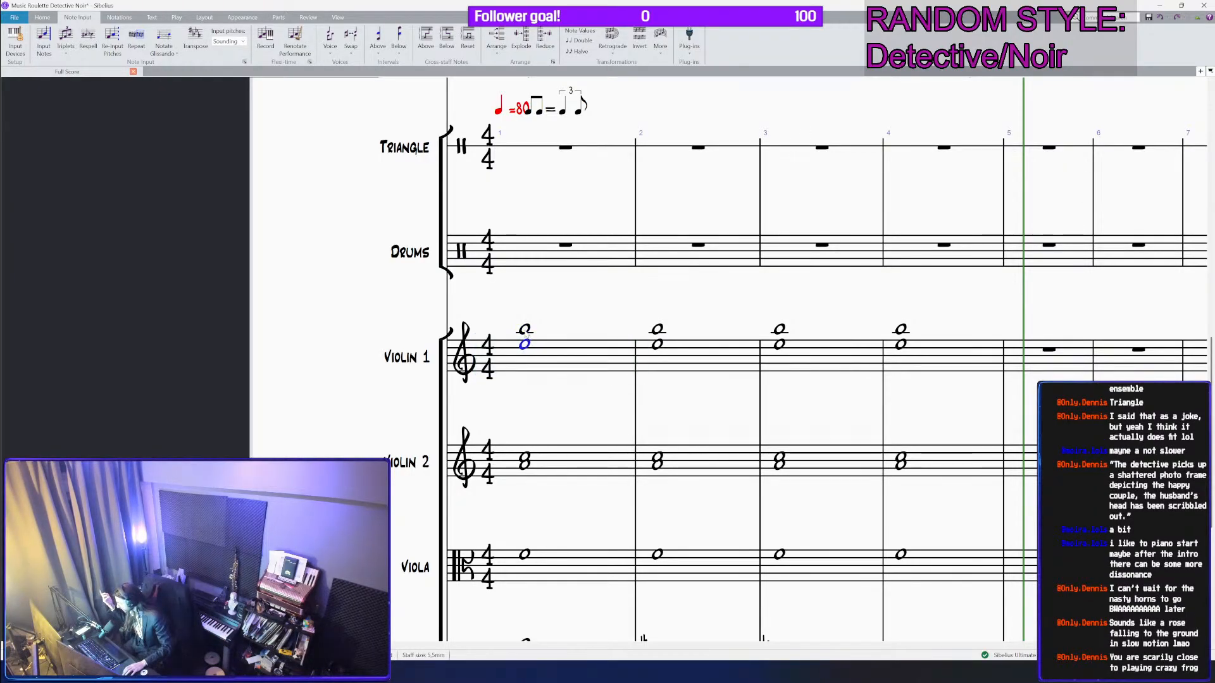
{"action": "left_click", "coordinate": [525, 330]}
{"action": "scroll", "coordinate": [533, 371], "scroll_direction": "down", "scroll_amount": 2}
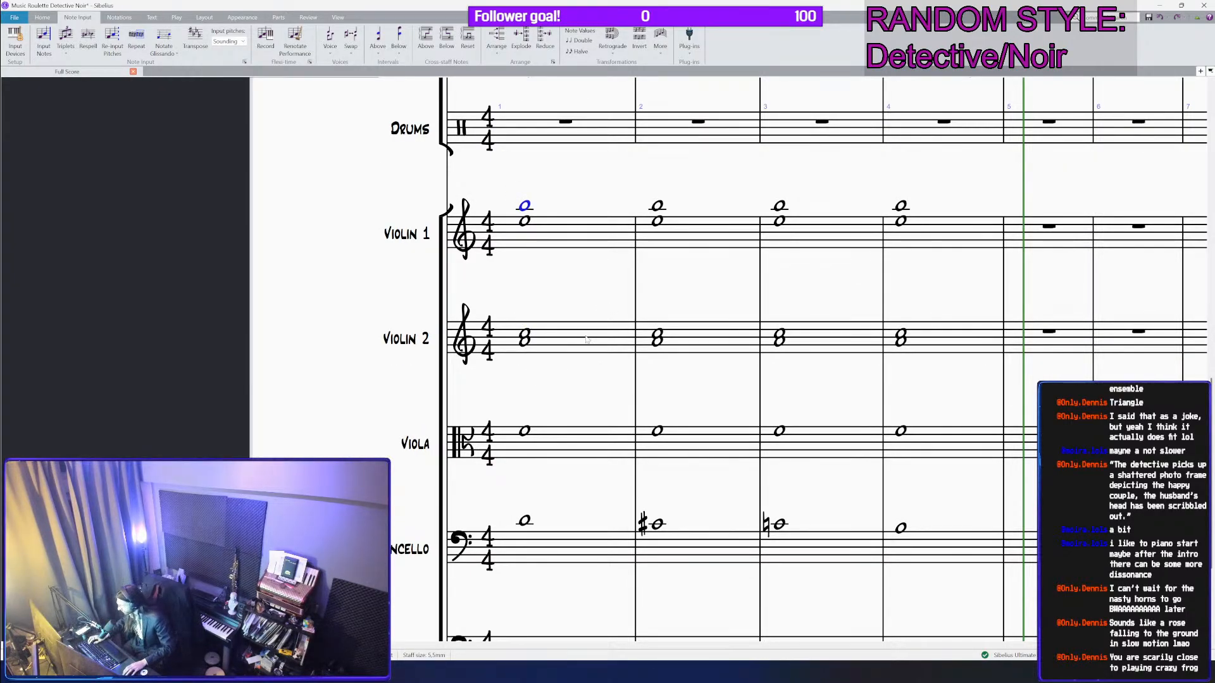
{"action": "key", "text": "ctrl+minus"}
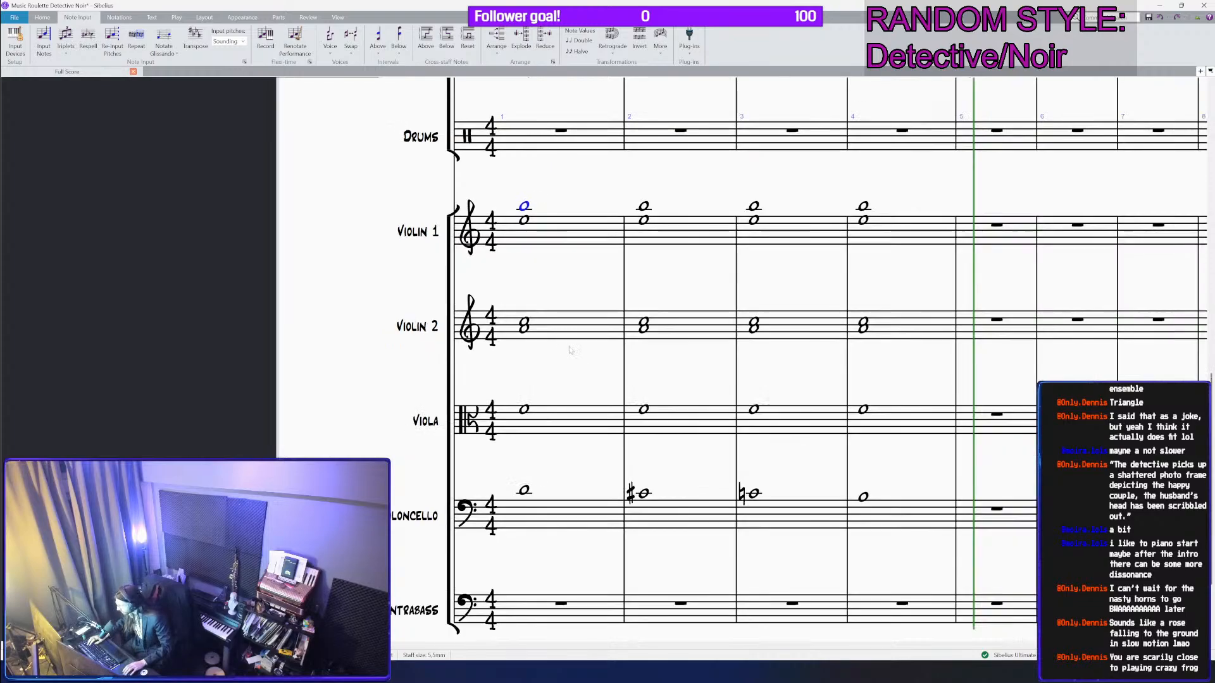
{"action": "key", "text": "ctrl+minus"}
{"action": "left_click", "coordinate": [846, 457], "text": "shift"}
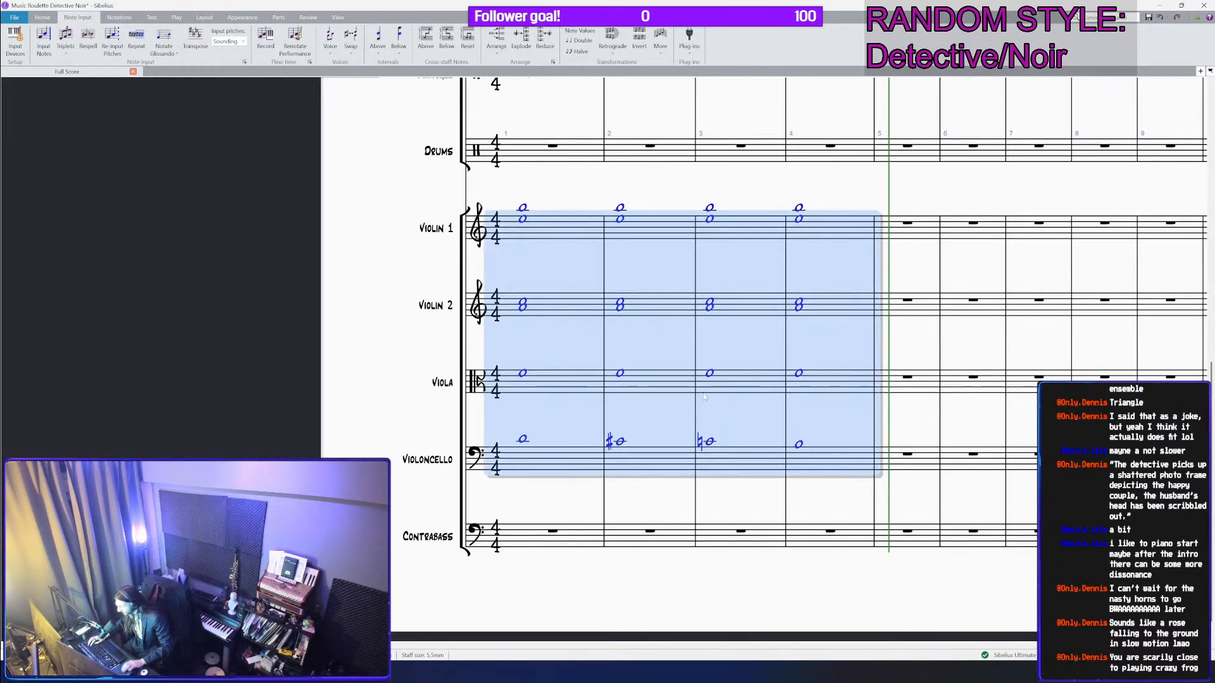
{"action": "key", "text": "KP_Enter"}
{"action": "scroll", "coordinate": [672, 374], "scroll_direction": "up", "scroll_amount": 3}
{"action": "key", "text": "ctrl+s"}
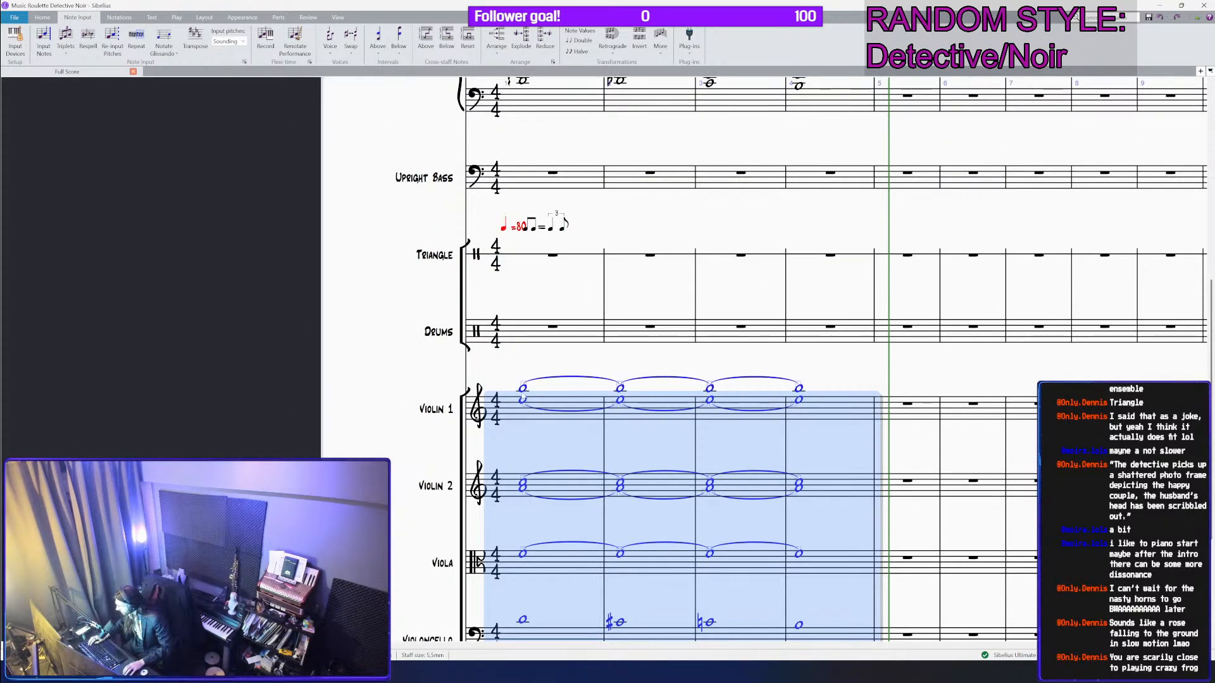
Step: Select bars 1 to 4 from the piano down to the strings and play back the intro
{"action": "left_click", "coordinate": [523, 390]}
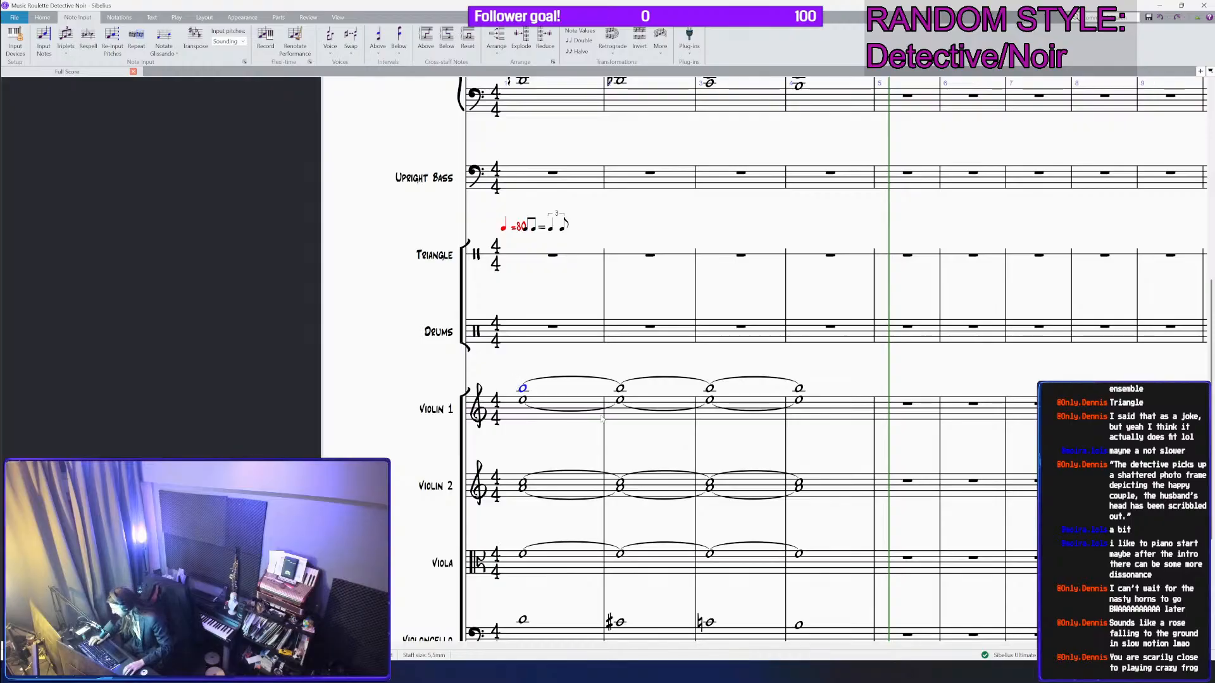
{"action": "left_click", "coordinate": [571, 400]}
{"action": "scroll", "coordinate": [571, 401], "scroll_direction": "down", "scroll_amount": 3}
{"action": "left_click", "coordinate": [809, 463], "text": "shift"}
{"action": "scroll", "coordinate": [810, 463], "scroll_direction": "up", "scroll_amount": 10}
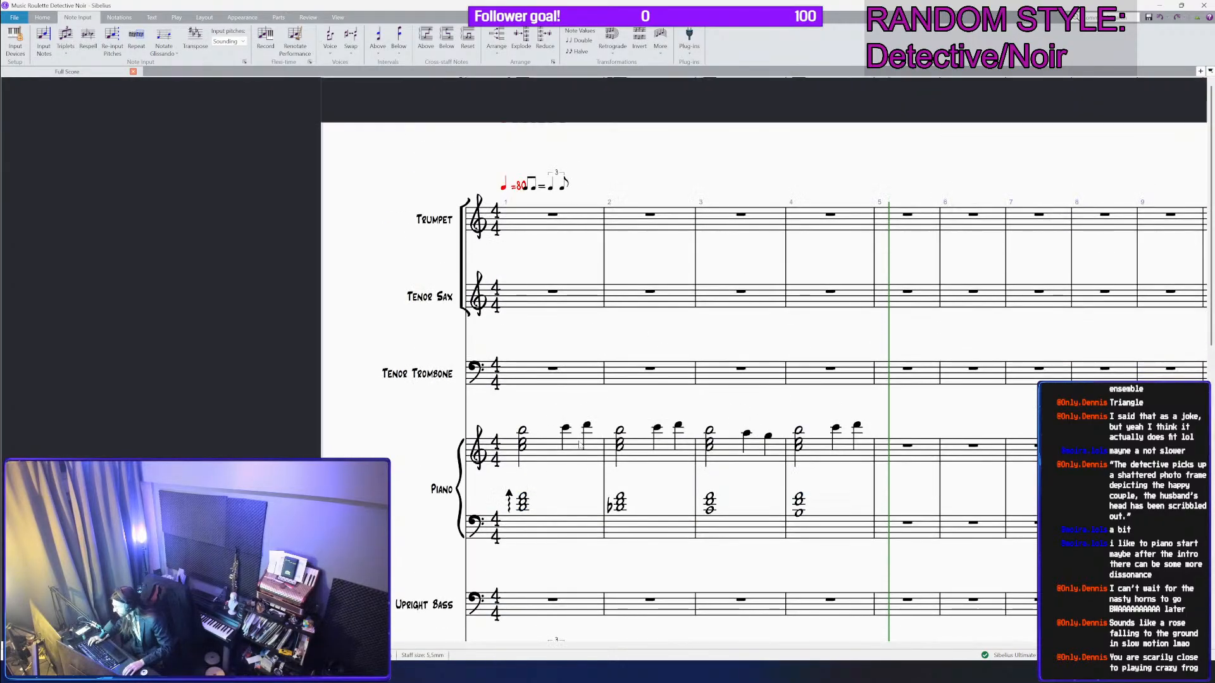
{"action": "left_click", "coordinate": [550, 460], "text": "shift"}
{"action": "key", "text": "p"}
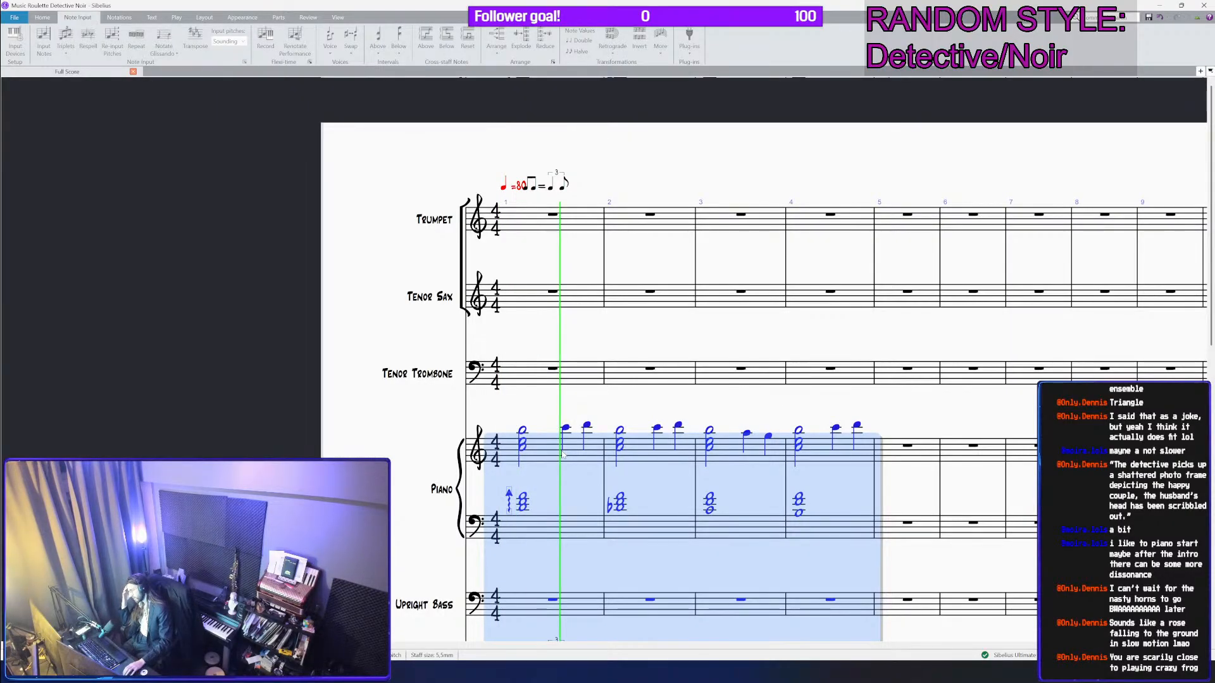
{"action": "scroll", "coordinate": [559, 460], "scroll_direction": "down", "scroll_amount": 6}
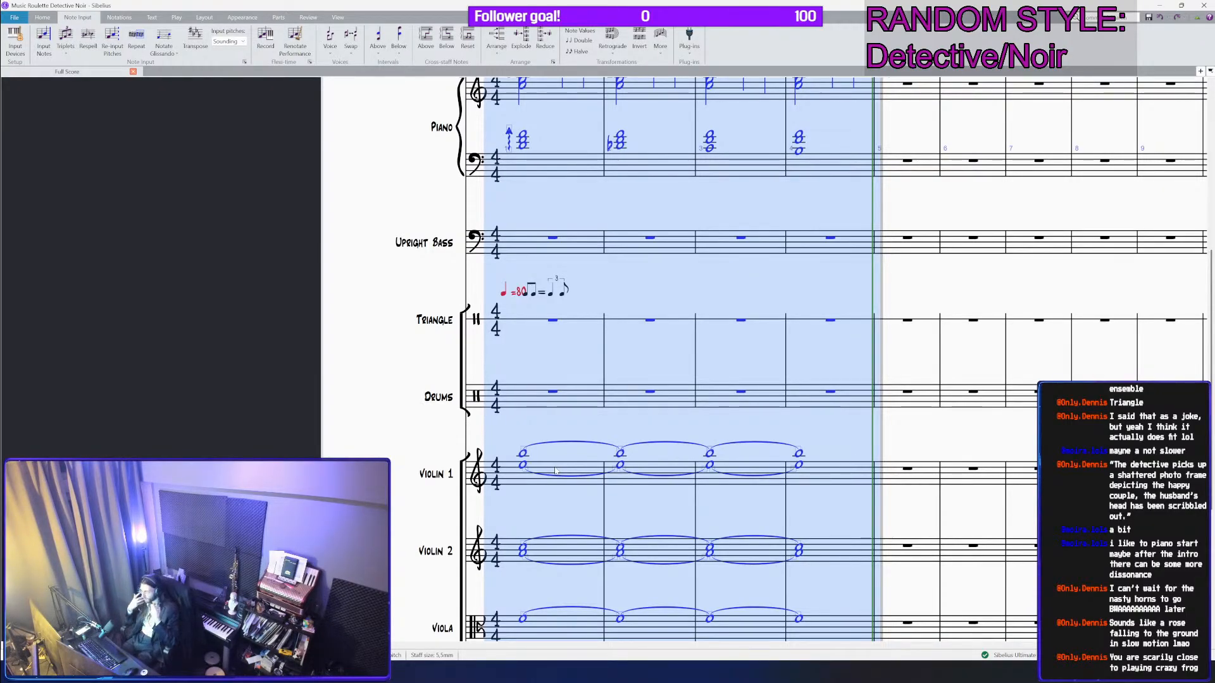
{"action": "scroll", "coordinate": [653, 409], "scroll_direction": "down", "scroll_amount": 3}
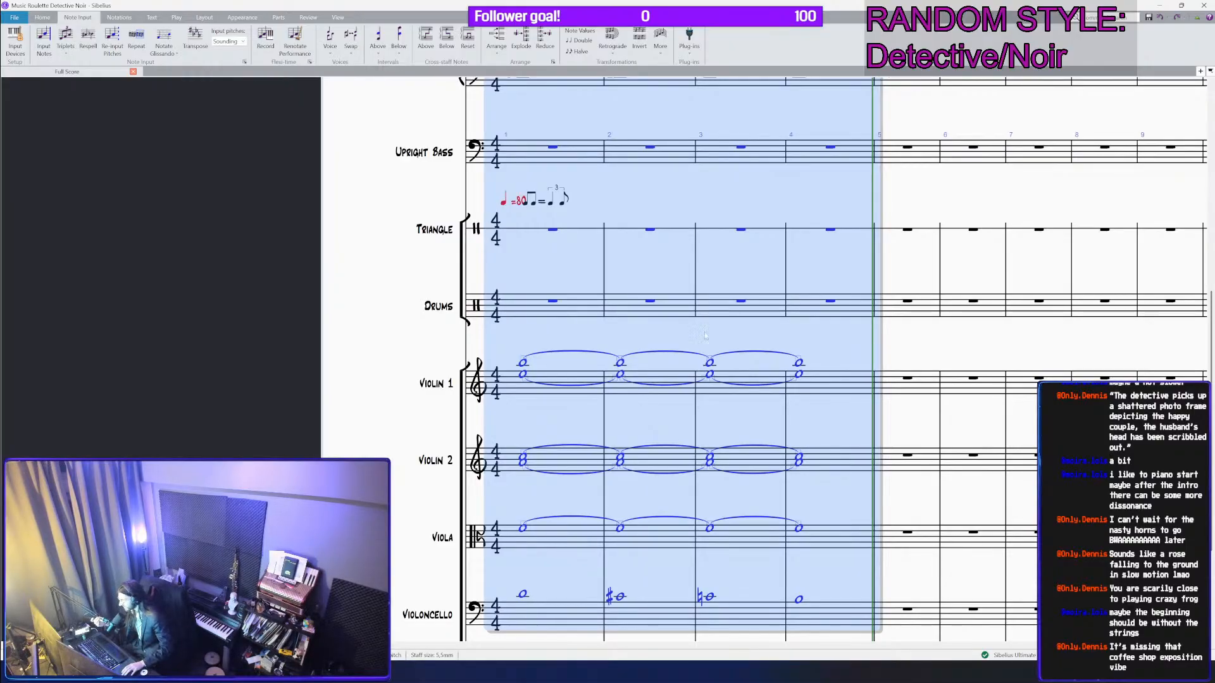
{"action": "scroll", "coordinate": [562, 353], "scroll_direction": "up", "scroll_amount": 5}
{"action": "left_click", "coordinate": [522, 341]}
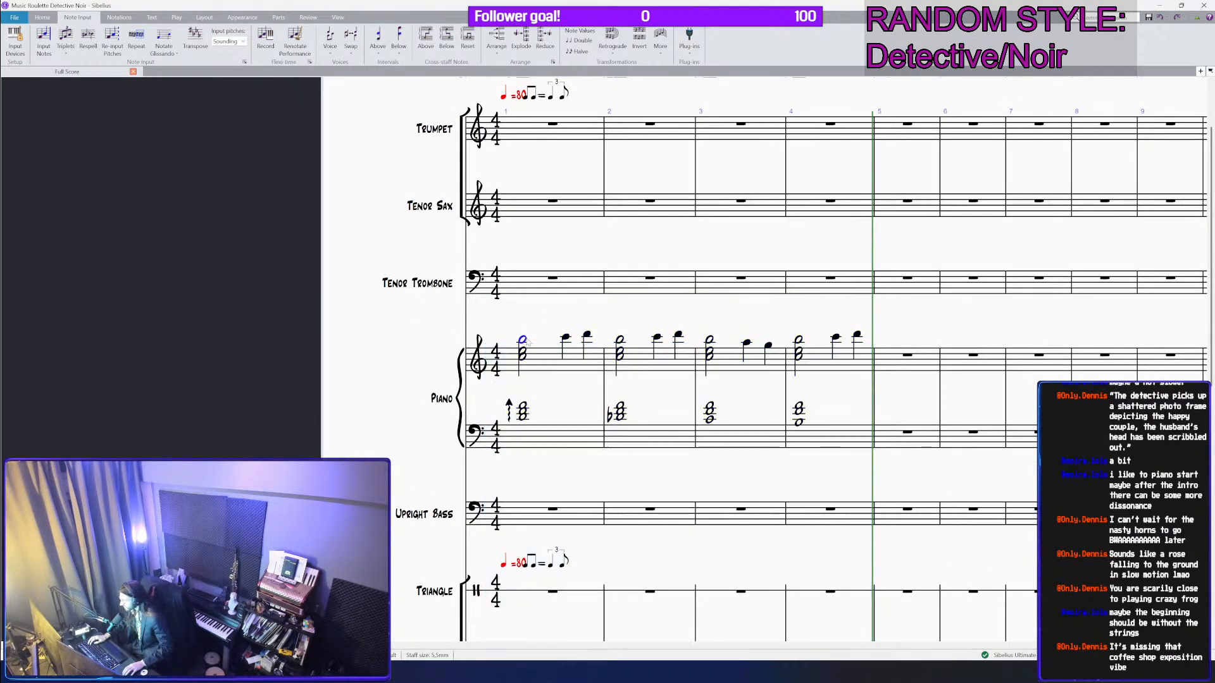
{"action": "scroll", "coordinate": [539, 358], "scroll_direction": "down", "scroll_amount": 3}
{"action": "scroll", "coordinate": [542, 362], "scroll_direction": "down", "scroll_amount": 2}
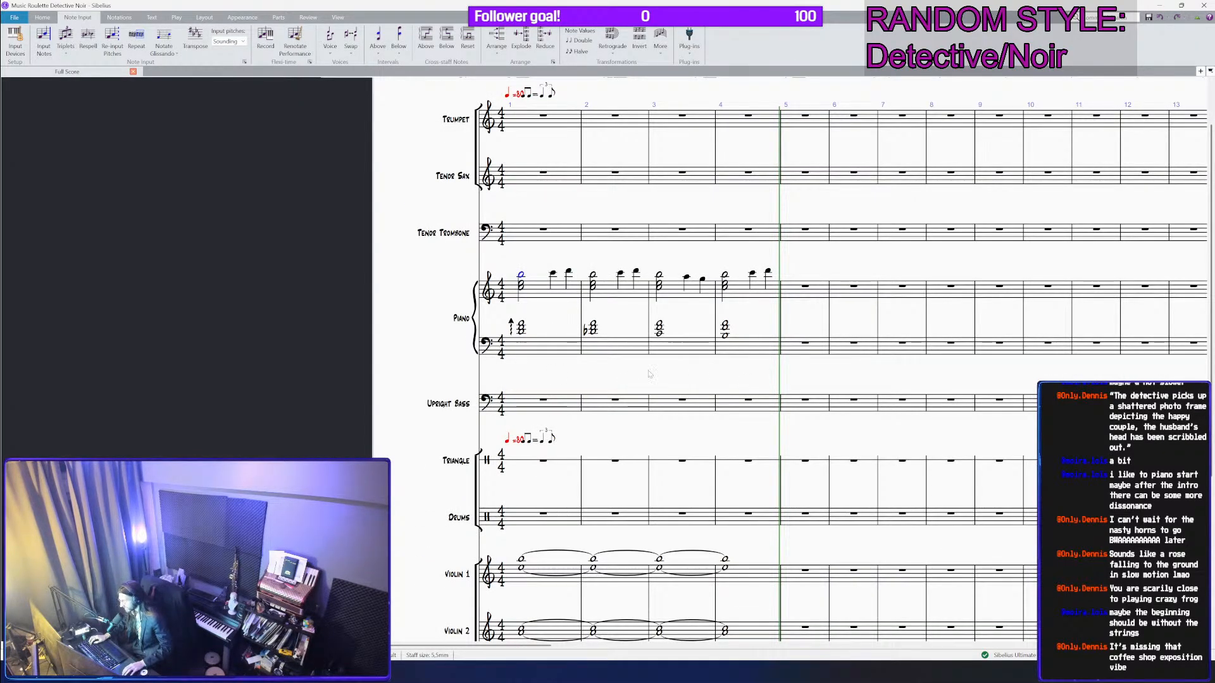
Step: Enter a dotted quarter-note D followed by a dotted quarter-note F in bar 1 of the Upright Bass
{"action": "left_click", "coordinate": [544, 401]}
{"action": "scroll", "coordinate": [539, 406], "scroll_direction": "up", "scroll_amount": 4}
{"action": "key", "text": "d"}
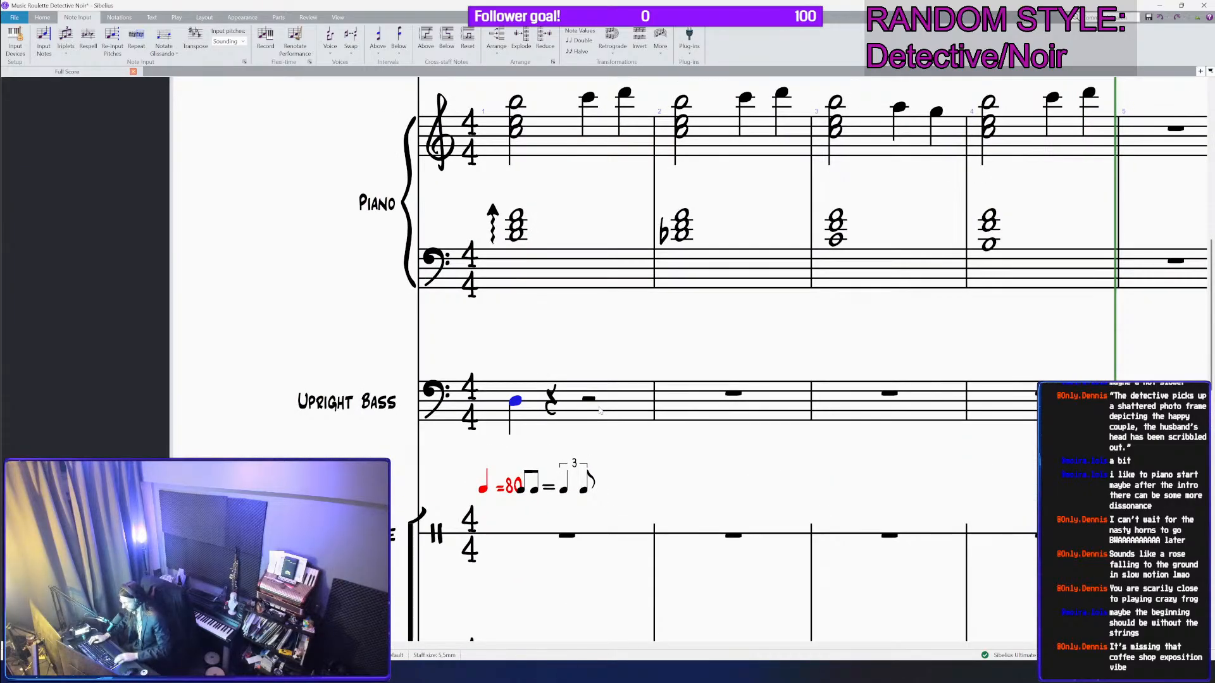
{"action": "key", "text": "5"}
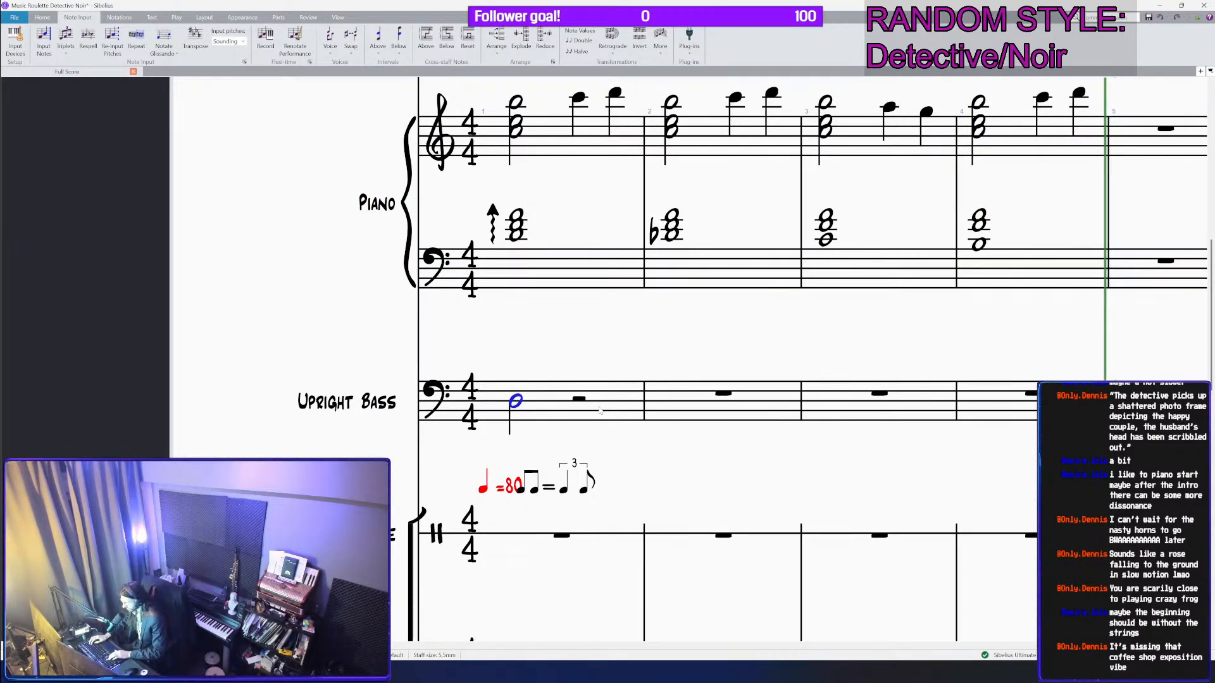
{"action": "key", "text": "period"}
{"action": "key", "text": "Right"}
{"action": "key", "text": "Left"}
{"action": "key", "text": "4"}
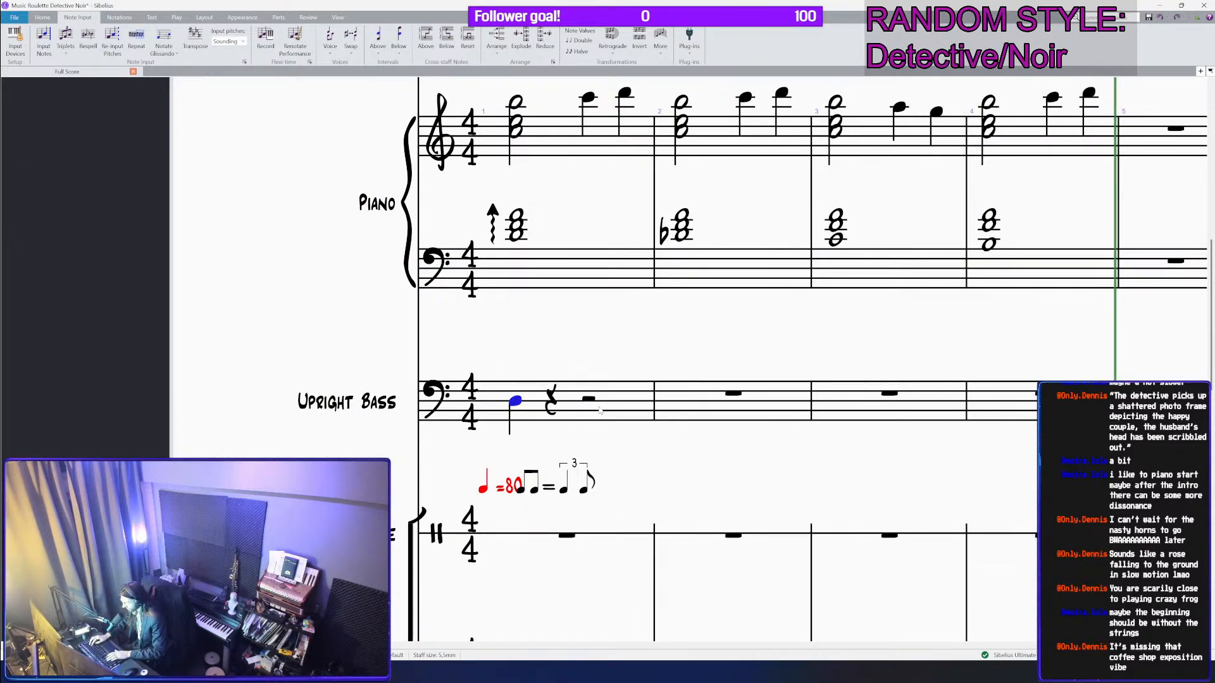
{"action": "key", "text": "5"}
{"action": "key", "text": "4"}
{"action": "key", "text": "period"}
{"action": "key", "text": "r"}
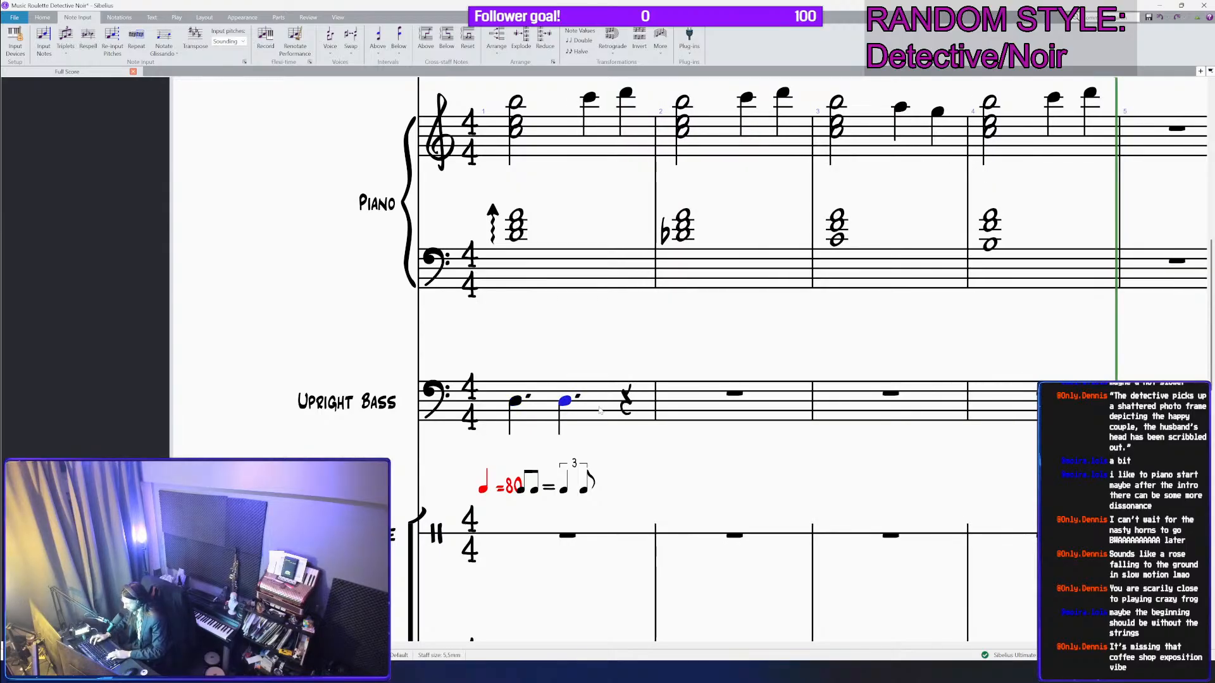
{"action": "key", "text": "Up"}
{"action": "key", "text": "Up"}
{"action": "key", "text": "Left"}
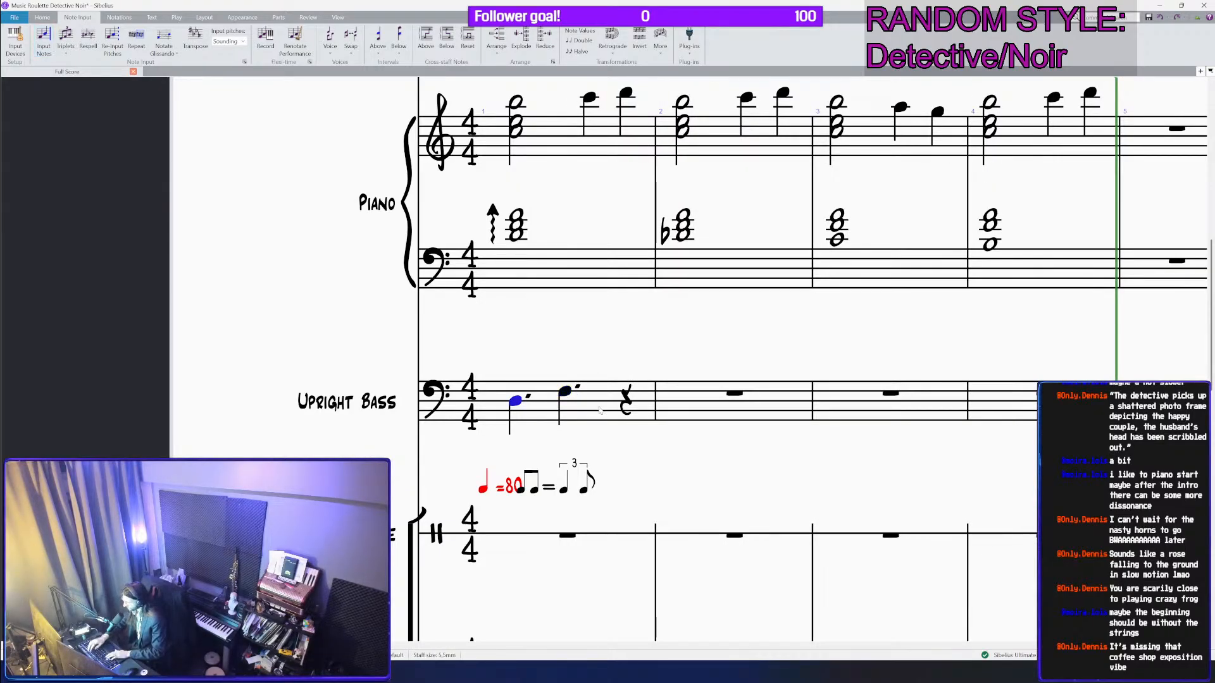
Step: Re-enter Upright Bass bar 1 as dotted quarters D and A plus a quarter D, cut the tied overhang, and lower the bar an octave
{"action": "key", "text": "d"}
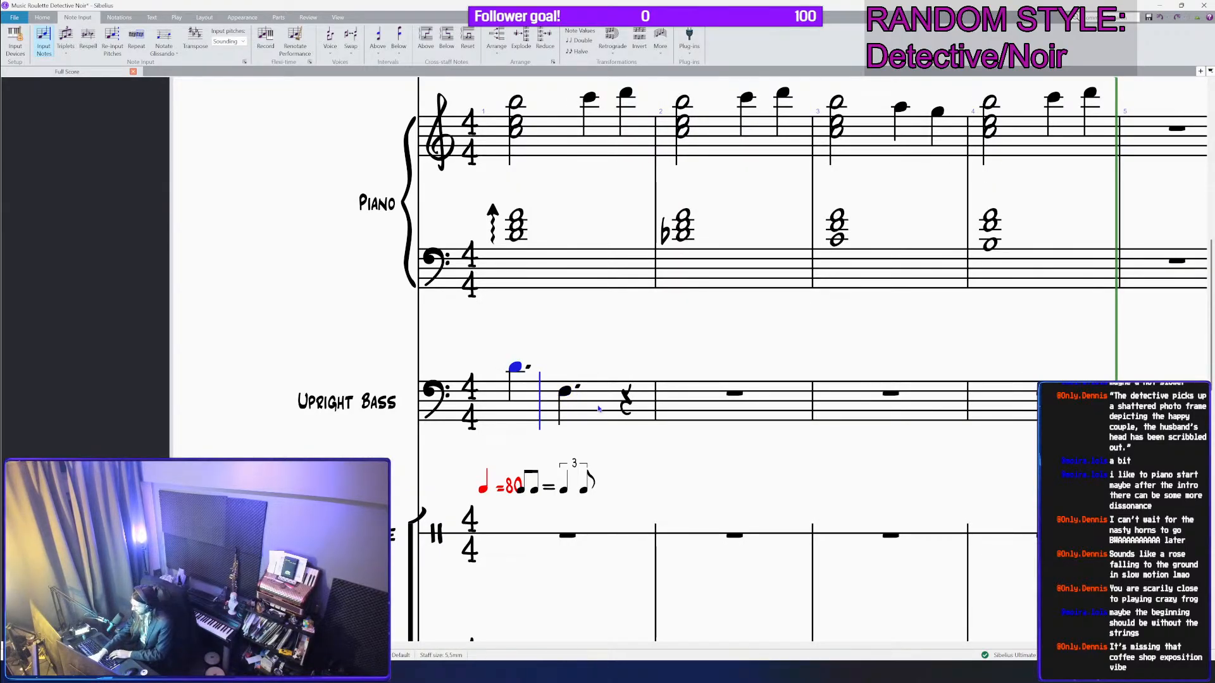
{"action": "key", "text": "a"}
{"action": "key", "text": "d"}
{"action": "key", "text": "Escape"}
{"action": "key", "text": "Left"}
{"action": "key", "text": "Delete"}
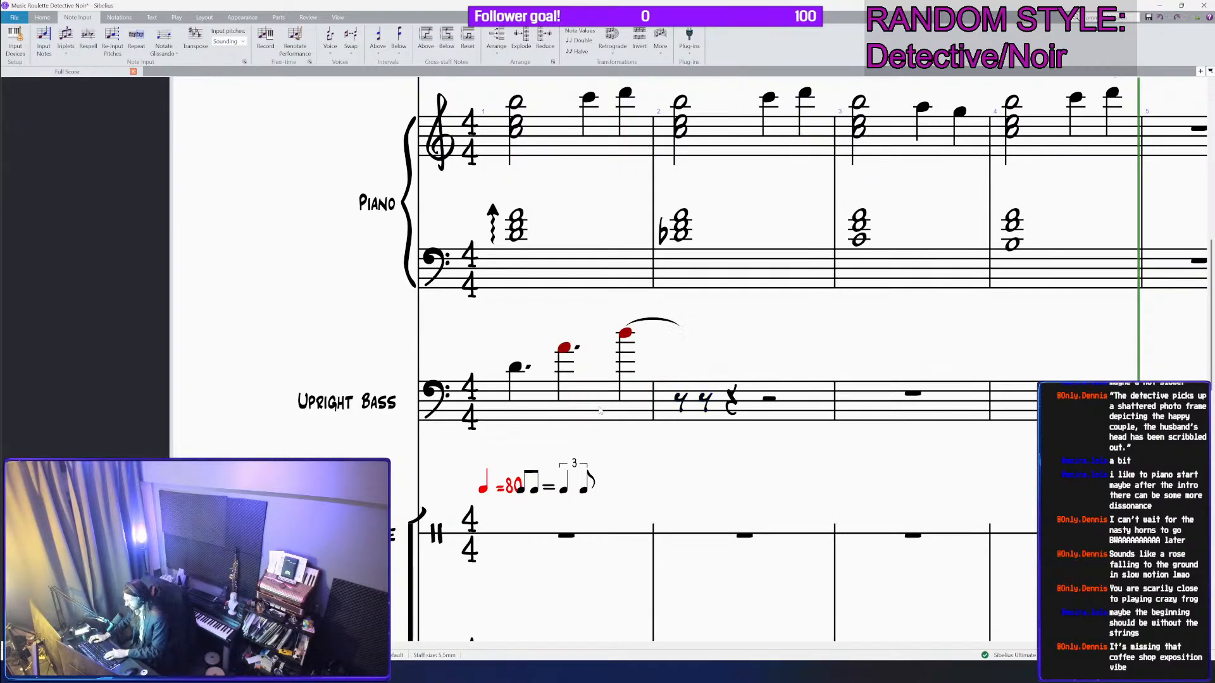
{"action": "key", "text": "Escape"}
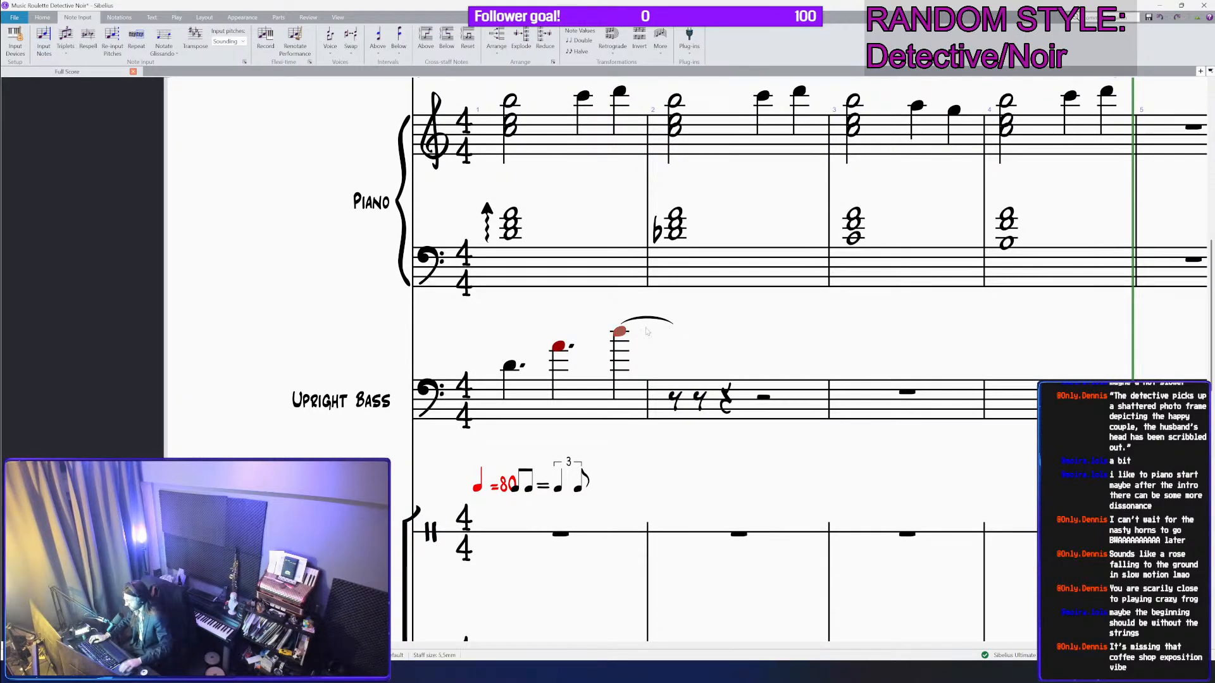
{"action": "left_click", "coordinate": [600, 411]}
{"action": "key", "text": "ctrl+Down"}
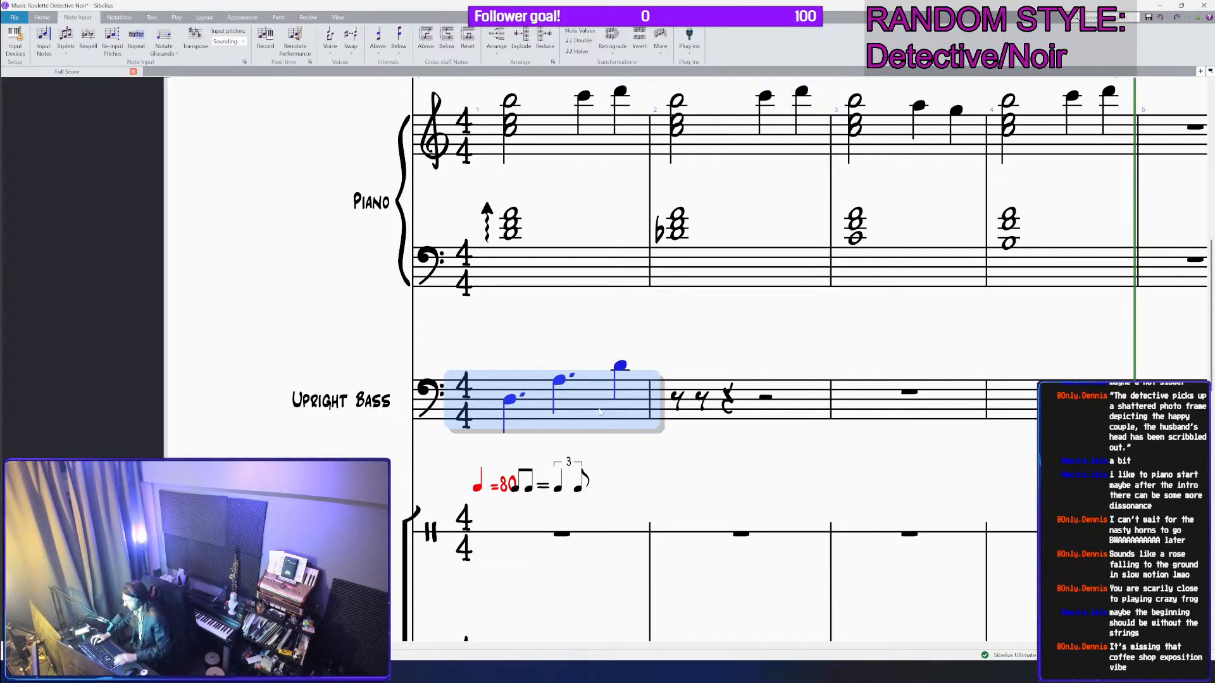
Step: Copy Upright Bass bar 1 into bar 2 and lower both of its Ds to D-flat
{"action": "key", "text": "ctrl+c"}
{"action": "left_click", "coordinate": [790, 402]}
{"action": "key", "text": "ctrl+v"}
{"action": "key", "text": "ctrl+z"}
{"action": "left_click", "coordinate": [682, 410]}
{"action": "key", "text": "ctrl+v"}
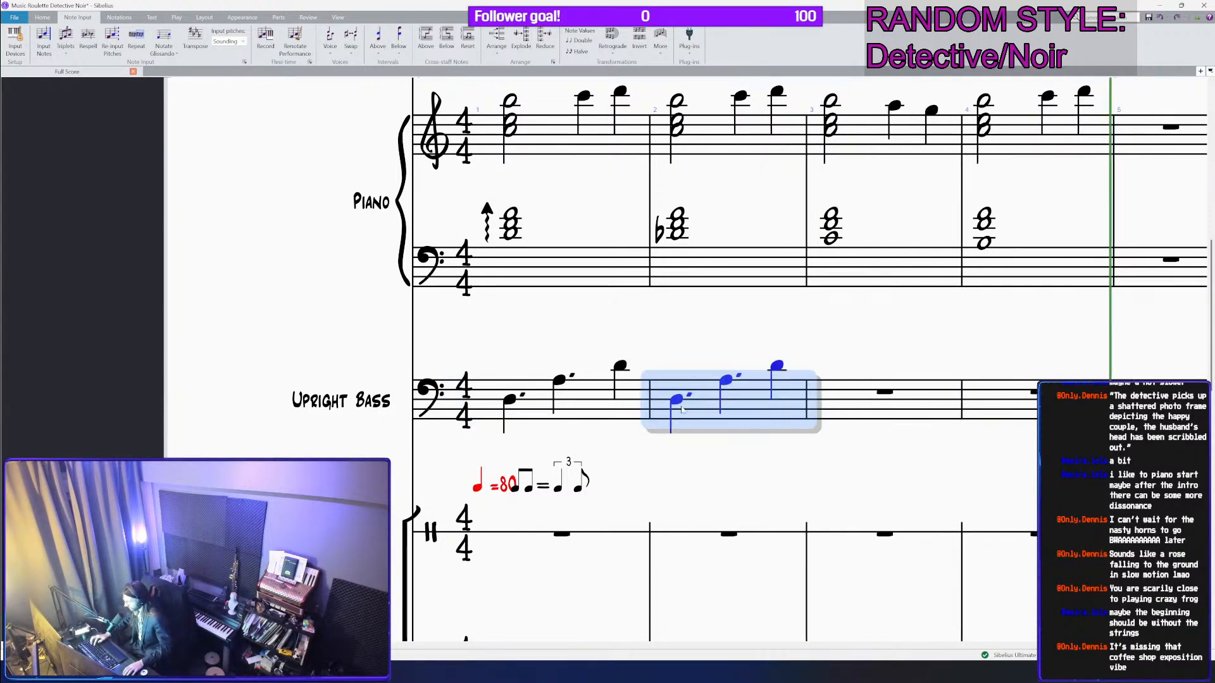
{"action": "left_click", "coordinate": [675, 400]}
{"action": "key", "text": "Down"}
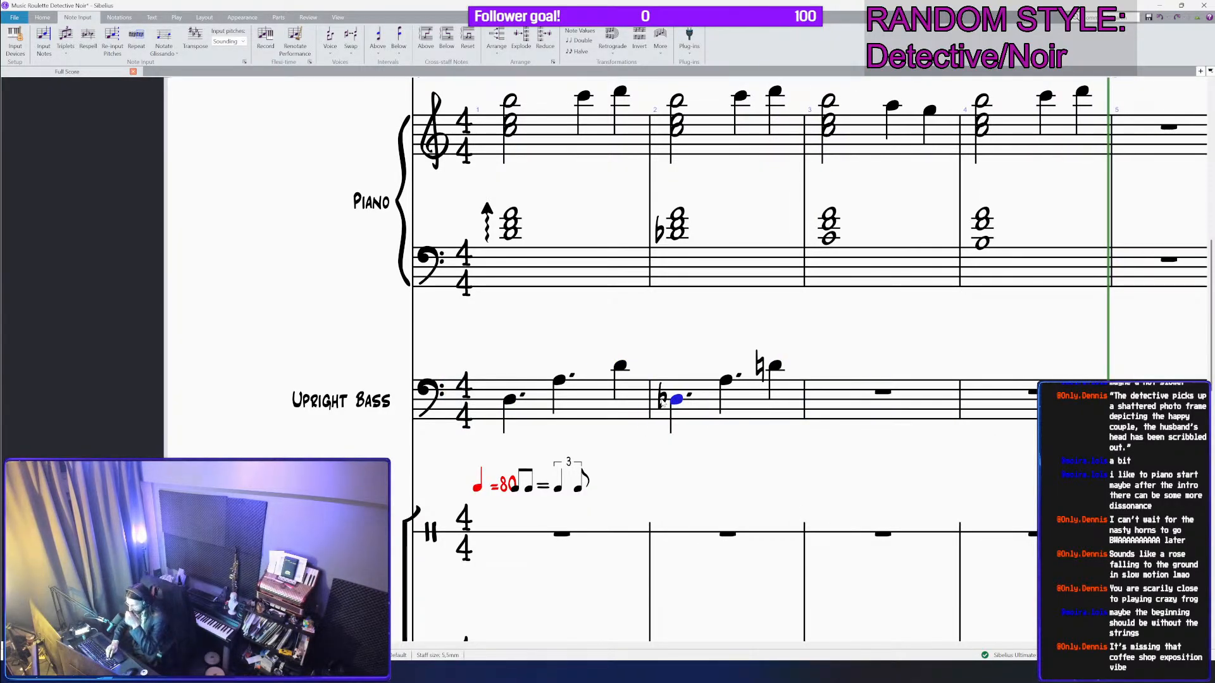
{"action": "key", "text": "Right"}
{"action": "key", "text": "Right"}
{"action": "key", "text": "Down"}
Step: Copy Upright Bass bar 1 into bar 3 and lower both of its Ds to C
{"action": "left_click", "coordinate": [605, 405]}
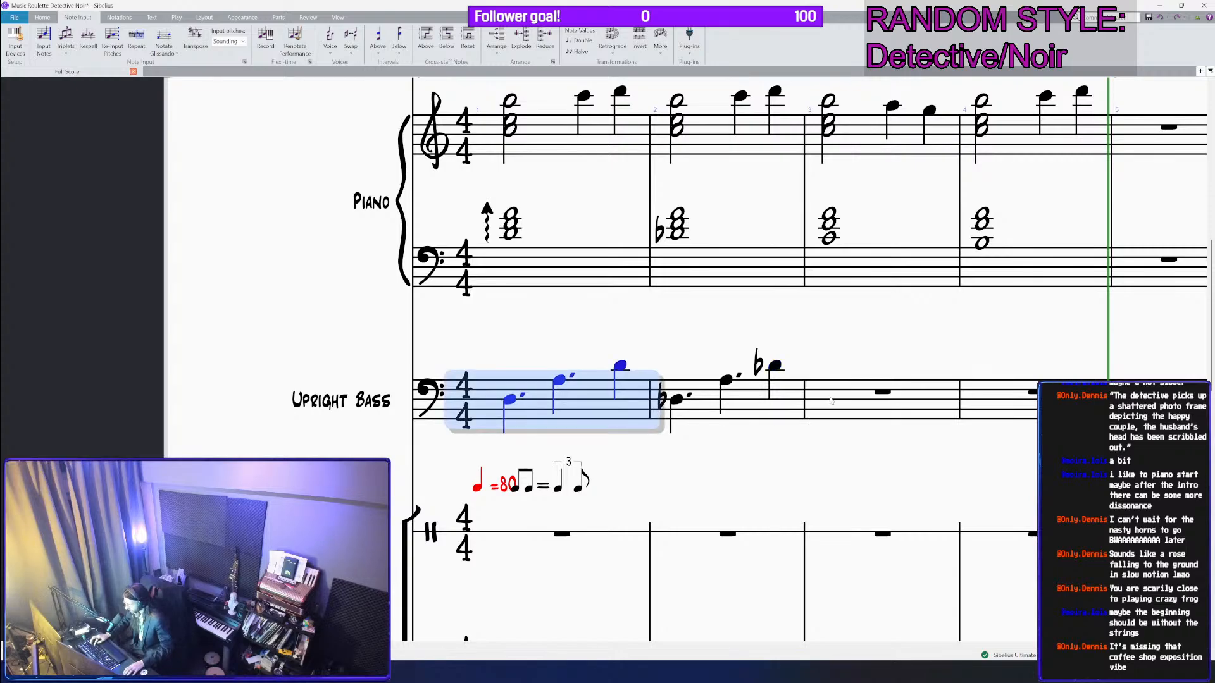
{"action": "key", "text": "ctrl+c"}
{"action": "left_click", "coordinate": [832, 402]}
{"action": "key", "text": "ctrl+v"}
{"action": "left_click", "coordinate": [826, 400]}
{"action": "key", "text": "Down"}
{"action": "key", "text": "Down"}
{"action": "key", "text": "Right"}
{"action": "key", "text": "Right"}
{"action": "key", "text": "Down"}
{"action": "key", "text": "Down"}
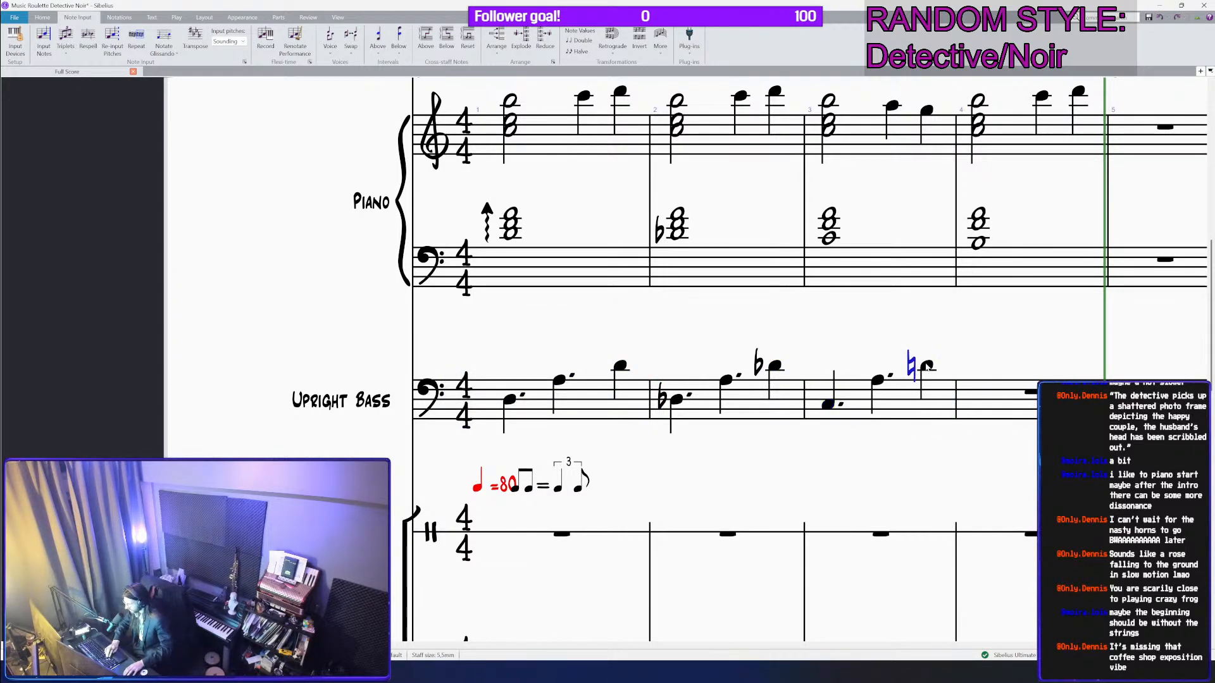
Step: Copy Upright Bass bar 3 into bar 4 and lower both of its Cs to B
{"action": "left_click", "coordinate": [883, 412]}
{"action": "key", "text": "ctrl+c"}
{"action": "left_click", "coordinate": [983, 406]}
{"action": "key", "text": "ctrl+v"}
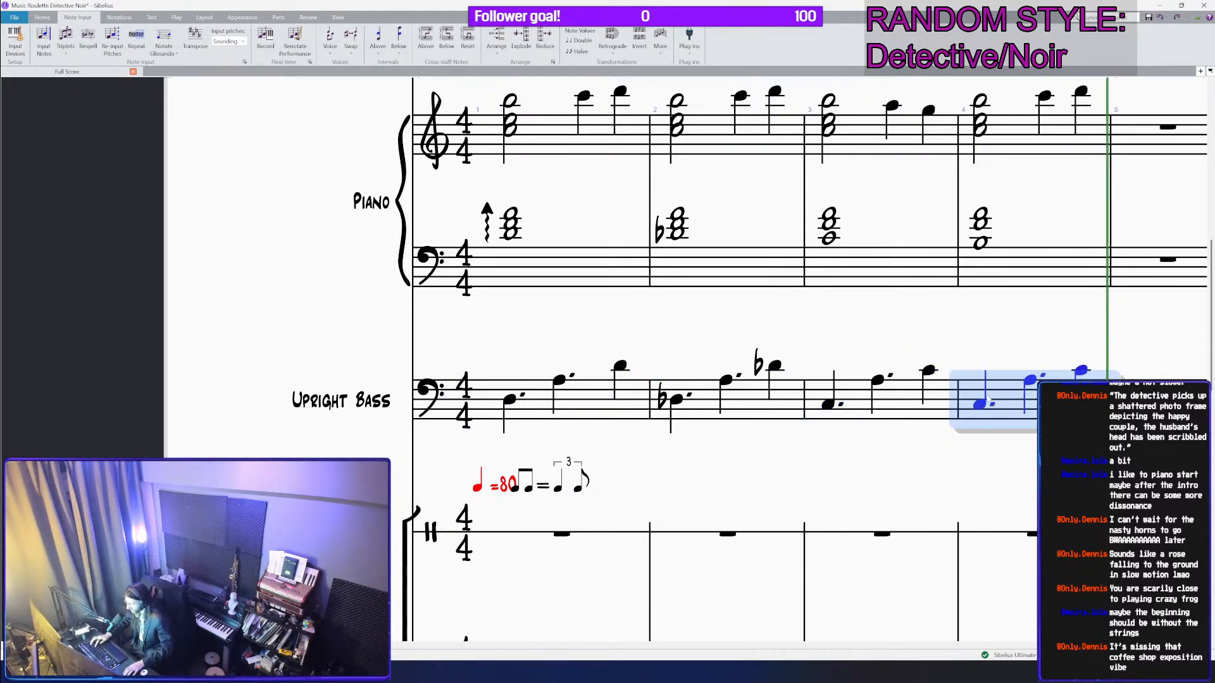
{"action": "left_click", "coordinate": [980, 404]}
{"action": "key", "text": "Down"}
{"action": "left_click", "coordinate": [1082, 370]}
{"action": "key", "text": "Down"}
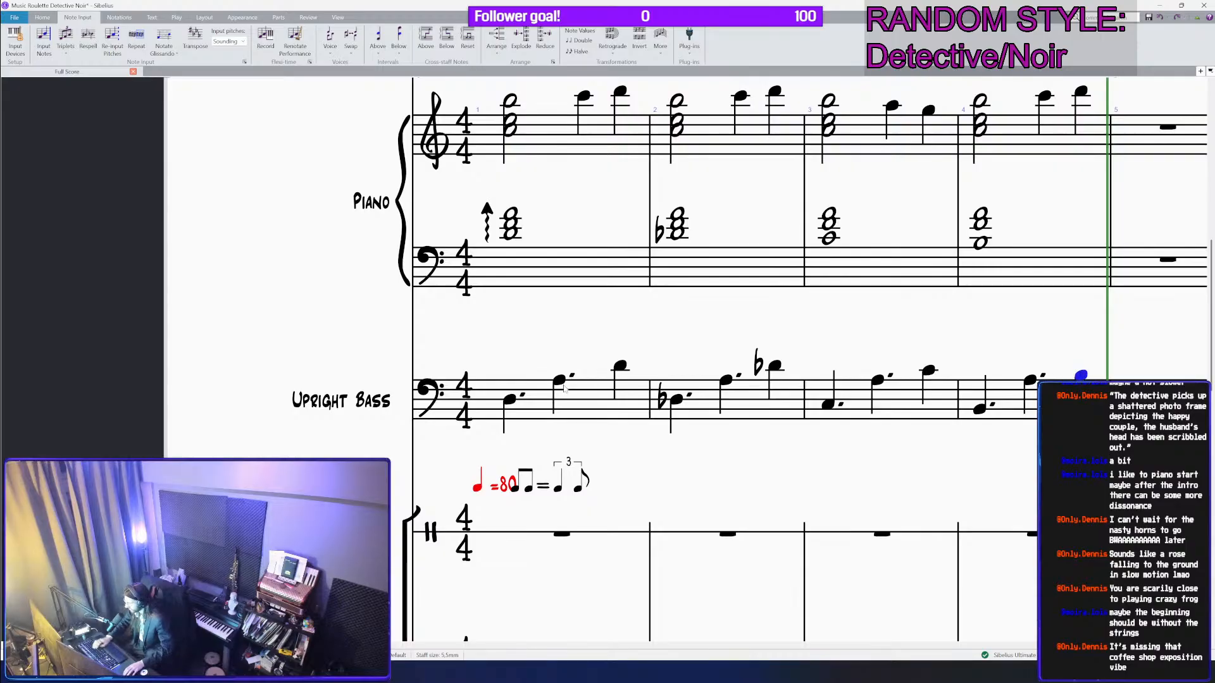
Step: Play back the intro from the first piano chord to hear the new bass line
{"action": "key", "text": "ctrl+minus"}
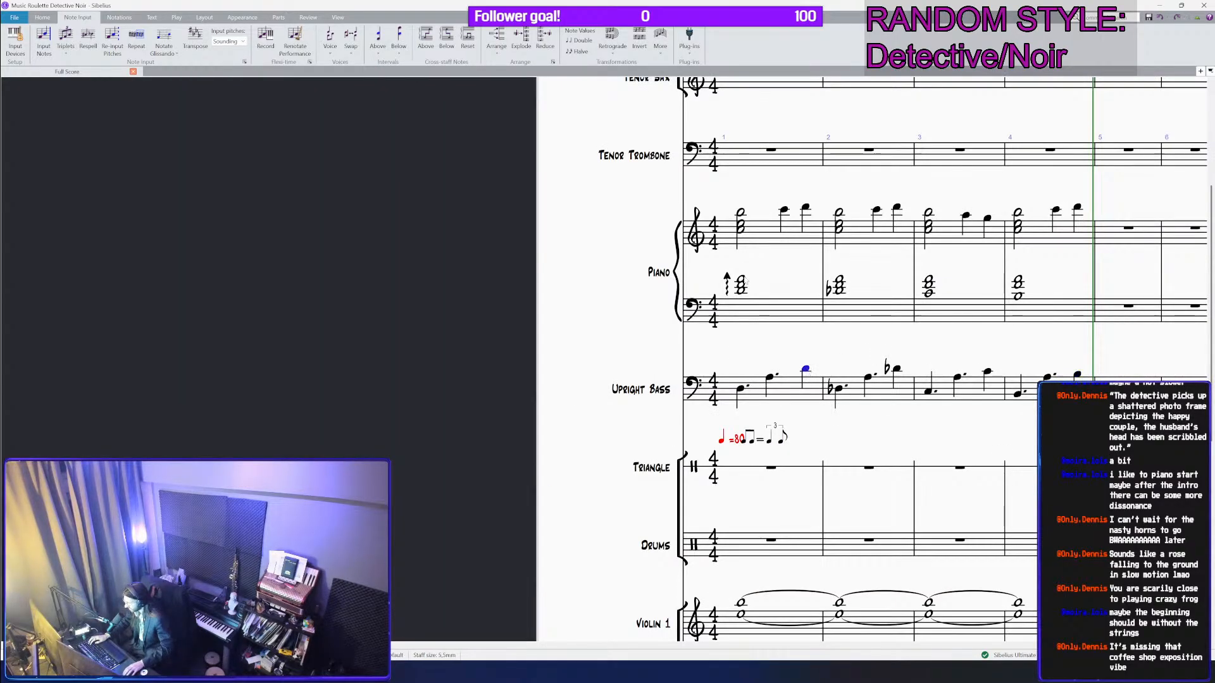
{"action": "left_click", "coordinate": [740, 228]}
{"action": "key", "text": "p"}
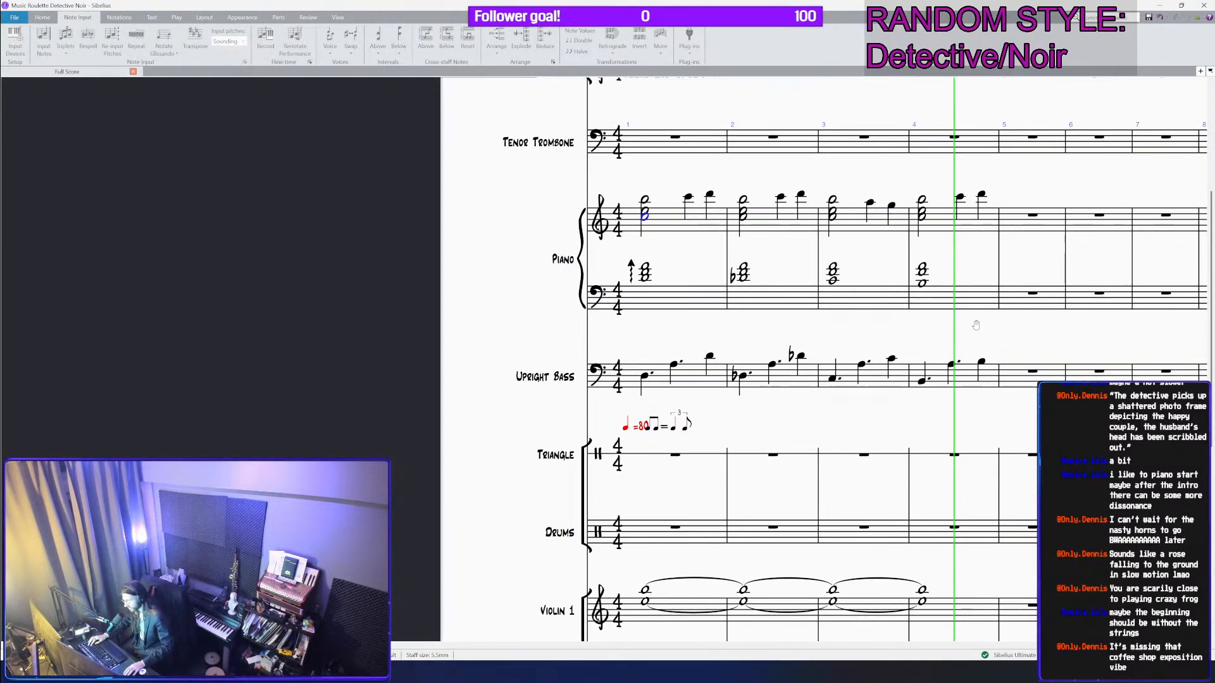
Step: Copy bars 1 to 4 of the Upright Bass into the Contrabass staff at the same octave
{"action": "left_click", "coordinate": [968, 380]}
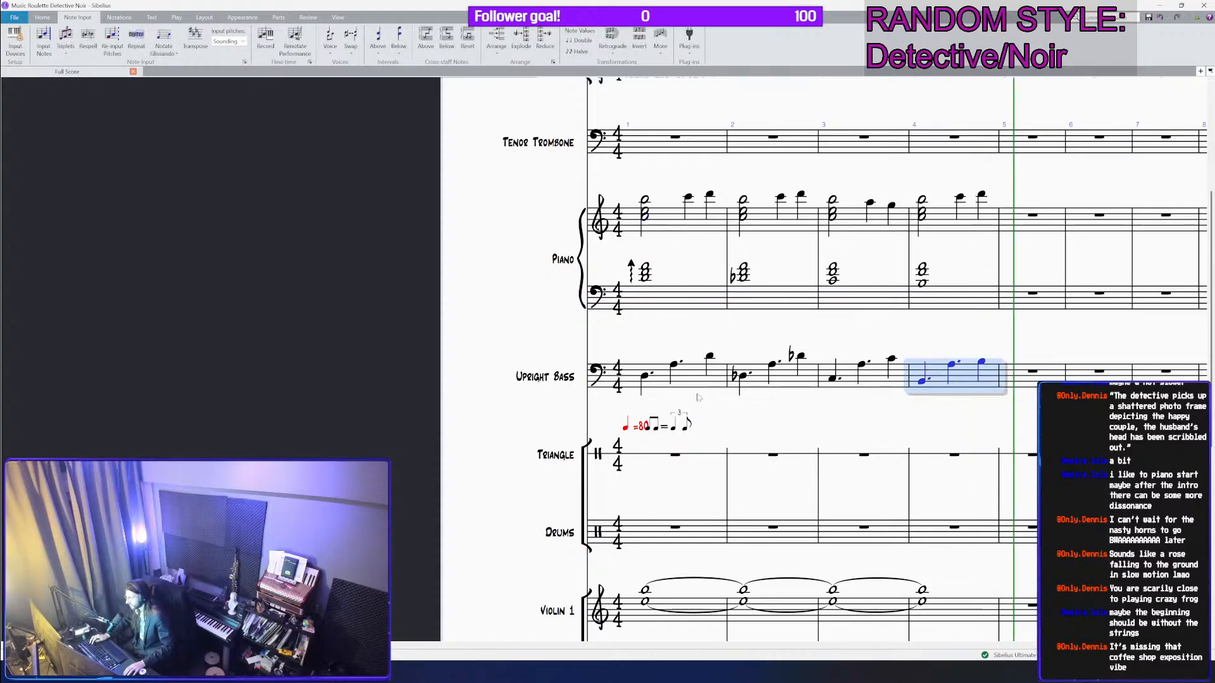
{"action": "left_click", "coordinate": [708, 383], "text": "shift"}
{"action": "key", "text": "ctrl+c"}
{"action": "scroll", "coordinate": [708, 383], "scroll_direction": "down", "scroll_amount": 5}
{"action": "left_click", "coordinate": [682, 539]}
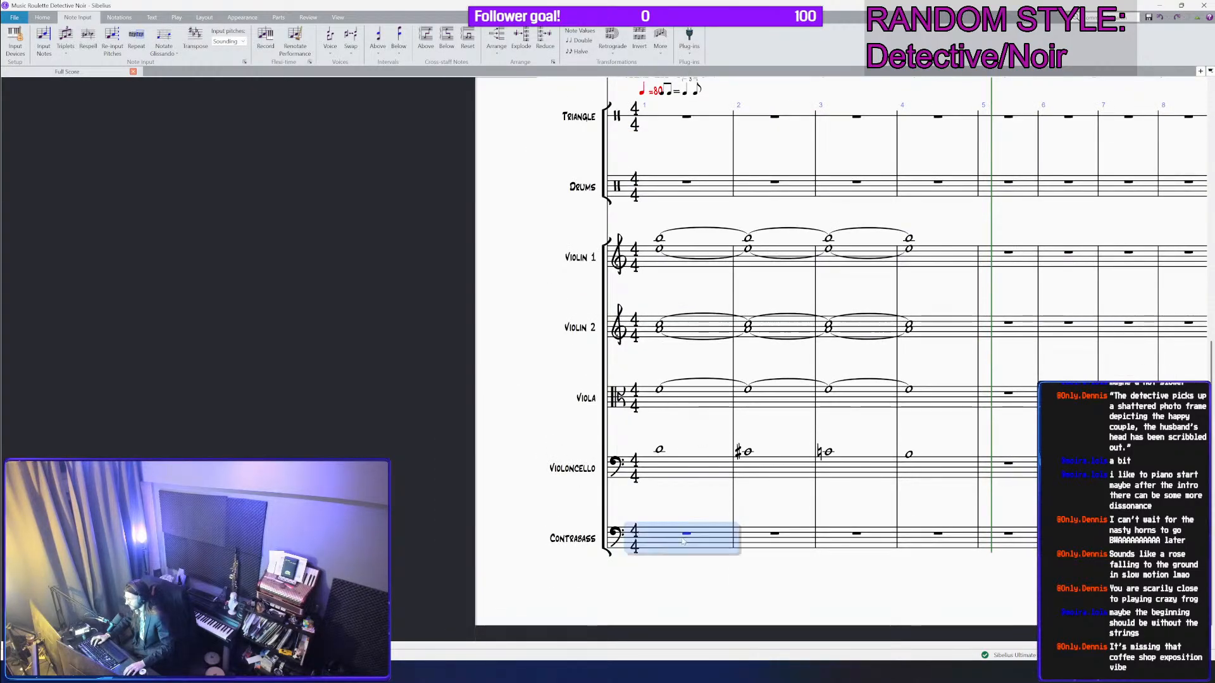
{"action": "key", "text": "ctrl+v"}
{"action": "key", "text": "ctrl+Down"}
{"action": "key", "text": "ctrl+Up"}
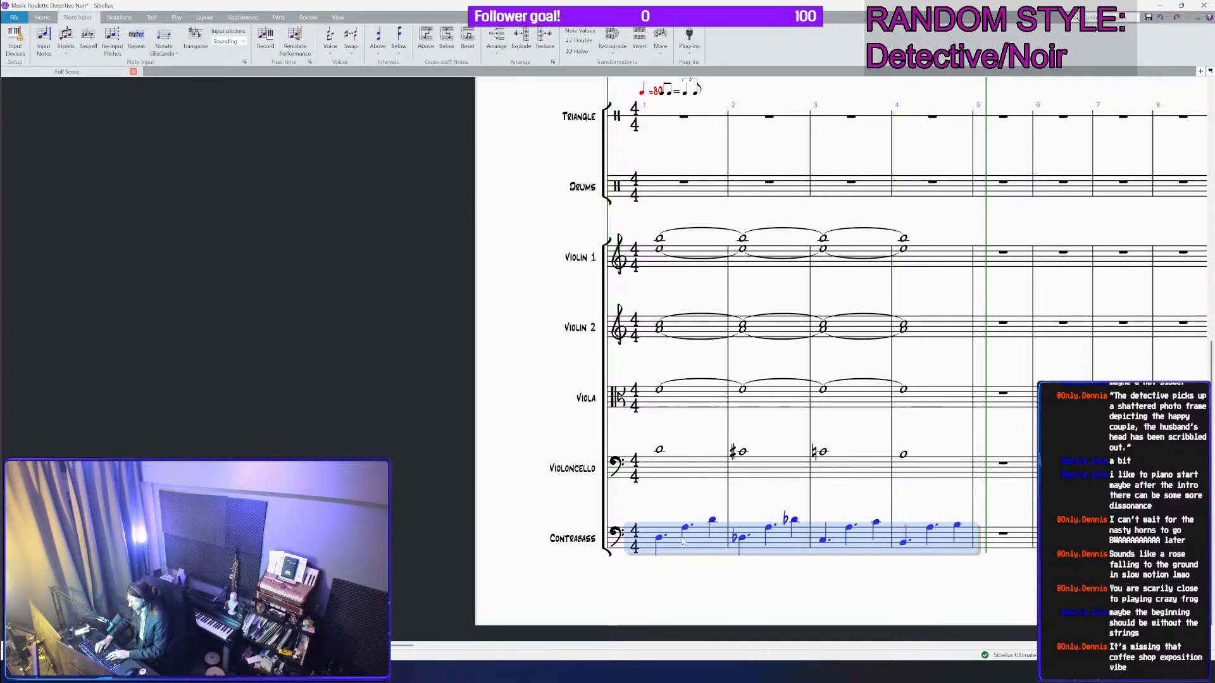
{"action": "key", "text": "Left"}
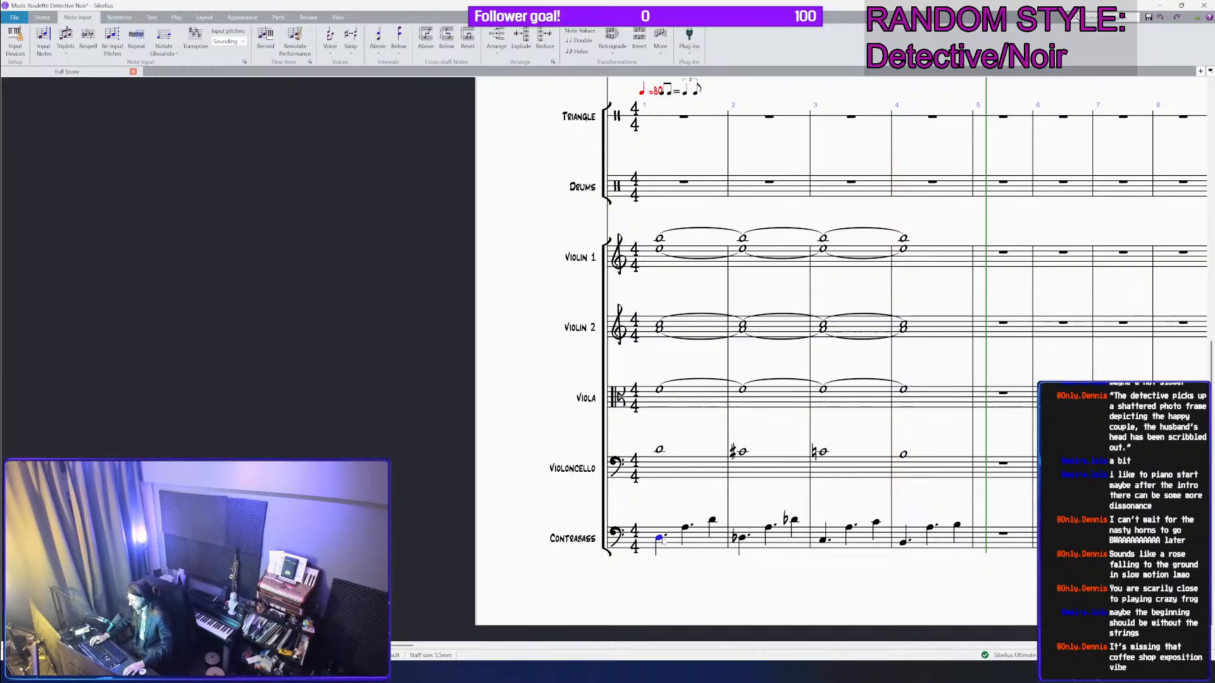
Step: Copy the Violoncello whole notes of bars 1 to 4 into the Tenor Trombone, undoing the misplaced paste in the Tenor Sax
{"action": "left_click", "coordinate": [683, 477]}
{"action": "left_click", "coordinate": [902, 476], "text": "shift"}
{"action": "scroll", "coordinate": [772, 390], "scroll_direction": "up", "scroll_amount": 3}
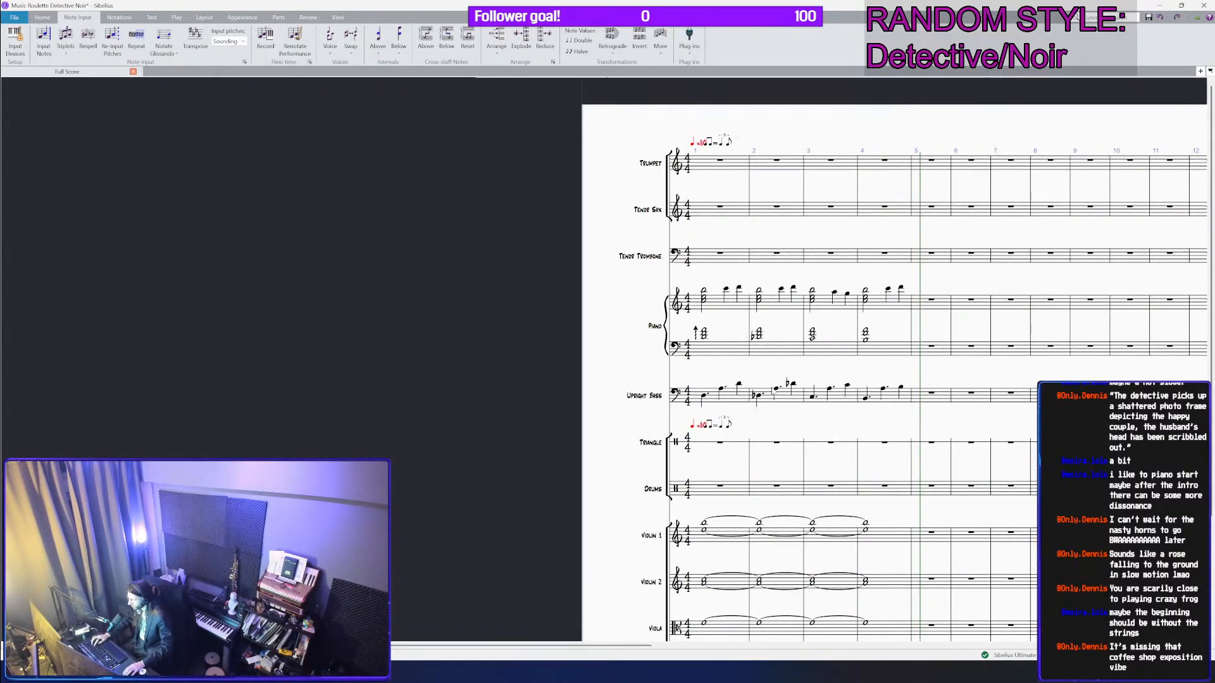
{"action": "left_click", "coordinate": [714, 216]}
{"action": "key", "text": "ctrl+v"}
{"action": "scroll", "coordinate": [715, 216], "scroll_direction": "up", "scroll_amount": 1}
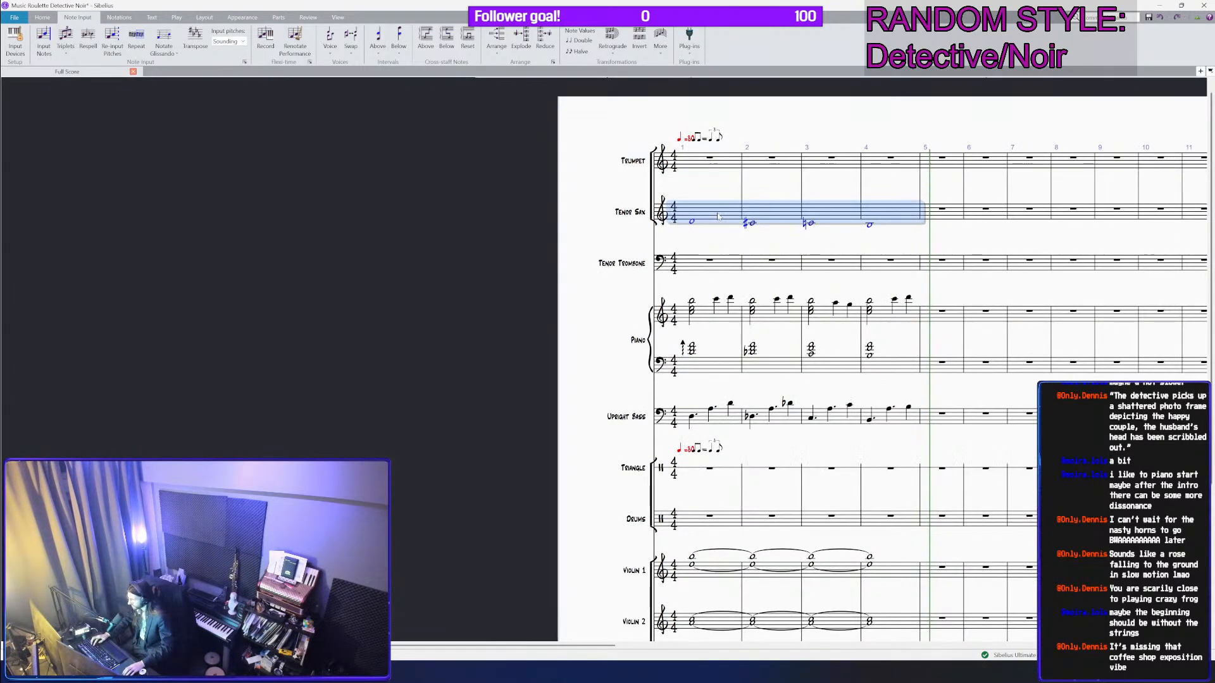
{"action": "key", "text": "ctrl+z"}
{"action": "left_click", "coordinate": [706, 275]}
{"action": "key", "text": "ctrl+v"}
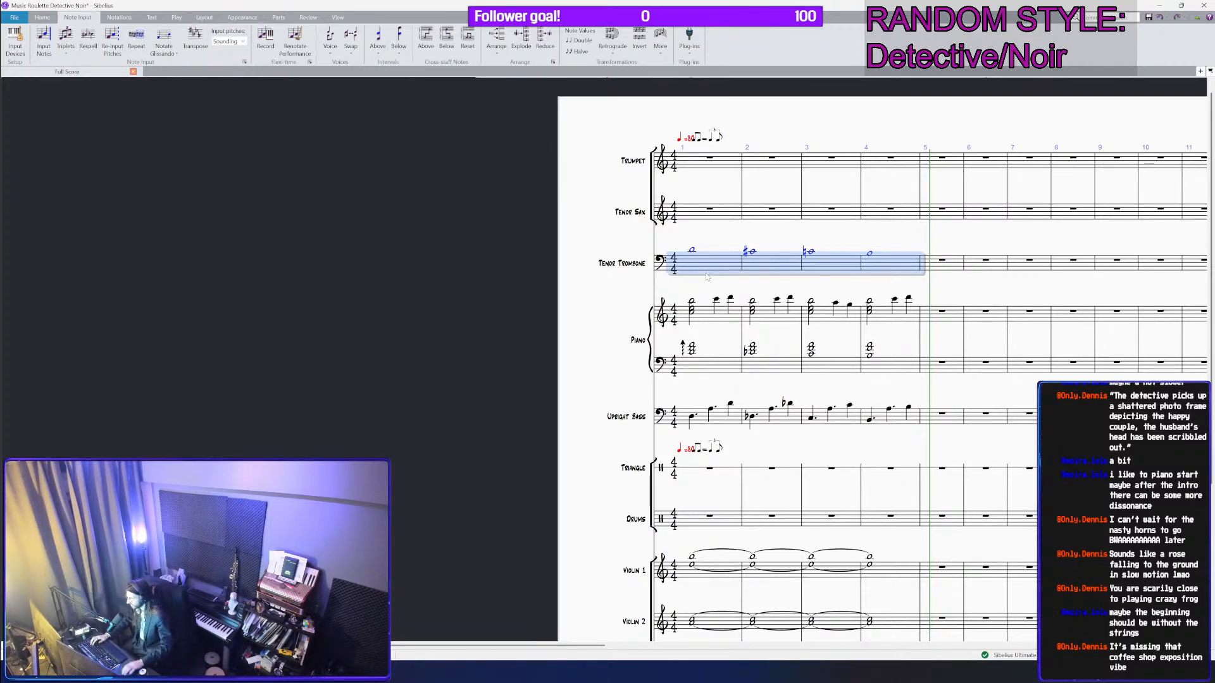
{"action": "key", "text": "Escape"}
Step: Add a scoop and the technique text "vibrato" to the Tenor Trombone's whole note in bar 1
{"action": "left_click", "coordinate": [706, 275]}
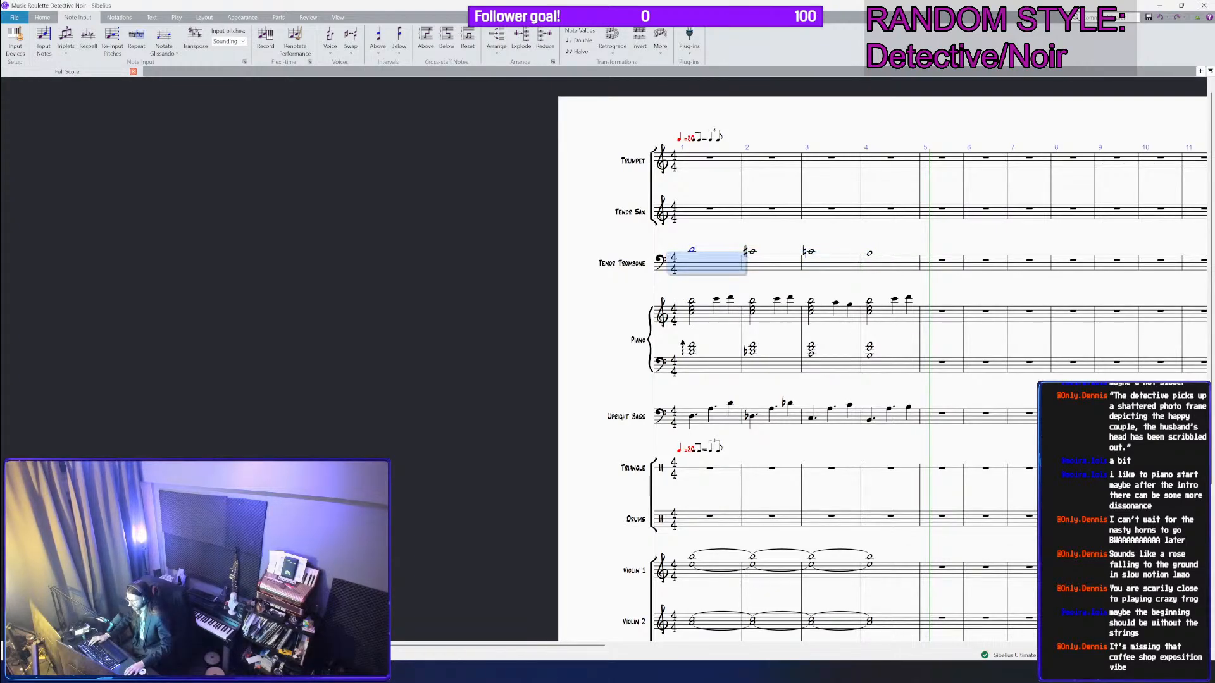
{"action": "key", "text": "KP_Divide"}
{"action": "scroll", "coordinate": [707, 265], "scroll_direction": "up", "scroll_amount": 2}
{"action": "key", "text": "ctrl+t"}
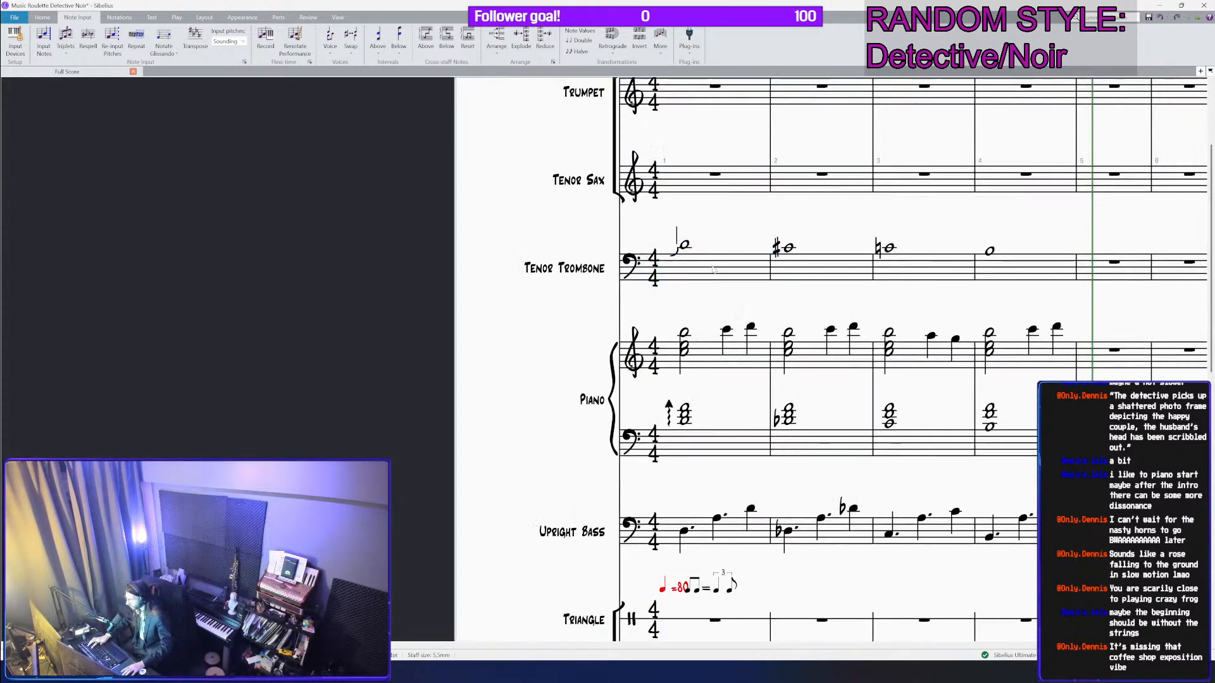
{"action": "type", "text": "vibrato"}
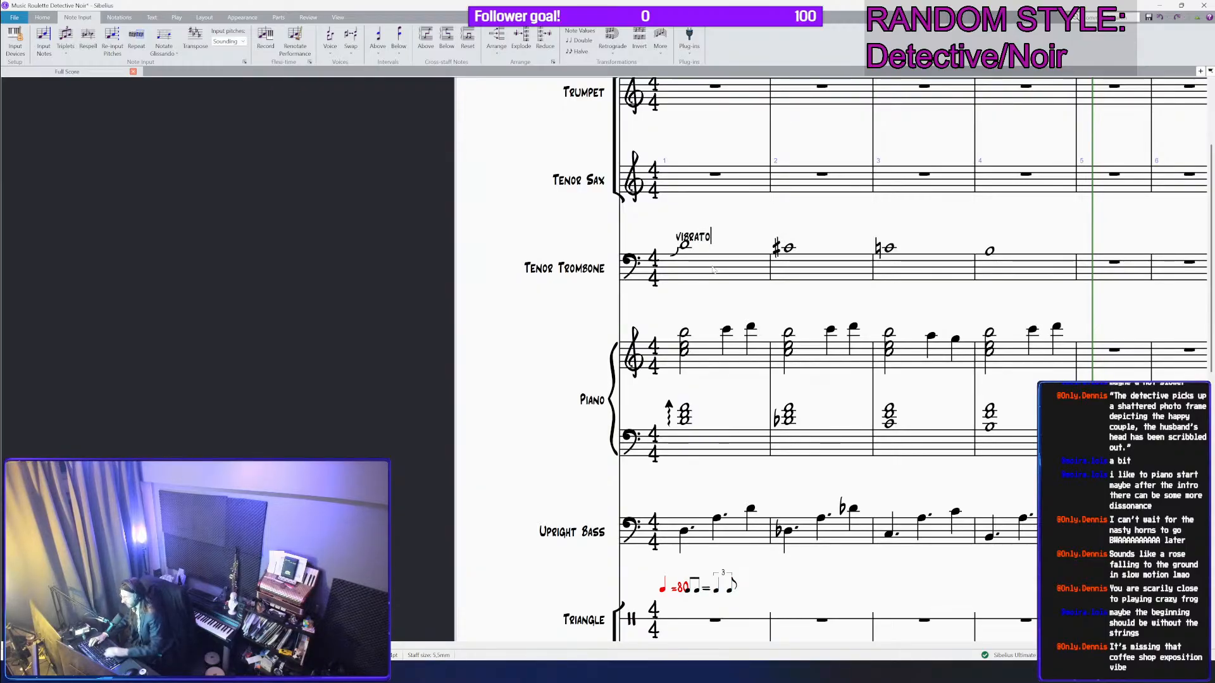
{"action": "key", "text": "Escape"}
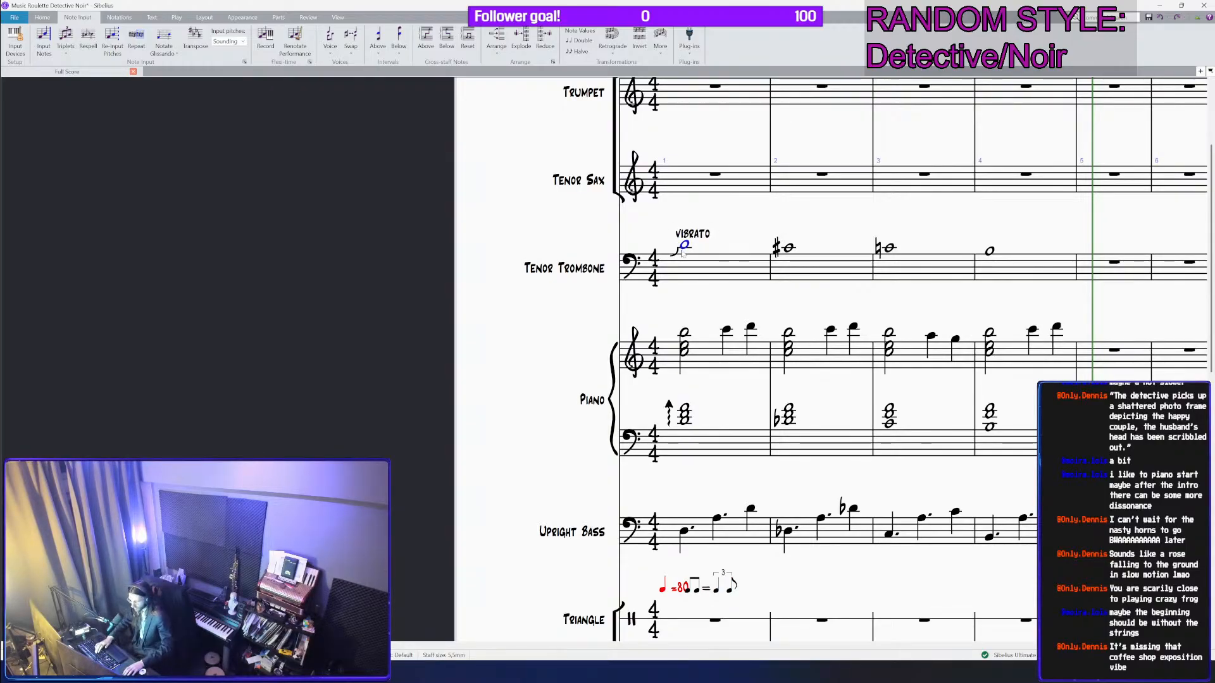
Step: Play back the intro from the Tenor Trombone's first note to hear the doubled parts
{"action": "left_click", "coordinate": [683, 252]}
{"action": "scroll", "coordinate": [682, 252], "scroll_direction": "down", "scroll_amount": 2}
{"action": "scroll", "coordinate": [856, 236], "scroll_direction": "down", "scroll_amount": 3}
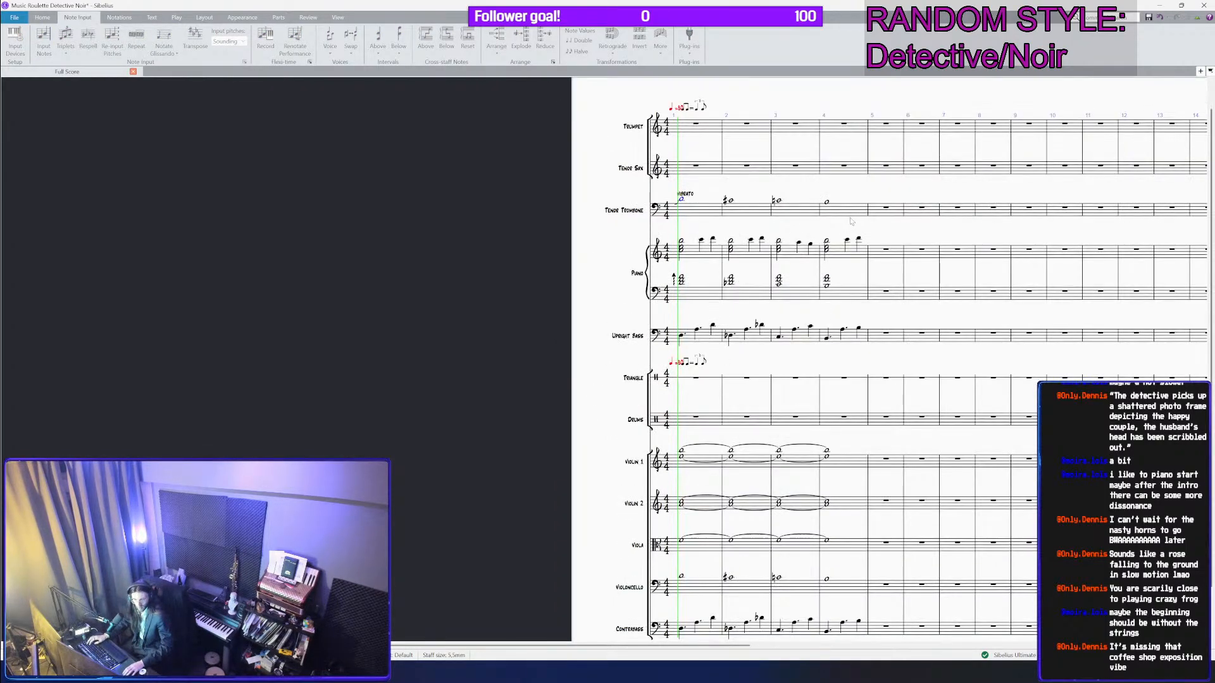
{"action": "key", "text": "space"}
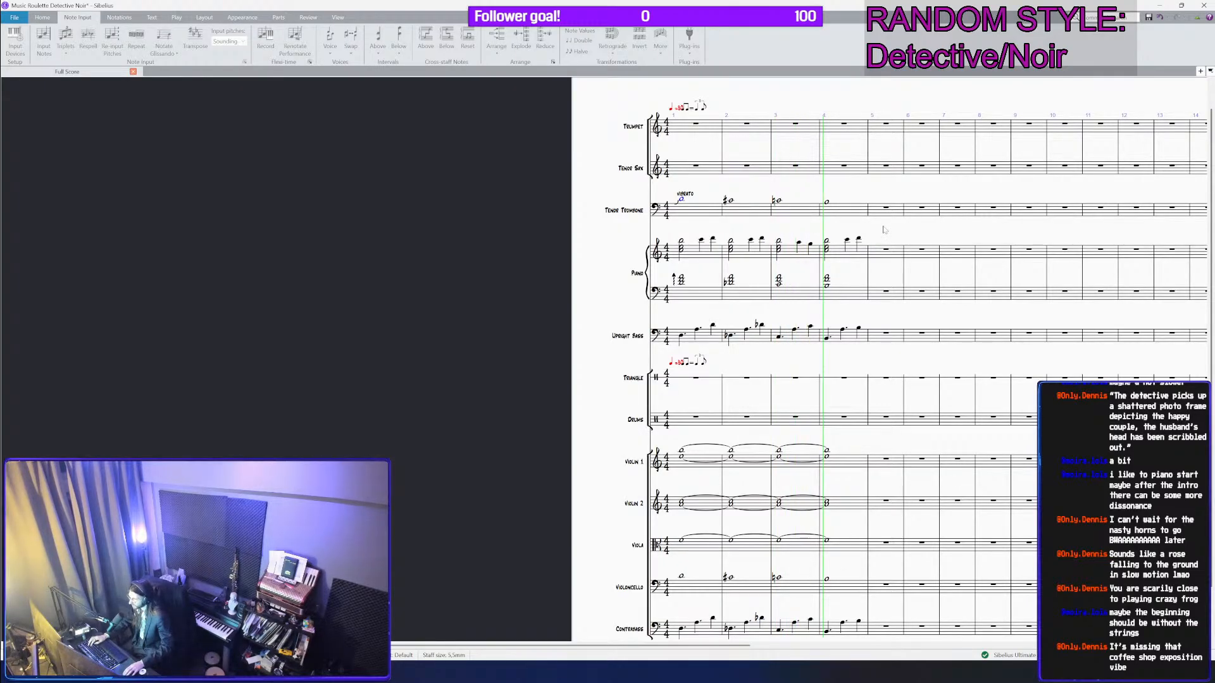
Step: Enter quarter-note chords and melody notes in the piano's upper staff through bar 5, plus a G-B-D-E chord opening bar 6
{"action": "left_click_drag", "start_coordinate": [883, 230], "coordinate": [788, 213]}
{"action": "left_click", "coordinate": [790, 239]}
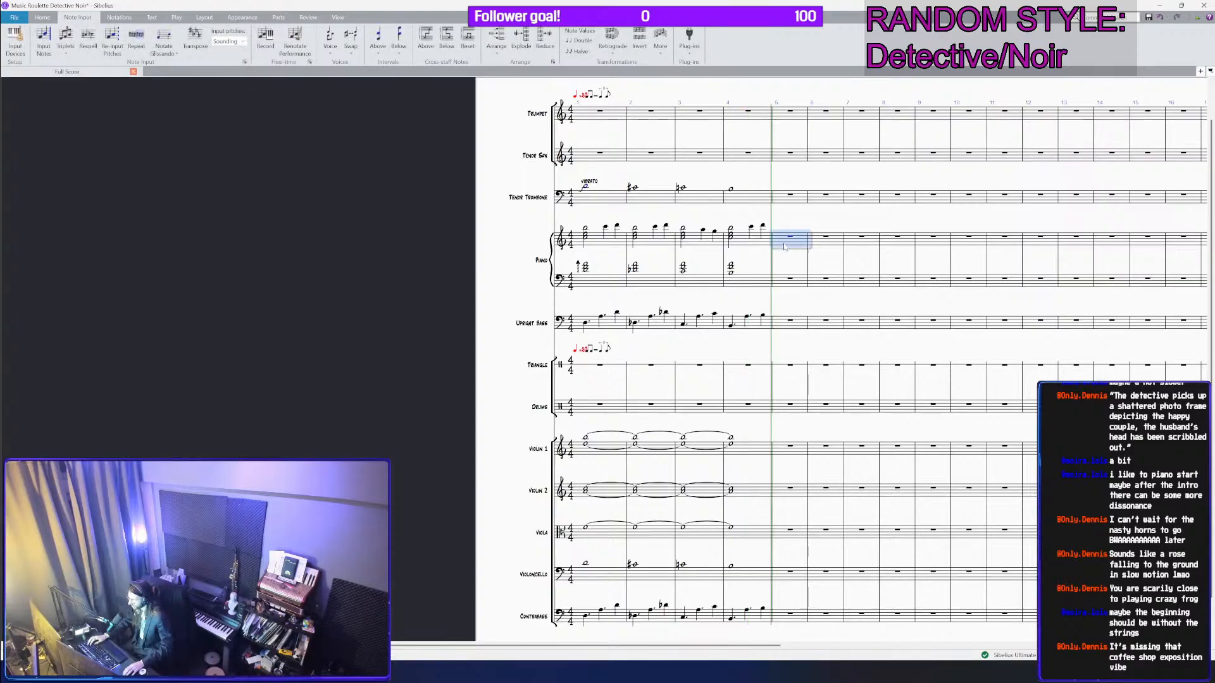
{"action": "scroll", "coordinate": [790, 239], "scroll_direction": "up", "scroll_amount": 2}
{"action": "key", "text": "n"}
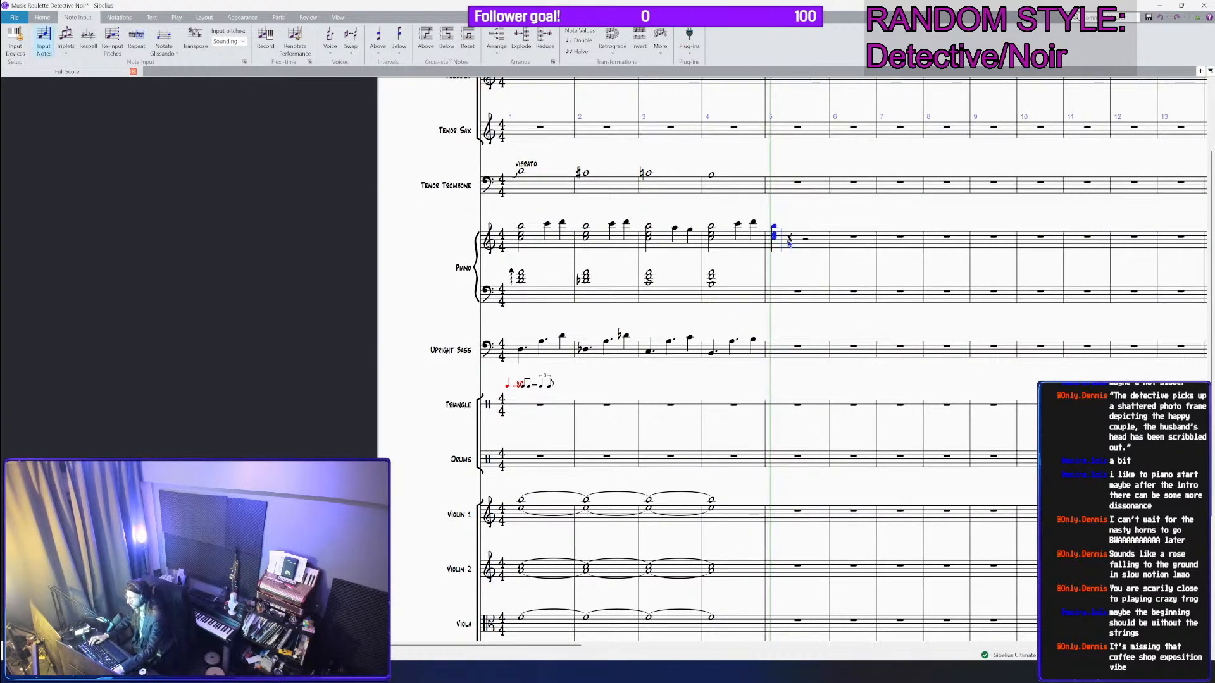
{"action": "key", "text": "ctrl+z"}
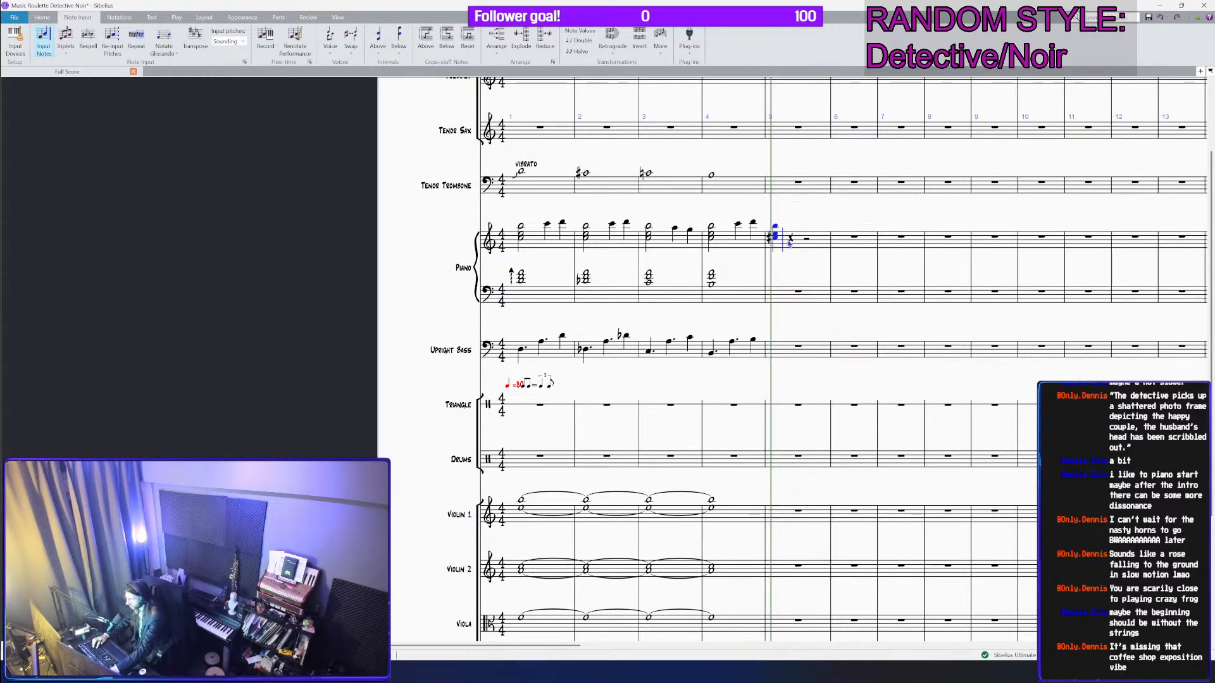
{"action": "key", "text": "a"}
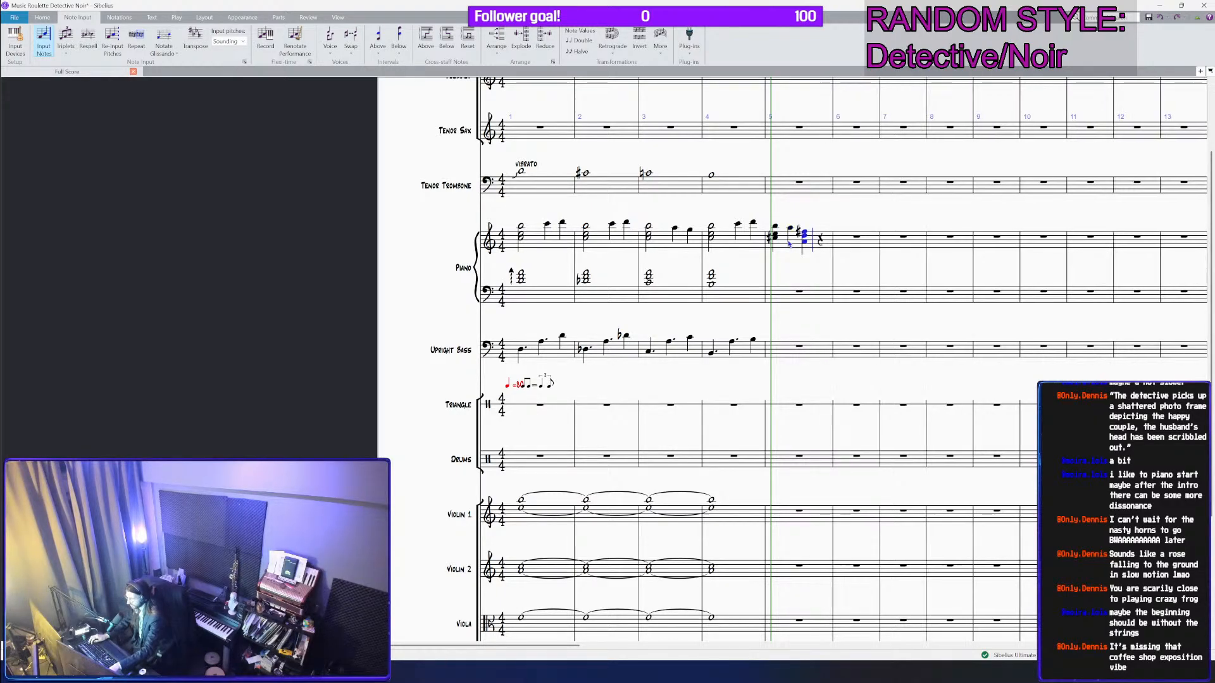
{"action": "key", "text": "BackSpace"}
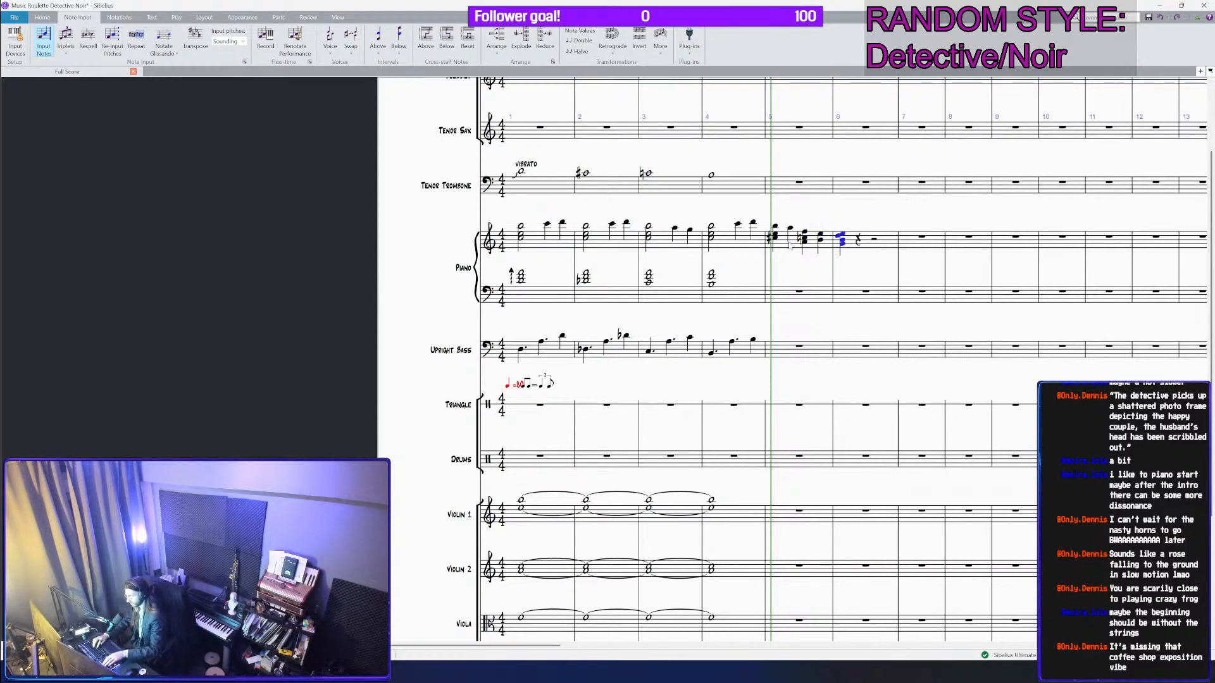
{"action": "key", "text": "Escape"}
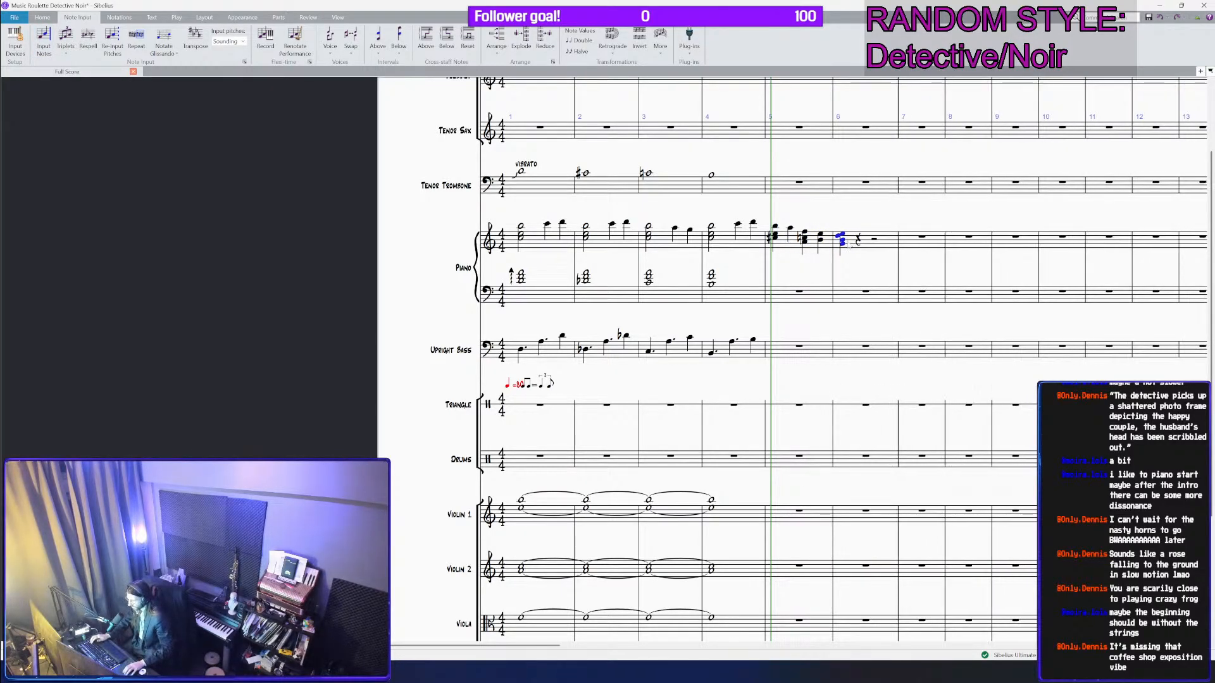
Step: Lengthen the piano's G-B-D-E chord in bar 6 to a half note and repeat it on beat 3
{"action": "key", "text": "ctrl+equal"}
{"action": "key", "text": "ctrl+equal"}
{"action": "key", "text": "ctrl+equal"}
{"action": "key", "text": "KP_5"}
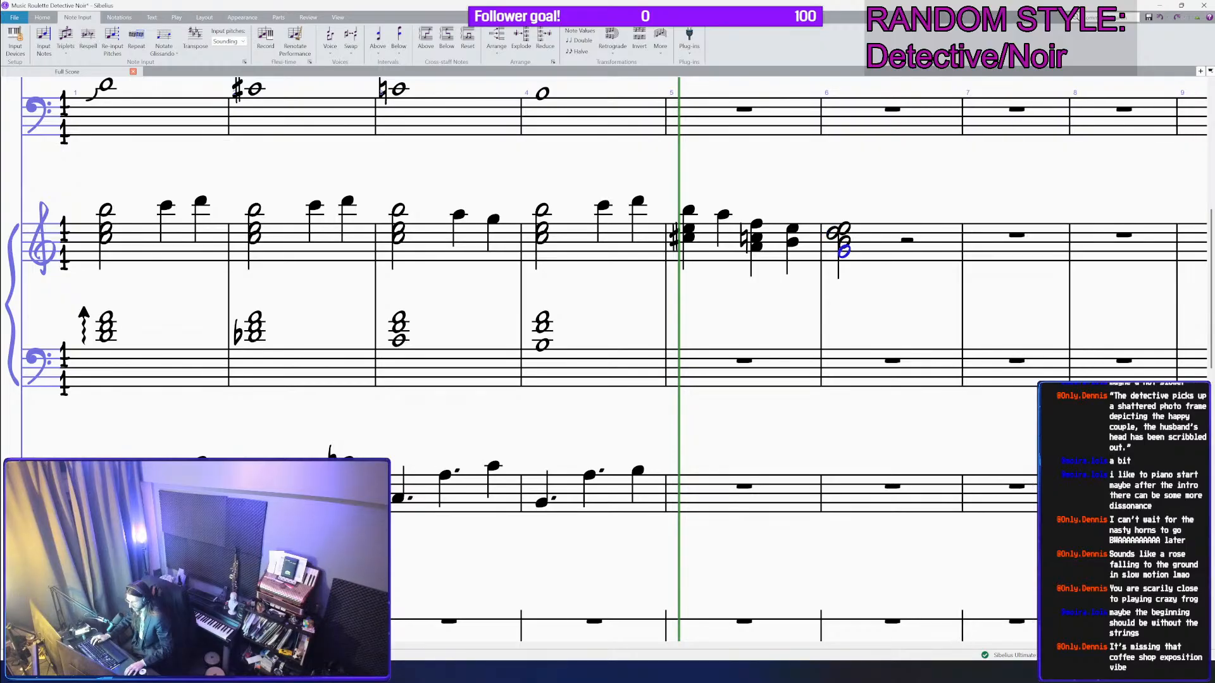
{"action": "key", "text": "ctrl+equal"}
{"action": "left_click", "coordinate": [847, 520], "text": "shift"}
{"action": "key", "text": "r"}
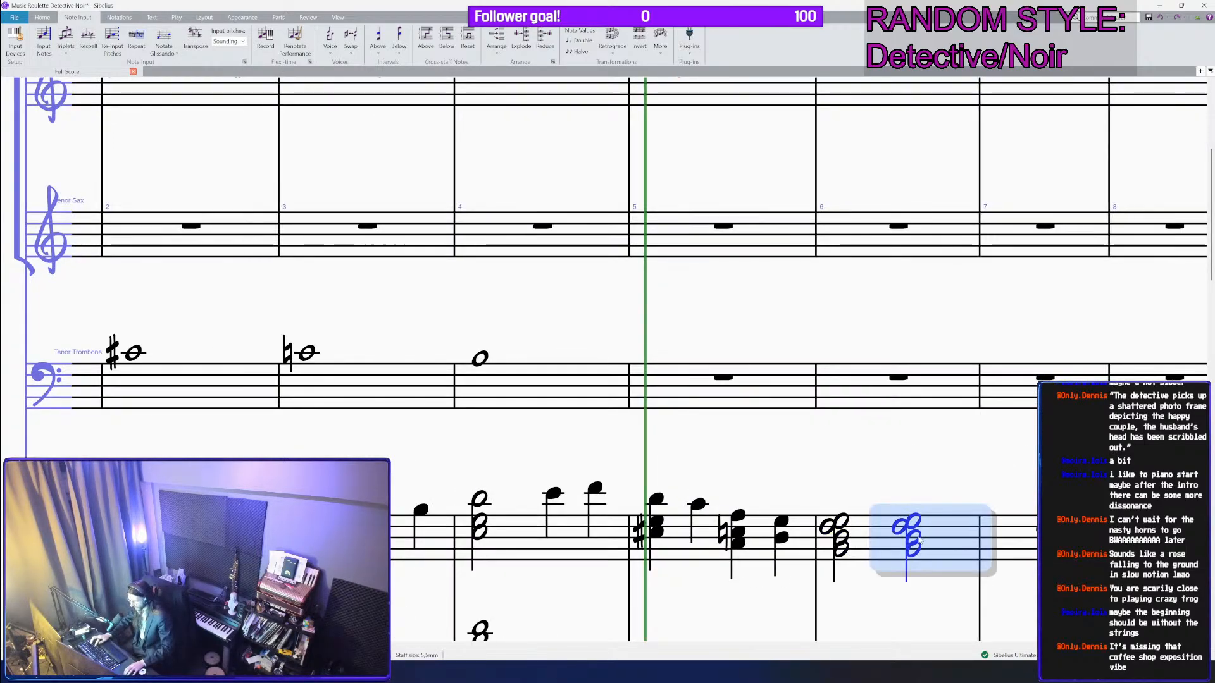
Step: Revoice the second half-note chord in the piano's bar 6 to G, C, D and F
{"action": "left_click", "coordinate": [915, 533]}
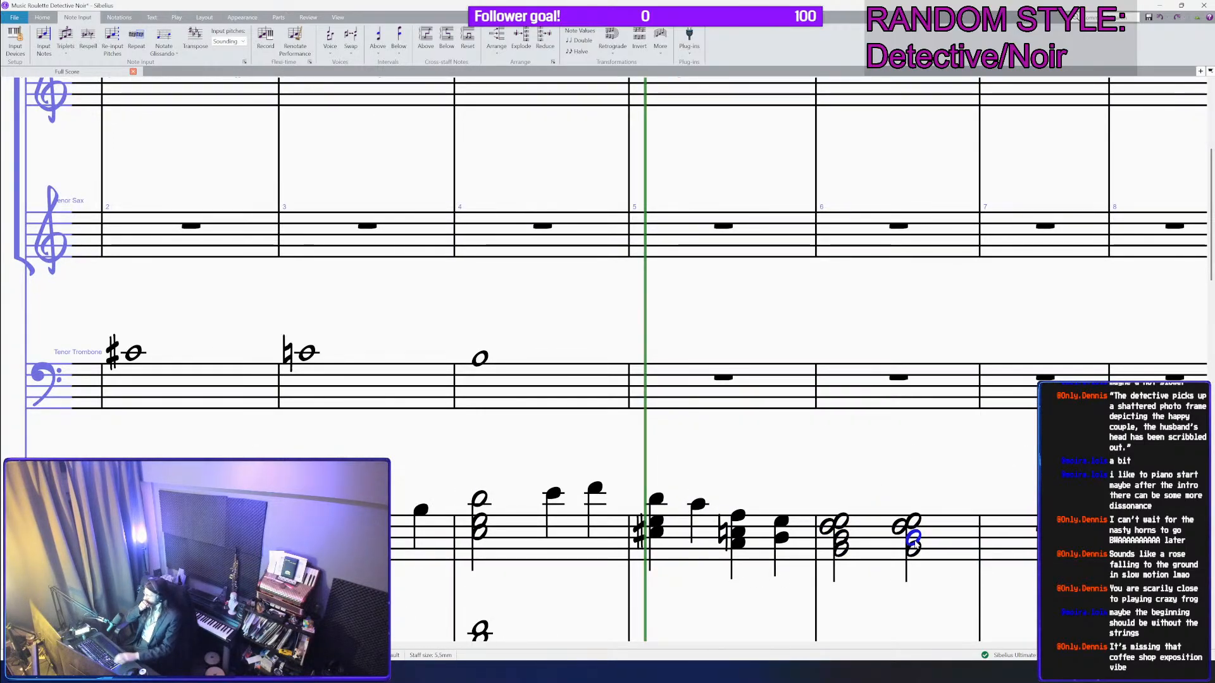
{"action": "left_click", "coordinate": [915, 545], "text": "shift"}
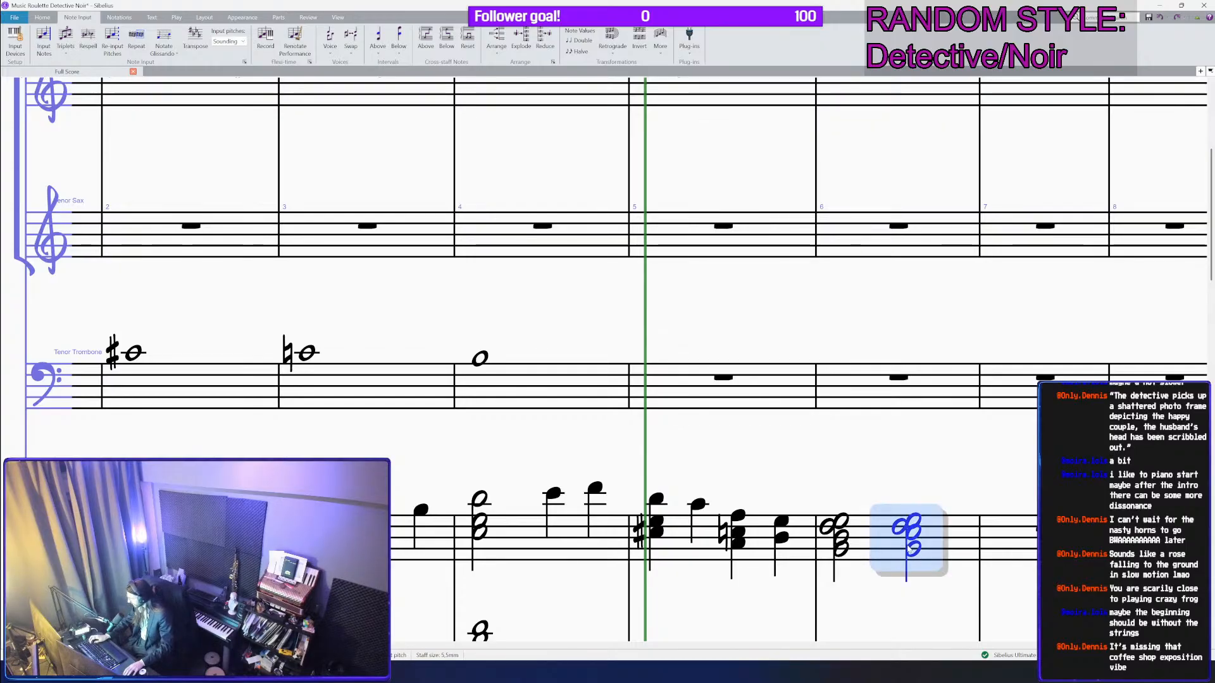
{"action": "key", "text": "ctrl+equal"}
{"action": "left_click_drag", "start_coordinate": [887, 438], "coordinate": [801, 405]}
{"action": "left_click", "coordinate": [816, 516]}
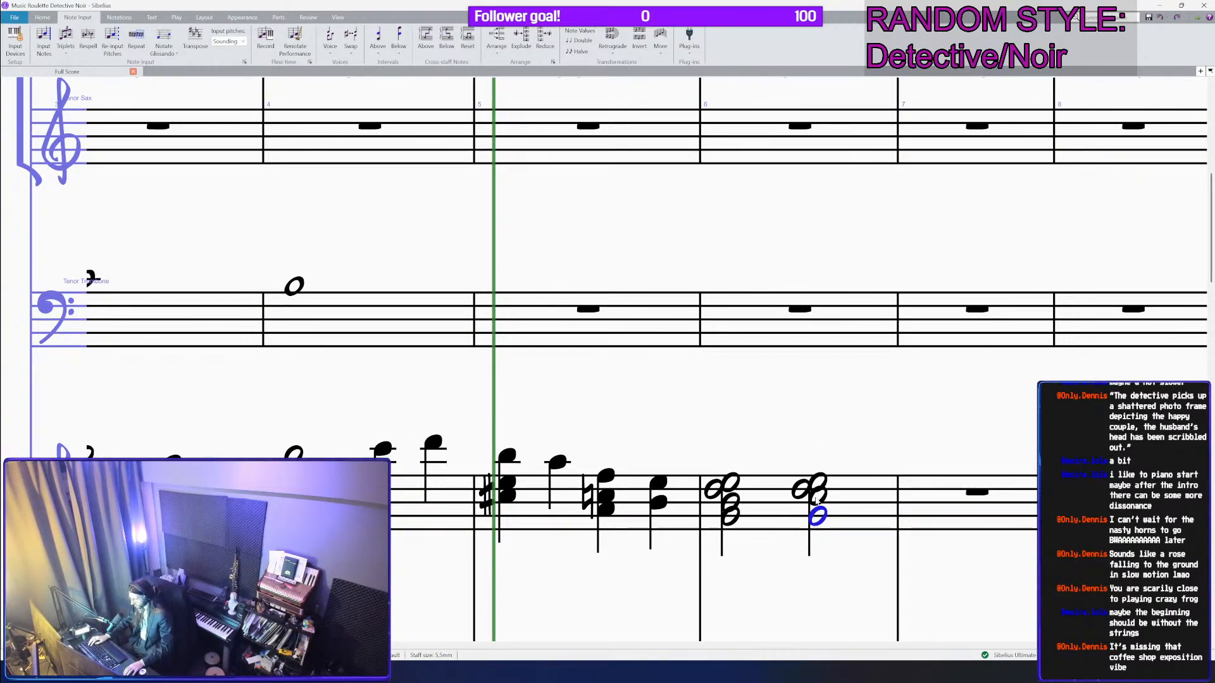
{"action": "left_click_drag", "start_coordinate": [815, 522], "coordinate": [821, 482]}
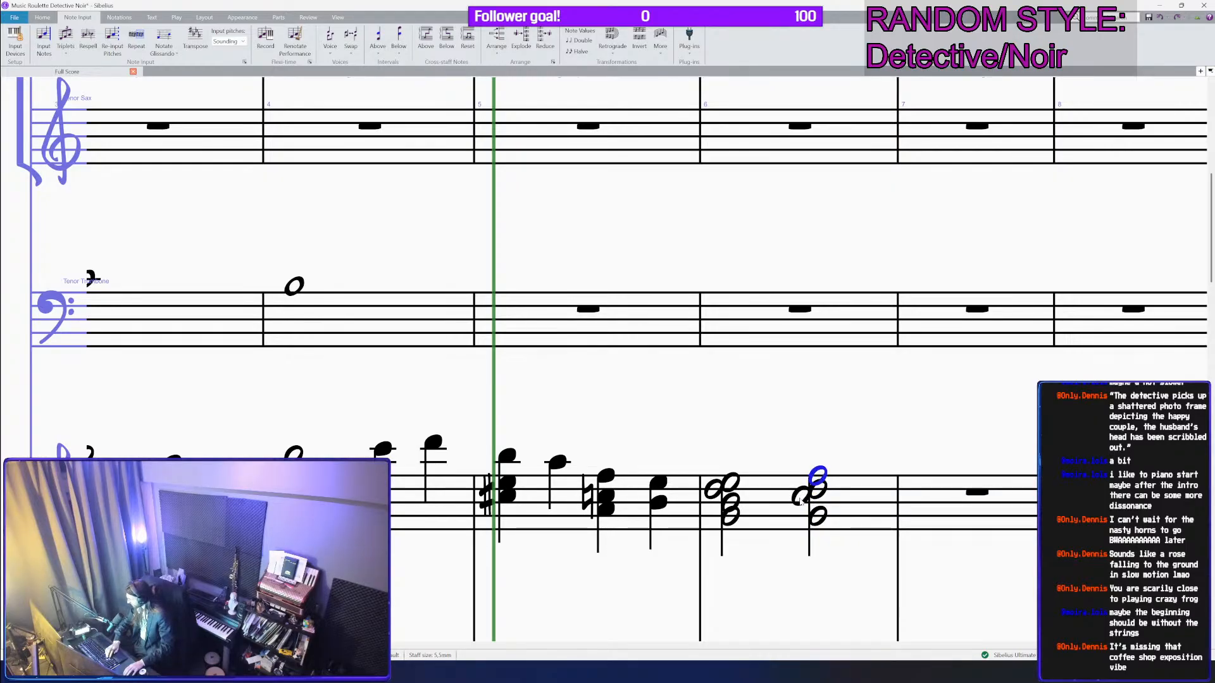
Step: Raise the top note of the first chord in the piano's bar 6 to F and step through the neighbouring chords
{"action": "left_click", "coordinate": [728, 487]}
{"action": "key", "text": "Left"}
{"action": "key", "text": "Right"}
{"action": "key", "text": "Up"}
{"action": "key", "text": "Left"}
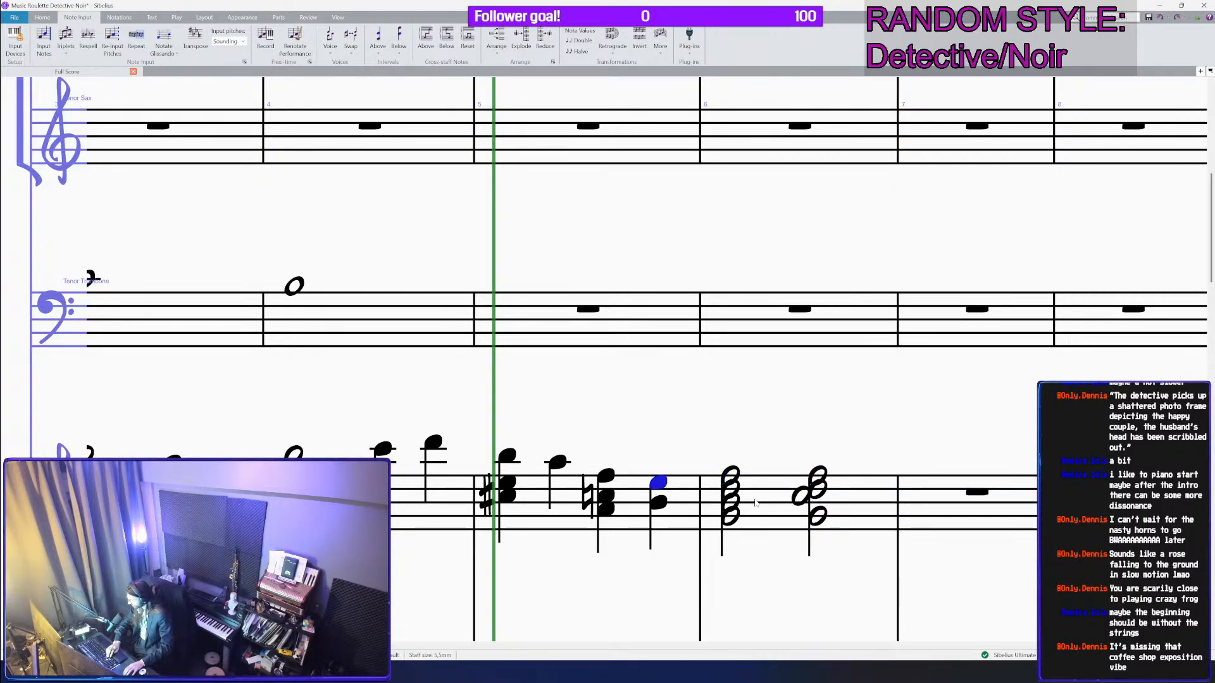
{"action": "key", "text": "Left"}
{"action": "key", "text": "Left"}
{"action": "key", "text": "Left"}
{"action": "key", "text": "Right"}
{"action": "key", "text": "Right"}
{"action": "key", "text": "Right"}
{"action": "key", "text": "Right"}
{"action": "key", "text": "Right"}
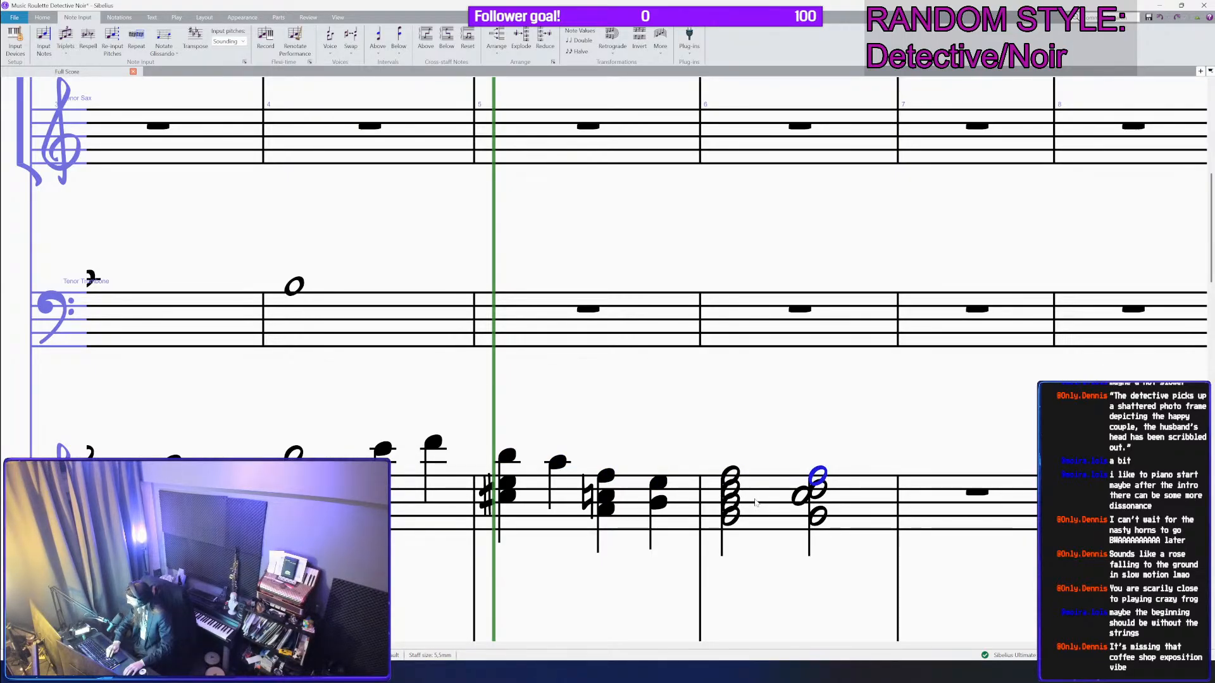
Step: Copy the second half-note chord of the piano's bar 6 to the start of bar 7
{"action": "scroll", "coordinate": [755, 502], "scroll_direction": "down", "scroll_amount": 3}
{"action": "scroll", "coordinate": [813, 310], "scroll_direction": "down", "scroll_amount": 1}
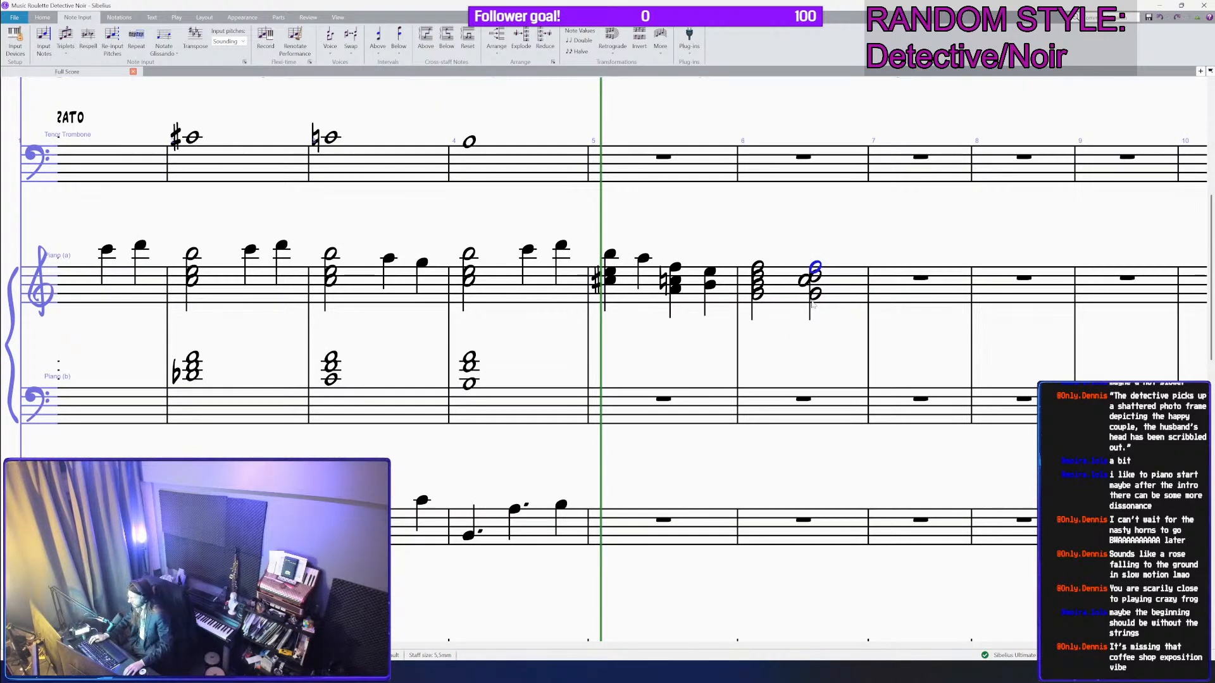
{"action": "left_click", "coordinate": [814, 296], "text": "shift"}
{"action": "scroll", "coordinate": [811, 296], "scroll_direction": "down", "scroll_amount": 2}
{"action": "key", "text": "ctrl+c"}
{"action": "key", "text": "Right"}
{"action": "key", "text": "ctrl+v"}
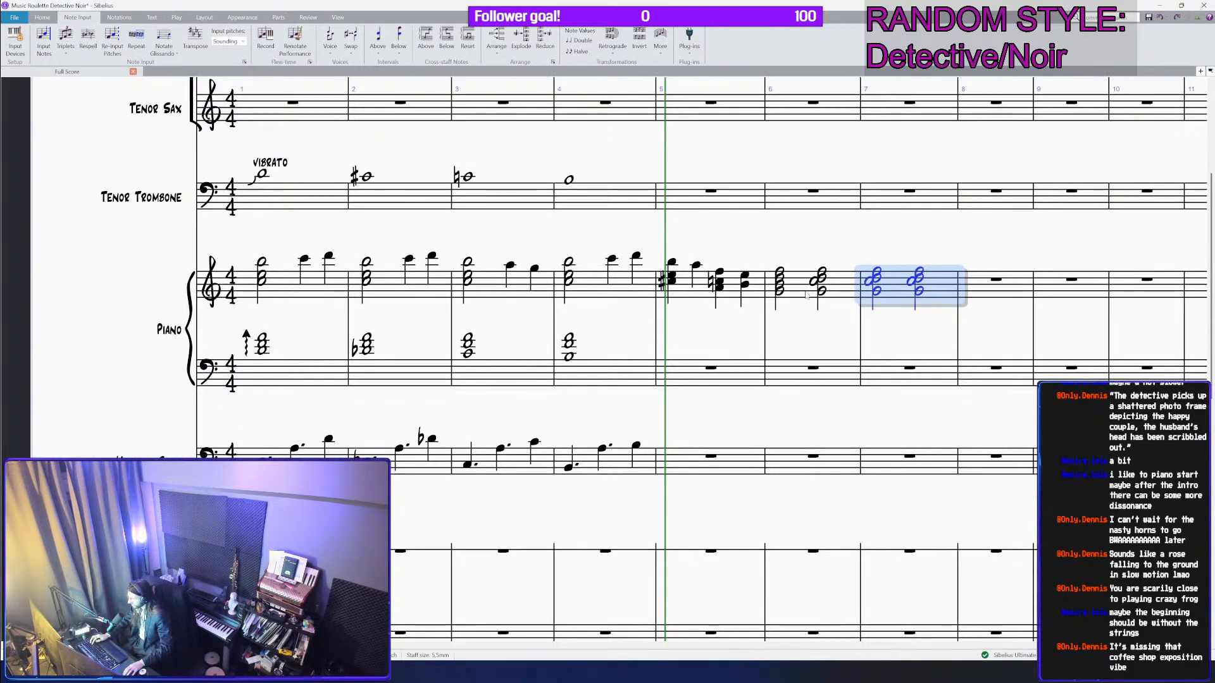
Step: Lengthen the first piano chords of bars 6 and 7 to whole notes
{"action": "left_click", "coordinate": [803, 291], "text": "shift"}
{"action": "left_click", "coordinate": [781, 288]}
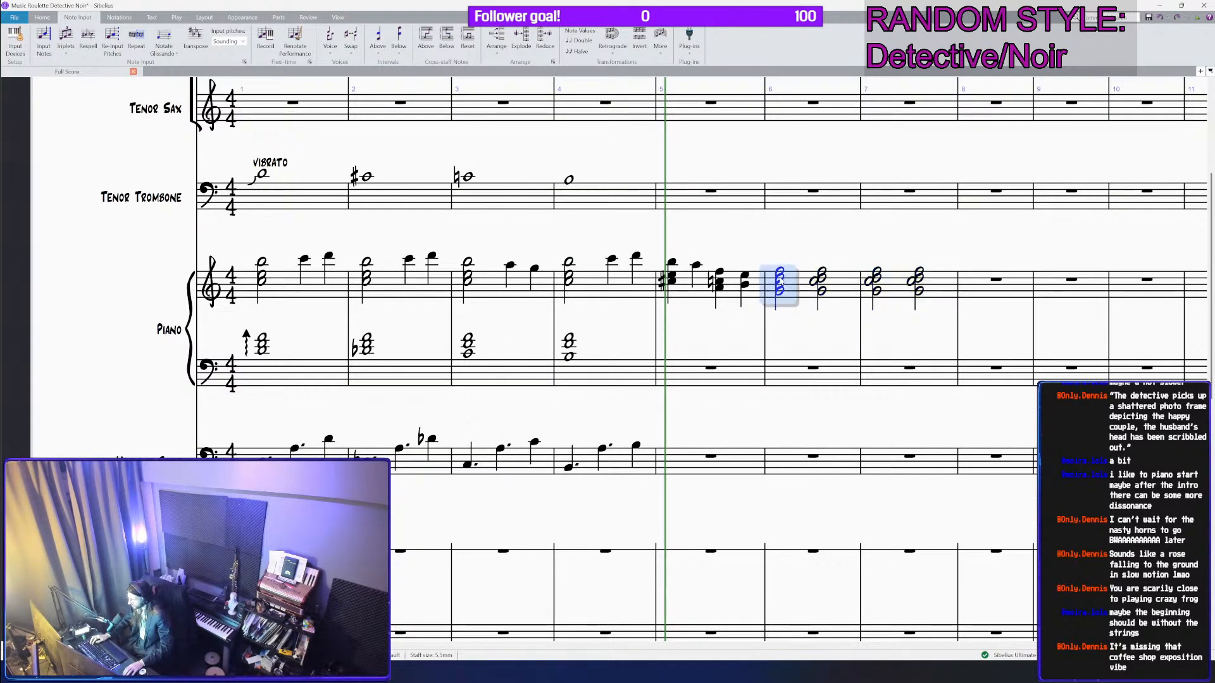
{"action": "key", "text": "KP_6"}
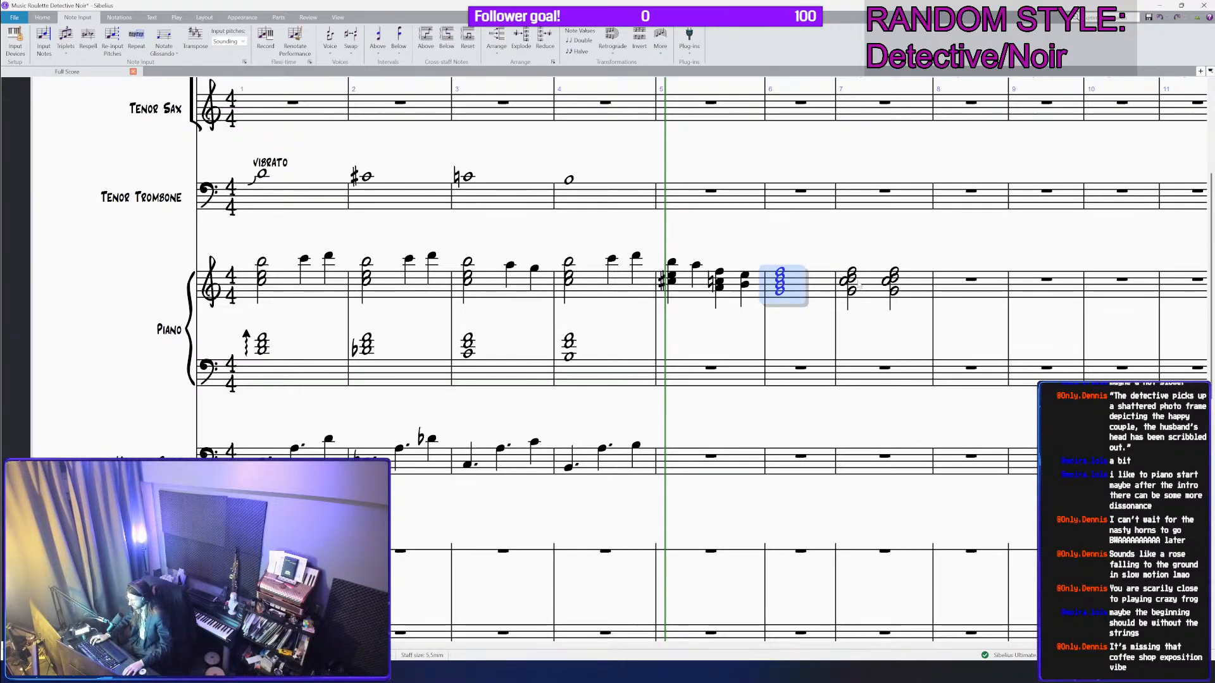
{"action": "left_click", "coordinate": [849, 290]}
{"action": "key", "text": "KP_6"}
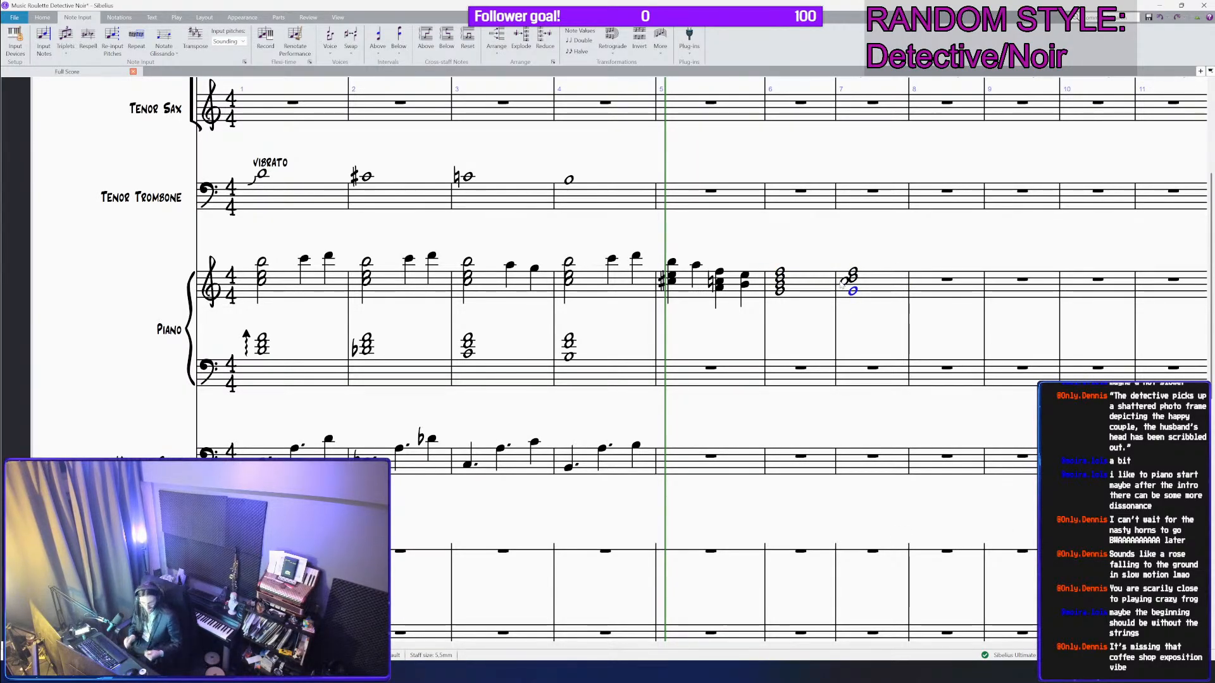
Step: Enter the quarter notes A, E, D and F in bar 5 of the Upright Bass
{"action": "left_click", "coordinate": [708, 456]}
{"action": "key", "text": "ctrl+equal"}
{"action": "key", "text": "a"}
{"action": "key", "text": "Escape"}
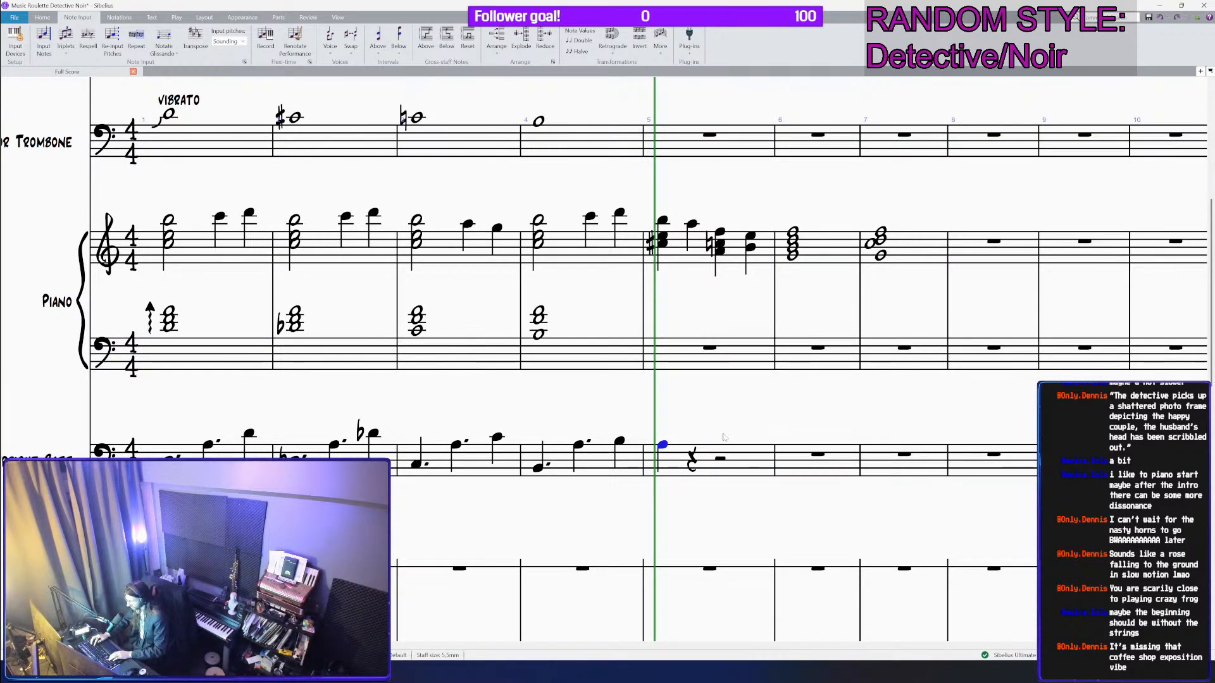
{"action": "key", "text": "Right"}
{"action": "key", "text": "e"}
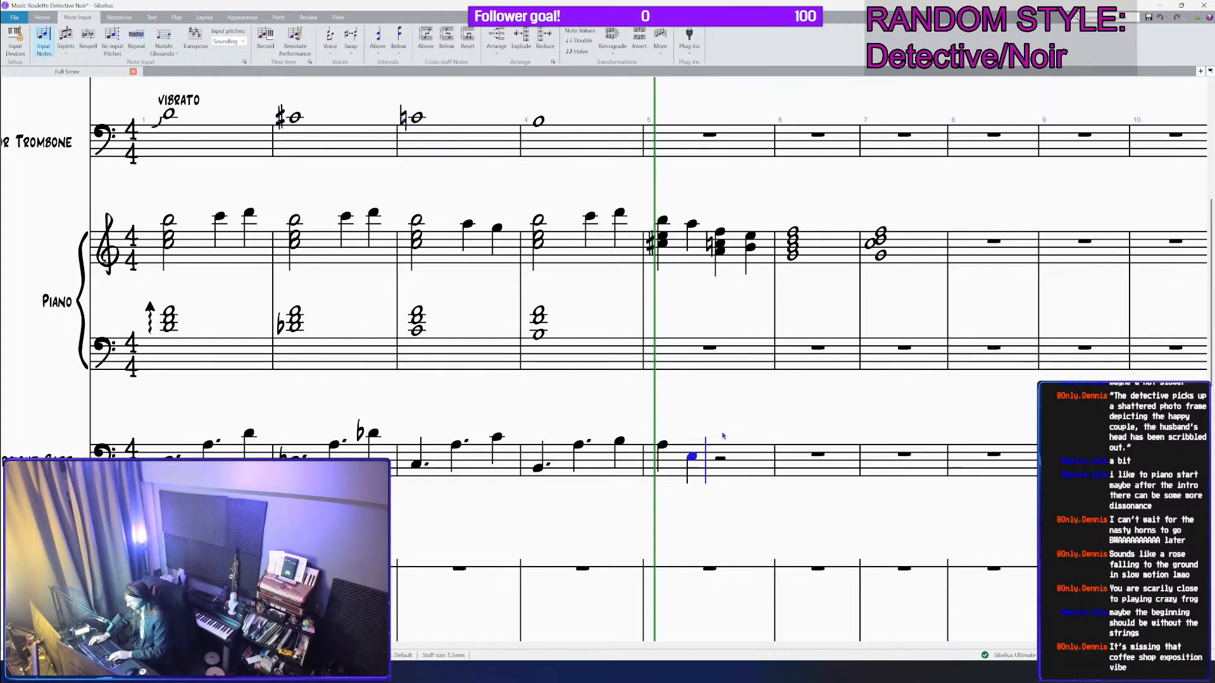
{"action": "key", "text": "Escape"}
{"action": "key", "text": "Right"}
{"action": "key", "text": "d"}
{"action": "key", "text": "4"}
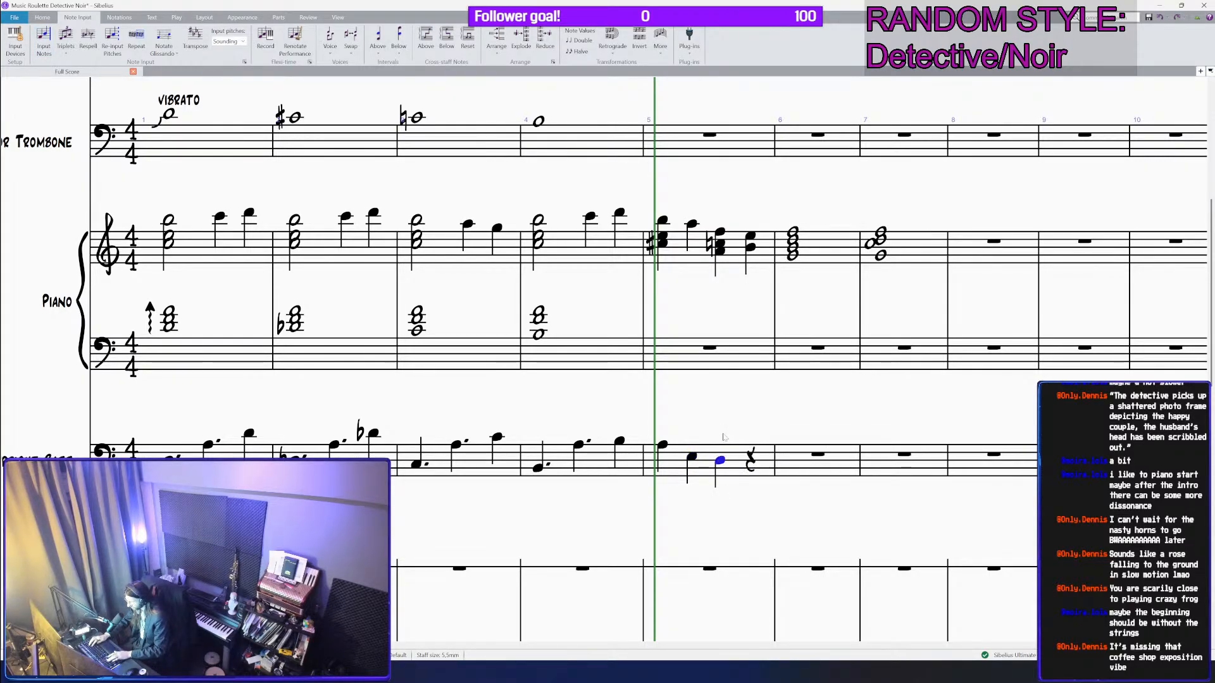
{"action": "key", "text": "f"}
Step: Continue the Upright Bass in quarter notes with a G and repeated Ds filling bars 6 and 7
{"action": "key", "text": "g"}
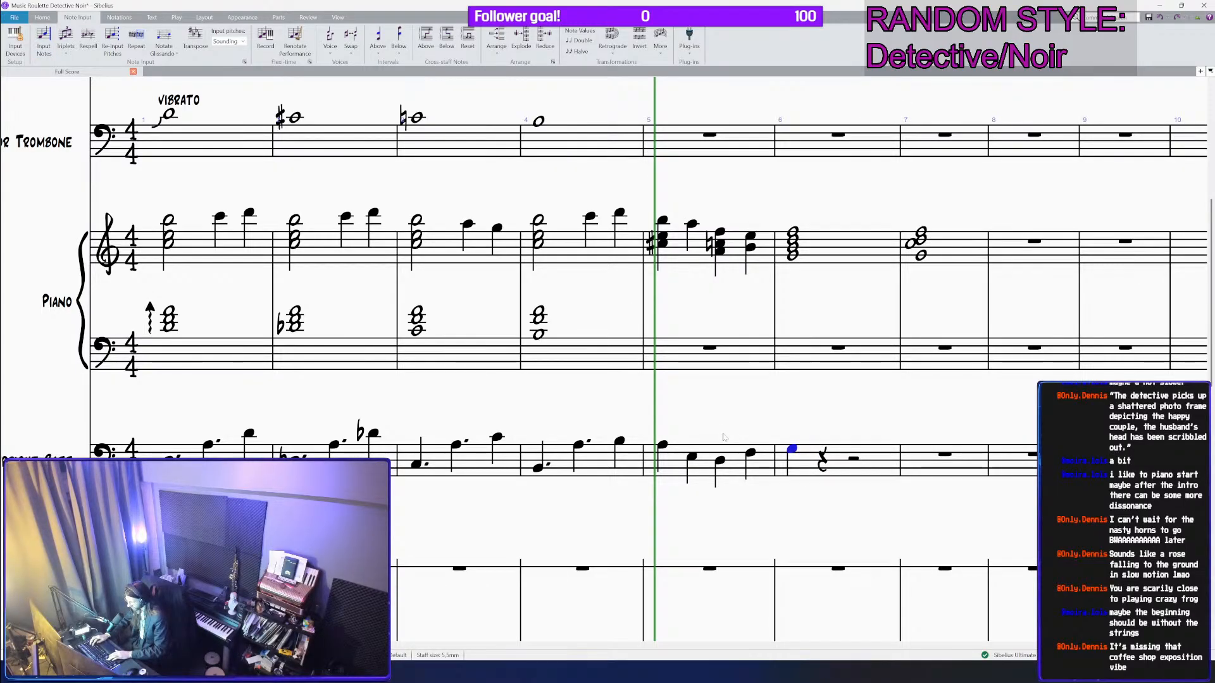
{"action": "key", "text": "d"}
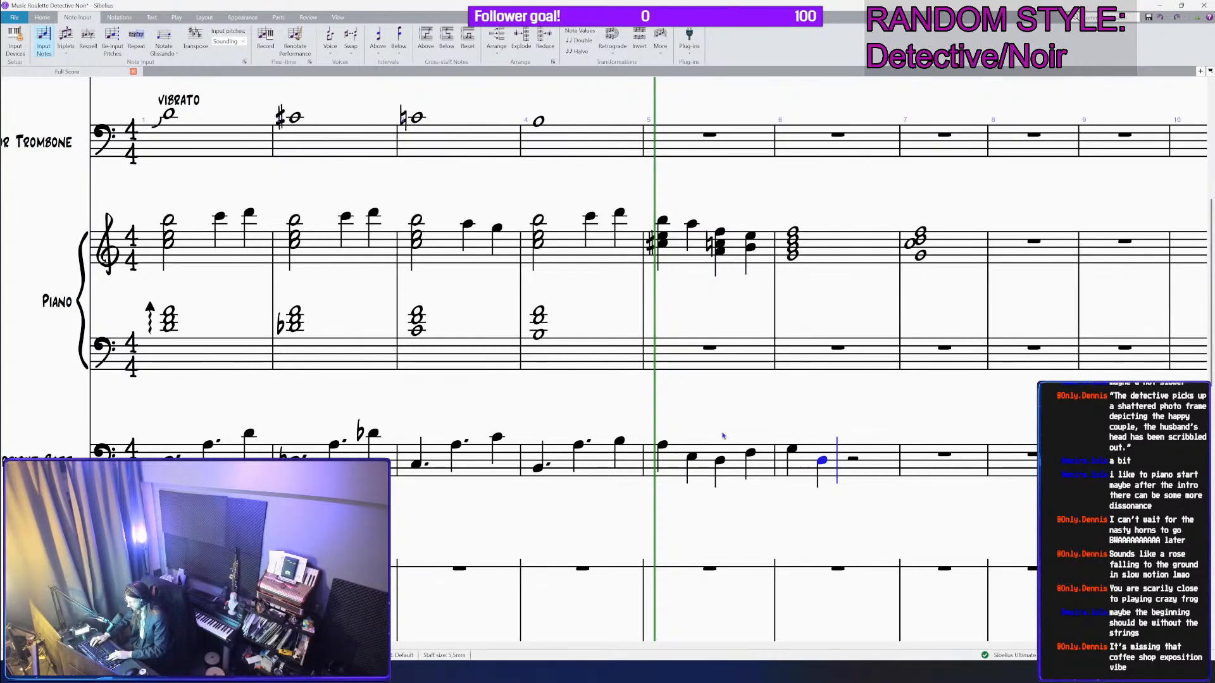
{"action": "key", "text": "d"}
{"action": "key", "text": "d"}
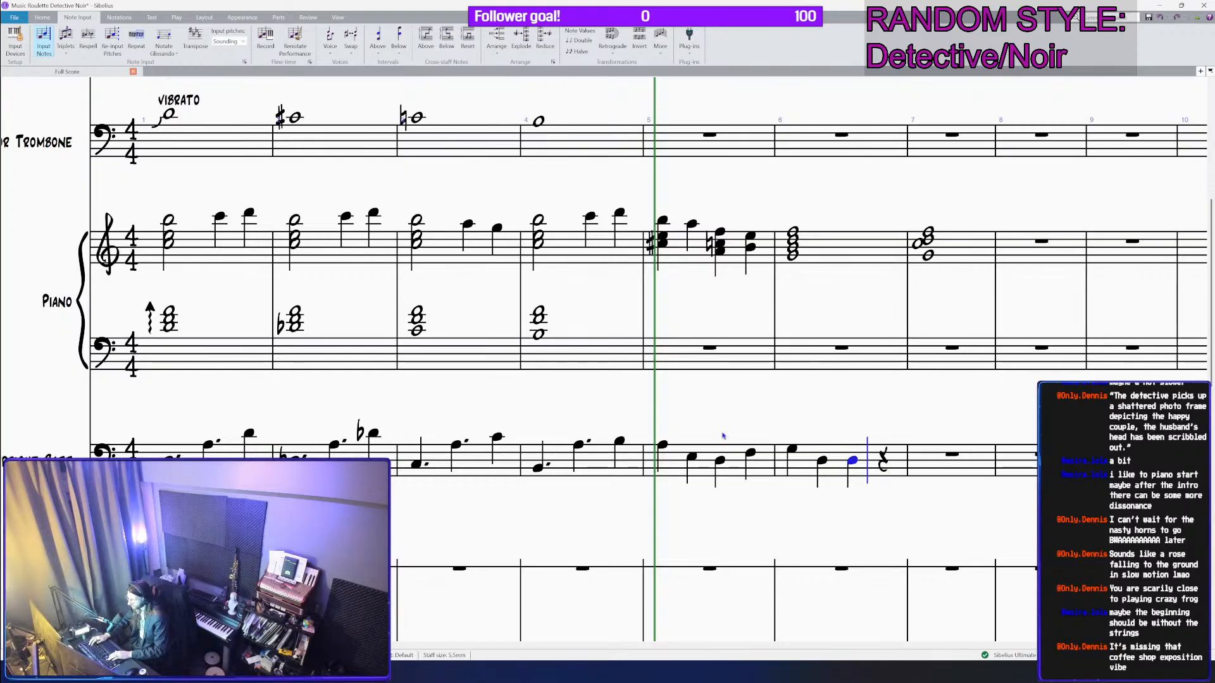
{"action": "key", "text": "d"}
{"action": "key", "text": "d"}
{"action": "key", "text": "d"}
{"action": "key", "text": "d"}
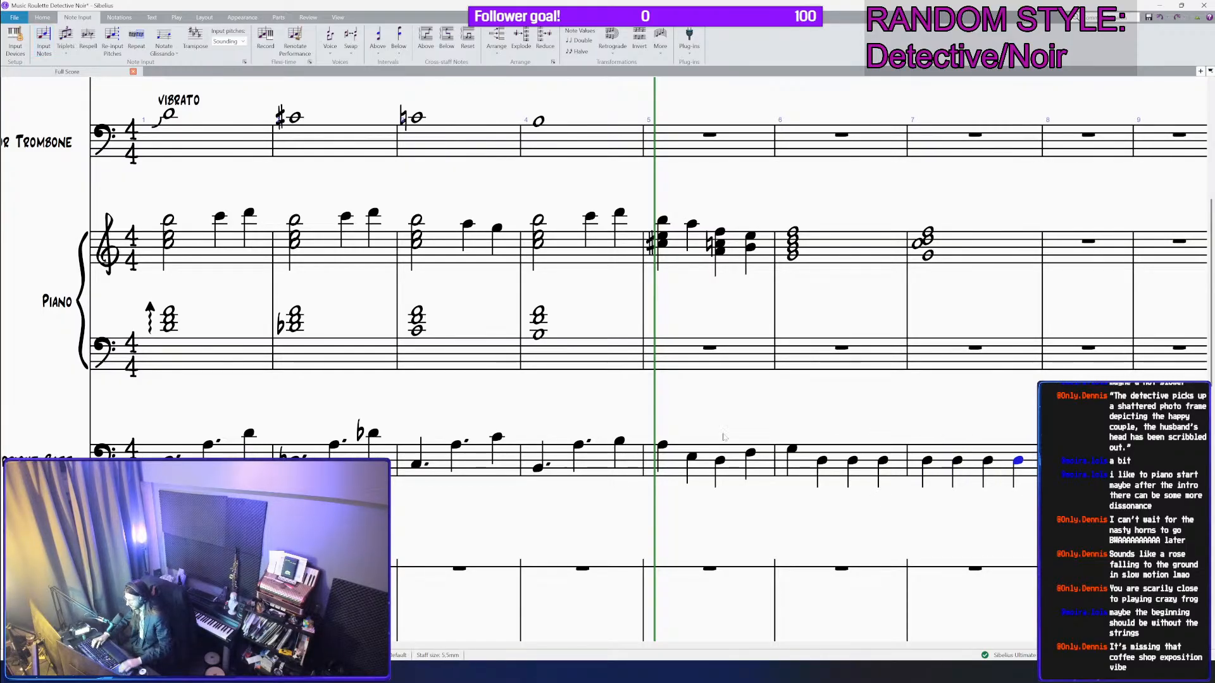
Step: Copy the bar 4 whole notes of Violin 1 through Violoncello into bar 5
{"action": "key", "text": "ctrl+minus"}
{"action": "key", "text": "ctrl+minus"}
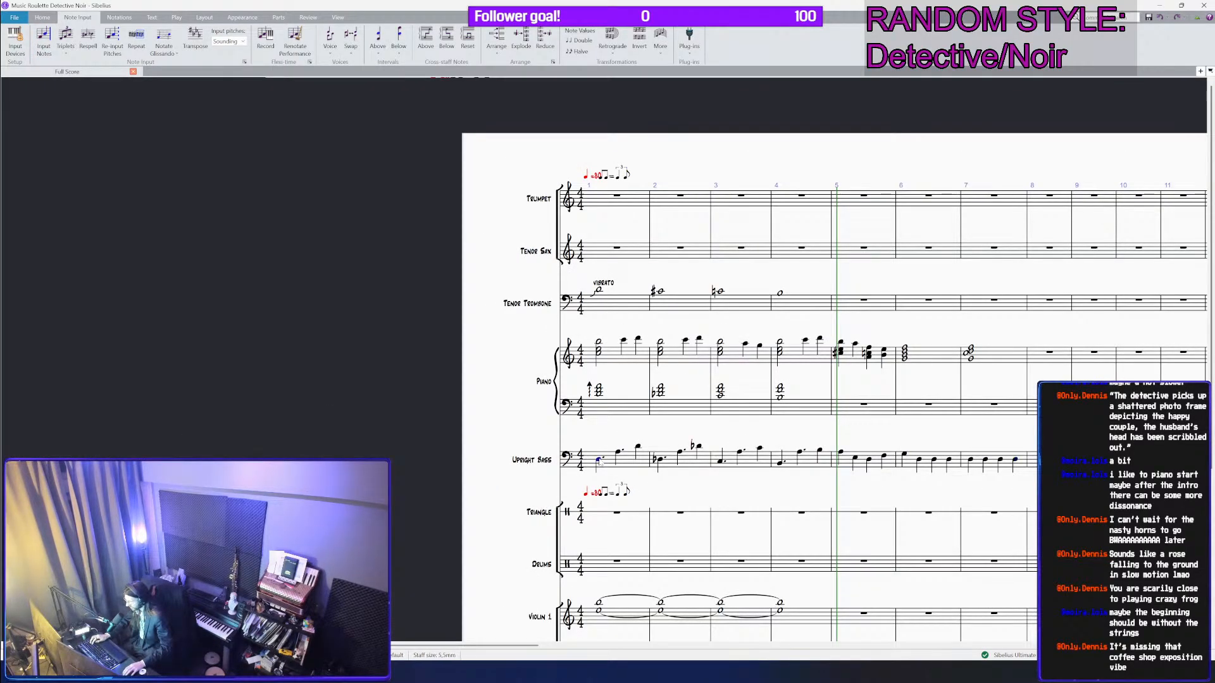
{"action": "scroll", "coordinate": [868, 427], "scroll_direction": "down", "scroll_amount": 4}
{"action": "left_click", "coordinate": [848, 373]}
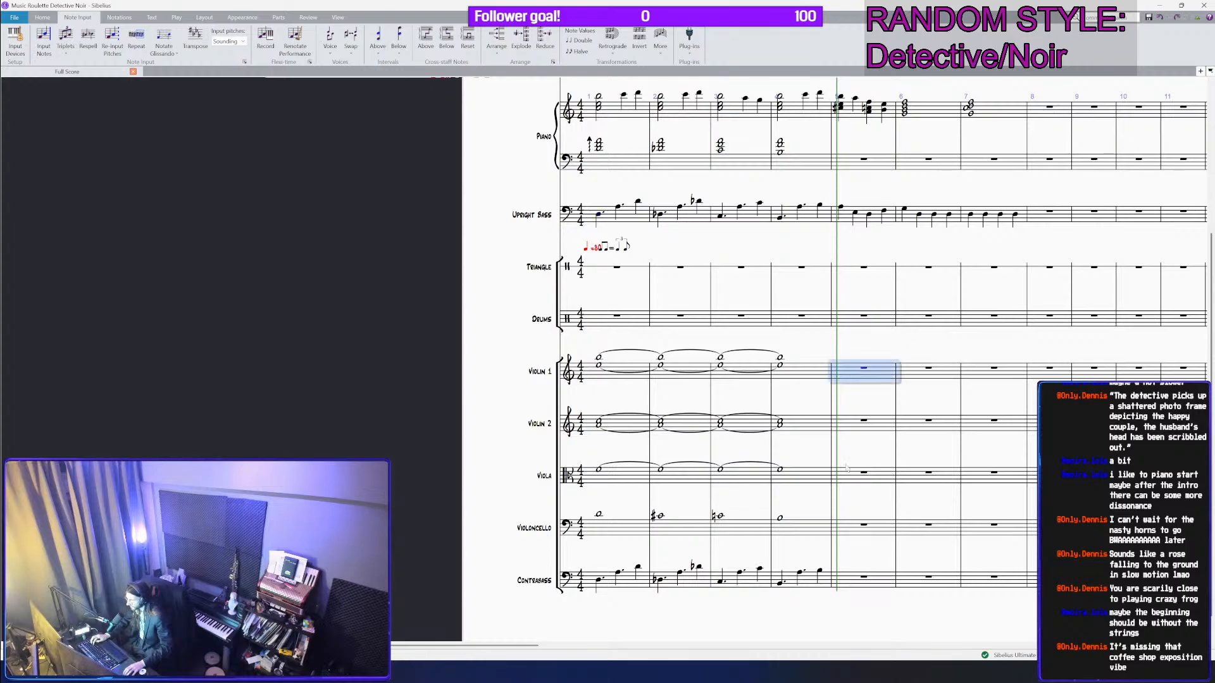
{"action": "left_click", "coordinate": [847, 526], "text": "shift"}
{"action": "scroll", "coordinate": [851, 435], "scroll_direction": "up", "scroll_amount": 1}
{"action": "key", "text": "Escape"}
{"action": "left_click", "coordinate": [775, 351]}
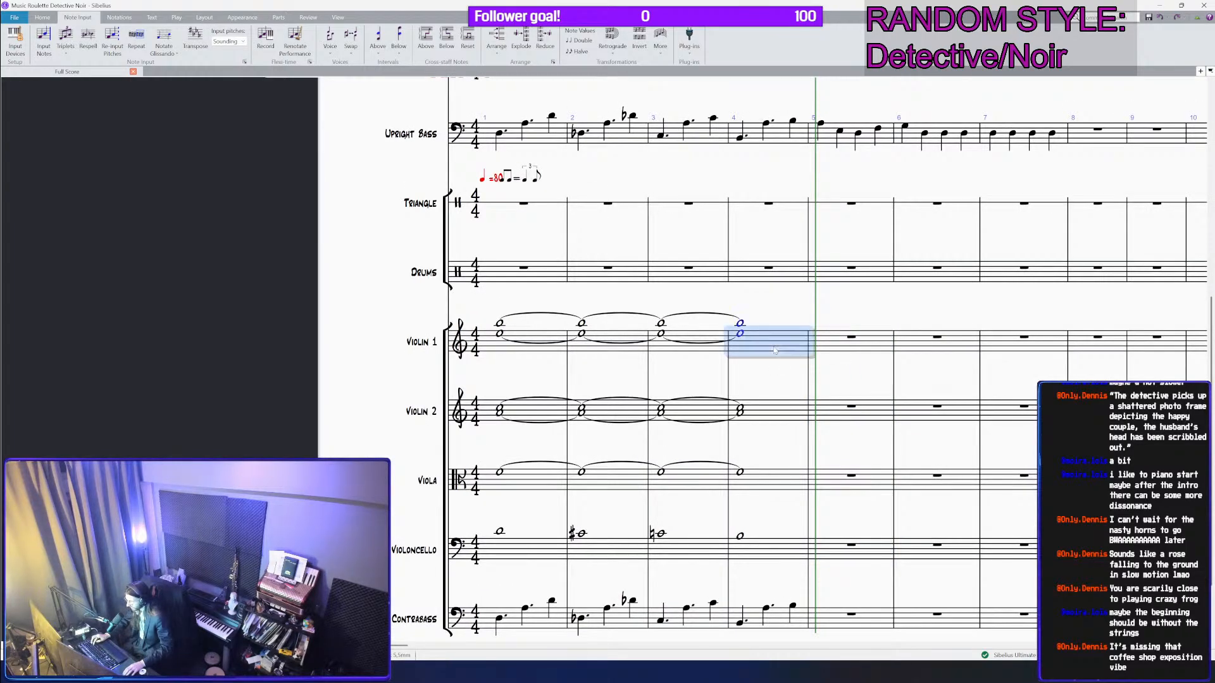
{"action": "left_click", "coordinate": [771, 546], "text": "shift"}
{"action": "scroll", "coordinate": [783, 313], "scroll_direction": "up", "scroll_amount": 4}
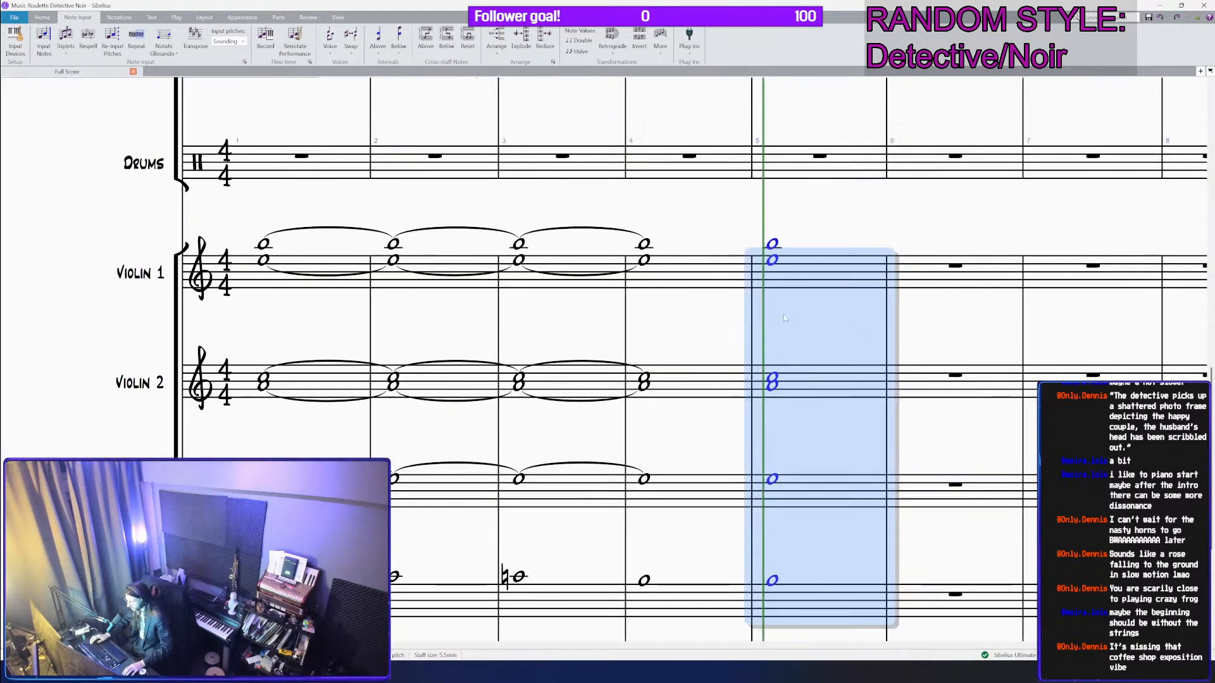
Step: In bar 5, raise Violin 2's upper note to C-sharp and lower the Violoncello note to A, and save the score
{"action": "left_click", "coordinate": [733, 346]}
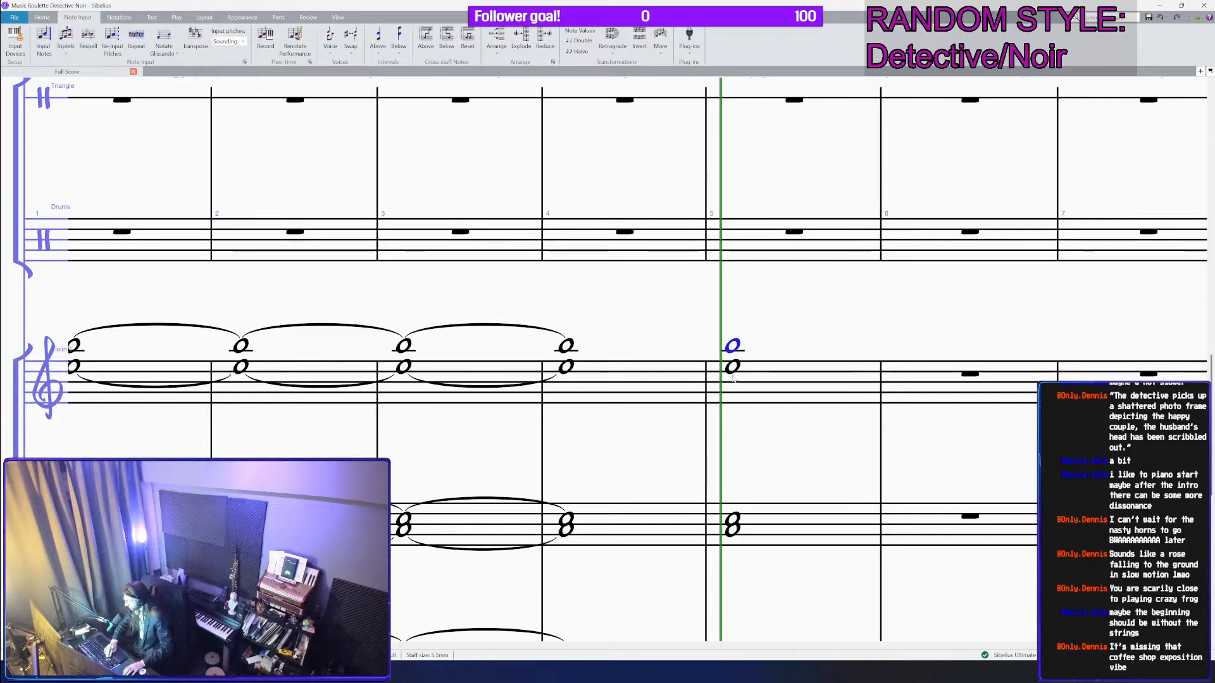
{"action": "left_click", "coordinate": [733, 367]}
{"action": "left_click", "coordinate": [730, 520]}
{"action": "key", "text": "KP_8"}
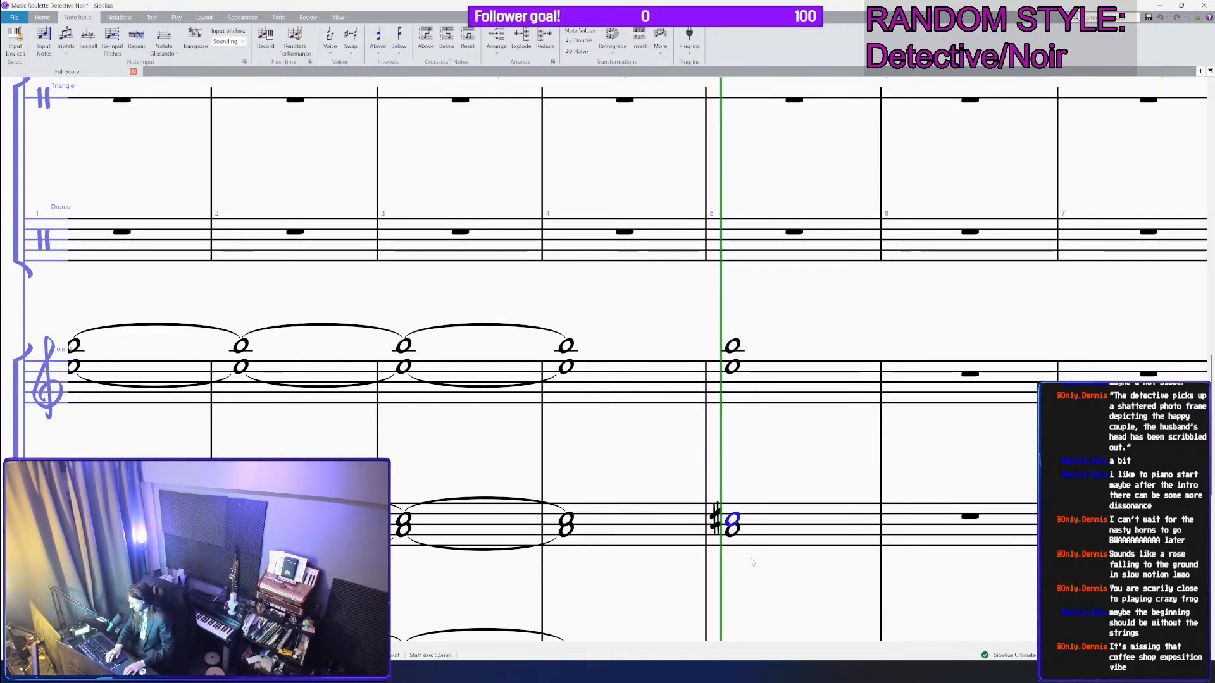
{"action": "scroll", "coordinate": [734, 536], "scroll_direction": "down", "scroll_amount": 5}
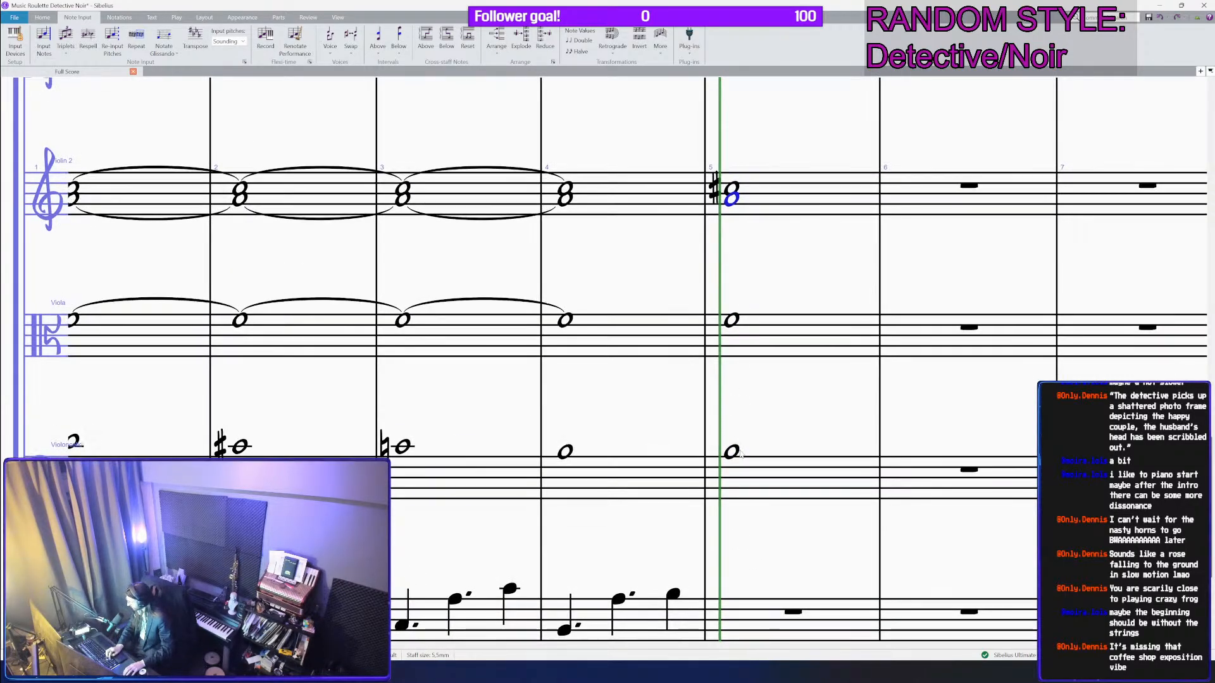
{"action": "left_click", "coordinate": [735, 453]}
{"action": "key", "text": "Down"}
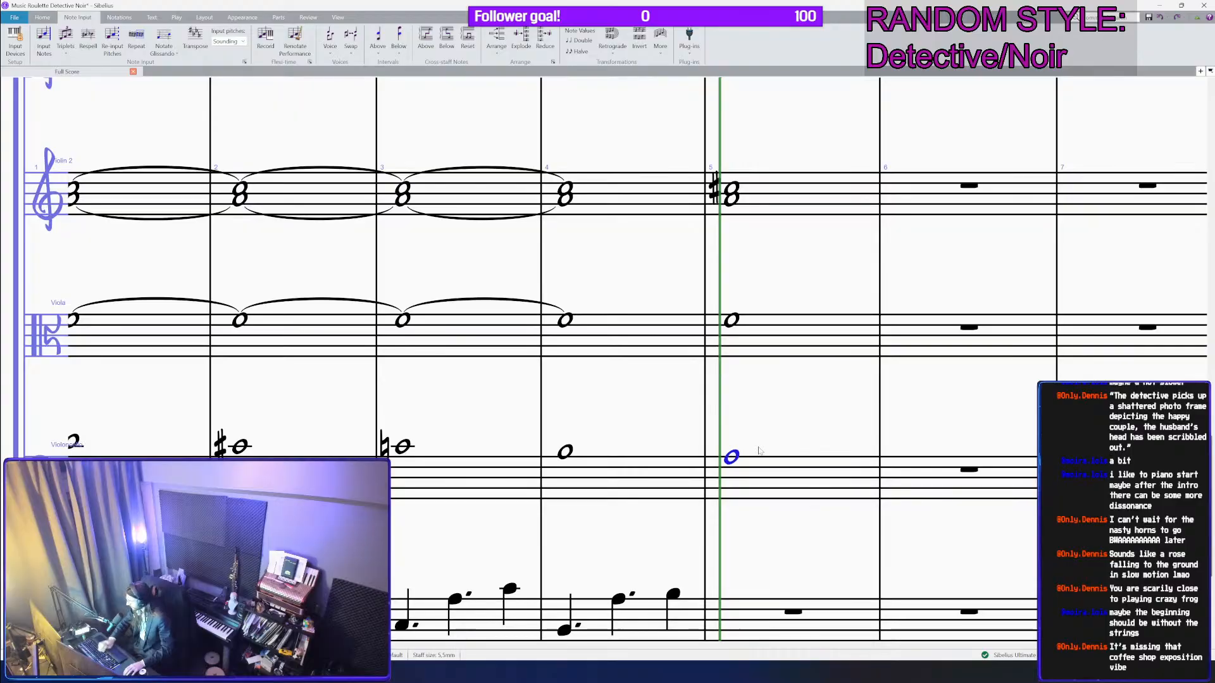
{"action": "key", "text": "ctrl+s"}
{"action": "left_click_drag", "start_coordinate": [762, 445], "coordinate": [713, 426]}
{"action": "scroll", "coordinate": [712, 425], "scroll_direction": "down", "scroll_amount": 1}
{"action": "scroll", "coordinate": [712, 425], "scroll_direction": "down", "scroll_amount": 1}
{"action": "scroll", "coordinate": [713, 394], "scroll_direction": "down", "scroll_amount": 1}
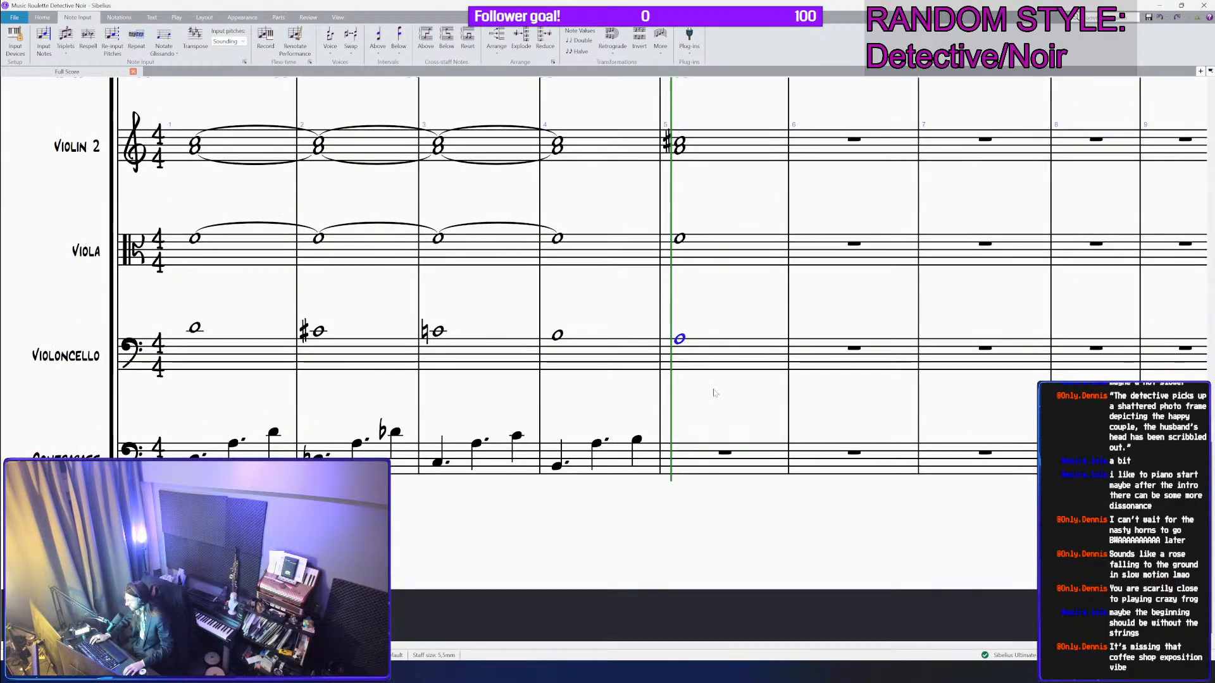
Step: Shorten the bar 5 whole notes of Violin 1 through Violoncello to half notes
{"action": "scroll", "coordinate": [713, 380], "scroll_direction": "up", "scroll_amount": 1}
{"action": "scroll", "coordinate": [715, 340], "scroll_direction": "down", "scroll_amount": 2}
{"action": "left_click", "coordinate": [708, 206]}
{"action": "left_click", "coordinate": [723, 425], "text": "shift"}
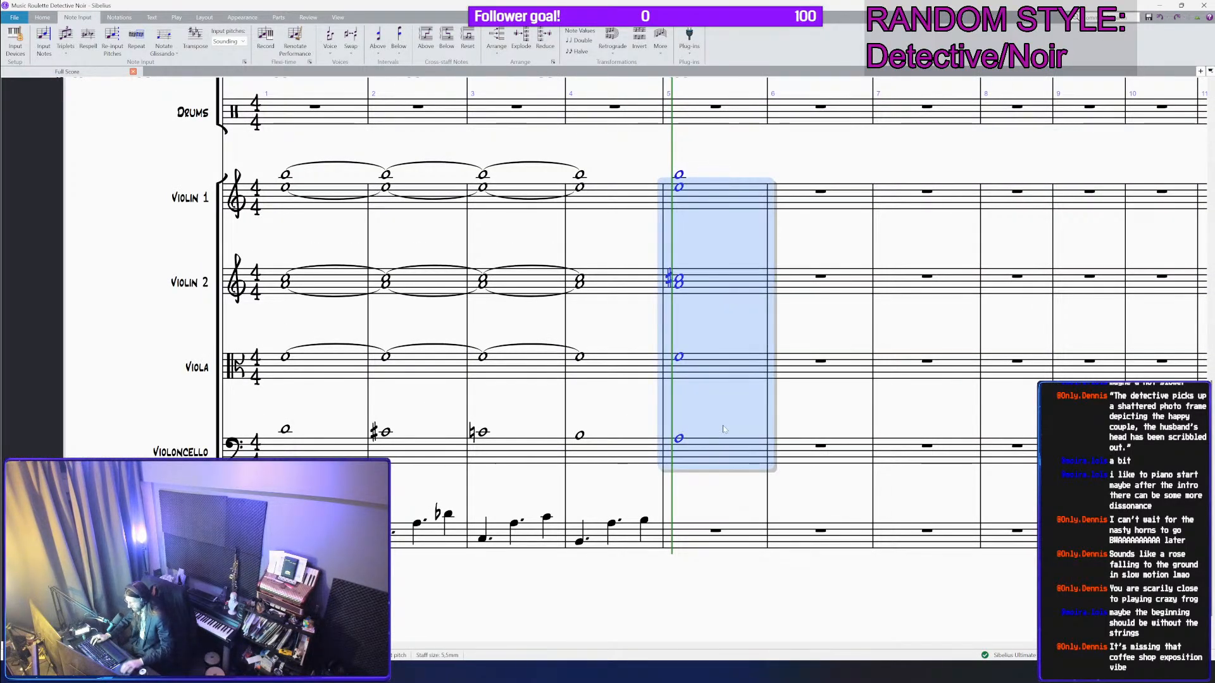
{"action": "key", "text": "KP_5"}
Step: Repeat the bar 5 half notes of Violin 1 through Violoncello to fill the second half of the bar
{"action": "left_click", "coordinate": [679, 439]}
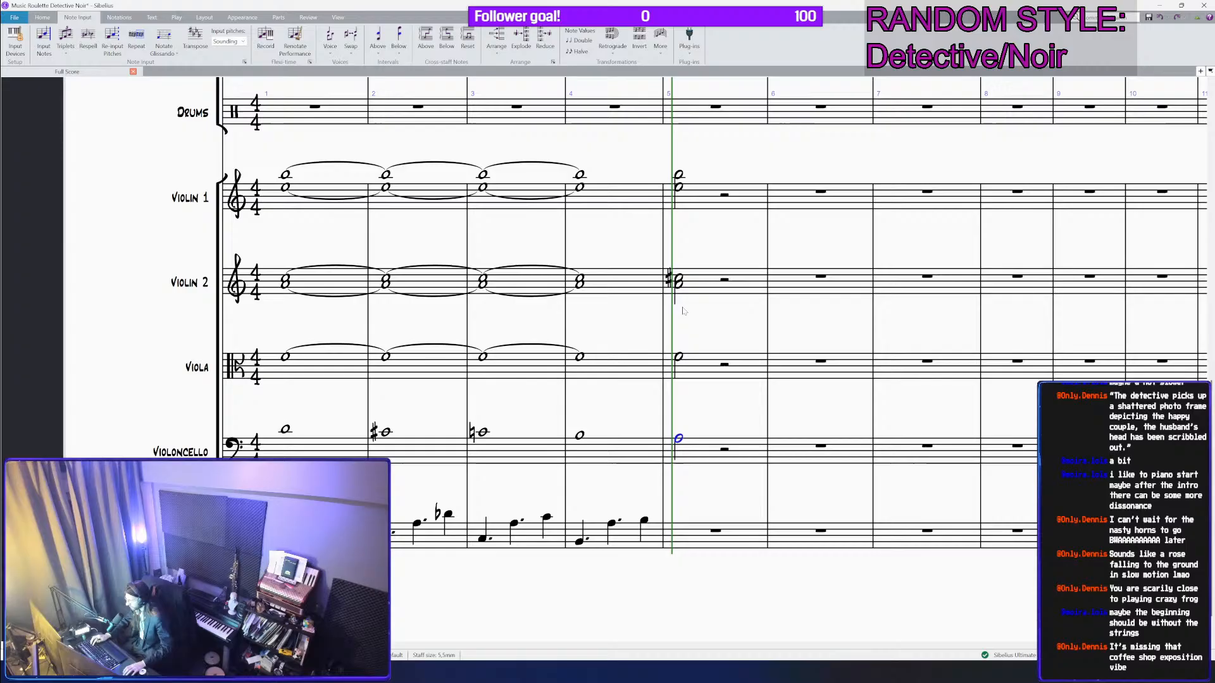
{"action": "left_click", "coordinate": [678, 187], "text": "shift"}
{"action": "key", "text": "r"}
{"action": "scroll", "coordinate": [726, 206], "scroll_direction": "up", "scroll_amount": 1}
{"action": "scroll", "coordinate": [721, 240], "scroll_direction": "up", "scroll_amount": 2}
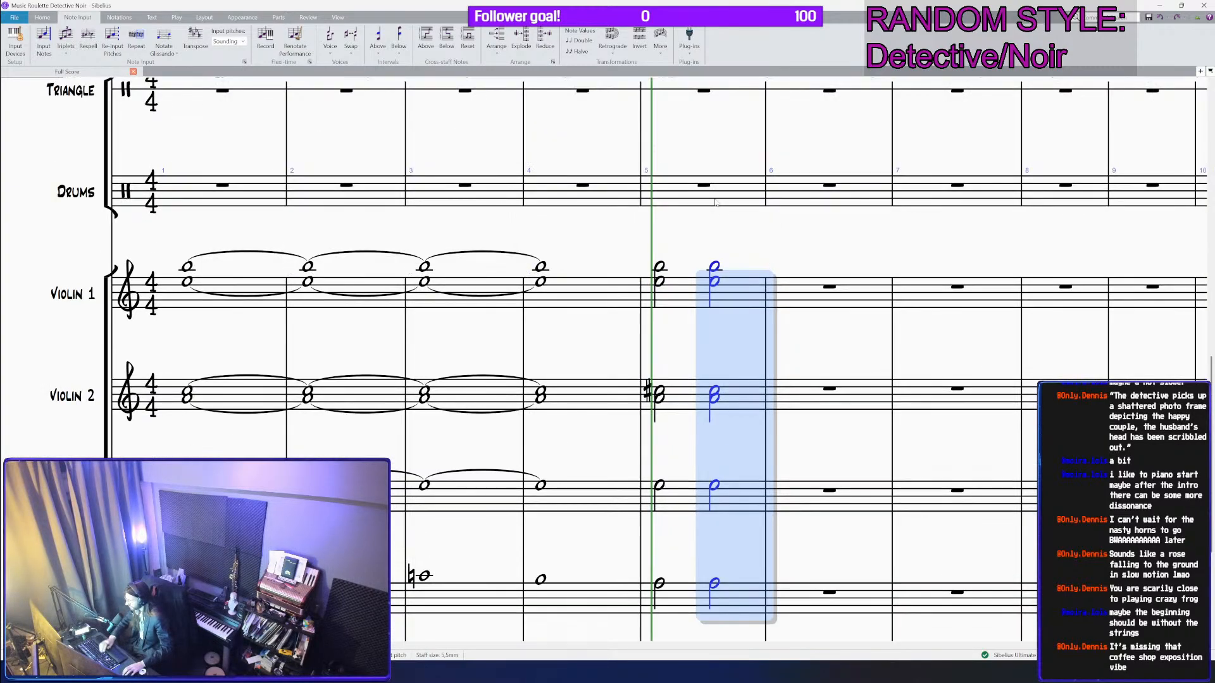
Step: In the second half of bar 5, raise Violin 1's notes to F and C and Violin 2's upper note to D
{"action": "left_click", "coordinate": [714, 267]}
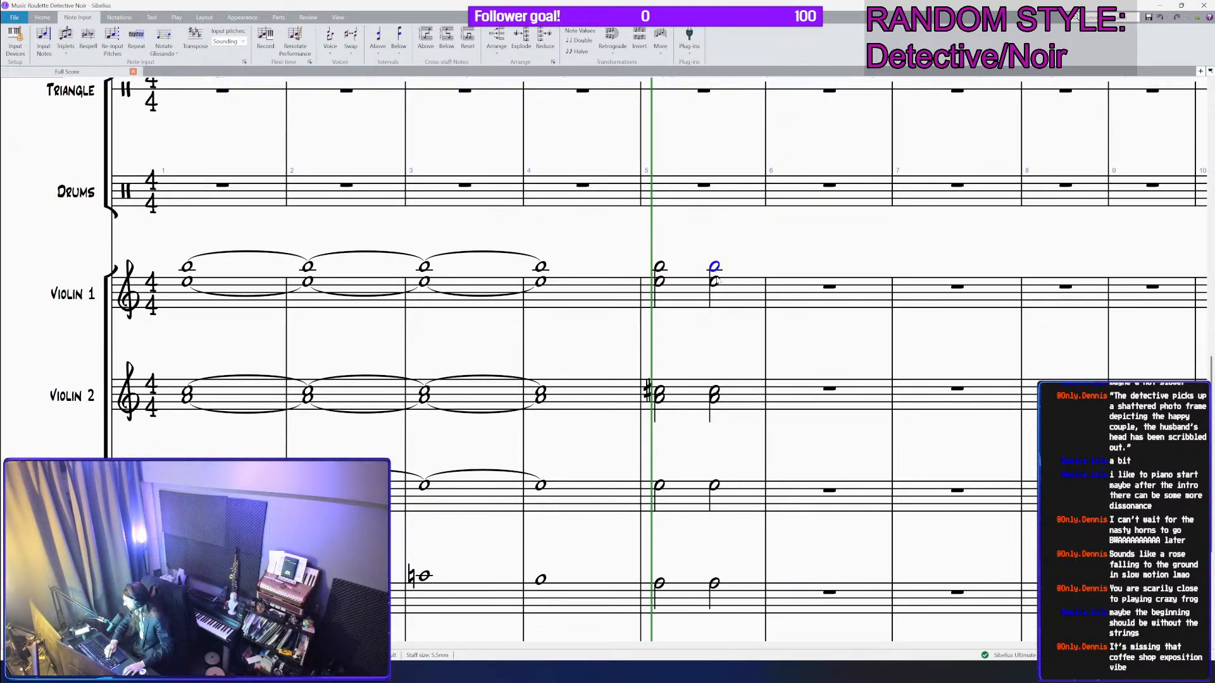
{"action": "key", "text": "Up"}
{"action": "left_click", "coordinate": [717, 286]}
{"action": "left_click", "coordinate": [714, 282]}
{"action": "left_click", "coordinate": [716, 391]}
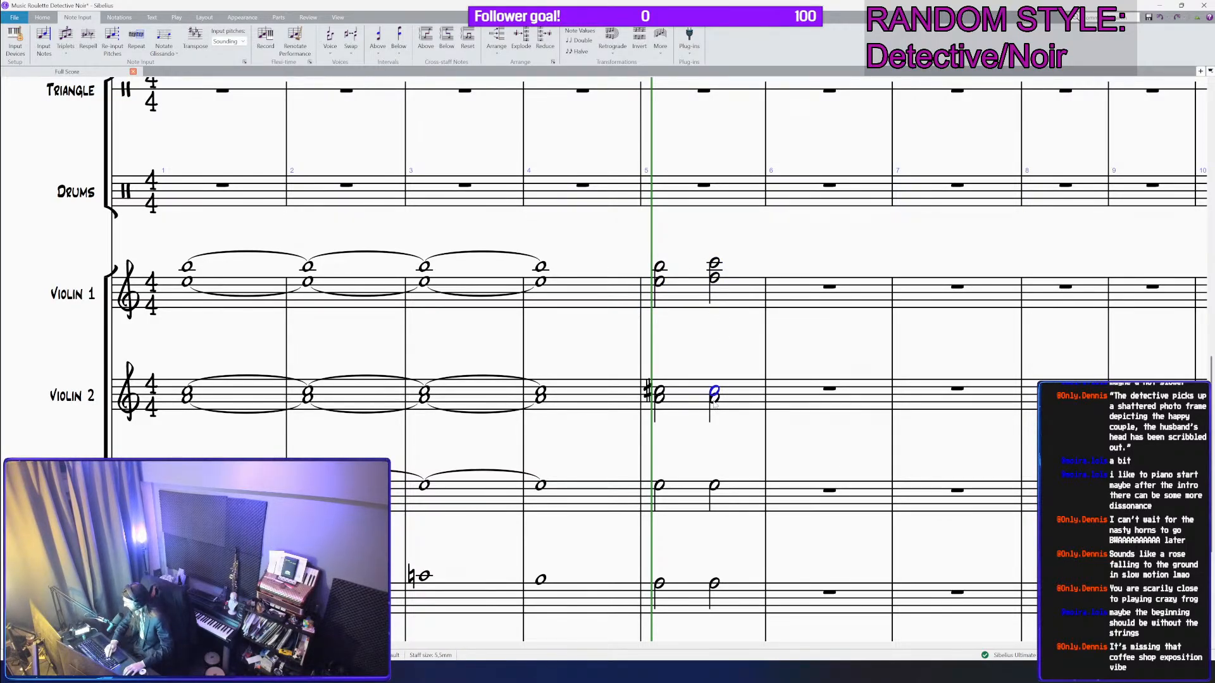
{"action": "left_click", "coordinate": [714, 404]}
{"action": "left_click", "coordinate": [715, 394]}
{"action": "left_click", "coordinate": [716, 263]}
{"action": "left_click", "coordinate": [711, 413]}
{"action": "left_click", "coordinate": [715, 391]}
{"action": "key", "text": "Up"}
{"action": "left_click", "coordinate": [715, 485]}
{"action": "left_click_drag", "start_coordinate": [727, 466], "coordinate": [752, 419]}
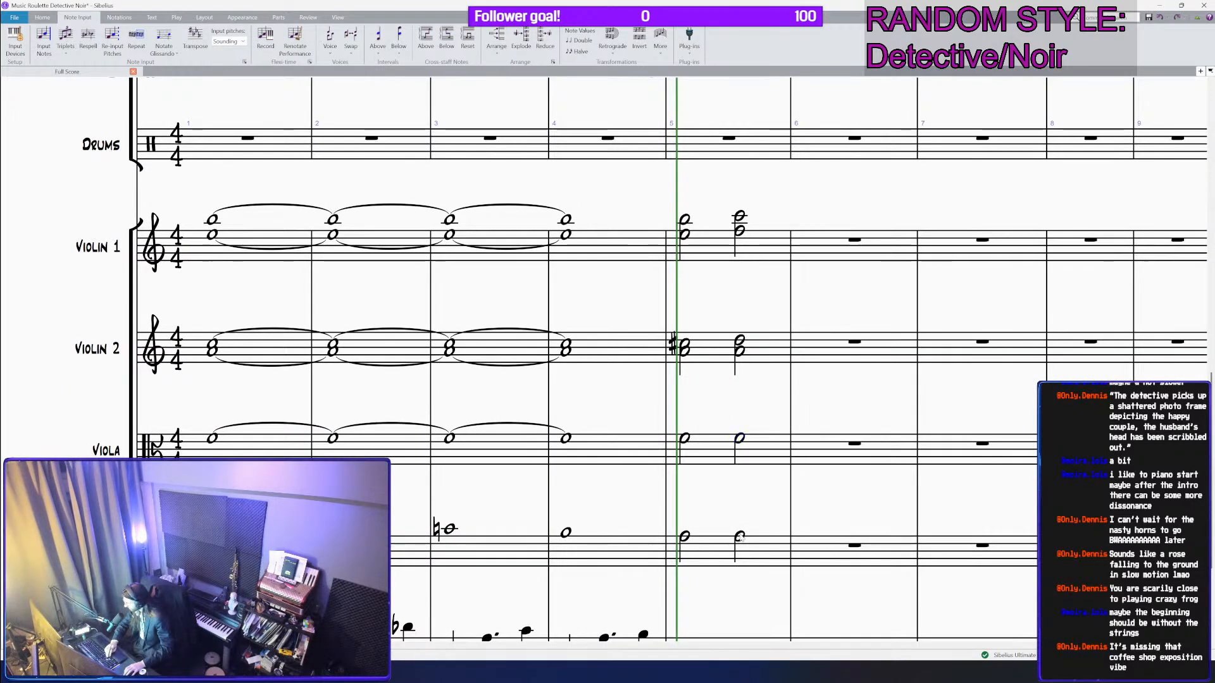
{"action": "left_click", "coordinate": [739, 537]}
{"action": "left_click_drag", "start_coordinate": [745, 504], "coordinate": [703, 482]}
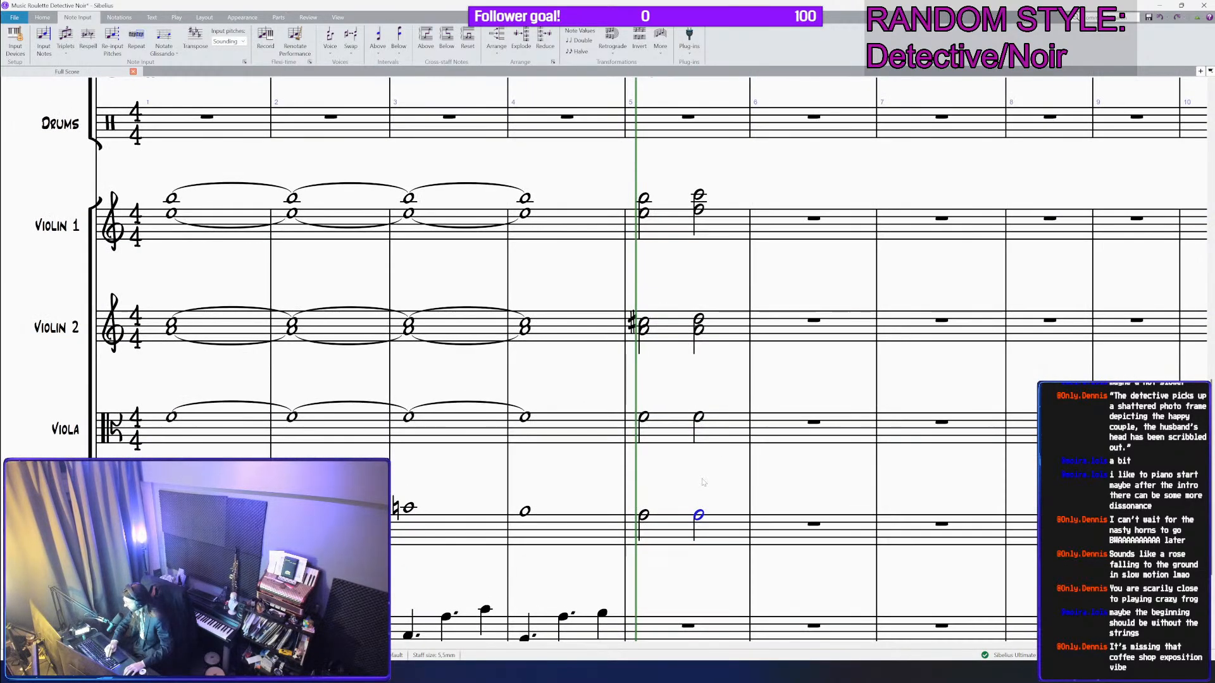
Step: Enter a whole-note G in bar 6 of the Violoncello and give the Viola its bar 5 pitch as a whole note in bar 6
{"action": "left_click", "coordinate": [775, 527]}
{"action": "key", "text": "g"}
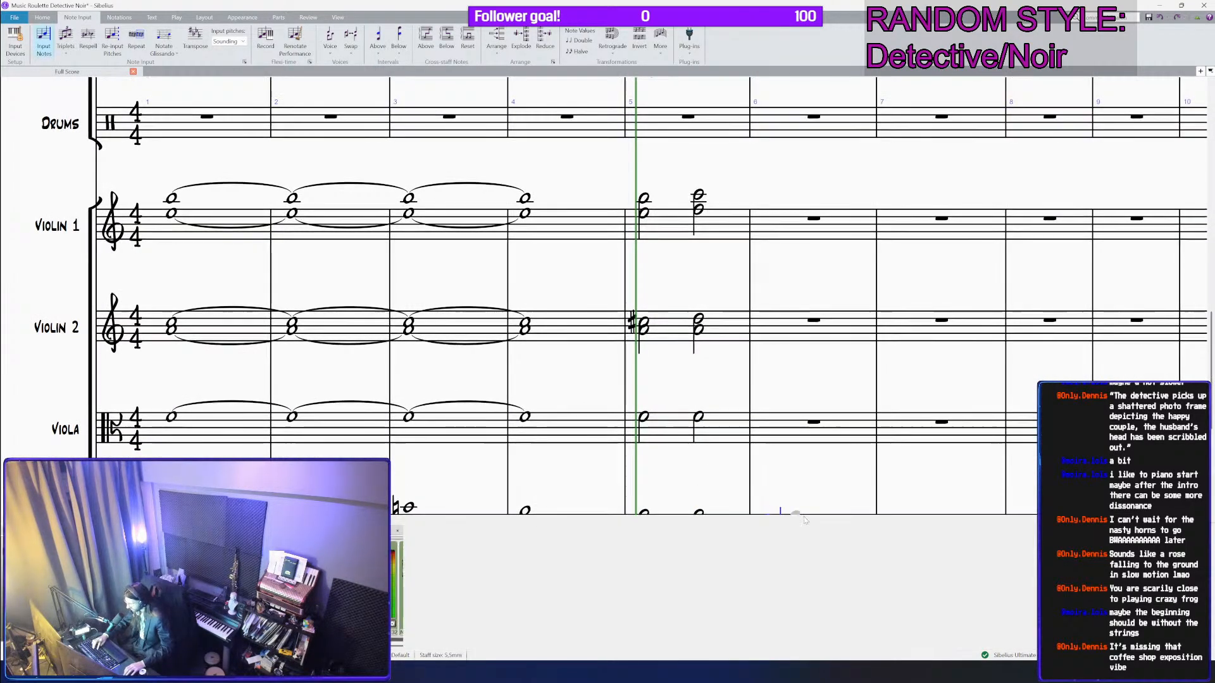
{"action": "key", "text": "6"}
{"action": "left_click", "coordinate": [804, 524]}
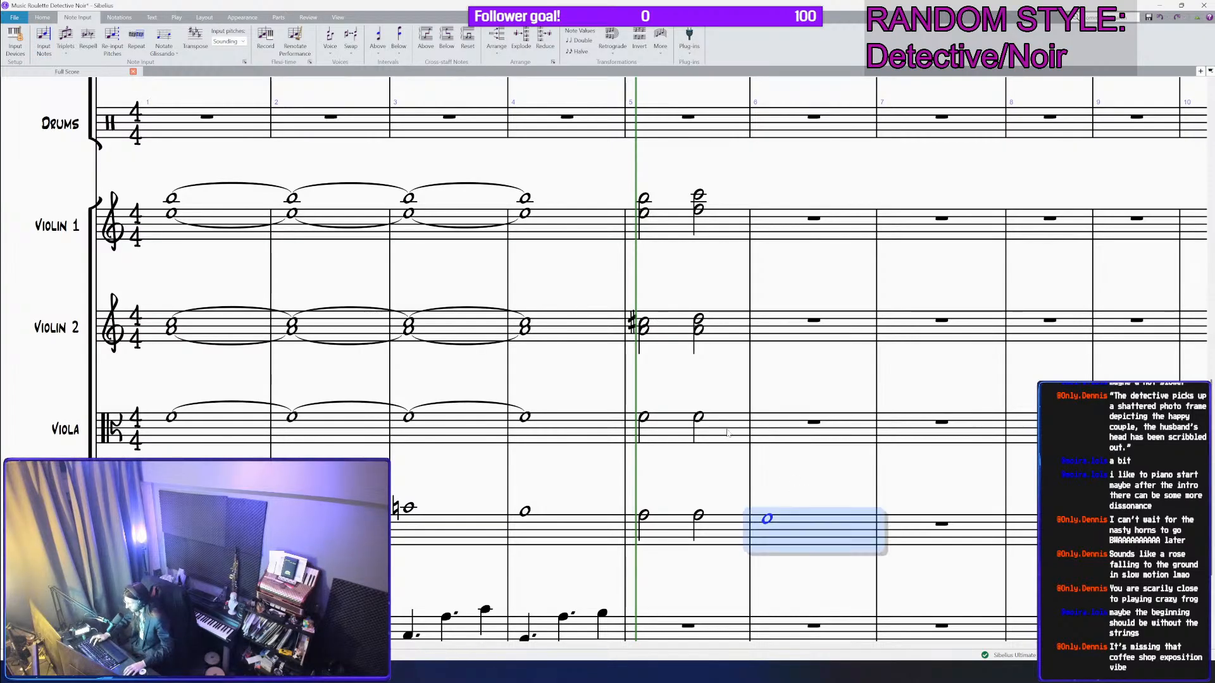
{"action": "left_click", "coordinate": [670, 432]}
{"action": "left_click", "coordinate": [791, 435], "text": "alt"}
{"action": "key", "text": "ctrl+z"}
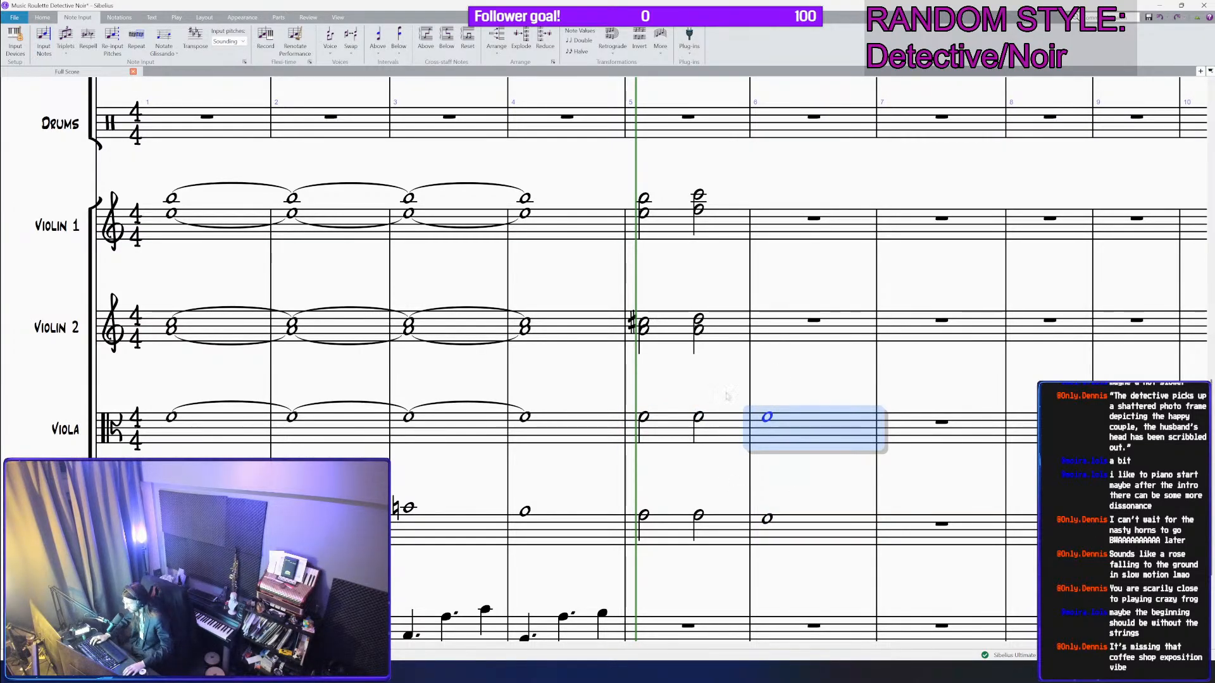
Step: Turn the bar 5 half notes of the Viola and Violoncello into single whole notes and save the score
{"action": "left_click", "coordinate": [658, 419]}
{"action": "key", "text": "6"}
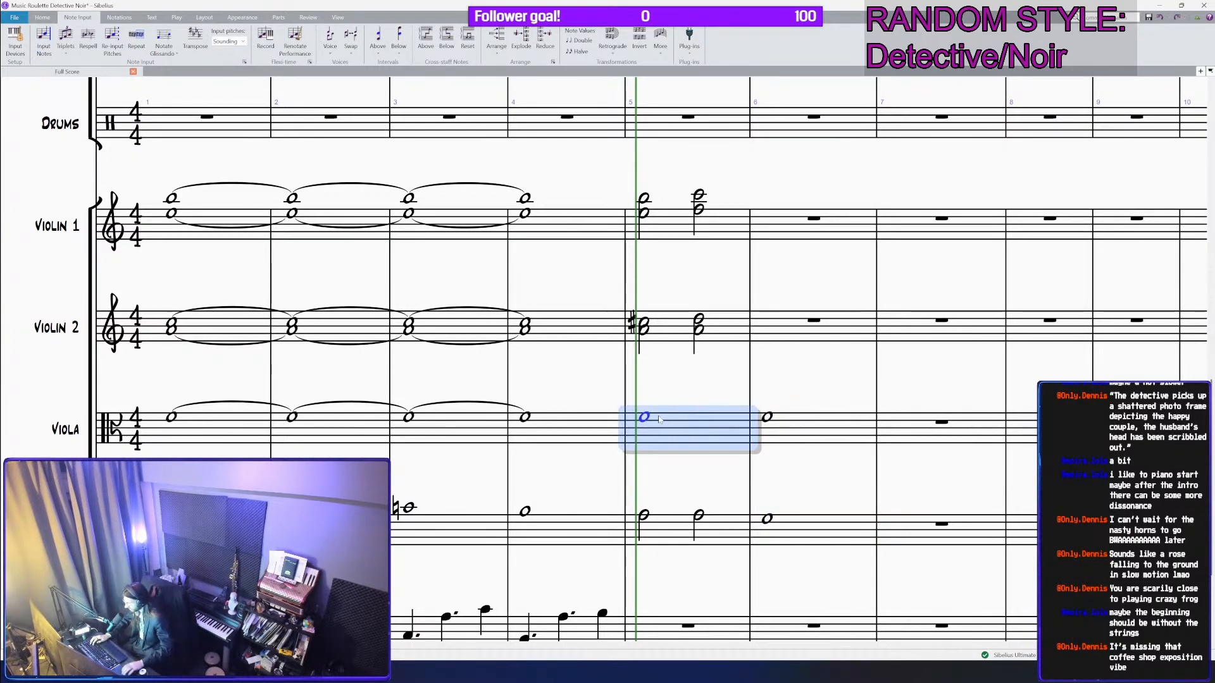
{"action": "left_click", "coordinate": [675, 527]}
{"action": "key", "text": "6"}
{"action": "key", "text": "ctrl+s"}
{"action": "left_click", "coordinate": [664, 431]}
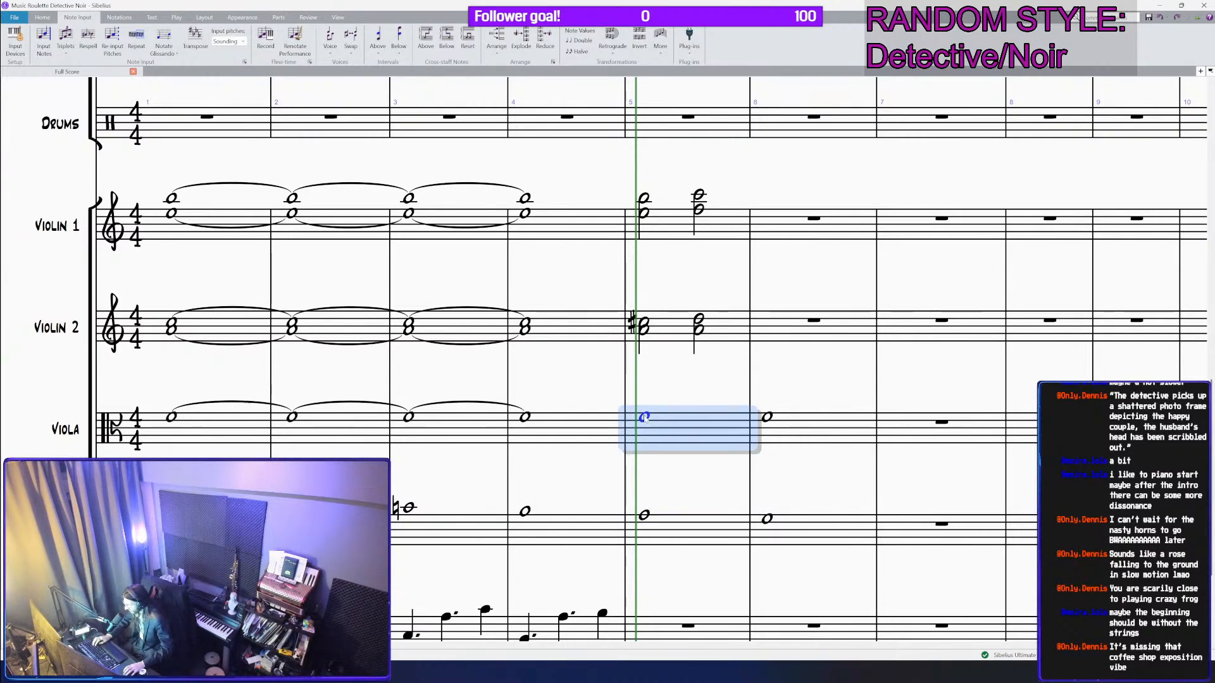
{"action": "left_click", "coordinate": [644, 417]}
{"action": "left_click", "coordinate": [767, 418]}
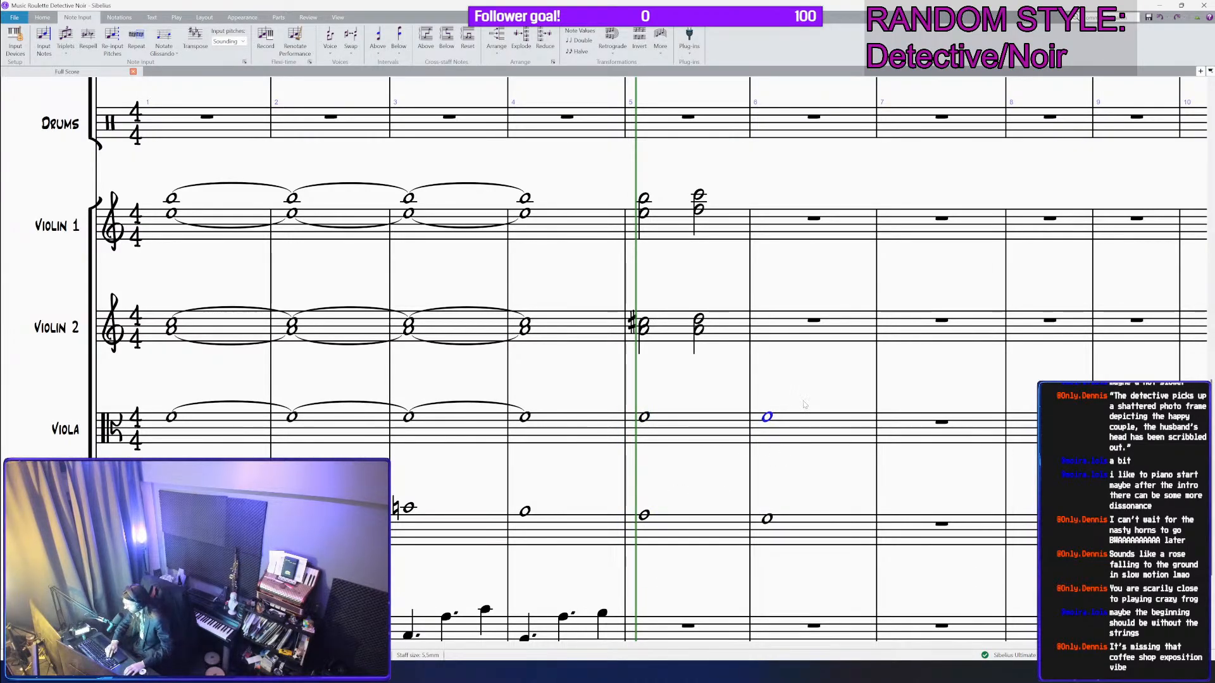
Step: Copy Violin 2's second bar 5 chord into bar 6 and make it a whole note
{"action": "left_click_drag", "start_coordinate": [753, 360], "coordinate": [693, 413]}
{"action": "left_click", "coordinate": [641, 382]}
{"action": "key", "text": "ctrl+c"}
{"action": "left_click", "coordinate": [716, 391]}
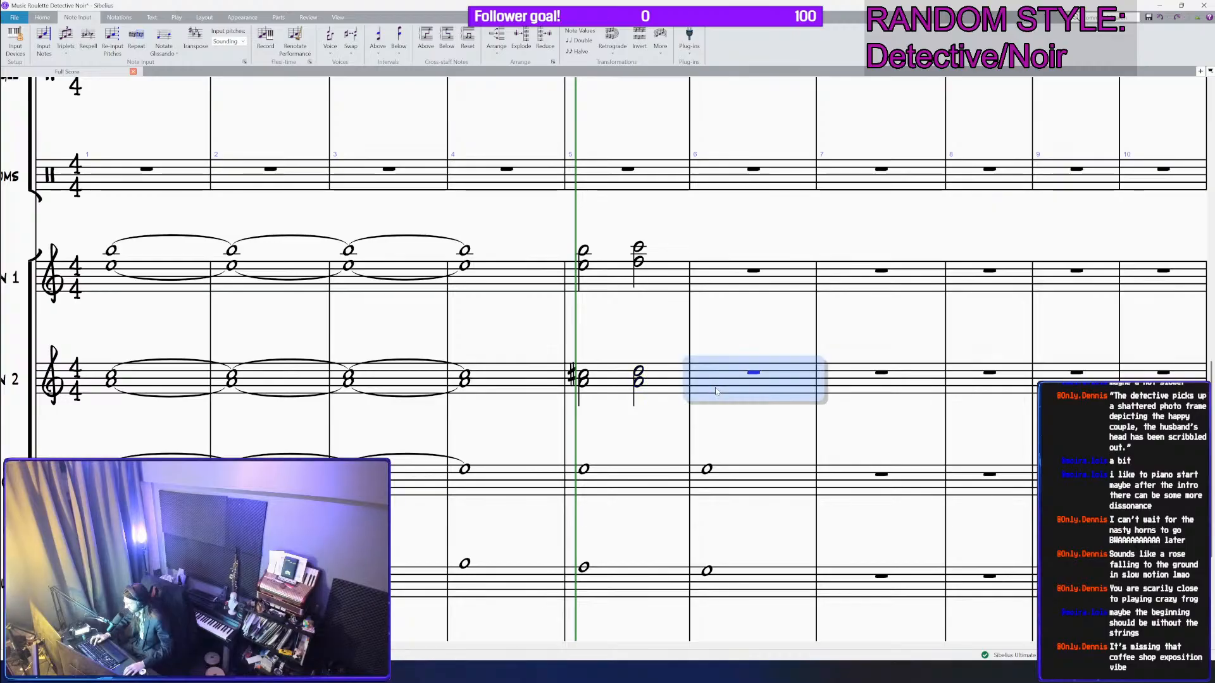
{"action": "key", "text": "ctrl+v"}
{"action": "key", "text": "6"}
Step: Copy Violin 1's second bar 5 chord into bar 6 and lengthen it to a whole note
{"action": "left_click", "coordinate": [648, 272]}
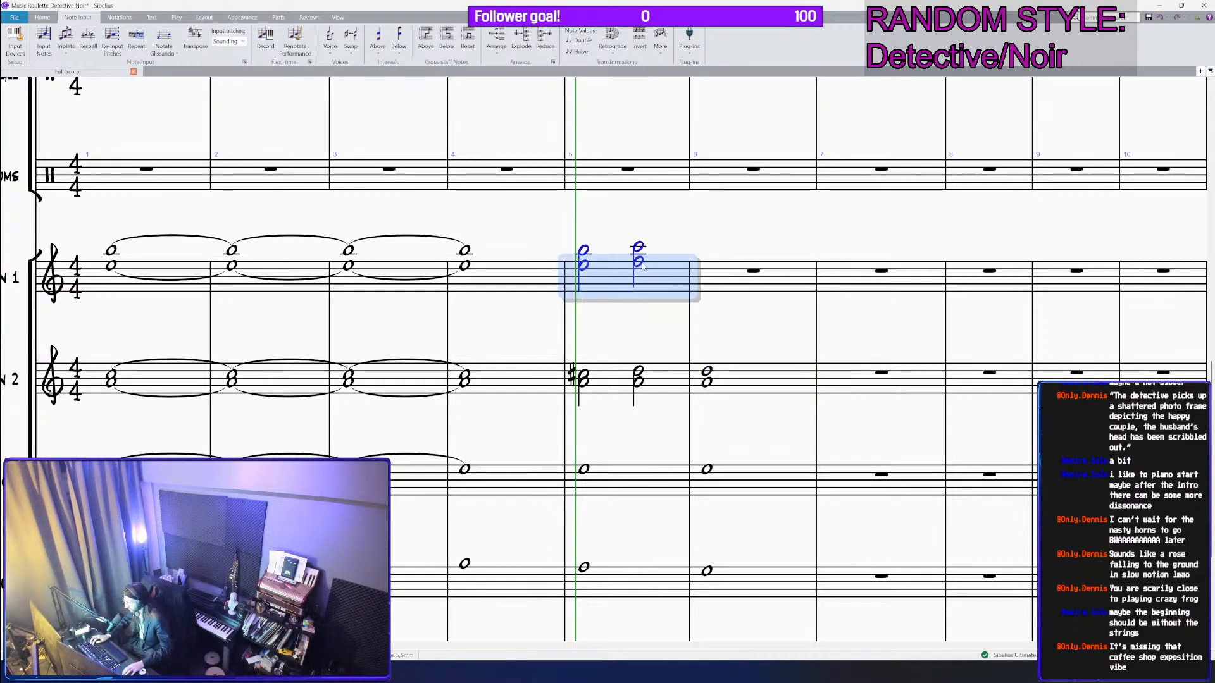
{"action": "left_click", "coordinate": [639, 262]}
{"action": "left_click", "coordinate": [639, 246], "text": "ctrl"}
{"action": "key", "text": "ctrl+c"}
{"action": "left_click", "coordinate": [721, 296]}
{"action": "key", "text": "ctrl+v"}
{"action": "key", "text": "6"}
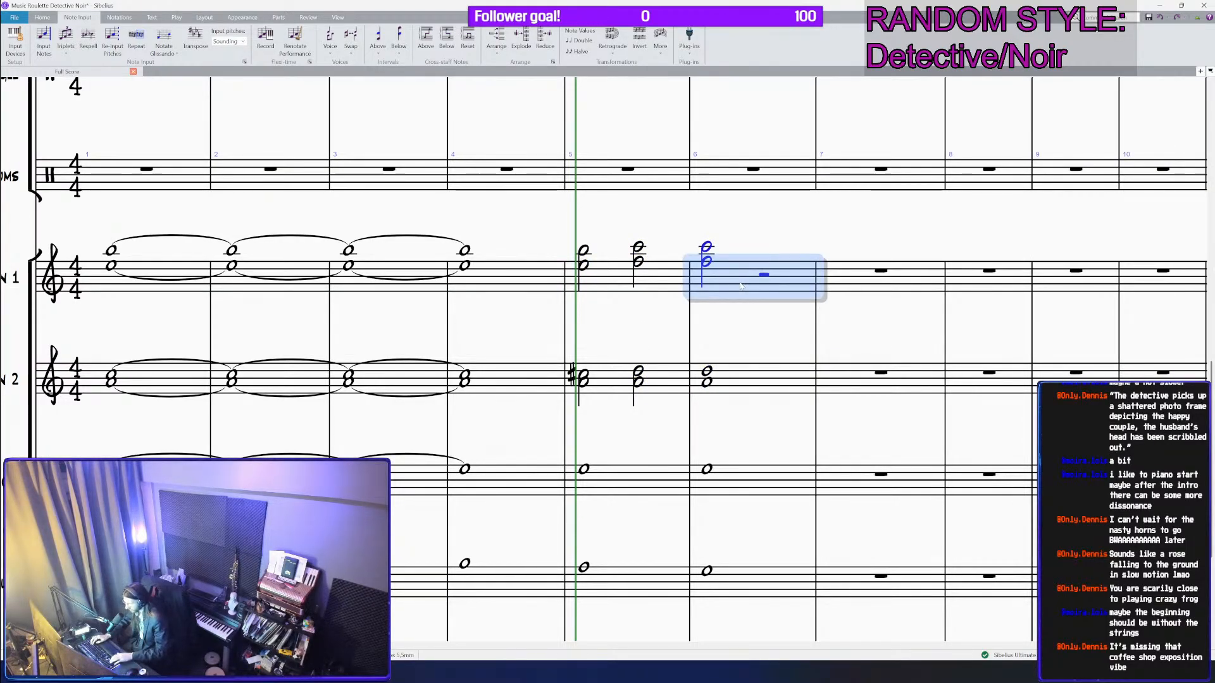
Step: Check the piano chord in bar 6 and change the upper note of Violin 1's bar 6 chord to D
{"action": "scroll", "coordinate": [716, 302], "scroll_direction": "up", "scroll_amount": 5}
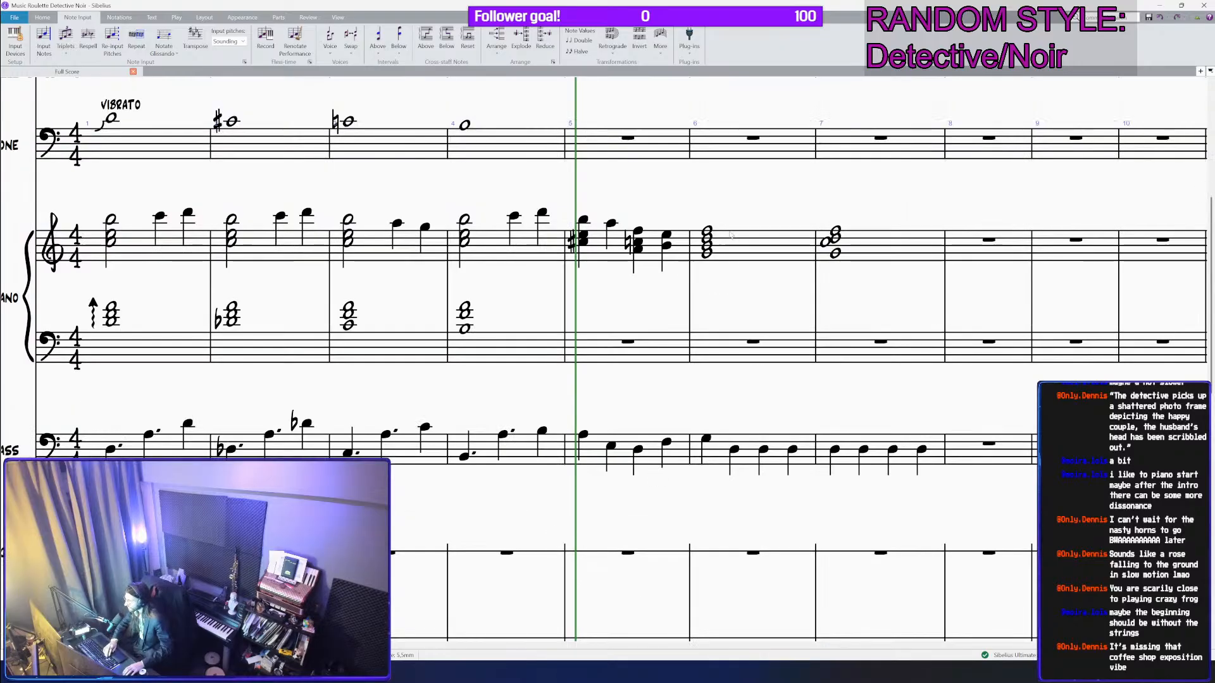
{"action": "scroll", "coordinate": [715, 302], "scroll_direction": "down", "scroll_amount": 5}
{"action": "left_click", "coordinate": [707, 247]}
{"action": "key", "text": "Down"}
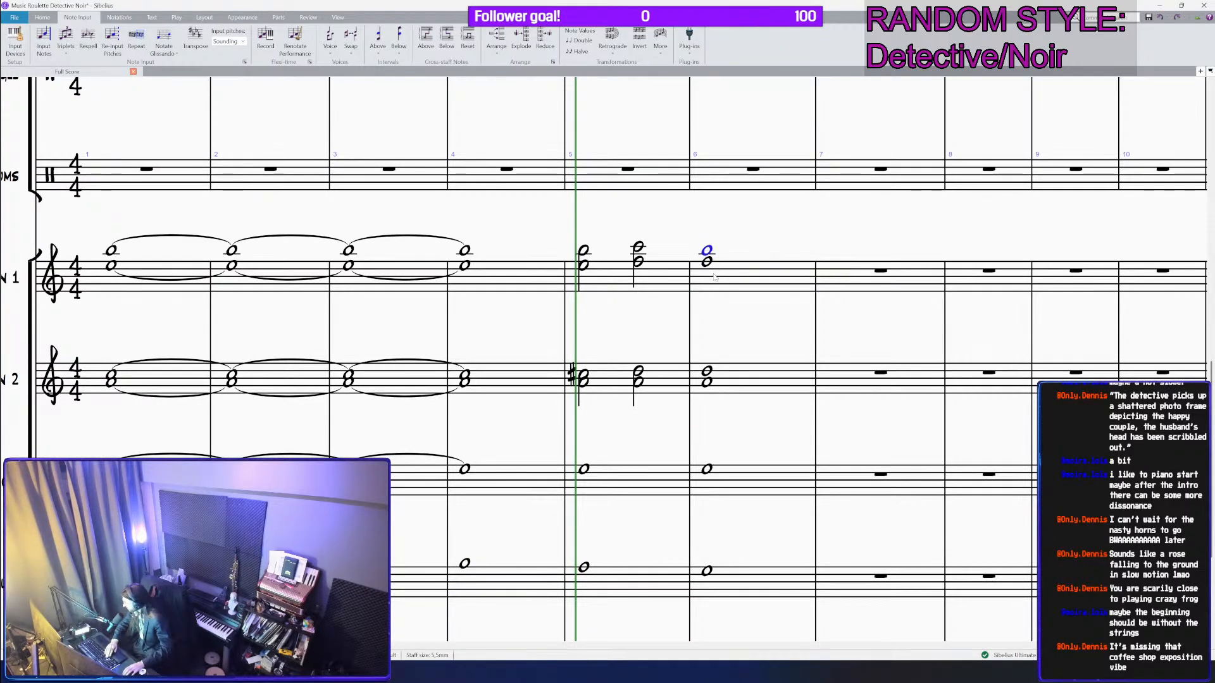
{"action": "left_click", "coordinate": [706, 261]}
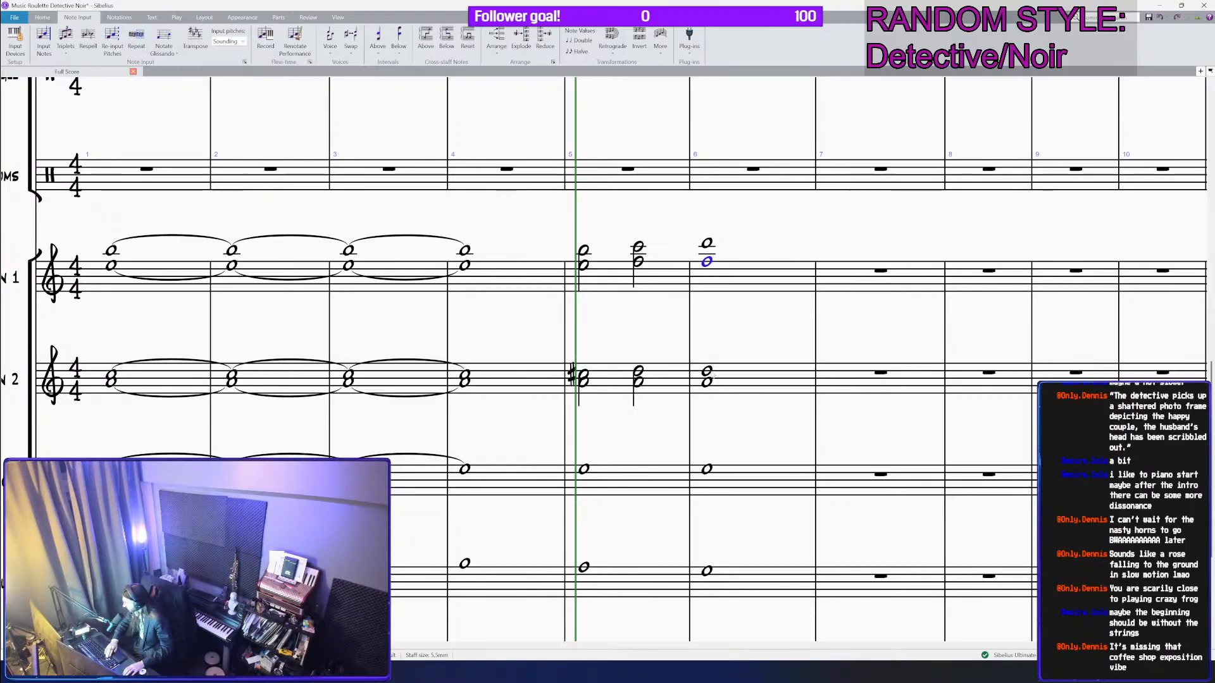
{"action": "left_click", "coordinate": [707, 381]}
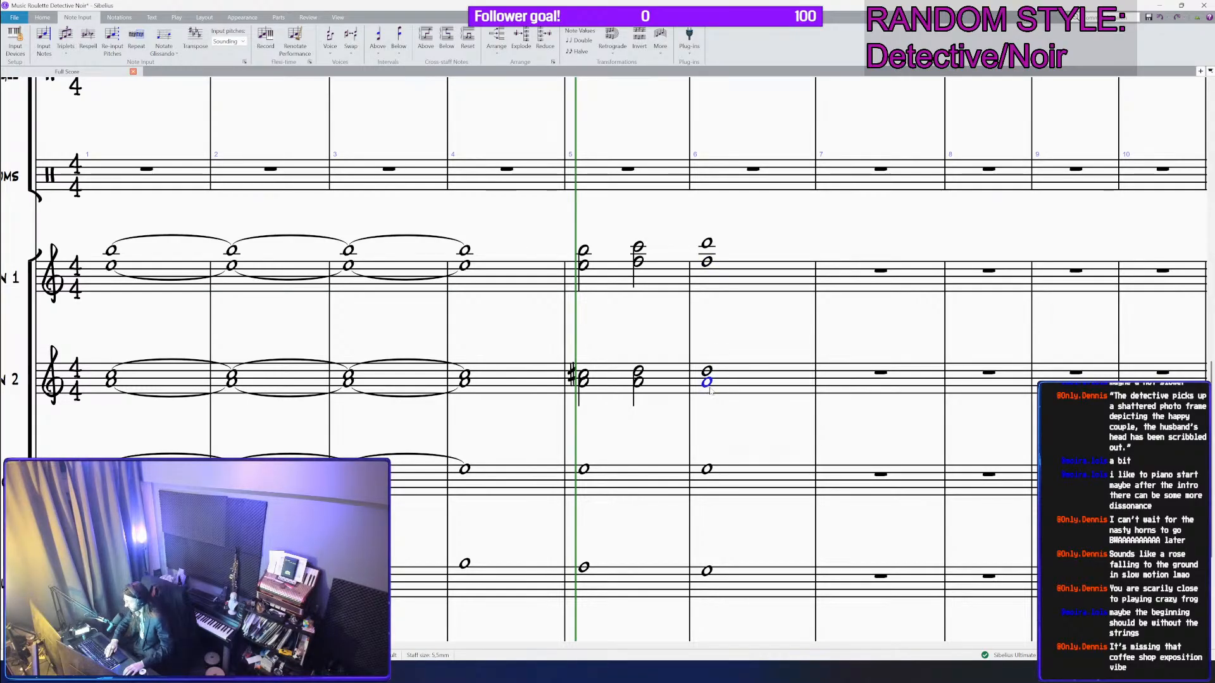
Step: Select the bar 6 string parts and play back the passage leading through bar 6
{"action": "scroll", "coordinate": [714, 393], "scroll_direction": "down", "scroll_amount": 3}
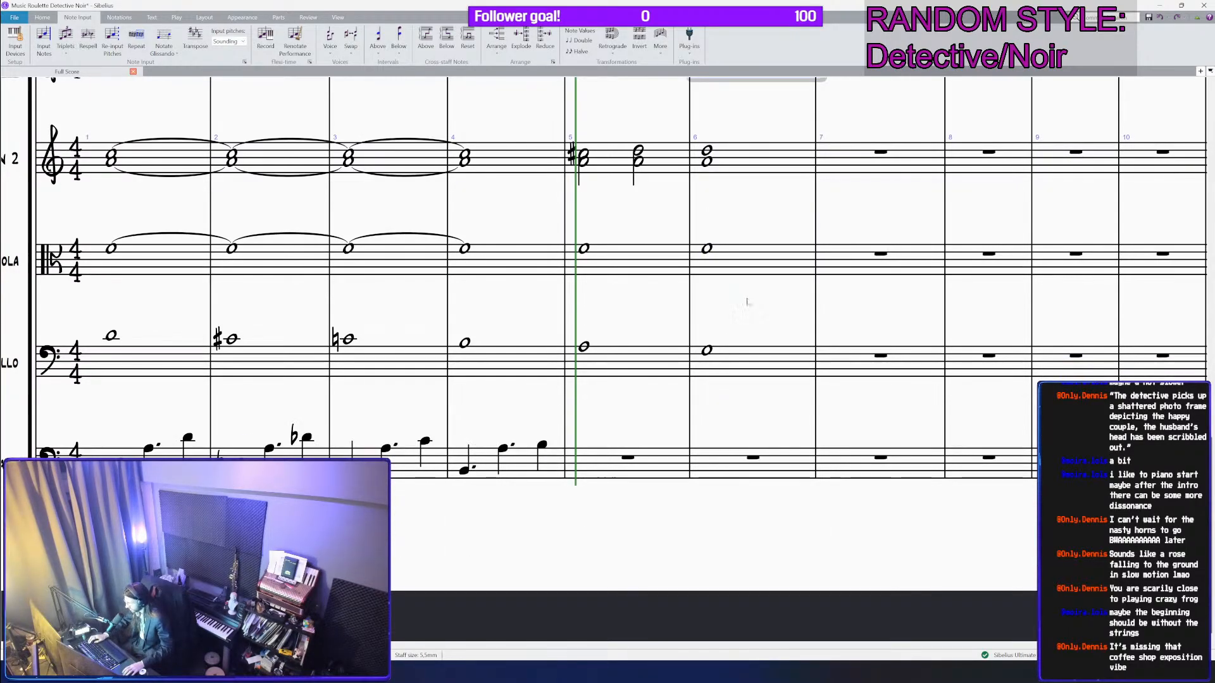
{"action": "left_click", "coordinate": [739, 365], "text": "shift"}
{"action": "key", "text": "["}
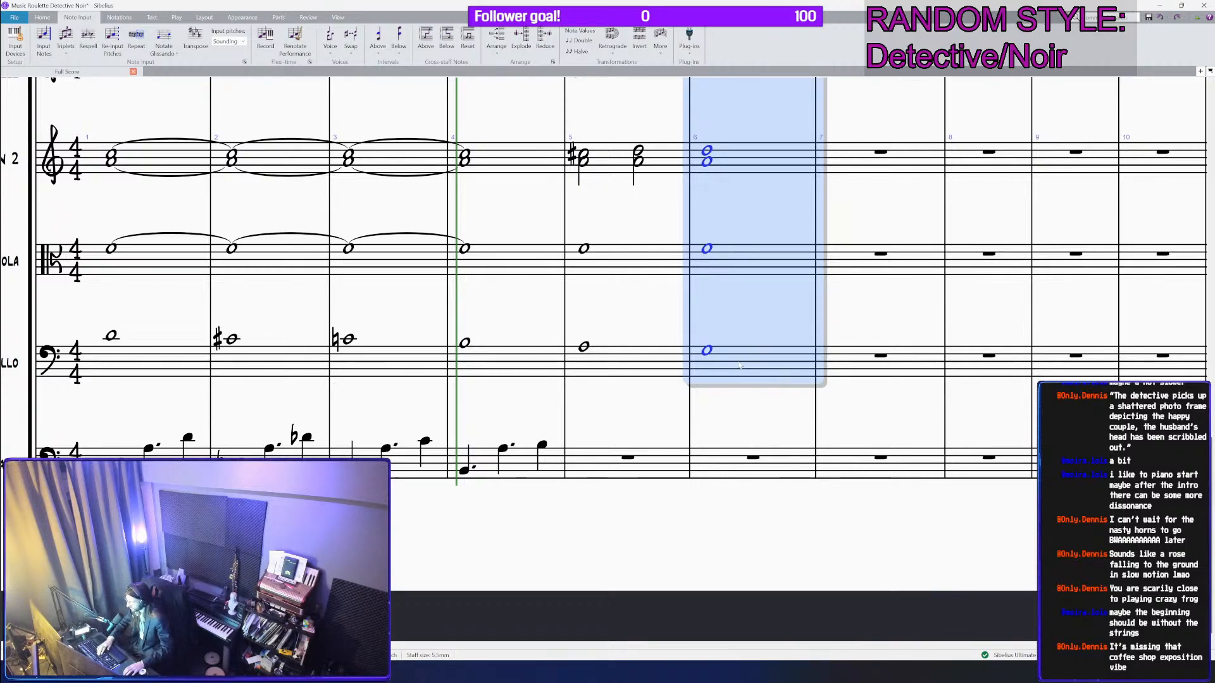
{"action": "key", "text": "p"}
{"action": "scroll", "coordinate": [740, 363], "scroll_direction": "up", "scroll_amount": 2}
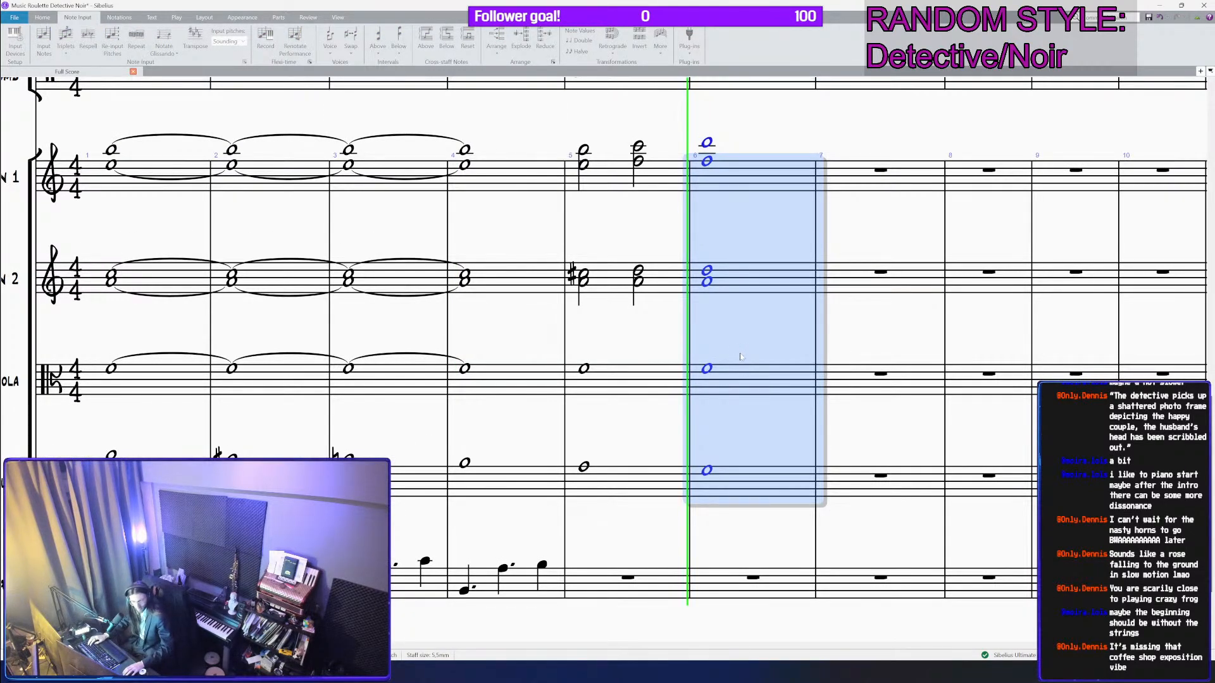
{"action": "scroll", "coordinate": [743, 346], "scroll_direction": "down", "scroll_amount": 2}
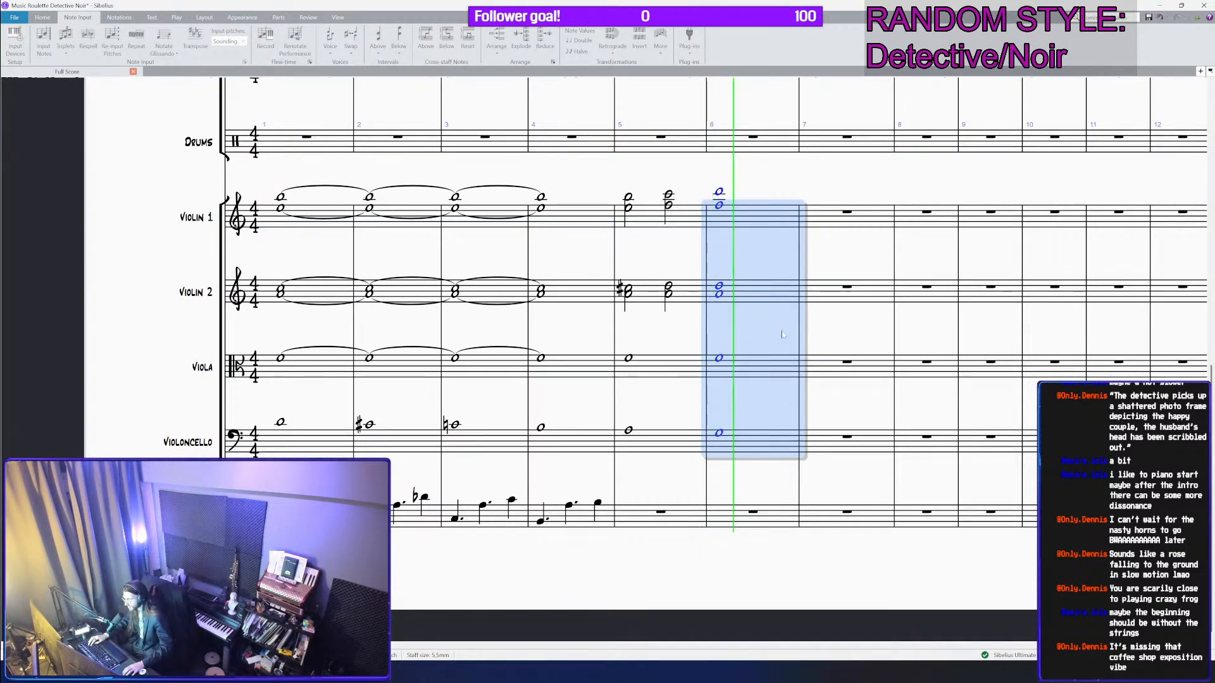
{"action": "scroll", "coordinate": [762, 284], "scroll_direction": "up", "scroll_amount": 3}
{"action": "key", "text": "space"}
Step: Copy bars 5 to 7 of the Upright Bass into the Contrabass from bar 5 and save the score
{"action": "scroll", "coordinate": [759, 292], "scroll_direction": "up", "scroll_amount": 2}
{"action": "left_click", "coordinate": [739, 344]}
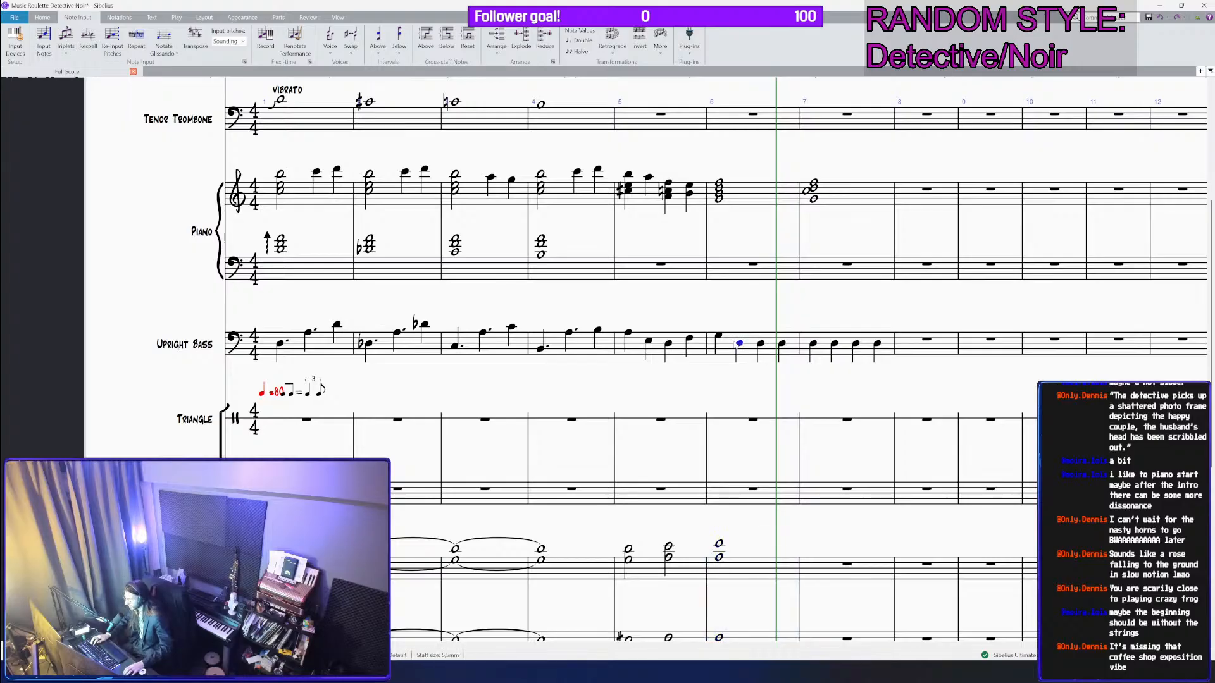
{"action": "left_click", "coordinate": [699, 346]}
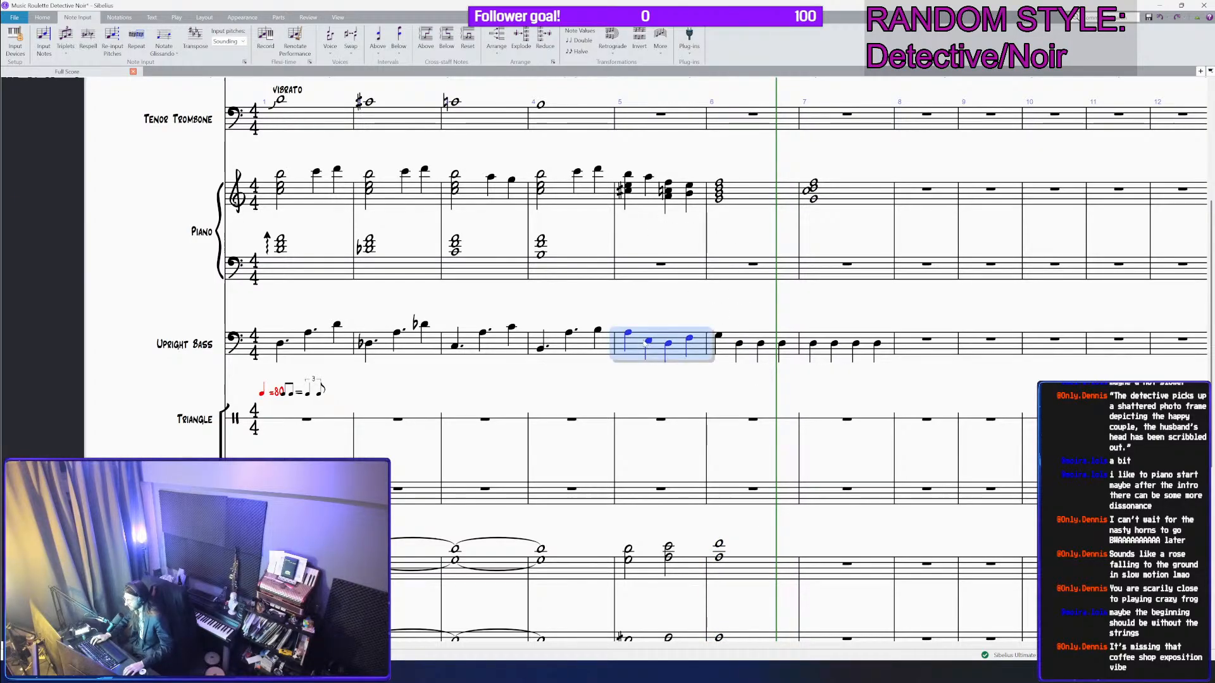
{"action": "left_click", "coordinate": [835, 345], "text": "shift"}
{"action": "left_click", "coordinate": [878, 345], "text": "shift"}
{"action": "scroll", "coordinate": [642, 527], "scroll_direction": "down", "scroll_amount": 4}
{"action": "scroll", "coordinate": [642, 527], "scroll_direction": "up", "scroll_amount": 2}
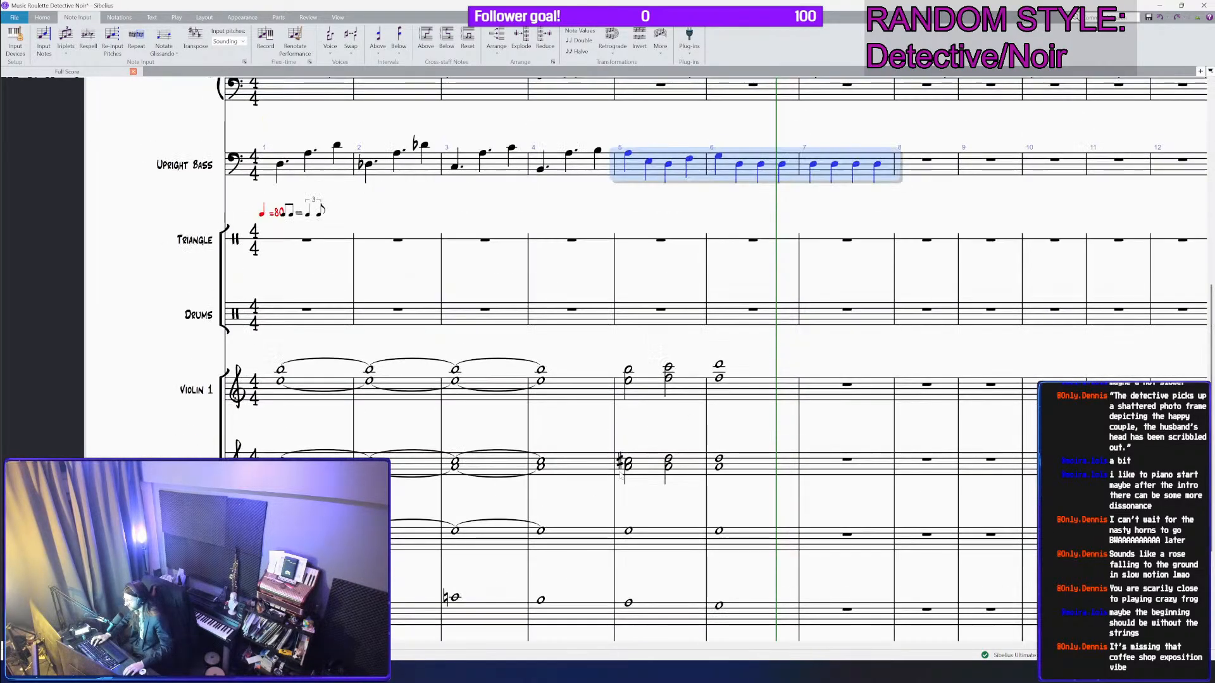
{"action": "scroll", "coordinate": [642, 527], "scroll_direction": "down", "scroll_amount": 2}
{"action": "left_click", "coordinate": [636, 516]}
{"action": "key", "text": "ctrl+v"}
{"action": "key", "text": "ctrl+s"}
Step: Add a p dynamic at bar 1 to the Tenor Trombone, Piano, Upright Bass and all the strings
{"action": "scroll", "coordinate": [634, 514], "scroll_direction": "down", "scroll_amount": 2}
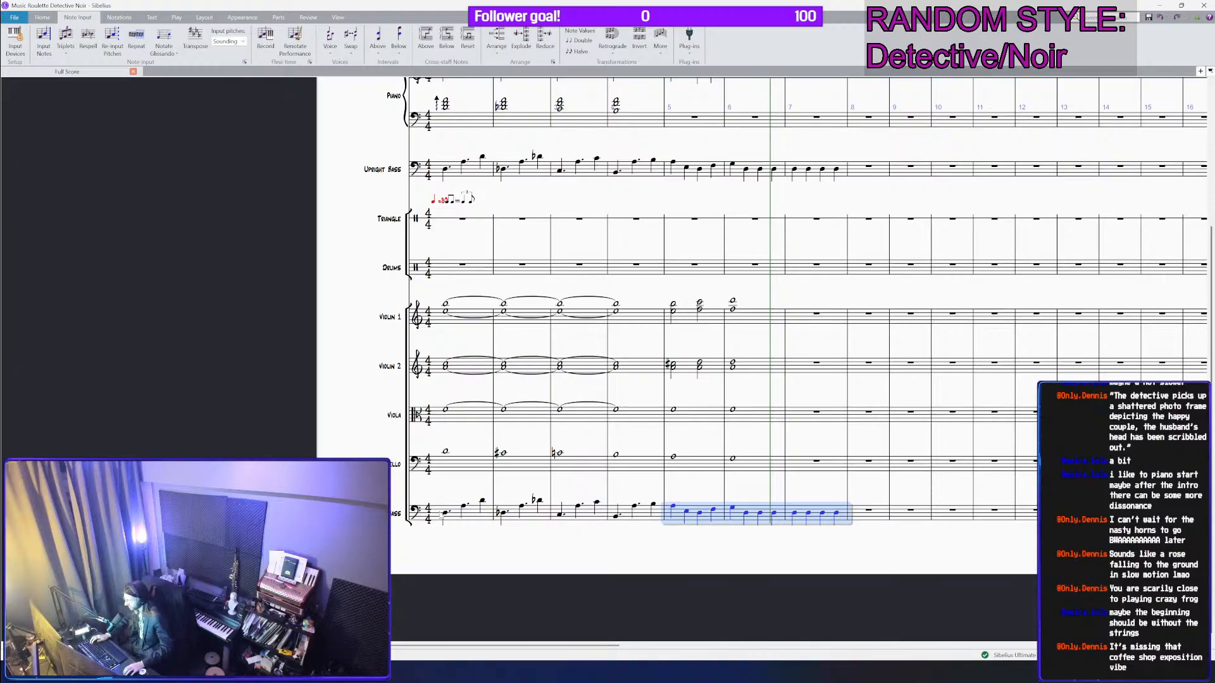
{"action": "key", "text": "Escape"}
{"action": "left_click", "coordinate": [447, 514]}
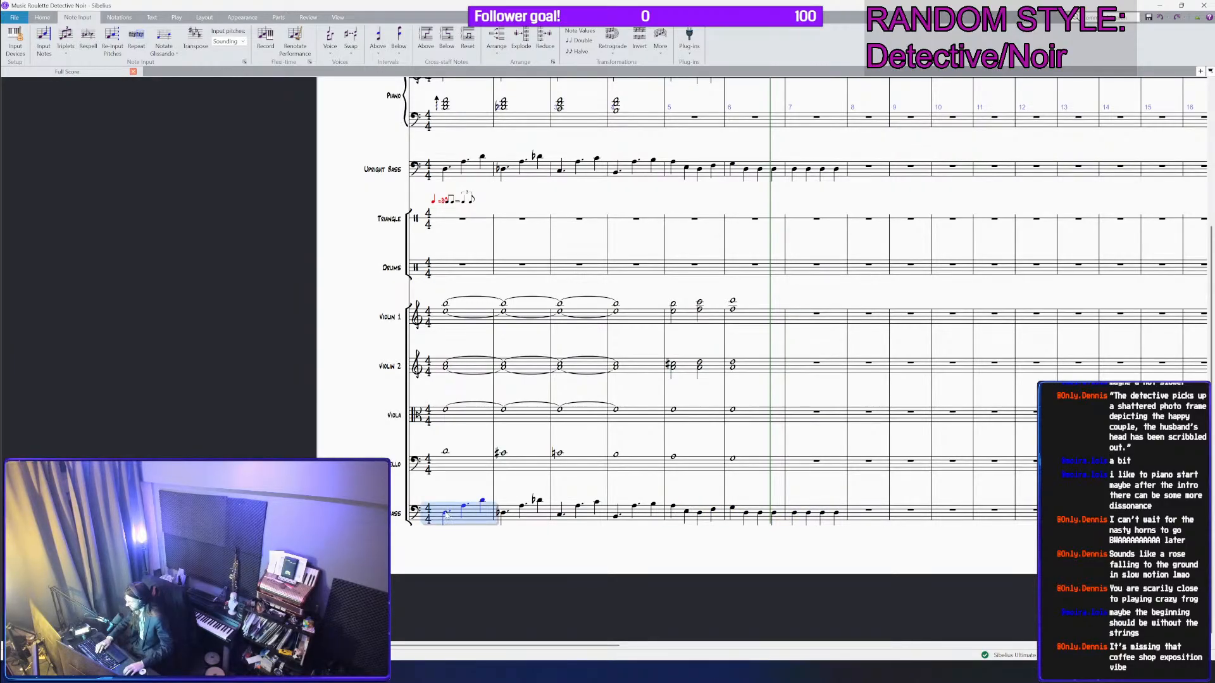
{"action": "key", "text": "Escape"}
{"action": "scroll", "coordinate": [453, 215], "scroll_direction": "up", "scroll_amount": 3}
{"action": "left_click", "coordinate": [469, 258], "text": "shift"}
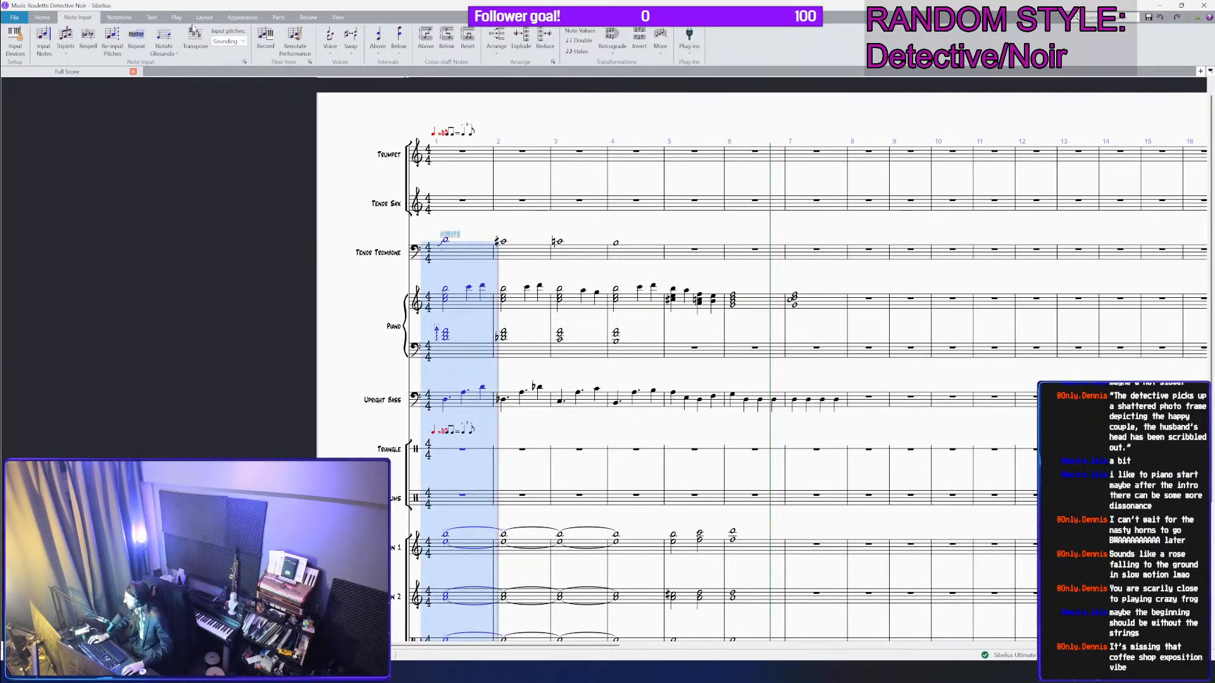
{"action": "left_click", "coordinate": [119, 18]}
{"action": "left_click", "coordinate": [156, 19]}
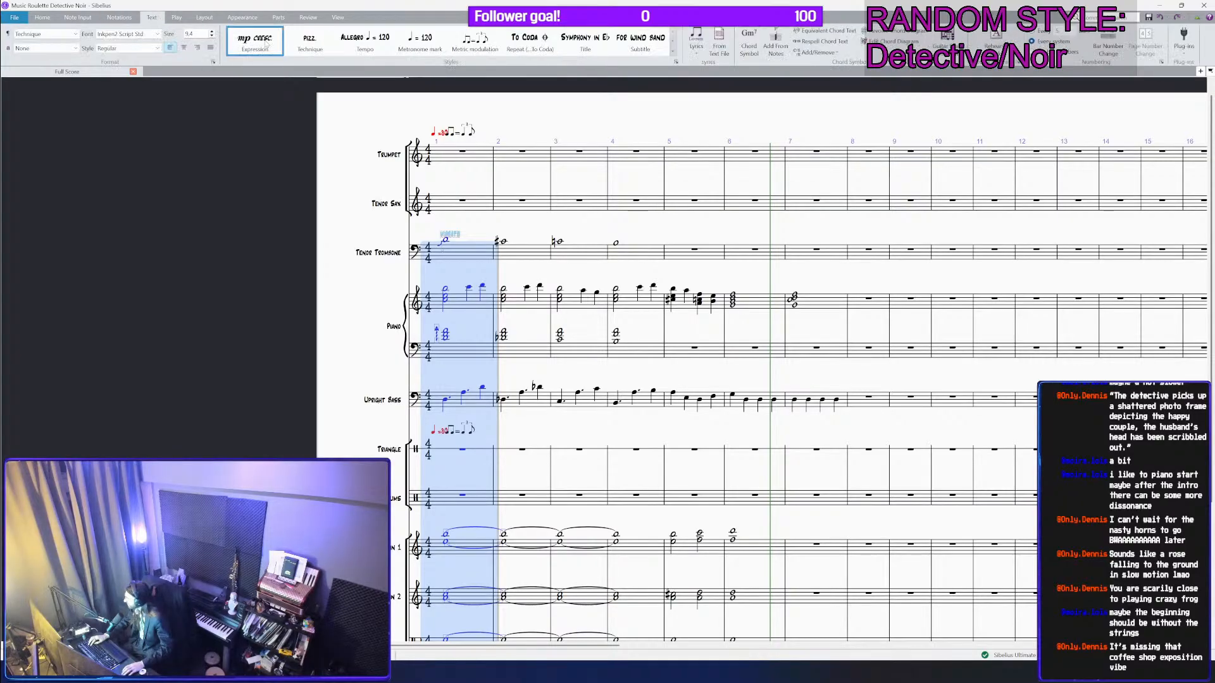
{"action": "left_click", "coordinate": [255, 41]}
{"action": "right_click", "coordinate": [303, 192]}
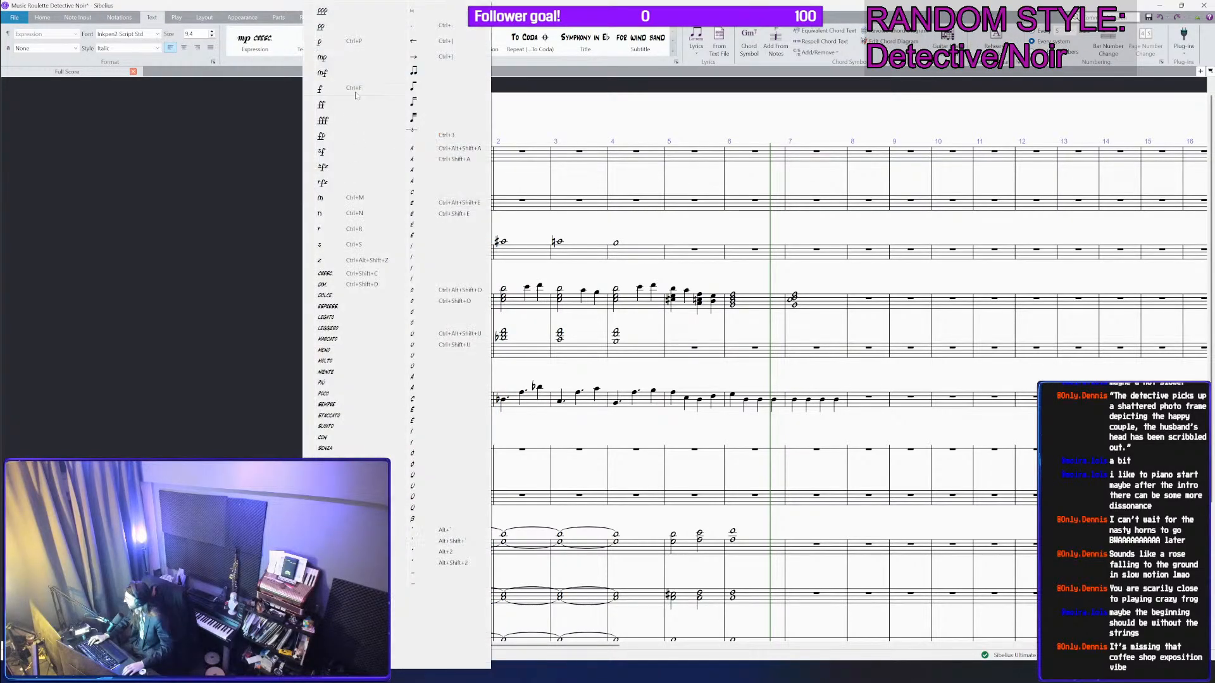
{"action": "left_click", "coordinate": [322, 42]}
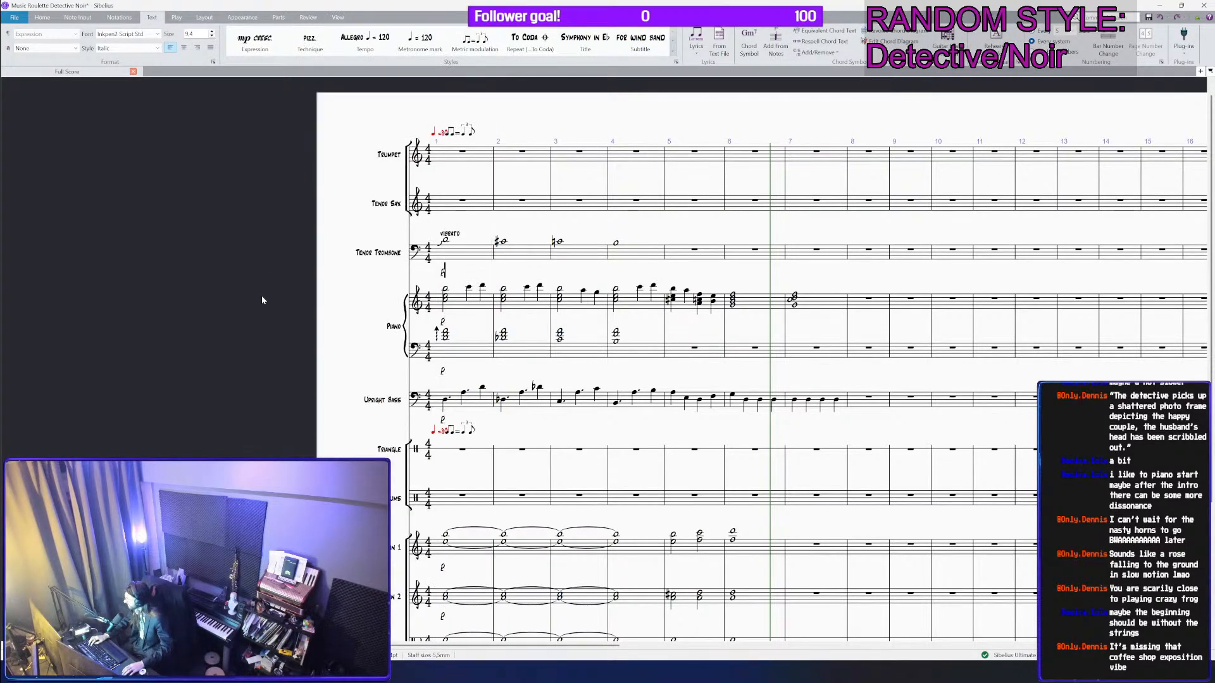
Step: Play the score back from the first Tenor Trombone note in bar 1
{"action": "left_click", "coordinate": [446, 242]}
{"action": "key", "text": "p"}
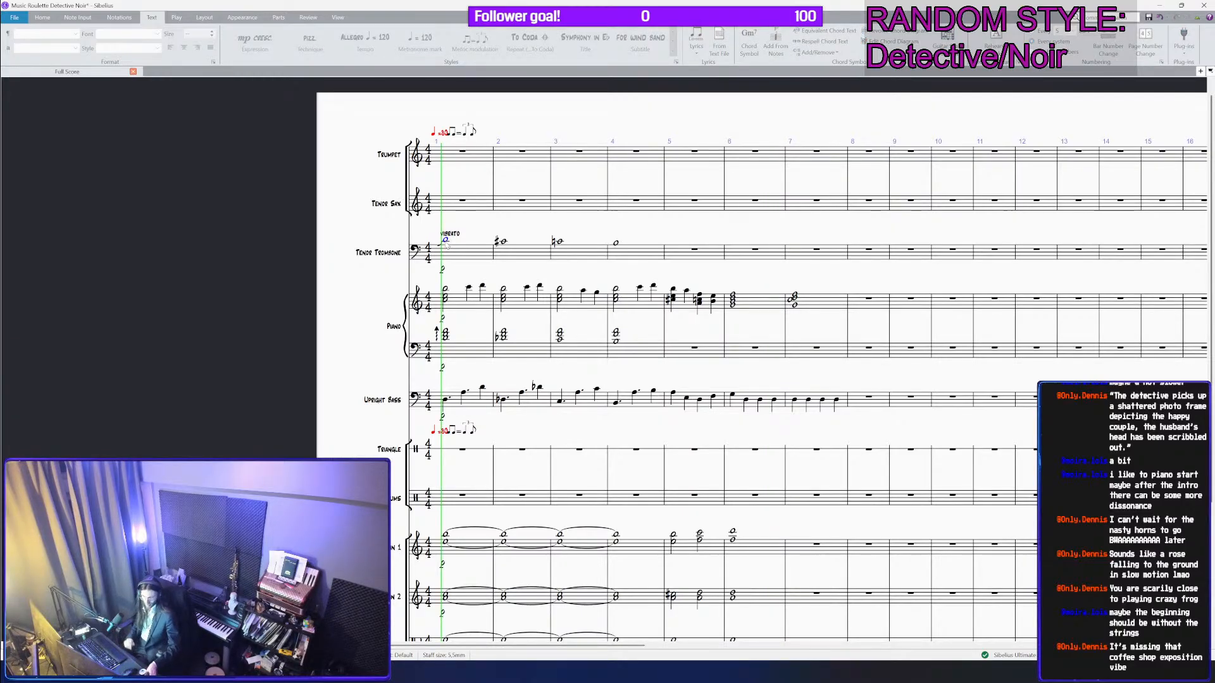
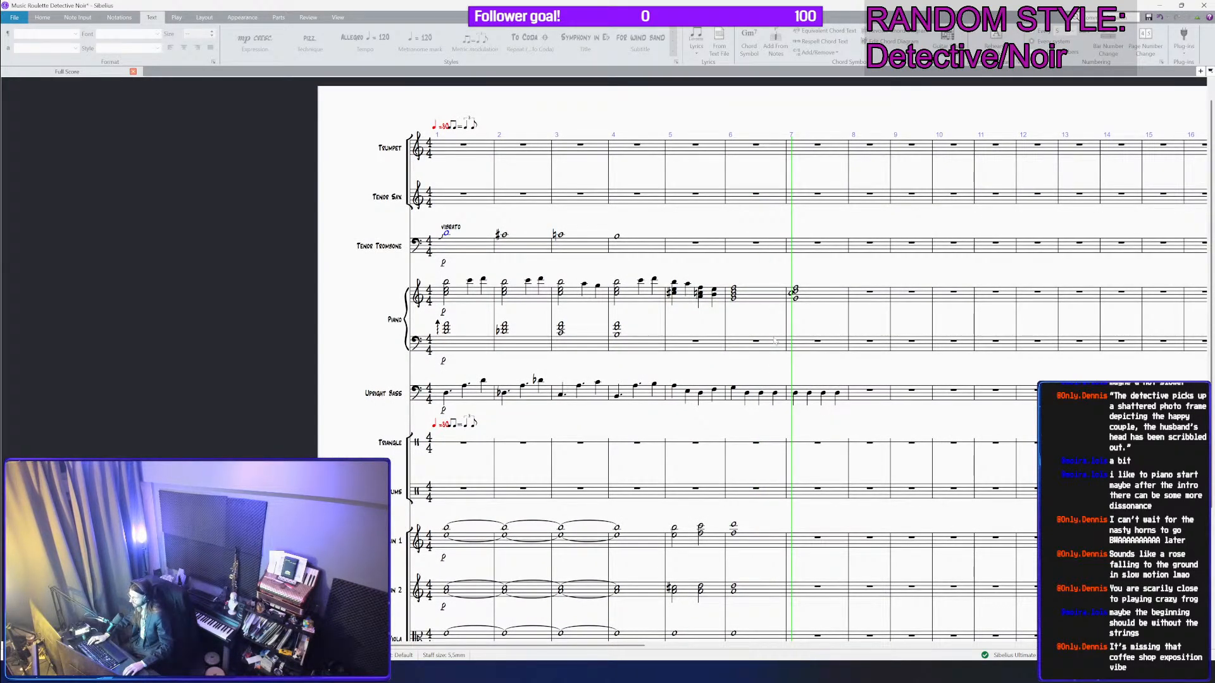
{"action": "left_click", "coordinate": [772, 289]}
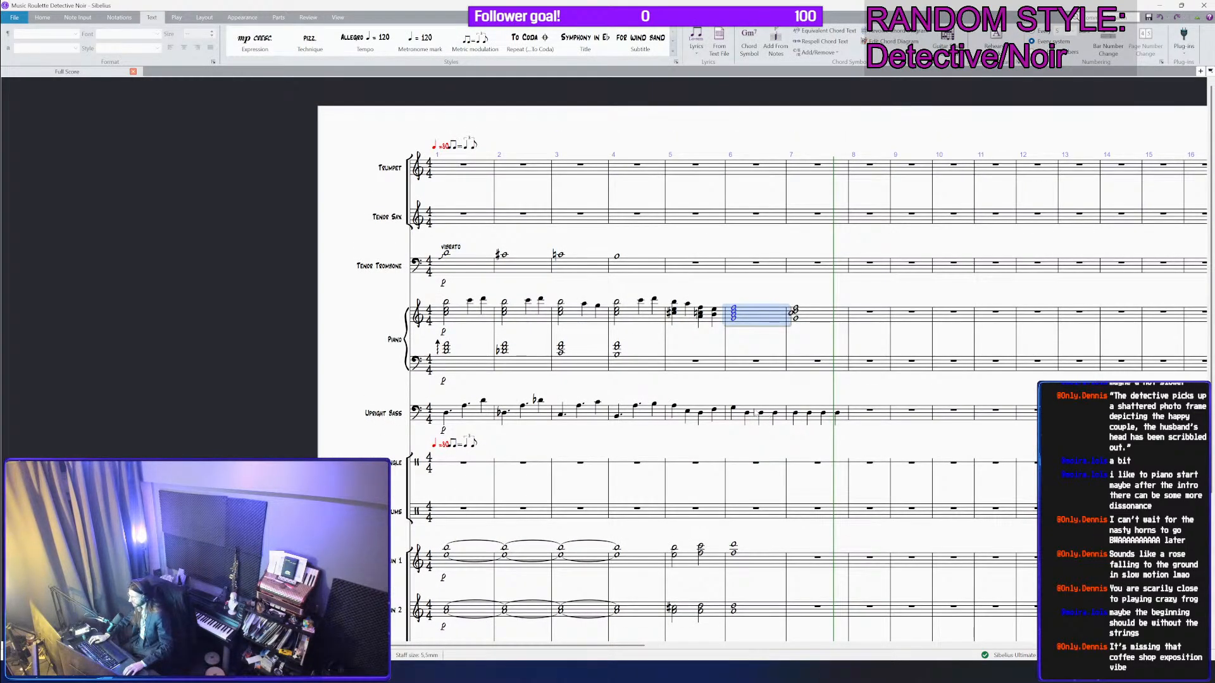
{"action": "key", "text": "alt+Down"}
{"action": "key", "text": "alt+Down"}
{"action": "key", "text": "alt+Down"}
{"action": "key", "text": "alt+Down"}
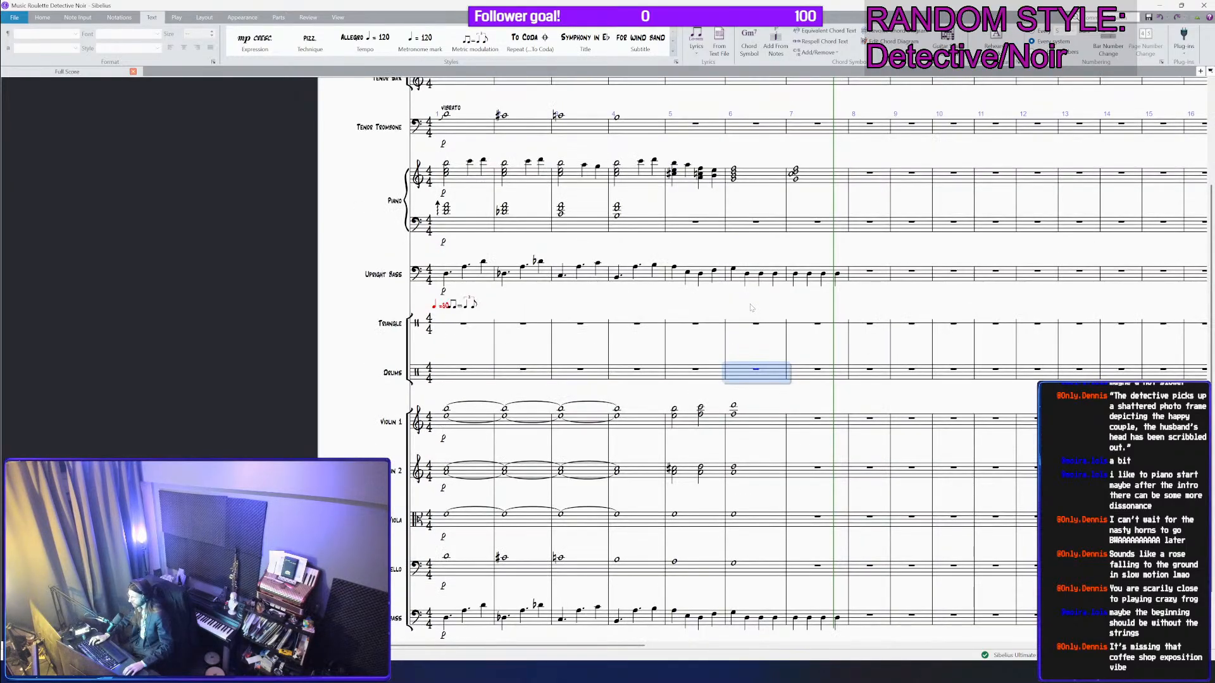
Step: Select the top melody notes of the Piano's treble staff in bar 5
{"action": "scroll", "coordinate": [751, 307], "scroll_direction": "up", "scroll_amount": 2}
{"action": "left_click", "coordinate": [676, 241]}
{"action": "scroll", "coordinate": [674, 234], "scroll_direction": "up", "scroll_amount": 3}
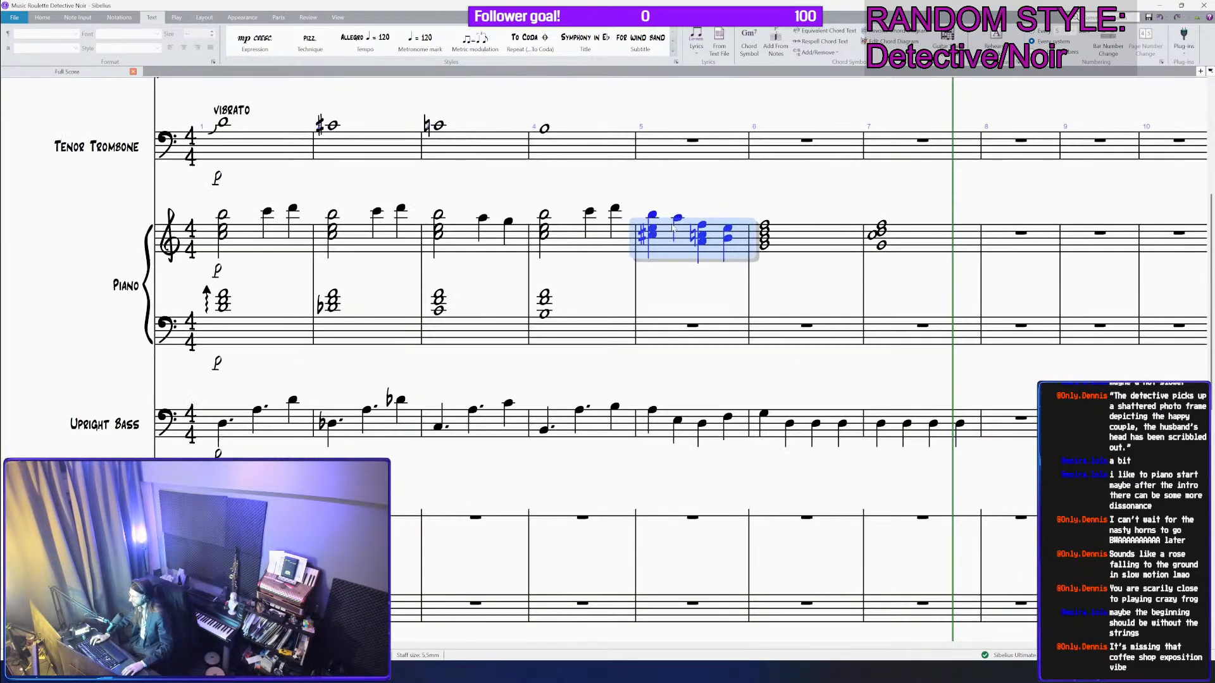
{"action": "left_click", "coordinate": [654, 225]}
{"action": "left_click", "coordinate": [672, 243]}
{"action": "left_click", "coordinate": [655, 218]}
{"action": "left_click", "coordinate": [679, 219], "text": "ctrl"}
{"action": "left_click", "coordinate": [701, 225], "text": "ctrl"}
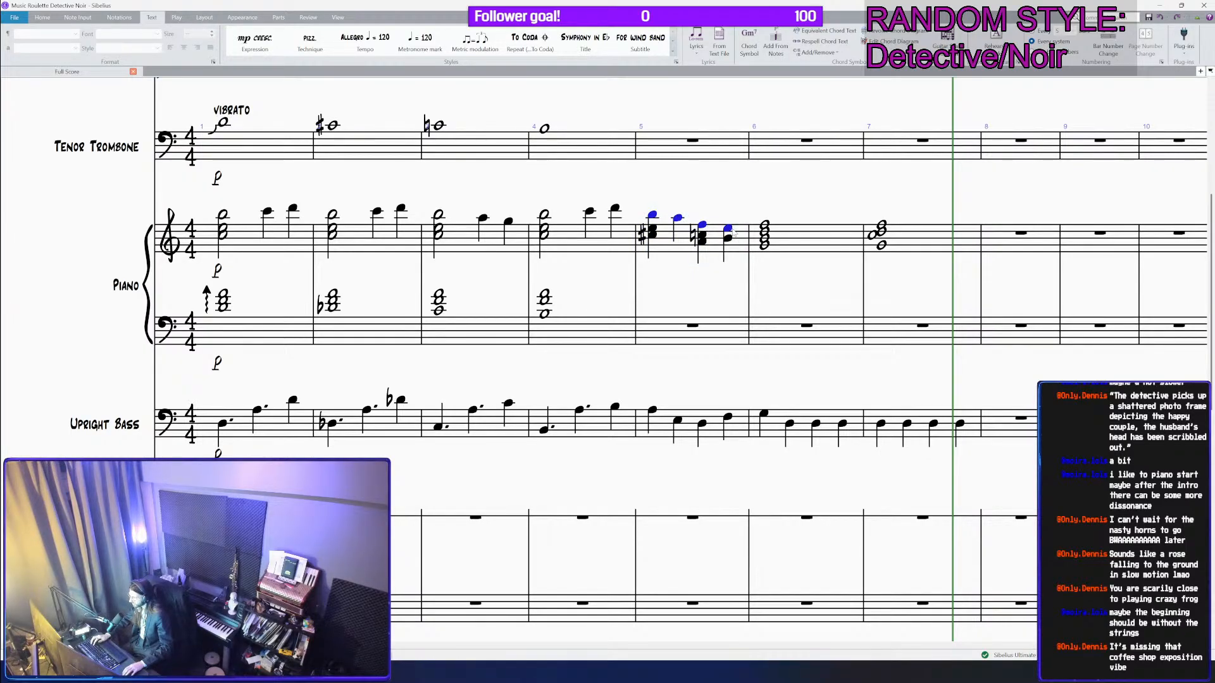
Step: Try the selected piano melody notes in Violin 1 at bar 5 and undo the copy
{"action": "scroll", "coordinate": [702, 287], "scroll_direction": "down", "scroll_amount": 6}
{"action": "left_click", "coordinate": [683, 318], "text": "alt"}
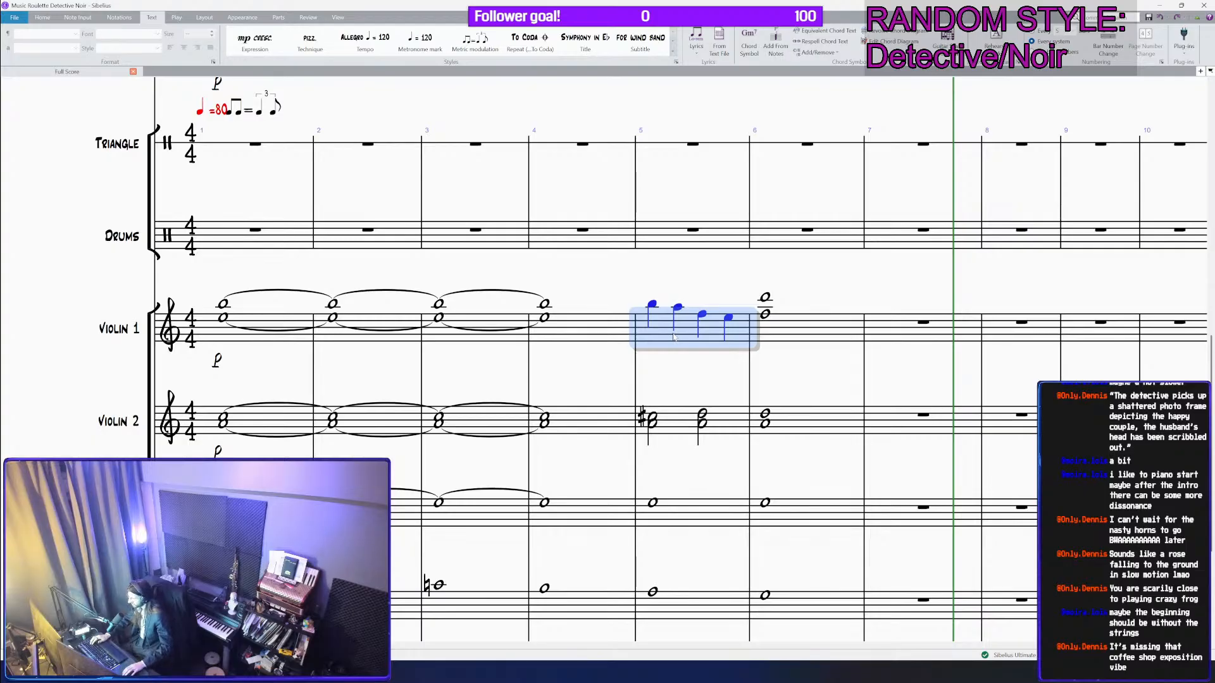
{"action": "scroll", "coordinate": [674, 339], "scroll_direction": "down", "scroll_amount": 3}
{"action": "key", "text": "ctrl+Up"}
{"action": "key", "text": "ctrl+Down"}
{"action": "scroll", "coordinate": [675, 345], "scroll_direction": "down", "scroll_amount": 2}
{"action": "key", "text": "ctrl+z"}
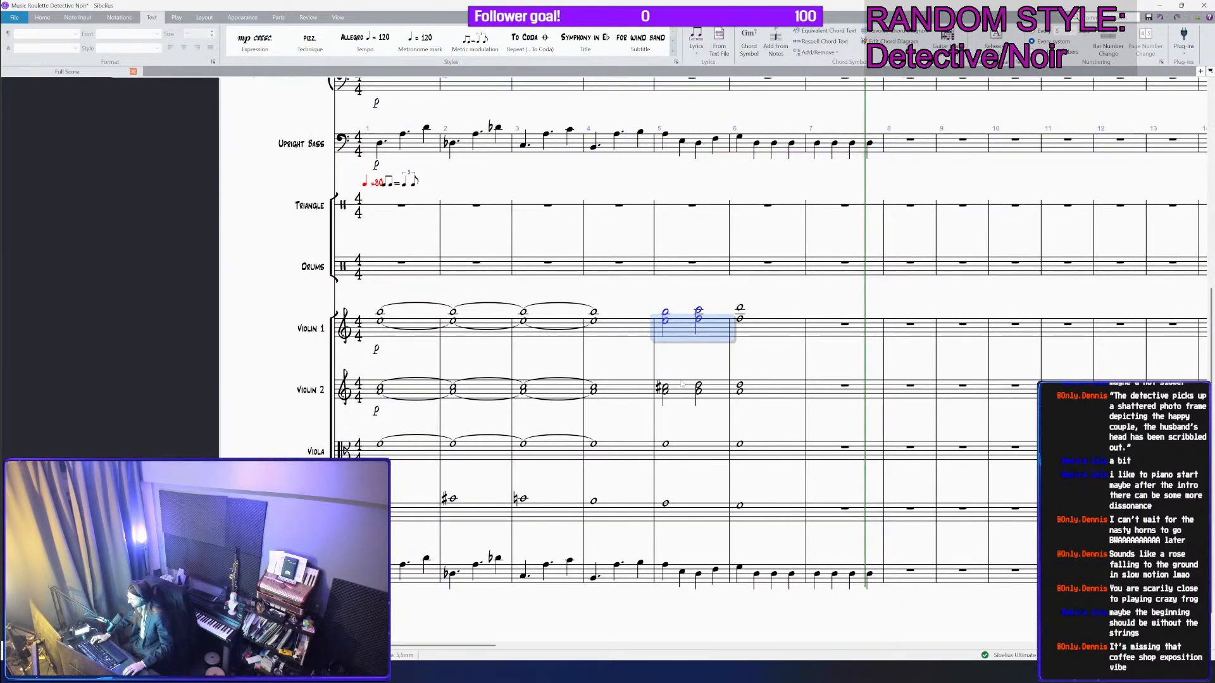
Step: Paste the piano melody into Violoncello bar 5, and rewrite bar 6 as a lowered half note followed by a half-note F
{"action": "left_click", "coordinate": [687, 513]}
{"action": "key", "text": "ctrl+v"}
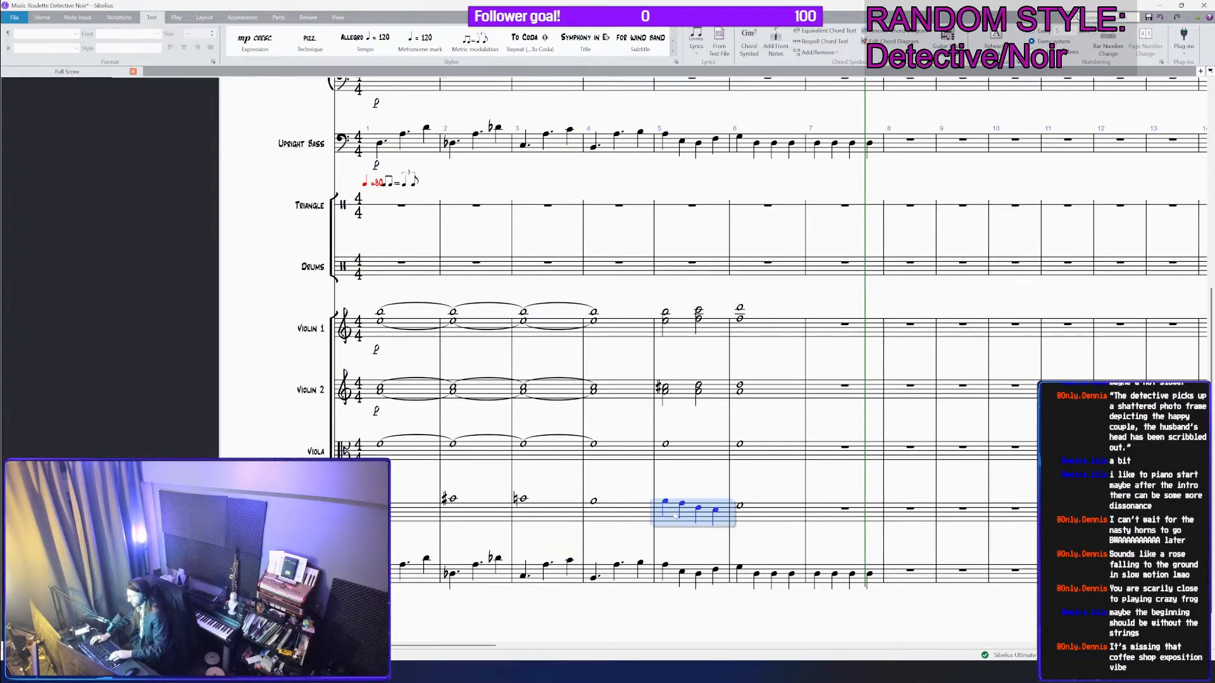
{"action": "scroll", "coordinate": [675, 516], "scroll_direction": "down", "scroll_amount": 3}
{"action": "left_click", "coordinate": [728, 509]}
{"action": "scroll", "coordinate": [727, 511], "scroll_direction": "up", "scroll_amount": 3}
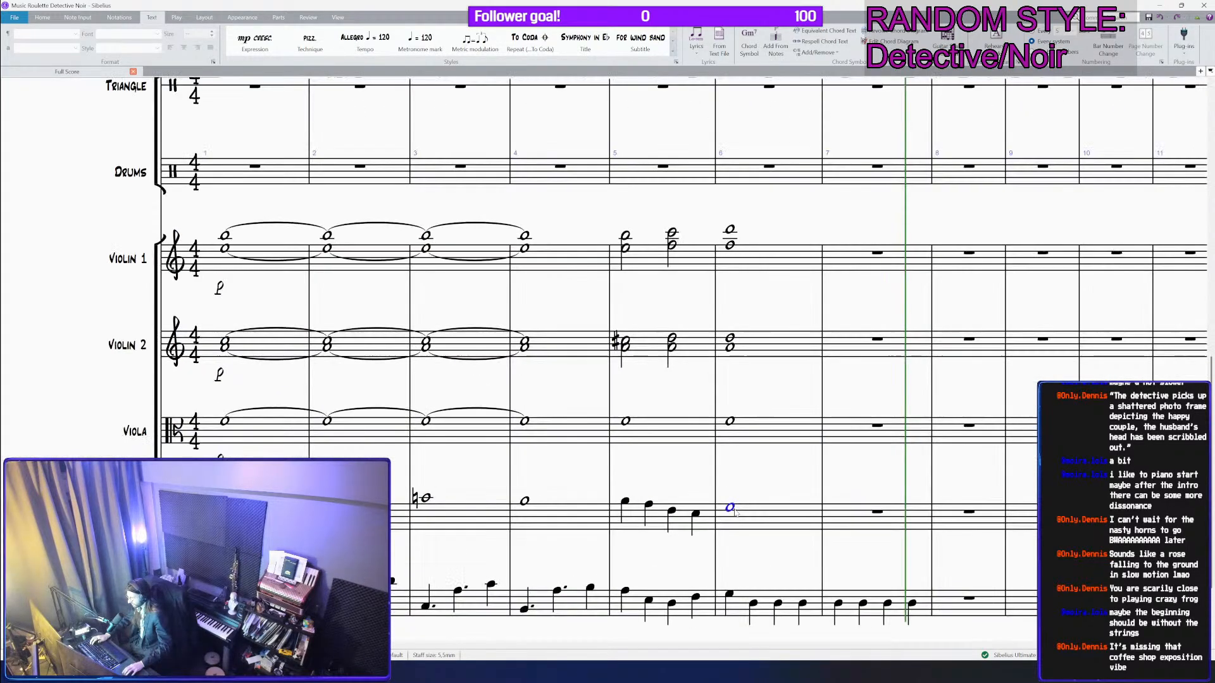
{"action": "key", "text": "Down"}
{"action": "key", "text": "Down"}
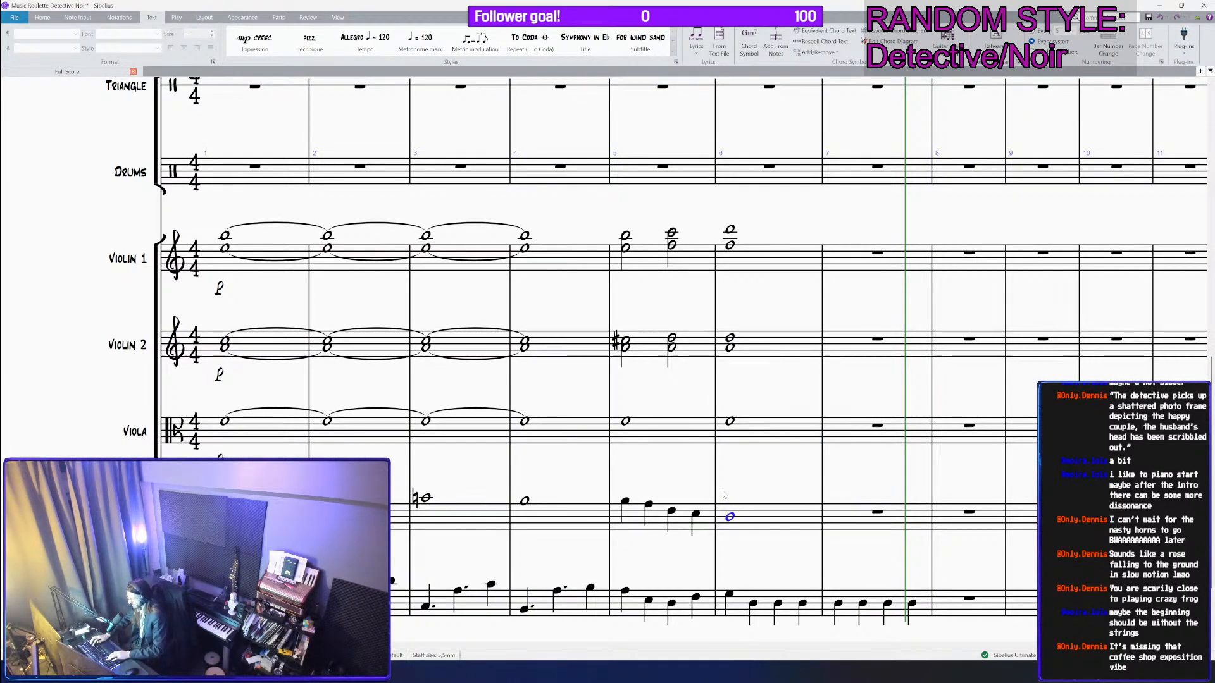
{"action": "key", "text": "5"}
{"action": "key", "text": "Right"}
{"action": "key", "text": "f"}
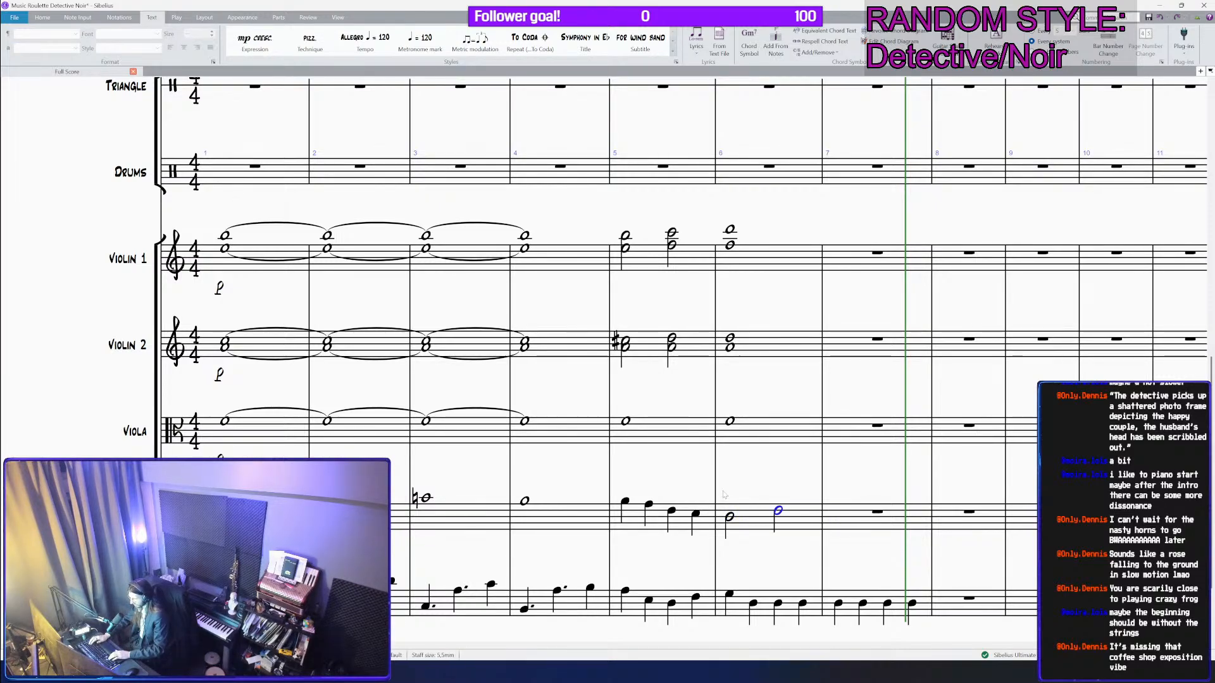
{"action": "key", "text": "Right"}
{"action": "key", "text": "ctrl+minus"}
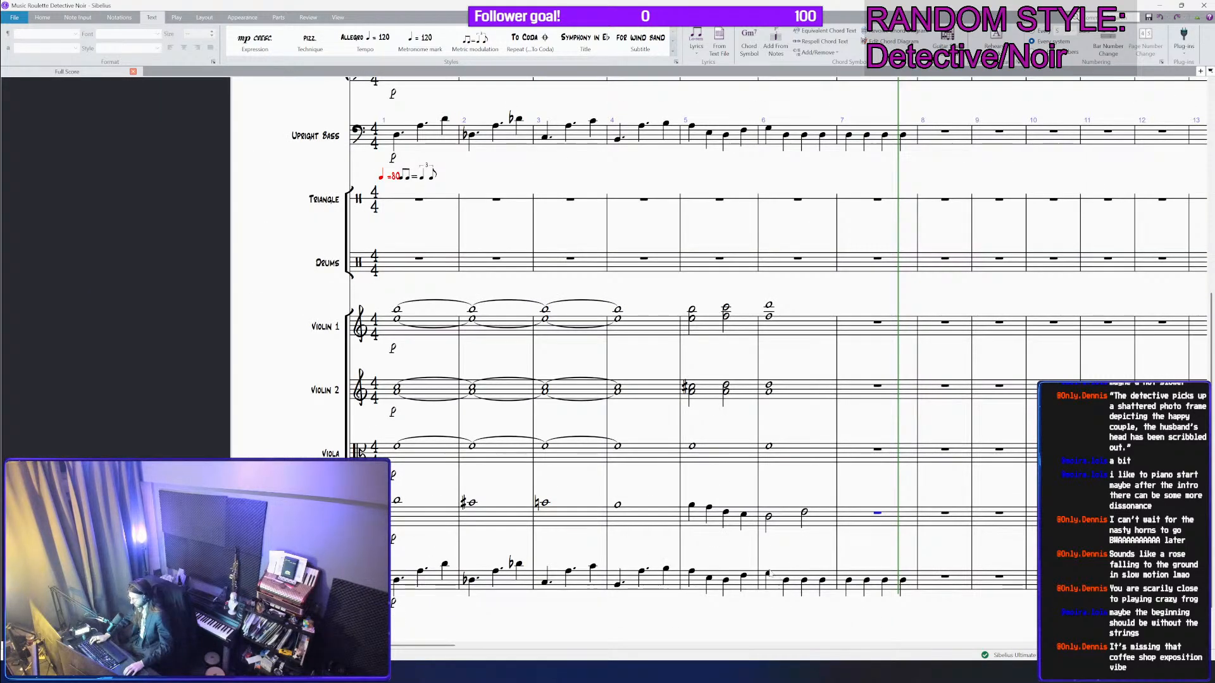
Step: Turn the Contrabass notes on beats 2 to 4 of bar 6 into a dotted half note and copy that bar to the Upright Bass
{"action": "left_click", "coordinate": [785, 581]}
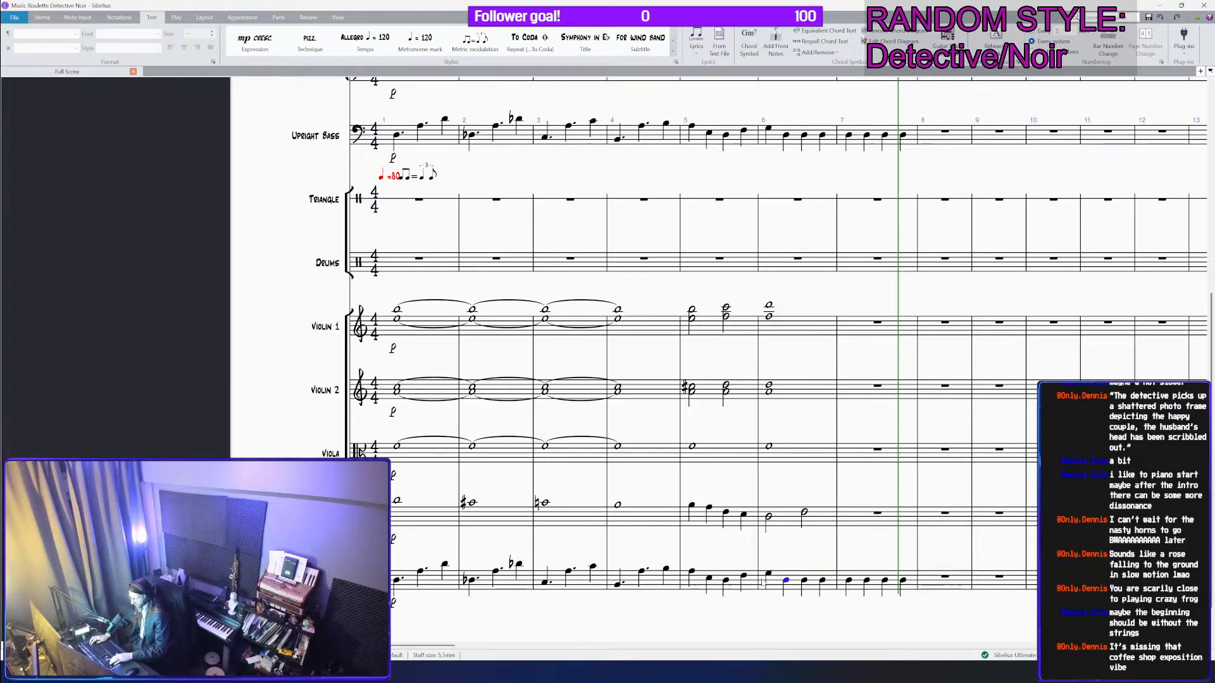
{"action": "key", "text": "5"}
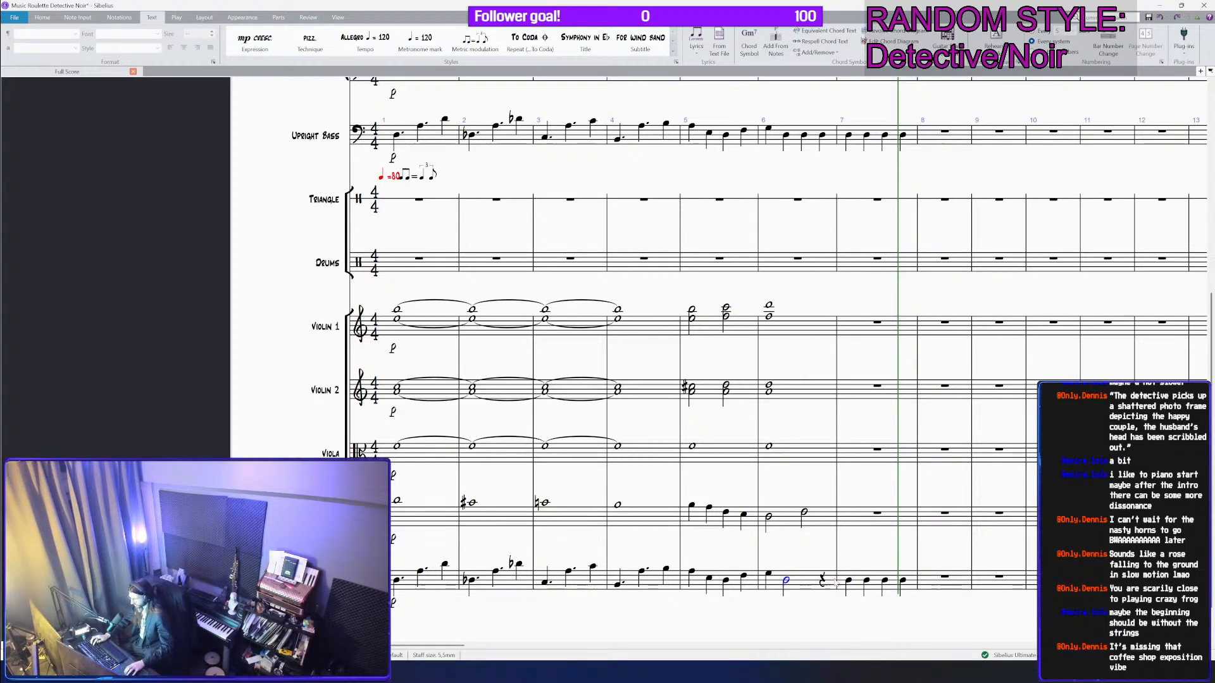
{"action": "scroll", "coordinate": [791, 287], "scroll_direction": "up", "scroll_amount": 3}
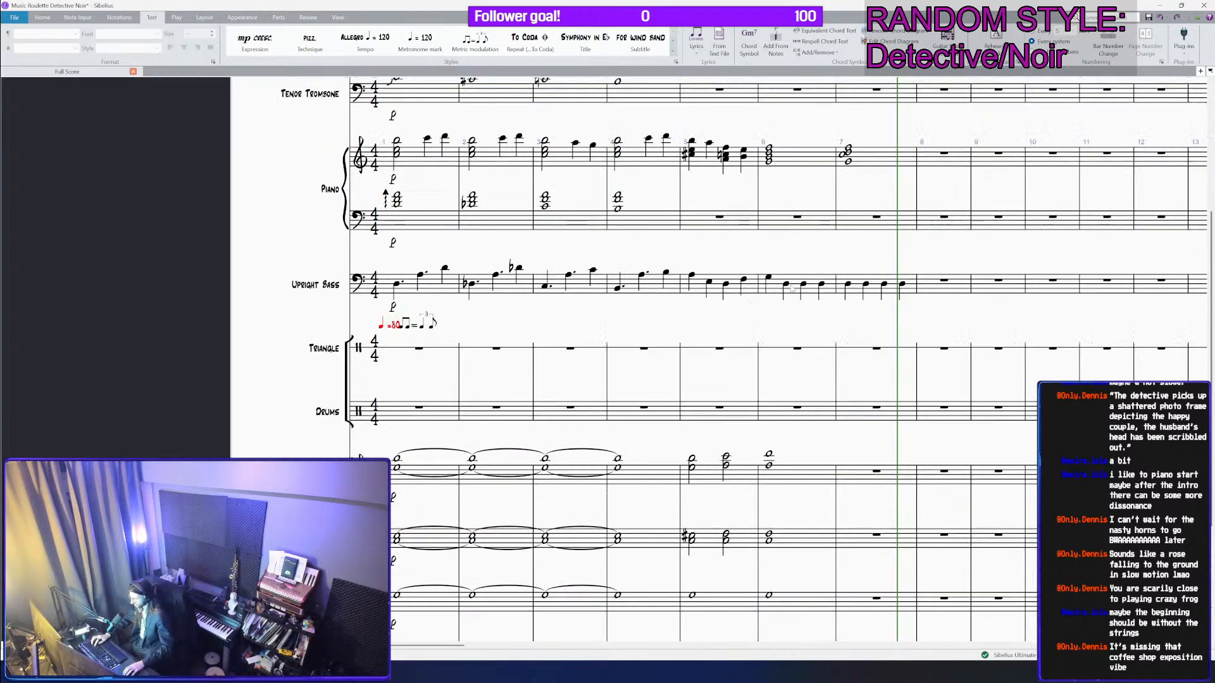
{"action": "left_click", "coordinate": [793, 288]}
{"action": "key", "text": "ctrl+v"}
{"action": "scroll", "coordinate": [794, 286], "scroll_direction": "down", "scroll_amount": 1}
{"action": "key", "text": "ctrl+s"}
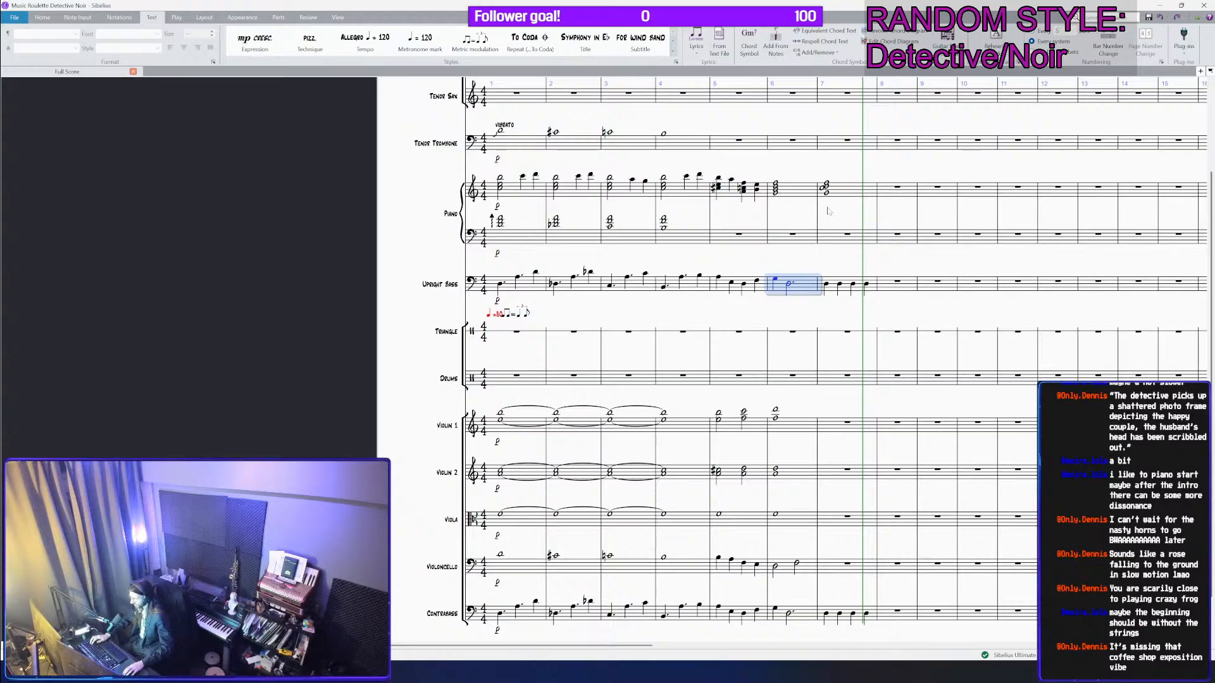
Step: Change the barline between bars 5 and 6 to a double barline
{"action": "scroll", "coordinate": [791, 350], "scroll_direction": "up", "scroll_amount": 1}
{"action": "key", "text": "Escape"}
{"action": "scroll", "coordinate": [778, 414], "scroll_direction": "up", "scroll_amount": 1}
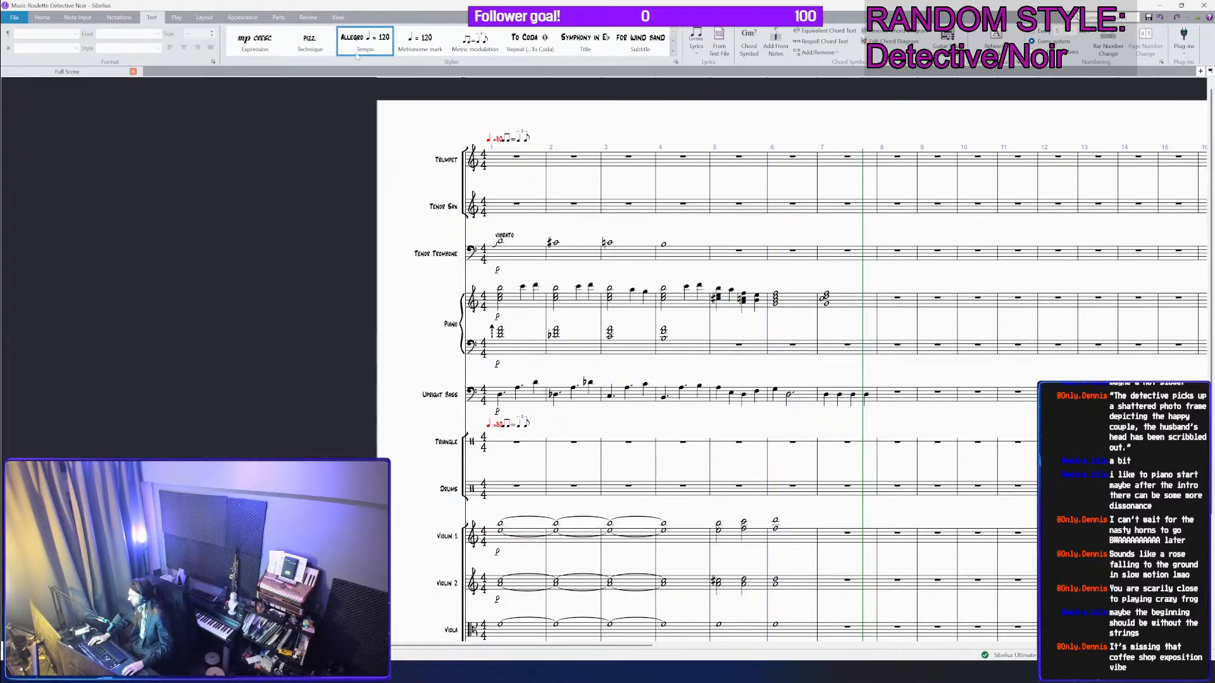
{"action": "left_click", "coordinate": [113, 17]}
{"action": "left_click", "coordinate": [102, 45]}
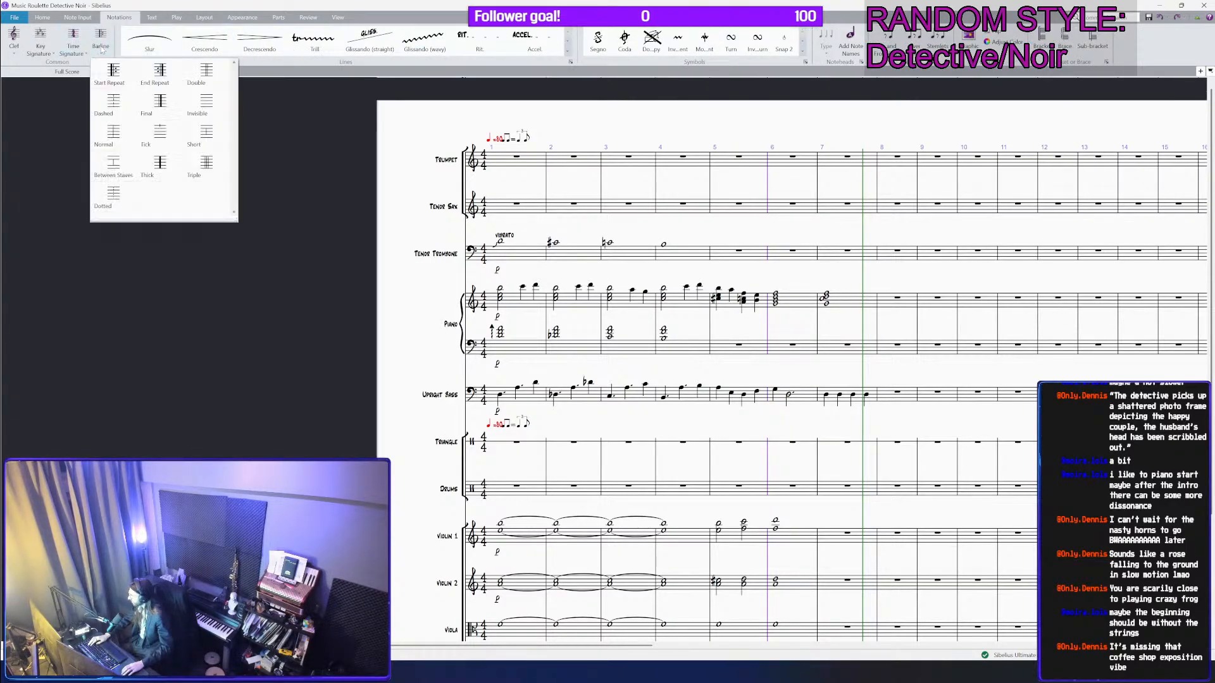
{"action": "left_click", "coordinate": [206, 72]}
Step: Add a half note = quarter note metric modulation at the start of bar 6
{"action": "left_click", "coordinate": [800, 174]}
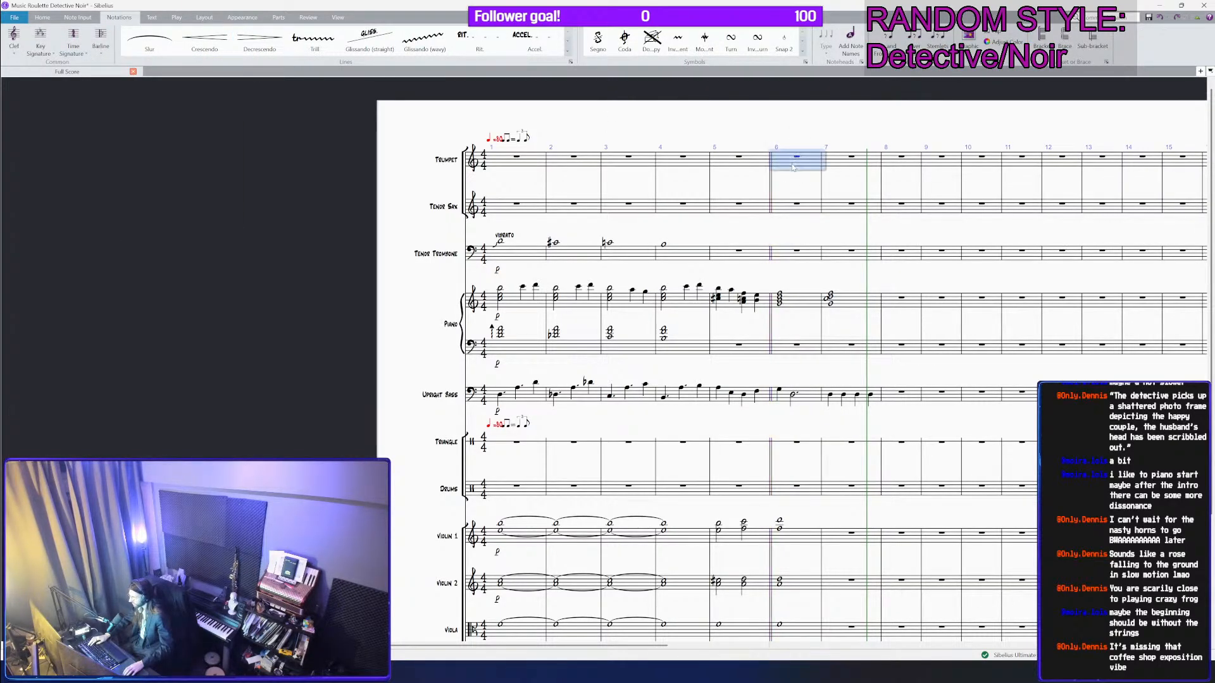
{"action": "left_click", "coordinate": [155, 18]}
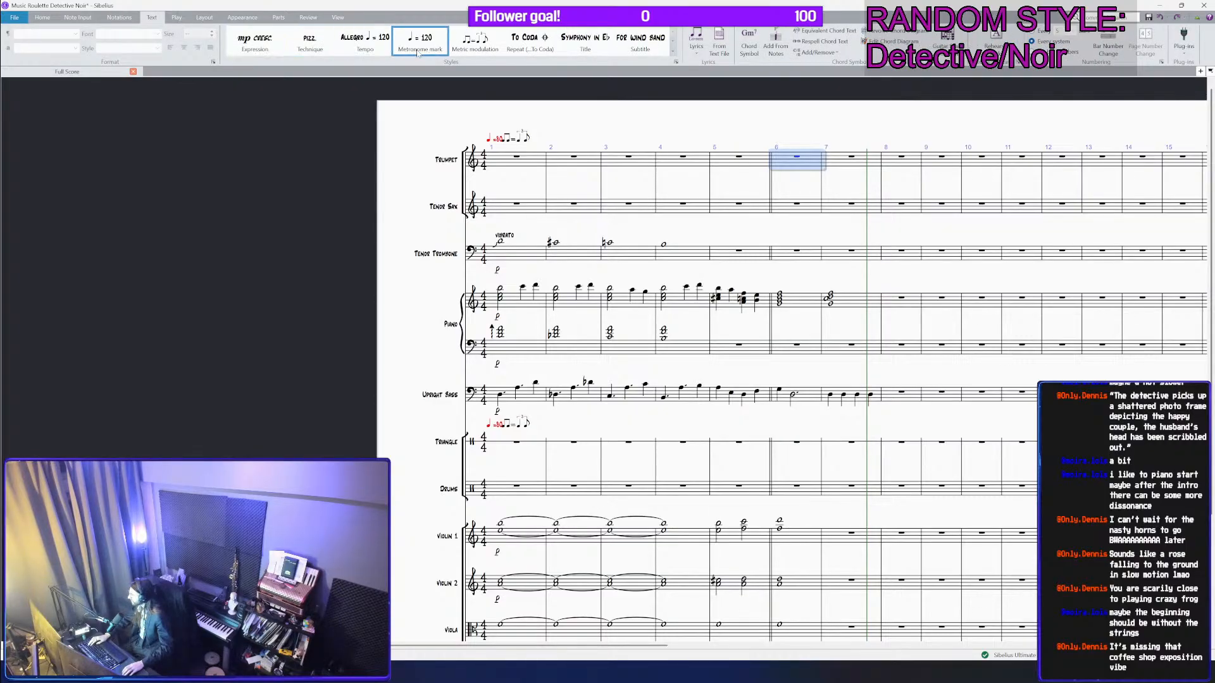
{"action": "left_click", "coordinate": [487, 49]}
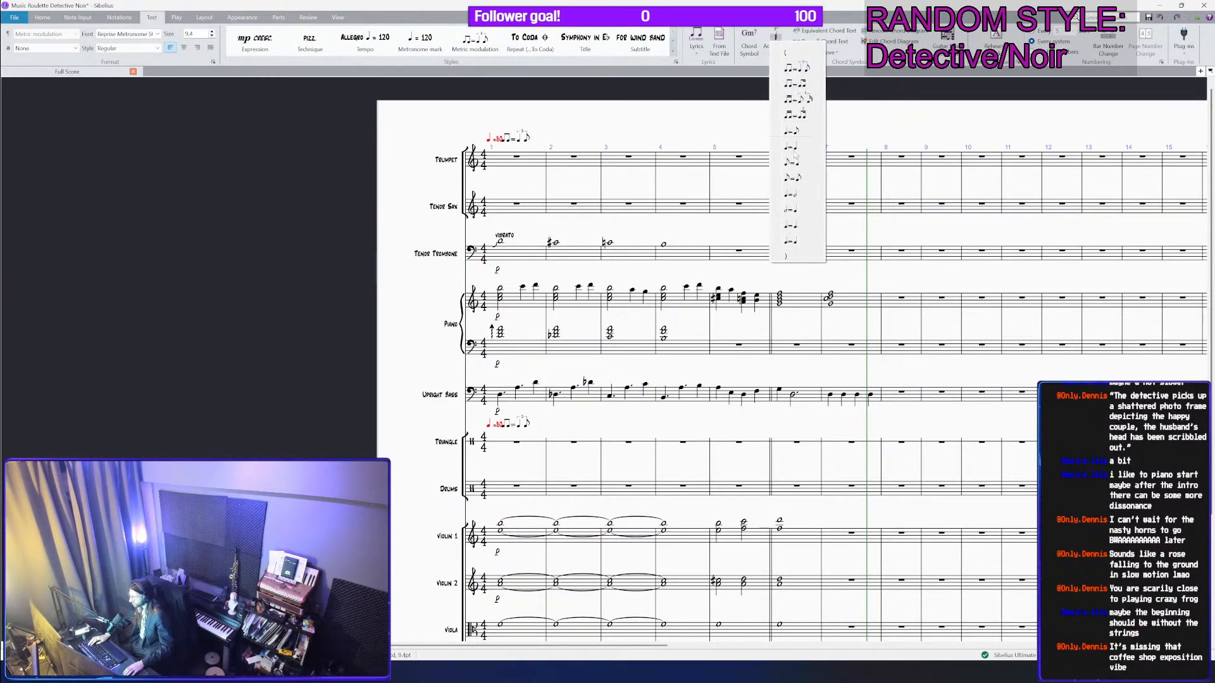
{"action": "left_click", "coordinate": [807, 208]}
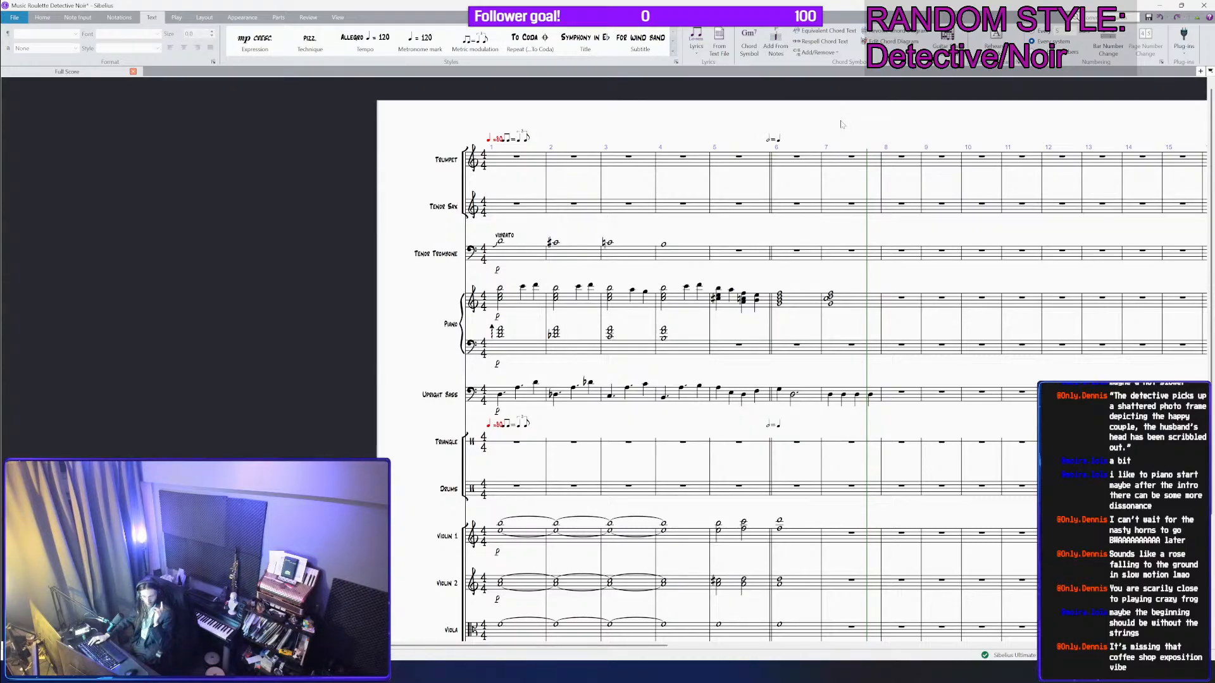
Step: Clear bar 7 in the Piano and Upright Bass
{"action": "left_click", "coordinate": [834, 395]}
{"action": "key", "text": "shift+Up"}
{"action": "key", "text": "shift+Up"}
{"action": "key", "text": "Delete"}
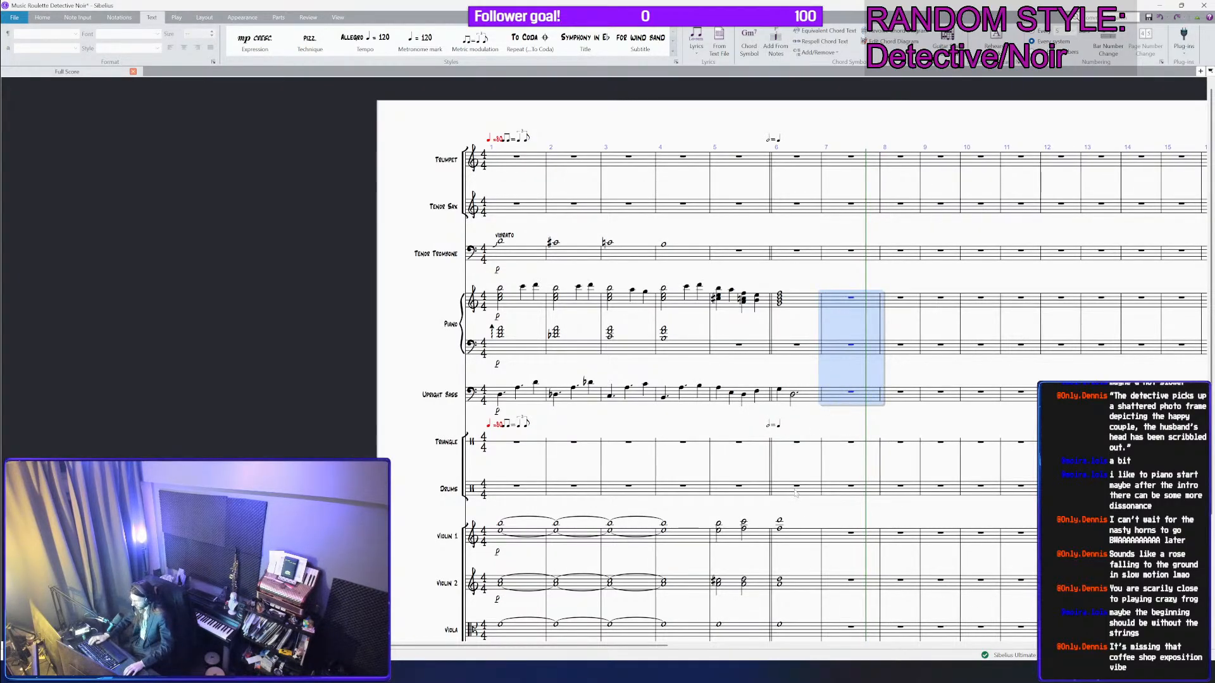
Step: Enter a quarter note and two eighth notes on C in the Drums at the start of bar 6
{"action": "left_click", "coordinate": [796, 493]}
{"action": "scroll", "coordinate": [802, 492], "scroll_direction": "up", "scroll_amount": 3}
{"action": "key", "text": "c"}
{"action": "key", "text": "c"}
{"action": "key", "text": "Escape"}
{"action": "key", "text": "3"}
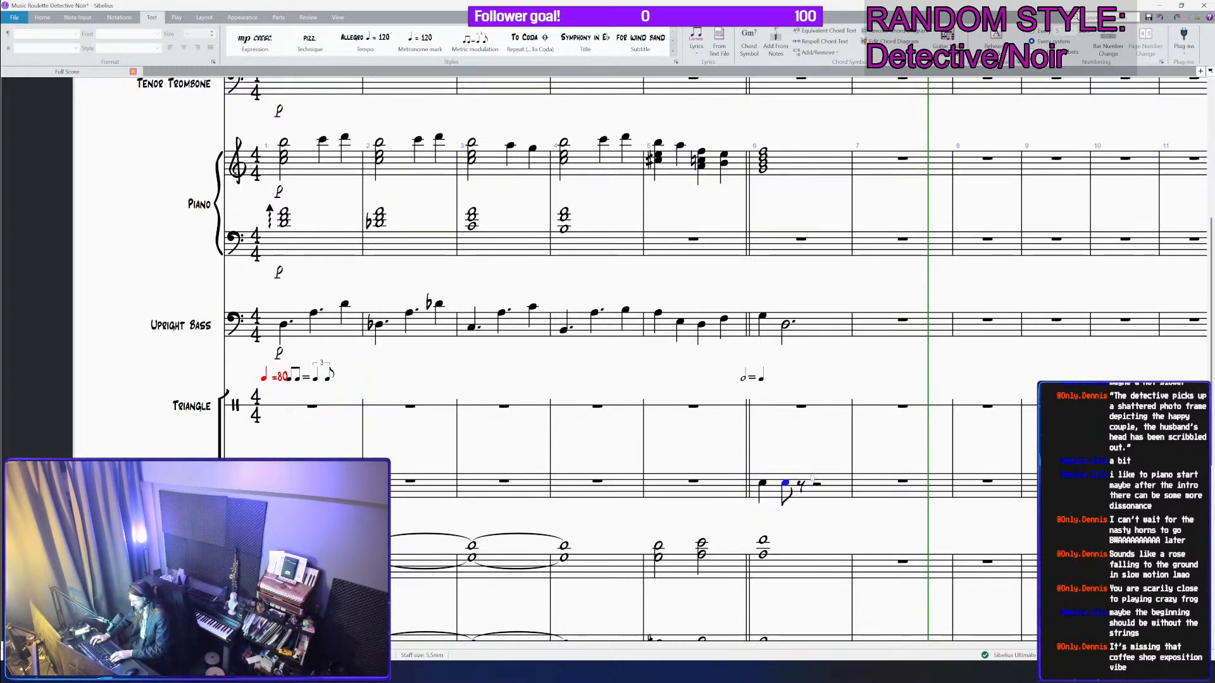
{"action": "key", "text": "c"}
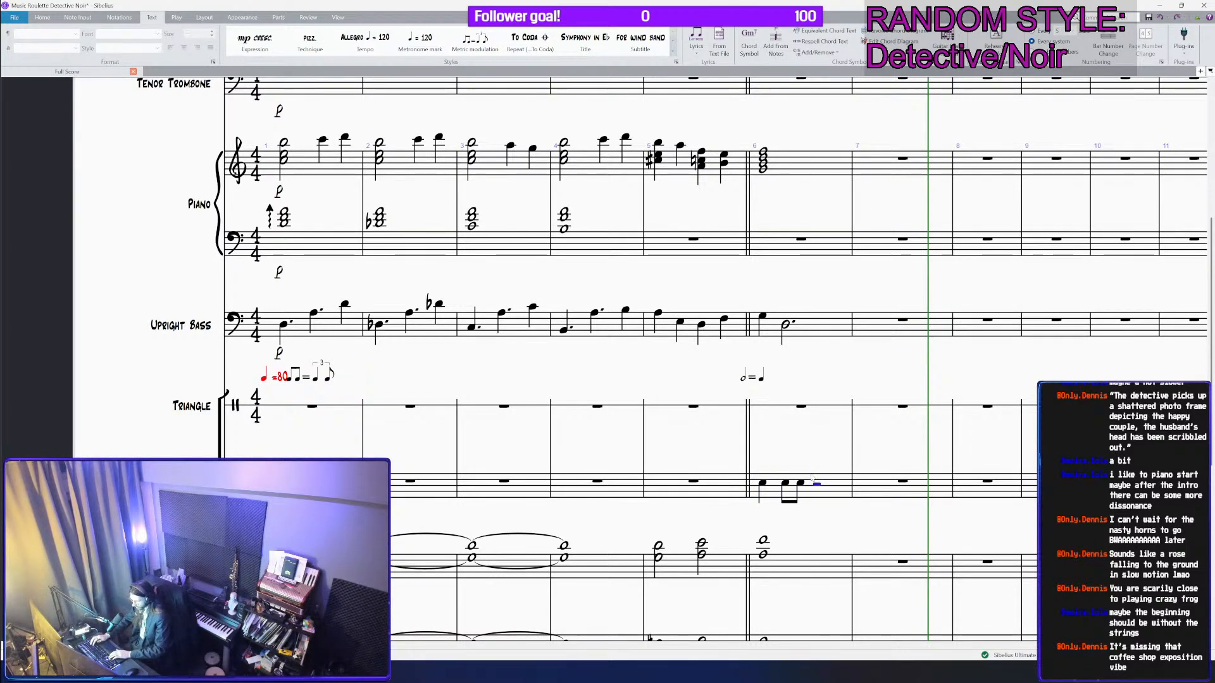
Step: Fill beat 3 of Drums bar 6 with an eighth-note triplet on C
{"action": "key", "text": "5"}
{"action": "key", "text": "c"}
{"action": "key", "text": "c"}
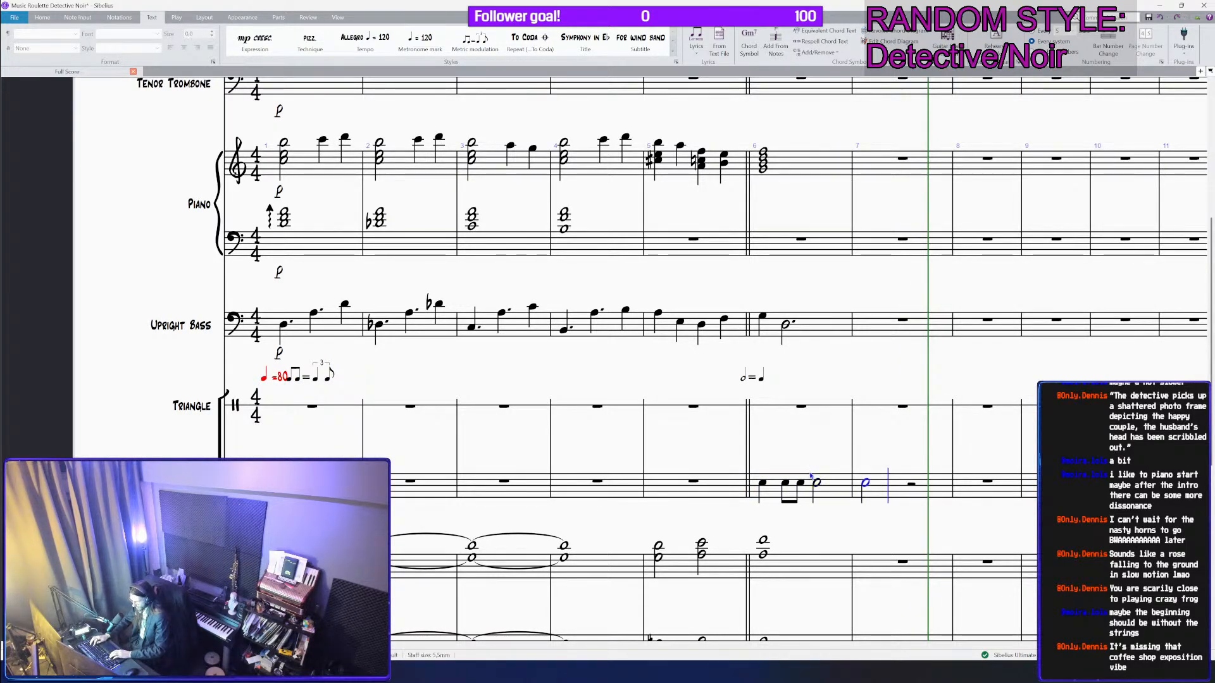
{"action": "key", "text": "BackSpace"}
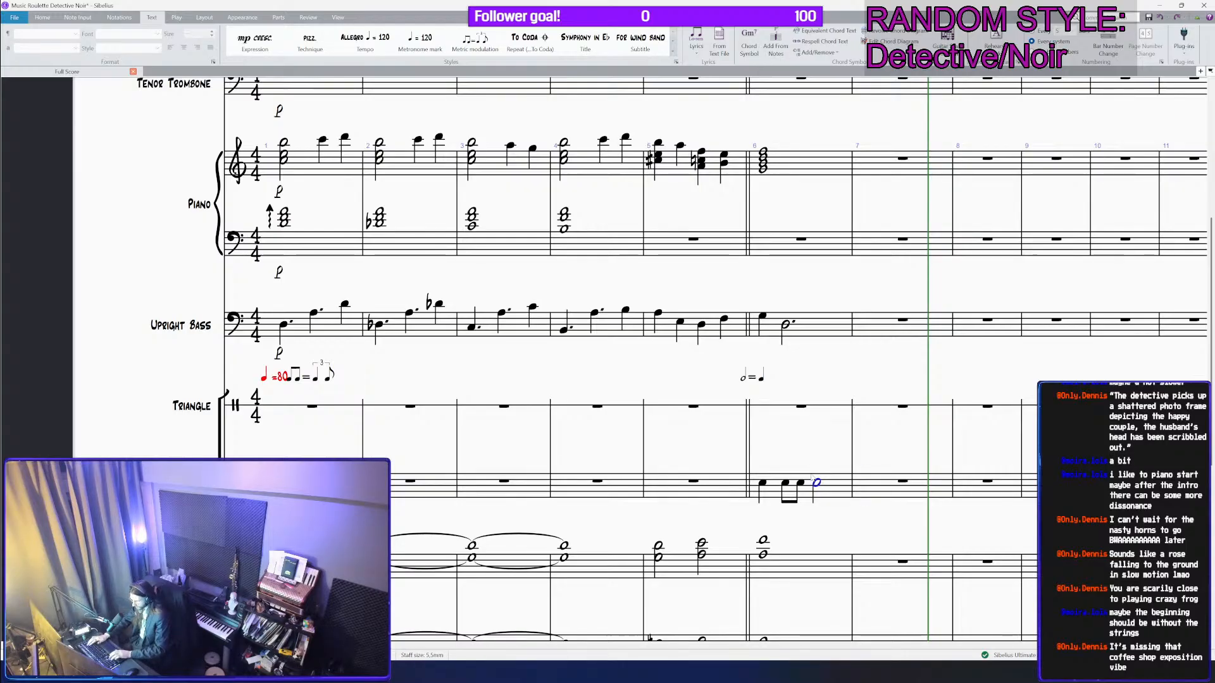
{"action": "key", "text": "3"}
{"action": "key", "text": "ctrl+3"}
{"action": "key", "text": "Right"}
{"action": "key", "text": "c"}
{"action": "key", "text": "c"}
{"action": "key", "text": "Right"}
Step: Complete beat 4 of Drums bar 6 with another eighth-note triplet on C
{"action": "key", "text": "3"}
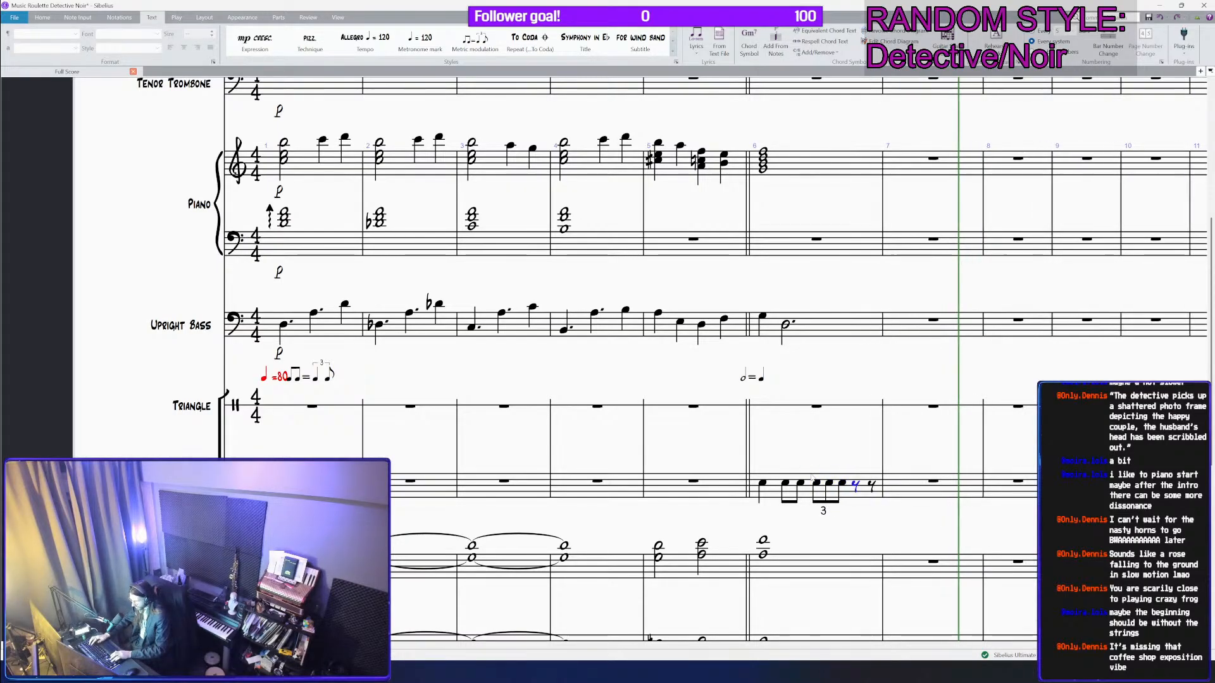
{"action": "key", "text": "ctrl+3"}
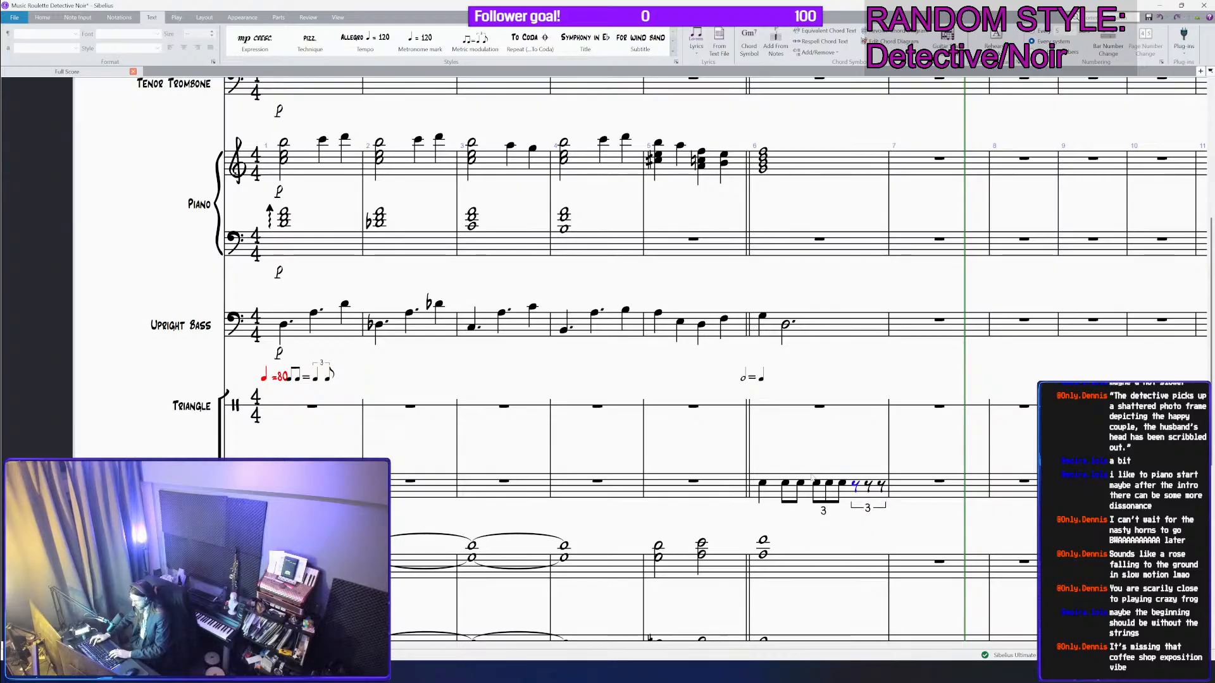
{"action": "key", "text": "c"}
{"action": "key", "text": "c"}
{"action": "key", "text": "c"}
Step: Play the score back from the first Violin 1 note in bar 1 into the drum fill of bar 6
{"action": "key", "text": "ctrl+minus"}
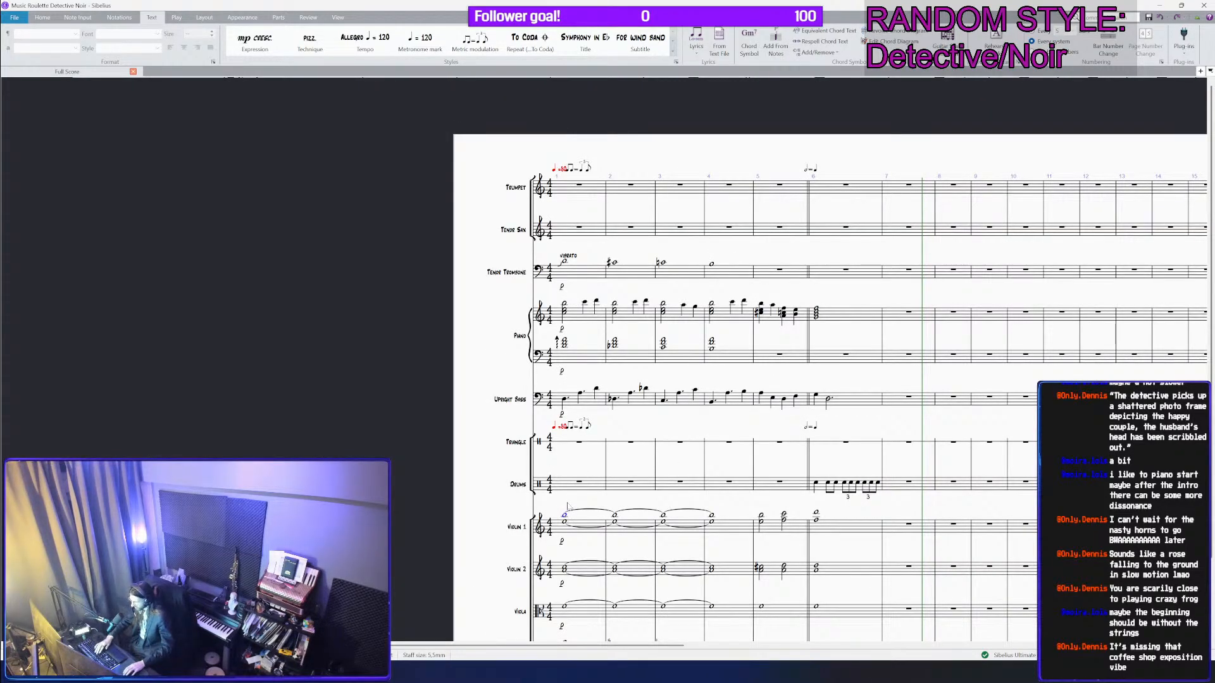
{"action": "key", "text": "Escape"}
{"action": "scroll", "coordinate": [570, 500], "scroll_direction": "down", "scroll_amount": 2}
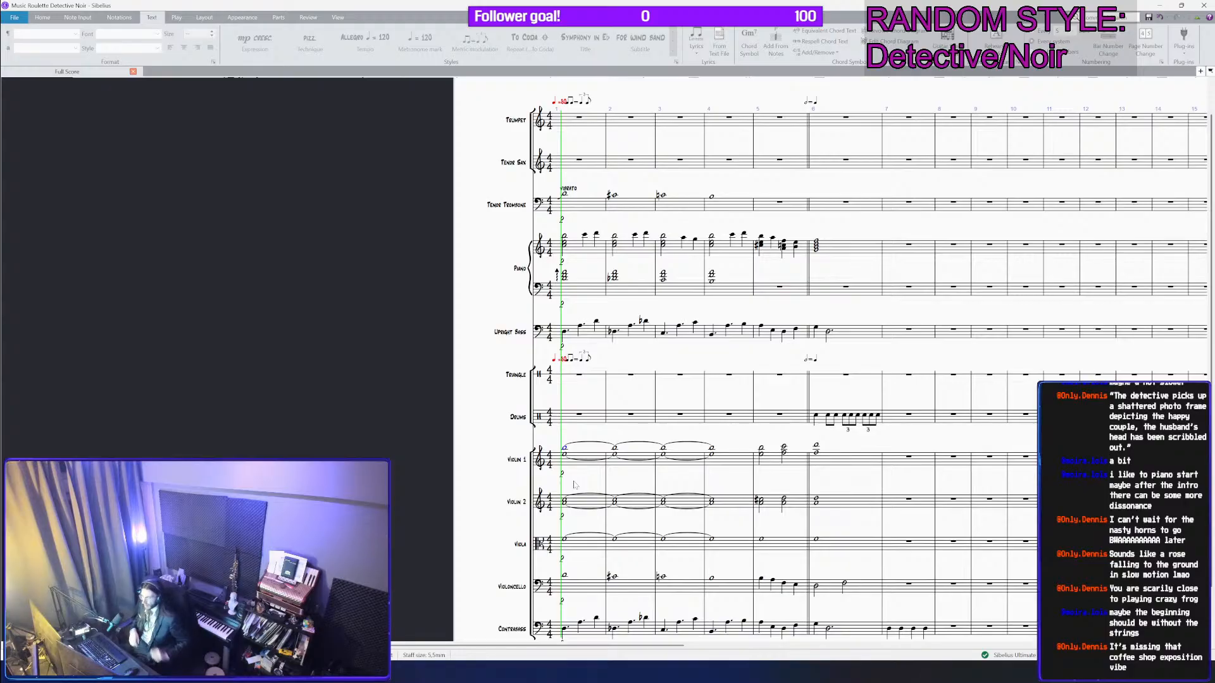
{"action": "key", "text": "space"}
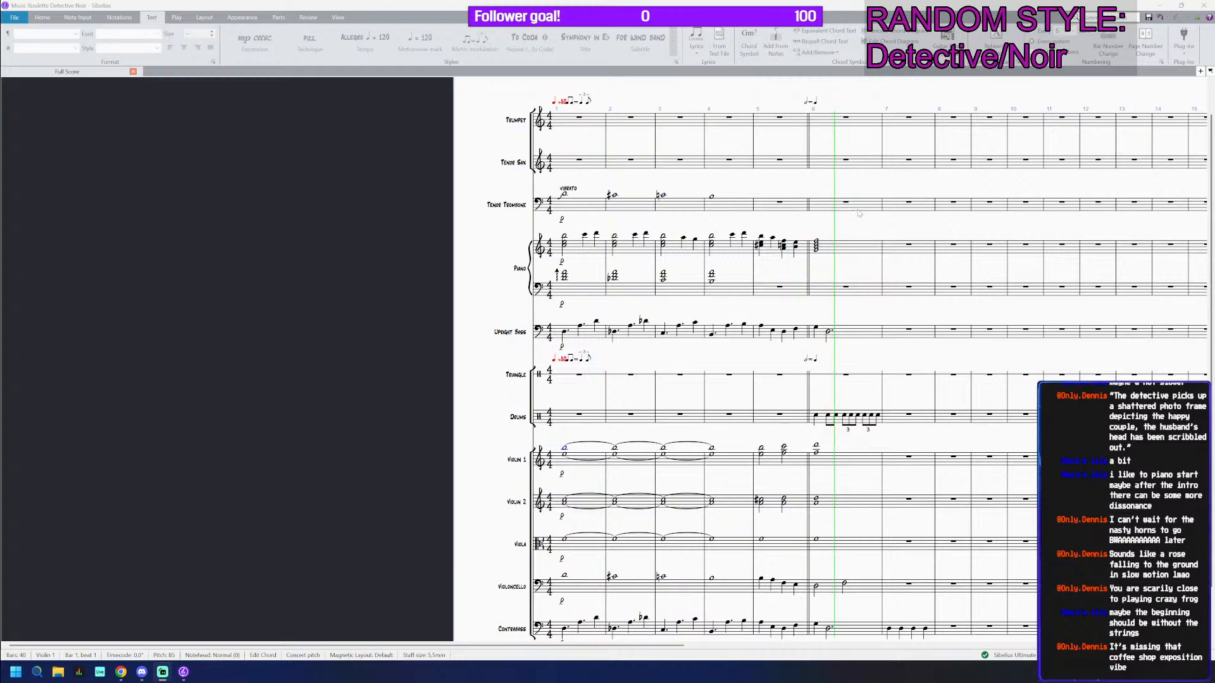
{"action": "key", "text": "Escape"}
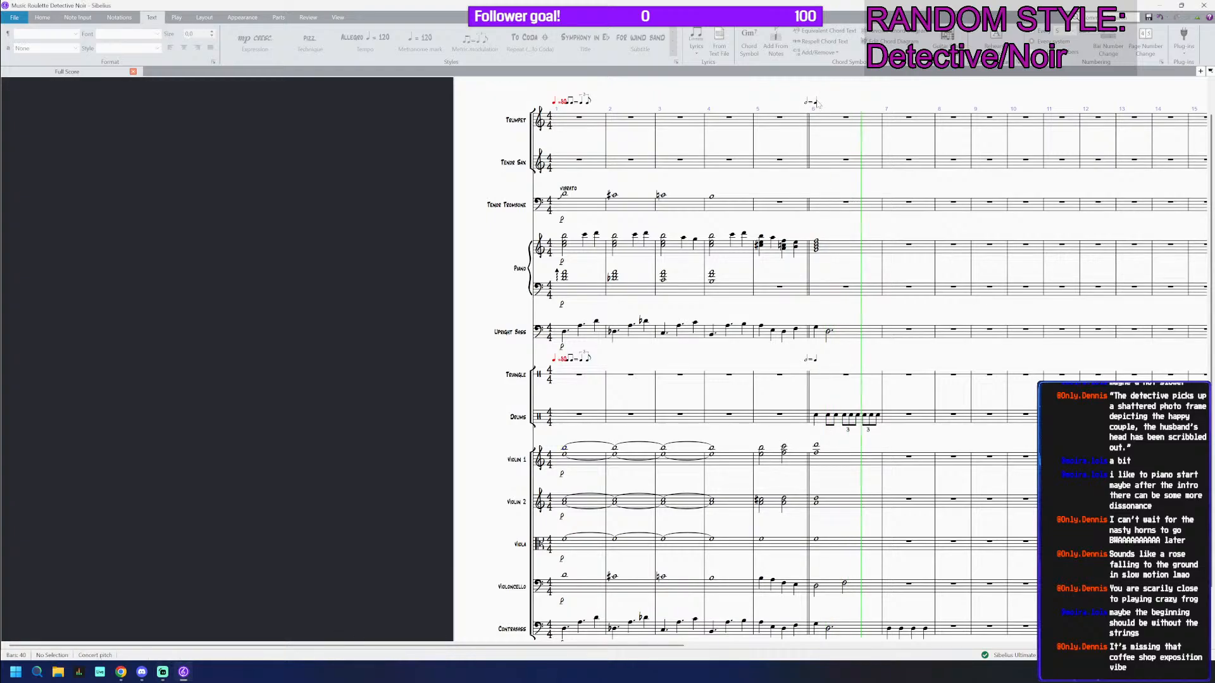
Step: Change the metric modulation at bar 6 to quarter note equals half note, and play back from the bar 6 Piano chord
{"action": "scroll", "coordinate": [814, 107], "scroll_direction": "up", "scroll_amount": 1}
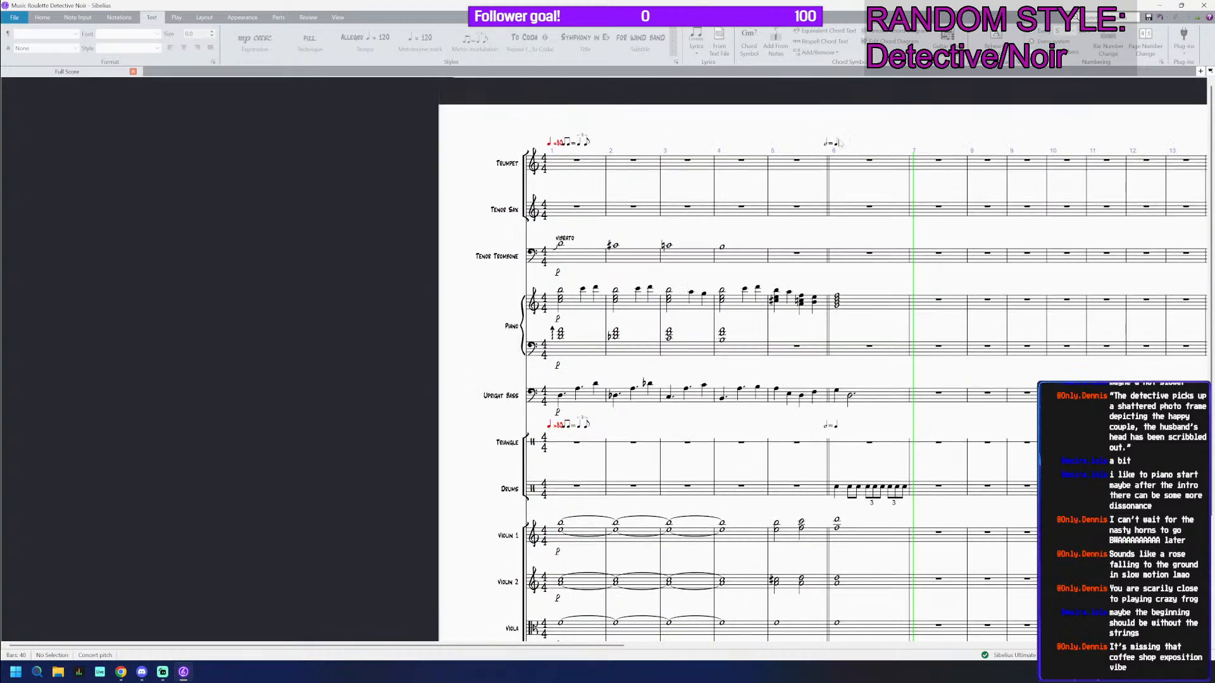
{"action": "double_click", "coordinate": [832, 142]}
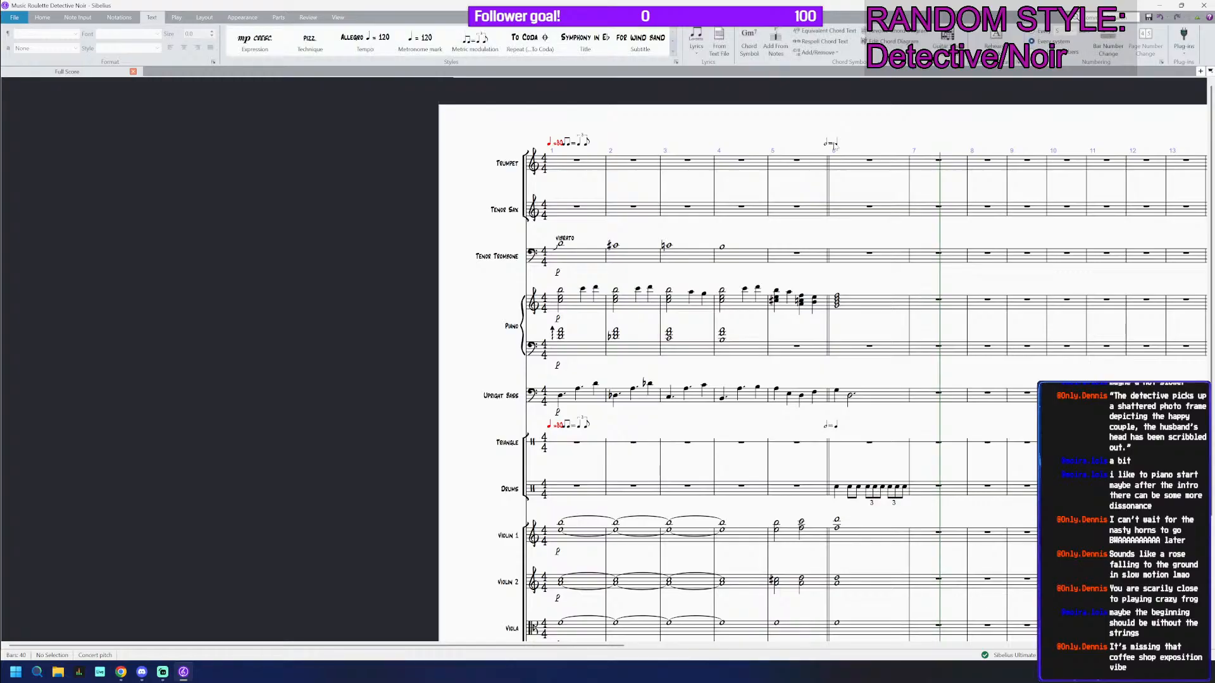
{"action": "right_click", "coordinate": [846, 144]}
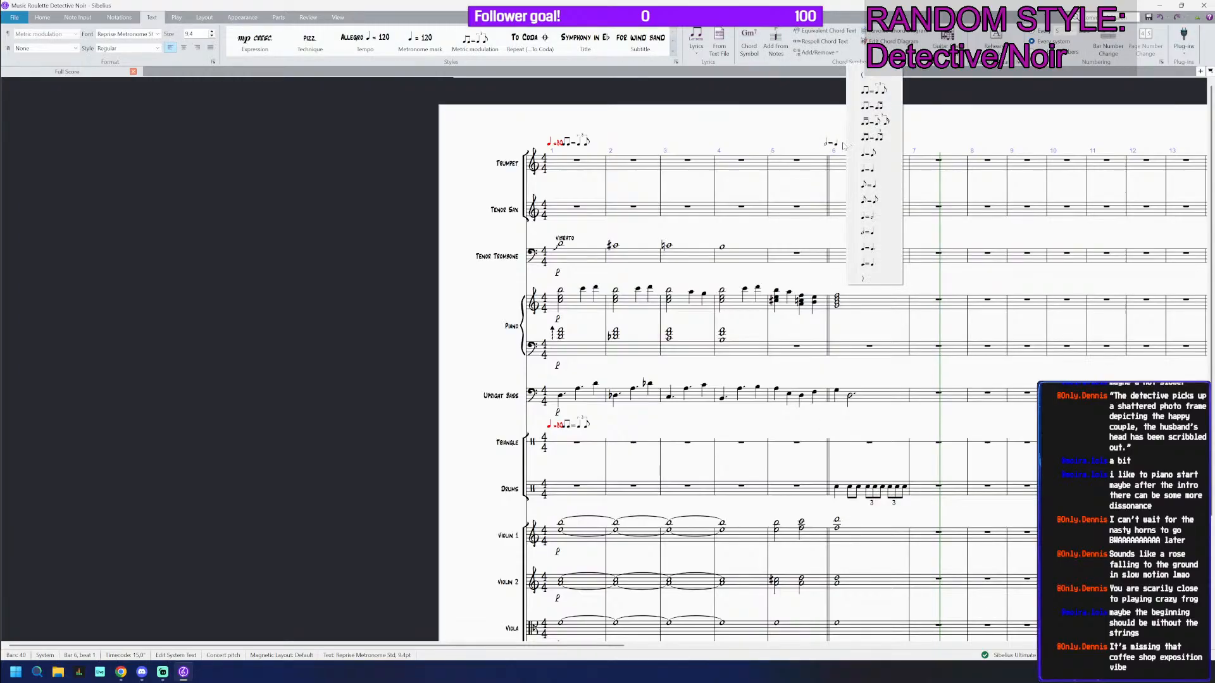
{"action": "left_click", "coordinate": [867, 216]}
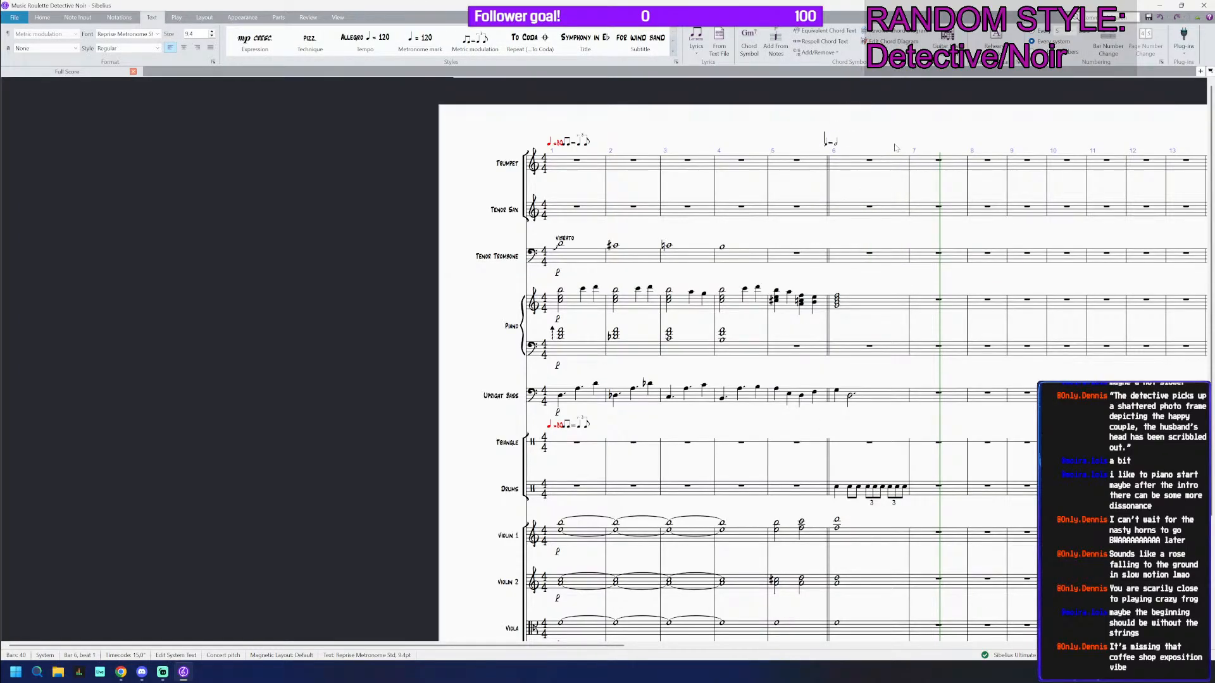
{"action": "key", "text": "Escape"}
{"action": "left_click", "coordinate": [837, 305]}
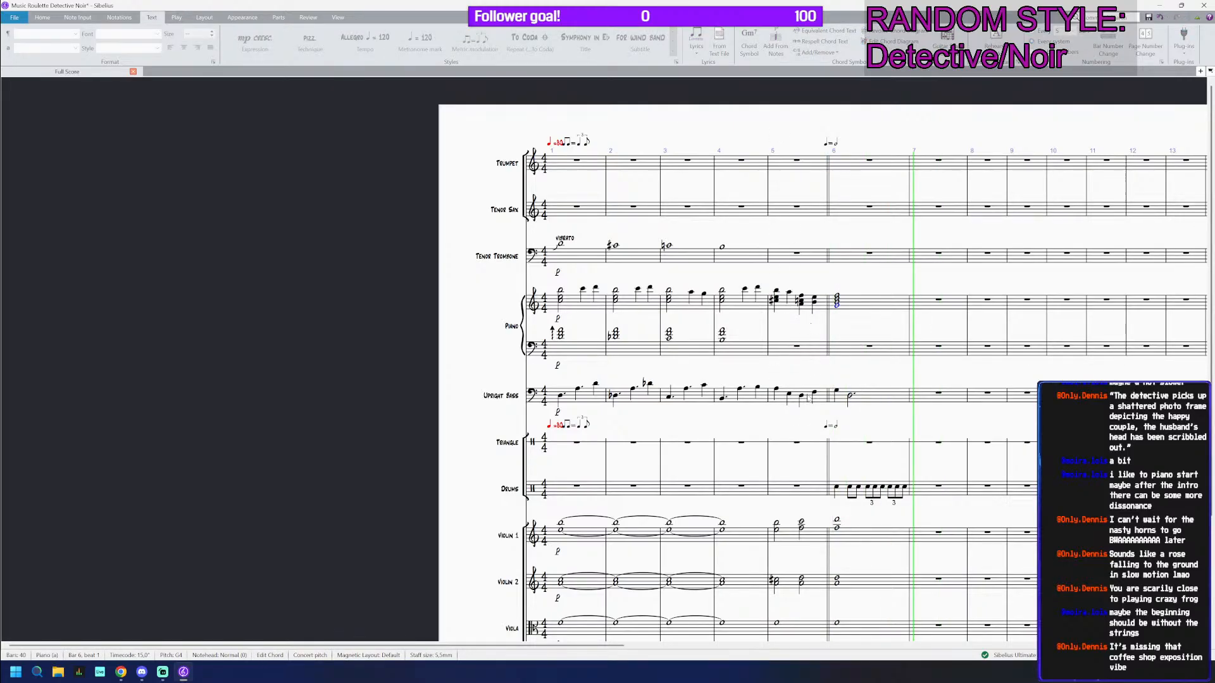
{"action": "key", "text": "space"}
Step: Enter a whole note on A in the Tenor Trombone at bar 5 and save the score
{"action": "left_click", "coordinate": [788, 309]}
{"action": "scroll", "coordinate": [787, 309], "scroll_direction": "up", "scroll_amount": 3}
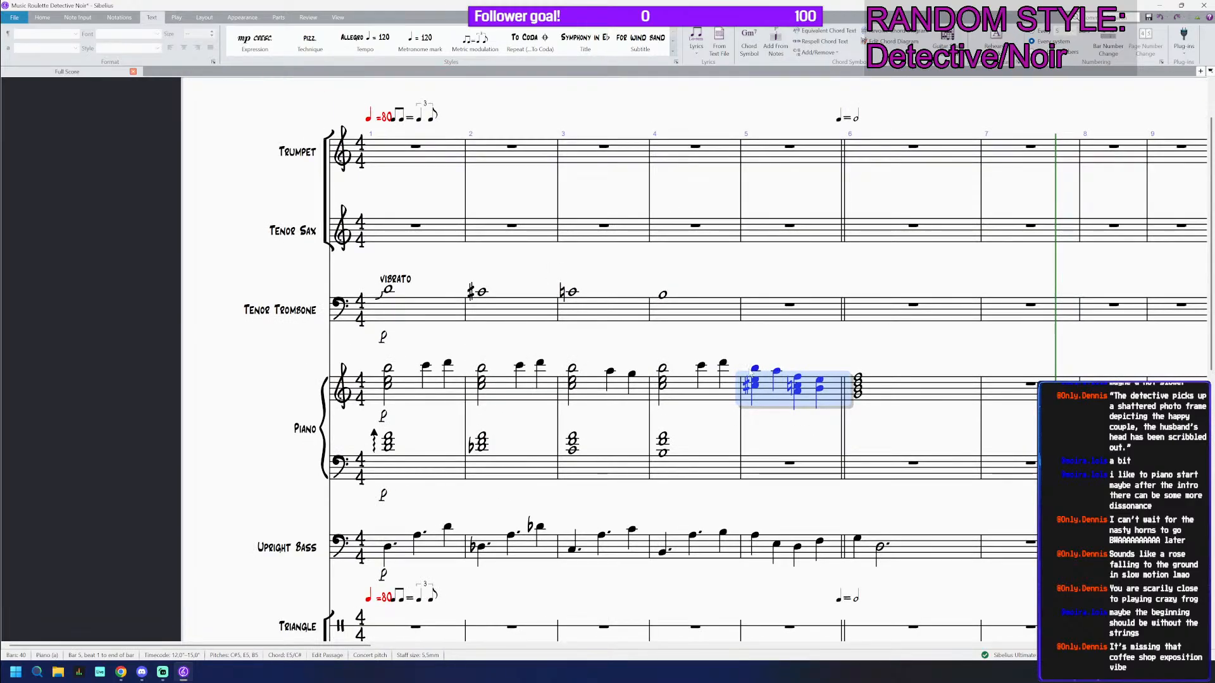
{"action": "left_click", "coordinate": [770, 324]}
{"action": "left_click", "coordinate": [695, 305]}
{"action": "left_click", "coordinate": [663, 295]}
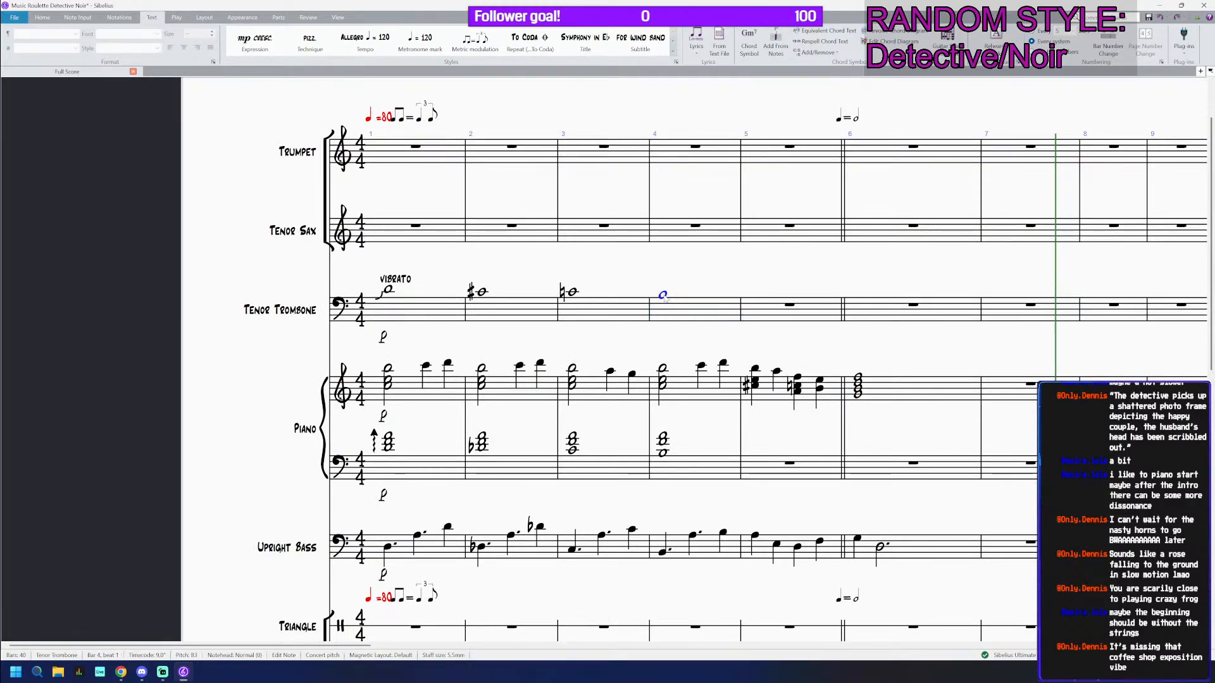
{"action": "left_click", "coordinate": [764, 314], "text": "alt"}
{"action": "key", "text": "a"}
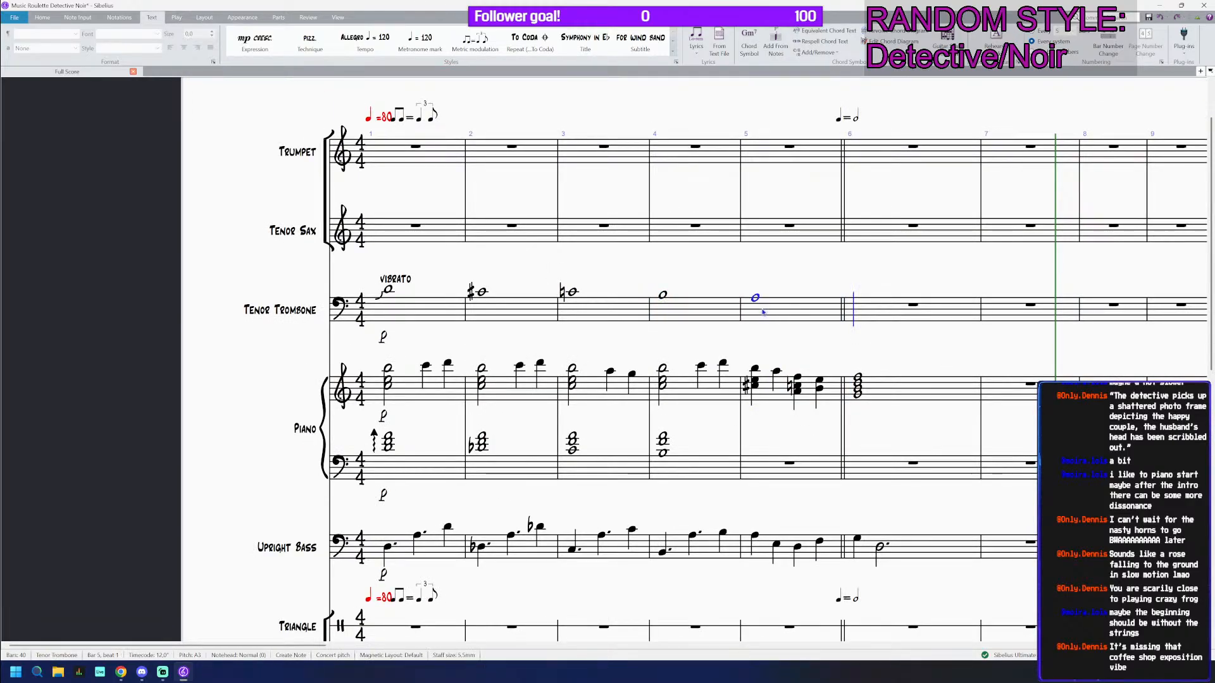
{"action": "key", "text": "ctrl+s"}
Step: Copy the double barline at the start of bar 6 to the end of bar 6
{"action": "scroll", "coordinate": [813, 315], "scroll_direction": "down", "scroll_amount": 2}
{"action": "scroll", "coordinate": [814, 315], "scroll_direction": "down", "scroll_amount": 3}
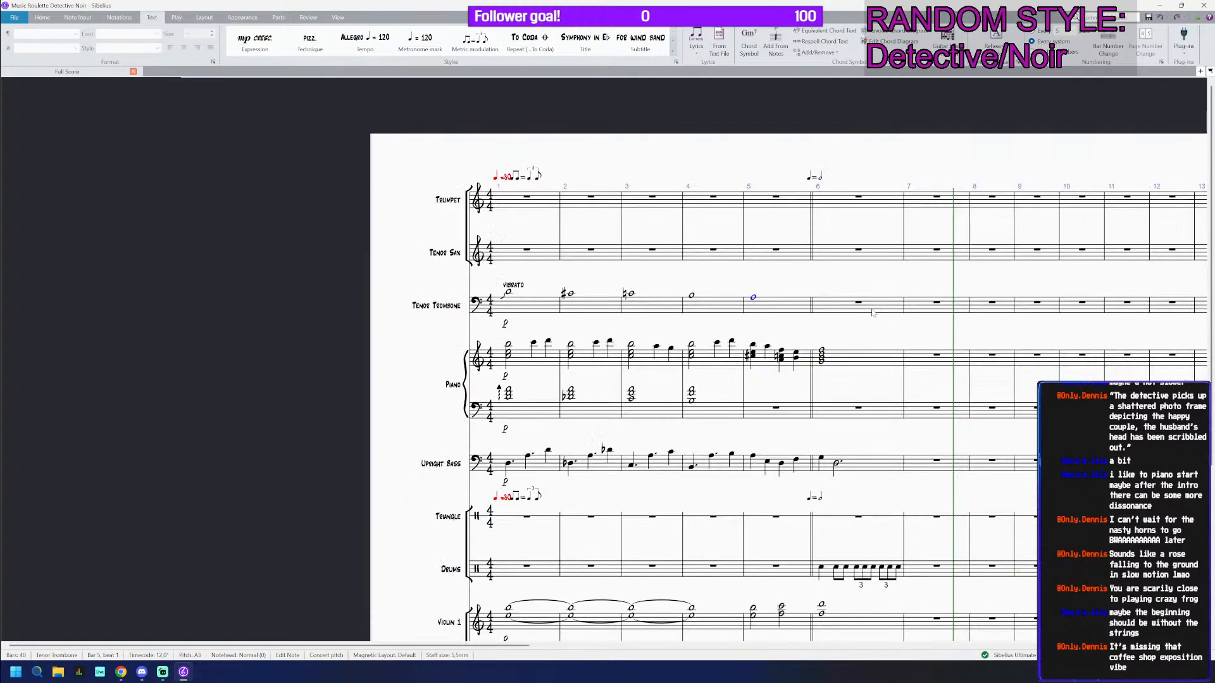
{"action": "left_click", "coordinate": [875, 375]}
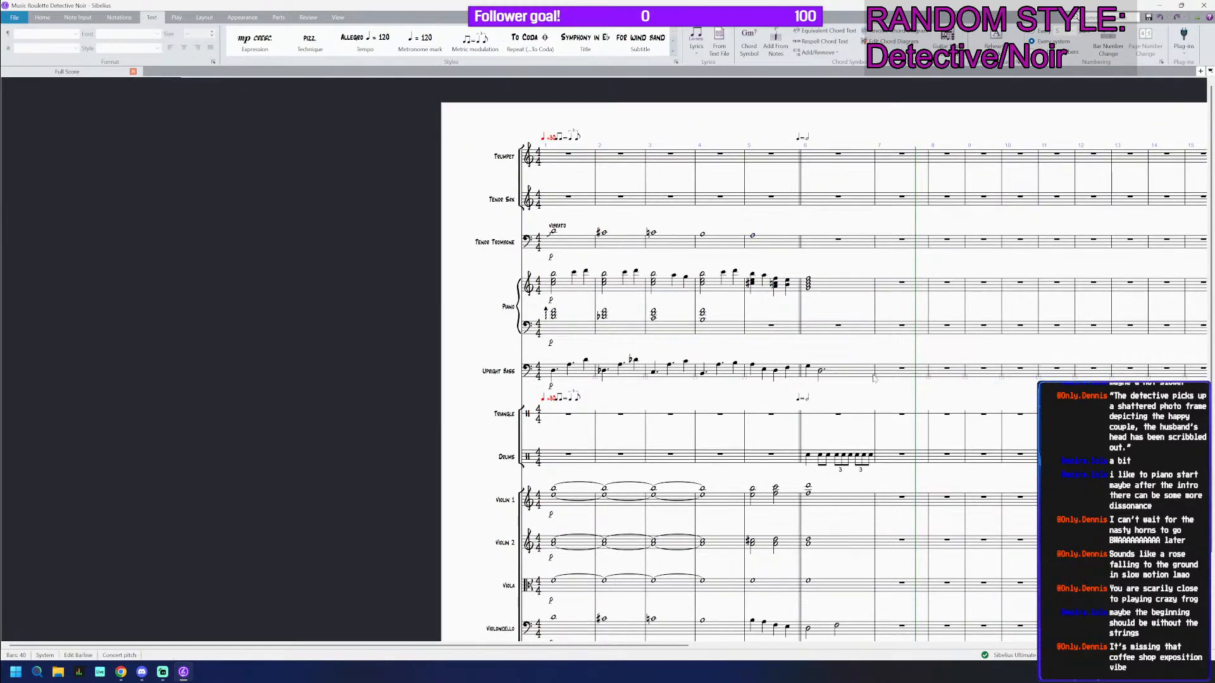
{"action": "triple_click", "coordinate": [874, 375]}
{"action": "left_click", "coordinate": [874, 375]}
{"action": "left_click", "coordinate": [802, 424]}
{"action": "key", "text": "ctrl+c"}
{"action": "left_click", "coordinate": [875, 430]}
{"action": "key", "text": "ctrl+v"}
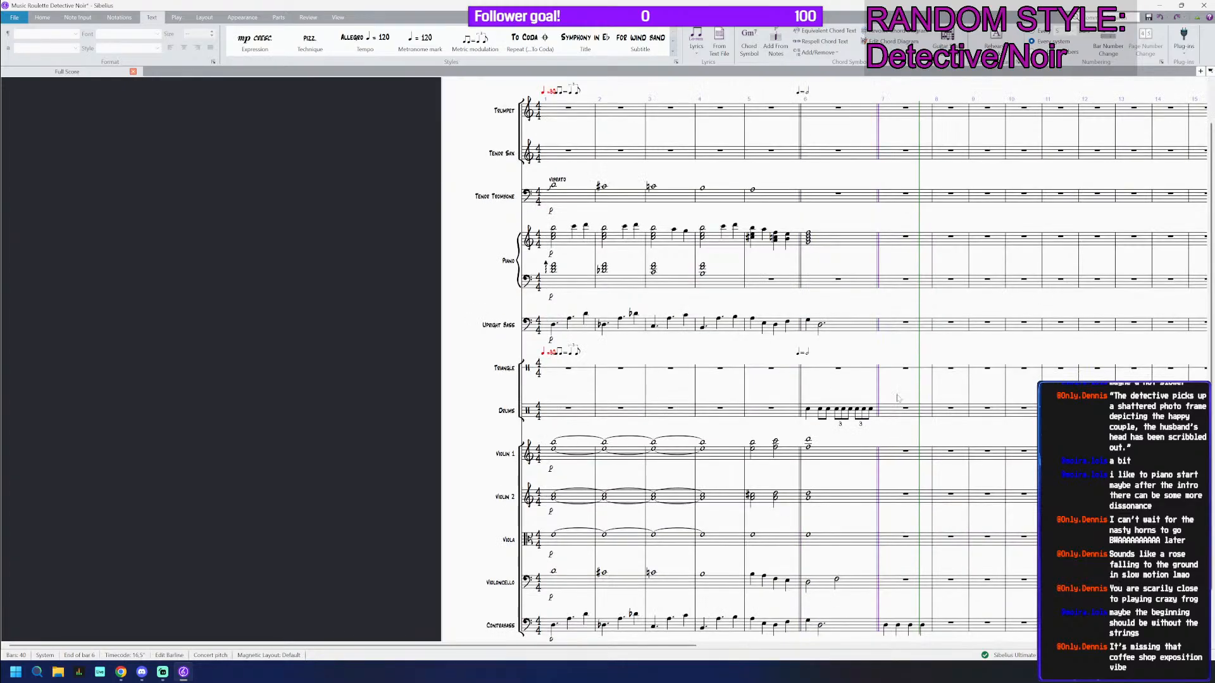
Step: Delete the Contrabass notes in bar 7
{"action": "left_click_drag", "start_coordinate": [887, 381], "coordinate": [790, 333]}
{"action": "left_click", "coordinate": [798, 581]}
{"action": "key", "text": "Delete"}
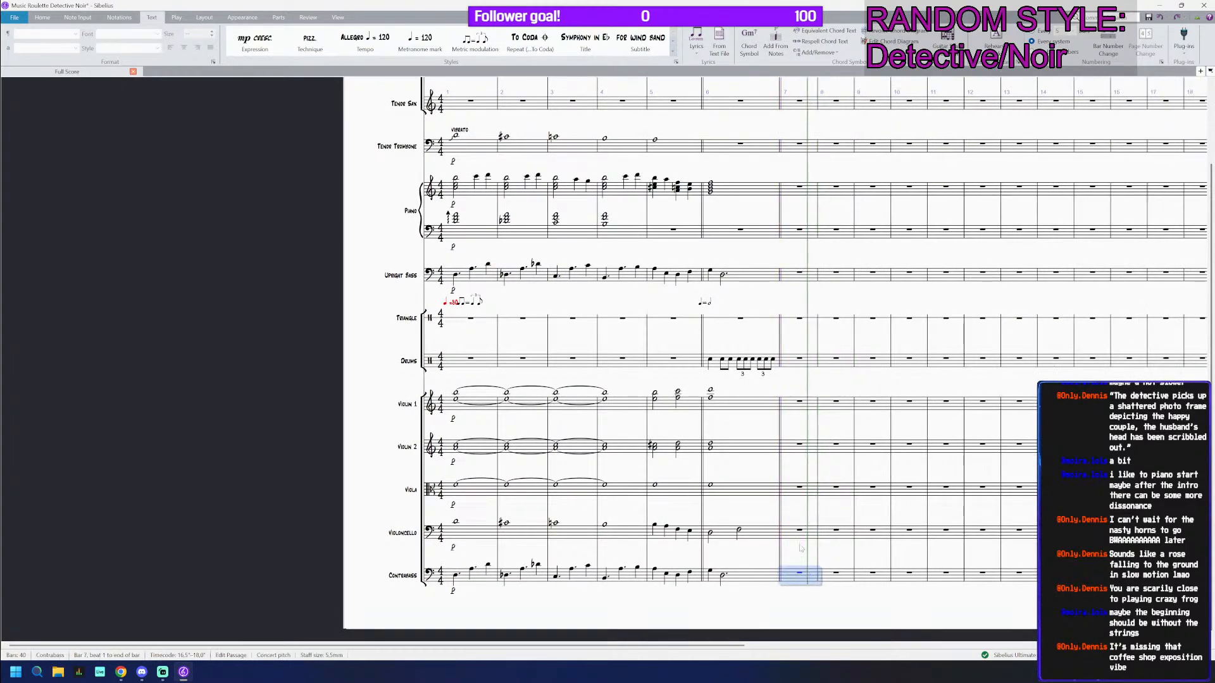
Step: Enter a quarter note on C at the start of Drums bar 7
{"action": "left_click", "coordinate": [790, 319]}
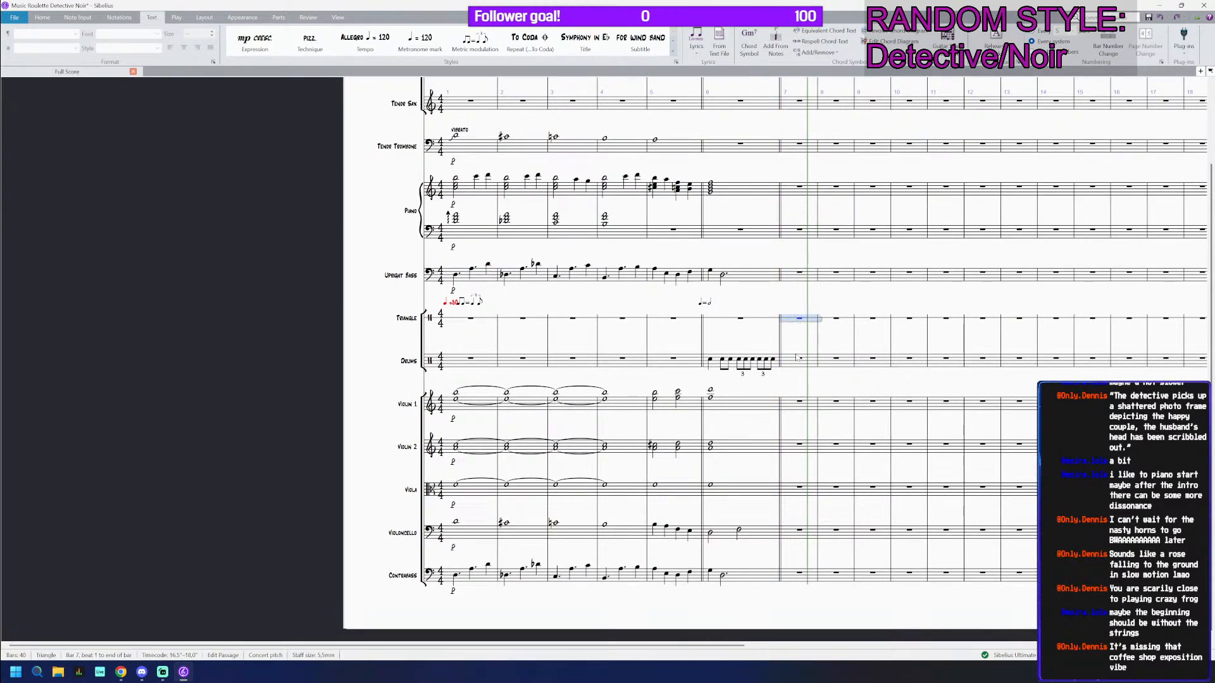
{"action": "left_click", "coordinate": [791, 359]}
{"action": "scroll", "coordinate": [787, 361], "scroll_direction": "up", "scroll_amount": 4}
{"action": "scroll", "coordinate": [790, 365], "scroll_direction": "up", "scroll_amount": 2}
{"action": "key", "text": "c"}
{"action": "key", "text": "Escape"}
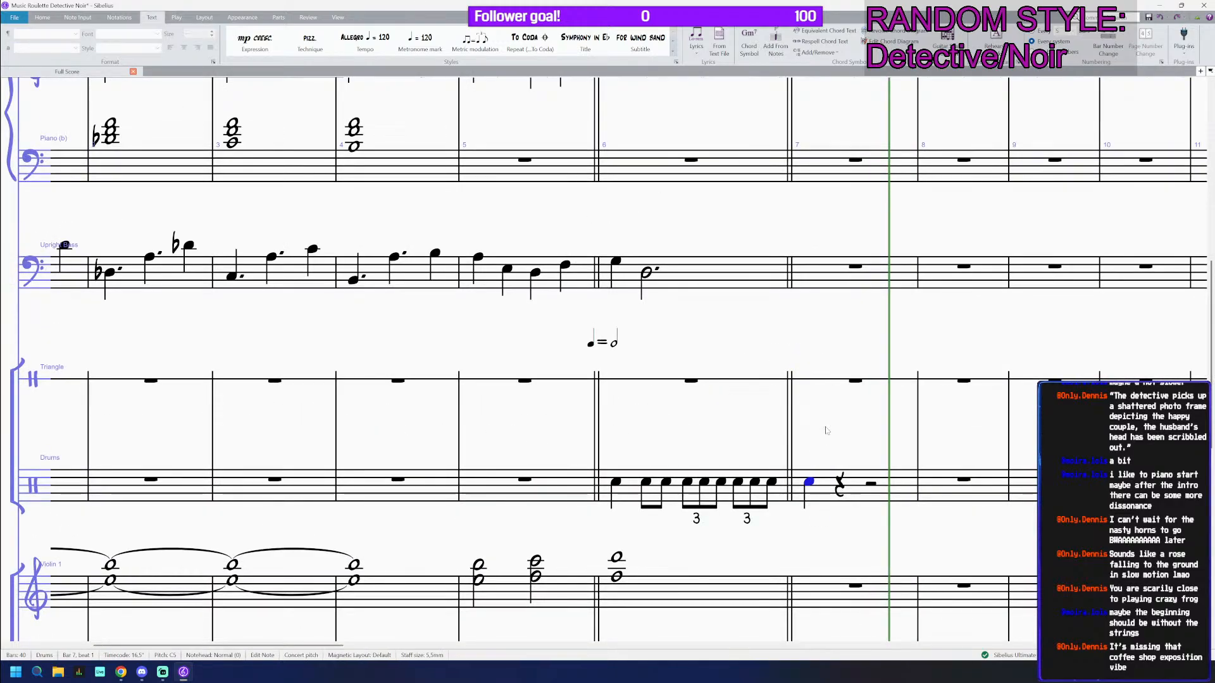
Step: Raise the Drums note on beat 1 of bar 7 to F and give it a cross notehead
{"action": "key", "text": "Up"}
{"action": "key", "text": "Up"}
{"action": "key", "text": "Up"}
{"action": "key", "text": "Up"}
{"action": "left_click", "coordinate": [120, 17]}
{"action": "key", "text": "alt+shift+1"}
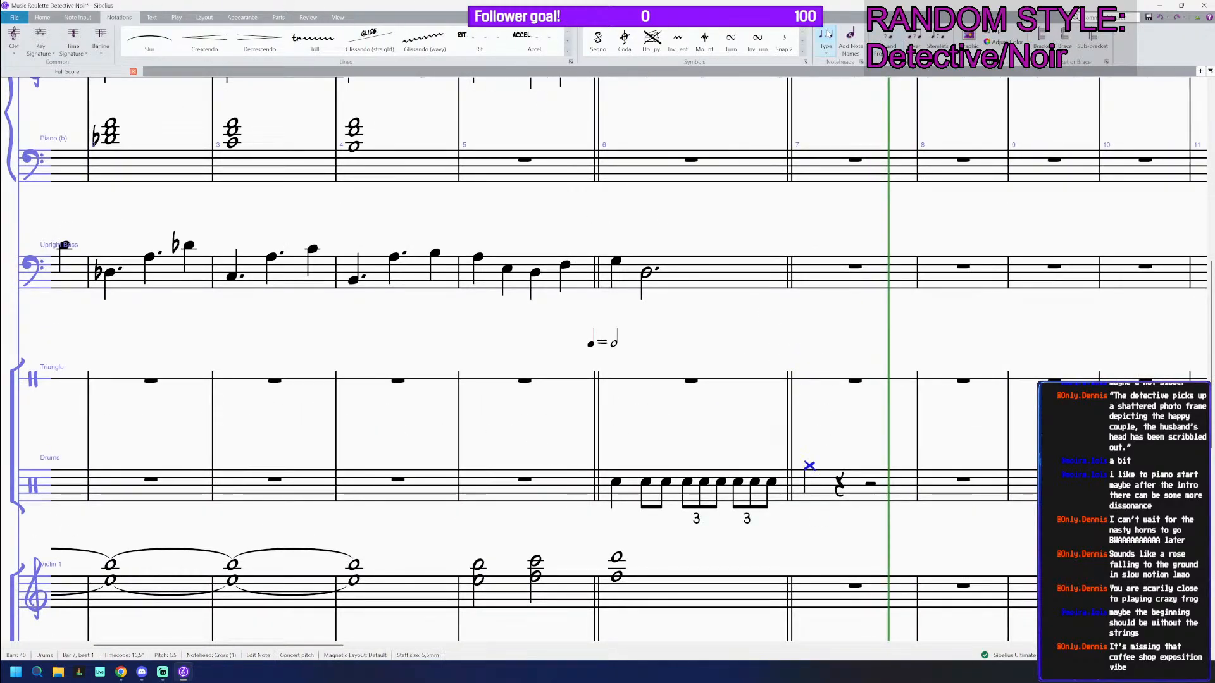
{"action": "key", "text": "Up"}
{"action": "key", "text": "Down"}
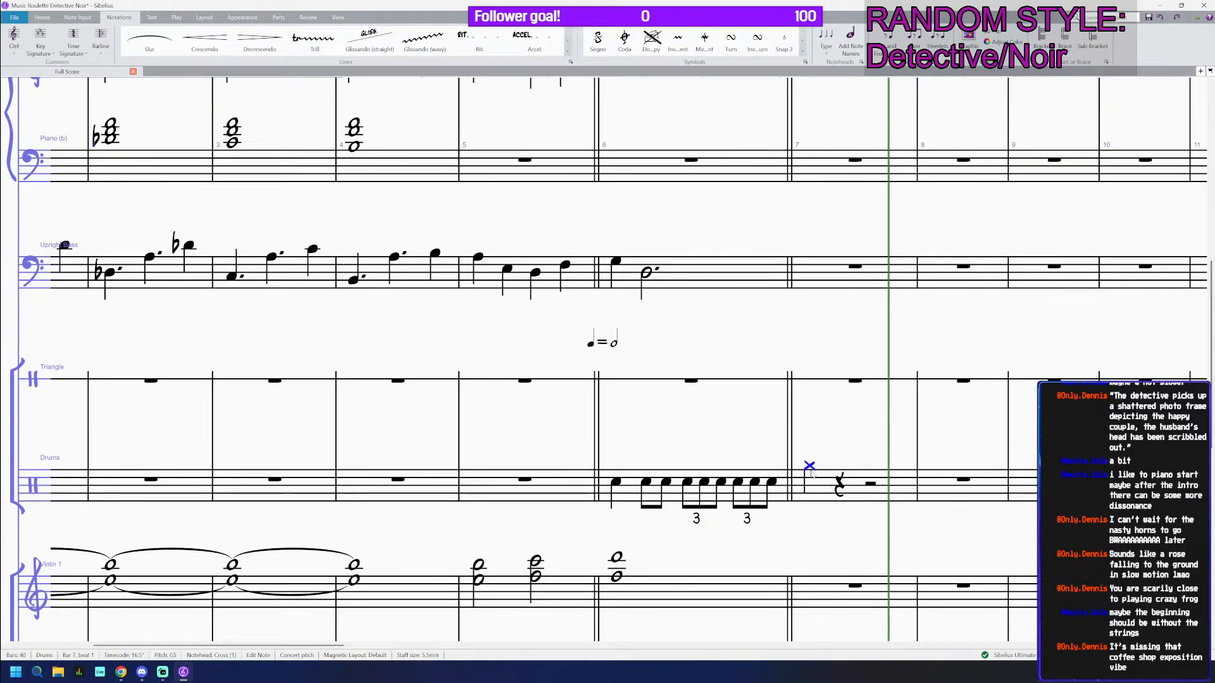
{"action": "key", "text": "Down"}
Step: Continue Drums bar 7 with two cross-headed eighth notes on F in beat 2 and an F on beat 3
{"action": "key", "text": "Right"}
{"action": "key", "text": "KP_3"}
{"action": "key", "text": "f"}
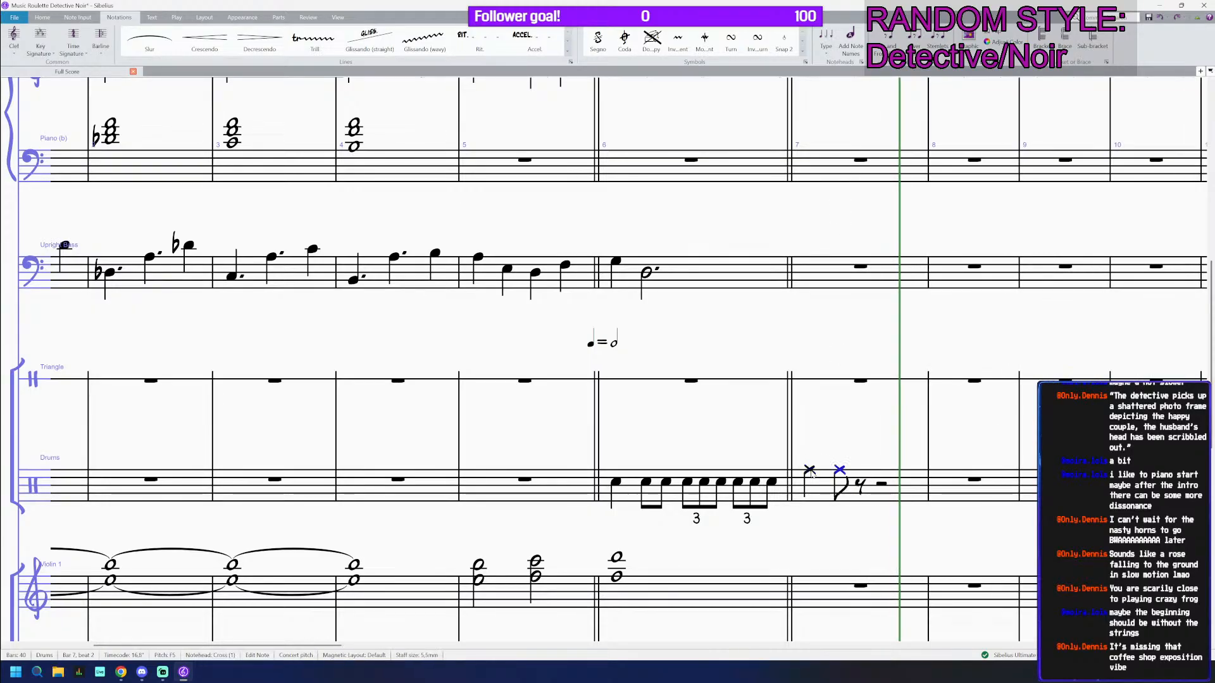
{"action": "key", "text": "Right"}
{"action": "key", "text": "f"}
{"action": "key", "text": "Right"}
{"action": "key", "text": "f"}
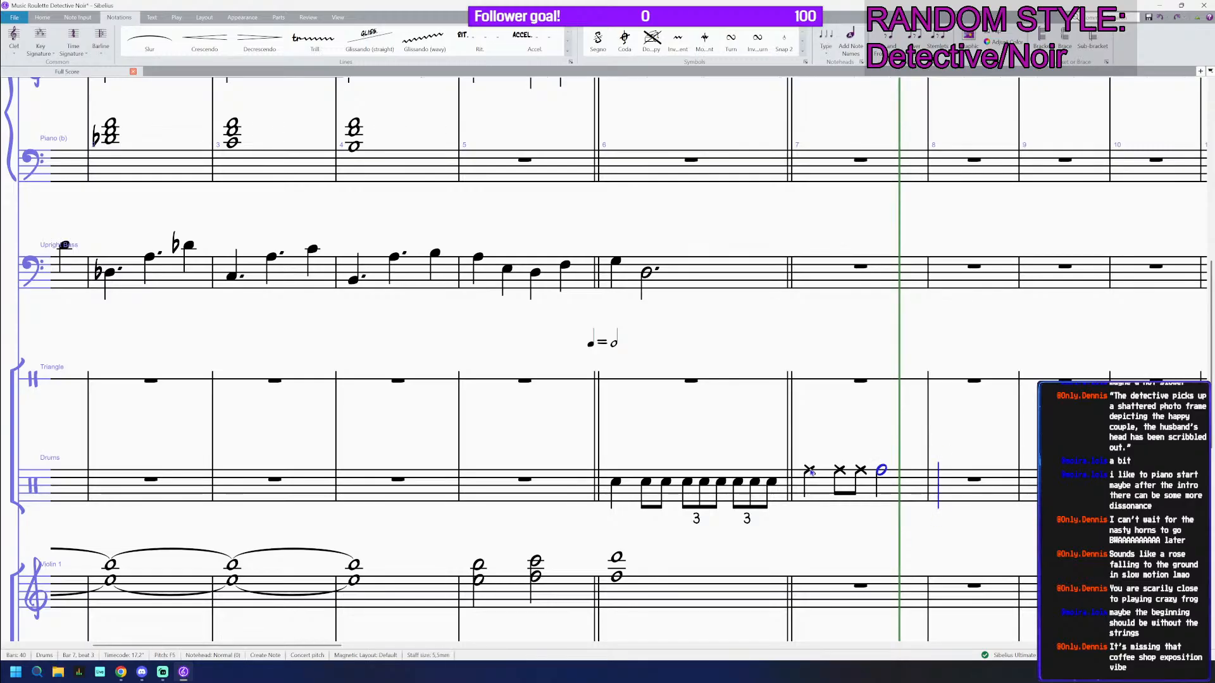
Step: Copy the cross-headed cymbal pattern from beats 1 and 2 of Drums bar 7 onto beats 3 and 4
{"action": "left_click", "coordinate": [810, 471]}
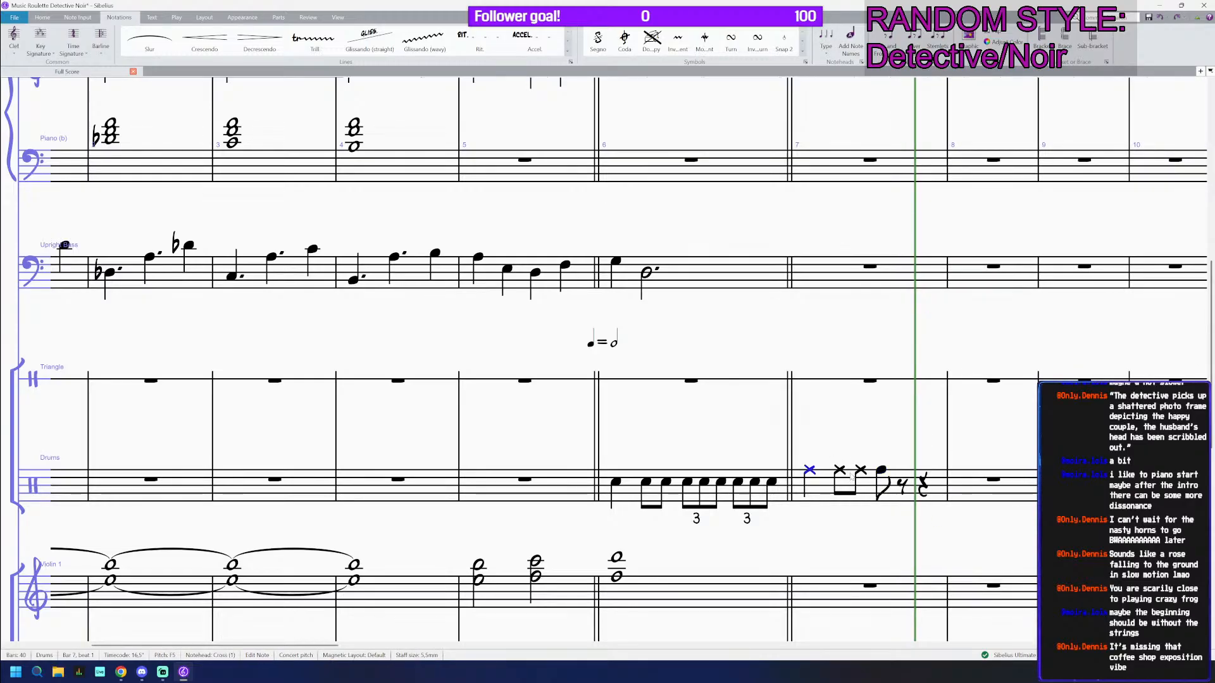
{"action": "left_click", "coordinate": [860, 472], "text": "shift"}
{"action": "left_click", "coordinate": [897, 484], "text": "alt"}
{"action": "key", "text": "ctrl+z"}
{"action": "left_click", "coordinate": [881, 471], "text": "alt"}
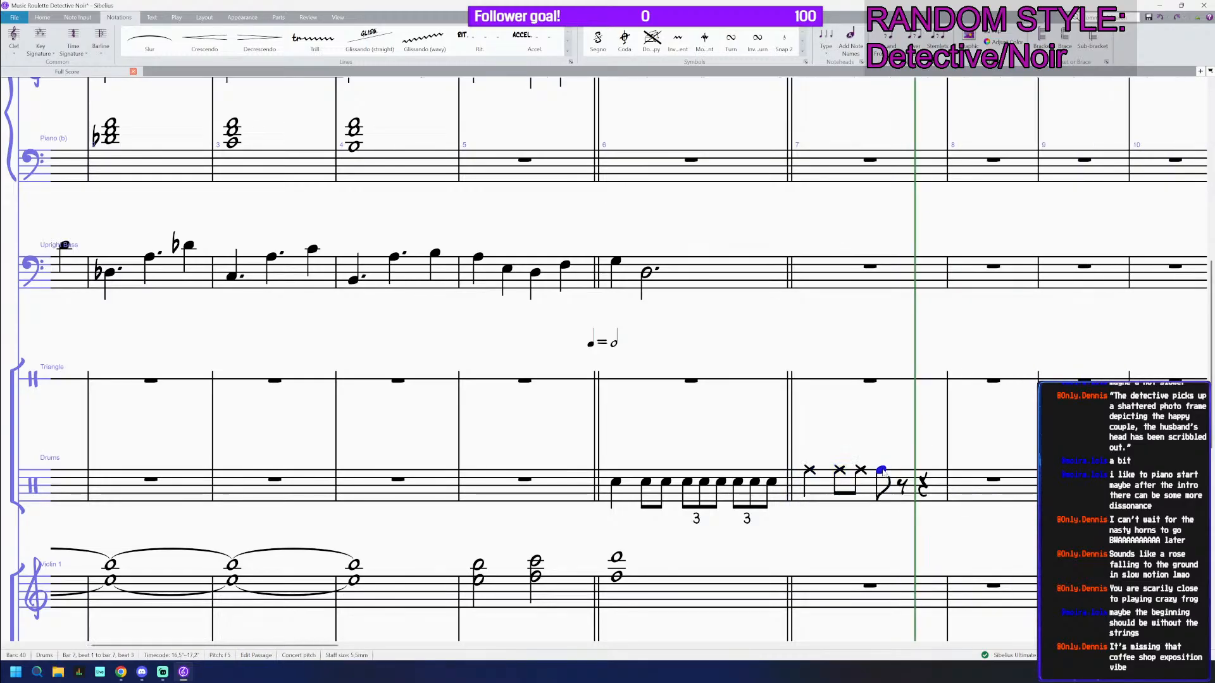
Step: Enter second-voice quarter notes in Drums bar 7, with E on beat 1 and another note on beat 3
{"action": "key", "text": "n"}
{"action": "key", "text": "alt+2"}
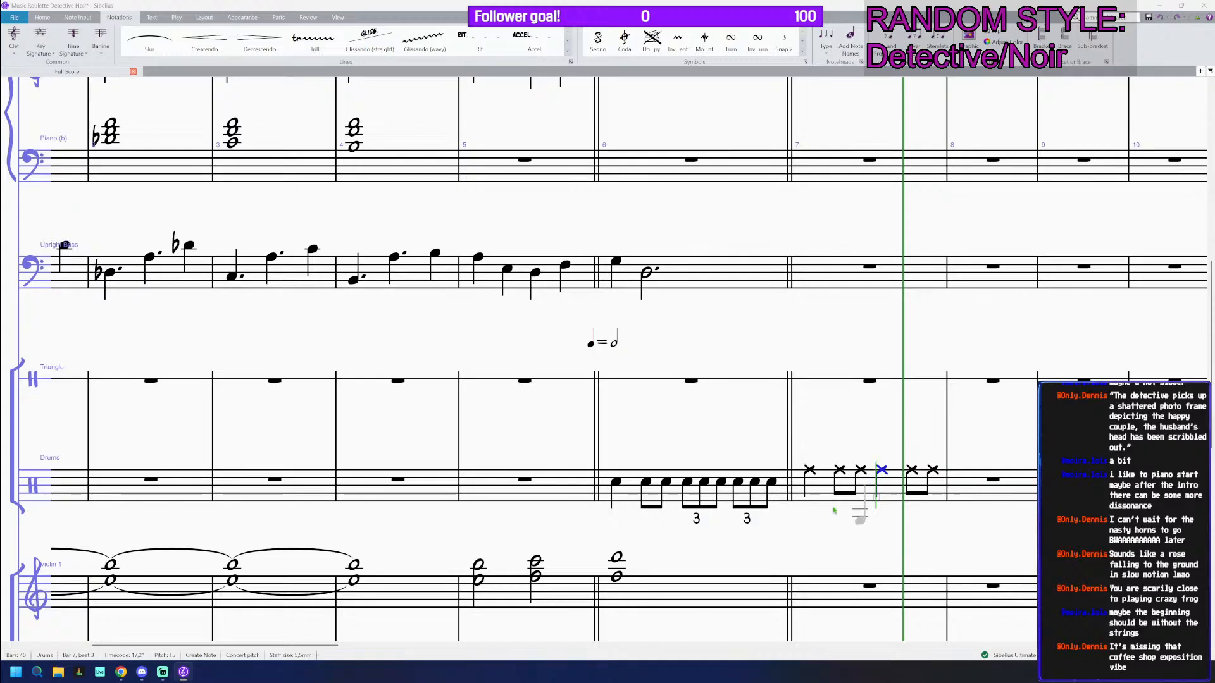
{"action": "left_click", "coordinate": [804, 505]}
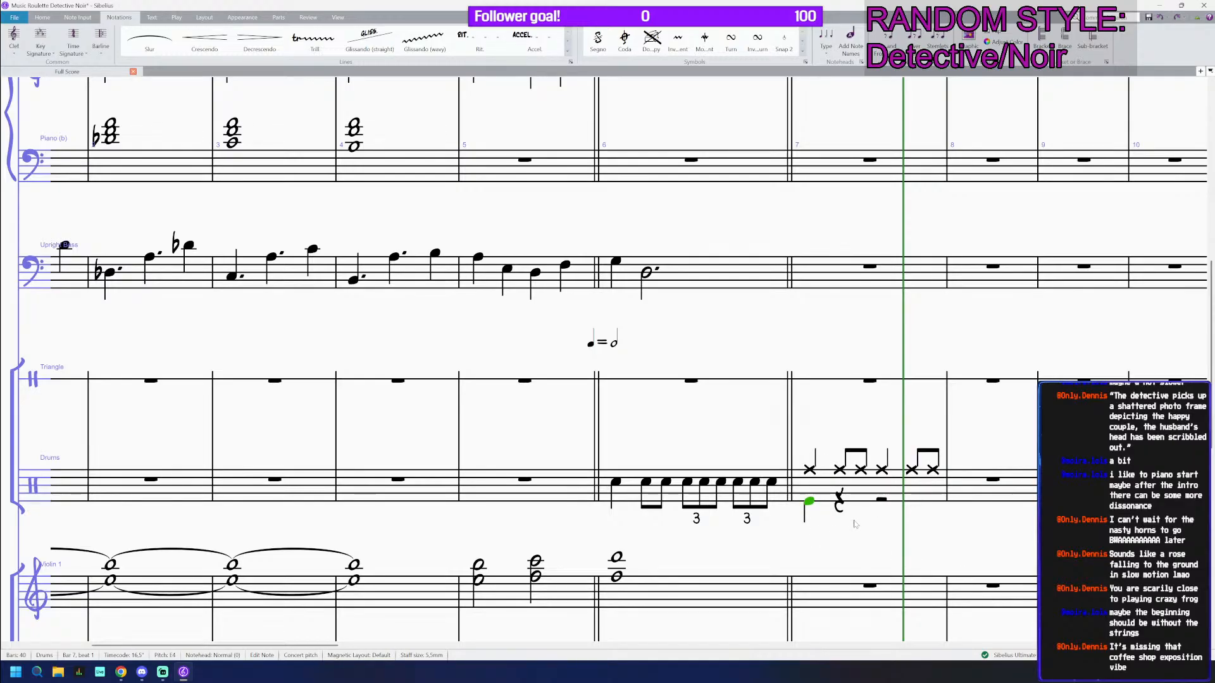
{"action": "key", "text": "Right"}
{"action": "key", "text": "Right"}
{"action": "key", "text": "e"}
{"action": "key", "text": "Down"}
{"action": "key", "text": "Escape"}
{"action": "key", "text": "4"}
Step: Place the second-voice note on beat 3 of Drums bar 7 on D and give it a cross notehead
{"action": "key", "text": "Up"}
{"action": "key", "text": "Up"}
{"action": "key", "text": "Down"}
{"action": "key", "text": "Down"}
{"action": "key", "text": "Down"}
{"action": "key", "text": "Down"}
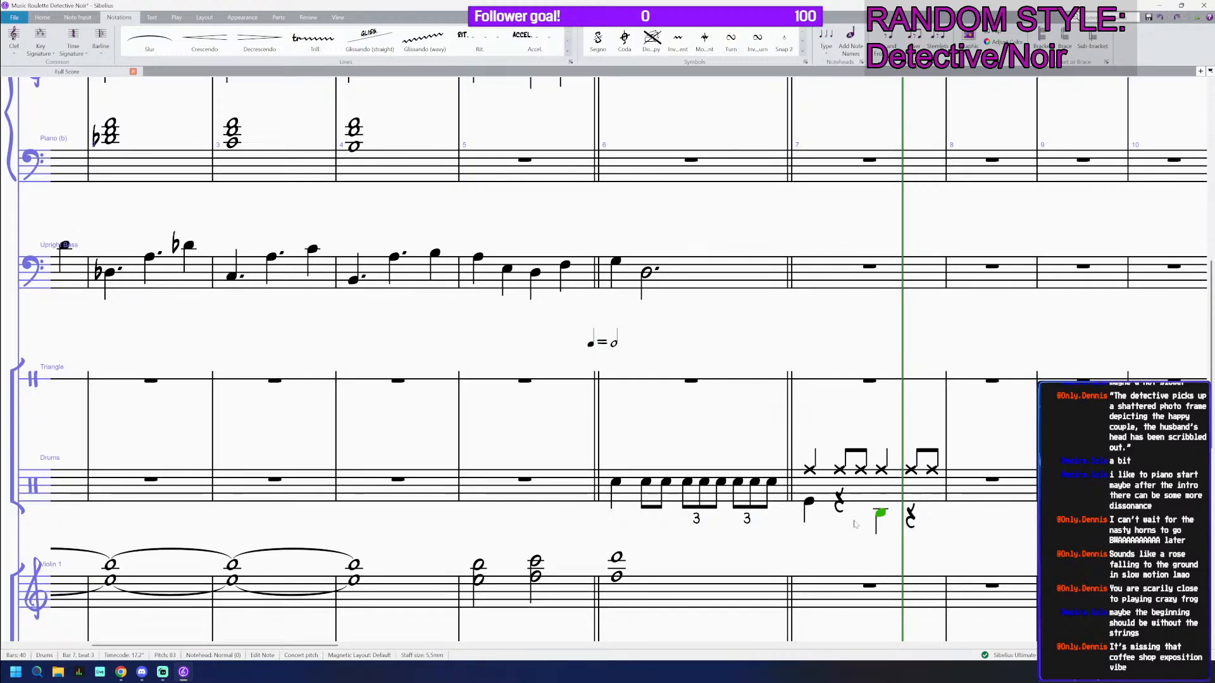
{"action": "key", "text": "Up"}
{"action": "key", "text": "Up"}
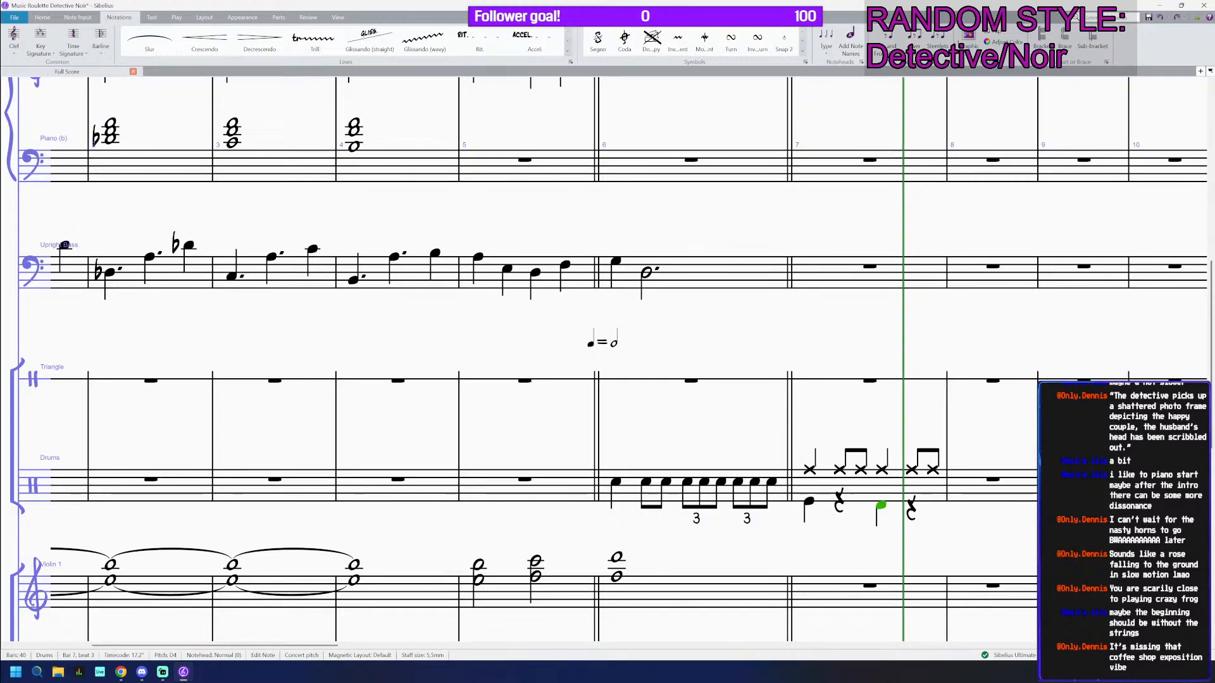
{"action": "key", "text": "alt+shift+1"}
{"action": "key", "text": "Up"}
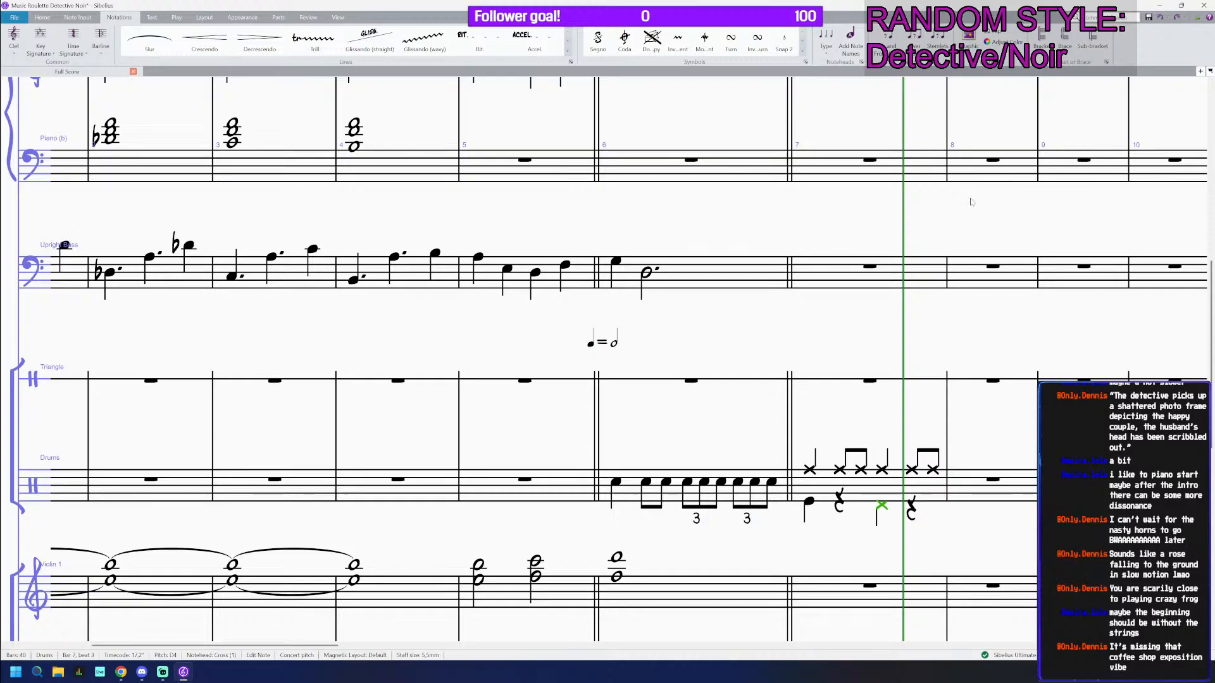
Step: Play back the new swing pattern in Drums bar 7
{"action": "left_click", "coordinate": [844, 480]}
{"action": "scroll", "coordinate": [843, 471], "scroll_direction": "down", "scroll_amount": 1}
{"action": "scroll", "coordinate": [844, 471], "scroll_direction": "down", "scroll_amount": 2}
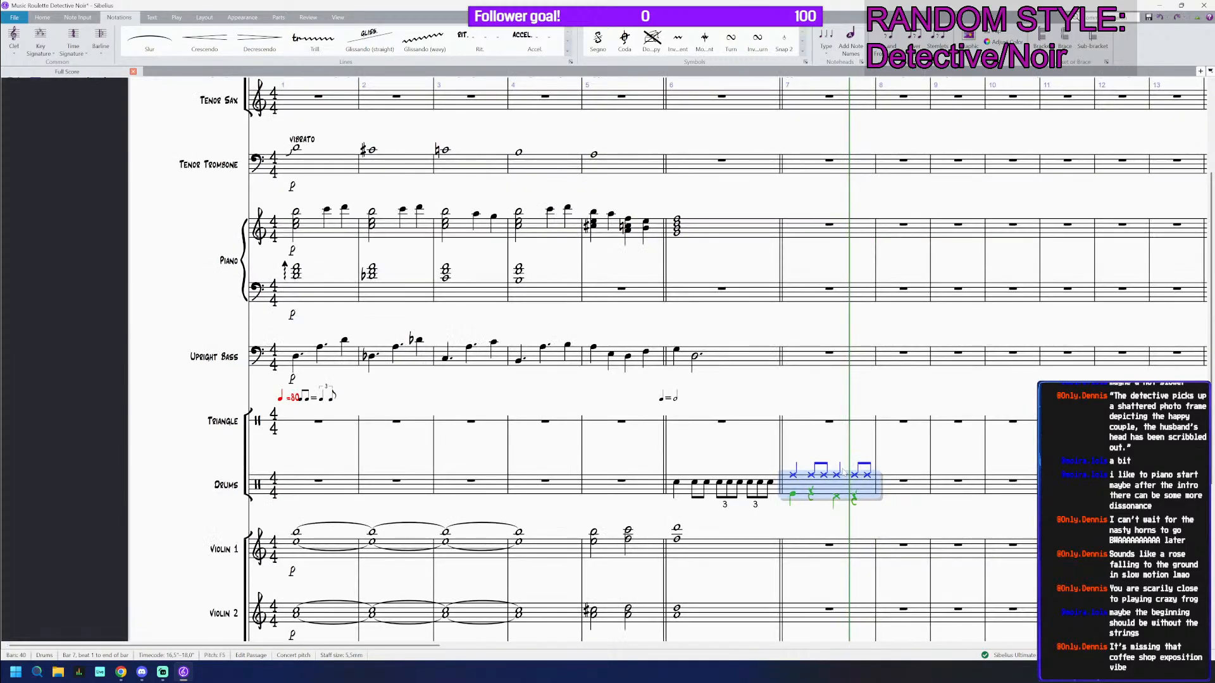
{"action": "key", "text": "p"}
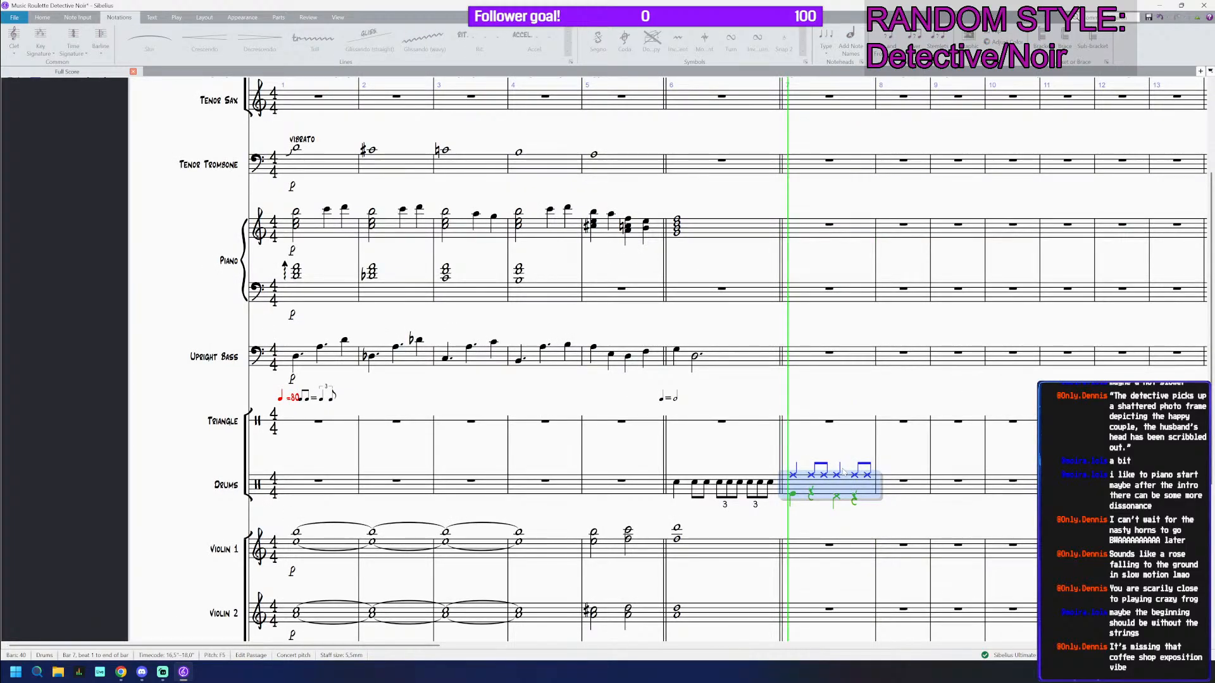
{"action": "key", "text": "space"}
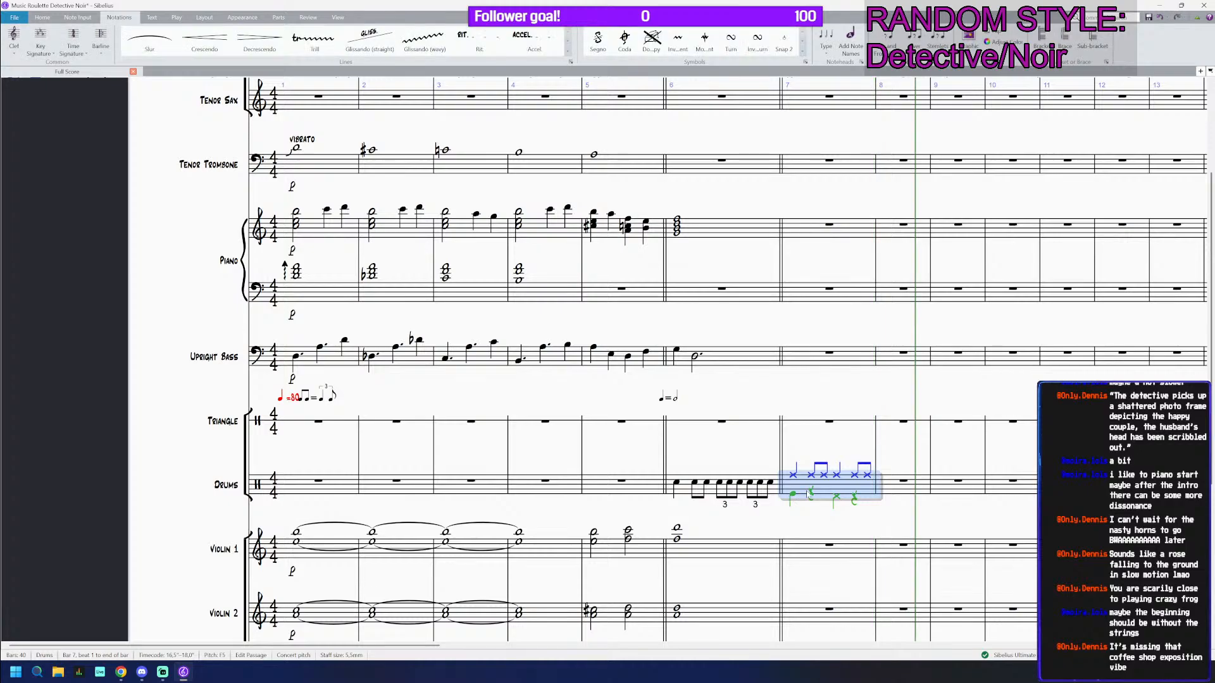
Step: Show the Transport panel
{"action": "scroll", "coordinate": [809, 495], "scroll_direction": "down", "scroll_amount": 1}
{"action": "scroll", "coordinate": [808, 494], "scroll_direction": "up", "scroll_amount": 2}
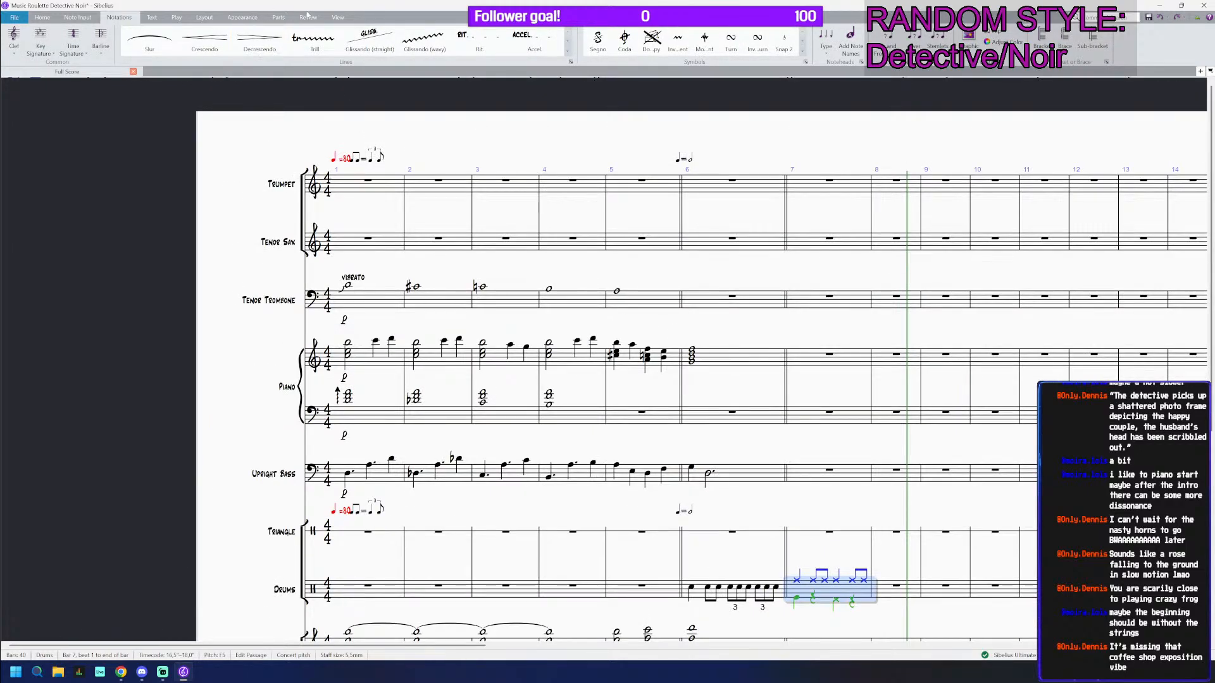
{"action": "left_click", "coordinate": [337, 17]}
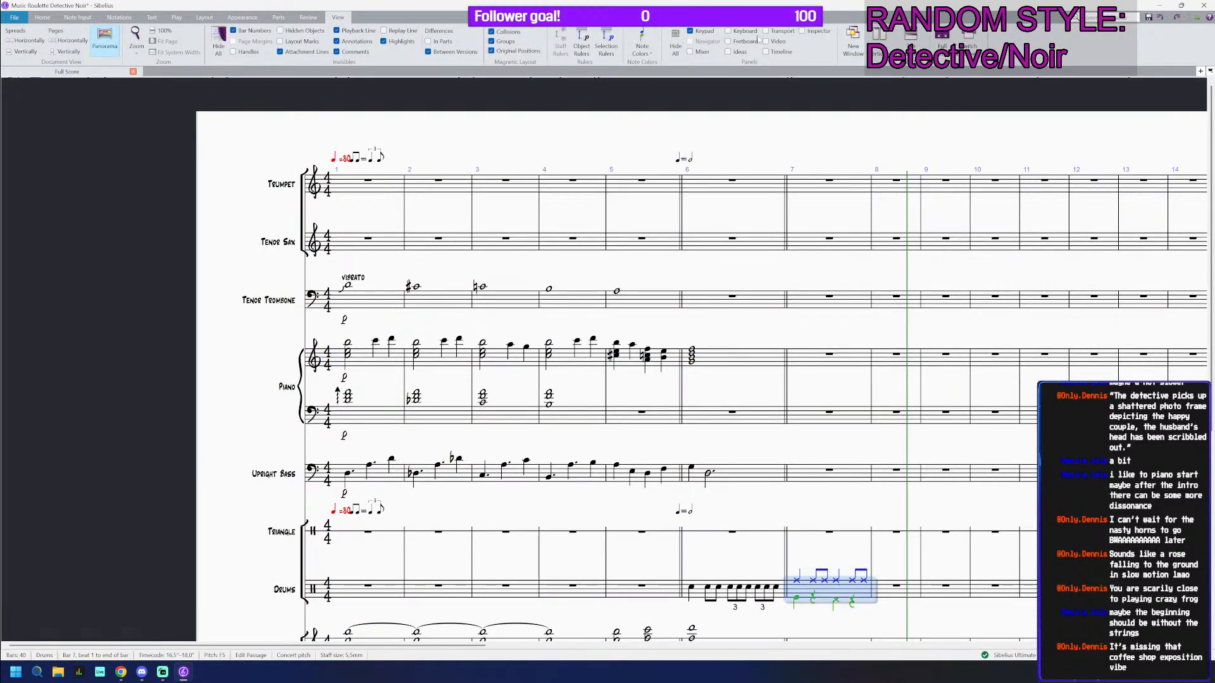
{"action": "left_click", "coordinate": [777, 32]}
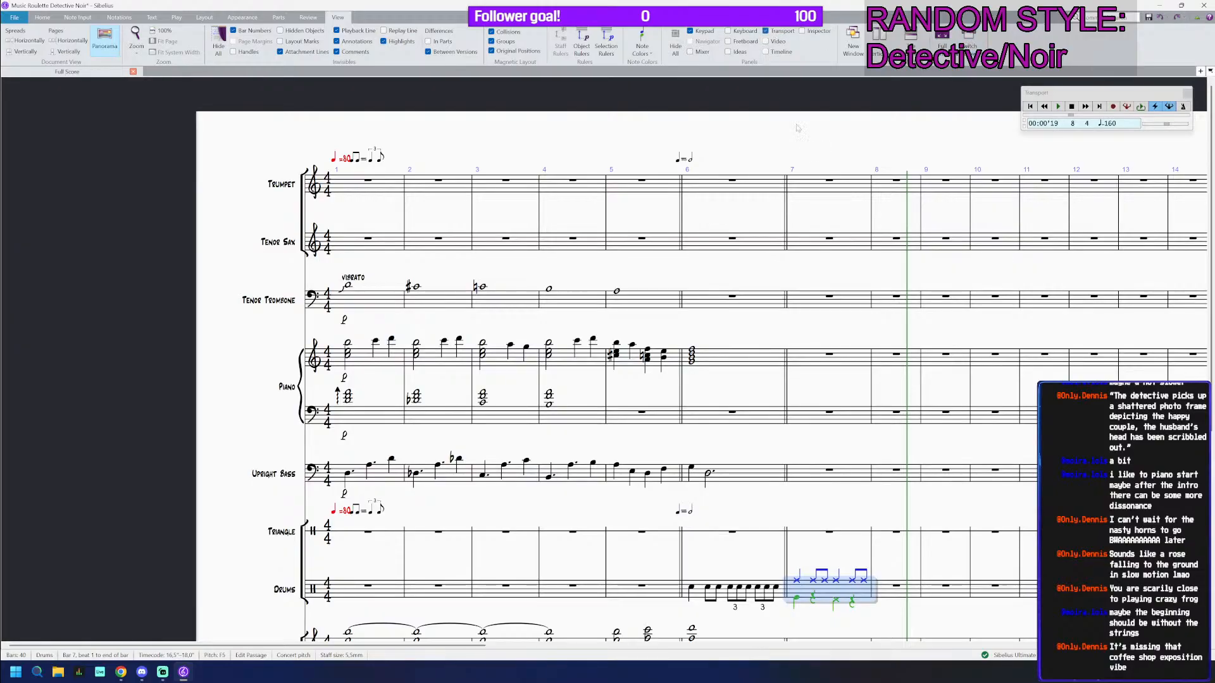
Step: Play the score from the first Drums note of bar 6 through the bar 7 pattern, then stop playback
{"action": "scroll", "coordinate": [870, 503], "scroll_direction": "down", "scroll_amount": 3}
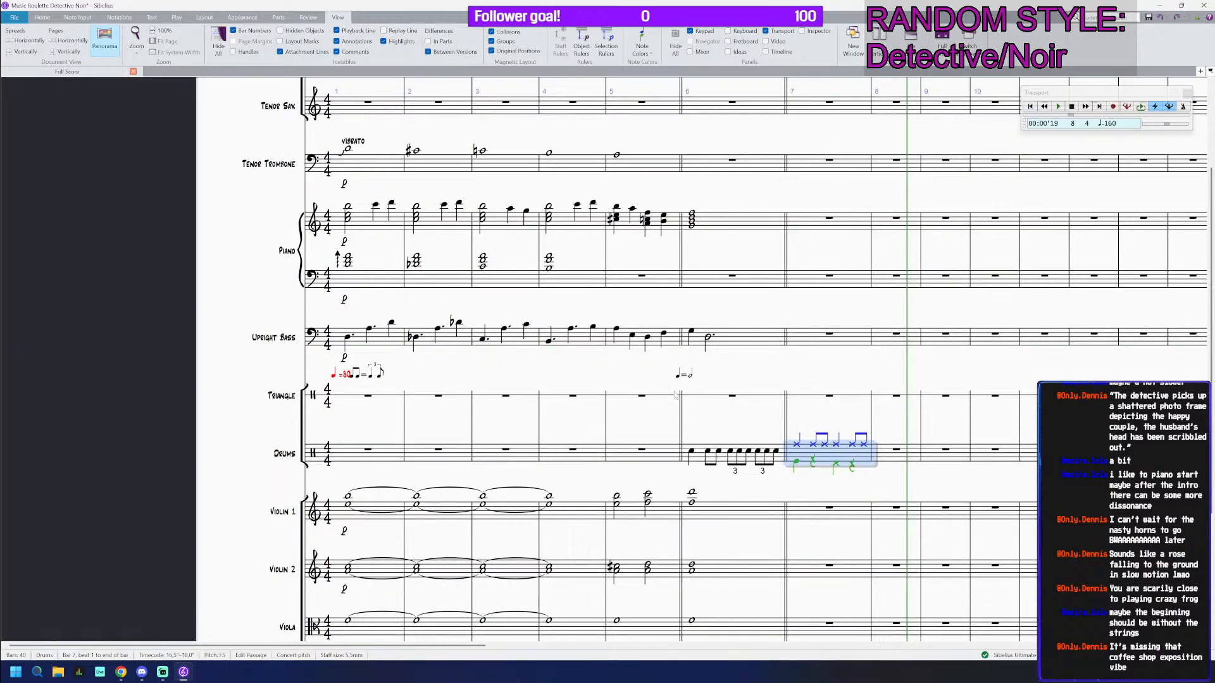
{"action": "left_click", "coordinate": [691, 451]}
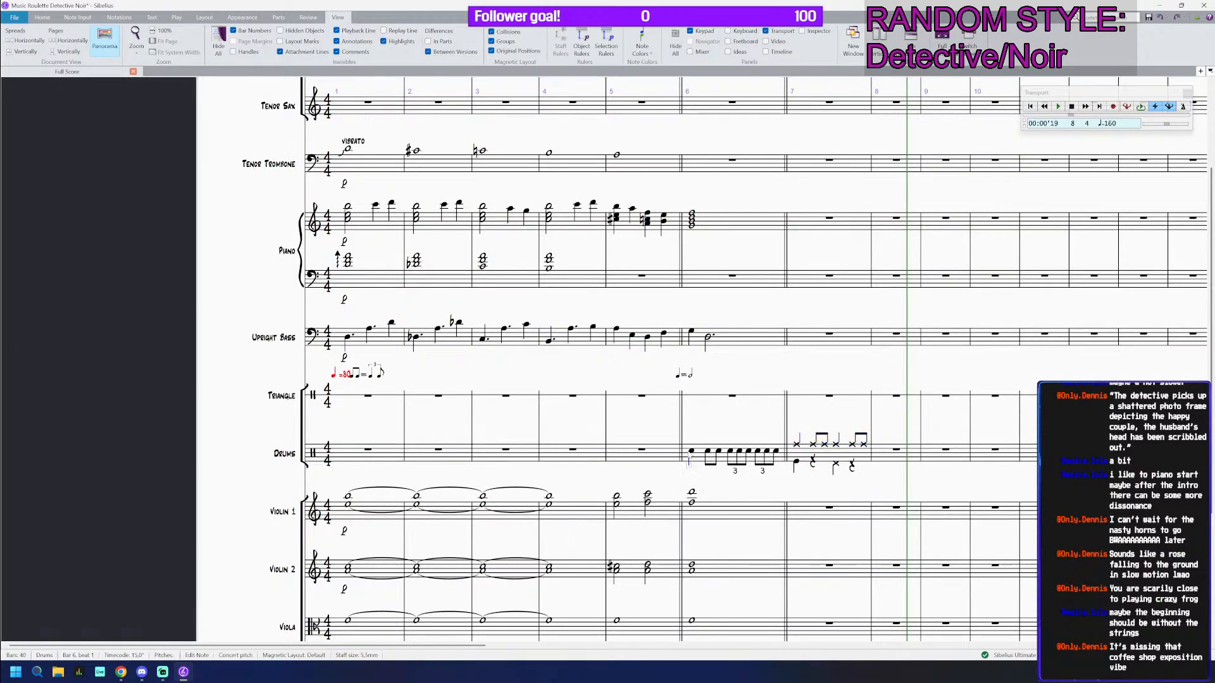
{"action": "key", "text": "space"}
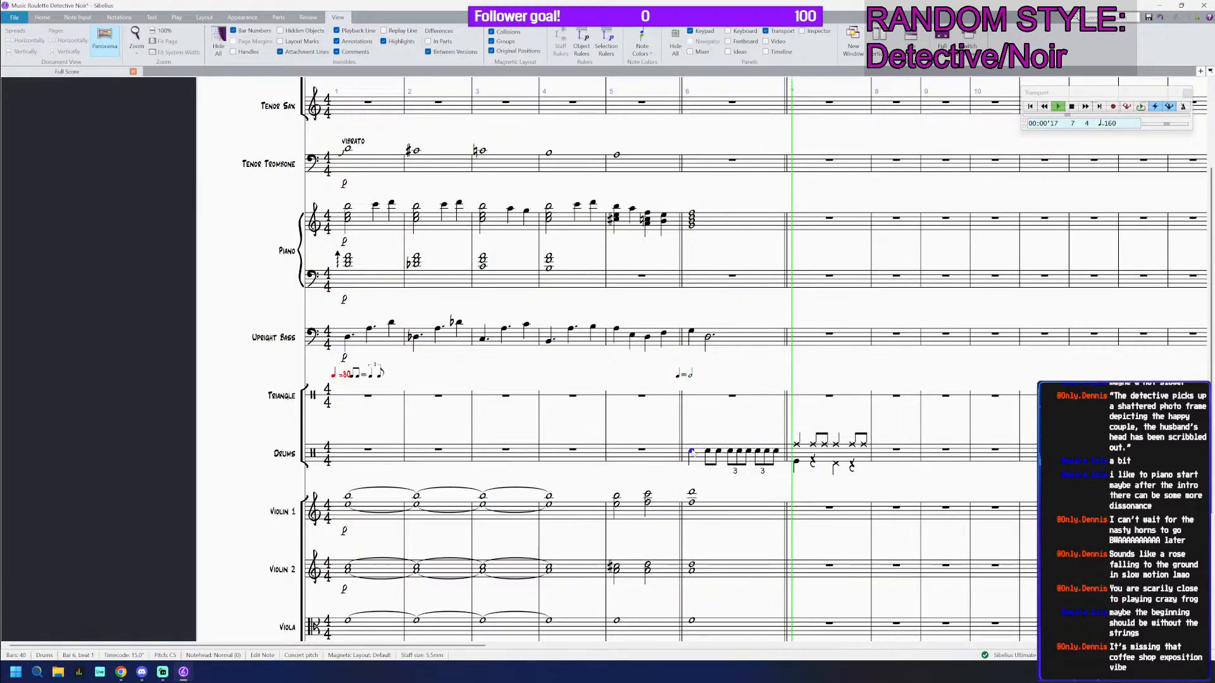
{"action": "key", "text": "space"}
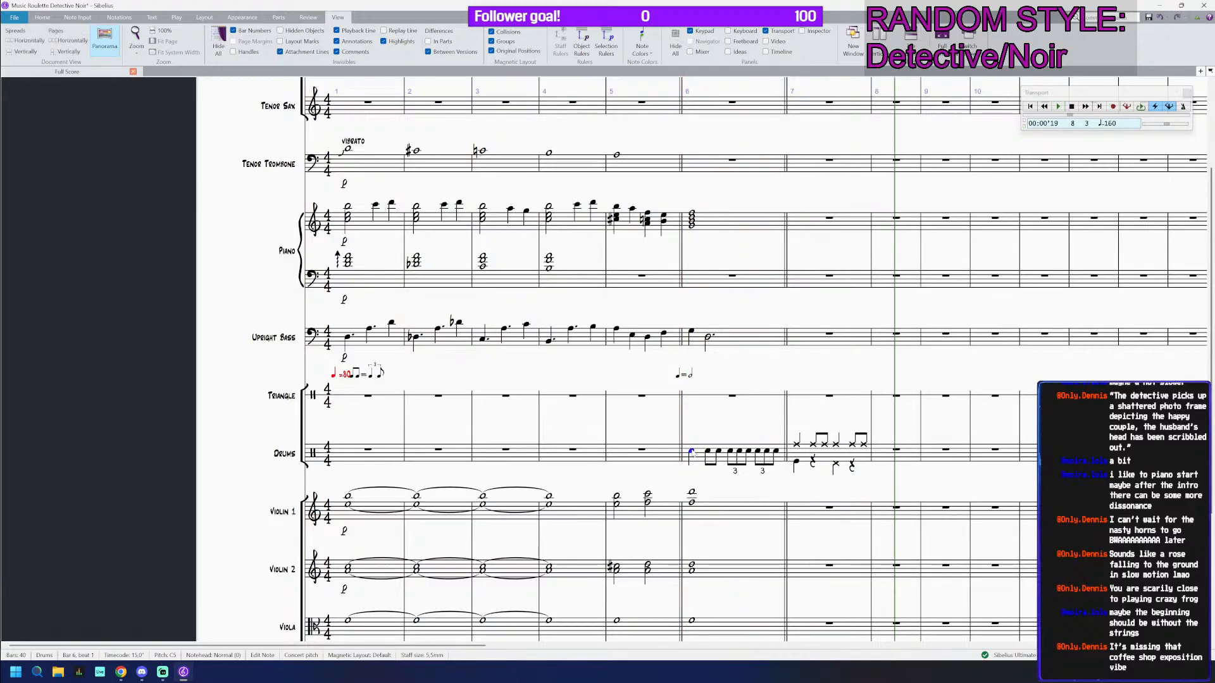
Step: Change the second-voice note on beat 3 of Drums bar 7 to a normal notehead on E
{"action": "scroll", "coordinate": [694, 451], "scroll_direction": "up", "scroll_amount": 3}
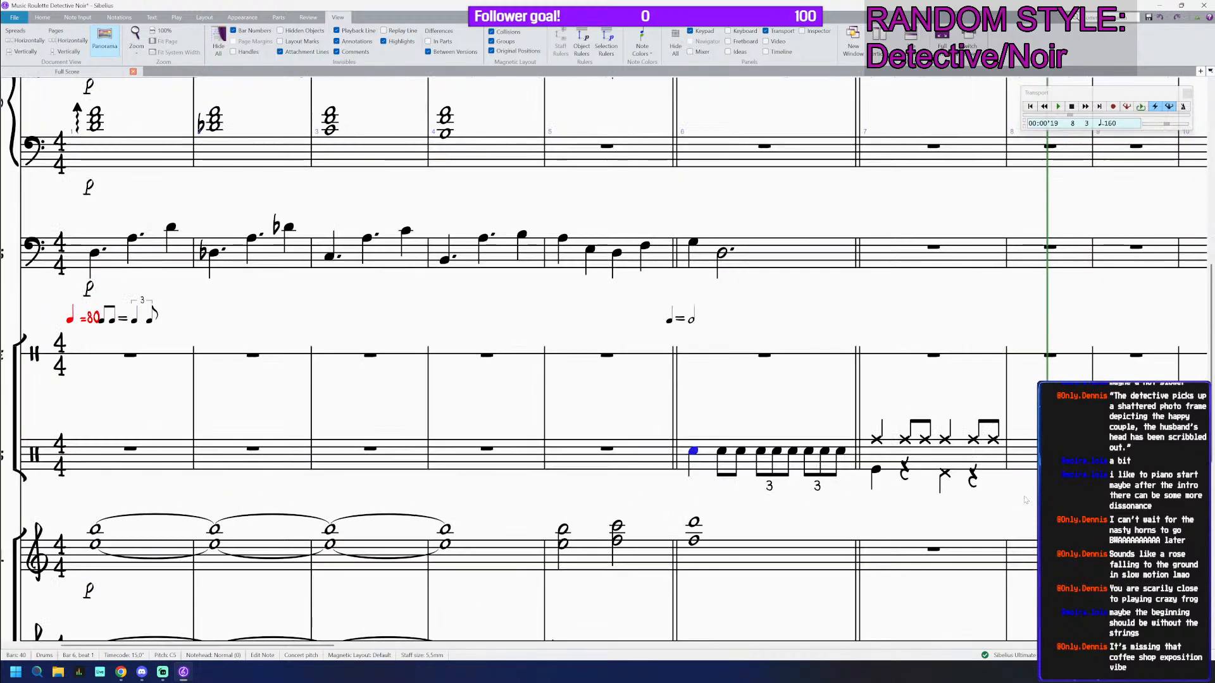
{"action": "left_click", "coordinate": [876, 469]}
{"action": "left_click", "coordinate": [943, 471]}
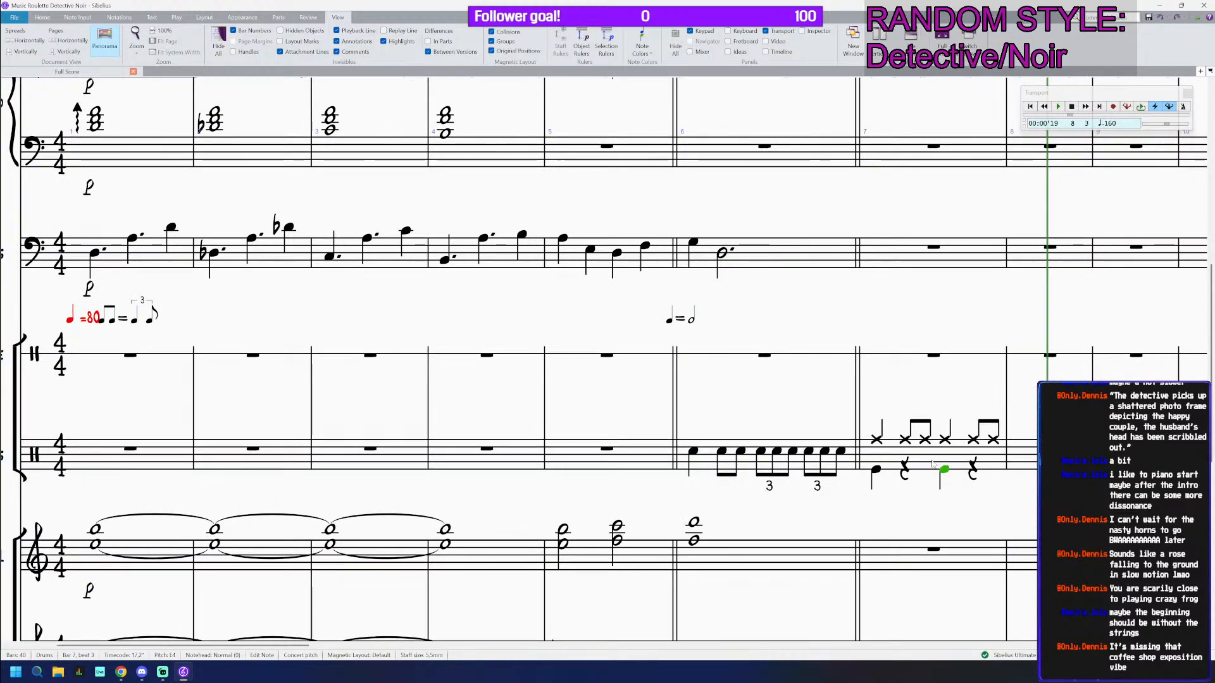
Step: Play the score from the first Drums note of bar 6 to hear the revised bar 7 pattern
{"action": "scroll", "coordinate": [942, 471], "scroll_direction": "down", "scroll_amount": 3}
{"action": "left_click", "coordinate": [803, 464]}
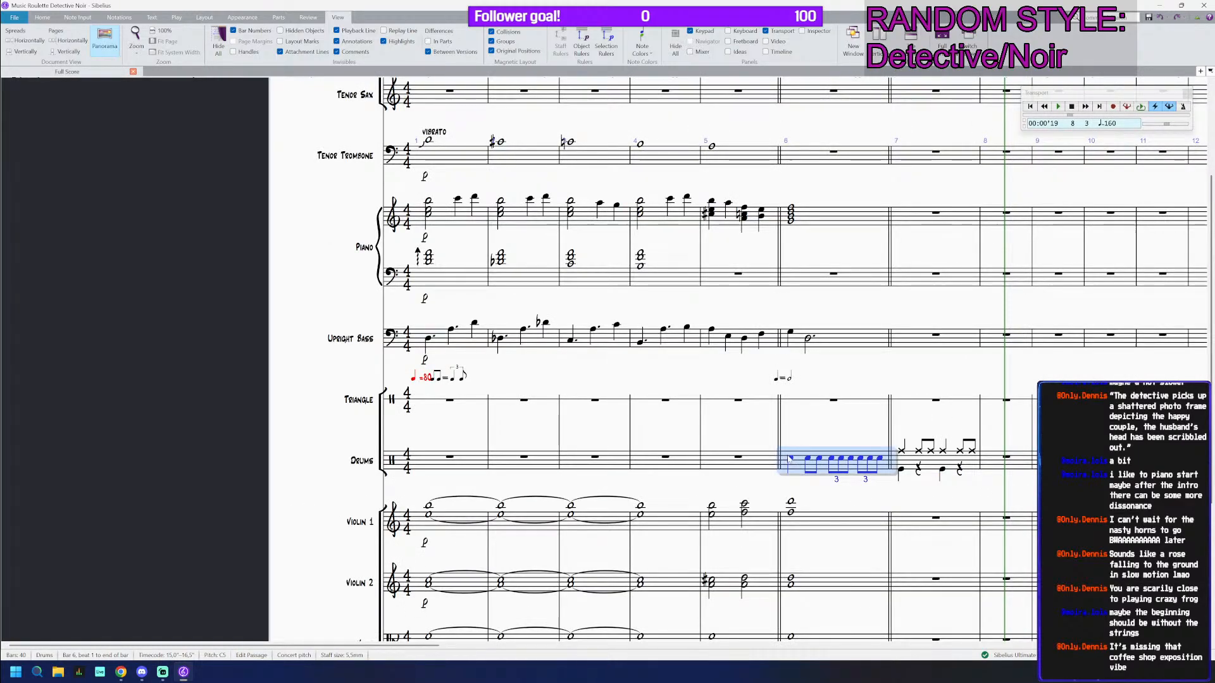
{"action": "left_click", "coordinate": [791, 458]}
{"action": "key", "text": "p"}
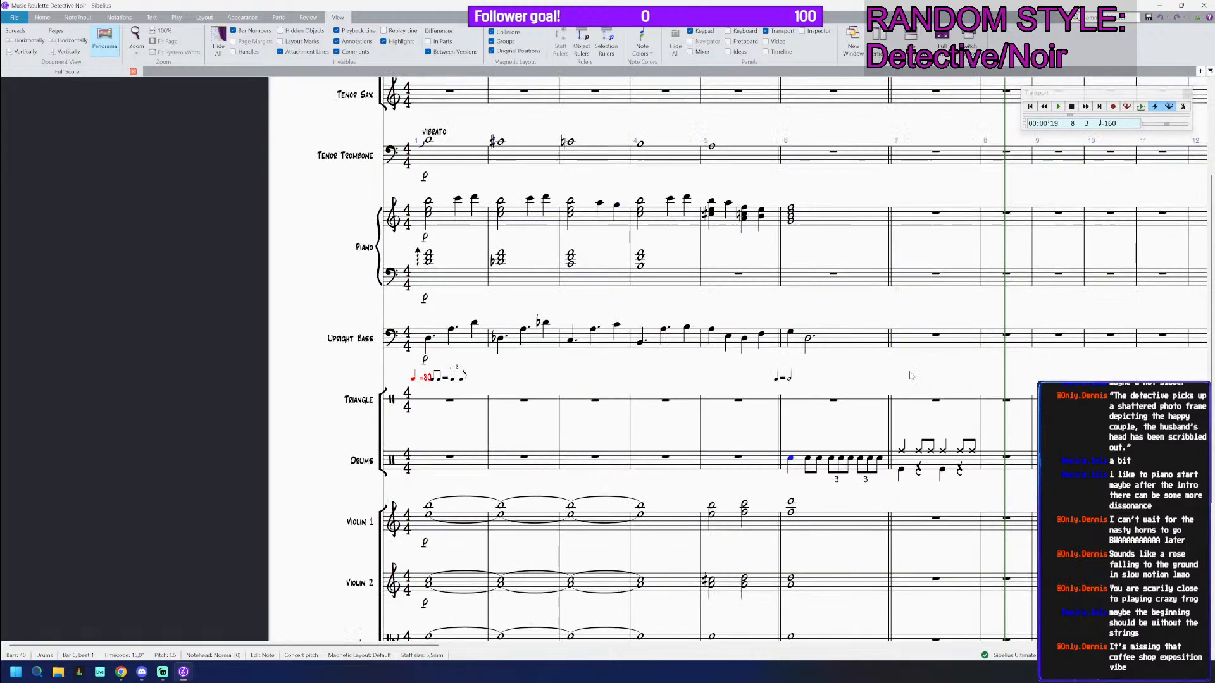
{"action": "left_click", "coordinate": [932, 516]}
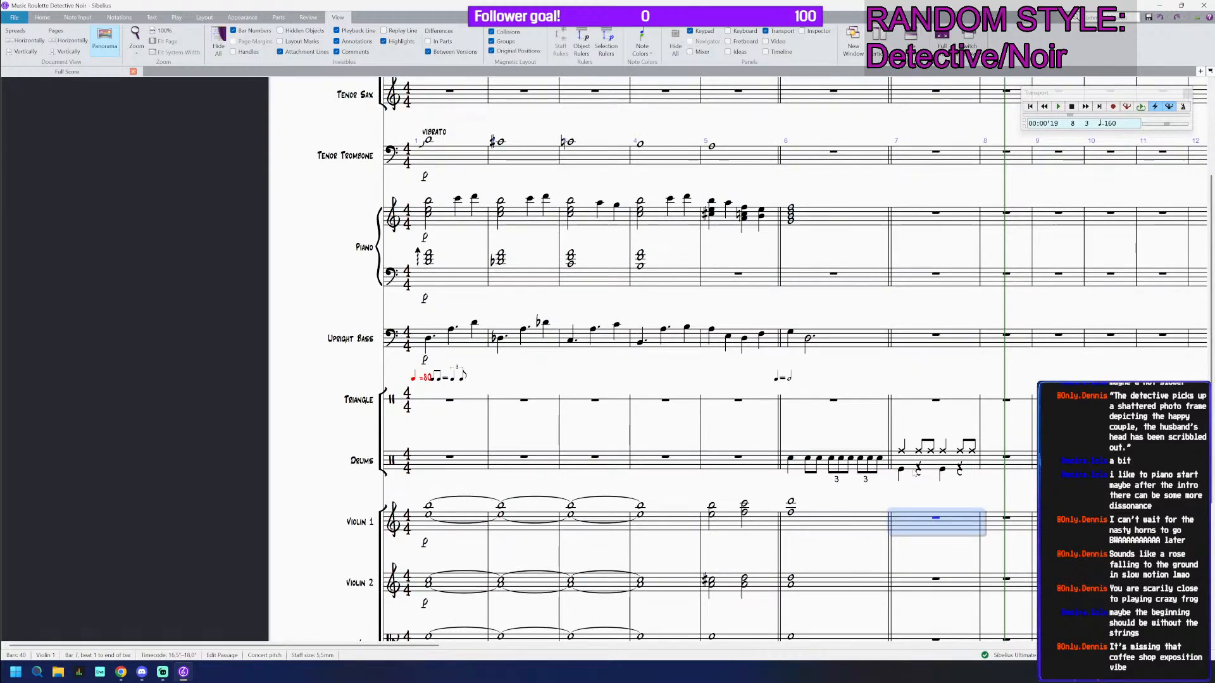
{"action": "scroll", "coordinate": [823, 455], "scroll_direction": "up", "scroll_amount": 1}
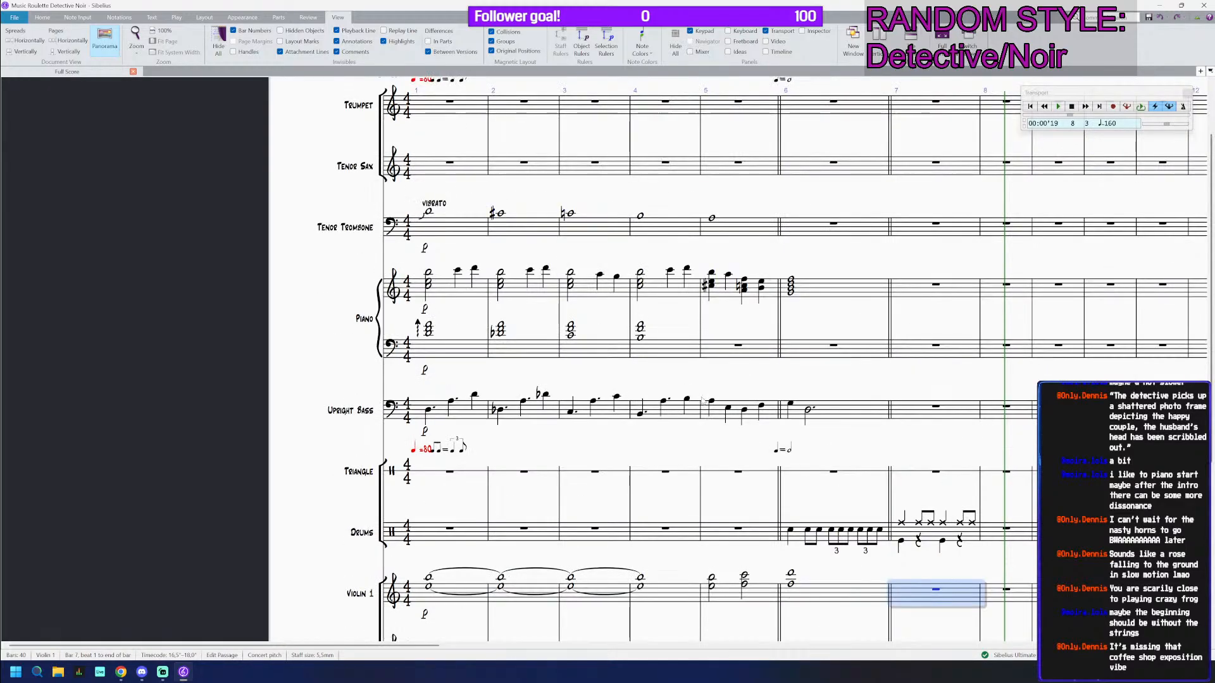
Step: Repeat the bar 7 drum pattern three times so it fills bars 8 to 10
{"action": "left_click_drag", "start_coordinate": [763, 434], "coordinate": [567, 406]}
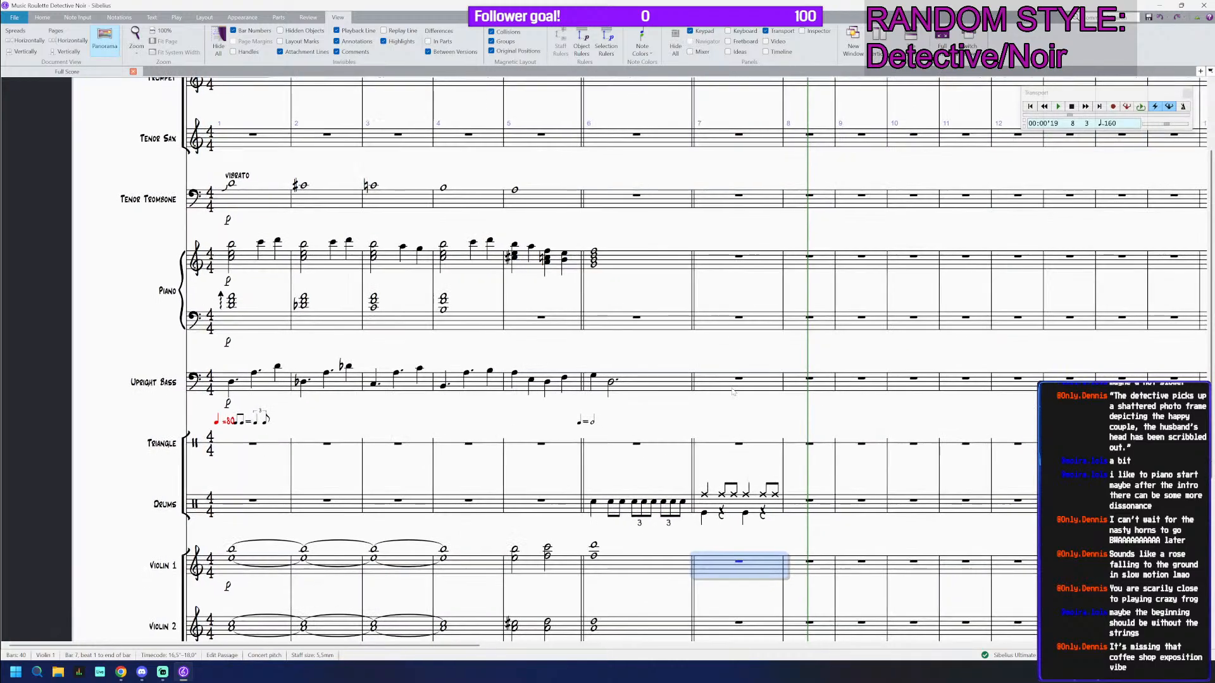
{"action": "left_click", "coordinate": [740, 379]}
{"action": "left_click", "coordinate": [751, 503]}
{"action": "key", "text": "r"}
{"action": "key", "text": "r"}
{"action": "key", "text": "r"}
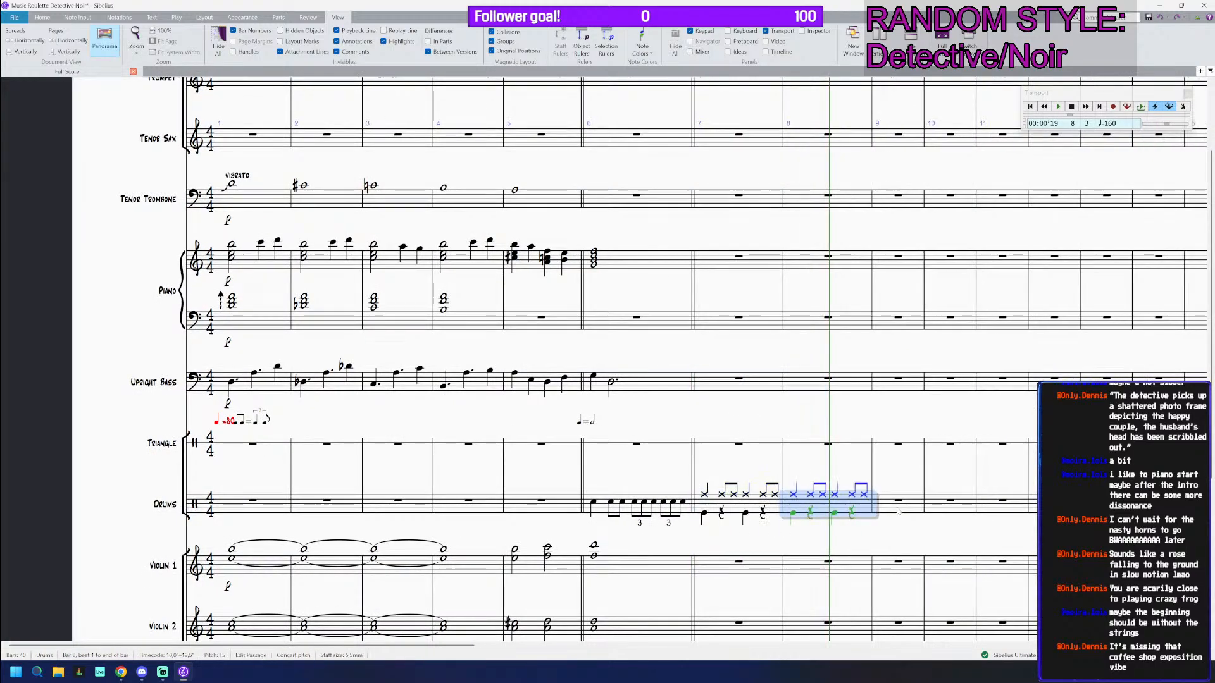
Step: Copy the piano's upper-staff music from bars 1–5 into the same staff starting at bar 7
{"action": "left_click", "coordinate": [747, 382]}
{"action": "scroll", "coordinate": [748, 384], "scroll_direction": "up", "scroll_amount": 1}
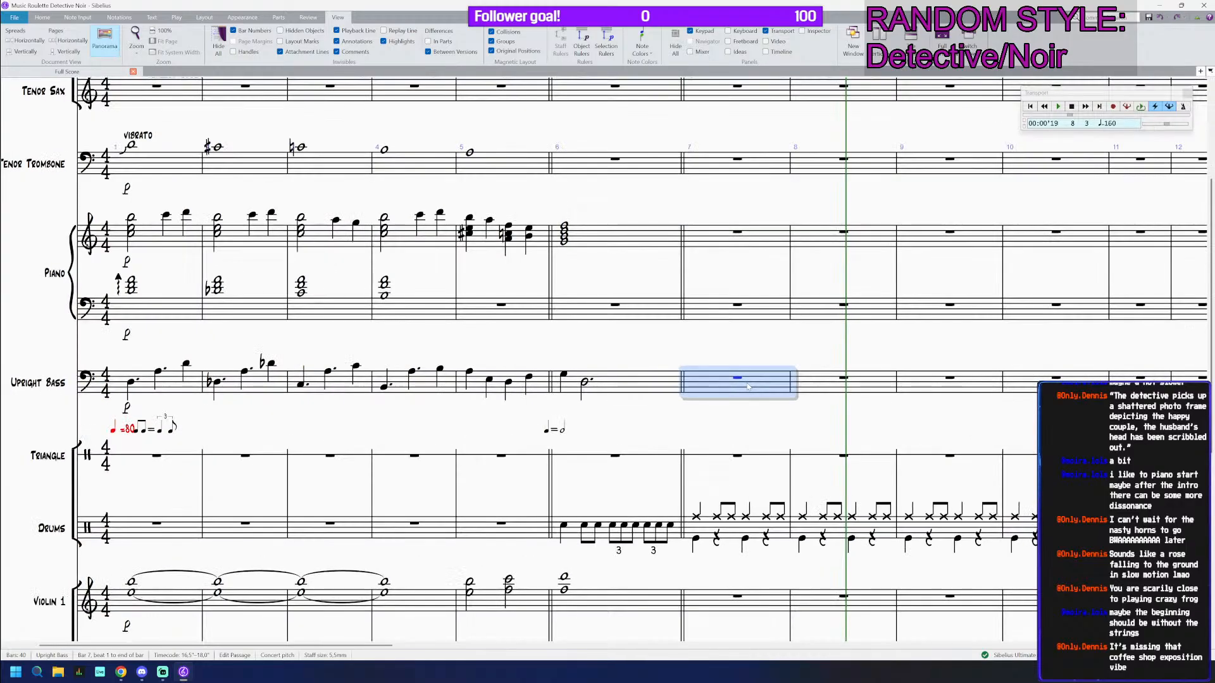
{"action": "left_click", "coordinate": [179, 235]}
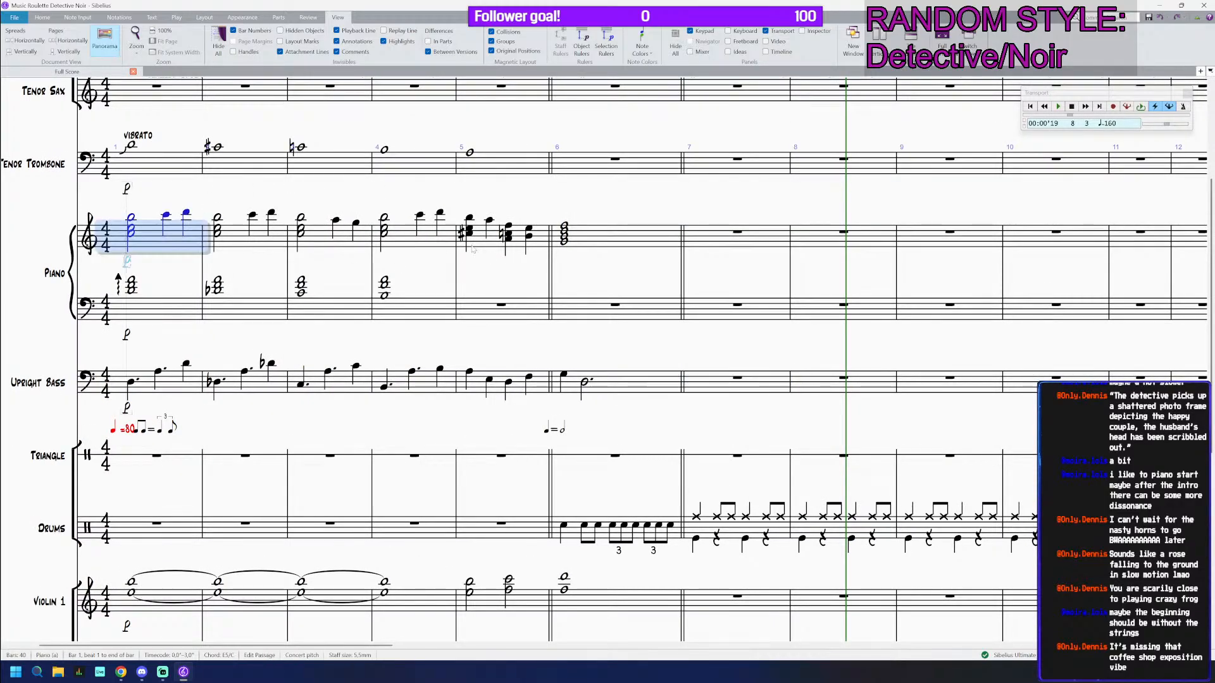
{"action": "left_click", "coordinate": [499, 246], "text": "shift"}
{"action": "left_click", "coordinate": [720, 246], "text": "alt"}
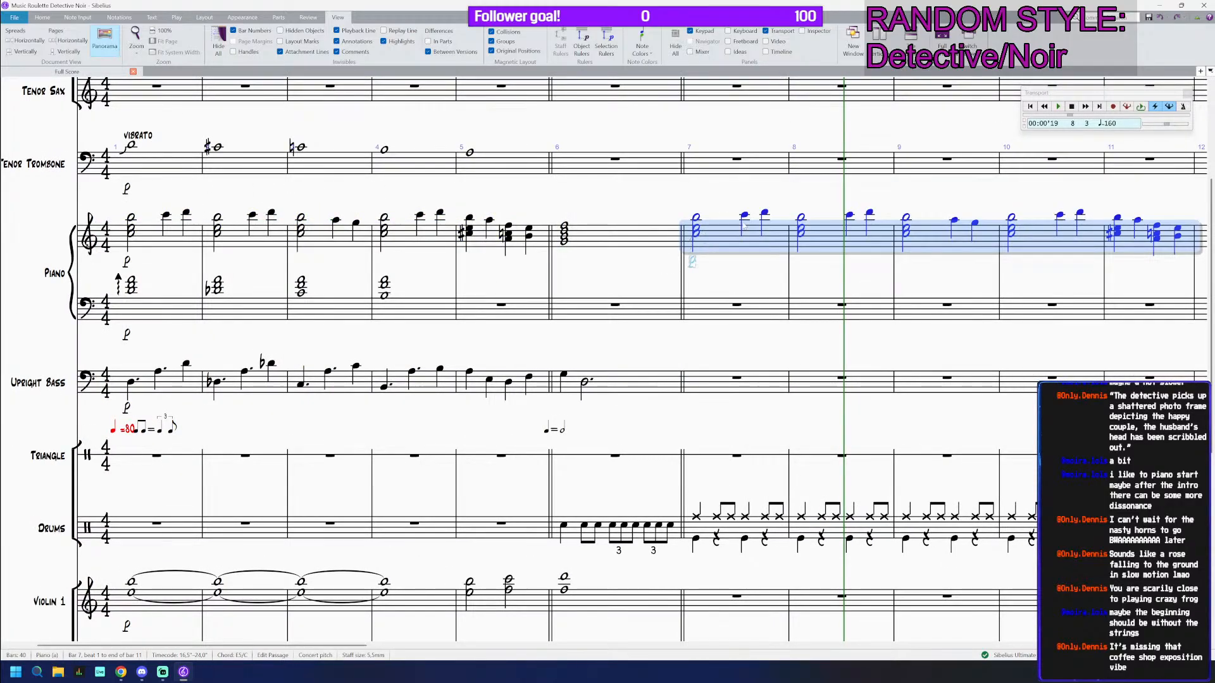
Step: Play the score from the first piano chord of bar 7 to hear the copied passage
{"action": "left_click", "coordinate": [697, 218]}
{"action": "key", "text": "space"}
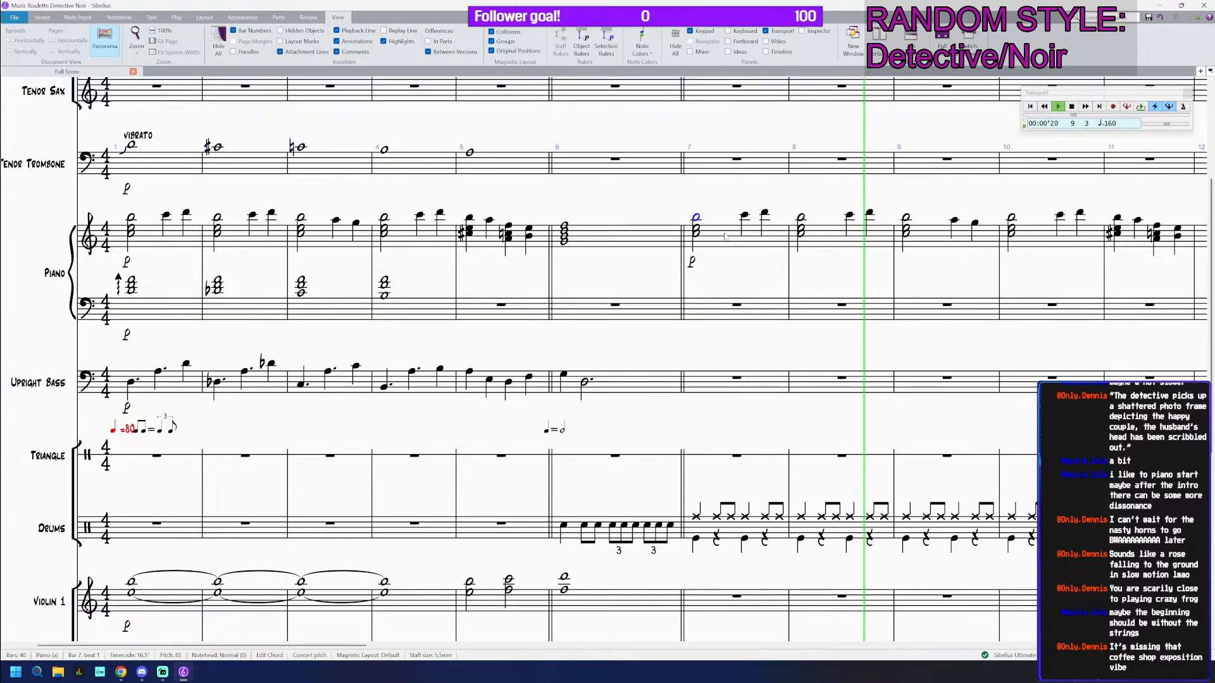
{"action": "key", "text": "space"}
Step: Shorten the opening piano chord of bar 7 to a dotted quarter note
{"action": "left_click", "coordinate": [744, 215]}
{"action": "scroll", "coordinate": [741, 216], "scroll_direction": "up", "scroll_amount": 4}
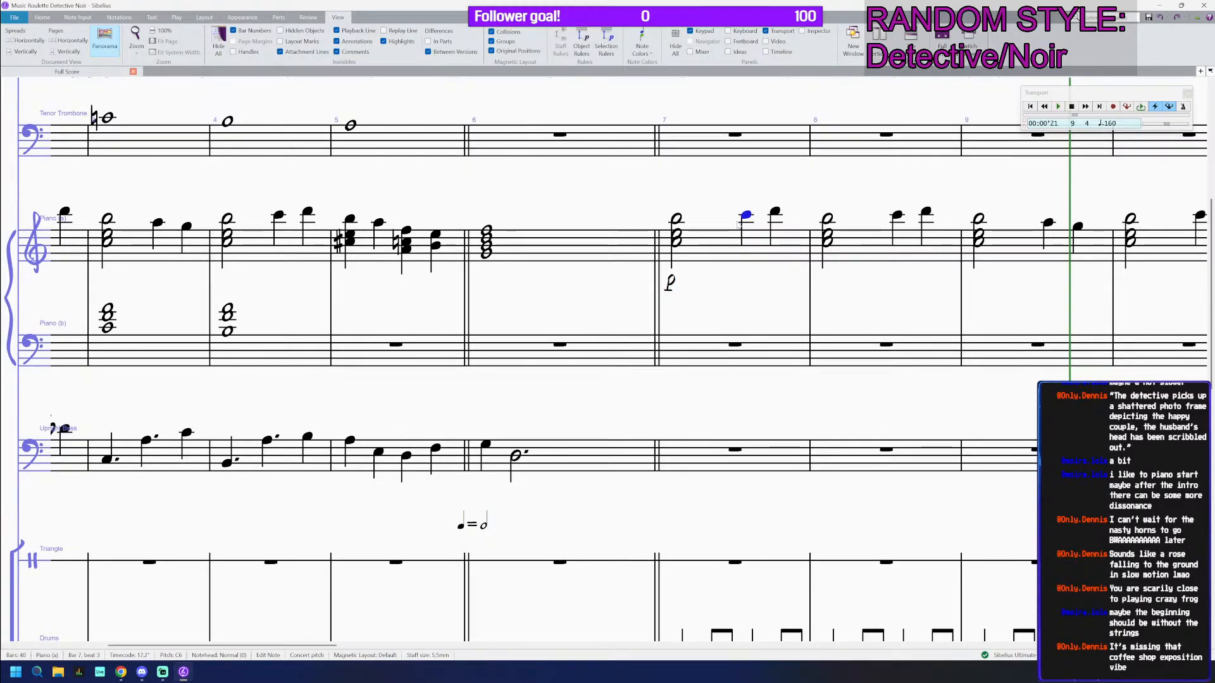
{"action": "key", "text": "Left"}
{"action": "key", "text": "KP_4"}
{"action": "key", "text": "Right"}
{"action": "key", "text": "Left"}
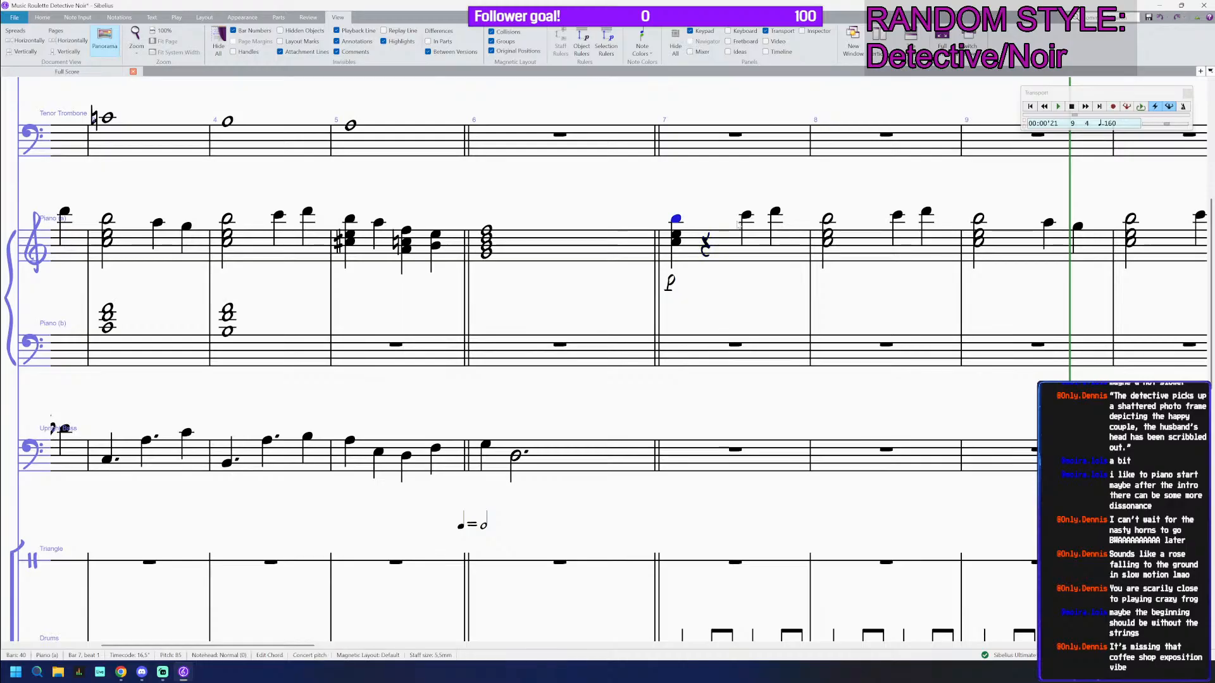
{"action": "key", "text": "KP_Decimal"}
Step: Place the piano's C in bar 7 as an eighth note on beat 2.5, followed by a quarter-note C on beat 3
{"action": "key", "text": "Right"}
{"action": "key", "text": "Right"}
{"action": "key", "text": "ctrl+c"}
{"action": "key", "text": "Left"}
{"action": "key", "text": "ctrl+v"}
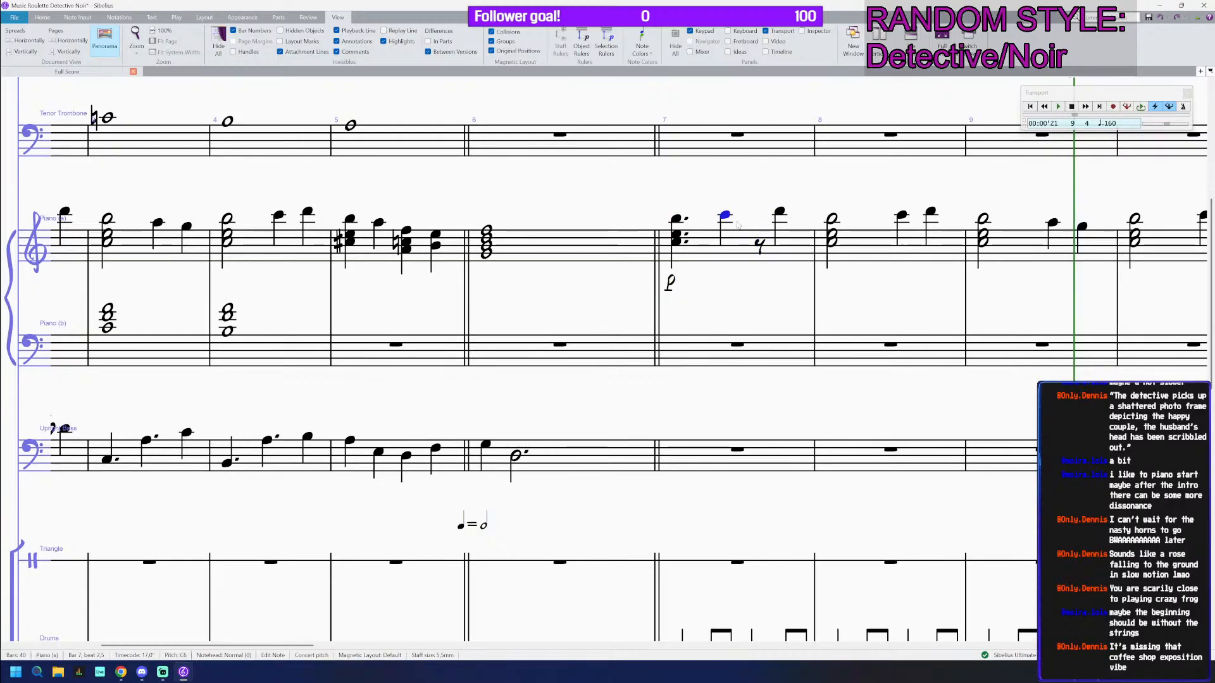
{"action": "key", "text": "KP_3"}
{"action": "key", "text": "ctrl+c"}
{"action": "key", "text": "Right"}
{"action": "key", "text": "ctrl+v"}
{"action": "key", "text": "KP_4"}
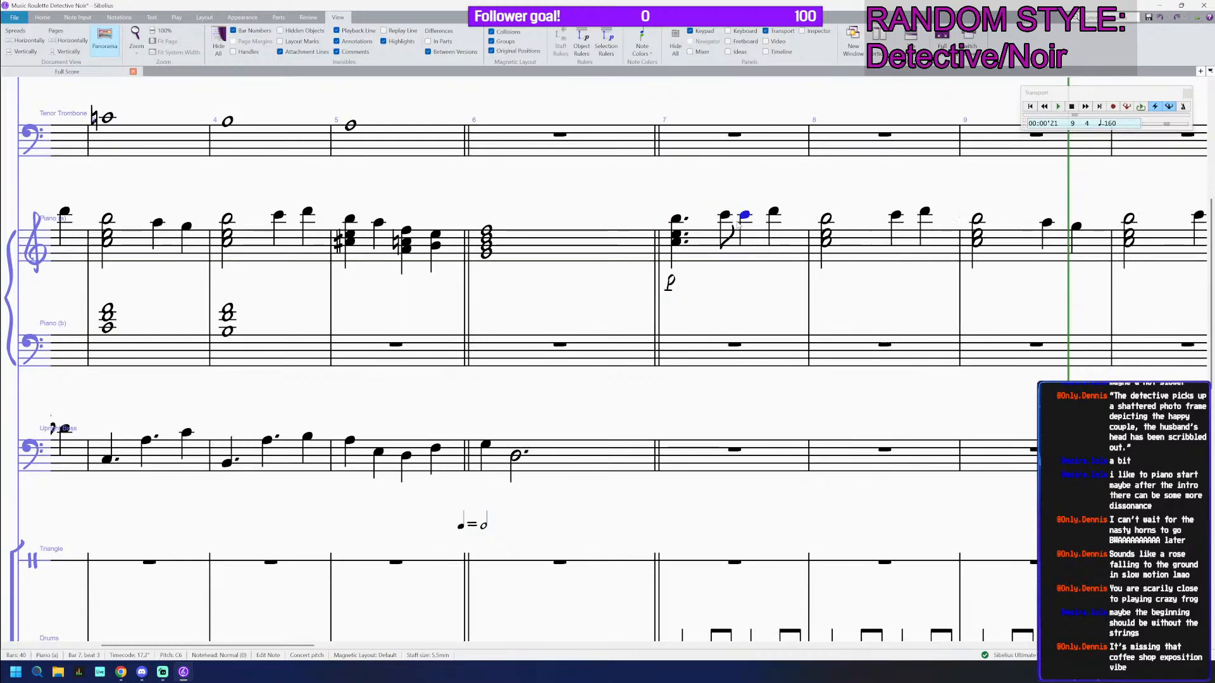
Step: Tie the two C notes in the piano's bar 7 and shorten the second one to an eighth note
{"action": "key", "text": "Left"}
{"action": "key", "text": "KP_Enter"}
{"action": "key", "text": "Left"}
{"action": "key", "text": "Right"}
{"action": "key", "text": "Right"}
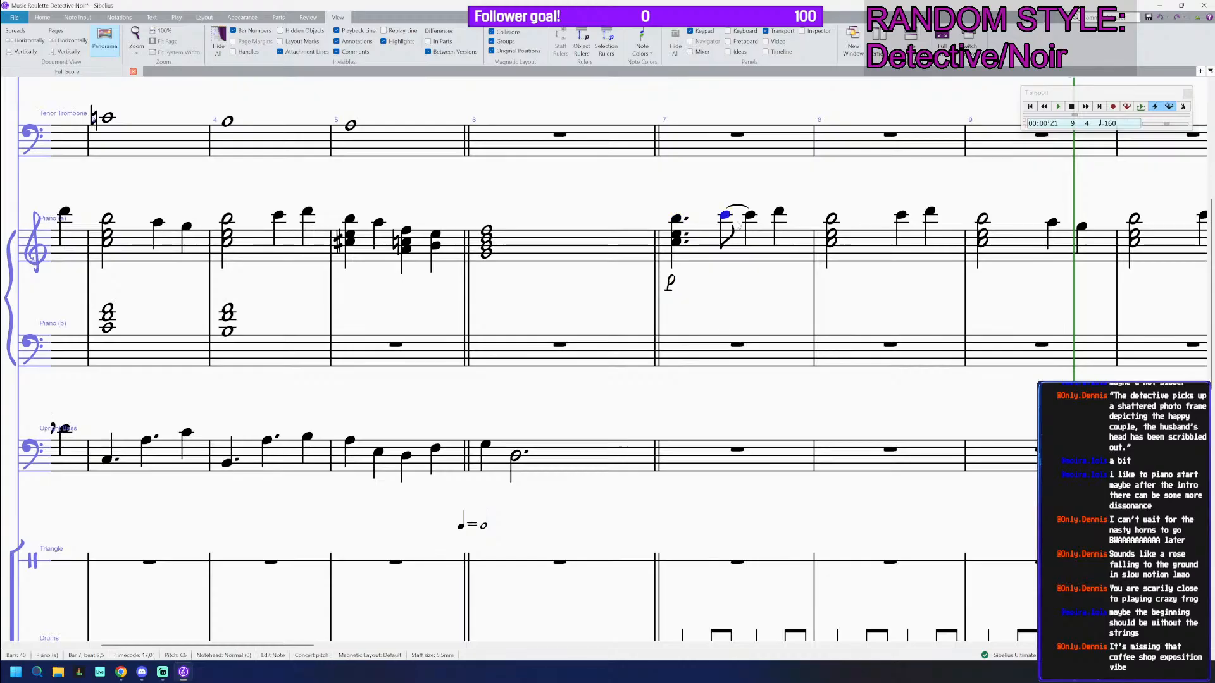
{"action": "key", "text": "KP_3"}
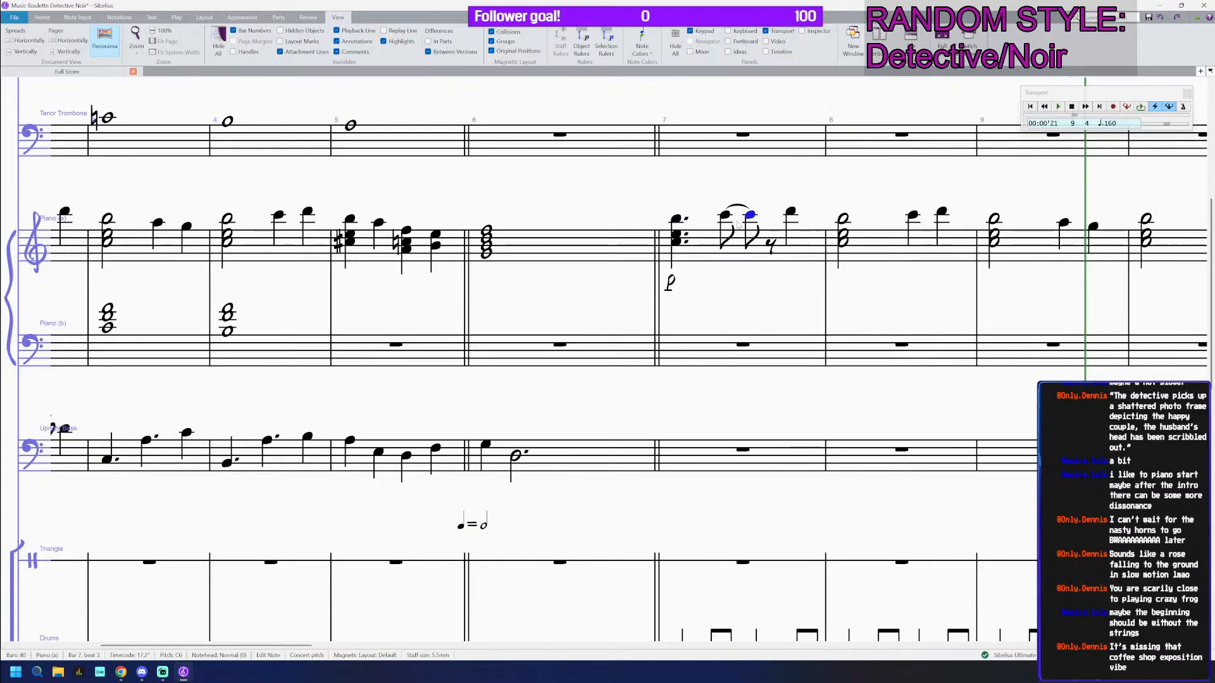
{"action": "key", "text": "d"}
{"action": "key", "text": "KP_3"}
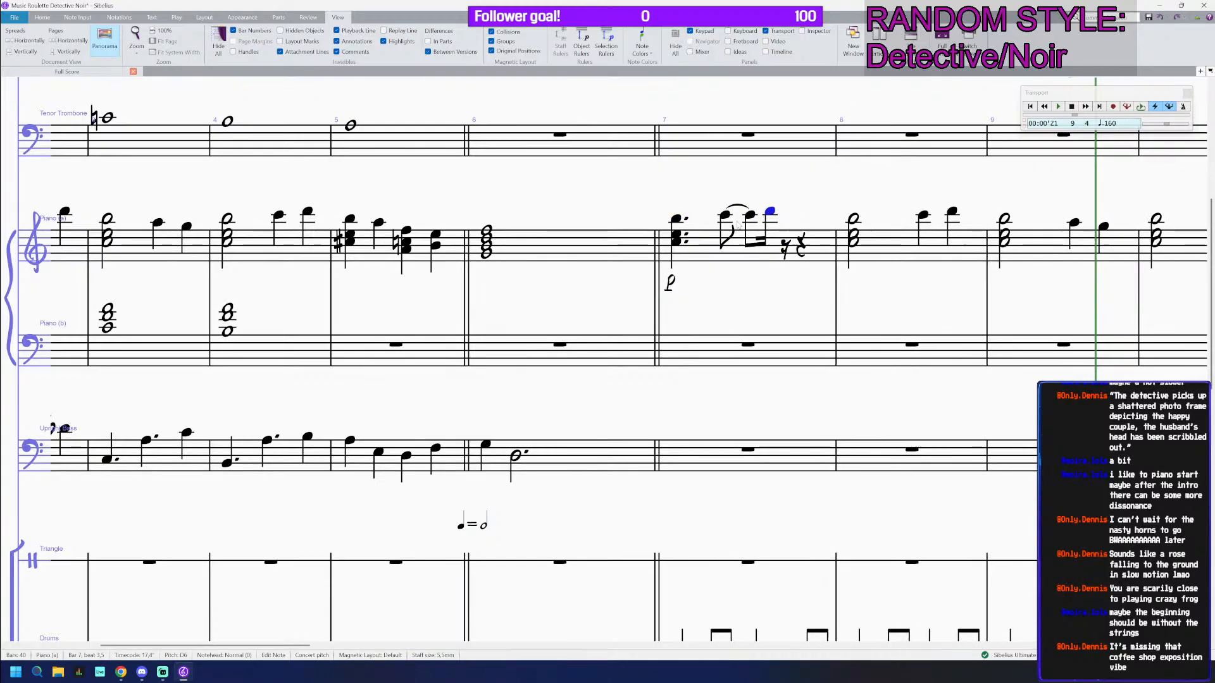
{"action": "key", "text": "Delete"}
{"action": "key", "text": "ctrl+z"}
{"action": "key", "text": "ctrl+z"}
{"action": "key", "text": "ctrl+z"}
Step: Complete the piano's bar 7 with an eighth-note D on beat 3.5 and a quarter-note D on beat 4
{"action": "key", "text": "Right"}
{"action": "key", "text": "d"}
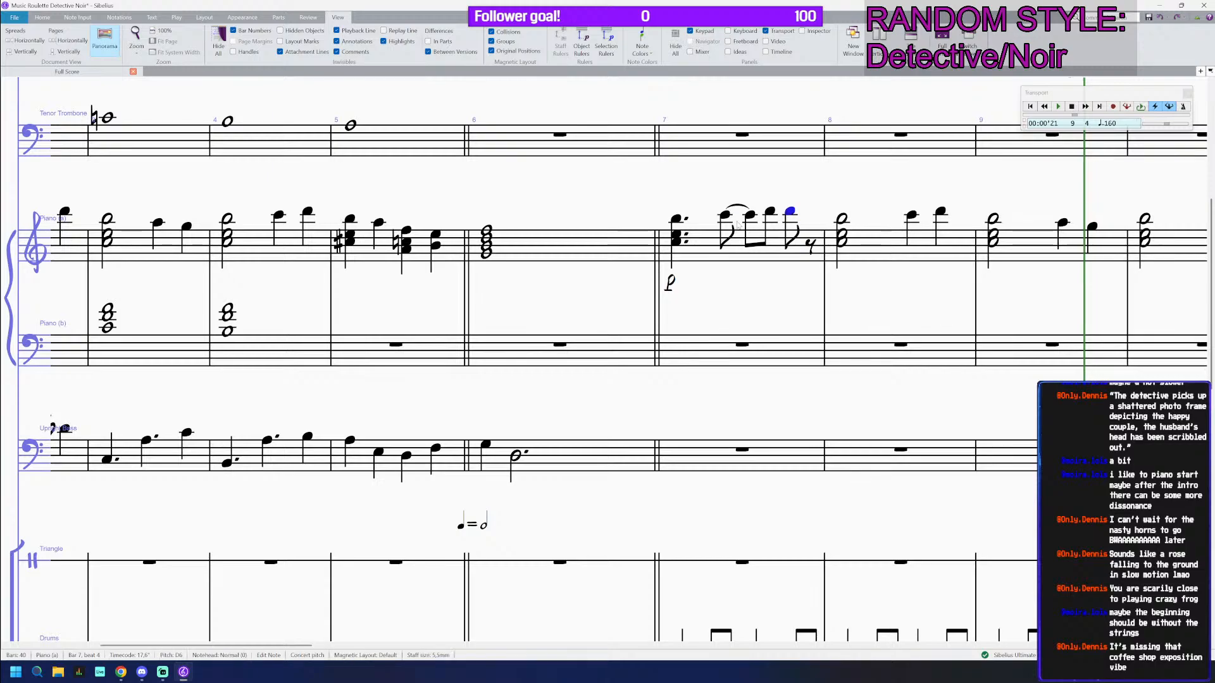
{"action": "key", "text": "KP_4"}
Step: Play the score from the start of bar 7 to check the syncopated piano rhythm
{"action": "key", "text": "Left"}
{"action": "key", "text": "Left"}
{"action": "key", "text": "Left"}
{"action": "key", "text": "Left"}
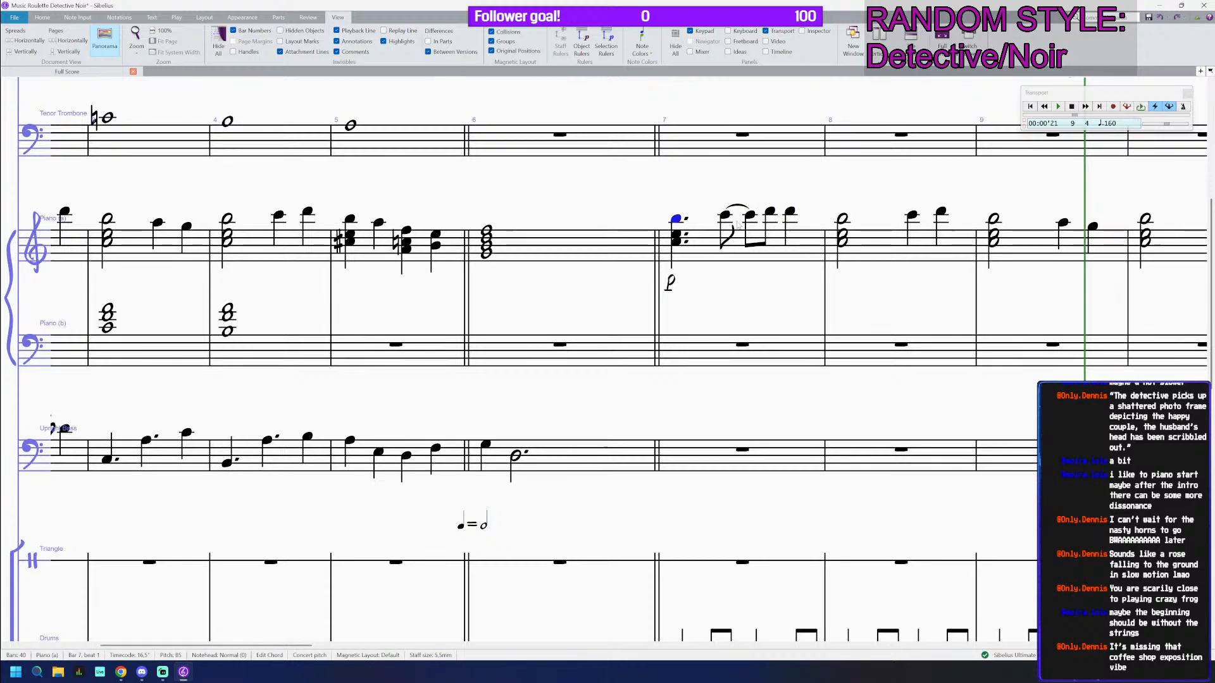
{"action": "key", "text": "p"}
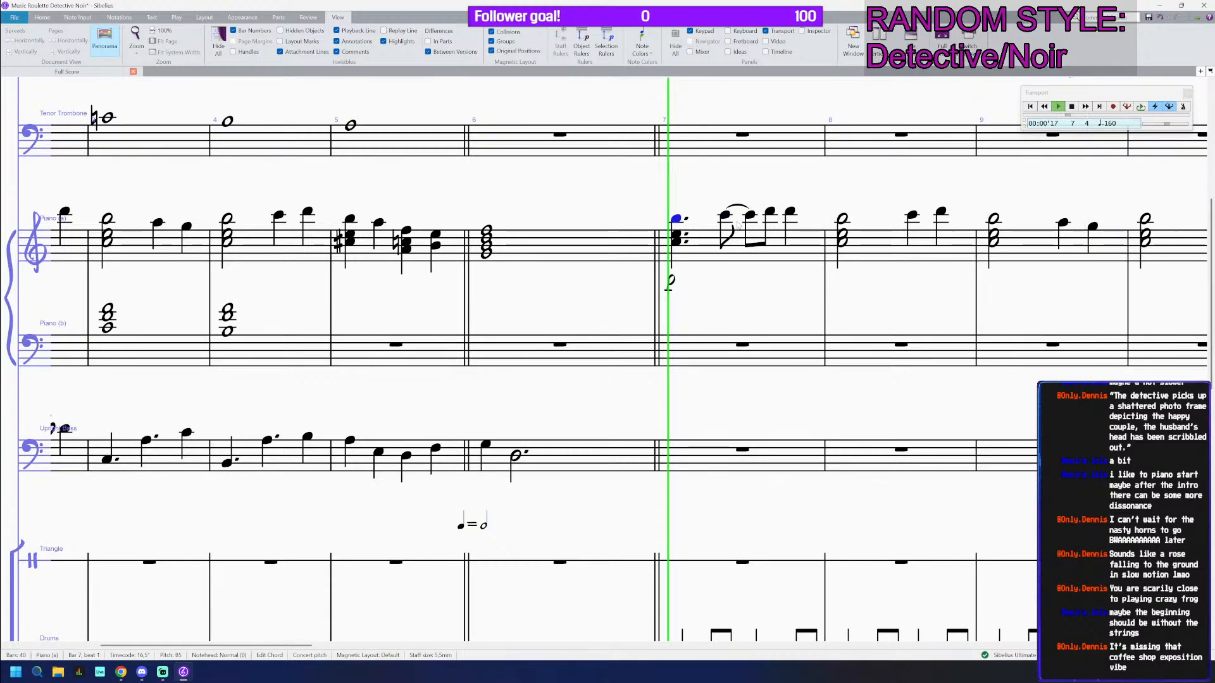
{"action": "key", "text": "space"}
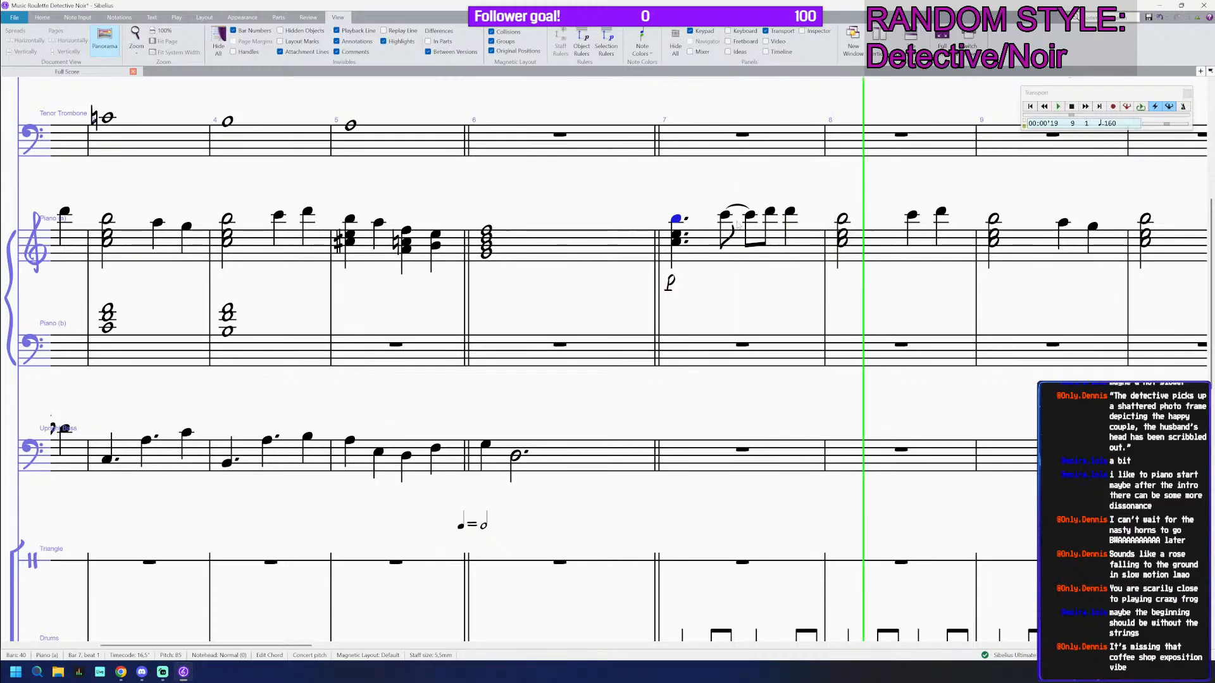
Step: Tie the eighth-note D to the quarter-note D at the end of the piano's bar 7
{"action": "left_click", "coordinate": [769, 211]}
{"action": "key", "text": "Return"}
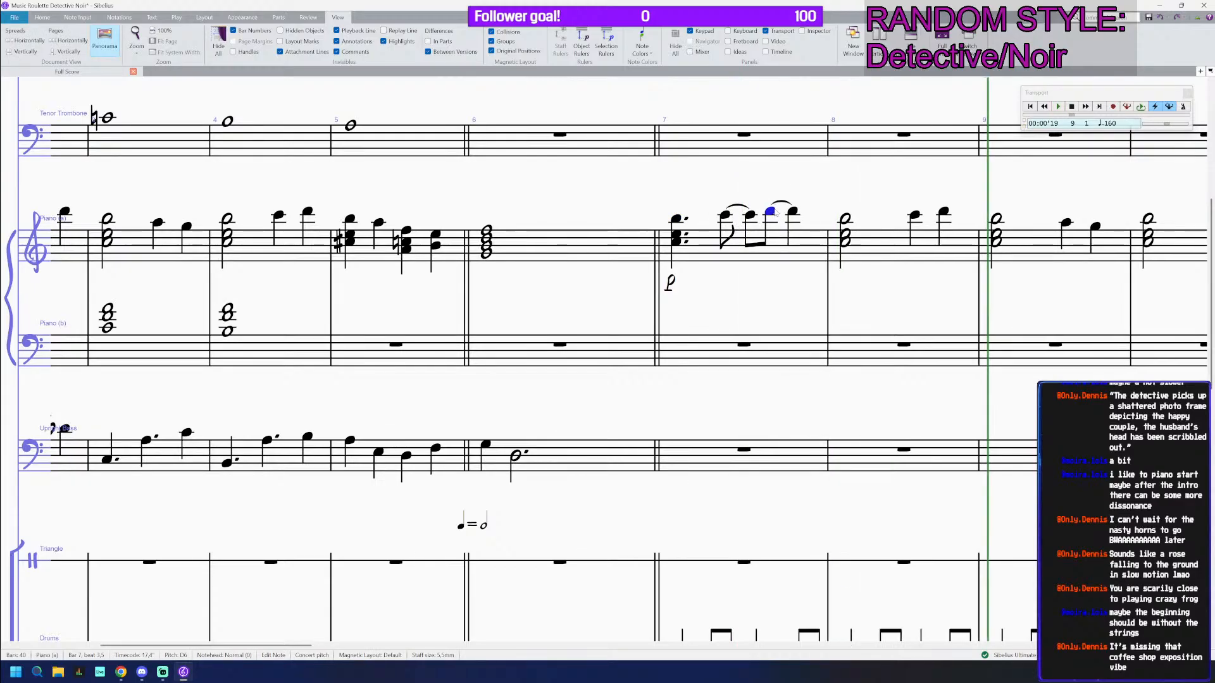
{"action": "scroll", "coordinate": [775, 213], "scroll_direction": "down", "scroll_amount": 4}
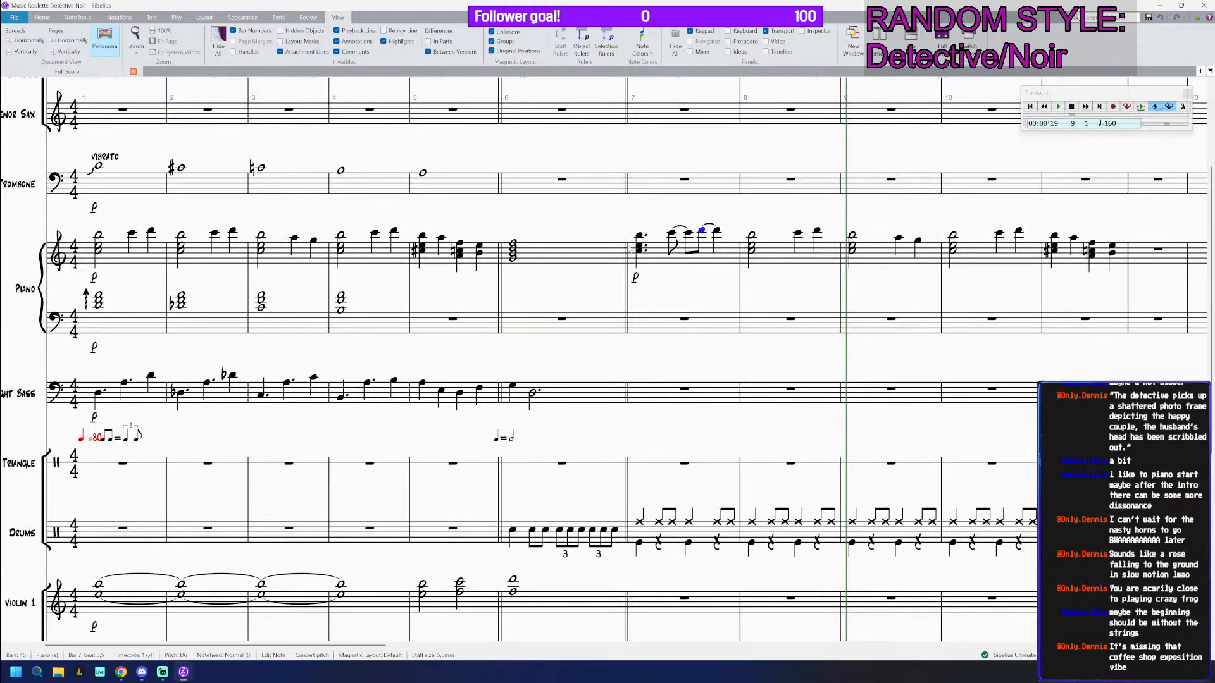
Step: Reduce the opening piano chords of bars 7 and 8 to their top note B
{"action": "left_click", "coordinate": [640, 246]}
{"action": "key", "text": "Delete"}
{"action": "left_click", "coordinate": [758, 251]}
{"action": "left_click", "coordinate": [752, 250]}
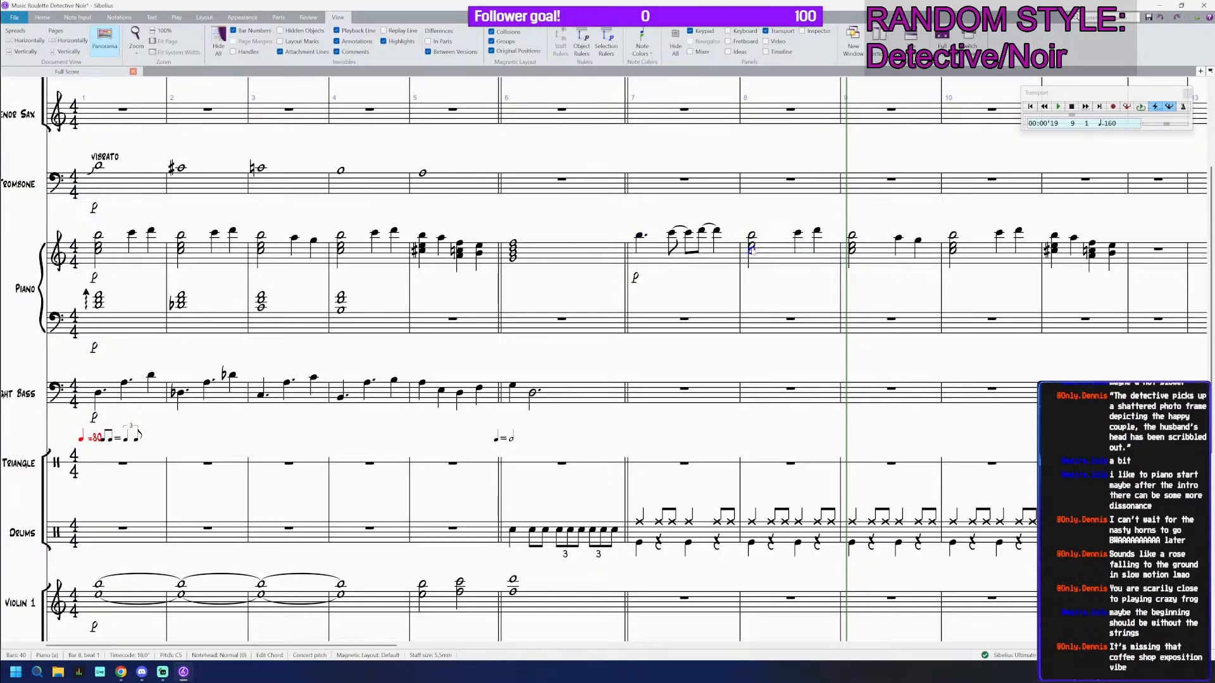
{"action": "key", "text": "Delete"}
{"action": "key", "text": "Delete"}
Step: Copy the piano melody of bar 7 into bar 8 and delete the p dynamic from both bars
{"action": "left_click", "coordinate": [682, 258]}
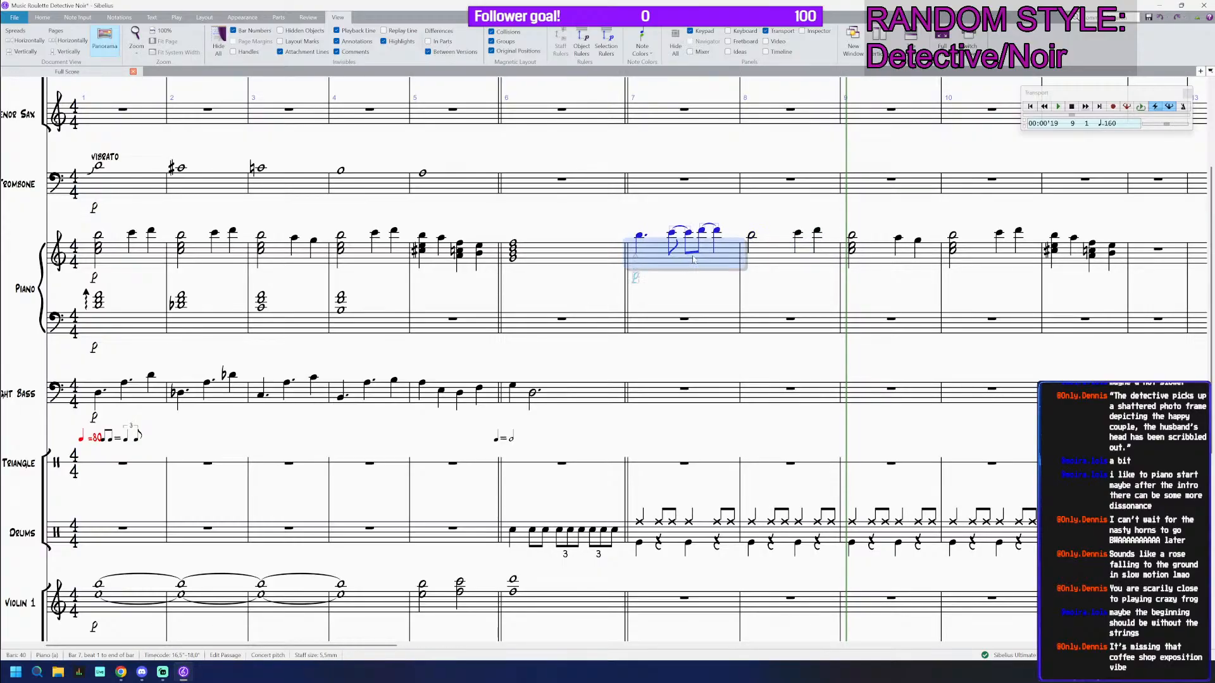
{"action": "left_click", "coordinate": [782, 260], "text": "alt"}
{"action": "key", "text": "Escape"}
{"action": "left_click", "coordinate": [636, 278]}
{"action": "key", "text": "Delete"}
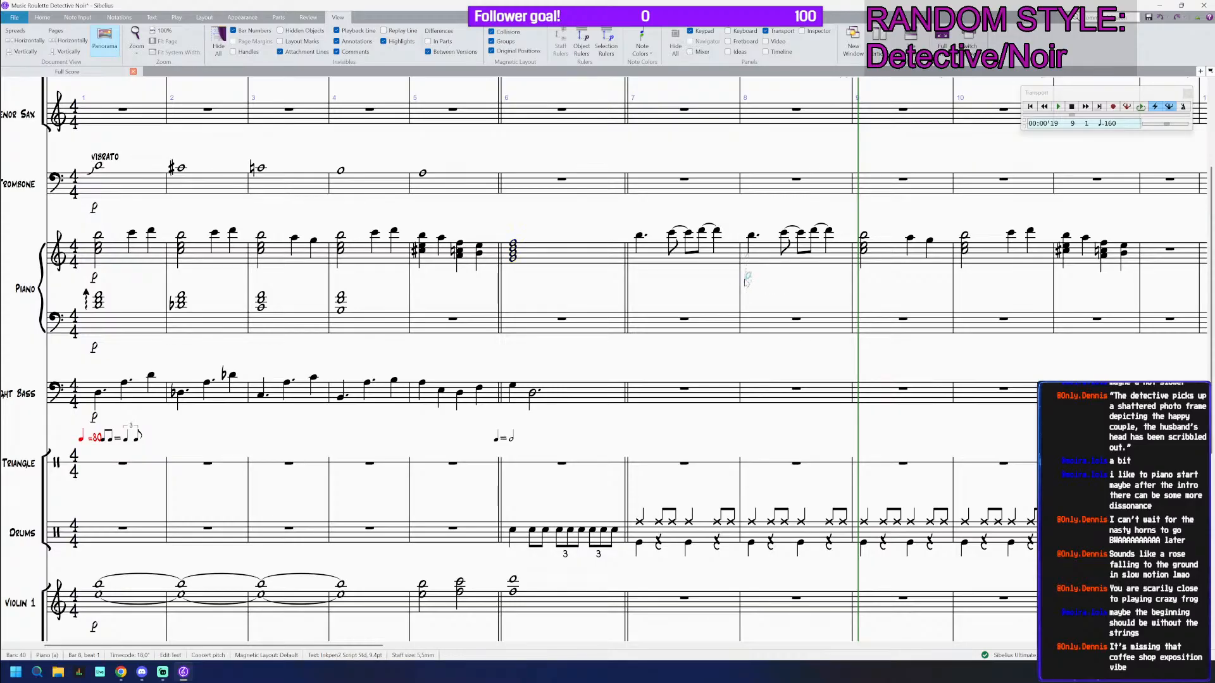
Step: Copy the piano melody of bars 7–8 into bars 9–10
{"action": "left_click_drag", "start_coordinate": [657, 248], "coordinate": [791, 257]}
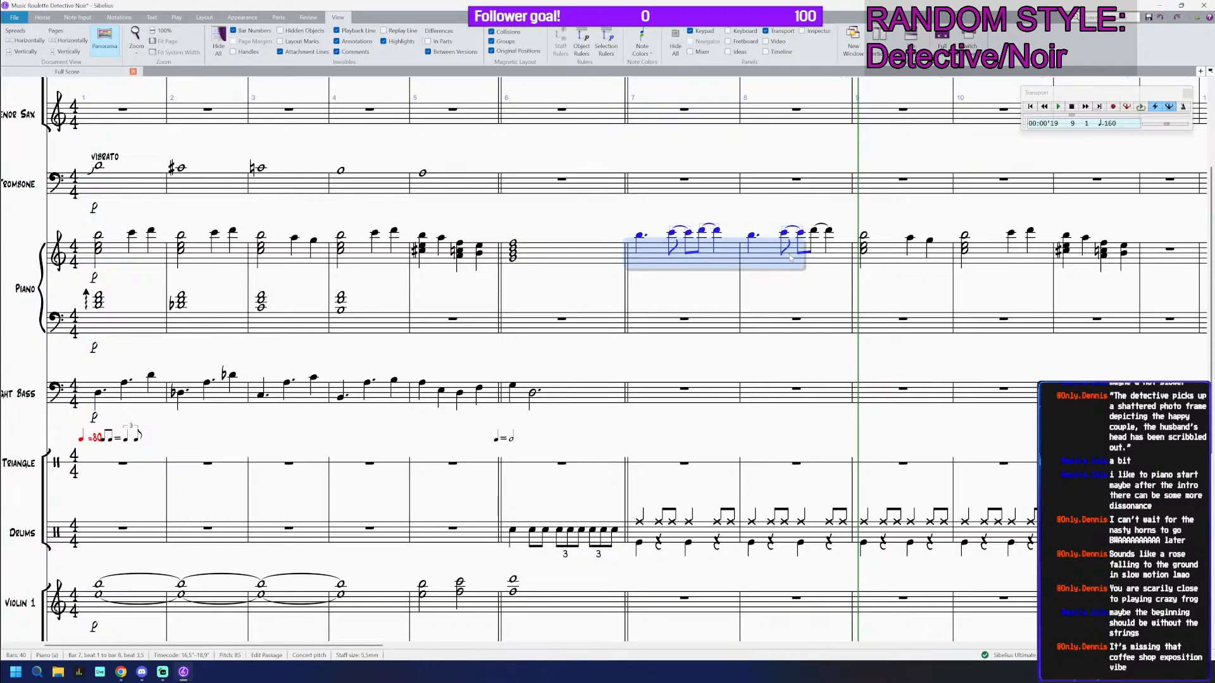
{"action": "left_click", "coordinate": [827, 262], "text": "shift"}
{"action": "key", "text": "ctrl+c"}
{"action": "left_click", "coordinate": [884, 252]}
{"action": "left_click_drag", "start_coordinate": [886, 231], "coordinate": [794, 235]}
{"action": "key", "text": "ctrl+v"}
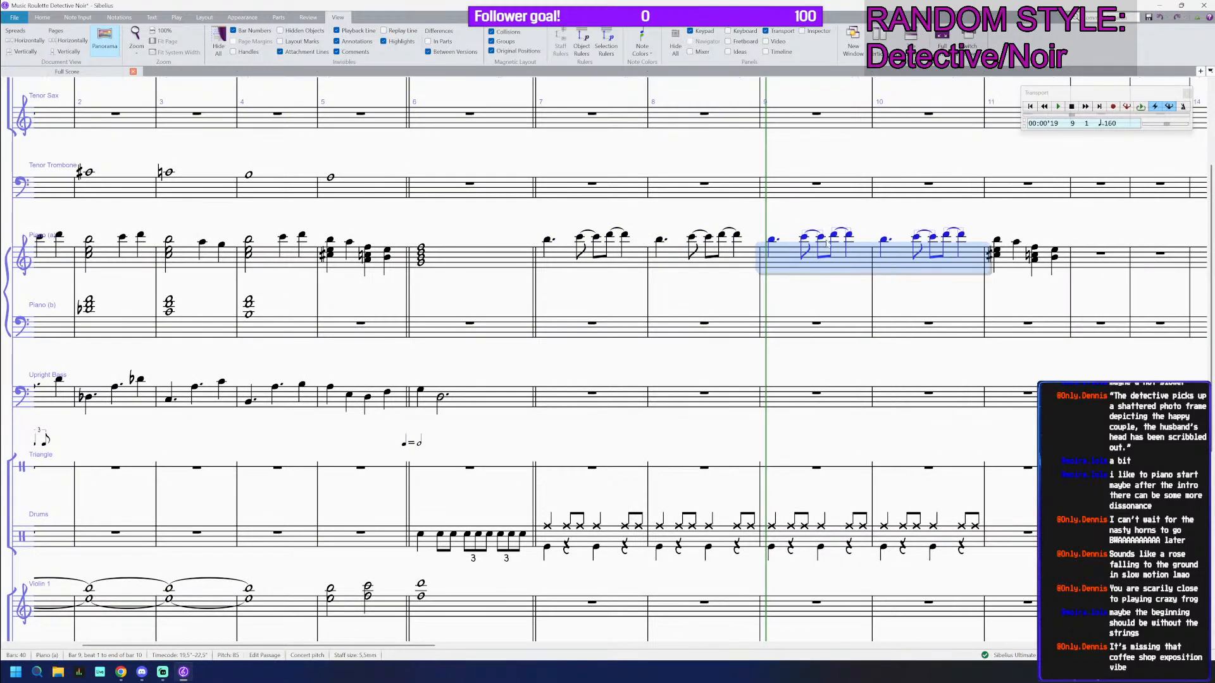
Step: Lower the tied C notes to A and the tied D notes to G in the piano's bar 9
{"action": "key", "text": "Escape"}
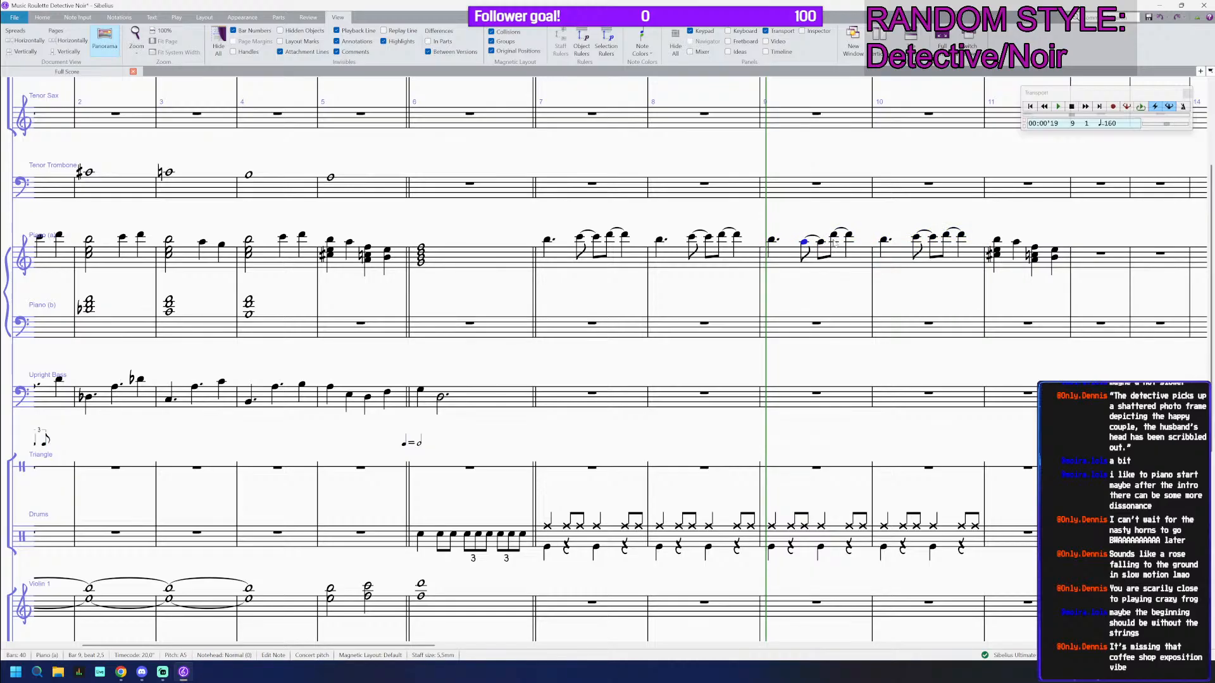
{"action": "left_click_drag", "start_coordinate": [836, 236], "coordinate": [839, 256]}
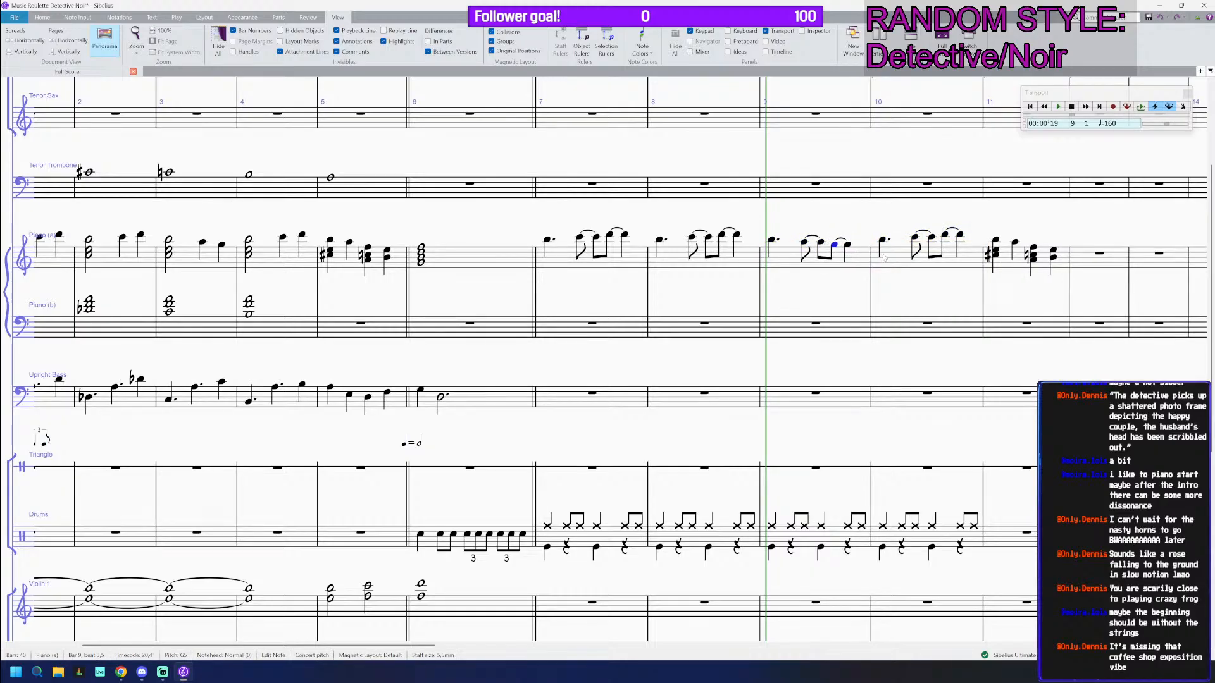
{"action": "left_click", "coordinate": [704, 261]}
{"action": "left_click", "coordinate": [904, 268]}
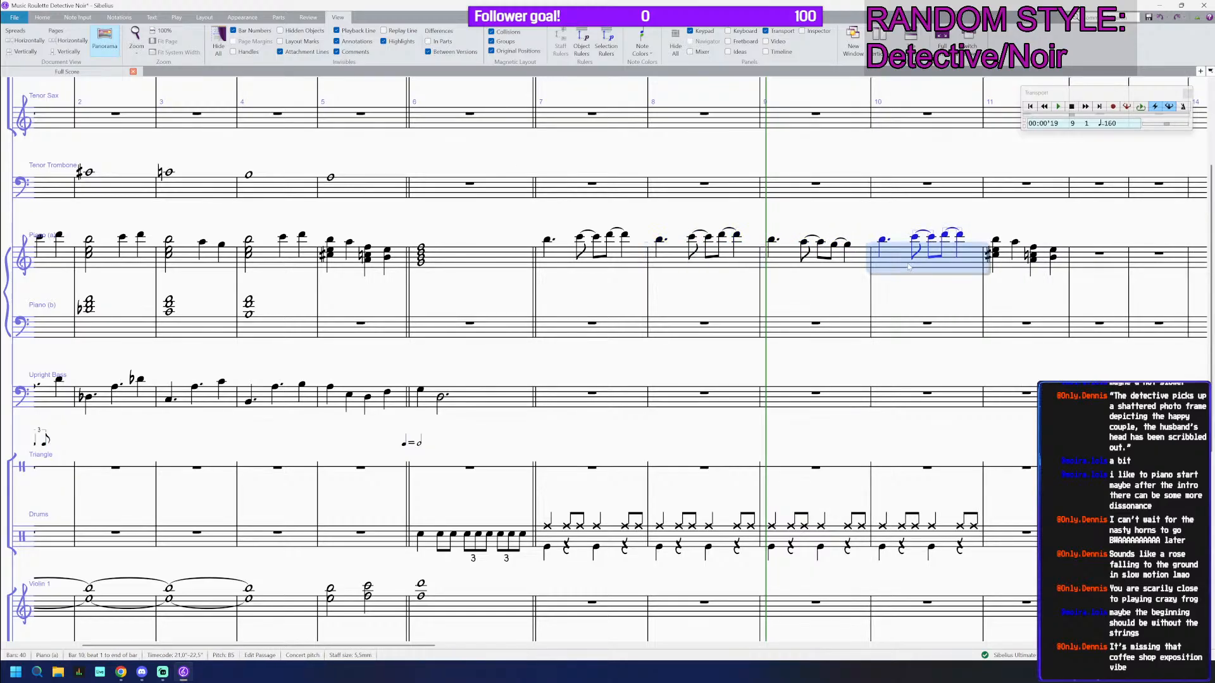
Step: Clear the leftover piano chords from bar 11 and save the score
{"action": "left_click", "coordinate": [1018, 269]}
{"action": "left_click", "coordinate": [1006, 261]}
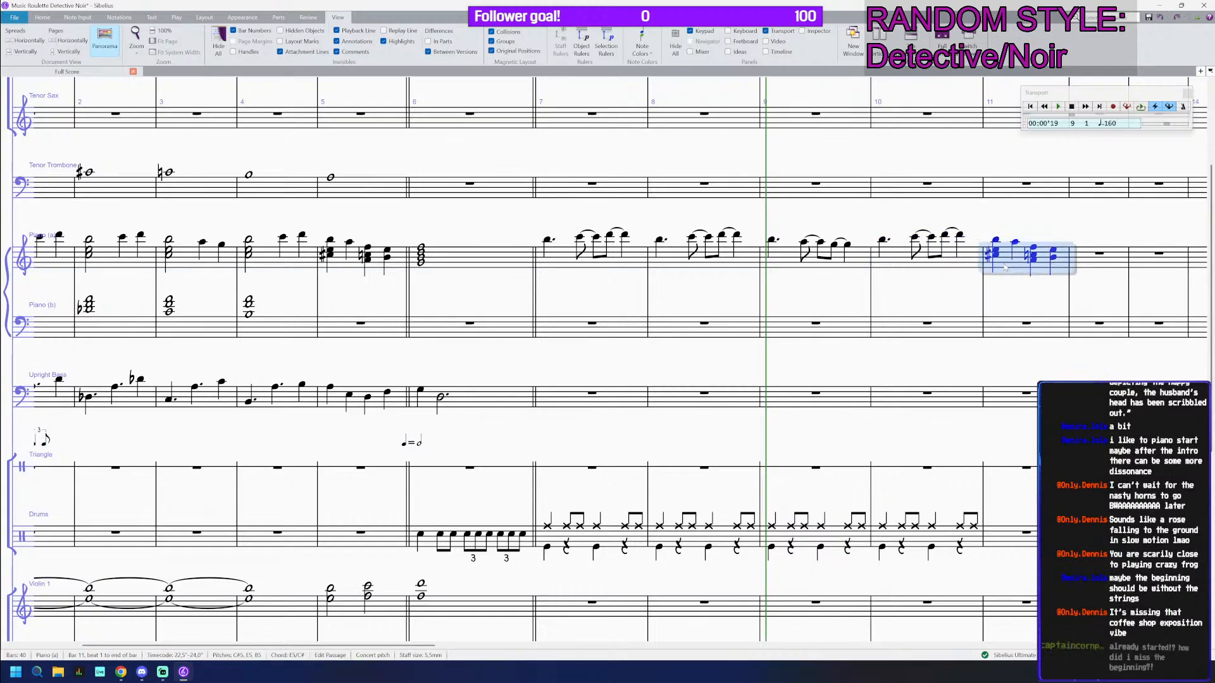
{"action": "key", "text": "Delete"}
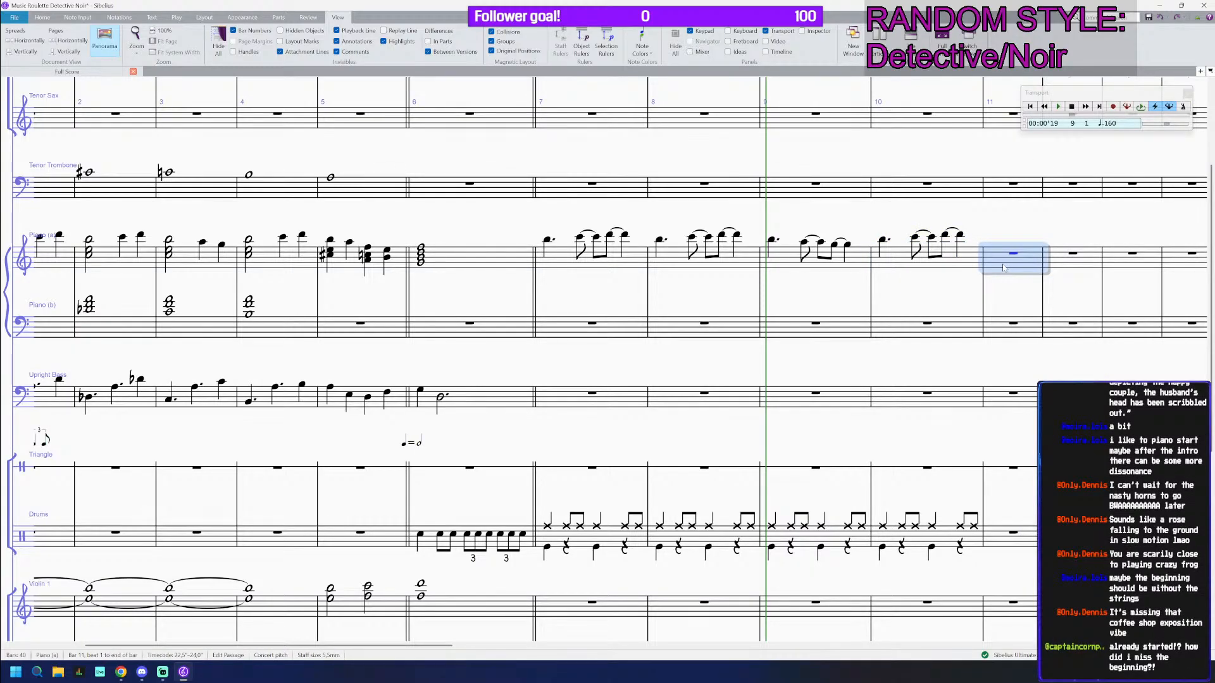
{"action": "scroll", "coordinate": [841, 273], "scroll_direction": "down", "scroll_amount": 2}
{"action": "key", "text": "ctrl+s"}
{"action": "scroll", "coordinate": [776, 291], "scroll_direction": "down", "scroll_amount": 1}
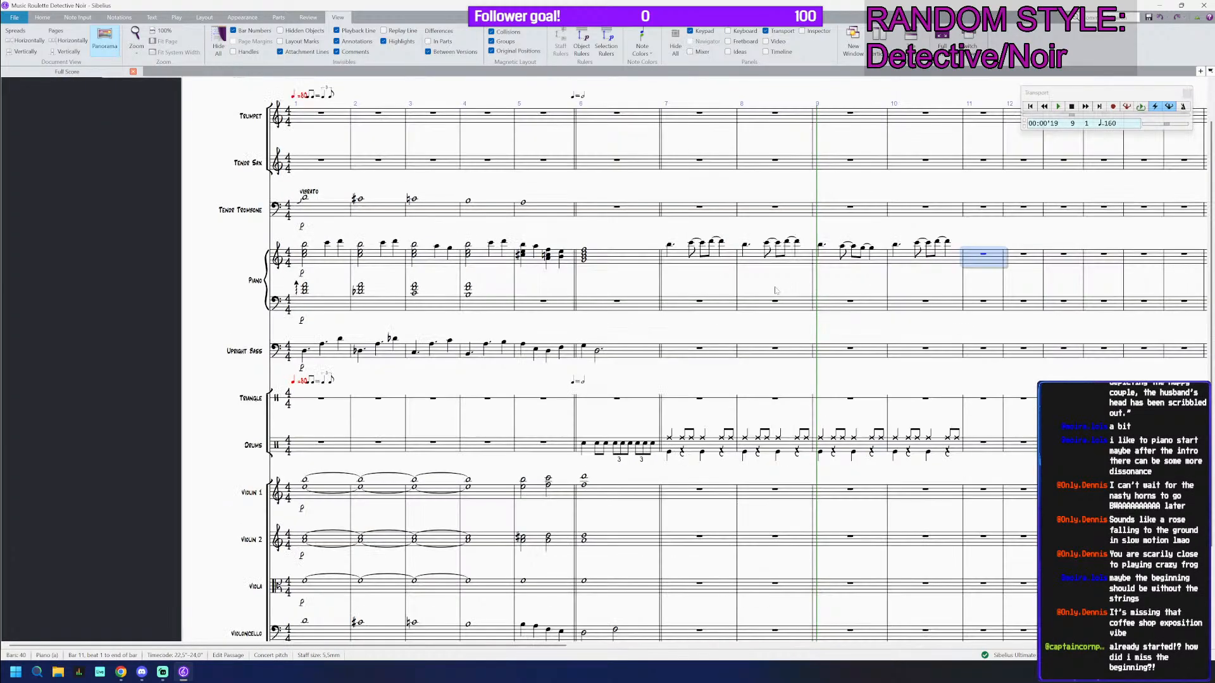
Step: Enter Upright Bass quarter notes D, F, A, C in bar 7 and C-sharp, F, A, C-natural in bar 8
{"action": "scroll", "coordinate": [776, 291], "scroll_direction": "down", "scroll_amount": 1}
{"action": "left_click", "coordinate": [699, 292]}
{"action": "scroll", "coordinate": [698, 292], "scroll_direction": "up", "scroll_amount": 1}
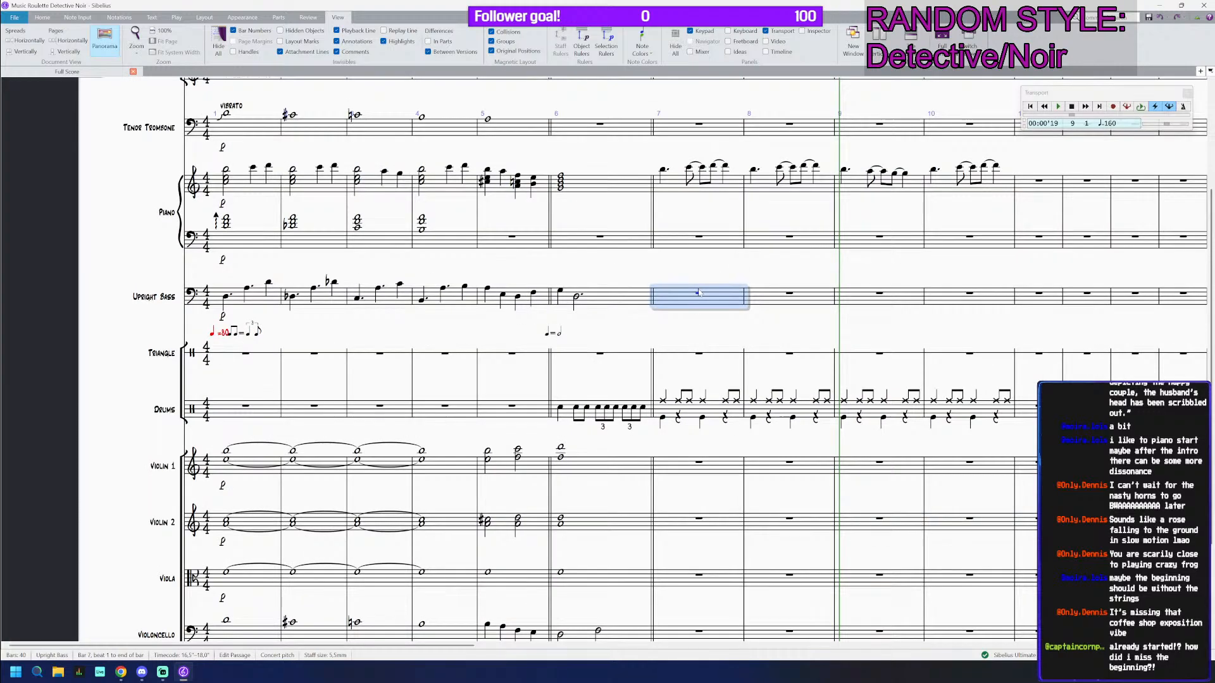
{"action": "scroll", "coordinate": [694, 296], "scroll_direction": "up", "scroll_amount": 1}
{"action": "key", "text": "n"}
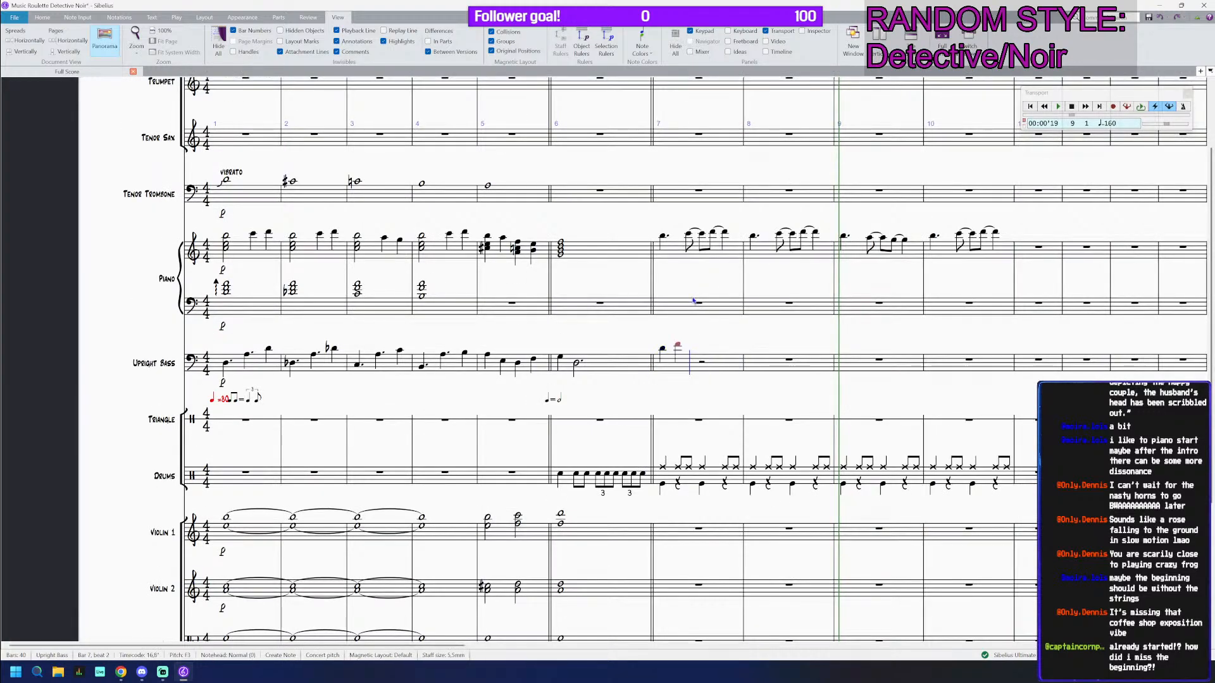
{"action": "key", "text": "c"}
{"action": "key", "text": "d"}
{"action": "key", "text": "e"}
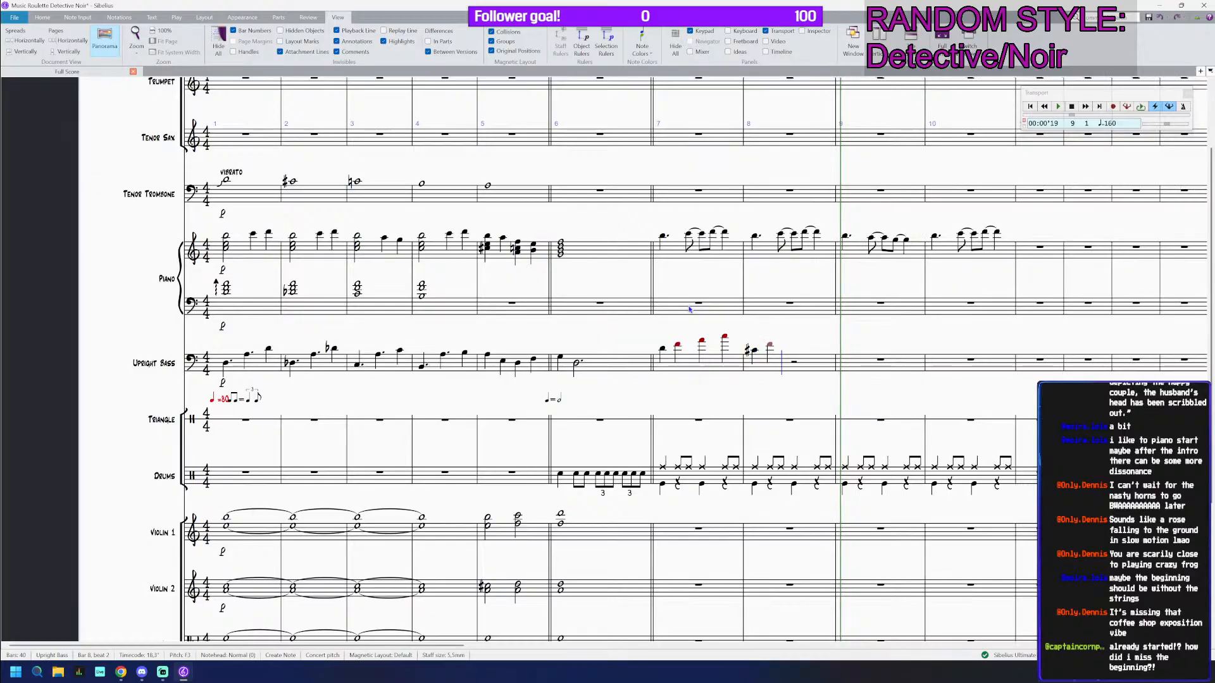
{"action": "key", "text": "a"}
{"action": "key", "text": "f"}
Step: Enter Upright Bass quarter notes C-natural, F, A, C in bar 9 and B, F, A, B in bar 10
{"action": "key", "text": "c"}
{"action": "key", "text": "d"}
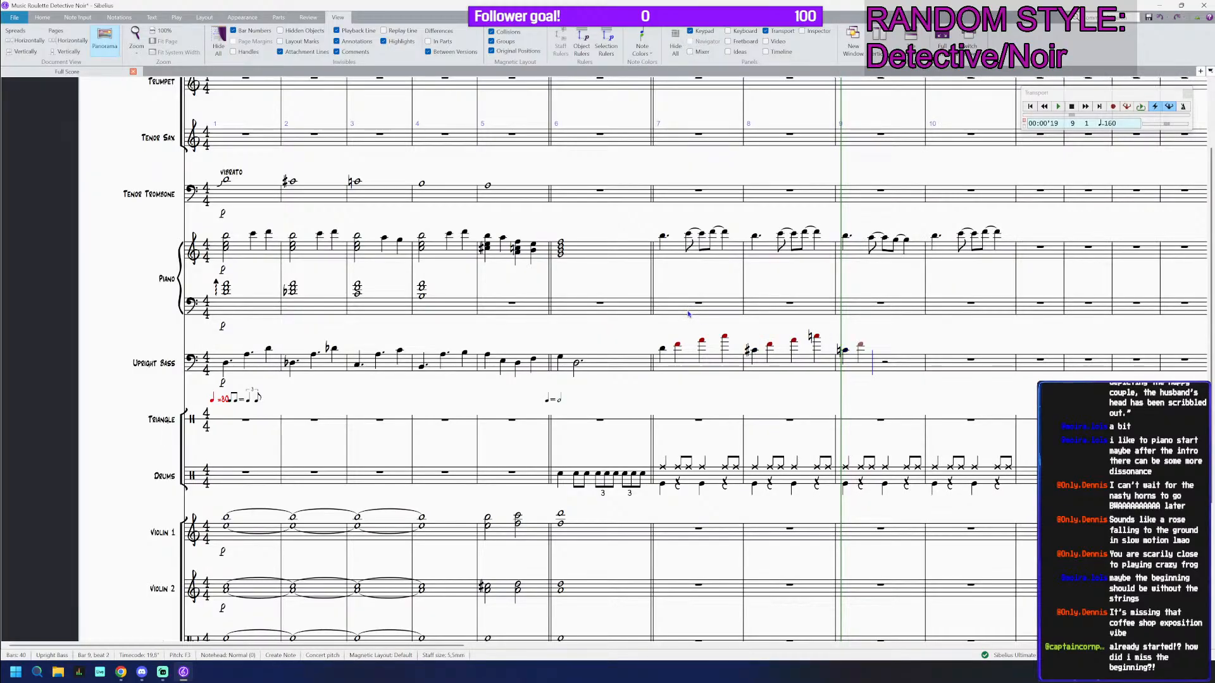
{"action": "key", "text": "e"}
{"action": "key", "text": "c"}
{"action": "key", "text": "b"}
{"action": "key", "text": "f"}
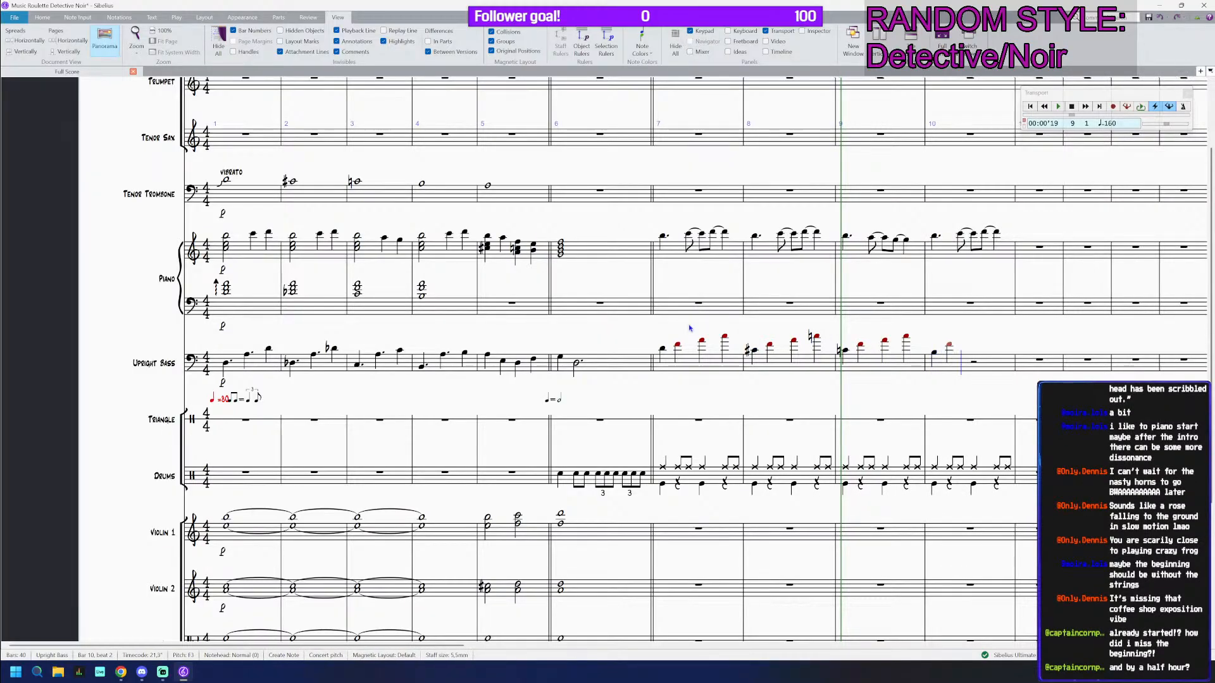
{"action": "key", "text": "a"}
{"action": "key", "text": "c"}
{"action": "key", "text": "Escape"}
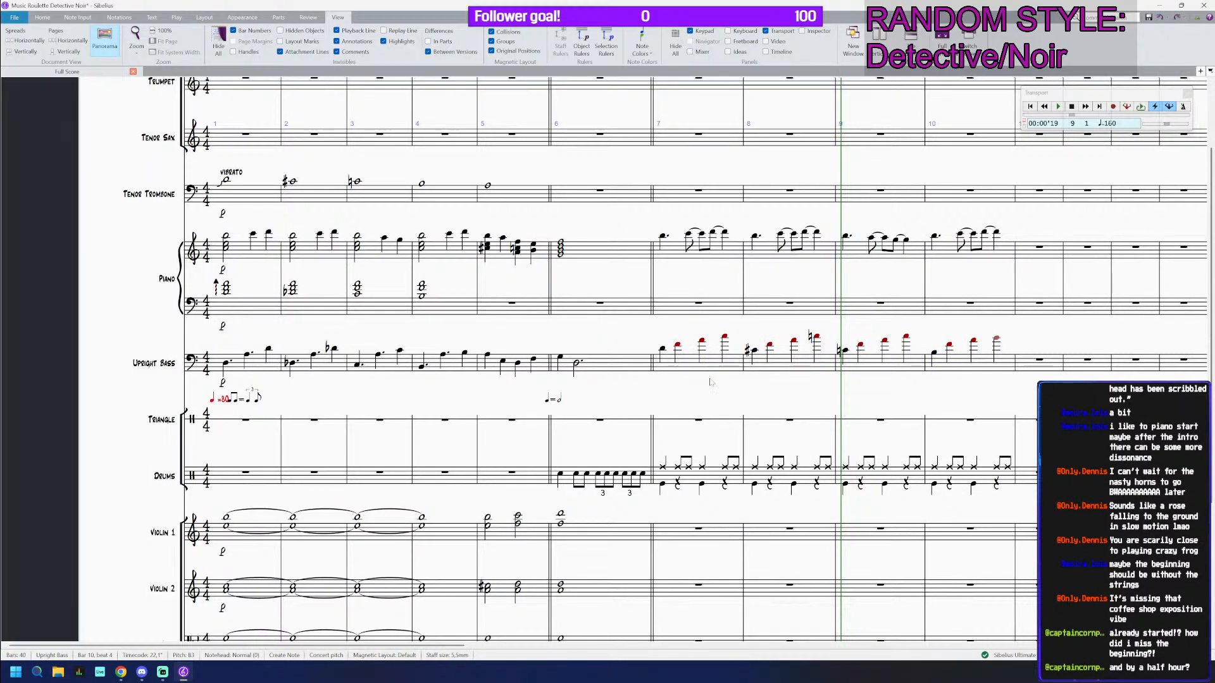
Step: Transpose the Upright Bass line in bars 7–10 down one octave and save the score
{"action": "left_click", "coordinate": [674, 359], "text": "shift"}
{"action": "key", "text": "ctrl+Down"}
{"action": "key", "text": "ctrl+Down"}
{"action": "key", "text": "ctrl+Up"}
{"action": "key", "text": "ctrl+s"}
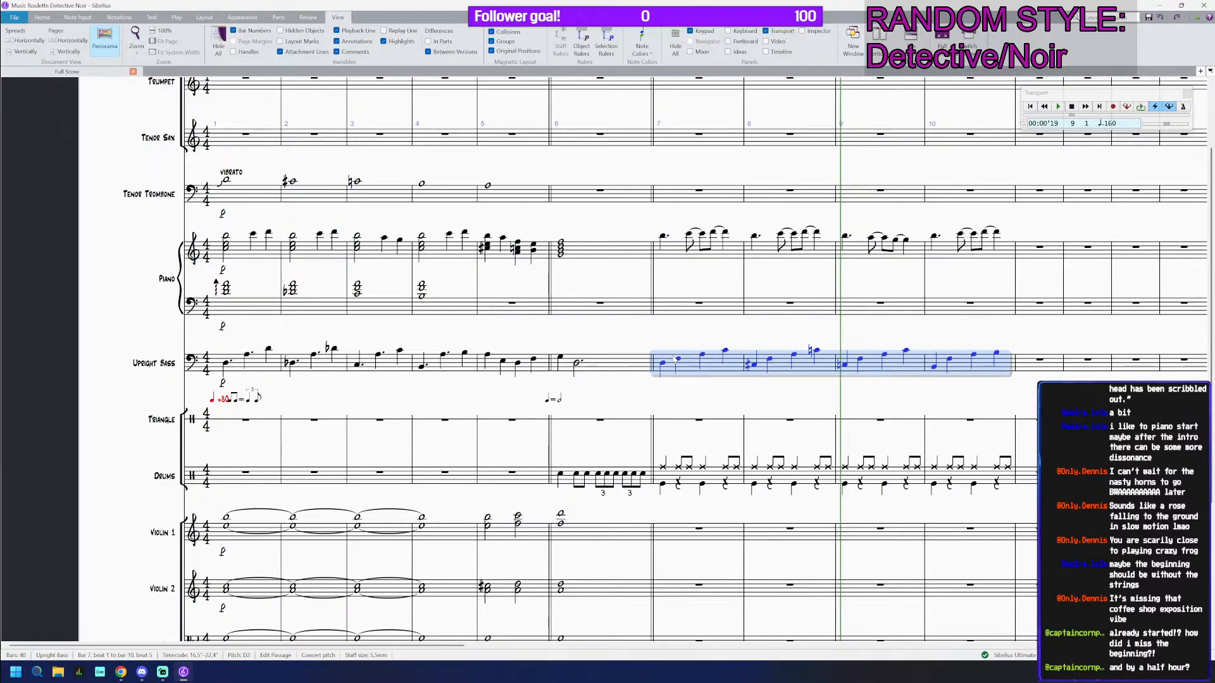
{"action": "scroll", "coordinate": [714, 325], "scroll_direction": "down", "scroll_amount": 1}
{"action": "left_click", "coordinate": [715, 278]}
{"action": "left_click", "coordinate": [955, 279], "text": "shift"}
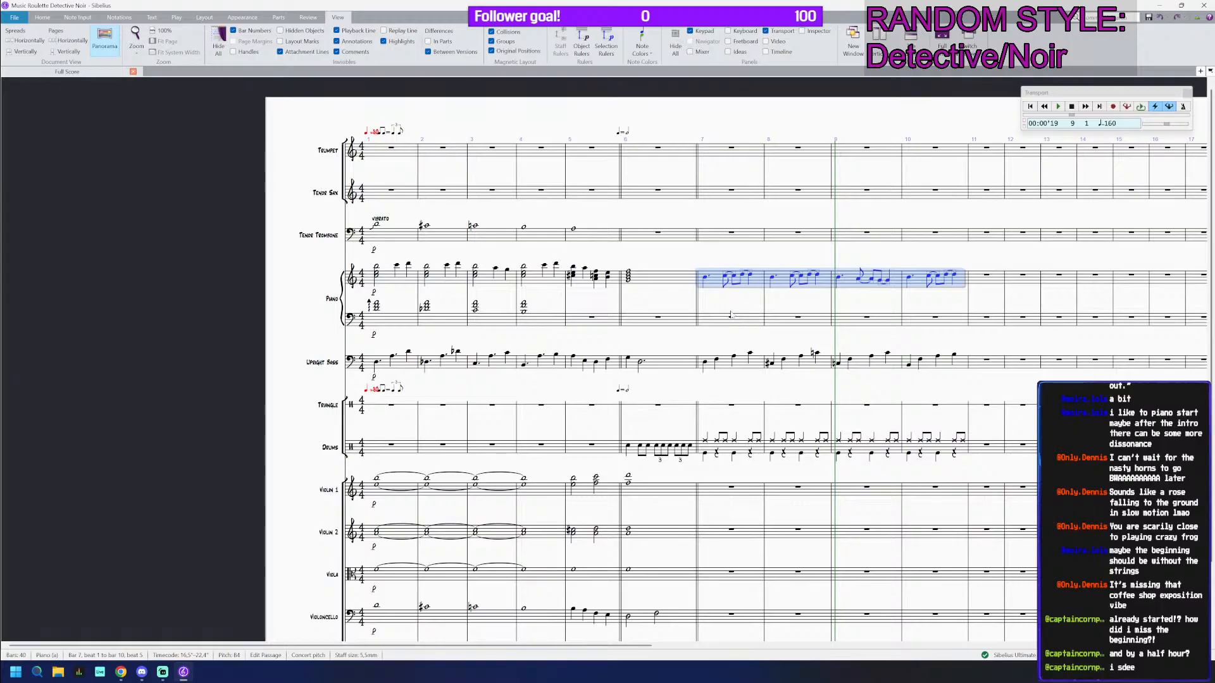
{"action": "left_click", "coordinate": [734, 366]}
{"action": "left_click", "coordinate": [948, 363], "text": "shift"}
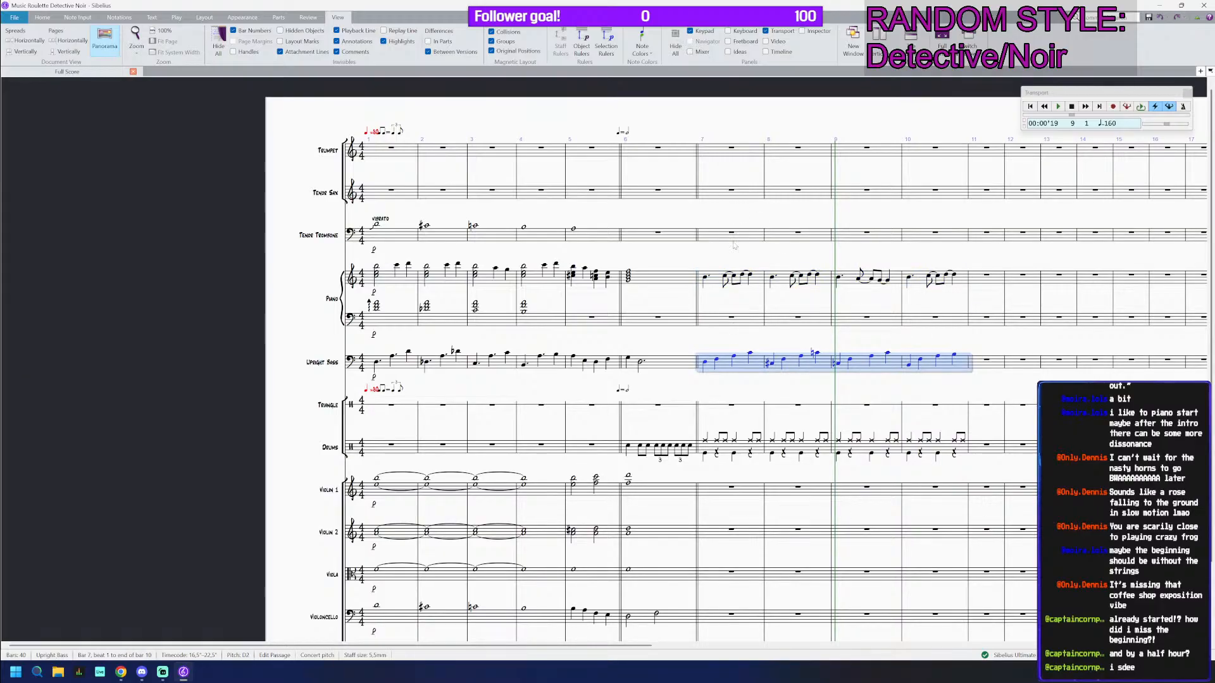
{"action": "left_click", "coordinate": [728, 320]}
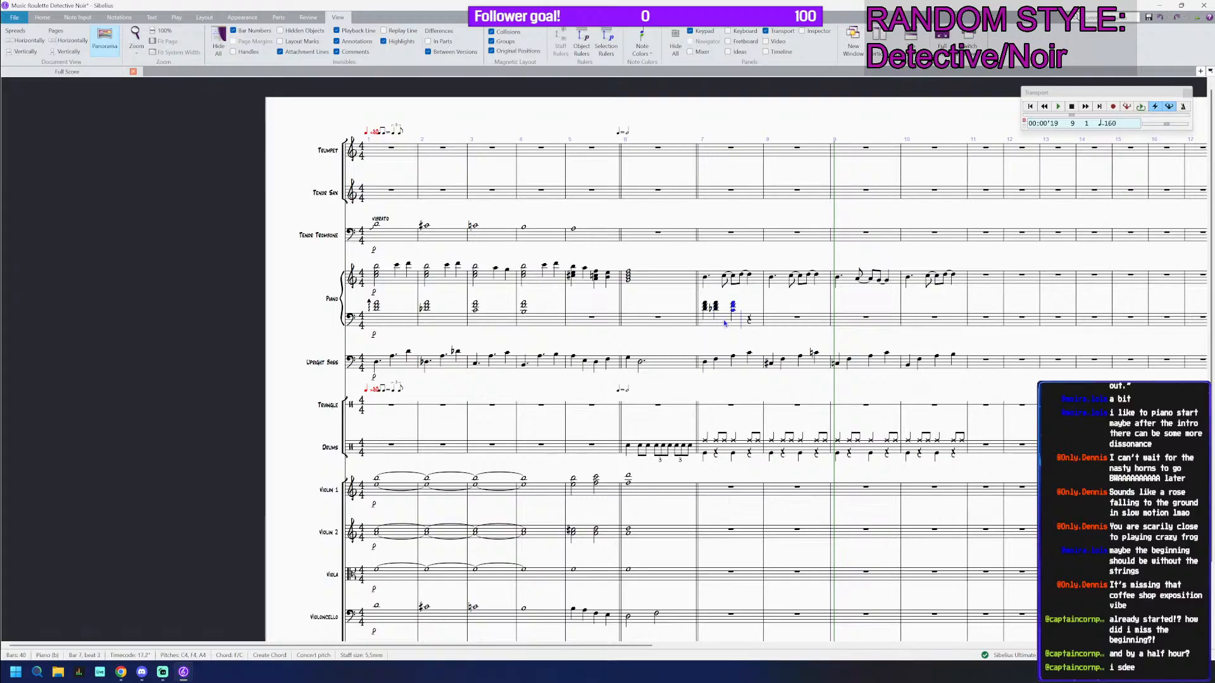
{"action": "key", "text": "Escape"}
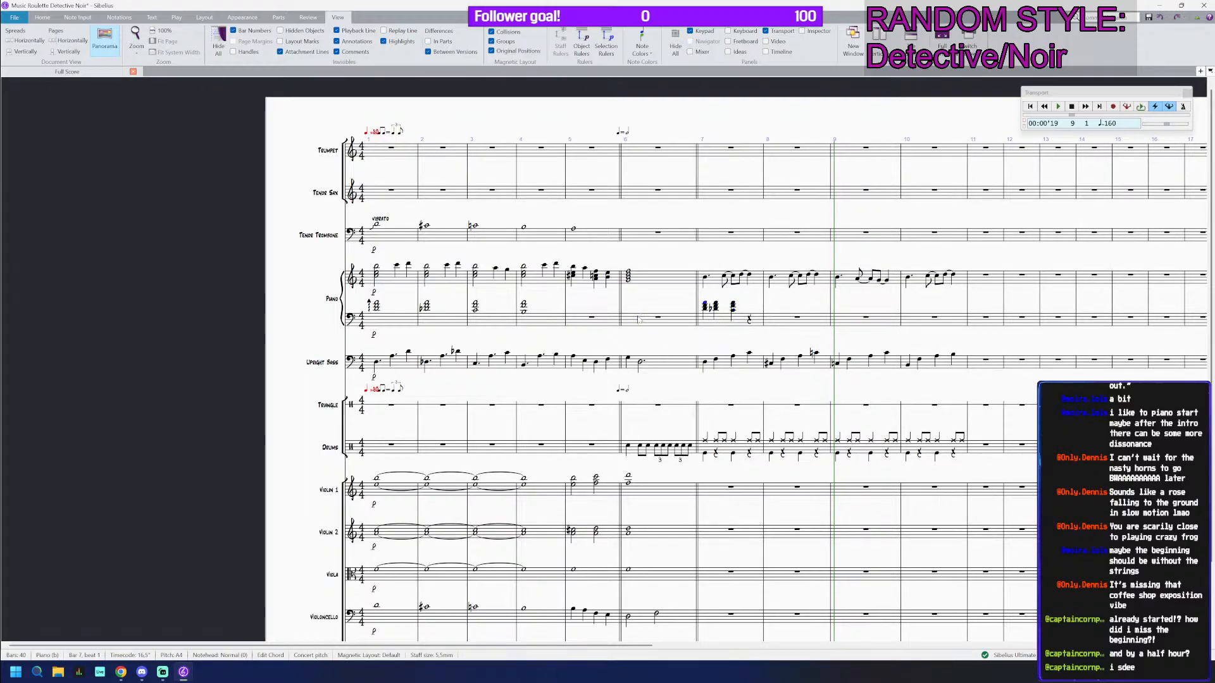
{"action": "key", "text": "ctrl+z"}
{"action": "key", "text": "ctrl+z"}
{"action": "key", "text": "ctrl+z"}
Step: Enter one whole-note chord per bar in the piano's bass staff for bars 7–10, ending with B, F, A in bar 10
{"action": "key", "text": "n"}
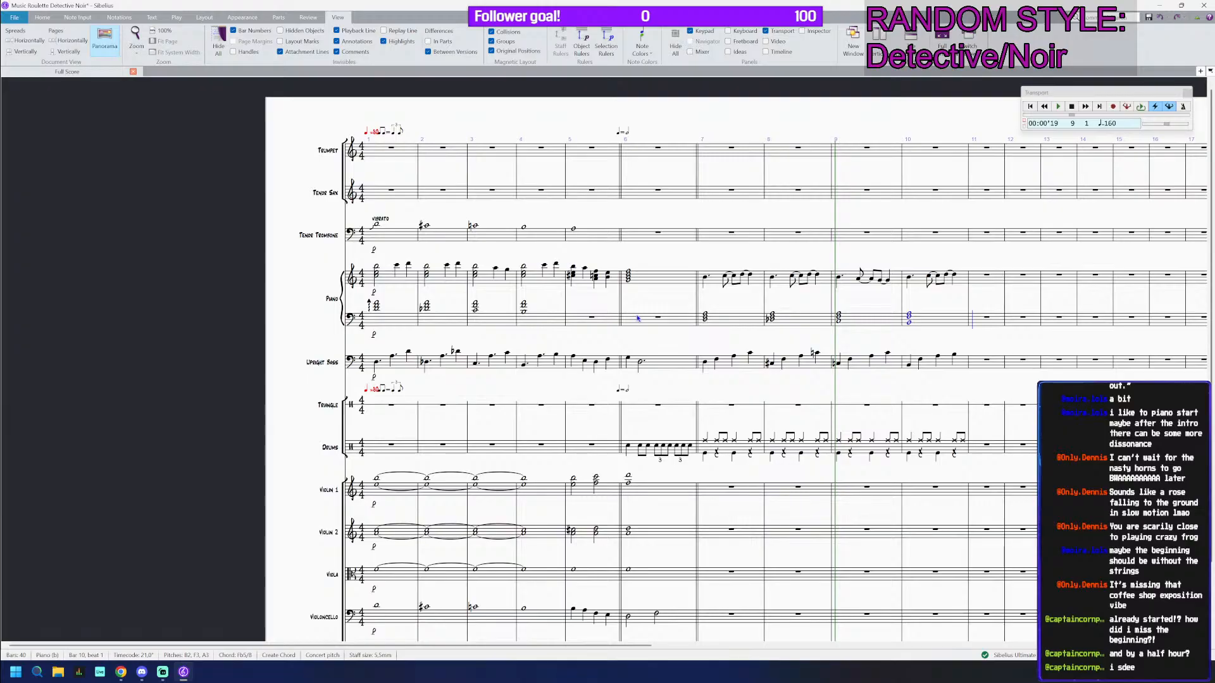
{"action": "key", "text": "Escape"}
Step: Copy the piano melody of bars 7–10 into the Tenor Sax one octave lower and the Tenor Trombone two octaves lower
{"action": "left_click", "coordinate": [714, 285]}
{"action": "left_click", "coordinate": [960, 282], "text": "shift"}
{"action": "key", "text": "ctrl+c"}
{"action": "left_click", "coordinate": [727, 192]}
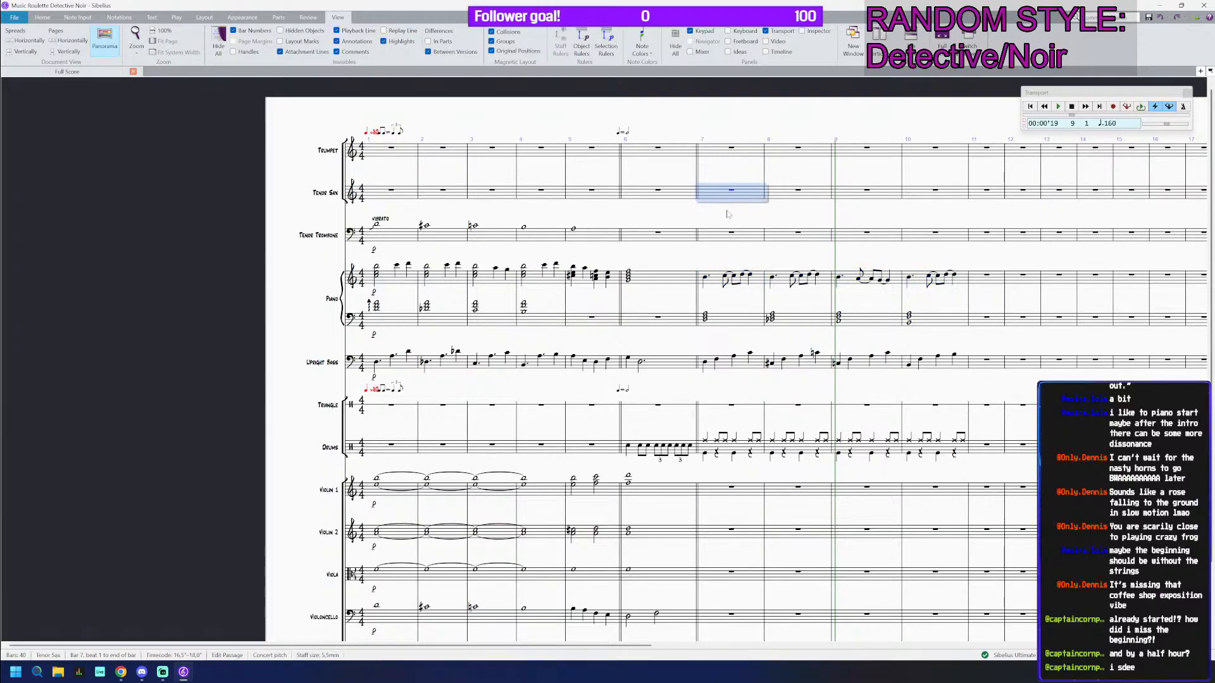
{"action": "key", "text": "ctrl+v"}
{"action": "left_click", "coordinate": [716, 240]}
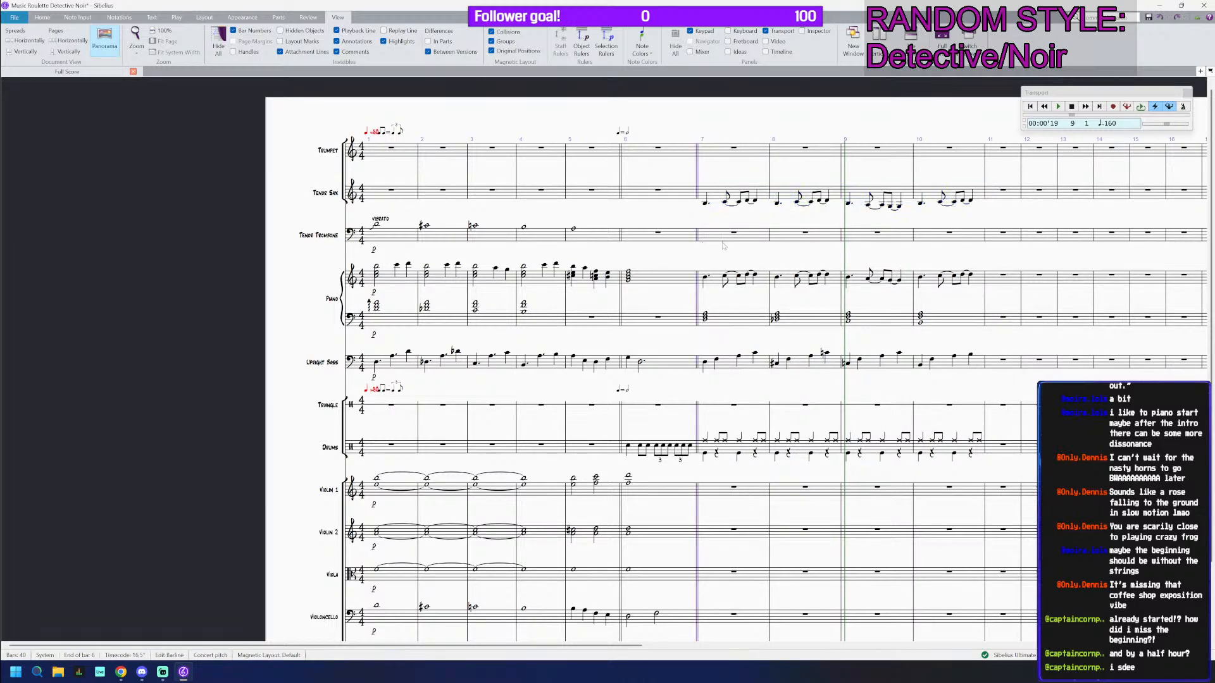
{"action": "key", "text": "ctrl+v"}
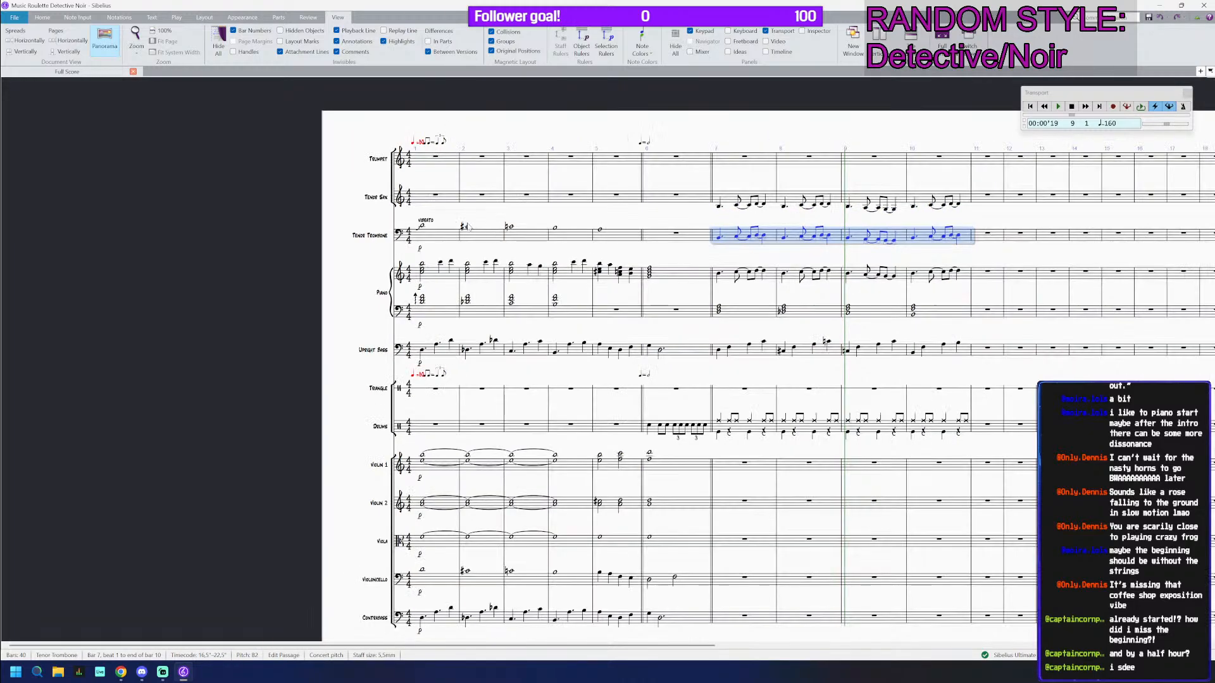
Step: Play the score back from bar 1 through bar 10 to hear the added horn parts
{"action": "left_click", "coordinate": [425, 230]}
{"action": "key", "text": "p"}
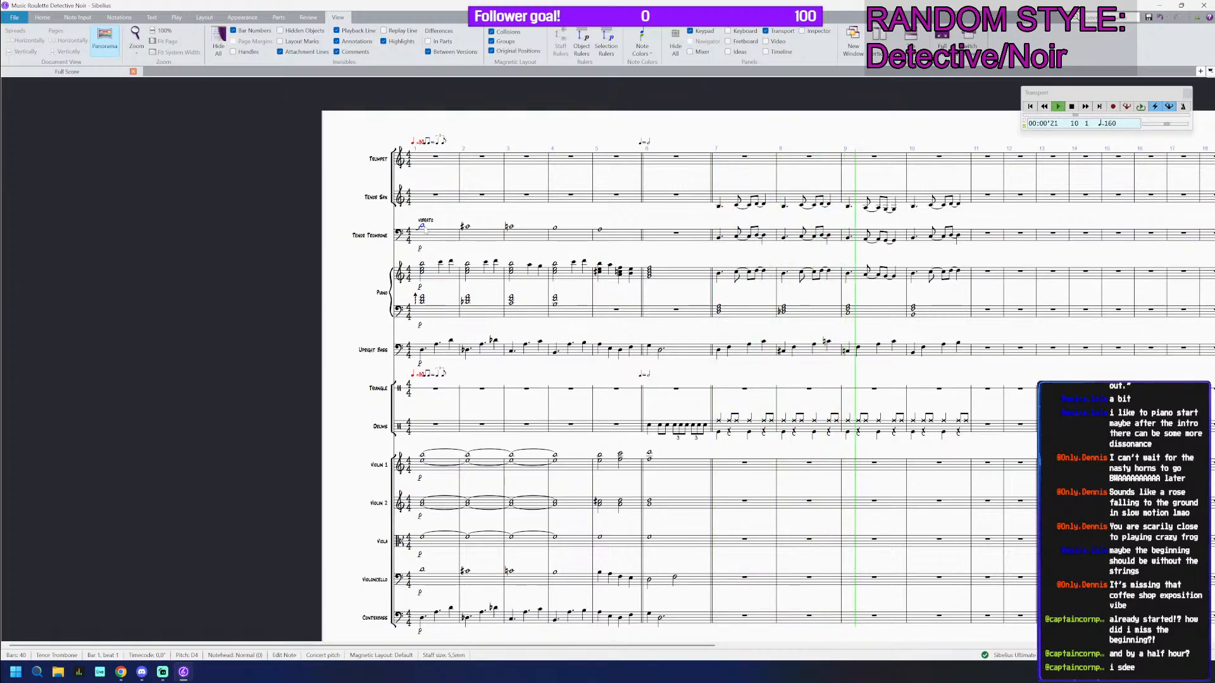
{"action": "key", "text": "space"}
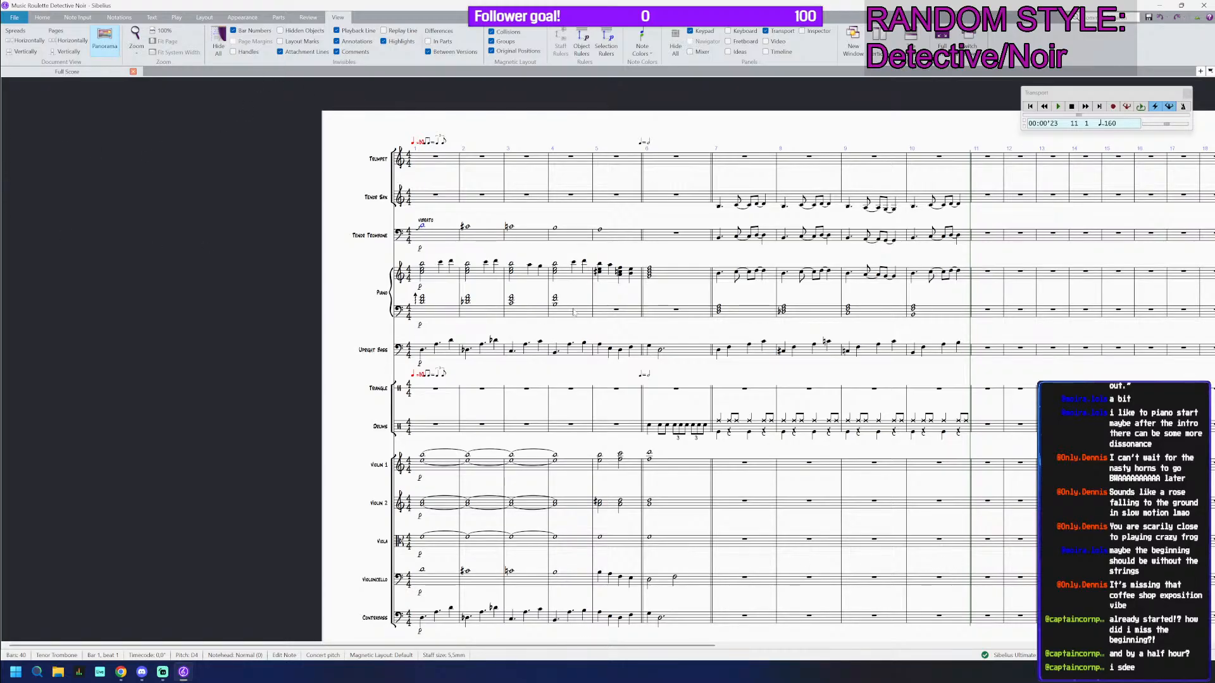
{"action": "left_click", "coordinate": [434, 277]}
{"action": "scroll", "coordinate": [433, 281], "scroll_direction": "up", "scroll_amount": 3}
{"action": "scroll", "coordinate": [438, 285], "scroll_direction": "down", "scroll_amount": 3}
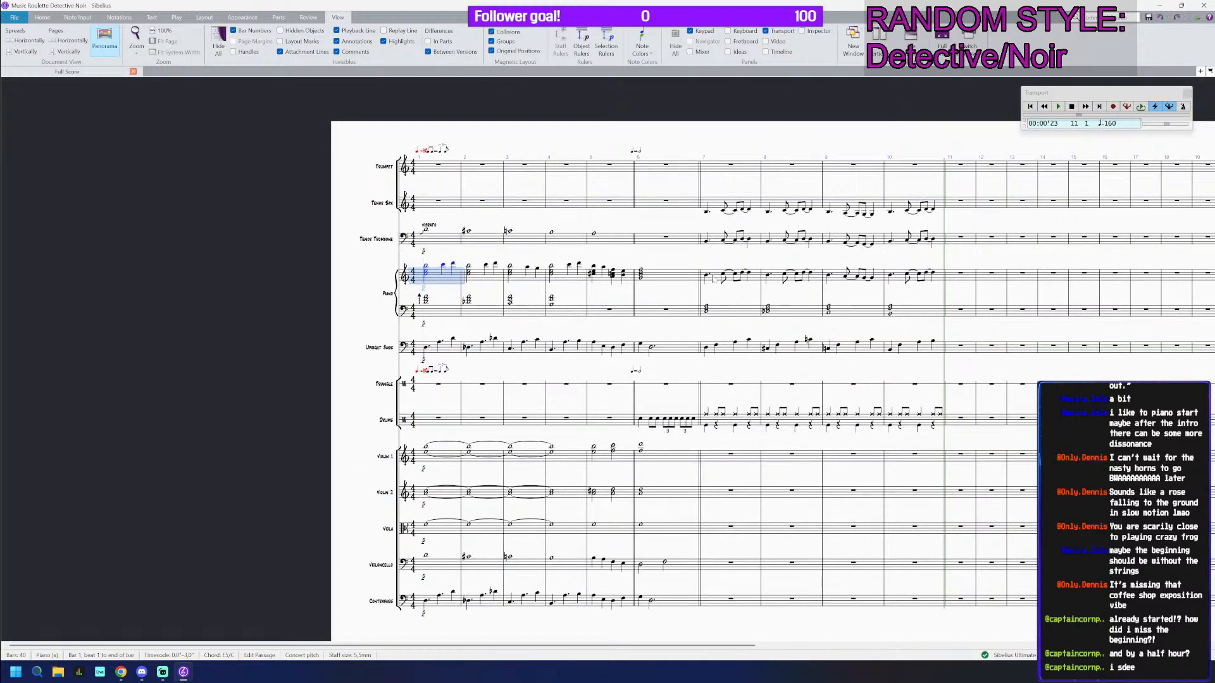
{"action": "key", "text": "Escape"}
Step: Copy the opening quarter note = 80 tempo mark from bar 1 to bar 7
{"action": "left_click", "coordinate": [714, 168]}
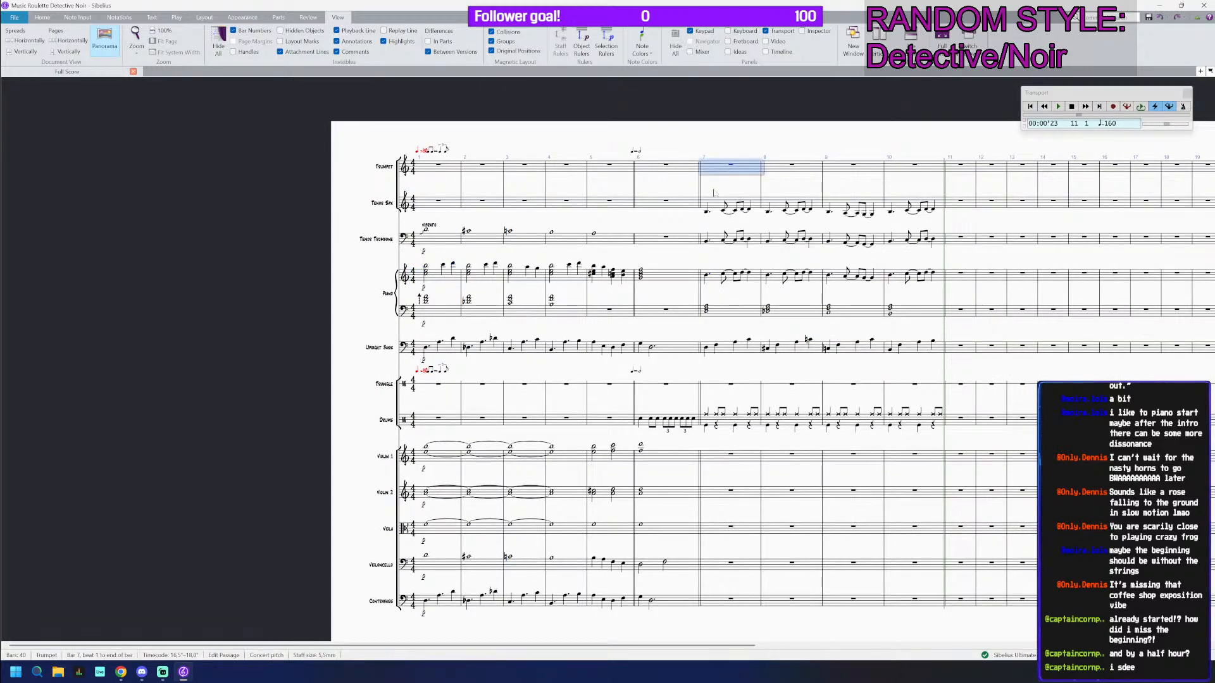
{"action": "left_click", "coordinate": [720, 429], "text": "shift"}
{"action": "left_click_drag", "start_coordinate": [720, 179], "coordinate": [725, 188]}
{"action": "key", "text": "ctrl+z"}
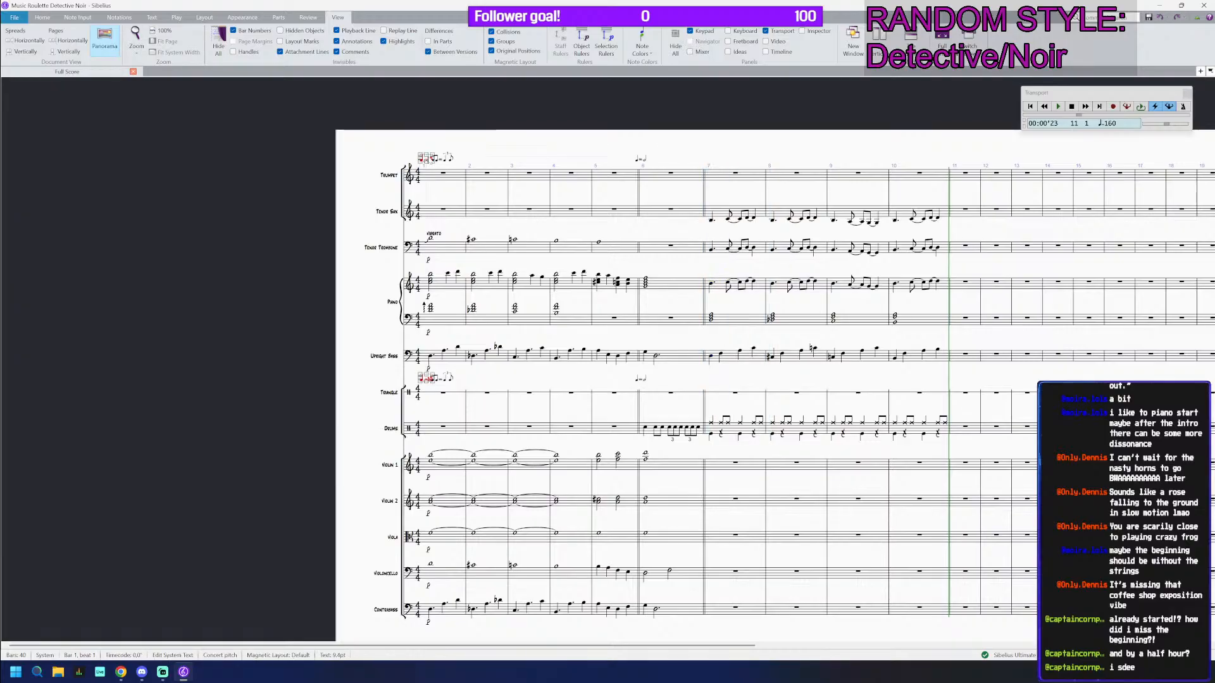
{"action": "left_click", "coordinate": [726, 188]}
Step: Play back bars 7–10 at the tempo of 80
{"action": "left_click", "coordinate": [720, 429], "text": "shift"}
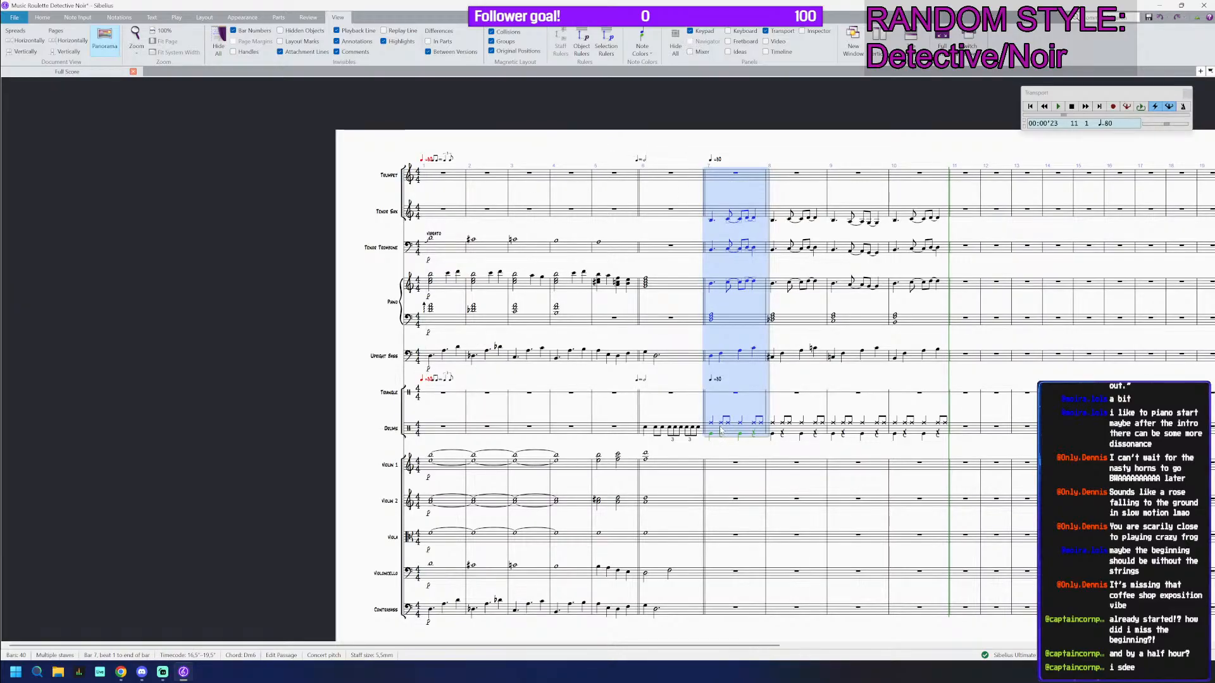
{"action": "key", "text": "space"}
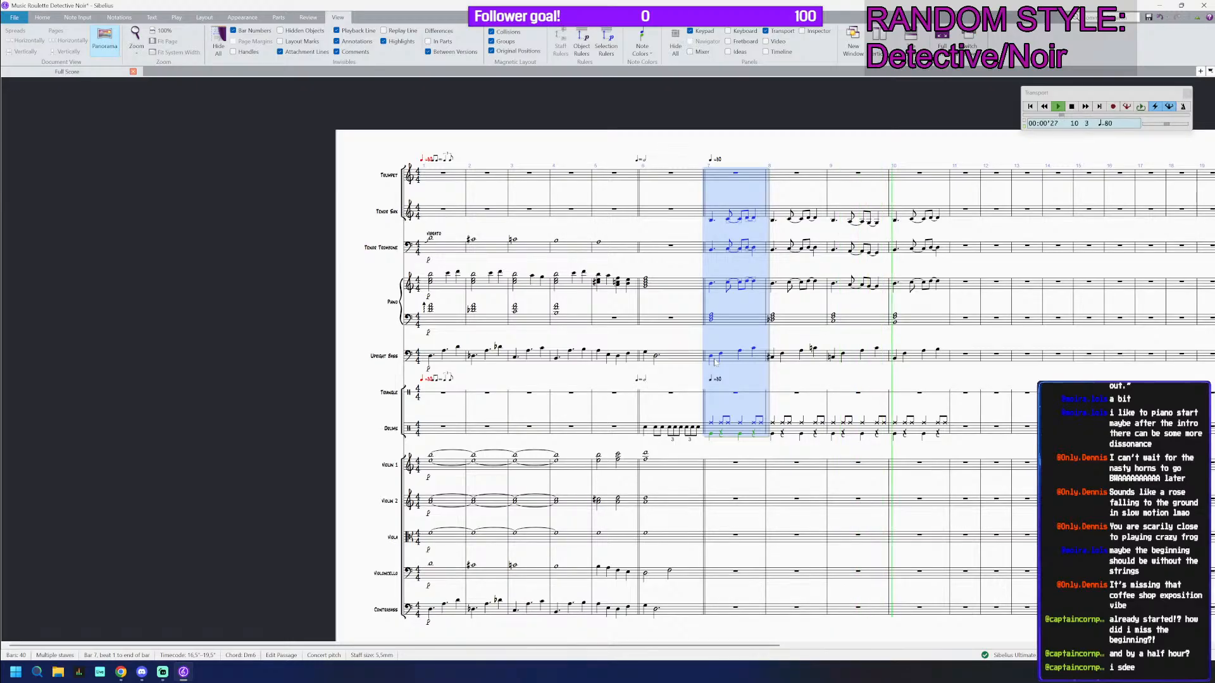
{"action": "key", "text": "space"}
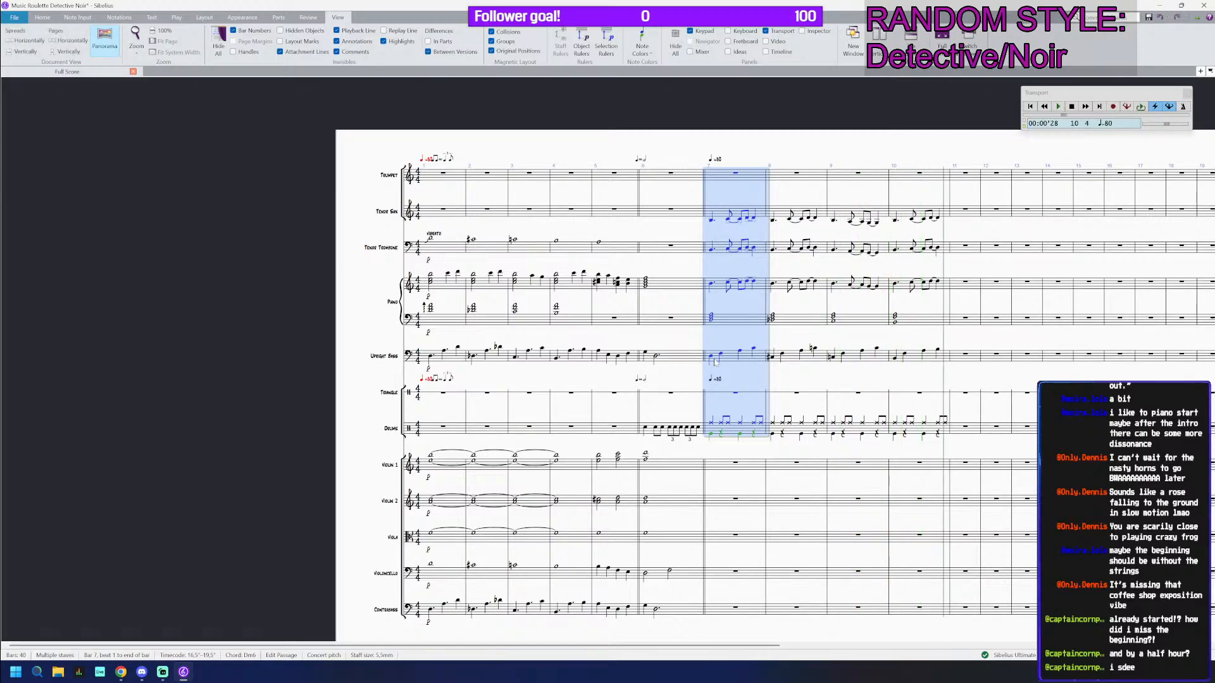
Step: Copy the Violin 1, Violin 2, Viola and Violoncello parts of bars 1–4 into bars 7–10
{"action": "scroll", "coordinate": [598, 437], "scroll_direction": "down", "scroll_amount": 1}
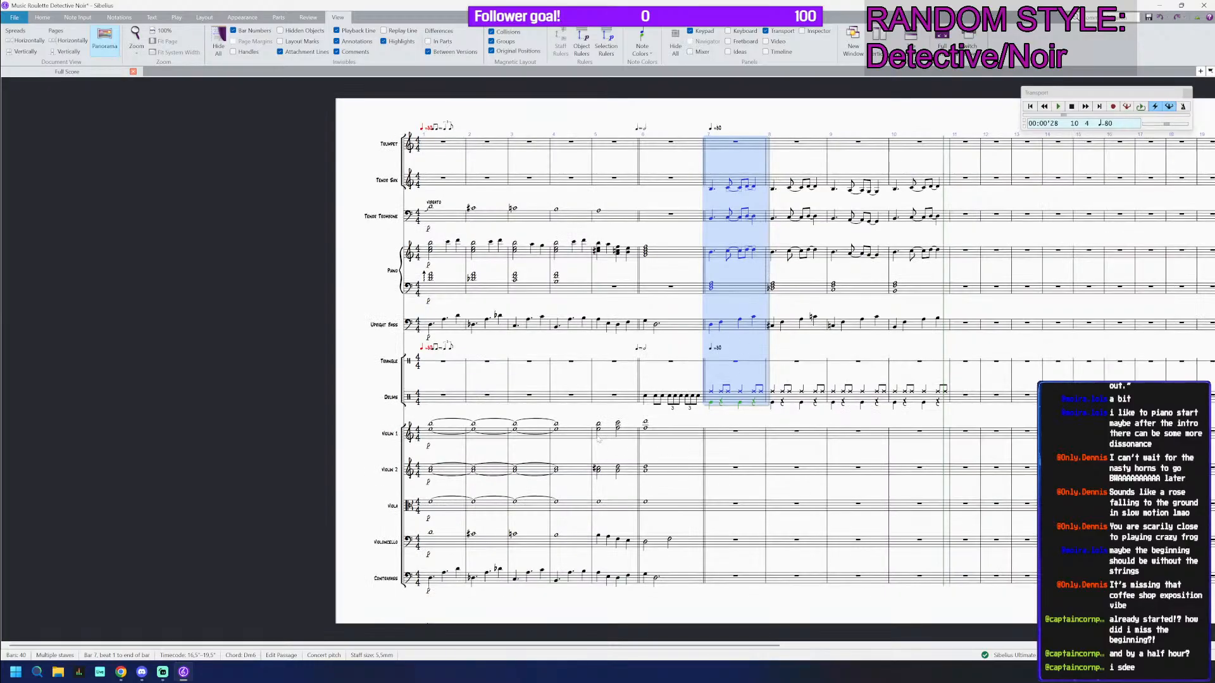
{"action": "left_click", "coordinate": [456, 434]}
{"action": "left_click", "coordinate": [571, 556], "text": "shift"}
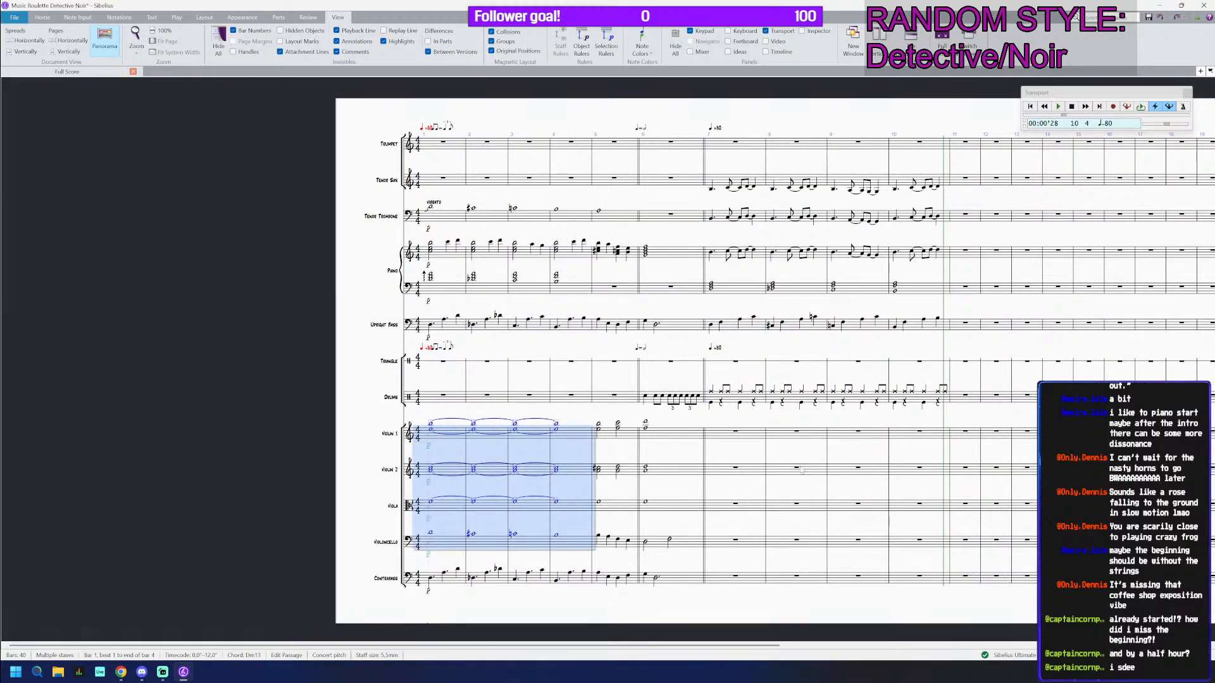
{"action": "key", "text": "ctrl+c"}
{"action": "left_click", "coordinate": [727, 432]}
{"action": "key", "text": "ctrl+v"}
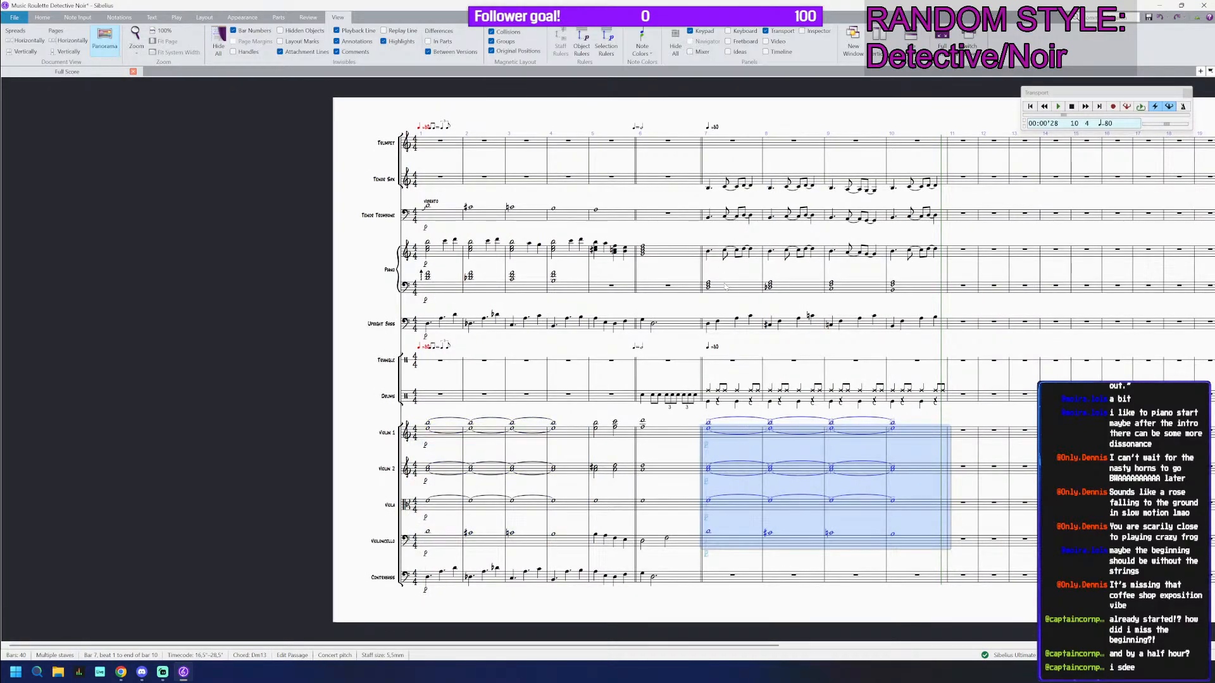
Step: Play back bars 7–10 to hear the strings together with the horns, piano, bass and drums
{"action": "left_click", "coordinate": [713, 184], "text": "shift"}
{"action": "key", "text": "space"}
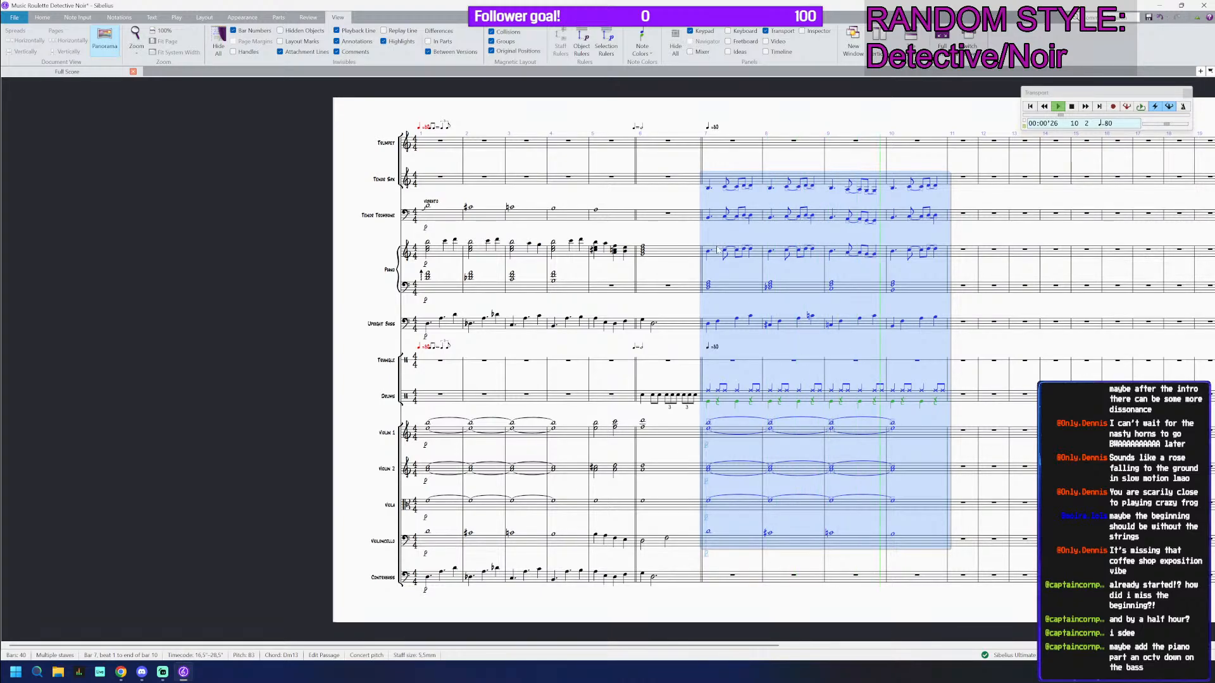
{"action": "left_click", "coordinate": [909, 252]}
{"action": "scroll", "coordinate": [904, 251], "scroll_direction": "up", "scroll_amount": 1}
{"action": "scroll", "coordinate": [904, 251], "scroll_direction": "up", "scroll_amount": 1}
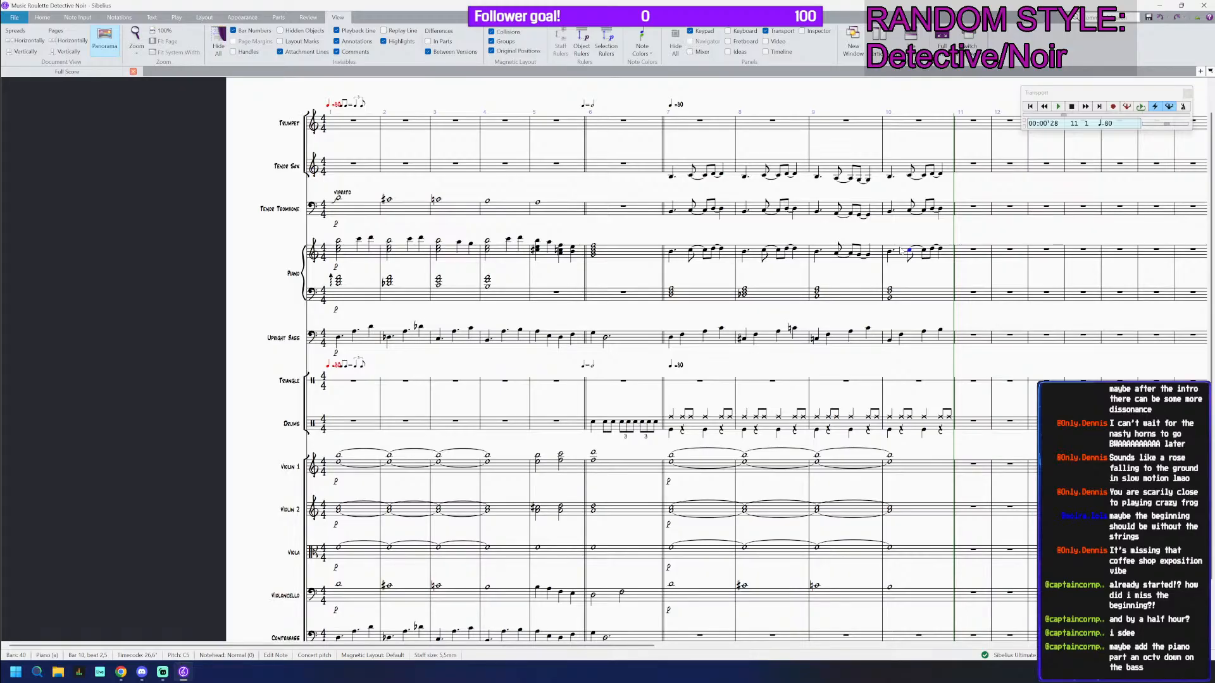
Step: Clear all the music in bars 1–10 on every staff from Trumpet to Contrabass
{"action": "scroll", "coordinate": [903, 251], "scroll_direction": "down", "scroll_amount": 2}
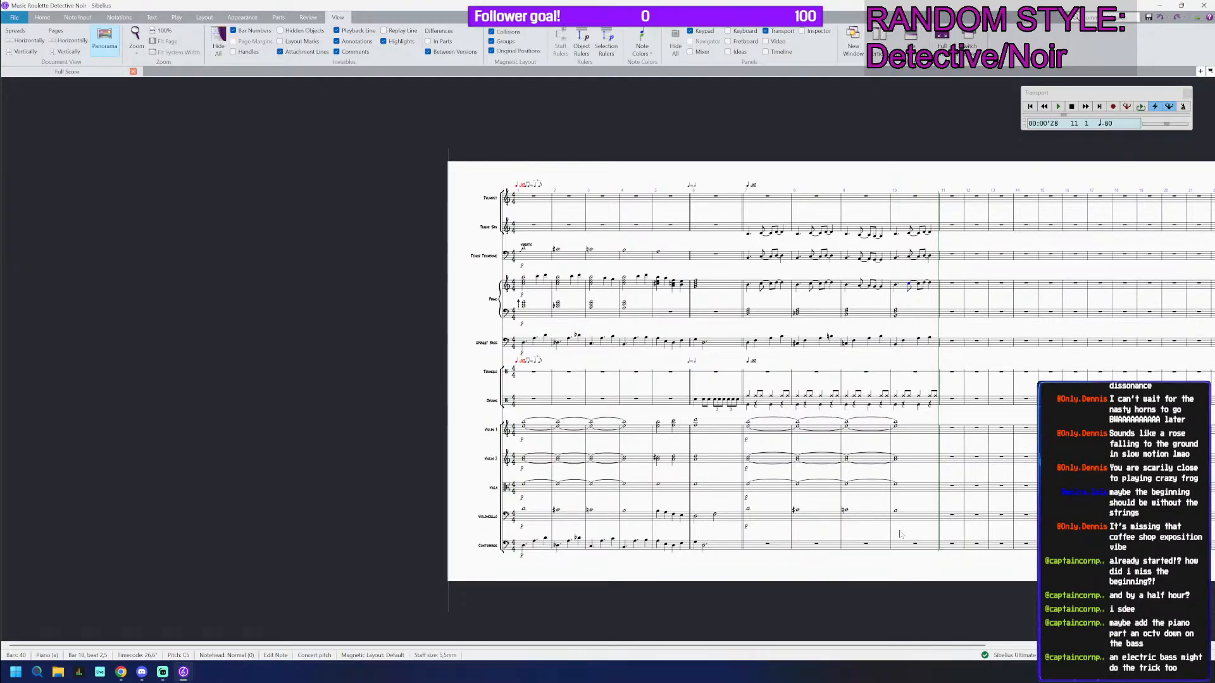
{"action": "left_click", "coordinate": [923, 547]}
{"action": "key", "text": "ctrl+a"}
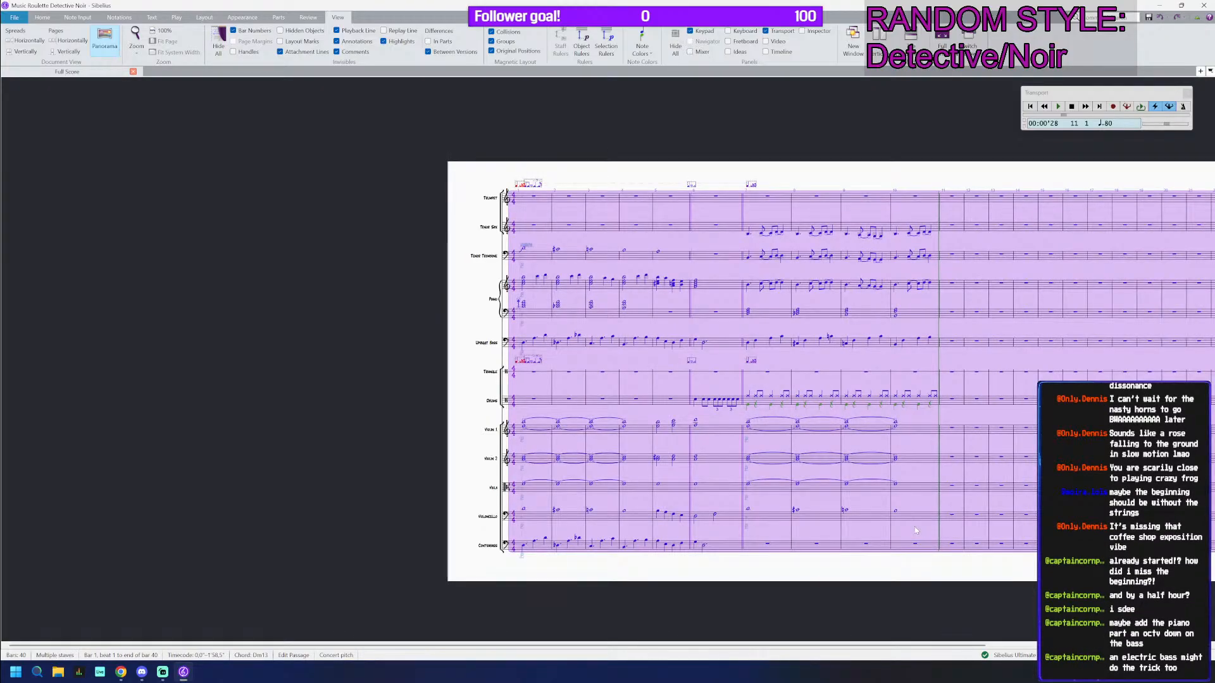
{"action": "key", "text": "Escape"}
{"action": "left_click", "coordinate": [925, 547]}
{"action": "left_click", "coordinate": [535, 198], "text": "shift"}
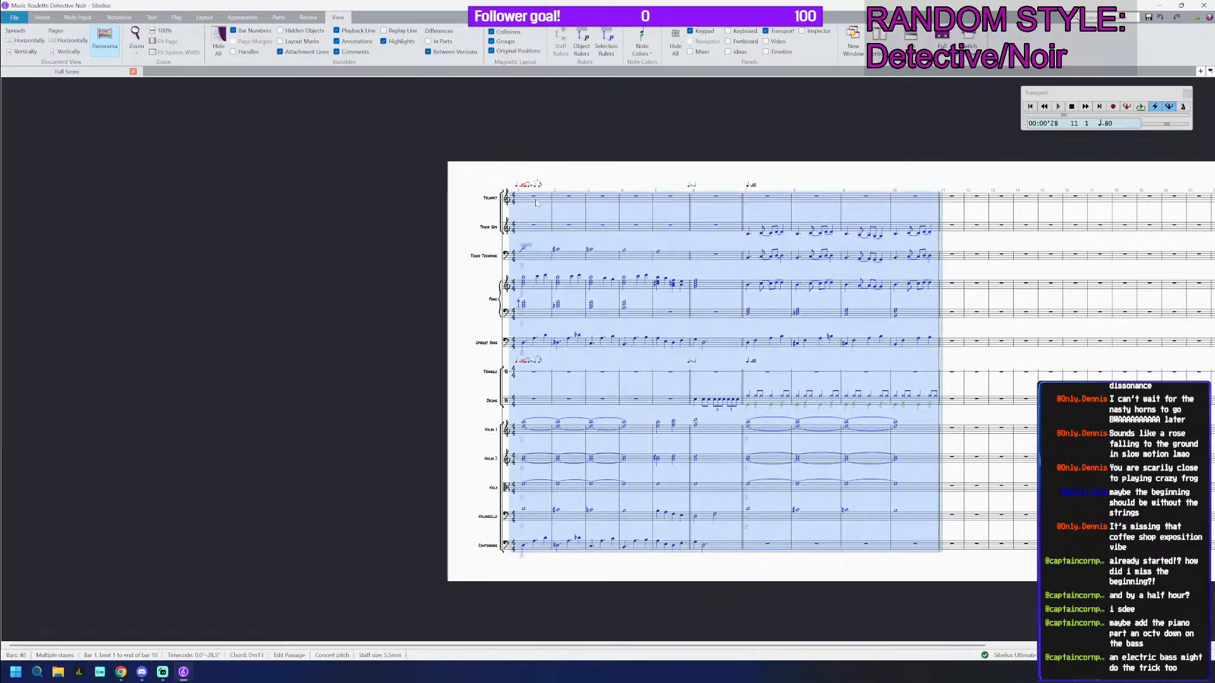
{"action": "key", "text": "Delete"}
Step: Delete the note-value equation marking above bar 6 and the tempo mark above bar 7
{"action": "left_click", "coordinate": [639, 185]}
{"action": "key", "text": "Delete"}
{"action": "left_click", "coordinate": [674, 185]}
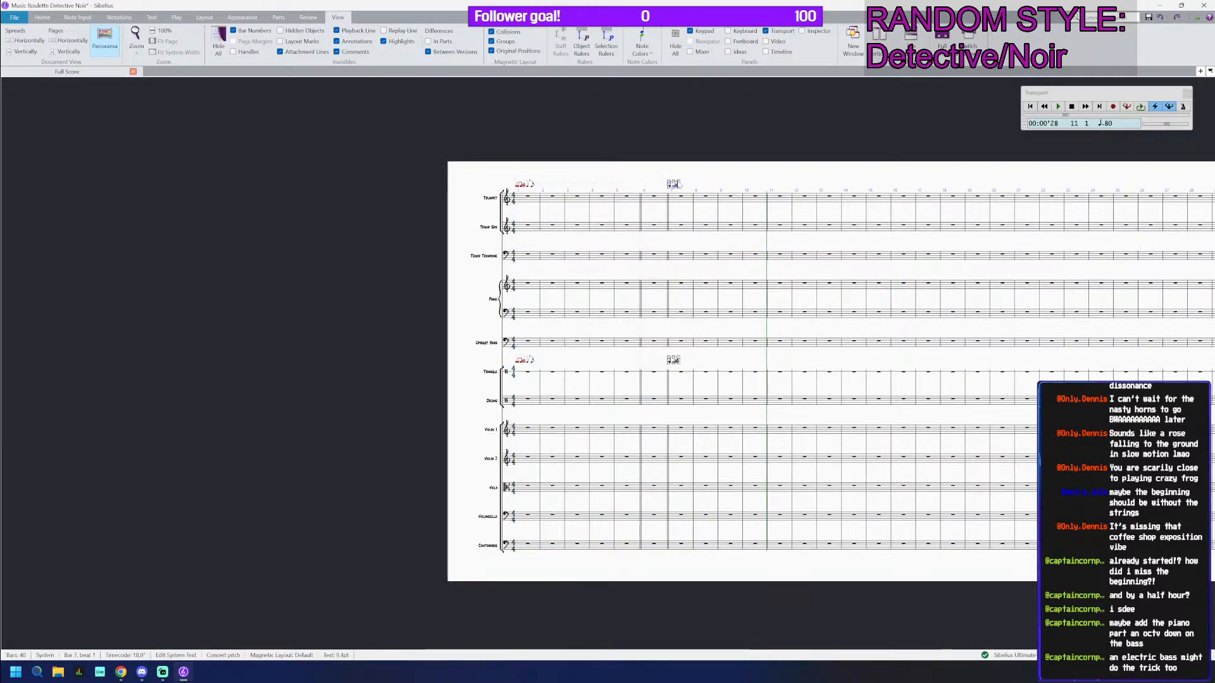
{"action": "key", "text": "Delete"}
{"action": "left_click_drag", "start_coordinate": [653, 213], "coordinate": [778, 236]}
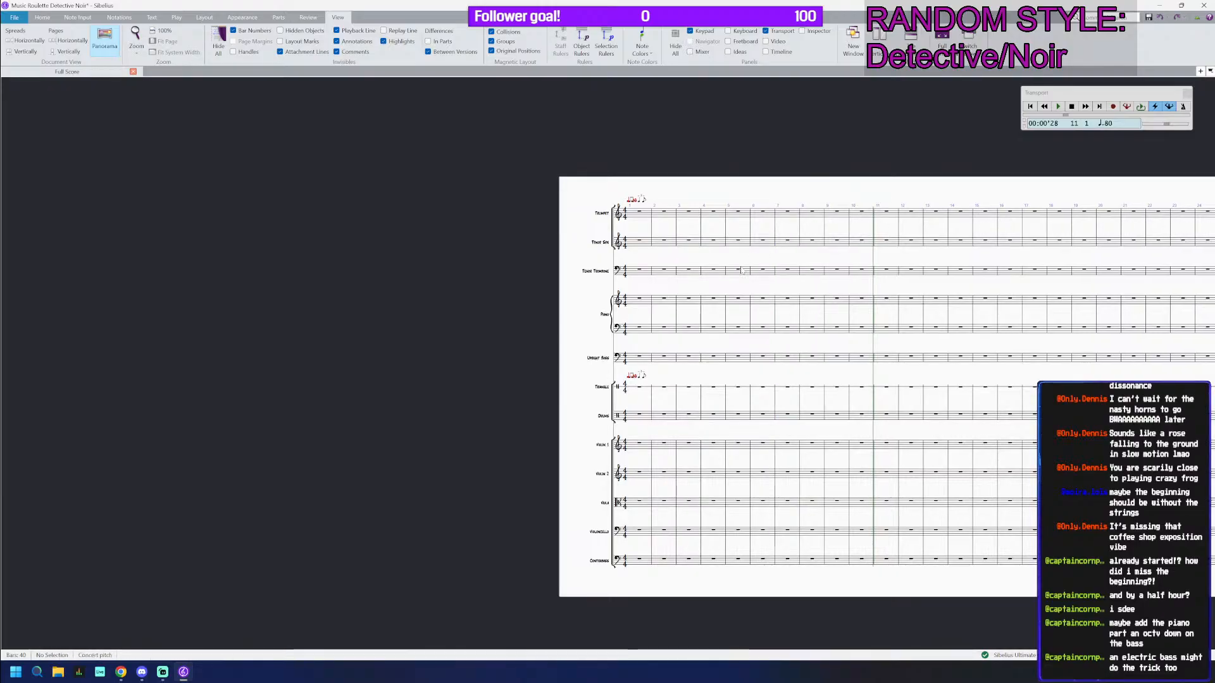
{"action": "left_click", "coordinate": [641, 447]}
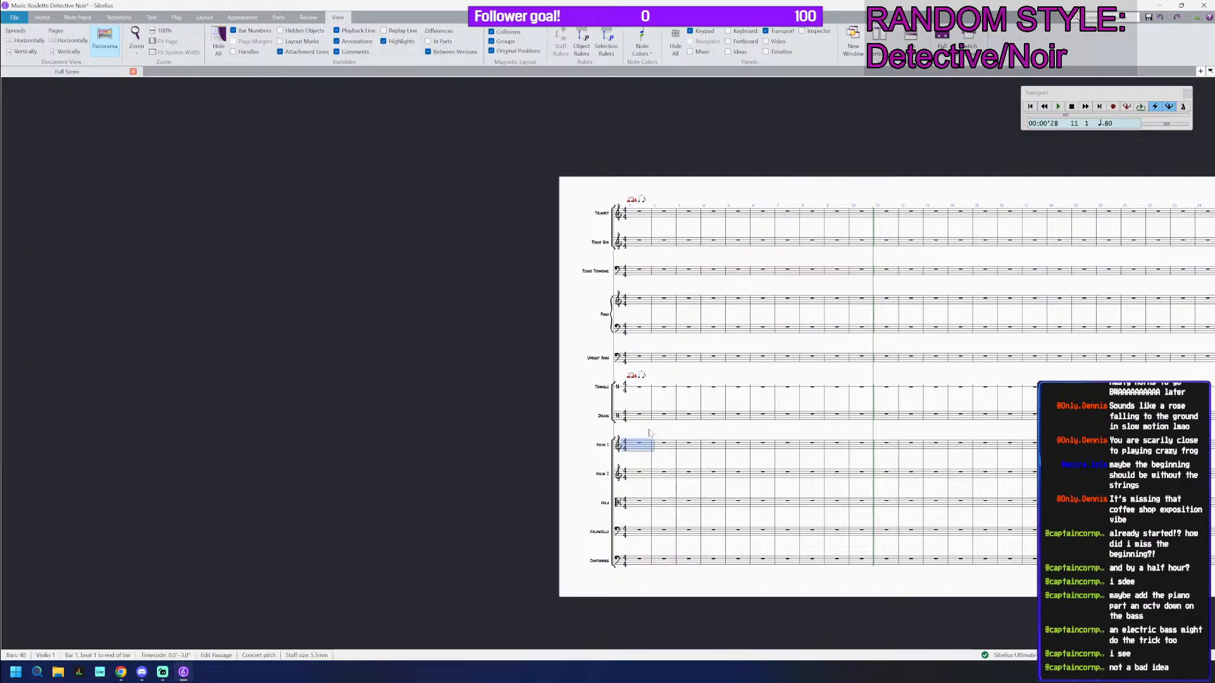
{"action": "left_click", "coordinate": [648, 416]}
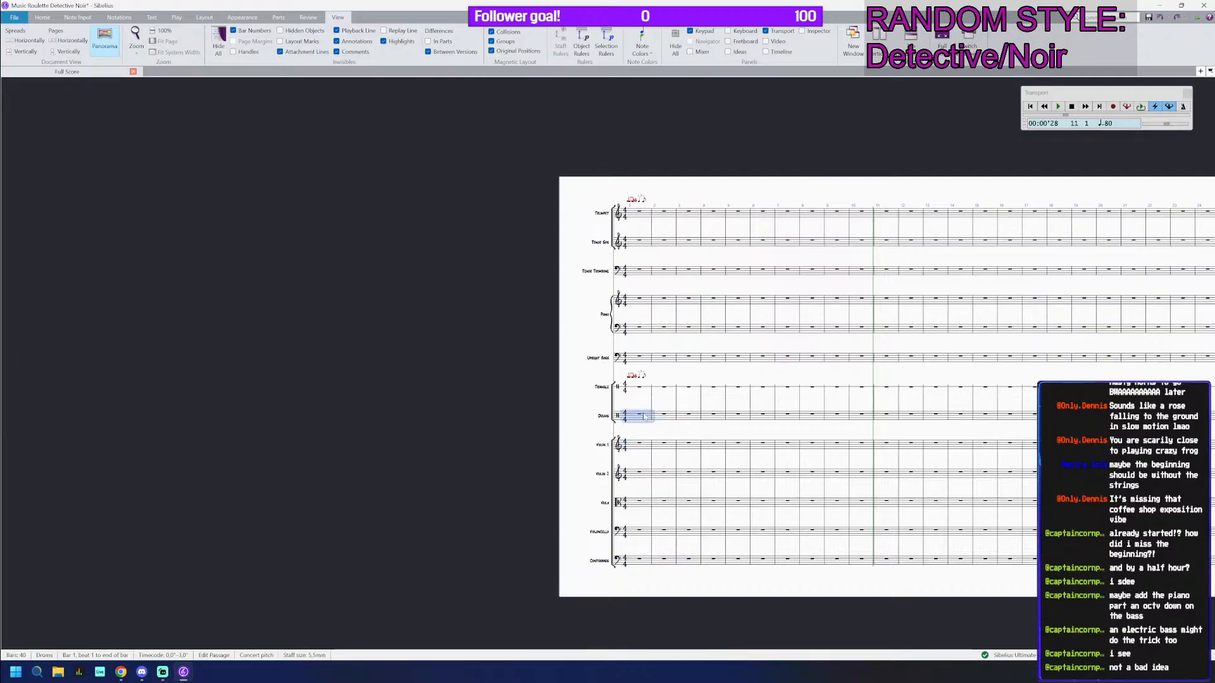
Step: Set the opening tempo mark above bar 1 to quarter note = 140, keeping its swing marking
{"action": "scroll", "coordinate": [648, 415], "scroll_direction": "up", "scroll_amount": 2}
{"action": "scroll", "coordinate": [652, 379], "scroll_direction": "up", "scroll_amount": 3}
{"action": "left_click", "coordinate": [653, 376]}
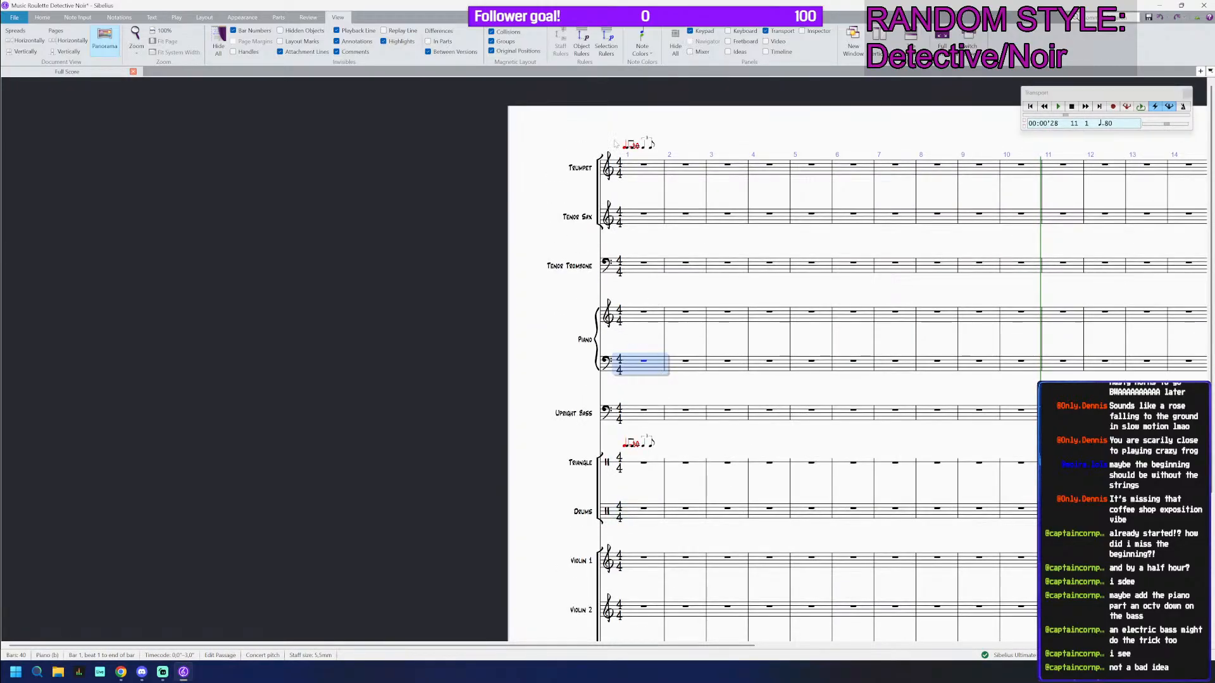
{"action": "left_click", "coordinate": [633, 147]}
{"action": "double_click", "coordinate": [632, 146]}
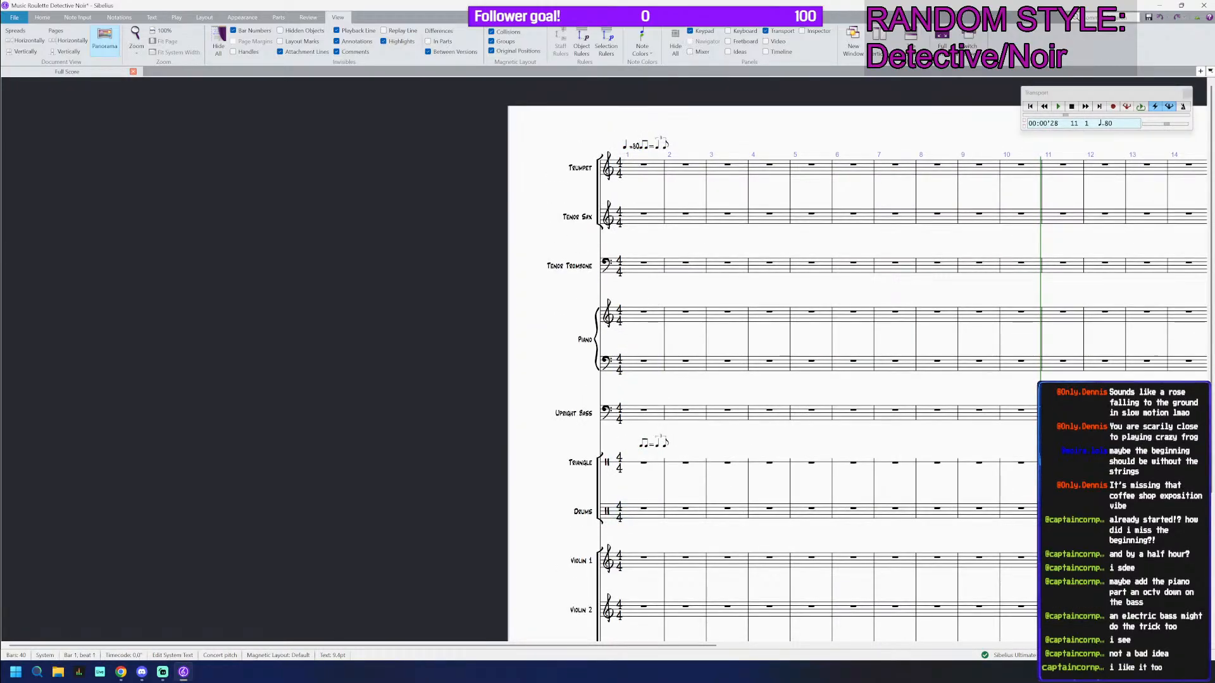
{"action": "type", "text": "13"}
{"action": "key", "text": "BackSpace"}
{"action": "type", "text": "4"}
{"action": "key", "text": "Escape"}
{"action": "key", "text": "Escape"}
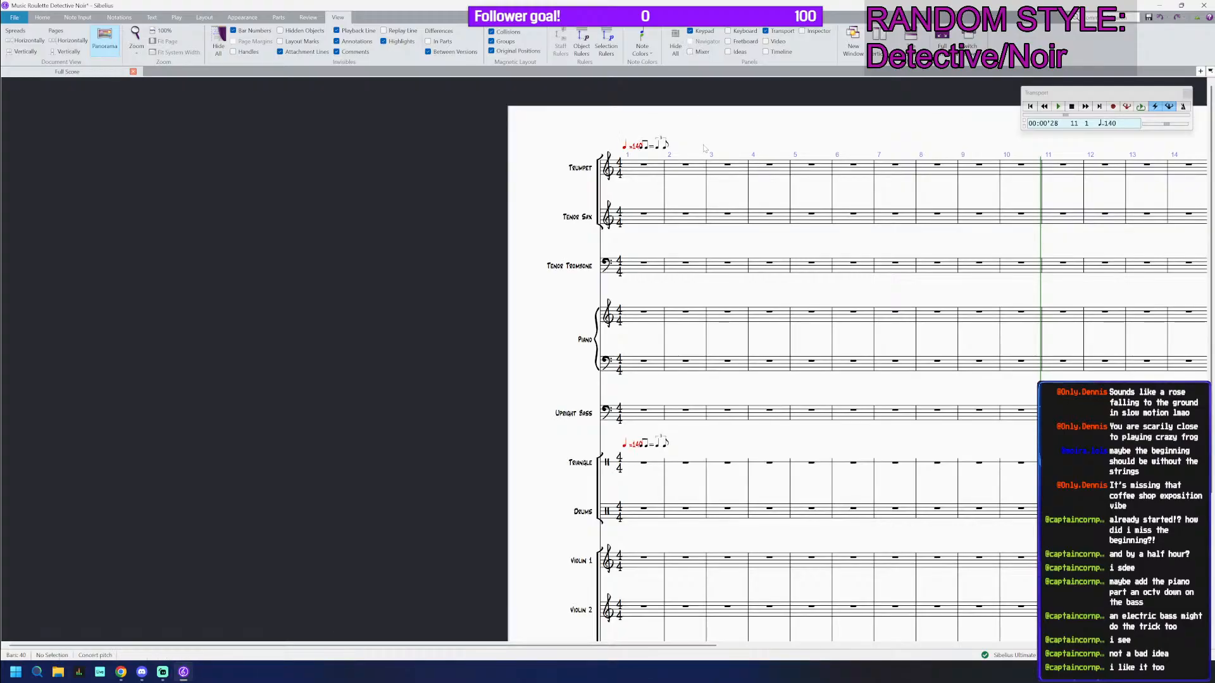
Step: Enter quarter-note chords in the piano's lower staff, four per bar: D-F-A, D♭-F-A, C-F-A and B-F-A for bars 1–4
{"action": "left_click", "coordinate": [652, 509]}
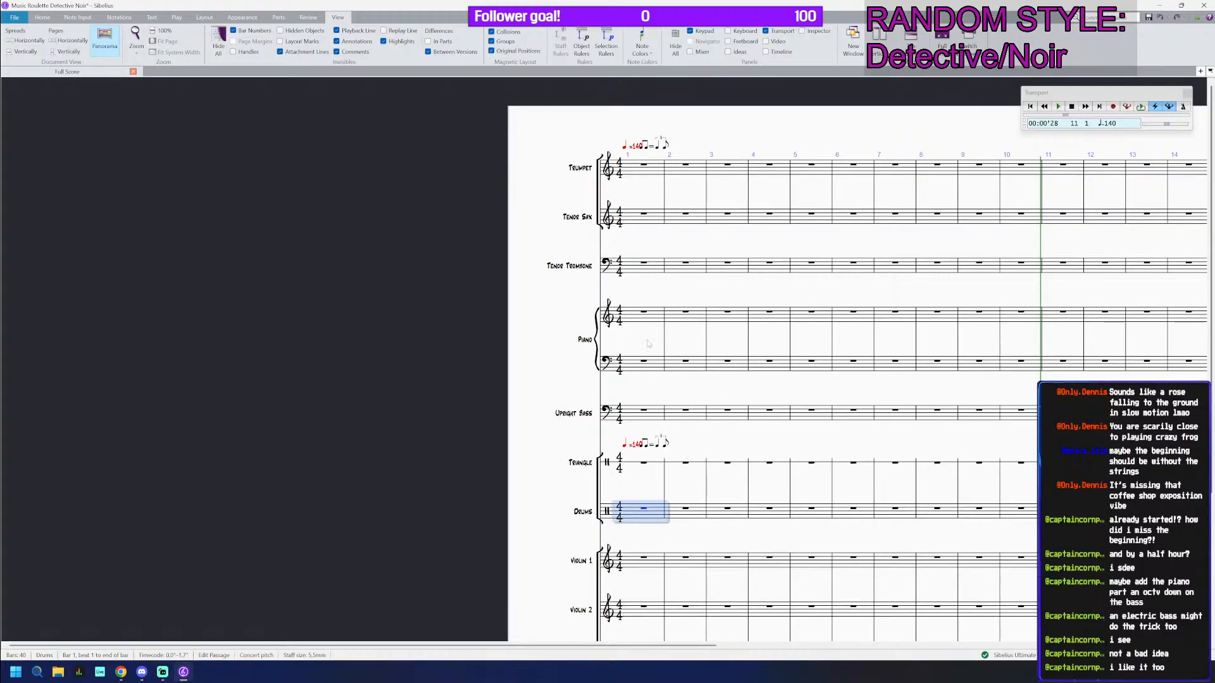
{"action": "left_click", "coordinate": [650, 370]}
{"action": "key", "text": "n"}
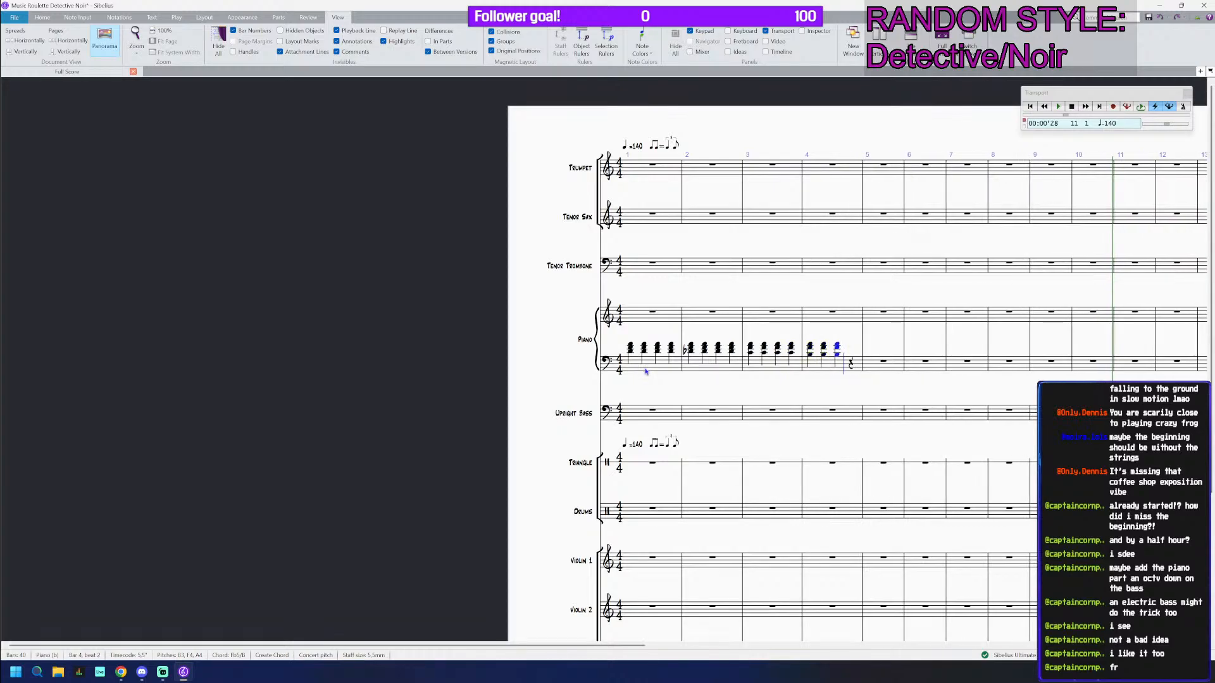
{"action": "left_click", "coordinate": [672, 324]}
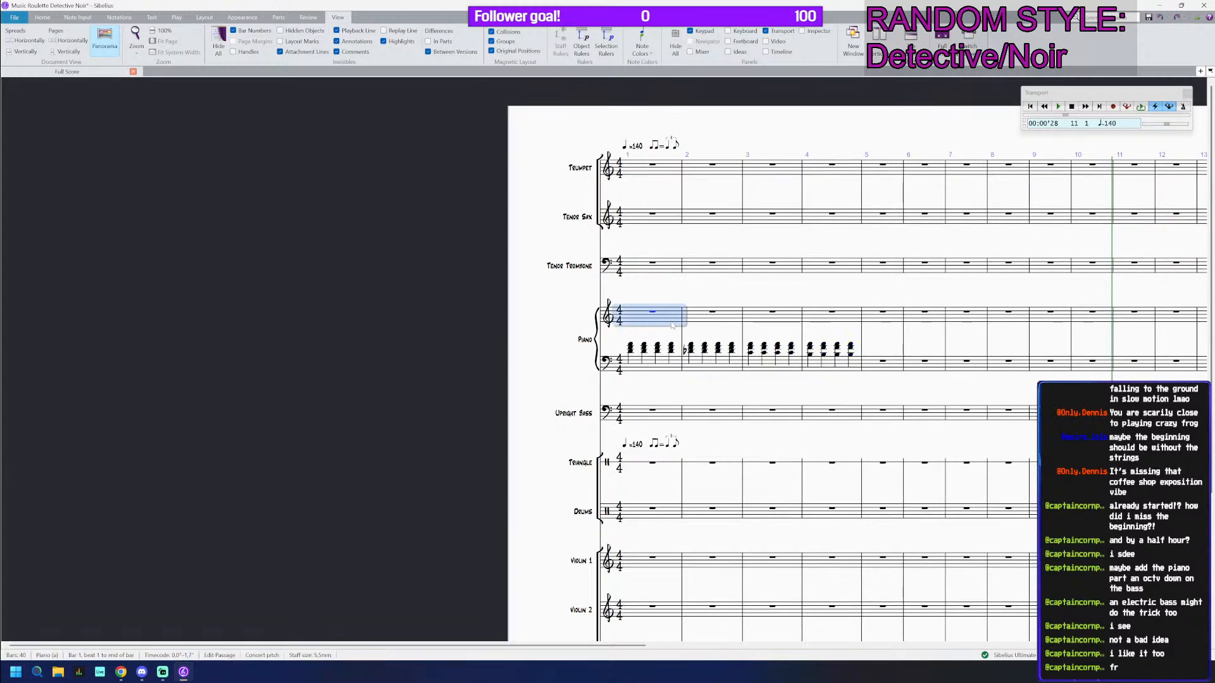
{"action": "left_click", "coordinate": [647, 375]}
{"action": "left_click", "coordinate": [855, 365], "text": "shift"}
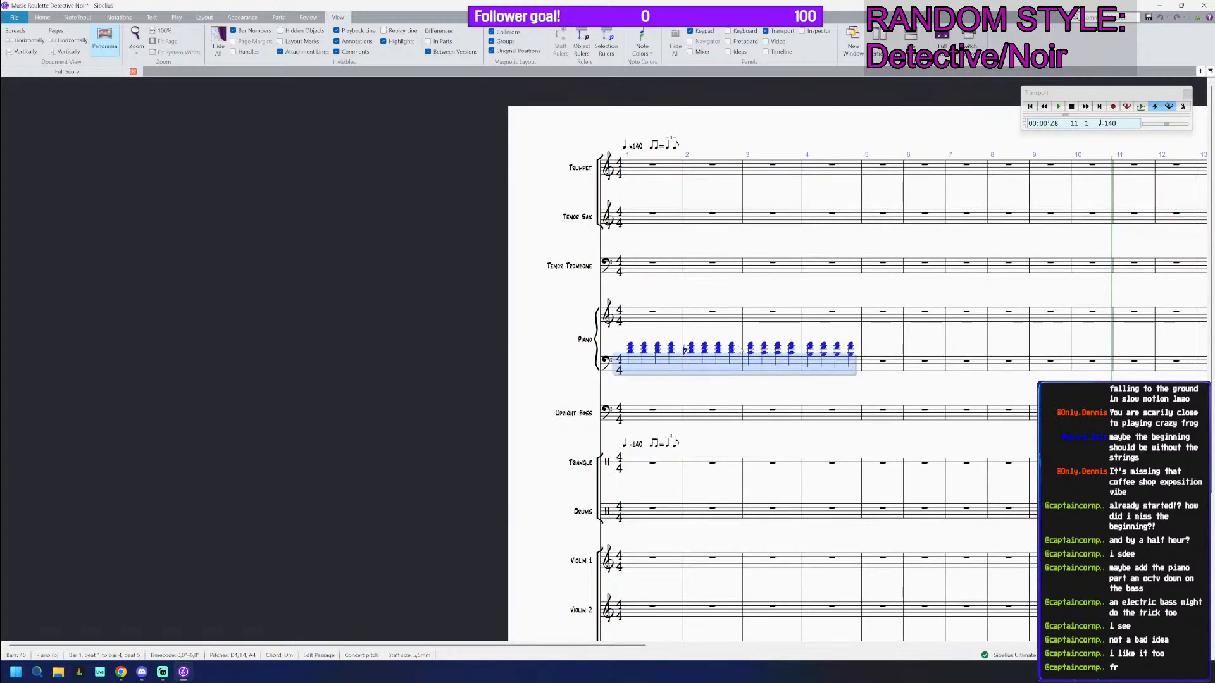
Step: Put quarter rests on the first two beats of bar 1 in the piano's upper staff
{"action": "scroll", "coordinate": [756, 361], "scroll_direction": "up", "scroll_amount": 2}
{"action": "left_click", "coordinate": [636, 310]}
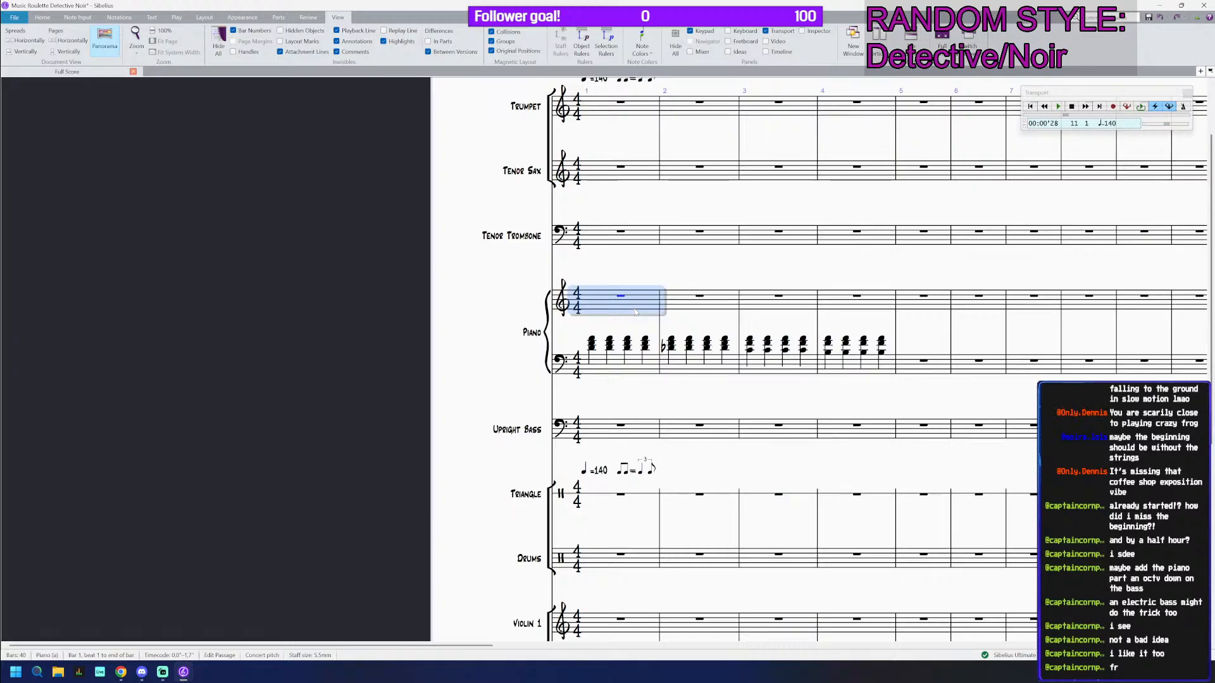
{"action": "double_click", "coordinate": [626, 293]}
{"action": "left_click", "coordinate": [622, 297]}
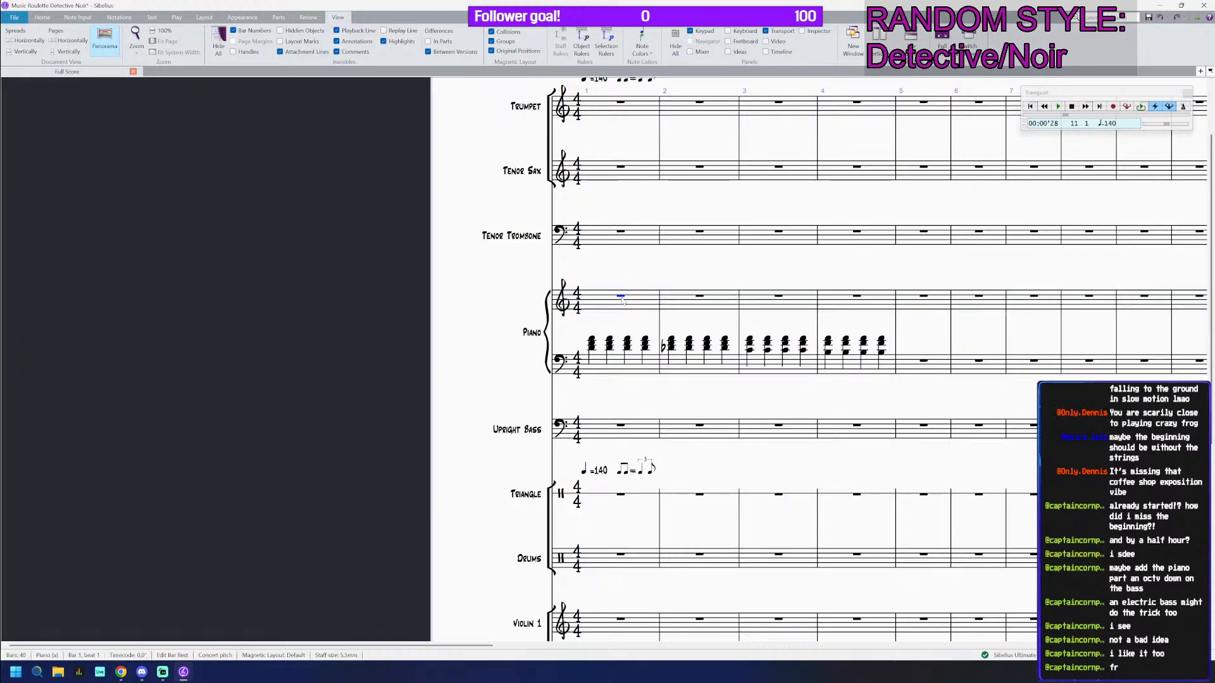
{"action": "key", "text": "6"}
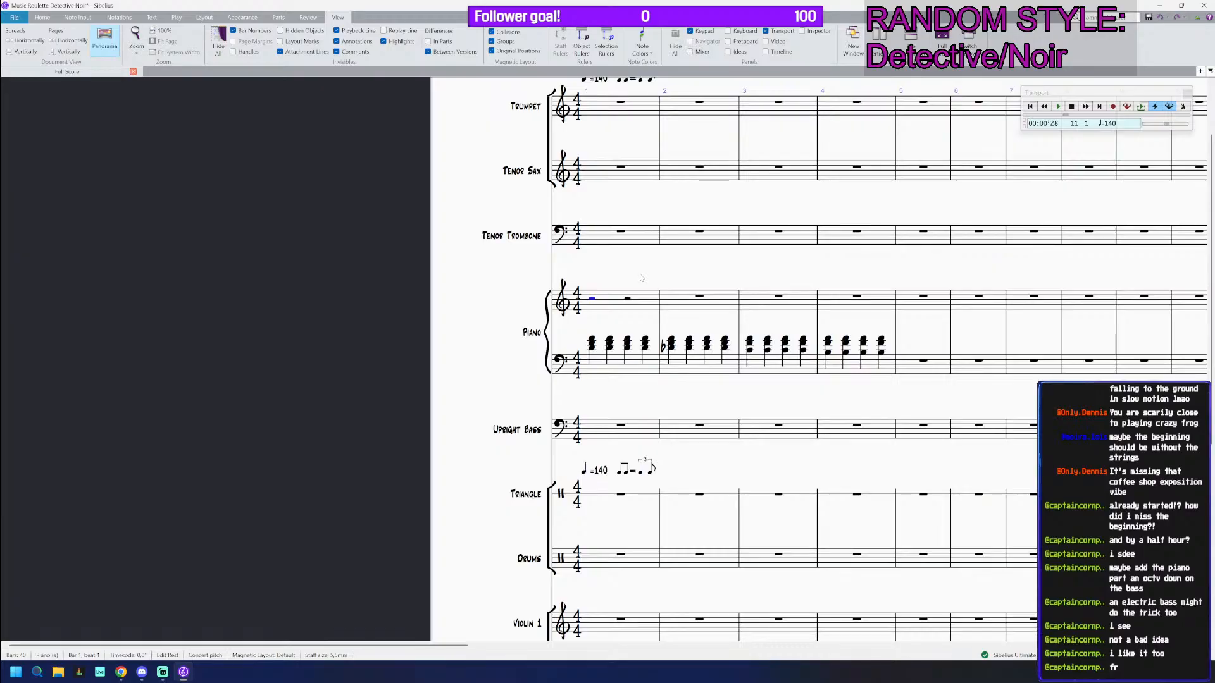
{"action": "key", "text": "5"}
{"action": "key", "text": "Right"}
{"action": "key", "text": "Right"}
Step: Enter the eighth notes F4, E4, D4 and A4 from beat 3 of bar 1 in the piano's upper staff
{"action": "key", "text": "f"}
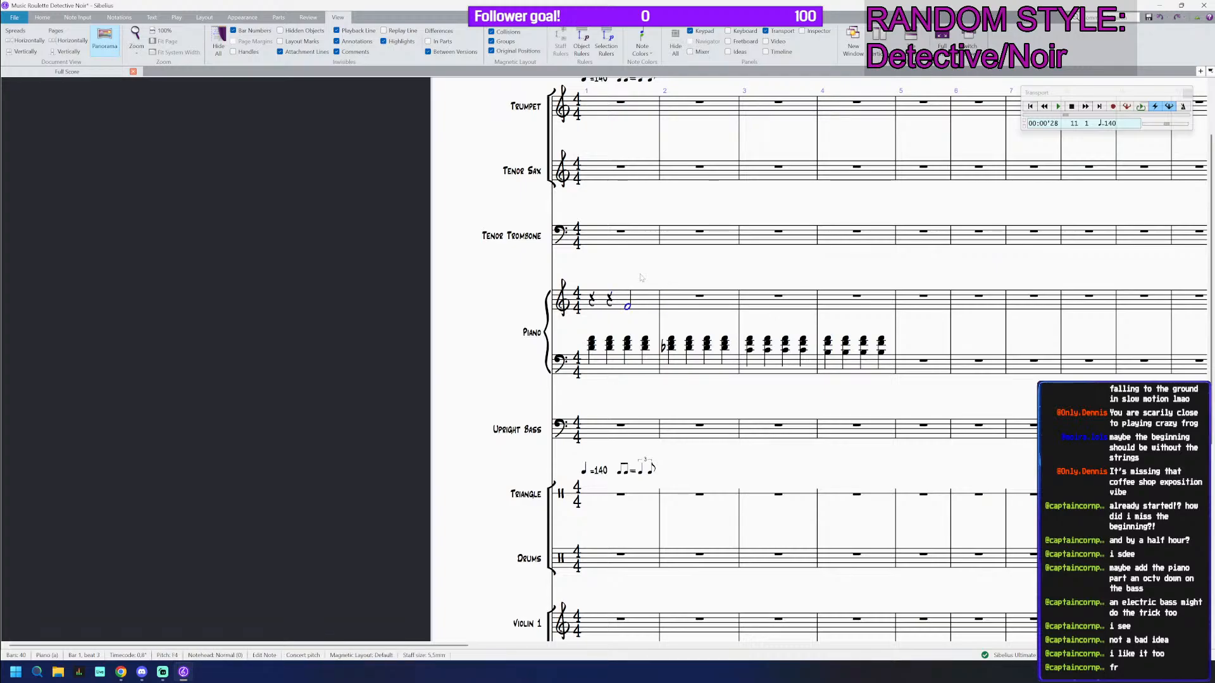
{"action": "key", "text": "4"}
{"action": "key", "text": "n"}
{"action": "key", "text": "3"}
{"action": "key", "text": "e"}
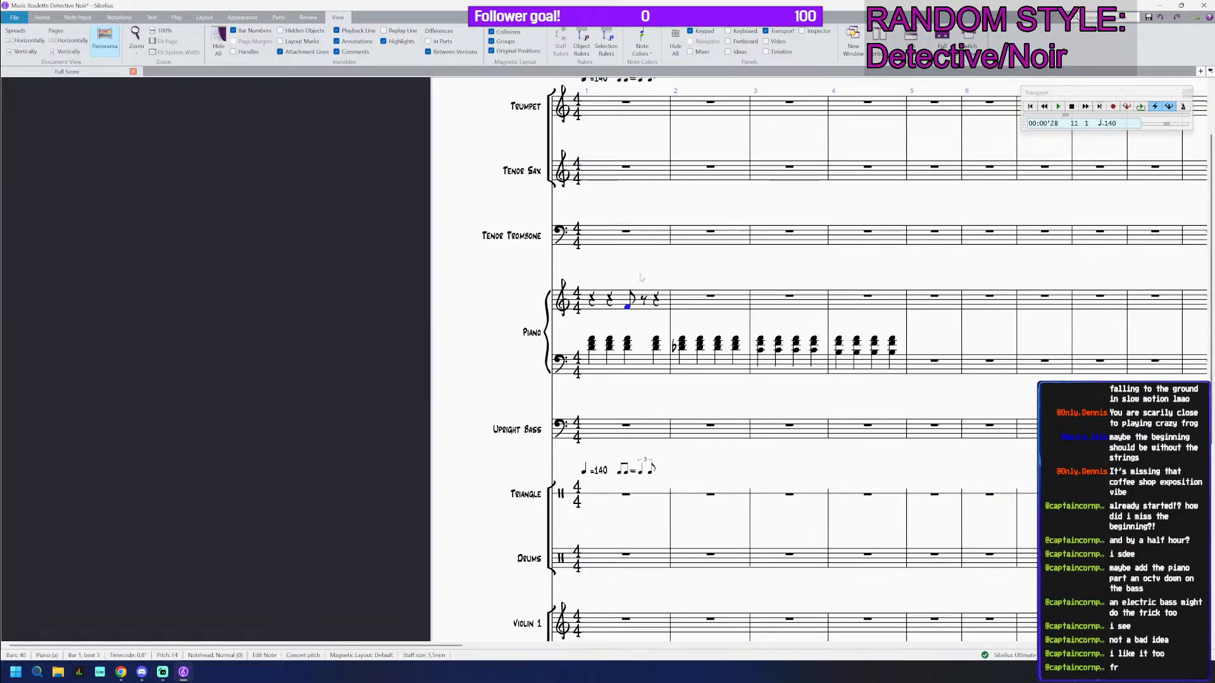
{"action": "key", "text": "d"}
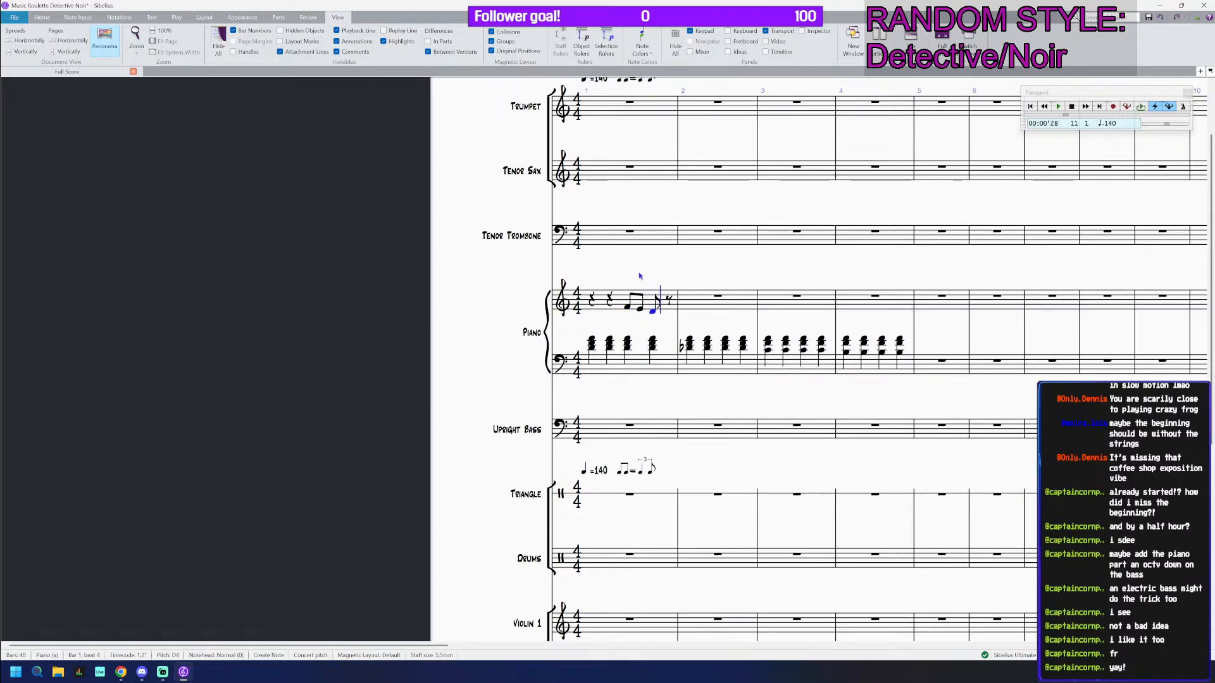
{"action": "key", "text": "a"}
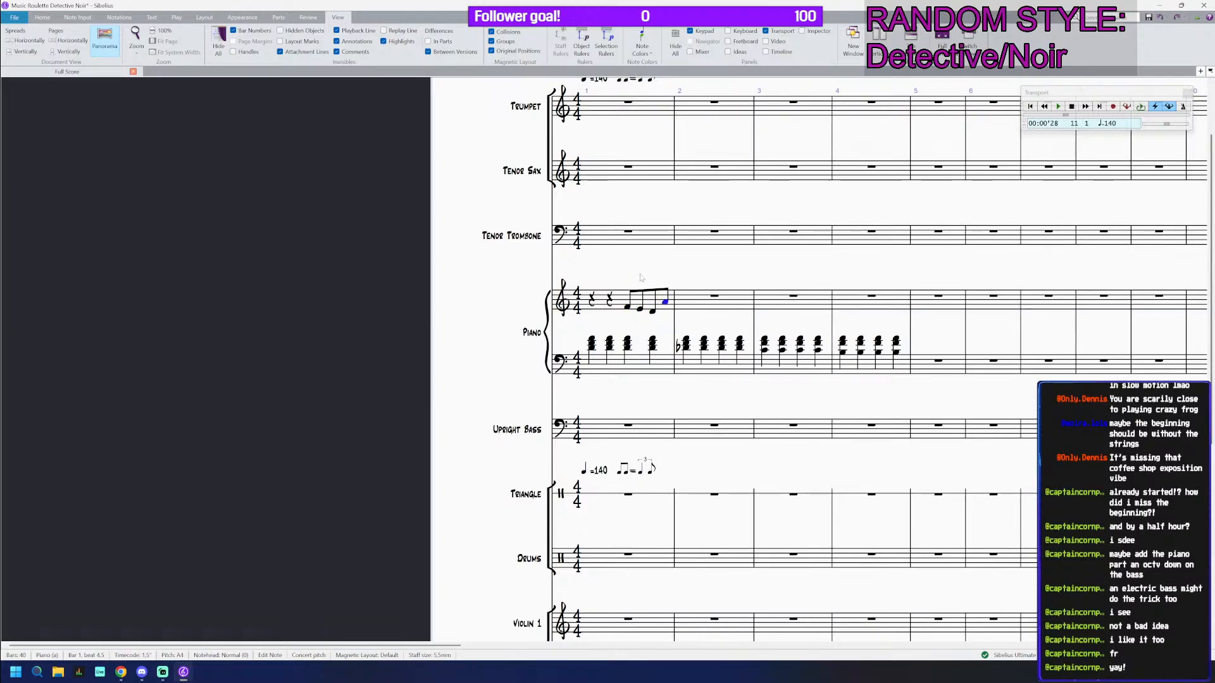
Step: Add an A♭4 grace note before the last A in bar 1 of the piano's upper staff
{"action": "scroll", "coordinate": [641, 276], "scroll_direction": "up", "scroll_amount": 3}
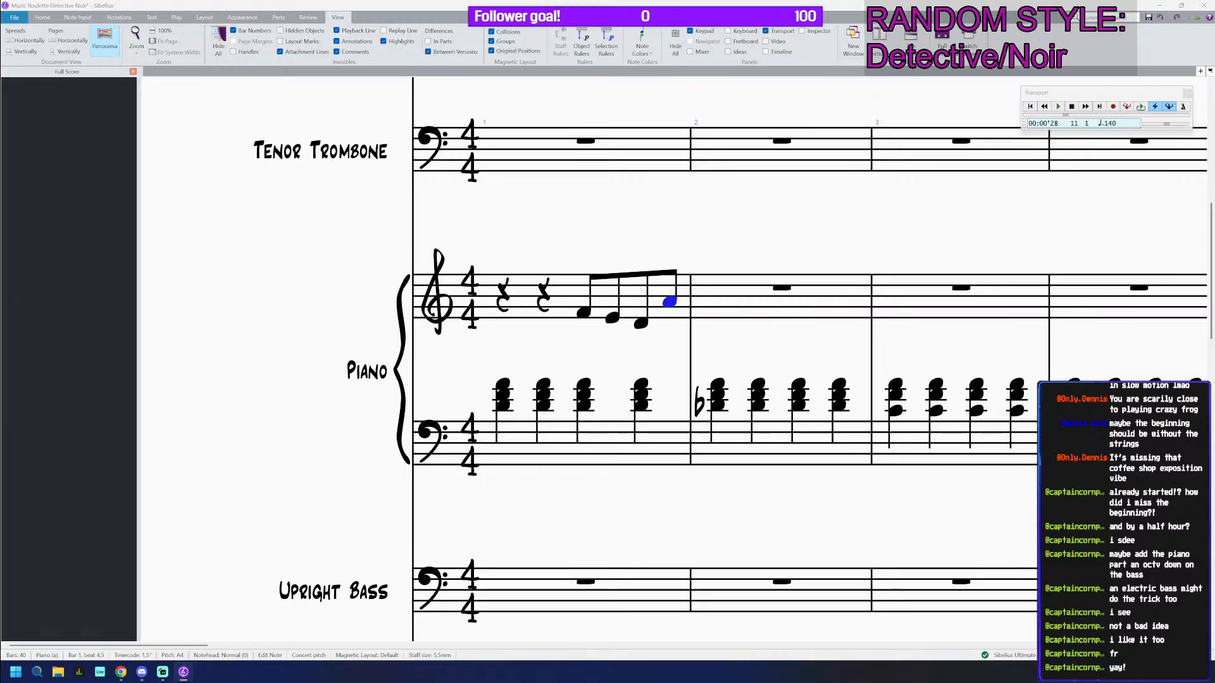
{"action": "key", "text": "n"}
{"action": "scroll", "coordinate": [688, 322], "scroll_direction": "up", "scroll_amount": 2}
{"action": "left_click", "coordinate": [661, 475]}
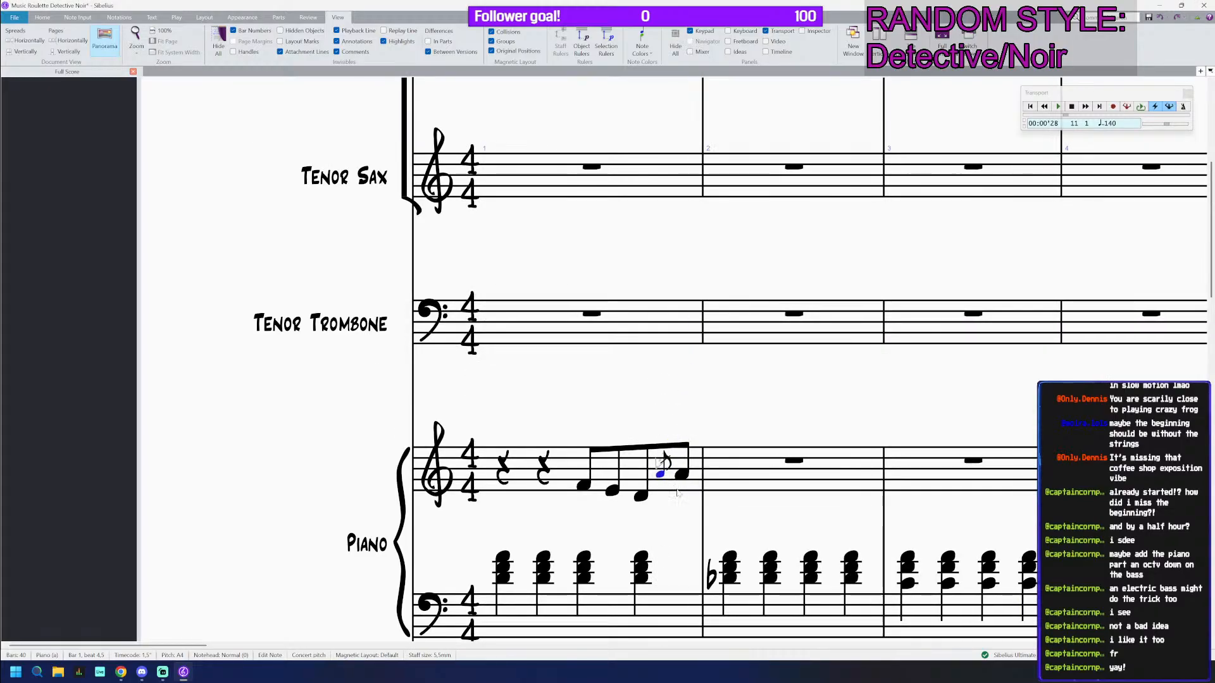
{"action": "key", "text": "KP_9"}
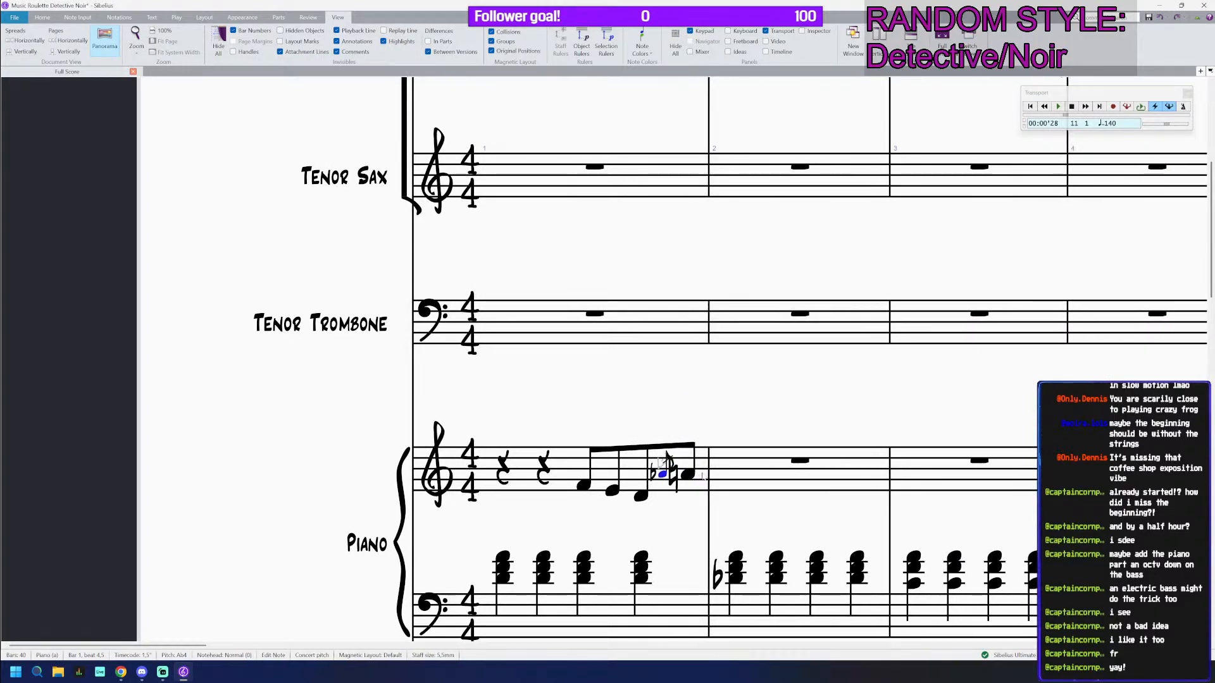
Step: Tie the last A of bar 1 to a half-note A starting bar 2 of the piano melody, and play back from bar 1
{"action": "left_click", "coordinate": [690, 476]}
{"action": "left_click", "coordinate": [732, 482]}
{"action": "key", "text": "ctrl+v"}
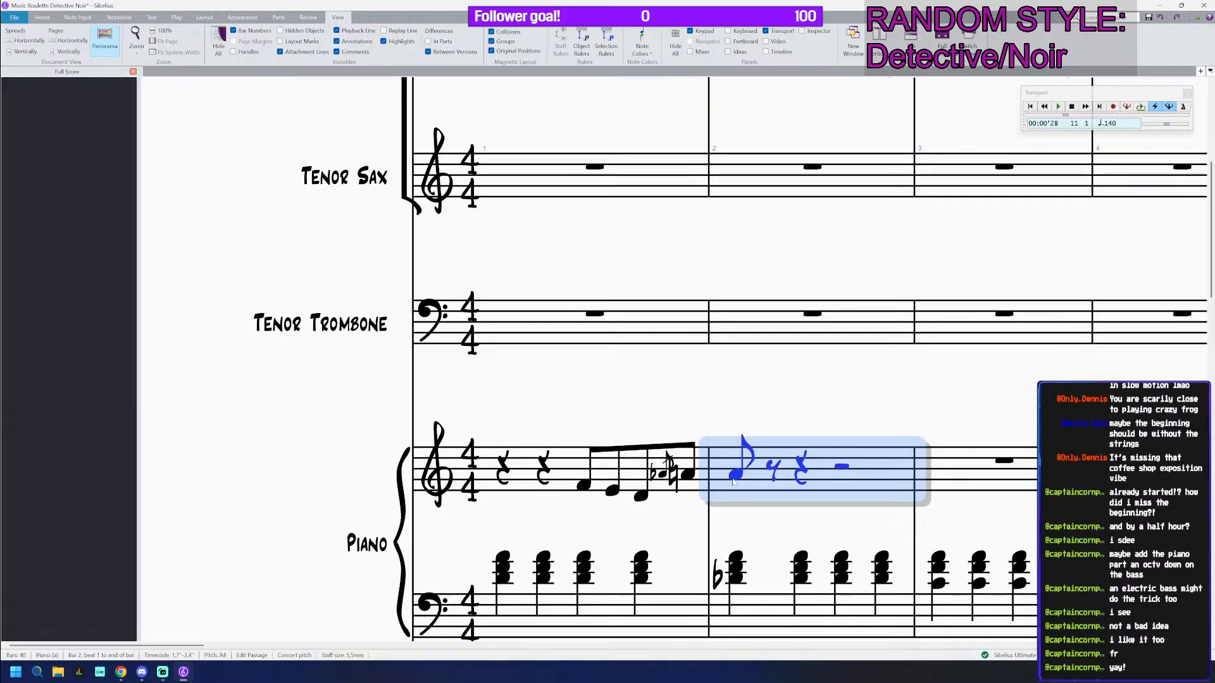
{"action": "key", "text": "KP_5"}
{"action": "key", "text": "KP_Enter"}
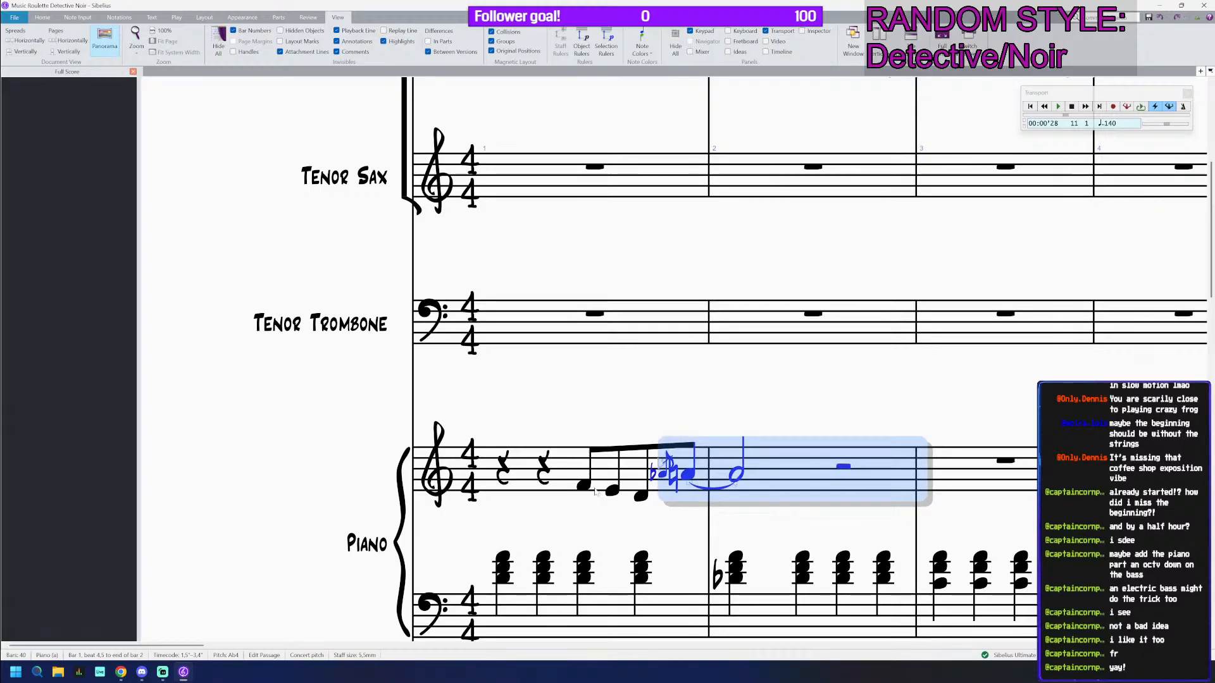
{"action": "left_click", "coordinate": [504, 471]}
{"action": "key", "text": "p"}
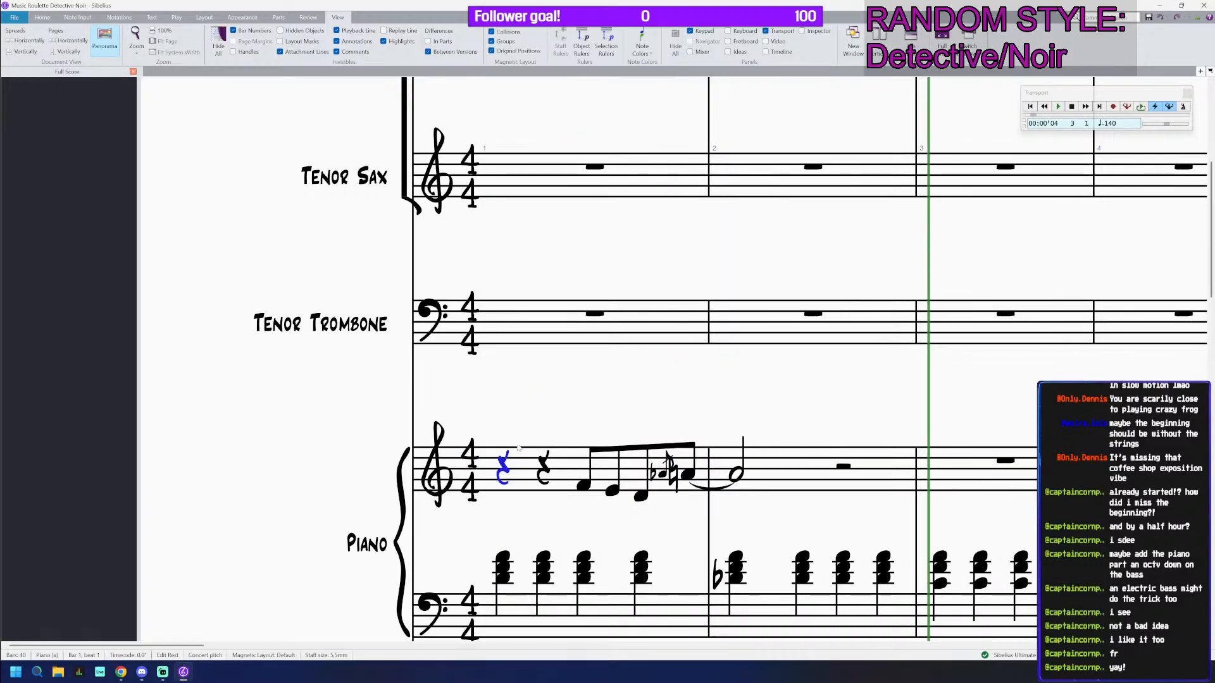
Step: Merge the opening rests of the piano's upper staff into a half rest and transpose its bars 1–2 up an octave
{"action": "key", "text": "5"}
{"action": "left_click", "coordinate": [812, 475], "text": "shift"}
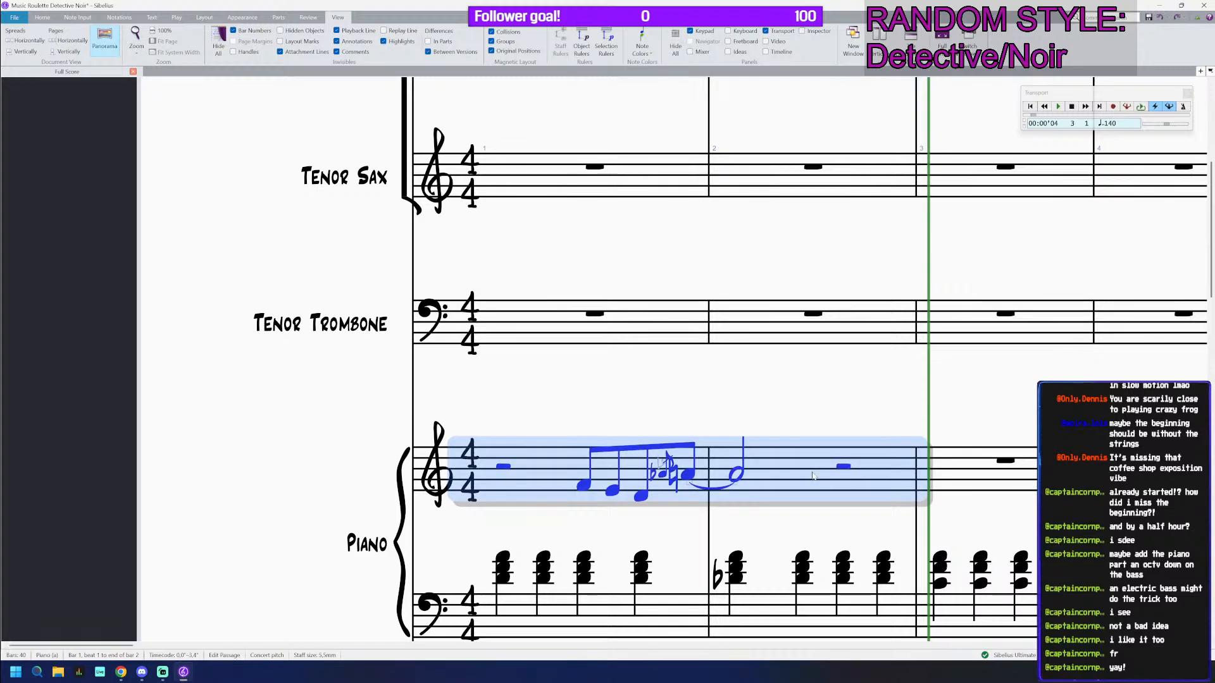
{"action": "key", "text": "ctrl+Up"}
{"action": "key", "text": "ctrl+minus"}
{"action": "key", "text": "ctrl+minus"}
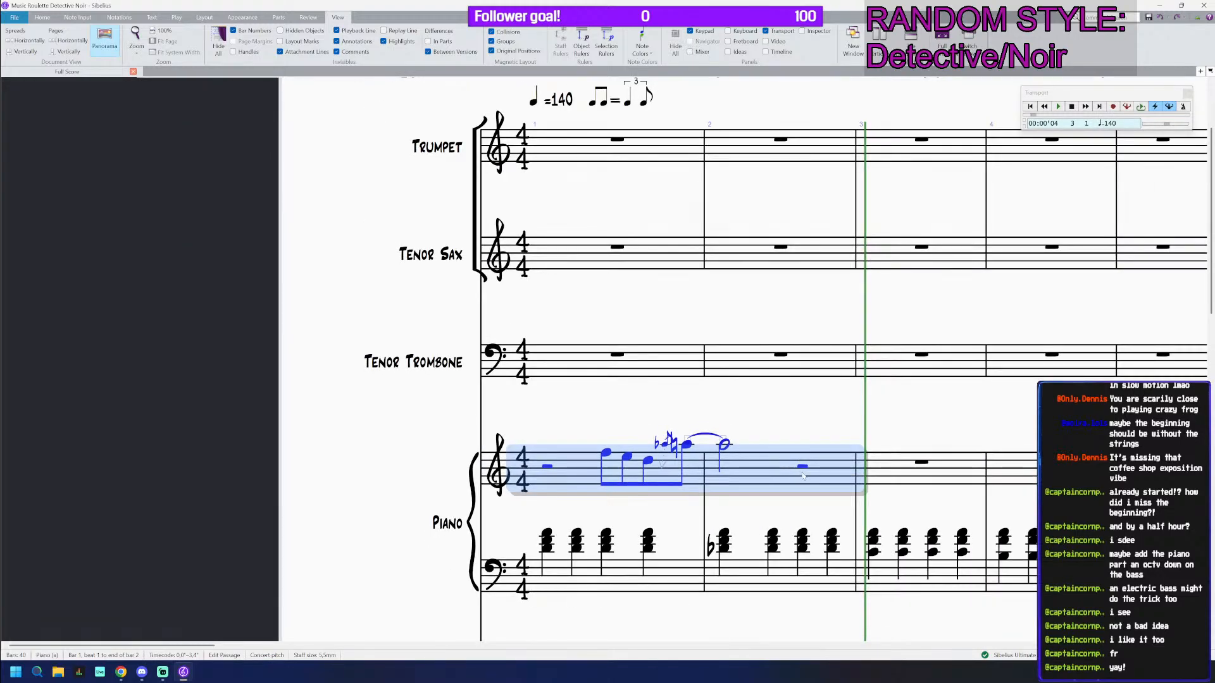
Step: Shorten the tied A in bar 2 to a dotted quarter and follow it with eighth notes F4, E4 and D4
{"action": "left_click", "coordinate": [803, 468]}
{"action": "left_click", "coordinate": [724, 445]}
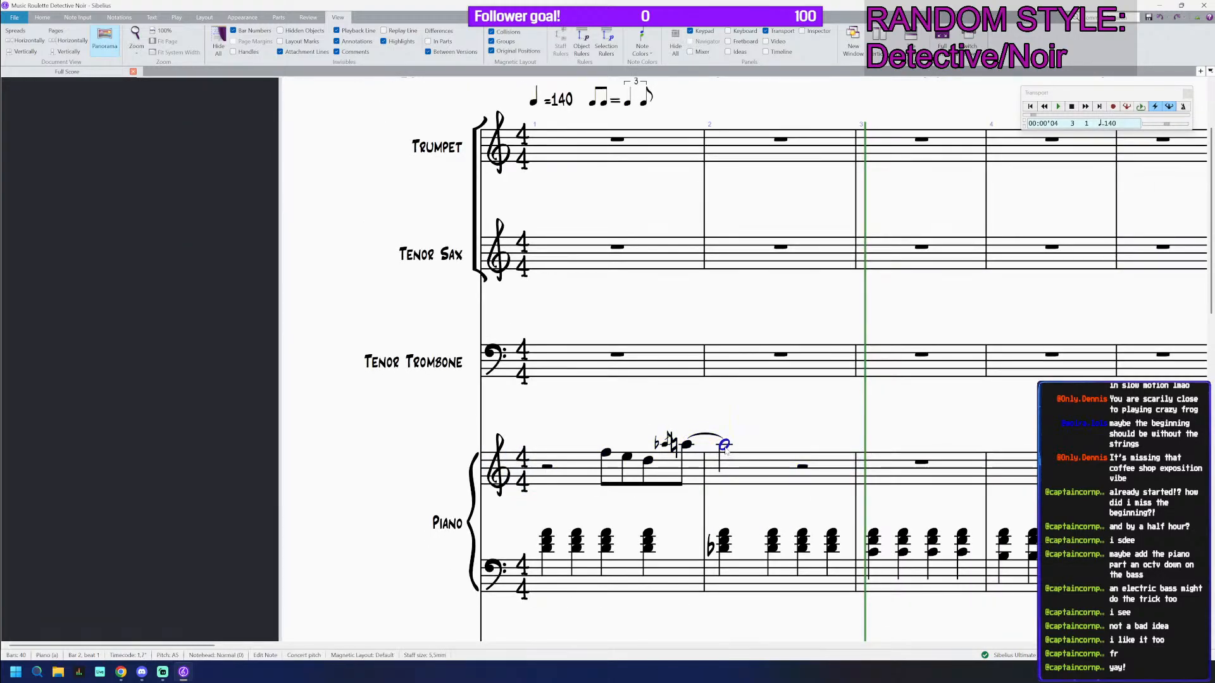
{"action": "key", "text": "5"}
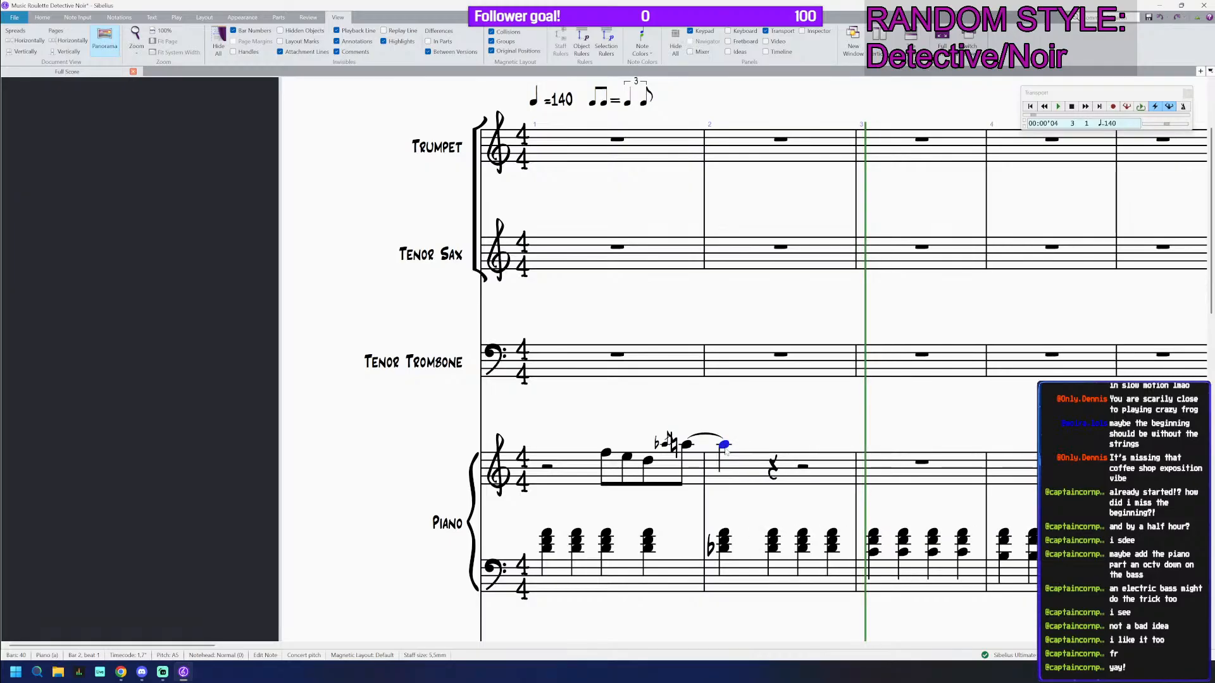
{"action": "key", "text": "4"}
{"action": "key", "text": "Right"}
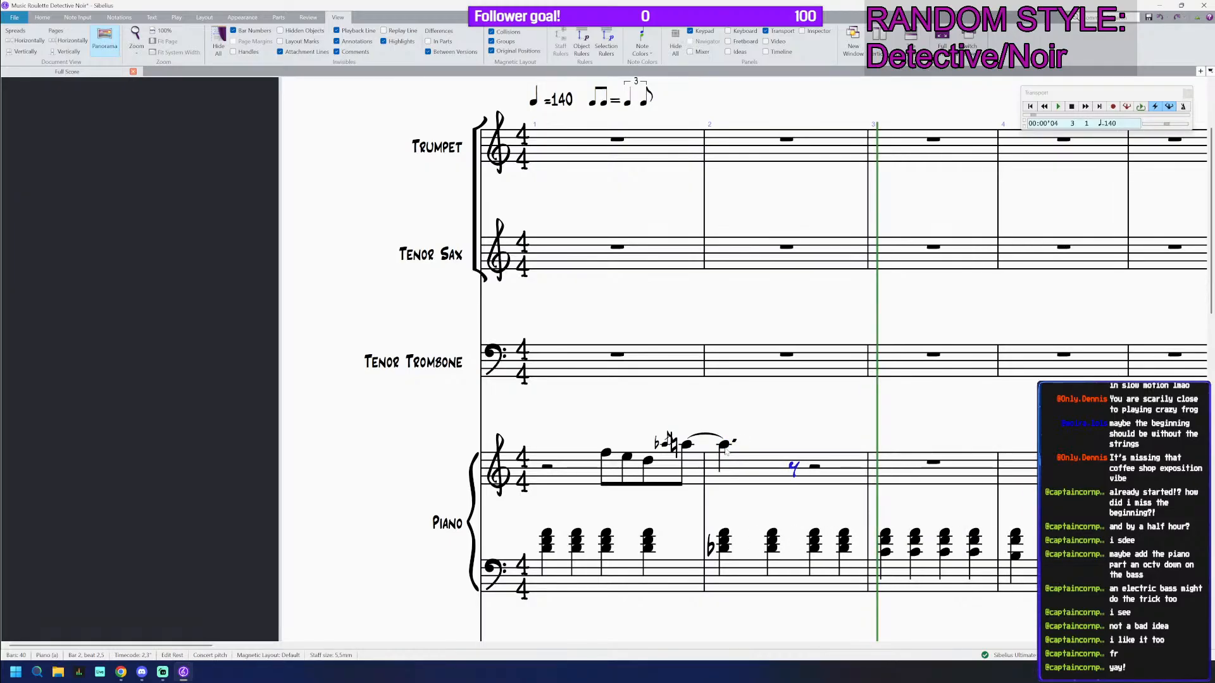
{"action": "key", "text": "g"}
{"action": "key", "text": "f"}
{"action": "key", "text": "d"}
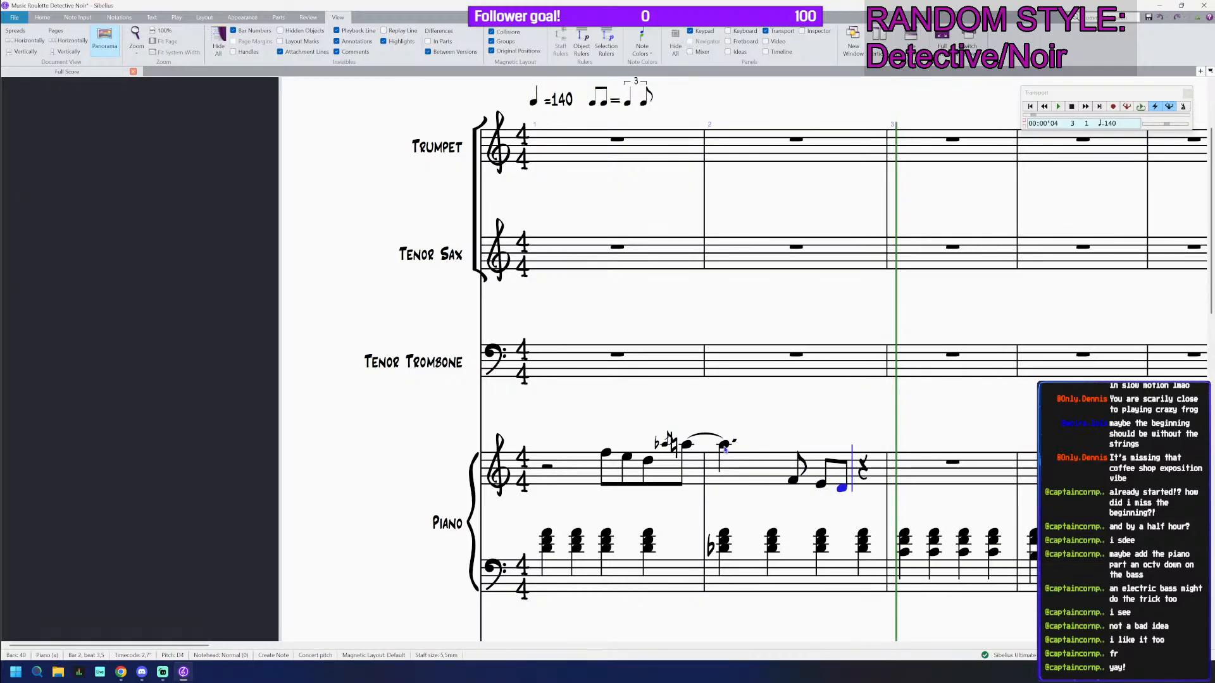
{"action": "key", "text": "Escape"}
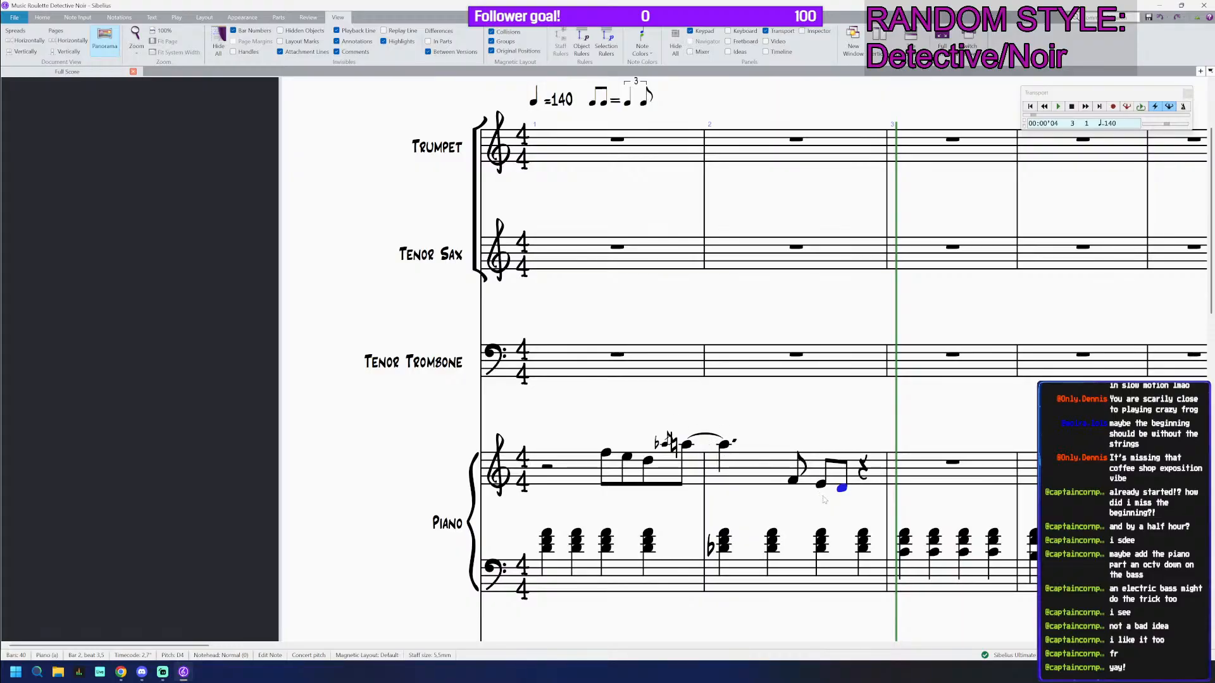
{"action": "left_click", "coordinate": [793, 482], "text": "shift"}
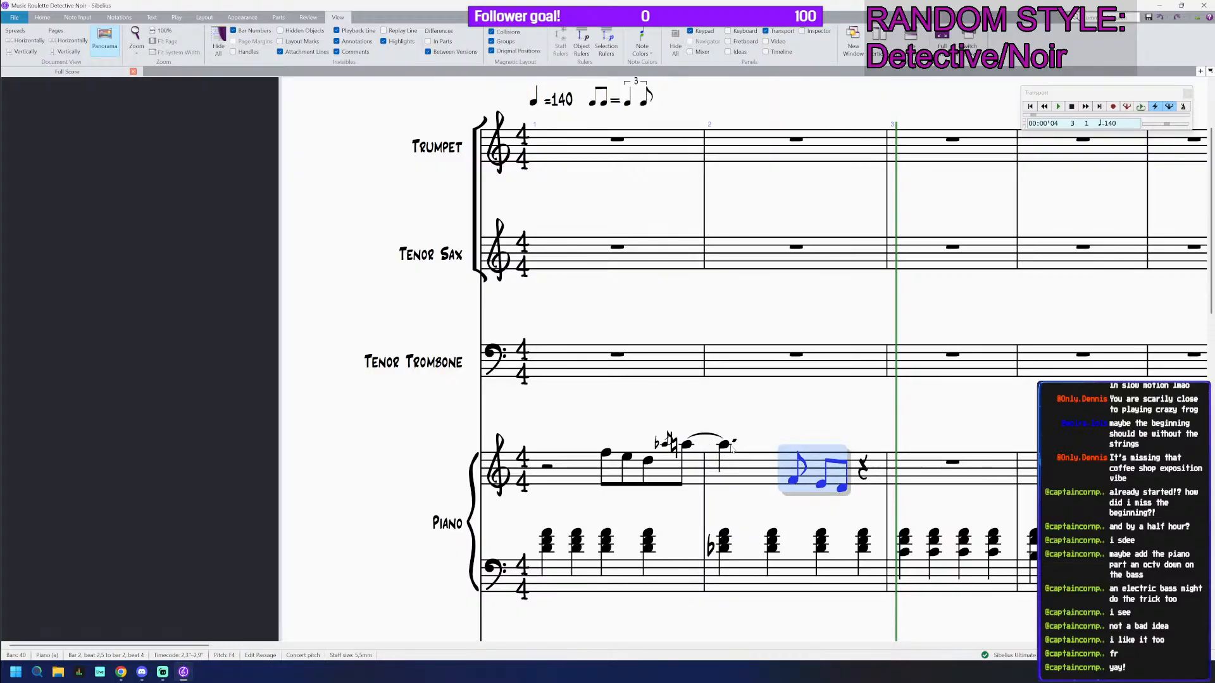
{"action": "key", "text": "Escape"}
Step: Make the tied A in bar 2 a plain quarter and copy the F-E-D eighth notes half a beat earlier
{"action": "left_click", "coordinate": [724, 445]}
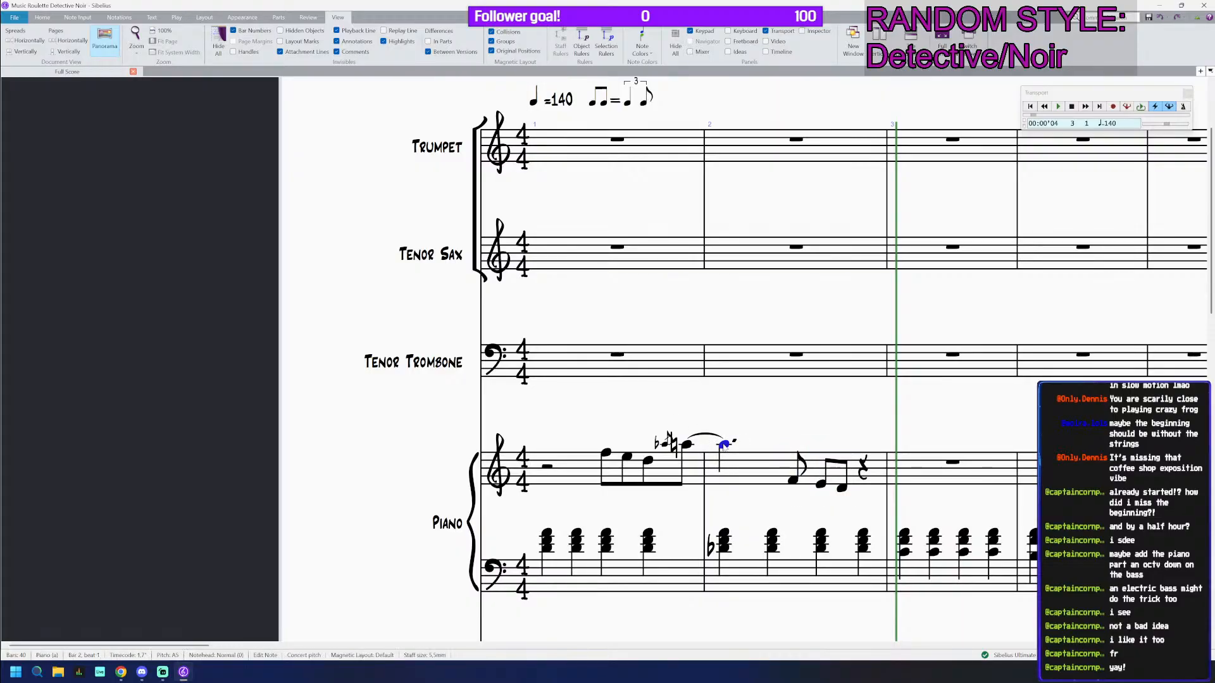
{"action": "key", "text": "KP_Decimal"}
{"action": "key", "text": "Right"}
{"action": "key", "text": "Right"}
{"action": "key", "text": "Right"}
{"action": "key", "text": "Right"}
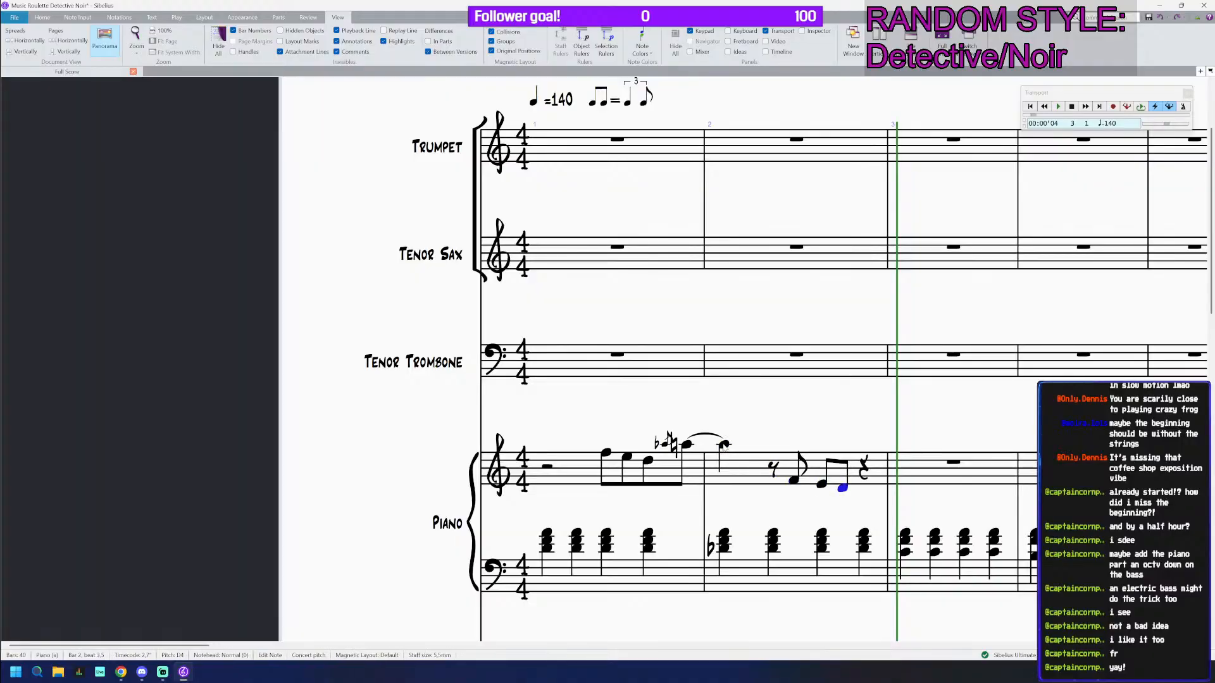
{"action": "key", "text": "shift+Left"}
{"action": "key", "text": "shift+Left"}
{"action": "key", "text": "Left"}
{"action": "key", "text": "ctrl+v"}
{"action": "key", "text": "Right"}
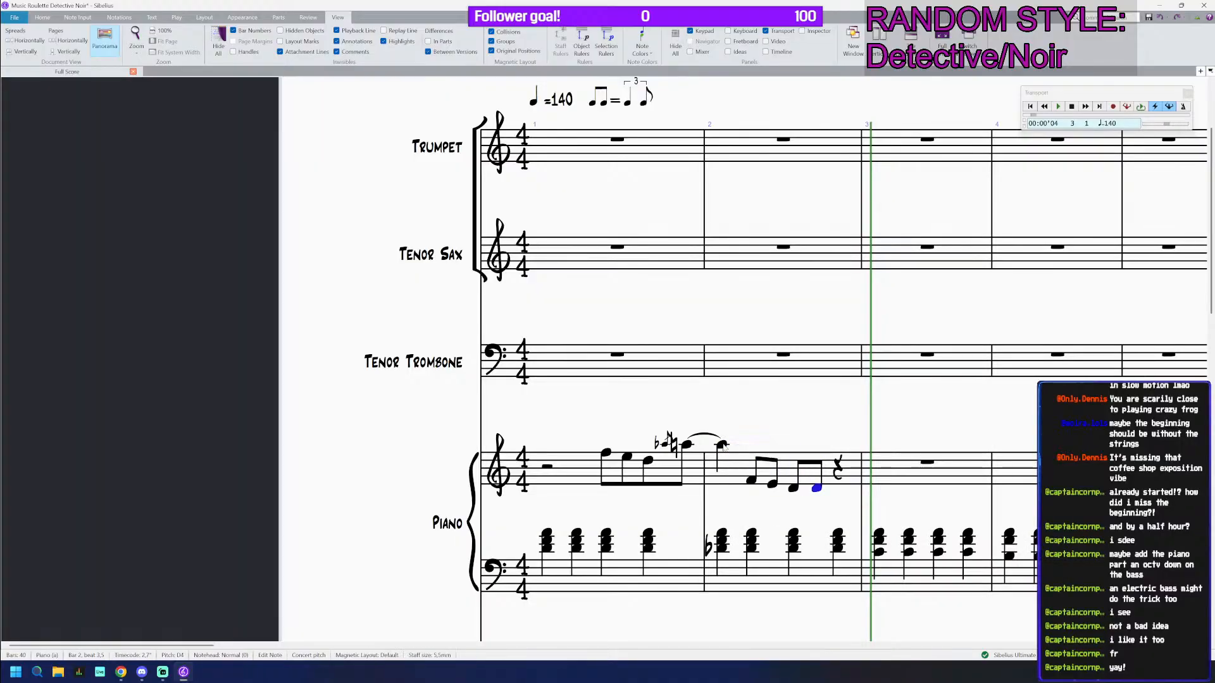
Step: Delete the two D eighth notes on beat 3 of bar 2 in the piano melody and play back from bar 1
{"action": "key", "text": "Left"}
{"action": "key", "text": "Right"}
{"action": "key", "text": "Delete"}
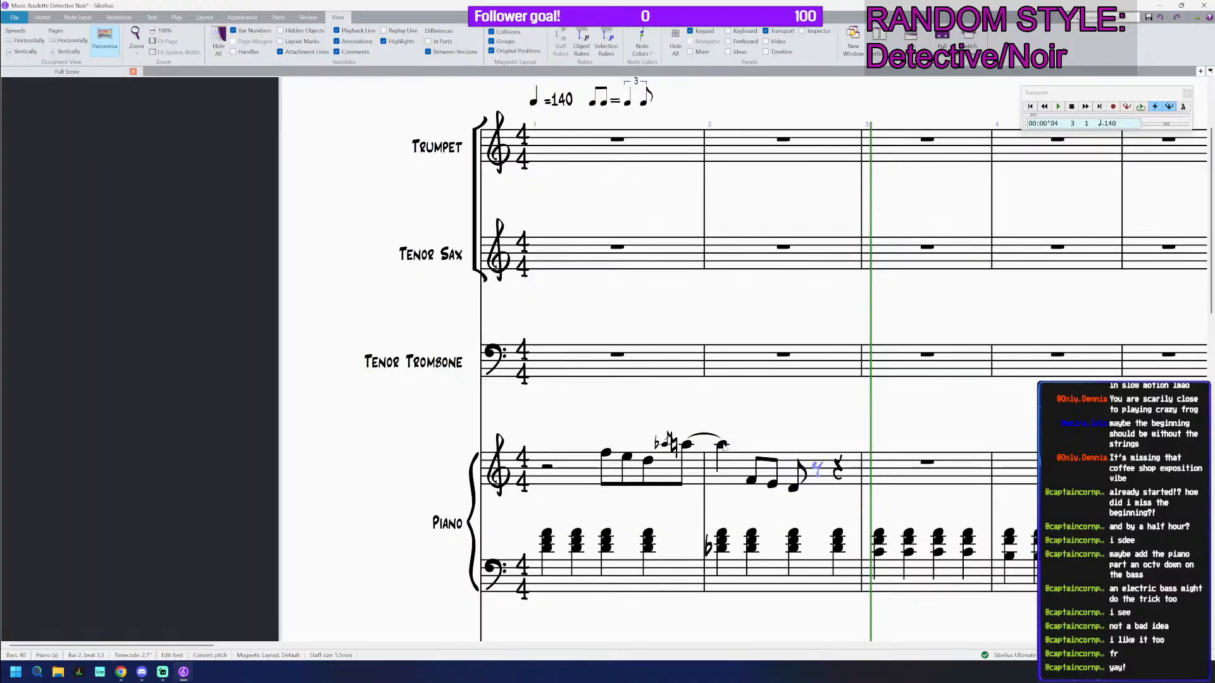
{"action": "key", "text": "Left"}
{"action": "key", "text": "Delete"}
{"action": "key", "text": "Left"}
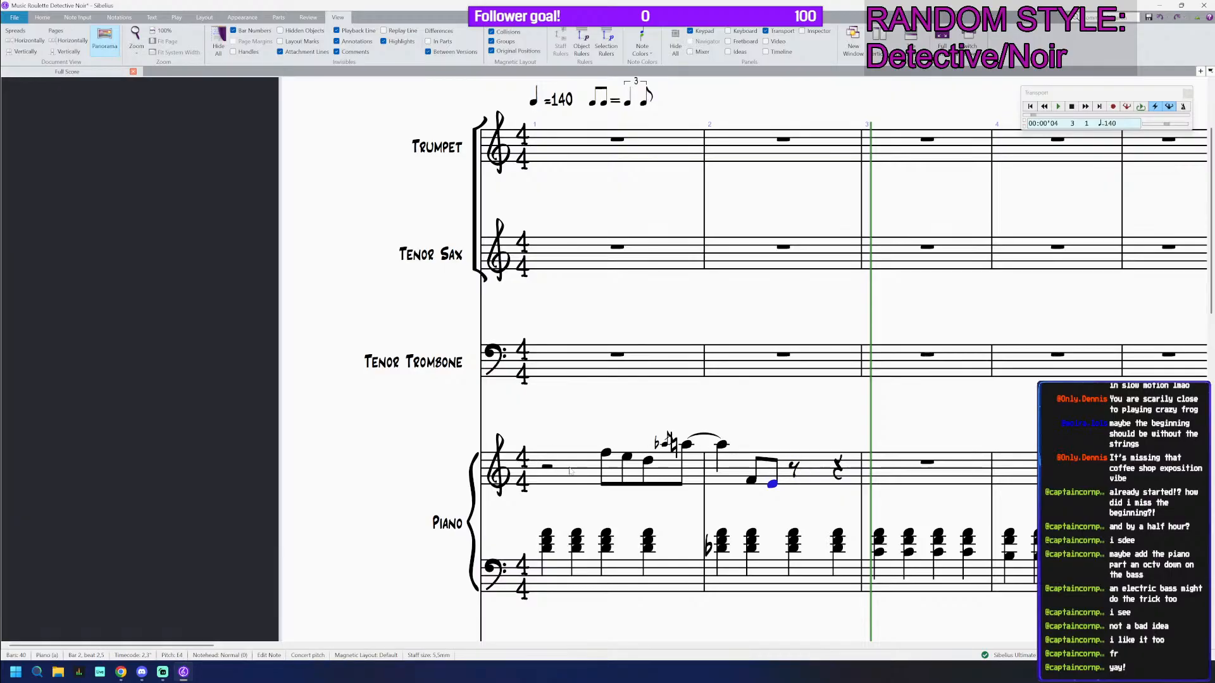
{"action": "left_click", "coordinate": [548, 467]}
{"action": "key", "text": "p"}
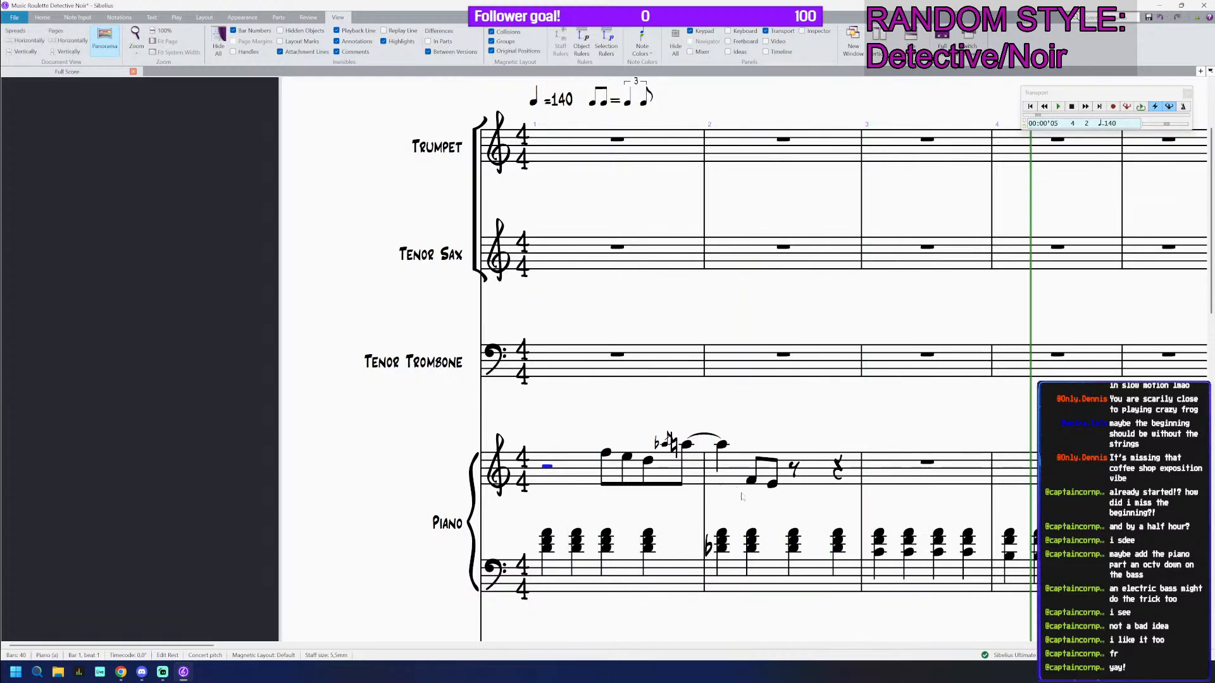
Step: Set the tied A5 in bar 2 to a dotted quarter, clearing the notes after it, and follow it with an eighth-note E5
{"action": "left_click", "coordinate": [749, 480]}
{"action": "left_click", "coordinate": [749, 480]}
{"action": "left_click", "coordinate": [723, 446]}
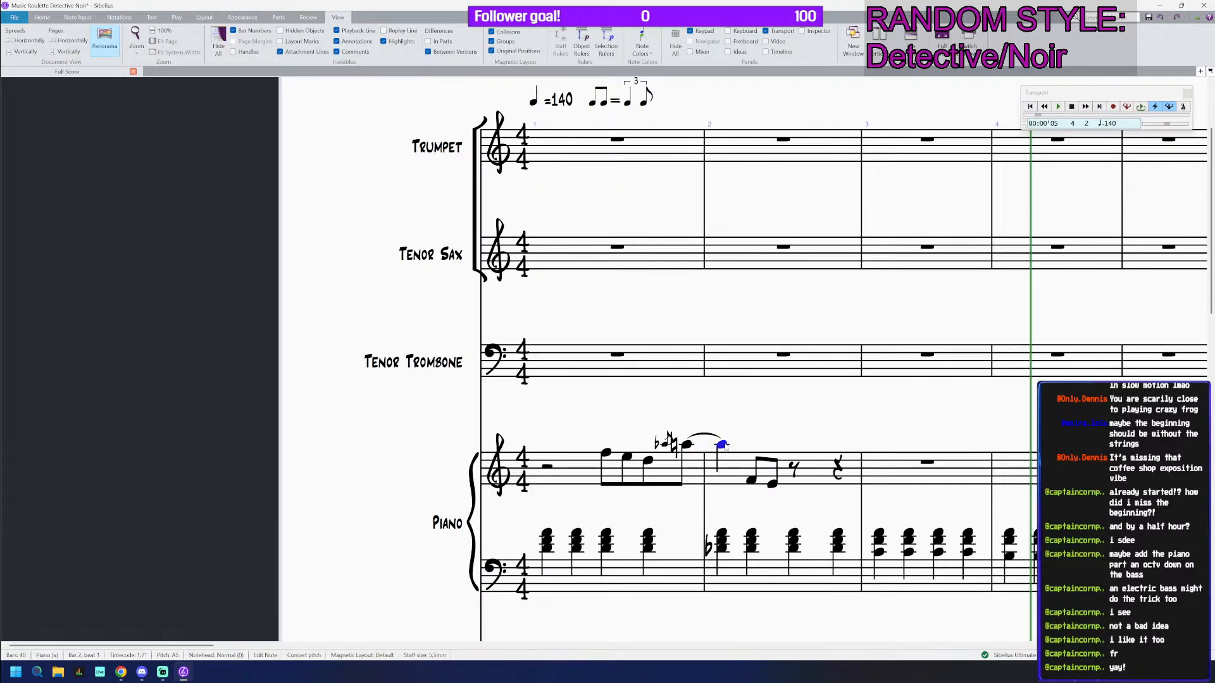
{"action": "key", "text": "5"}
{"action": "key", "text": "period"}
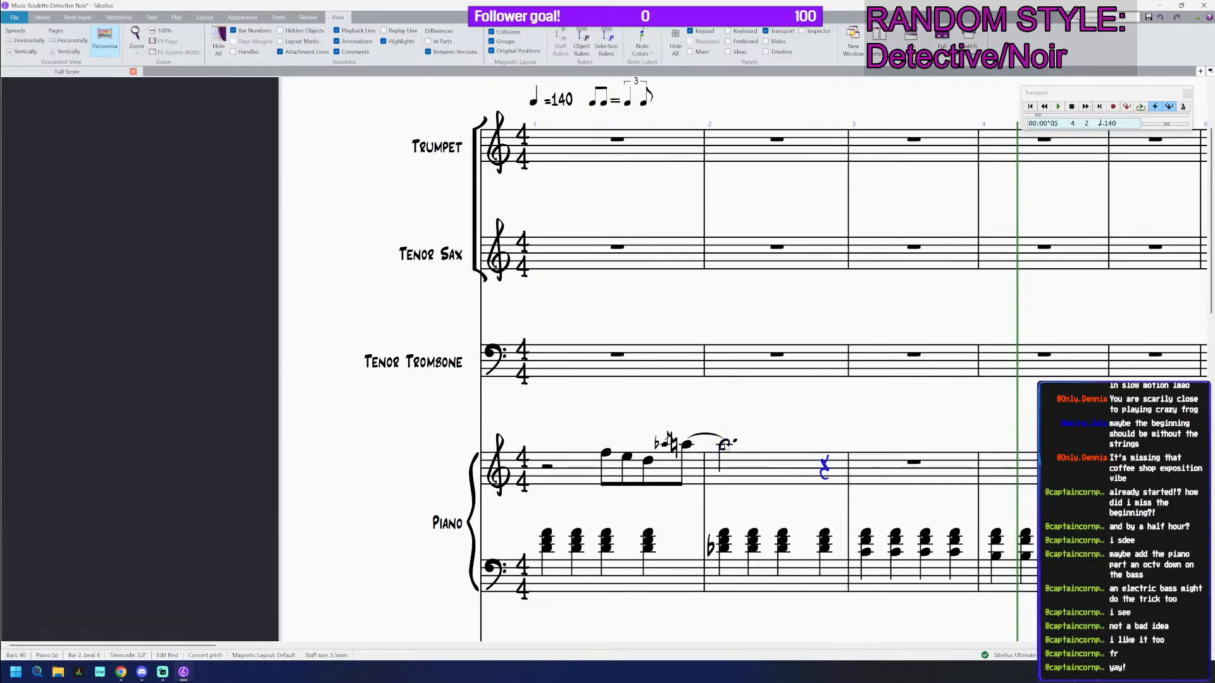
{"action": "key", "text": "4"}
{"action": "key", "text": "period"}
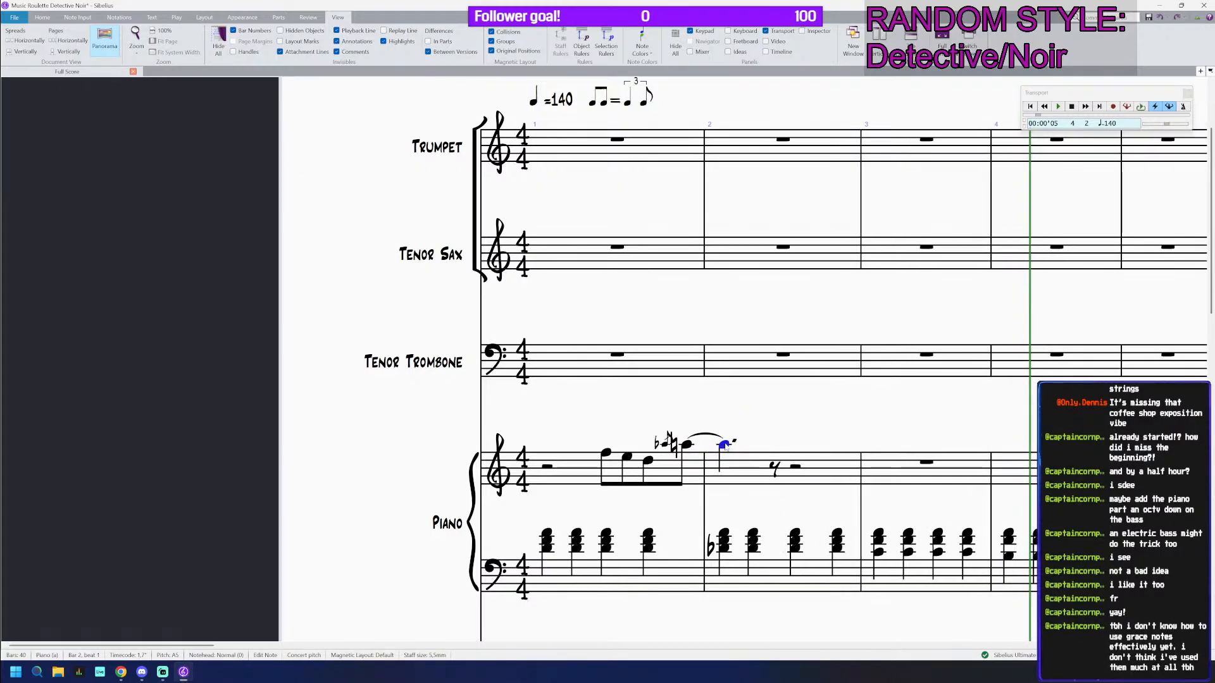
{"action": "key", "text": "Right"}
{"action": "key", "text": "e"}
{"action": "key", "text": "Right"}
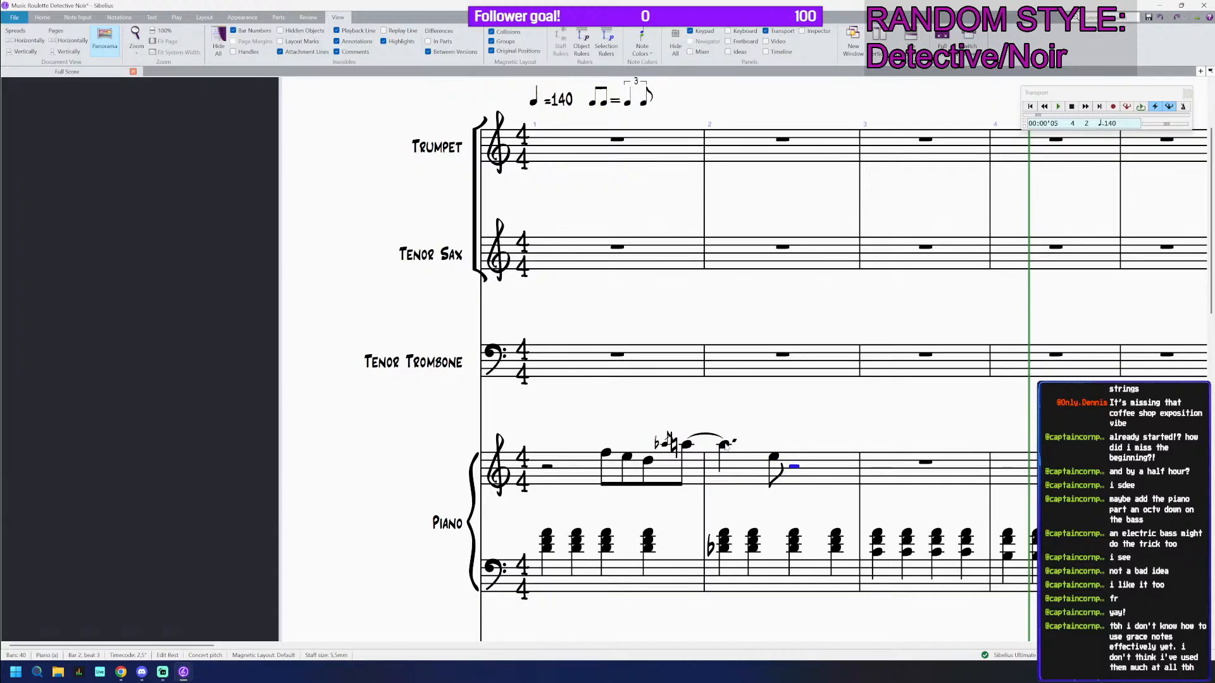
Step: Complete bar 2 of the piano melody with eighth notes F, E and D, tie the D to a quarter note, and save the score
{"action": "key", "text": "e"}
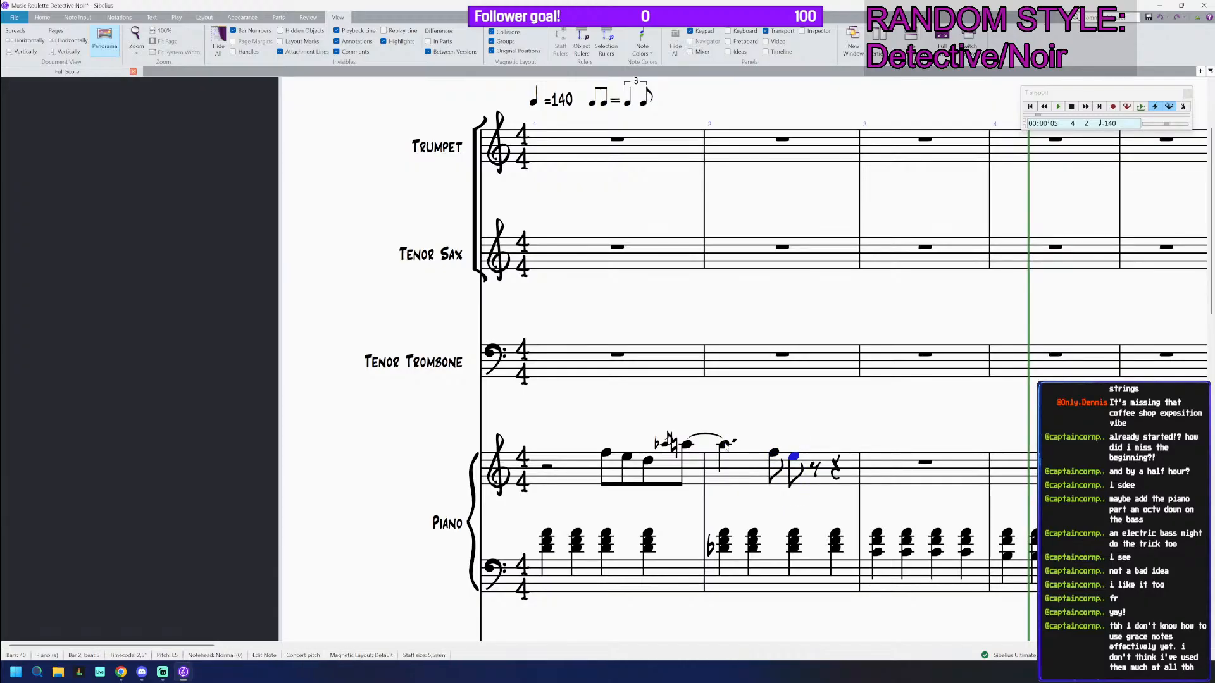
{"action": "key", "text": "Right"}
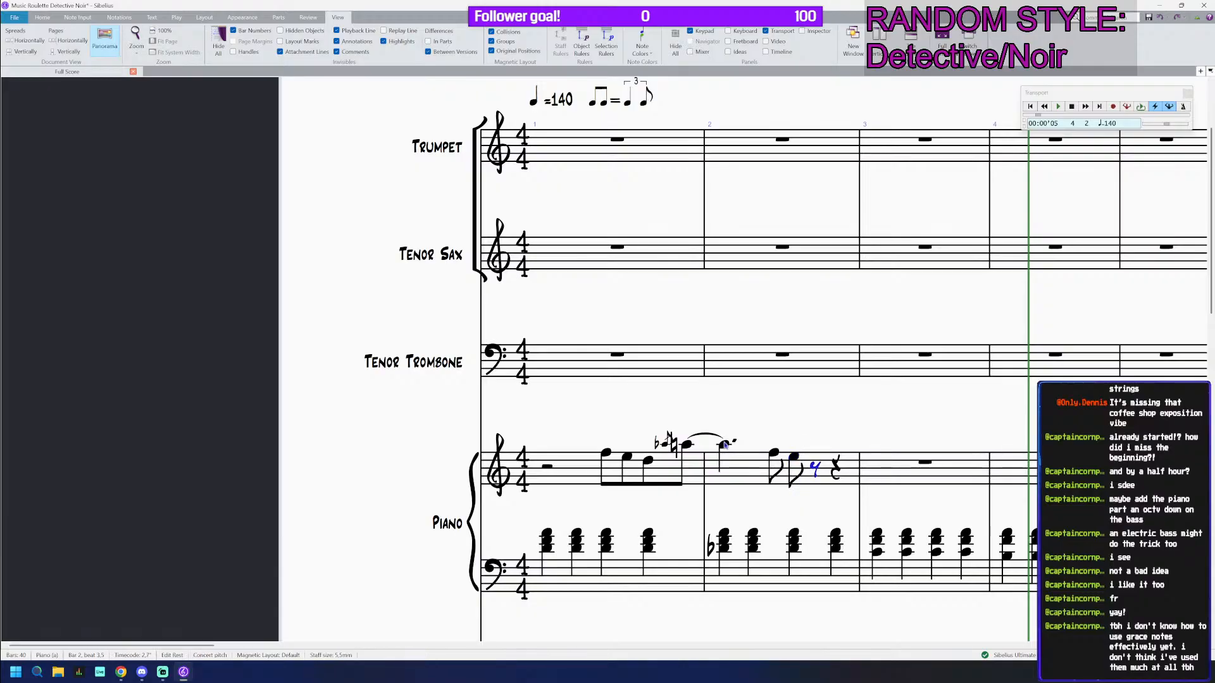
{"action": "key", "text": "d"}
{"action": "key", "text": "Right"}
{"action": "key", "text": "d"}
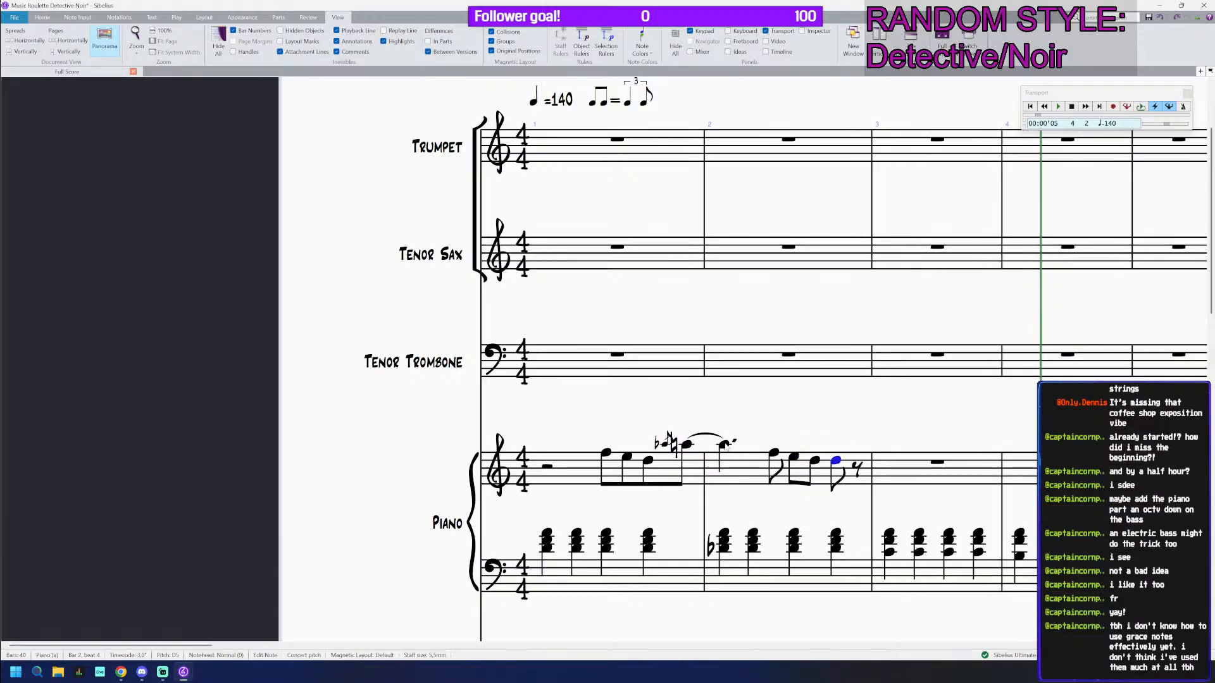
{"action": "key", "text": "KP_4"}
{"action": "key", "text": "Left"}
{"action": "key", "text": "KP_Enter"}
{"action": "key", "text": "ctrl+s"}
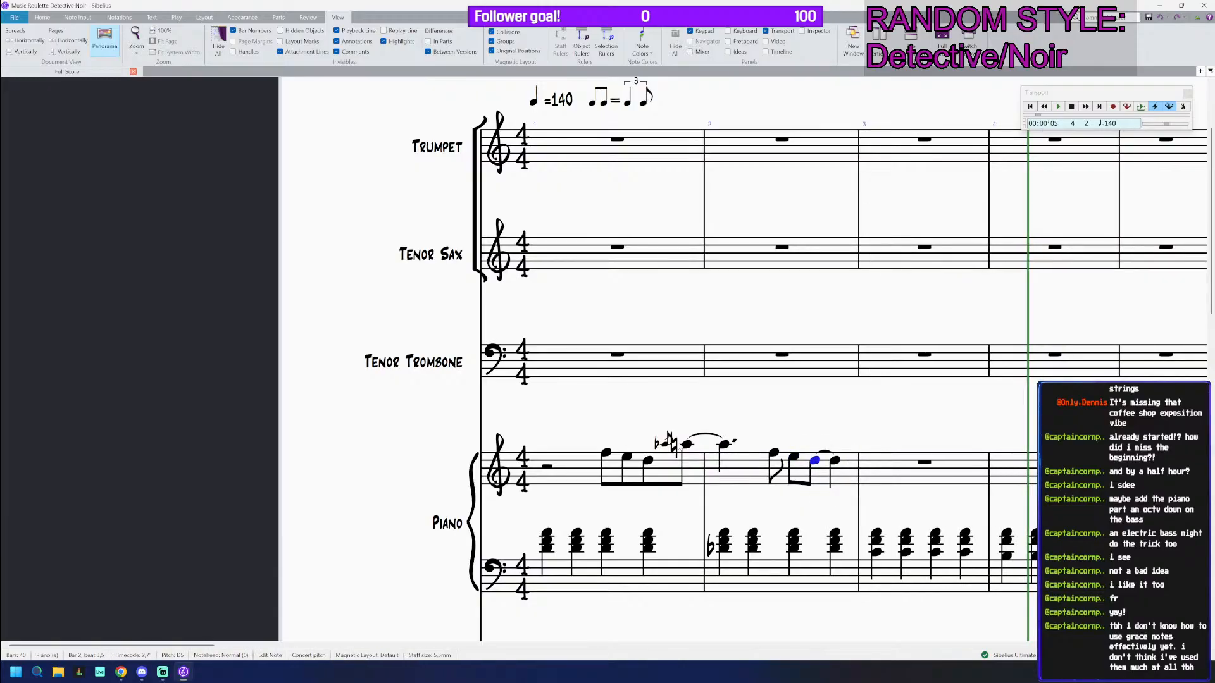
Step: Play back the piano part from bar 1 to check the completed melody in bar 2
{"action": "left_click", "coordinate": [546, 466]}
{"action": "key", "text": "space"}
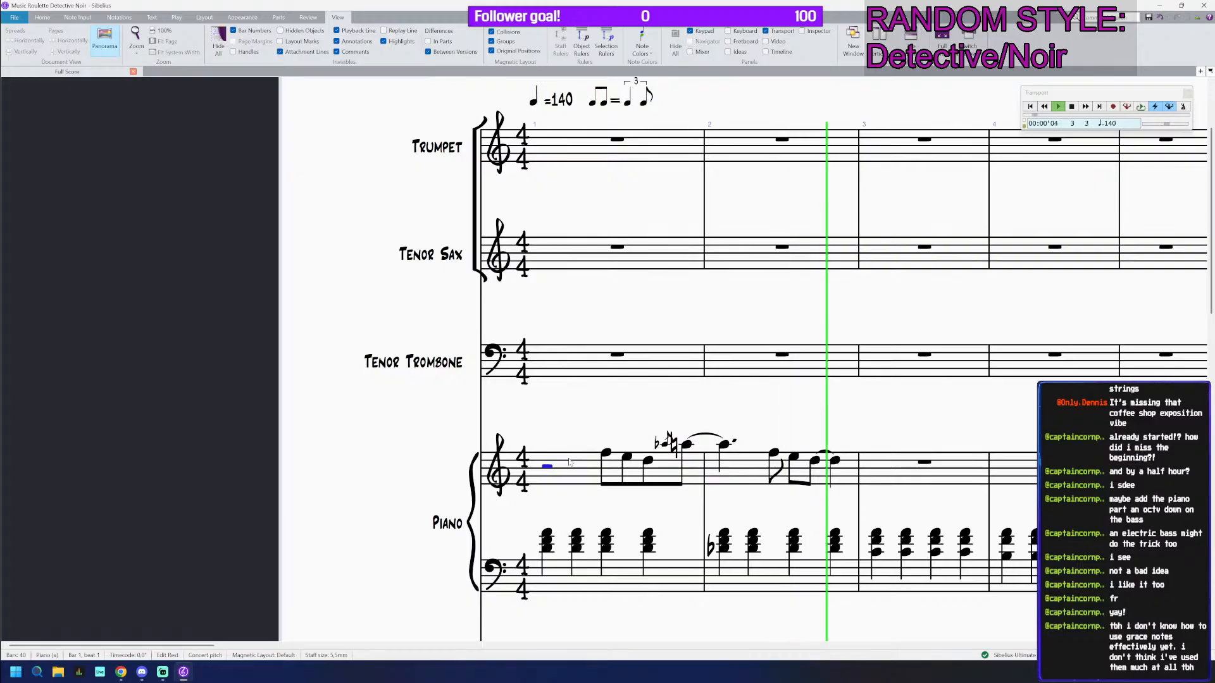
{"action": "key", "text": "space"}
Step: Copy the piano melody of bars 1–2 into bars 3–4 and make the tied A in bar 4 a whole note
{"action": "left_click", "coordinate": [572, 469]}
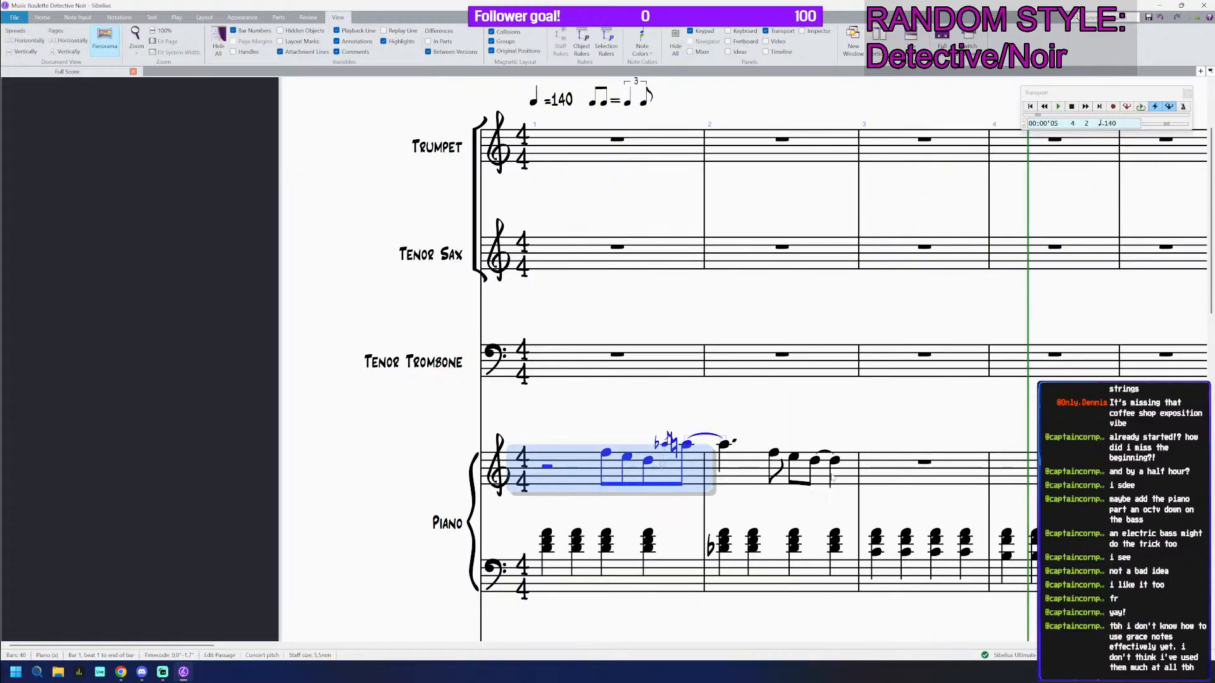
{"action": "left_click", "coordinate": [831, 476], "text": "shift"}
{"action": "left_click", "coordinate": [889, 470]}
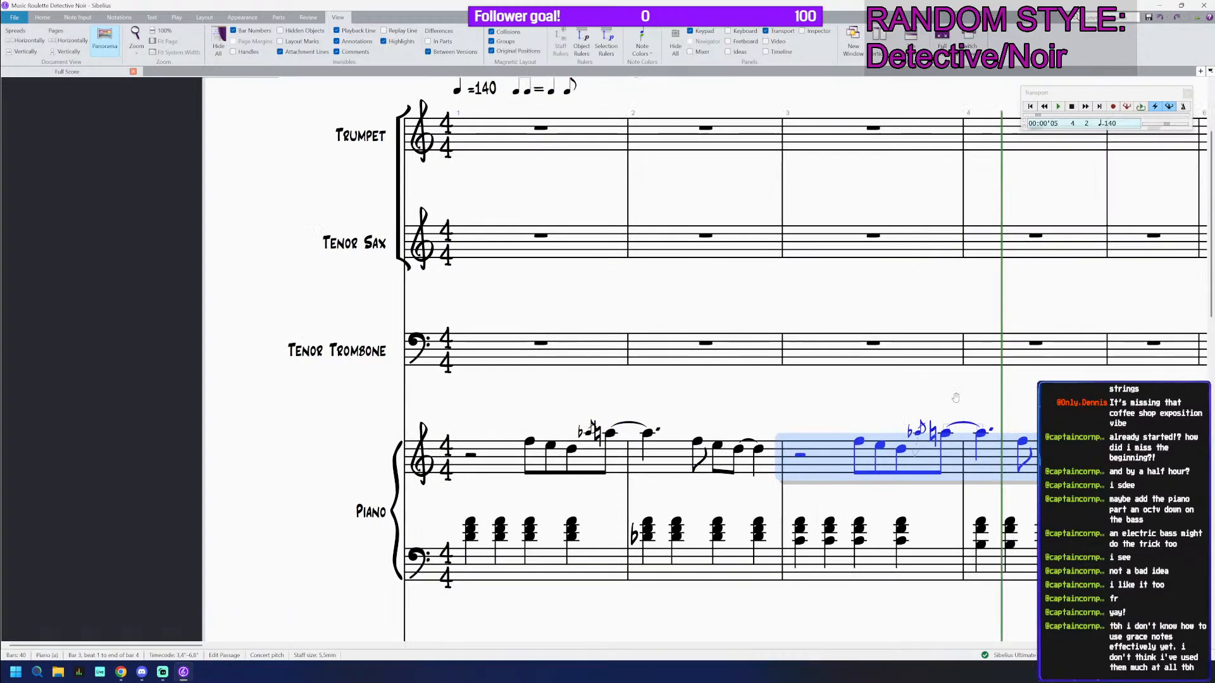
{"action": "left_click", "coordinate": [943, 430]}
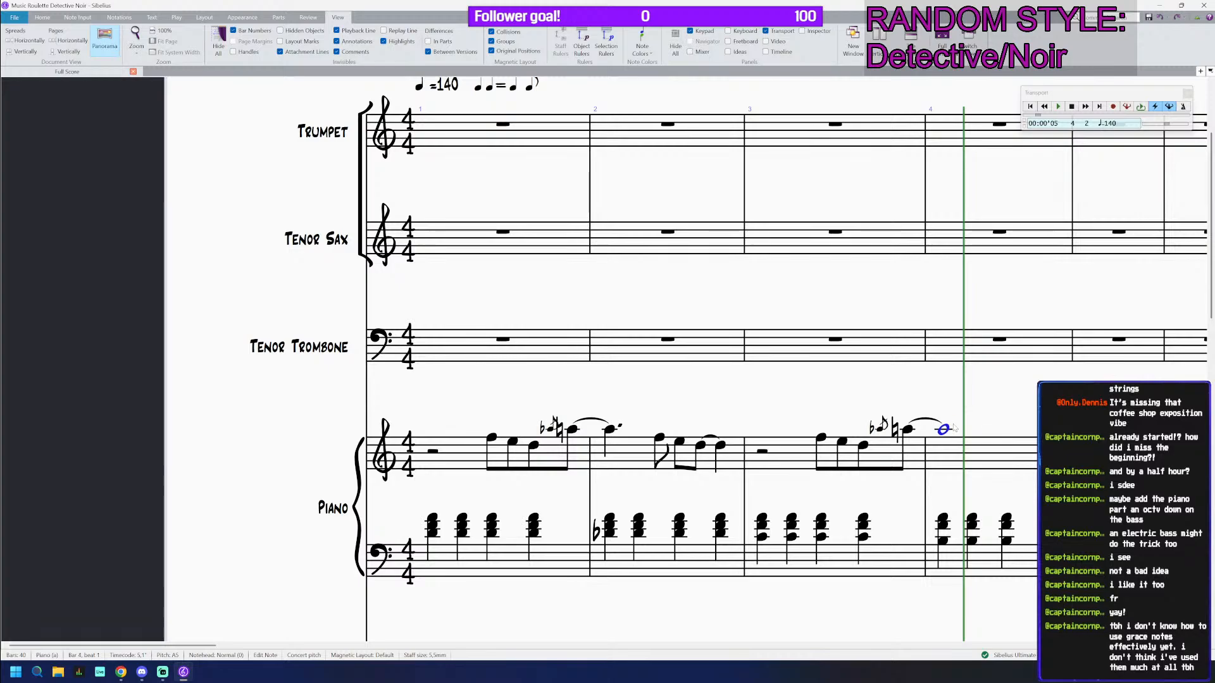
Step: Play back bars 1–4 from the opening half rest of the piano melody
{"action": "scroll", "coordinate": [953, 430], "scroll_direction": "down", "scroll_amount": 3}
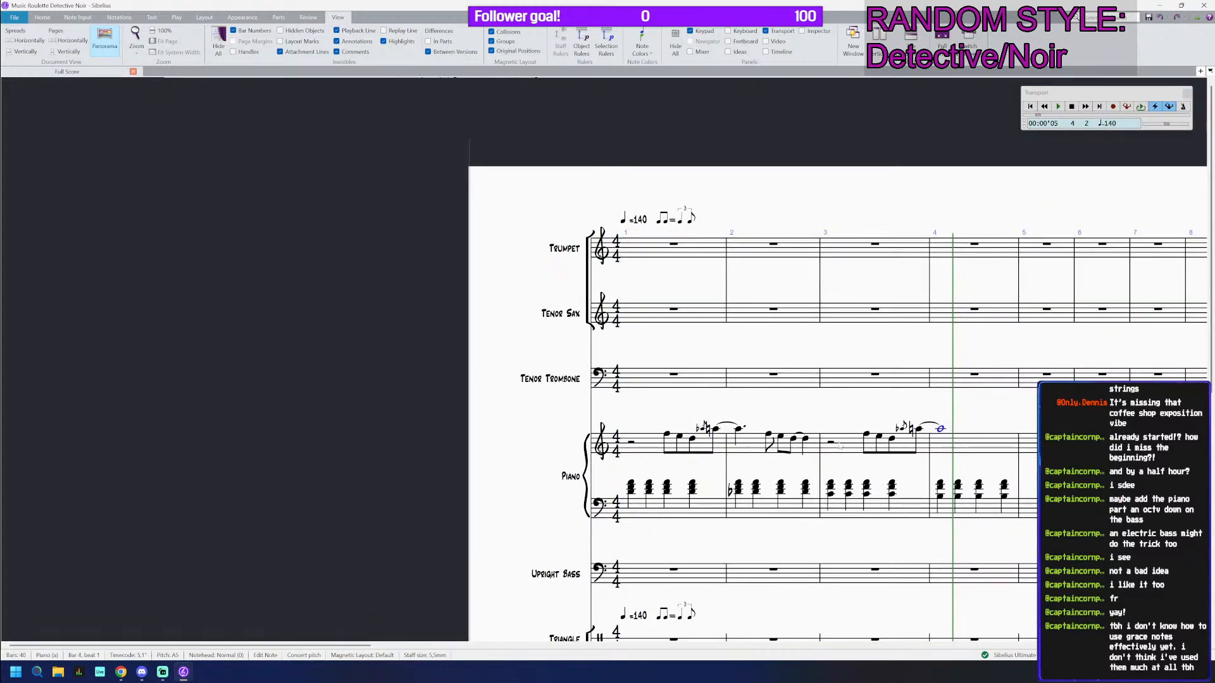
{"action": "scroll", "coordinate": [839, 446], "scroll_direction": "up", "scroll_amount": 1}
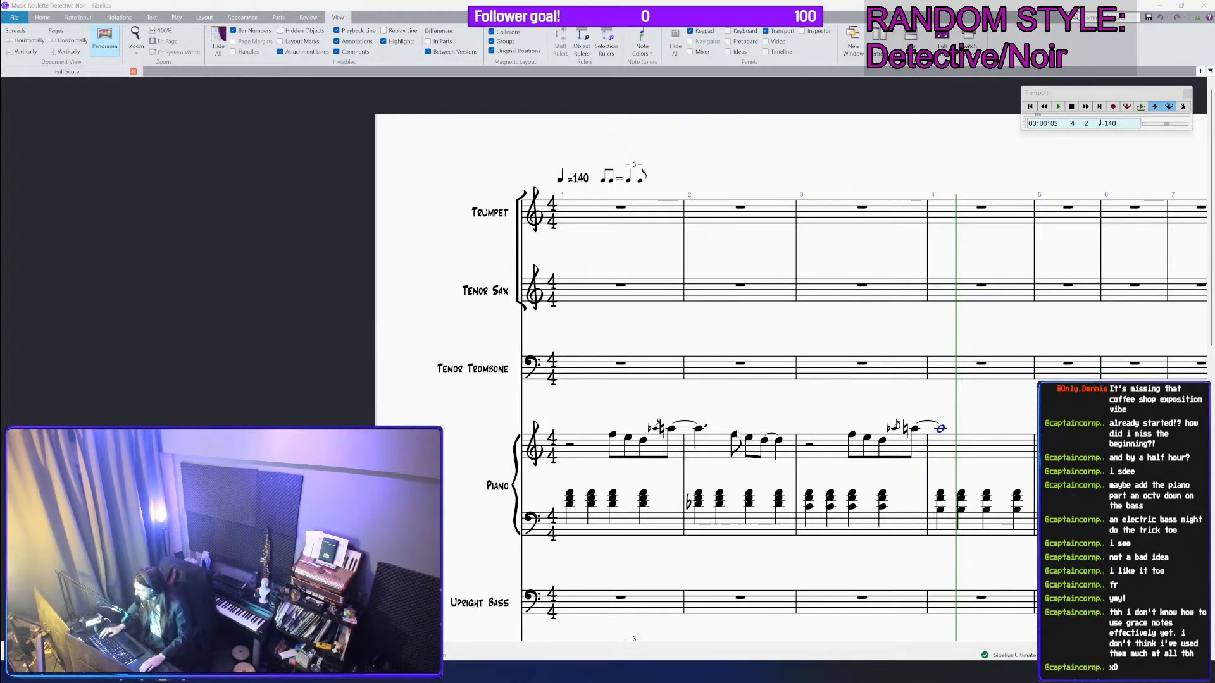
{"action": "left_click", "coordinate": [570, 450]}
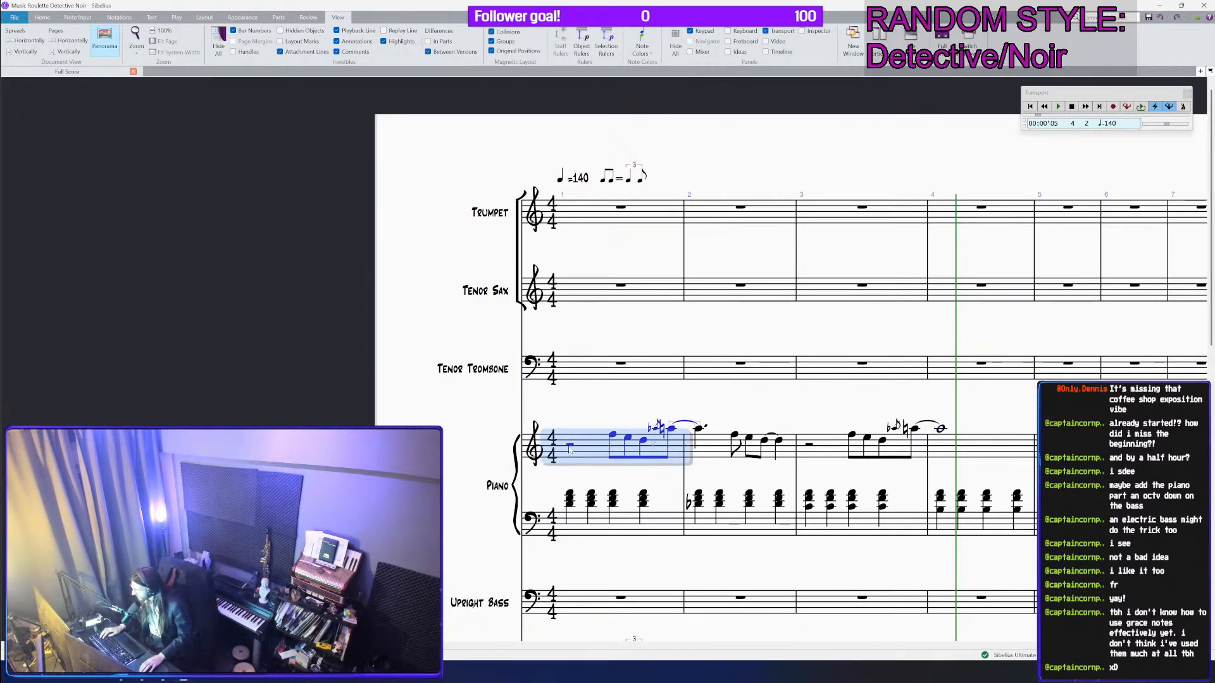
{"action": "left_click", "coordinate": [570, 448]}
{"action": "key", "text": "p"}
{"action": "key", "text": "XF86AudioRaiseVolume"}
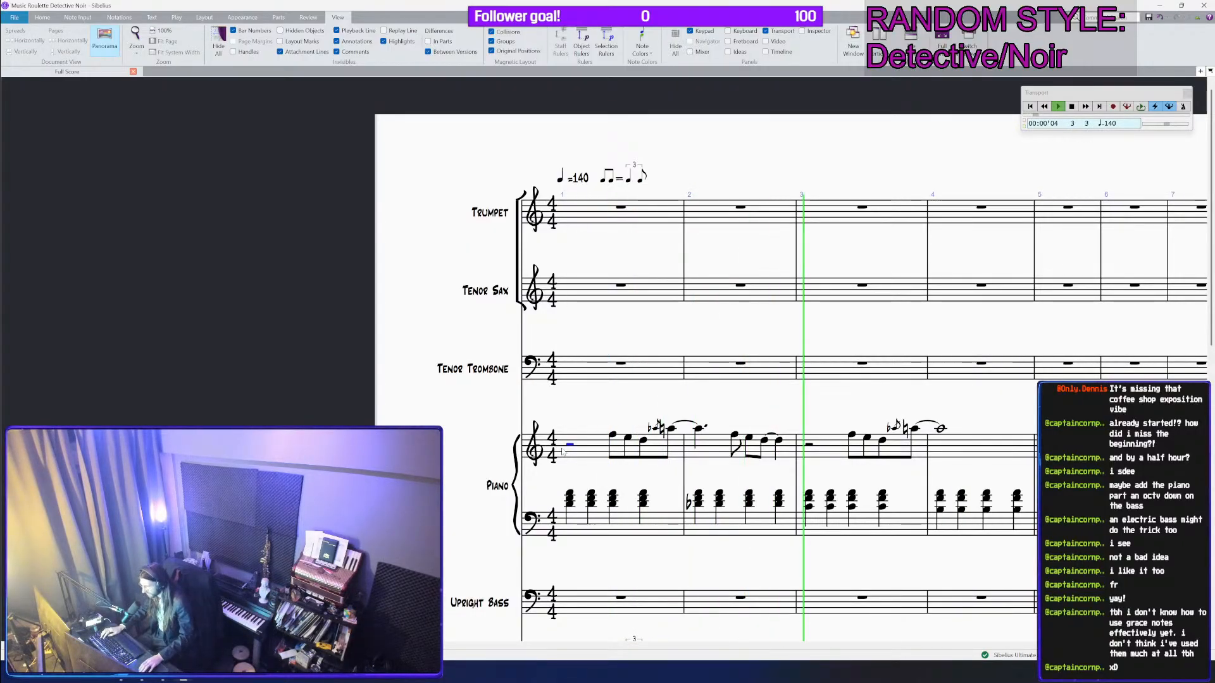
{"action": "scroll", "coordinate": [727, 449], "scroll_direction": "down", "scroll_amount": 2}
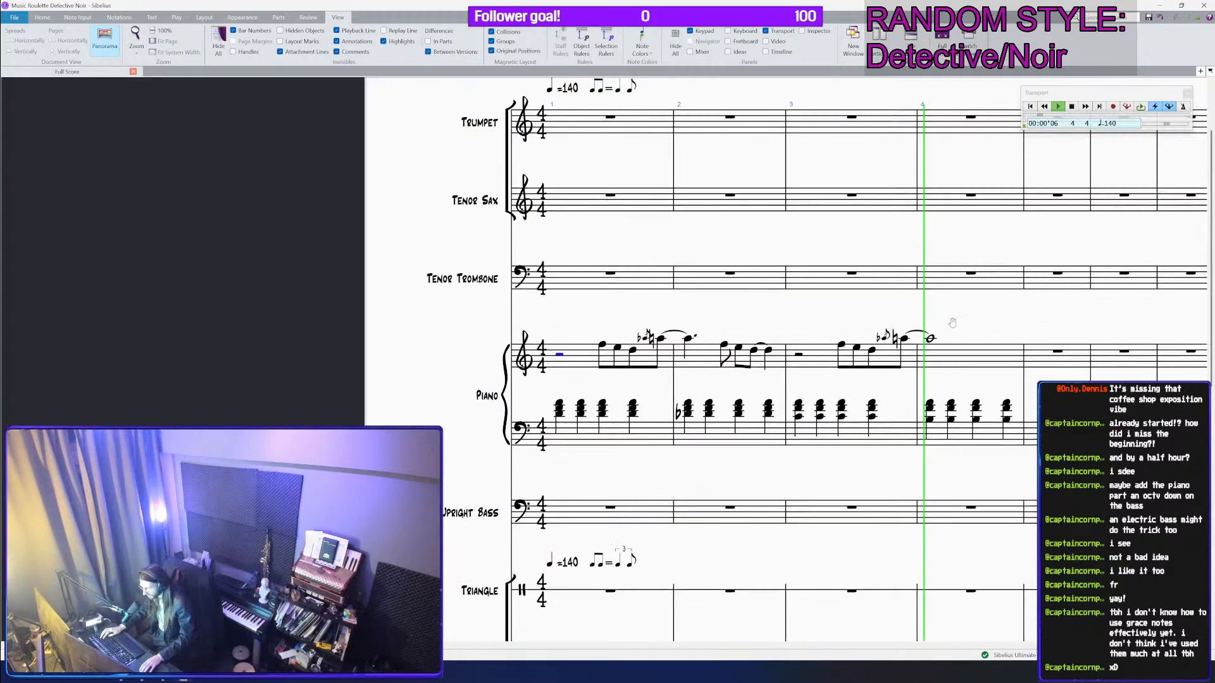
Step: Stop playback and repeat both piano staves of bars 1–4 into bars 5–8
{"action": "left_click", "coordinate": [869, 367]}
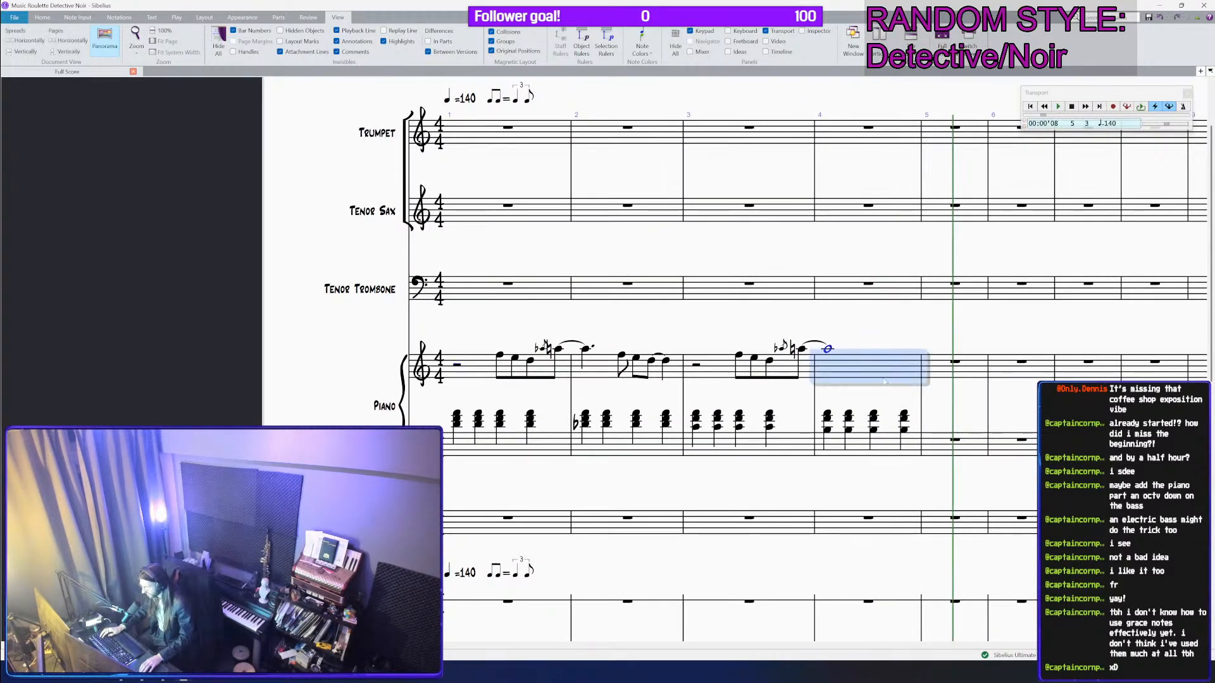
{"action": "left_click", "coordinate": [479, 377], "text": "shift"}
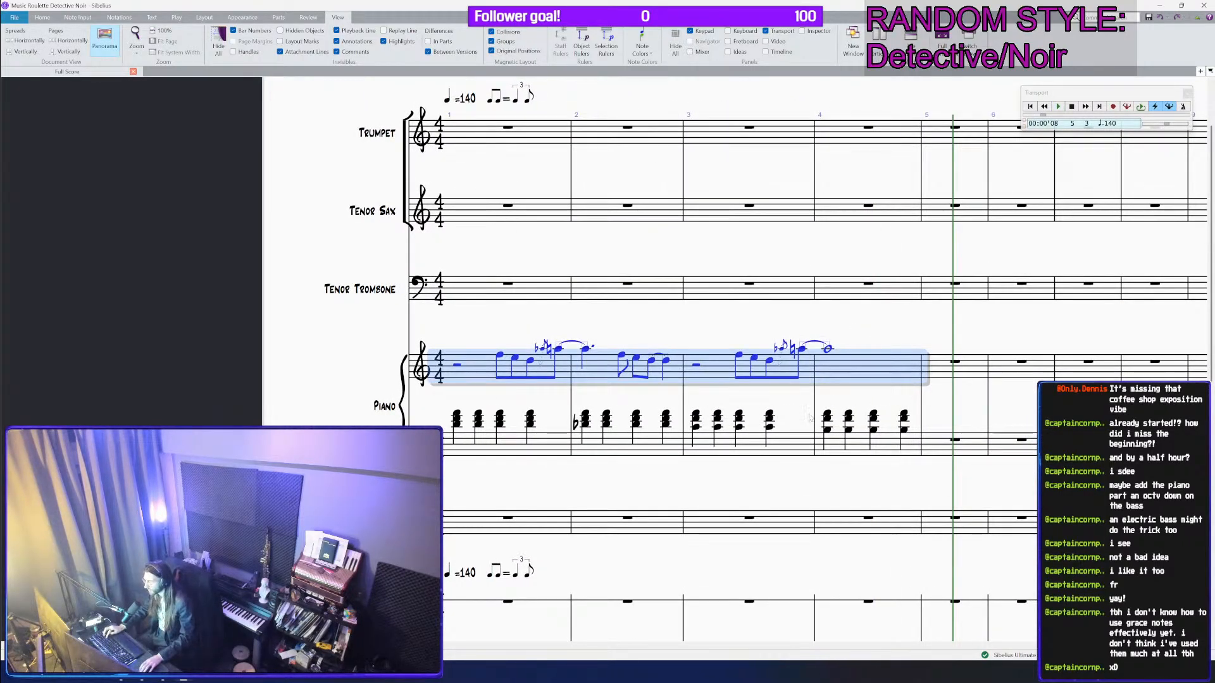
{"action": "left_click", "coordinate": [899, 478], "text": "shift"}
{"action": "key", "text": "r"}
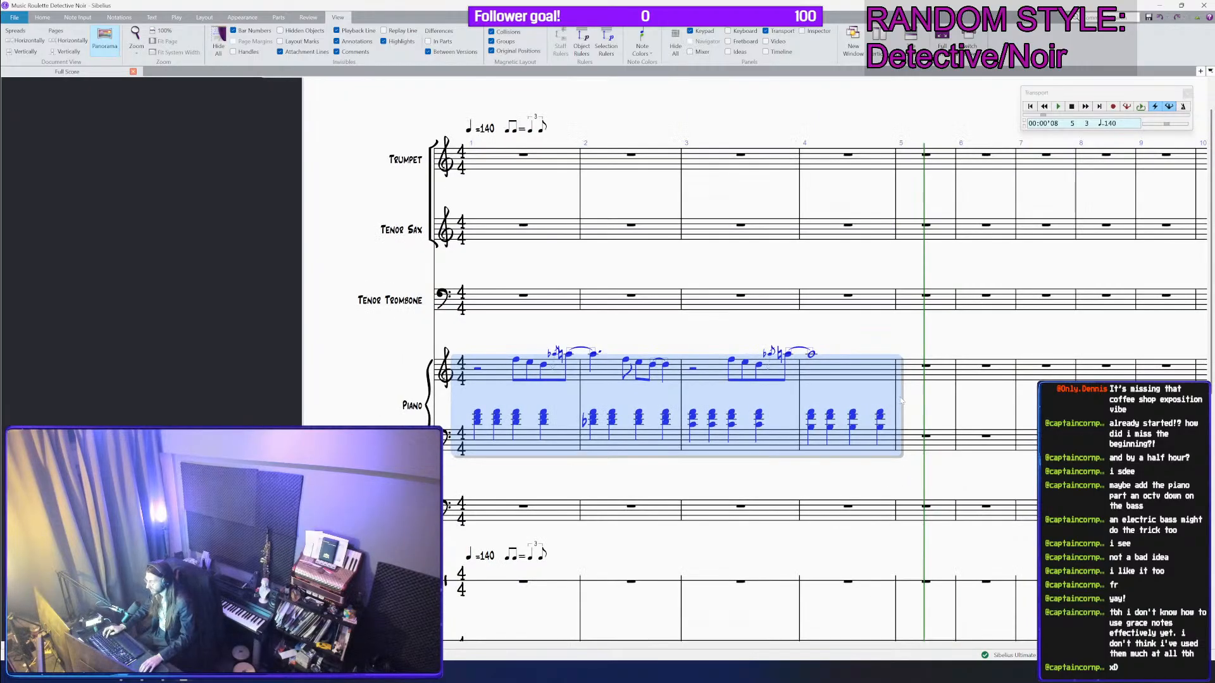
{"action": "scroll", "coordinate": [869, 371], "scroll_direction": "down", "scroll_amount": 1}
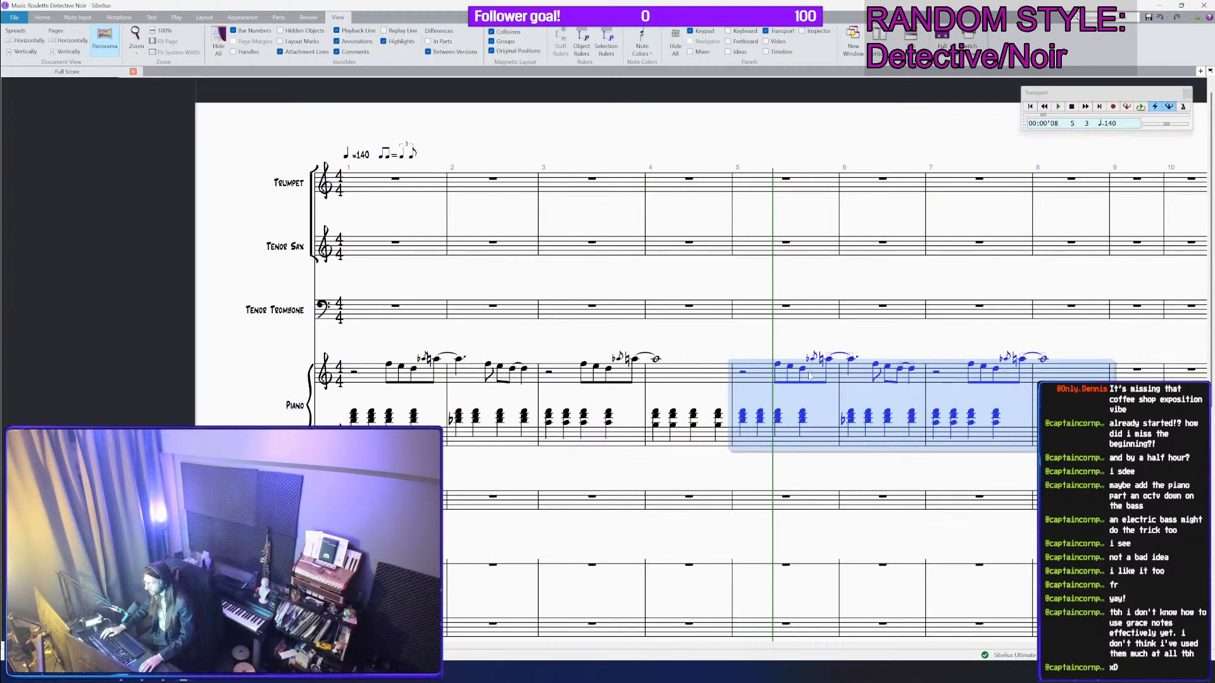
{"action": "scroll", "coordinate": [935, 344], "scroll_direction": "right", "scroll_amount": 3}
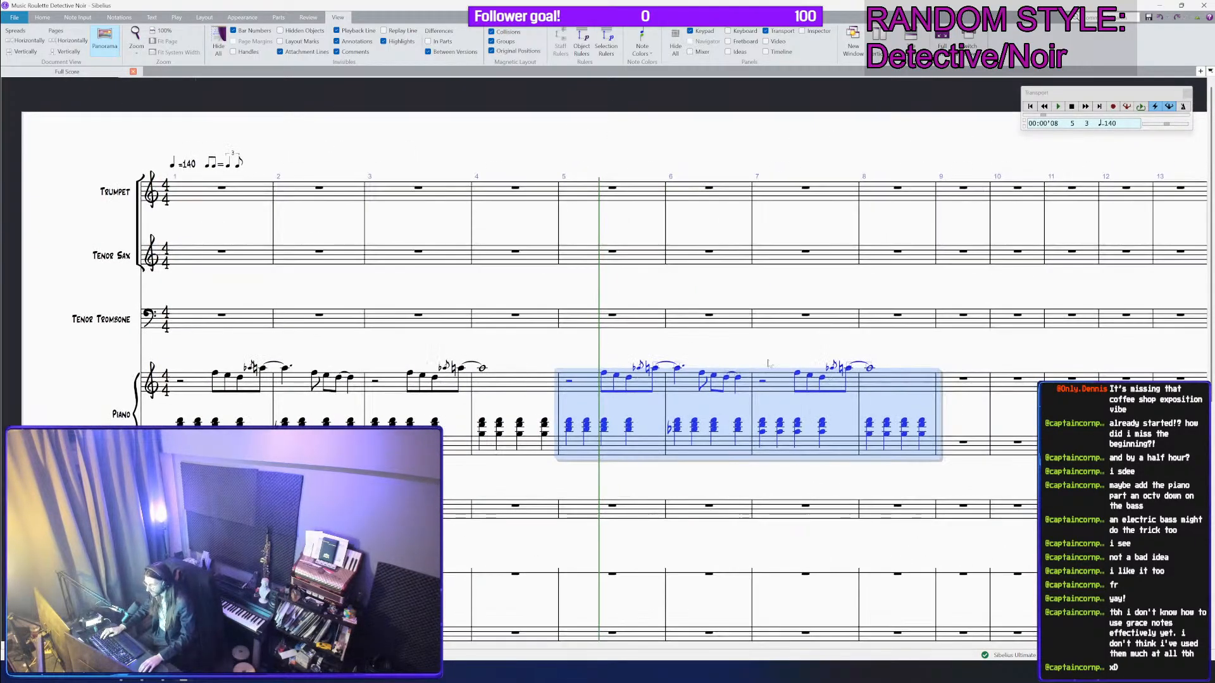
Step: Fill the piano's lower staff from bar 9 with repeated quarter-note chords: C-sharp chords in bars 9–10, a natural chord in bar 11, a sharp chord in bar 12
{"action": "left_click", "coordinate": [133, 137]}
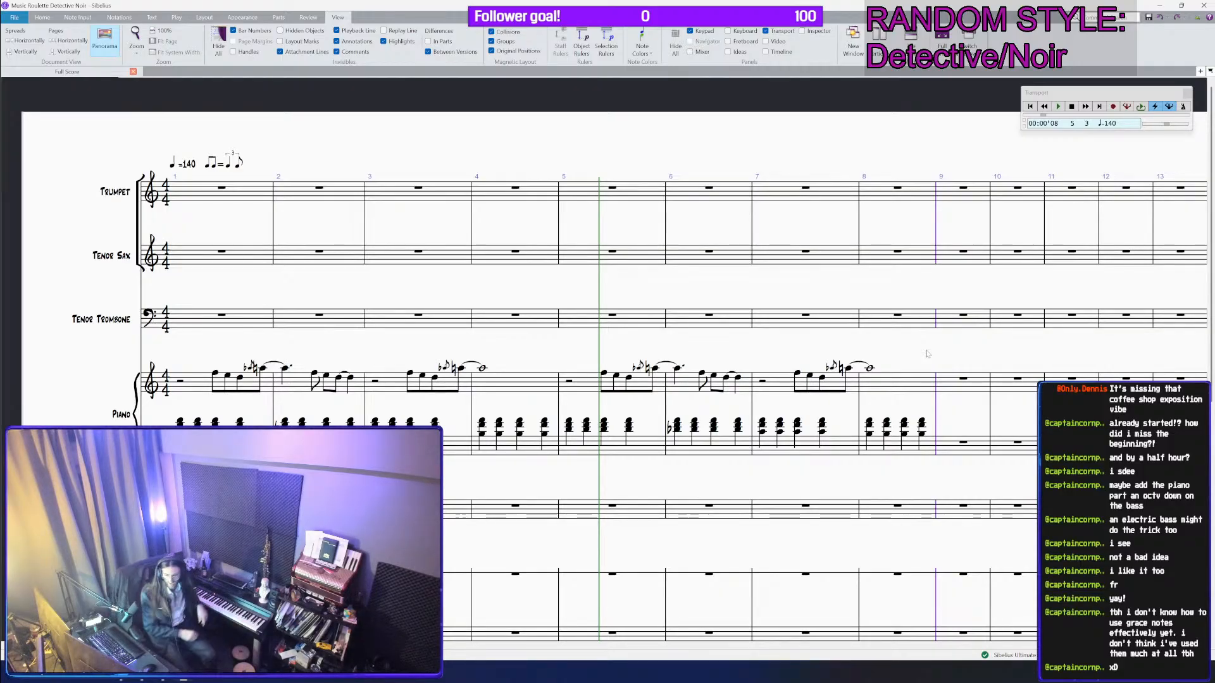
{"action": "left_click", "coordinate": [918, 382]}
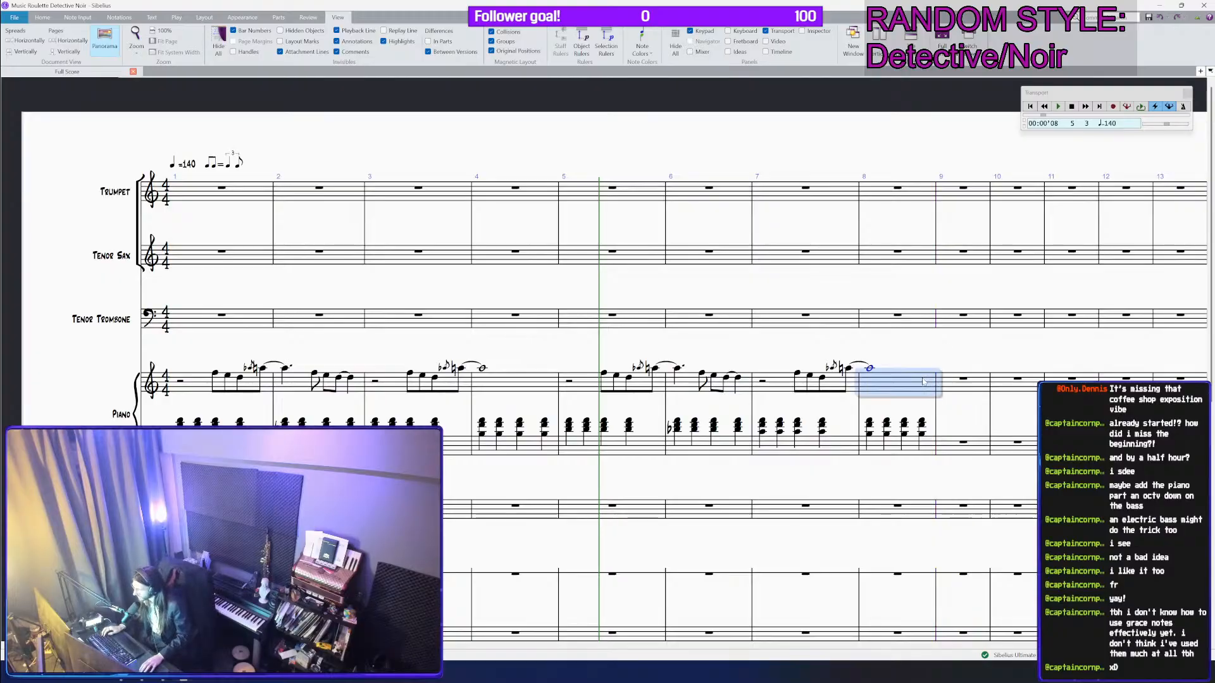
{"action": "key", "text": "Escape"}
{"action": "left_click", "coordinate": [946, 439]}
{"action": "key", "text": "ctrl+equal"}
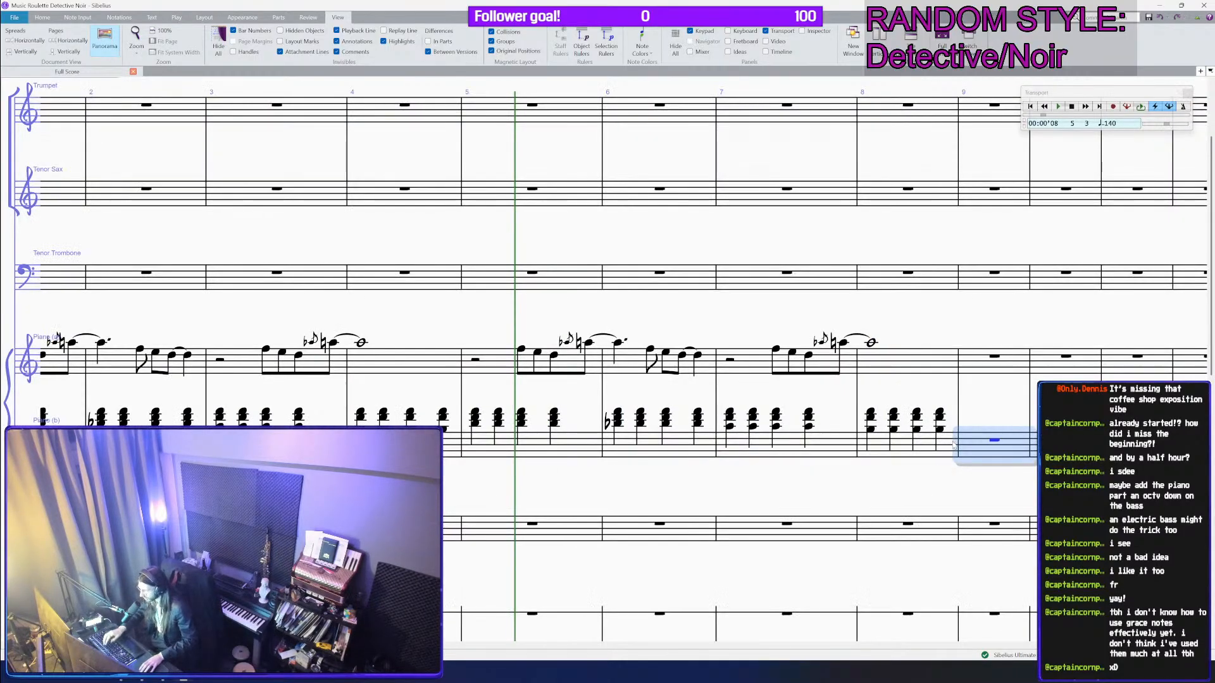
{"action": "key", "text": "n"}
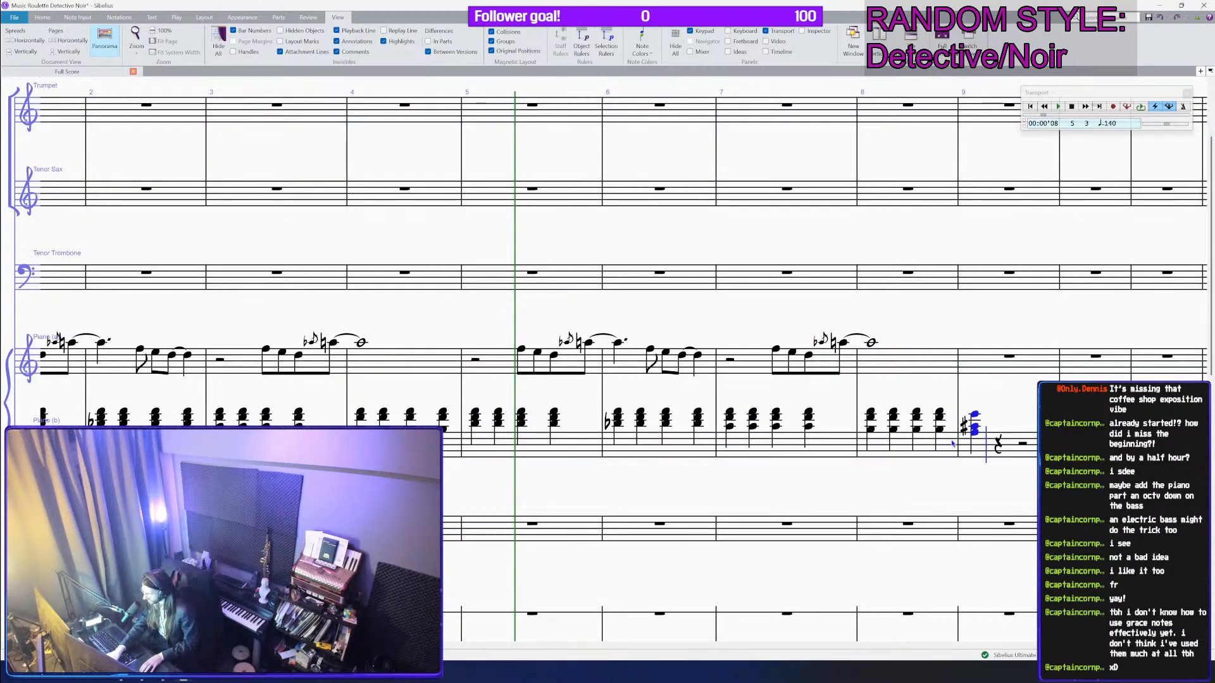
{"action": "key", "text": "r"}
{"action": "key", "text": "r"}
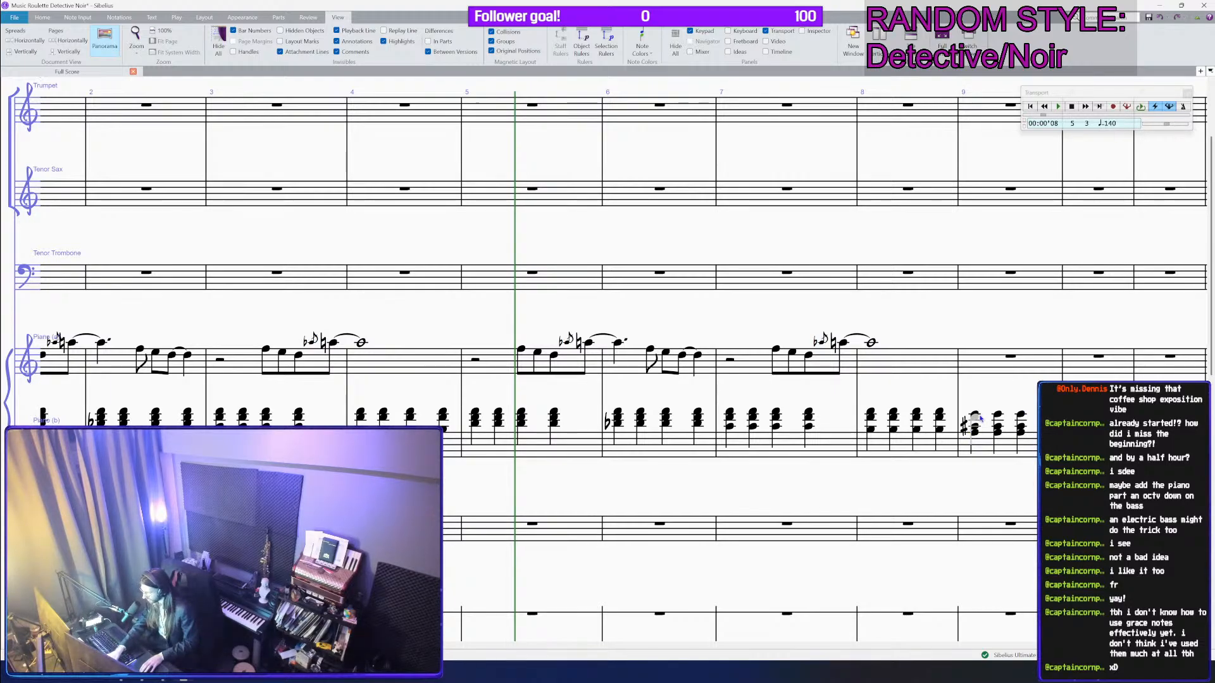
{"action": "key", "text": "r"}
{"action": "key", "text": "r"}
{"action": "key", "text": "r"}
{"action": "key", "text": "r"}
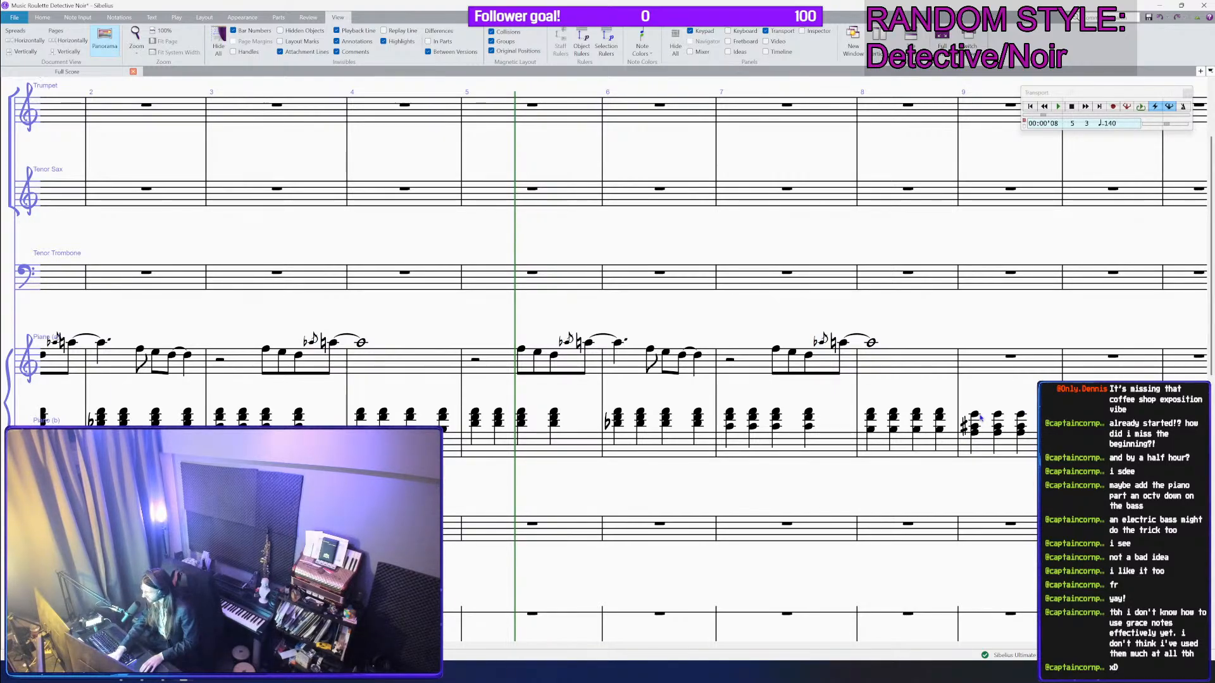
{"action": "key", "text": "r"}
{"action": "key", "text": "r"}
{"action": "key", "text": "r"}
{"action": "key", "text": "r"}
{"action": "key", "text": "r"}
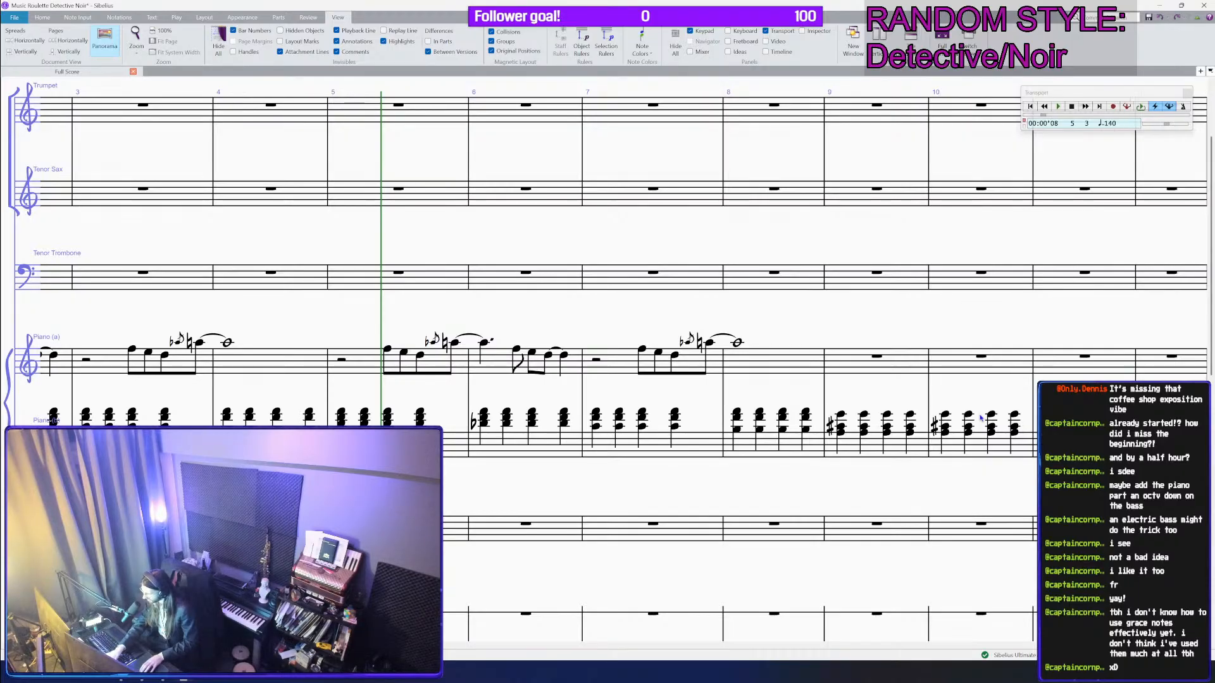
{"action": "key", "text": "r"}
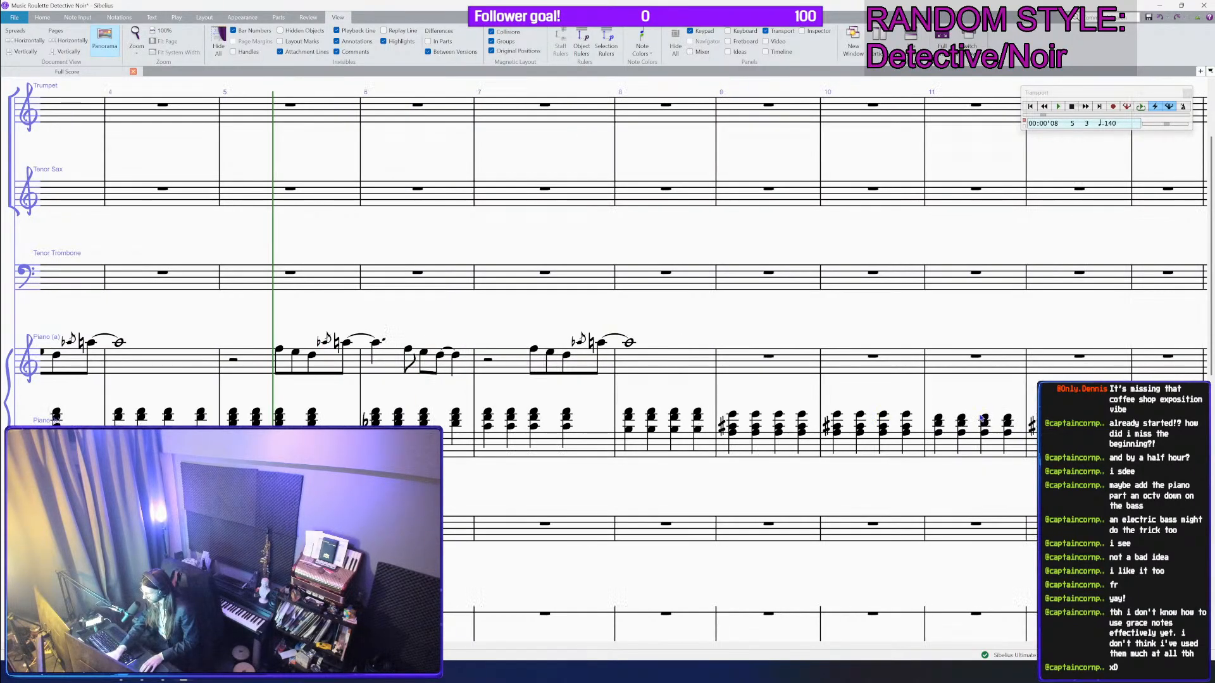
{"action": "key", "text": "Escape"}
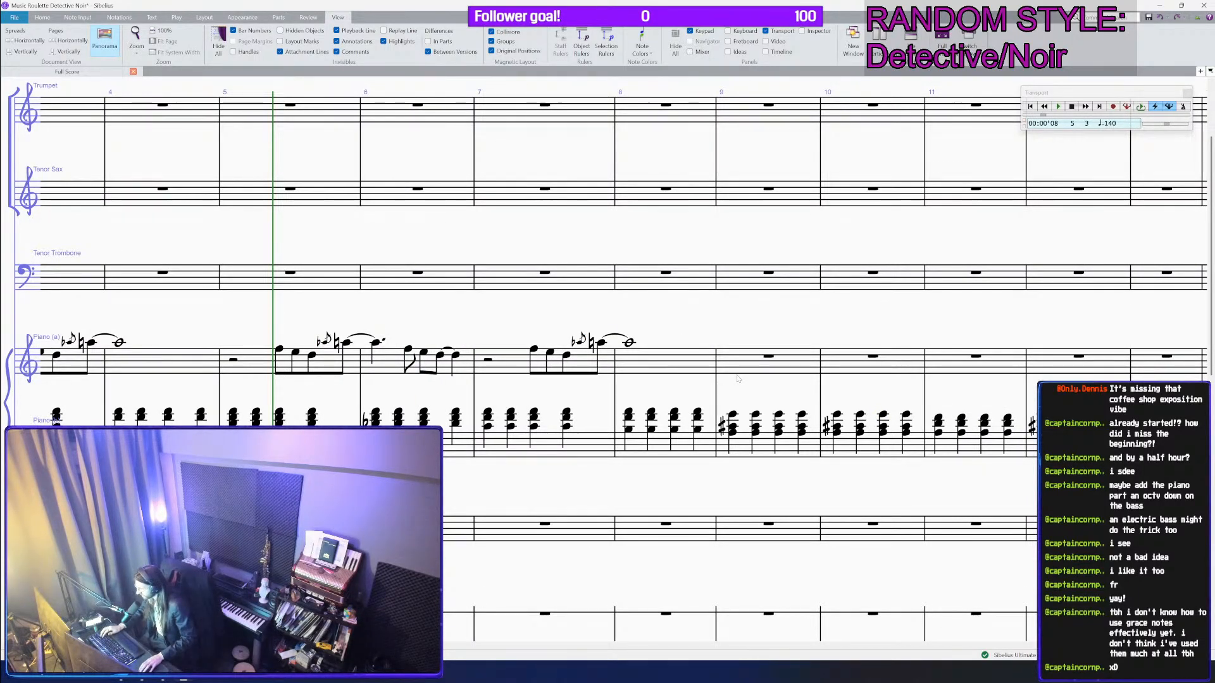
Step: Enter quarter notes G4 and F4 at the start of bar 9 in the piano melody, deleting the extra E below the F
{"action": "left_click", "coordinate": [749, 356]}
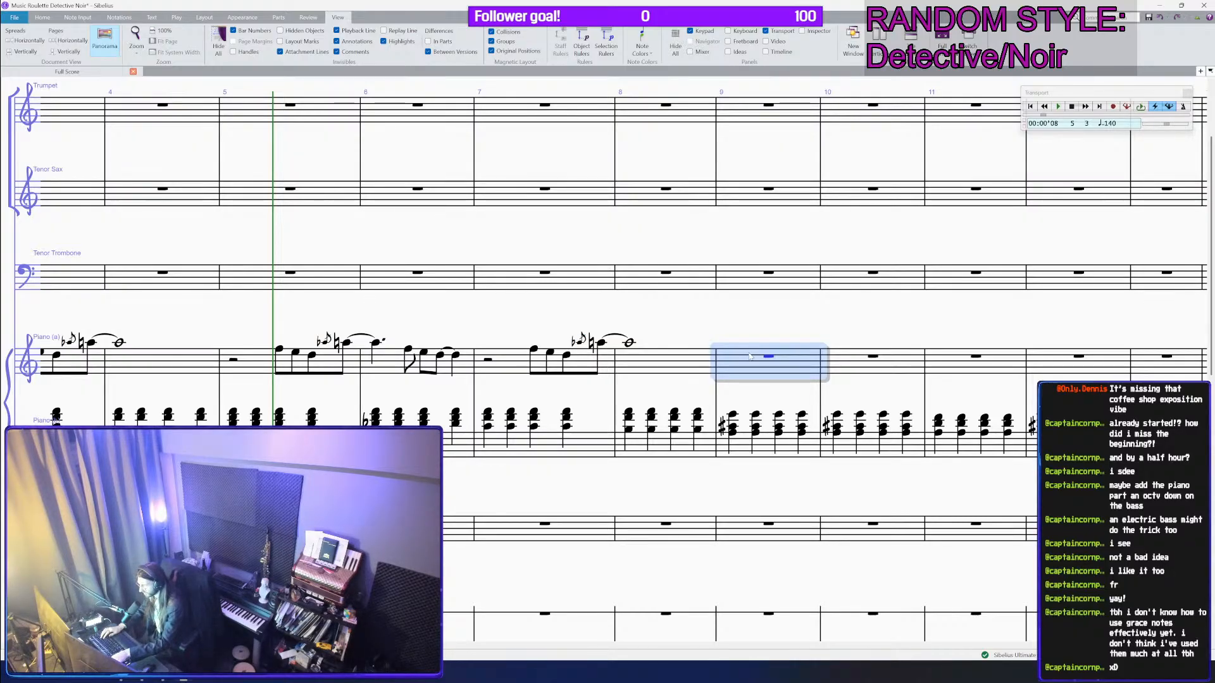
{"action": "key", "text": "g"}
{"action": "key", "text": "e"}
{"action": "key", "text": "2"}
{"action": "key", "text": "ctrl+s"}
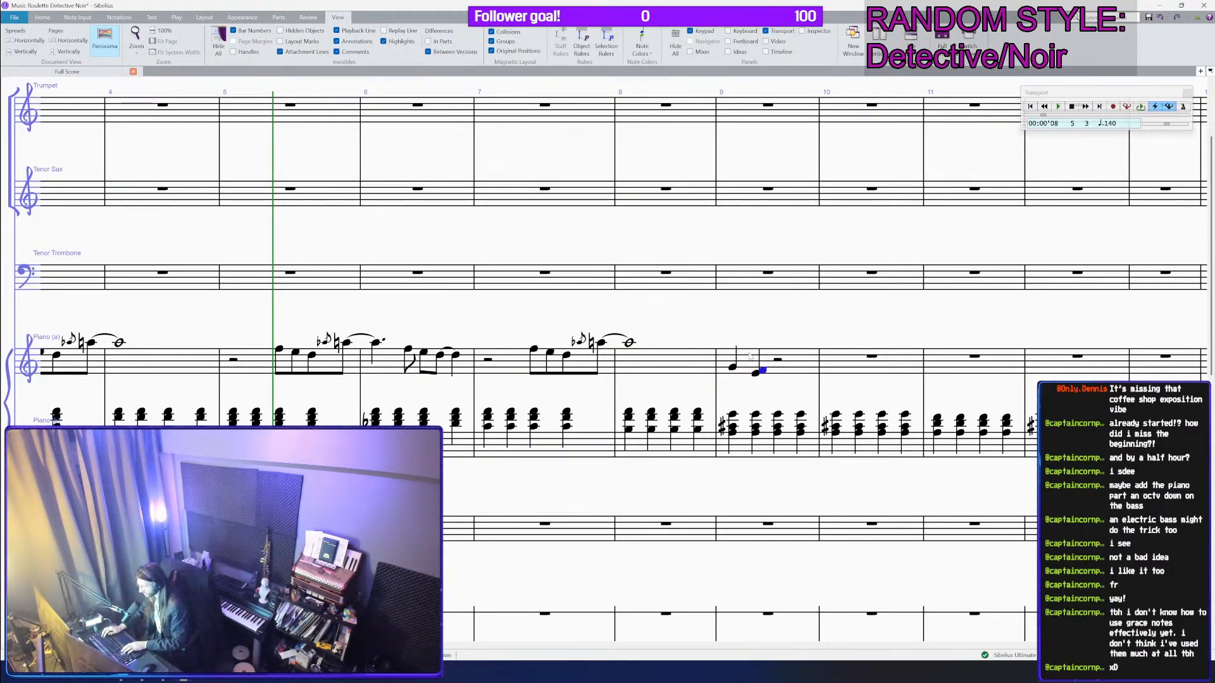
{"action": "left_click", "coordinate": [752, 375]}
{"action": "left_click", "coordinate": [755, 372]}
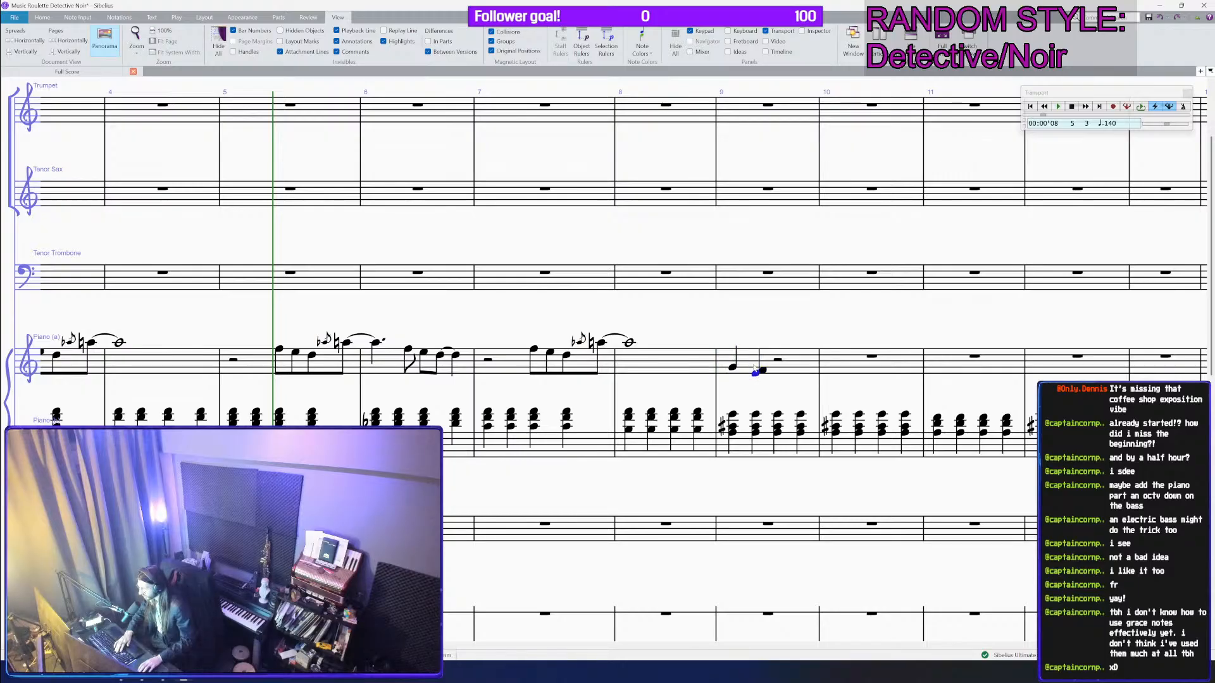
{"action": "key", "text": "Delete"}
Step: Transpose the G and F in bar 9 of the piano melody up an octave and save the score
{"action": "left_click", "coordinate": [745, 369]}
{"action": "key", "text": "ctrl+Up"}
{"action": "key", "text": "ctrl+s"}
{"action": "key", "text": "Left"}
{"action": "key", "text": "Right"}
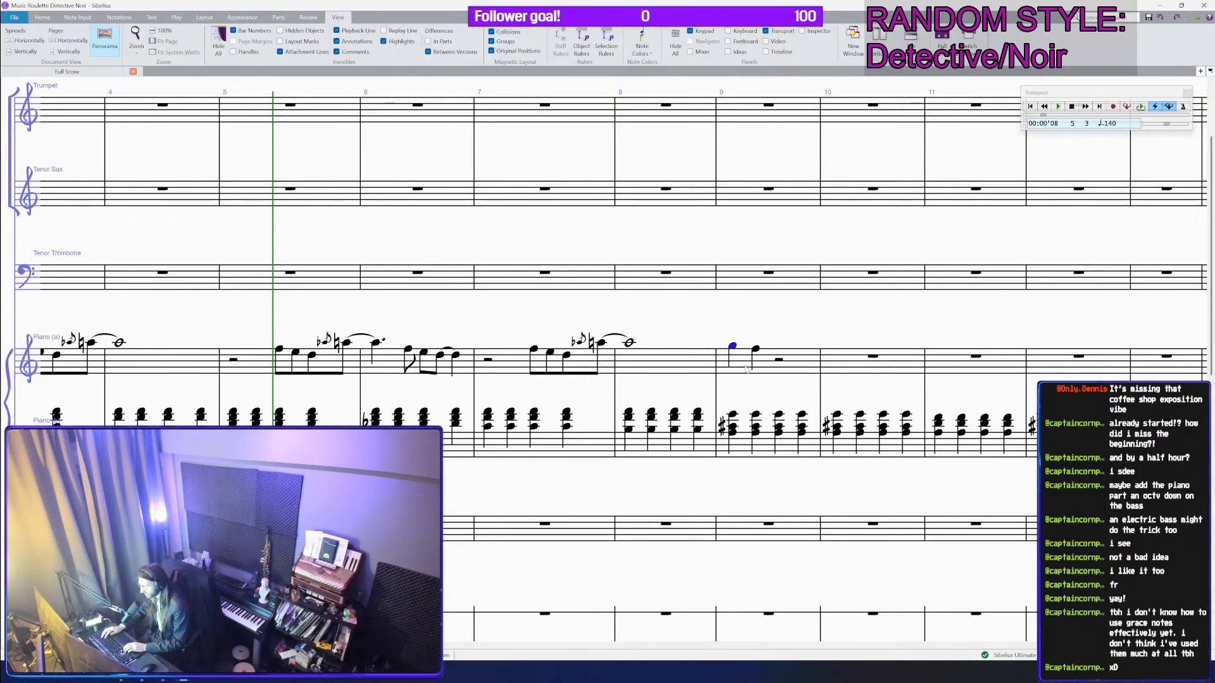
Step: Change the tied A in bar 8 to a dotted half note and tie it to an eighth-note A on beat 4
{"action": "key", "text": "Left"}
{"action": "key", "text": "4"}
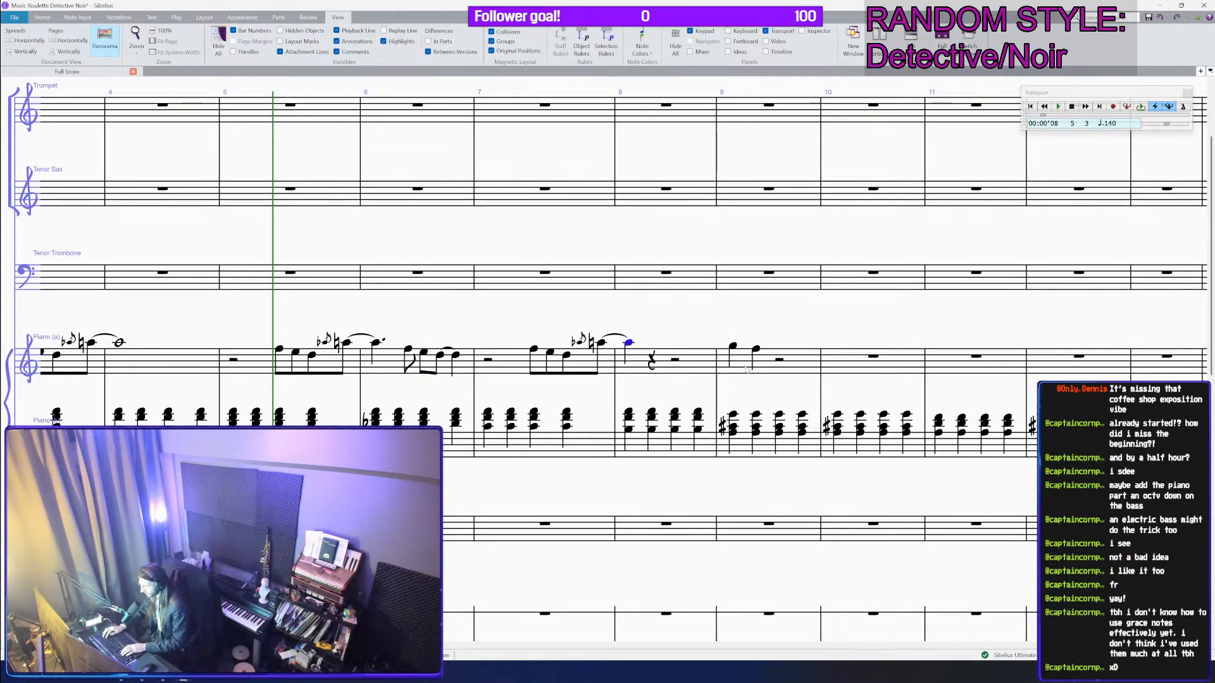
{"action": "key", "text": "period"}
{"action": "key", "text": "5"}
{"action": "key", "text": "period"}
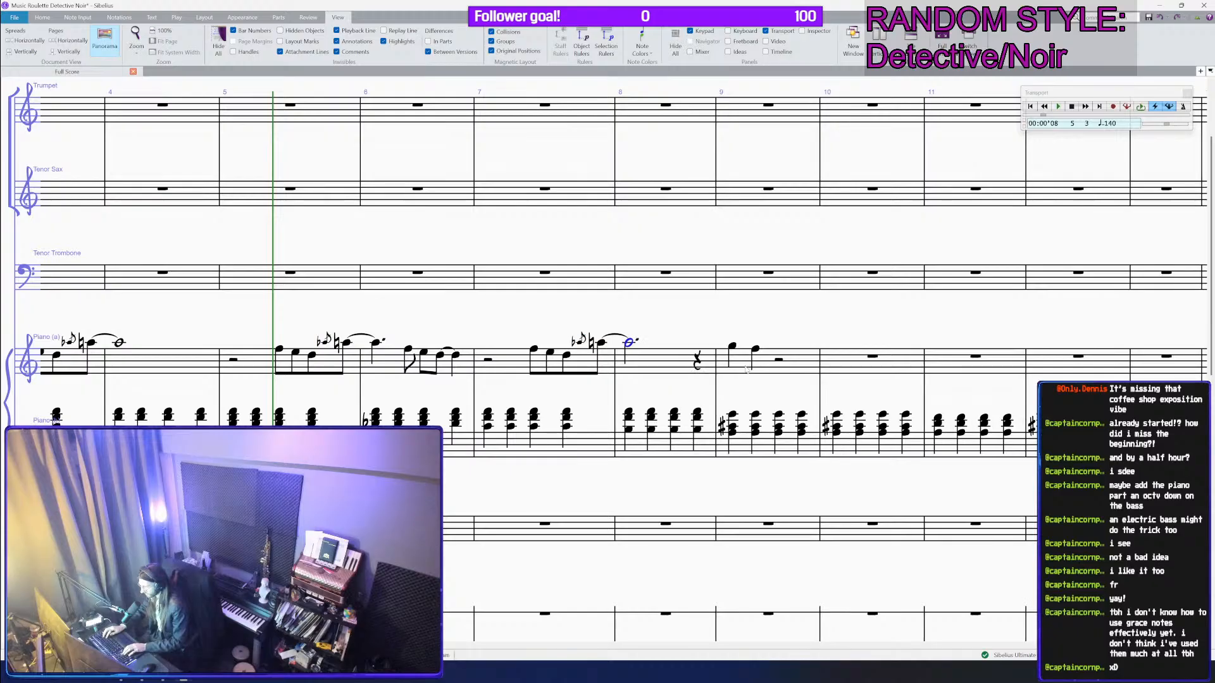
{"action": "key", "text": "Right"}
{"action": "key", "text": "a"}
{"action": "key", "text": "3"}
{"action": "key", "text": "Left"}
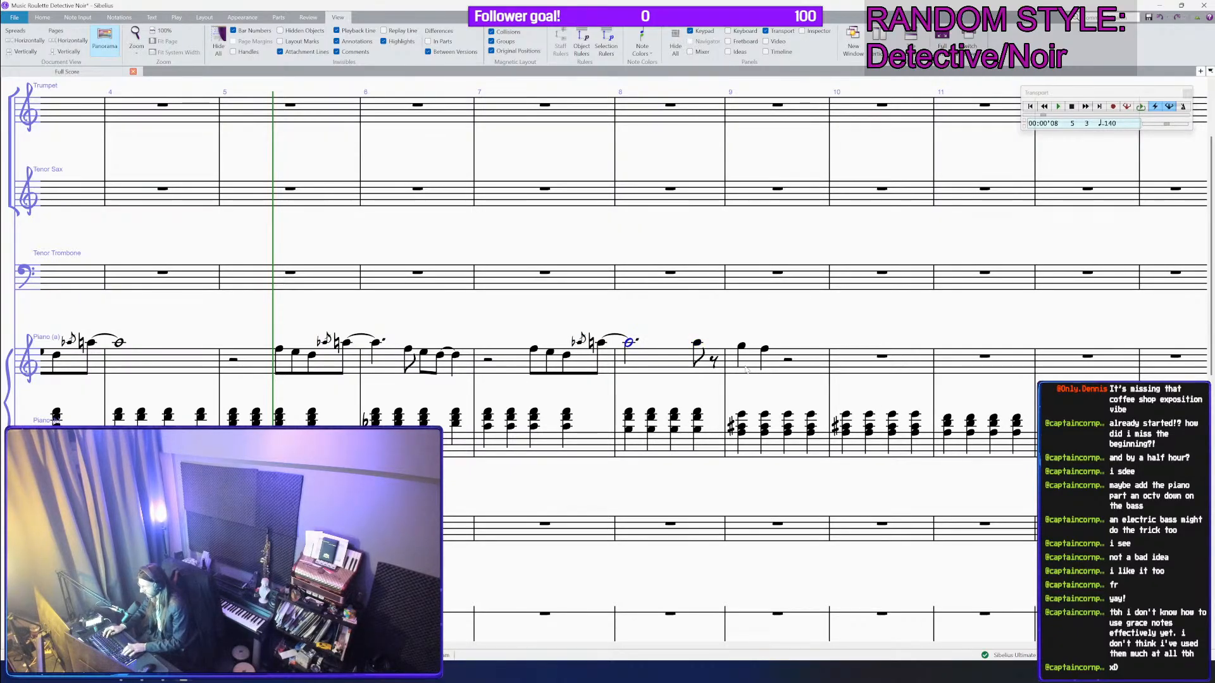
{"action": "key", "text": "Return"}
Step: Shorten the G in bar 9 to an eighth note and tie it from a new eighth-note G at the end of bar 8
{"action": "key", "text": "Right"}
{"action": "key", "text": "Right"}
{"action": "key", "text": "Right"}
{"action": "key", "text": "3"}
{"action": "key", "text": "Left"}
{"action": "key", "text": "g"}
{"action": "key", "text": "Return"}
{"action": "key", "text": "Right"}
{"action": "key", "text": "Right"}
{"action": "key", "text": "Right"}
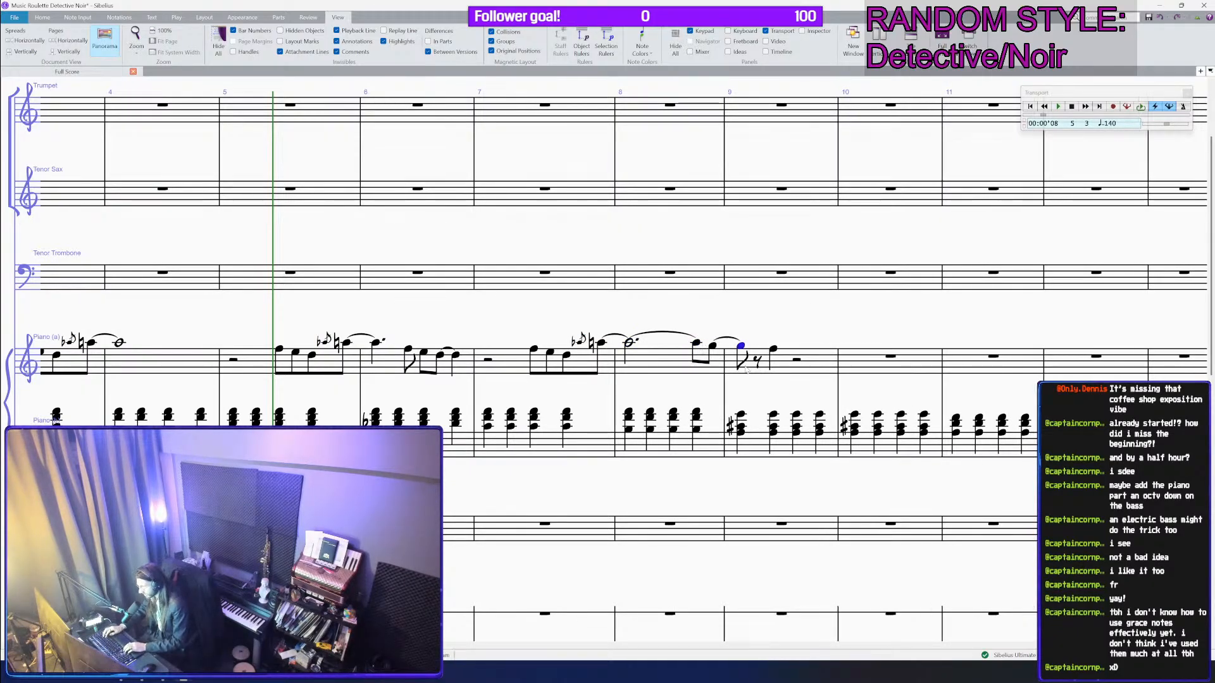
Step: Place an eighth-note F directly after the G in bar 9 of the piano melody, tied to a quarter F and followed by another quarter F
{"action": "key", "text": "3"}
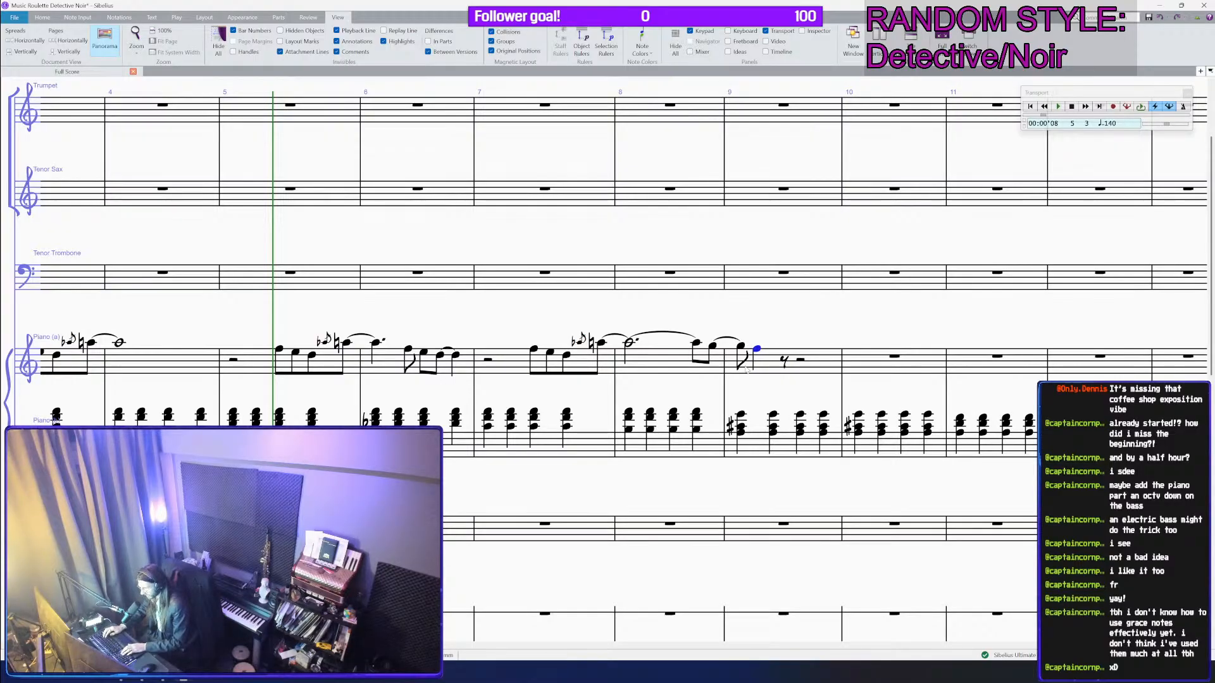
{"action": "scroll", "coordinate": [747, 370], "scroll_direction": "down", "scroll_amount": 2}
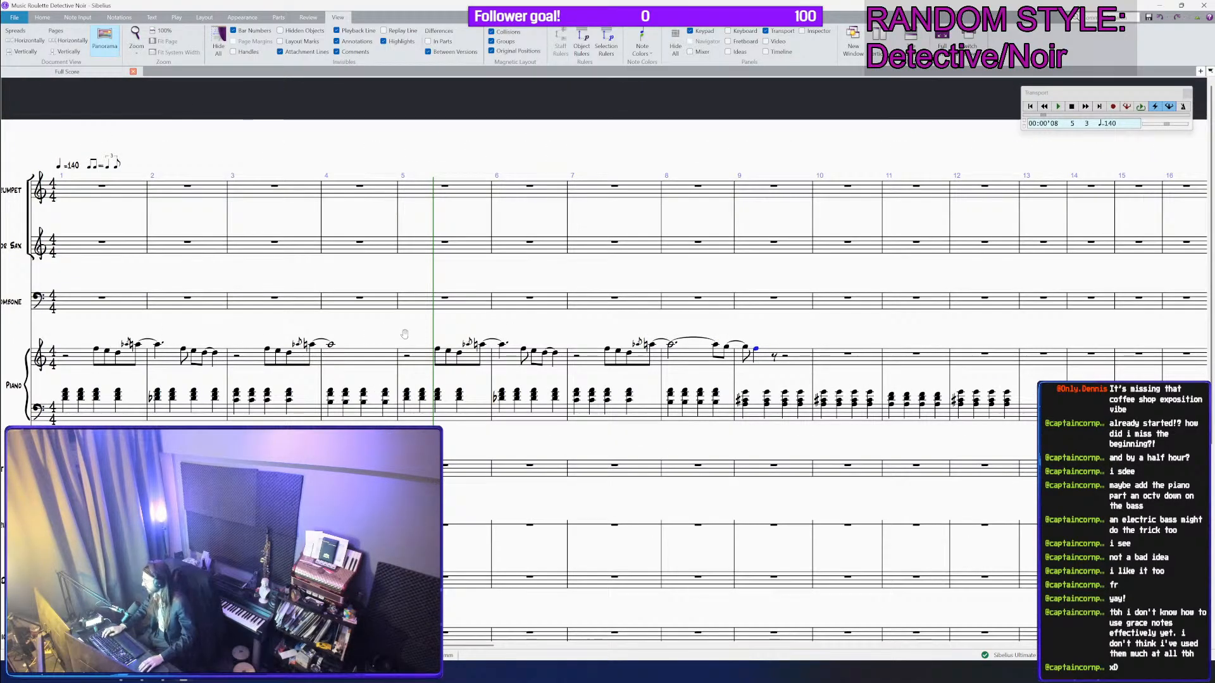
{"action": "left_click_drag", "start_coordinate": [372, 333], "coordinate": [588, 329]}
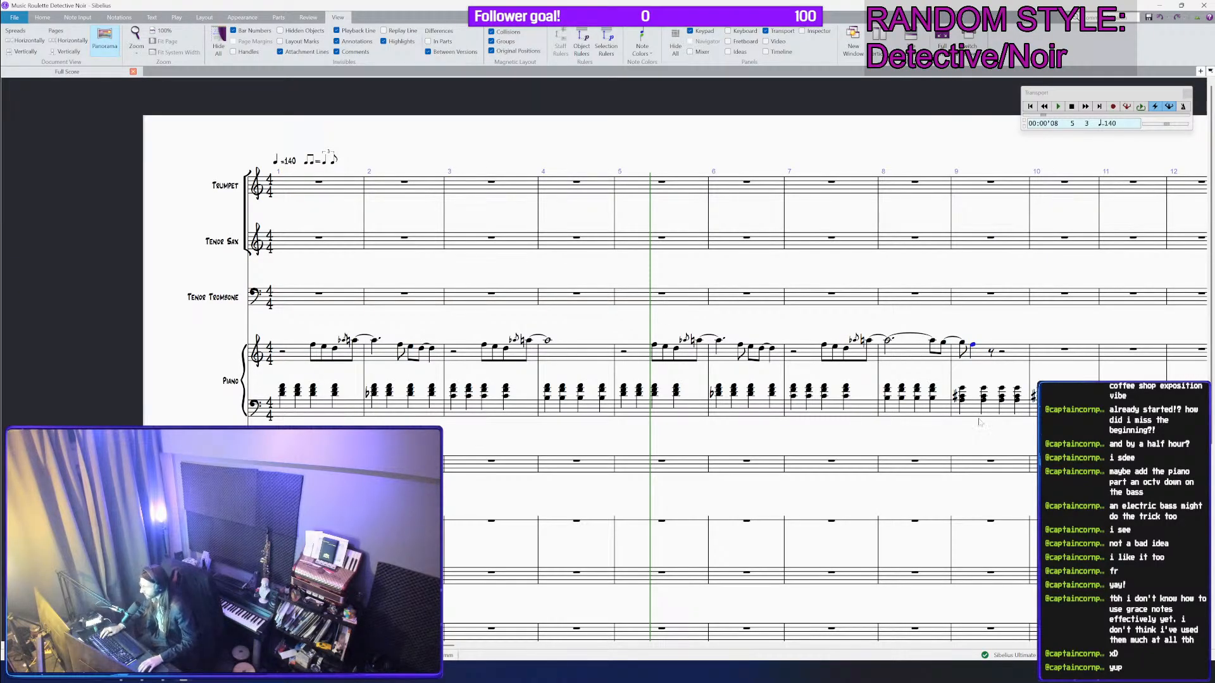
{"action": "scroll", "coordinate": [973, 362], "scroll_direction": "up", "scroll_amount": 1}
{"action": "left_click_drag", "start_coordinate": [1044, 341], "coordinate": [918, 336]}
{"action": "key", "text": "5"}
{"action": "key", "text": "3"}
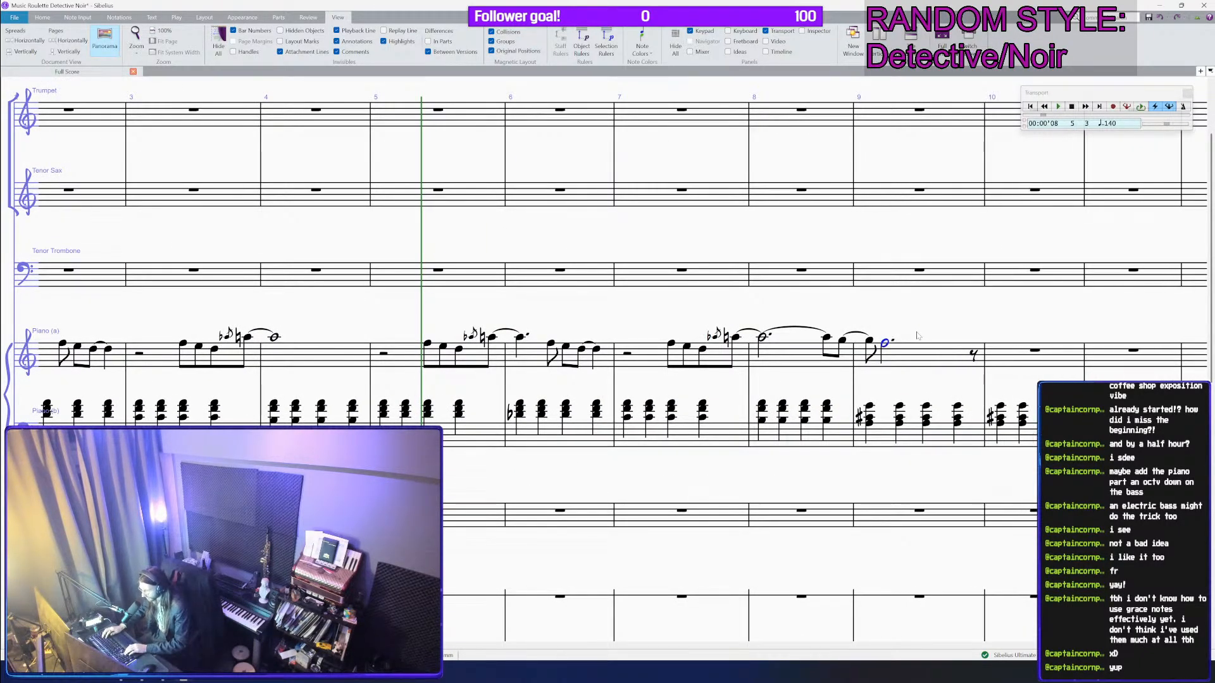
{"action": "key", "text": "r"}
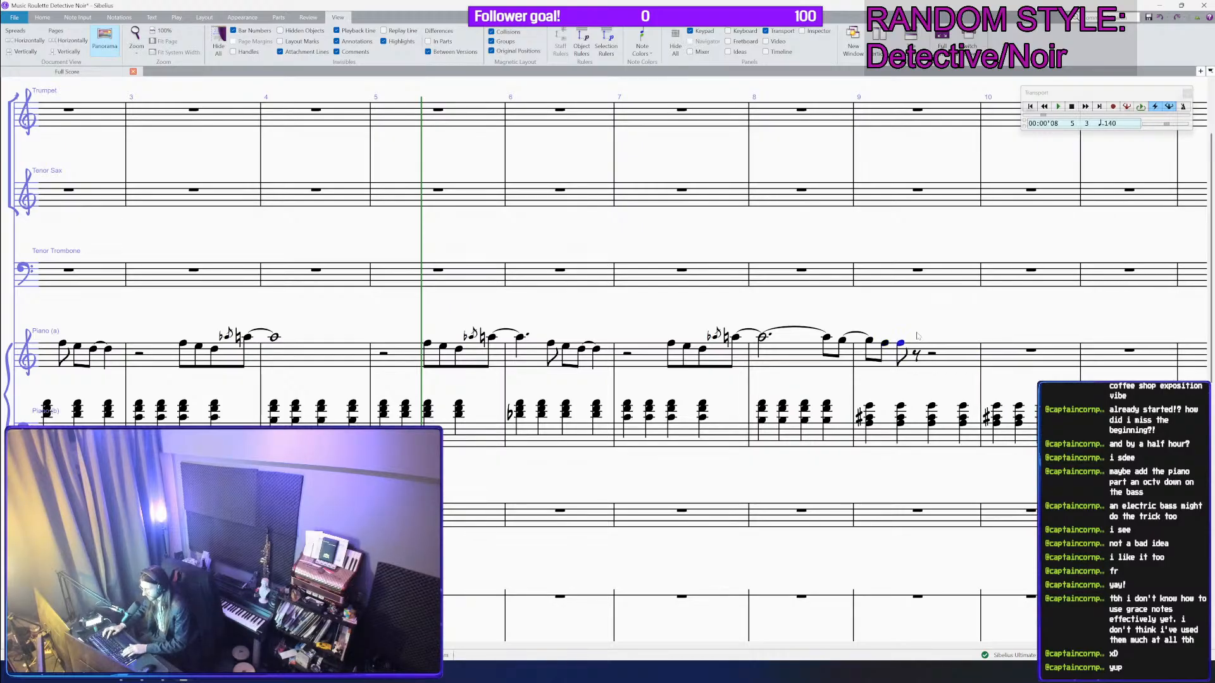
{"action": "key", "text": "4"}
{"action": "key", "text": "r"}
{"action": "key", "text": "Left"}
{"action": "key", "text": "Return"}
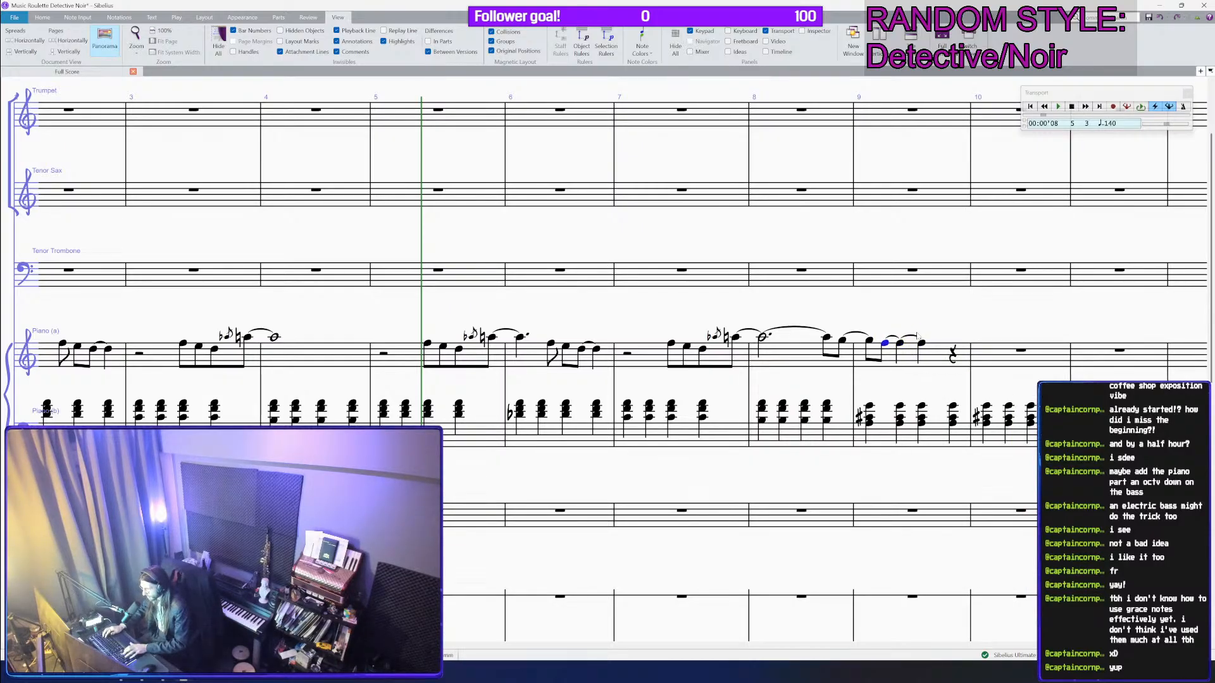
Step: Dot the last quarter-note F in bar 9 and add an eighth-note F at the end of the bar
{"action": "key", "text": "Right"}
{"action": "key", "text": "Right"}
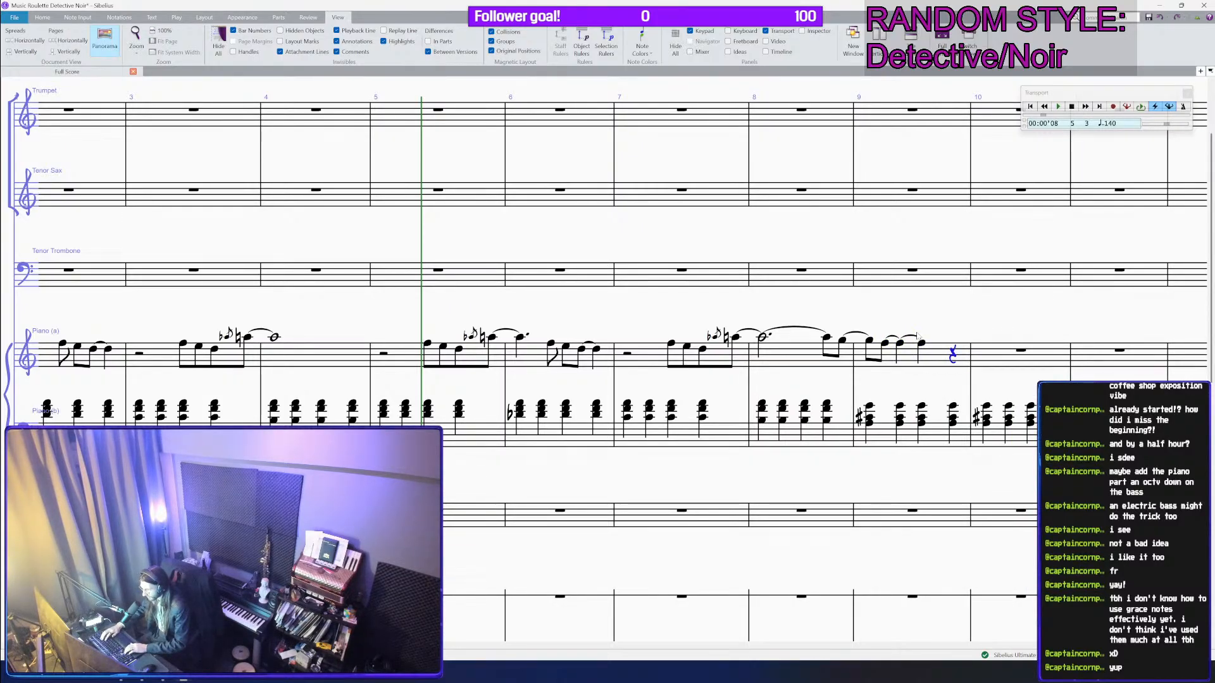
{"action": "key", "text": "f"}
{"action": "key", "text": "Left"}
{"action": "key", "text": "0"}
{"action": "key", "text": "ctrl+z"}
{"action": "key", "text": "."}
{"action": "key", "text": "Right"}
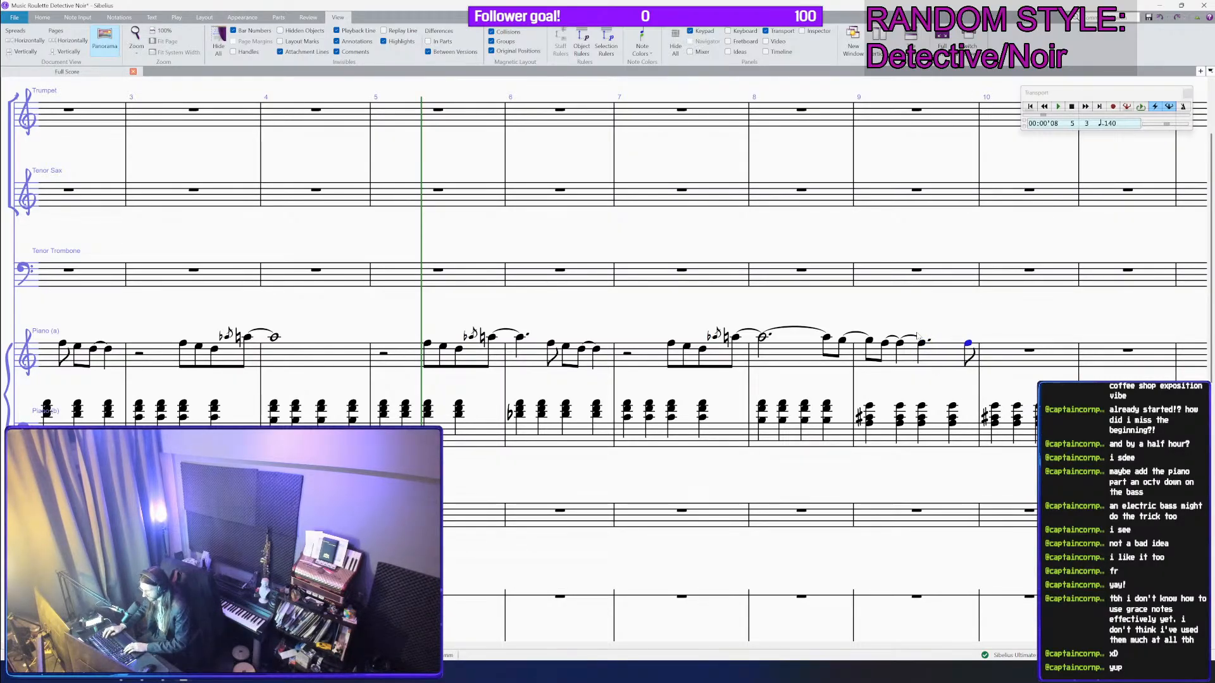
Step: Enter a dotted half-note E at the start of bar 10 in the piano melody
{"action": "key", "text": "e"}
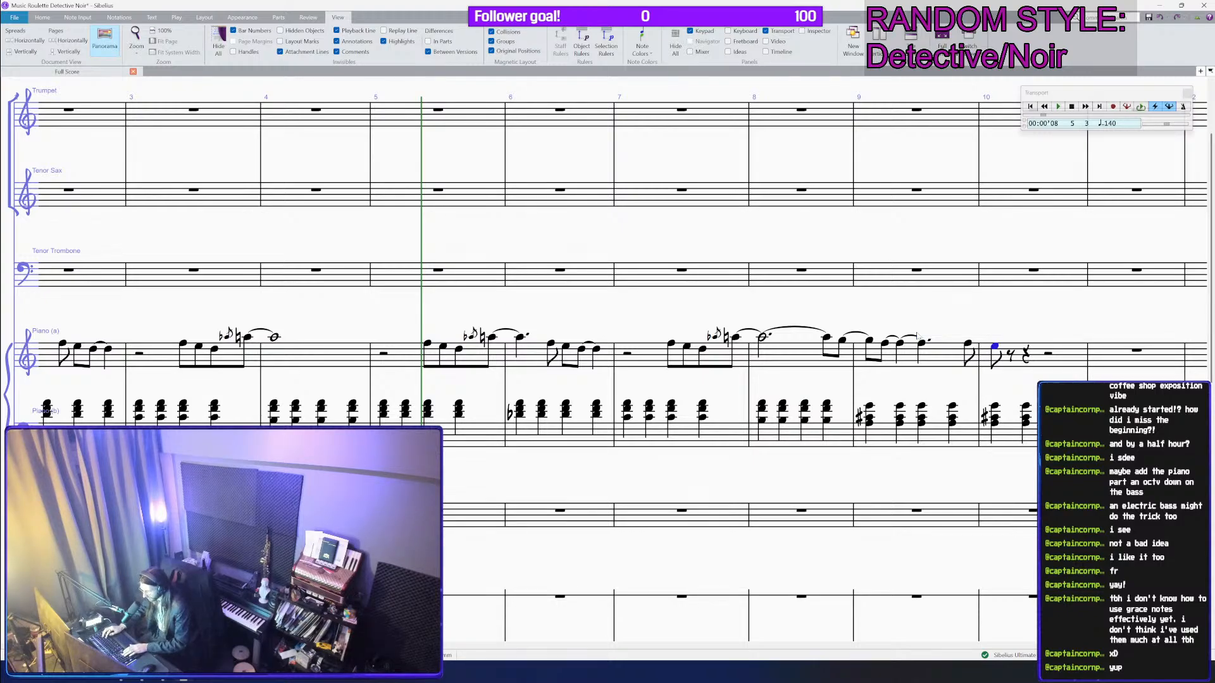
{"action": "key", "text": "5"}
{"action": "key", "text": "period"}
{"action": "key", "text": "Right"}
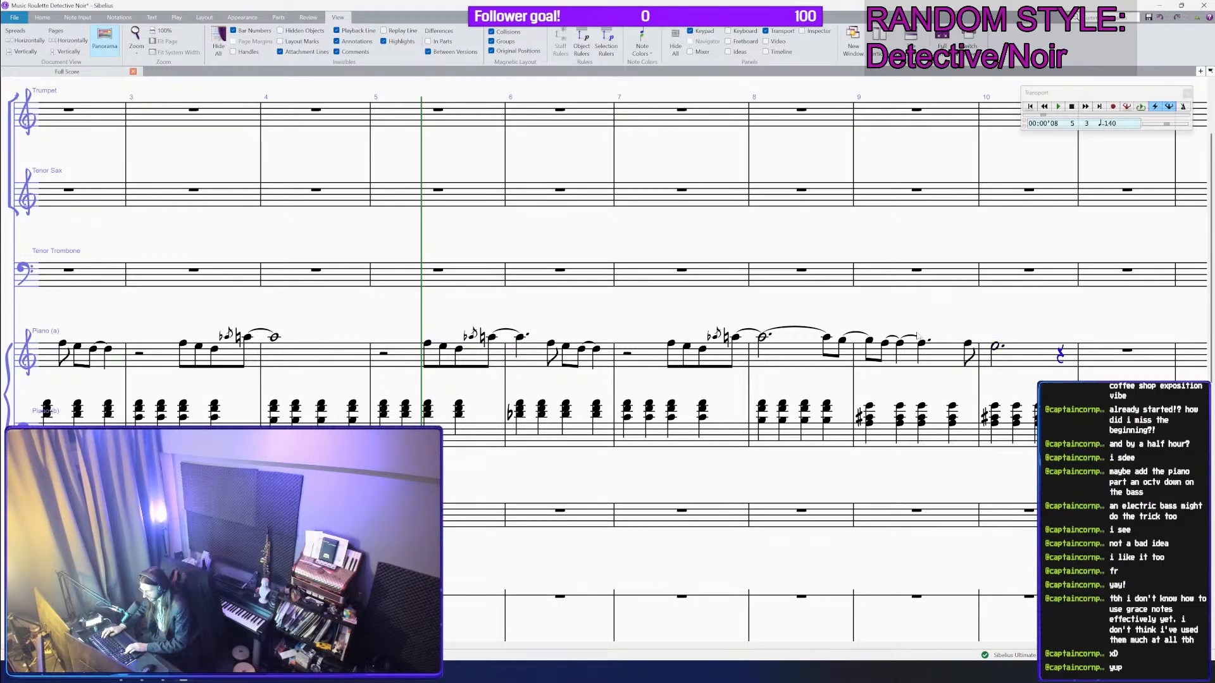
Step: Try an eighth-note triplet of D, G-sharp and A on beat 4 of bar 10
{"action": "key", "text": "3"}
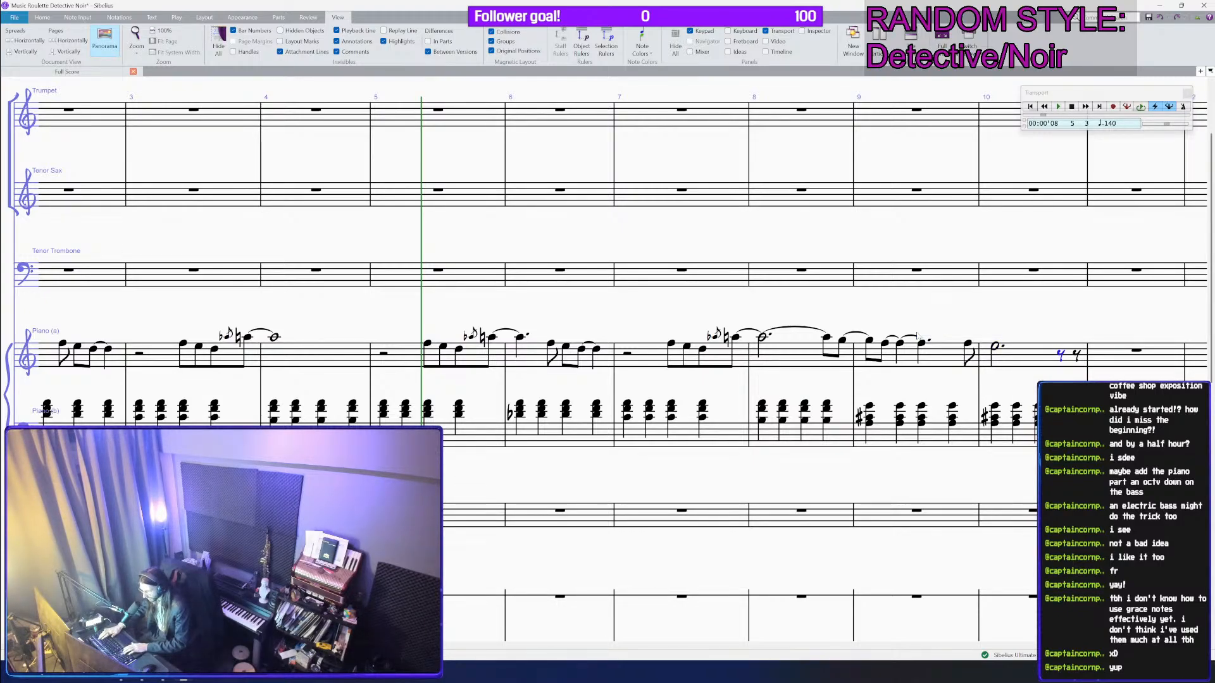
{"action": "key", "text": "ctrl+3"}
{"action": "key", "text": "d"}
{"action": "key", "text": "ctrl+Down"}
{"action": "key", "text": "8"}
{"action": "key", "text": "g"}
{"action": "key", "text": "a"}
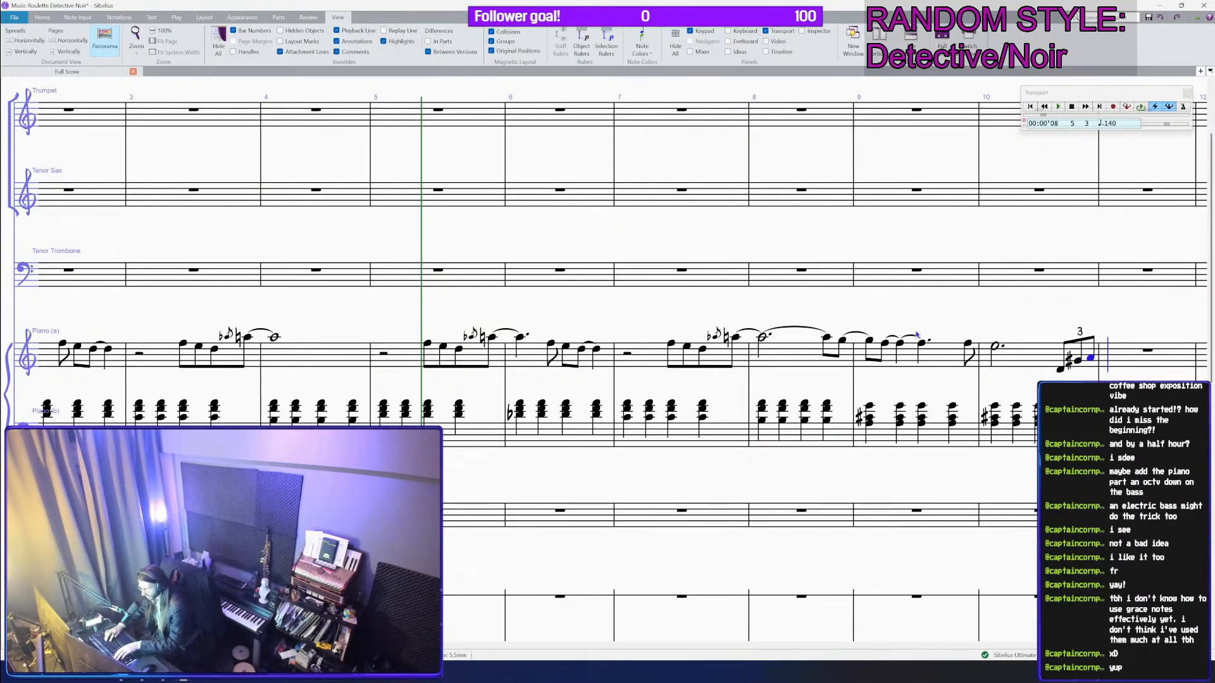
Step: Undo the triplet in bar 10 and enter plain eighth notes D and G-sharp on beat 4 instead
{"action": "left_click_drag", "start_coordinate": [1084, 315], "coordinate": [914, 305]}
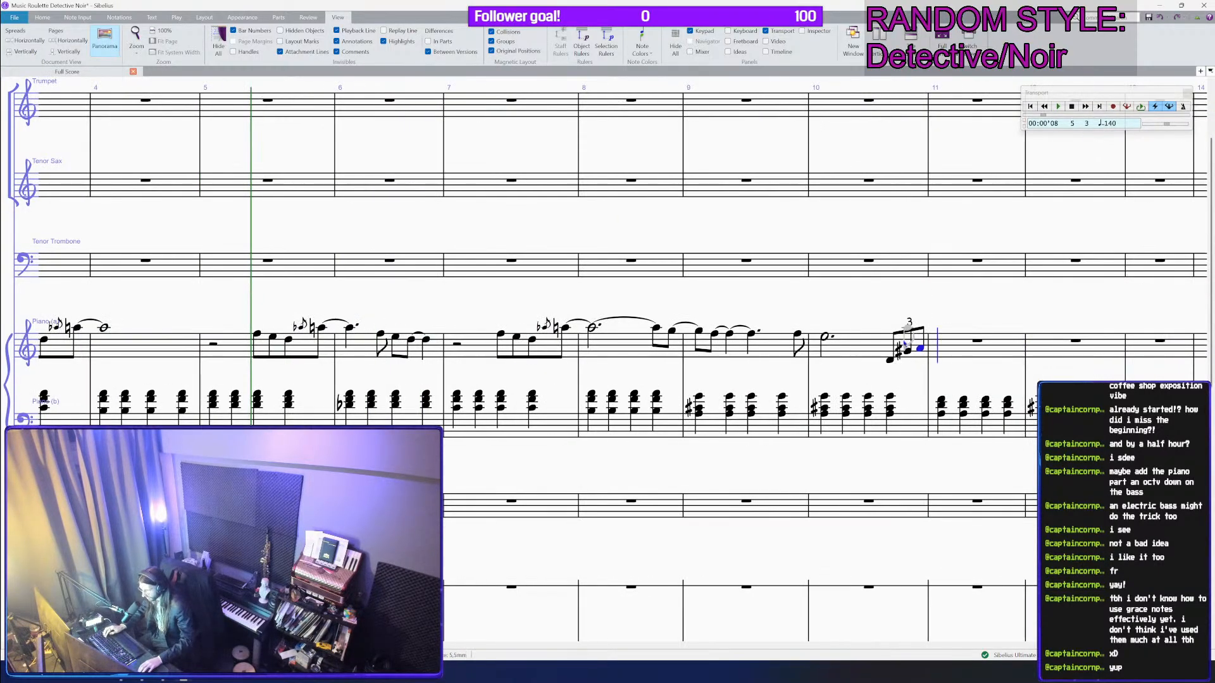
{"action": "key", "text": "ctrl+z"}
{"action": "key", "text": "ctrl+z"}
{"action": "key", "text": "ctrl+z"}
{"action": "key", "text": "ctrl+z"}
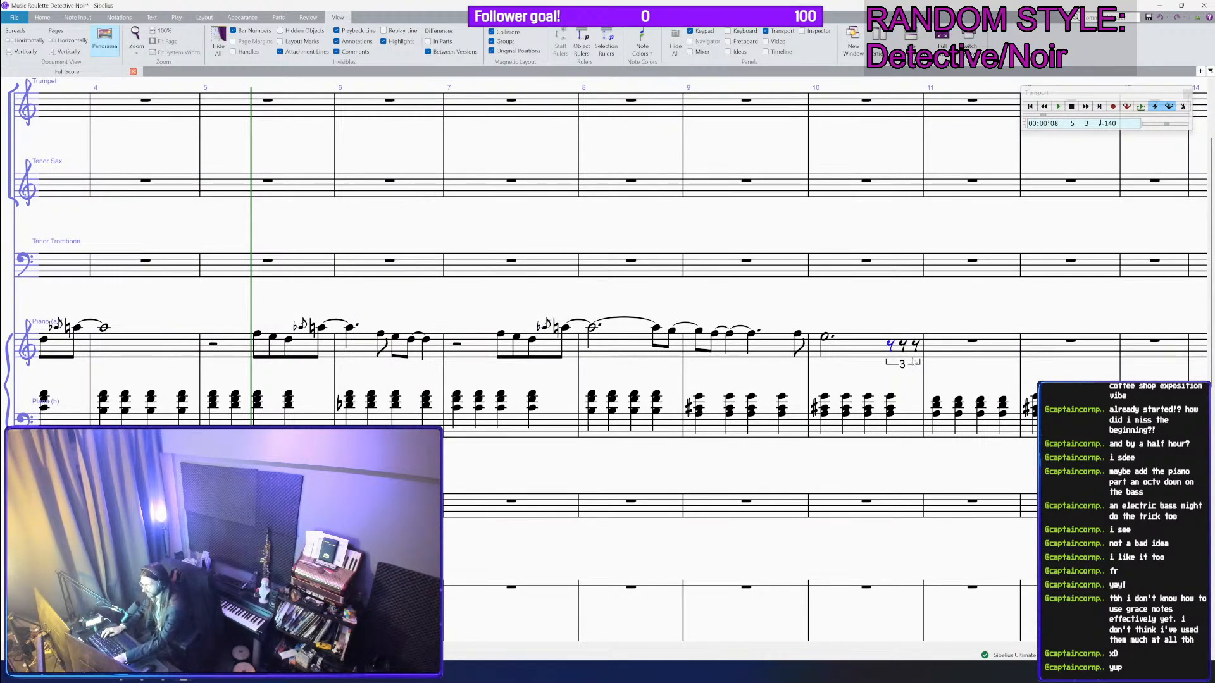
{"action": "key", "text": "ctrl+z"}
{"action": "key", "text": "ctrl+z"}
{"action": "key", "text": "ctrl+z"}
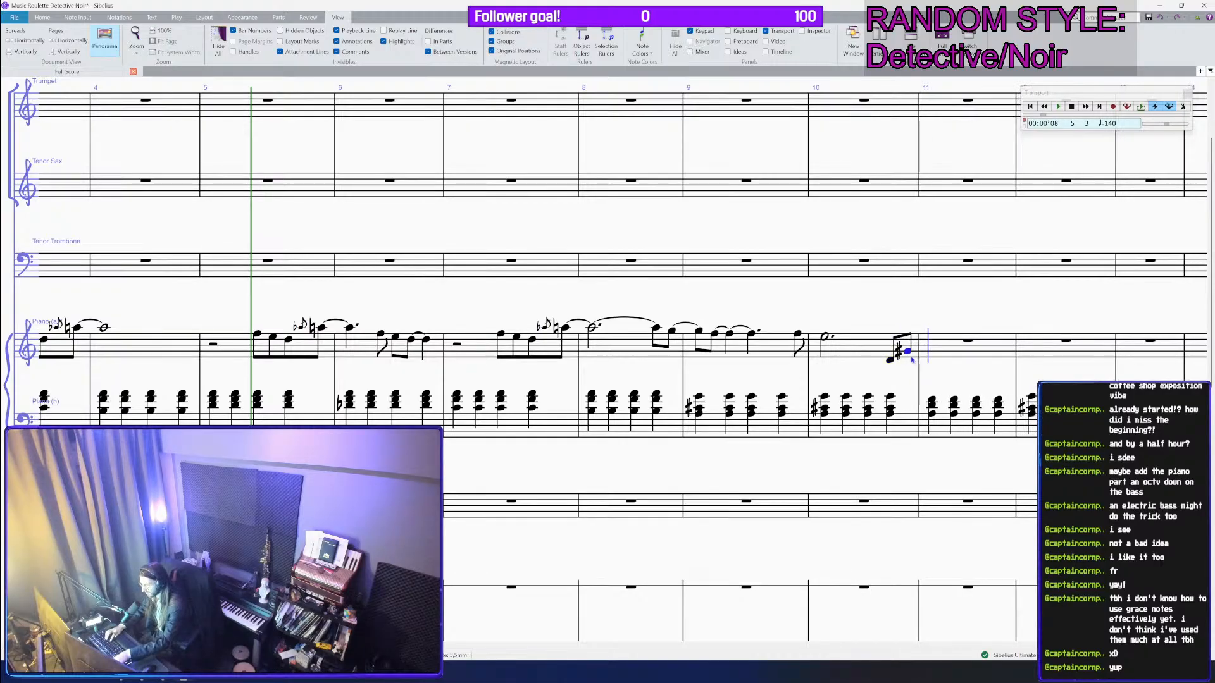
Step: Fill bar 11 of the piano melody with a whole-note A, add a copy lowered to G in bar 12, and save the score
{"action": "left_click", "coordinate": [945, 355]}
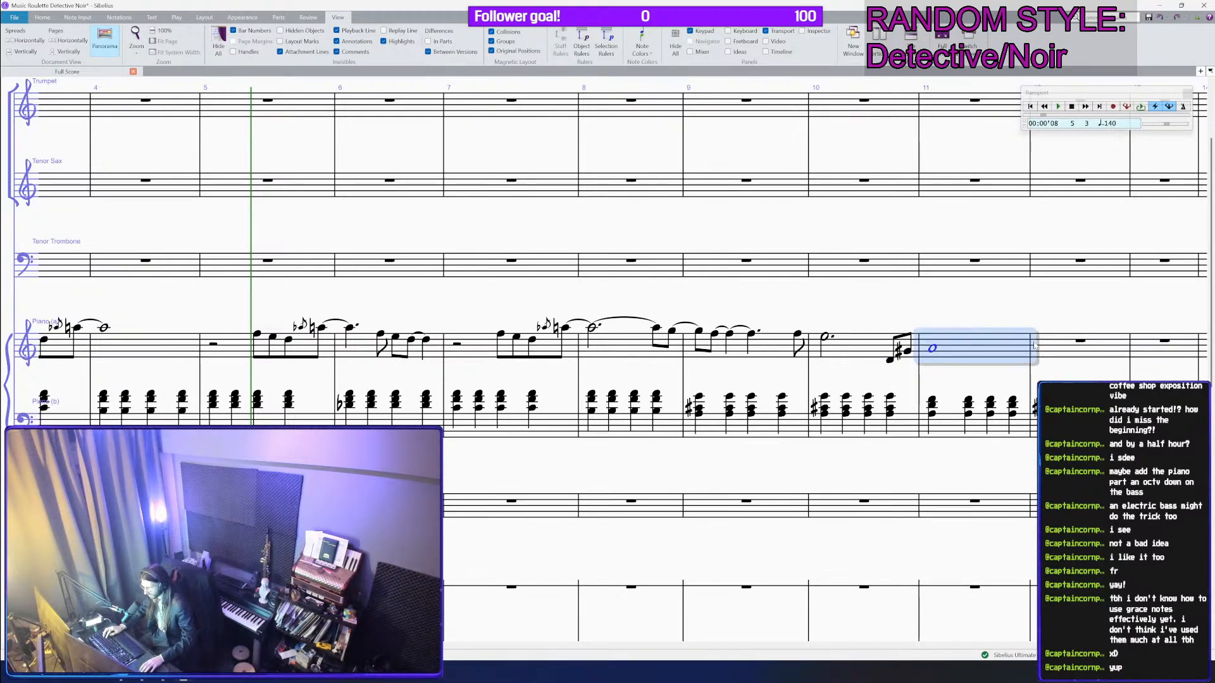
{"action": "key", "text": "ctrl+c"}
{"action": "left_click", "coordinate": [1073, 355]}
{"action": "key", "text": "ctrl+v"}
{"action": "key", "text": "ctrl+s"}
{"action": "scroll", "coordinate": [1074, 355], "scroll_direction": "down", "scroll_amount": 3}
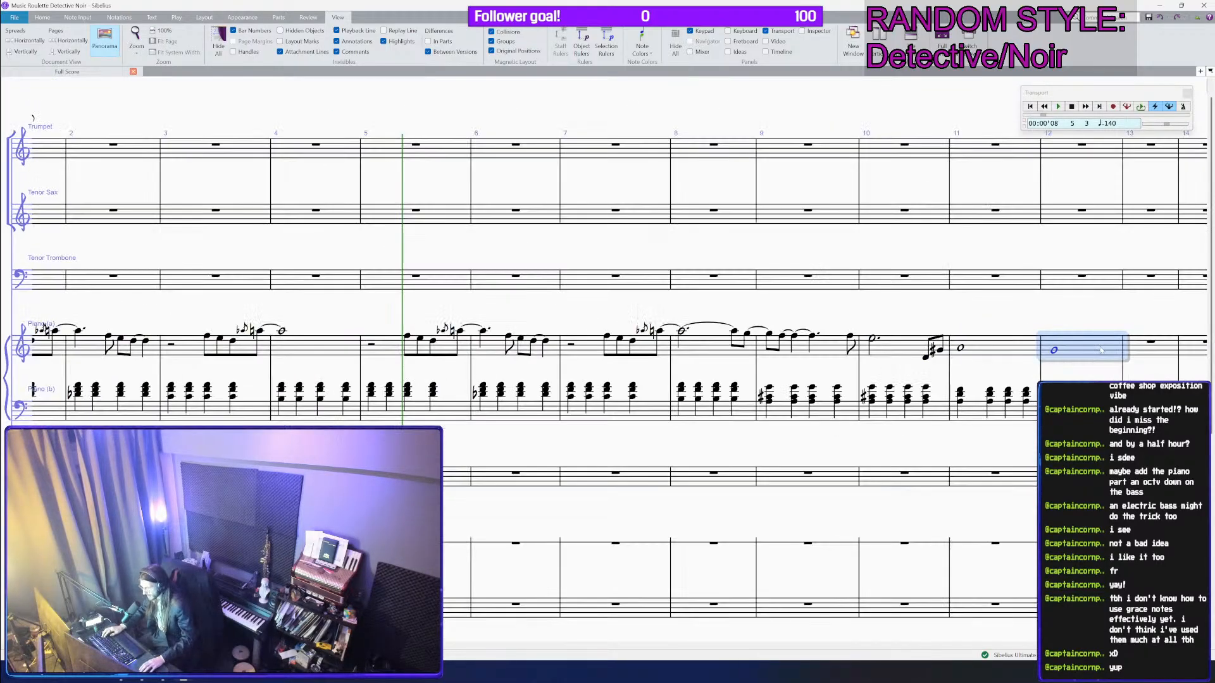
Step: Play the score from the rest in bar 1 through bar 12 to check the extended melody
{"action": "left_click_drag", "start_coordinate": [228, 327], "coordinate": [293, 320]}
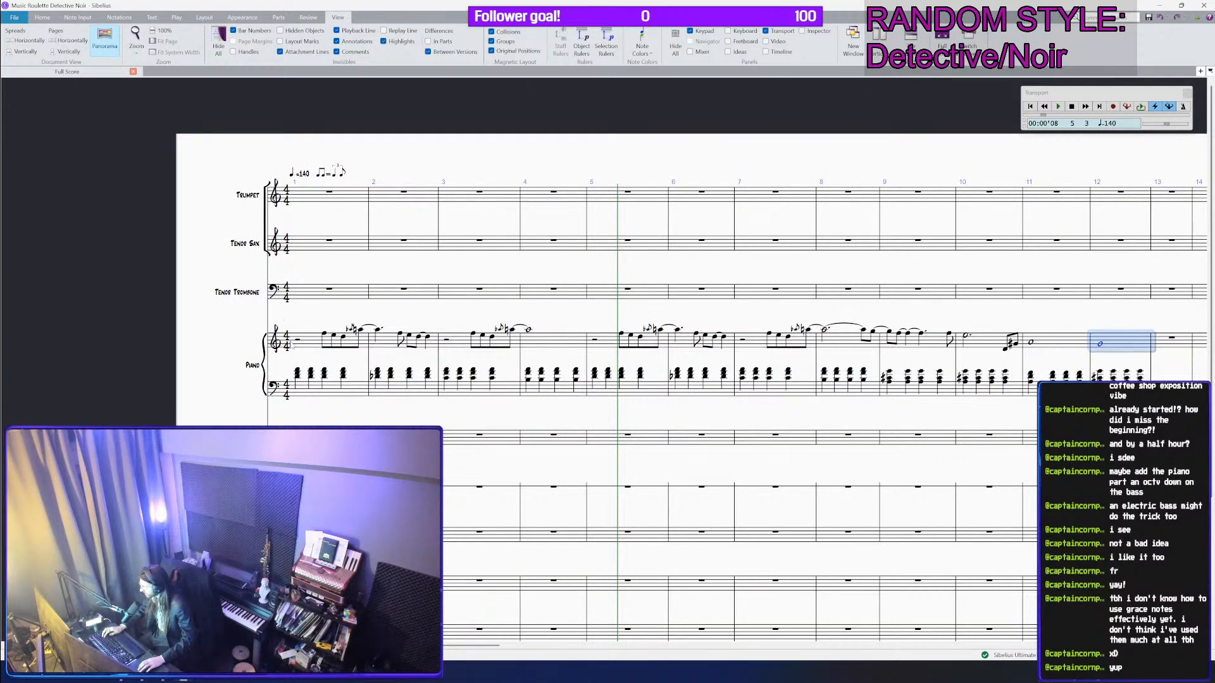
{"action": "left_click", "coordinate": [293, 345]}
{"action": "left_click", "coordinate": [297, 342]}
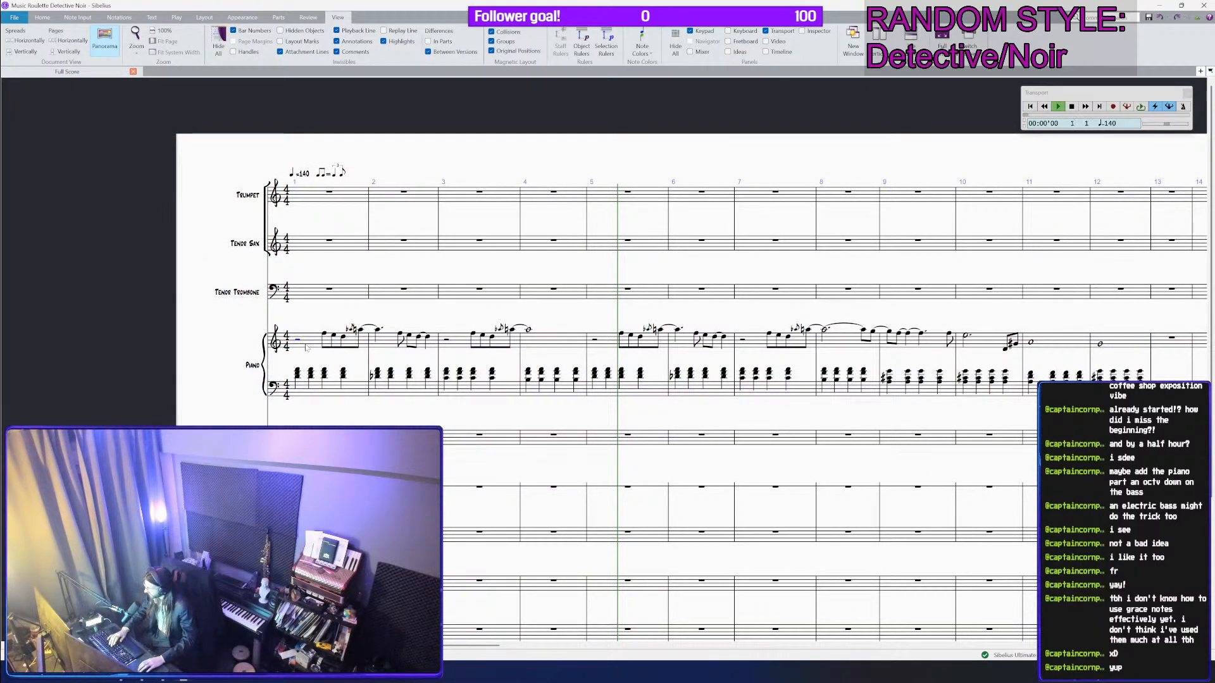
{"action": "key", "text": "space"}
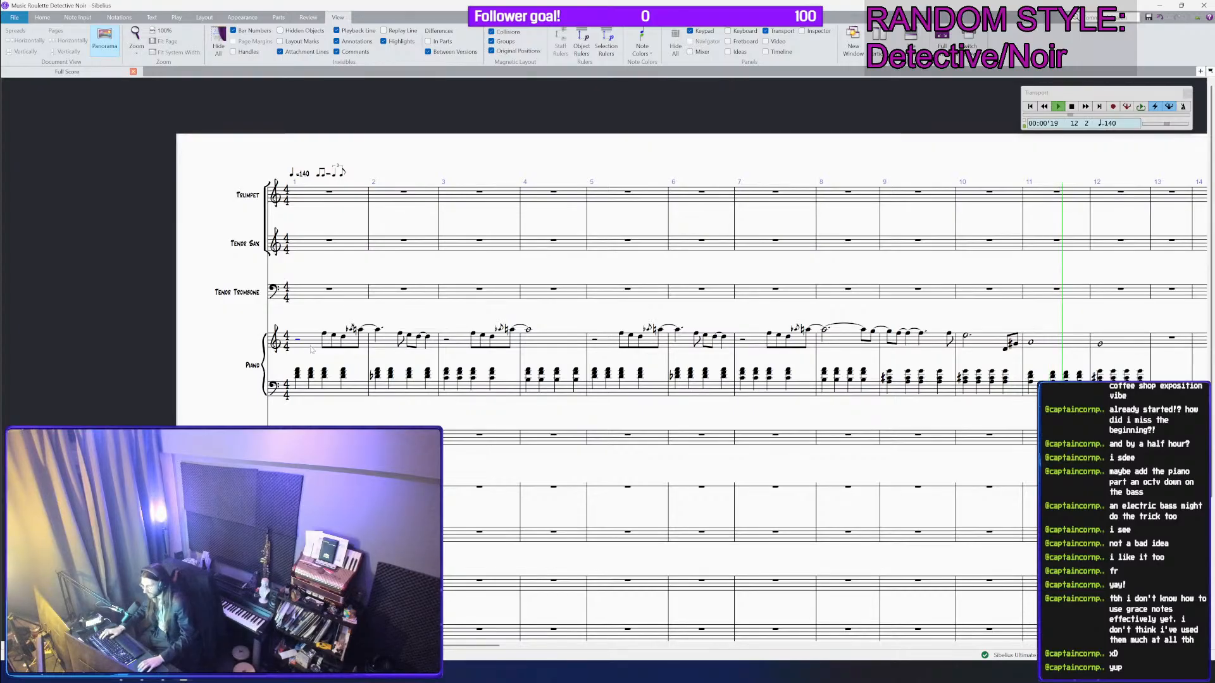
{"action": "key", "text": "space"}
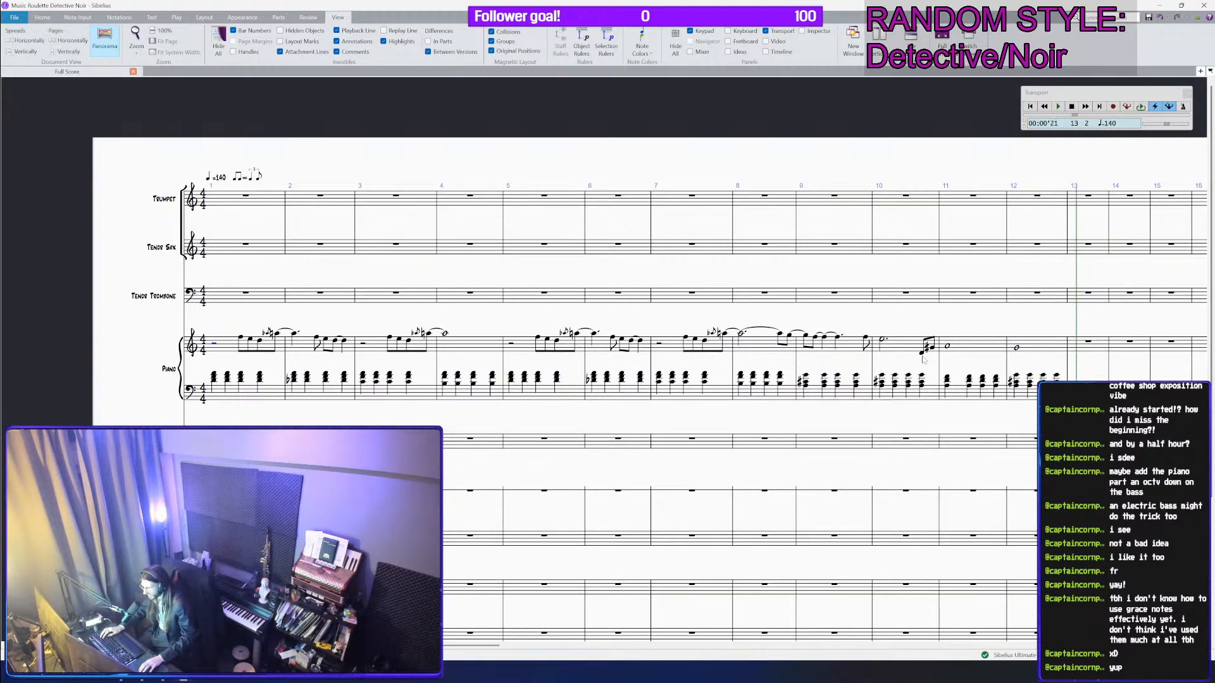
Step: Transpose the piano melody from the D on beat 4 of bar 10 through bar 12 up an octave
{"action": "left_click", "coordinate": [922, 353]}
{"action": "left_click", "coordinate": [999, 341], "text": "shift"}
{"action": "left_click", "coordinate": [1119, 343], "text": "shift"}
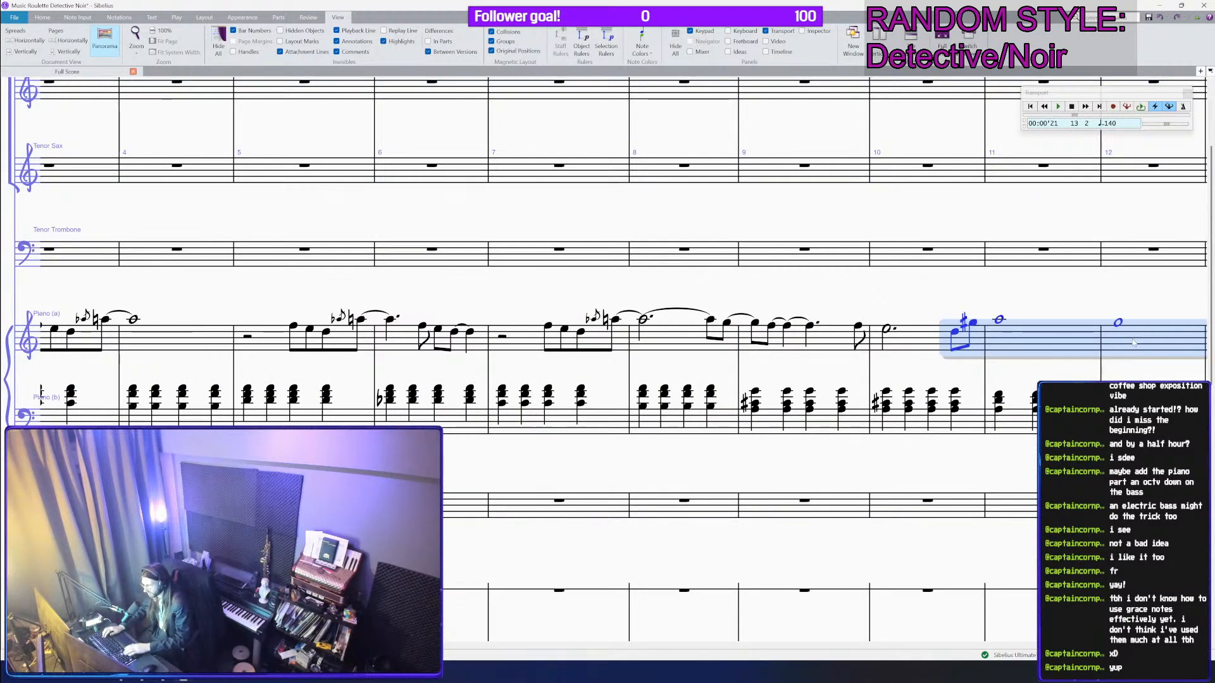
{"action": "scroll", "coordinate": [979, 344], "scroll_direction": "down", "scroll_amount": 3}
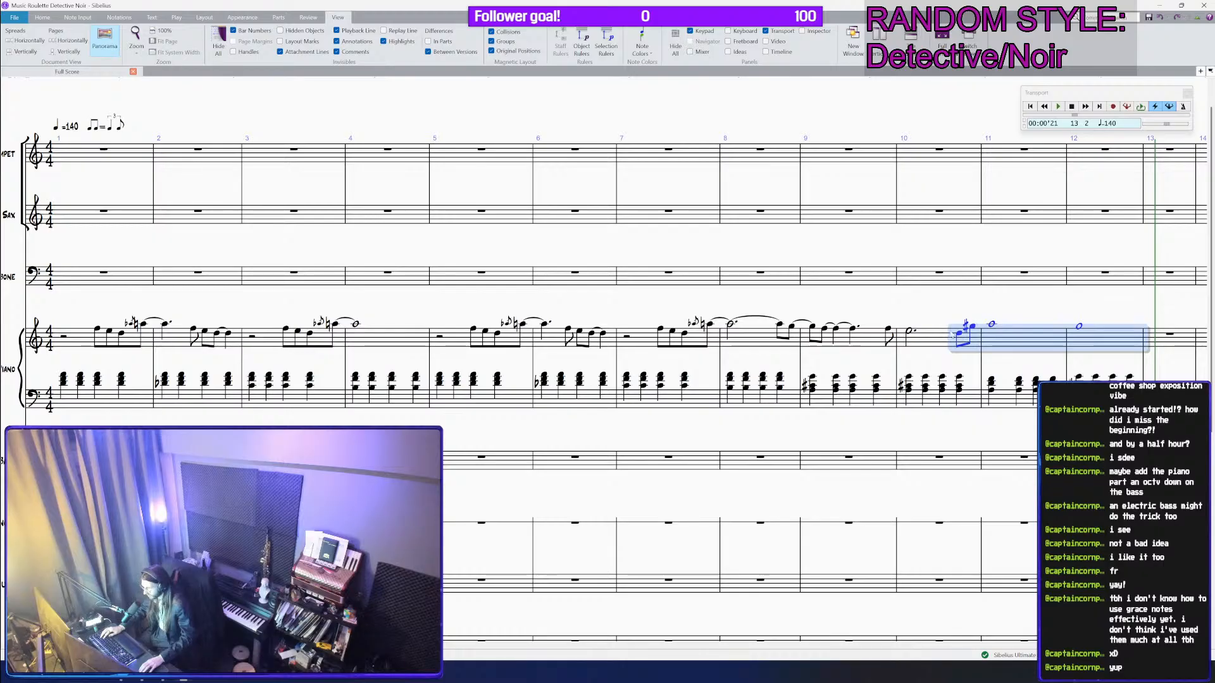
Step: Replace the dotted half-note E in bar 10 with a quarter-note E and a dotted quarter-note E
{"action": "left_click", "coordinate": [960, 333]}
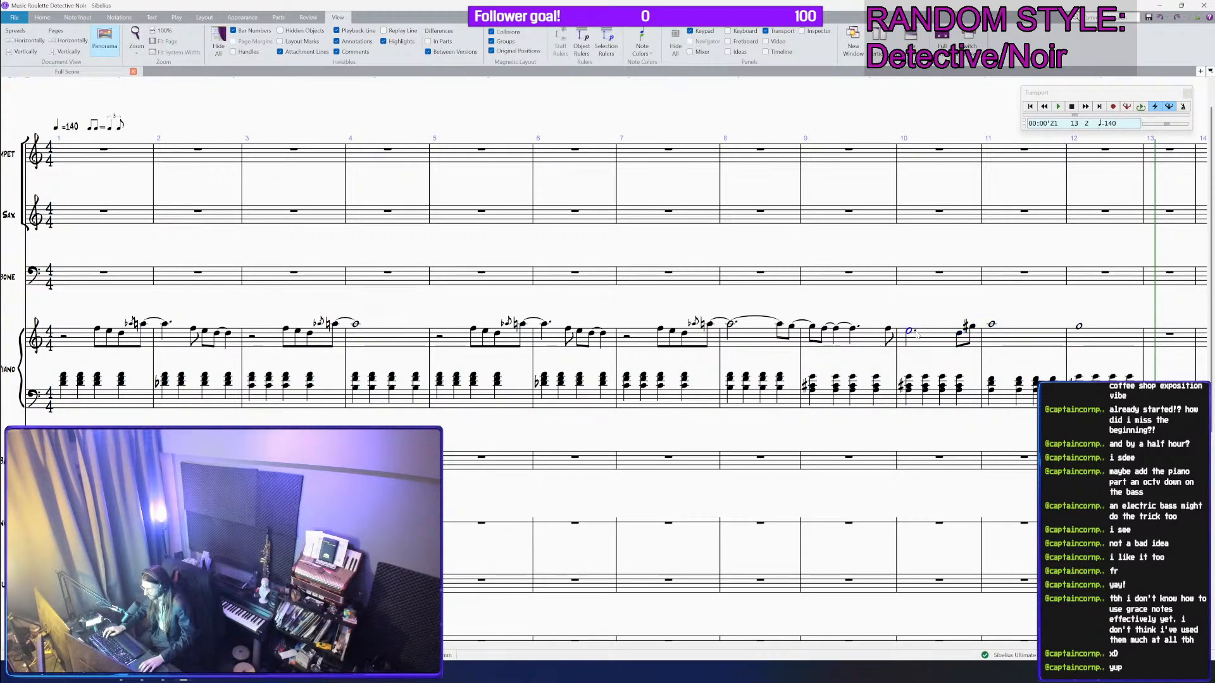
{"action": "scroll", "coordinate": [917, 334], "scroll_direction": "up", "scroll_amount": 2}
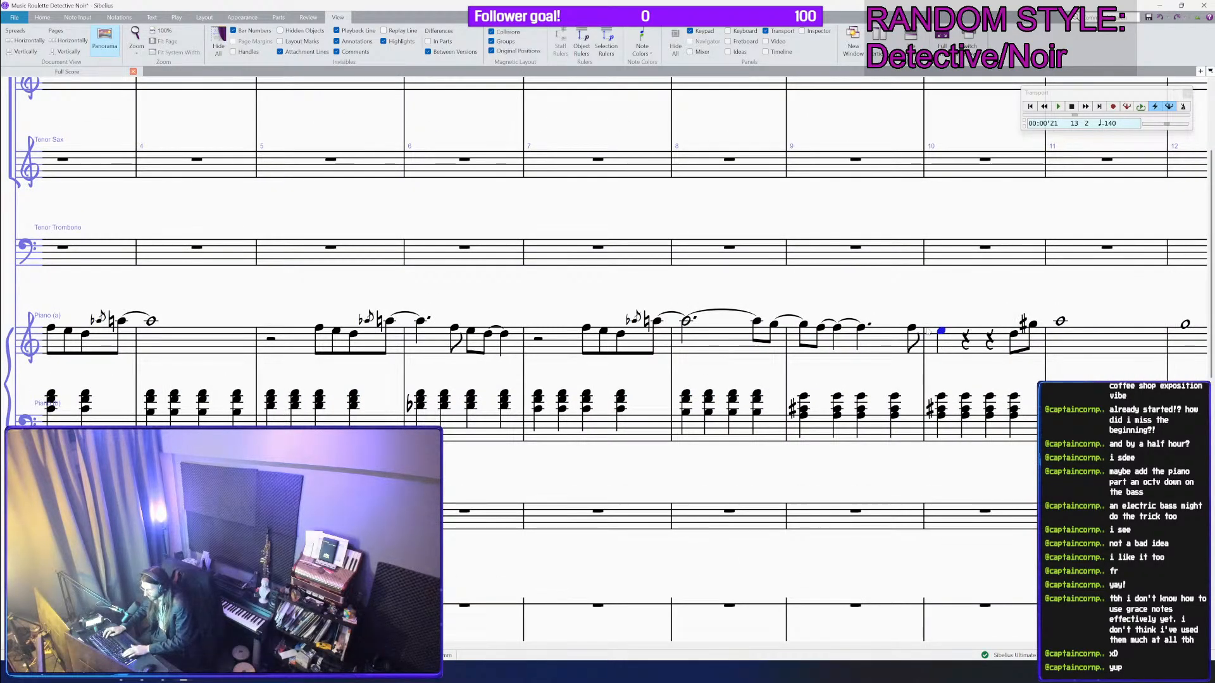
{"action": "key", "text": "e"}
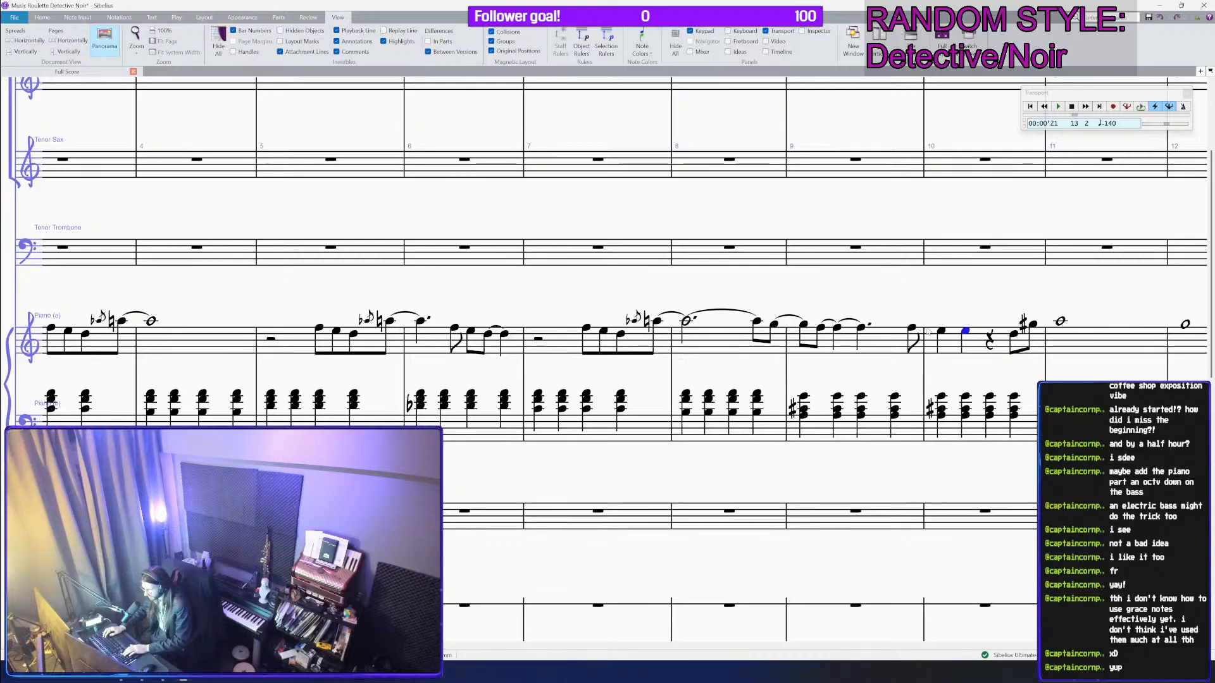
{"action": "key", "text": "KP_Decimal"}
Step: Copy the D, G-sharp and A phrase from bars 10–11 and paste it directly after the dotted quarter E, an eighth earlier
{"action": "key", "text": "Right"}
{"action": "key", "text": "Right"}
{"action": "key", "text": "shift+Right"}
{"action": "key", "text": "shift+Right"}
{"action": "key", "text": "ctrl+c"}
{"action": "key", "text": "Left"}
{"action": "key", "text": "ctrl+v"}
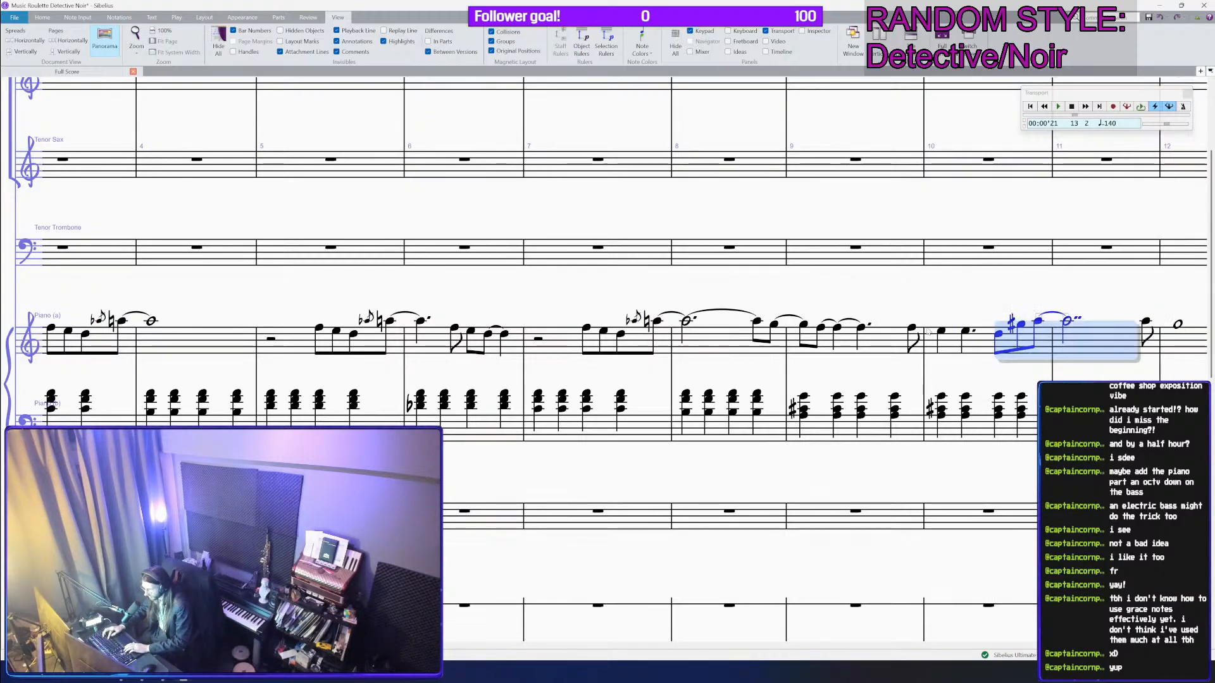
Step: Shorten the tied A at the start of bar 11 to a half note
{"action": "key", "text": "Right"}
{"action": "key", "text": "Left"}
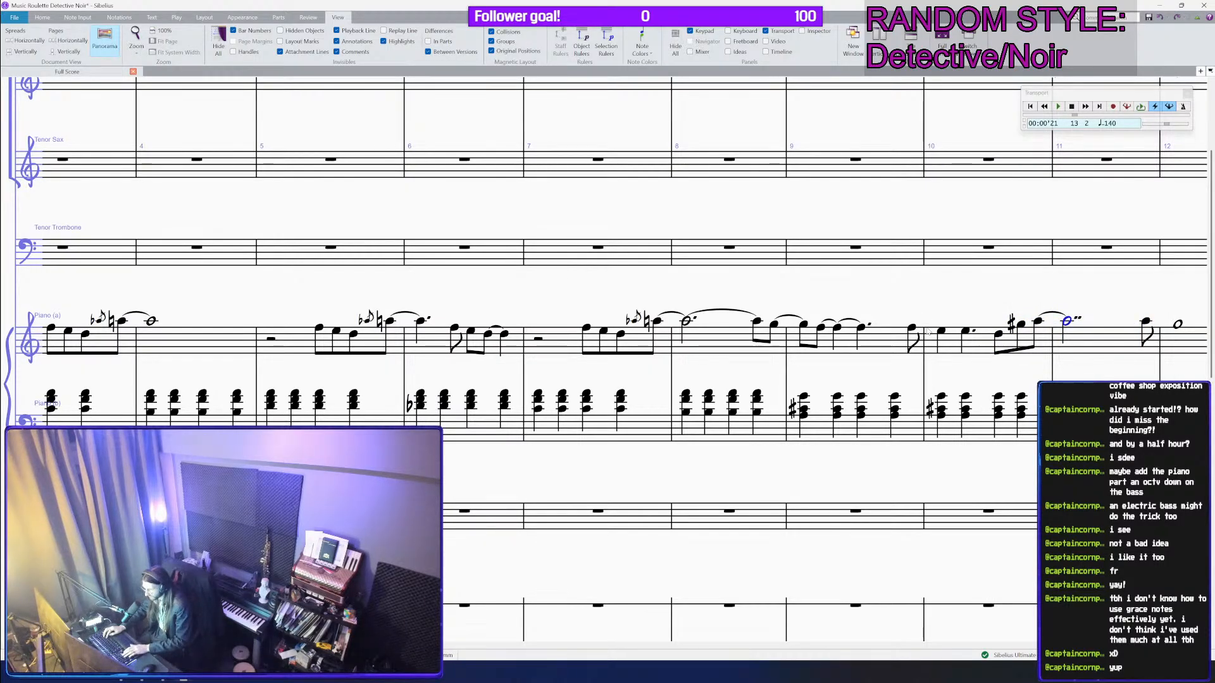
{"action": "key", "text": "KP_5"}
{"action": "key", "text": "KP_6"}
{"action": "key", "text": "KP_5"}
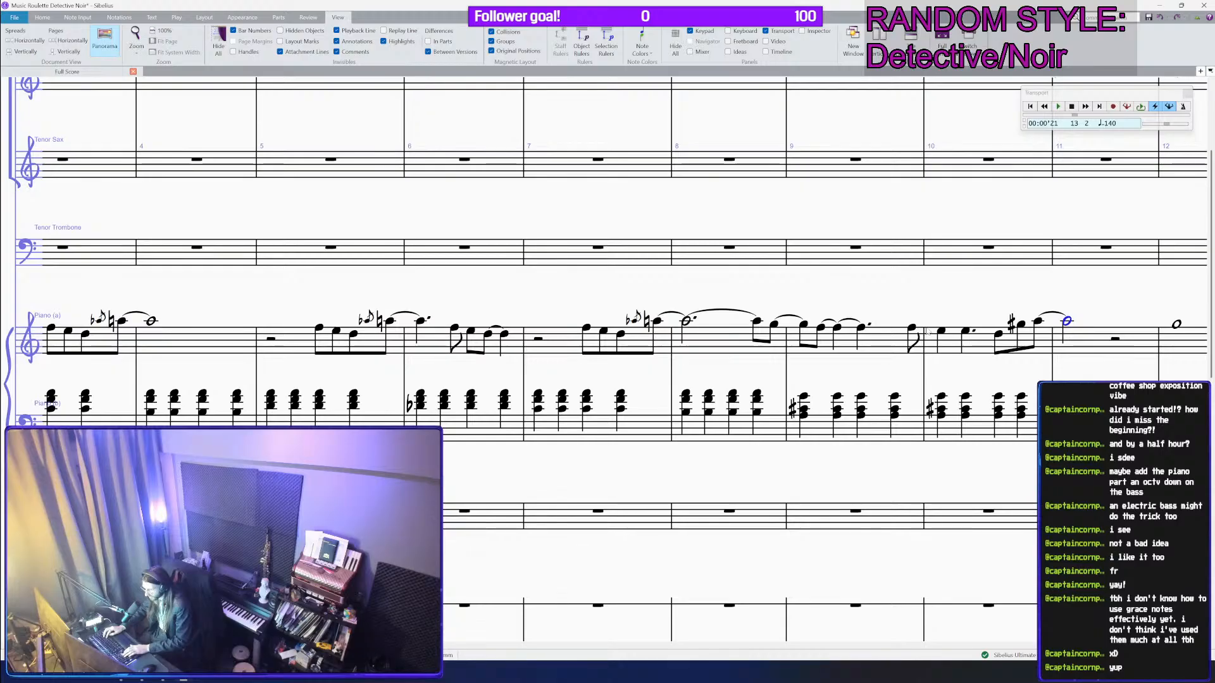
Step: Enter an eighth-note D on beat 3 of bar 11, an octave down from its initial placement
{"action": "key", "text": "Right"}
{"action": "key", "text": "d"}
{"action": "key", "text": "ctrl+Down"}
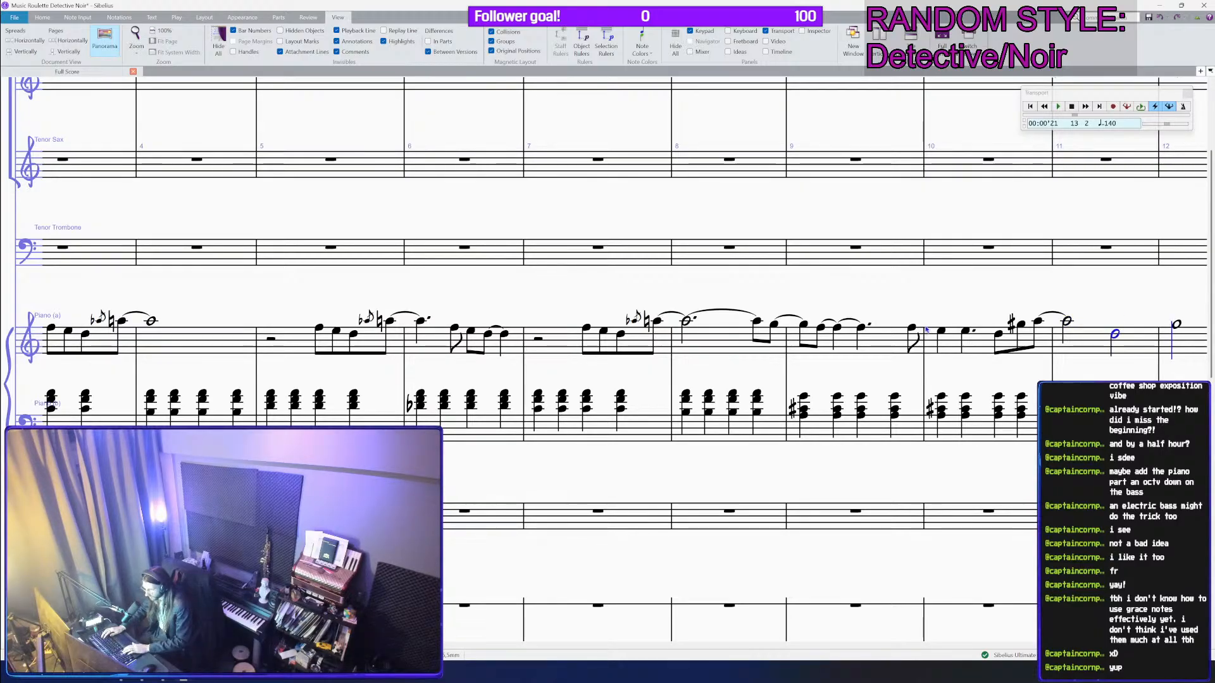
{"action": "key", "text": "Escape"}
{"action": "key", "text": "KP_3"}
{"action": "key", "text": "Right"}
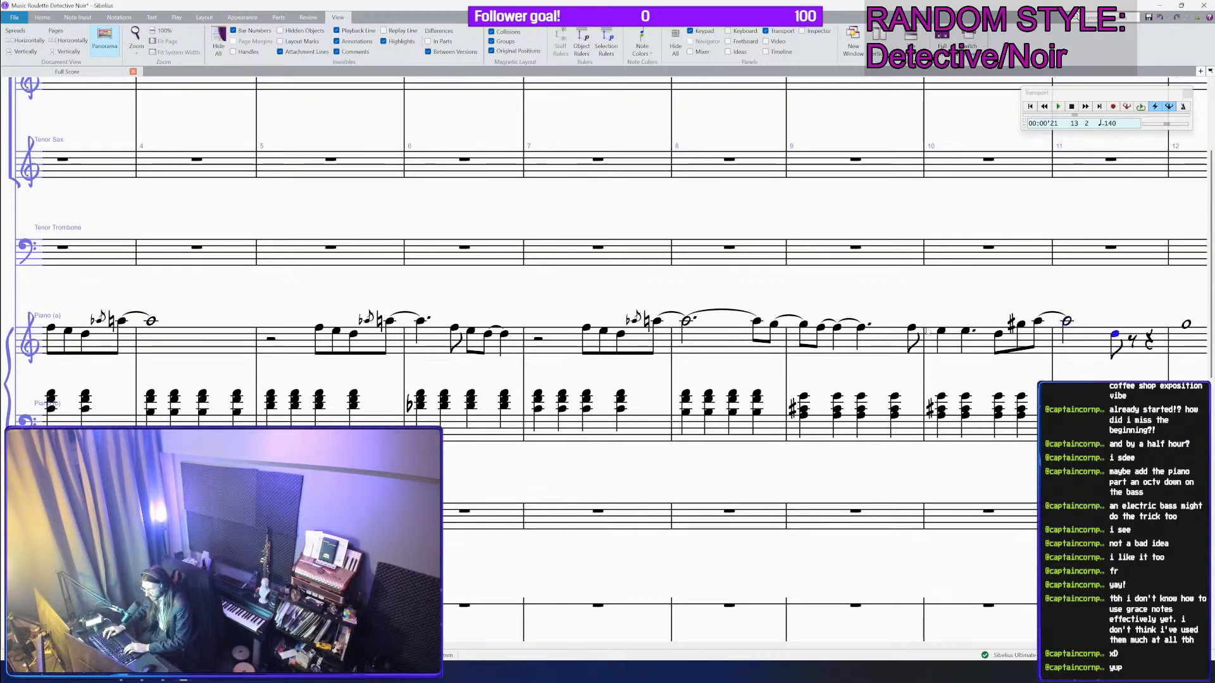
Step: Tie the first quarter-note E in bar 10 to the E on beat 2
{"action": "key", "text": "Left"}
{"action": "key", "text": "Left"}
{"action": "key", "text": "Left"}
{"action": "key", "text": "Left"}
{"action": "key", "text": "Left"}
{"action": "key", "text": "Left"}
{"action": "key", "text": "Right"}
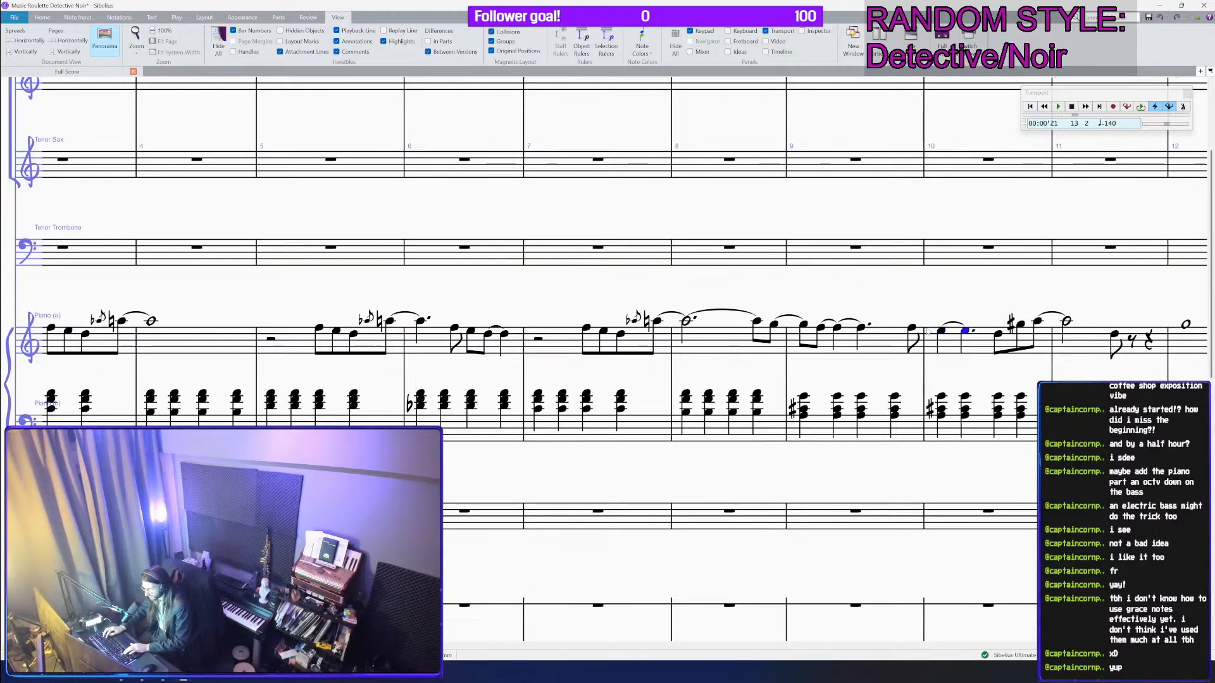
Step: Shorten the second E in bar 10 to a quarter note and tie it to a new eighth-note E before the D
{"action": "key", "text": "KP_3"}
{"action": "key", "text": "KP_4"}
{"action": "key", "text": "Right"}
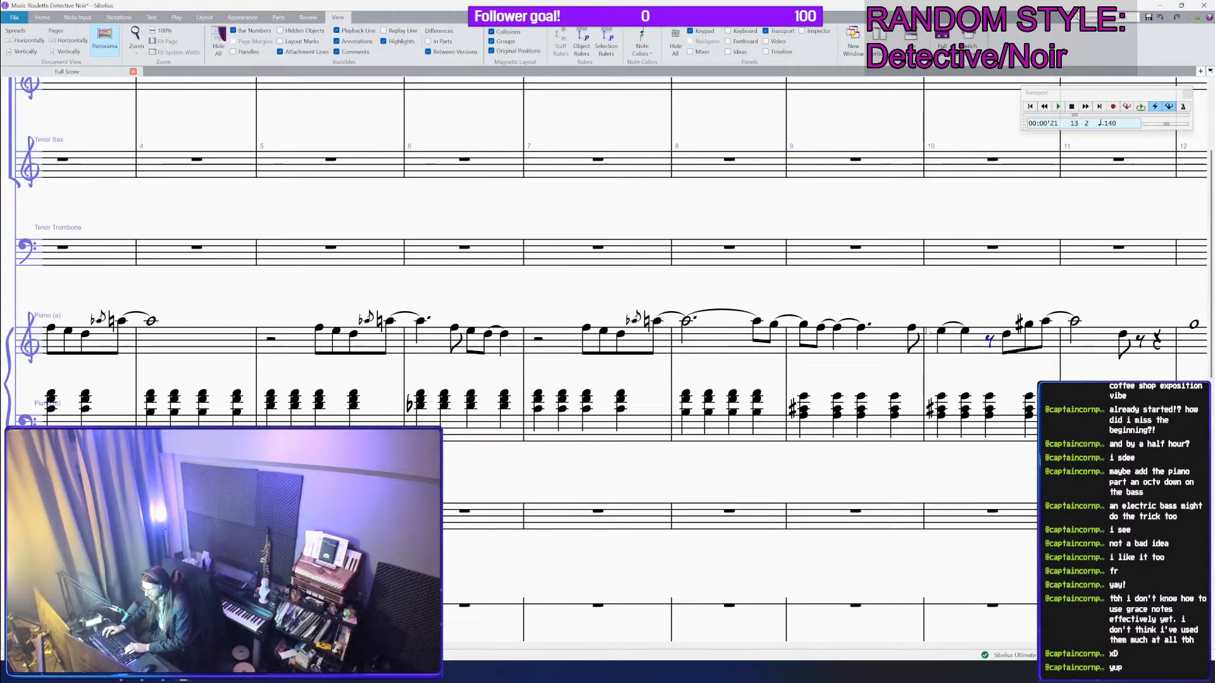
{"action": "key", "text": "e"}
{"action": "key", "text": "Left"}
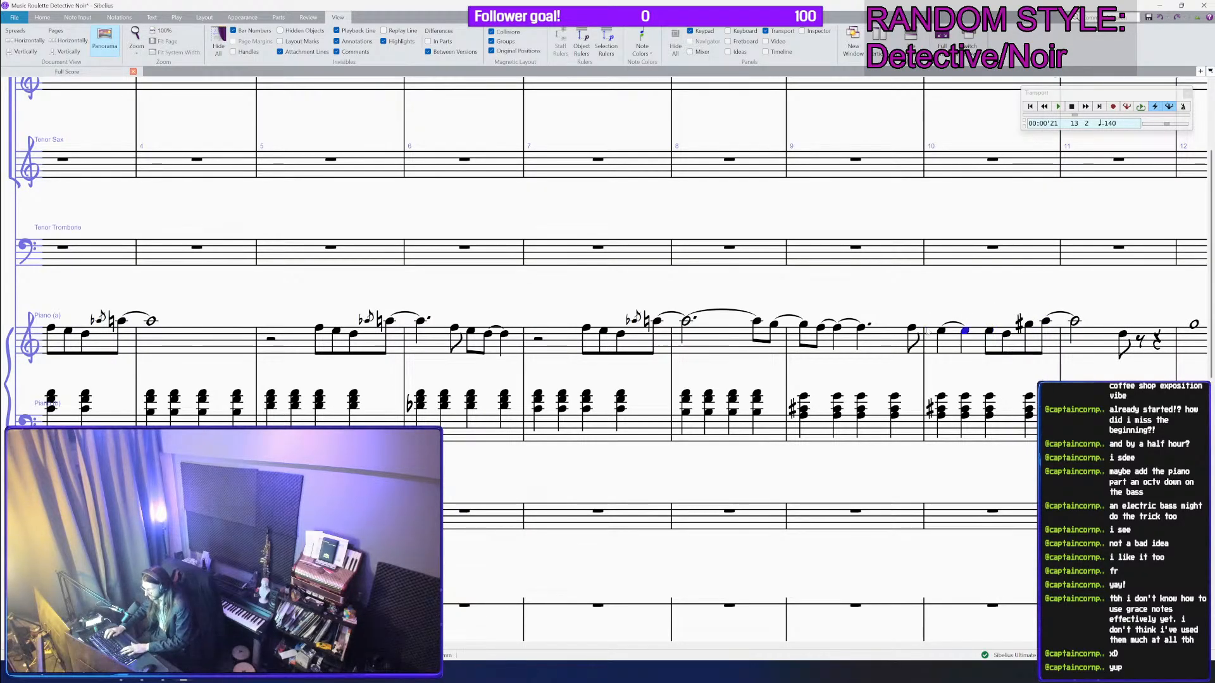
{"action": "key", "text": "KP_Enter"}
Step: Shorten the tied A at the start of bar 11 in the piano melody to a quarter note
{"action": "key", "text": "Right"}
{"action": "key", "text": "Right"}
{"action": "key", "text": "Right"}
{"action": "key", "text": "Right"}
{"action": "key", "text": "Right"}
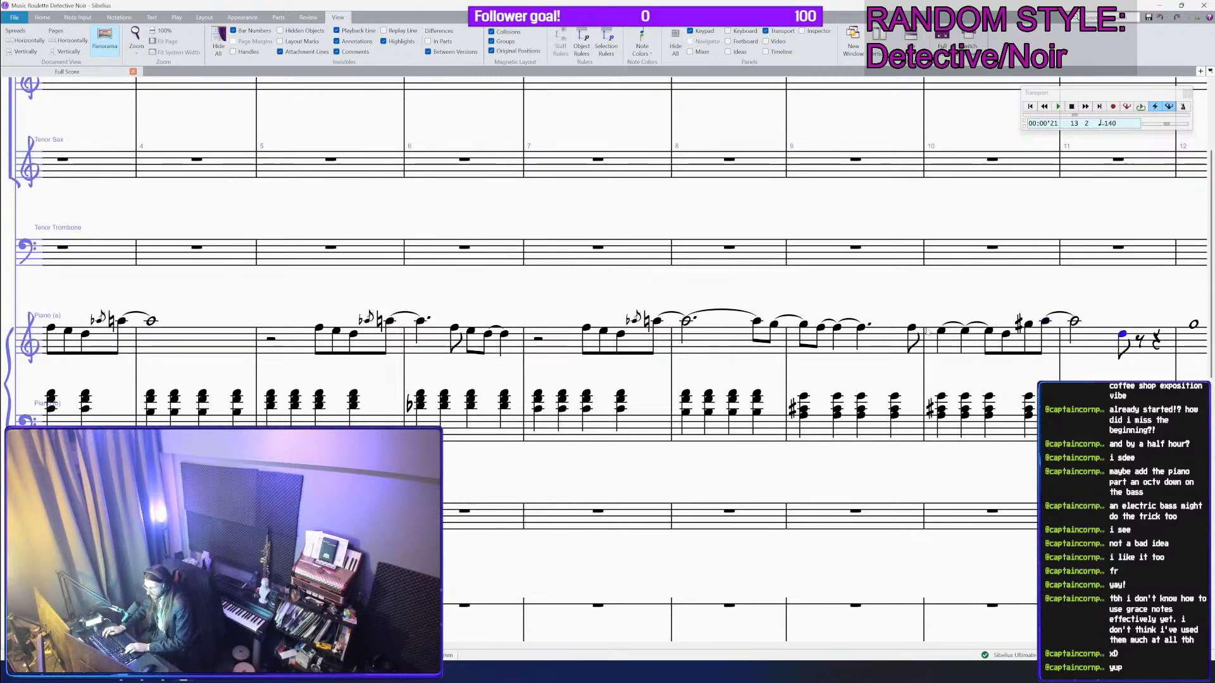
{"action": "key", "text": "KP_4"}
Step: Lengthen the first E of bar 10 to a half note and tie it to the following eighth-note E
{"action": "key", "text": "Left"}
{"action": "key", "text": "Left"}
{"action": "key", "text": "Left"}
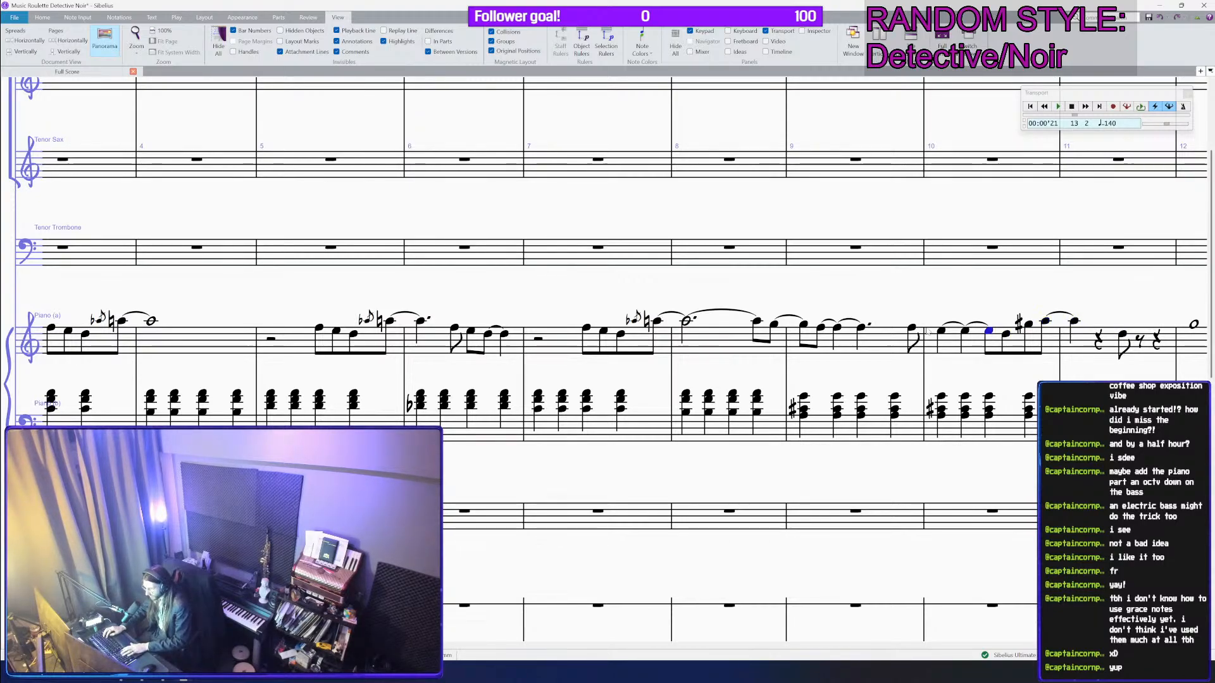
{"action": "key", "text": "Left"}
{"action": "key", "text": "KP_5"}
{"action": "key", "text": "KP_Enter"}
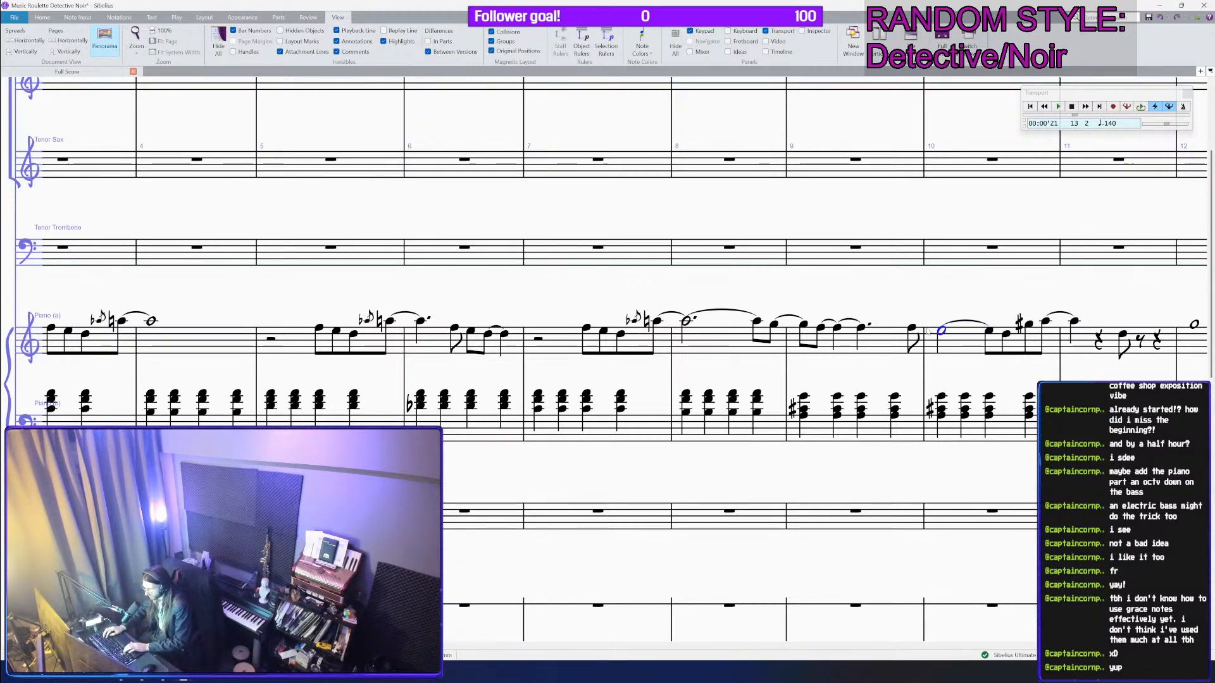
Step: Copy bar 10 of the piano melody over bar 11
{"action": "key", "text": "Right"}
{"action": "key", "text": "Right"}
{"action": "key", "text": "Right"}
{"action": "key", "text": "Right"}
{"action": "left_click_drag", "start_coordinate": [968, 306], "coordinate": [913, 309]}
{"action": "left_click", "coordinate": [869, 356]}
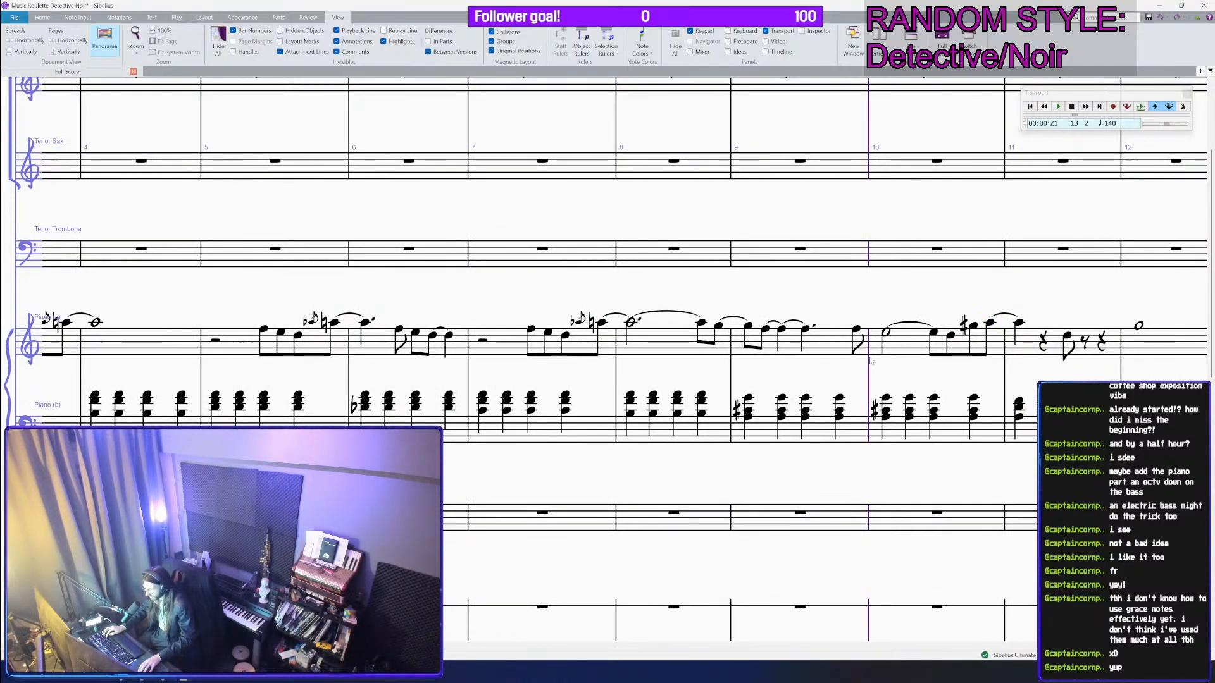
{"action": "left_click", "coordinate": [882, 353]}
{"action": "left_click", "coordinate": [905, 340]}
{"action": "key", "text": "ctrl+c"}
{"action": "left_click", "coordinate": [1044, 335]}
{"action": "key", "text": "ctrl+v"}
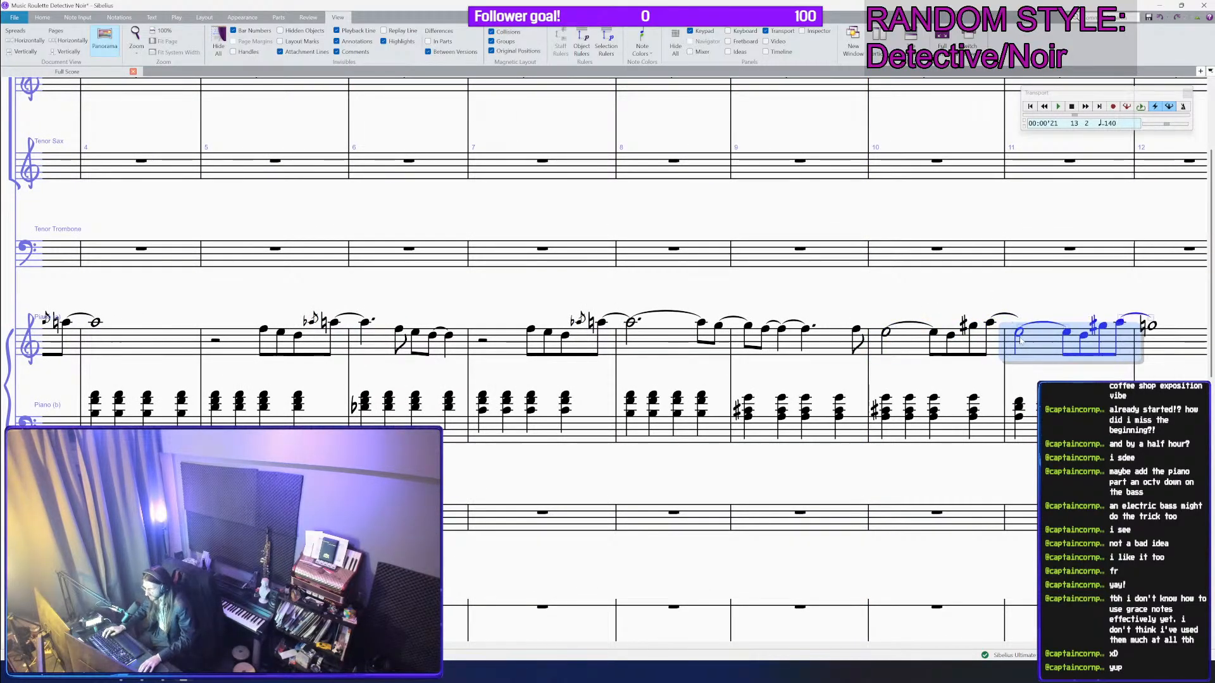
{"action": "key", "text": "Escape"}
Step: Raise the half-note E and the tied eighth-note E in bar 11 to A
{"action": "left_click_drag", "start_coordinate": [1063, 304], "coordinate": [956, 292]}
{"action": "key", "text": "ctrl+s"}
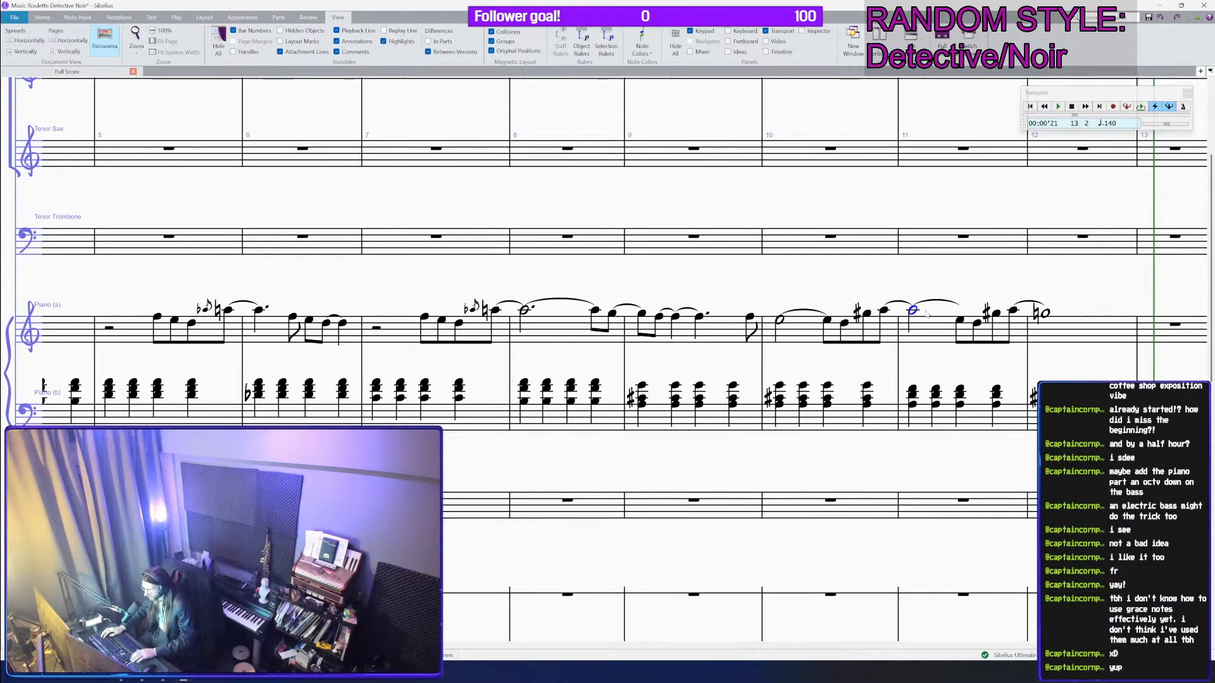
{"action": "key", "text": "Right"}
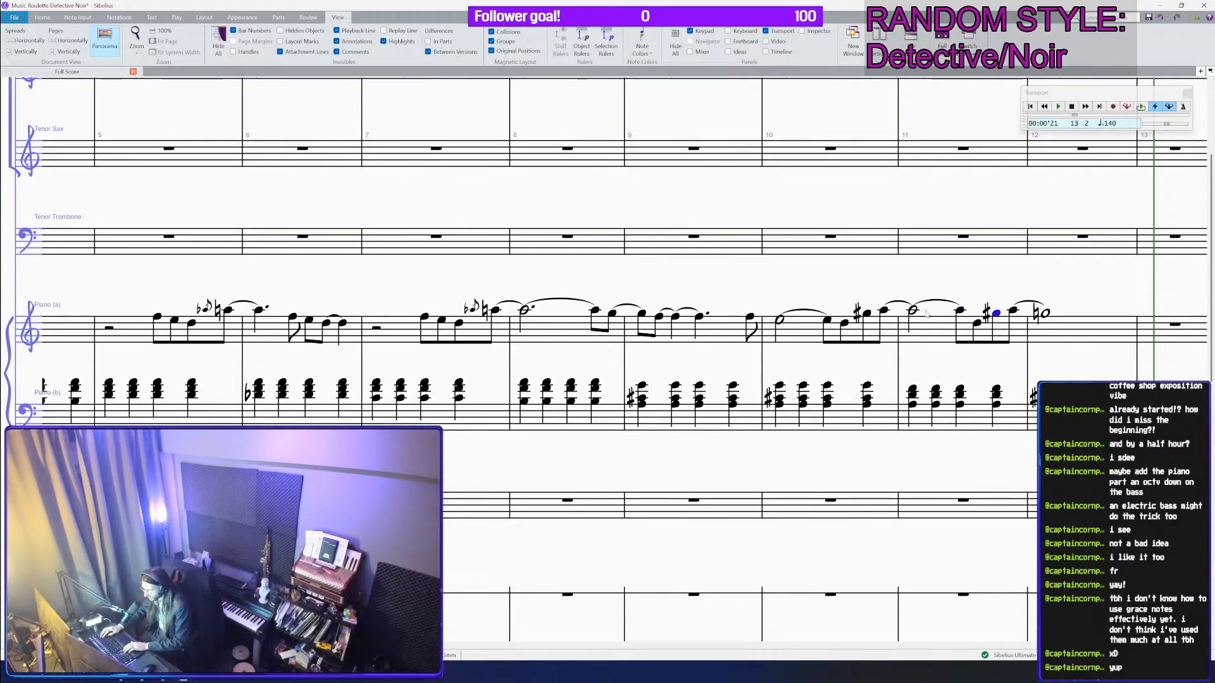
Step: Change the last two eighth notes of bar 11 to A and G natural, and save the score
{"action": "key", "text": "Up"}
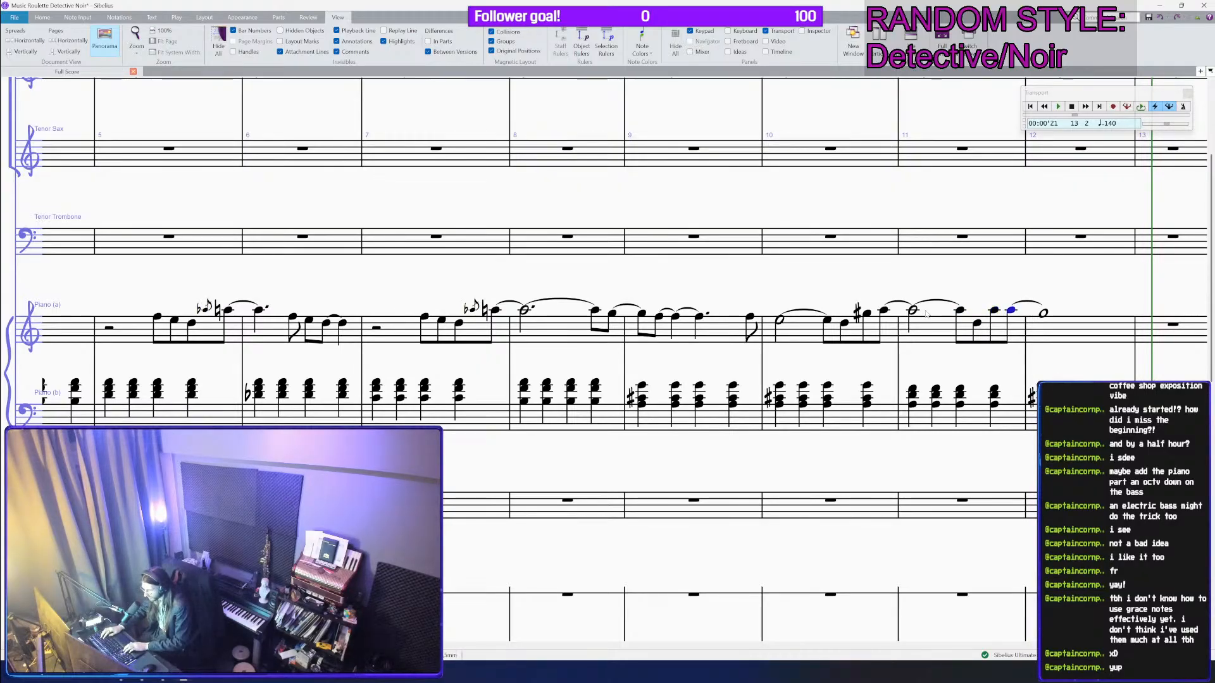
{"action": "key", "text": "Left"}
{"action": "key", "text": "Up"}
{"action": "key", "text": "Left"}
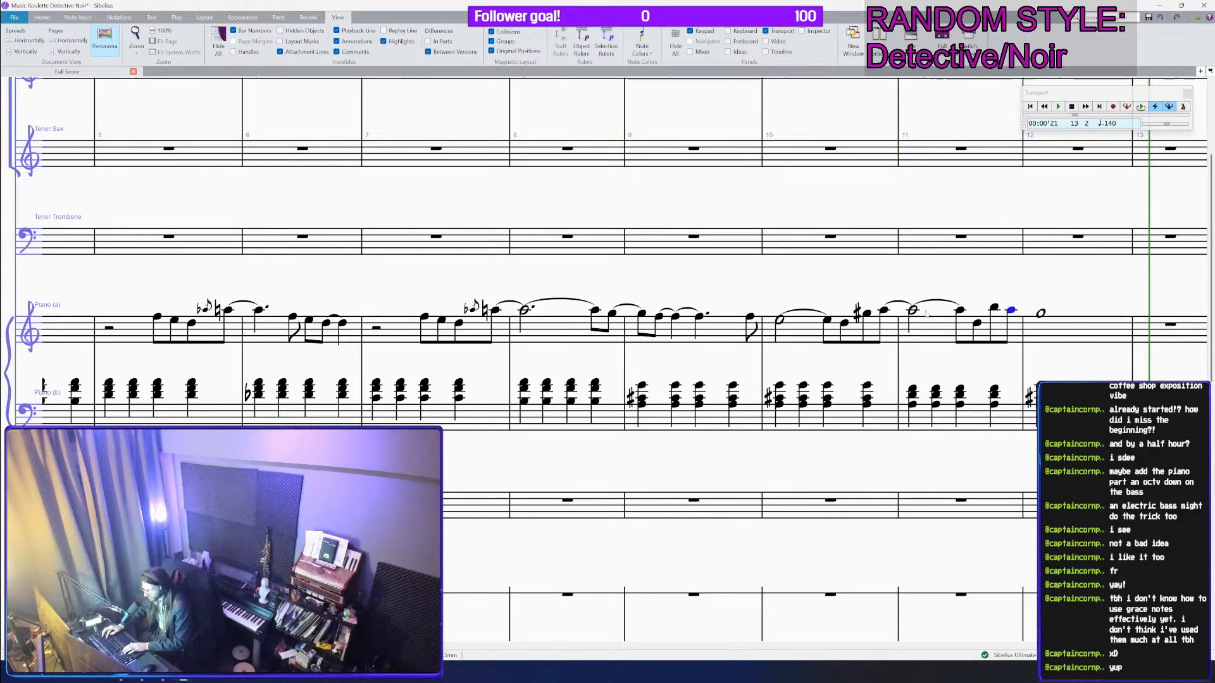
{"action": "key", "text": "Down"}
{"action": "key", "text": "Return"}
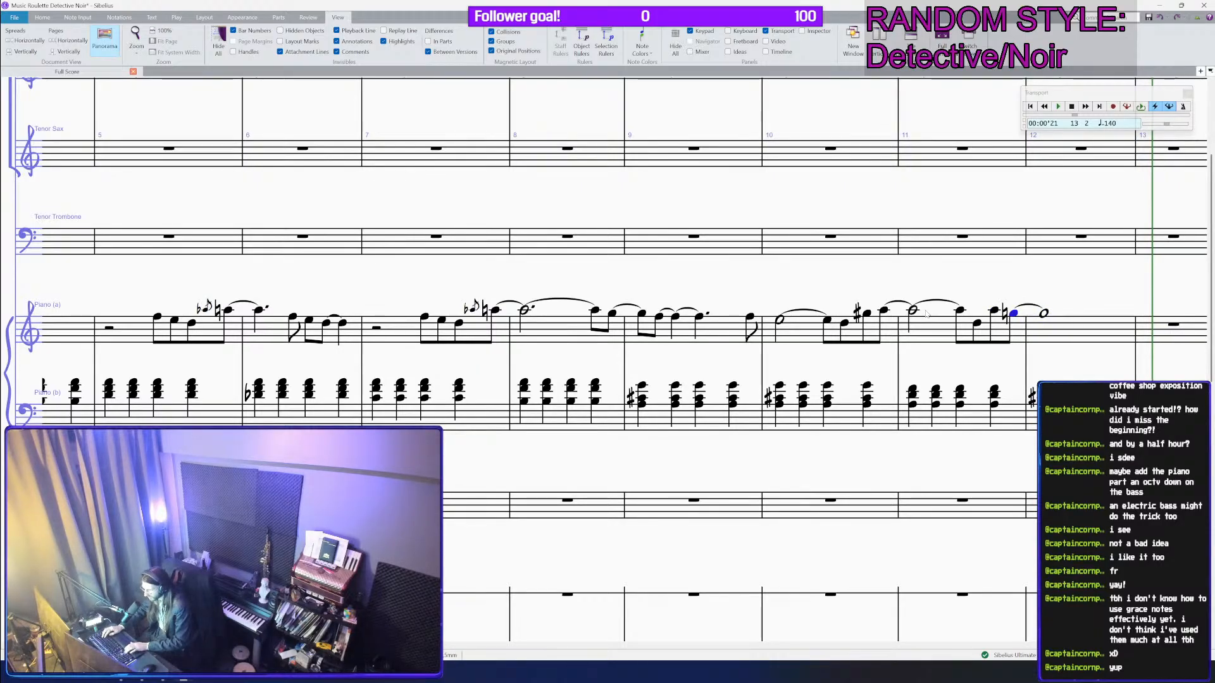
{"action": "key", "text": "Right"}
{"action": "key", "text": "ctrl+s"}
Step: Copy the piano melody of bars 1–12 into the Tenor Sax staff, an octave lower
{"action": "scroll", "coordinate": [1012, 335], "scroll_direction": "down", "scroll_amount": 4}
{"action": "left_click", "coordinate": [1040, 327]}
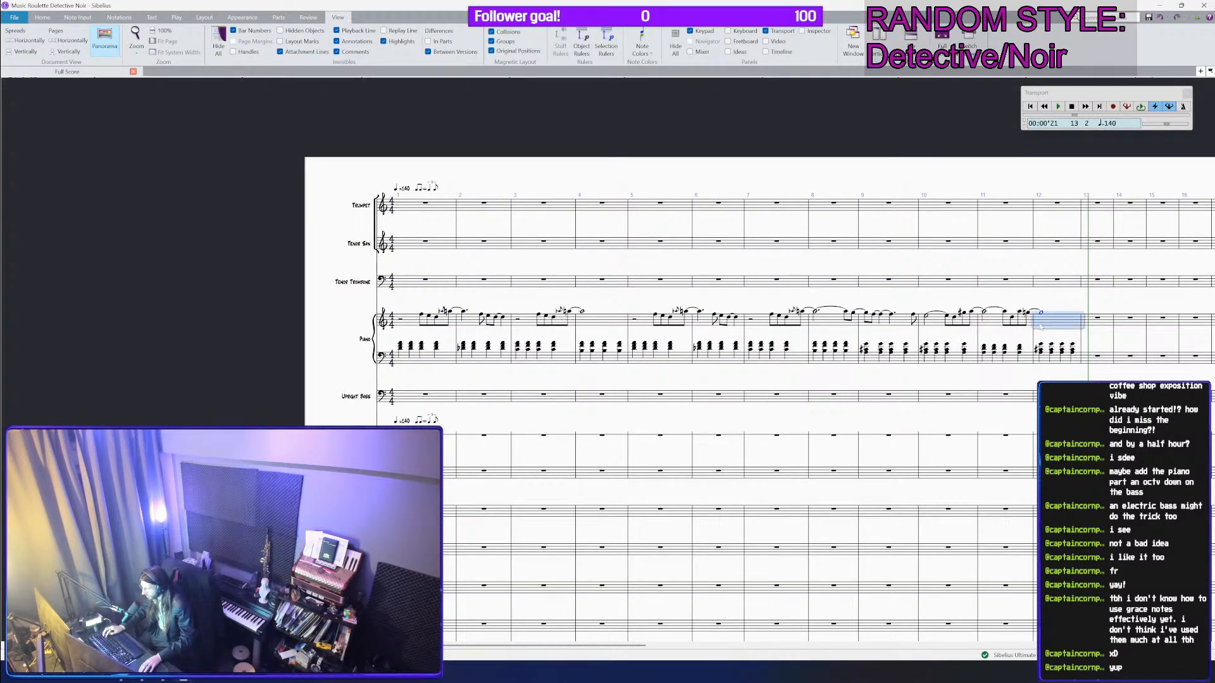
{"action": "left_click", "coordinate": [423, 323]}
{"action": "left_click", "coordinate": [1055, 321], "text": "shift"}
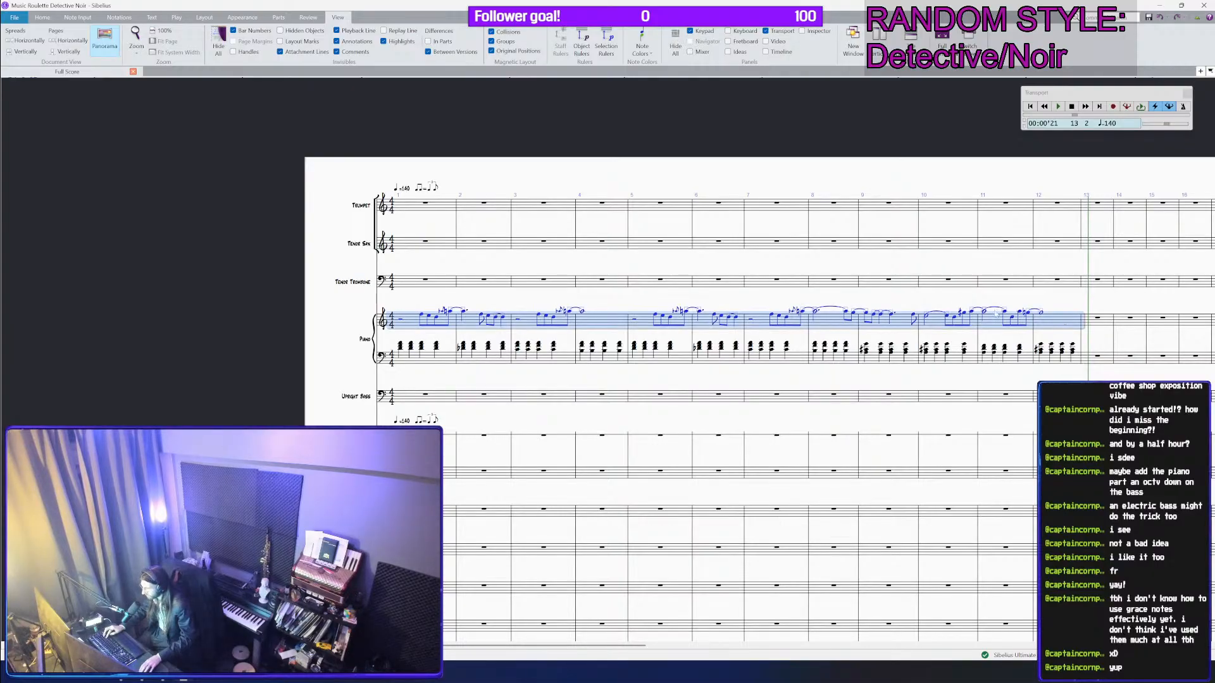
{"action": "left_click", "coordinate": [452, 244]}
{"action": "key", "text": "ctrl+v"}
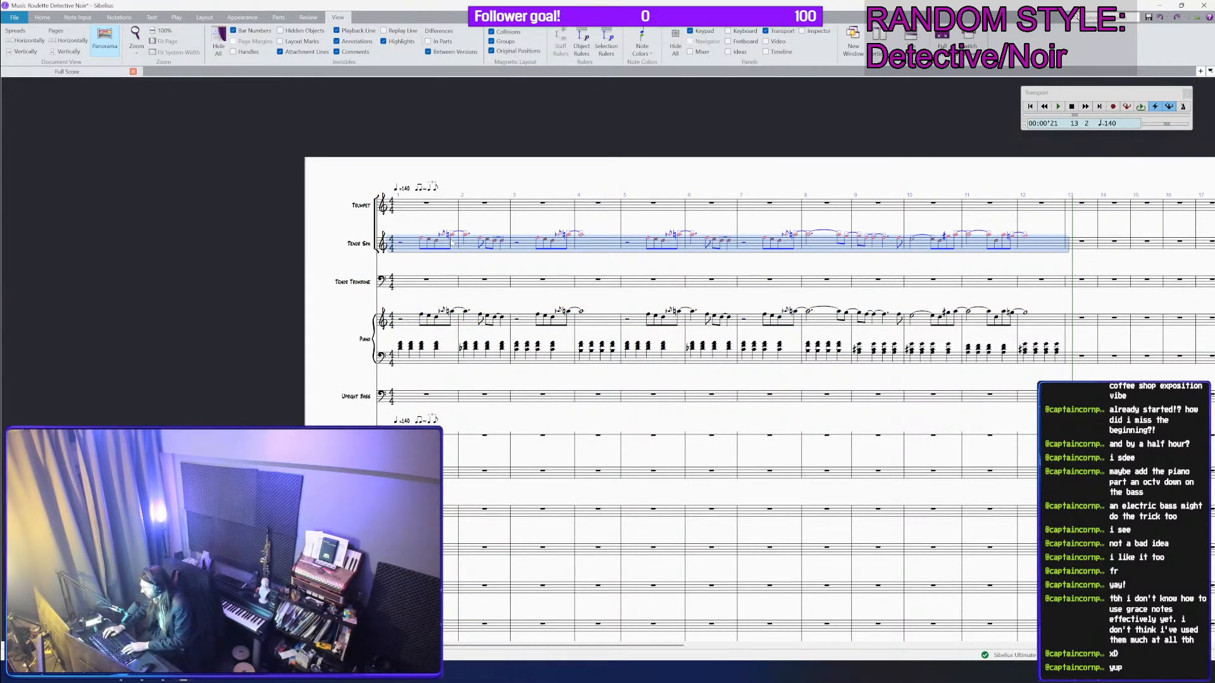
{"action": "key", "text": "Left"}
Step: Play back bars 1–12 from the beginning to hear the Tenor Sax melody
{"action": "key", "text": "p"}
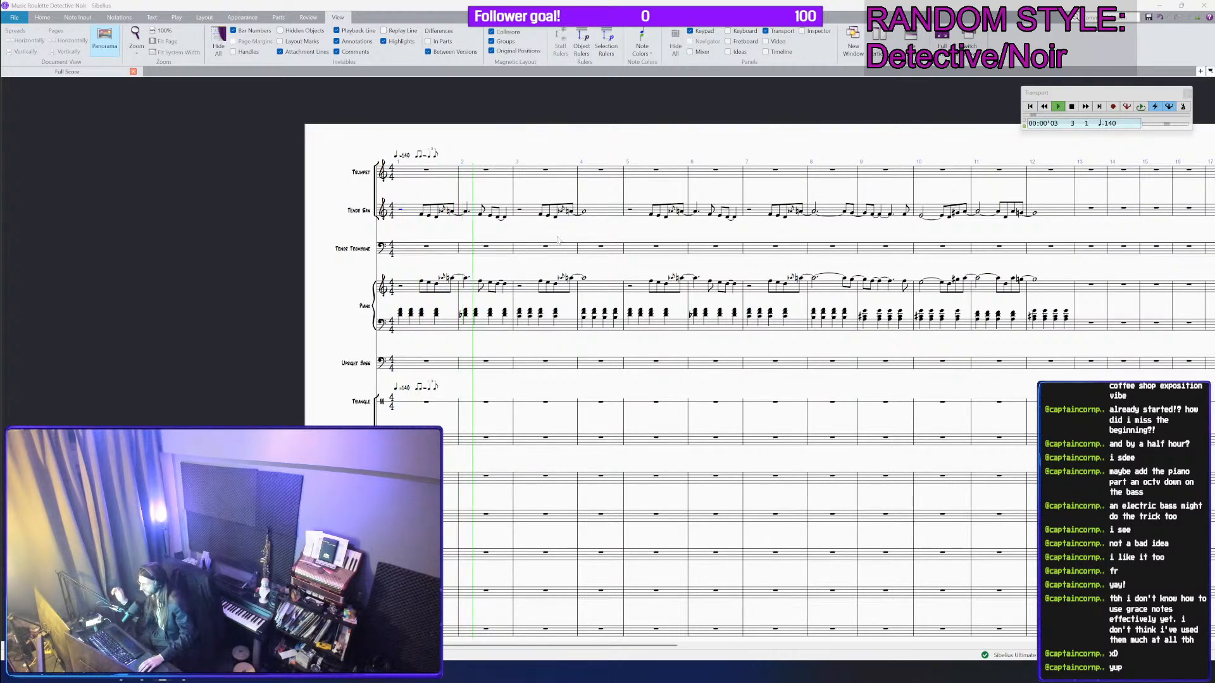
{"action": "left_click_drag", "start_coordinate": [559, 234], "coordinate": [541, 238]}
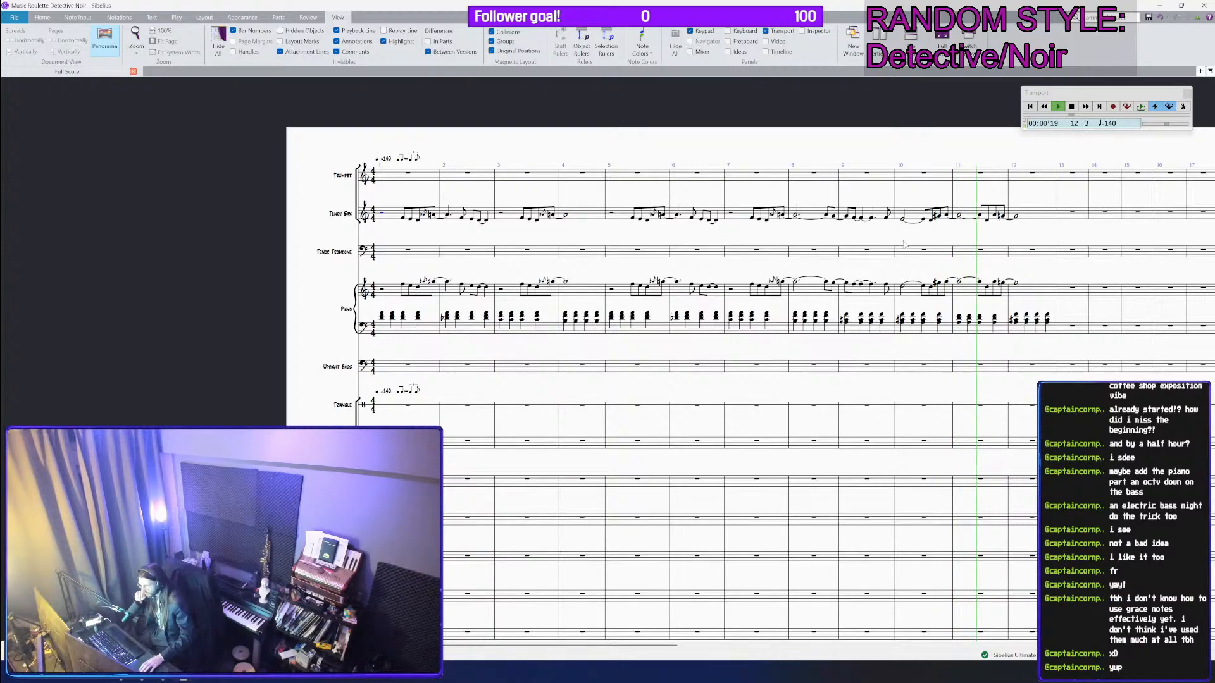
{"action": "key", "text": "space"}
{"action": "left_click_drag", "start_coordinate": [1042, 240], "coordinate": [1011, 246]}
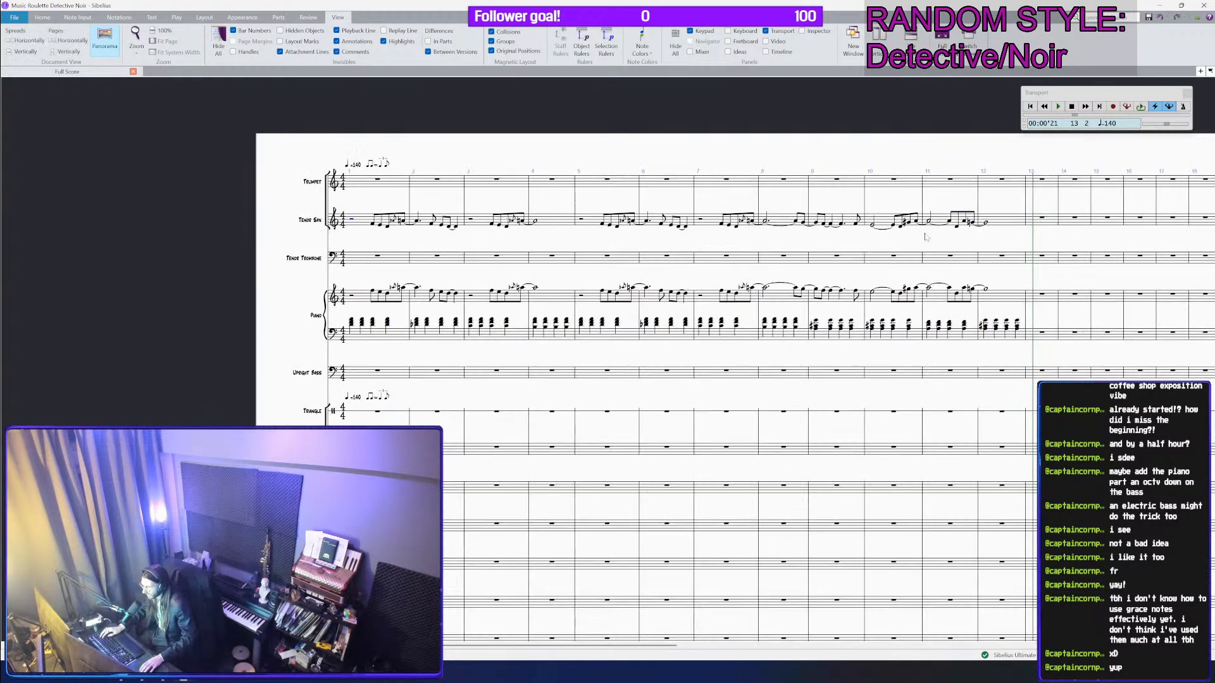
Step: Change the end of Tenor Sax bar 9 to a quarter-note F, an eighth-note F and an eighth-note E tied into bar 10, and save
{"action": "left_click", "coordinate": [818, 214]}
{"action": "scroll", "coordinate": [817, 214], "scroll_direction": "up", "scroll_amount": 4}
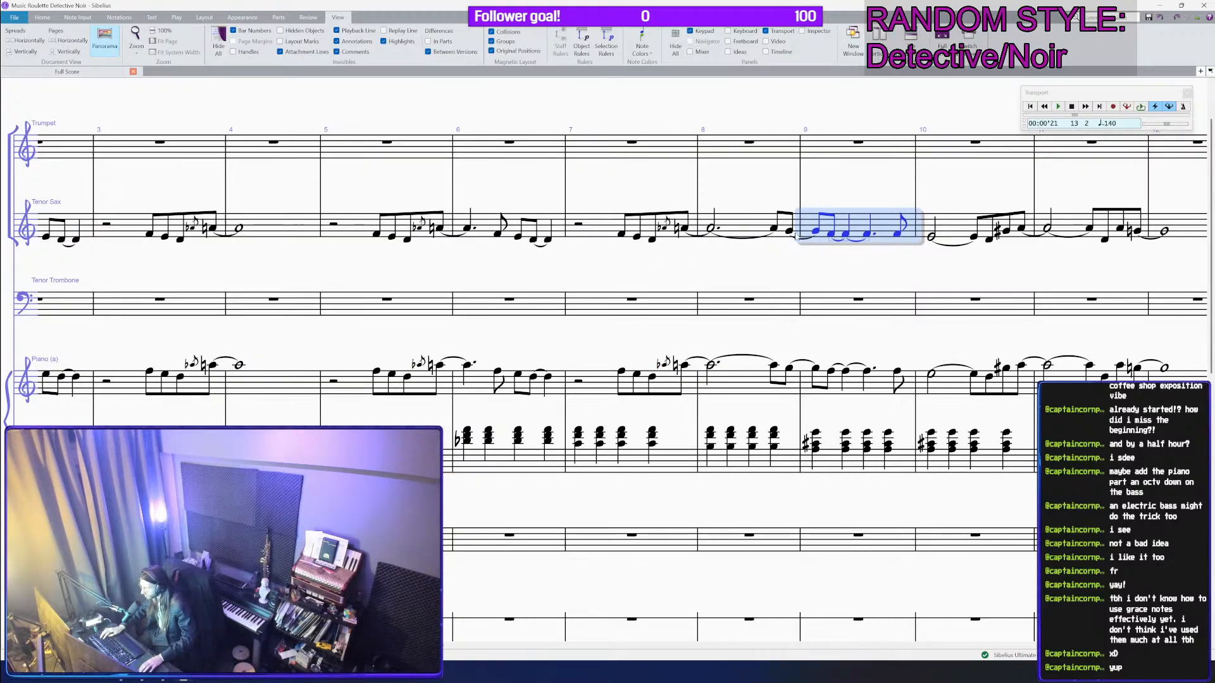
{"action": "left_click", "coordinate": [900, 234]}
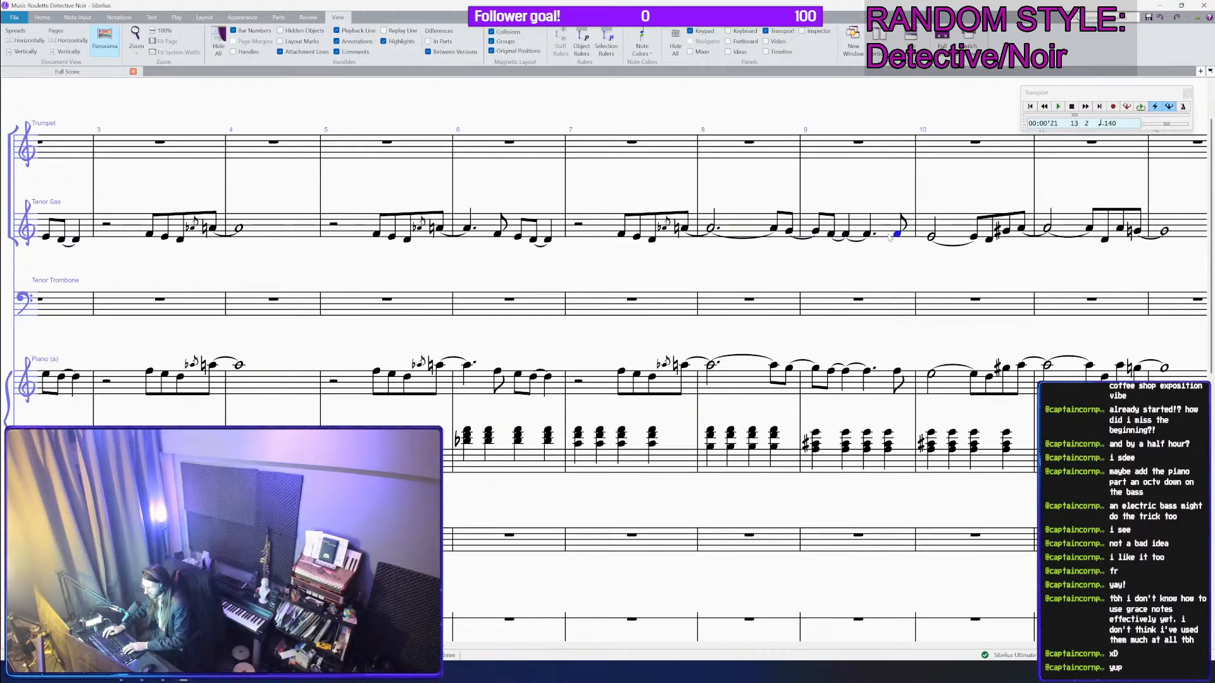
{"action": "key", "text": "Left"}
{"action": "key", "text": "period"}
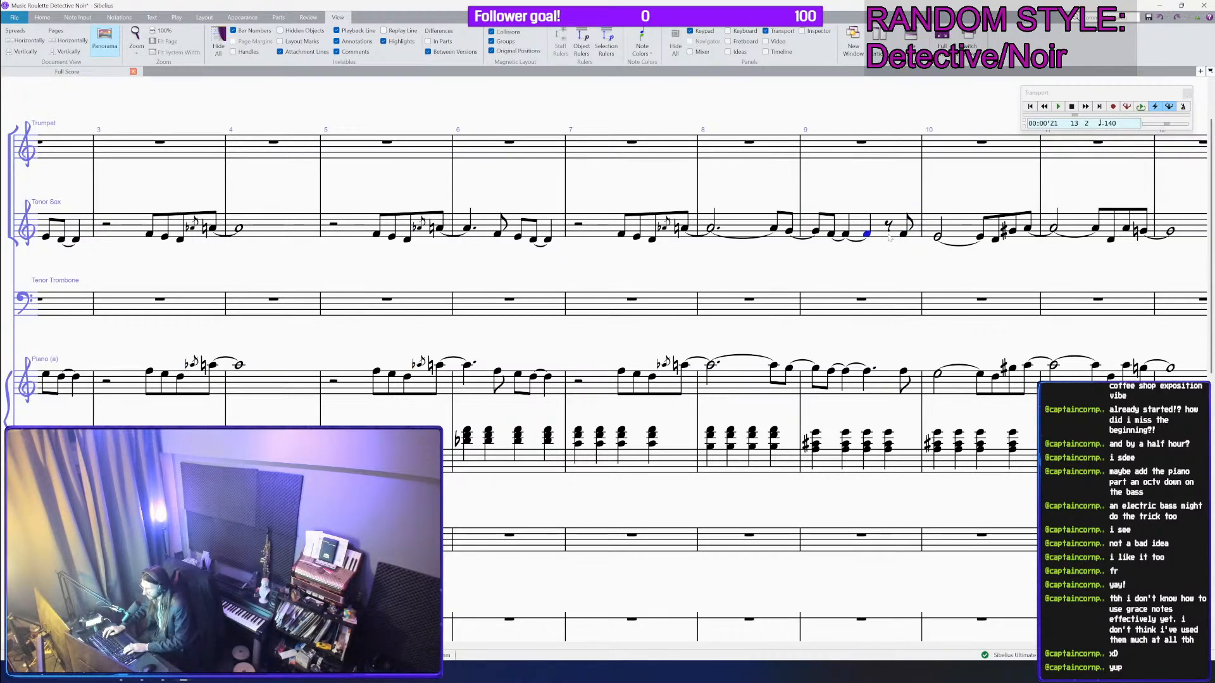
{"action": "key", "text": "g"}
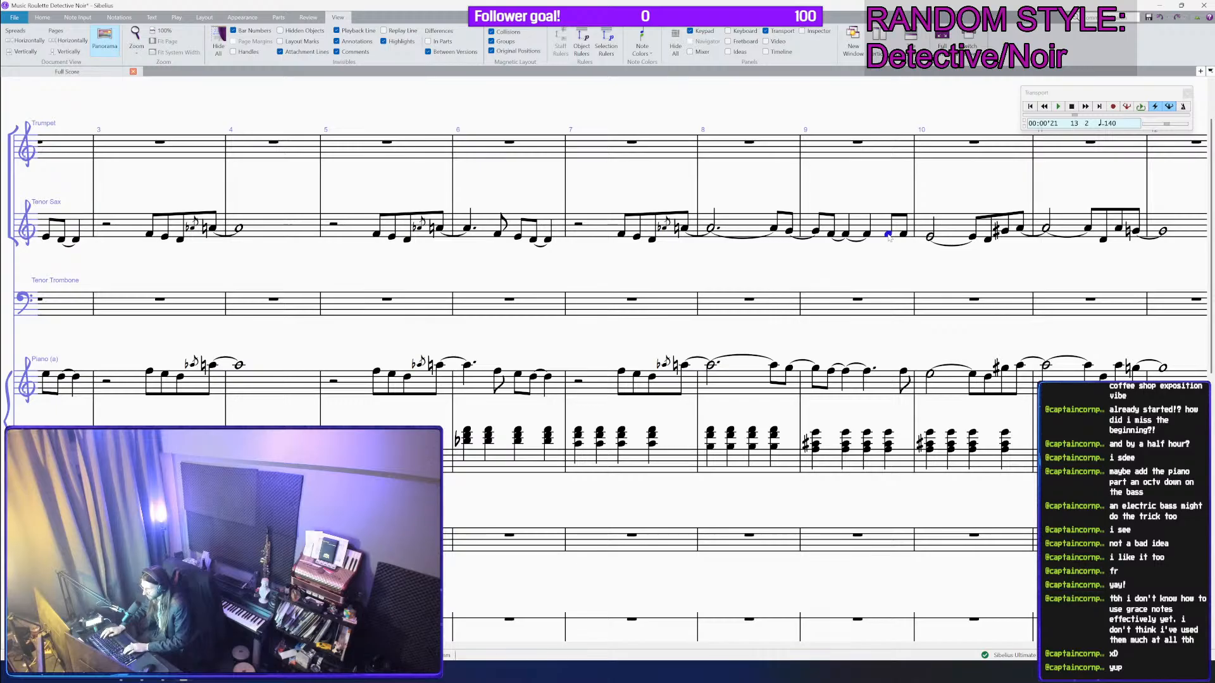
{"action": "left_click", "coordinate": [888, 235]}
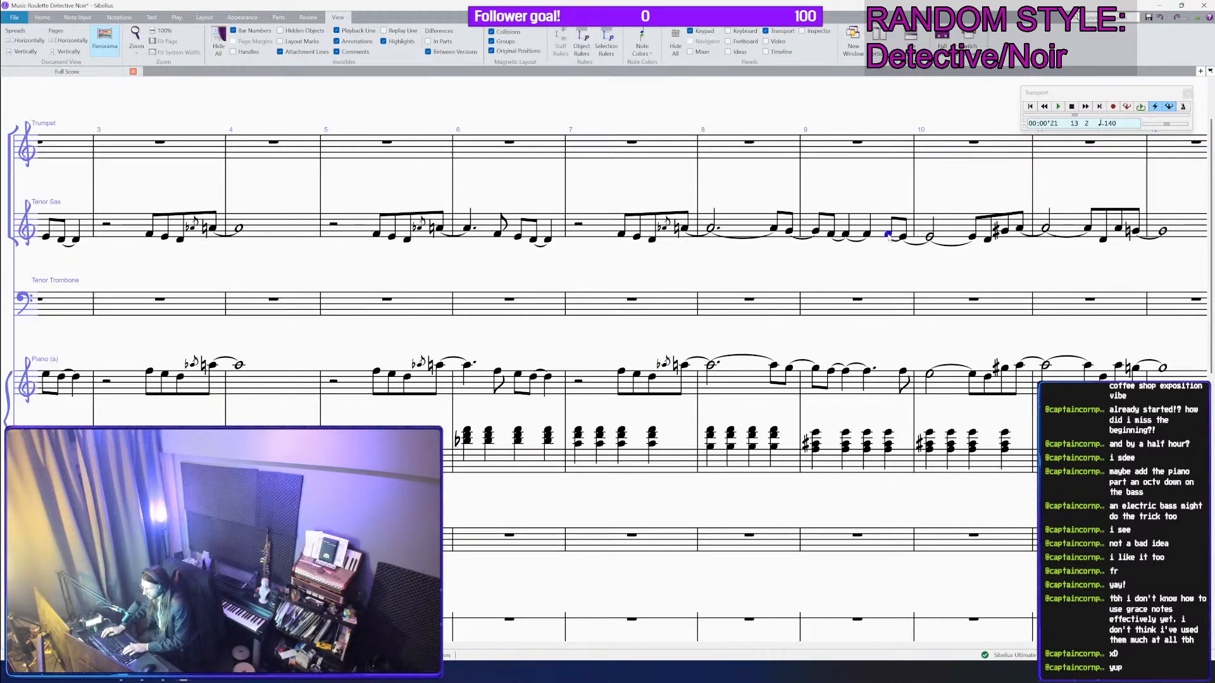
{"action": "key", "text": "ctrl+s"}
Step: Copy the Tenor Sax melody of bars 1–12 over the piano's upper staff, an octave higher
{"action": "scroll", "coordinate": [889, 238], "scroll_direction": "down", "scroll_amount": 2}
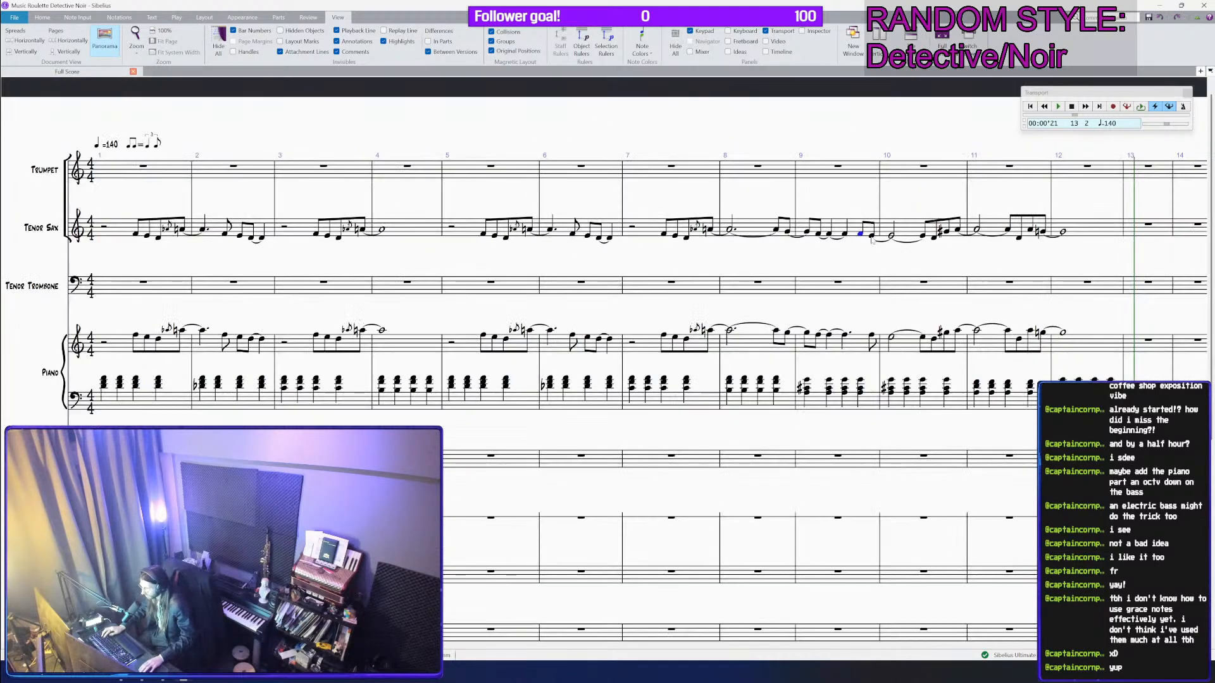
{"action": "left_click", "coordinate": [1039, 239]}
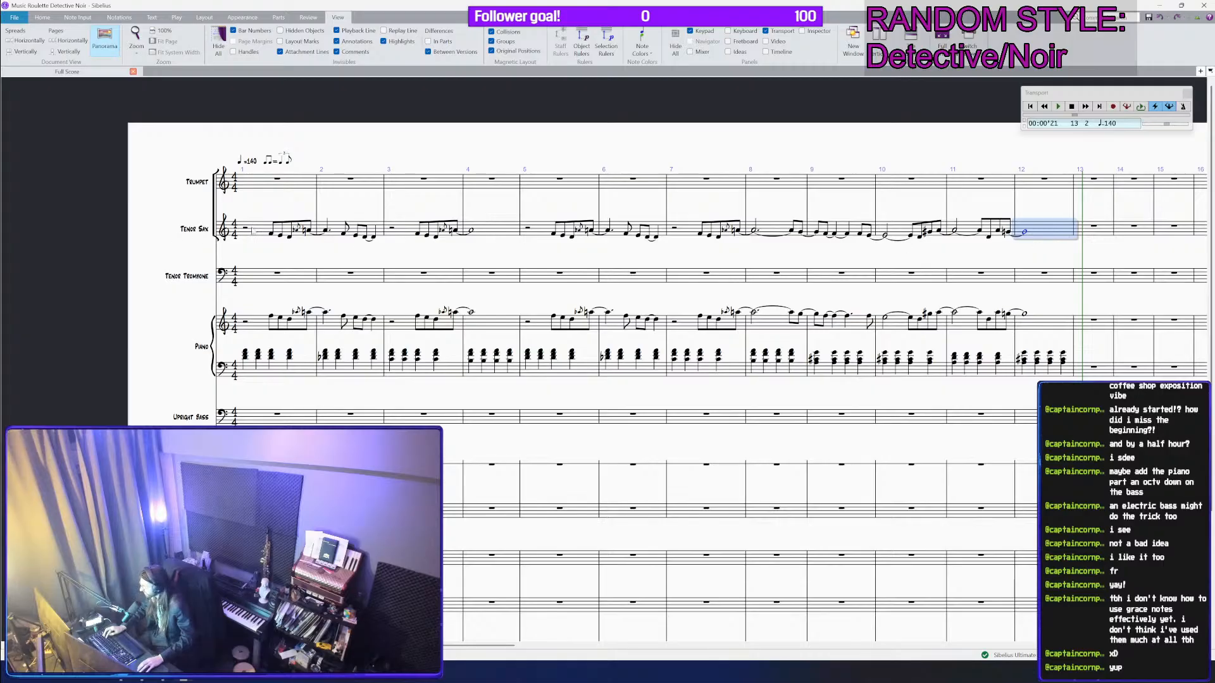
{"action": "left_click", "coordinate": [253, 231], "text": "shift"}
{"action": "key", "text": "ctrl+c"}
{"action": "left_click", "coordinate": [257, 323]}
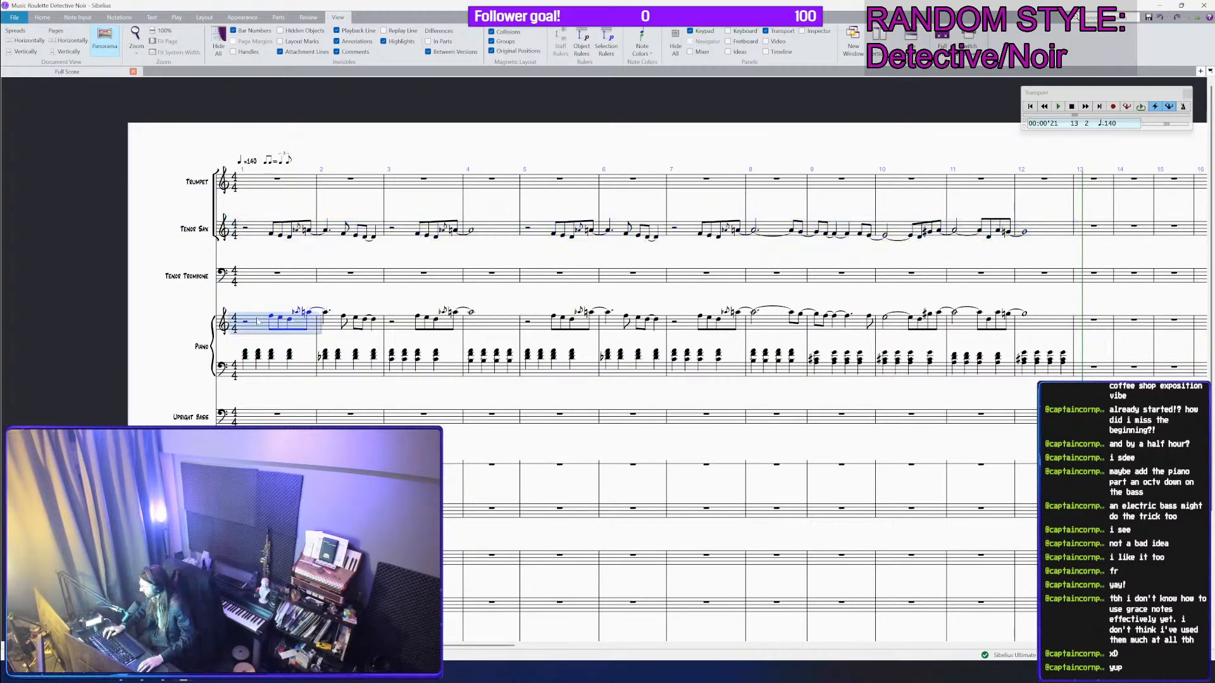
{"action": "key", "text": "ctrl+v"}
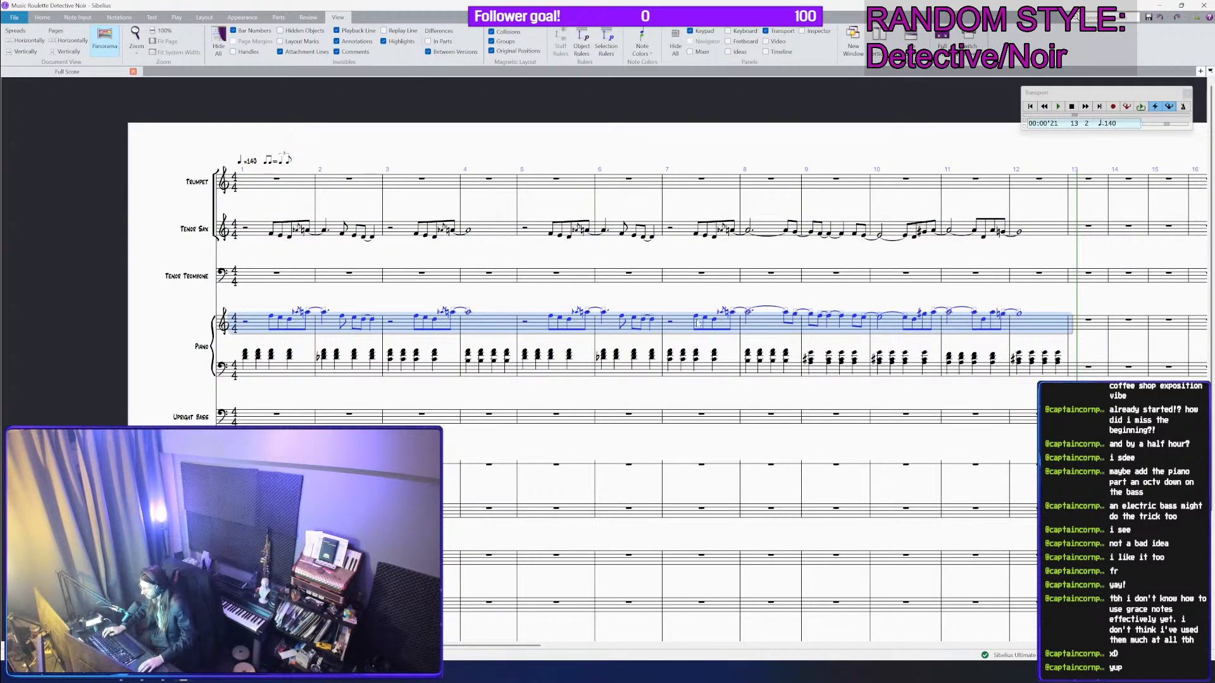
Step: Play back the score from bar 7 to check the revised melody through bar 12
{"action": "left_click", "coordinate": [697, 320]}
{"action": "key", "text": "space"}
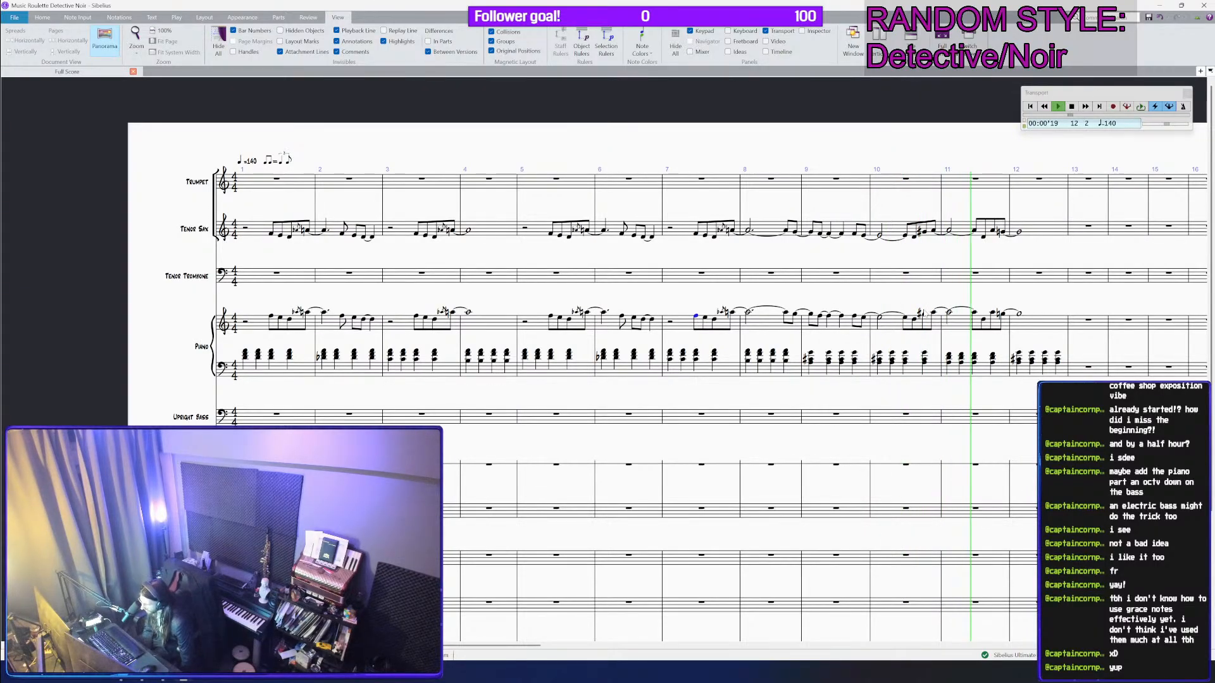
{"action": "key", "text": "space"}
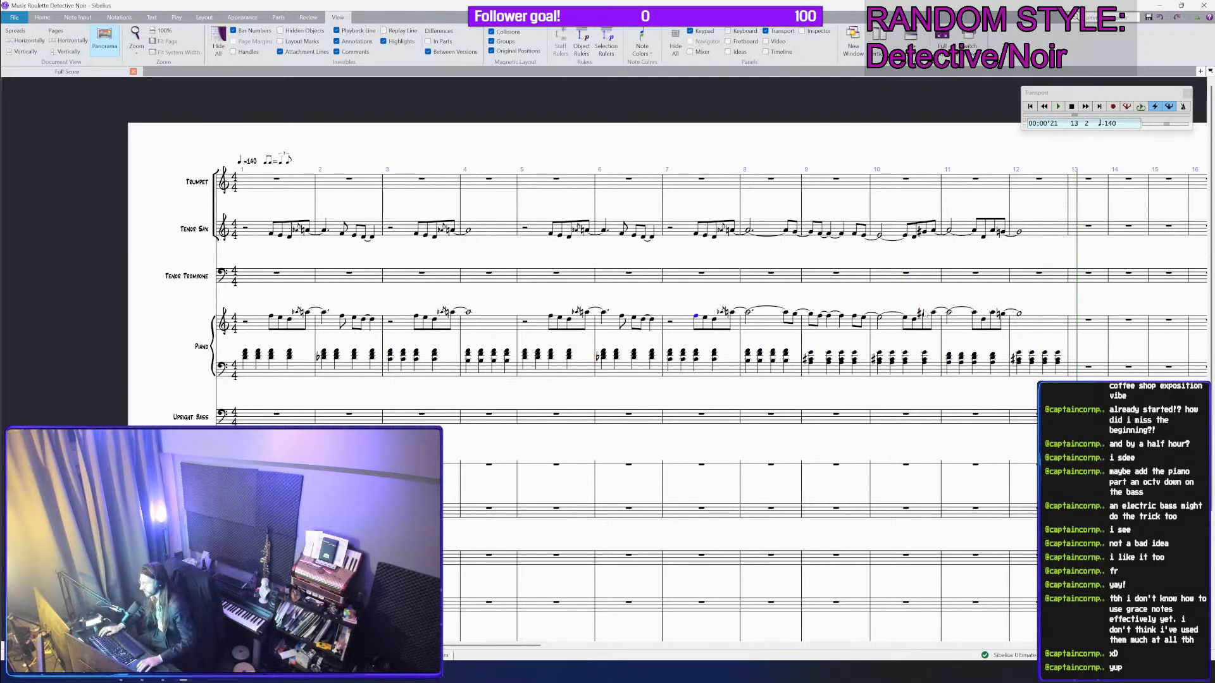
Step: Repeat the Tenor Sax melody of bars 1–12 into bars 13–24
{"action": "scroll", "coordinate": [989, 285], "scroll_direction": "down", "scroll_amount": 3}
{"action": "scroll", "coordinate": [982, 269], "scroll_direction": "down", "scroll_amount": 2}
{"action": "scroll", "coordinate": [982, 269], "scroll_direction": "up", "scroll_amount": 2}
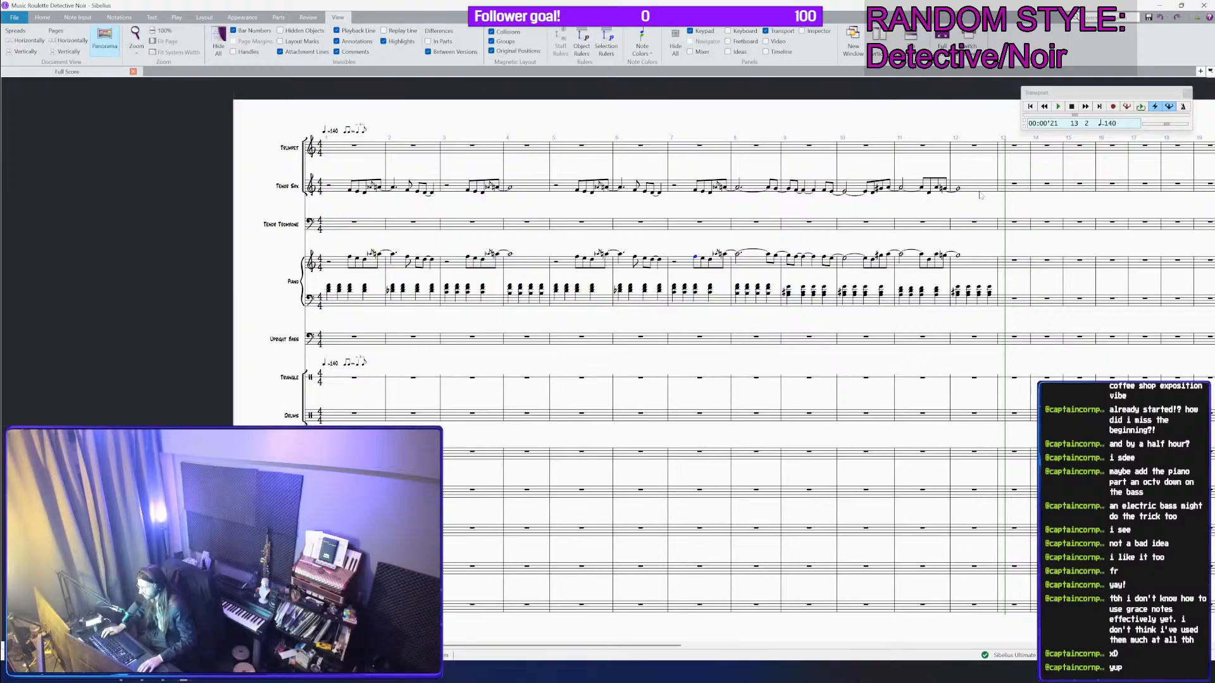
{"action": "left_click", "coordinate": [980, 196]}
{"action": "left_click", "coordinate": [342, 191], "text": "shift"}
{"action": "key", "text": "r"}
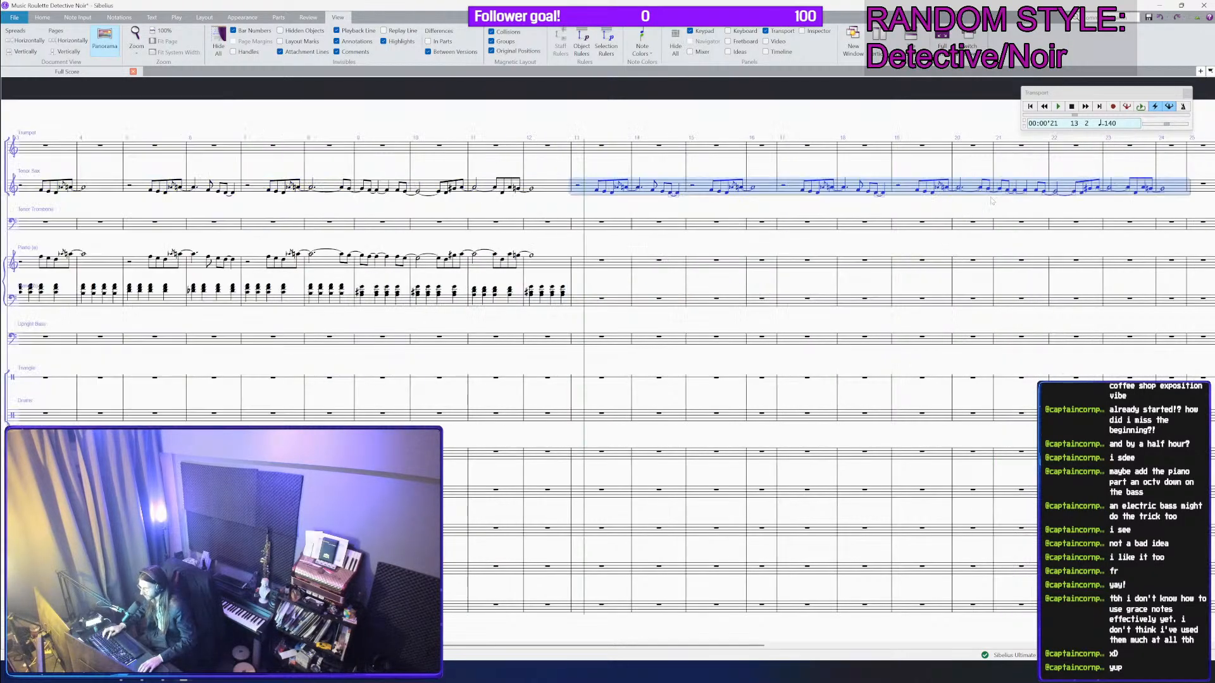
Step: Delete the Tenor Sax melody from bars 1–12
{"action": "key", "text": "Escape"}
{"action": "left_click", "coordinate": [549, 189]}
{"action": "left_click_drag", "start_coordinate": [220, 156], "coordinate": [527, 193]}
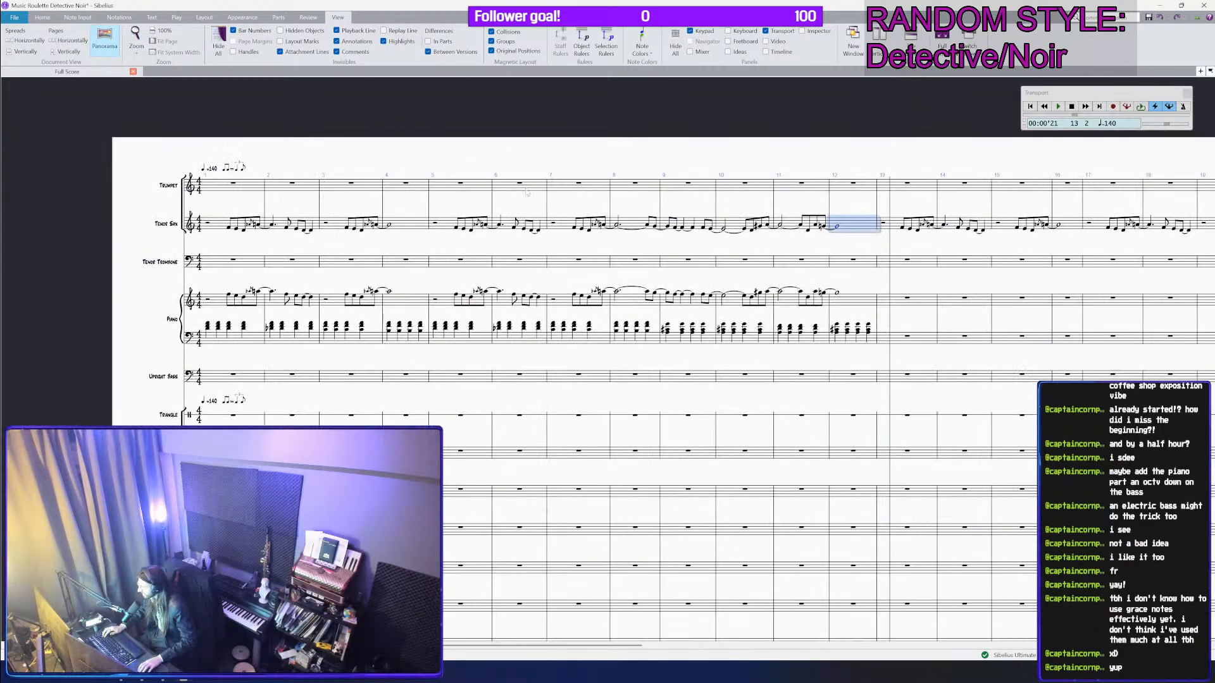
{"action": "left_click", "coordinate": [229, 234], "text": "shift"}
{"action": "key", "text": "Delete"}
{"action": "scroll", "coordinate": [280, 288], "scroll_direction": "down", "scroll_amount": 1}
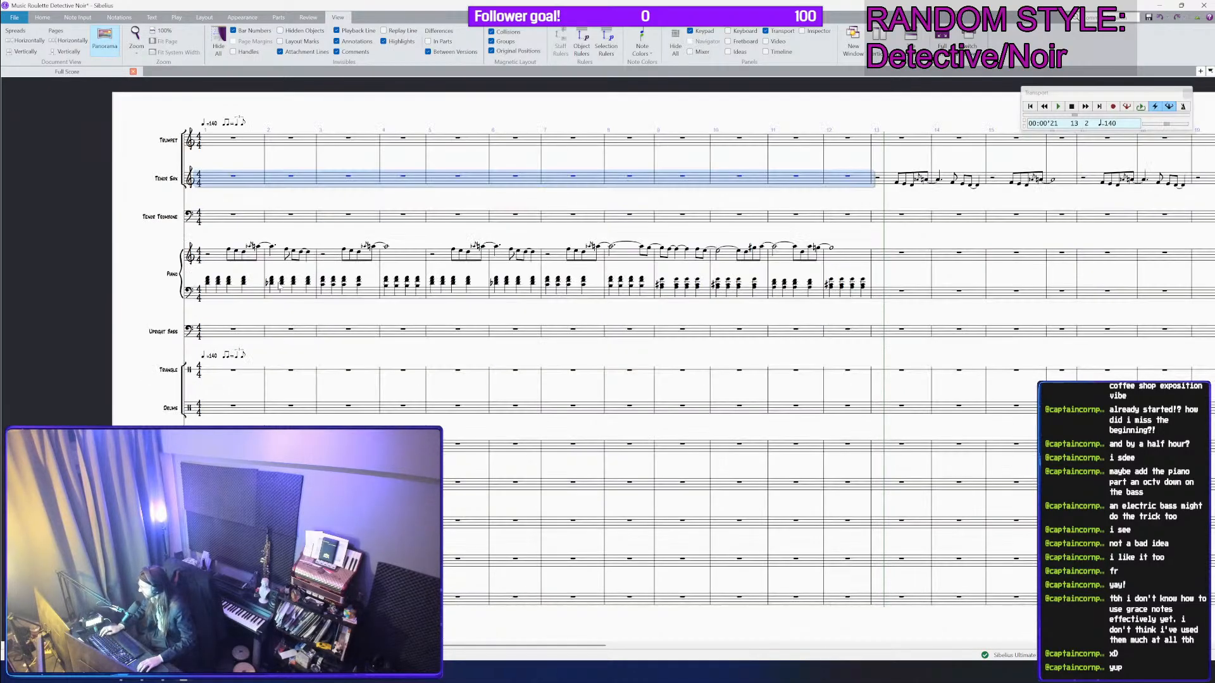
Step: Select the chords in the piano's lower staff across bars 1–12 and start playback from bar 1
{"action": "left_click", "coordinate": [246, 296]}
{"action": "left_click", "coordinate": [848, 263], "text": "shift"}
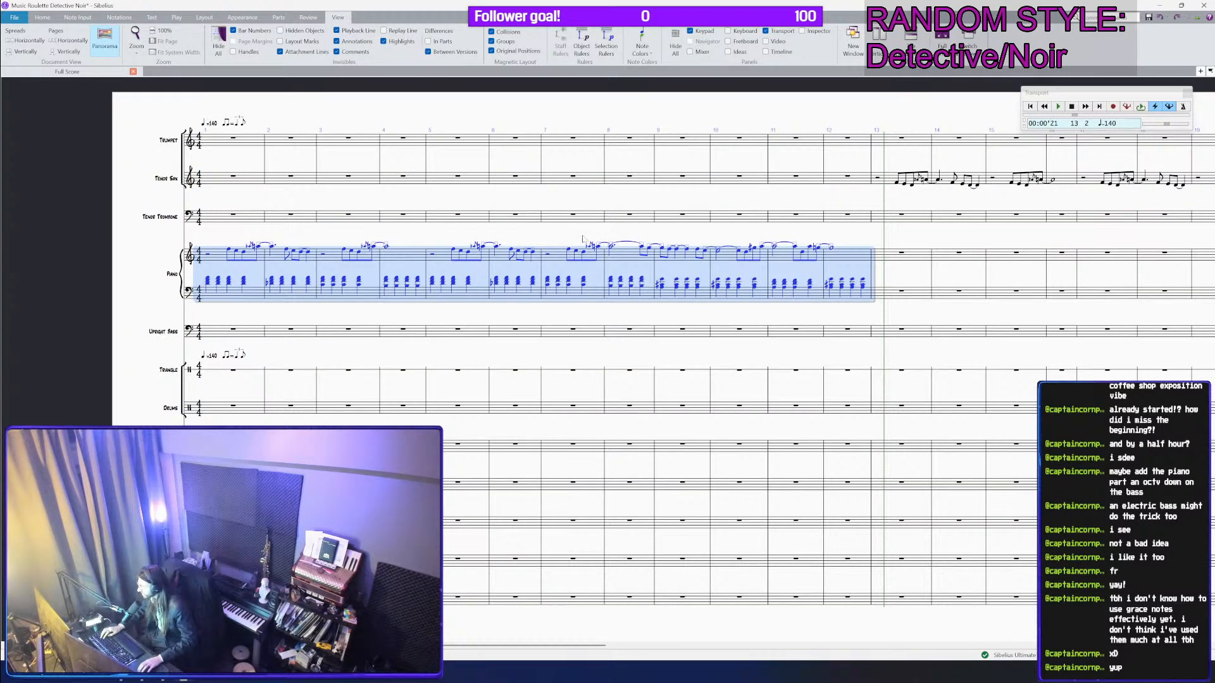
{"action": "left_click", "coordinate": [849, 294]}
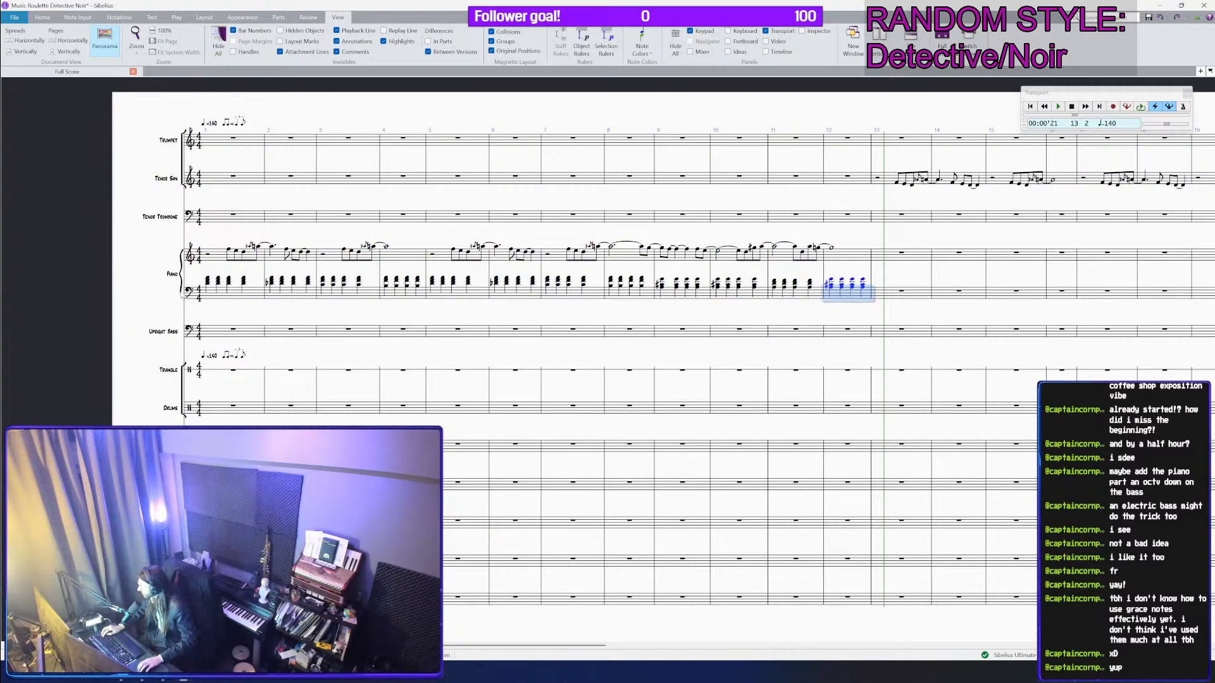
{"action": "left_click", "coordinate": [207, 296], "text": "shift"}
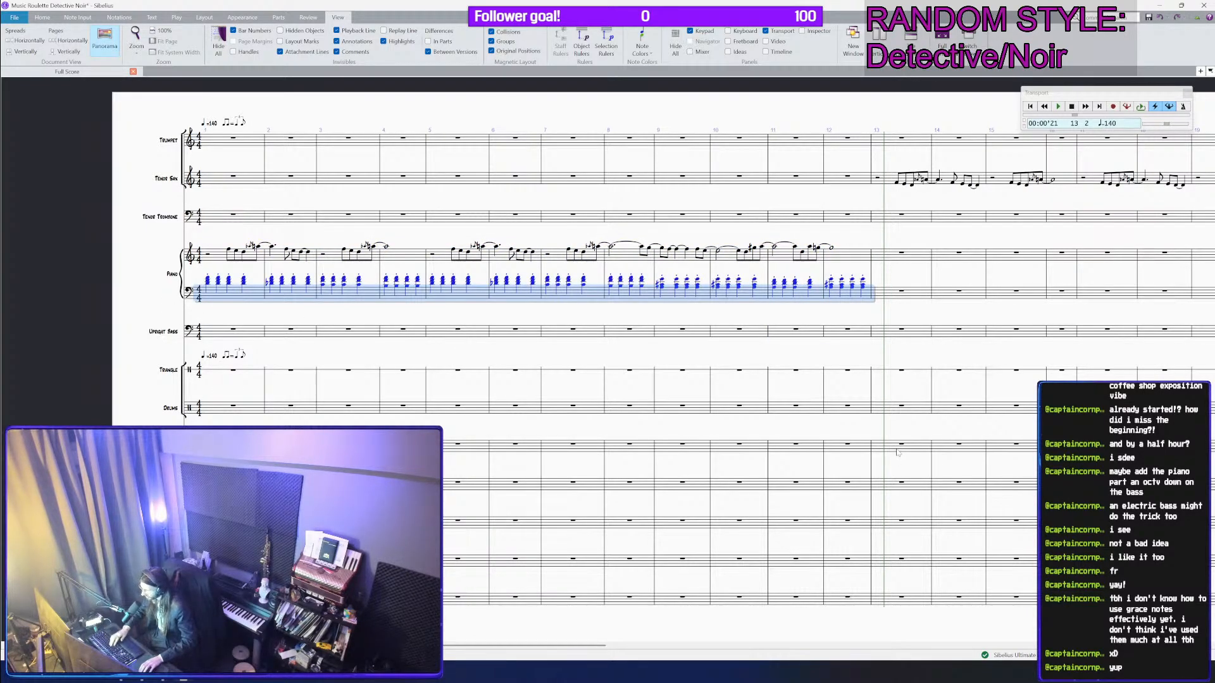
{"action": "key", "text": "p"}
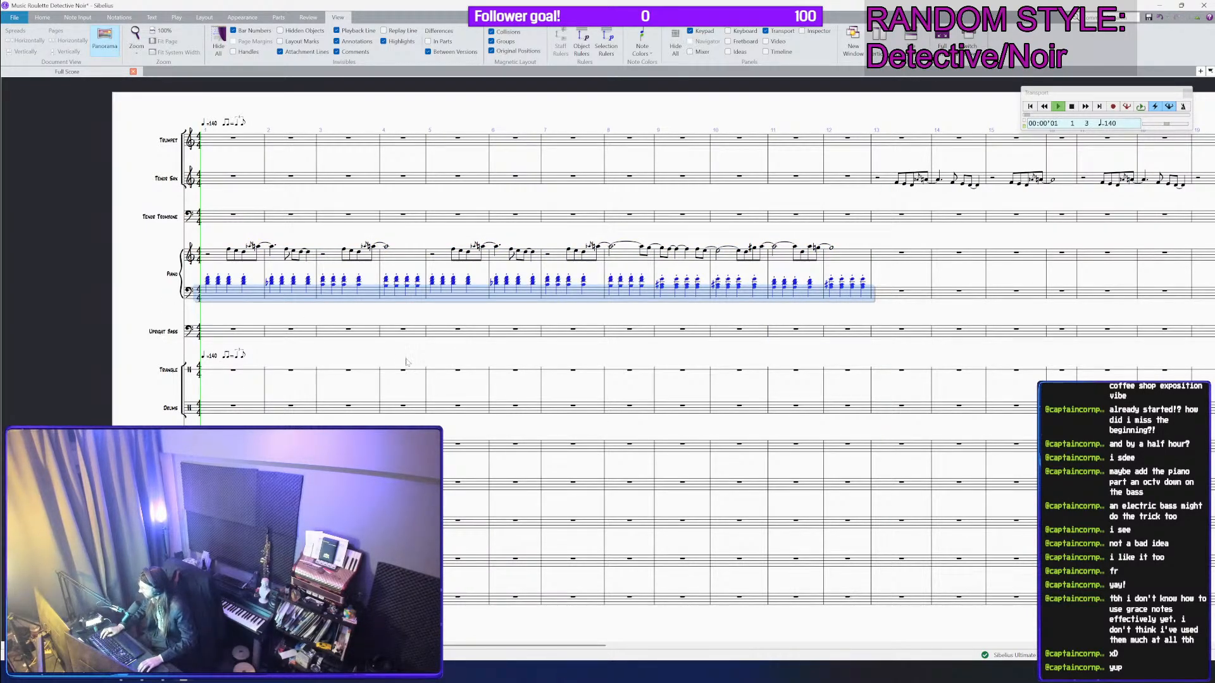
Step: Stop playback and add a p dynamic to bar 1 of the piano, removing the copy below the lower staff
{"action": "key", "text": "space"}
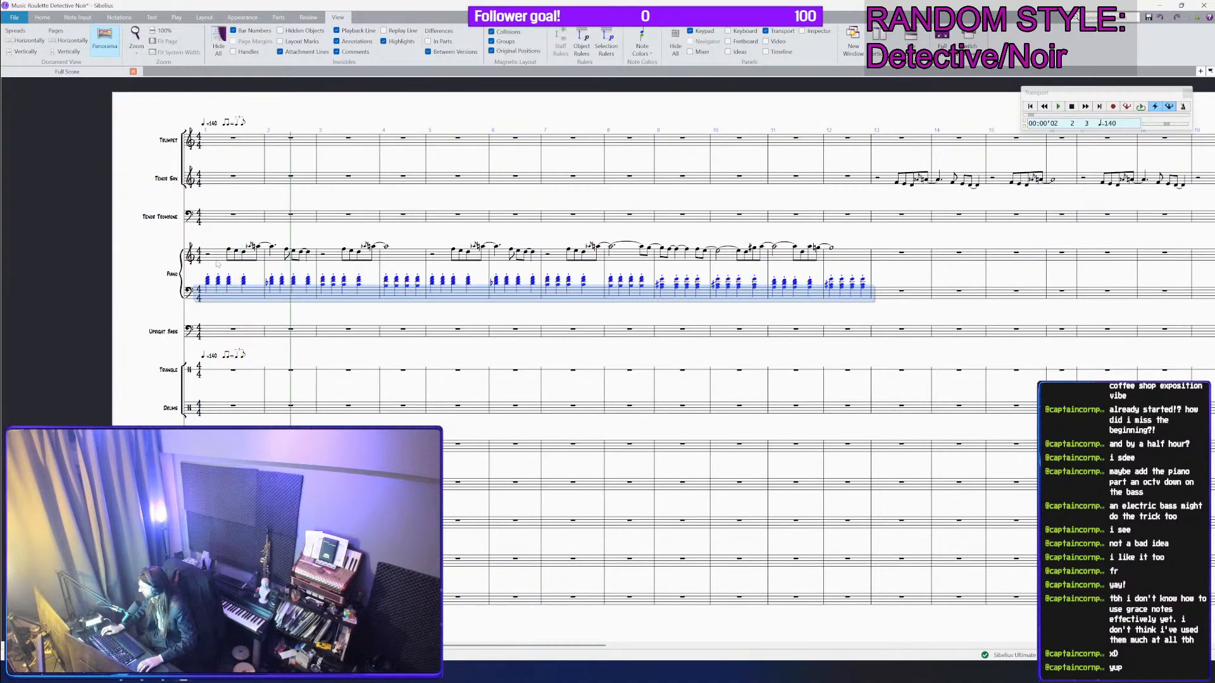
{"action": "left_click", "coordinate": [216, 263]}
{"action": "left_click", "coordinate": [217, 295], "text": "shift"}
{"action": "left_click", "coordinate": [152, 17]}
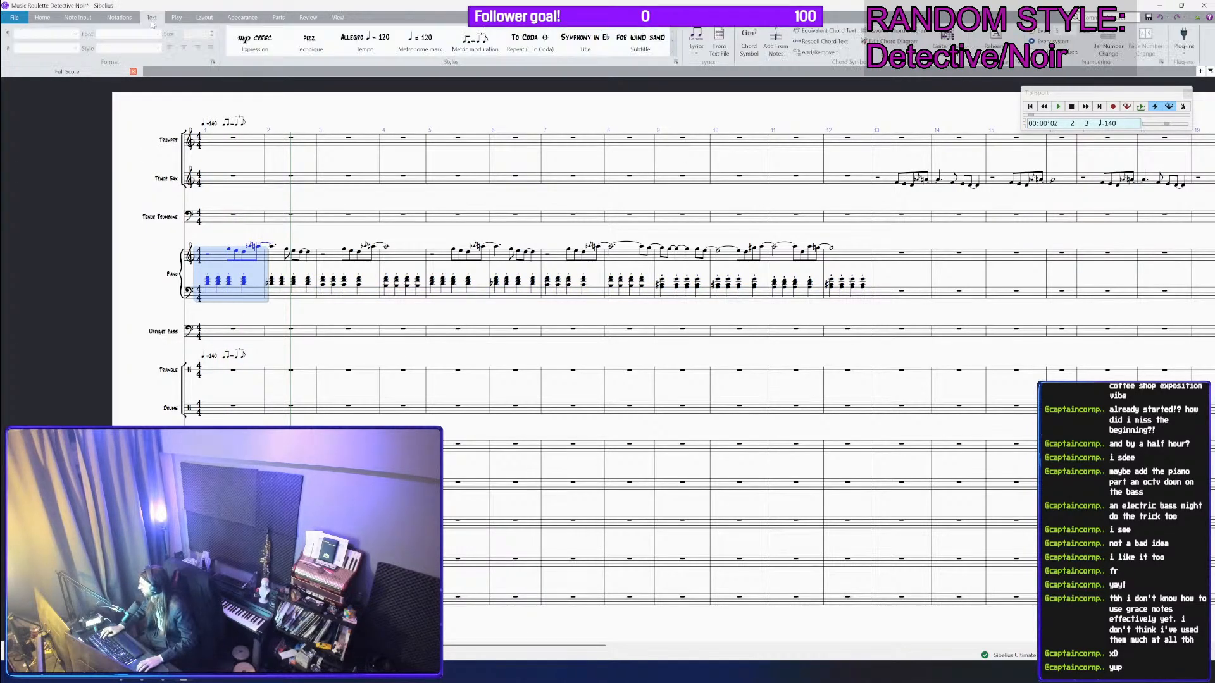
{"action": "left_click", "coordinate": [255, 41]}
{"action": "right_click", "coordinate": [351, 193]}
{"action": "left_click", "coordinate": [387, 64]}
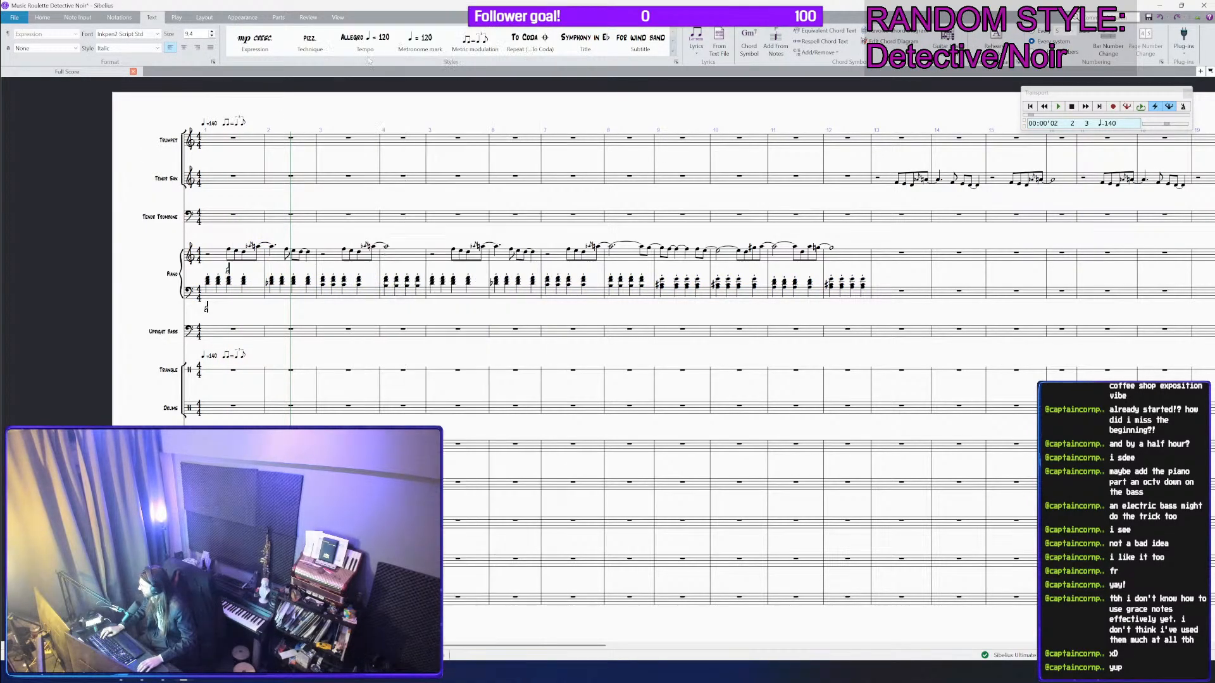
{"action": "left_click", "coordinate": [206, 307]}
{"action": "key", "text": "Delete"}
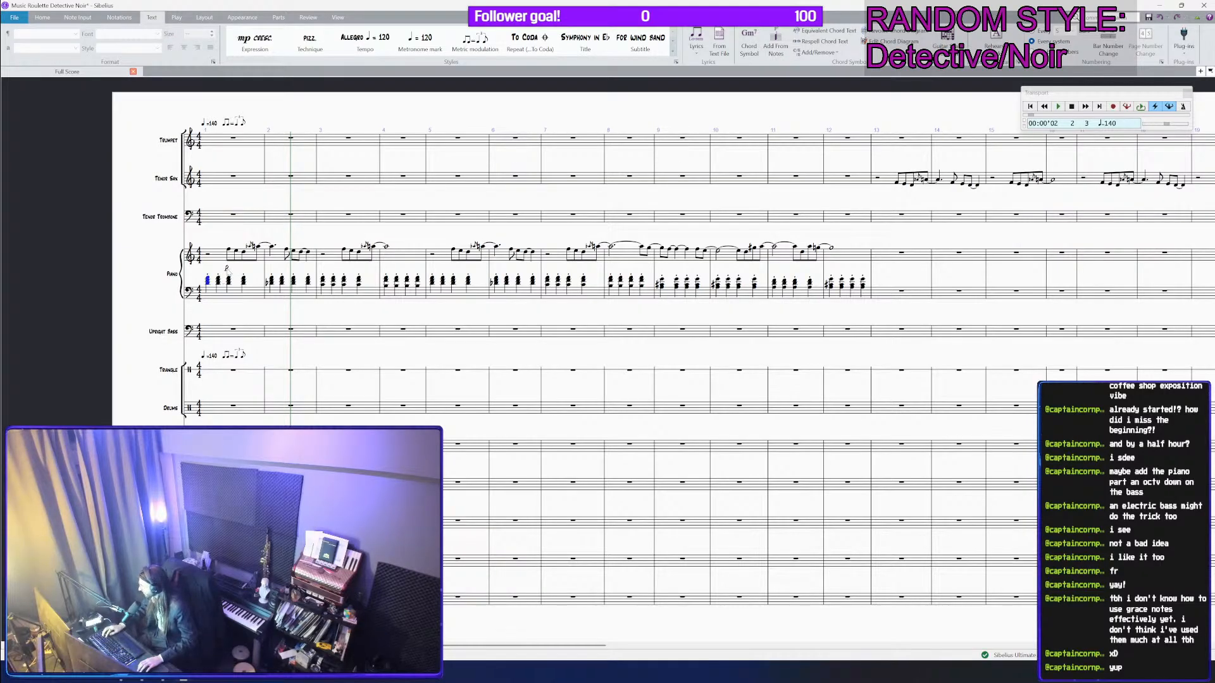
Step: Align the piano's p dynamic with the start of bar 1 and play back the score through bar 12
{"action": "left_click", "coordinate": [228, 269]}
{"action": "left_click", "coordinate": [207, 259]}
{"action": "left_click", "coordinate": [227, 269]}
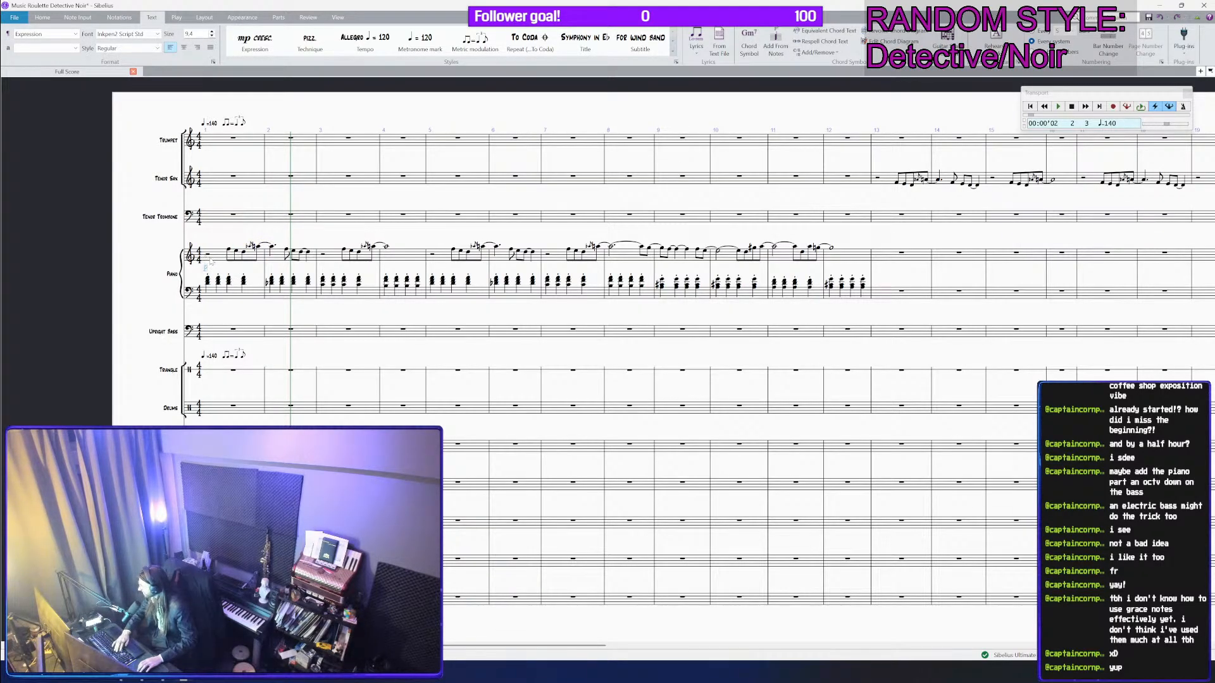
{"action": "left_click", "coordinate": [209, 258]}
{"action": "left_click", "coordinate": [207, 255]}
{"action": "key", "text": "p"}
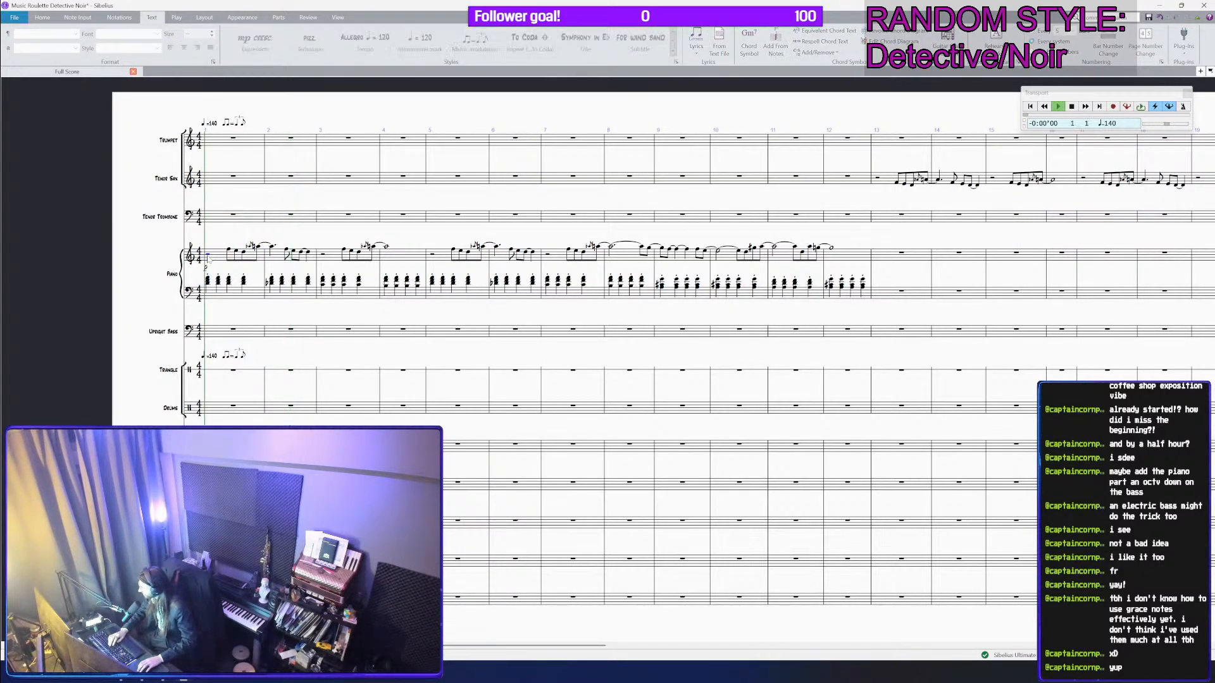
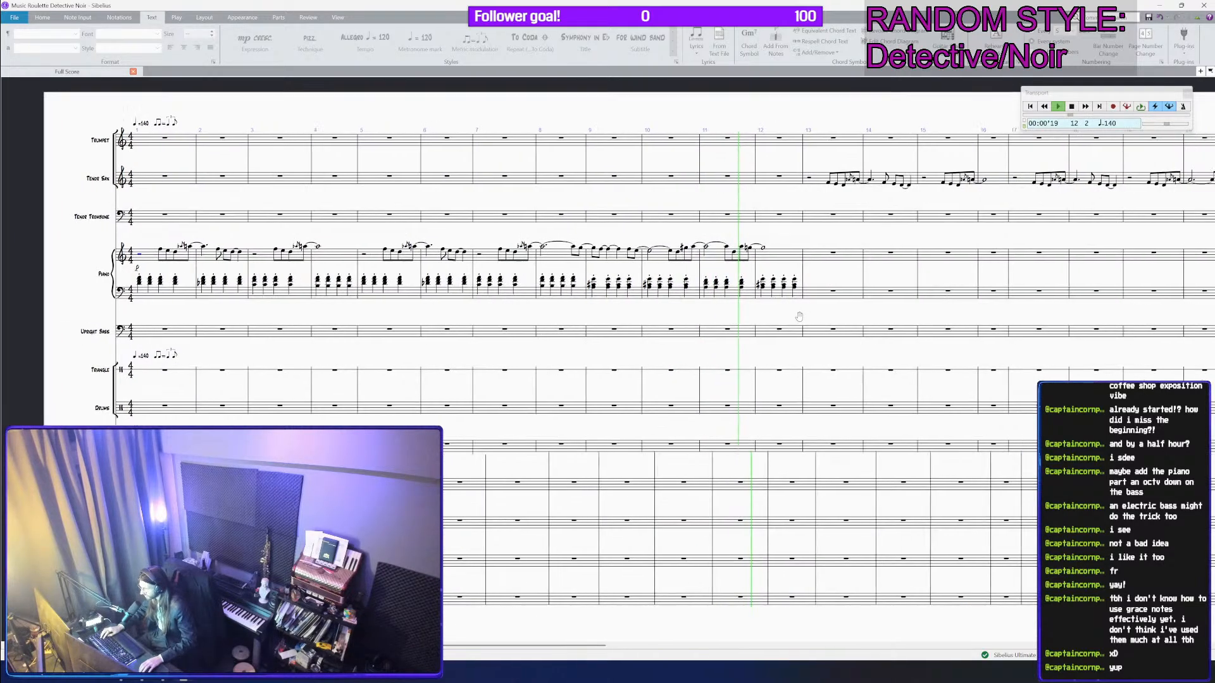
{"action": "key", "text": "space"}
Step: Replace the repeated chords in bar 12 of the piano's lower staff with a single whole-note chord
{"action": "left_click", "coordinate": [742, 301]}
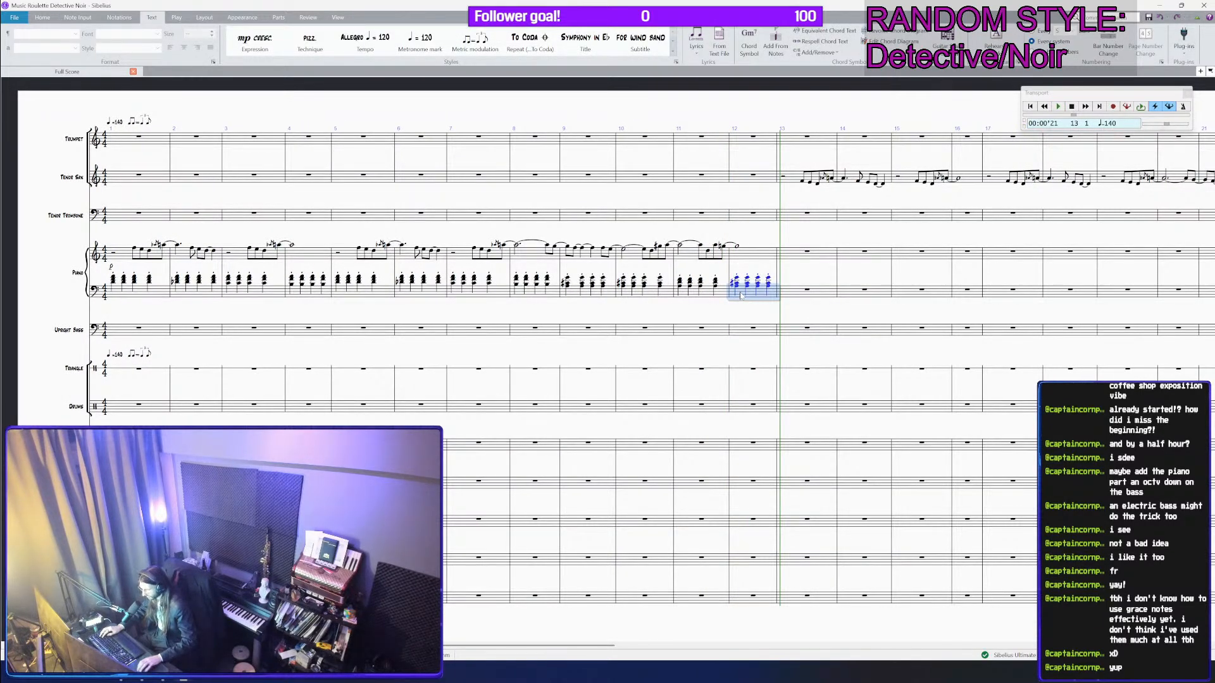
{"action": "key", "text": "KP_6"}
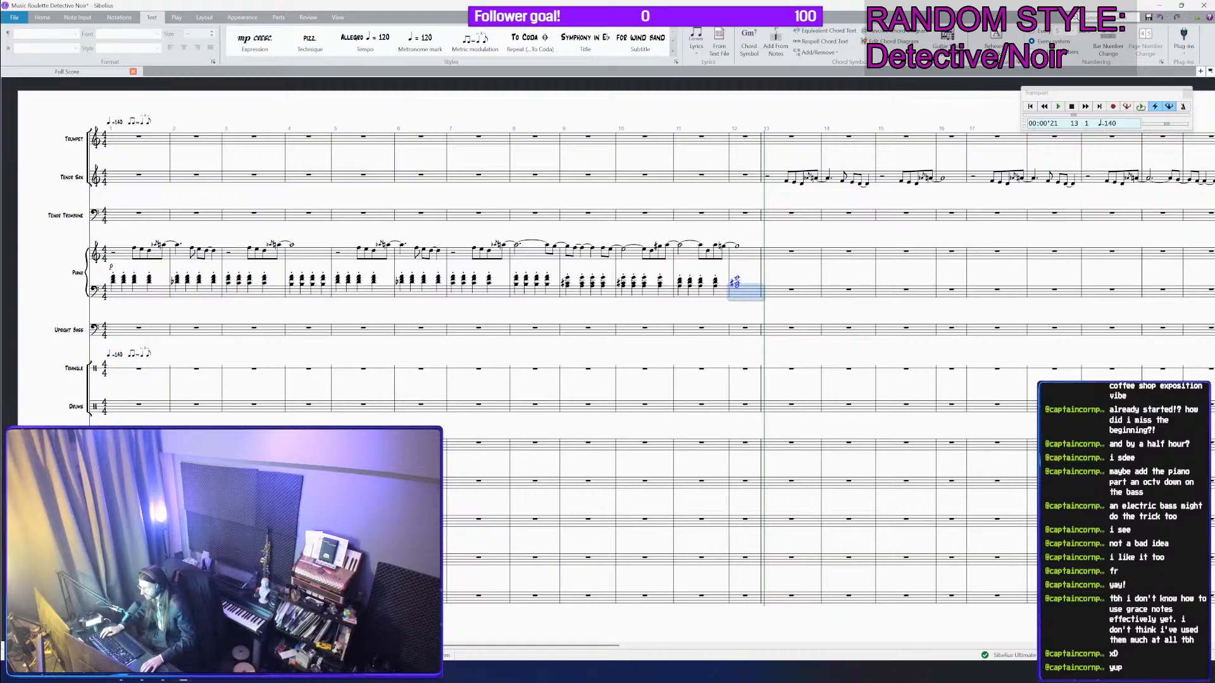
{"action": "key", "text": "shift+p"}
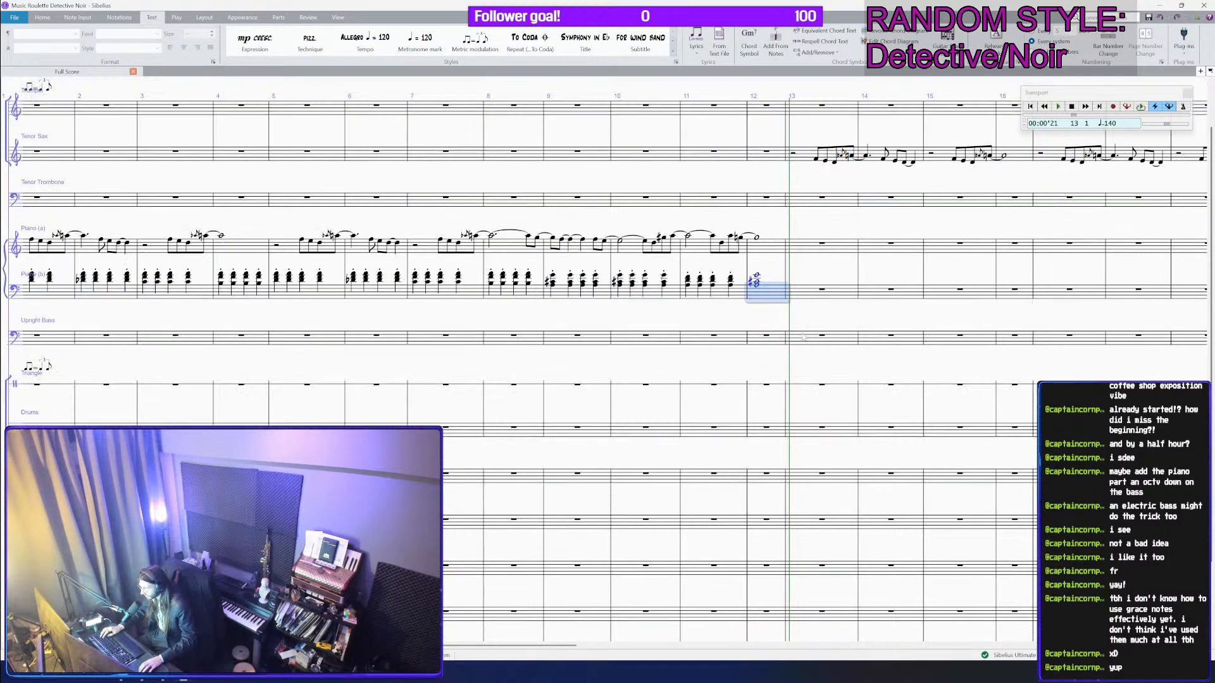
Step: Split the whole-bar rest in bar 12 of the Drums staff to open an eighth-note position on beat 3
{"action": "scroll", "coordinate": [802, 335], "scroll_direction": "down", "scroll_amount": 3}
{"action": "left_click", "coordinate": [747, 240]}
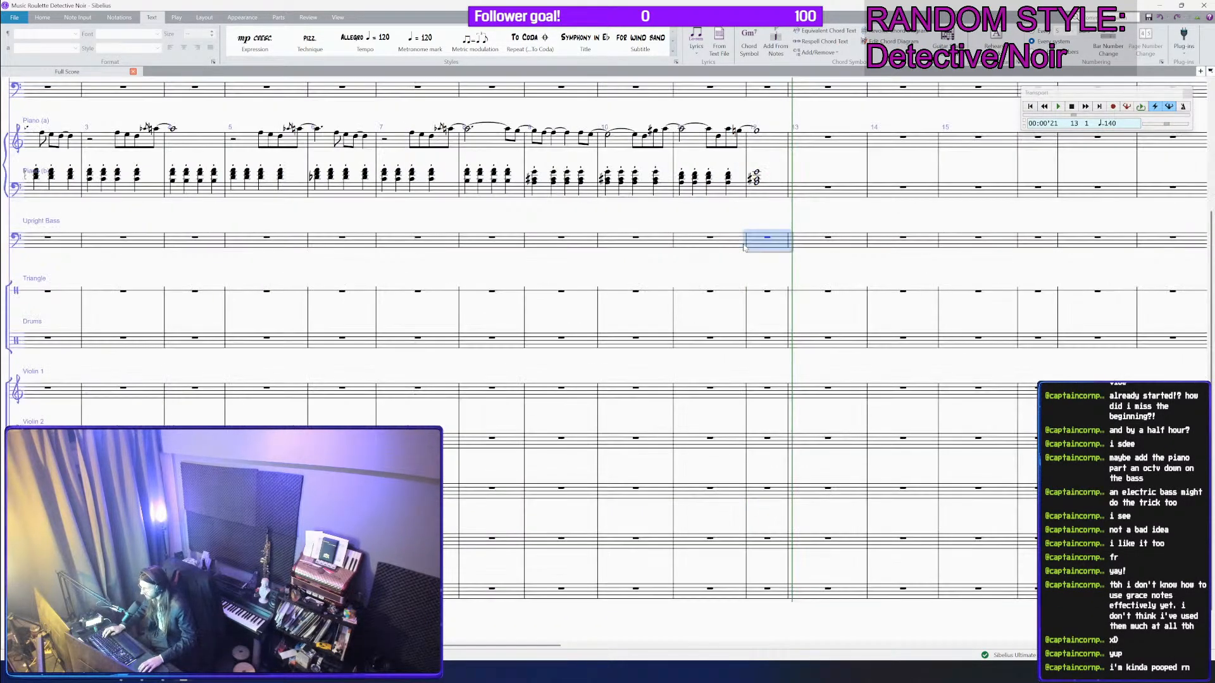
{"action": "key", "text": "shift+p"}
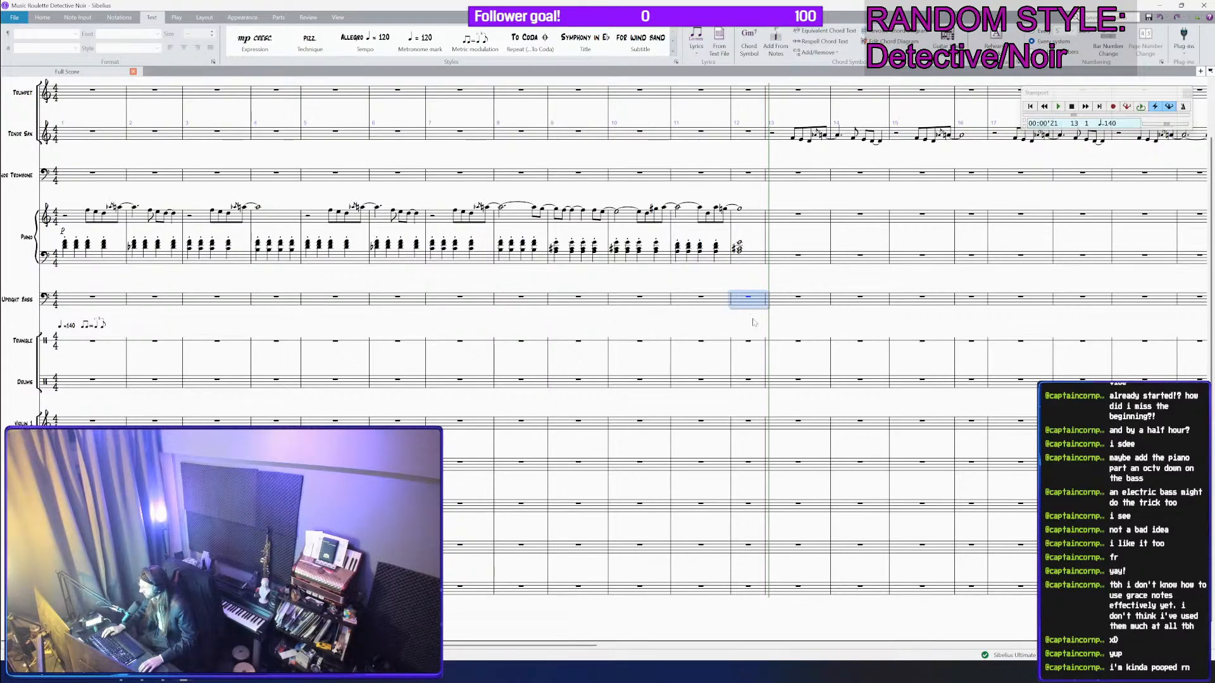
{"action": "left_click_drag", "start_coordinate": [758, 401], "coordinate": [756, 401]}
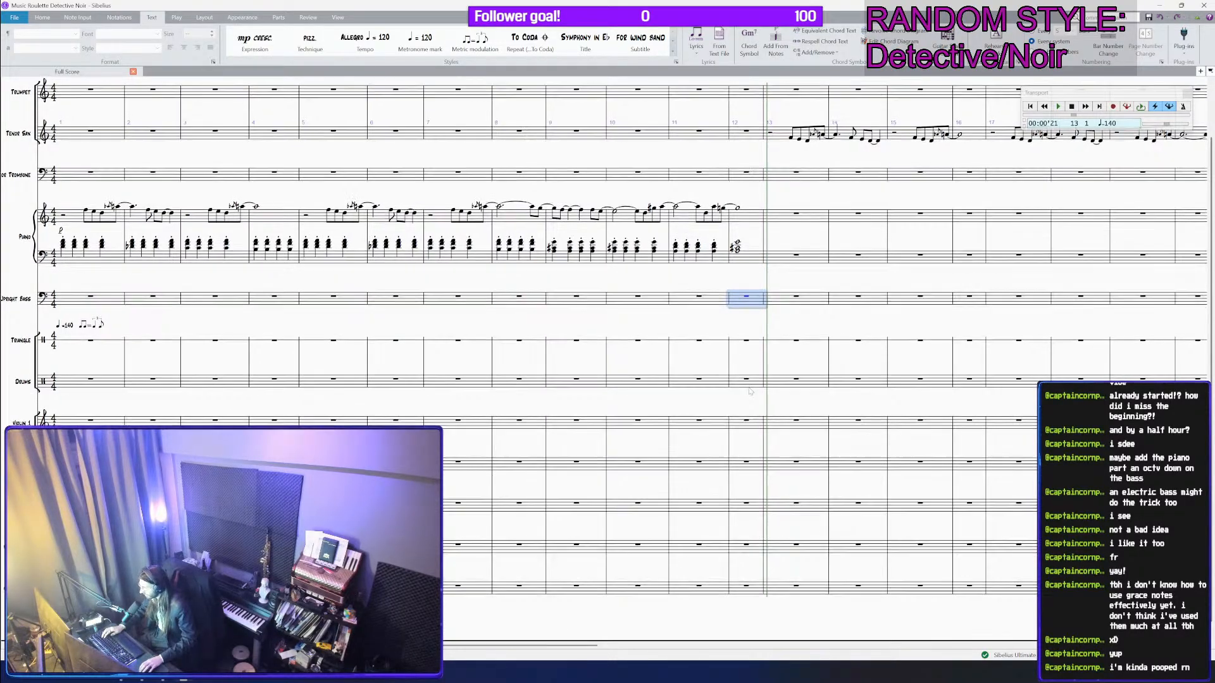
{"action": "left_click", "coordinate": [757, 382]}
{"action": "key", "text": "5"}
{"action": "key", "text": "Left"}
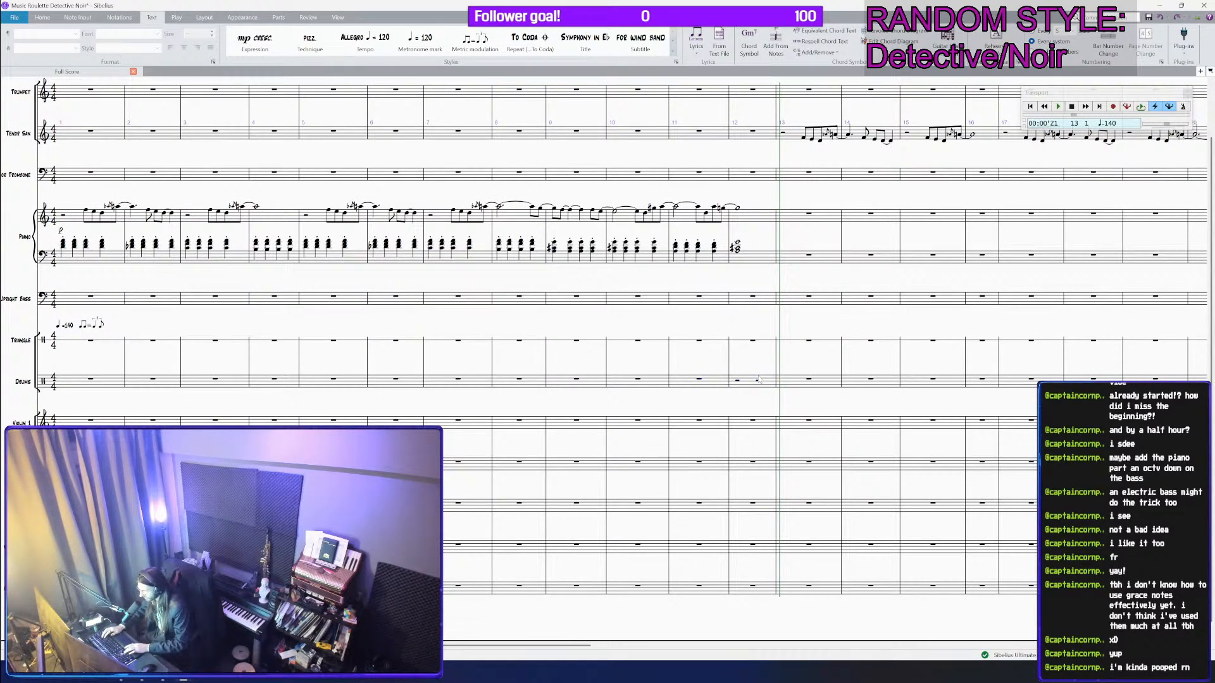
{"action": "key", "text": "3"}
{"action": "scroll", "coordinate": [759, 380], "scroll_direction": "up", "scroll_amount": 4}
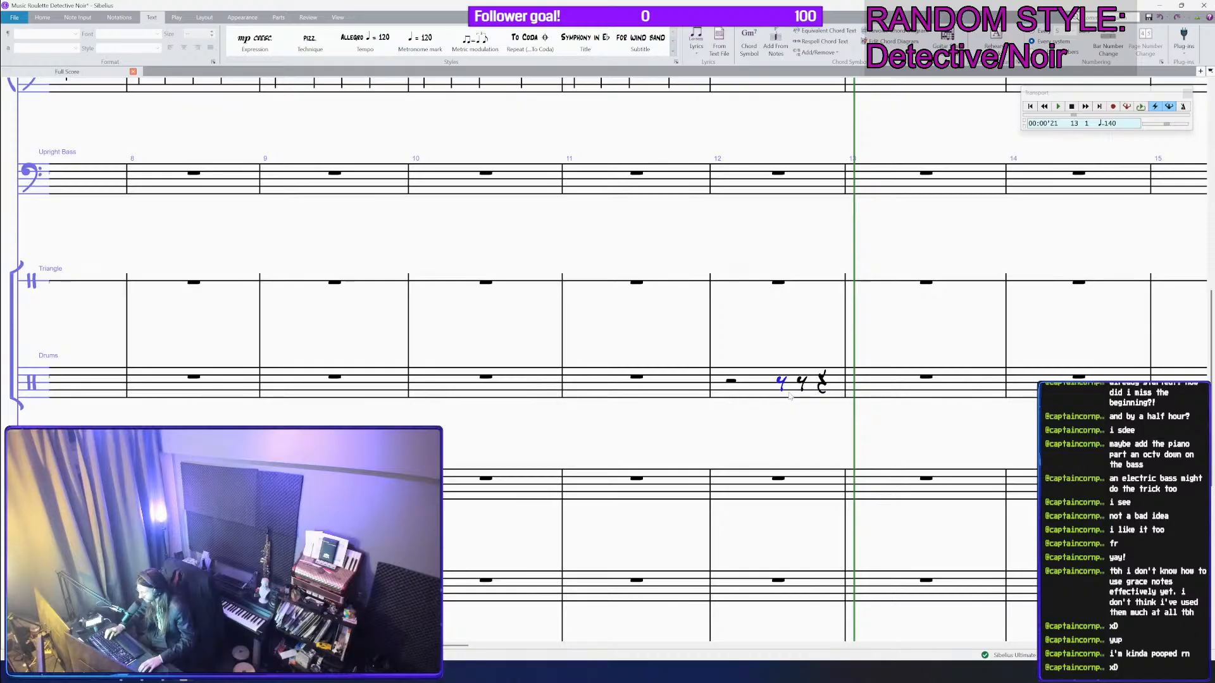
Step: Enter an eighth note on beat 3 of the Drums' bar 12 and add a second note a third below it
{"action": "key", "text": "f"}
{"action": "key", "text": "Escape"}
{"action": "key", "text": "Up"}
{"action": "key", "text": "Up"}
{"action": "key", "text": "Up"}
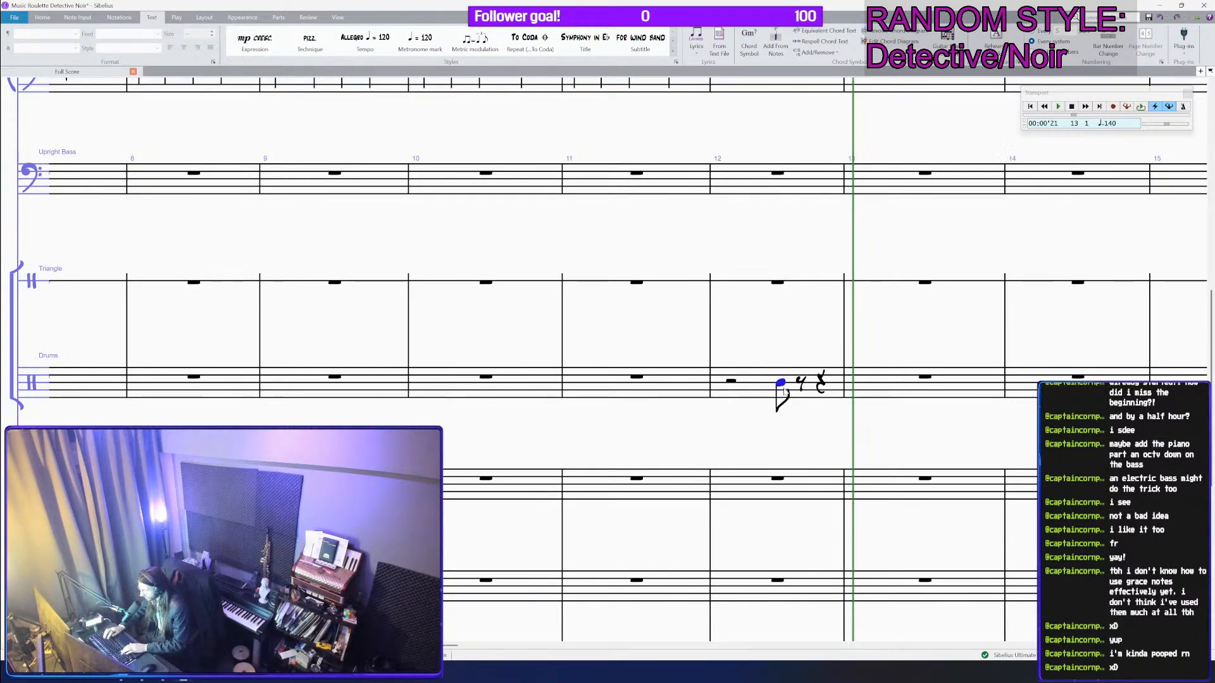
{"action": "key", "text": "Down"}
{"action": "key", "text": "3"}
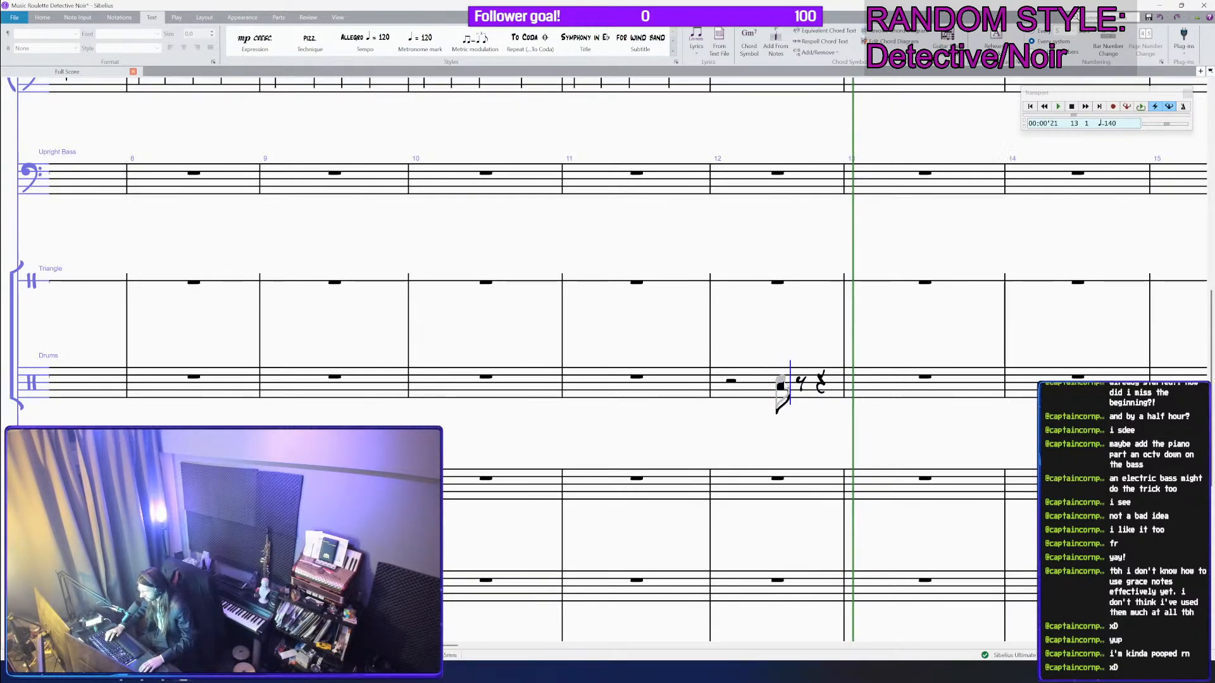
Step: Repeat the two-note drum hit as eighth notes through beats 3 and 4 of bar 12
{"action": "key", "text": "Escape"}
{"action": "left_click", "coordinate": [783, 387], "text": "shift"}
{"action": "key", "text": "r"}
{"action": "key", "text": "r"}
{"action": "key", "text": "r"}
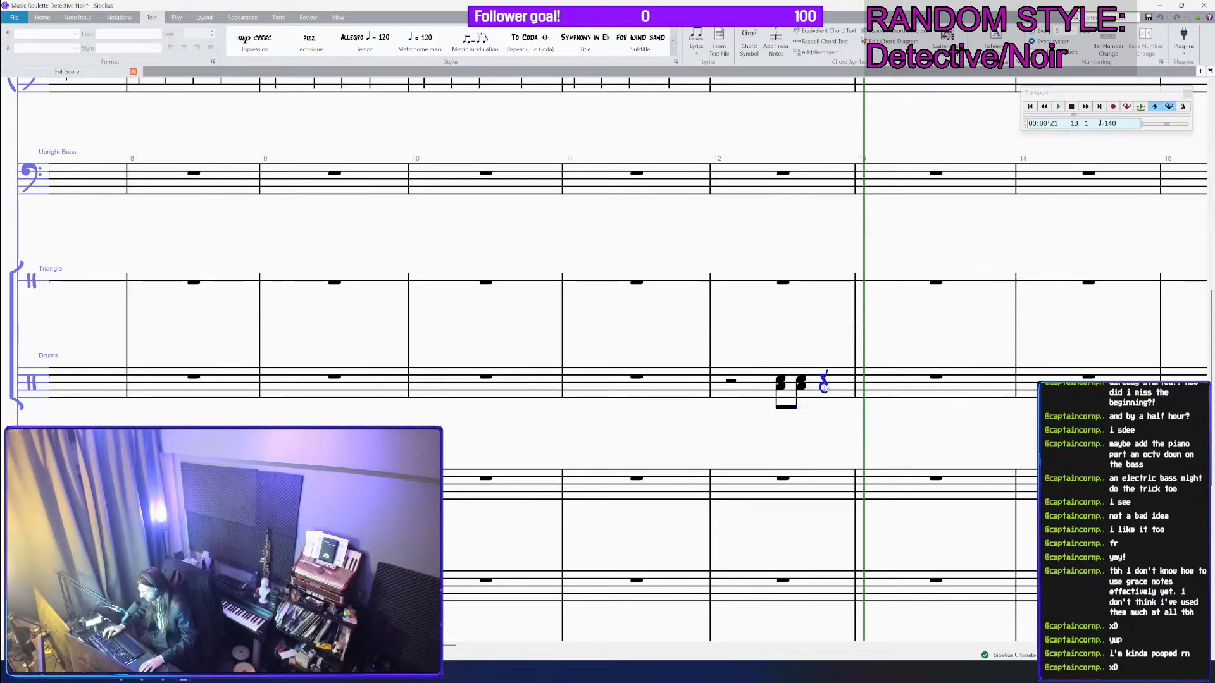
Step: Turn the drum hits on beats 3 and 4 of bar 12 into a run of sixteenth notes and save the score
{"action": "left_click", "coordinate": [780, 382]}
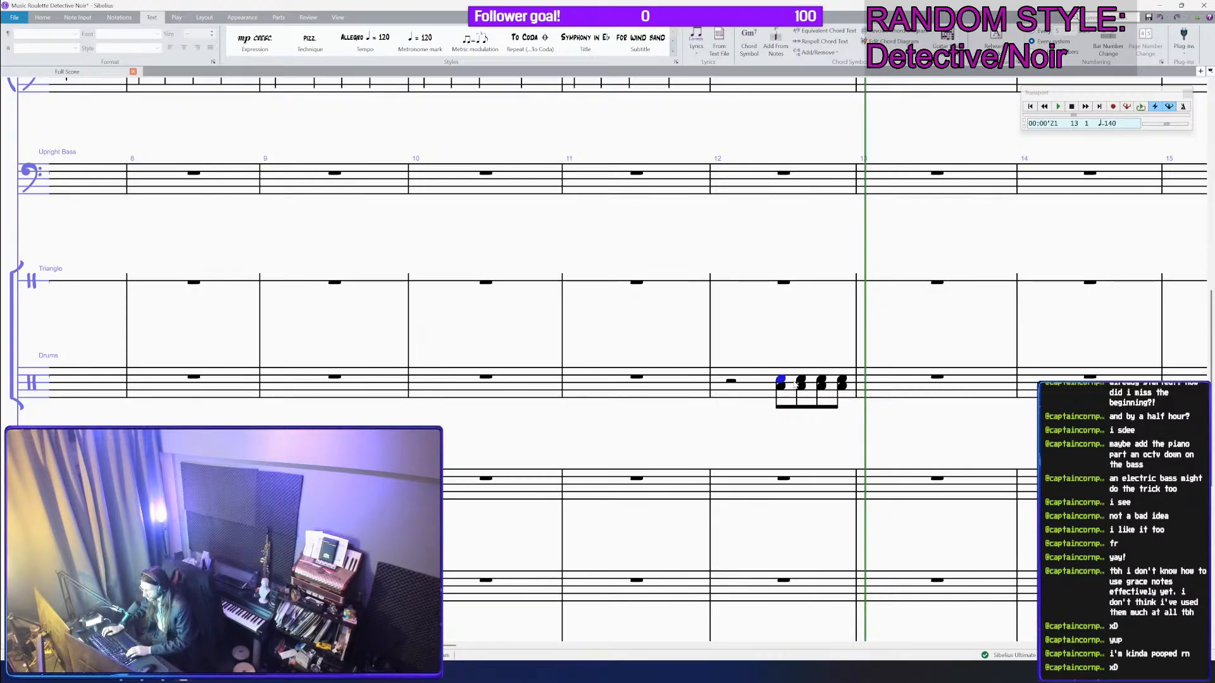
{"action": "key", "text": "3"}
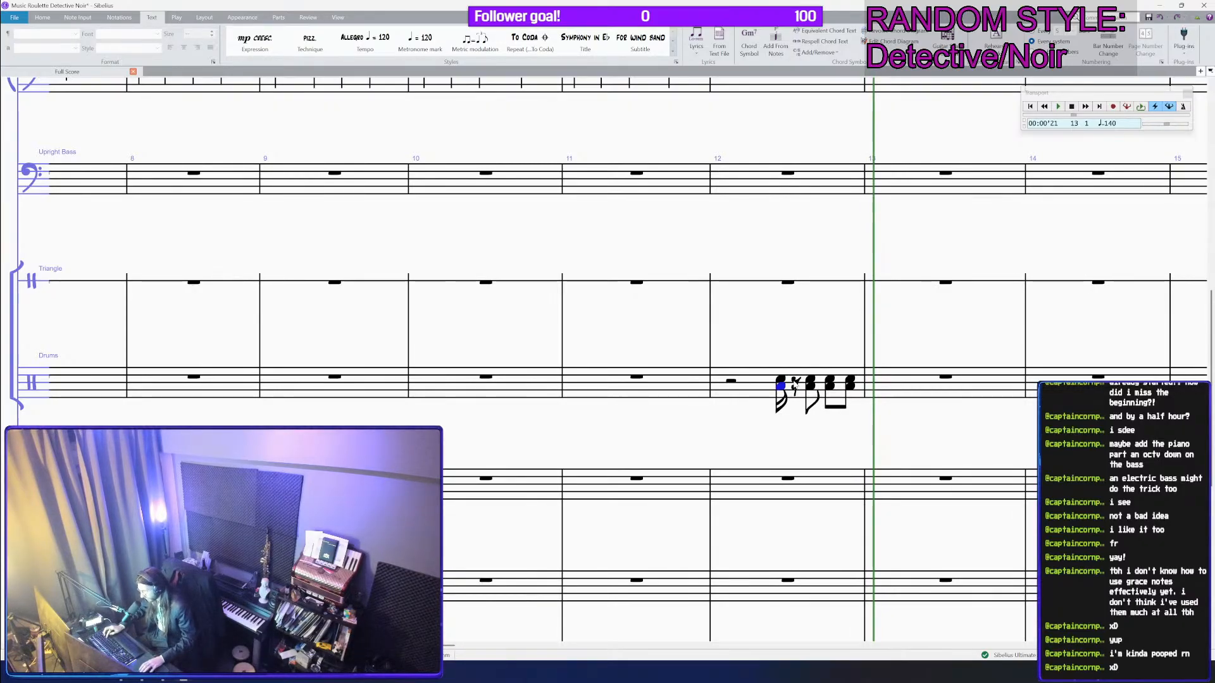
{"action": "left_click", "coordinate": [780, 383], "text": "shift"}
{"action": "key", "text": "ctrl+c"}
{"action": "left_click", "coordinate": [851, 382], "text": "shift"}
{"action": "key", "text": "ctrl+v"}
{"action": "scroll", "coordinate": [834, 383], "scroll_direction": "down", "scroll_amount": 2}
{"action": "key", "text": "ctrl+s"}
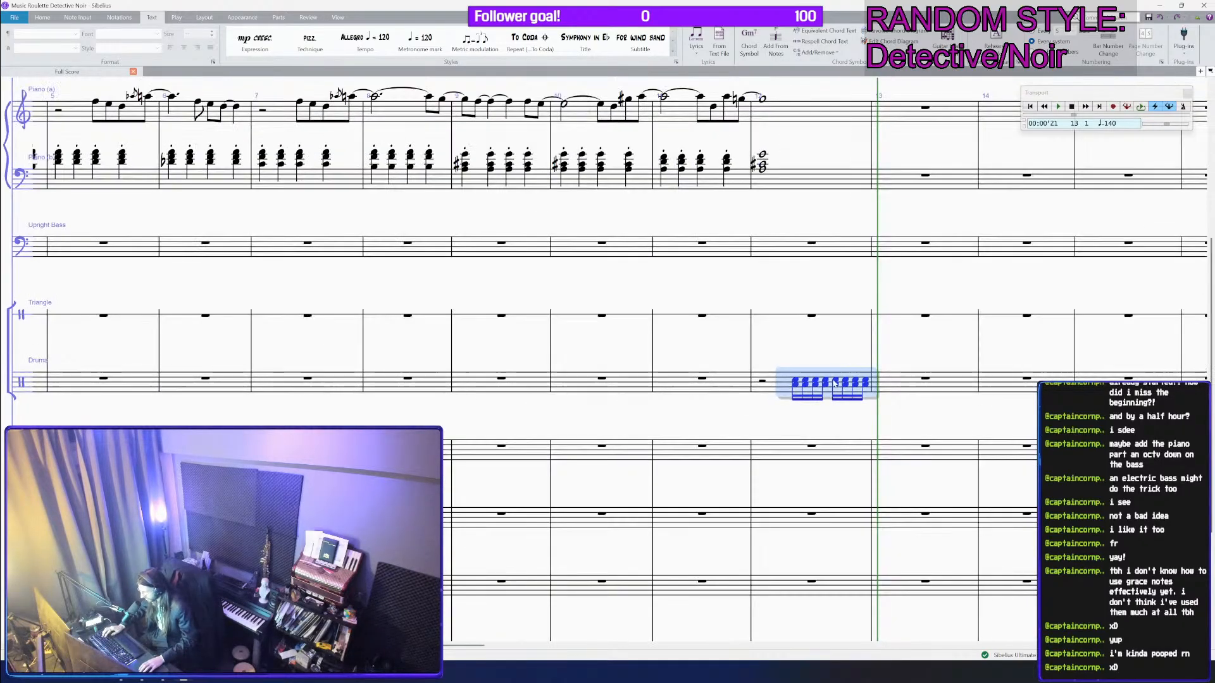
Step: Play back the drum fill in bar 12 and turn its first hit on beat 3 into the start of an eighth-note triplet
{"action": "key", "text": "p"}
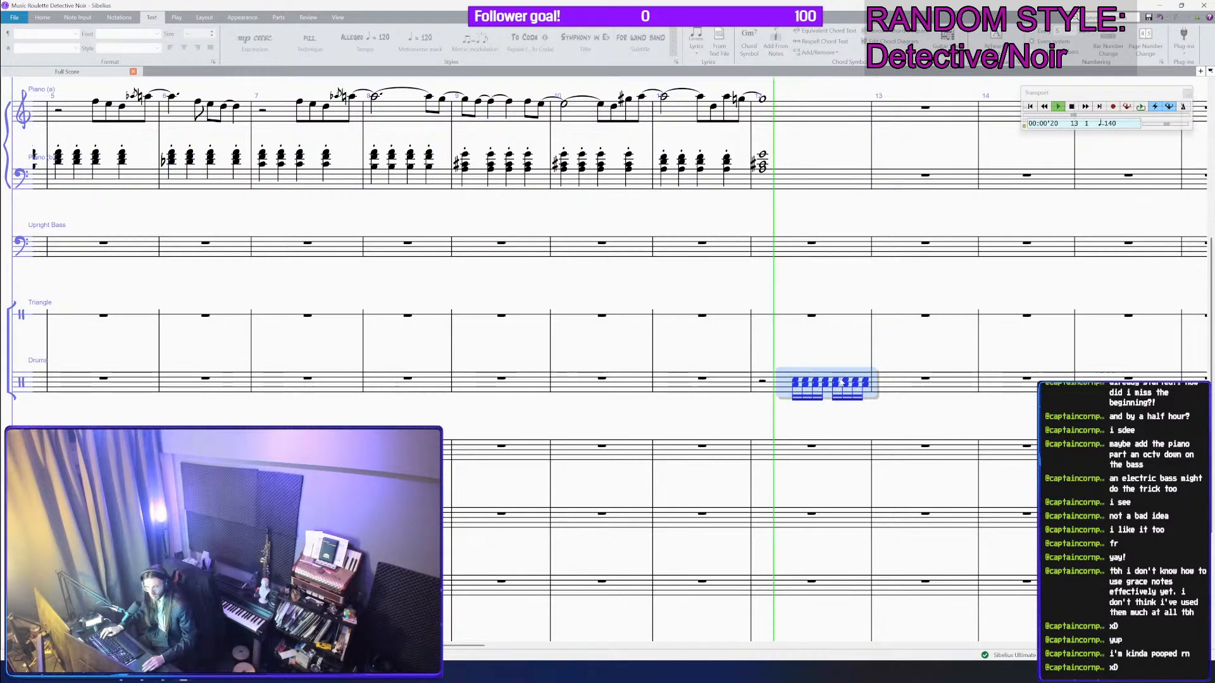
{"action": "key", "text": "space"}
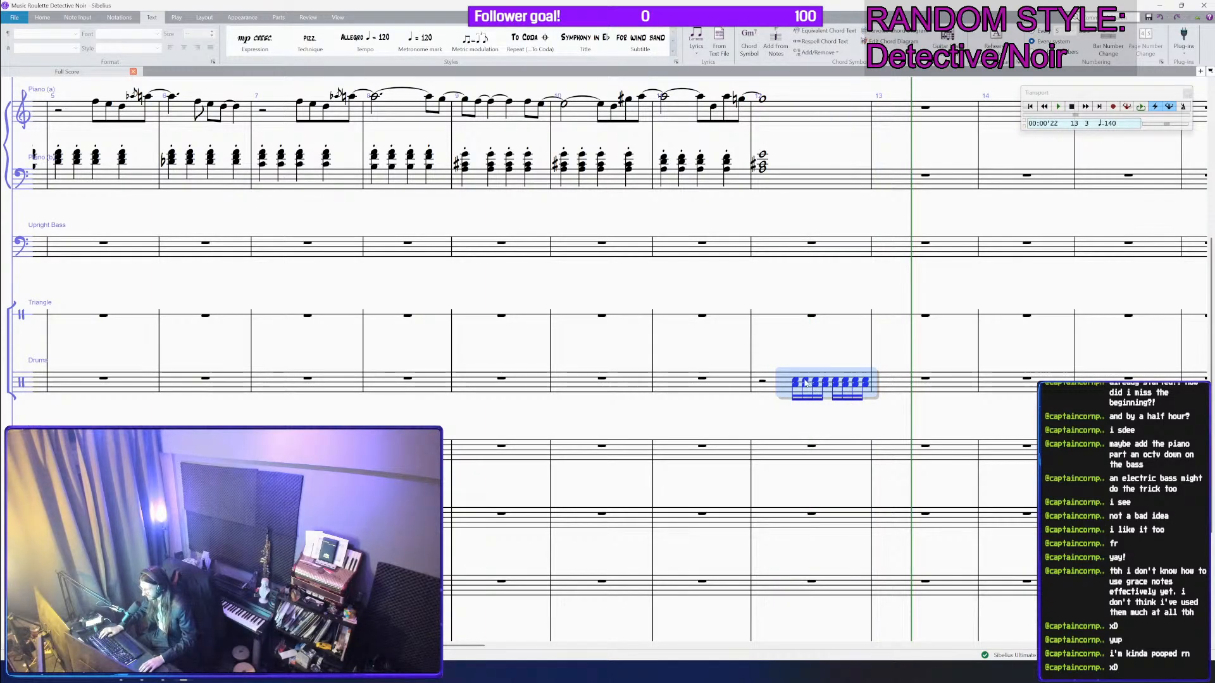
{"action": "left_click", "coordinate": [795, 381]}
{"action": "key", "text": "ctrl+3"}
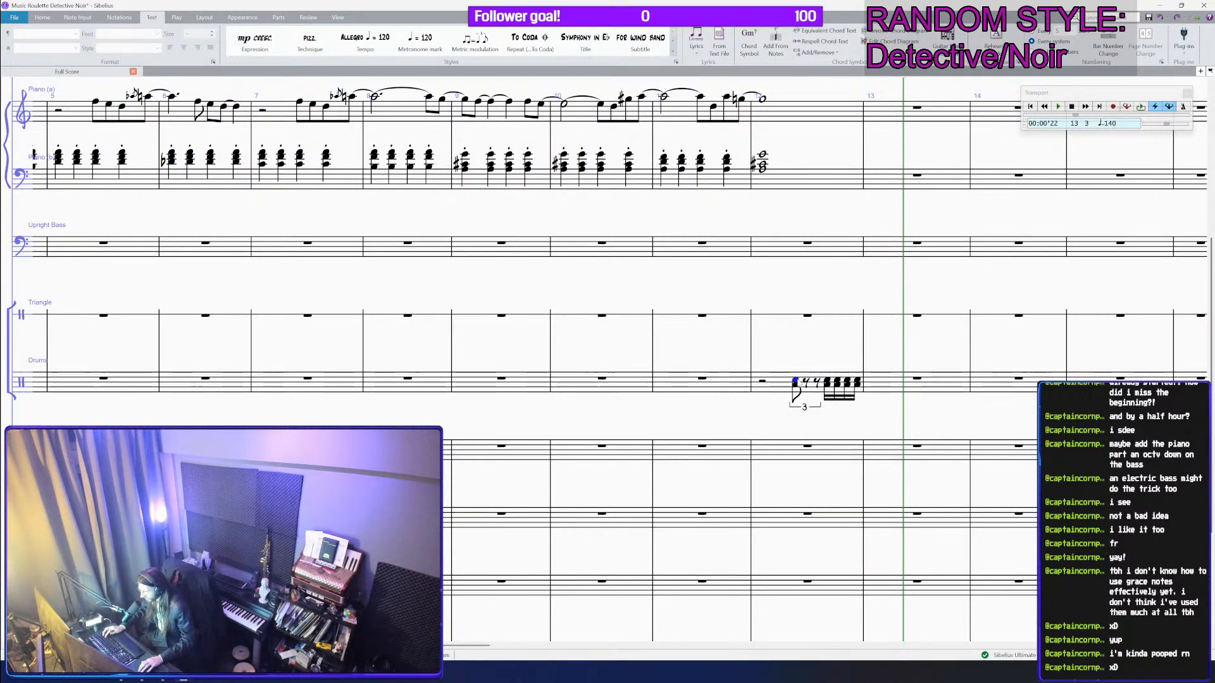
{"action": "key", "text": "Escape"}
{"action": "left_click", "coordinate": [813, 387]}
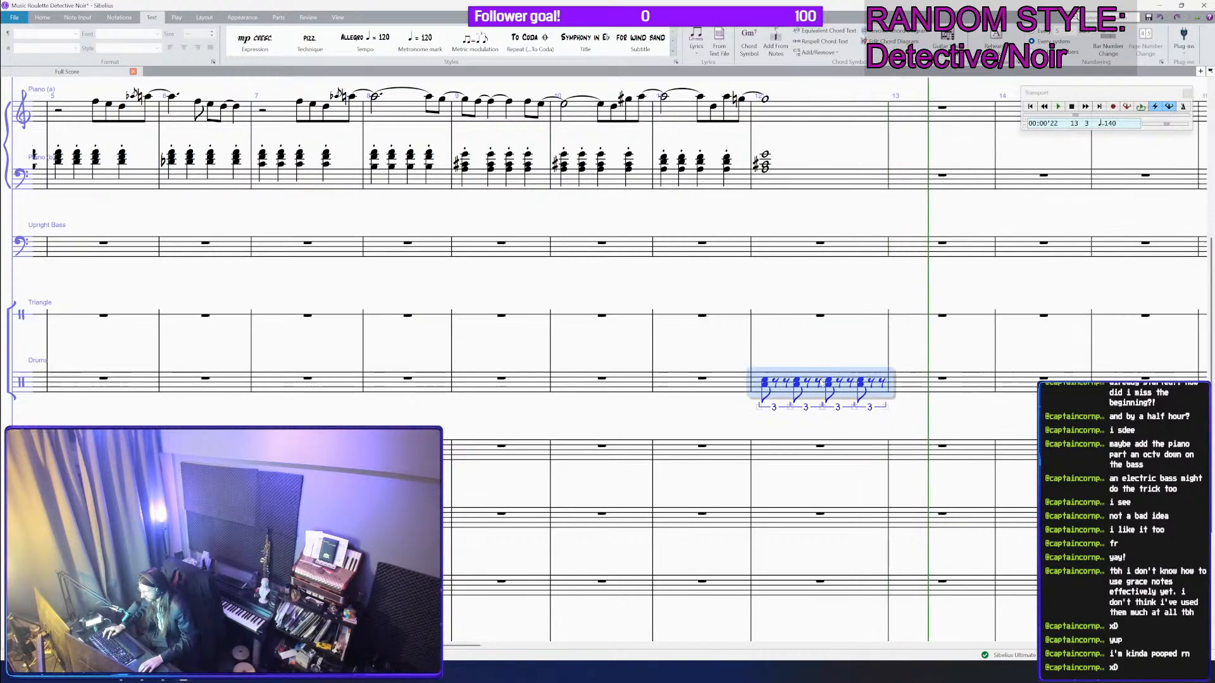
{"action": "left_click", "coordinate": [816, 384]}
{"action": "key", "text": "ctrl+3"}
{"action": "key", "text": "ctrl+z"}
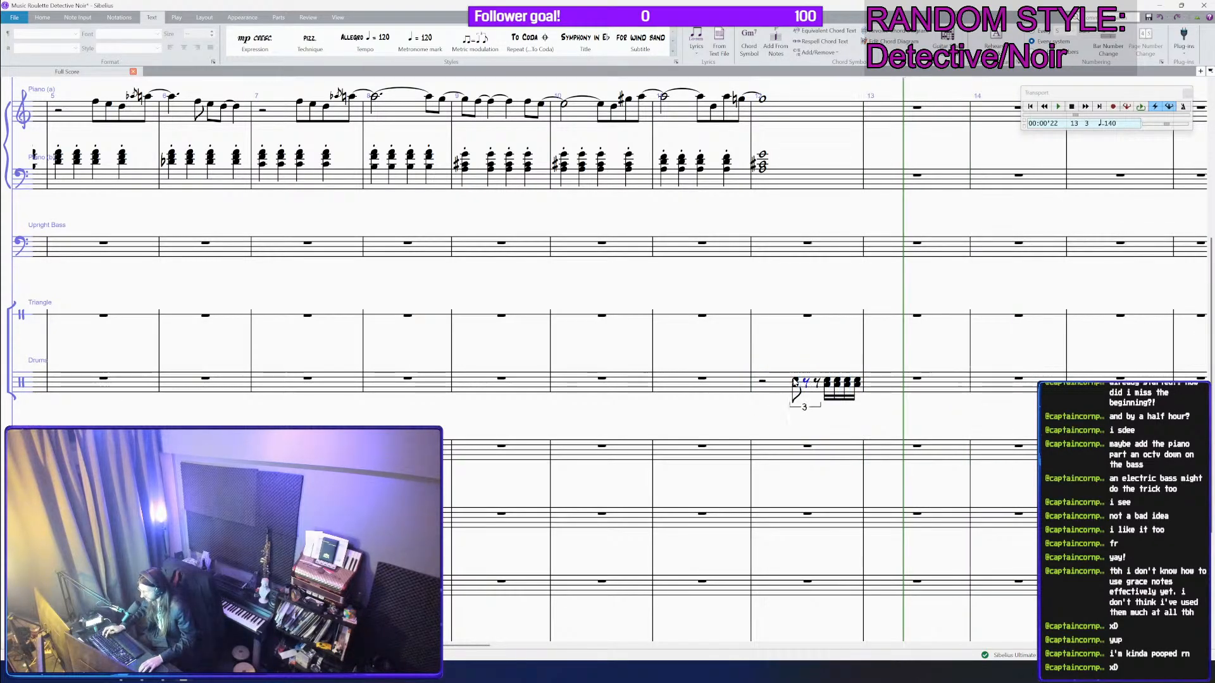
Step: Fill beats 3 and 4 of the Drums' bar 12 with eighth-note triplets of the two-note hit and save the score
{"action": "left_click", "coordinate": [795, 381]}
{"action": "key", "text": "r"}
{"action": "key", "text": "r"}
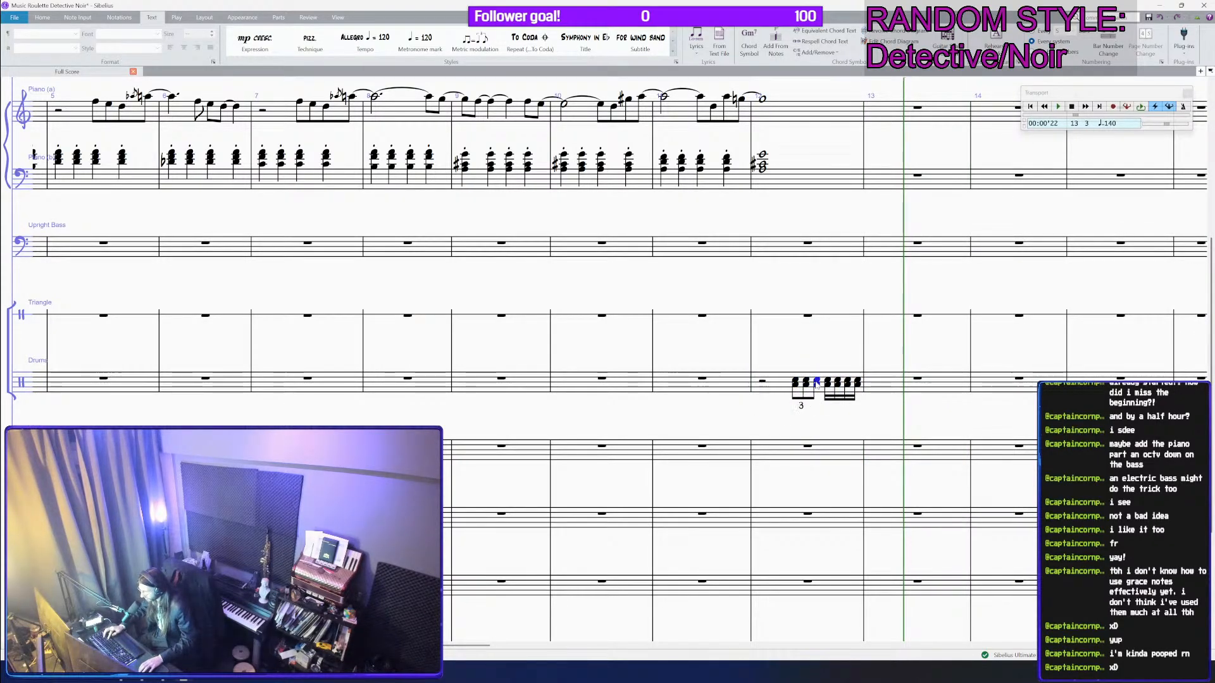
{"action": "left_click", "coordinate": [795, 382], "text": "shift"}
{"action": "key", "text": "r"}
{"action": "key", "text": "ctrl+s"}
Step: Enter quarter-note A's on beats 3 and 4 of the Upright Bass's bar 12, the second an octave lower
{"action": "scroll", "coordinate": [812, 295], "scroll_direction": "down", "scroll_amount": 3}
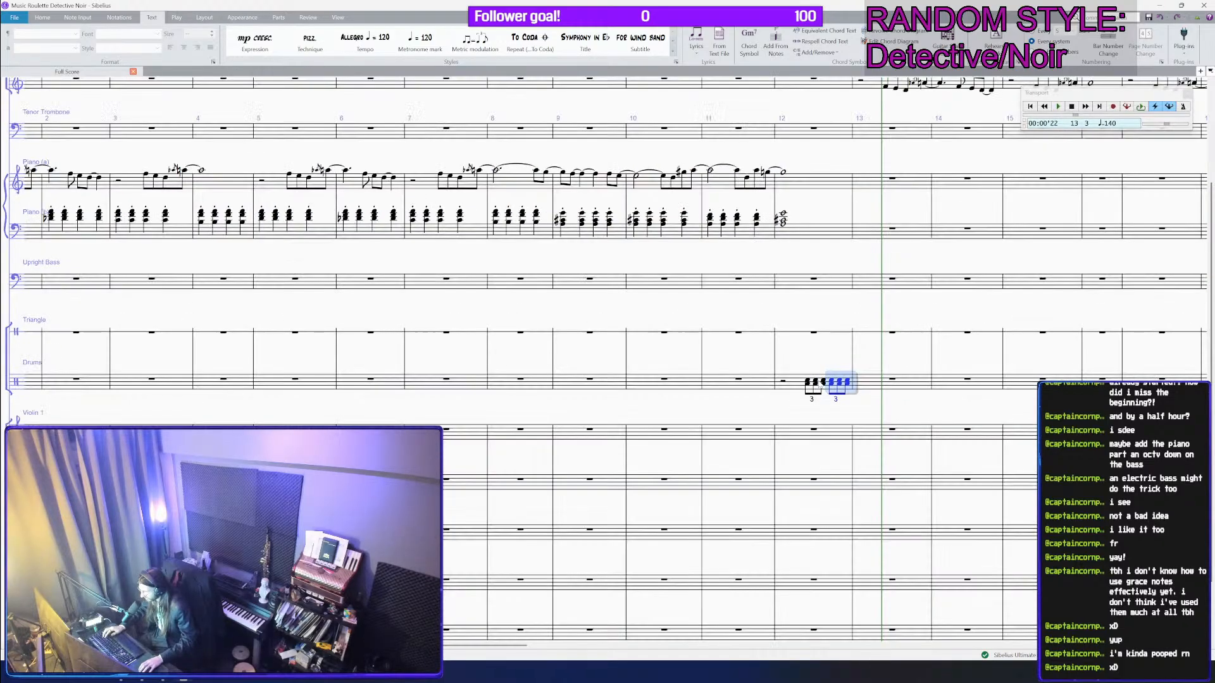
{"action": "left_click", "coordinate": [818, 298]}
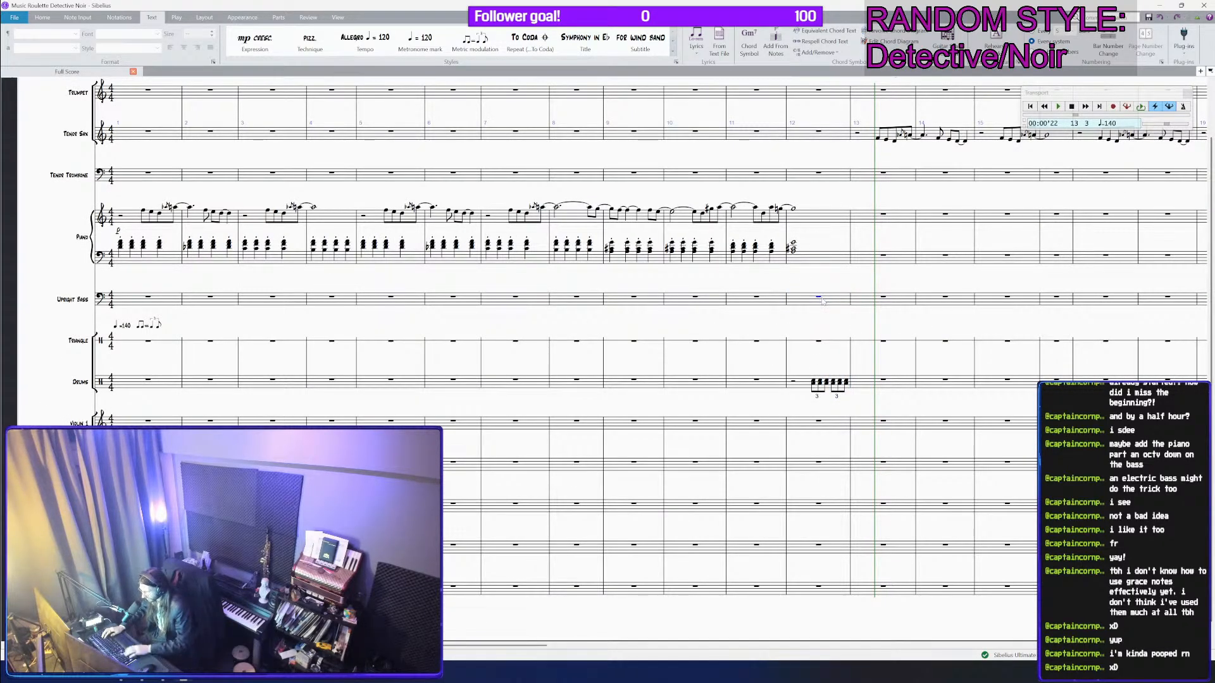
{"action": "key", "text": "4"}
{"action": "key", "text": "Right"}
{"action": "key", "text": "n"}
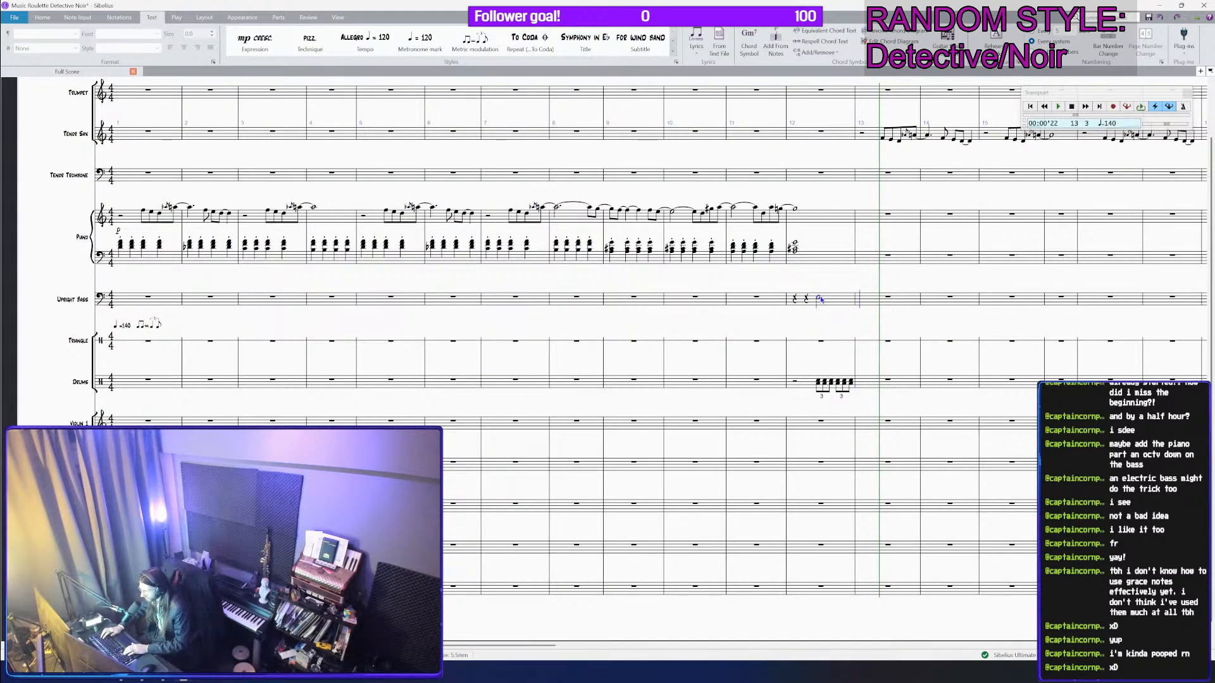
{"action": "key", "text": "Escape"}
{"action": "key", "text": "a"}
{"action": "key", "text": "Right"}
{"action": "key", "text": "4"}
{"action": "key", "text": "Right"}
{"action": "key", "text": "a"}
{"action": "key", "text": "Right"}
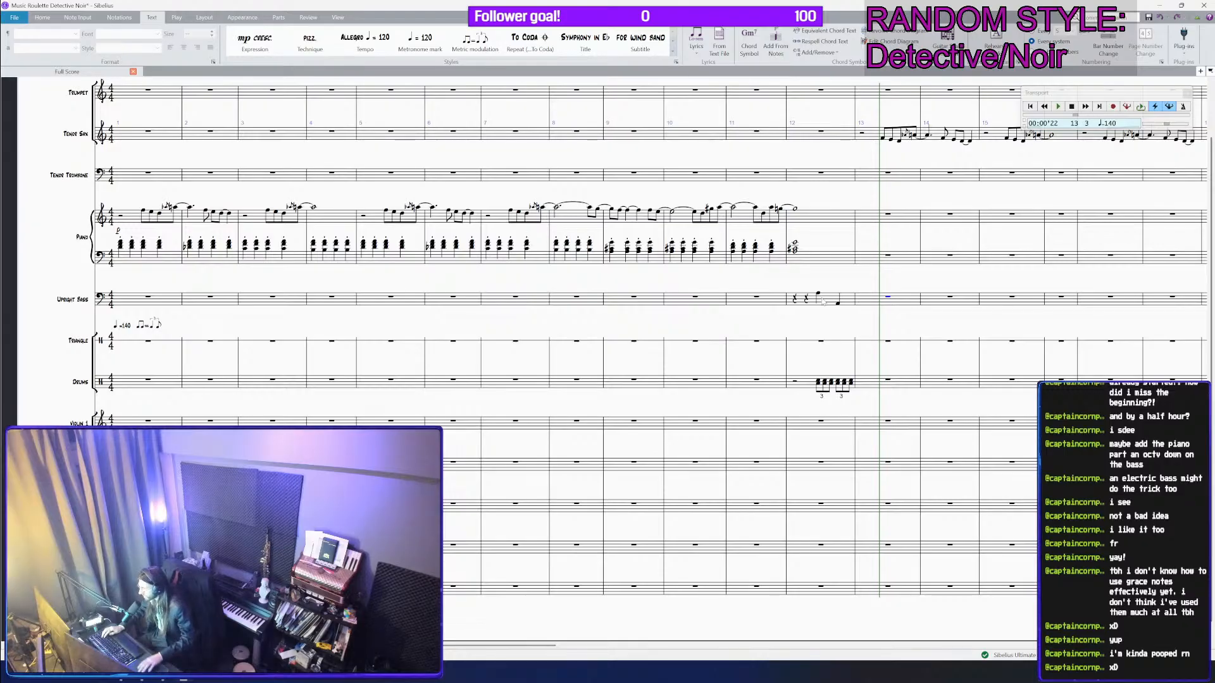
Step: Copy the piano's lower-staff chords from bars 1–12 into bars 13–24 and transpose the copy down an octave
{"action": "scroll", "coordinate": [823, 302], "scroll_direction": "down", "scroll_amount": 1}
{"action": "left_click", "coordinate": [840, 271]}
{"action": "left_click", "coordinate": [332, 273], "text": "shift"}
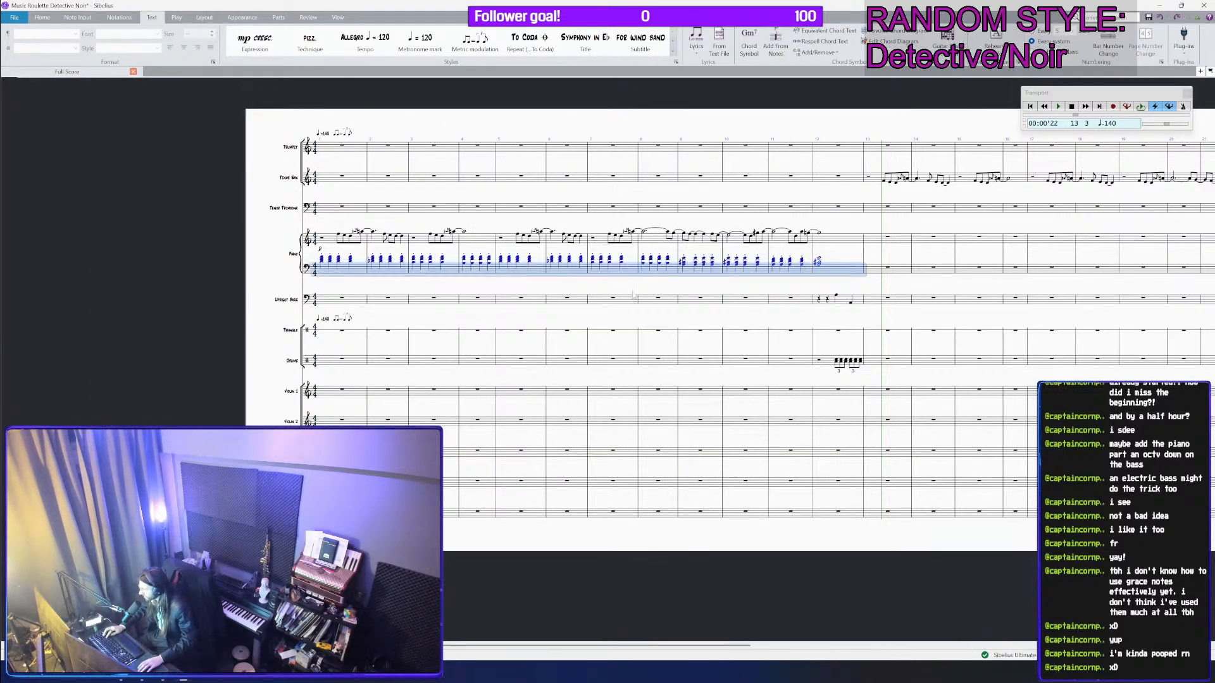
{"action": "key", "text": "ctrl+c"}
{"action": "left_click", "coordinate": [886, 271]}
{"action": "key", "text": "ctrl+v"}
{"action": "key", "text": "ctrl+Down"}
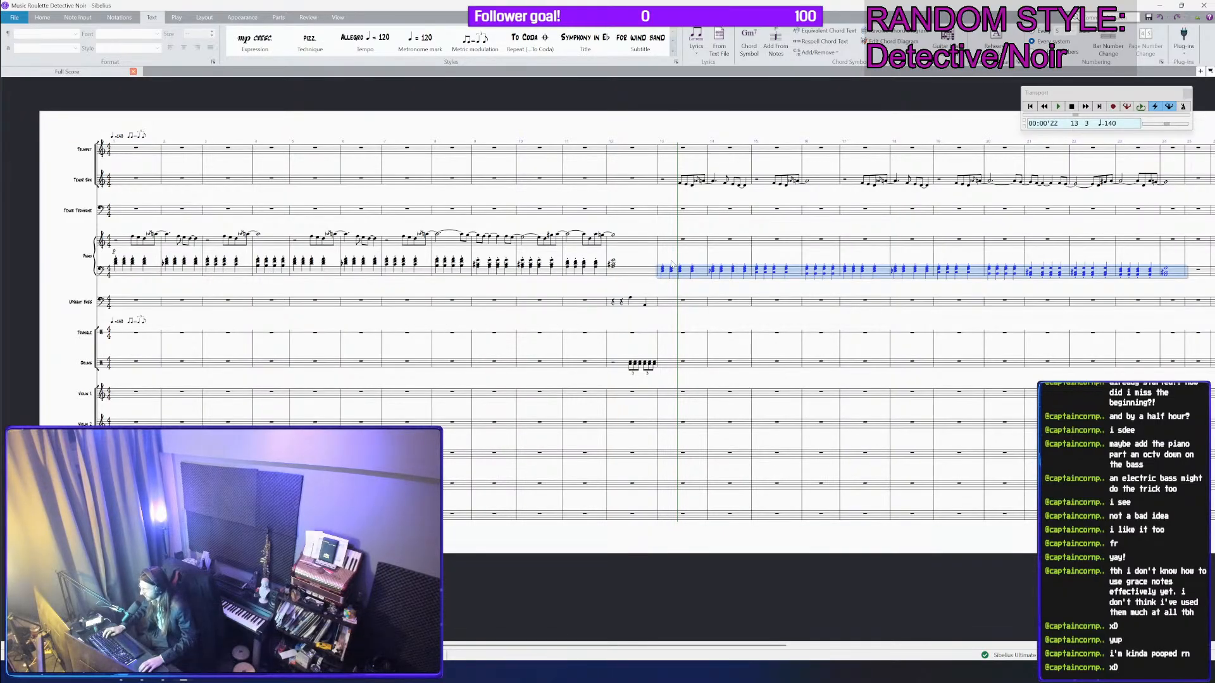
{"action": "left_click", "coordinate": [673, 303]}
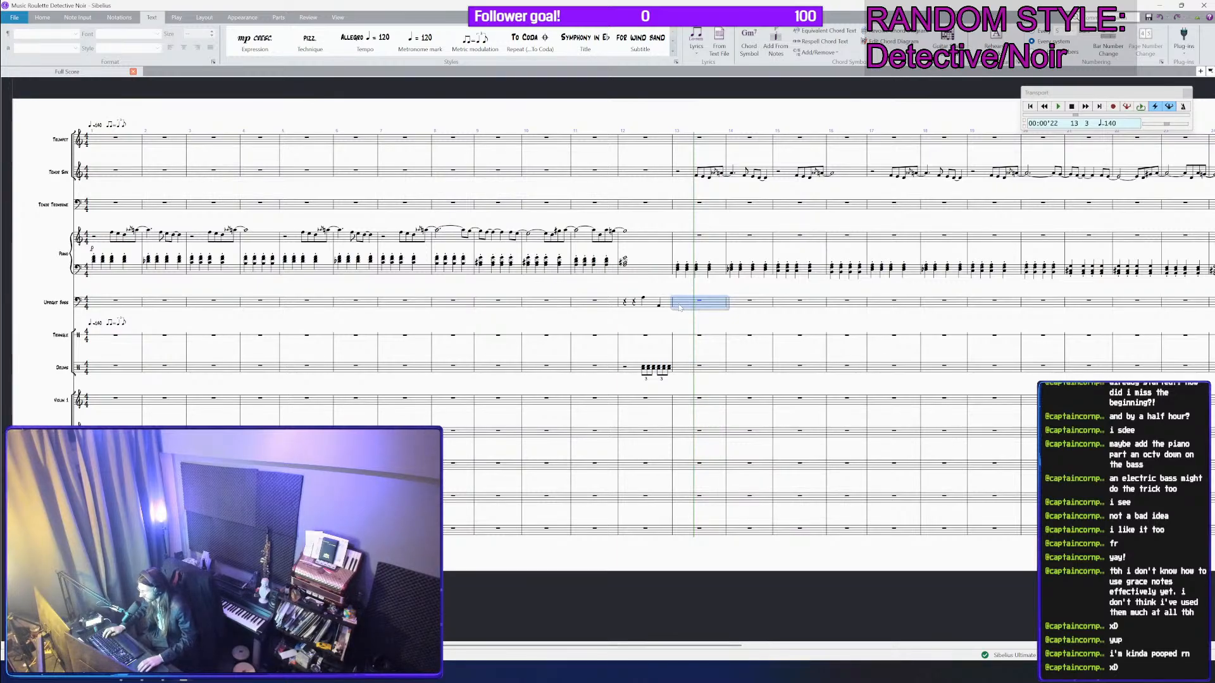
{"action": "key", "text": "d"}
{"action": "key", "text": "ctrl+z"}
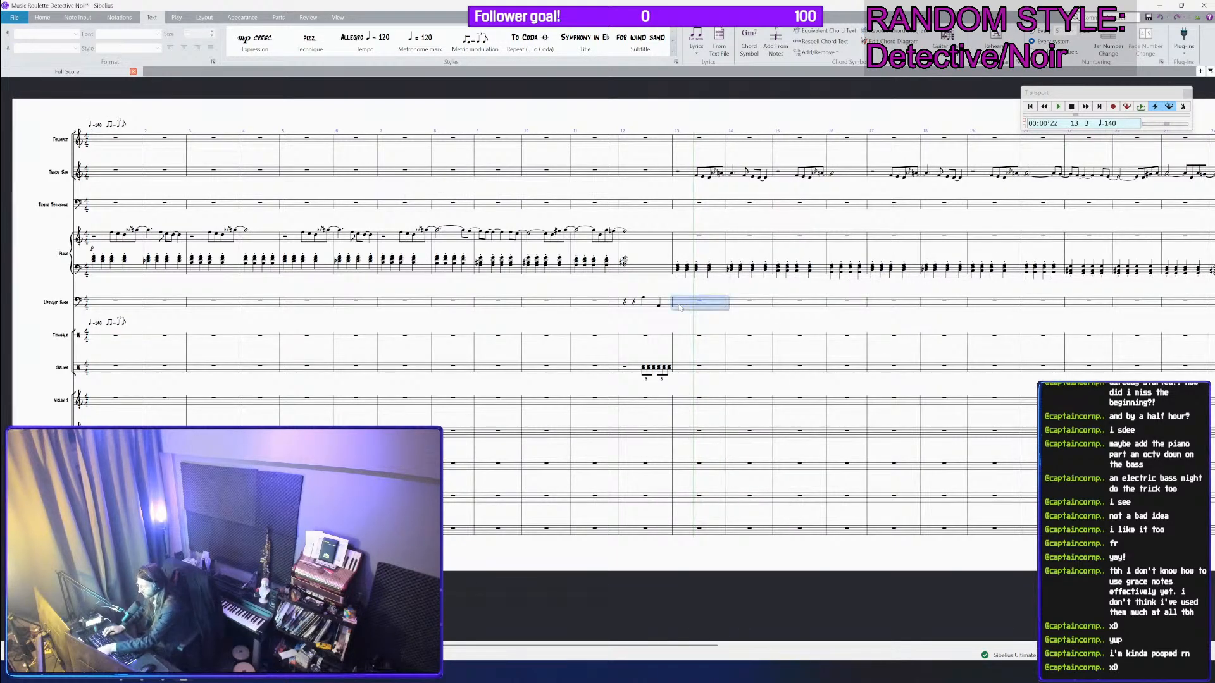
{"action": "key", "text": "d"}
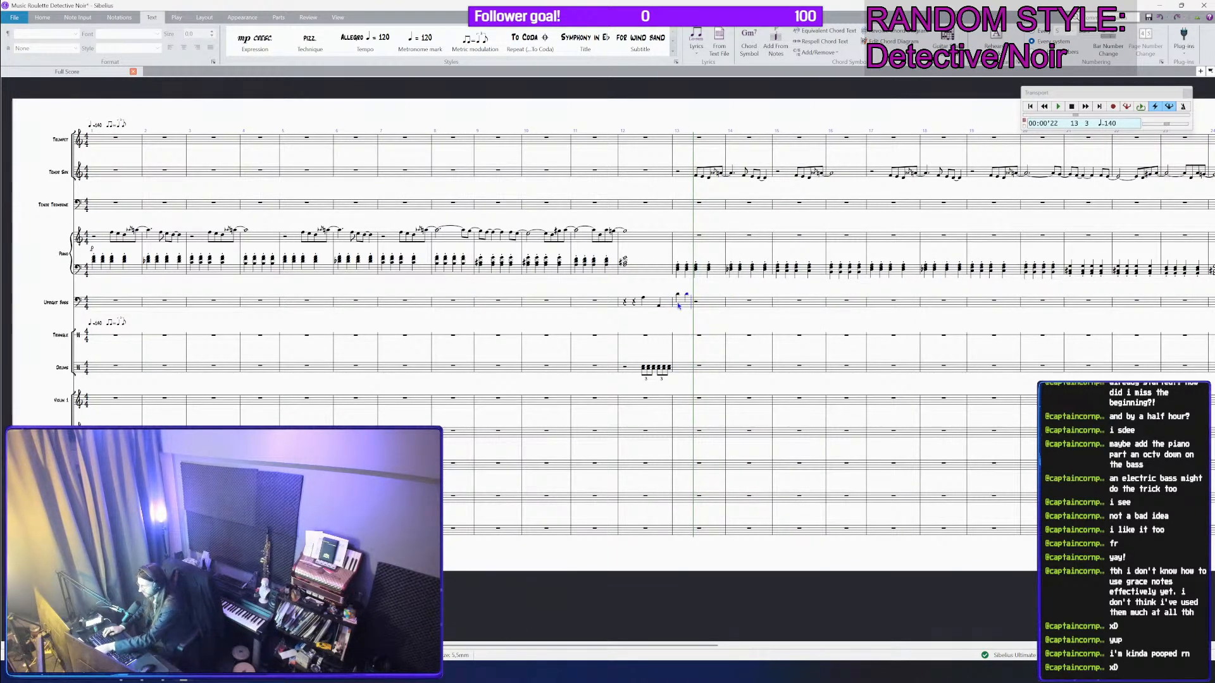
{"action": "key", "text": "d"}
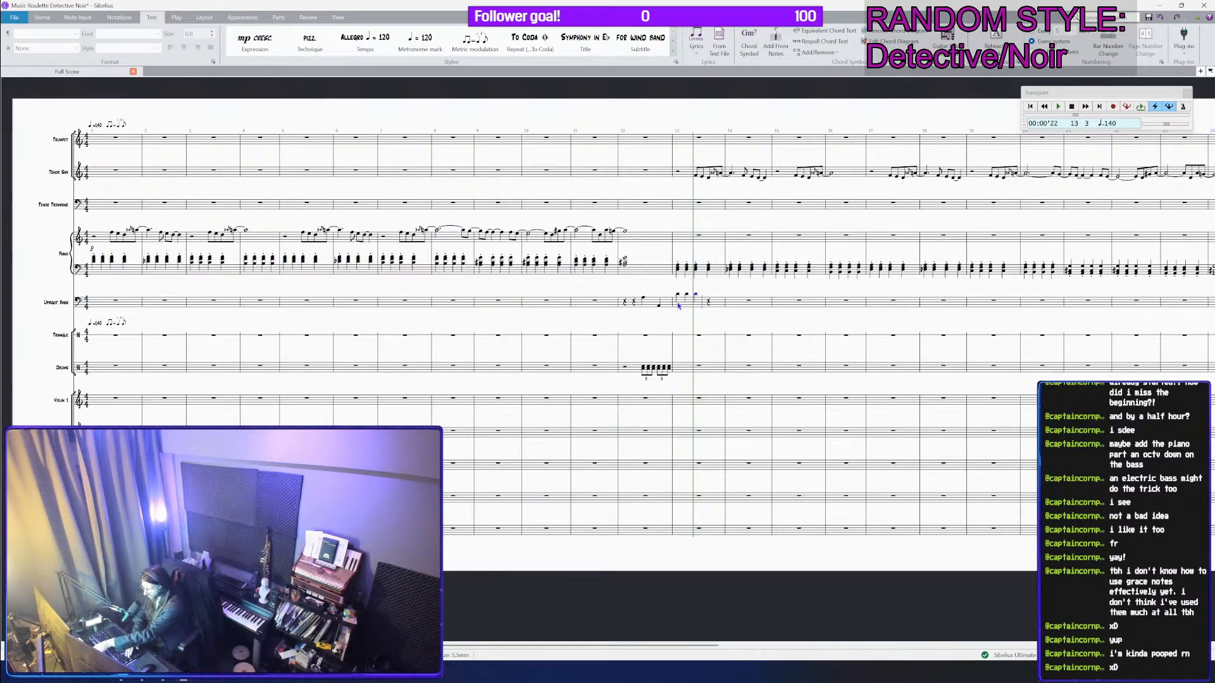
{"action": "key", "text": "c"}
{"action": "key", "text": "f"}
{"action": "key", "text": "Left"}
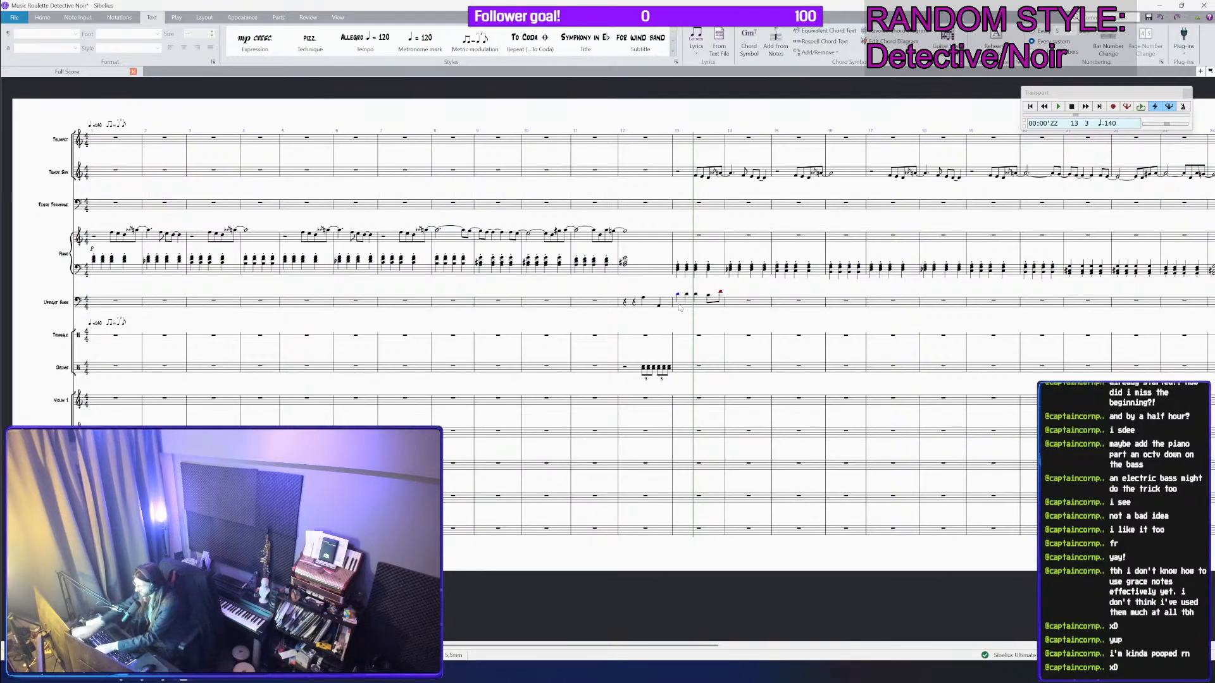
Step: Enter three quarter-note D's in the Upright Bass's bar 13 in the middle of the staff, followed by eighth notes C and F
{"action": "key", "text": "d"}
{"action": "key", "text": "d"}
{"action": "key", "text": "d"}
{"action": "key", "text": "c"}
{"action": "key", "text": "f"}
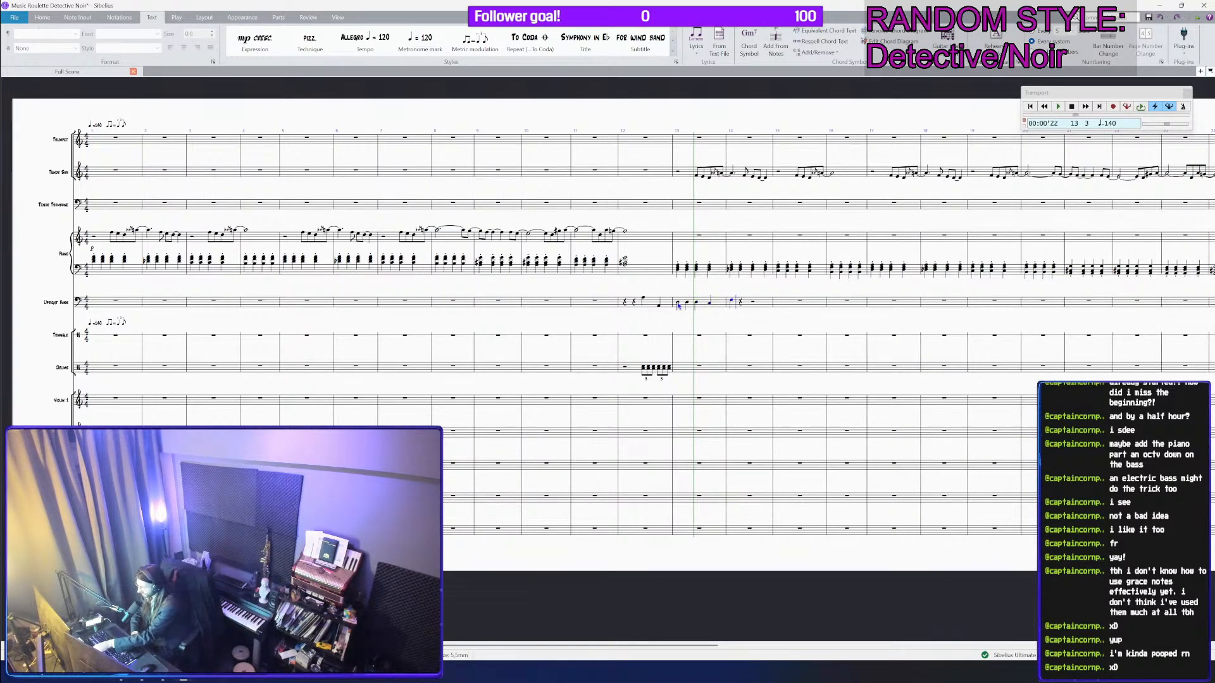
{"action": "key", "text": "Left"}
{"action": "key", "text": "3"}
{"action": "key", "text": "f"}
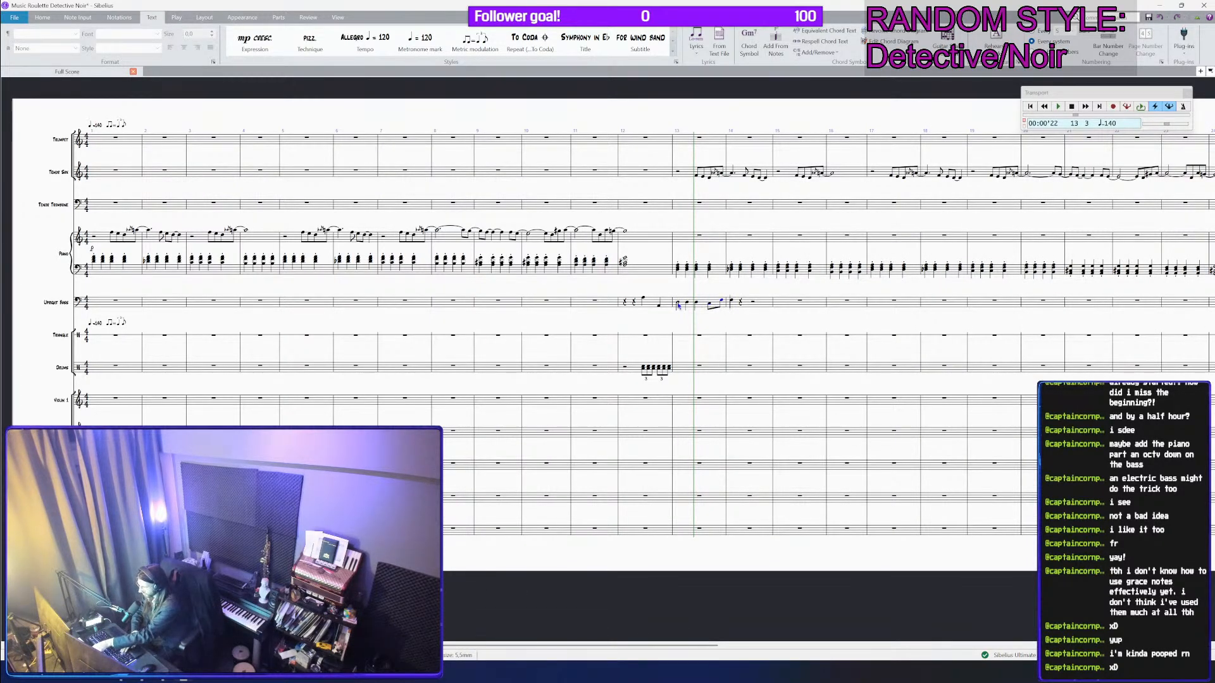
Step: Fill the Upright Bass's bar 14 with three quarter-note C-sharps followed by eighth notes B and E
{"action": "key", "text": "8"}
{"action": "key", "text": "c"}
{"action": "key", "text": "4"}
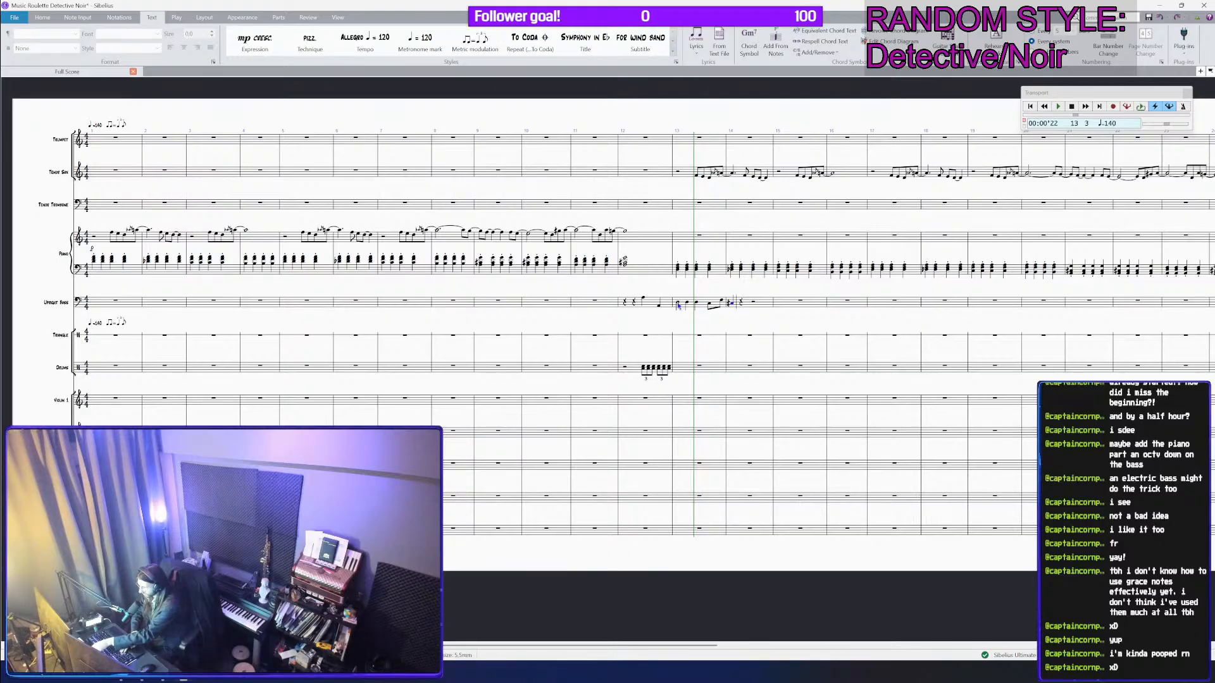
{"action": "key", "text": "c"}
{"action": "key", "text": "c"}
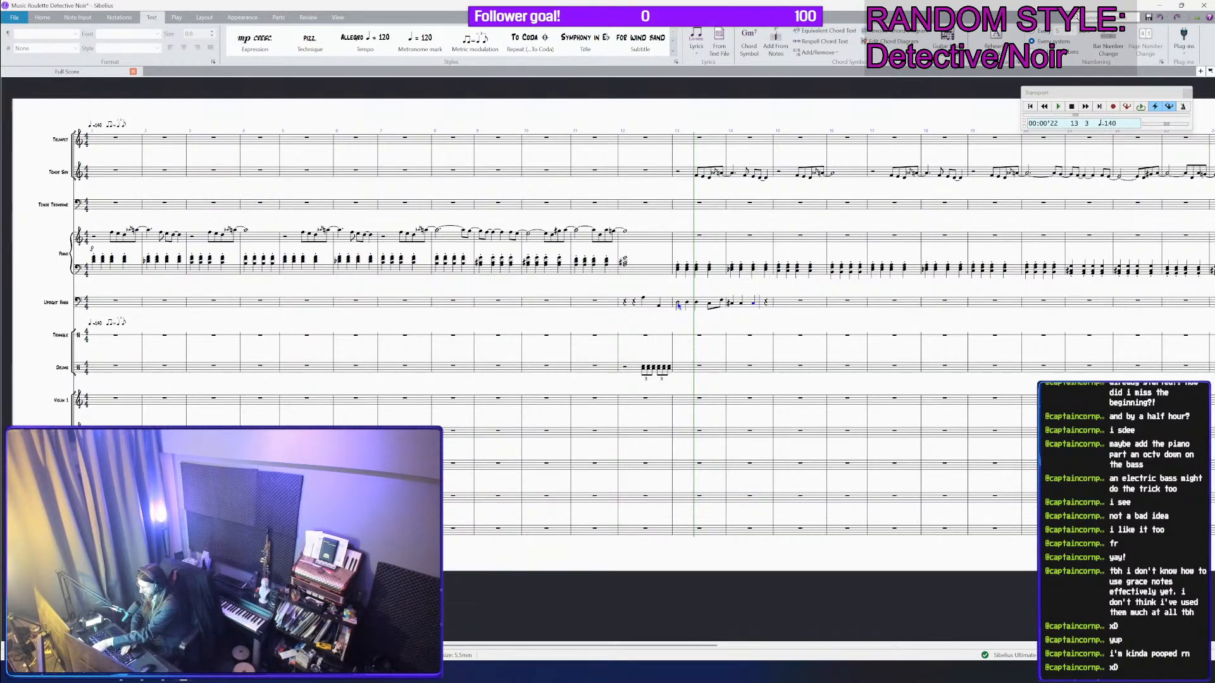
{"action": "key", "text": "3"}
{"action": "key", "text": "b"}
{"action": "key", "text": "e"}
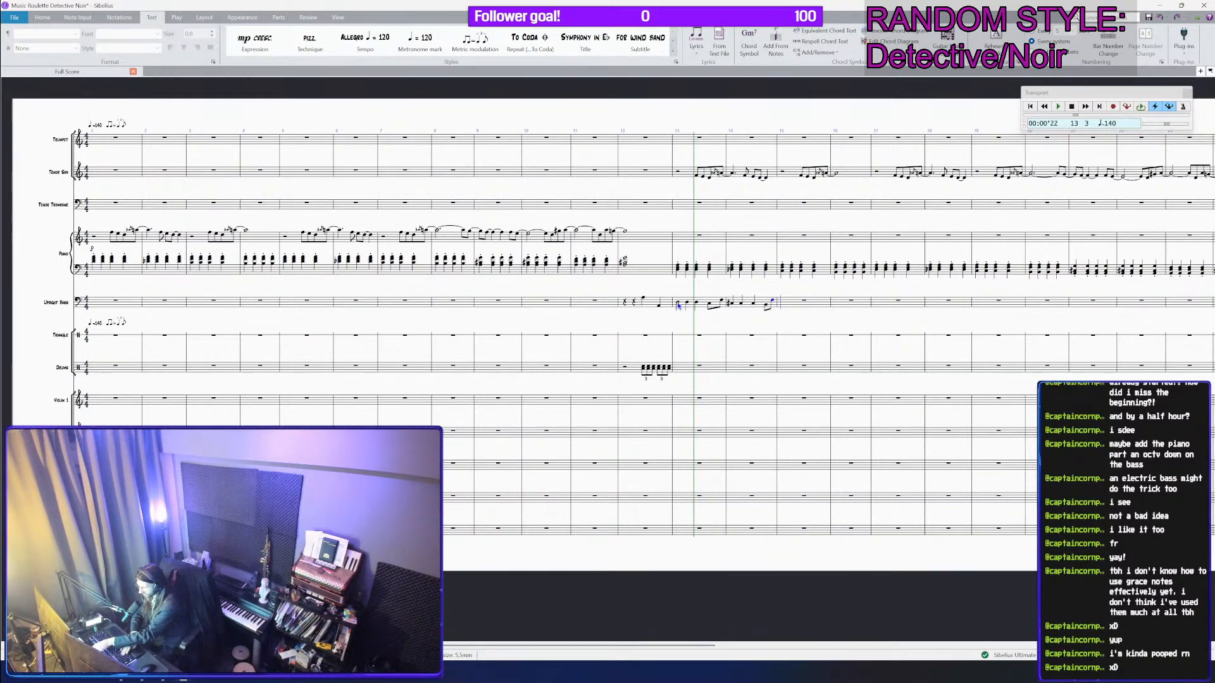
Step: Fill the Upright Bass's bar 15 with three quarter-note C-naturals followed by eighth notes A and F
{"action": "key", "text": "4"}
{"action": "key", "text": "c"}
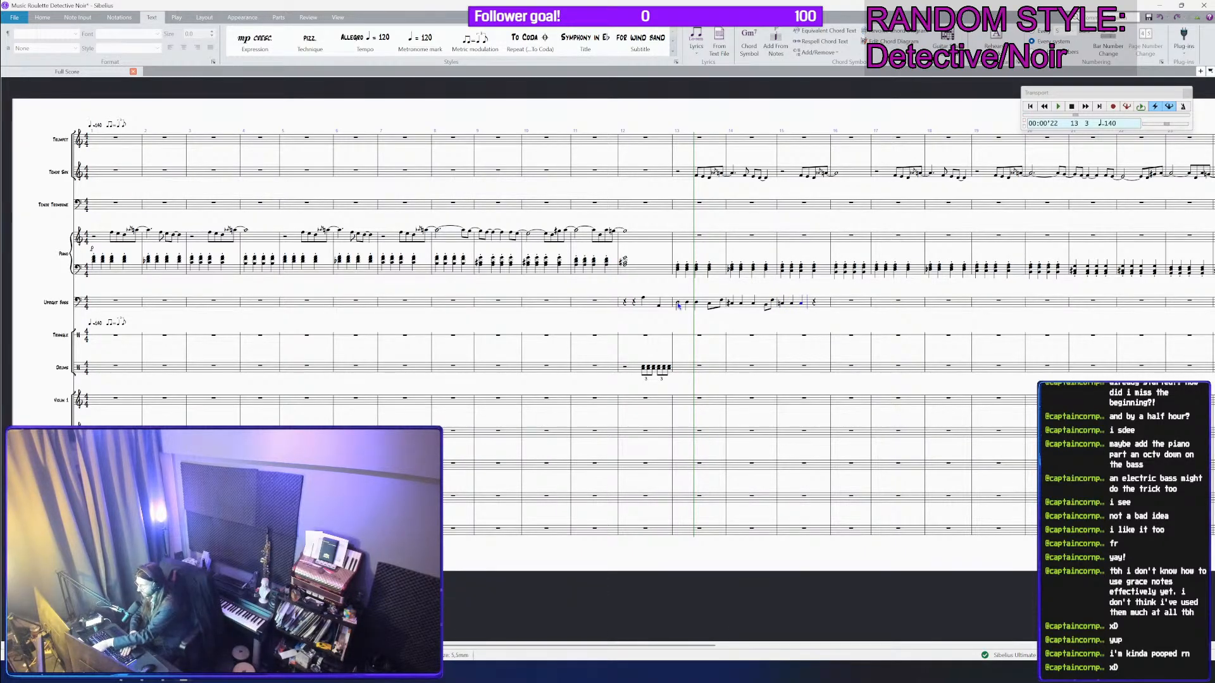
{"action": "key", "text": "2"}
{"action": "key", "text": "0"}
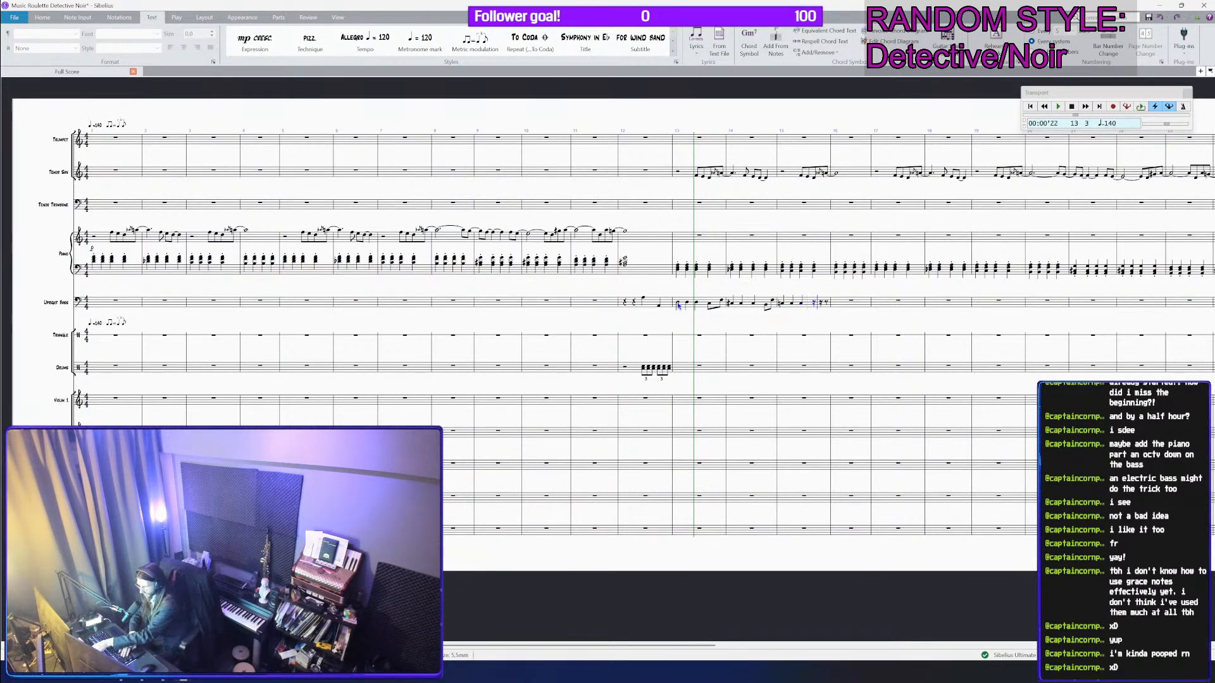
{"action": "key", "text": "a"}
{"action": "key", "text": "d"}
{"action": "key", "text": "f"}
{"action": "key", "text": "f"}
{"action": "key", "text": "Escape"}
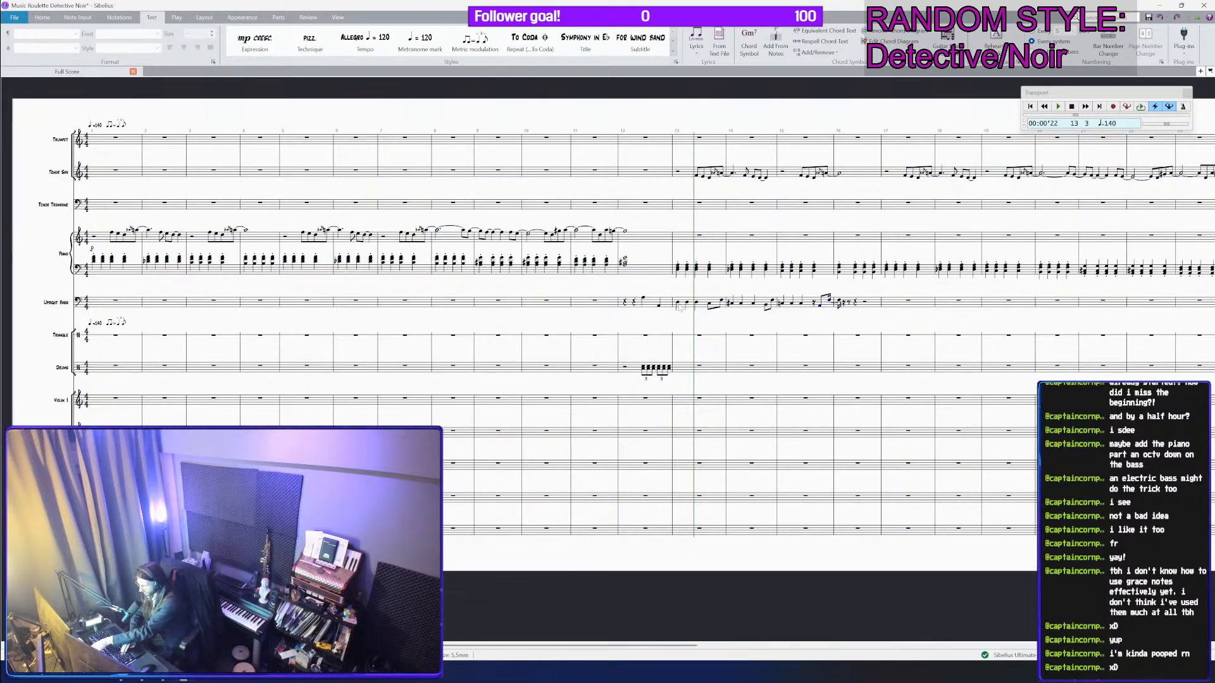
{"action": "key", "text": "3"}
{"action": "key", "text": "a"}
{"action": "key", "text": "f"}
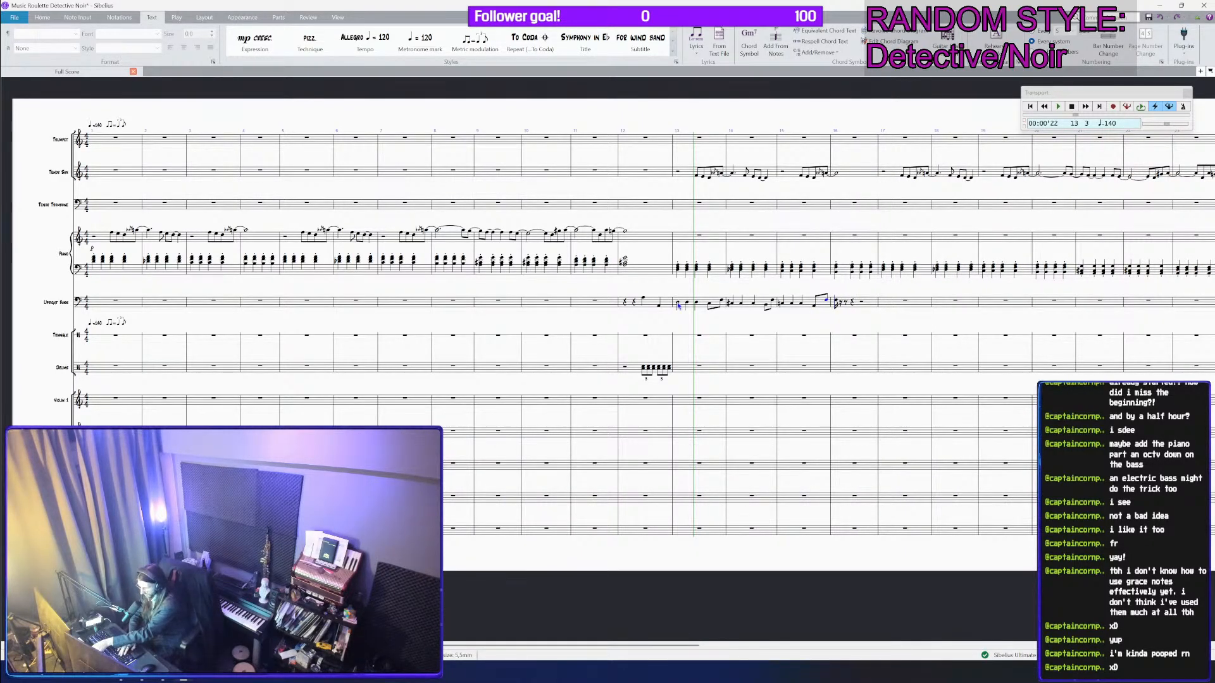
Step: Fill the Upright Bass's bar 16 with three quarter-note B's and a quarter-note C-sharp
{"action": "key", "text": "4"}
{"action": "key", "text": "b"}
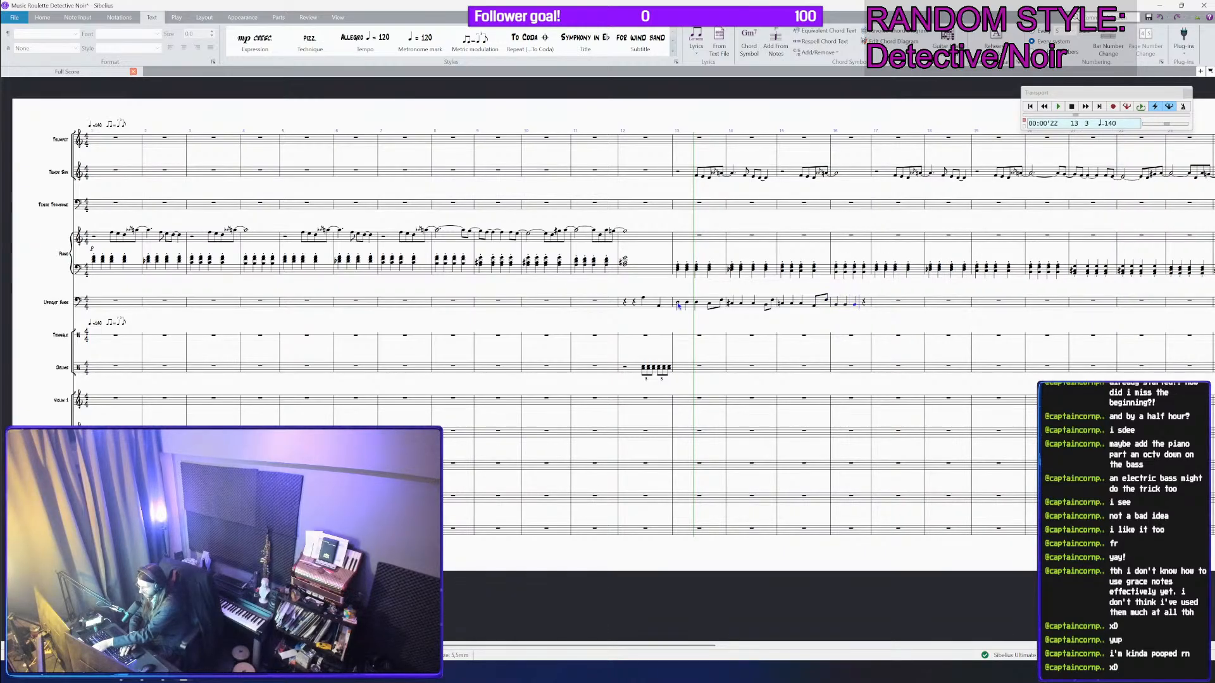
{"action": "key", "text": "8"}
{"action": "key", "text": "c"}
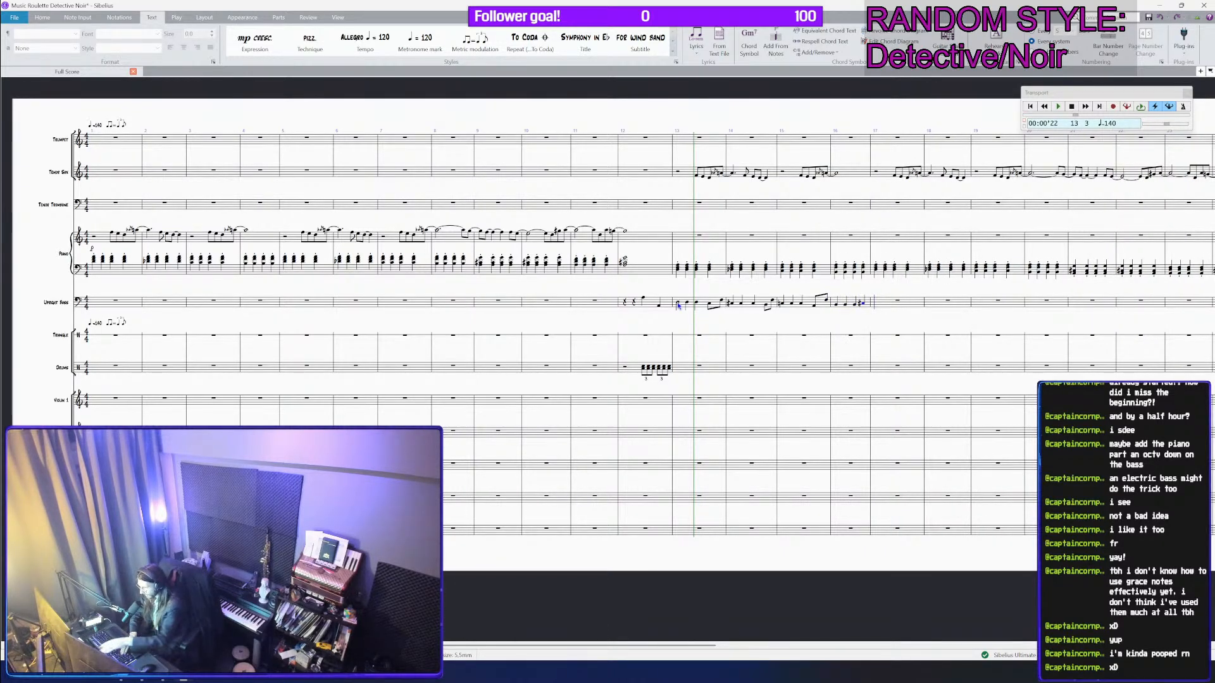
{"action": "key", "text": "Escape"}
Step: Enter a quarter-note cymbal hit with a cross notehead just above the staff on beat 1 of the Drums' bar 13
{"action": "left_click", "coordinate": [677, 372]}
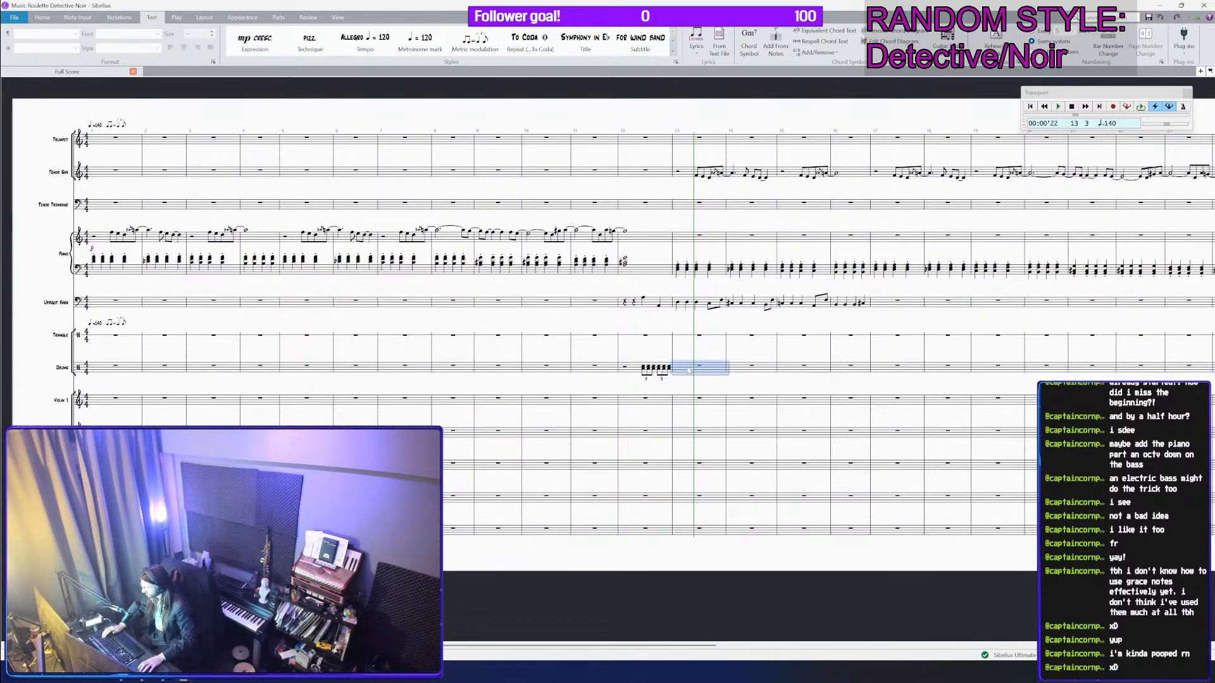
{"action": "scroll", "coordinate": [702, 364], "scroll_direction": "up", "scroll_amount": 2, "text": "ctrl"}
{"action": "scroll", "coordinate": [719, 362], "scroll_direction": "up", "scroll_amount": 1, "text": "ctrl"}
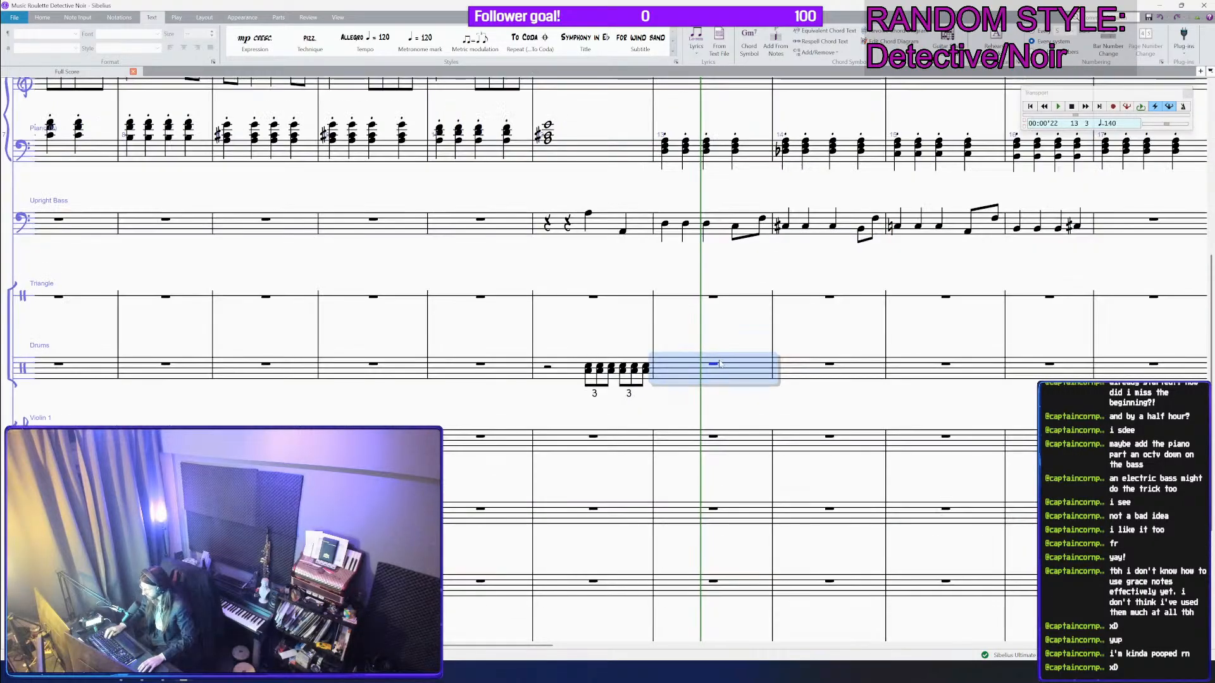
{"action": "key", "text": "n"}
{"action": "left_click", "coordinate": [666, 353]}
{"action": "key", "text": "Escape"}
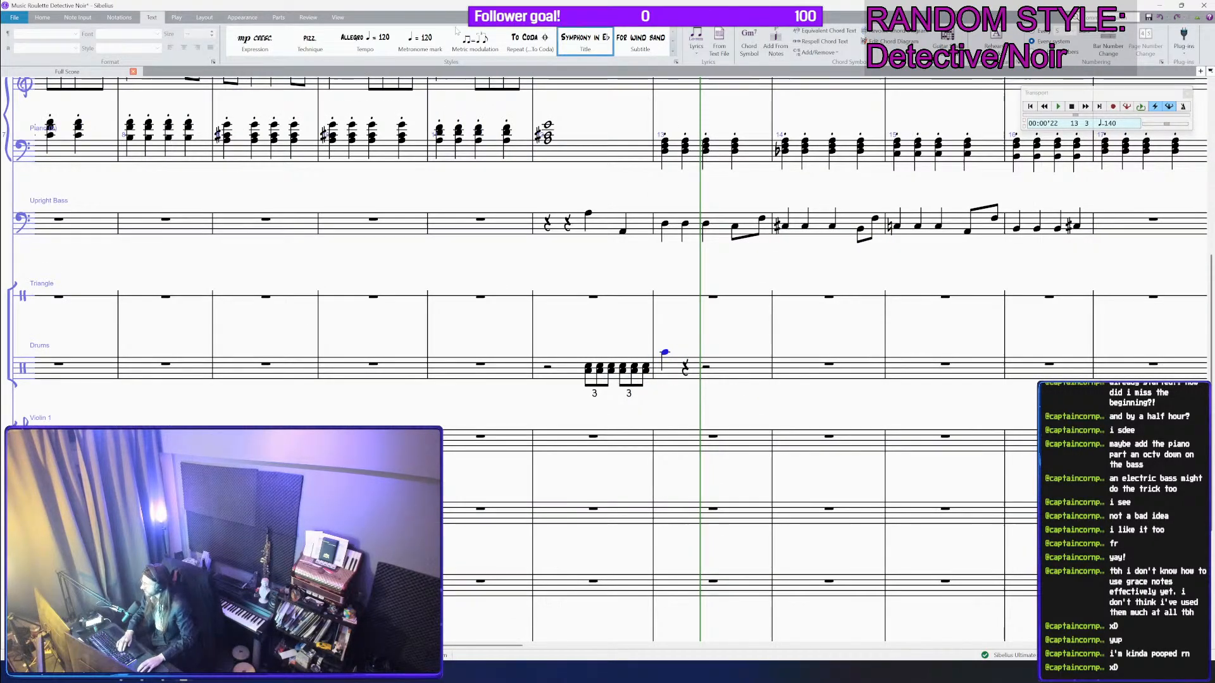
{"action": "left_click", "coordinate": [119, 18]}
{"action": "left_click", "coordinate": [850, 42]}
{"action": "key", "text": "Escape"}
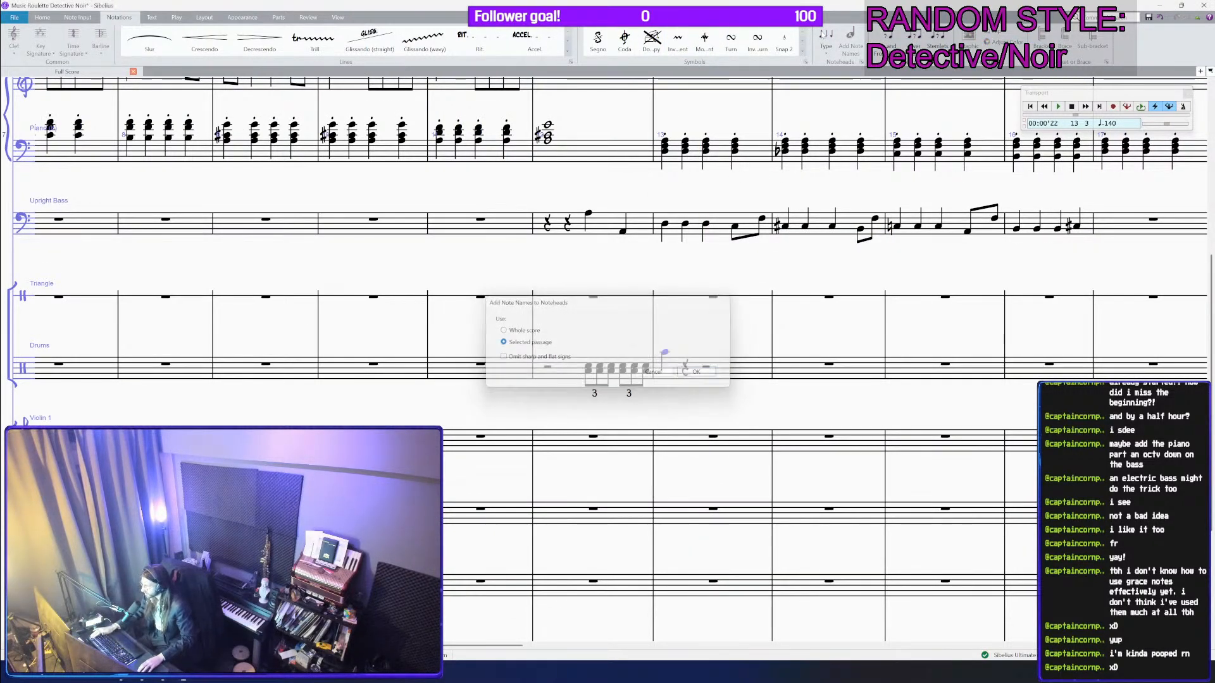
{"action": "key", "text": "Down"}
{"action": "key", "text": "Down"}
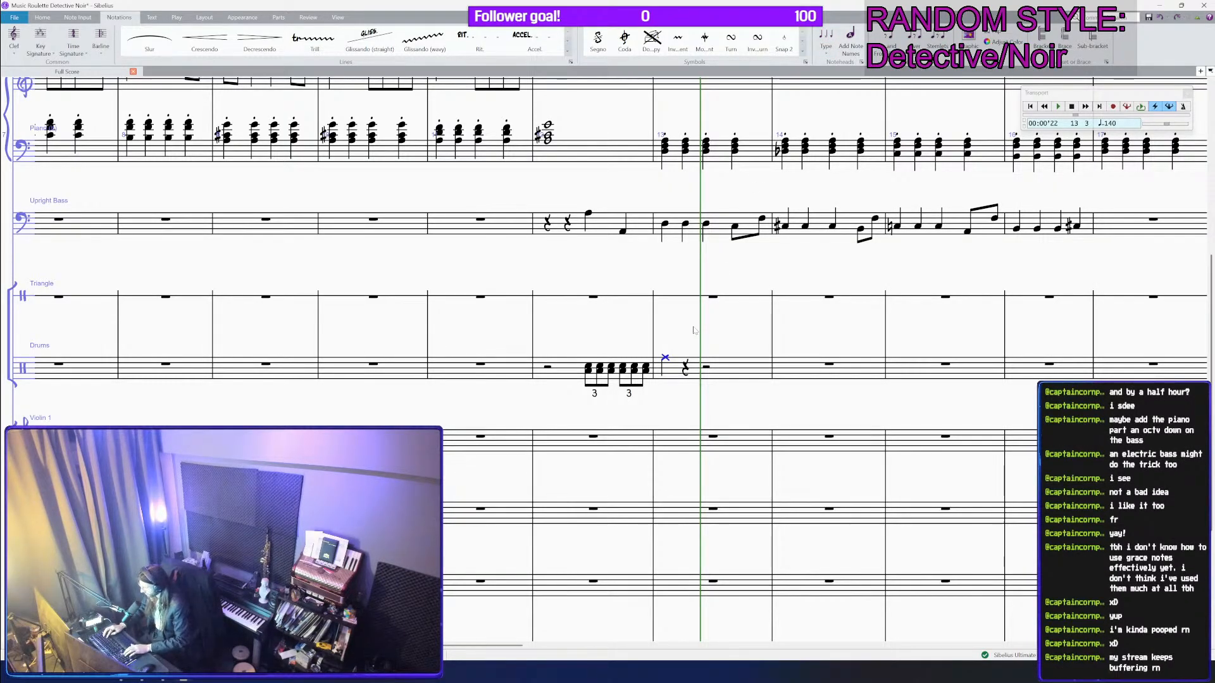
Step: Add two eighth-note hits with cross noteheads on beat 2 of the Drums' bar 13
{"action": "key", "text": "4"}
{"action": "key", "text": "Right"}
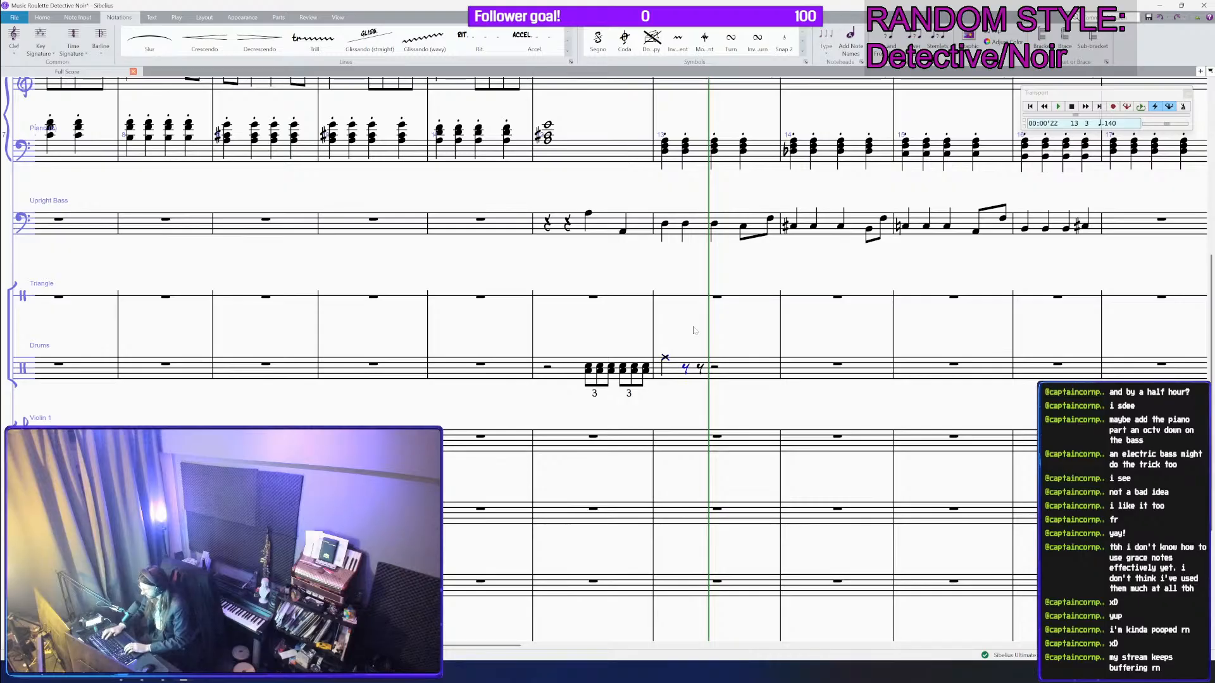
{"action": "key", "text": "f"}
{"action": "key", "text": "f"}
{"action": "key", "text": "Escape"}
{"action": "key", "text": "alt+shift+1"}
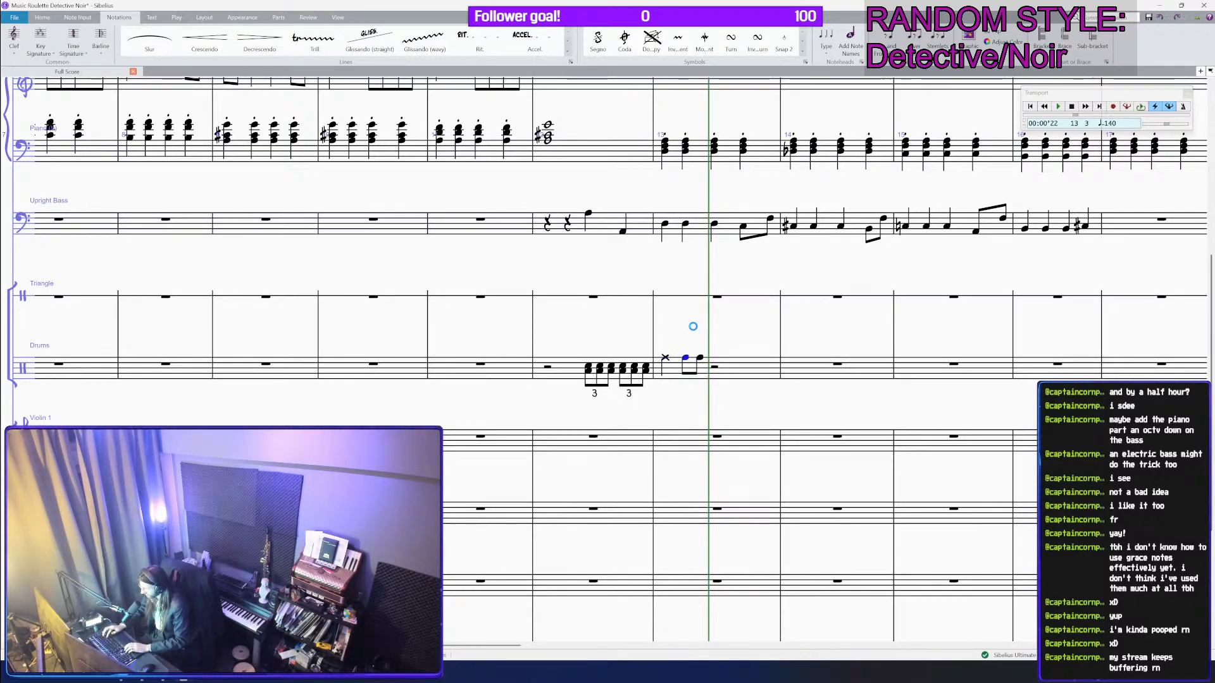
{"action": "key", "text": "Right"}
{"action": "key", "text": "Delete"}
{"action": "key", "text": "Left"}
{"action": "key", "text": "r"}
Step: Repeat the two-beat cross-notehead pattern on beats 3 and 4 of the Drums' bar 13
{"action": "key", "text": "Left"}
{"action": "key", "text": "shift+Left"}
{"action": "key", "text": "shift+Right"}
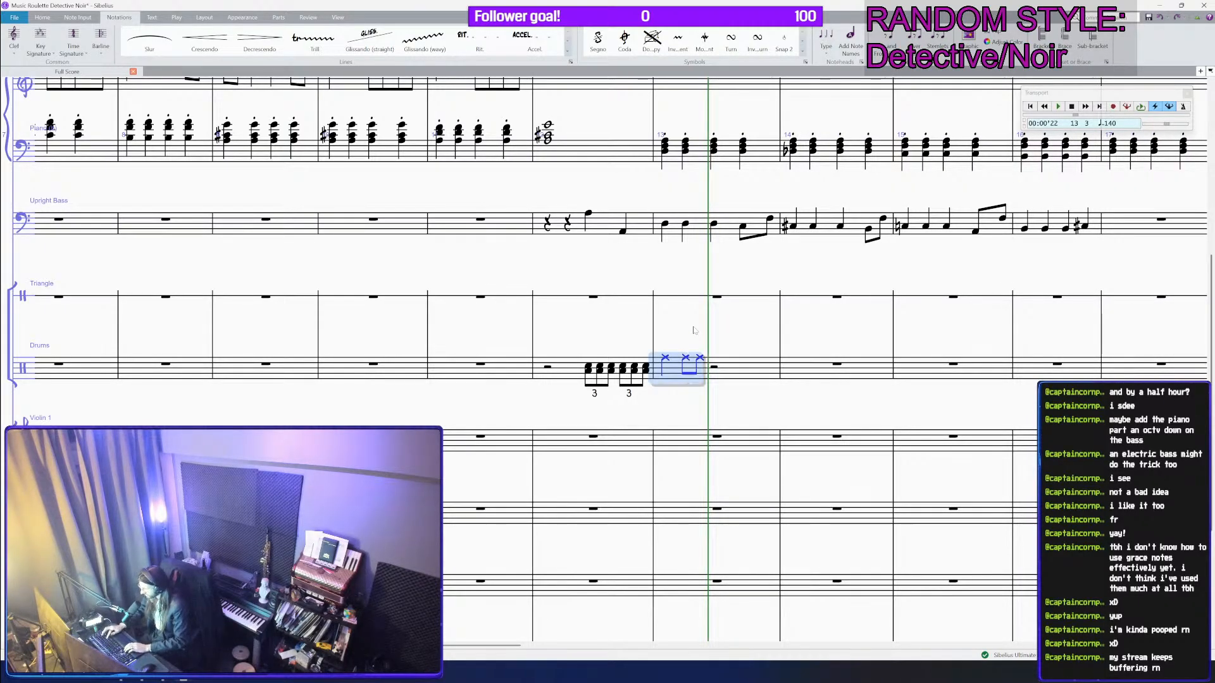
{"action": "key", "text": "r"}
Step: Copy the Drums' cymbal pattern from bar 13 across bars 14–16
{"action": "key", "text": "shift+Left"}
{"action": "key", "text": "shift+Left"}
{"action": "key", "text": "shift+Left"}
{"action": "key", "text": "shift+Left"}
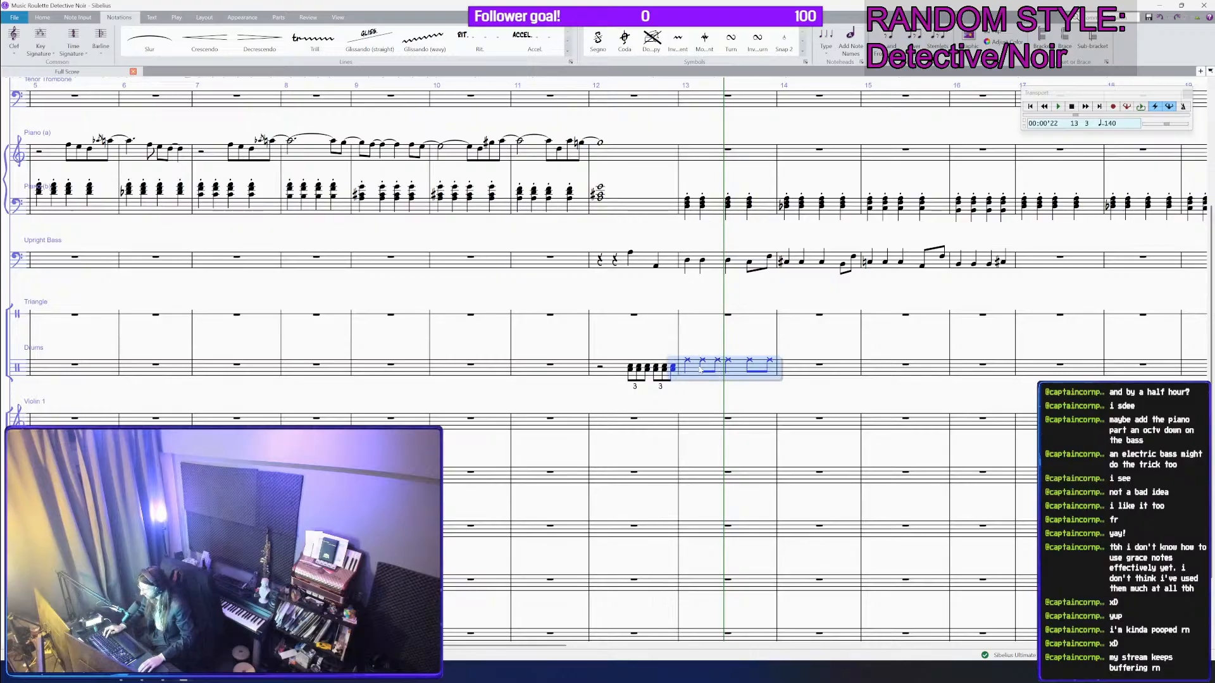
{"action": "left_click_drag", "start_coordinate": [691, 349], "coordinate": [694, 349]}
{"action": "key", "text": "Escape"}
{"action": "left_click", "coordinate": [697, 369]}
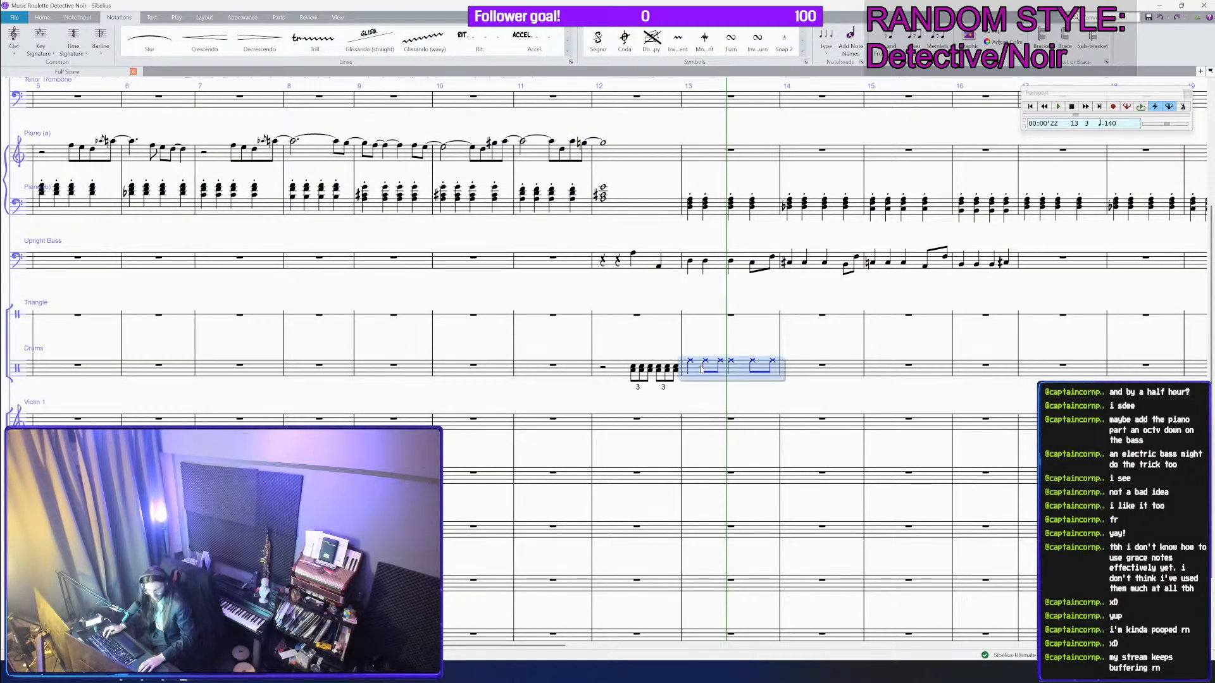
{"action": "left_click", "coordinate": [989, 372], "text": "shift"}
{"action": "key", "text": "ctrl+v"}
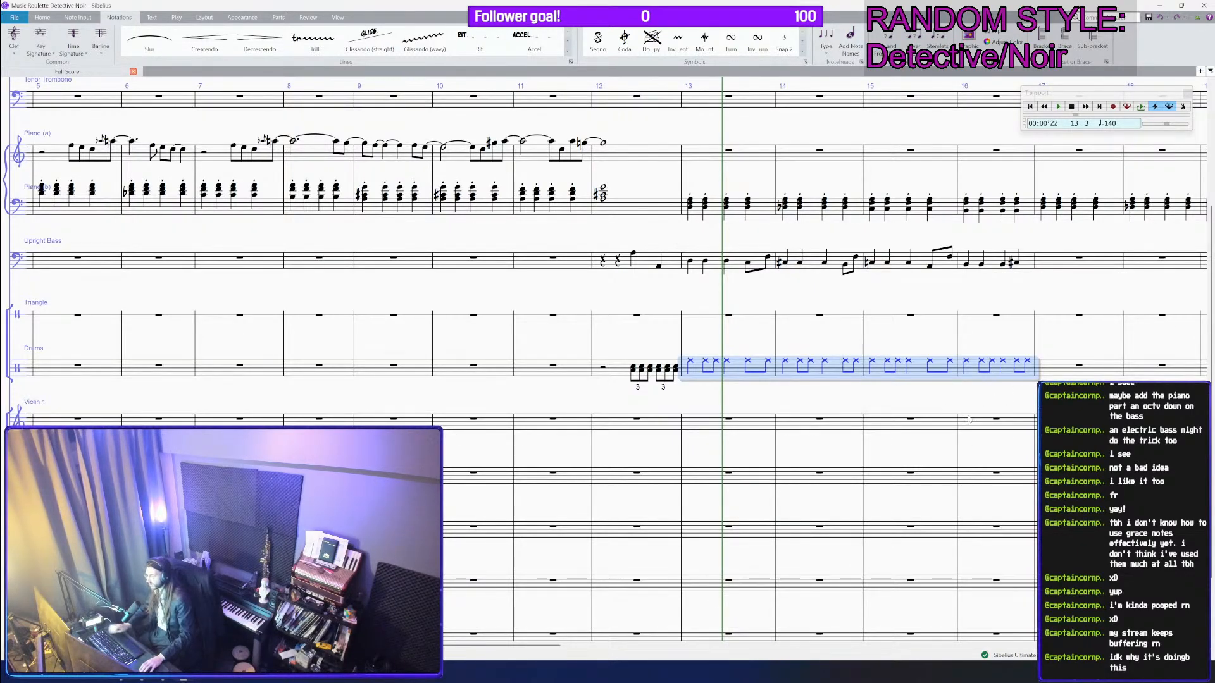
Step: Play back the score from bar 11 to hear the new bass line and drum pattern
{"action": "left_click", "coordinate": [700, 336]}
{"action": "scroll", "coordinate": [700, 335], "scroll_direction": "down", "scroll_amount": 1}
{"action": "scroll", "coordinate": [699, 336], "scroll_direction": "down", "scroll_amount": 3}
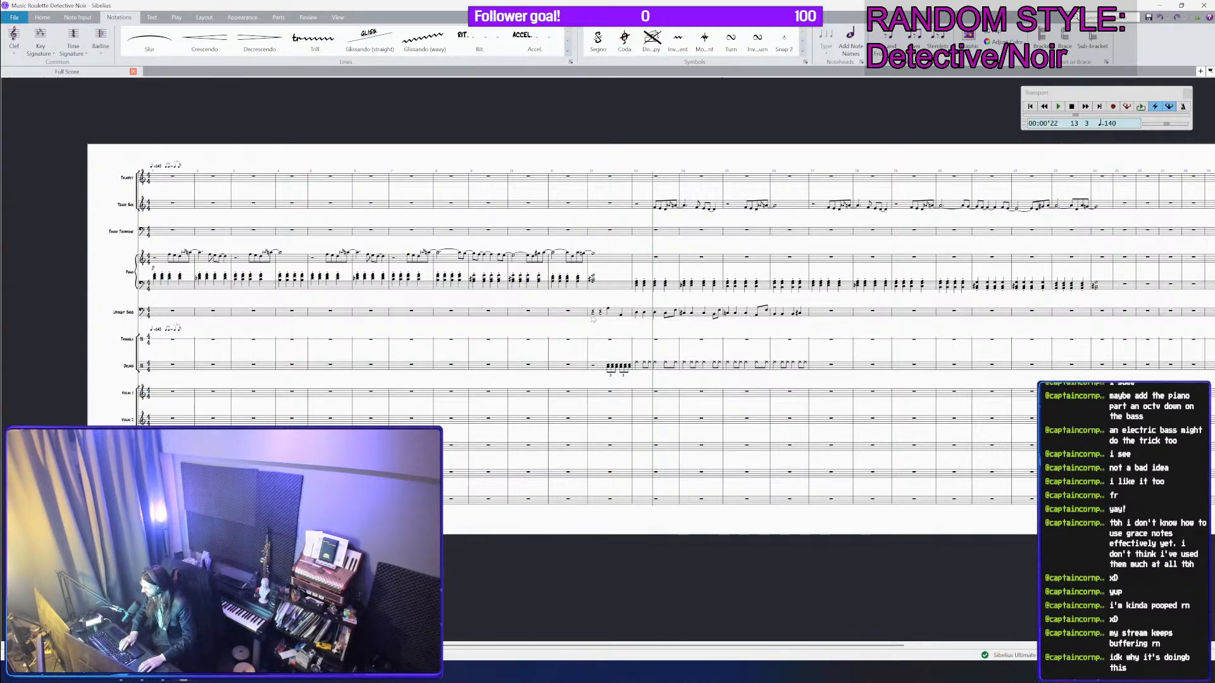
{"action": "left_click", "coordinate": [552, 279]}
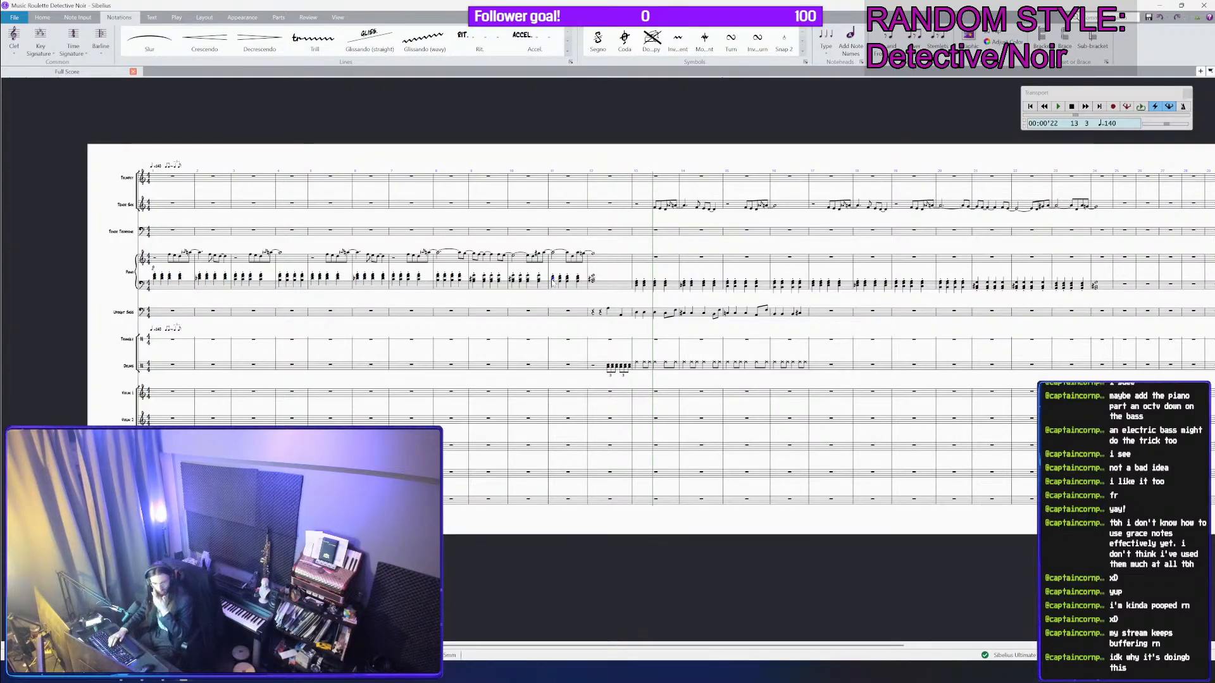
{"action": "key", "text": "space"}
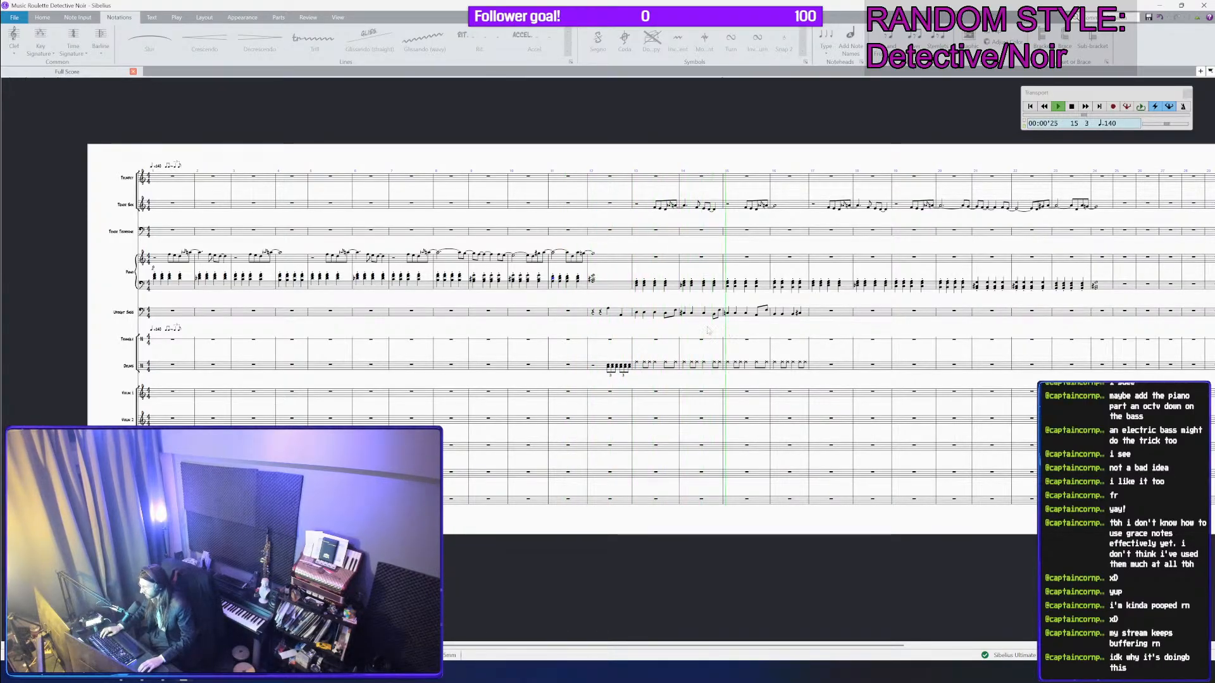
{"action": "key", "text": "space"}
Step: Lengthen the Upright Bass's opening notes to dotted halves in bars 13–15 and a half note in bar 16, and save the score
{"action": "scroll", "coordinate": [639, 316], "scroll_direction": "up", "scroll_amount": 2}
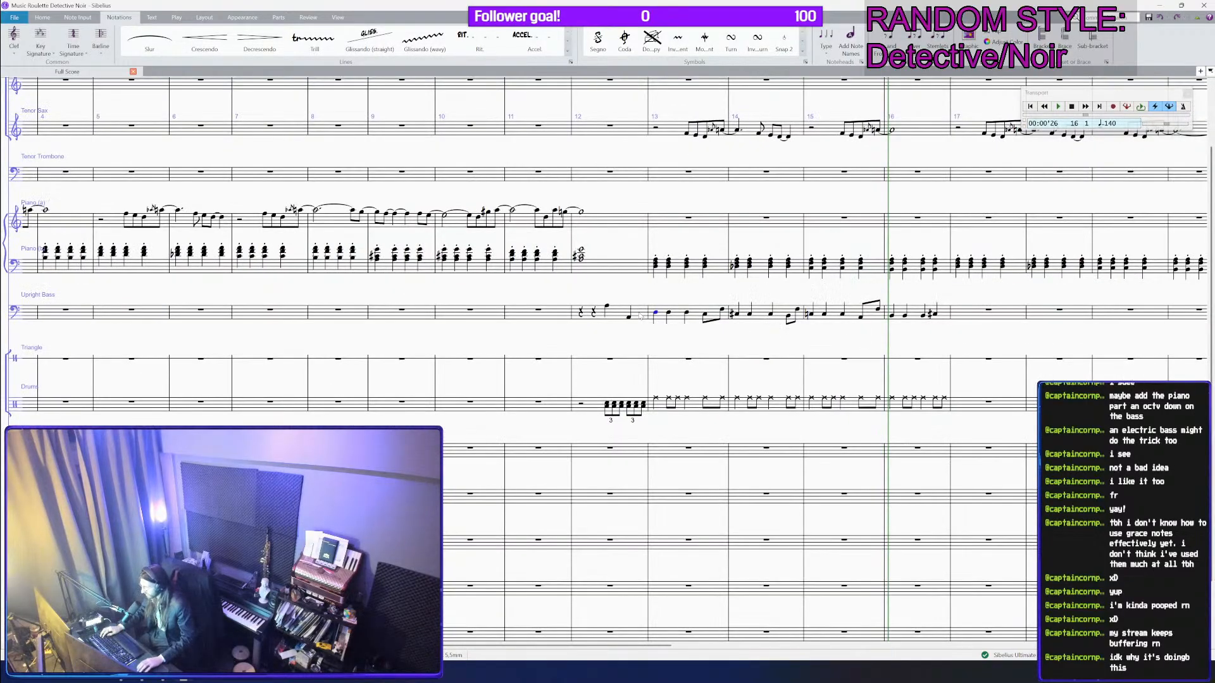
{"action": "key", "text": "period"}
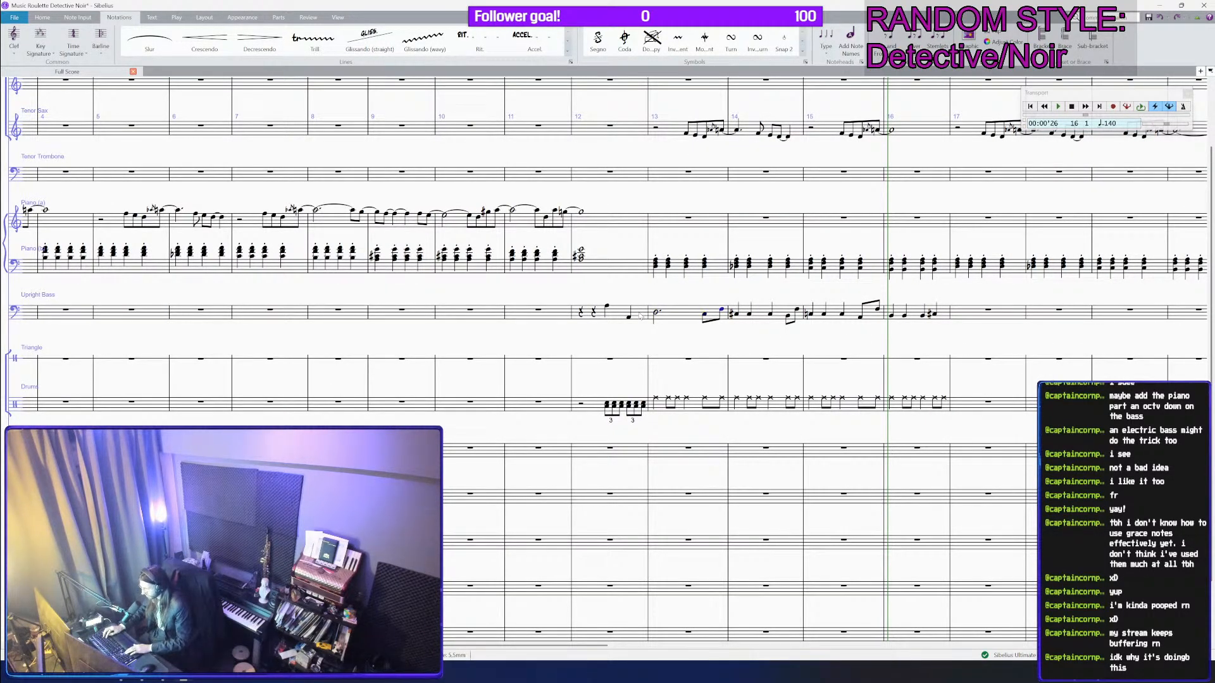
{"action": "key", "text": "5"}
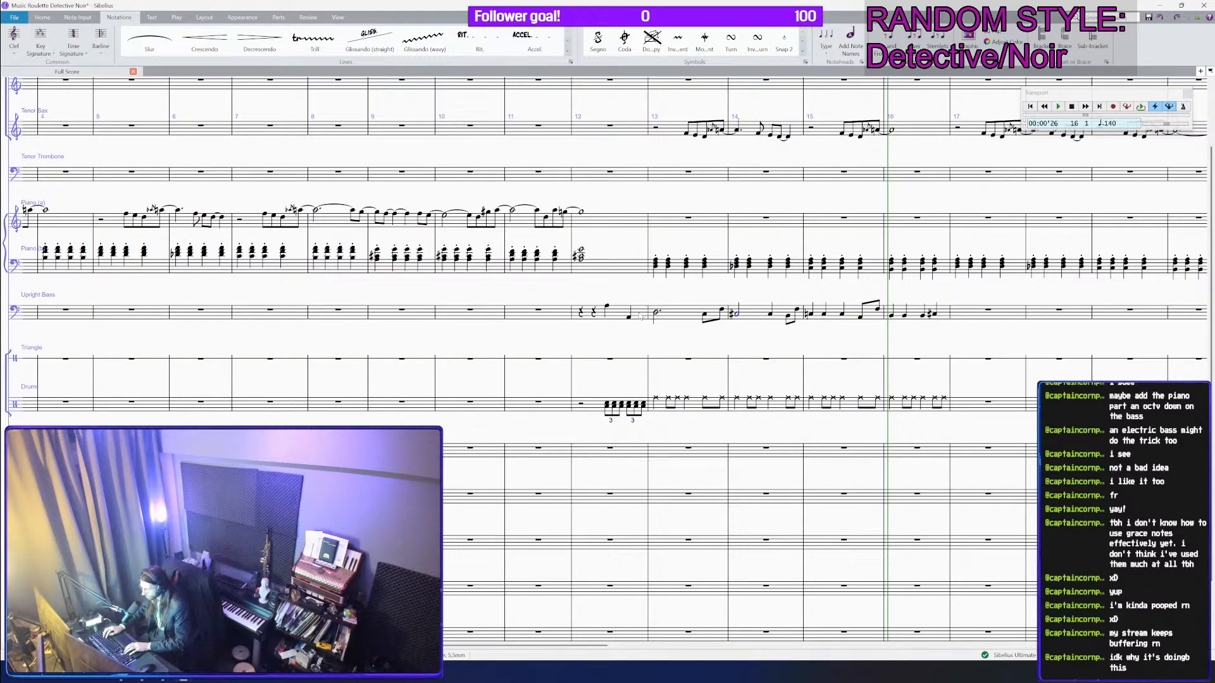
{"action": "key", "text": "period"}
{"action": "key", "text": "Right"}
{"action": "key", "text": "5"}
{"action": "key", "text": "period"}
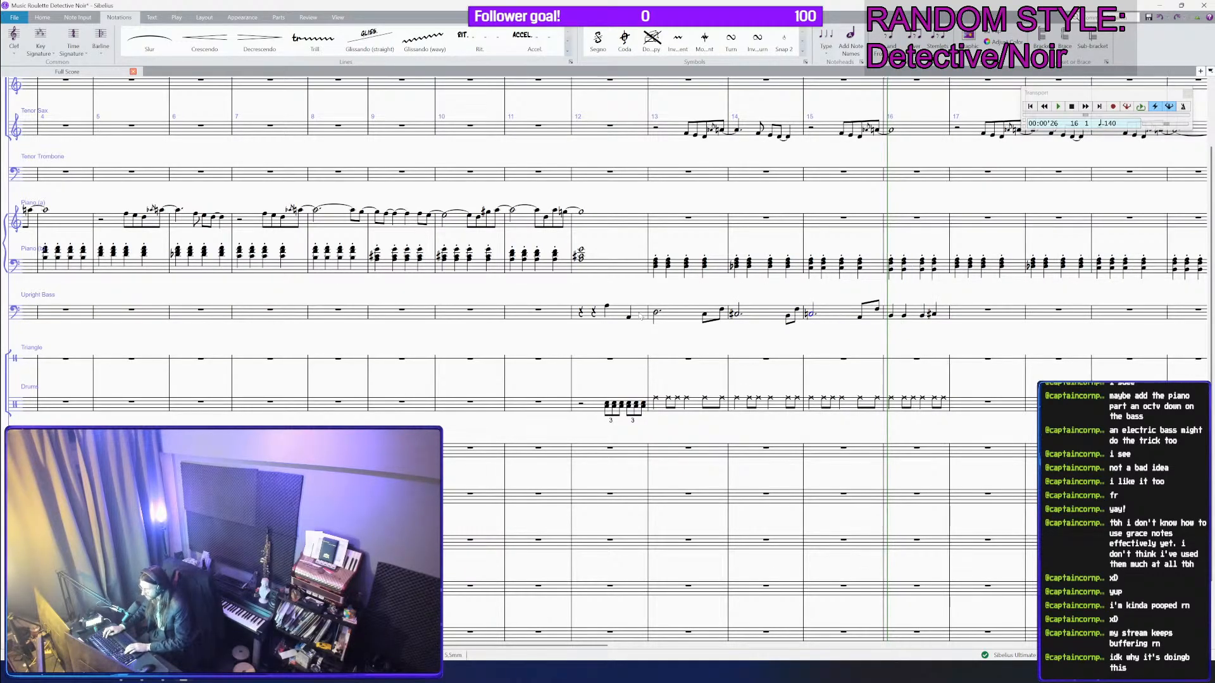
{"action": "key", "text": "Right"}
{"action": "key", "text": "5"}
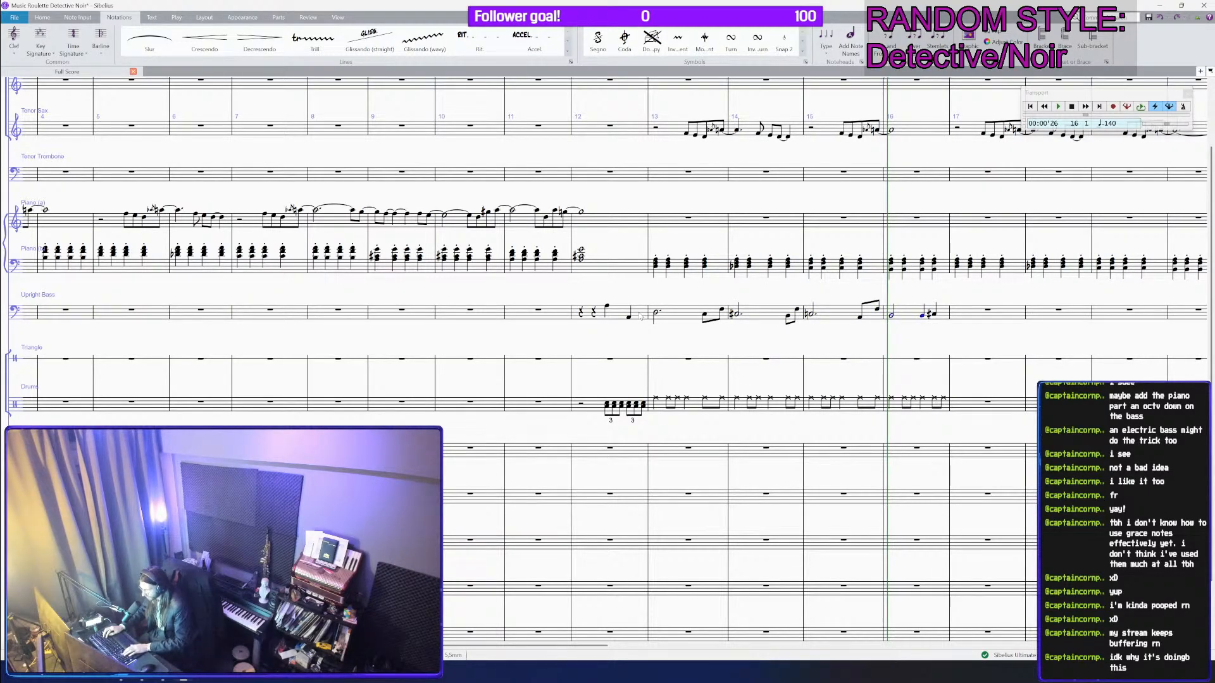
{"action": "key", "text": "ctrl+minus"}
{"action": "key", "text": "ctrl+s"}
Step: Copy the Tenor Sax melody from bar 13 through bar 24 into the Trumpet staff, starting at bar 13
{"action": "left_click", "coordinate": [722, 312]}
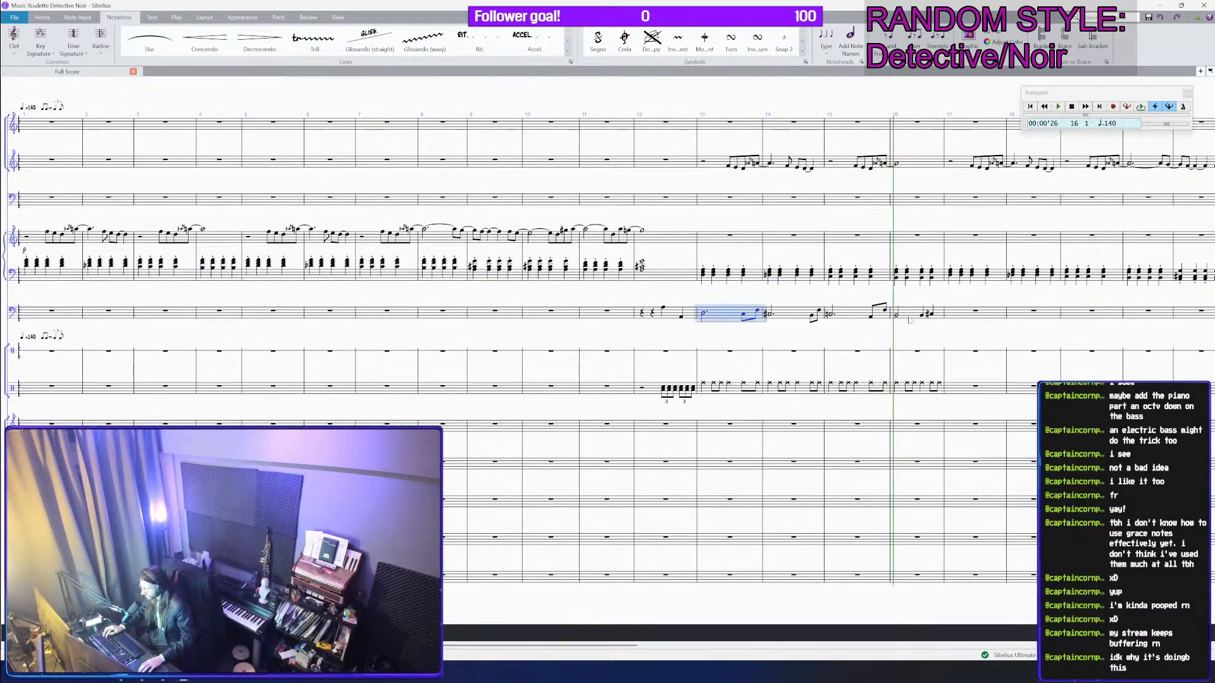
{"action": "left_click", "coordinate": [916, 312], "text": "shift"}
{"action": "key", "text": "ctrl+minus"}
{"action": "left_click_drag", "start_coordinate": [825, 135], "coordinate": [730, 169]}
{"action": "left_click", "coordinate": [656, 235]}
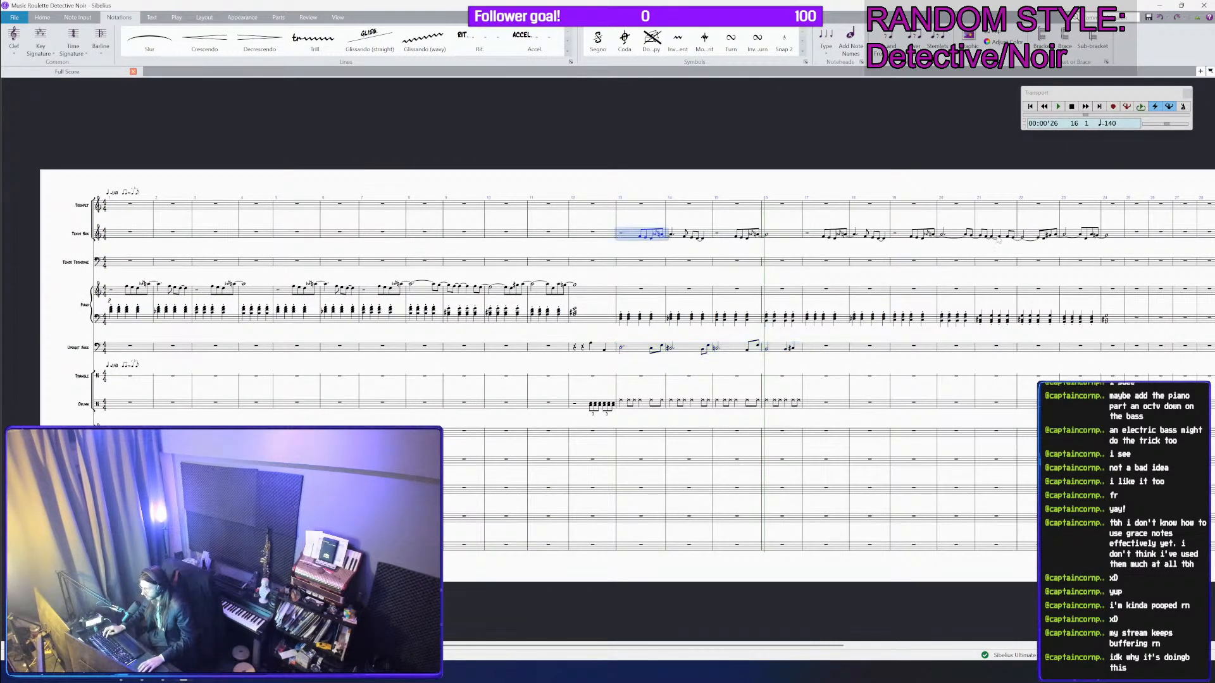
{"action": "left_click", "coordinate": [1131, 234], "text": "shift"}
{"action": "left_click", "coordinate": [603, 206]}
{"action": "key", "text": "ctrl+v"}
{"action": "key", "text": "ctrl+plus"}
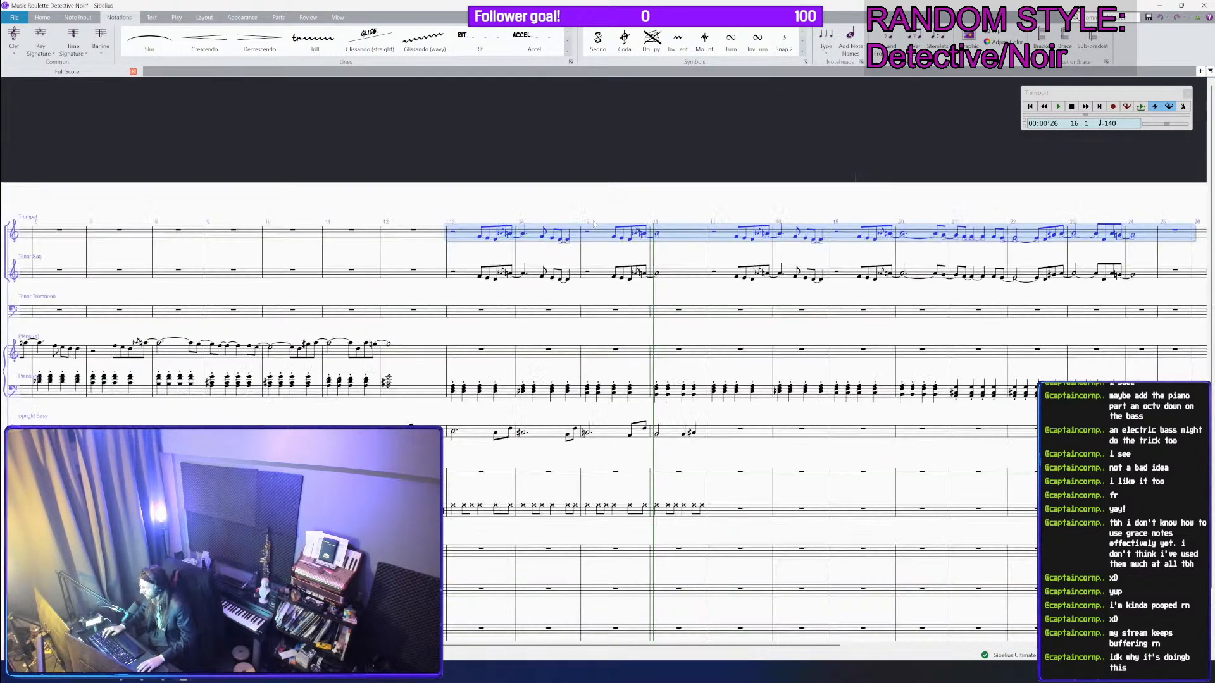
Step: Raise the Trumpet's melody in bars 13–24 by one octave
{"action": "left_click", "coordinate": [476, 257]}
{"action": "left_click", "coordinate": [472, 235]}
{"action": "left_click", "coordinate": [1132, 236], "text": "shift"}
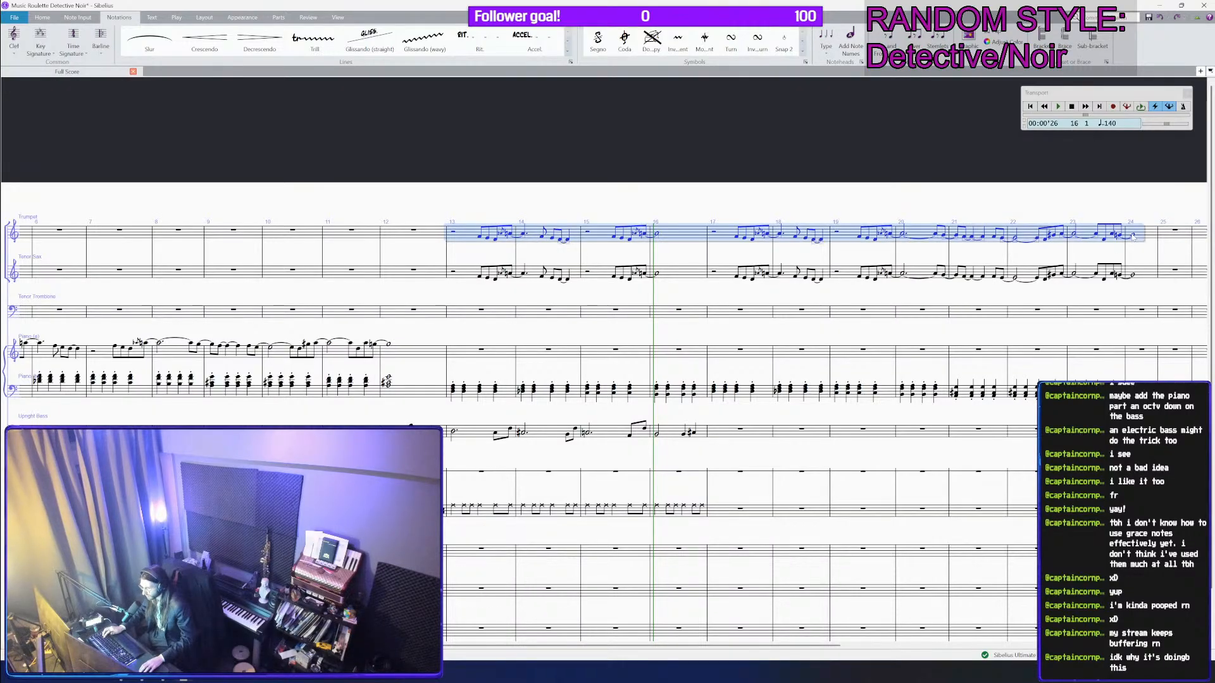
{"action": "key", "text": "ctrl+Up"}
{"action": "key", "text": "Escape"}
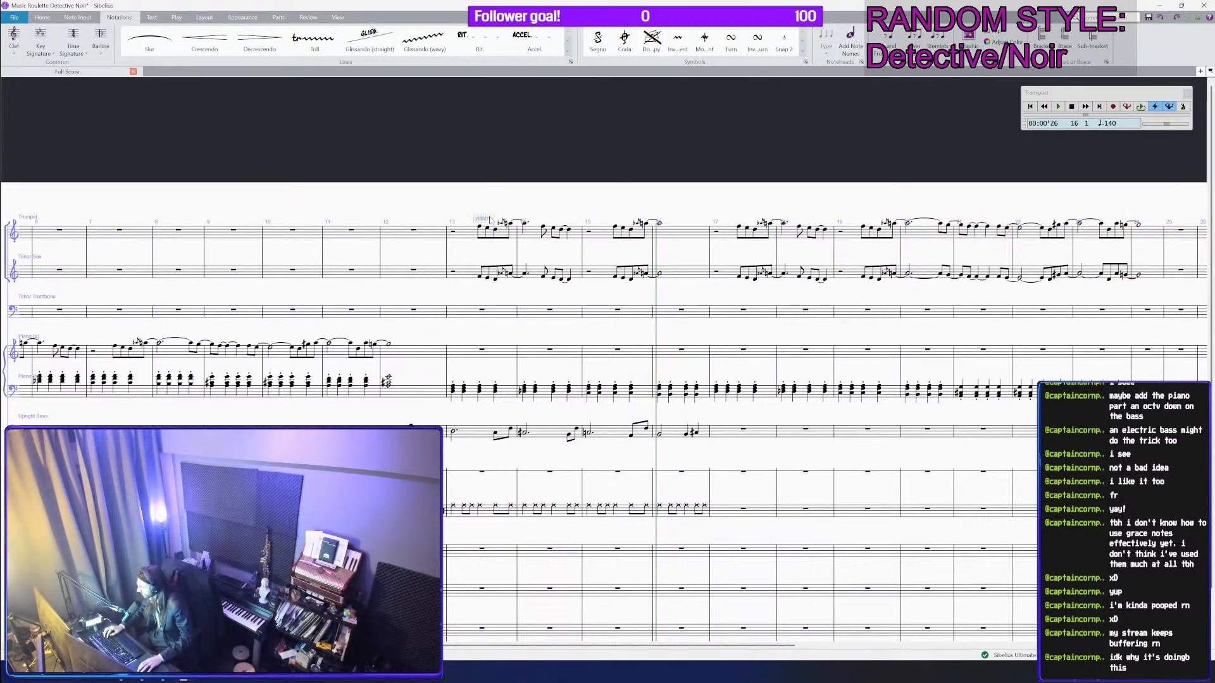
Step: Copy the VIBRATO marking to the start of bar 13 on the Tenor Sax and Trumpet, and delete the offset original
{"action": "left_click", "coordinate": [471, 277]}
{"action": "left_click", "coordinate": [483, 219]}
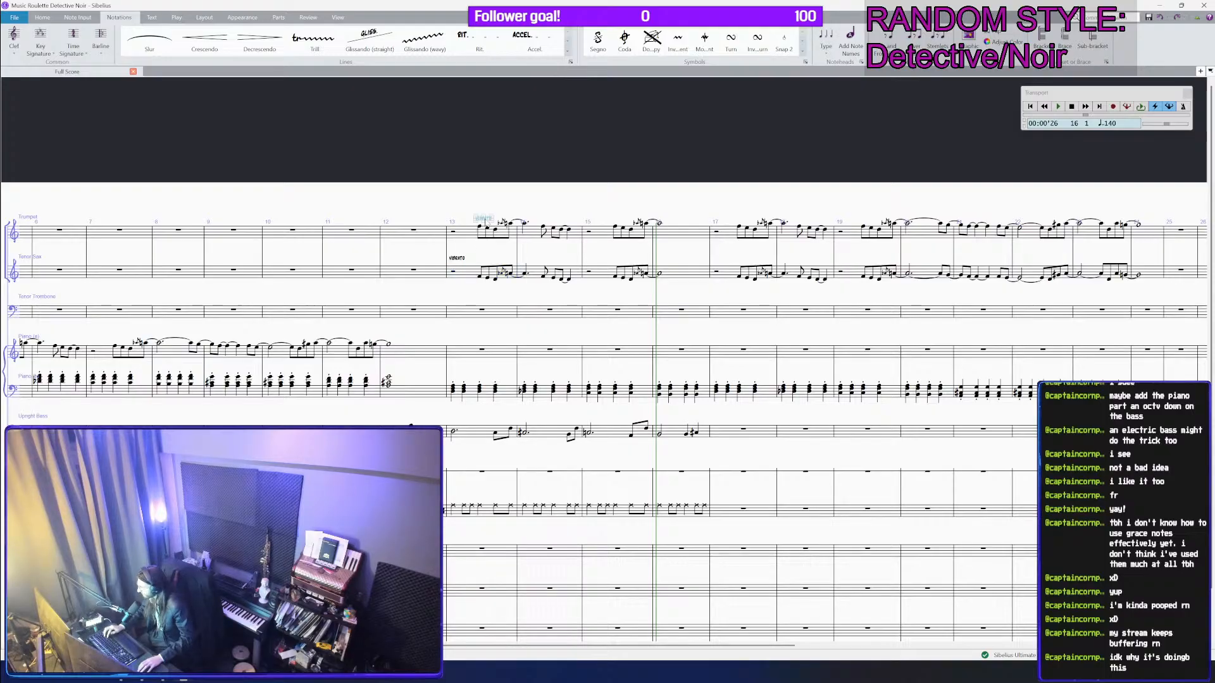
{"action": "left_click", "coordinate": [469, 234]}
{"action": "type", "text": "VIBRATO"}
{"action": "left_click", "coordinate": [484, 219]}
{"action": "key", "text": "Delete"}
Step: Copy the Upright Bass line from bars 13–16 into the Tenor Trombone and raise it an octave
{"action": "left_click", "coordinate": [468, 436]}
{"action": "left_click", "coordinate": [662, 433], "text": "shift"}
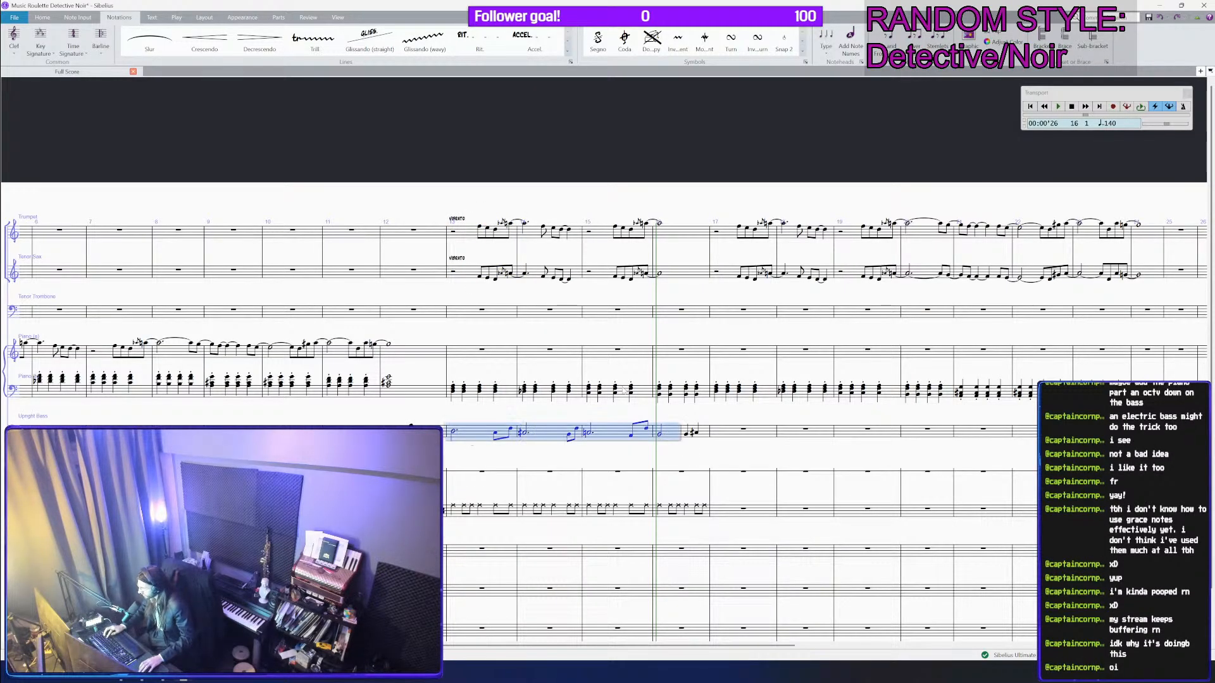
{"action": "left_click", "coordinate": [695, 433], "text": "shift"}
{"action": "left_click", "coordinate": [460, 319]}
{"action": "left_click", "coordinate": [461, 316]}
{"action": "key", "text": "ctrl+v"}
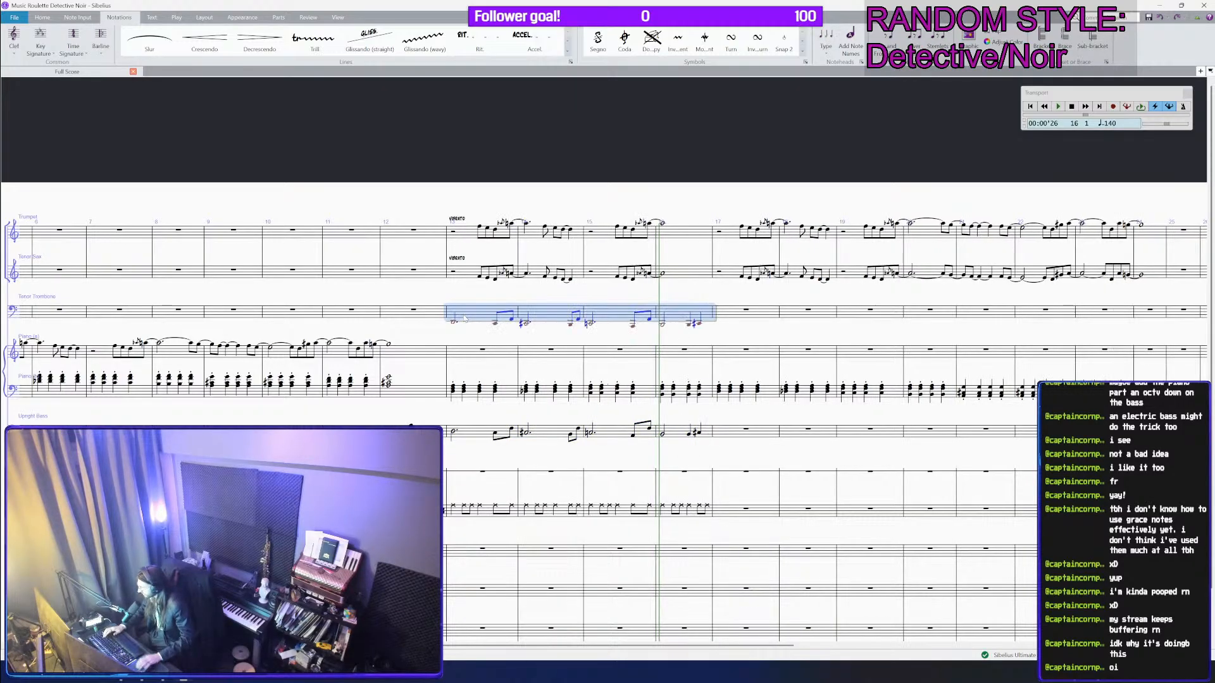
Step: Copy the Tenor Sax's VIBRATO marking to bar 13 of the Tenor Trombone
{"action": "left_click", "coordinate": [456, 258]}
{"action": "key", "text": "ctrl+c"}
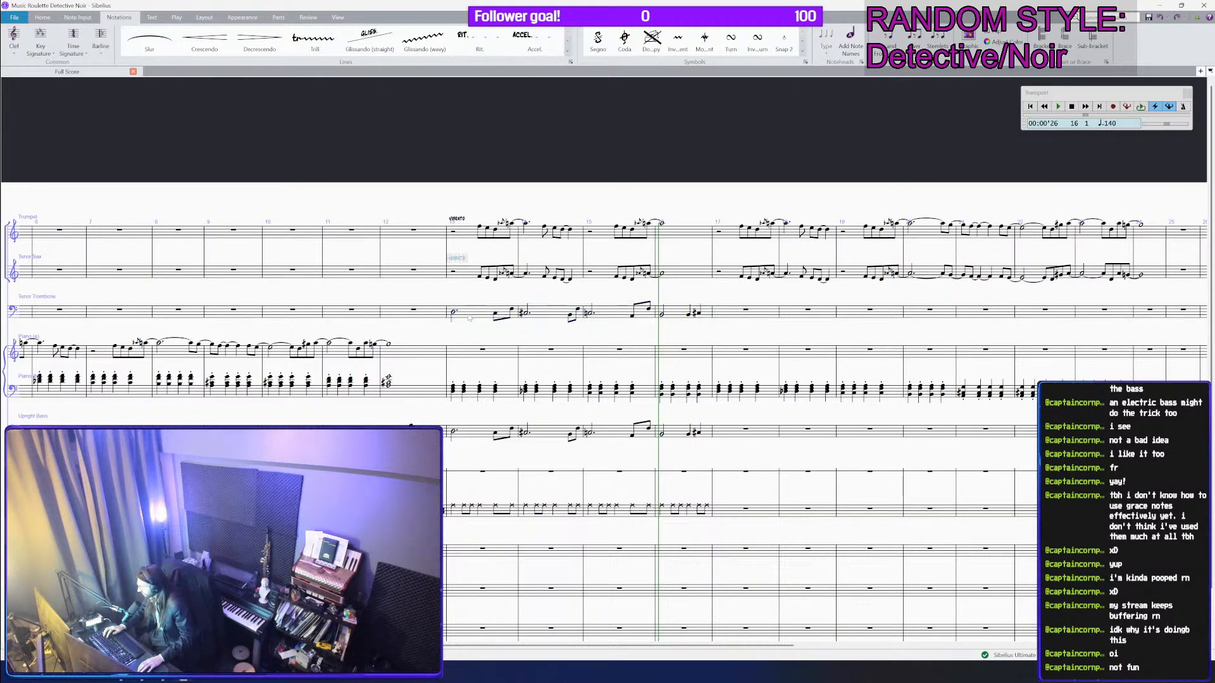
{"action": "left_click", "coordinate": [467, 318]}
{"action": "key", "text": "ctrl+v"}
Step: Merge the two quarter rests in the Upright Bass's bar 12 into a half rest, and play back the score from there
{"action": "scroll", "coordinate": [467, 322], "scroll_direction": "down", "scroll_amount": 1}
{"action": "left_click", "coordinate": [412, 403]}
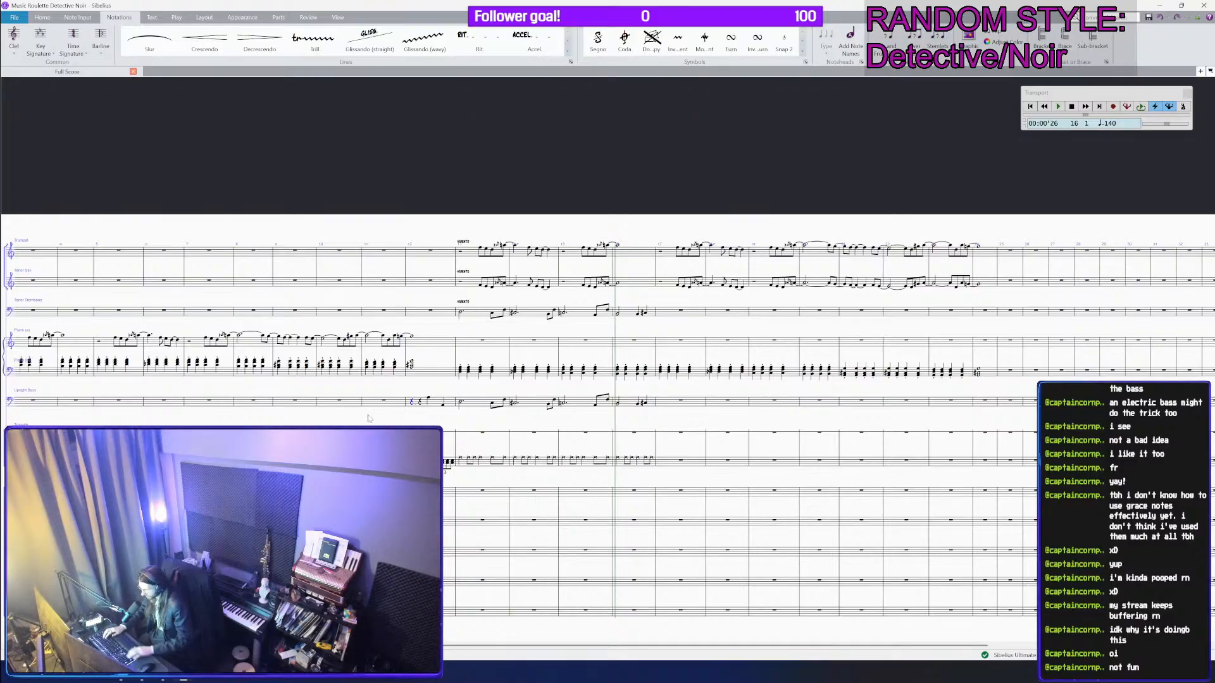
{"action": "key", "text": "KP_5"}
{"action": "key", "text": "p"}
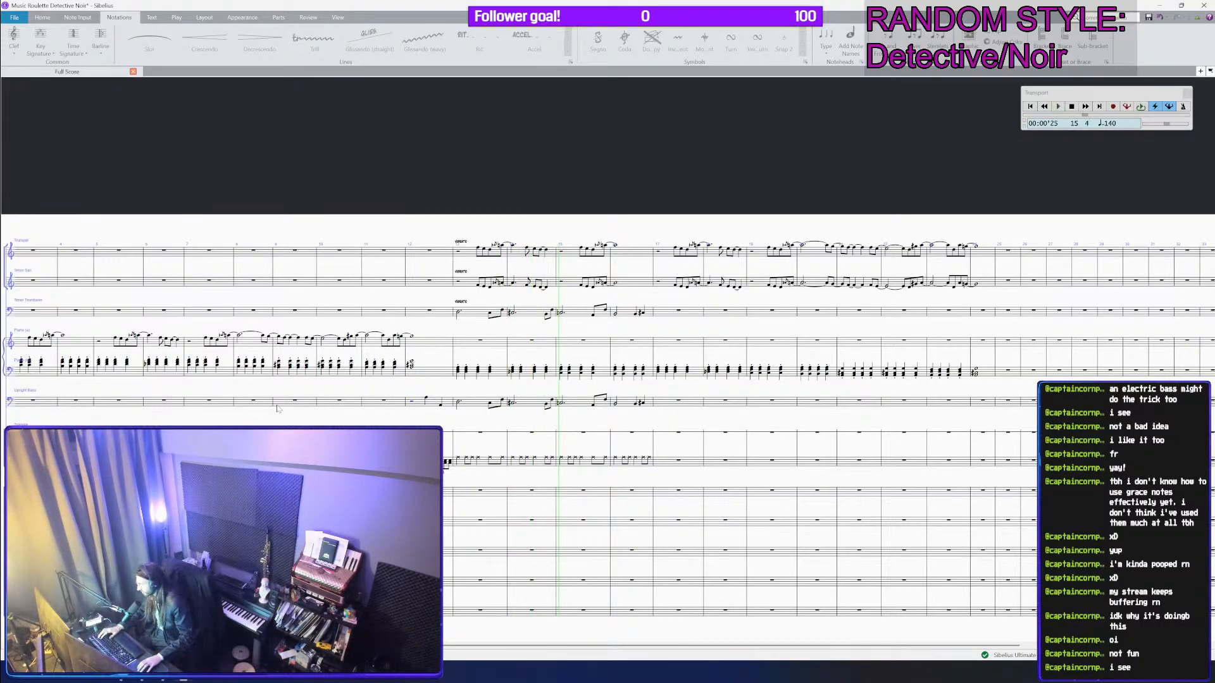
{"action": "key", "text": "space"}
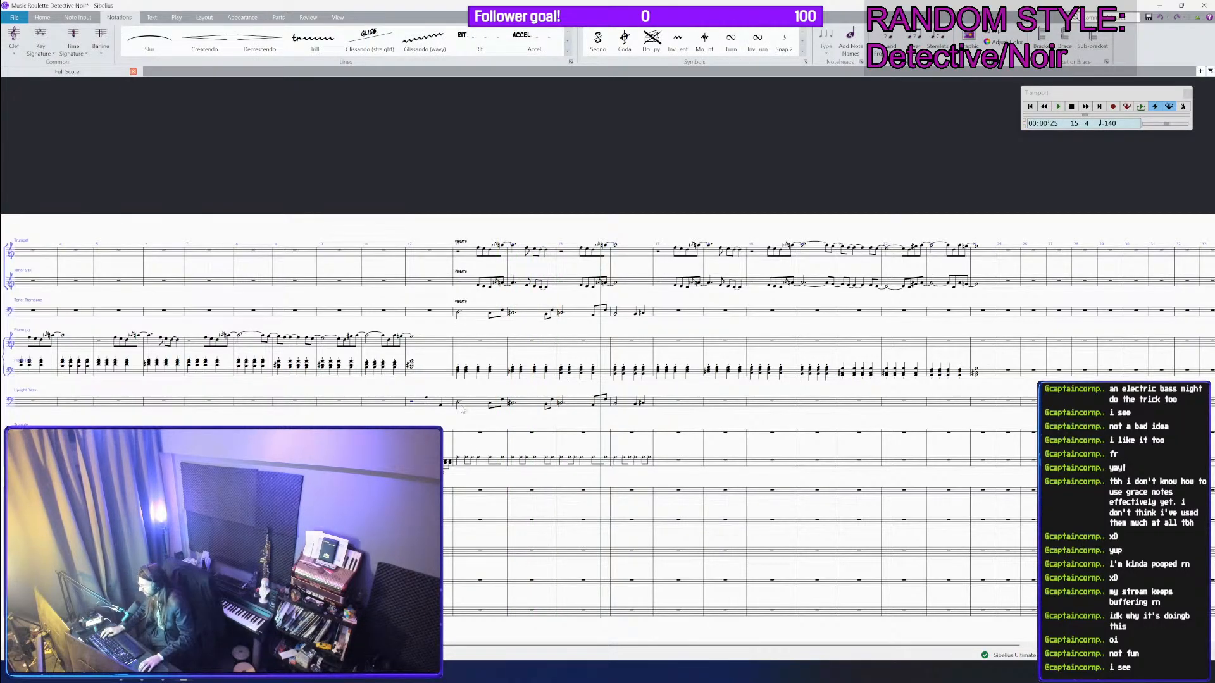
Step: Shorten the Upright Bass's dotted half note at the start of bar 13 to a half note
{"action": "left_click", "coordinate": [459, 404]}
{"action": "scroll", "coordinate": [461, 409], "scroll_direction": "up", "scroll_amount": 5}
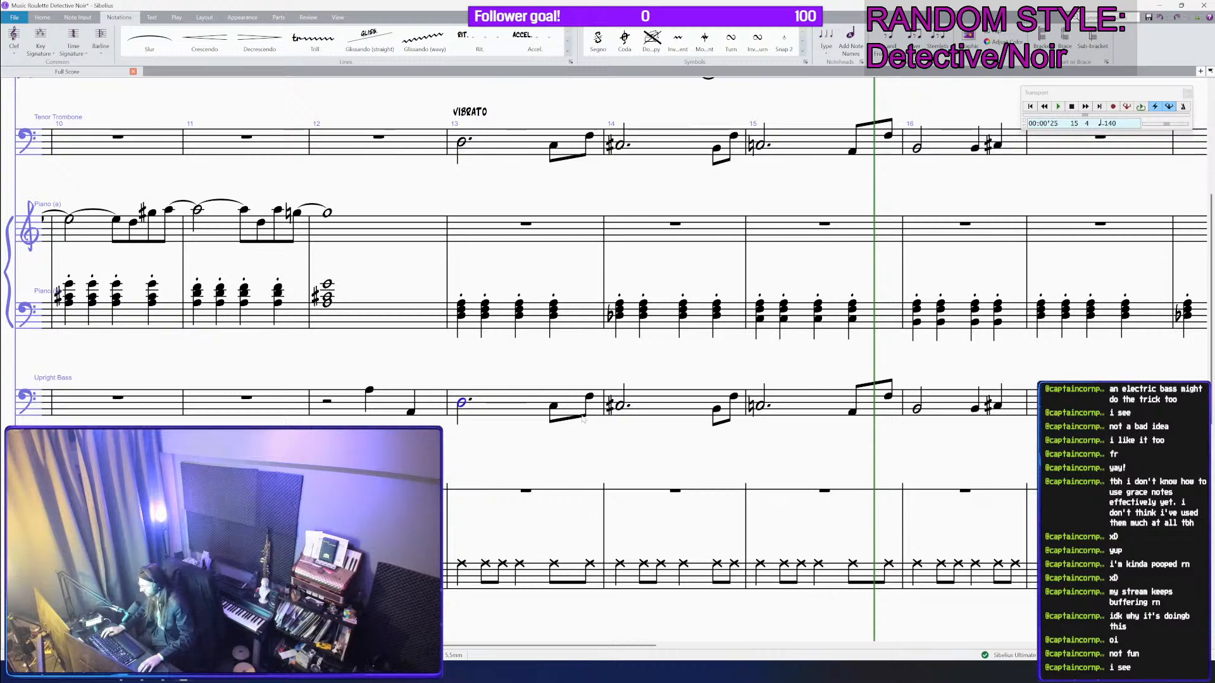
{"action": "key", "text": "Right"}
{"action": "key", "text": "Left"}
{"action": "key", "text": "Left"}
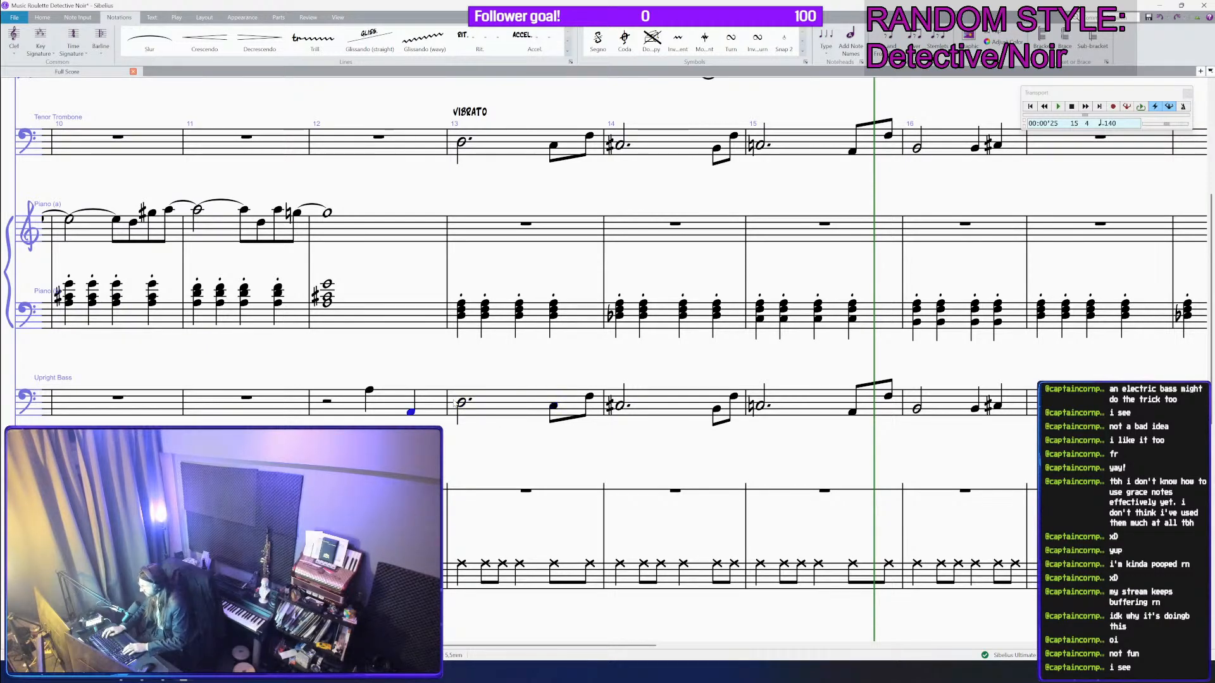
{"action": "key", "text": "Right"}
{"action": "key", "text": "period"}
{"action": "key", "text": "Right"}
{"action": "key", "text": "Right"}
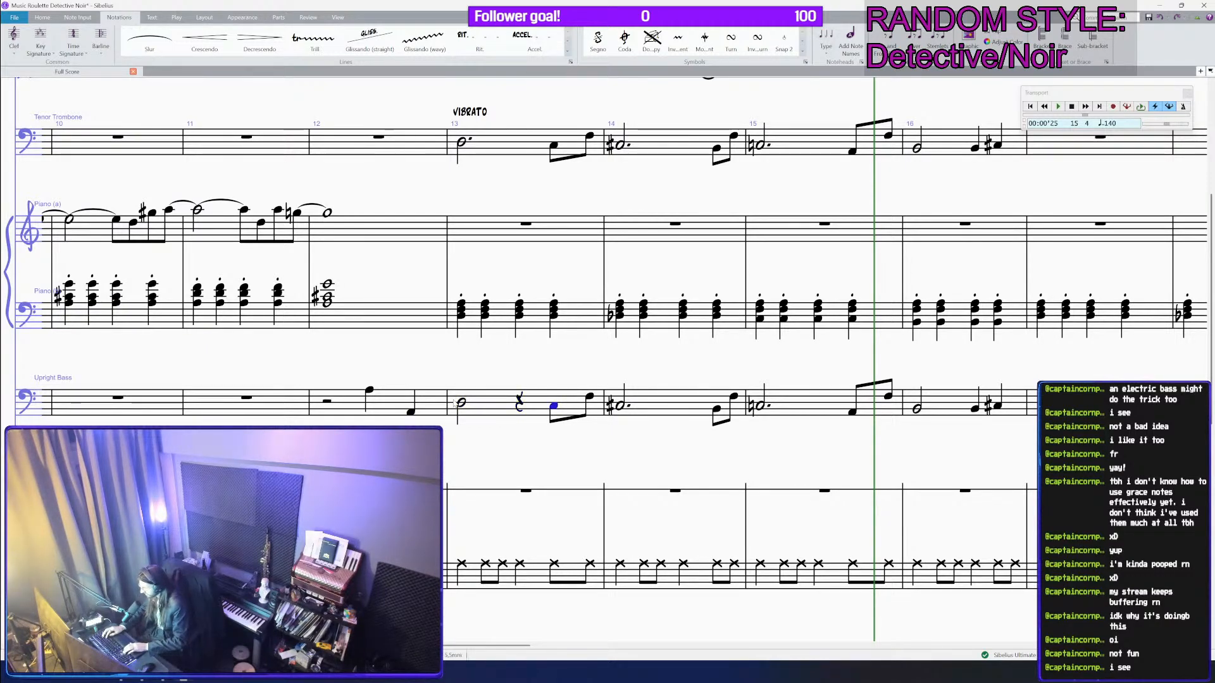
Step: Add an eighth-note D on beat 3 of the Upright Bass's bar 13, tied from the opening half note
{"action": "key", "text": "Left"}
{"action": "key", "text": "3"}
{"action": "key", "text": "d"}
{"action": "key", "text": "Left"}
{"action": "key", "text": "KP_Enter"}
{"action": "key", "text": "Right"}
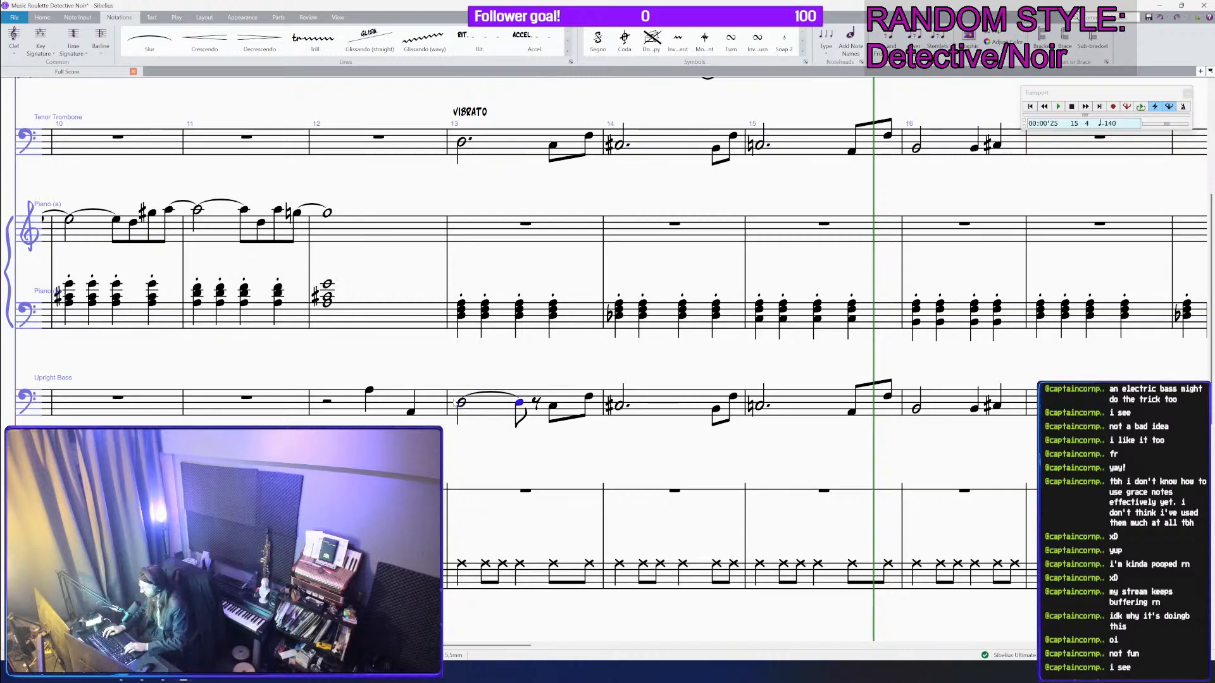
Step: Fill the eighth rest in the Upright Bass's bar 13 with a C and make beat 4 a quarter-note F
{"action": "key", "text": "Right"}
{"action": "key", "text": "c"}
{"action": "key", "text": "Right"}
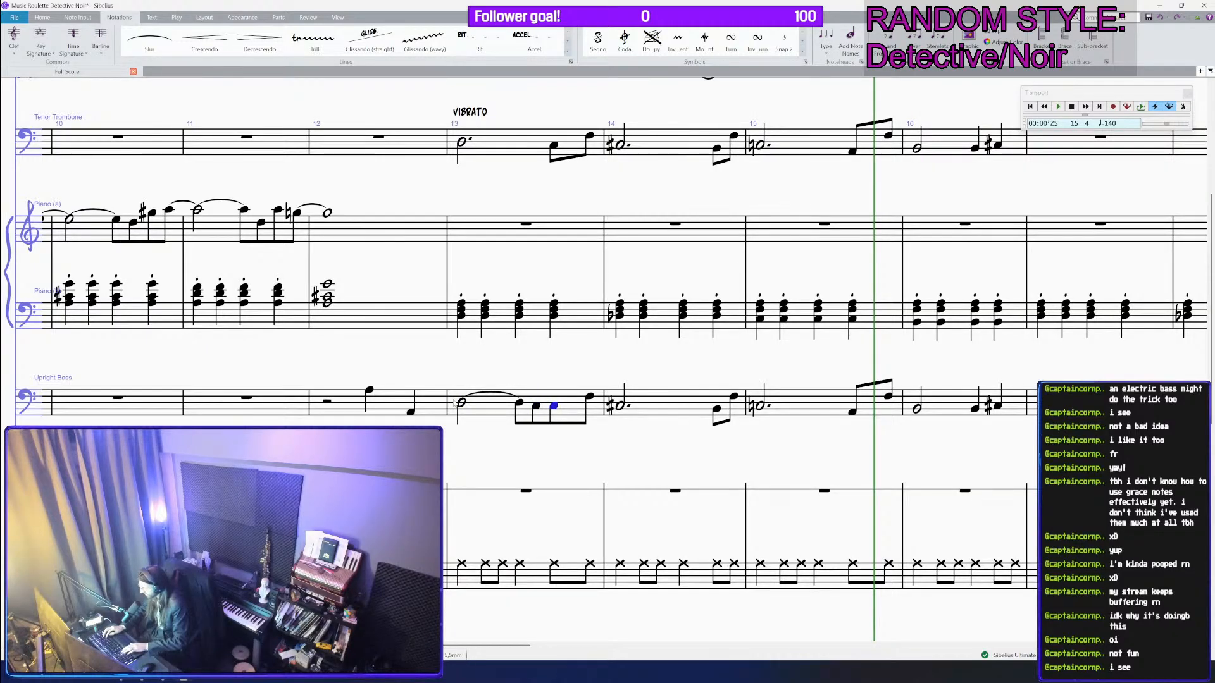
{"action": "key", "text": "Up"}
{"action": "key", "text": "Up"}
{"action": "key", "text": "4"}
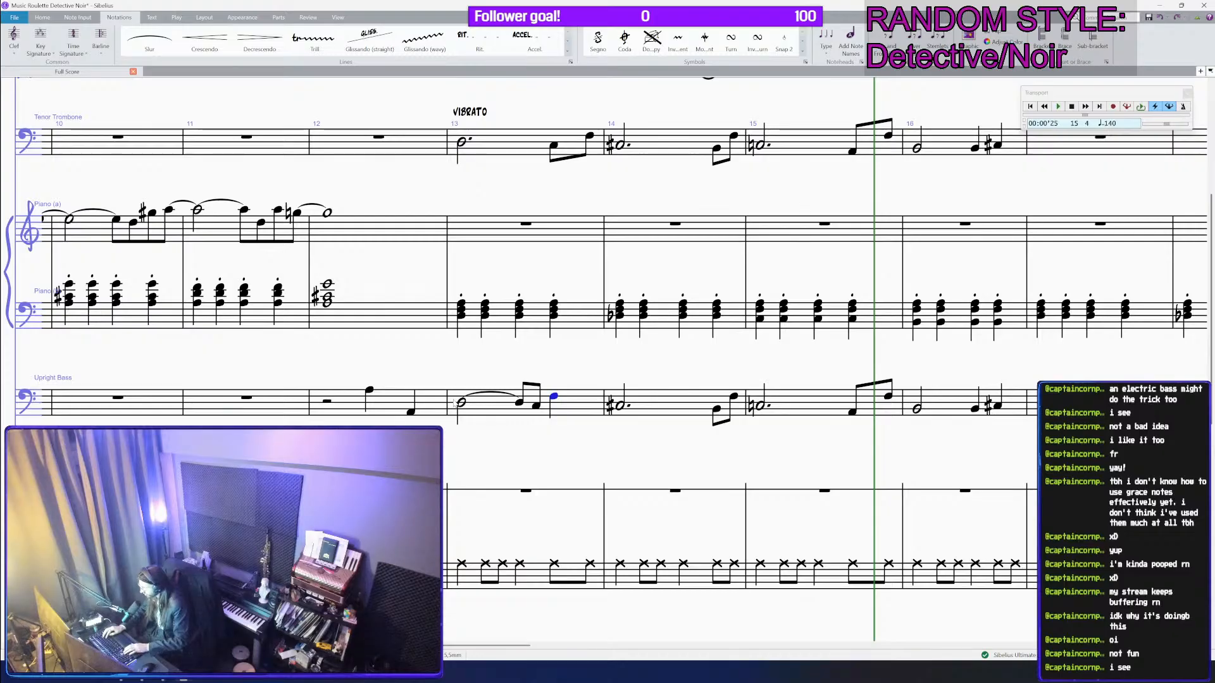
Step: Play back bar 13 onwards with only the Upright Bass and the Piano's lower staff selected
{"action": "left_click", "coordinate": [474, 415]}
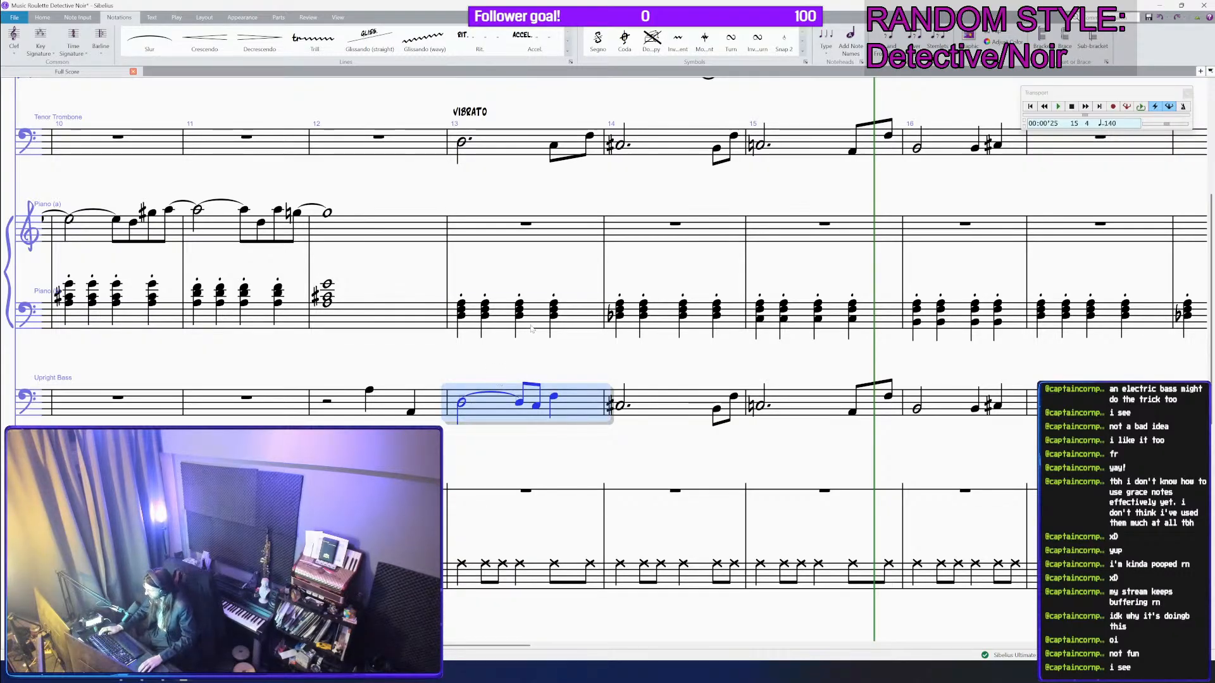
{"action": "key", "text": "shift+Up"}
{"action": "key", "text": "p"}
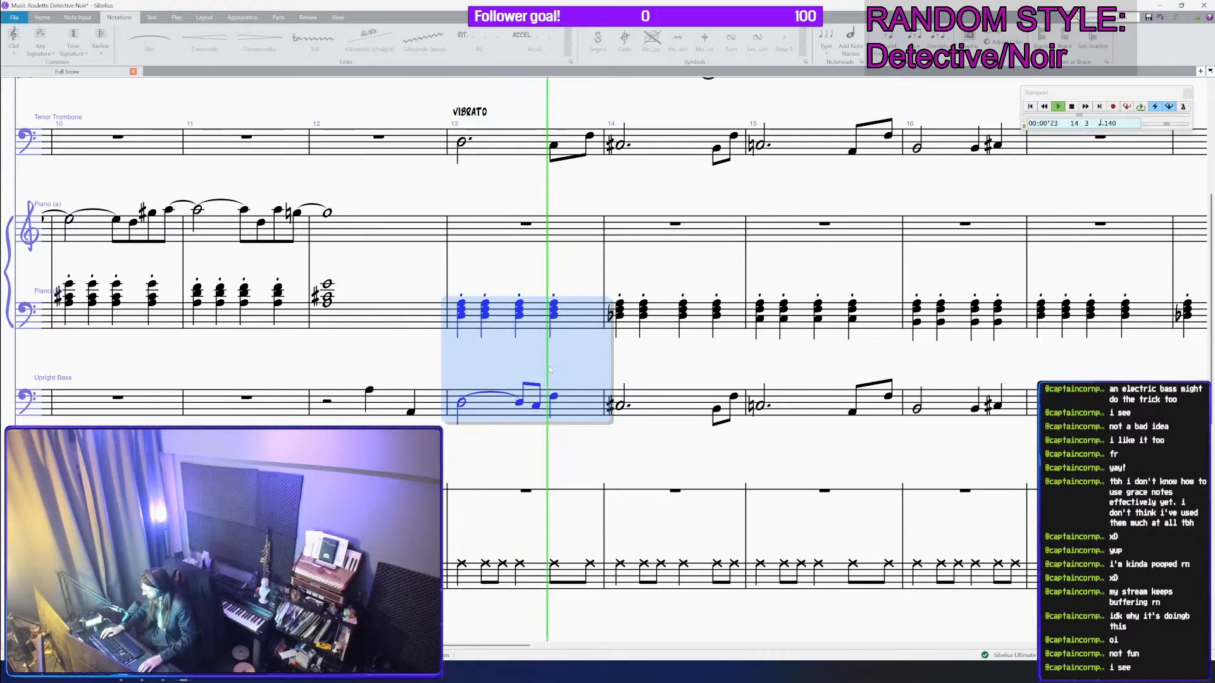
Step: Change the Upright Bass's dotted half C sharp in bar 14 to a half note tied to an eighth note on beat 3
{"action": "left_click", "coordinate": [635, 403]}
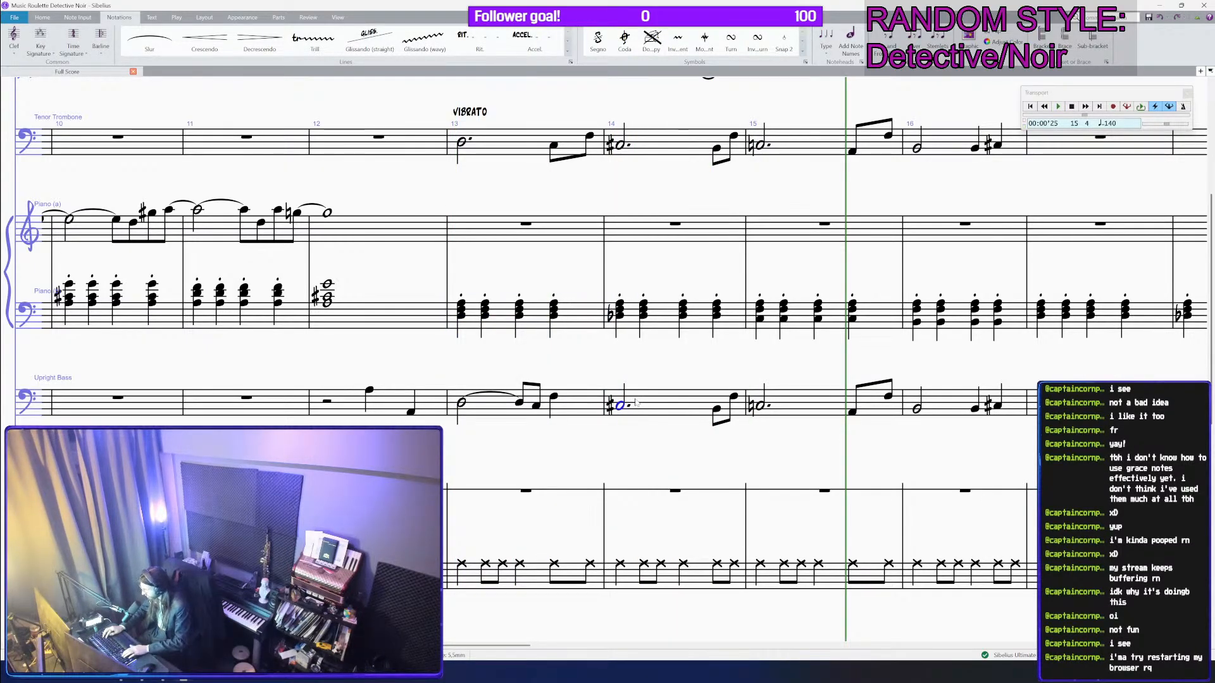
{"action": "key", "text": "4"}
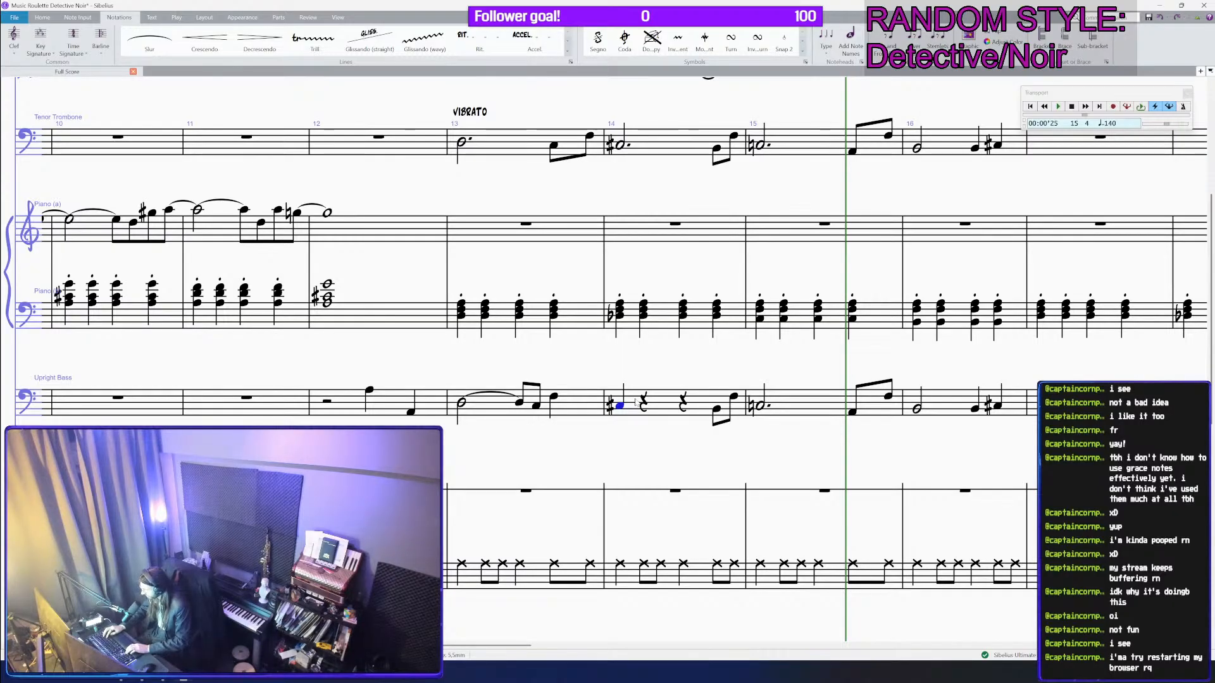
{"action": "key", "text": "Right"}
{"action": "key", "text": "Right"}
{"action": "key", "text": "3"}
{"action": "key", "text": "c"}
{"action": "key", "text": "Left"}
{"action": "key", "text": "Left"}
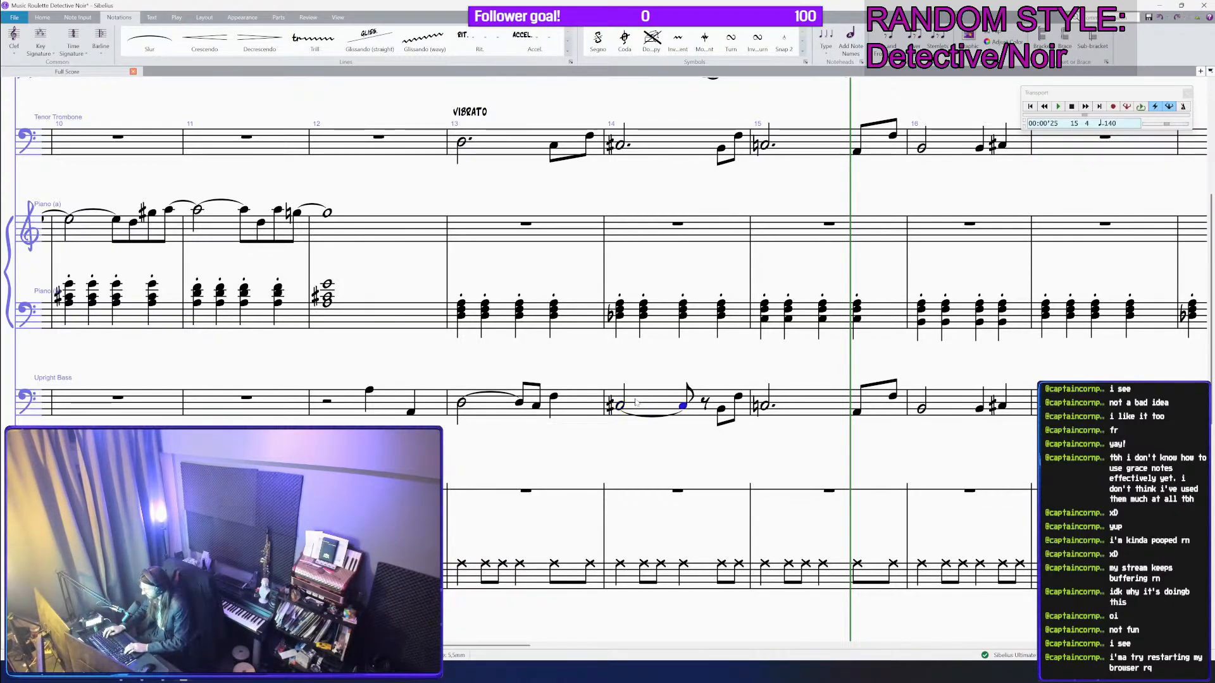
Step: Fill the eighth rest in the Upright Bass's bar 14 with a B and make beat 4 a quarter-note F
{"action": "key", "text": "Right"}
{"action": "key", "text": "Right"}
{"action": "key", "text": "Left"}
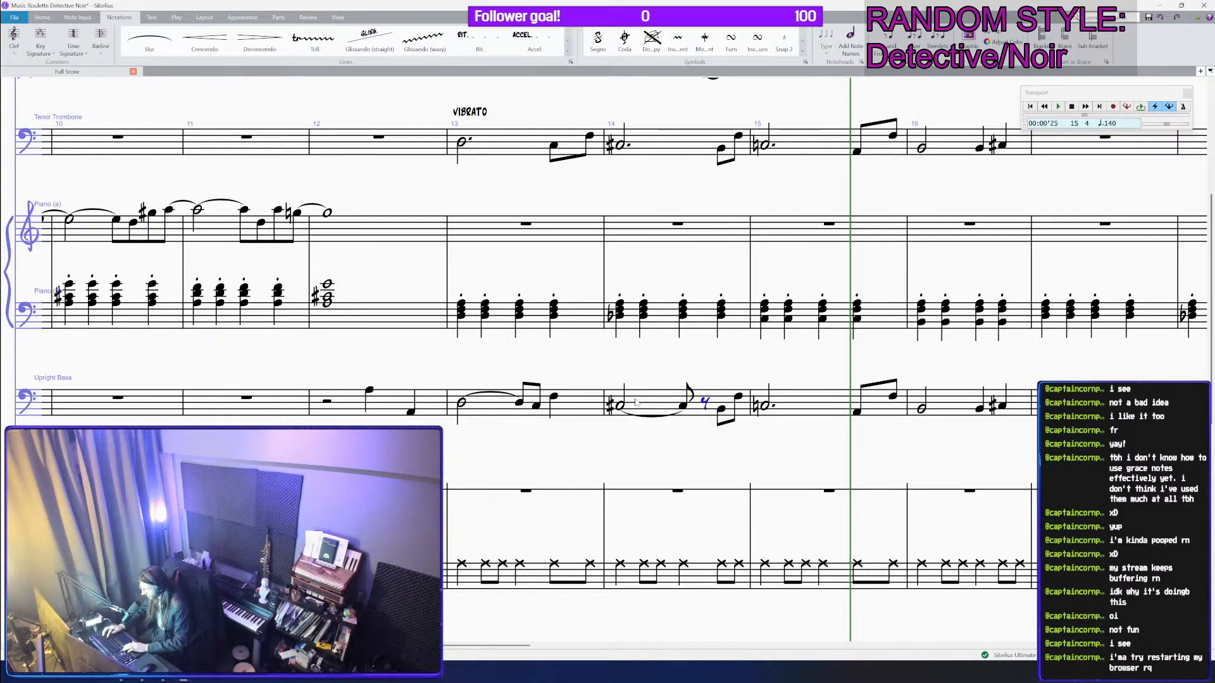
{"action": "key", "text": "b"}
{"action": "key", "text": "ctrl+z"}
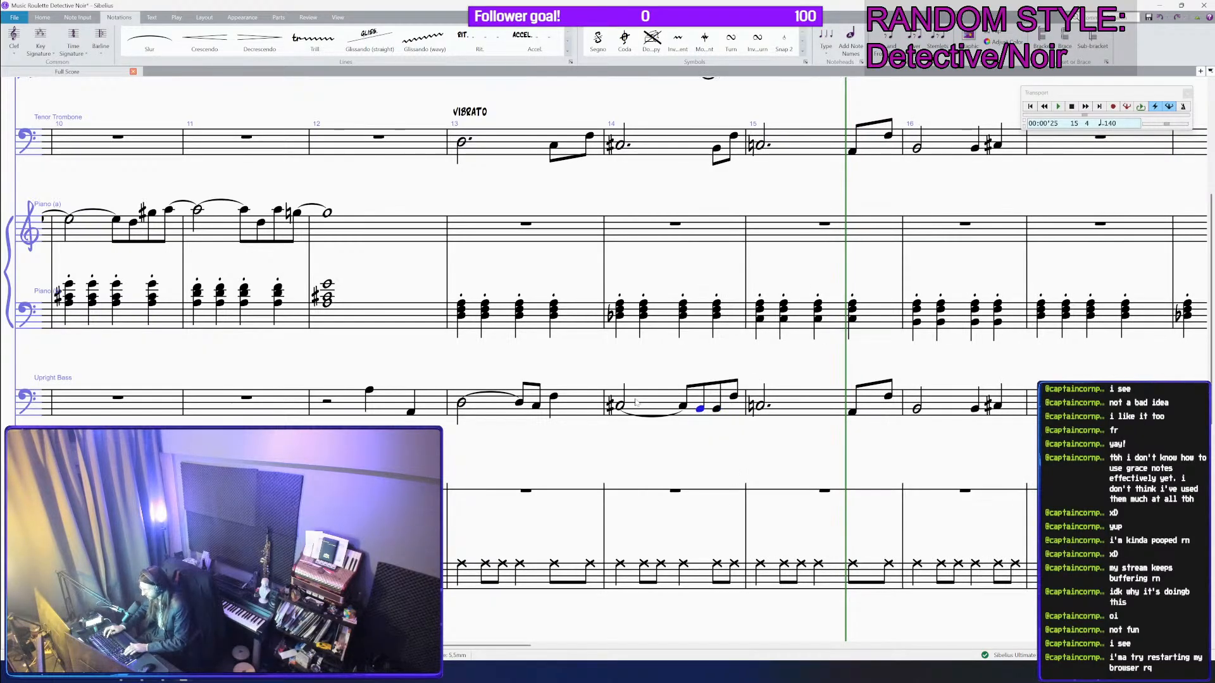
{"action": "key", "text": "d"}
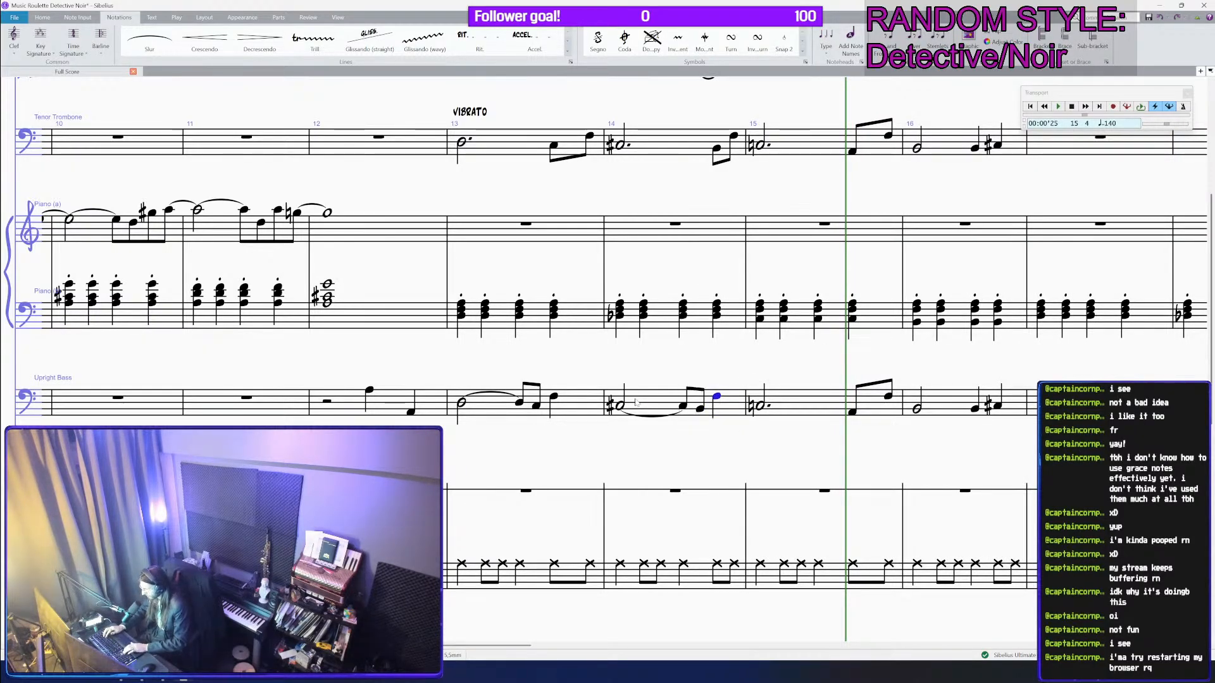
Step: Split the Upright Bass's dotted half C in bar 15 into two quarter notes and an eighth note, all tied together
{"action": "key", "text": "Right"}
{"action": "key", "text": "5"}
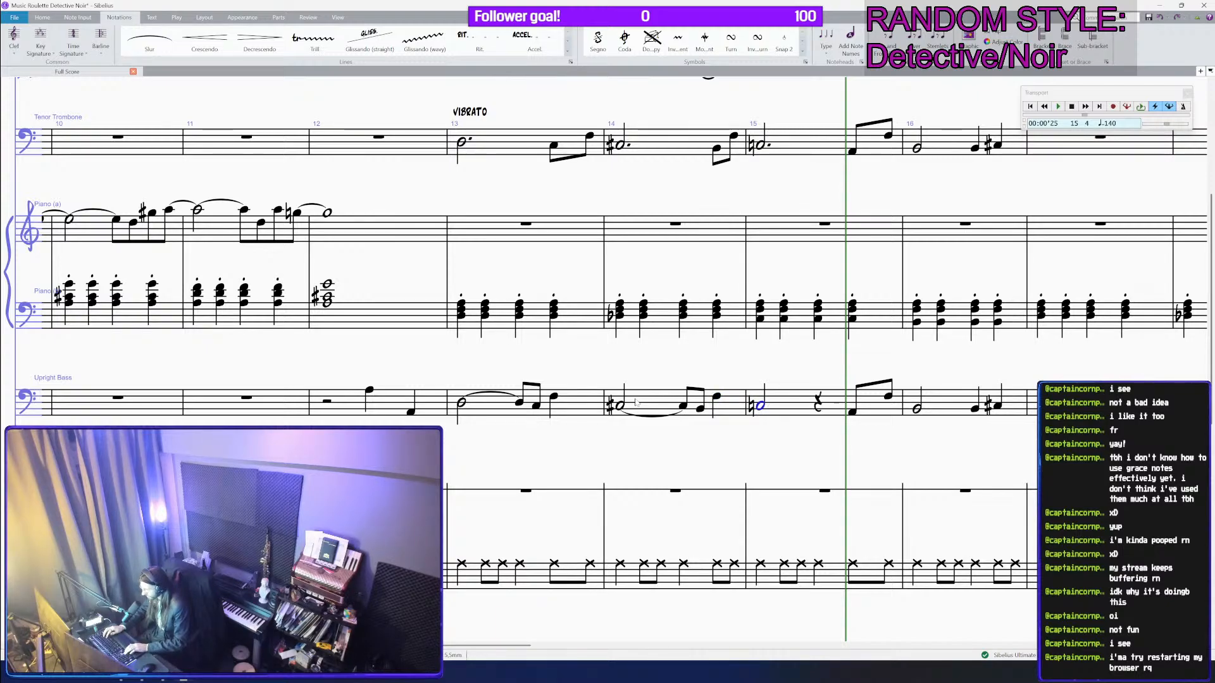
{"action": "key", "text": "4"}
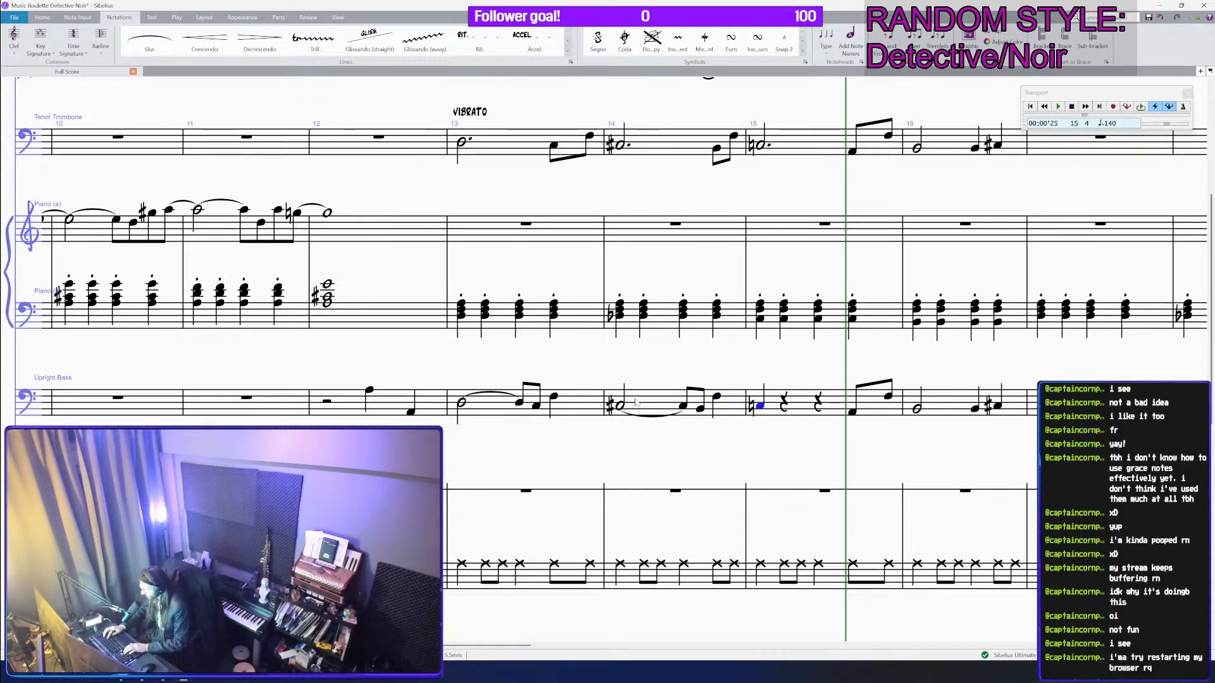
{"action": "key", "text": "a"}
{"action": "key", "text": "3"}
{"action": "key", "text": "a"}
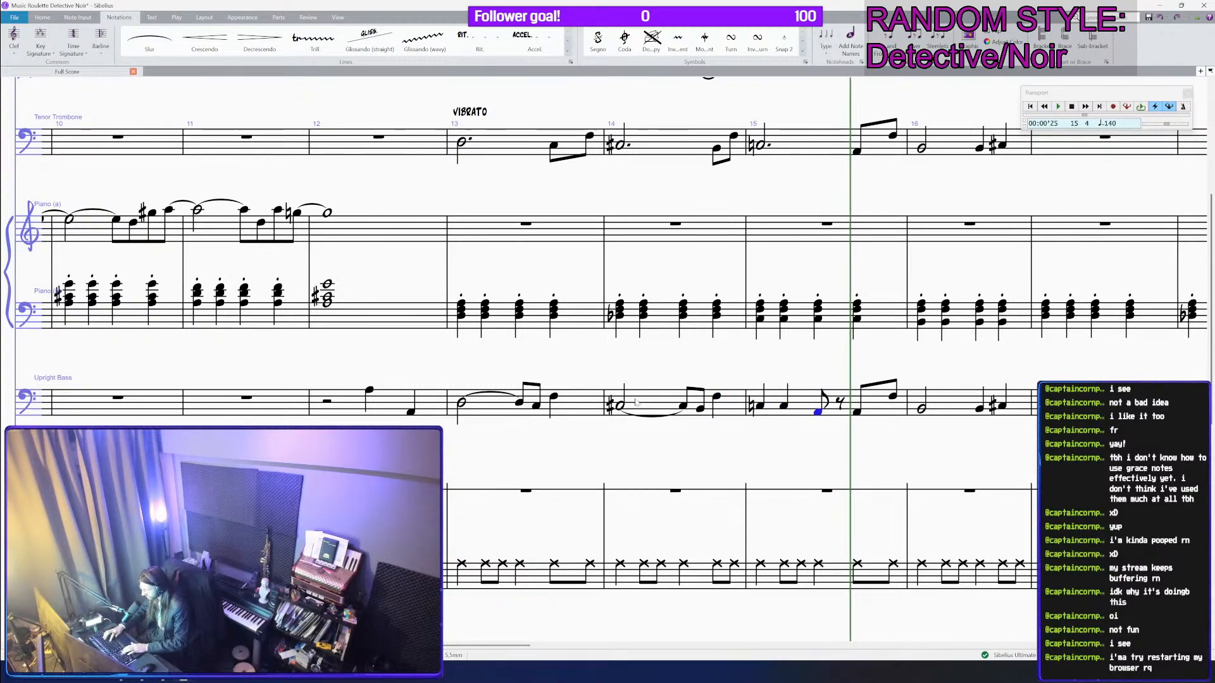
{"action": "key", "text": "Up"}
{"action": "key", "text": "Up"}
{"action": "key", "text": "Left"}
{"action": "key", "text": "Return"}
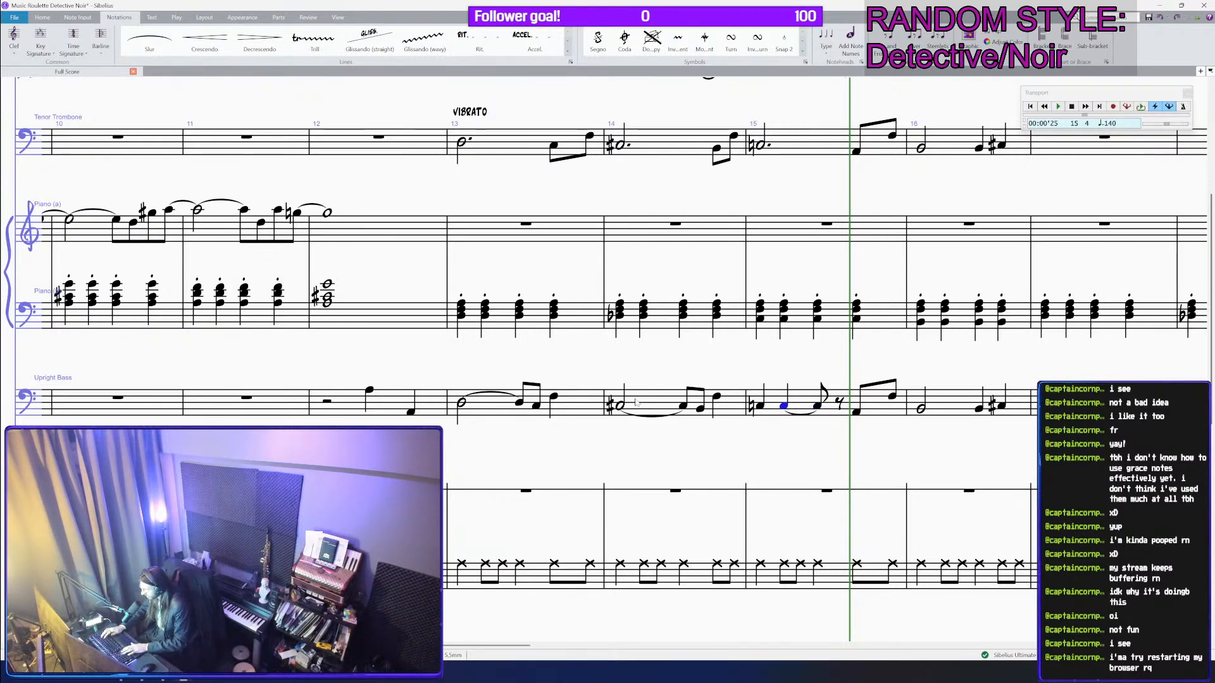
{"action": "key", "text": "Left"}
{"action": "key", "text": "Return"}
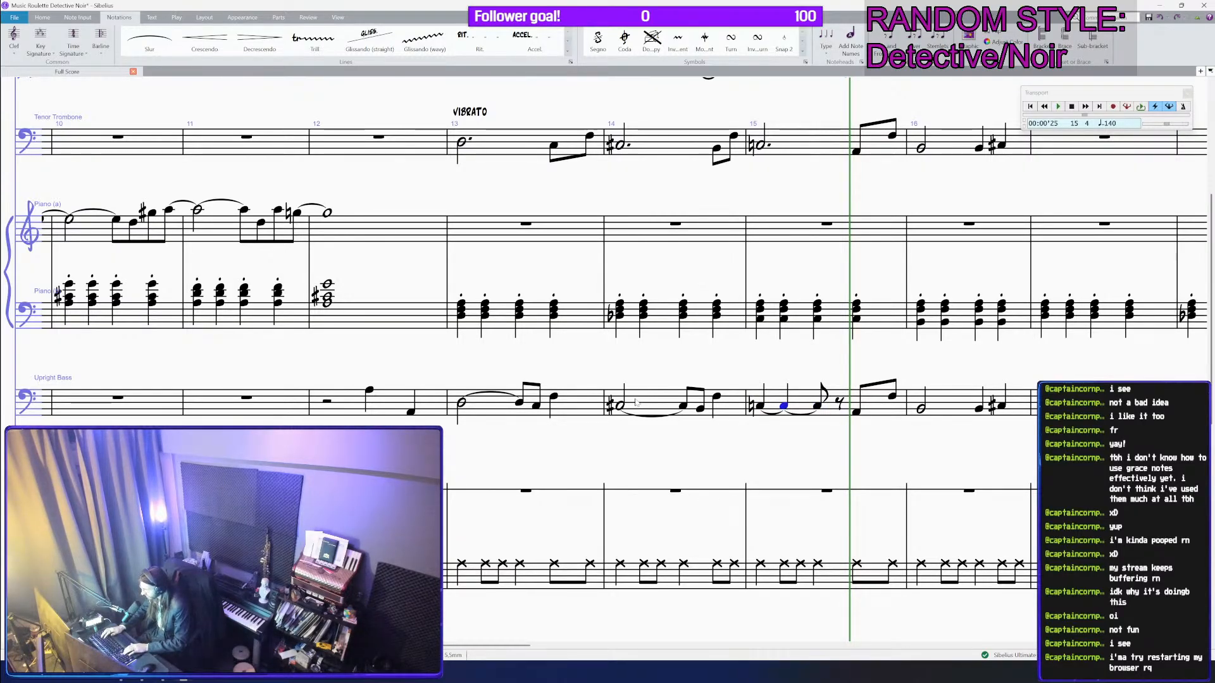
Step: Merge the two tied quarter-note Cs in the Upright Bass's bar 15 into a half note tied to the eighth note
{"action": "key", "text": "Left"}
{"action": "key", "text": "5"}
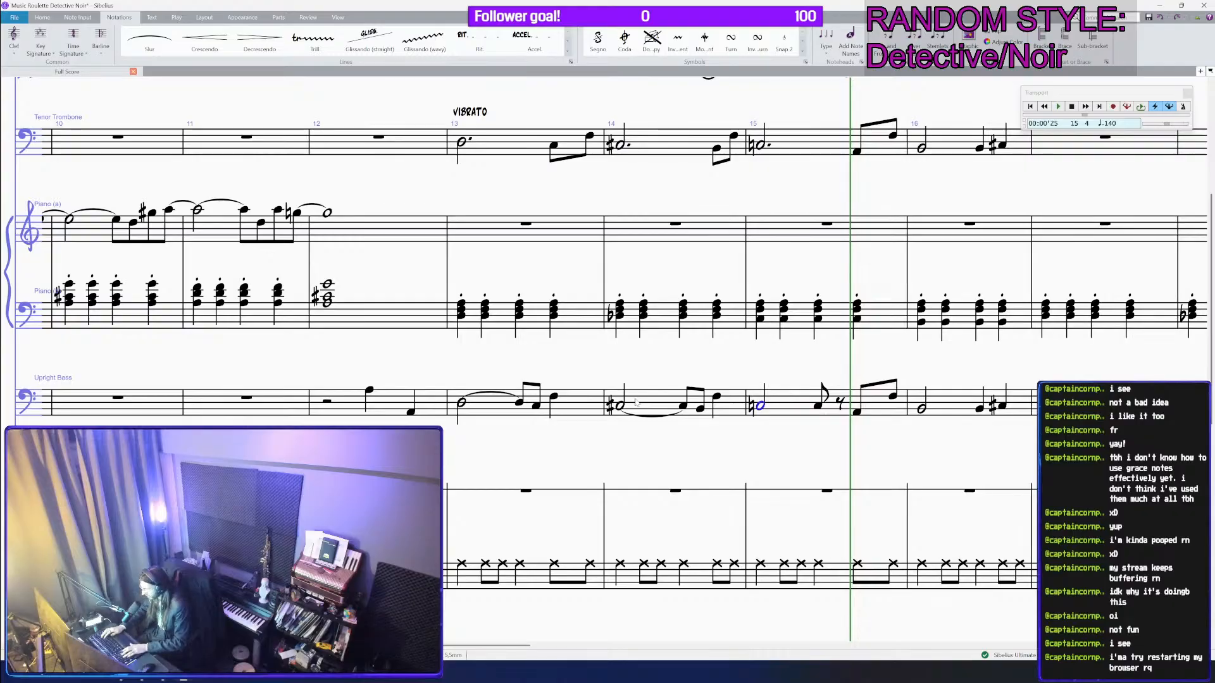
{"action": "key", "text": "Right"}
{"action": "key", "text": "Right"}
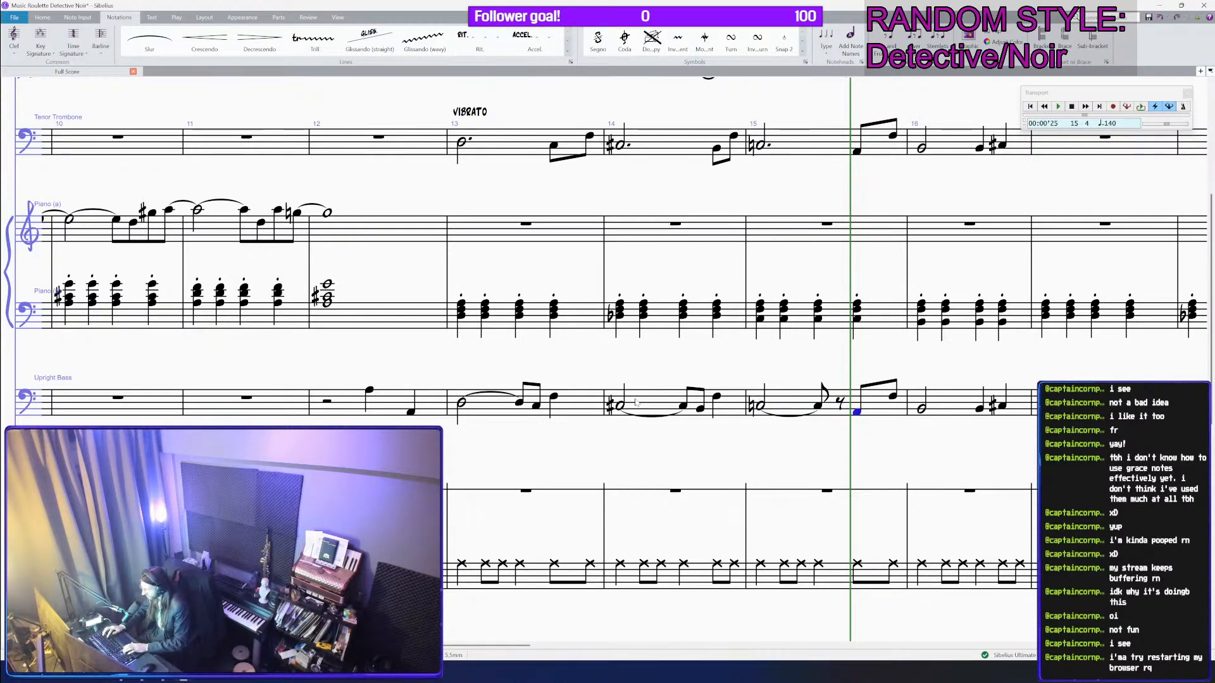
Step: Fill the eighth rest in the Upright Bass's bar 15 with an A and make beat 4 a quarter-note F
{"action": "key", "text": "Left"}
{"action": "key", "text": "a"}
{"action": "key", "text": "Right"}
{"action": "key", "text": "Right"}
{"action": "key", "text": "Right"}
{"action": "key", "text": "Right"}
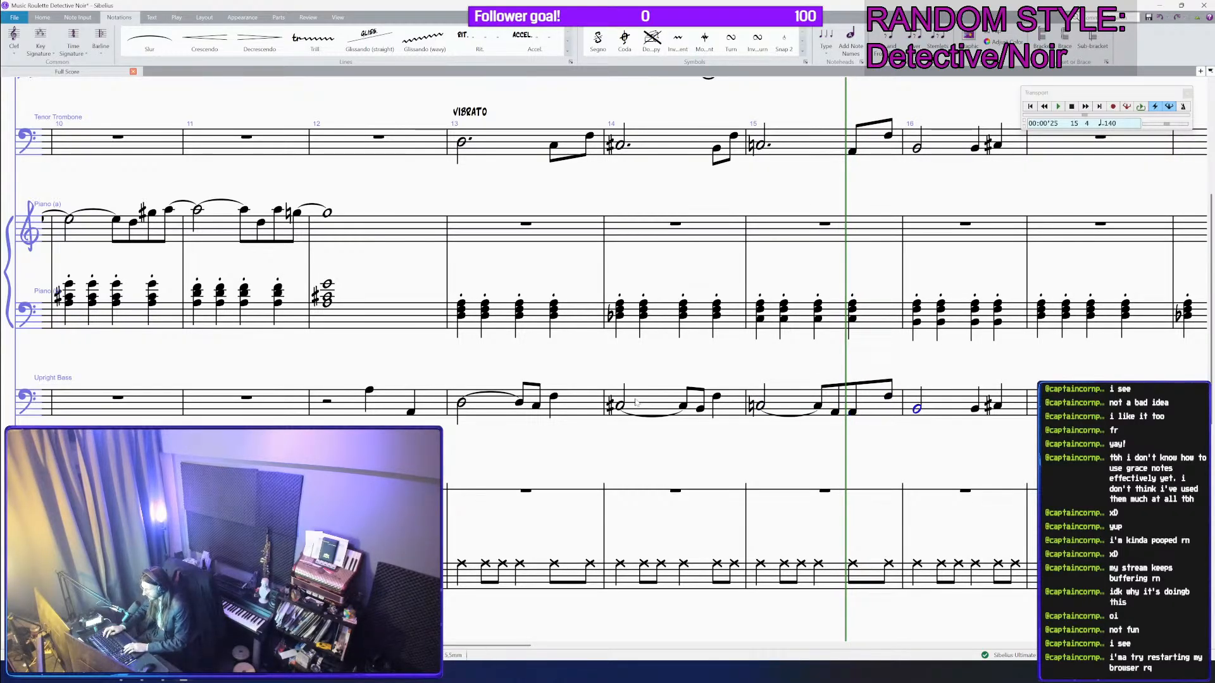
{"action": "key", "text": "Left"}
{"action": "key", "text": "d"}
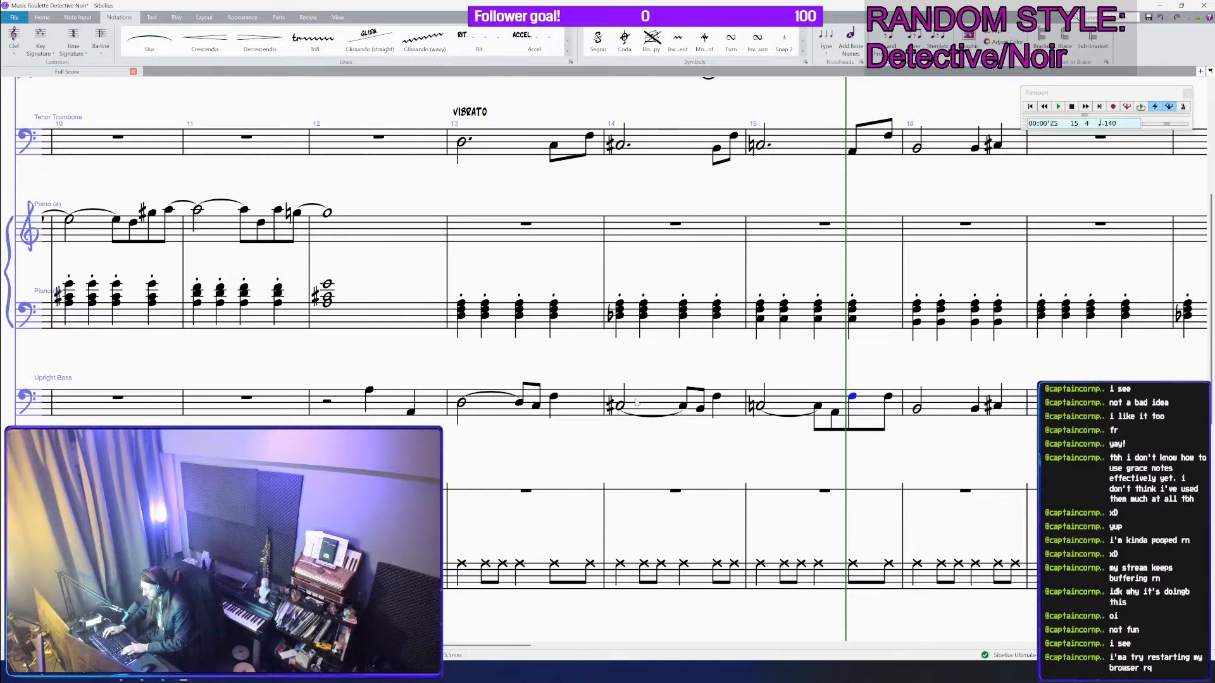
{"action": "key", "text": "4"}
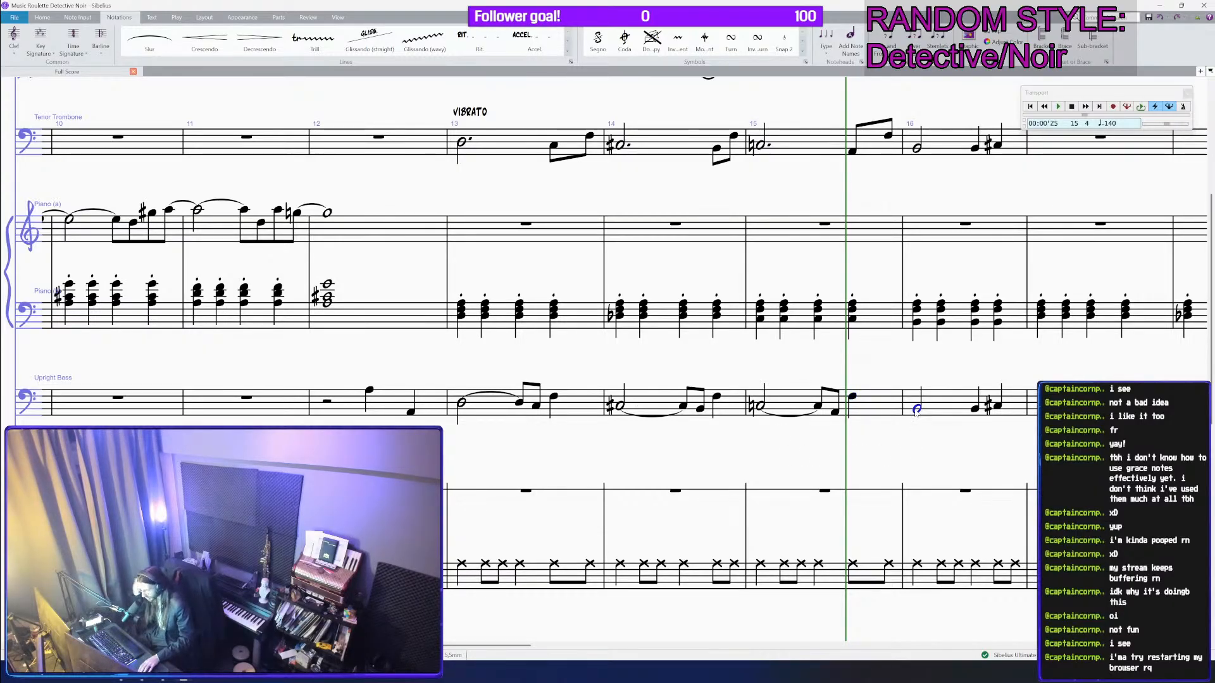
Step: Shorten the Upright Bass's opening B in bar 16 to a quarter note and make the beat 3 B an offbeat eighth note
{"action": "key", "text": "5"}
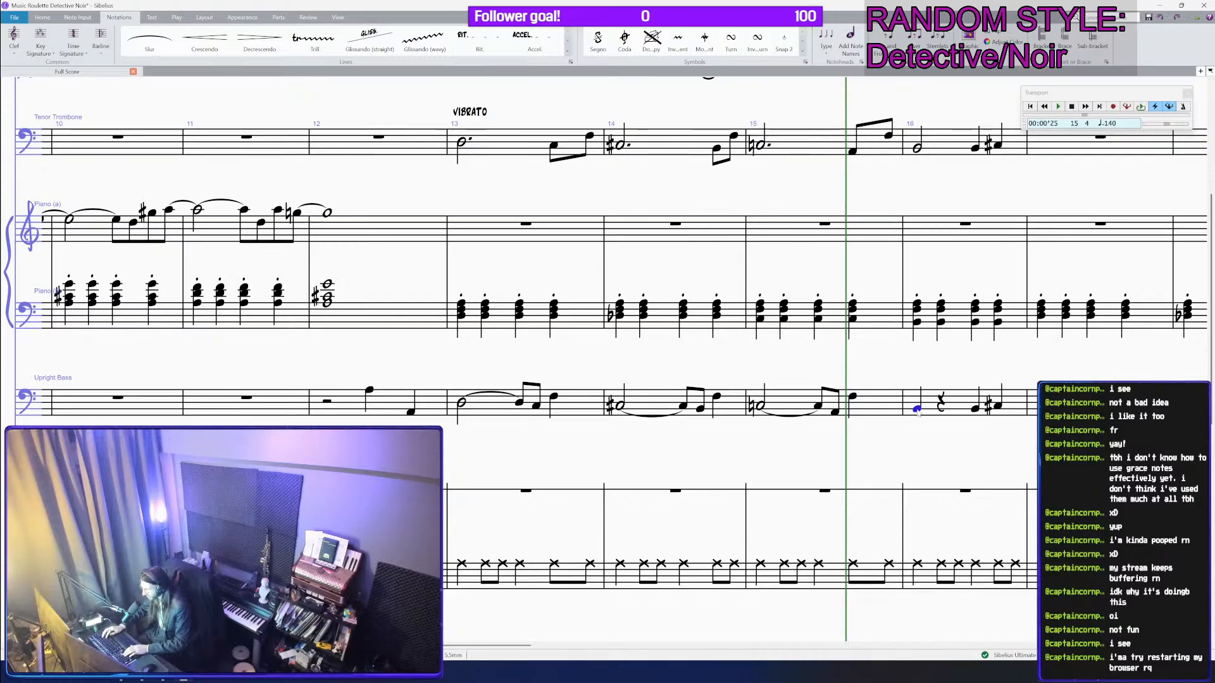
{"action": "key", "text": "period"}
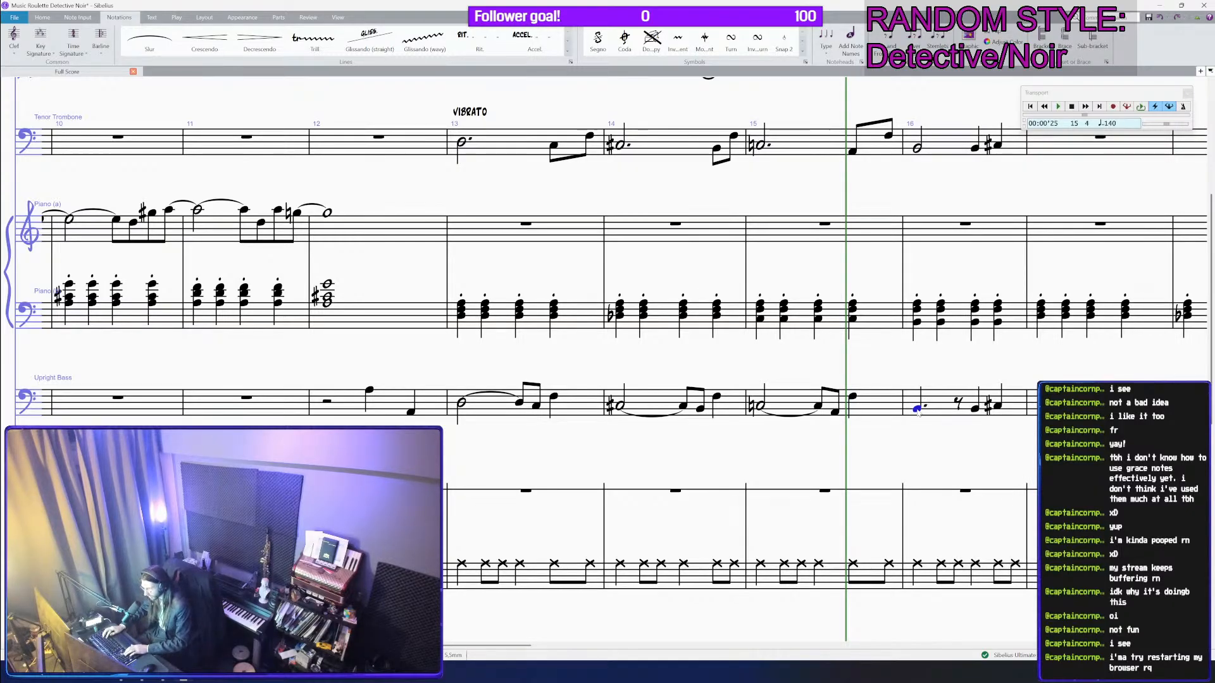
{"action": "key", "text": "Right"}
{"action": "key", "text": "period"}
{"action": "key", "text": "Right"}
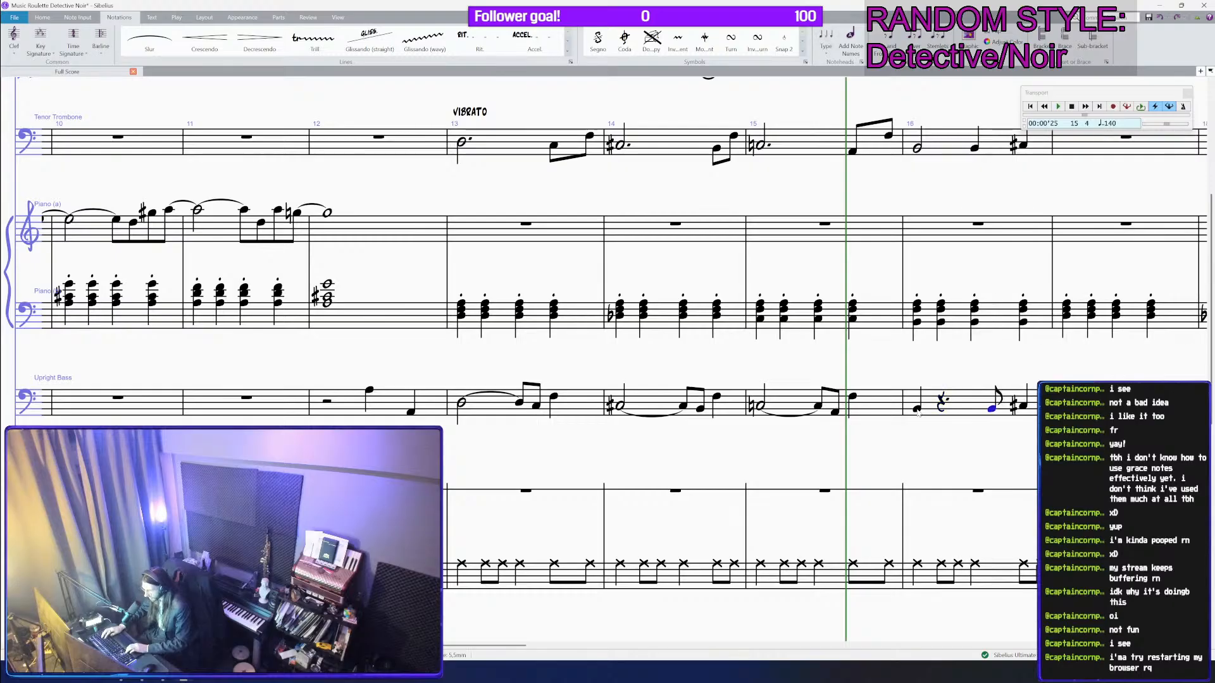
{"action": "key", "text": "6"}
{"action": "key", "text": "6"}
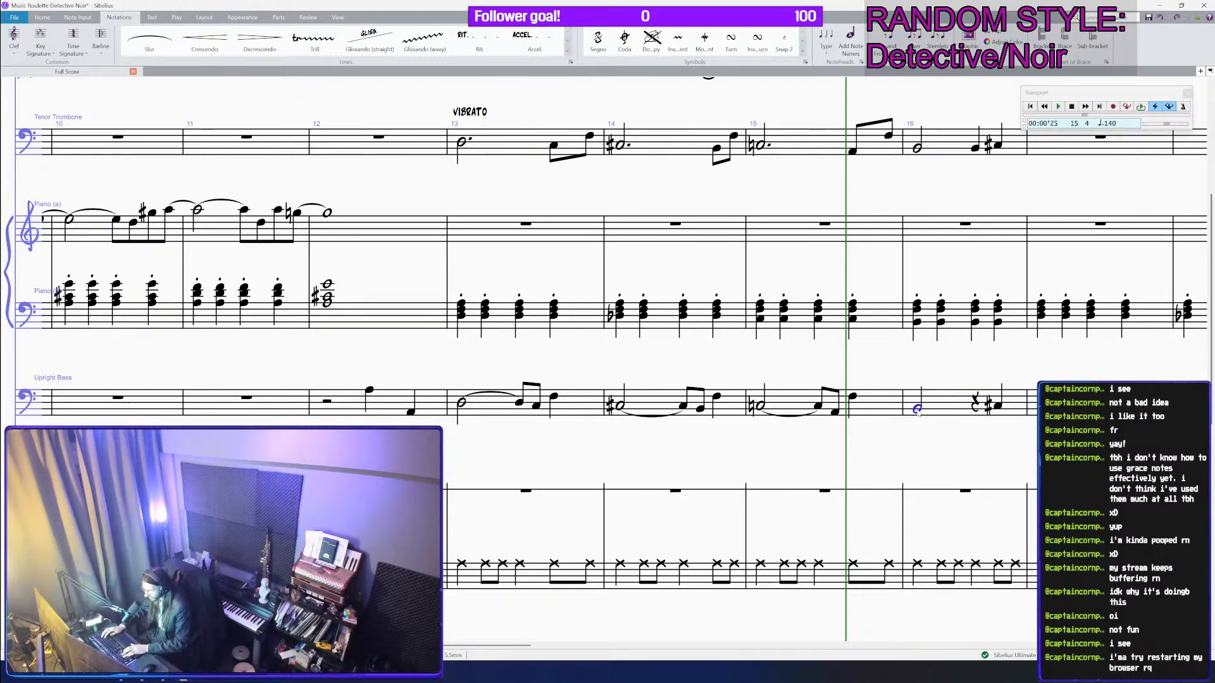
{"action": "key", "text": "ctrl+z"}
{"action": "key", "text": "ctrl+z"}
Step: Extend the opening B in the Upright Bass's bar 16 to a half note tied to an eighth note on beat 3
{"action": "key", "text": "Left"}
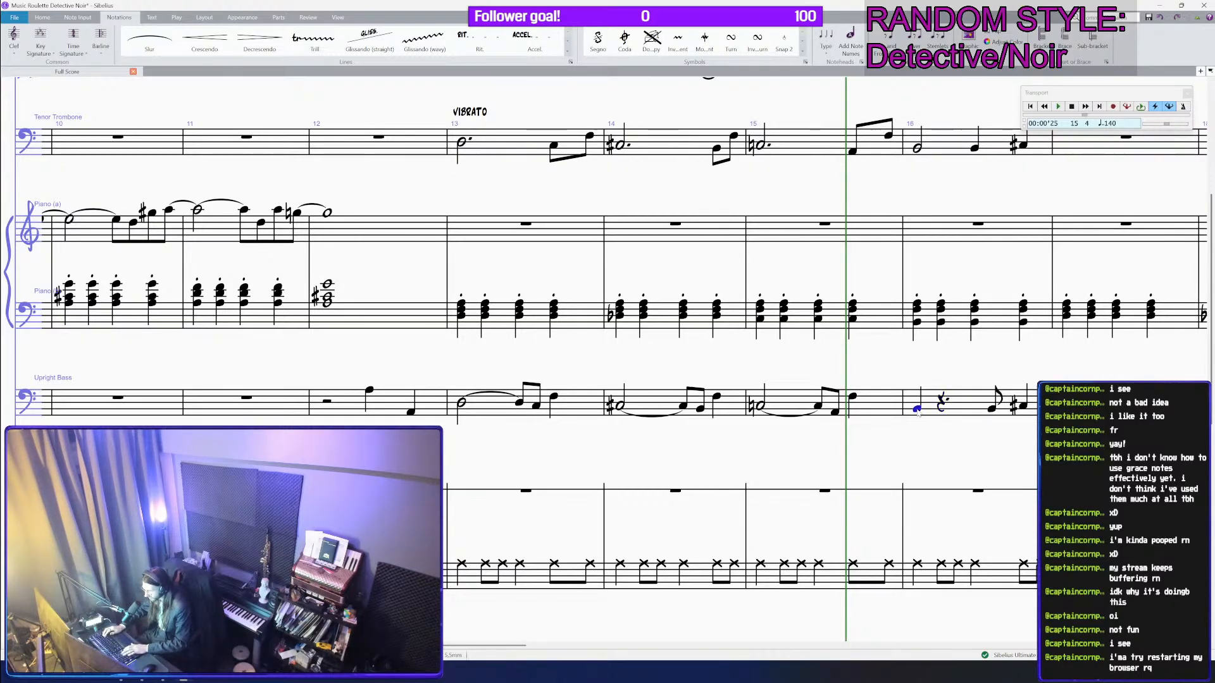
{"action": "key", "text": "5"}
{"action": "key", "text": "Return"}
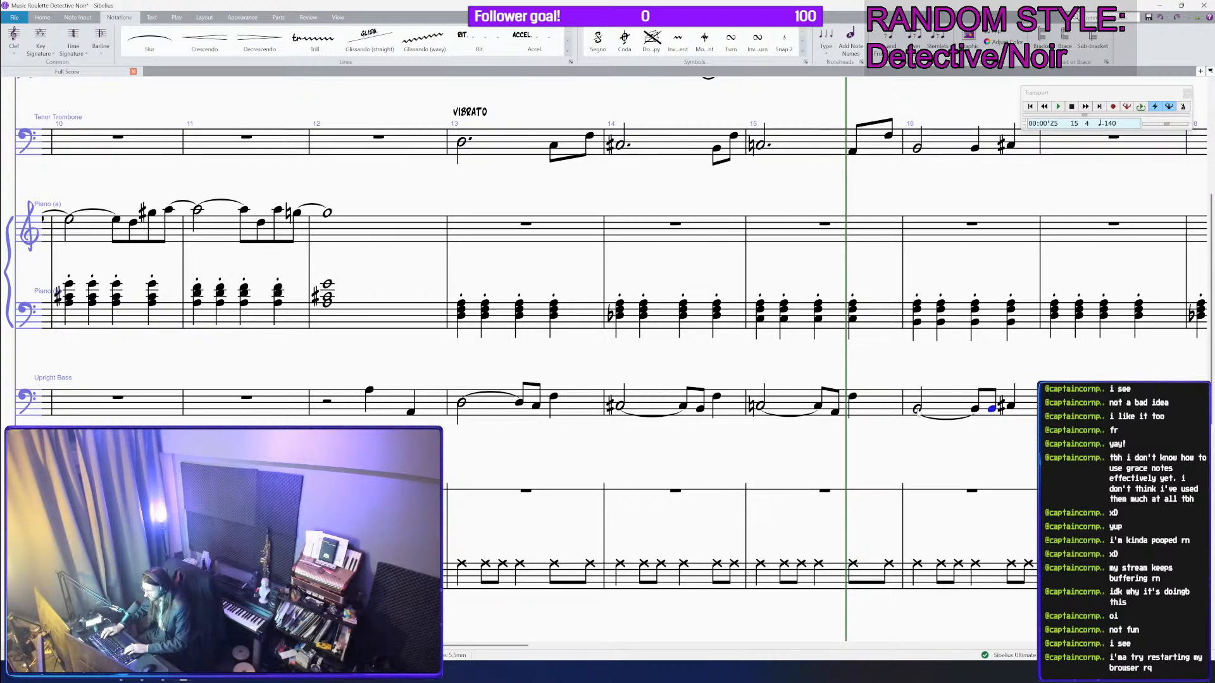
{"action": "key", "text": "Right"}
Step: Copy the Upright Bass's bars 13 to 16 onto the Tenor Trombone and add the VIBRATO marking at the trombone's bar 13
{"action": "scroll", "coordinate": [956, 373], "scroll_direction": "down", "scroll_amount": 4}
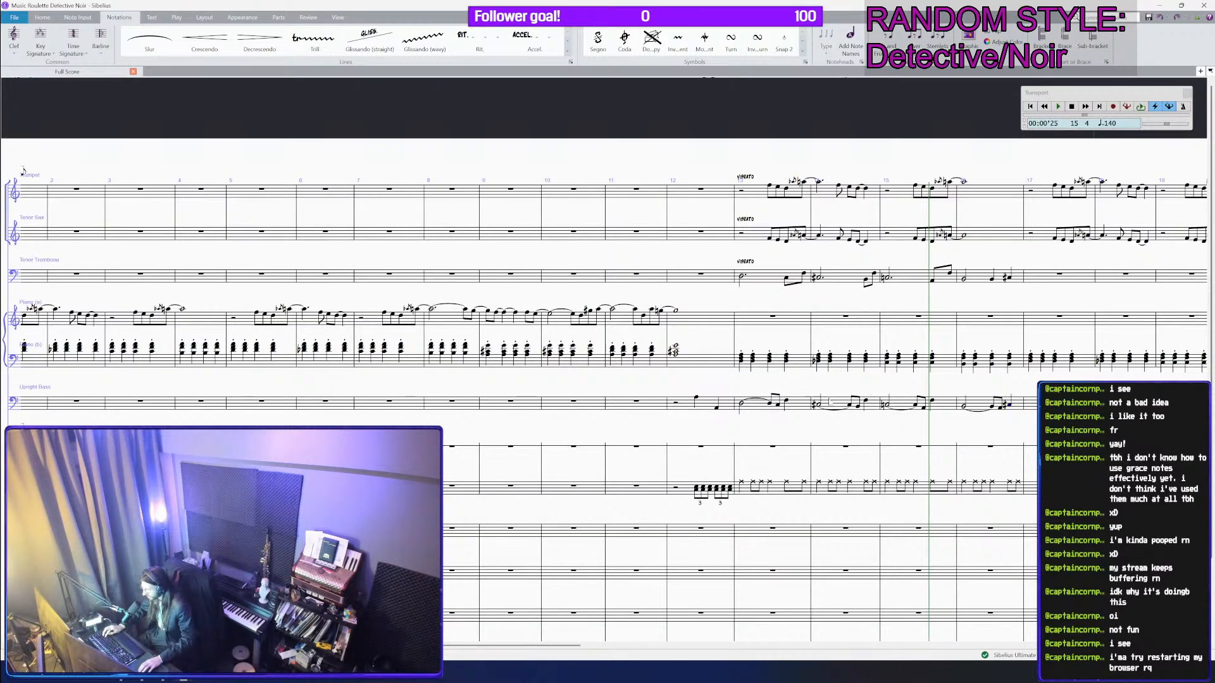
{"action": "left_click", "coordinate": [990, 407]}
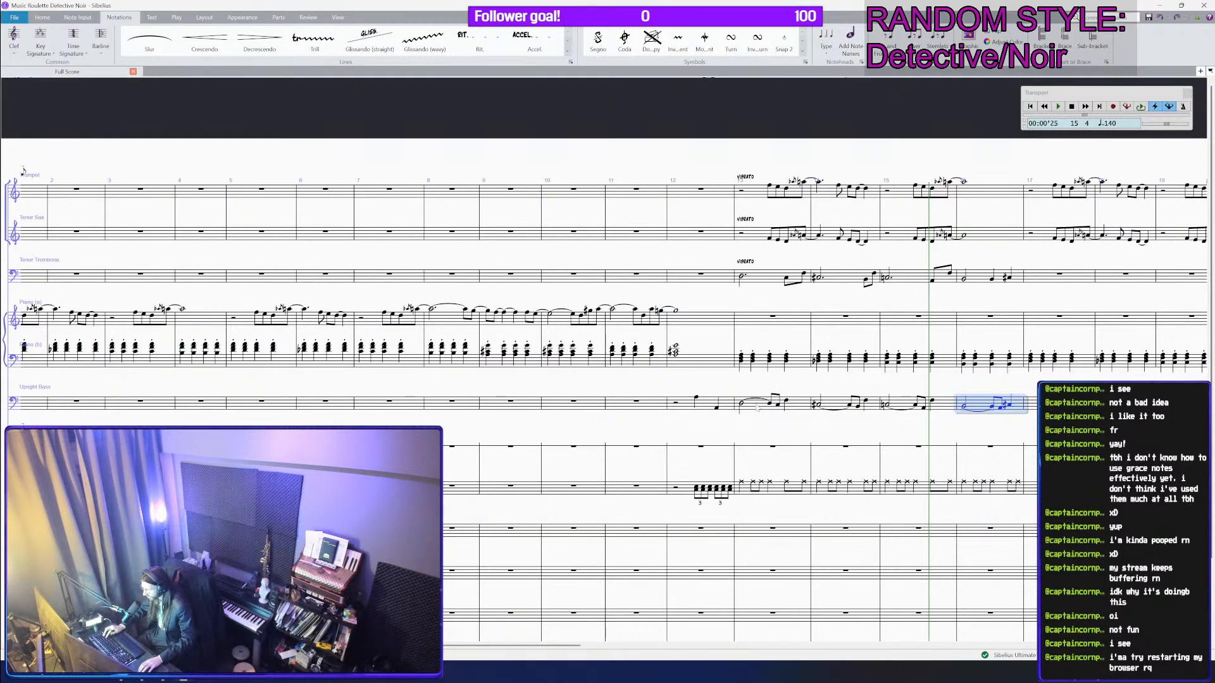
{"action": "left_click", "coordinate": [758, 408], "text": "shift"}
{"action": "left_click", "coordinate": [760, 281], "text": "alt"}
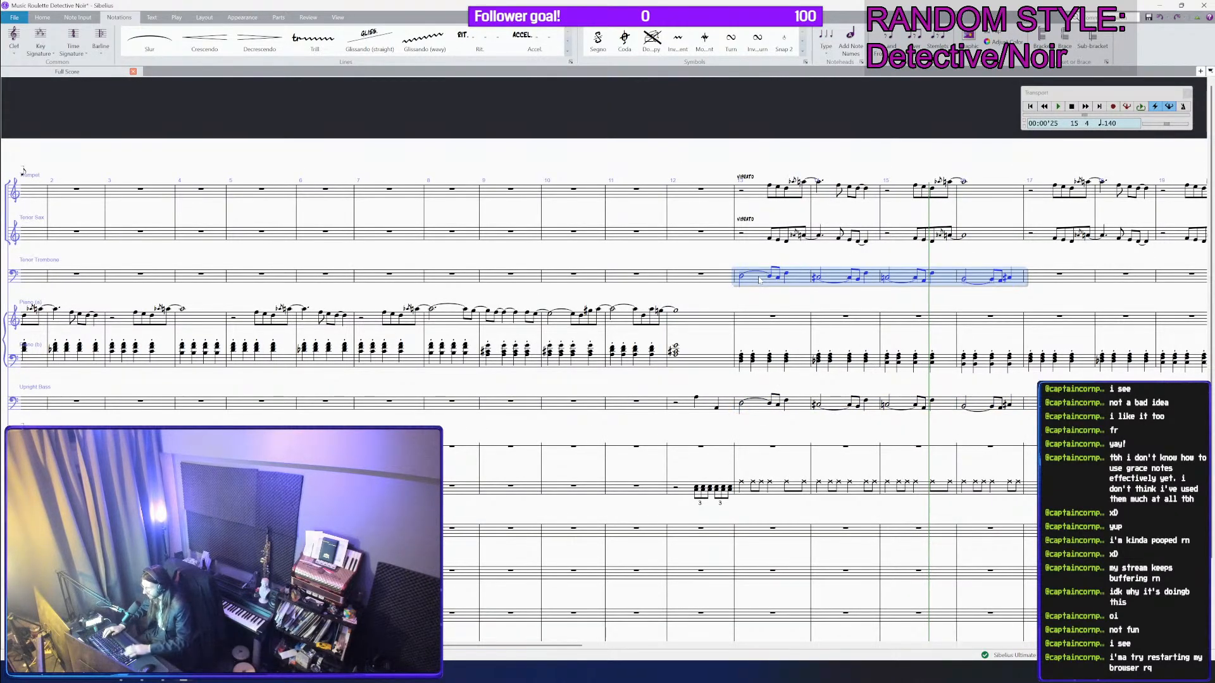
{"action": "key", "text": "Escape"}
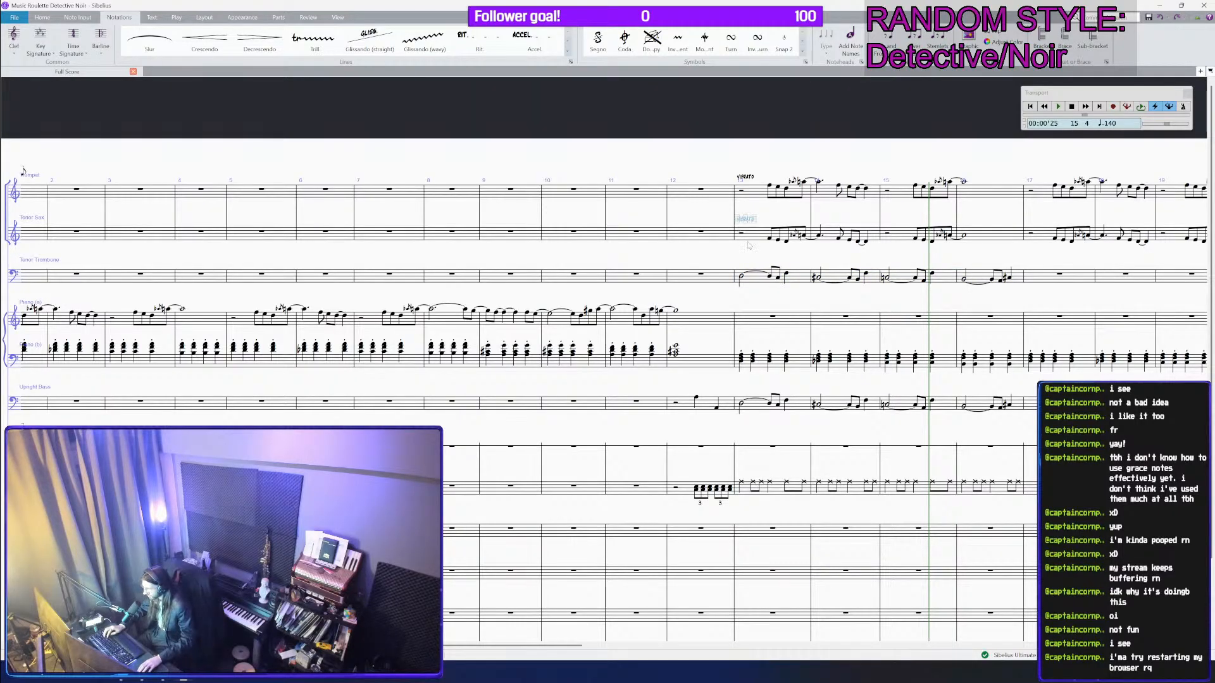
{"action": "left_click", "coordinate": [754, 281]}
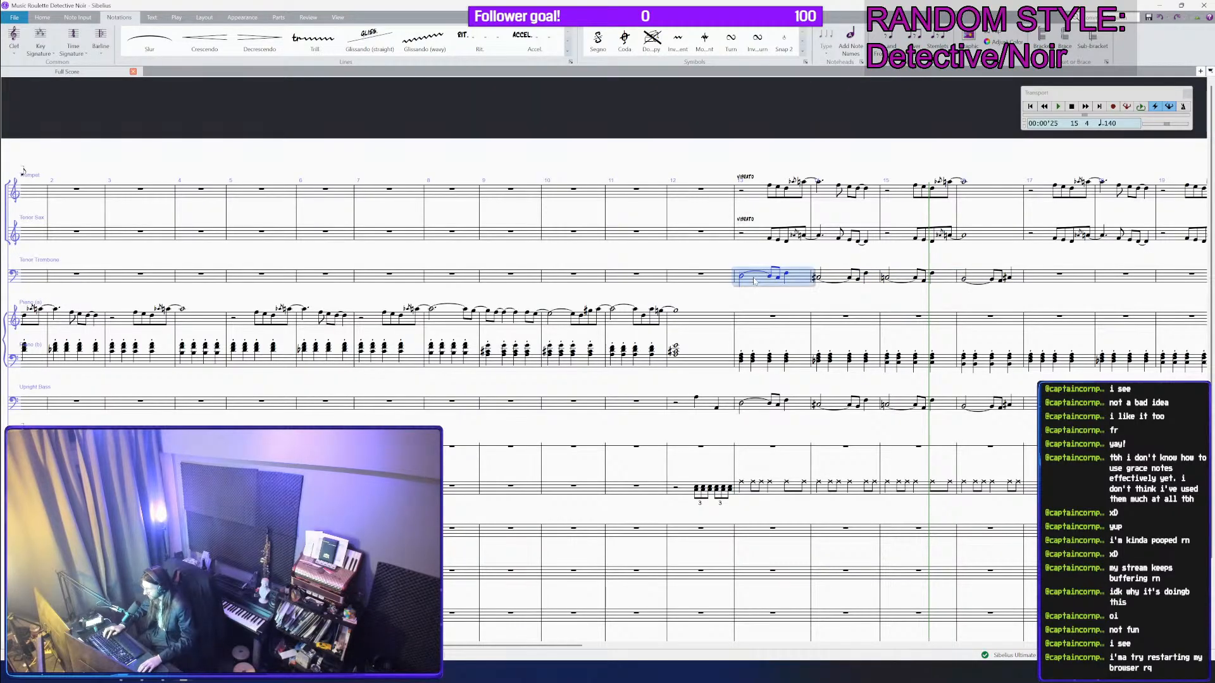
Step: Play back the score from bar 12 to check the new trombone and bass line
{"action": "left_click", "coordinate": [699, 278]}
{"action": "key", "text": "p"}
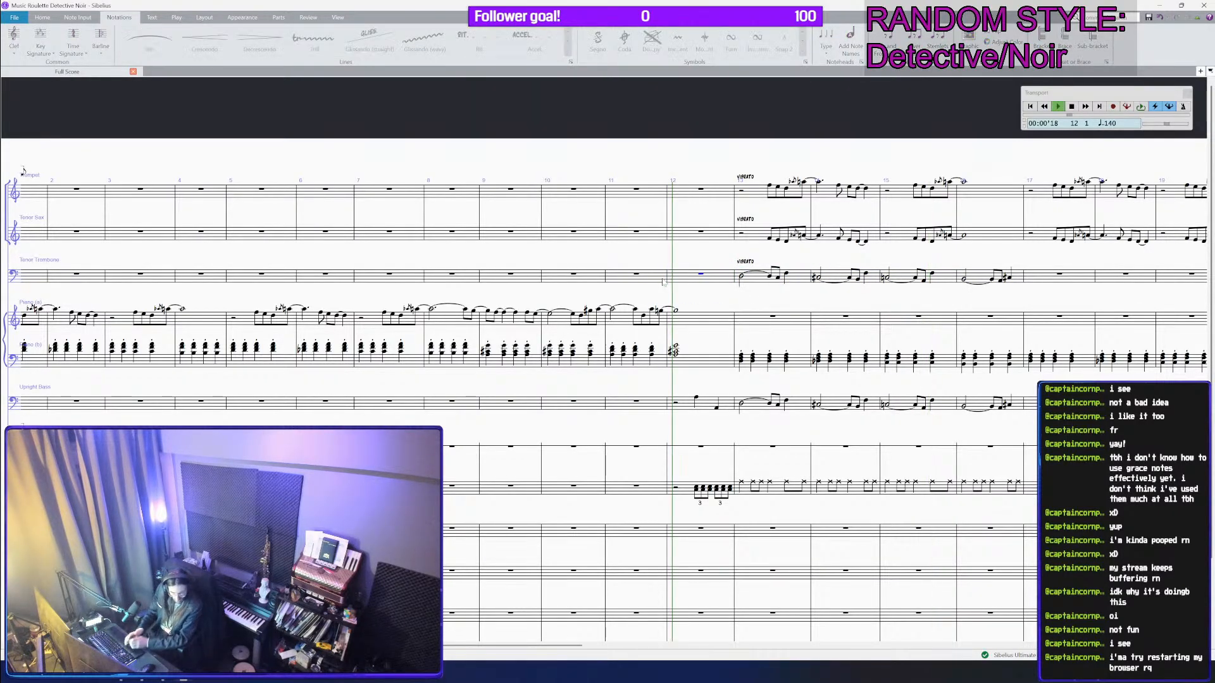
{"action": "scroll", "coordinate": [663, 283], "scroll_direction": "down", "scroll_amount": 2}
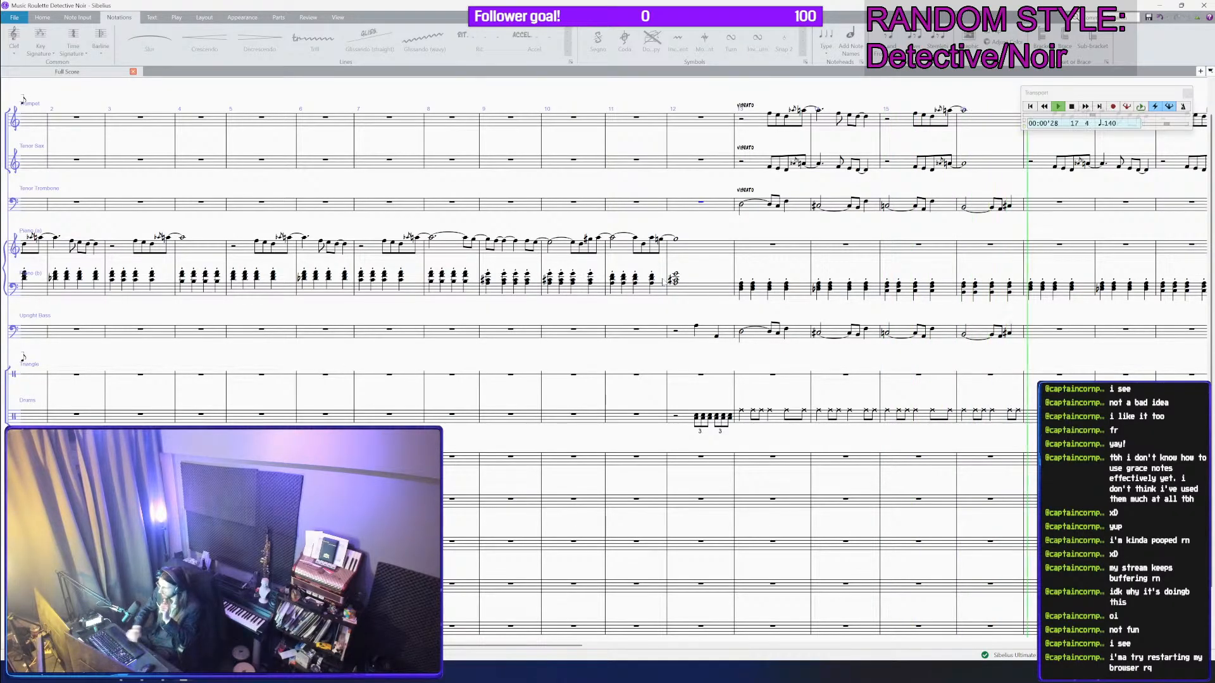
{"action": "key", "text": "space"}
Step: Change the Tenor Trombone's opening C sharp in bar 14 and B in bar 16 to dotted half notes, absorbing the beat 3 eighth notes
{"action": "left_click", "coordinate": [778, 205]}
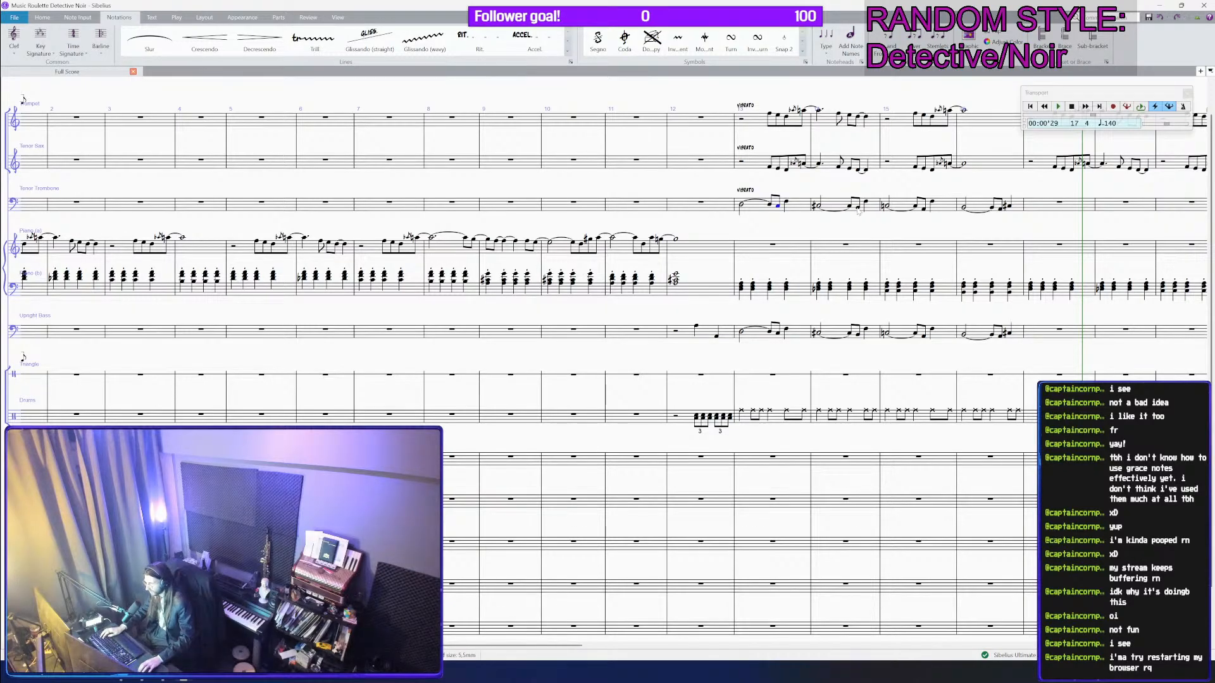
{"action": "left_click", "coordinate": [857, 207]}
{"action": "scroll", "coordinate": [857, 208], "scroll_direction": "up", "scroll_amount": 2}
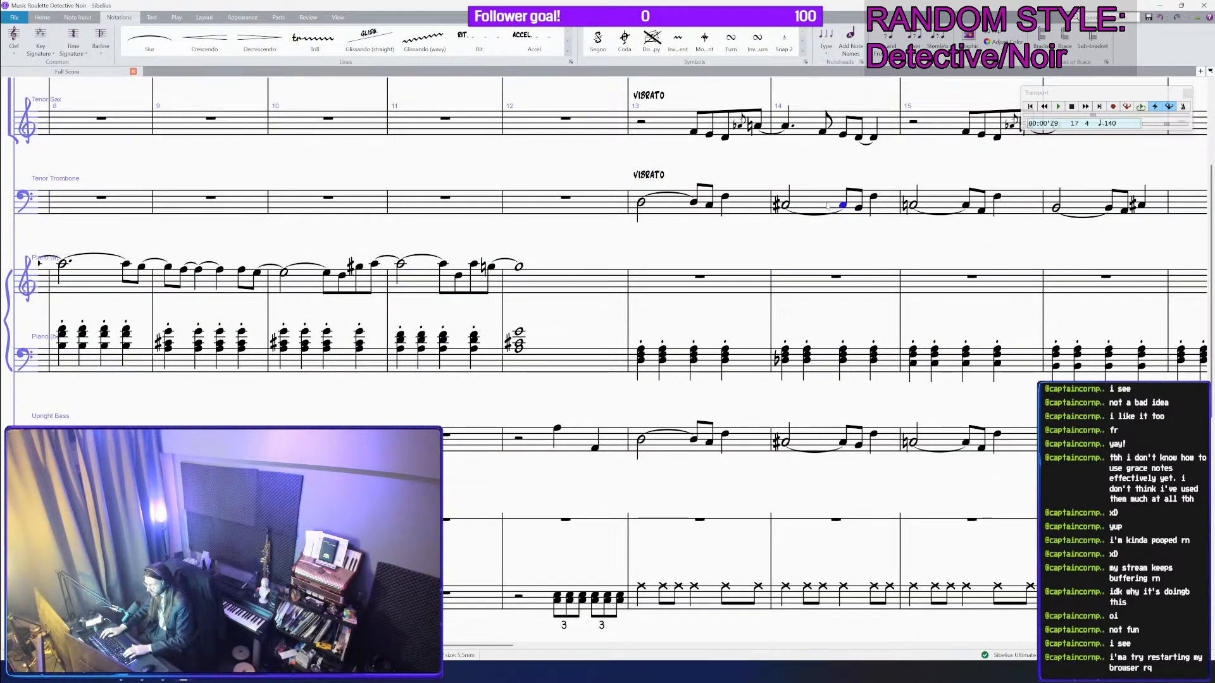
{"action": "key", "text": "Left"}
{"action": "key", "text": "KP_Decimal"}
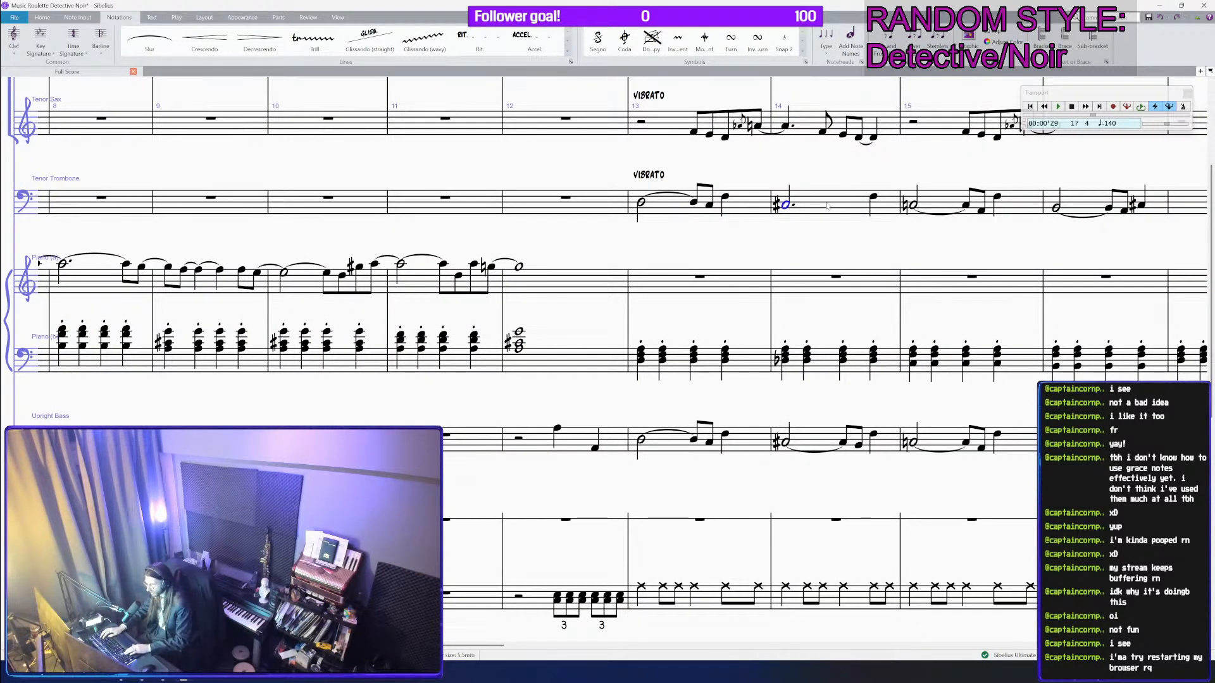
{"action": "key", "text": "Right"}
{"action": "key", "text": "Right"}
{"action": "key", "text": "Right"}
{"action": "key", "text": "Right"}
{"action": "key", "text": "Right"}
{"action": "scroll", "coordinate": [827, 205], "scroll_direction": "down", "scroll_amount": 2}
Step: Copy the Tenor Trombone's bars 13 to 16, including the VIBRATO marking, over the Upright Bass's same bars and save the score
{"action": "left_click", "coordinate": [765, 217]}
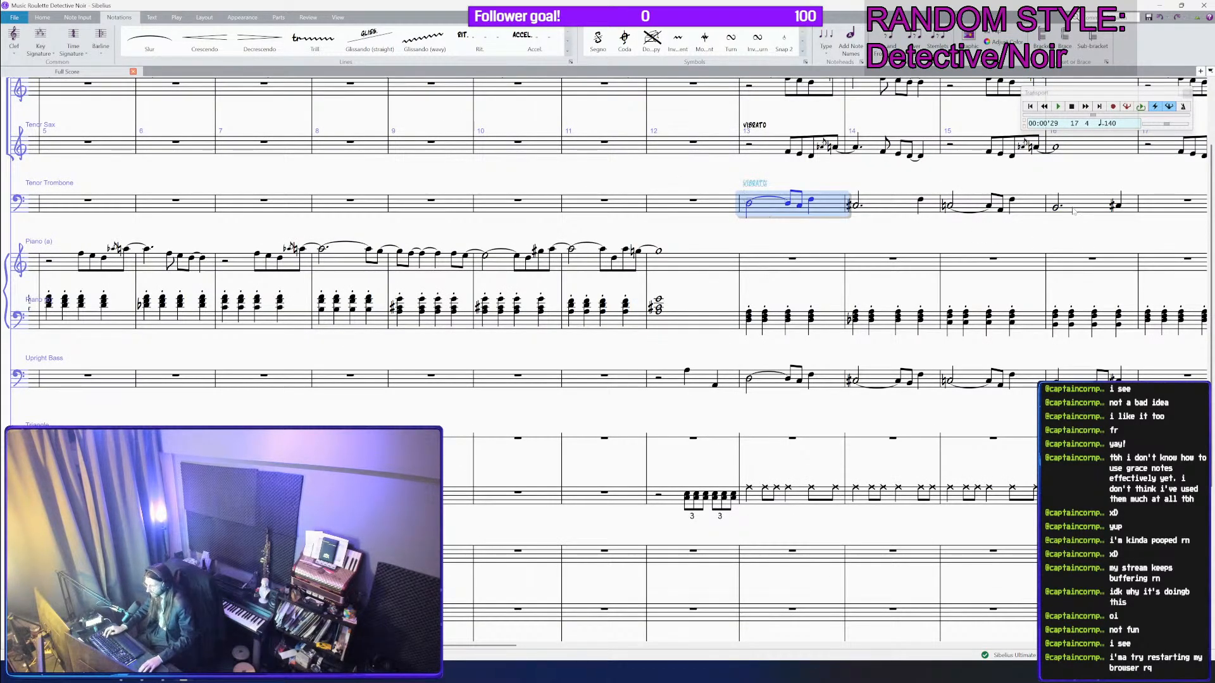
{"action": "key", "text": "Escape"}
{"action": "left_click", "coordinate": [758, 388]}
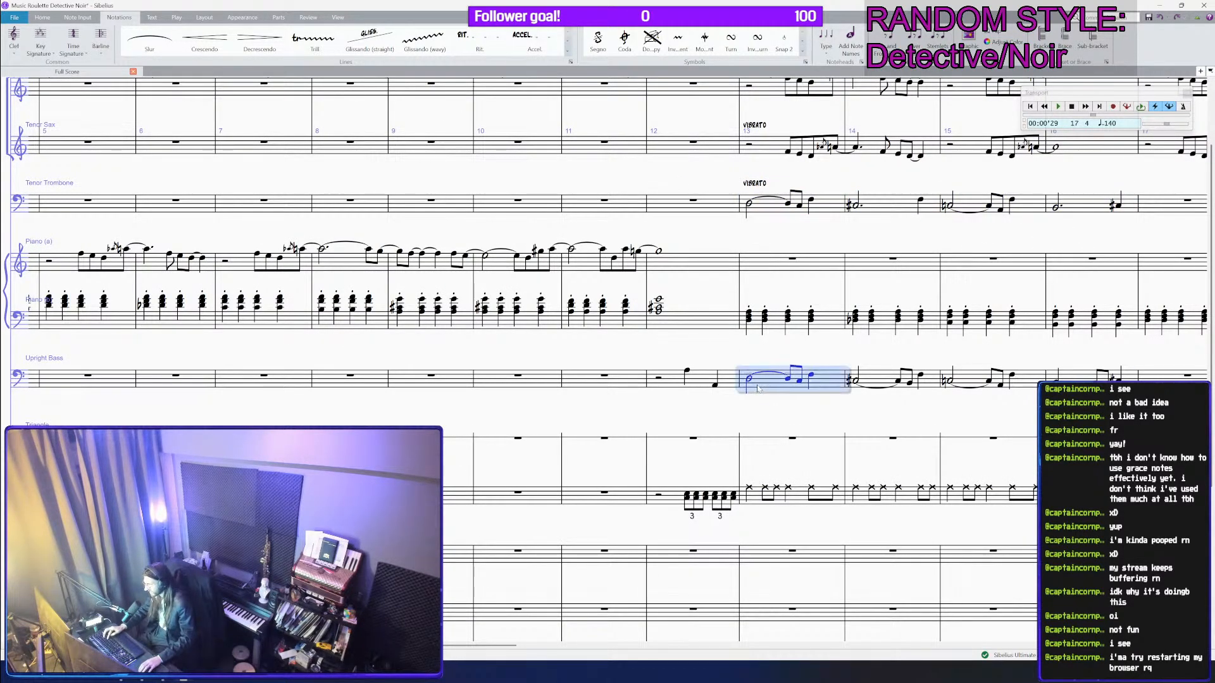
{"action": "key", "text": "ctrl+v"}
{"action": "scroll", "coordinate": [759, 389], "scroll_direction": "down", "scroll_amount": 1}
{"action": "key", "text": "ctrl+s"}
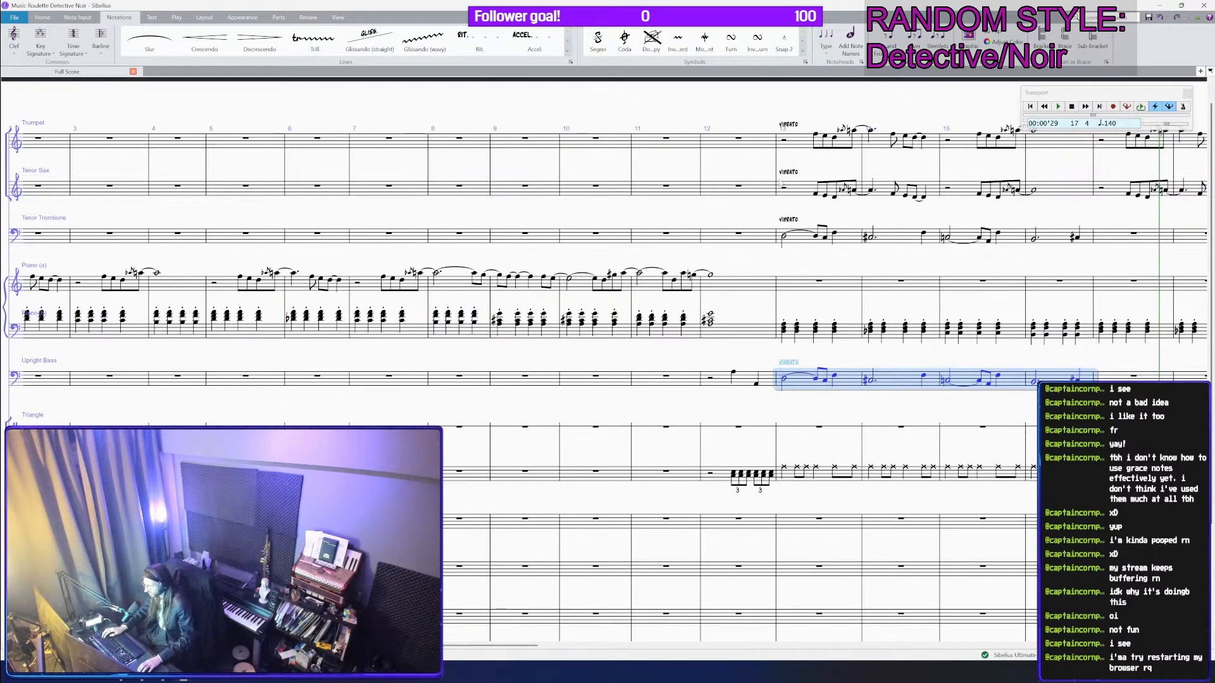
Step: Replace the opening half rest in bar 13 with a half-note A in both the Tenor Sax and the Trumpet
{"action": "left_click", "coordinate": [785, 188]}
{"action": "scroll", "coordinate": [787, 193], "scroll_direction": "up", "scroll_amount": 2}
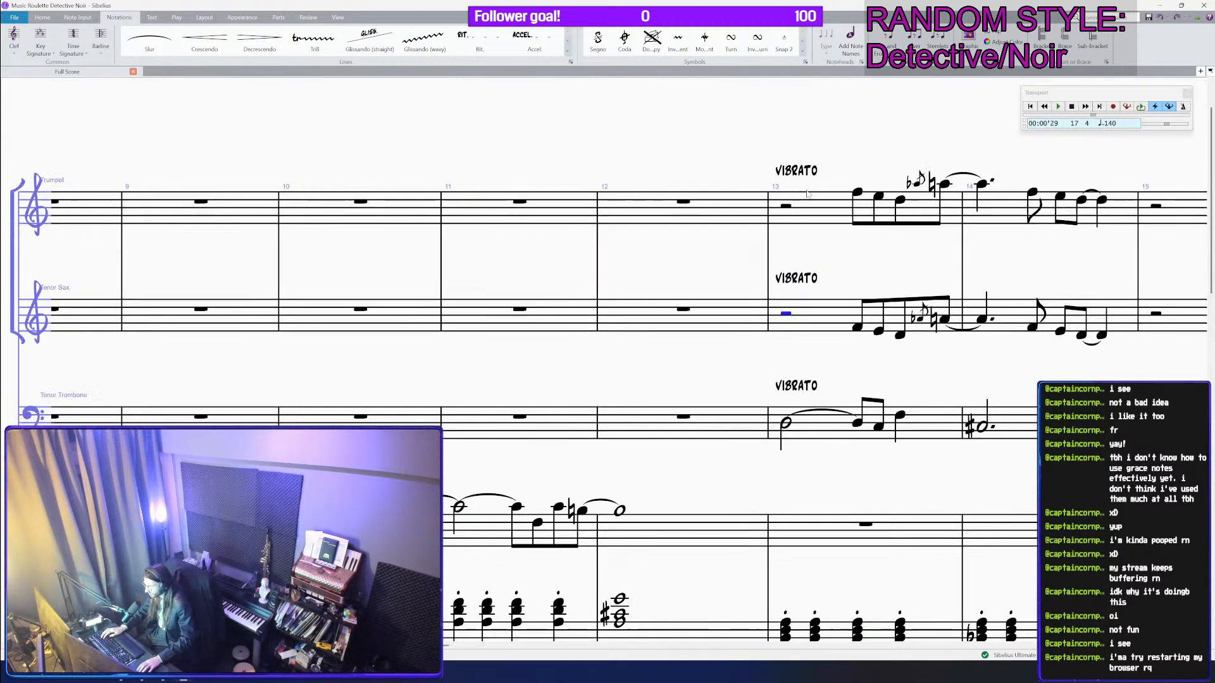
{"action": "key", "text": "a"}
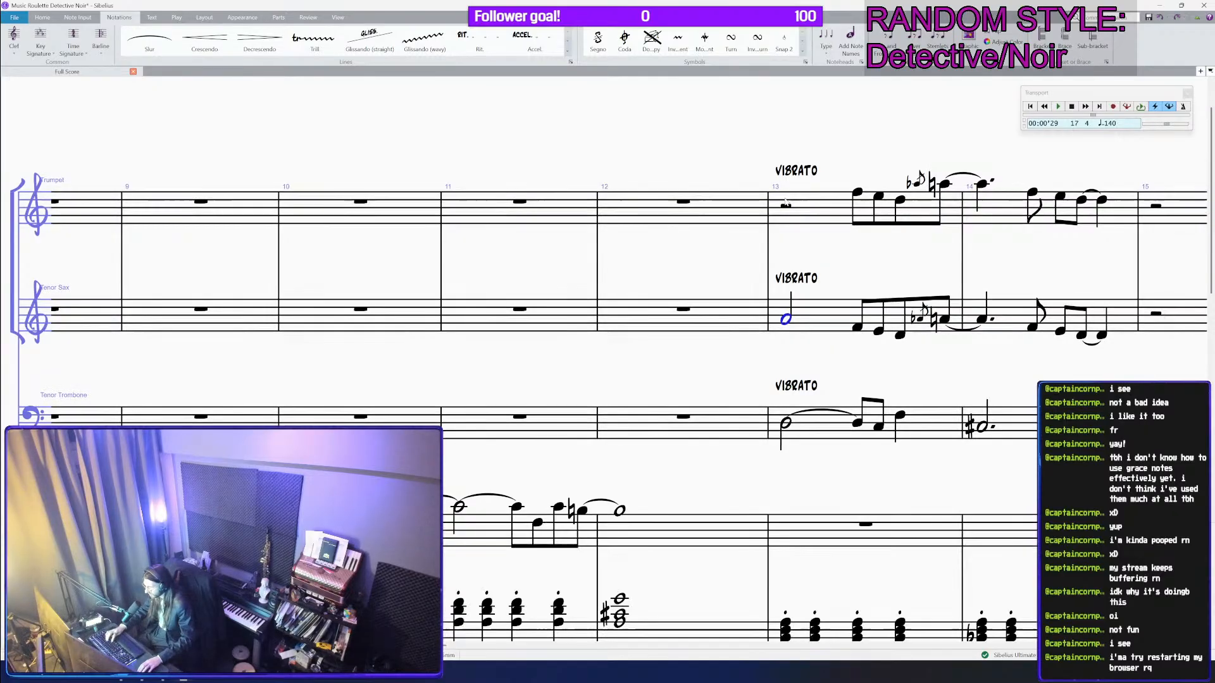
{"action": "left_click", "coordinate": [785, 206]}
{"action": "key", "text": "a"}
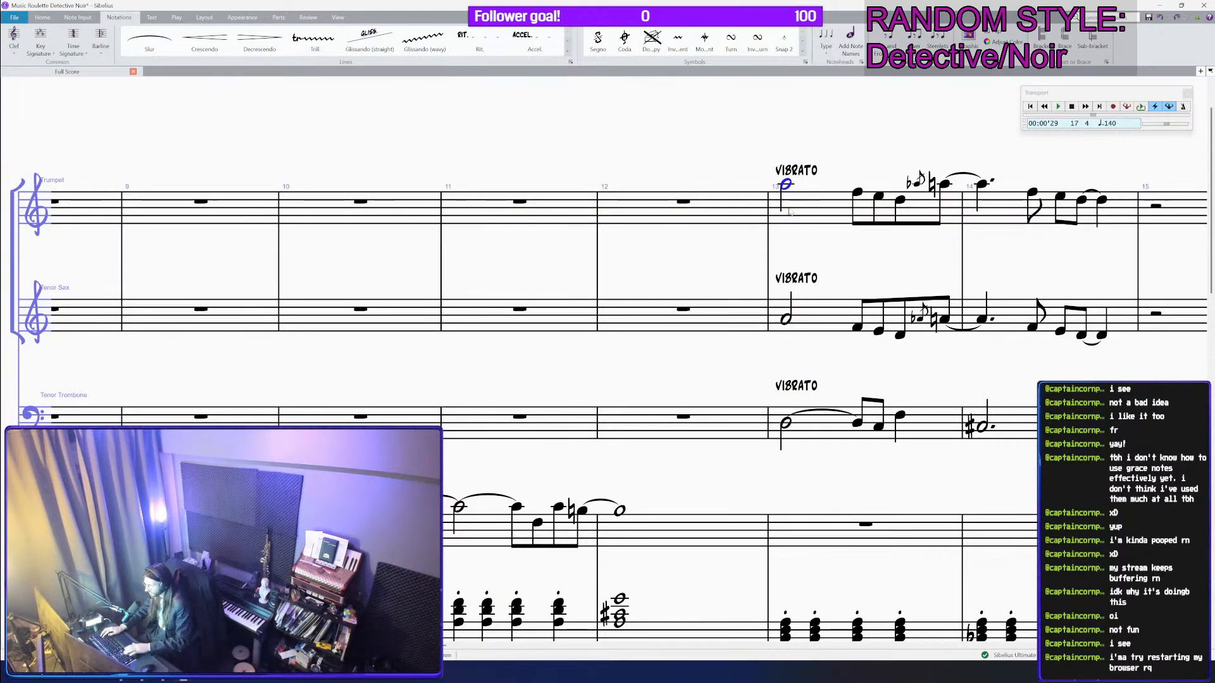
Step: Play back the passage from bar 12 to hear the melody's new opening A in bar 13
{"action": "key", "text": "Left"}
{"action": "key", "text": "p"}
{"action": "scroll", "coordinate": [796, 216], "scroll_direction": "down", "scroll_amount": 2}
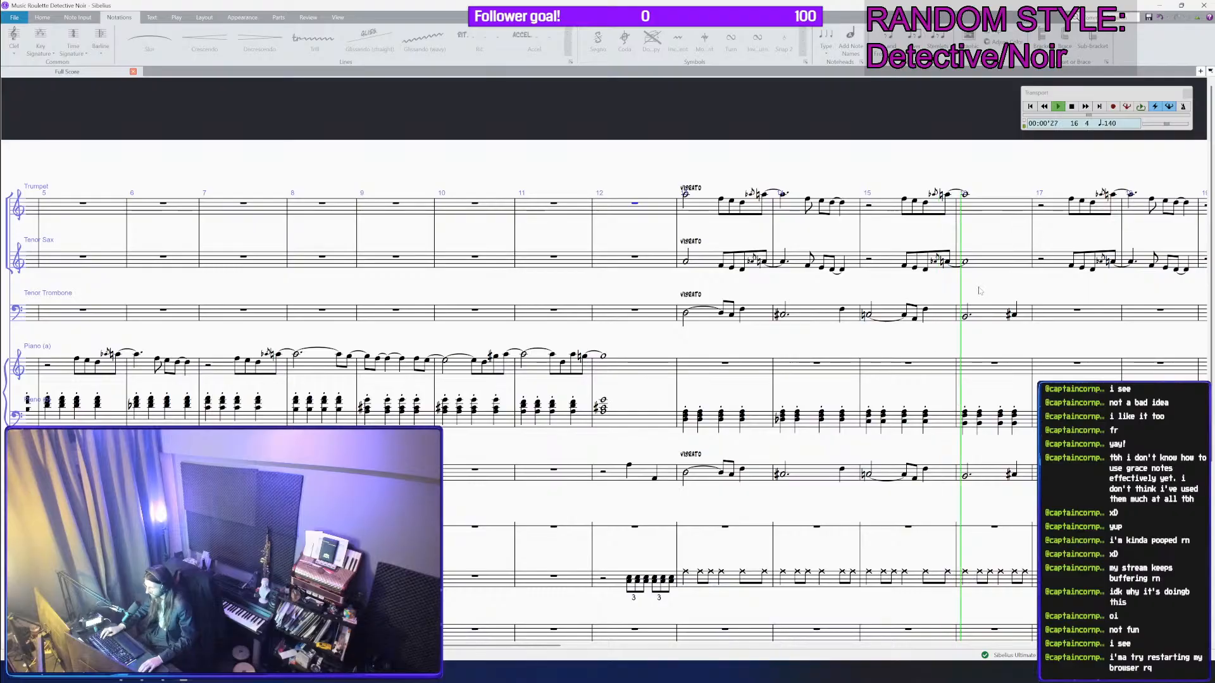
{"action": "key", "text": "space"}
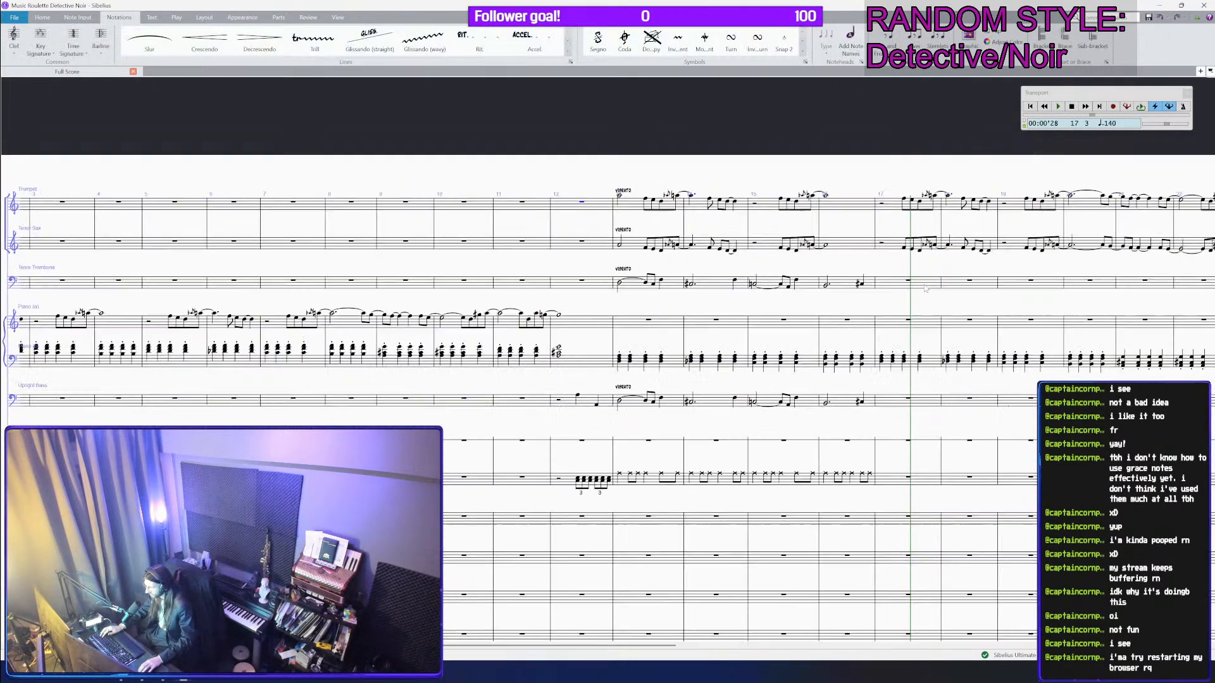
Step: Select the Trumpet's bar 16
{"action": "scroll", "coordinate": [886, 303], "scroll_direction": "down", "scroll_amount": 1}
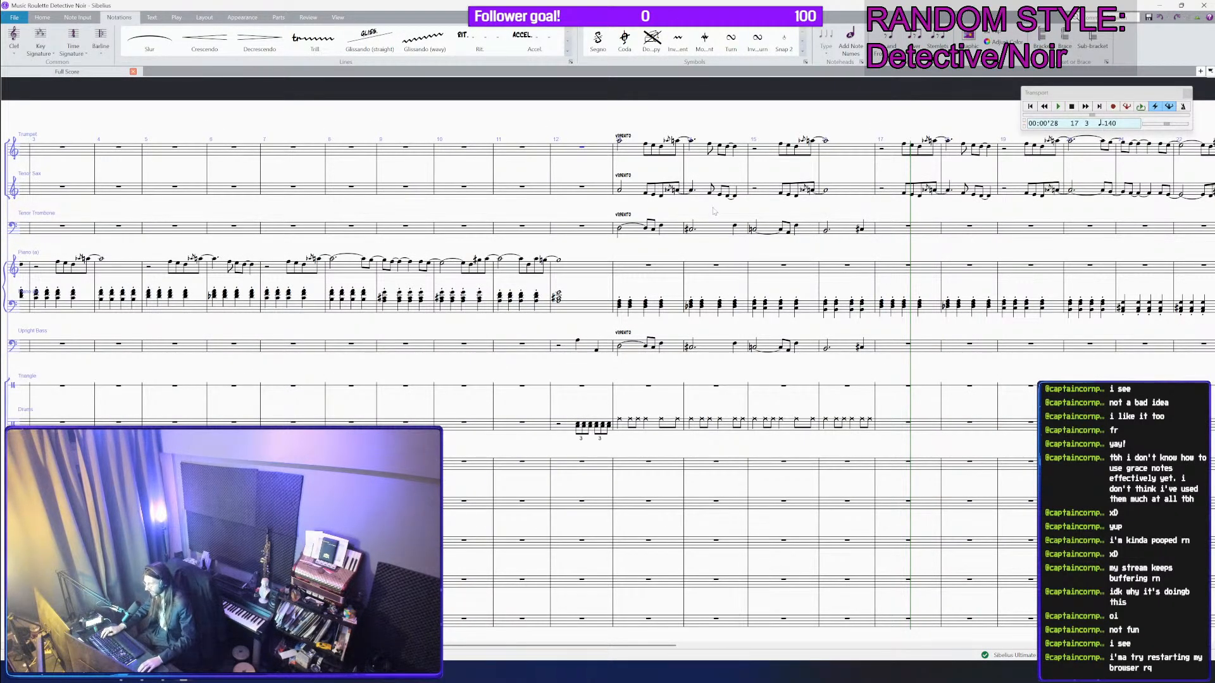
{"action": "left_click", "coordinate": [632, 190]}
{"action": "left_click", "coordinate": [633, 156]}
{"action": "left_click", "coordinate": [634, 151]}
{"action": "left_click", "coordinate": [850, 162]}
{"action": "left_click", "coordinate": [849, 152]}
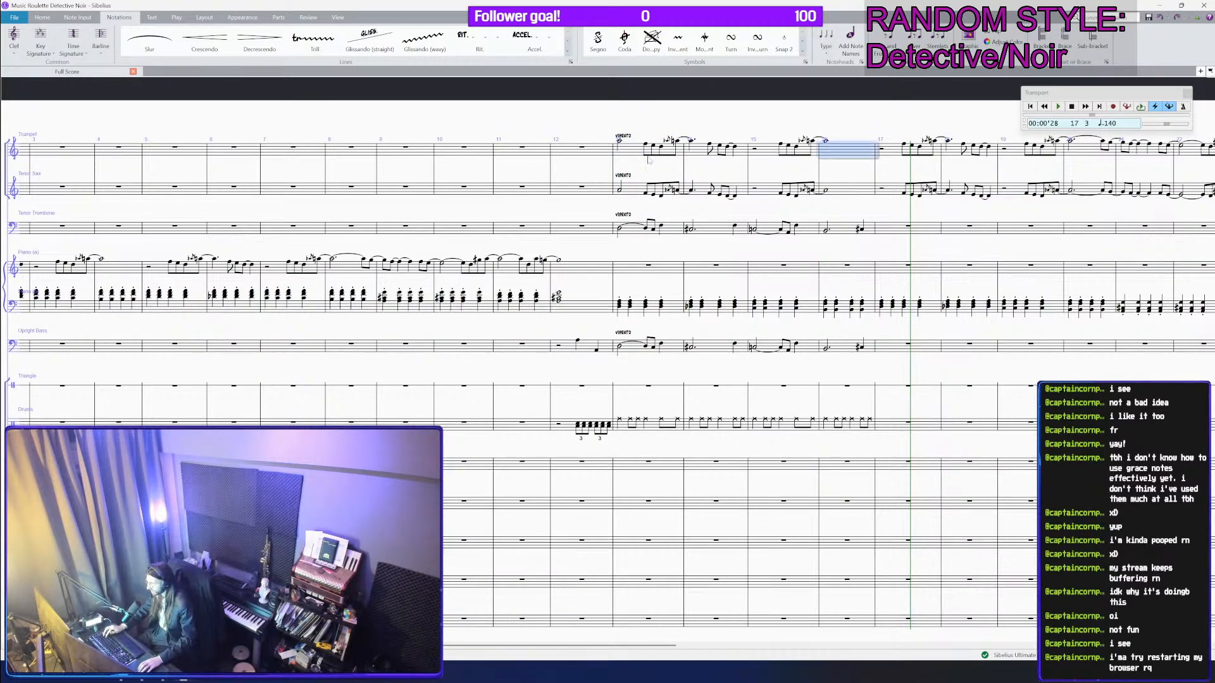
Step: Copy the Trumpet phrase in bars 13–16 onto the Tenor Sax staff, starting at bar 13
{"action": "left_click", "coordinate": [648, 158], "text": "shift"}
{"action": "key", "text": "ctrl+equal"}
{"action": "key", "text": "ctrl+equal"}
{"action": "key", "text": "ctrl+equal"}
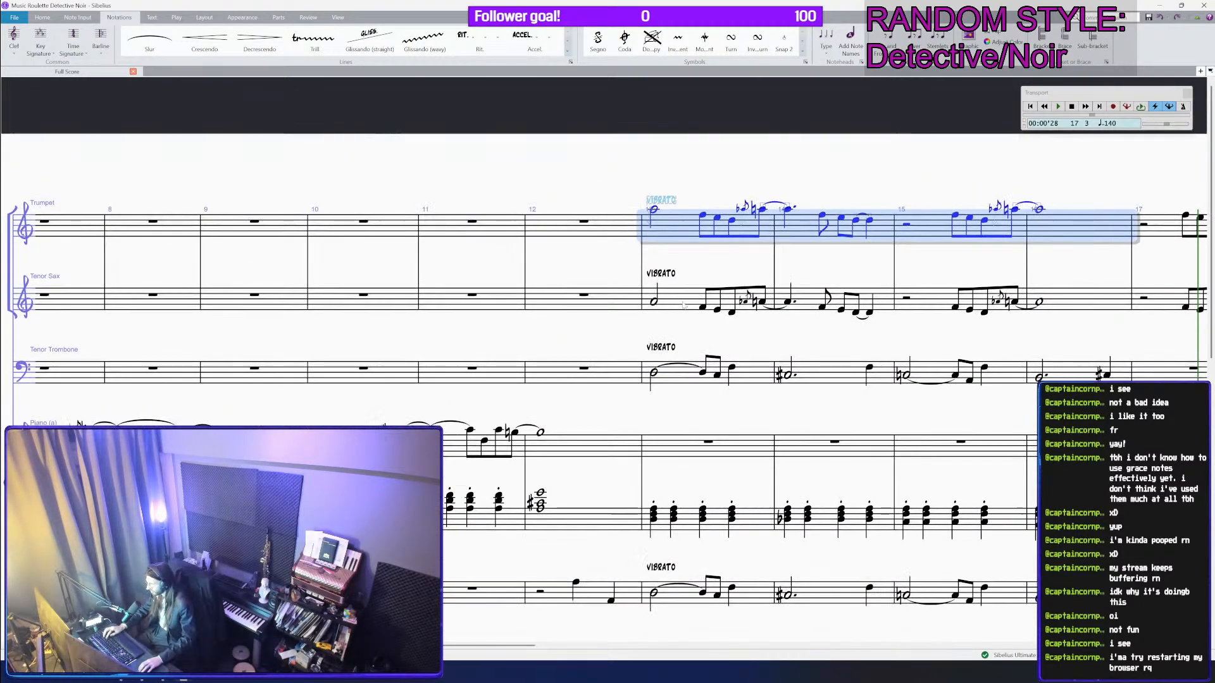
{"action": "left_click", "coordinate": [675, 306]}
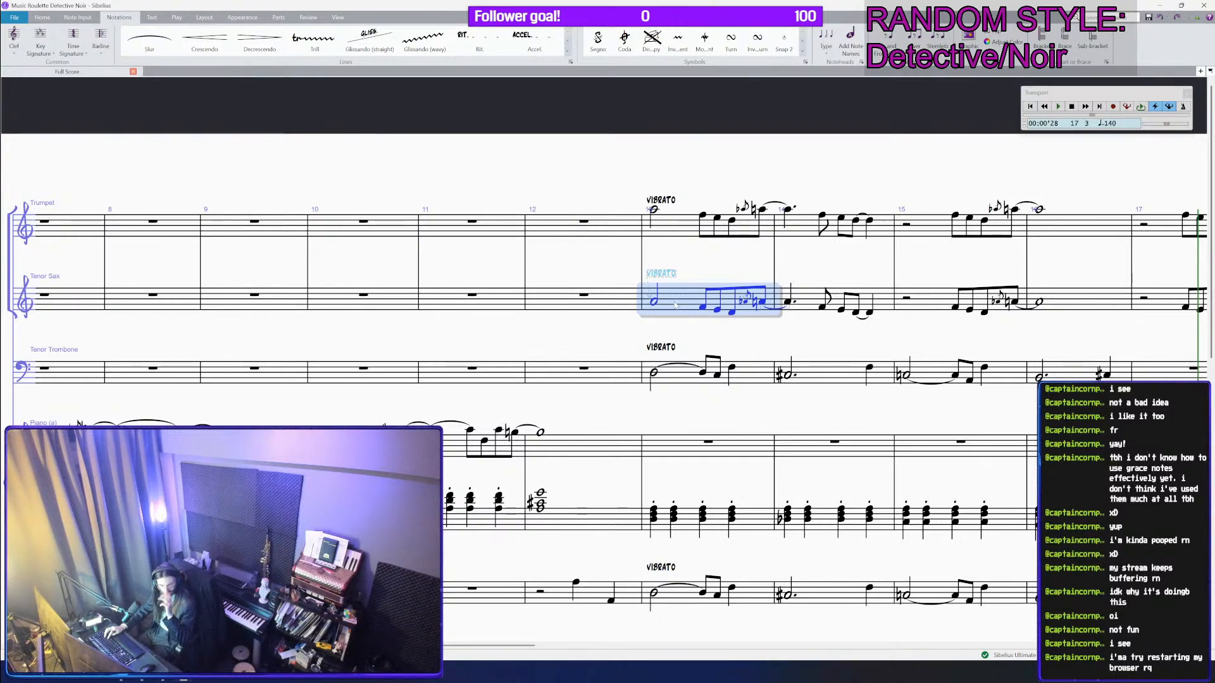
{"action": "key", "text": "ctrl+v"}
{"action": "key", "text": "ctrl+equal"}
{"action": "key", "text": "ctrl+equal"}
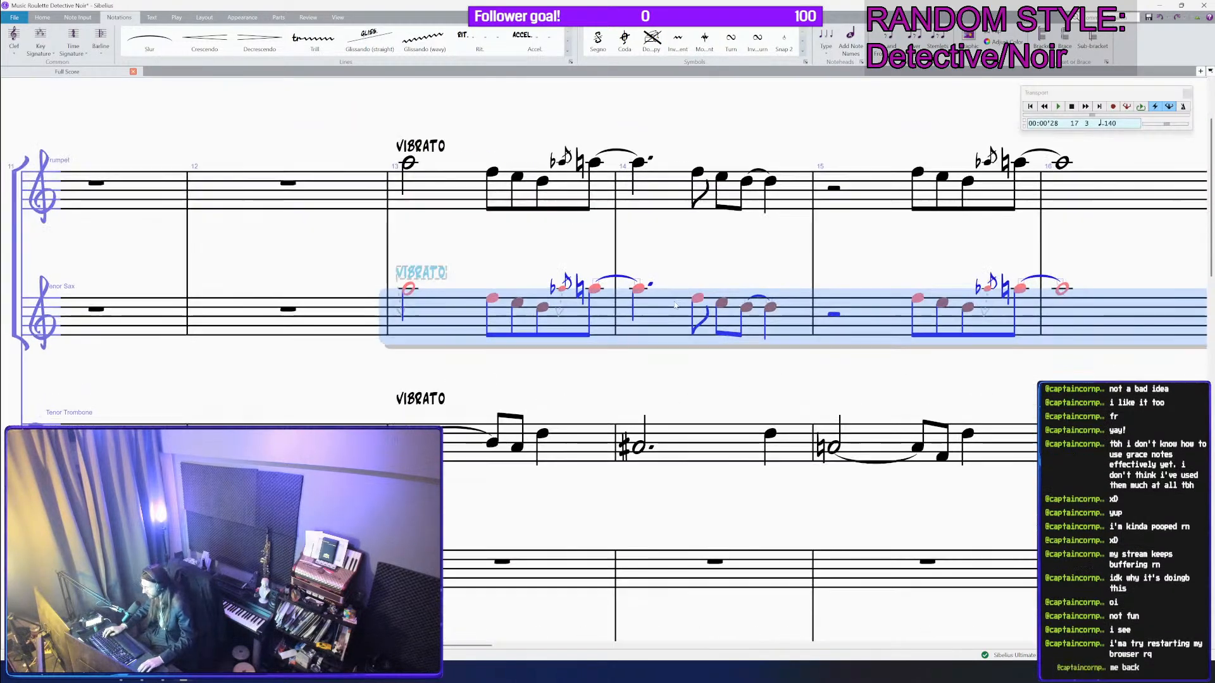
Step: Transpose the pasted Tenor Sax phrase in bars 13–16 down three steps and check its individual notes
{"action": "left_click_drag", "start_coordinate": [698, 265], "coordinate": [792, 275]}
{"action": "key", "text": "Down"}
{"action": "key", "text": "Down"}
{"action": "key", "text": "Down"}
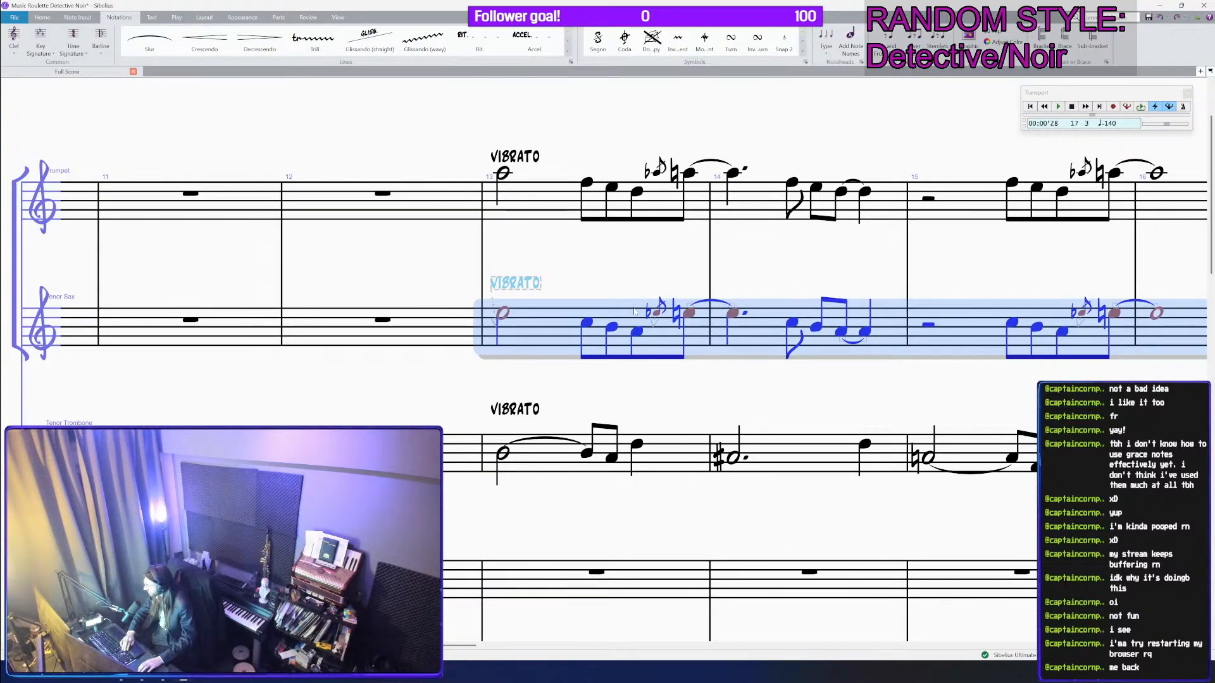
{"action": "key", "text": "Left"}
{"action": "key", "text": "Right"}
{"action": "key", "text": "Right"}
{"action": "key", "text": "Right"}
{"action": "key", "text": "Right"}
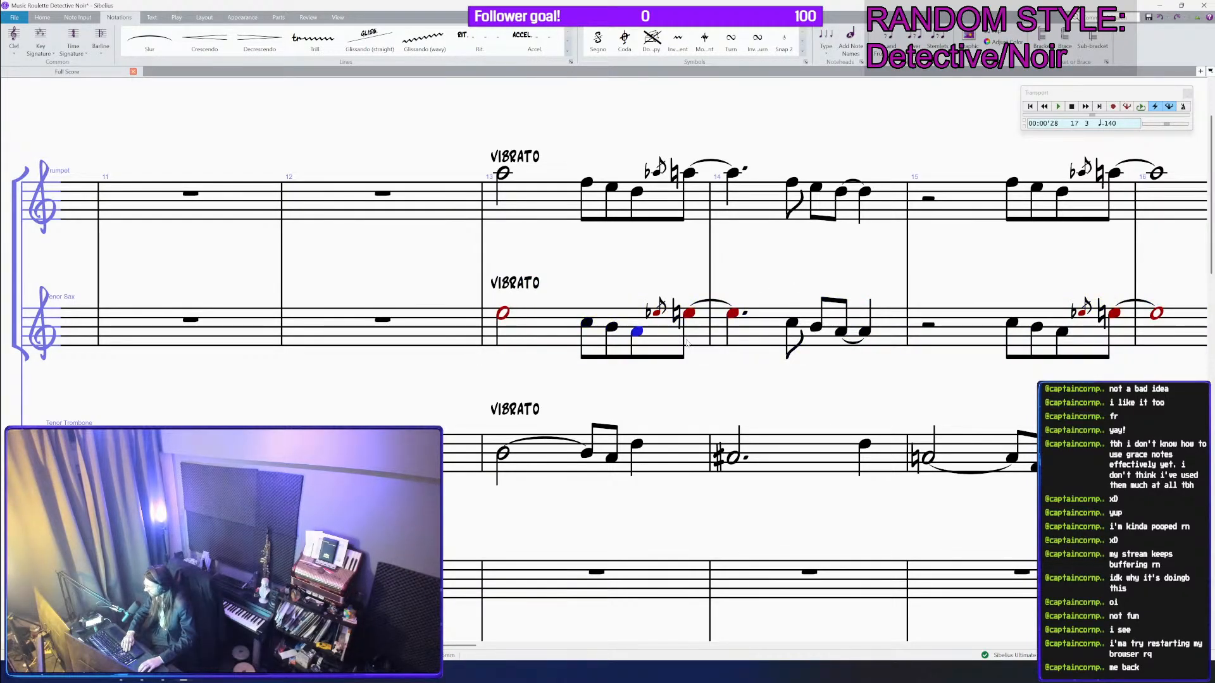
{"action": "left_click", "coordinate": [495, 303]}
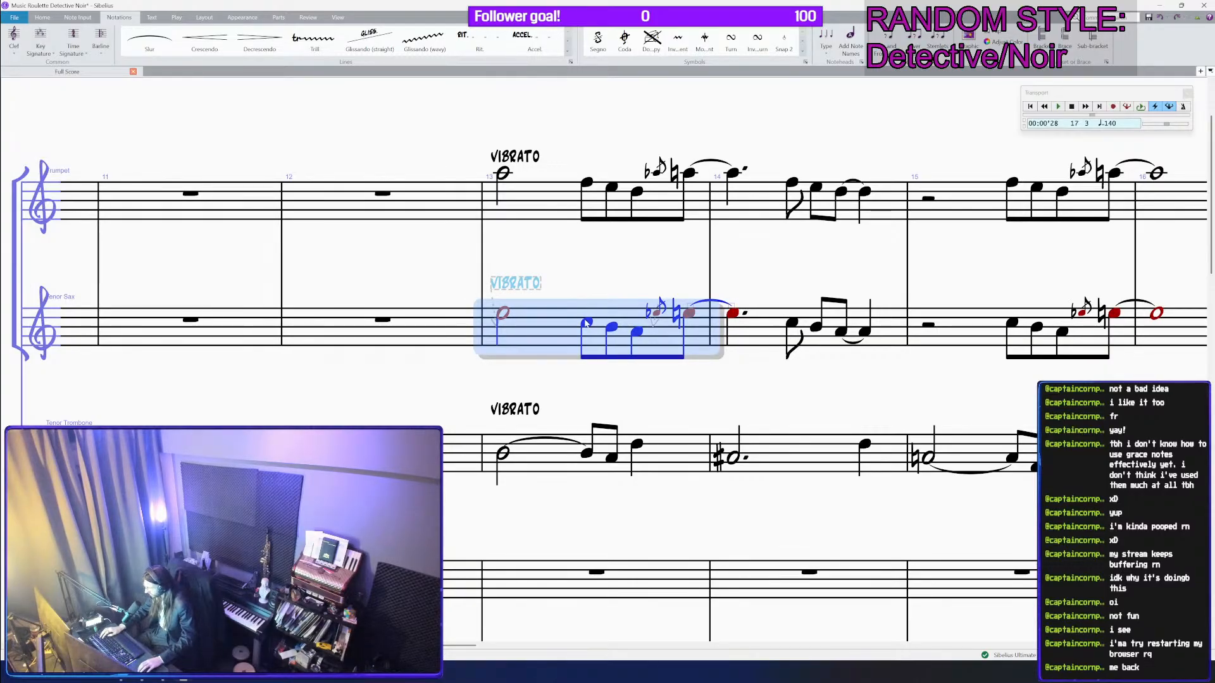
{"action": "left_click", "coordinate": [550, 229]}
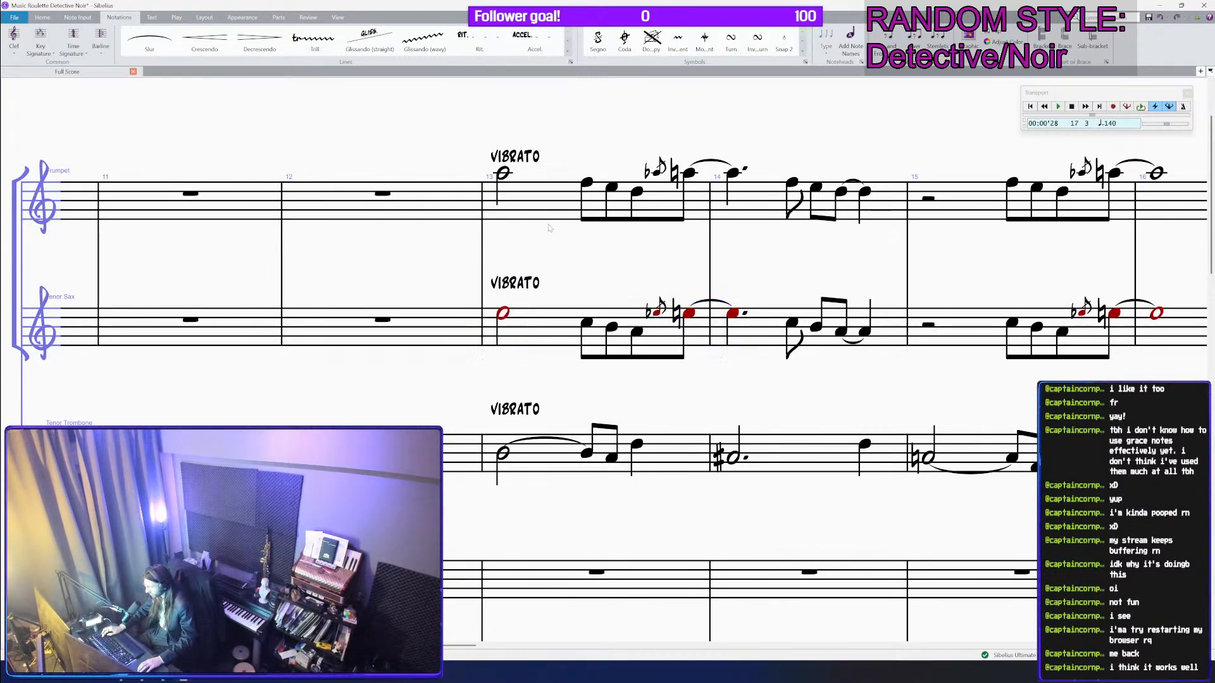
Step: Play the score back from bar 13 to hear the Trumpet and Tenor Sax together, stopping in bar 18
{"action": "scroll", "coordinate": [552, 234], "scroll_direction": "down", "scroll_amount": 1}
{"action": "left_click", "coordinate": [559, 245]}
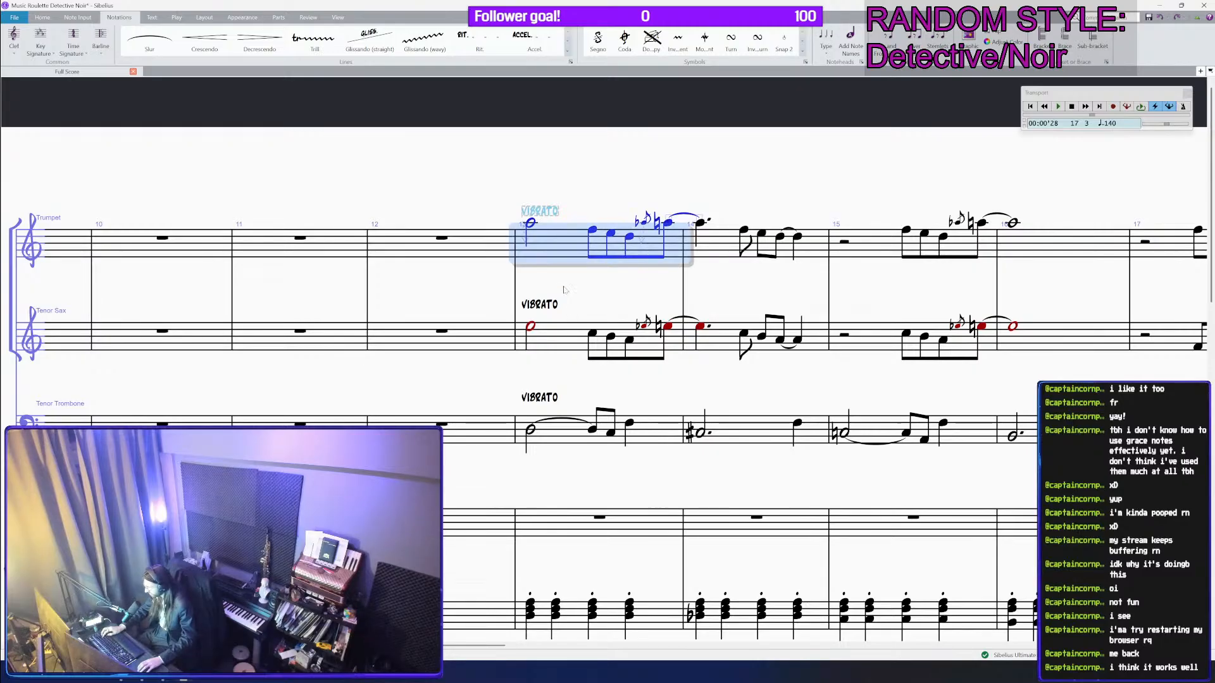
{"action": "left_click", "coordinate": [571, 624], "text": "shift"}
{"action": "key", "text": "p"}
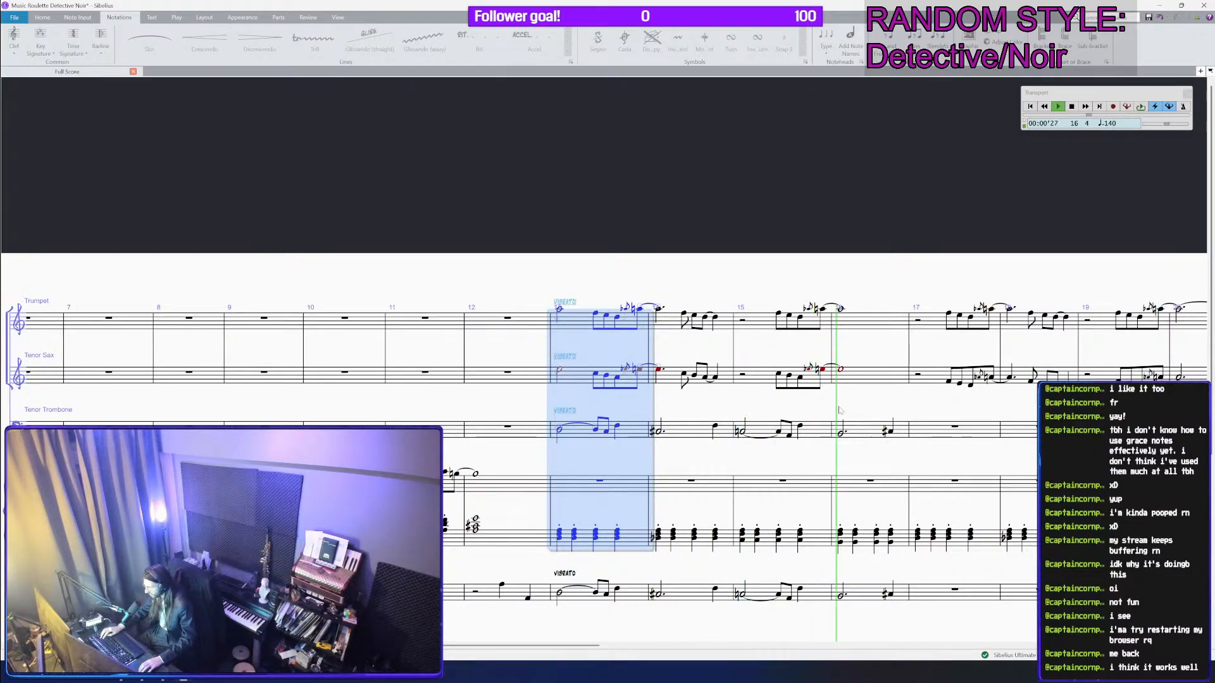
{"action": "left_click_drag", "start_coordinate": [874, 404], "coordinate": [810, 397]}
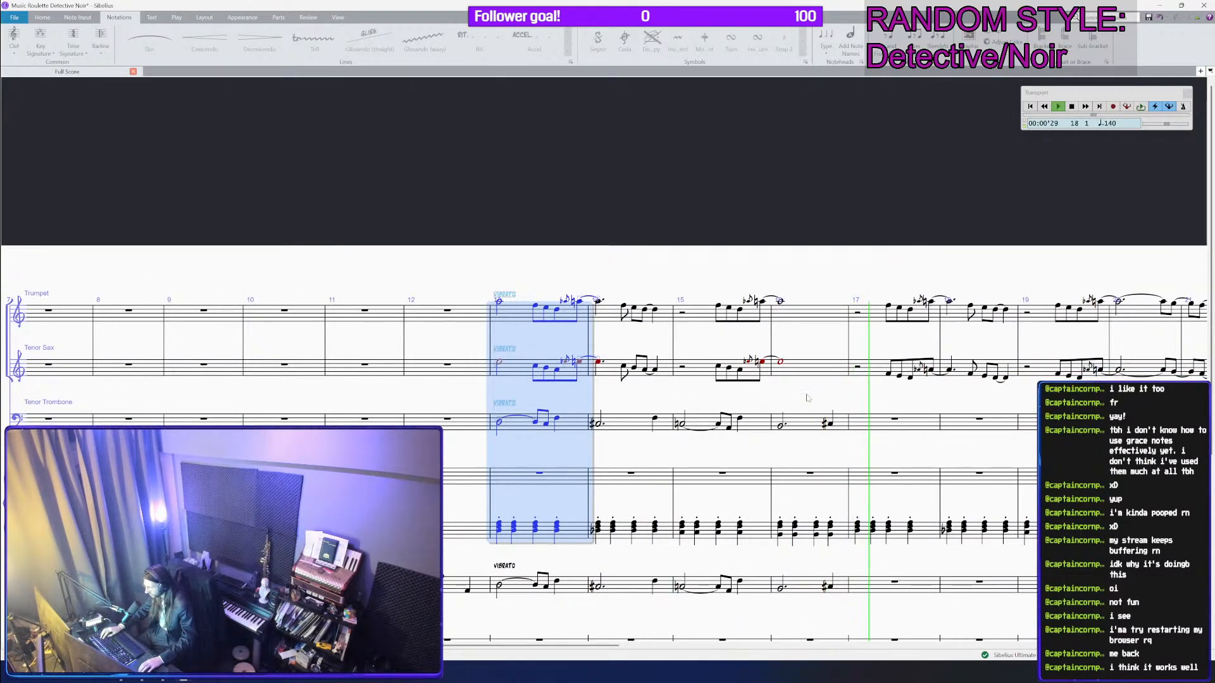
{"action": "key", "text": "space"}
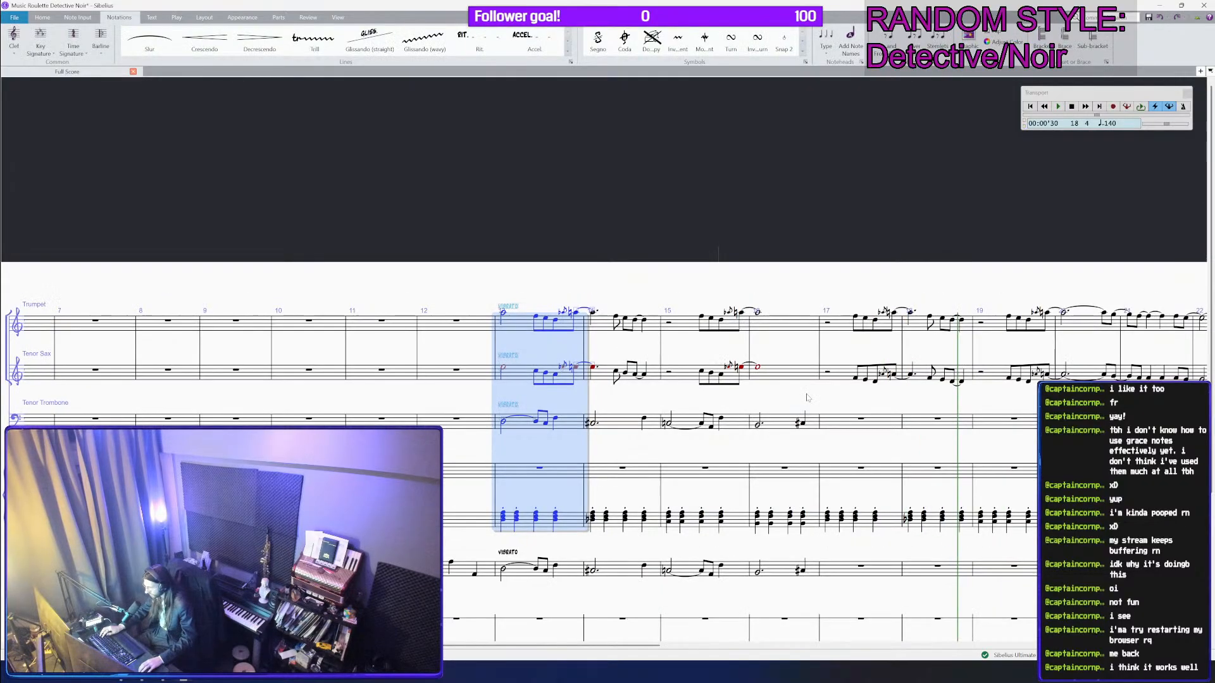
Step: Find Alto Saxophone among the instruments and add it to the score
{"action": "type", "text": "i"}
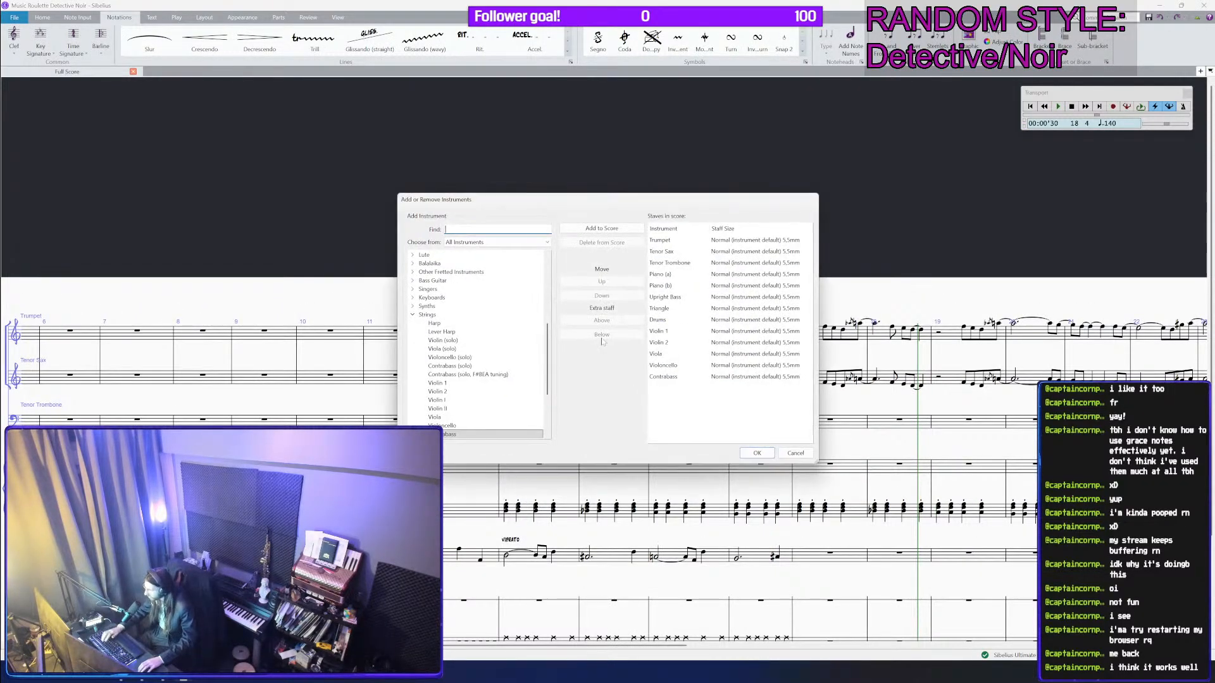
{"action": "type", "text": "alto"}
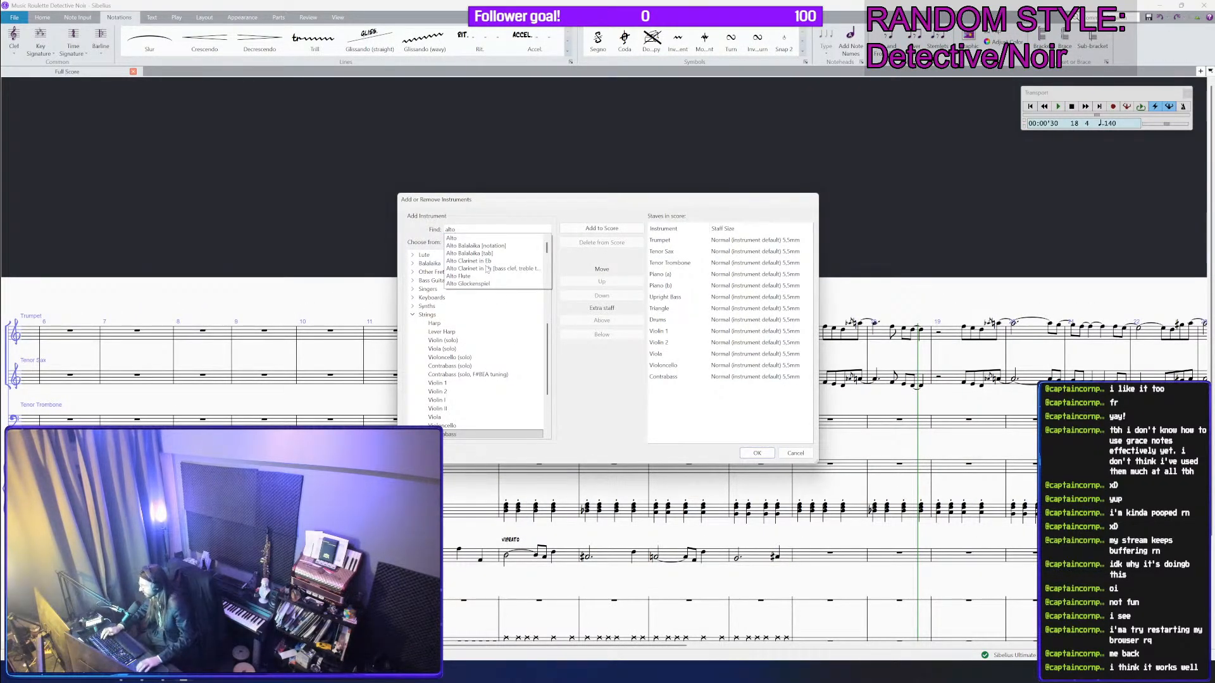
{"action": "scroll", "coordinate": [477, 276], "scroll_direction": "down", "scroll_amount": 2}
{"action": "left_click", "coordinate": [482, 261]}
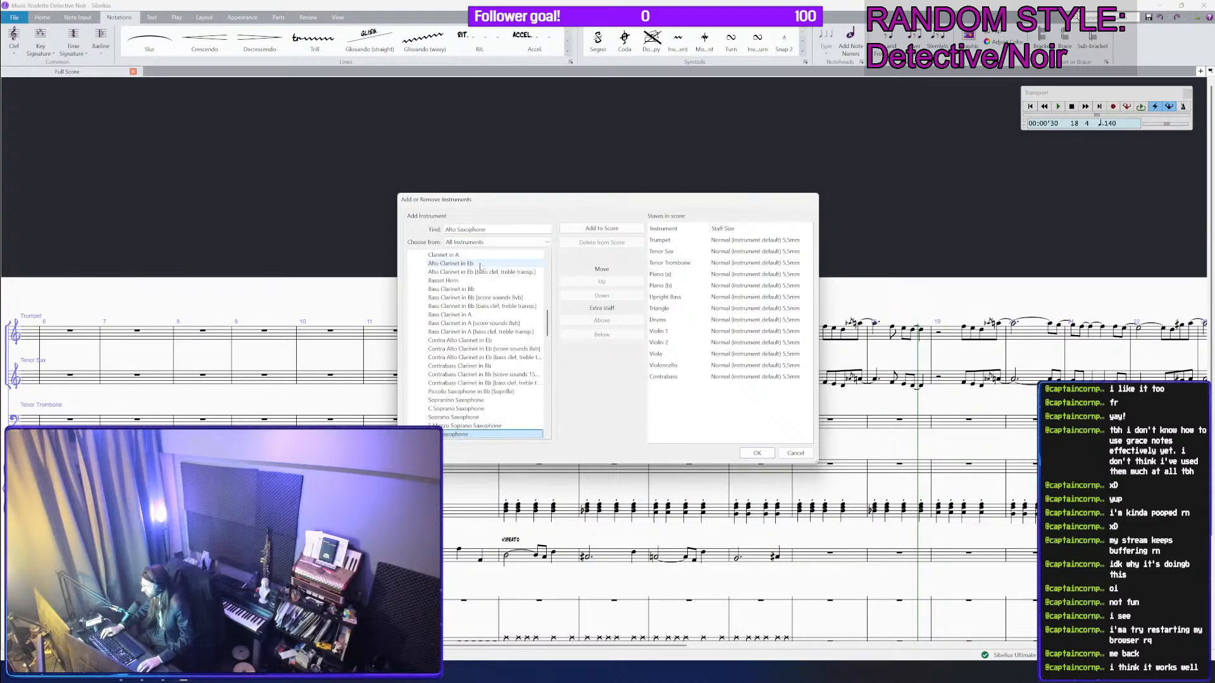
{"action": "double_click", "coordinate": [445, 433]}
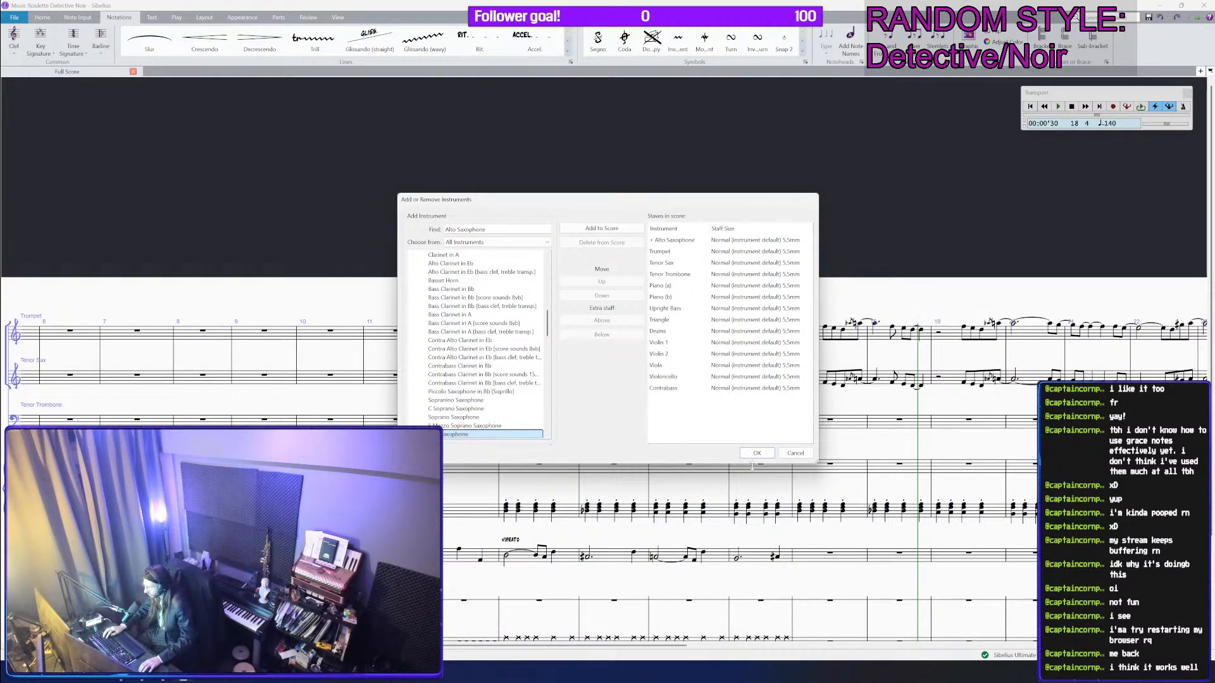
{"action": "left_click", "coordinate": [757, 453]}
Step: Move the Alto Saxophone staff down one position so it sits between Trumpet and Tenor Sax
{"action": "left_click", "coordinate": [541, 337]}
{"action": "scroll", "coordinate": [854, 341], "scroll_direction": "down", "scroll_amount": 2}
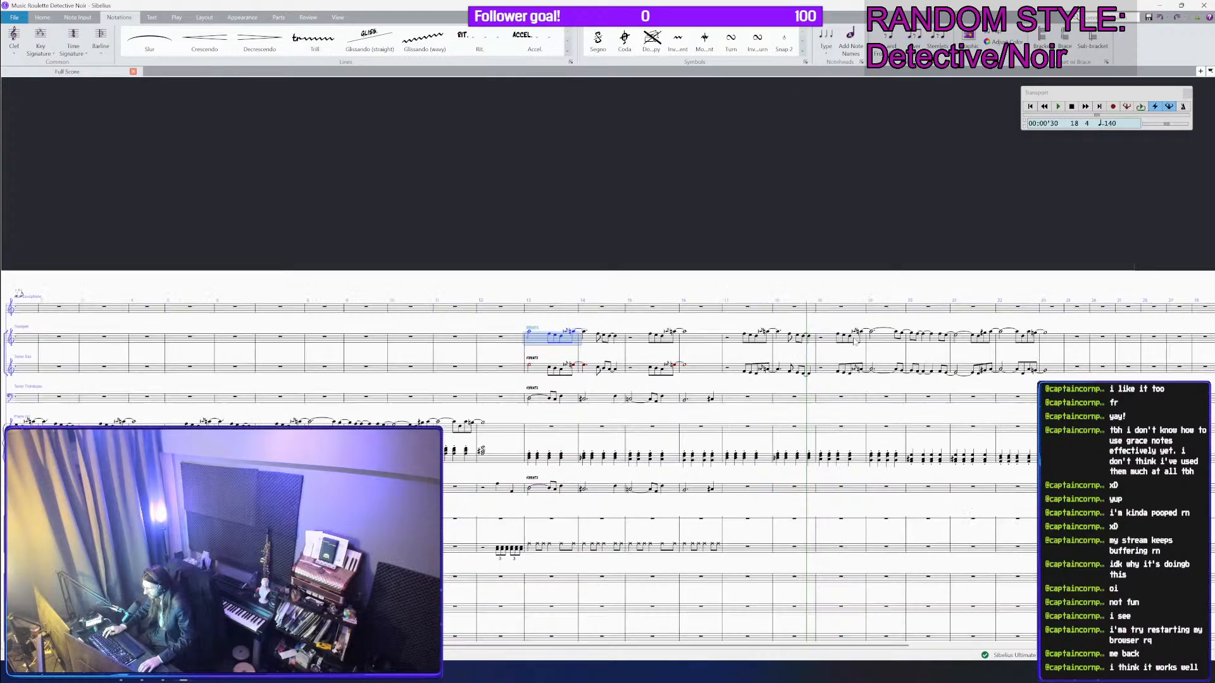
{"action": "left_click", "coordinate": [1044, 341], "text": "shift"}
{"action": "left_click", "coordinate": [540, 367]}
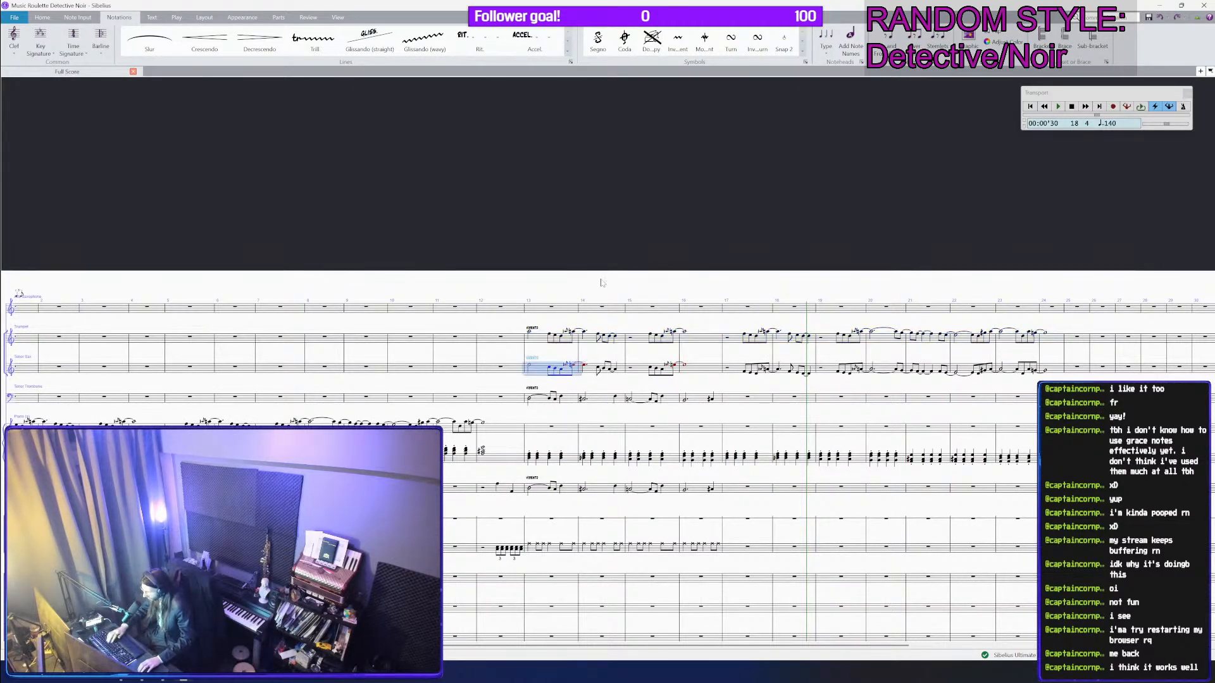
{"action": "key", "text": "i"}
{"action": "left_click", "coordinate": [686, 240]}
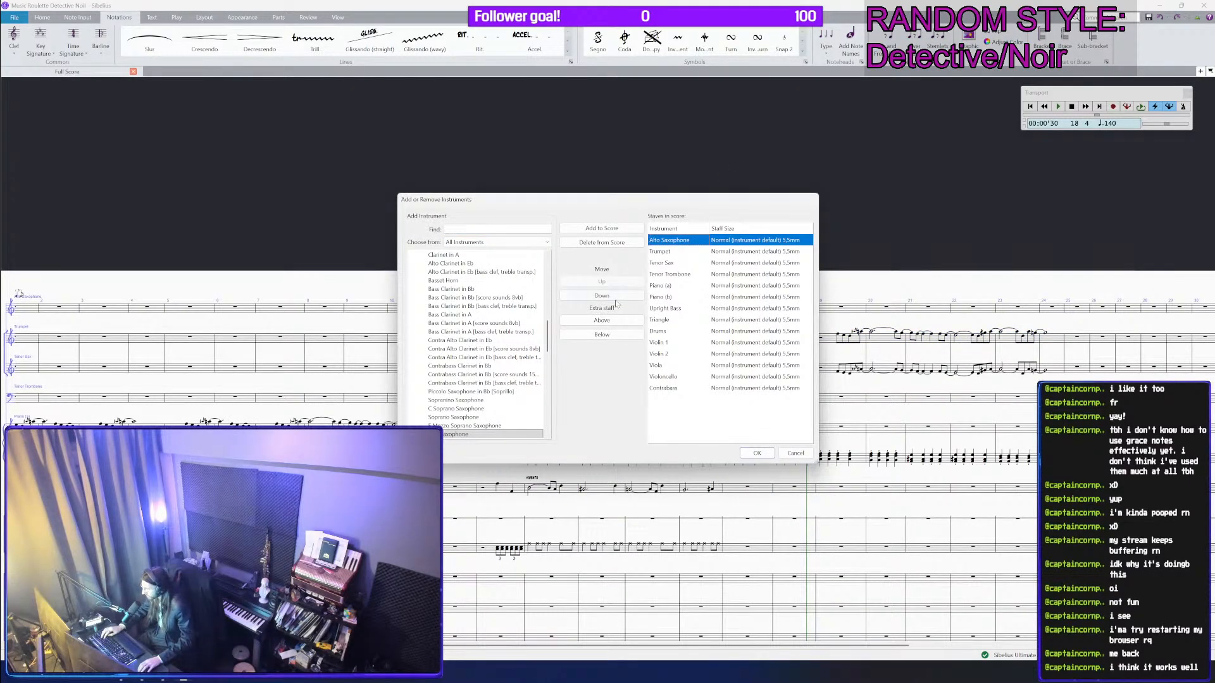
{"action": "left_click", "coordinate": [615, 296]}
{"action": "left_click", "coordinate": [756, 453]}
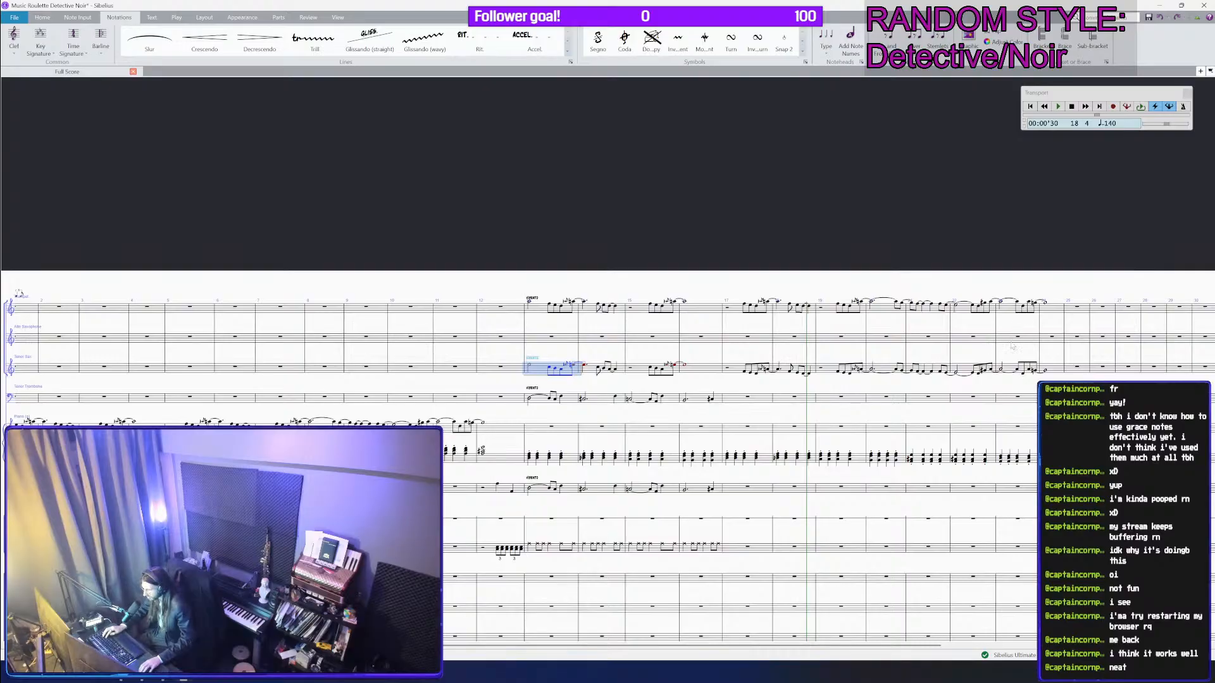
Step: Copy the Trumpet phrase in bars 13–16 onto the Alto Saxophone staff and save the score
{"action": "left_click", "coordinate": [1049, 370], "text": "shift"}
{"action": "left_click", "coordinate": [547, 342]}
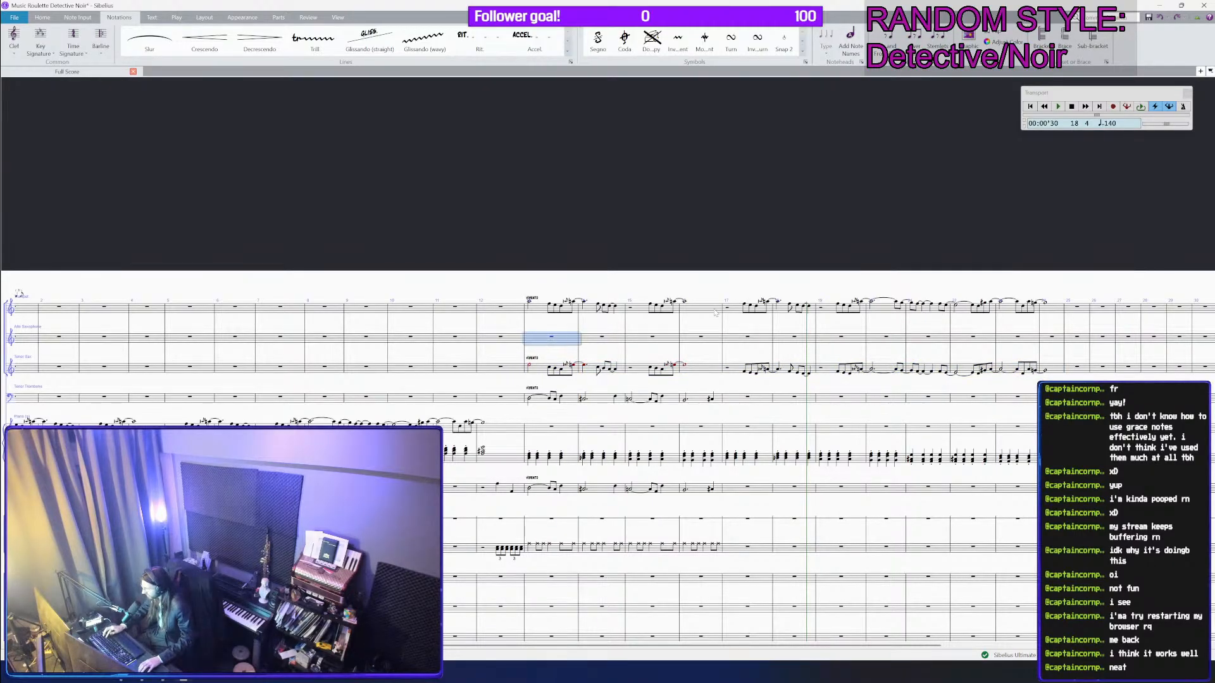
{"action": "left_click_drag", "start_coordinate": [714, 311], "coordinate": [534, 310]}
{"action": "left_click", "coordinate": [539, 316]}
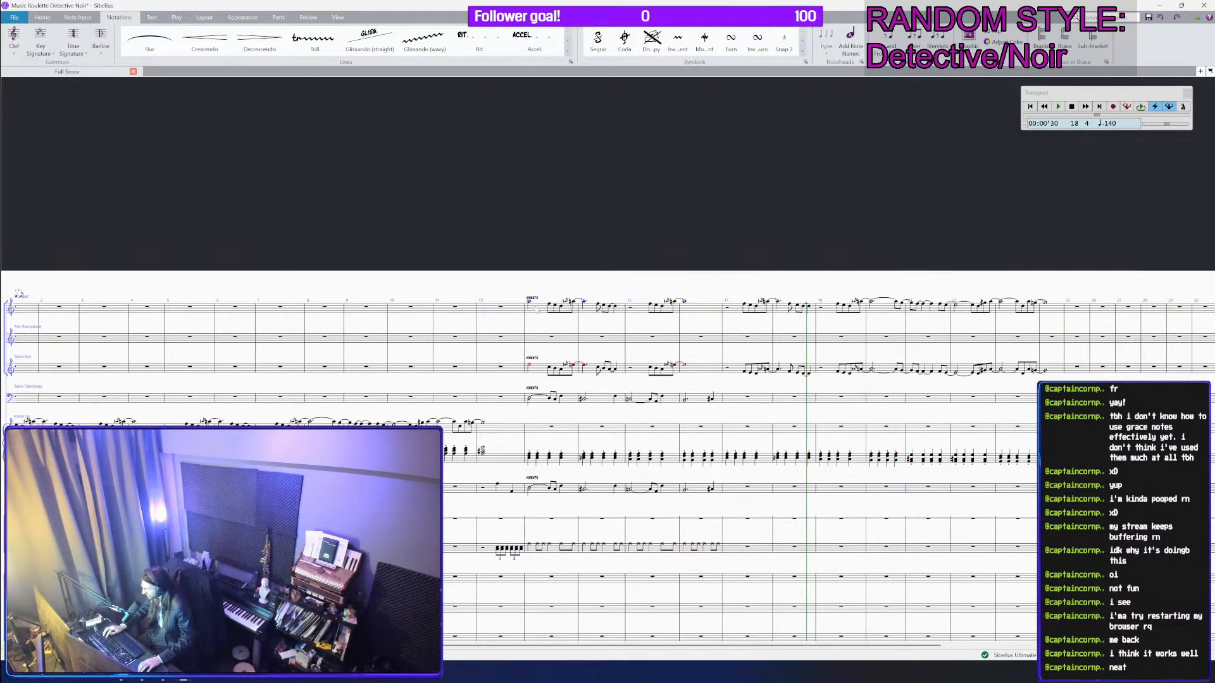
{"action": "left_click", "coordinate": [539, 309]}
{"action": "left_click", "coordinate": [704, 309], "text": "shift"}
{"action": "key", "text": "ctrl+c"}
{"action": "left_click", "coordinate": [536, 340]}
{"action": "key", "text": "ctrl+v"}
{"action": "scroll", "coordinate": [535, 343], "scroll_direction": "up", "scroll_amount": 3}
{"action": "right_click", "coordinate": [536, 344]}
{"action": "left_click", "coordinate": [508, 341]}
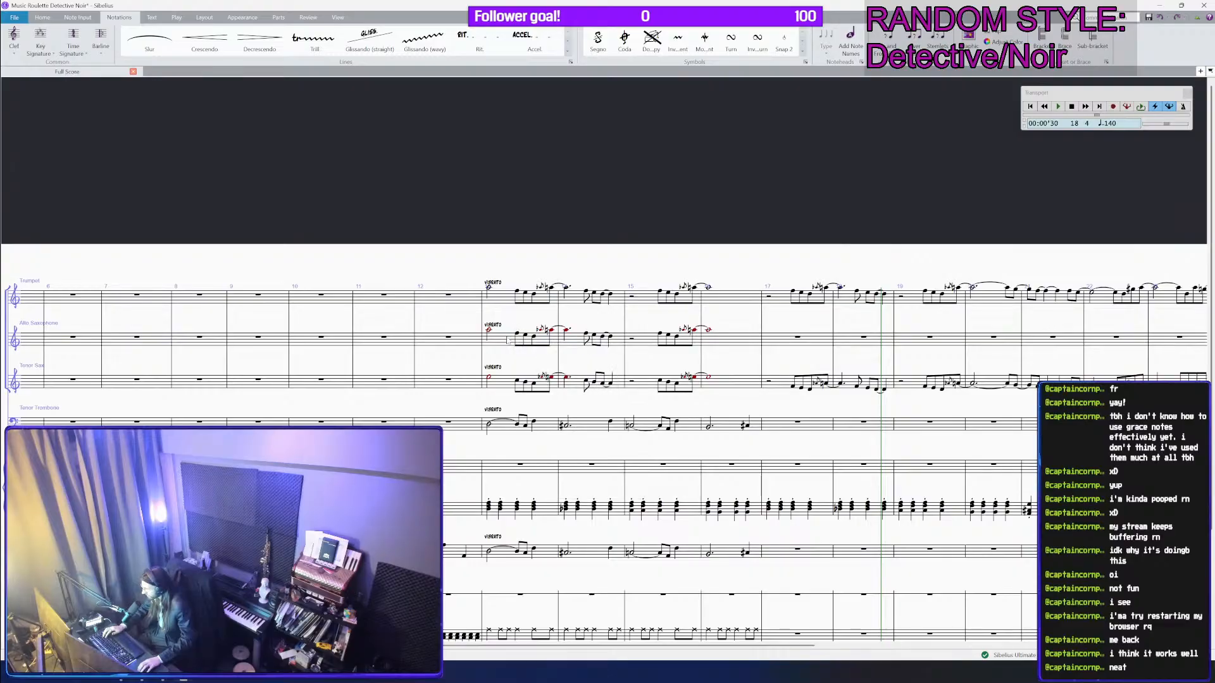
{"action": "left_click", "coordinate": [508, 341]}
{"action": "scroll", "coordinate": [511, 340], "scroll_direction": "up", "scroll_amount": 3}
{"action": "key", "text": "ctrl+s"}
Step: Copy the Tenor Sax phrase in bars 13–16 onto the Alto Saxophone staff, replacing its notes there
{"action": "left_click", "coordinate": [500, 425]}
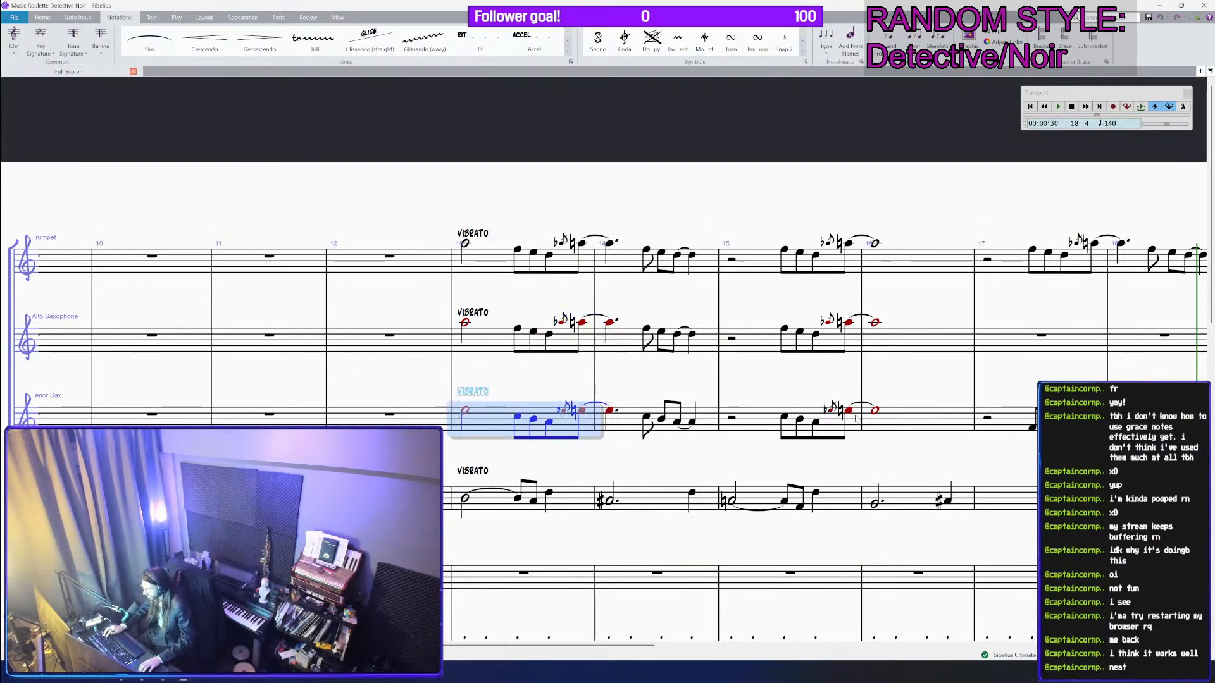
{"action": "key", "text": "ctrl+shift+Right"}
{"action": "key", "text": "ctrl+shift+Right"}
{"action": "key", "text": "ctrl+shift+Right"}
{"action": "key", "text": "ctrl+c"}
{"action": "left_click", "coordinate": [503, 342]}
{"action": "key", "text": "ctrl+v"}
{"action": "scroll", "coordinate": [504, 383], "scroll_direction": "up", "scroll_amount": 1}
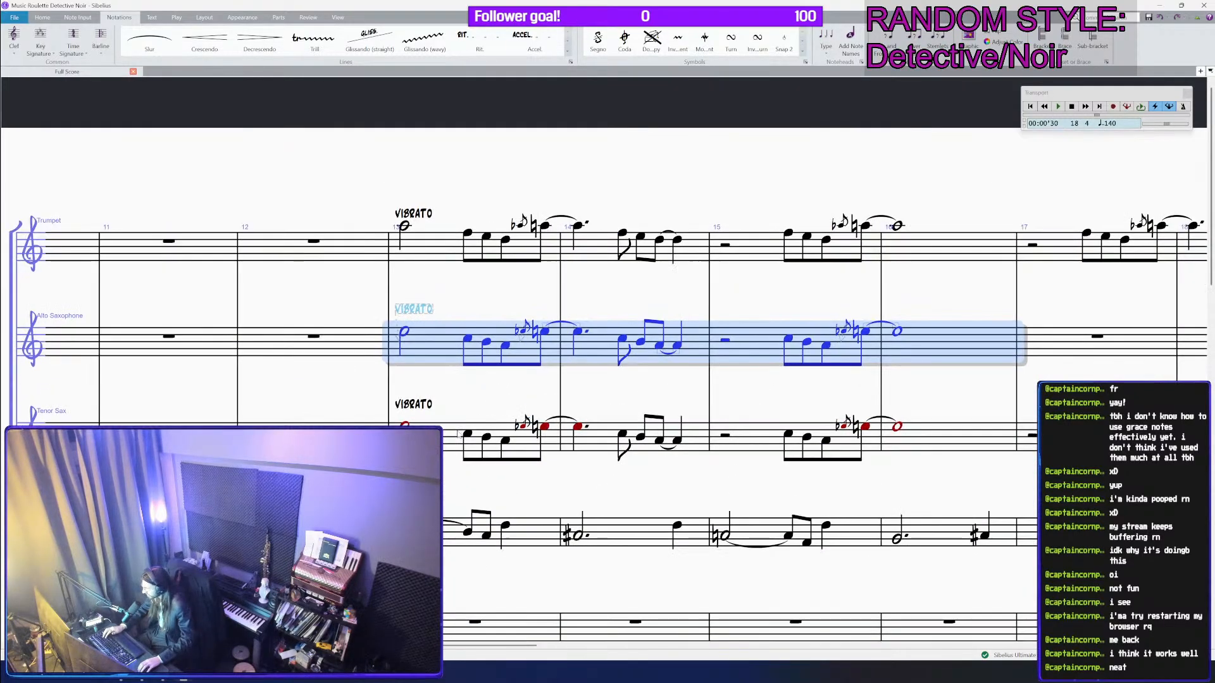
{"action": "left_click", "coordinate": [446, 438]}
{"action": "left_click", "coordinate": [444, 345]}
{"action": "key", "text": "ctrl+v"}
Step: Paste the phrase over Tenor Sax bars 13–16 and transpose it down two steps
{"action": "left_click", "coordinate": [446, 438]}
{"action": "key", "text": "ctrl+v"}
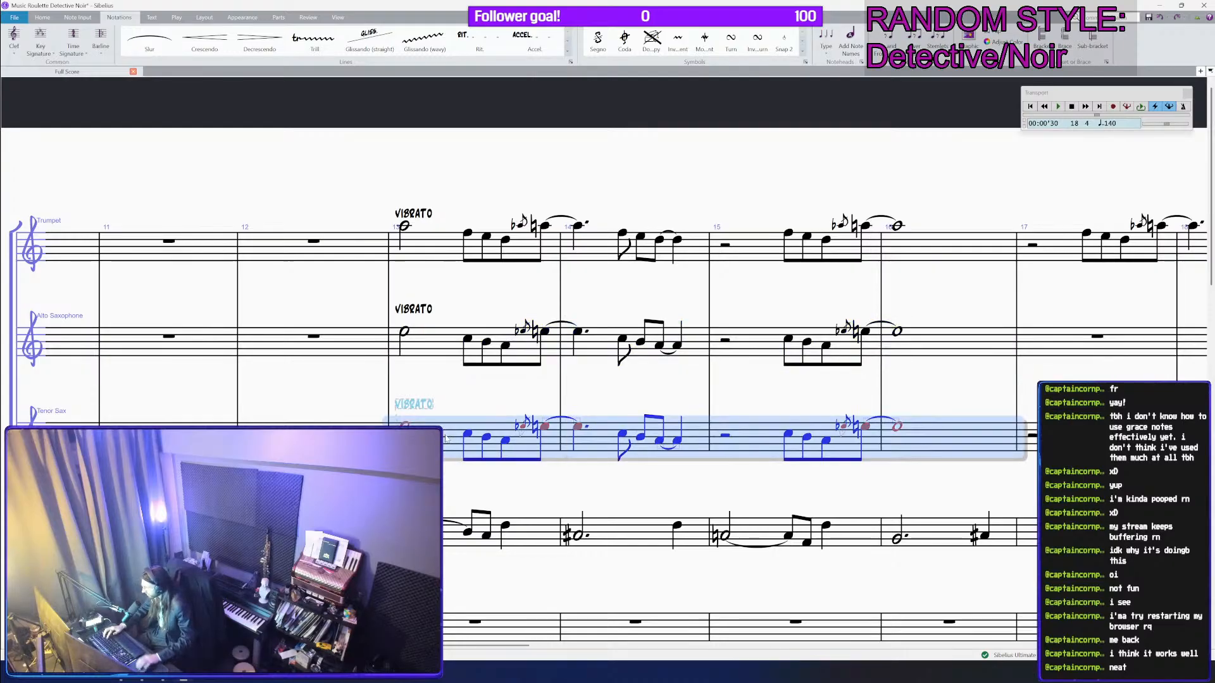
{"action": "key", "text": "Down"}
{"action": "key", "text": "Down"}
{"action": "key", "text": "Escape"}
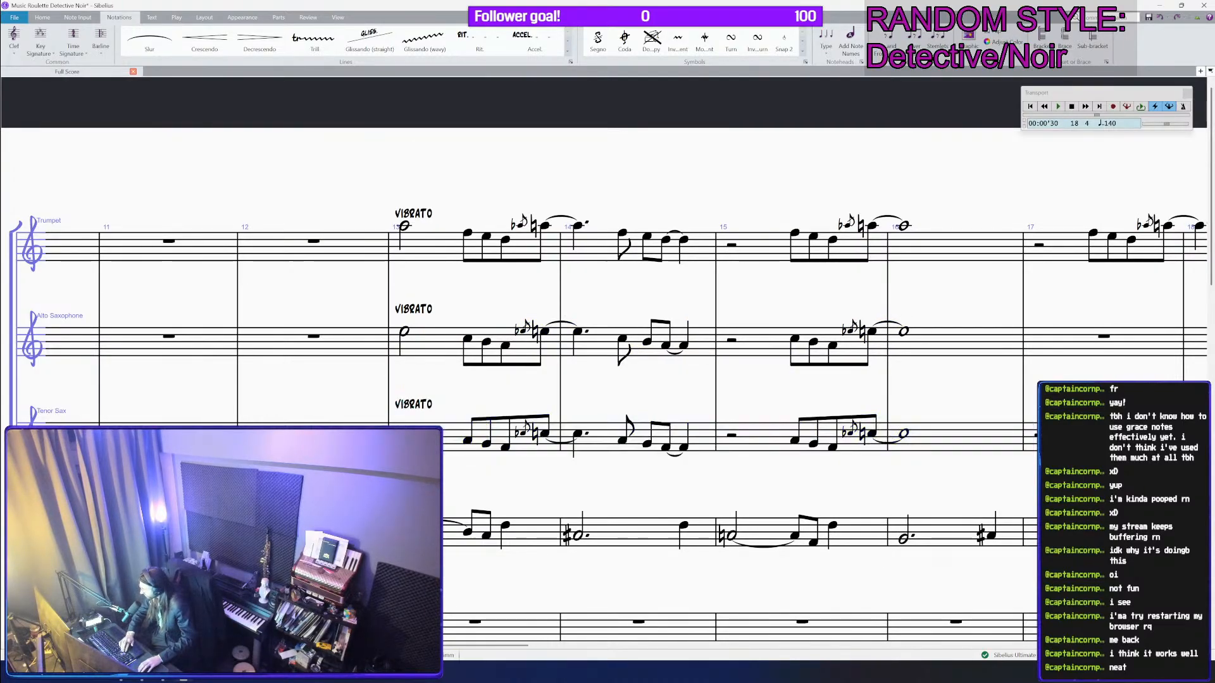
Step: Raise the flat grace notes in bars 13 and 15 of the Tenor Sax to natural
{"action": "key", "text": "Right"}
{"action": "key", "text": "Right"}
{"action": "key", "text": "Right"}
{"action": "key", "text": "Right"}
{"action": "key", "text": "Right"}
{"action": "key", "text": "Right"}
{"action": "left_click", "coordinate": [523, 434]}
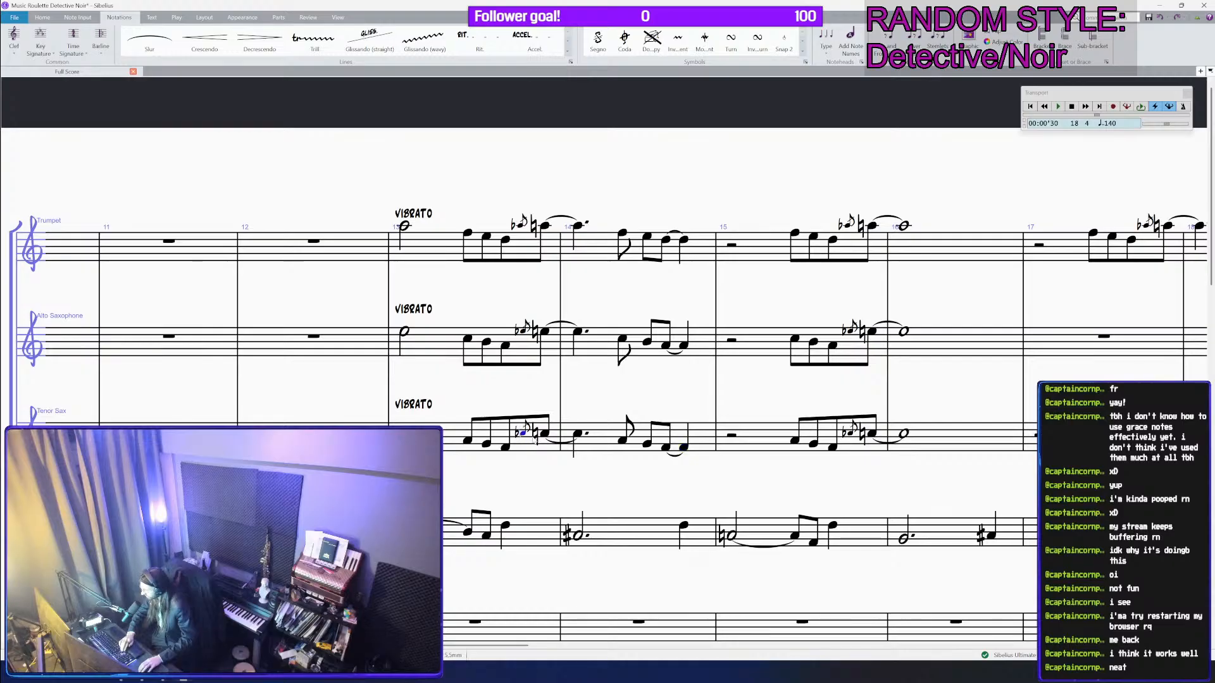
{"action": "key", "text": "Up"}
{"action": "key", "text": "Right"}
{"action": "key", "text": "Right"}
{"action": "key", "text": "Right"}
{"action": "key", "text": "Right"}
{"action": "key", "text": "Up"}
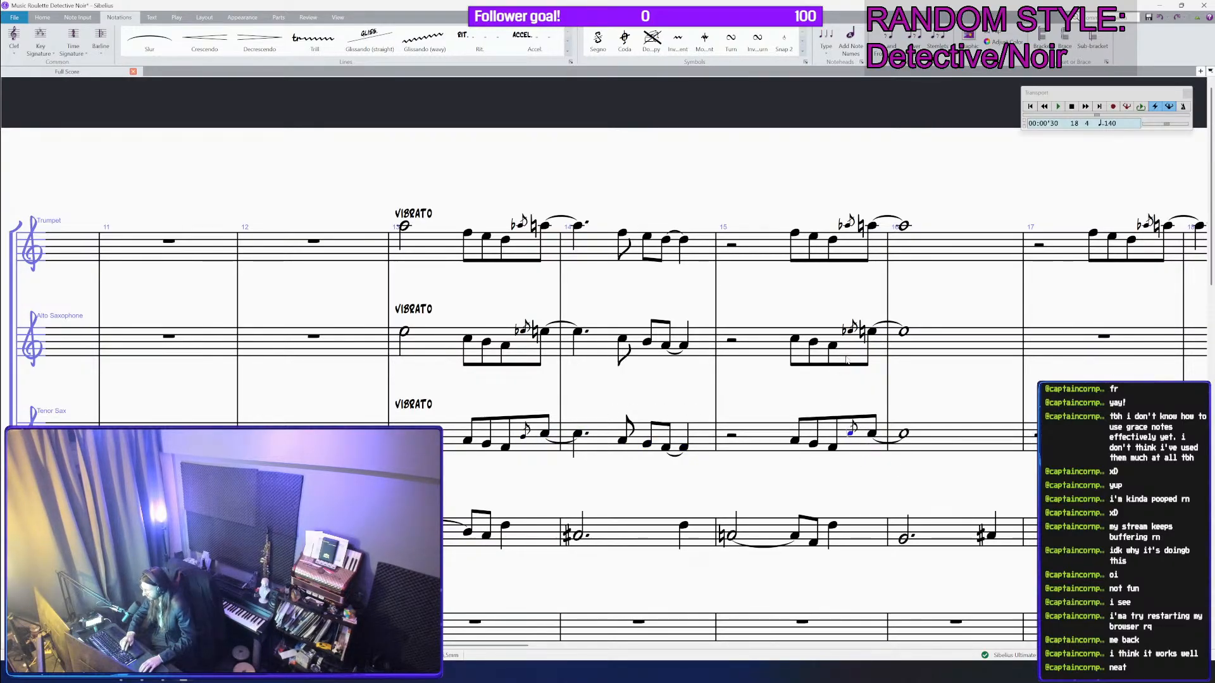
Step: Play the score back from the Alto Saxophone's first note in bar 13, stopping in bar 17
{"action": "left_click", "coordinate": [404, 331]}
{"action": "key", "text": "p"}
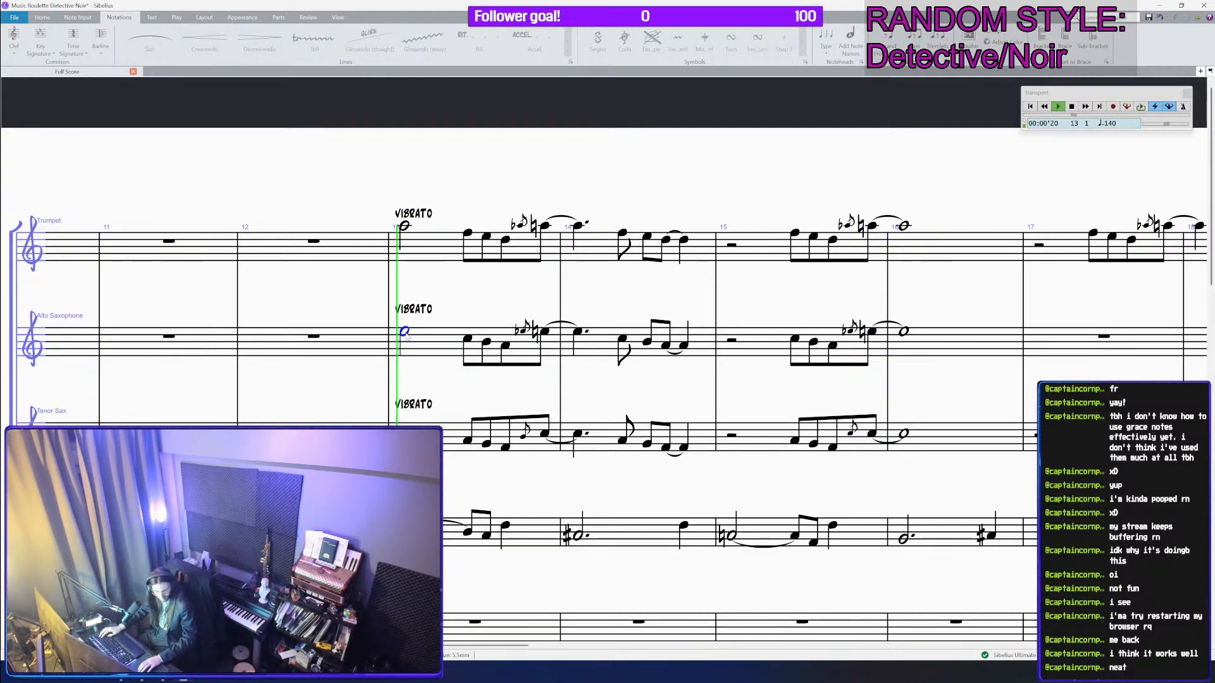
{"action": "scroll", "coordinate": [469, 323], "scroll_direction": "down", "scroll_amount": 2}
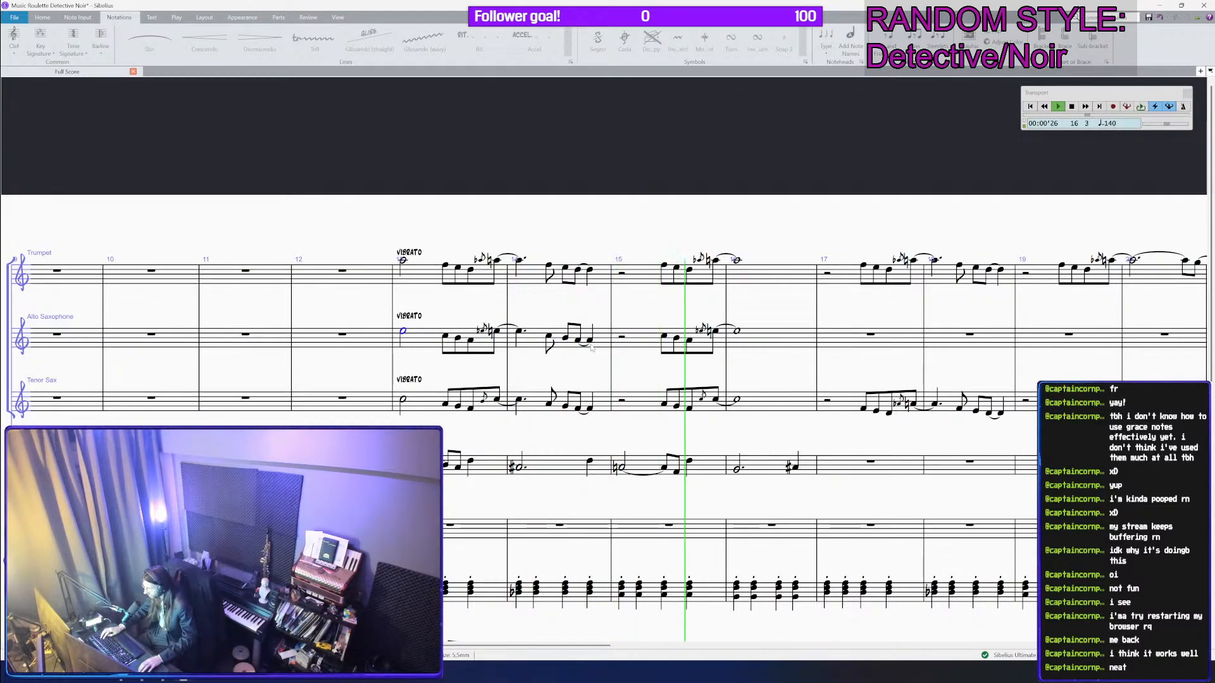
{"action": "key", "text": "space"}
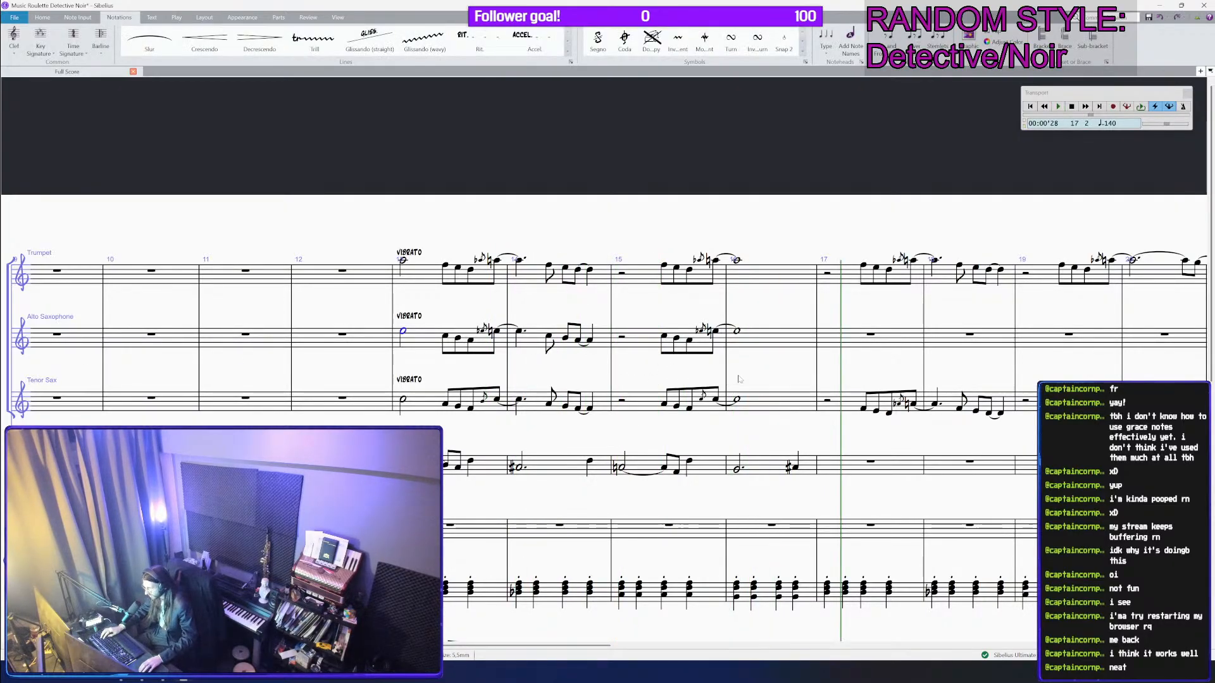
Step: Save the score with the harmonised saxophone parts
{"action": "left_click", "coordinate": [738, 331]}
{"action": "scroll", "coordinate": [738, 336], "scroll_direction": "up", "scroll_amount": 2}
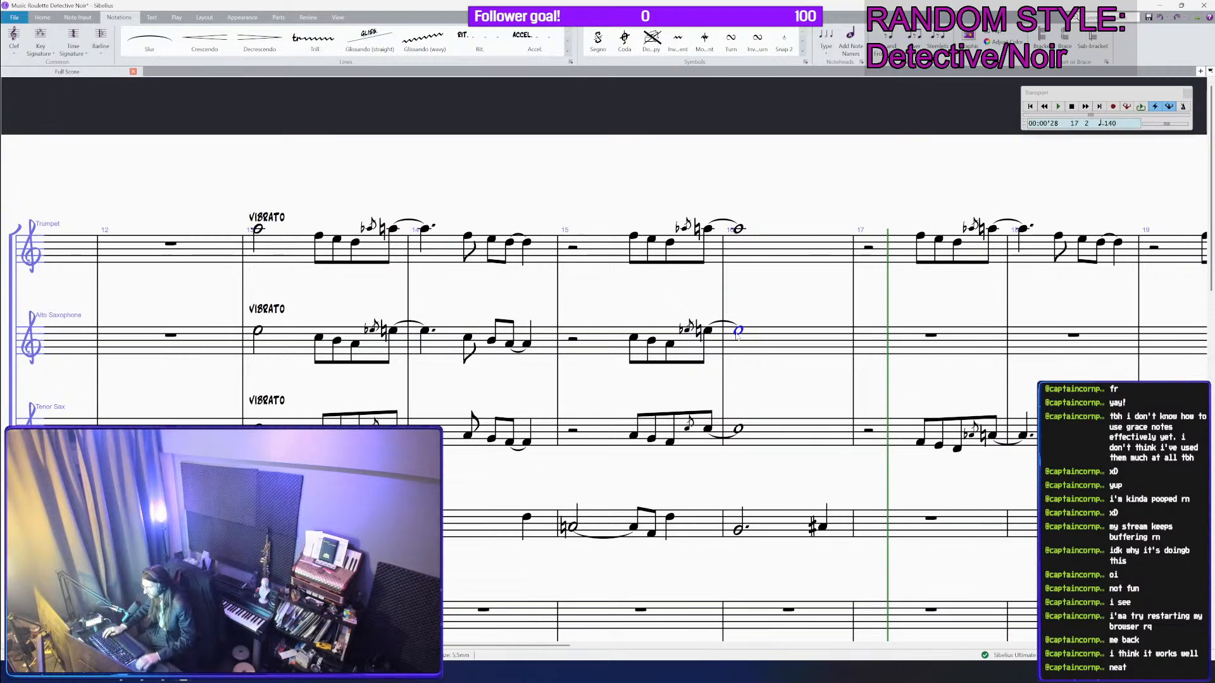
{"action": "scroll", "coordinate": [737, 335], "scroll_direction": "up", "scroll_amount": 3}
{"action": "scroll", "coordinate": [737, 336], "scroll_direction": "down", "scroll_amount": 2}
{"action": "key", "text": "ctrl+s"}
Step: Lower the flat grace notes and tied notes ending the Alto Saxophone runs in bars 13–14 and 15–16 by one step
{"action": "left_click_drag", "start_coordinate": [453, 308], "coordinate": [662, 325]}
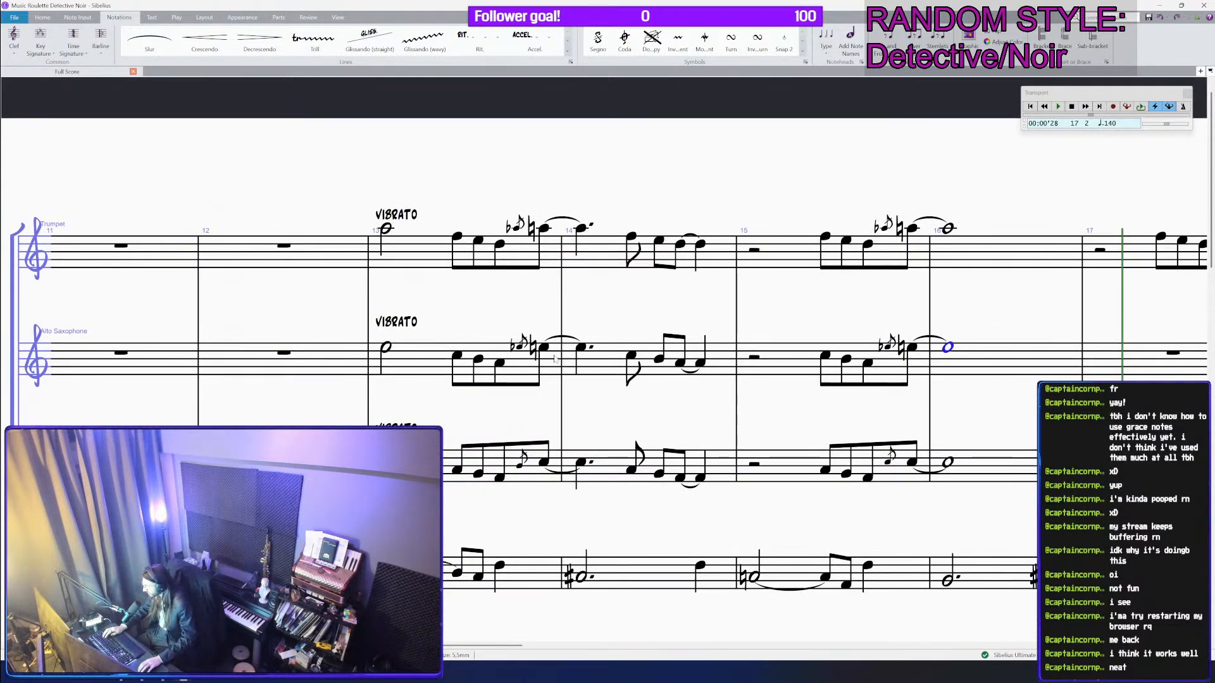
{"action": "left_click", "coordinate": [554, 356]}
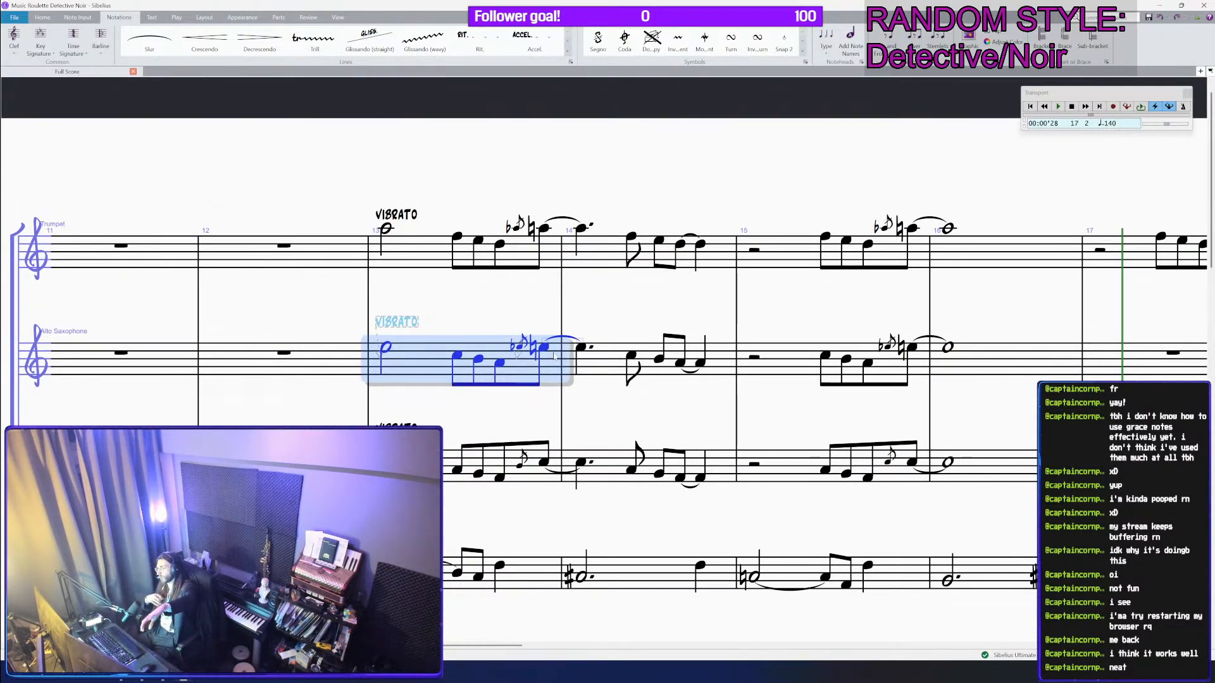
{"action": "left_click", "coordinate": [543, 348]}
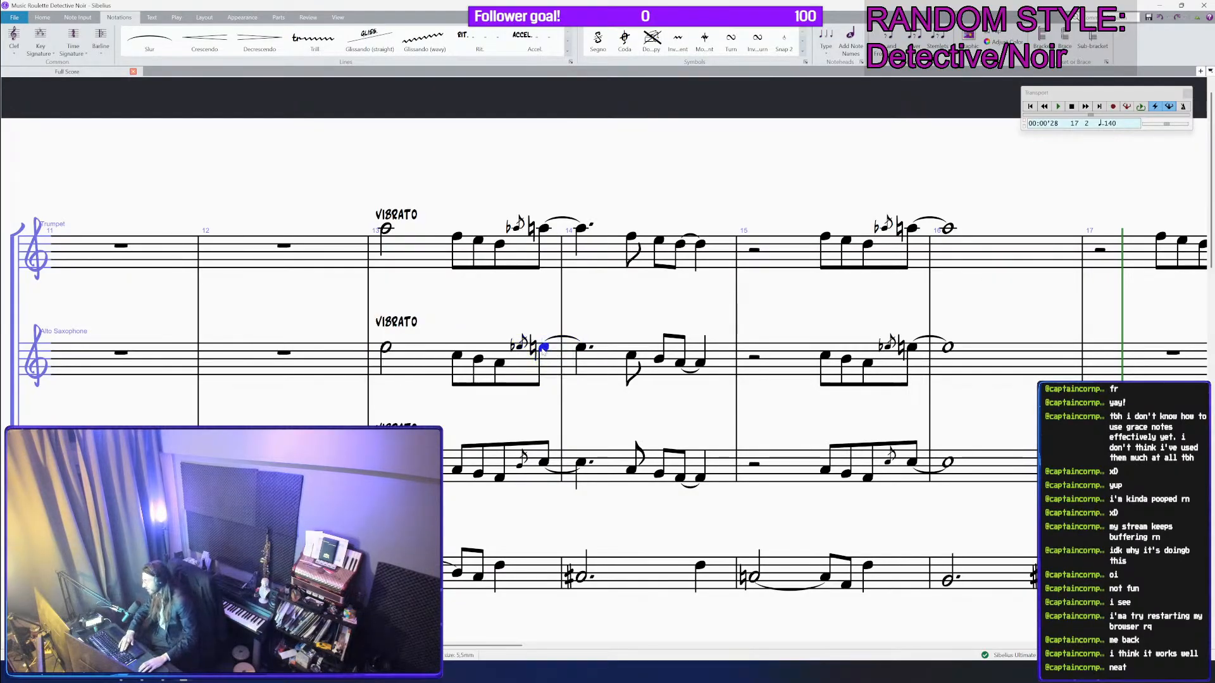
{"action": "left_click", "coordinate": [582, 348]}
{"action": "left_click", "coordinate": [530, 346], "text": "shift"}
{"action": "key", "text": "Down"}
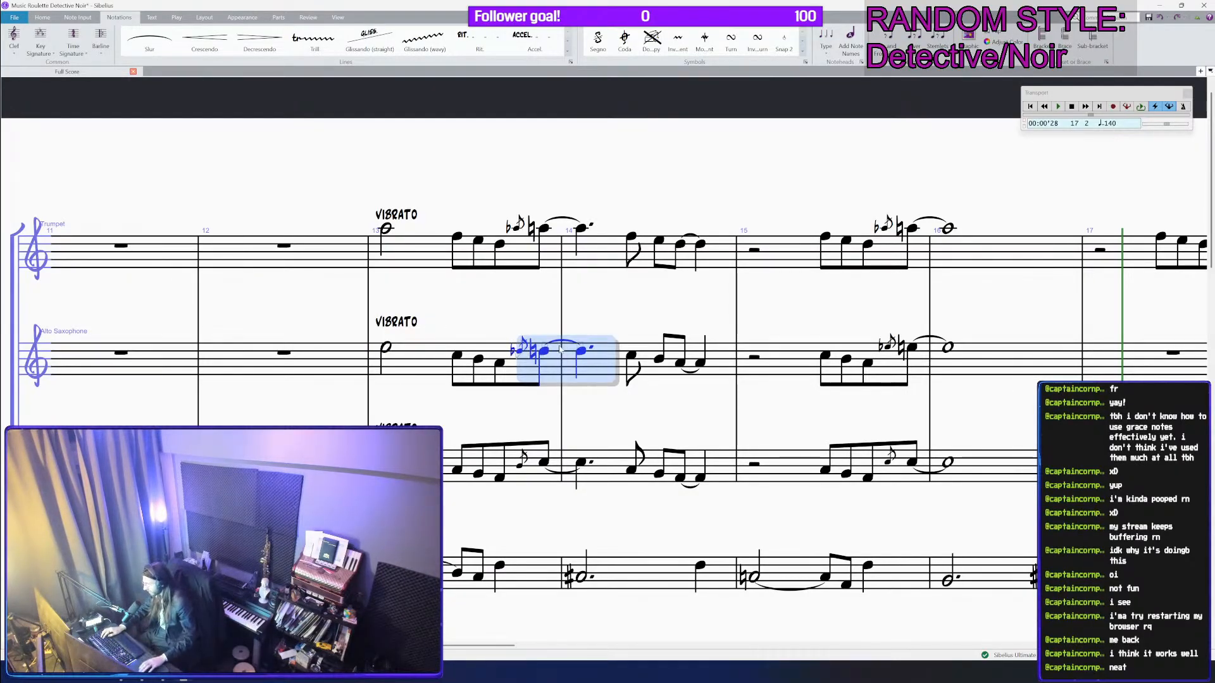
{"action": "left_click", "coordinate": [913, 348]}
{"action": "left_click", "coordinate": [889, 346], "text": "shift"}
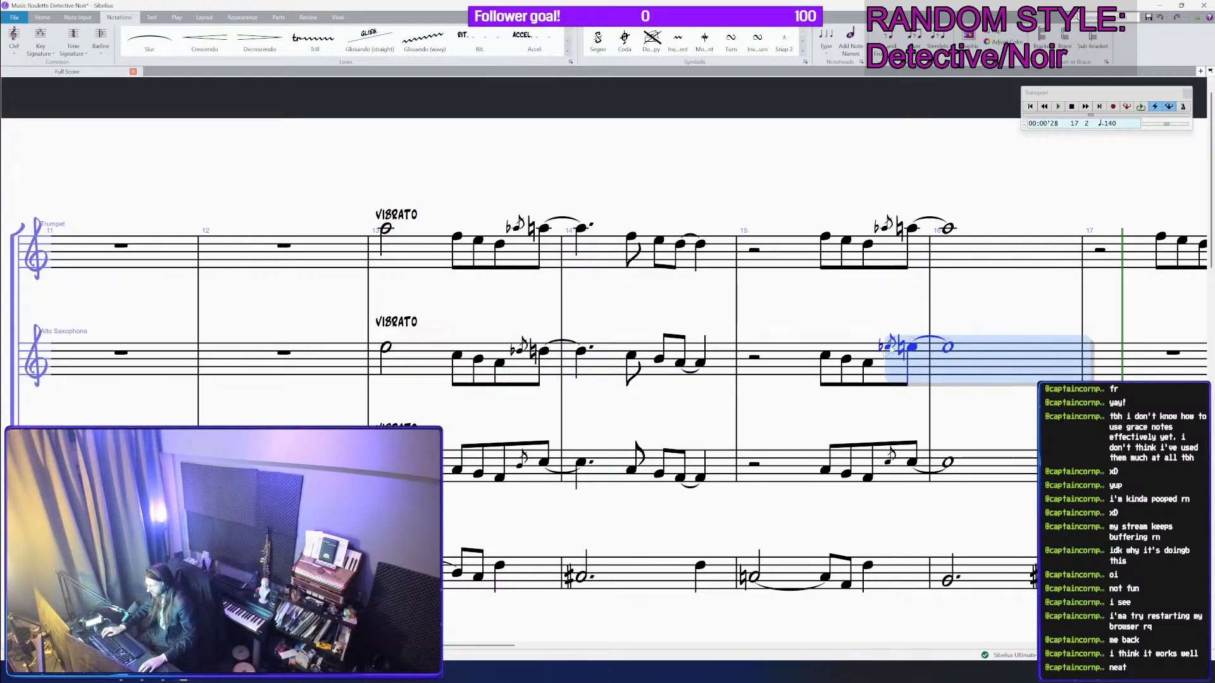
{"action": "key", "text": "Down"}
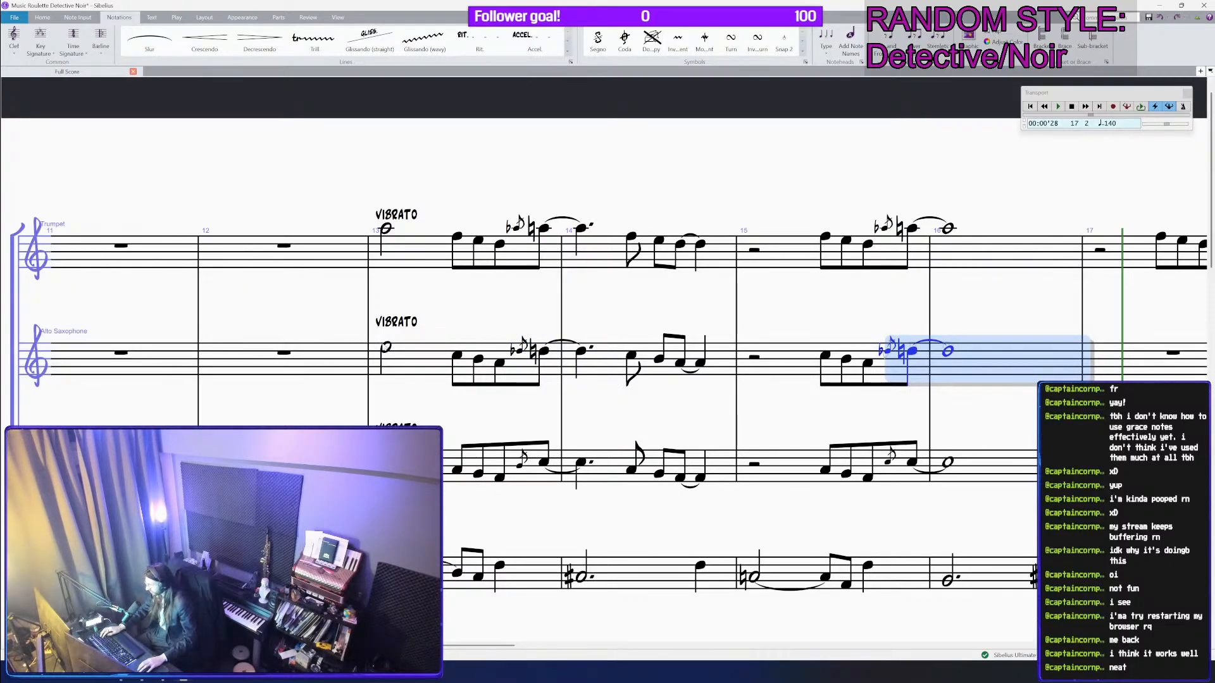
Step: Play the score back from the Alto Saxophone's first note in bar 13 to check the lowered notes, stopping in bar 17
{"action": "left_click", "coordinate": [385, 347]}
{"action": "key", "text": "space"}
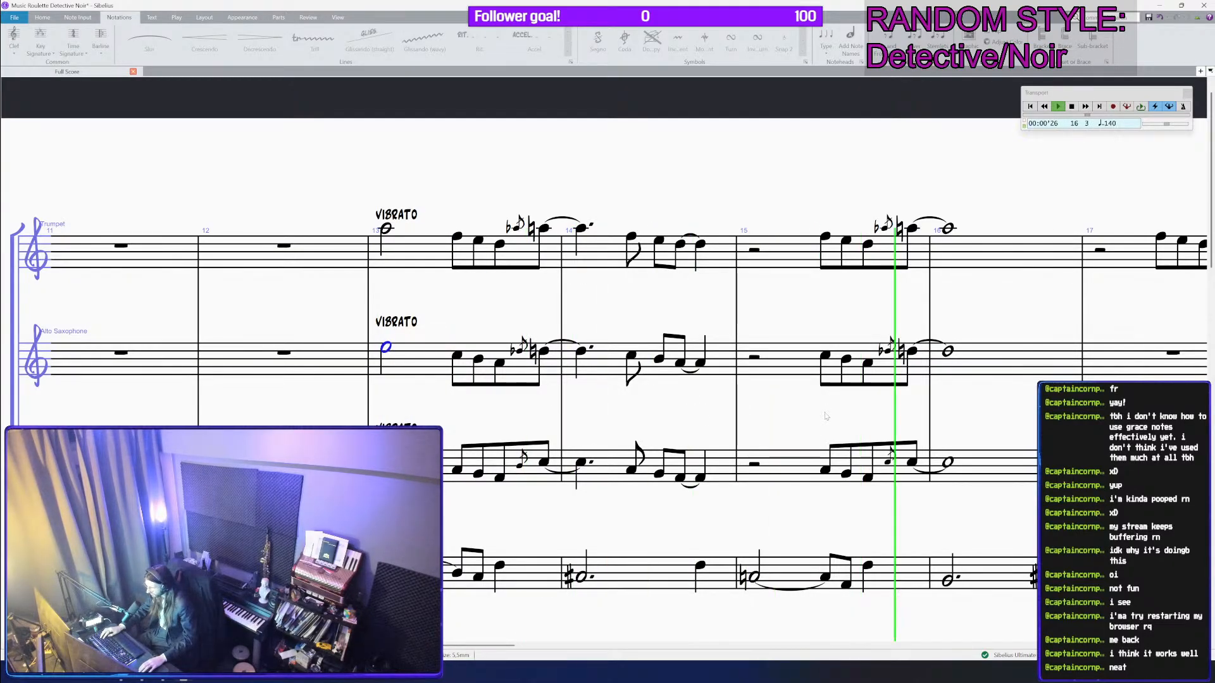
{"action": "key", "text": "Escape"}
{"action": "key", "text": "Escape"}
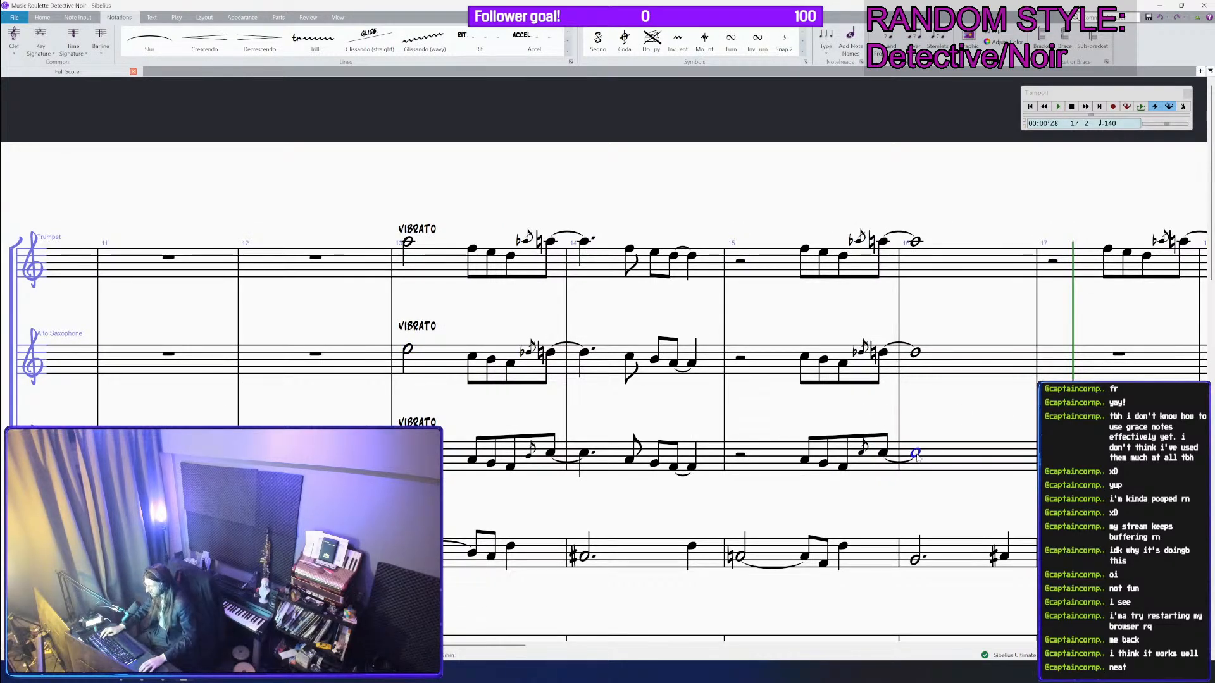
Step: Copy the Tenor Sax phrase from bars 13–16 over the same bars of the Tenor Trombone
{"action": "scroll", "coordinate": [931, 458], "scroll_direction": "down", "scroll_amount": 2}
{"action": "left_click", "coordinate": [936, 455]}
{"action": "scroll", "coordinate": [935, 455], "scroll_direction": "down", "scroll_amount": 1}
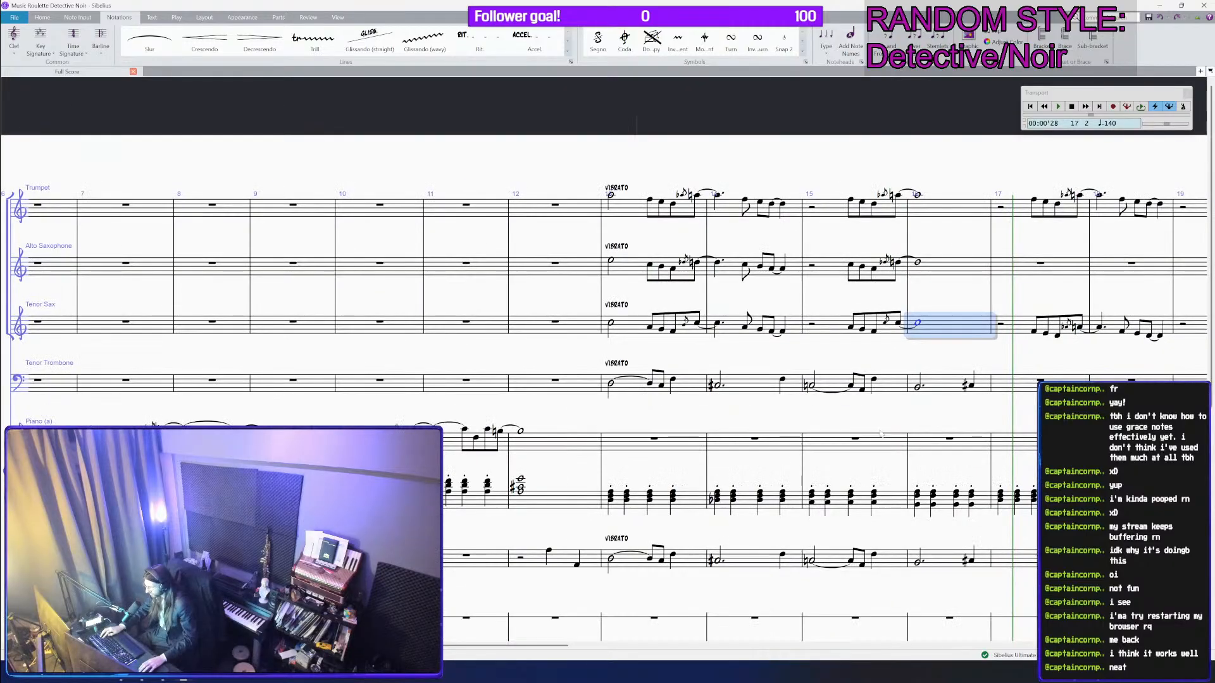
{"action": "left_click", "coordinate": [645, 335], "text": "shift"}
{"action": "left_click", "coordinate": [632, 387]}
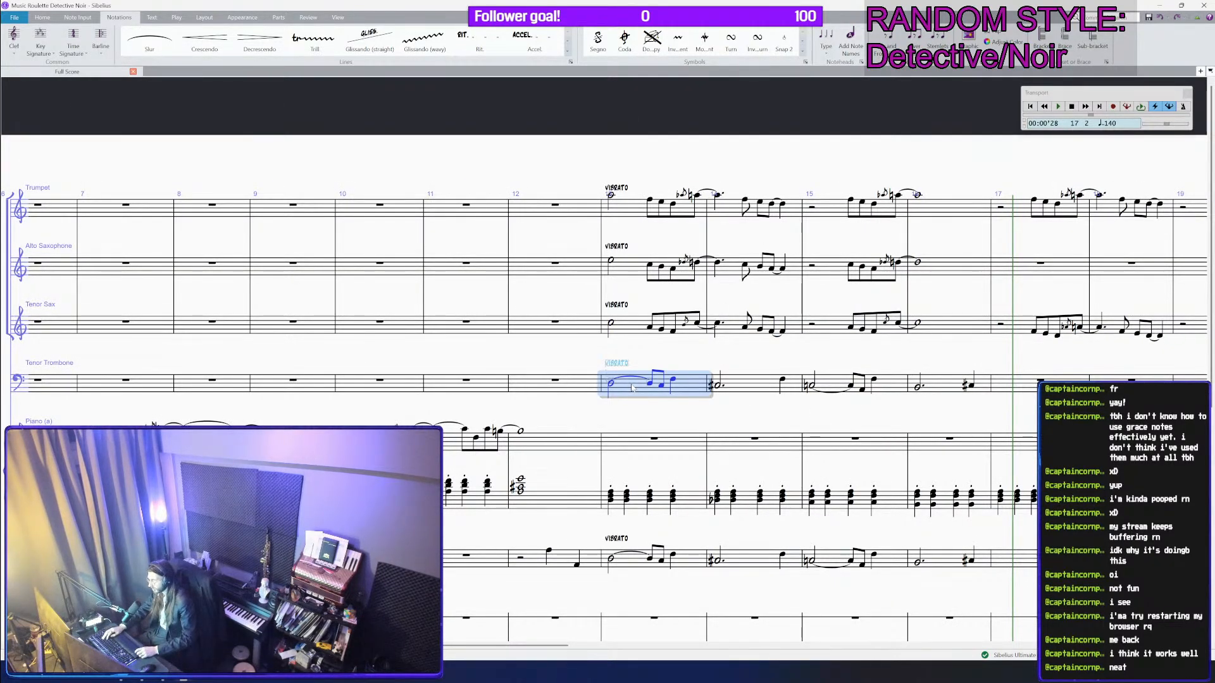
{"action": "key", "text": "ctrl+v"}
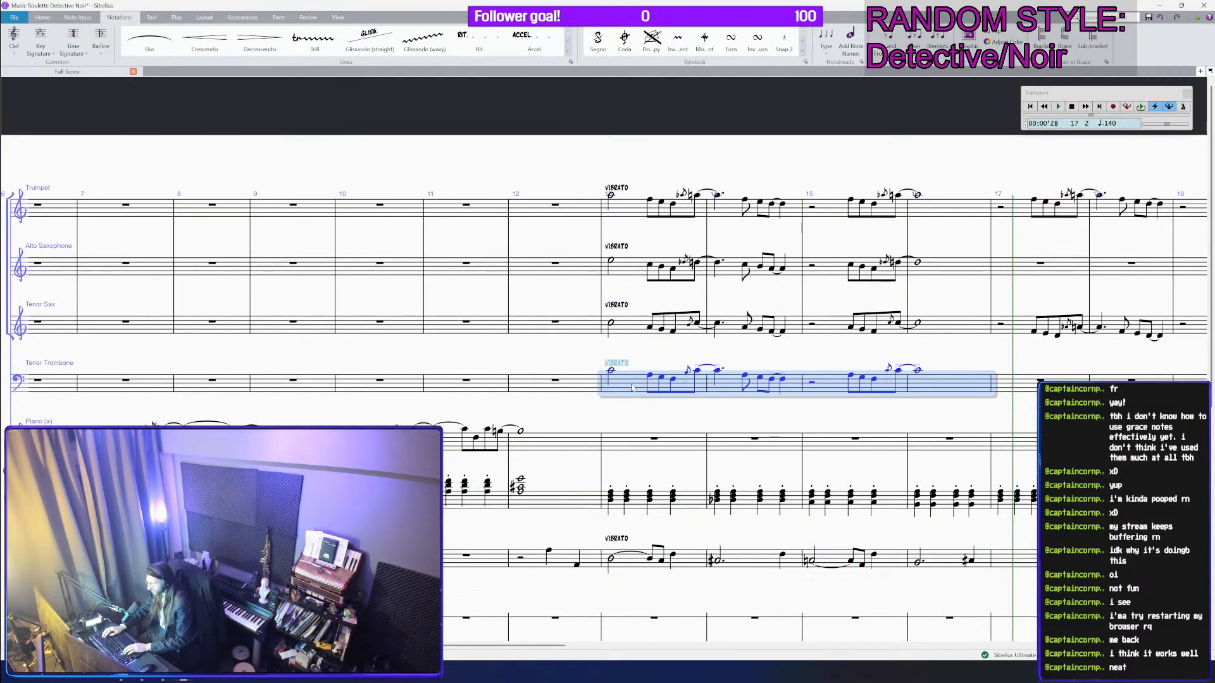
Step: Copy the Trumpet phrase from bars 13–16 over the same Tenor Trombone bars and transpose it down an octave
{"action": "left_click", "coordinate": [643, 224]}
{"action": "left_click", "coordinate": [961, 212], "text": "shift"}
{"action": "key", "text": "ctrl+c"}
{"action": "left_click", "coordinate": [623, 381]}
{"action": "key", "text": "ctrl+v"}
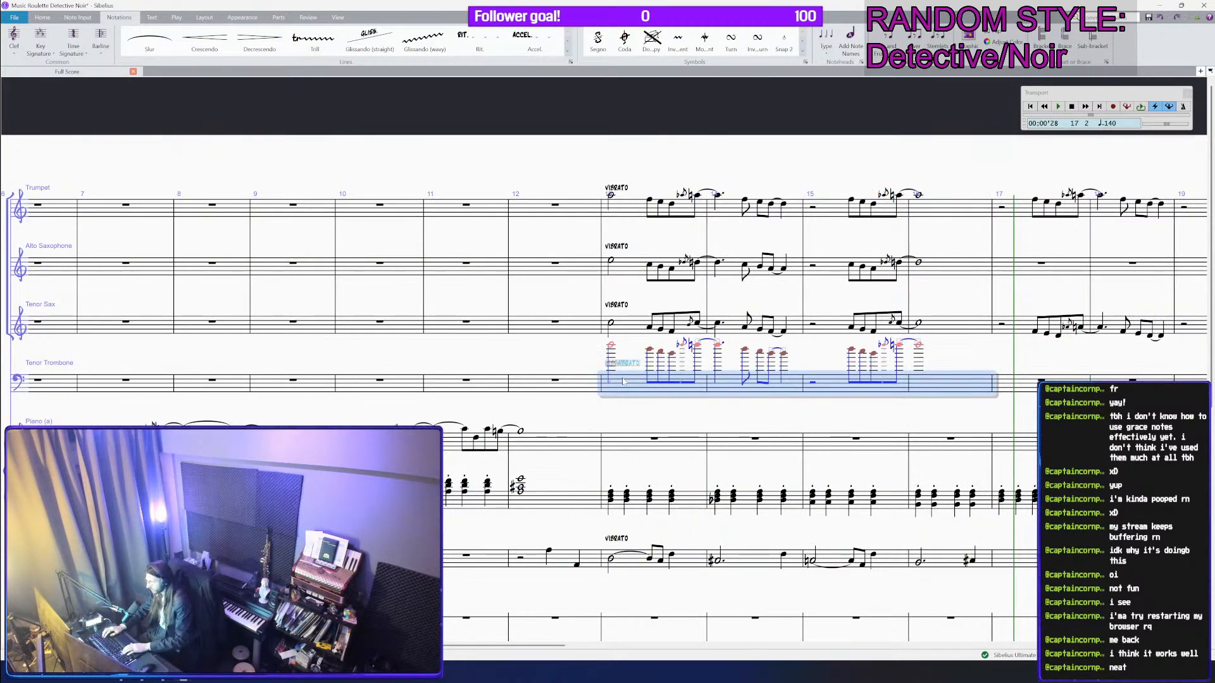
{"action": "key", "text": "ctrl+Down"}
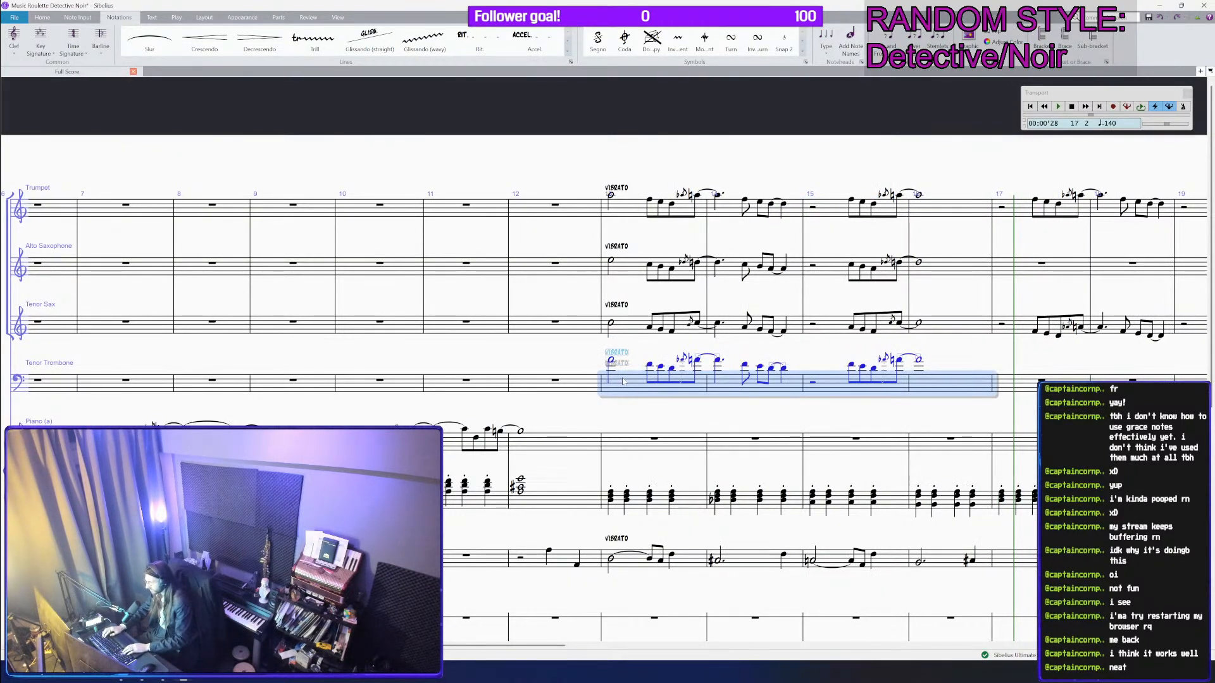
Step: Play back the four horn parts from bar 13 to hear the trombone doubling the trumpet, stopping in bar 17
{"action": "left_click", "coordinate": [629, 216], "text": "shift"}
{"action": "key", "text": "space"}
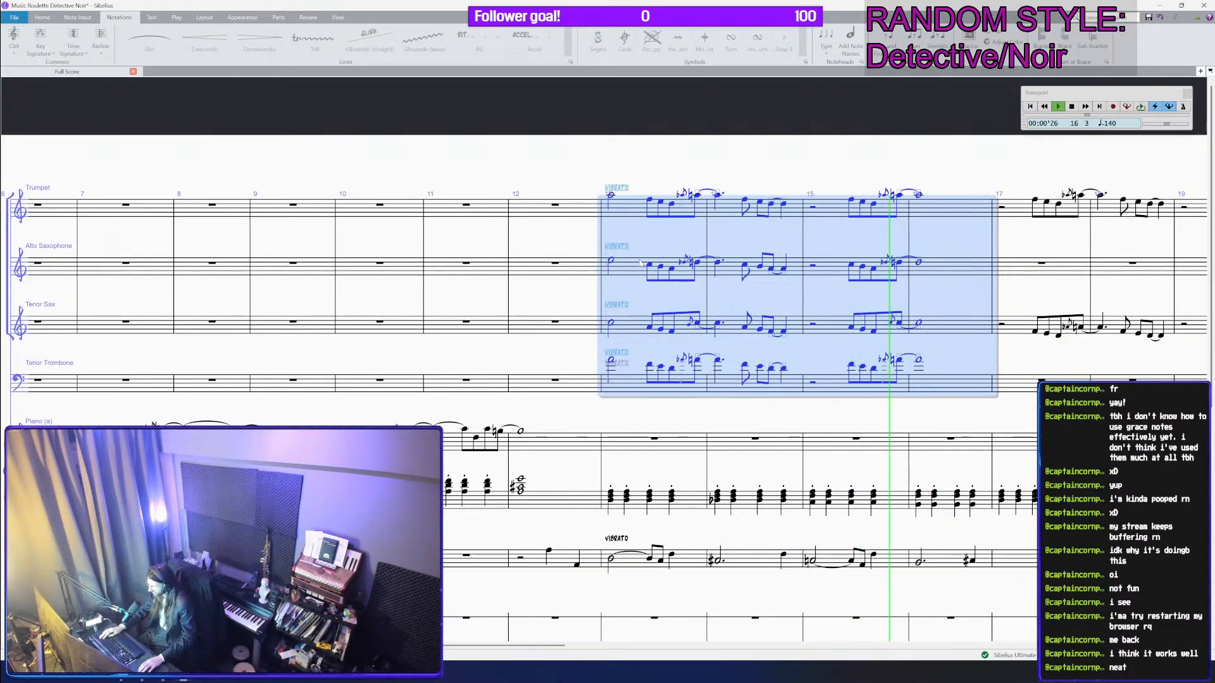
{"action": "key", "text": "Escape"}
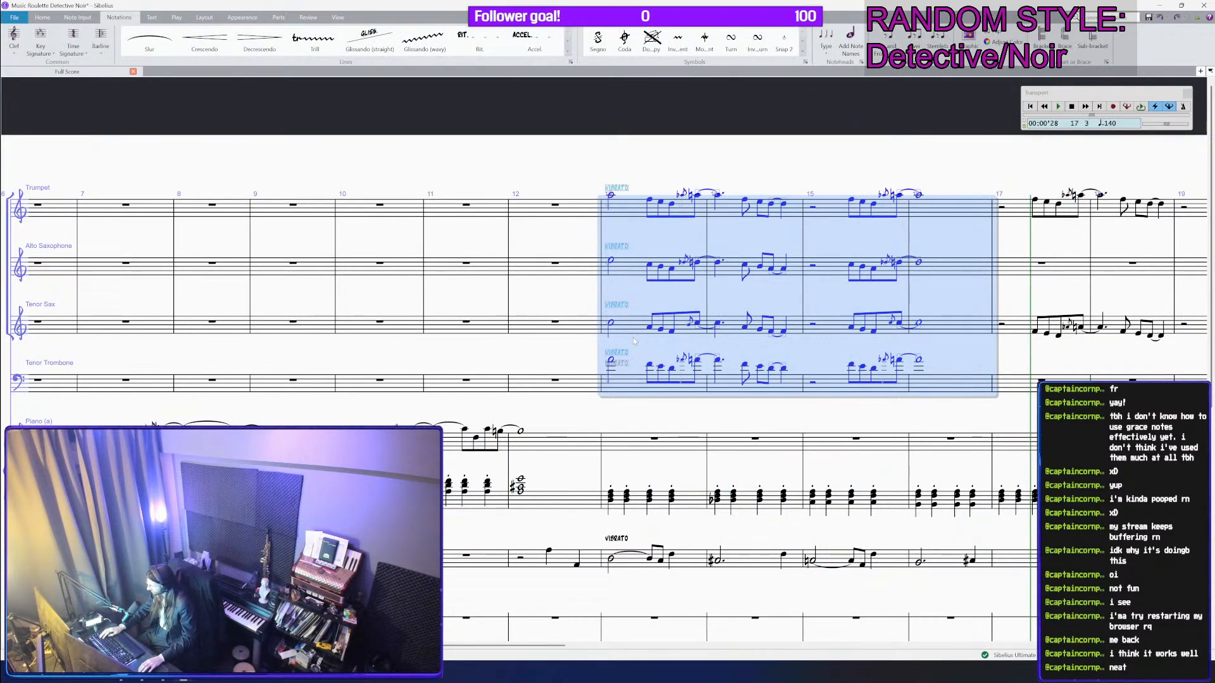
{"action": "key", "text": "Escape"}
Step: Transpose the Tenor Trombone phrase in bars 13–16 down another octave
{"action": "left_click", "coordinate": [623, 382]}
{"action": "left_click", "coordinate": [947, 380], "text": "shift"}
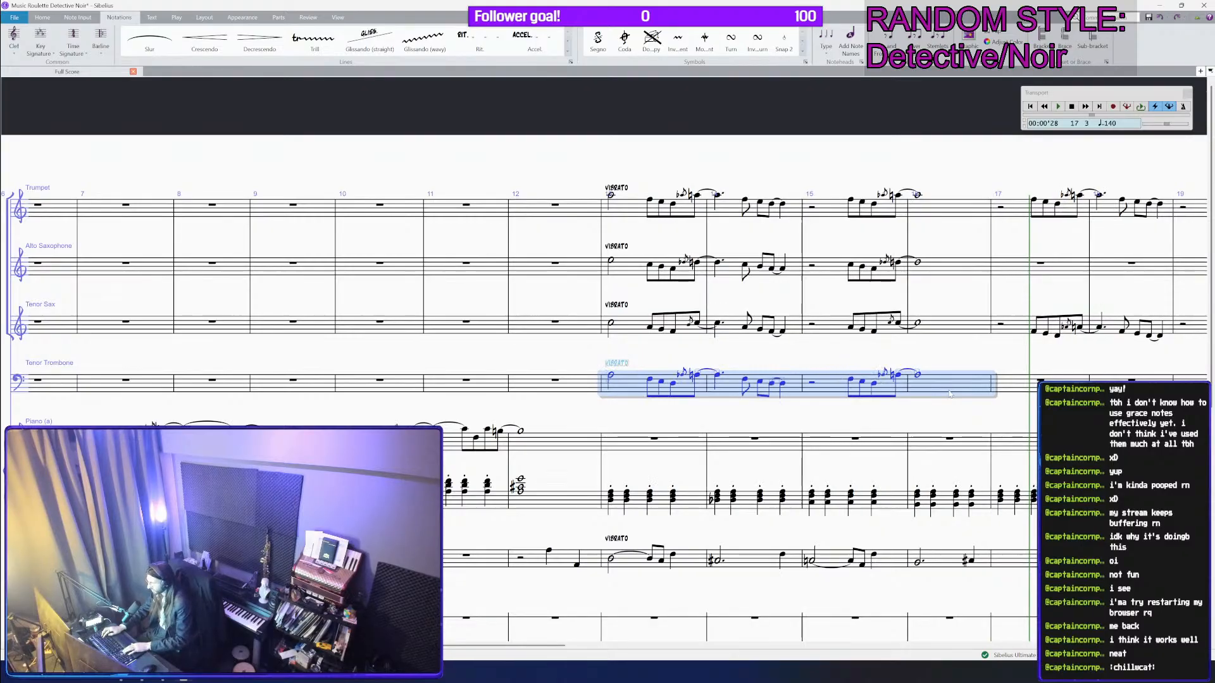
Step: Play back the four horn parts from bar 13 with the lowered trombone, and save the score
{"action": "left_click", "coordinate": [919, 224], "text": "shift"}
{"action": "key", "text": "space"}
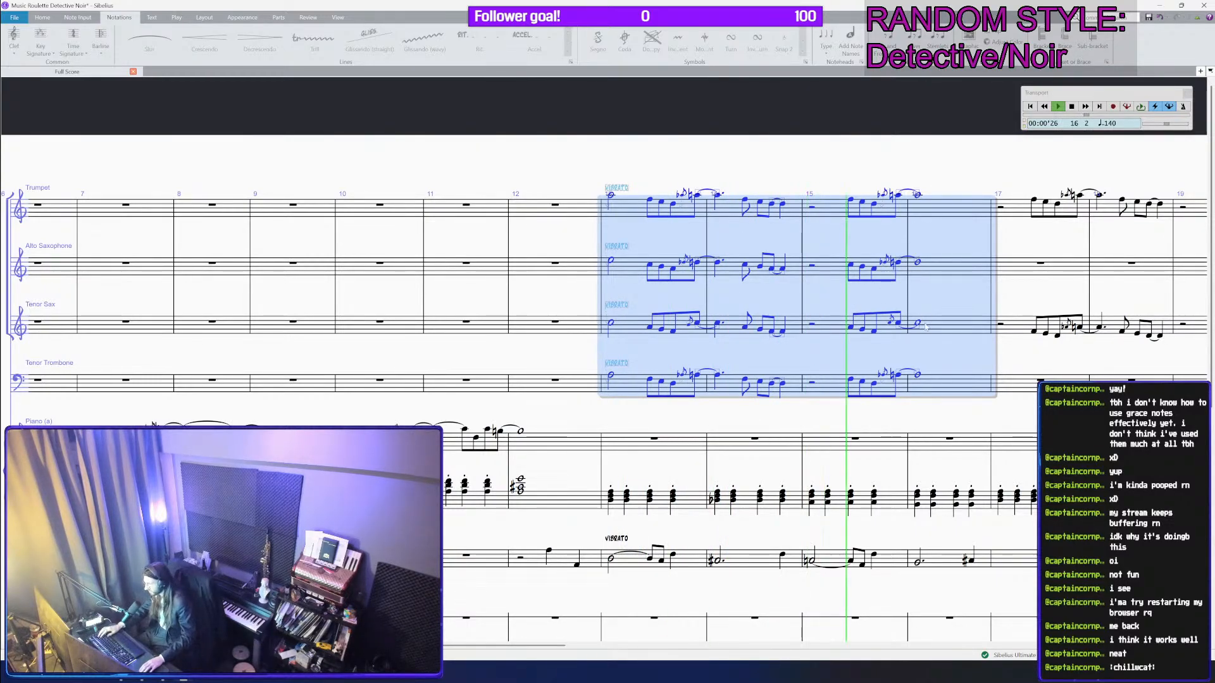
{"action": "left_click", "coordinate": [923, 352]}
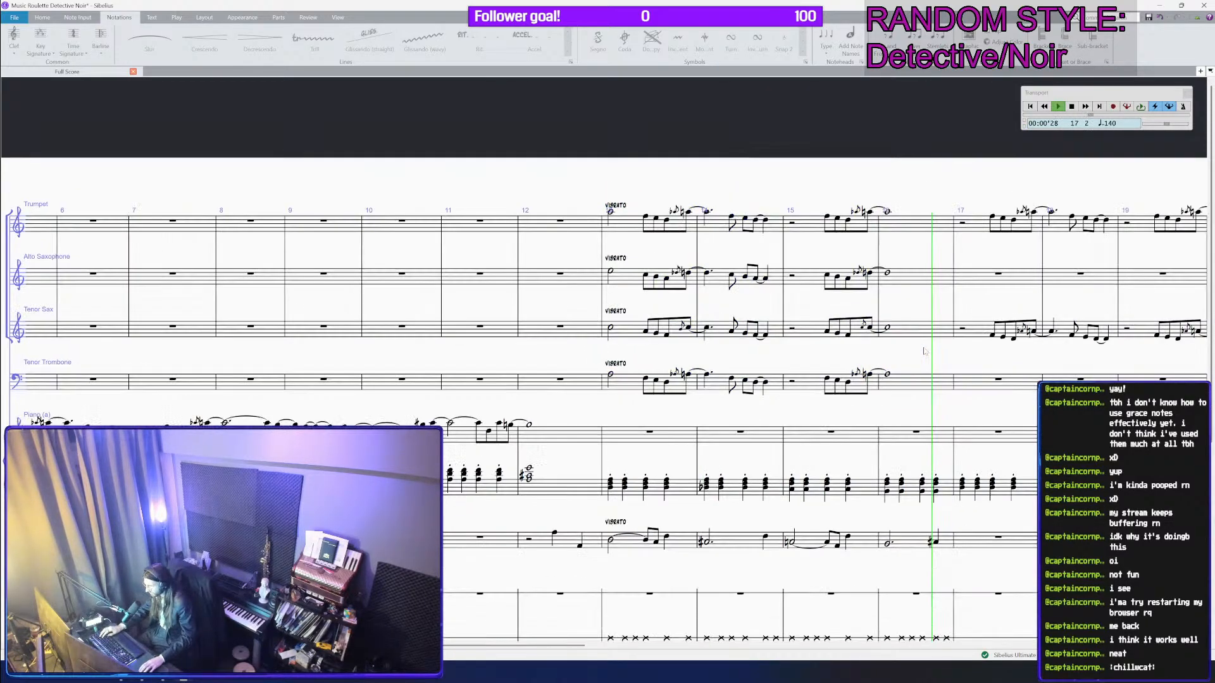
{"action": "key", "text": "space"}
{"action": "key", "text": "ctrl+s"}
Step: Copy the Upright Bass line from bars 13–16 to the bars starting at bar 17, and save the score
{"action": "left_click", "coordinate": [832, 361]}
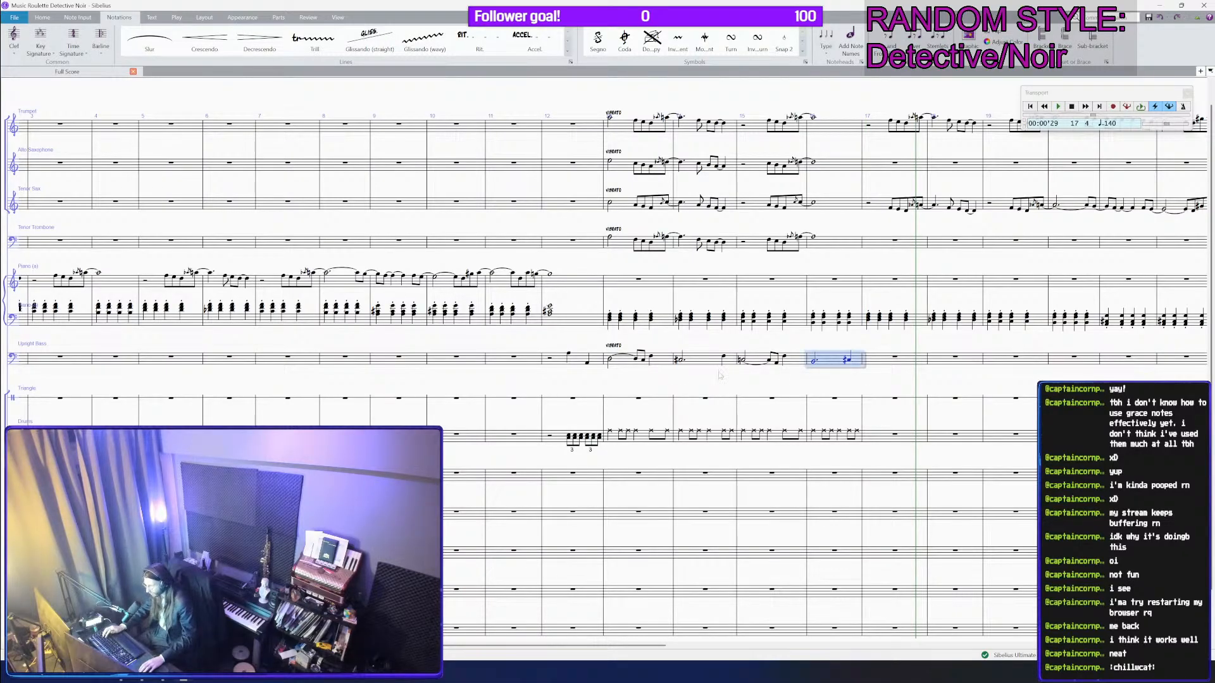
{"action": "left_click", "coordinate": [627, 362], "text": "shift"}
{"action": "left_click", "coordinate": [917, 356]}
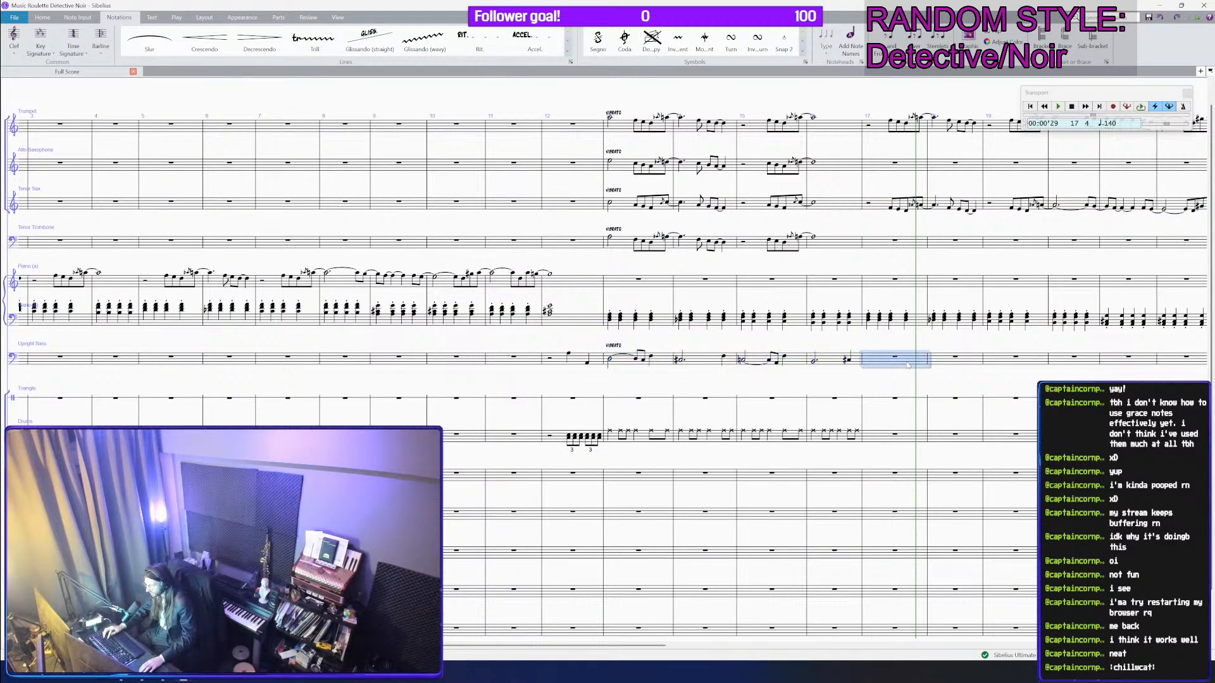
{"action": "key", "text": "ctrl+v"}
{"action": "key", "text": "ctrl+s"}
Step: Enter a dotted half note followed by a quarter note in bar 13 of the Triangle
{"action": "left_click", "coordinate": [623, 400]}
{"action": "scroll", "coordinate": [624, 401], "scroll_direction": "up", "scroll_amount": 4}
{"action": "key", "text": "b"}
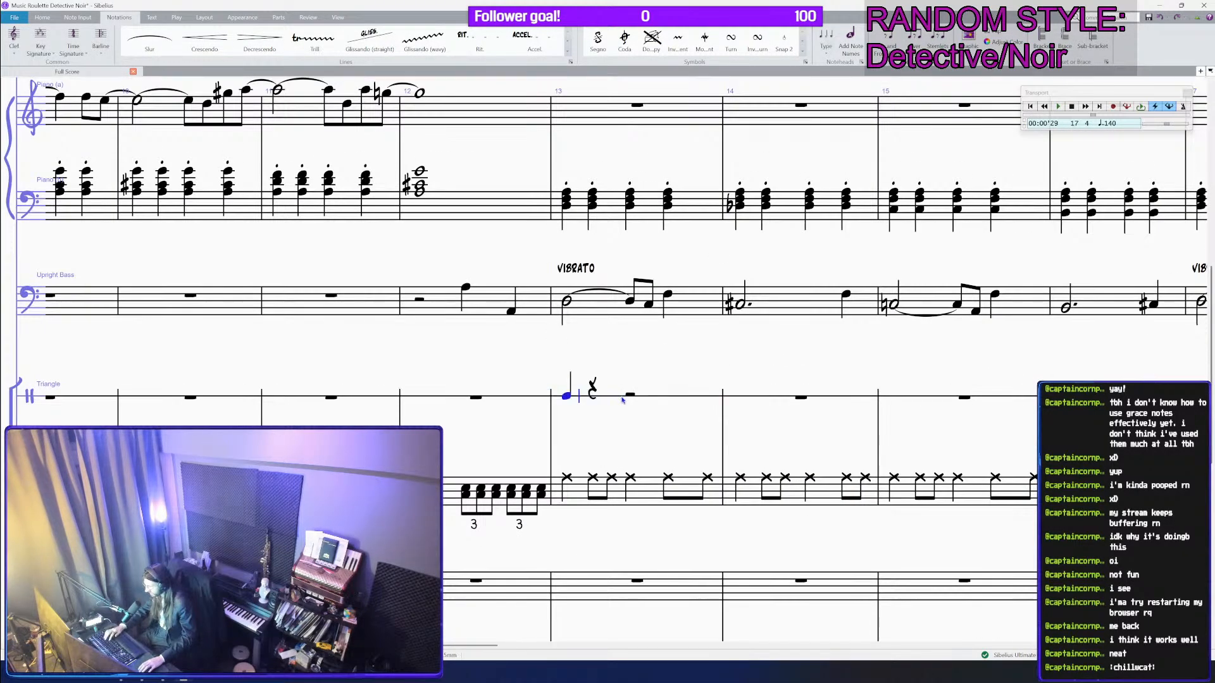
{"action": "key", "text": "5"}
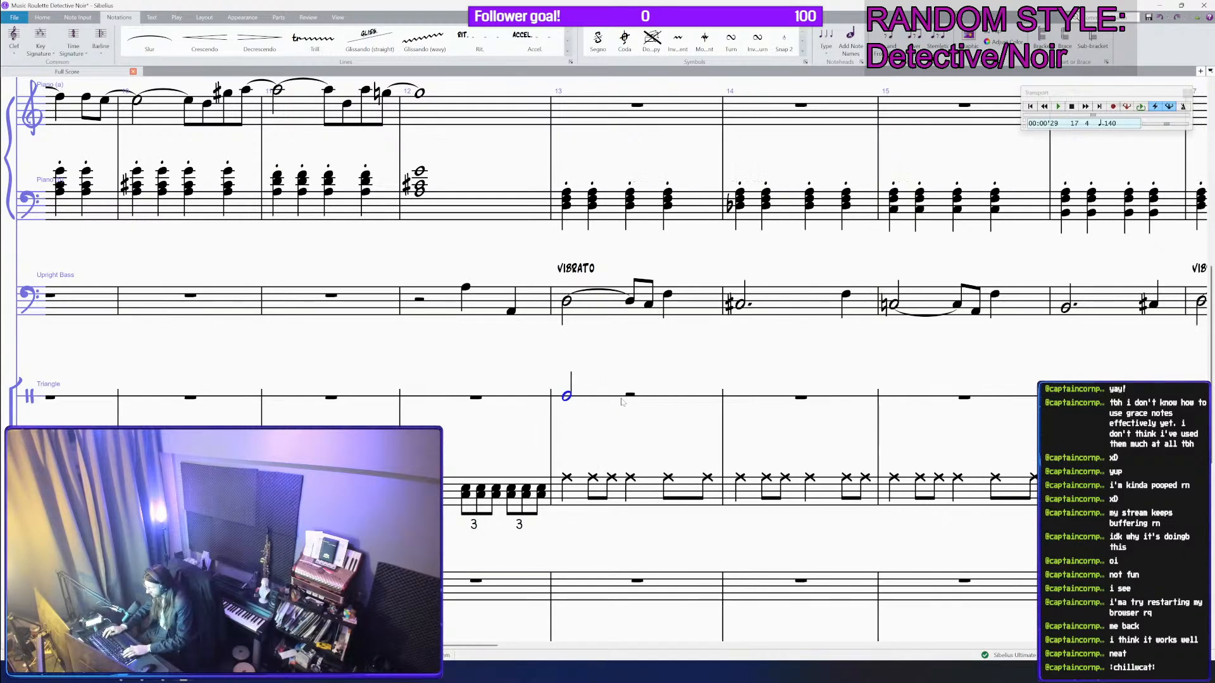
{"action": "key", "text": "period"}
{"action": "key", "text": "Right"}
{"action": "key", "text": "3"}
{"action": "key", "text": "b"}
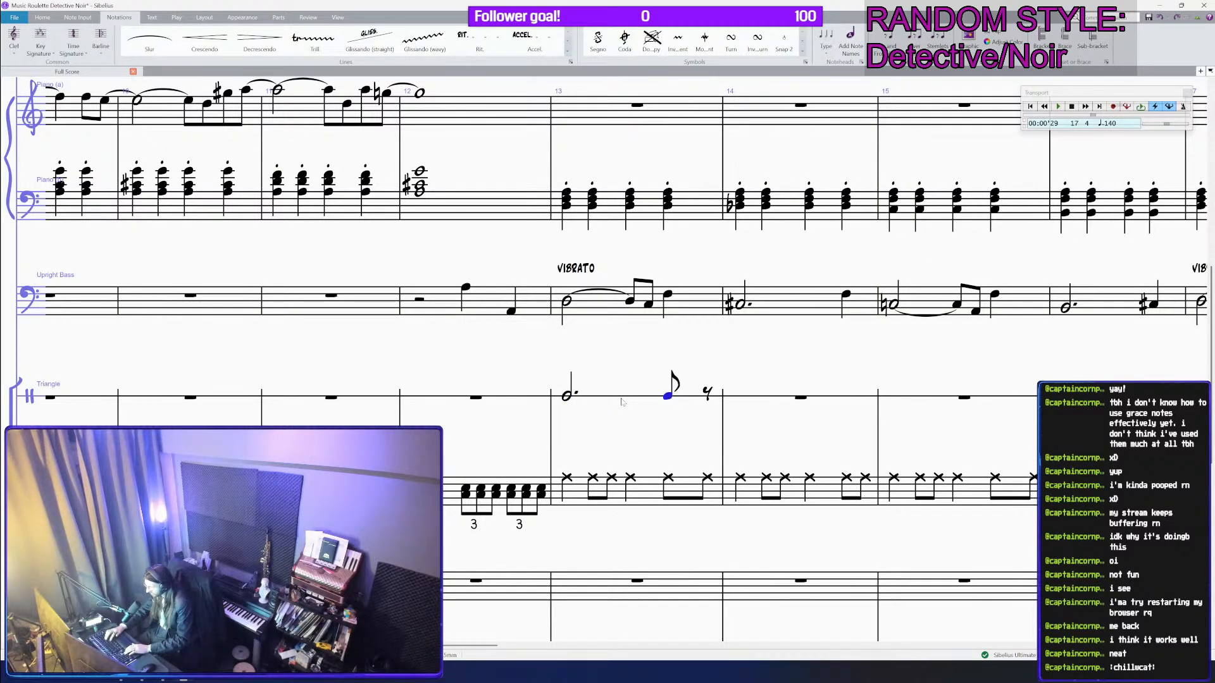
{"action": "key", "text": "4"}
Step: Repeat the Triangle's bar 13 rhythm through bars 14–17
{"action": "left_click", "coordinate": [621, 402]}
{"action": "key", "text": "r"}
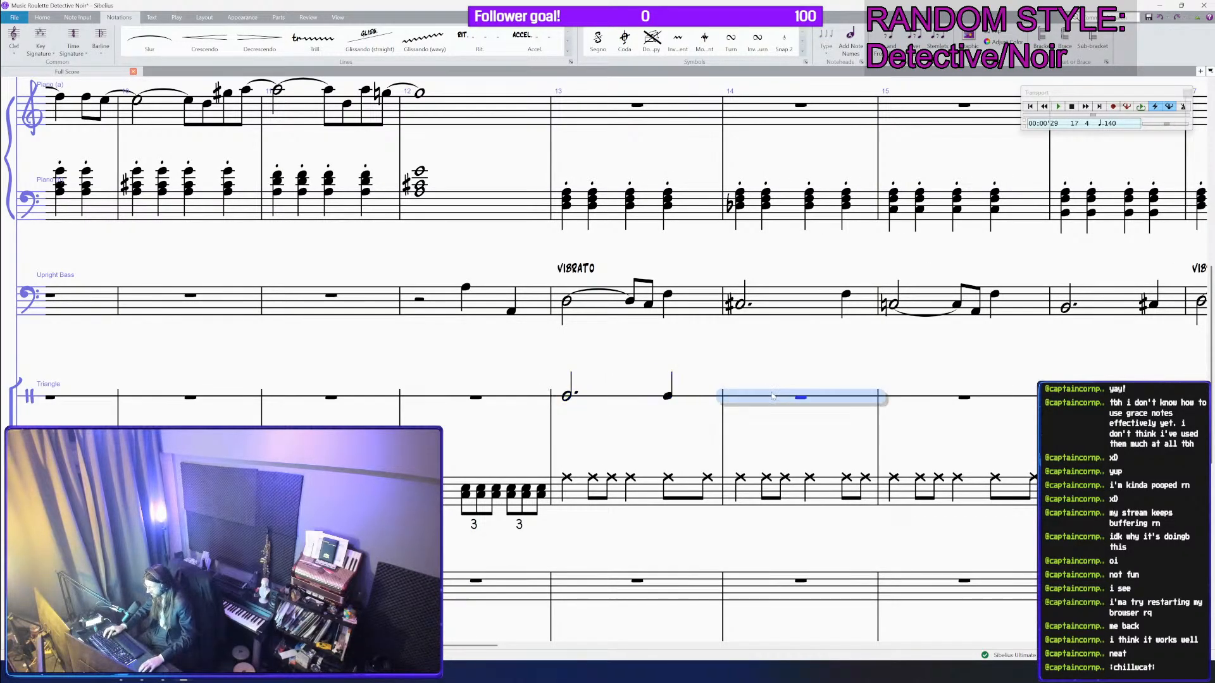
{"action": "key", "text": "r"}
{"action": "key", "text": "r"}
{"action": "key", "text": "r"}
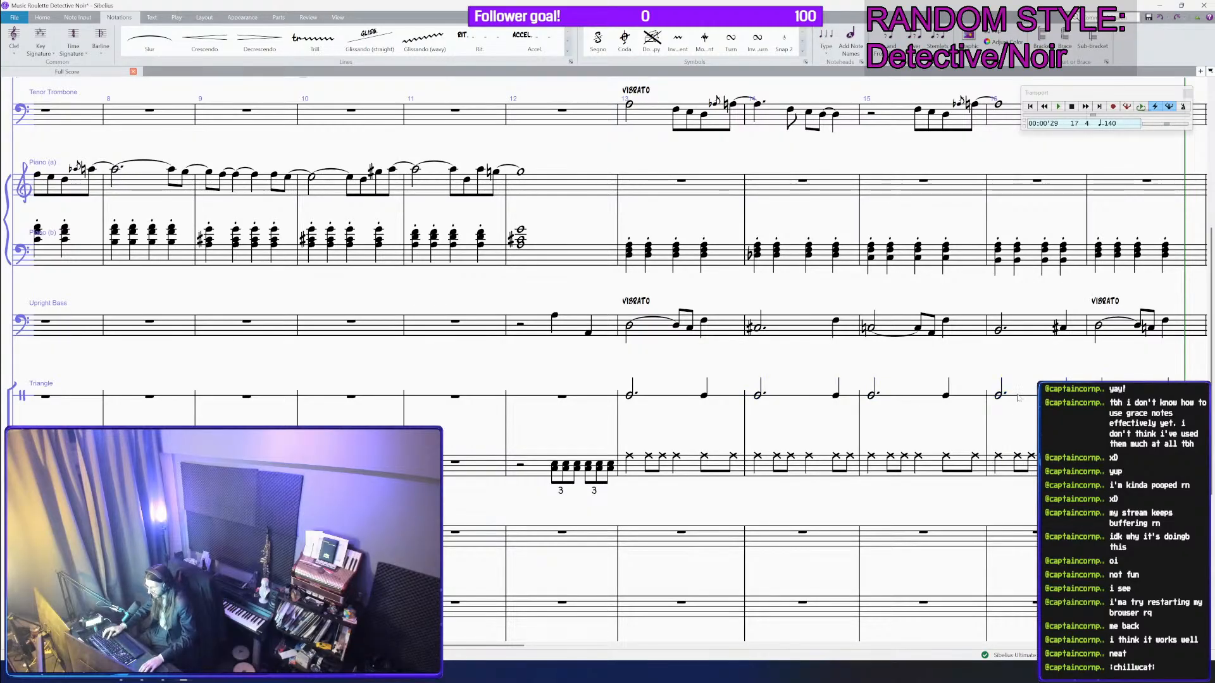
Step: Add a crescendo hairpin under the Drums triplets in bar 12, with a p dynamic at their start
{"action": "key", "text": "ctrl+minus"}
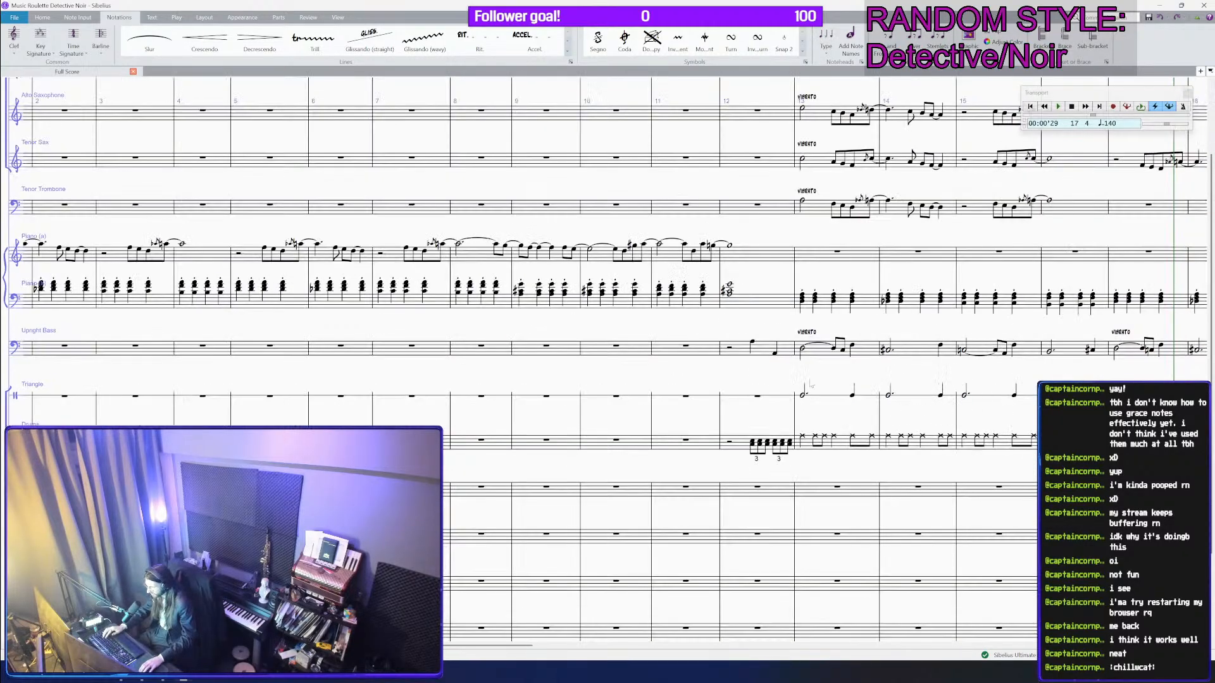
{"action": "left_click", "coordinate": [760, 444]}
{"action": "left_click", "coordinate": [789, 443]}
{"action": "left_click", "coordinate": [753, 442], "text": "shift"}
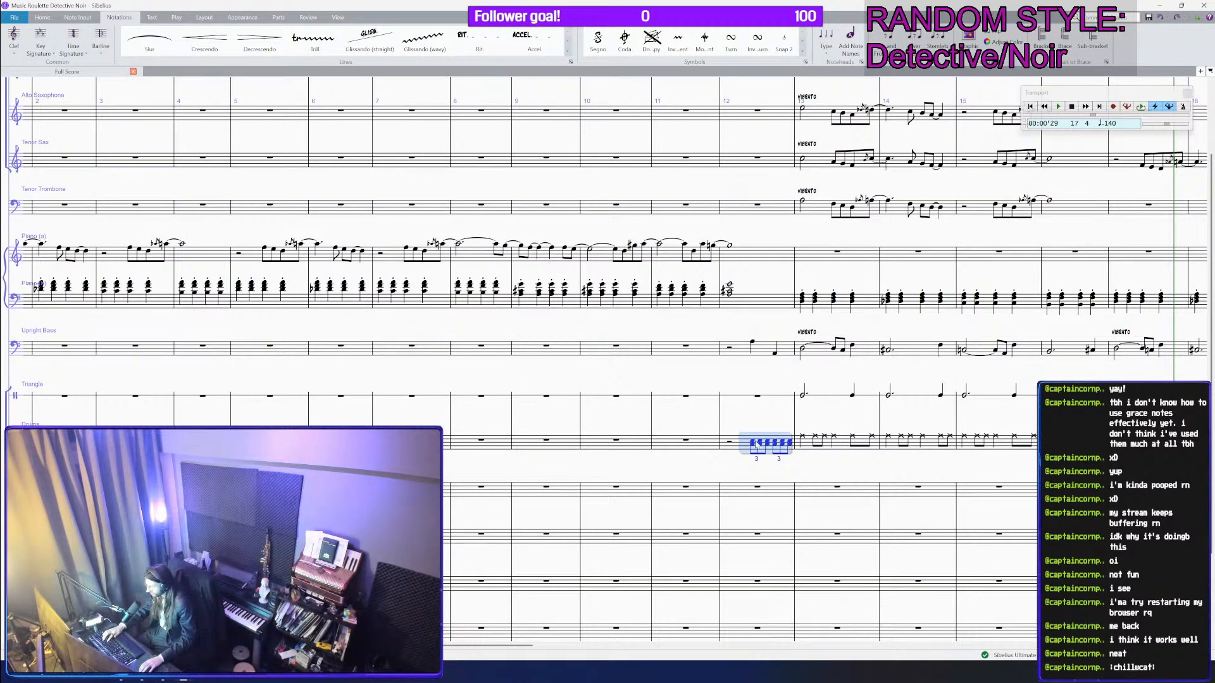
{"action": "key", "text": "h"}
{"action": "left_click", "coordinate": [741, 445]}
{"action": "key", "text": "ctrl+minus"}
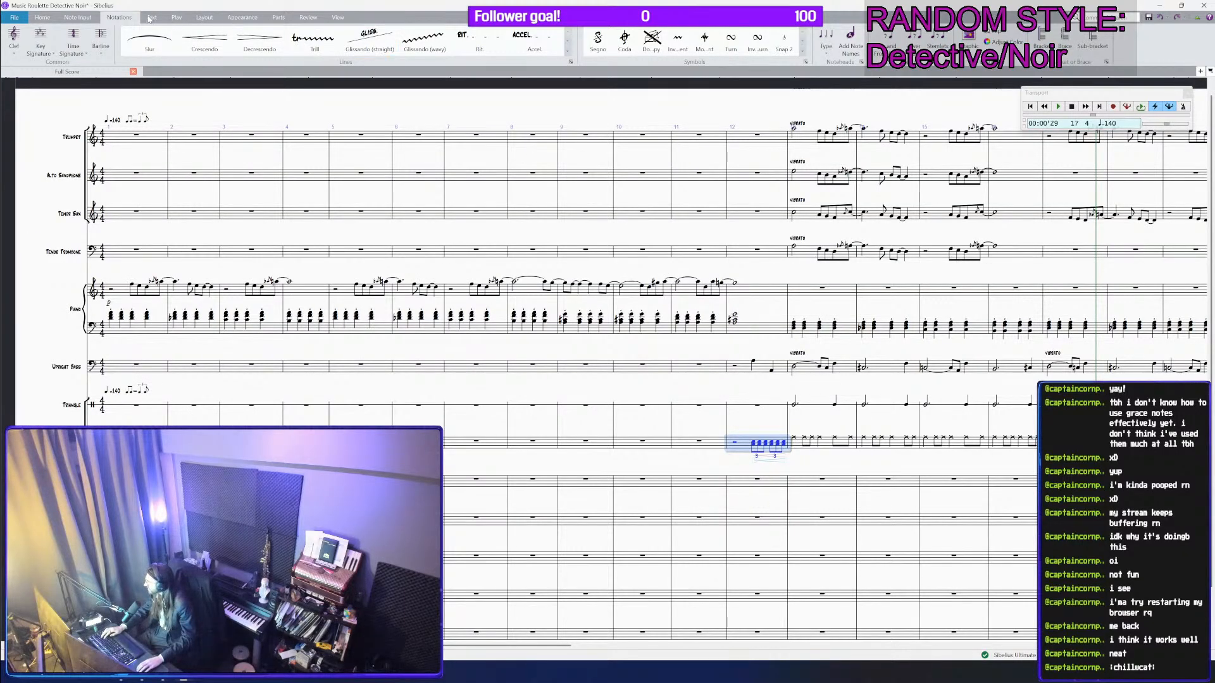
{"action": "key", "text": "ctrl+e"}
{"action": "right_click", "coordinate": [598, 86]}
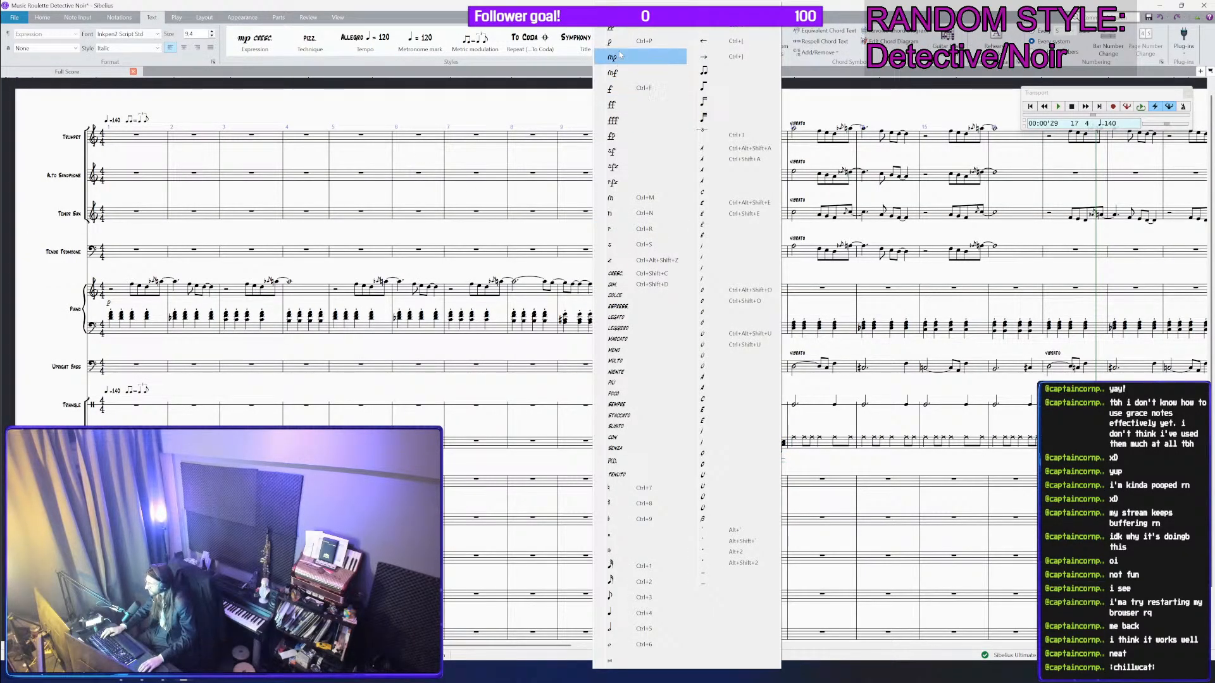
{"action": "left_click", "coordinate": [600, 41]}
{"action": "key", "text": "Escape"}
{"action": "key", "text": "Escape"}
Step: Add an mf dynamic at bar 13 to every part from Trumpet to Drums
{"action": "left_click", "coordinate": [815, 446]}
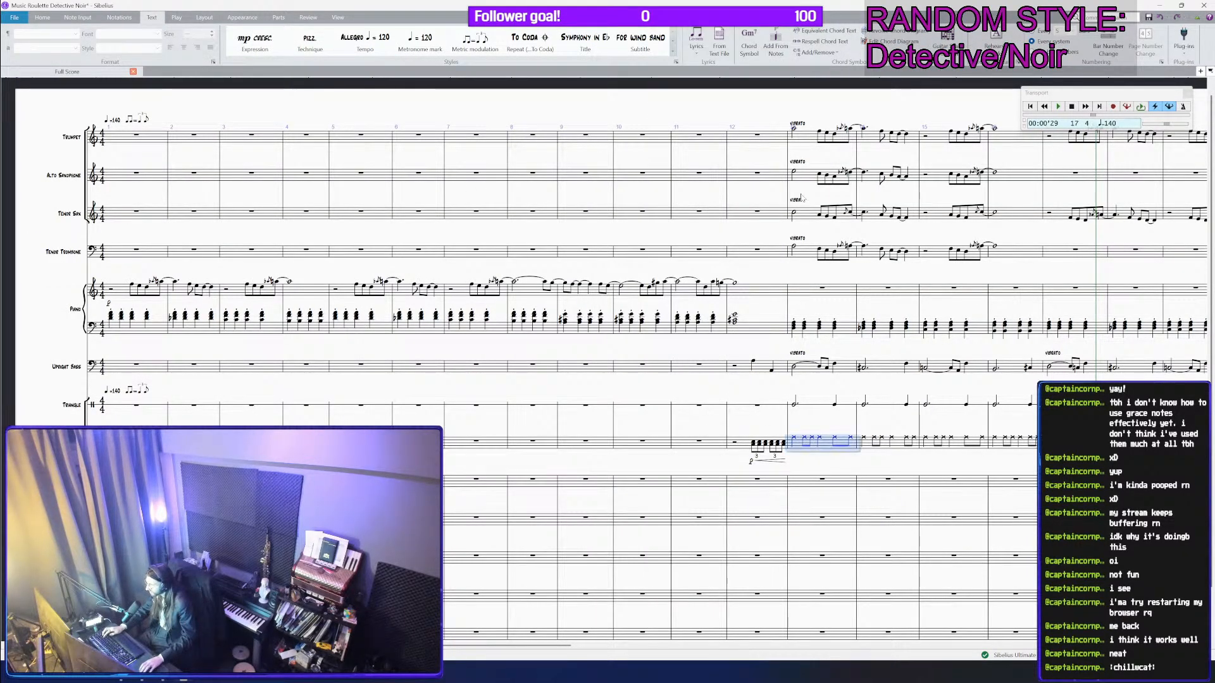
{"action": "left_click", "coordinate": [805, 138], "text": "shift"}
{"action": "key", "text": "ctrl+e"}
{"action": "right_click", "coordinate": [799, 201]}
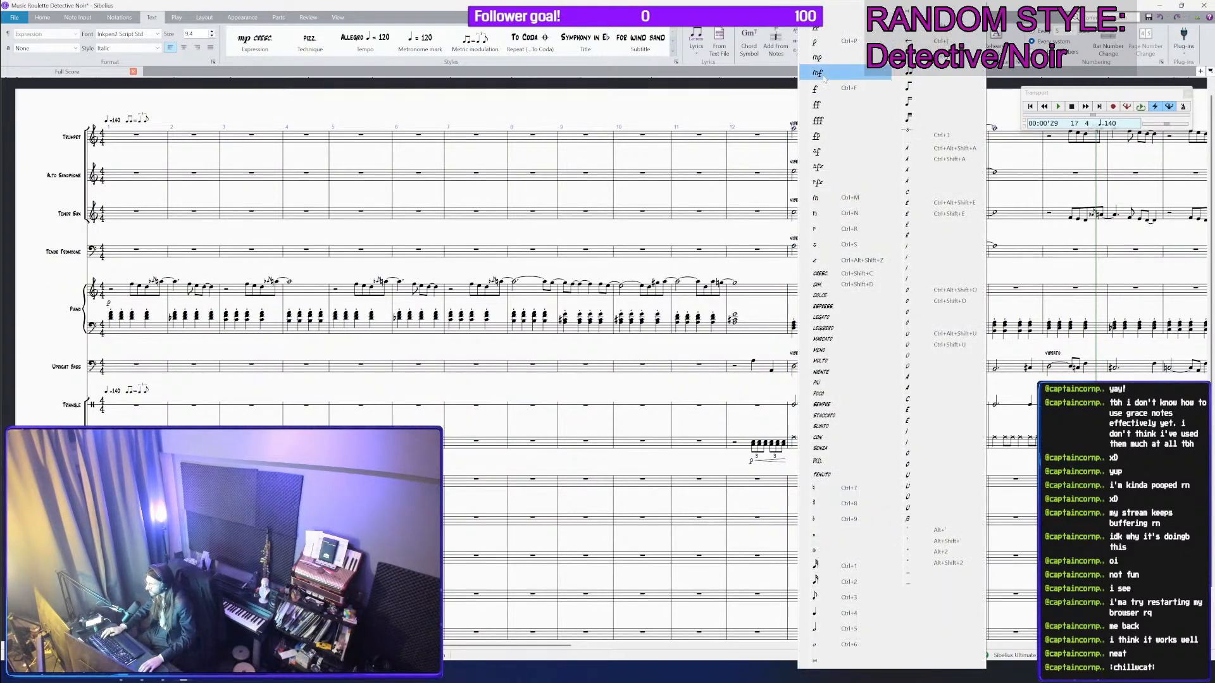
{"action": "left_click", "coordinate": [823, 75]}
{"action": "key", "text": "Escape"}
Step: Play the whole score back from the piano's first chord in bar 1, stopping in bar 19
{"action": "scroll", "coordinate": [815, 336], "scroll_direction": "down", "scroll_amount": 1}
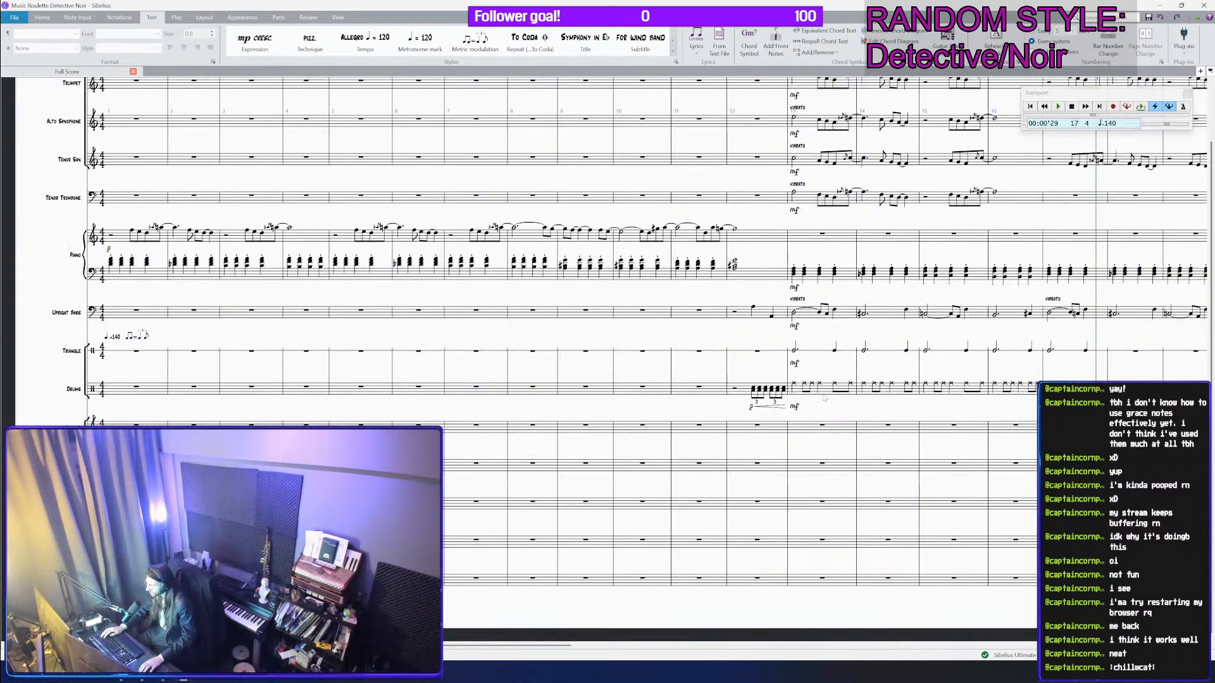
{"action": "left_click", "coordinate": [112, 261]}
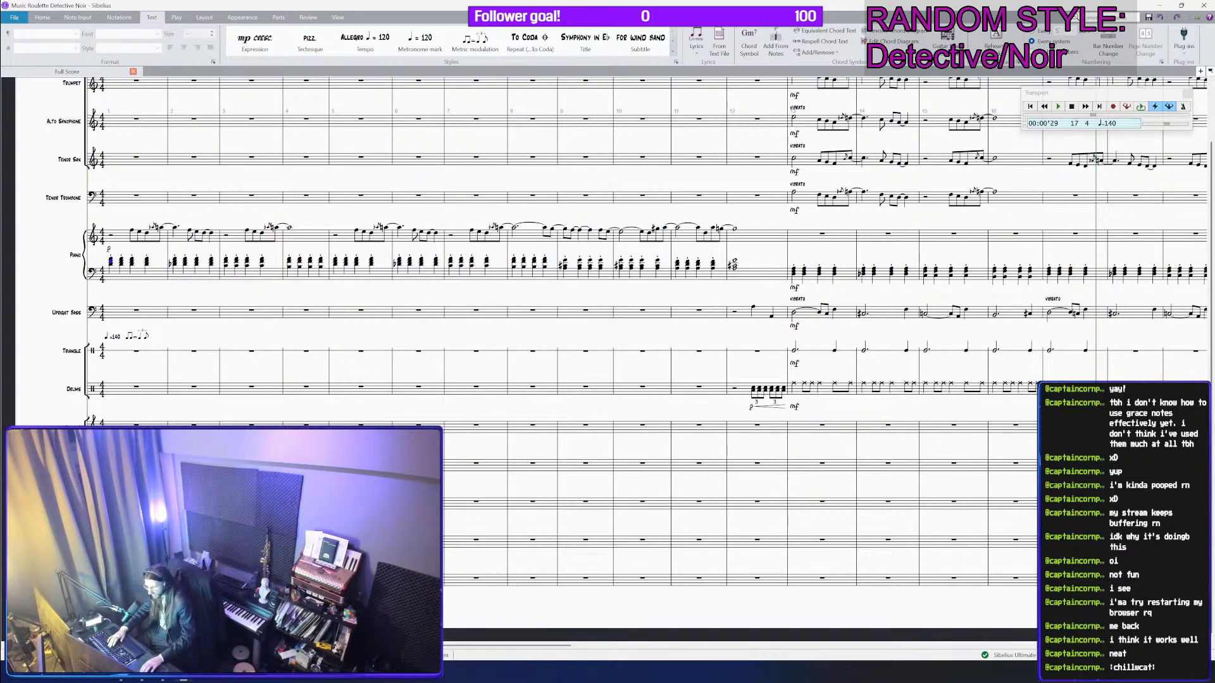
{"action": "key", "text": "p"}
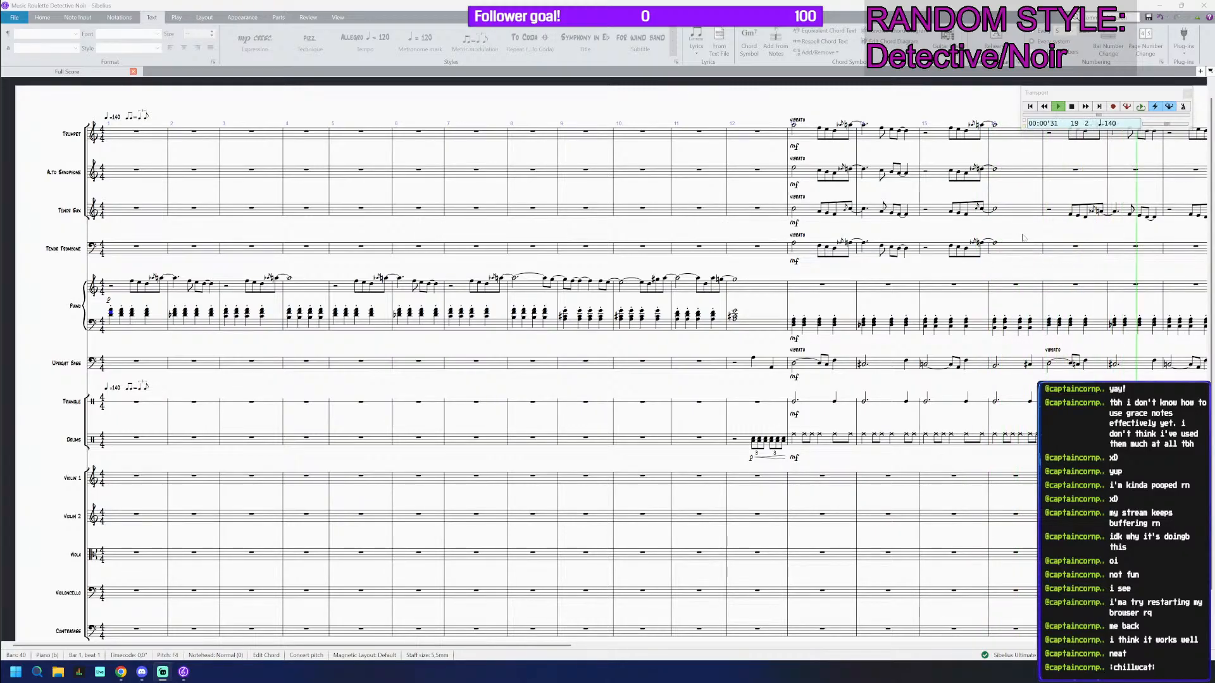
{"action": "key", "text": "space"}
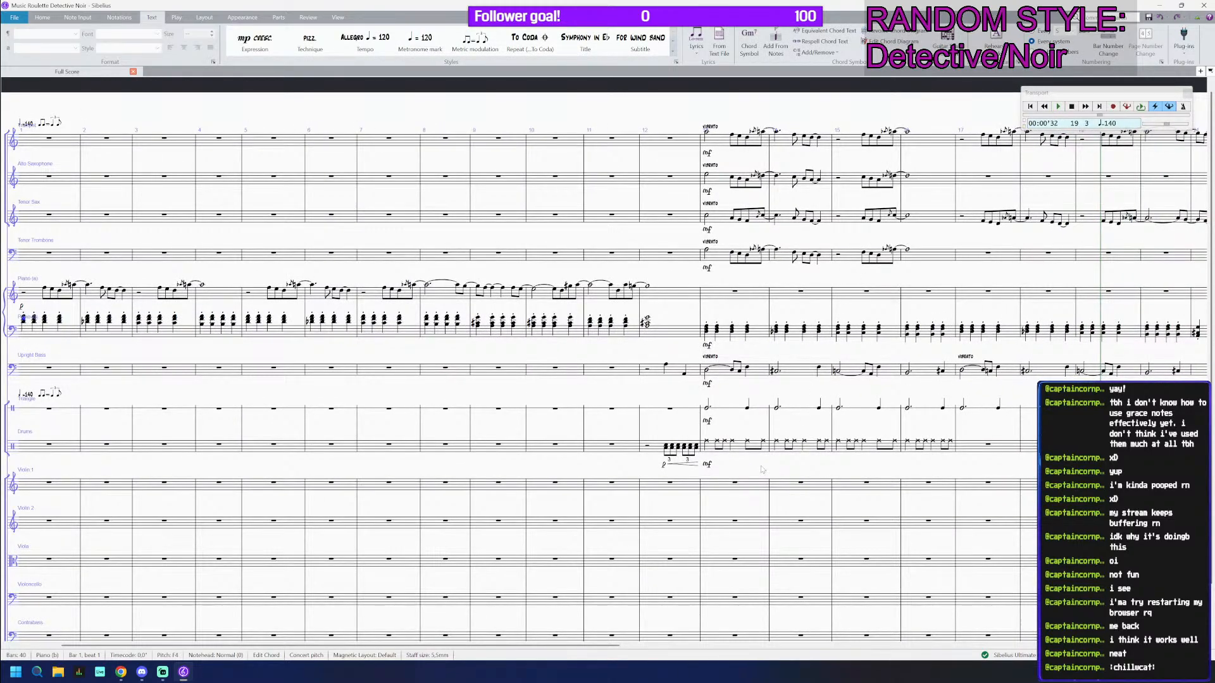
Step: Clear the Triangle part in bars 13–17
{"action": "left_click_drag", "start_coordinate": [719, 408], "coordinate": [988, 410]}
{"action": "key", "text": "Delete"}
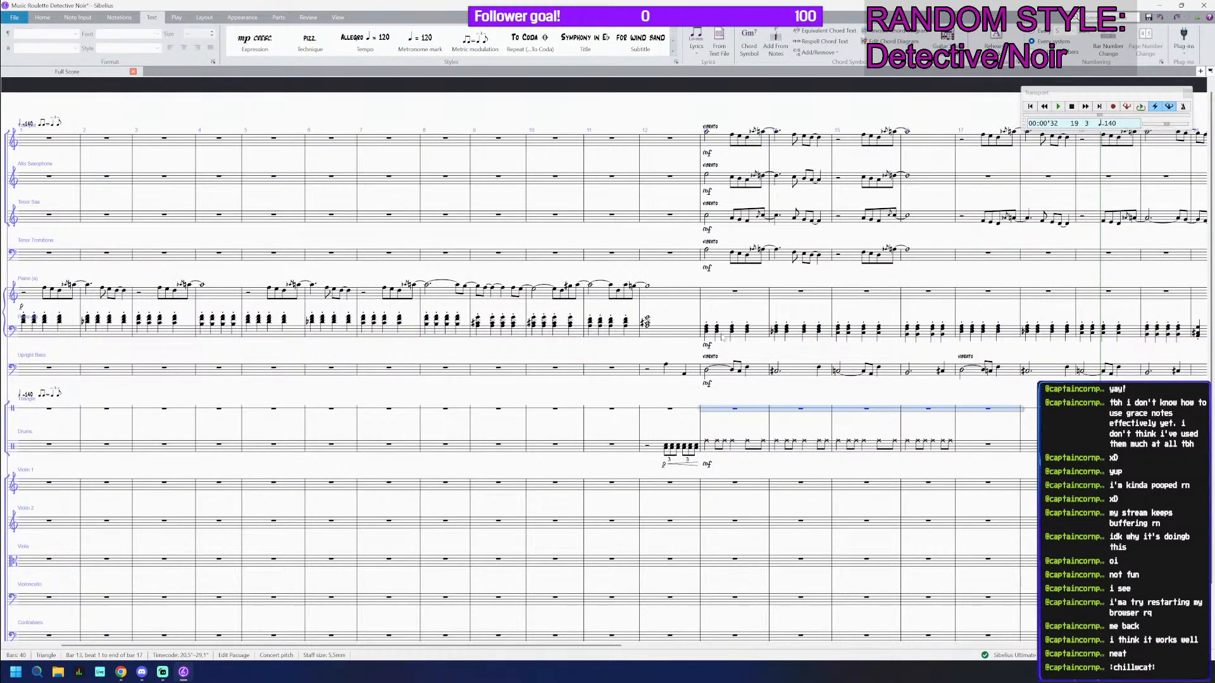
{"action": "scroll", "coordinate": [722, 337], "scroll_direction": "down", "scroll_amount": 2}
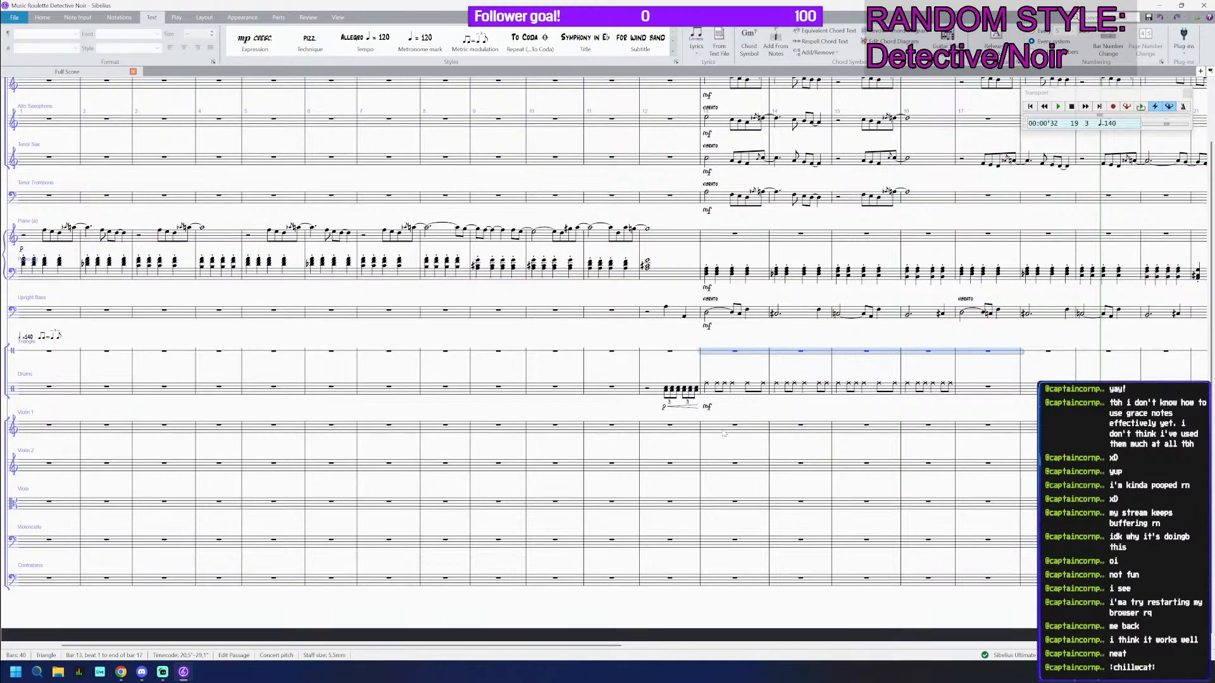
Step: Enter whole-note chords of E4 and B4 in Violin 1 across bars 13–16
{"action": "left_click", "coordinate": [724, 428]}
{"action": "scroll", "coordinate": [724, 428], "scroll_direction": "down", "scroll_amount": 2}
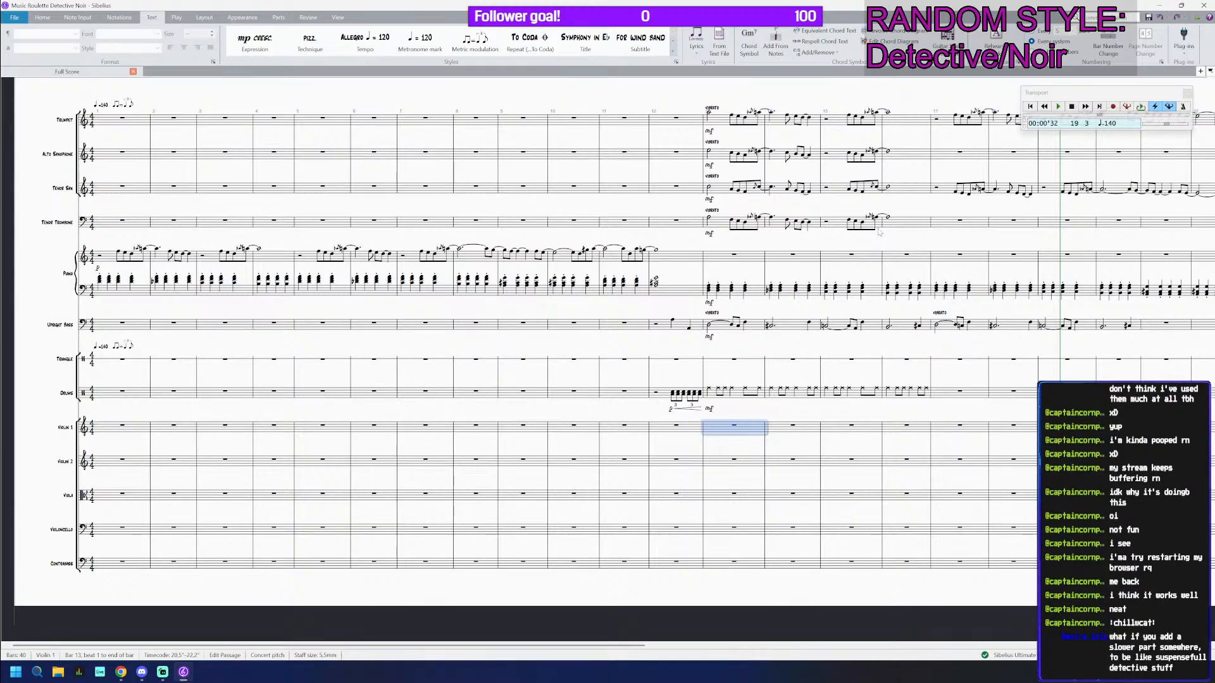
{"action": "scroll", "coordinate": [879, 232], "scroll_direction": "up", "scroll_amount": 1}
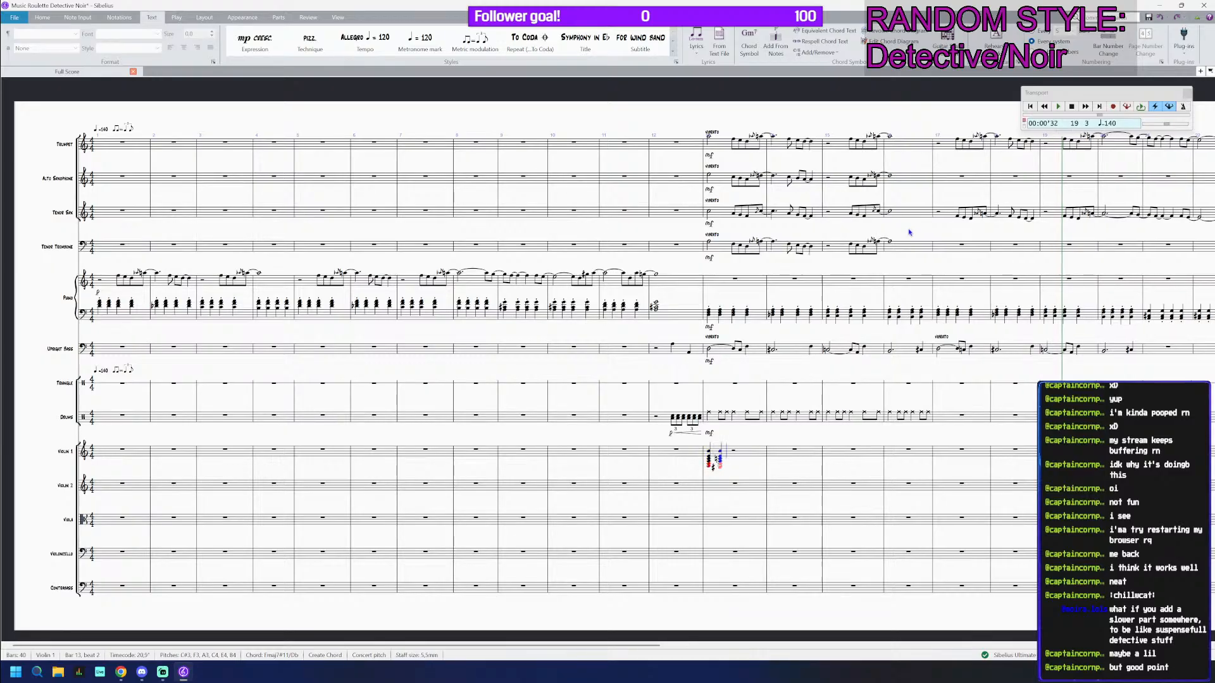
{"action": "key", "text": "Escape"}
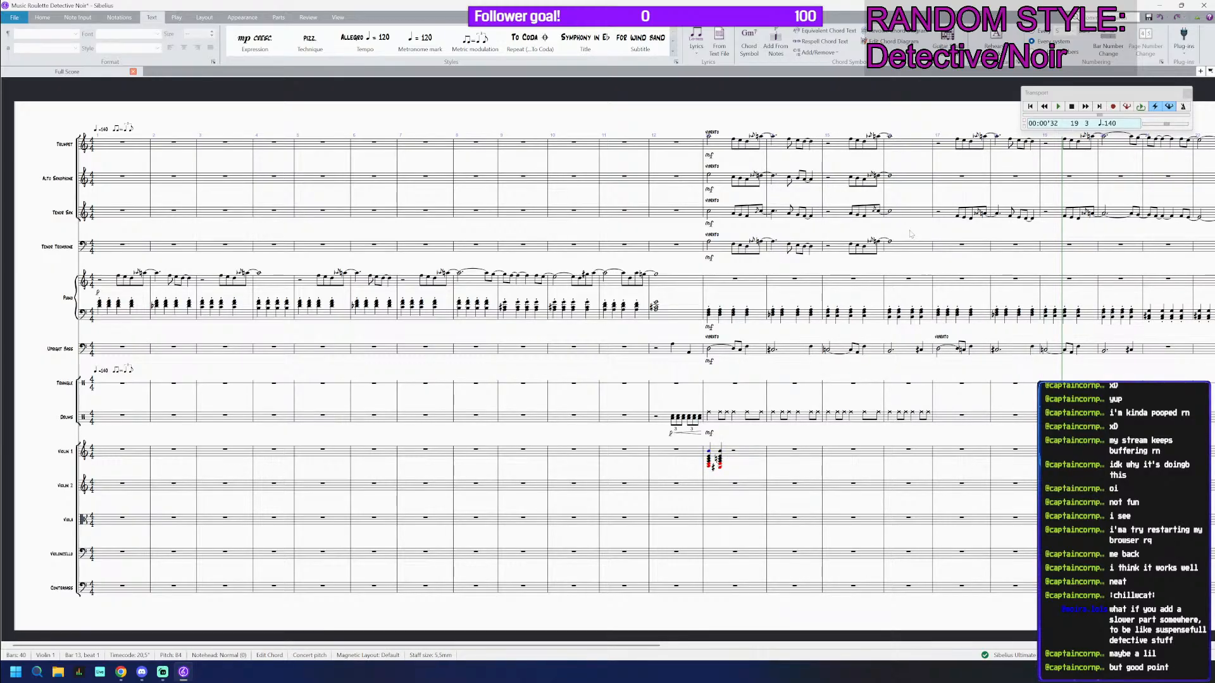
{"action": "key", "text": "ctrl+z"}
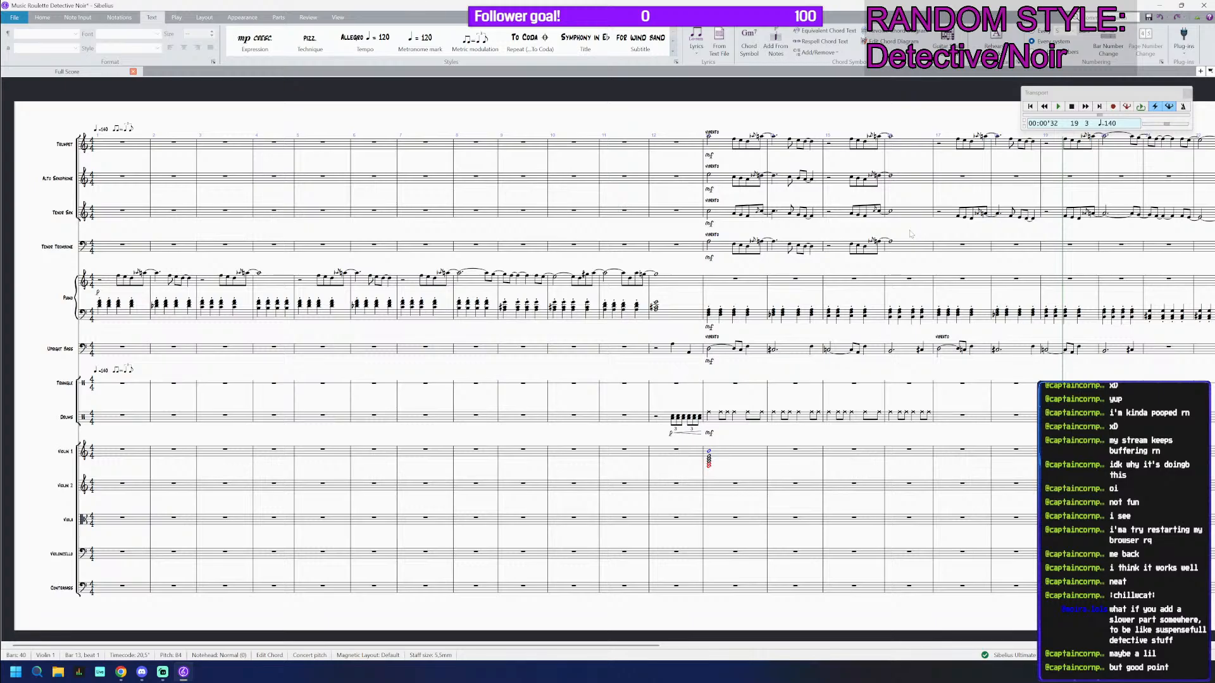
{"action": "key", "text": "n"}
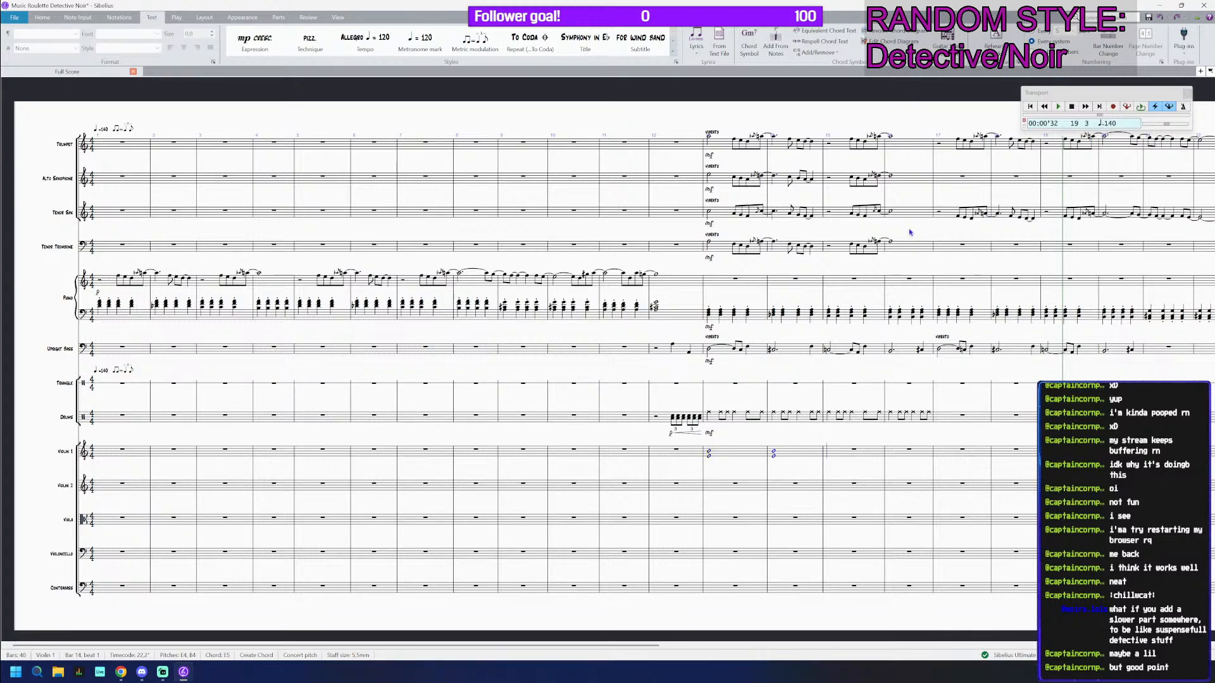
{"action": "key", "text": "r"}
{"action": "key", "text": "r"}
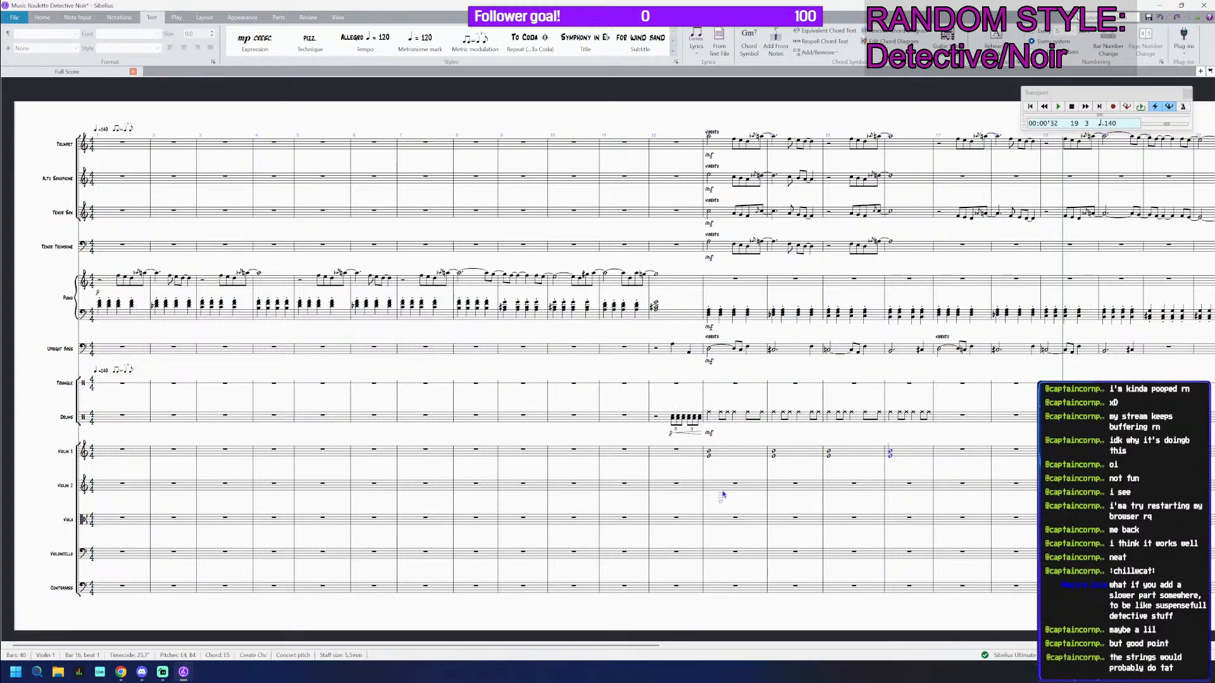
Step: Enter whole-note chords of A3 and C4 in Violin 2 across bars 13–16
{"action": "left_click", "coordinate": [723, 488]}
{"action": "key", "text": "Escape"}
{"action": "left_click_drag", "start_coordinate": [715, 493], "coordinate": [716, 492]}
{"action": "left_click", "coordinate": [717, 489]}
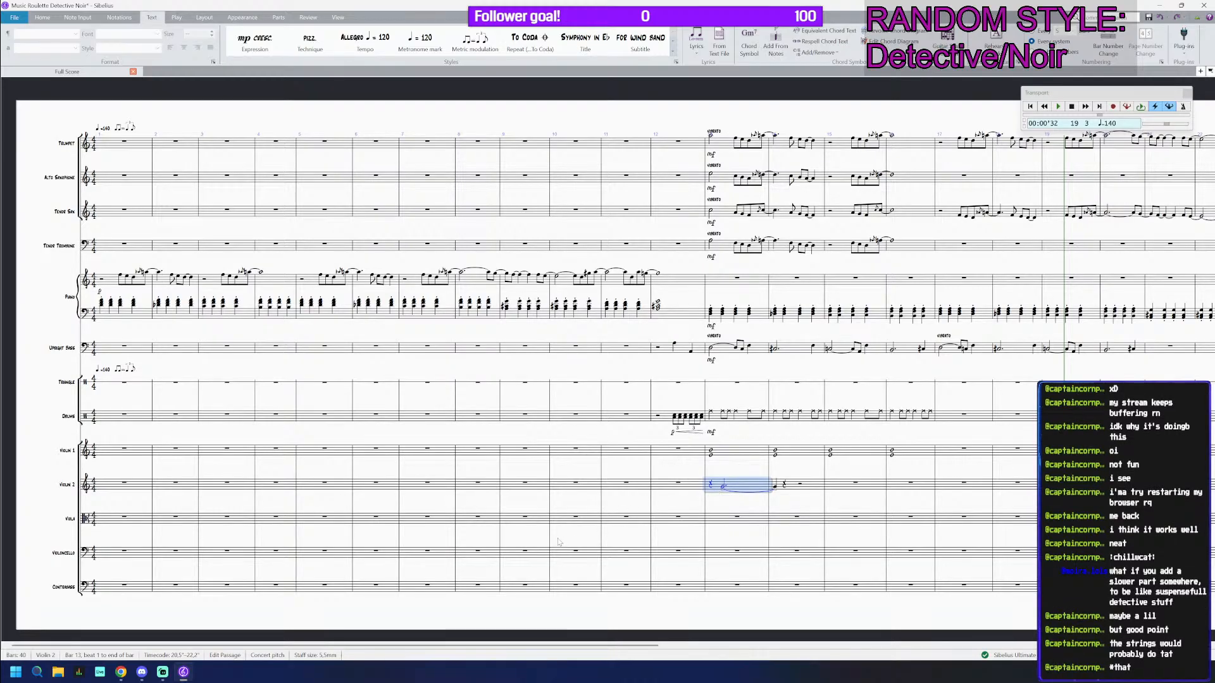
{"action": "key", "text": "c"}
{"action": "key", "text": "d"}
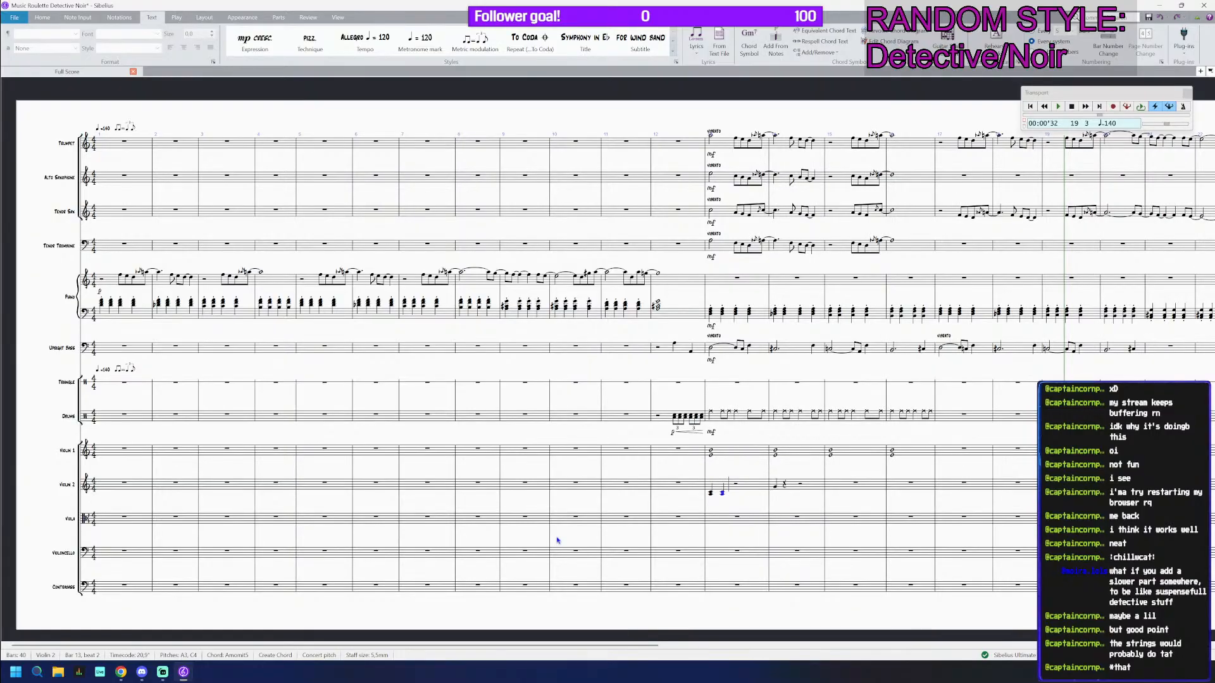
{"action": "key", "text": "Left"}
{"action": "key", "text": "5"}
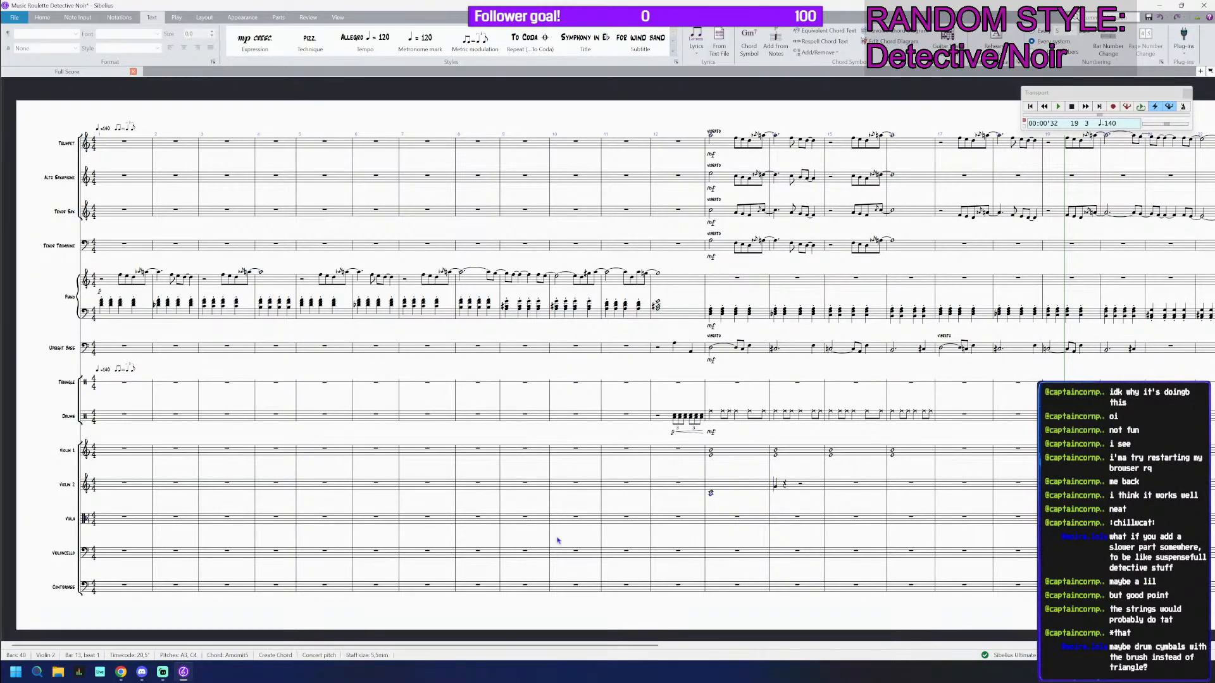
{"action": "key", "text": "r"}
{"action": "key", "text": "r"}
{"action": "key", "text": "r"}
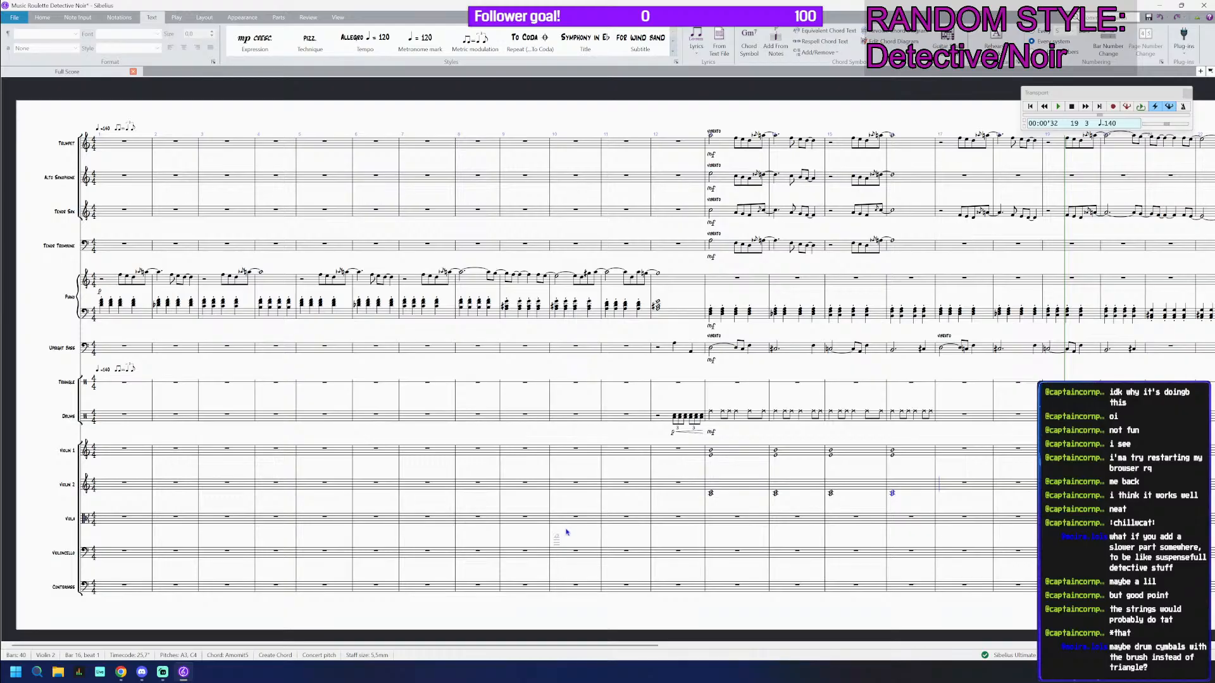
Step: Enter a whole-note F3 in each of the Viola's bars 13–16
{"action": "left_click", "coordinate": [724, 524]}
{"action": "key", "text": "n"}
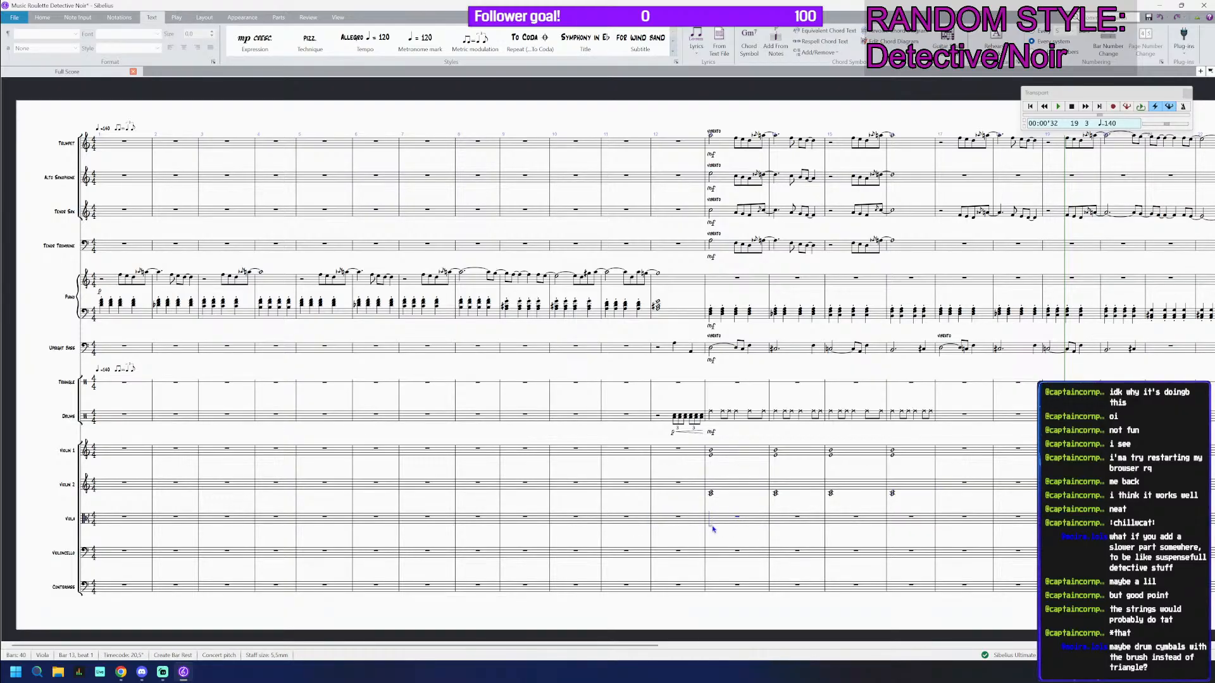
{"action": "key", "text": "f"}
{"action": "key", "text": "r"}
{"action": "key", "text": "r"}
{"action": "key", "text": "r"}
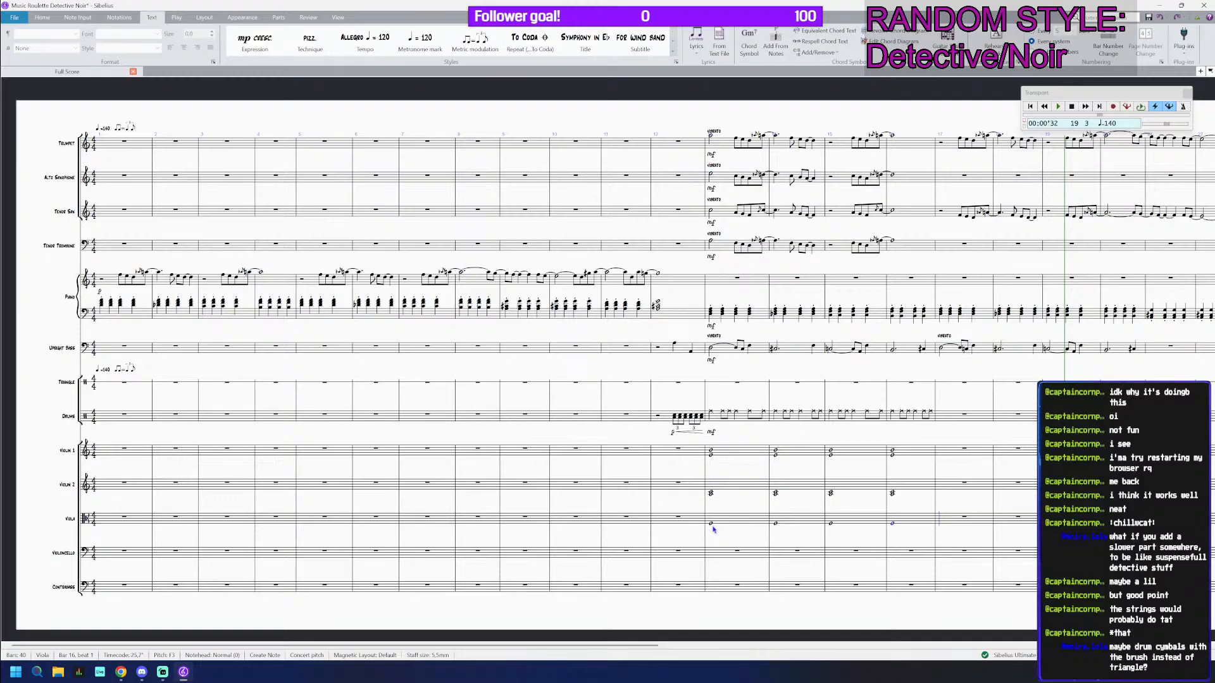
Step: Enter the descending whole notes D3, C#3, C3 and B2 in the Violoncello's bars 13–16
{"action": "left_click", "coordinate": [722, 554]}
{"action": "key", "text": "n"}
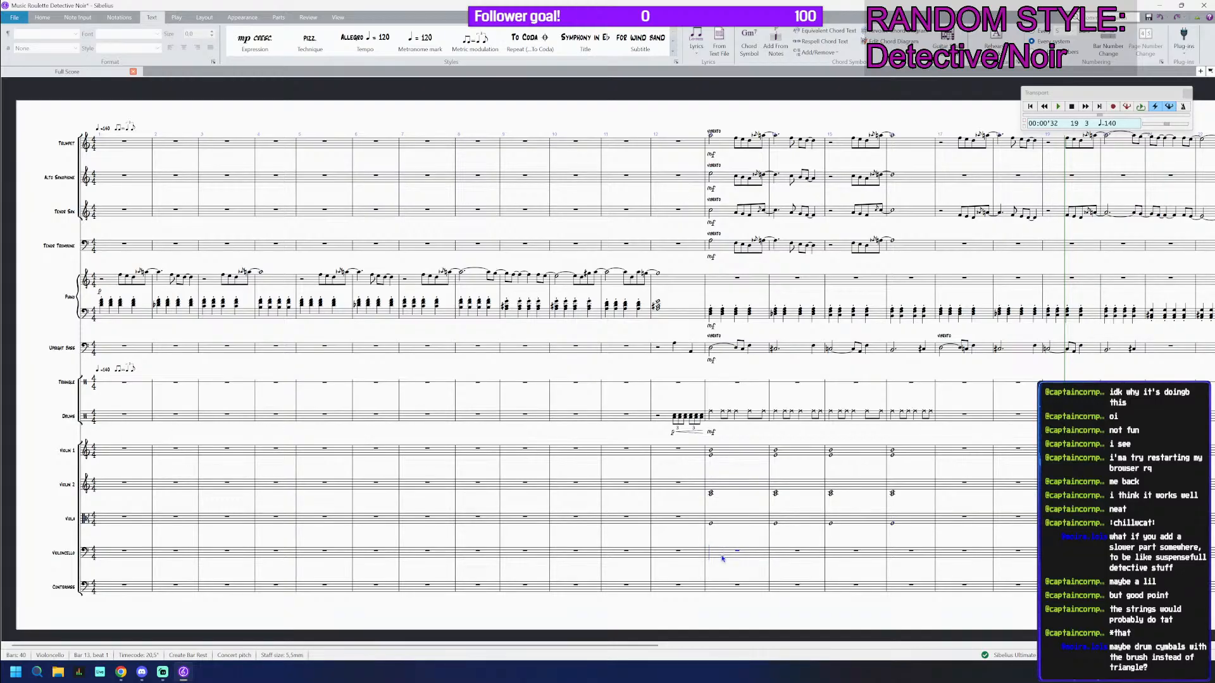
{"action": "key", "text": "d"}
{"action": "key", "text": "c"}
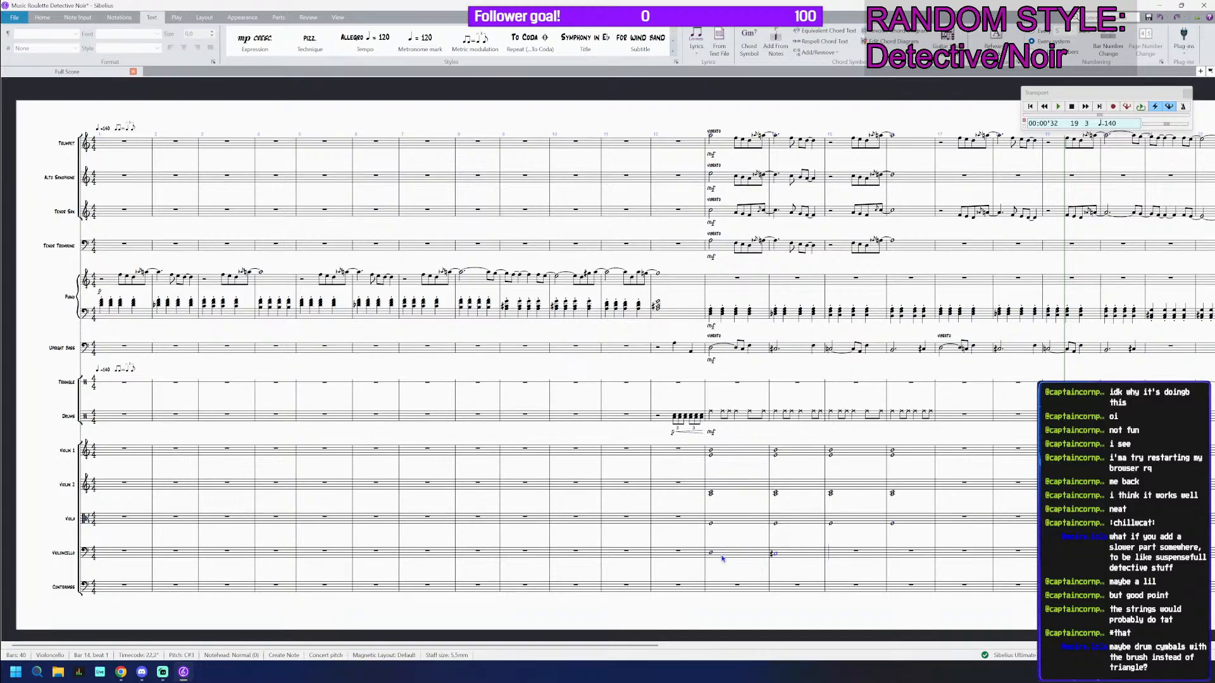
{"action": "key", "text": "c"}
{"action": "key", "text": "b"}
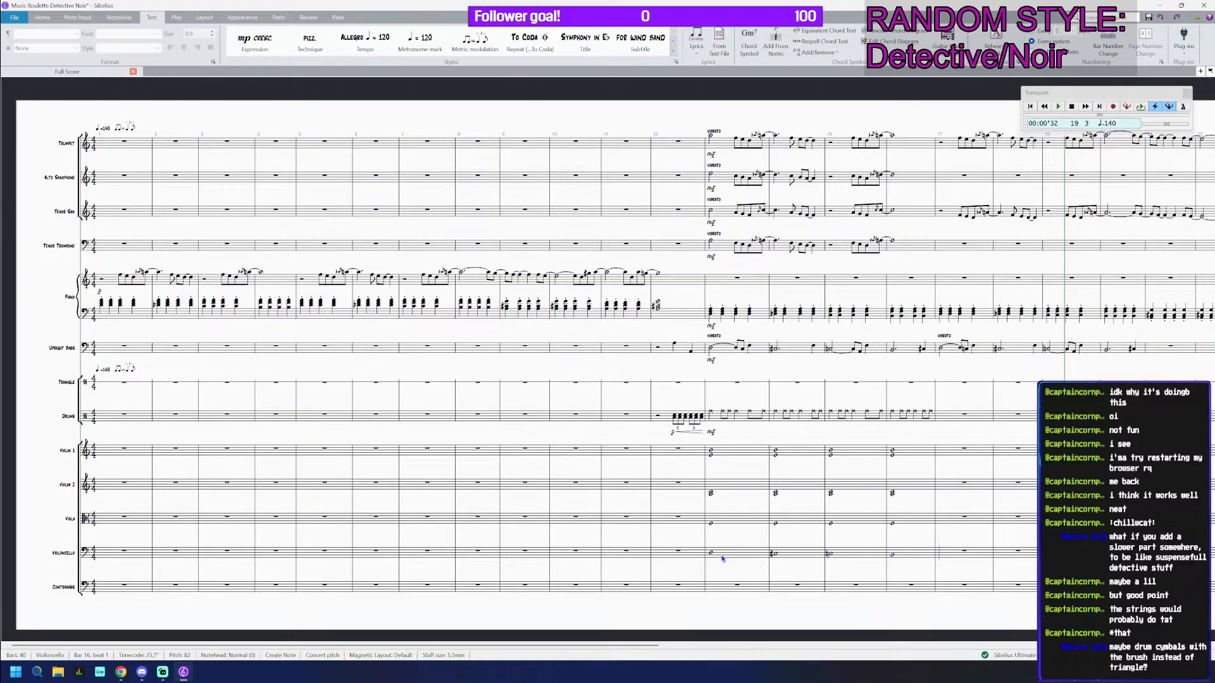
{"action": "key", "text": "m"}
{"action": "key", "text": "m"}
{"action": "key", "text": "Escape"}
Step: Copy the Upright Bass passage from bars 13–16 into the same bars of the Contrabass
{"action": "left_click", "coordinate": [717, 351]}
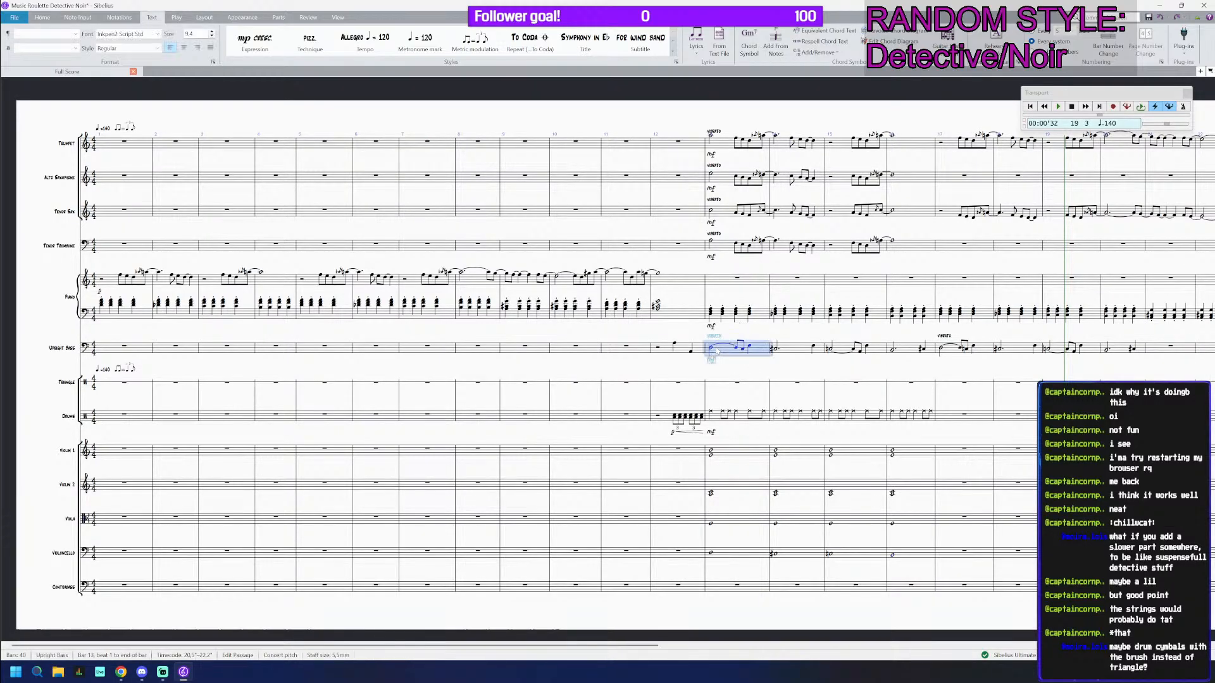
{"action": "left_click", "coordinate": [906, 359], "text": "shift"}
{"action": "left_click", "coordinate": [721, 591]}
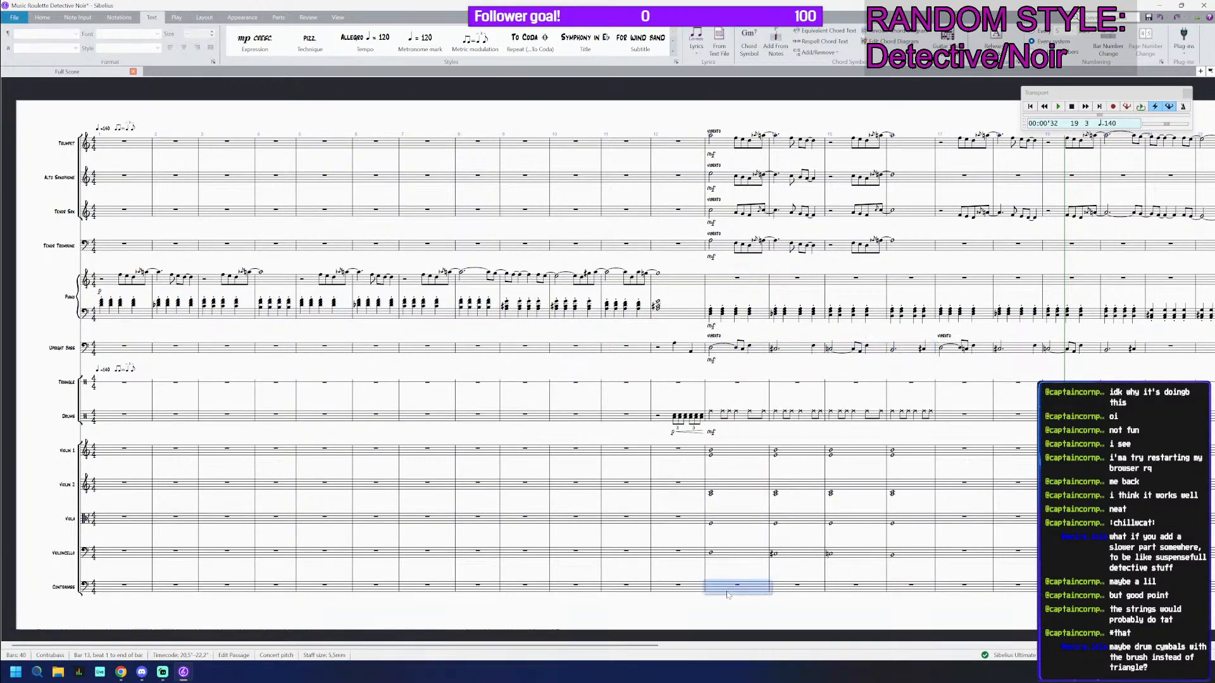
{"action": "key", "text": "ctrl+v"}
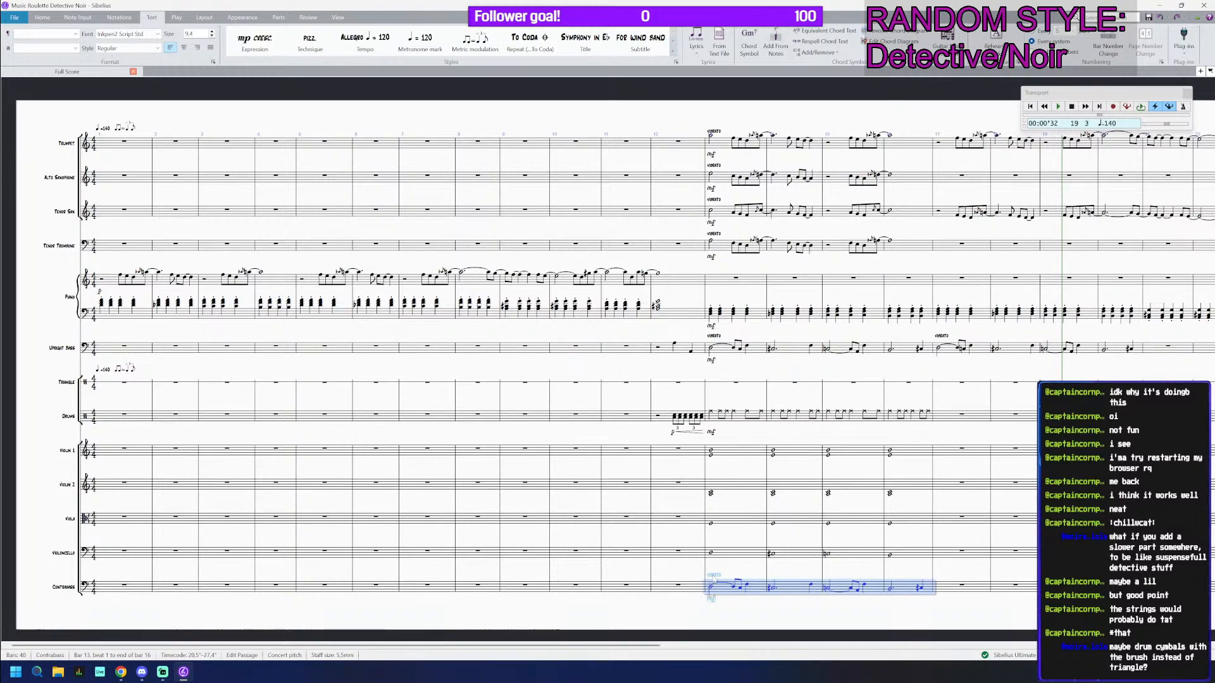
Step: Delete the vibrato marking above the Upright Bass in bar 13
{"action": "left_click", "coordinate": [714, 575]}
{"action": "left_click", "coordinate": [714, 336]}
{"action": "key", "text": "Delete"}
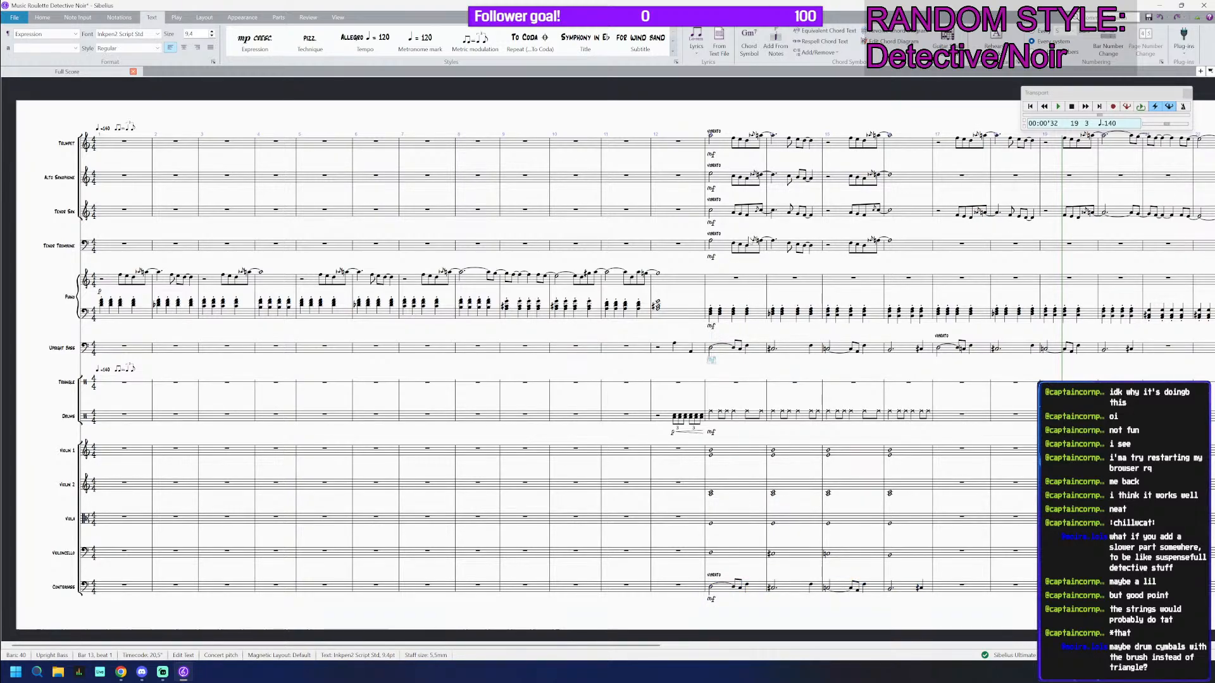
Step: Play the score from the Trumpet's bar 13 and stop in bar 16
{"action": "left_click", "coordinate": [753, 145]}
{"action": "scroll", "coordinate": [754, 186], "scroll_direction": "up", "scroll_amount": 3}
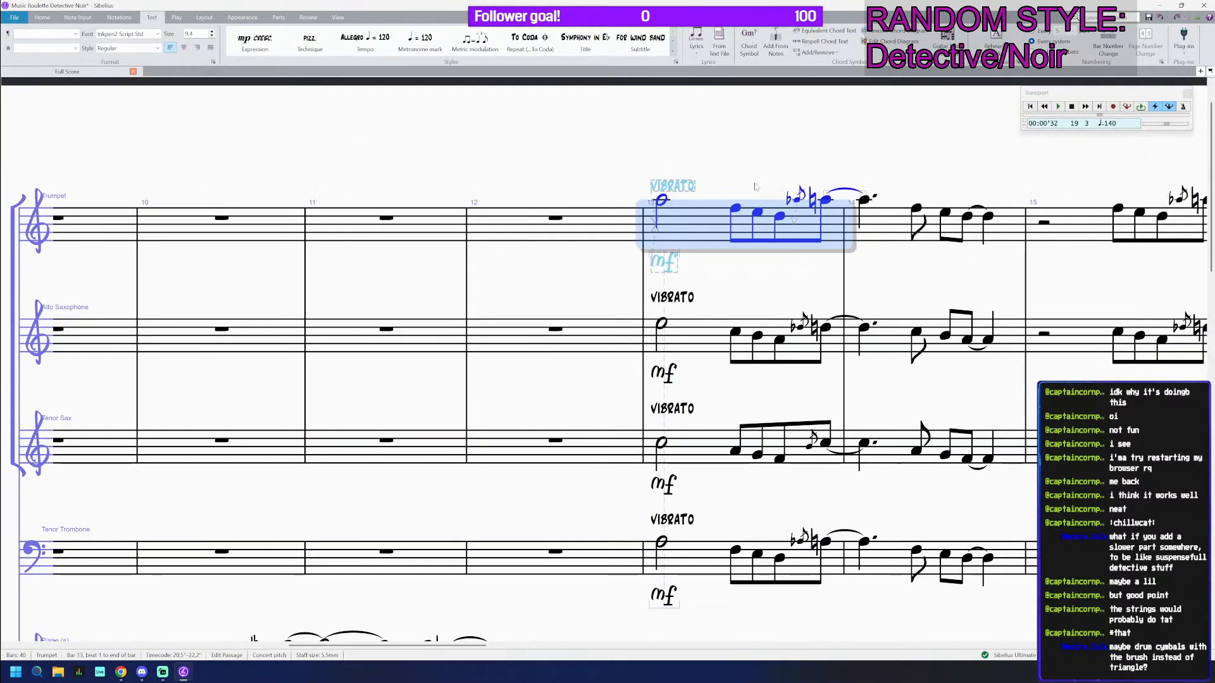
{"action": "key", "text": "space"}
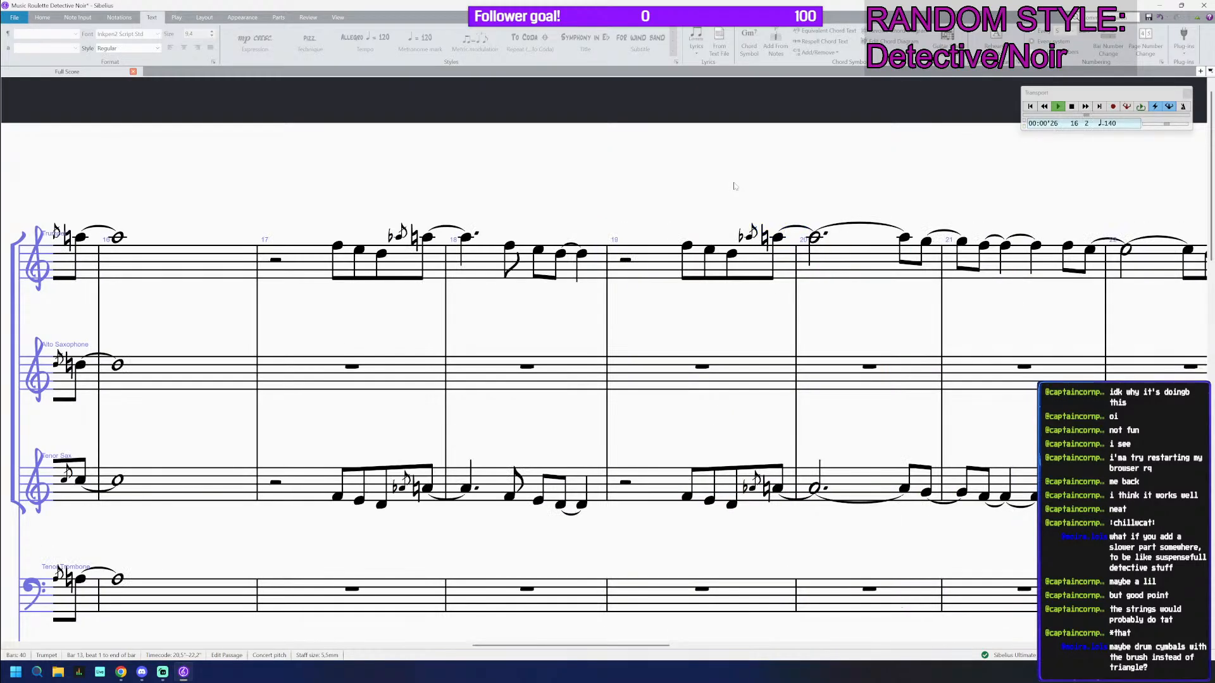
{"action": "key", "text": "space"}
Step: Add the technique text "cup mute" above the Trumpet at bar 13
{"action": "key", "text": "Return"}
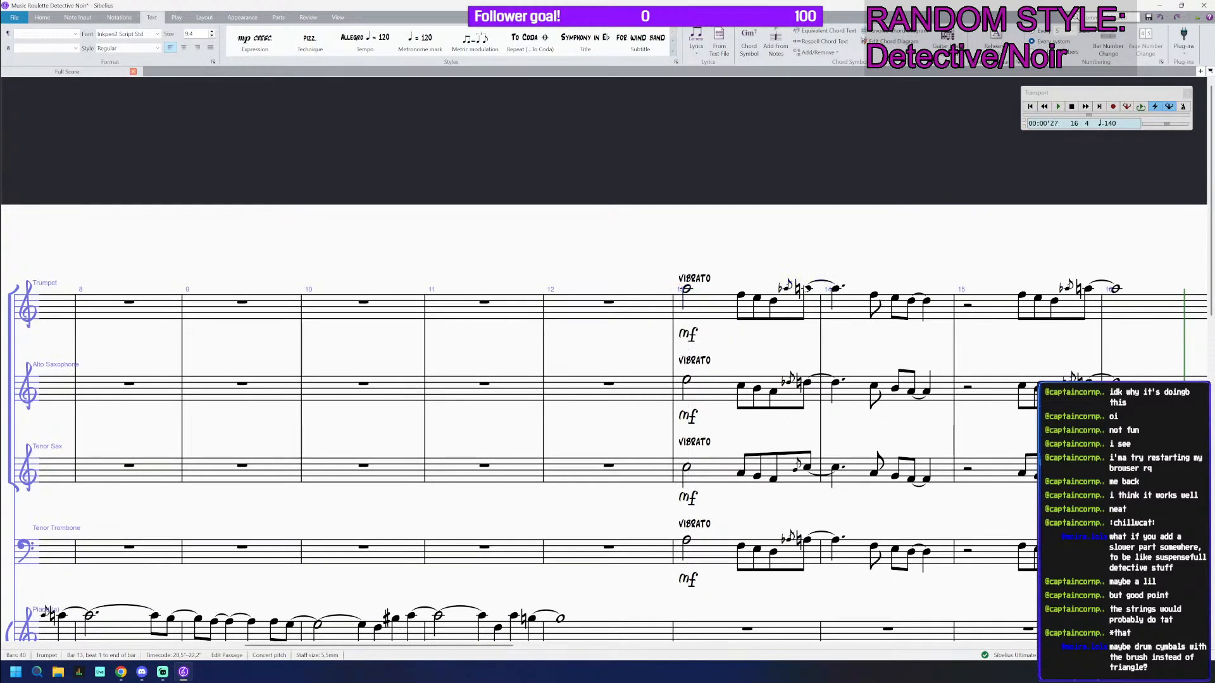
{"action": "type", "text": "cu"}
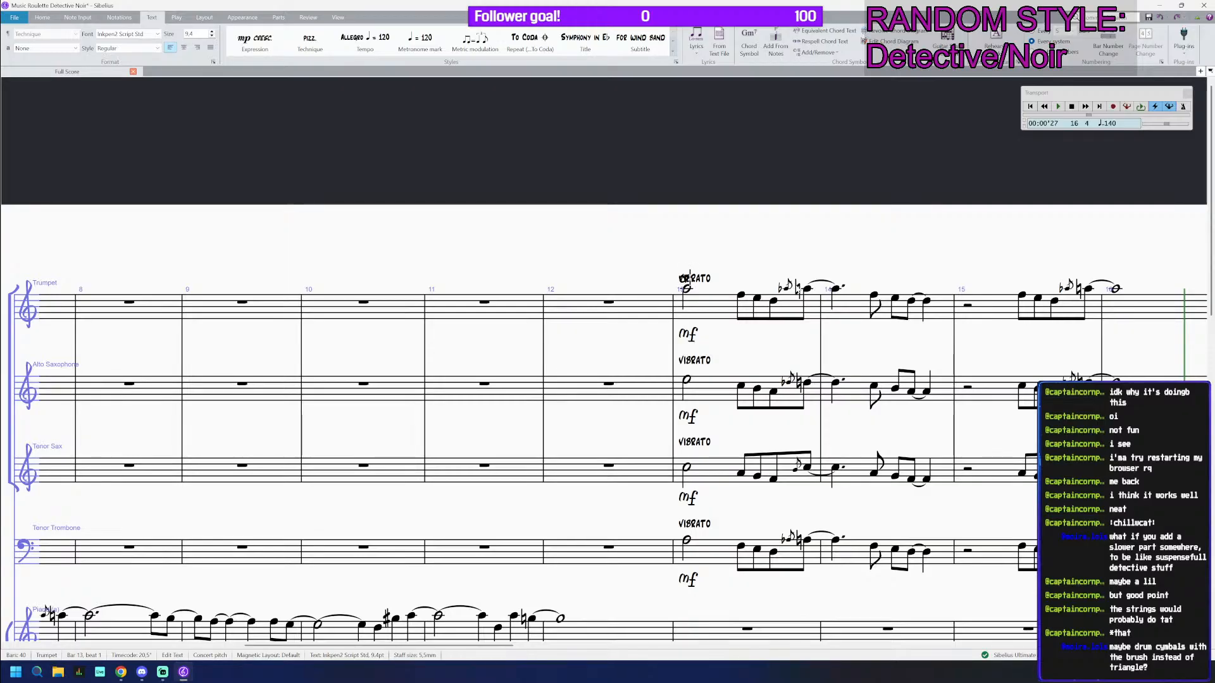
{"action": "type", "text": "p mute"}
{"action": "key", "text": "Escape"}
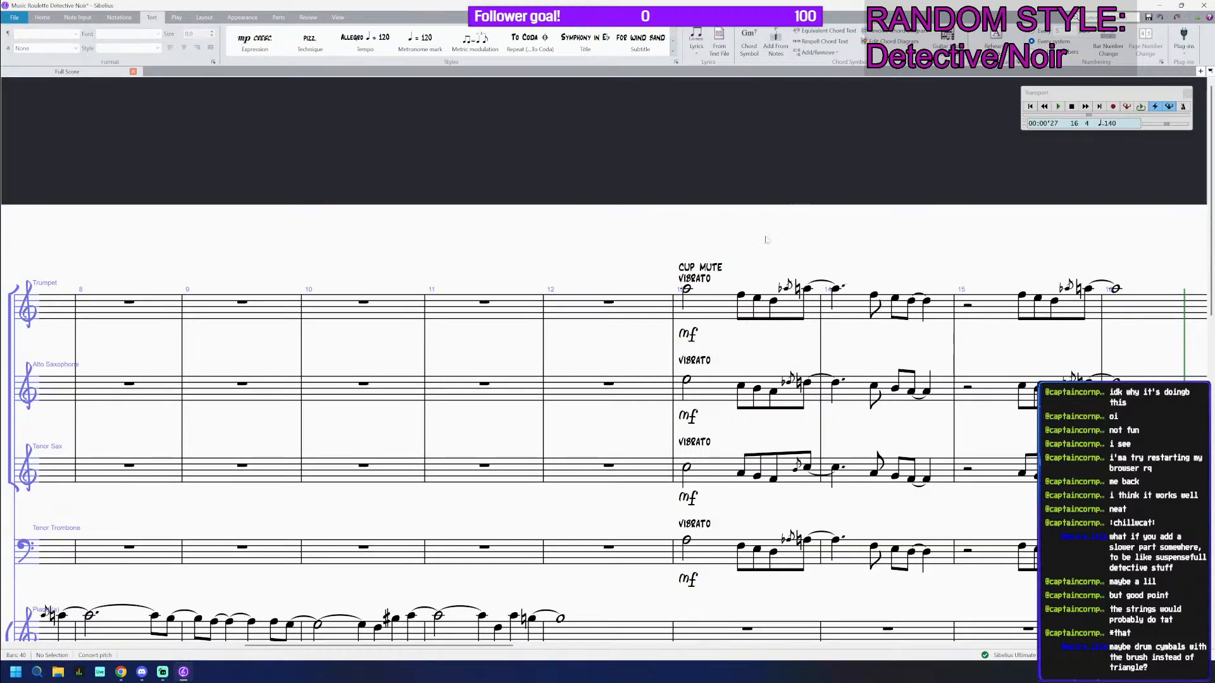
Step: Play the passage from bar 13 again to hear the muted Trumpet, stopping at bar 17
{"action": "left_click", "coordinate": [708, 306]}
{"action": "key", "text": "space"}
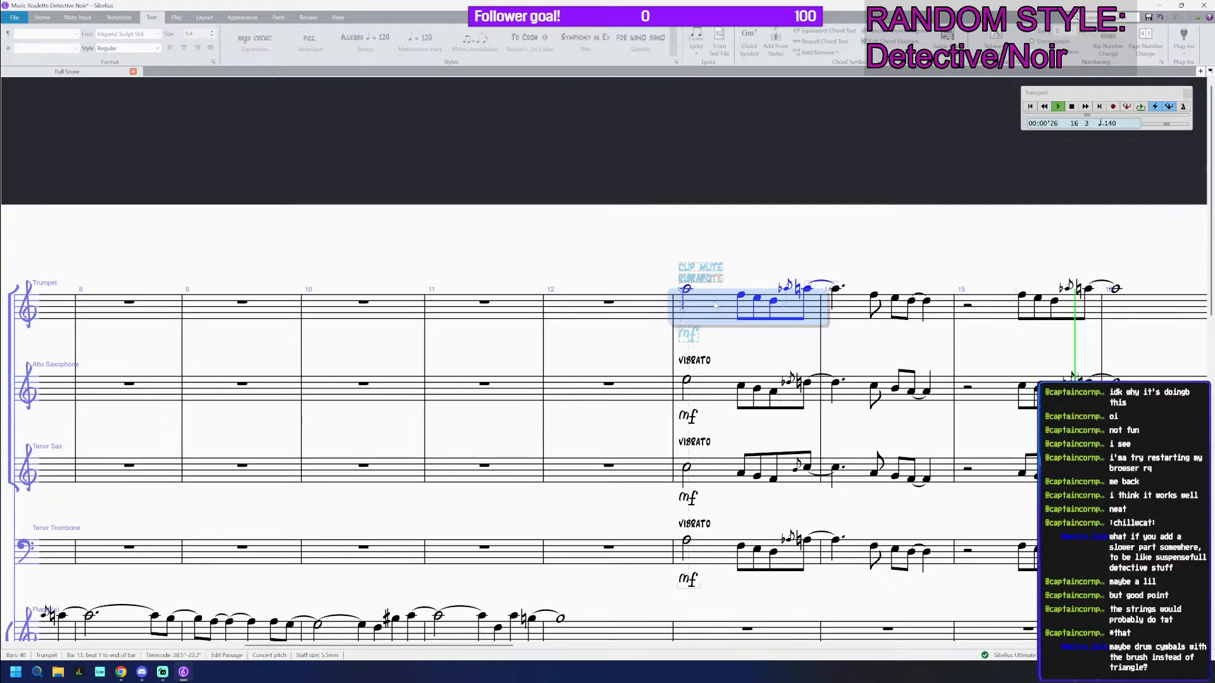
{"action": "scroll", "coordinate": [753, 310], "scroll_direction": "down", "scroll_amount": 1}
{"action": "key", "text": "space"}
Step: Split bar 12 into two half rests in the parts from Violin 1 to Violoncello
{"action": "scroll", "coordinate": [770, 325], "scroll_direction": "down", "scroll_amount": 4}
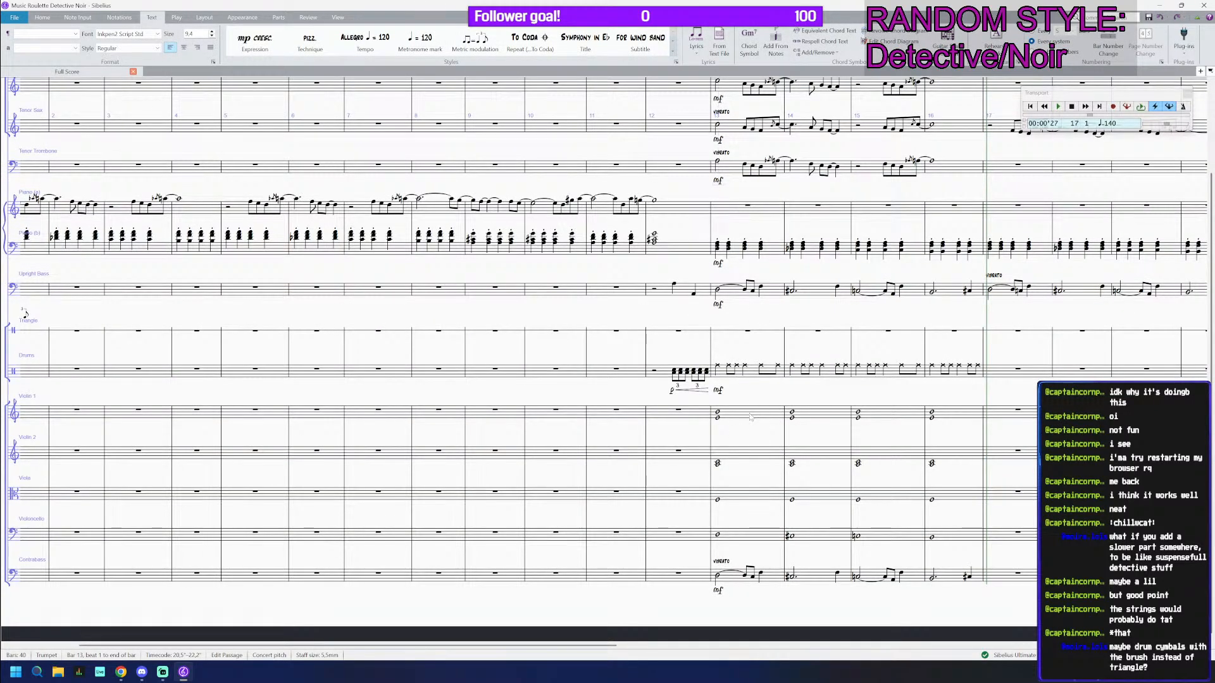
{"action": "left_click", "coordinate": [750, 417]}
{"action": "left_click", "coordinate": [744, 540], "text": "shift"}
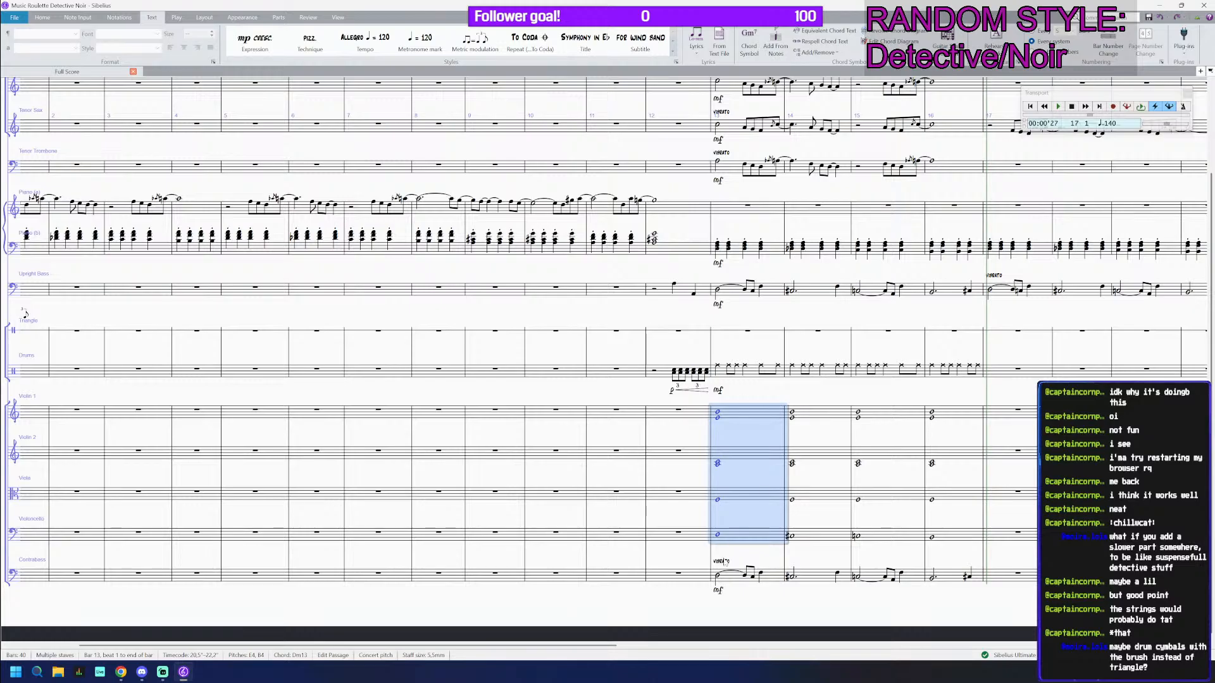
{"action": "scroll", "coordinate": [726, 522], "scroll_direction": "up", "scroll_amount": 2}
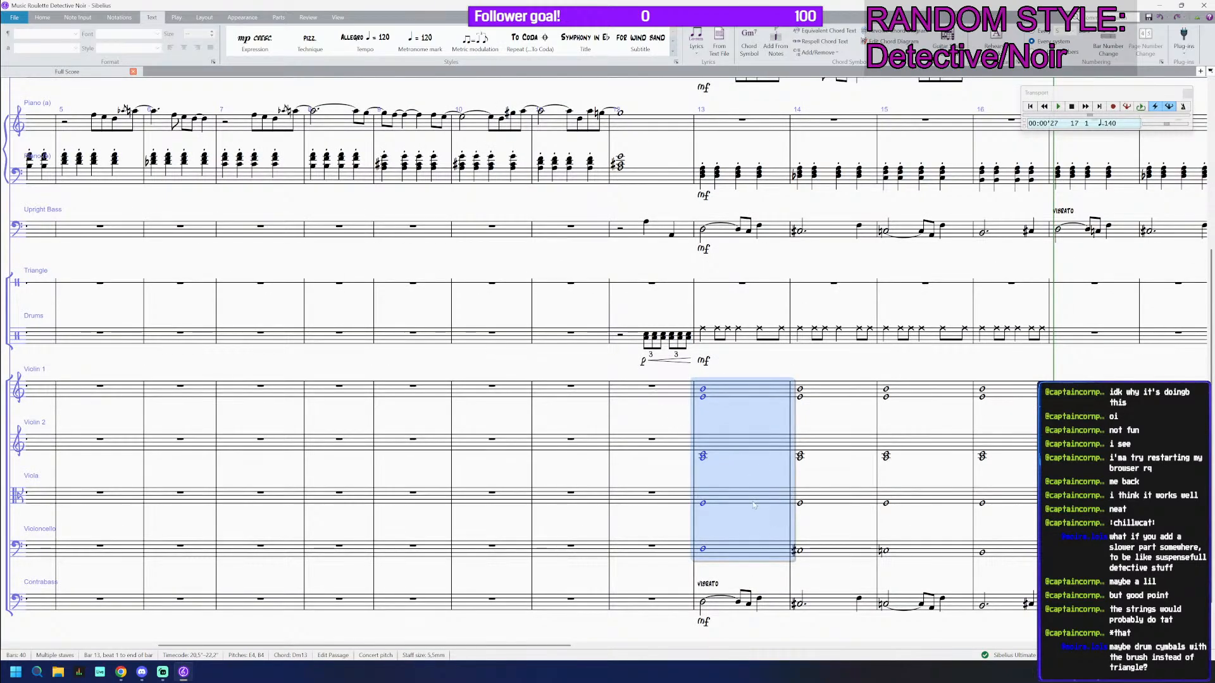
{"action": "scroll", "coordinate": [755, 491], "scroll_direction": "down", "scroll_amount": 1}
{"action": "scroll", "coordinate": [753, 455], "scroll_direction": "down", "scroll_amount": 2}
{"action": "left_click", "coordinate": [668, 353]}
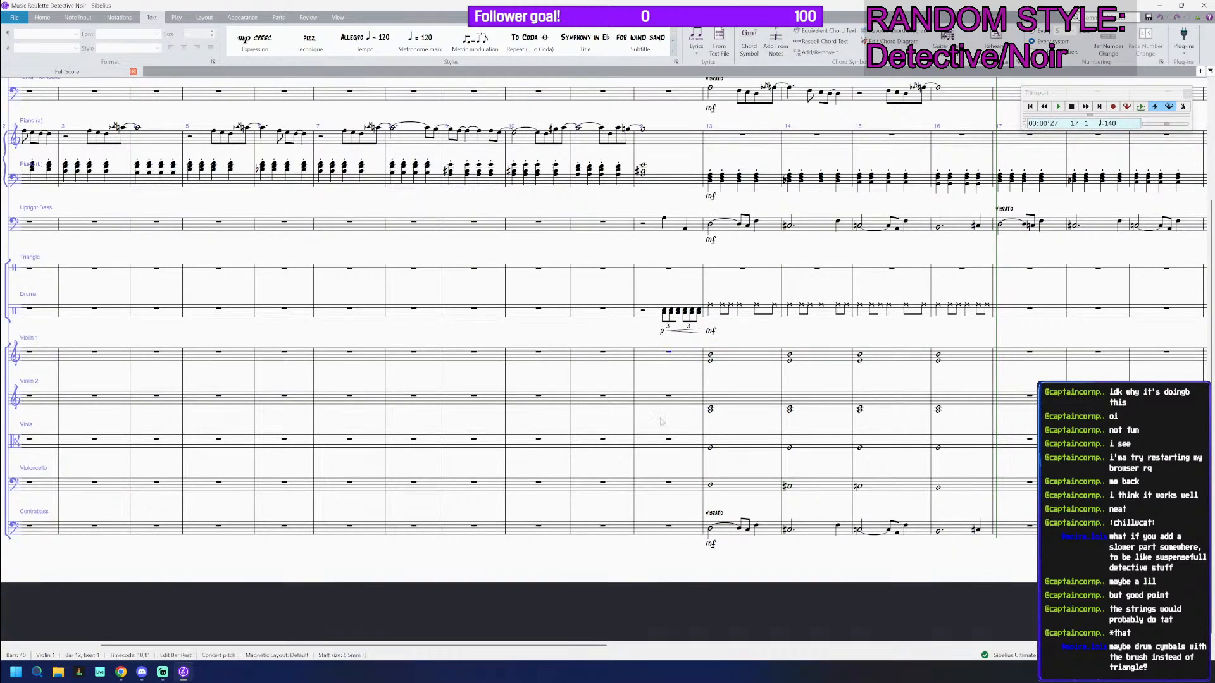
{"action": "scroll", "coordinate": [661, 421], "scroll_direction": "up", "scroll_amount": 1}
{"action": "left_click", "coordinate": [665, 525], "text": "shift"}
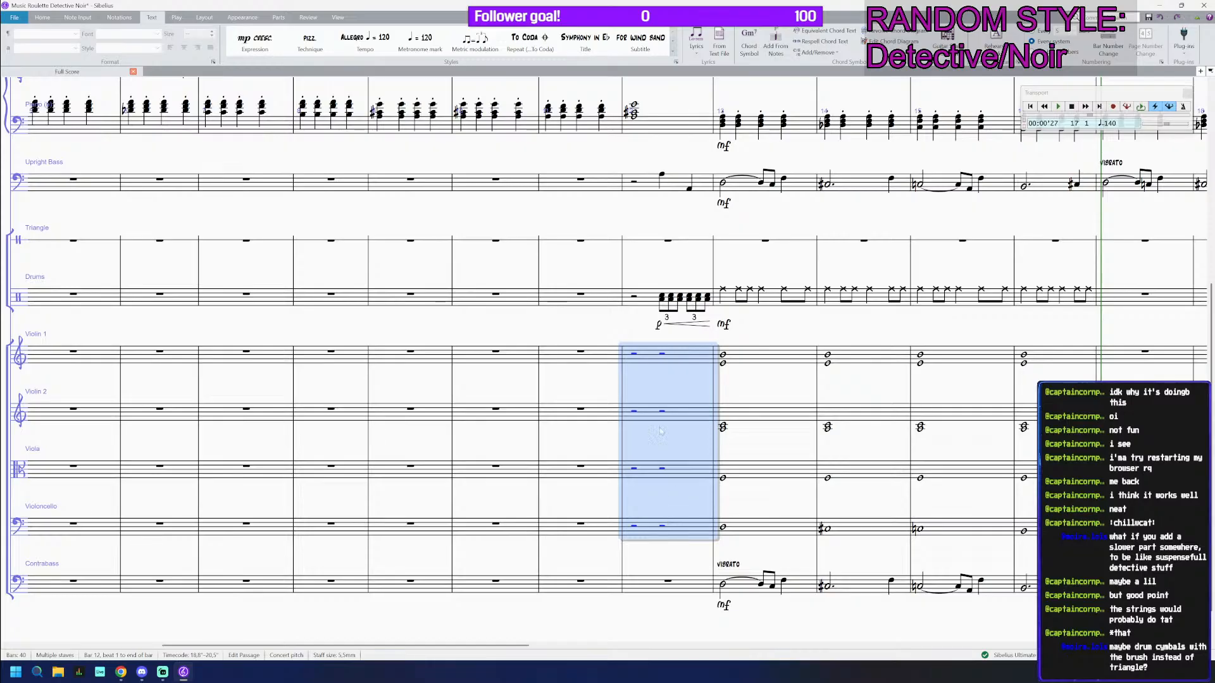
{"action": "left_click", "coordinate": [663, 356]}
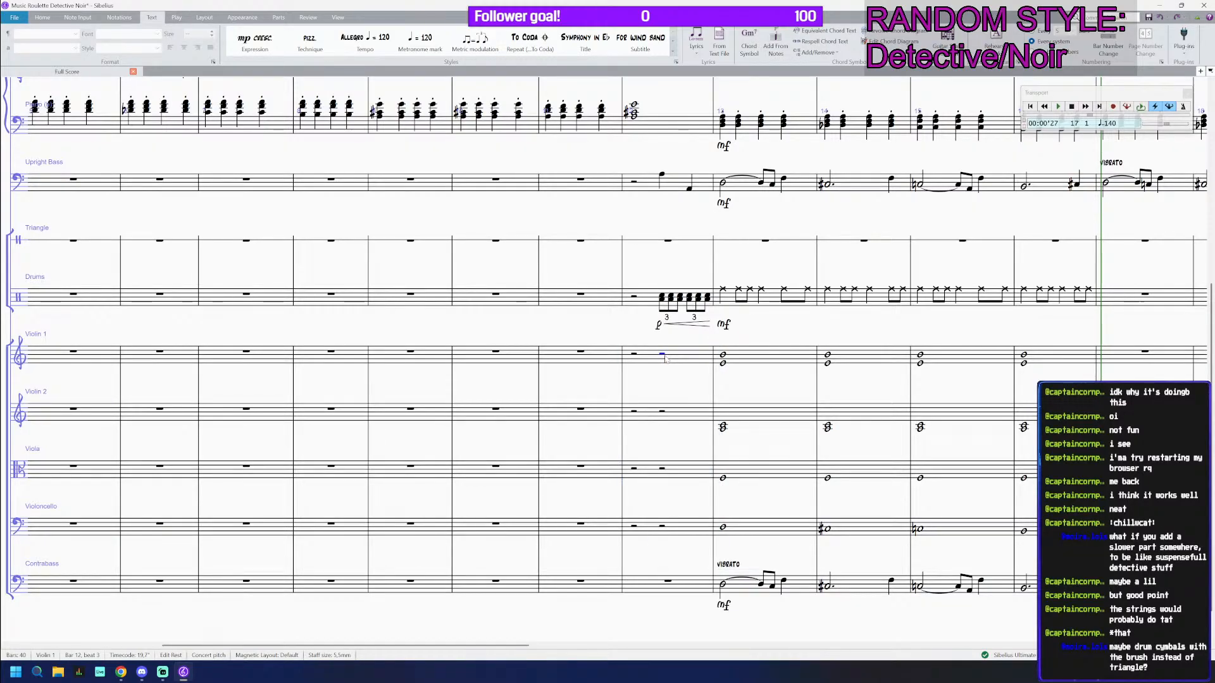
Step: Copy the bar 13 chord of Violin 1 through Violoncello into bar 12
{"action": "left_click", "coordinate": [749, 378]}
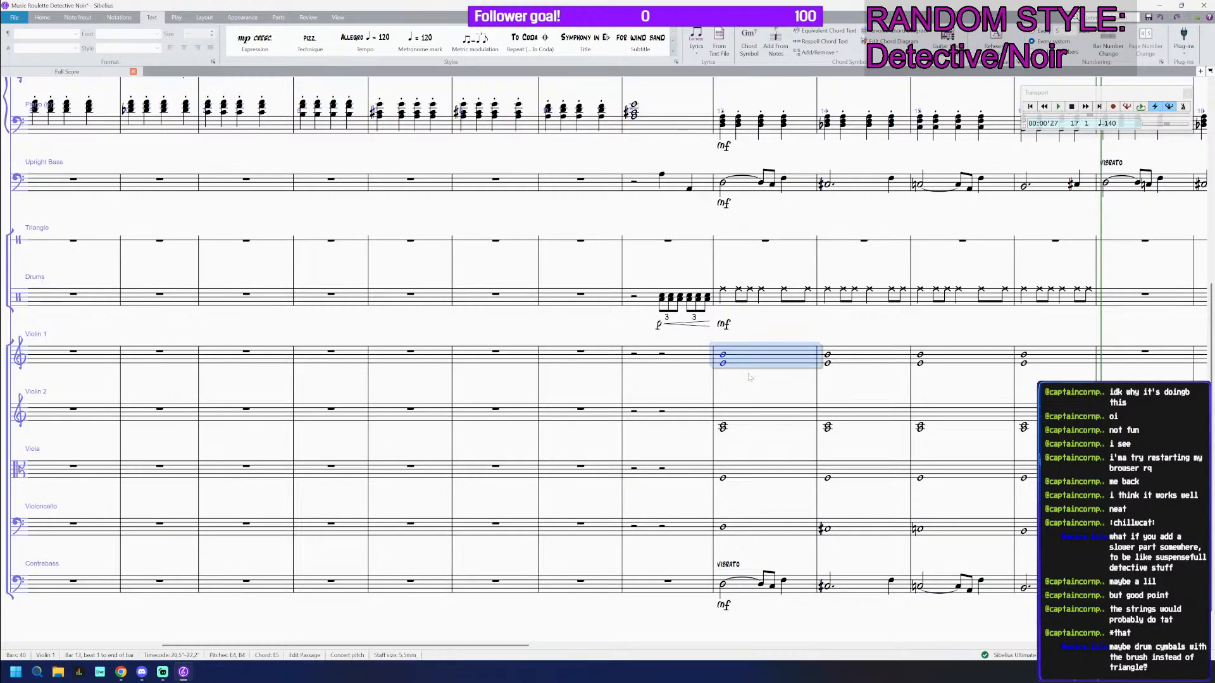
{"action": "left_click", "coordinate": [767, 526], "text": "shift"}
{"action": "left_click", "coordinate": [634, 353], "text": "alt"}
{"action": "scroll", "coordinate": [683, 452], "scroll_direction": "up", "scroll_amount": 1}
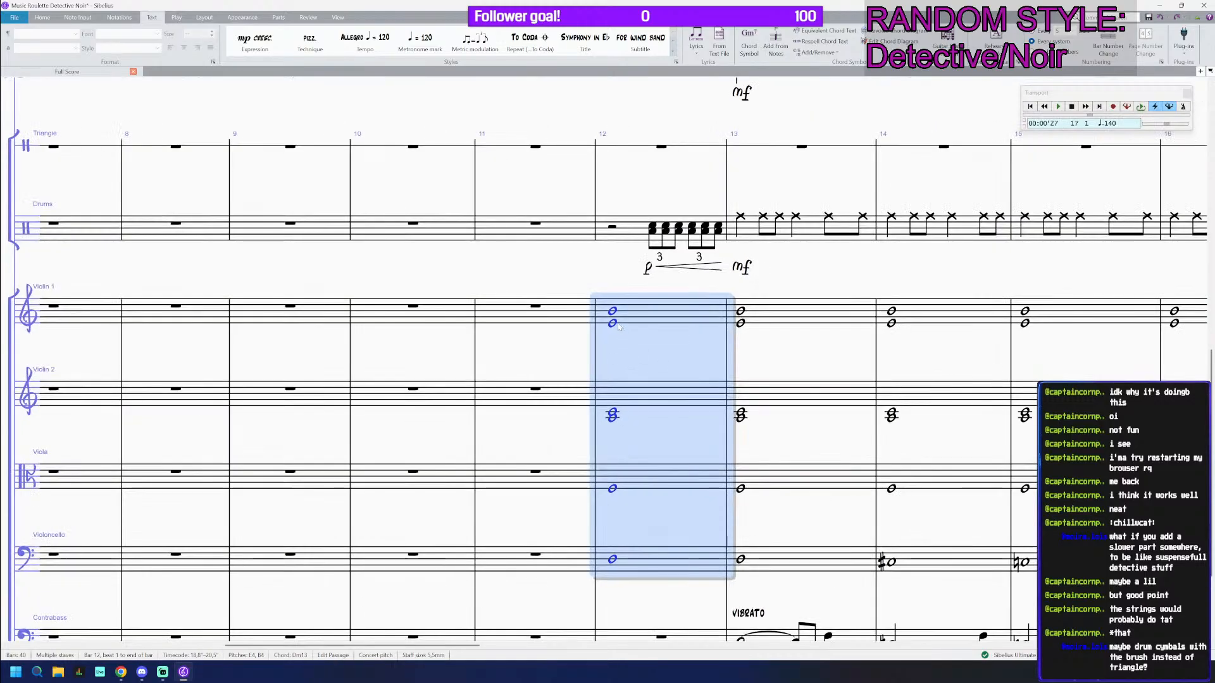
Step: Shorten the bar 12 chord to half notes in the parts from Violin 1 to Violoncello
{"action": "left_click", "coordinate": [660, 410]}
{"action": "left_click", "coordinate": [658, 313]}
{"action": "left_click", "coordinate": [661, 557], "text": "shift"}
{"action": "key", "text": "5"}
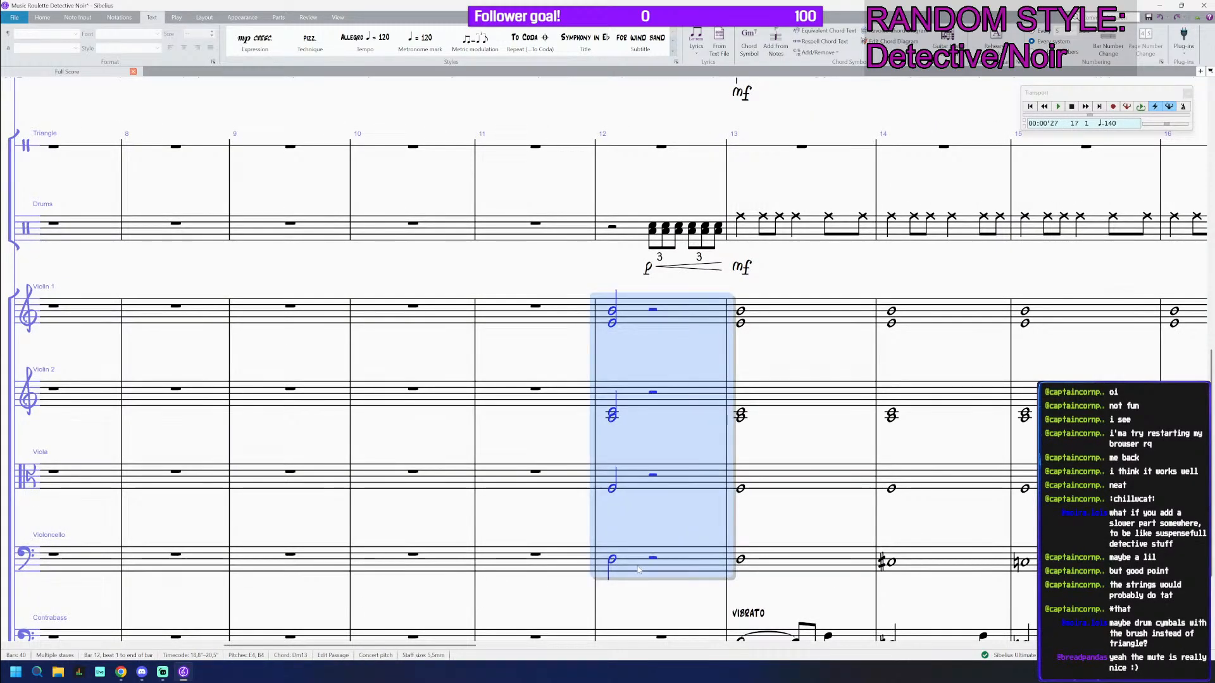
Step: Move the half-note chord of Violin 1 through Violoncello to beat 3 of bar 12, leaving a half rest before it
{"action": "left_click", "coordinate": [612, 559]}
{"action": "left_click", "coordinate": [610, 314], "text": "shift"}
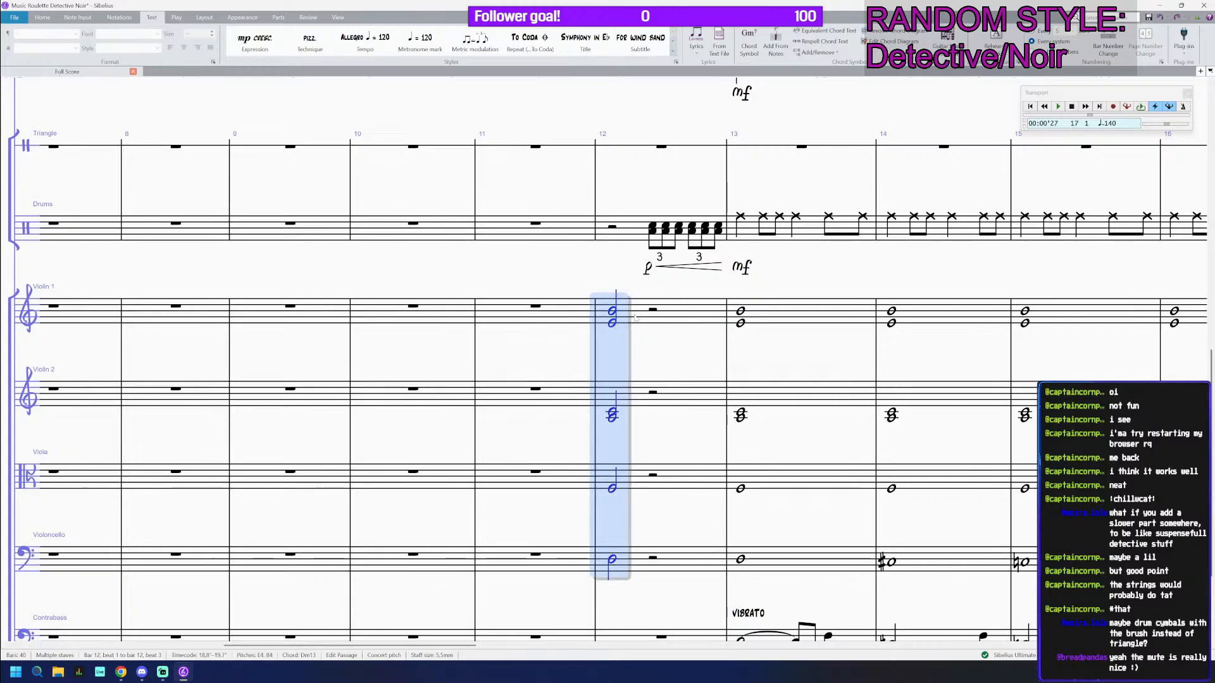
{"action": "key", "text": "r"}
{"action": "left_click", "coordinate": [610, 314]}
{"action": "left_click", "coordinate": [617, 549], "text": "shift"}
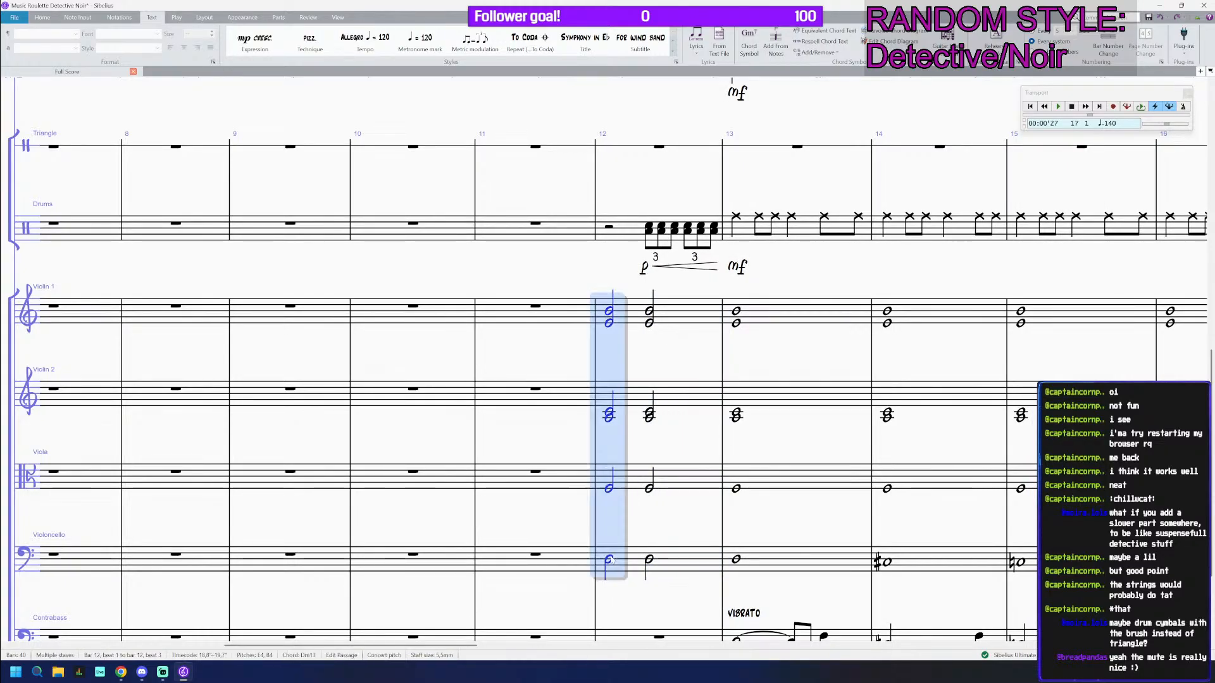
{"action": "key", "text": "Delete"}
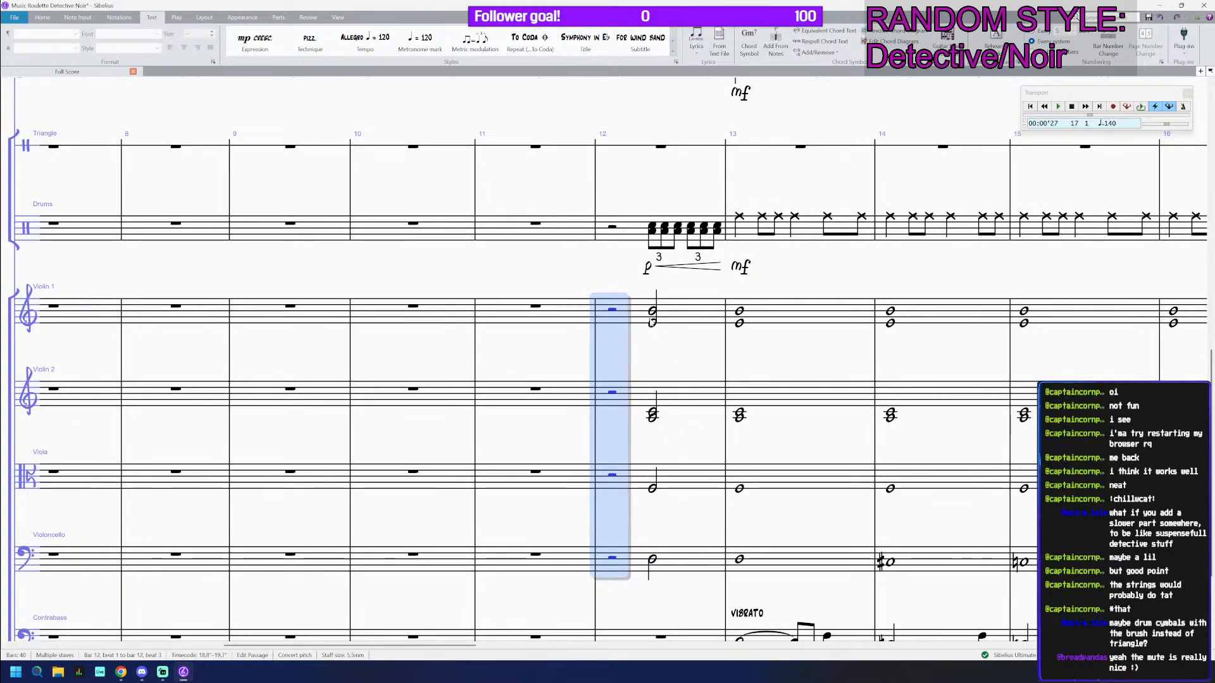
Step: In the bar 12 chord, raise Violin 2's C to C sharp and set the Violoncello note to E2
{"action": "left_click", "coordinate": [653, 414]}
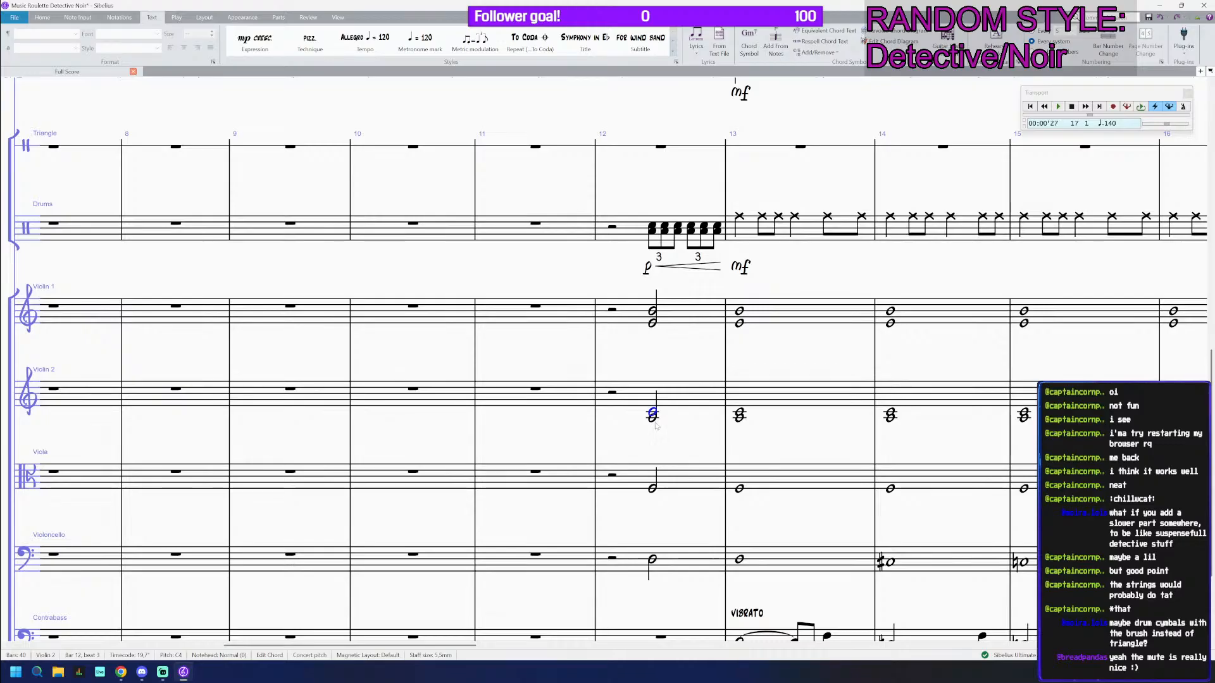
{"action": "key", "text": "Down"}
{"action": "key", "text": "Down"}
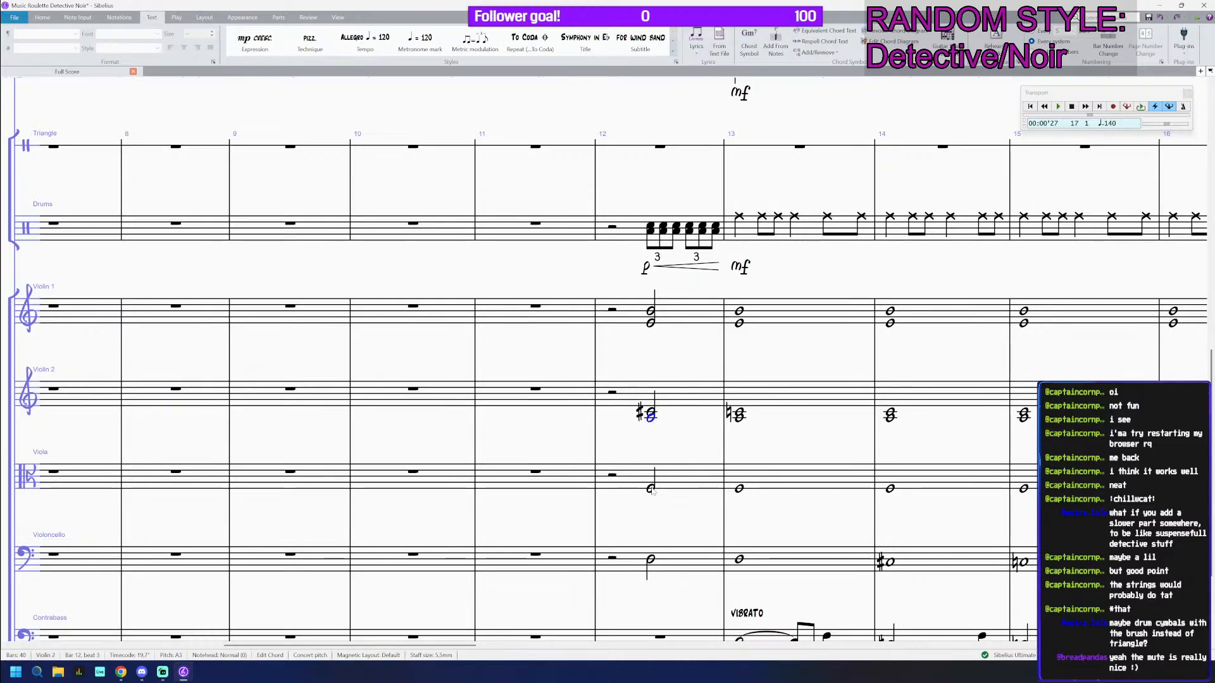
{"action": "left_click", "coordinate": [651, 560]}
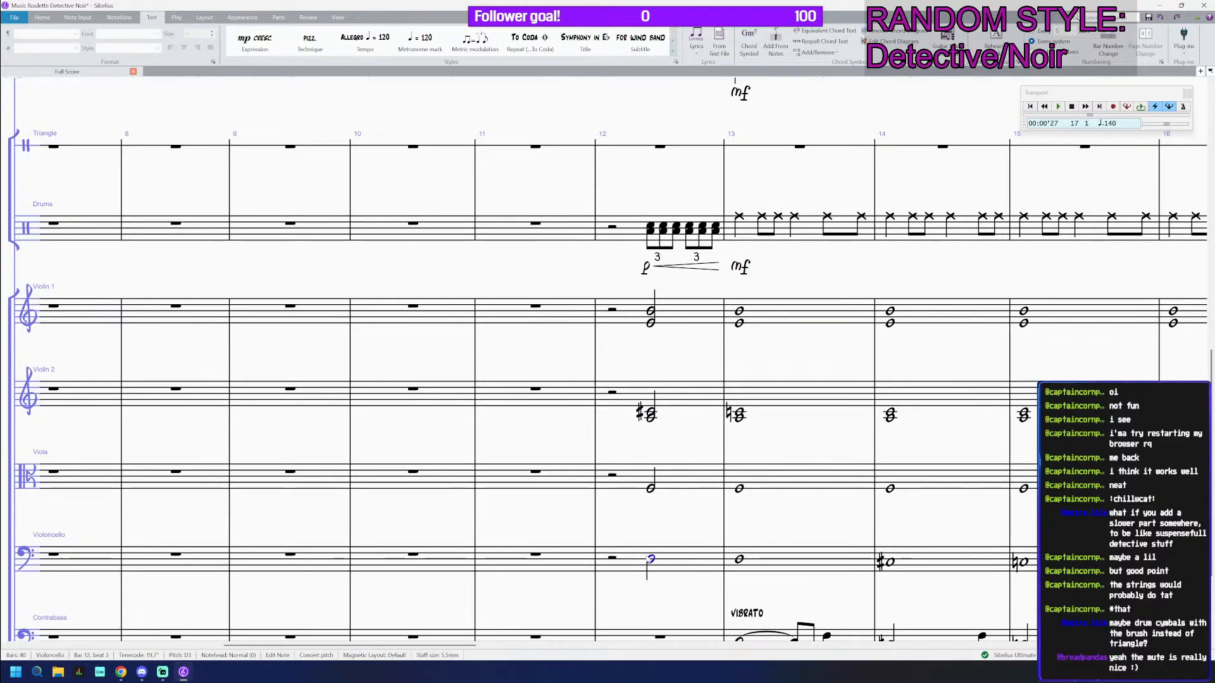
{"action": "key", "text": "Up"}
{"action": "scroll", "coordinate": [692, 518], "scroll_direction": "down", "scroll_amount": 3}
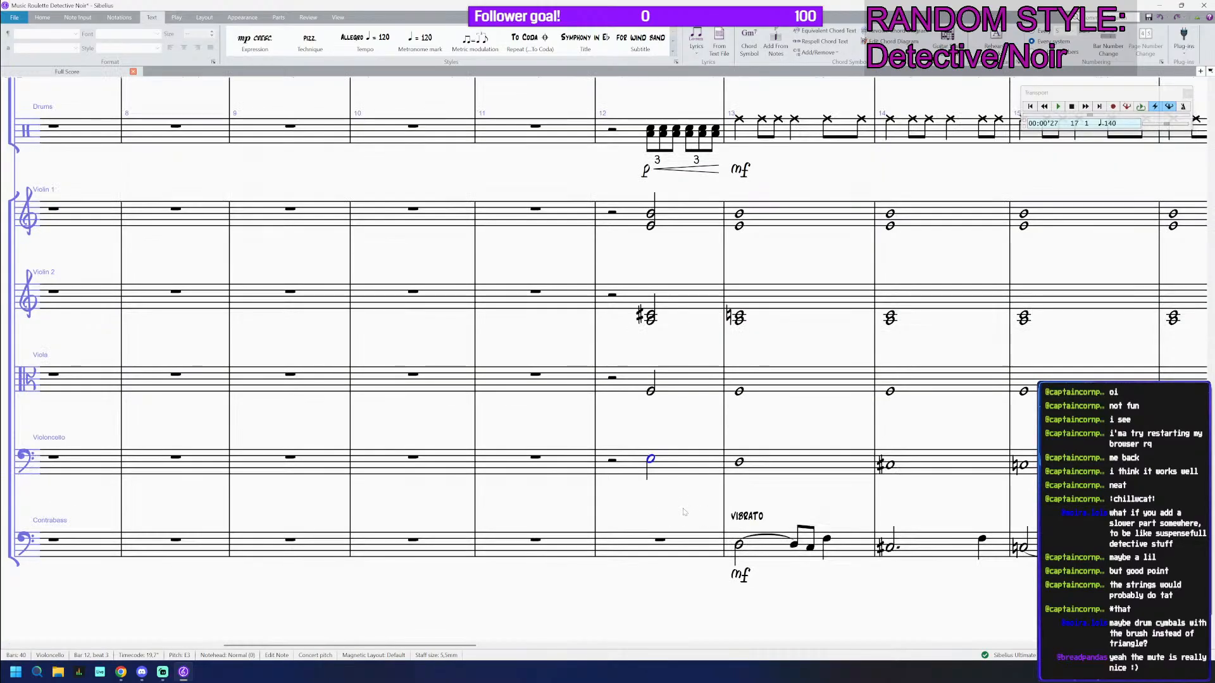
{"action": "key", "text": "ctrl+Down"}
Step: Add three-stroke tremolos to the bar 12 chord in Violin 1 through Violoncello and play the passage
{"action": "left_click", "coordinate": [651, 224], "text": "shift"}
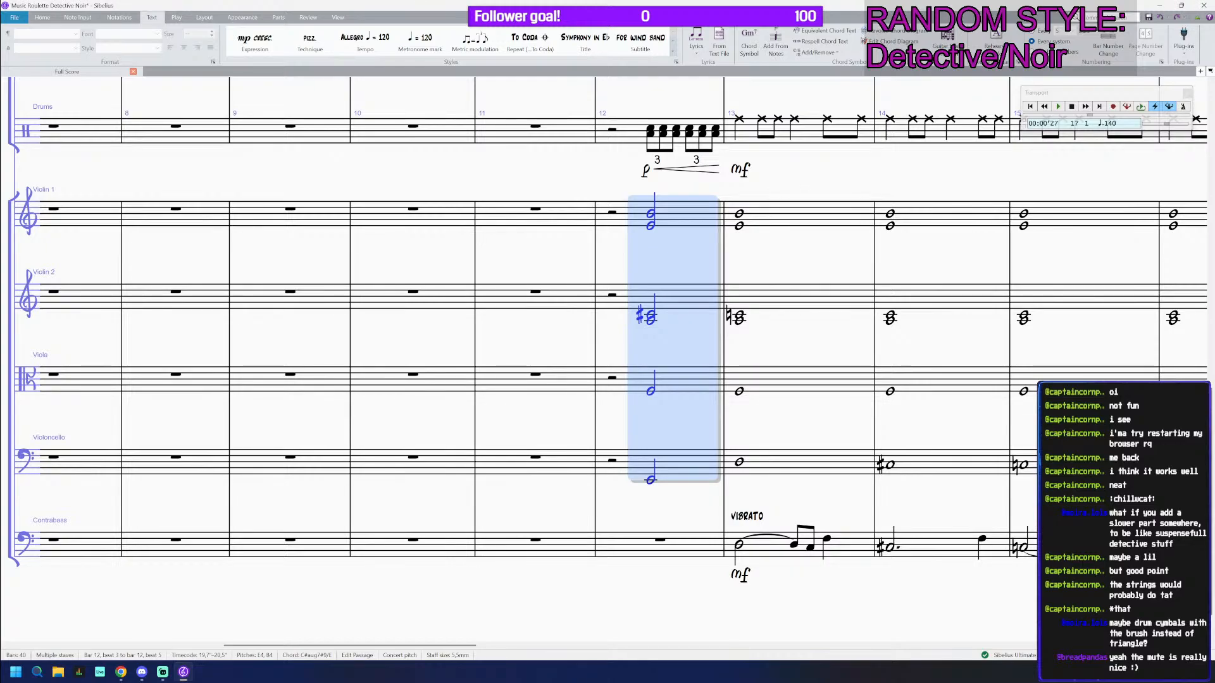
{"action": "key", "text": "KP_3"}
{"action": "key", "text": "p"}
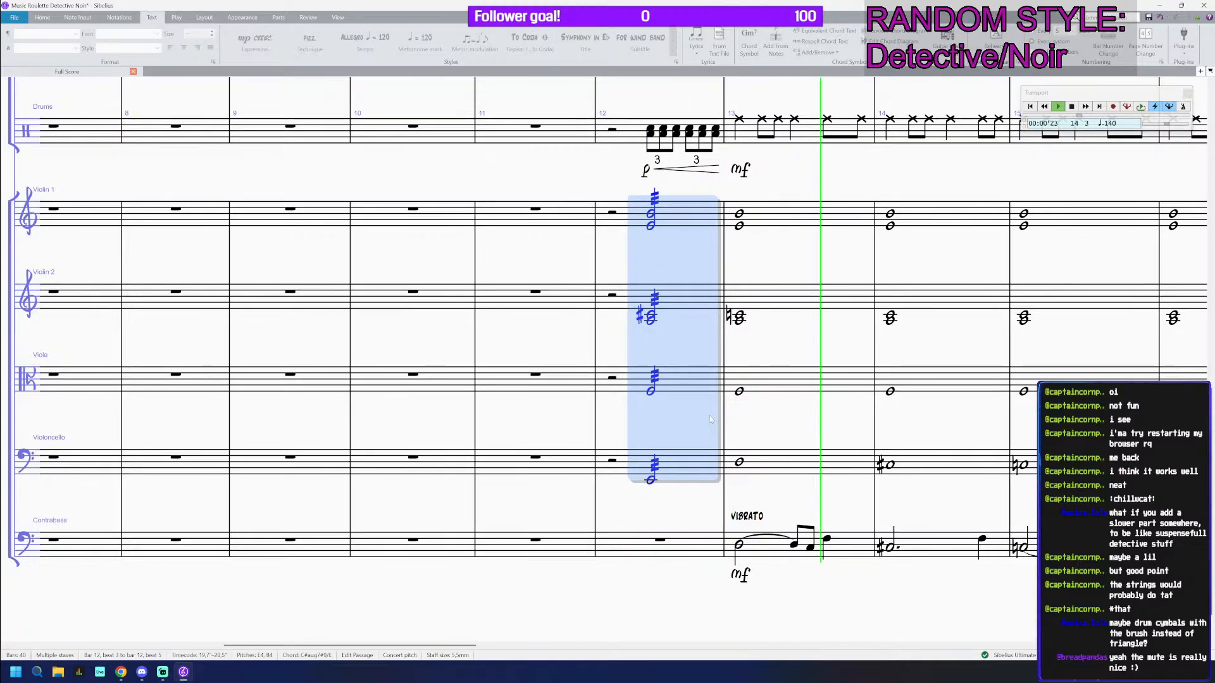
{"action": "scroll", "coordinate": [558, 345], "scroll_direction": "up", "scroll_amount": 2}
{"action": "key", "text": "space"}
{"action": "scroll", "coordinate": [683, 332], "scroll_direction": "down", "scroll_amount": 2}
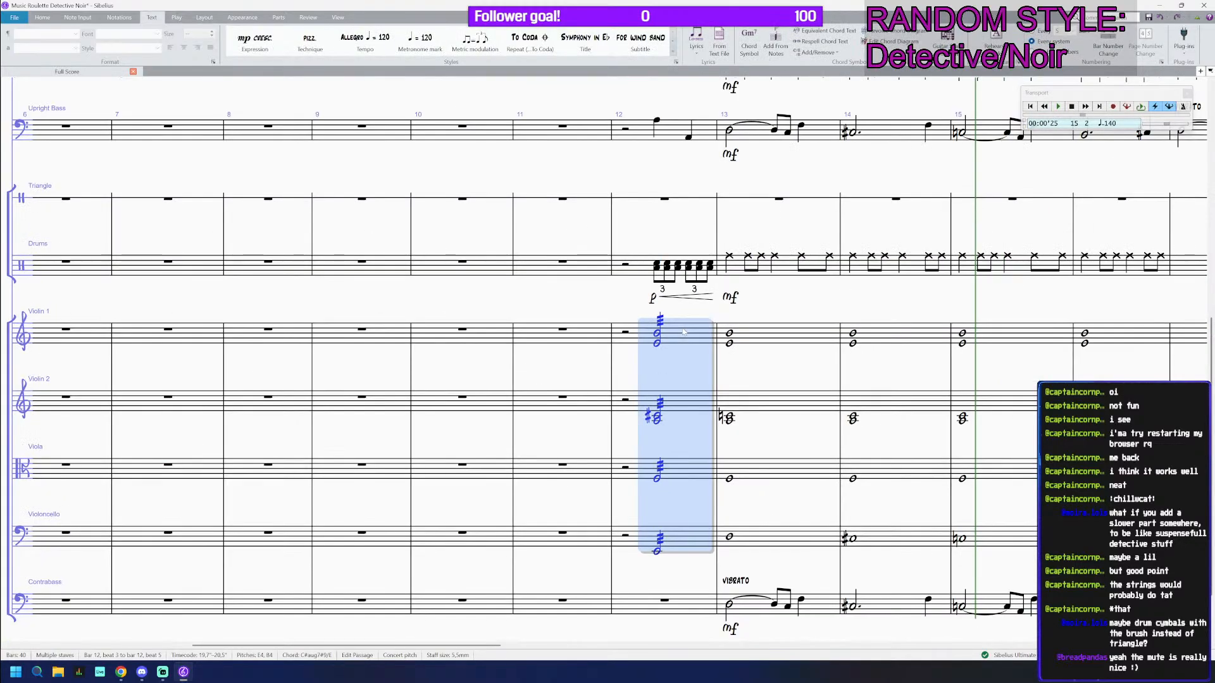
{"action": "key", "text": "space"}
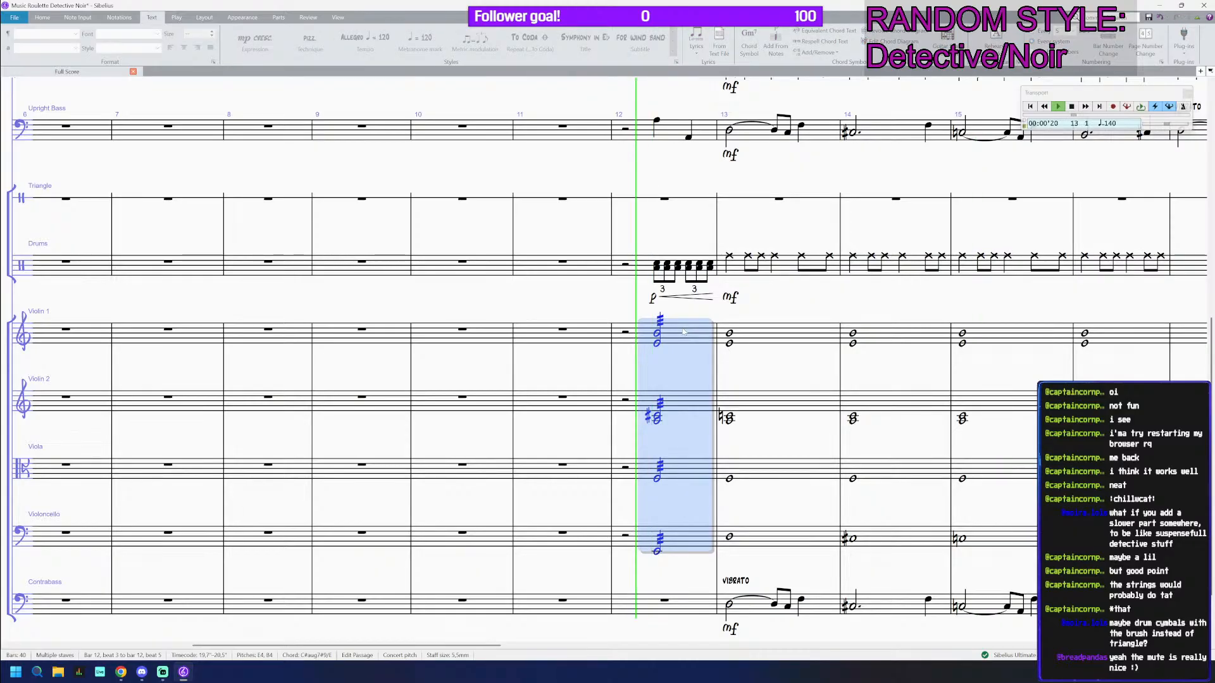
{"action": "key", "text": "space"}
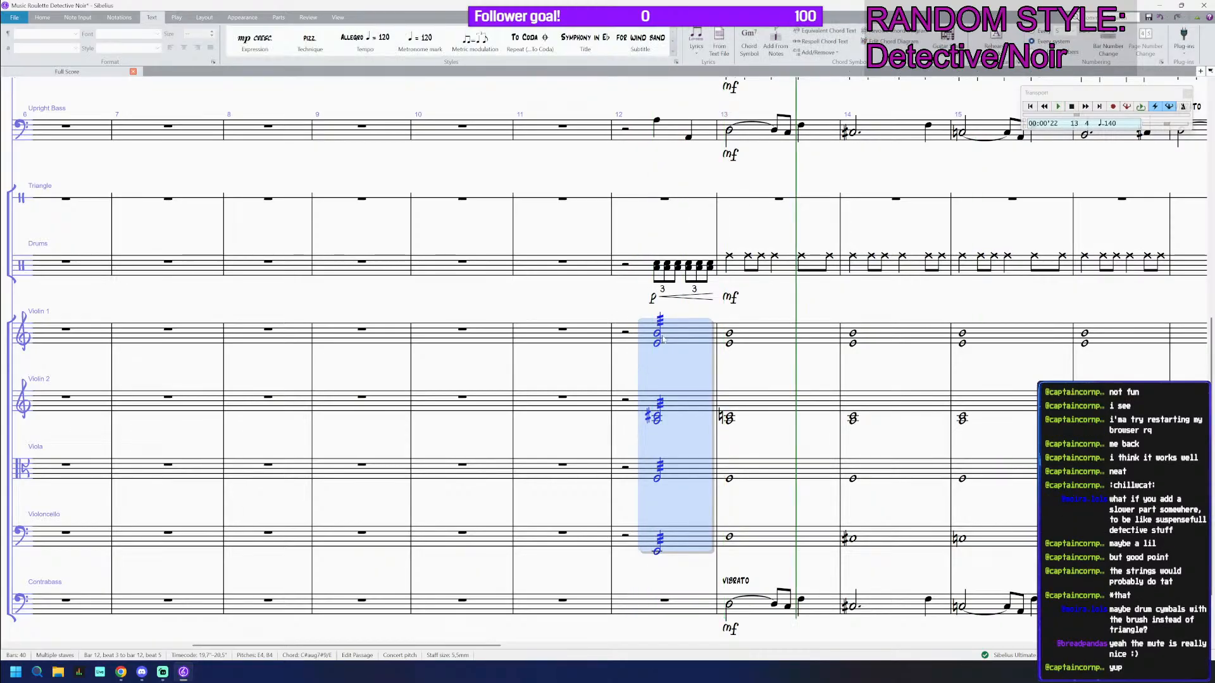
Step: Add crescendo hairpins and a p dynamic in bar 12 for Violin 1 through Violoncello
{"action": "key", "text": "h"}
{"action": "left_click", "coordinate": [651, 302]}
{"action": "key", "text": "ctrl+c"}
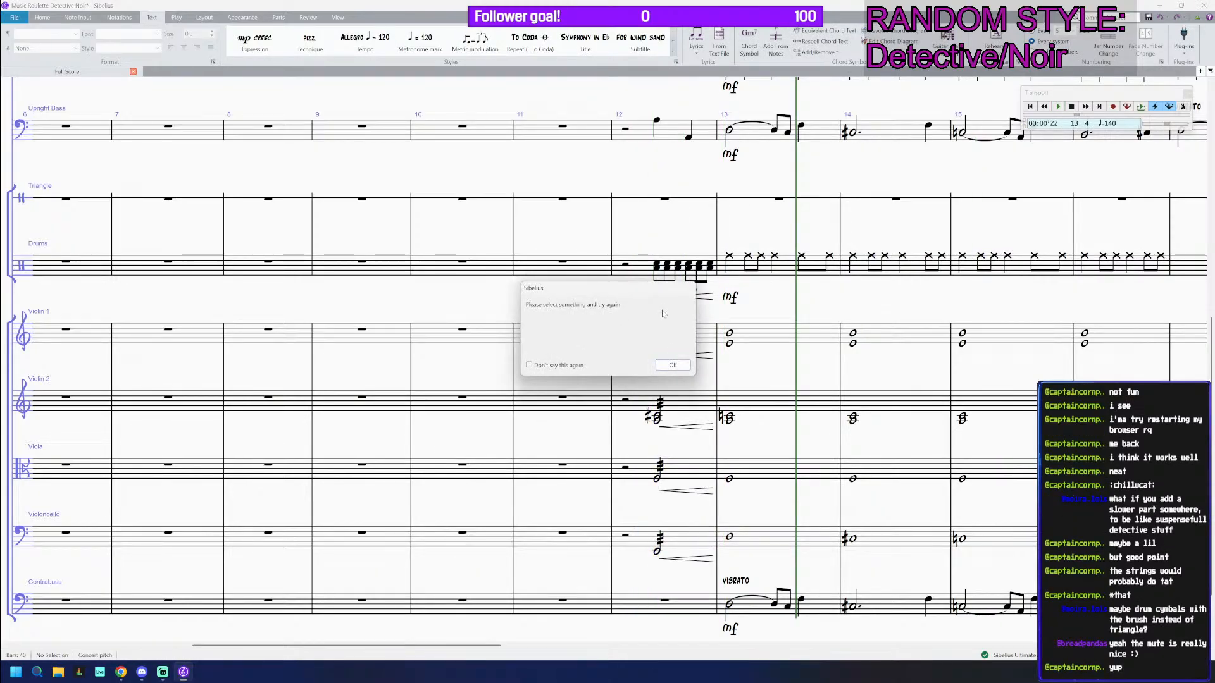
{"action": "key", "text": "Return"}
{"action": "left_click", "coordinate": [674, 328]}
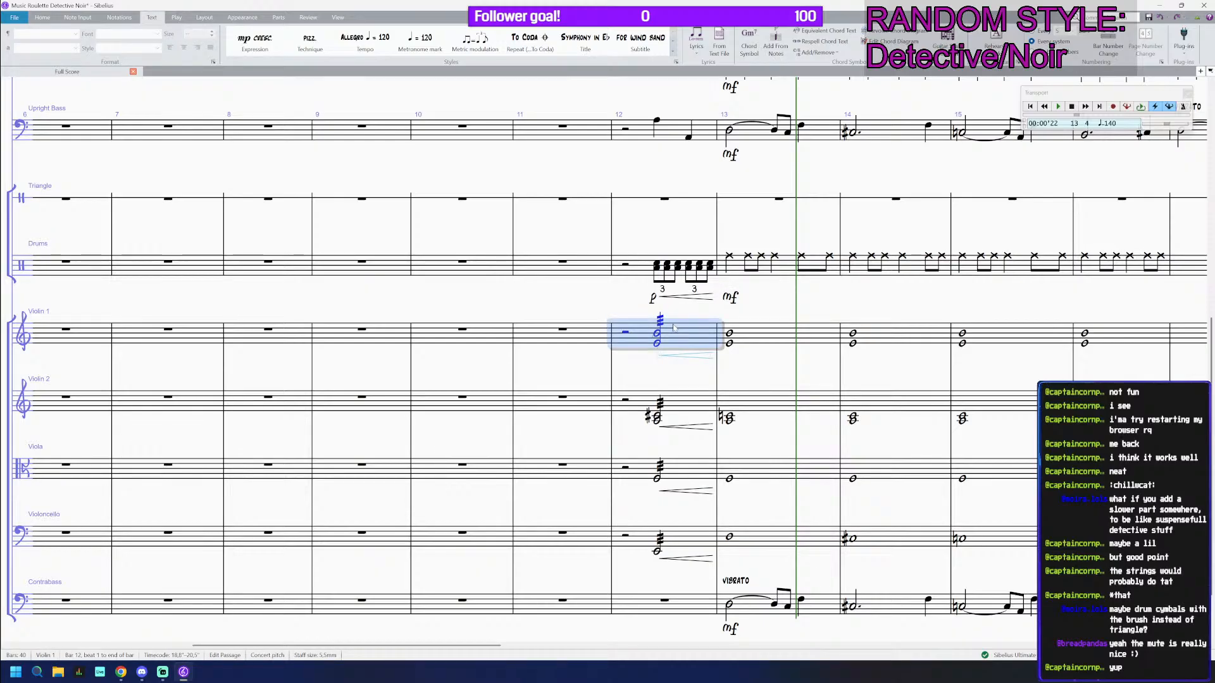
{"action": "left_click", "coordinate": [666, 543], "text": "shift"}
{"action": "key", "text": "ctrl+v"}
Step: Remove the mf dynamic and the "vibrato" text from the Contrabass at bar 13
{"action": "left_click", "coordinate": [763, 336]}
{"action": "left_click", "coordinate": [749, 536], "text": "shift"}
{"action": "left_click", "coordinate": [732, 628]}
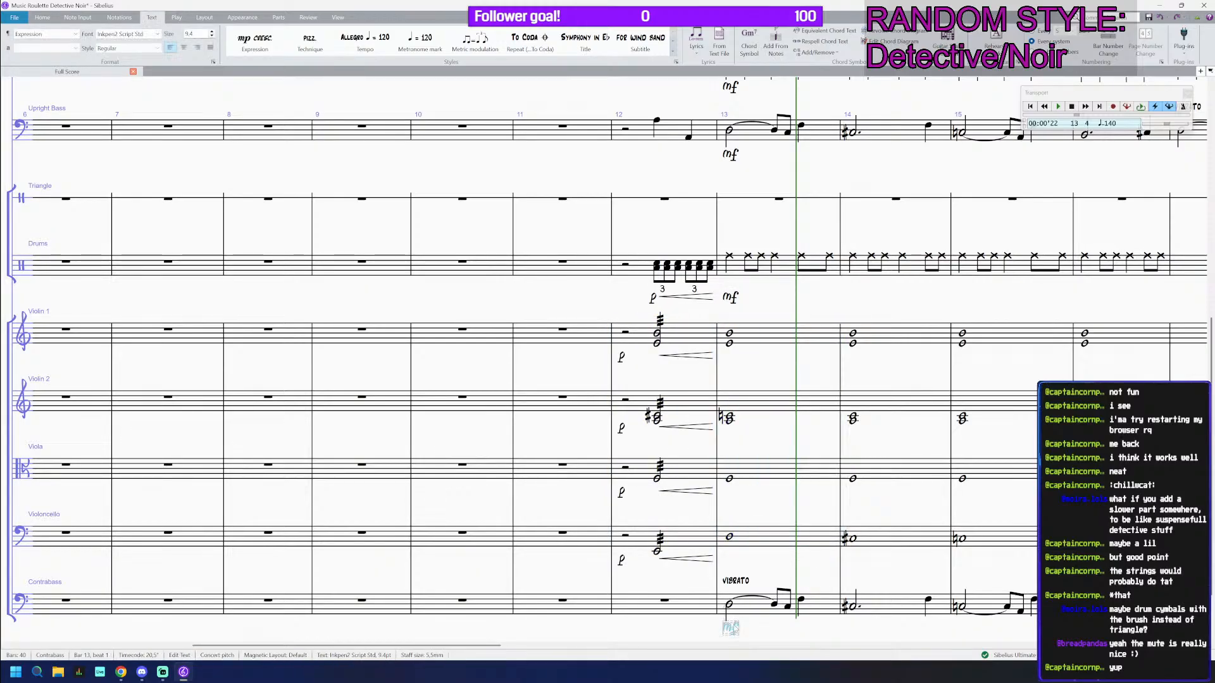
{"action": "key", "text": "Delete"}
{"action": "left_click", "coordinate": [734, 581]}
{"action": "key", "text": "Delete"}
{"action": "key", "text": "Return"}
{"action": "left_click", "coordinate": [734, 581]}
{"action": "key", "text": "Delete"}
{"action": "left_click", "coordinate": [753, 608]}
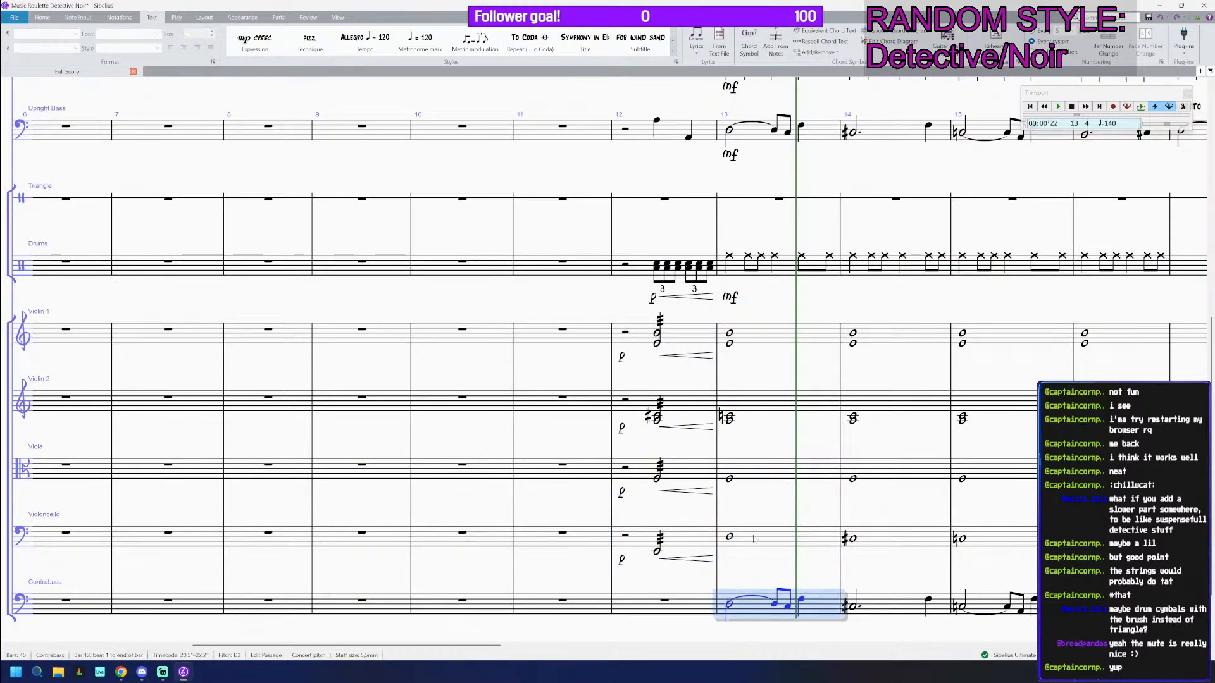
Step: Copy the Drums' mf dynamic to the Contrabass at bar 13
{"action": "left_click", "coordinate": [757, 336]}
{"action": "left_click", "coordinate": [754, 537], "text": "shift"}
{"action": "left_click", "coordinate": [732, 297]}
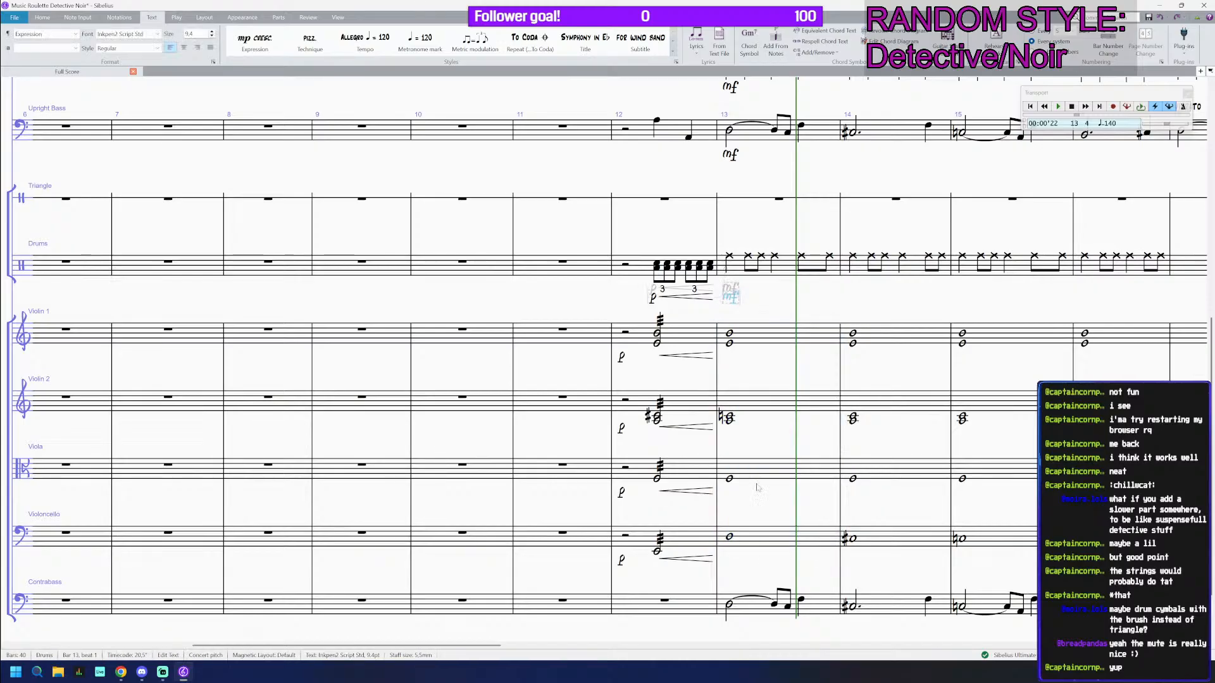
{"action": "left_click_drag", "start_coordinate": [754, 617], "coordinate": [755, 615]}
{"action": "left_click", "coordinate": [748, 600]}
{"action": "key", "text": "ctrl+v"}
Step: Add an mp dynamic at bar 13 in Violin 1 through Violoncello and save the score
{"action": "left_click", "coordinate": [754, 537]}
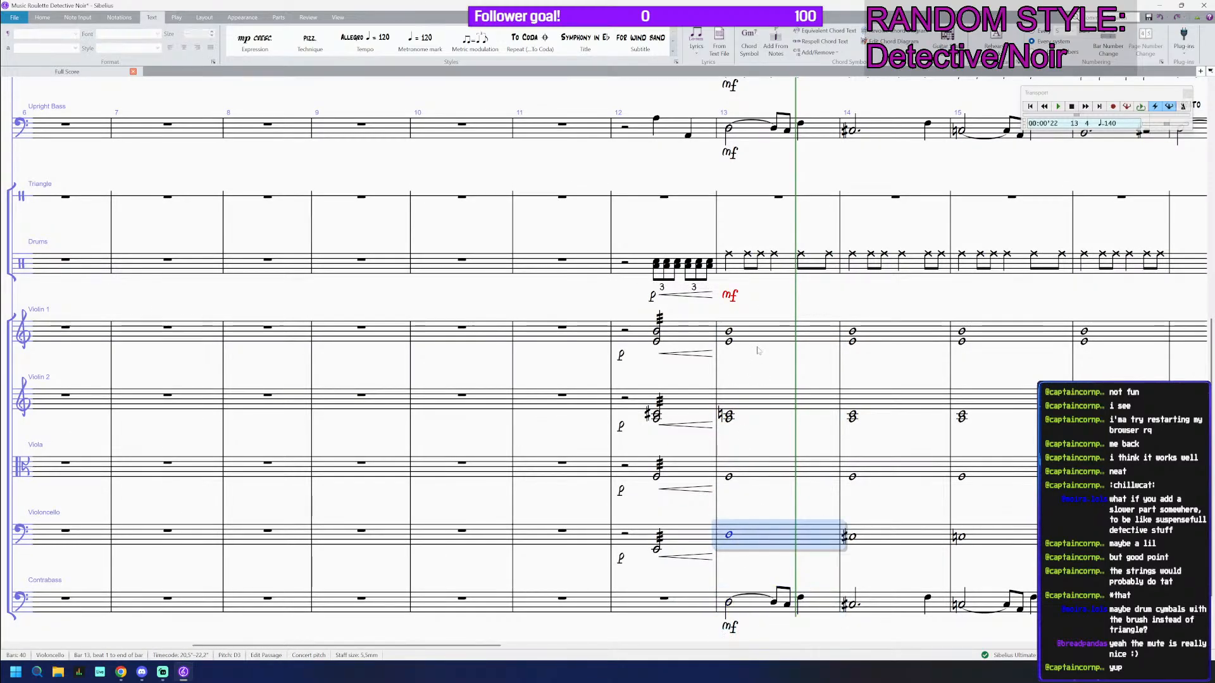
{"action": "left_click", "coordinate": [758, 338], "text": "shift"}
{"action": "left_click", "coordinate": [255, 42]}
{"action": "right_click", "coordinate": [669, 95]}
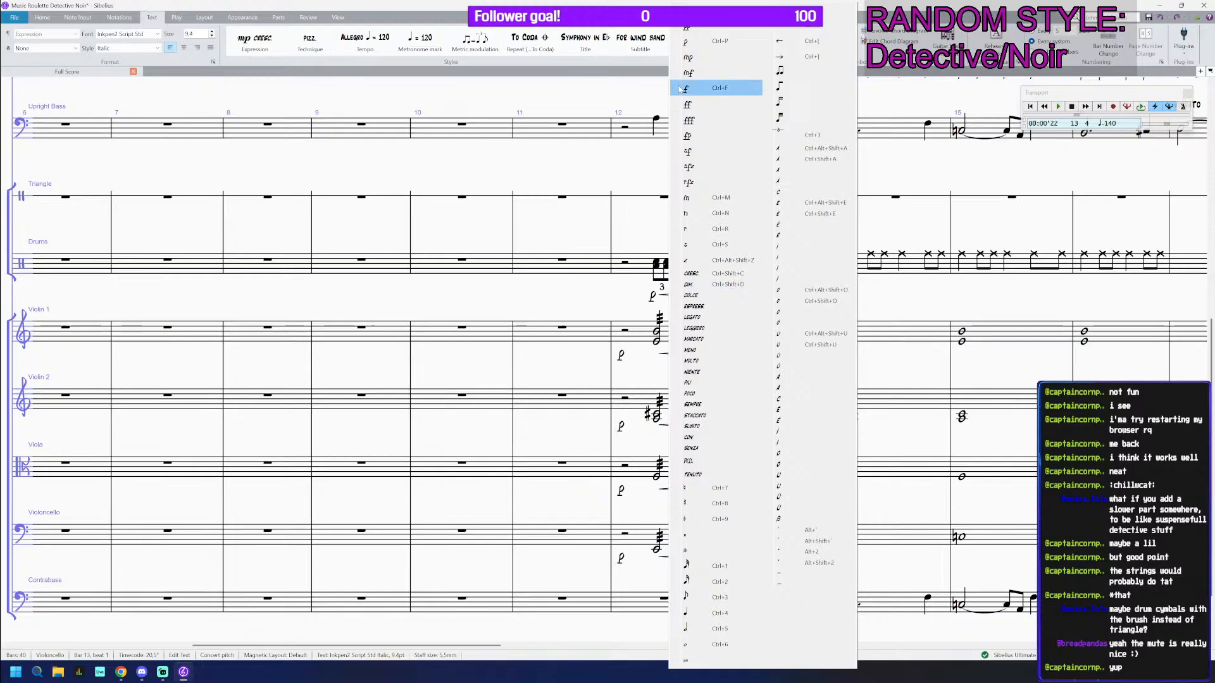
{"action": "left_click", "coordinate": [687, 57]}
{"action": "key", "text": "Escape"}
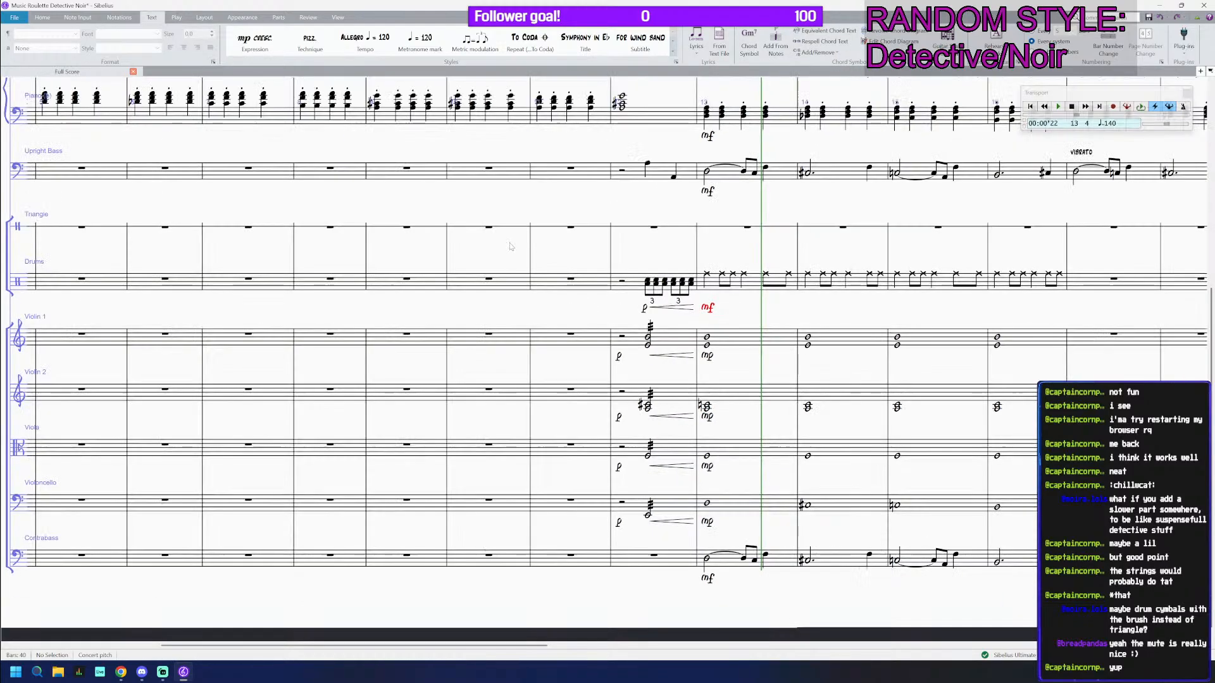
{"action": "scroll", "coordinate": [511, 247], "scroll_direction": "down", "scroll_amount": 2}
{"action": "key", "text": "ctrl+s"}
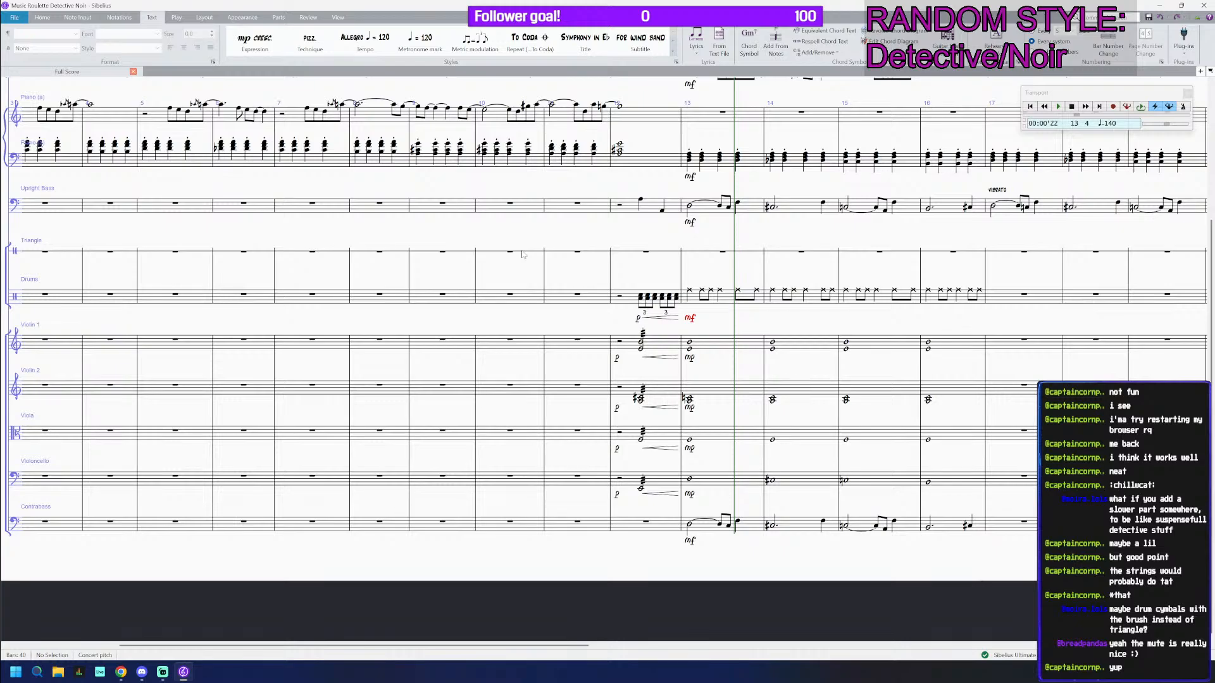
Step: Review the full score and play it from bar 12, stopping at bar 17
{"action": "scroll", "coordinate": [522, 254], "scroll_direction": "up", "scroll_amount": 3}
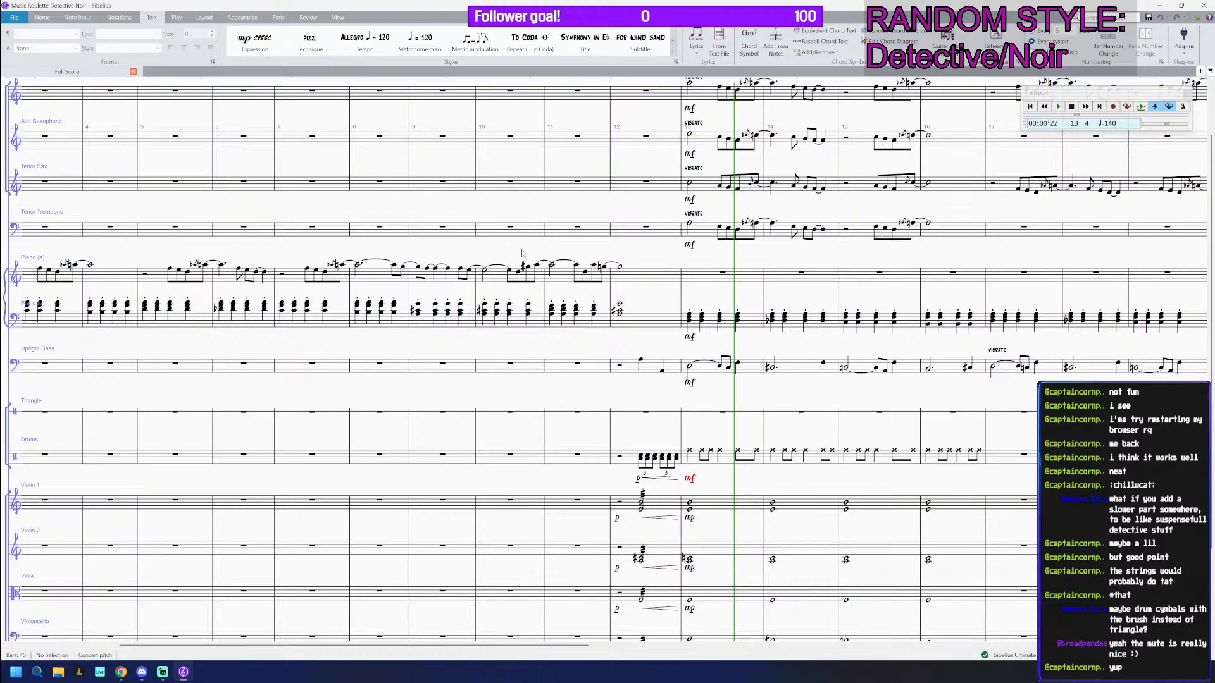
{"action": "scroll", "coordinate": [522, 253], "scroll_direction": "up", "scroll_amount": 1}
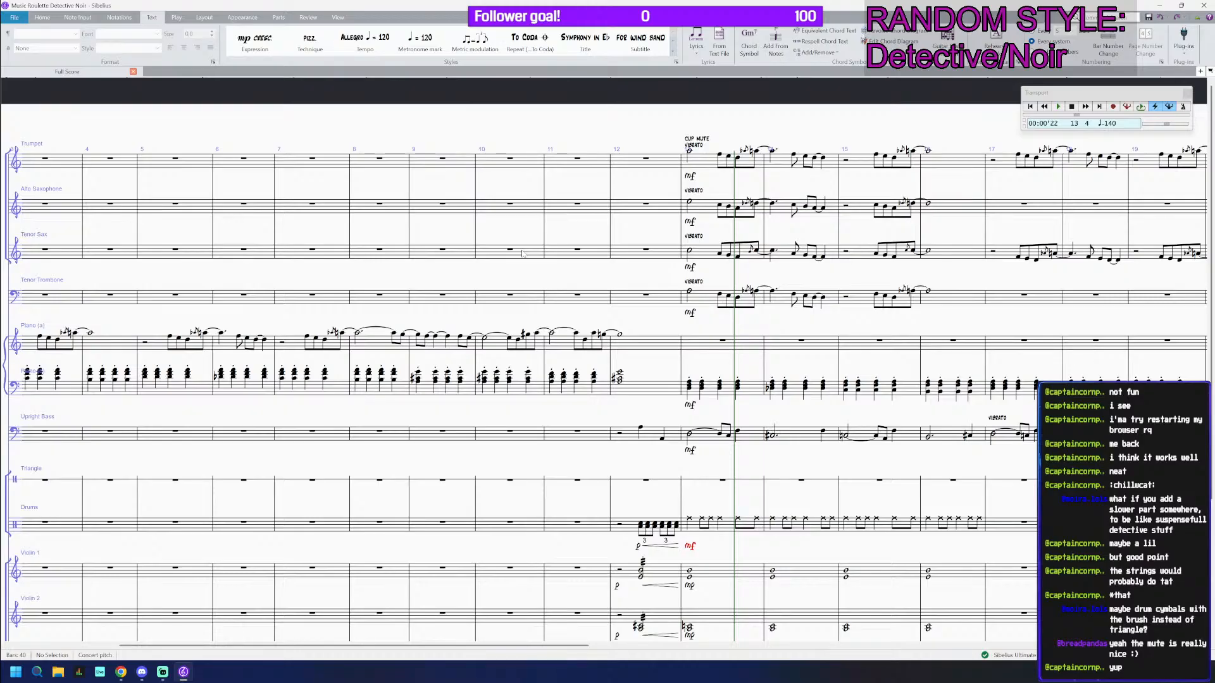
{"action": "scroll", "coordinate": [522, 254], "scroll_direction": "down", "scroll_amount": 2}
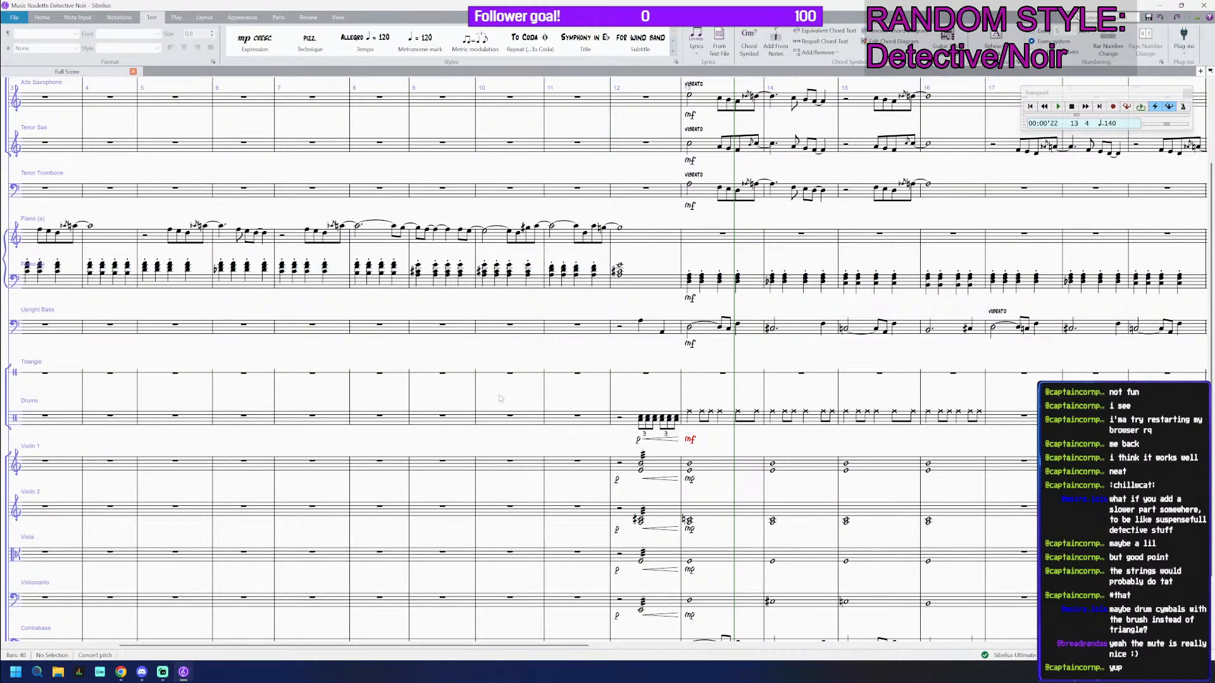
{"action": "scroll", "coordinate": [497, 399], "scroll_direction": "down", "scroll_amount": 1}
{"action": "scroll", "coordinate": [575, 362], "scroll_direction": "up", "scroll_amount": 1}
{"action": "left_click", "coordinate": [618, 232]}
{"action": "key", "text": "space"}
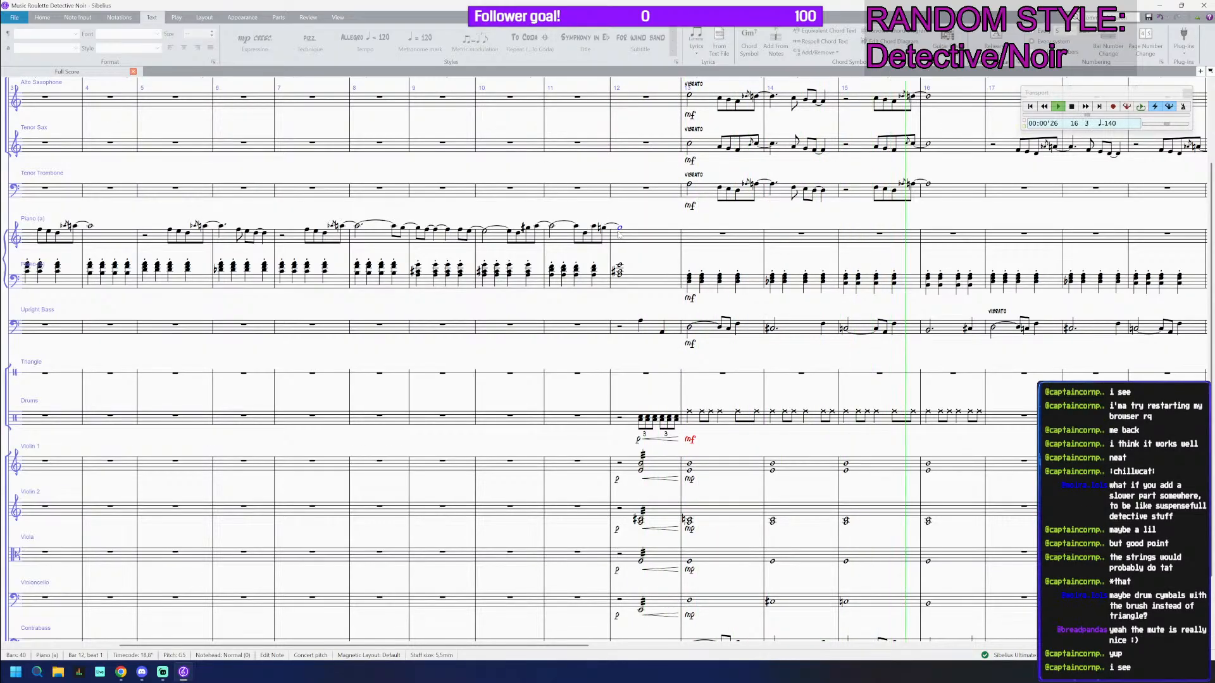
{"action": "key", "text": "space"}
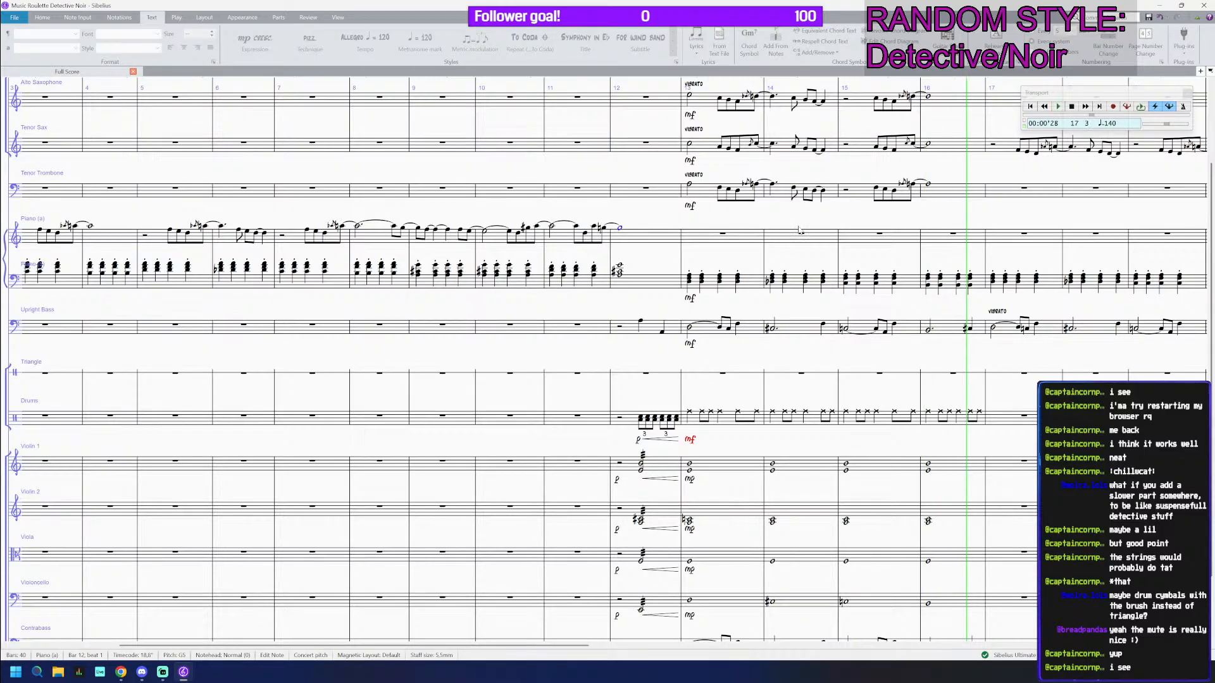
Step: Raise the chords of Violin 1 through Violoncello in bars 12 to 16 by an octave and play from bar 11
{"action": "scroll", "coordinate": [799, 230], "scroll_direction": "down", "scroll_amount": 3}
{"action": "left_click", "coordinate": [971, 528]}
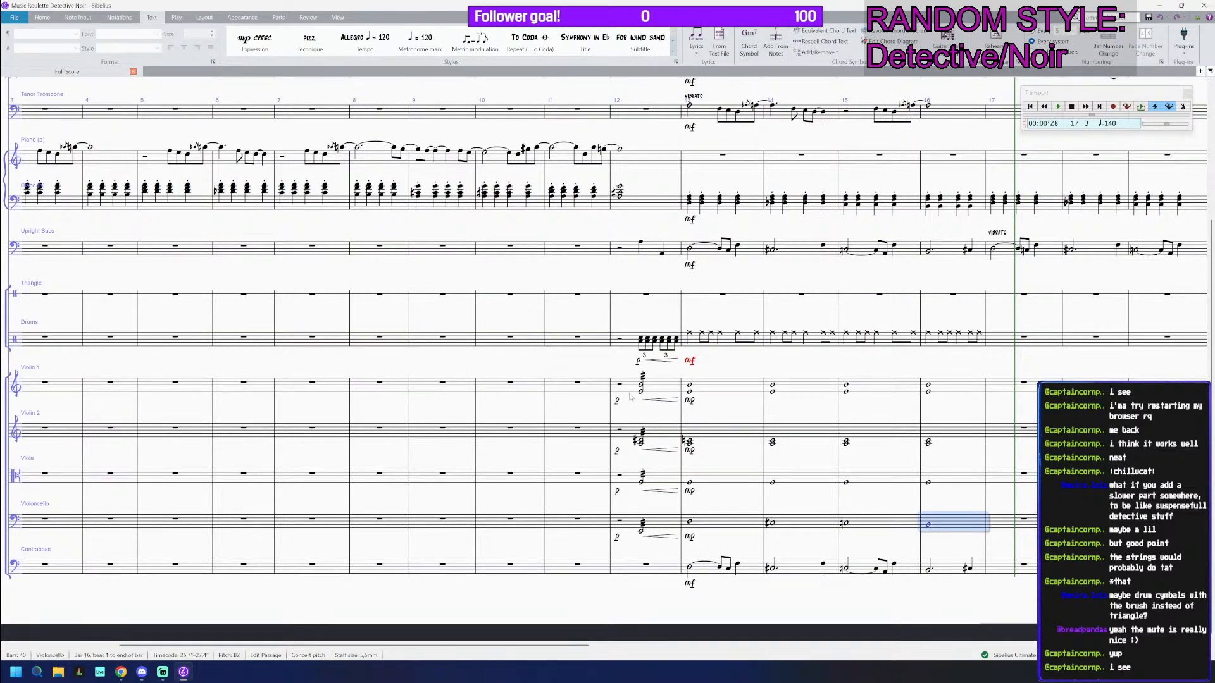
{"action": "left_click", "coordinate": [631, 403], "text": "shift"}
{"action": "key", "text": "ctrl+Up"}
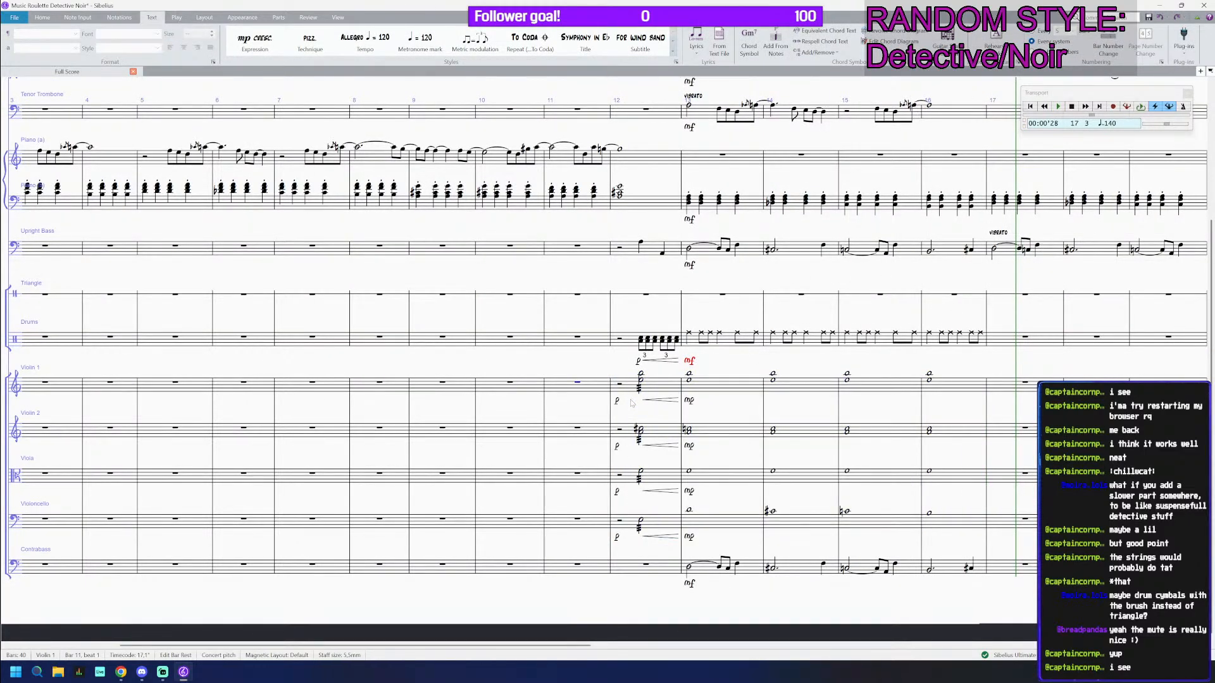
{"action": "key", "text": "space"}
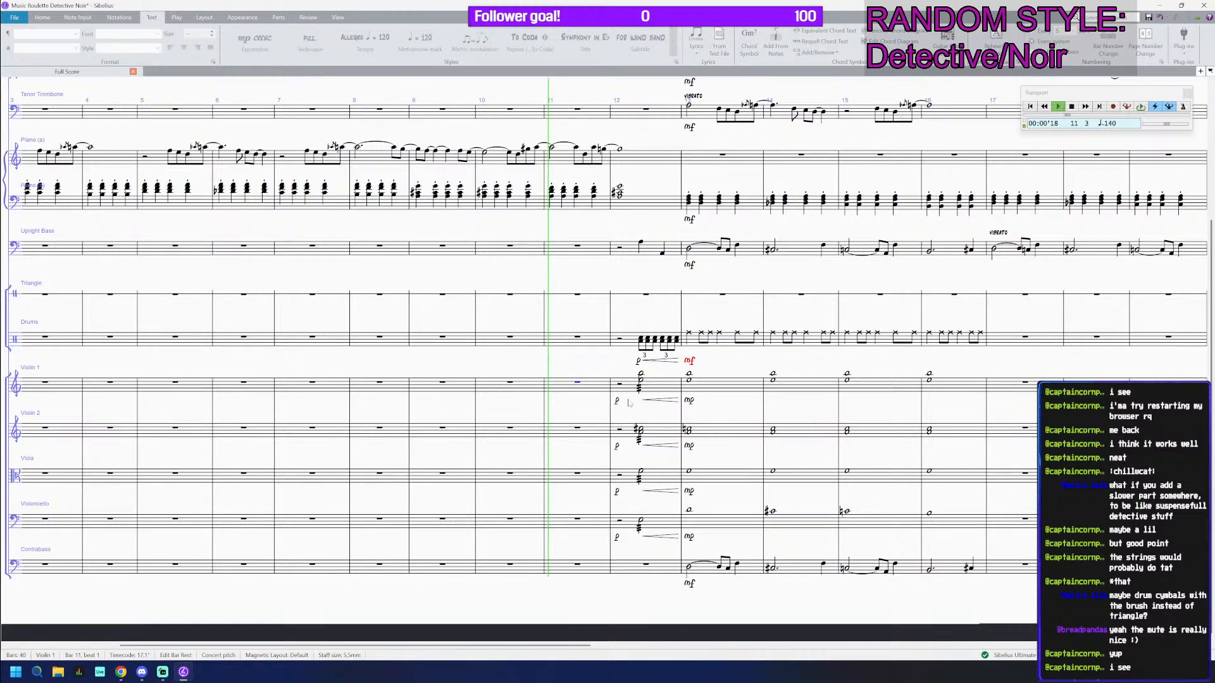
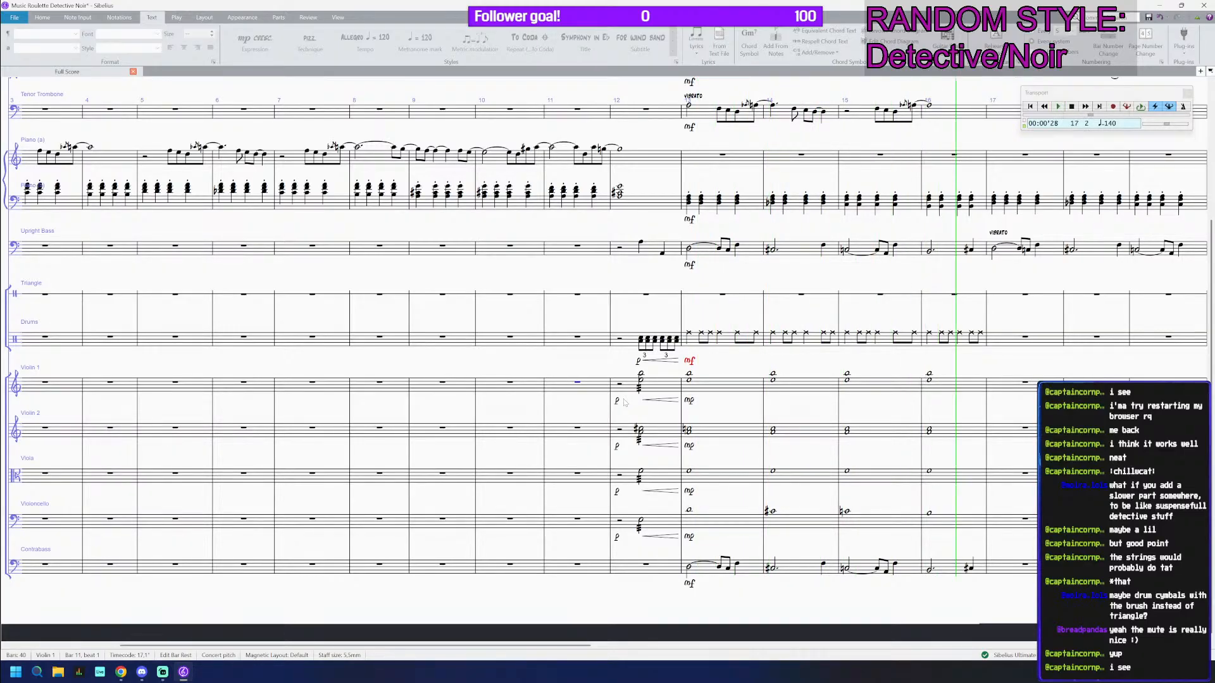
{"action": "key", "text": "space"}
Step: Raise the top note of the Violin 1 chord to D6 in bars 13 and 14
{"action": "left_click", "coordinate": [690, 378]}
{"action": "scroll", "coordinate": [702, 392], "scroll_direction": "up", "scroll_amount": 3}
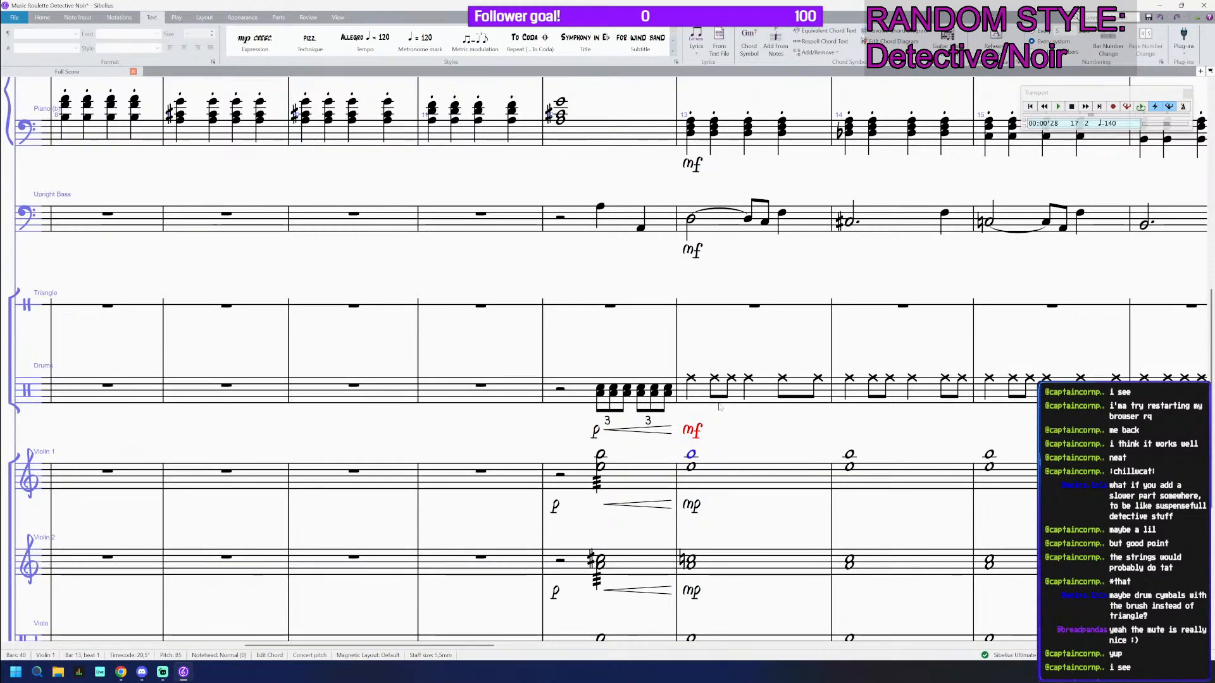
{"action": "key", "text": "Up"}
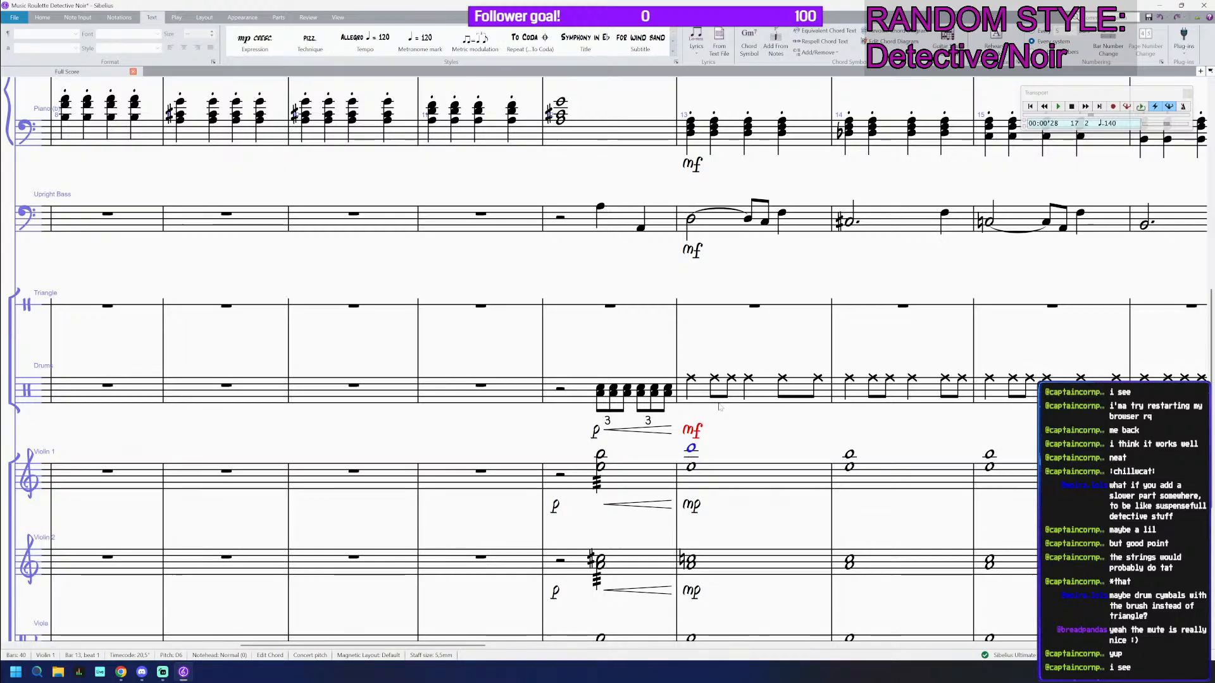
{"action": "key", "text": "Right"}
{"action": "key", "text": "d"}
{"action": "key", "text": "ctrl+z"}
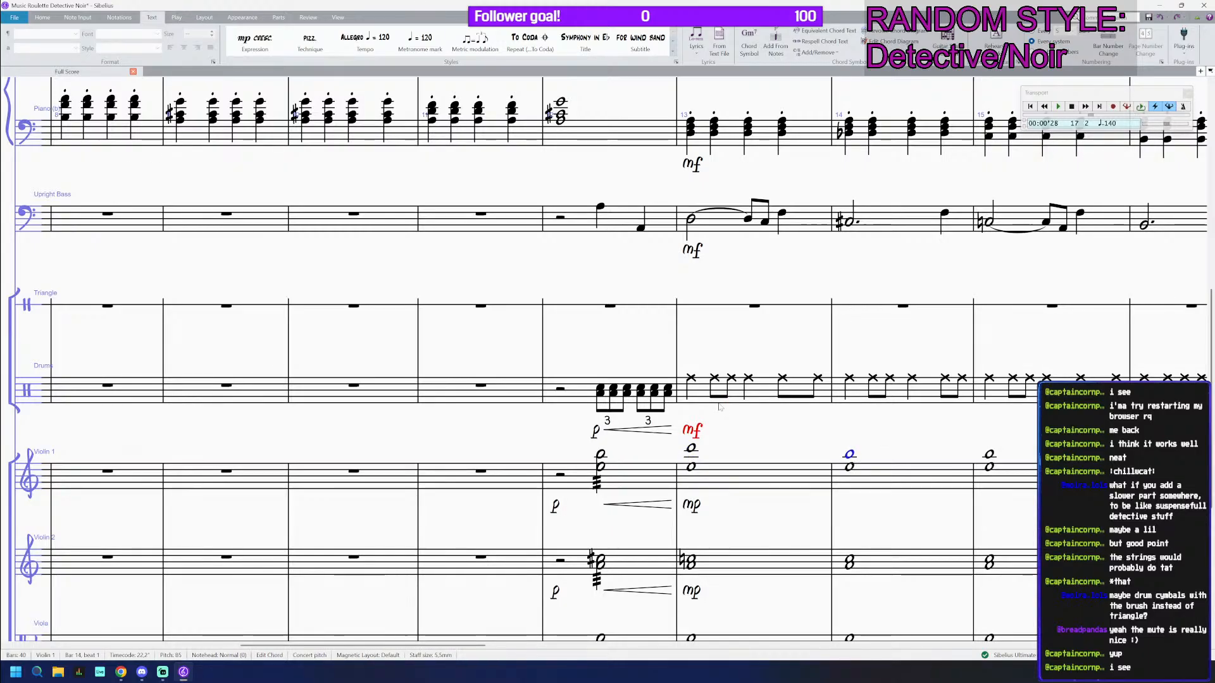
{"action": "key", "text": "Up"}
{"action": "key", "text": "Up"}
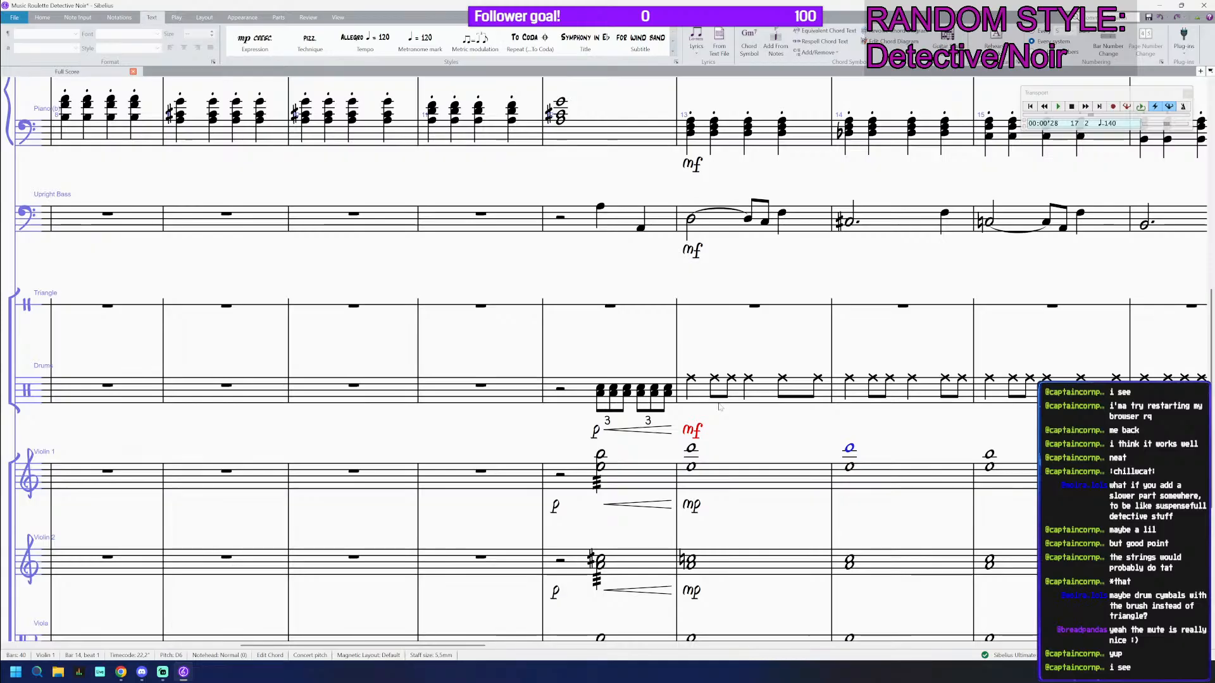
Step: Flatten the top note of the Violin 1 chord in bar 14 to Db6 and raise bar 15's top note to C6
{"action": "key", "text": "3"}
{"action": "key", "text": "ctrl+z"}
{"action": "key", "text": "9"}
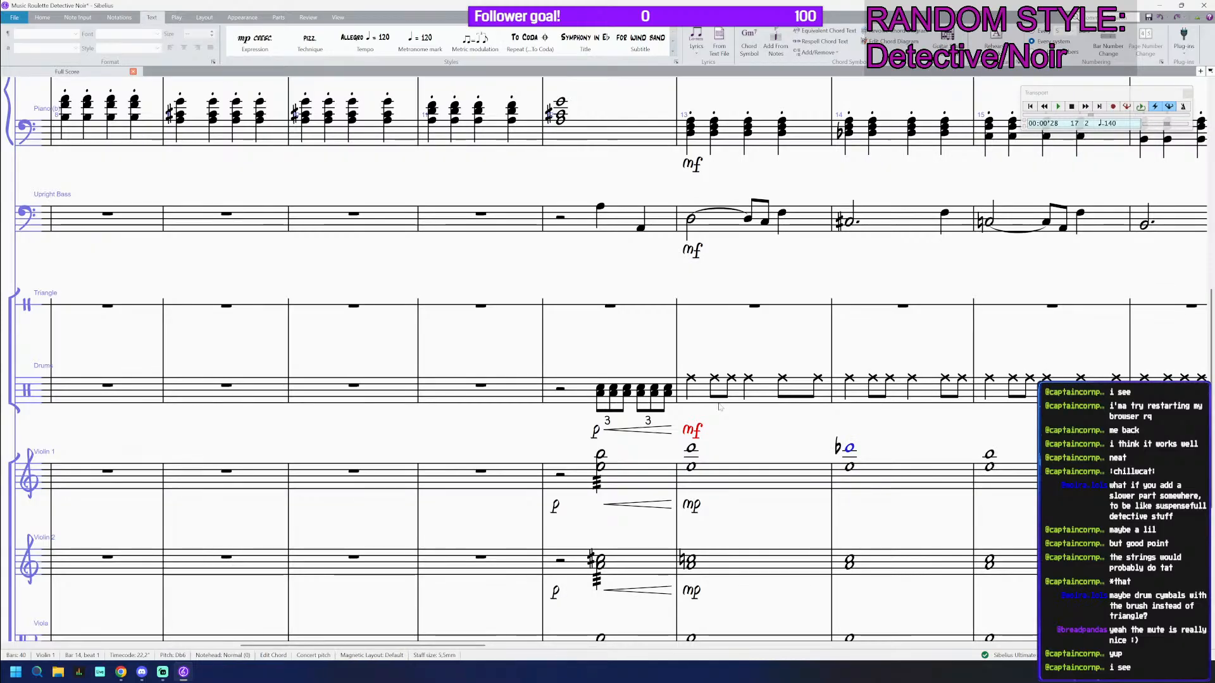
{"action": "key", "text": "Right"}
{"action": "key", "text": "Up"}
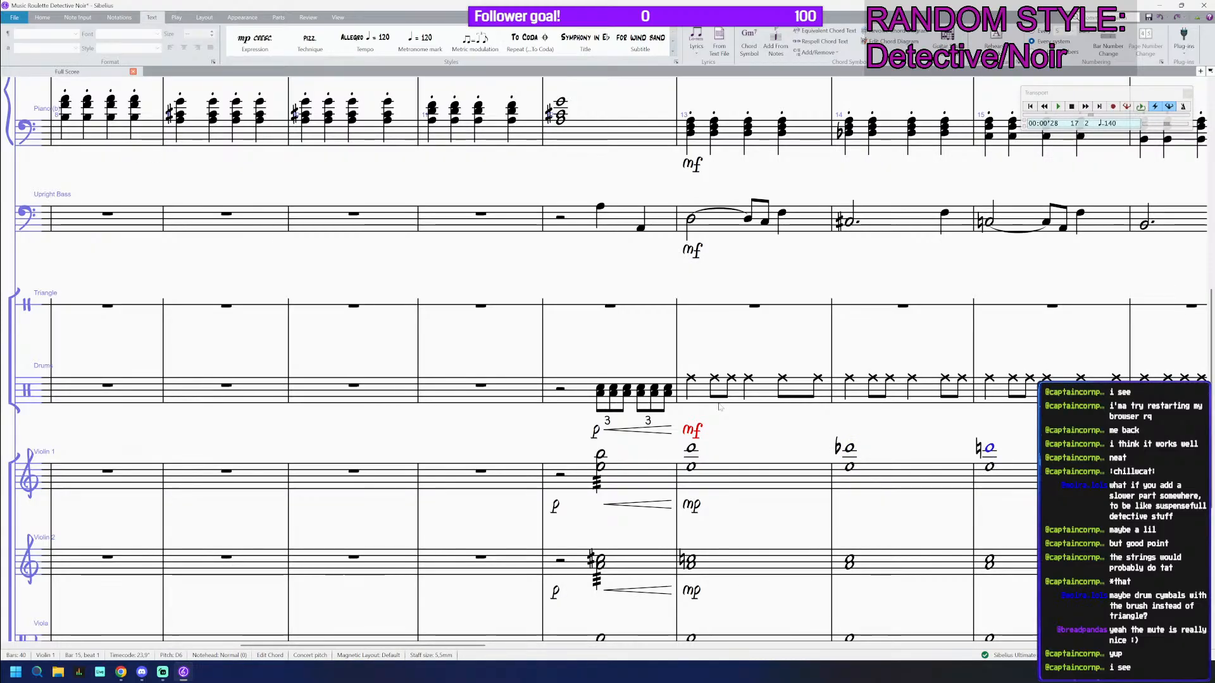
{"action": "scroll", "coordinate": [939, 466], "scroll_direction": "right", "scroll_amount": 4}
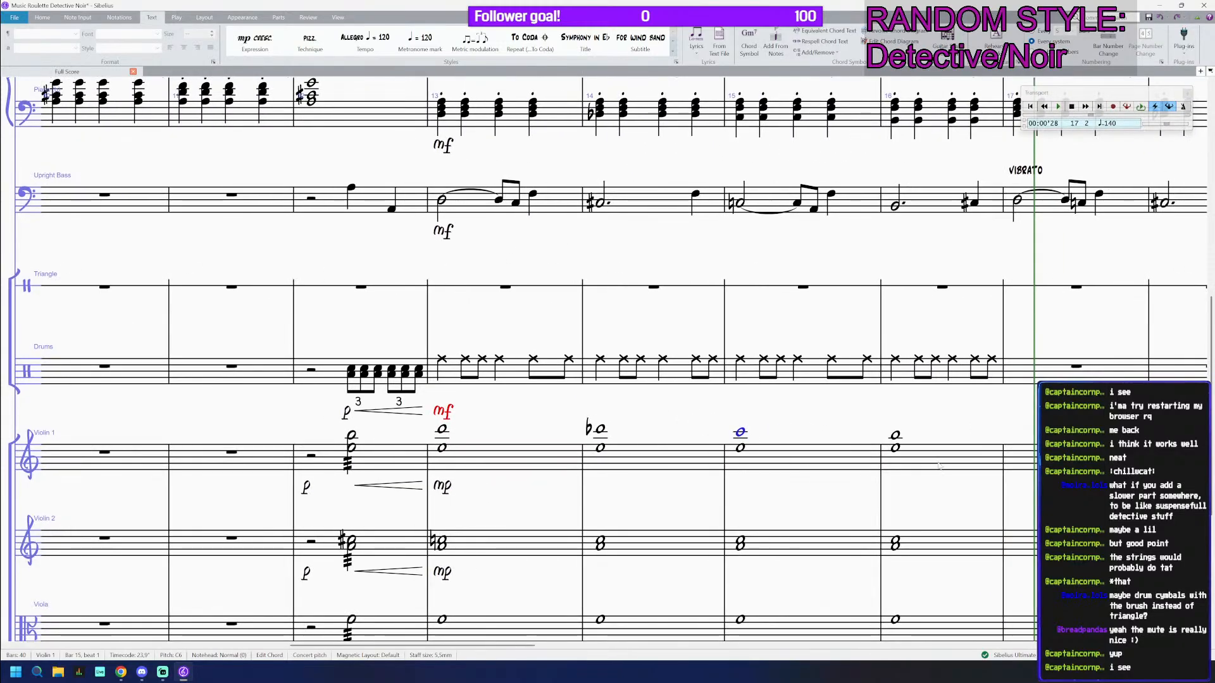
{"action": "key", "text": "Right"}
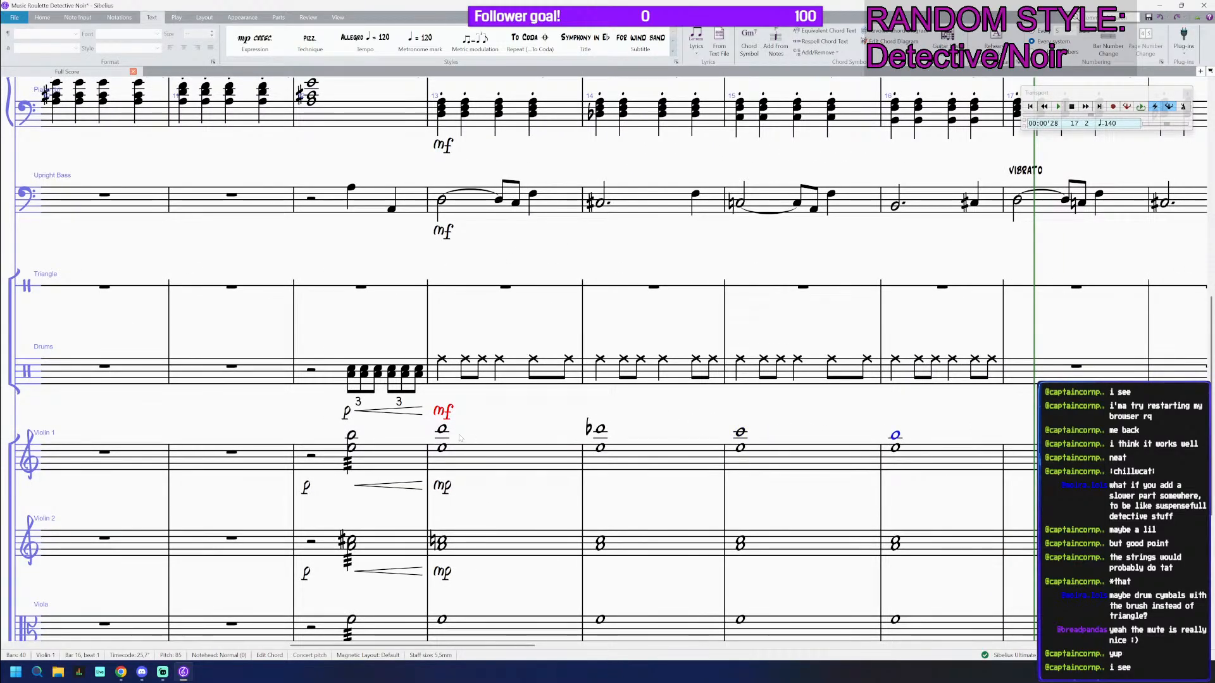
Step: Play the score from bar 13 with Violin 1 through Contrabass selected, stopping in bar 17
{"action": "key", "text": "Escape"}
{"action": "left_click", "coordinate": [443, 430]}
{"action": "scroll", "coordinate": [545, 471], "scroll_direction": "down", "scroll_amount": 5}
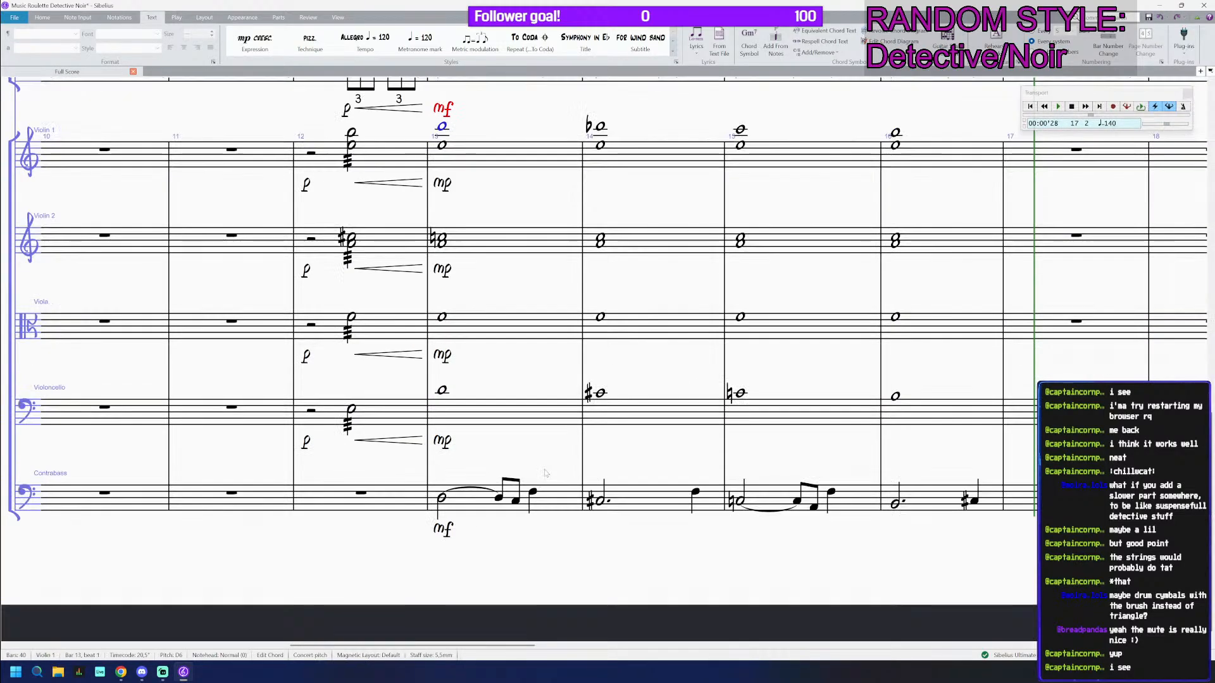
{"action": "left_click", "coordinate": [477, 505], "text": "shift"}
{"action": "key", "text": "p"}
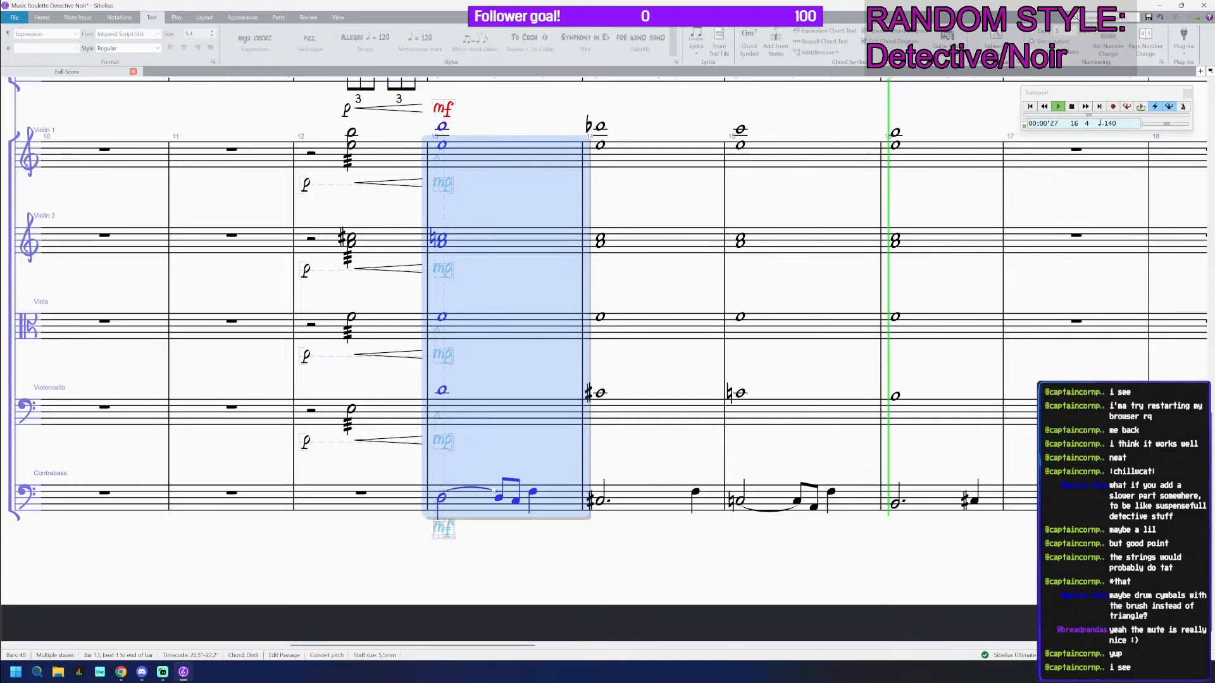
{"action": "scroll", "coordinate": [488, 444], "scroll_direction": "down", "scroll_amount": 4}
{"action": "key", "text": "space"}
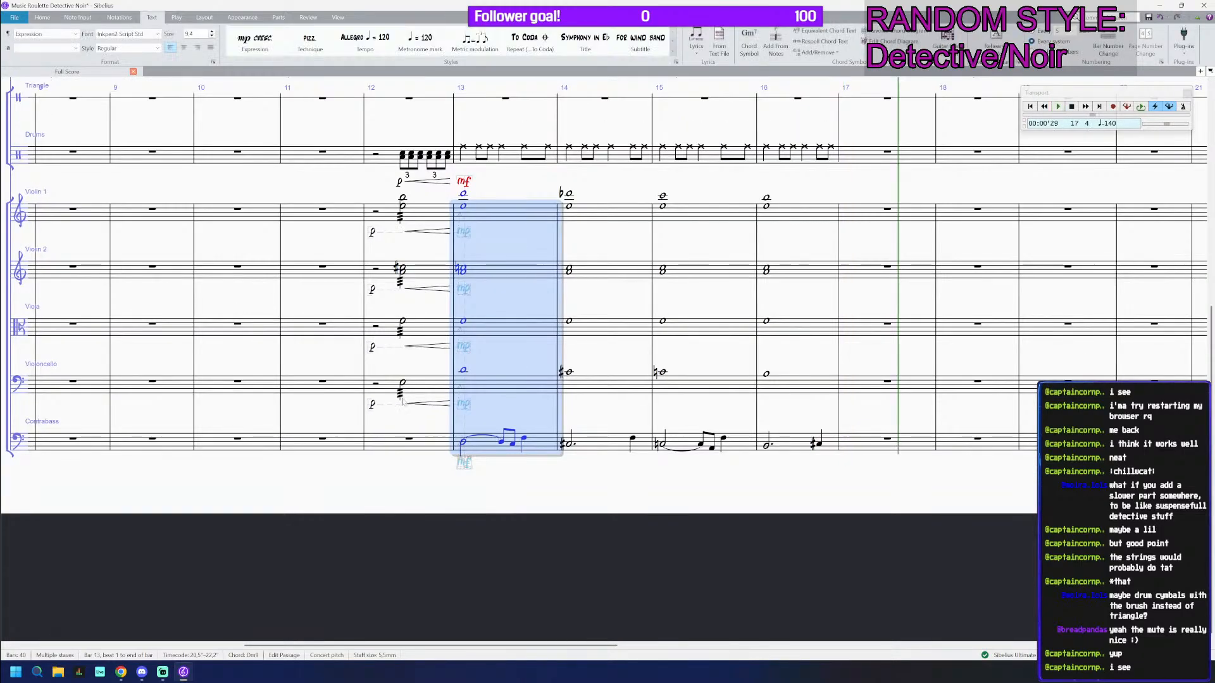
Step: Play the full score from bar 12, stop in bar 17 and save the score
{"action": "scroll", "coordinate": [321, 313], "scroll_direction": "up", "scroll_amount": 5}
{"action": "scroll", "coordinate": [321, 312], "scroll_direction": "down", "scroll_amount": 3}
{"action": "scroll", "coordinate": [304, 291], "scroll_direction": "down", "scroll_amount": 2}
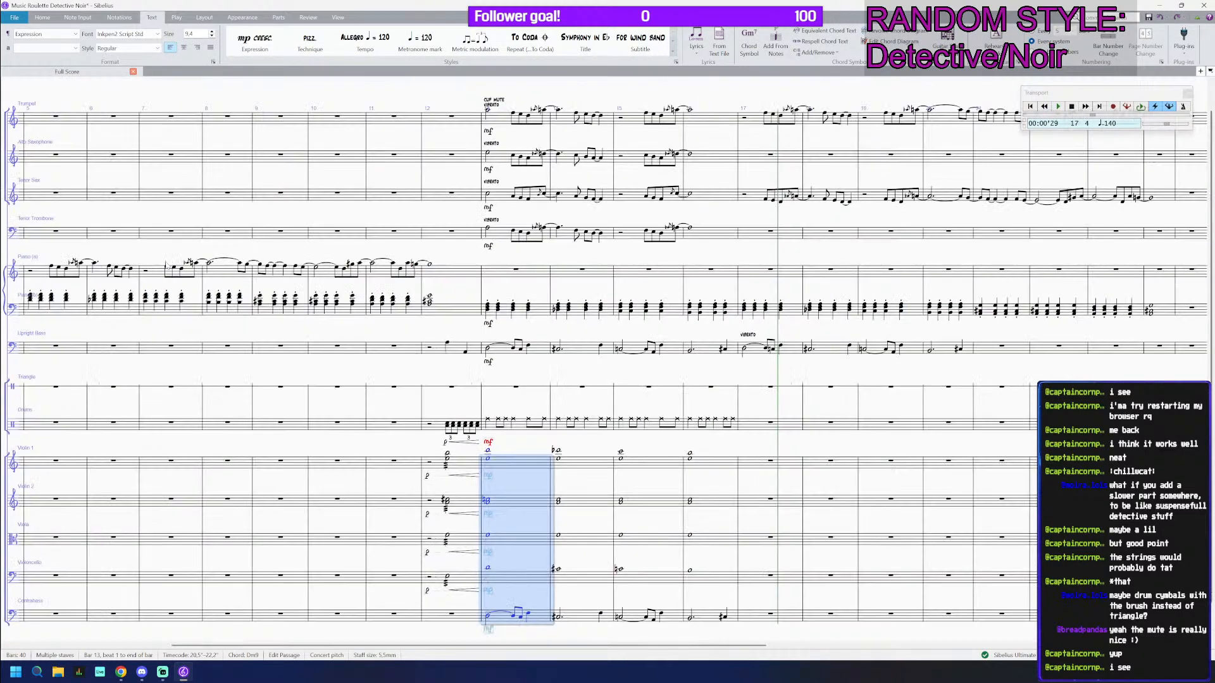
{"action": "left_click", "coordinate": [452, 120]}
{"action": "key", "text": "space"}
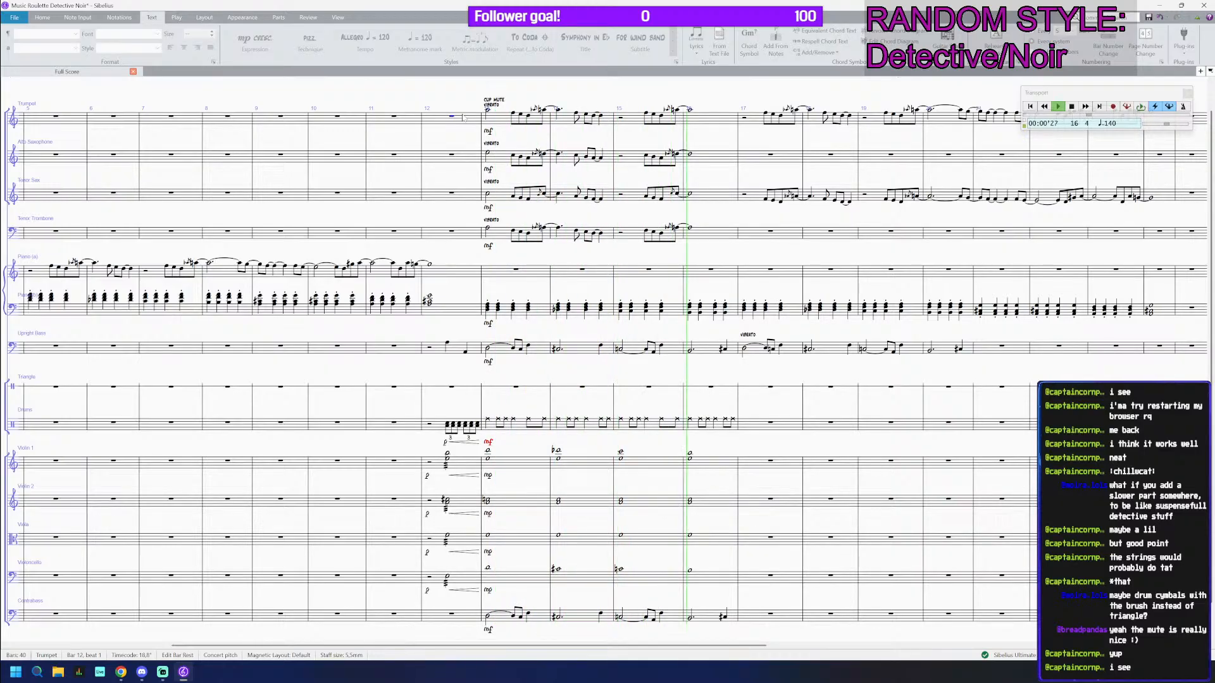
{"action": "key", "text": "space"}
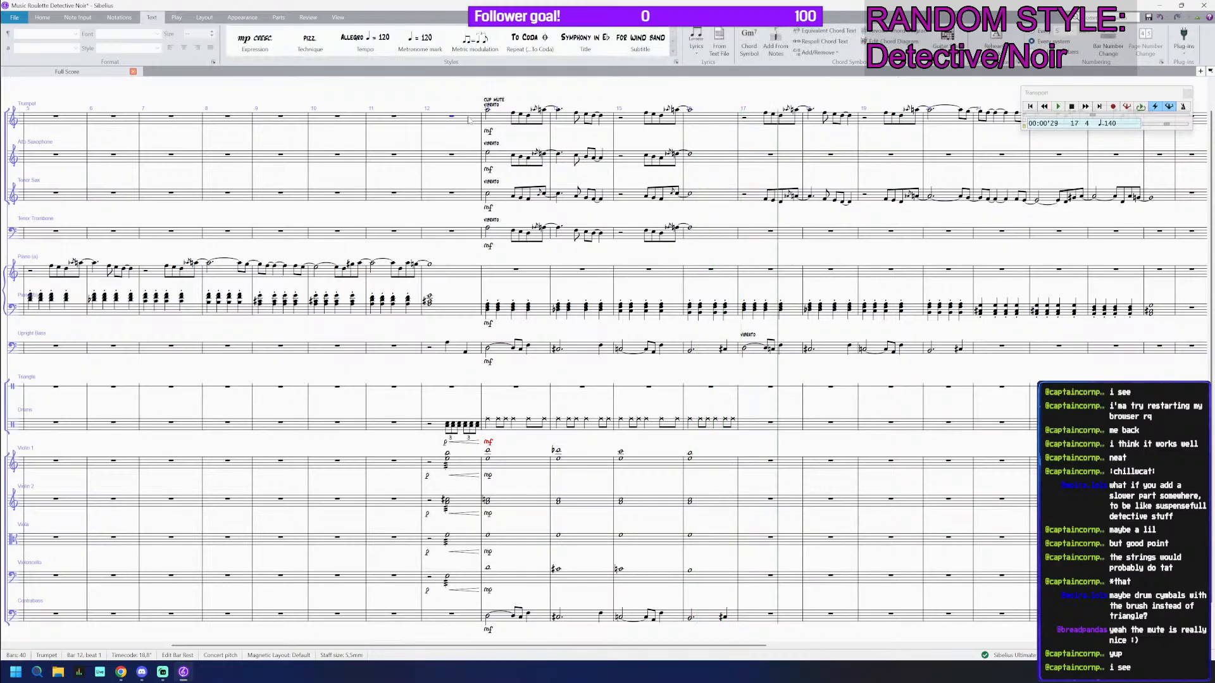
{"action": "scroll", "coordinate": [581, 279], "scroll_direction": "down", "scroll_amount": 1}
{"action": "key", "text": "ctrl+s"}
Step: Copy bars 13 and 14 of all staves, Trumpet through Contrabass, to bar 17
{"action": "scroll", "coordinate": [612, 236], "scroll_direction": "down", "scroll_amount": 1}
{"action": "scroll", "coordinate": [612, 237], "scroll_direction": "up", "scroll_amount": 3}
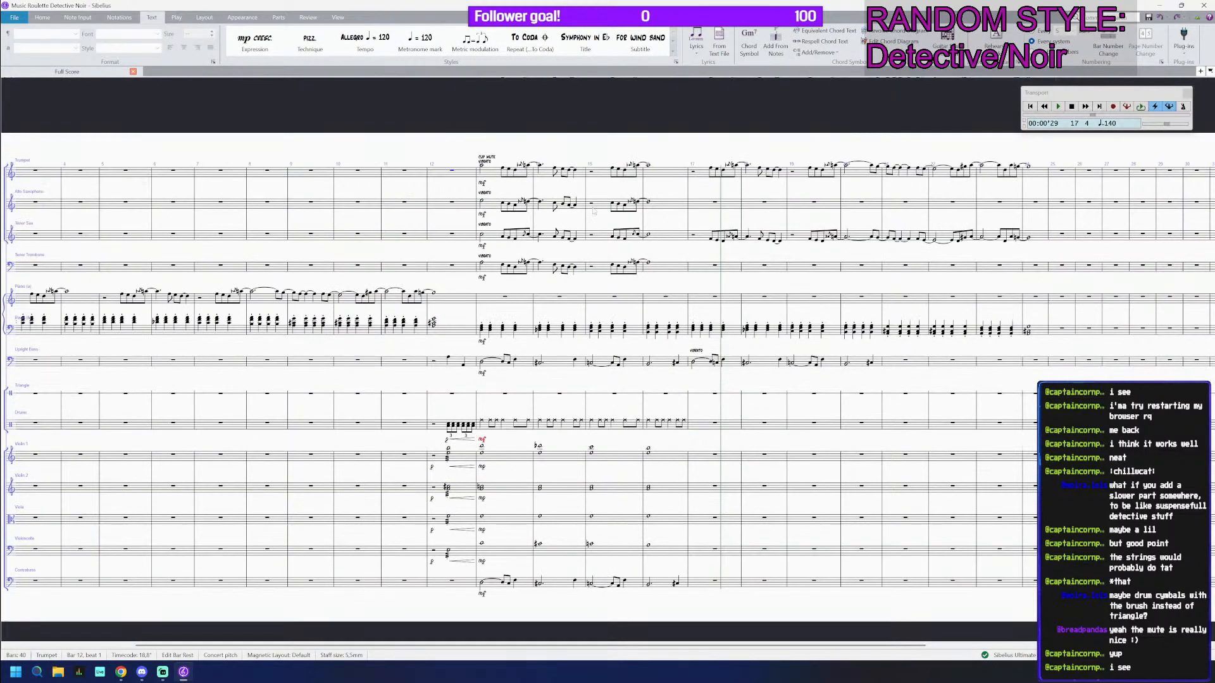
{"action": "left_click", "coordinate": [494, 174]}
{"action": "left_click", "coordinate": [560, 583], "text": "shift"}
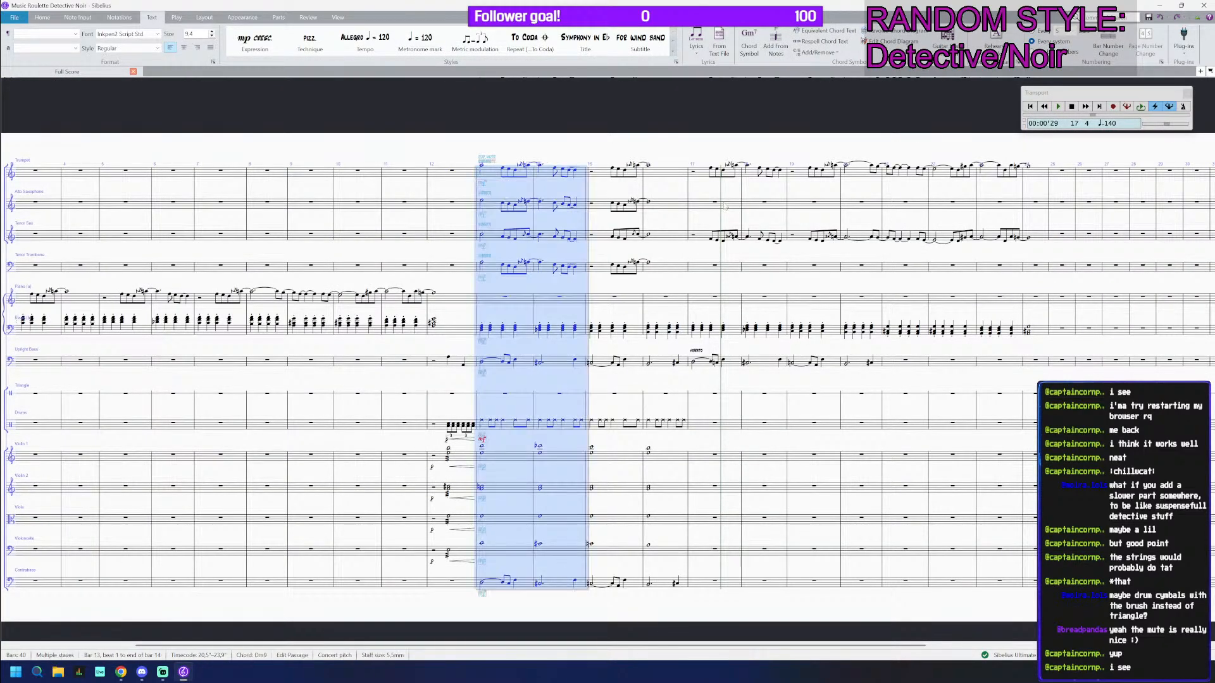
{"action": "left_click", "coordinate": [701, 178]}
{"action": "key", "text": "ctrl+v"}
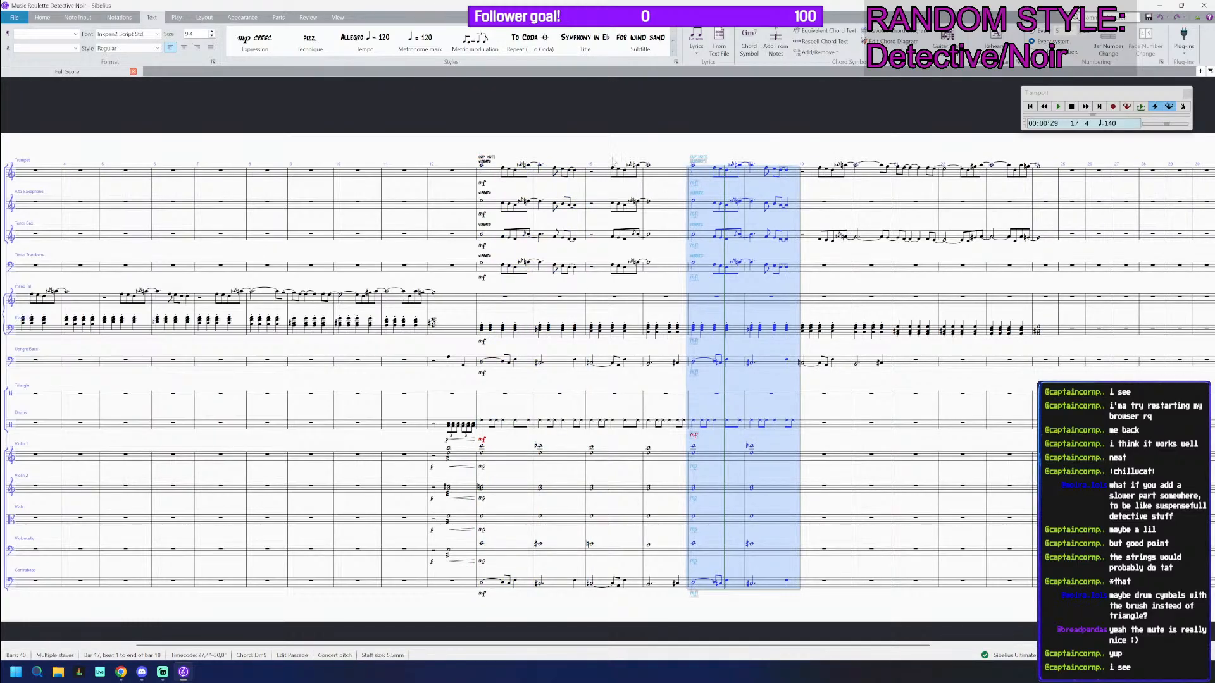
Step: Filter the dynamics in the pasted bars 17 and 18 and delete them
{"action": "left_click", "coordinate": [56, 18]}
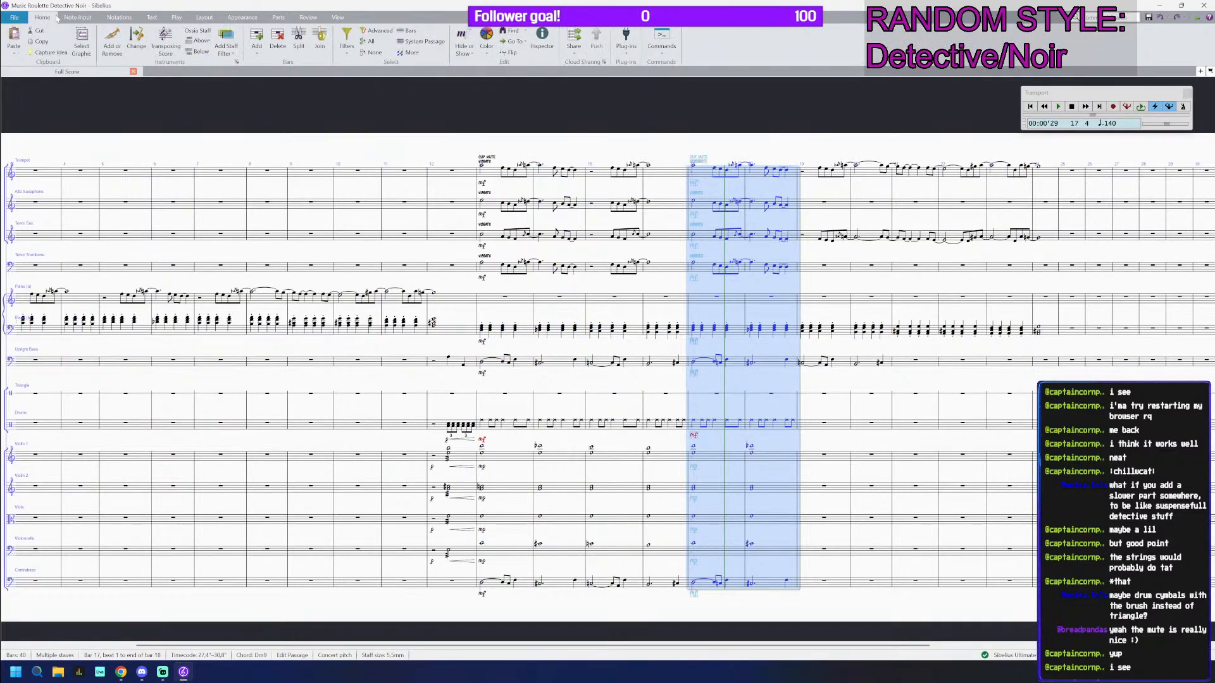
{"action": "left_click", "coordinate": [353, 55]}
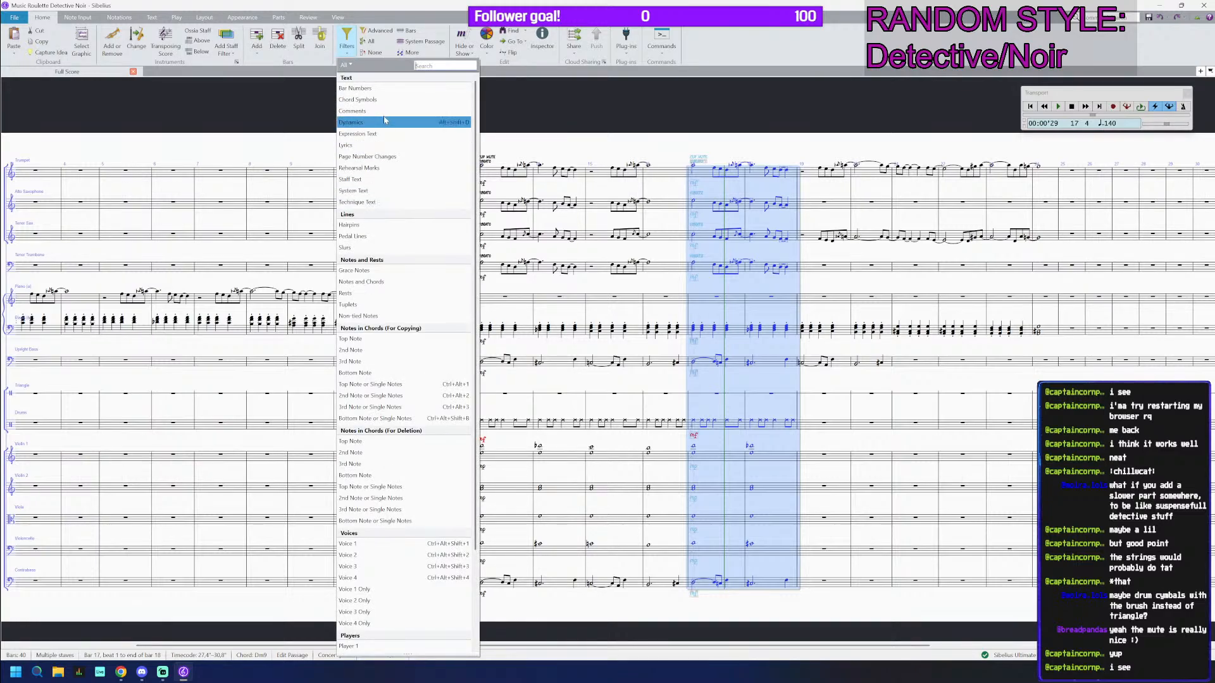
{"action": "left_click", "coordinate": [379, 122]}
{"action": "key", "text": "Delete"}
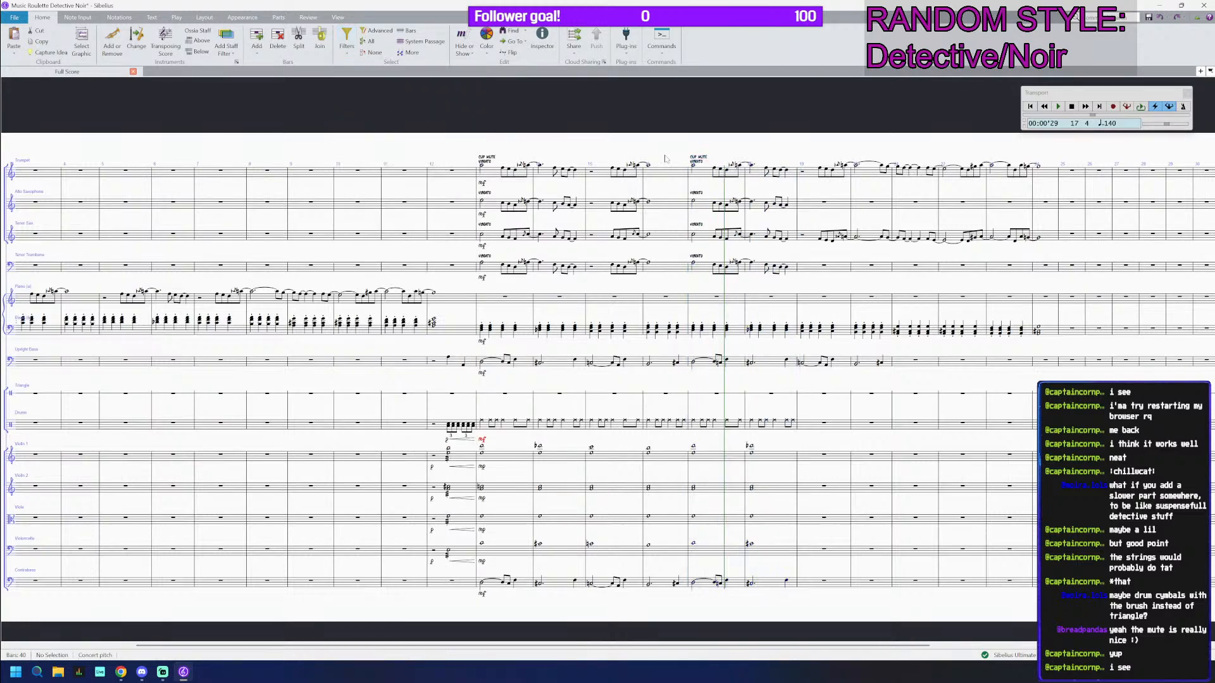
Step: Delete the cup mute and vibrato texts at bar 17 in Trumpet, Alto Saxophone, Tenor Sax and Tenor Trombone
{"action": "left_click", "coordinate": [703, 160]}
{"action": "key", "text": "Delete"}
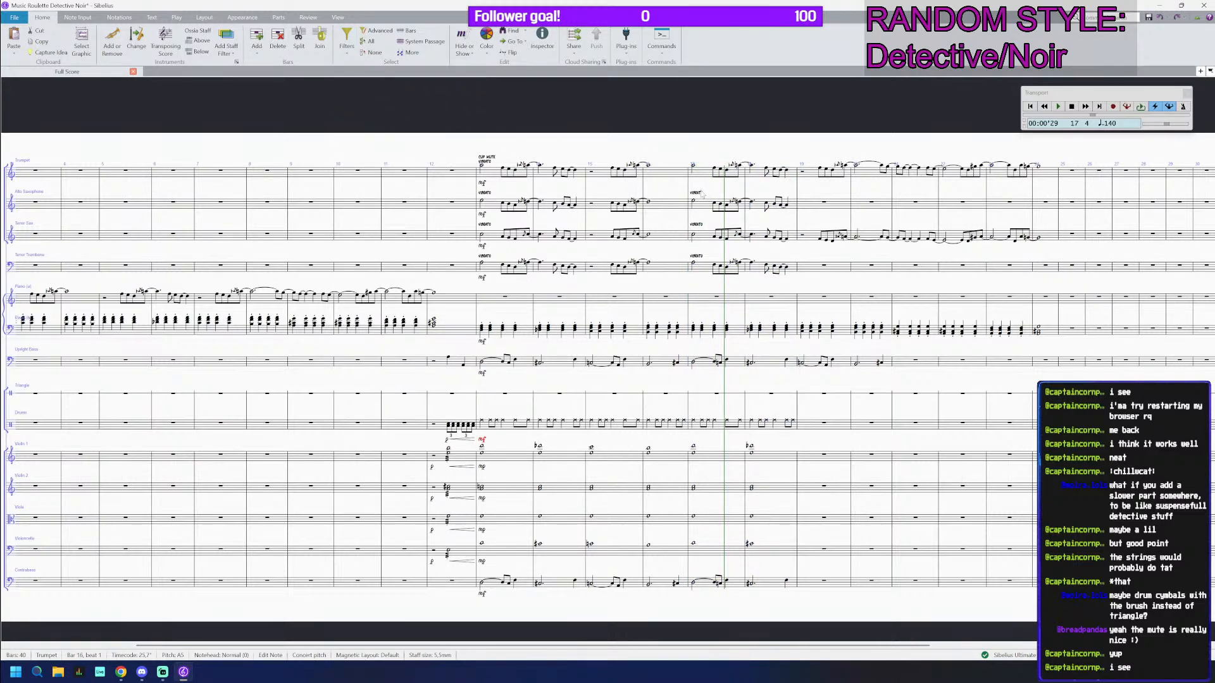
{"action": "left_click", "coordinate": [699, 194]}
{"action": "key", "text": "Delete"}
{"action": "left_click", "coordinate": [698, 225]}
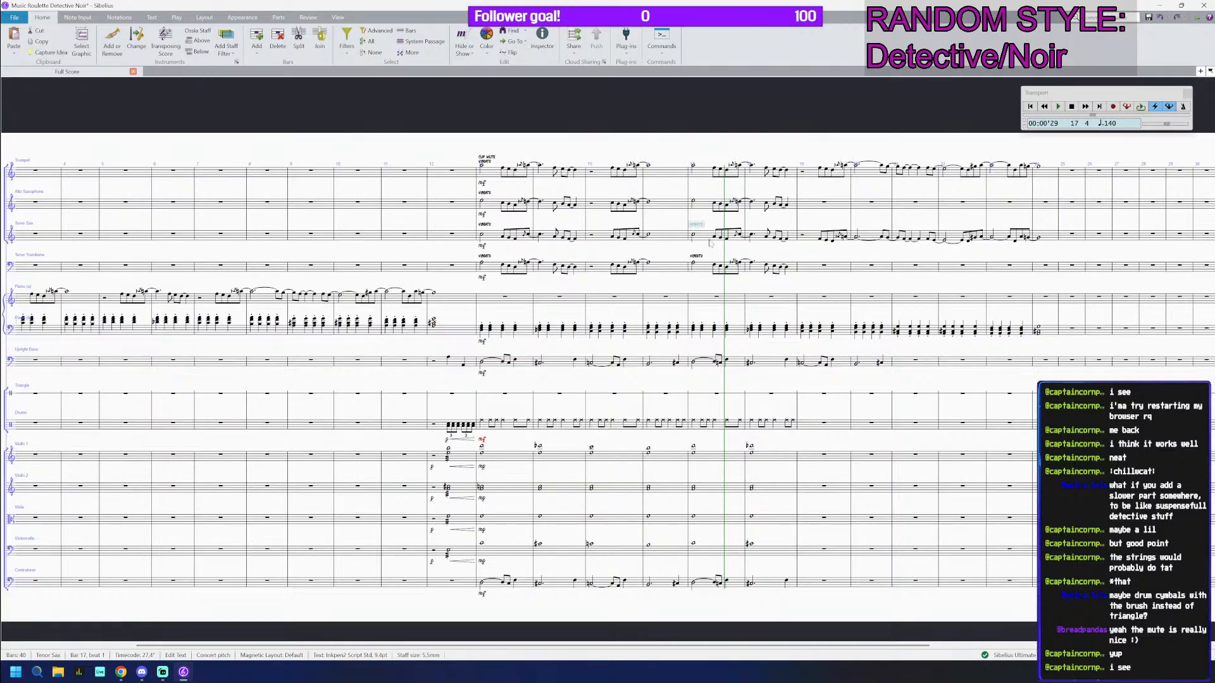
{"action": "key", "text": "Delete"}
{"action": "left_click", "coordinate": [696, 255]}
{"action": "key", "text": "Delete"}
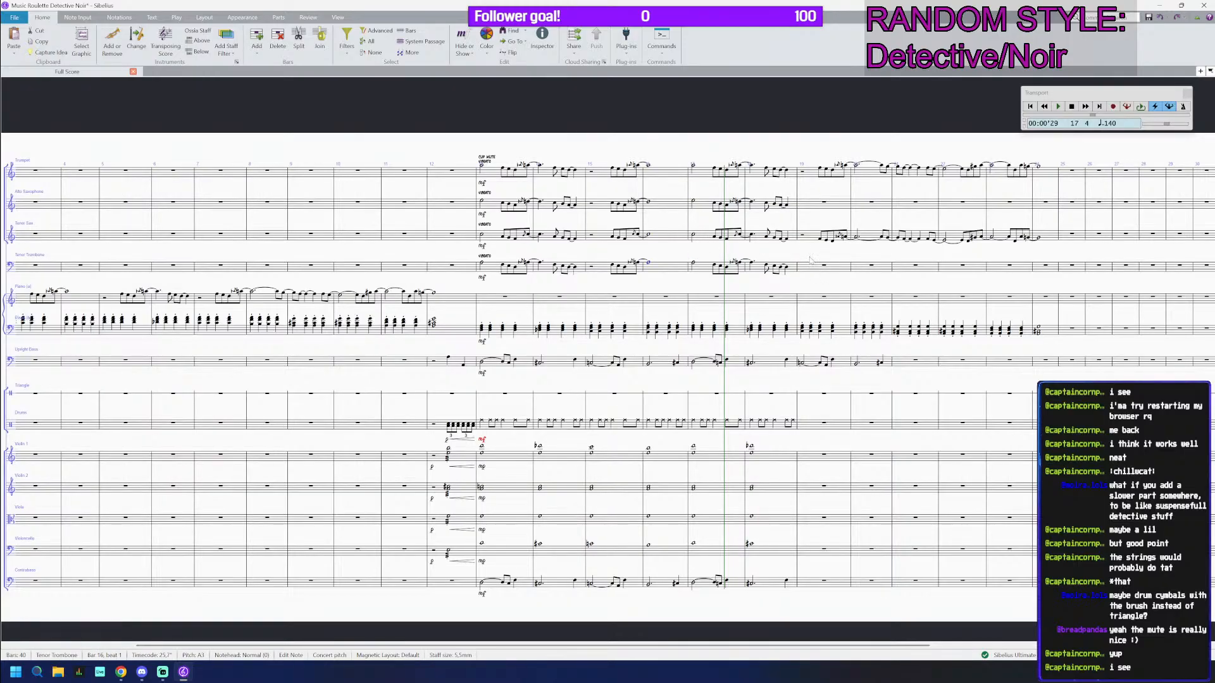
Step: Copy bar 15 of all staves, Trumpet through Contrabass, to bar 19
{"action": "left_click_drag", "start_coordinate": [811, 258], "coordinate": [766, 255]}
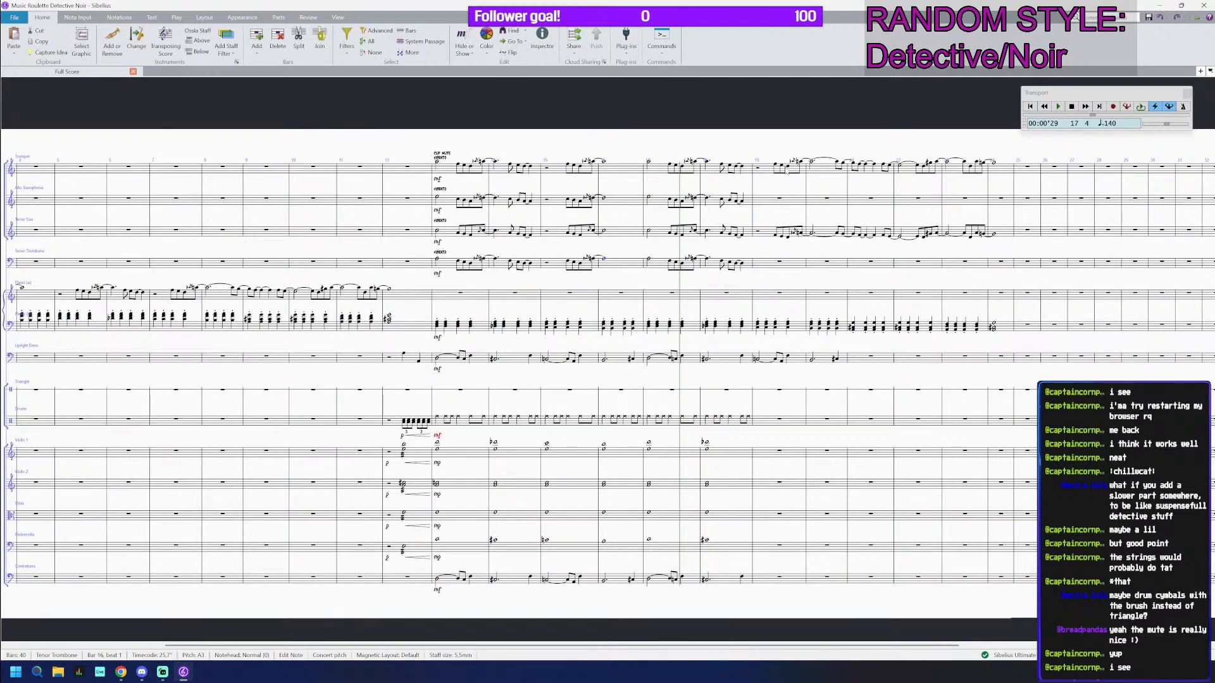
{"action": "left_click", "coordinate": [660, 167]}
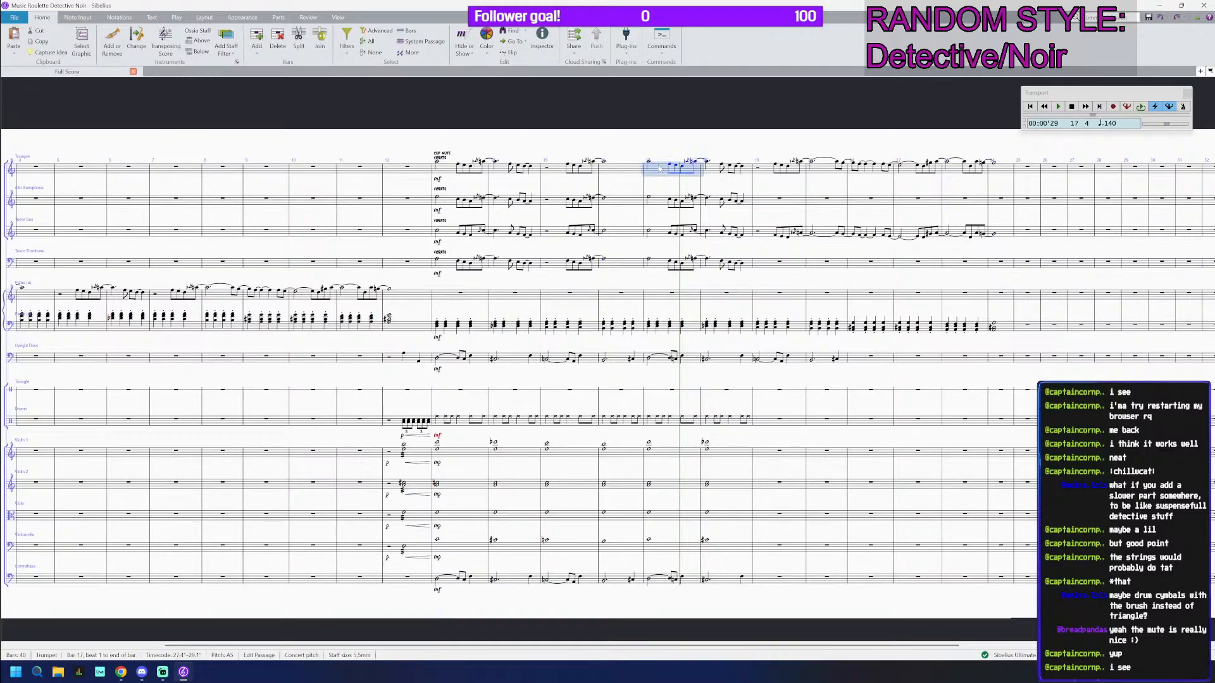
{"action": "left_click", "coordinate": [552, 170]}
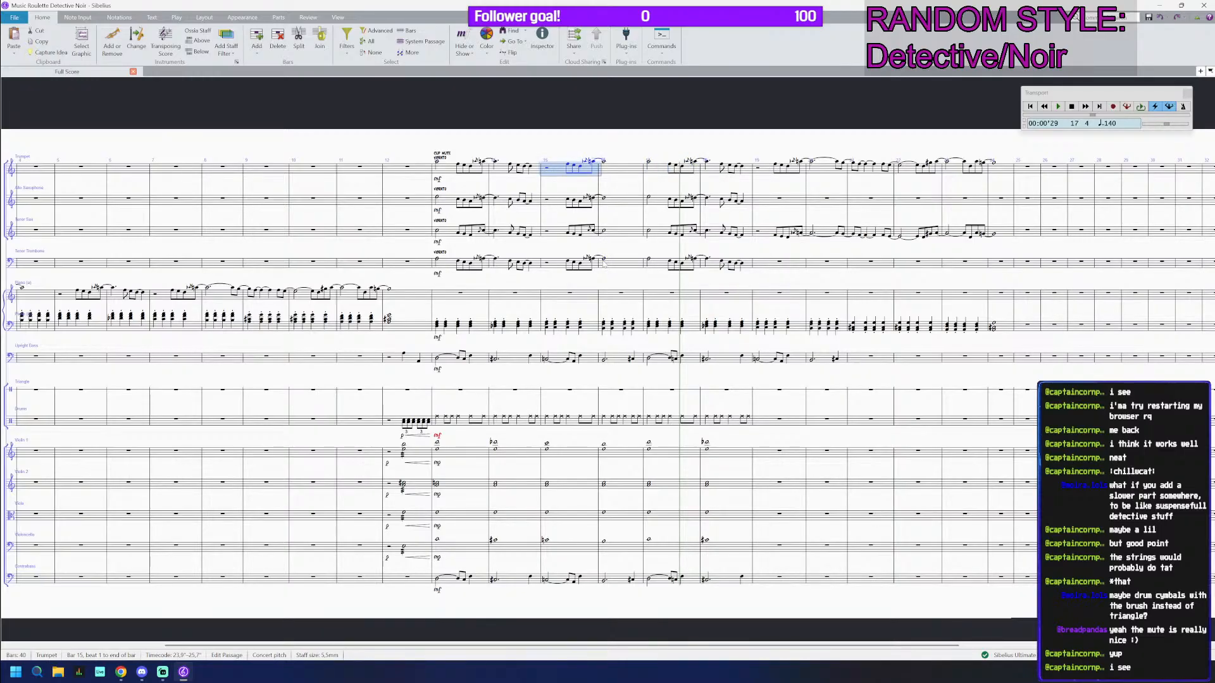
{"action": "left_click", "coordinate": [586, 582], "text": "shift"}
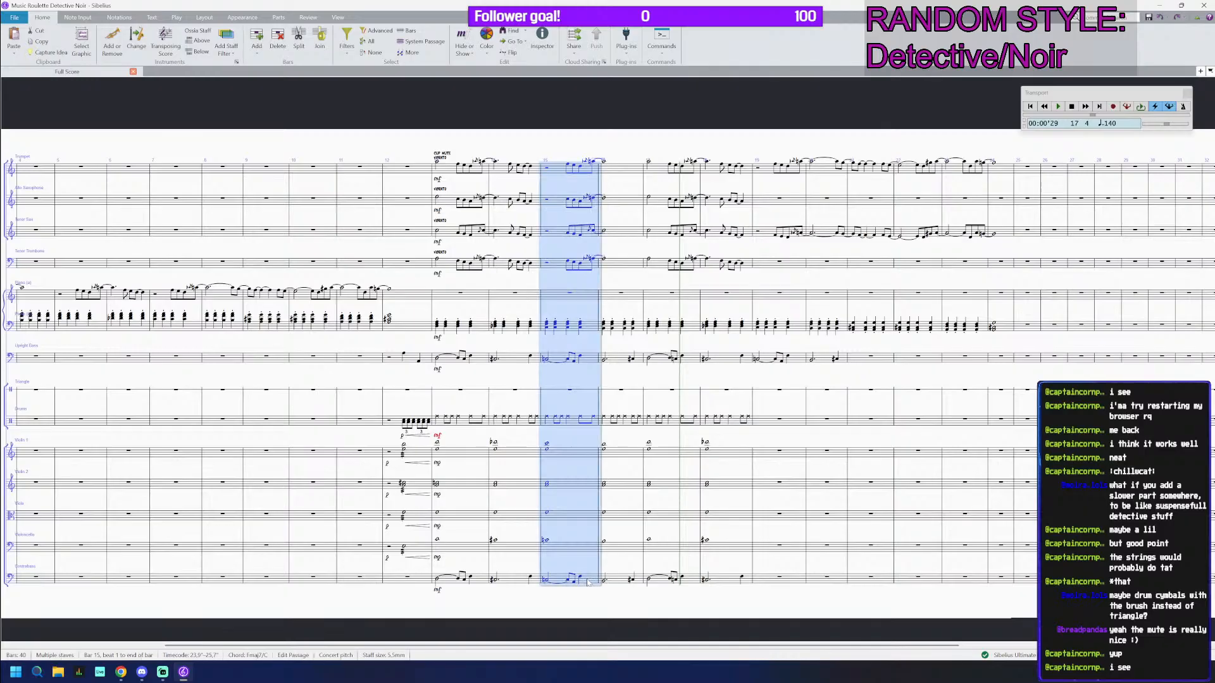
{"action": "left_click", "coordinate": [763, 165]}
{"action": "left_click", "coordinate": [766, 171]}
{"action": "key", "text": "ctrl+v"}
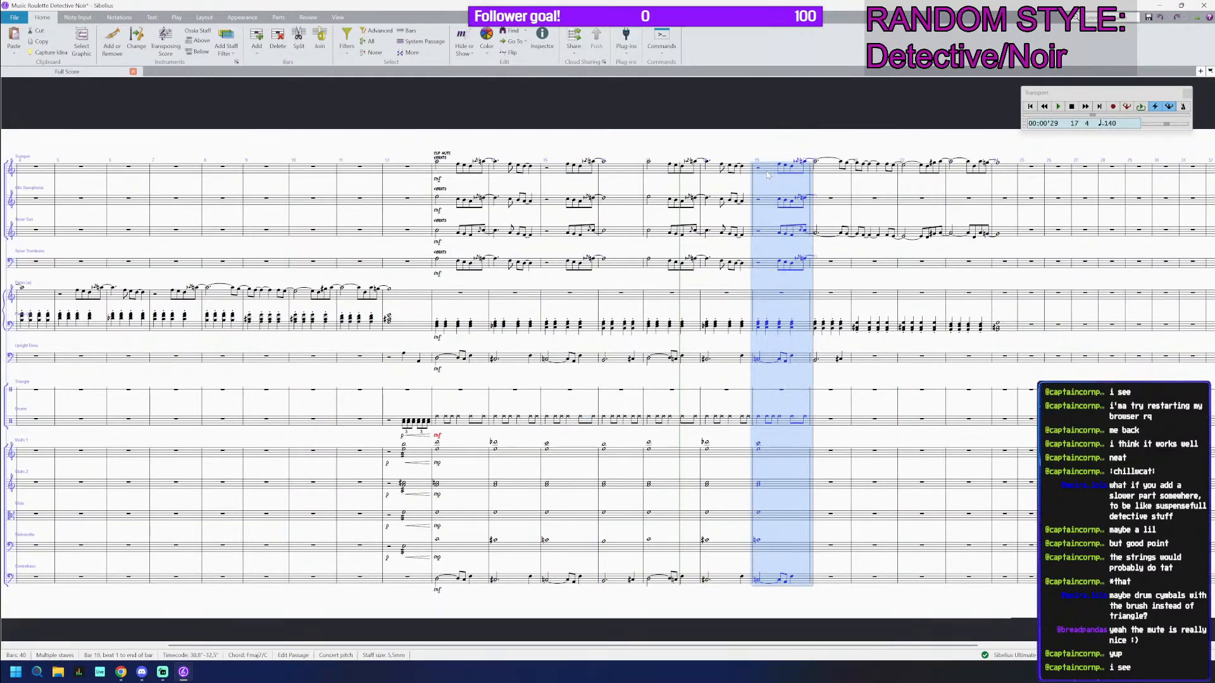
Step: Examine the wind, rhythm and string parts from bar 19 onward and look over the whole score
{"action": "scroll", "coordinate": [788, 226], "scroll_direction": "up", "scroll_amount": 3}
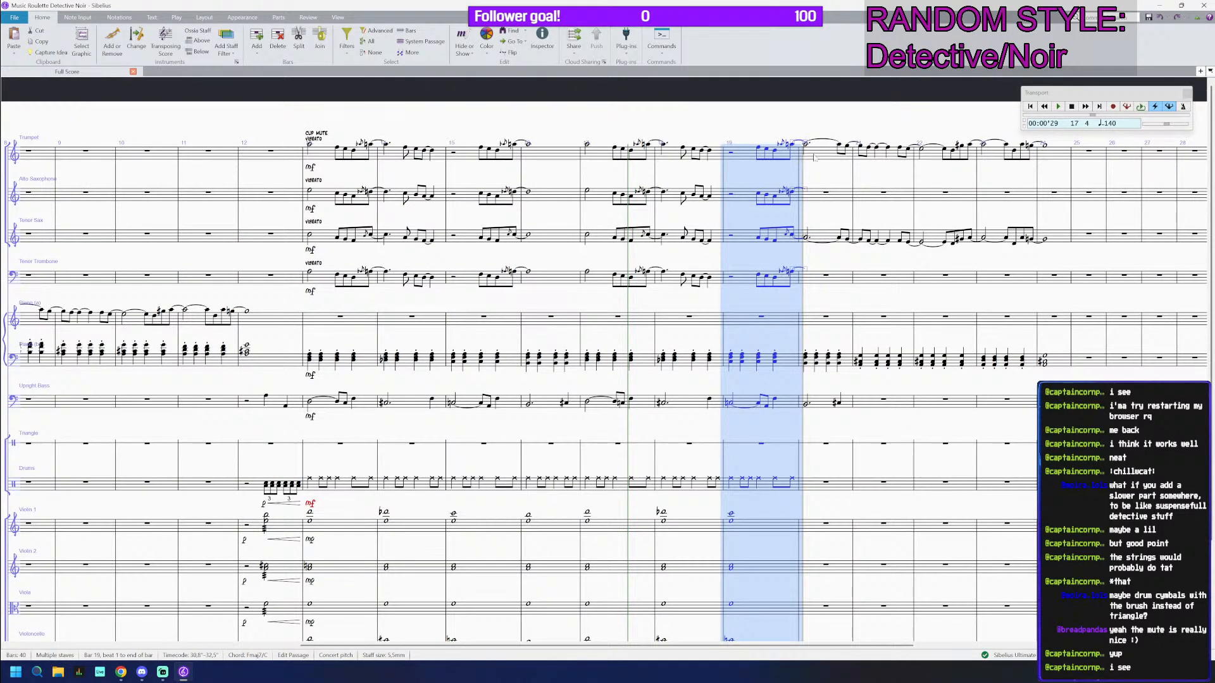
{"action": "left_click_drag", "start_coordinate": [814, 166], "coordinate": [760, 176]}
{"action": "left_click", "coordinate": [758, 166]}
{"action": "left_click", "coordinate": [682, 166]}
{"action": "scroll", "coordinate": [711, 160], "scroll_direction": "up", "scroll_amount": 1}
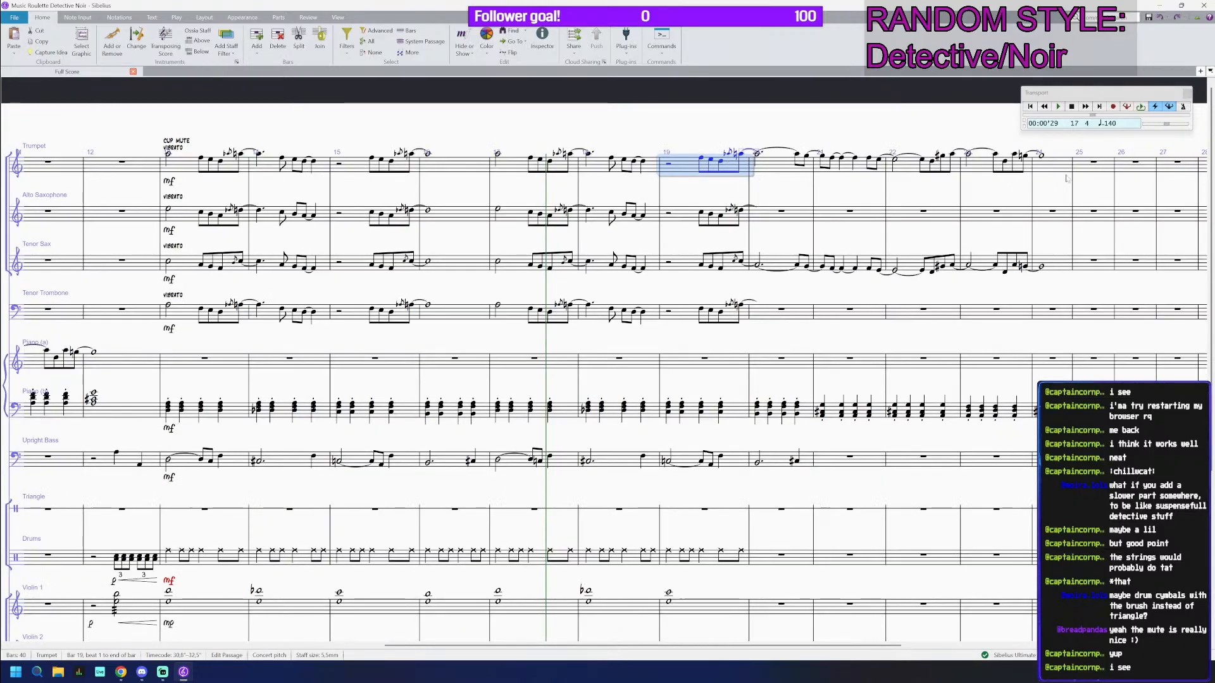
{"action": "left_click", "coordinate": [1067, 179], "text": "shift"}
{"action": "scroll", "coordinate": [561, 254], "scroll_direction": "up", "scroll_amount": 1}
{"action": "left_click", "coordinate": [571, 274]}
{"action": "scroll", "coordinate": [571, 275], "scroll_direction": "down", "scroll_amount": 1}
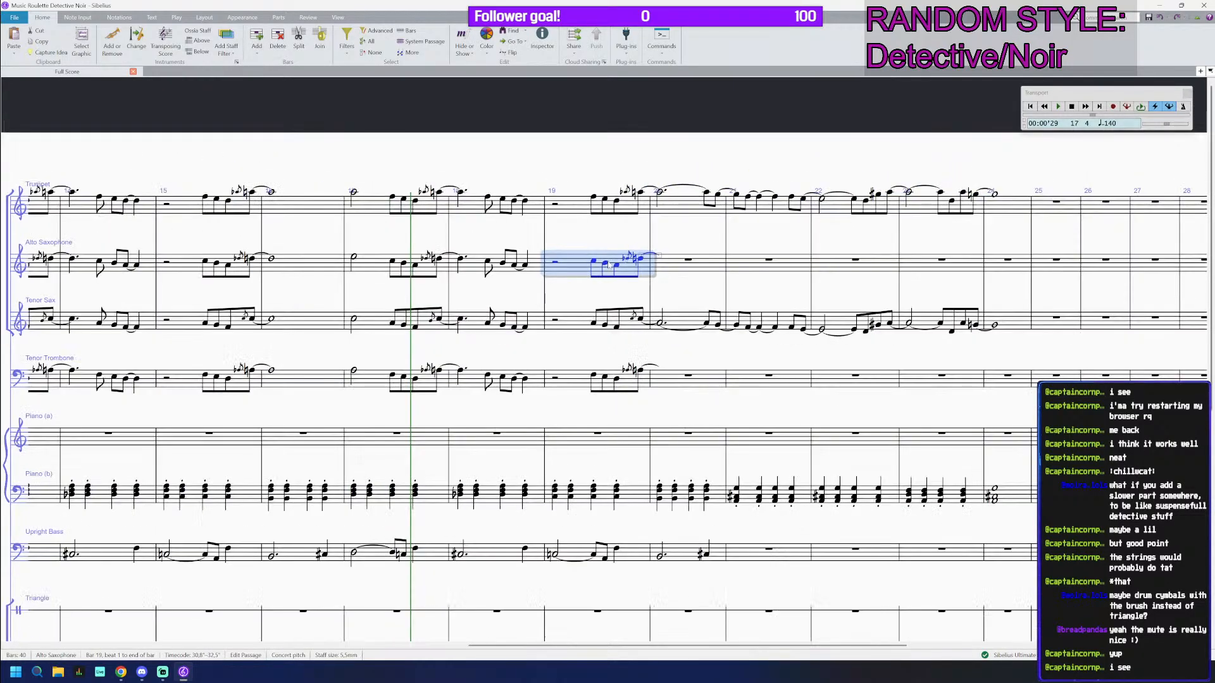
{"action": "scroll", "coordinate": [679, 334], "scroll_direction": "down", "scroll_amount": 4}
{"action": "scroll", "coordinate": [679, 334], "scroll_direction": "up", "scroll_amount": 2}
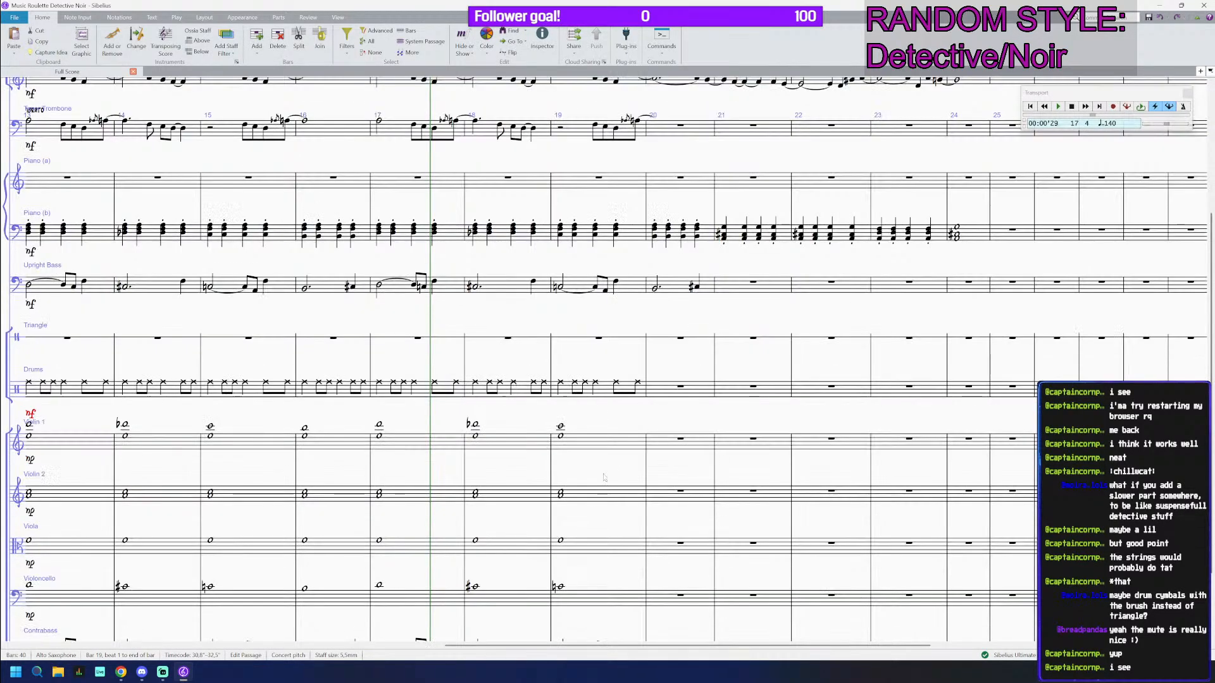
{"action": "scroll", "coordinate": [376, 267], "scroll_direction": "down", "scroll_amount": 3}
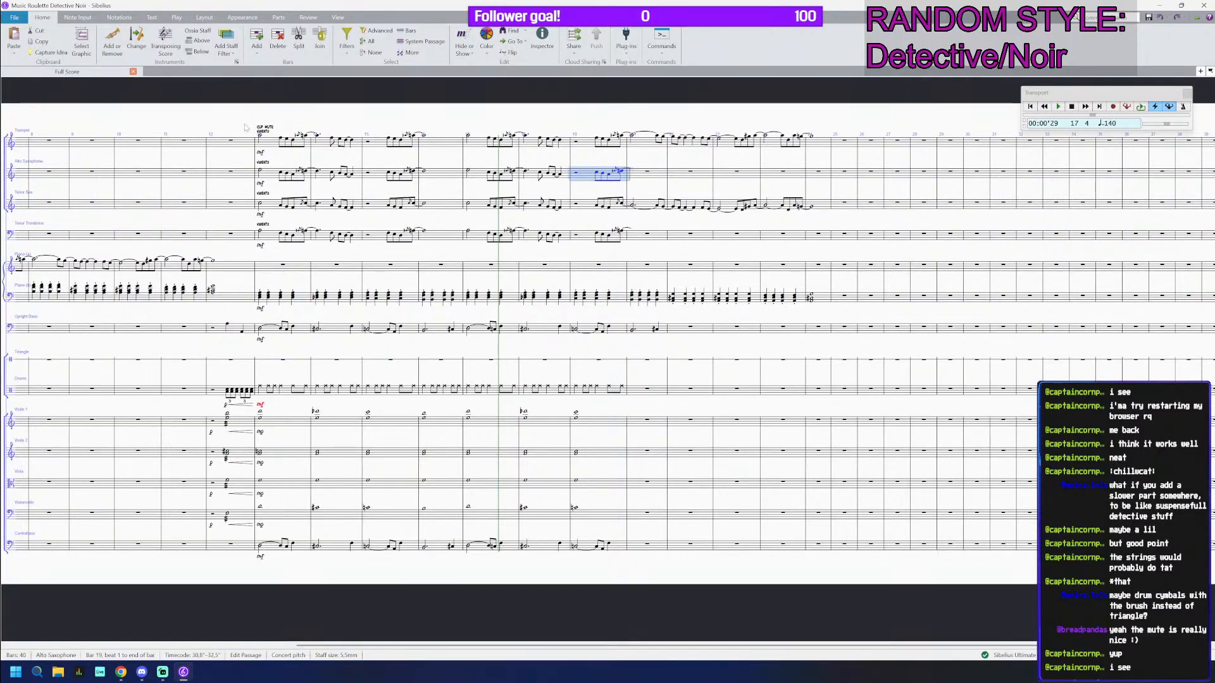
{"action": "scroll", "coordinate": [246, 129], "scroll_direction": "up", "scroll_amount": 2}
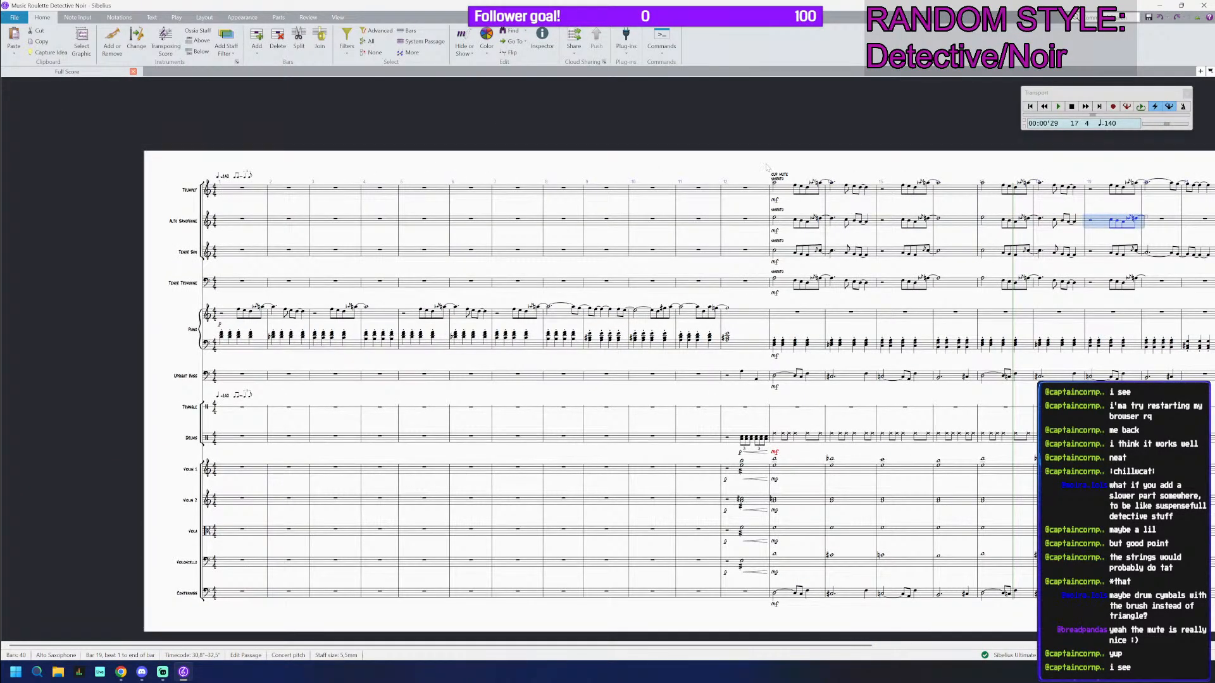
Step: Play the score from bar 11 and stop in bar 14
{"action": "left_click", "coordinate": [856, 272]}
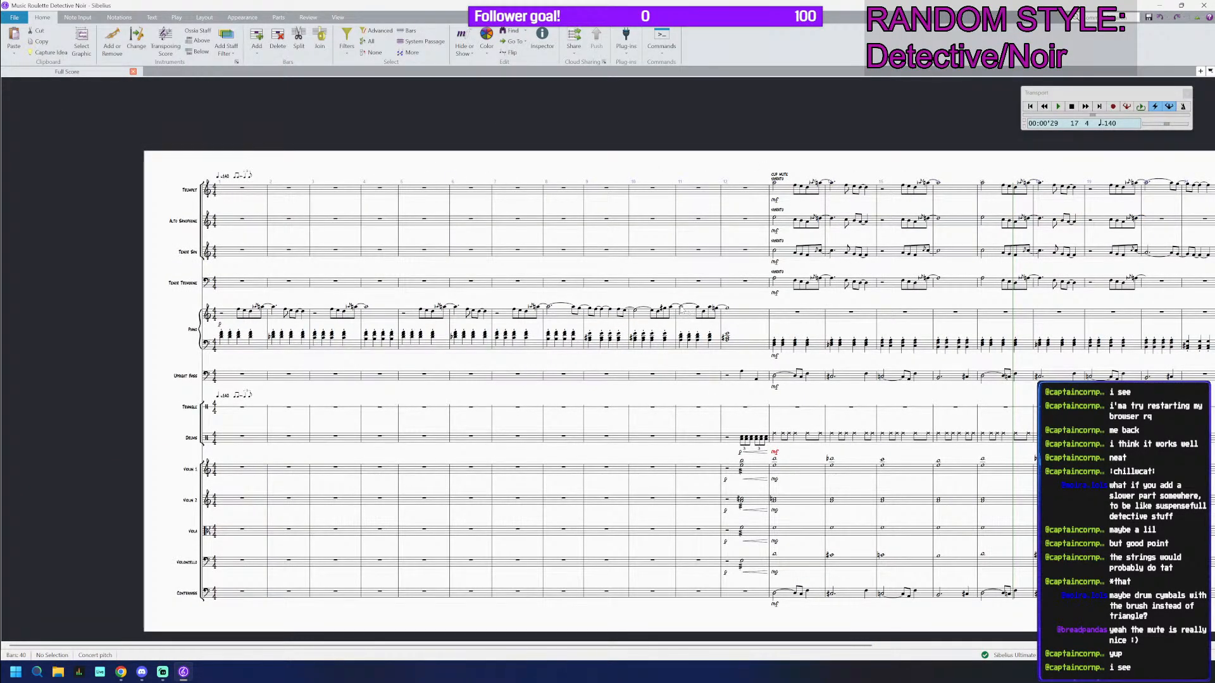
{"action": "left_click", "coordinate": [681, 309]}
{"action": "key", "text": "space"}
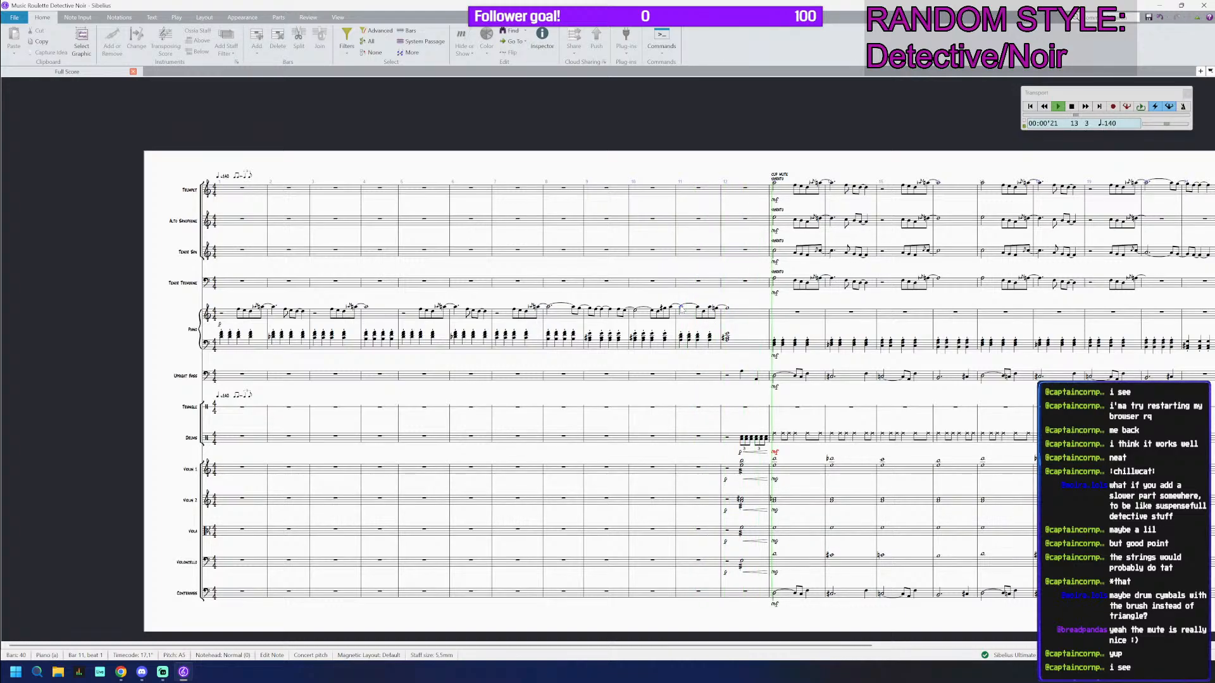
{"action": "key", "text": "space"}
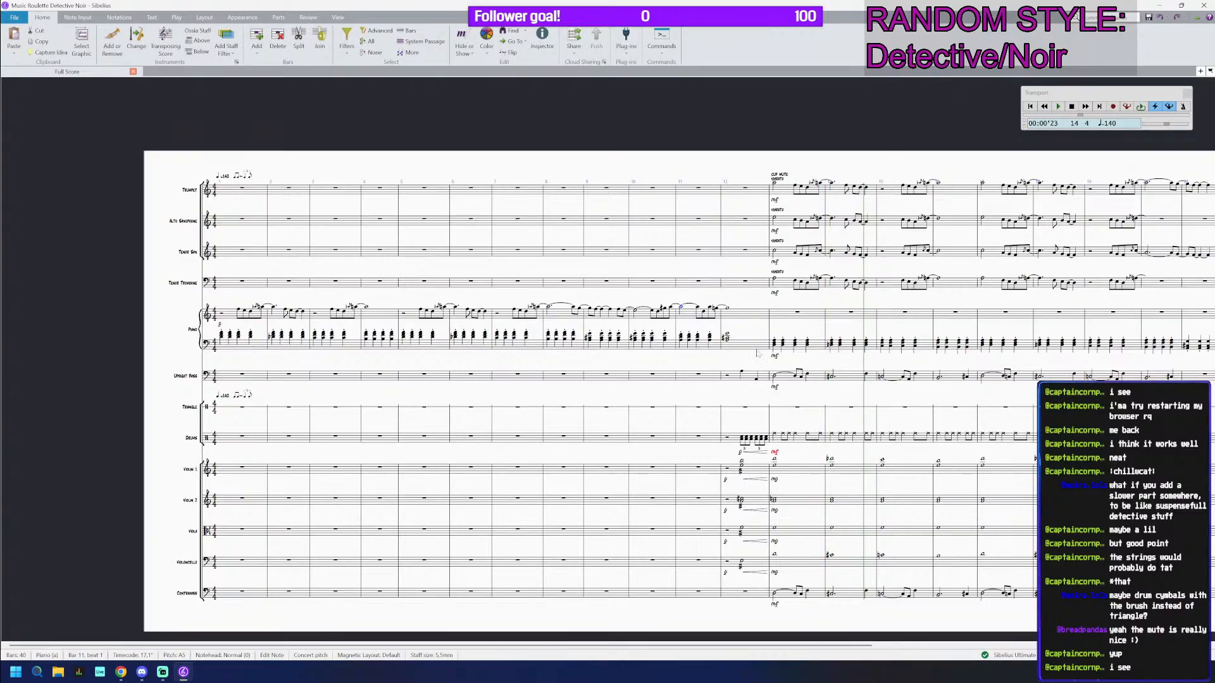
Step: Replace the triplets in the Drums staff's bar 12 with the last three cross-head notes copied from bar 13
{"action": "left_click", "coordinate": [795, 435]}
{"action": "scroll", "coordinate": [795, 435], "scroll_direction": "up", "scroll_amount": 3}
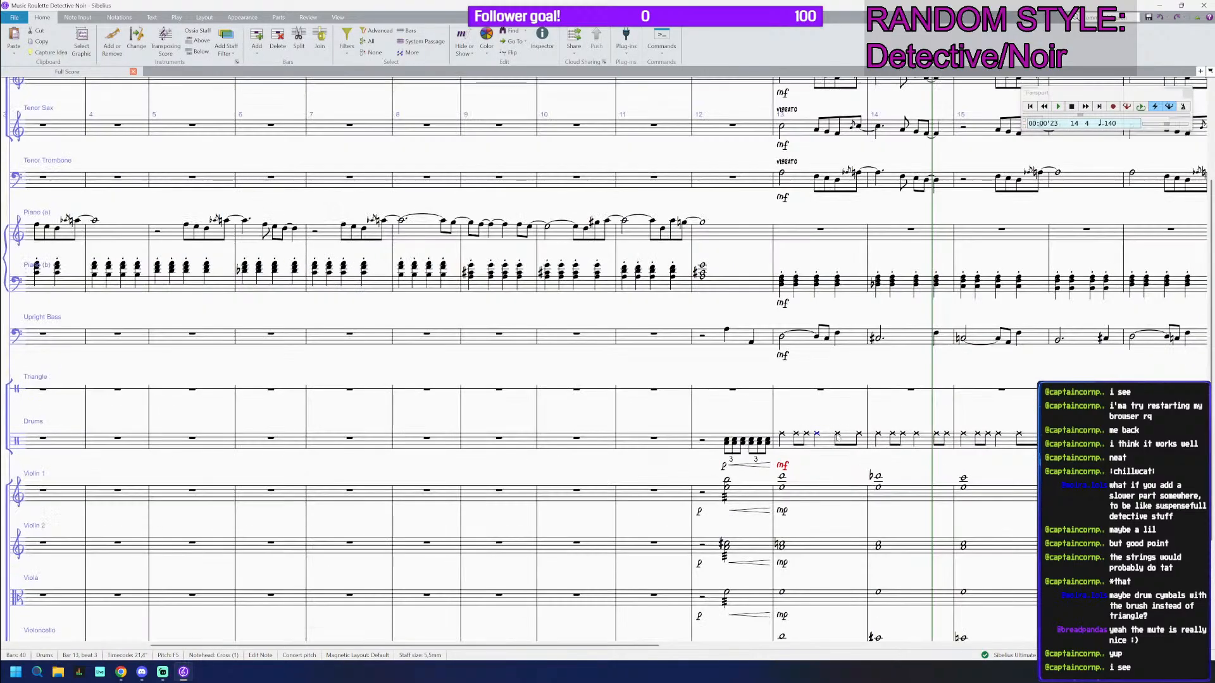
{"action": "left_click", "coordinate": [837, 435], "text": "ctrl"}
{"action": "left_click", "coordinate": [858, 434], "text": "ctrl"}
{"action": "key", "text": "ctrl+c"}
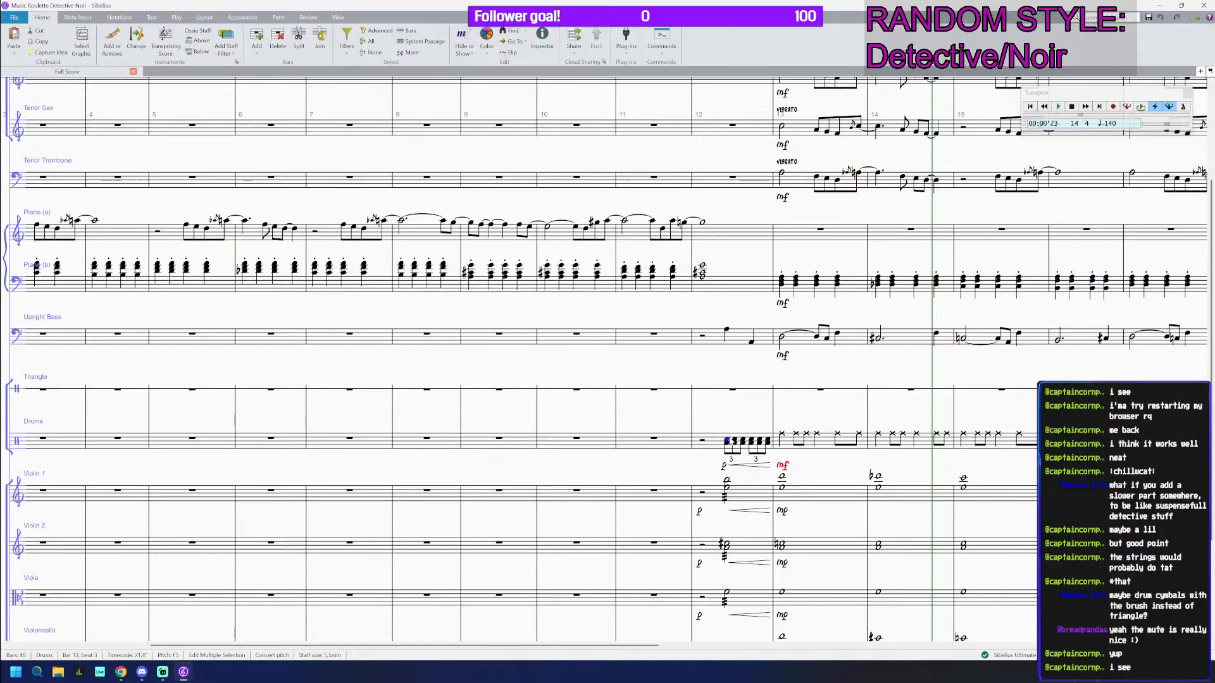
{"action": "left_click", "coordinate": [727, 442]}
{"action": "key", "text": "ctrl+v"}
{"action": "key", "text": "ctrl+z"}
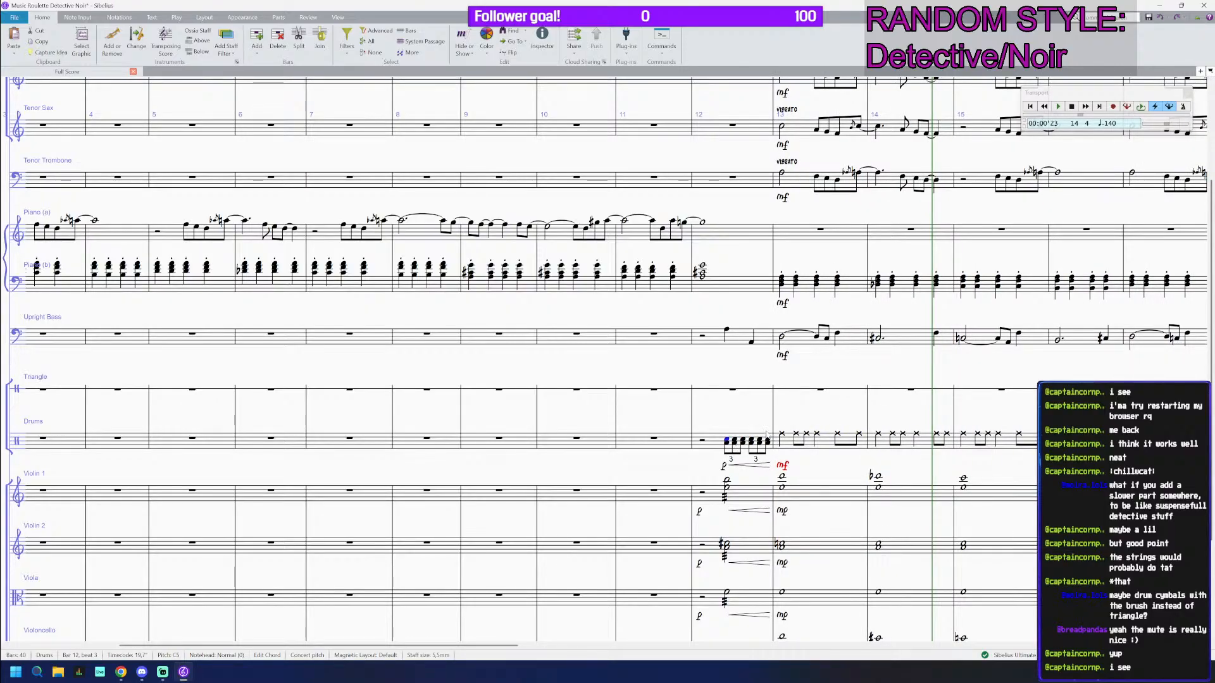
{"action": "left_click", "coordinate": [767, 442], "text": "shift"}
{"action": "key", "text": "Delete"}
{"action": "key", "text": "ctrl+v"}
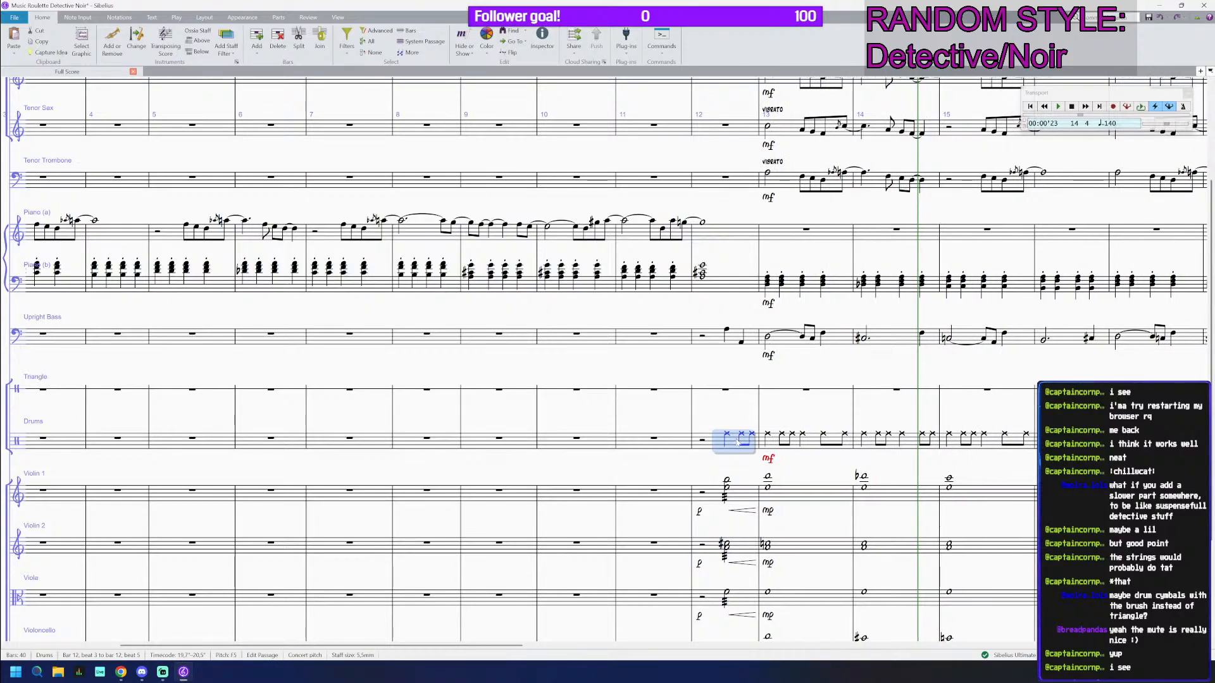
Step: Copy the p dynamic and crescendo hairpin from Violin 1 in bar 12 to the Drums staff's bar 12
{"action": "scroll", "coordinate": [712, 501], "scroll_direction": "up", "scroll_amount": 1}
{"action": "left_click", "coordinate": [691, 525]}
{"action": "key", "text": "ctrl+c"}
{"action": "left_click", "coordinate": [701, 444]}
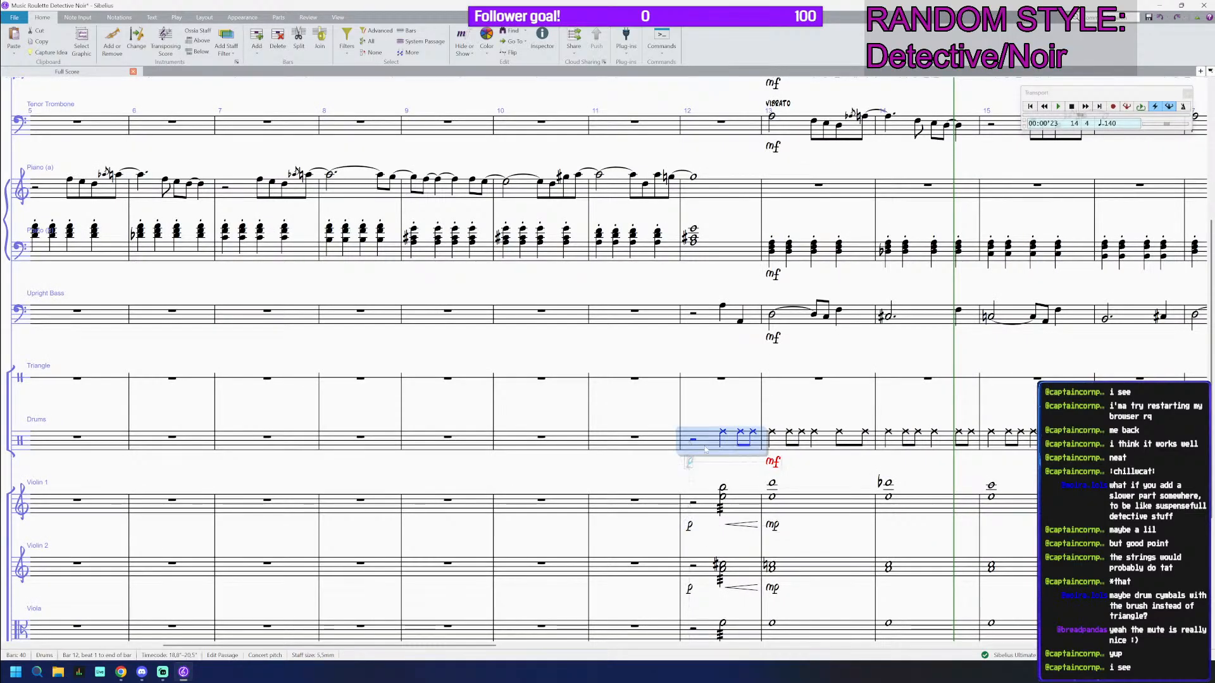
{"action": "key", "text": "ctrl+v"}
Step: Play the score from bar 12 and follow the playback into bar 18
{"action": "left_click", "coordinate": [701, 444]}
{"action": "left_click", "coordinate": [693, 443]}
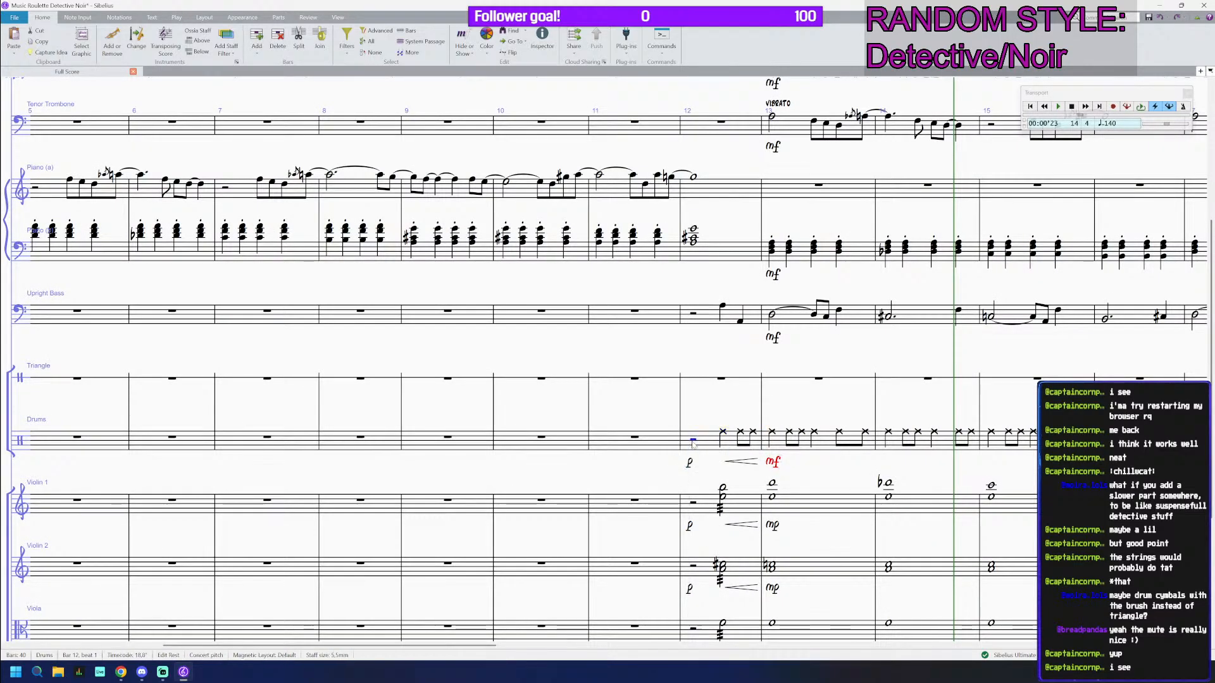
{"action": "key", "text": "p"}
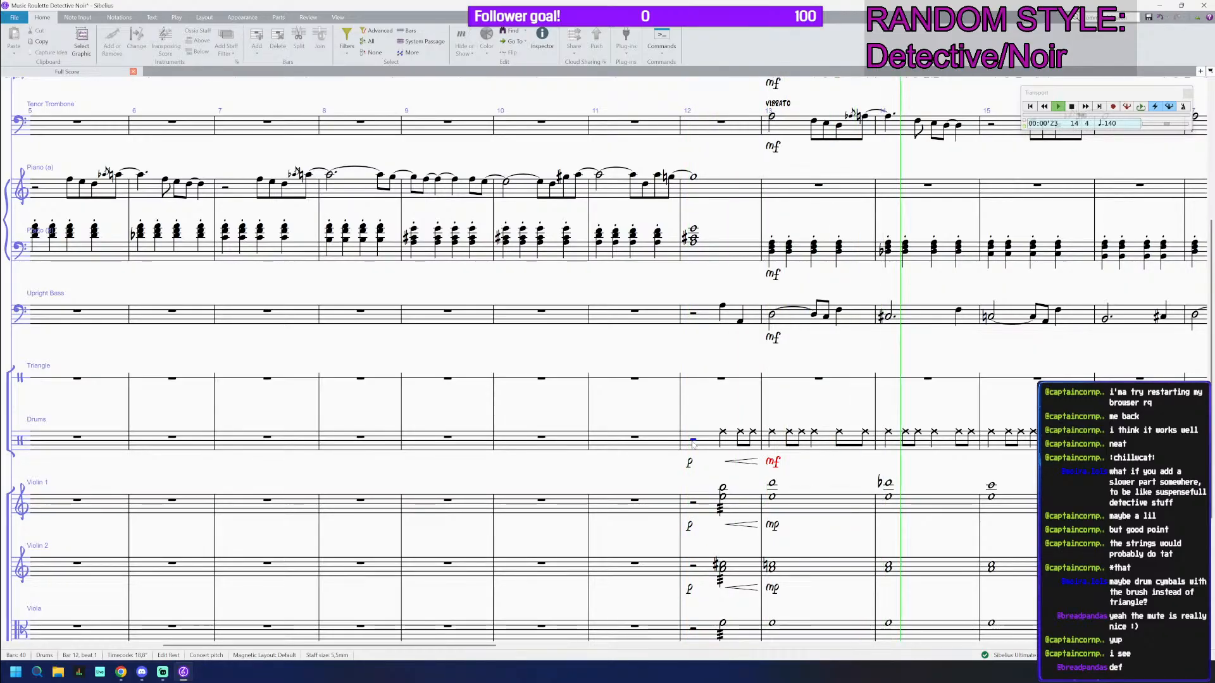
{"action": "scroll", "coordinate": [693, 443], "scroll_direction": "down", "scroll_amount": 5}
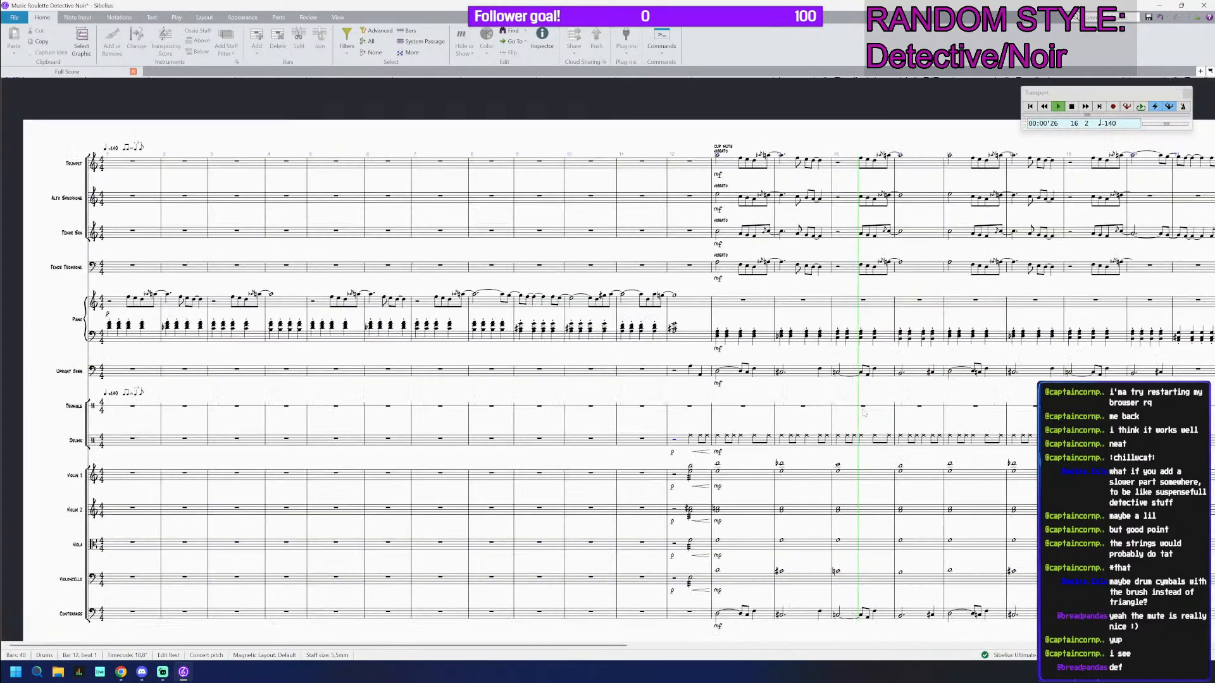
{"action": "left_click_drag", "start_coordinate": [873, 417], "coordinate": [778, 404]}
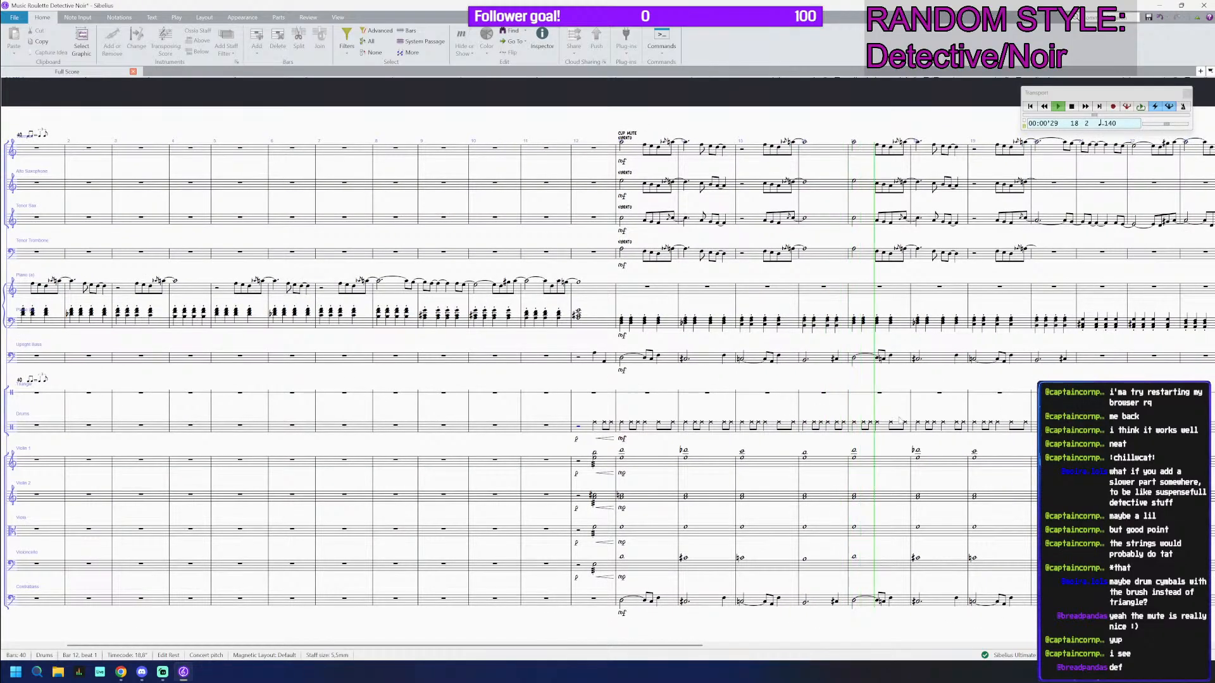
Step: Shorten Violin 1's whole-note chord in bar 16 to a half note
{"action": "left_click", "coordinate": [829, 458]}
{"action": "scroll", "coordinate": [830, 436], "scroll_direction": "up", "scroll_amount": 4}
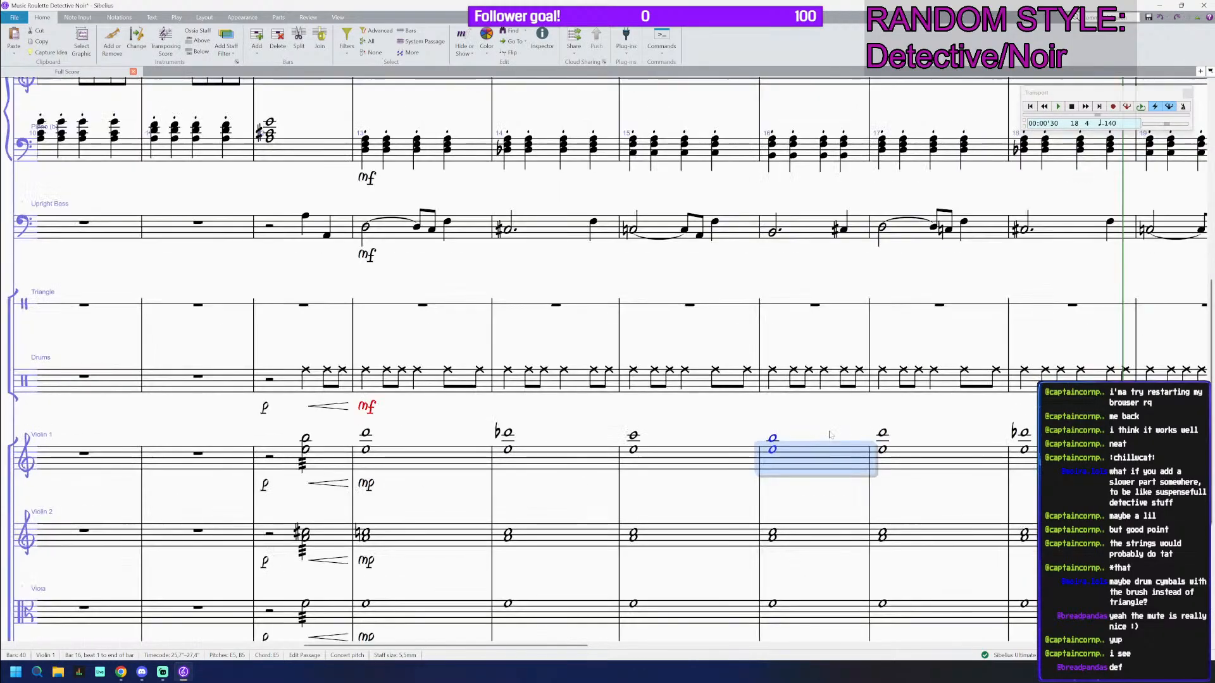
{"action": "left_click", "coordinate": [773, 439]}
{"action": "scroll", "coordinate": [773, 440], "scroll_direction": "up", "scroll_amount": 4}
{"action": "left_click_drag", "start_coordinate": [871, 422], "coordinate": [740, 430]}
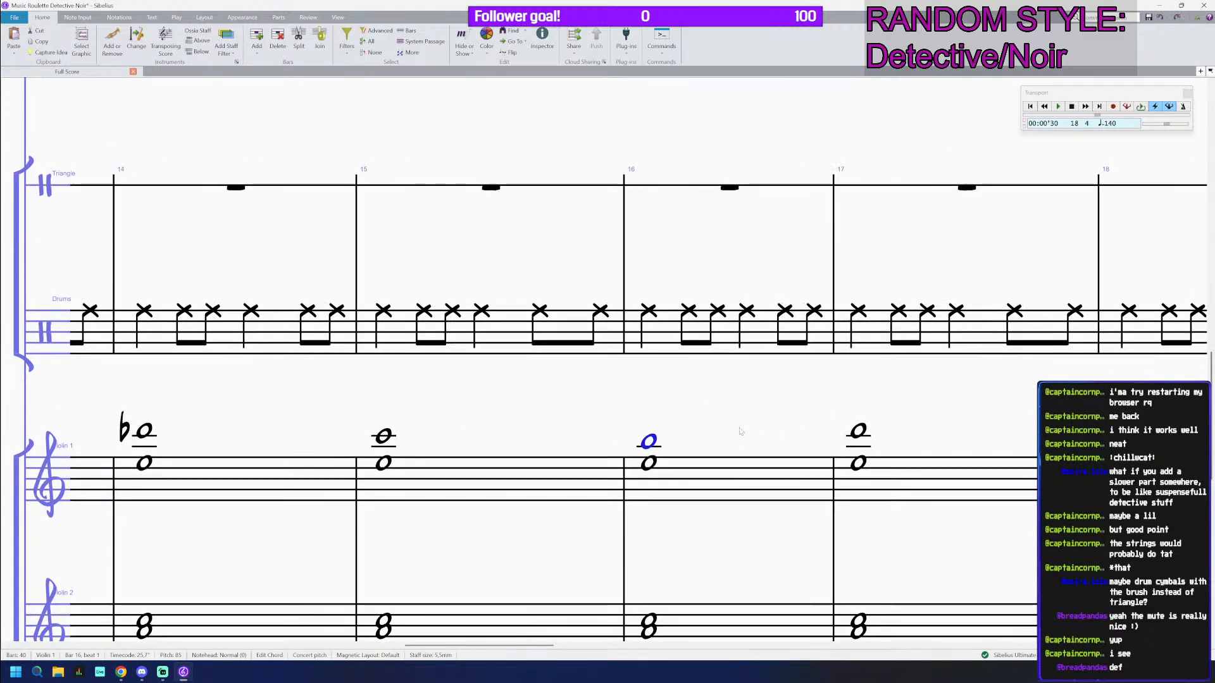
{"action": "key", "text": "KP_5"}
{"action": "key", "text": "Right"}
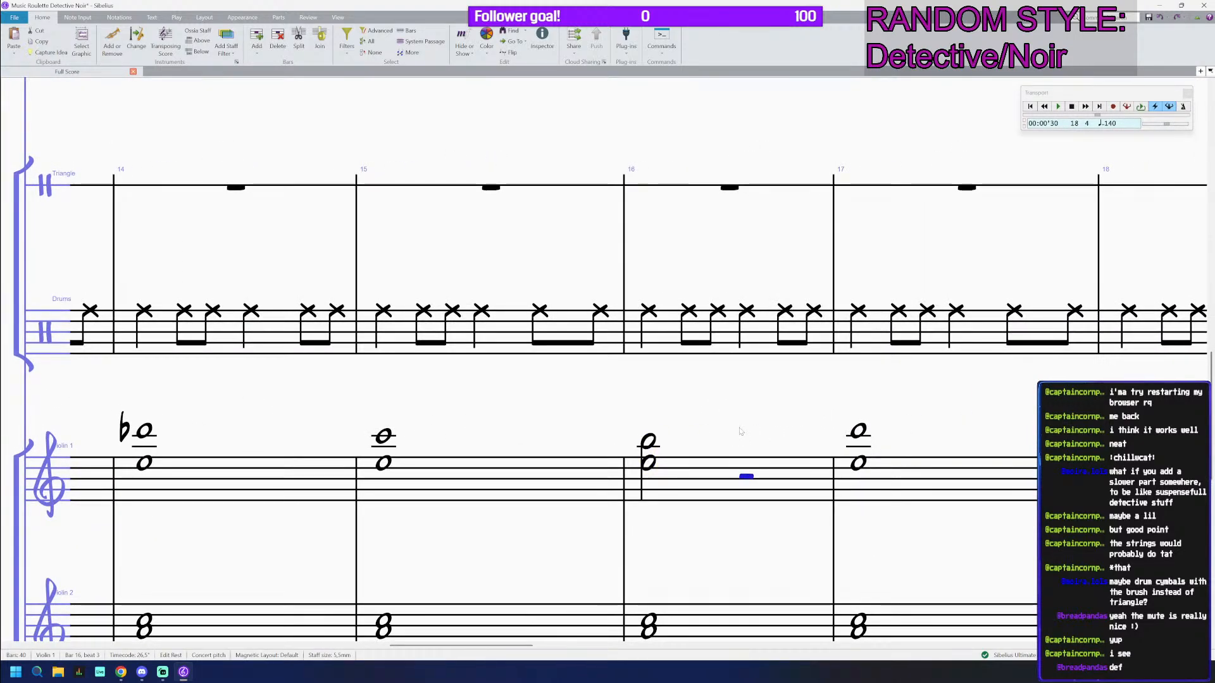
{"action": "key", "text": "Left"}
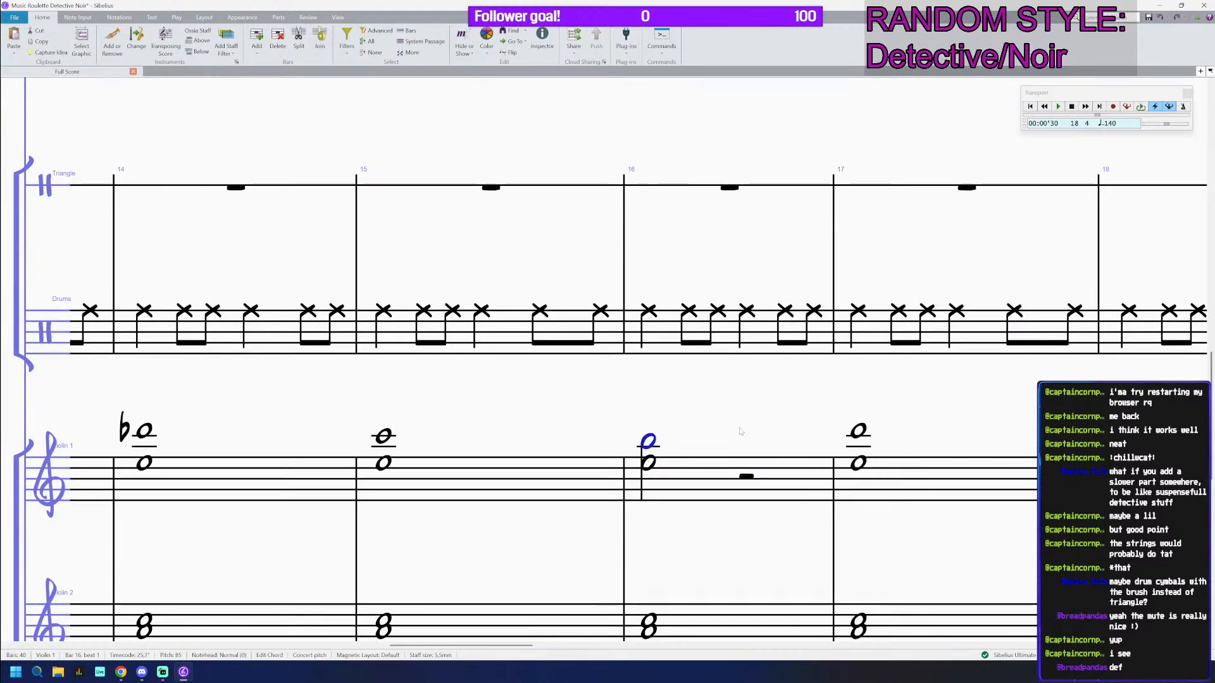
{"action": "key", "text": "shift+Down"}
{"action": "key", "text": "Left"}
{"action": "key", "text": "Right"}
{"action": "key", "text": "ctrl+Down"}
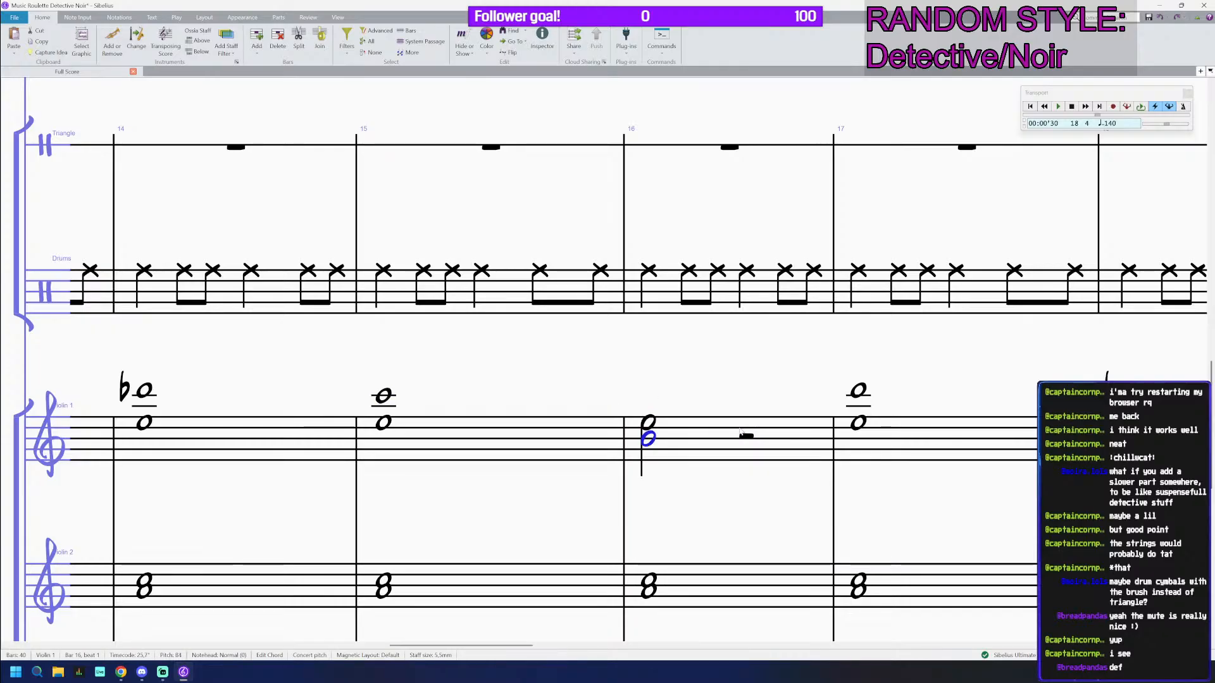
{"action": "key", "text": "ctrl+Up"}
Step: Copy the half-note chord in Violin 1's bar 16 onto beat 3 and make it an eighth note
{"action": "left_click", "coordinate": [648, 423], "text": "shift"}
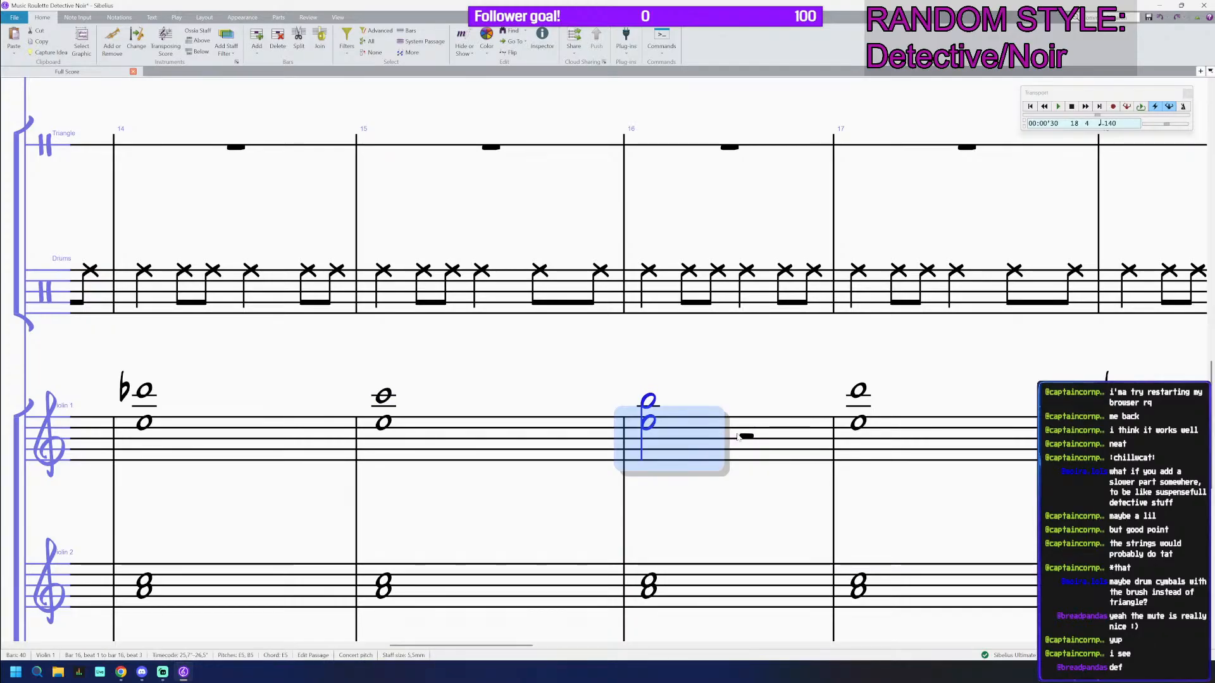
{"action": "left_click", "coordinate": [750, 441], "text": "alt"}
{"action": "key", "text": "KP_4"}
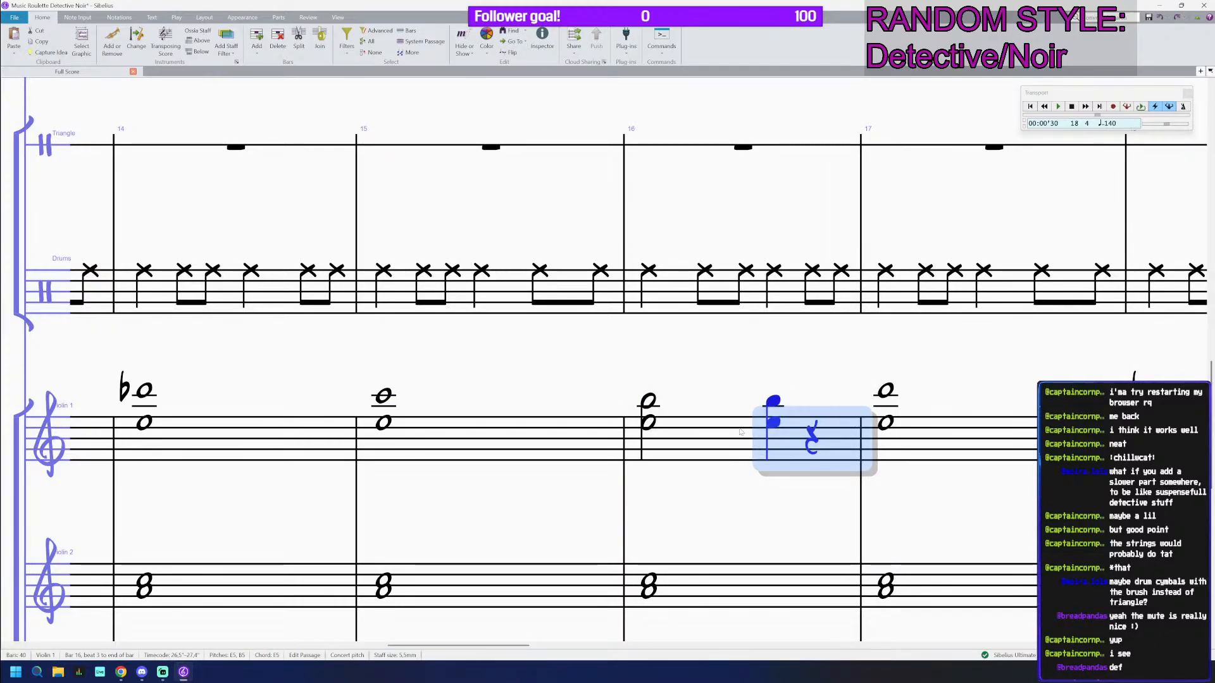
{"action": "key", "text": "KP_3"}
Step: Add eighth notes F5, A5 and C6 after the beat 3 chord in Violin 1's bar 16, double them an octave below, and save the score
{"action": "left_click", "coordinate": [802, 437]}
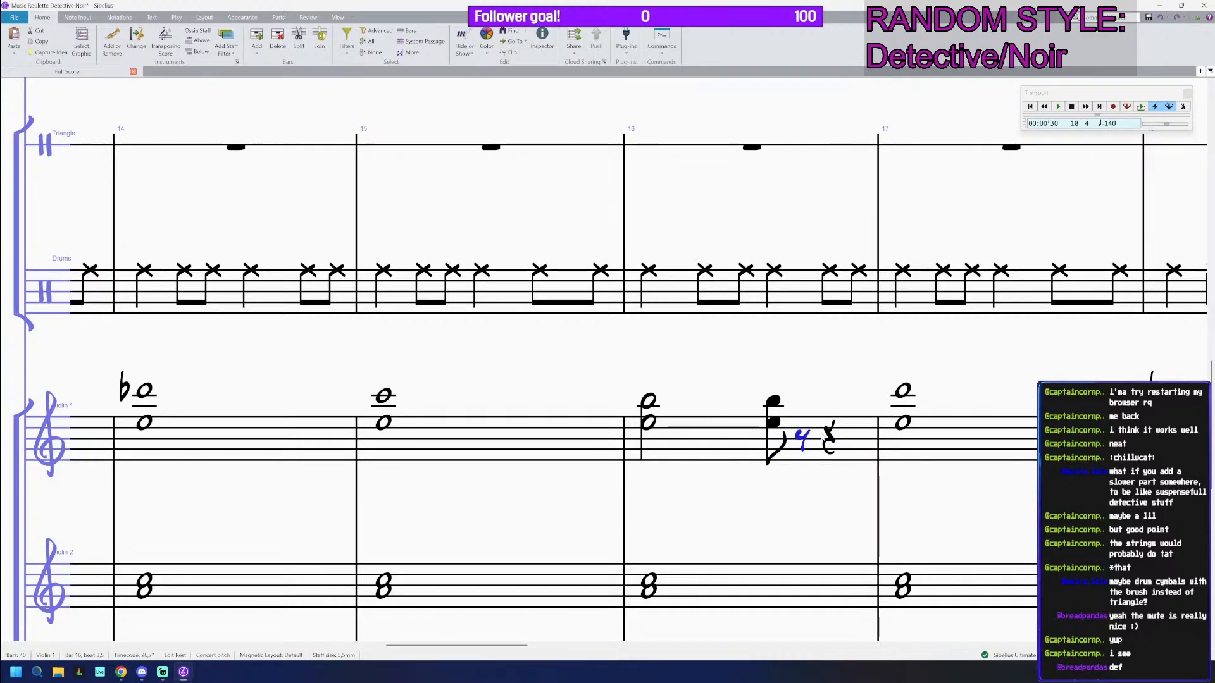
{"action": "key", "text": "f"}
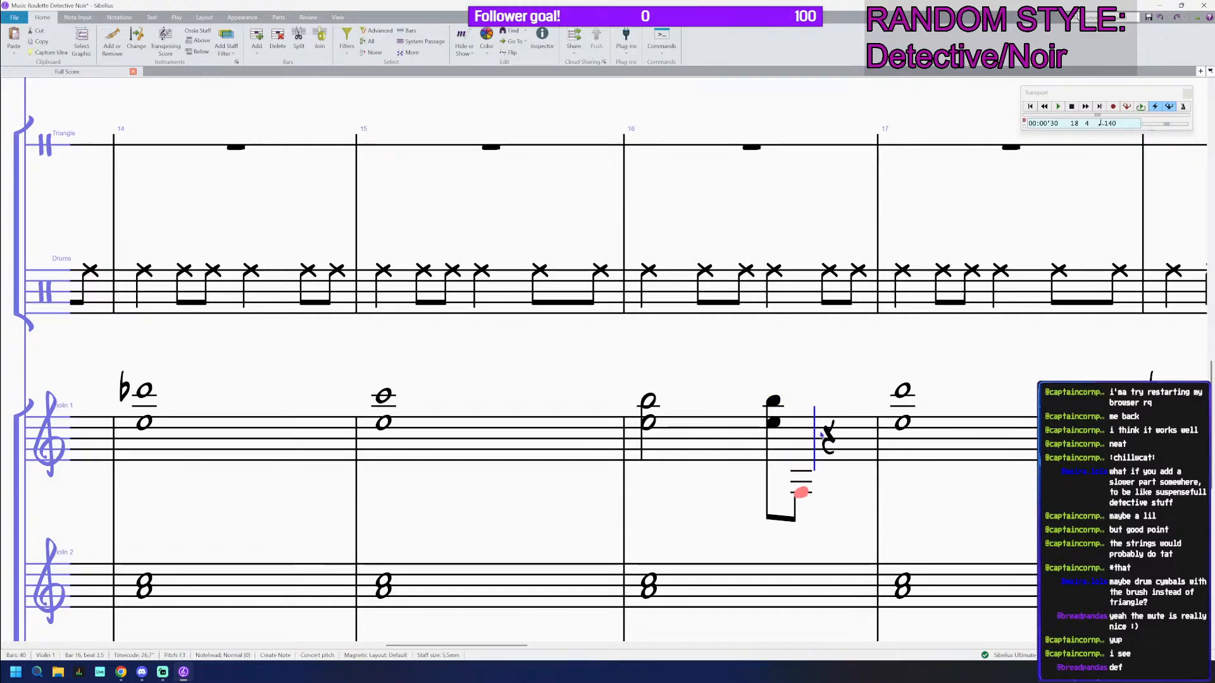
{"action": "key", "text": "a"}
{"action": "key", "text": "c"}
{"action": "key", "text": "Escape"}
{"action": "key", "text": "shift+Left"}
{"action": "key", "text": "shift+Left"}
{"action": "key", "text": "ctrl+Up"}
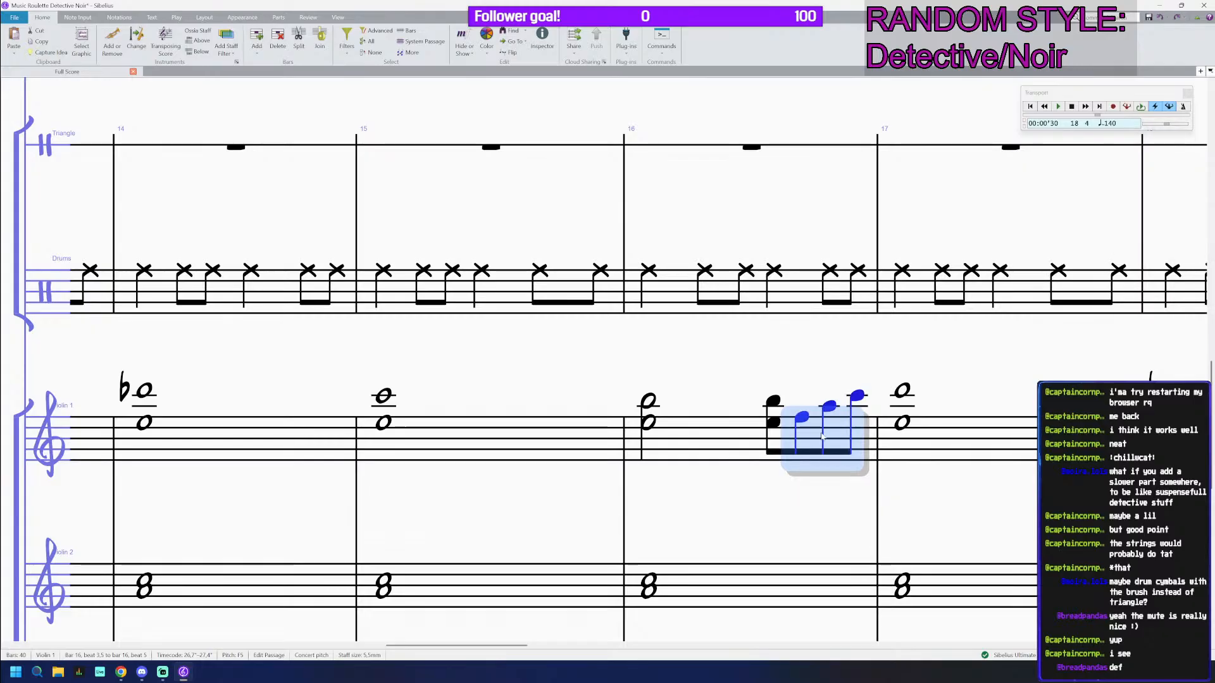
{"action": "key", "text": "ctrl+Down"}
{"action": "key", "text": "8"}
{"action": "key", "text": "ctrl+s"}
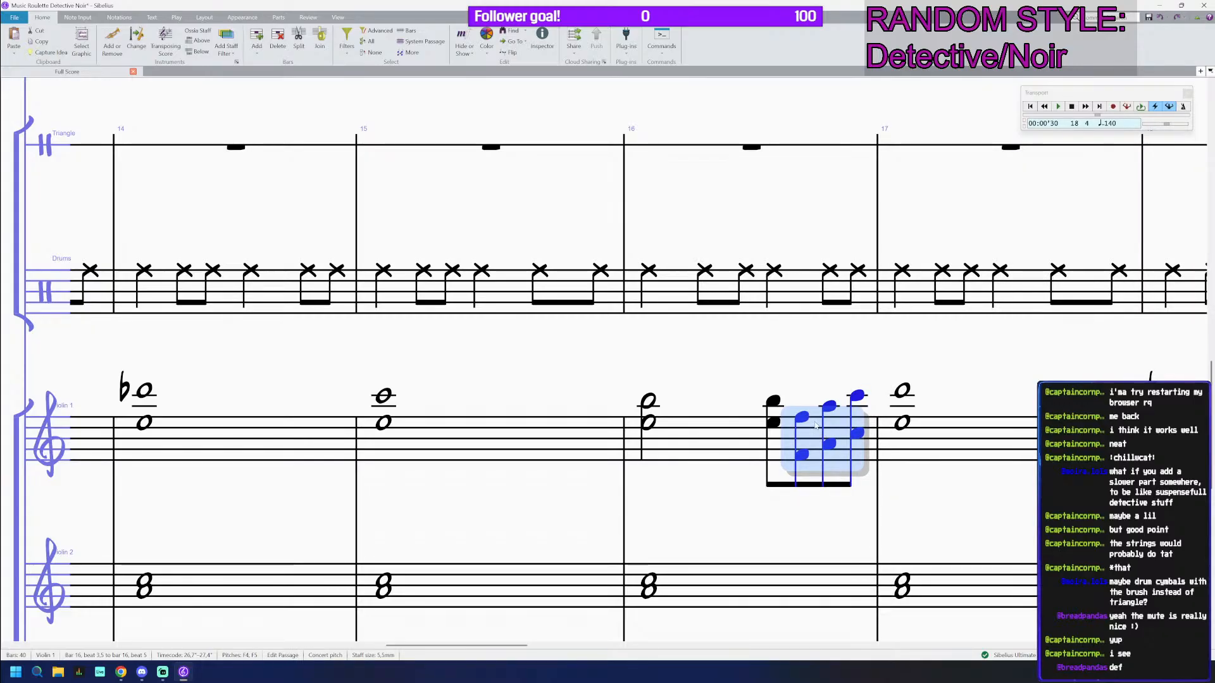
Step: Play the score from bar 13 and stop in bar 14
{"action": "scroll", "coordinate": [822, 437], "scroll_direction": "down", "scroll_amount": 3}
{"action": "scroll", "coordinate": [815, 421], "scroll_direction": "down", "scroll_amount": 2}
{"action": "left_click", "coordinate": [494, 422]}
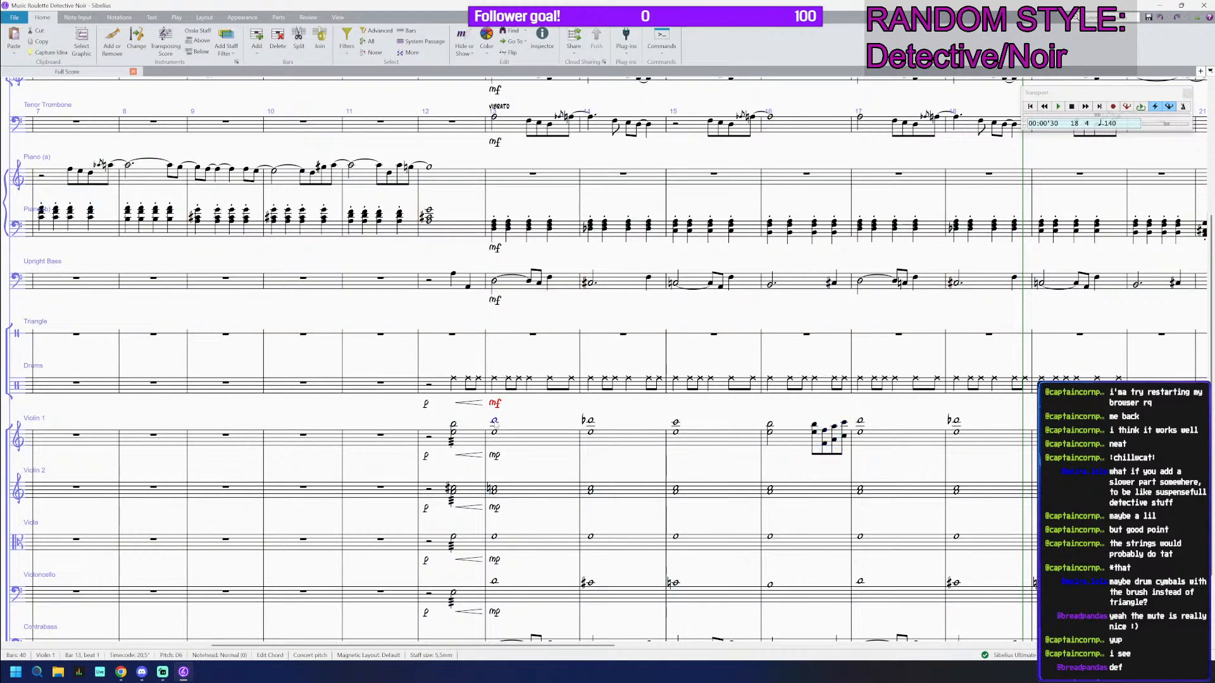
{"action": "key", "text": "p"}
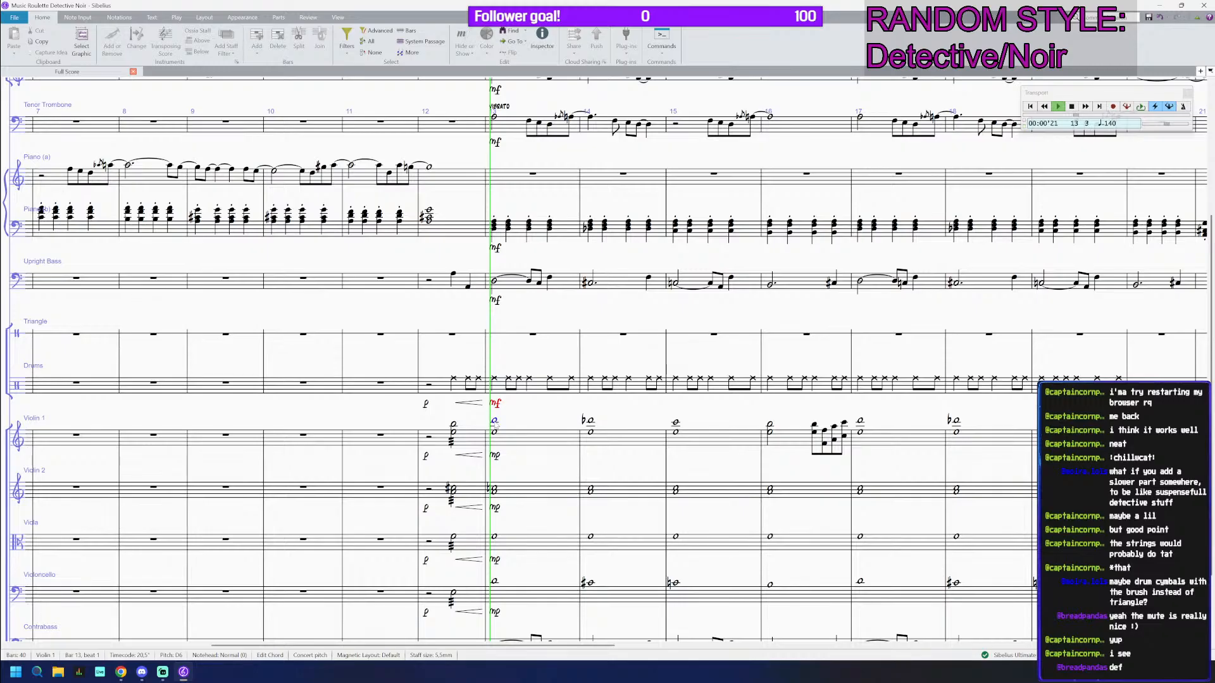
{"action": "key", "text": "Escape"}
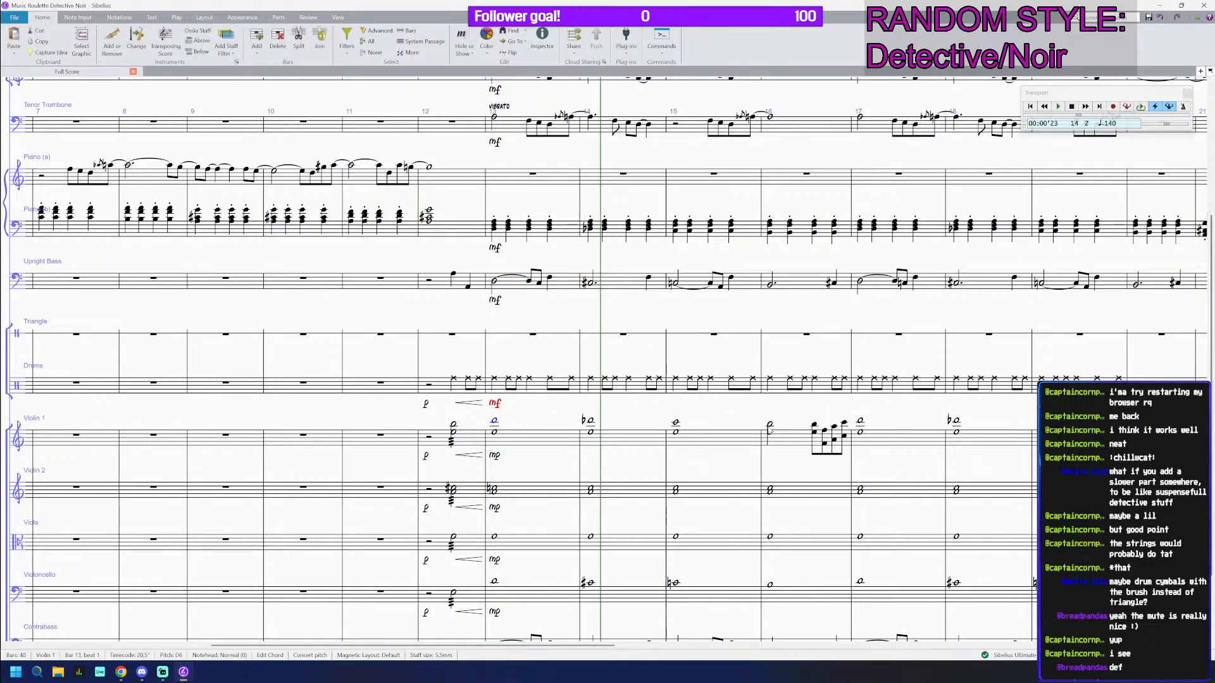
Step: Tie Violin 1's half-note chord in bar 16 to the following eighth-note chord and play the score from bar 13 into bar 18
{"action": "left_click", "coordinate": [770, 436]}
{"action": "key", "text": "KP_Enter"}
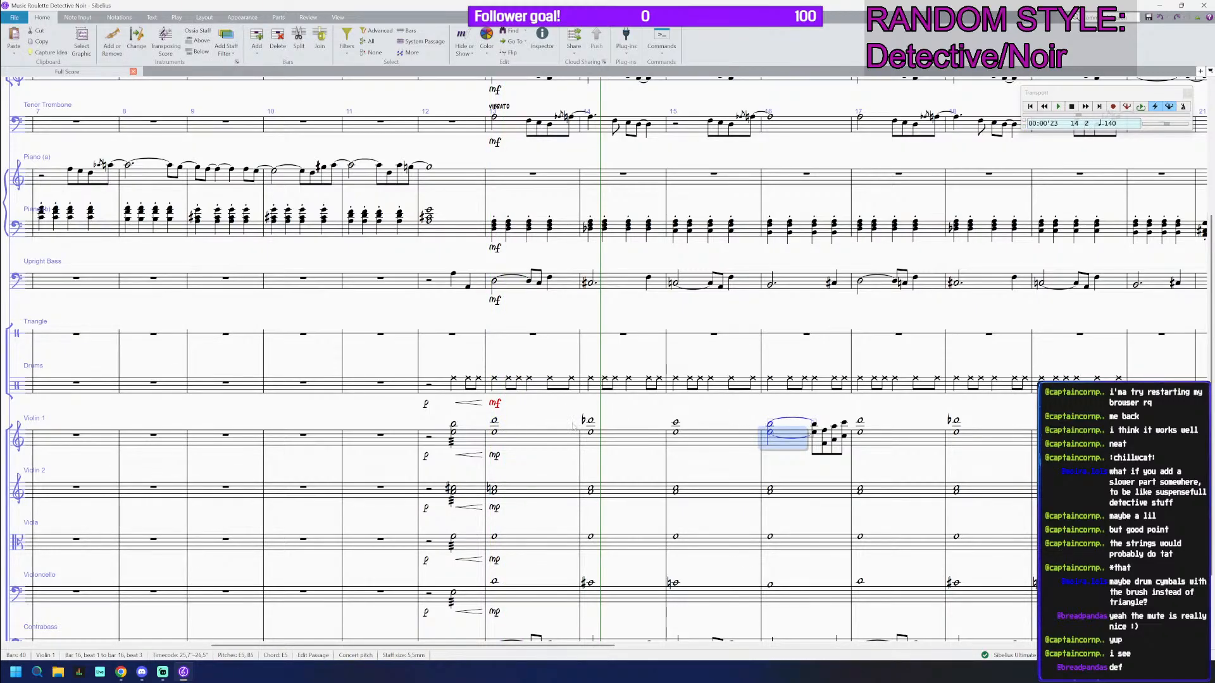
{"action": "left_click", "coordinate": [496, 425]}
{"action": "key", "text": "p"}
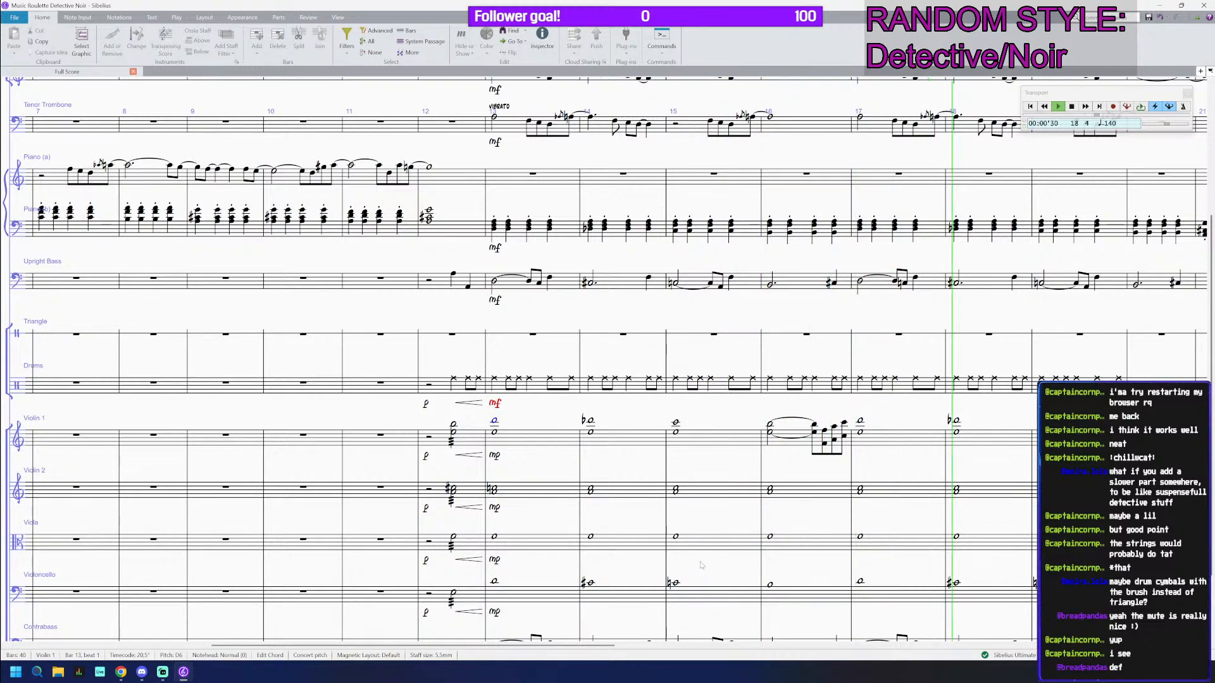
{"action": "key", "text": "space"}
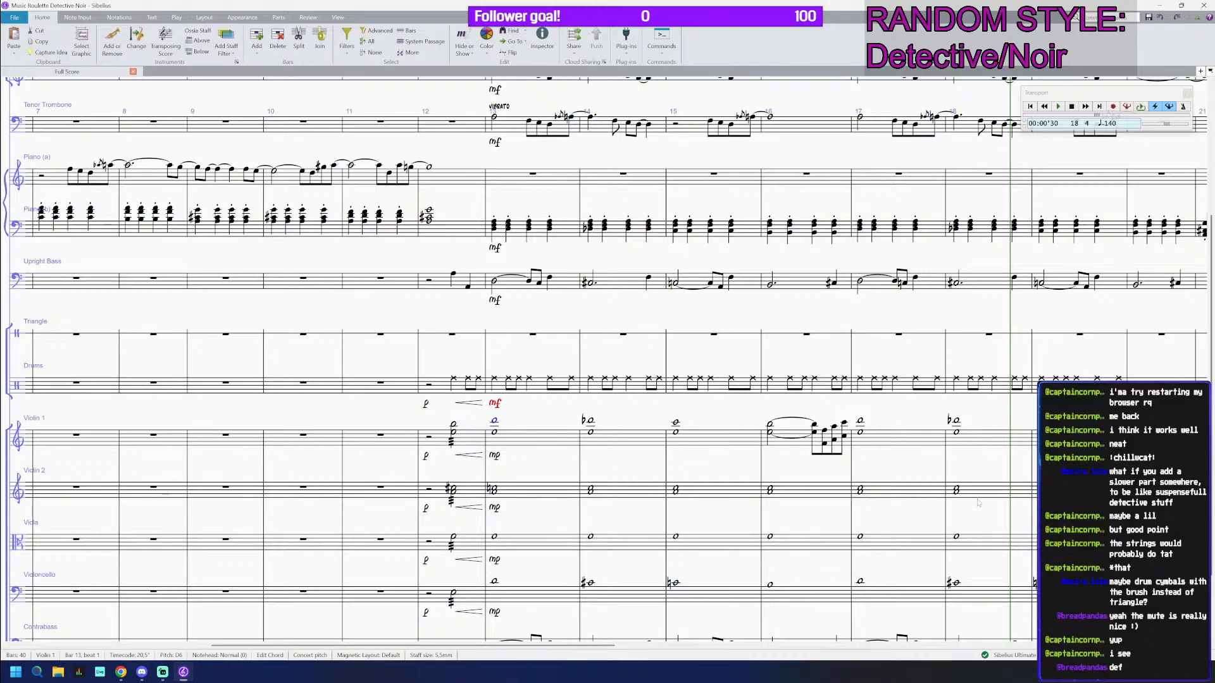
Step: Shorten the Trumpet's A in bar 16 to a half note and add a quarter-note A on beat 3
{"action": "left_click", "coordinate": [824, 431]}
{"action": "left_click", "coordinate": [834, 428], "text": "ctrl"}
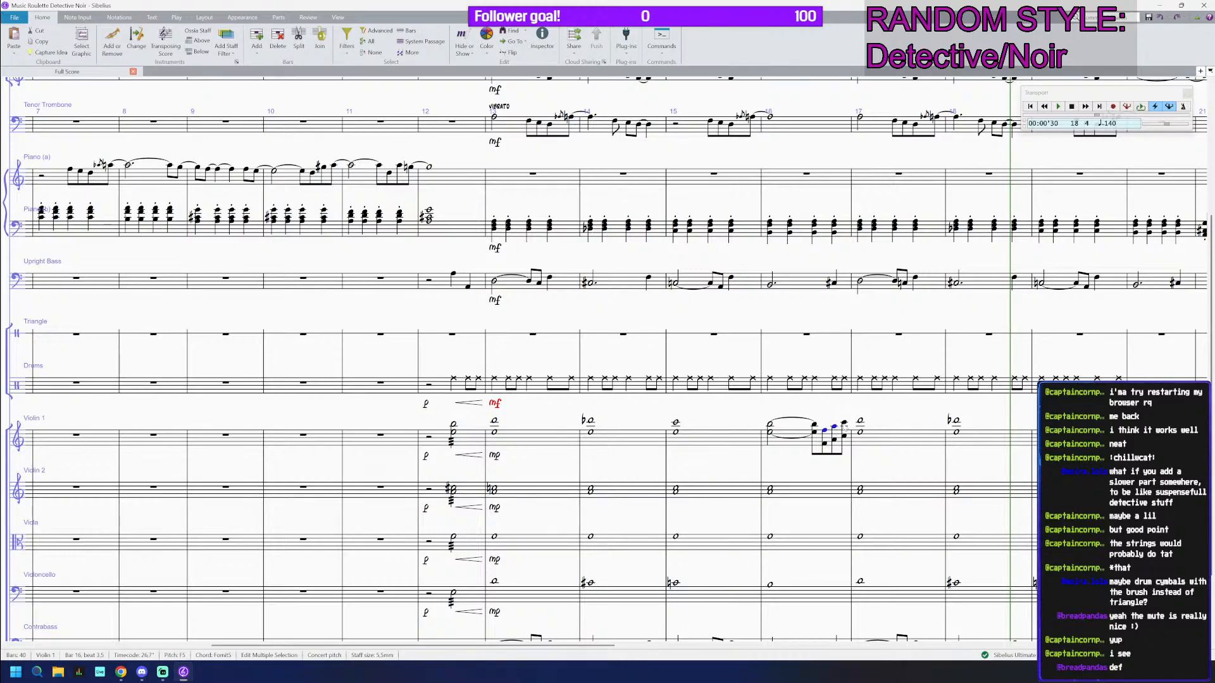
{"action": "left_click", "coordinate": [844, 423], "text": "ctrl"}
{"action": "scroll", "coordinate": [844, 423], "scroll_direction": "up", "scroll_amount": 3}
{"action": "left_click", "coordinate": [810, 172]}
{"action": "scroll", "coordinate": [813, 174], "scroll_direction": "up", "scroll_amount": 2}
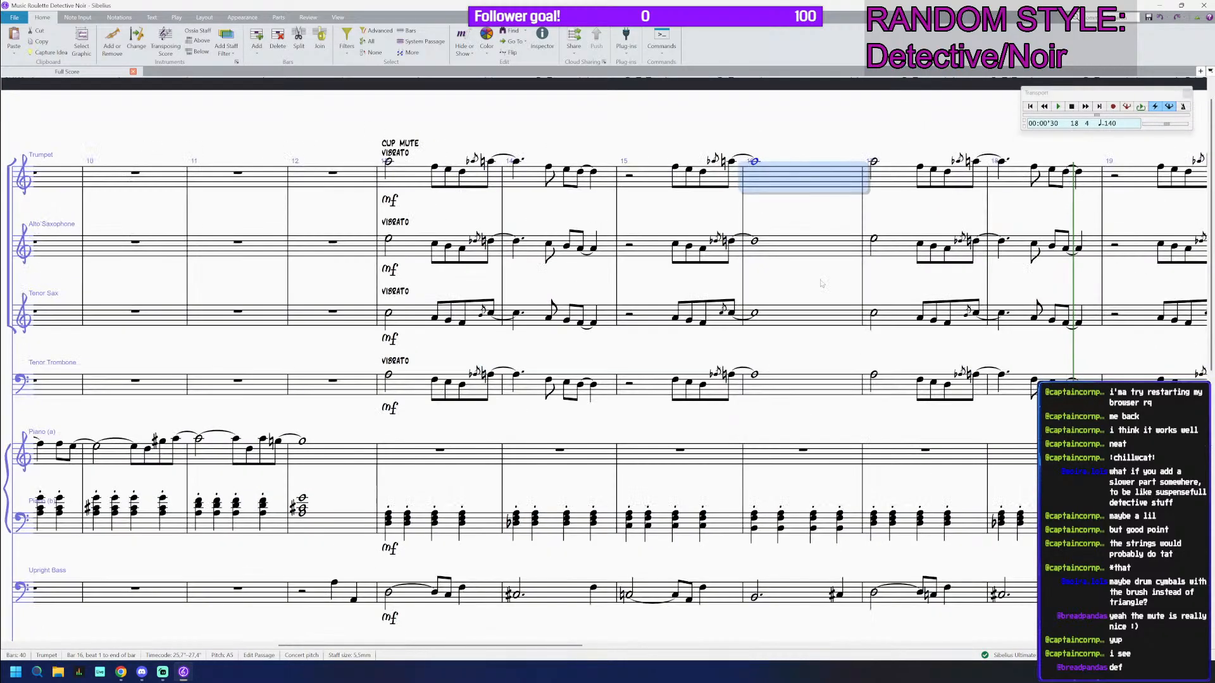
{"action": "left_click", "coordinate": [735, 166]}
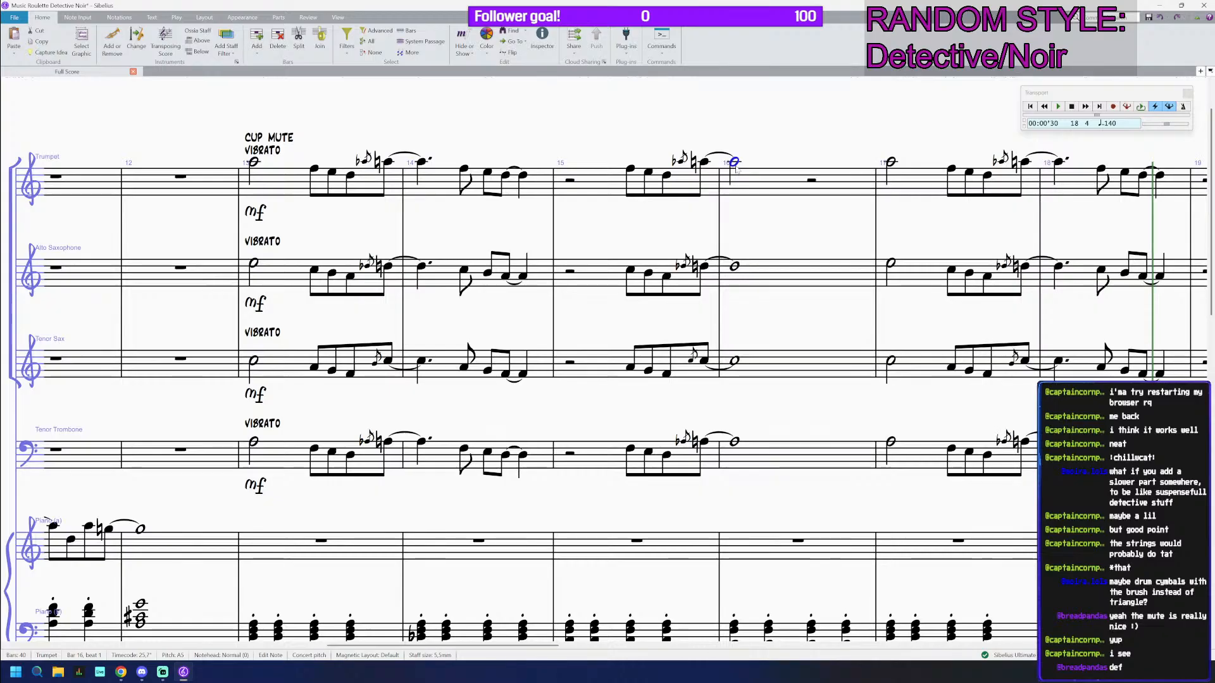
{"action": "key", "text": "Right"}
{"action": "key", "text": "4"}
{"action": "key", "text": "a"}
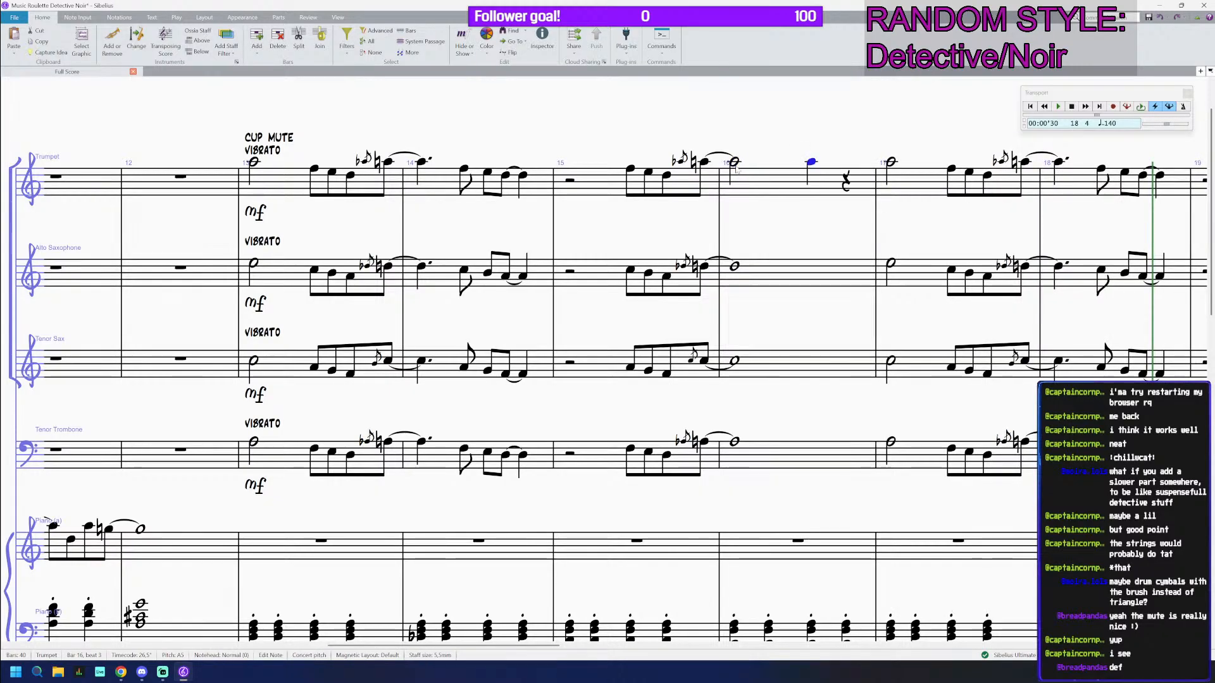
{"action": "key", "text": "3"}
{"action": "key", "text": "f"}
{"action": "key", "text": "a"}
{"action": "key", "text": "b"}
{"action": "key", "text": "ctrl+z"}
{"action": "key", "text": "ctrl+z"}
{"action": "key", "text": "ctrl+z"}
{"action": "key", "text": "ctrl+z"}
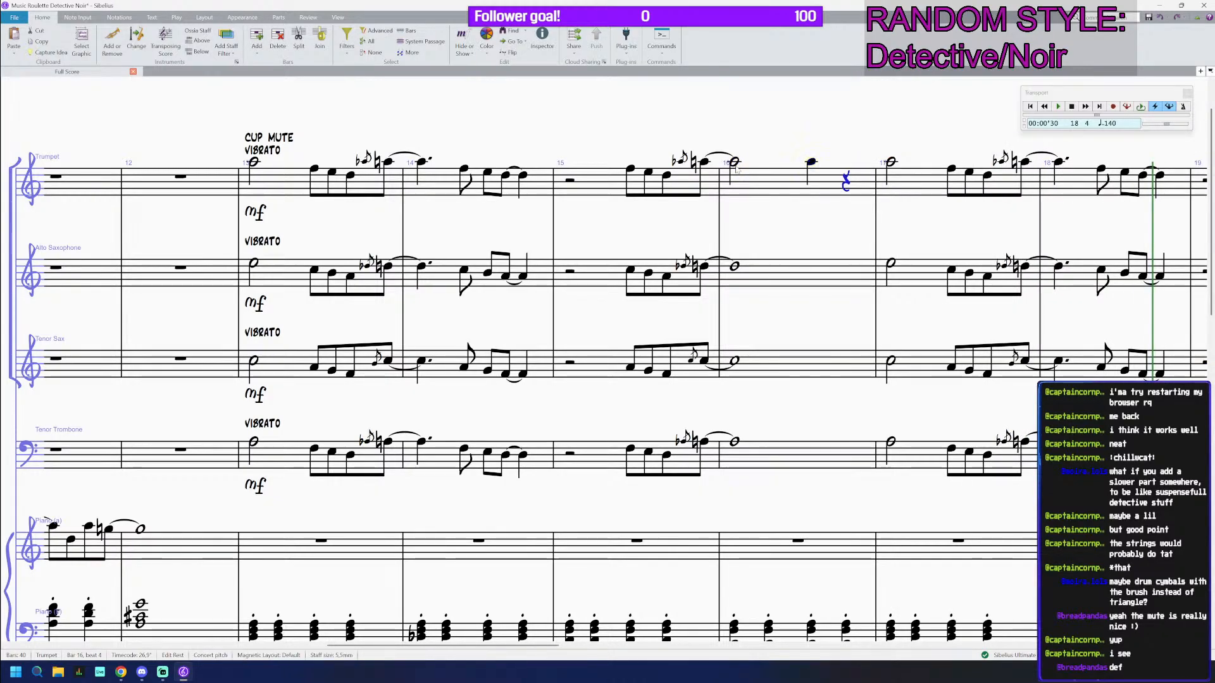
Step: Make the Trumpet's beat 3 A in bar 16 an eighth note and follow it with eighth notes F5, A5 and C6
{"action": "key", "text": "3"}
{"action": "key", "text": "f"}
{"action": "key", "text": "a"}
{"action": "key", "text": "c"}
{"action": "key", "text": "shift+Left"}
{"action": "key", "text": "shift+Left"}
{"action": "key", "text": "ctrl+Down"}
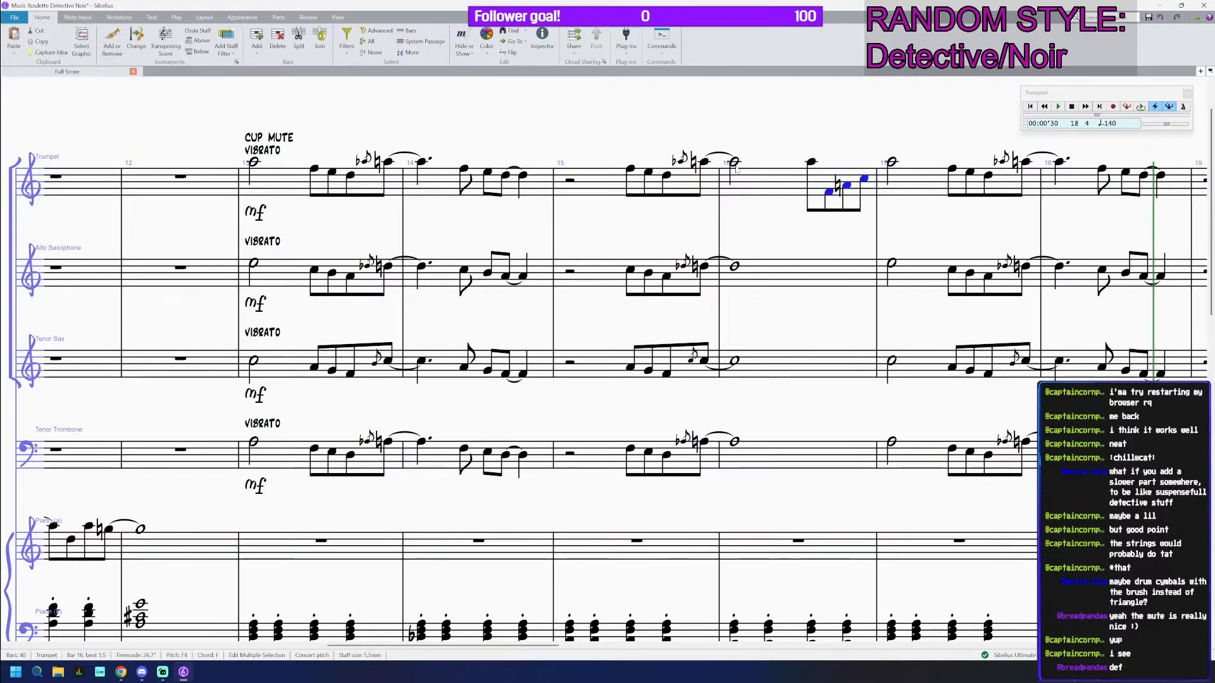
{"action": "key", "text": "ctrl+Up"}
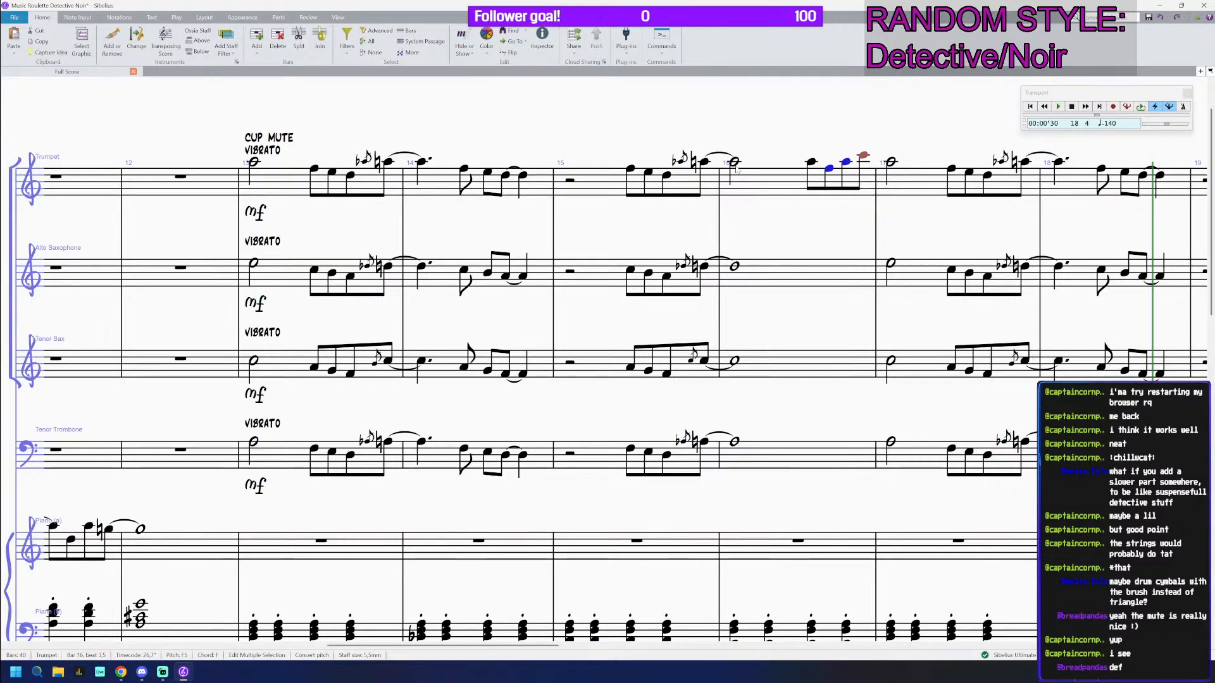
{"action": "key", "text": "Right"}
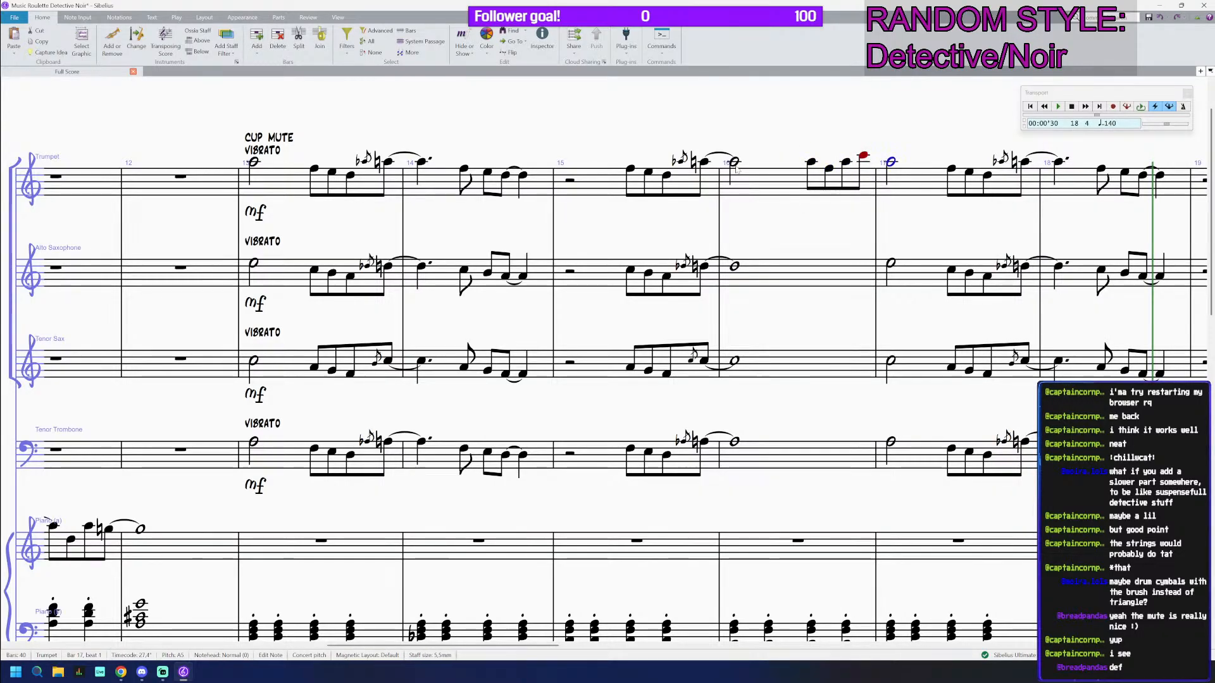
Step: Play the score from the Trumpet's first note in bar 13 and stop in bar 18
{"action": "left_click", "coordinate": [263, 174]}
{"action": "left_click", "coordinate": [254, 163]}
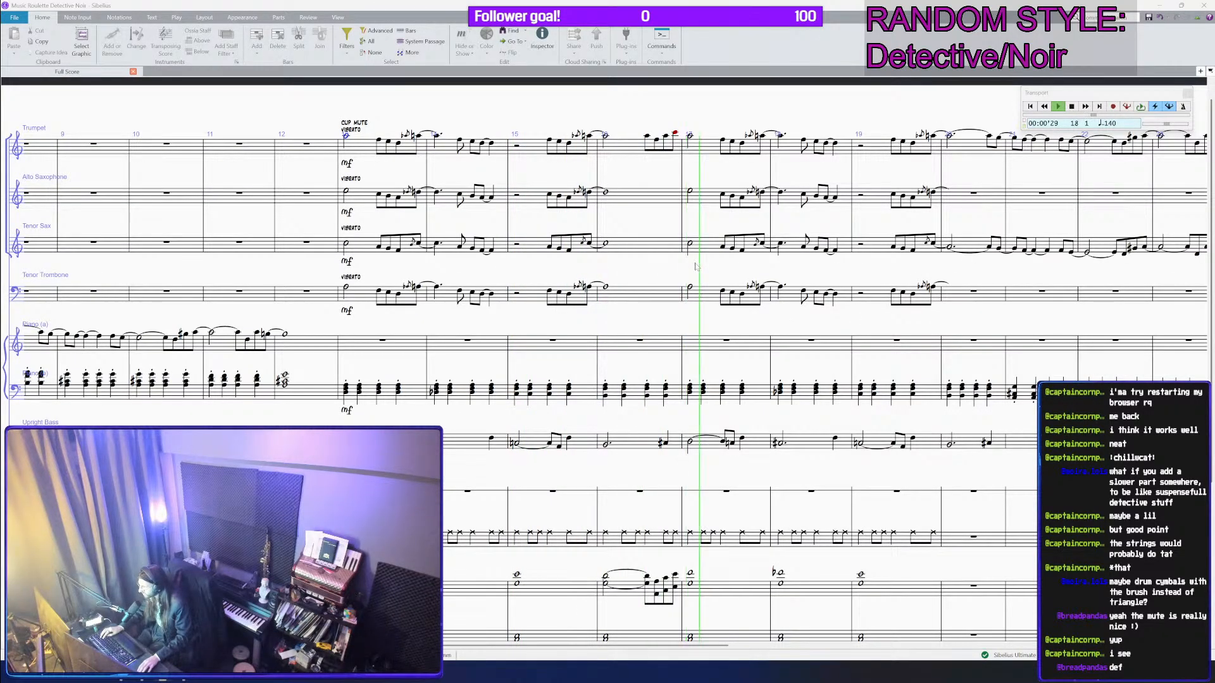
{"action": "key", "text": "space"}
Step: Copy the Trumpet's bar 16, with its eighth-note fill, into bar 16 of the Tenor Trombone
{"action": "left_click", "coordinate": [647, 135]}
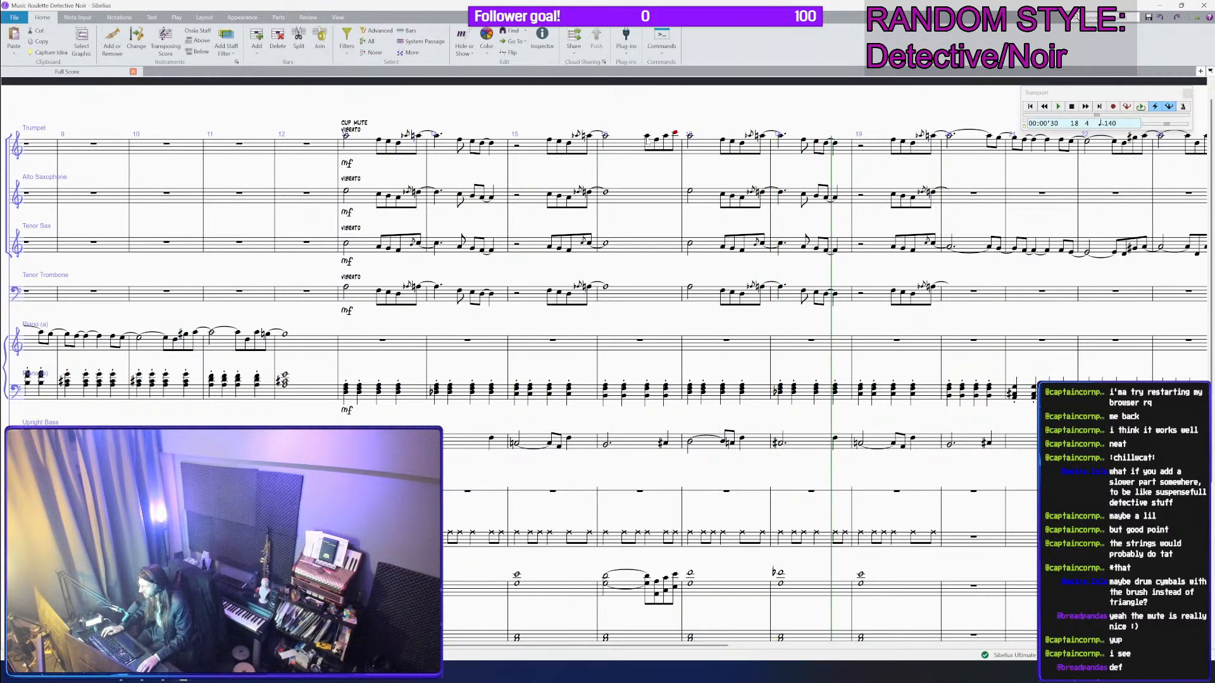
{"action": "scroll", "coordinate": [657, 130], "scroll_direction": "up", "scroll_amount": 2}
{"action": "scroll", "coordinate": [658, 130], "scroll_direction": "up", "scroll_amount": 1}
{"action": "left_click", "coordinate": [691, 131], "text": "shift"}
{"action": "scroll", "coordinate": [684, 134], "scroll_direction": "up", "scroll_amount": 1}
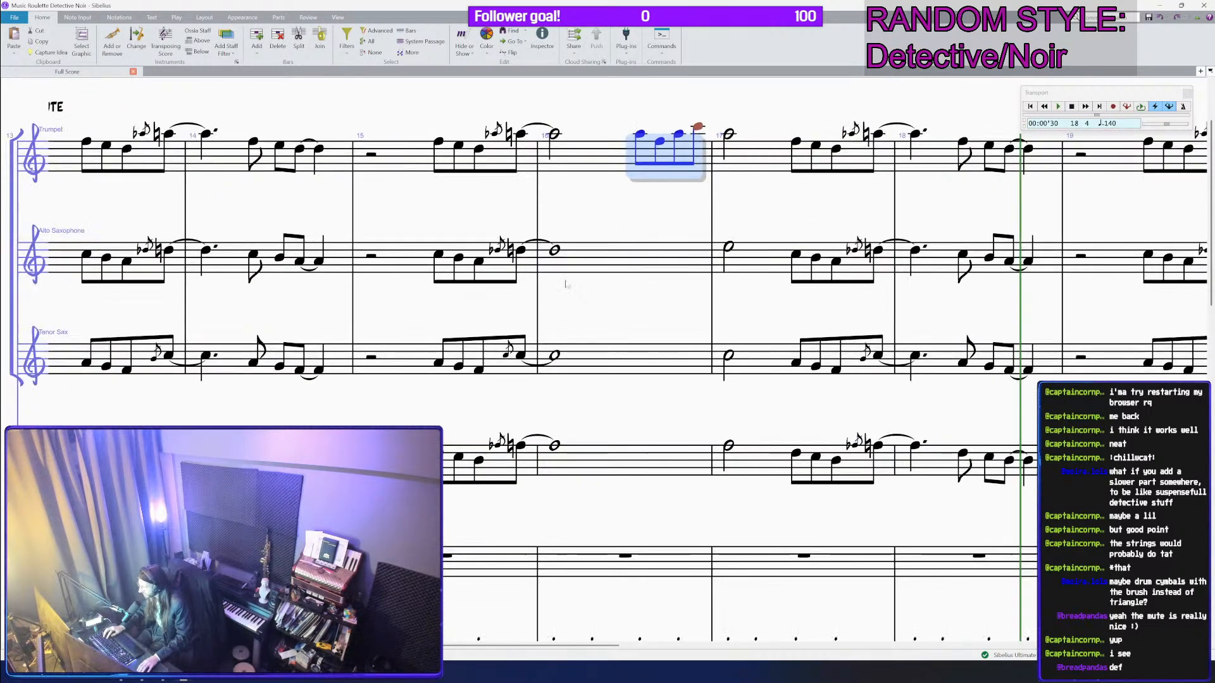
{"action": "left_click", "coordinate": [590, 156]}
{"action": "left_click", "coordinate": [602, 467], "text": "alt"}
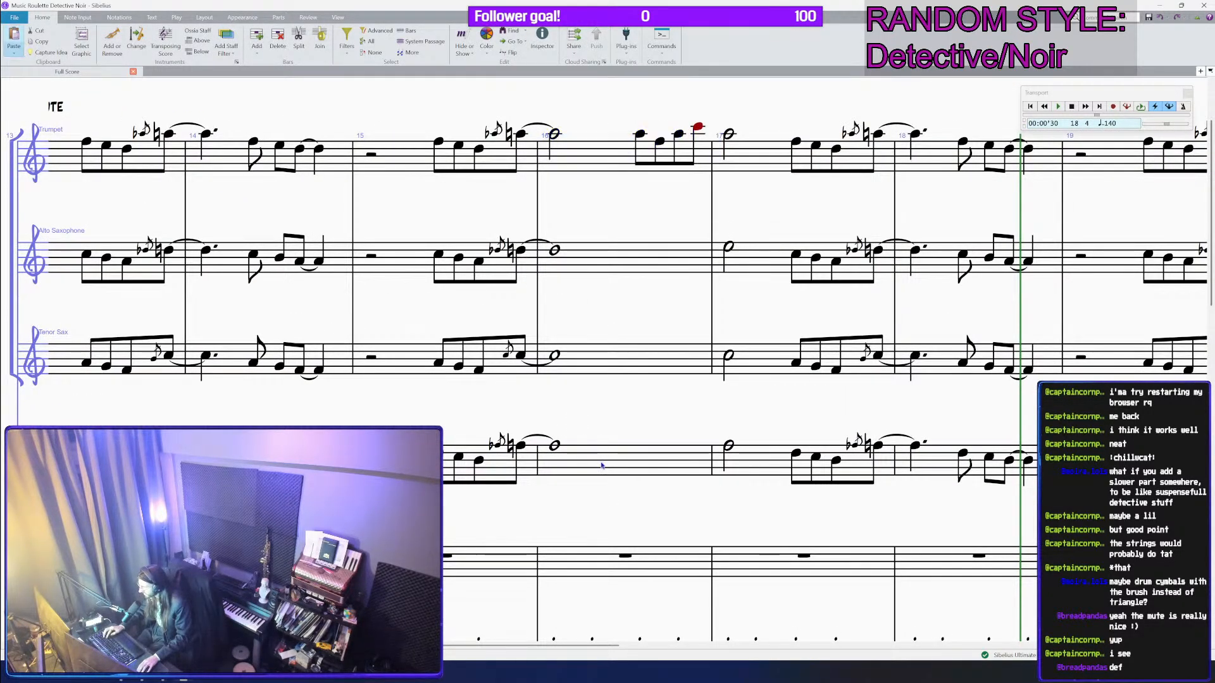
{"action": "scroll", "coordinate": [633, 443], "scroll_direction": "down", "scroll_amount": 4}
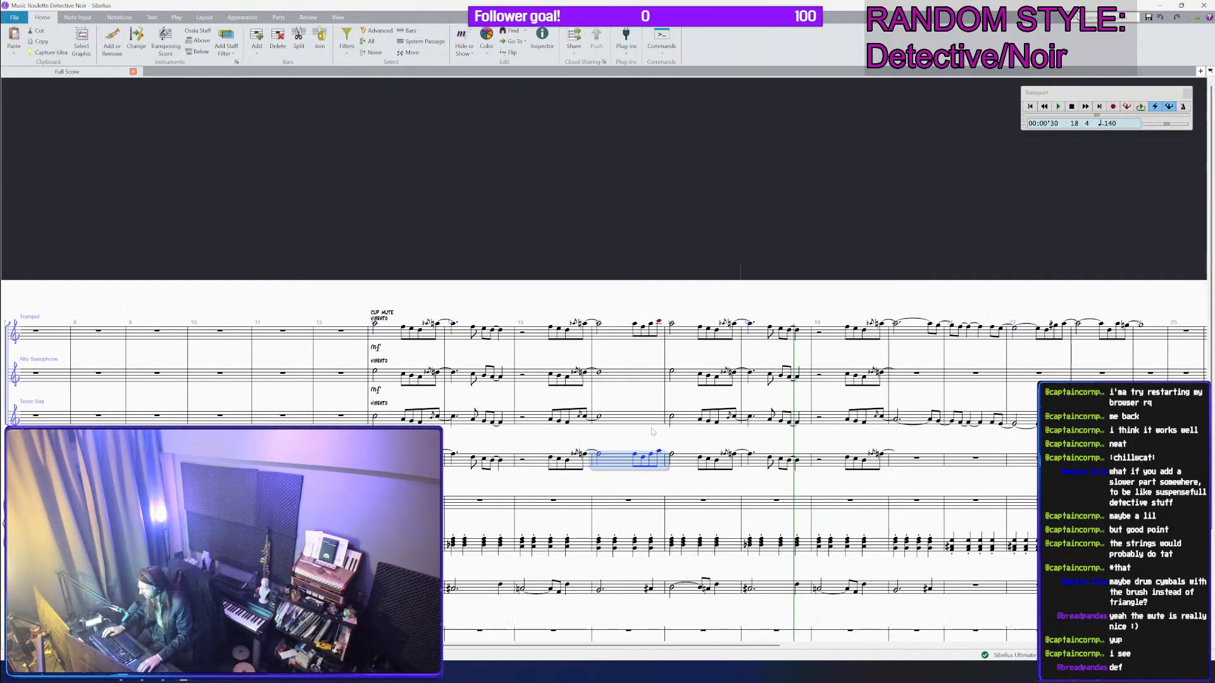
Step: Copy the Trumpet phrase in bars 19–24 into the Alto Saxophone at bar 19 as a lower line
{"action": "scroll", "coordinate": [892, 419], "scroll_direction": "down", "scroll_amount": 3}
{"action": "left_click_drag", "start_coordinate": [915, 283], "coordinate": [720, 325]}
{"action": "left_click", "coordinate": [636, 198]}
{"action": "left_click", "coordinate": [944, 195], "text": "shift"}
{"action": "scroll", "coordinate": [917, 206], "scroll_direction": "up", "scroll_amount": 4}
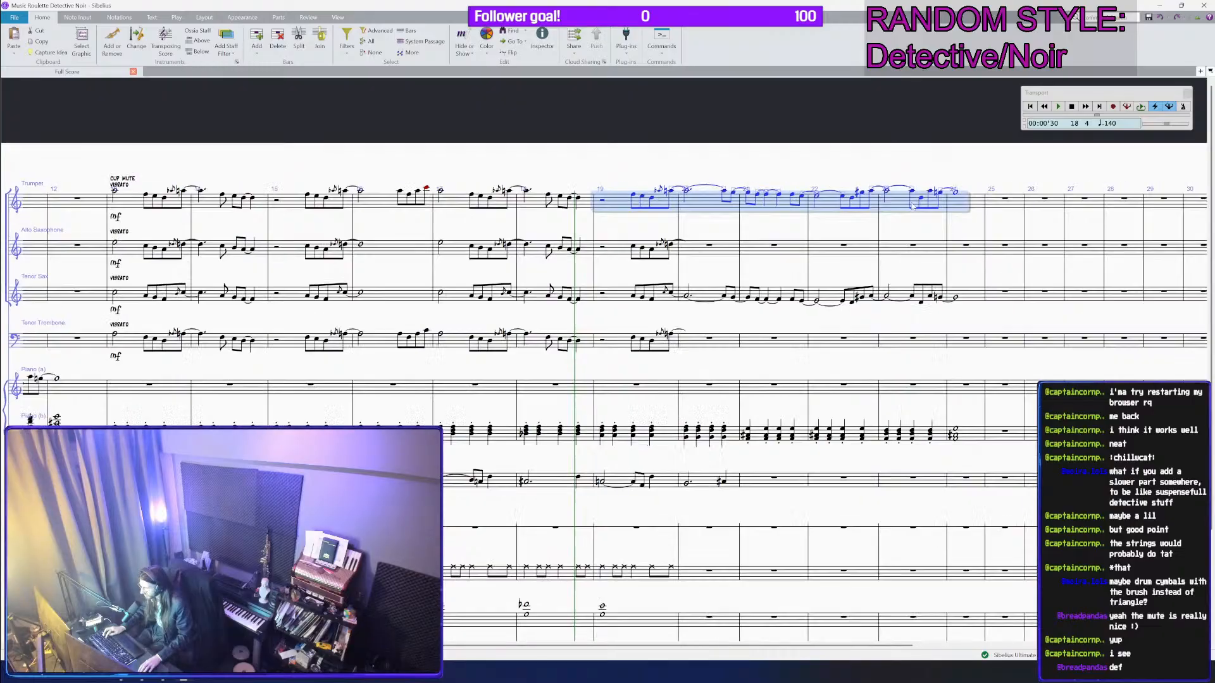
{"action": "left_click", "coordinate": [380, 368], "text": "alt"}
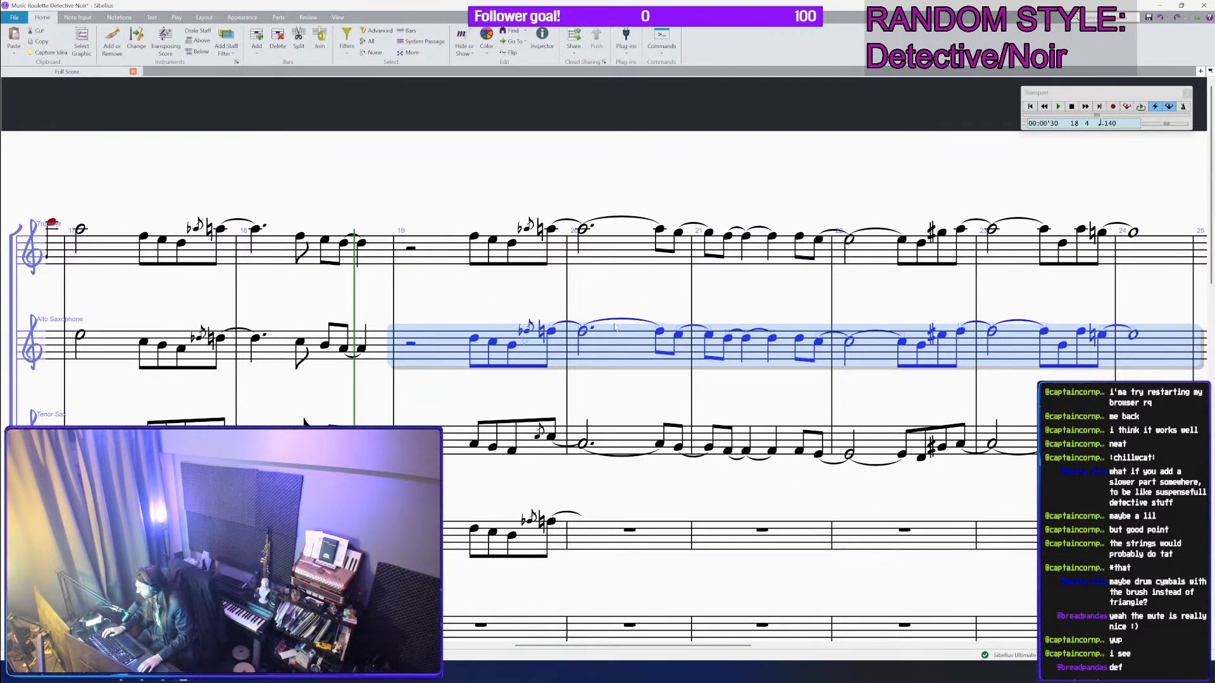
Step: Review the Trumpet and Alto Saxophone lines, comparing the opening phrase from bar 13 with bars 19–24
{"action": "left_click_drag", "start_coordinate": [625, 292], "coordinate": [1086, 321]}
{"action": "left_click_drag", "start_coordinate": [534, 194], "coordinate": [374, 182]}
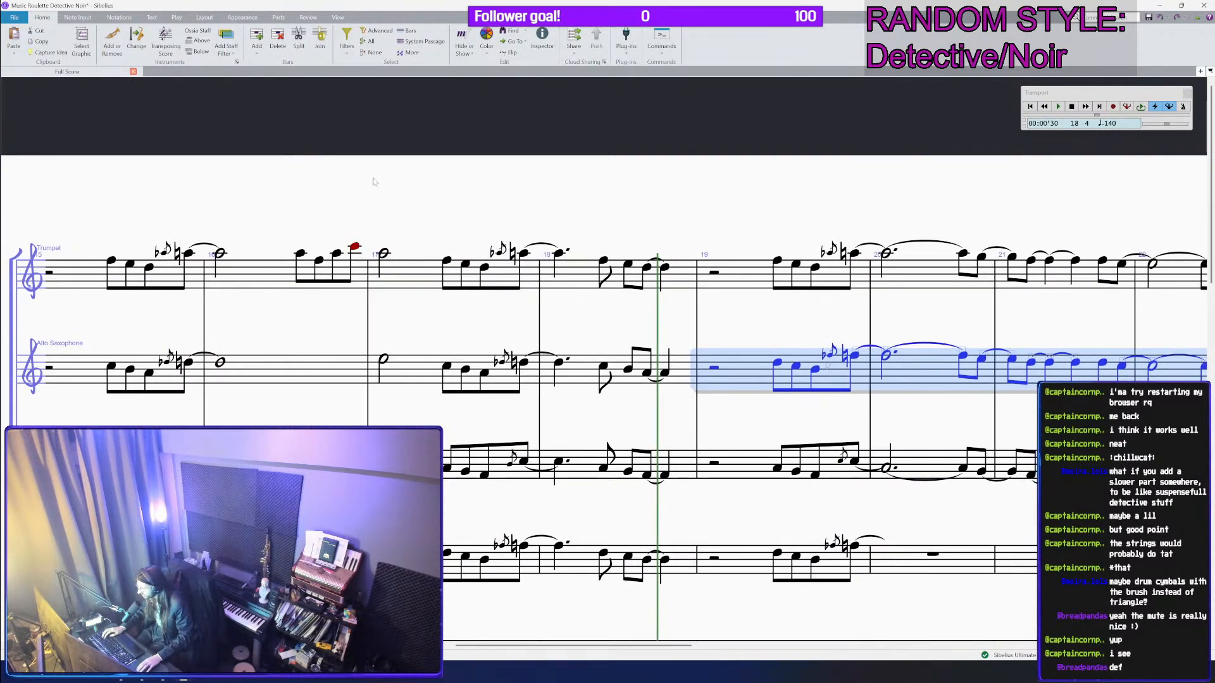
{"action": "left_click_drag", "start_coordinate": [198, 160], "coordinate": [756, 166]}
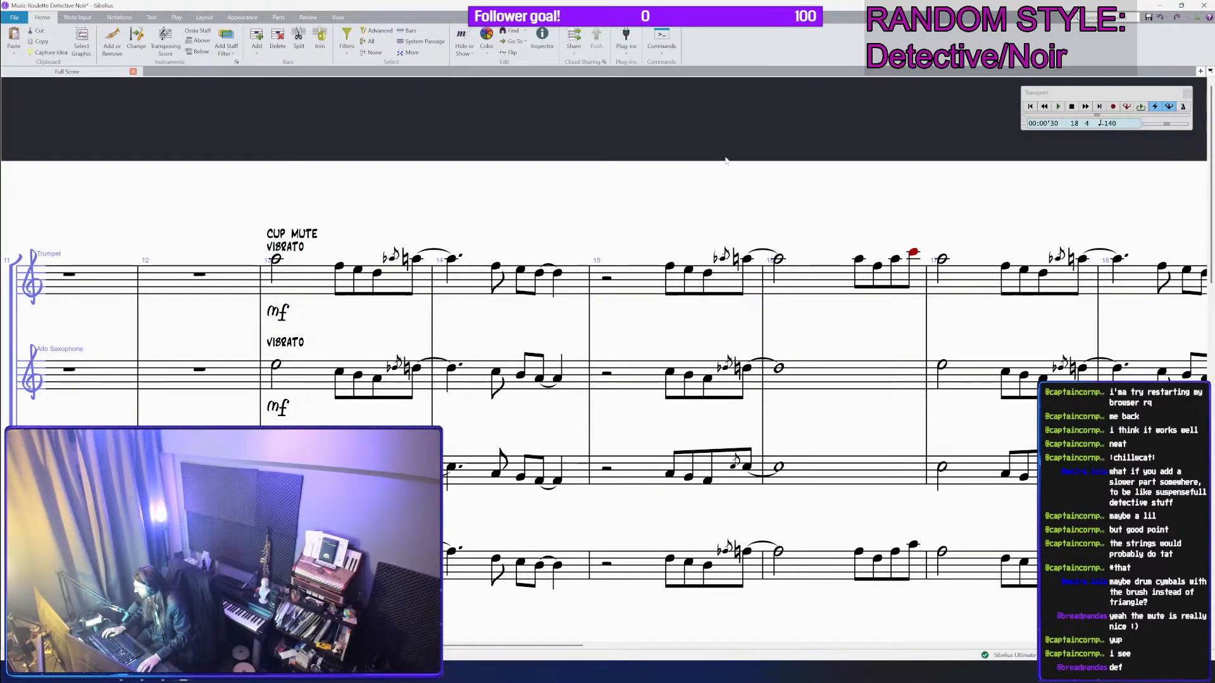
{"action": "left_click_drag", "start_coordinate": [1190, 184], "coordinate": [637, 200]}
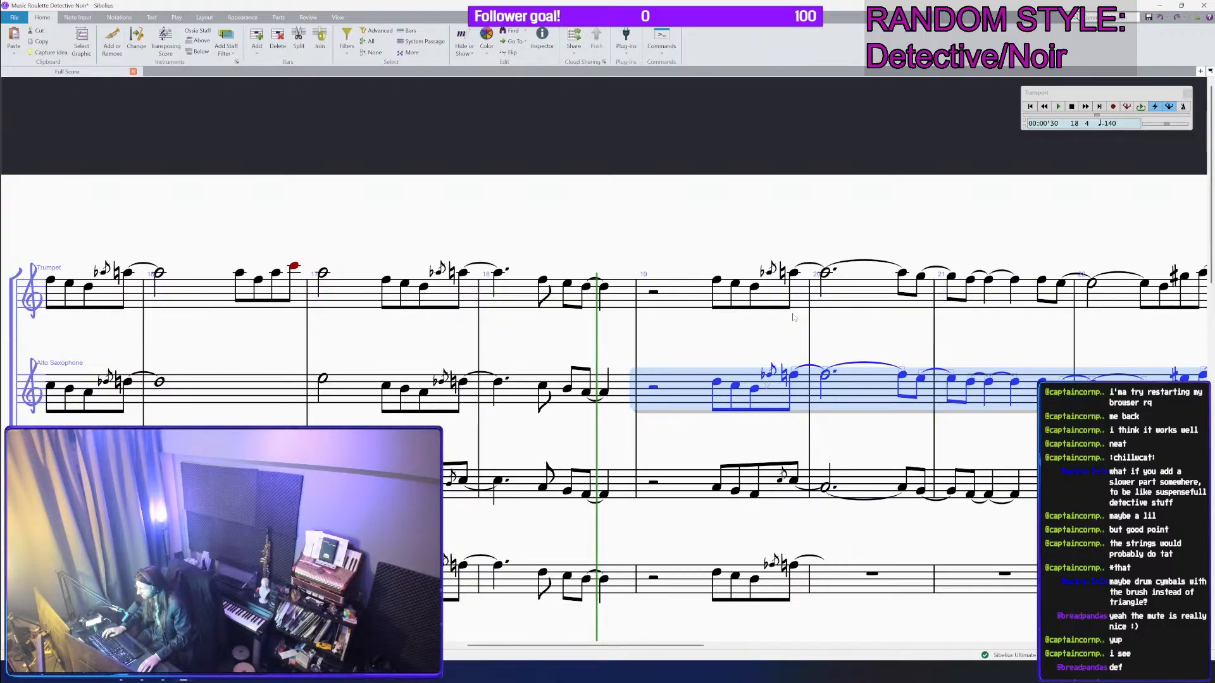
{"action": "left_click_drag", "start_coordinate": [286, 144], "coordinate": [730, 180]}
{"action": "left_click_drag", "start_coordinate": [214, 150], "coordinate": [660, 174]}
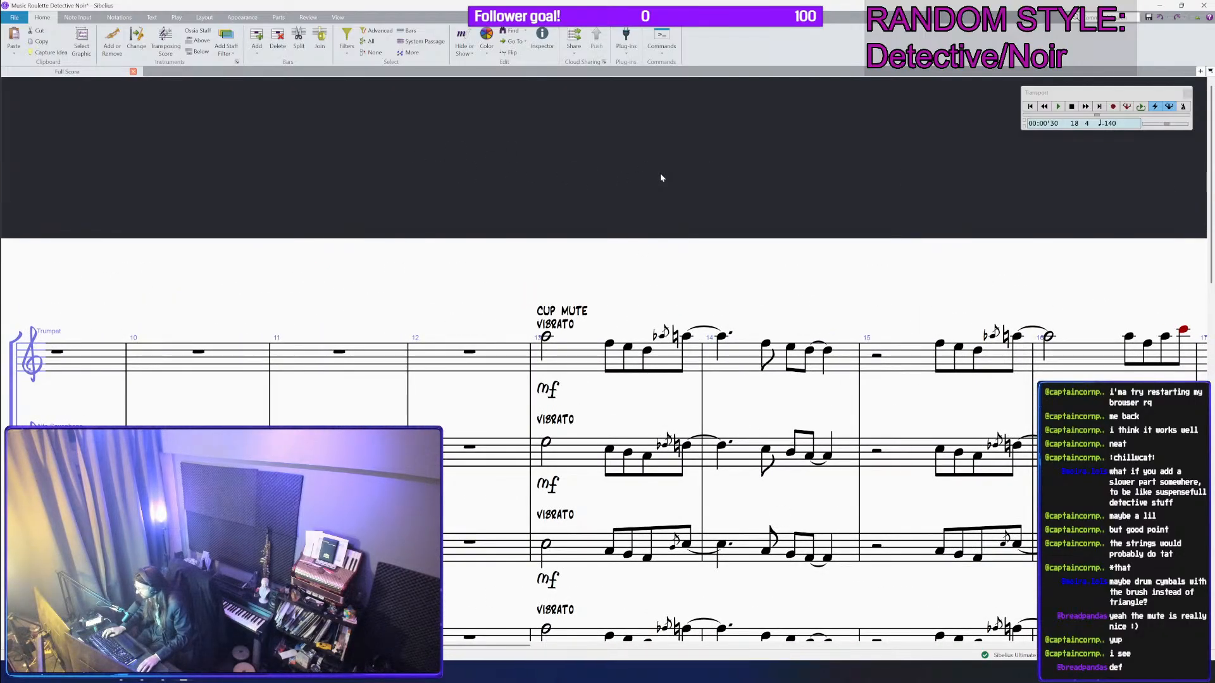
{"action": "left_click_drag", "start_coordinate": [904, 222], "coordinate": [410, 196]}
{"action": "left_click_drag", "start_coordinate": [981, 215], "coordinate": [488, 198]}
{"action": "left_click_drag", "start_coordinate": [729, 214], "coordinate": [412, 210]}
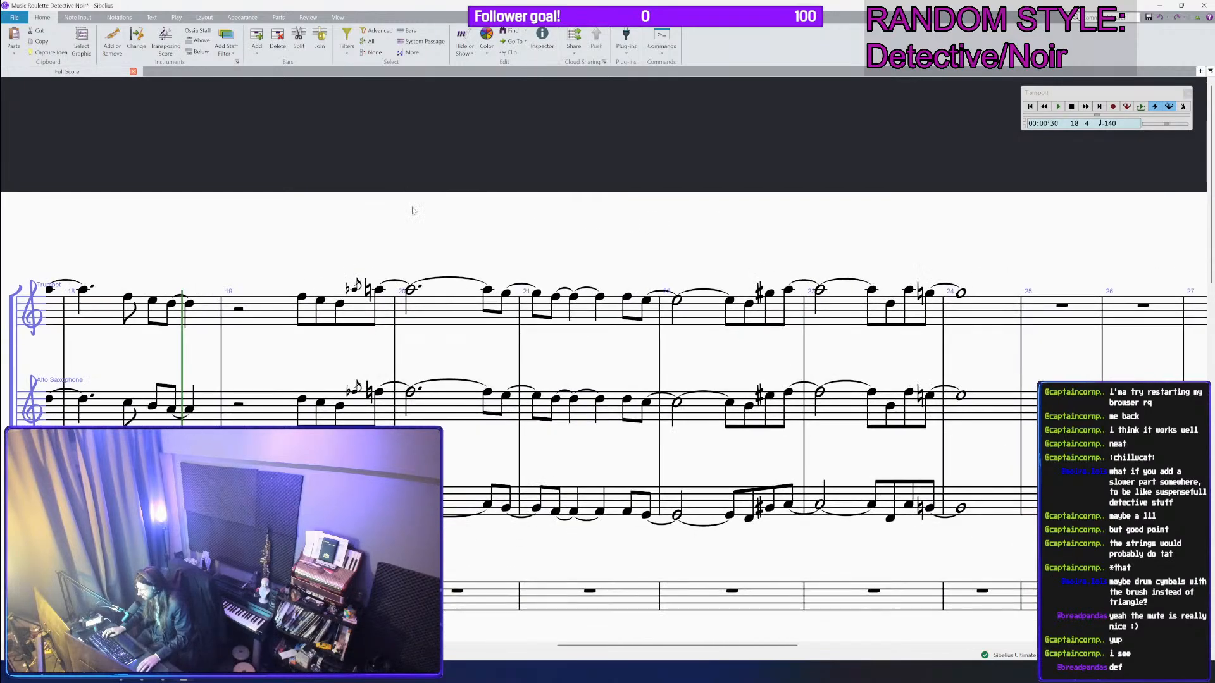
{"action": "left_click_drag", "start_coordinate": [674, 233], "coordinate": [1017, 249]}
{"action": "scroll", "coordinate": [581, 204], "scroll_direction": "down", "scroll_amount": 2}
{"action": "left_click_drag", "start_coordinate": [687, 229], "coordinate": [1017, 216]}
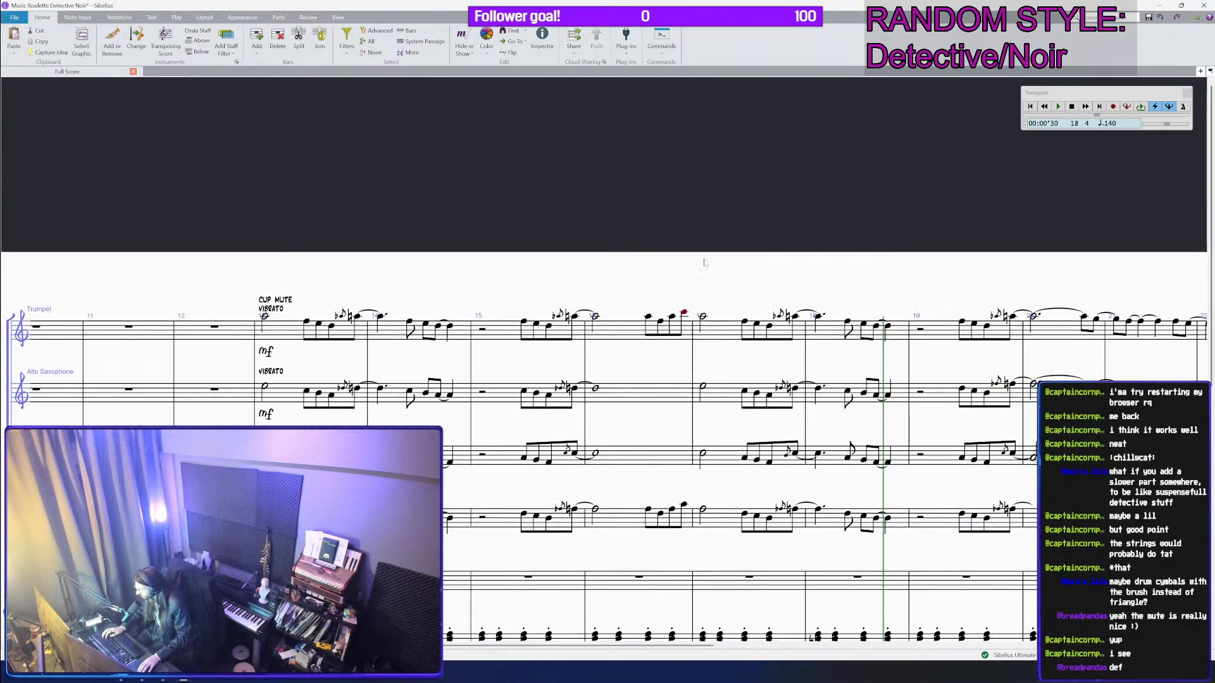
{"action": "left_click_drag", "start_coordinate": [913, 195], "coordinate": [615, 197]}
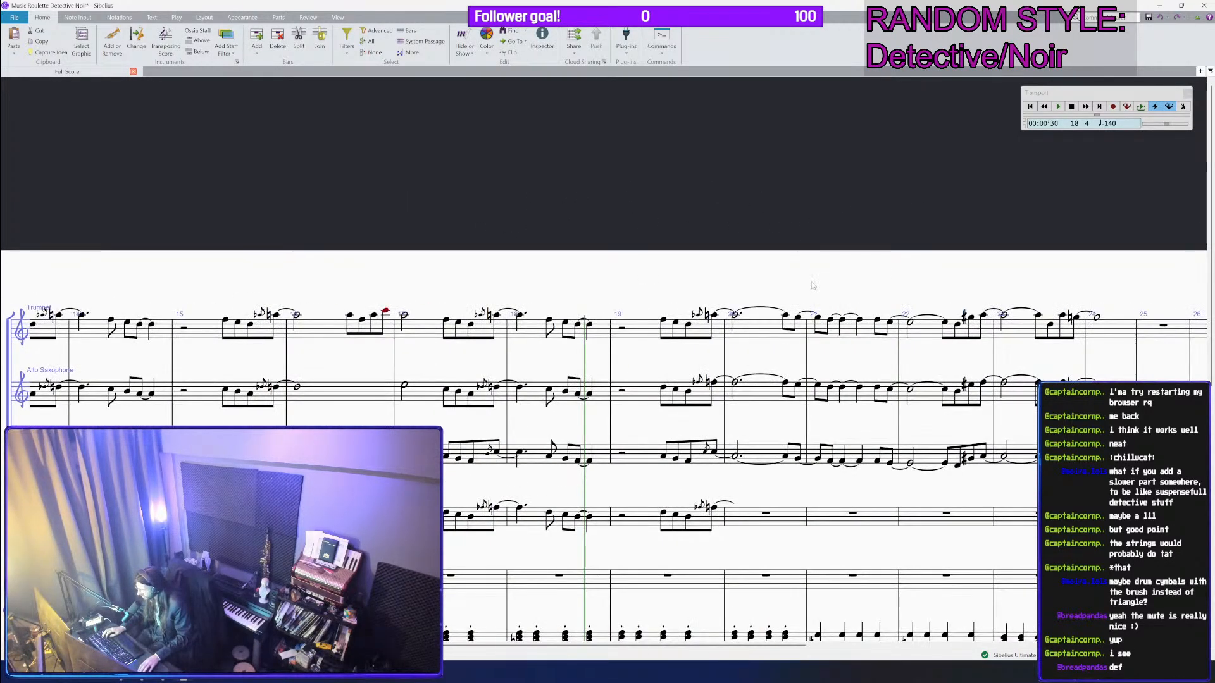
Step: Copy the Trumpet's bars 19–24 again and paste them over the Alto Saxophone's bars 19–24
{"action": "left_click", "coordinate": [633, 330]}
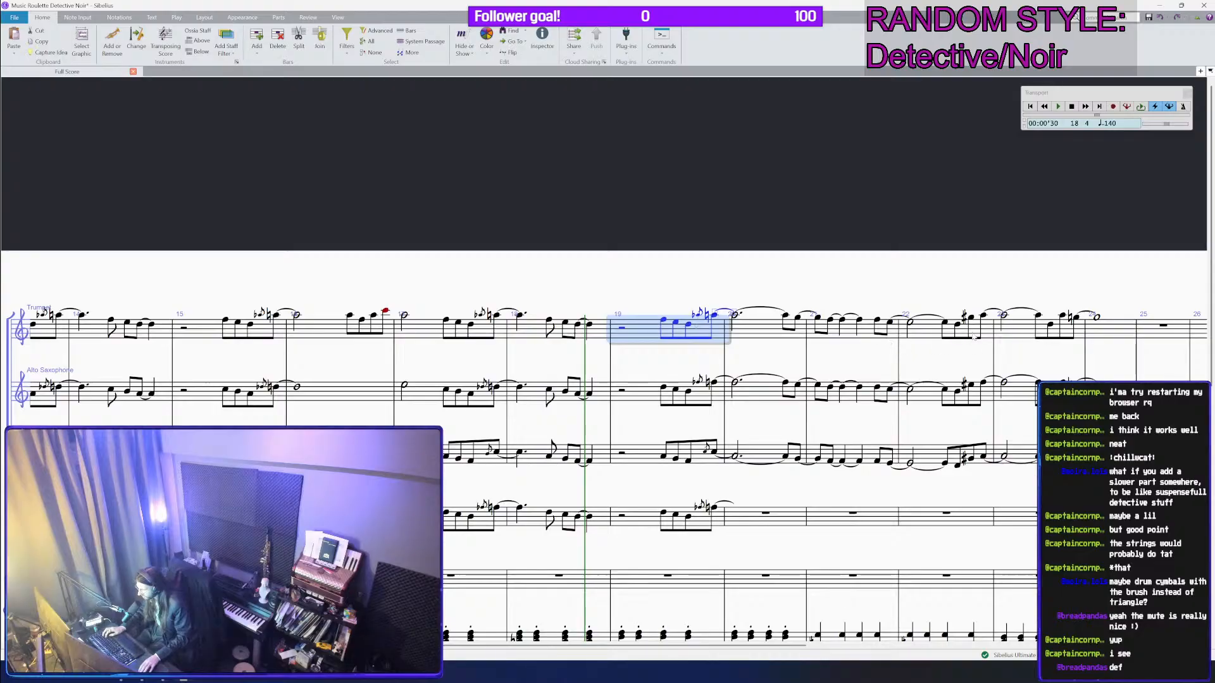
{"action": "left_click", "coordinate": [1020, 331], "text": "shift"}
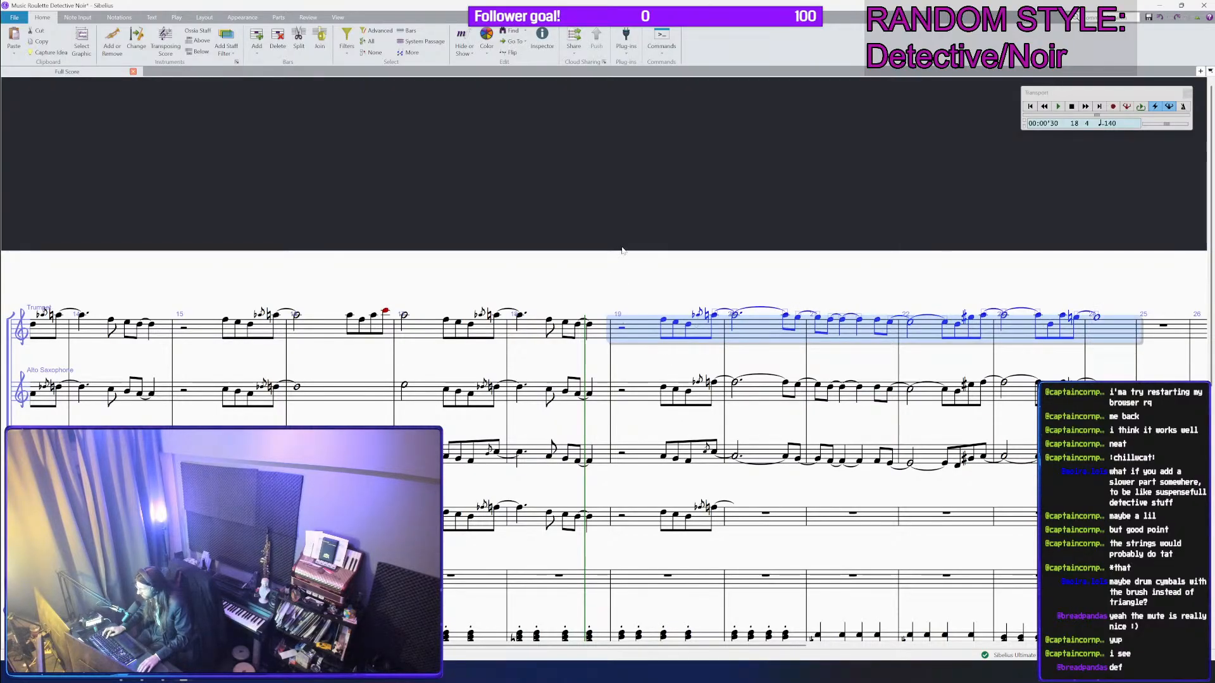
{"action": "left_click_drag", "start_coordinate": [529, 261], "coordinate": [596, 232]}
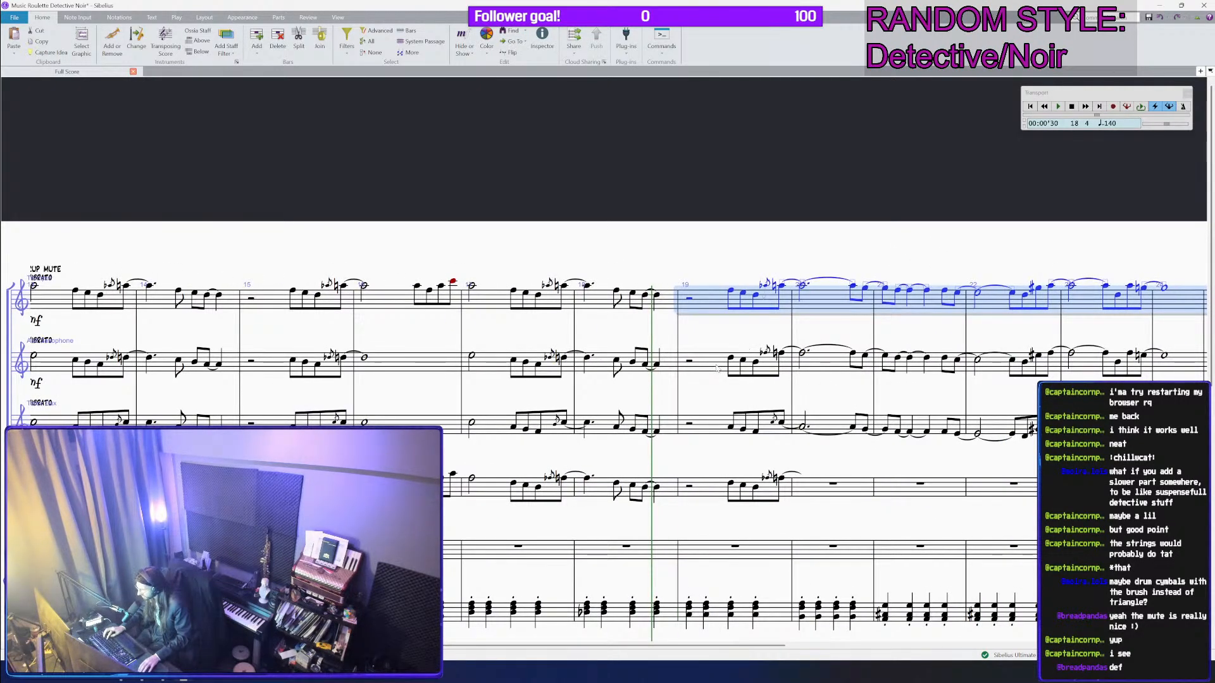
{"action": "left_click", "coordinate": [710, 362]}
{"action": "scroll", "coordinate": [710, 361], "scroll_direction": "up", "scroll_amount": 2}
{"action": "key", "text": "ctrl+v"}
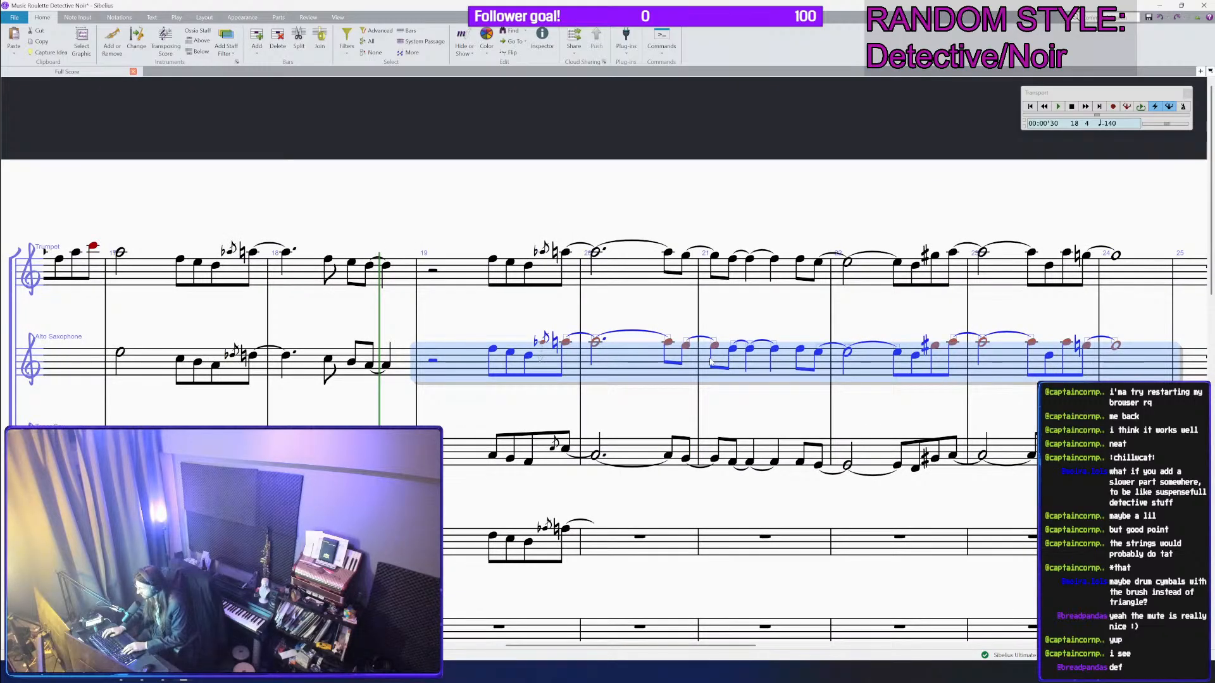
Step: Lower the pasted Alto Saxophone phrase in bars 19–24 to a harmony line beneath the Trumpet and save the score
{"action": "key", "text": "Down"}
{"action": "key", "text": "Down"}
{"action": "key", "text": "Down"}
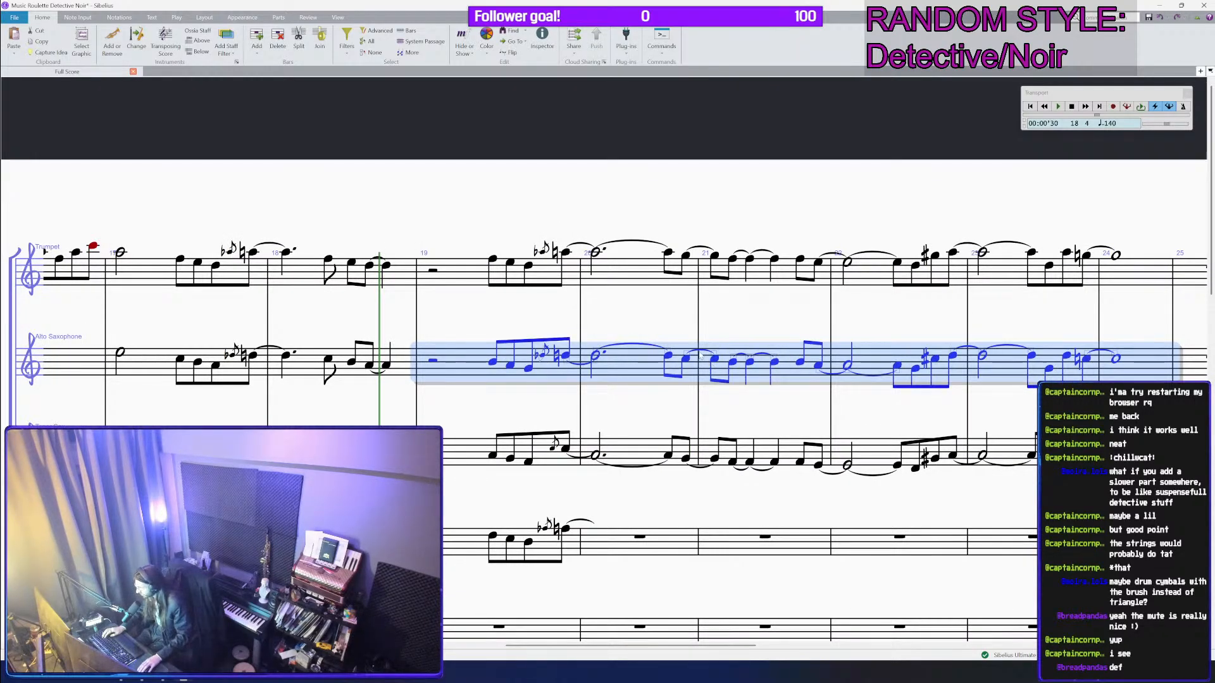
{"action": "scroll", "coordinate": [700, 356], "scroll_direction": "down", "scroll_amount": 2}
{"action": "key", "text": "ctrl+s"}
Step: Replace the Tenor Sax's bars 19–24 with the copied phrase, placed as a lower harmony line
{"action": "left_click_drag", "start_coordinate": [711, 221], "coordinate": [825, 236]}
{"action": "left_click_drag", "start_coordinate": [758, 256], "coordinate": [687, 258]}
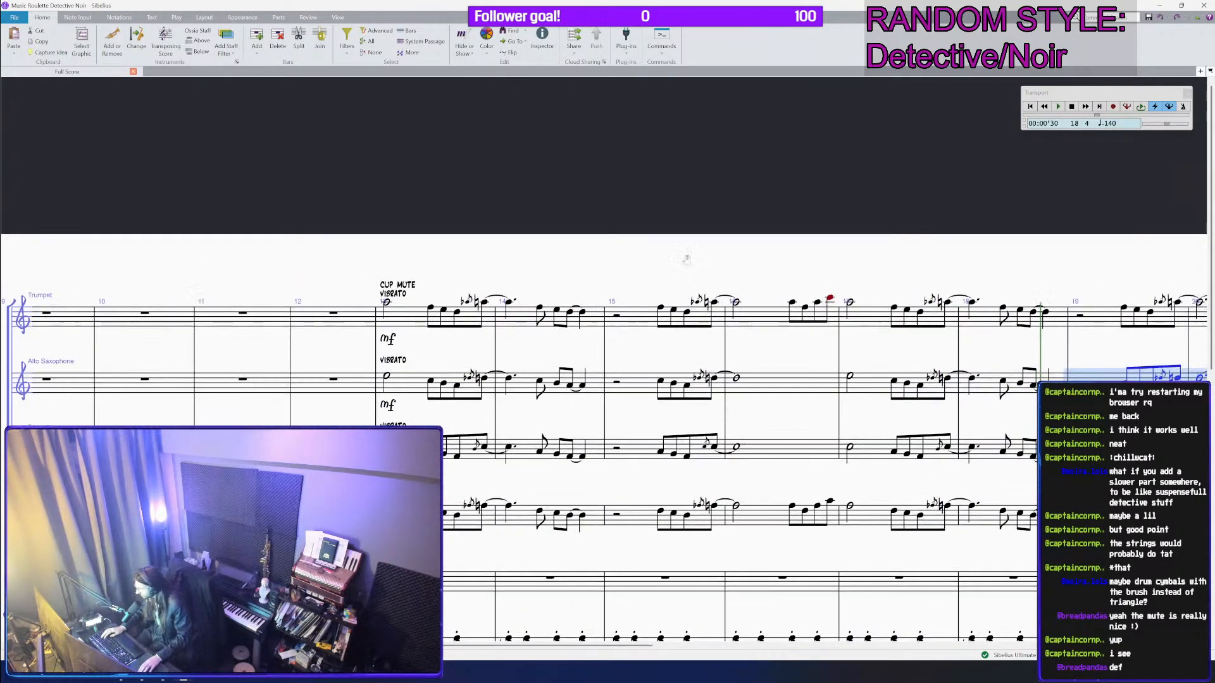
{"action": "scroll", "coordinate": [686, 259], "scroll_direction": "right", "scroll_amount": 10}
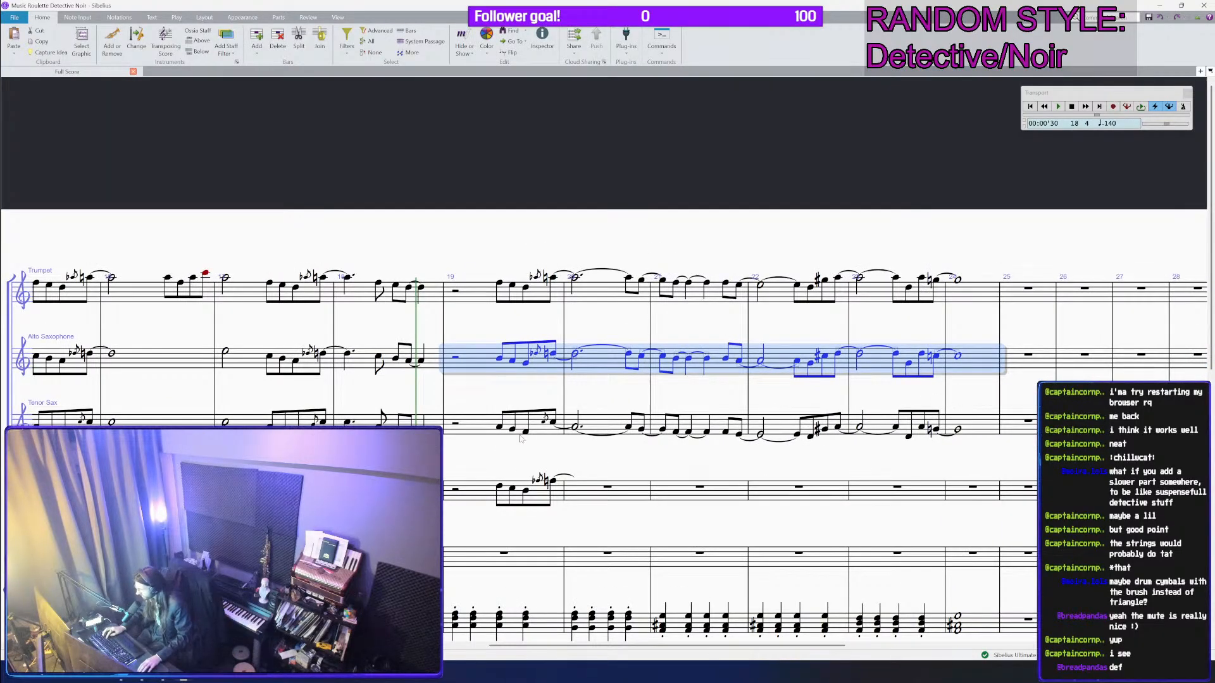
{"action": "left_click", "coordinate": [474, 432]}
{"action": "key", "text": "ctrl+v"}
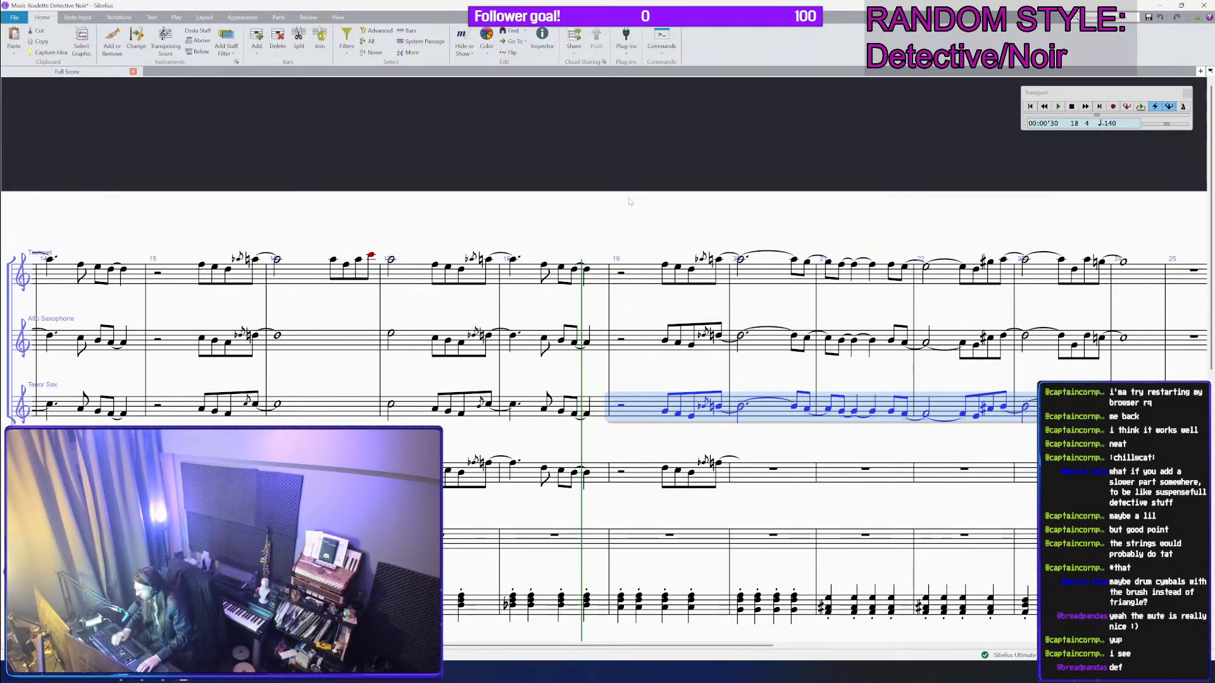
Step: Respell the Tenor Sax's grace note in bar 19 enharmonically and select the eighth note after it
{"action": "left_click_drag", "start_coordinate": [326, 117], "coordinate": [724, 154]}
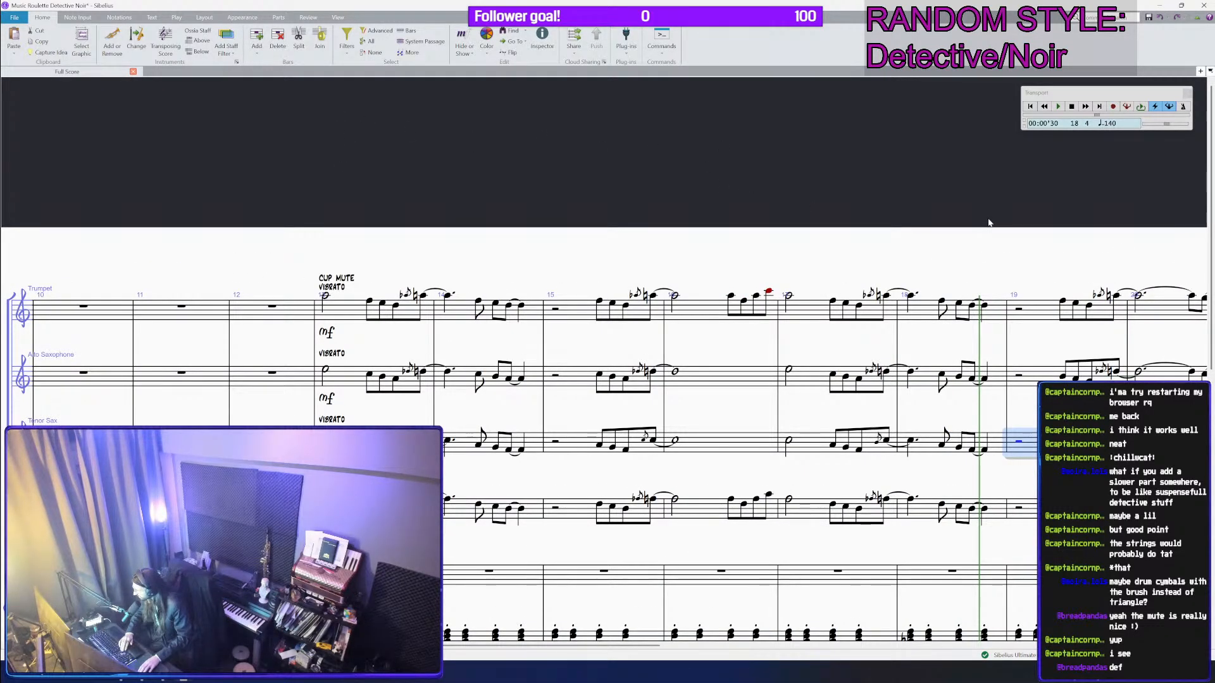
{"action": "left_click_drag", "start_coordinate": [1006, 230], "coordinate": [519, 211]}
{"action": "left_click", "coordinate": [614, 421]}
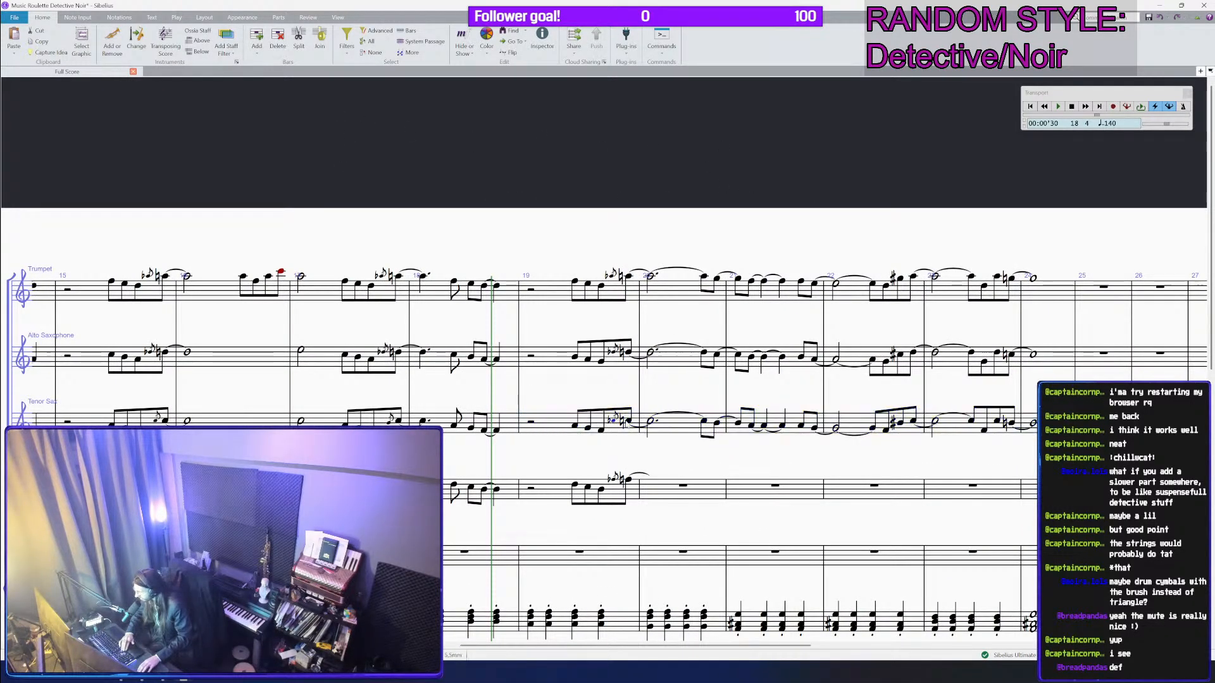
{"action": "key", "text": "Return"}
{"action": "left_click", "coordinate": [629, 421]}
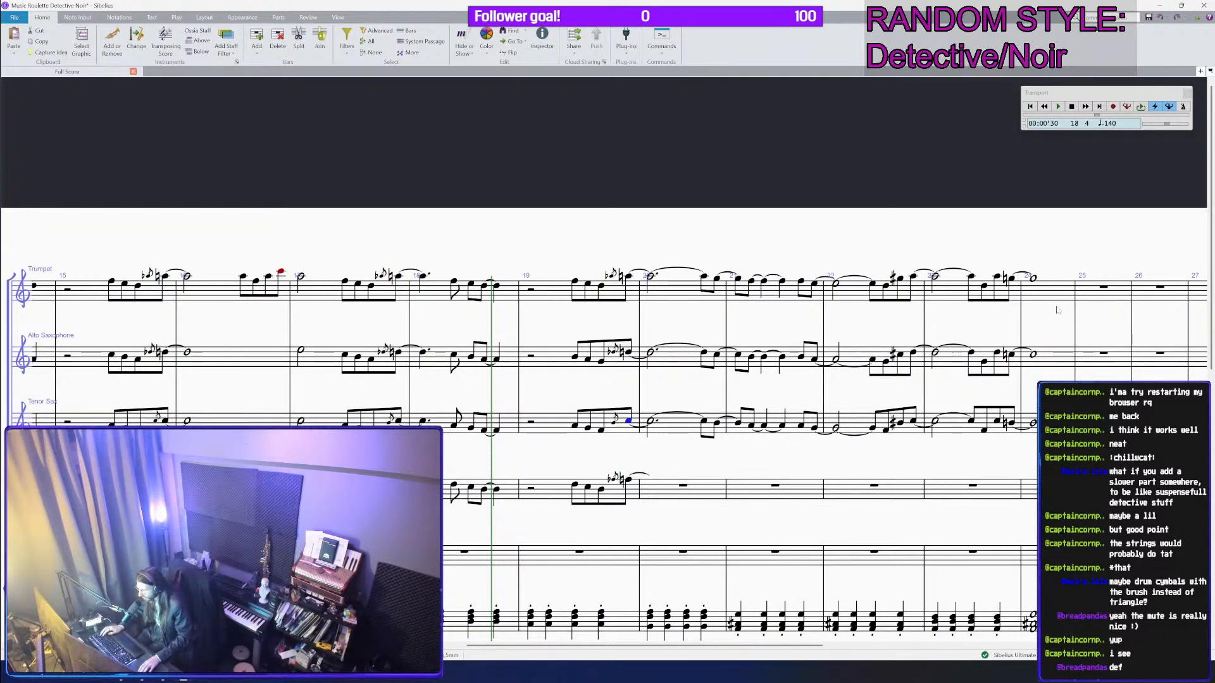
Step: Copy the Trumpet's bars 19–24 and paste them into the Tenor Trombone starting at bar 19
{"action": "left_click", "coordinate": [1008, 300]}
{"action": "left_click", "coordinate": [1047, 300]}
{"action": "left_click", "coordinate": [545, 297], "text": "shift"}
{"action": "key", "text": "ctrl+c"}
{"action": "left_click", "coordinate": [545, 498]}
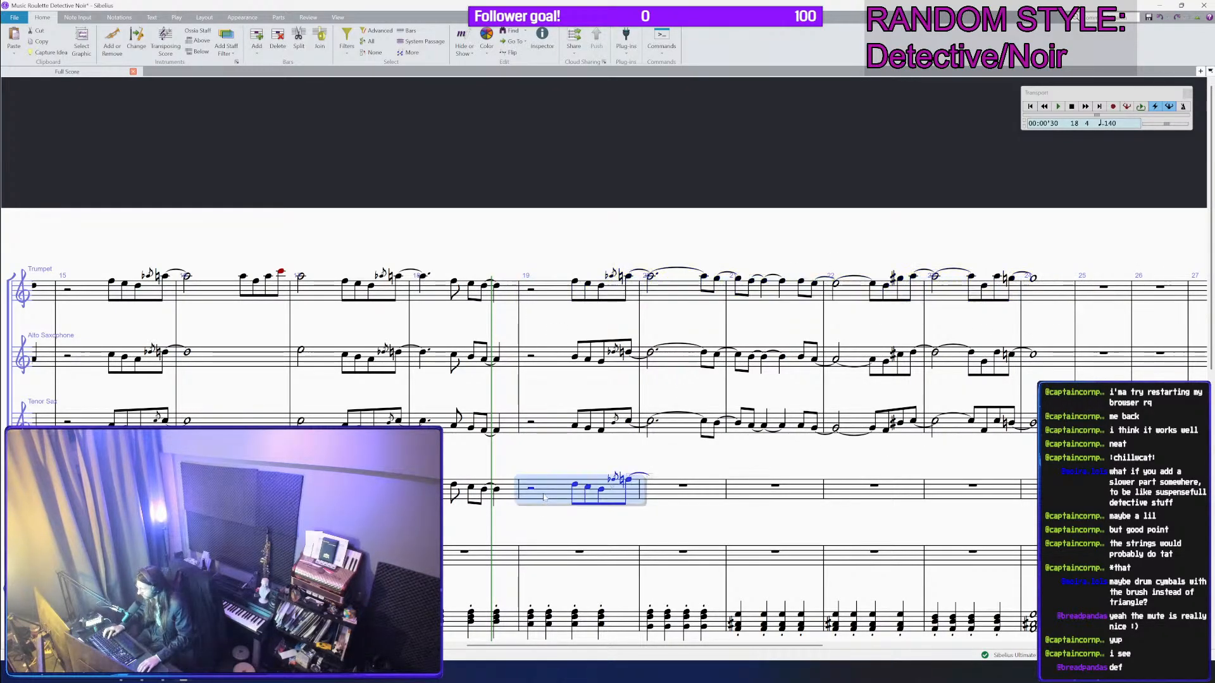
{"action": "key", "text": "ctrl+v"}
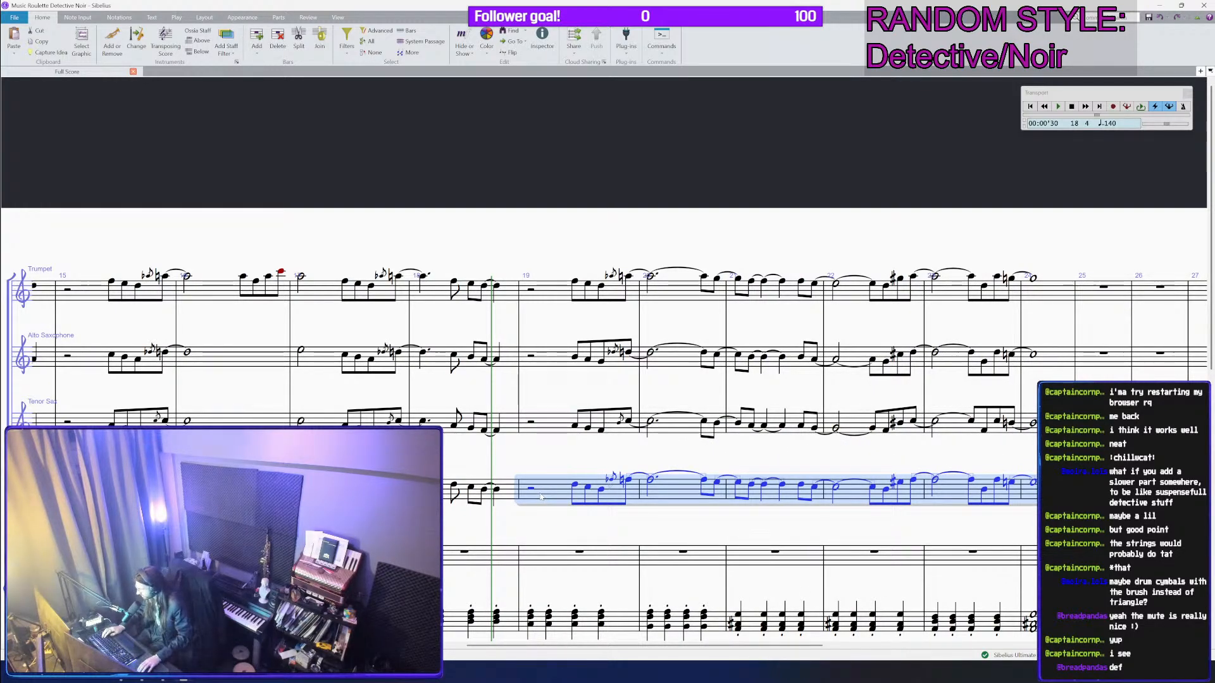
Step: Play the score from bar 19 and stop at bar 25
{"action": "left_click", "coordinate": [536, 494]}
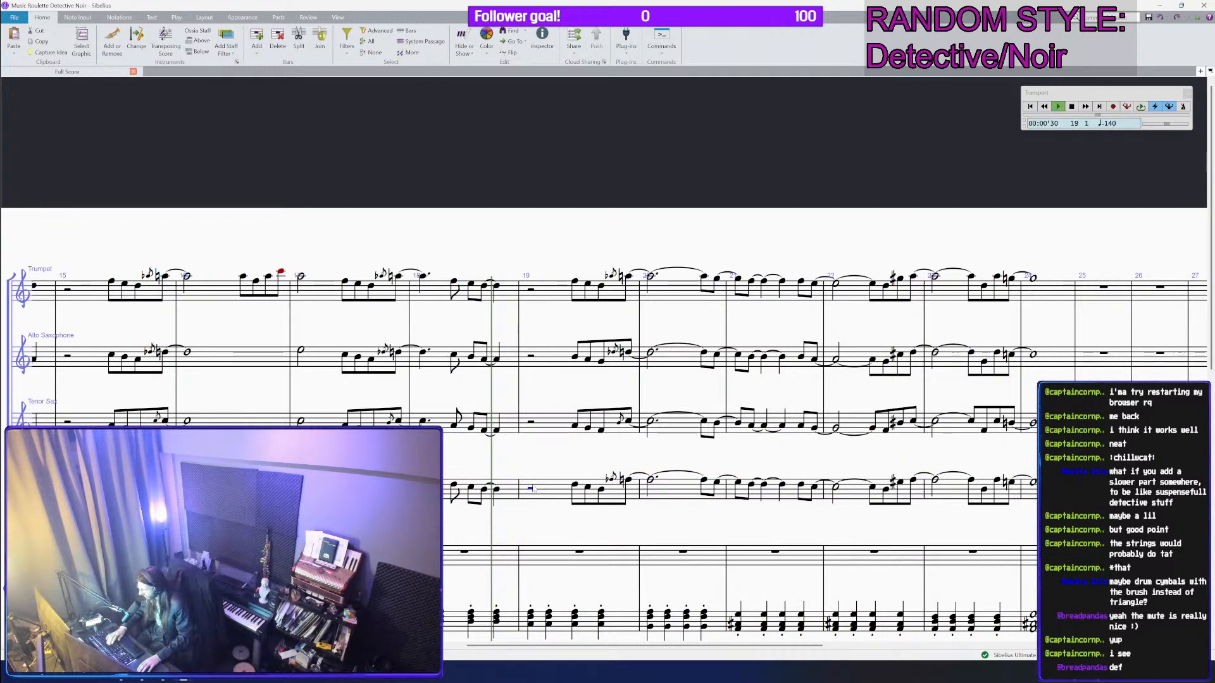
{"action": "key", "text": "p"}
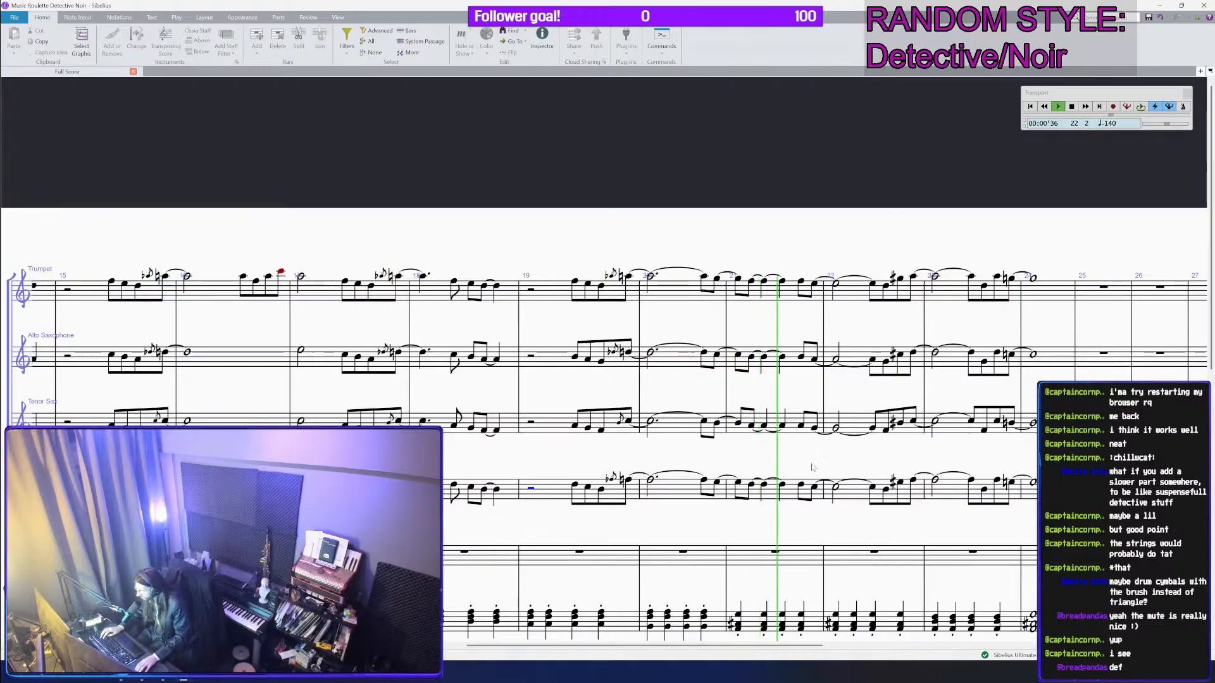
{"action": "left_click_drag", "start_coordinate": [840, 471], "coordinate": [790, 463]}
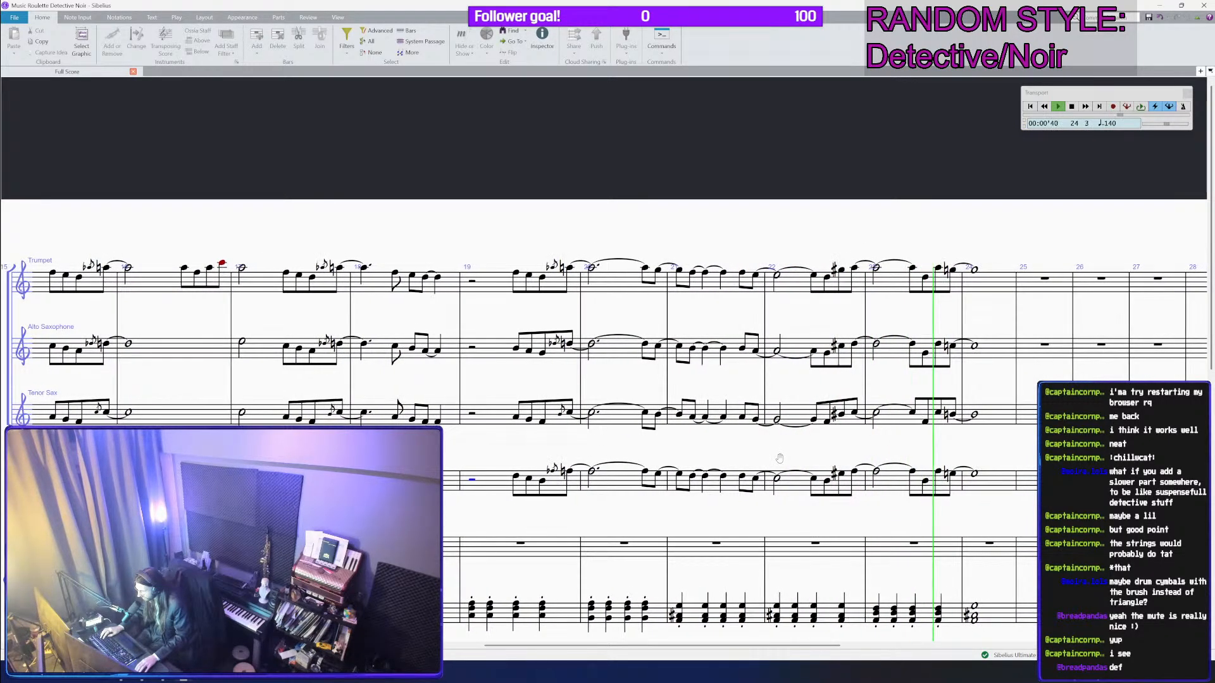
{"action": "left_click_drag", "start_coordinate": [780, 459], "coordinate": [822, 437]}
{"action": "key", "text": "space"}
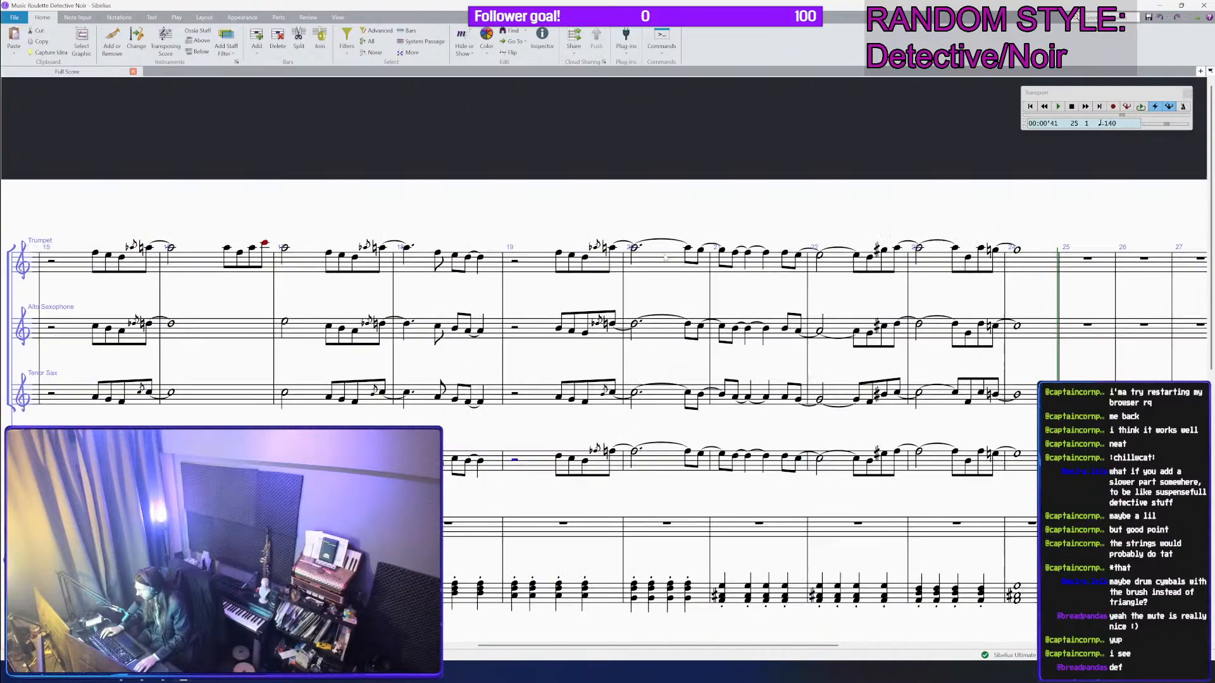
Step: Check individual notes in bars 20 and 21 in the Piano, Alto Saxophone and Tenor Trombone parts
{"action": "scroll", "coordinate": [754, 393], "scroll_direction": "down", "scroll_amount": 3}
{"action": "scroll", "coordinate": [745, 396], "scroll_direction": "up", "scroll_amount": 2}
{"action": "left_click", "coordinate": [669, 522]}
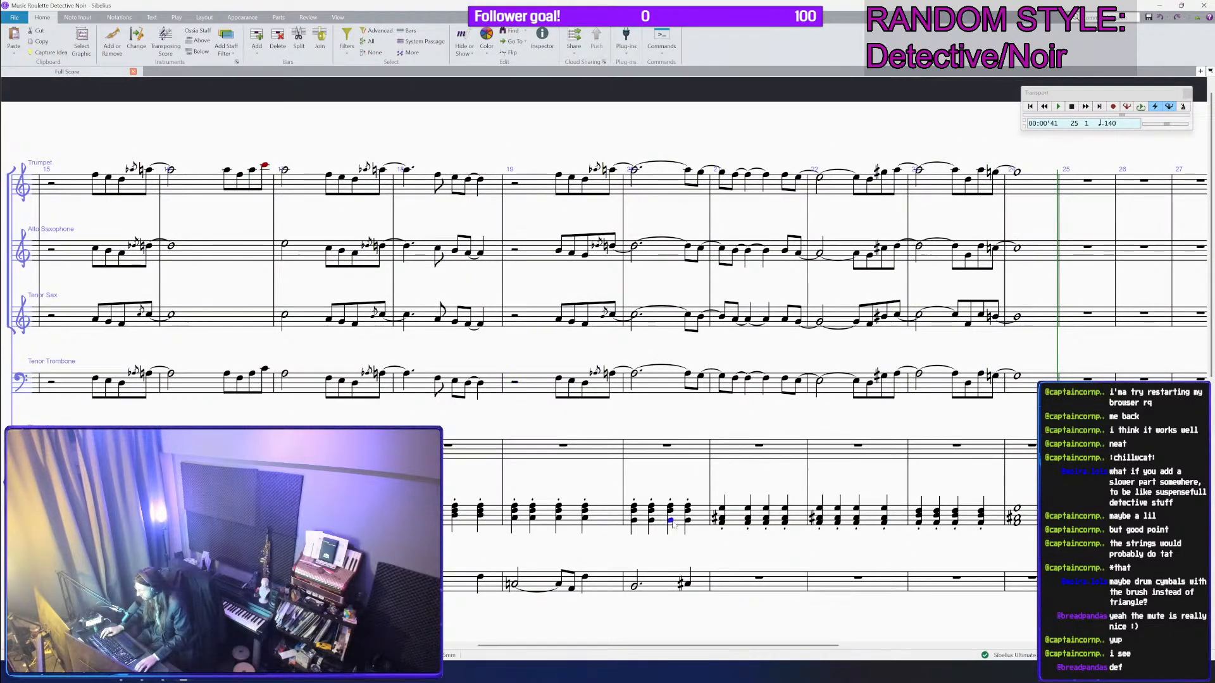
{"action": "scroll", "coordinate": [693, 392], "scroll_direction": "up", "scroll_amount": 1}
{"action": "scroll", "coordinate": [697, 348], "scroll_direction": "up", "scroll_amount": 2}
{"action": "left_click", "coordinate": [718, 356]}
{"action": "scroll", "coordinate": [716, 389], "scroll_direction": "up", "scroll_amount": 3}
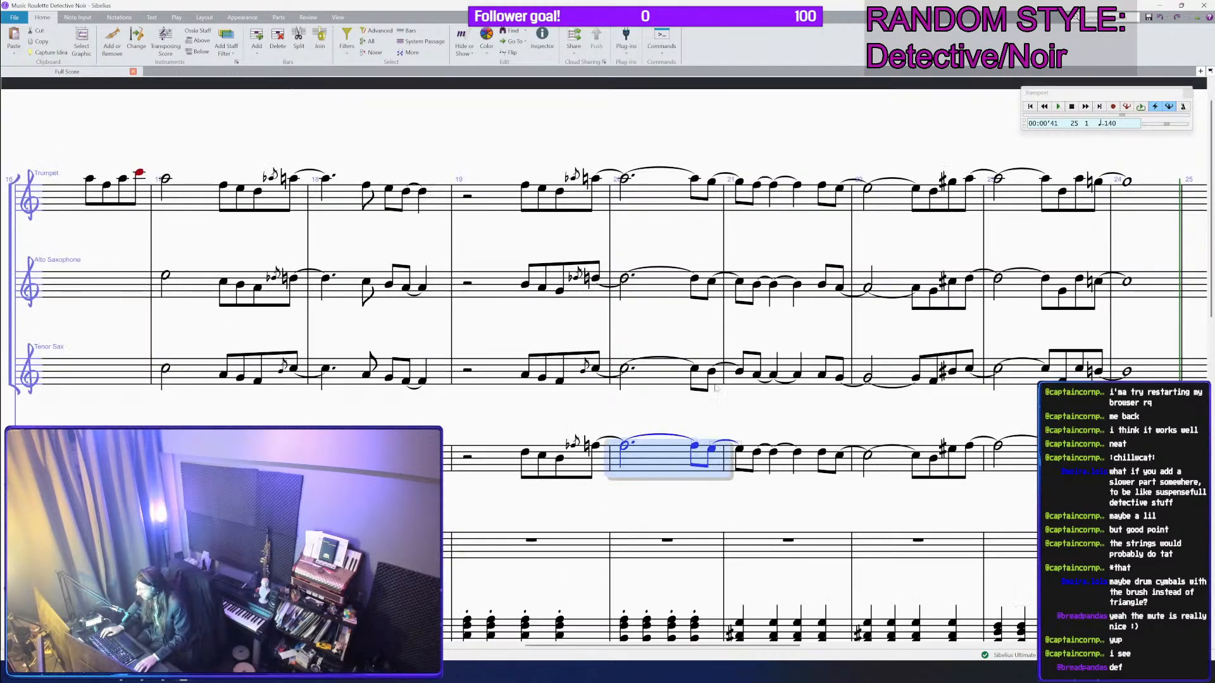
{"action": "left_click", "coordinate": [712, 281]}
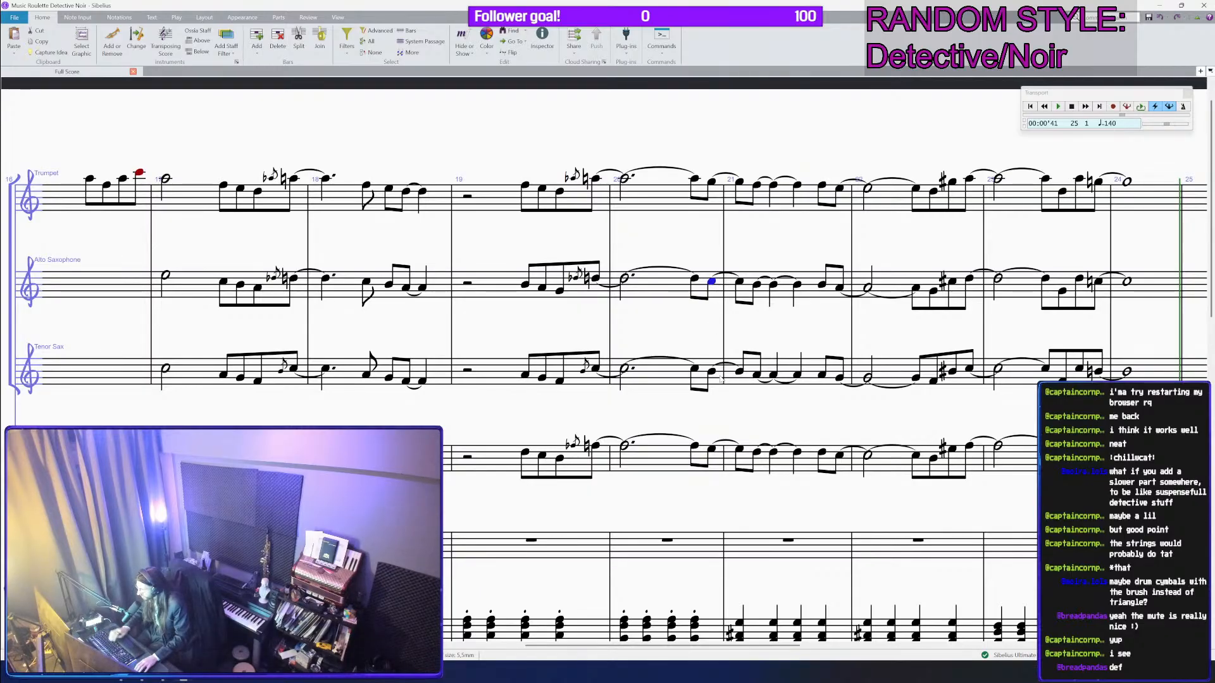
{"action": "left_click", "coordinate": [758, 455]}
{"action": "scroll", "coordinate": [764, 373], "scroll_direction": "up", "scroll_amount": 1}
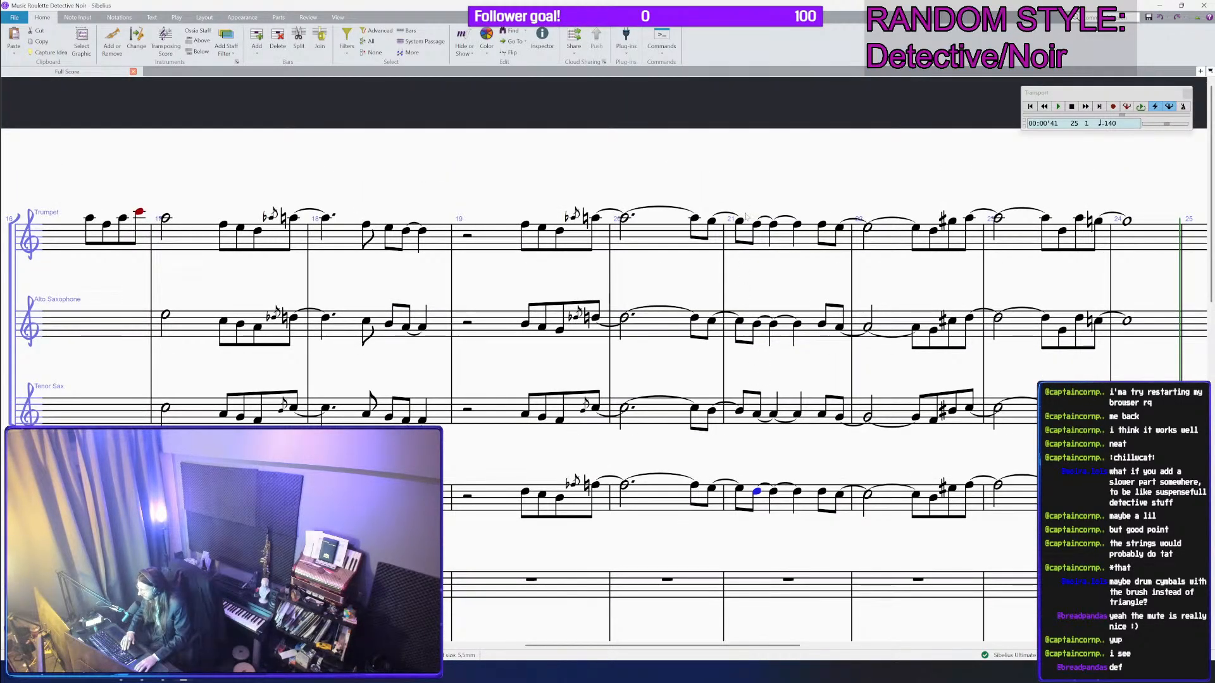
Step: In bar 21 of the Alto Saxophone and Tenor Sax, lower the second note and the first note of the final eighth-note pair by one step
{"action": "left_click", "coordinate": [757, 324]}
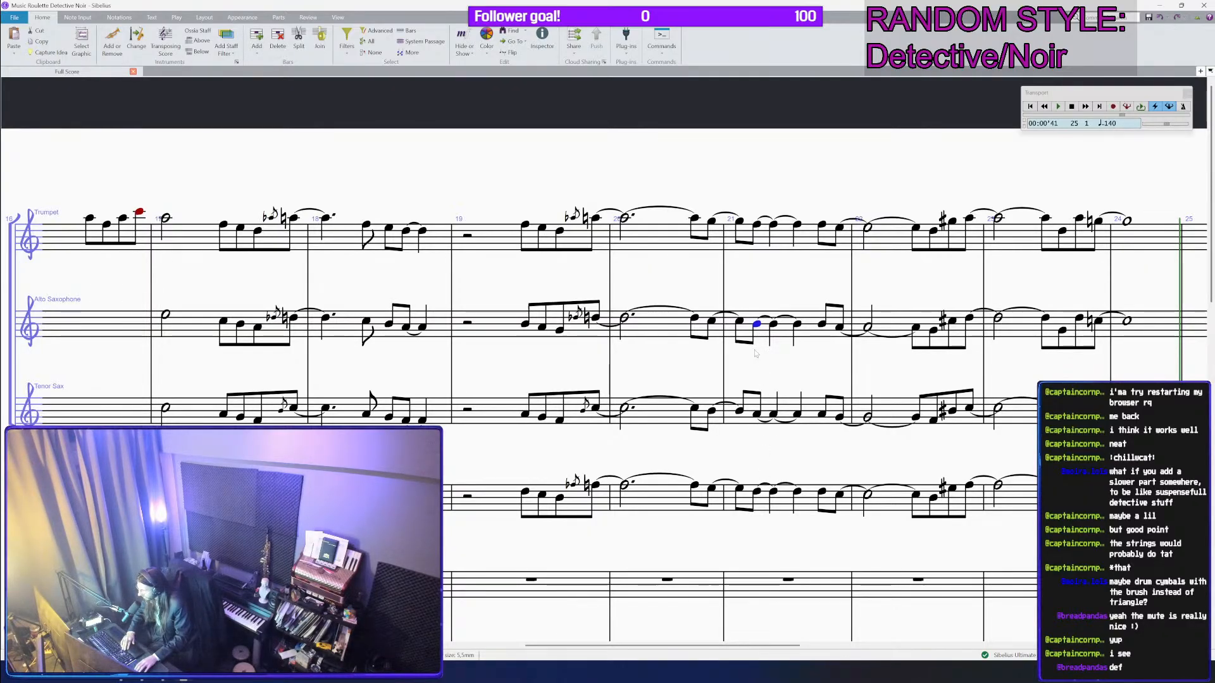
{"action": "key", "text": "Down"}
{"action": "left_click", "coordinate": [757, 416]}
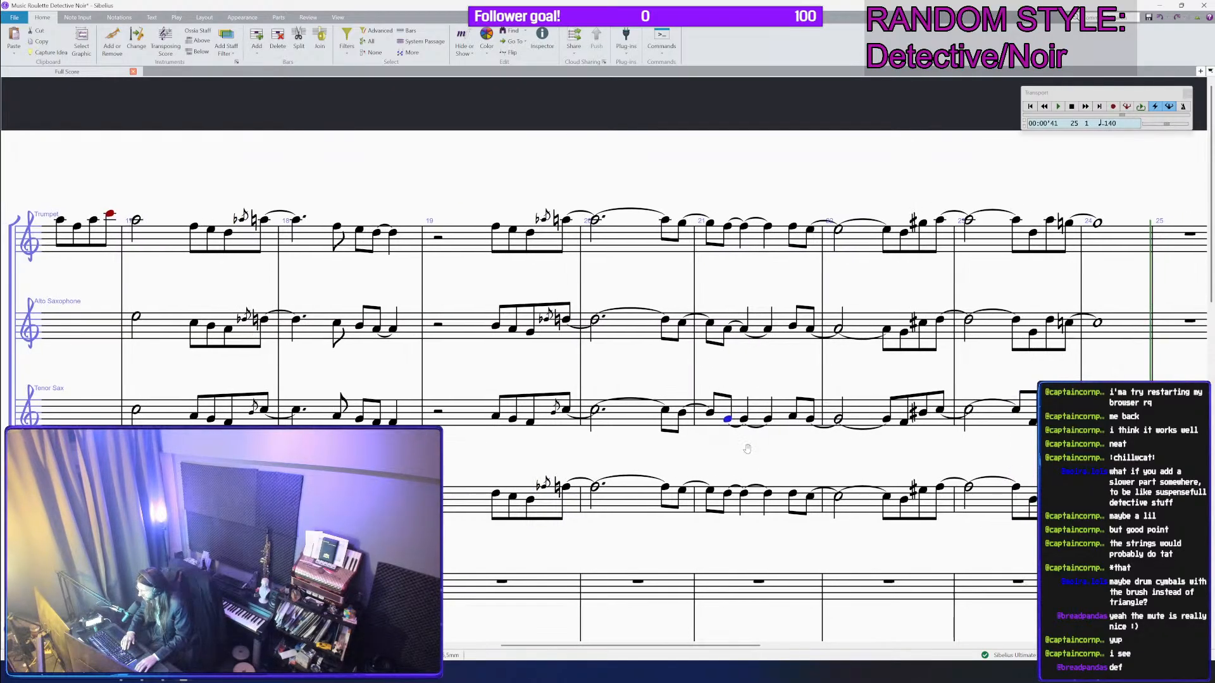
{"action": "left_click", "coordinate": [738, 324]}
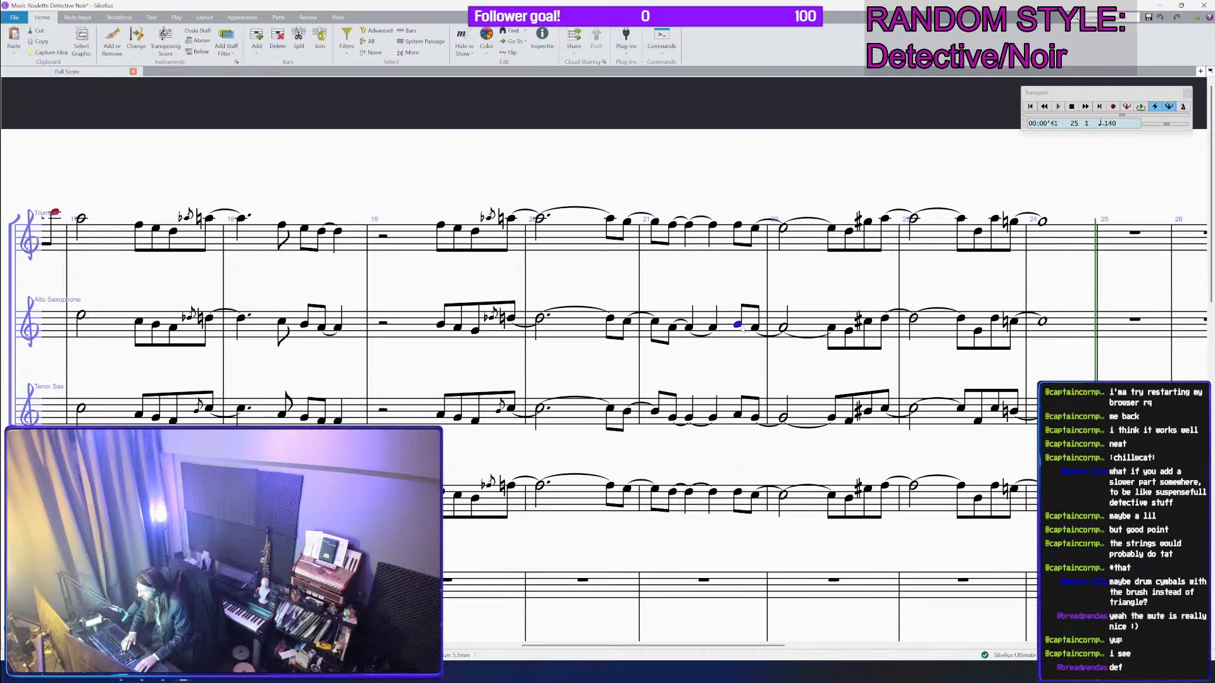
{"action": "key", "text": "Down"}
{"action": "left_click", "coordinate": [738, 415]}
{"action": "key", "text": "Down"}
Step: Try lowering the sharpened eighth note in Alto Saxophone bar 22 by a semitone, and restore its pitch
{"action": "left_click_drag", "start_coordinate": [801, 382], "coordinate": [698, 391]}
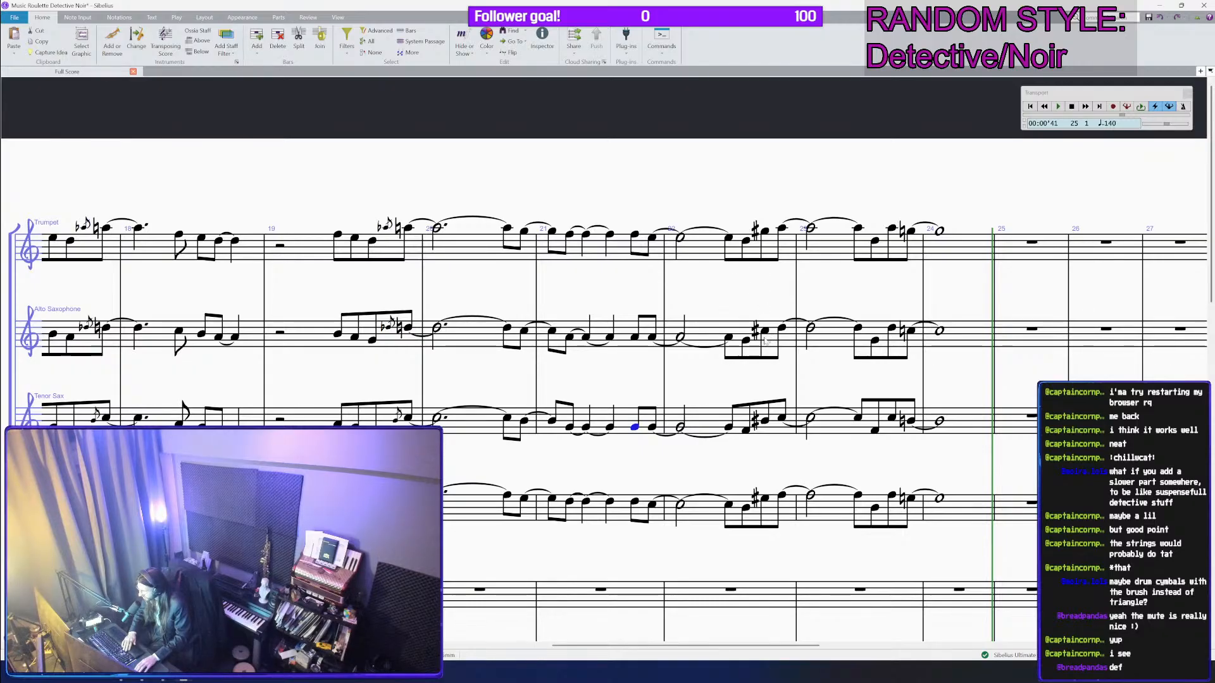
{"action": "scroll", "coordinate": [759, 434], "scroll_direction": "down", "scroll_amount": 5}
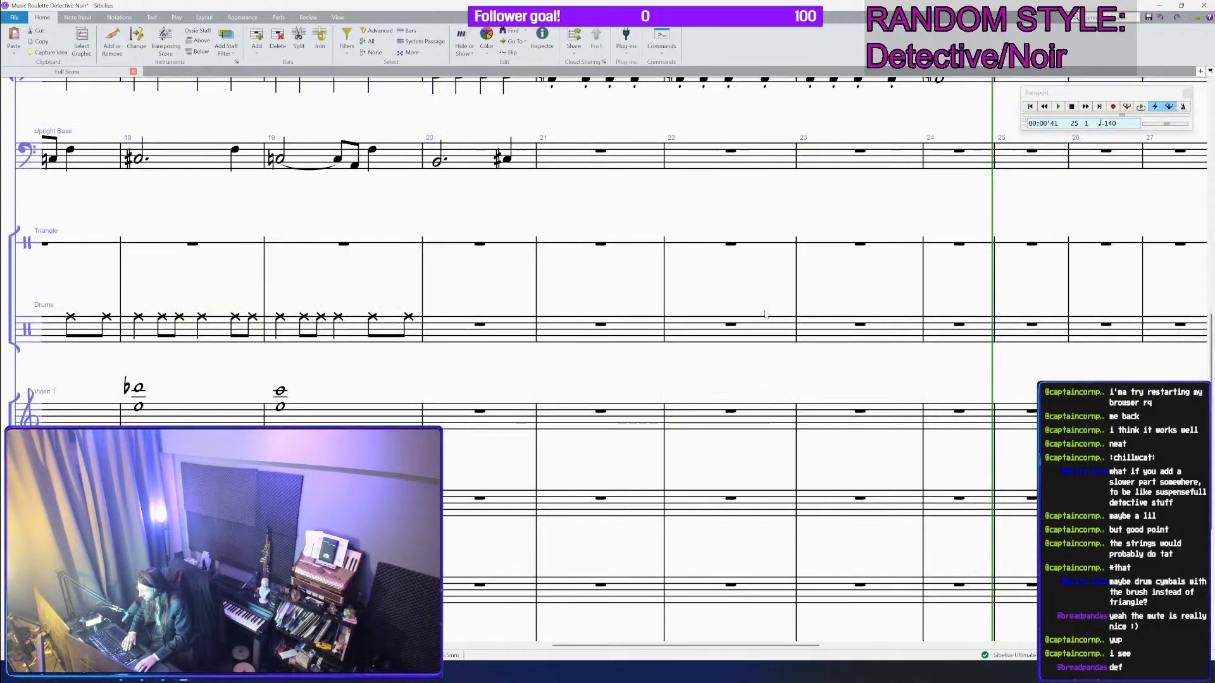
{"action": "scroll", "coordinate": [755, 337], "scroll_direction": "up", "scroll_amount": 6}
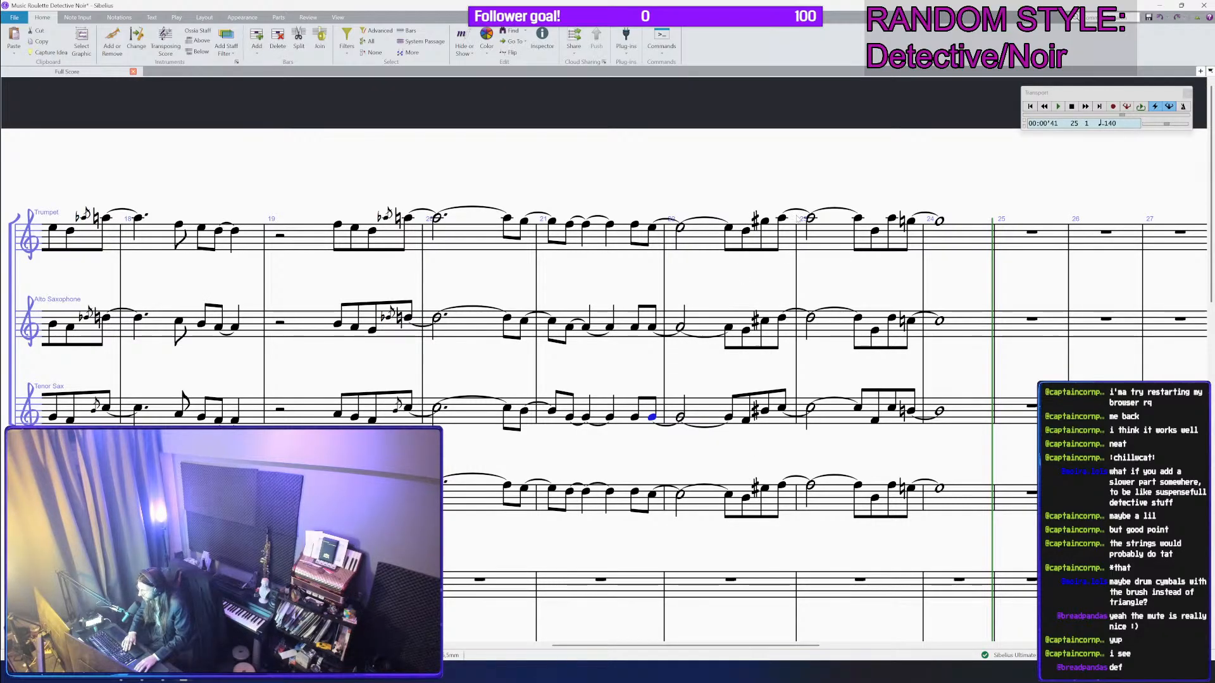
{"action": "scroll", "coordinate": [816, 246], "scroll_direction": "down", "scroll_amount": 3}
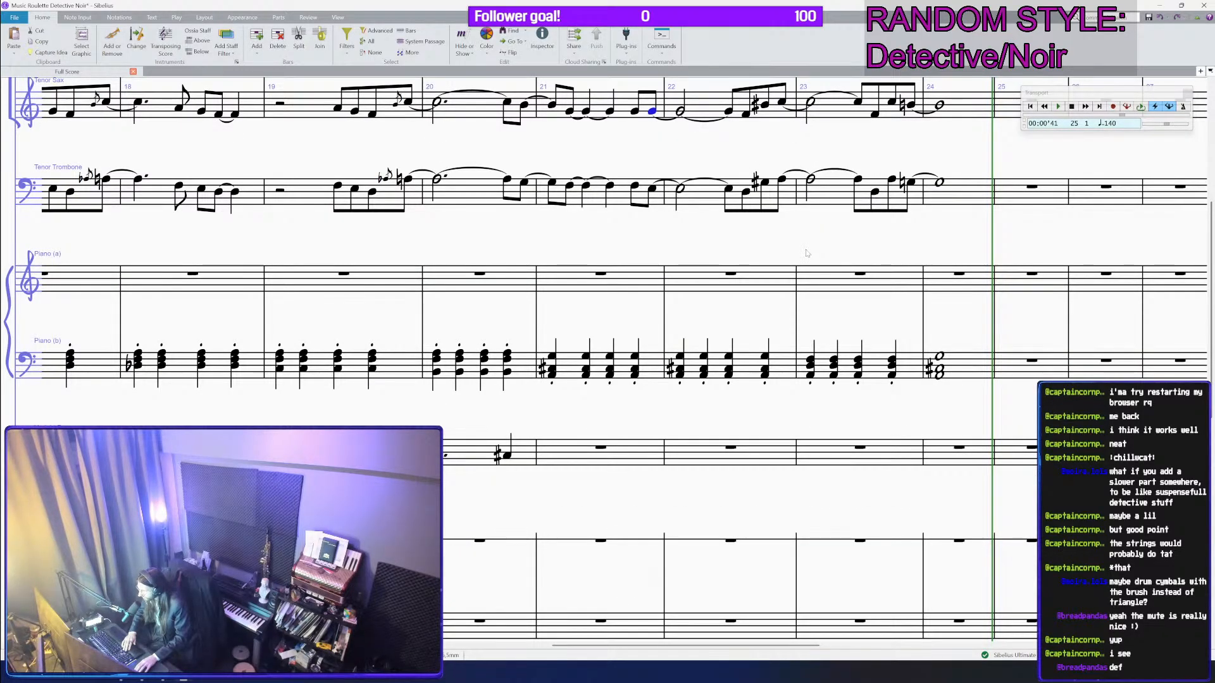
{"action": "scroll", "coordinate": [806, 252], "scroll_direction": "up", "scroll_amount": 3}
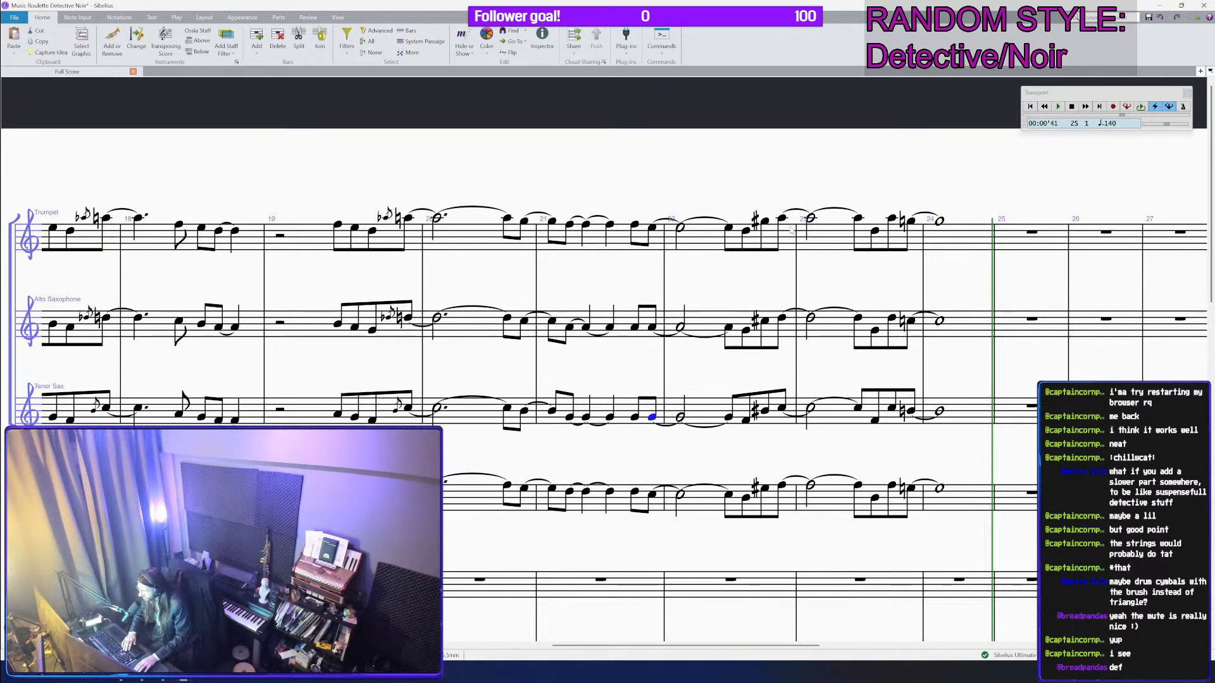
{"action": "left_click", "coordinate": [746, 336]}
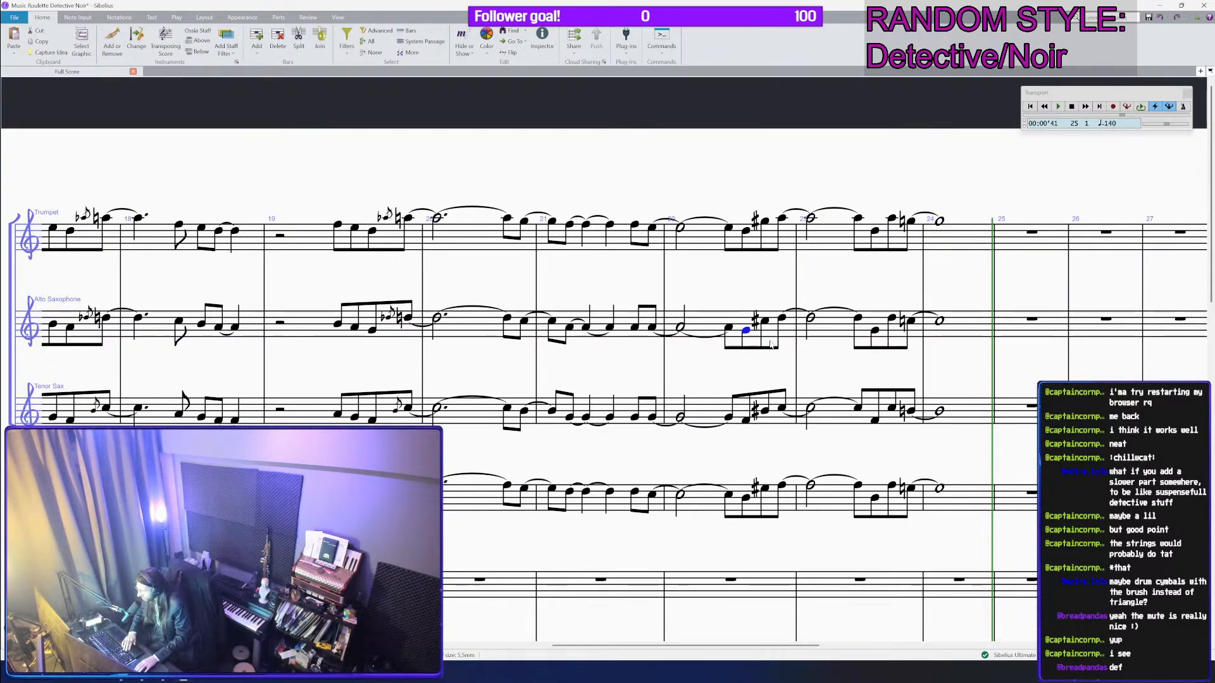
{"action": "key", "text": "Right"}
{"action": "key", "text": "Down"}
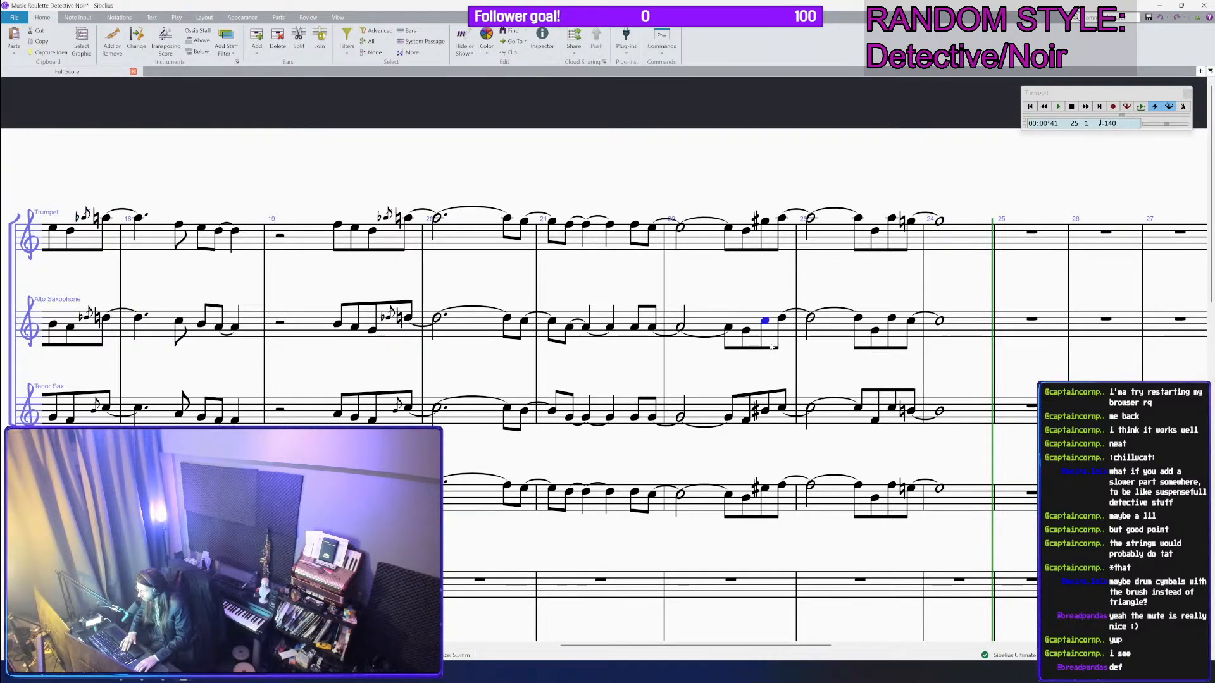
{"action": "key", "text": "Up"}
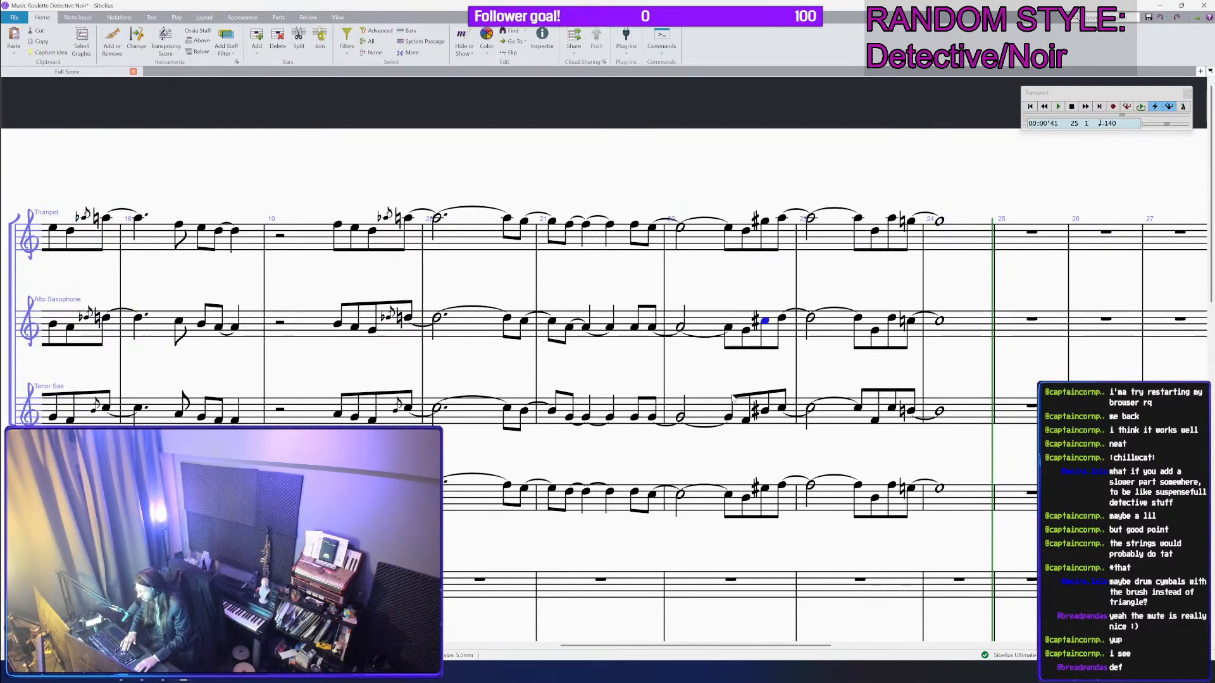
Step: Lower the sharpened eighth note in Tenor Sax bar 22 by a semitone
{"action": "left_click", "coordinate": [748, 420]}
{"action": "left_click", "coordinate": [765, 411]}
{"action": "key", "text": "Down"}
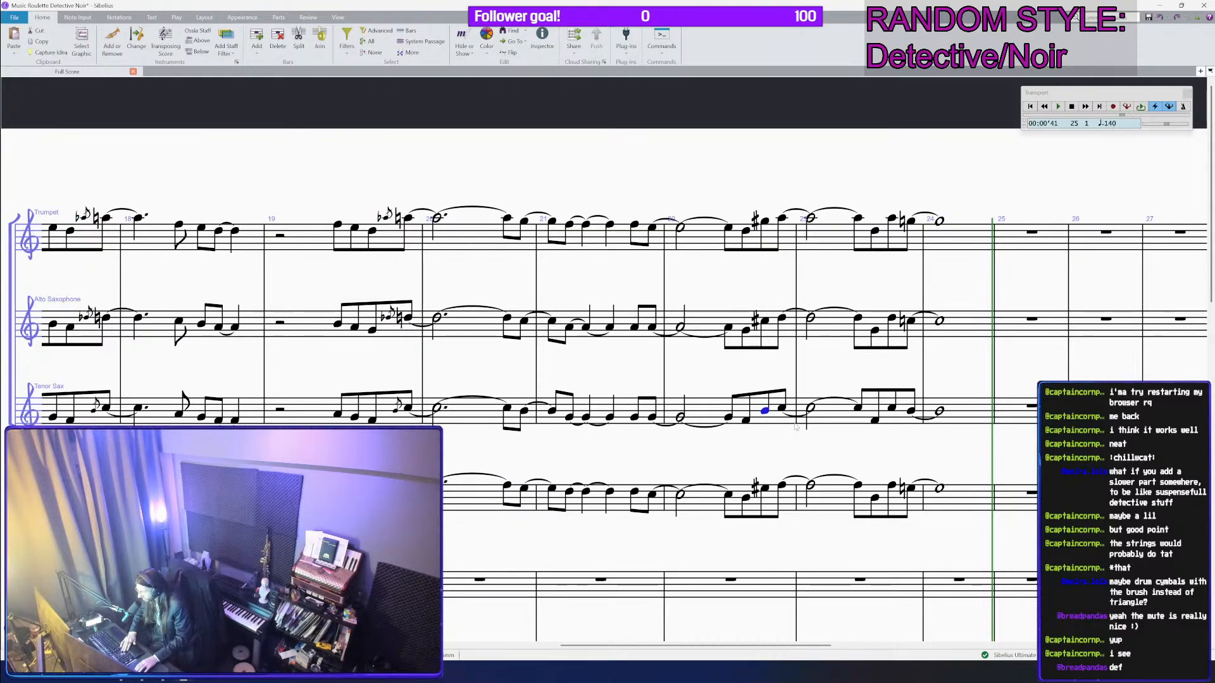
Step: Try neighbouring pitches for the last eighth note of Tenor Sax bar 23 and settle it one step lower
{"action": "scroll", "coordinate": [798, 405], "scroll_direction": "down", "scroll_amount": 6}
{"action": "scroll", "coordinate": [798, 392], "scroll_direction": "up", "scroll_amount": 6}
{"action": "left_click_drag", "start_coordinate": [888, 407], "coordinate": [829, 418]}
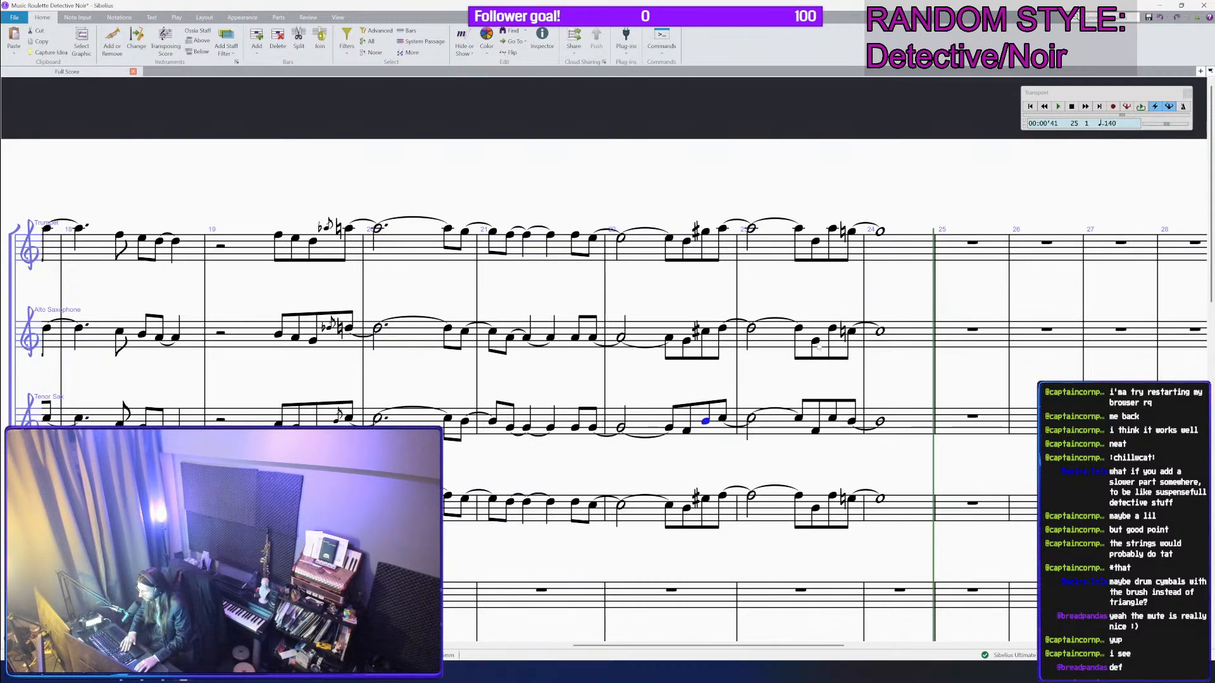
{"action": "left_click", "coordinate": [851, 424]}
{"action": "key", "text": "Up"}
{"action": "key", "text": "Up"}
{"action": "key", "text": "Down"}
{"action": "key", "text": "Down"}
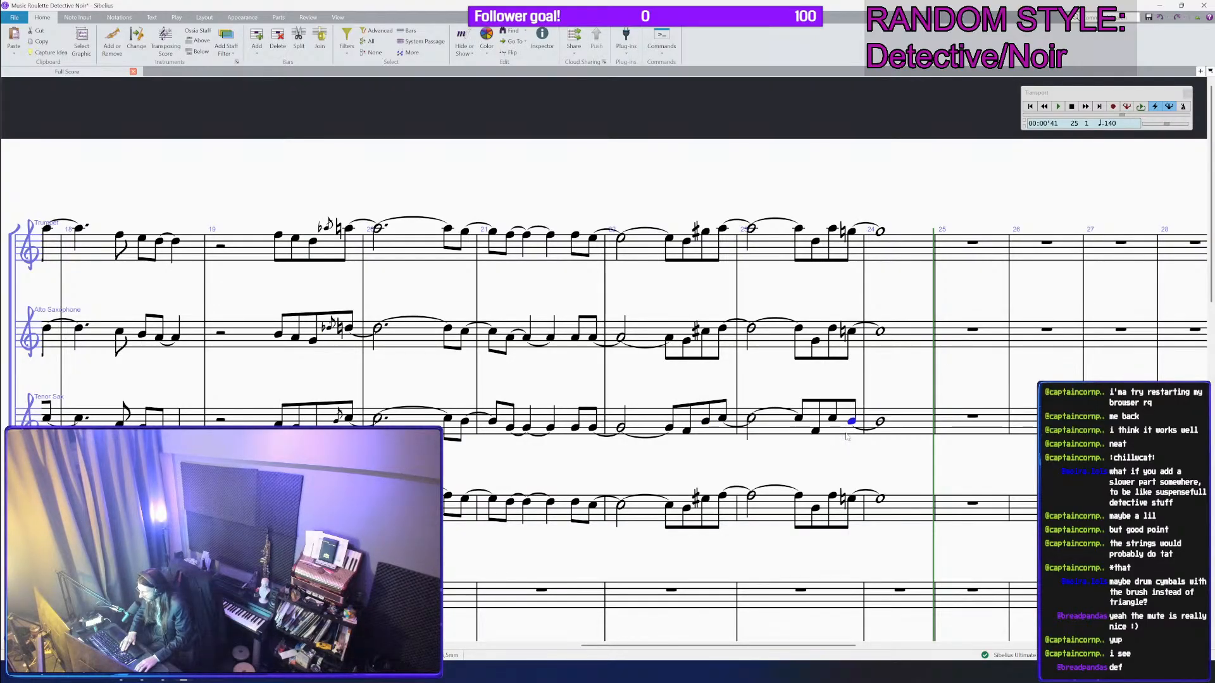
{"action": "key", "text": "Down"}
{"action": "scroll", "coordinate": [908, 503], "scroll_direction": "up", "scroll_amount": 1}
Step: Play the full score from bar 13 through bar 25
{"action": "left_click", "coordinate": [909, 503]}
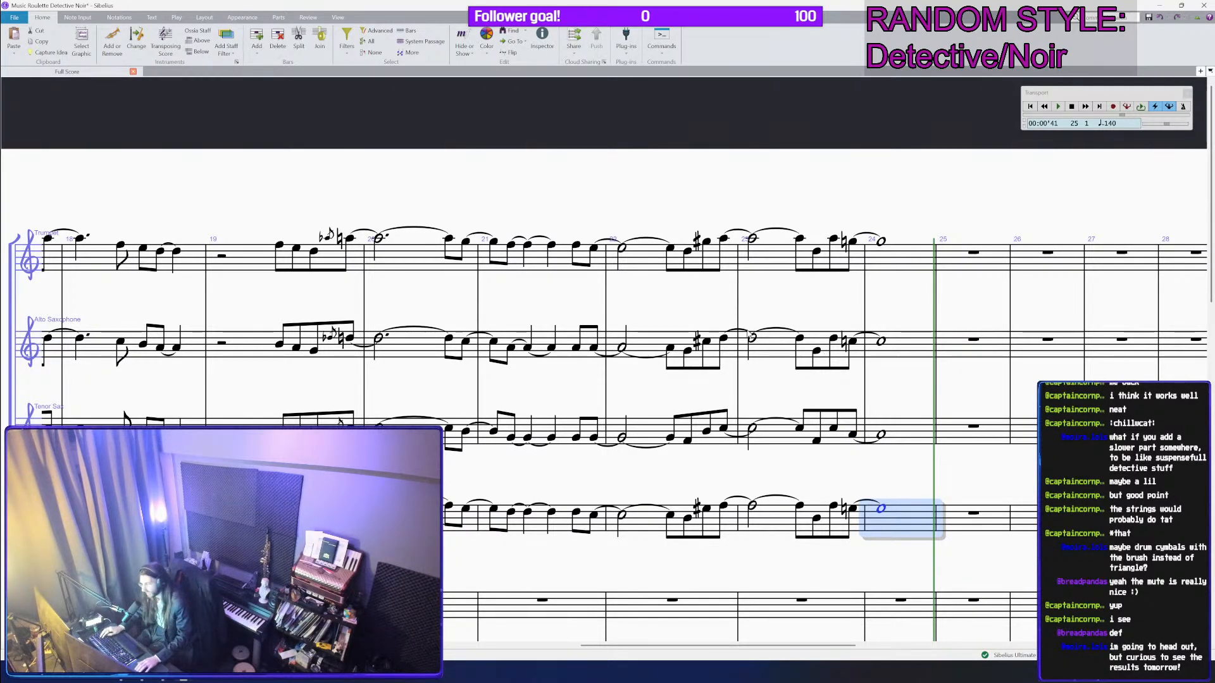
{"action": "key", "text": "ctrl+minus"}
{"action": "left_click_drag", "start_coordinate": [420, 297], "coordinate": [761, 264]}
{"action": "key", "text": "ctrl+minus"}
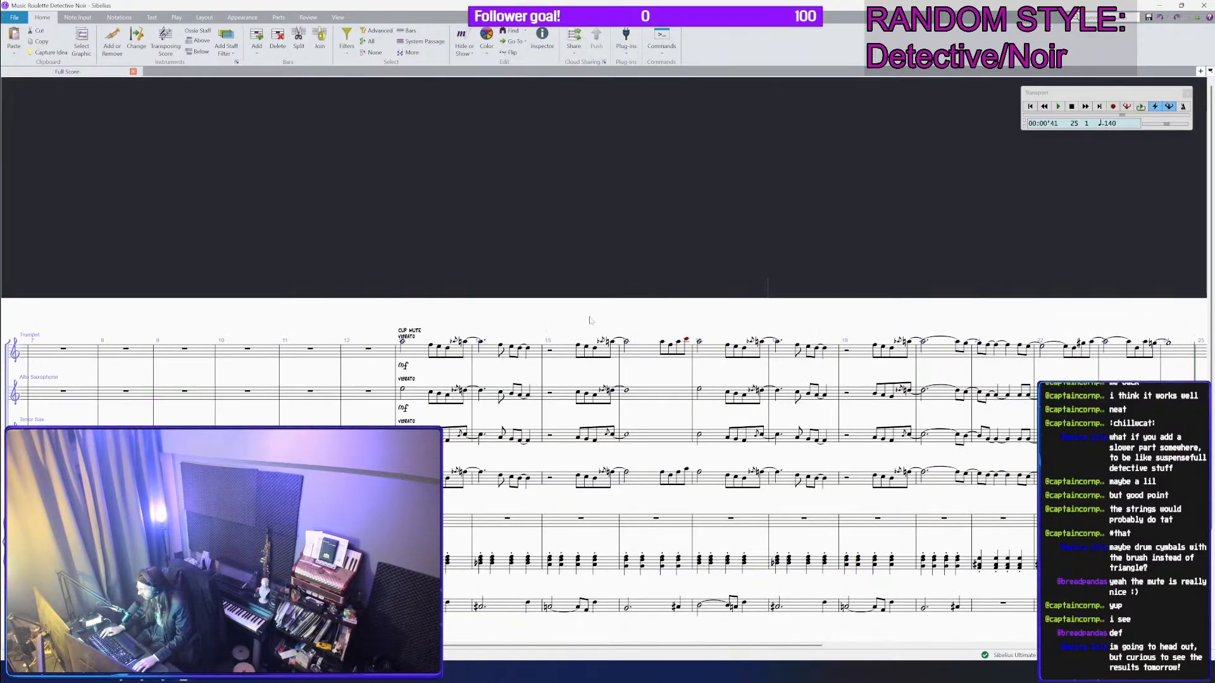
{"action": "left_click_drag", "start_coordinate": [423, 323], "coordinate": [564, 358]}
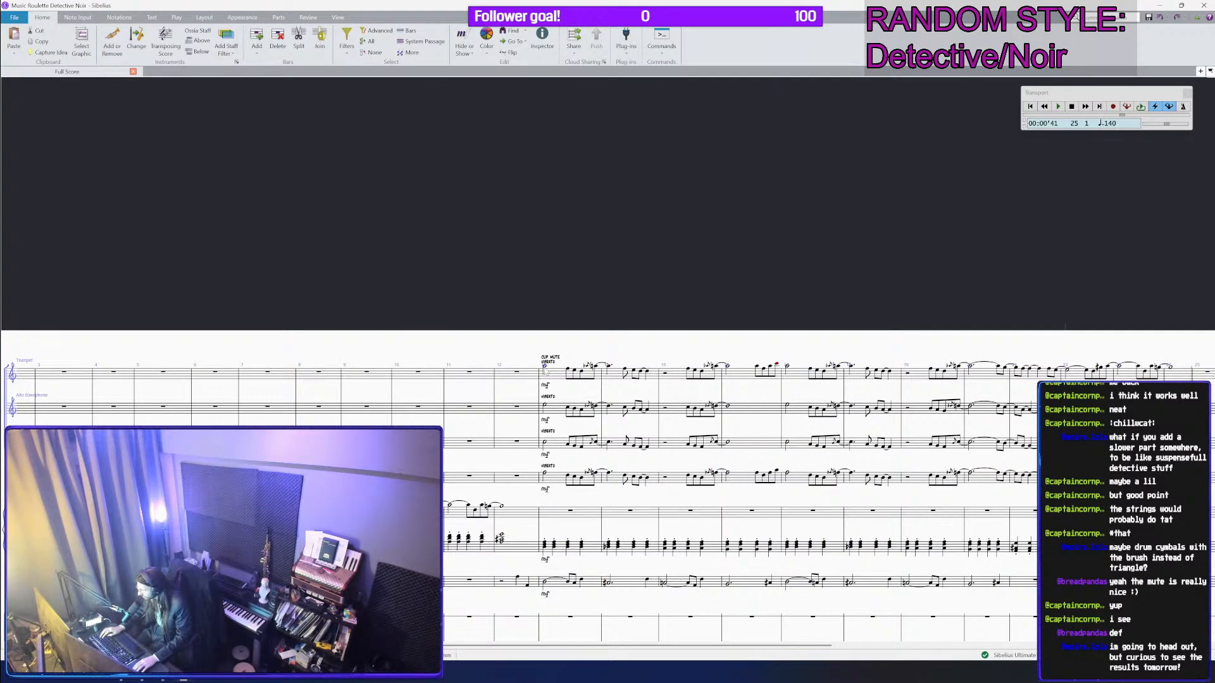
{"action": "scroll", "coordinate": [544, 372], "scroll_direction": "down", "scroll_amount": 3}
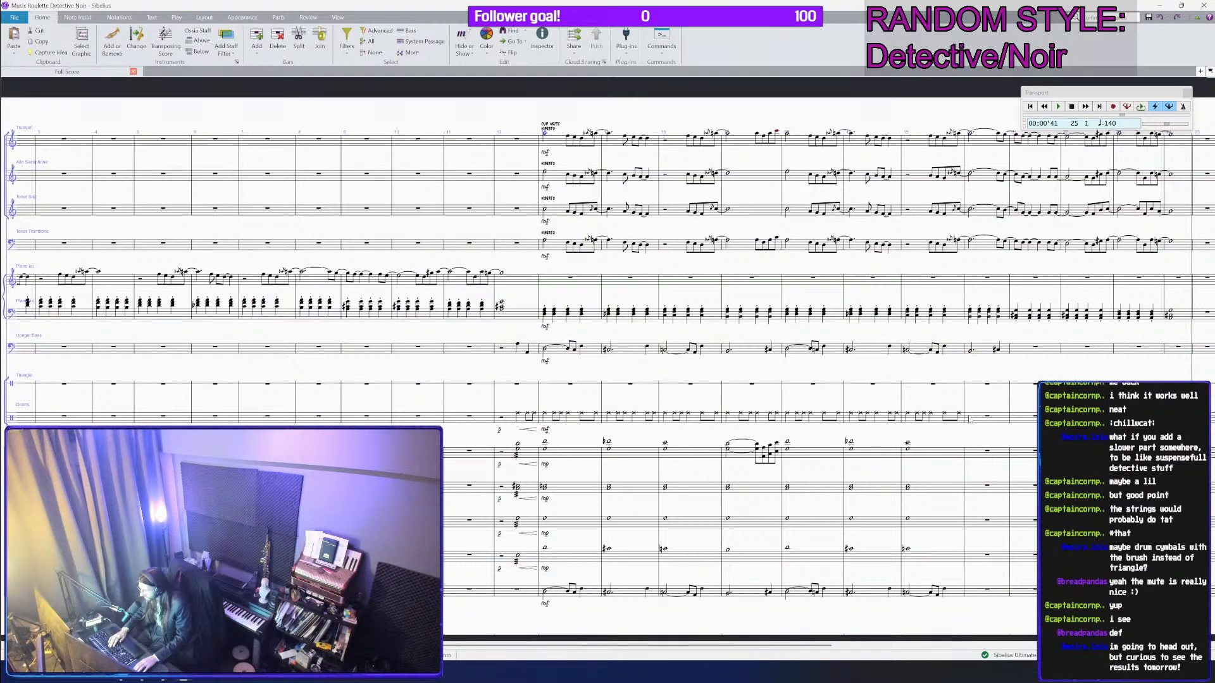
{"action": "key", "text": "space"}
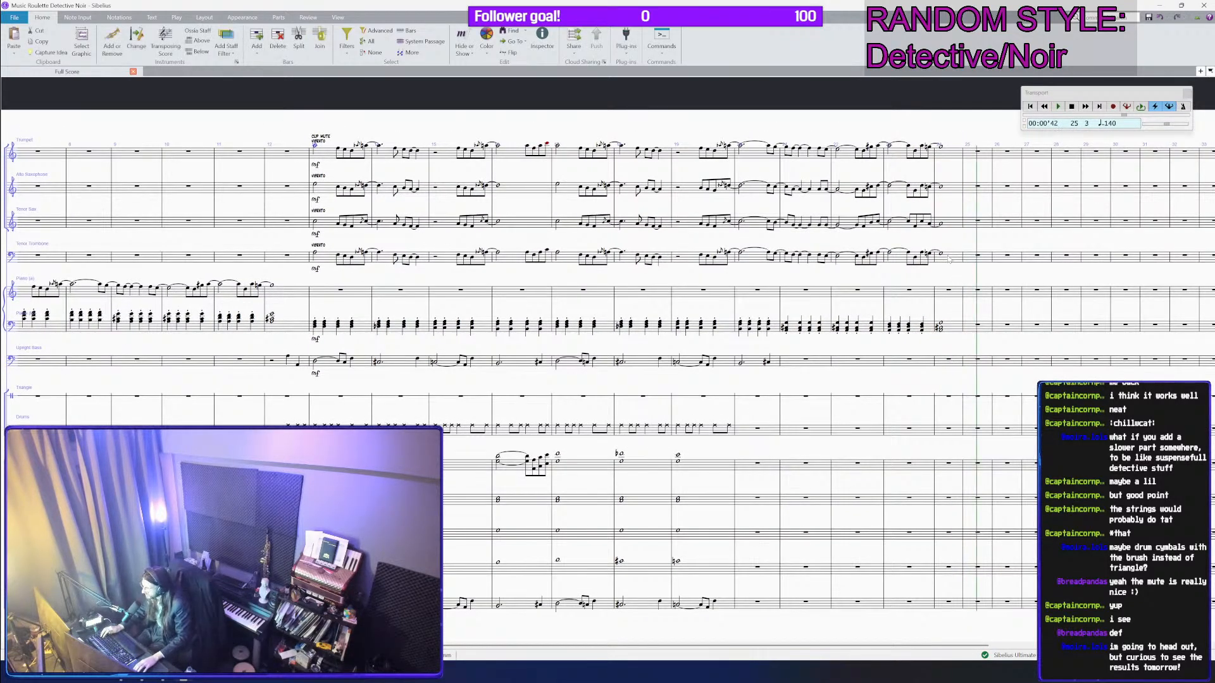
Step: Enter a quarter-note A at the start of Upright Bass bar 21 and four quarter-note Es in bar 24
{"action": "left_click", "coordinate": [949, 258]}
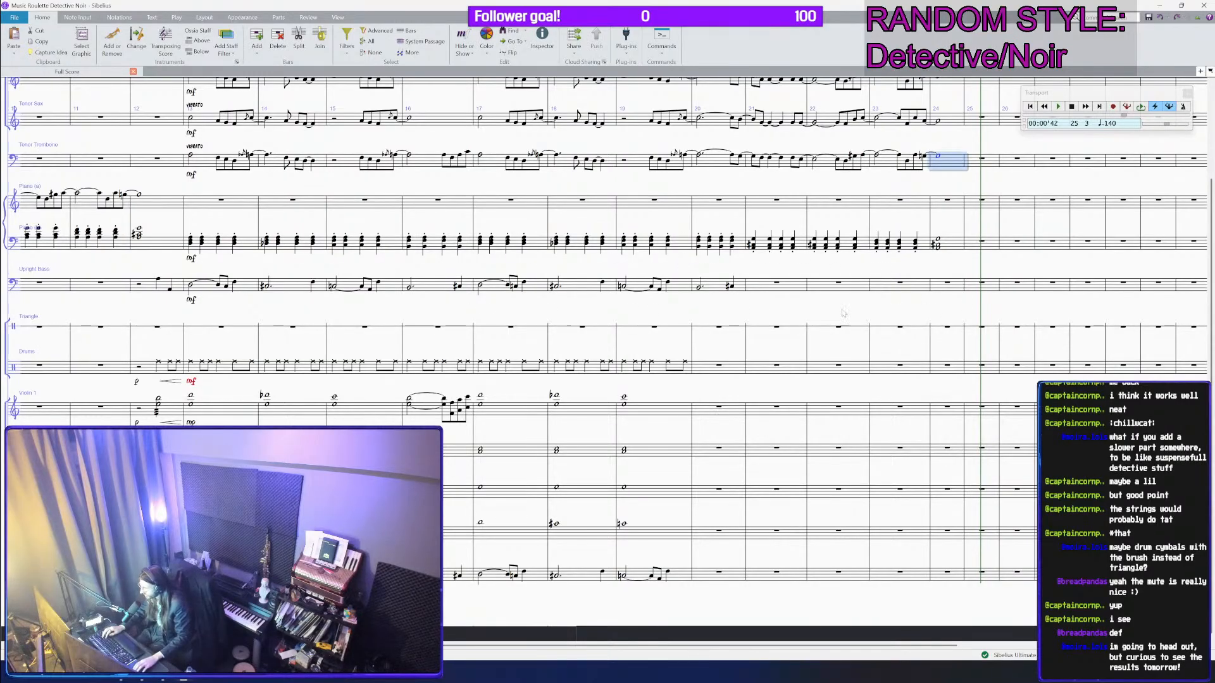
{"action": "left_click", "coordinate": [783, 283]}
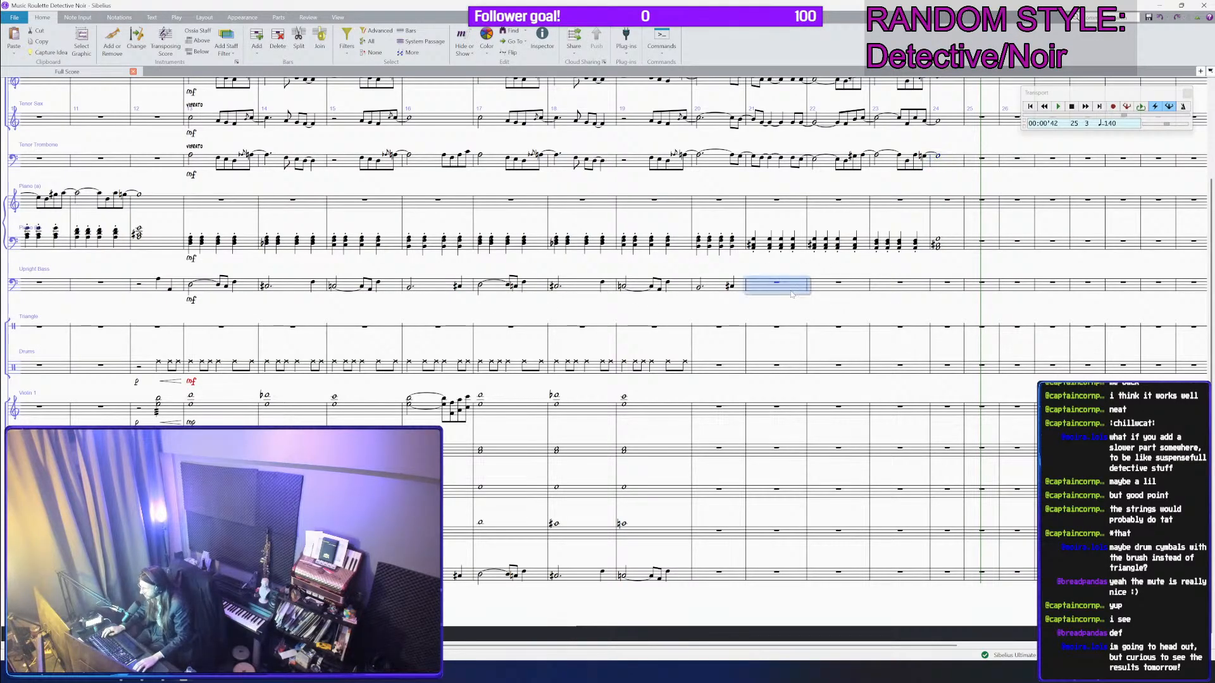
{"action": "scroll", "coordinate": [783, 282], "scroll_direction": "up", "scroll_amount": 2}
{"action": "key", "text": "a"}
{"action": "left_click_drag", "start_coordinate": [792, 277], "coordinate": [810, 328]}
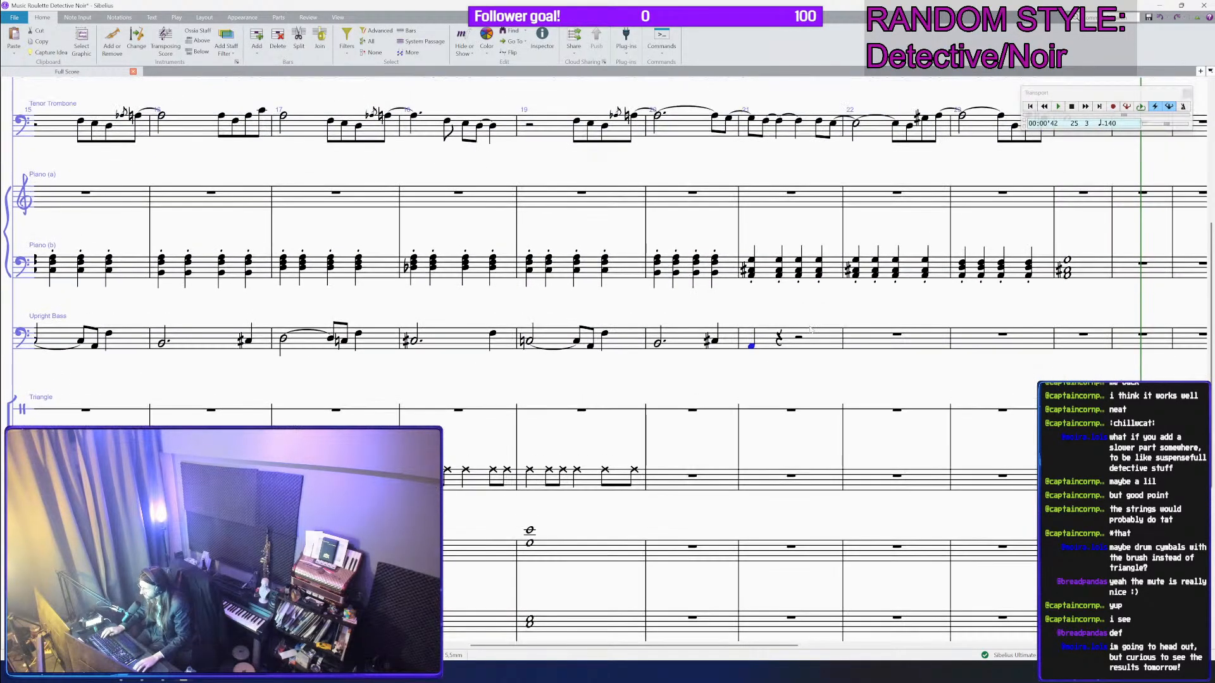
{"action": "left_click", "coordinate": [771, 345]}
{"action": "left_click", "coordinate": [752, 347]}
{"action": "left_click", "coordinate": [1097, 349]}
{"action": "key", "text": "e"}
{"action": "key", "text": "e"}
{"action": "key", "text": "e"}
{"action": "key", "text": "e"}
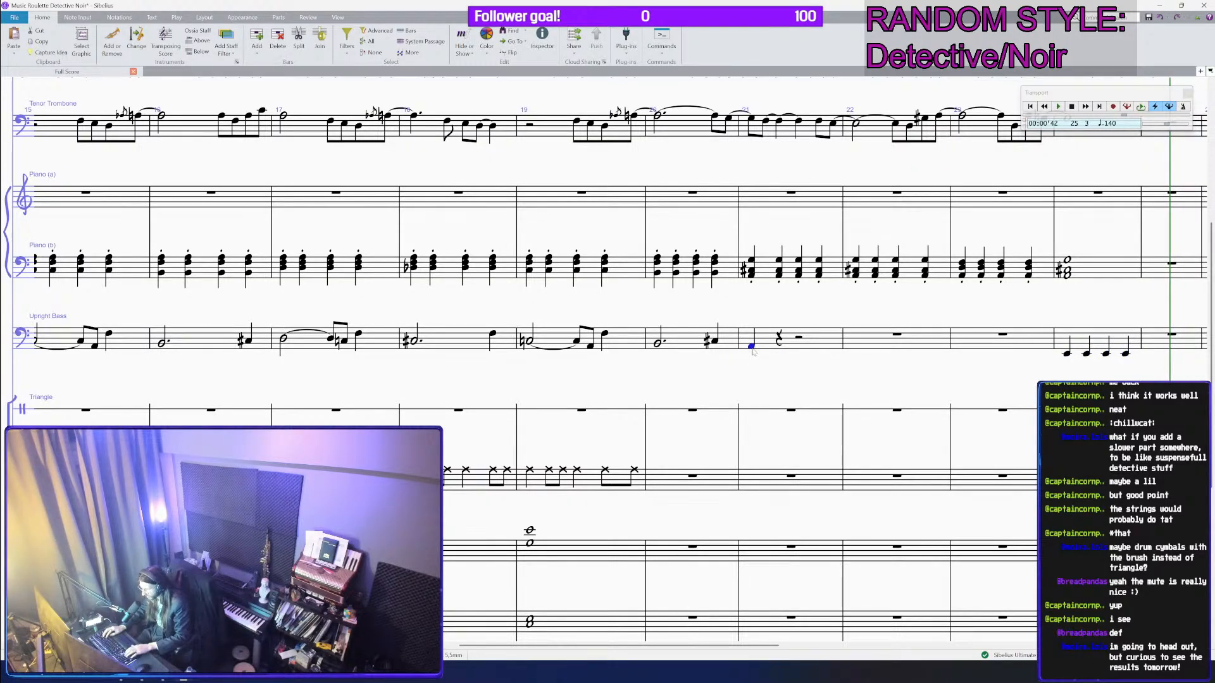
Step: Fill Upright Bass bars 21 and 22 with a dotted half-note A followed by a quarter-note E in each bar
{"action": "key", "text": "6"}
{"action": "key", "text": "5"}
{"action": "key", "text": "period"}
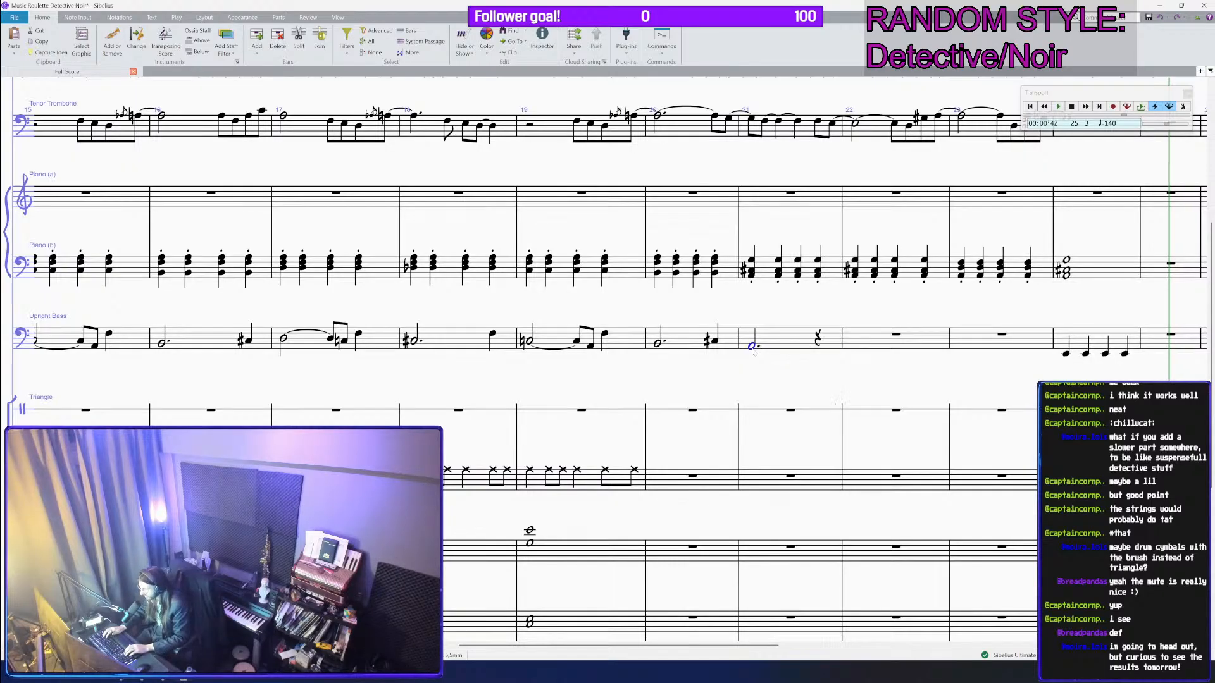
{"action": "key", "text": "Right"}
{"action": "key", "text": "e"}
{"action": "key", "text": "a"}
{"action": "key", "text": "6"}
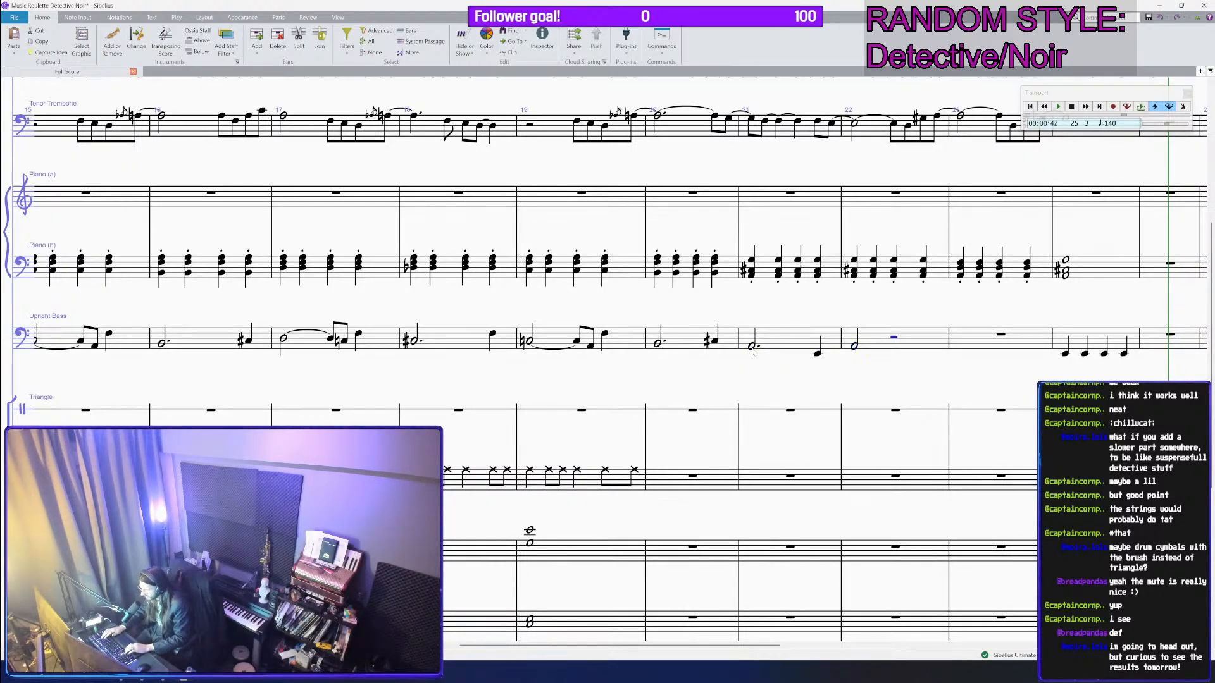
{"action": "key", "text": "Left"}
{"action": "key", "text": "period"}
{"action": "key", "text": "Right"}
{"action": "key", "text": "e"}
Step: Fill Upright Bass bar 23 with a dotted half-note D, raised an octave, and a quarter-note A
{"action": "key", "text": "d"}
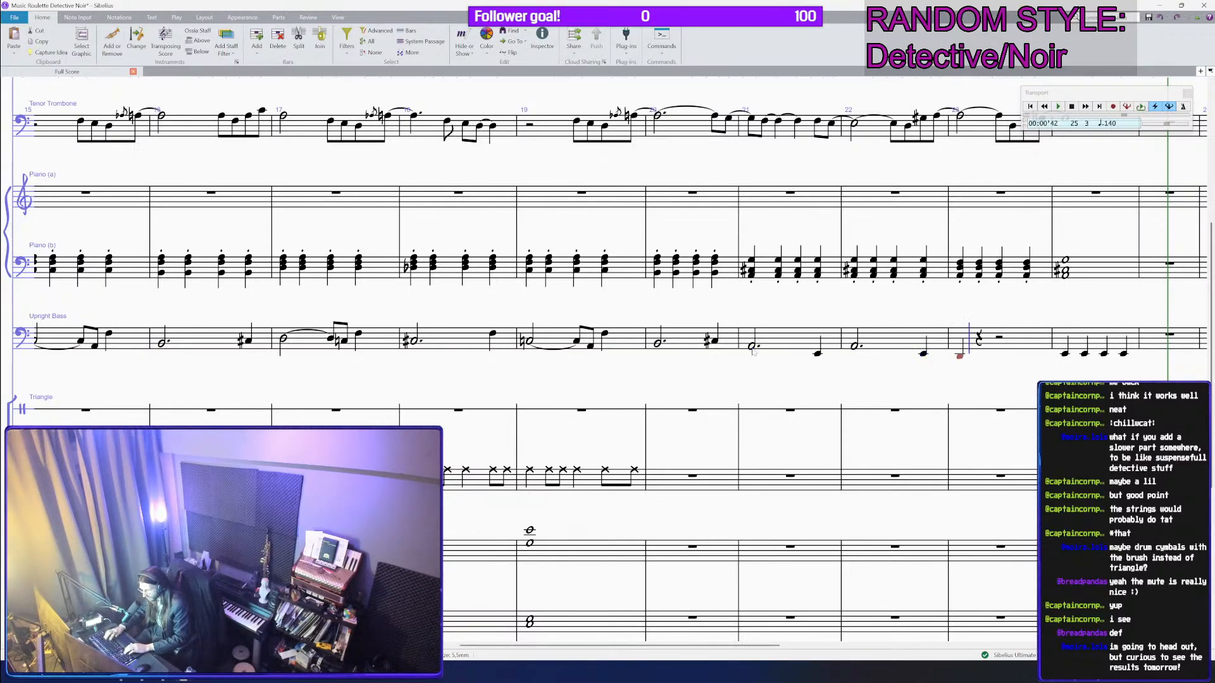
{"action": "key", "text": "ctrl+Up"}
{"action": "key", "text": "Left"}
{"action": "key", "text": "ctrl+Up"}
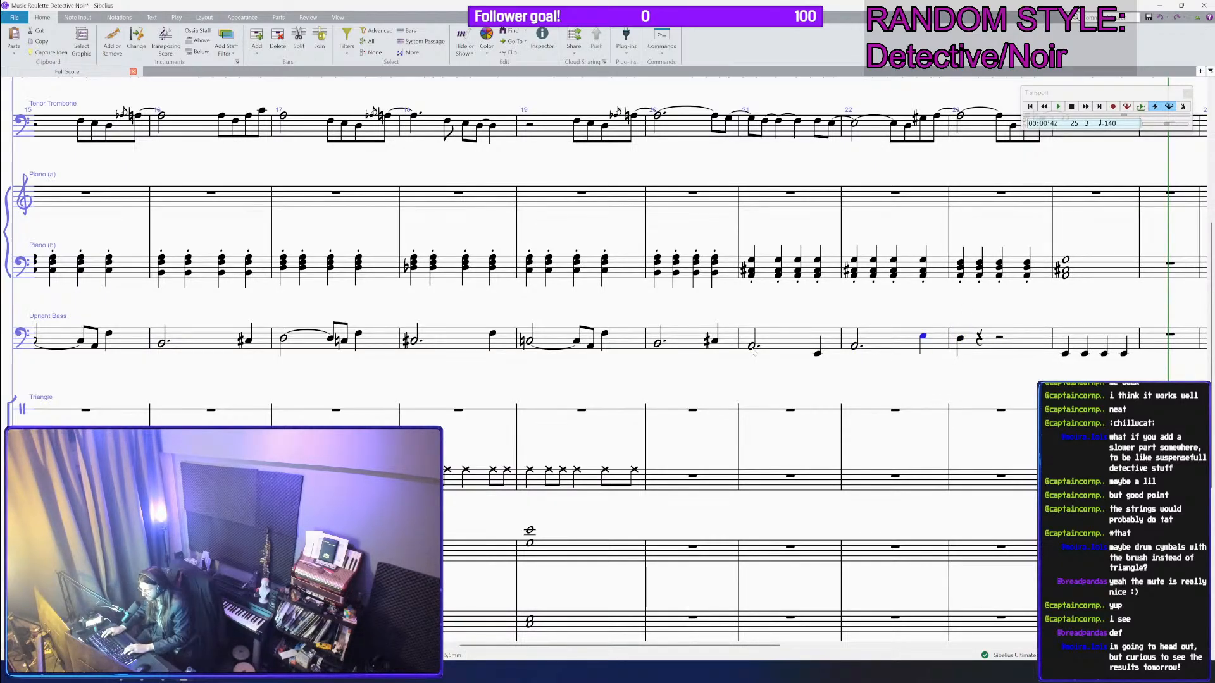
{"action": "key", "text": "ctrl+Down"}
{"action": "key", "text": "Right"}
{"action": "key", "text": "5"}
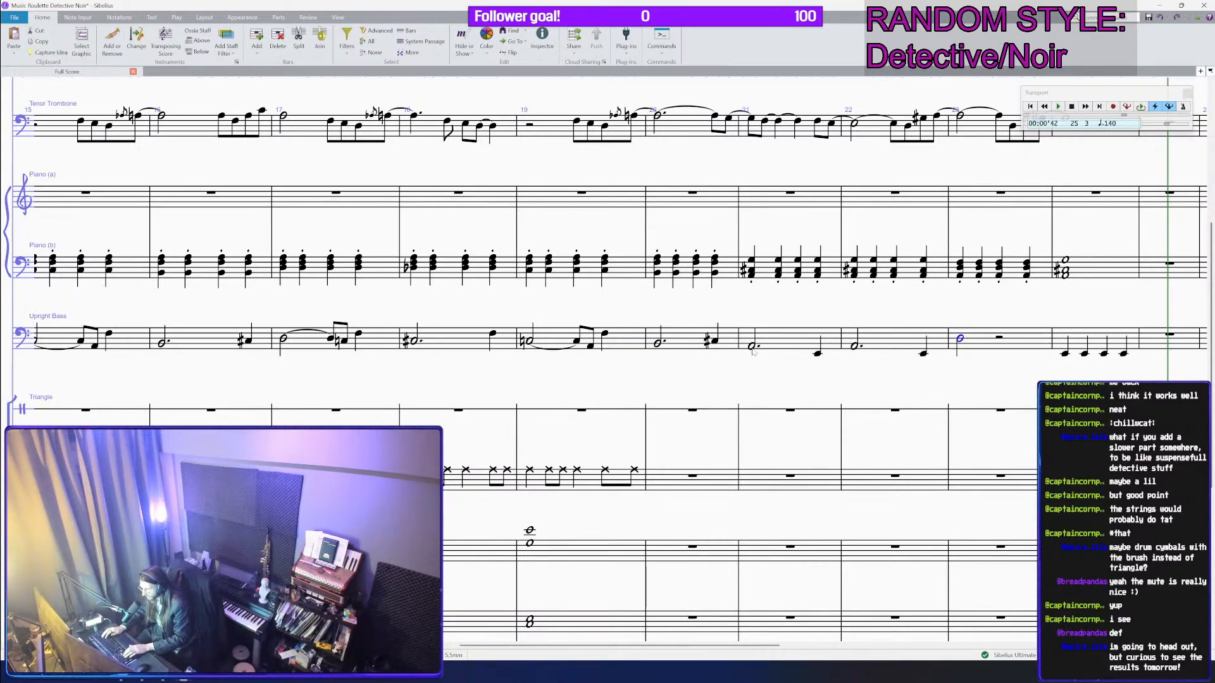
{"action": "key", "text": "a"}
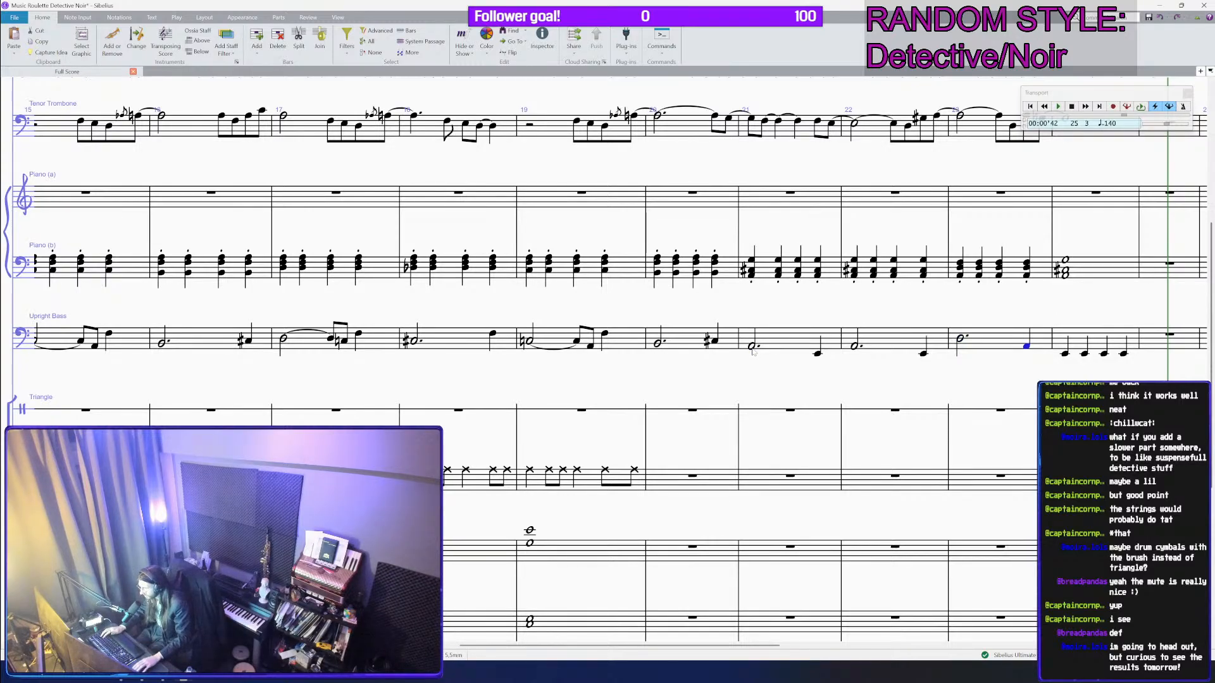
Step: Save the score and copy Upright Bass bars 20–24 into the lowest string part starting at bar 20
{"action": "scroll", "coordinate": [753, 352], "scroll_direction": "down", "scroll_amount": 1}
{"action": "left_click", "coordinate": [798, 343]}
{"action": "left_click", "coordinate": [1068, 345], "text": "shift"}
{"action": "scroll", "coordinate": [1012, 386], "scroll_direction": "down", "scroll_amount": 1}
{"action": "key", "text": "ctrl+s"}
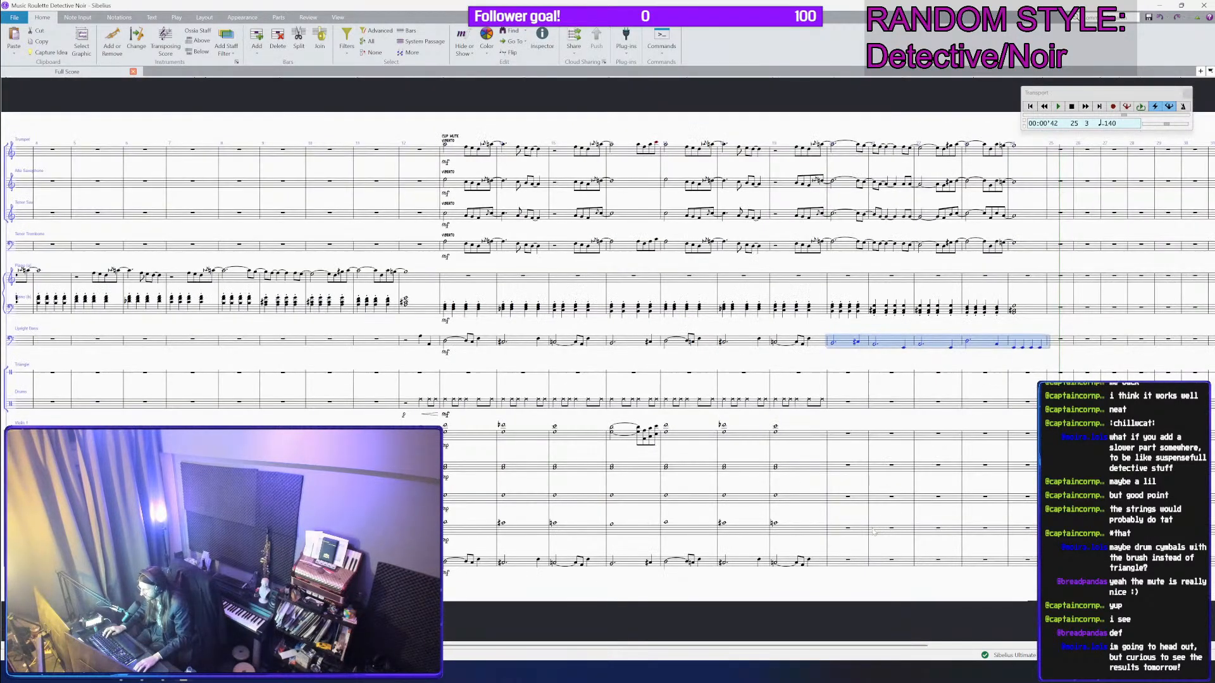
{"action": "left_click", "coordinate": [840, 570], "text": "alt"}
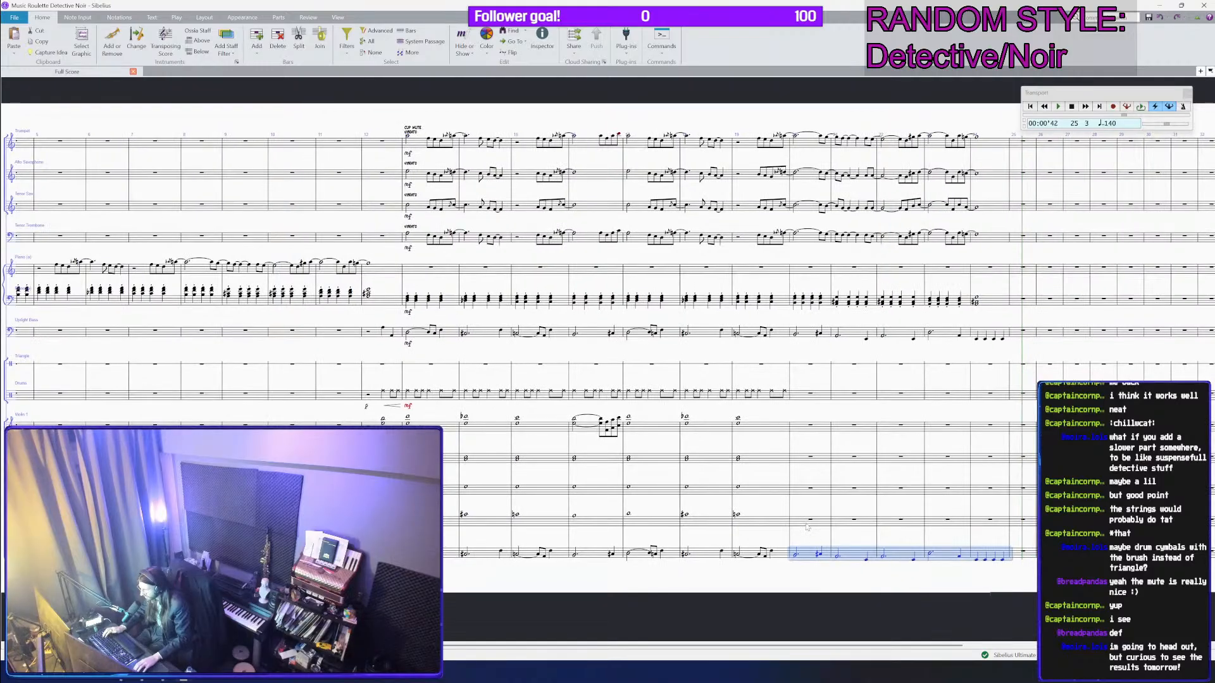
Step: Copy bar 16 of the four upper string parts, paste it into bar 20, and select Violin 1's opening chord there
{"action": "left_click", "coordinate": [808, 520]}
{"action": "scroll", "coordinate": [808, 520], "scroll_direction": "up", "scroll_amount": 2}
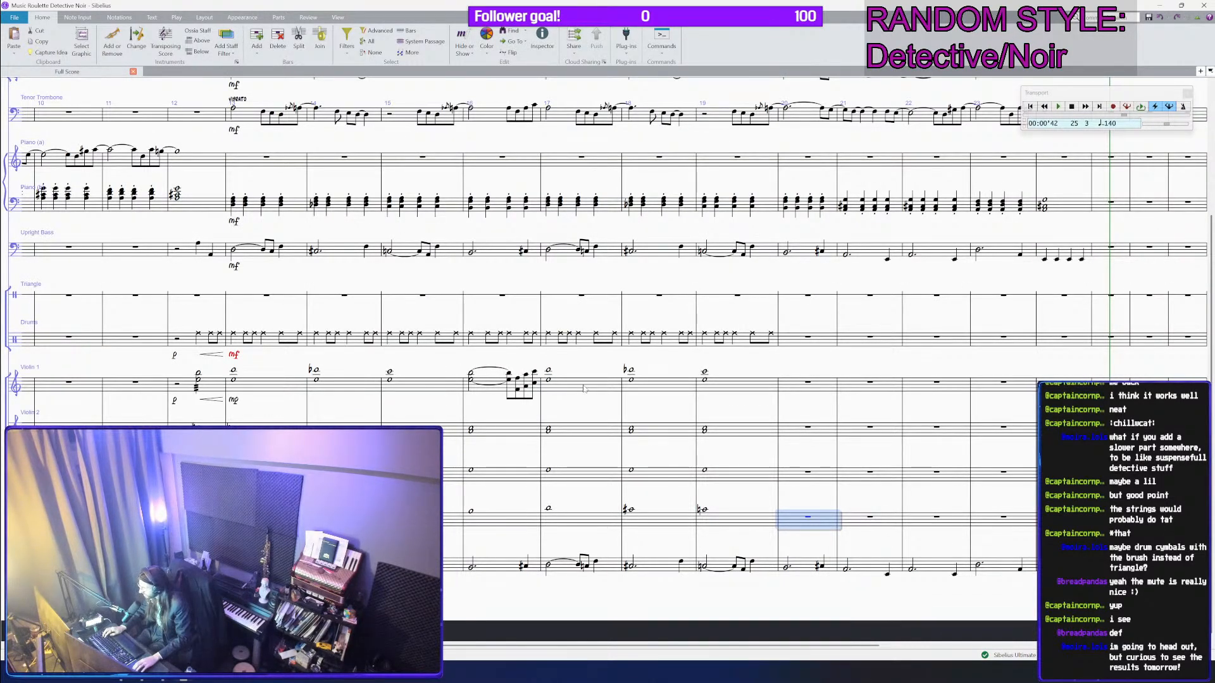
{"action": "left_click", "coordinate": [583, 388]}
{"action": "key", "text": "Escape"}
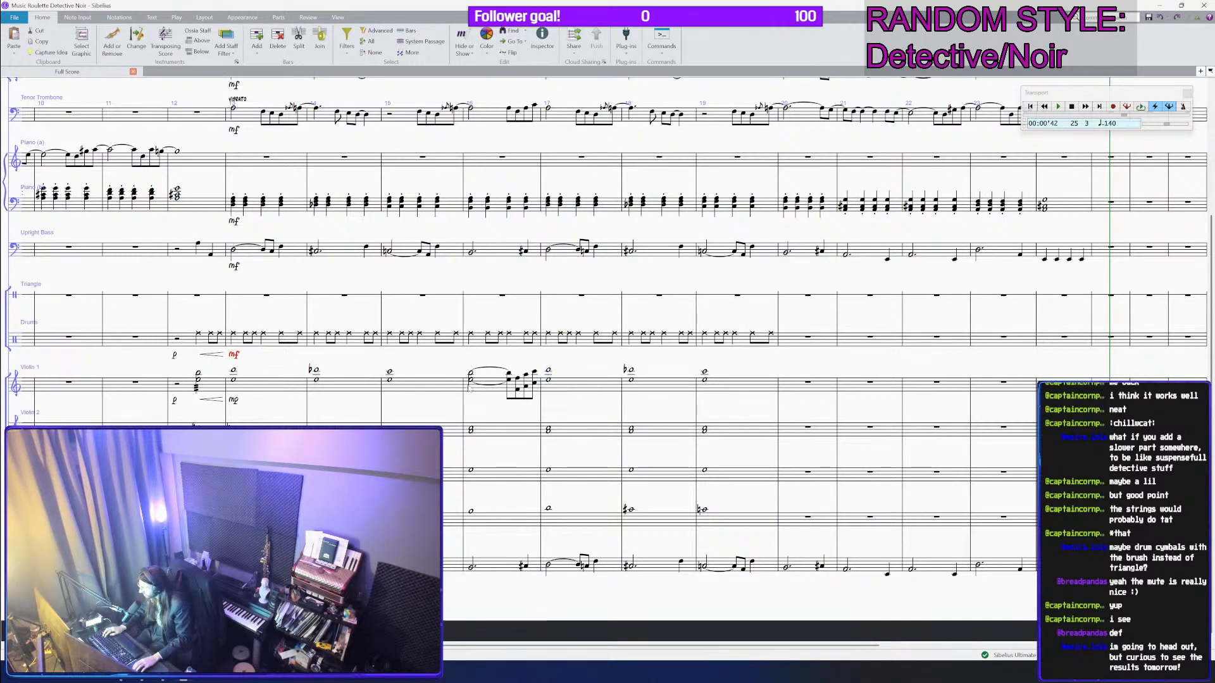
{"action": "left_click", "coordinate": [471, 515], "text": "shift"}
{"action": "key", "text": "ctrl+c"}
{"action": "left_click", "coordinate": [803, 381]}
{"action": "key", "text": "ctrl+v"}
{"action": "scroll", "coordinate": [802, 374], "scroll_direction": "up", "scroll_amount": 2}
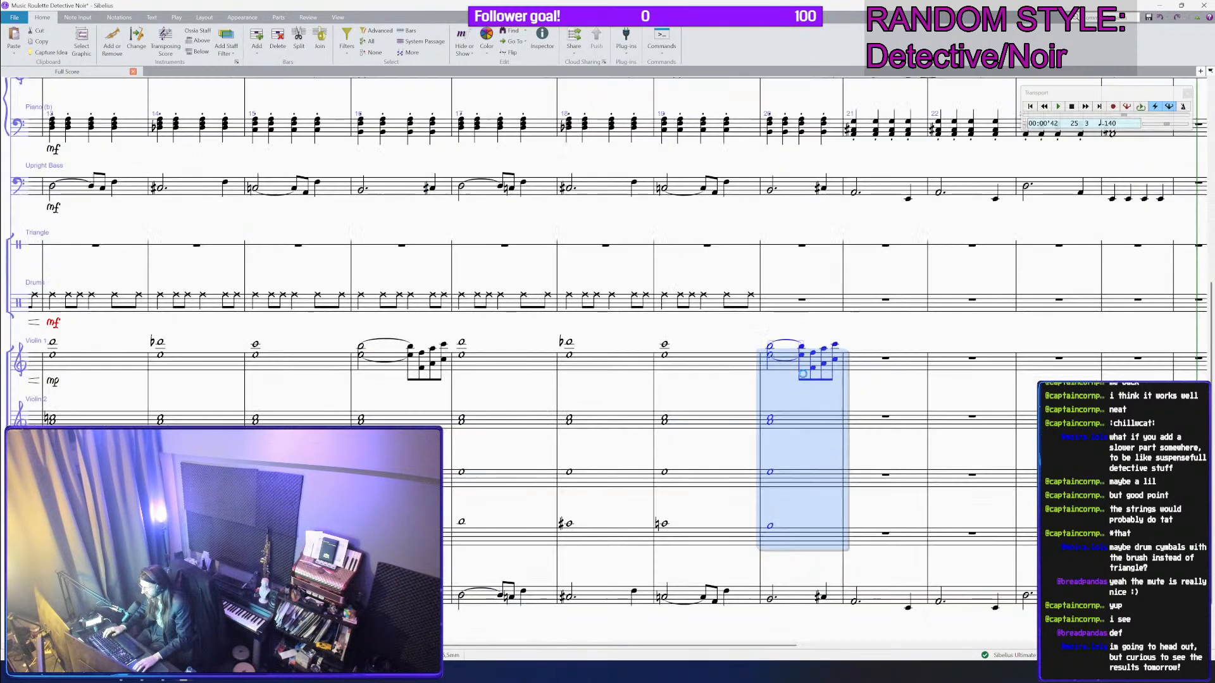
{"action": "key", "text": "Escape"}
{"action": "left_click", "coordinate": [771, 355]}
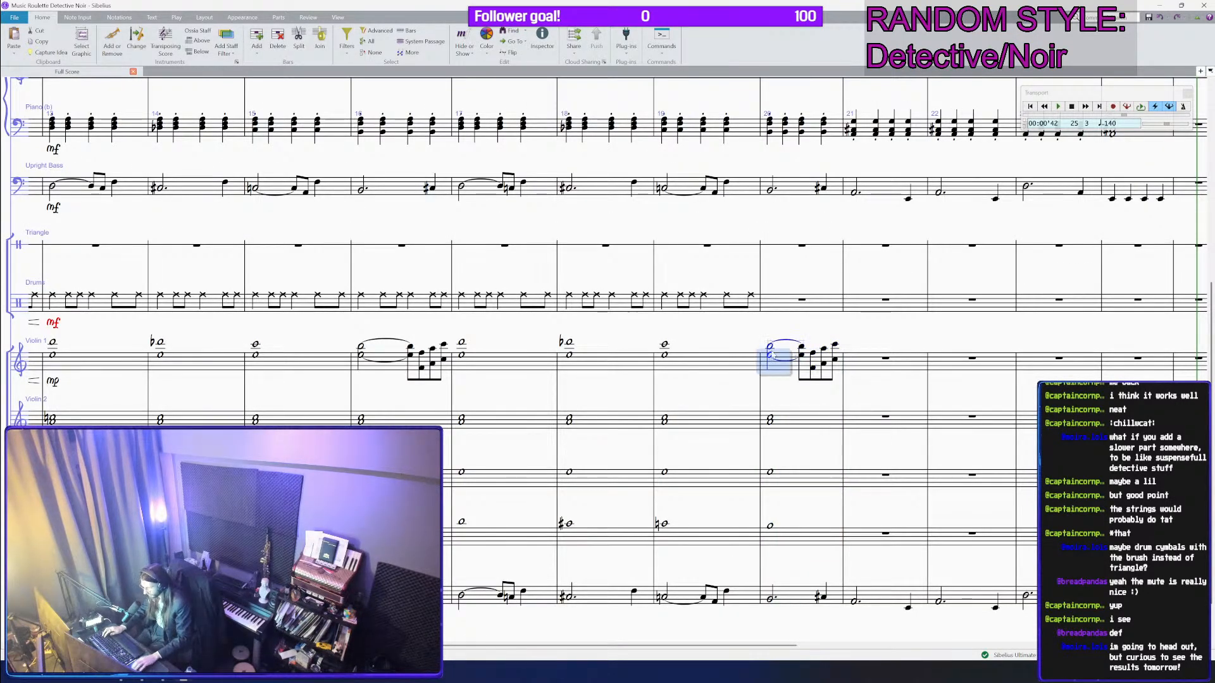
Step: Make Violin 1's opening chord in bar 20 a whole note, and repeat bar 20 of the four upper string parts into bar 21
{"action": "key", "text": "KP_6"}
{"action": "left_click", "coordinate": [798, 542], "text": "shift"}
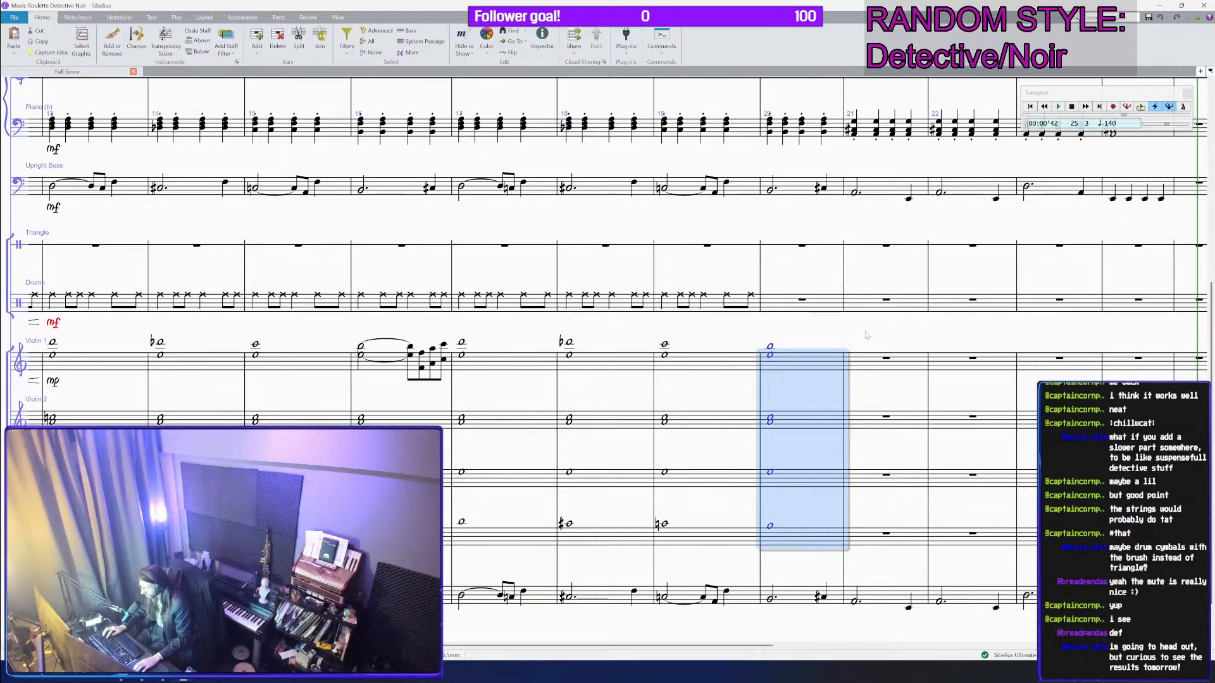
{"action": "key", "text": "r"}
{"action": "scroll", "coordinate": [866, 379], "scroll_direction": "up", "scroll_amount": 2}
Step: In bar 21, sharpen the upper note of Violin 2's chord and lower the Violoncello's whole note to A
{"action": "left_click", "coordinate": [817, 405]}
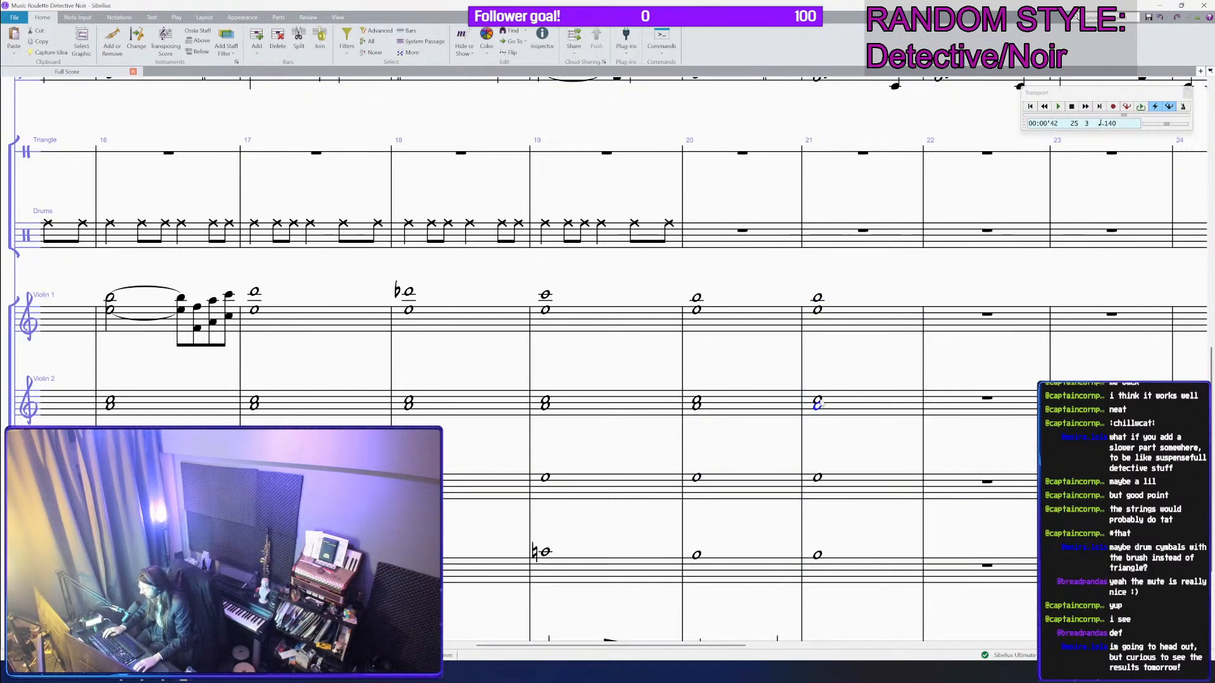
{"action": "key", "text": "KP_8"}
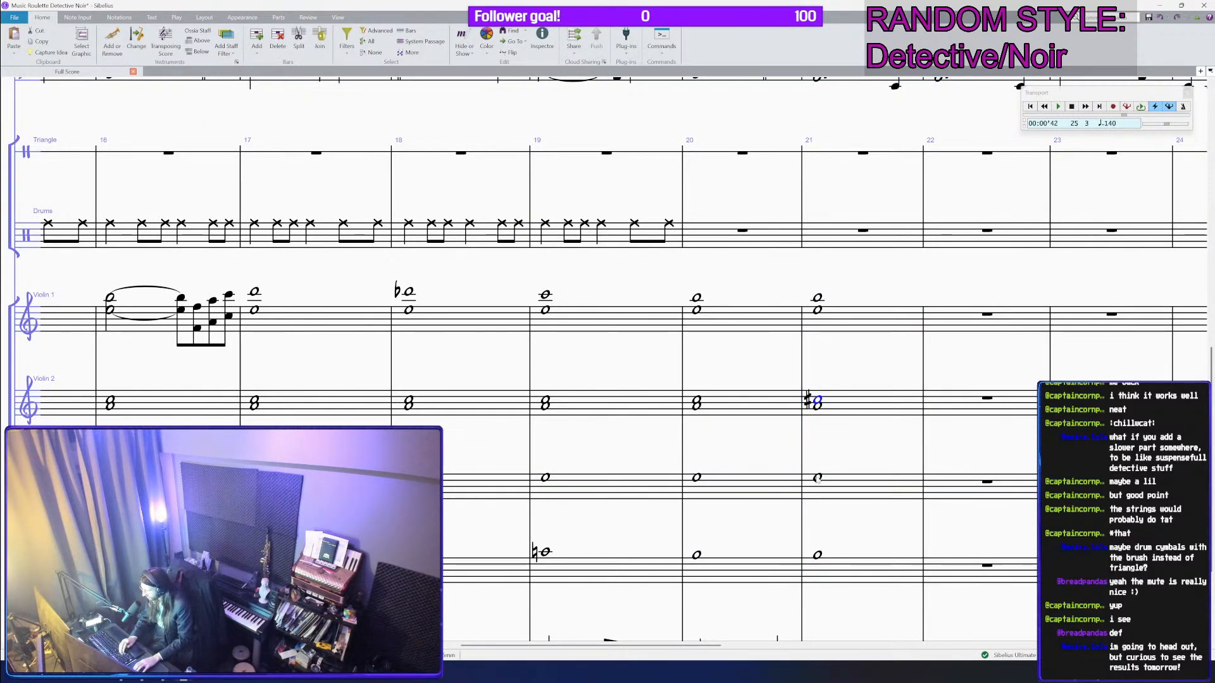
{"action": "left_click", "coordinate": [817, 555]}
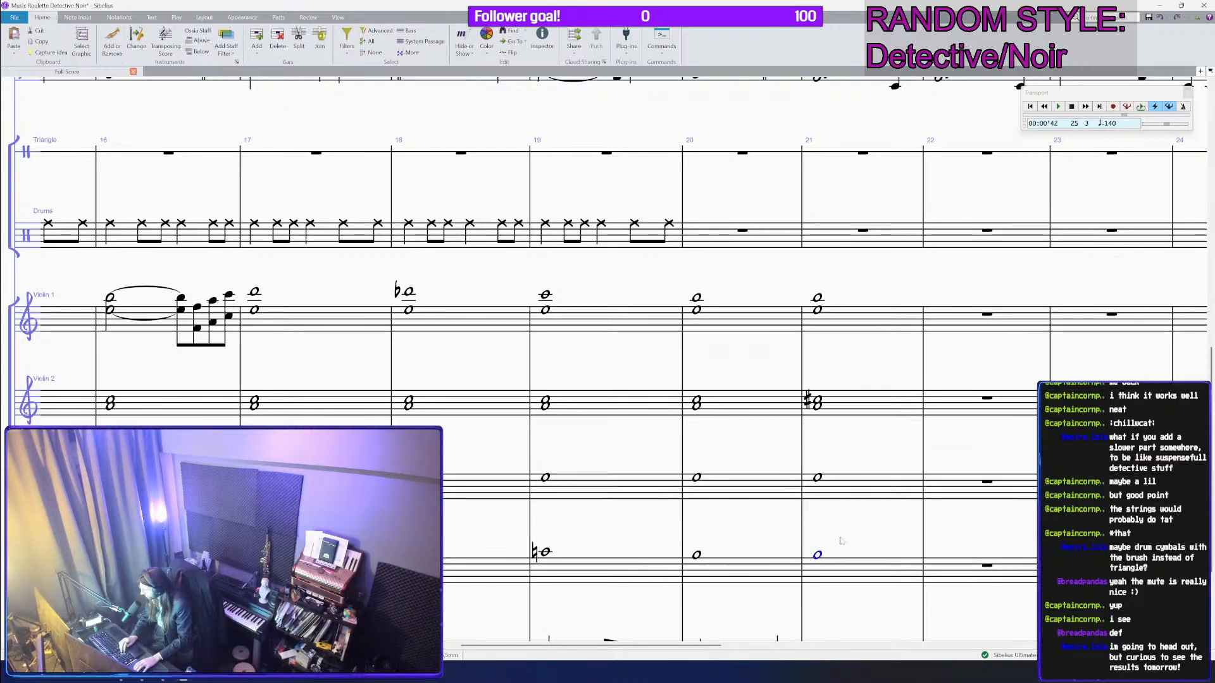
{"action": "left_click_drag", "start_coordinate": [840, 541], "coordinate": [742, 502]}
Step: Repeat bar 21 of the four upper string parts into bar 22 and raise Violin 1's top note there to C
{"action": "left_click", "coordinate": [743, 515]}
{"action": "left_click", "coordinate": [773, 285], "text": "shift"}
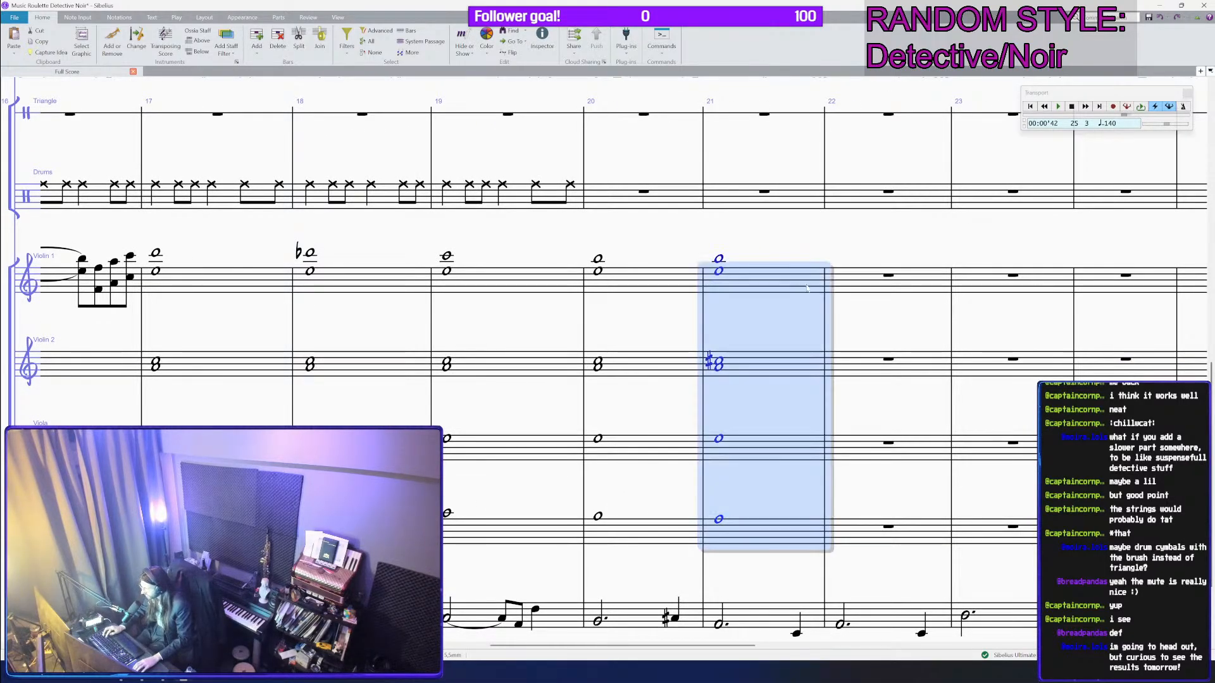
{"action": "key", "text": "r"}
{"action": "left_click", "coordinate": [773, 285], "text": "shift"}
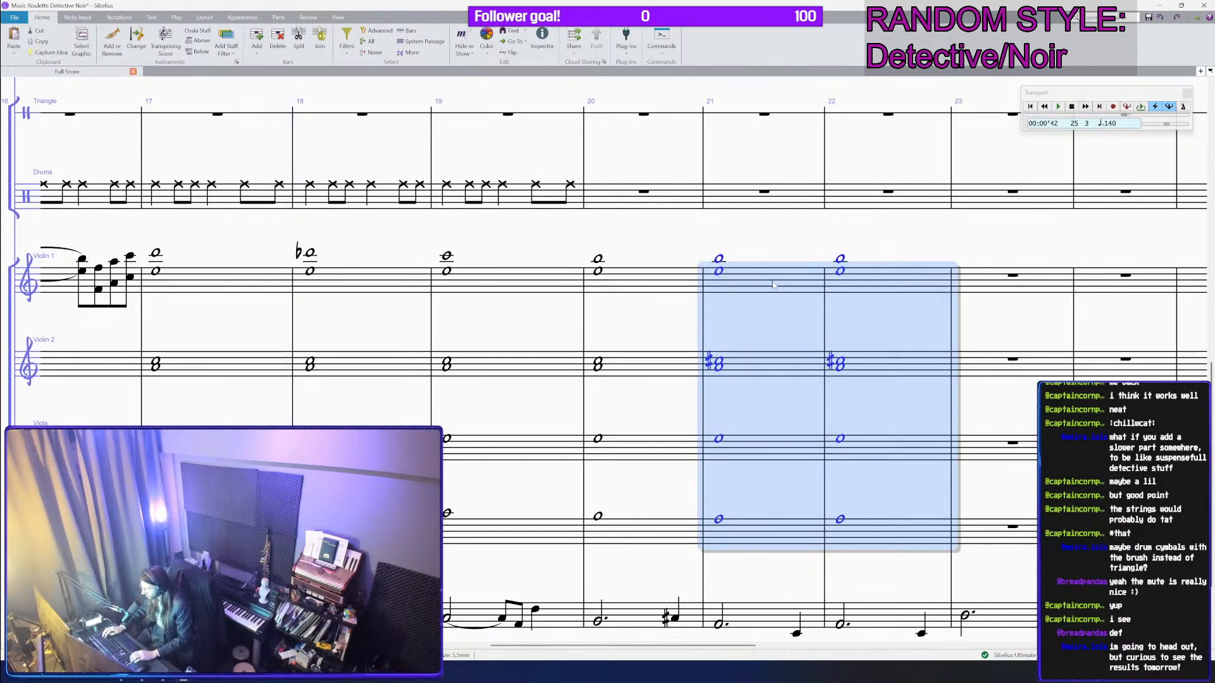
{"action": "scroll", "coordinate": [790, 284], "scroll_direction": "up", "scroll_amount": 1}
{"action": "left_click", "coordinate": [824, 229]}
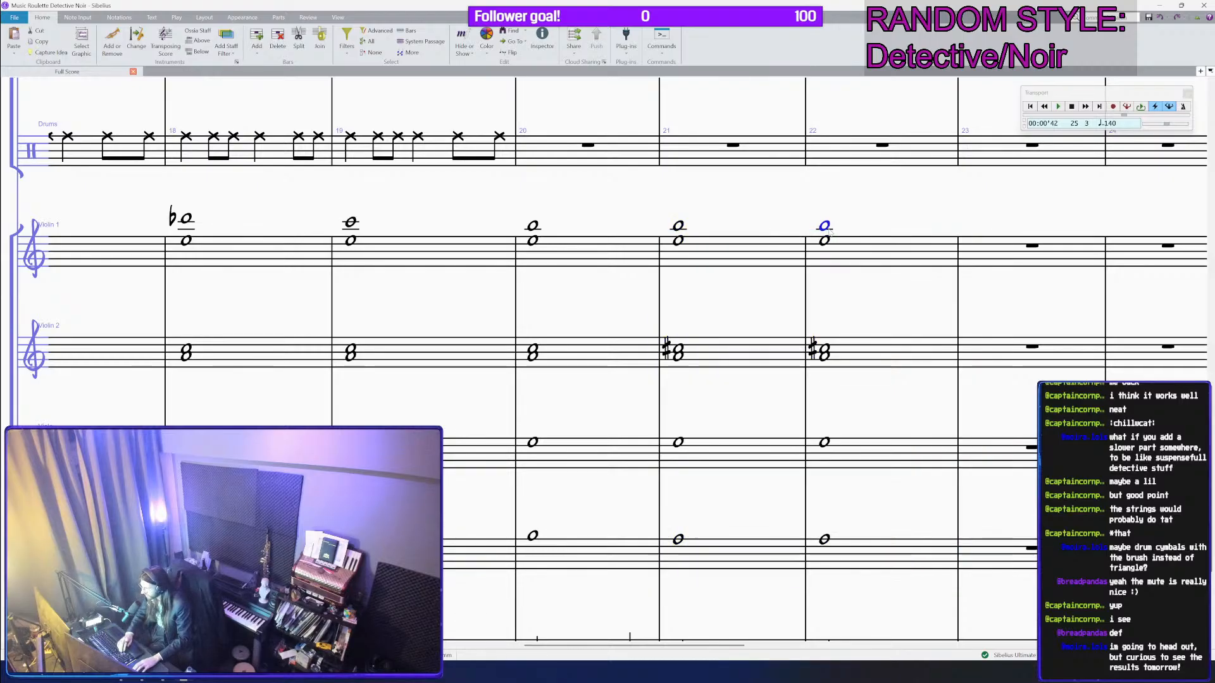
{"action": "key", "text": "Up"}
{"action": "key", "text": "Up"}
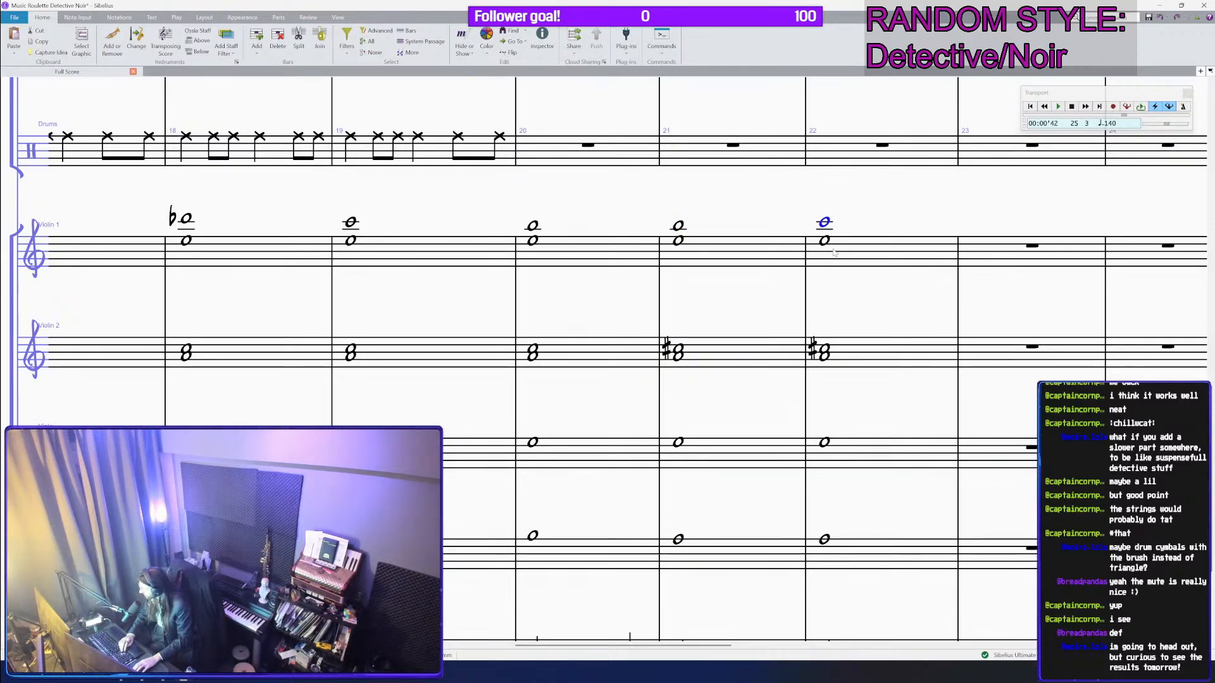
Step: Save the score and move the playback position back to the start of bar 22
{"action": "scroll", "coordinate": [858, 403], "scroll_direction": "down", "scroll_amount": 3}
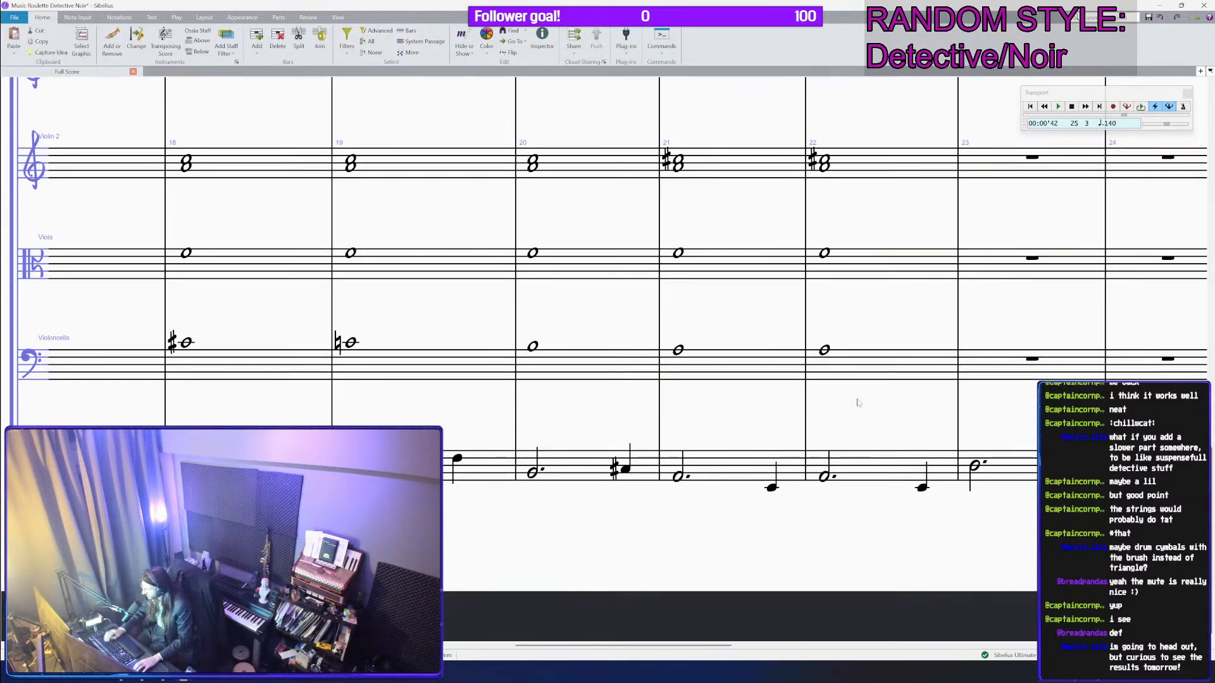
{"action": "scroll", "coordinate": [859, 486], "scroll_direction": "up", "scroll_amount": 5}
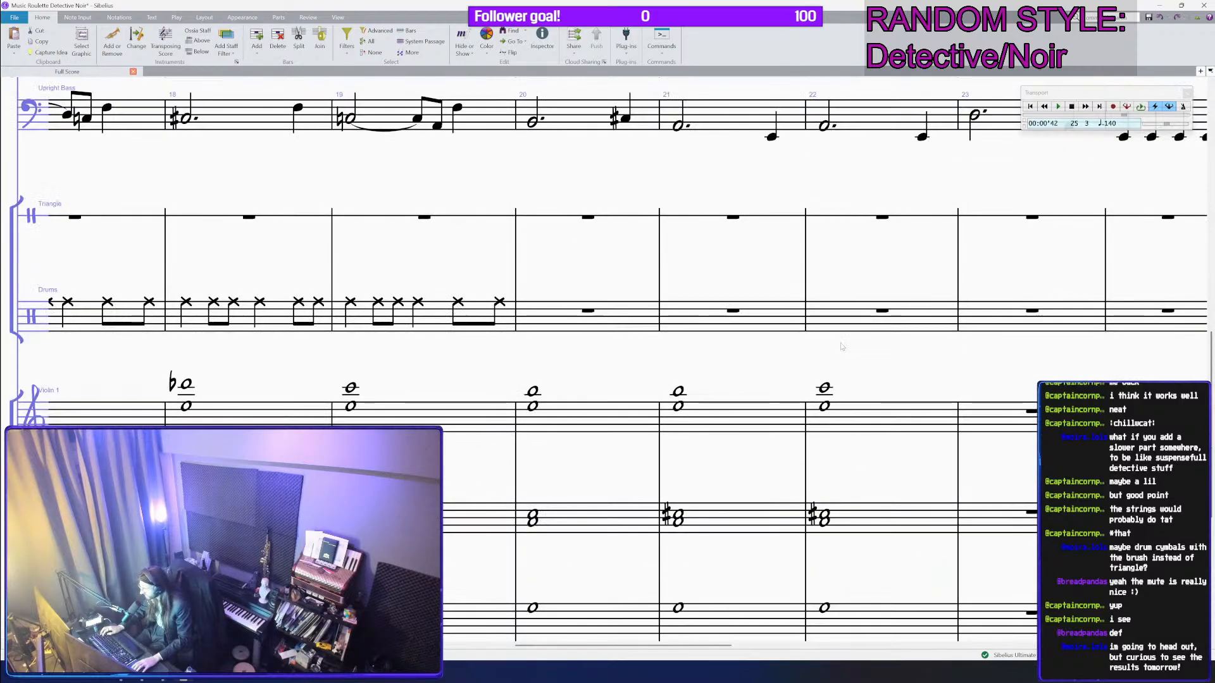
{"action": "left_click", "coordinate": [848, 428]}
{"action": "scroll", "coordinate": [848, 428], "scroll_direction": "down", "scroll_amount": 1}
{"action": "scroll", "coordinate": [864, 394], "scroll_direction": "down", "scroll_amount": 1}
{"action": "key", "text": "ctrl+s"}
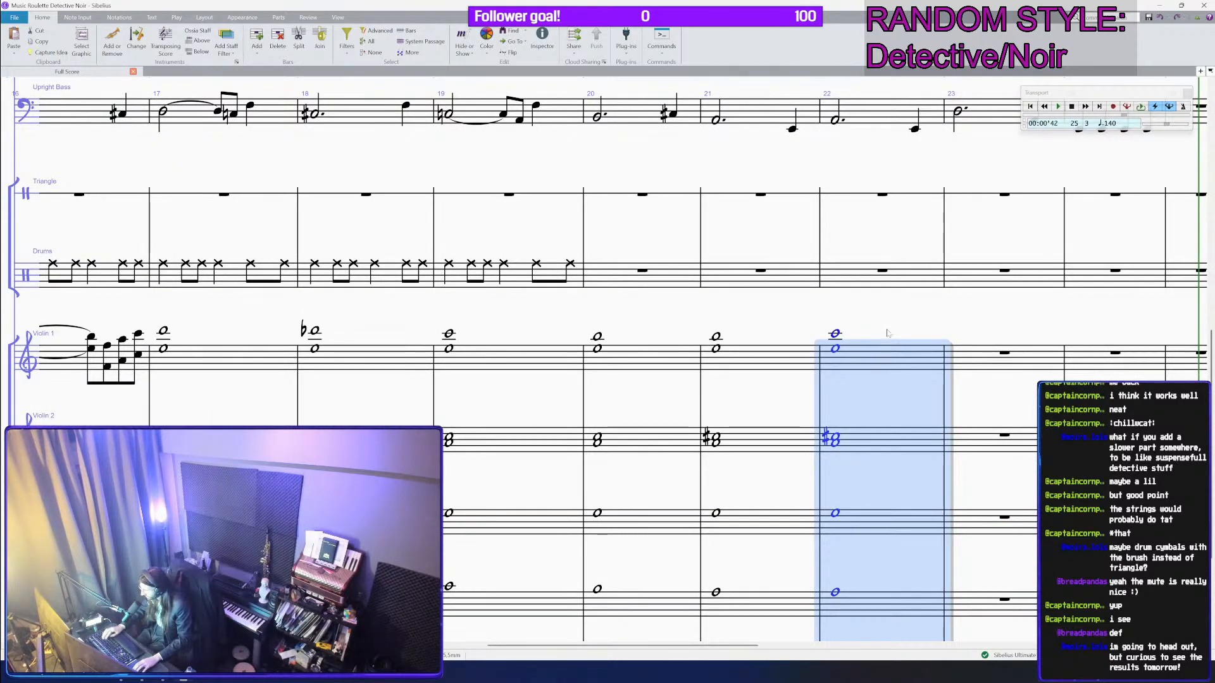
{"action": "key", "text": "["}
{"action": "key", "text": "["}
{"action": "key", "text": "bracketleft"}
{"action": "key", "text": "bracketleft"}
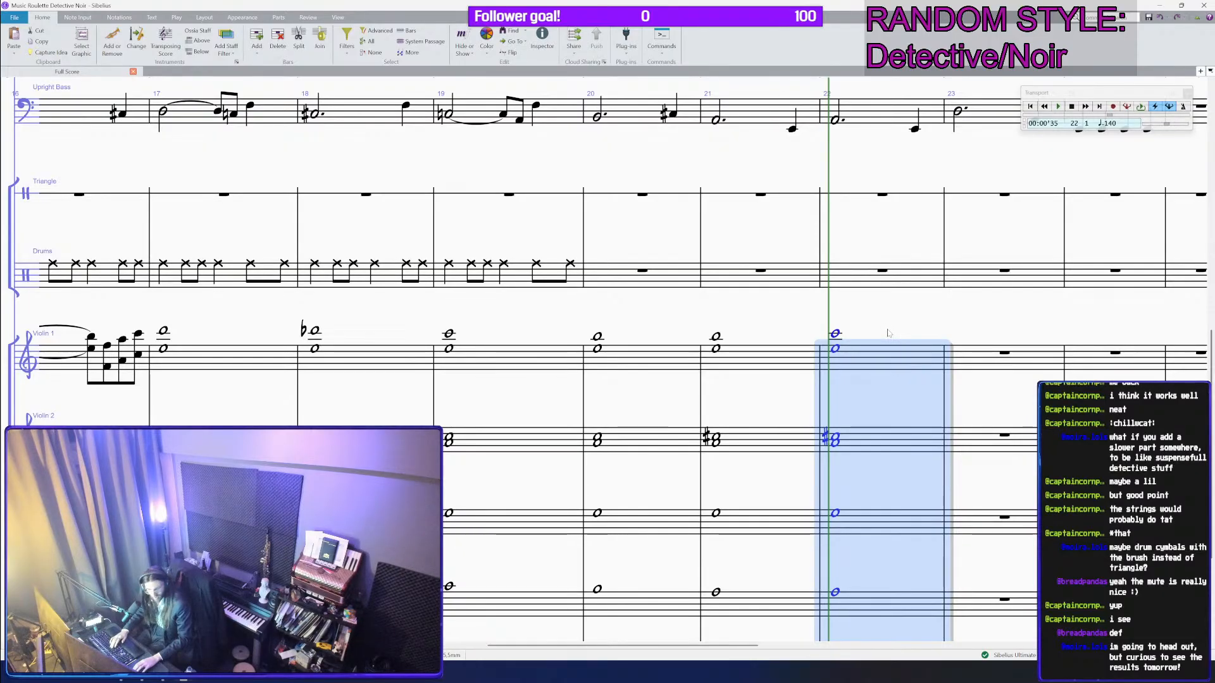
Step: Copy bar 22 of the four upper string parts into bar 23
{"action": "left_click_drag", "start_coordinate": [890, 331], "coordinate": [752, 318]}
{"action": "scroll", "coordinate": [751, 317], "scroll_direction": "down", "scroll_amount": 3}
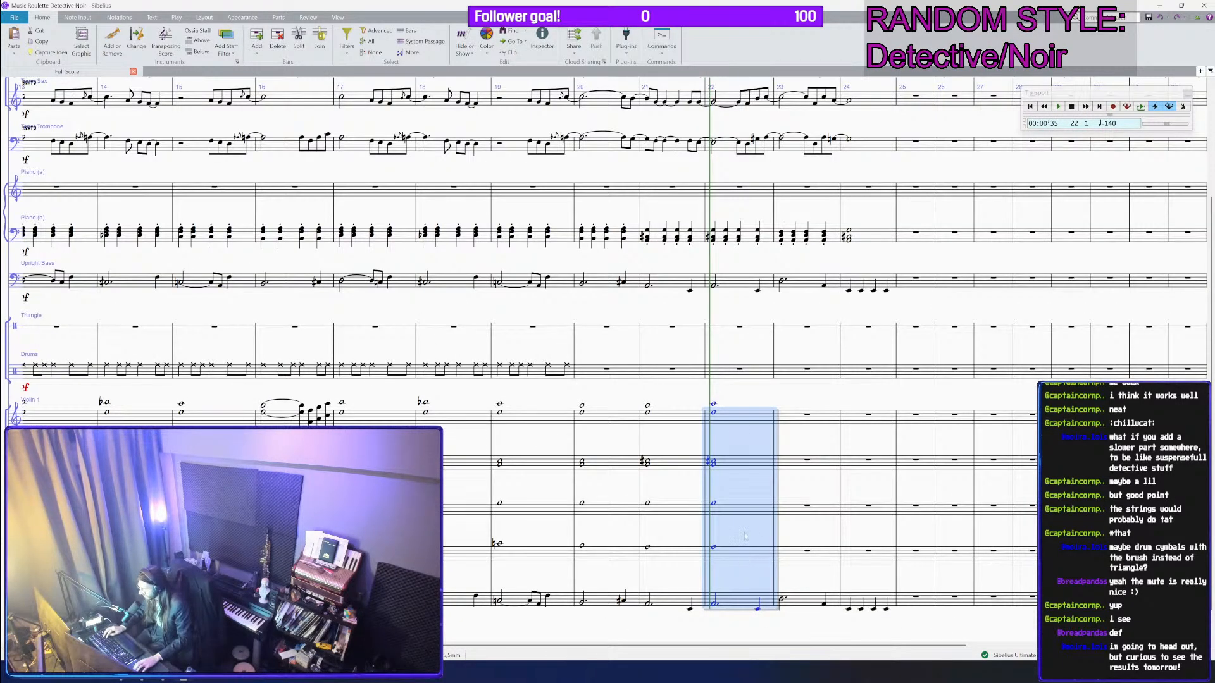
{"action": "left_click", "coordinate": [754, 555]}
{"action": "left_click", "coordinate": [747, 421], "text": "shift"}
{"action": "left_click", "coordinate": [791, 421], "text": "alt"}
{"action": "scroll", "coordinate": [792, 420], "scroll_direction": "up", "scroll_amount": 1}
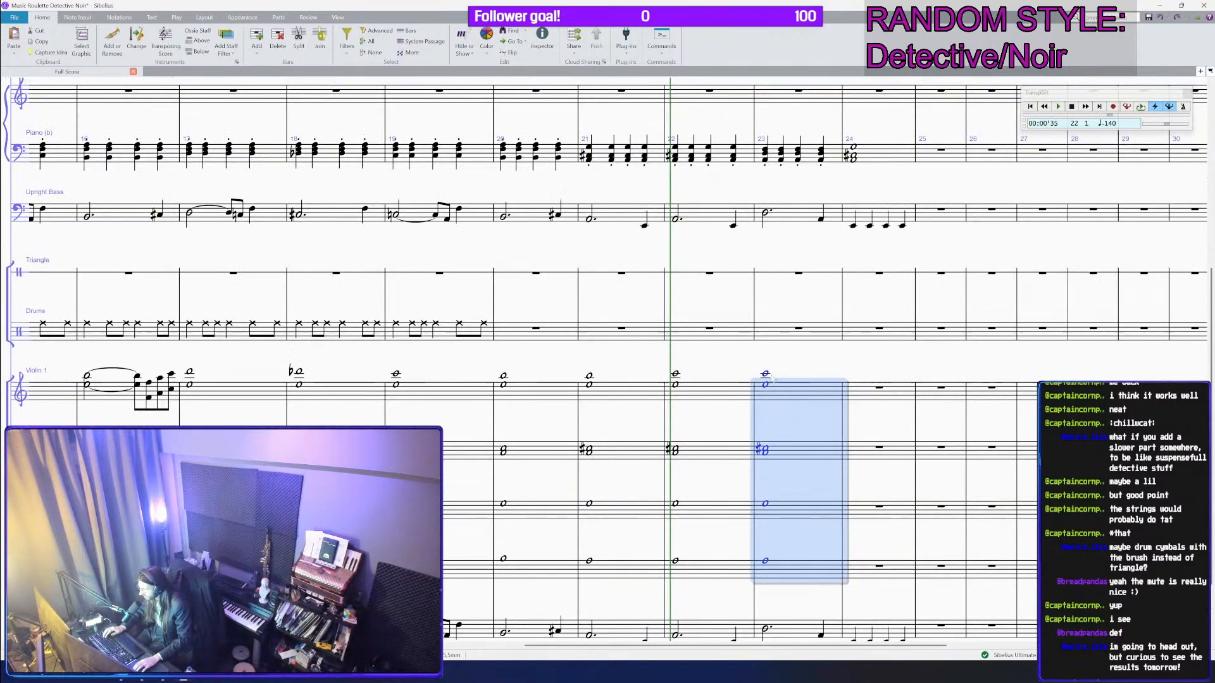
Step: Raise Violin 1's bar 23 chord to F and D, and raise the lower note of its bar 22 chord to G
{"action": "left_click", "coordinate": [767, 376]}
{"action": "scroll", "coordinate": [771, 392], "scroll_direction": "up", "scroll_amount": 1}
{"action": "key", "text": "Up"}
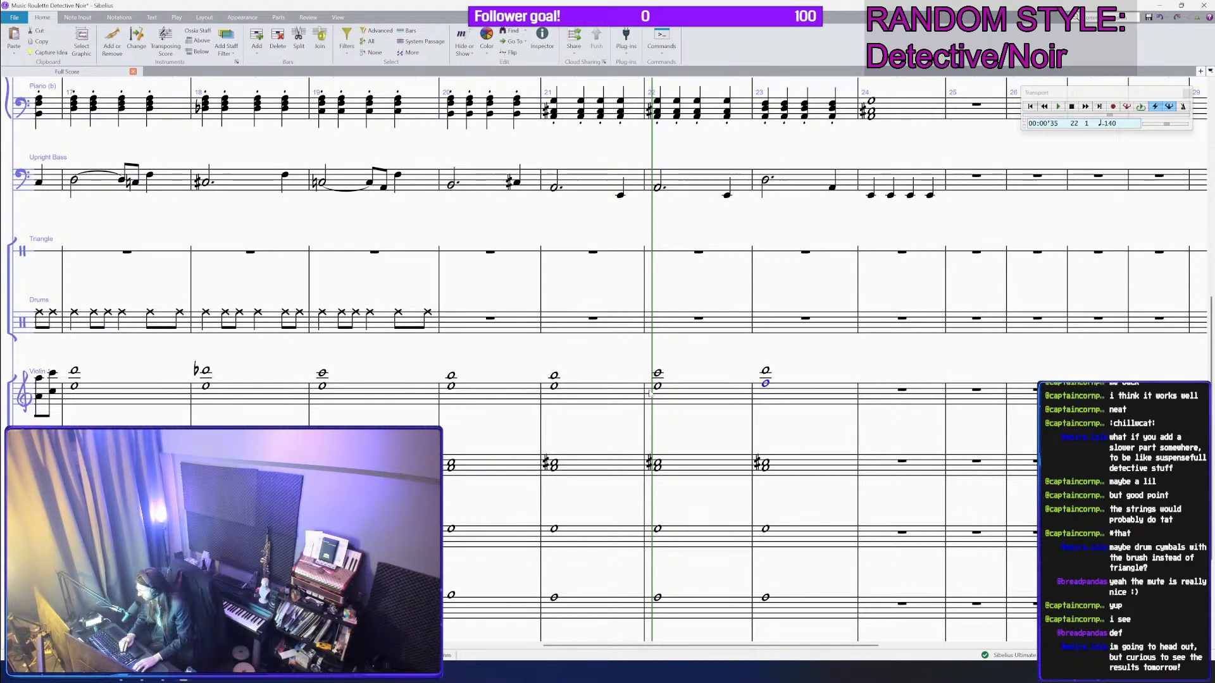
{"action": "key", "text": "Left"}
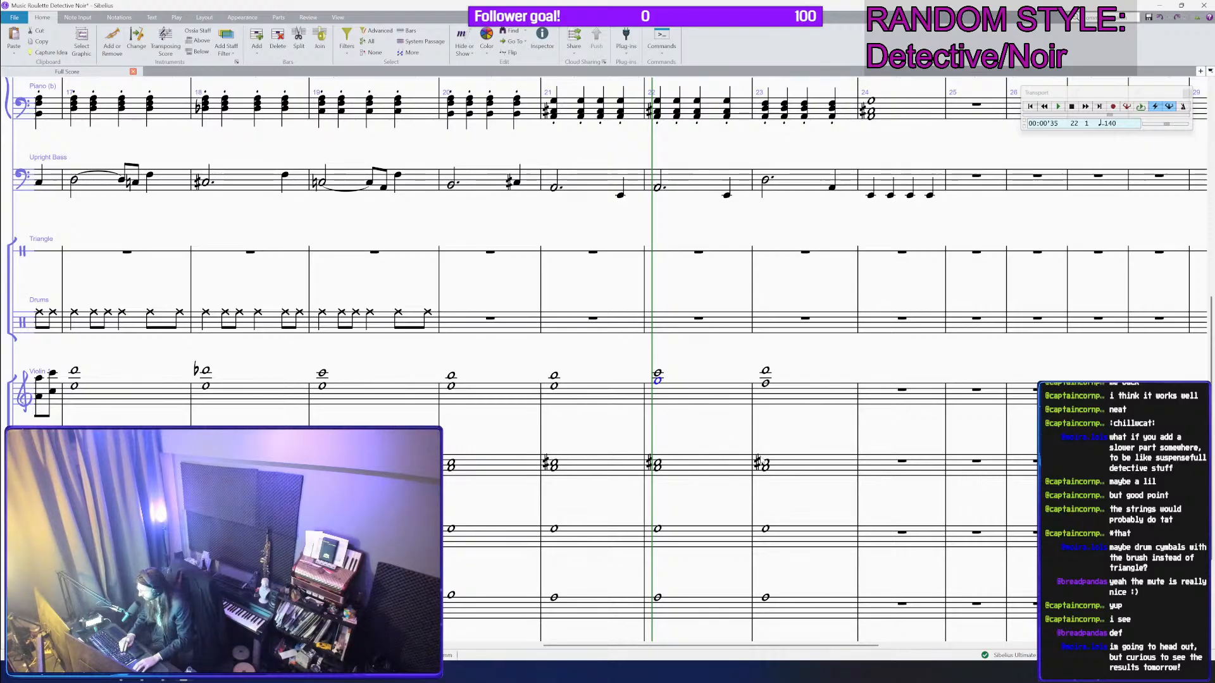
{"action": "left_click", "coordinate": [766, 372]}
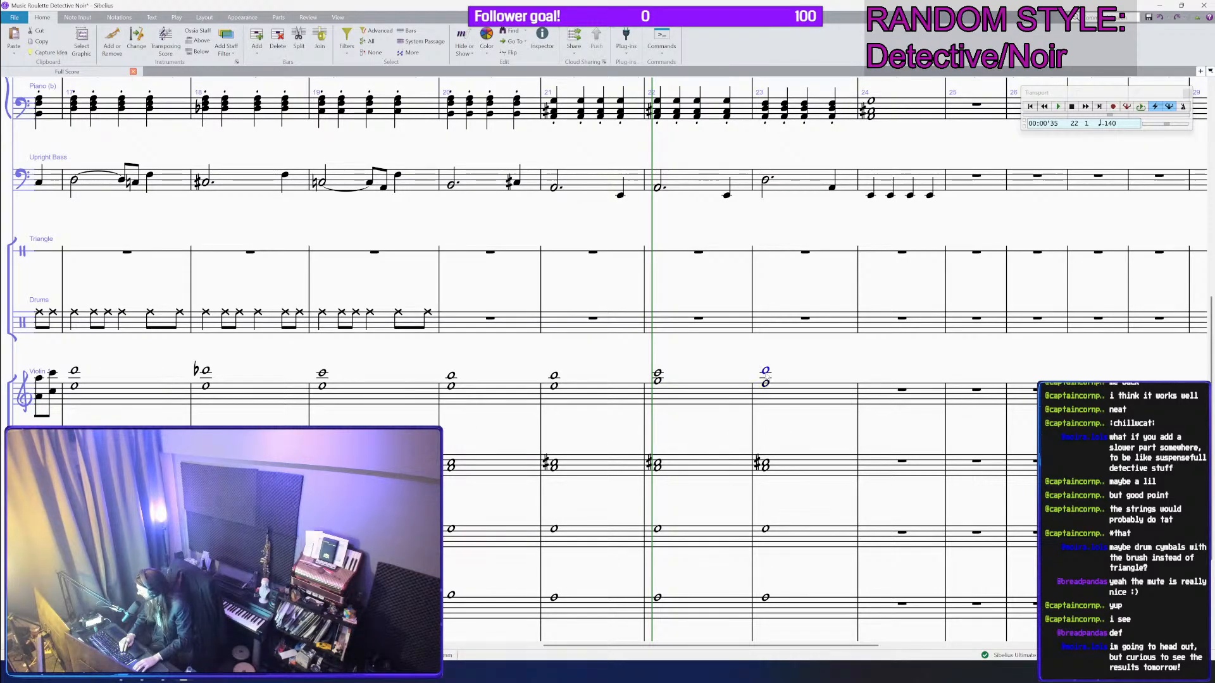
Step: Change the upper note of Violin 2's bar 23 chord to C natural
{"action": "left_click", "coordinate": [766, 463]}
{"action": "key", "text": "Up"}
{"action": "key", "text": "Down"}
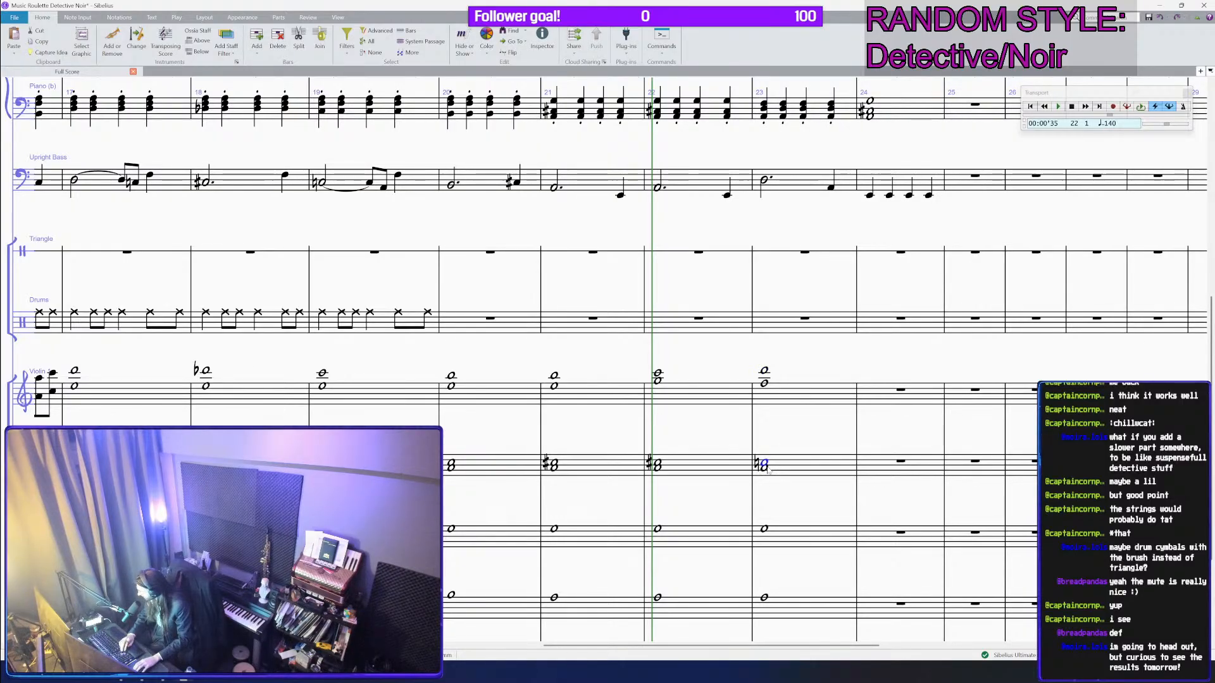
{"action": "left_click", "coordinate": [764, 529]}
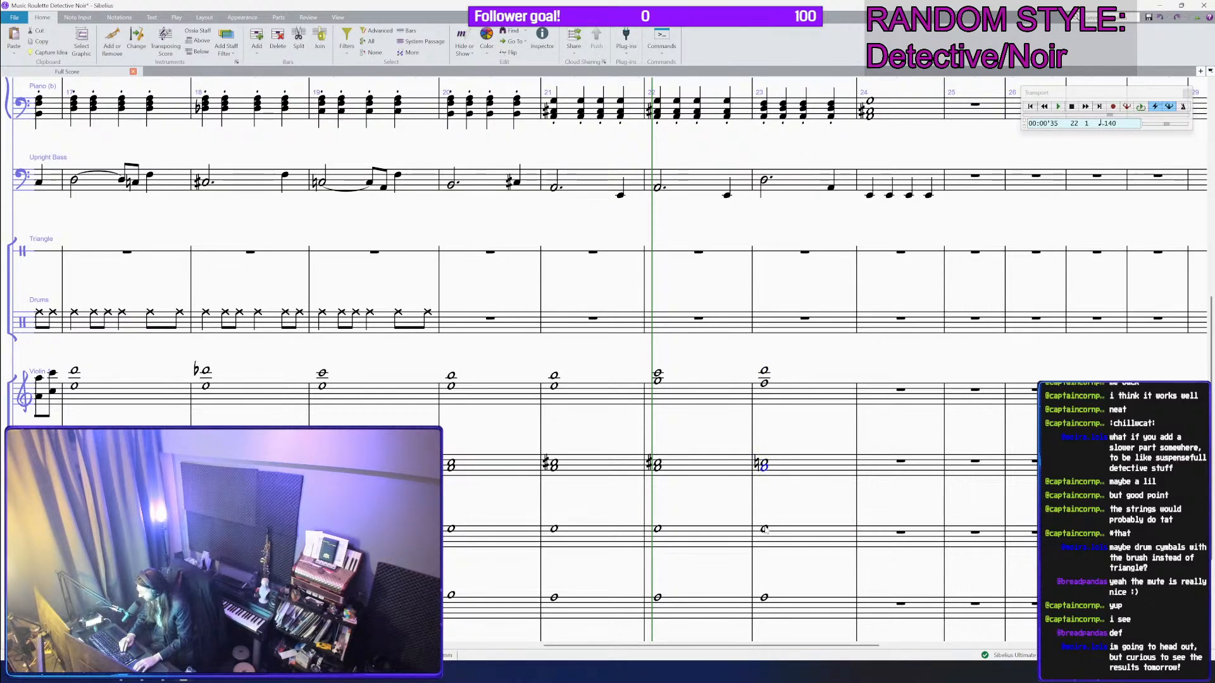
{"action": "scroll", "coordinate": [764, 532], "scroll_direction": "down", "scroll_amount": 1}
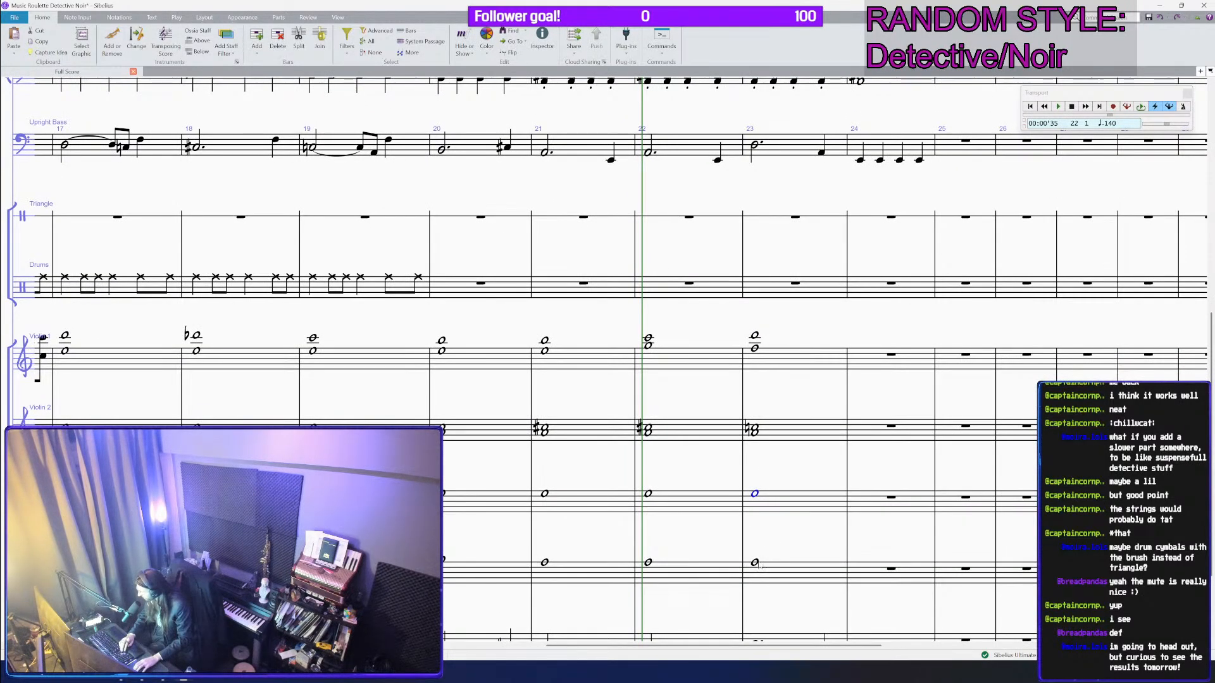
Step: Repeat bar 23 of the four upper string parts into bar 24
{"action": "left_click", "coordinate": [756, 563]}
{"action": "scroll", "coordinate": [780, 539], "scroll_direction": "down", "scroll_amount": 3}
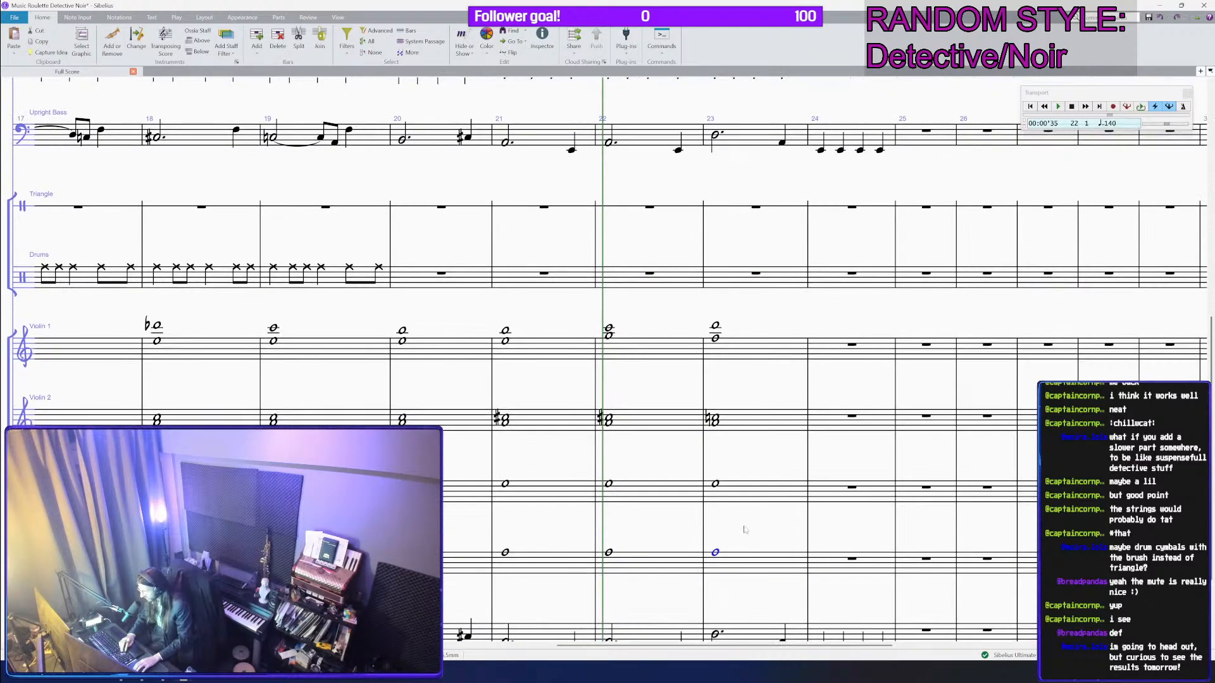
{"action": "scroll", "coordinate": [747, 469], "scroll_direction": "up", "scroll_amount": 2}
{"action": "left_click", "coordinate": [744, 348], "text": "shift"}
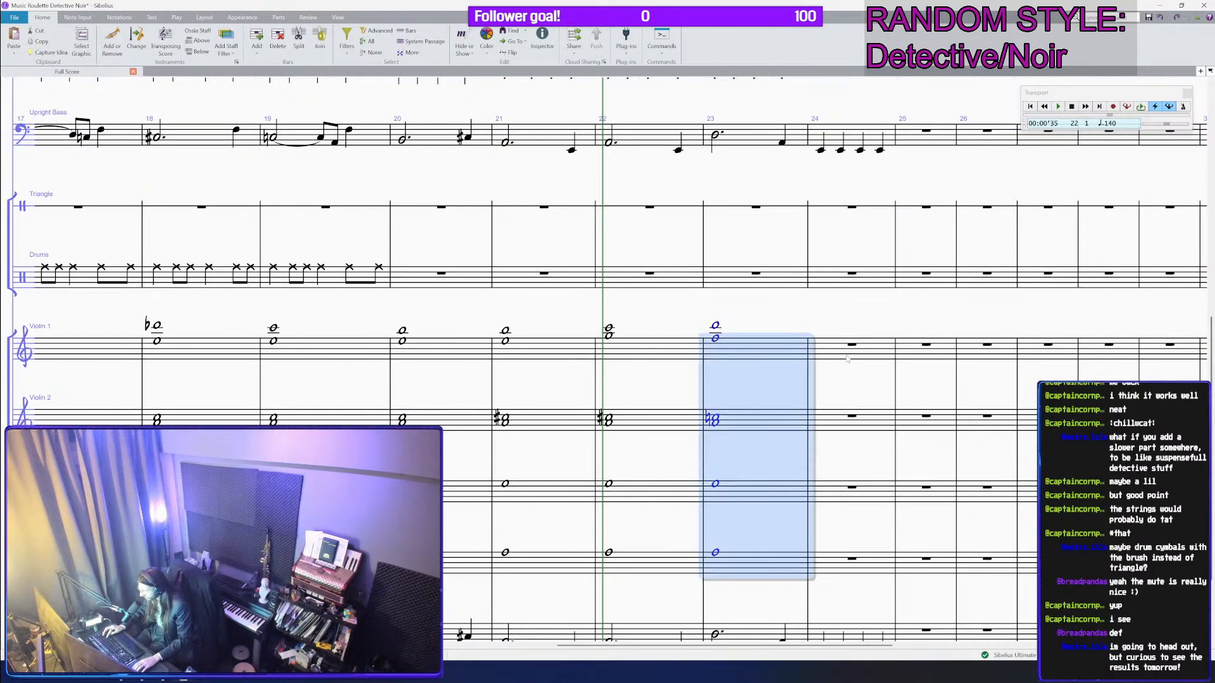
{"action": "key", "text": "r"}
{"action": "scroll", "coordinate": [832, 339], "scroll_direction": "down", "scroll_amount": 1}
Step: Change Violin 1's bar 24 chord to C-sharp on top and G below
{"action": "left_click", "coordinate": [804, 296]}
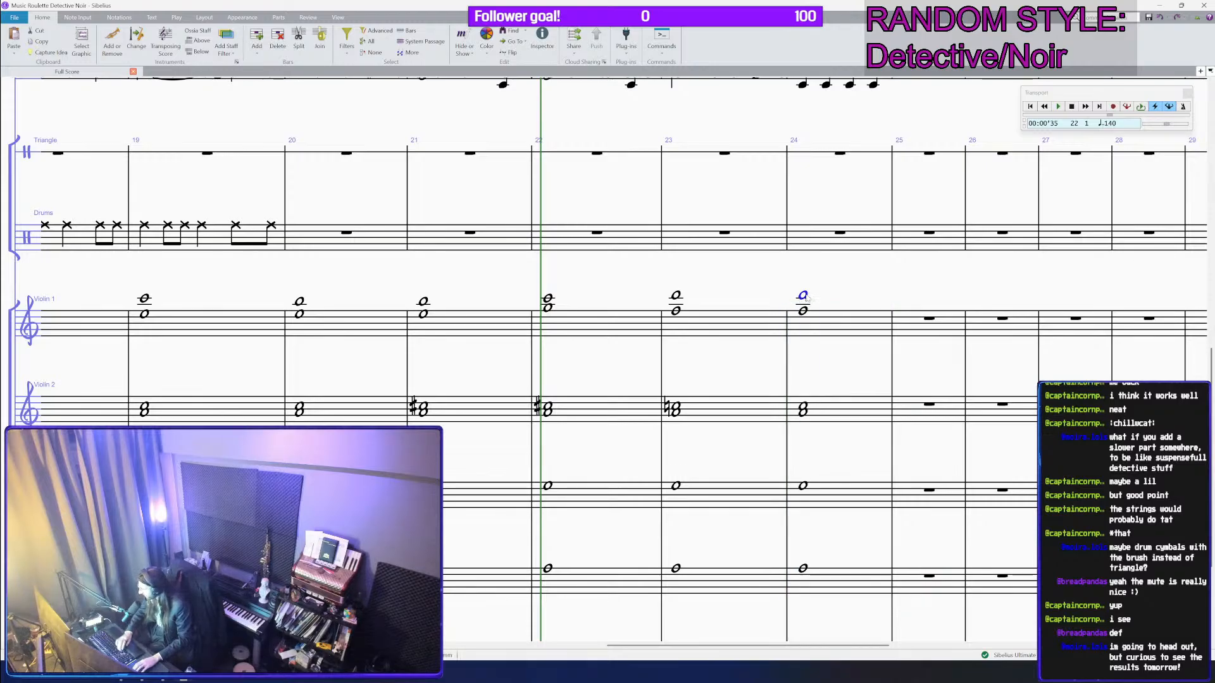
{"action": "scroll", "coordinate": [807, 300], "scroll_direction": "up", "scroll_amount": 6}
{"action": "scroll", "coordinate": [807, 300], "scroll_direction": "down", "scroll_amount": 6}
{"action": "scroll", "coordinate": [800, 323], "scroll_direction": "up", "scroll_amount": 3}
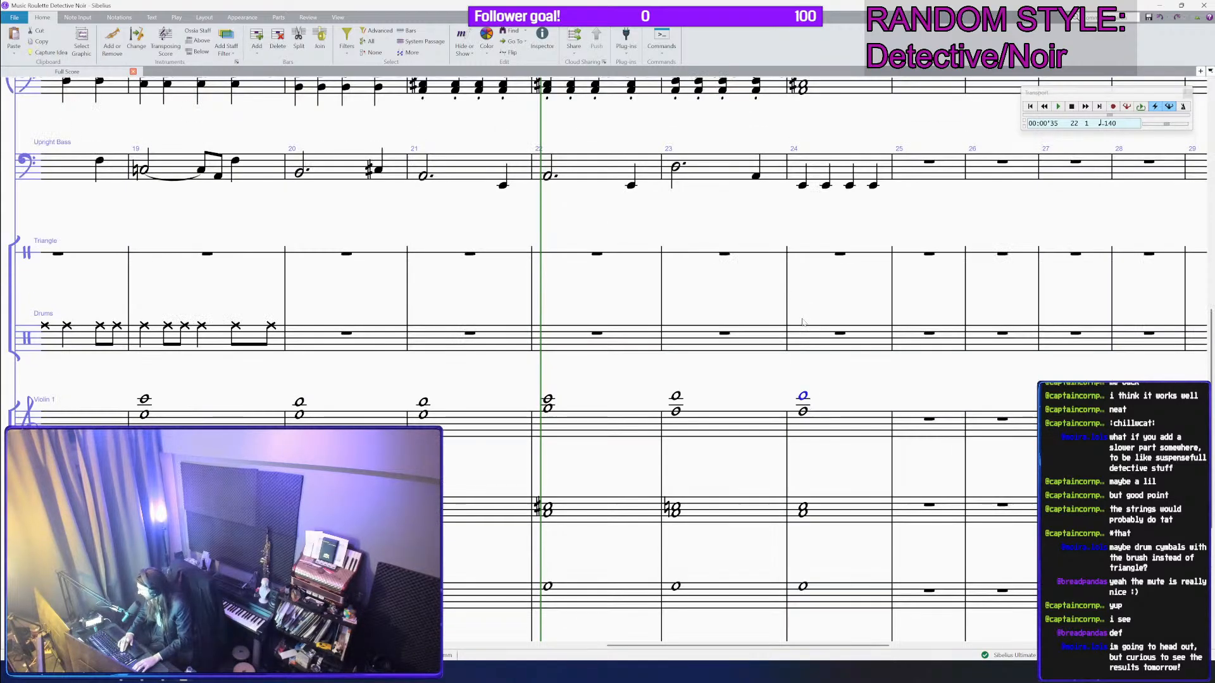
{"action": "key", "text": "Up"}
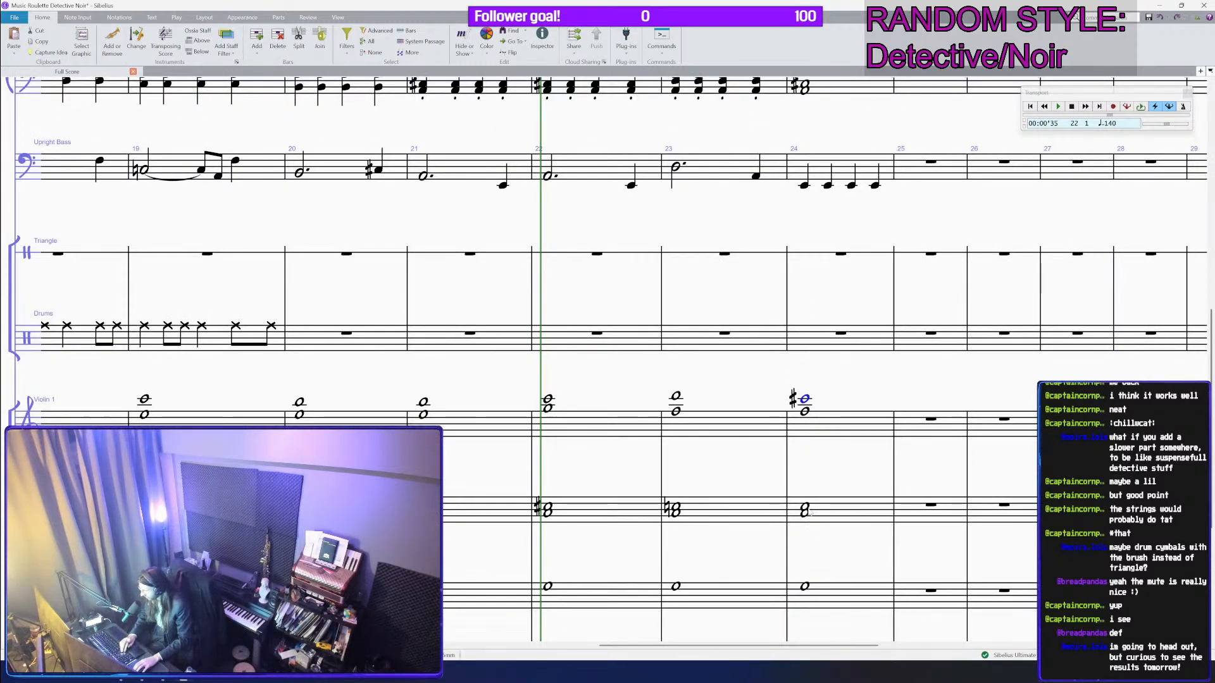
{"action": "left_click", "coordinate": [805, 412]}
{"action": "key", "text": "Up"}
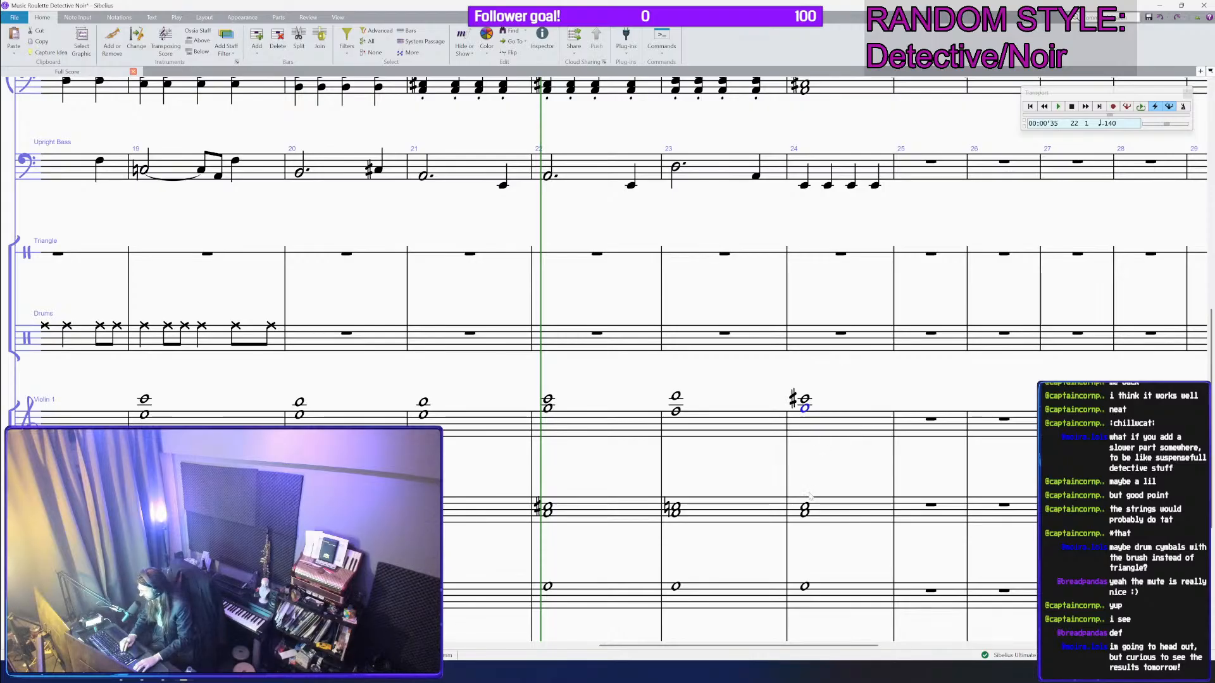
Step: Raise Violin 2's bar 24 chord to E on top and B below
{"action": "left_click", "coordinate": [806, 511]}
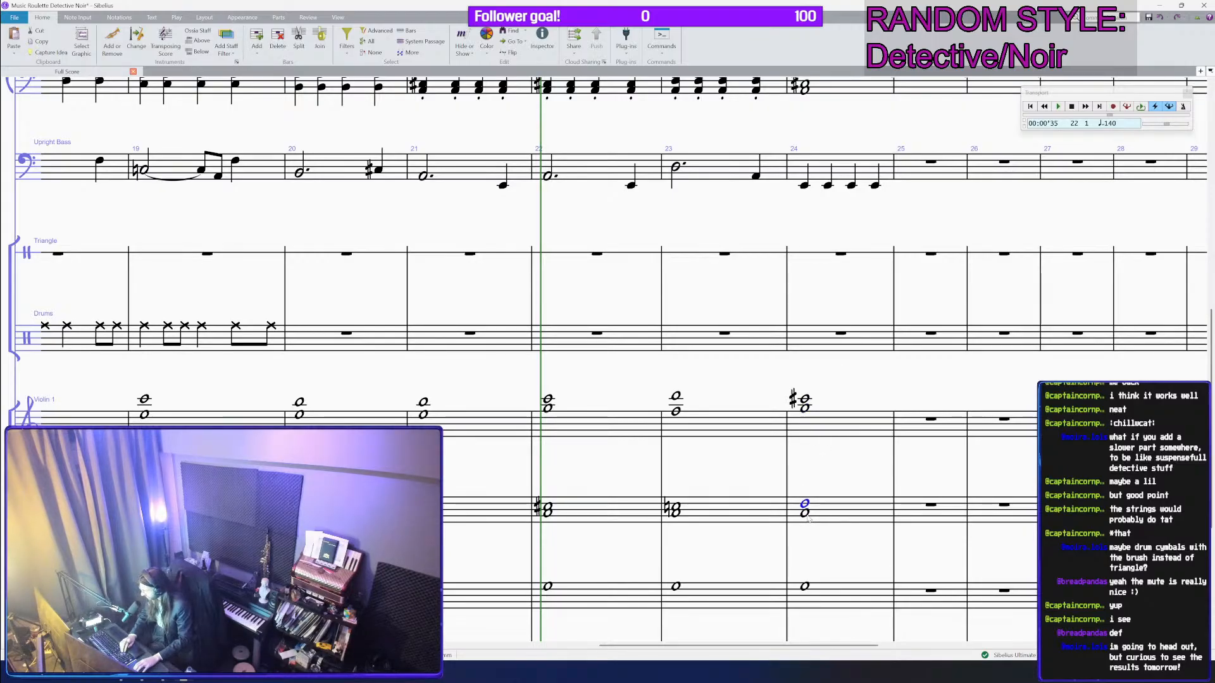
{"action": "left_click", "coordinate": [806, 515]}
{"action": "key", "text": "Up"}
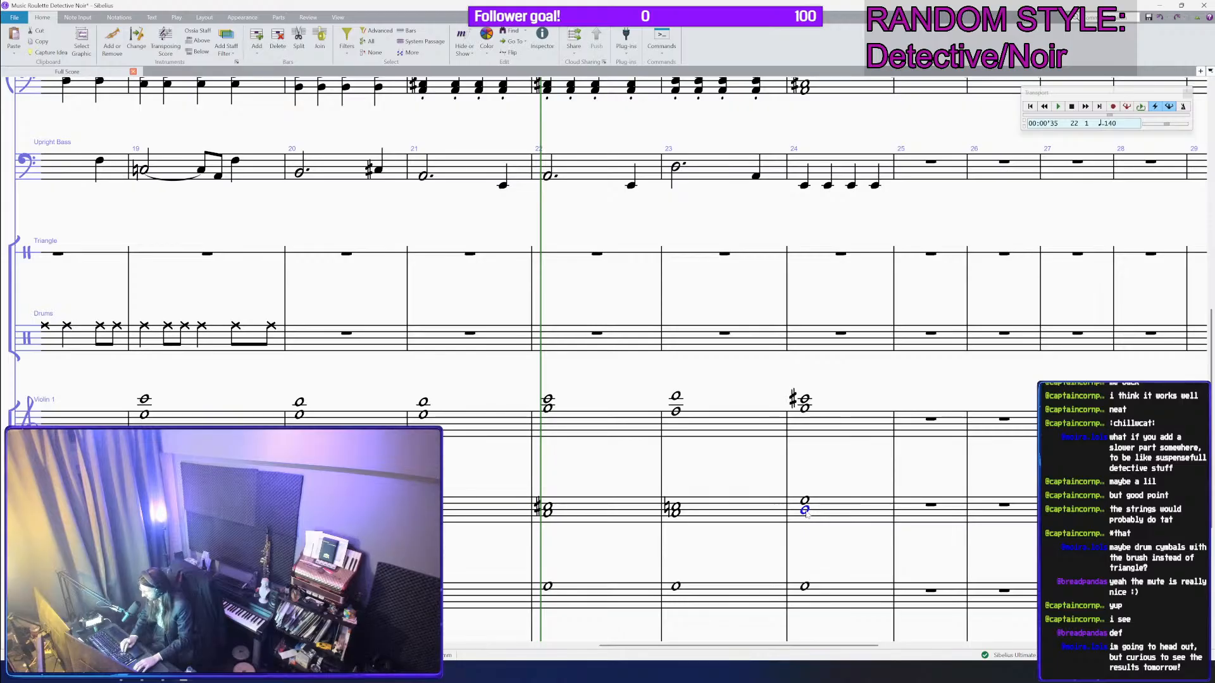
{"action": "scroll", "coordinate": [808, 511], "scroll_direction": "down", "scroll_amount": 2}
Step: Raise the Viola's whole notes in bars 21, 22 and 24 by one step to G
{"action": "left_click", "coordinate": [809, 500]}
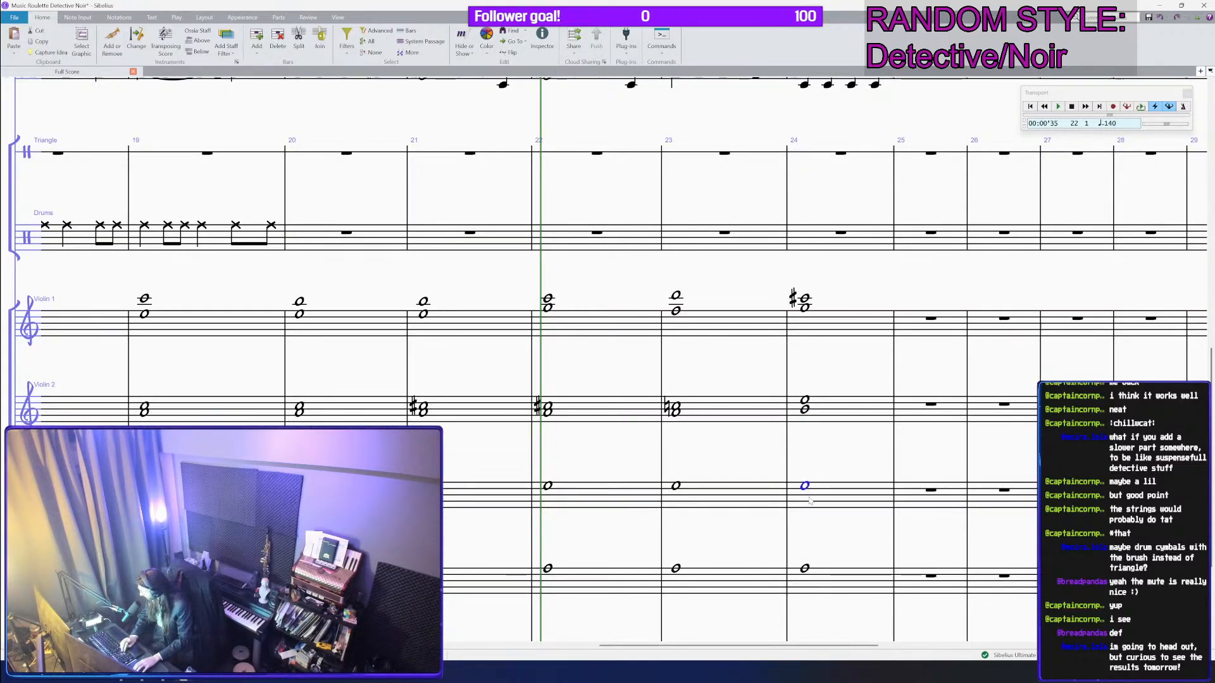
{"action": "key", "text": "Left"}
{"action": "key", "text": "Left"}
{"action": "left_click", "coordinate": [569, 455]}
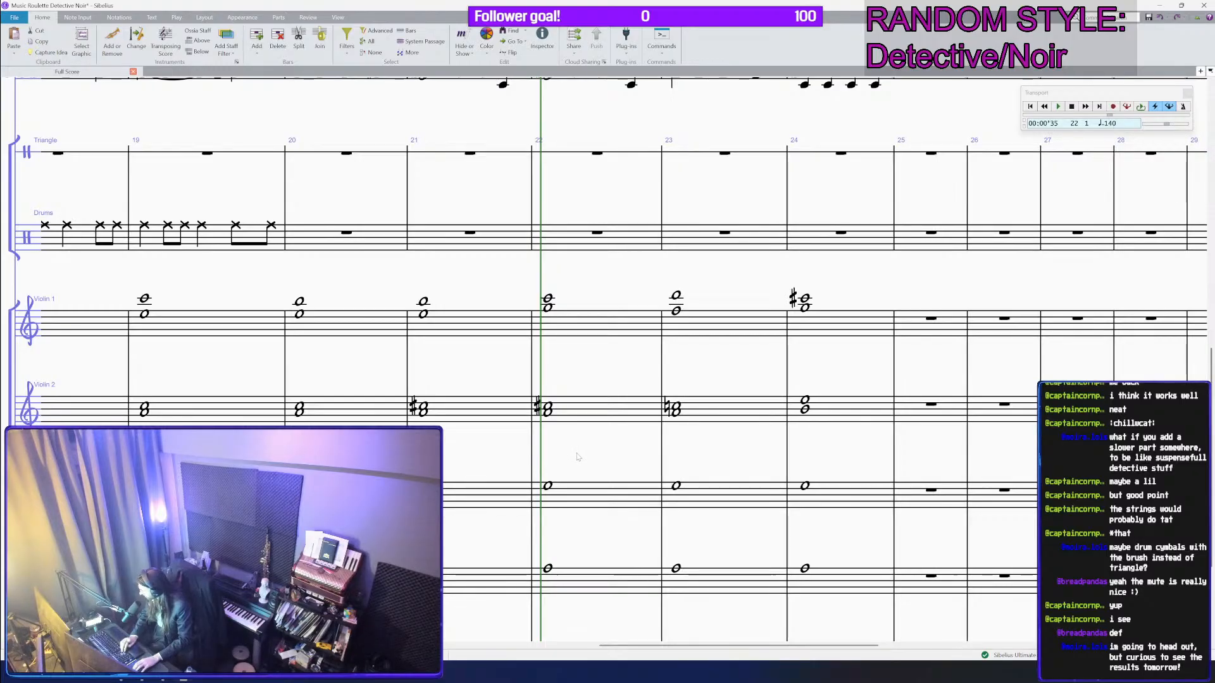
{"action": "key", "text": "Right"}
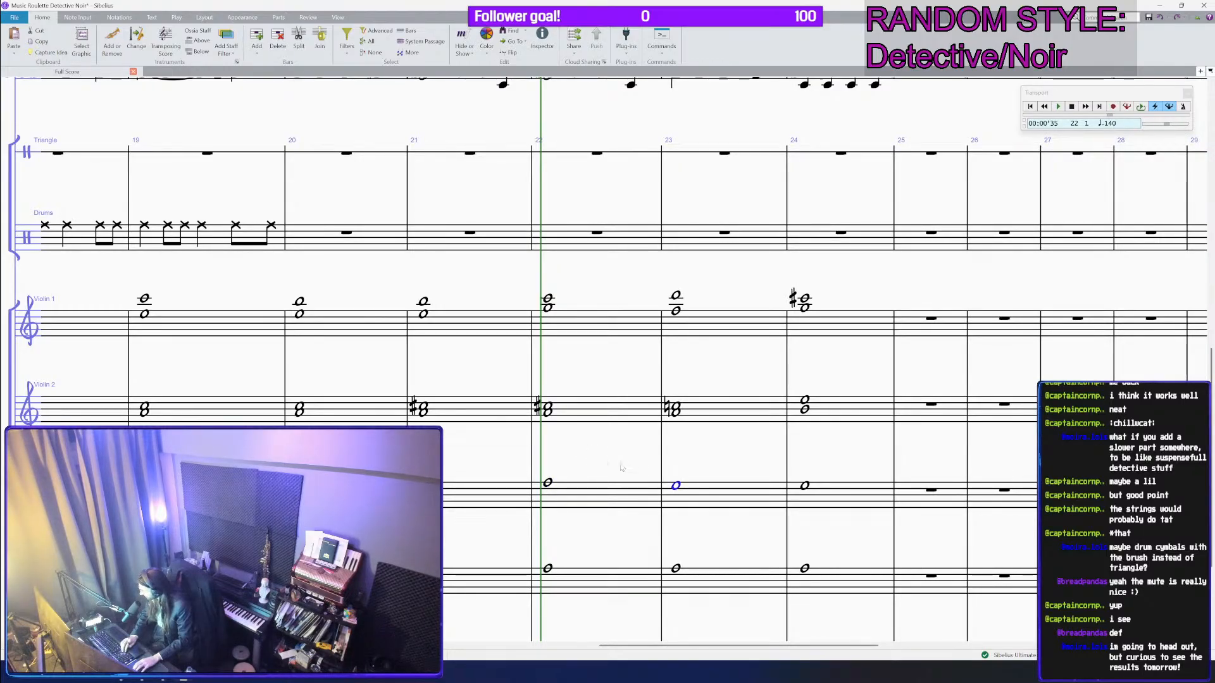
{"action": "key", "text": "Up"}
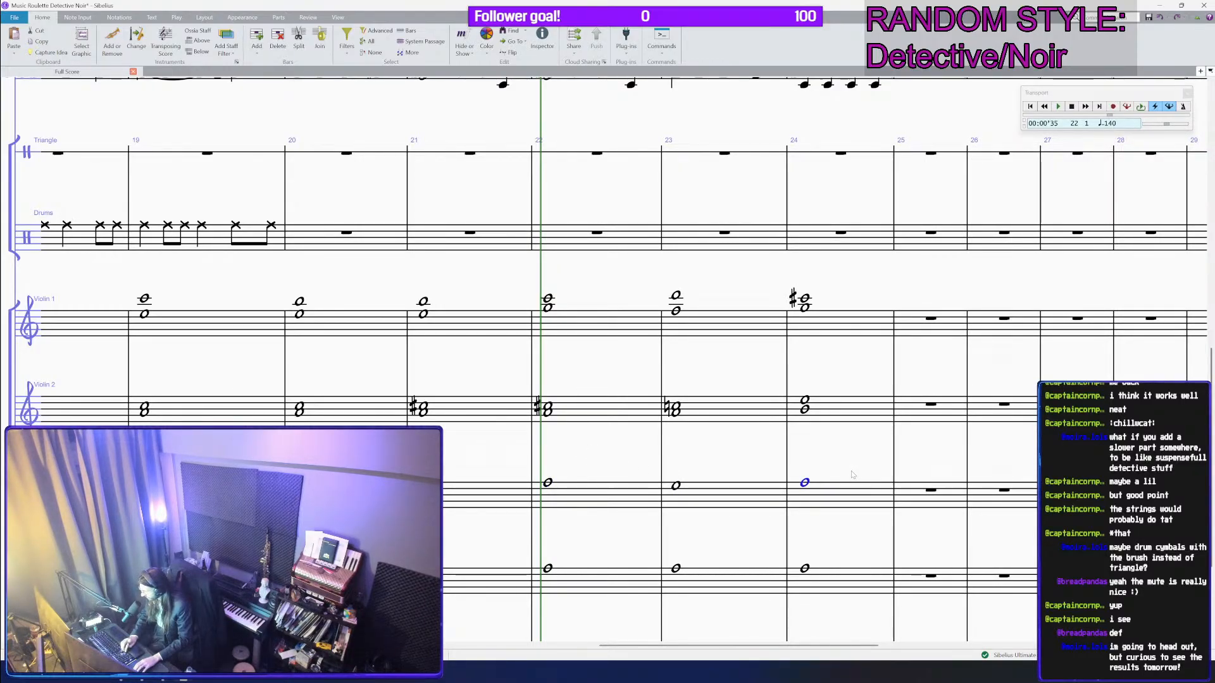
Step: Change the Violoncello's whole note in bar 24 to E and save the score
{"action": "key", "text": "alt+Down"}
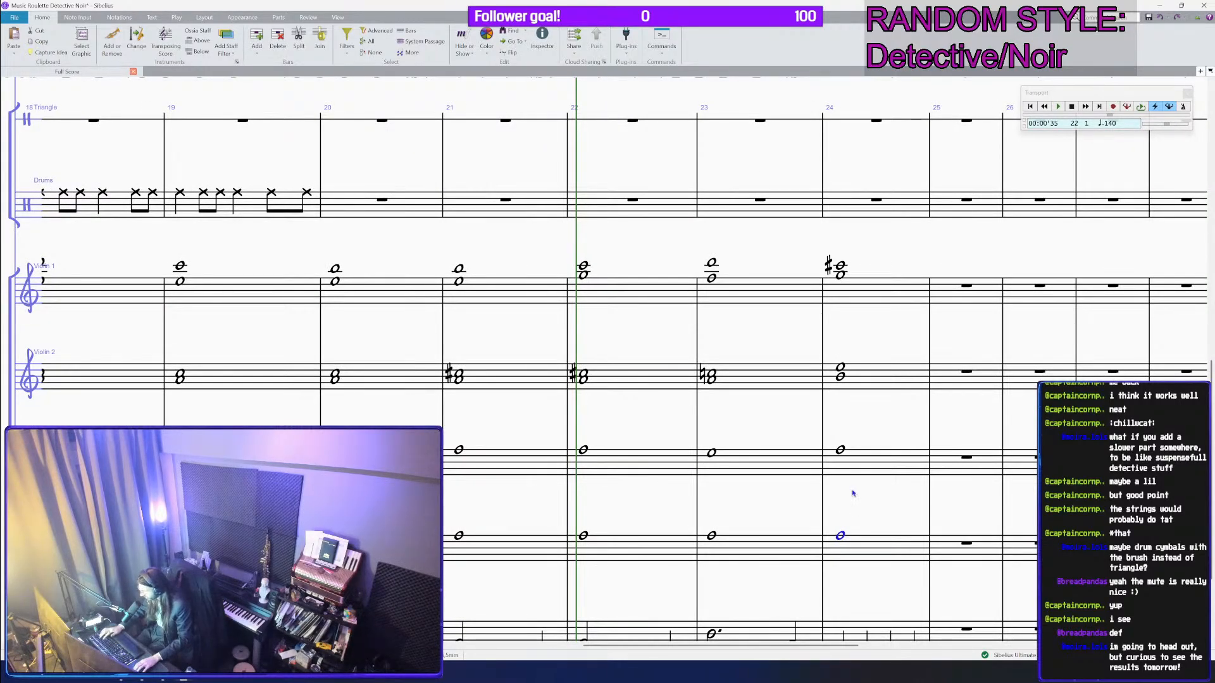
{"action": "key", "text": "e"}
{"action": "key", "text": "ctrl+s"}
{"action": "scroll", "coordinate": [856, 494], "scroll_direction": "down", "scroll_amount": 4}
{"action": "left_click", "coordinate": [849, 511]}
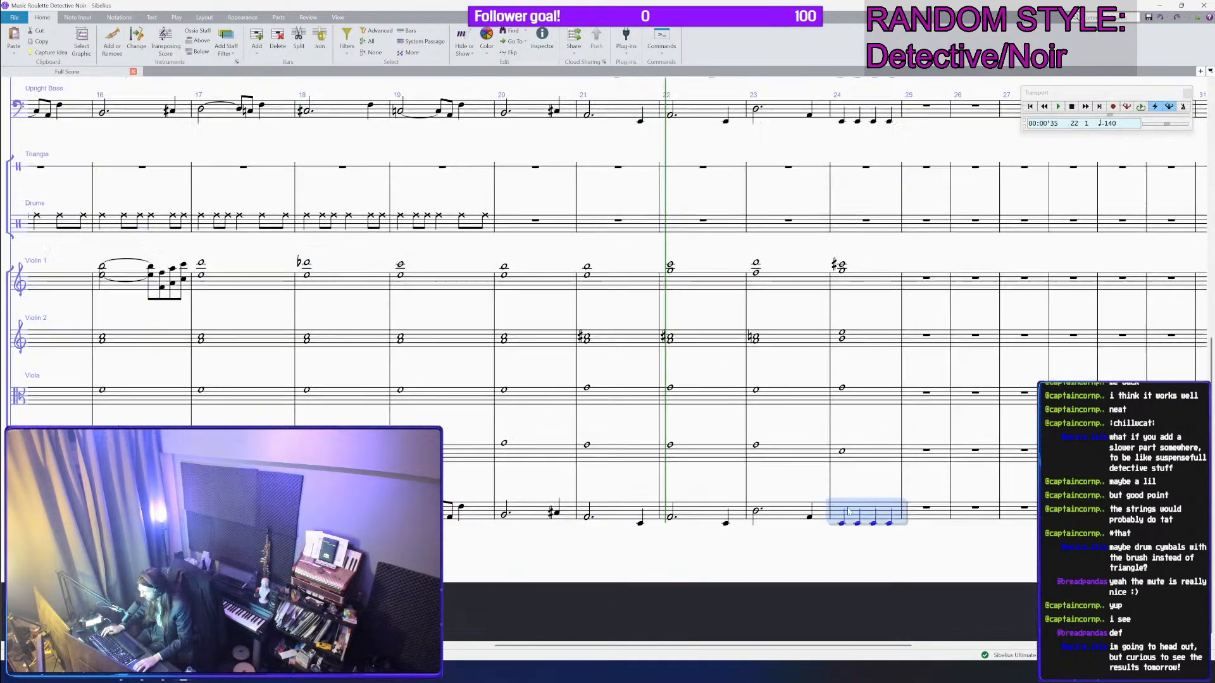
{"action": "scroll", "coordinate": [849, 511], "scroll_direction": "down", "scroll_amount": 3}
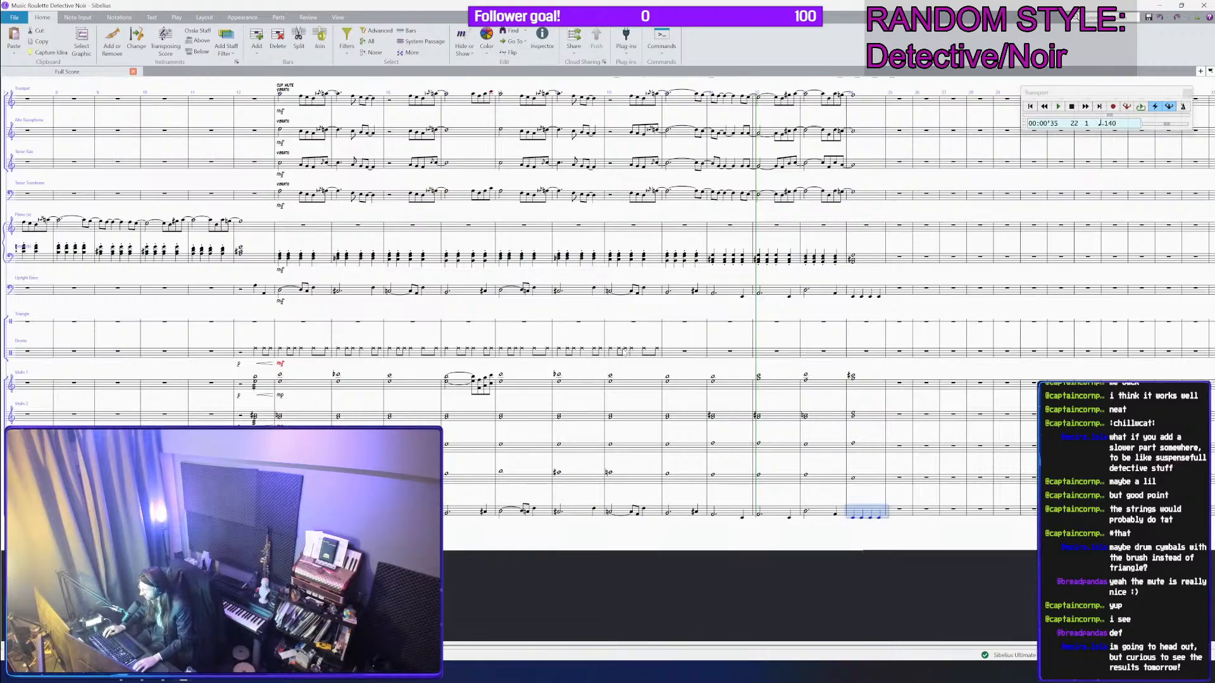
Step: Copy the drum pattern from bar 19 into bars 20–24 of the Drums staff and save the score
{"action": "left_click", "coordinate": [636, 355]}
{"action": "left_click", "coordinate": [683, 356]}
{"action": "left_click", "coordinate": [851, 353], "text": "shift"}
{"action": "key", "text": "ctrl+v"}
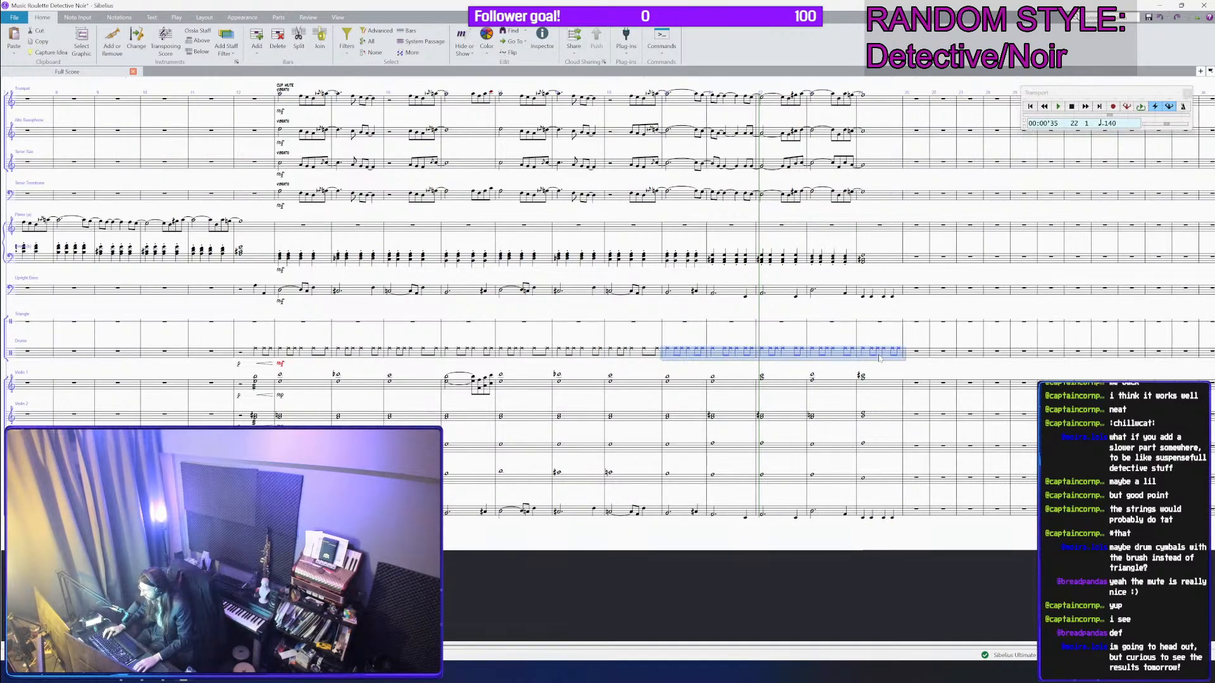
{"action": "key", "text": "ctrl+s"}
{"action": "scroll", "coordinate": [838, 348], "scroll_direction": "down", "scroll_amount": 2}
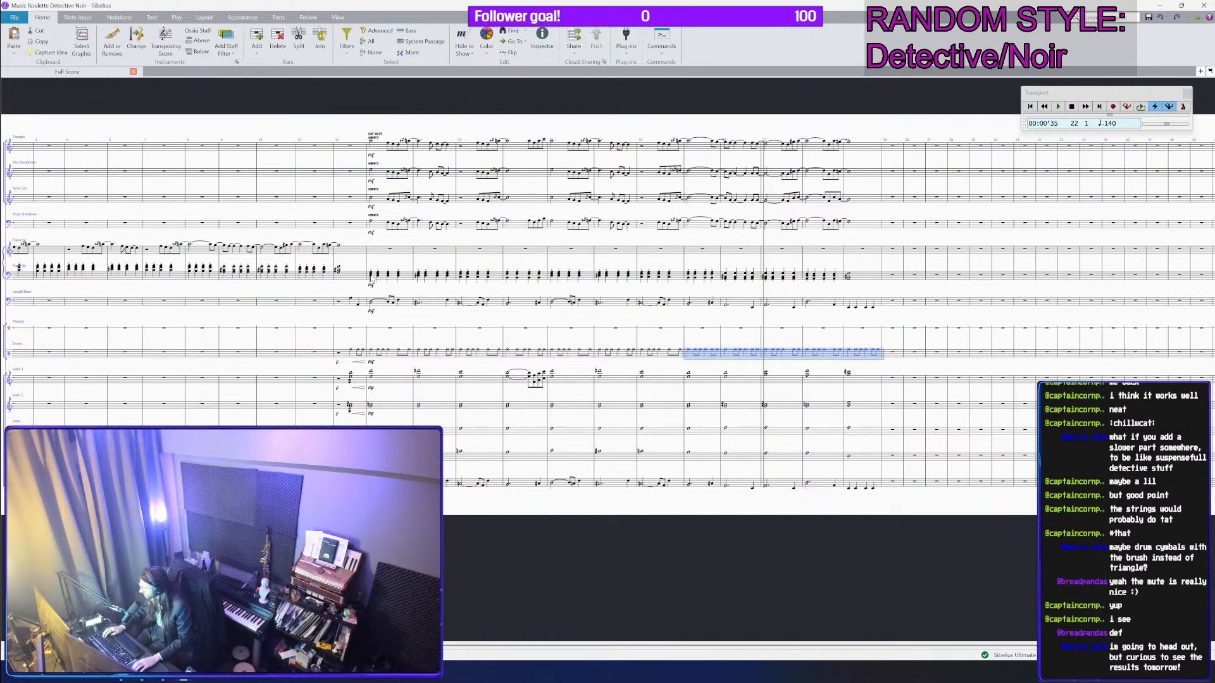
{"action": "key", "text": "Escape"}
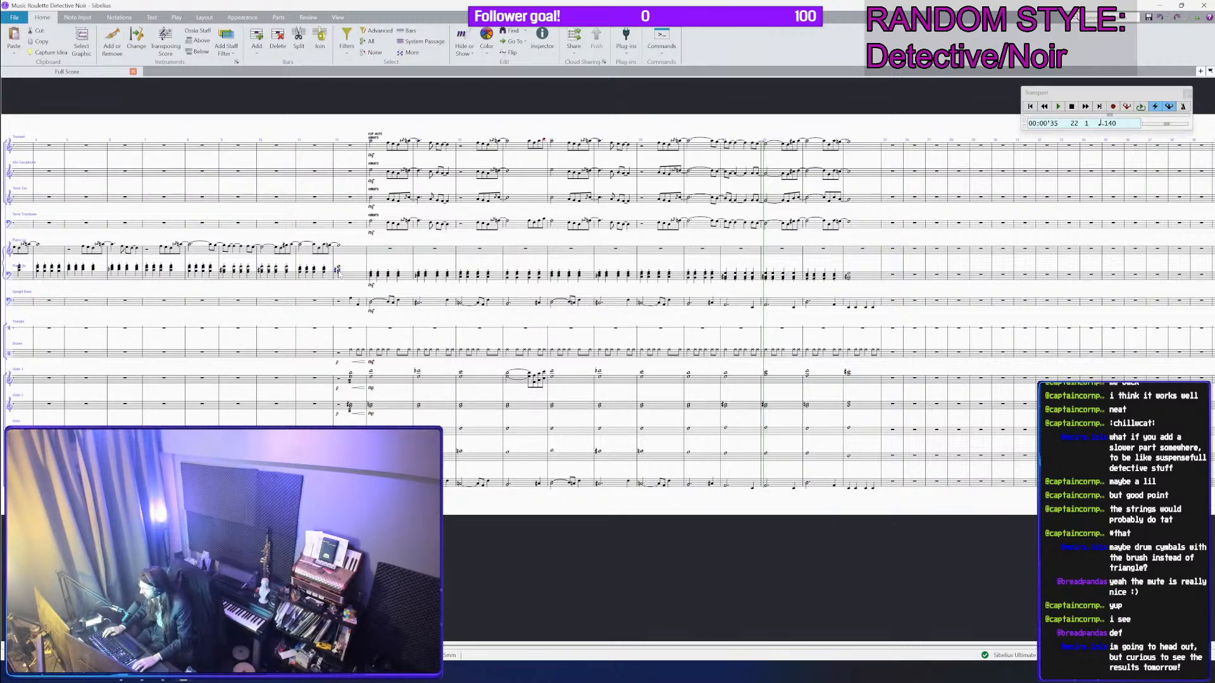
Step: Replace the Upright Bass's quarter notes in bar 24 with two half notes
{"action": "scroll", "coordinate": [339, 274], "scroll_direction": "up", "scroll_amount": 3}
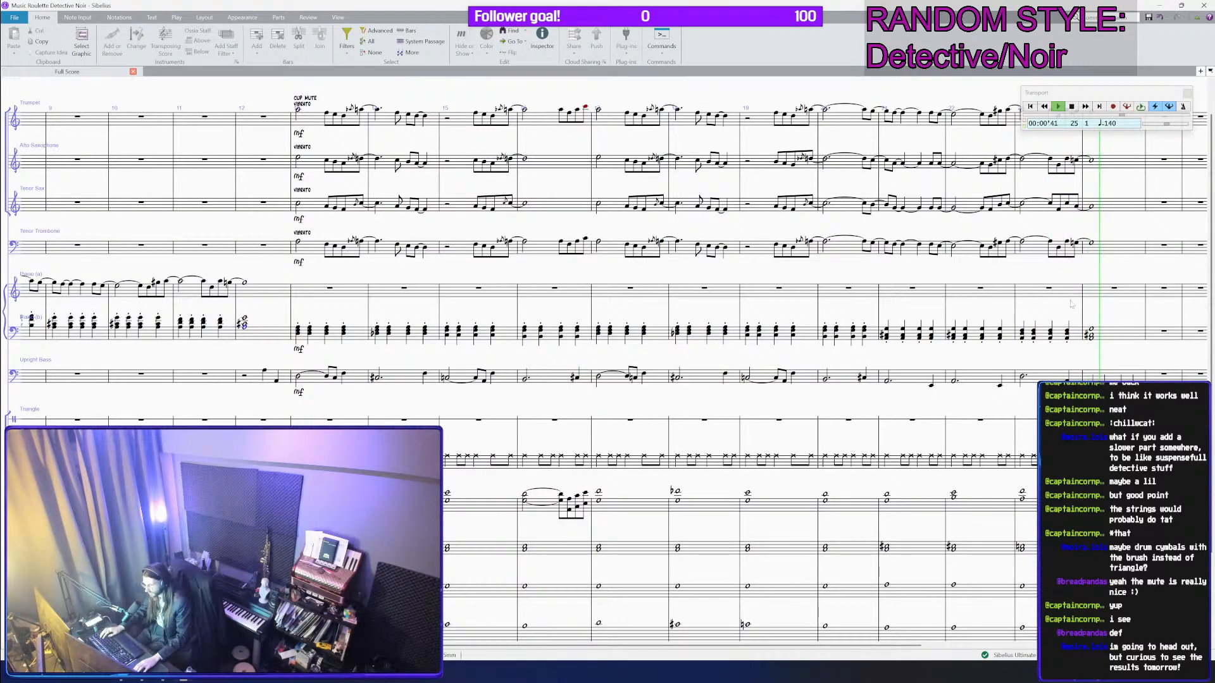
{"action": "left_click", "coordinate": [910, 370]}
{"action": "scroll", "coordinate": [905, 367], "scroll_direction": "up", "scroll_amount": 2}
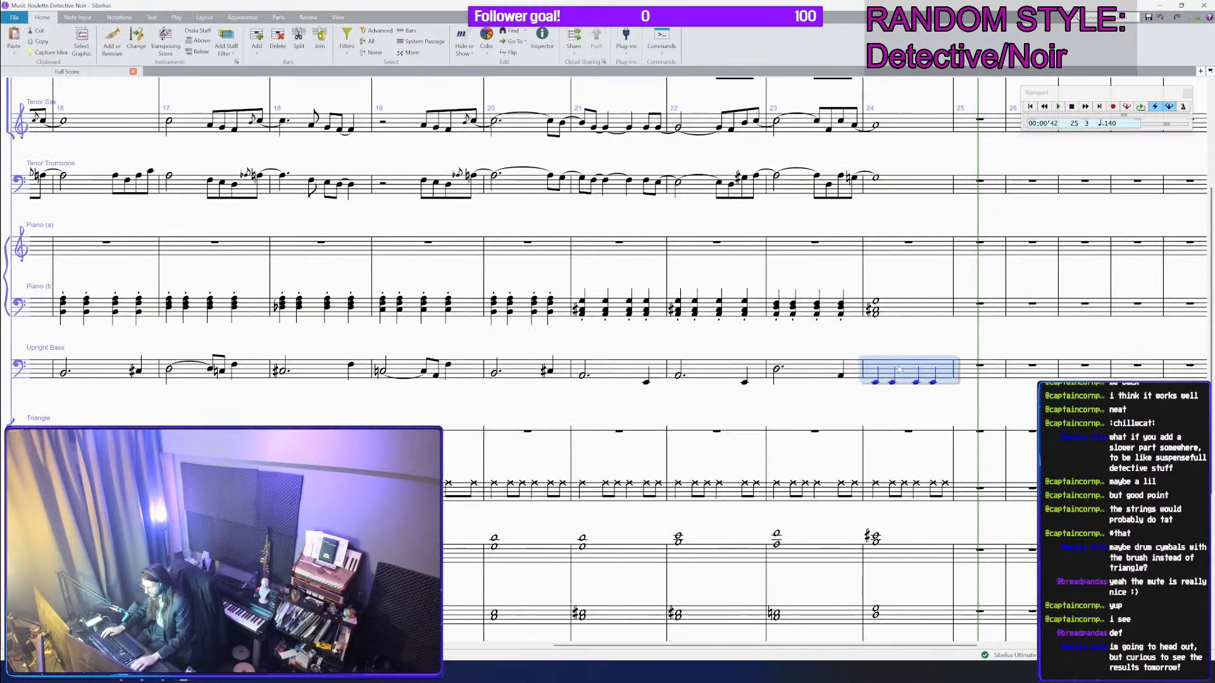
{"action": "scroll", "coordinate": [898, 365], "scroll_direction": "down", "scroll_amount": 3}
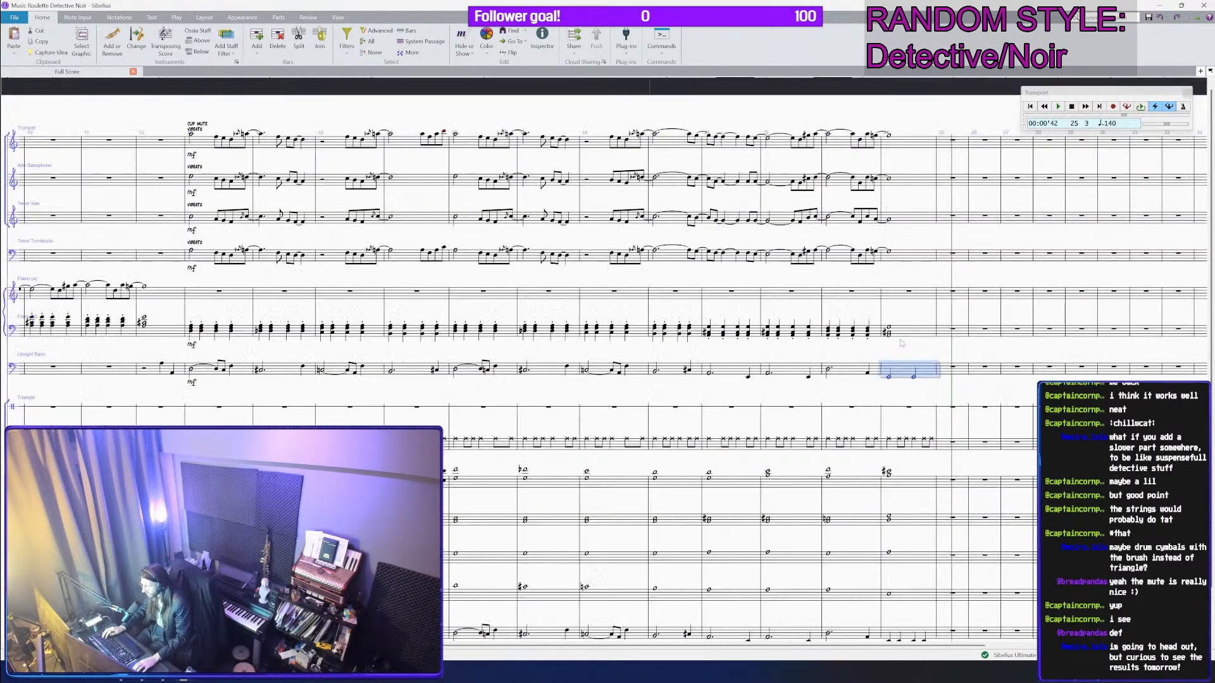
Step: Copy the Trumpet melody of bars 13–24 onto the upper Piano staff, starting at bar 13
{"action": "left_click", "coordinate": [903, 198]}
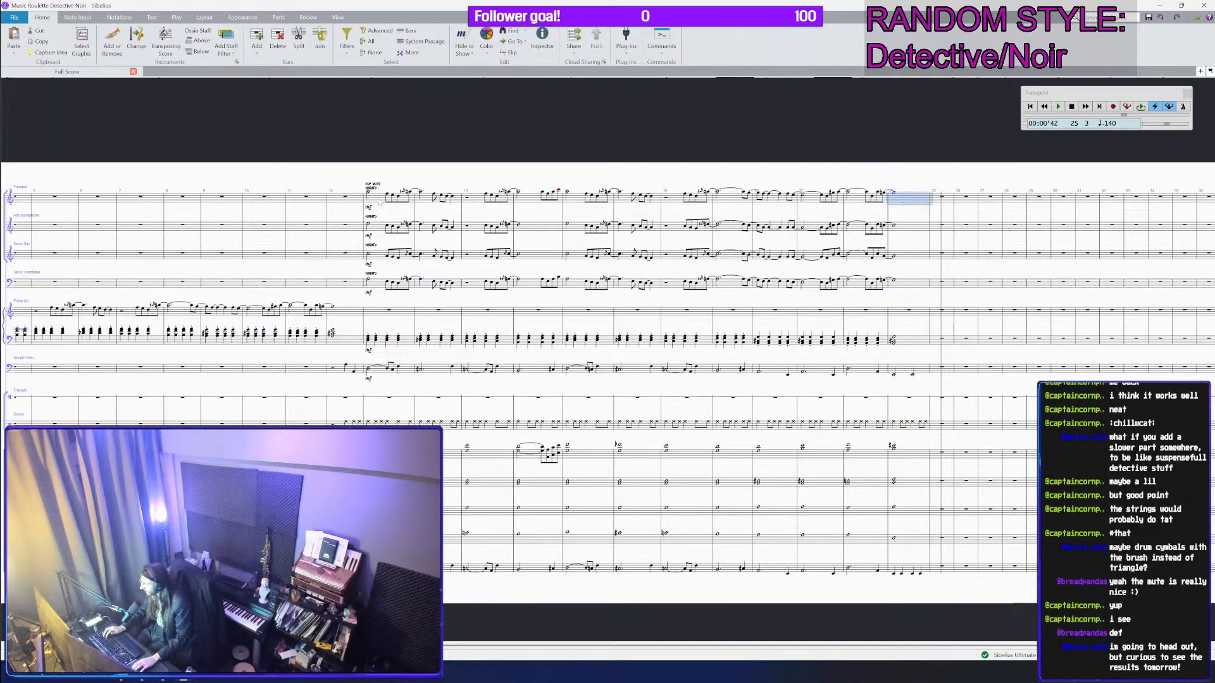
{"action": "left_click", "coordinate": [378, 198], "text": "shift"}
{"action": "key", "text": "ctrl+c"}
{"action": "key", "text": "Return"}
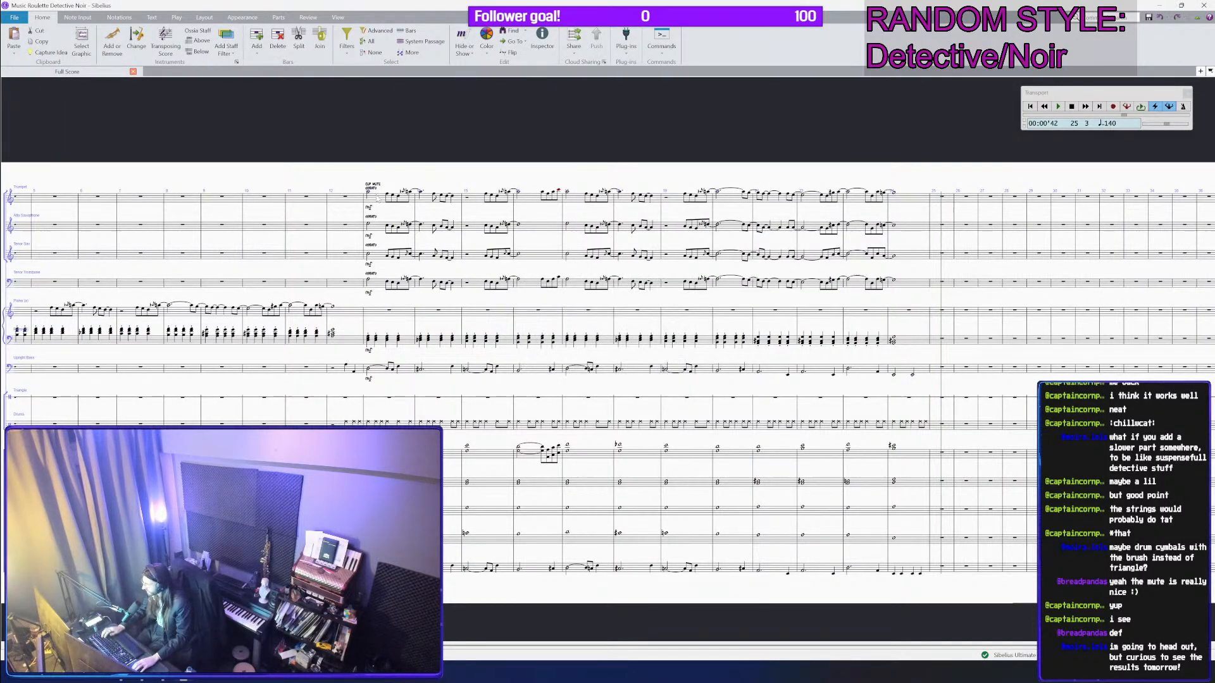
{"action": "left_click", "coordinate": [382, 202]}
{"action": "left_click", "coordinate": [908, 199], "text": "shift"}
{"action": "left_click", "coordinate": [386, 319], "text": "alt"}
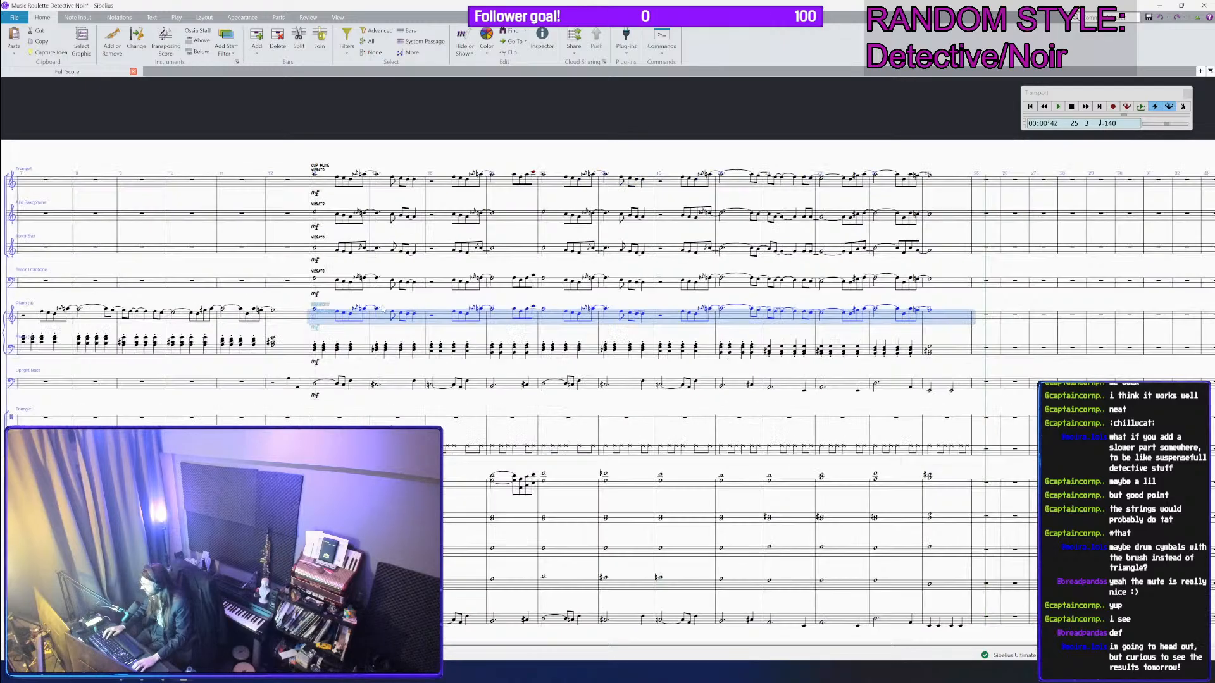
Step: Remove the vibrato marking from the copied melody in the upper Piano staff and save the score
{"action": "scroll", "coordinate": [384, 313], "scroll_direction": "up", "scroll_amount": 3}
{"action": "key", "text": "Escape"}
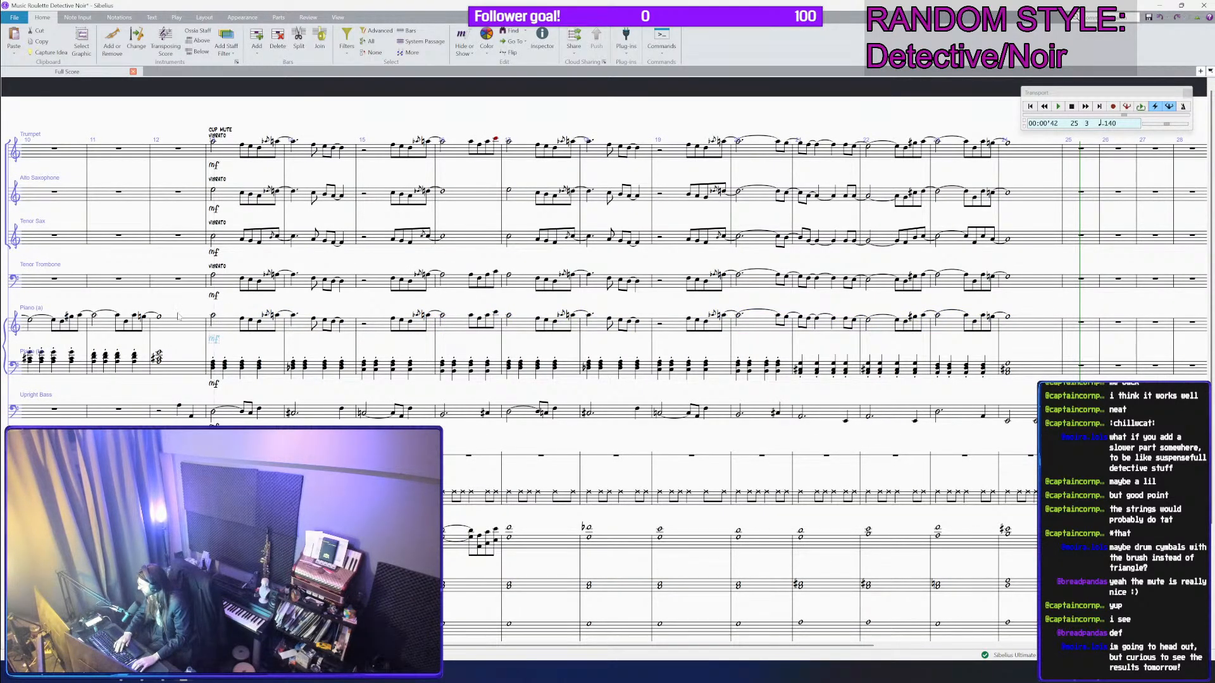
{"action": "left_click_drag", "start_coordinate": [179, 316], "coordinate": [516, 342]}
{"action": "scroll", "coordinate": [961, 441], "scroll_direction": "down", "scroll_amount": 3}
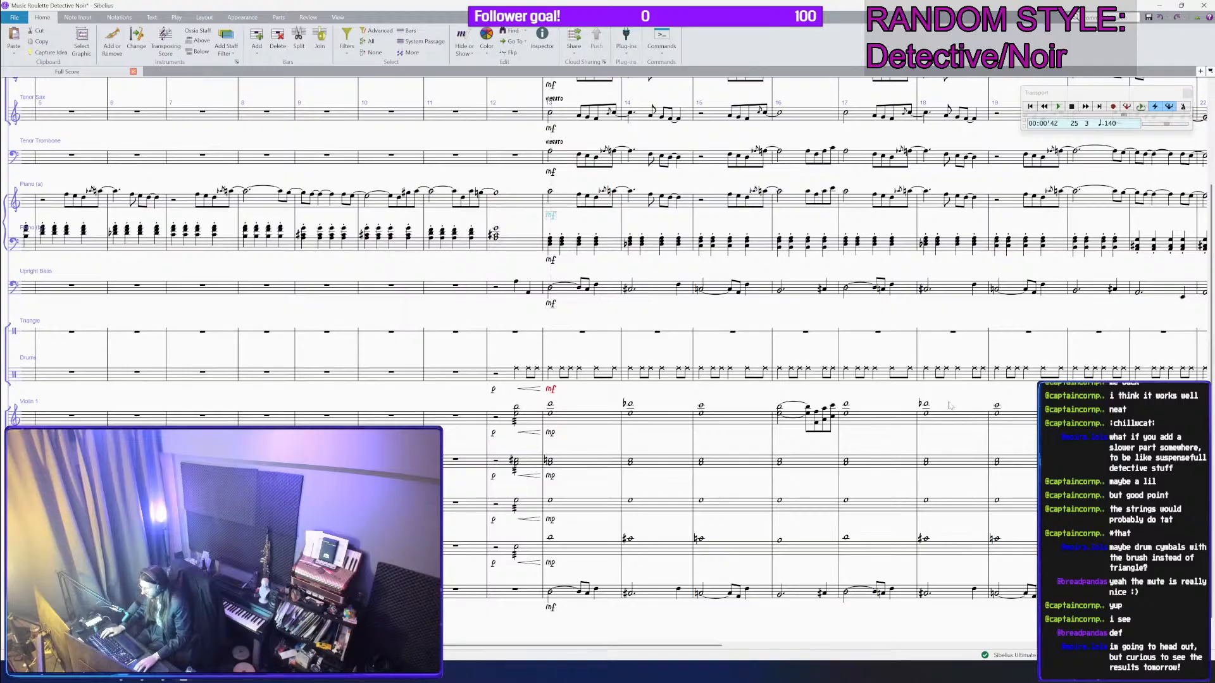
{"action": "left_click_drag", "start_coordinate": [949, 406], "coordinate": [672, 379]}
{"action": "scroll", "coordinate": [672, 379], "scroll_direction": "down", "scroll_amount": 1}
{"action": "key", "text": "ctrl+s"}
{"action": "scroll", "coordinate": [672, 380], "scroll_direction": "down", "scroll_amount": 1}
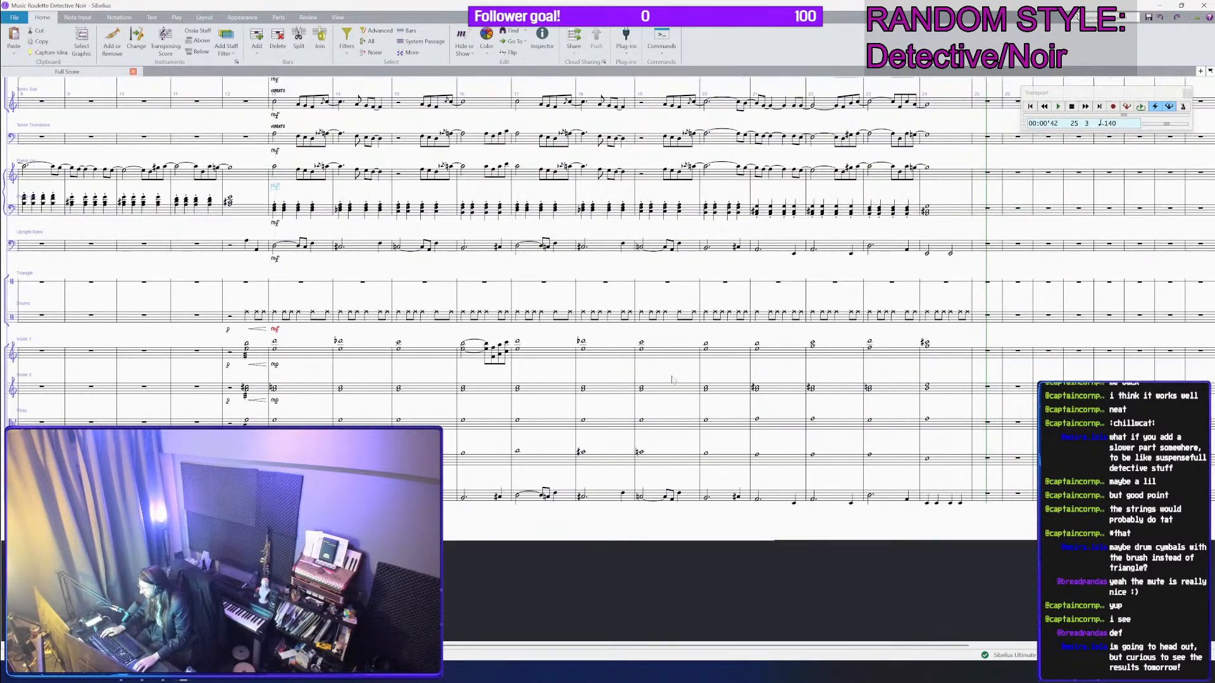
Step: Transpose Violin 1, Violin 2, Viola and Violoncello down one octave in bars 12–24 and play the passage back
{"action": "left_click", "coordinate": [478, 362]}
{"action": "scroll", "coordinate": [480, 367], "scroll_direction": "up", "scroll_amount": 2}
{"action": "left_click", "coordinate": [676, 469]}
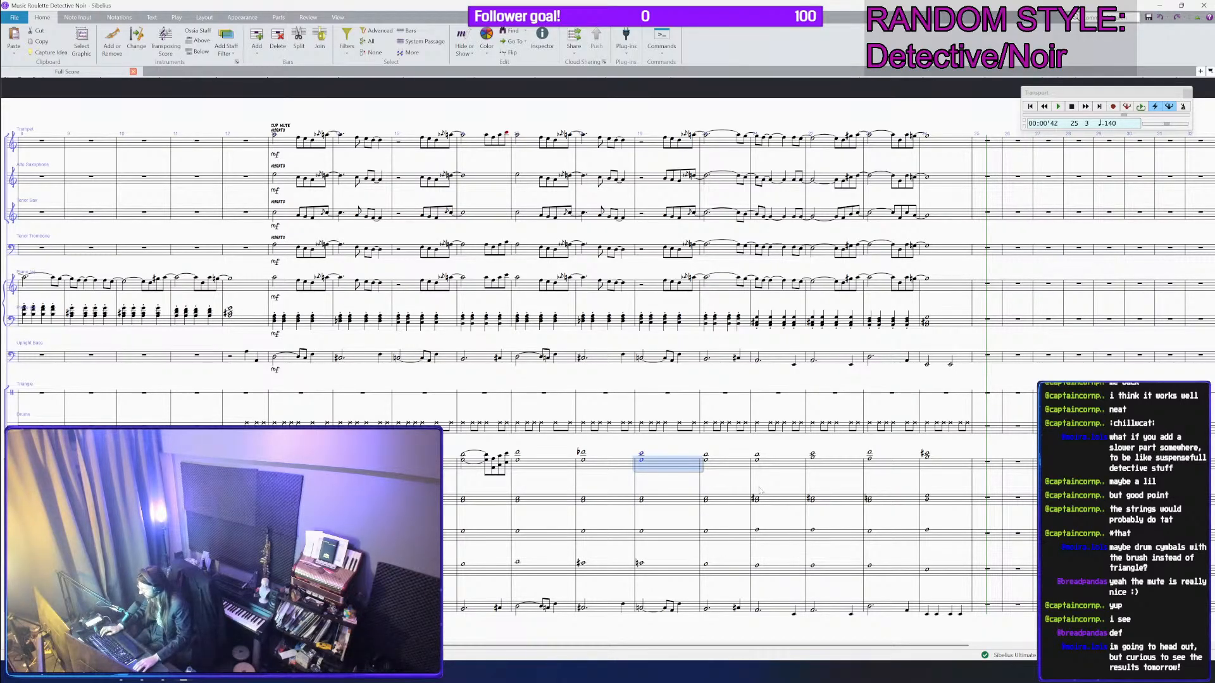
{"action": "left_click", "coordinate": [946, 503]}
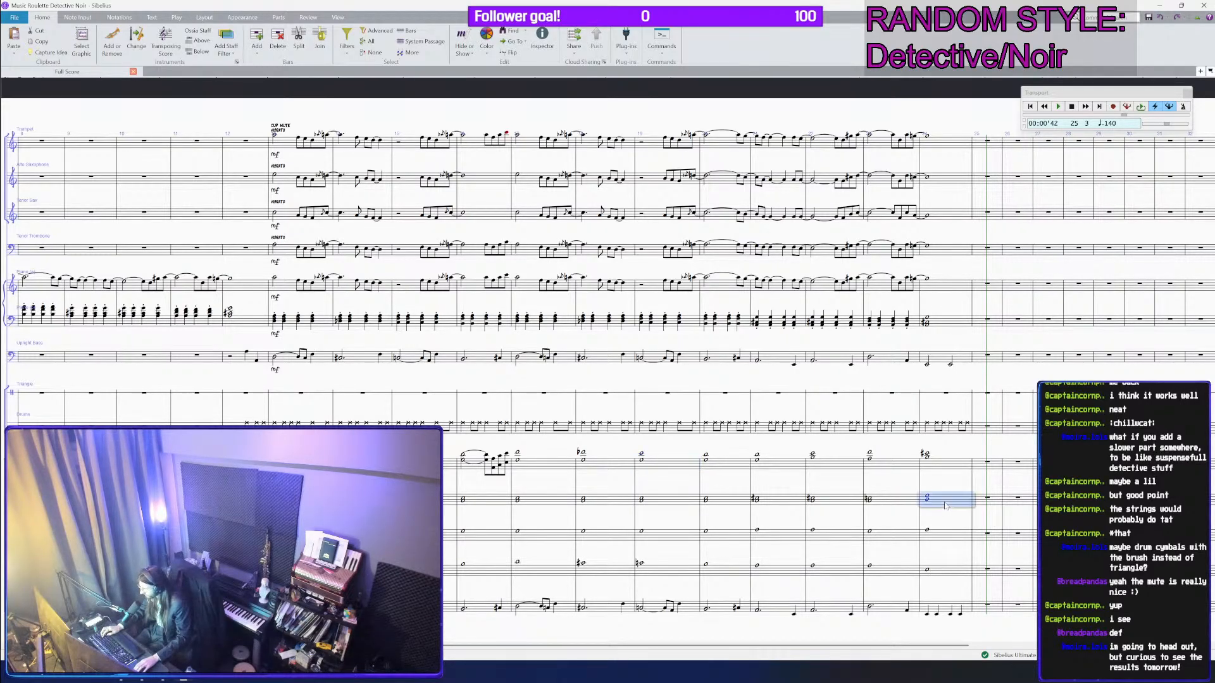
{"action": "left_click", "coordinate": [938, 569]}
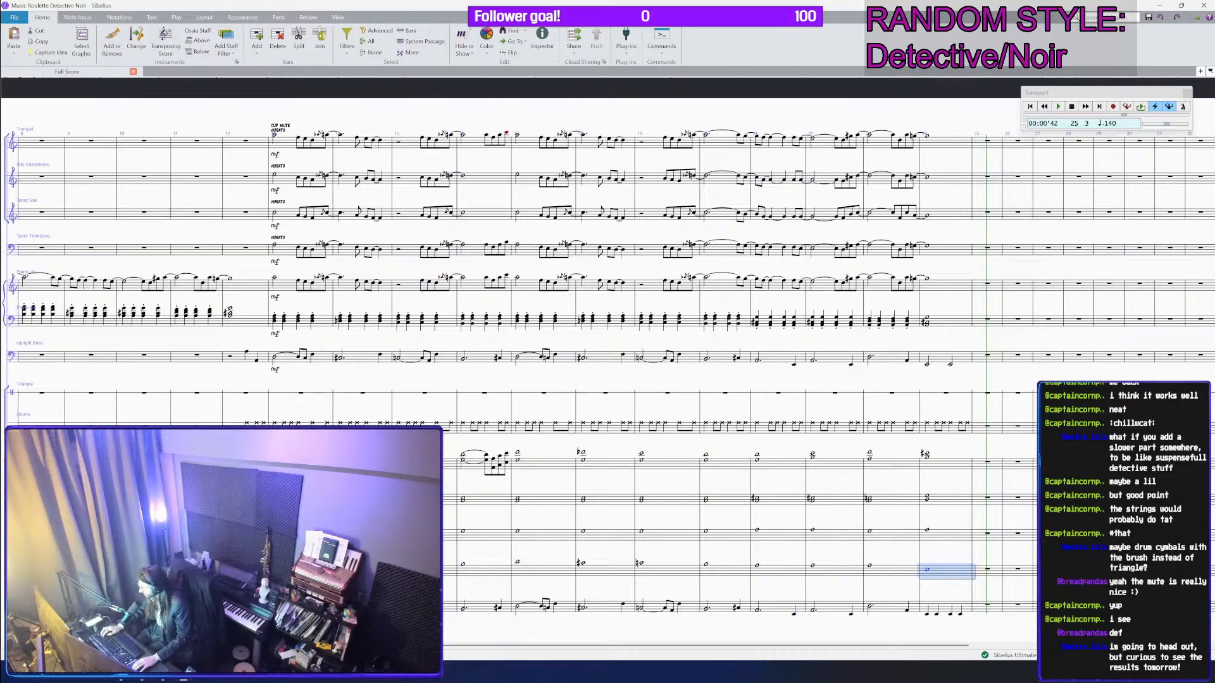
{"action": "left_click", "coordinate": [300, 463], "text": "shift"}
{"action": "key", "text": "ctrl+Down"}
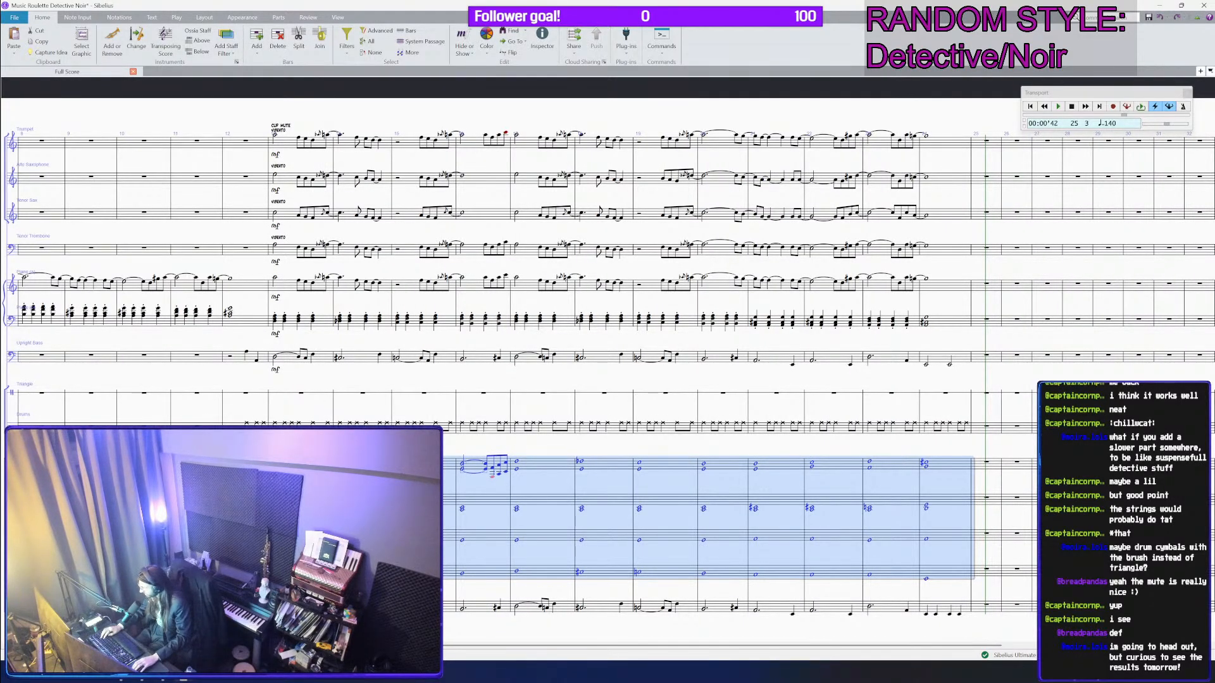
{"action": "key", "text": "space"}
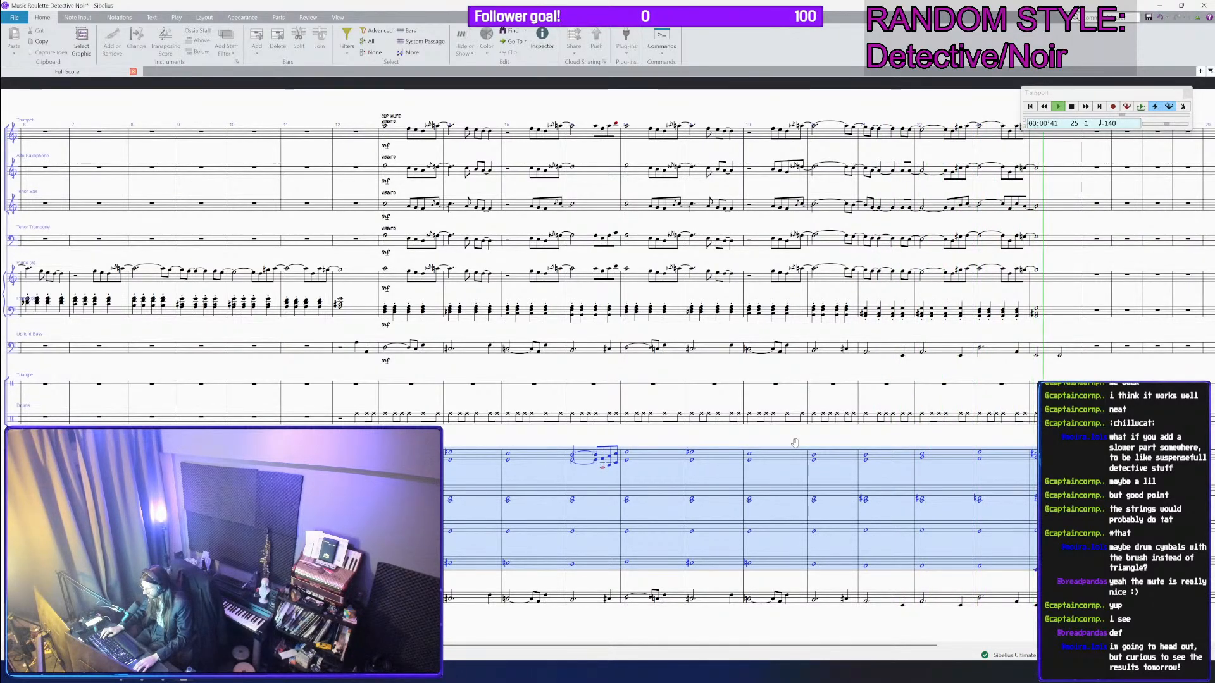
{"action": "scroll", "coordinate": [795, 443], "scroll_direction": "up", "scroll_amount": 2}
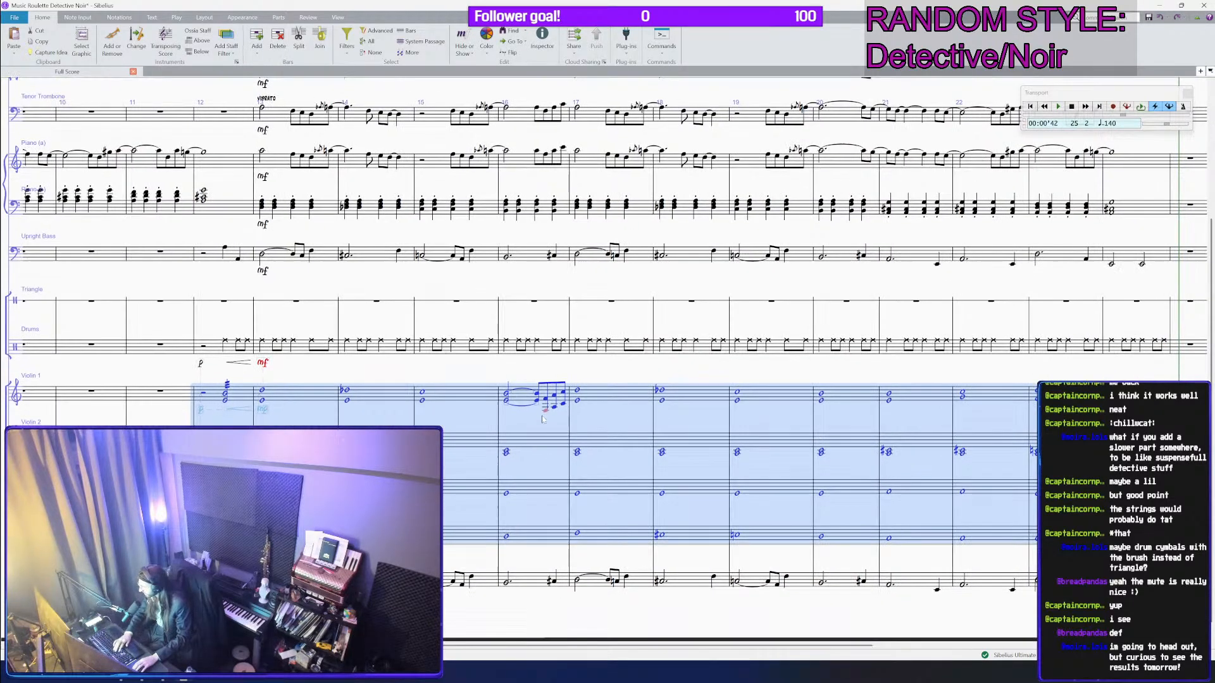
Step: Add the technique text "SEMPRA LEGATO" above Violin 1 at bar 13
{"action": "left_click", "coordinate": [545, 412]}
{"action": "left_click", "coordinate": [380, 395]}
{"action": "left_click_drag", "start_coordinate": [322, 381], "coordinate": [518, 385]}
{"action": "left_click", "coordinate": [493, 401]}
{"action": "scroll", "coordinate": [493, 402], "scroll_direction": "up", "scroll_amount": 2}
{"action": "scroll", "coordinate": [493, 401], "scroll_direction": "up", "scroll_amount": 1}
{"action": "key", "text": "ctrl+t"}
{"action": "type", "text": "SE"}
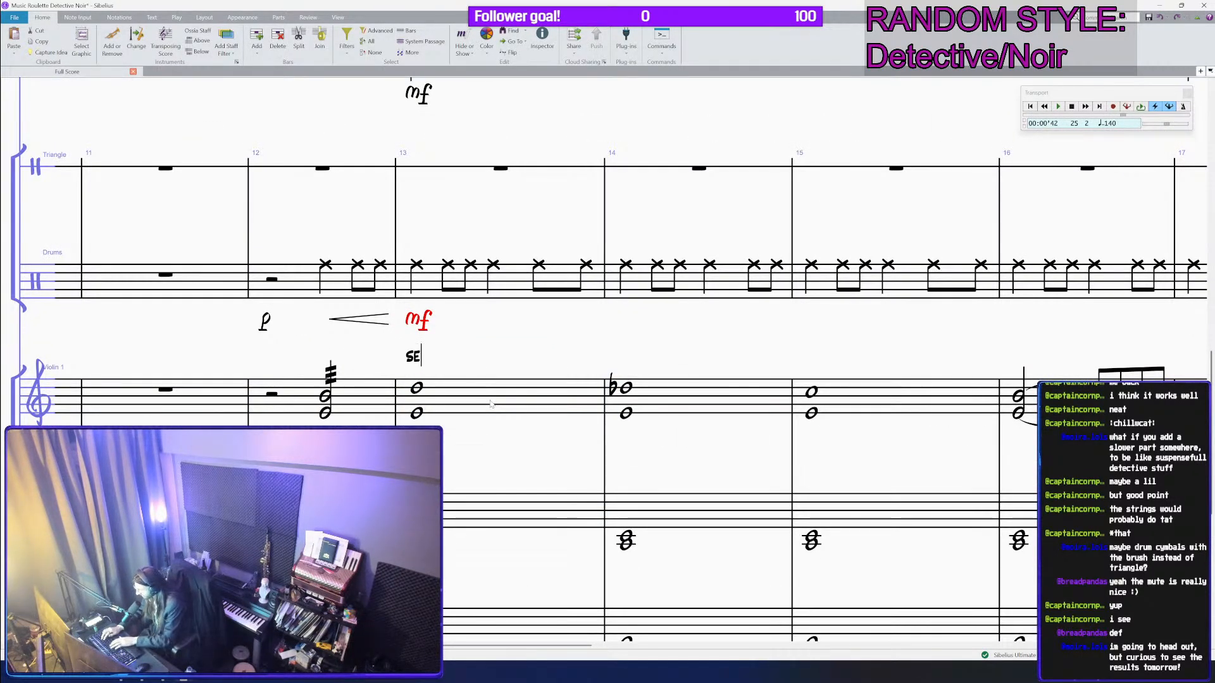
{"action": "type", "text": "MPRA LEGATO"}
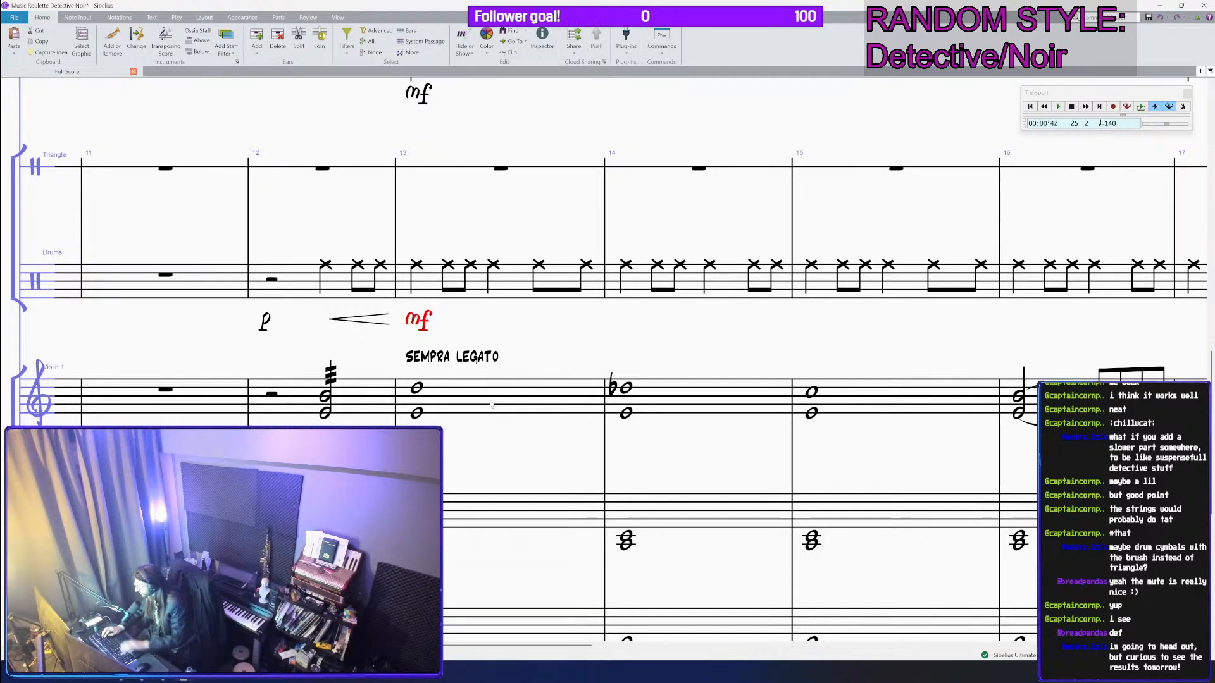
{"action": "left_click", "coordinate": [489, 449]}
Step: Copy the legato marking to Violin 2, Viola and Violoncello at bar 13 and save the score
{"action": "left_click", "coordinate": [458, 359]}
{"action": "key", "text": "ctrl+c"}
{"action": "scroll", "coordinate": [459, 358], "scroll_direction": "down", "scroll_amount": 1}
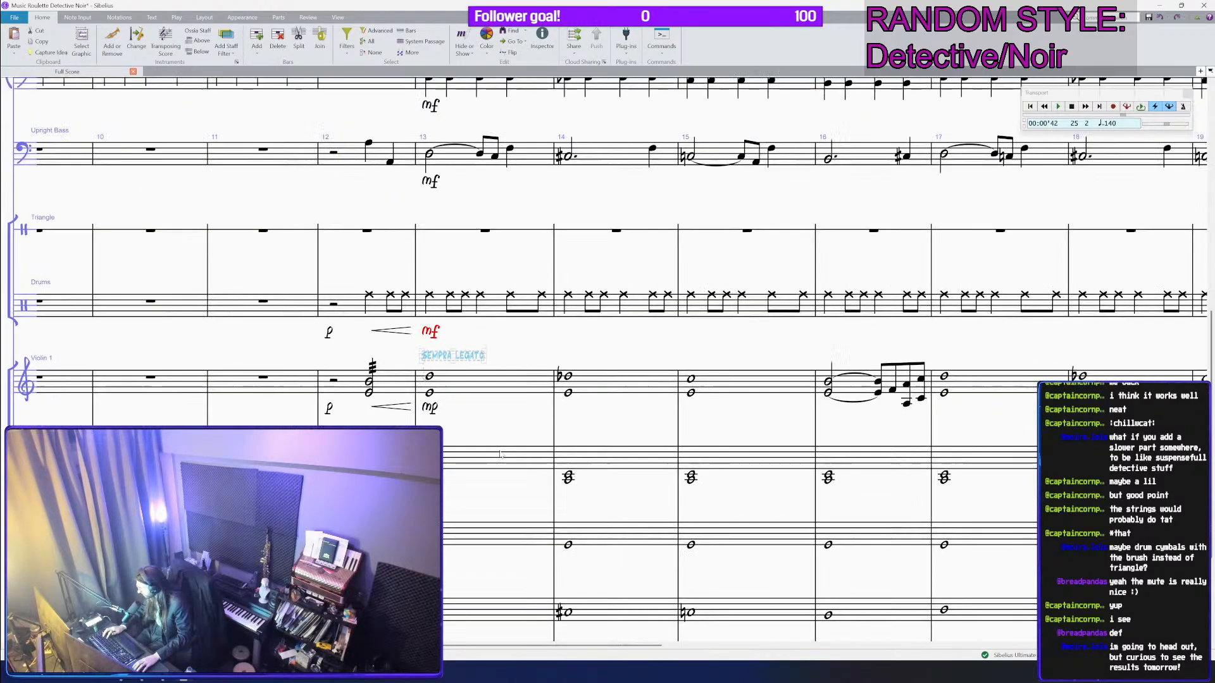
{"action": "left_click", "coordinate": [496, 461]}
{"action": "scroll", "coordinate": [496, 461], "scroll_direction": "down", "scroll_amount": 2}
{"action": "left_click", "coordinate": [458, 444], "text": "shift"}
{"action": "key", "text": "ctrl+v"}
{"action": "scroll", "coordinate": [458, 444], "scroll_direction": "down", "scroll_amount": 2}
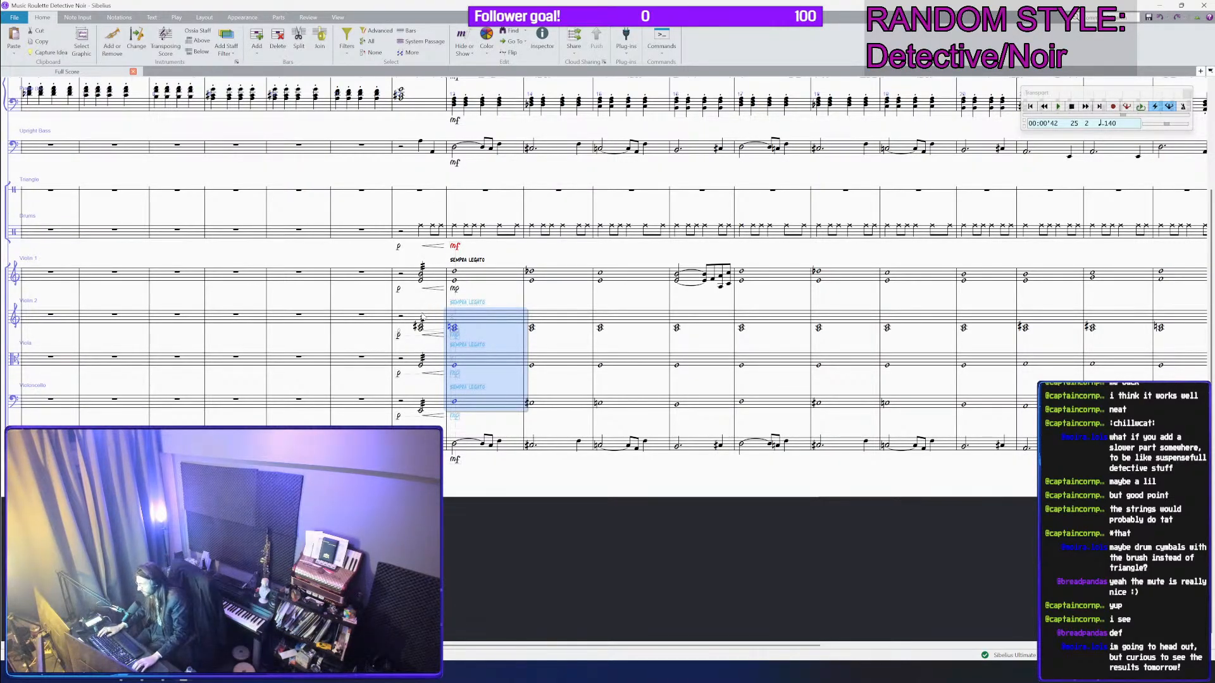
{"action": "scroll", "coordinate": [461, 322], "scroll_direction": "up", "scroll_amount": 3}
{"action": "scroll", "coordinate": [500, 327], "scroll_direction": "down", "scroll_amount": 1}
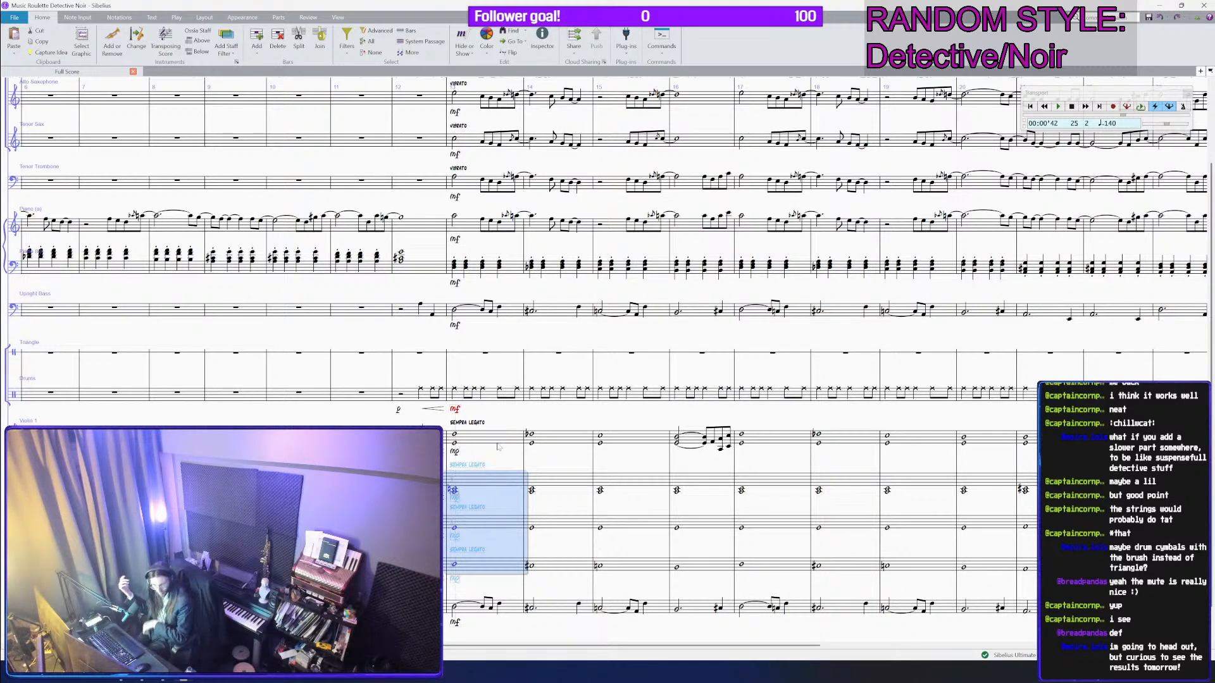
{"action": "key", "text": "Escape"}
Step: Play back the full arrangement through the end of bar 24 to check the lowered strings
{"action": "left_click", "coordinate": [531, 434]}
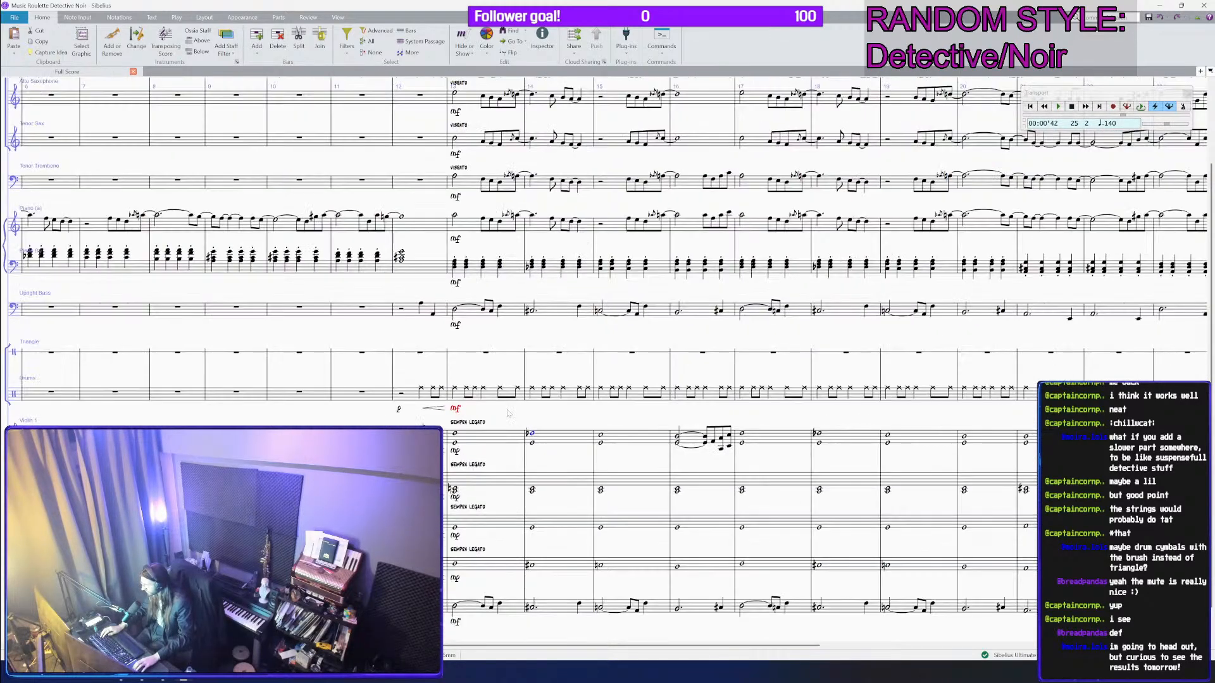
{"action": "scroll", "coordinate": [469, 384], "scroll_direction": "down", "scroll_amount": 2}
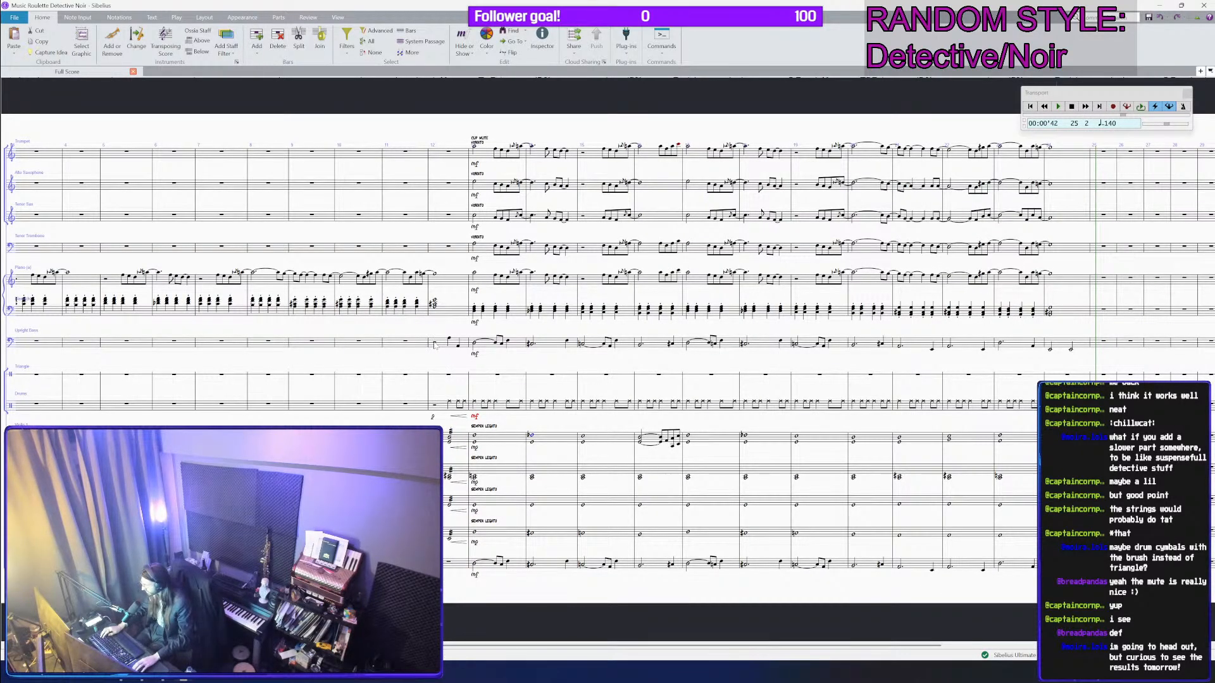
{"action": "key", "text": "p"}
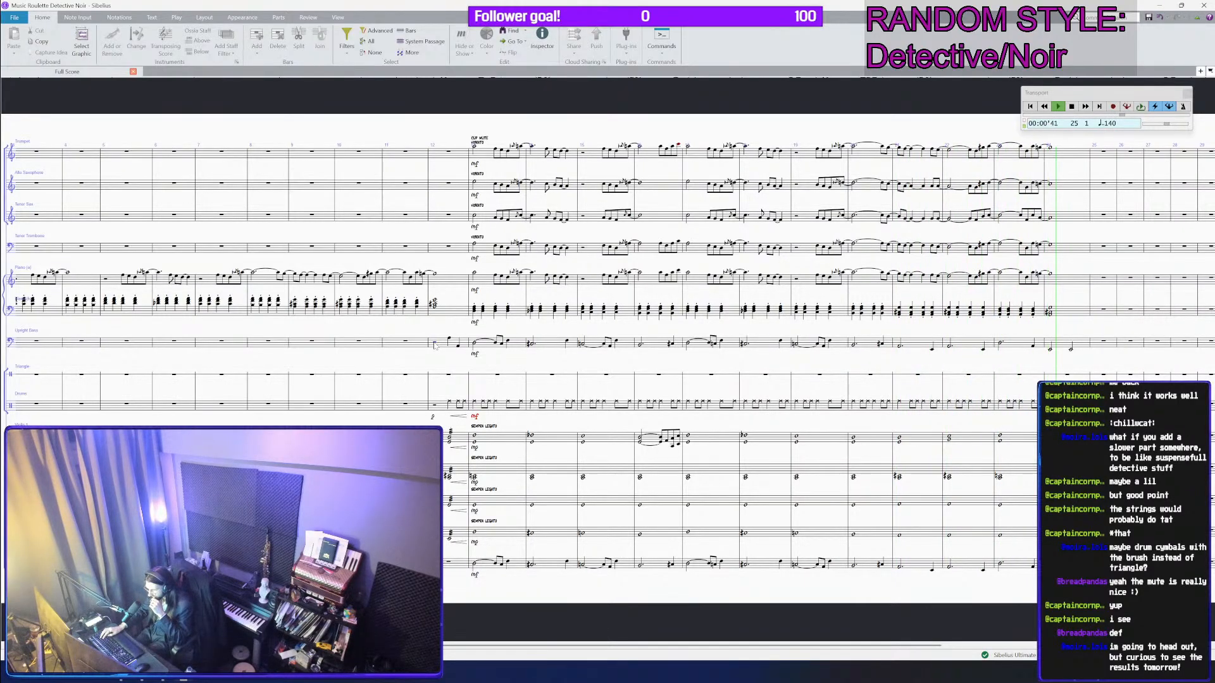
{"action": "key", "text": "space"}
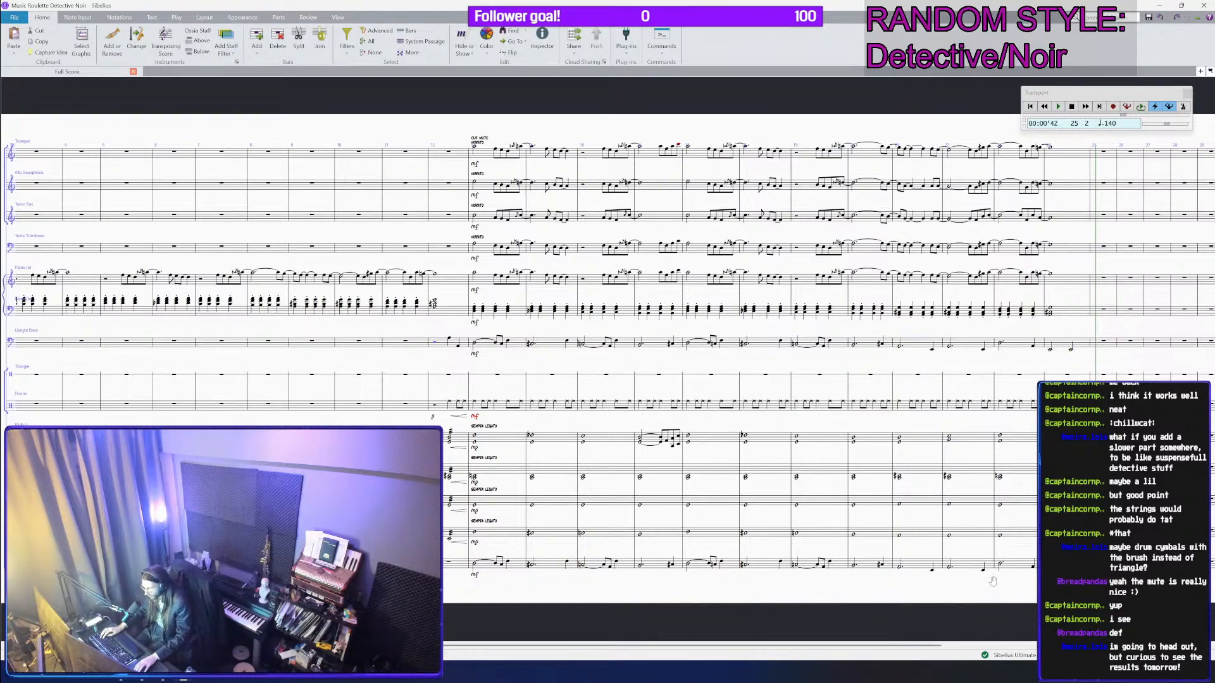
Step: Select the quarter notes in bar 24 of the lowest string staff
{"action": "left_click_drag", "start_coordinate": [993, 581], "coordinate": [854, 547]}
{"action": "left_click", "coordinate": [927, 536]}
{"action": "scroll", "coordinate": [928, 536], "scroll_direction": "up", "scroll_amount": 3}
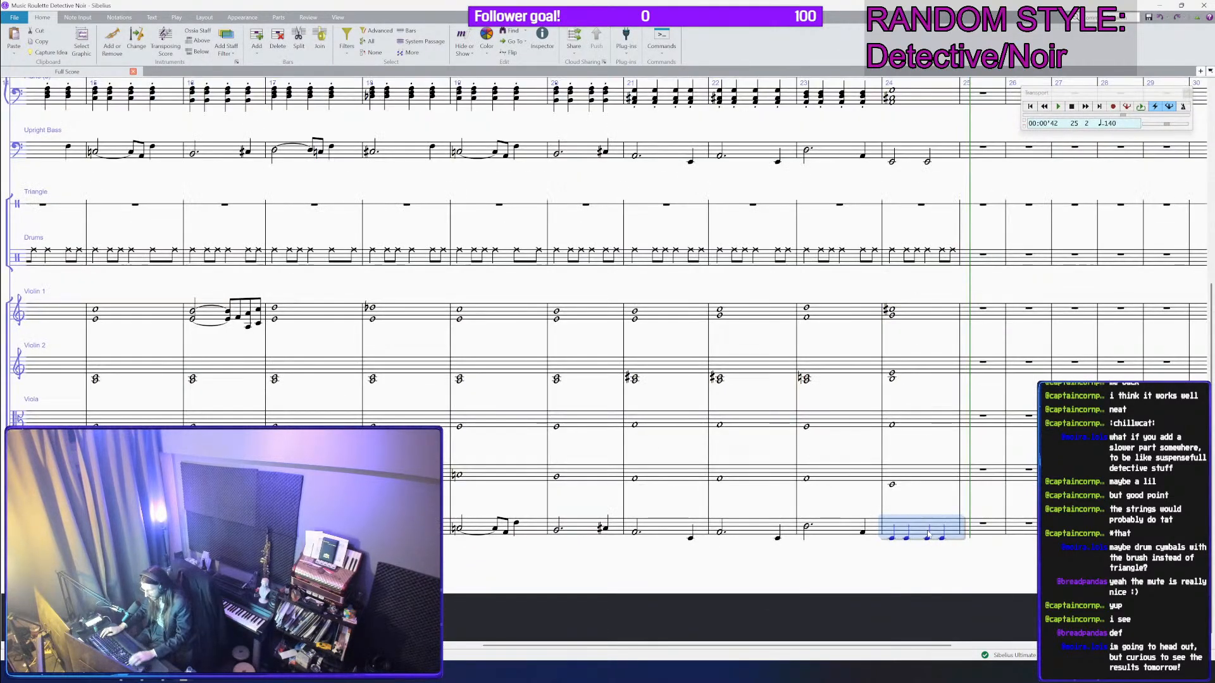
{"action": "scroll", "coordinate": [649, 429], "scroll_direction": "down", "scroll_amount": 5}
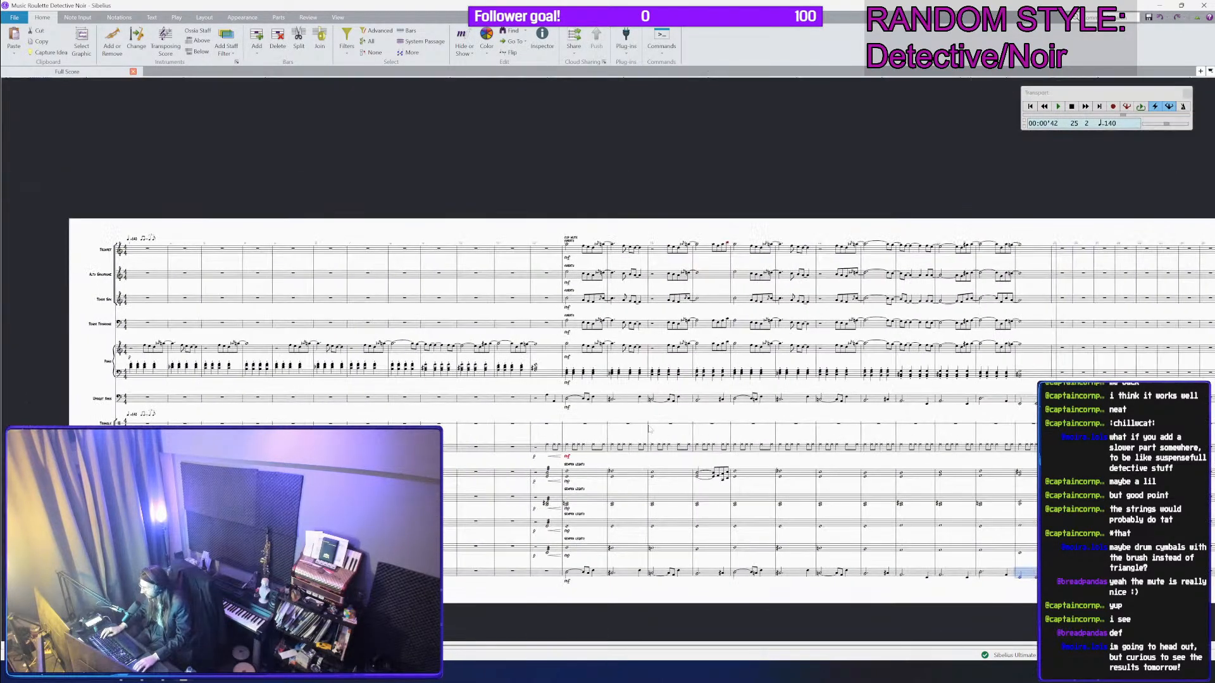
Step: Examine the upright bass and Violin 1 parts in the section starting at bar 13, especially Violin 1's bar 16
{"action": "left_click", "coordinate": [569, 399]}
{"action": "left_click", "coordinate": [571, 405]}
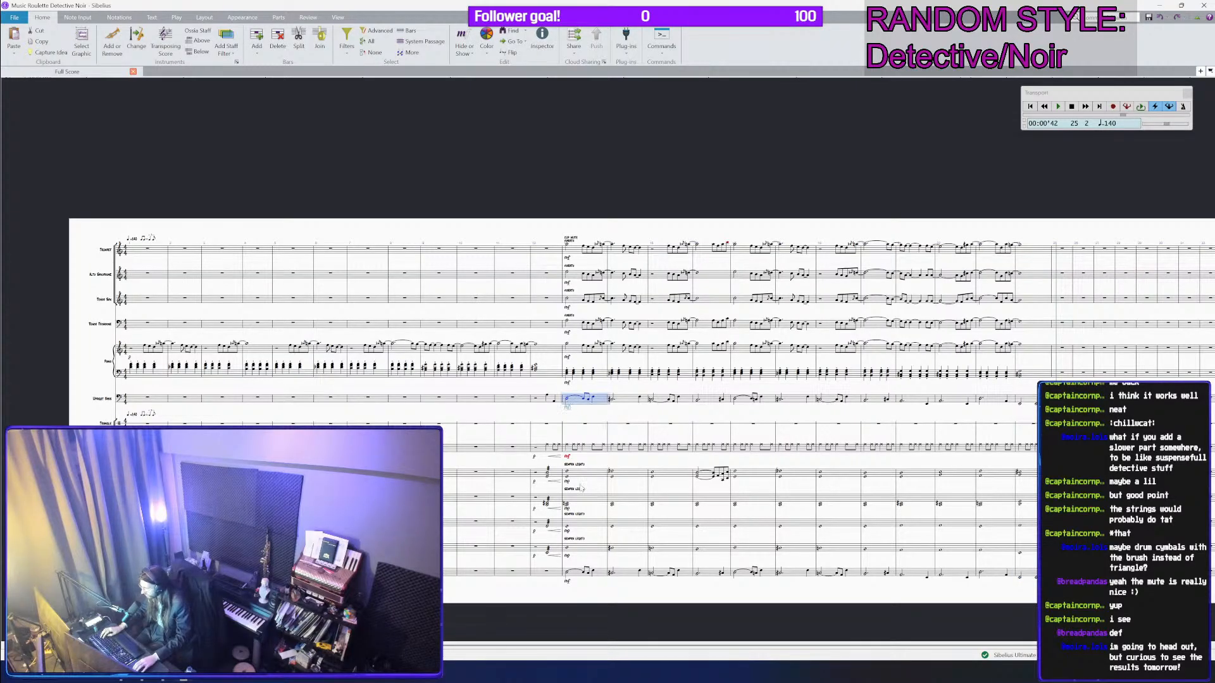
{"action": "left_click", "coordinate": [585, 475]}
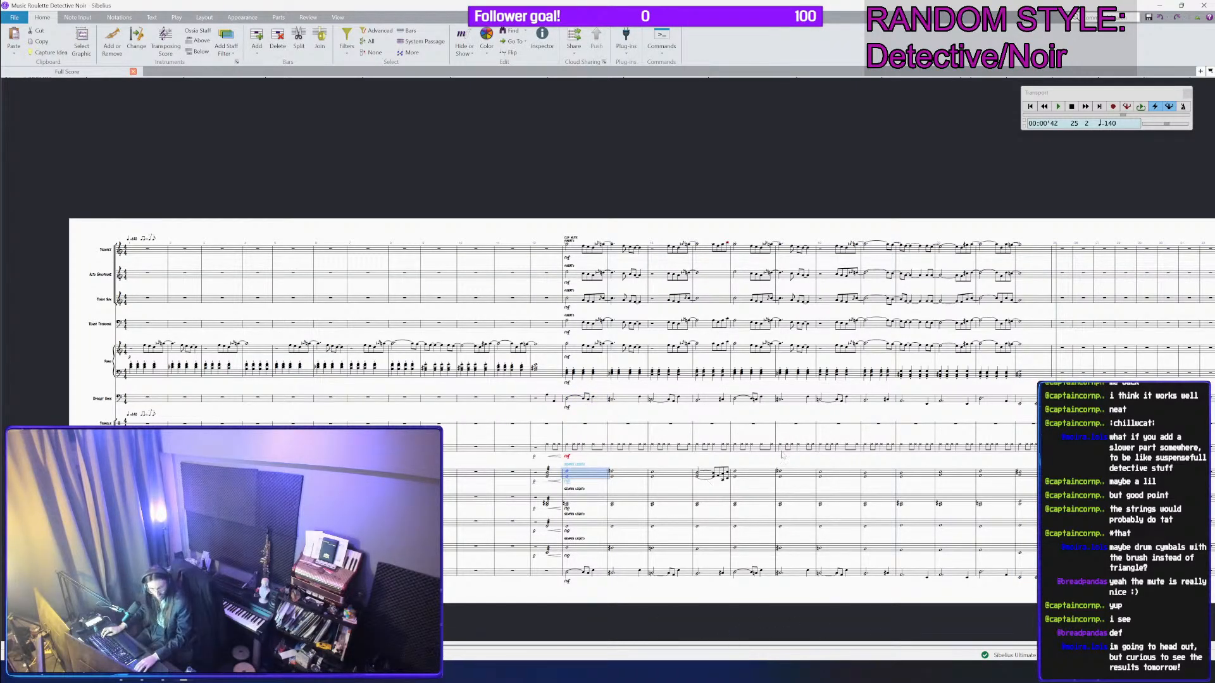
{"action": "left_click", "coordinate": [711, 475]}
{"action": "scroll", "coordinate": [712, 476], "scroll_direction": "up", "scroll_amount": 3}
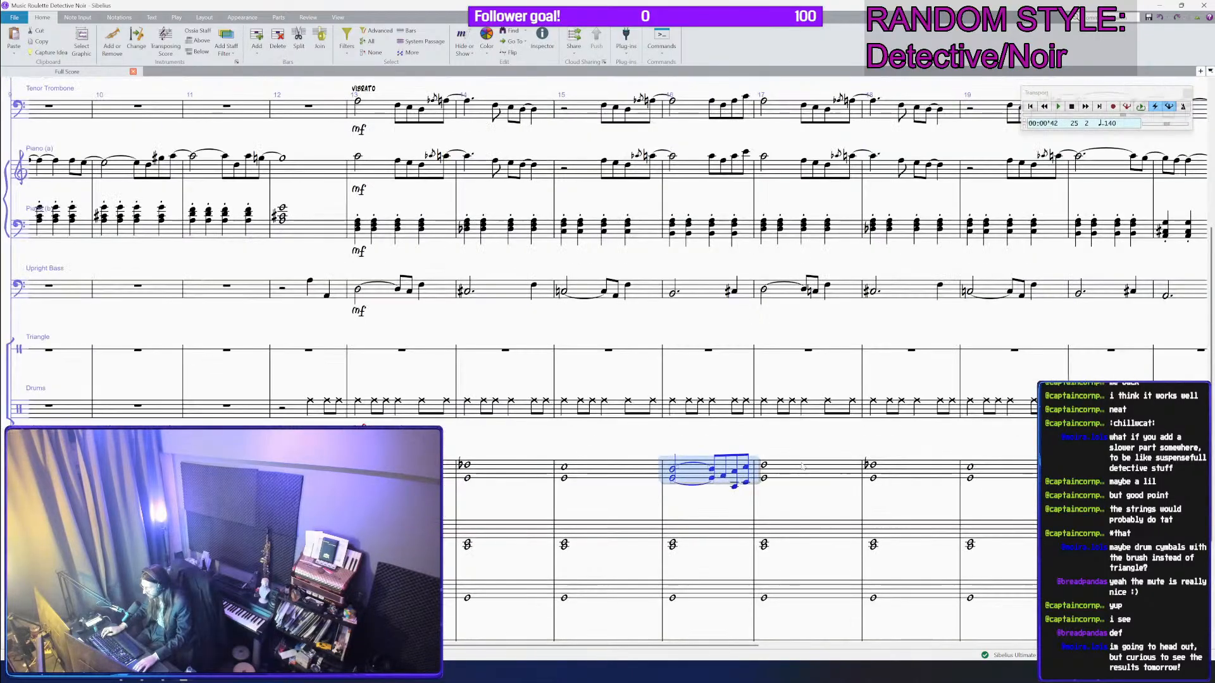
{"action": "scroll", "coordinate": [802, 466], "scroll_direction": "down", "scroll_amount": 4}
{"action": "left_click_drag", "start_coordinate": [773, 450], "coordinate": [686, 441]}
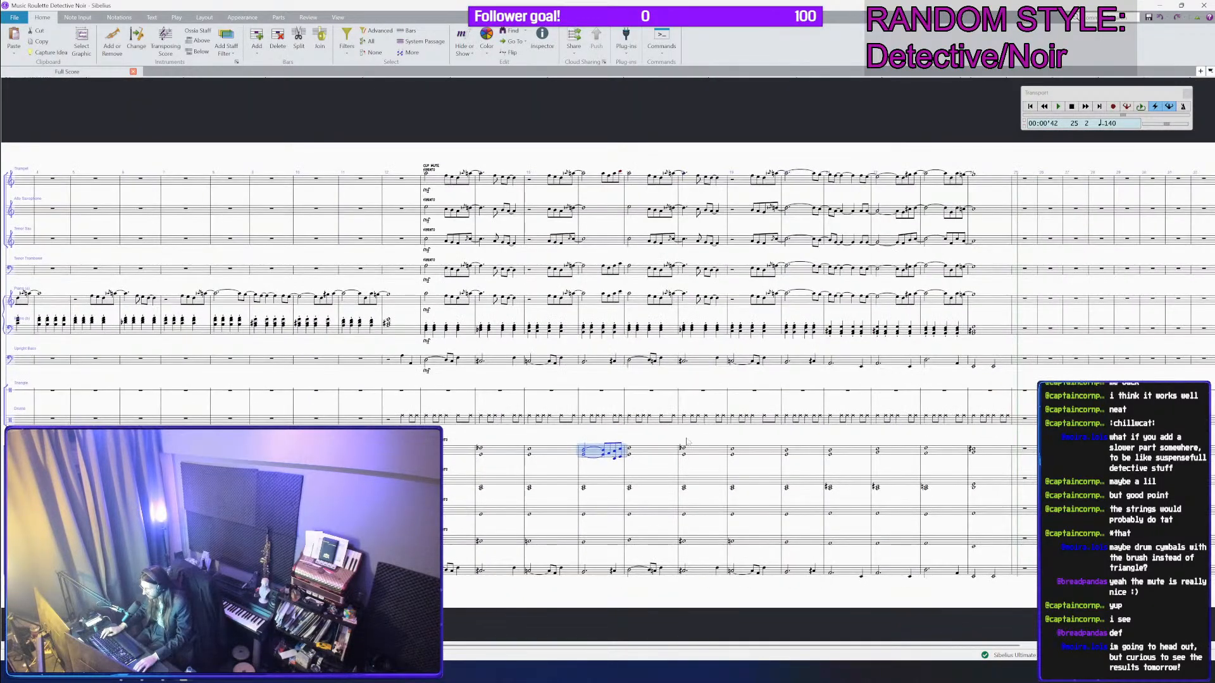
{"action": "key", "text": "Escape"}
{"action": "scroll", "coordinate": [687, 441], "scroll_direction": "up", "scroll_amount": 1}
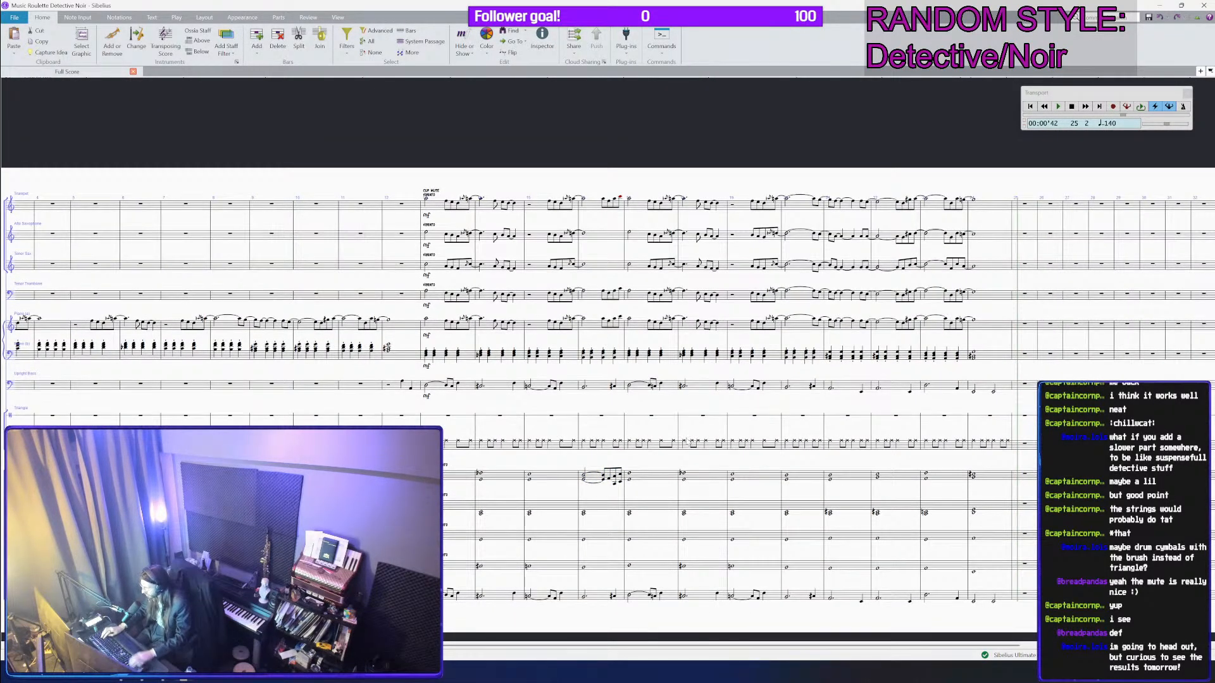
Step: Find the Bass Clarinet in Bb by searching for "clarinet" and add it to the score's instruments
{"action": "type", "text": "itrom"}
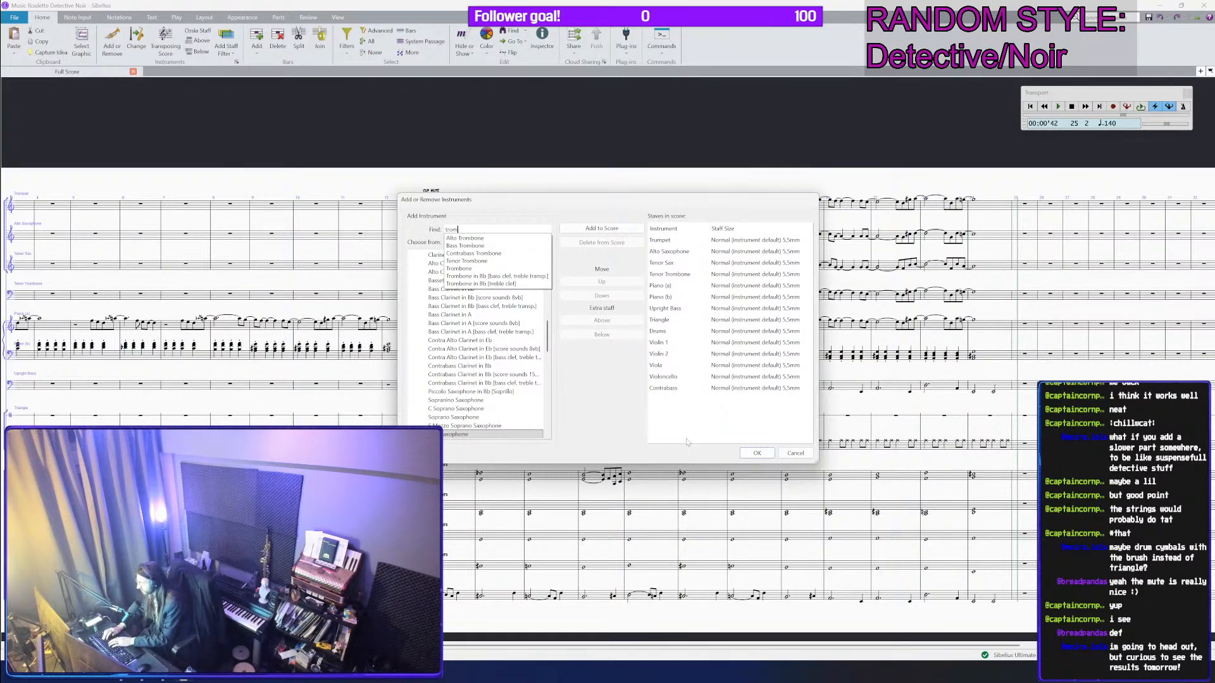
{"action": "type", "text": "bon"}
{"action": "key", "text": "BackSpace"}
{"action": "key", "text": "BackSpace"}
{"action": "key", "text": "BackSpace"}
{"action": "key", "text": "BackSpace"}
{"action": "key", "text": "BackSpace"}
{"action": "key", "text": "BackSpace"}
{"action": "key", "text": "BackSpace"}
{"action": "type", "text": "clarinet"}
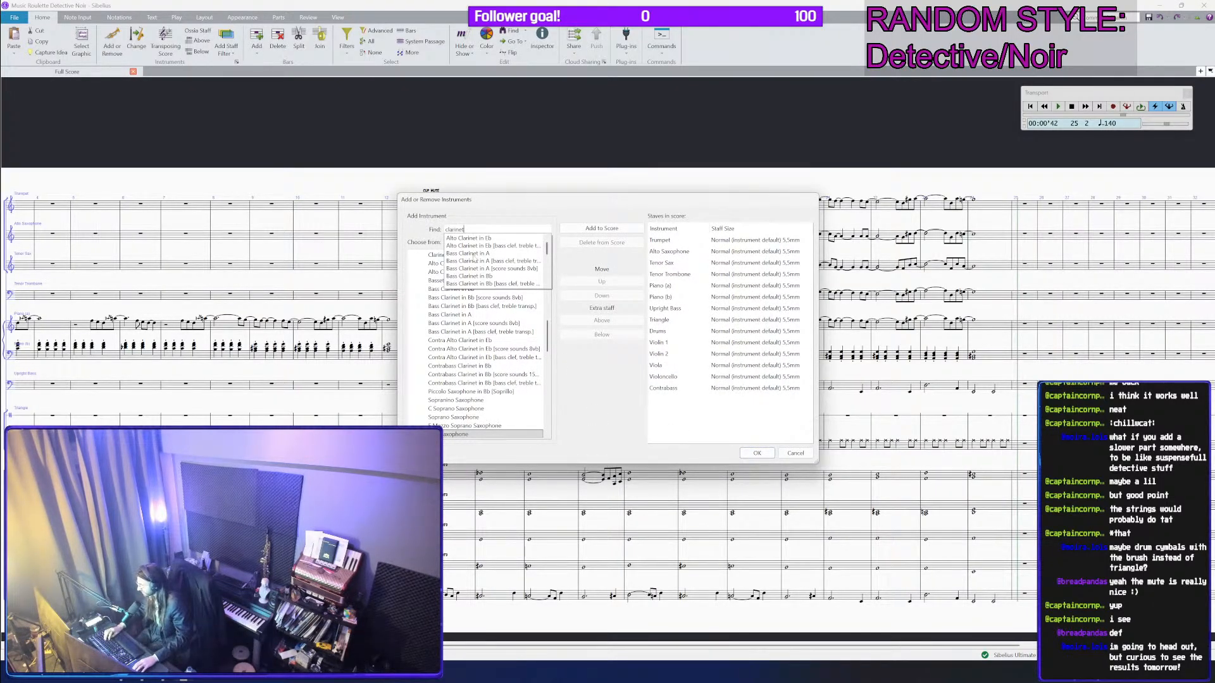
{"action": "left_click", "coordinate": [476, 280]}
{"action": "key", "text": "Return"}
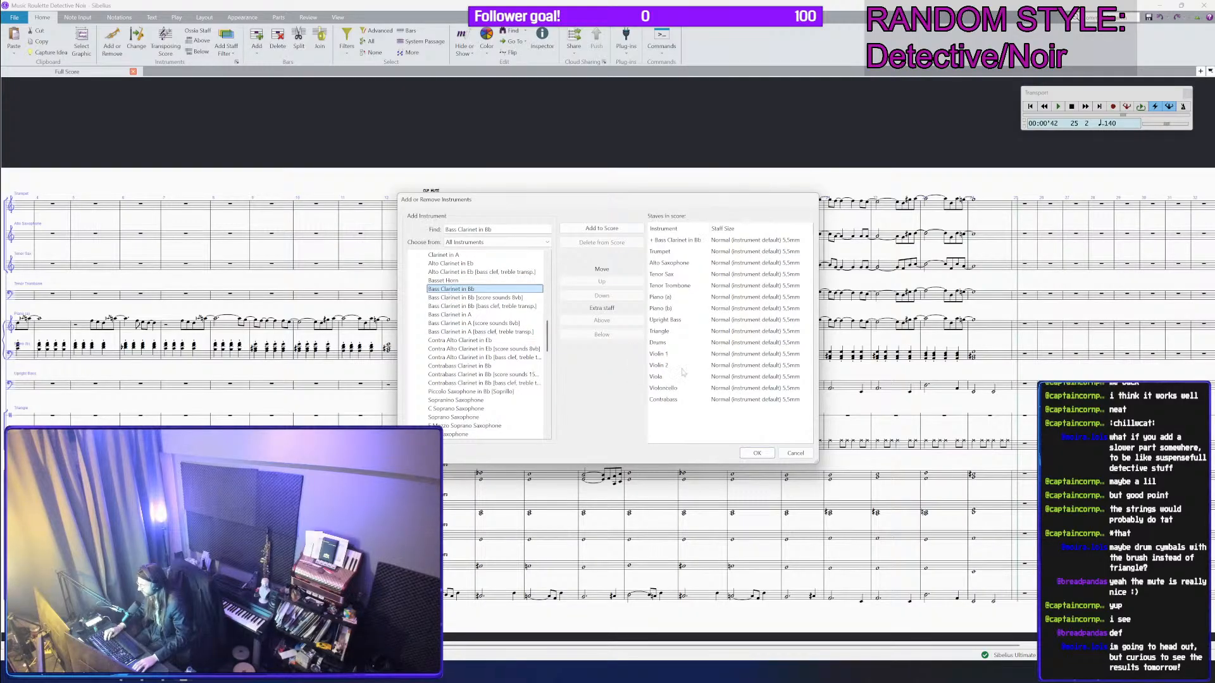
Step: Move the bass clarinet below the trumpet in the staff order and apply the instrument changes
{"action": "left_click", "coordinate": [683, 246]}
{"action": "left_click", "coordinate": [602, 295]}
{"action": "left_click", "coordinate": [757, 453]}
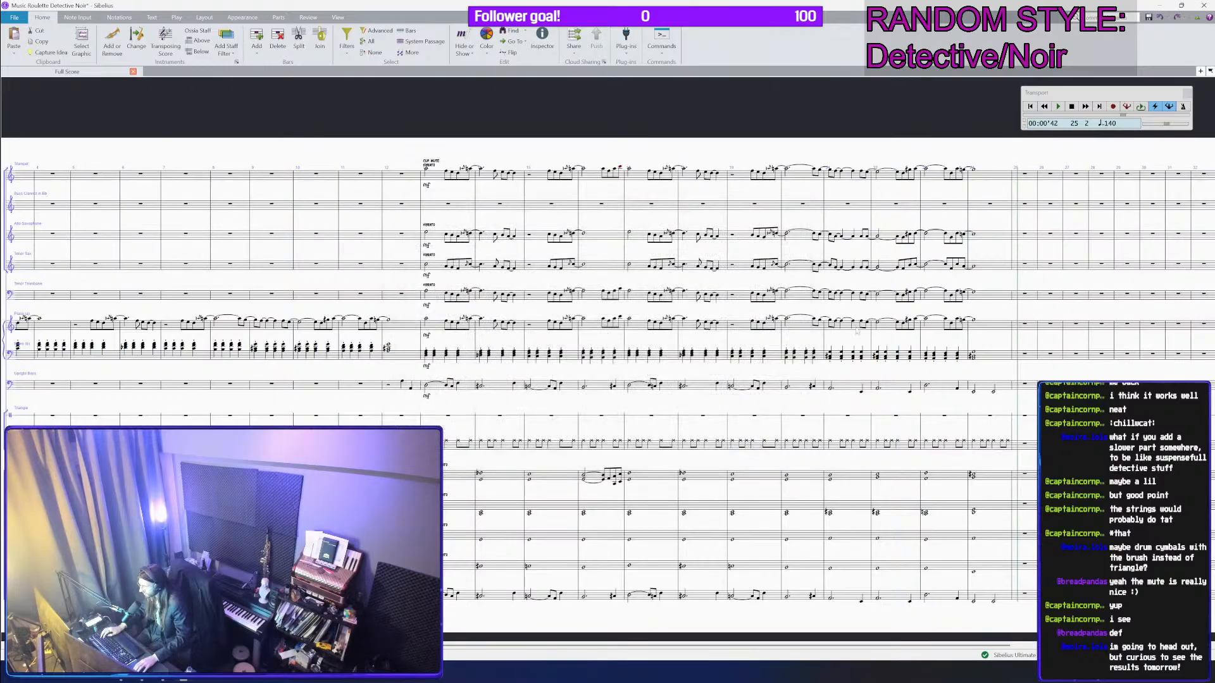
Step: Copy the alto saxophone part from bars 13 to 24 onto the bass clarinet staff
{"action": "left_click", "coordinate": [990, 235]}
{"action": "left_click", "coordinate": [443, 240], "text": "shift"}
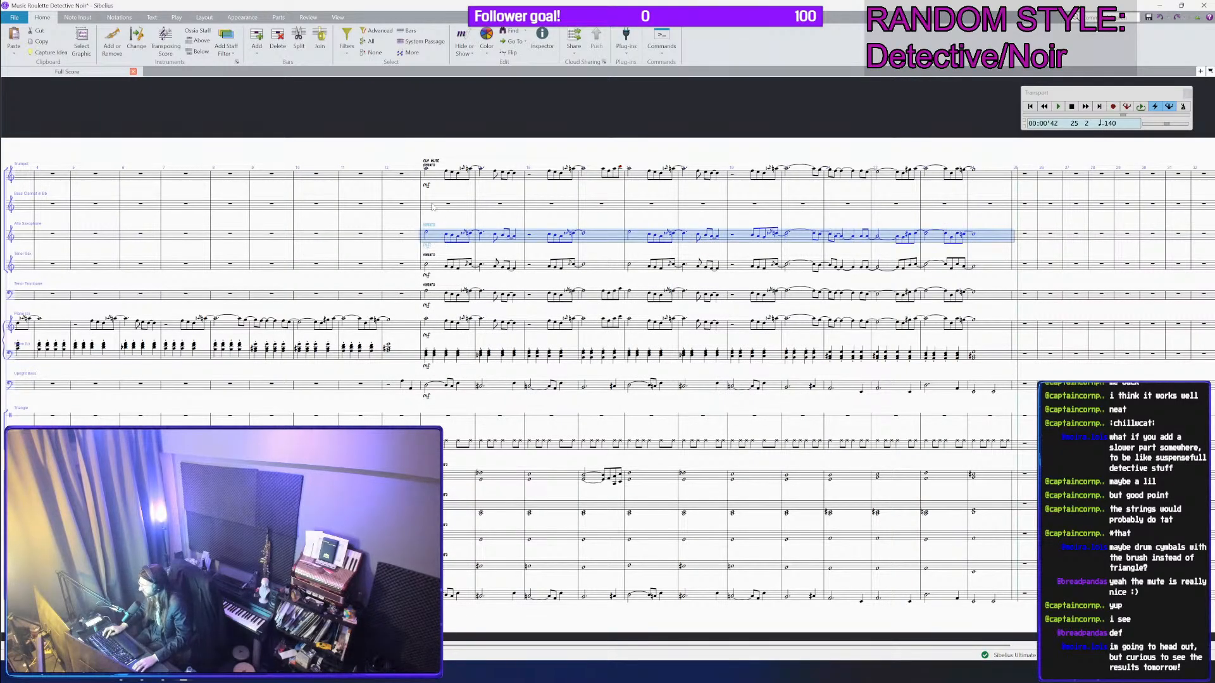
{"action": "left_click", "coordinate": [432, 207], "text": "alt"}
{"action": "key", "text": "ctrl+equal"}
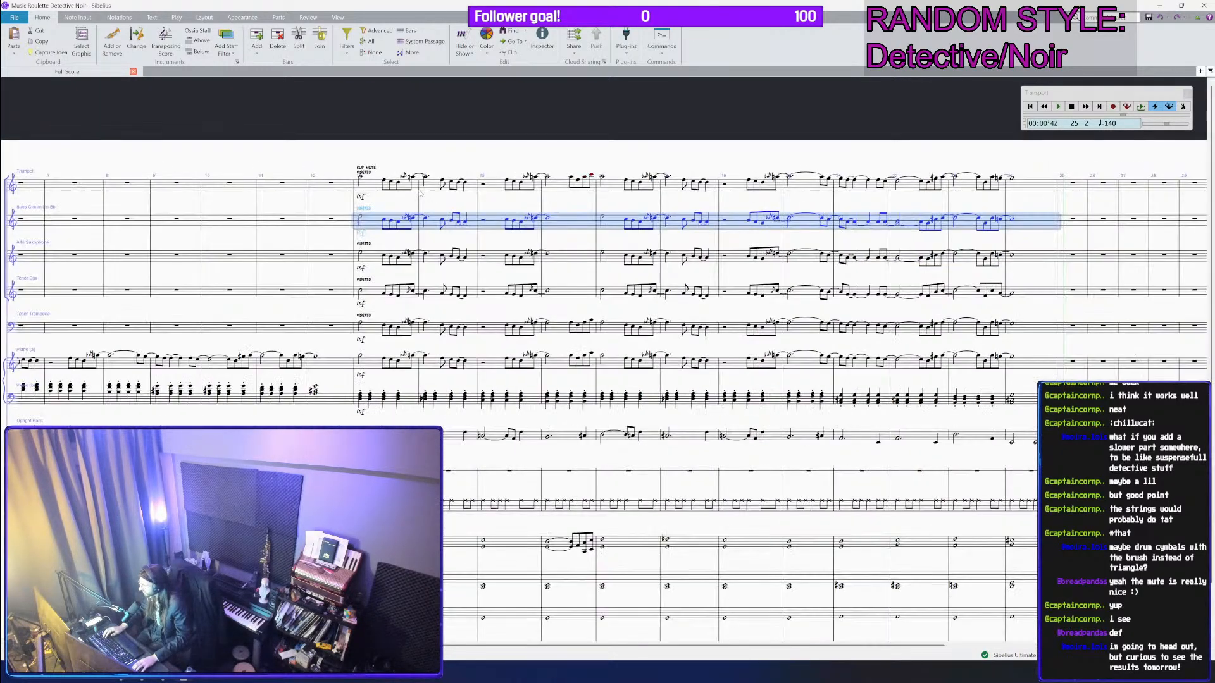
Step: Play back the score from bar 13 to hear the bass clarinet doubling, and stop around bar 25
{"action": "left_click", "coordinate": [360, 182]}
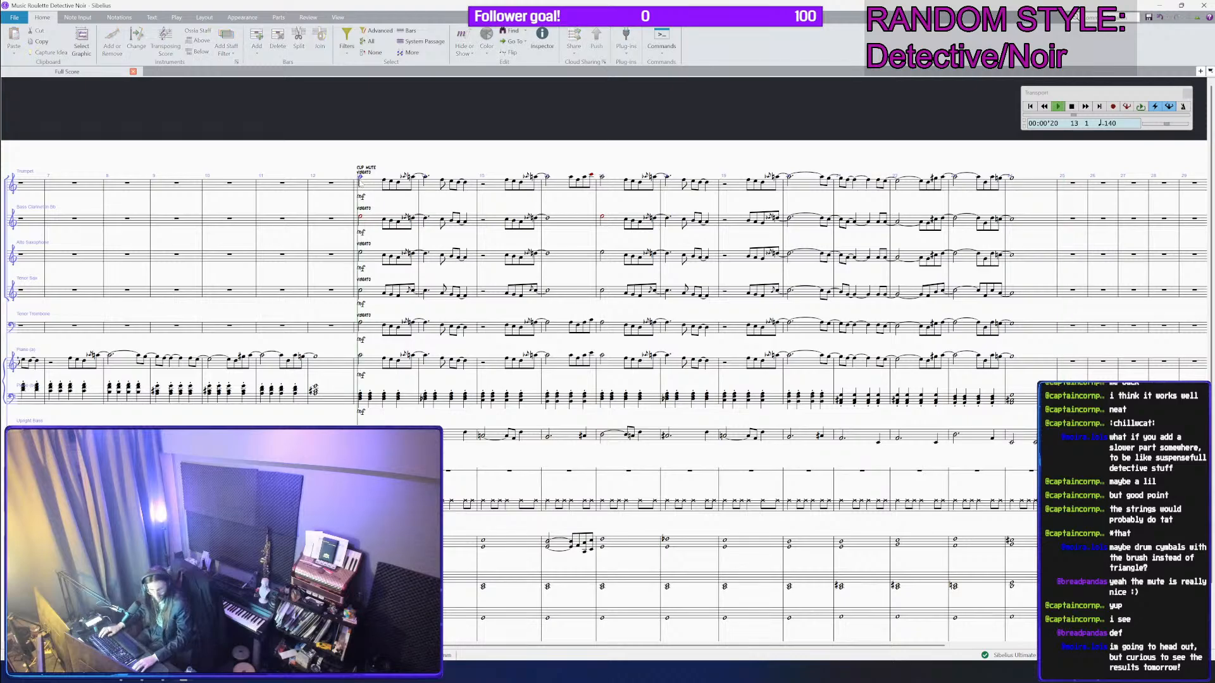
{"action": "key", "text": "p"}
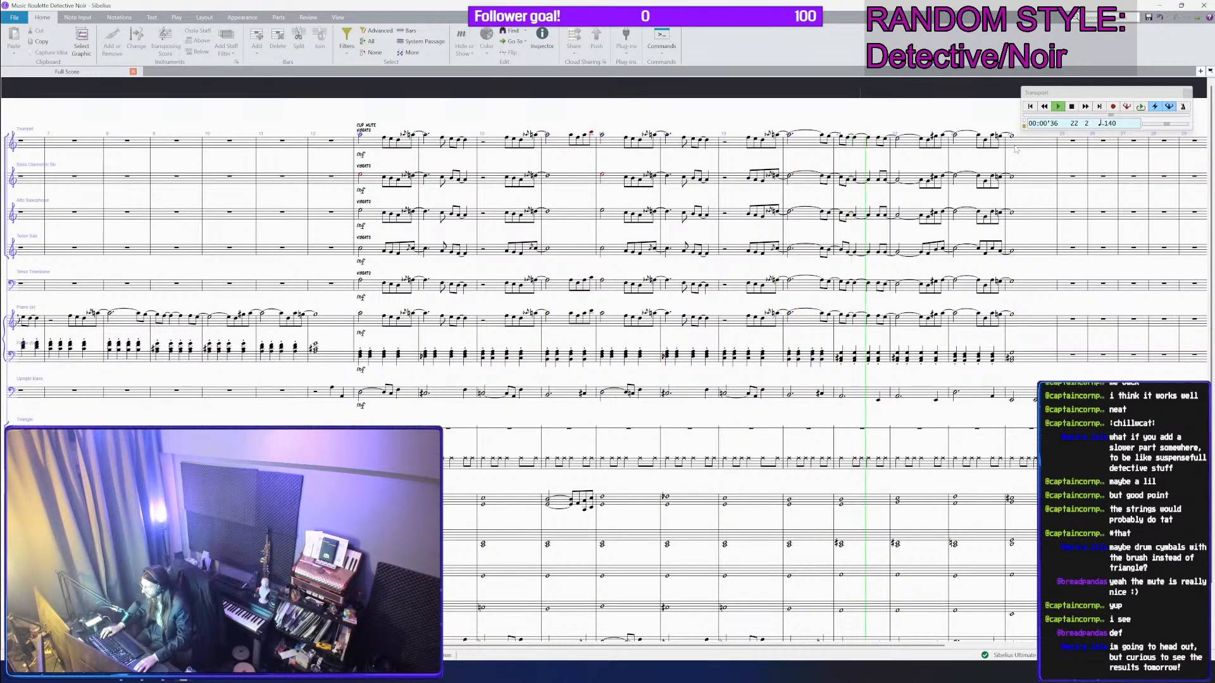
{"action": "left_click_drag", "start_coordinate": [1016, 156], "coordinate": [919, 126]}
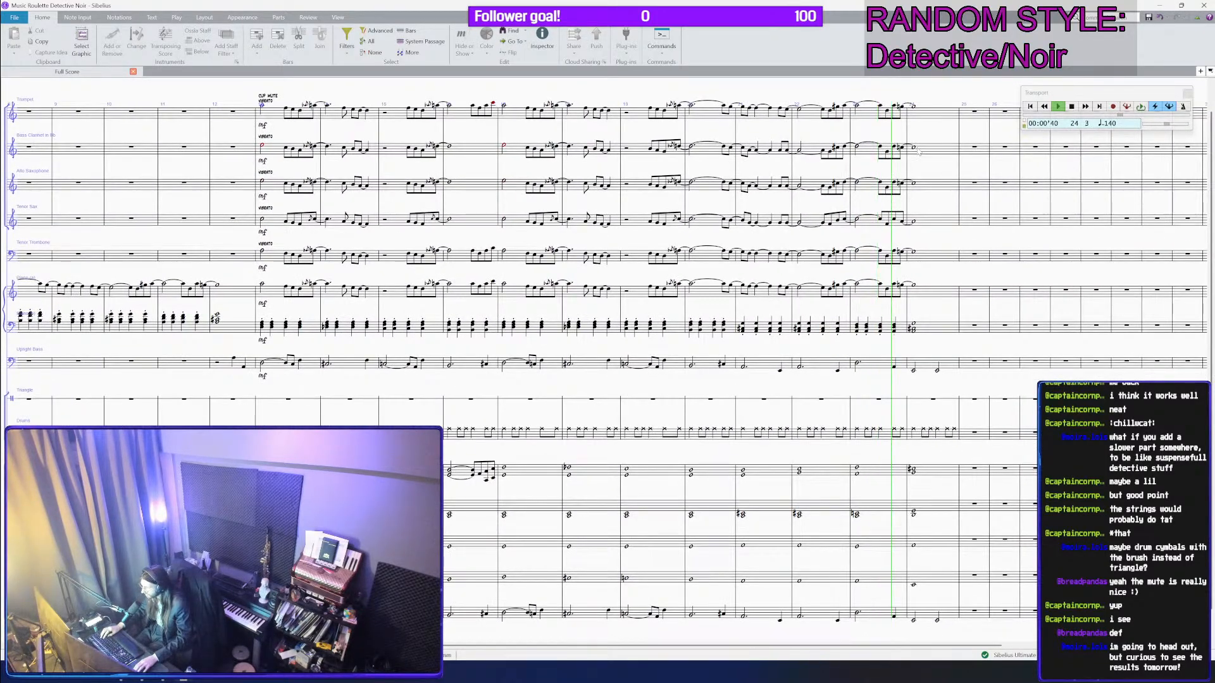
{"action": "scroll", "coordinate": [920, 152], "scroll_direction": "down", "scroll_amount": 2}
{"action": "key", "text": "space"}
Step: Undo the copied bass clarinet part and the addition of the bass clarinet staff
{"action": "key", "text": "ctrl+z"}
{"action": "key", "text": "ctrl+z"}
{"action": "key", "text": "ctrl+z"}
{"action": "key", "text": "ctrl+z"}
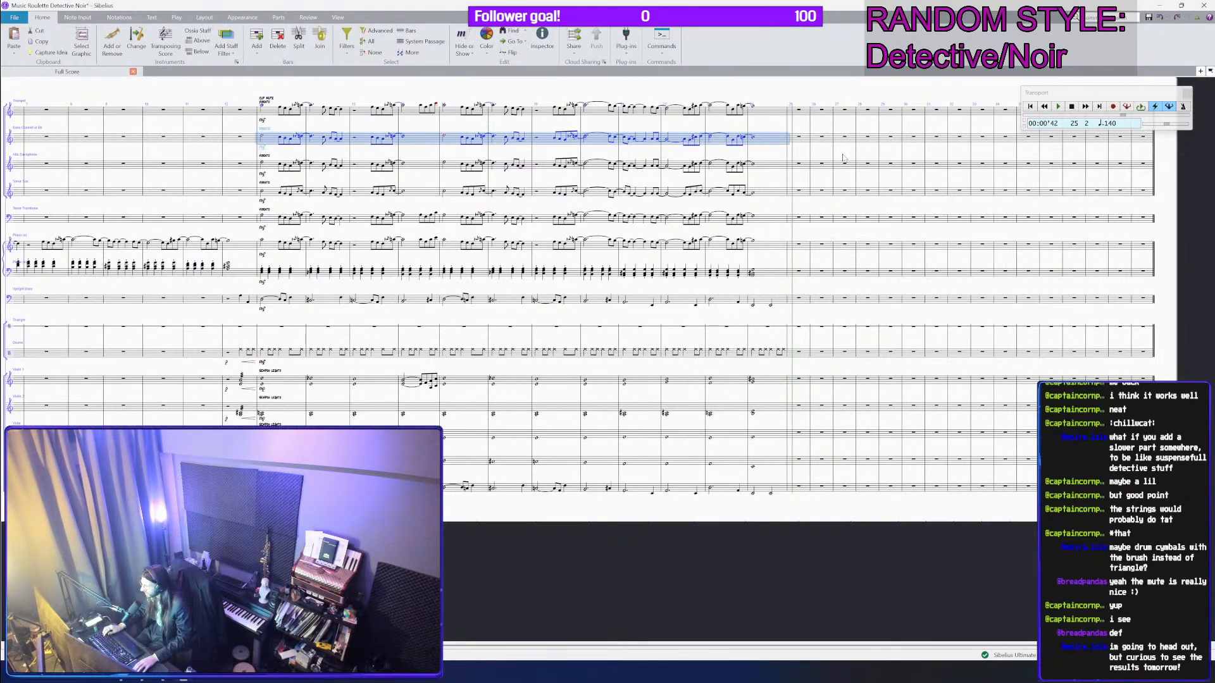
{"action": "key", "text": "ctrl+z"}
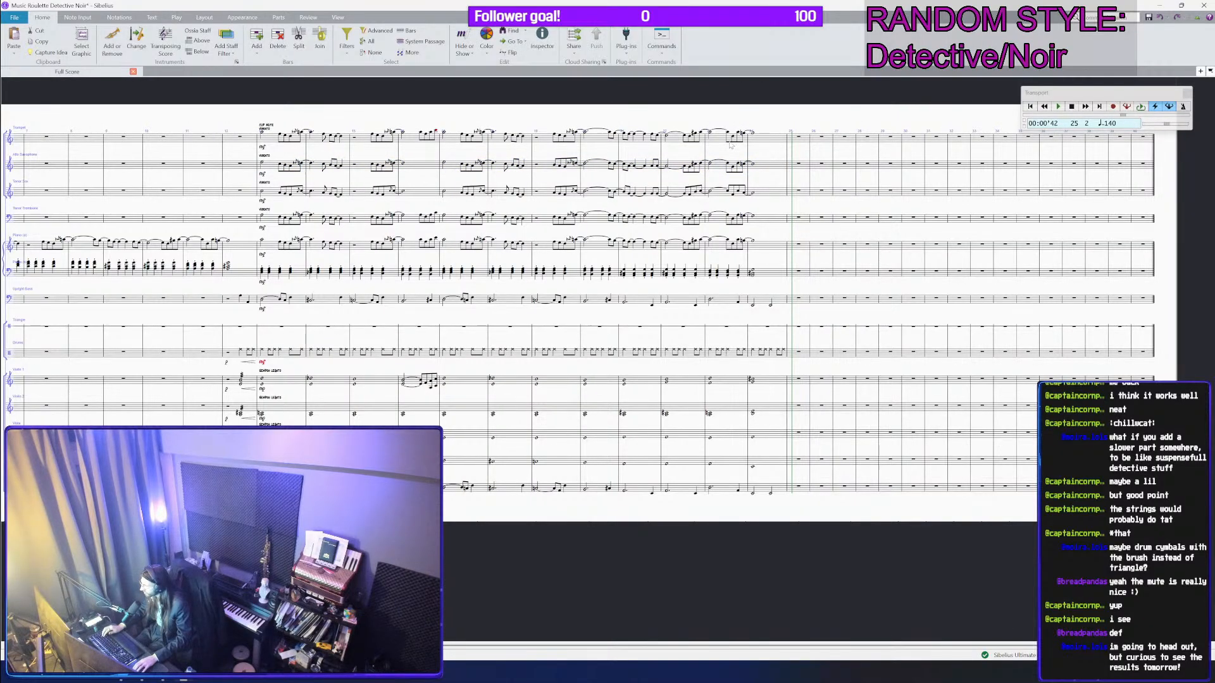
Step: Select the trumpet melody from bar 13 through bar 24 for copying
{"action": "left_click", "coordinate": [770, 139]}
{"action": "left_click_drag", "start_coordinate": [426, 129], "coordinate": [664, 131]}
{"action": "left_click", "coordinate": [505, 168], "text": "shift"}
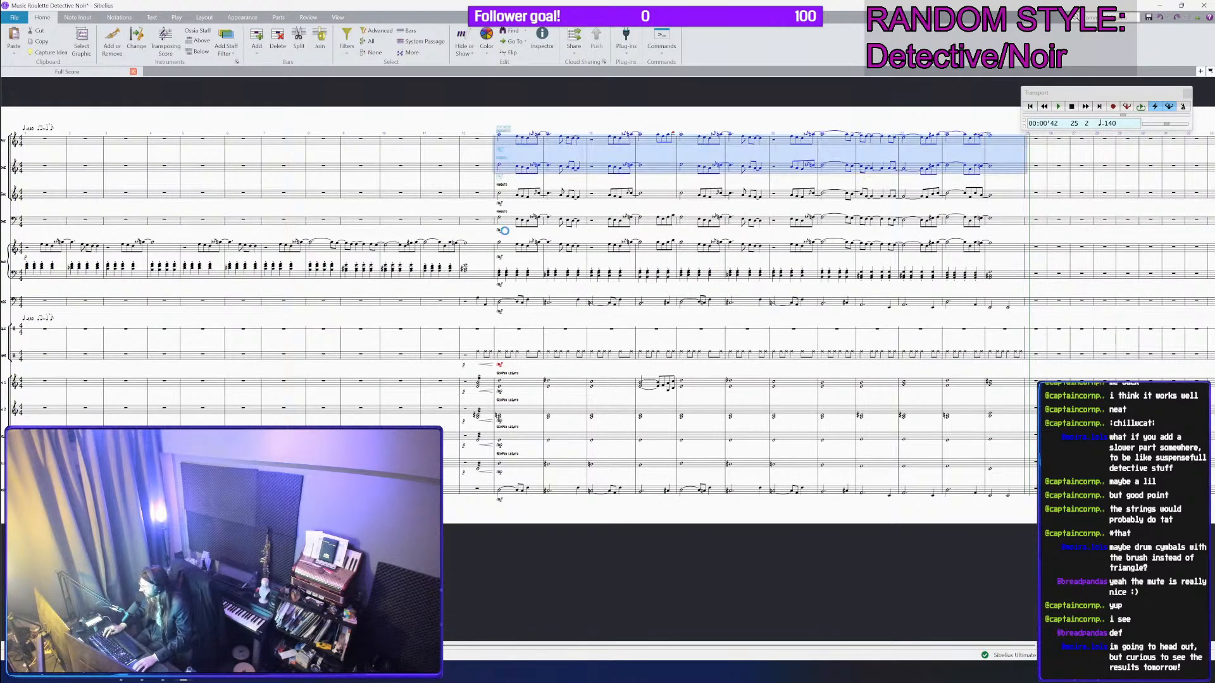
{"action": "left_click", "coordinate": [515, 441]}
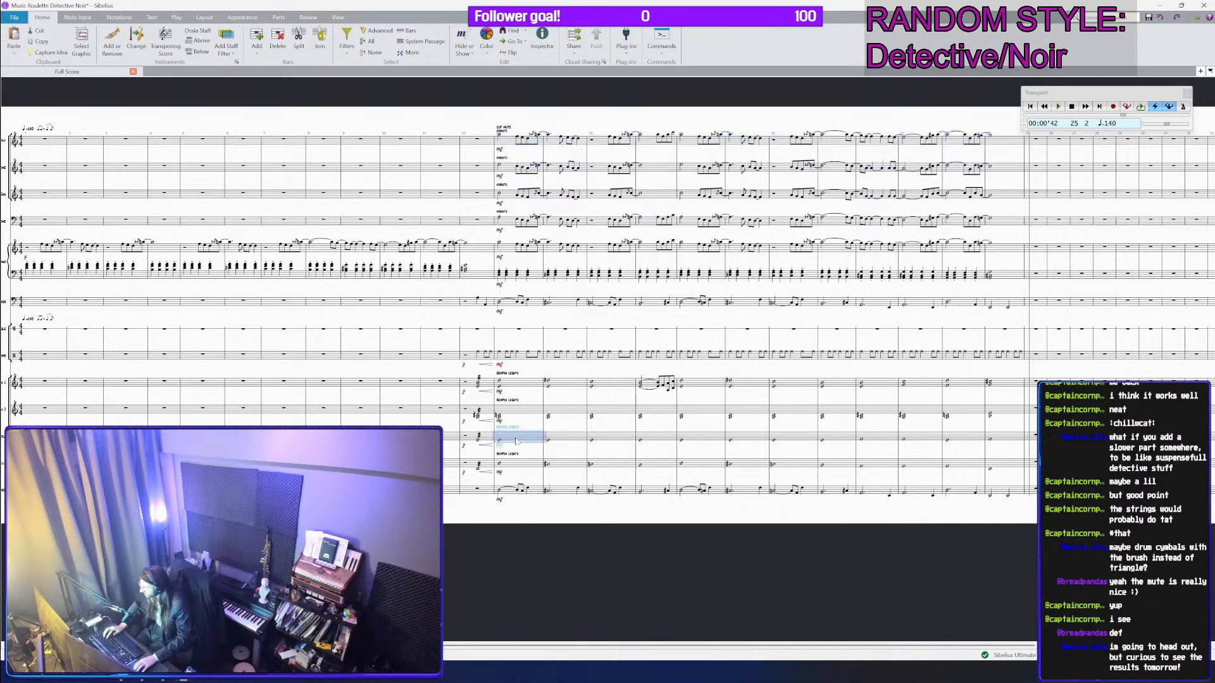
{"action": "left_click", "coordinate": [511, 150]}
{"action": "left_click", "coordinate": [511, 141]}
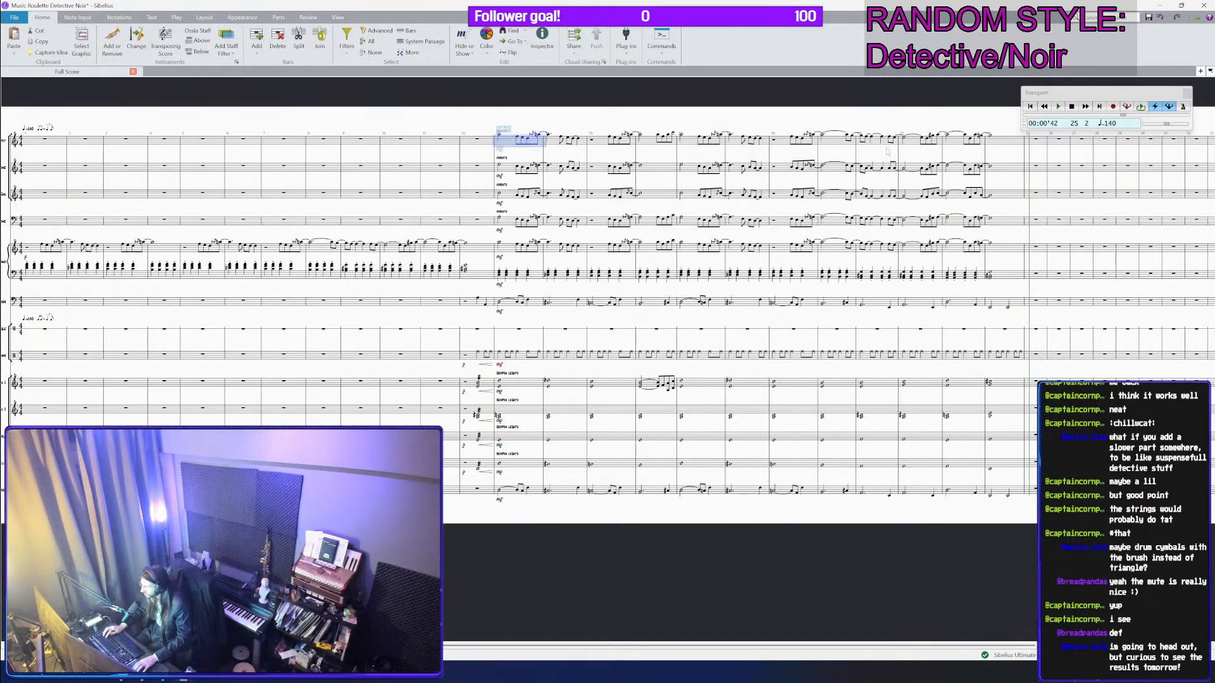
{"action": "left_click", "coordinate": [996, 140], "text": "shift"}
Step: Try pasting the trumpet melody into the cello staff from bar 13
{"action": "left_click", "coordinate": [514, 468]}
{"action": "key", "text": "ctrl+v"}
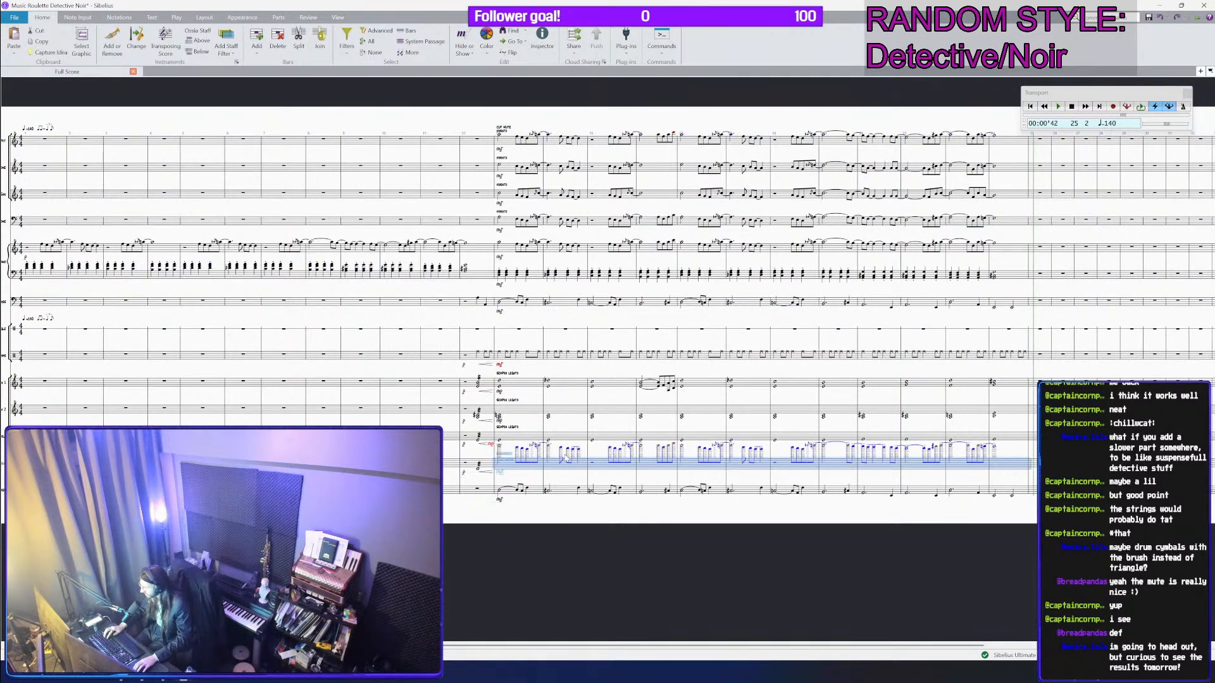
{"action": "key", "text": "ctrl+z"}
Step: Paste the trumpet melody into the viola staff from bar 13 and shift it to a lower register
{"action": "left_click", "coordinate": [529, 438]}
{"action": "scroll", "coordinate": [529, 438], "scroll_direction": "up", "scroll_amount": 3}
{"action": "key", "text": "ctrl+v"}
{"action": "scroll", "coordinate": [529, 441], "scroll_direction": "up", "scroll_amount": 3}
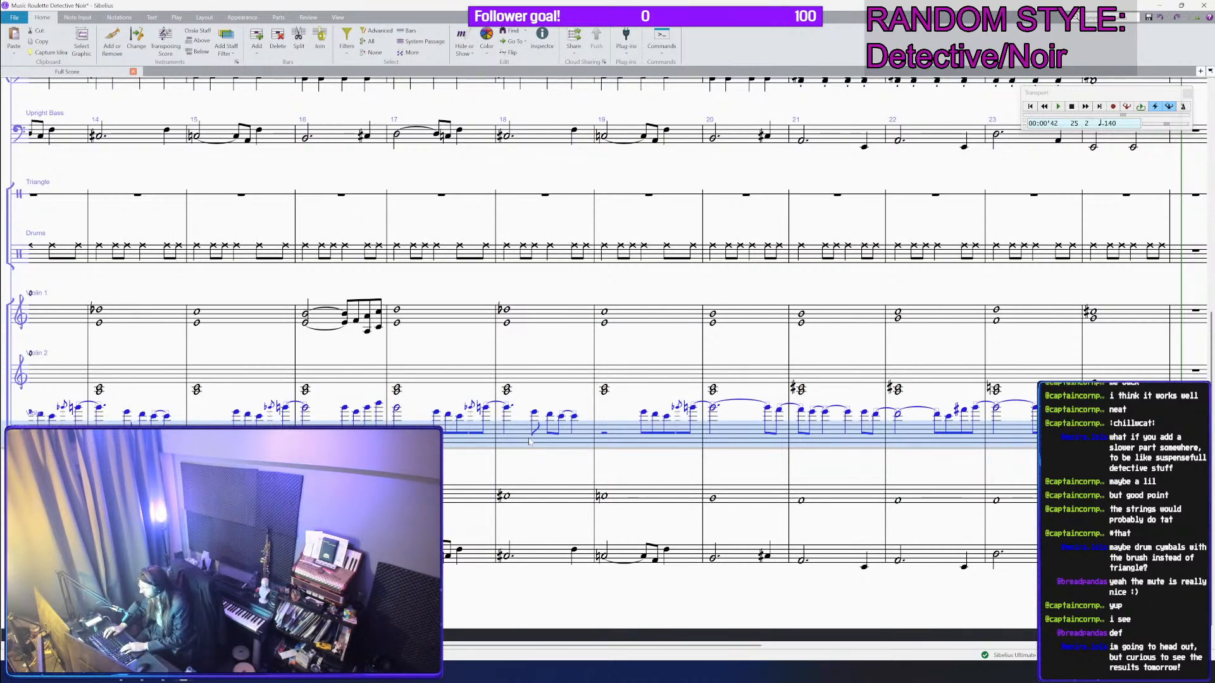
{"action": "scroll", "coordinate": [529, 441], "scroll_direction": "down", "scroll_amount": 3}
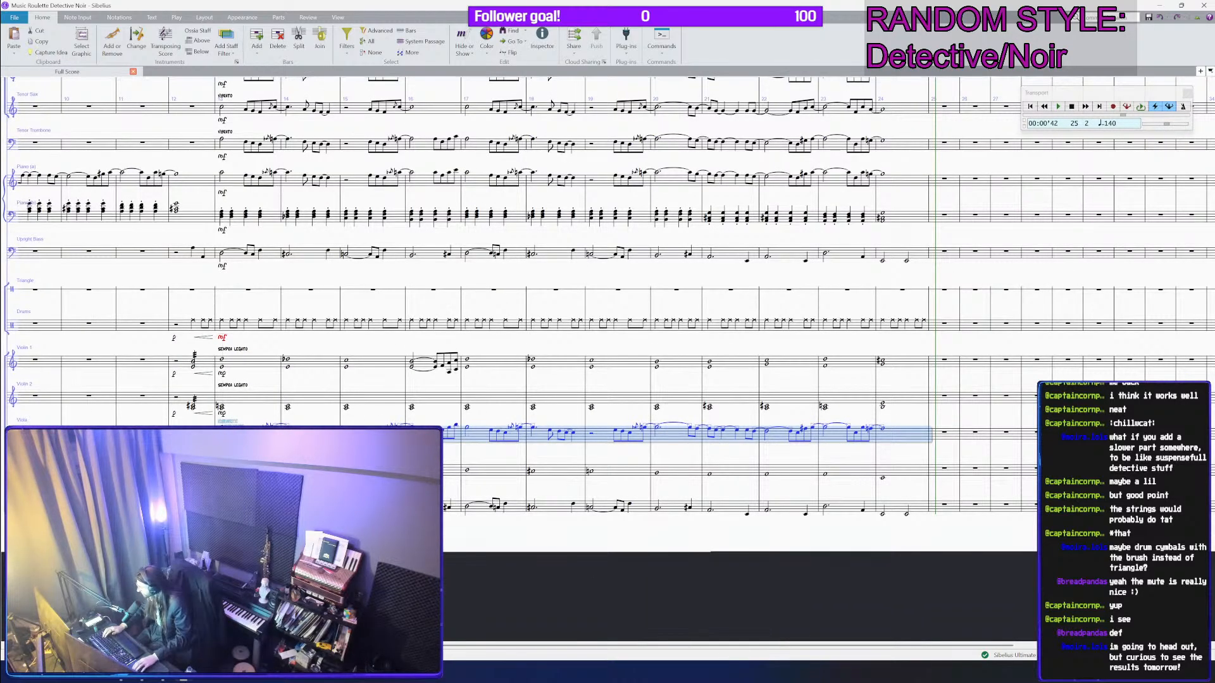
Step: Select bars 13 to 24 across all staves and play them back with the new viola part, stopping in bar 17
{"action": "left_click", "coordinate": [228, 507], "text": "shift"}
{"action": "scroll", "coordinate": [202, 352], "scroll_direction": "up", "scroll_amount": 3}
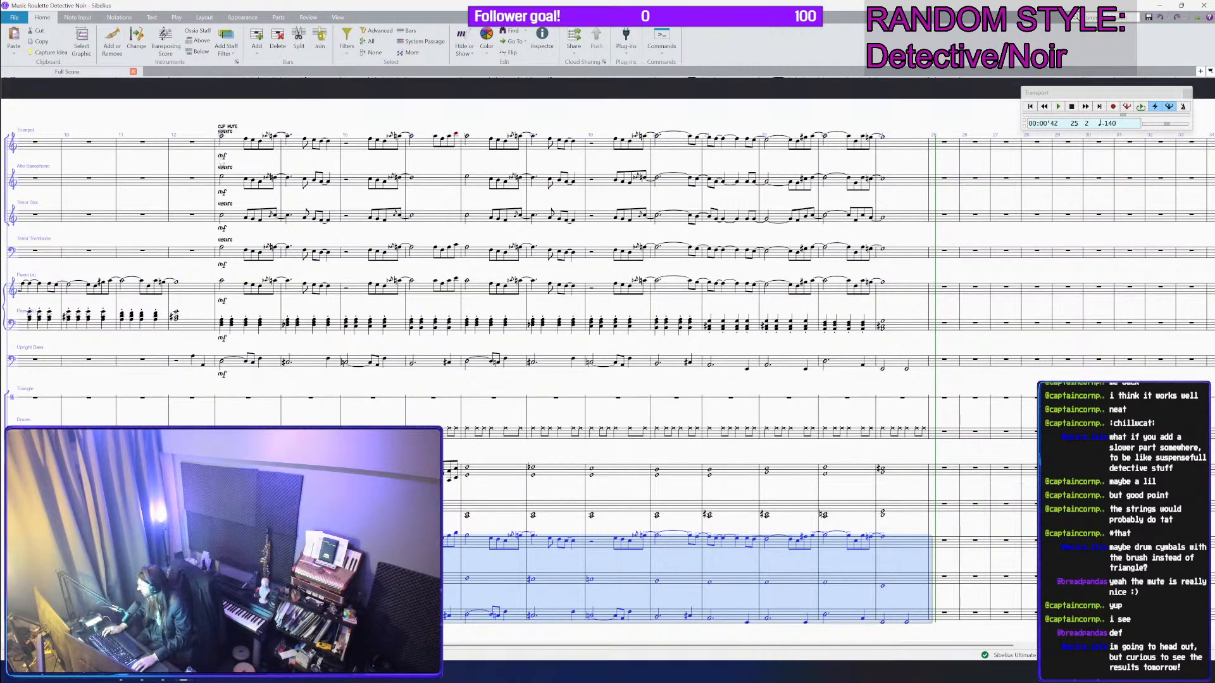
{"action": "left_click", "coordinate": [234, 147], "text": "shift"}
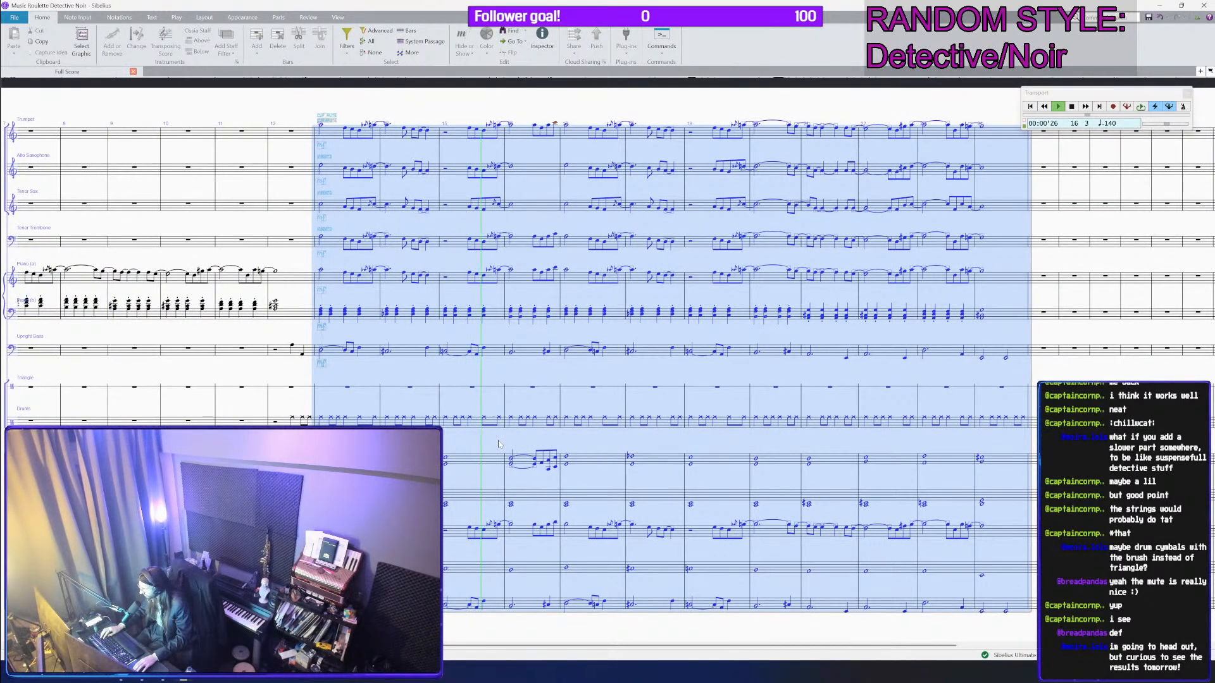
{"action": "key", "text": "Escape"}
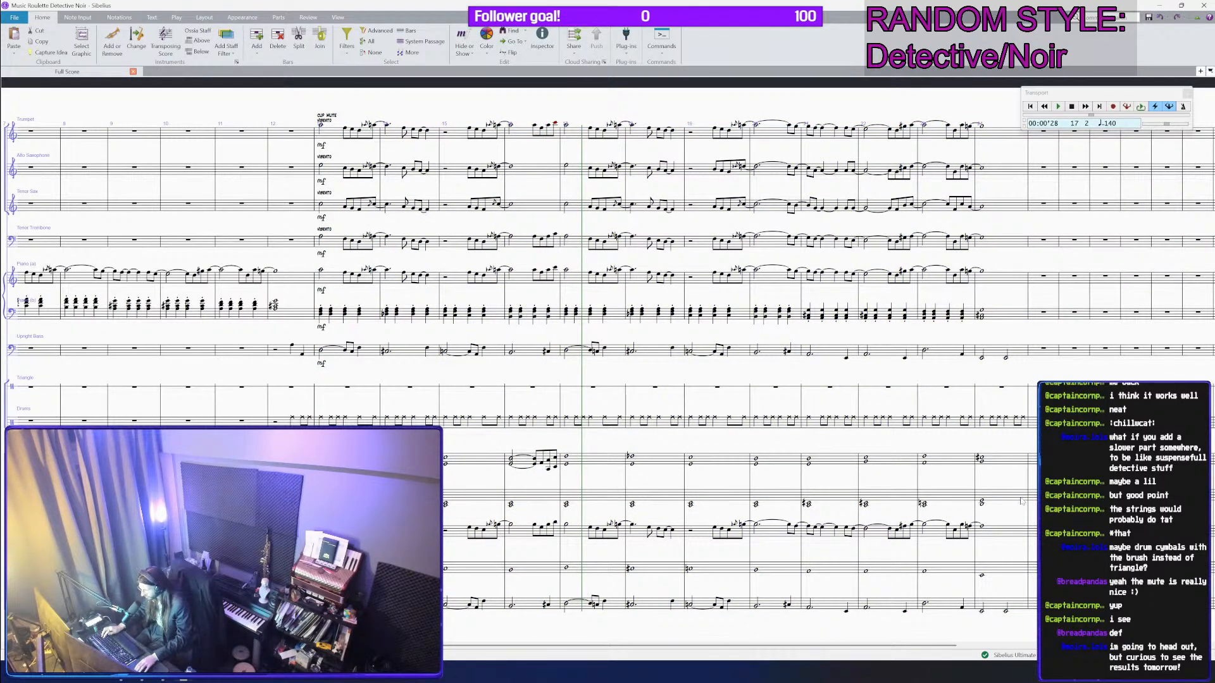
Step: Tie the repeated sustained notes across bars 13 to 24 in Violin 2 and Violin 1
{"action": "left_click", "coordinate": [997, 496], "text": "shift"}
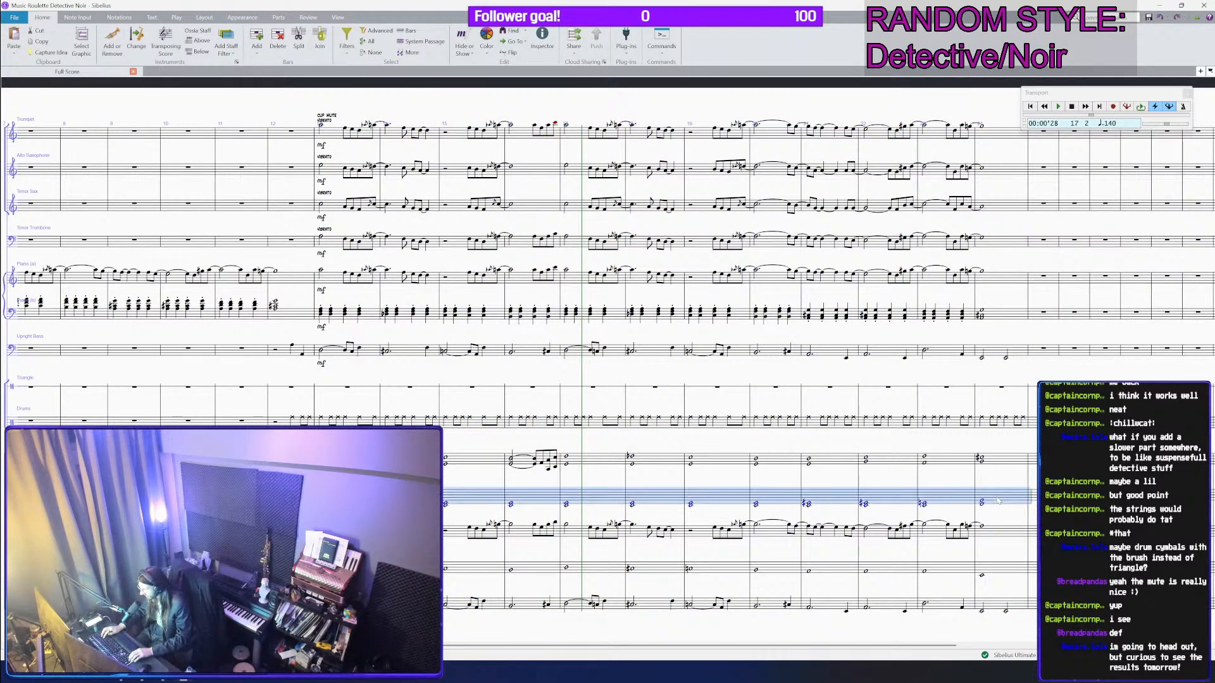
{"action": "key", "text": "KP_Enter"}
{"action": "left_click", "coordinate": [1016, 467]}
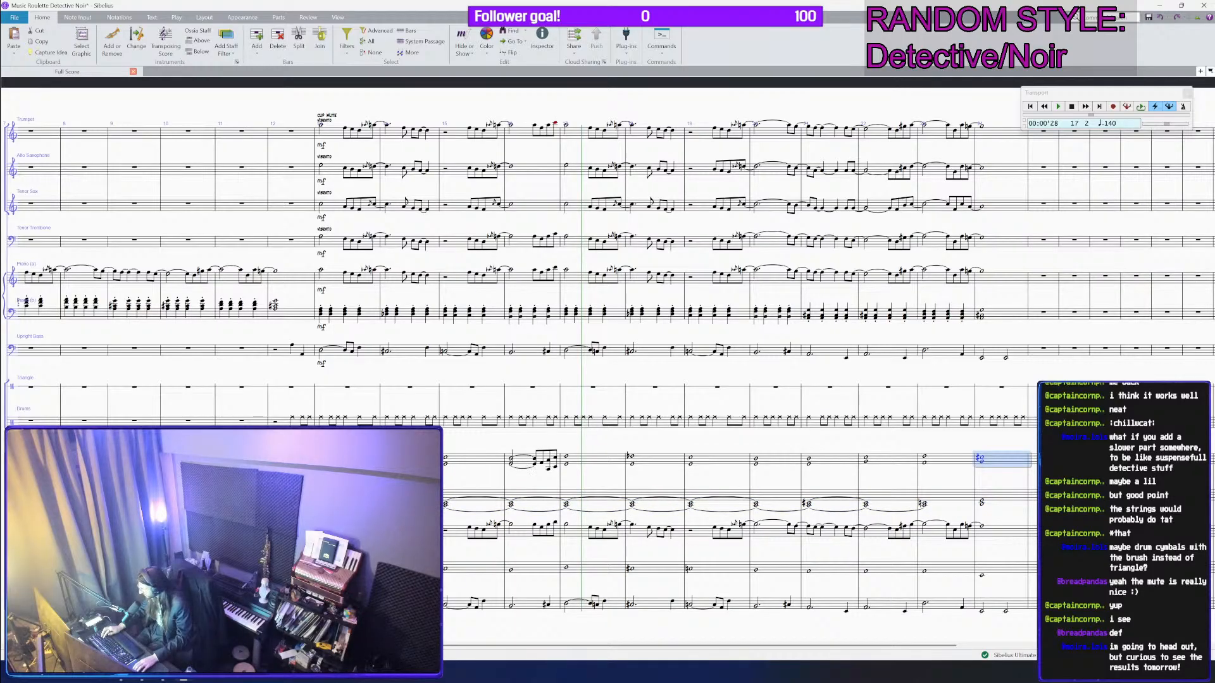
{"action": "left_click", "coordinate": [347, 461], "text": "shift"}
{"action": "key", "text": "KP_Enter"}
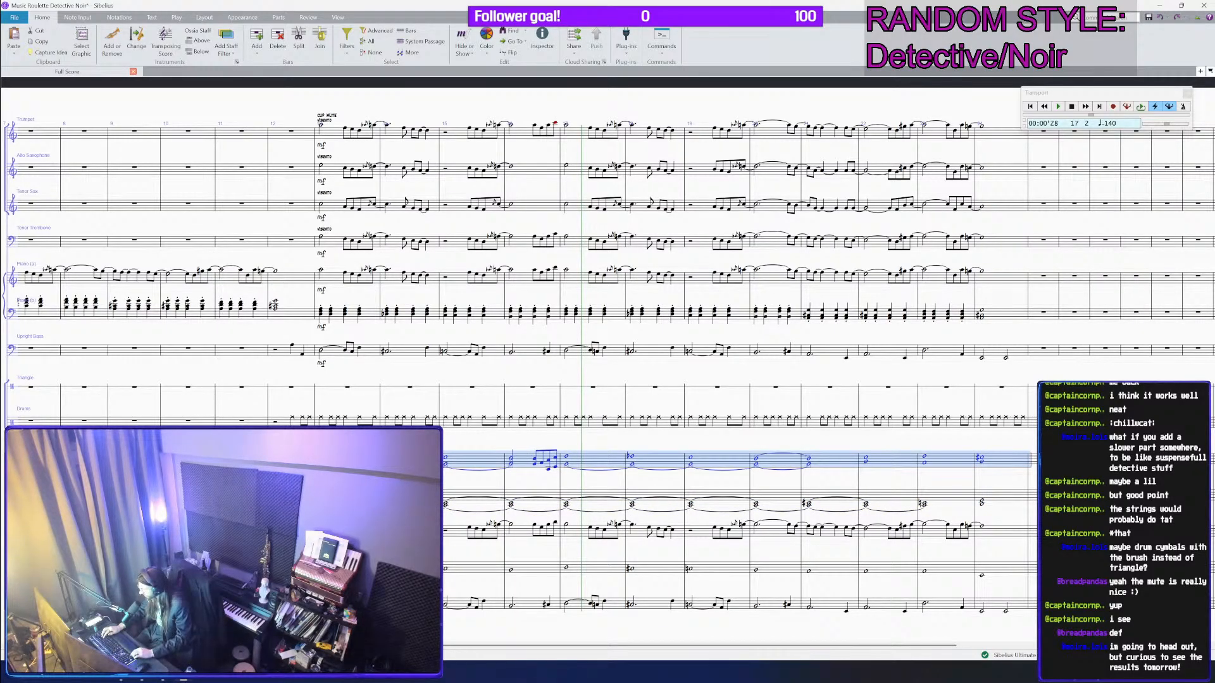
{"action": "key", "text": "KP_Enter"}
{"action": "key", "text": "KP_Enter"}
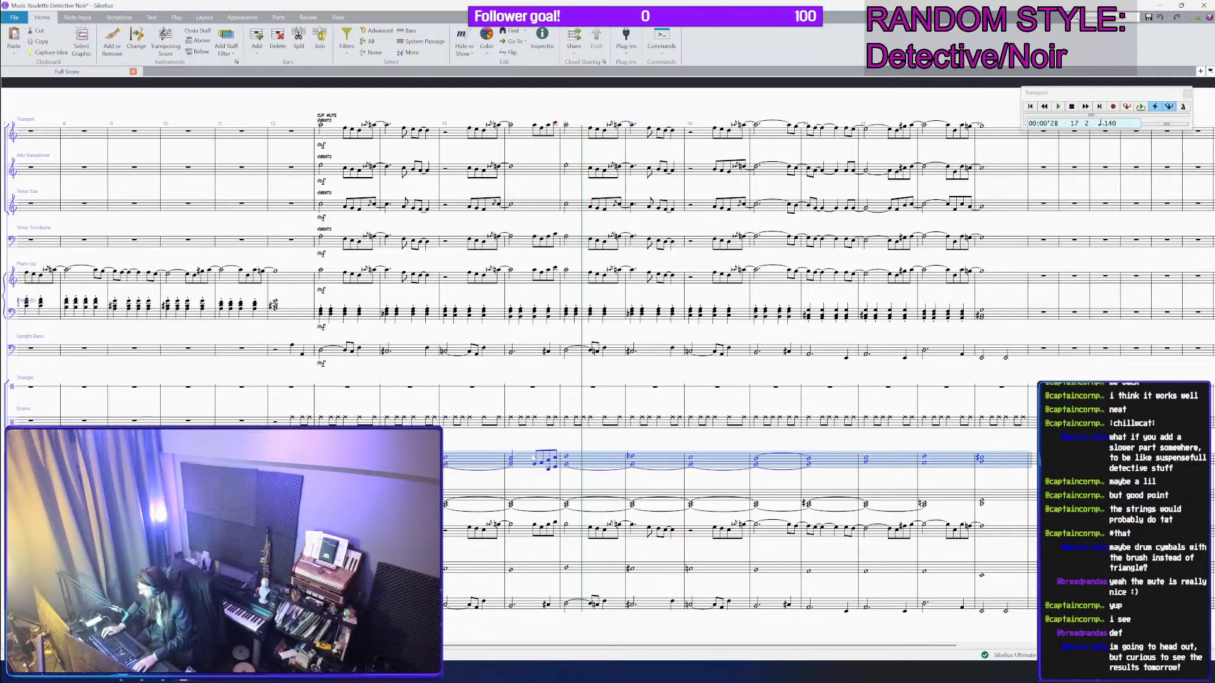
{"action": "left_click", "coordinate": [514, 461]}
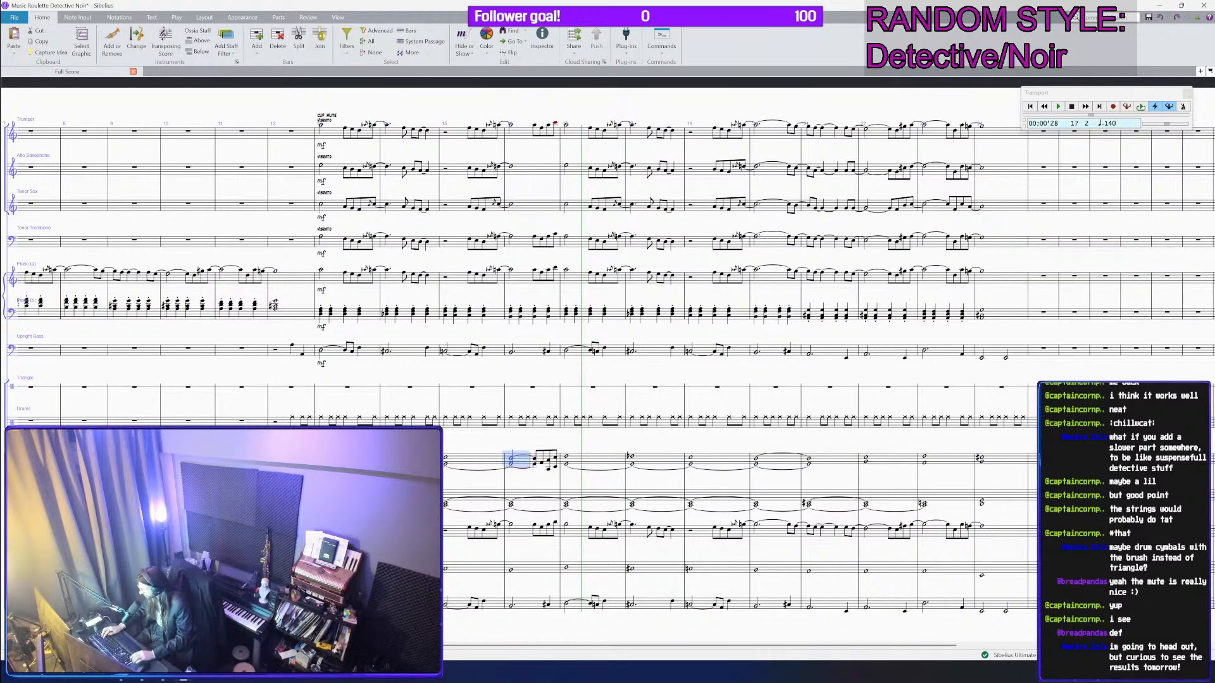
{"action": "scroll", "coordinate": [514, 461], "scroll_direction": "down", "scroll_amount": 1}
{"action": "key", "text": "Escape"}
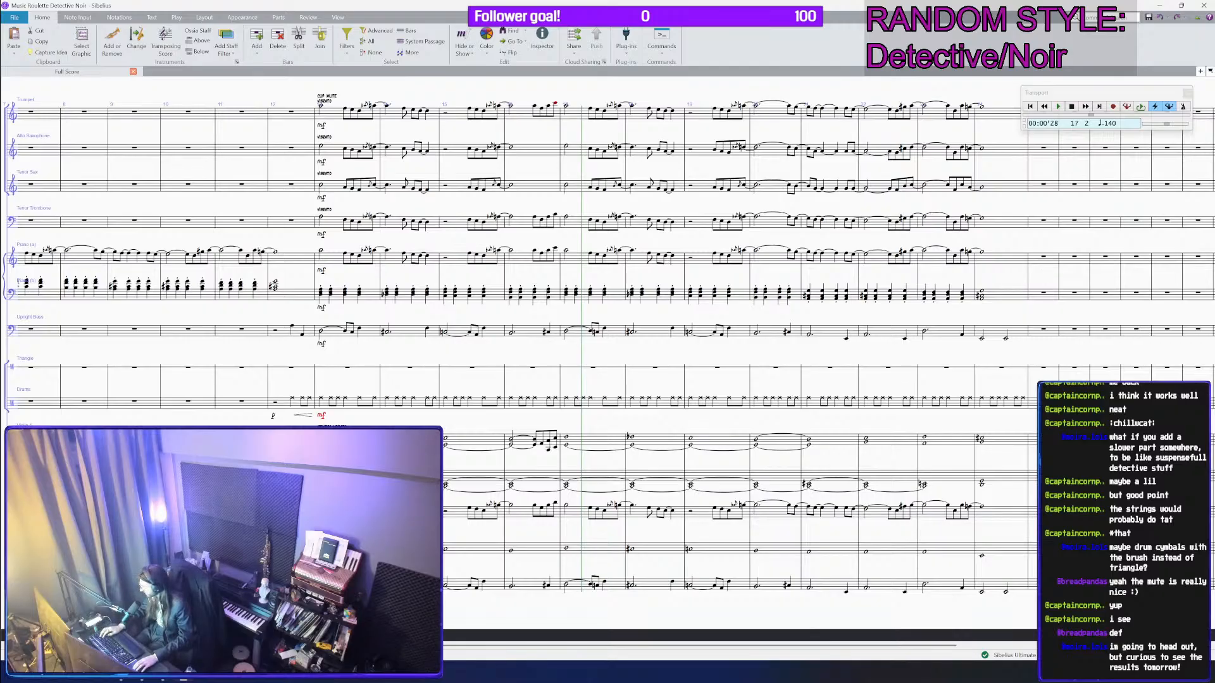
Step: Add empty bars at the end of the score and play the ensemble passage from bar 12 to bar 25
{"action": "key", "text": "ctrl+b"}
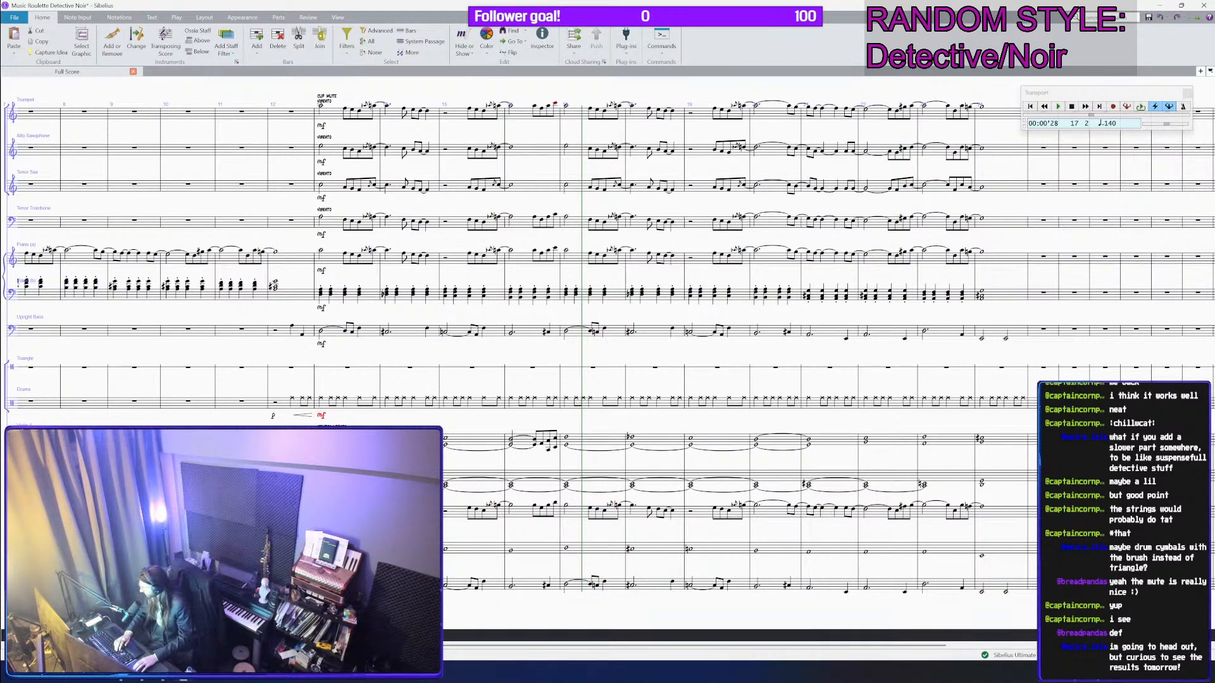
{"action": "key", "text": "space"}
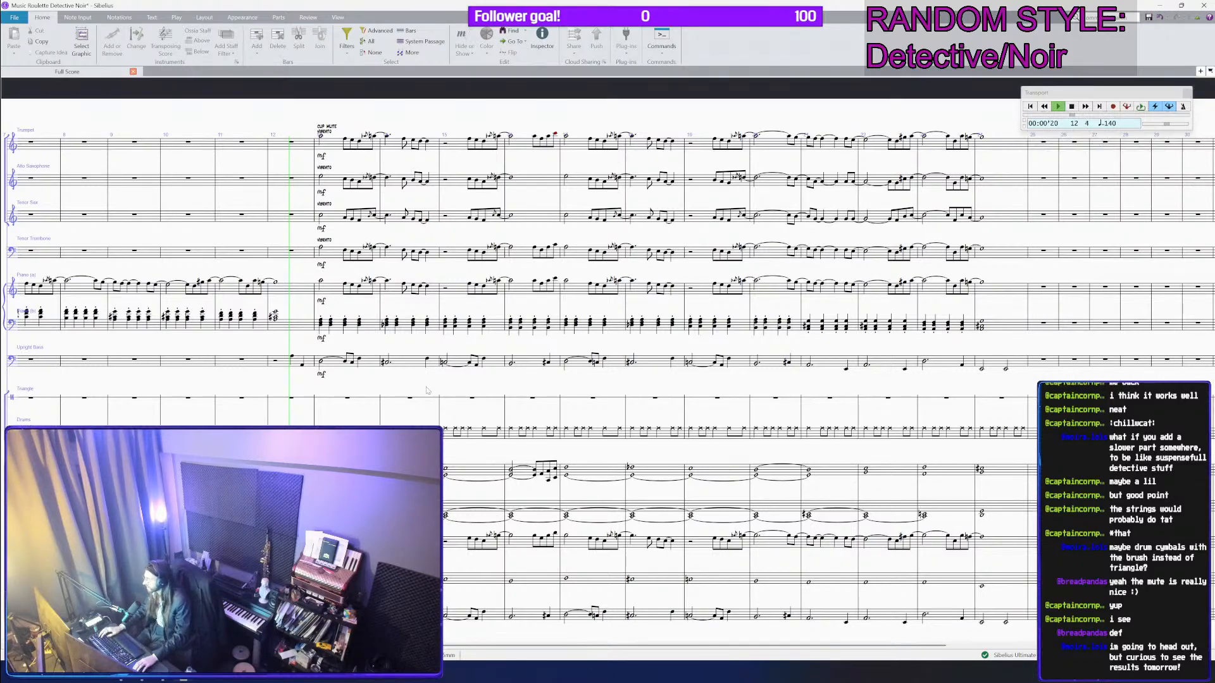
{"action": "scroll", "coordinate": [427, 390], "scroll_direction": "down", "scroll_amount": 3}
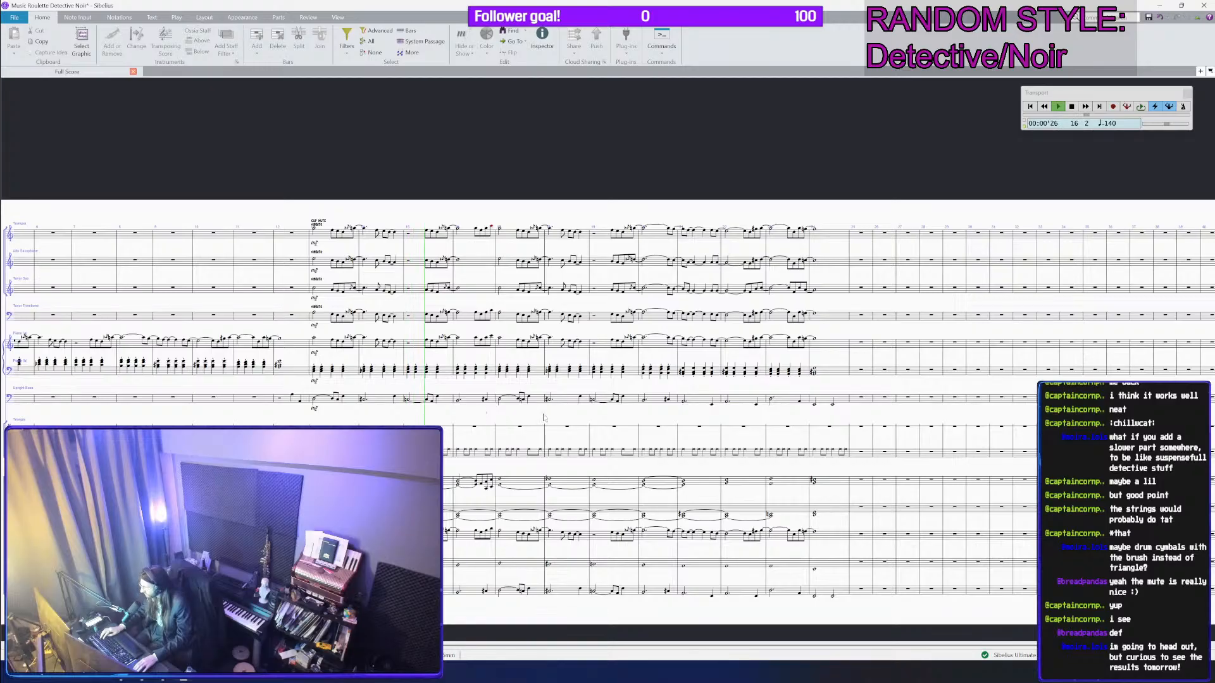
{"action": "left_click_drag", "start_coordinate": [524, 435], "coordinate": [671, 422]}
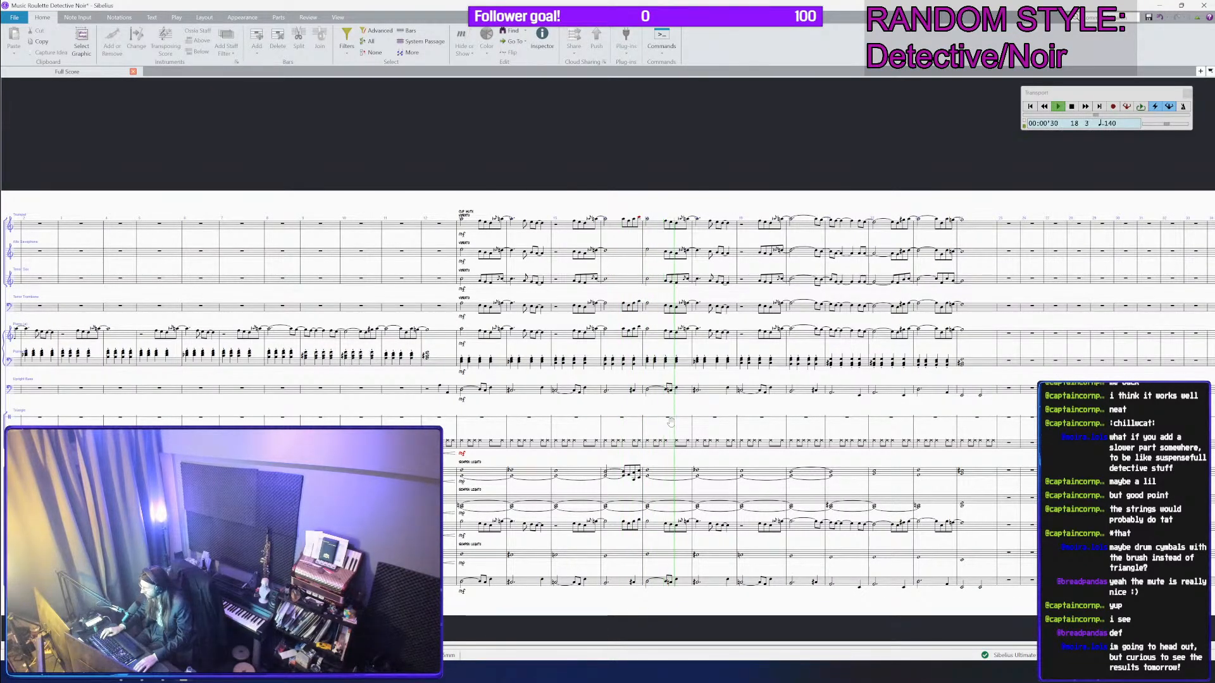
{"action": "left_click_drag", "start_coordinate": [671, 422], "coordinate": [574, 415]}
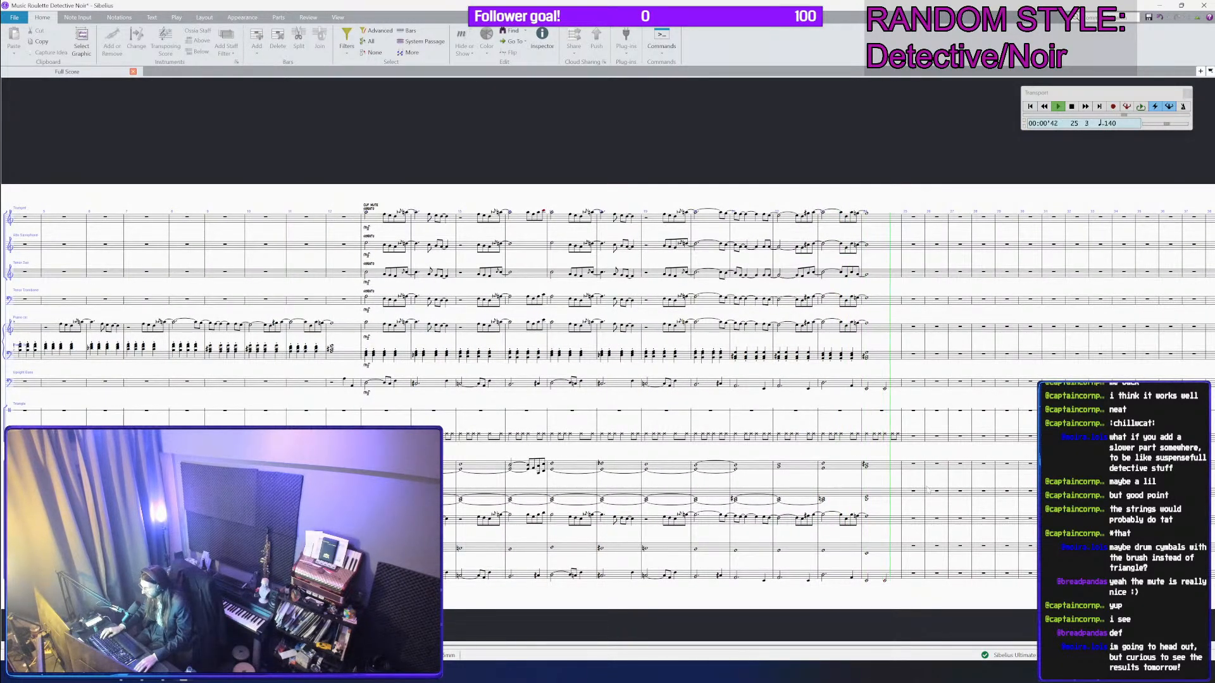
{"action": "key", "text": "space"}
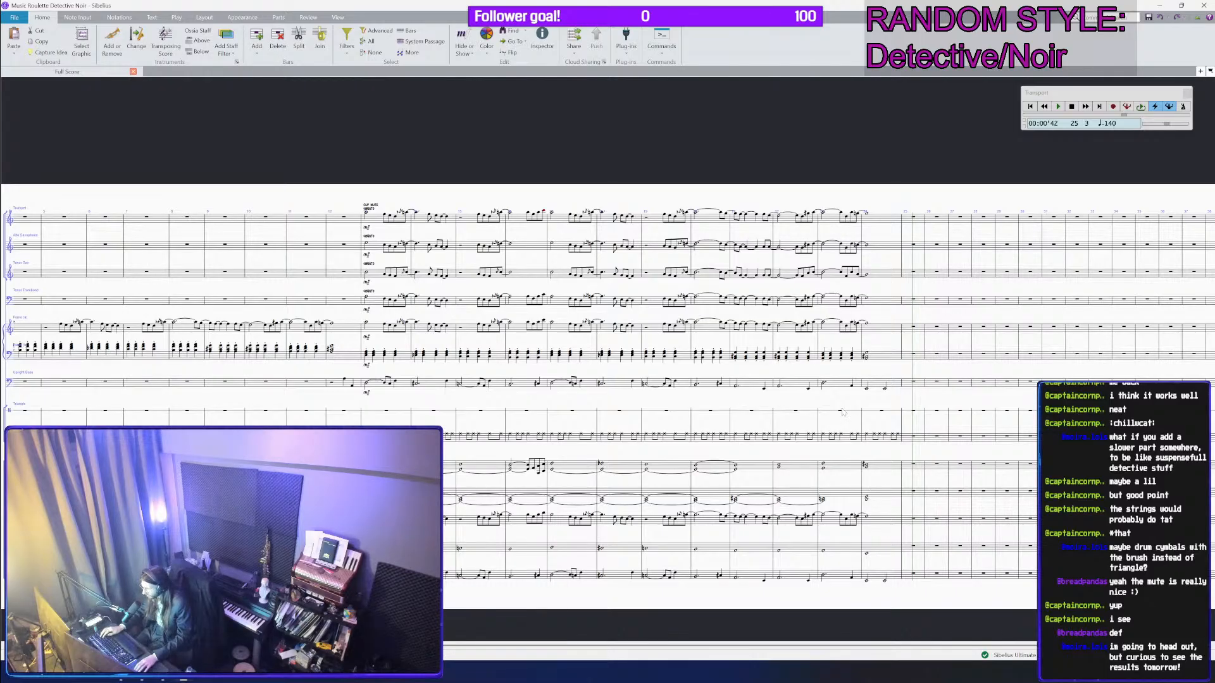
Step: Copy bars 13 to 24 of all staves and paste them starting at bar 25
{"action": "scroll", "coordinate": [843, 412], "scroll_direction": "up", "scroll_amount": 2}
{"action": "left_click", "coordinate": [909, 431]}
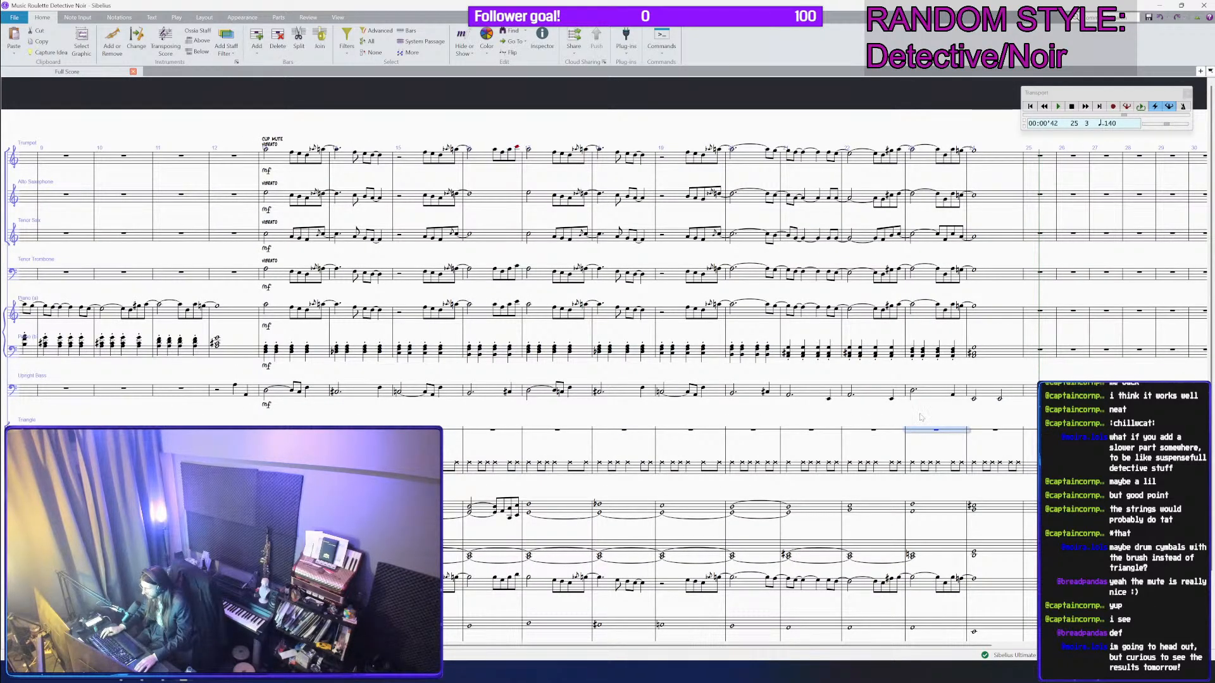
{"action": "scroll", "coordinate": [839, 396], "scroll_direction": "down", "scroll_amount": 2}
{"action": "left_click", "coordinate": [899, 572]}
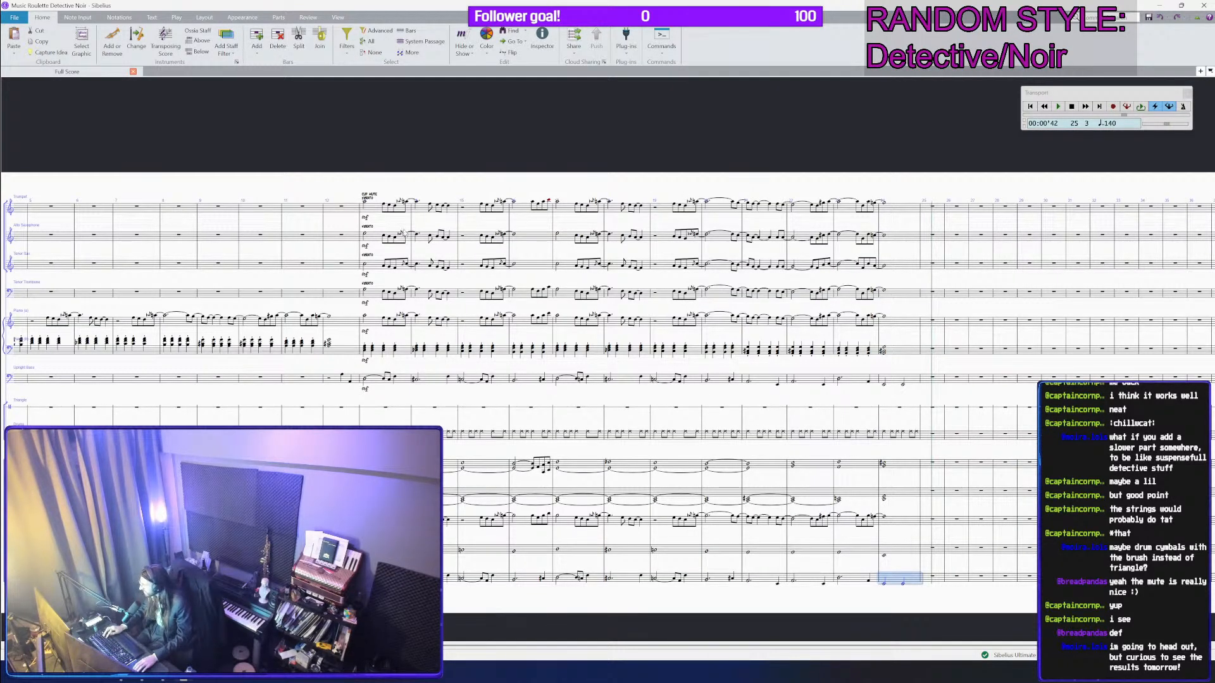
{"action": "left_click", "coordinate": [367, 212], "text": "shift"}
{"action": "key", "text": "ctrl+c"}
{"action": "key", "text": "Escape"}
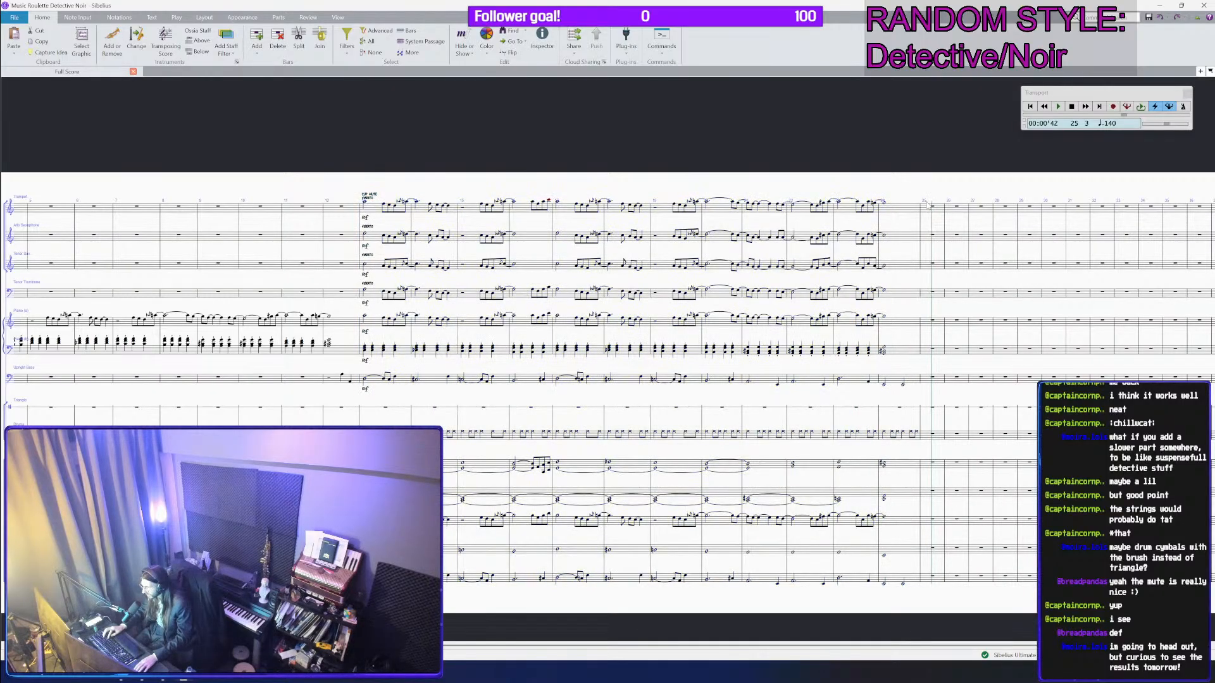
{"action": "left_click", "coordinate": [933, 208]}
{"action": "key", "text": "ctrl+v"}
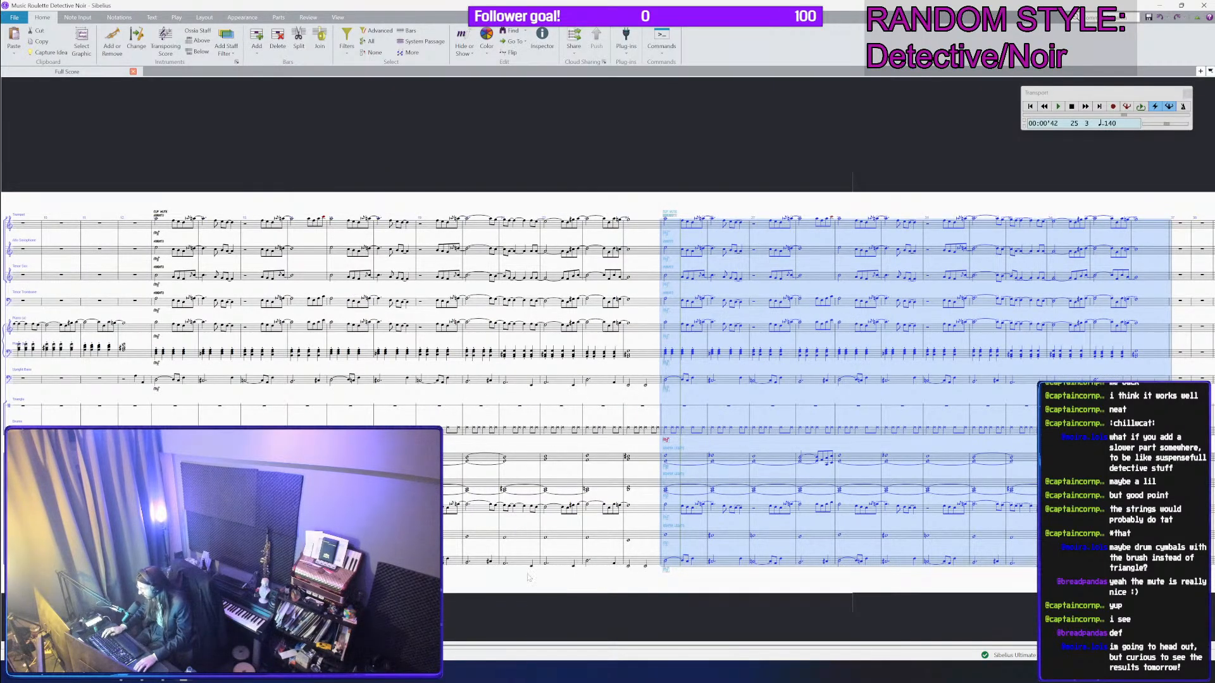
{"action": "key", "text": "Escape"}
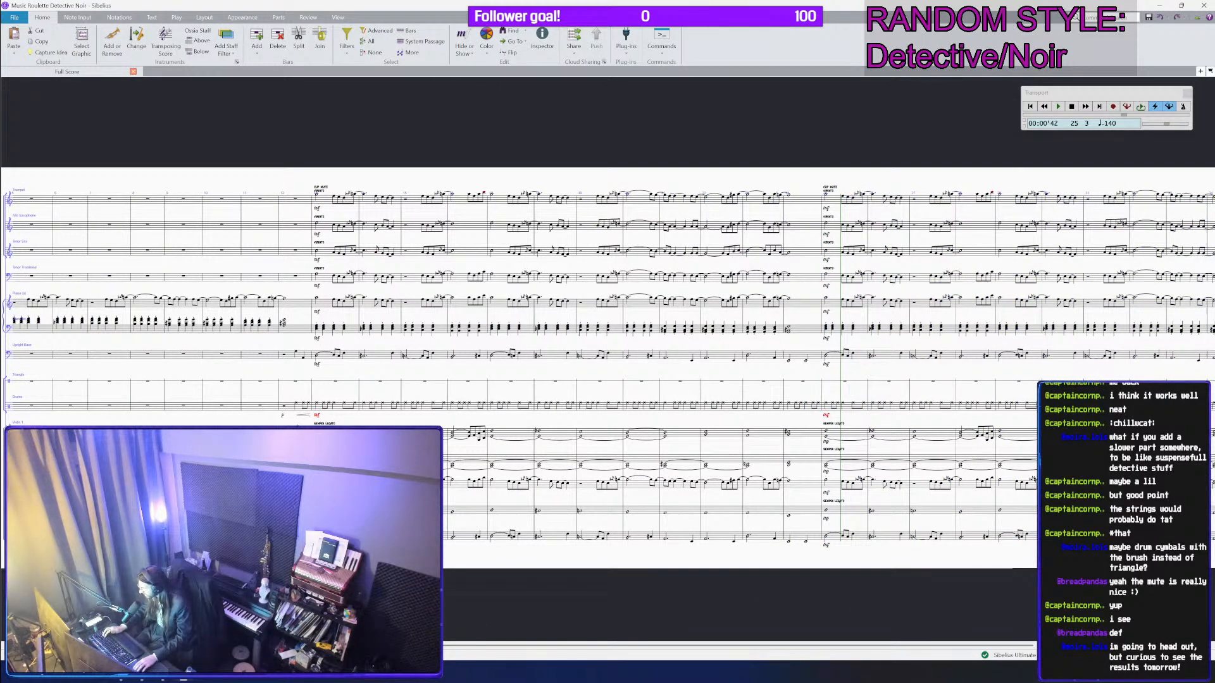
Step: Clear all string parts in bars 13 to 24
{"action": "left_click", "coordinate": [796, 542], "text": "shift"}
{"action": "key", "text": "Delete"}
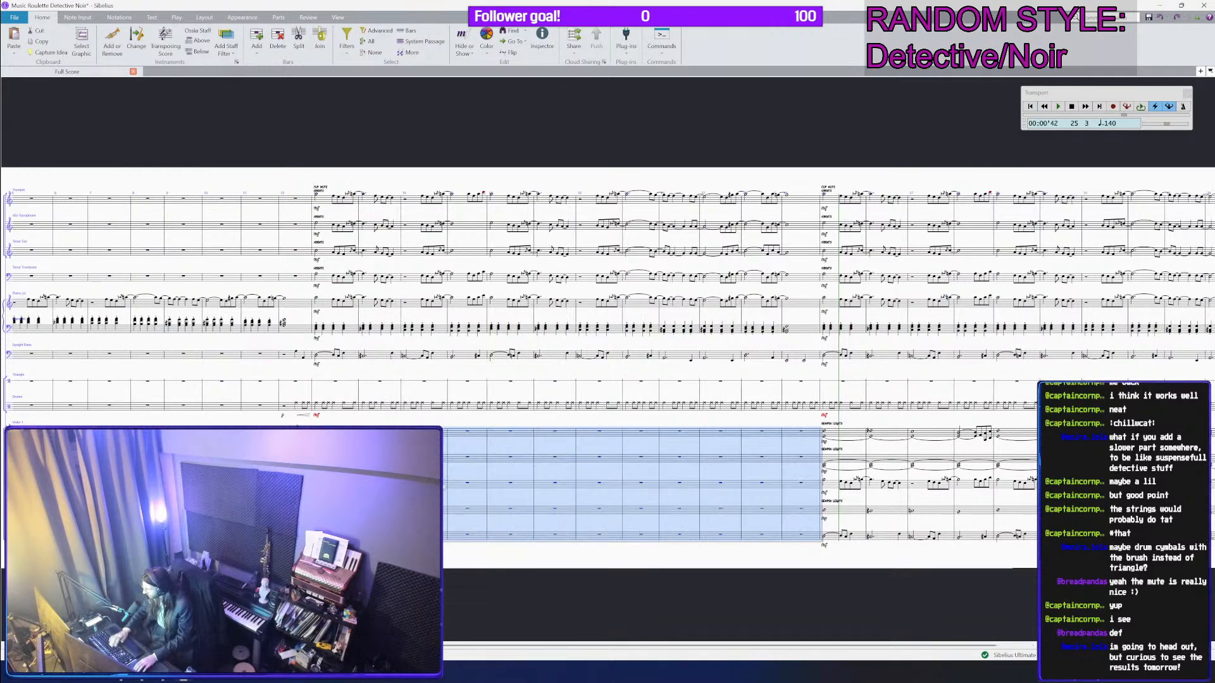
{"action": "key", "text": "Escape"}
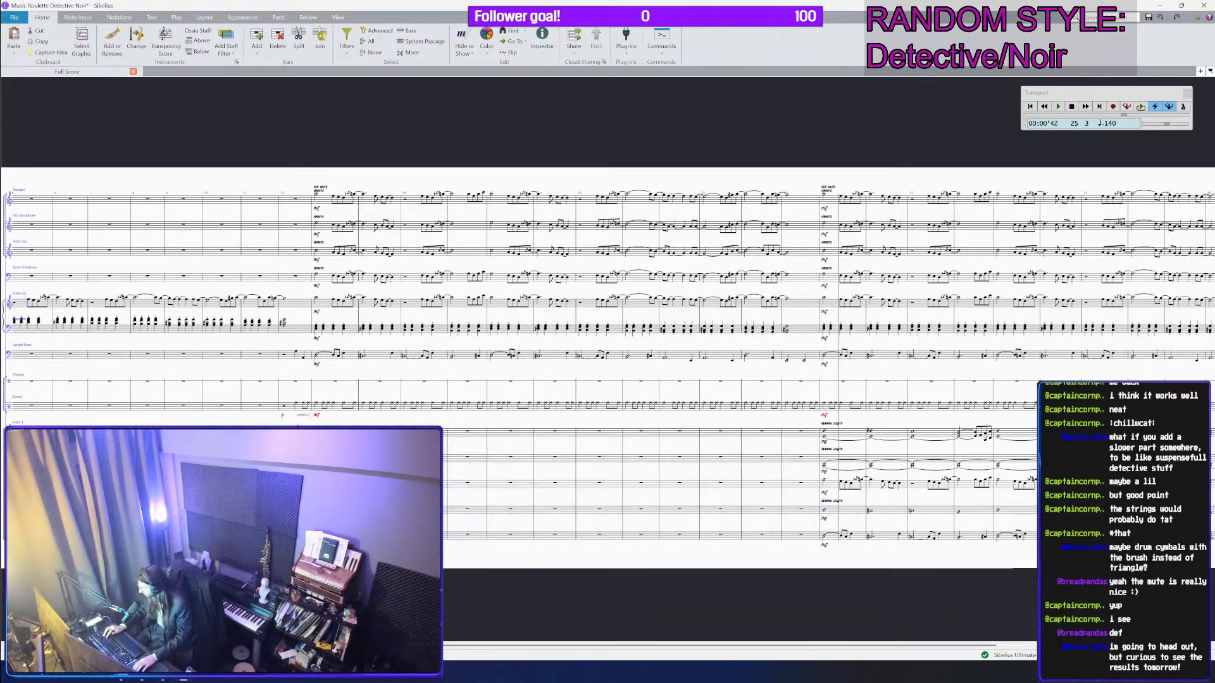
Step: Move the strings' pickup chord and its crescendo from bar 12 to bar 24, and play back into bar 27
{"action": "key", "text": "ctrl+v"}
{"action": "left_click", "coordinate": [802, 436]}
{"action": "key", "text": "Escape"}
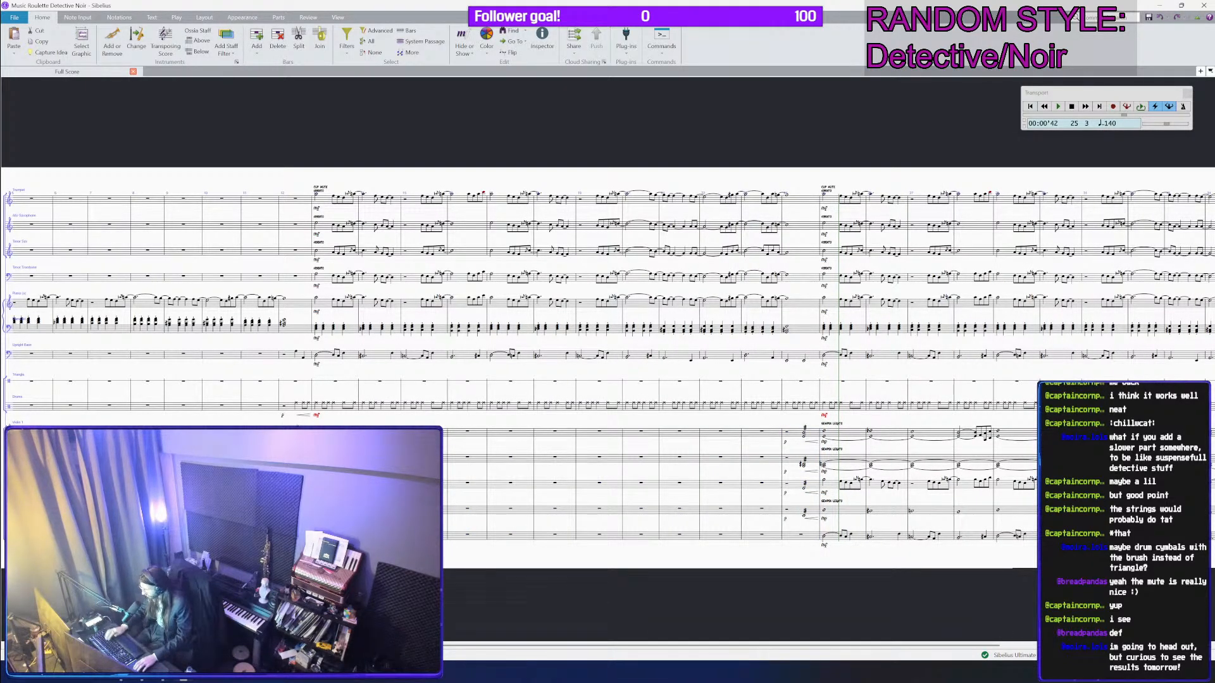
{"action": "key", "text": "Delete"}
{"action": "left_click_drag", "start_coordinate": [270, 341], "coordinate": [481, 372]}
{"action": "key", "text": "Escape"}
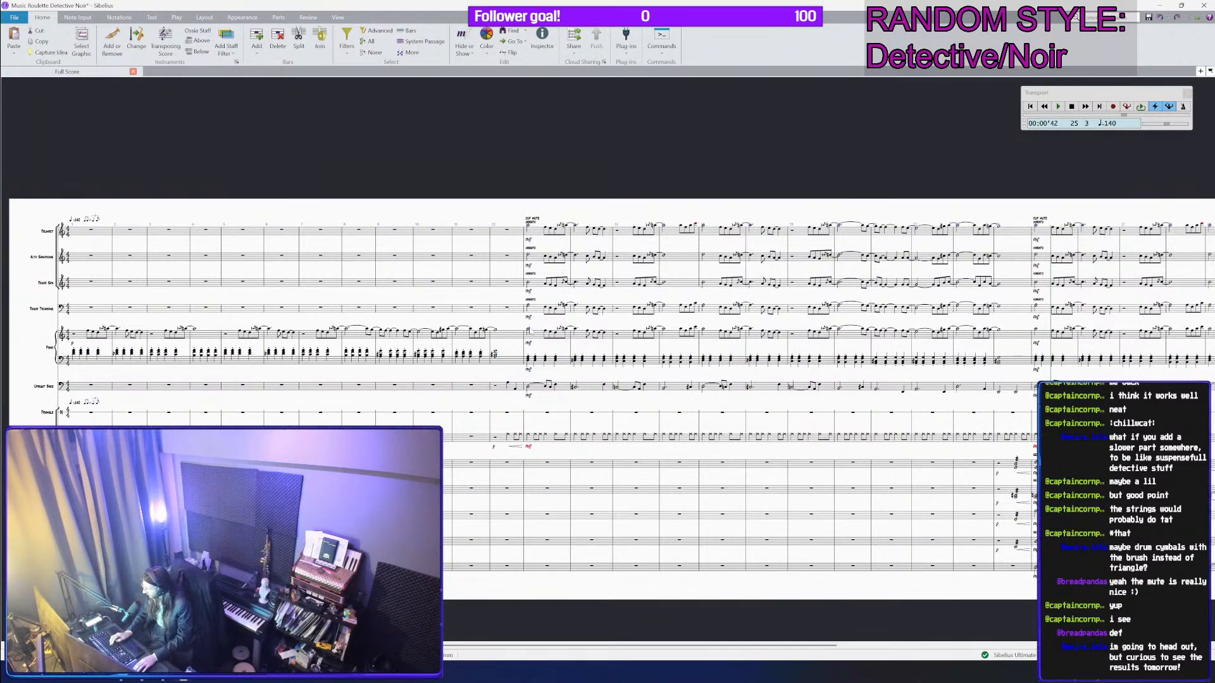
{"action": "key", "text": "space"}
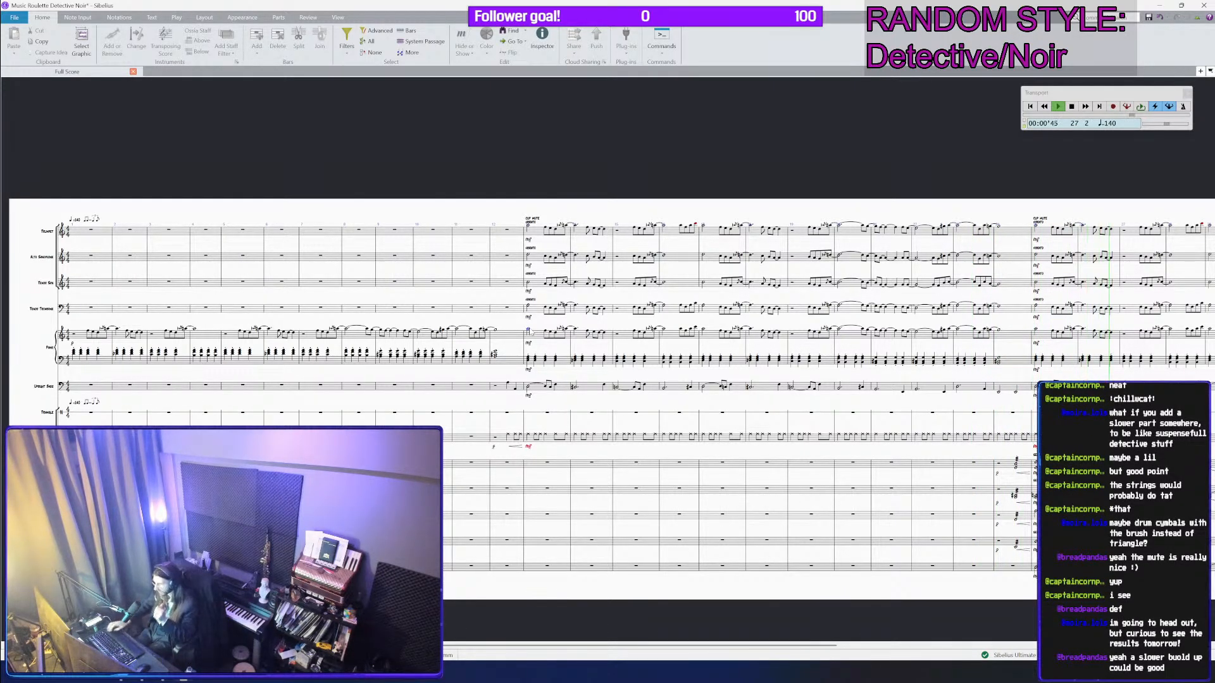
{"action": "key", "text": "space"}
Step: Clear the alto saxophone, tenor sax and tenor trombone parts in bars 13 to 24
{"action": "left_click", "coordinate": [580, 310]}
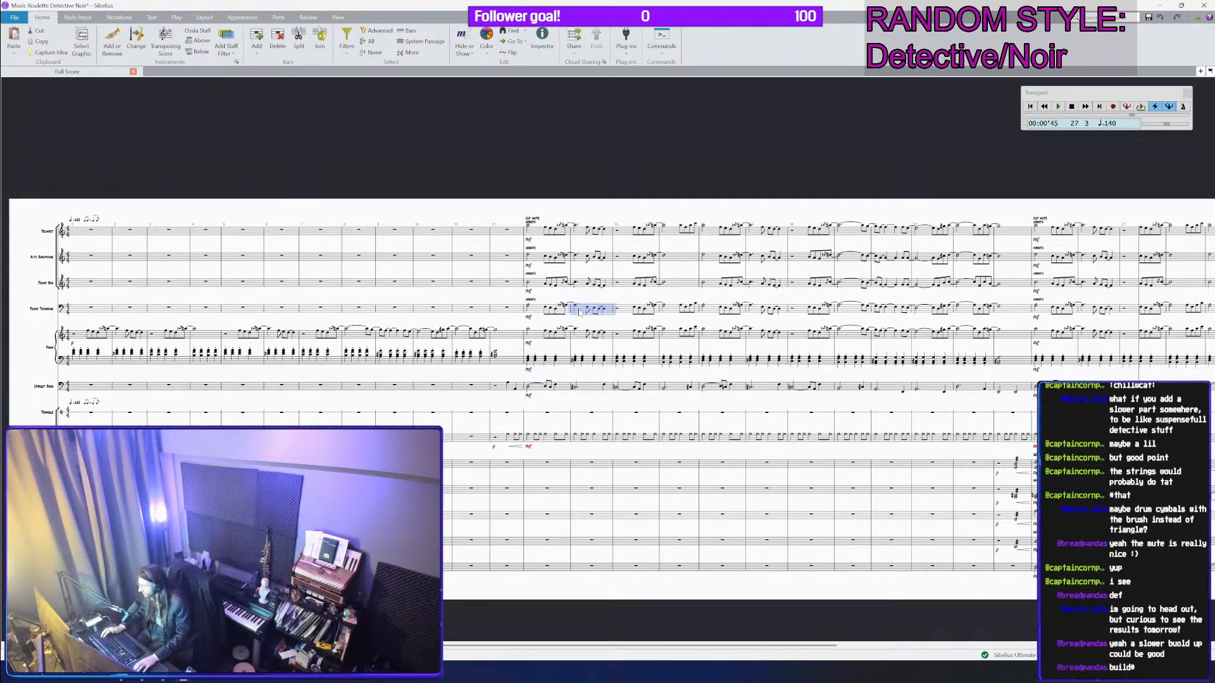
{"action": "scroll", "coordinate": [581, 310], "scroll_direction": "up", "scroll_amount": 2, "text": "ctrl"}
{"action": "scroll", "coordinate": [581, 313], "scroll_direction": "down", "scroll_amount": 1, "text": "ctrl"}
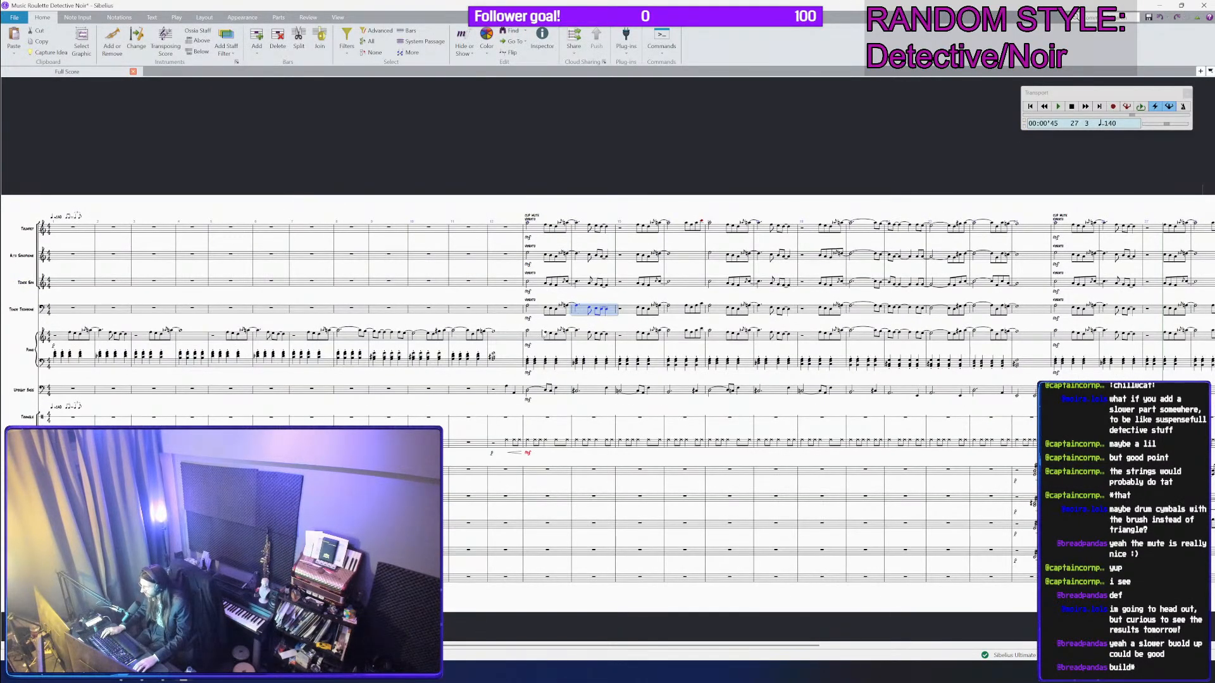
{"action": "left_click", "coordinate": [543, 336]}
{"action": "left_click", "coordinate": [1025, 256], "text": "shift"}
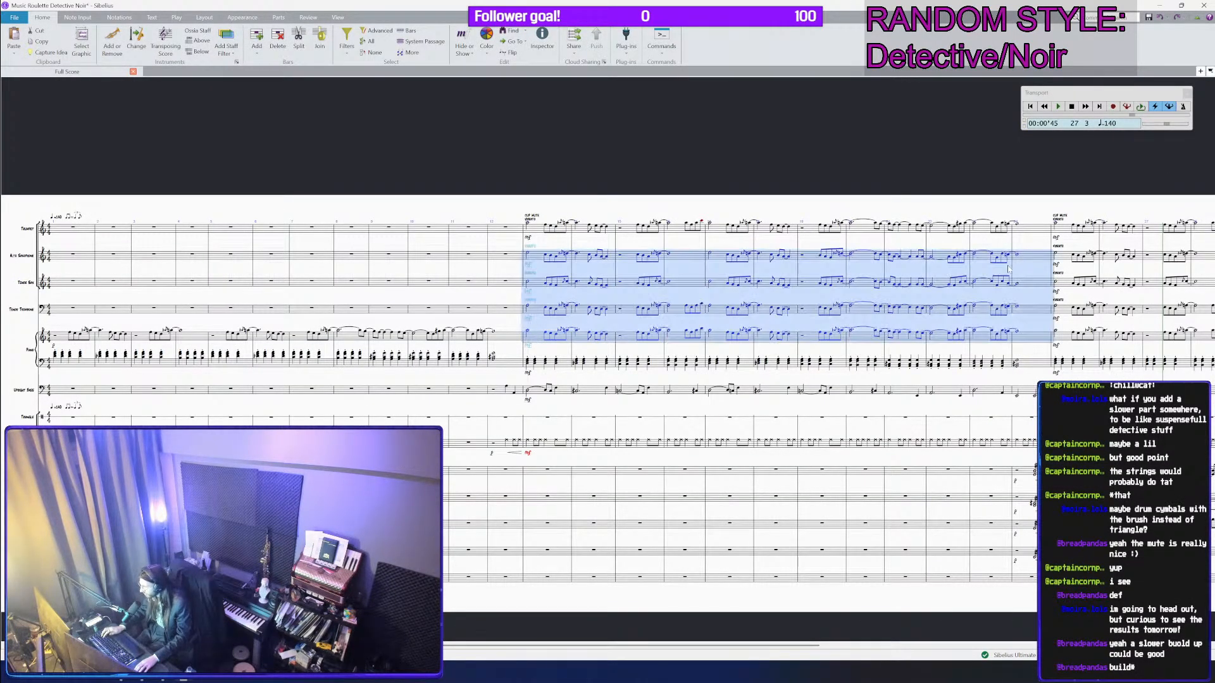
{"action": "left_click", "coordinate": [1026, 305]}
{"action": "left_click", "coordinate": [1026, 311]}
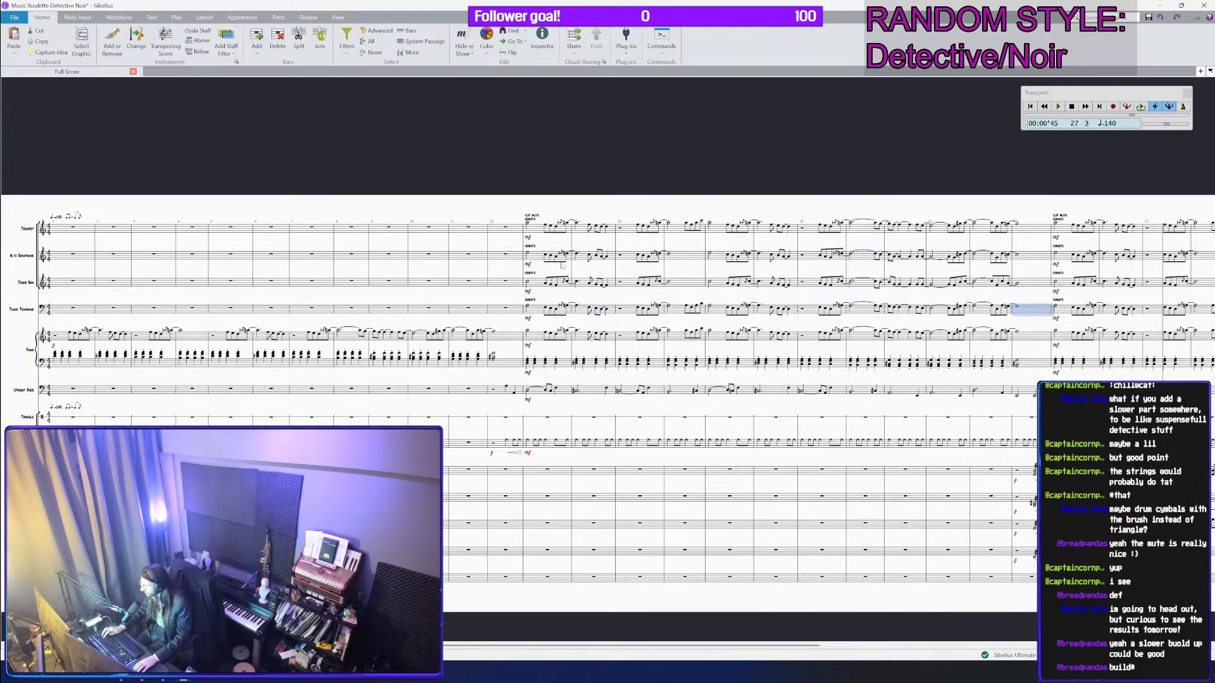
{"action": "left_click", "coordinate": [535, 259], "text": "shift"}
{"action": "key", "text": "Delete"}
{"action": "key", "text": "Escape"}
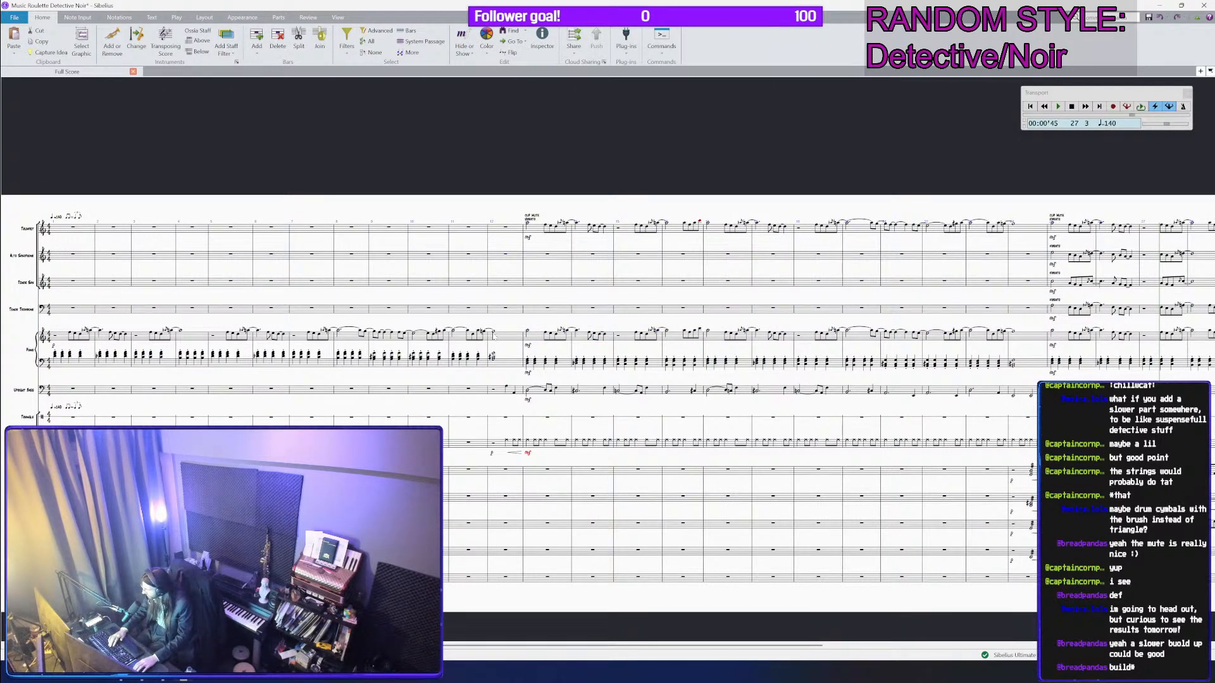
Step: Play the thinned-out arrangement from bar 12 to bar 31 and examine the alto saxophone part at bar 25
{"action": "key", "text": "space"}
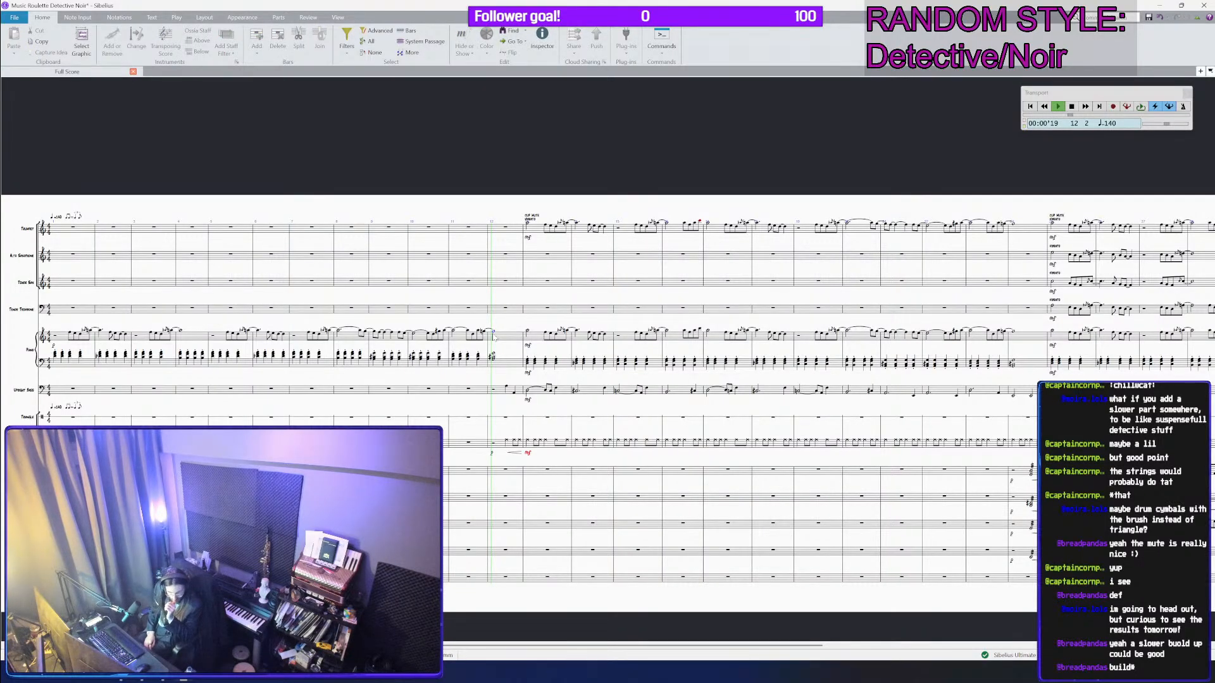
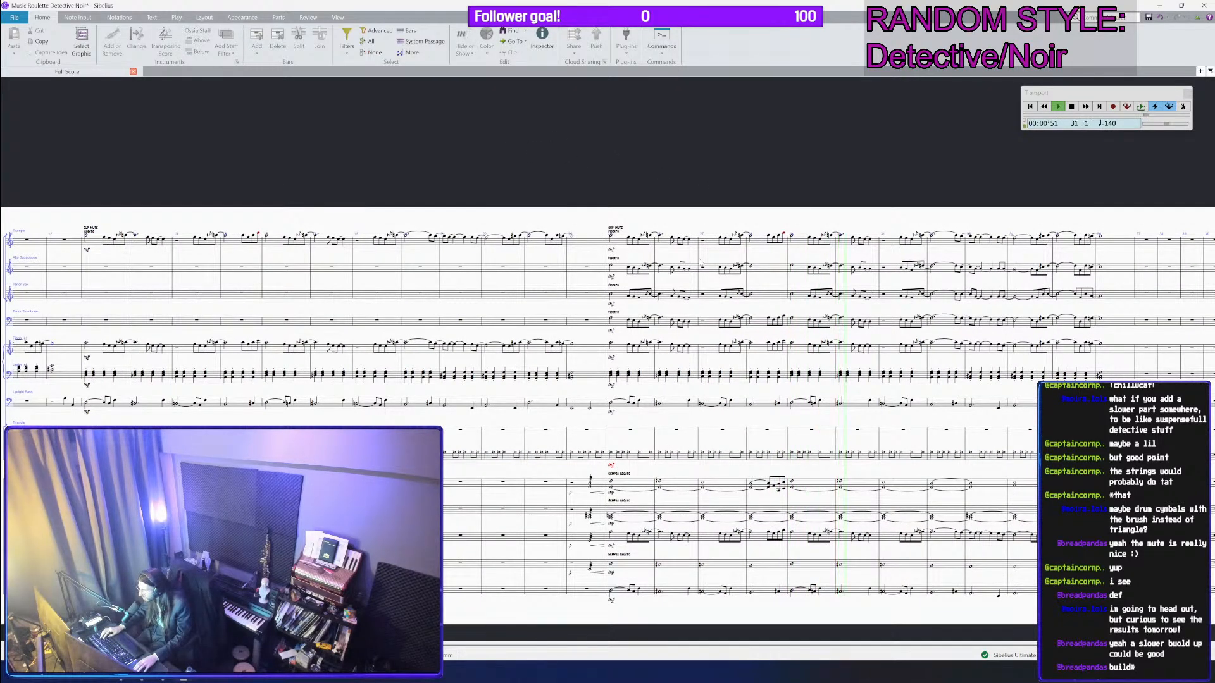
{"action": "key", "text": "space"}
{"action": "left_click", "coordinate": [651, 267]}
{"action": "scroll", "coordinate": [651, 267], "scroll_direction": "up", "scroll_amount": 6}
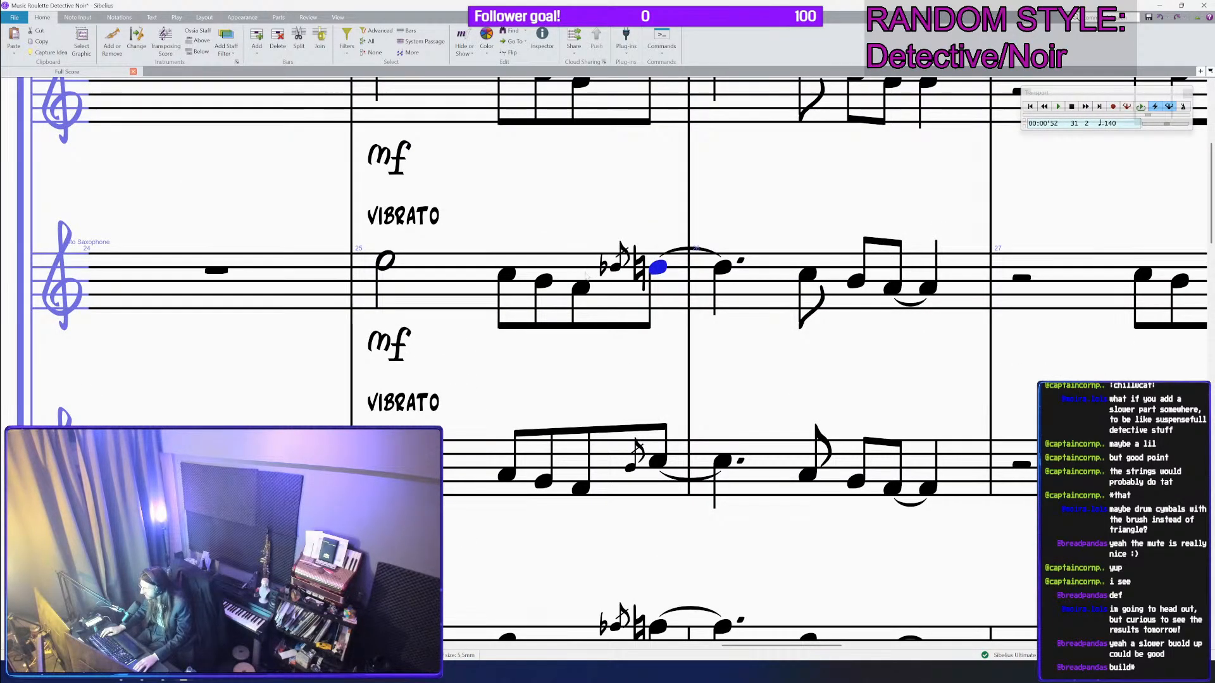
{"action": "scroll", "coordinate": [592, 274], "scroll_direction": "down", "scroll_amount": 6}
{"action": "scroll", "coordinate": [636, 274], "scroll_direction": "up", "scroll_amount": 3}
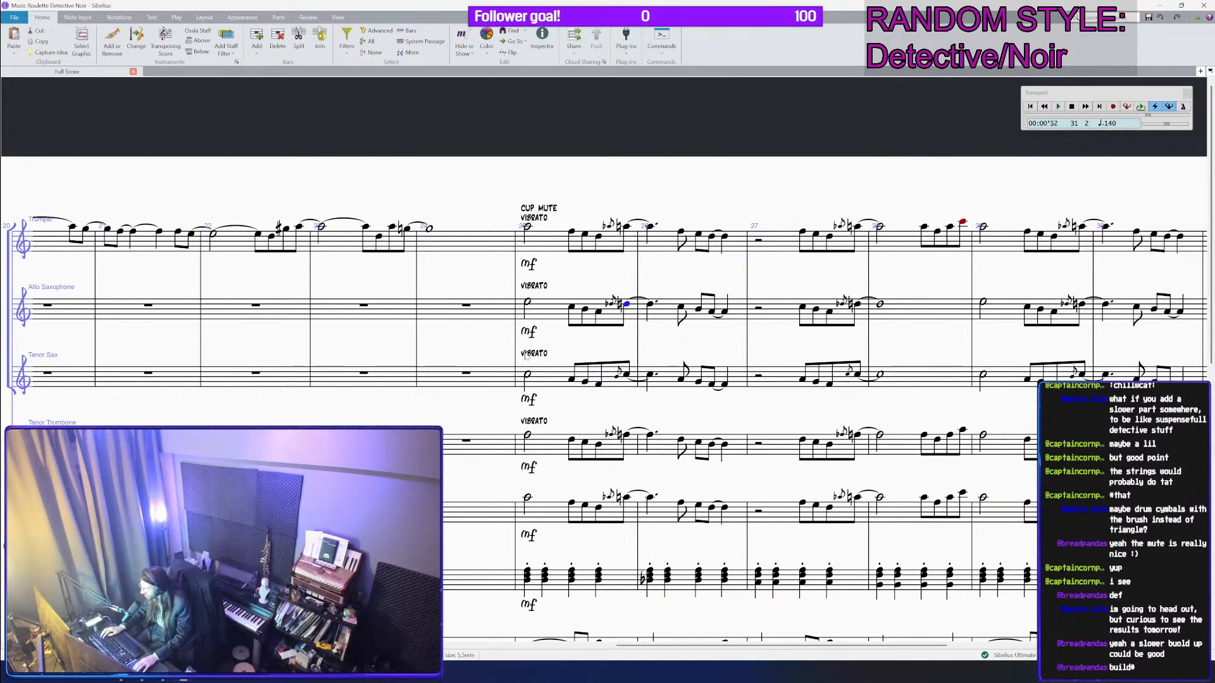
Step: Copy the trumpet melody of bars 25 to 36 into the alto saxophone staff and lower it by two steps
{"action": "left_click", "coordinate": [607, 243]}
{"action": "scroll", "coordinate": [607, 244], "scroll_direction": "down", "scroll_amount": 3}
{"action": "left_click", "coordinate": [925, 246], "text": "shift"}
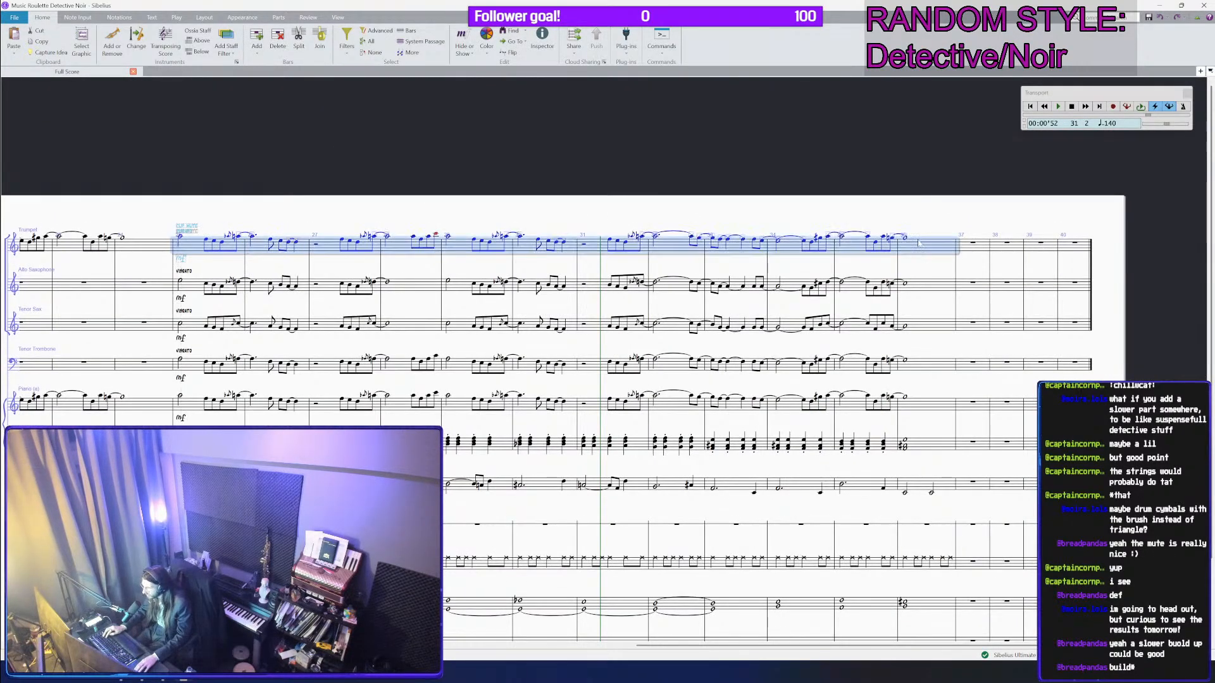
{"action": "left_click_drag", "start_coordinate": [441, 221], "coordinate": [693, 222]}
{"action": "left_click", "coordinate": [453, 294]}
{"action": "scroll", "coordinate": [455, 288], "scroll_direction": "up", "scroll_amount": 4}
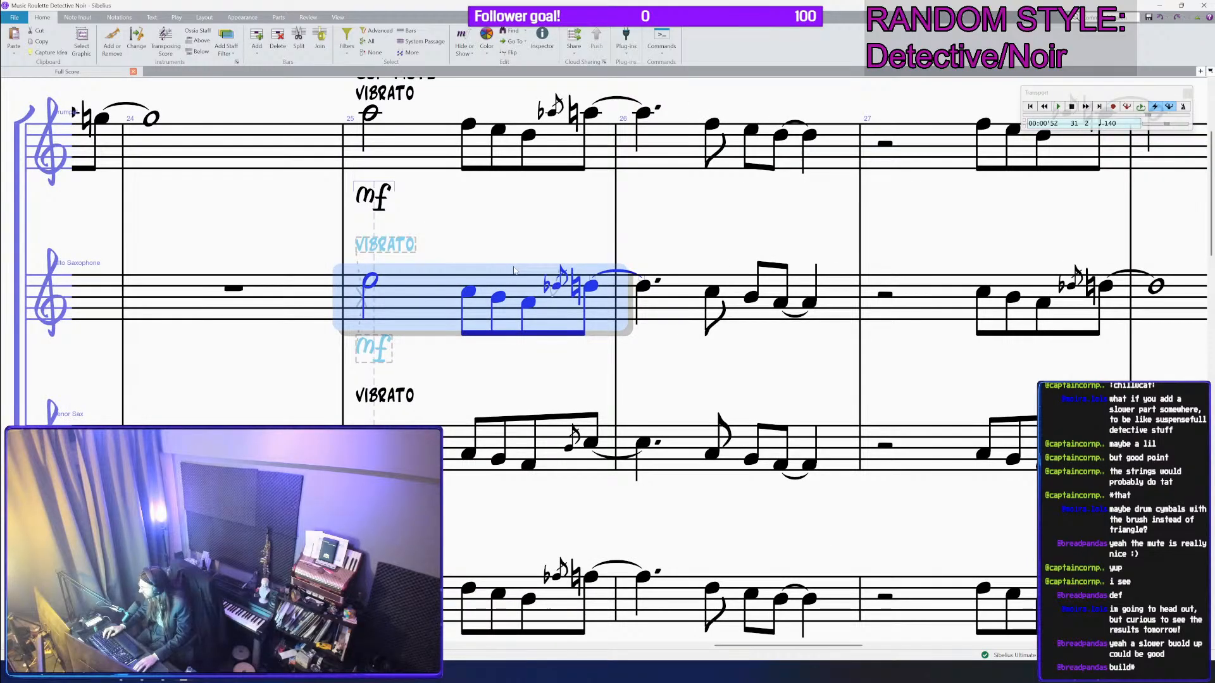
{"action": "key", "text": "ctrl+v"}
{"action": "scroll", "coordinate": [516, 270], "scroll_direction": "down", "scroll_amount": 2}
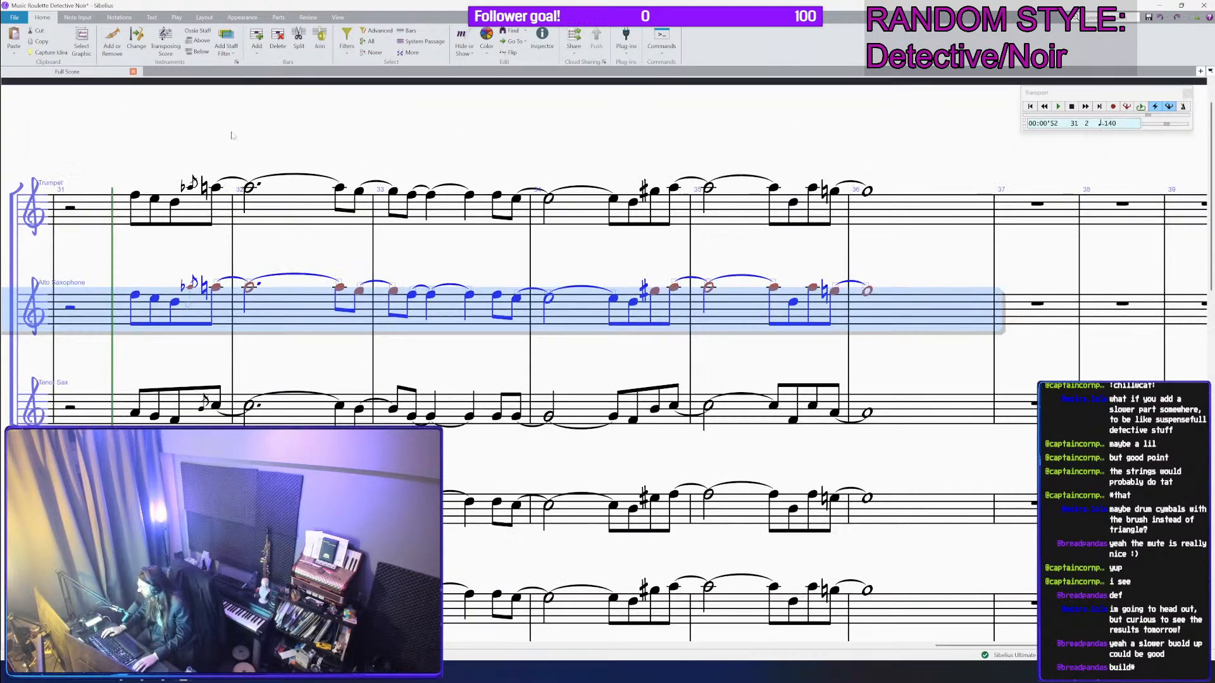
{"action": "left_click_drag", "start_coordinate": [231, 134], "coordinate": [887, 169]}
{"action": "left_click_drag", "start_coordinate": [331, 156], "coordinate": [989, 164]}
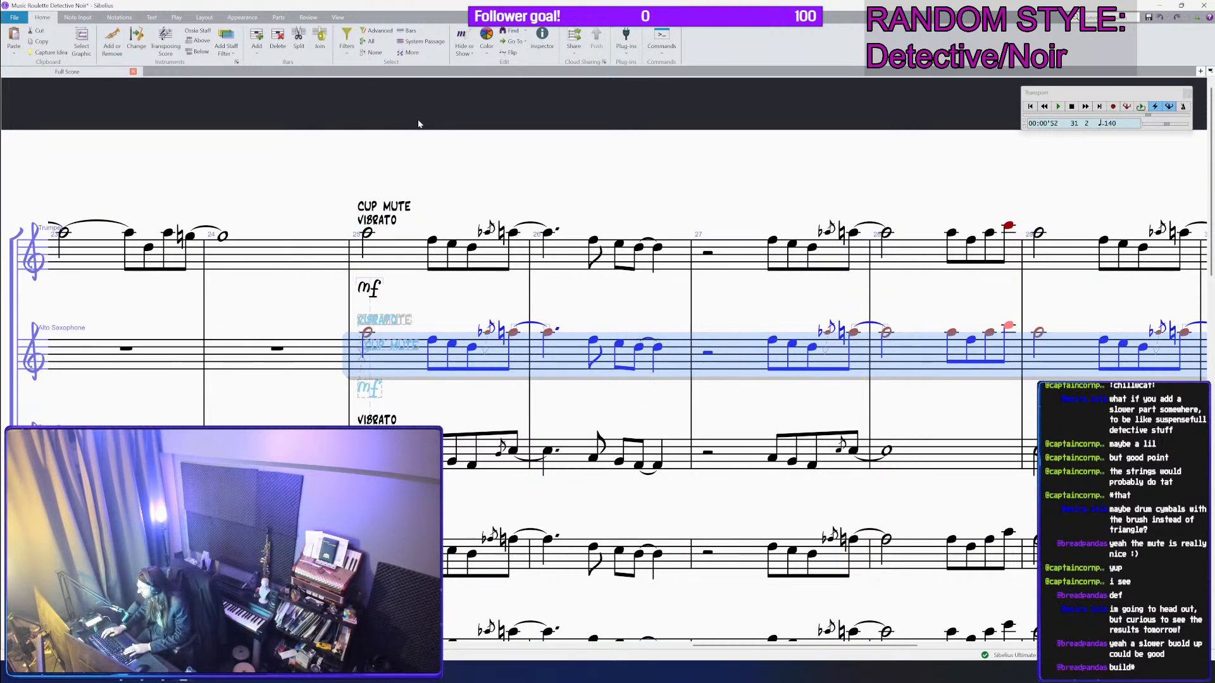
{"action": "key", "text": "Down"}
{"action": "key", "text": "Down"}
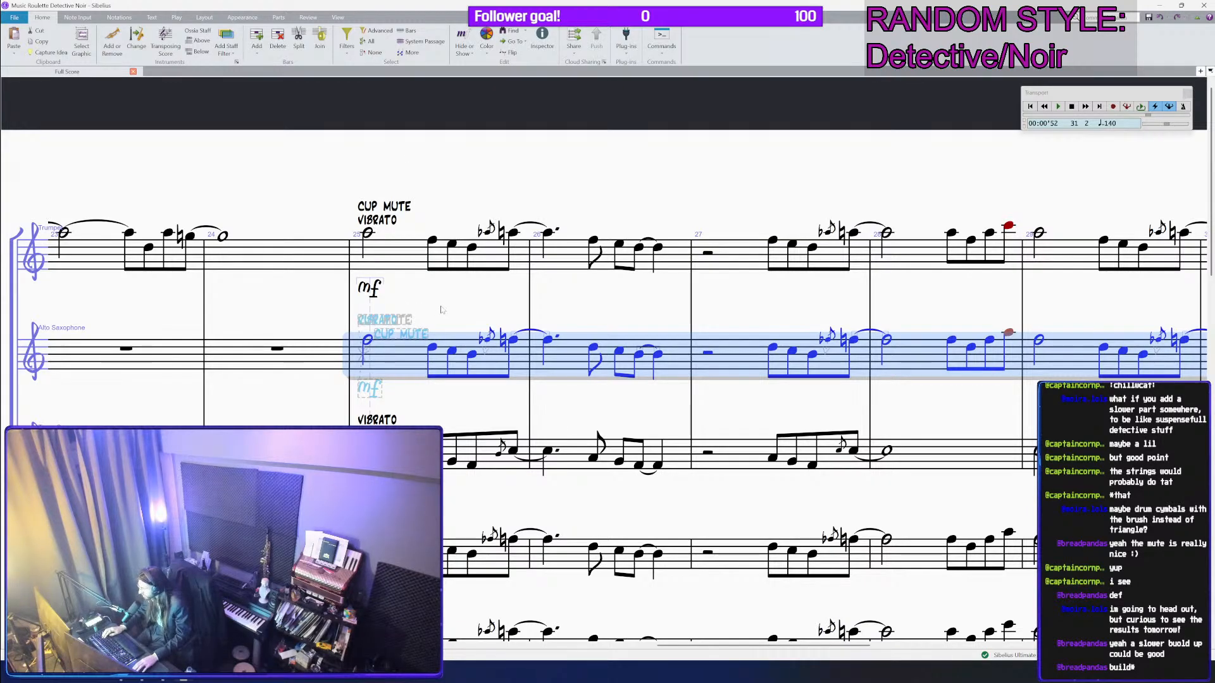
Step: Delete the pasted CUP MUTE marking from the alto saxophone staff at bar 25
{"action": "scroll", "coordinate": [588, 313], "scroll_direction": "down", "scroll_amount": 2}
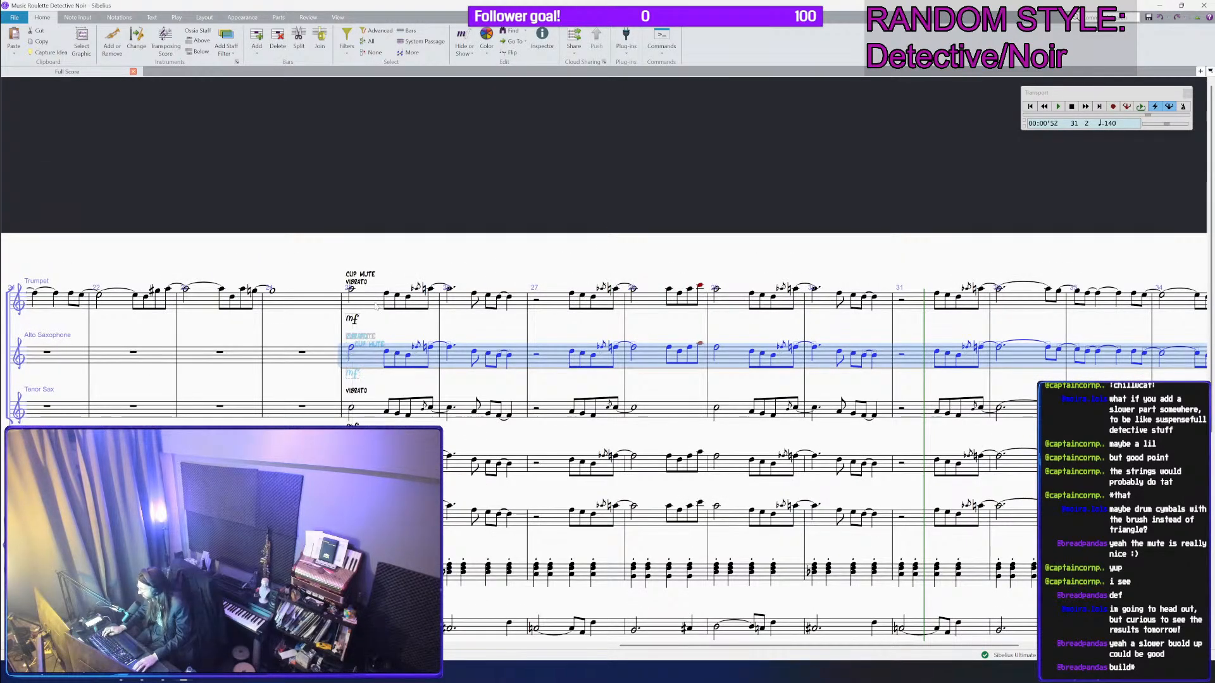
{"action": "left_click", "coordinate": [376, 304], "text": "shift"}
{"action": "key", "text": "Escape"}
{"action": "left_click", "coordinate": [375, 359]}
{"action": "scroll", "coordinate": [390, 357], "scroll_direction": "down", "scroll_amount": 1}
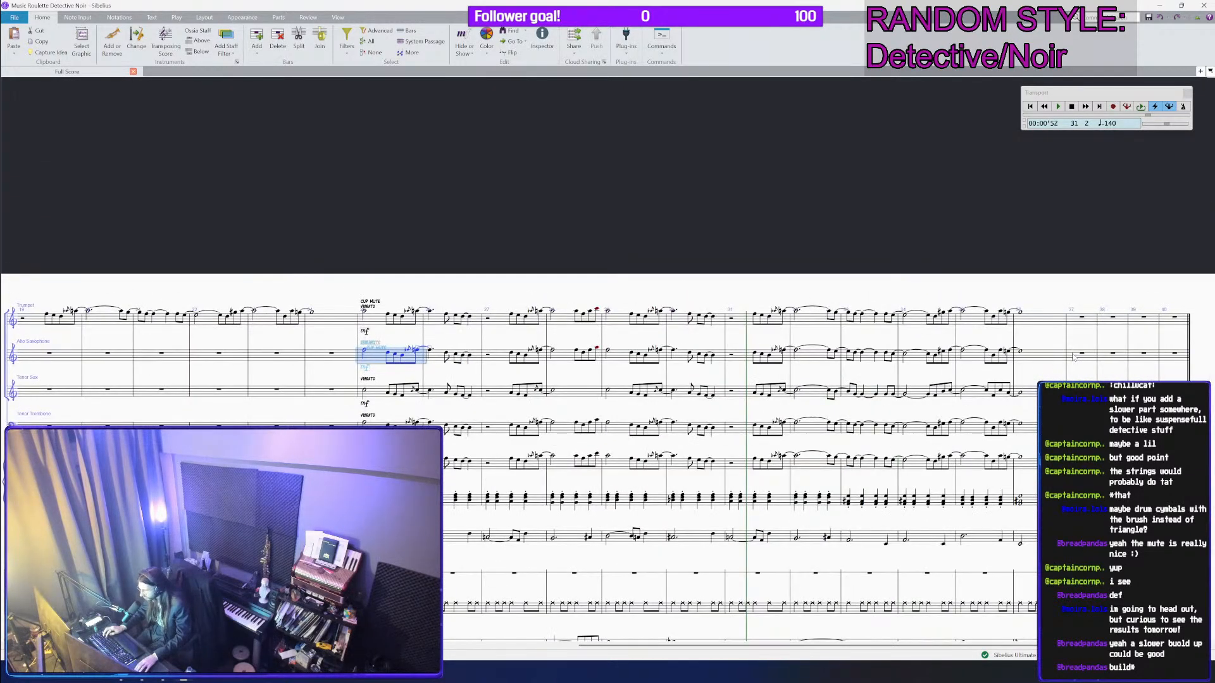
{"action": "left_click", "coordinate": [1050, 356], "text": "shift"}
{"action": "left_click", "coordinate": [376, 393]}
{"action": "scroll", "coordinate": [377, 394], "scroll_direction": "up", "scroll_amount": 3}
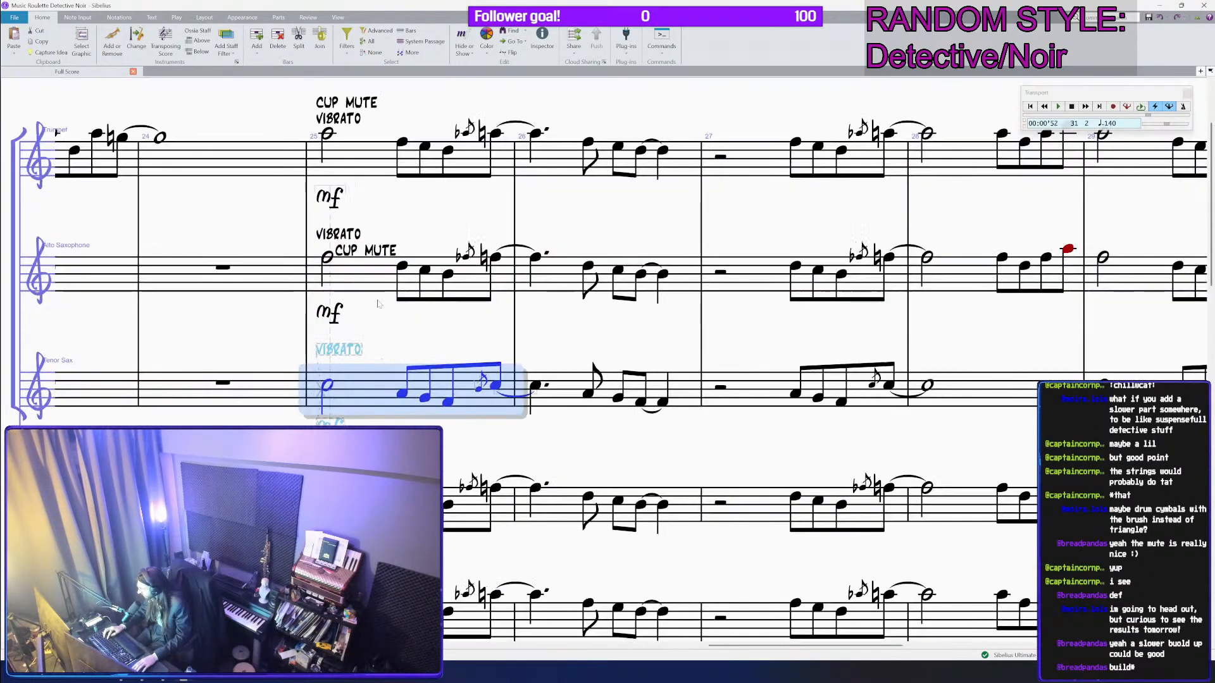
{"action": "left_click", "coordinate": [374, 251]}
{"action": "key", "text": "Delete"}
Step: Copy the alto saxophone melody of bars 25 to 36 into the tenor sax staff
{"action": "left_click", "coordinate": [380, 280]}
{"action": "scroll", "coordinate": [380, 280], "scroll_direction": "down", "scroll_amount": 4}
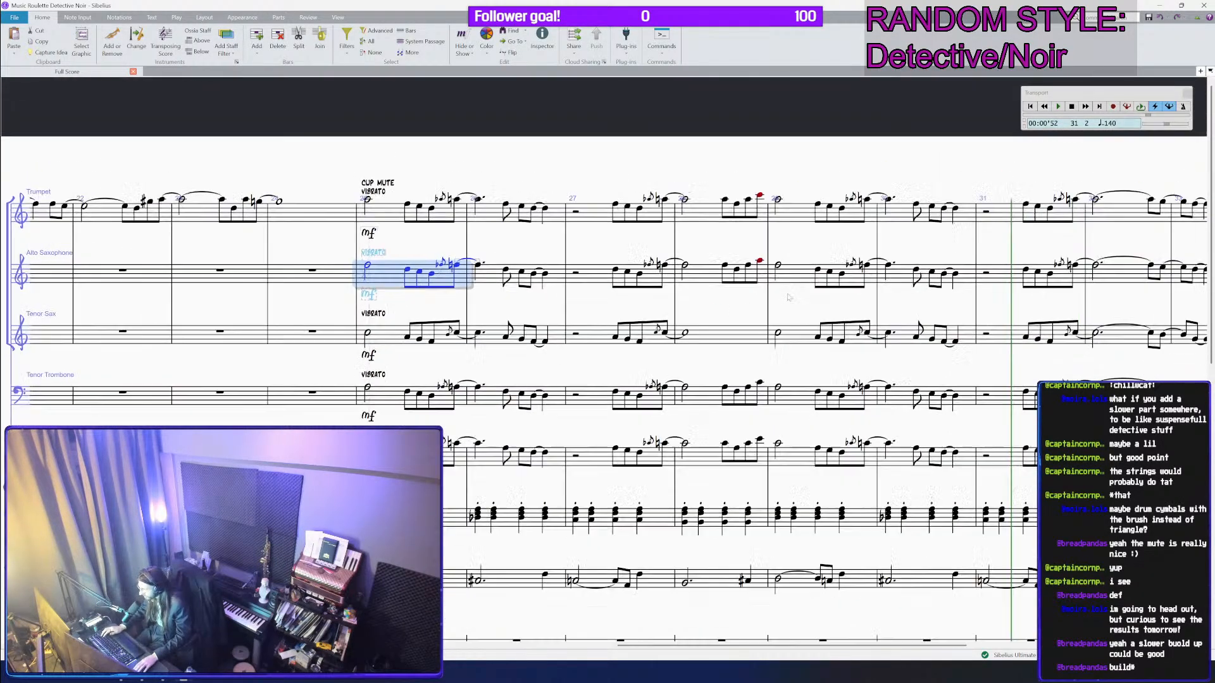
{"action": "left_click", "coordinate": [1133, 273]}
{"action": "key", "text": "shift+t"}
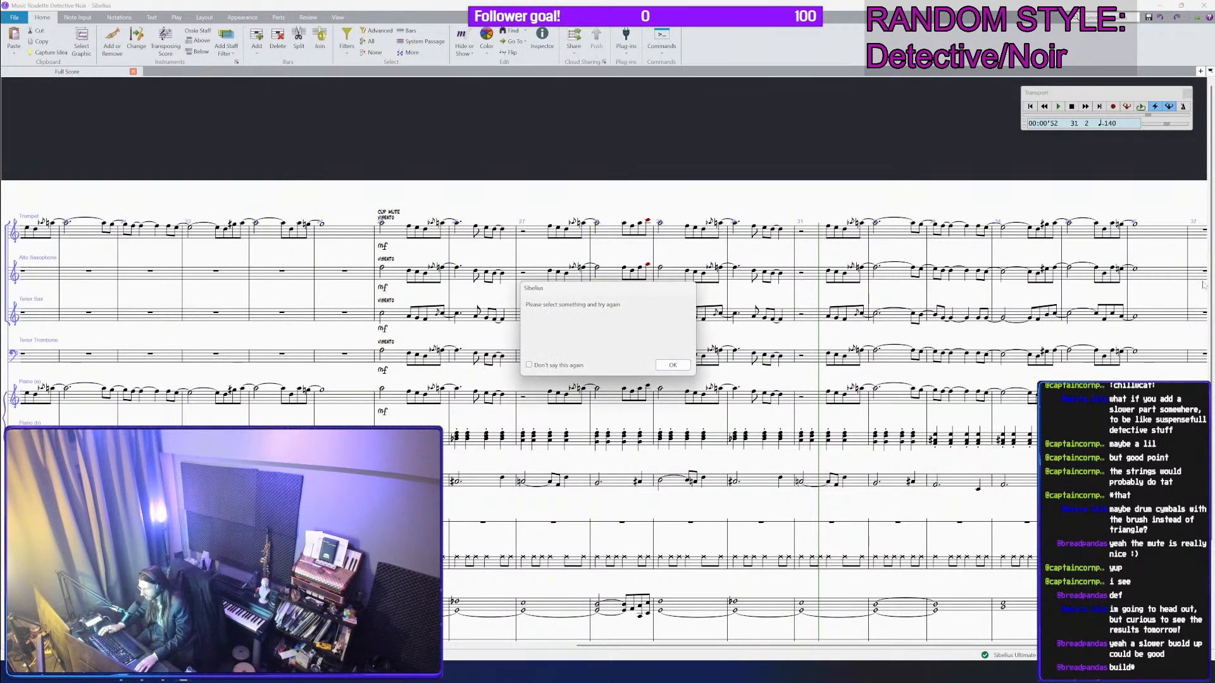
{"action": "key", "text": "Escape"}
{"action": "left_click", "coordinate": [1165, 275]}
{"action": "left_click", "coordinate": [406, 283], "text": "shift"}
{"action": "key", "text": "ctrl+c"}
{"action": "left_click", "coordinate": [396, 317]}
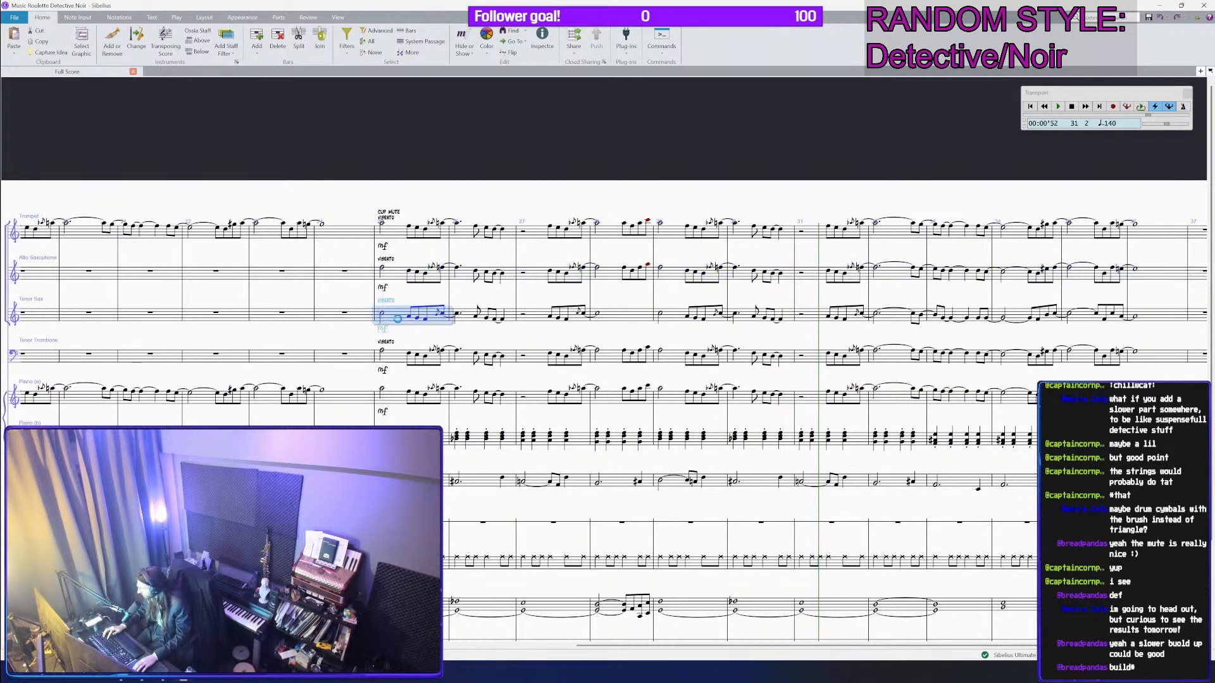
{"action": "key", "text": "ctrl+v"}
Step: Shift the pasted tenor sax melody of bars 25 to 36 down to a harmony below the alto saxophone
{"action": "key", "text": "Down"}
{"action": "key", "text": "Down"}
{"action": "key", "text": "Down"}
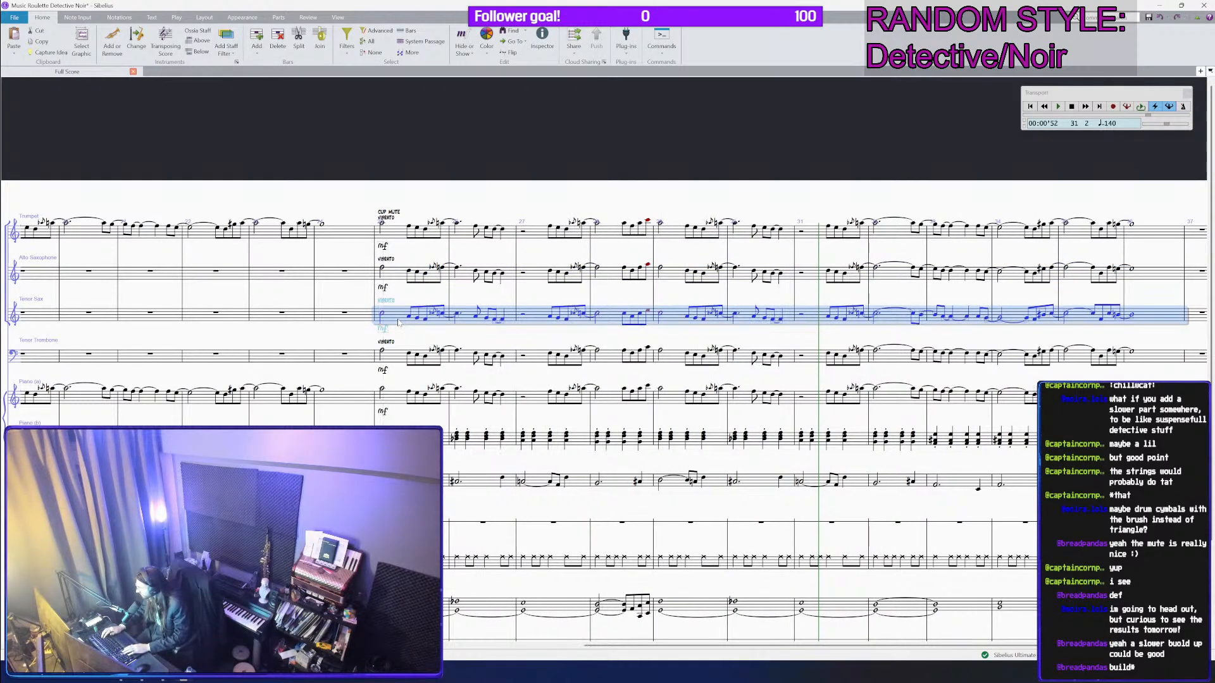
{"action": "key", "text": "Up"}
{"action": "key", "text": "Up"}
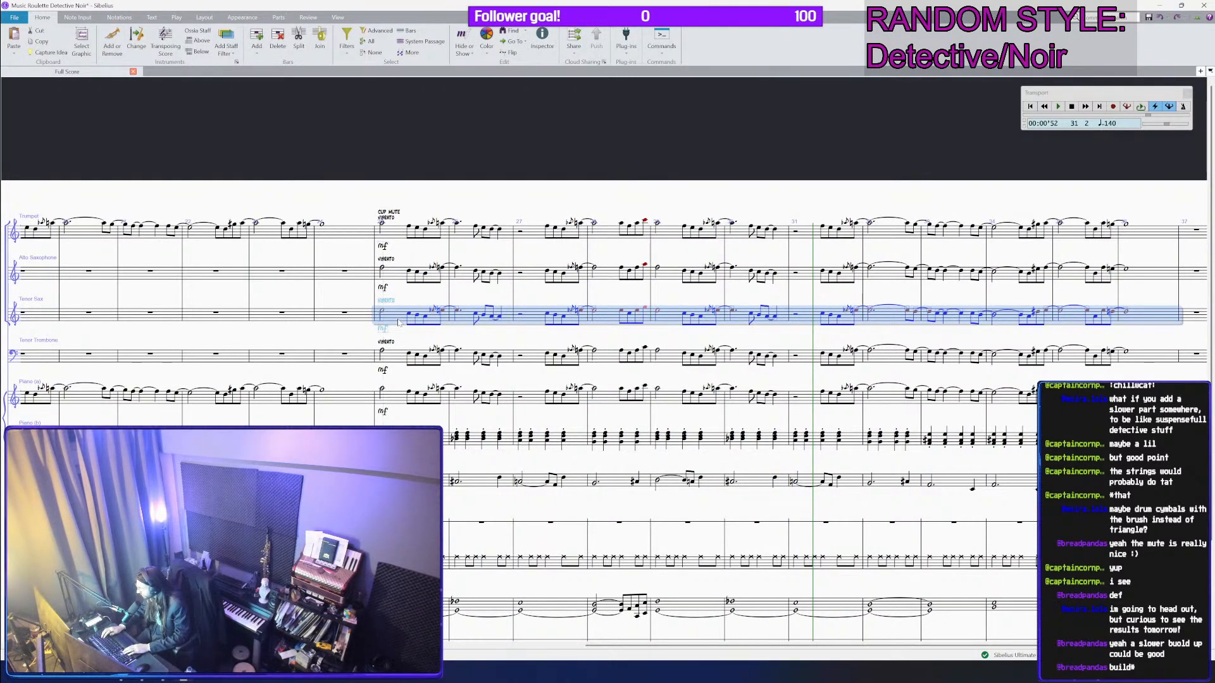
{"action": "key", "text": "Up"}
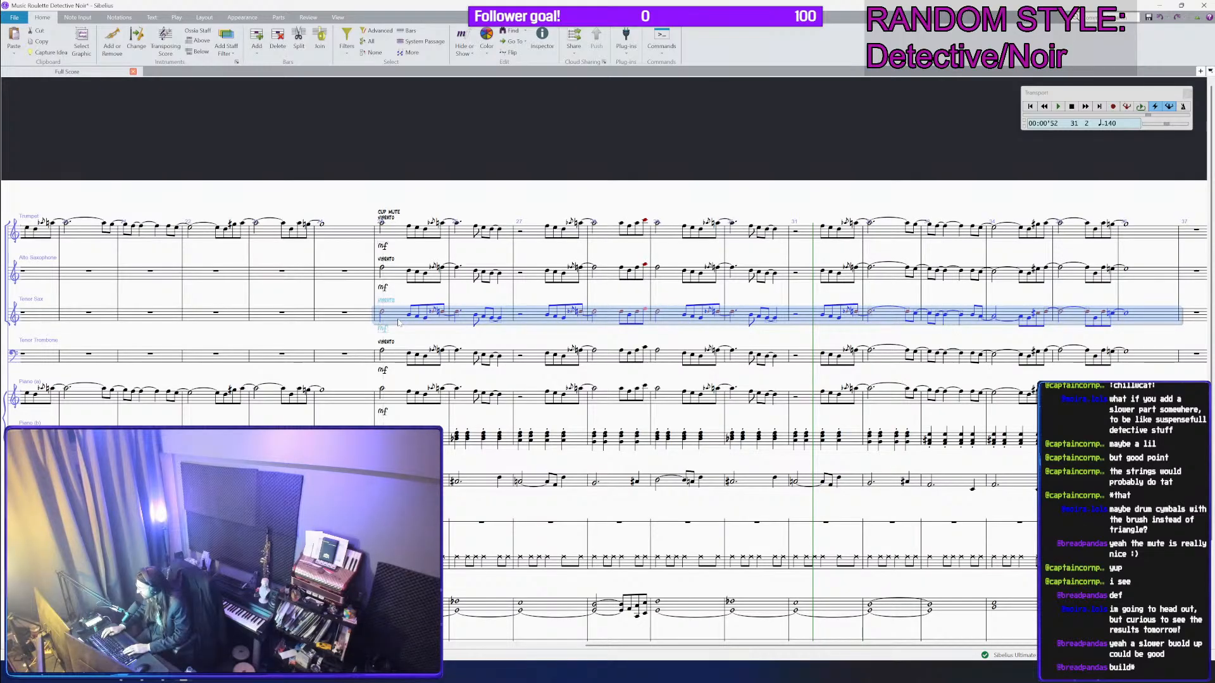
{"action": "key", "text": "Down"}
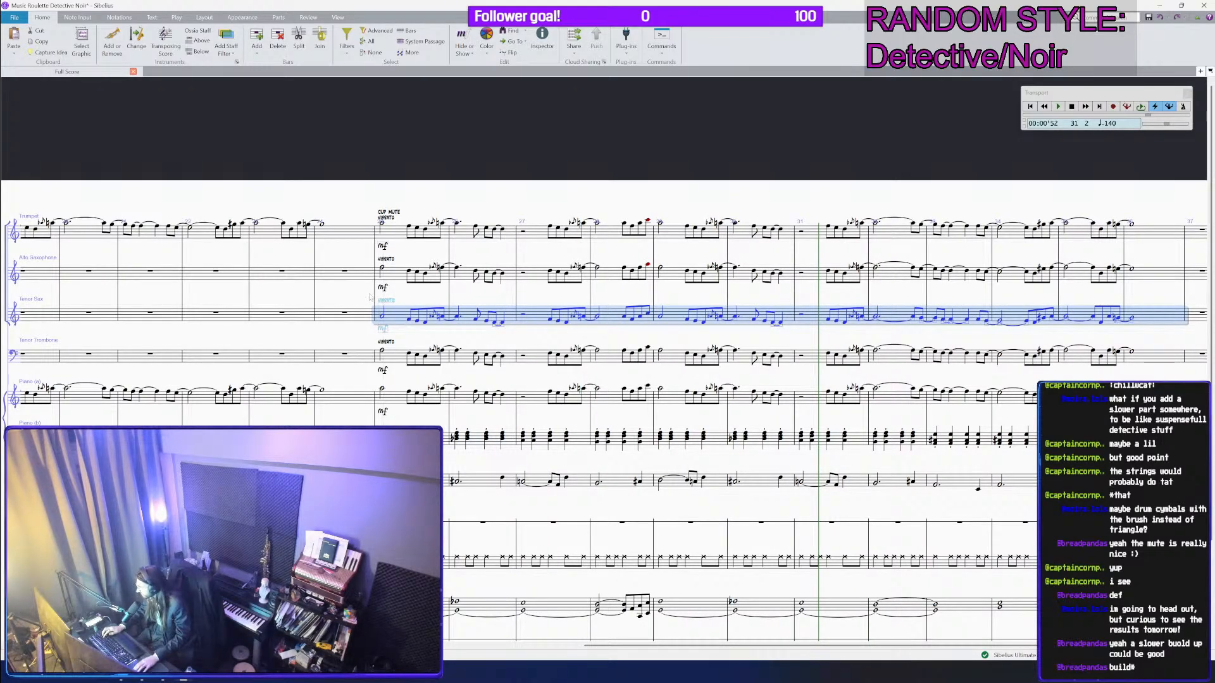
Step: Play the harmonised trumpet, alto saxophone and tenor sax passage from bar 25 to bar 30
{"action": "left_click", "coordinate": [399, 236], "text": "shift"}
{"action": "key", "text": "p"}
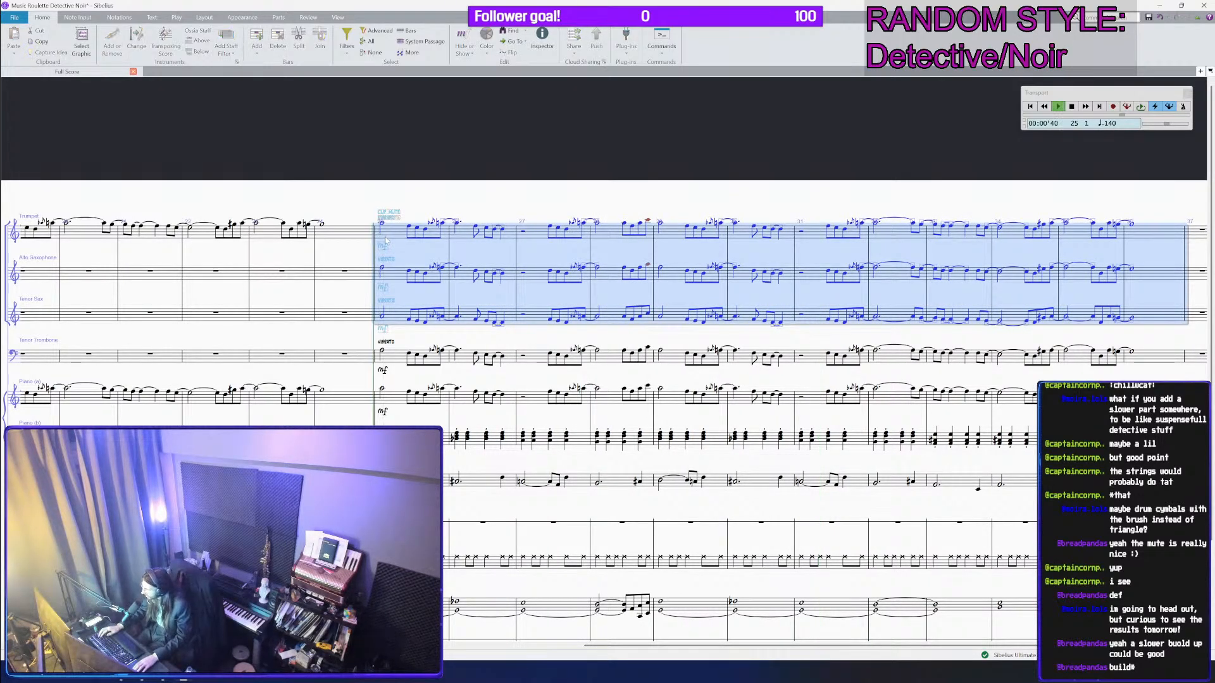
{"action": "scroll", "coordinate": [399, 237], "scroll_direction": "up", "scroll_amount": 5}
{"action": "left_click_drag", "start_coordinate": [393, 169], "coordinate": [982, 165]}
{"action": "left_click", "coordinate": [467, 171]}
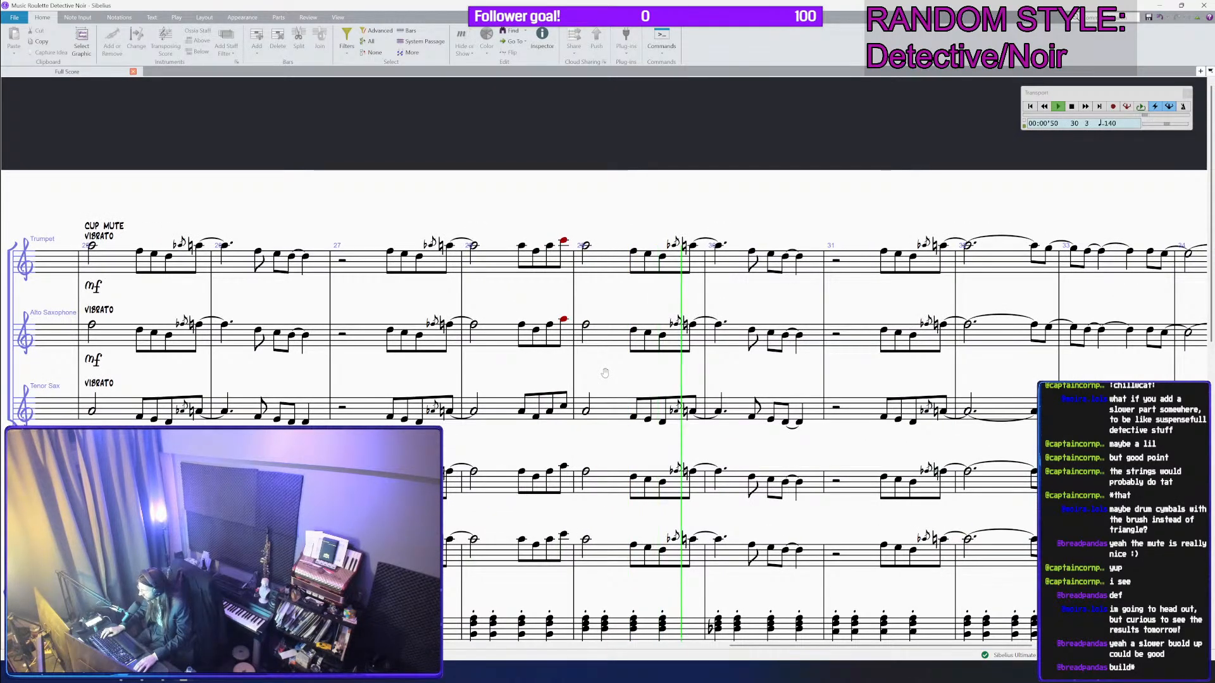
{"action": "key", "text": "space"}
{"action": "scroll", "coordinate": [588, 198], "scroll_direction": "down", "scroll_amount": 3}
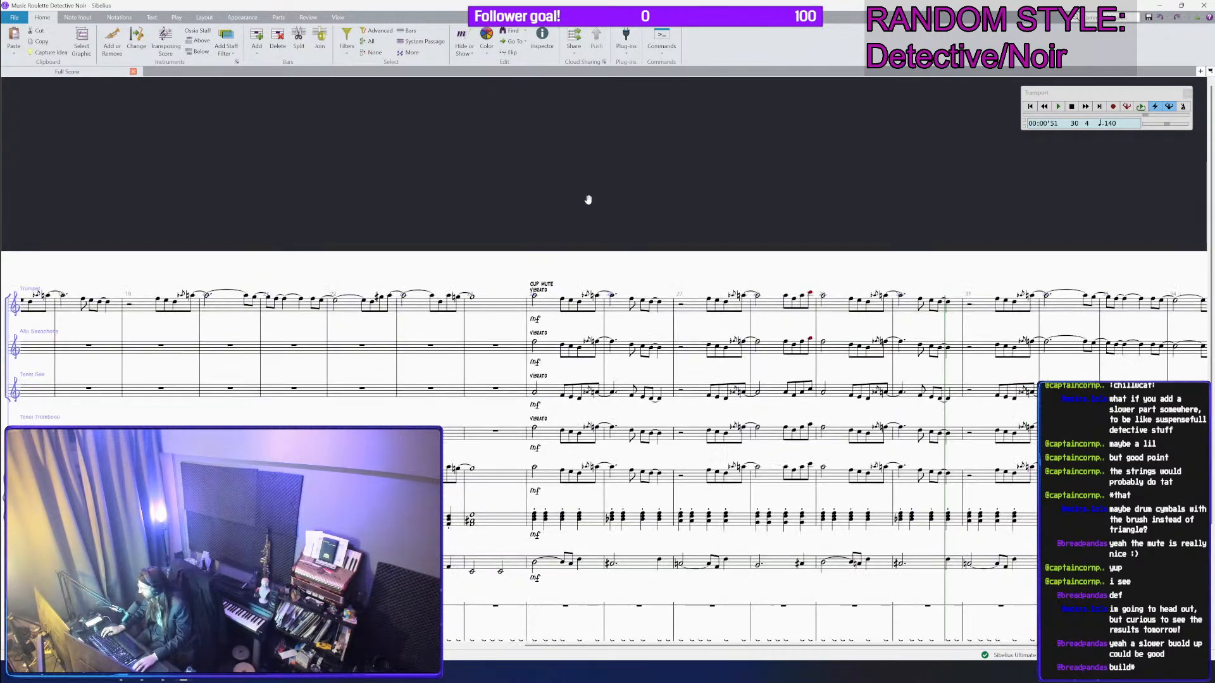
Step: Add a slur from the half note at bar 16 in the trumpet and upper piano staves
{"action": "left_click_drag", "start_coordinate": [588, 198], "coordinate": [715, 284]}
{"action": "left_click", "coordinate": [684, 324]}
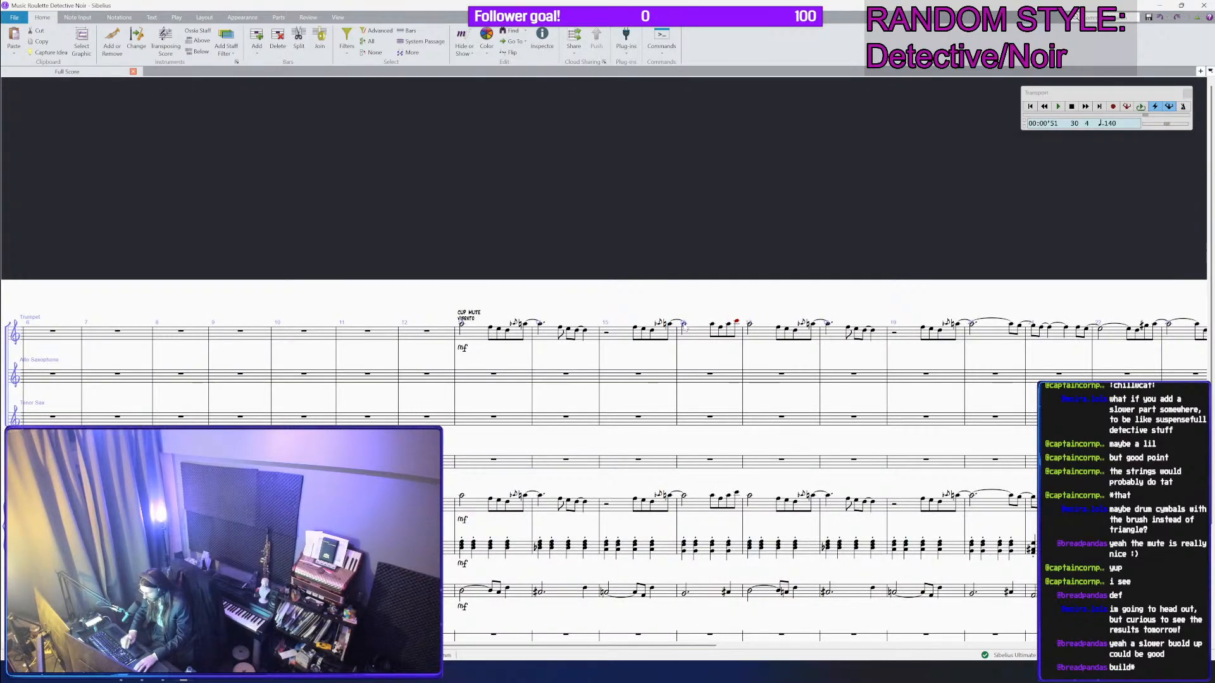
{"action": "key", "text": "s"}
{"action": "left_click", "coordinate": [683, 497]}
{"action": "key", "text": "s"}
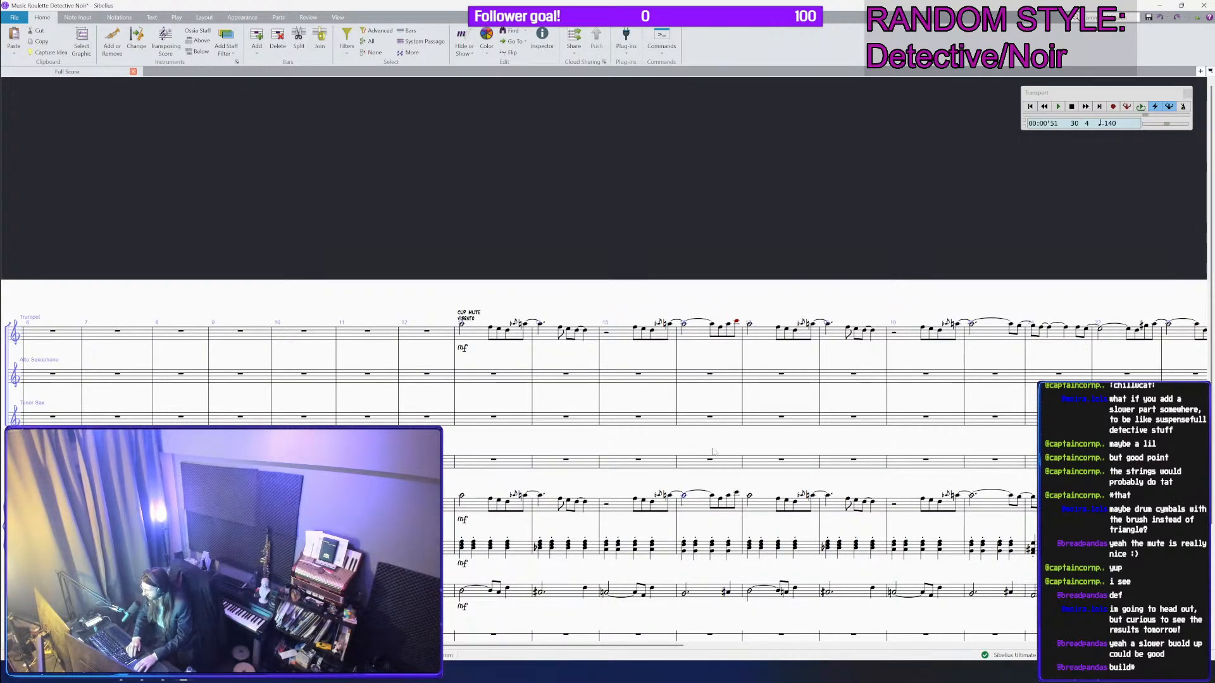
Step: Select the half notes at the start of bar 28 from the trumpet down to the upper piano staff and save the score
{"action": "left_click_drag", "start_coordinate": [822, 235], "coordinate": [390, 286]}
{"action": "left_click_drag", "start_coordinate": [878, 307], "coordinate": [467, 298]}
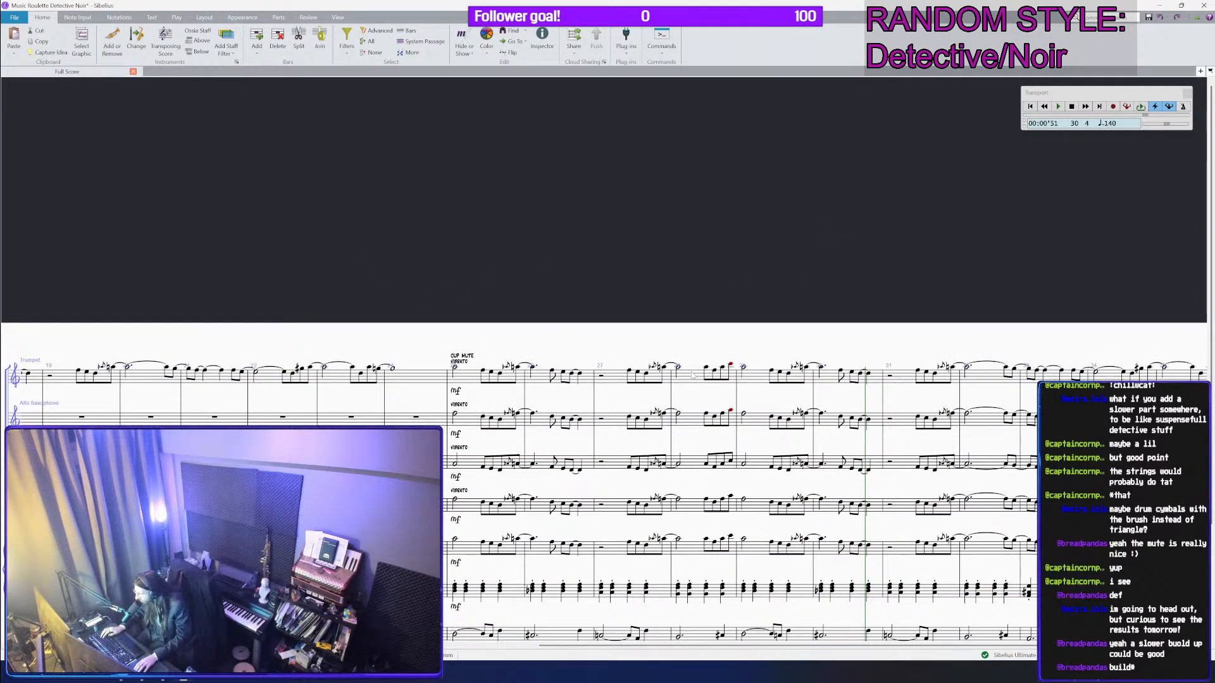
{"action": "left_click_drag", "start_coordinate": [744, 317], "coordinate": [580, 291]}
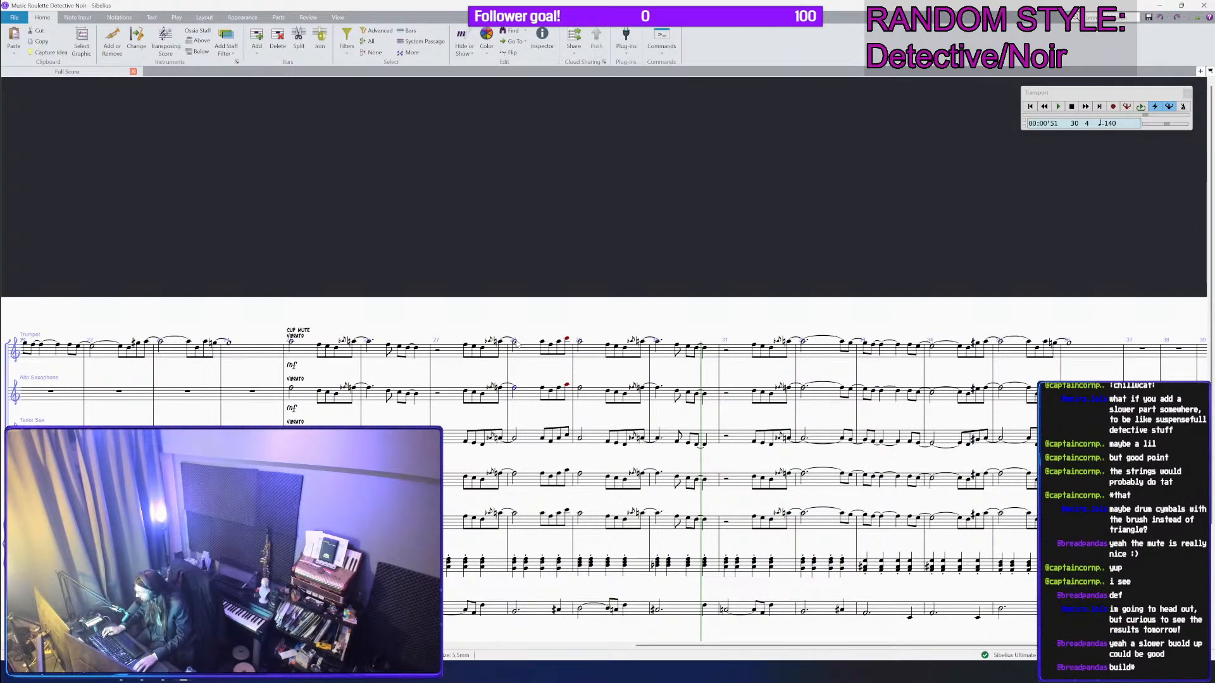
{"action": "left_click", "coordinate": [515, 346], "text": "shift"}
{"action": "left_click", "coordinate": [523, 516], "text": "shift"}
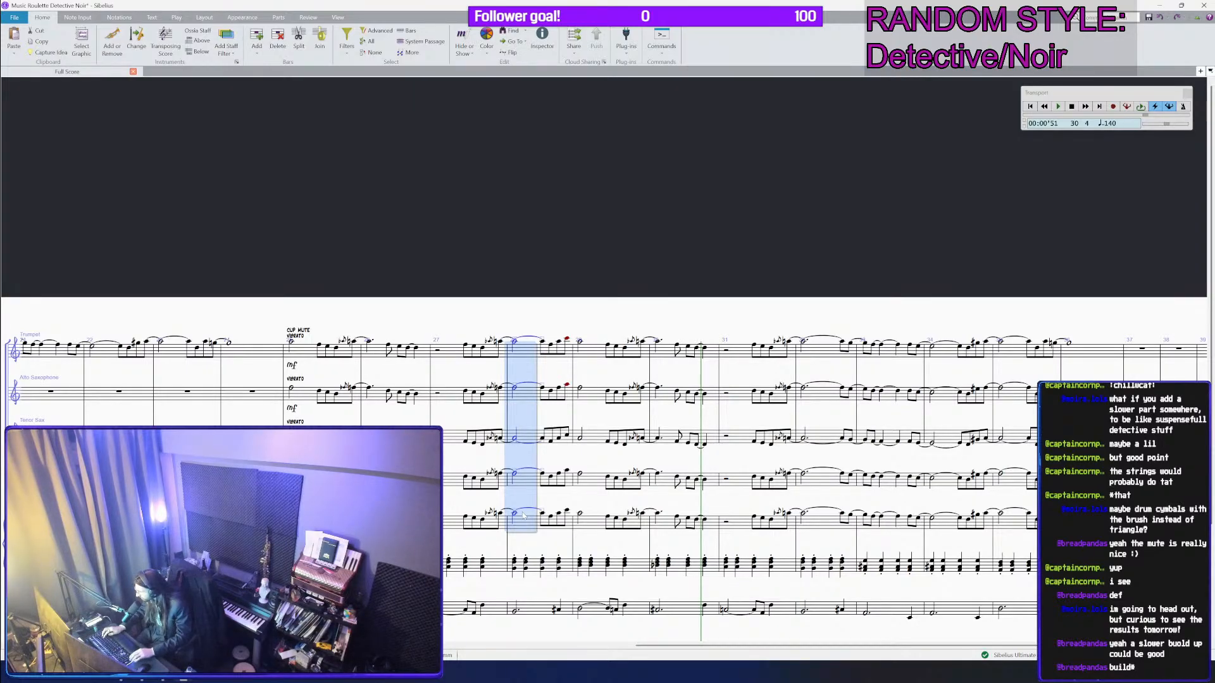
{"action": "key", "text": "ctrl+s"}
Step: Play the full arrangement from bar 25 to the end of bar 36
{"action": "left_click", "coordinate": [292, 347]}
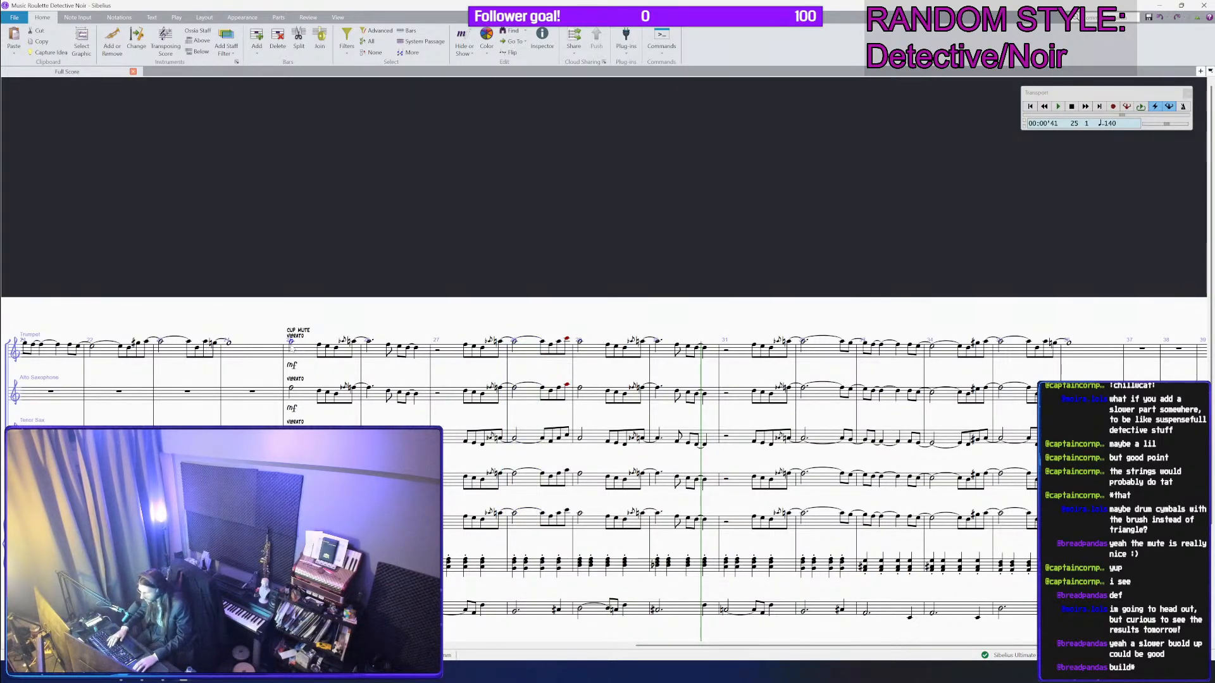
{"action": "key", "text": "p"}
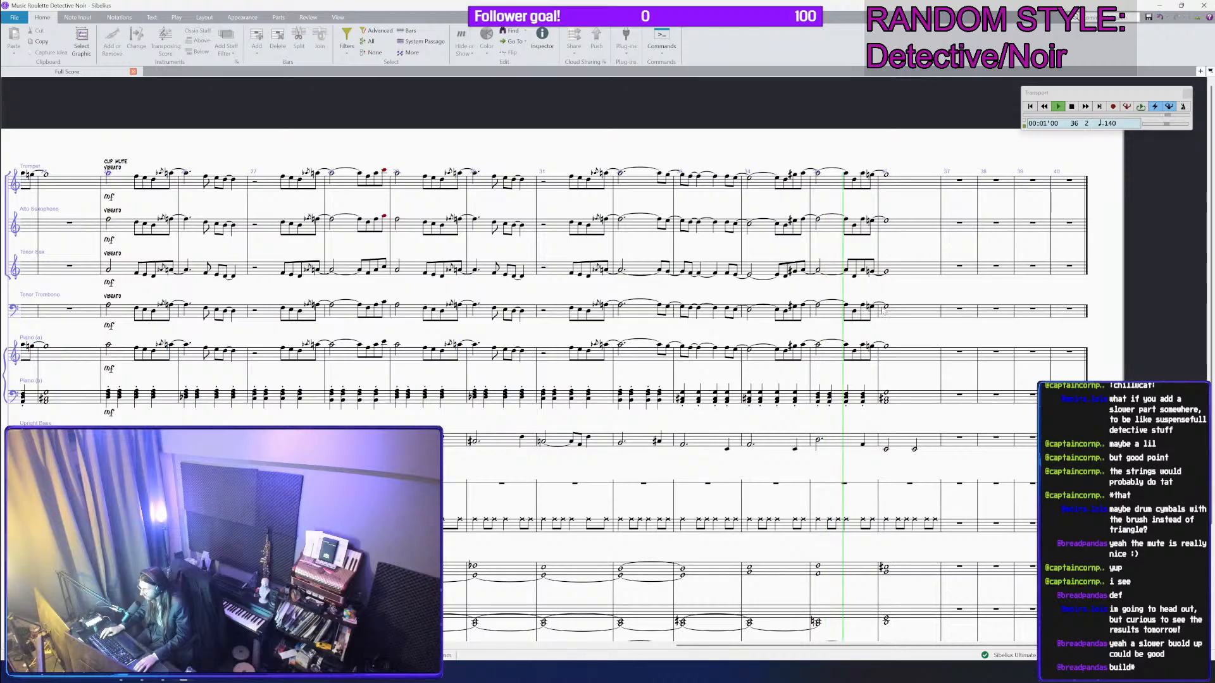
{"action": "key", "text": "space"}
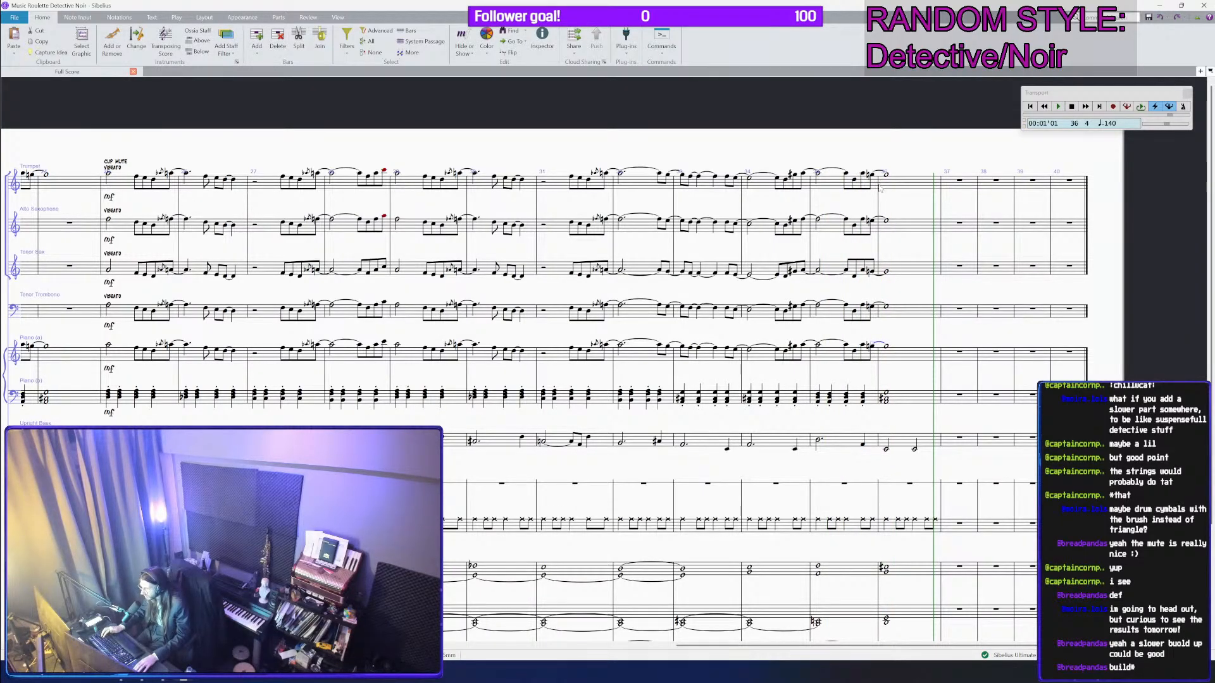
Step: Enter a whole note with a tremolo in the triangle staff at bar 24
{"action": "scroll", "coordinate": [876, 252], "scroll_direction": "down", "scroll_amount": 1}
{"action": "scroll", "coordinate": [875, 253], "scroll_direction": "down", "scroll_amount": 1}
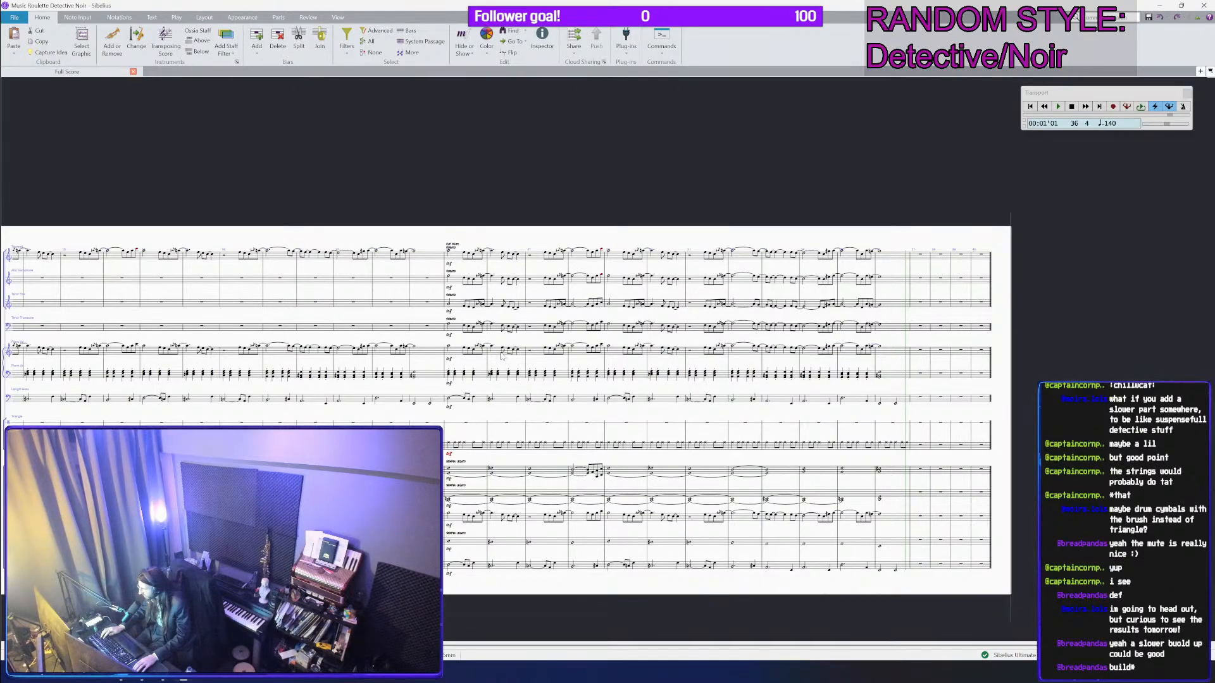
{"action": "left_click_drag", "start_coordinate": [501, 217], "coordinate": [576, 199]}
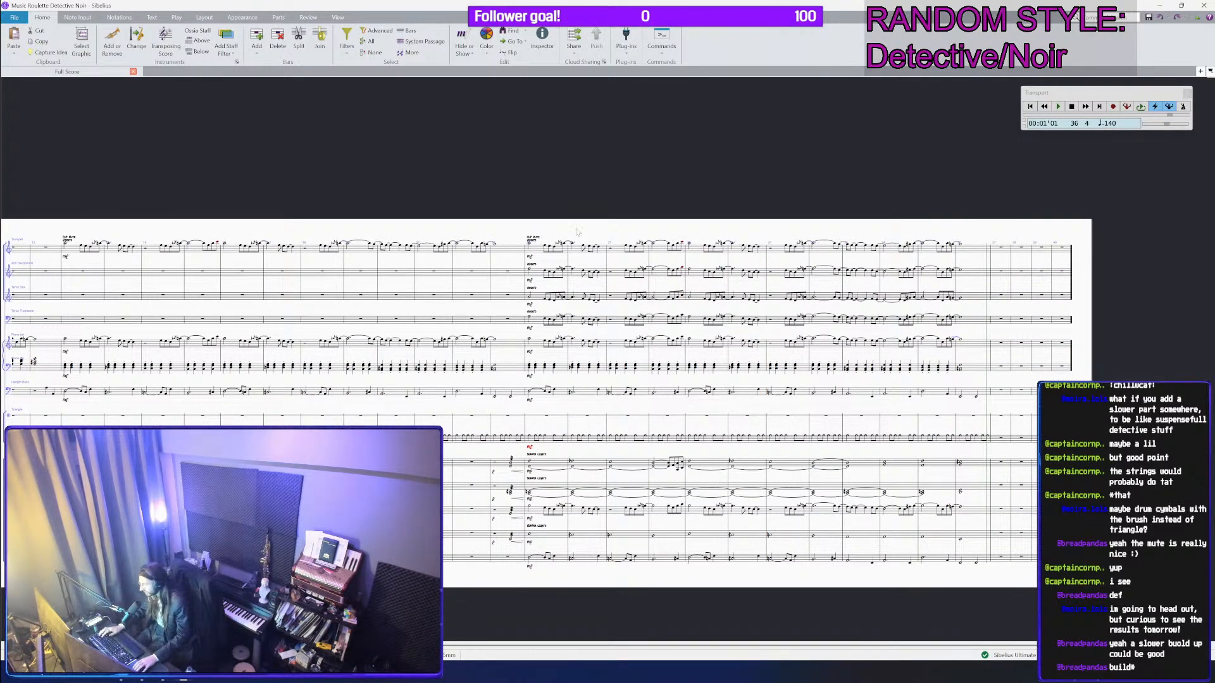
{"action": "scroll", "coordinate": [504, 426], "scroll_direction": "up", "scroll_amount": 6}
{"action": "left_click_drag", "start_coordinate": [392, 469], "coordinate": [651, 467]}
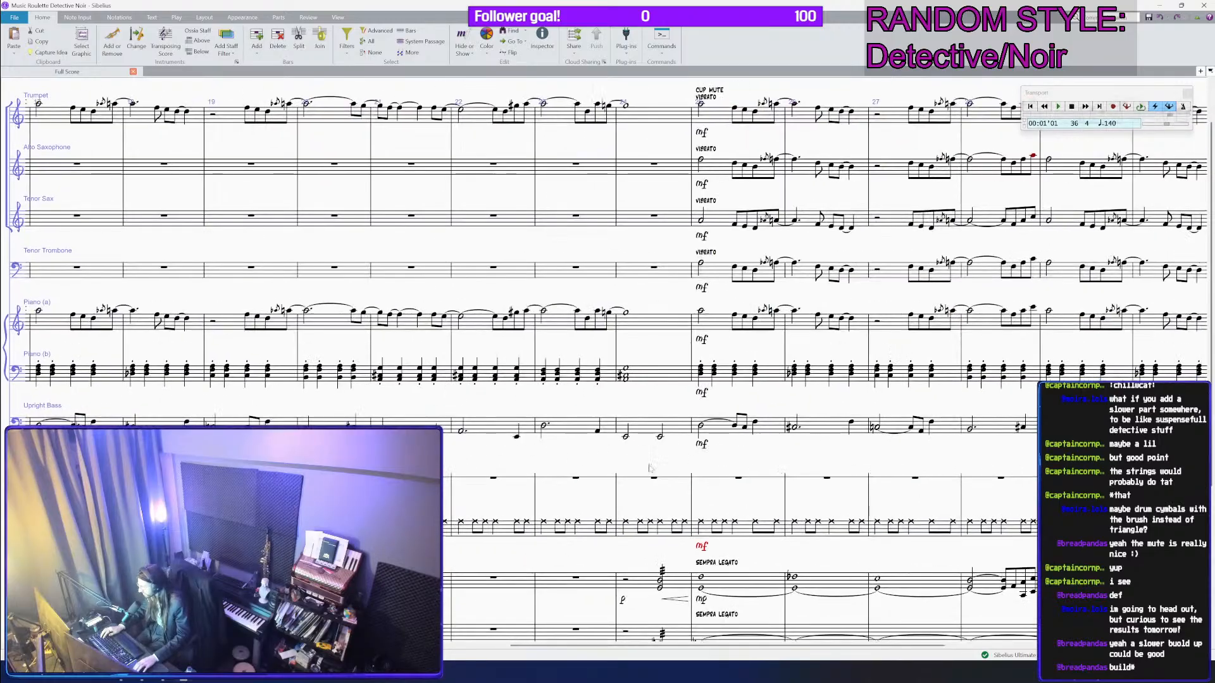
{"action": "left_click", "coordinate": [604, 479]}
{"action": "left_click", "coordinate": [645, 481]}
{"action": "key", "text": "b"}
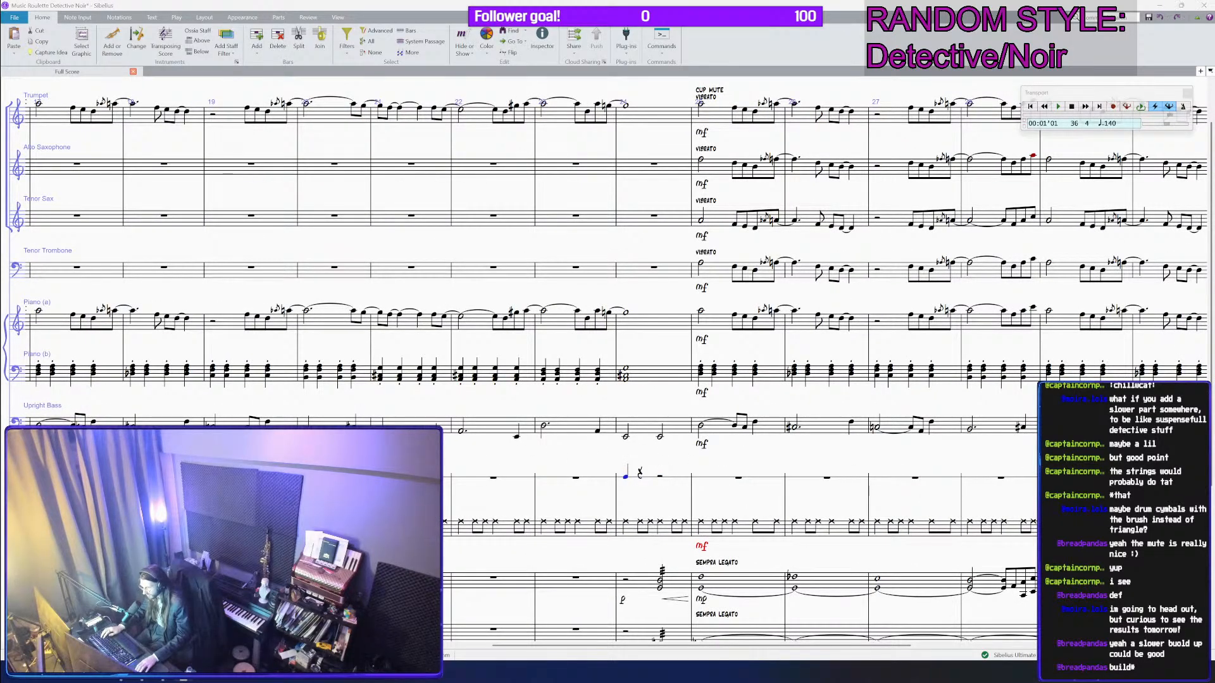
{"action": "key", "text": "5"}
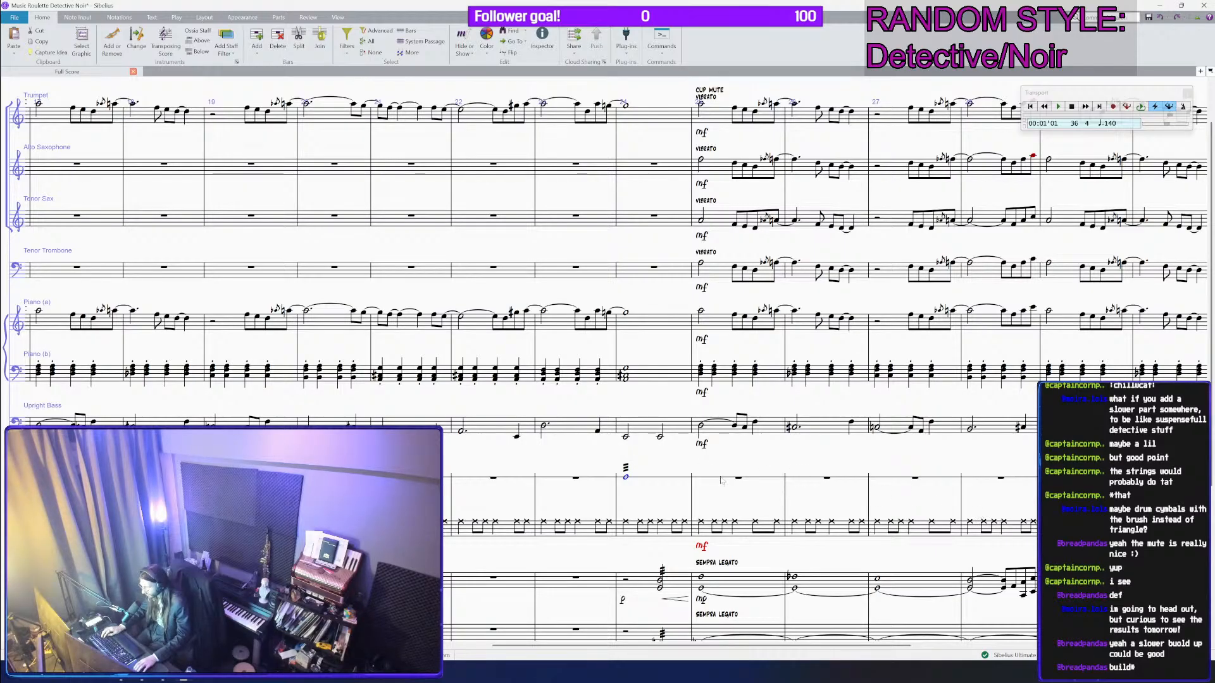
Step: Repeat the drum rhythm of bar 25 in the triangle staff through bar 36 and delete the pasted mf markings
{"action": "left_click", "coordinate": [725, 535]}
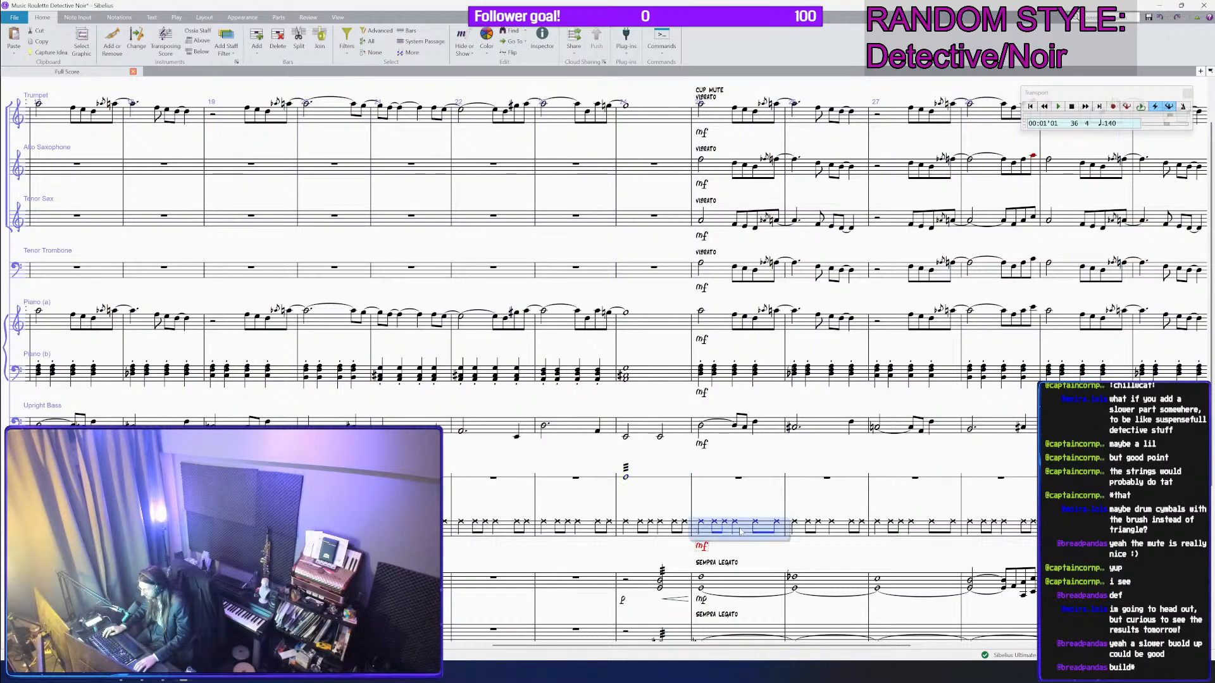
{"action": "left_click", "coordinate": [730, 481]}
{"action": "scroll", "coordinate": [730, 481], "scroll_direction": "down", "scroll_amount": 3, "text": "ctrl"}
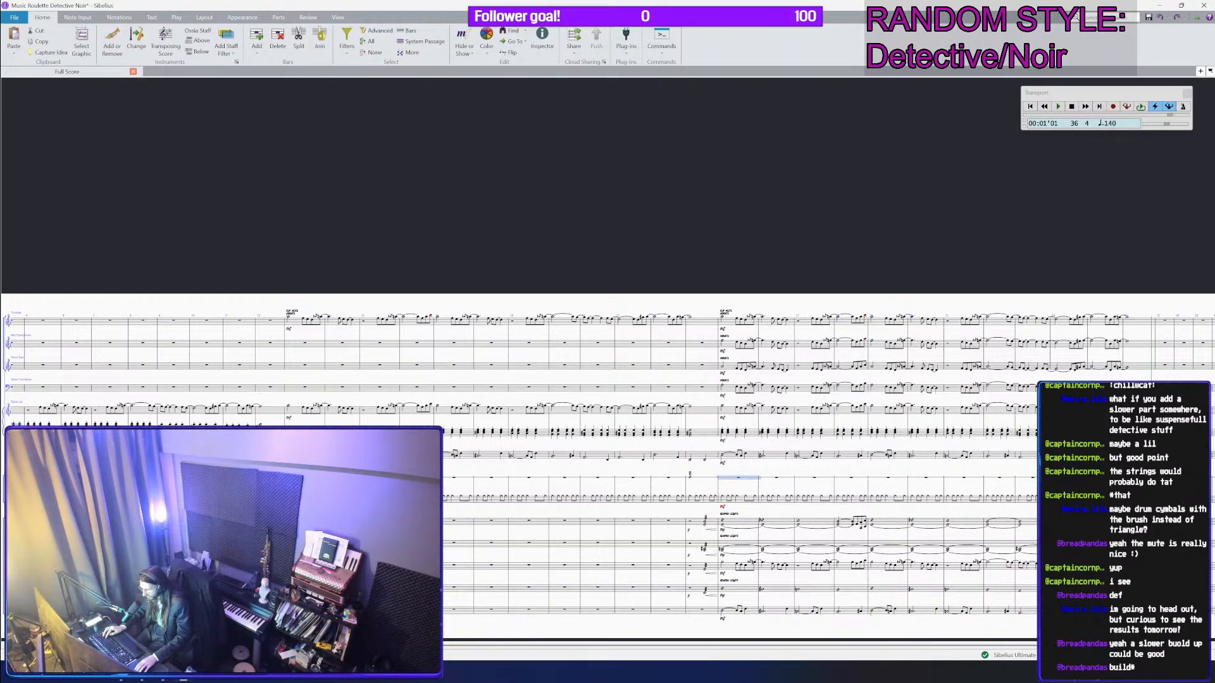
{"action": "key", "text": "Escape"}
{"action": "key", "text": "ctrl+v"}
{"action": "left_click", "coordinate": [725, 485]}
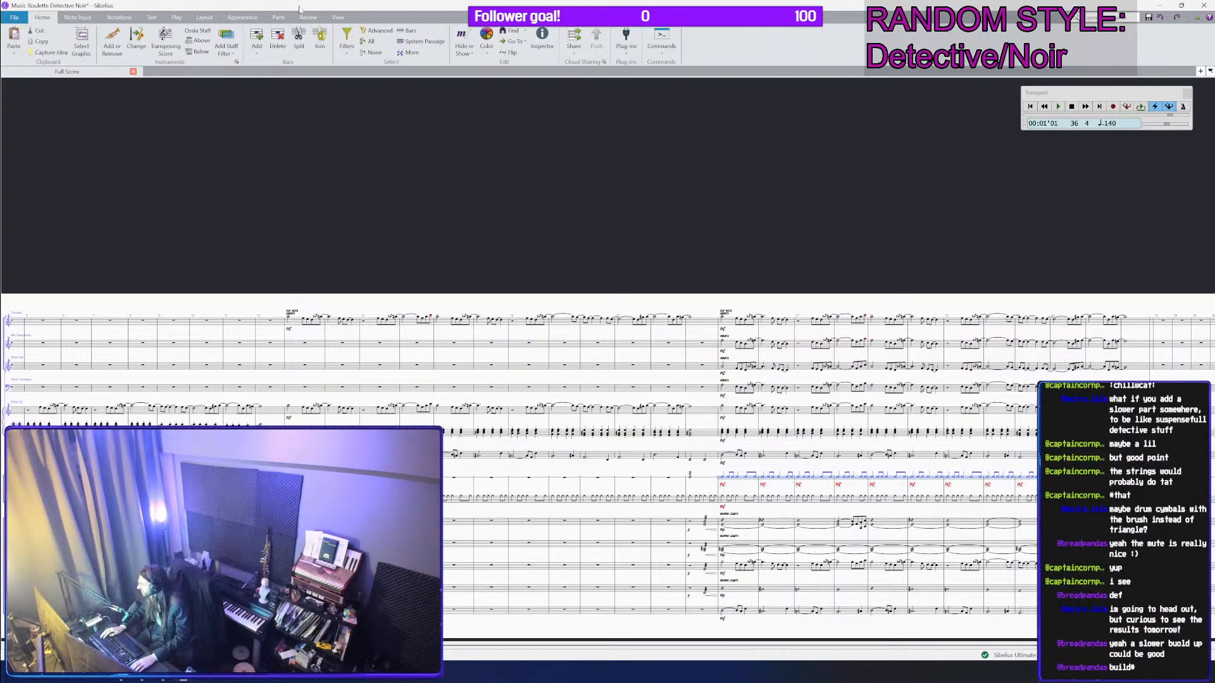
{"action": "left_click", "coordinate": [347, 38]}
{"action": "left_click", "coordinate": [386, 159]}
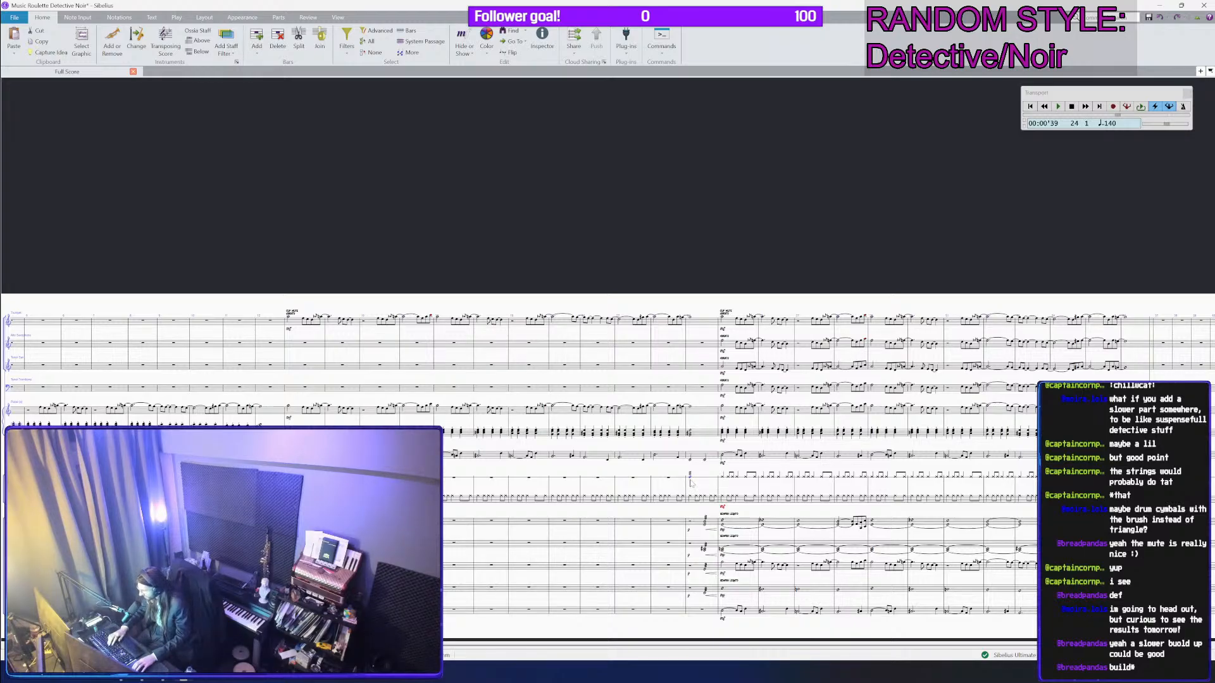
Step: Play the arrangement from bar 24 to bar 37 with a brief look at the mixer, and review the score back to its opening
{"action": "key", "text": "space"}
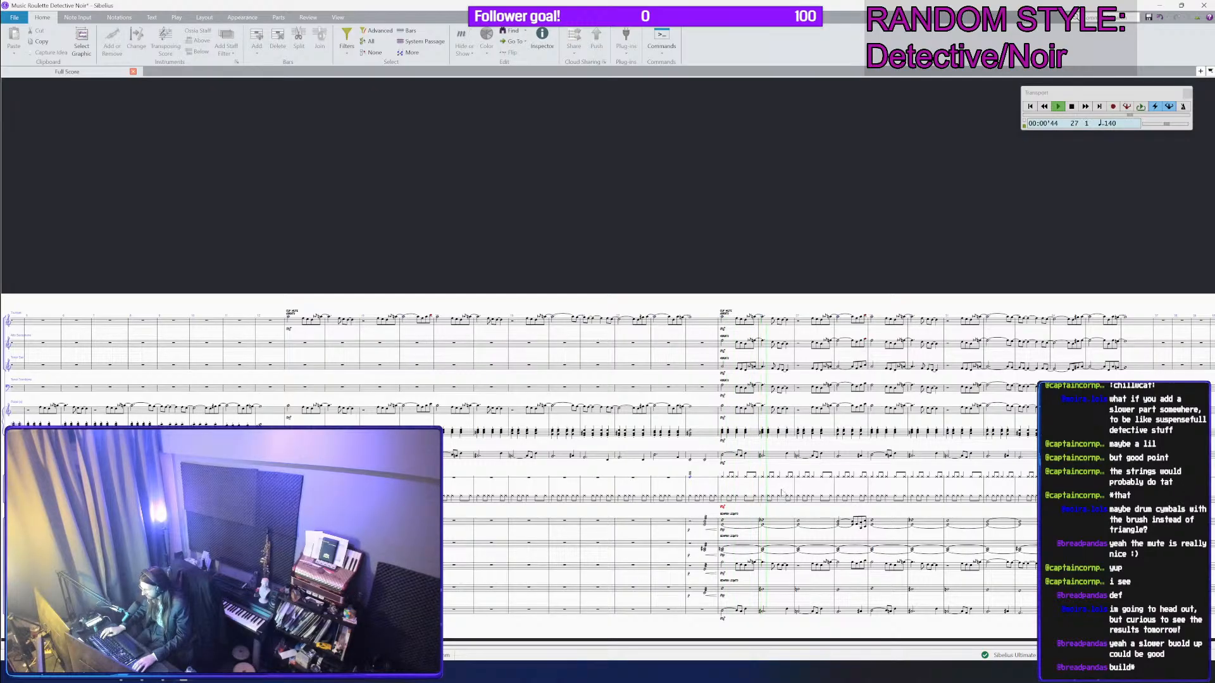
{"action": "left_click_drag", "start_coordinate": [781, 492], "coordinate": [751, 490]}
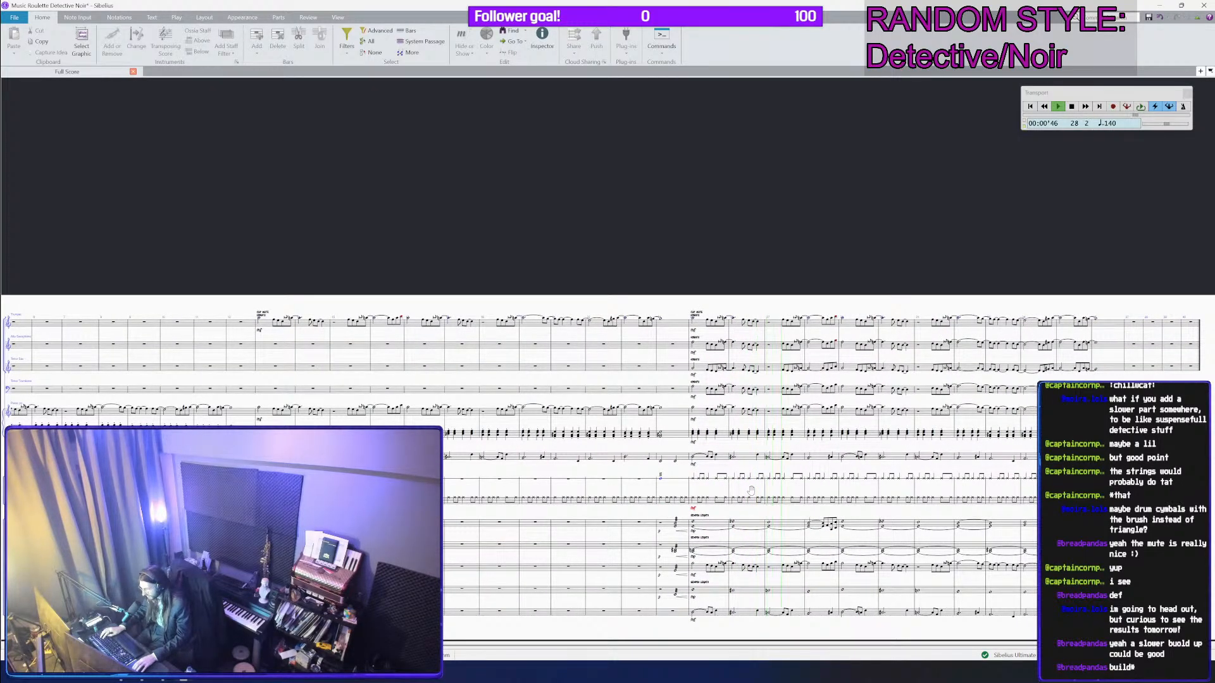
{"action": "left_click_drag", "start_coordinate": [751, 491], "coordinate": [700, 482]}
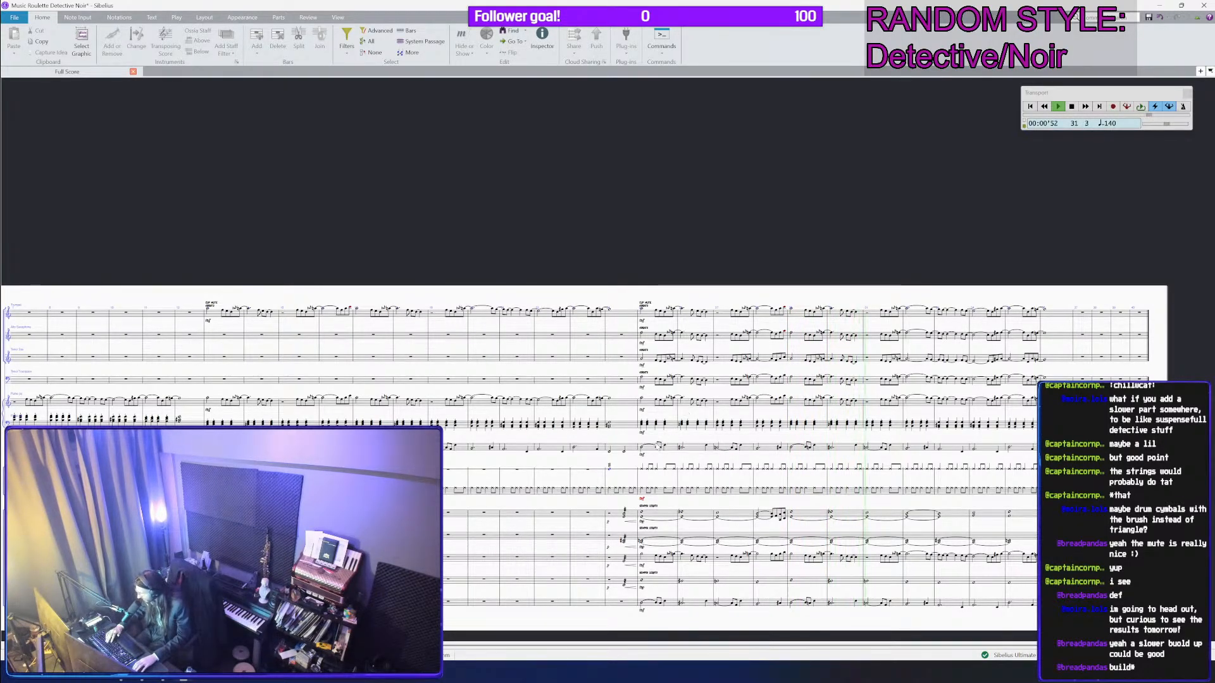
{"action": "key", "text": "m"}
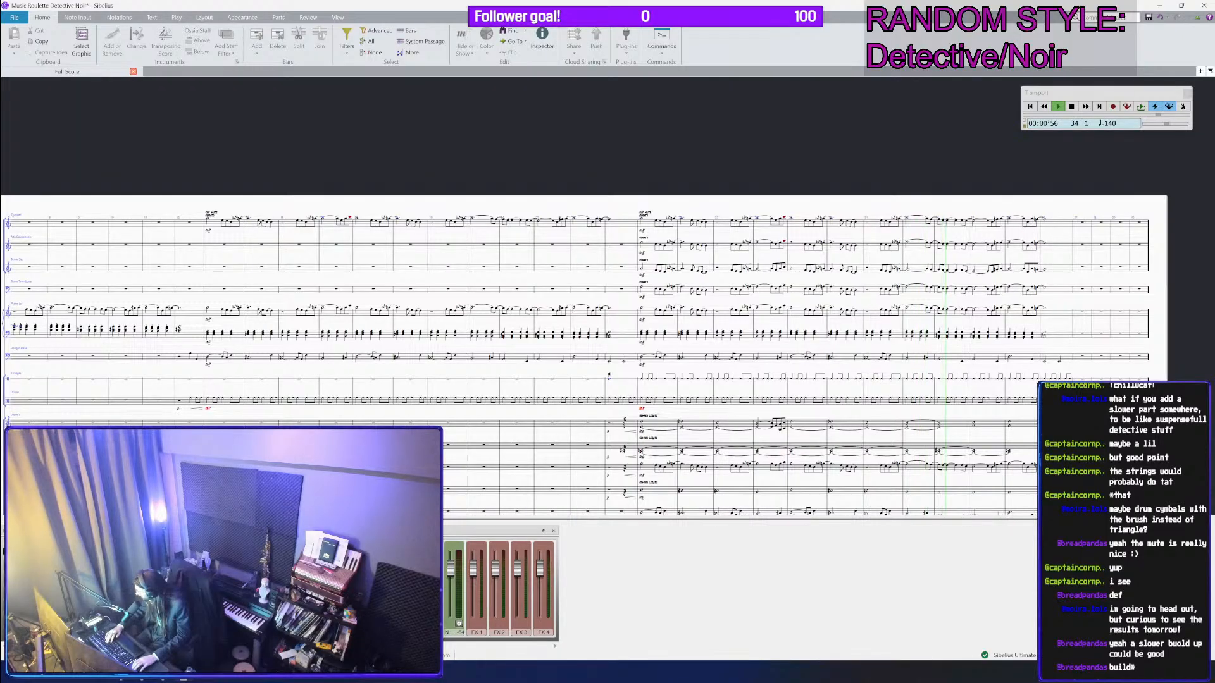
{"action": "key", "text": "m"}
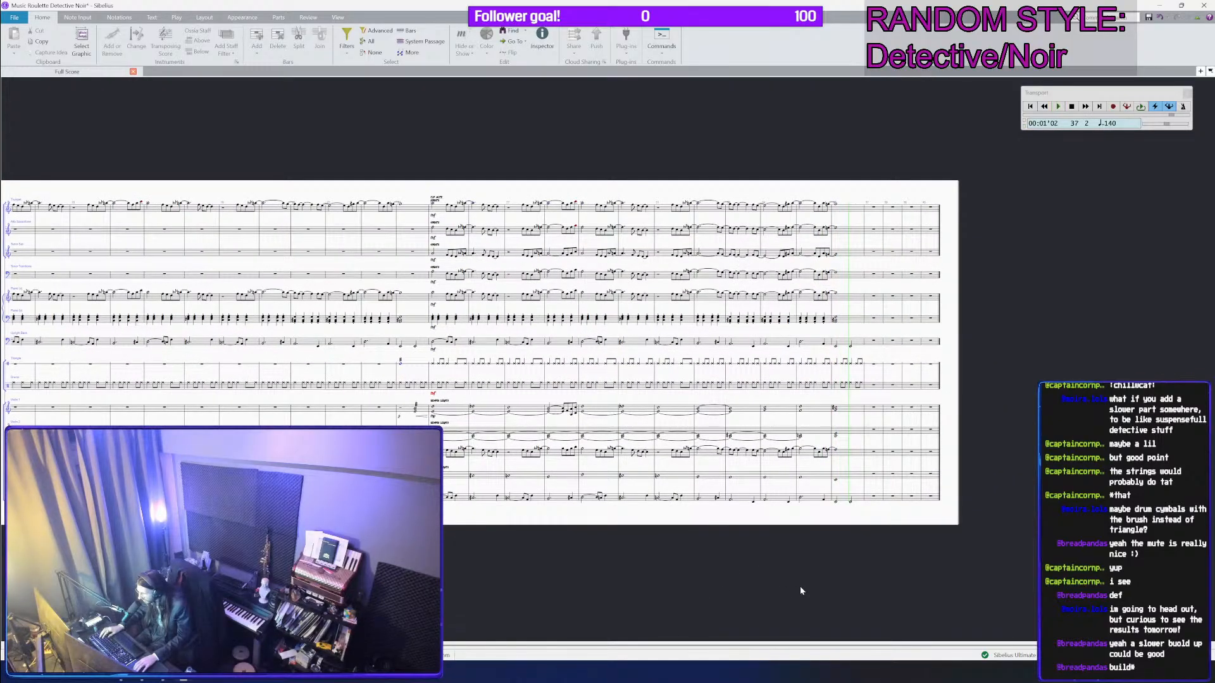
{"action": "key", "text": "space"}
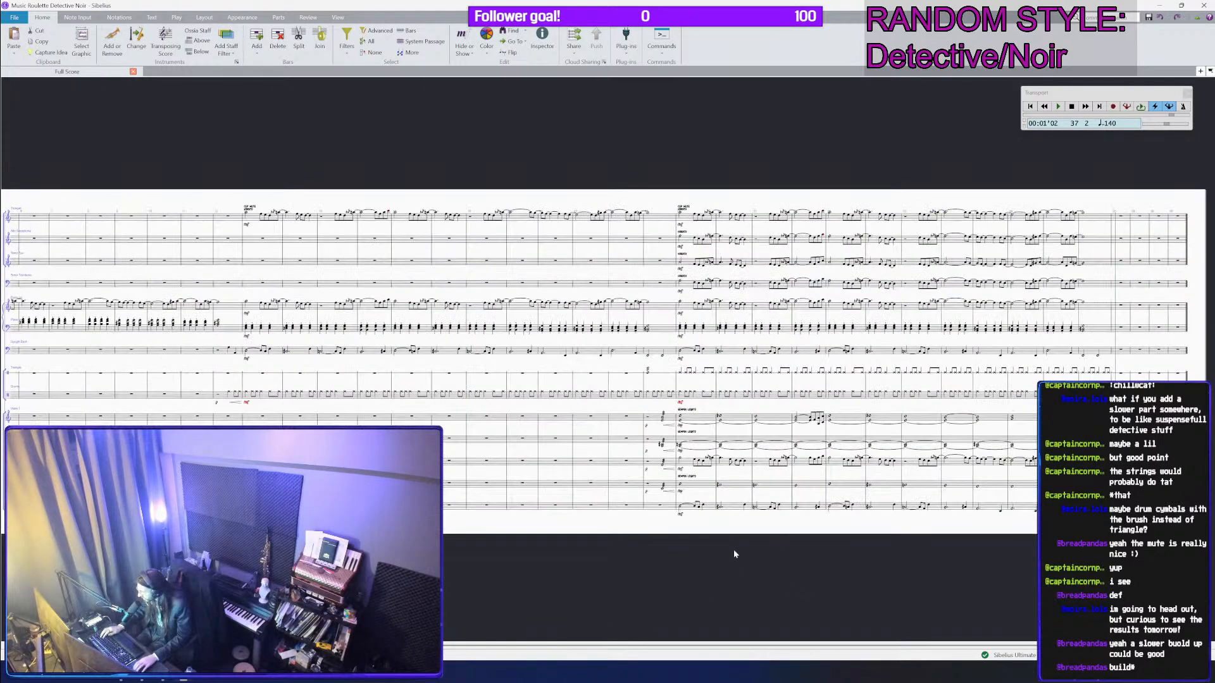
{"action": "left_click_drag", "start_coordinate": [296, 543], "coordinate": [449, 541]}
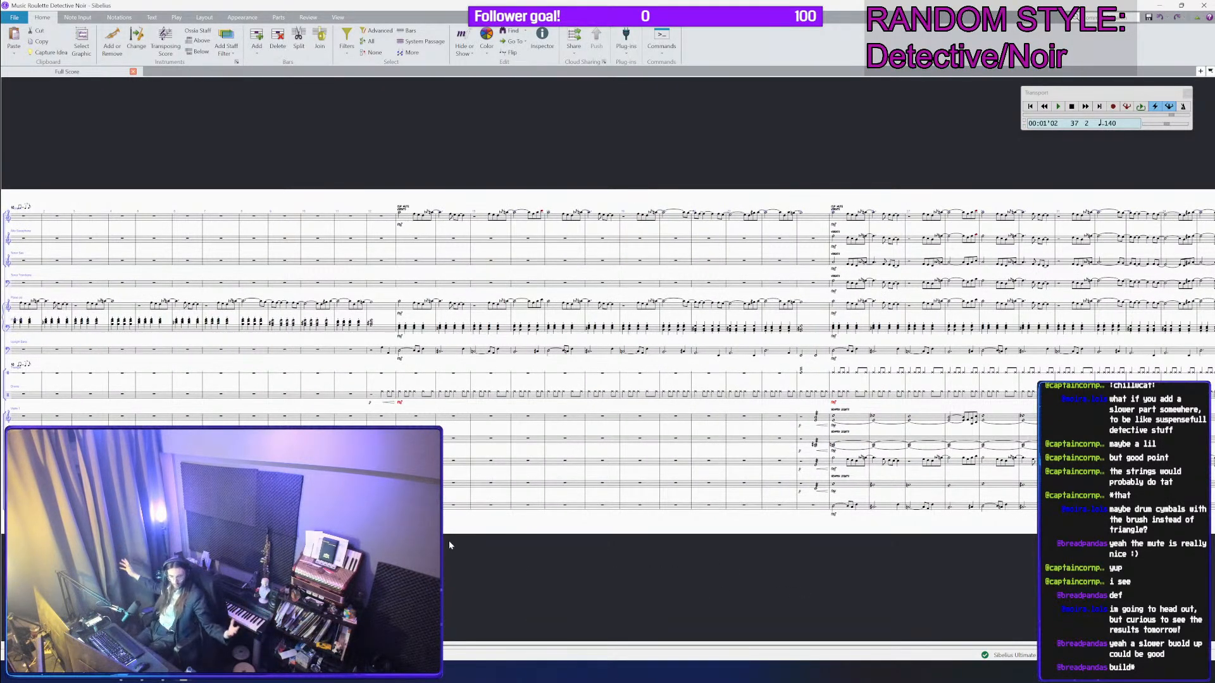
{"action": "left_click_drag", "start_coordinate": [559, 523], "coordinate": [723, 537]}
{"action": "left_click_drag", "start_coordinate": [516, 536], "coordinate": [551, 545]}
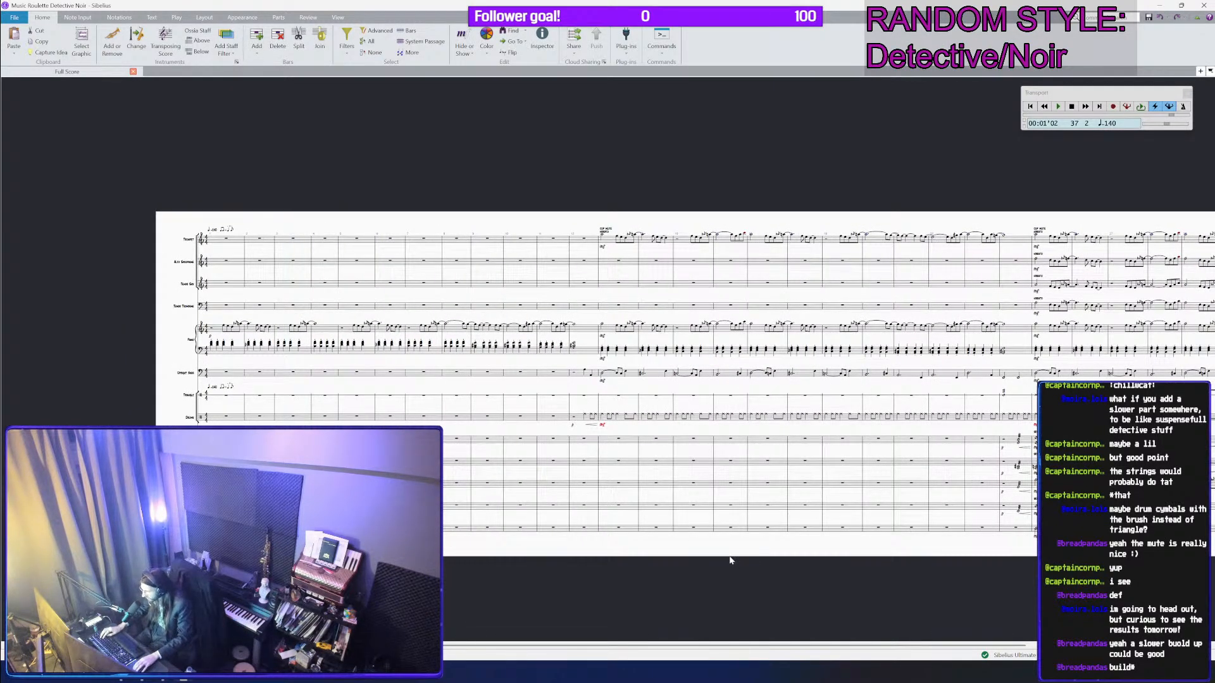
Step: Delete the existing mf markings at bar 25 in every staff from the trumpet down to the drums
{"action": "left_click_drag", "start_coordinate": [490, 464], "coordinate": [49, 404]}
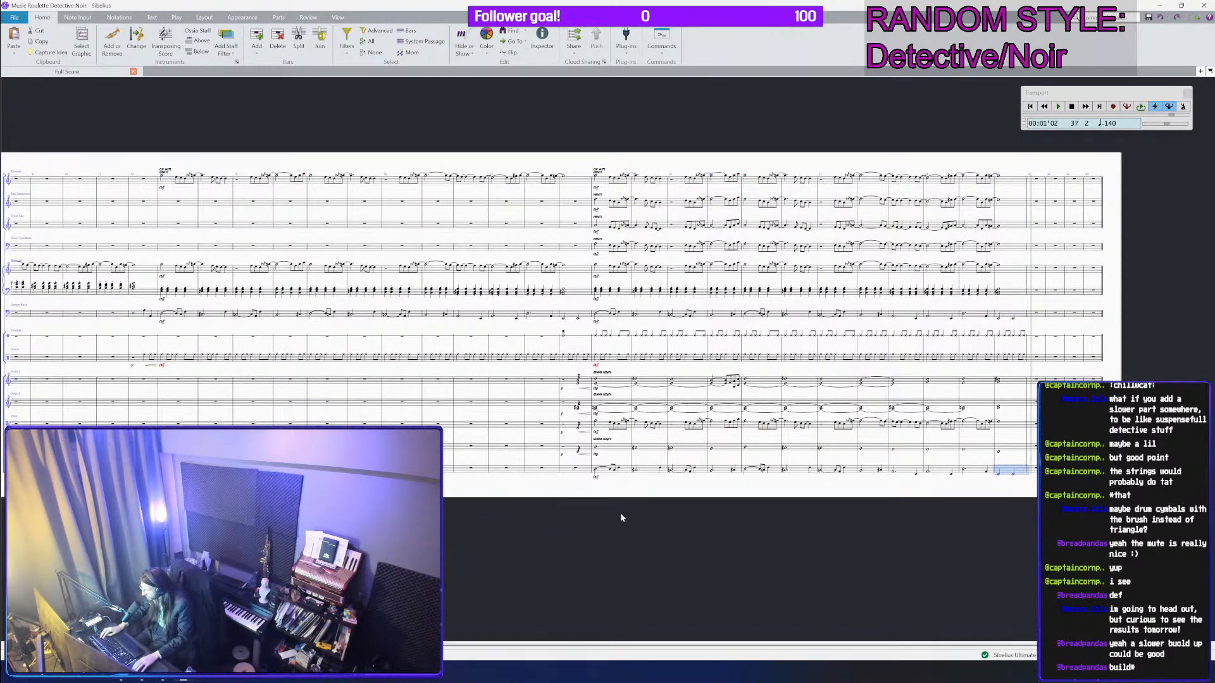
{"action": "left_click_drag", "start_coordinate": [617, 511], "coordinate": [745, 572]}
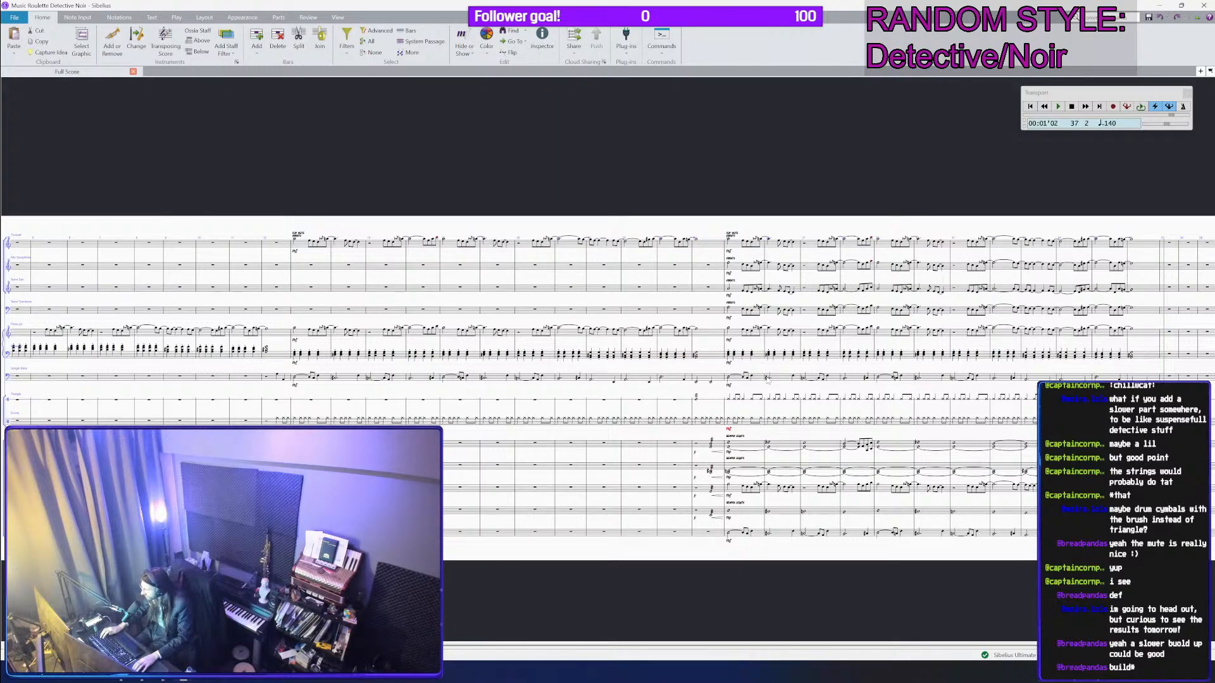
{"action": "left_click", "coordinate": [739, 537]}
{"action": "left_click", "coordinate": [736, 244]}
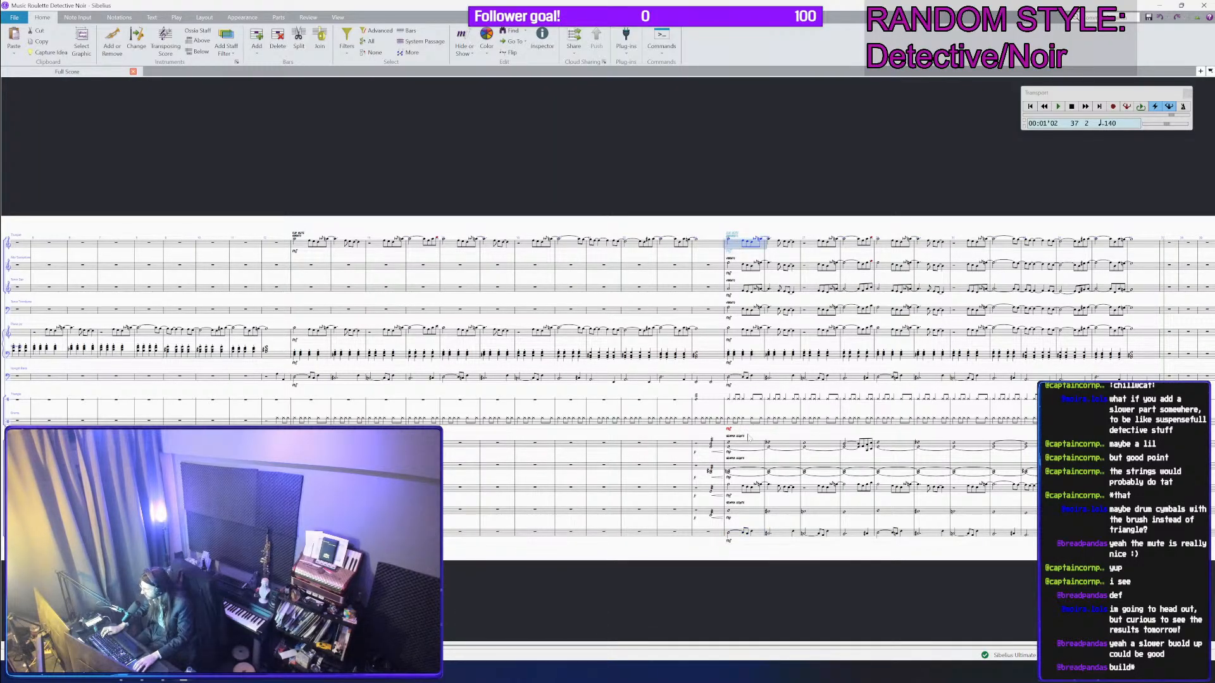
{"action": "key", "text": "ctrl+equal"}
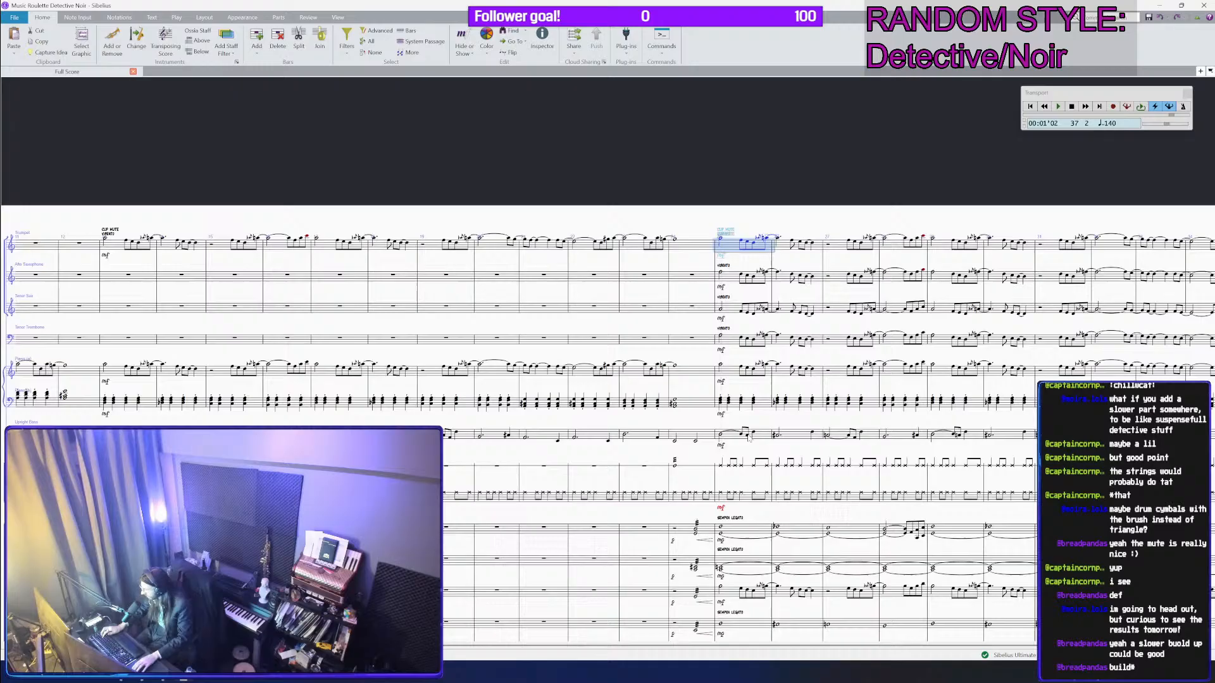
{"action": "left_click", "coordinate": [725, 504], "text": "shift"}
{"action": "left_click", "coordinate": [347, 51]}
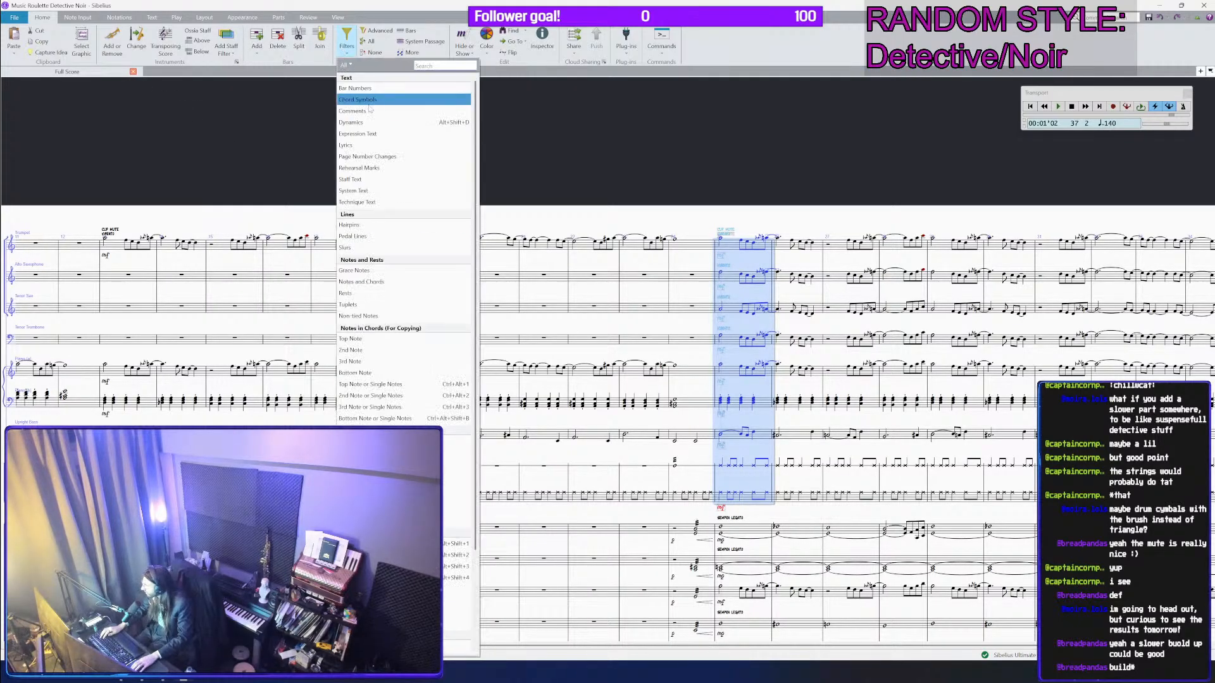
{"action": "left_click", "coordinate": [364, 131]}
{"action": "key", "text": "Delete"}
Step: Add crescendo hairpins through bar 24 in all staves from the trumpet down to the drums
{"action": "left_click", "coordinate": [693, 244]}
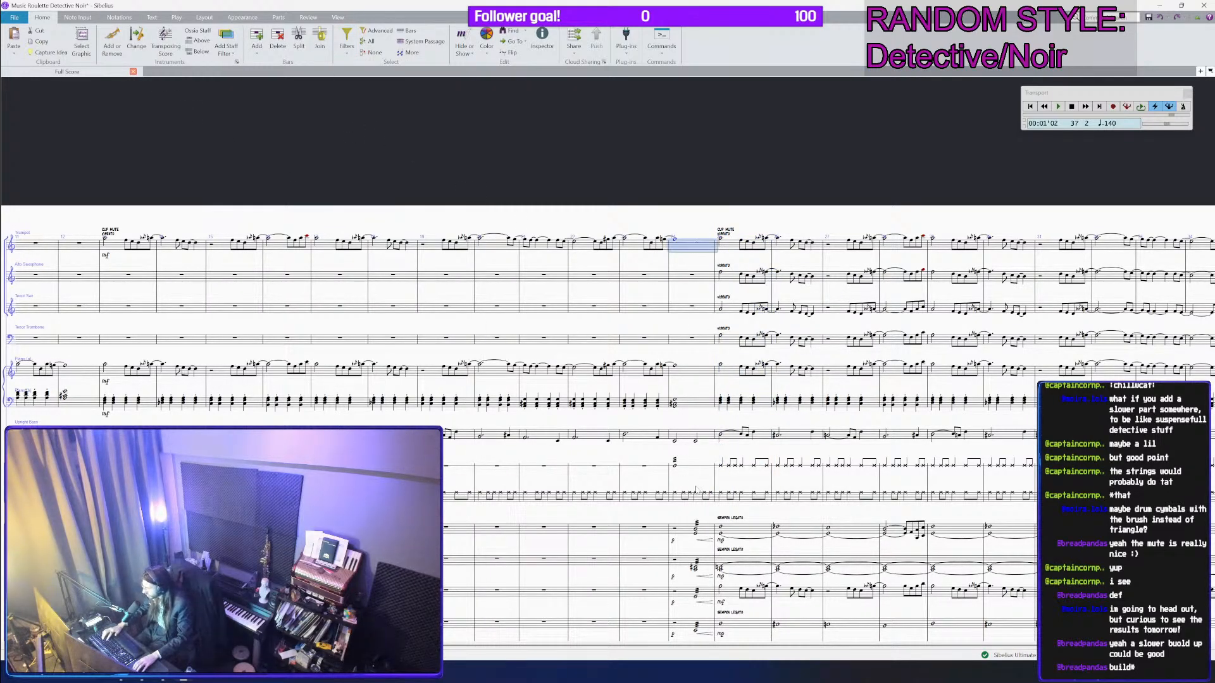
{"action": "left_click", "coordinate": [719, 504], "text": "shift"}
{"action": "key", "text": "h"}
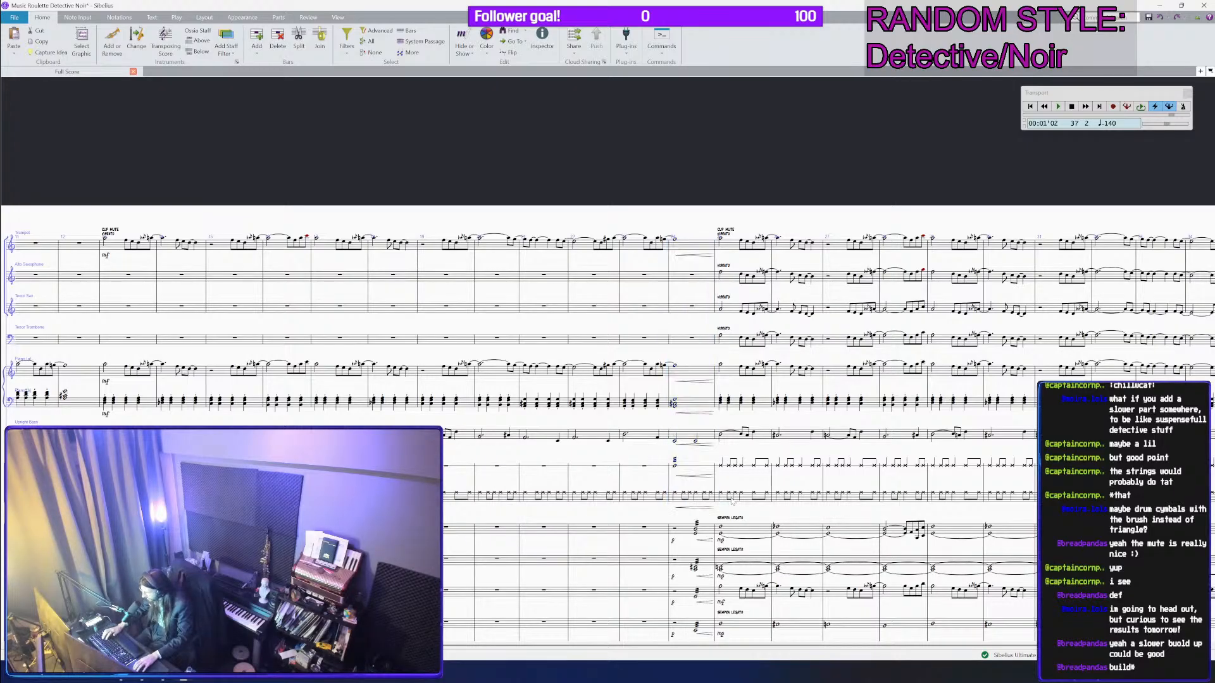
Step: Mark bar 25 with f in all staves from the trumpet down to the drums
{"action": "left_click", "coordinate": [732, 250], "text": "shift"}
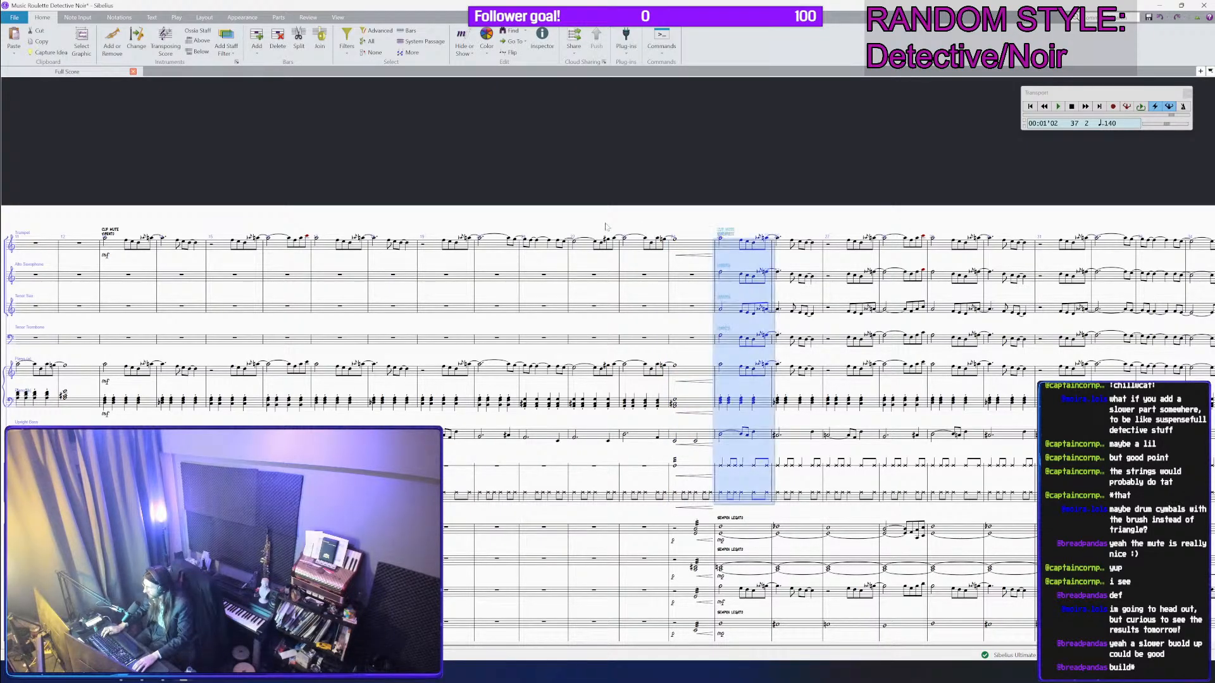
{"action": "left_click", "coordinate": [152, 17]}
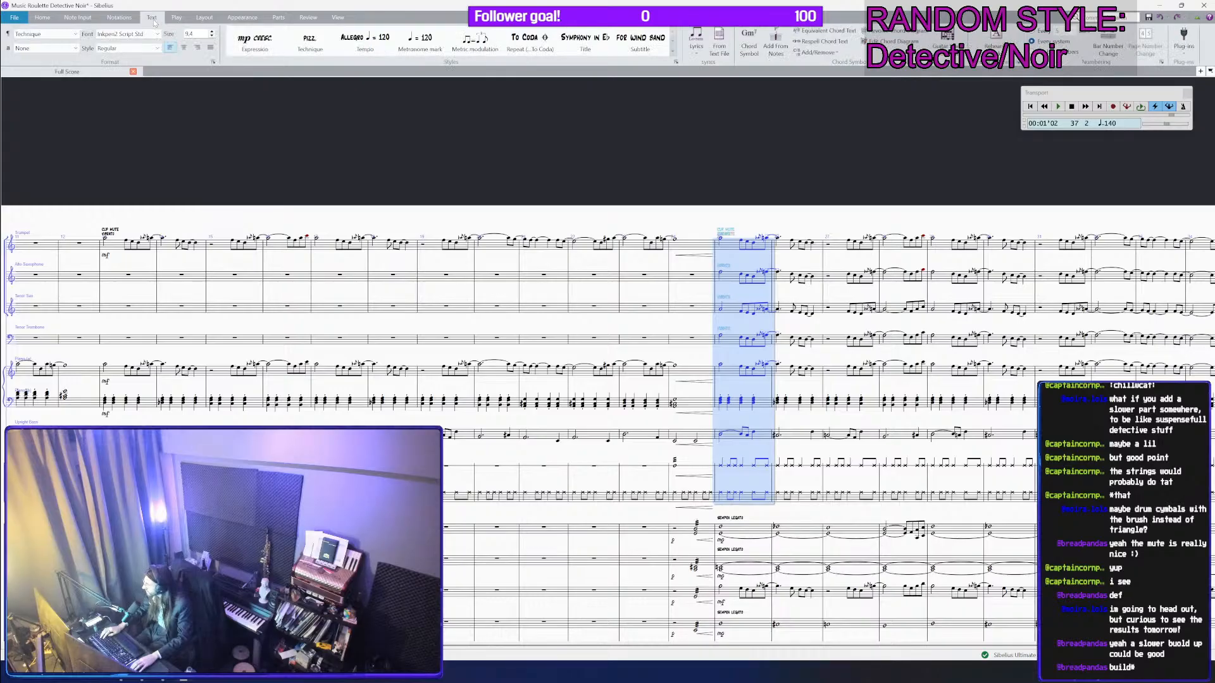
{"action": "left_click", "coordinate": [672, 136]}
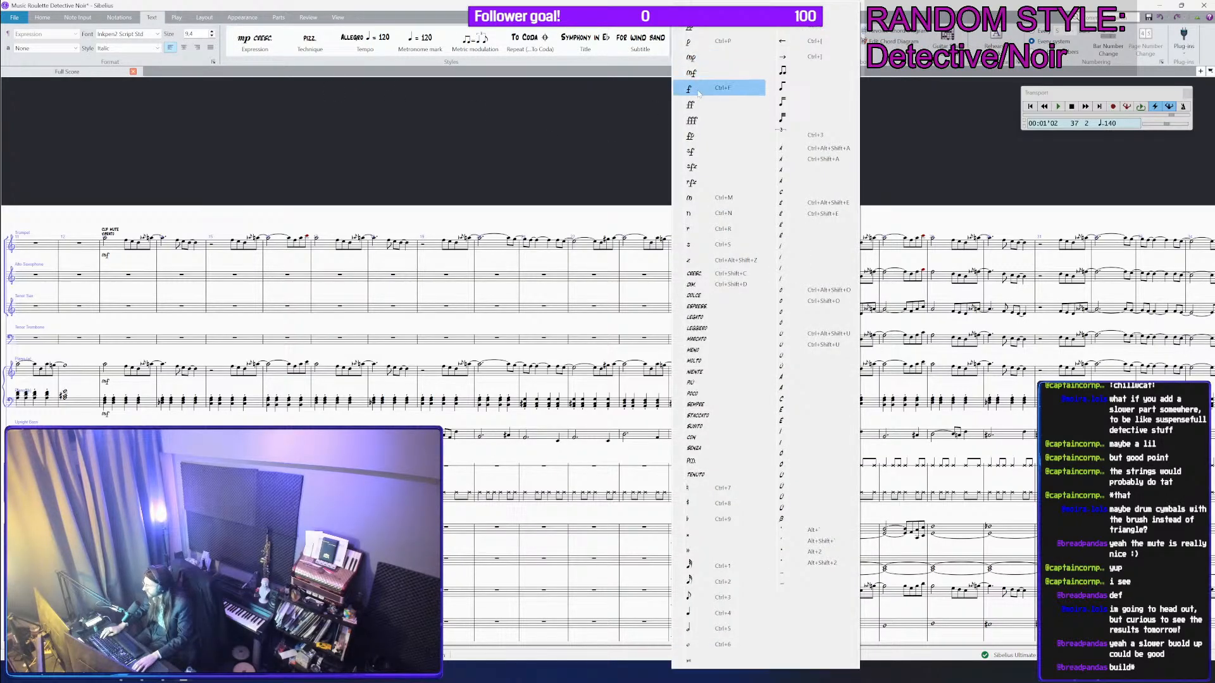
{"action": "left_click", "coordinate": [684, 88]}
{"action": "key", "text": "Escape"}
{"action": "key", "text": "Escape"}
Step: Delete the redundant f at bar 25 and crescendo hairpin at bar 24 below the piano's lower staff
{"action": "scroll", "coordinate": [726, 286], "scroll_direction": "down", "scroll_amount": 2}
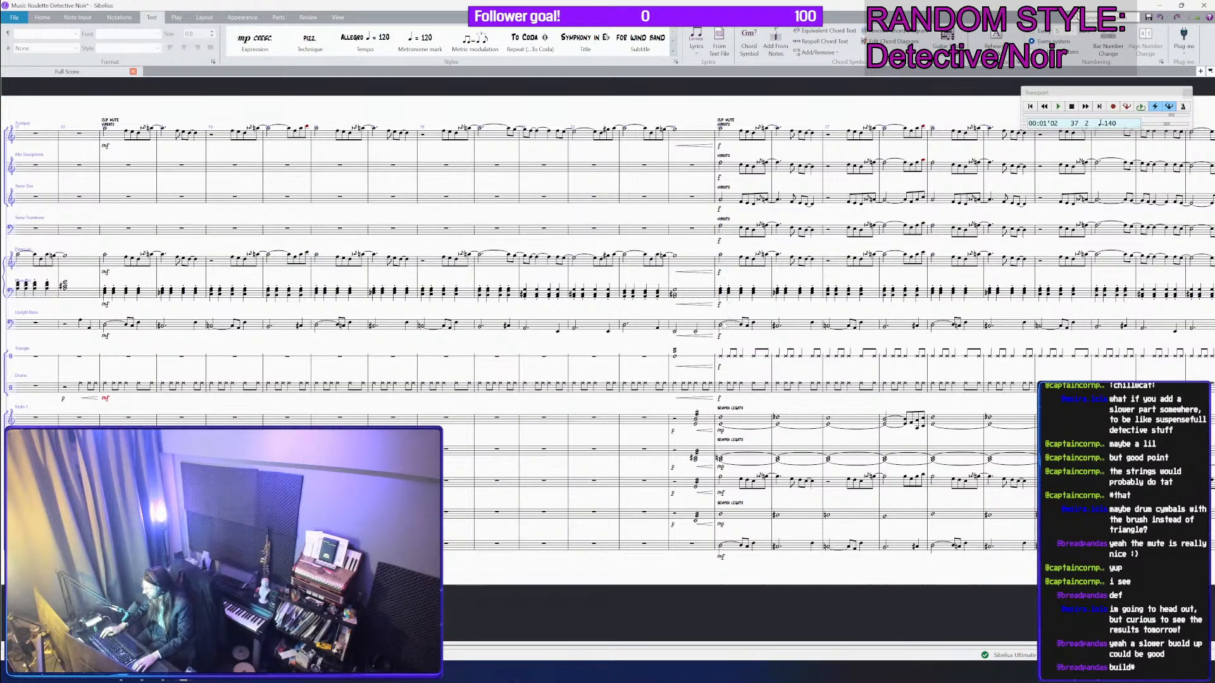
{"action": "left_click", "coordinate": [718, 306]}
{"action": "key", "text": "Delete"}
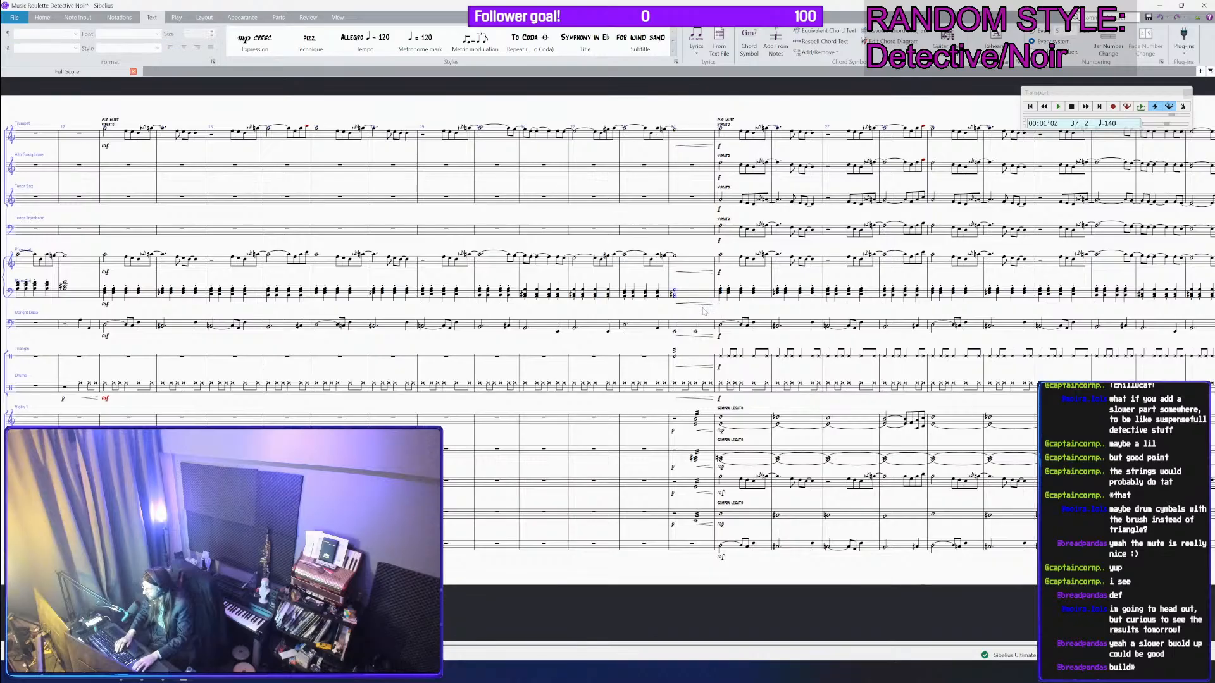
{"action": "left_click", "coordinate": [699, 304]}
{"action": "key", "text": "Delete"}
Step: Delete the bar 25 dynamics from the second violin, cello and contrabass staves
{"action": "left_click", "coordinate": [721, 467]}
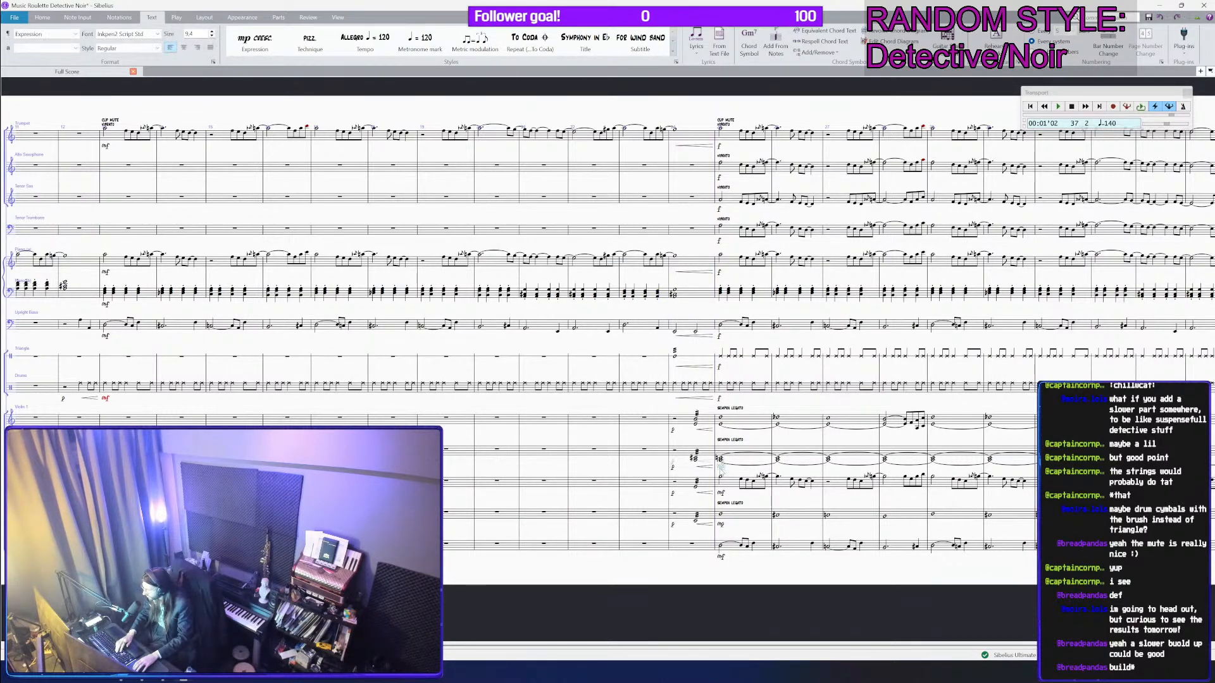
{"action": "left_click", "coordinate": [722, 493]}
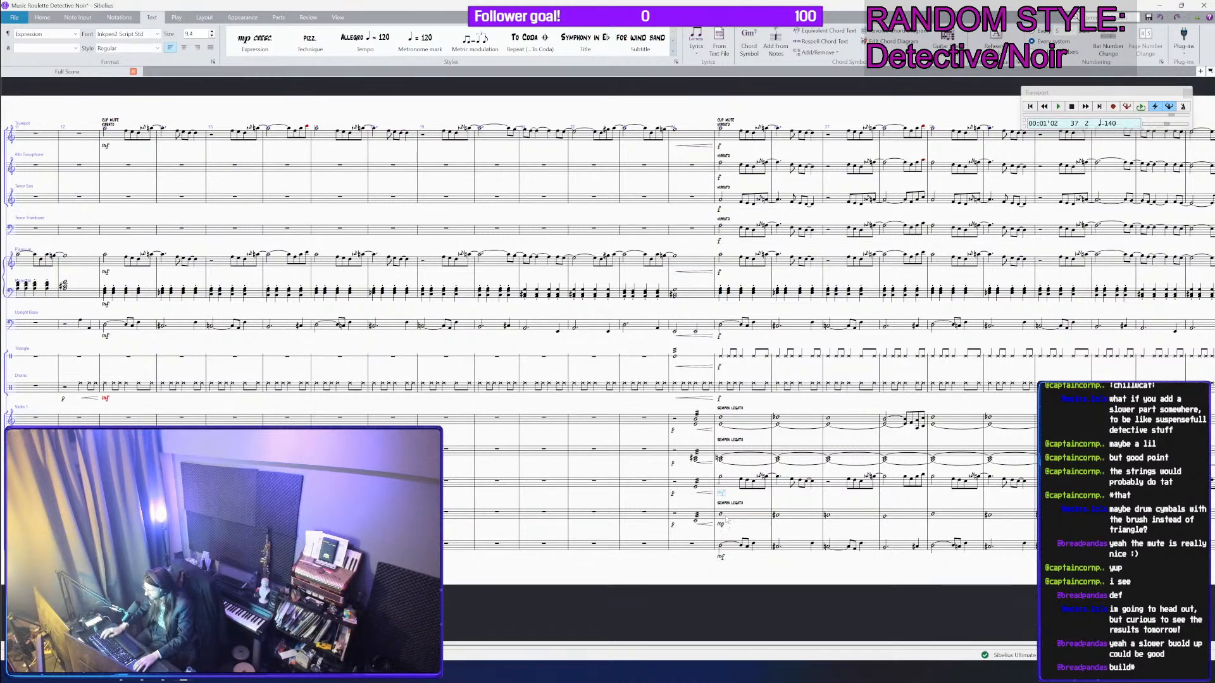
{"action": "left_click", "coordinate": [721, 524]}
{"action": "key", "text": "Delete"}
{"action": "left_click", "coordinate": [721, 557]}
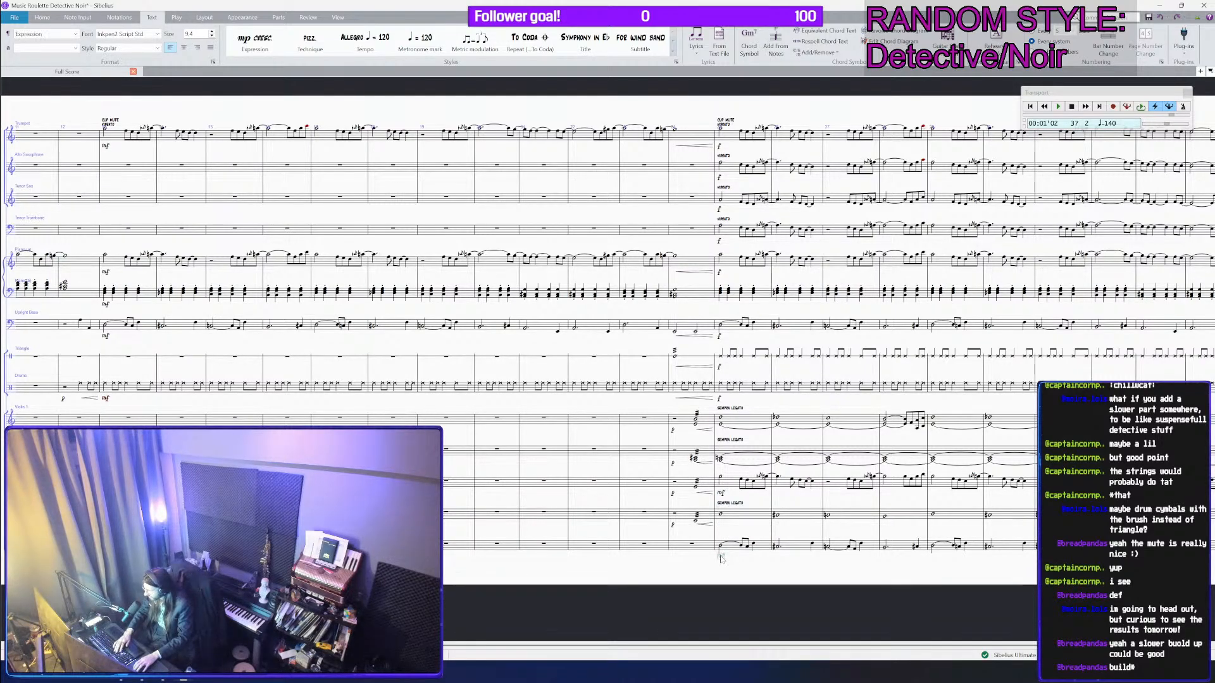
{"action": "key", "text": "Delete"}
Step: Copy the viola's mf marking at bar 25 to the cello, contrabass and both violin staves
{"action": "left_click", "coordinate": [722, 494]}
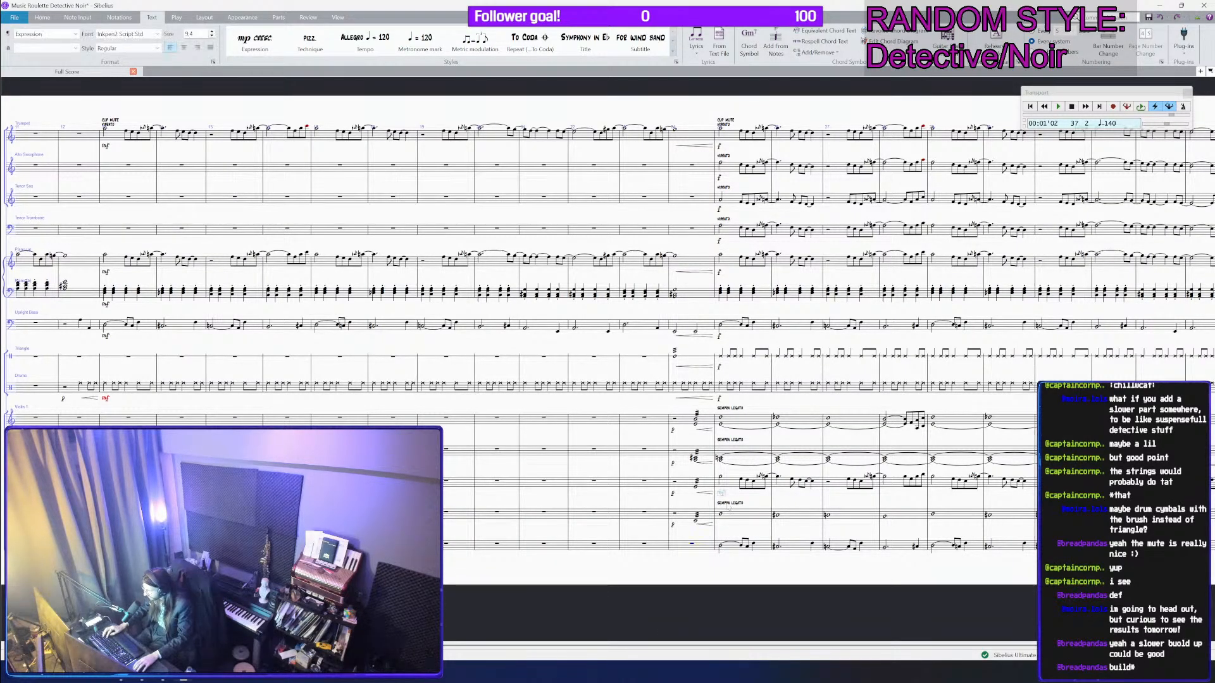
{"action": "key", "text": "ctrl+c"}
{"action": "left_click", "coordinate": [745, 516]}
{"action": "left_click", "coordinate": [748, 544], "text": "shift"}
{"action": "key", "text": "ctrl+v"}
{"action": "left_click", "coordinate": [747, 449]}
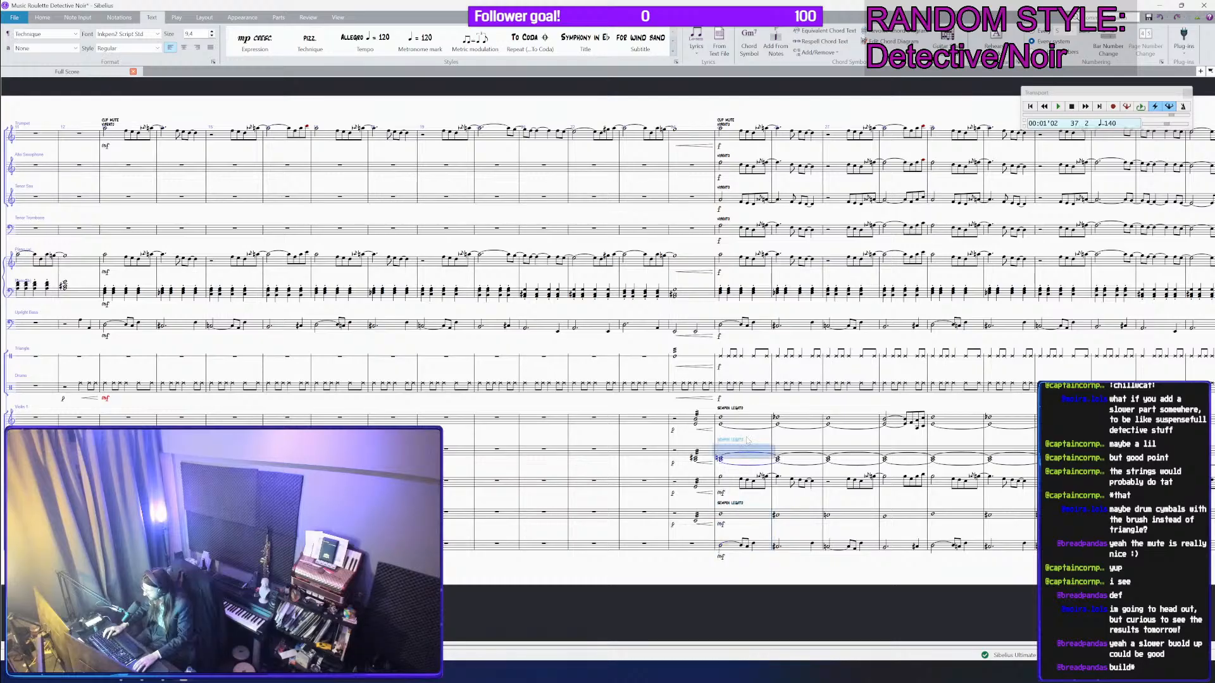
{"action": "left_click", "coordinate": [728, 418], "text": "shift"}
{"action": "key", "text": "ctrl+v"}
{"action": "key", "text": "Escape"}
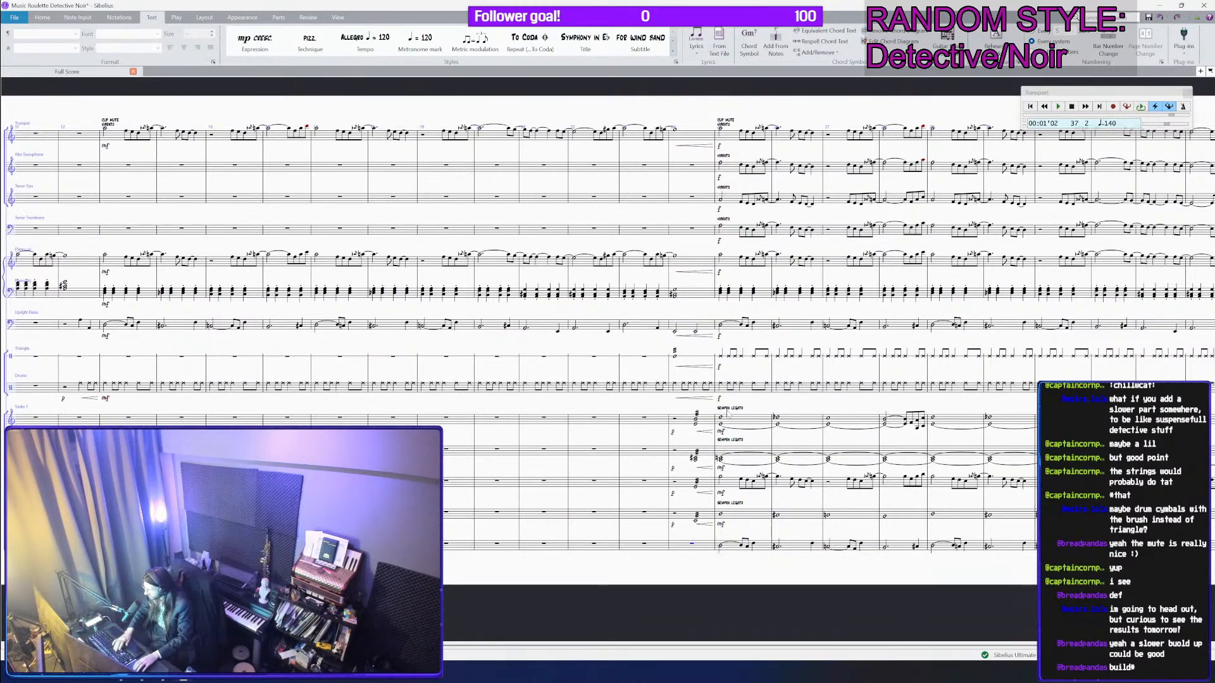
Step: Change the bar 25 dynamics of the contrabass and viola to f
{"action": "left_click", "coordinate": [726, 550]}
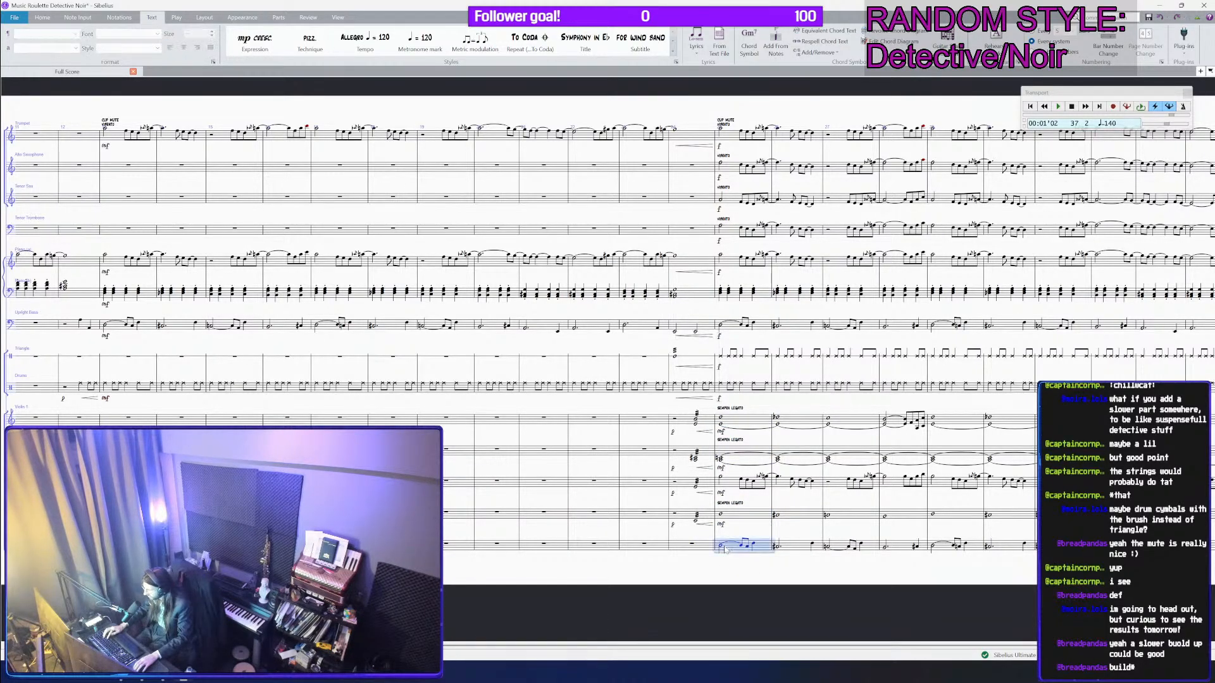
{"action": "key", "text": "ctrl+v"}
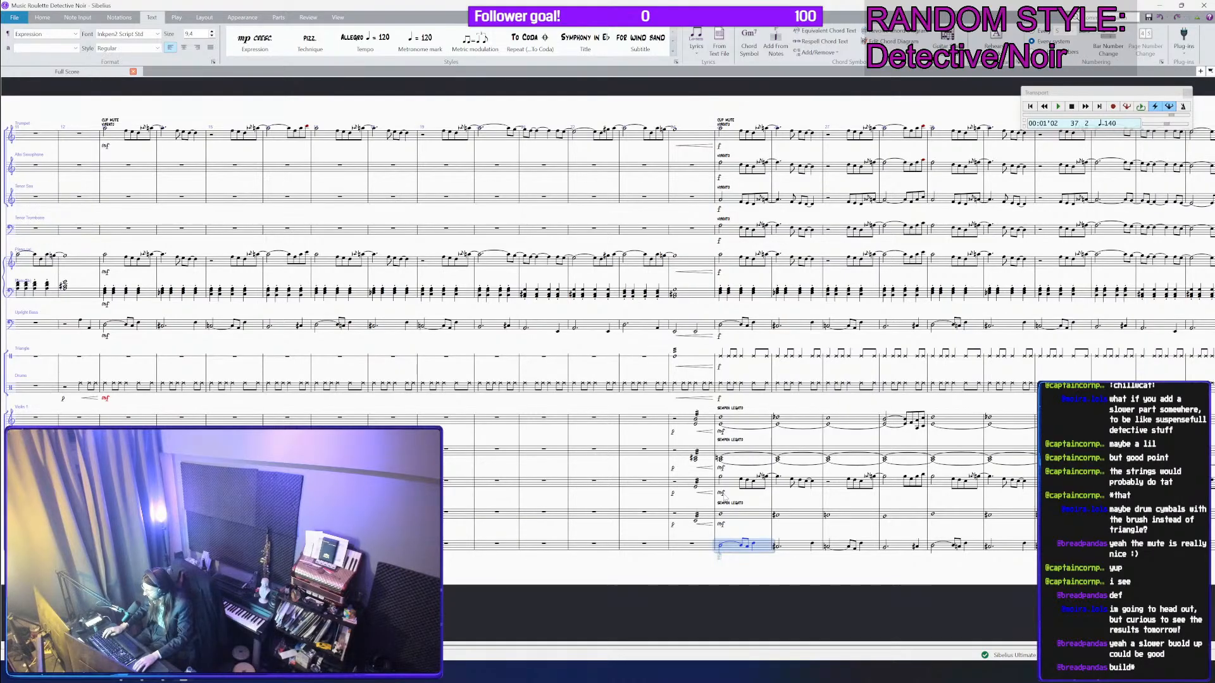
{"action": "key", "text": "Escape"}
{"action": "left_click", "coordinate": [724, 487]}
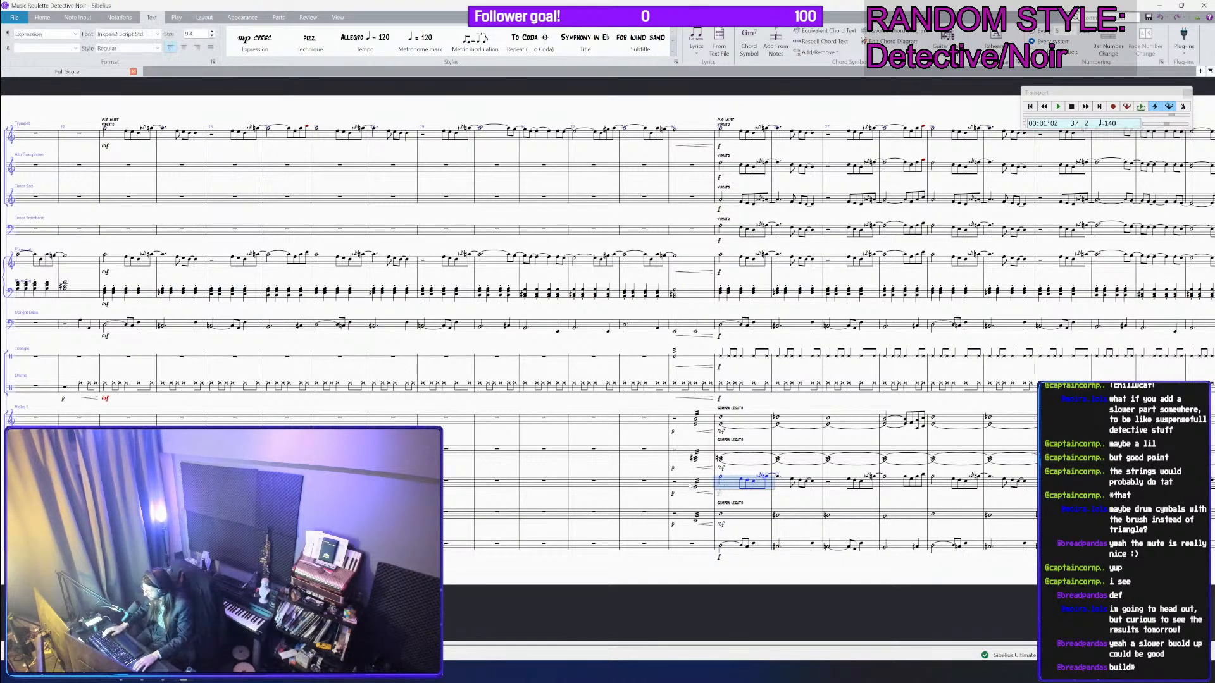
{"action": "left_click", "coordinate": [674, 487]}
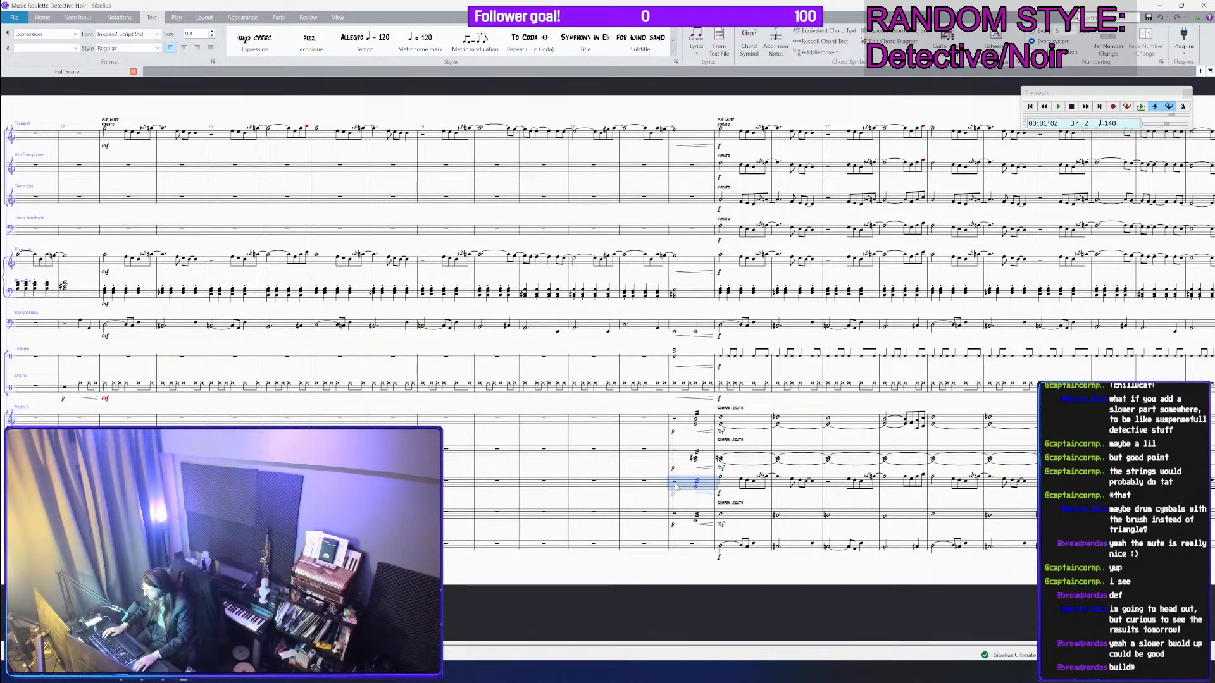
{"action": "key", "text": "Escape"}
Step: Return playback to the start of the score and look over the sections from bar 13 to the end
{"action": "scroll", "coordinate": [470, 409], "scroll_direction": "down", "scroll_amount": 5}
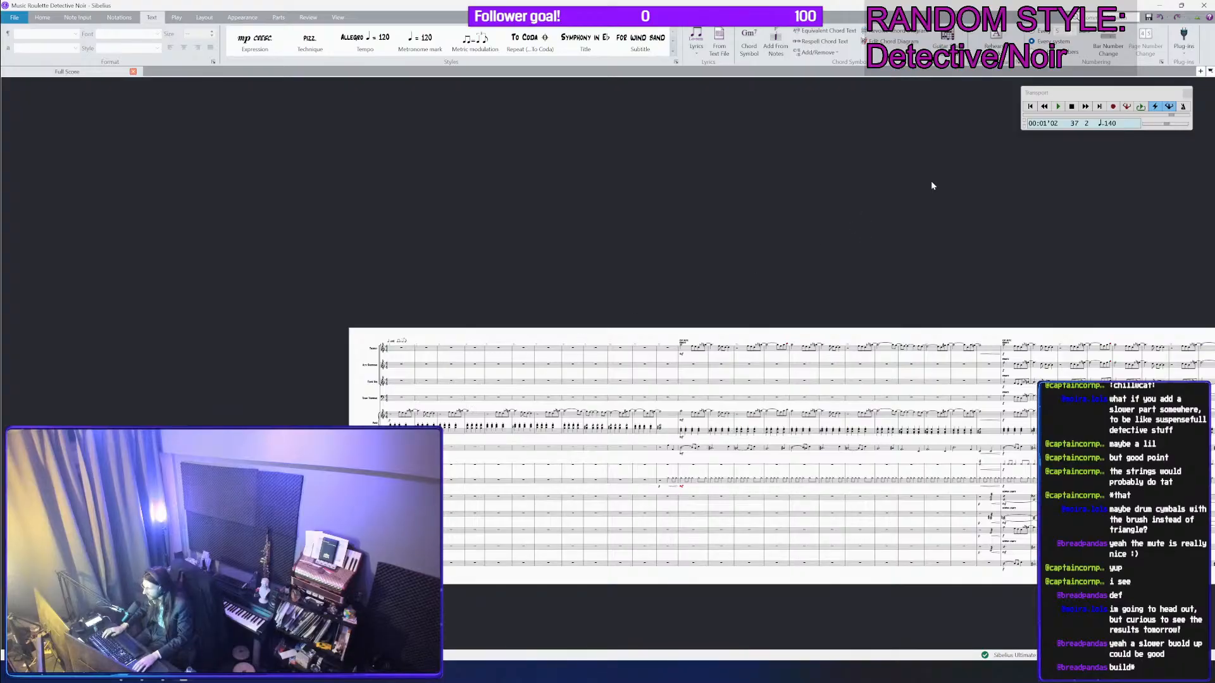
{"action": "left_click", "coordinate": [1029, 106]}
{"action": "left_click_drag", "start_coordinate": [970, 204], "coordinate": [811, 195]}
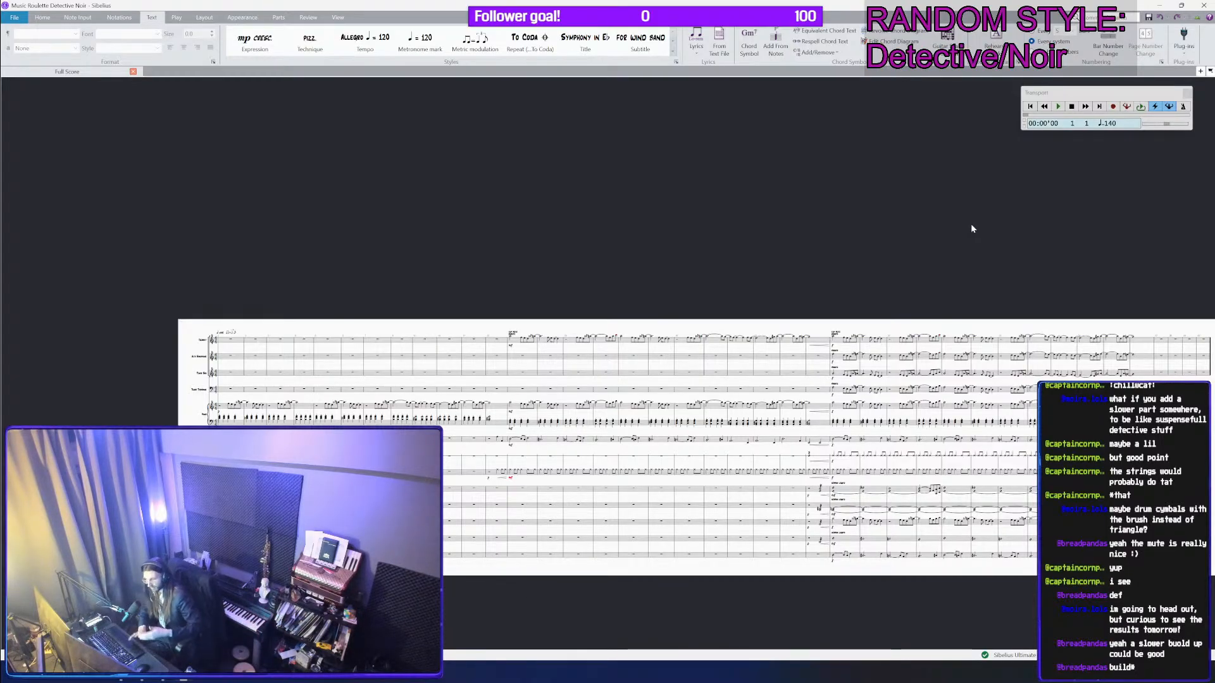
{"action": "left_click", "coordinate": [511, 340]}
{"action": "left_click_drag", "start_coordinate": [943, 373], "coordinate": [699, 351]}
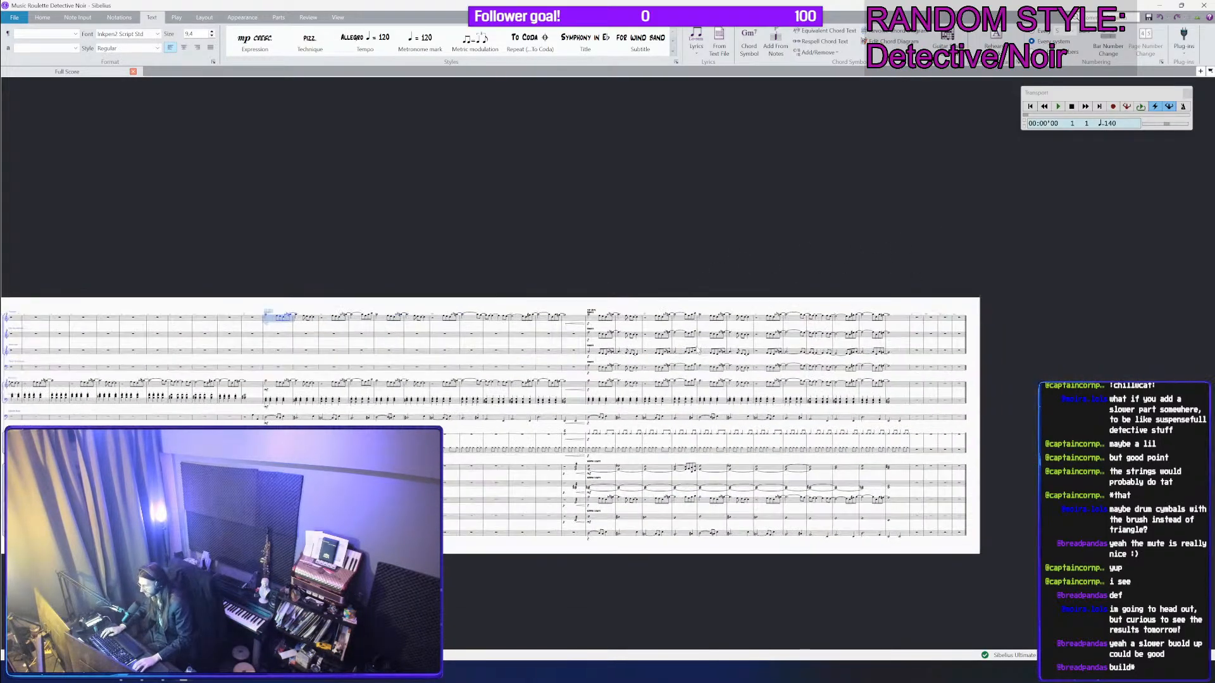
{"action": "left_click_drag", "start_coordinate": [511, 220], "coordinate": [883, 271]}
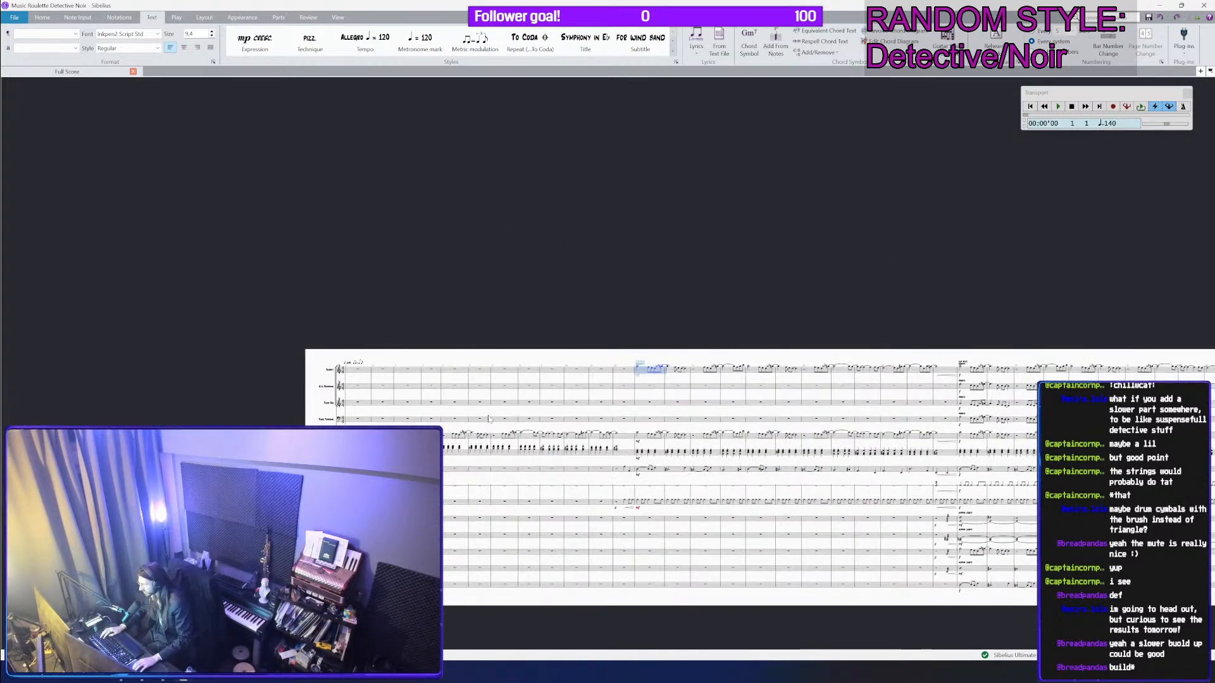
Step: Add double barlines at the starts of bar 25 and bar 13 to separate the sections
{"action": "left_click", "coordinate": [949, 372]}
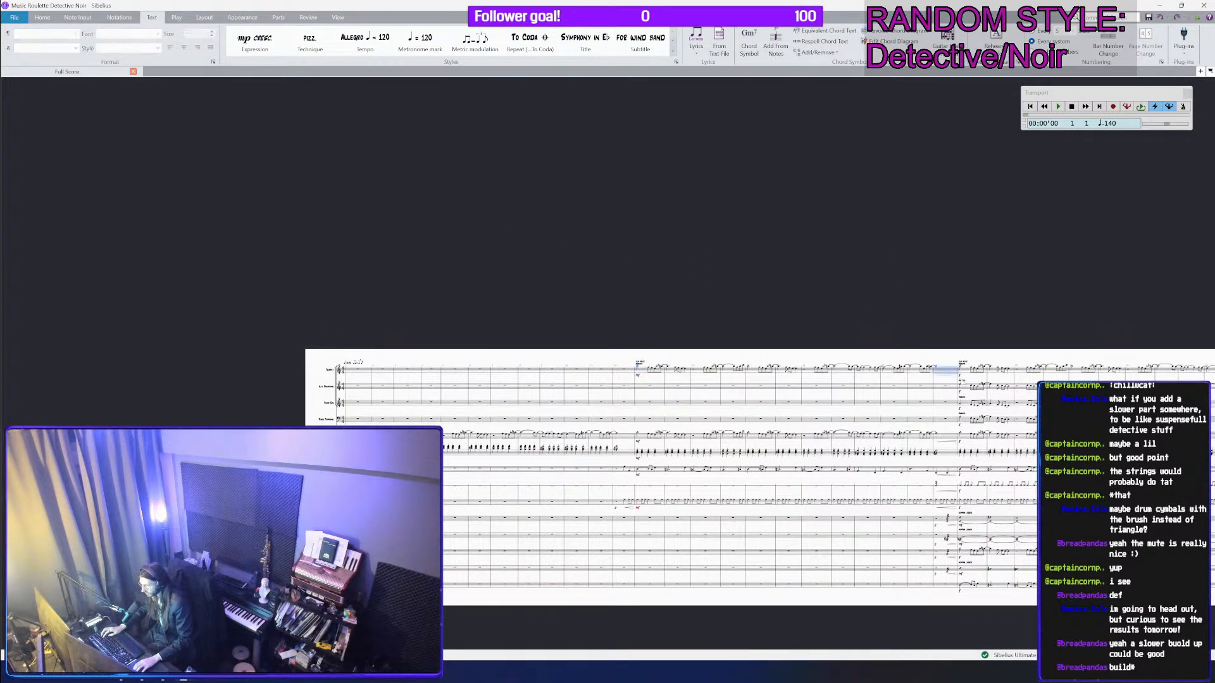
{"action": "left_click", "coordinate": [971, 372]}
{"action": "left_click", "coordinate": [968, 566], "text": "shift"}
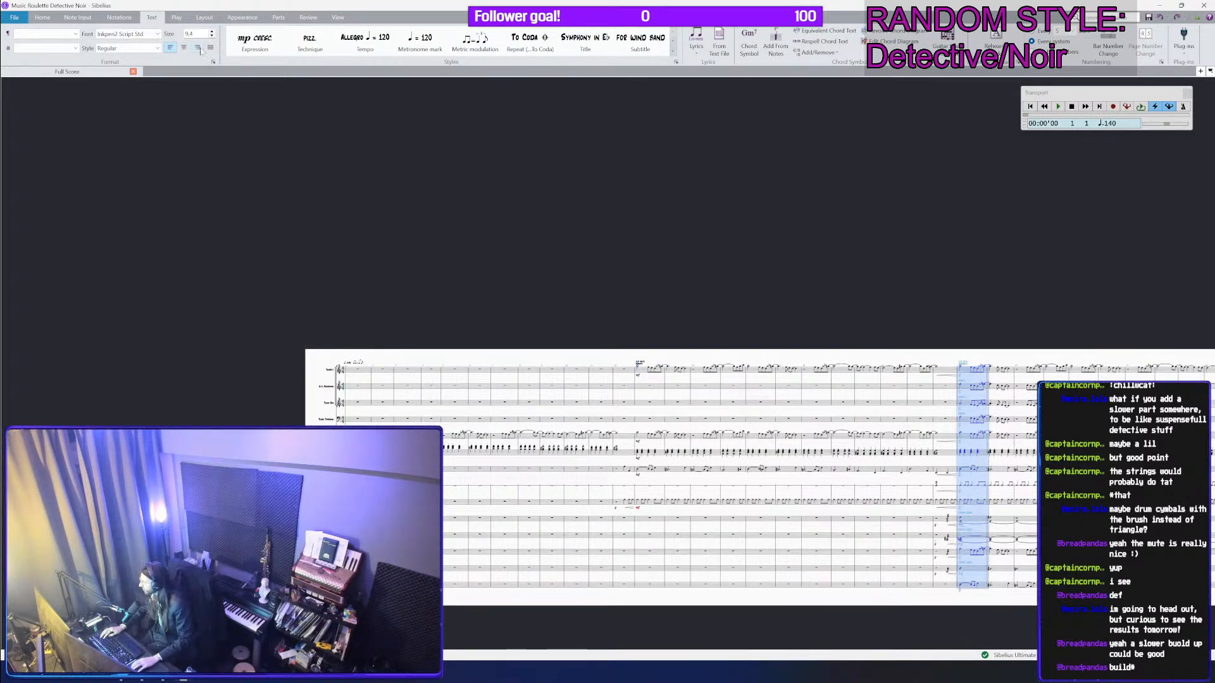
{"action": "left_click", "coordinate": [119, 17]}
{"action": "left_click", "coordinate": [101, 40]}
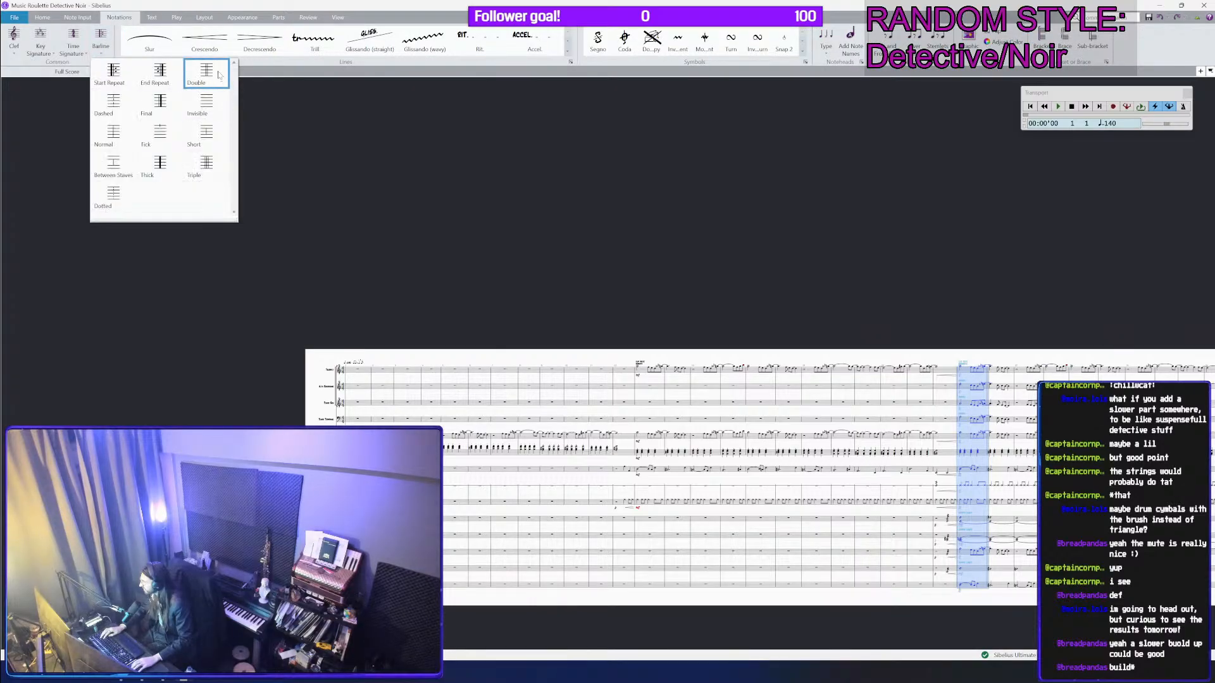
{"action": "left_click", "coordinate": [209, 76]}
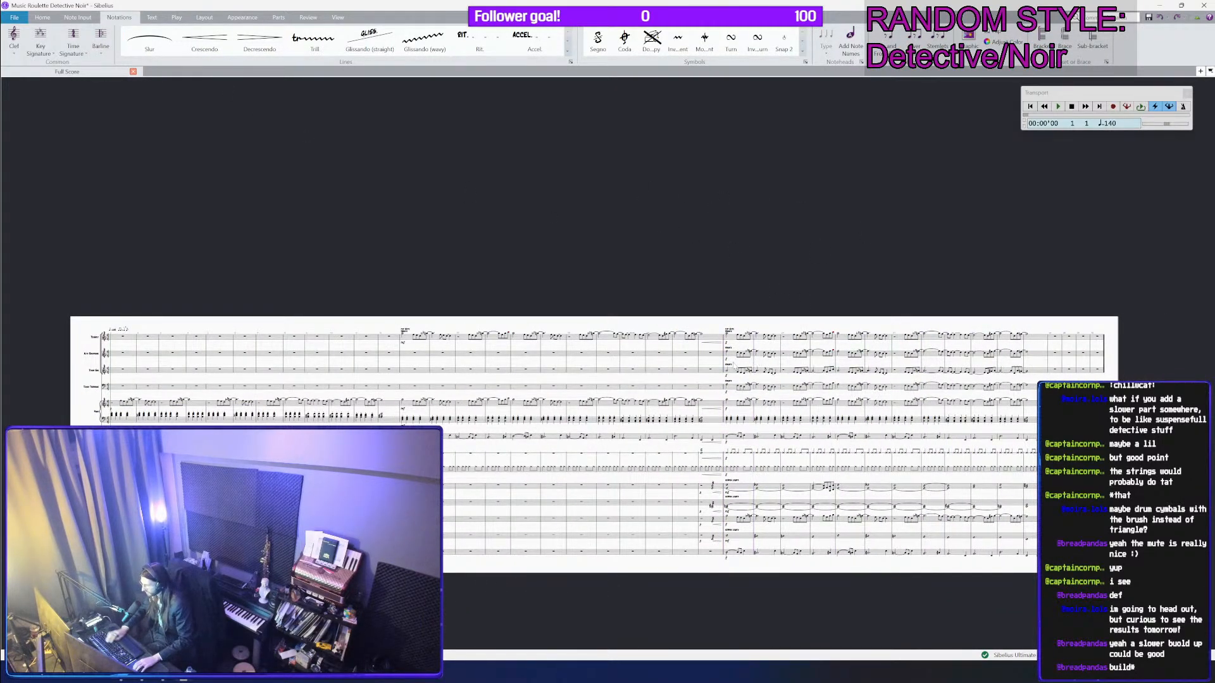
{"action": "left_click", "coordinate": [409, 356]}
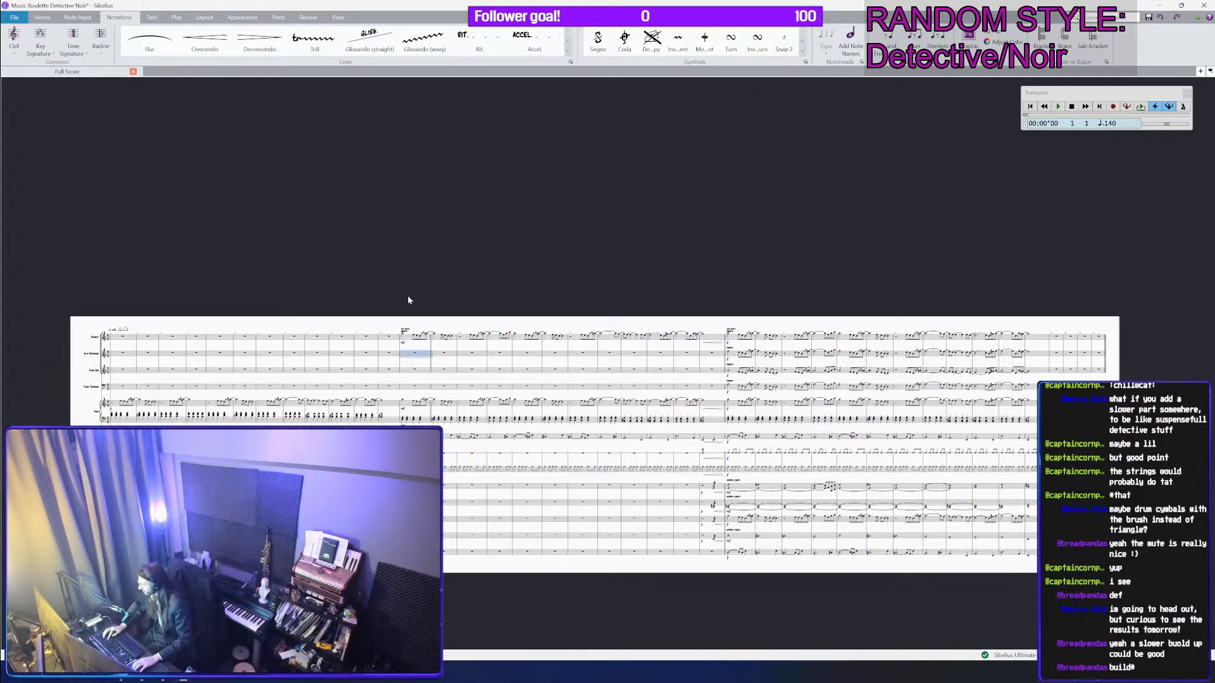
{"action": "key", "text": "Escape"}
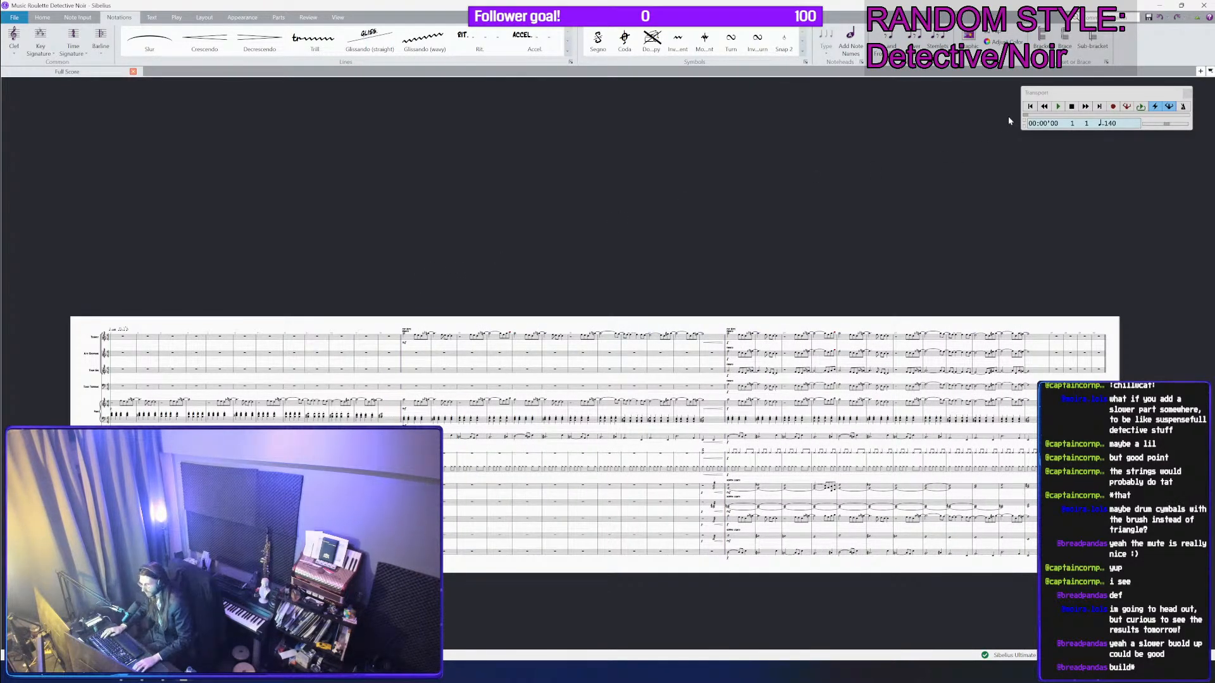
Step: Play the score from the beginning and raise the system volume to 82
{"action": "left_click", "coordinate": [1058, 106]}
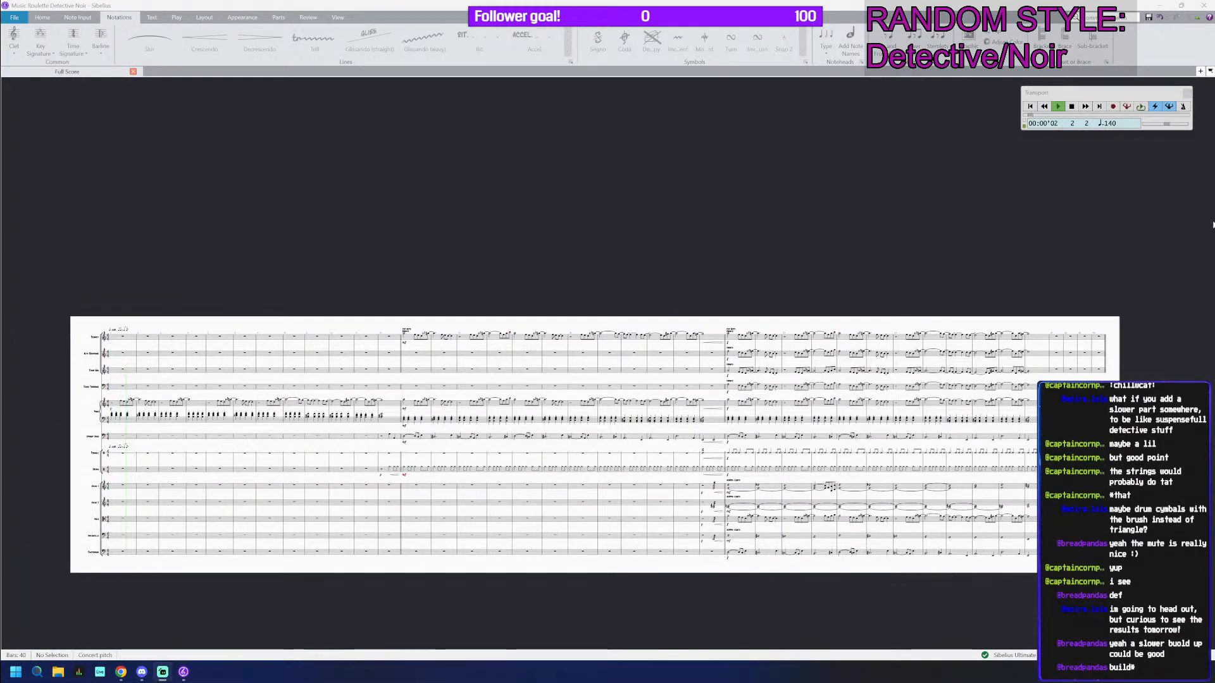
{"action": "key", "text": "XF86AudioLowerVolume"}
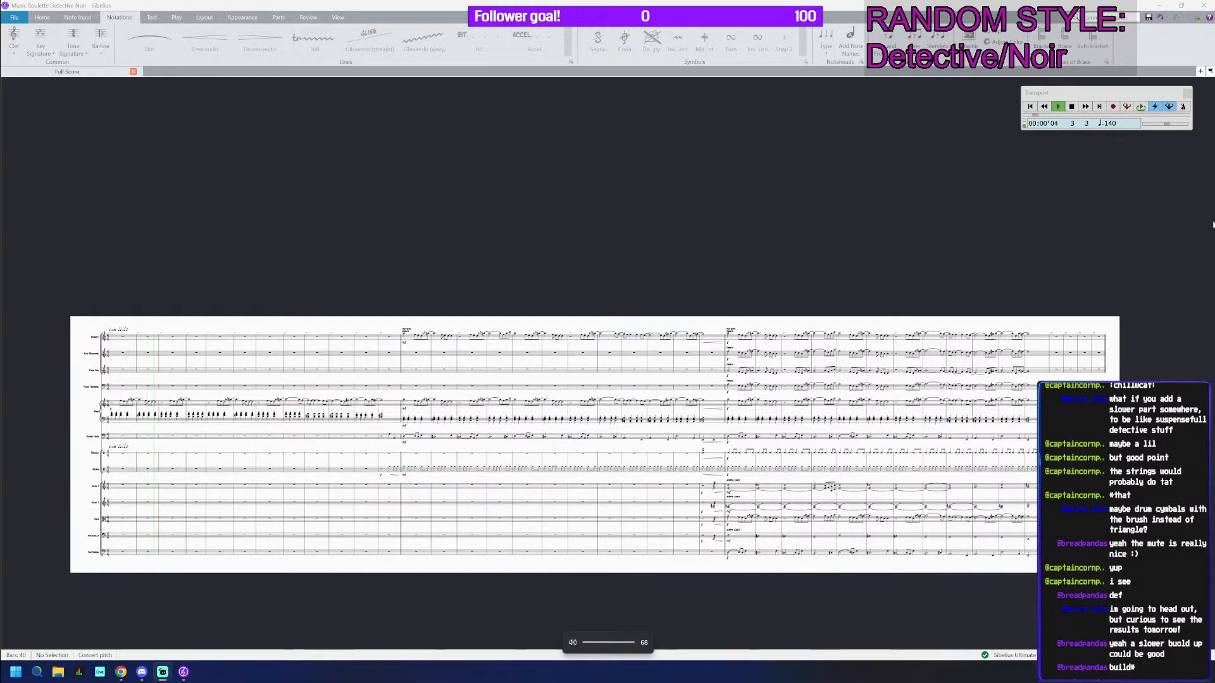
{"action": "key", "text": "XF86AudioRaiseVolume"}
{"action": "key", "text": "XF86AudioRaiseVolume"}
{"action": "key", "text": "XF86AudioRaiseVolume"}
{"action": "key", "text": "XF86AudioRaiseVolume"}
{"action": "key", "text": "XF86AudioRaiseVolume"}
{"action": "key", "text": "XF86AudioRaiseVolume"}
{"action": "key", "text": "XF86AudioRaiseVolume"}
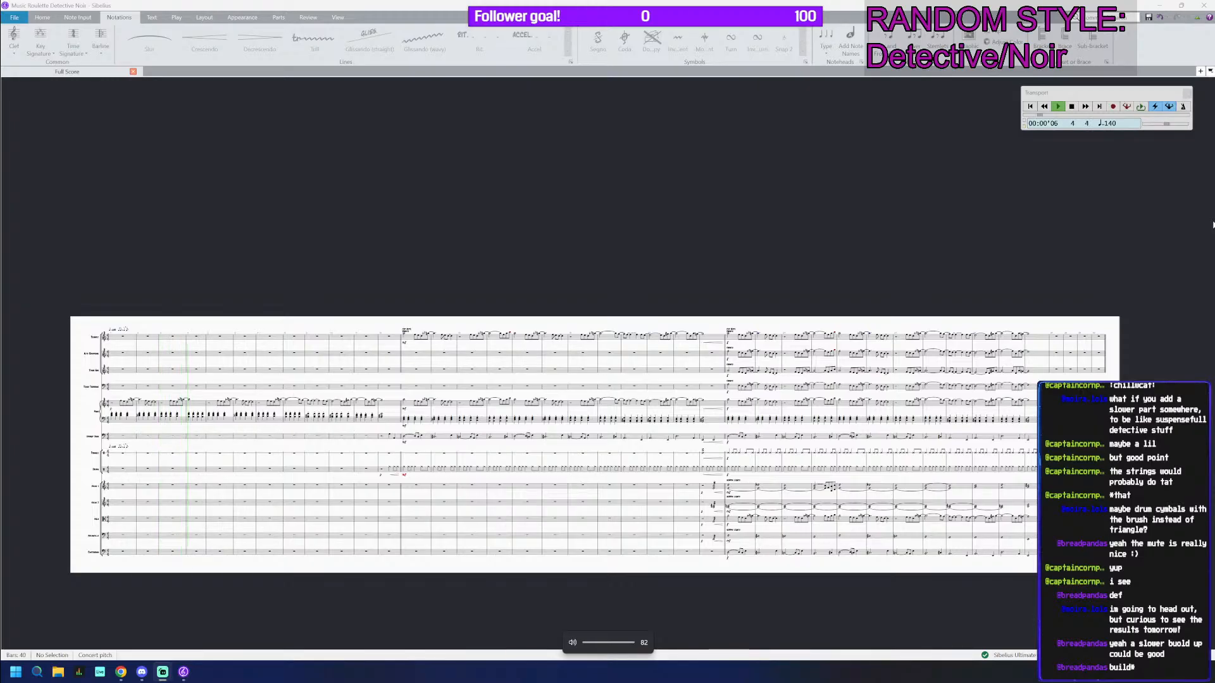
Step: Listen to the playback through to bar 37, then stop it
{"action": "left_click_drag", "start_coordinate": [543, 245], "coordinate": [672, 213]}
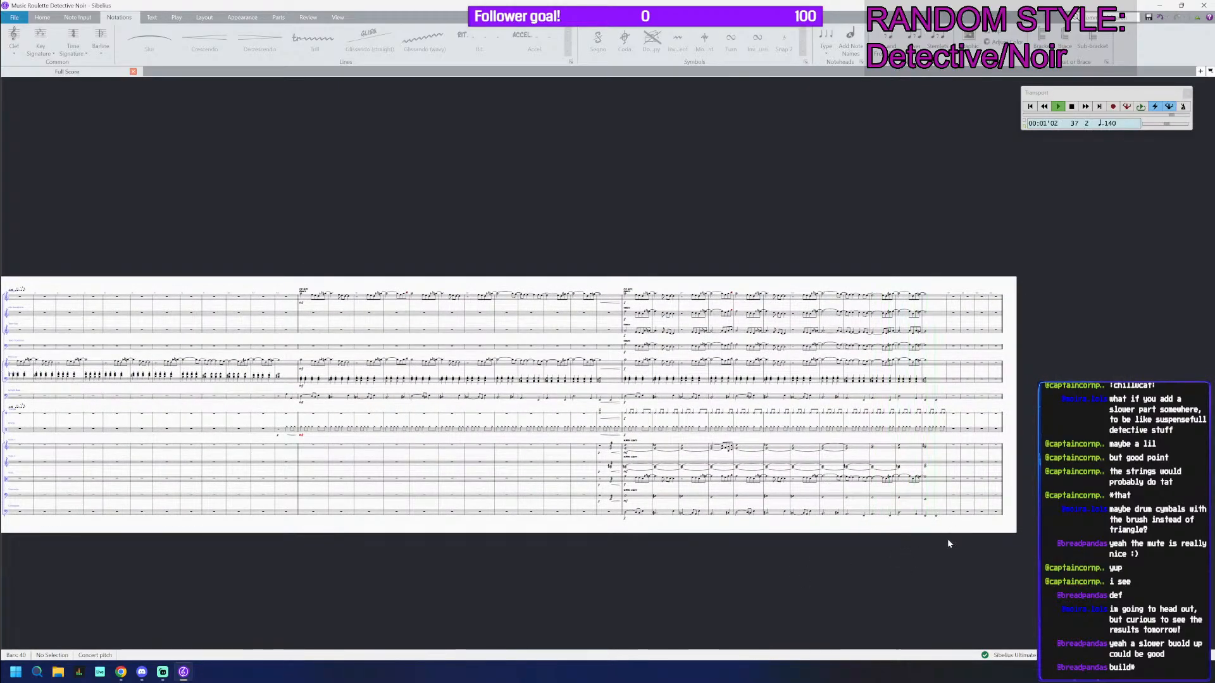
{"action": "left_click_drag", "start_coordinate": [947, 540], "coordinate": [925, 545]}
{"action": "key", "text": "space"}
Step: Add a double barline between bars 36 and 37 and save the score
{"action": "left_click", "coordinate": [923, 512]}
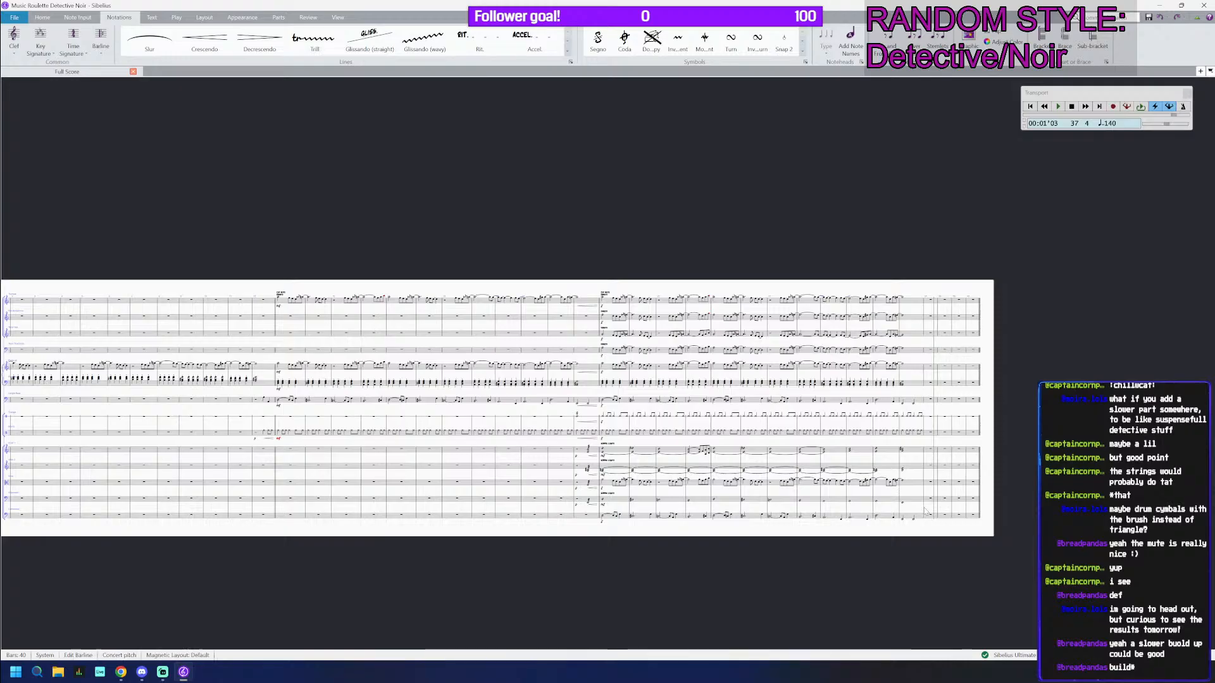
{"action": "scroll", "coordinate": [925, 512], "scroll_direction": "up", "scroll_amount": 2}
{"action": "scroll", "coordinate": [924, 512], "scroll_direction": "up", "scroll_amount": 1}
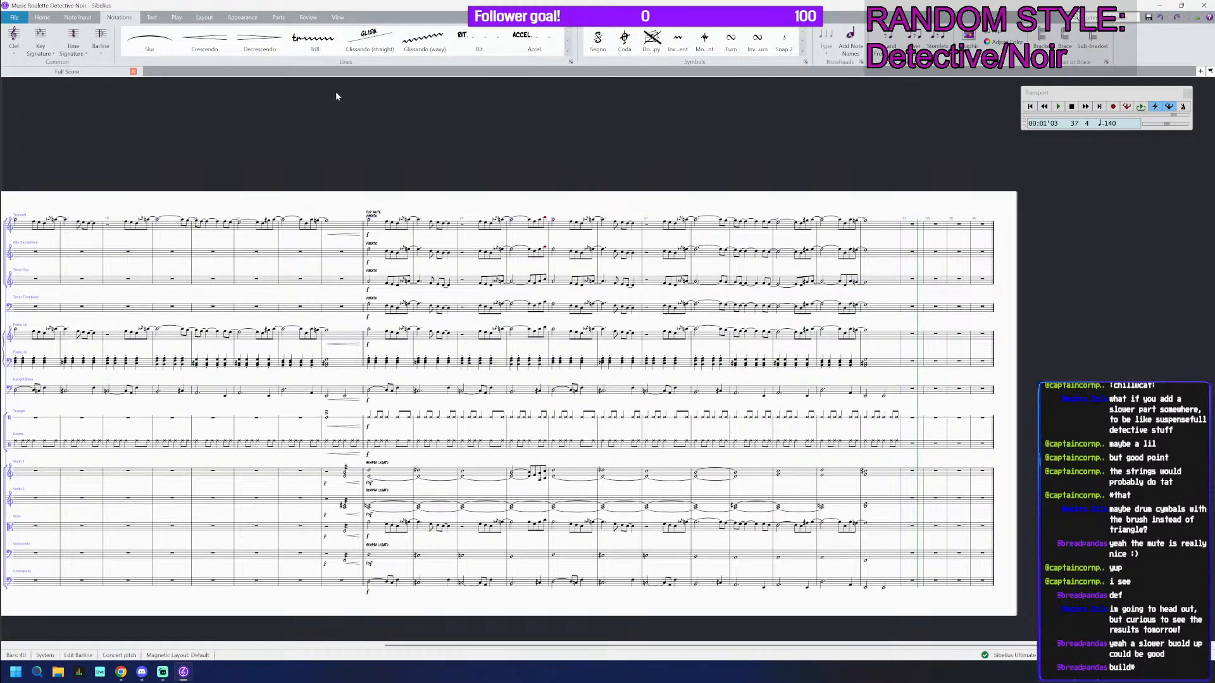
{"action": "left_click", "coordinate": [100, 52]}
{"action": "left_click", "coordinate": [222, 88]}
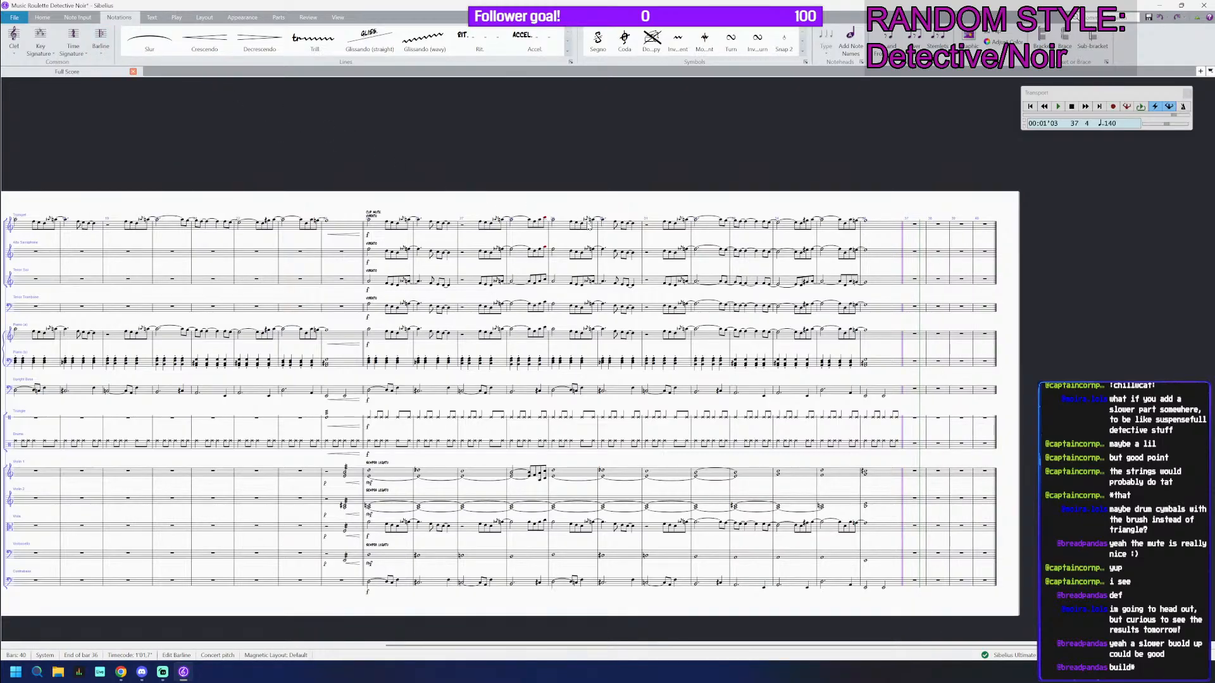
{"action": "key", "text": "ctrl+s"}
Step: Examine the mixer levels and the string passage from bar 25 to bar 36
{"action": "left_click_drag", "start_coordinate": [428, 202], "coordinate": [640, 174]}
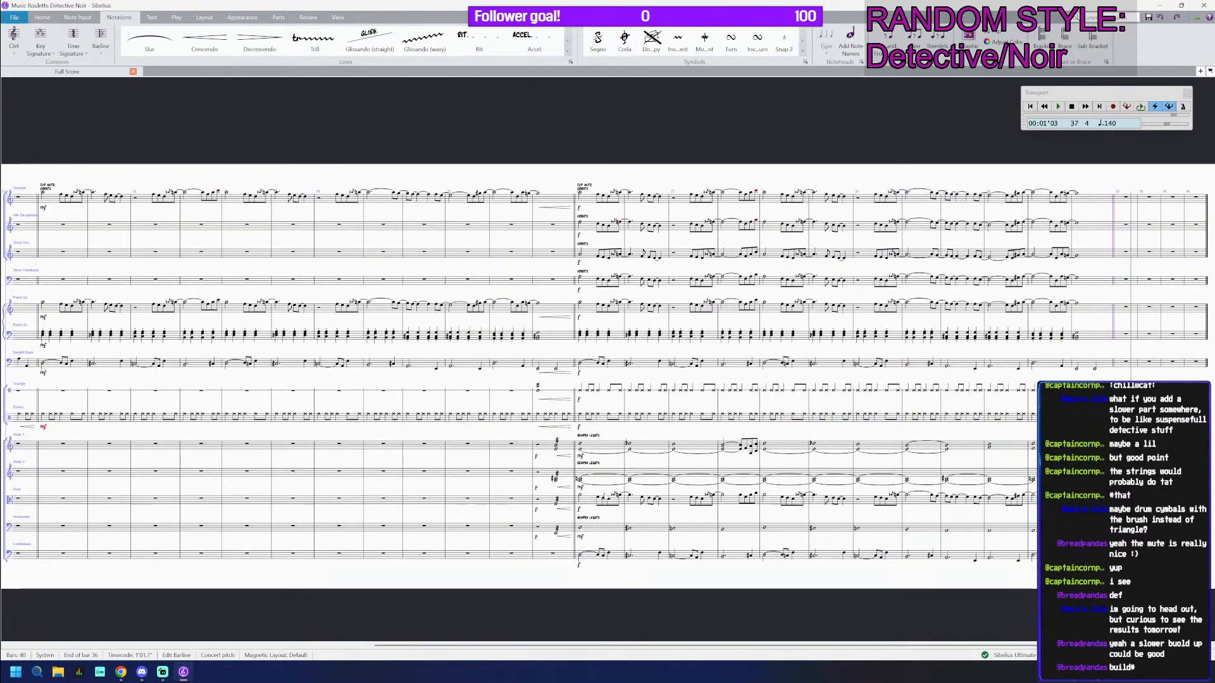
{"action": "left_click", "coordinate": [596, 450]}
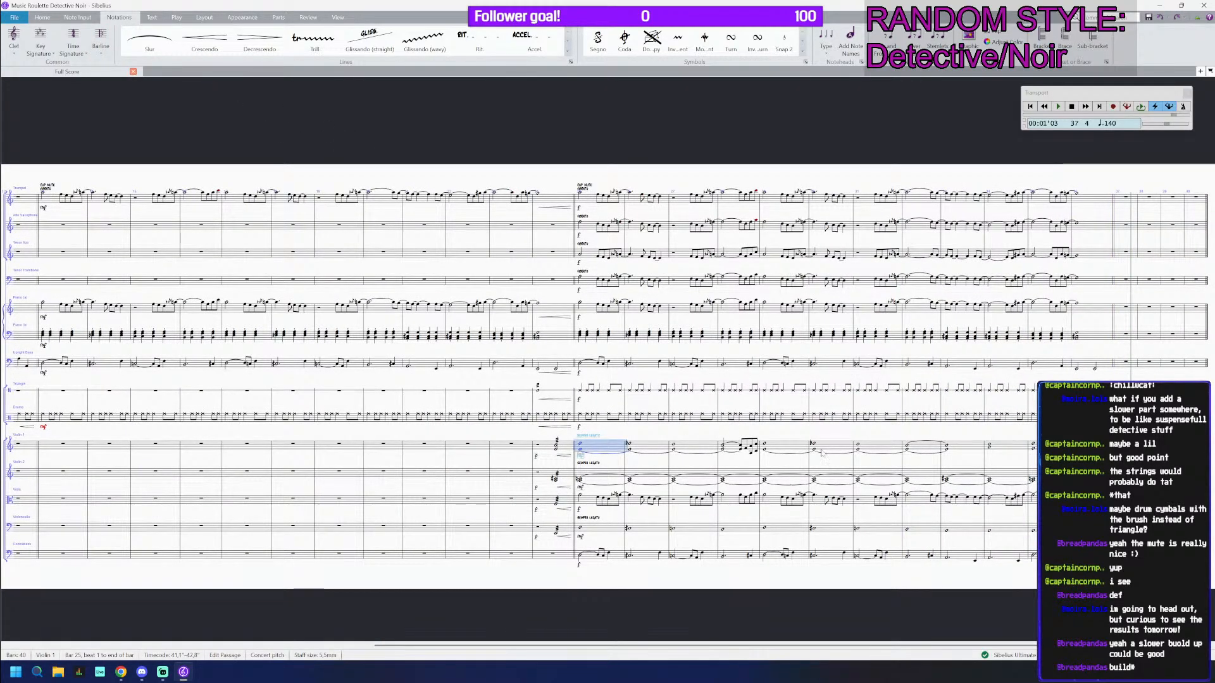
{"action": "key", "text": "m"}
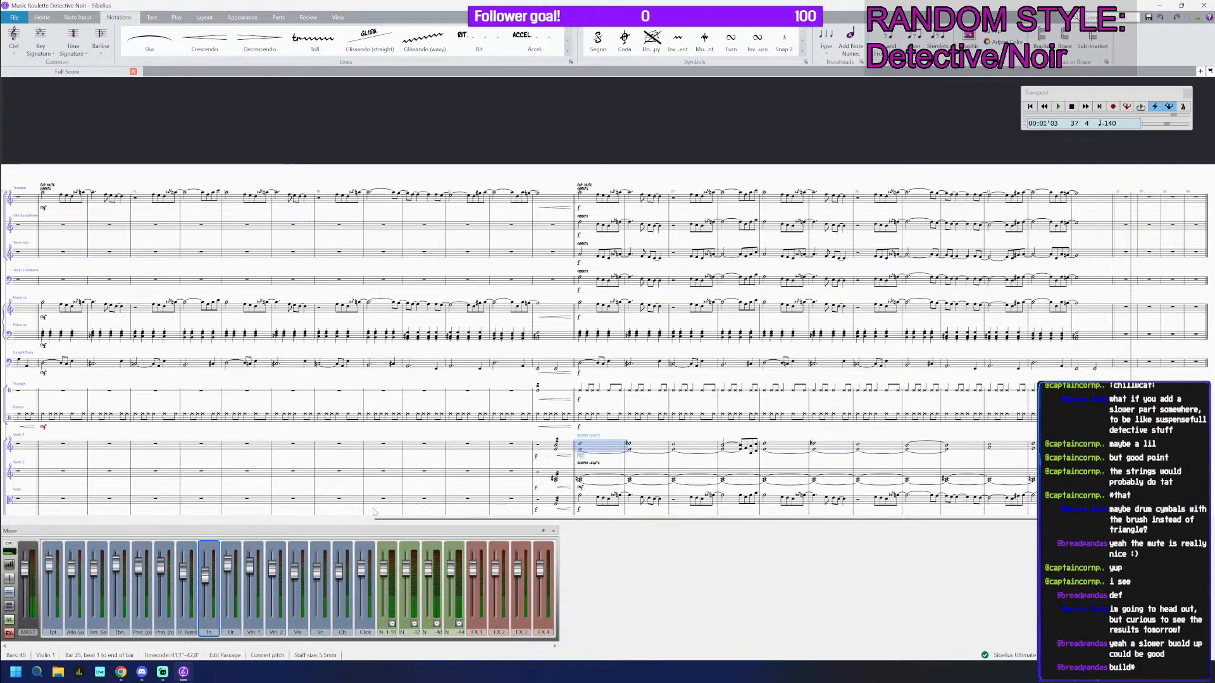
{"action": "key", "text": "m"}
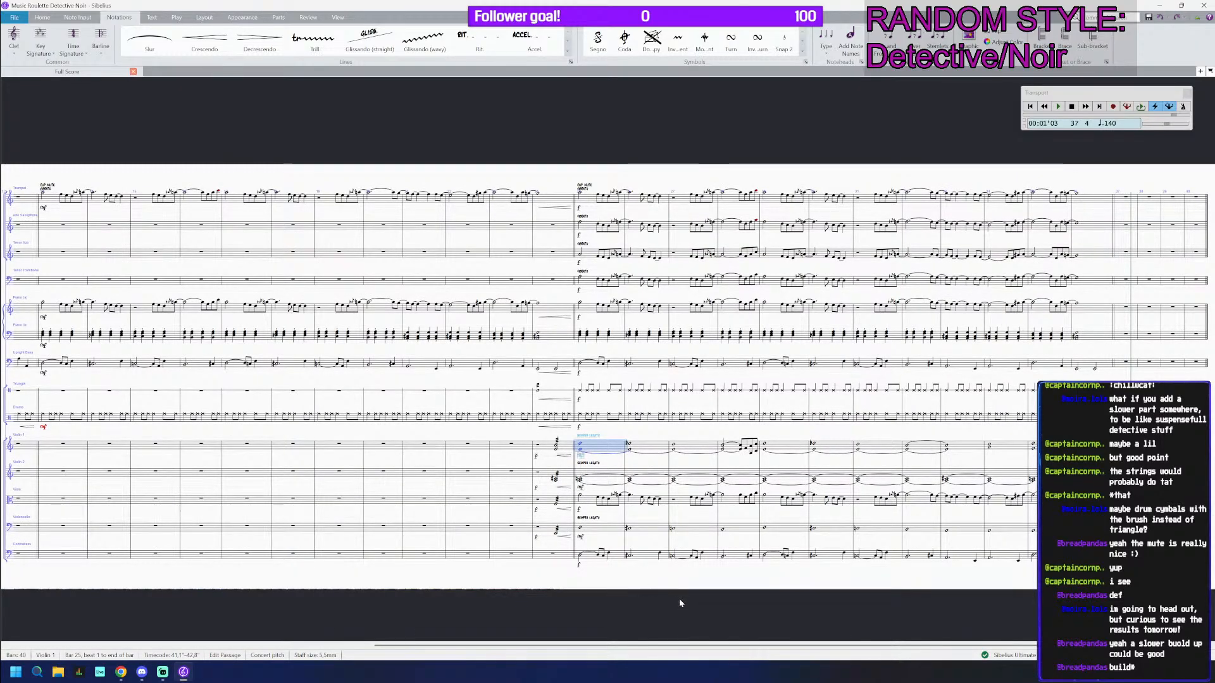
{"action": "left_click_drag", "start_coordinate": [678, 598], "coordinate": [770, 590]}
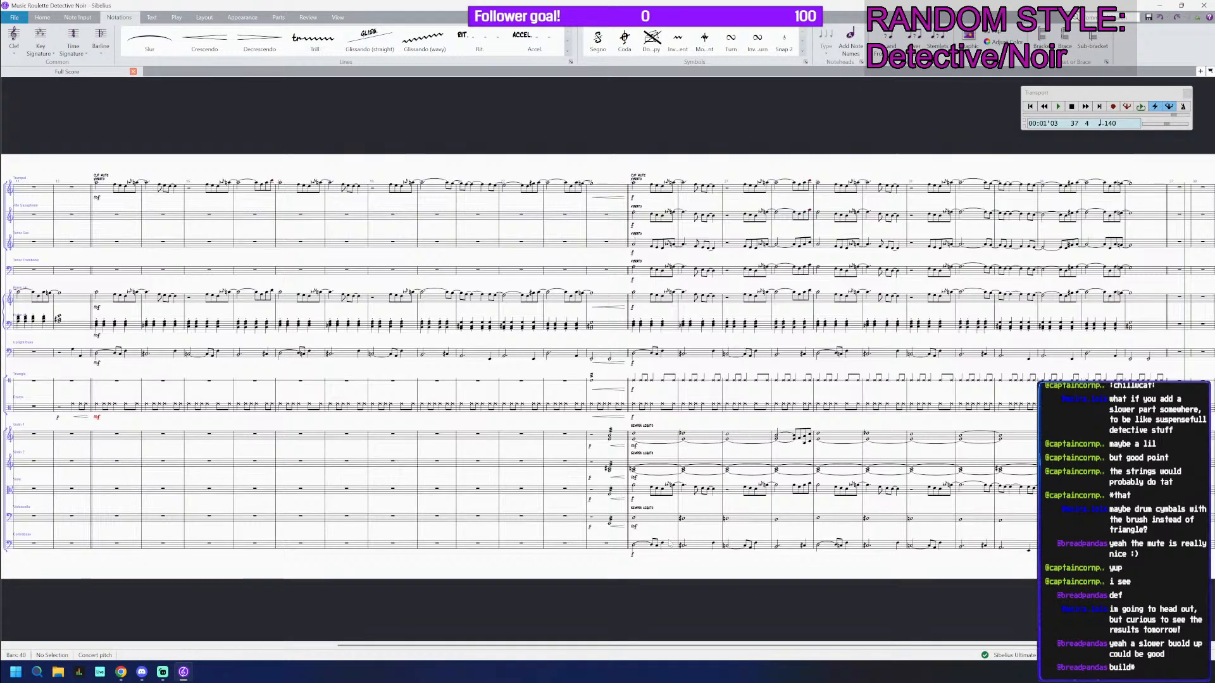
{"action": "left_click", "coordinate": [647, 437]}
{"action": "left_click_drag", "start_coordinate": [710, 617], "coordinate": [569, 601]}
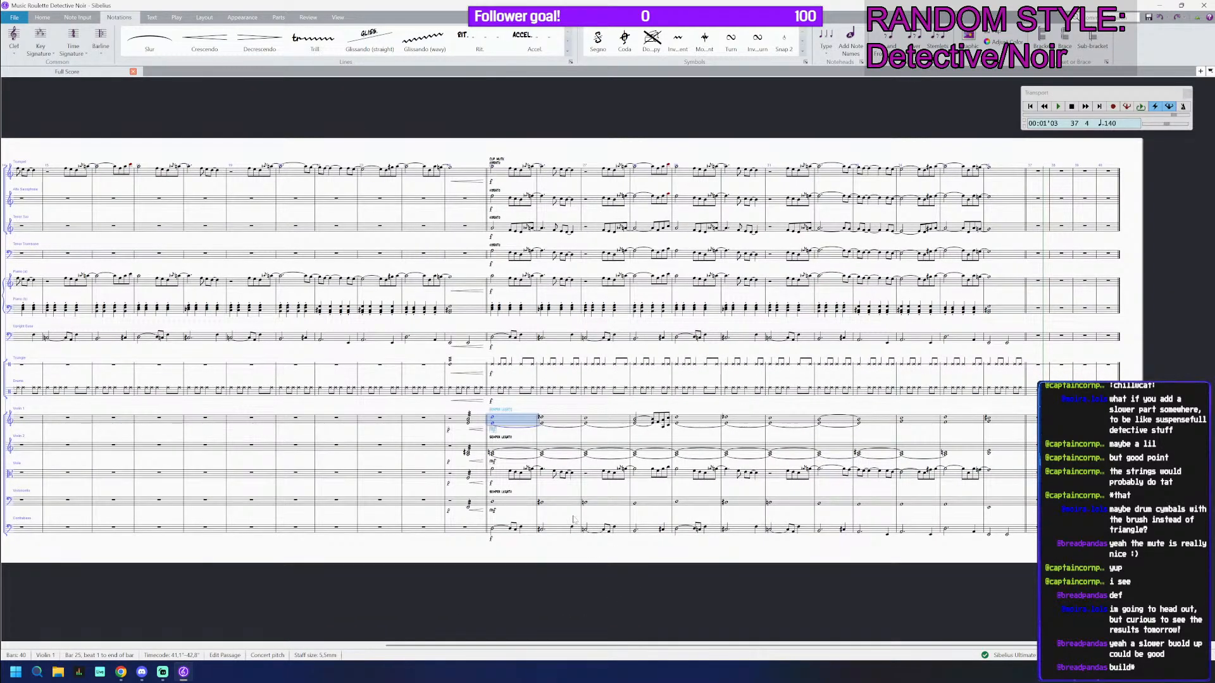
{"action": "left_click", "coordinate": [1010, 530], "text": "shift"}
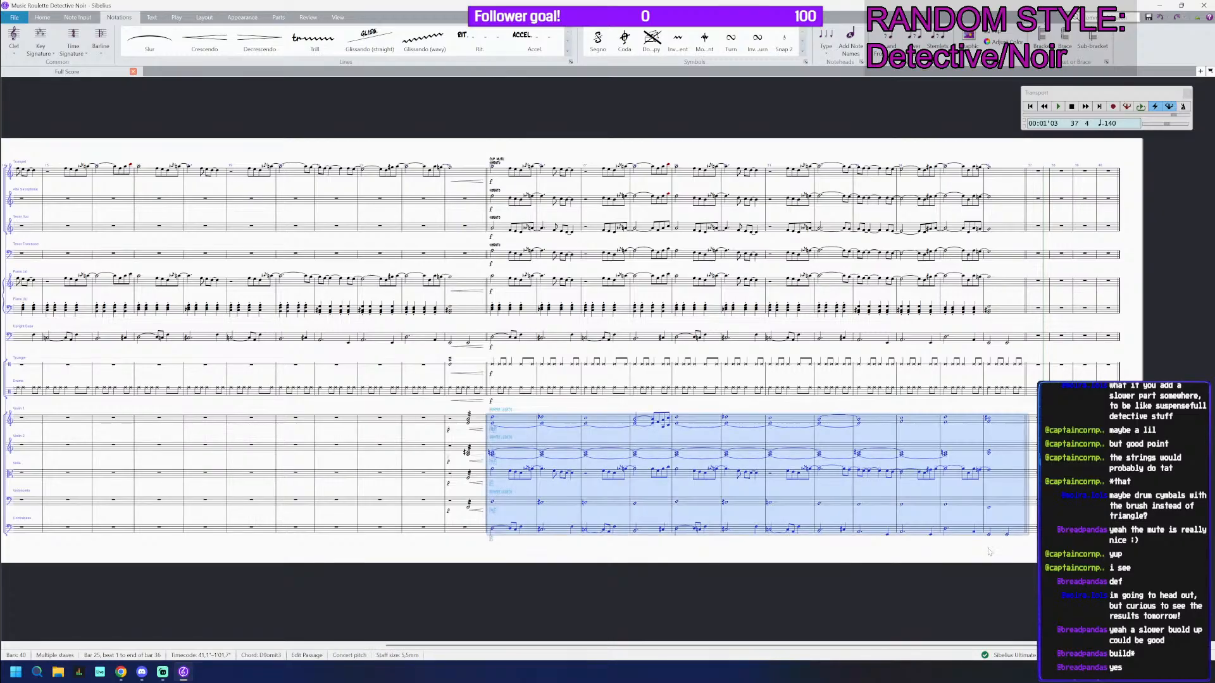
{"action": "left_click_drag", "start_coordinate": [965, 550], "coordinate": [786, 561]}
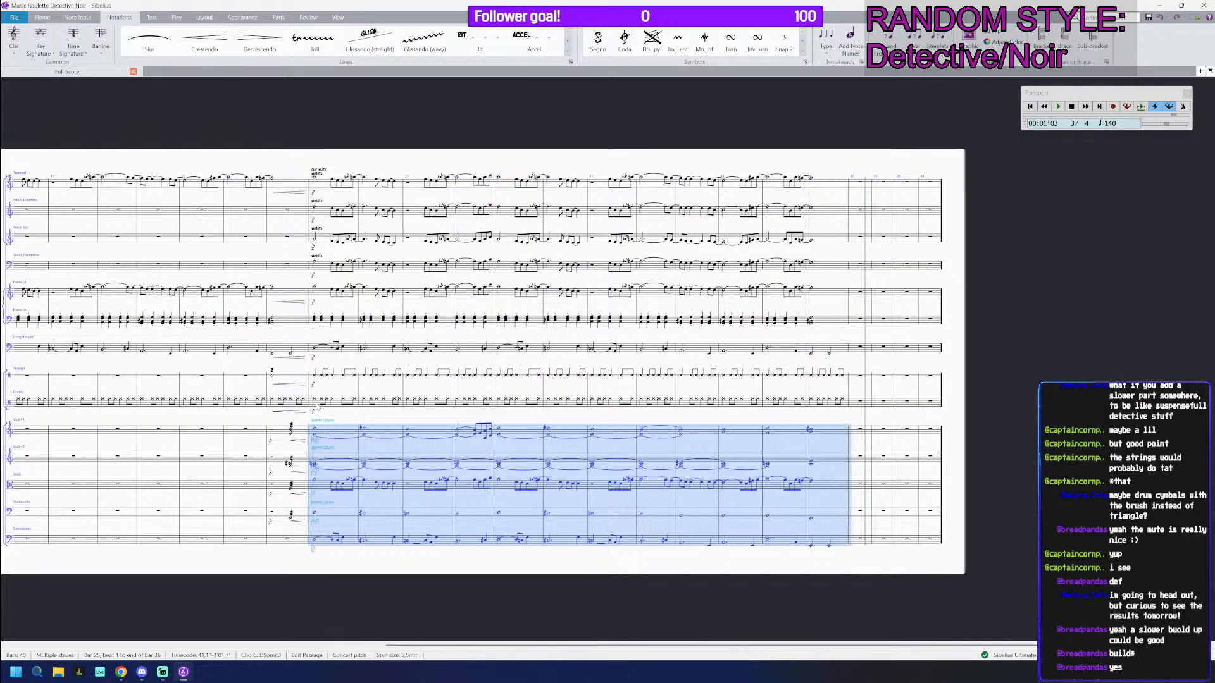
{"action": "left_click", "coordinate": [854, 403]}
{"action": "scroll", "coordinate": [862, 391], "scroll_direction": "up", "scroll_amount": 1}
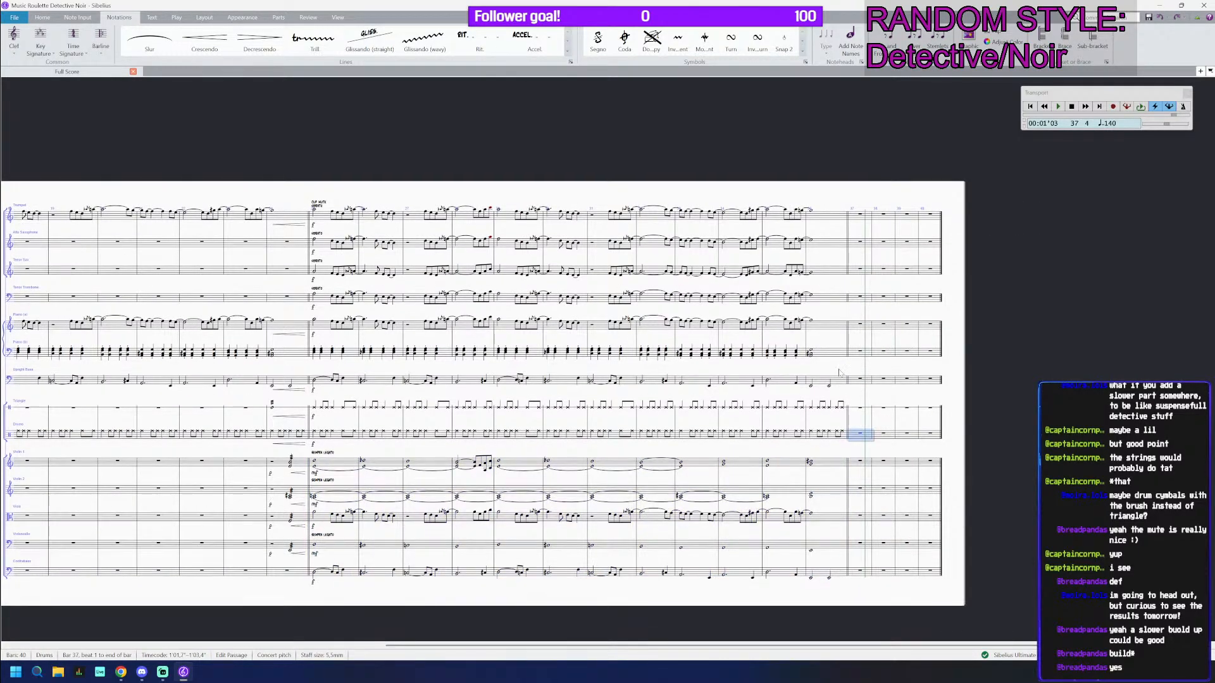
{"action": "scroll", "coordinate": [842, 372], "scroll_direction": "up", "scroll_amount": 1}
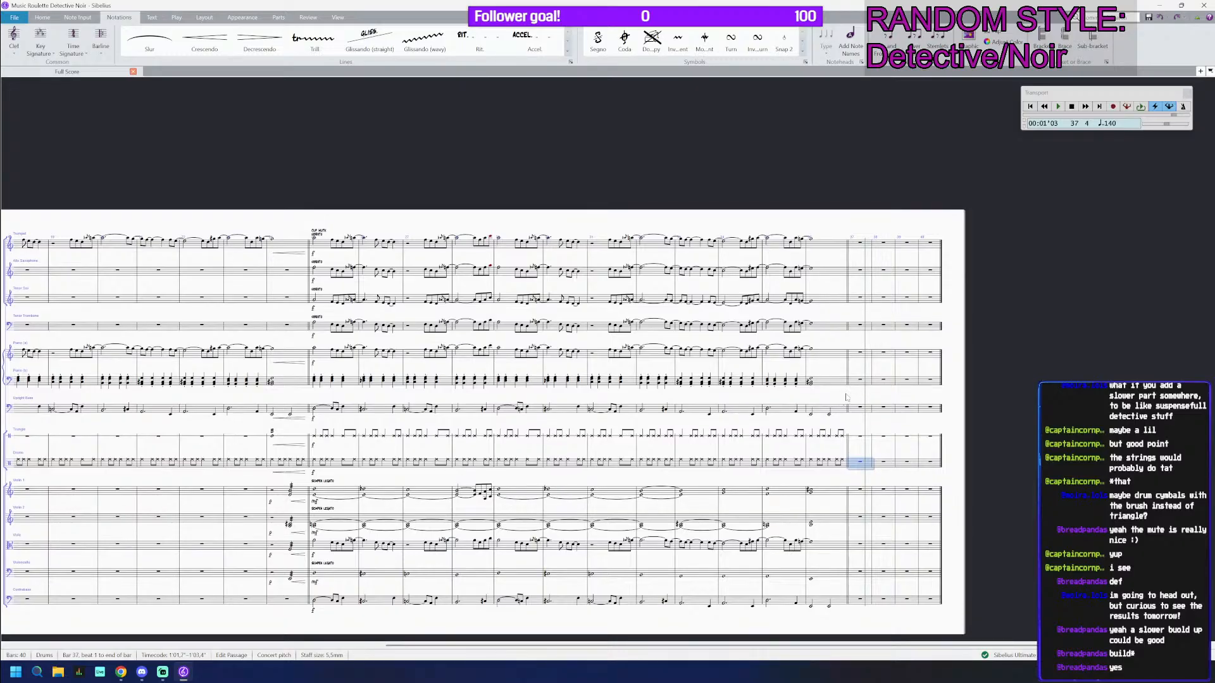
{"action": "left_click", "coordinate": [853, 415]}
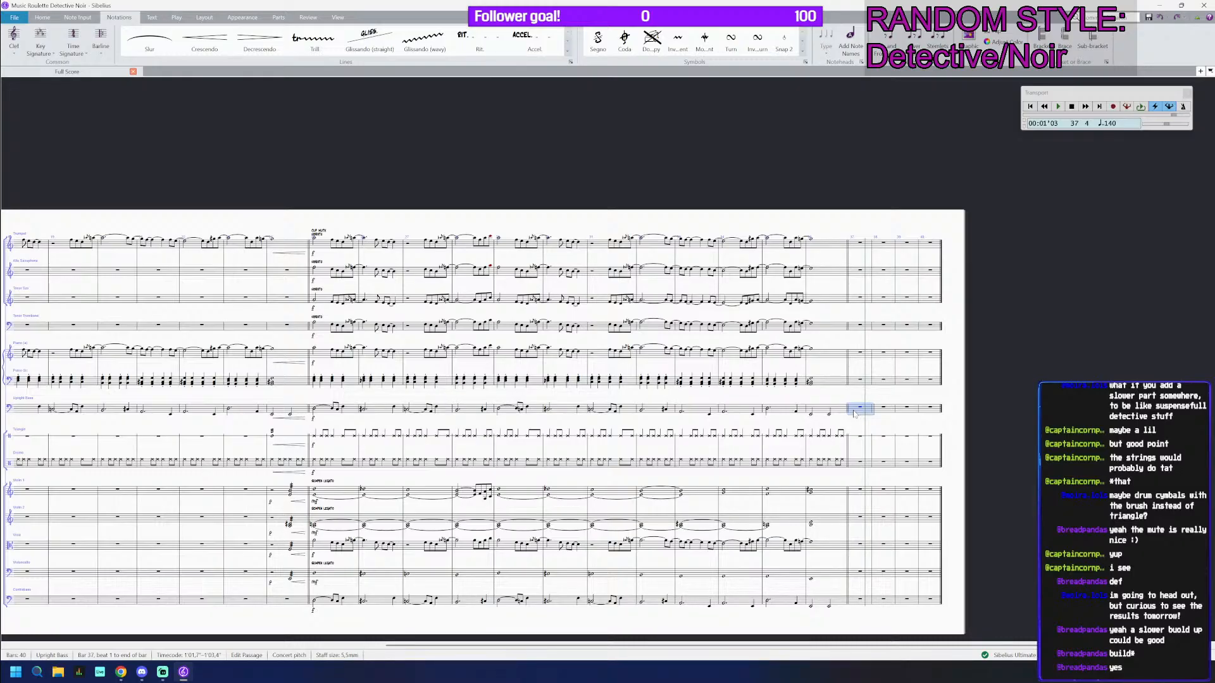
{"action": "scroll", "coordinate": [854, 415], "scroll_direction": "up", "scroll_amount": 1}
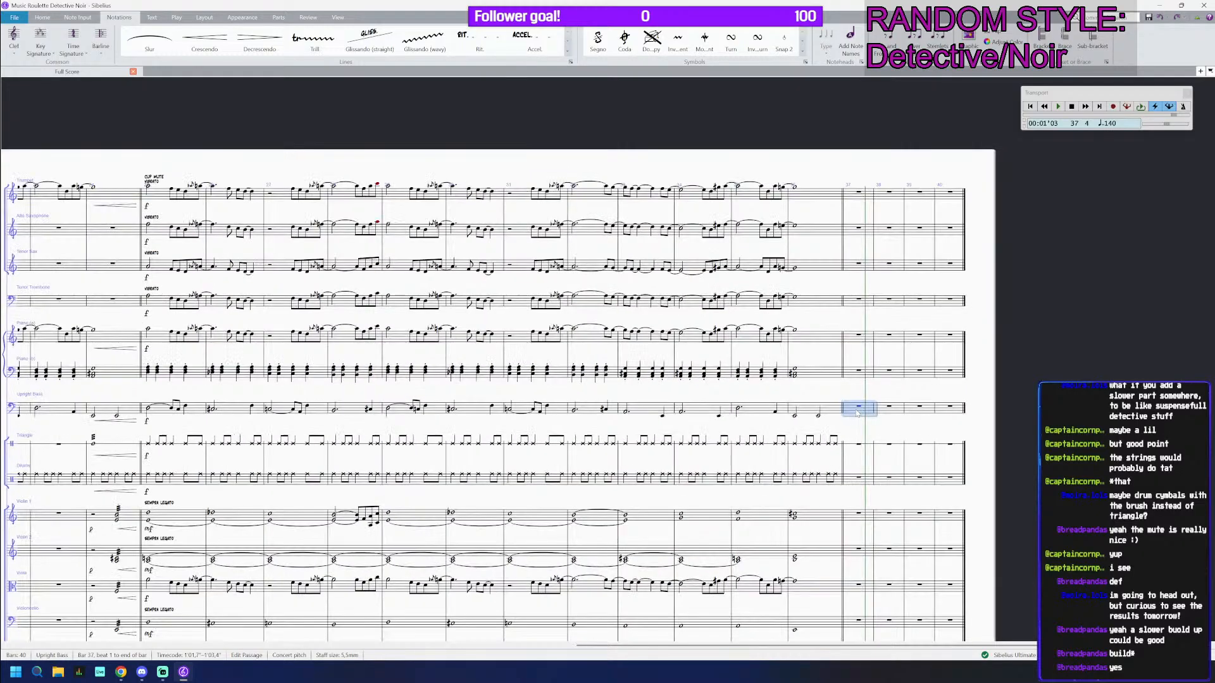
{"action": "key", "text": "n"}
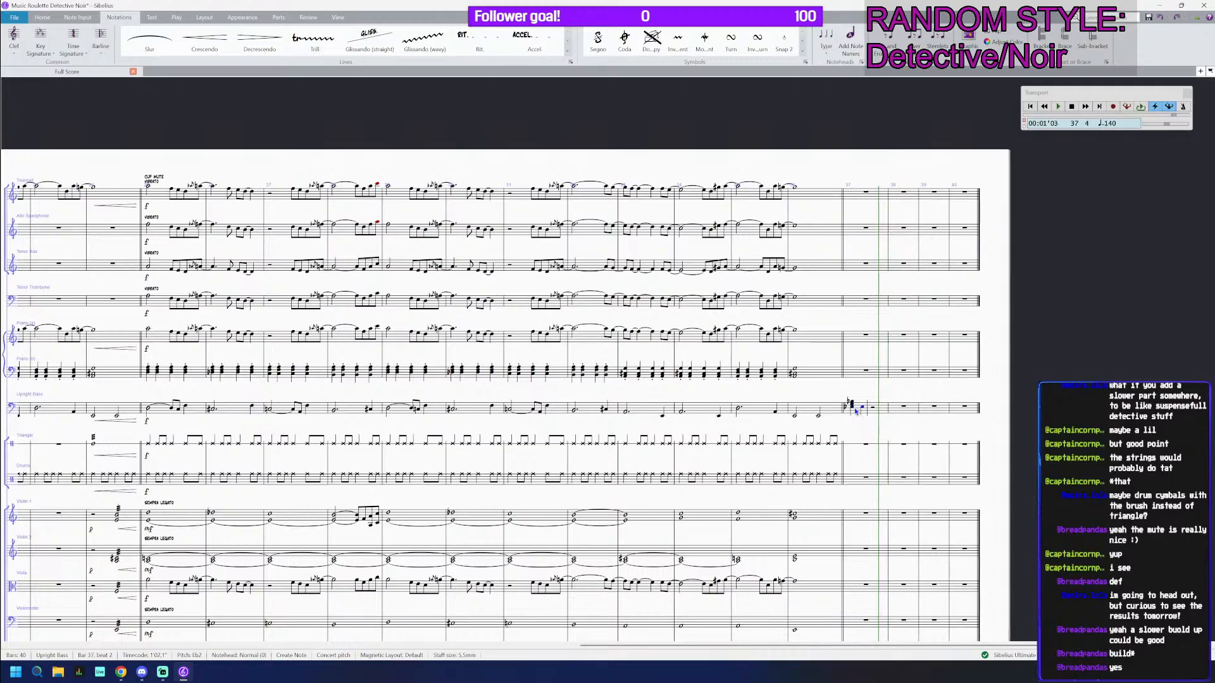
{"action": "left_click", "coordinate": [852, 405]}
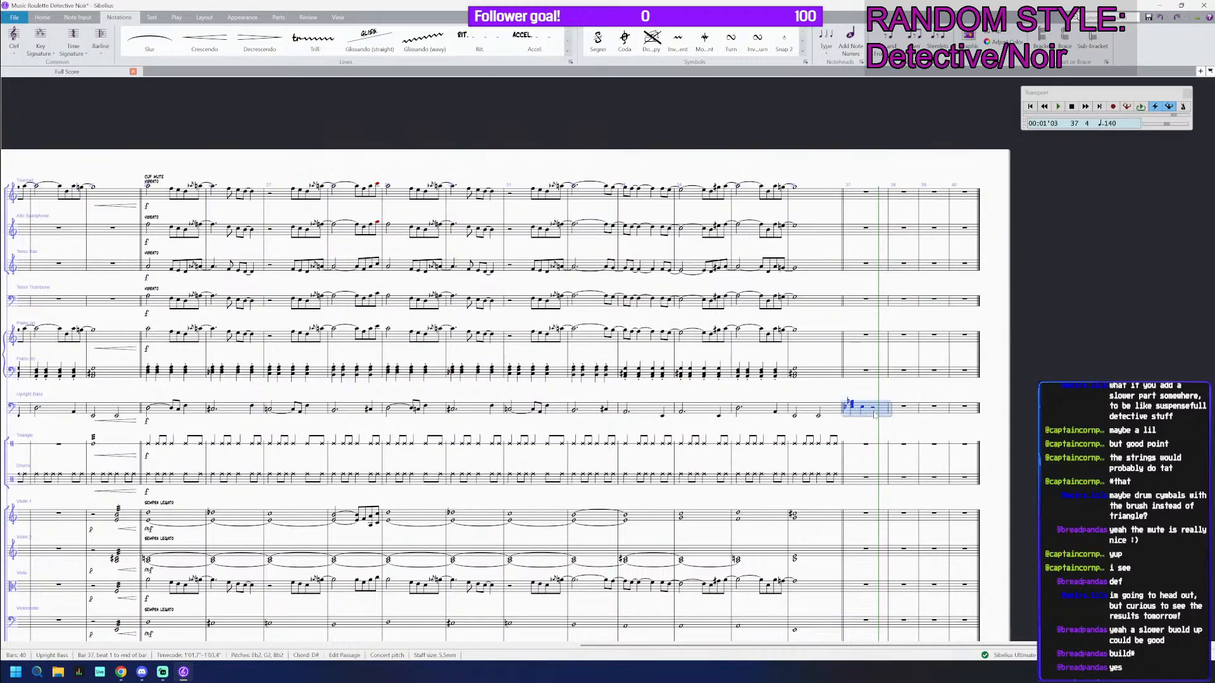
{"action": "key", "text": "Delete"}
{"action": "key", "text": "Escape"}
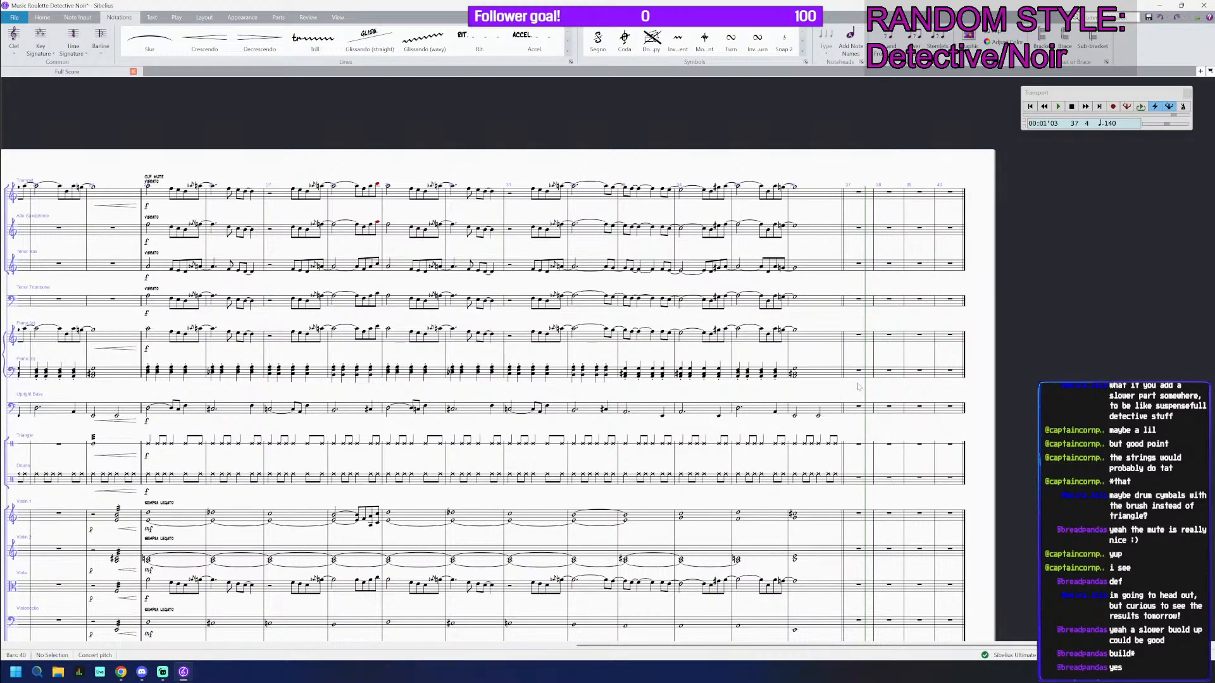
Step: Enter repeated quarter-note chords in the lower piano staff from bar 37 to bar 40
{"action": "left_click", "coordinate": [856, 377]}
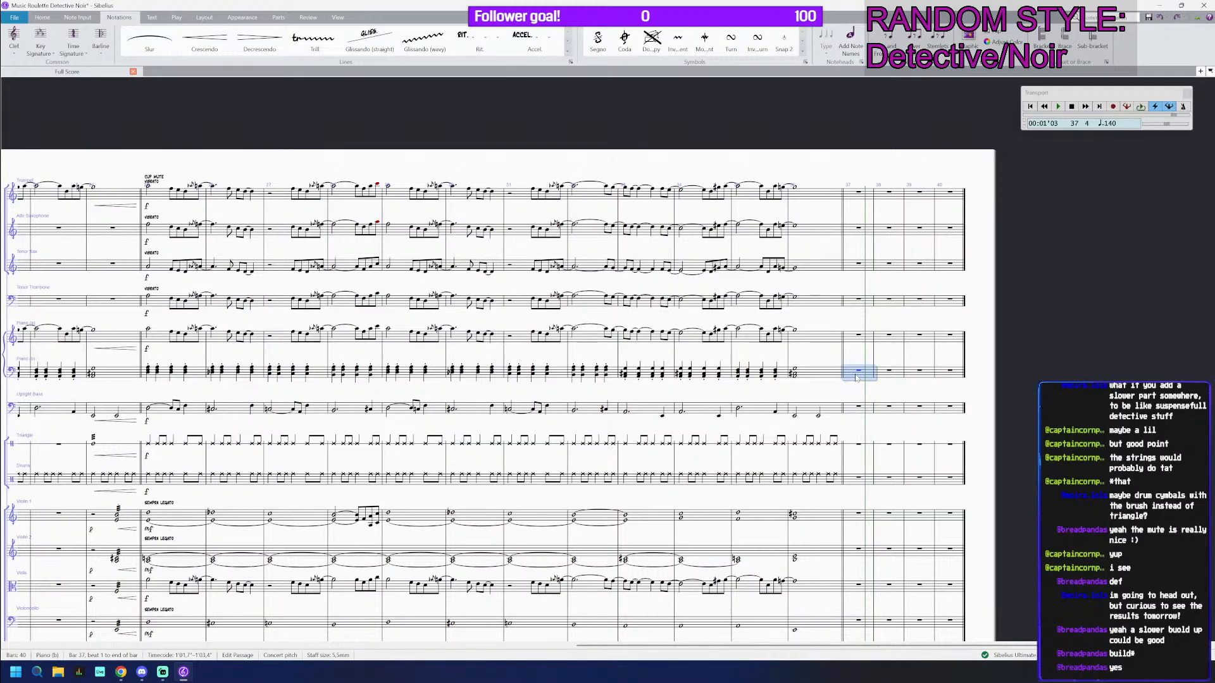
{"action": "key", "text": "4"}
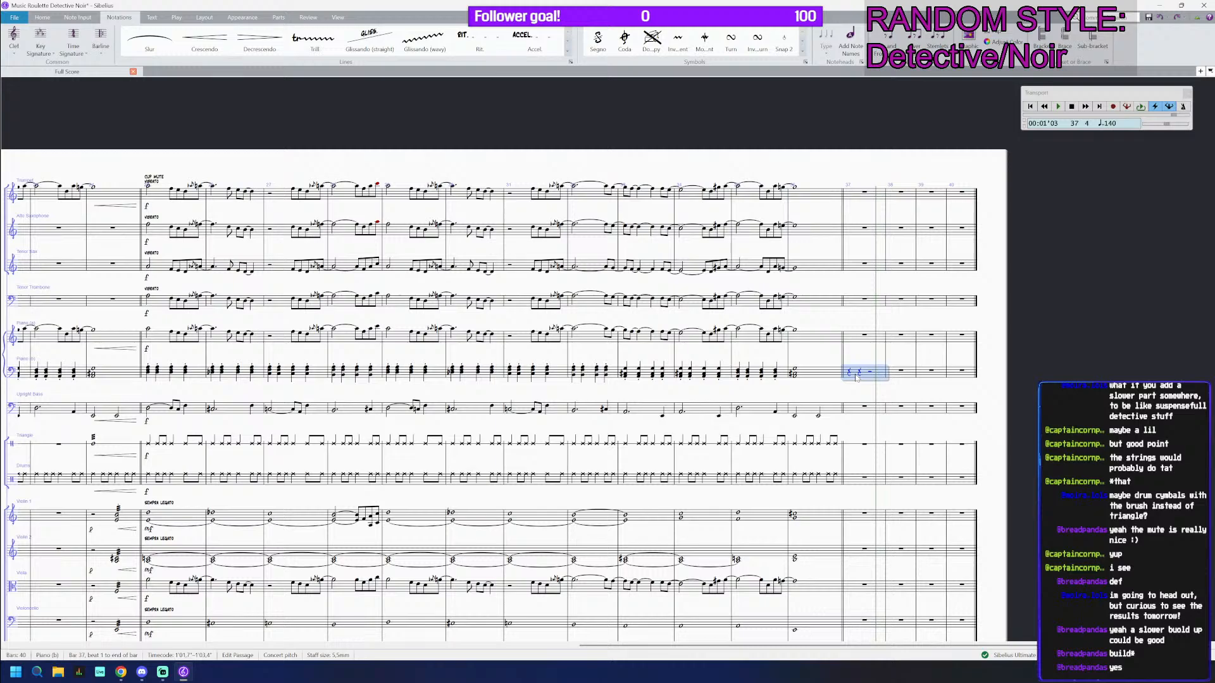
{"action": "left_click", "coordinate": [852, 376]}
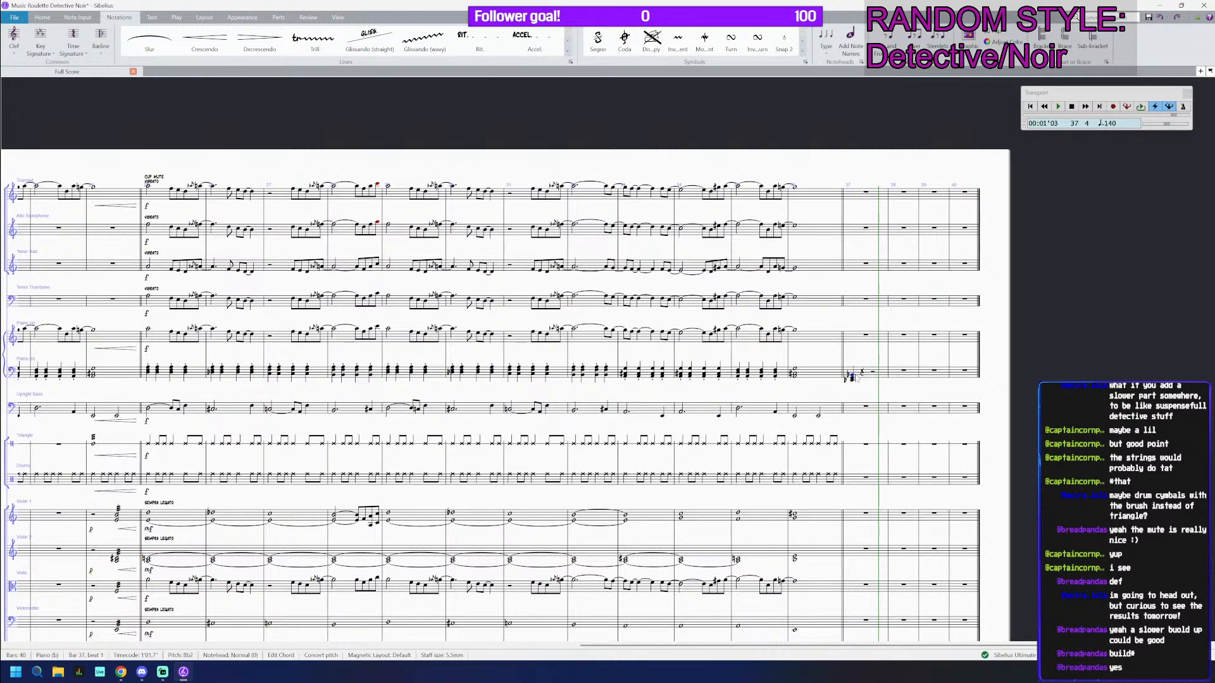
{"action": "key", "text": "n"}
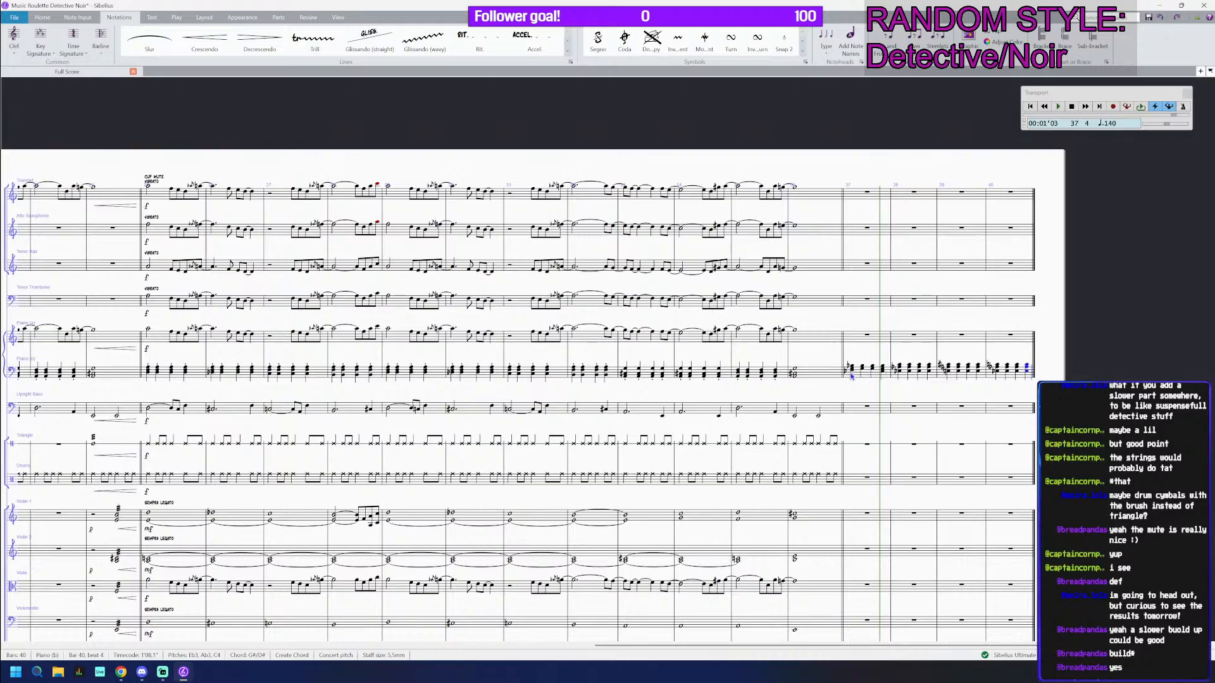
{"action": "key", "text": "Escape"}
Step: Append four empty bars to the end of the score
{"action": "key", "text": "ctrl+b"}
{"action": "key", "text": "ctrl+b"}
{"action": "key", "text": "ctrl+b"}
{"action": "key", "text": "ctrl+b"}
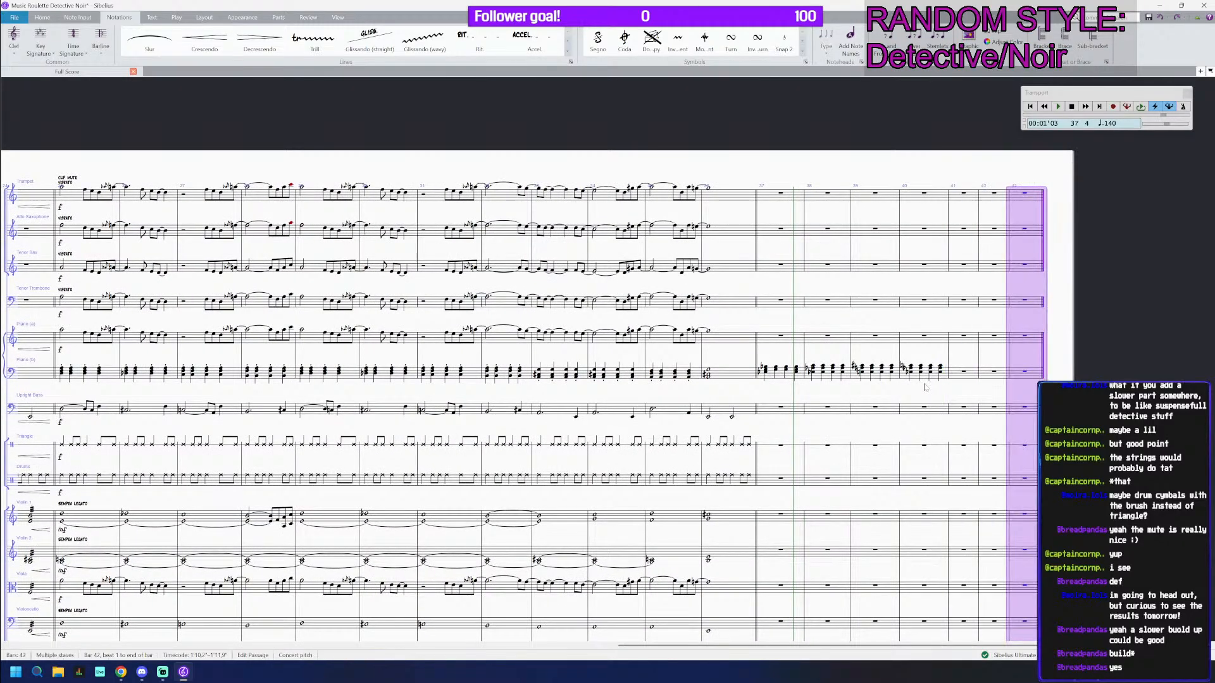
Step: Copy the lower piano staff's chords from bars 37–40 into bars 41–44
{"action": "left_click", "coordinate": [766, 372]}
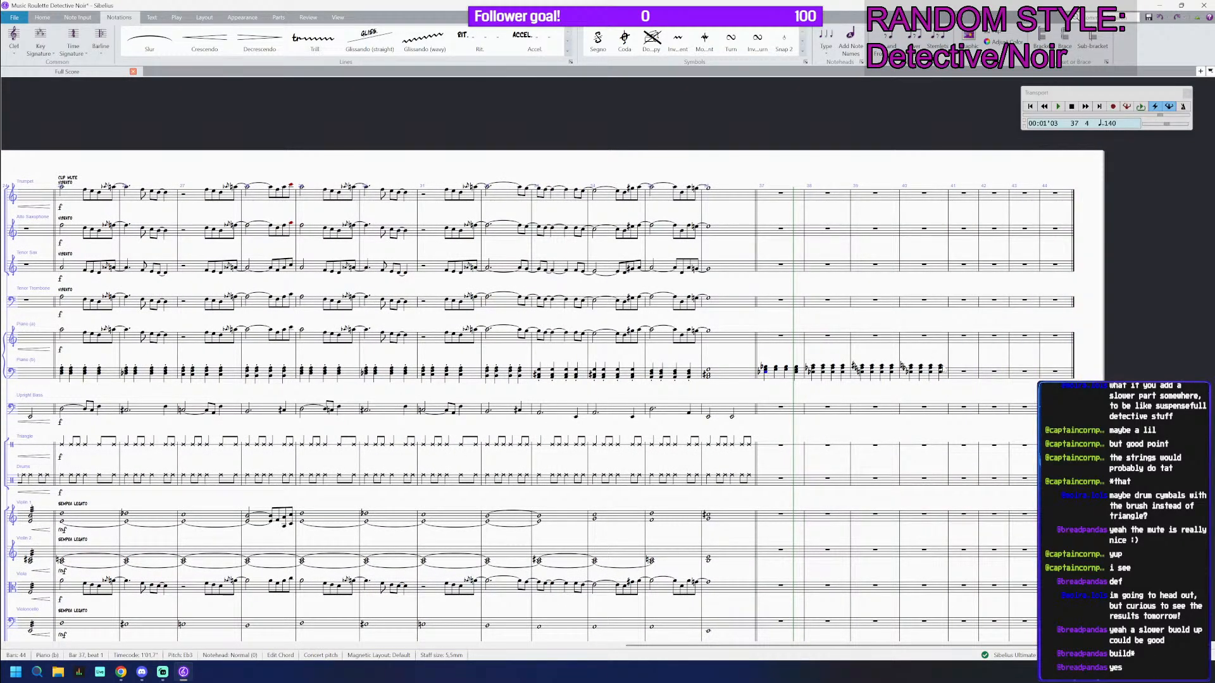
{"action": "left_click", "coordinate": [940, 367], "text": "shift"}
{"action": "left_click", "coordinate": [958, 376]}
{"action": "key", "text": "ctrl+v"}
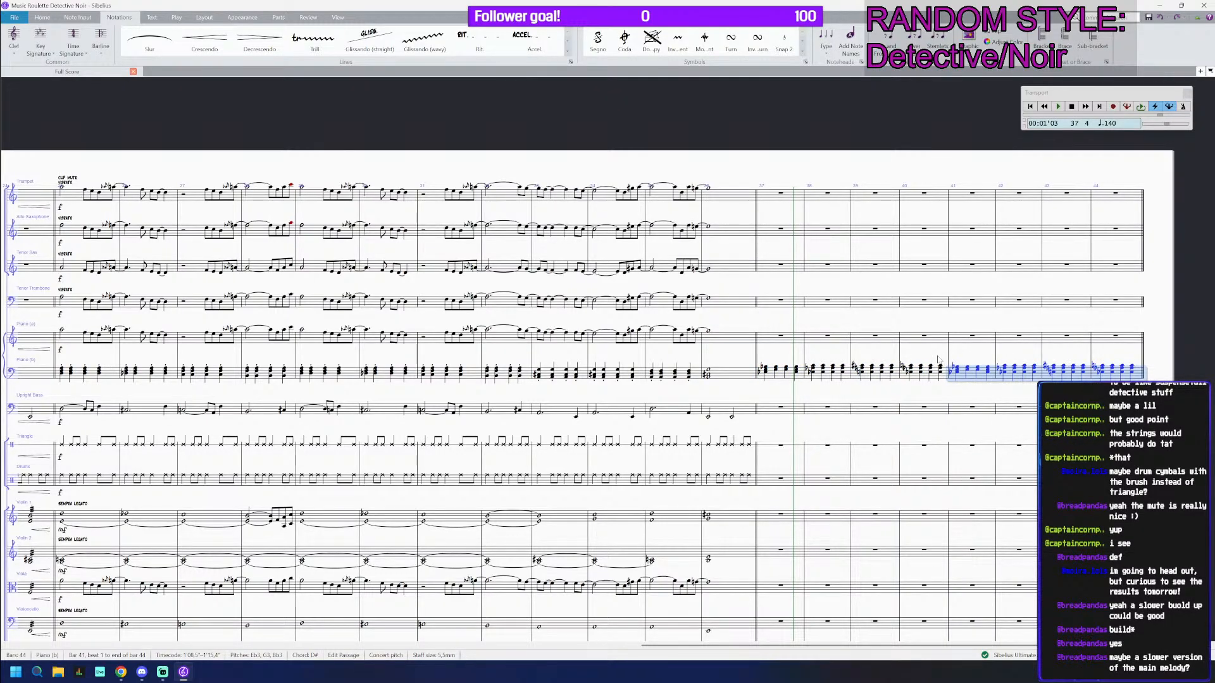
Step: Shorten the trumpet's whole note in bar 36 to a dotted half note, leaving beat 4 free
{"action": "scroll", "coordinate": [848, 274], "scroll_direction": "down", "scroll_amount": 2}
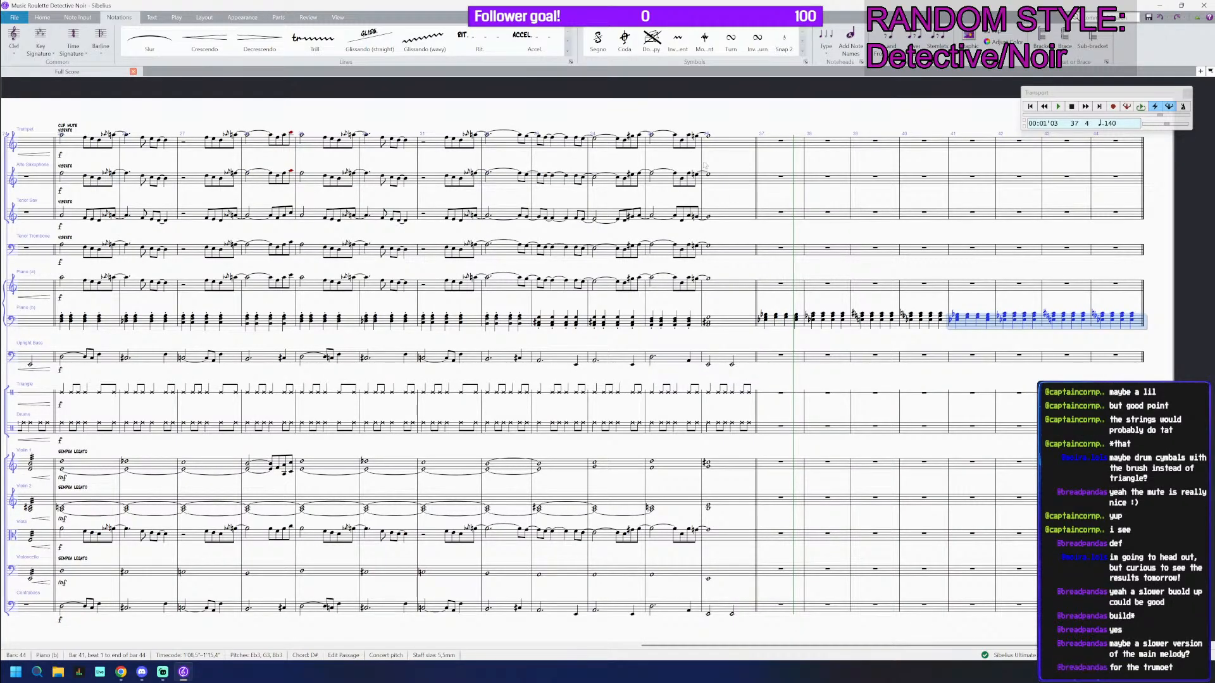
{"action": "left_click", "coordinate": [777, 147]}
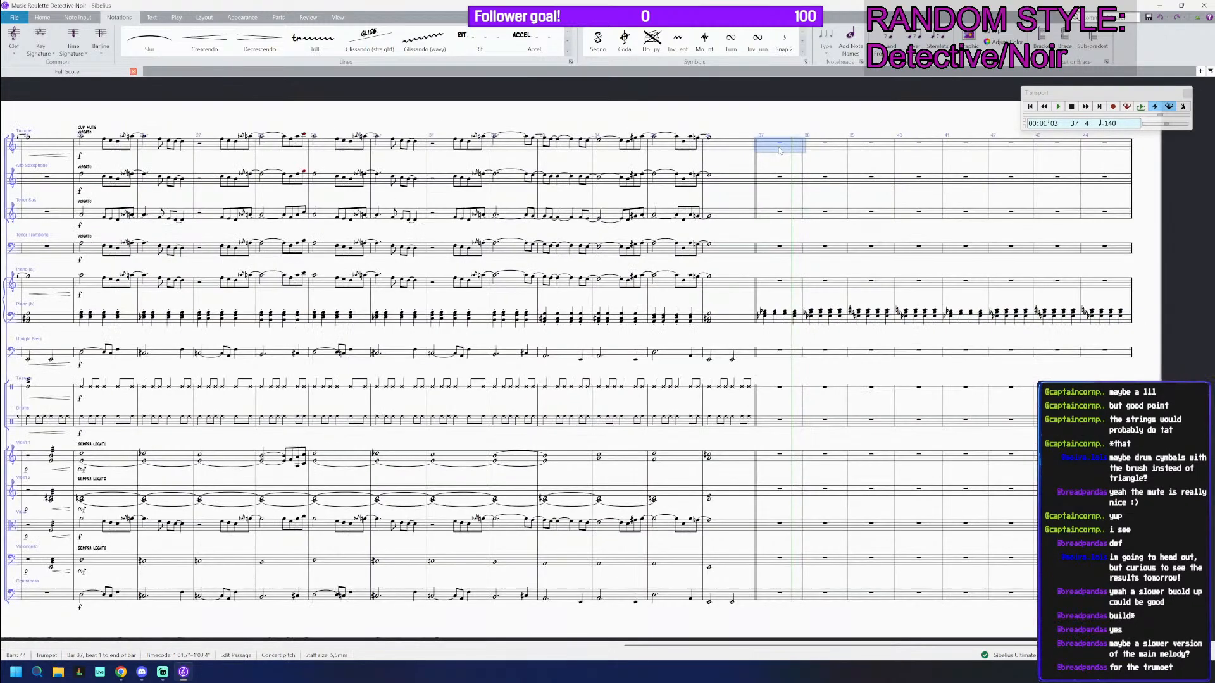
{"action": "scroll", "coordinate": [797, 386], "scroll_direction": "up", "scroll_amount": 1, "text": "ctrl"}
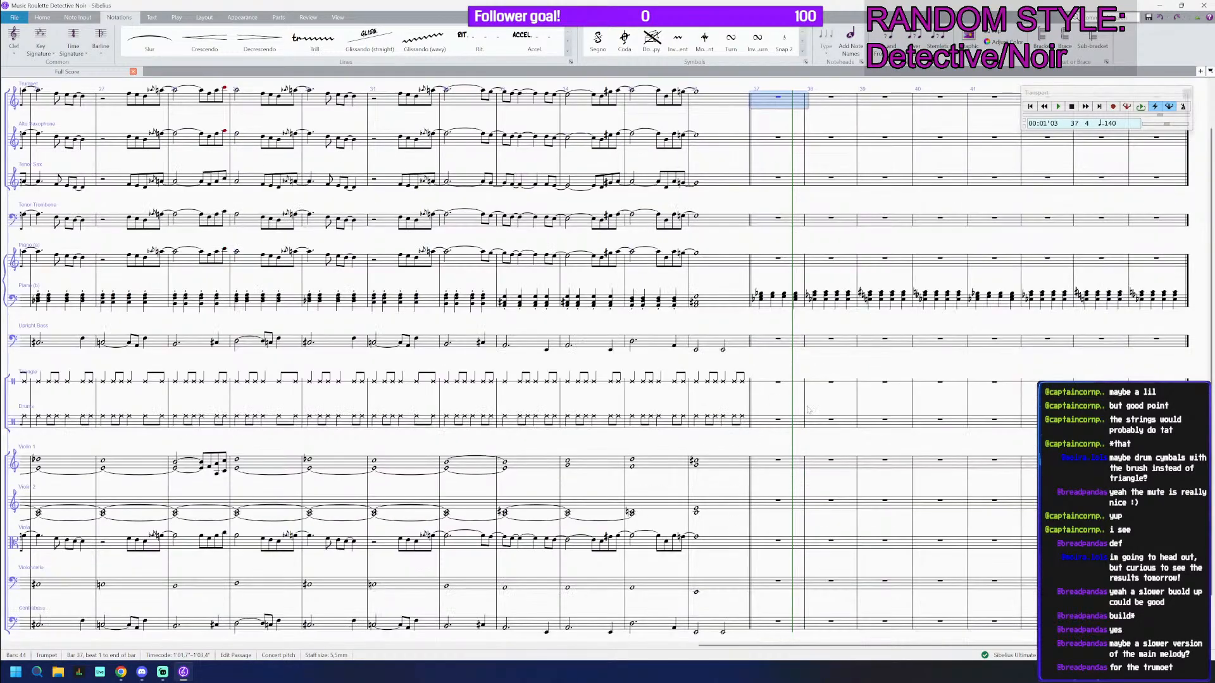
{"action": "scroll", "coordinate": [779, 474], "scroll_direction": "up", "scroll_amount": 1}
{"action": "right_click", "coordinate": [831, 270]}
{"action": "left_click", "coordinate": [772, 152]}
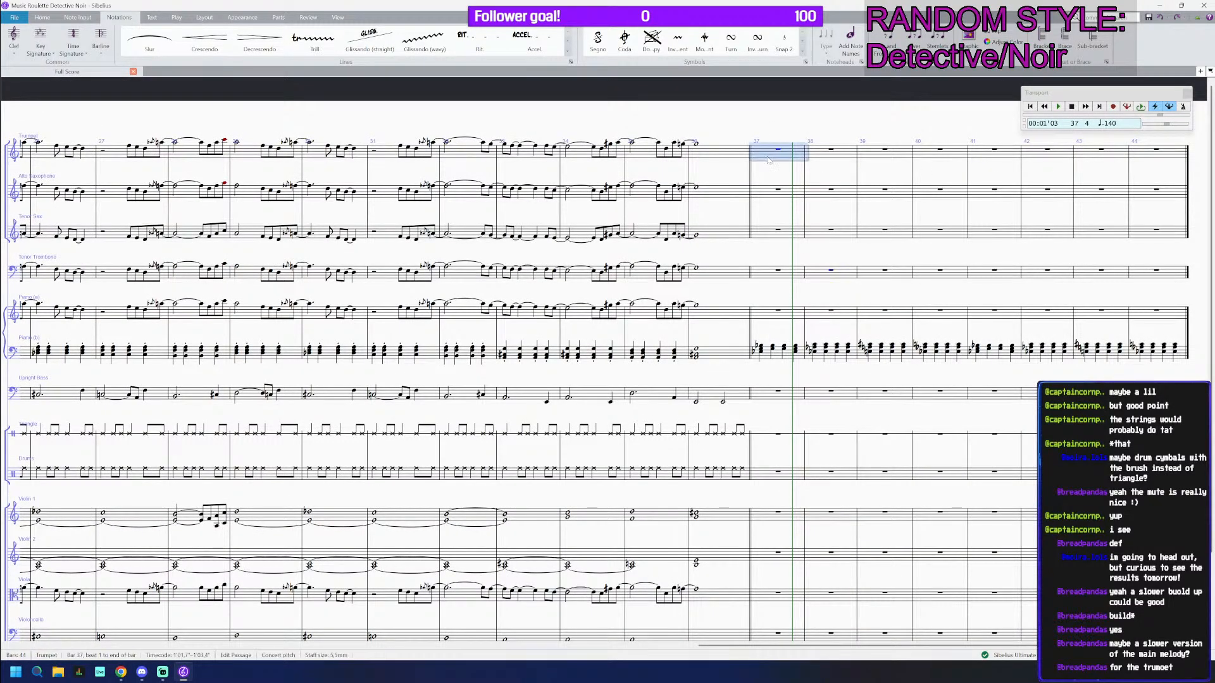
{"action": "key", "text": "Escape"}
{"action": "scroll", "coordinate": [772, 142], "scroll_direction": "up", "scroll_amount": 1, "text": "ctrl"}
{"action": "left_click", "coordinate": [737, 152]}
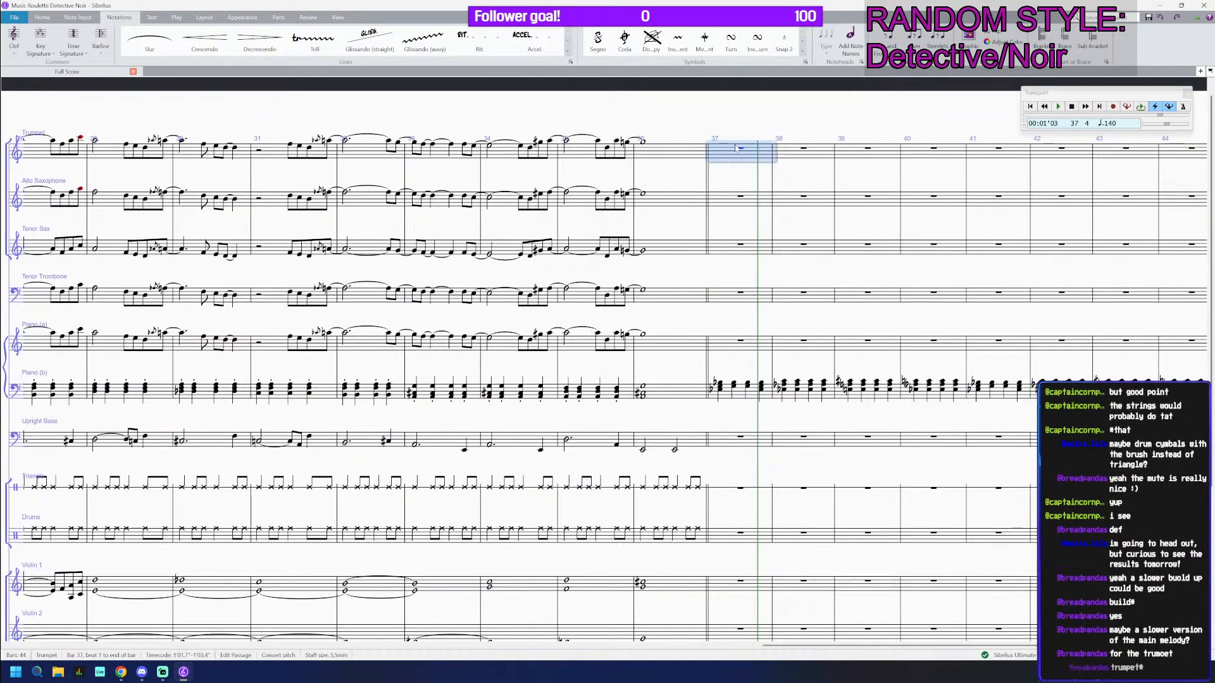
{"action": "scroll", "coordinate": [737, 149], "scroll_direction": "up", "scroll_amount": 1, "text": "ctrl"}
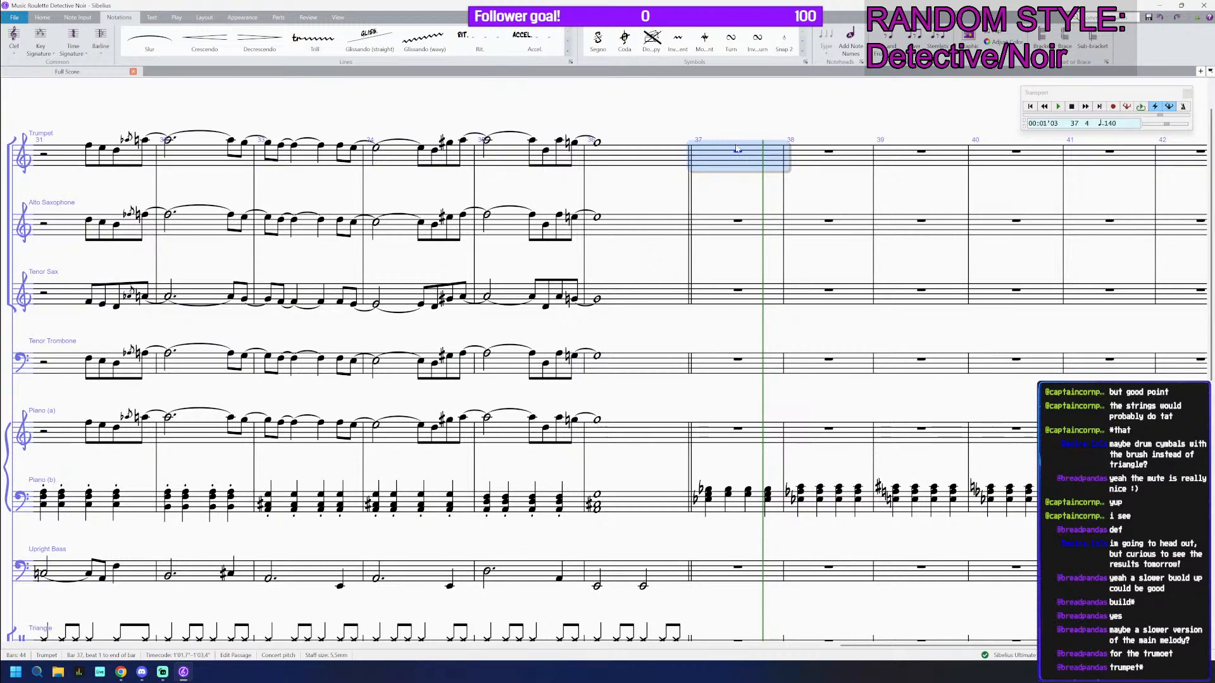
{"action": "key", "text": "Left"}
{"action": "key", "text": "4"}
{"action": "key", "text": "5"}
{"action": "key", "text": "period"}
{"action": "key", "text": "Right"}
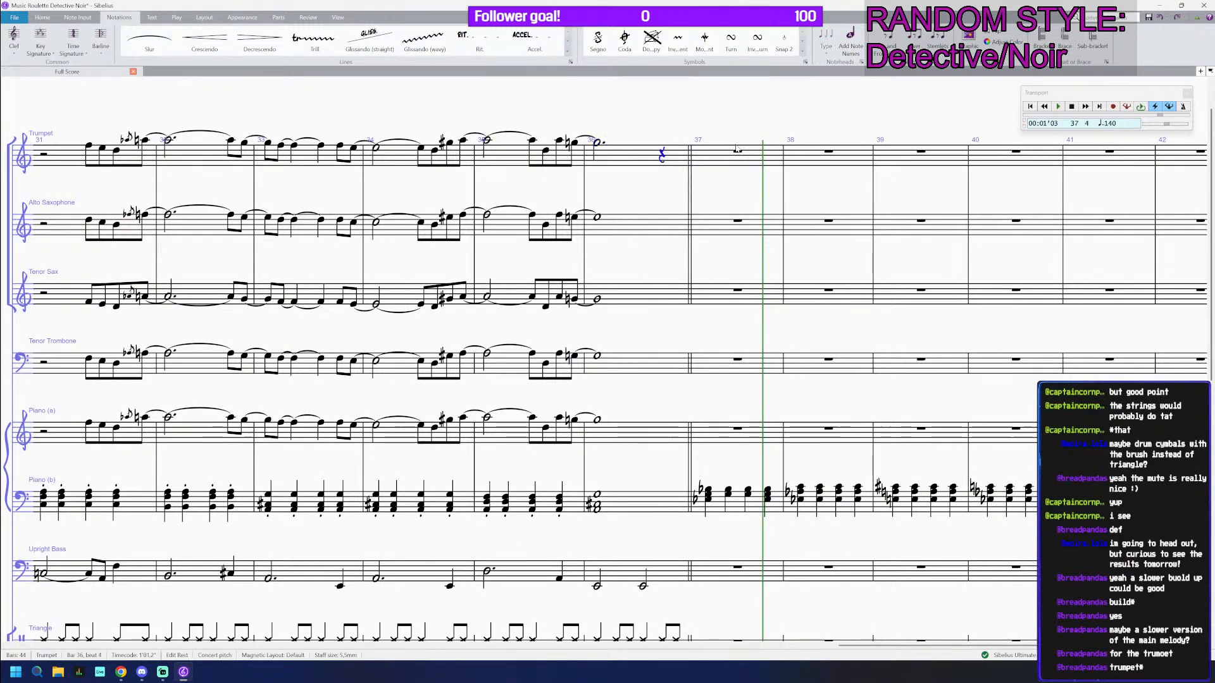
Step: Enter eighth-note G-sharp and A pickups on beat 4 of trumpet bar 36, followed by a dotted half B-flat in bar 37
{"action": "key", "text": "3"}
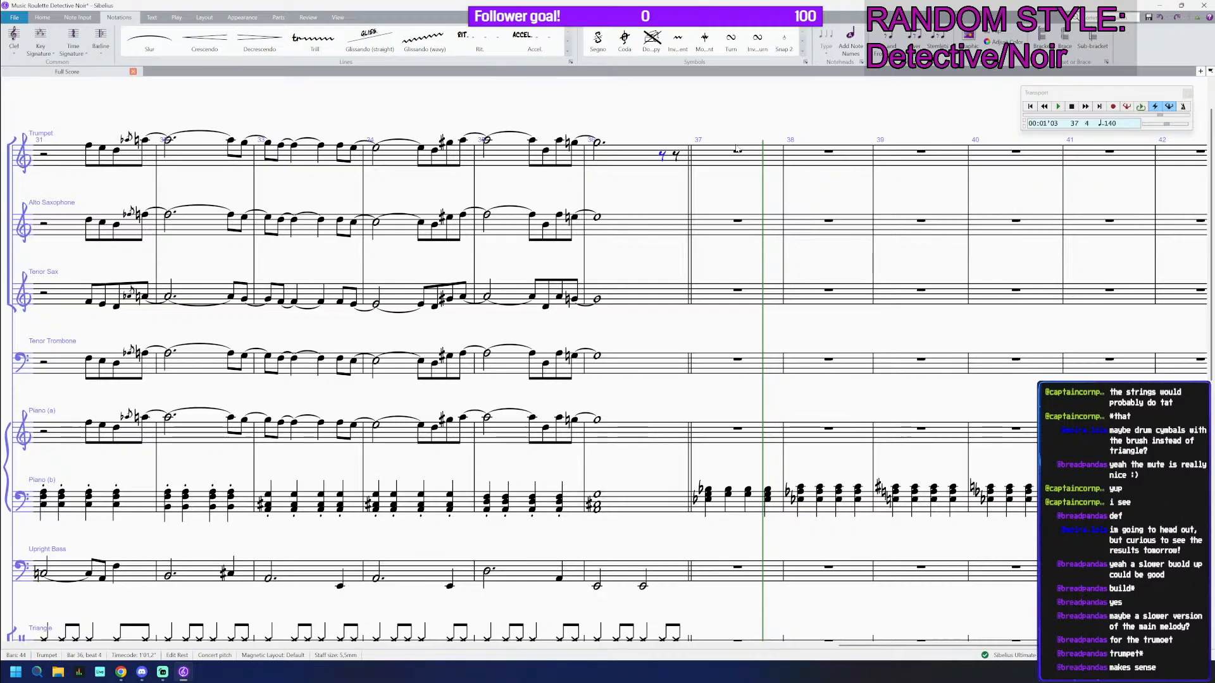
{"action": "key", "text": "8"}
{"action": "key", "text": "g"}
{"action": "key", "text": "a"}
{"action": "key", "text": "9"}
{"action": "key", "text": "b"}
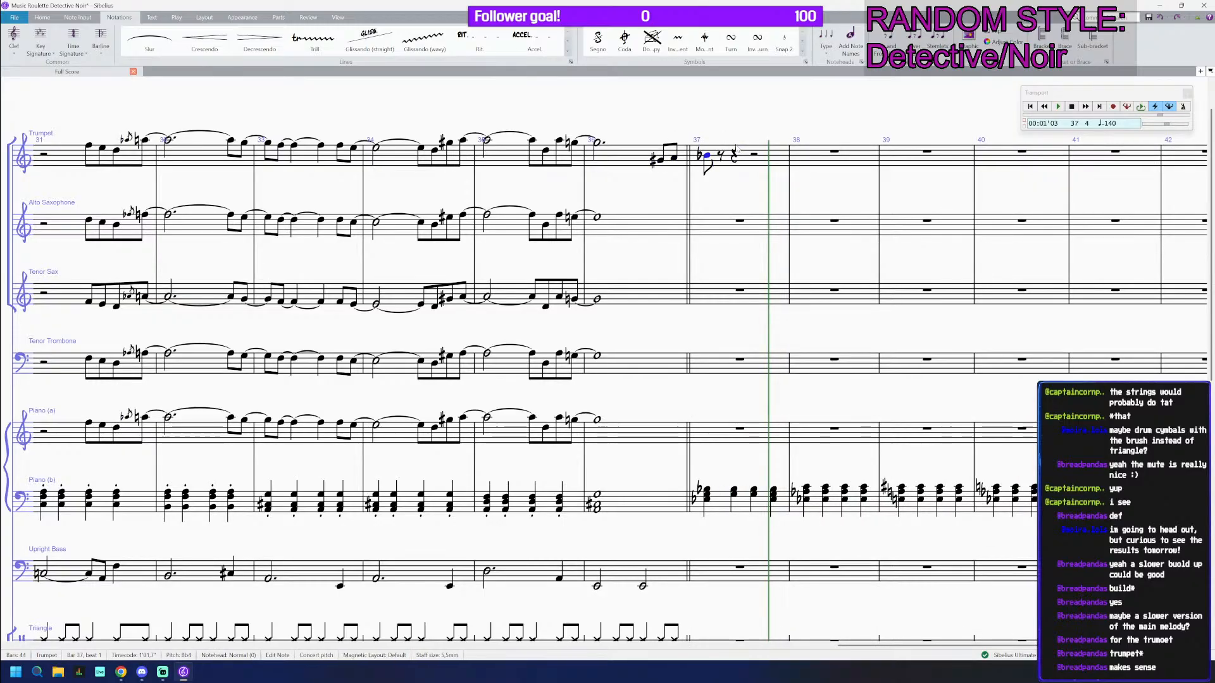
{"action": "key", "text": "5"}
{"action": "key", "text": "period"}
{"action": "key", "text": "Right"}
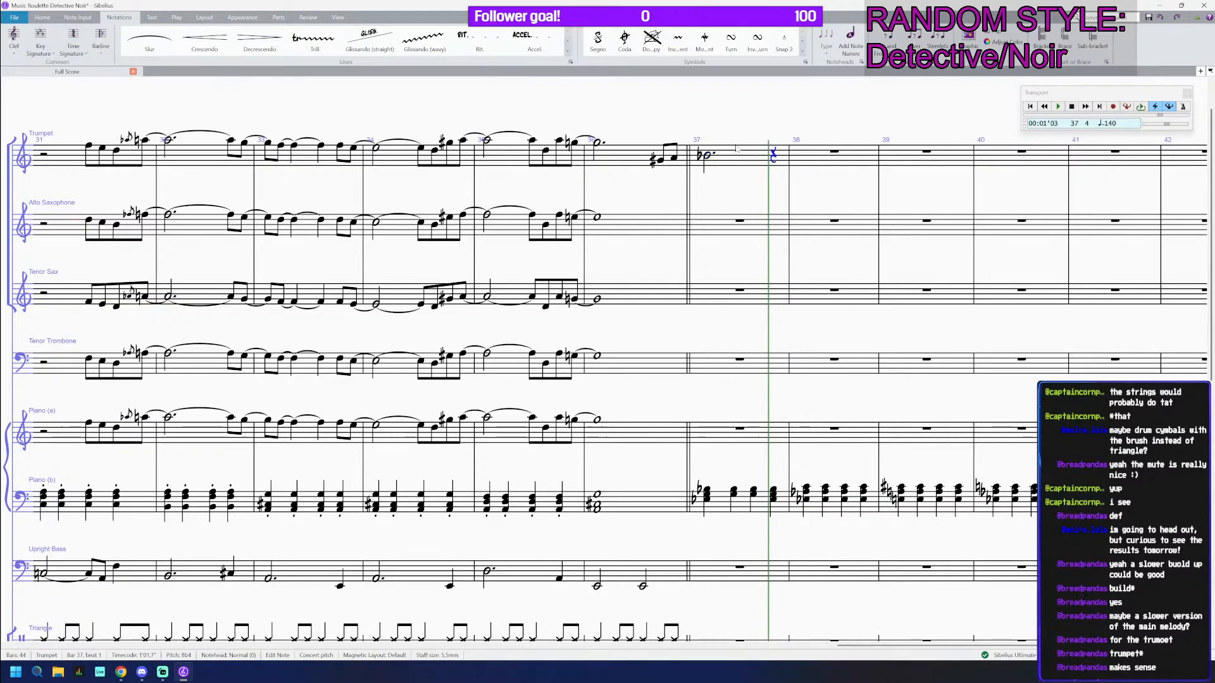
Step: Continue the trumpet melody with a quarter D on beat 4 of bar 37, and a dotted half C and quarter E in bar 38
{"action": "key", "text": "a"}
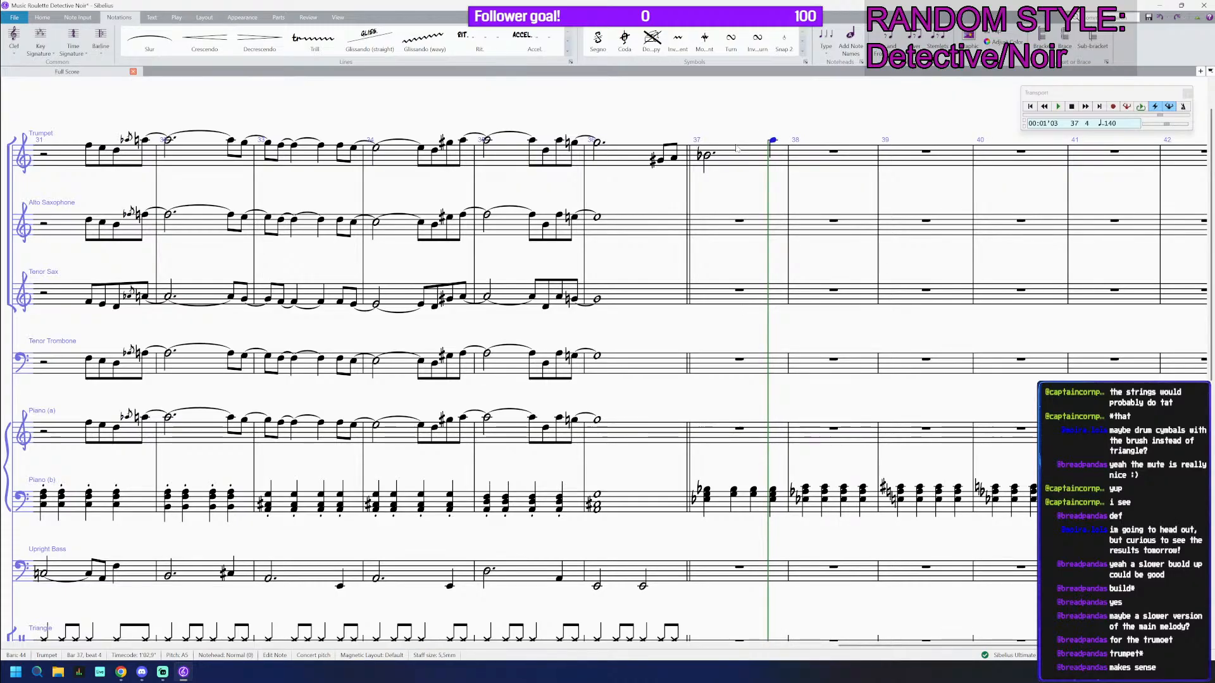
{"action": "key", "text": "d"}
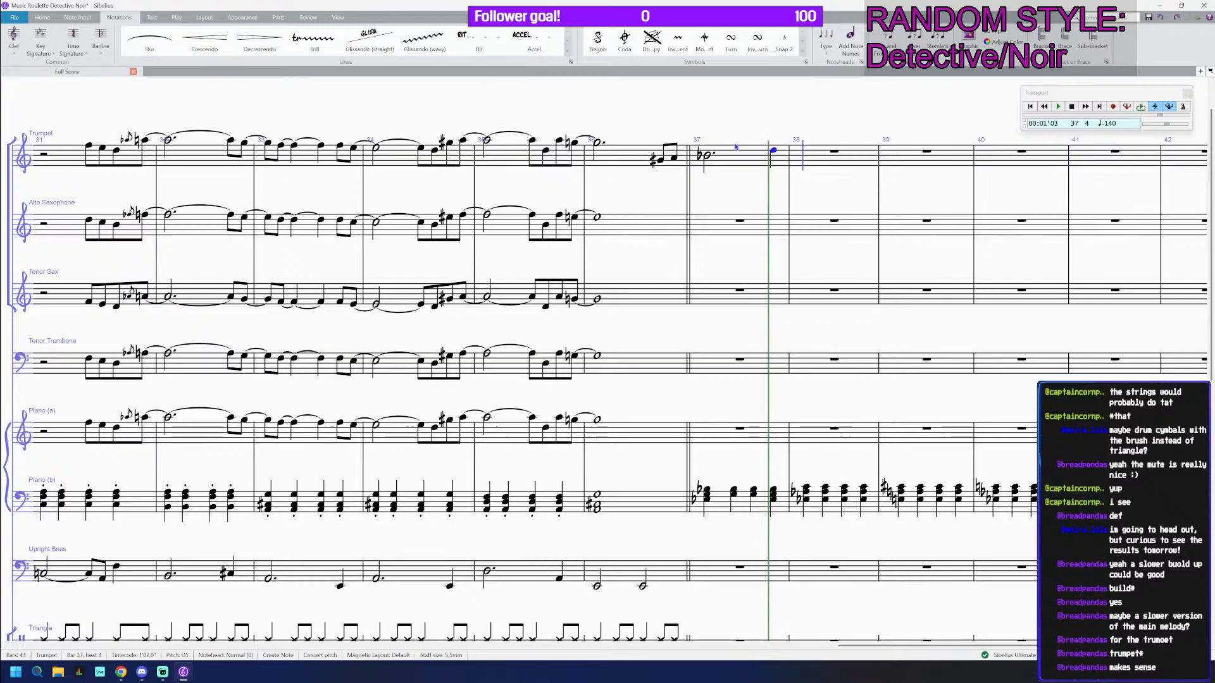
{"action": "key", "text": "Right"}
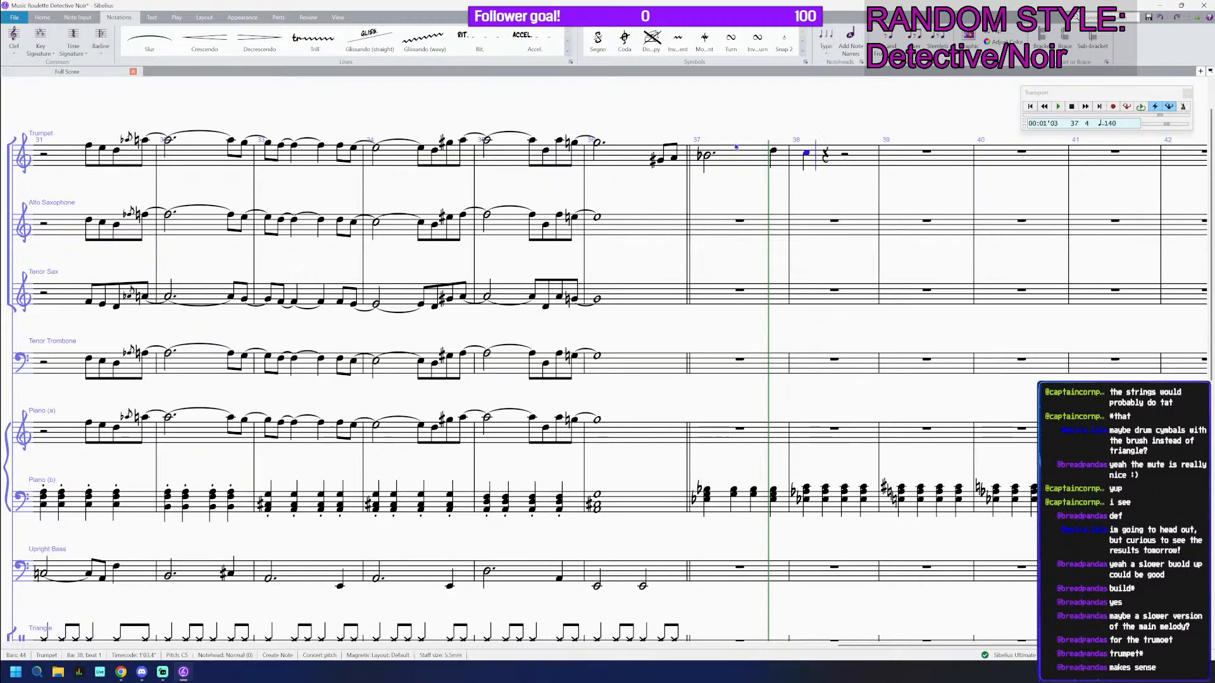
{"action": "key", "text": "c"}
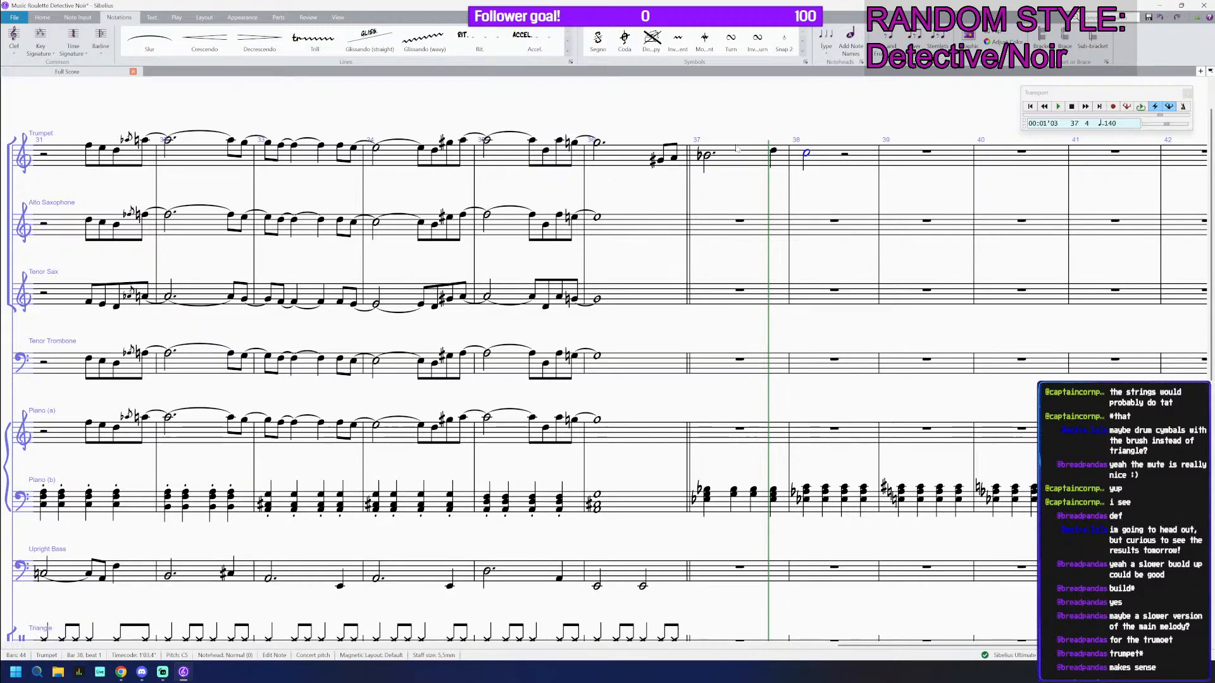
{"action": "key", "text": "."}
{"action": "key", "text": "Right"}
{"action": "key", "text": "e"}
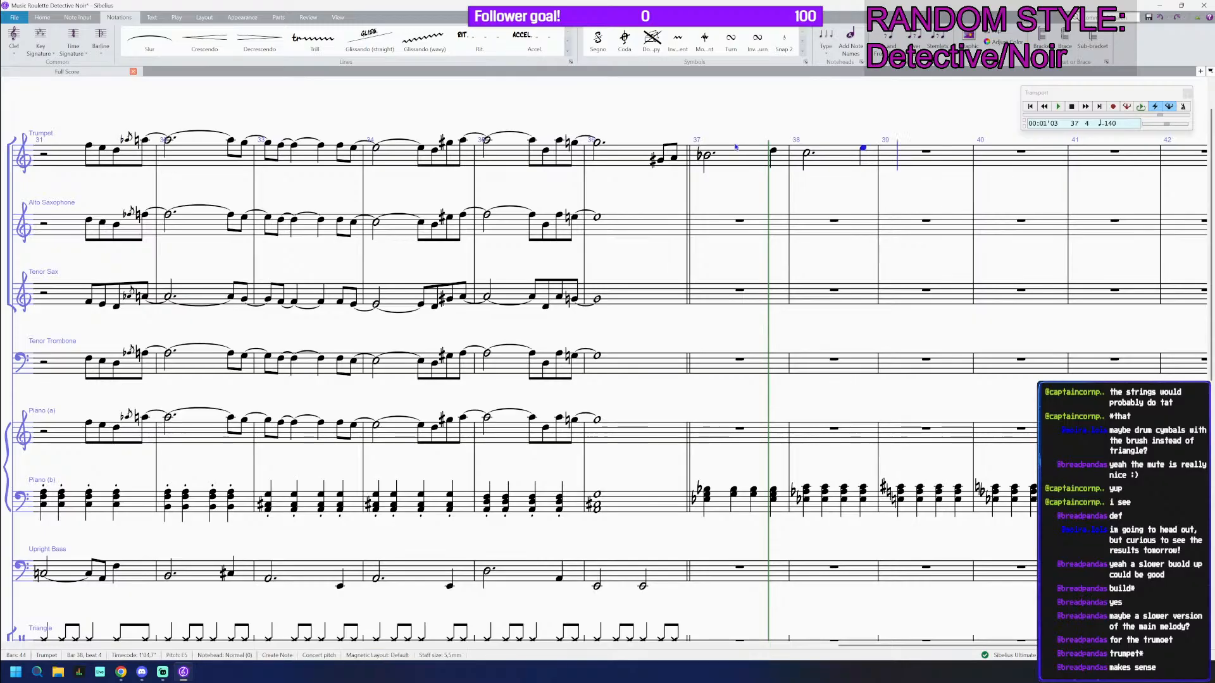
Step: Enter a half-note C-sharp and another C-sharp on beat 3 in trumpet bar 39
{"action": "key", "text": "Right"}
{"action": "key", "text": "c"}
{"action": "key", "text": "Up"}
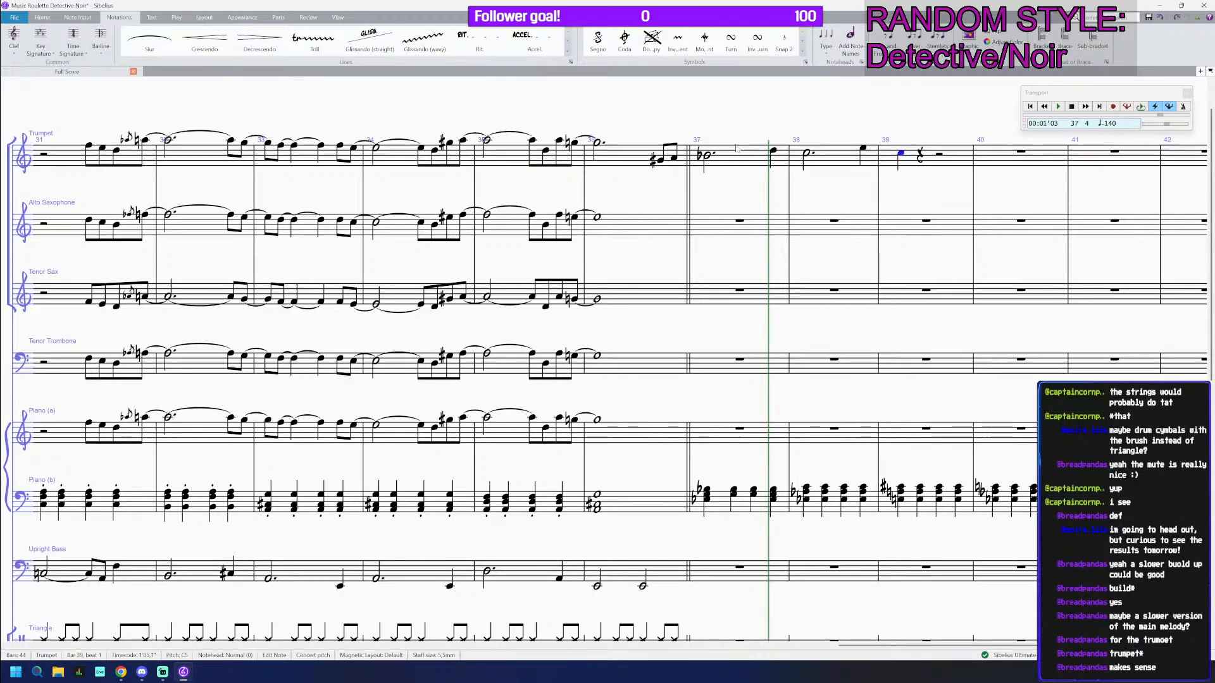
{"action": "key", "text": "7"}
{"action": "key", "text": "6"}
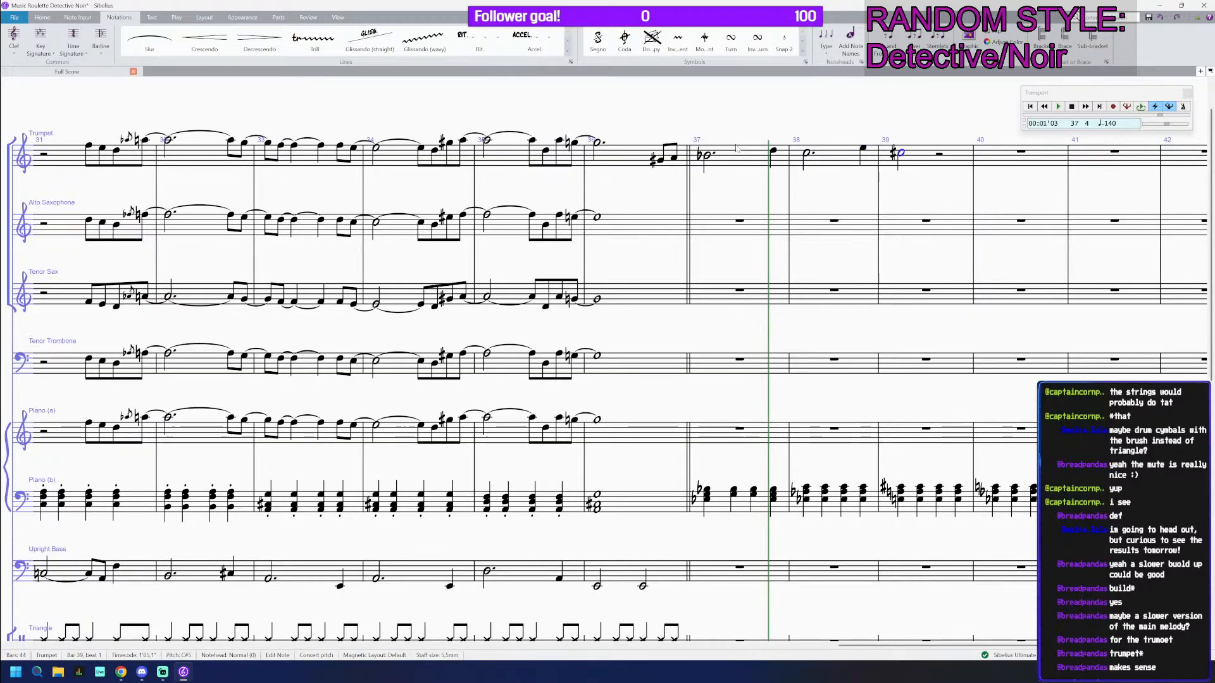
{"action": "key", "text": "5"}
{"action": "key", "text": "5"}
{"action": "key", "text": "Right"}
{"action": "key", "text": "c"}
{"action": "key", "text": "4"}
{"action": "key", "text": "8"}
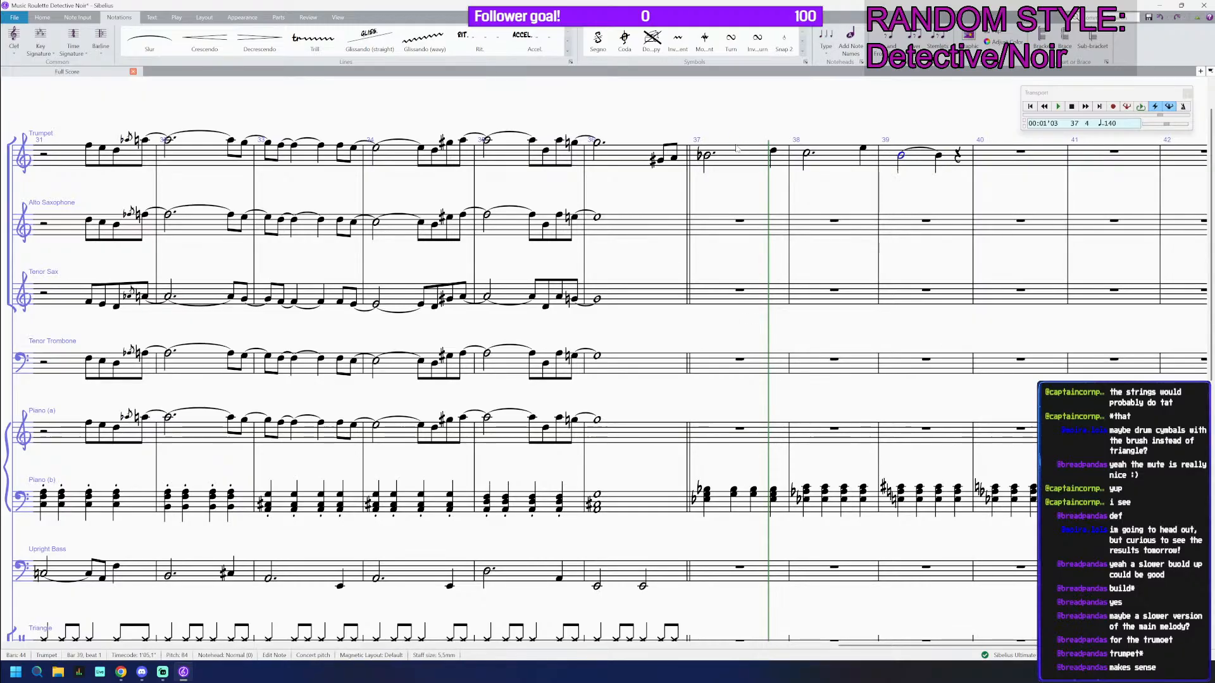
{"action": "key", "text": "Return"}
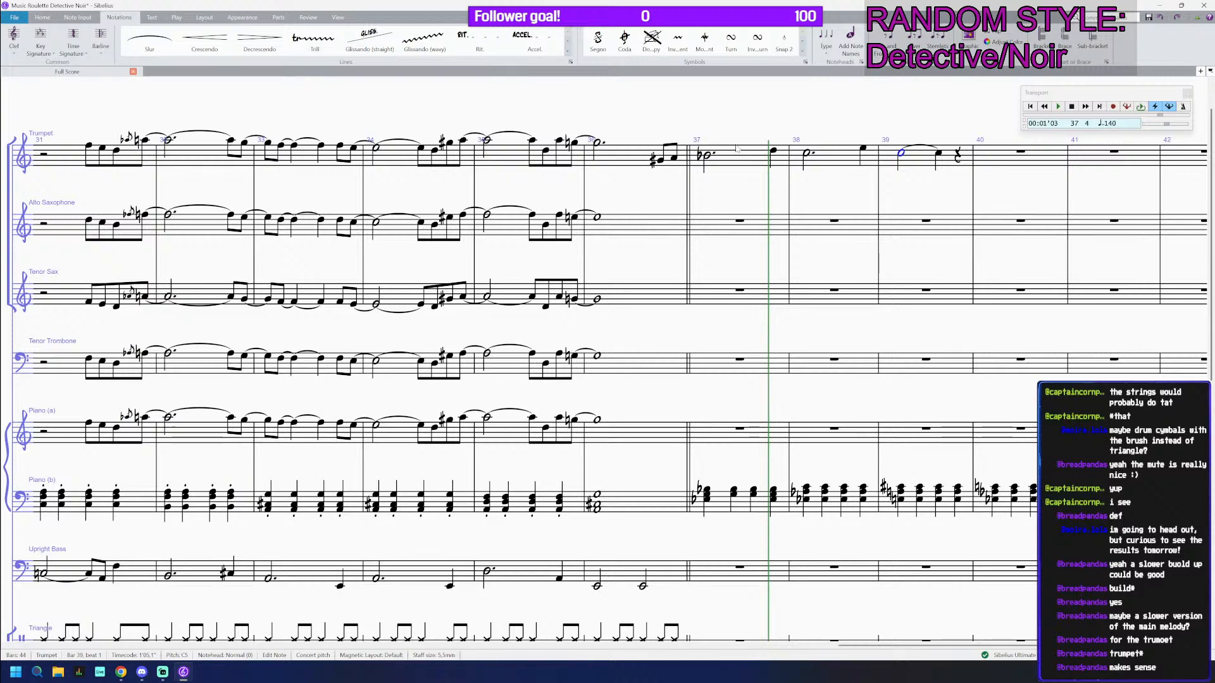
{"action": "key", "text": "8"}
{"action": "key", "text": "Right"}
{"action": "key", "text": "8"}
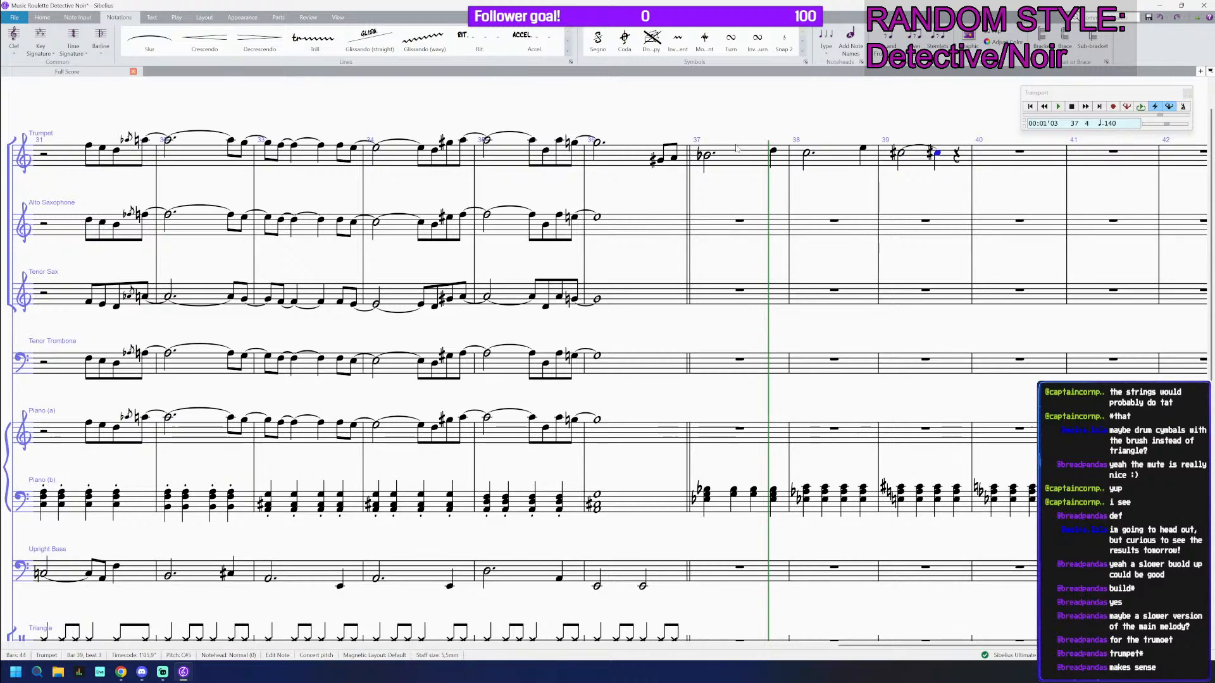
Step: Complete the trumpet phrase with a dotted-quarter C-sharp and eighth C-natural in bar 39, held into a whole-note C-natural in bar 40
{"action": "key", "text": "3"}
{"action": "key", "text": "4"}
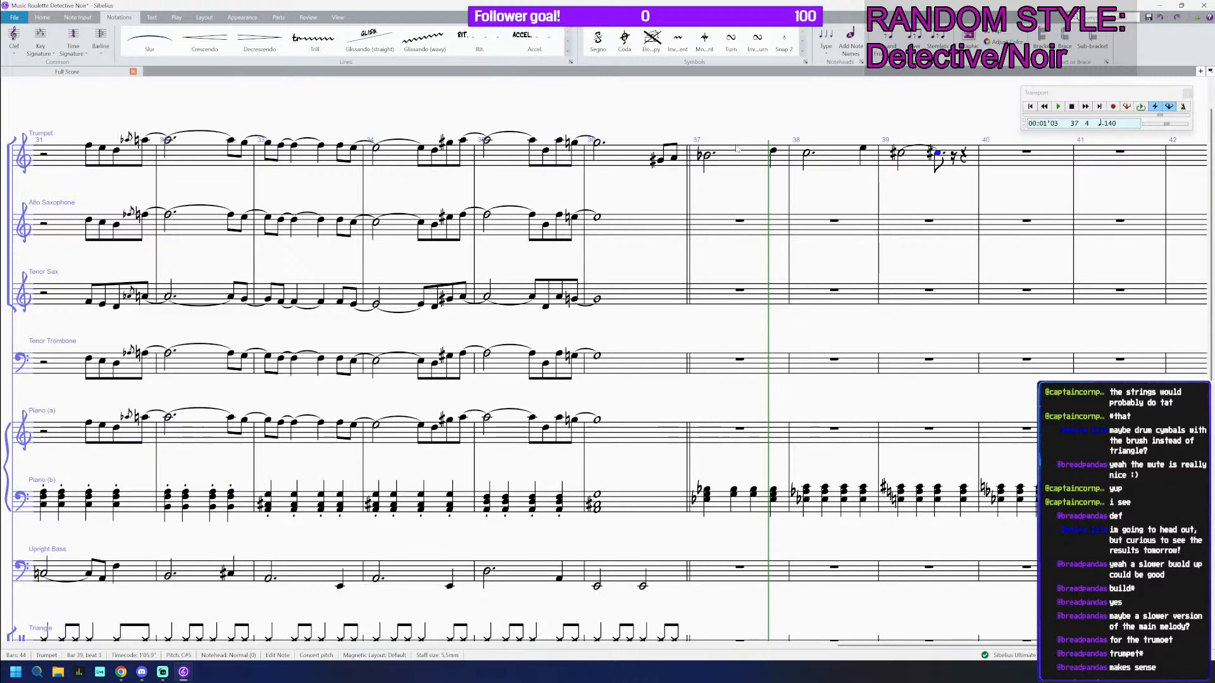
{"action": "key", "text": "period"}
{"action": "key", "text": "Right"}
{"action": "key", "text": "c"}
{"action": "key", "text": "r"}
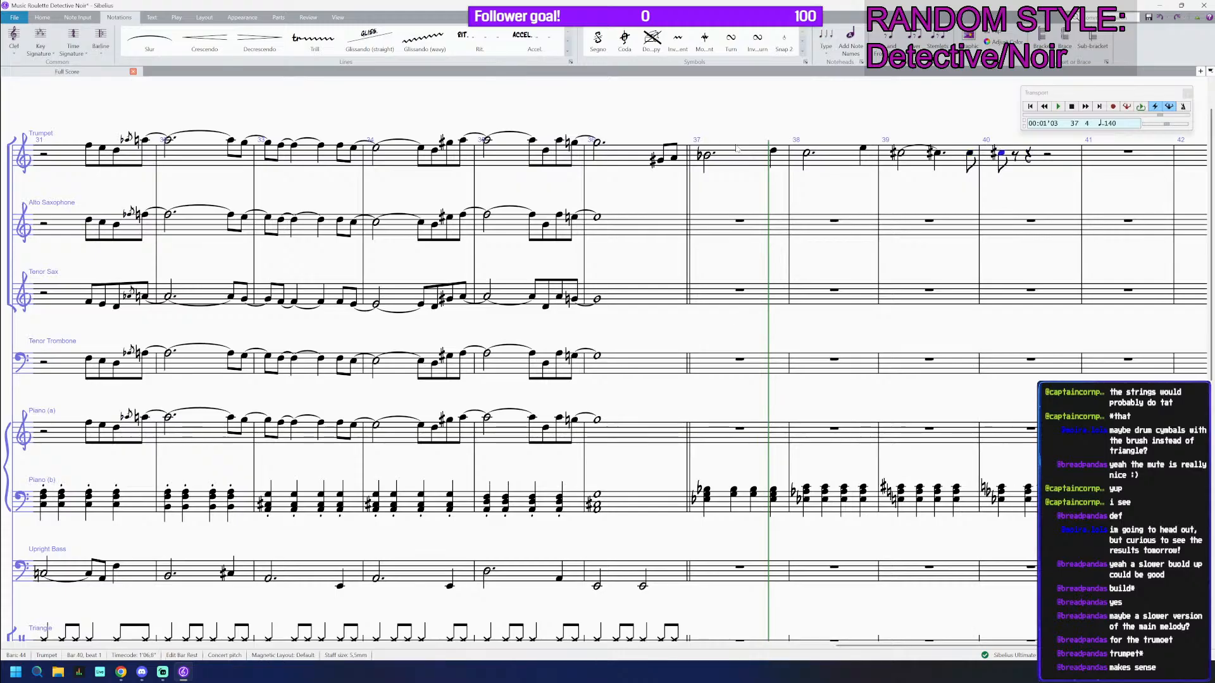
{"action": "key", "text": "4"}
{"action": "key", "text": "Left"}
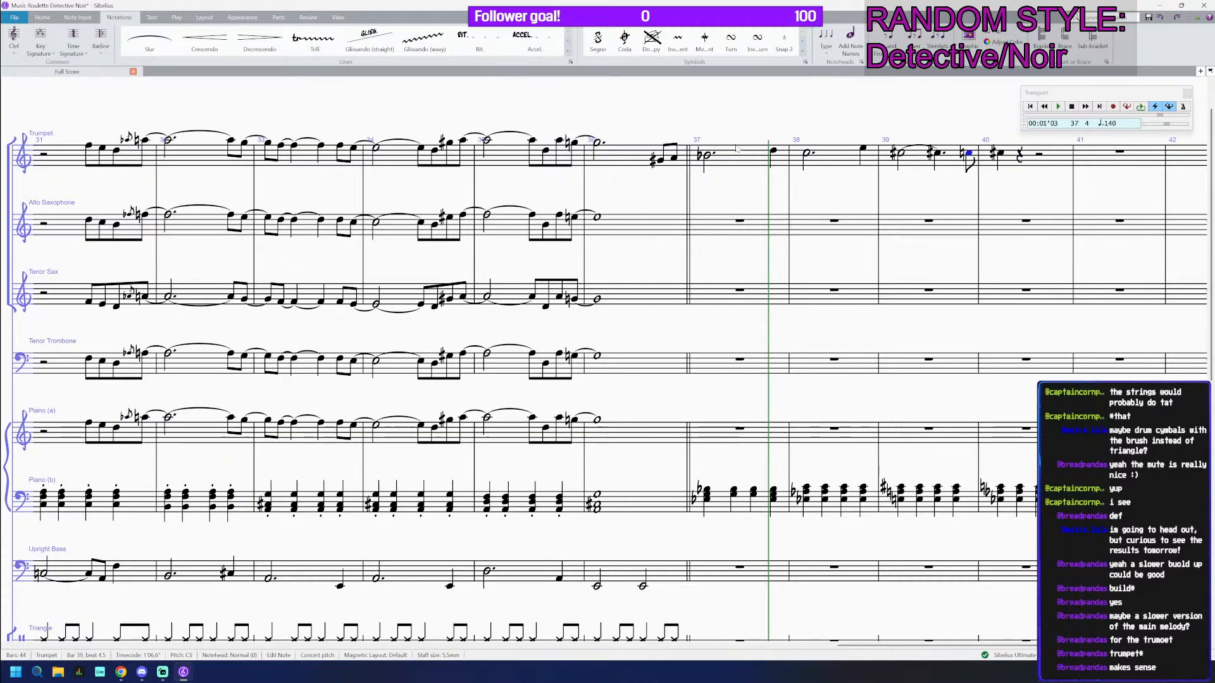
{"action": "key", "text": "Down"}
{"action": "key", "text": "Right"}
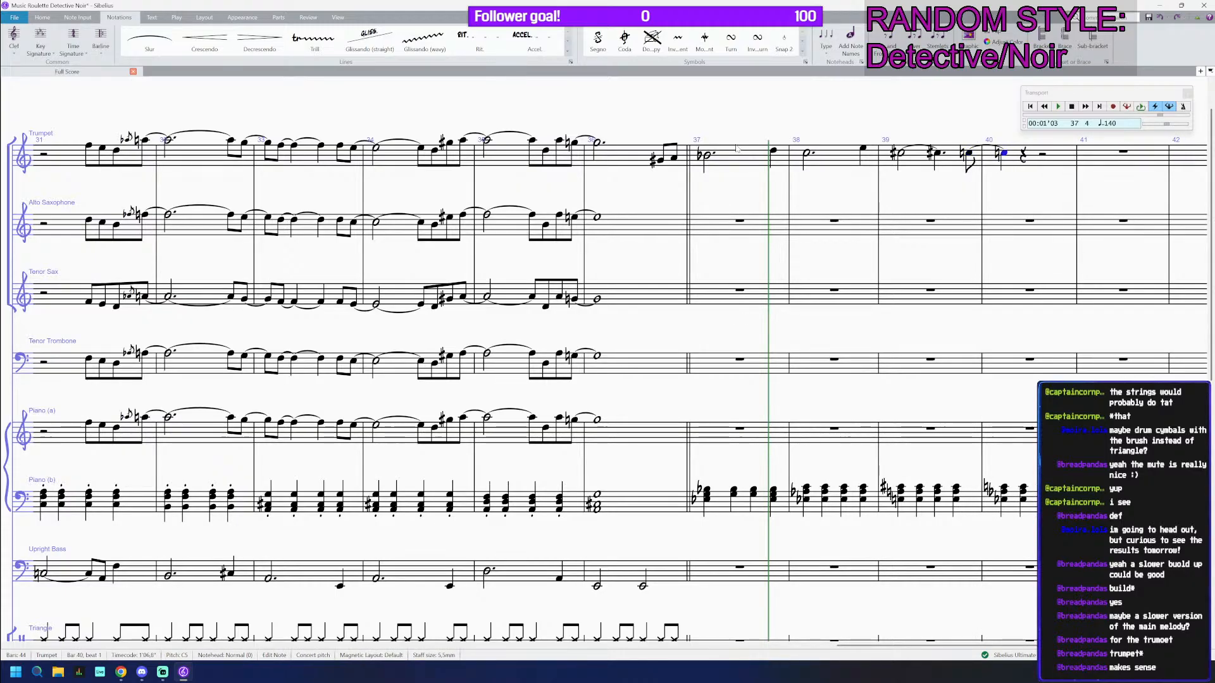
{"action": "key", "text": "7"}
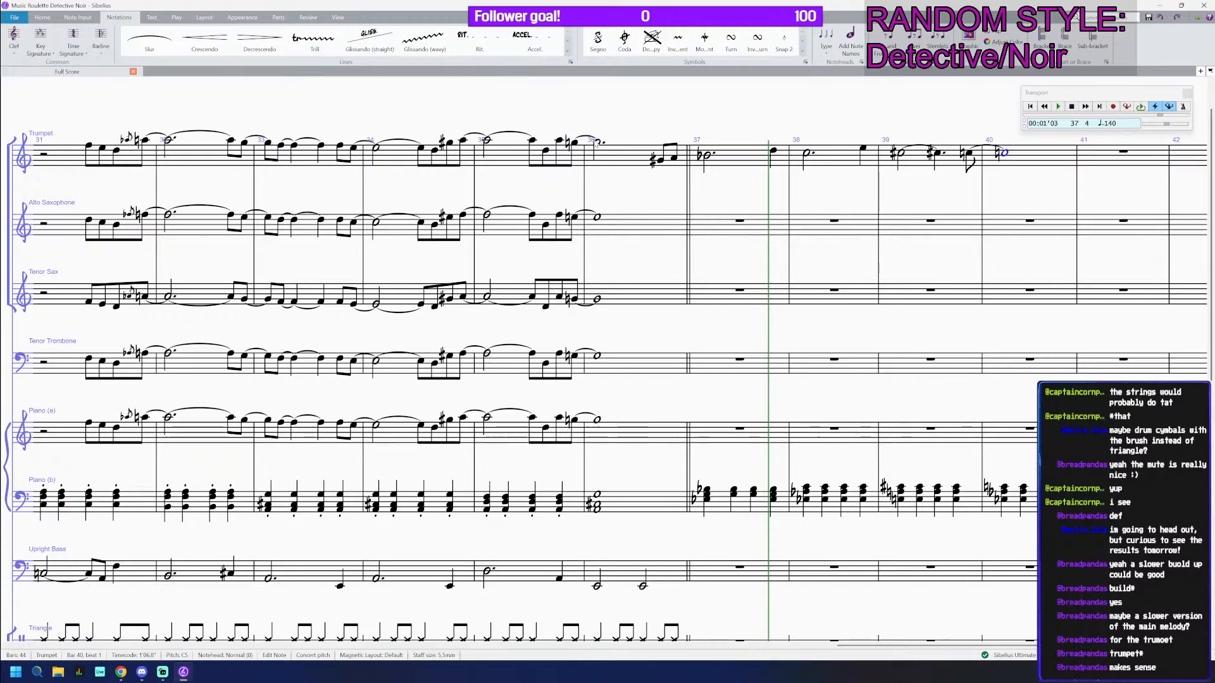
Step: Play back the new trumpet phrase from bar 36 through bar 40
{"action": "left_click", "coordinate": [597, 143]}
{"action": "key", "text": "p"}
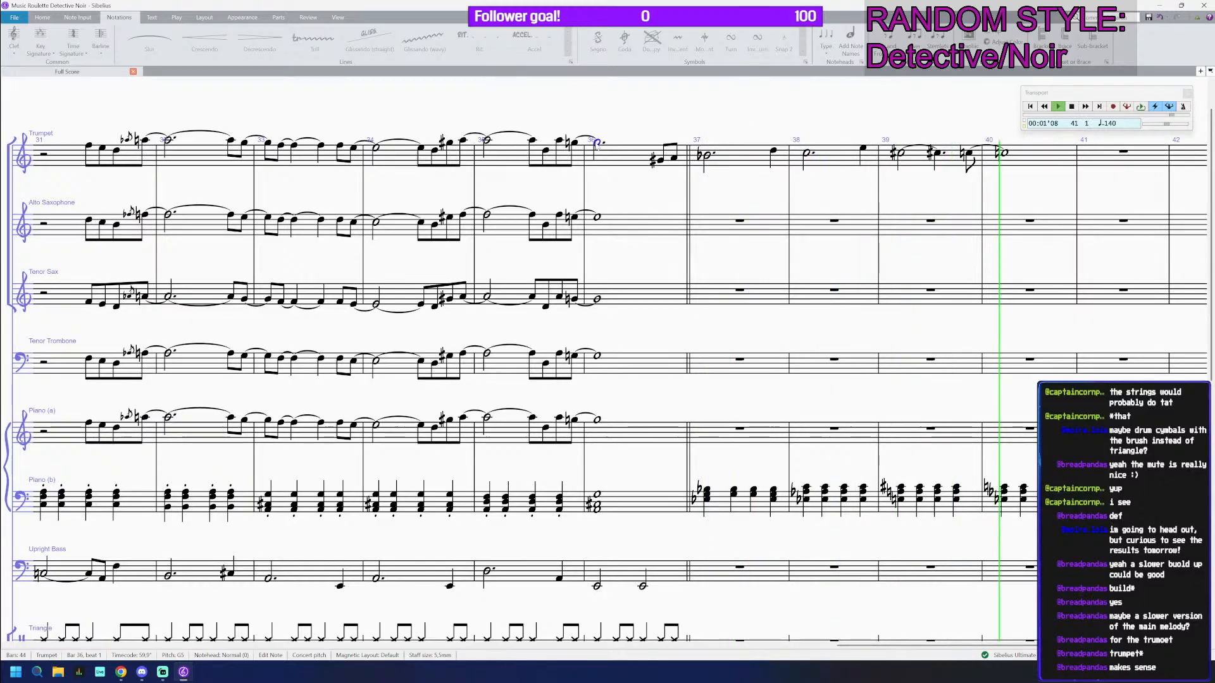
Step: Shorten Violin 1's chord in bar 36 and copy the trumpet melody from beat 4 of bar 36 through bar 40 into Violin 1
{"action": "left_click", "coordinate": [660, 160]}
{"action": "key", "text": "ctrl+minus"}
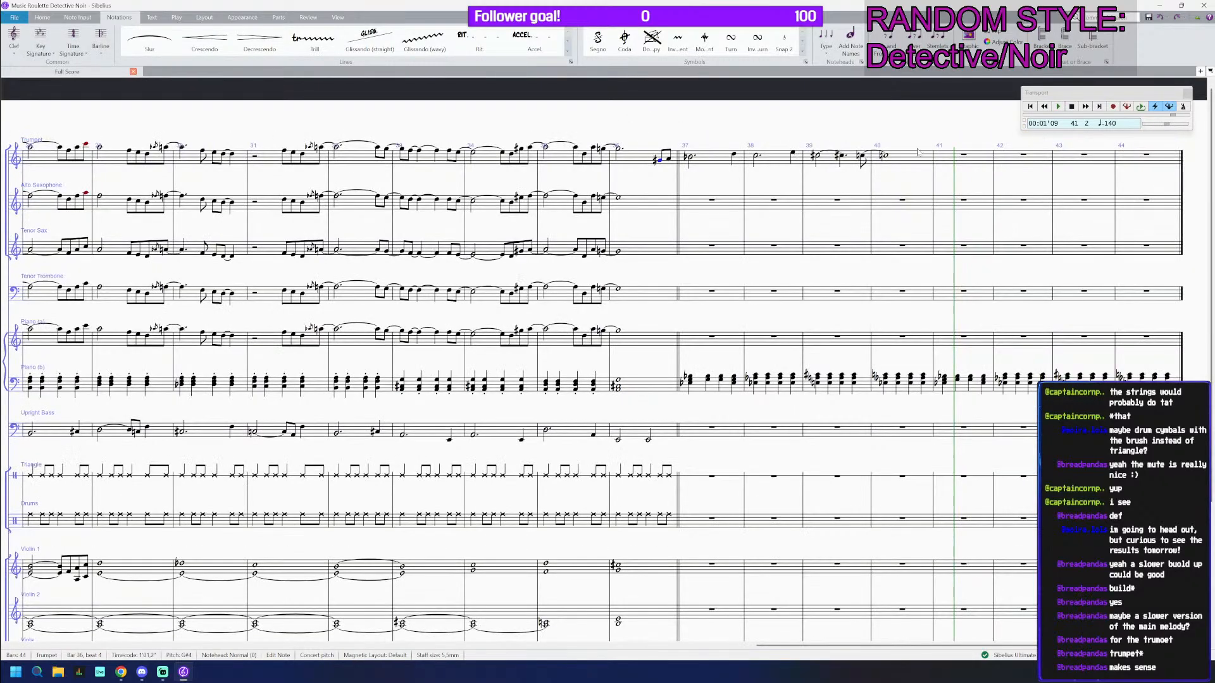
{"action": "left_click", "coordinate": [902, 162], "text": "shift"}
{"action": "scroll", "coordinate": [901, 163], "scroll_direction": "down", "scroll_amount": 1}
{"action": "scroll", "coordinate": [791, 271], "scroll_direction": "down", "scroll_amount": 1}
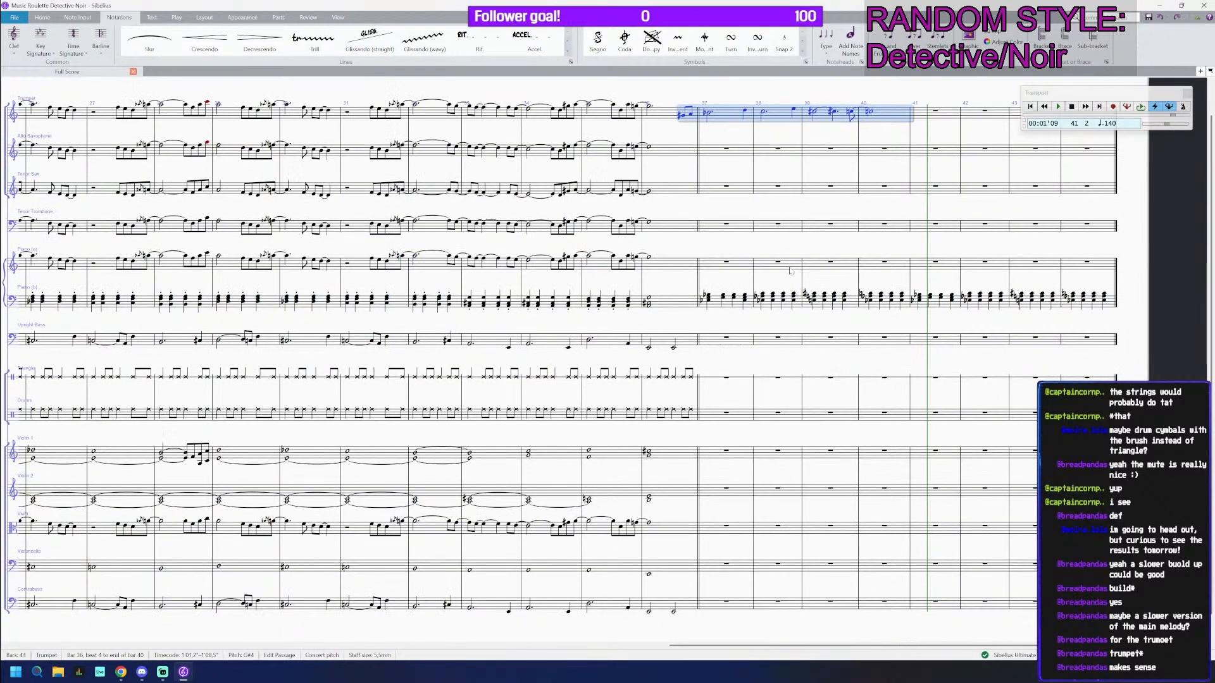
{"action": "key", "text": "ctrl+plus"}
{"action": "left_click", "coordinate": [643, 492]}
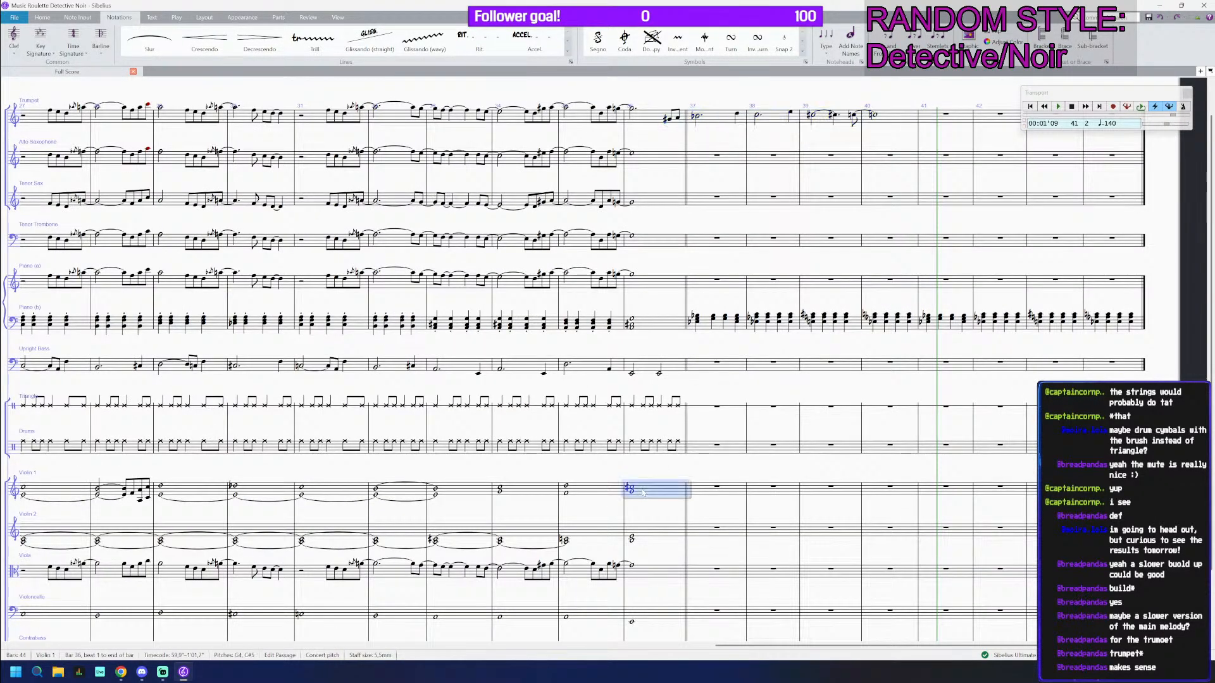
{"action": "key", "text": "5"}
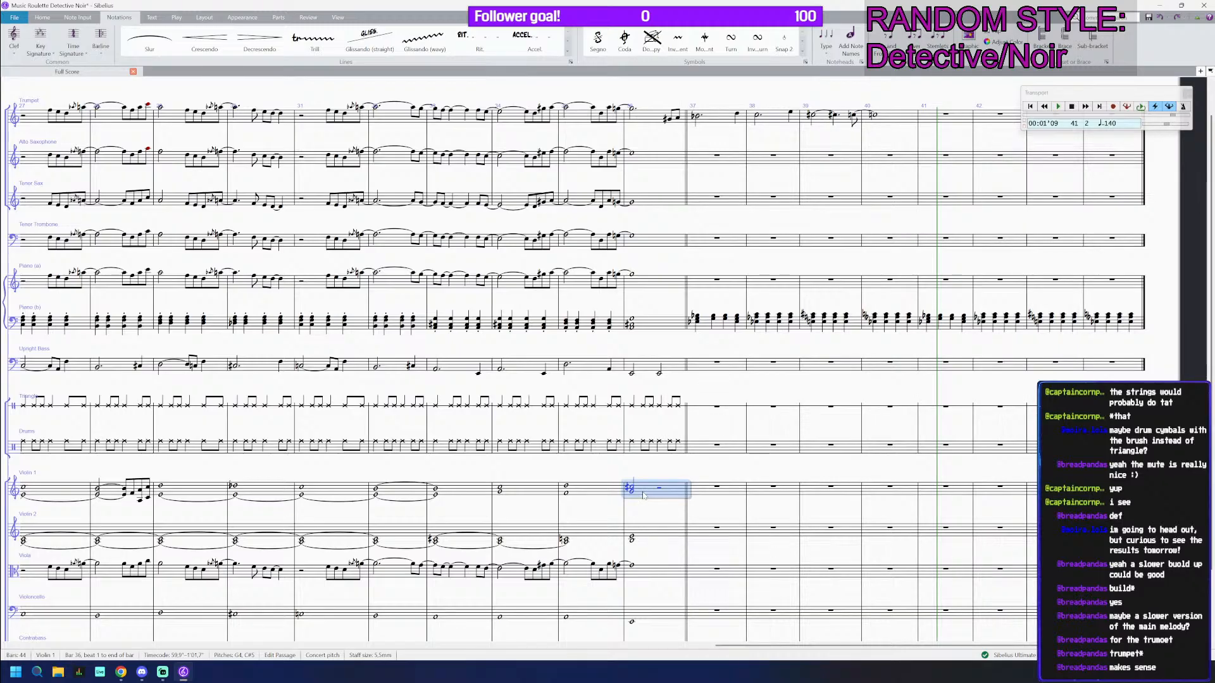
{"action": "key", "text": "ctrl+v"}
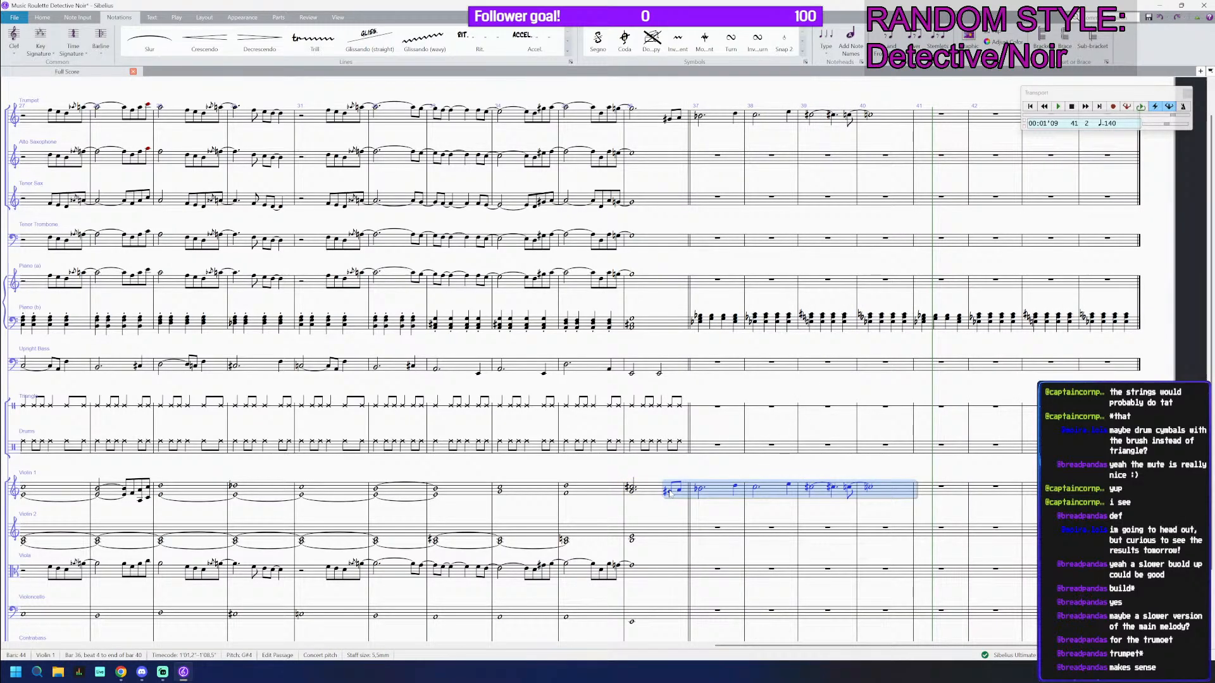
Step: Delete the trumpet's pickup notes in bar 36 and its melody in bars 37–40
{"action": "left_click", "coordinate": [638, 118]}
{"action": "key", "text": "Delete"}
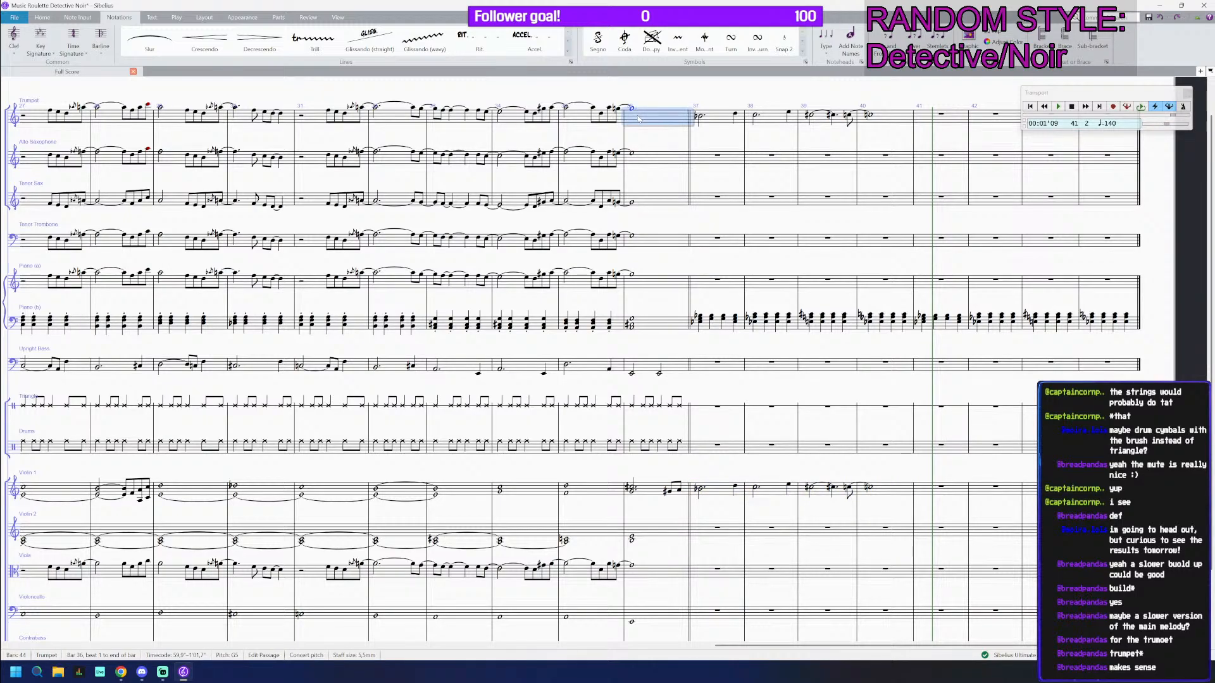
{"action": "left_click", "coordinate": [692, 114]}
{"action": "left_click", "coordinate": [880, 116], "text": "shift"}
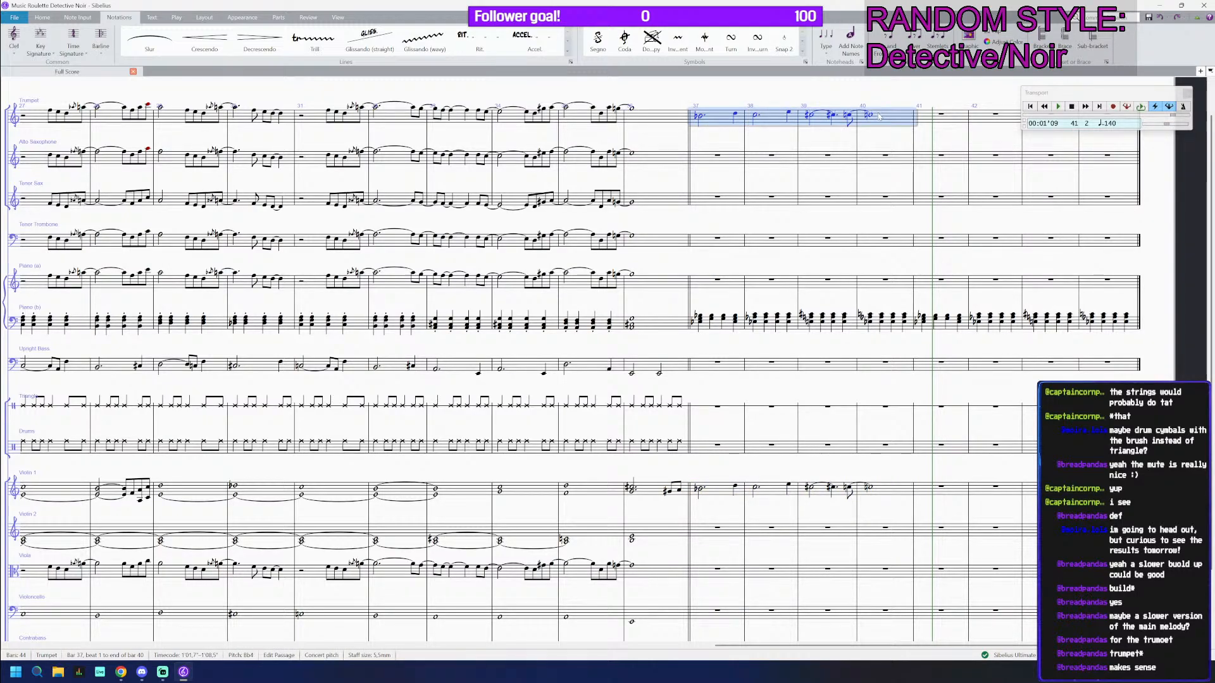
{"action": "key", "text": "Delete"}
Step: Double the Violin 1 melody an octave higher from beat 4 of bar 36 through bar 40
{"action": "left_click", "coordinate": [668, 492]}
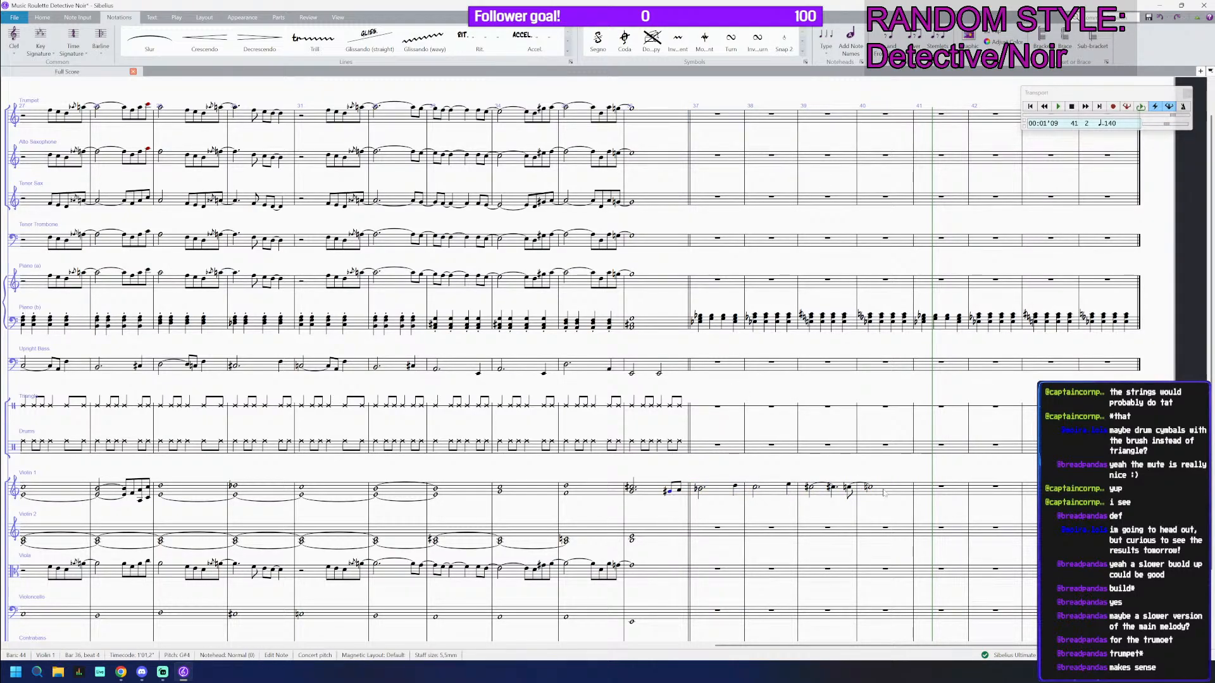
{"action": "left_click", "coordinate": [884, 493], "text": "shift"}
{"action": "key", "text": "8"}
Step: Play back the score from bar 35 to hear the octave-doubled Violin 1 melody with the piano chords
{"action": "left_click", "coordinate": [631, 489]}
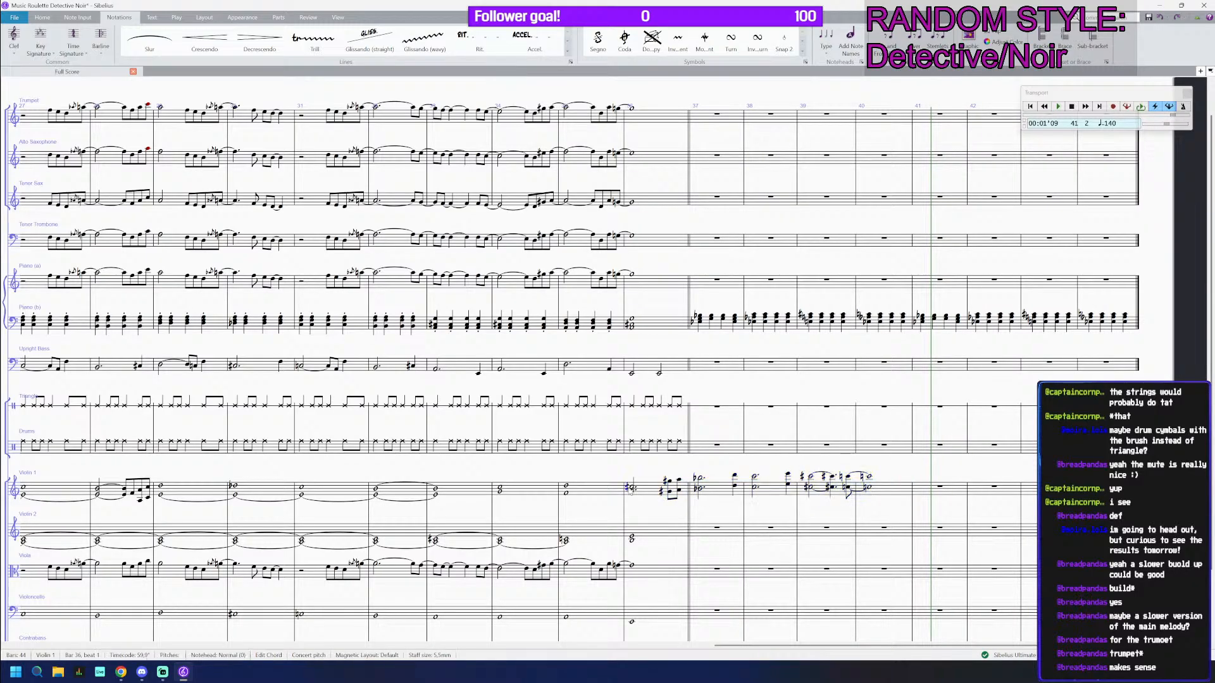
{"action": "left_click", "coordinate": [564, 489]}
{"action": "left_click", "coordinate": [565, 486]}
{"action": "key", "text": "p"}
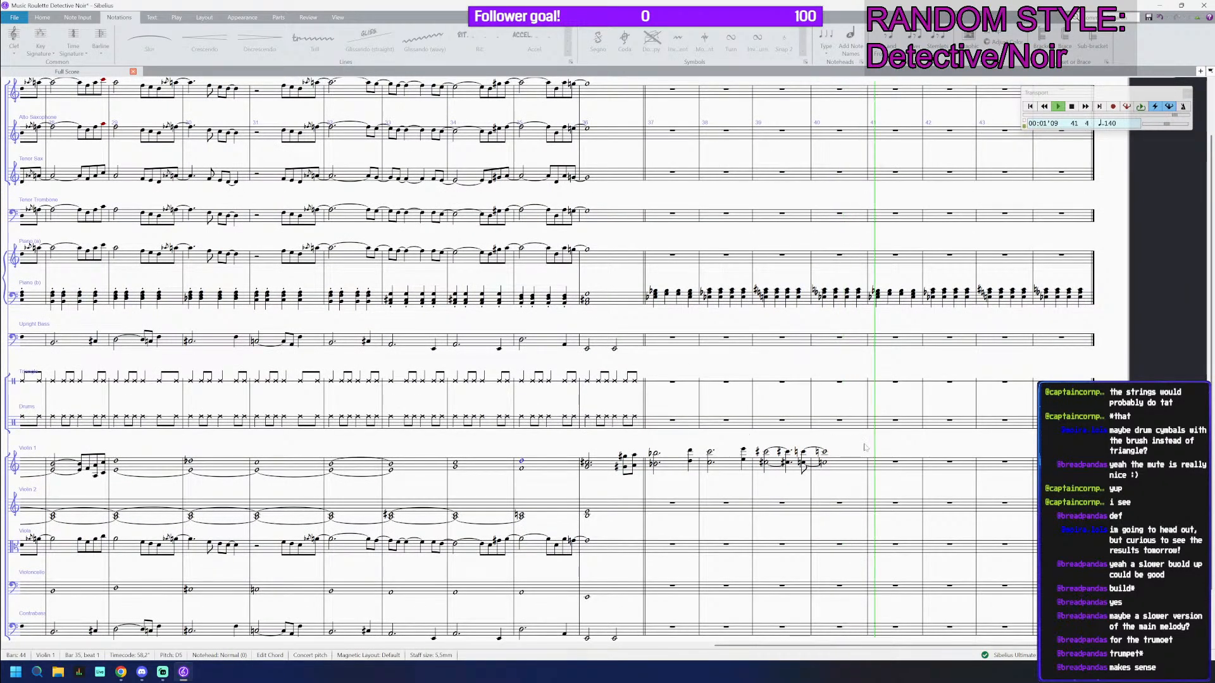
{"action": "key", "text": "Escape"}
{"action": "left_click", "coordinate": [854, 470]}
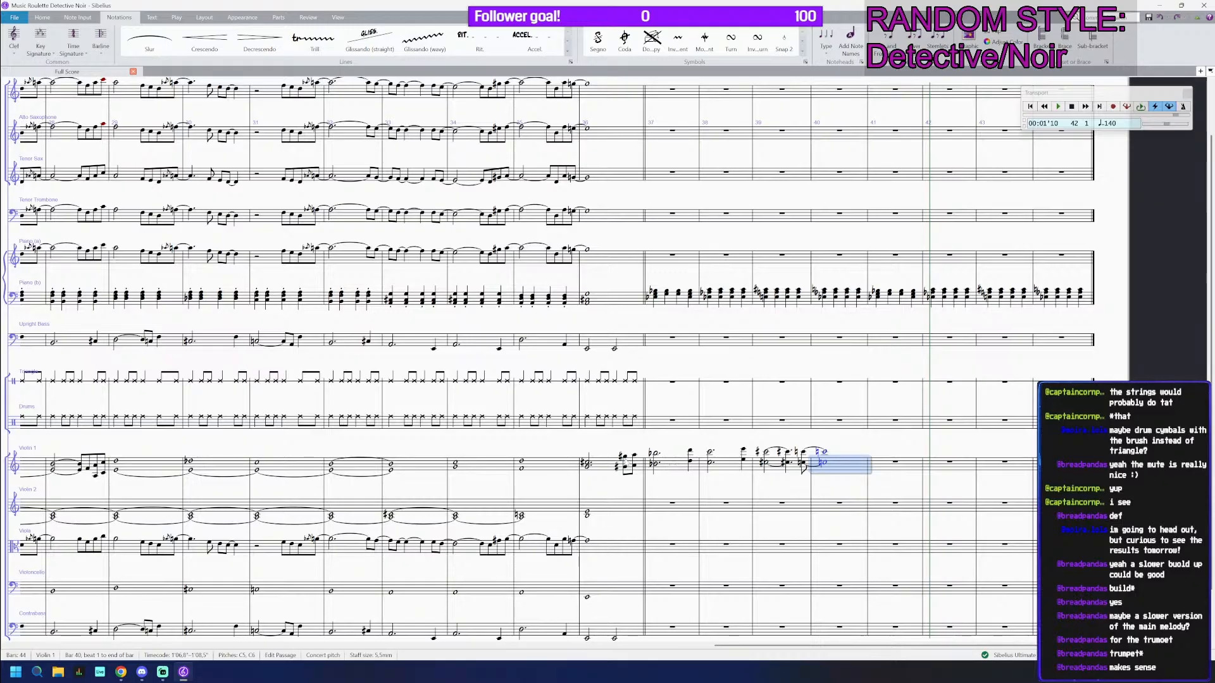
{"action": "left_click", "coordinate": [628, 465], "text": "shift"}
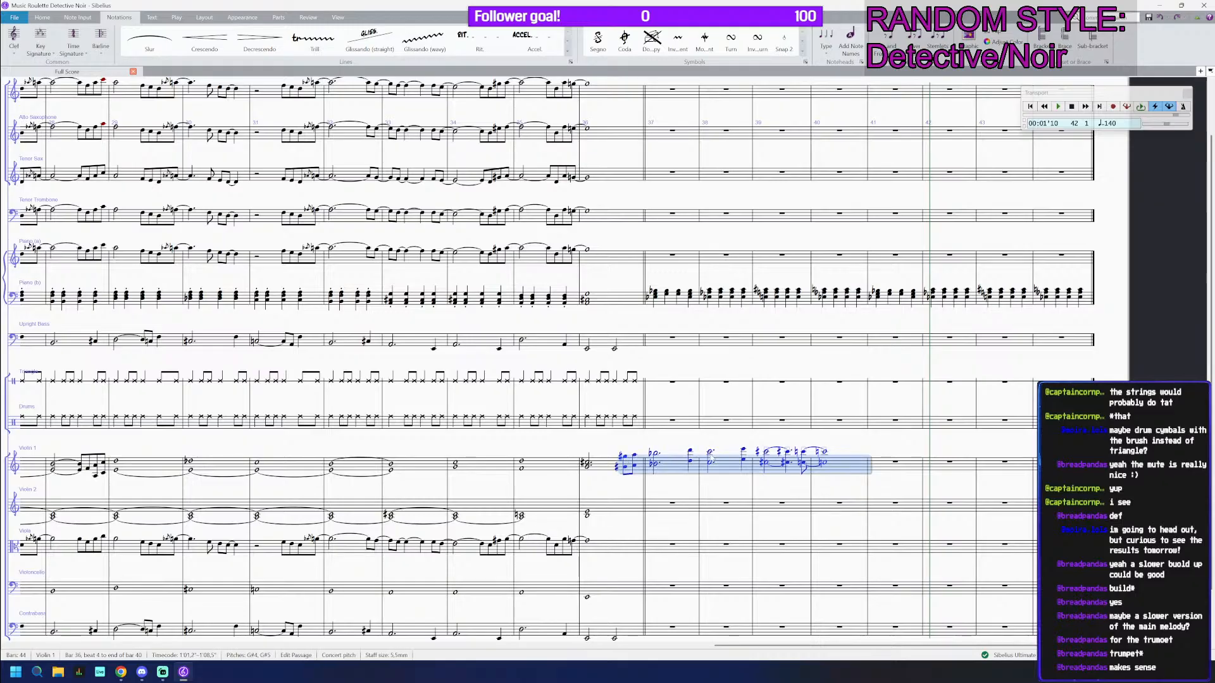
{"action": "left_click", "coordinate": [825, 463]}
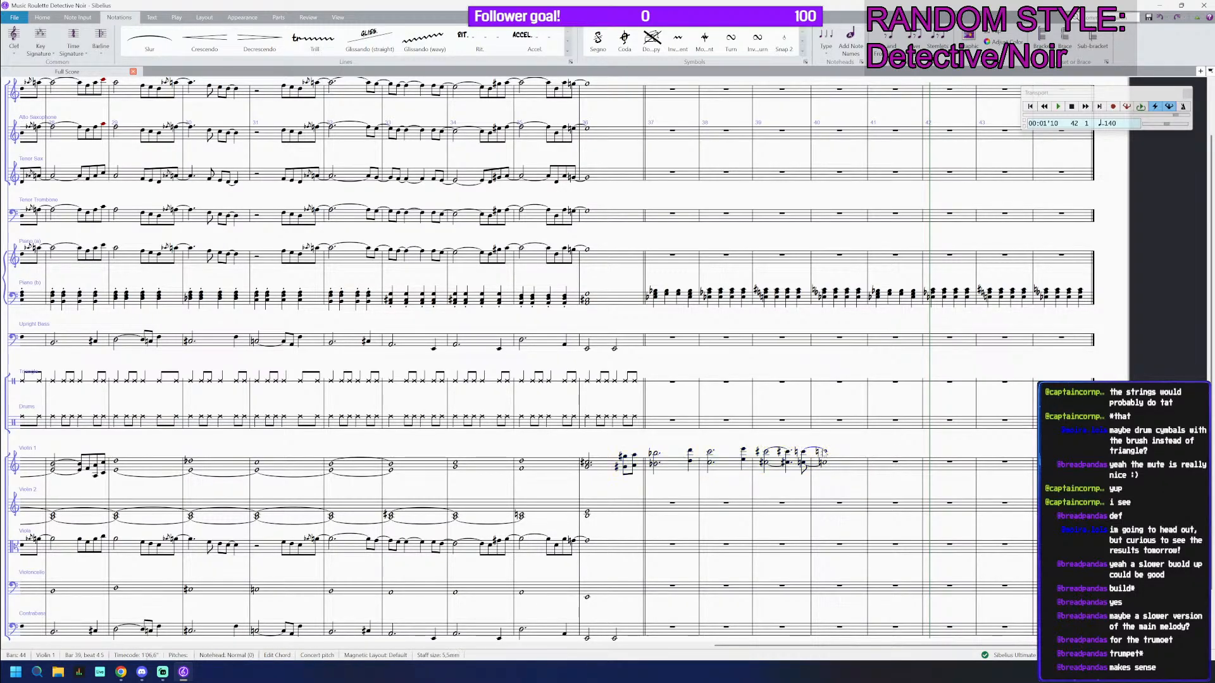
Step: Copy the preceding triangle rhythm into bars 37–40 of the Triangle staff
{"action": "left_click", "coordinate": [593, 384]}
{"action": "left_click", "coordinate": [682, 387]}
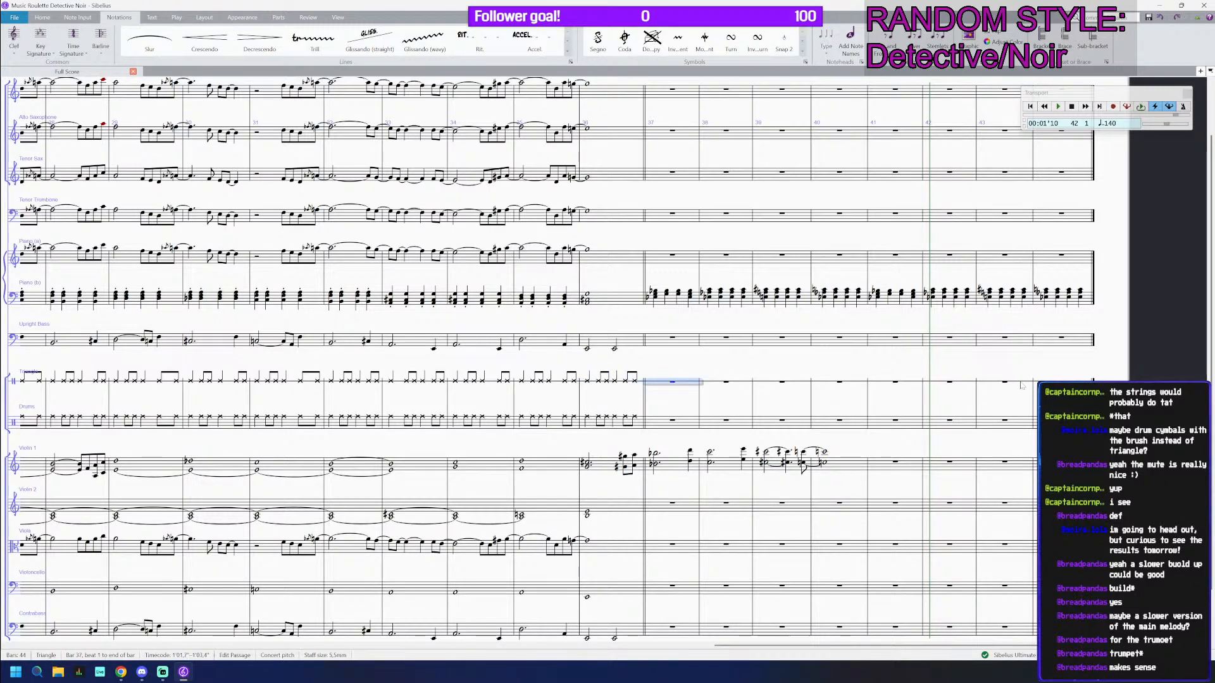
{"action": "key", "text": "ctrl+v"}
Step: Enter a quarter-note walking line on the Upright Bass in bars 37–38, with G#, Eb, C and G# in bar 38
{"action": "left_click", "coordinate": [674, 342]}
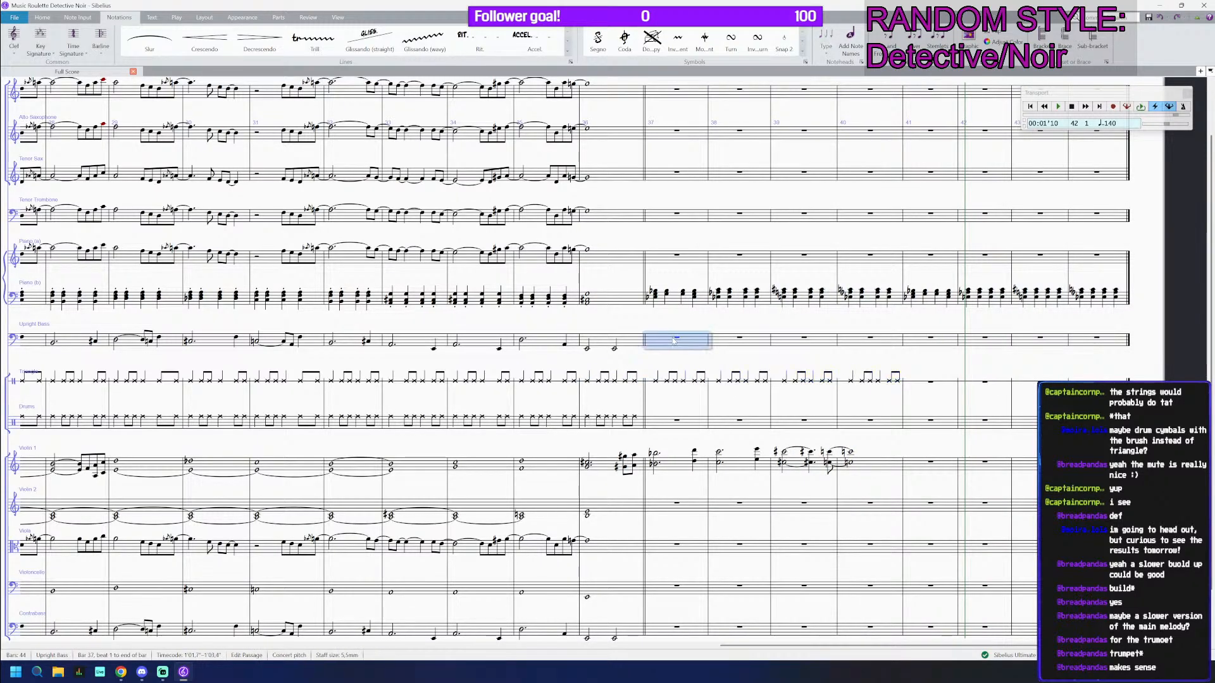
{"action": "key", "text": "e"}
{"action": "key", "text": "g"}
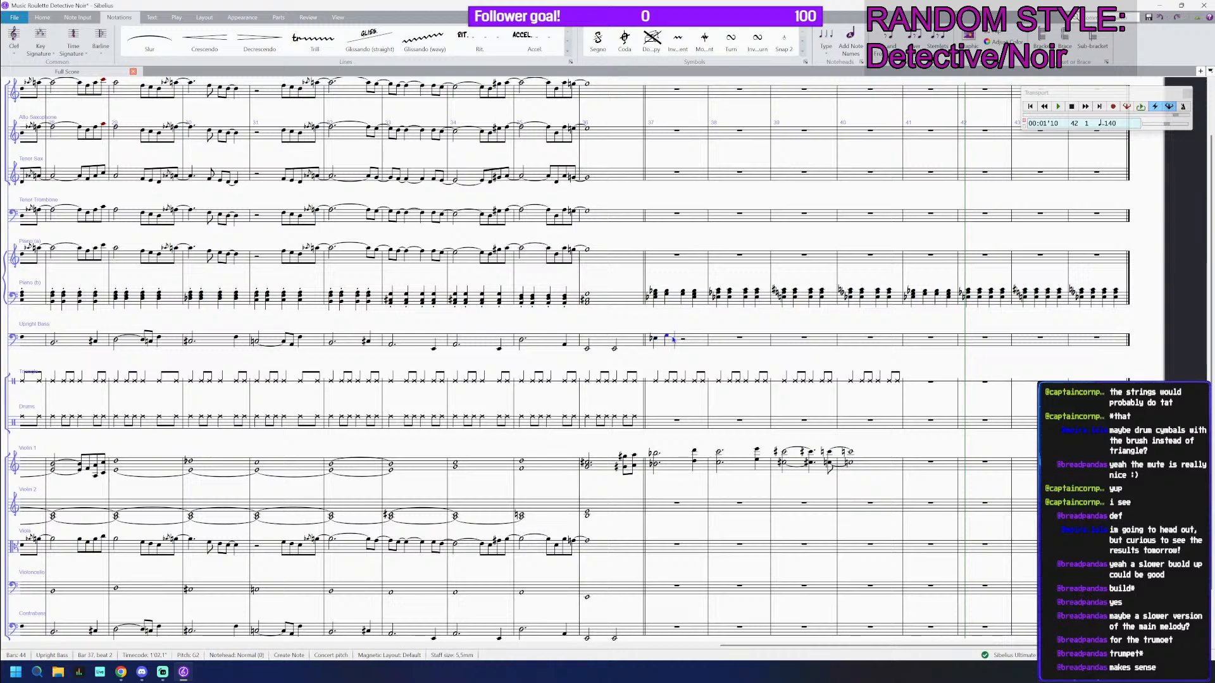
{"action": "key", "text": "b"}
{"action": "key", "text": "e"}
{"action": "key", "text": "g"}
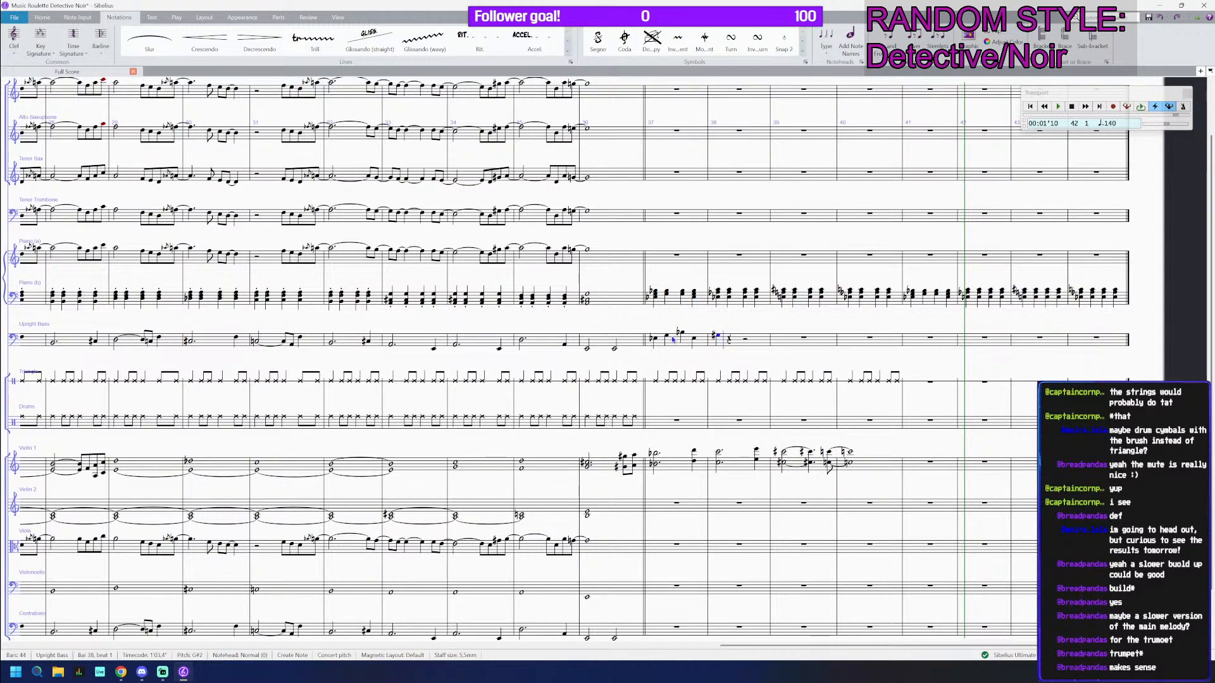
{"action": "key", "text": "e"}
{"action": "key", "text": "c"}
{"action": "key", "text": "g"}
Step: Continue the Upright Bass in quarter notes with A, C#, E, G in bar 39 and G#, Eb, C, G# in bar 40
{"action": "key", "text": "a"}
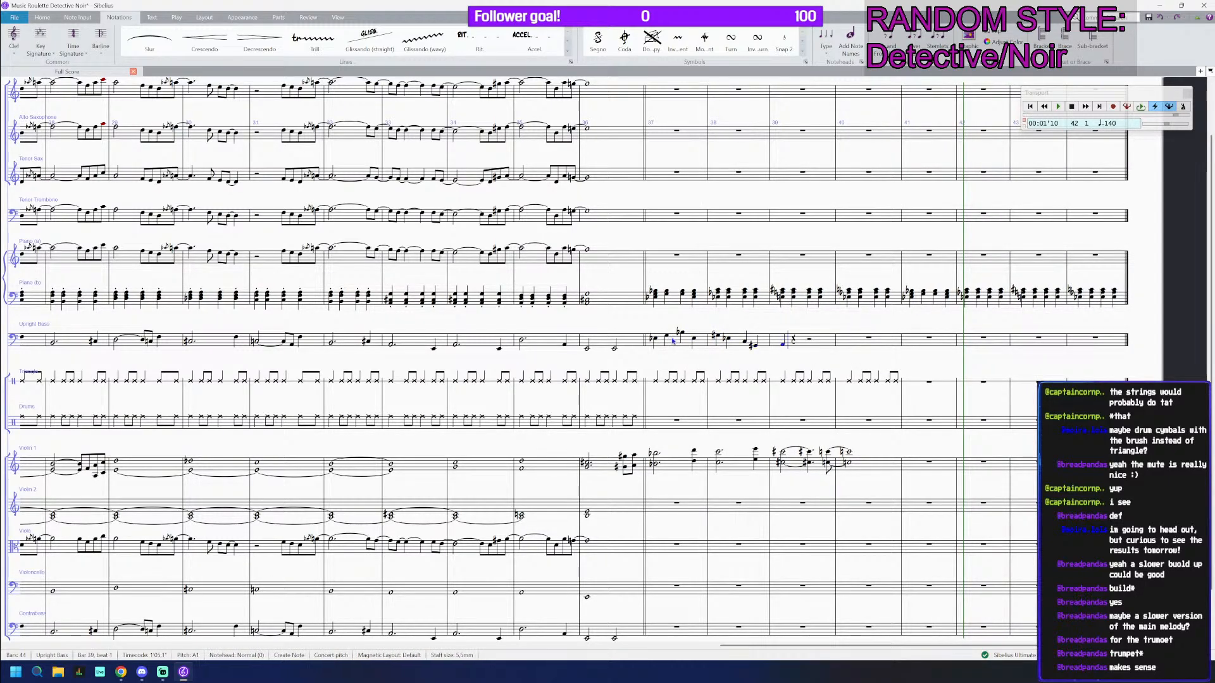
{"action": "key", "text": "c"}
{"action": "key", "text": "e"}
{"action": "key", "text": "g"}
{"action": "key", "text": "g"}
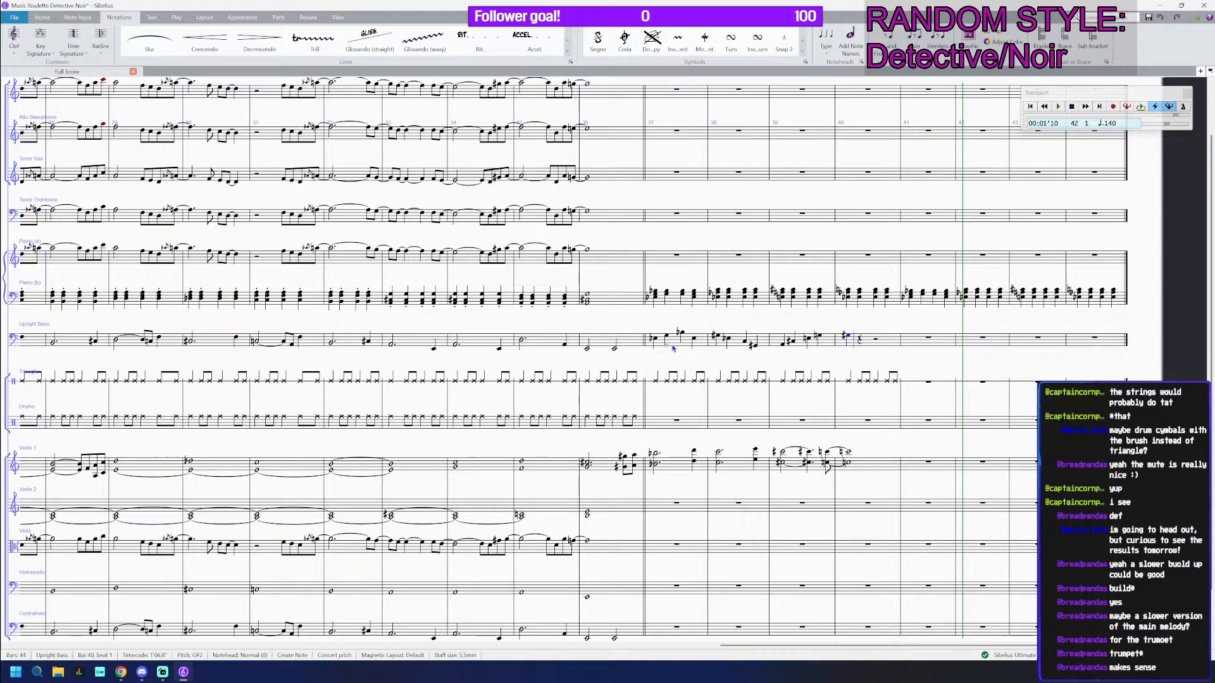
{"action": "key", "text": "e"}
{"action": "key", "text": "c"}
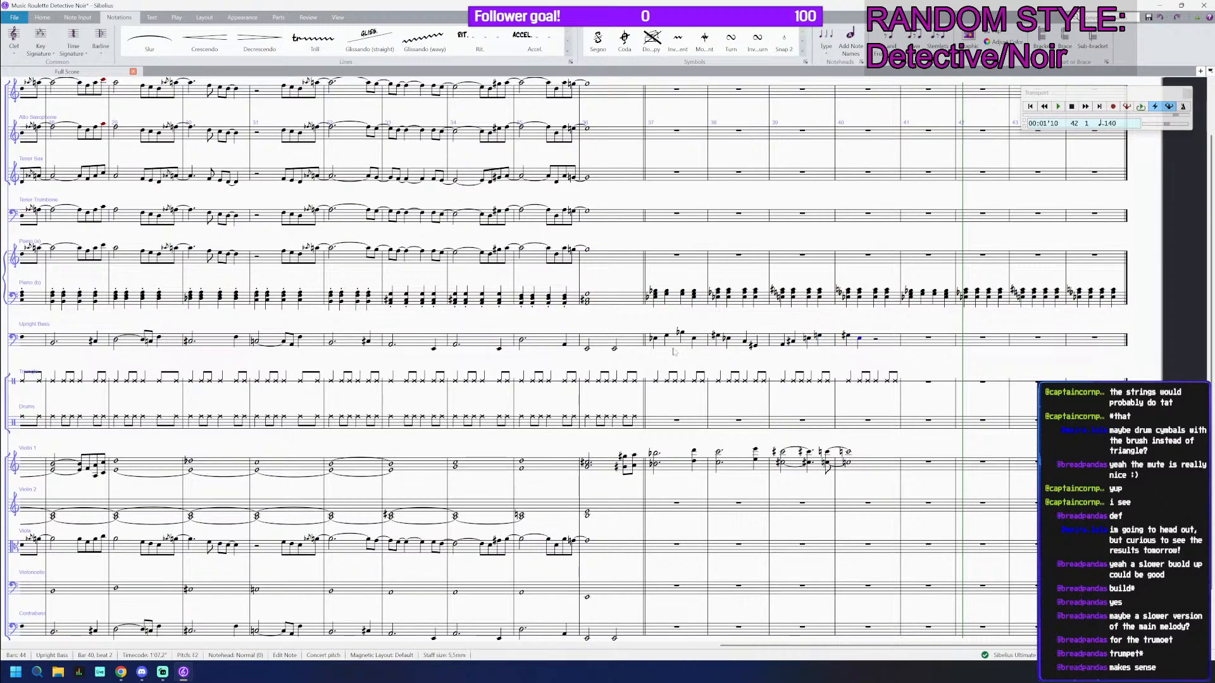
{"action": "key", "text": "g"}
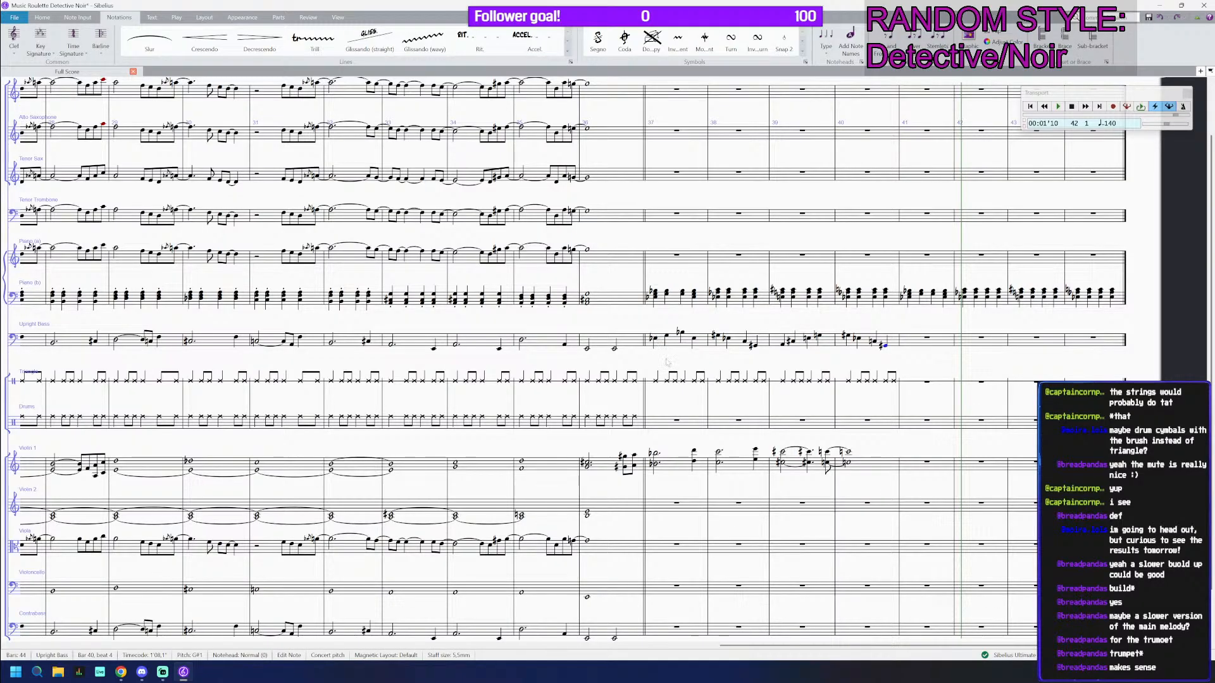
Step: Copy the Triangle rhythm of bars 37–40 into the same bars of the Drums staff
{"action": "left_click", "coordinate": [670, 382]}
{"action": "left_click", "coordinate": [662, 382]}
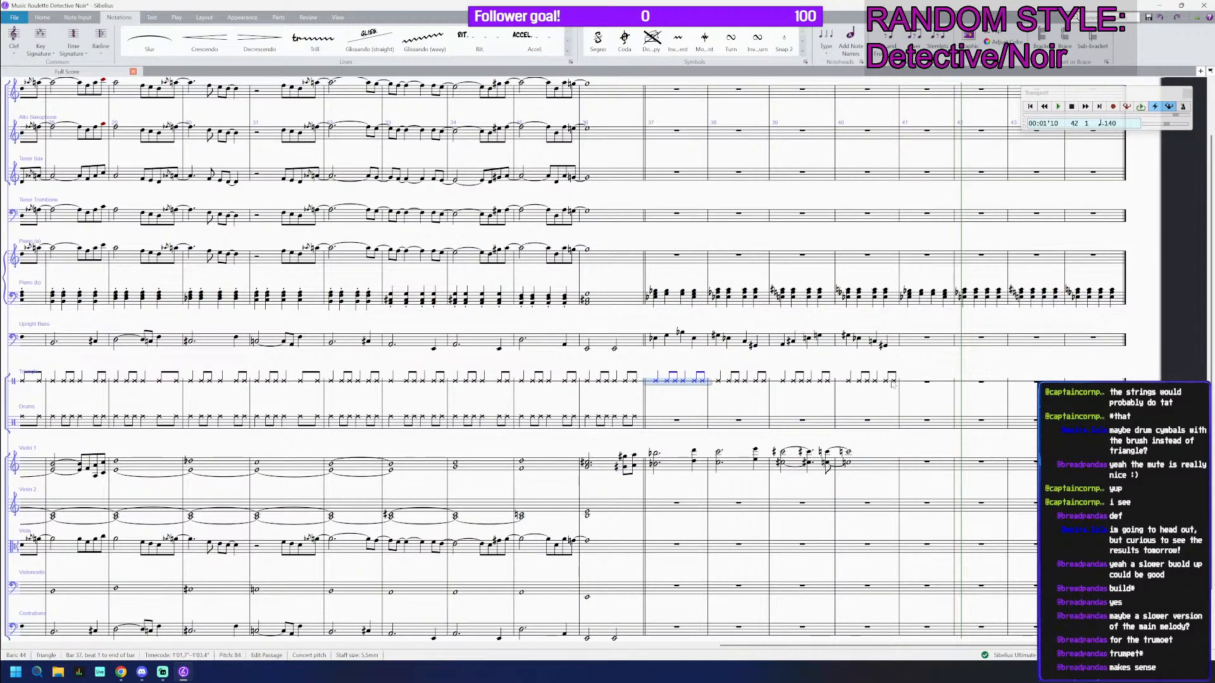
{"action": "left_click", "coordinate": [892, 383], "text": "shift"}
{"action": "left_click", "coordinate": [671, 420]}
{"action": "left_click", "coordinate": [892, 421], "text": "shift"}
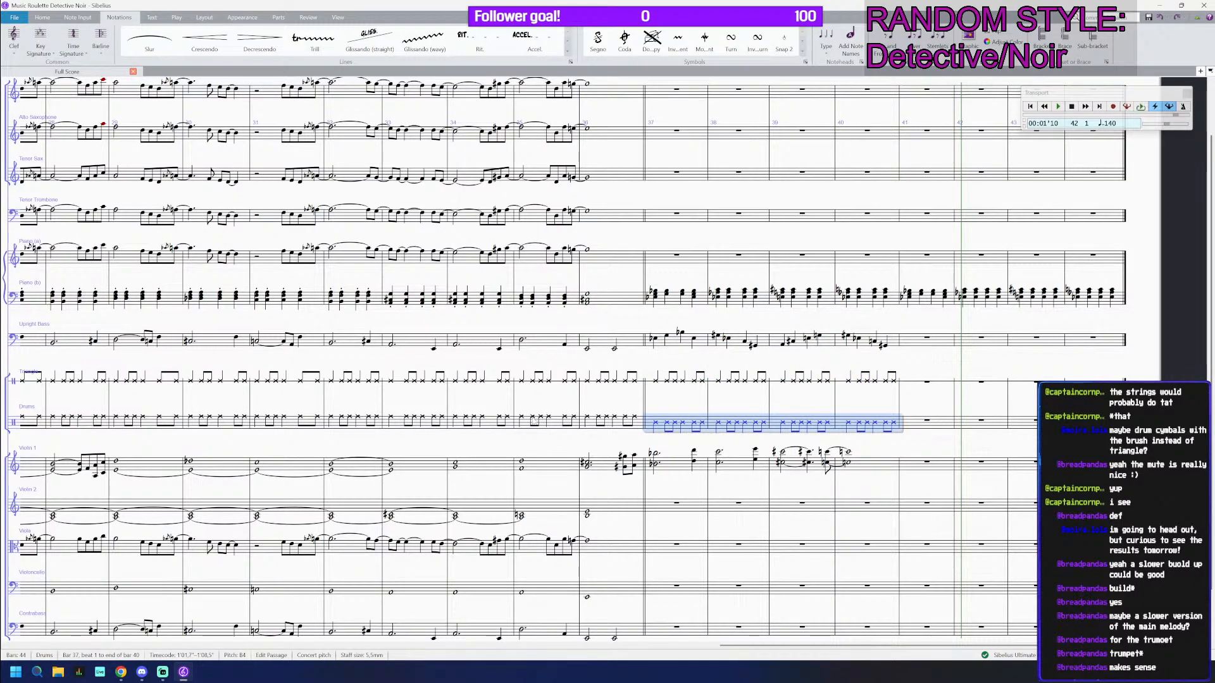
Step: Play back the score from bar 35 to hear the new bass line and drum rhythm
{"action": "left_click", "coordinate": [520, 420]}
{"action": "key", "text": "p"}
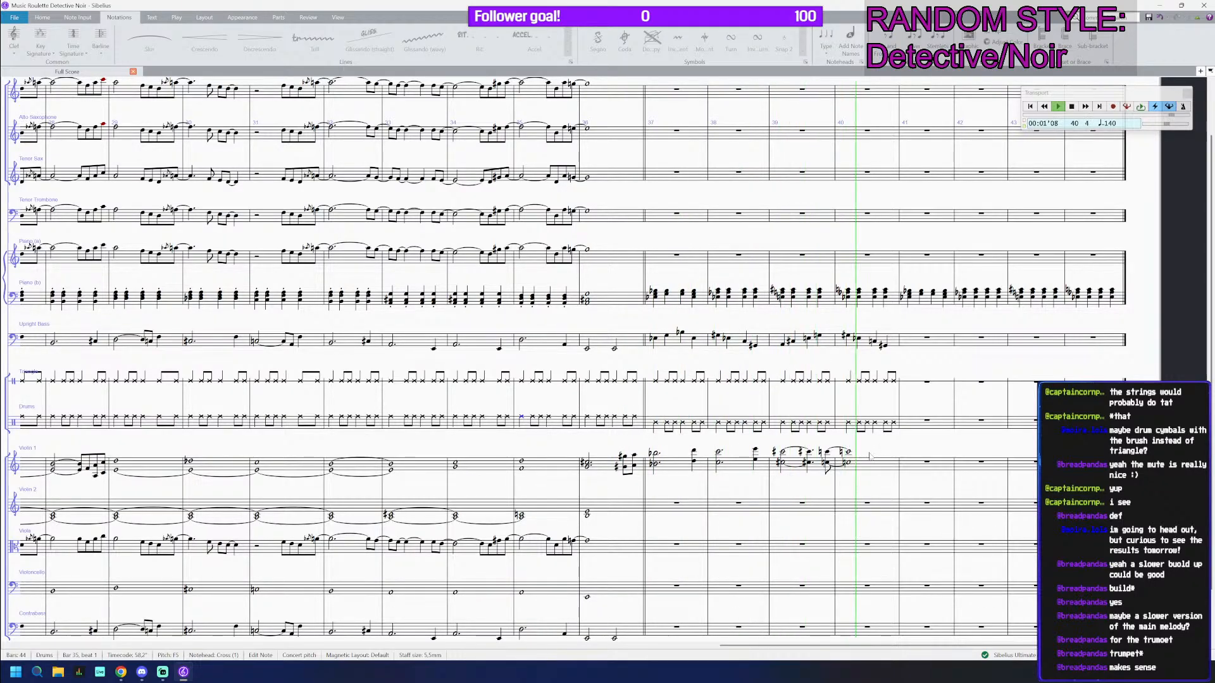
{"action": "left_click_drag", "start_coordinate": [872, 461], "coordinate": [665, 462]}
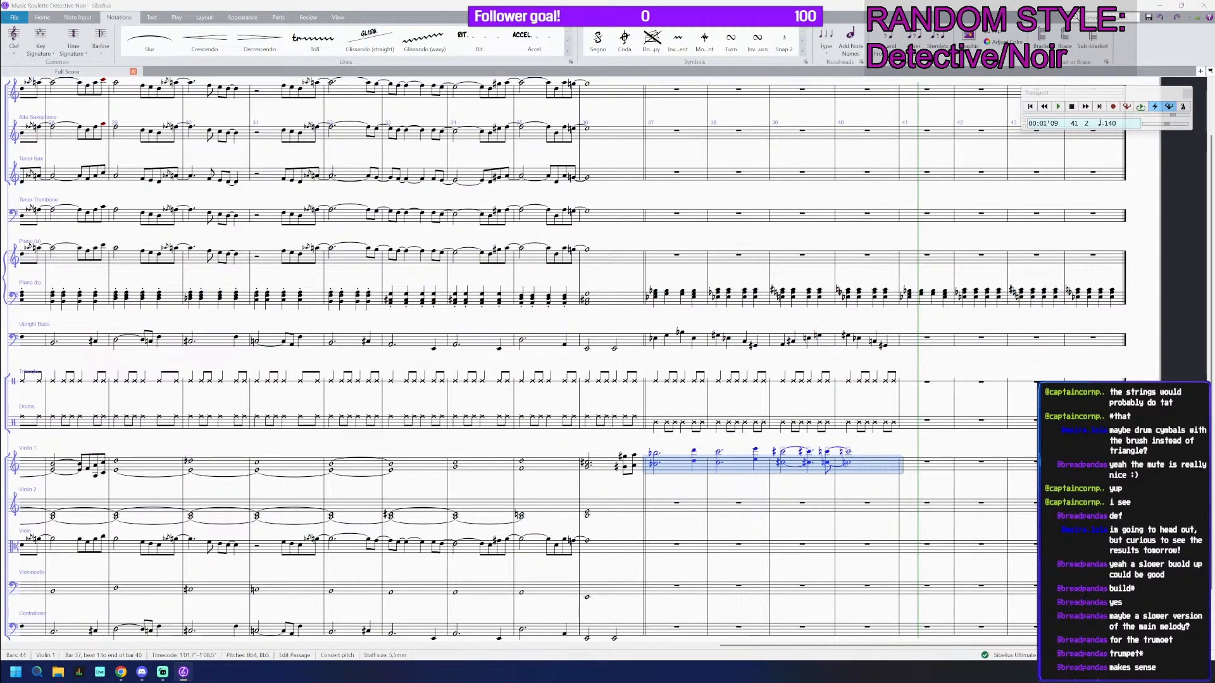
{"action": "left_click", "coordinate": [874, 466]}
{"action": "left_click", "coordinate": [522, 417]}
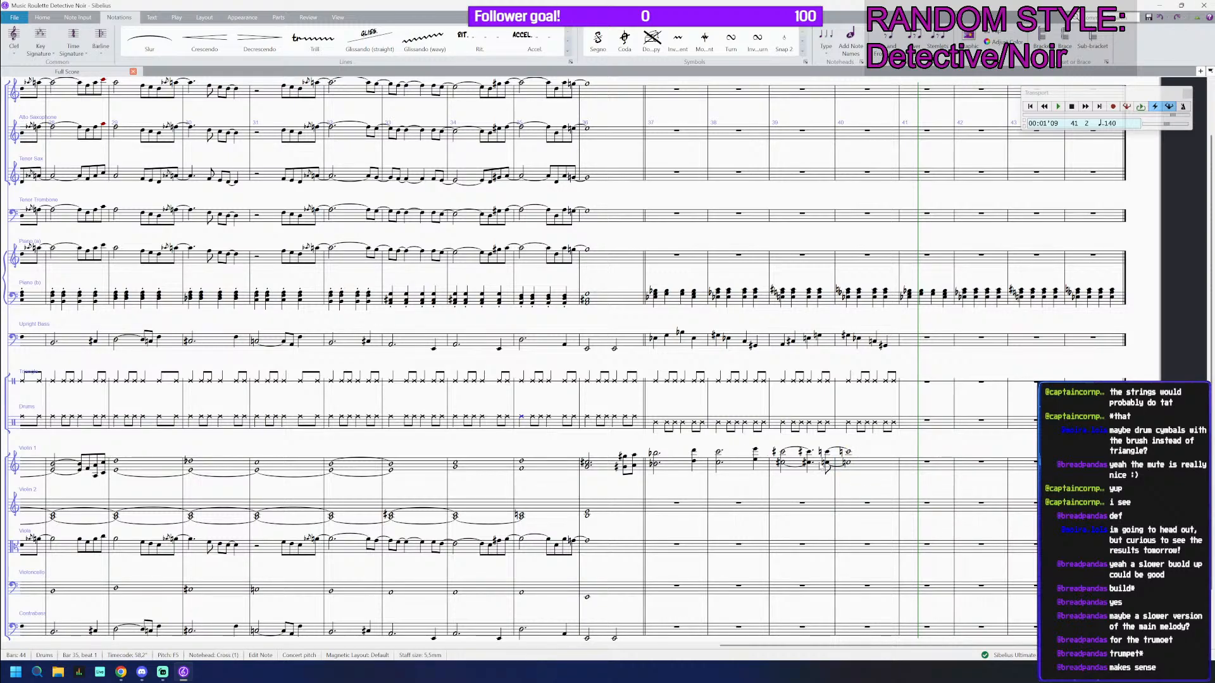
Step: Try adding thirds below the Violin 1 notes in bars 37–40 and play the score back from bar 35
{"action": "left_click", "coordinate": [875, 465]}
{"action": "left_click", "coordinate": [672, 465], "text": "shift"}
{"action": "key", "text": "KP_3"}
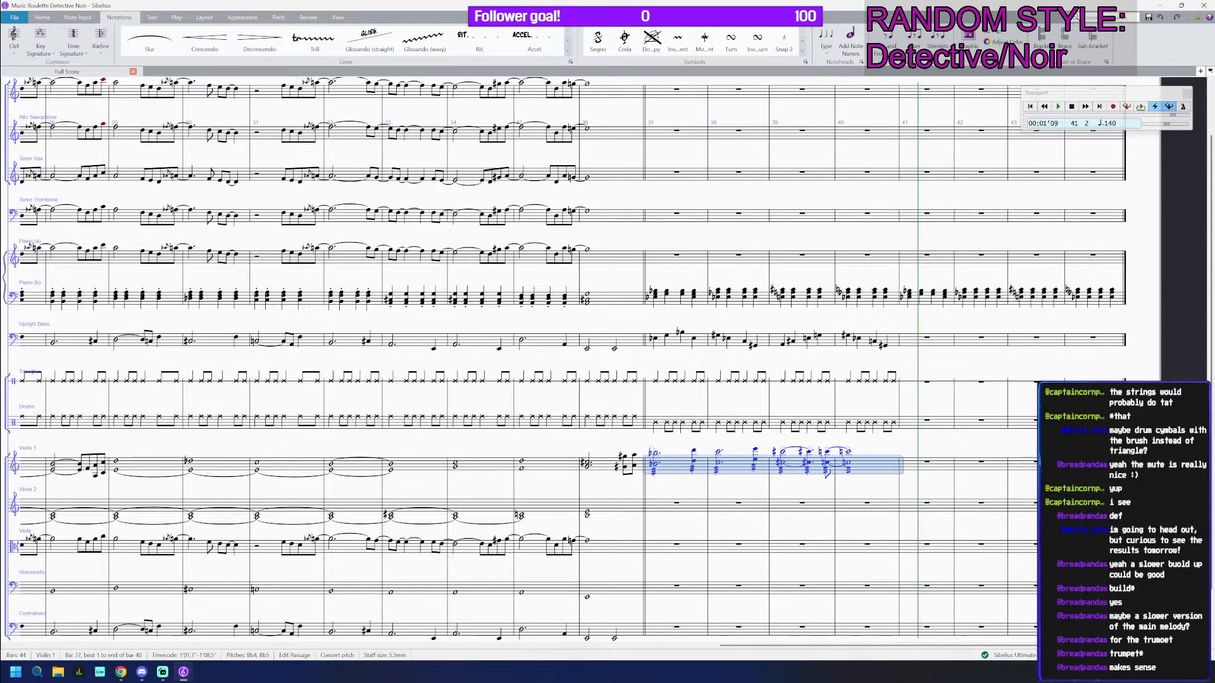
{"action": "left_click", "coordinate": [523, 467]}
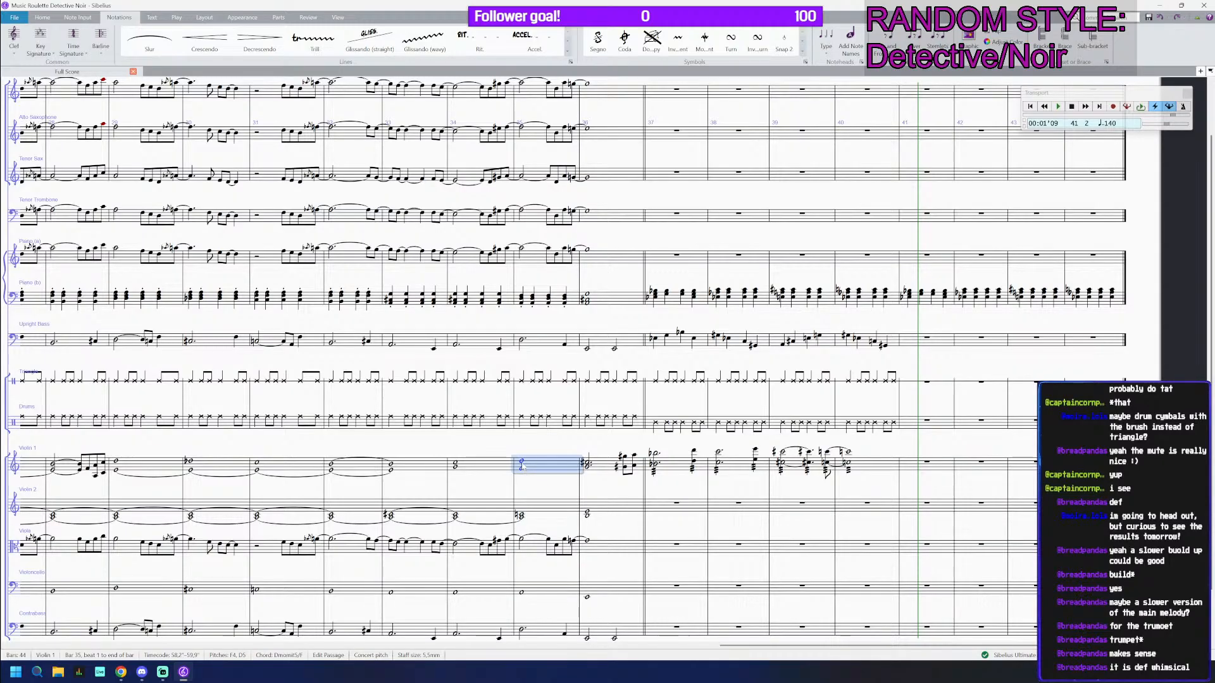
{"action": "left_click", "coordinate": [523, 467]}
{"action": "key", "text": "space"}
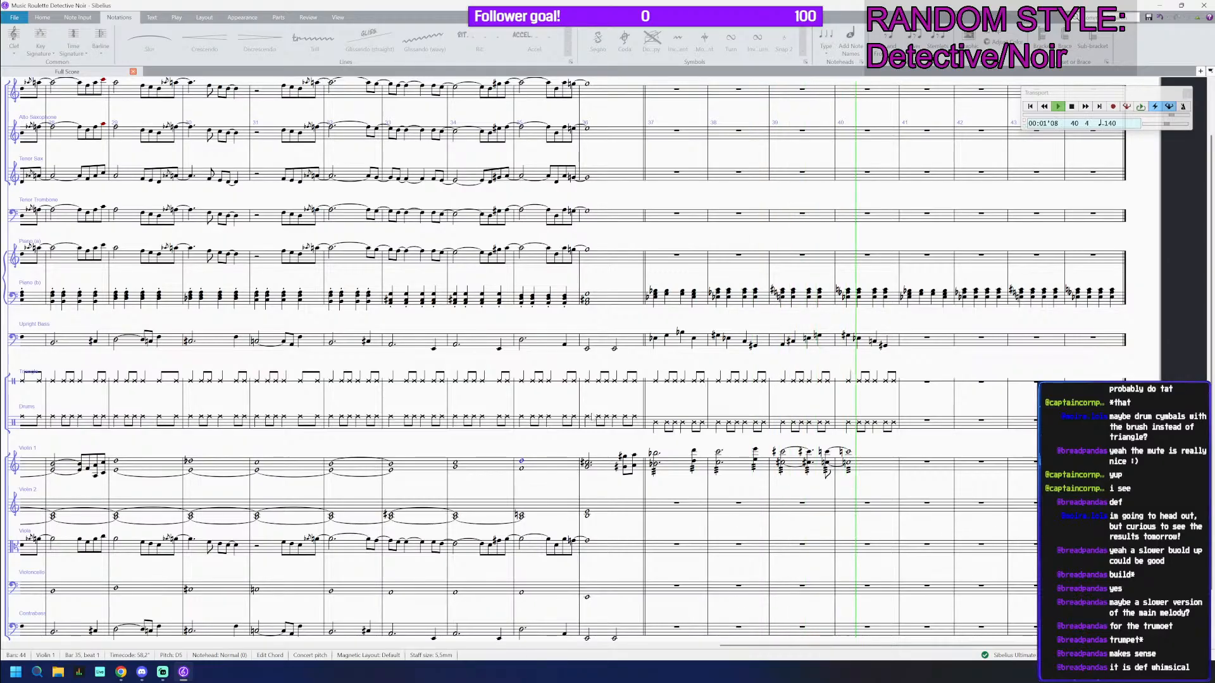
{"action": "key", "text": "space"}
Step: Undo the added harmony notes in Violin 1, bars 37–40
{"action": "key", "text": "ctrl+z"}
{"action": "key", "text": "ctrl+z"}
{"action": "key", "text": "ctrl+z"}
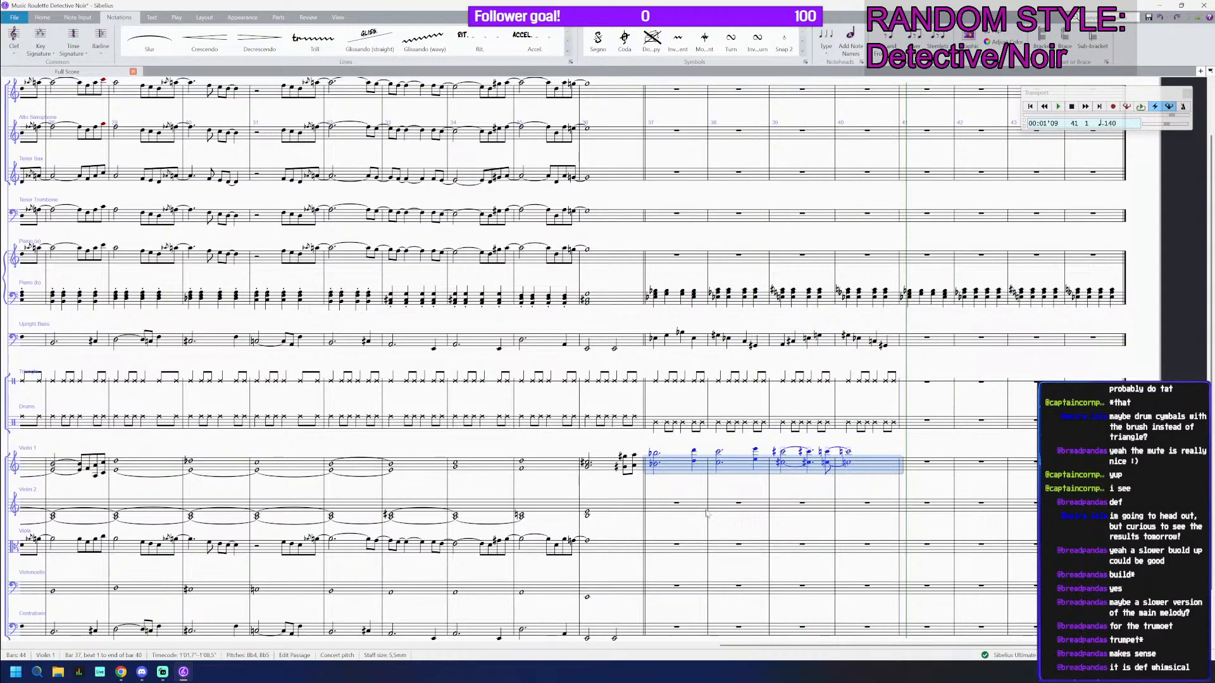
Step: Change the Upright Bass note on beat 2 of bar 37 to F#, keeping it in the low octave
{"action": "scroll", "coordinate": [709, 506], "scroll_direction": "down", "scroll_amount": 1}
{"action": "left_click", "coordinate": [651, 462], "text": "shift"}
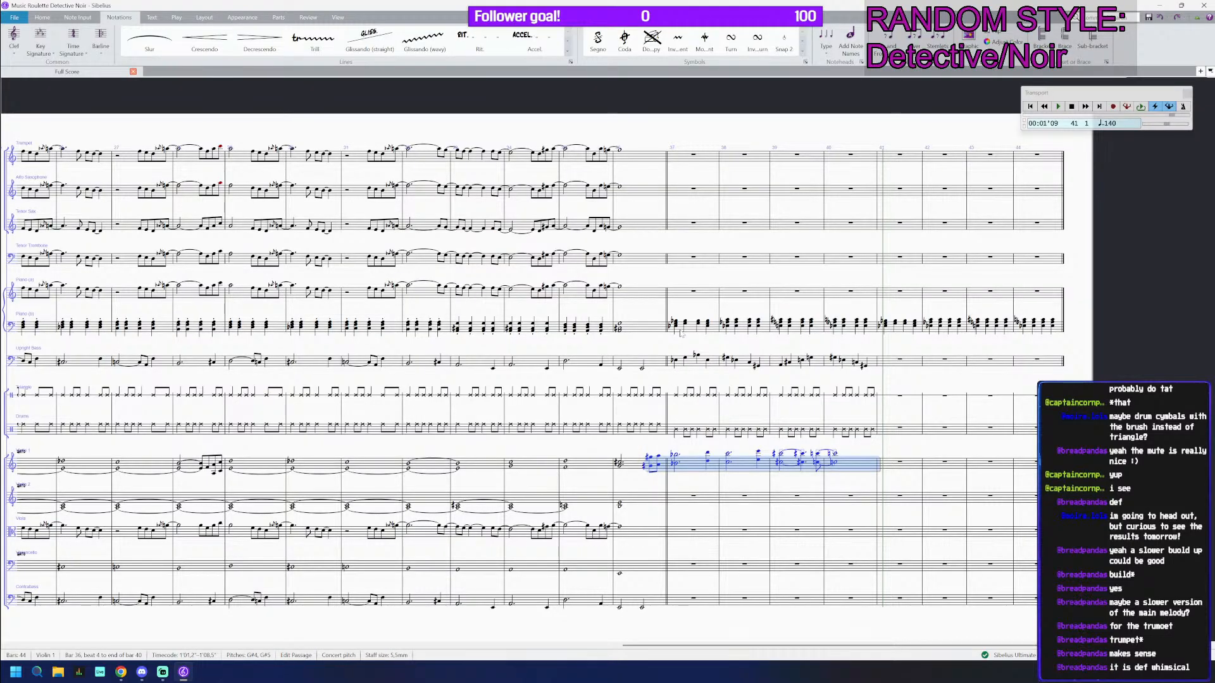
{"action": "scroll", "coordinate": [681, 334], "scroll_direction": "up", "scroll_amount": 3}
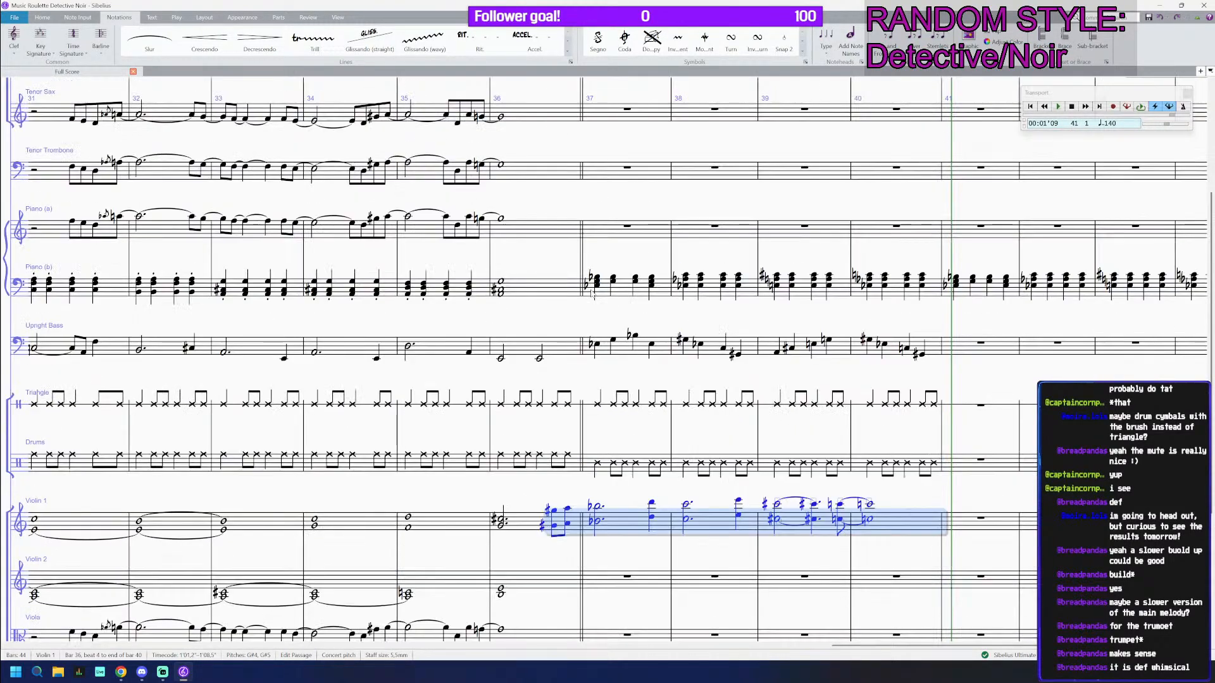
{"action": "left_click", "coordinate": [594, 346]}
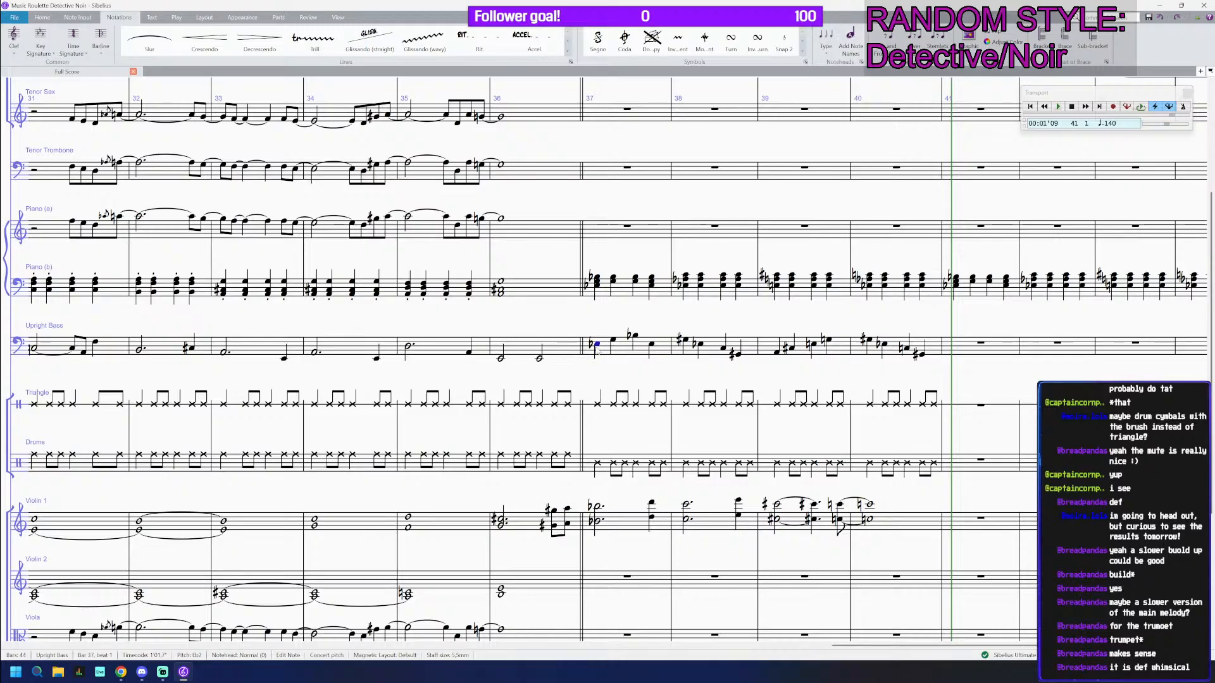
{"action": "left_click", "coordinate": [612, 341]}
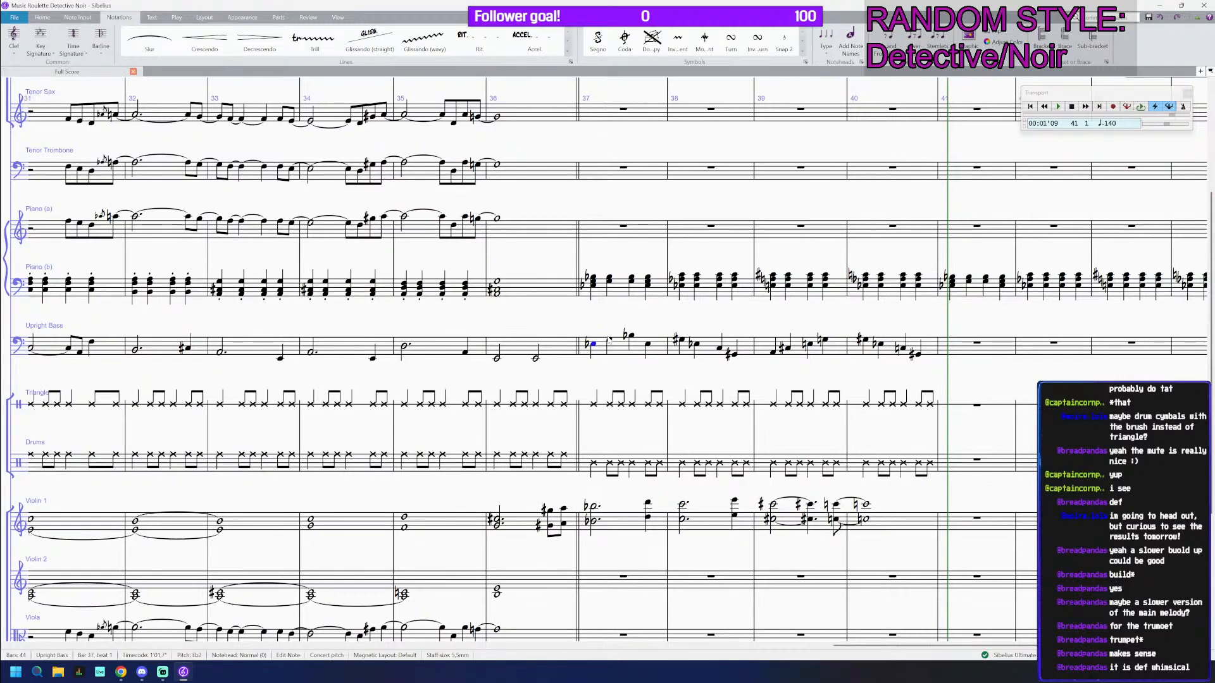
{"action": "key", "text": "Down"}
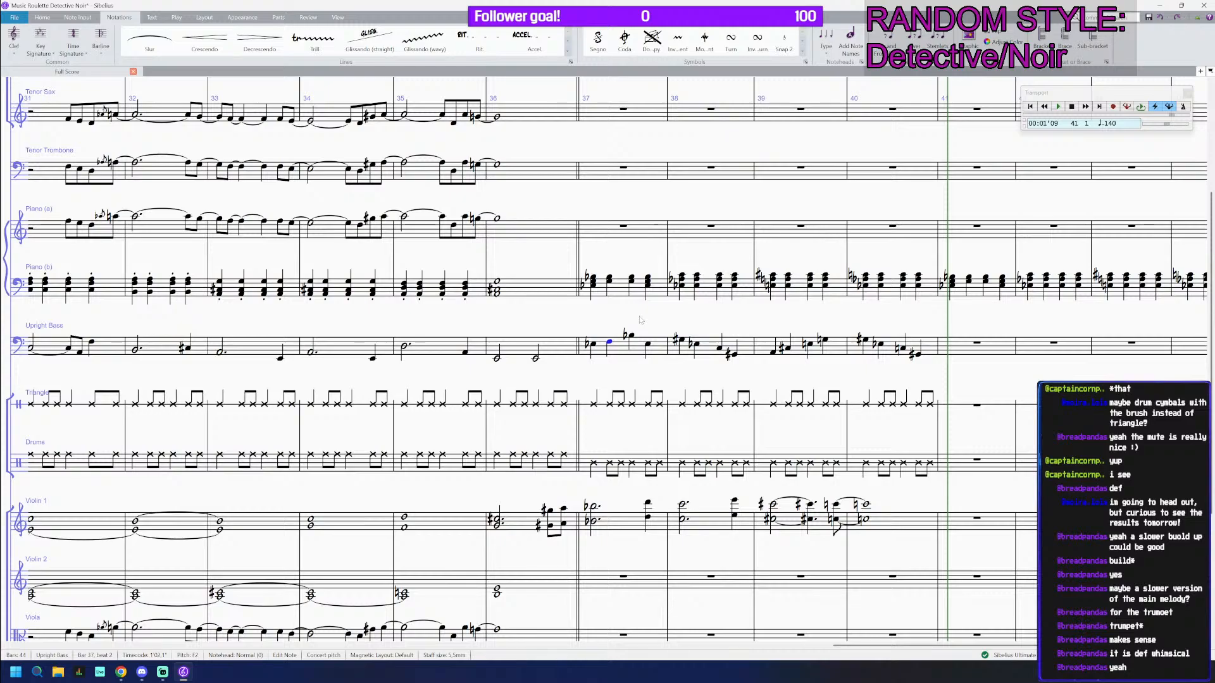
{"action": "key", "text": "n"}
{"action": "key", "text": "Escape"}
{"action": "key", "text": "Delete"}
{"action": "key", "text": "Delete"}
{"action": "key", "text": "Delete"}
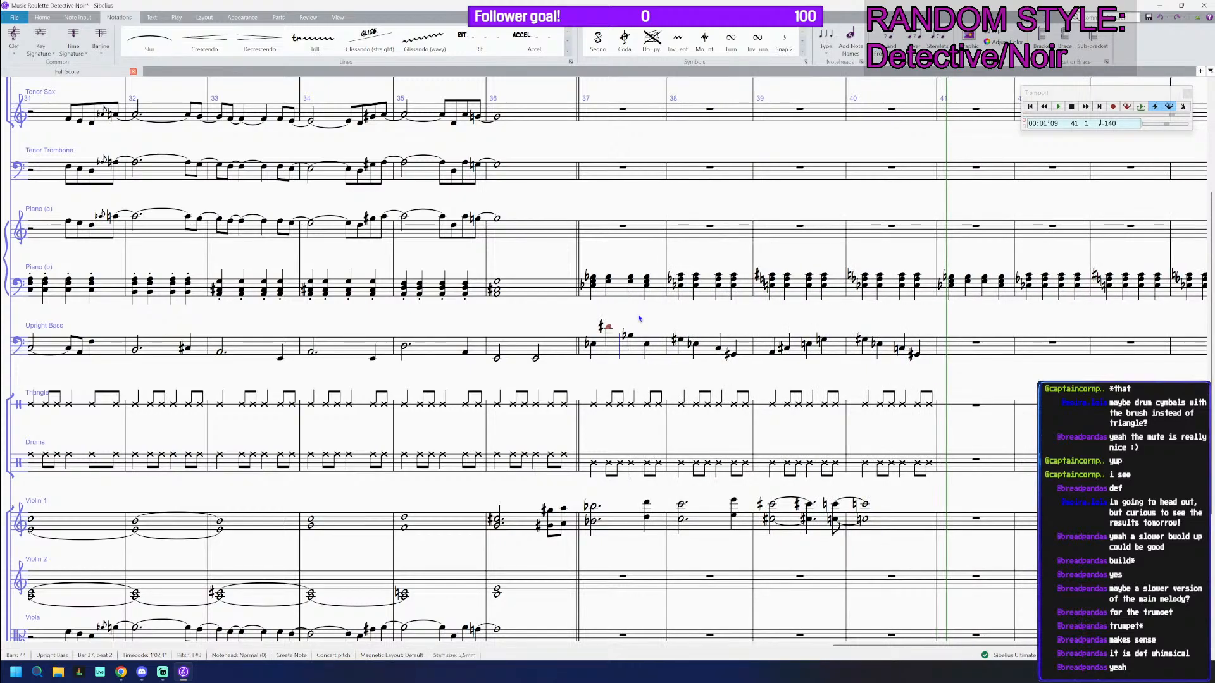
{"action": "key", "text": "ctrl+Down"}
{"action": "key", "text": "Escape"}
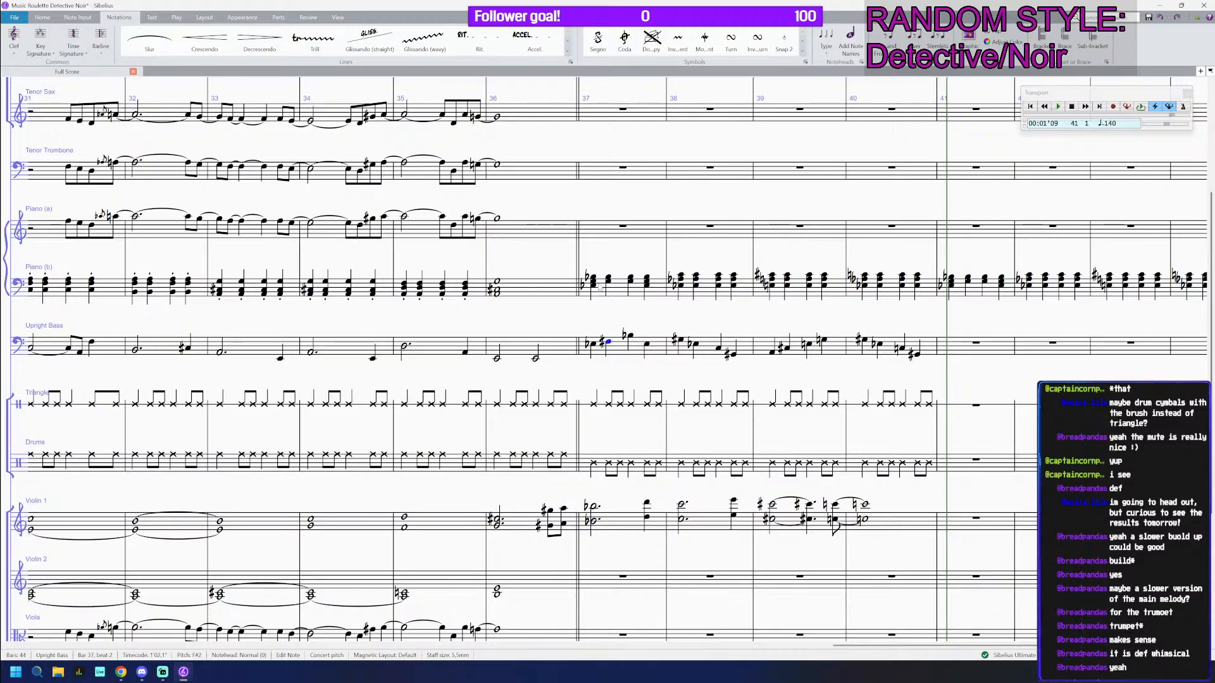
Step: Change the Piano (b) chords in bar 37 to E-flat minor with the notes Eb, Gb and Bb
{"action": "left_click", "coordinate": [599, 288]}
{"action": "left_click", "coordinate": [592, 284]}
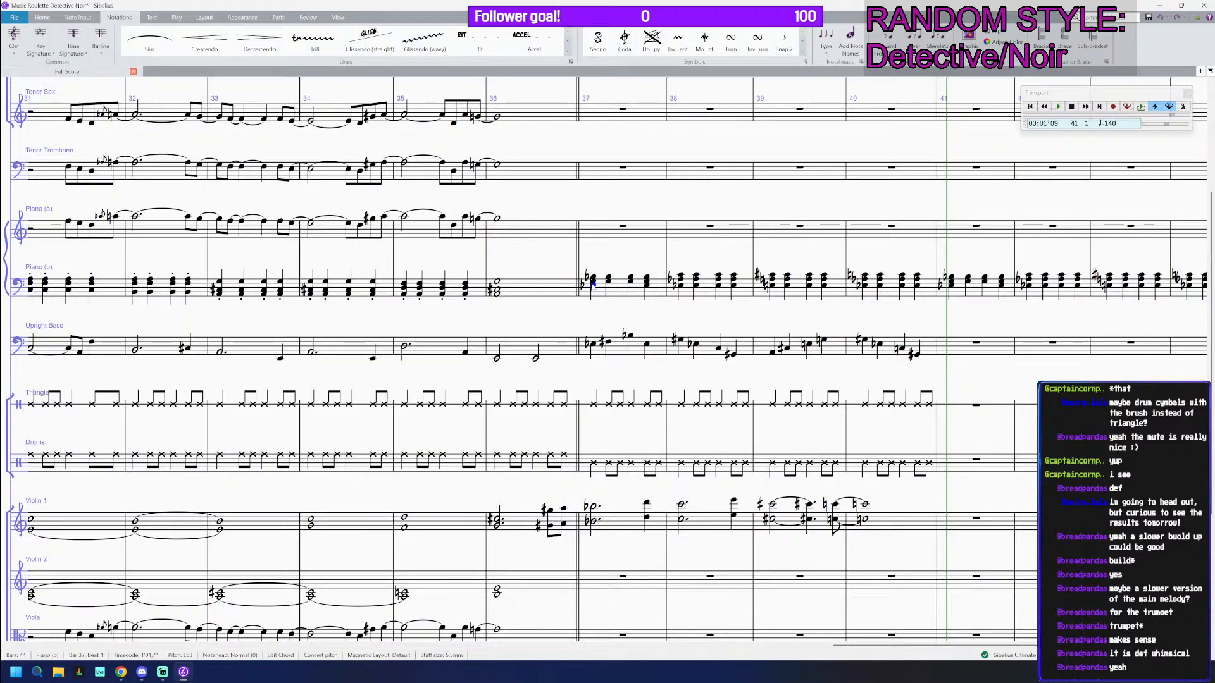
{"action": "key", "text": "n"}
{"action": "left_click", "coordinate": [594, 292]}
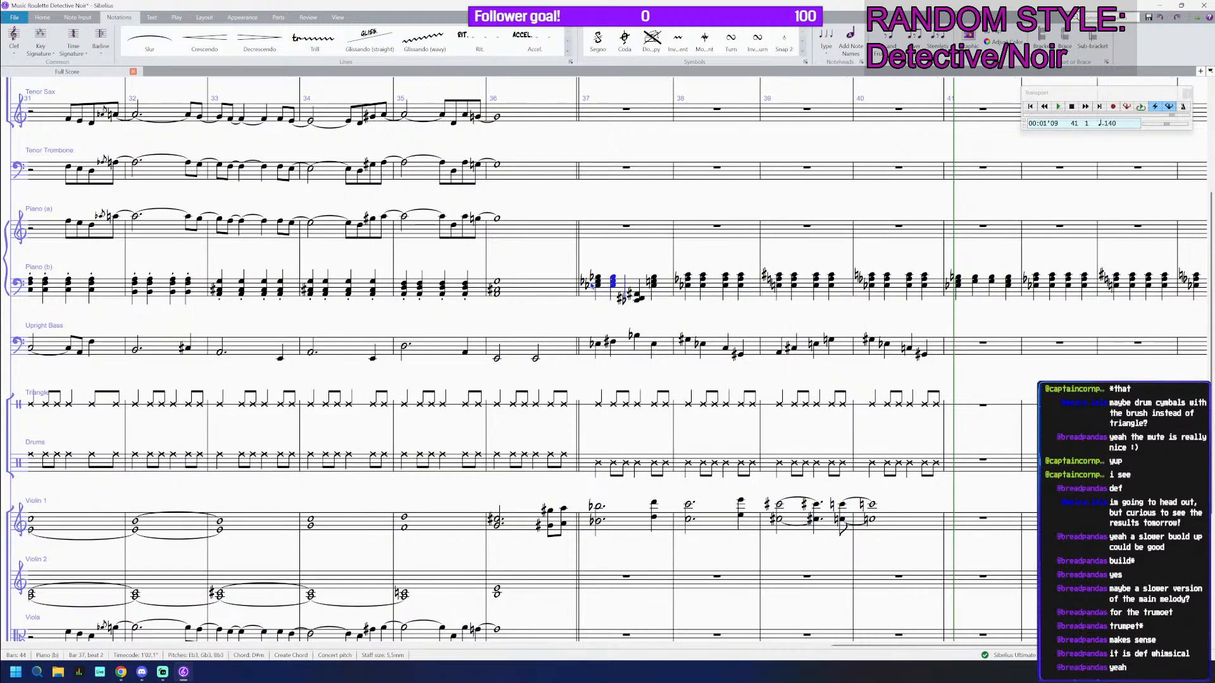
{"action": "left_click", "coordinate": [595, 298]}
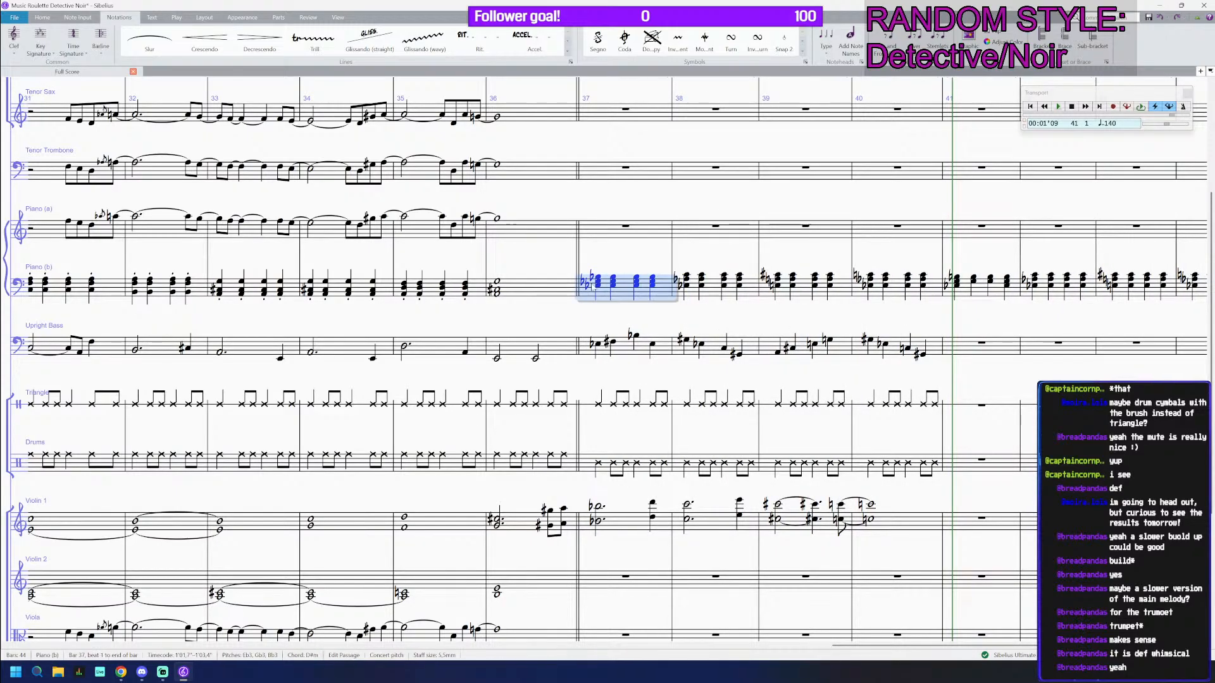
Step: Play back from bar 37 to hear the altered chords and bass note under the Violin 1 melody
{"action": "left_click", "coordinate": [599, 506]}
{"action": "key", "text": "space"}
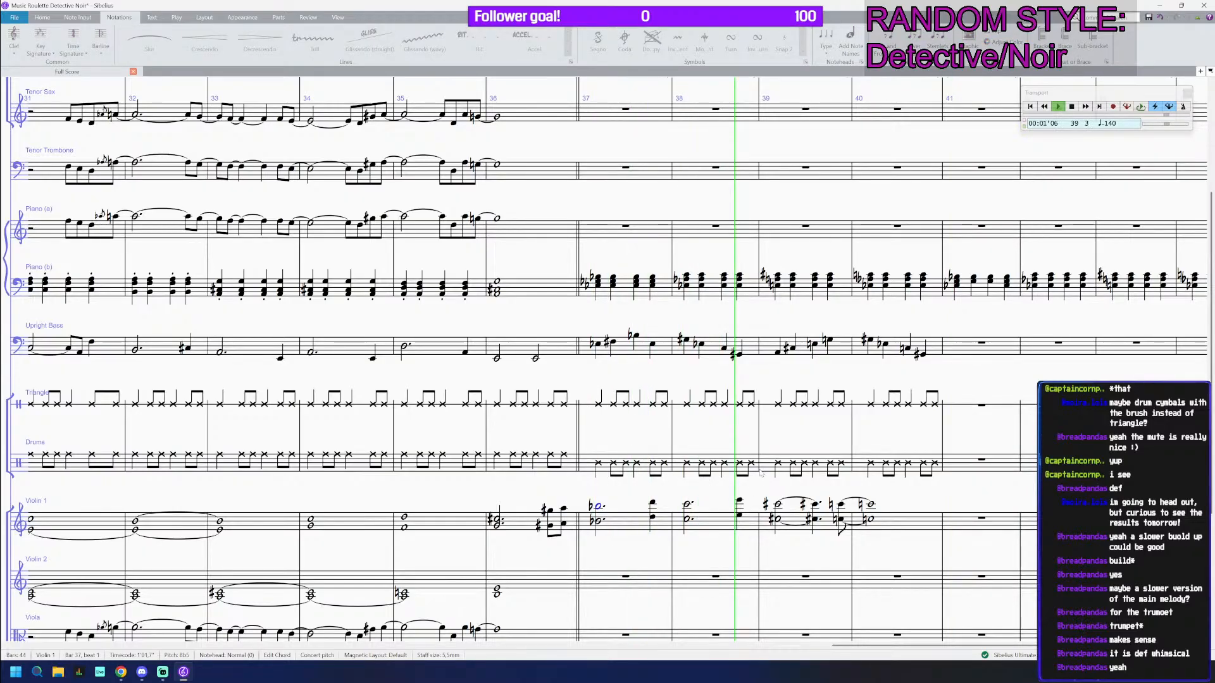
{"action": "key", "text": "space"}
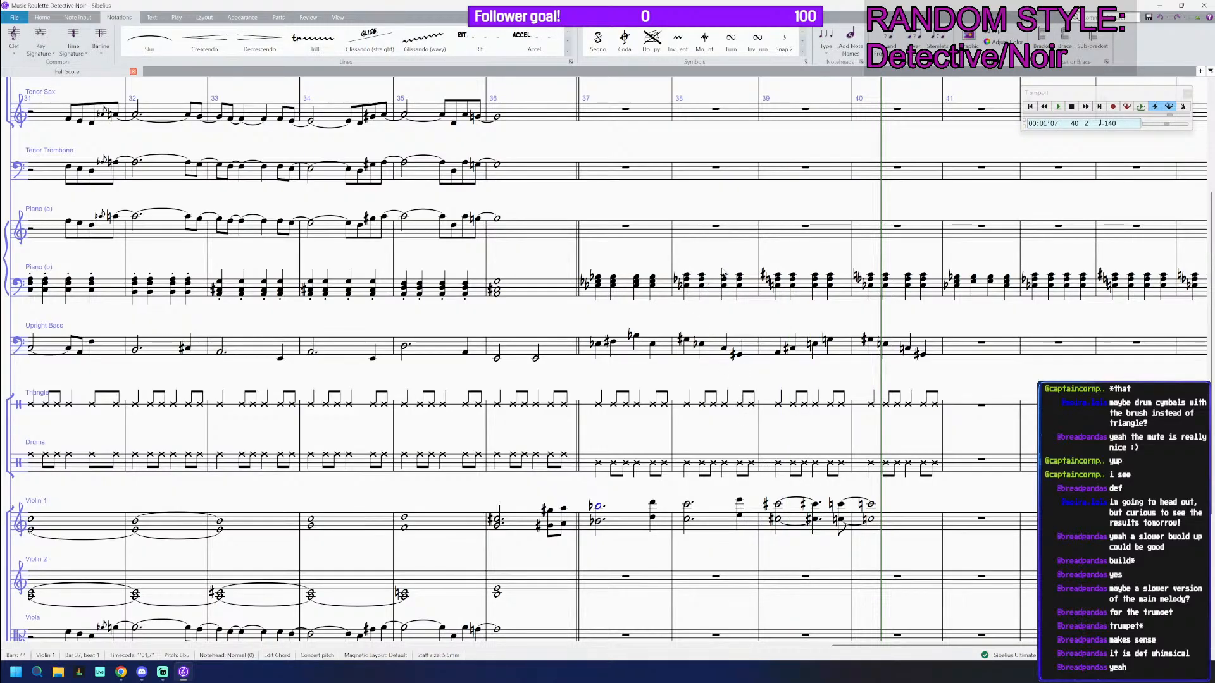
{"action": "scroll", "coordinate": [718, 275], "scroll_direction": "down", "scroll_amount": 1}
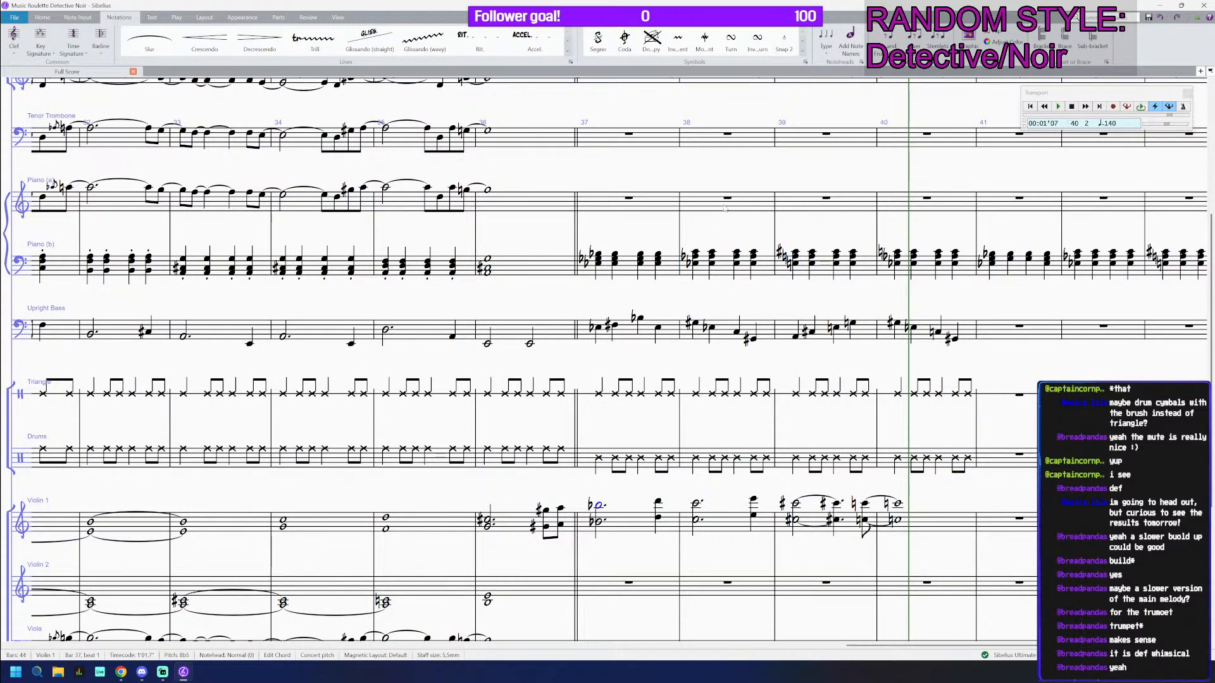
Step: Lower the top note of all four Piano (b) chords in bar 38 to B natural
{"action": "left_click", "coordinate": [702, 253]}
{"action": "scroll", "coordinate": [703, 253], "scroll_direction": "up", "scroll_amount": 3}
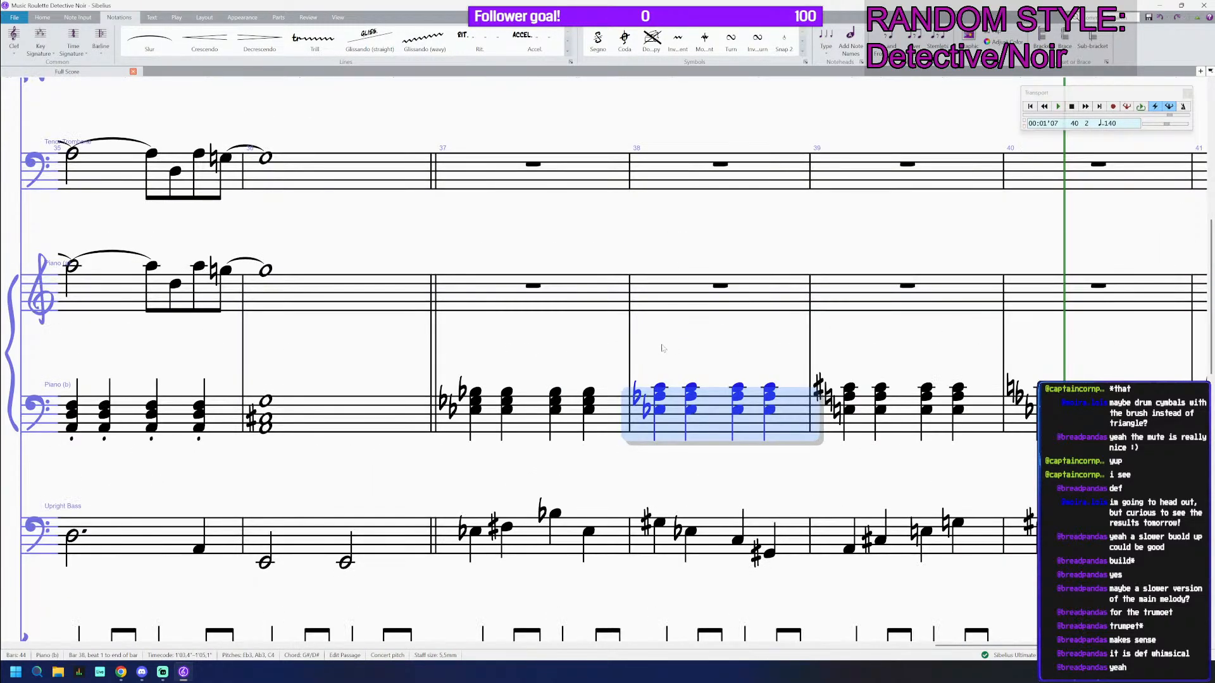
{"action": "left_click", "coordinate": [659, 388]}
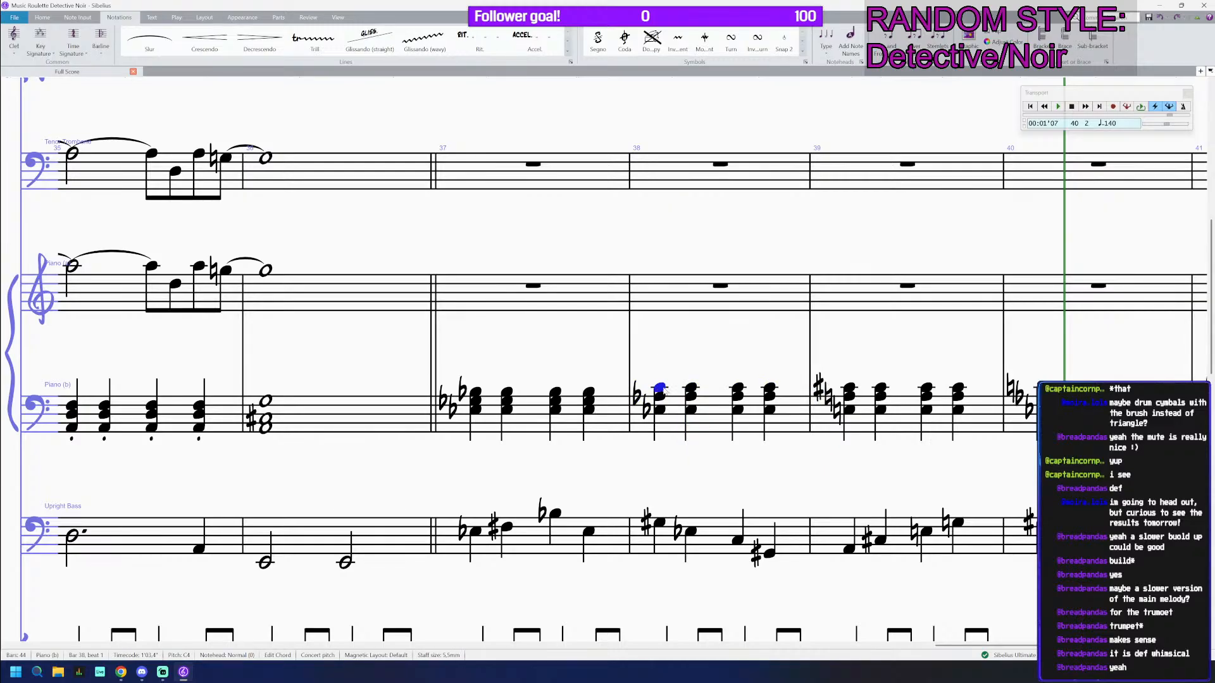
{"action": "key", "text": "Down"}
{"action": "left_click", "coordinate": [712, 388]}
{"action": "key", "text": "Down"}
{"action": "left_click", "coordinate": [758, 388]}
{"action": "key", "text": "Down"}
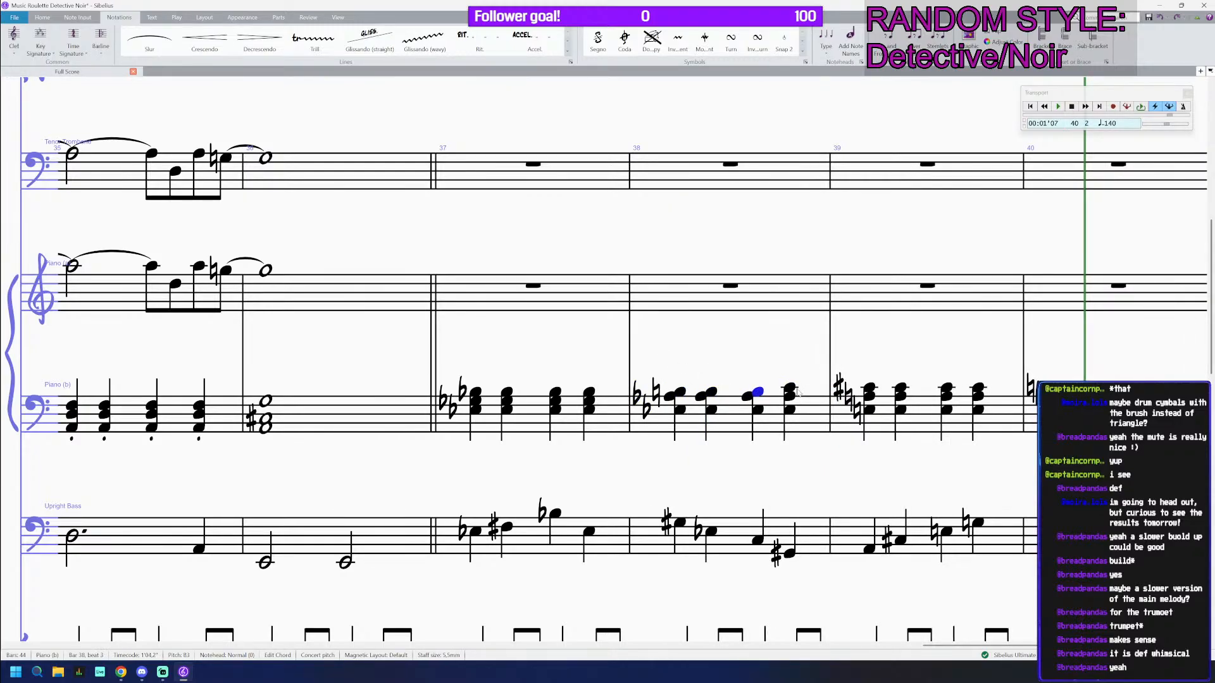
{"action": "left_click", "coordinate": [790, 388]}
{"action": "key", "text": "Down"}
{"action": "left_click", "coordinate": [758, 410]}
{"action": "left_click", "coordinate": [765, 418]}
{"action": "left_click", "coordinate": [1030, 418]}
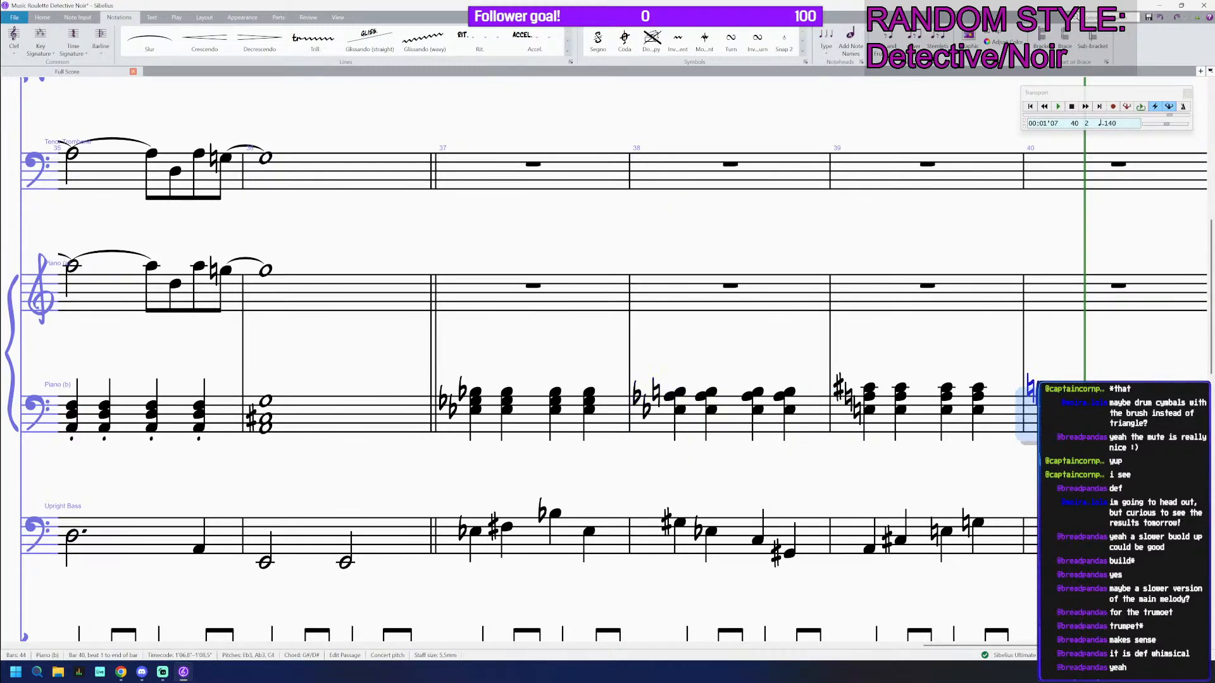
Step: Lower both notes of the Violin 1 dotted-half octave in bar 38 to B natural
{"action": "scroll", "coordinate": [671, 401], "scroll_direction": "down", "scroll_amount": 6}
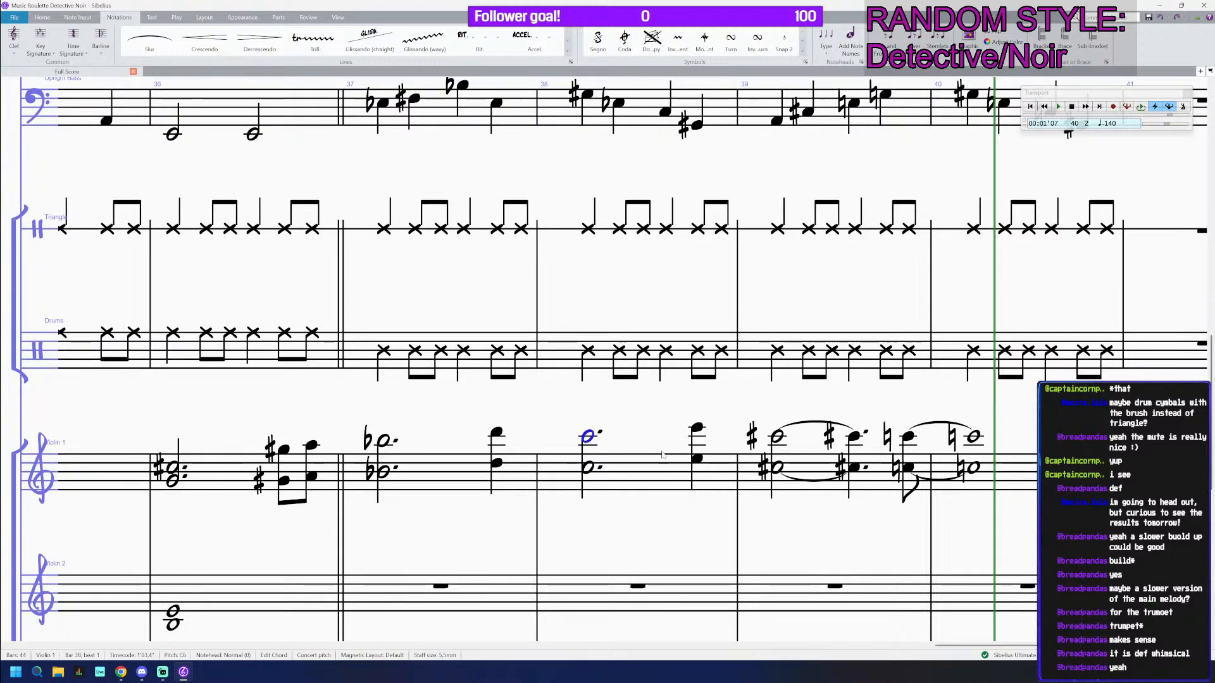
{"action": "left_click", "coordinate": [587, 469]}
{"action": "key", "text": "Down"}
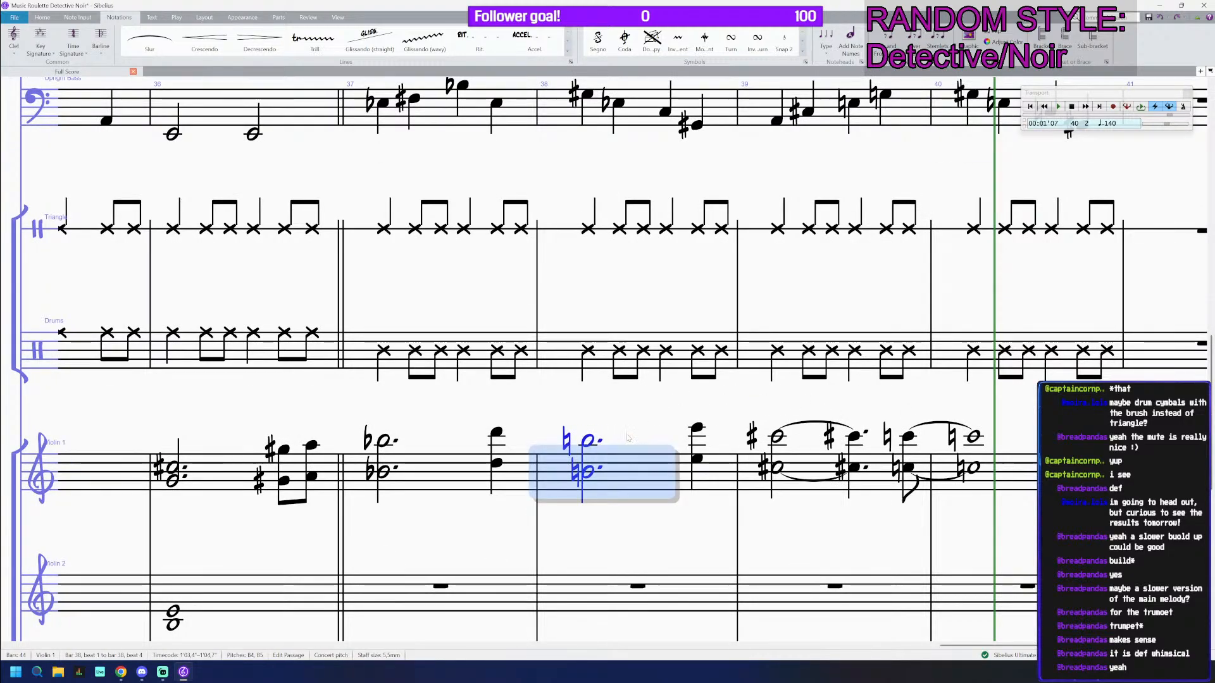
Step: Change the third Upright Bass note in bar 38 to B natural and copy that bar's line over bar 40
{"action": "scroll", "coordinate": [627, 436], "scroll_direction": "up", "scroll_amount": 3}
{"action": "scroll", "coordinate": [625, 436], "scroll_direction": "up", "scroll_amount": 3}
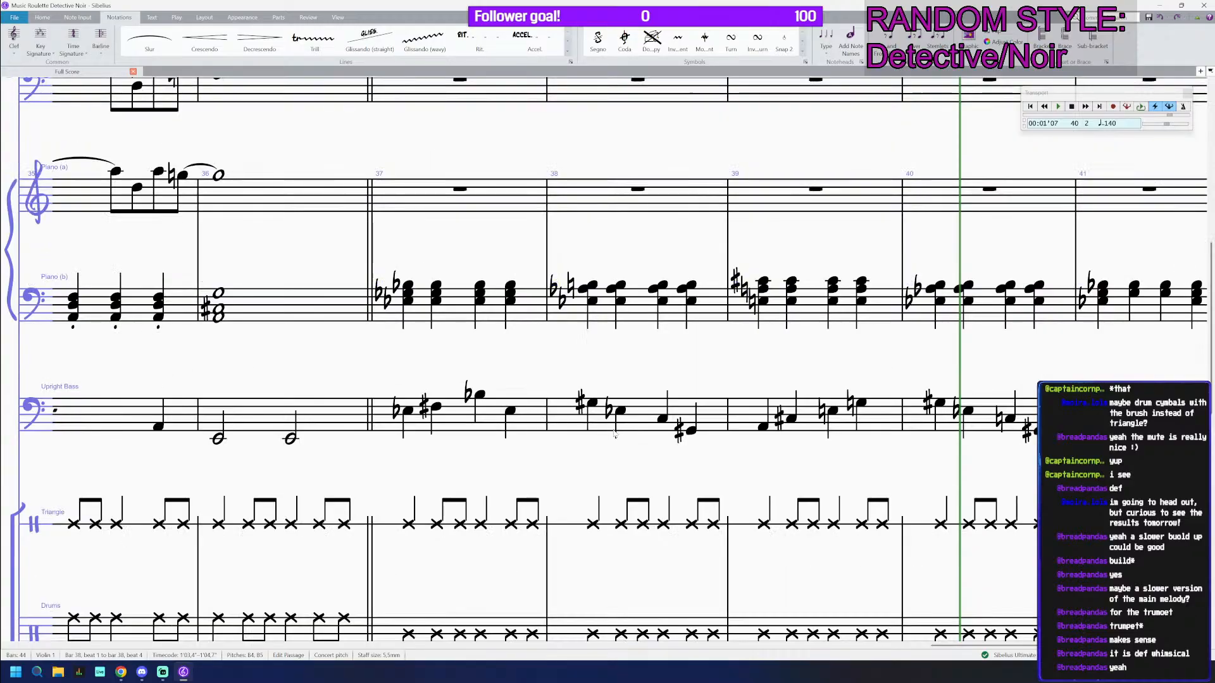
{"action": "left_click", "coordinate": [621, 412]}
{"action": "key", "text": "Right"}
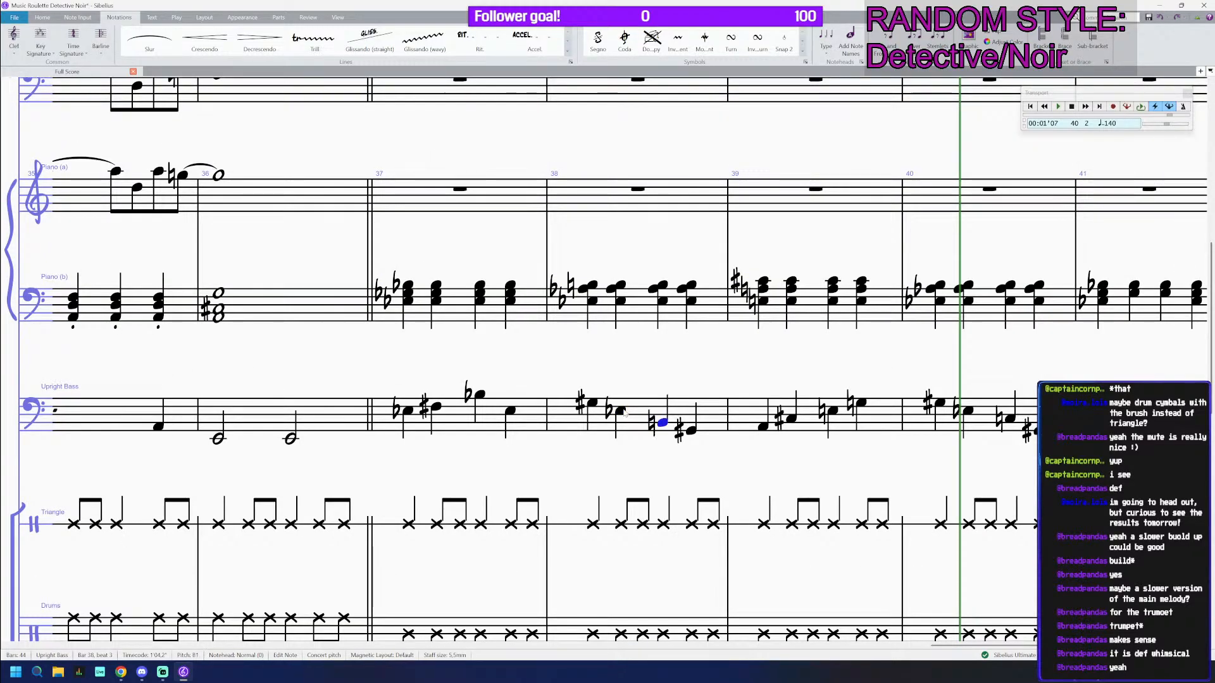
{"action": "scroll", "coordinate": [624, 412], "scroll_direction": "down", "scroll_amount": 2}
{"action": "left_click", "coordinate": [638, 415]}
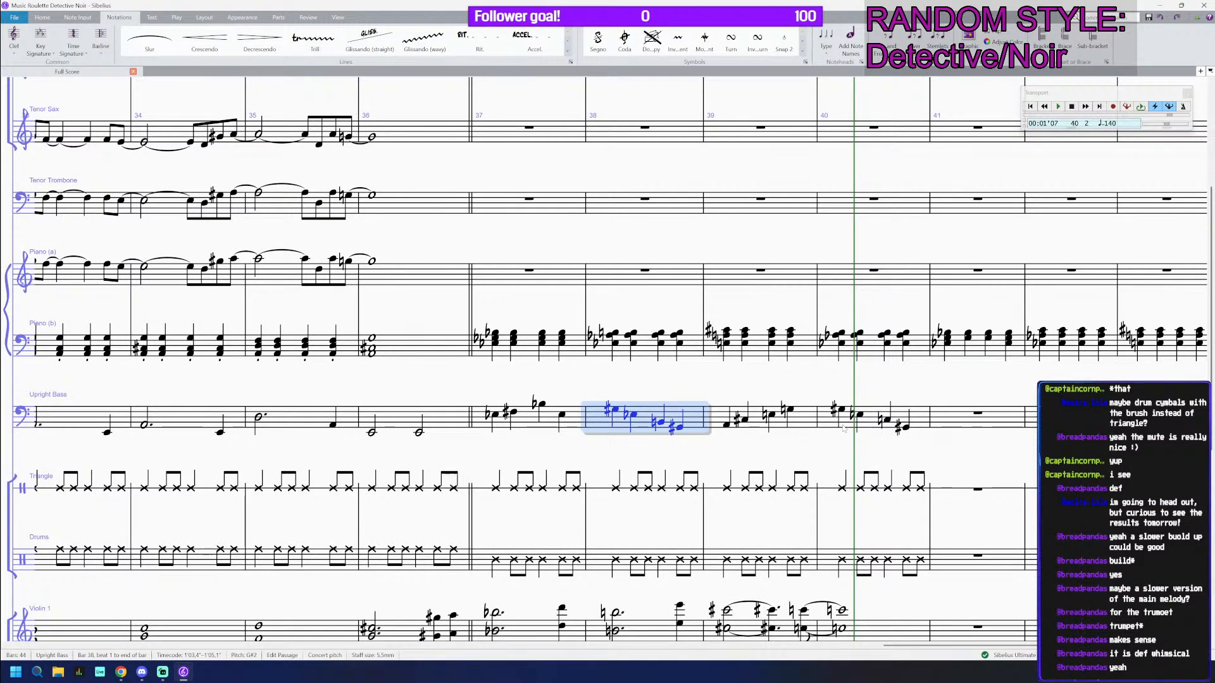
{"action": "left_click", "coordinate": [872, 418]}
{"action": "key", "text": "ctrl+v"}
{"action": "scroll", "coordinate": [774, 374], "scroll_direction": "down", "scroll_amount": 1}
{"action": "scroll", "coordinate": [689, 368], "scroll_direction": "down", "scroll_amount": 1}
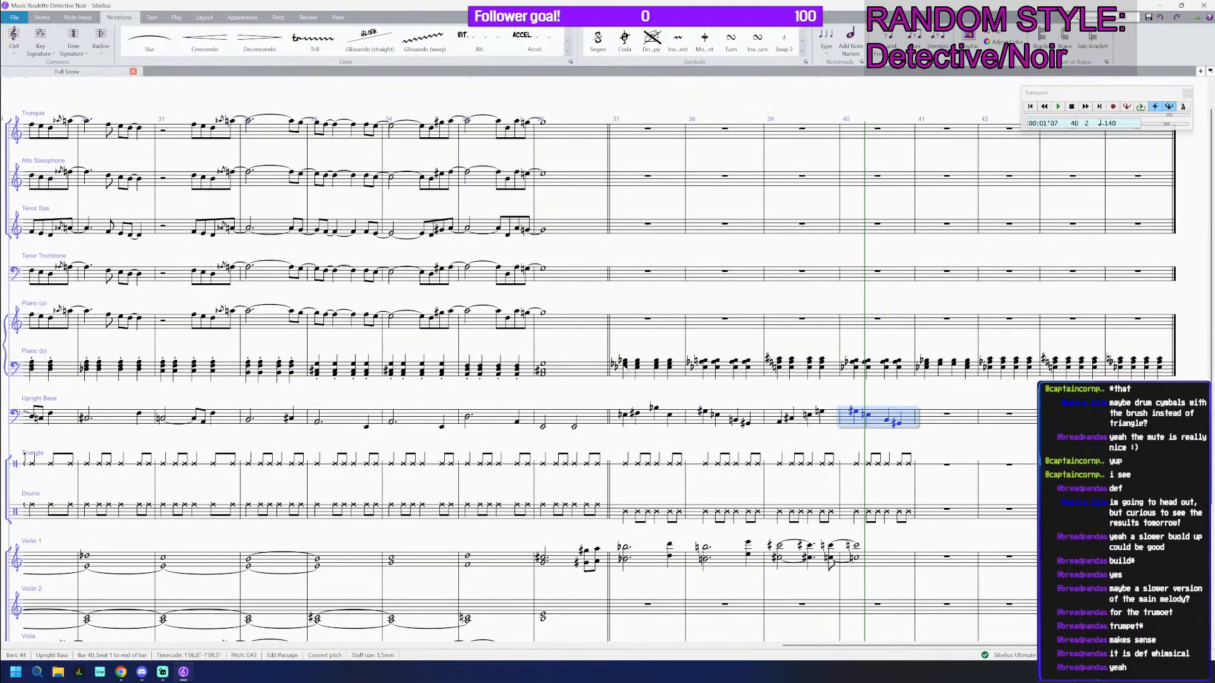
Step: Play back from the start of bar 36 through bar 40 to check the revised harmony and bass line
{"action": "left_click", "coordinate": [625, 365]}
{"action": "left_click", "coordinate": [842, 557]}
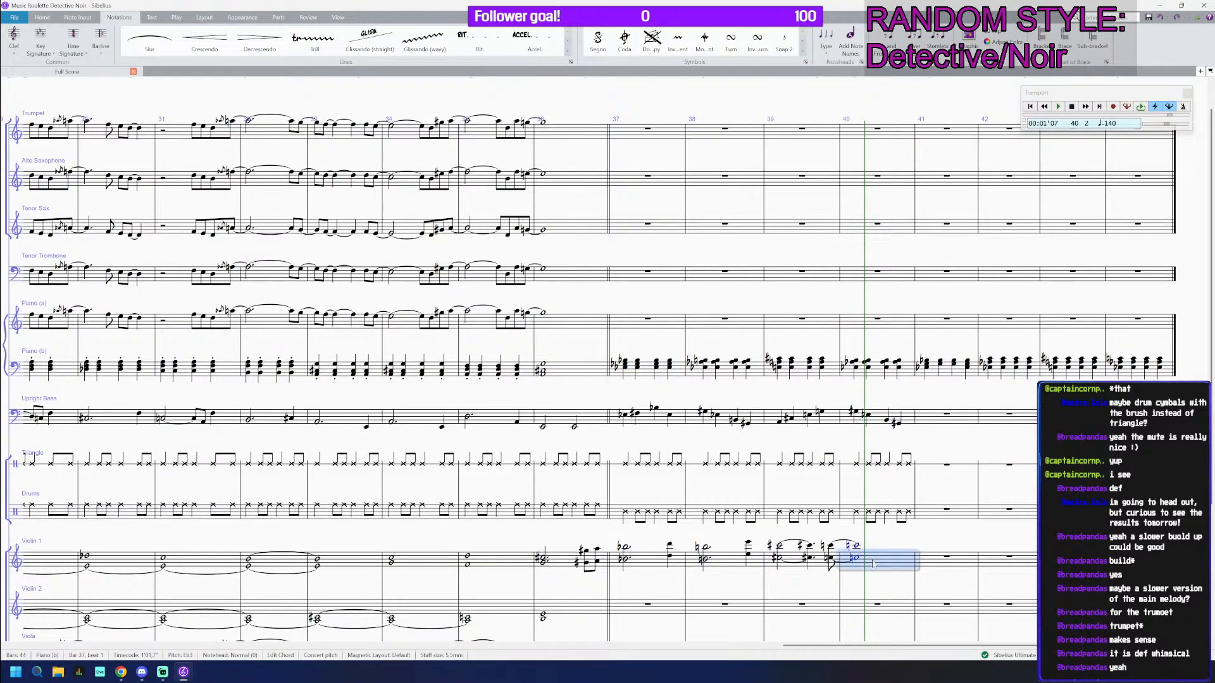
{"action": "left_click", "coordinate": [830, 558], "text": "shift"}
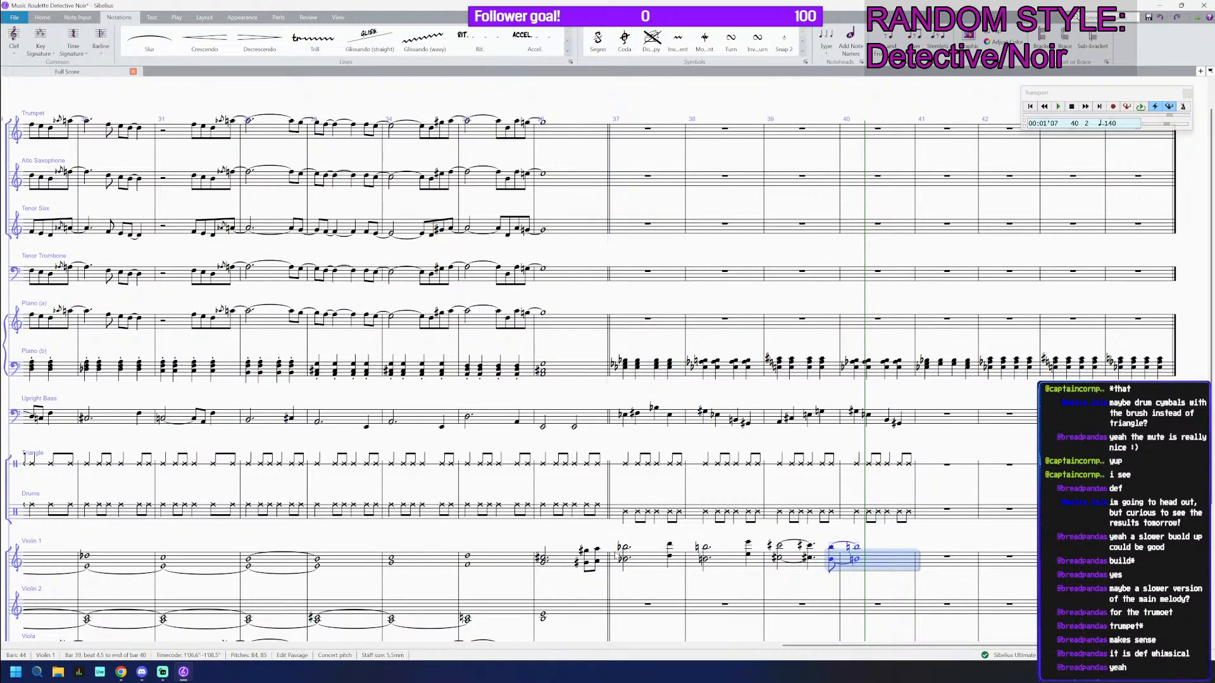
{"action": "left_click", "coordinate": [544, 558]}
{"action": "key", "text": "p"}
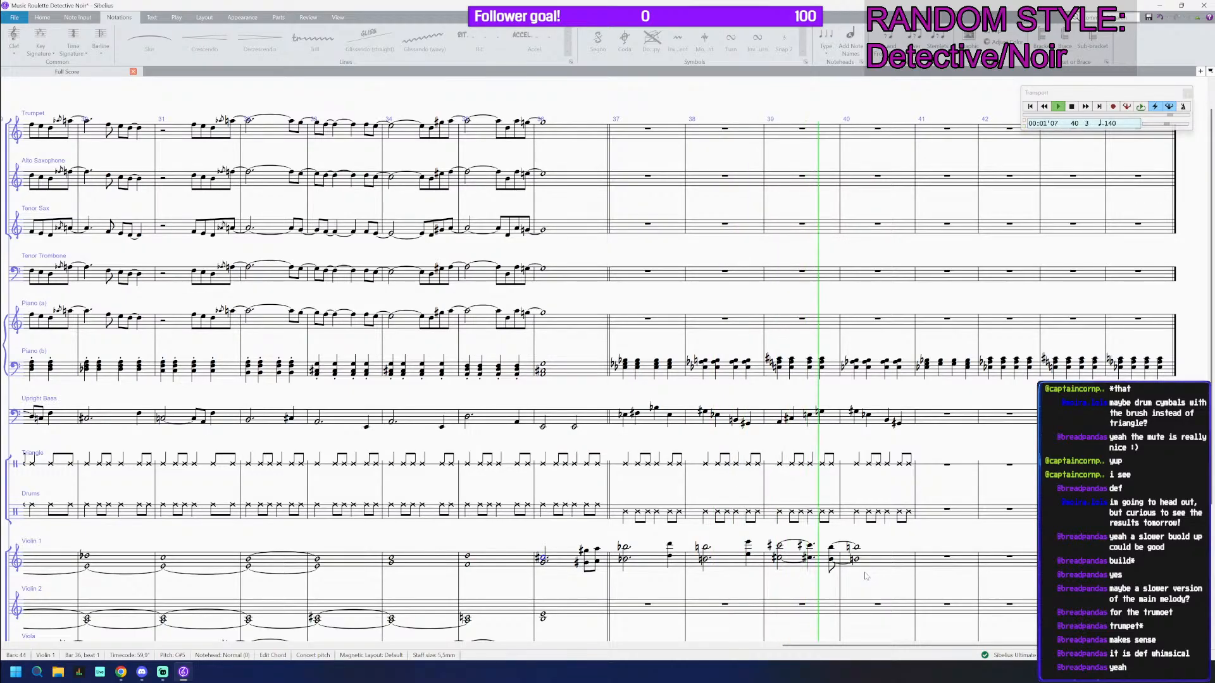
{"action": "key", "text": "space"}
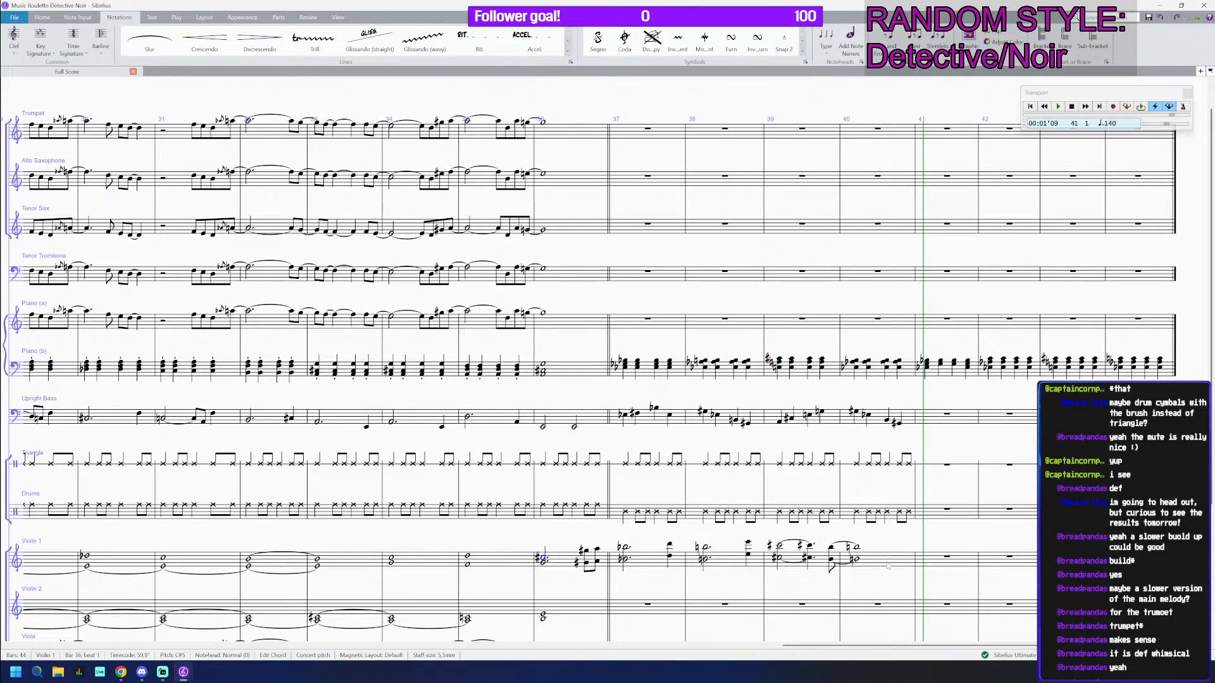
{"action": "left_click", "coordinate": [888, 565]}
{"action": "scroll", "coordinate": [605, 507], "scroll_direction": "down", "scroll_amount": 1}
{"action": "left_click", "coordinate": [589, 501], "text": "shift"}
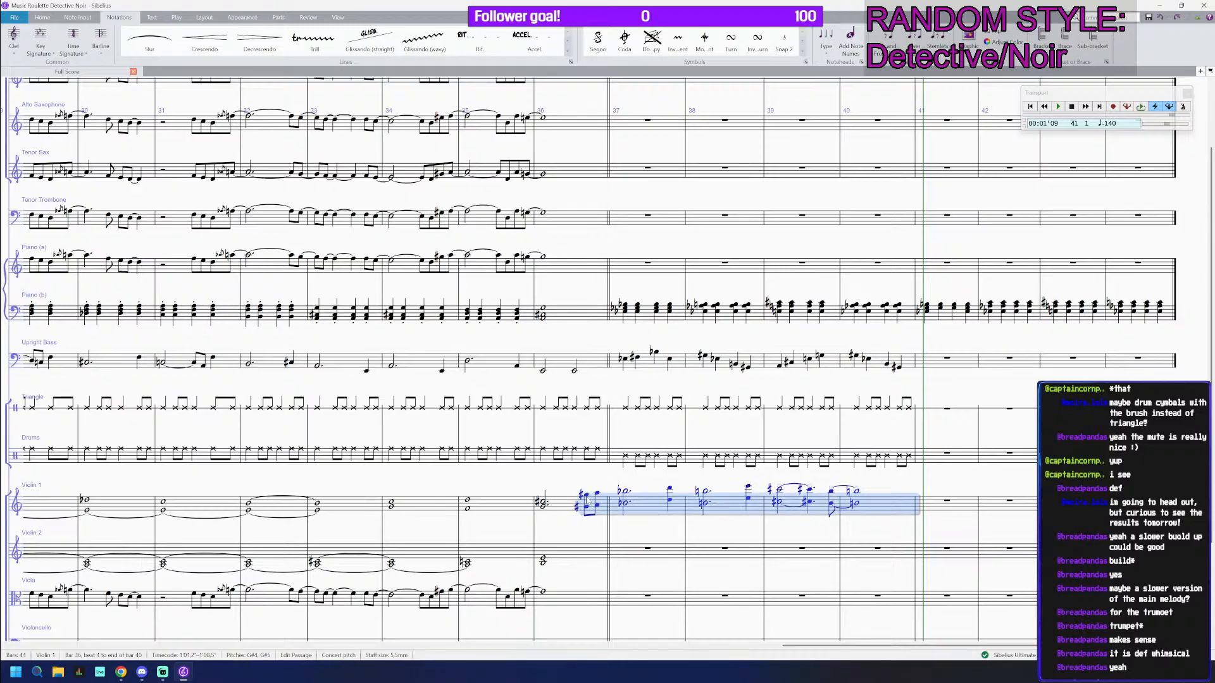
{"action": "scroll", "coordinate": [595, 481], "scroll_direction": "down", "scroll_amount": 2}
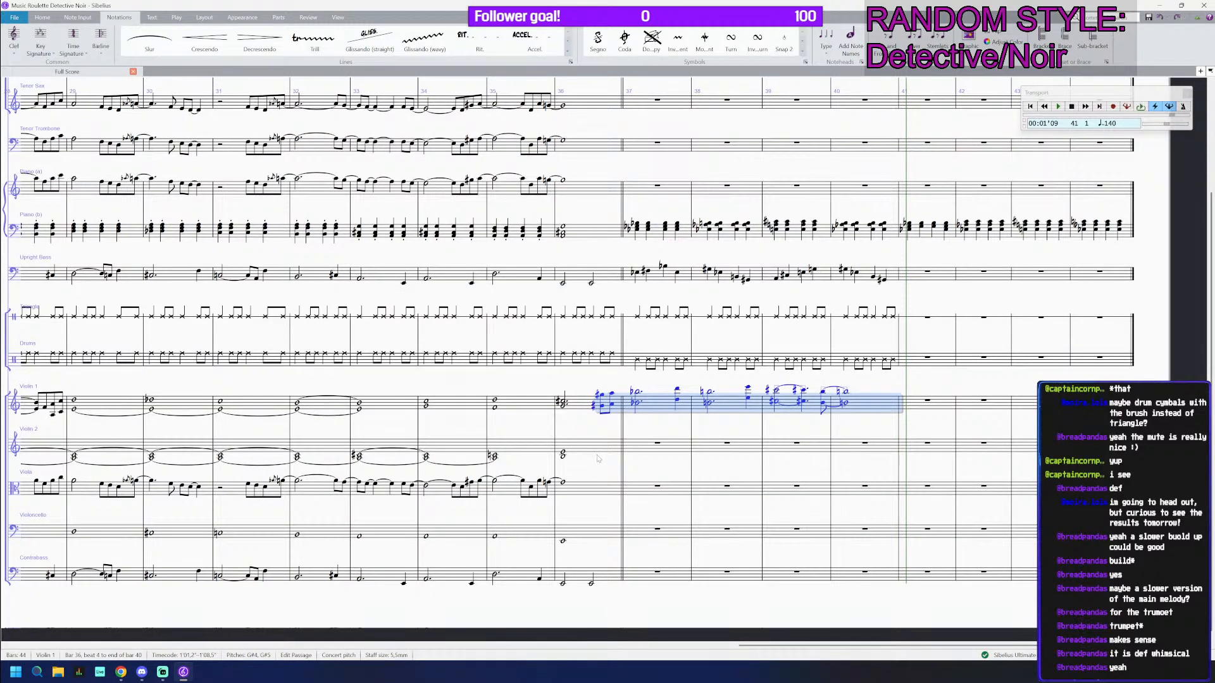
{"action": "left_click", "coordinate": [660, 451]}
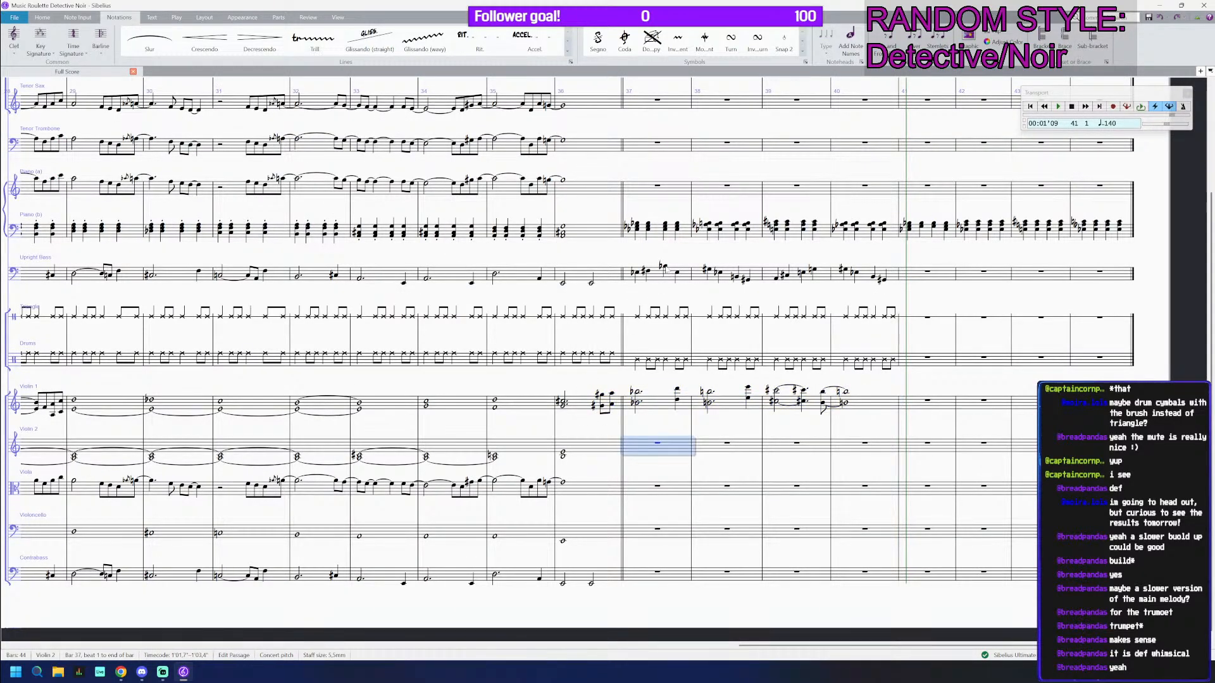
Step: Set up an Explode of the Piano (b) chords in bars 37 to 40 into three staves
{"action": "left_click", "coordinate": [661, 238]}
{"action": "left_click", "coordinate": [871, 232], "text": "shift"}
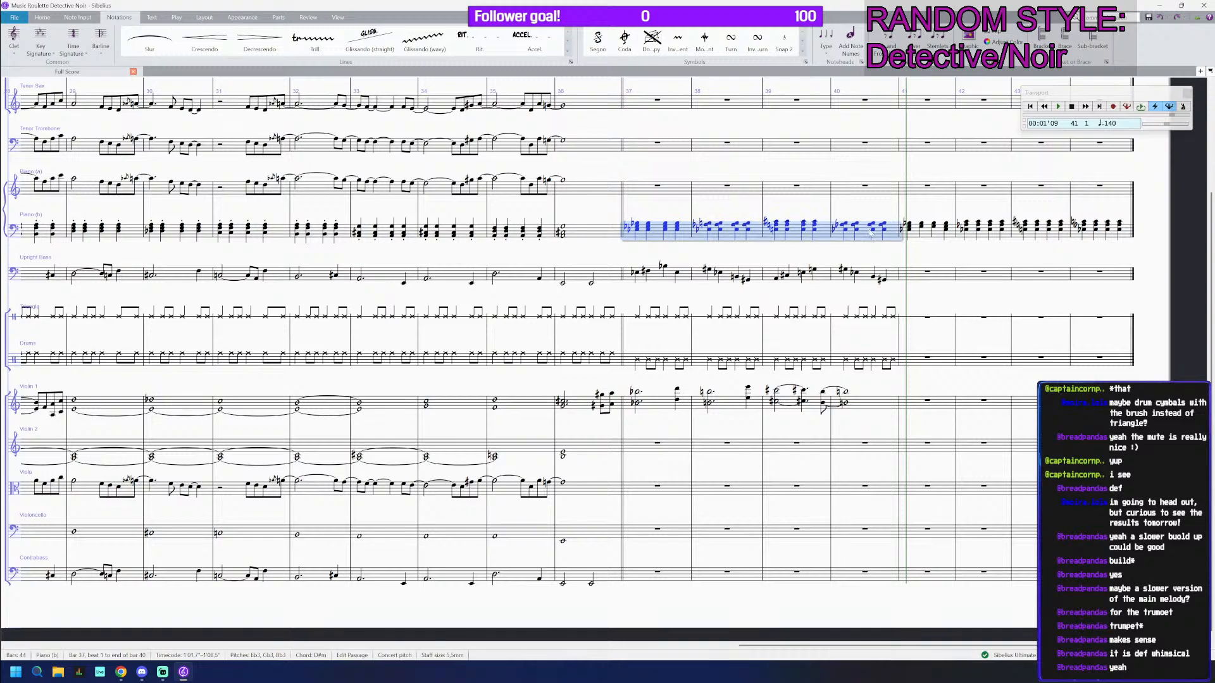
{"action": "left_click", "coordinate": [196, 19]}
{"action": "left_click", "coordinate": [177, 18]}
{"action": "left_click", "coordinate": [127, 18]}
{"action": "left_click", "coordinate": [86, 18]}
{"action": "left_click", "coordinate": [519, 51]}
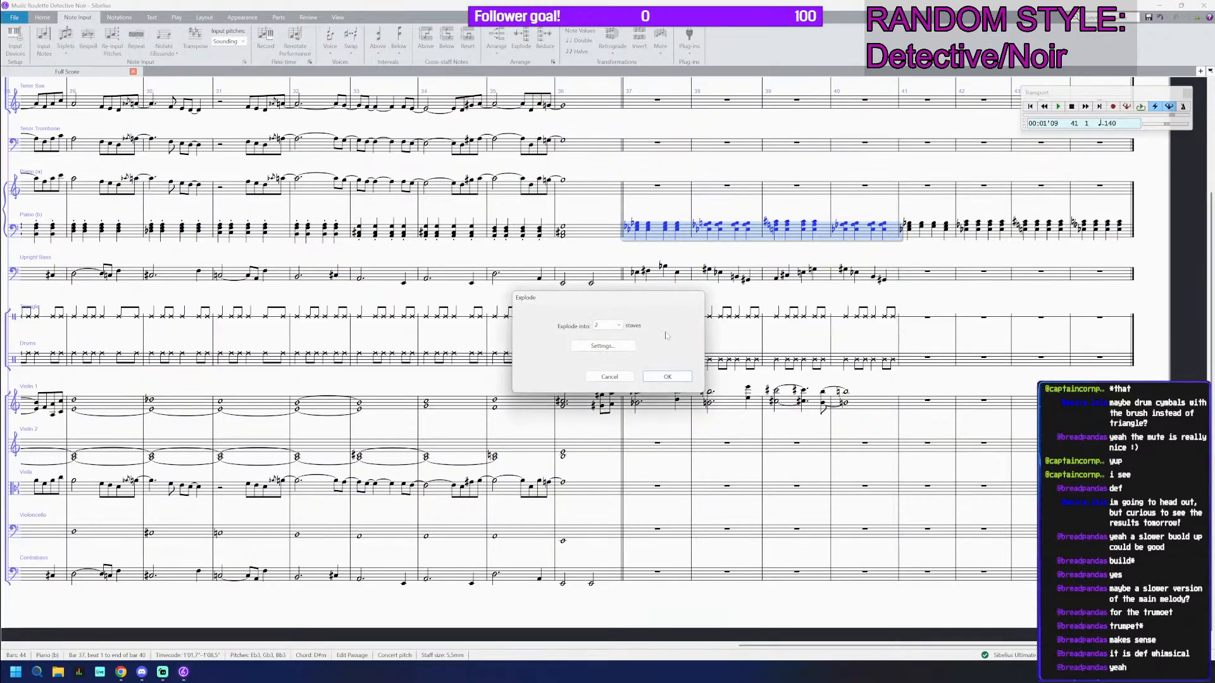
{"action": "left_click", "coordinate": [617, 326]}
{"action": "left_click", "coordinate": [602, 350]}
{"action": "left_click", "coordinate": [668, 376]}
Step: Explode the three chord parts onto Violin 2, Viola and Violoncello, and turn the resulting notes into whole notes
{"action": "left_click", "coordinate": [646, 342]}
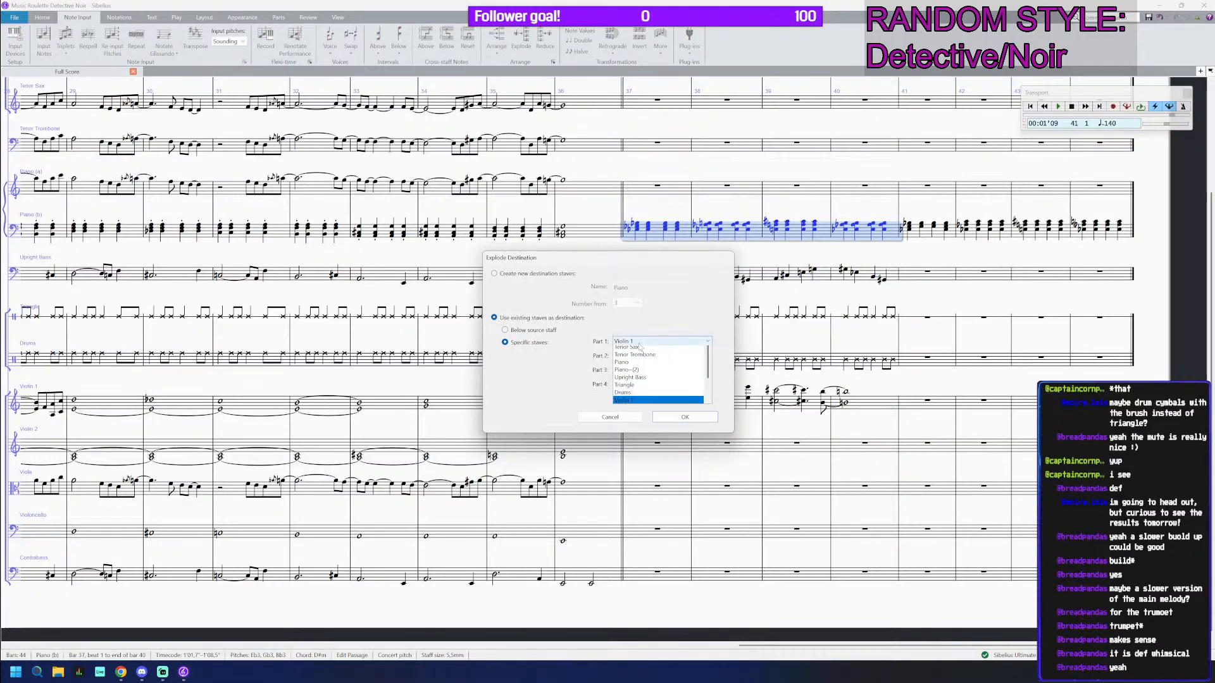
{"action": "left_click", "coordinate": [639, 396]}
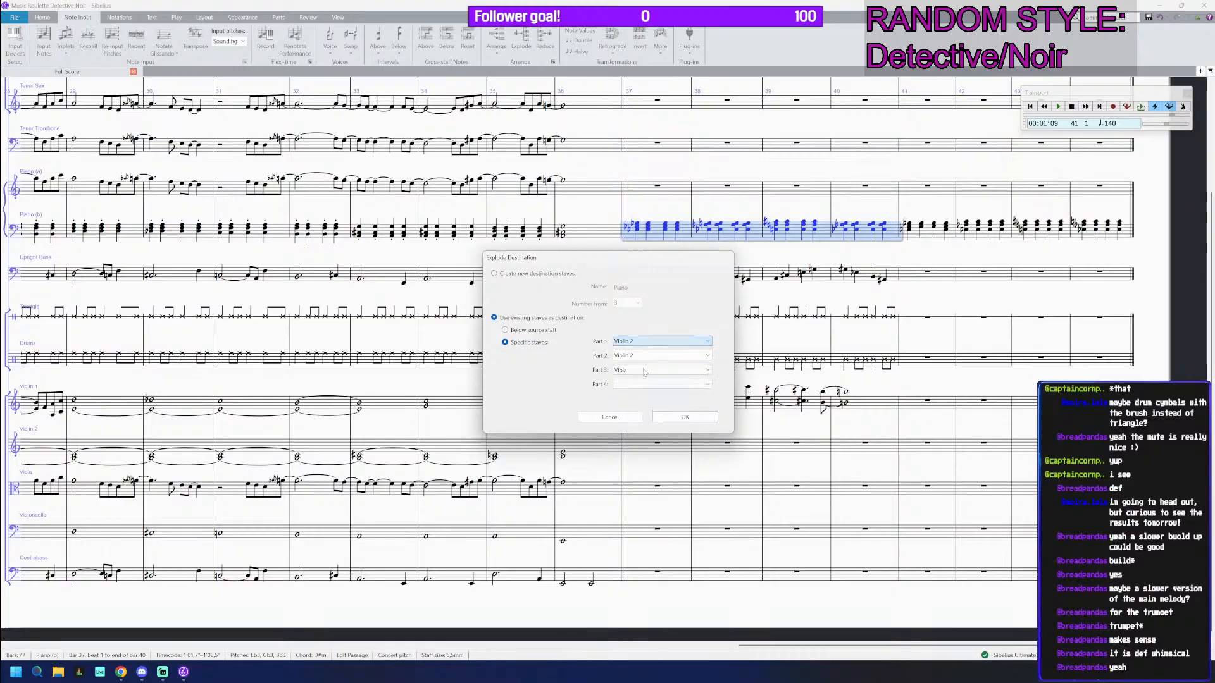
{"action": "left_click", "coordinate": [646, 356]}
{"action": "left_click", "coordinate": [634, 419]}
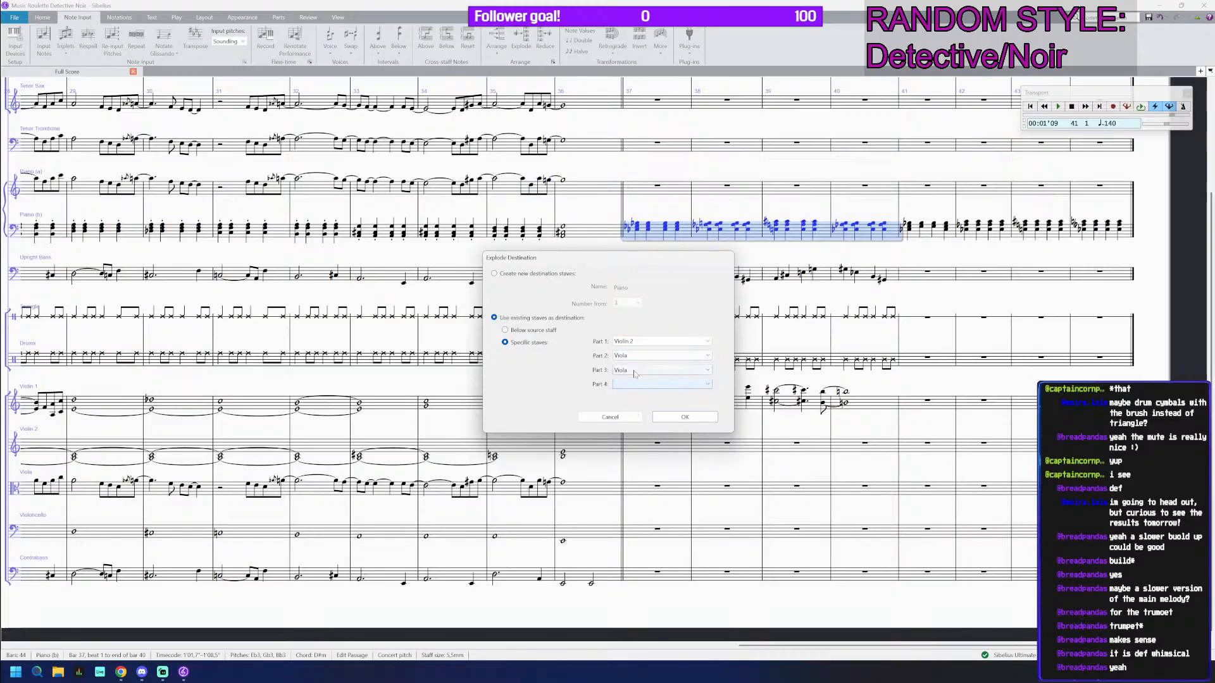
{"action": "left_click", "coordinate": [658, 370]}
{"action": "left_click", "coordinate": [646, 442]}
{"action": "left_click", "coordinate": [688, 419]}
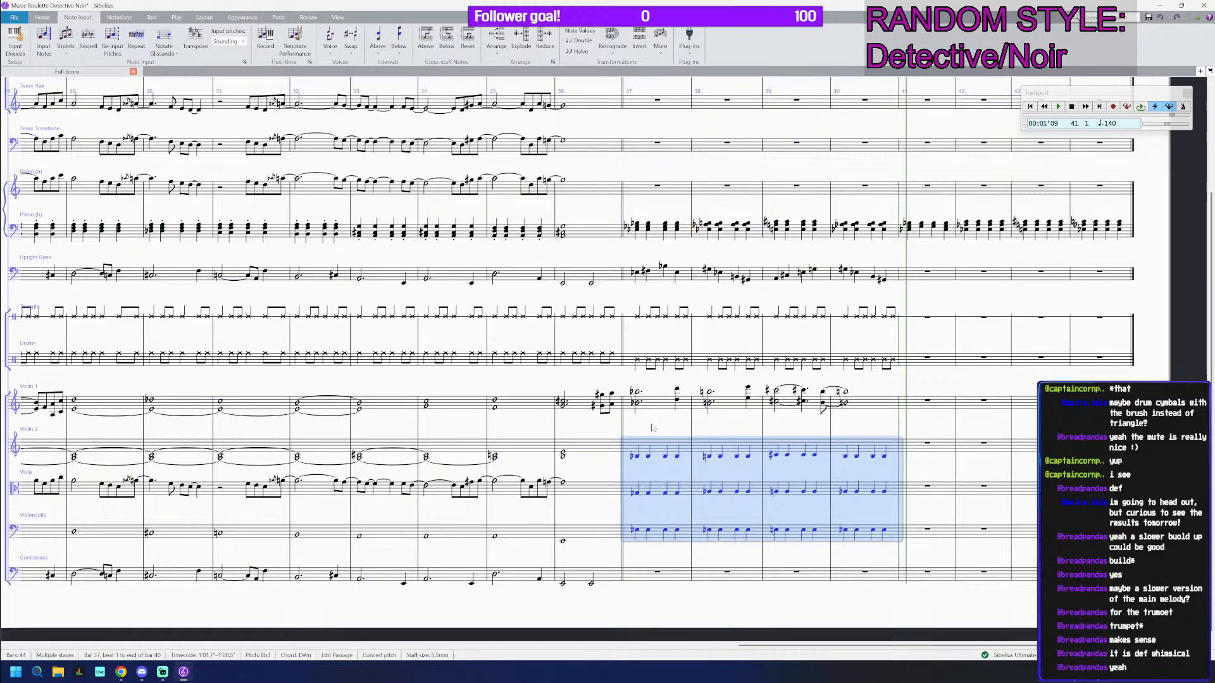
{"action": "key", "text": "KP_7"}
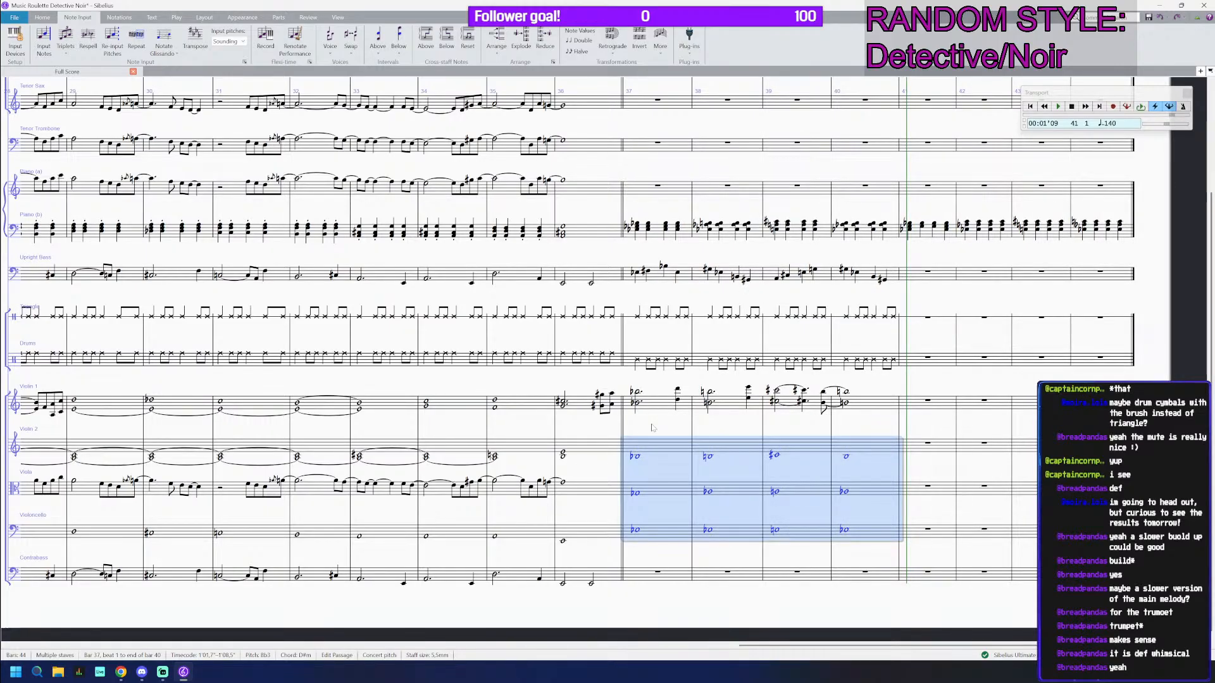
Step: Try three-stroke tremolos on the Violin 2, Viola and Violoncello whole notes, playing the strings from bar 36 beat 4
{"action": "key", "text": "KP_3"}
{"action": "key", "text": "shift+Up"}
{"action": "key", "text": "shift+Left"}
{"action": "key", "text": "shift+Left"}
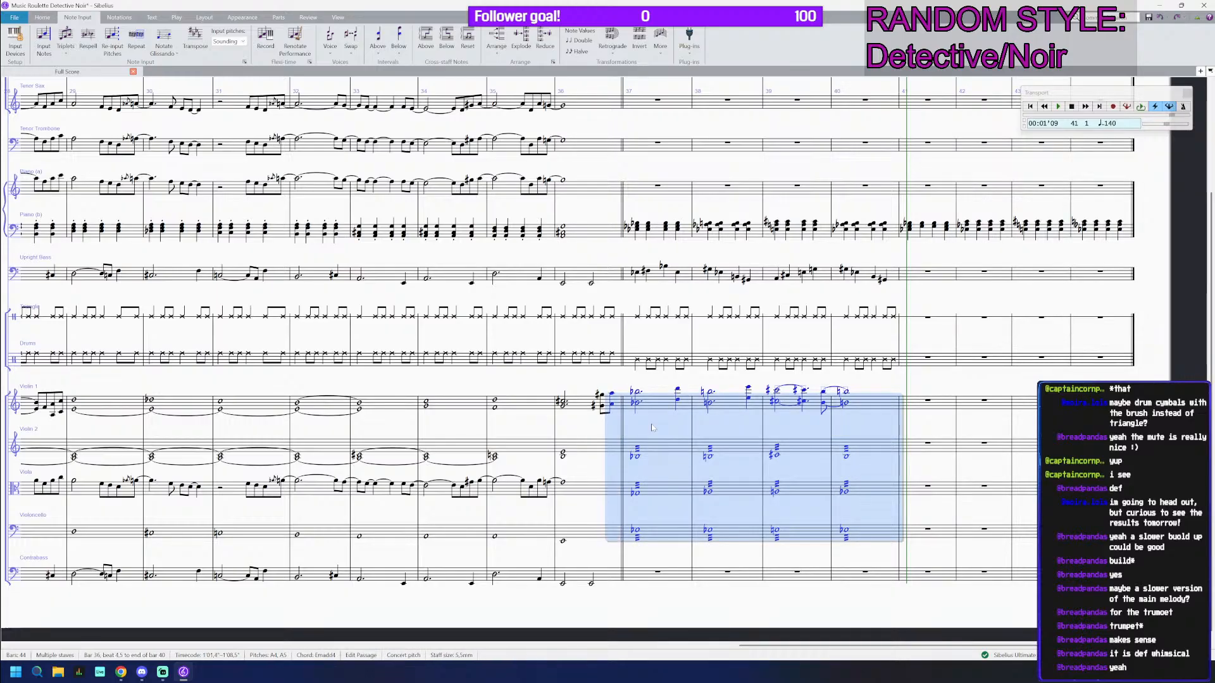
{"action": "key", "text": "space"}
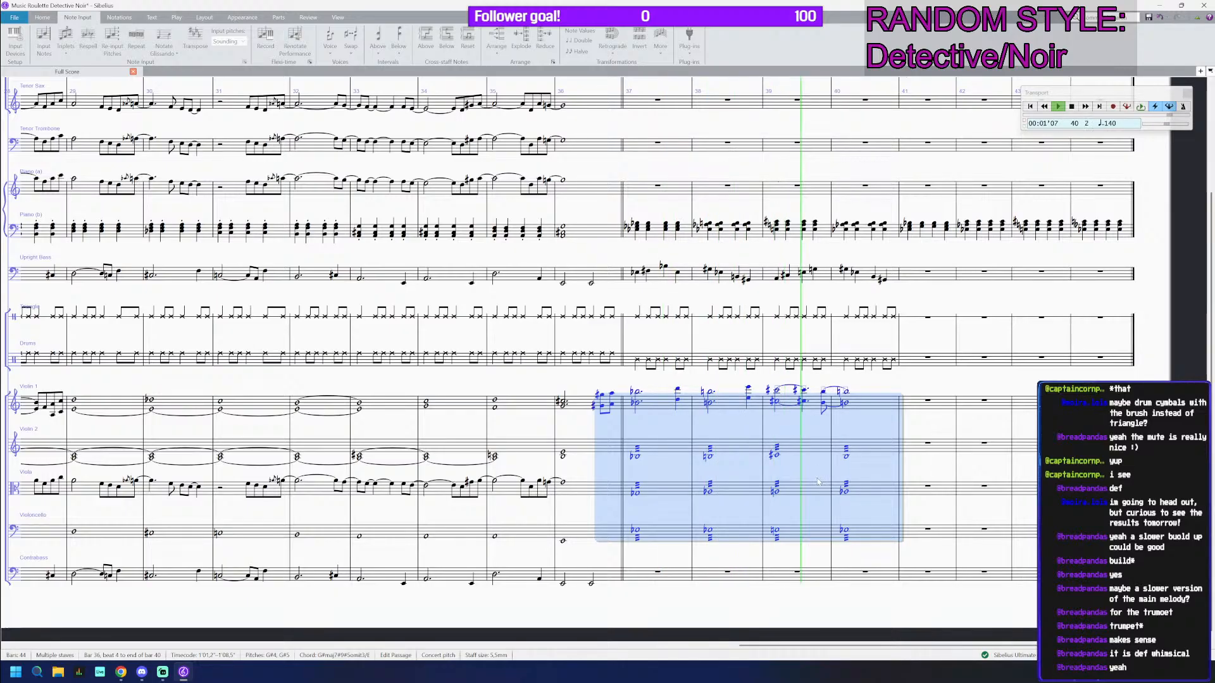
Step: Remove the tremolos from the Violin 2, Viola and Violoncello whole notes in bars 37 to 40 and save the score
{"action": "left_click", "coordinate": [866, 529]}
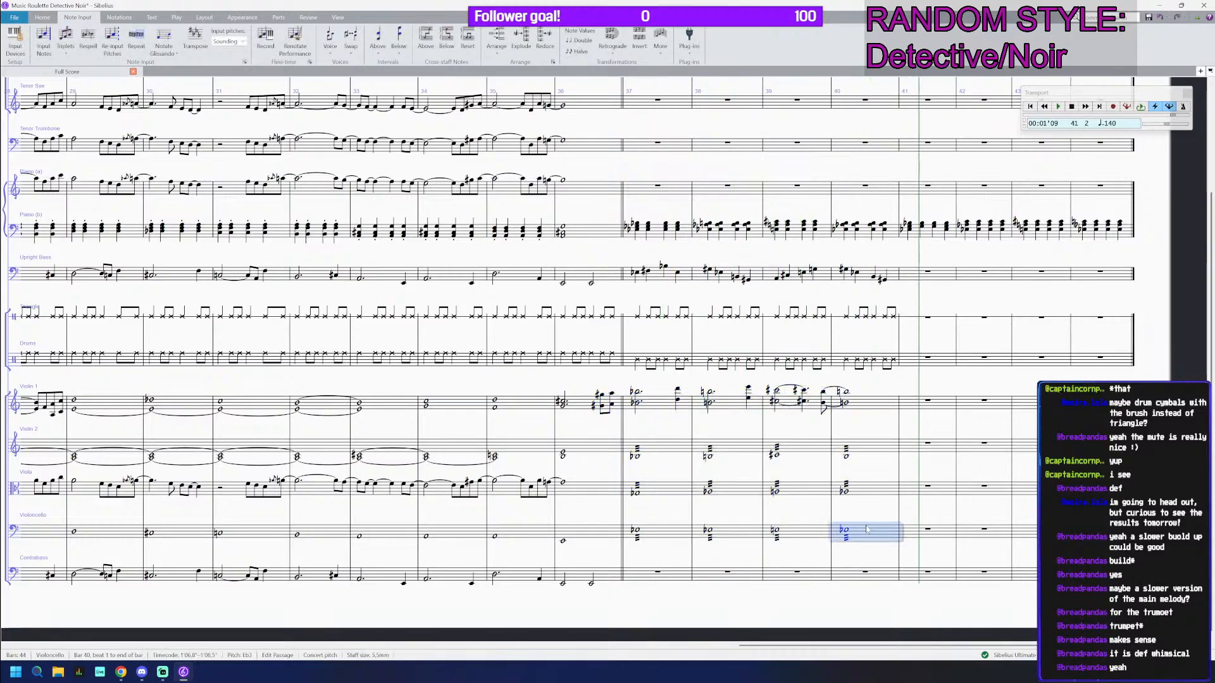
{"action": "left_click", "coordinate": [665, 454], "text": "shift"}
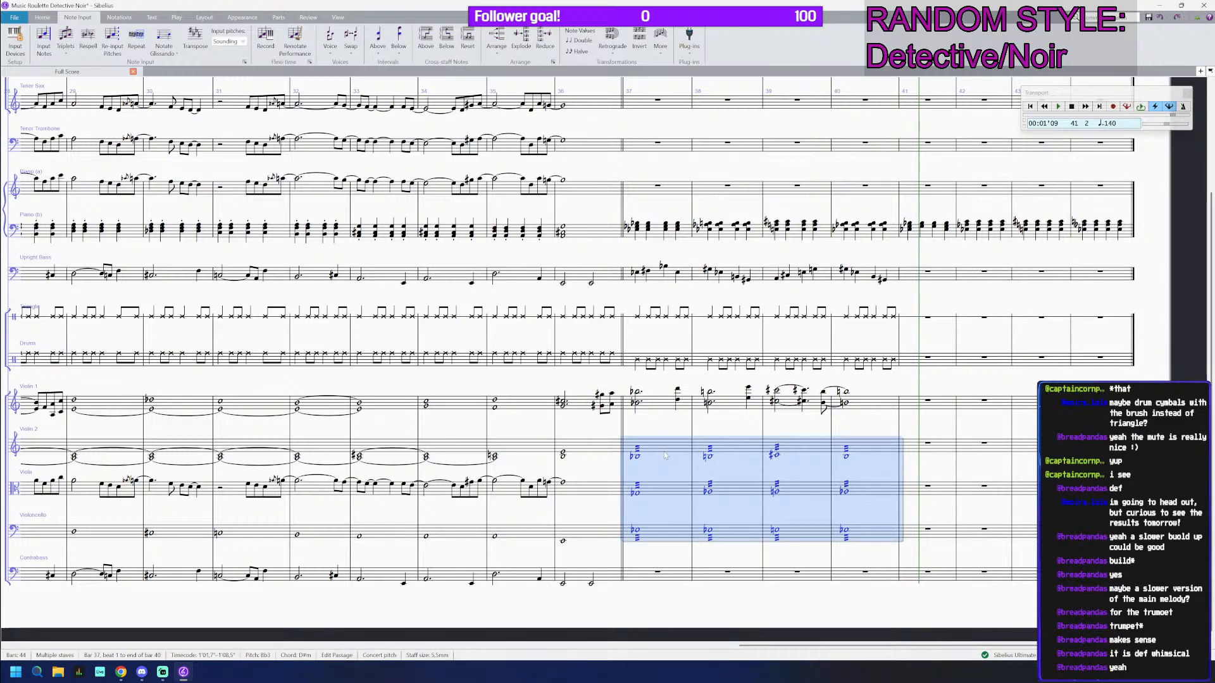
{"action": "key", "text": "KP_Enter"}
{"action": "key", "text": "KP_Enter"}
{"action": "key", "text": "KP_3"}
{"action": "key", "text": "ctrl+s"}
Step: Enter quarter notes E flat, B flat and G sharp from the start of Contrabass bar 37
{"action": "left_click", "coordinate": [671, 571]}
{"action": "scroll", "coordinate": [672, 570], "scroll_direction": "up", "scroll_amount": 4}
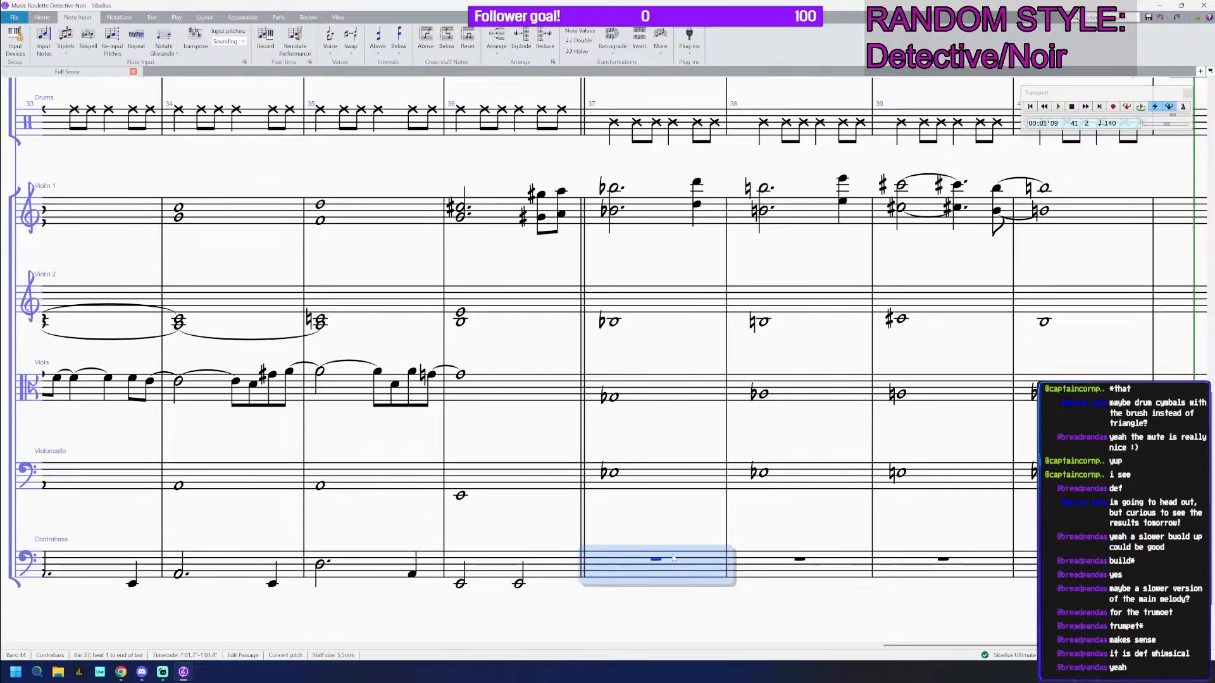
{"action": "key", "text": "n"}
{"action": "key", "text": "e"}
{"action": "key", "text": "KP_9"}
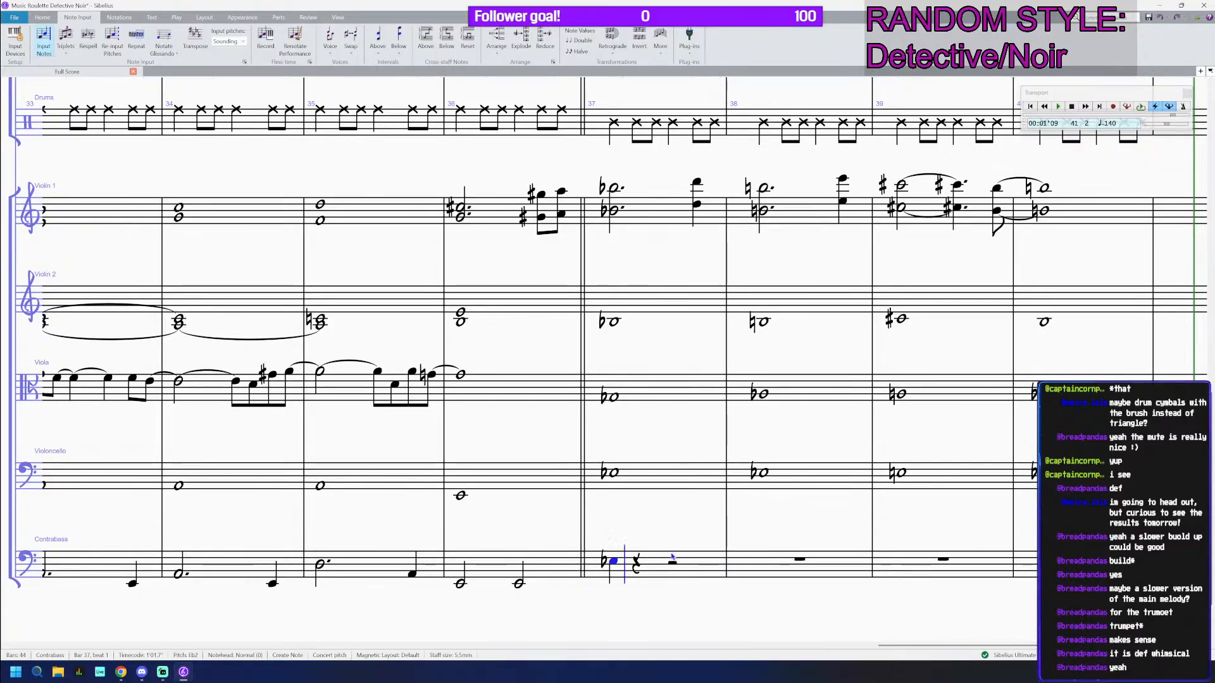
{"action": "key", "text": "b"}
{"action": "key", "text": "KP_9"}
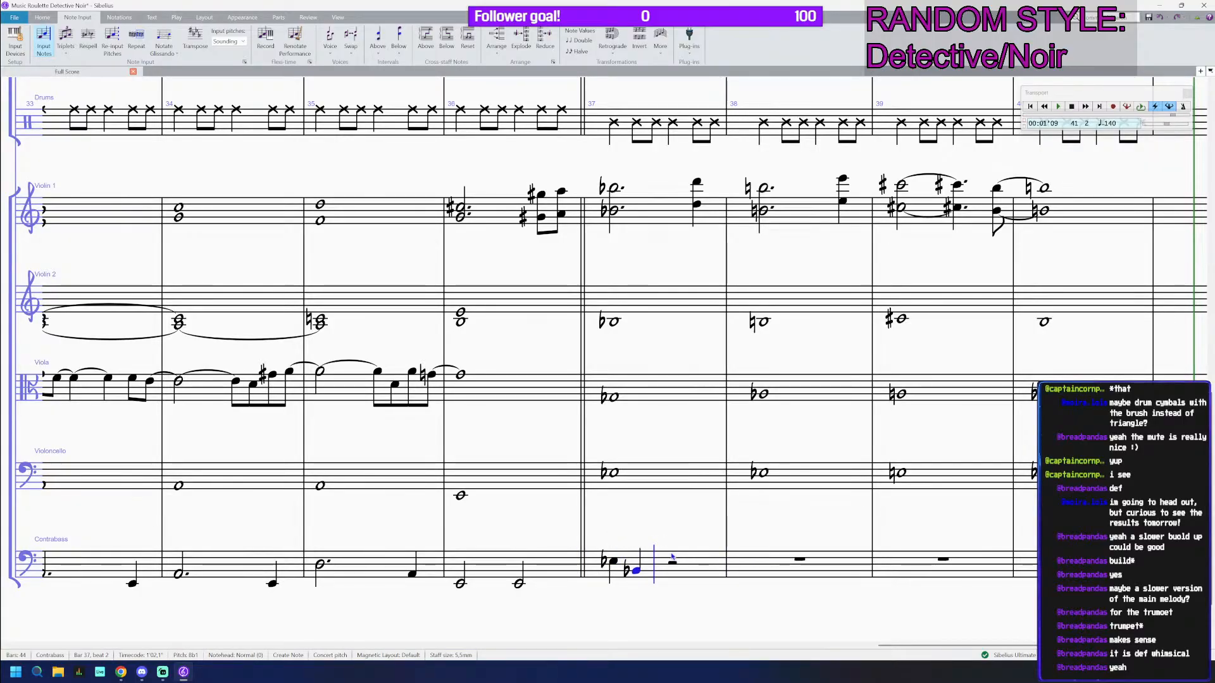
{"action": "key", "text": "g"}
{"action": "key", "text": "KP_8"}
{"action": "key", "text": "Escape"}
Step: Lengthen the first Contrabass note in bar 37 and the note on beat 3 to half notes, repitching the latter to E flat
{"action": "key", "text": "Left"}
{"action": "key", "text": "Left"}
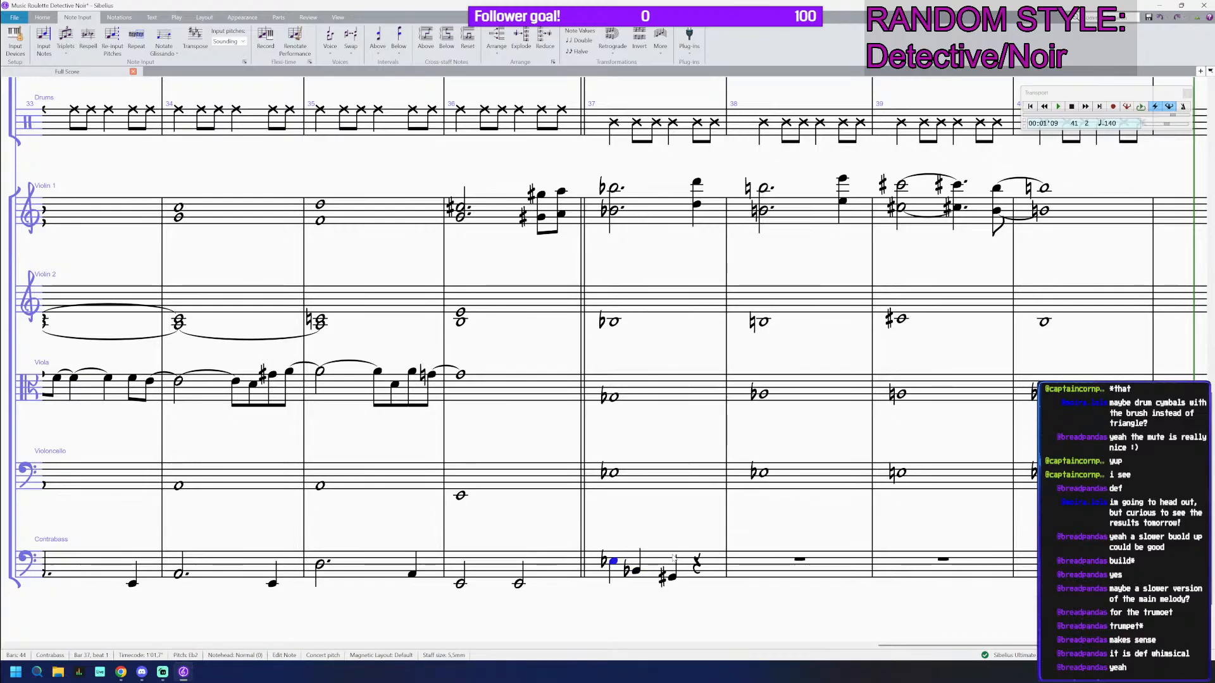
{"action": "key", "text": "KP_5"}
{"action": "key", "text": "Right"}
{"action": "key", "text": "KP_5"}
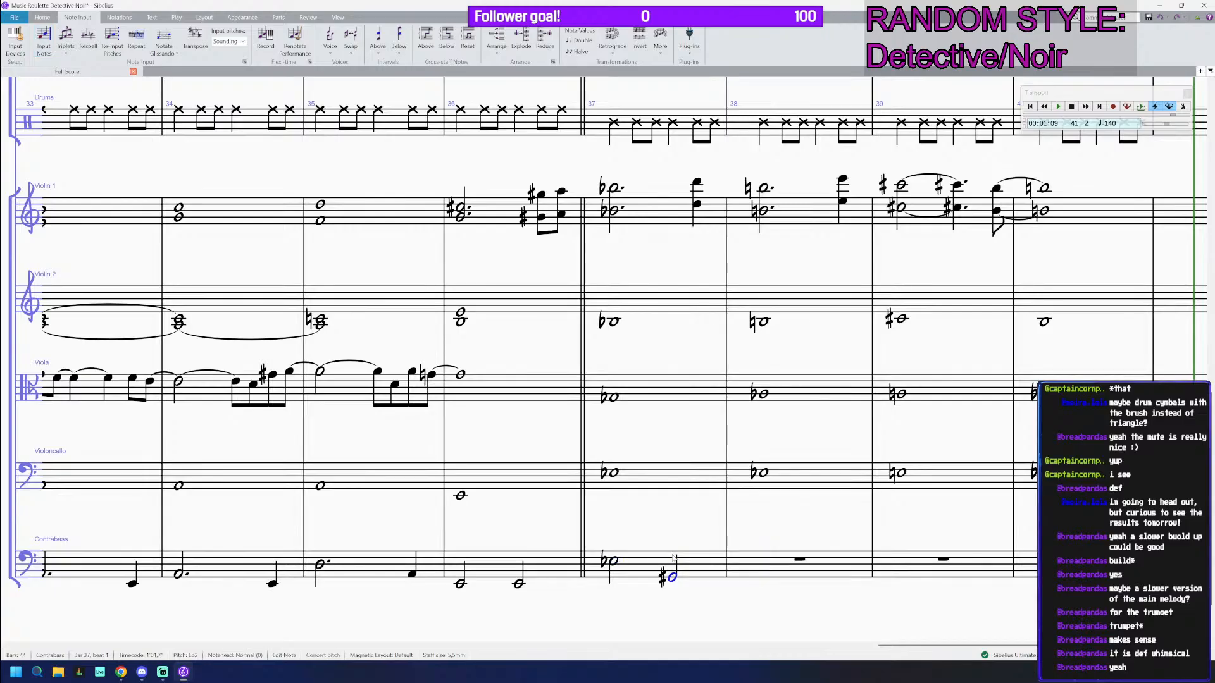
{"action": "key", "text": "e"}
Step: Enter Contrabass half notes B flat ending bar 37, G sharp–B in bar 38, A–C sharp in bar 39 and G sharp–B in bar 40
{"action": "key", "text": "Left"}
{"action": "key", "text": "n"}
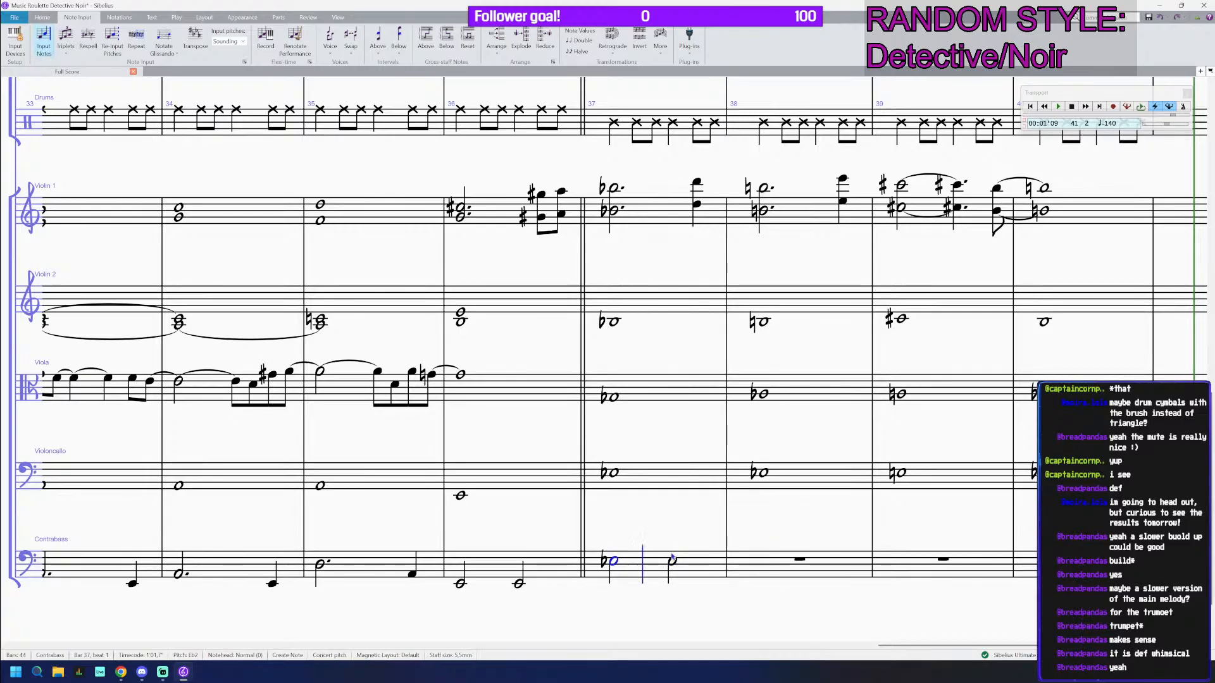
{"action": "key", "text": "b"}
{"action": "key", "text": "g"}
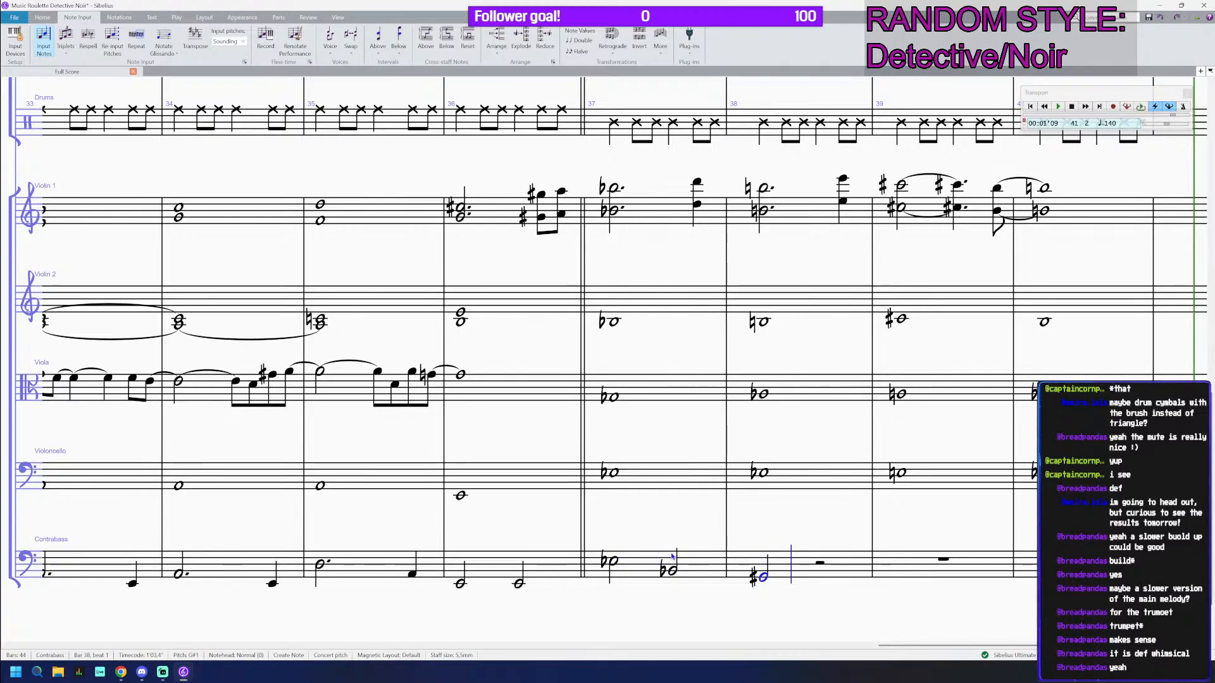
{"action": "key", "text": "b"}
{"action": "key", "text": "a"}
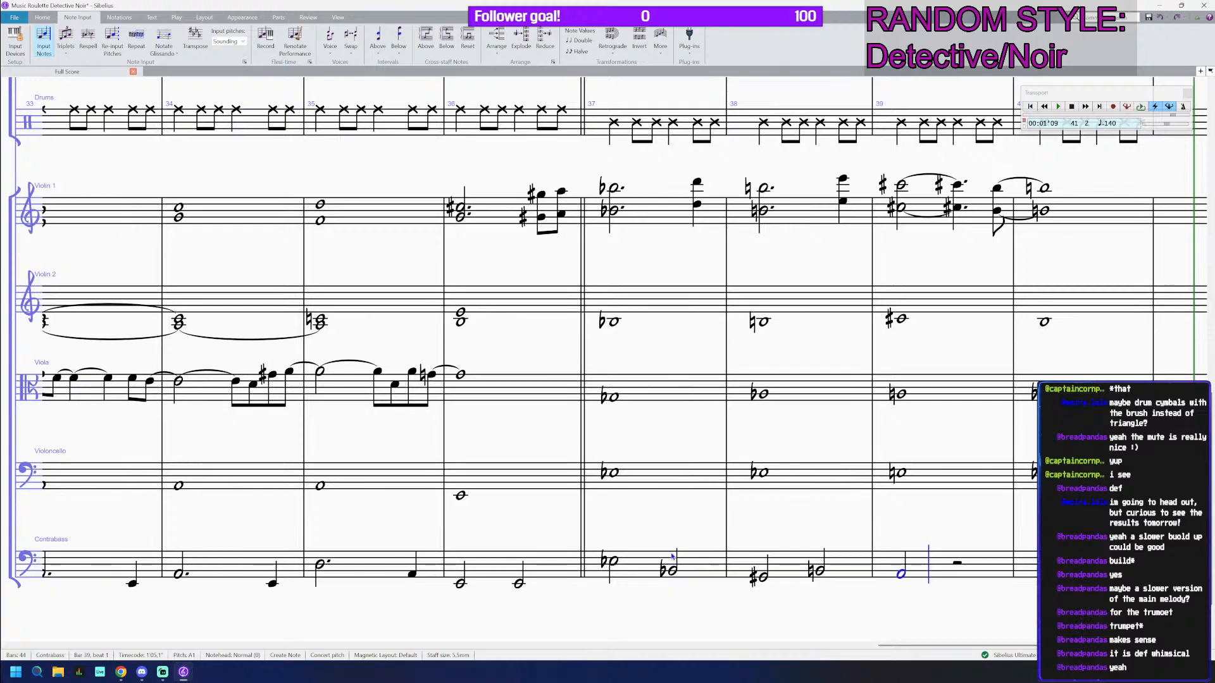
{"action": "key", "text": "c"}
{"action": "key", "text": "b"}
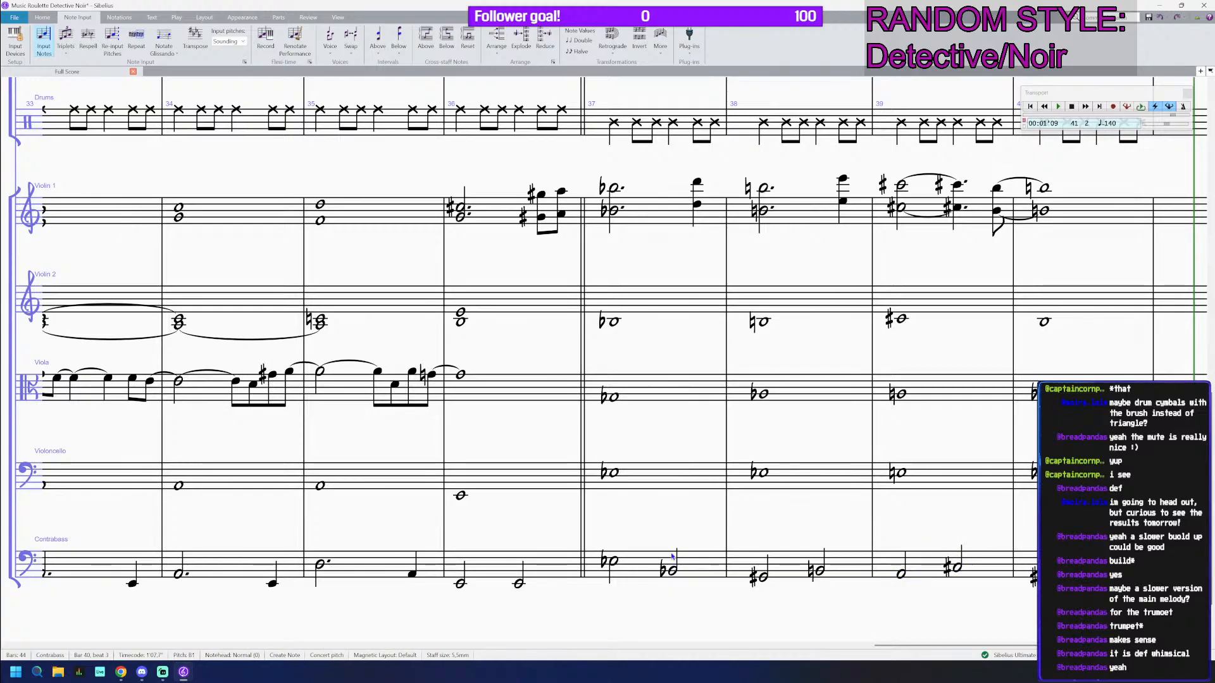
Step: Copy the Contrabass half-note line of bars 37 to 40 onto the Upright Bass staff, starting at bar 37
{"action": "left_click", "coordinate": [672, 557]}
{"action": "scroll", "coordinate": [672, 557], "scroll_direction": "down", "scroll_amount": 2}
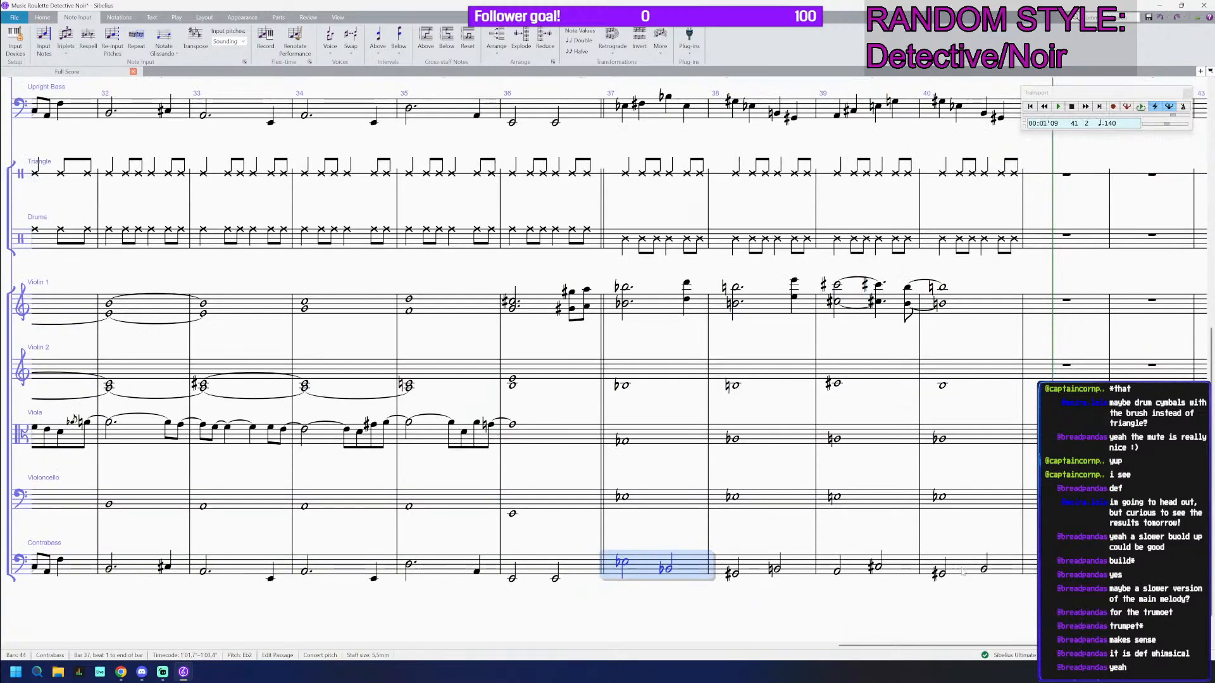
{"action": "left_click", "coordinate": [952, 569], "text": "shift"}
{"action": "scroll", "coordinate": [849, 517], "scroll_direction": "down", "scroll_amount": 1}
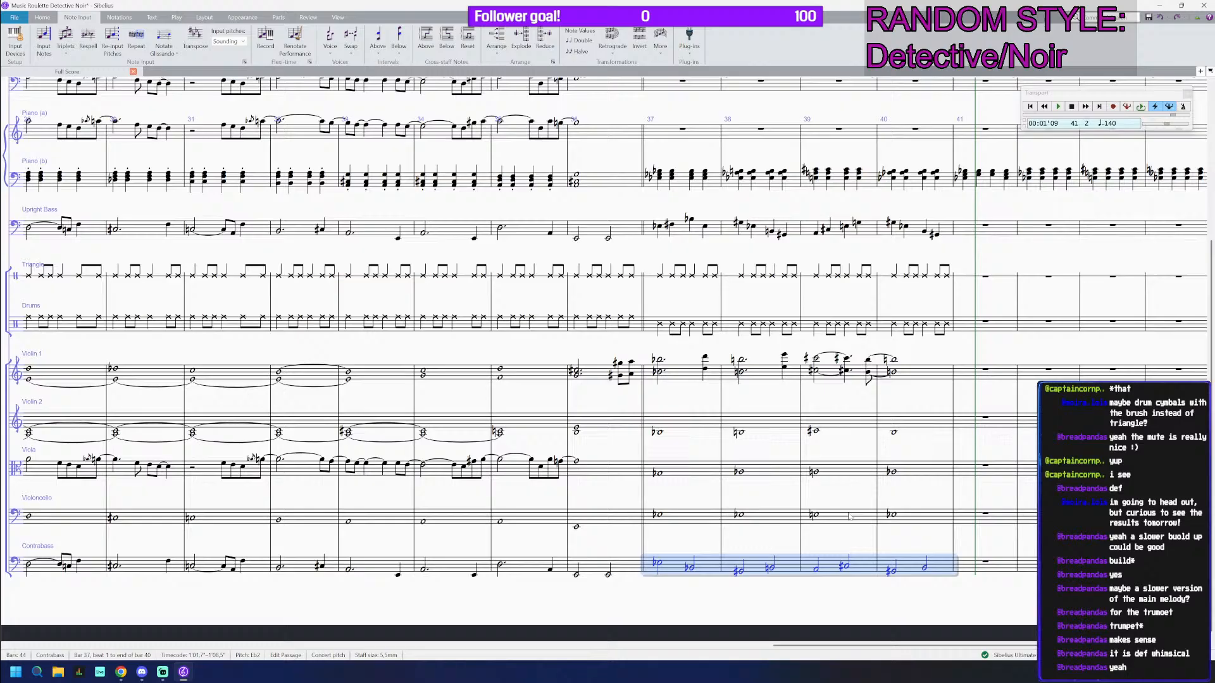
{"action": "left_click", "coordinate": [669, 235], "text": "alt"}
{"action": "scroll", "coordinate": [686, 236], "scroll_direction": "down", "scroll_amount": 1}
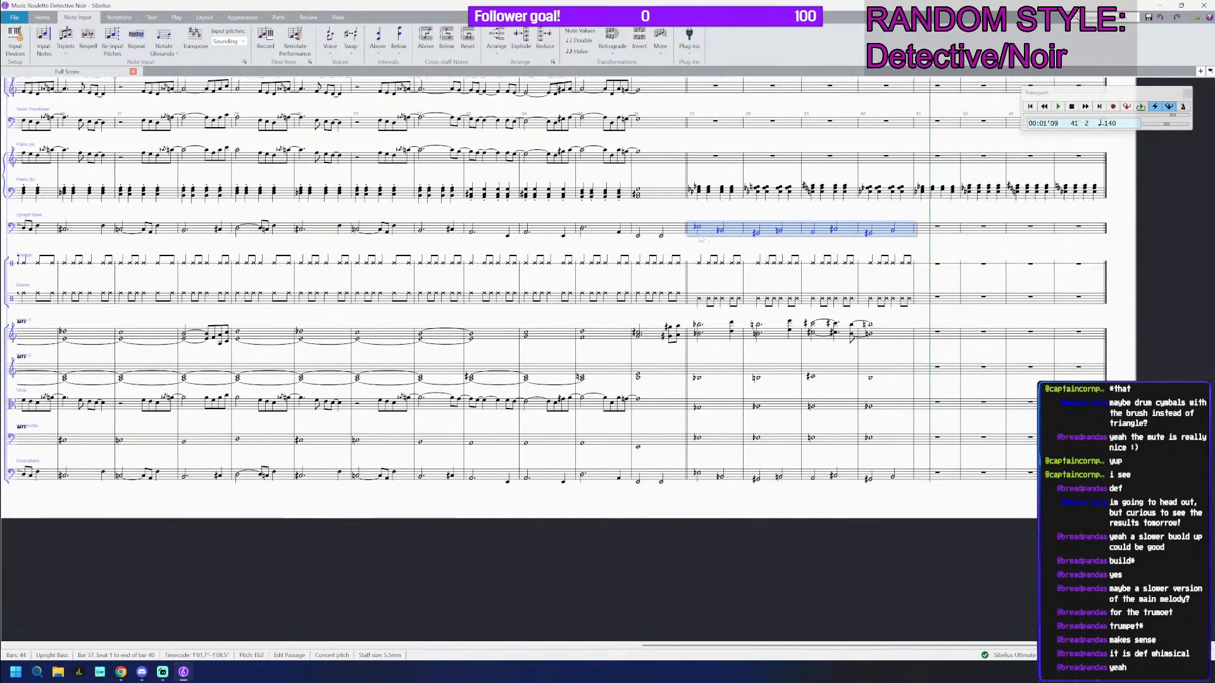
{"action": "left_click", "coordinate": [528, 234]}
{"action": "left_click", "coordinate": [527, 232]}
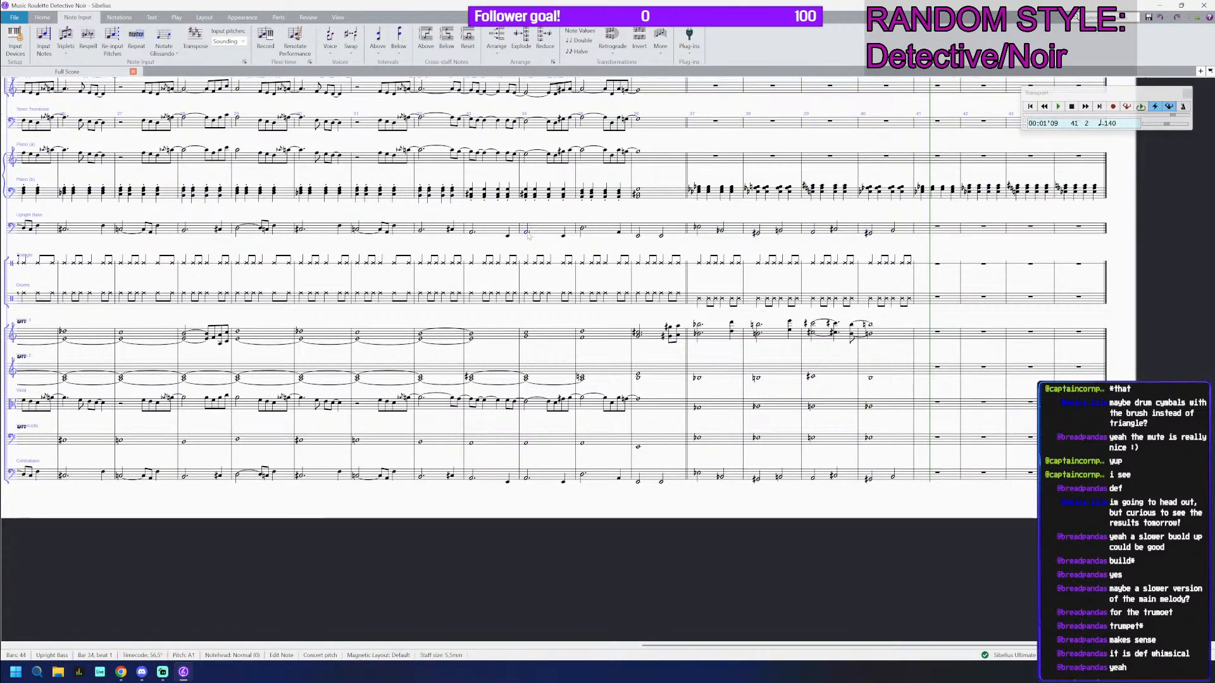
Step: Play back the new section across bars 37 to 40 to hear the added bass lines
{"action": "key", "text": "p"}
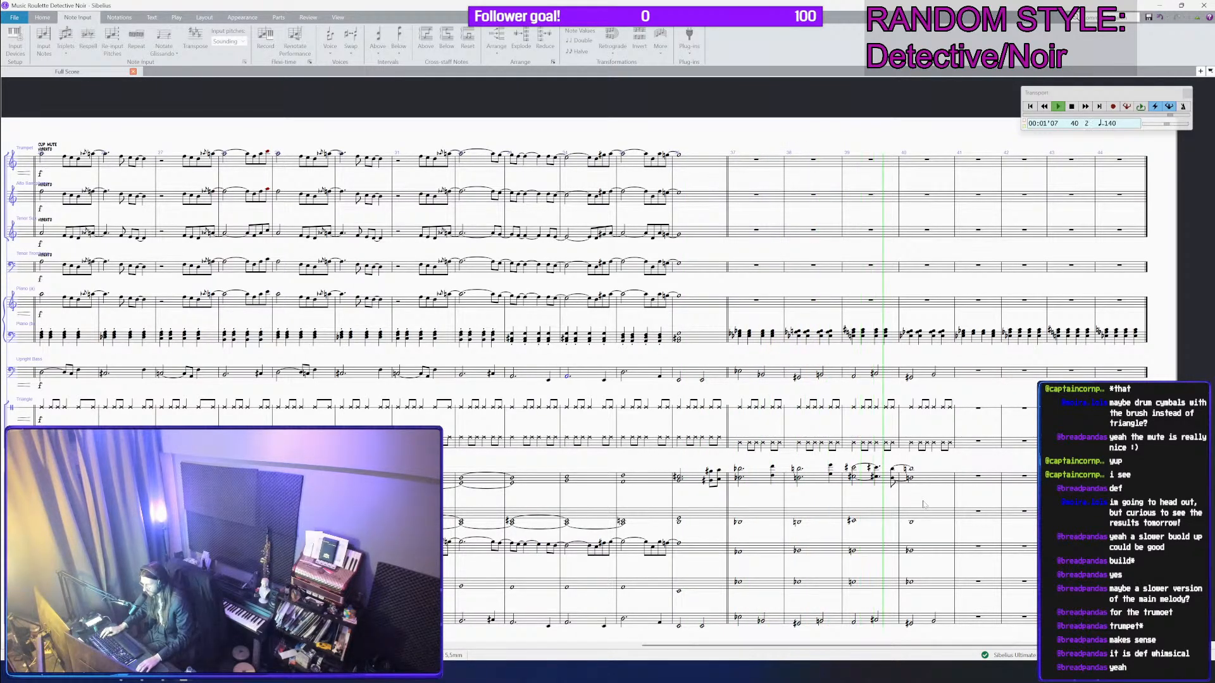
{"action": "left_click_drag", "start_coordinate": [930, 619], "coordinate": [917, 605]}
{"action": "key", "text": "space"}
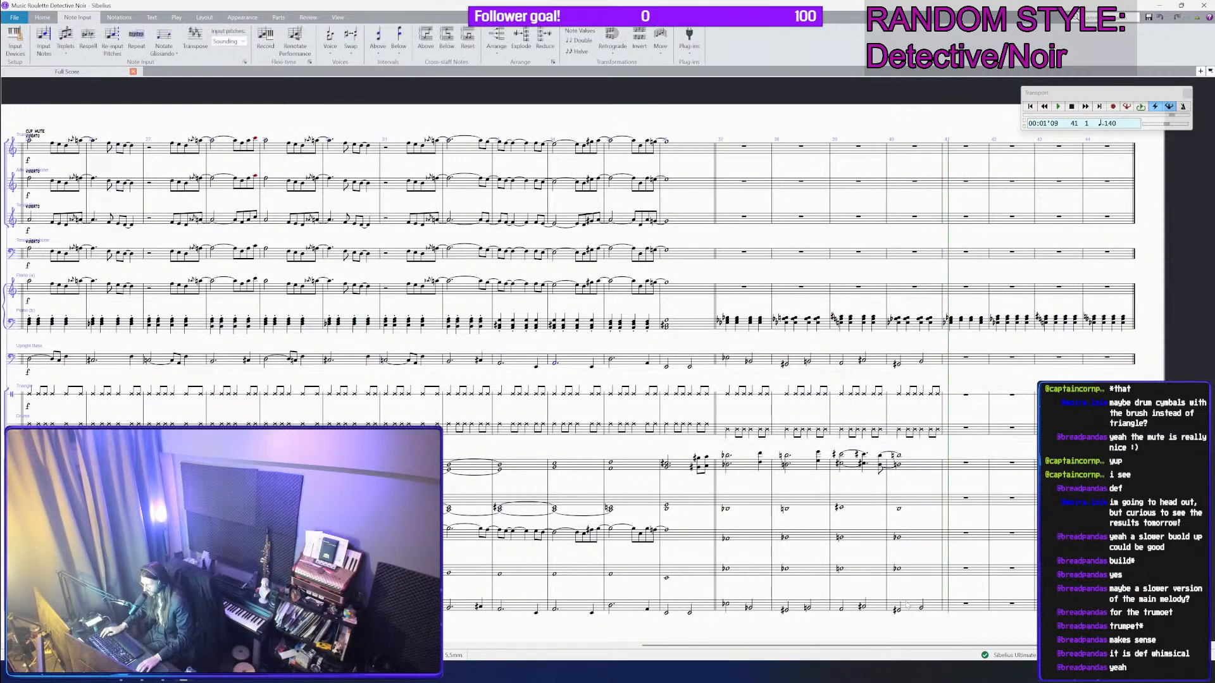
Step: Repeat the Violin 1 melody of bars 37 to 40 directly into bars 41 to 44
{"action": "left_click", "coordinate": [738, 470], "text": "shift"}
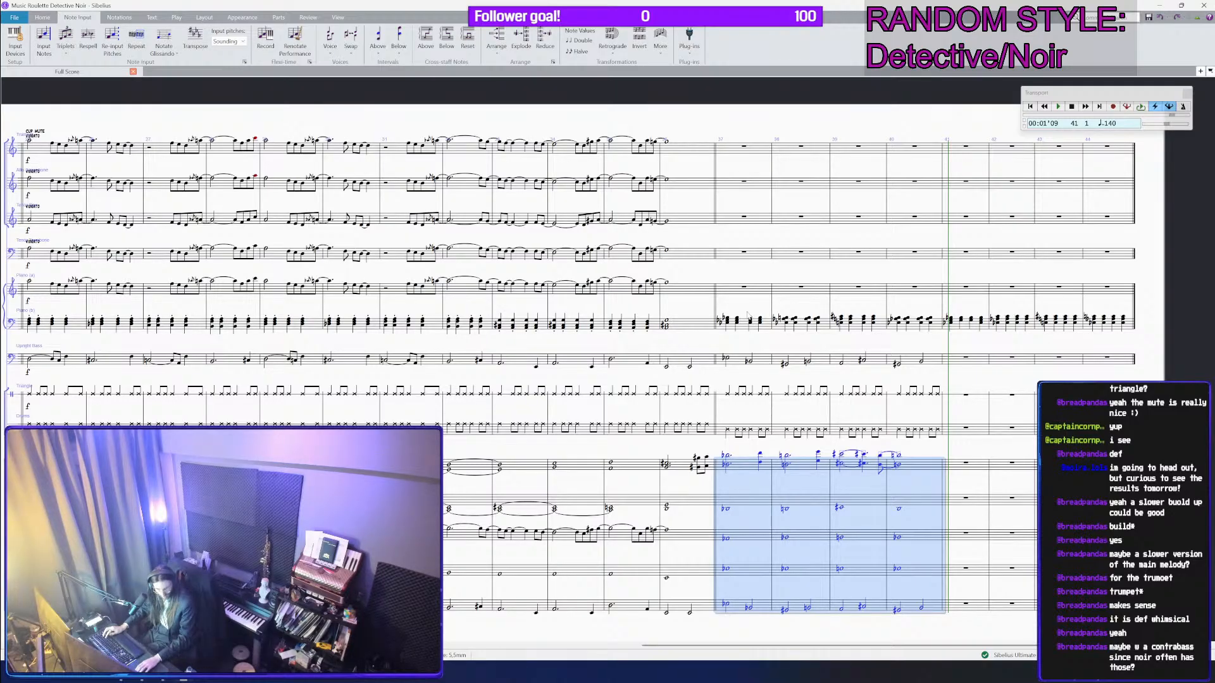
{"action": "scroll", "coordinate": [762, 579], "scroll_direction": "down", "scroll_amount": 1}
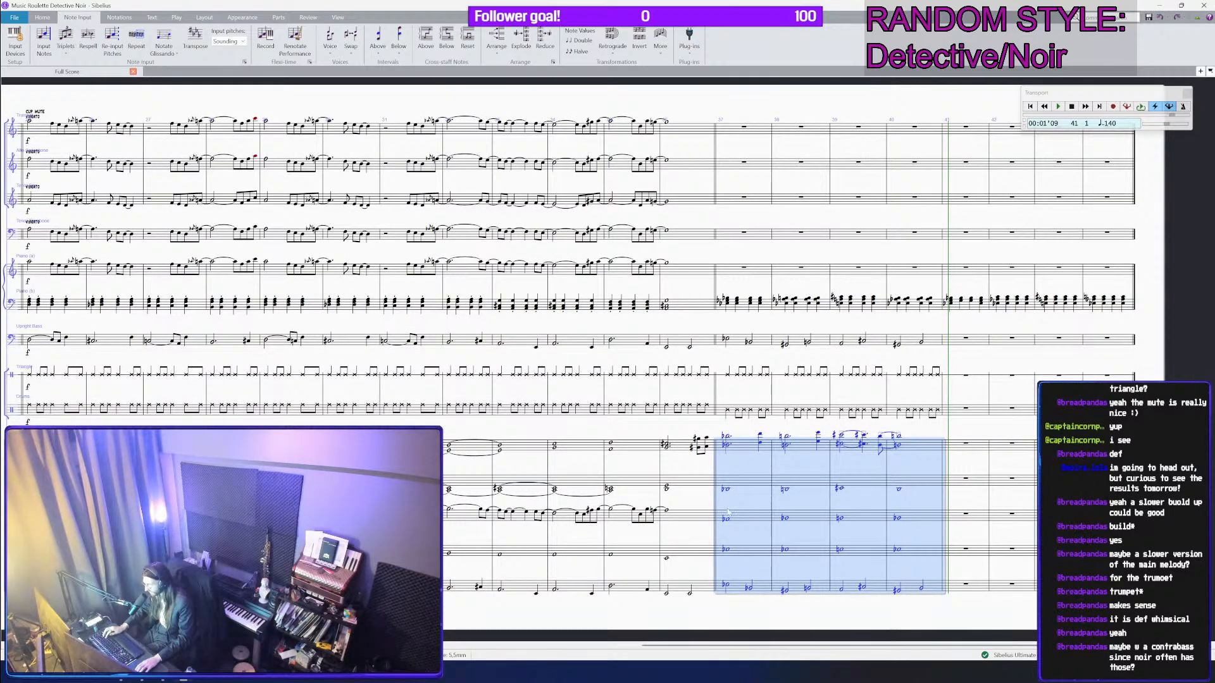
{"action": "left_click", "coordinate": [738, 449]}
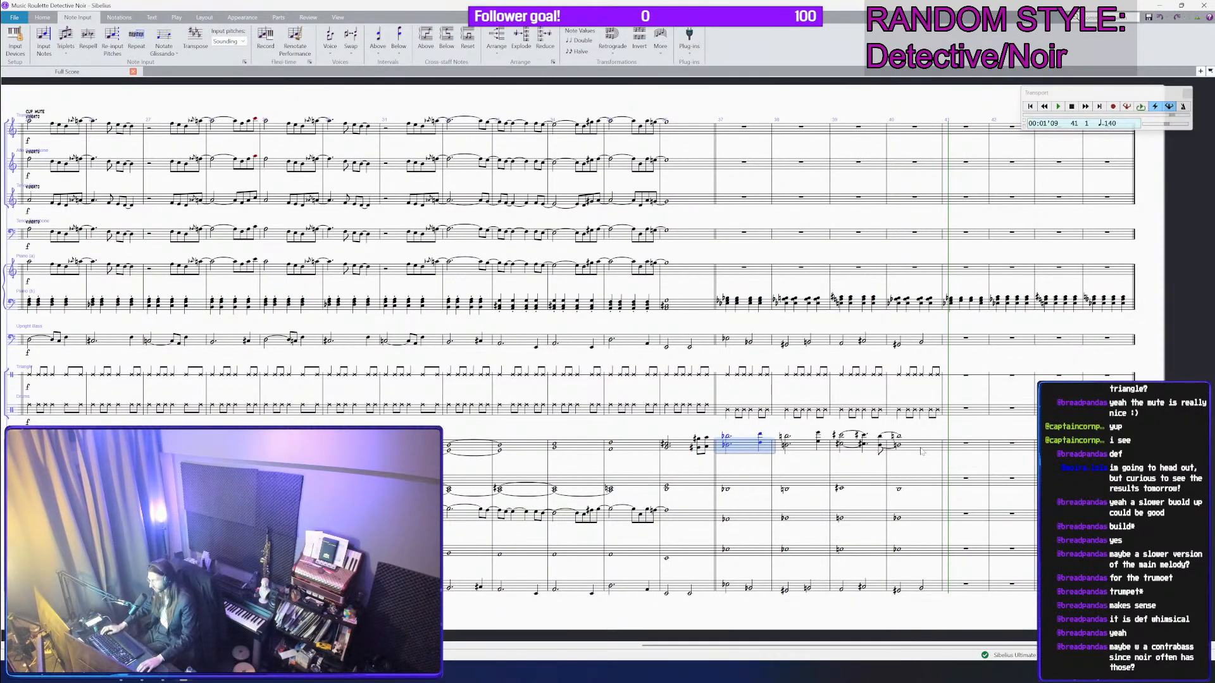
{"action": "left_click", "coordinate": [921, 451], "text": "shift"}
{"action": "key", "text": "r"}
{"action": "scroll", "coordinate": [901, 466], "scroll_direction": "down", "scroll_amount": 1}
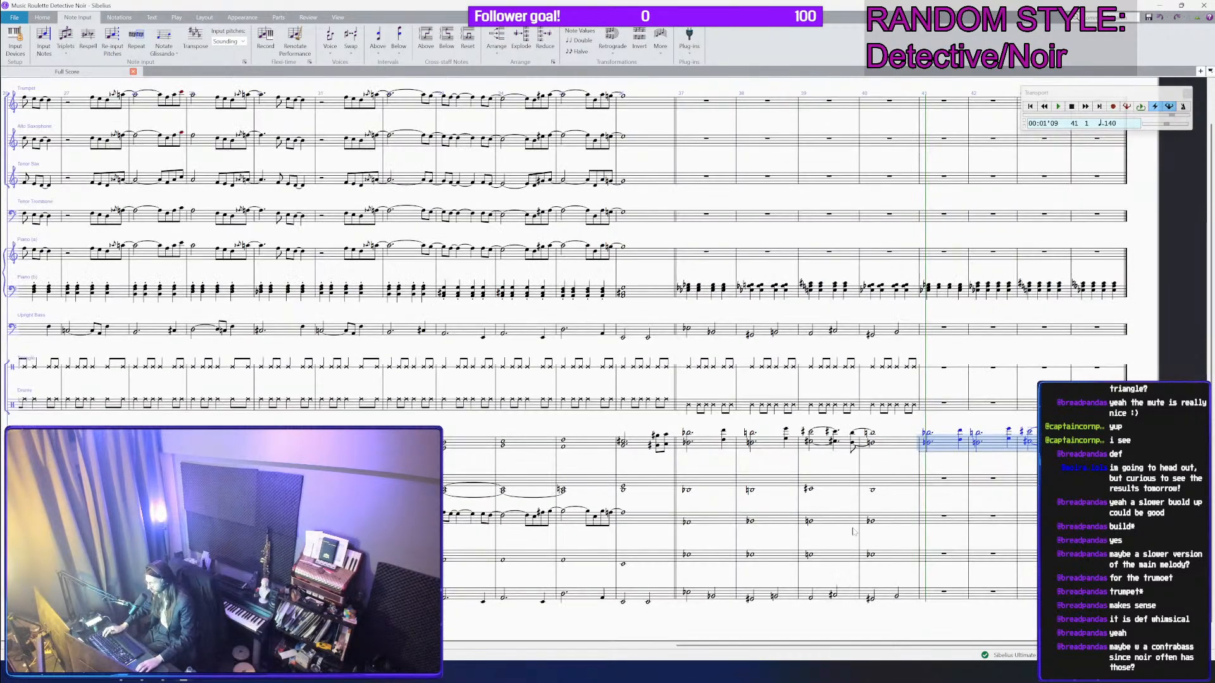
Step: Repeat bars 37 to 40 of all staves from Piano (b) down to Contrabass into bars 41 to 44
{"action": "left_click", "coordinate": [884, 595]}
{"action": "left_click", "coordinate": [694, 297], "text": "shift"}
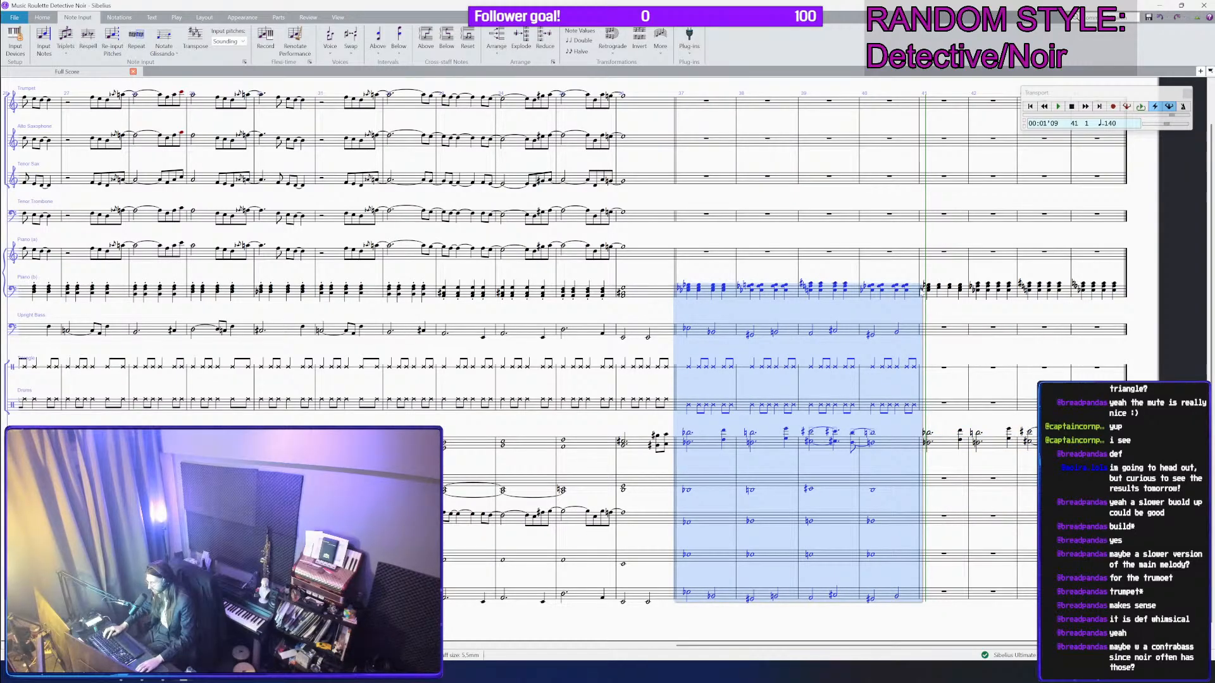
{"action": "key", "text": "r"}
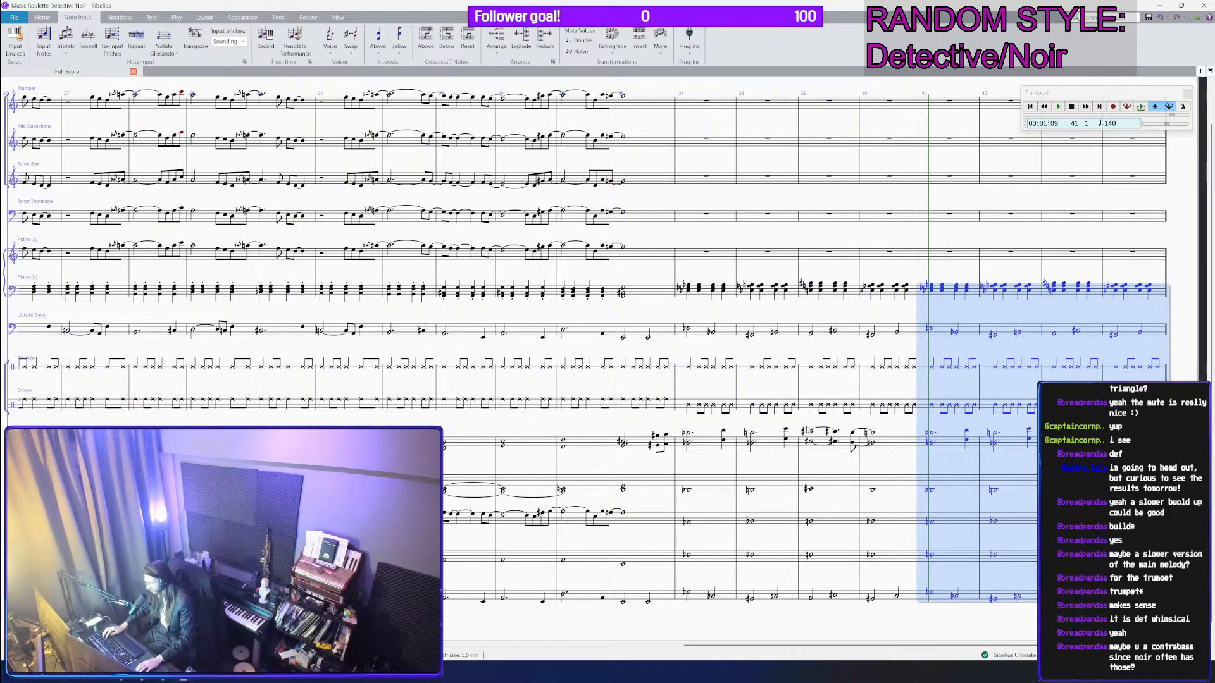
{"action": "scroll", "coordinate": [965, 413], "scroll_direction": "down", "scroll_amount": 1}
{"action": "key", "text": "Escape"}
Step: Copy the Violin 1 melody of bars 37 to 40 onto the Contrabass staff at bar 37 and transpose it down by octaves
{"action": "left_click", "coordinate": [709, 433]}
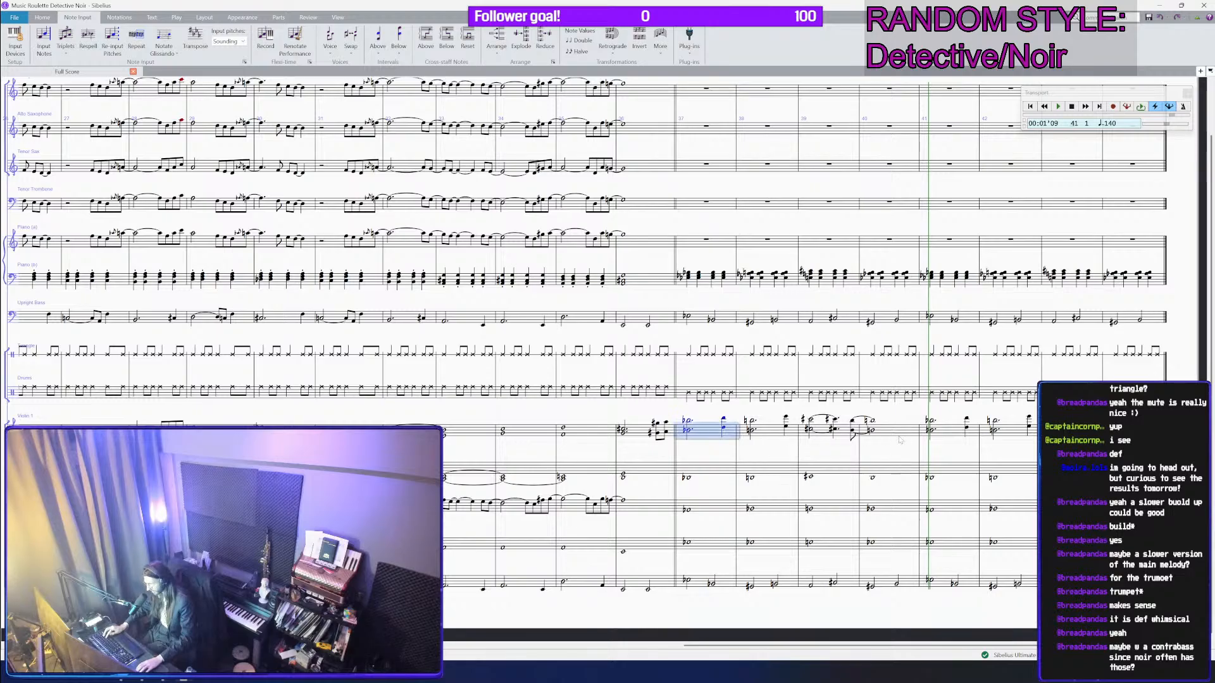
{"action": "left_click", "coordinate": [916, 437], "text": "shift"}
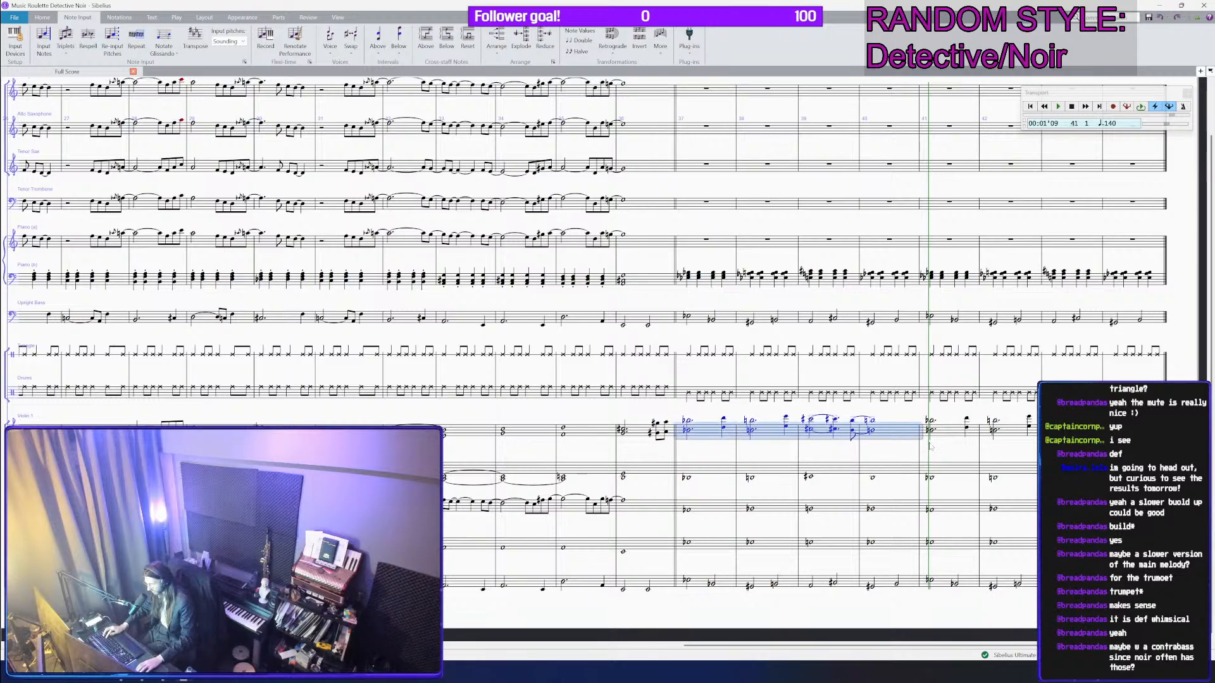
{"action": "left_click", "coordinate": [697, 585]}
{"action": "key", "text": "ctrl+v"}
{"action": "key", "text": "ctrl+equal"}
{"action": "key", "text": "ctrl+Down"}
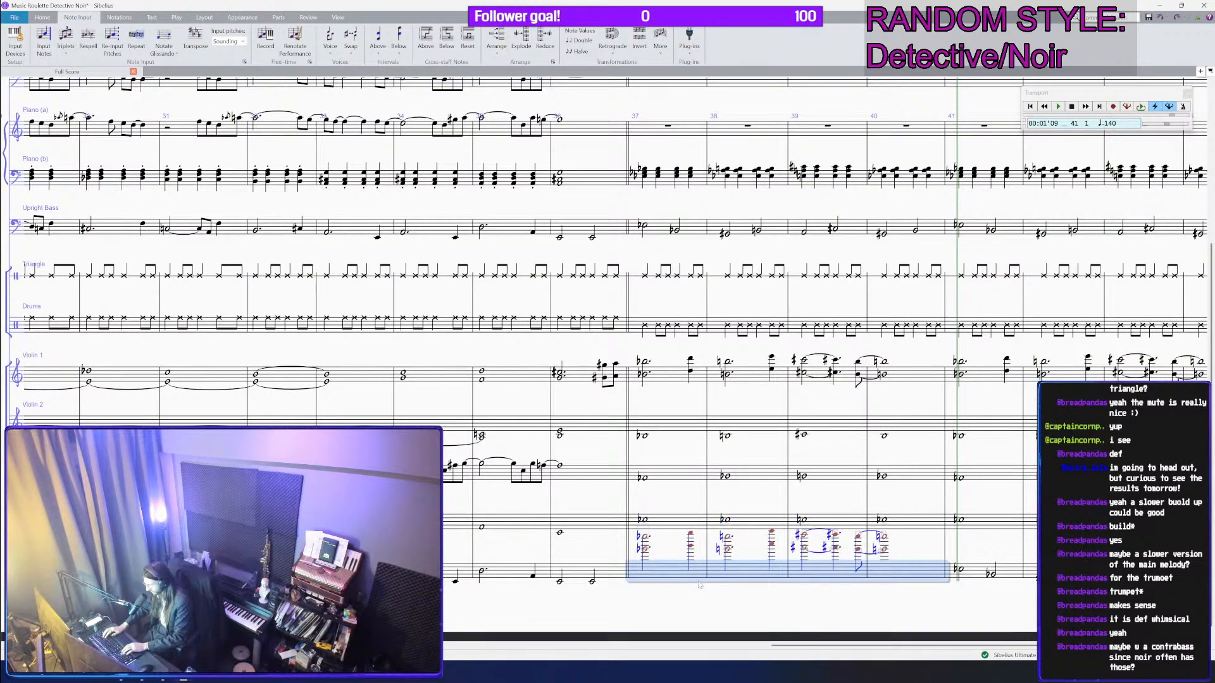
{"action": "key", "text": "ctrl+Down"}
{"action": "key", "text": "Escape"}
Step: Delete the upper note of every octave in the Contrabass melody of bars 37 to 40
{"action": "key", "text": "Delete"}
{"action": "key", "text": "Right"}
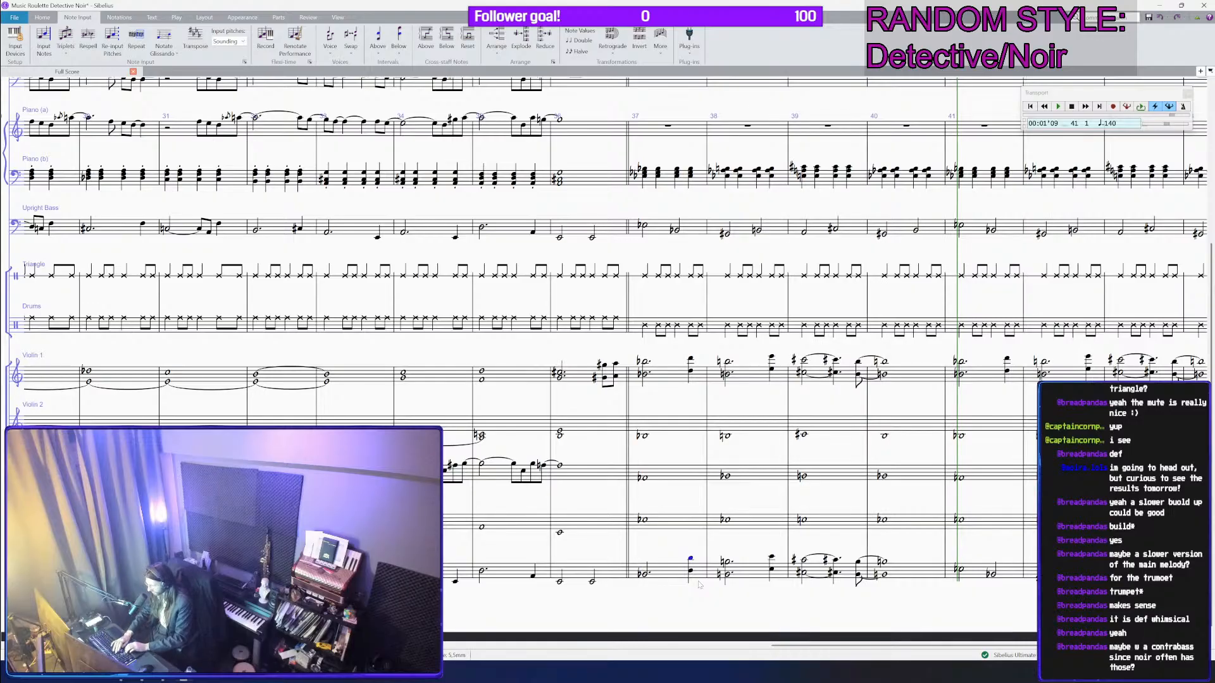
{"action": "key", "text": "Delete"}
{"action": "key", "text": "Right"}
{"action": "key", "text": "Delete"}
{"action": "key", "text": "Right"}
{"action": "key", "text": "Delete"}
{"action": "key", "text": "Right"}
{"action": "key", "text": "Delete"}
{"action": "key", "text": "Right"}
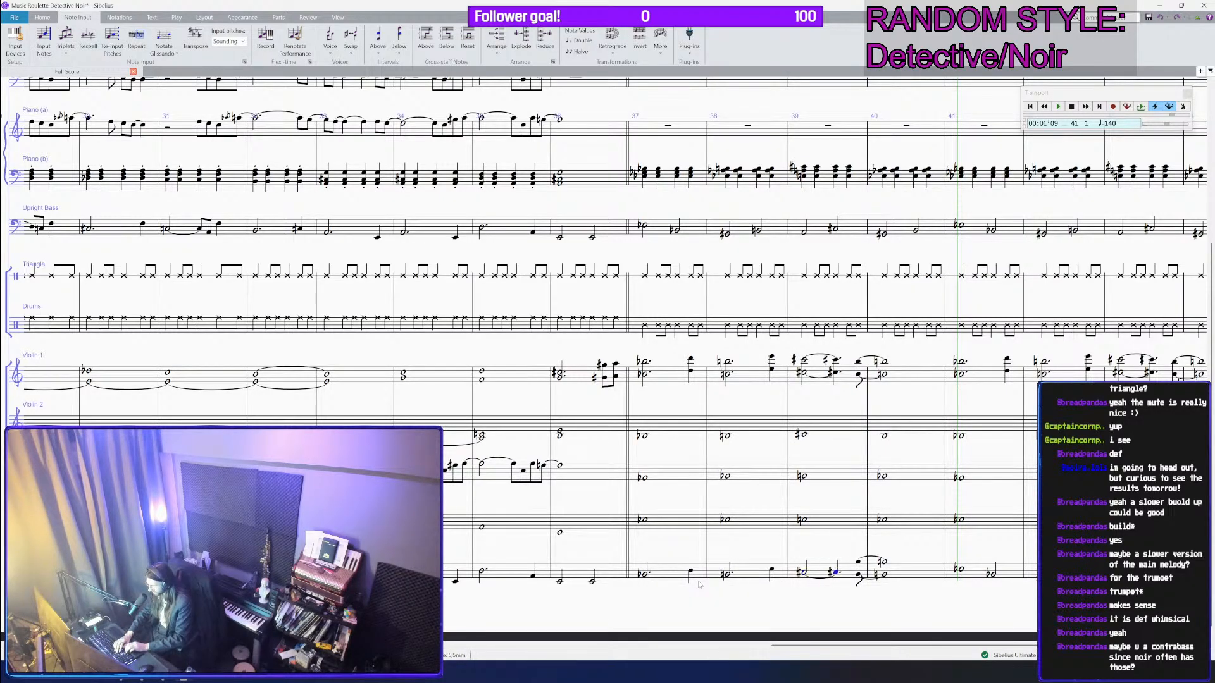
{"action": "key", "text": "Delete"}
{"action": "key", "text": "Right"}
{"action": "key", "text": "Delete"}
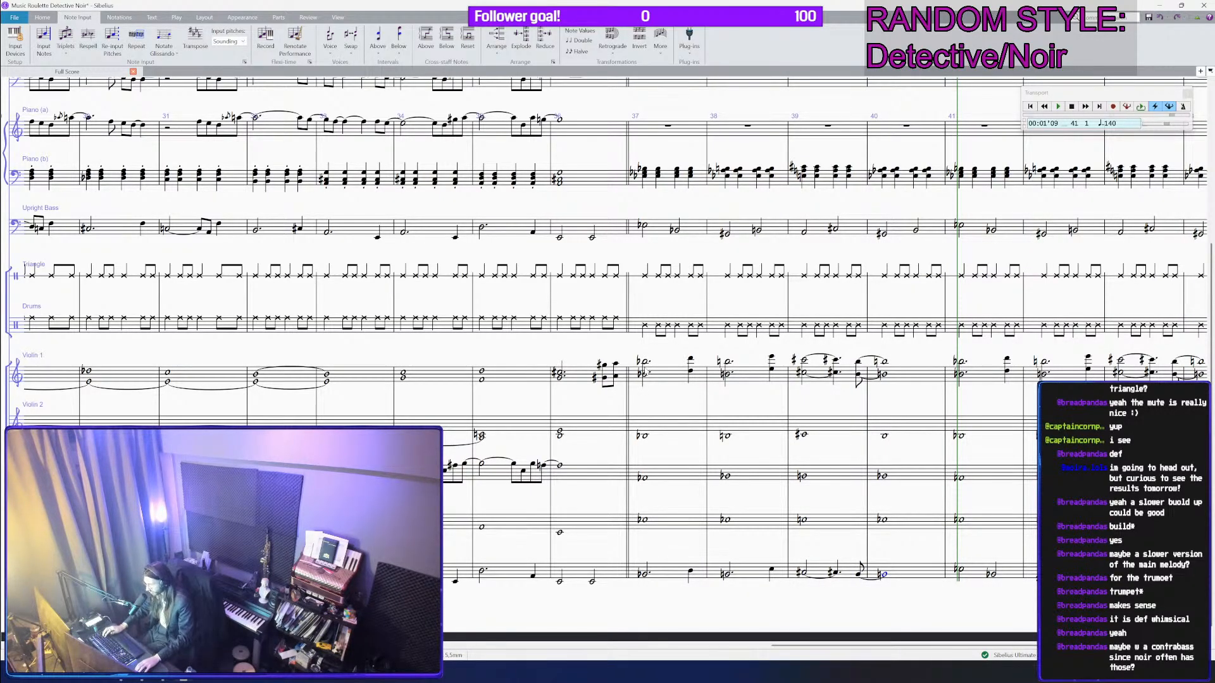
Step: Clear Violin 1 in bars 37 to 40 and lengthen its bar 36 chord to a whole note, replacing the pickup chords
{"action": "left_click", "coordinate": [670, 378]}
{"action": "left_click", "coordinate": [874, 406], "text": "shift"}
{"action": "key", "text": "Delete"}
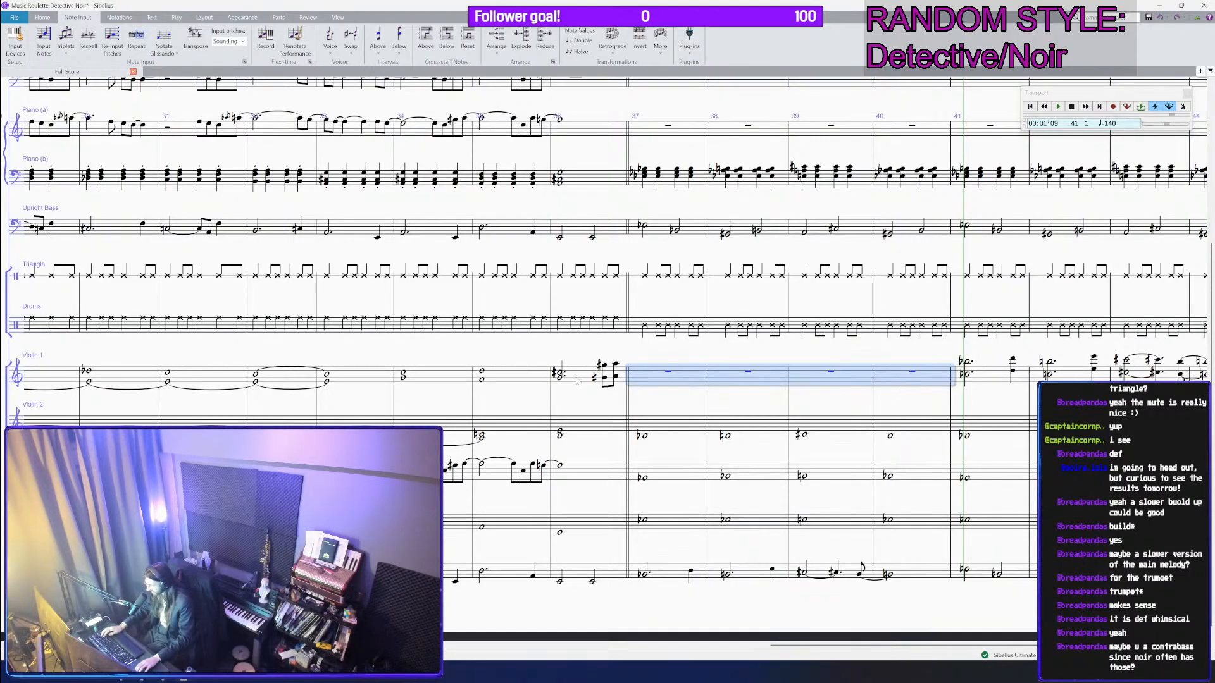
{"action": "key", "text": "Escape"}
{"action": "key", "text": "KP_6"}
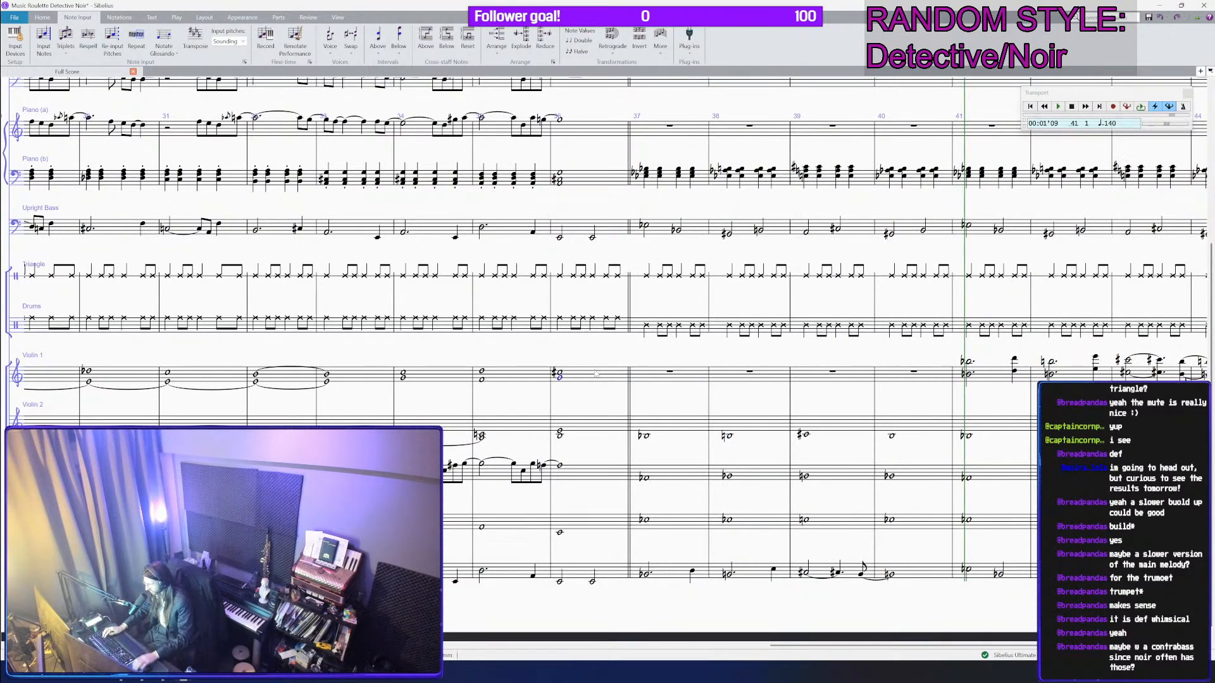
Step: Save the score and play back the transition from bar 36 into the low melody at bar 37
{"action": "key", "text": "ctrl+s"}
{"action": "key", "text": "space"}
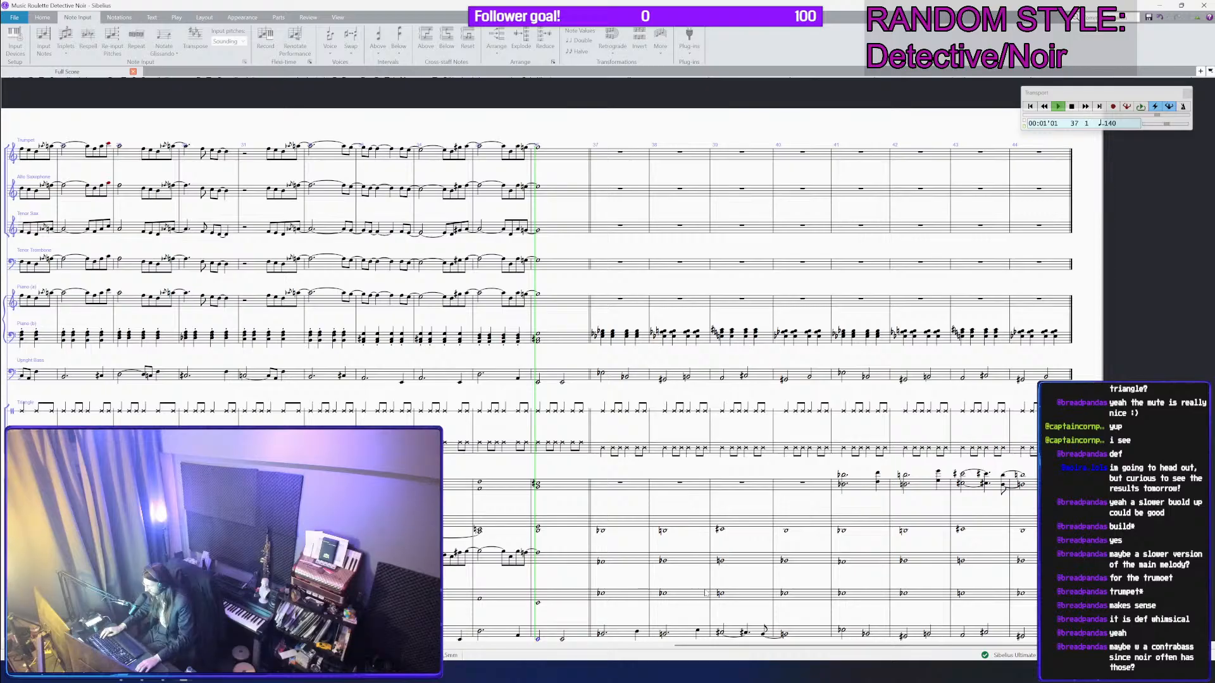
{"action": "left_click_drag", "start_coordinate": [706, 593], "coordinate": [719, 512]}
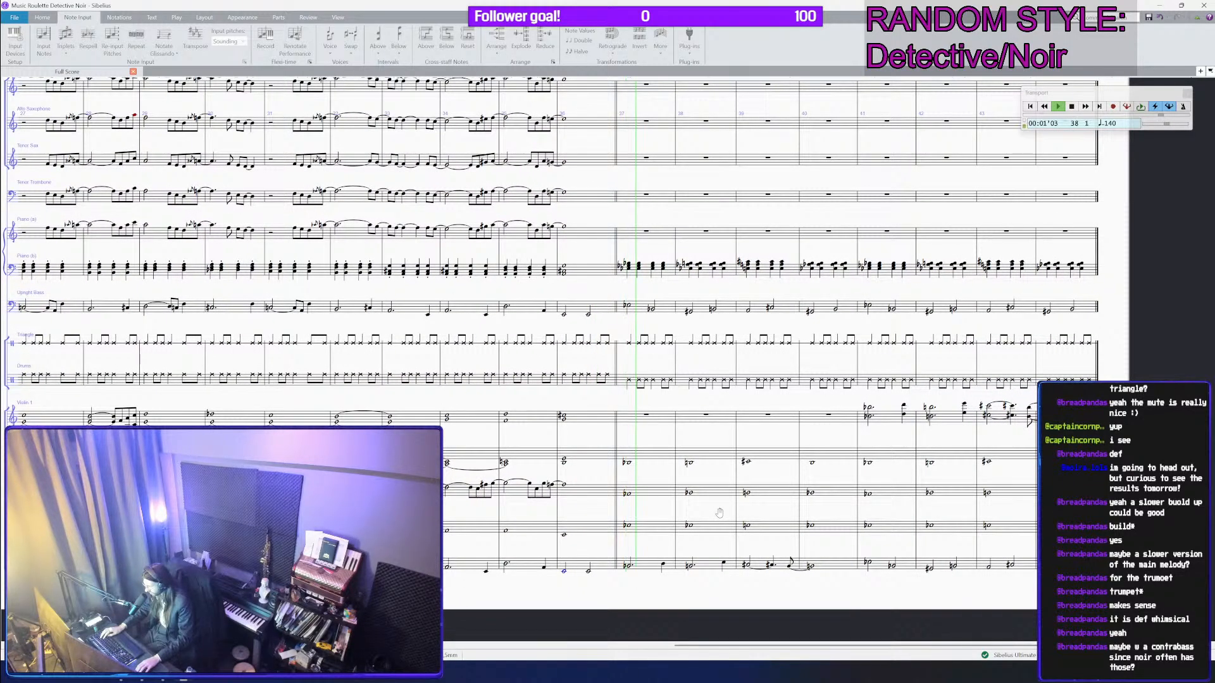
{"action": "key", "text": "space"}
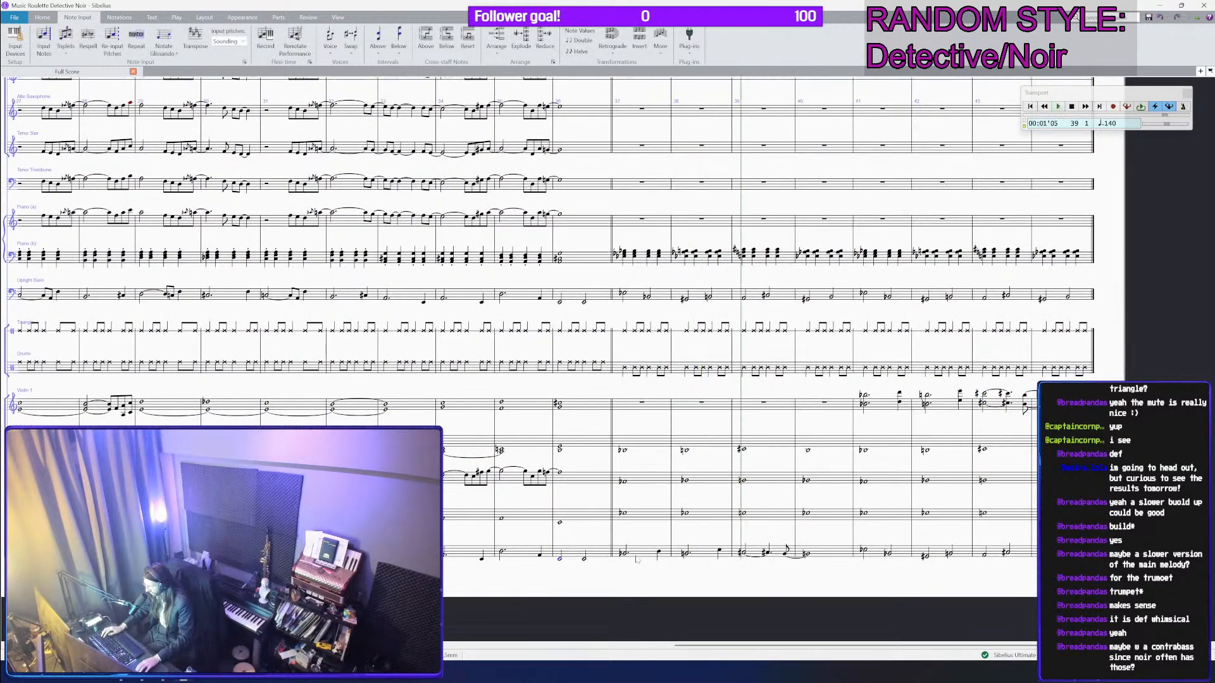
Step: Copy the Contrabass melody of bars 37 to 40 onto the Cello staff and raise the copy an octave
{"action": "left_click", "coordinate": [637, 559]}
{"action": "left_click", "coordinate": [1025, 555], "text": "shift"}
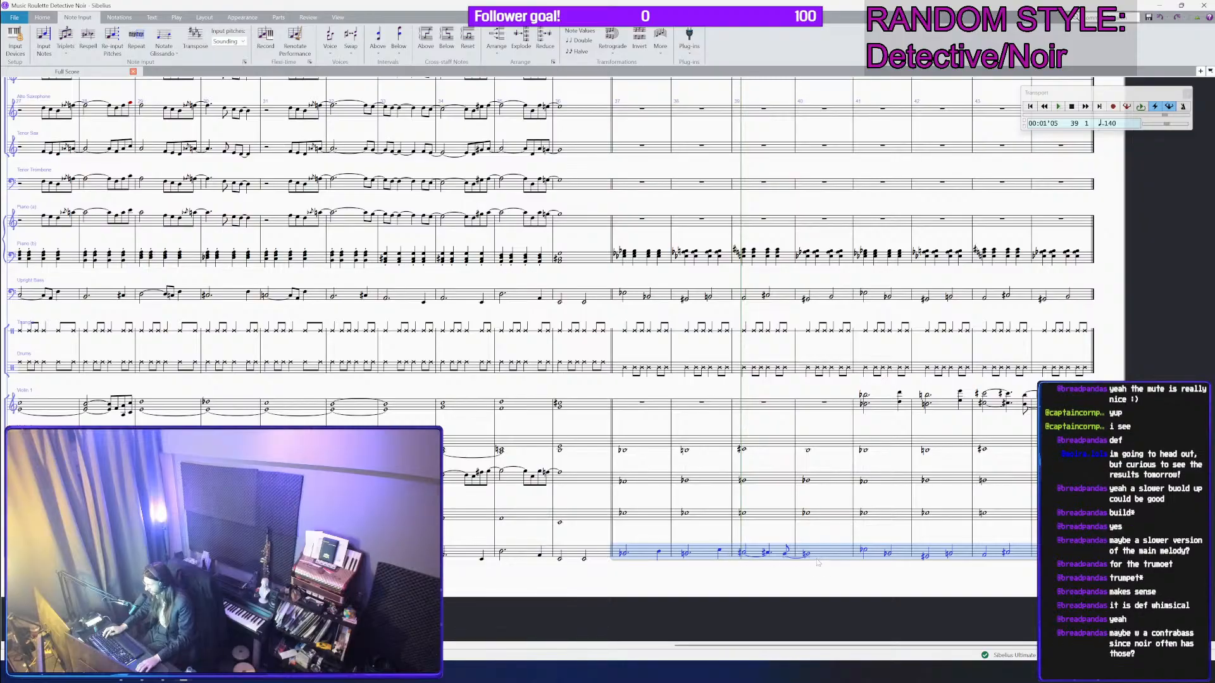
{"action": "left_click", "coordinate": [823, 551]}
{"action": "left_click", "coordinate": [643, 556], "text": "shift"}
{"action": "left_click", "coordinate": [633, 515], "text": "alt"}
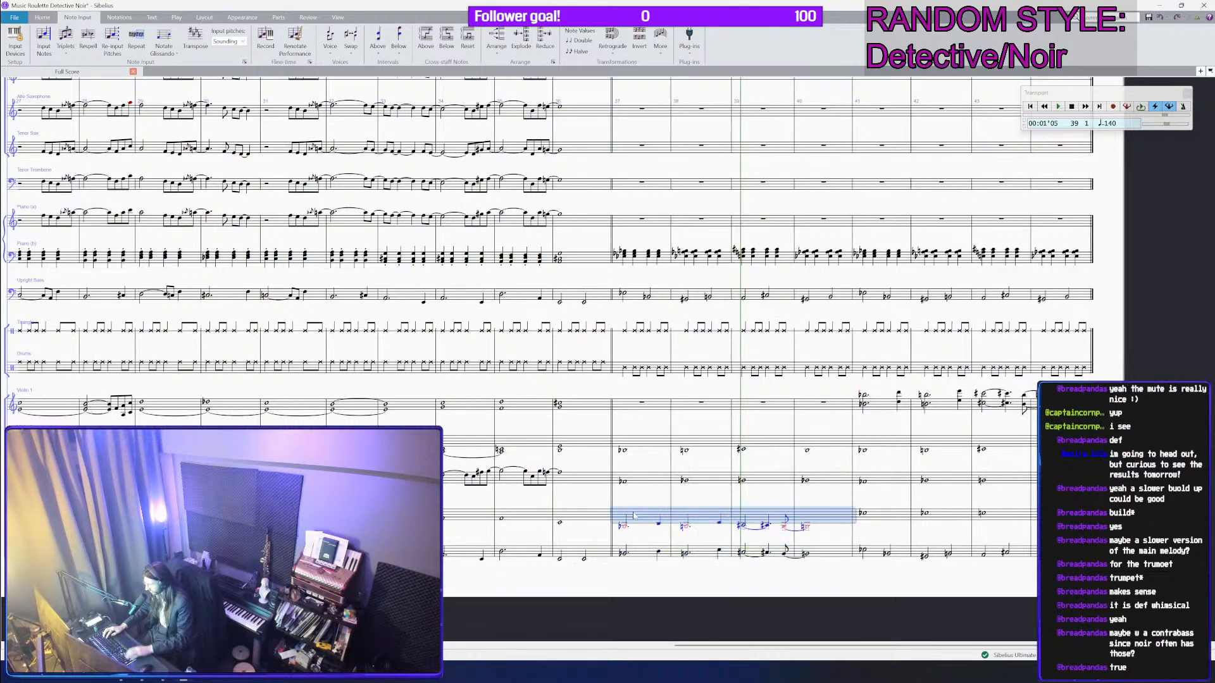
Step: Raise the Violin 2 and Viola whole notes of bars 37 to 40 by an octave and play back from bar 36
{"action": "left_click", "coordinate": [640, 479]}
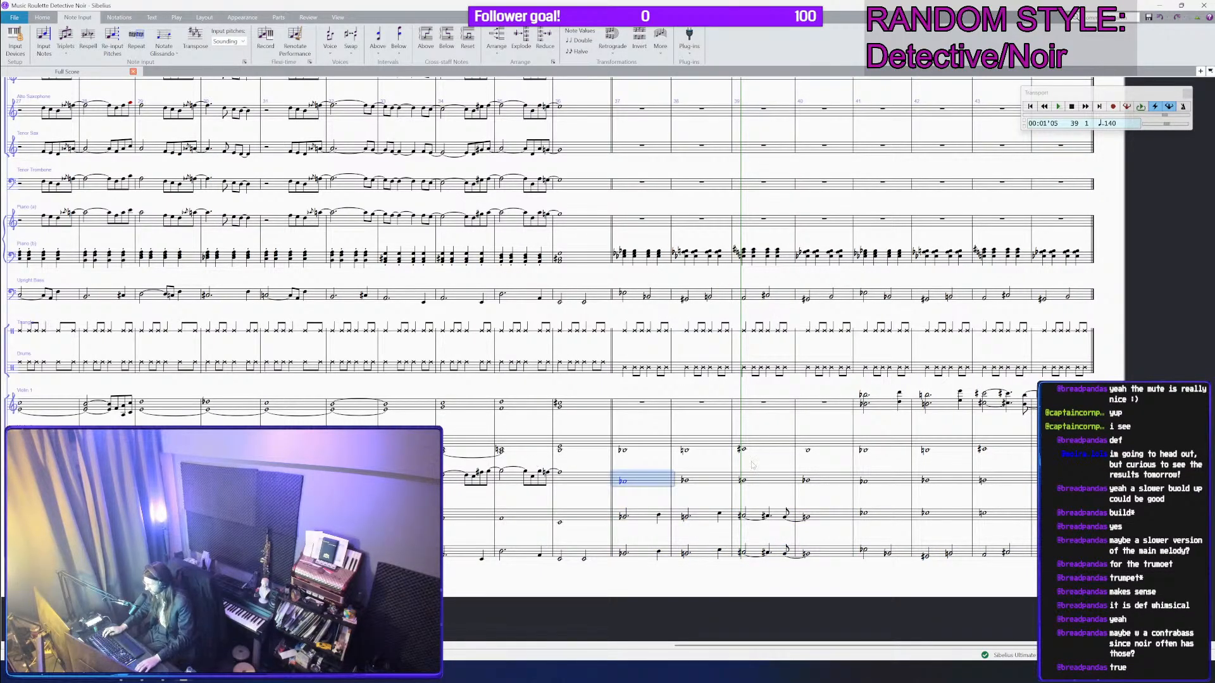
{"action": "left_click", "coordinate": [822, 448], "text": "shift"}
{"action": "key", "text": "ctrl+Up"}
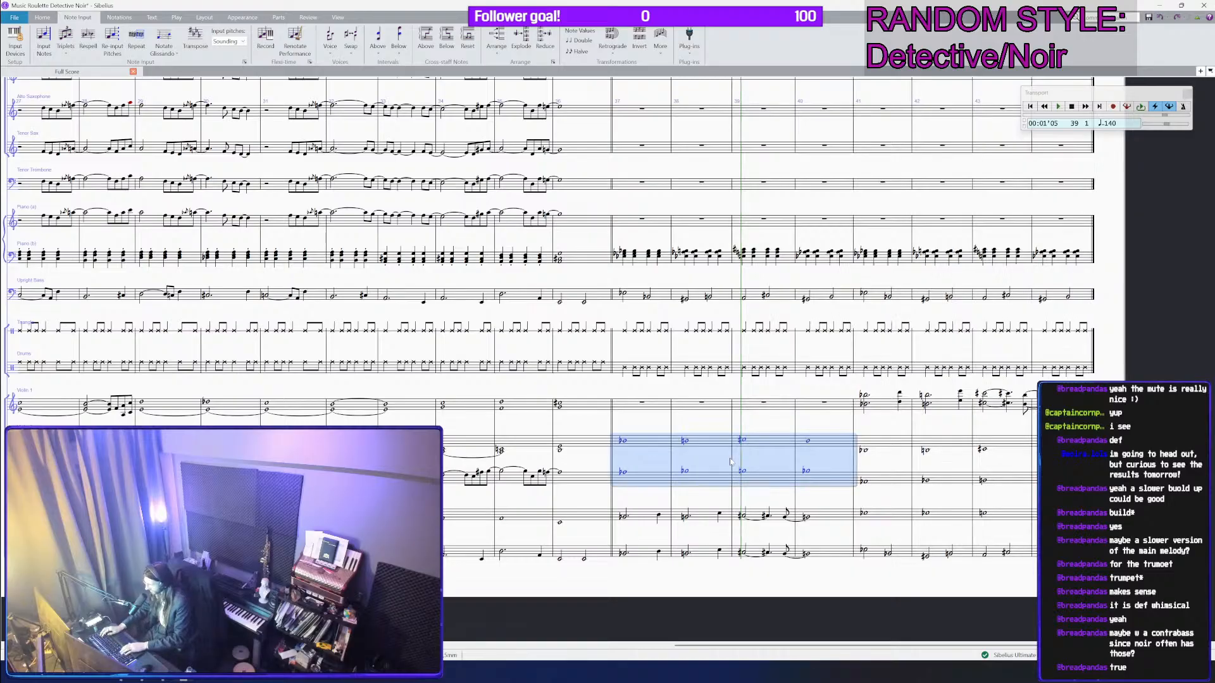
{"action": "key", "text": "Escape"}
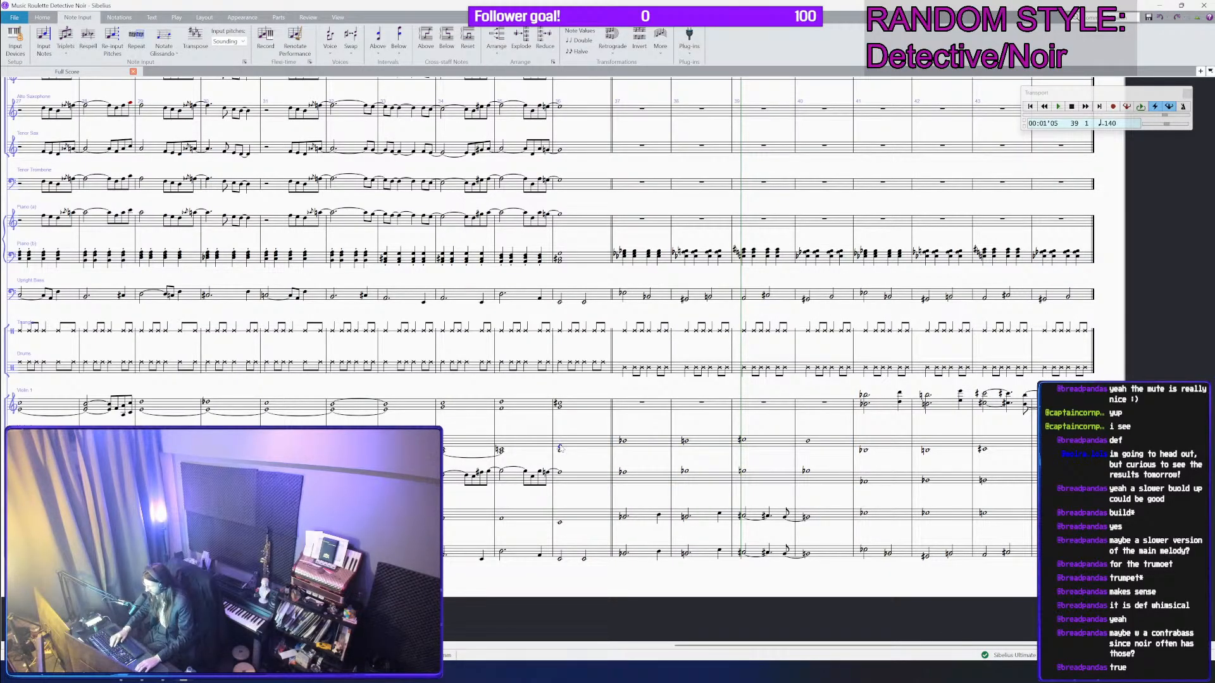
{"action": "key", "text": "p"}
{"action": "scroll", "coordinate": [594, 433], "scroll_direction": "down", "scroll_amount": 1}
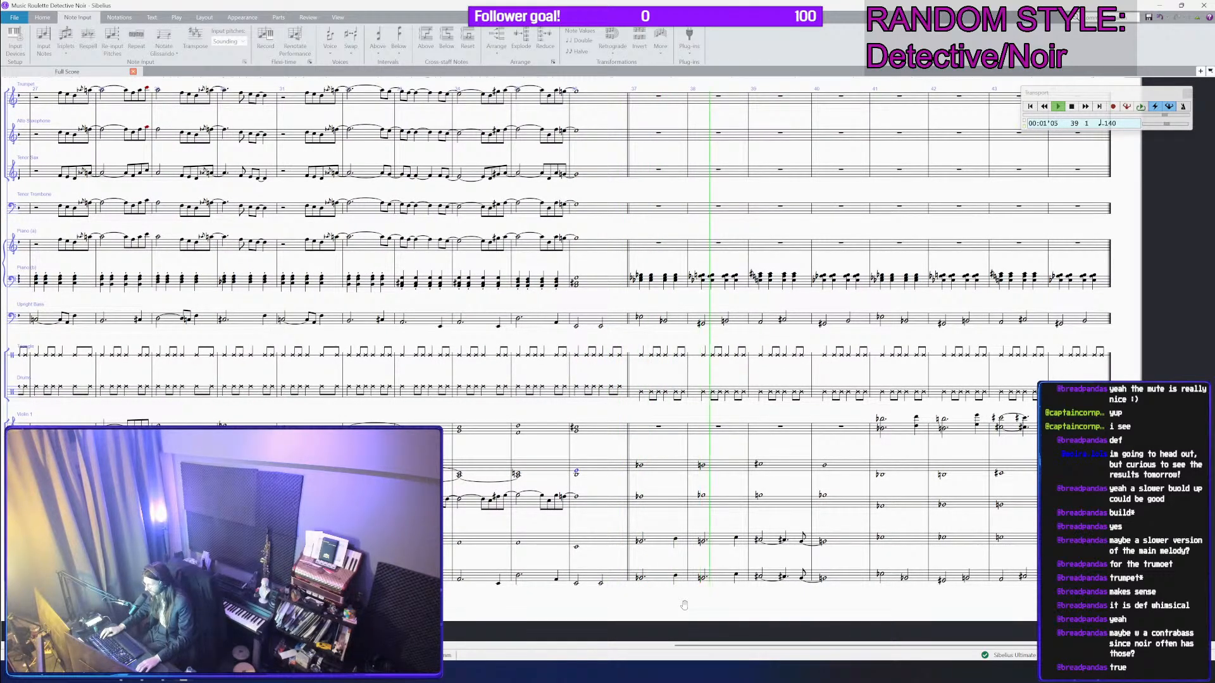
Step: Raise the Cello and Contrabass melody lines of bars 37 to 40 by an octave
{"action": "left_click", "coordinate": [841, 542]}
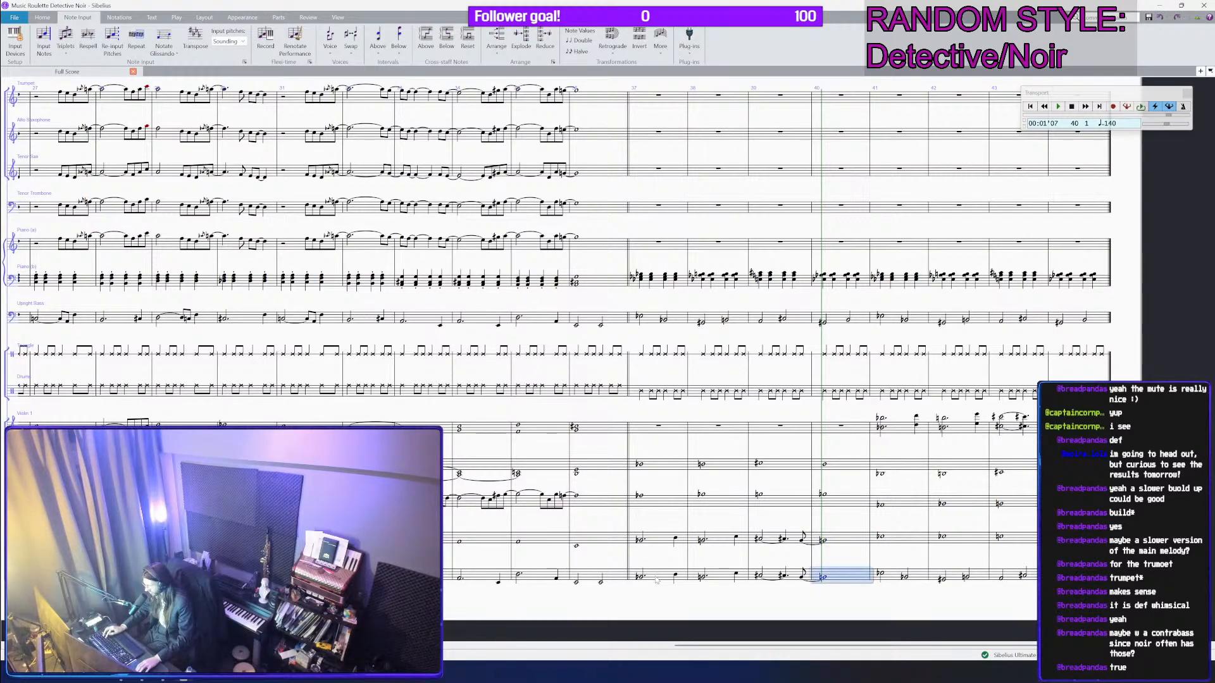
{"action": "left_click", "coordinate": [663, 543], "text": "shift"}
{"action": "key", "text": "ctrl+Up"}
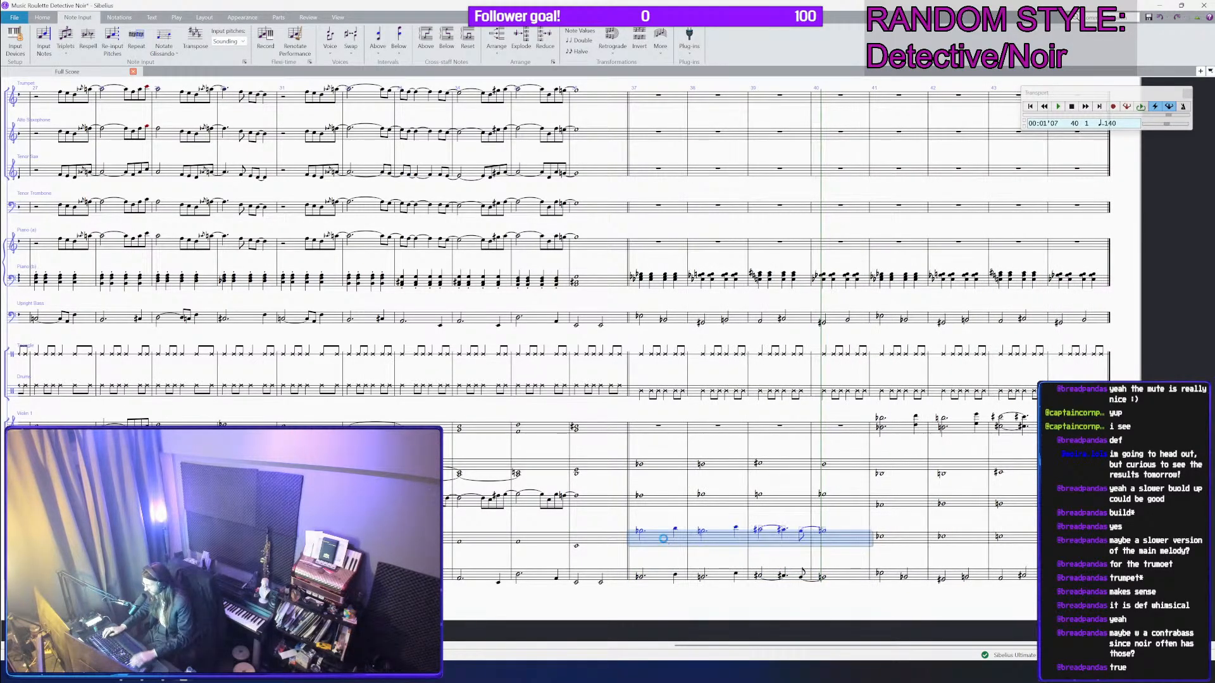
{"action": "left_click", "coordinate": [658, 563], "text": "alt"}
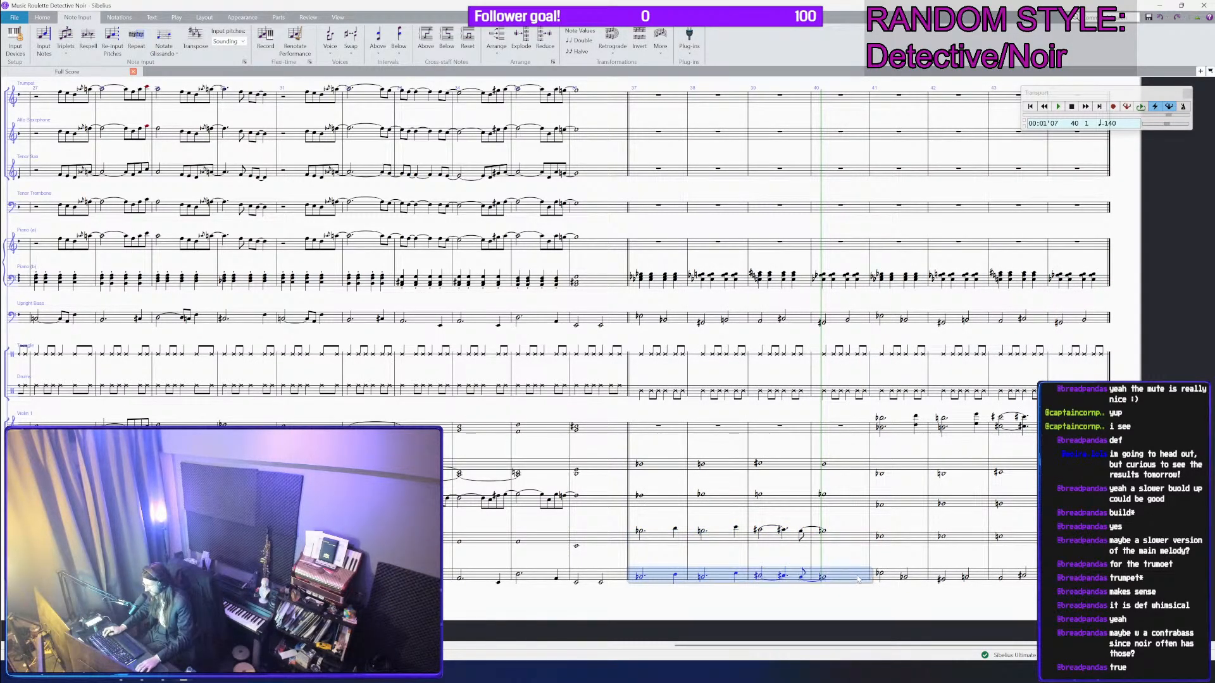
Step: Clear Violin 2 and Viola in bars 37 to 40 and play back the score from bar 35
{"action": "left_click", "coordinate": [829, 510]}
{"action": "left_click", "coordinate": [658, 465], "text": "shift"}
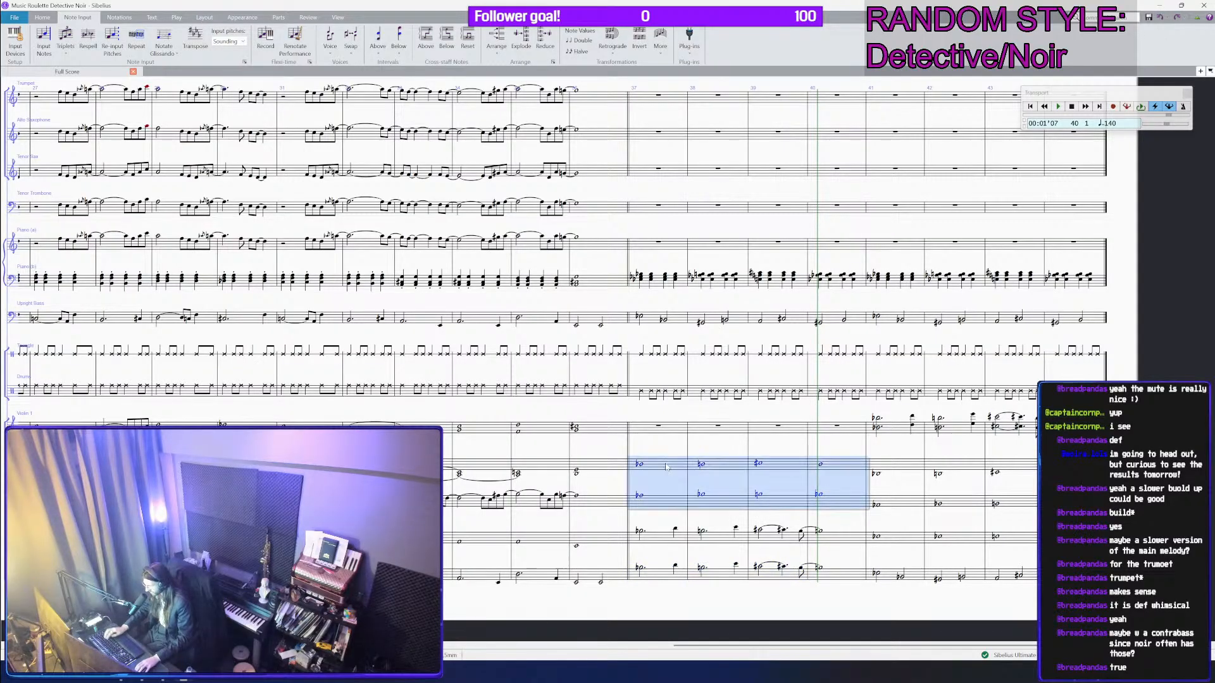
{"action": "left_click", "coordinate": [517, 475]}
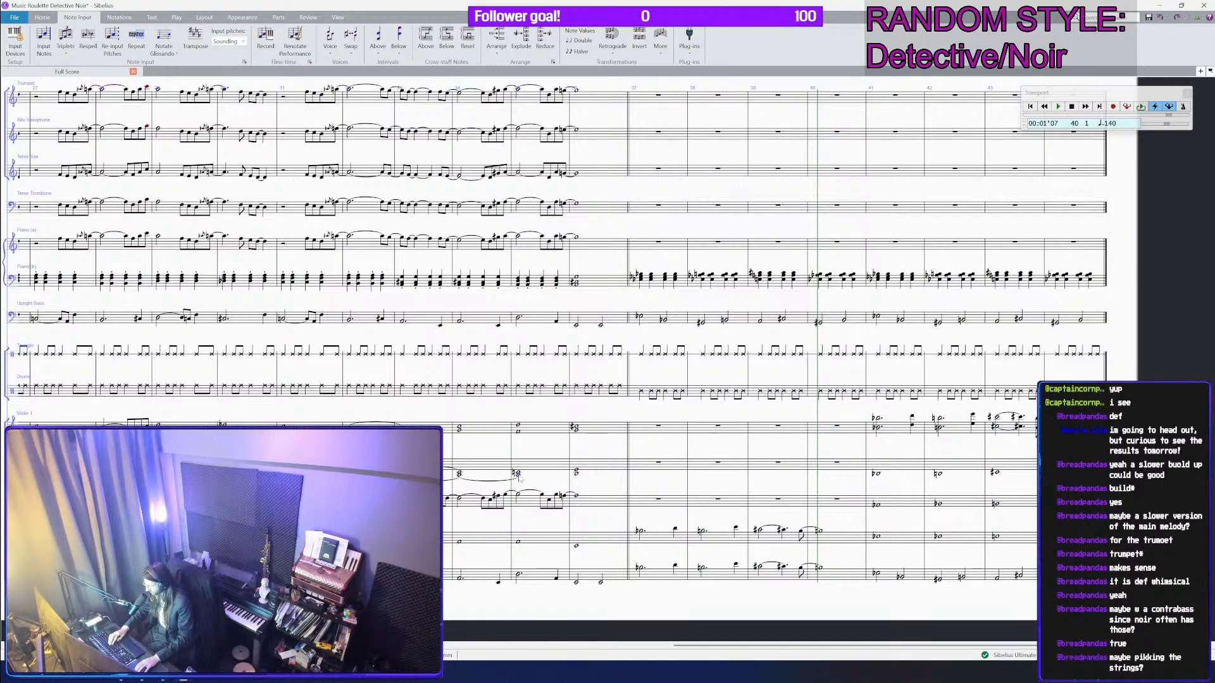
{"action": "key", "text": "p"}
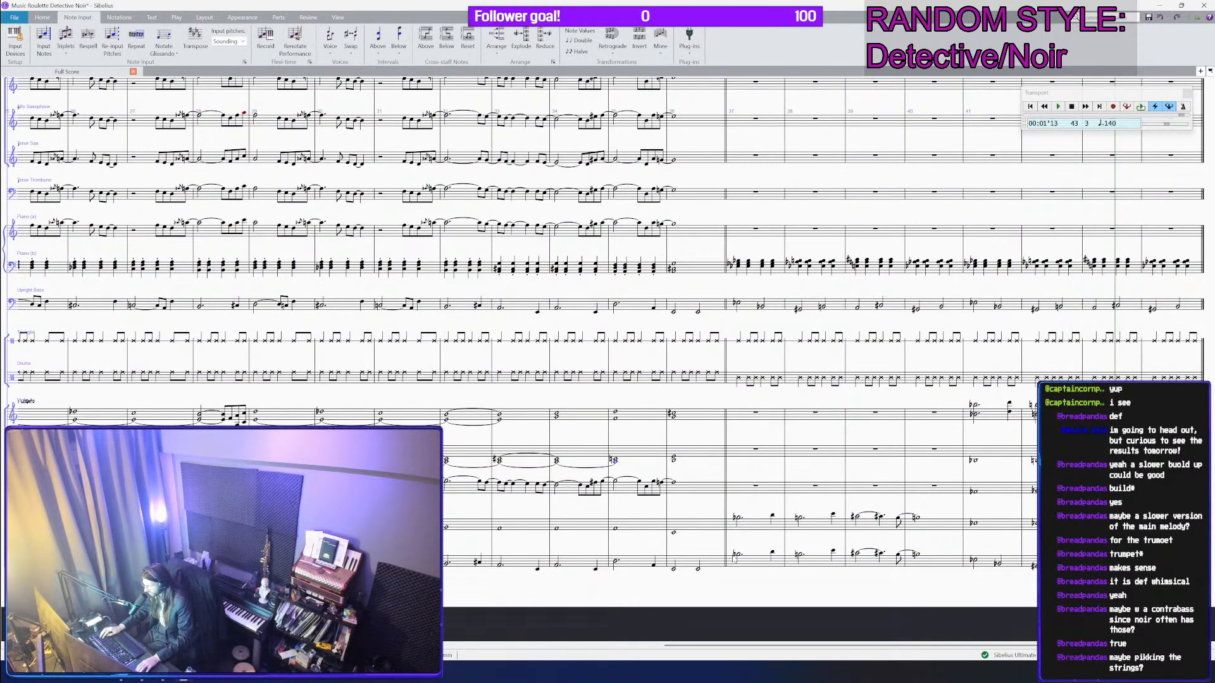
Step: Add hairpins under bar 36 on all staves from Trumpet down to Contrabass
{"action": "left_click", "coordinate": [709, 561]}
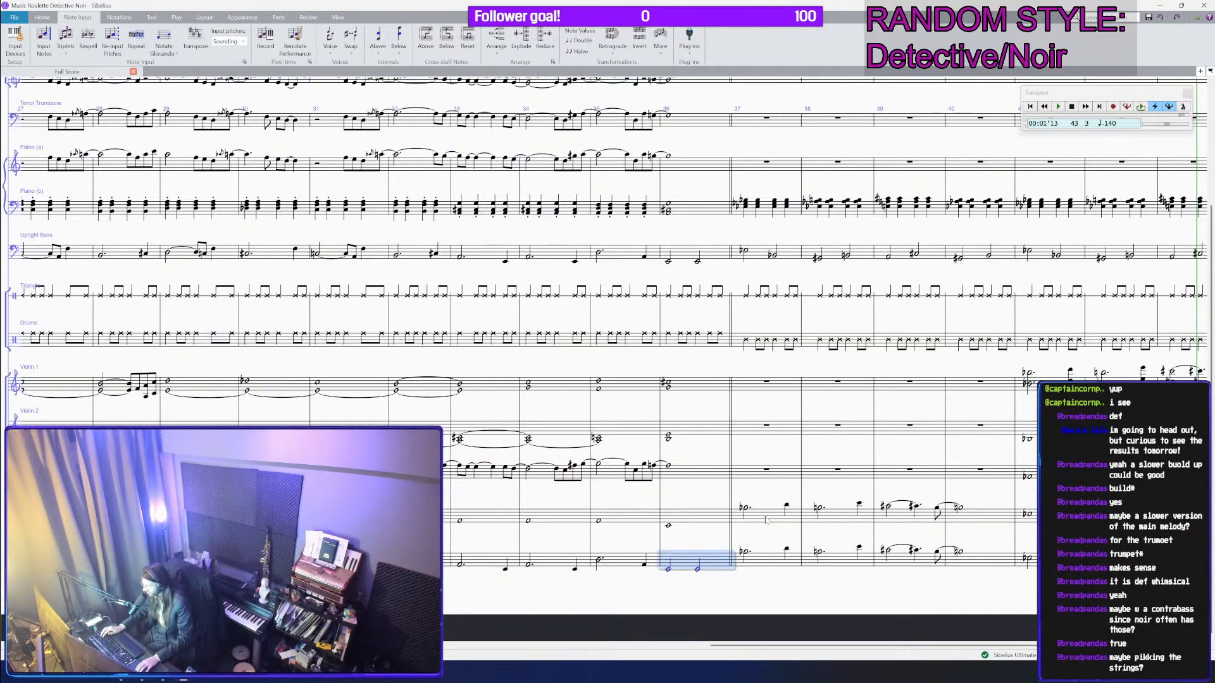
{"action": "left_click", "coordinate": [766, 519]}
{"action": "left_click", "coordinate": [755, 562], "text": "shift"}
{"action": "scroll", "coordinate": [755, 562], "scroll_direction": "down", "scroll_amount": 1}
{"action": "scroll", "coordinate": [755, 561], "scroll_direction": "up", "scroll_amount": 1}
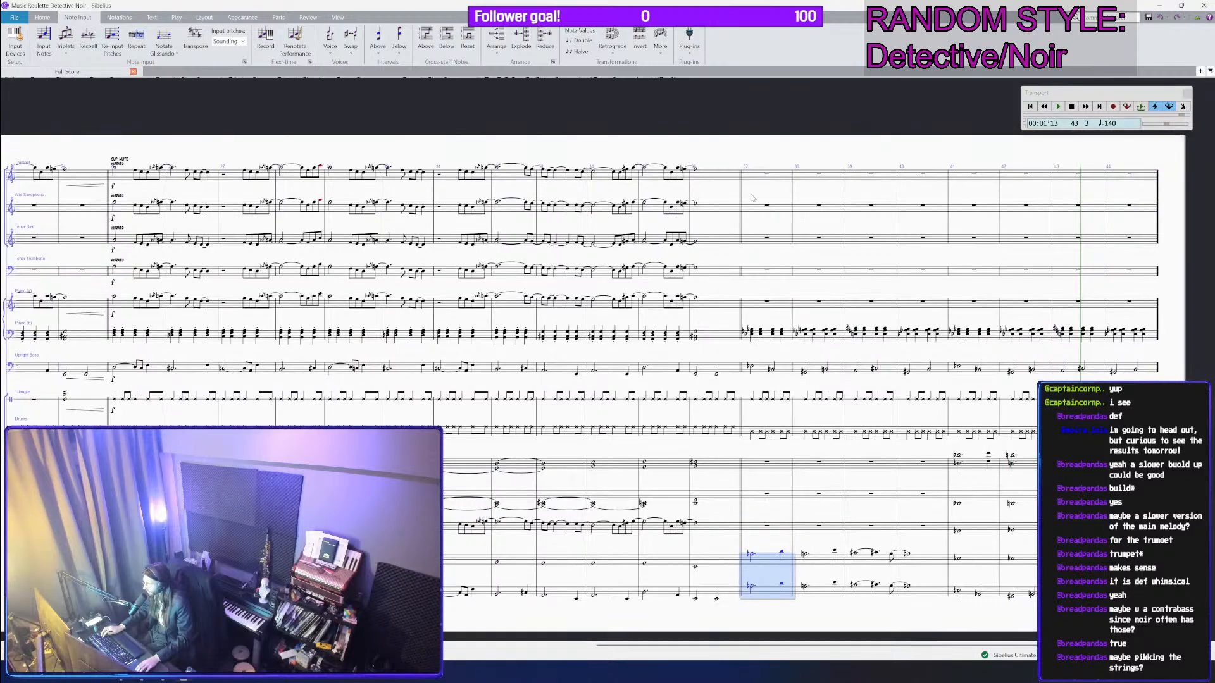
{"action": "left_click", "coordinate": [715, 182]}
{"action": "left_click", "coordinate": [725, 580], "text": "shift"}
{"action": "key", "text": "greater"}
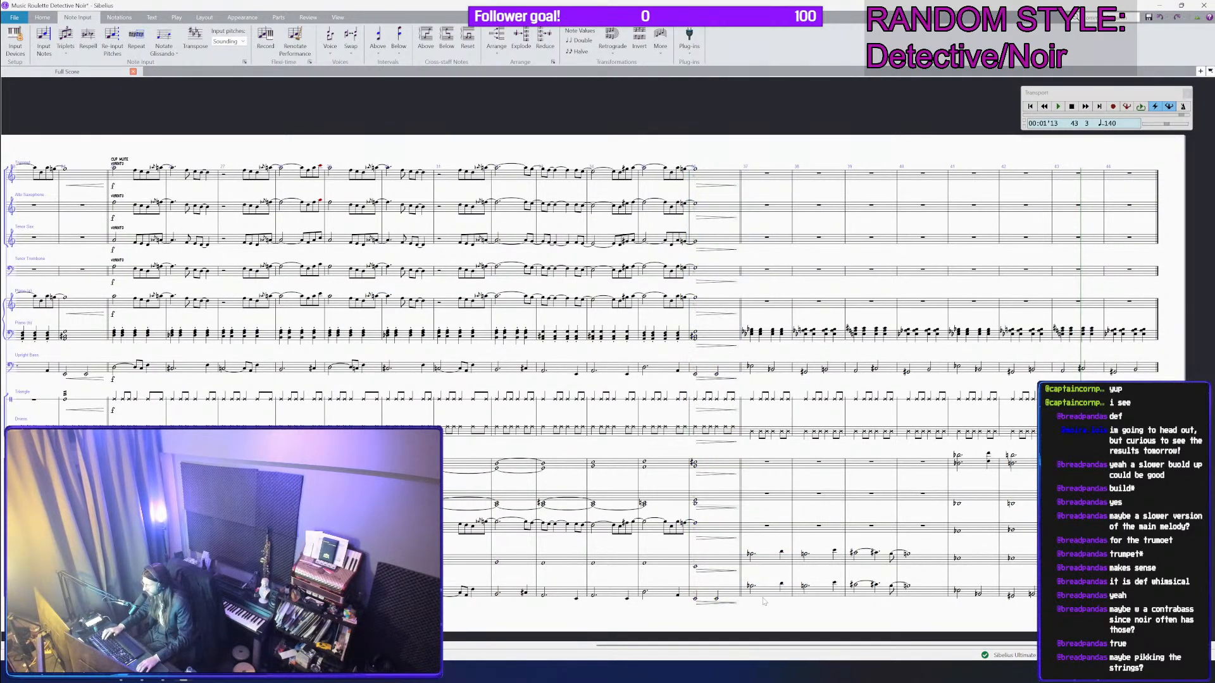
Step: Add a p expression mark at bar 37 to every playing staff from the lower Piano staff down to Contrabass
{"action": "left_click", "coordinate": [762, 595]}
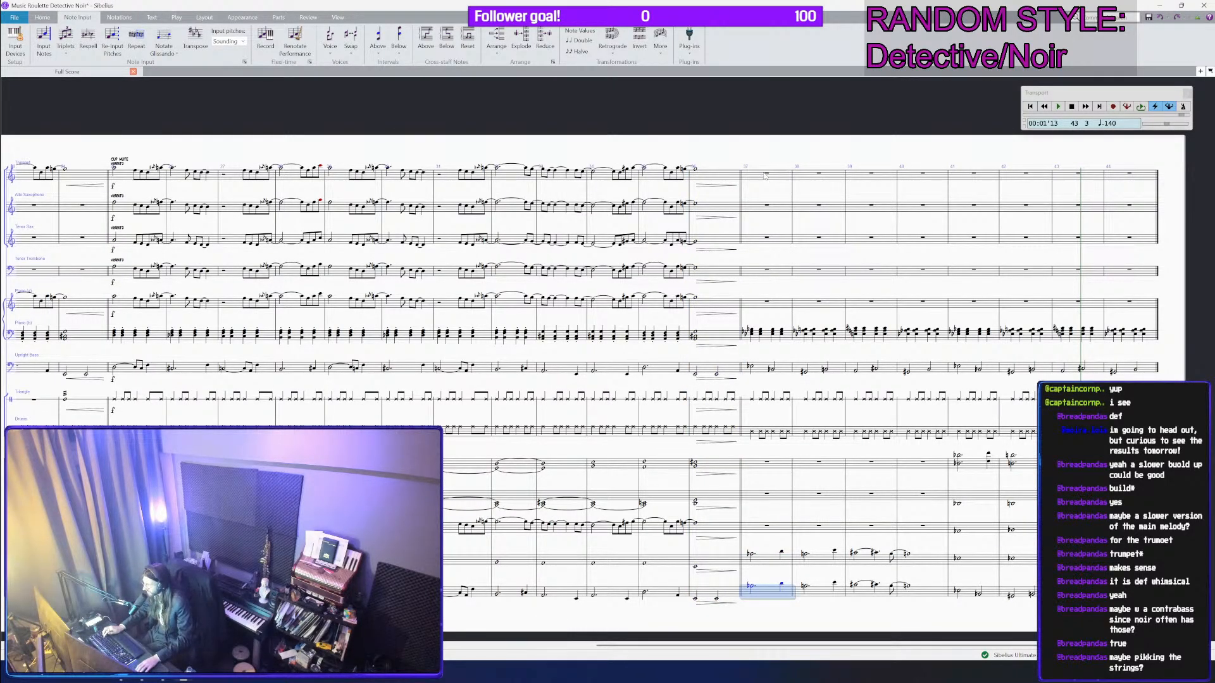
{"action": "left_click", "coordinate": [764, 176], "text": "shift"}
{"action": "left_click", "coordinate": [152, 18]}
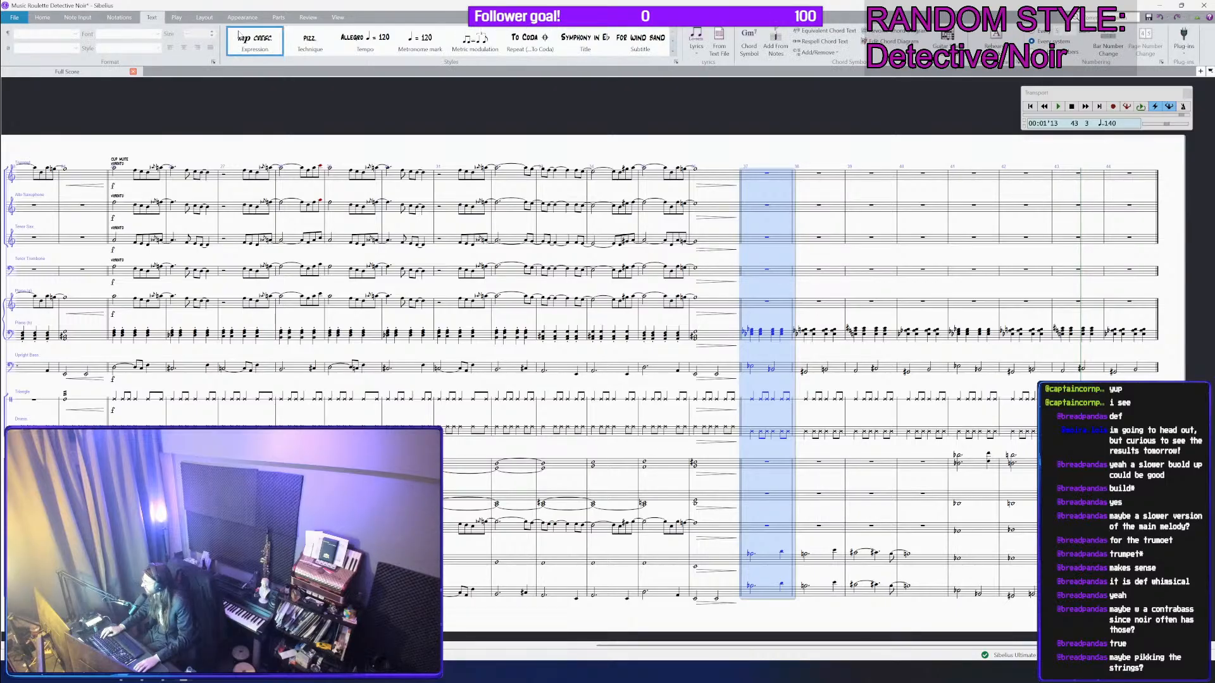
{"action": "left_click", "coordinate": [242, 38]}
{"action": "right_click", "coordinate": [809, 121]}
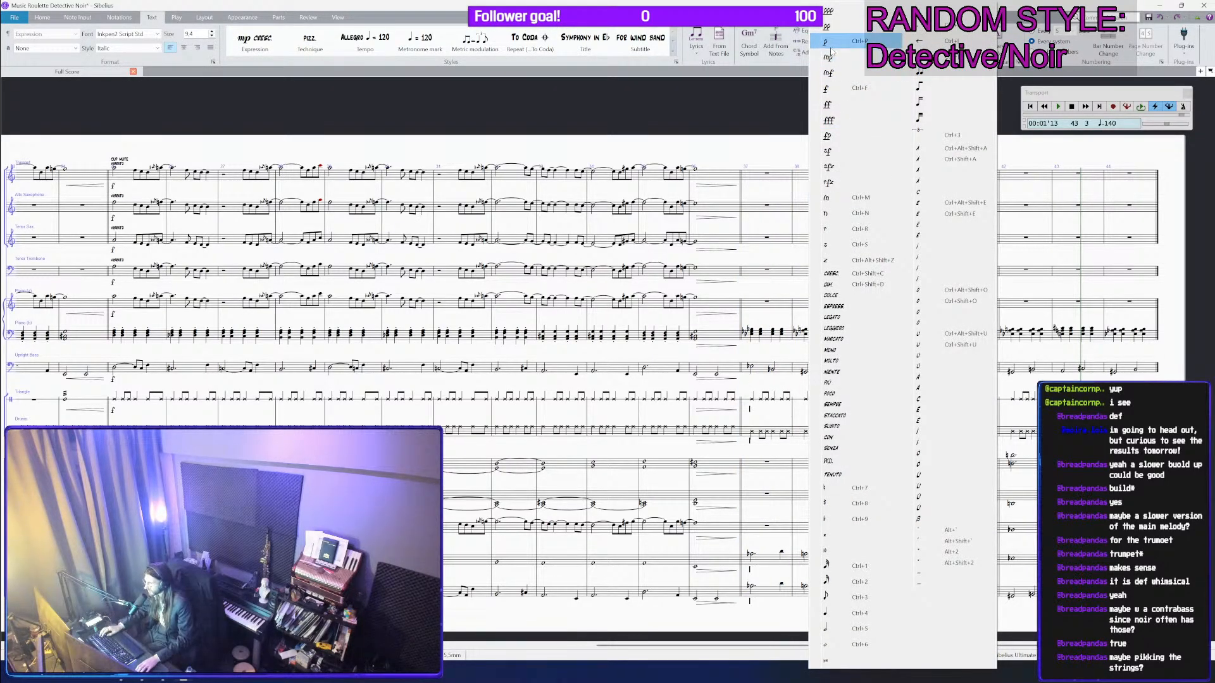
{"action": "left_click", "coordinate": [829, 43]}
{"action": "key", "text": "Escape"}
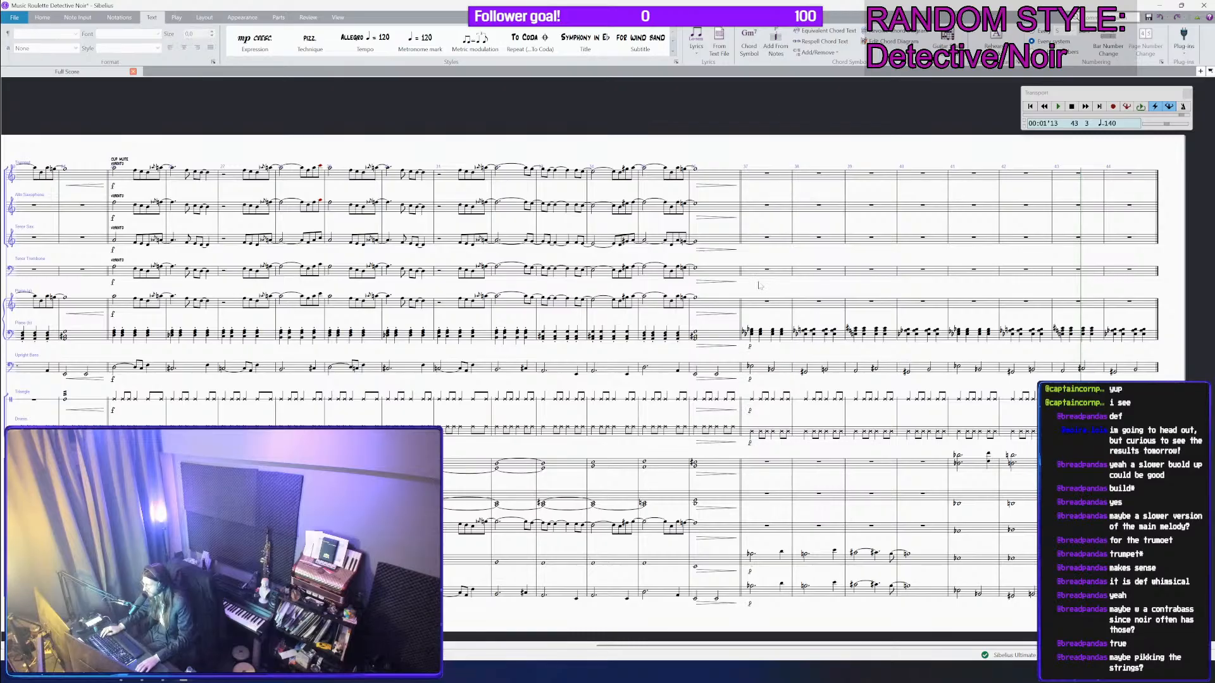
{"action": "scroll", "coordinate": [766, 335], "scroll_direction": "down", "scroll_amount": 1}
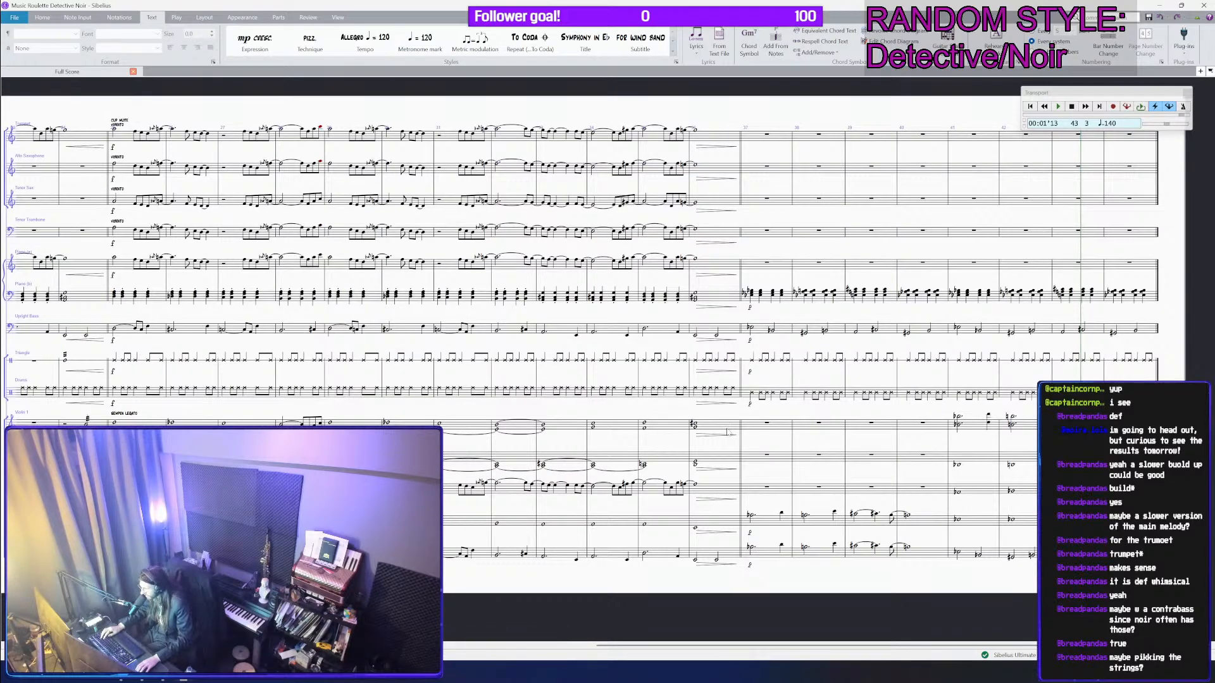
Step: Explode the lower Piano staff's chords of bars 37 to 40 onto separate staves
{"action": "left_click", "coordinate": [756, 524]}
{"action": "scroll", "coordinate": [756, 524], "scroll_direction": "up", "scroll_amount": 2}
{"action": "scroll", "coordinate": [753, 523], "scroll_direction": "down", "scroll_amount": 4}
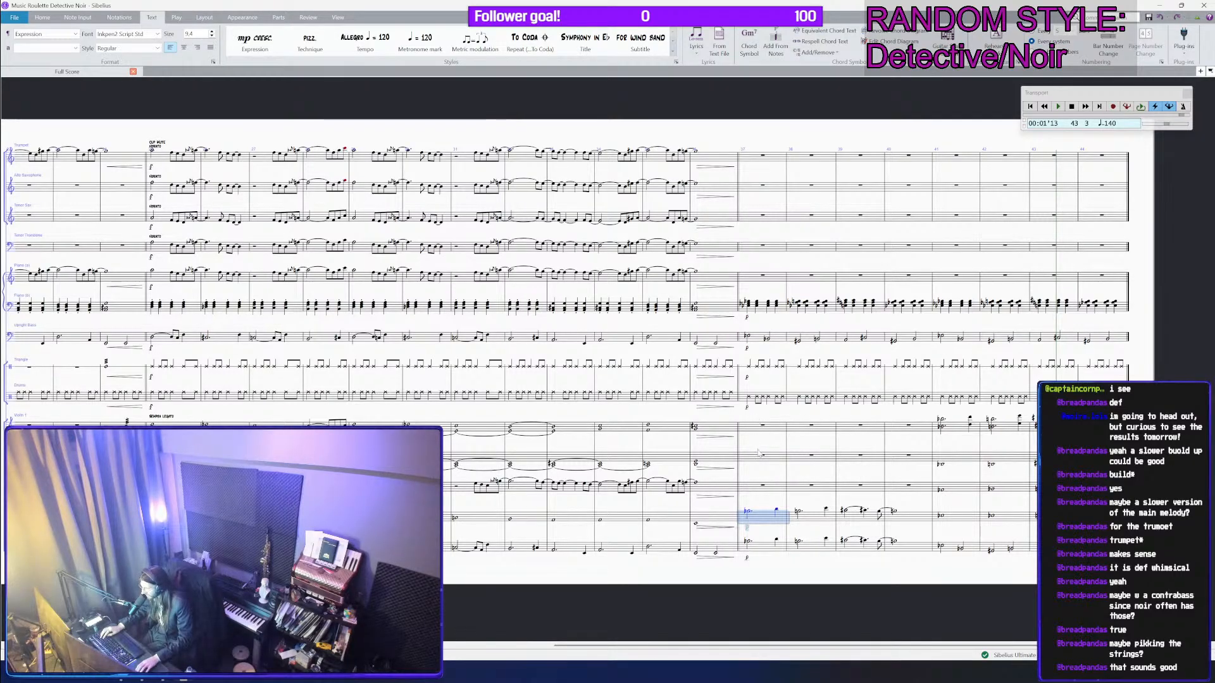
{"action": "left_click", "coordinate": [752, 315]}
{"action": "scroll", "coordinate": [759, 310], "scroll_direction": "up", "scroll_amount": 2}
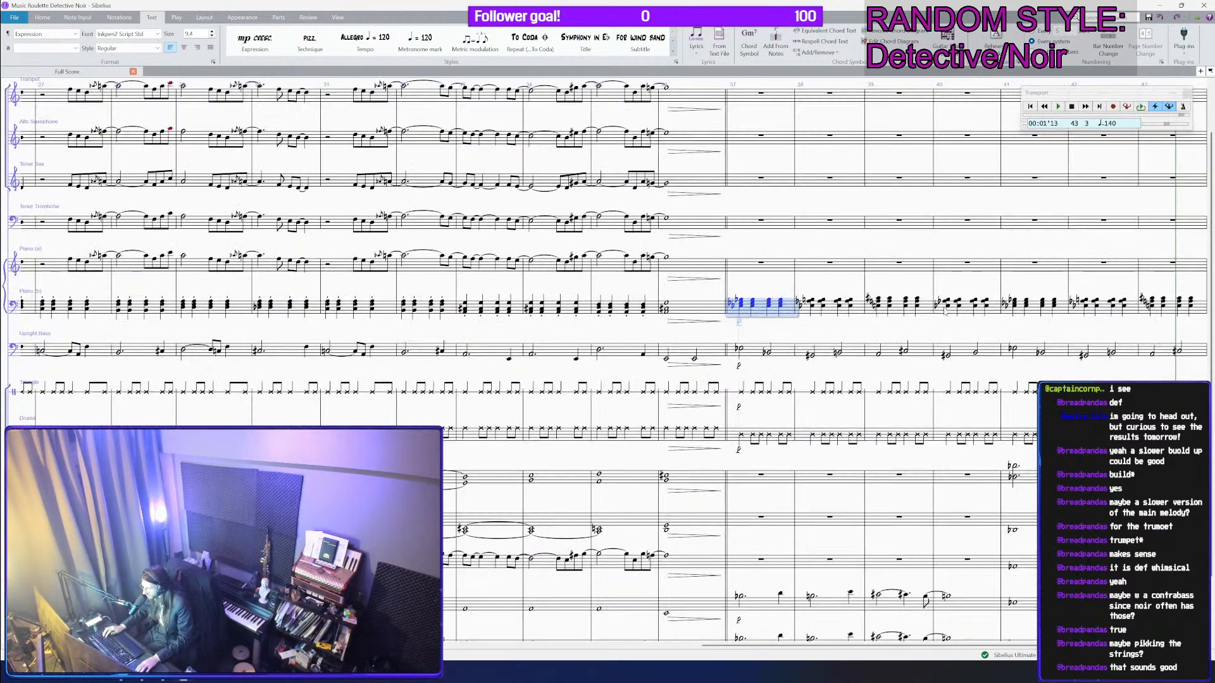
{"action": "left_click", "coordinate": [989, 310], "text": "shift"}
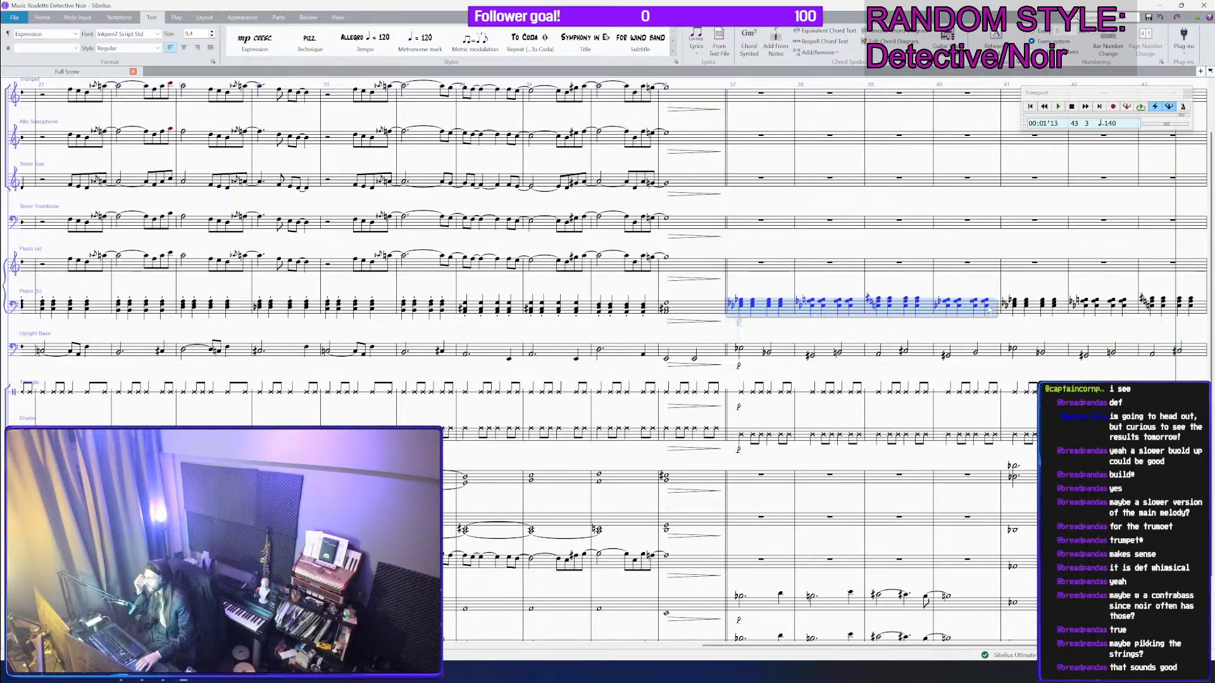
{"action": "left_click", "coordinate": [120, 17]}
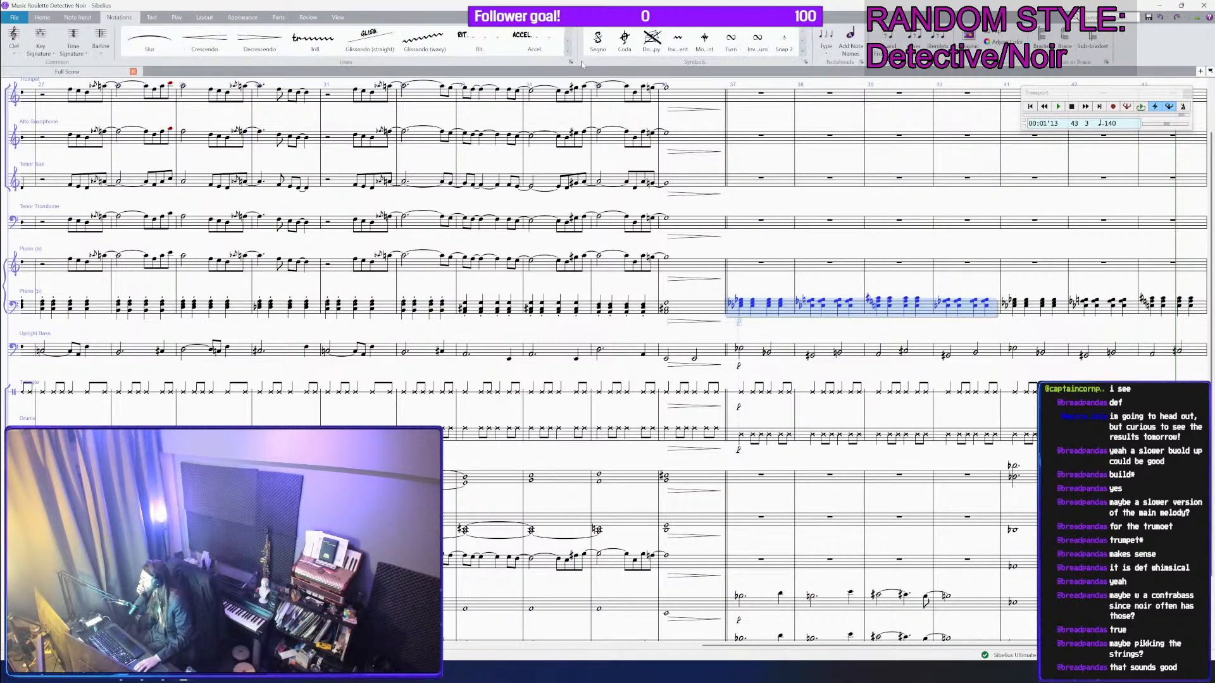
{"action": "left_click", "coordinate": [78, 17]}
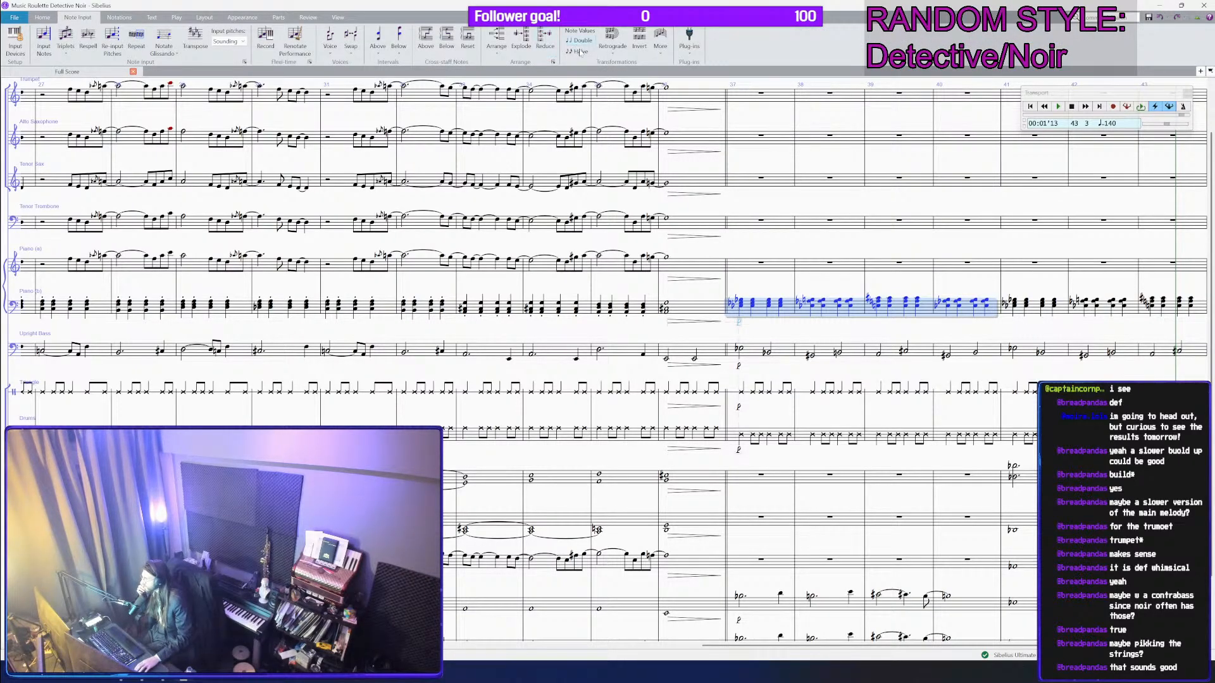
{"action": "left_click", "coordinate": [517, 48]}
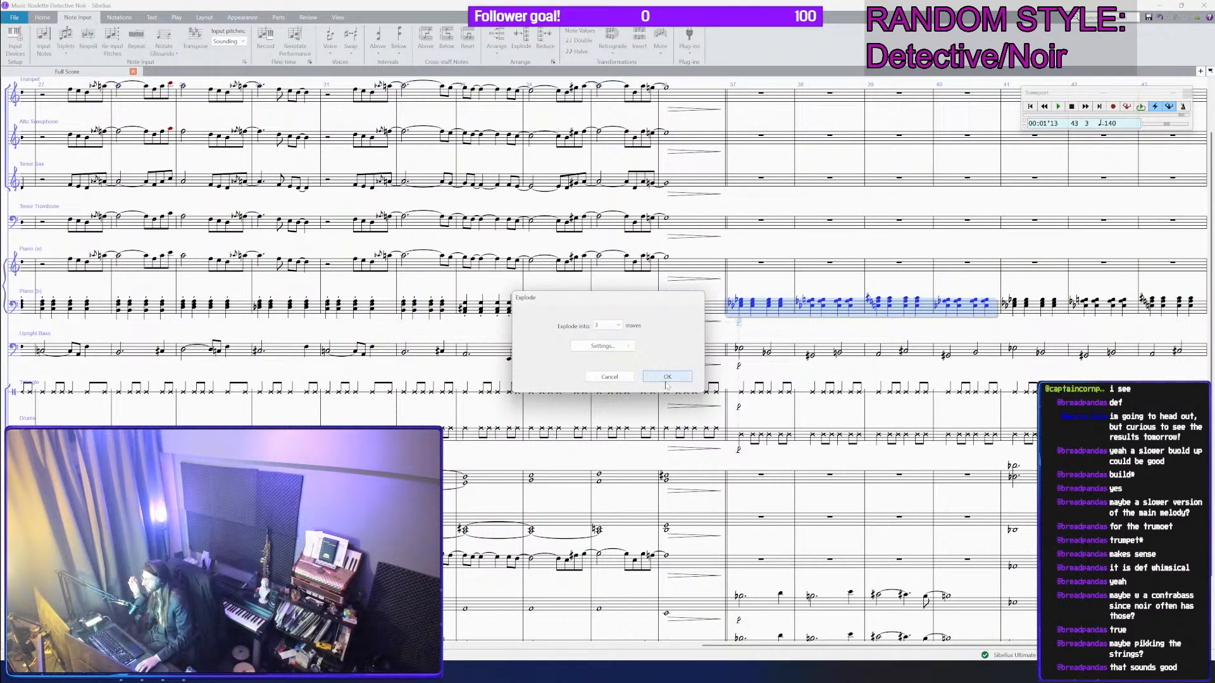
{"action": "left_click", "coordinate": [659, 378]}
Step: Assign the exploded parts to the existing Violin 1, Violin 2 and Viola staves
{"action": "left_click", "coordinate": [661, 341]}
{"action": "left_click", "coordinate": [633, 407]}
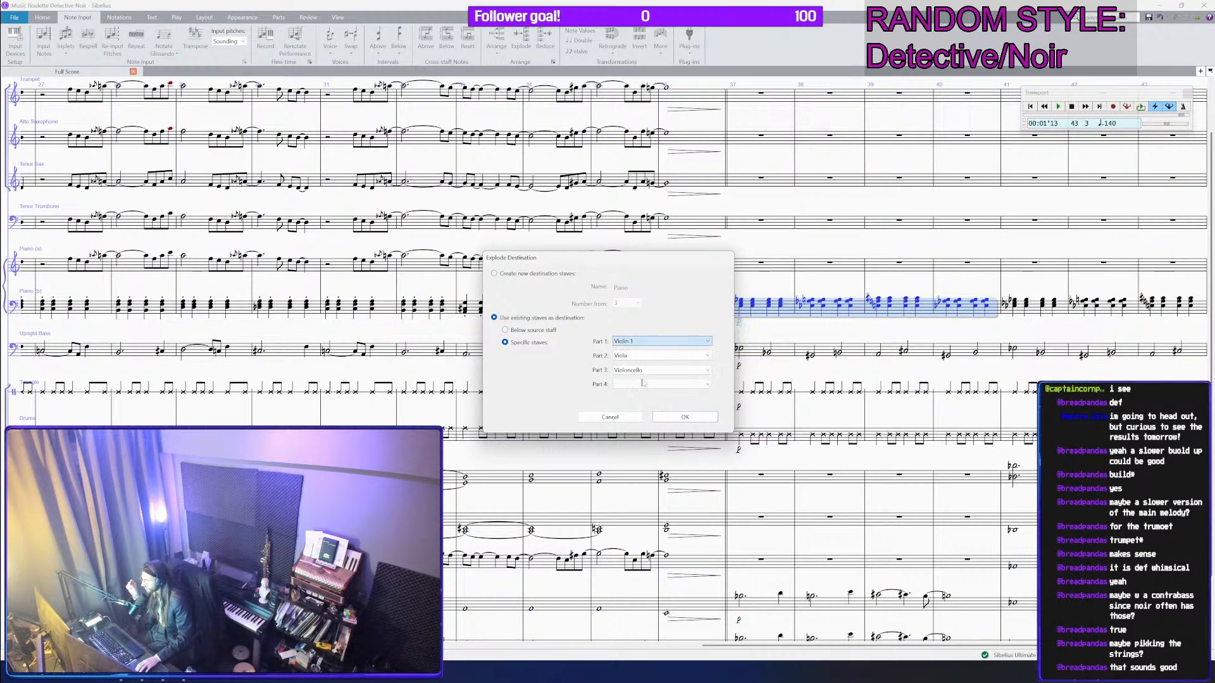
{"action": "left_click", "coordinate": [652, 356]}
{"action": "left_click", "coordinate": [625, 425]}
{"action": "left_click", "coordinate": [662, 371]}
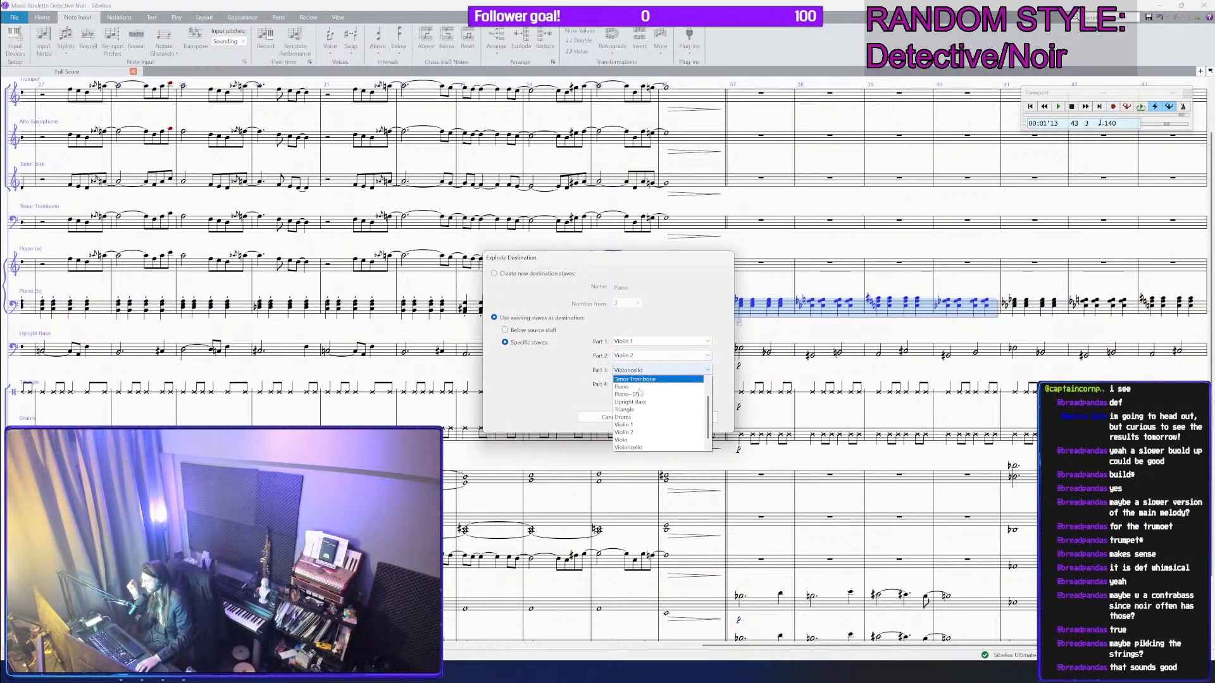
{"action": "left_click", "coordinate": [635, 439]}
{"action": "left_click", "coordinate": [689, 417]}
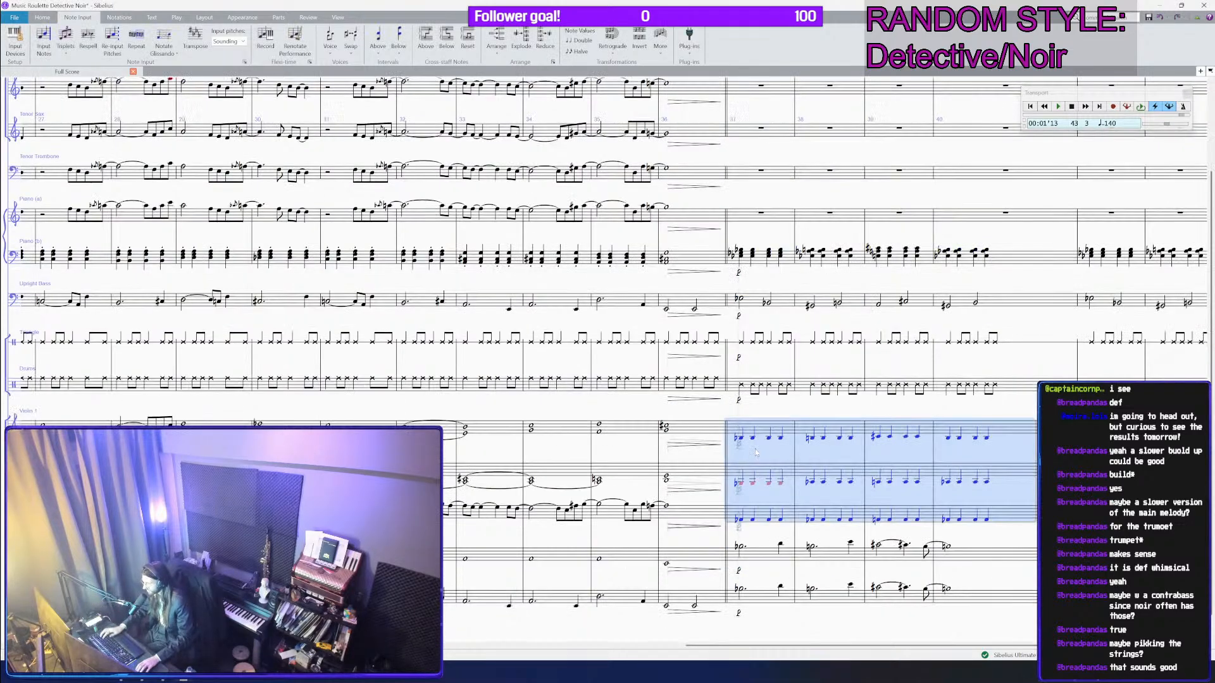
Step: Raise the exploded Violin 1, Violin 2 and Viola notes by an octave and mark them pizz. at bar 37
{"action": "key", "text": "Escape"}
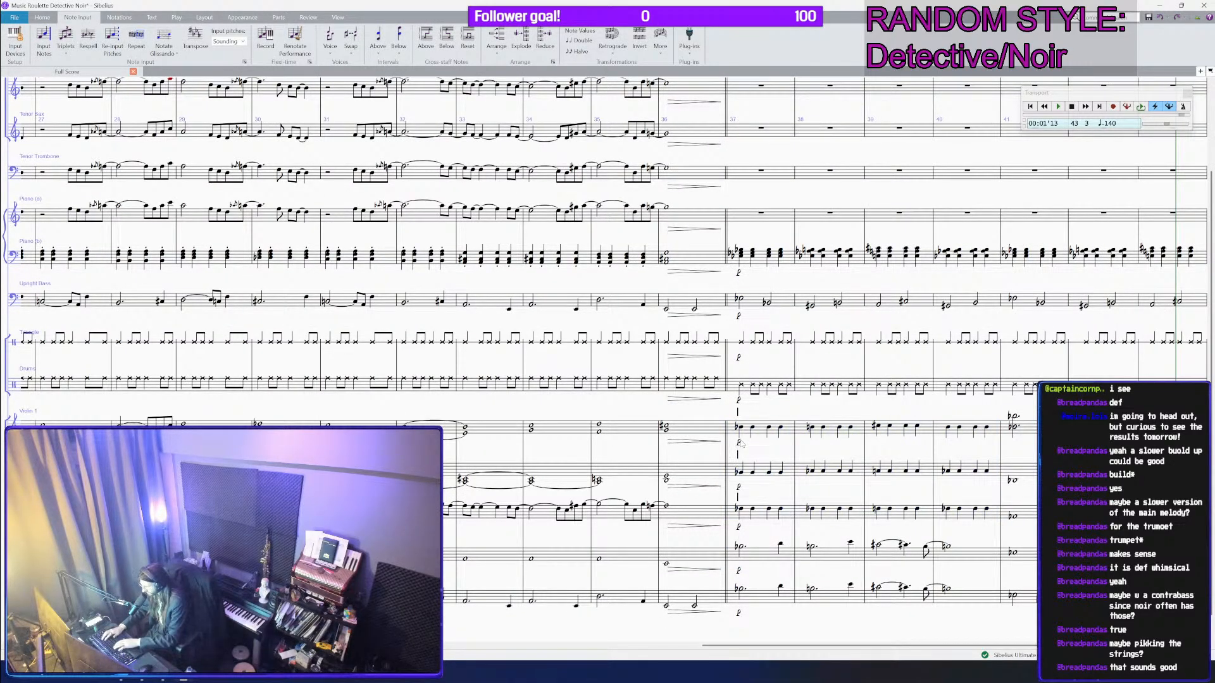
{"action": "type", "text": "pizz."}
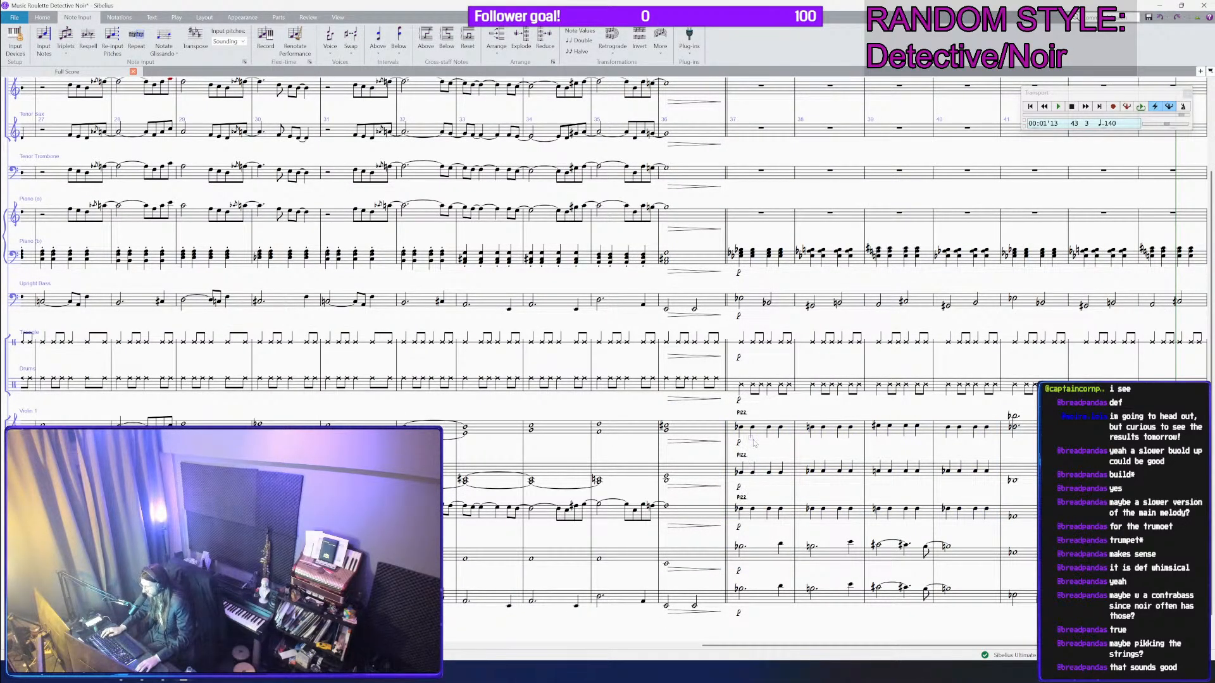
Step: Play back the string passage from bar 37 with all strings from Violin 1 to Contrabass selected
{"action": "left_click", "coordinate": [748, 435]}
{"action": "scroll", "coordinate": [794, 361], "scroll_direction": "down", "scroll_amount": 1}
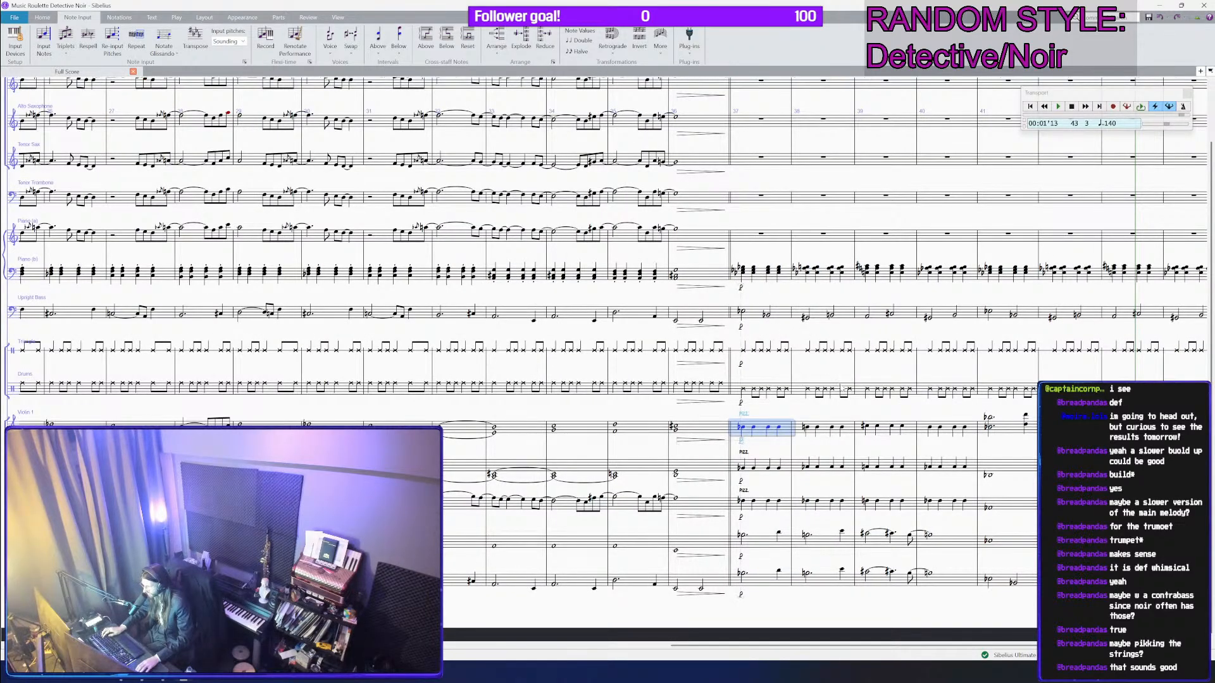
{"action": "scroll", "coordinate": [842, 388], "scroll_direction": "down", "scroll_amount": 1}
{"action": "left_click", "coordinate": [932, 497], "text": "shift"}
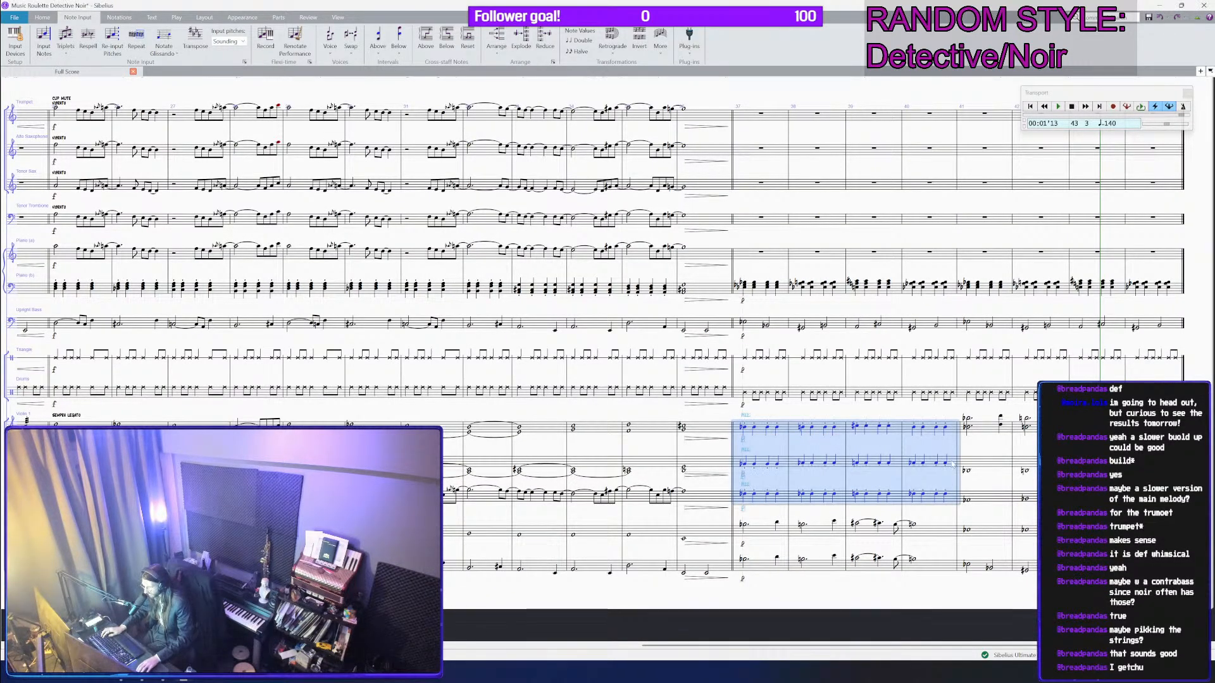
{"action": "left_click", "coordinate": [938, 569], "text": "shift"}
{"action": "key", "text": "p"}
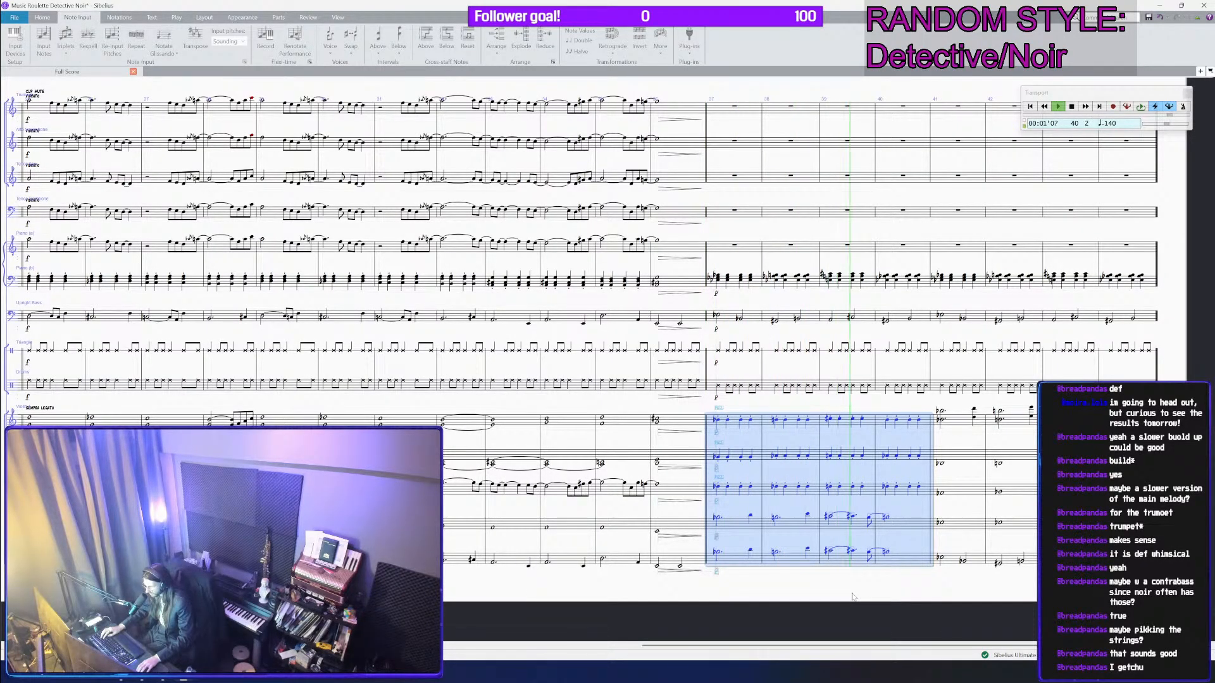
{"action": "left_click_drag", "start_coordinate": [853, 597], "coordinate": [766, 580]}
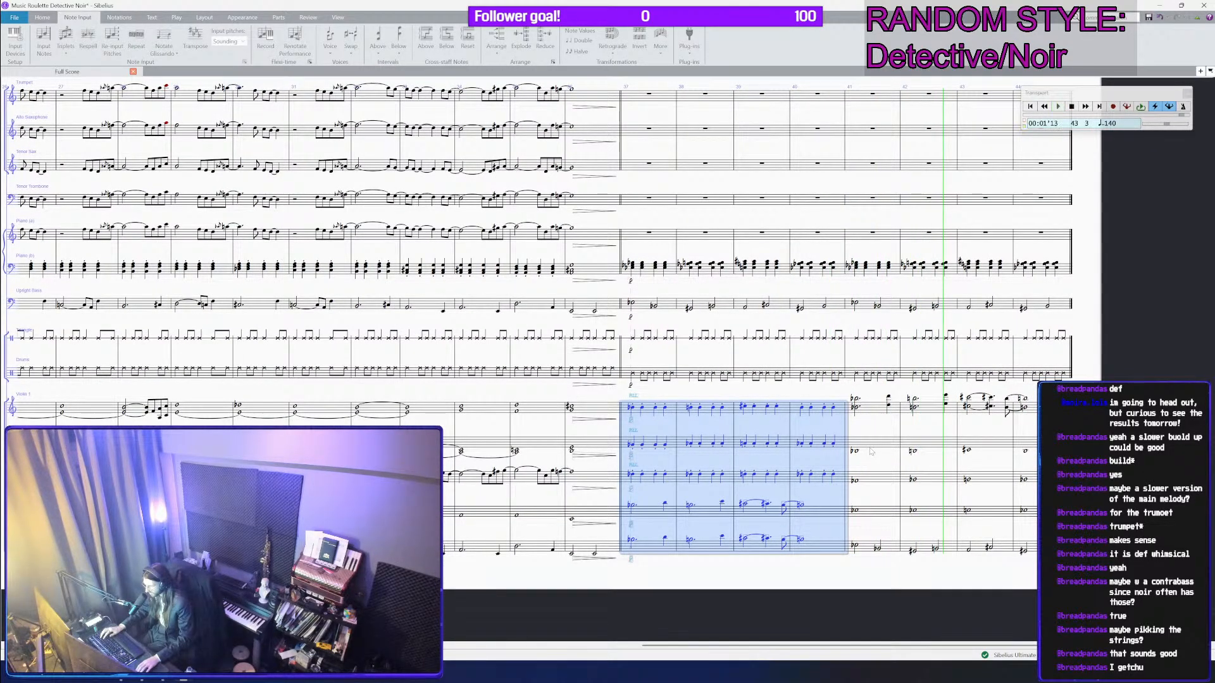
Step: Mark Violin 1, Violin 2 and Viola arco at bar 41
{"action": "key", "text": "Escape"}
{"action": "type", "text": "a"}
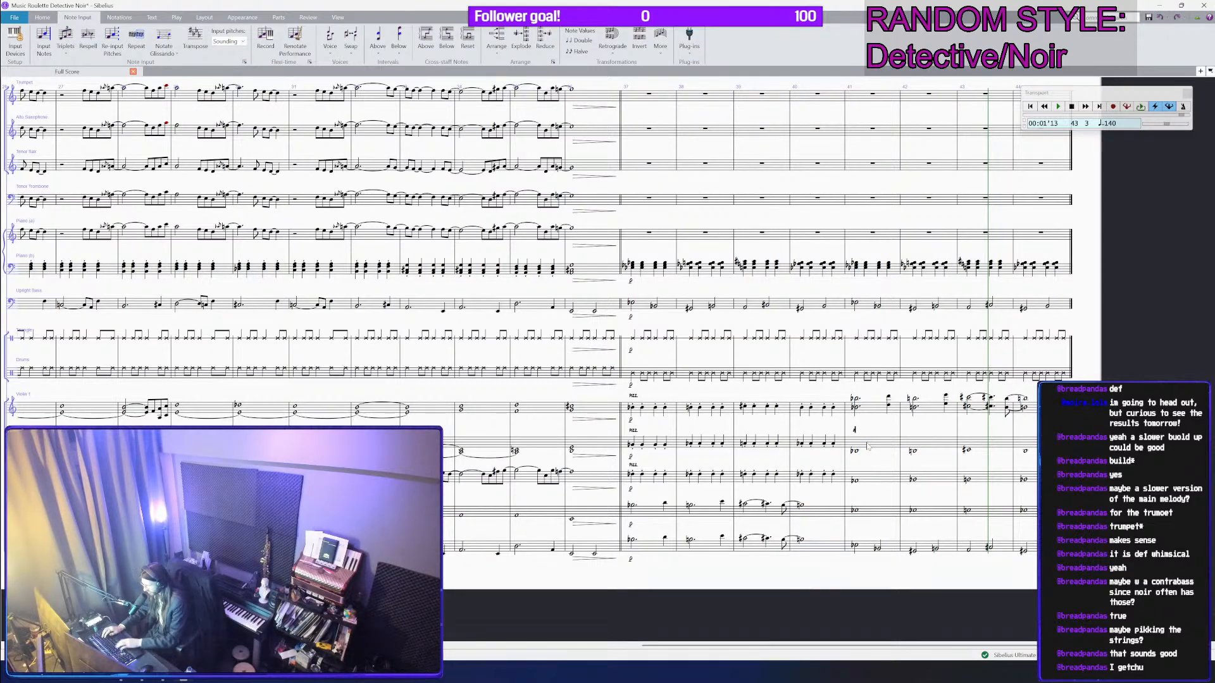
{"action": "type", "text": "rco."}
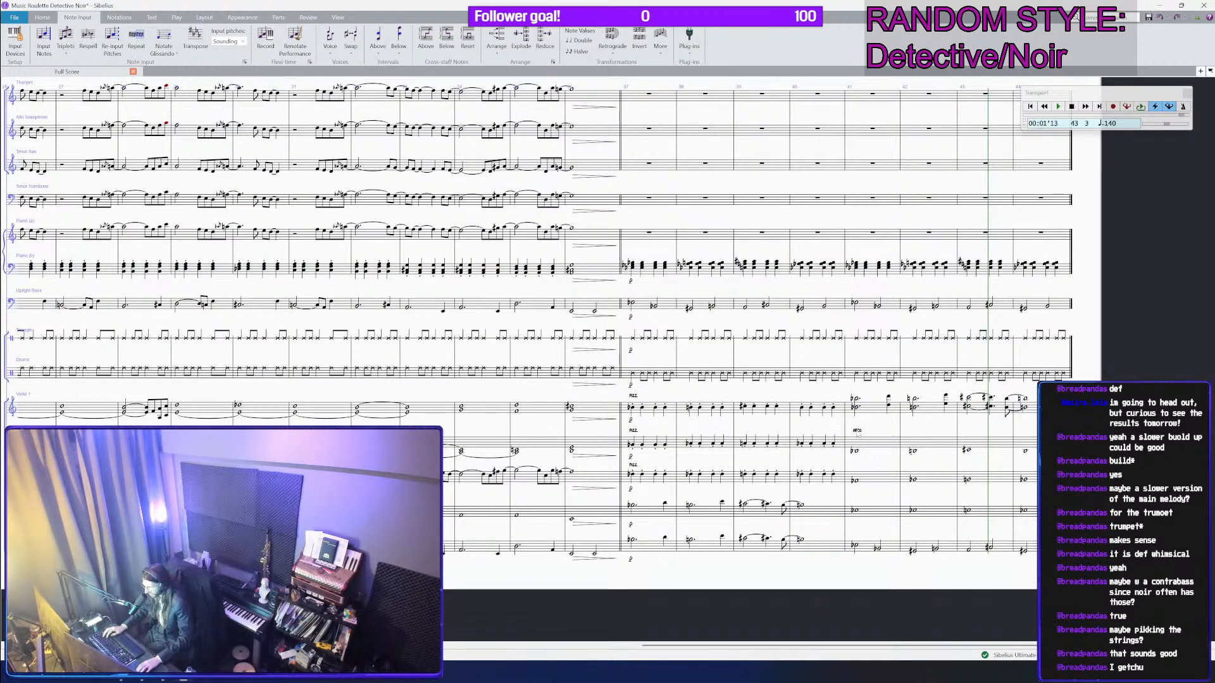
{"action": "key", "text": "Escape"}
{"action": "left_click", "coordinate": [868, 411]}
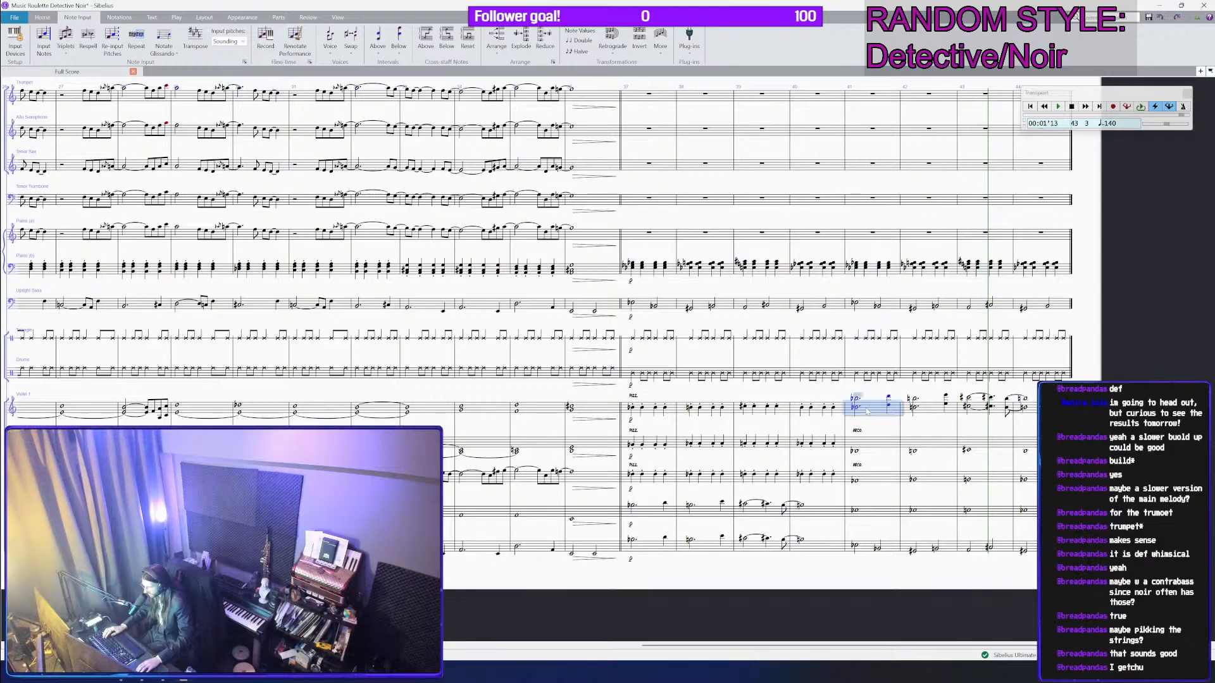
{"action": "scroll", "coordinate": [867, 411], "scroll_direction": "down", "scroll_amount": 2}
{"action": "key", "text": "Escape"}
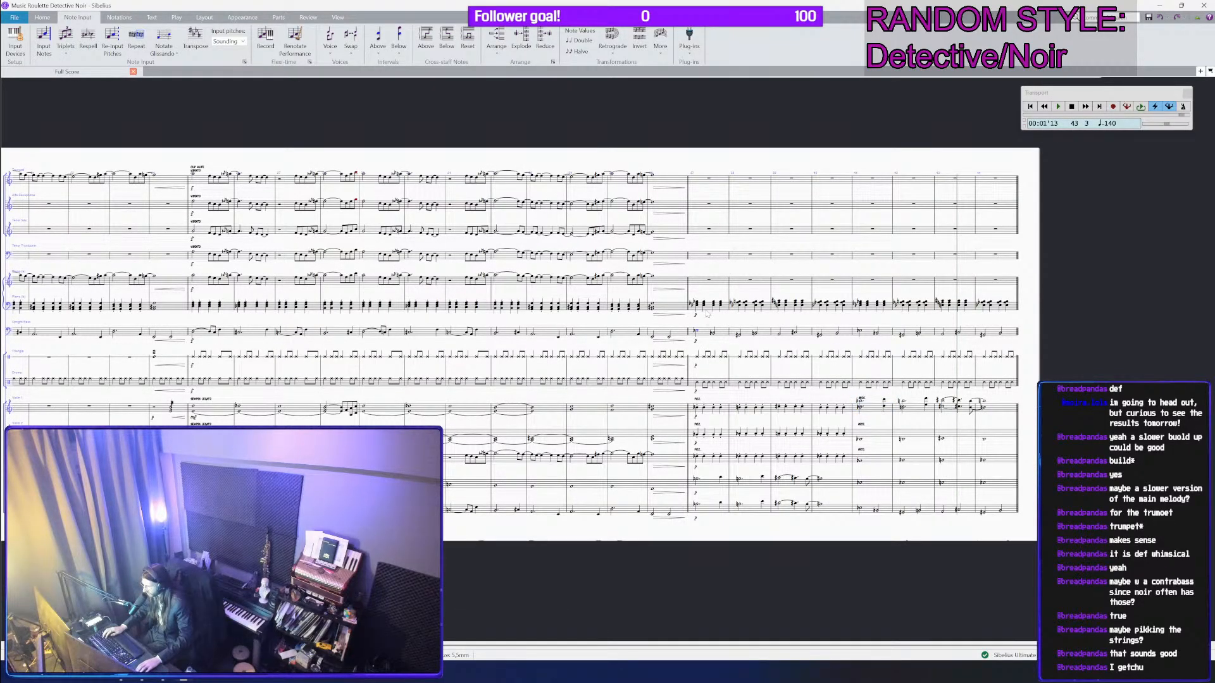
Step: Clear the lower Piano staff and the Upright Bass in bars 37 to 40
{"action": "left_click", "coordinate": [708, 313]}
{"action": "scroll", "coordinate": [707, 313], "scroll_direction": "up", "scroll_amount": 1}
{"action": "left_click", "coordinate": [857, 310], "text": "shift"}
{"action": "key", "text": "Delete"}
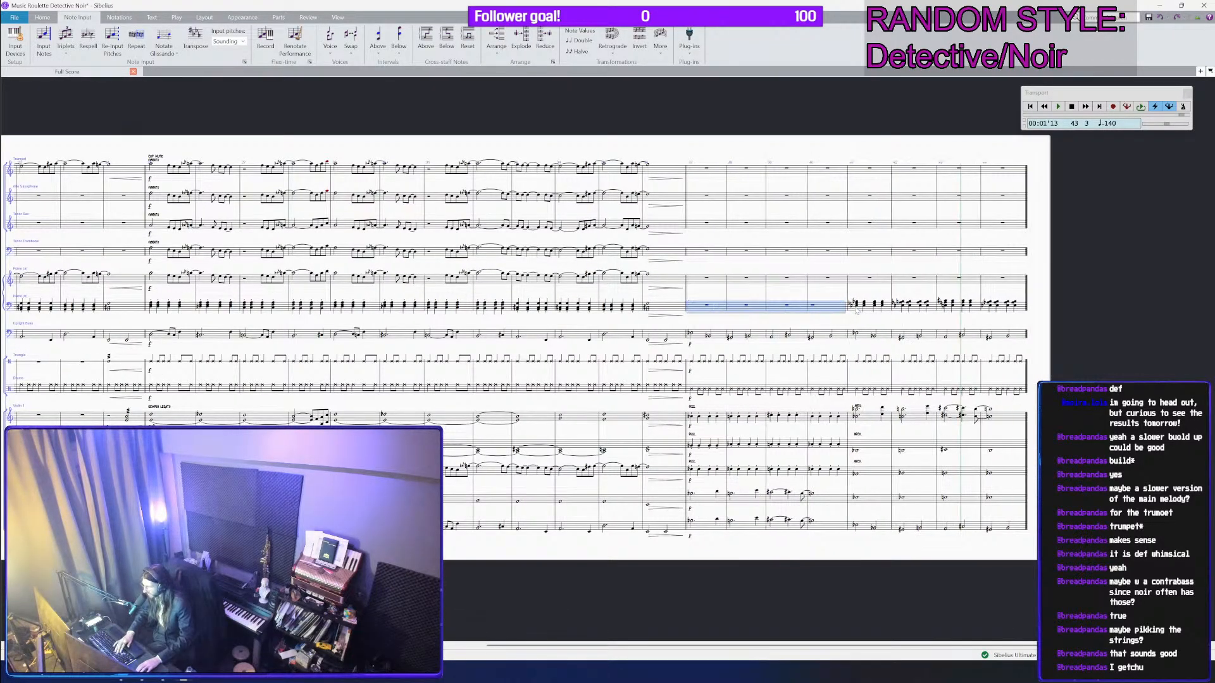
{"action": "scroll", "coordinate": [856, 310], "scroll_direction": "up", "scroll_amount": 2}
{"action": "left_click", "coordinate": [661, 380]}
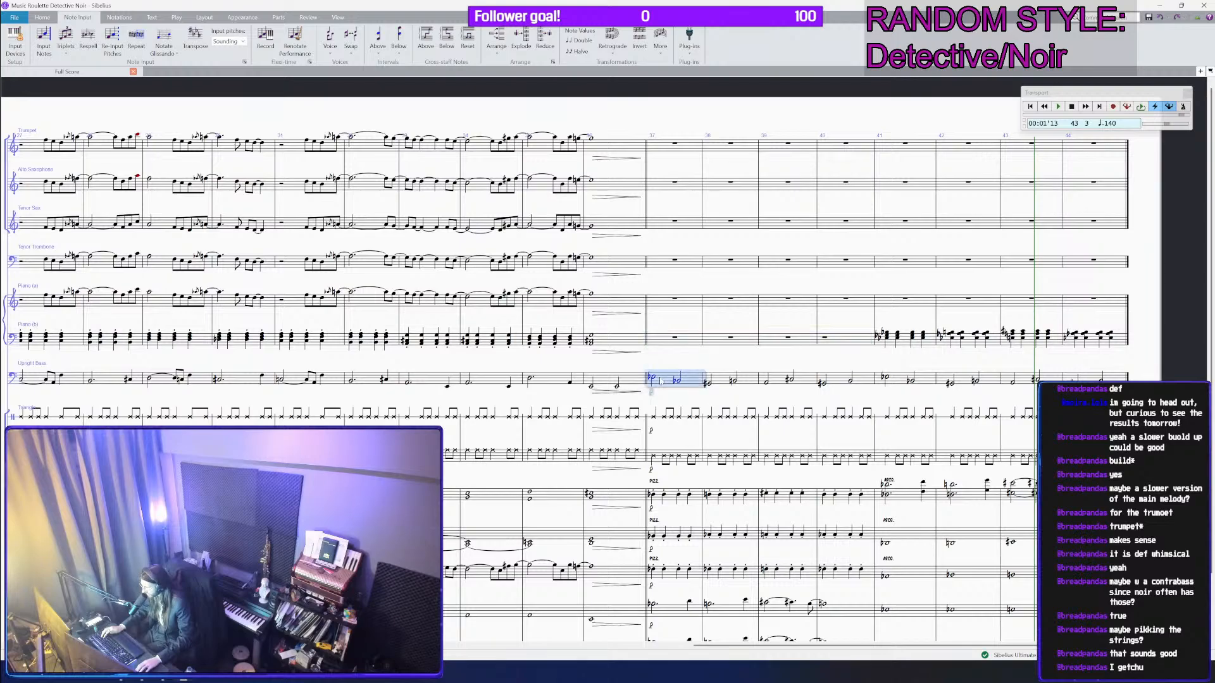
{"action": "left_click", "coordinate": [864, 379], "text": "shift"}
{"action": "key", "text": "Delete"}
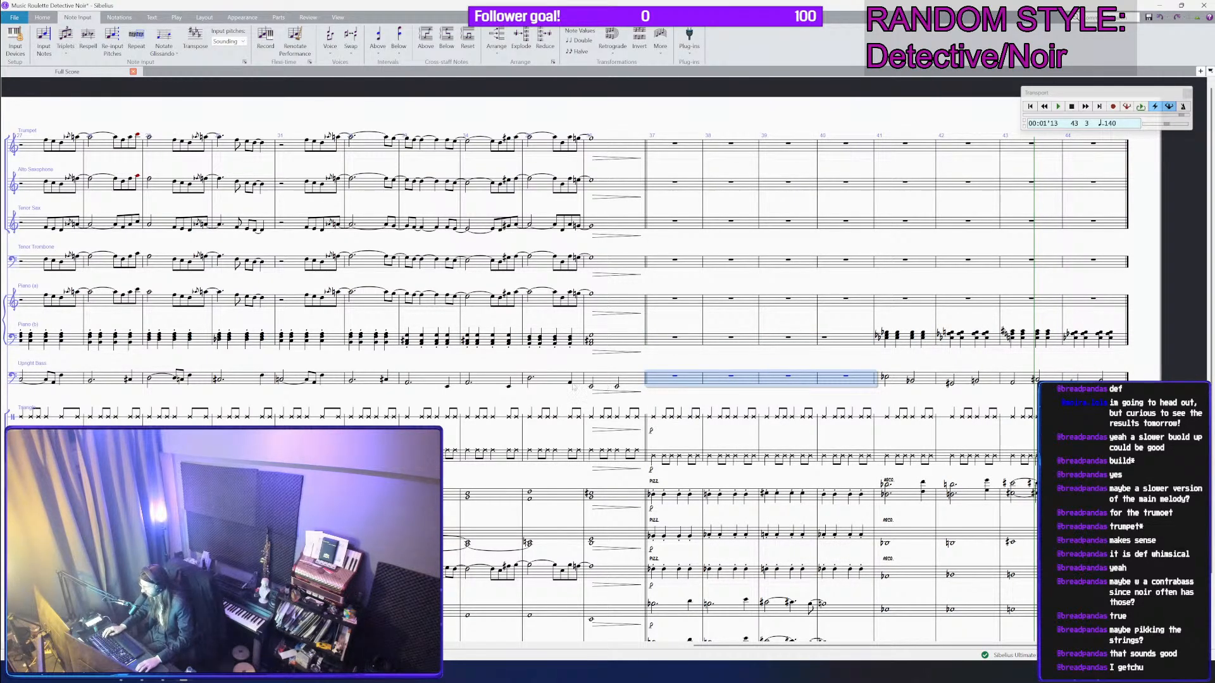
Step: Play back the score from bar 35 through bar 44, and briefly restart playback from the beginning
{"action": "left_click", "coordinate": [530, 381]}
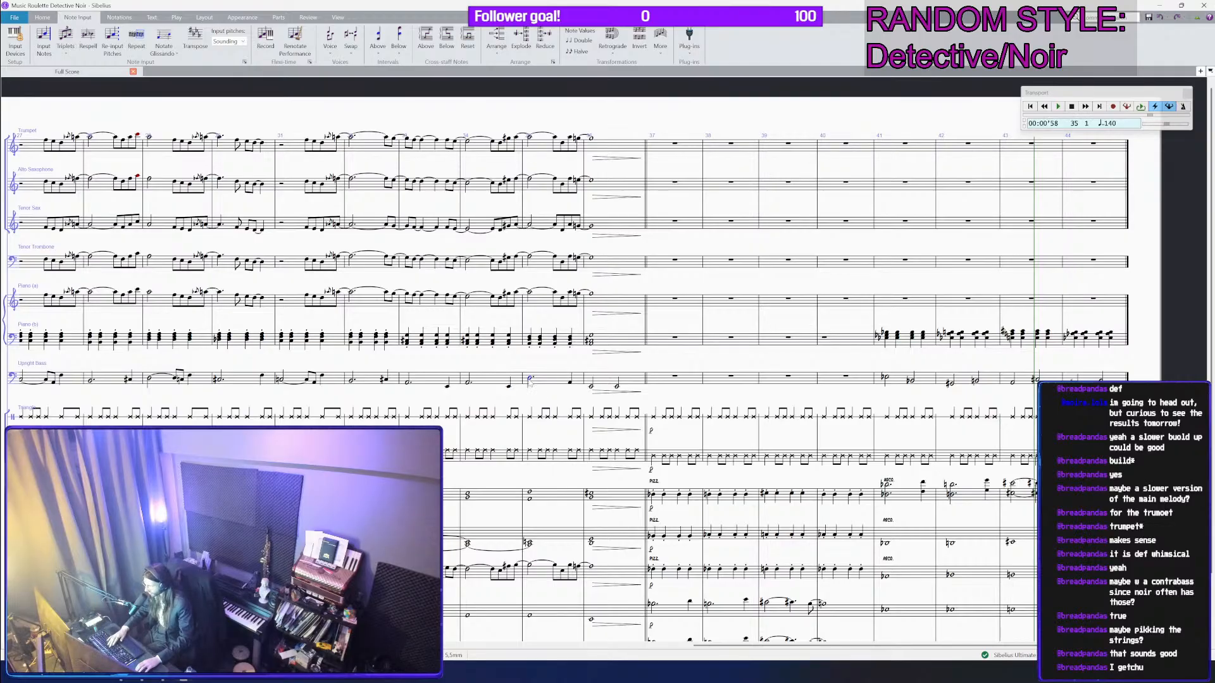
{"action": "key", "text": "p"}
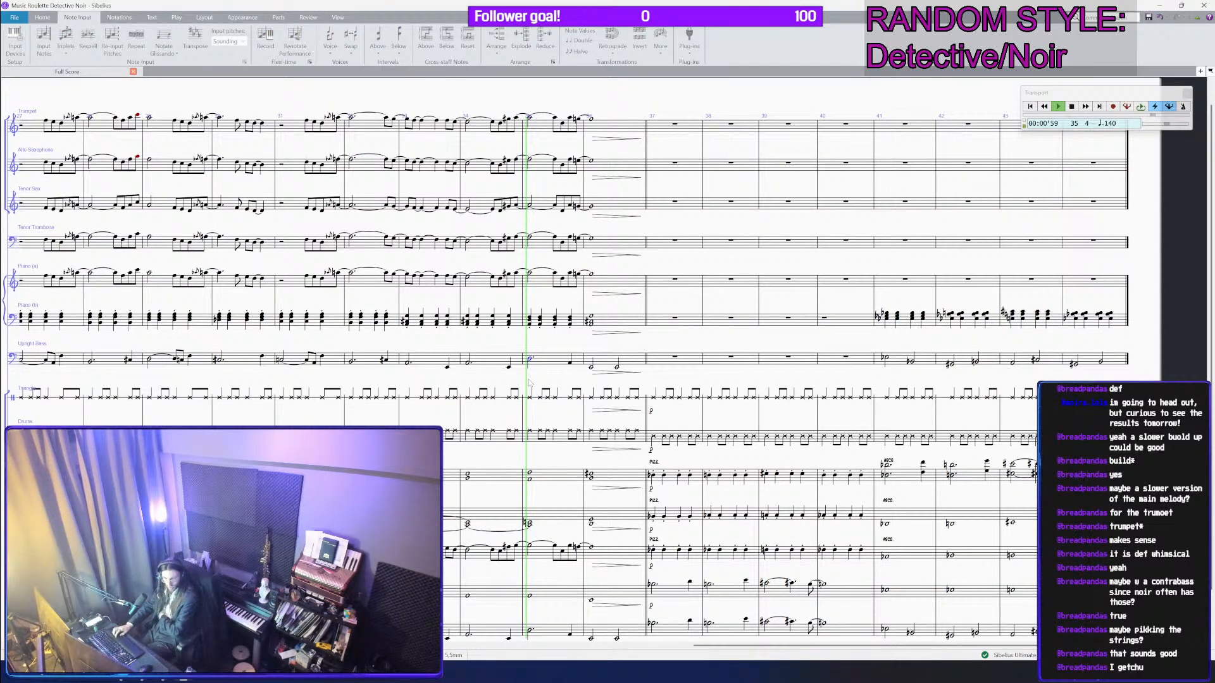
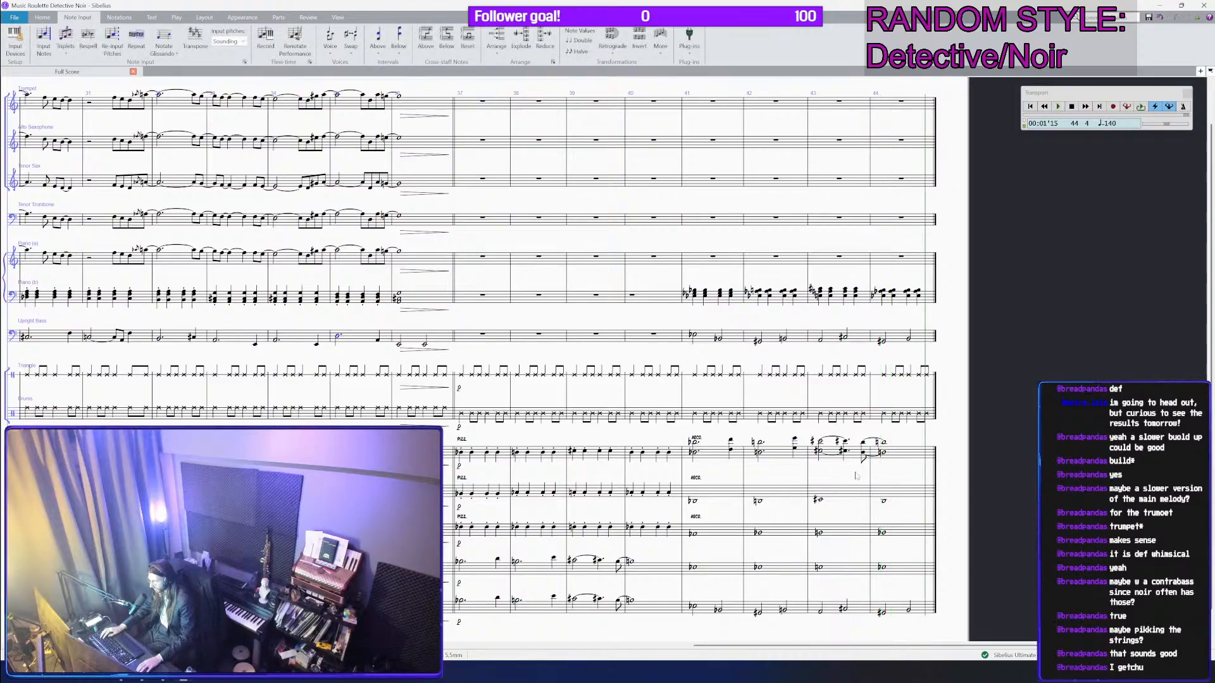
{"action": "key", "text": "space"}
{"action": "key", "text": "space"}
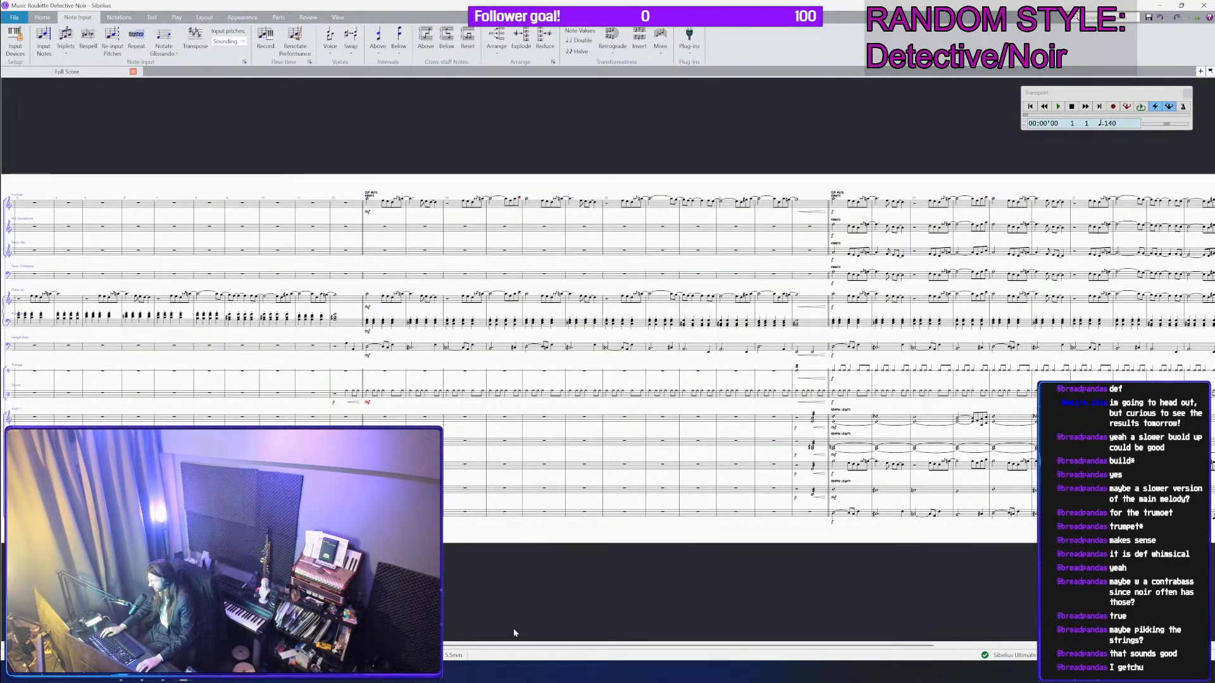
{"action": "key", "text": "space"}
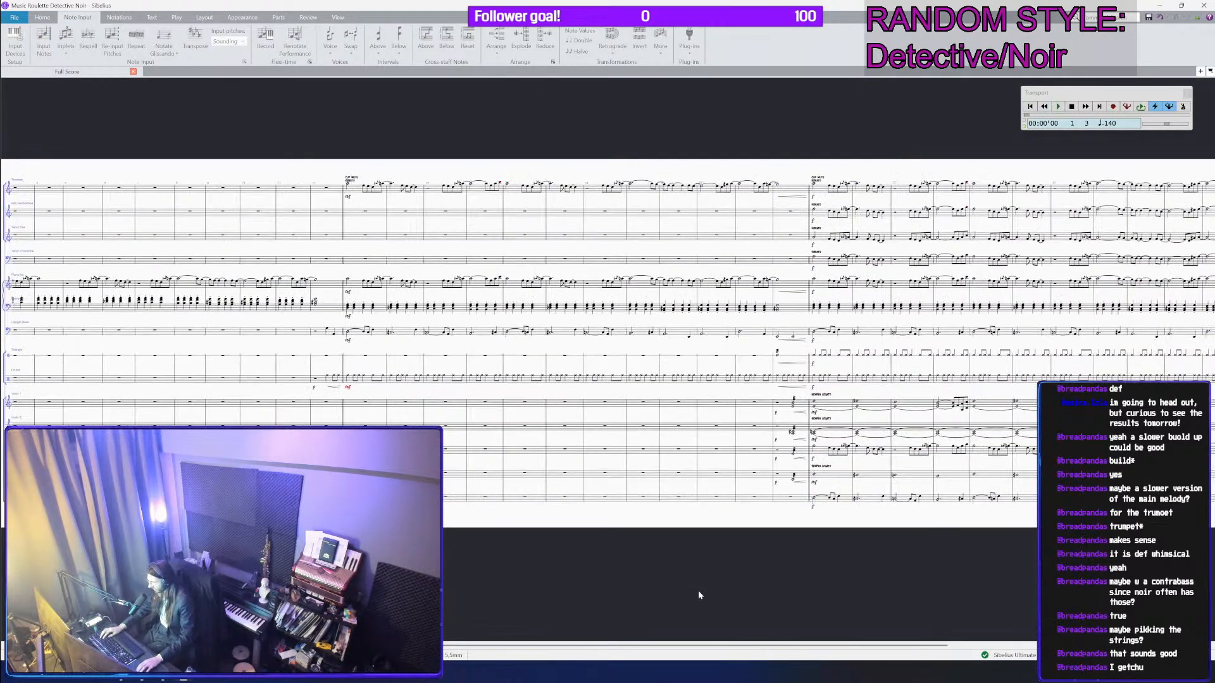
{"action": "left_click_drag", "start_coordinate": [1036, 502], "coordinate": [834, 491]}
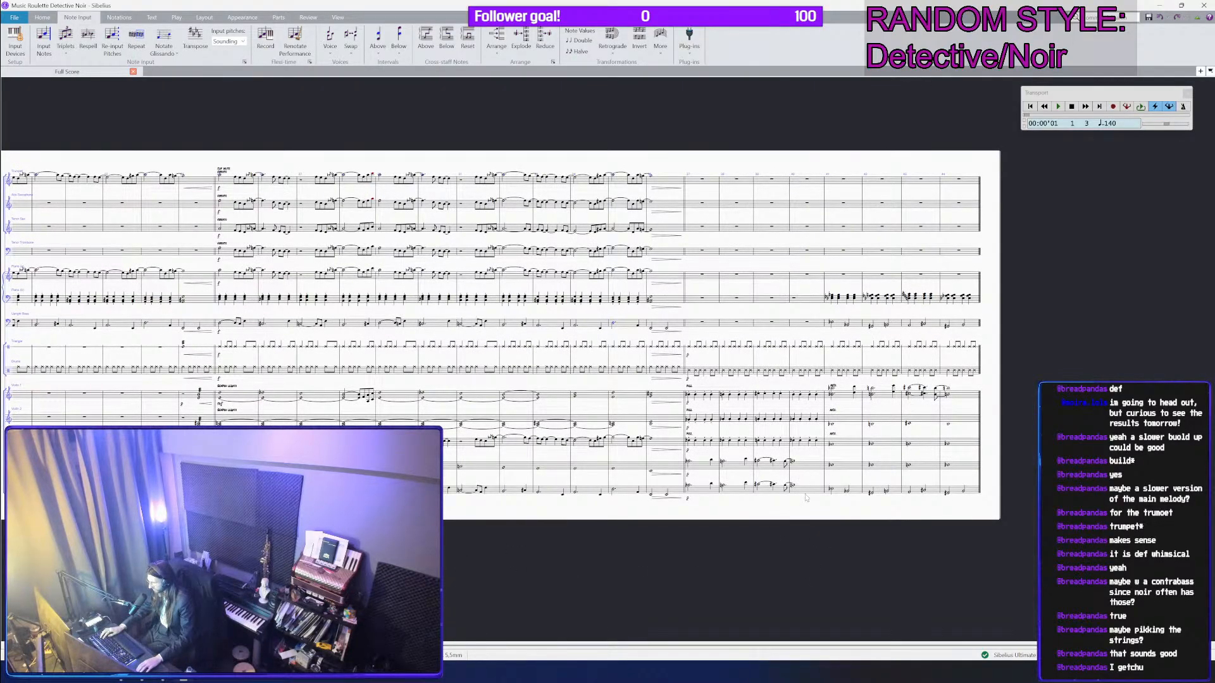
{"action": "left_click", "coordinate": [695, 492]}
{"action": "scroll", "coordinate": [695, 492], "scroll_direction": "up", "scroll_amount": 3}
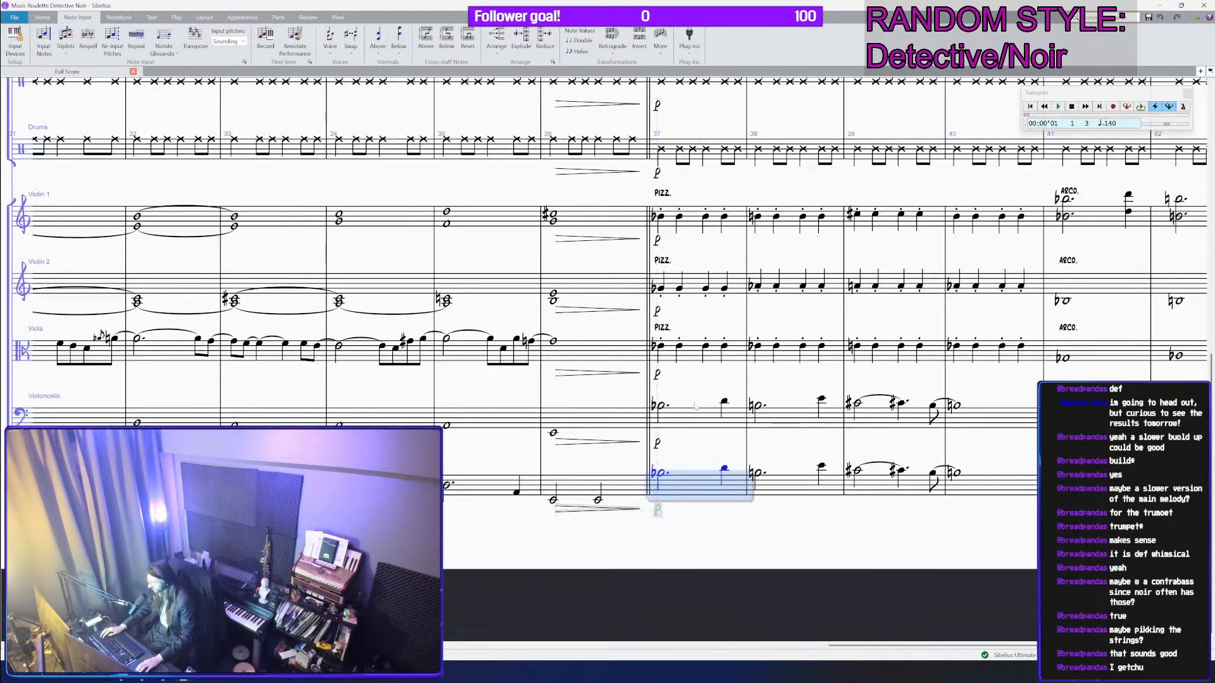
{"action": "scroll", "coordinate": [609, 320], "scroll_direction": "up", "scroll_amount": 1}
{"action": "scroll", "coordinate": [608, 319], "scroll_direction": "down", "scroll_amount": 1}
{"action": "left_click", "coordinate": [665, 362]}
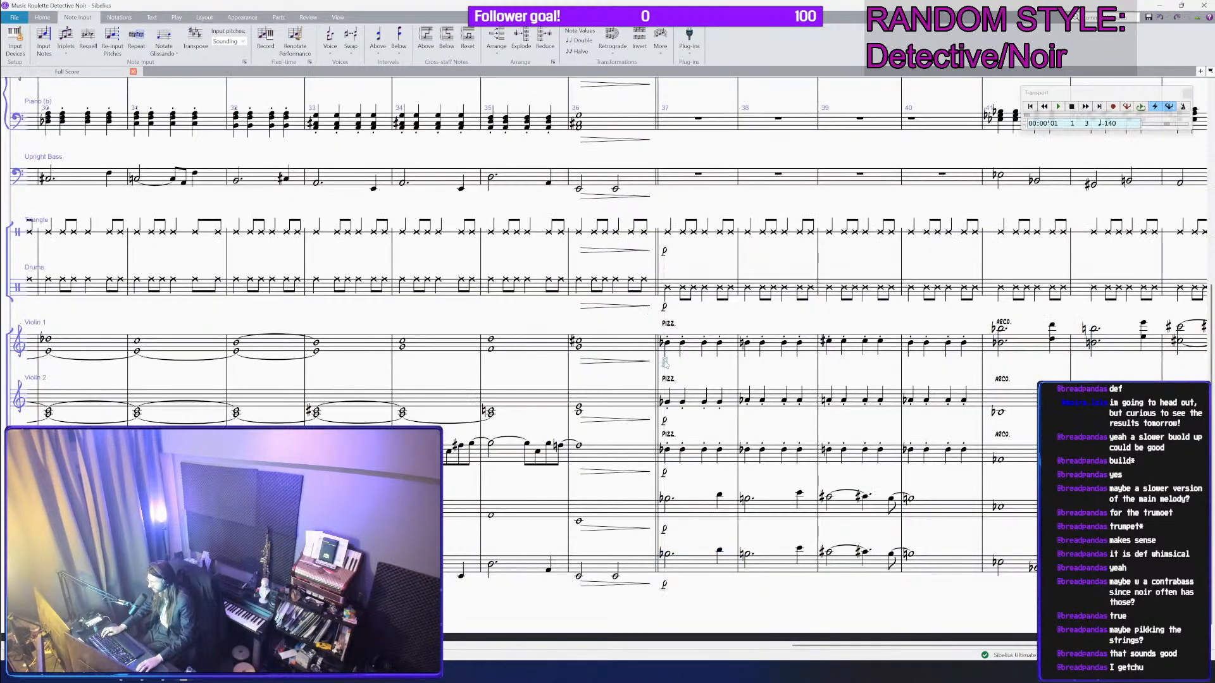
{"action": "left_click", "coordinate": [692, 553], "text": "shift"}
{"action": "scroll", "coordinate": [609, 360], "scroll_direction": "down", "scroll_amount": 2}
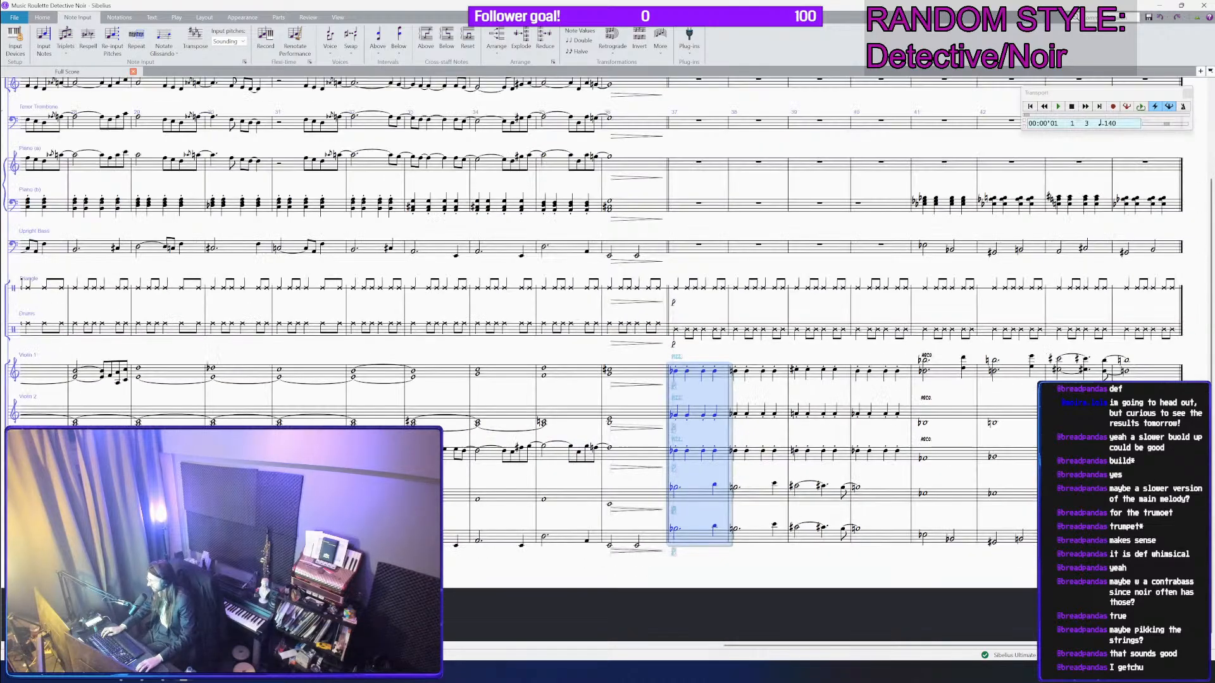
{"action": "left_click_drag", "start_coordinate": [563, 571], "coordinate": [1144, 537]}
{"action": "left_click_drag", "start_coordinate": [710, 559], "coordinate": [217, 557]}
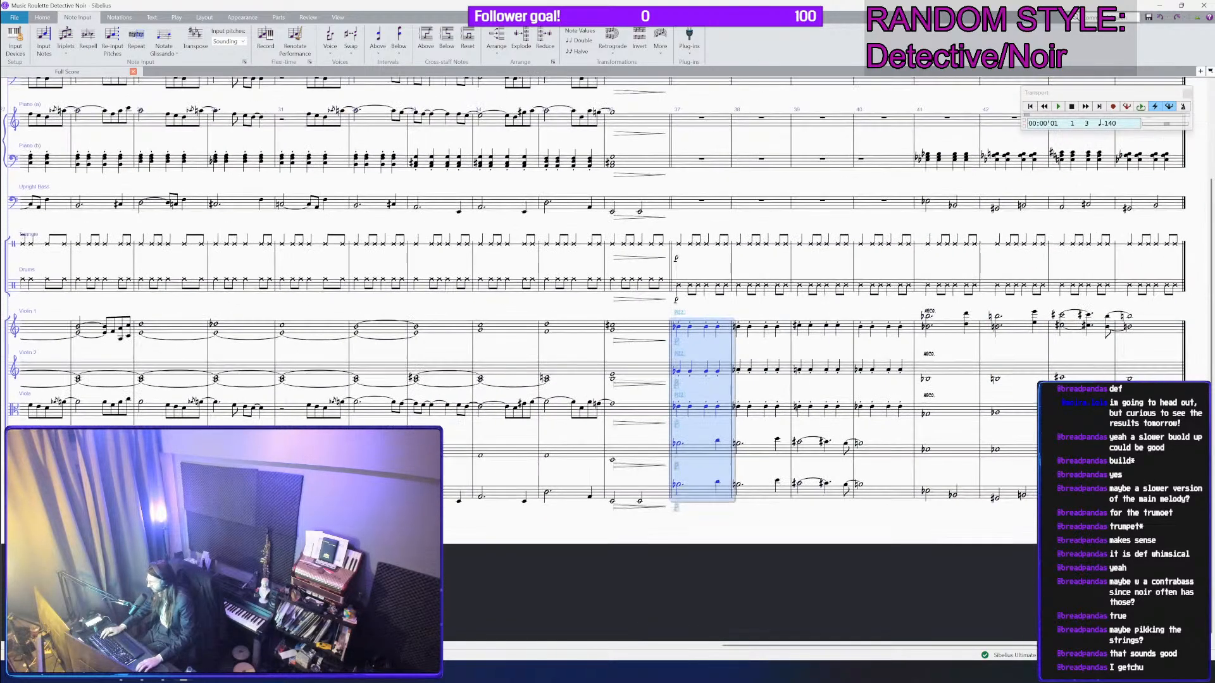
{"action": "left_click", "coordinate": [700, 519]}
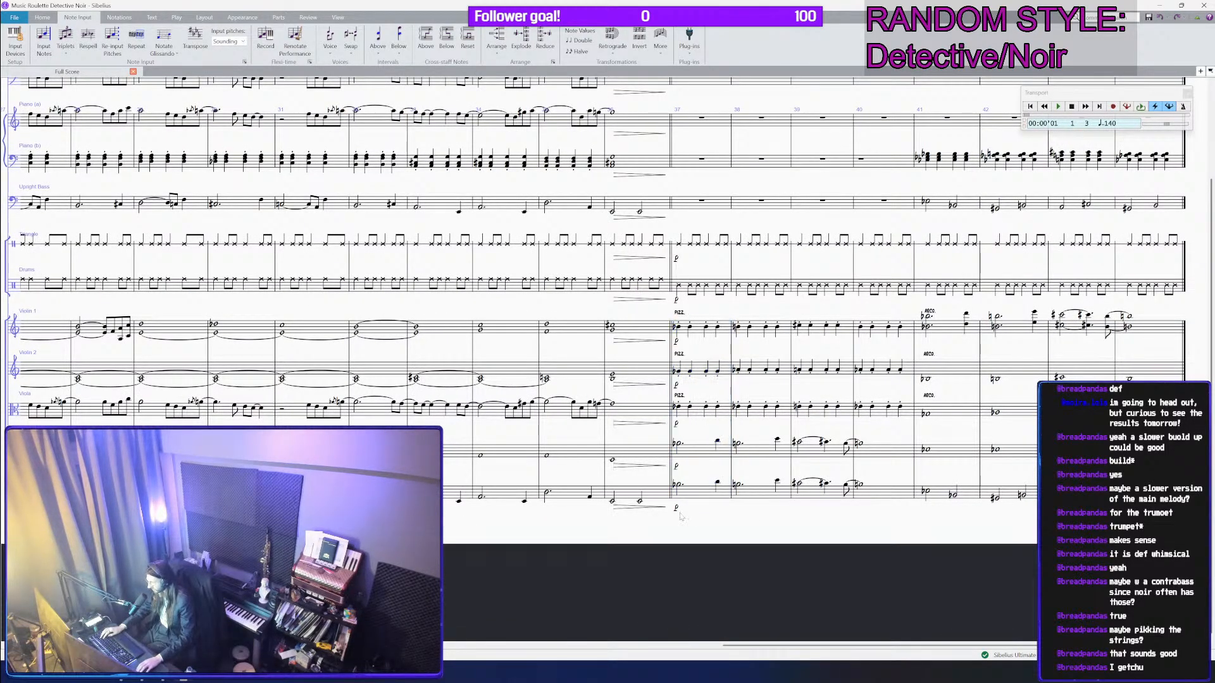
Step: Replace the dynamics of the violoncello and contrabass at bar 37 with mf
{"action": "left_click", "coordinate": [699, 452]}
{"action": "left_click", "coordinate": [699, 492], "text": "shift"}
{"action": "left_click_drag", "start_coordinate": [496, 549], "coordinate": [357, 510]}
{"action": "left_click", "coordinate": [605, 432]}
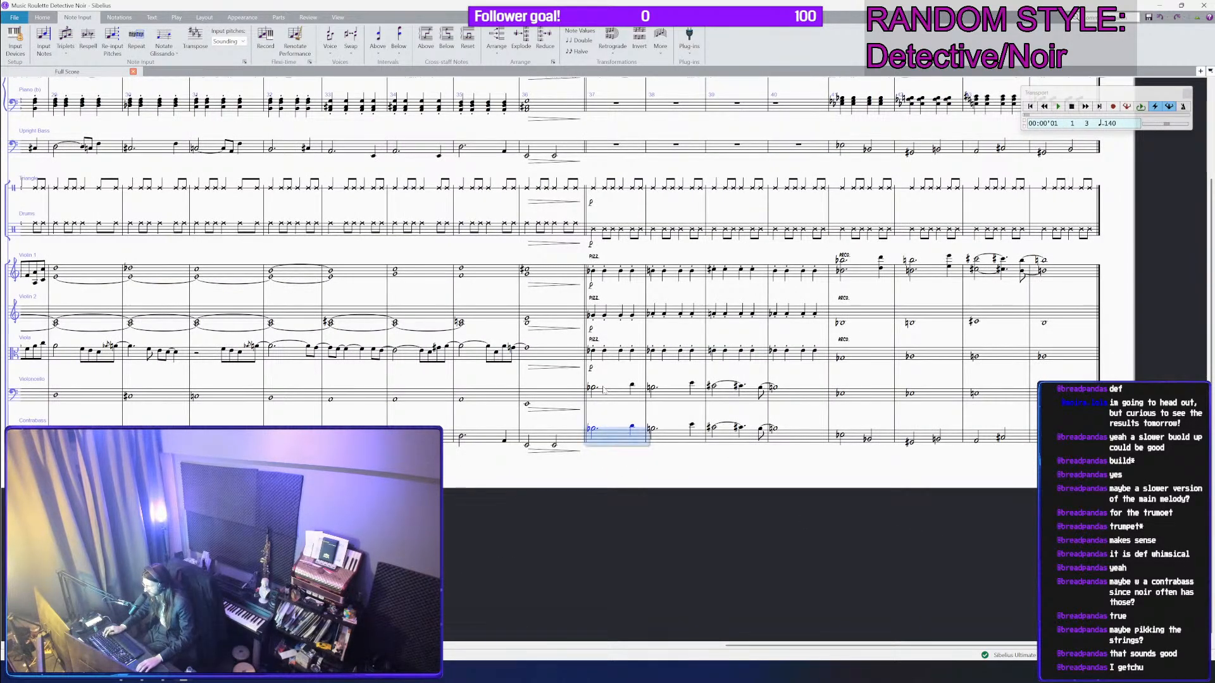
{"action": "left_click", "coordinate": [601, 401]}
{"action": "left_click", "coordinate": [601, 440], "text": "shift"}
{"action": "key", "text": "ctrl+e"}
{"action": "type", "text": "mf"}
Step: Add crescendo hairpins across bar 40 to the triangle, drums and all string staves
{"action": "left_click", "coordinate": [821, 440]}
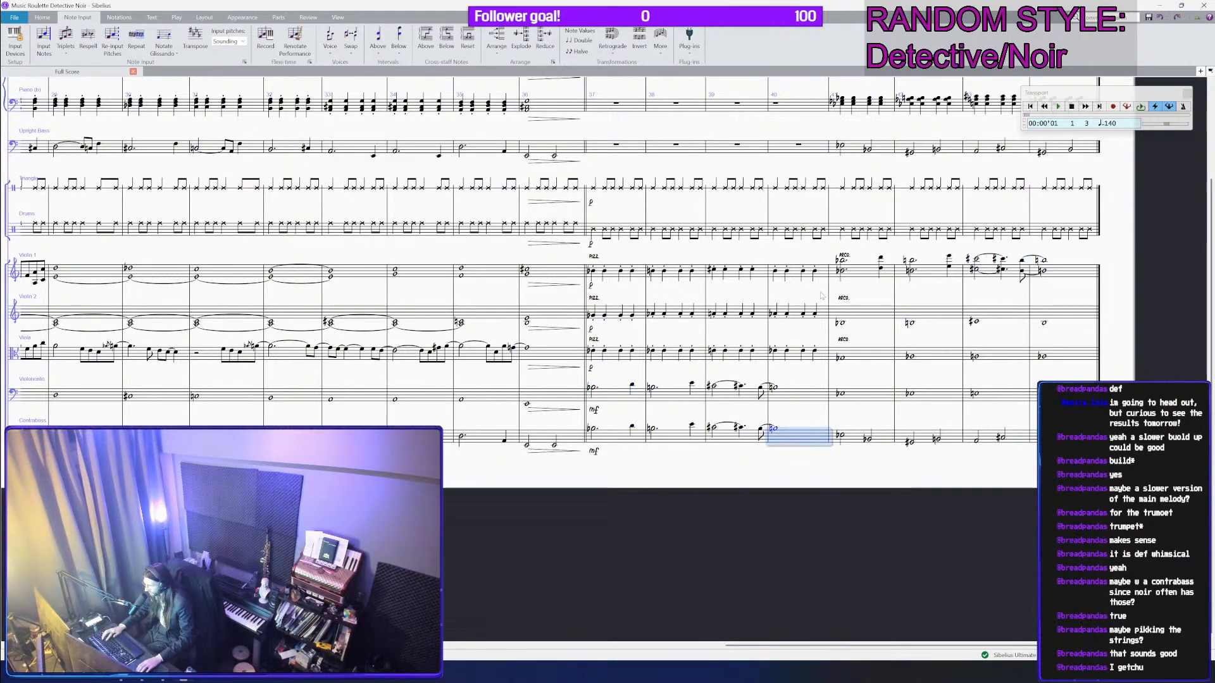
{"action": "left_click", "coordinate": [789, 271], "text": "shift"}
{"action": "left_click", "coordinate": [785, 194], "text": "shift"}
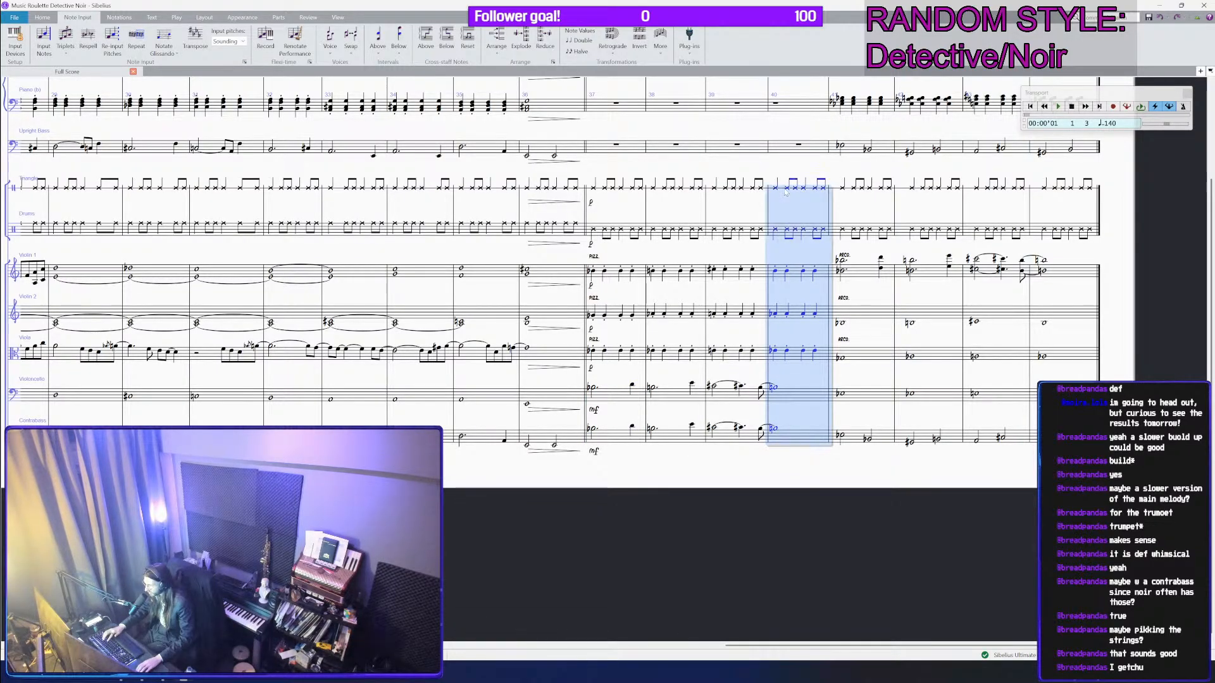
{"action": "key", "text": "h"}
{"action": "scroll", "coordinate": [844, 189], "scroll_direction": "down", "scroll_amount": 3}
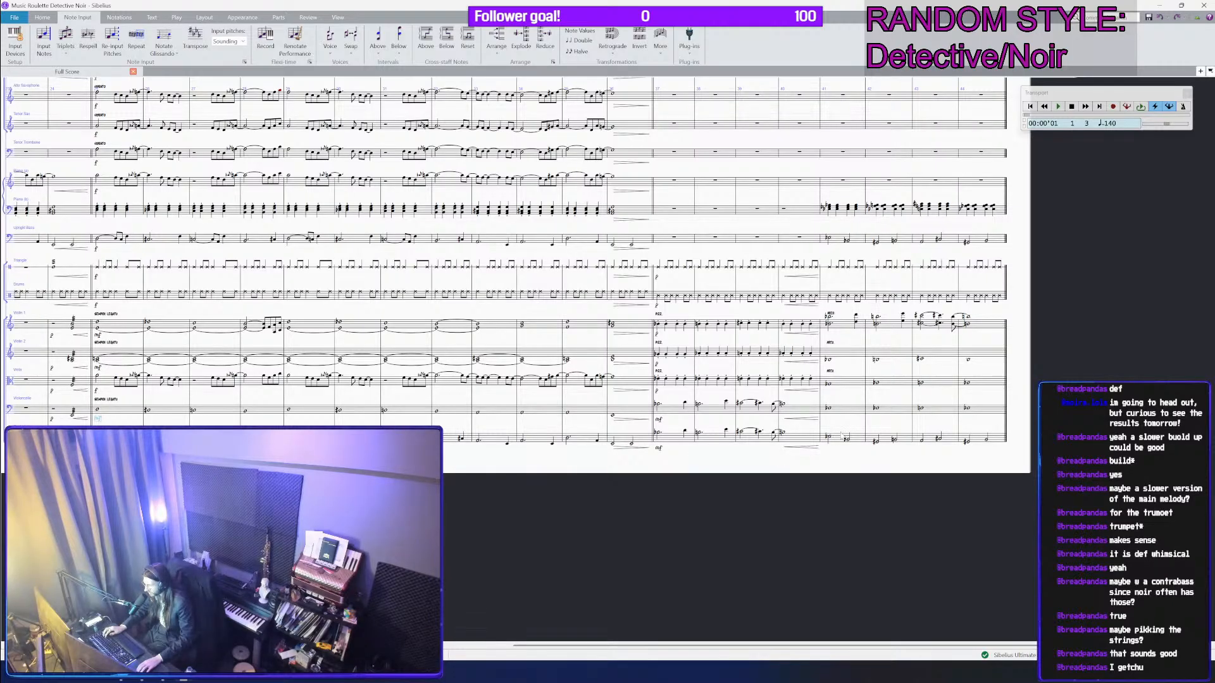
Step: Add an mf dynamic at bar 41 to Violin 2, viola, violoncello and contrabass
{"action": "left_click", "coordinate": [843, 434]}
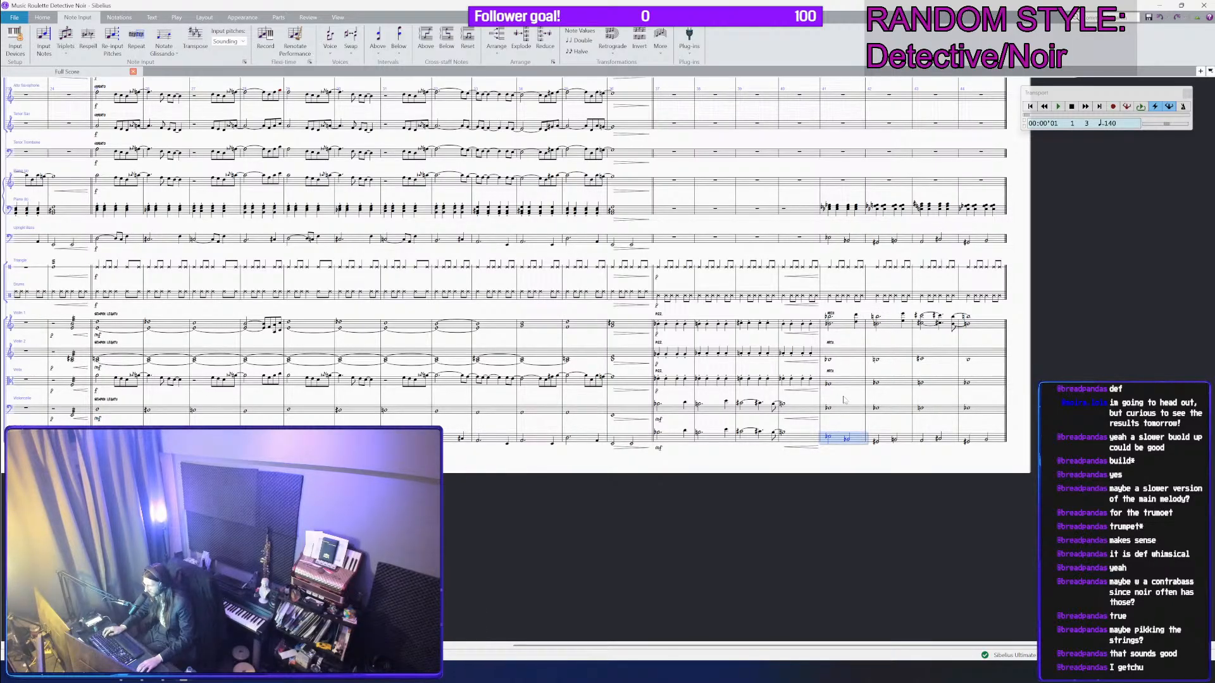
{"action": "left_click", "coordinate": [842, 324], "text": "shift"}
{"action": "key", "text": "ctrl+e"}
{"action": "type", "text": "mf"}
{"action": "key", "text": "Escape"}
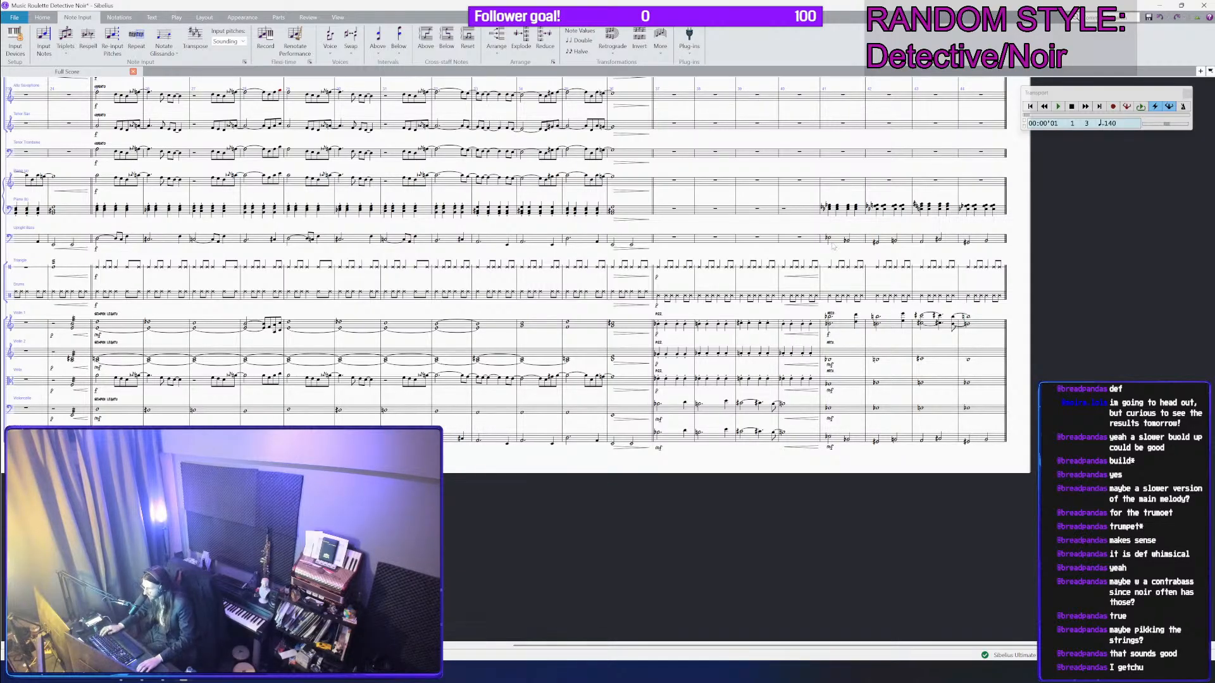
Step: Mark the Violin 1 melody with an f dynamic at bar 41
{"action": "left_click", "coordinate": [843, 239]}
{"action": "scroll", "coordinate": [844, 239], "scroll_direction": "up", "scroll_amount": 3}
{"action": "left_click", "coordinate": [845, 421]}
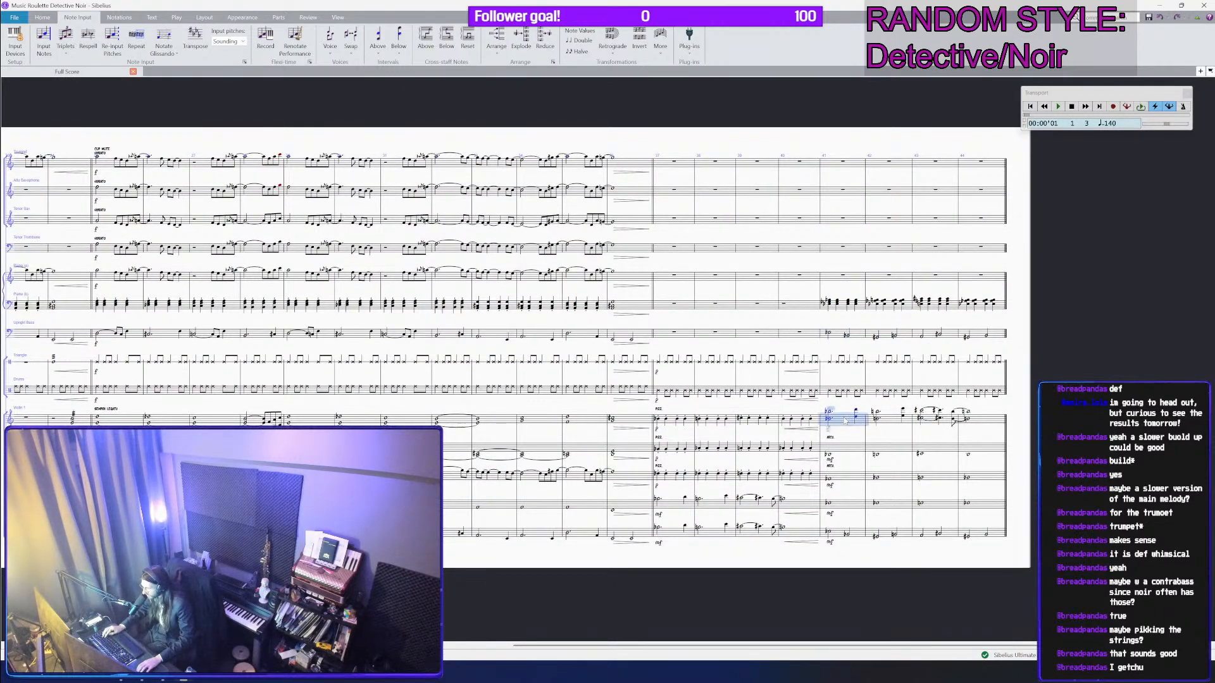
{"action": "left_click", "coordinate": [980, 426], "text": "shift"}
{"action": "scroll", "coordinate": [907, 325], "scroll_direction": "up", "scroll_amount": 2}
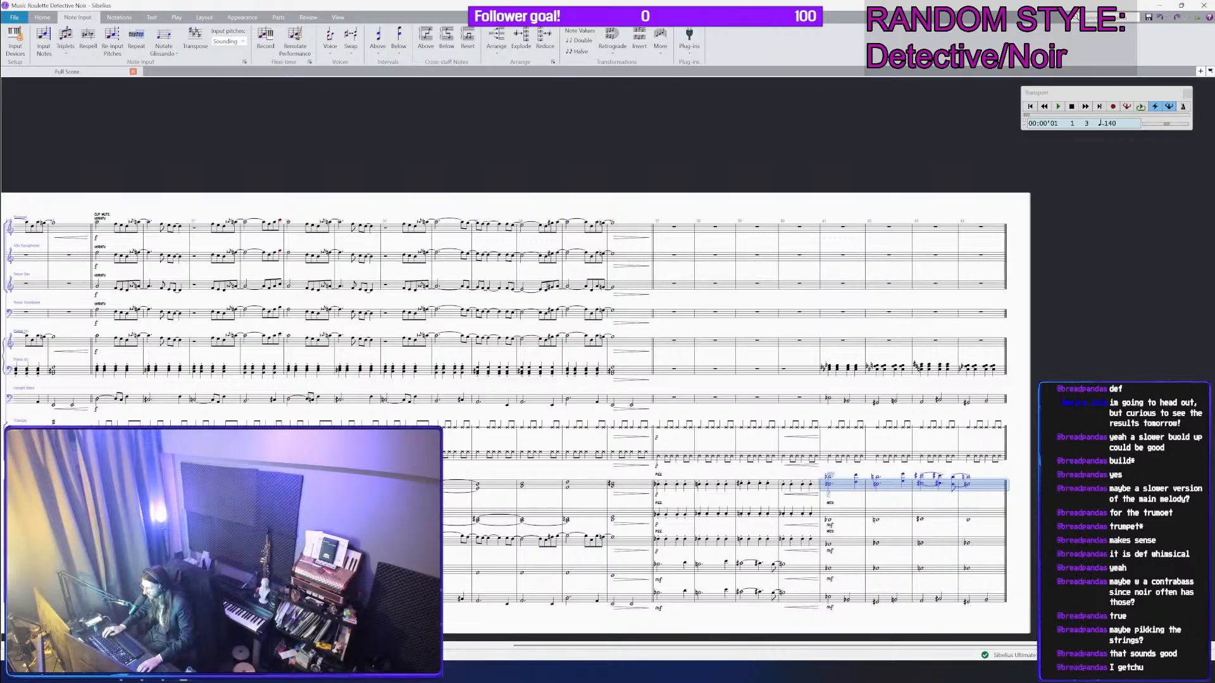
Step: Replace the upright bass notes in bars 43 and 44 with half-note Es
{"action": "scroll", "coordinate": [759, 450], "scroll_direction": "up", "scroll_amount": 5}
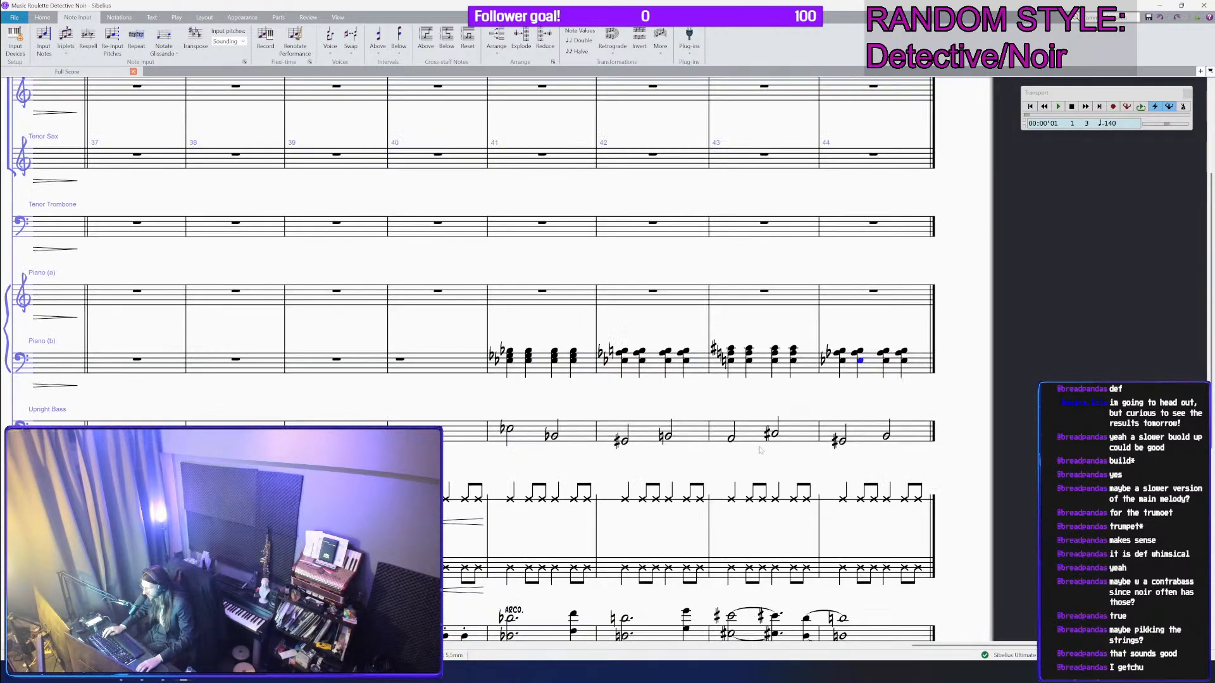
{"action": "key", "text": "e"}
{"action": "key", "text": "e"}
{"action": "key", "text": "e"}
{"action": "key", "text": "e"}
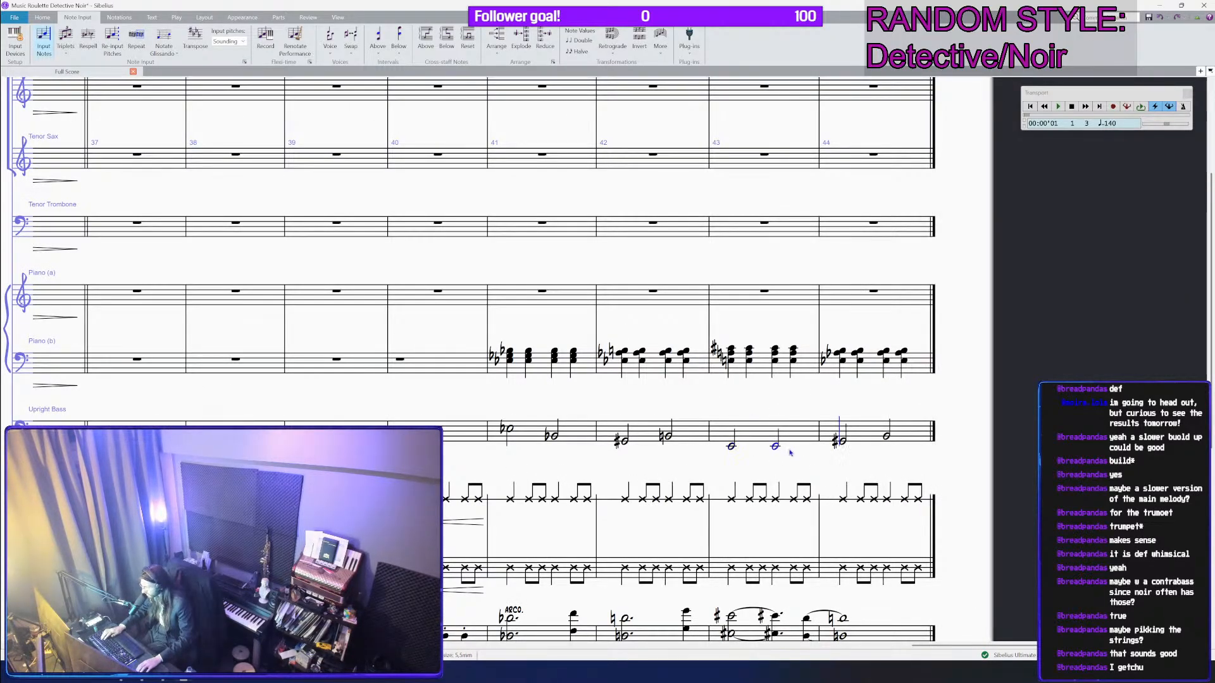
Step: Change the upright bass in bar 44 to four quarter-note Es
{"action": "key", "text": "Left"}
{"action": "key", "text": "KP_4"}
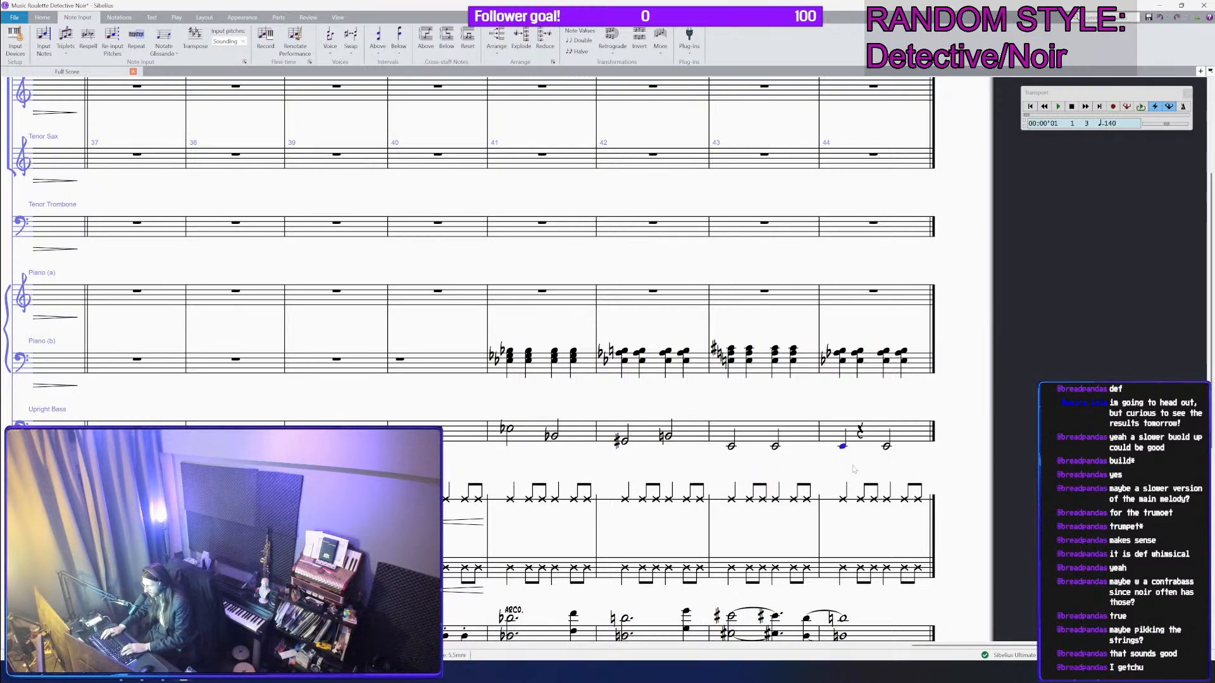
{"action": "key", "text": "n"}
{"action": "key", "text": "e"}
{"action": "key", "text": "e"}
{"action": "key", "text": "e"}
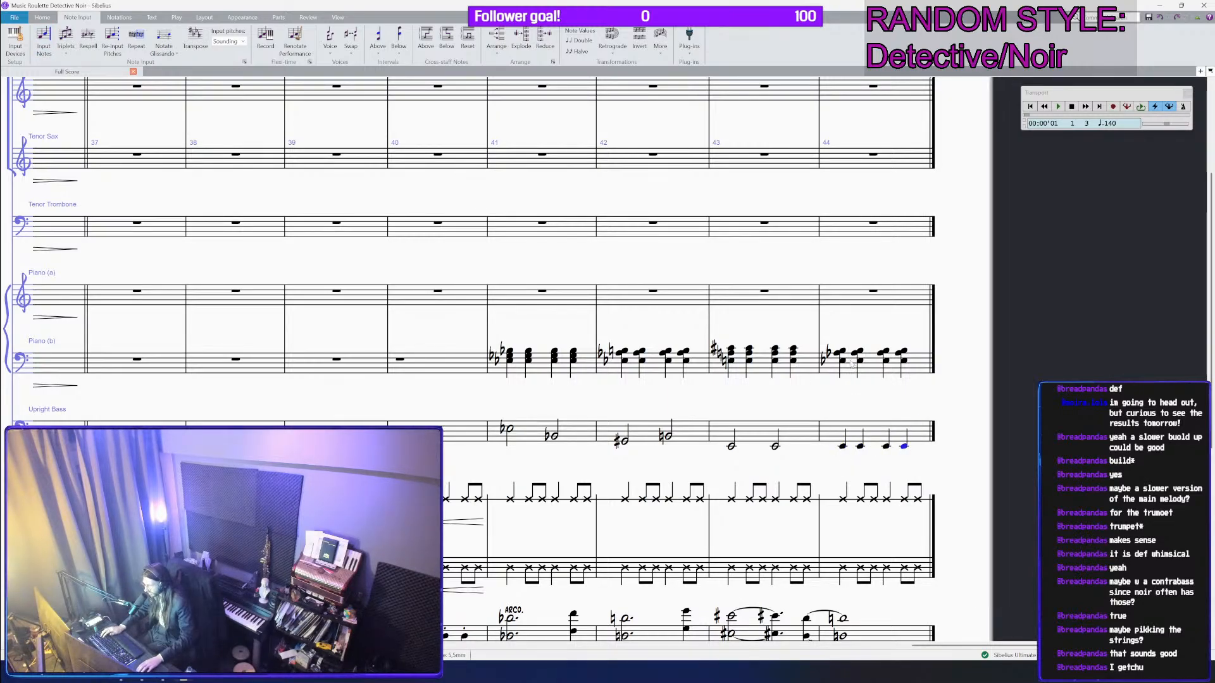
Step: Change the last Violin 1 note of bar 43 to an octave C-sharp, tied to a whole-note octave C-sharp in bar 44
{"action": "scroll", "coordinate": [851, 365], "scroll_direction": "down", "scroll_amount": 4}
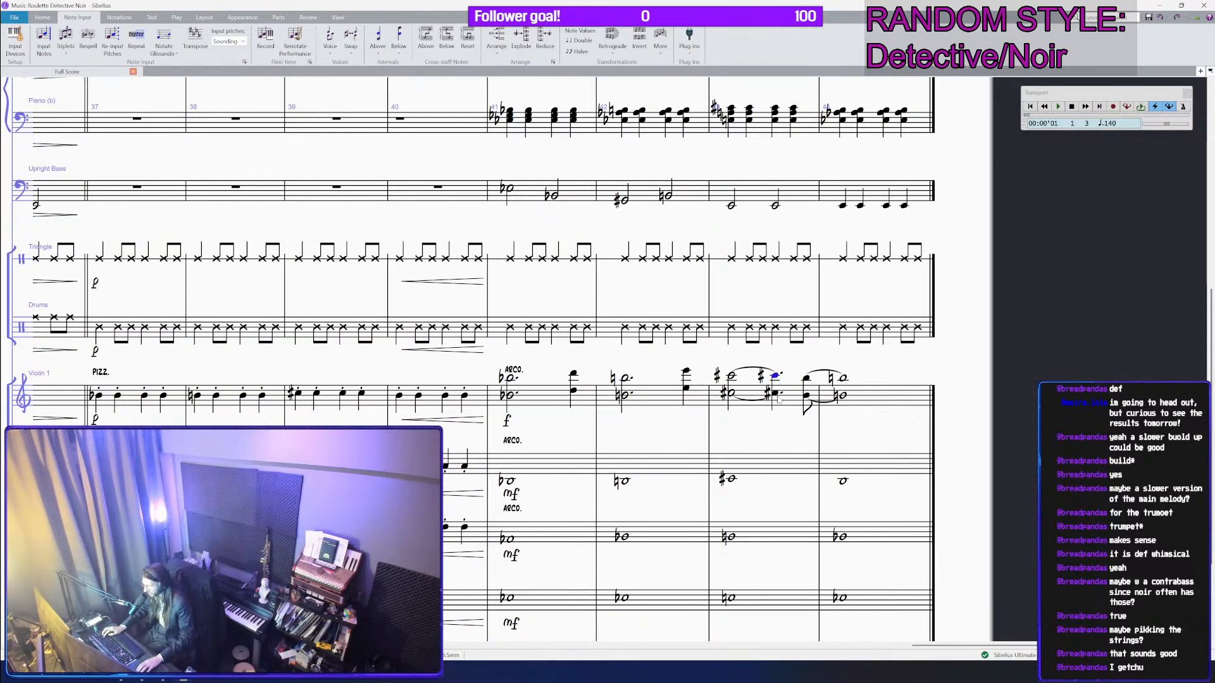
{"action": "key", "text": "ctrl+v"}
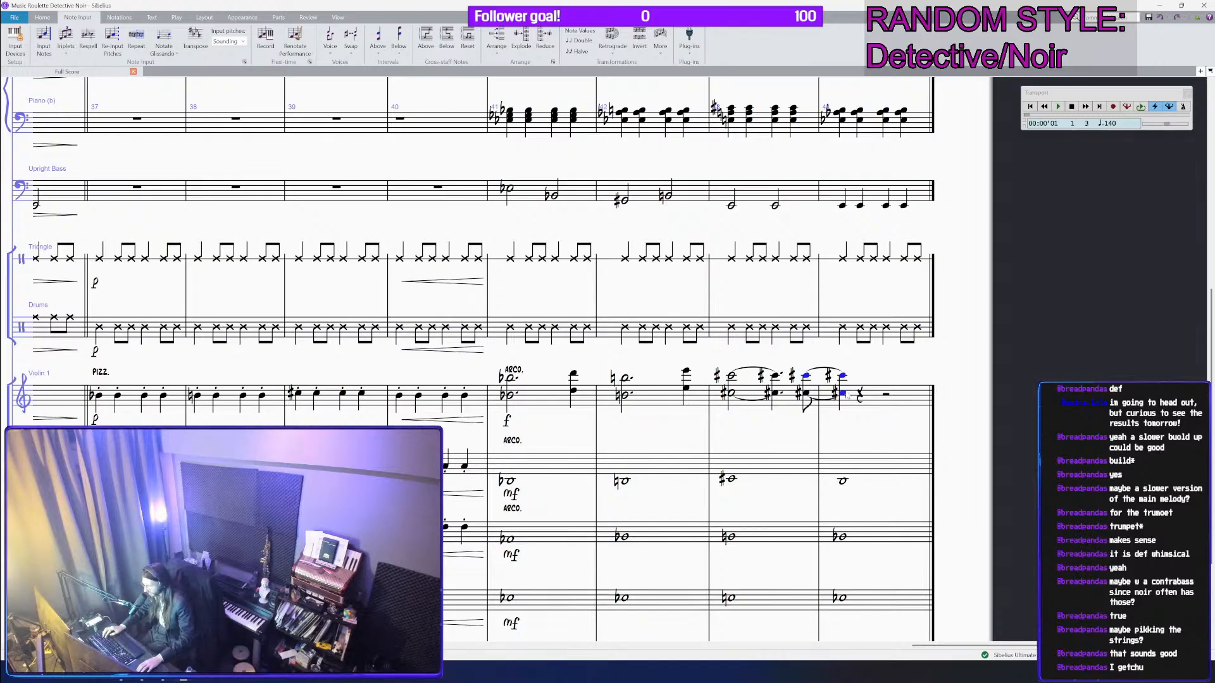
{"action": "key", "text": "Left"}
{"action": "left_click", "coordinate": [857, 397]}
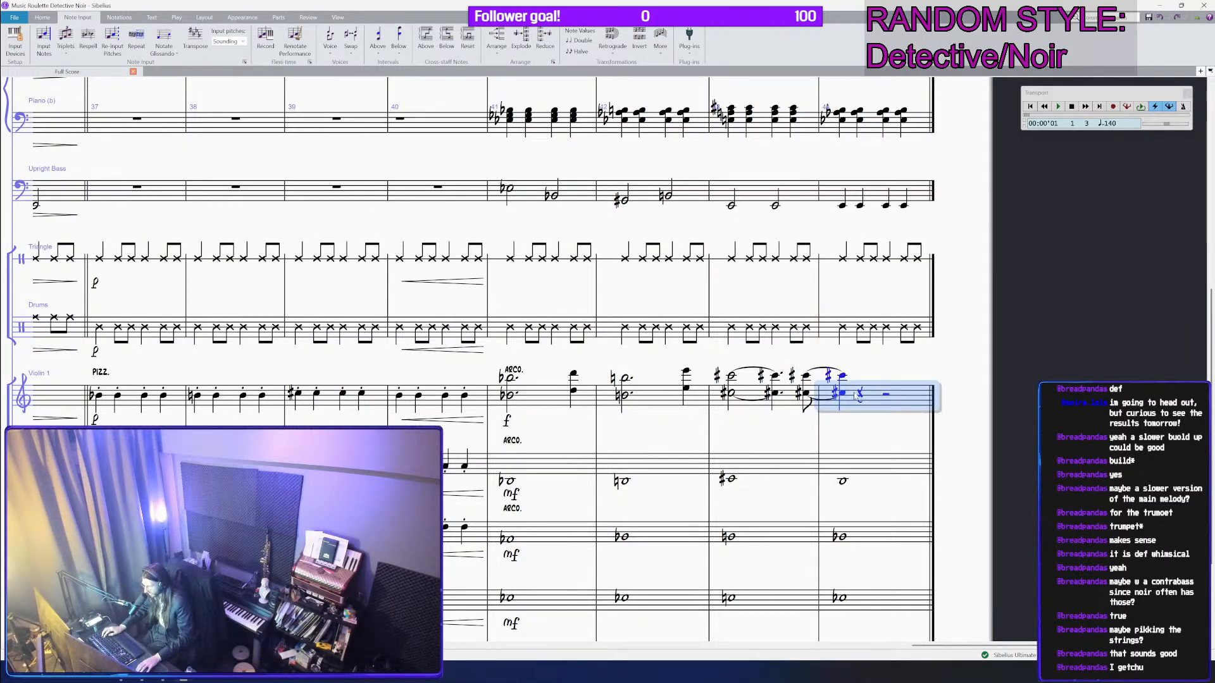
{"action": "key", "text": "KP_6"}
Step: Copy the upright bass notes of bars 43 and 44 into the same bars of the contrabass
{"action": "left_click", "coordinate": [809, 455]}
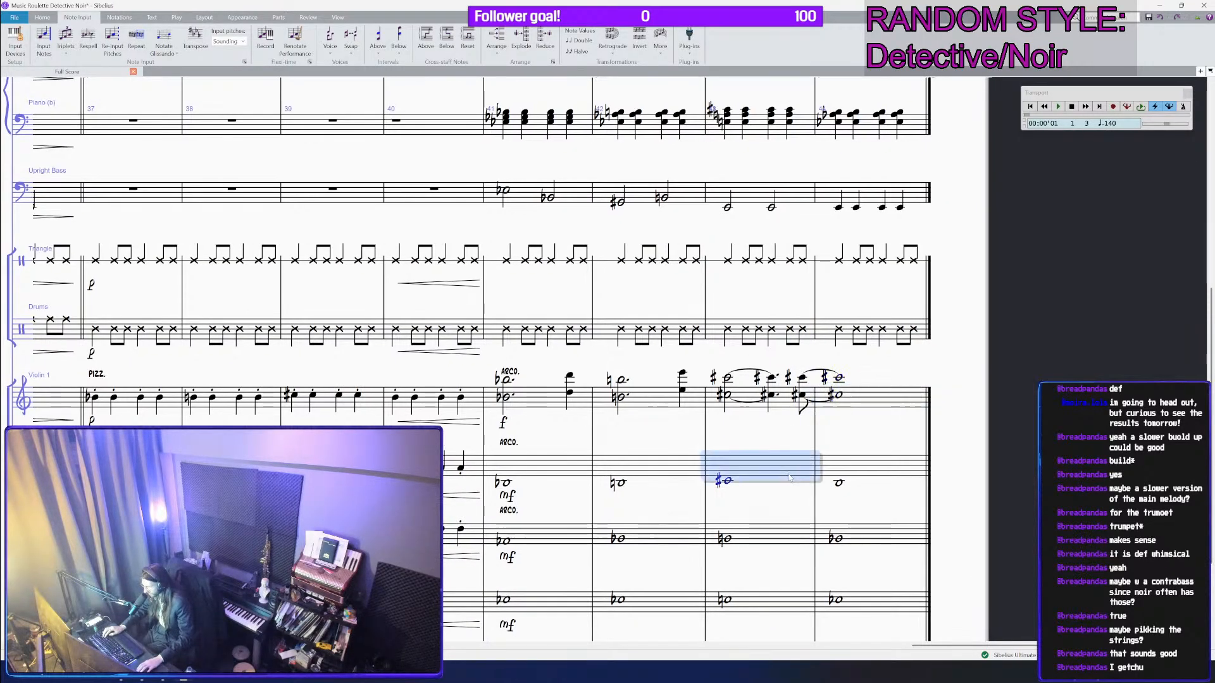
{"action": "scroll", "coordinate": [791, 458], "scroll_direction": "down", "scroll_amount": 2}
{"action": "scroll", "coordinate": [748, 451], "scroll_direction": "up", "scroll_amount": 3}
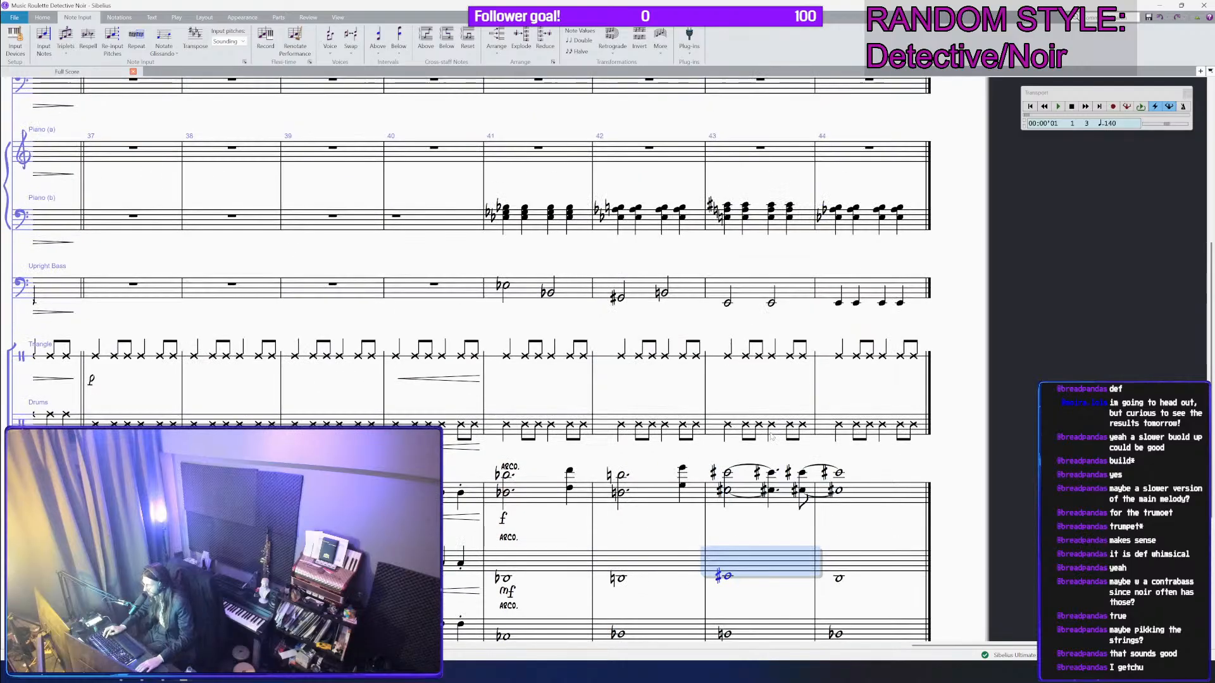
{"action": "left_click", "coordinate": [772, 291]}
{"action": "left_click", "coordinate": [856, 304], "text": "shift"}
{"action": "scroll", "coordinate": [856, 308], "scroll_direction": "down", "scroll_amount": 3}
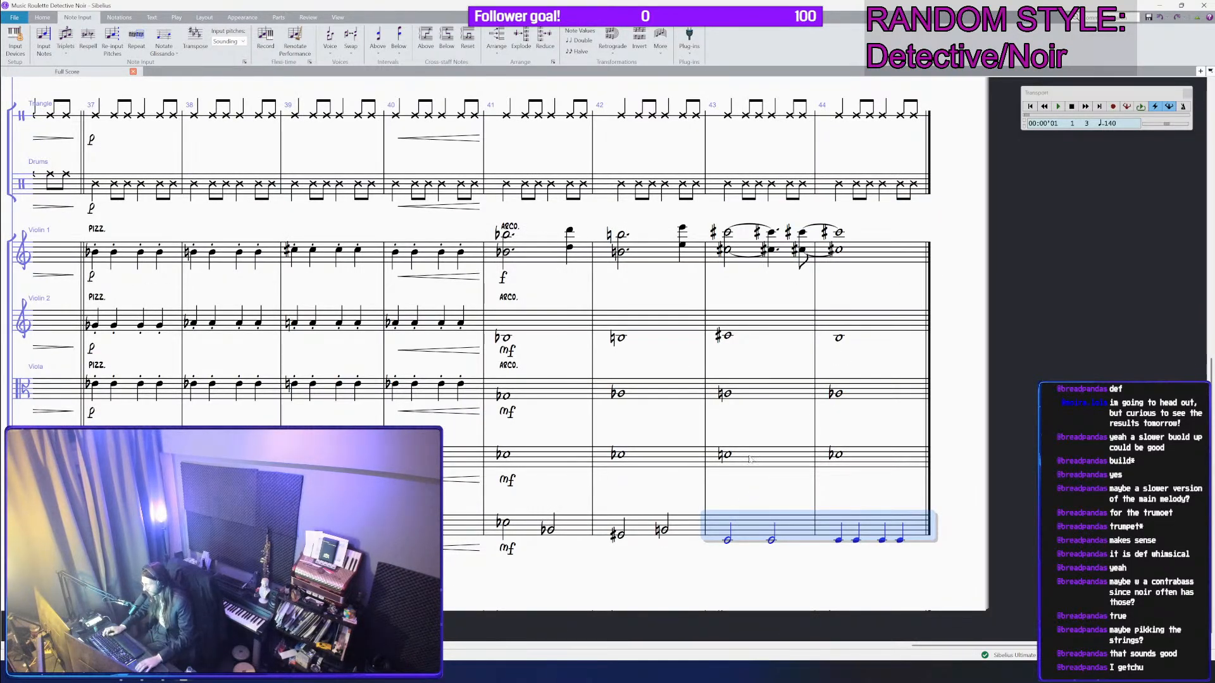
Step: Copy the bar 43 whole notes of Violin 2, viola and violoncello into bar 44
{"action": "left_click", "coordinate": [774, 468]}
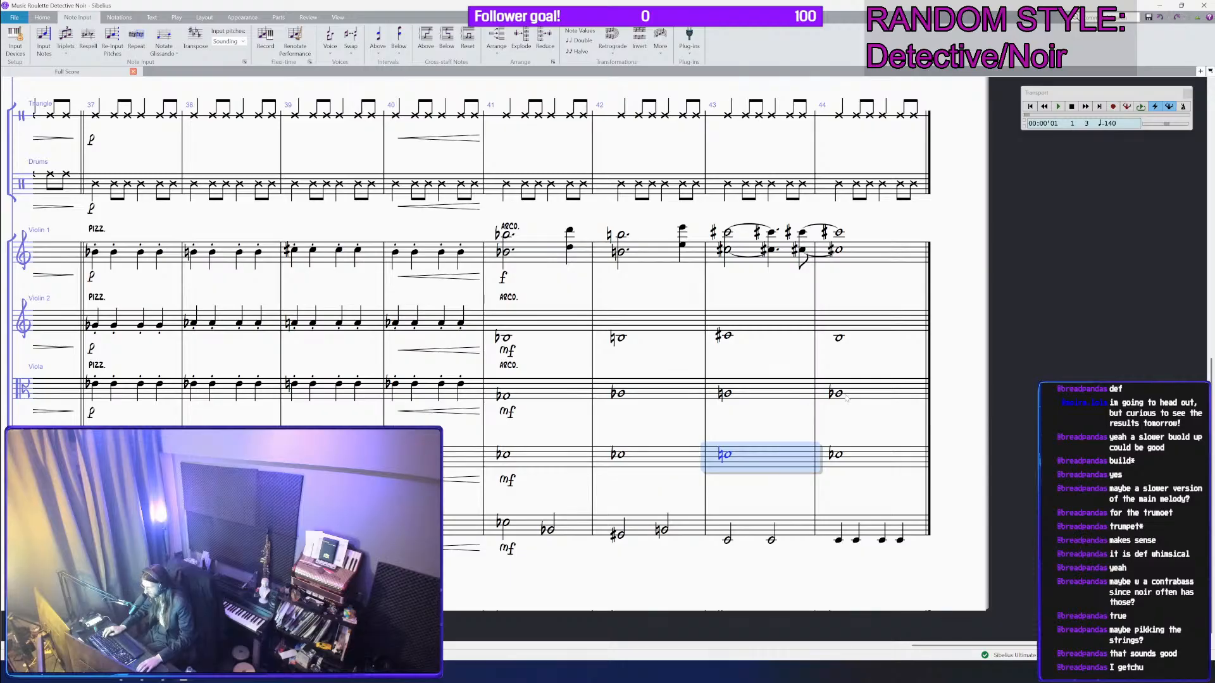
{"action": "scroll", "coordinate": [787, 459], "scroll_direction": "up", "scroll_amount": 1}
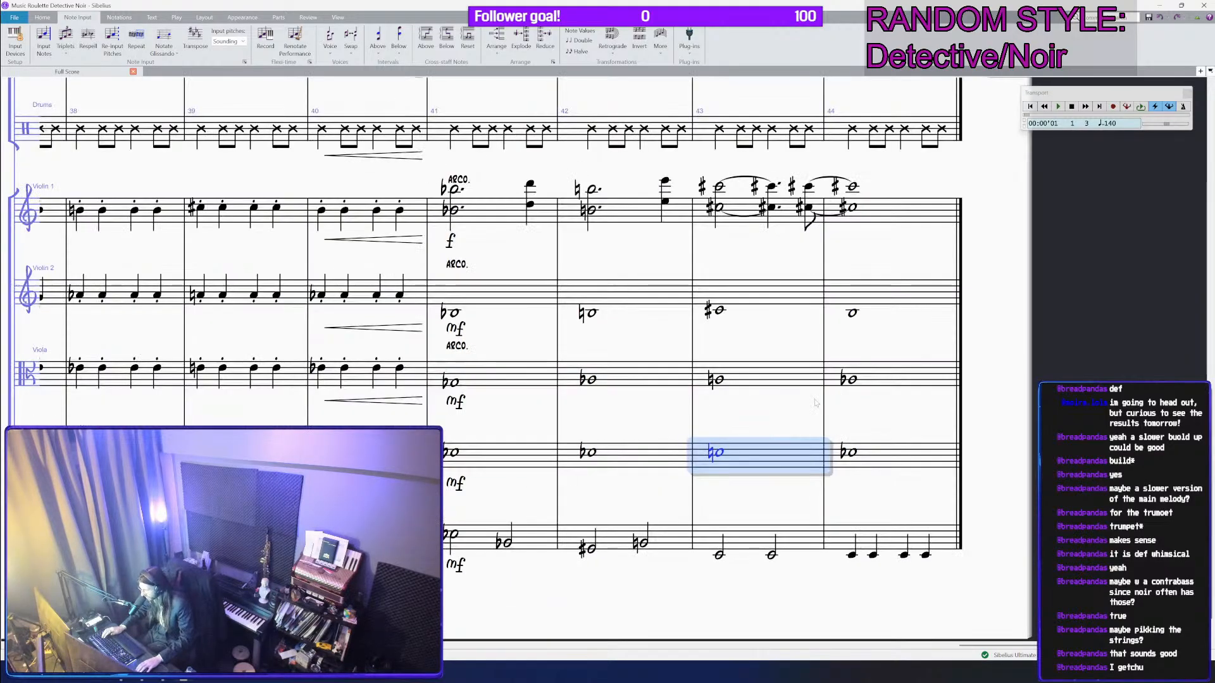
{"action": "scroll", "coordinate": [786, 459], "scroll_direction": "up", "scroll_amount": 1}
{"action": "left_click", "coordinate": [764, 387]}
{"action": "left_click", "coordinate": [766, 547], "text": "shift"}
{"action": "key", "text": "ctrl+c"}
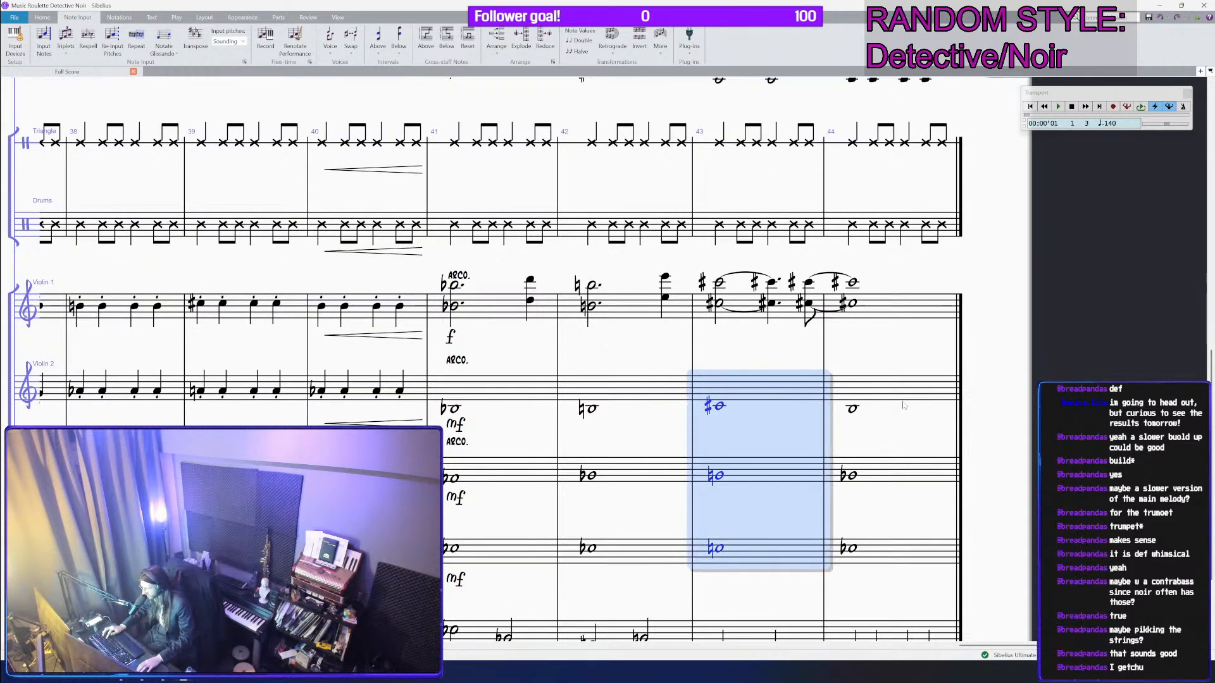
{"action": "left_click", "coordinate": [901, 393]}
{"action": "key", "text": "ctrl+v"}
{"action": "key", "text": "Escape"}
Step: Raise the violoncello's whole note in bar 44 by one step to F and save the score
{"action": "left_click", "coordinate": [886, 400]}
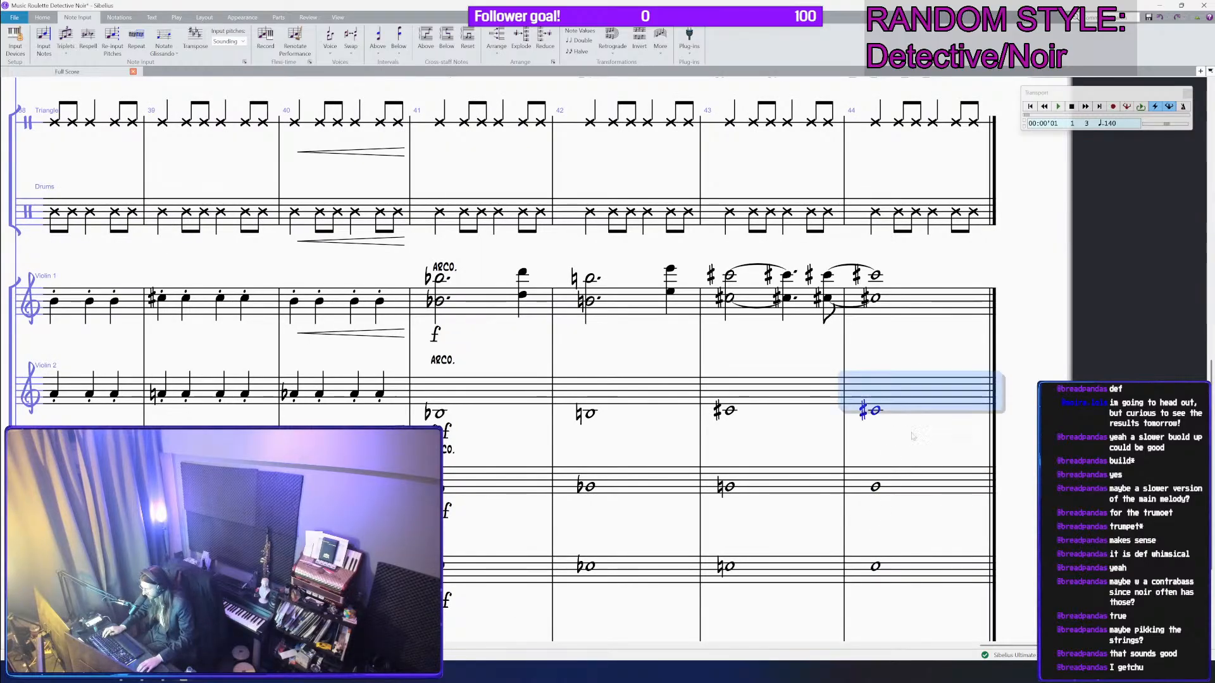
{"action": "scroll", "coordinate": [785, 462], "scroll_direction": "up", "scroll_amount": 1}
{"action": "left_click", "coordinate": [780, 453]}
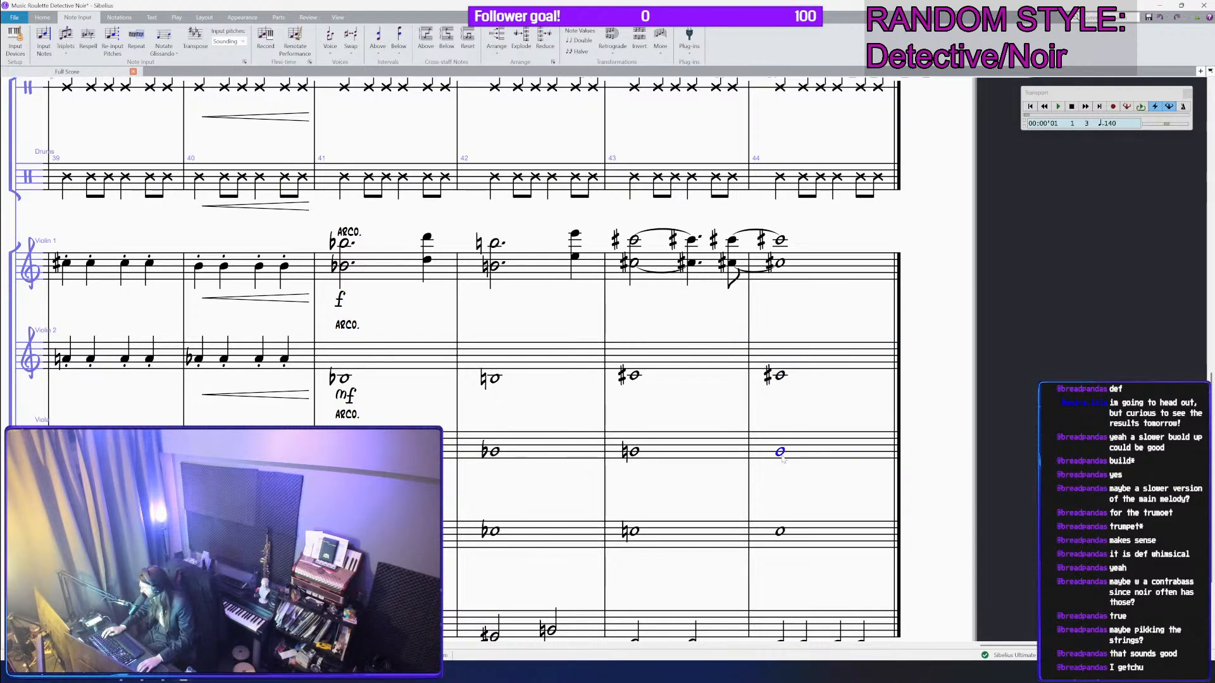
{"action": "left_click", "coordinate": [780, 531]}
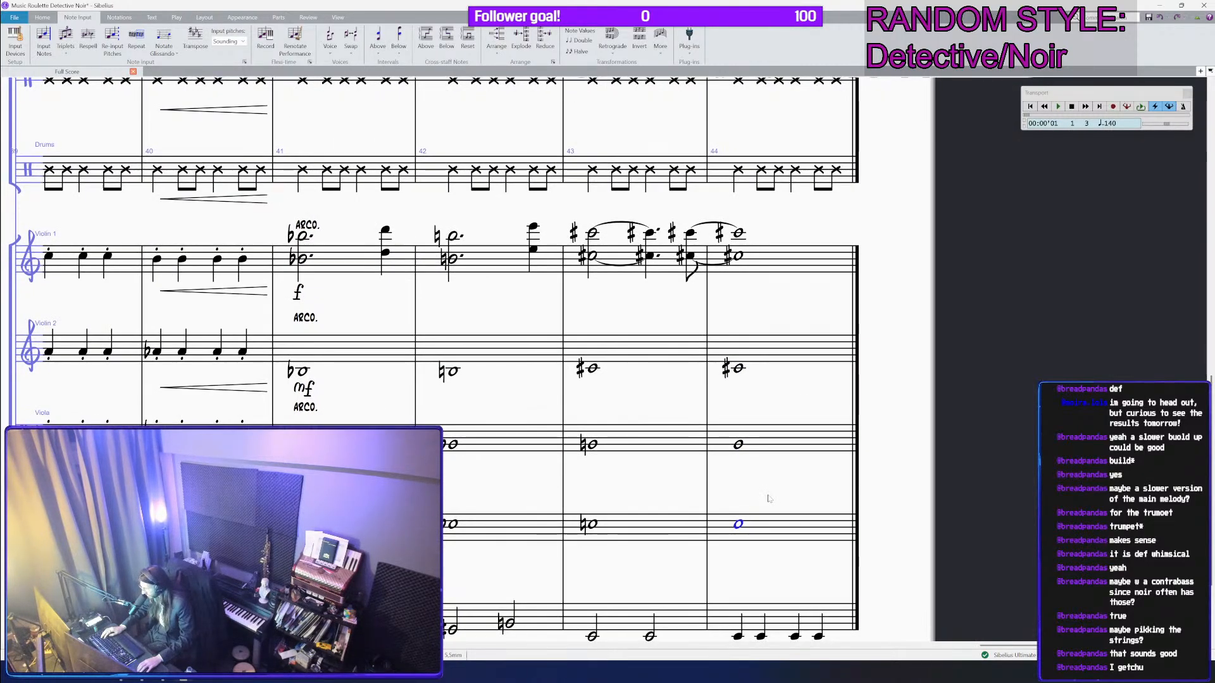
{"action": "key", "text": "ctrl+s"}
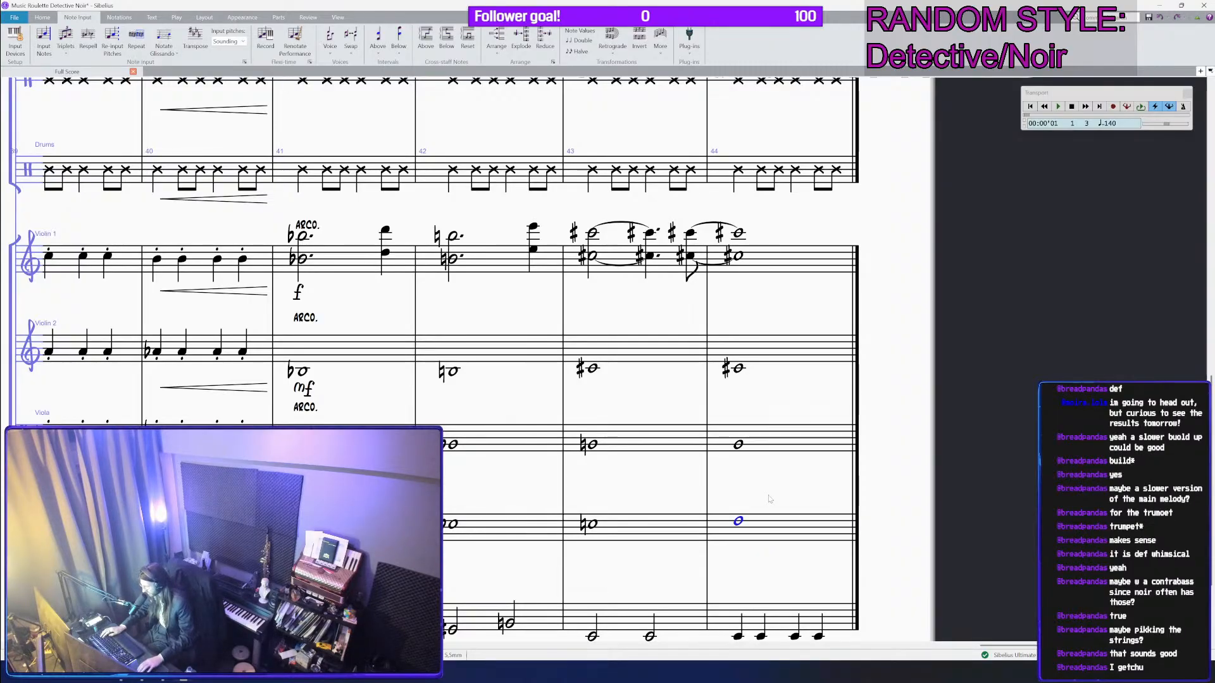
Step: Copy the Piano (b) chords of bar 43 into bar 44 and raise each copied chord's lowest note one step to F
{"action": "scroll", "coordinate": [783, 471], "scroll_direction": "down", "scroll_amount": 2}
{"action": "scroll", "coordinate": [783, 469], "scroll_direction": "down", "scroll_amount": 1}
{"action": "scroll", "coordinate": [784, 442], "scroll_direction": "up", "scroll_amount": 2}
{"action": "left_click", "coordinate": [713, 307]}
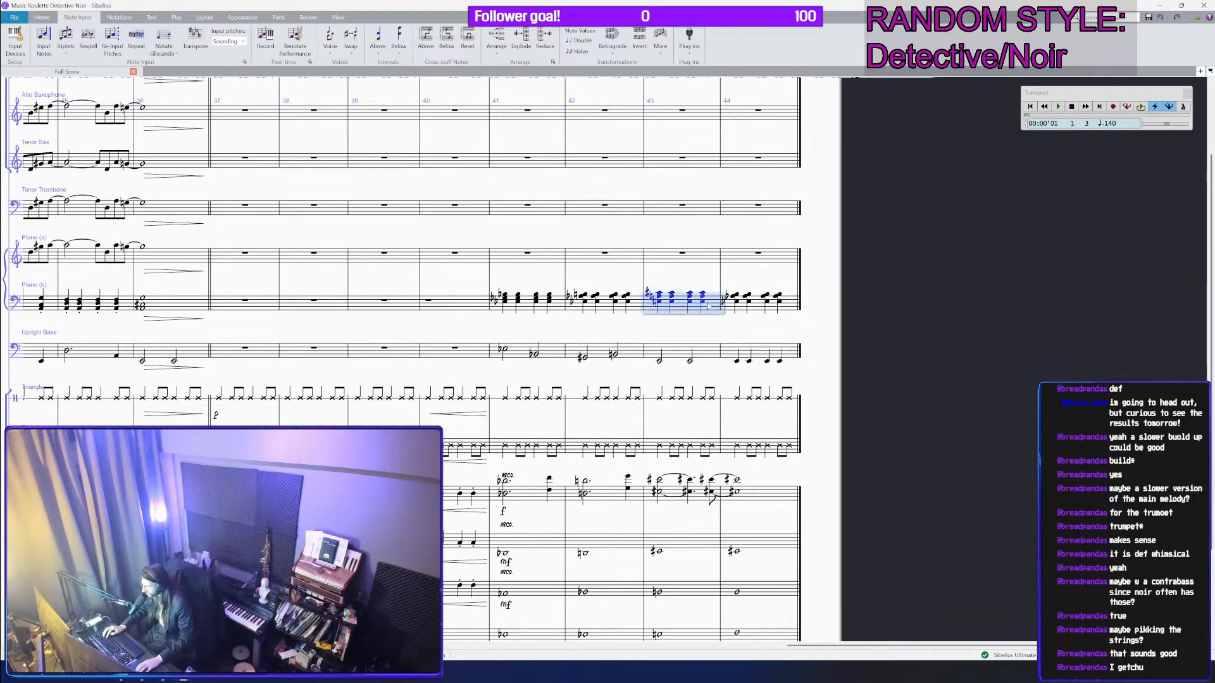
{"action": "left_click", "coordinate": [736, 312]}
{"action": "left_click", "coordinate": [736, 313]}
{"action": "scroll", "coordinate": [736, 312], "scroll_direction": "up", "scroll_amount": 2}
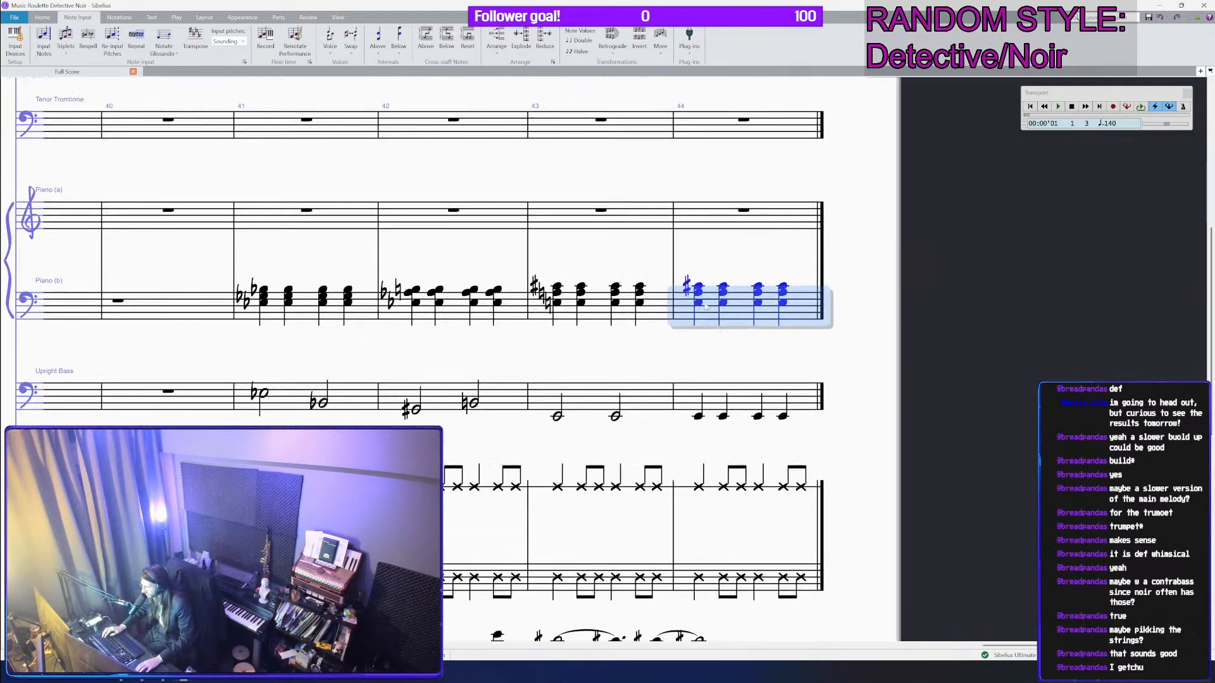
{"action": "left_click", "coordinate": [698, 294]}
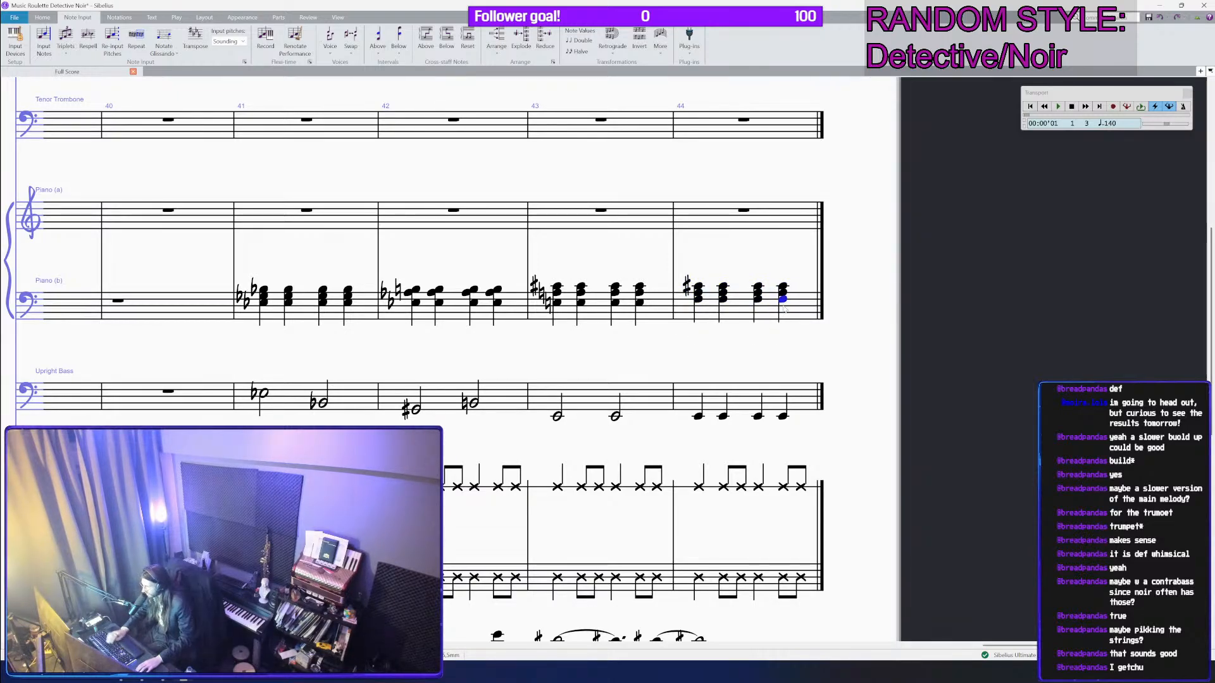
Step: Play back the revised ending of the score through bar 44
{"action": "scroll", "coordinate": [783, 308], "scroll_direction": "down", "scroll_amount": 4}
{"action": "left_click_drag", "start_coordinate": [803, 327], "coordinate": [936, 382]}
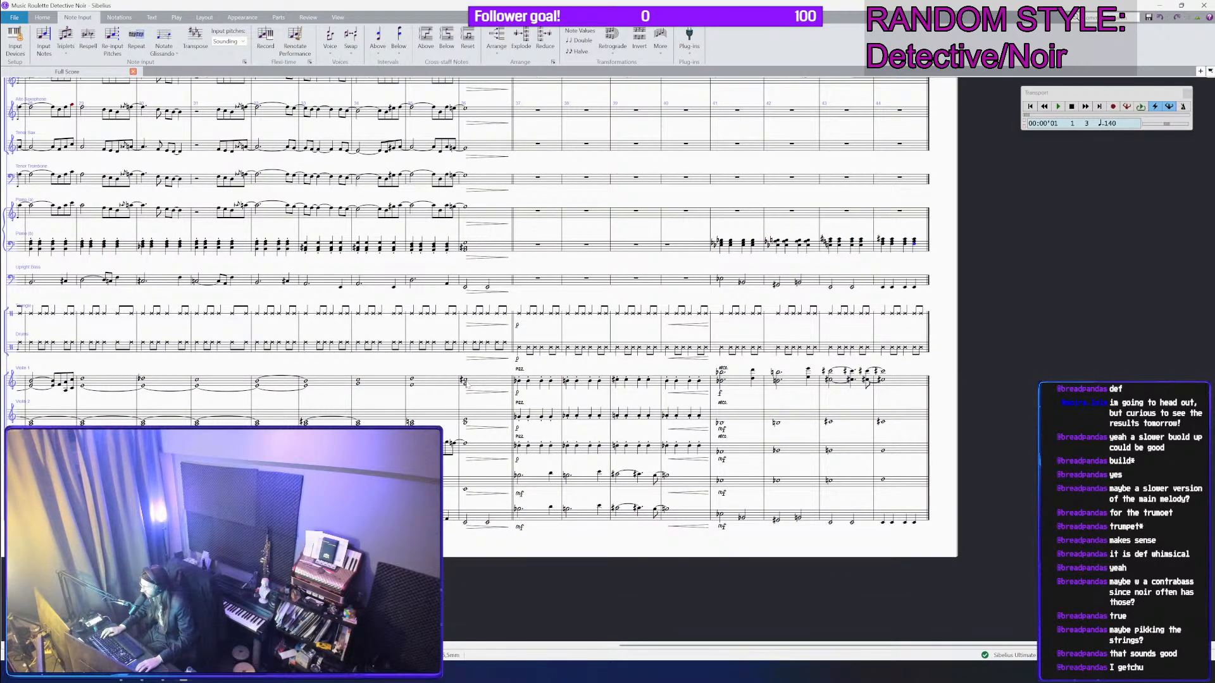
{"action": "key", "text": "space"}
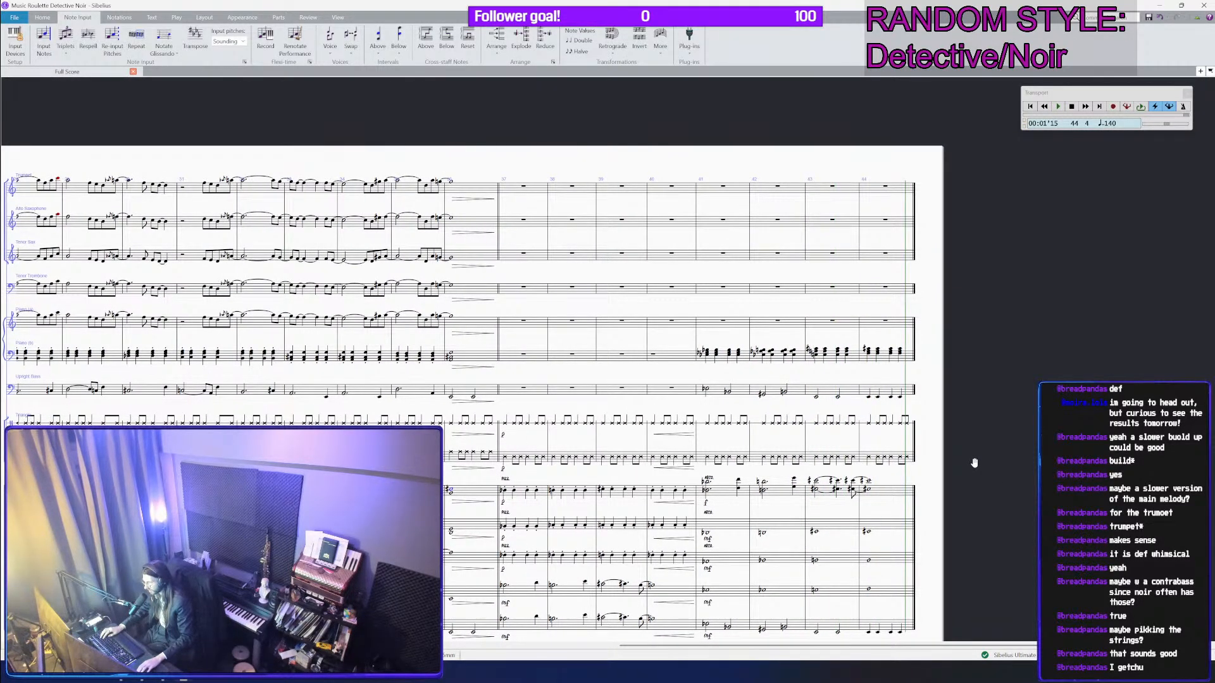
Step: Replace the first beat of bar 44 in the Drums staff with an eighth-note triplet
{"action": "left_click", "coordinate": [873, 424]}
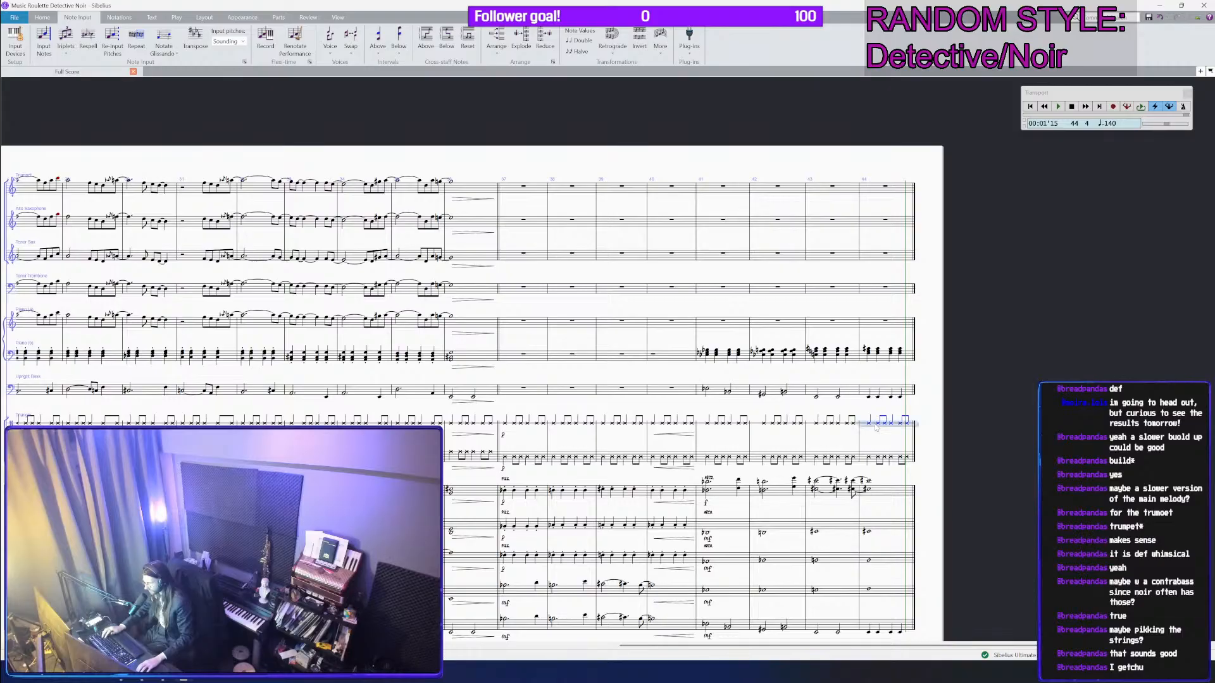
{"action": "scroll", "coordinate": [873, 425], "scroll_direction": "up", "scroll_amount": 3}
{"action": "left_click", "coordinate": [841, 496]}
{"action": "scroll", "coordinate": [842, 497], "scroll_direction": "down", "scroll_amount": 1}
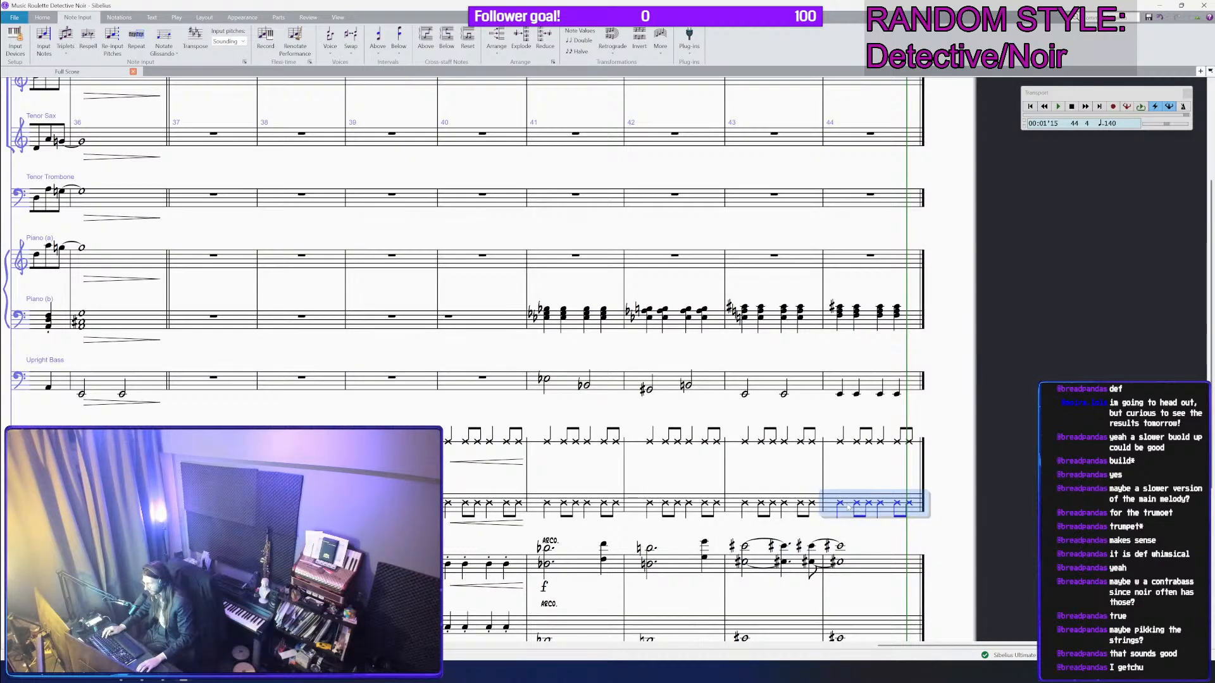
{"action": "left_click", "coordinate": [840, 503]}
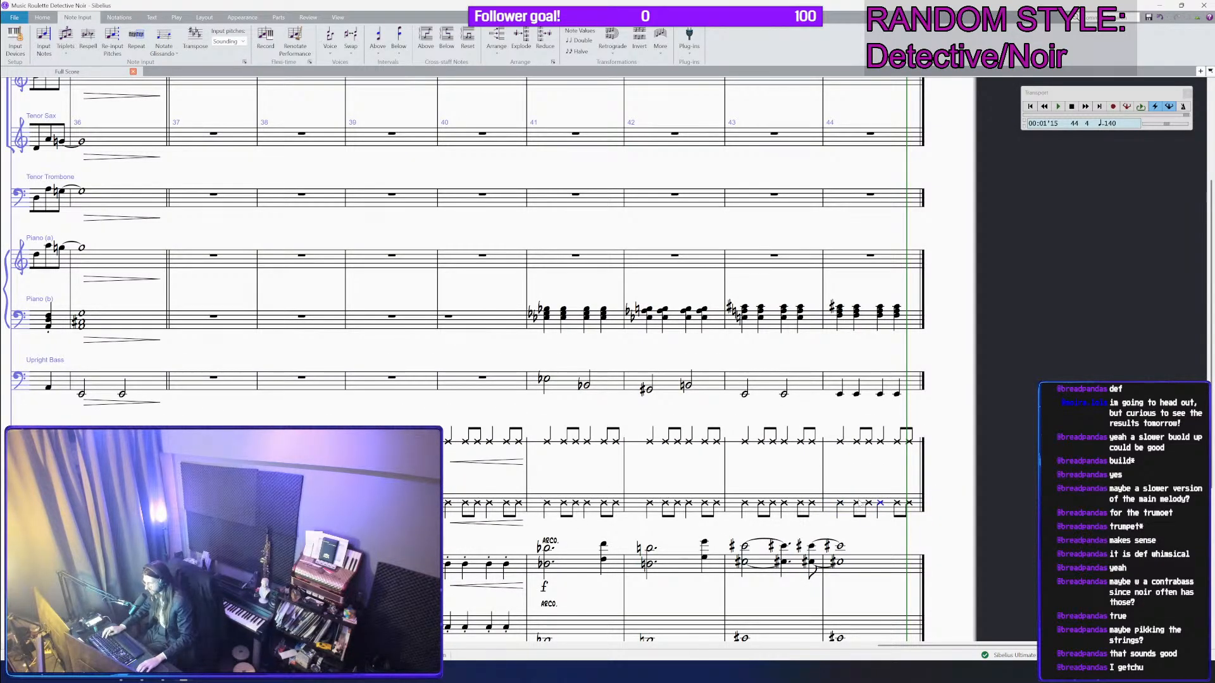
{"action": "scroll", "coordinate": [843, 504], "scroll_direction": "up", "scroll_amount": 2}
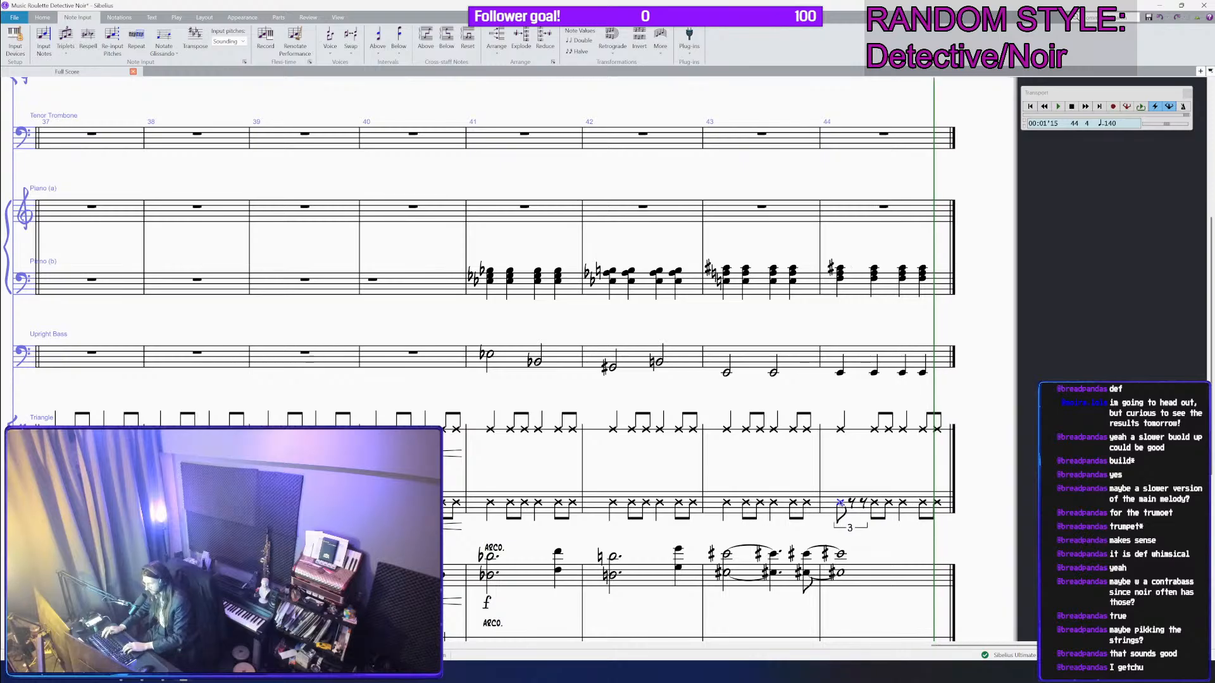
{"action": "key", "text": "ctrl+3"}
{"action": "key", "text": "c"}
{"action": "key", "text": "Left"}
{"action": "key", "text": "Left"}
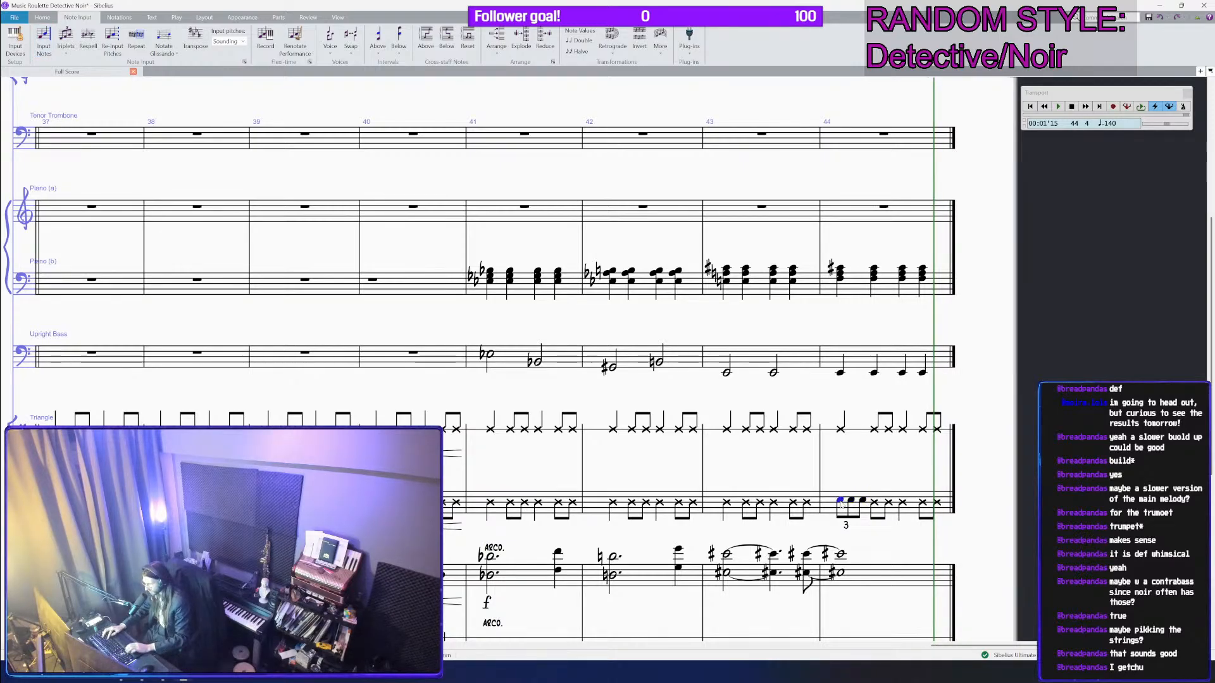
Step: Repeat the Drums triplet over the remaining beats of bar 44
{"action": "left_click", "coordinate": [862, 500], "text": "shift"}
{"action": "left_click", "coordinate": [874, 502]}
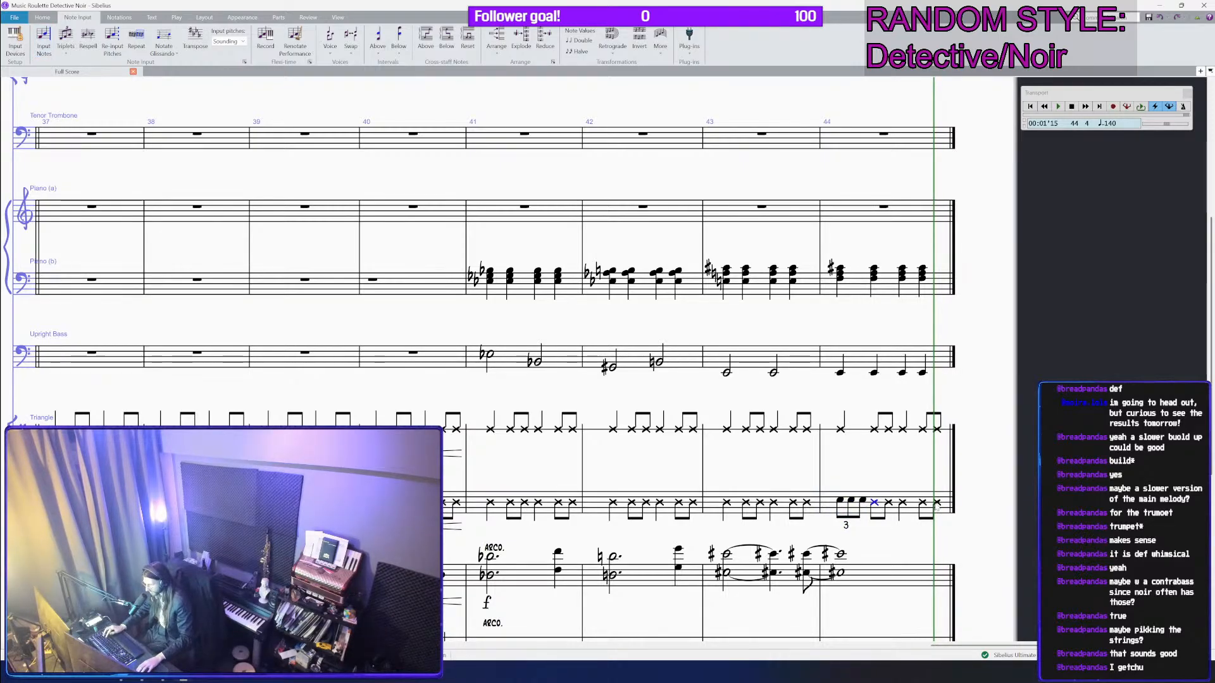
{"action": "left_click", "coordinate": [936, 502], "text": "shift"}
{"action": "scroll", "coordinate": [937, 502], "scroll_direction": "down", "scroll_amount": 5}
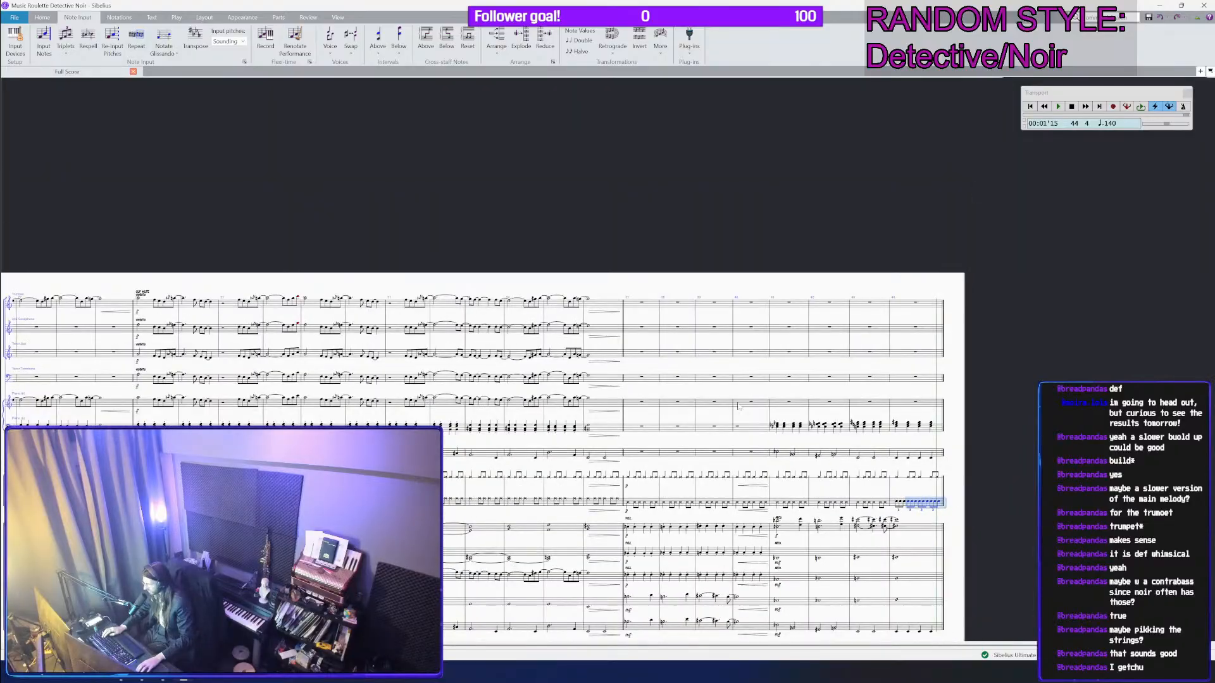
Step: Add six empty bars at the end of the score after bar 44
{"action": "left_click_drag", "start_coordinate": [473, 186], "coordinate": [523, 183]}
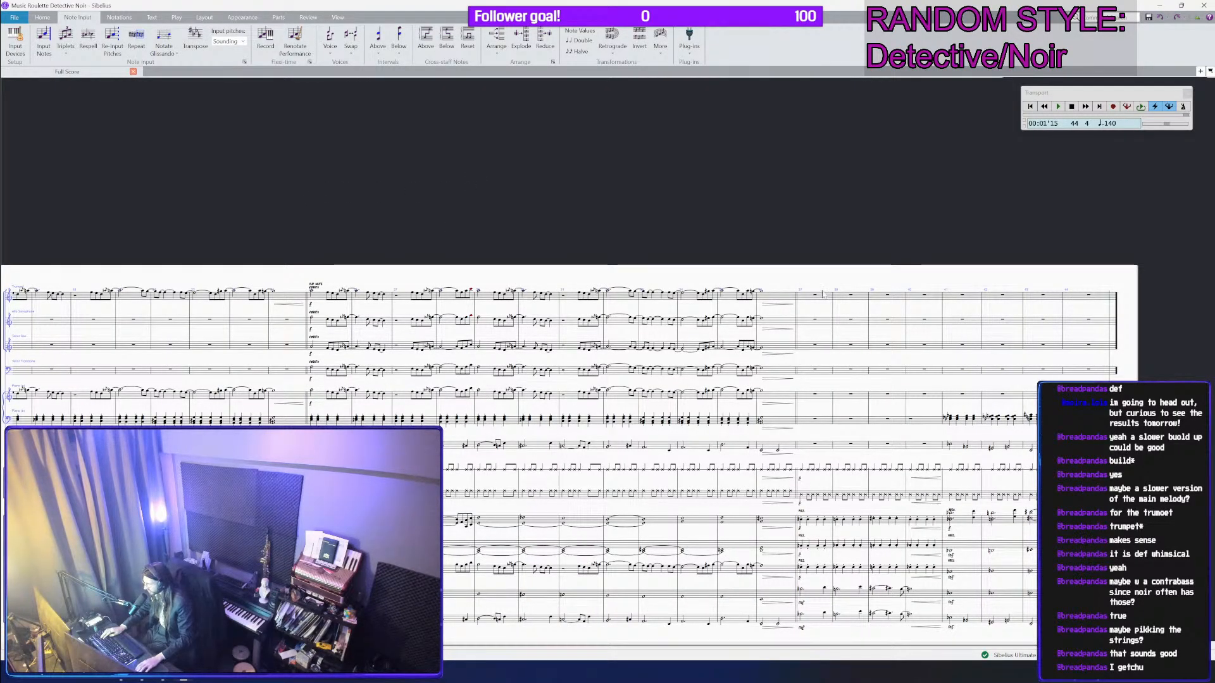
{"action": "left_click_drag", "start_coordinate": [906, 427], "coordinate": [652, 400]}
{"action": "key", "text": "ctrl+b"}
{"action": "key", "text": "ctrl+b"}
{"action": "key", "text": "ctrl+b"}
{"action": "key", "text": "ctrl+b"}
{"action": "key", "text": "ctrl+b"}
{"action": "key", "text": "ctrl+b"}
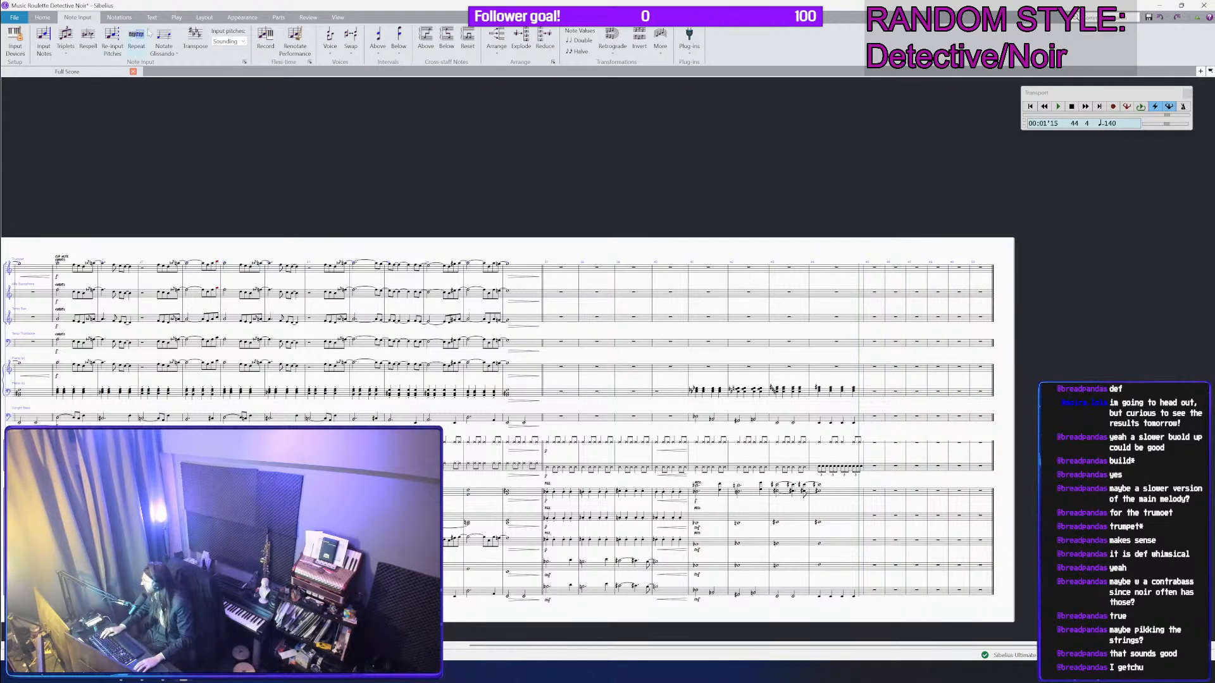
Step: Place a double barline between bar 44 and the newly added bars
{"action": "left_click", "coordinate": [119, 17]}
{"action": "left_click", "coordinate": [100, 44]}
{"action": "left_click", "coordinate": [208, 74]}
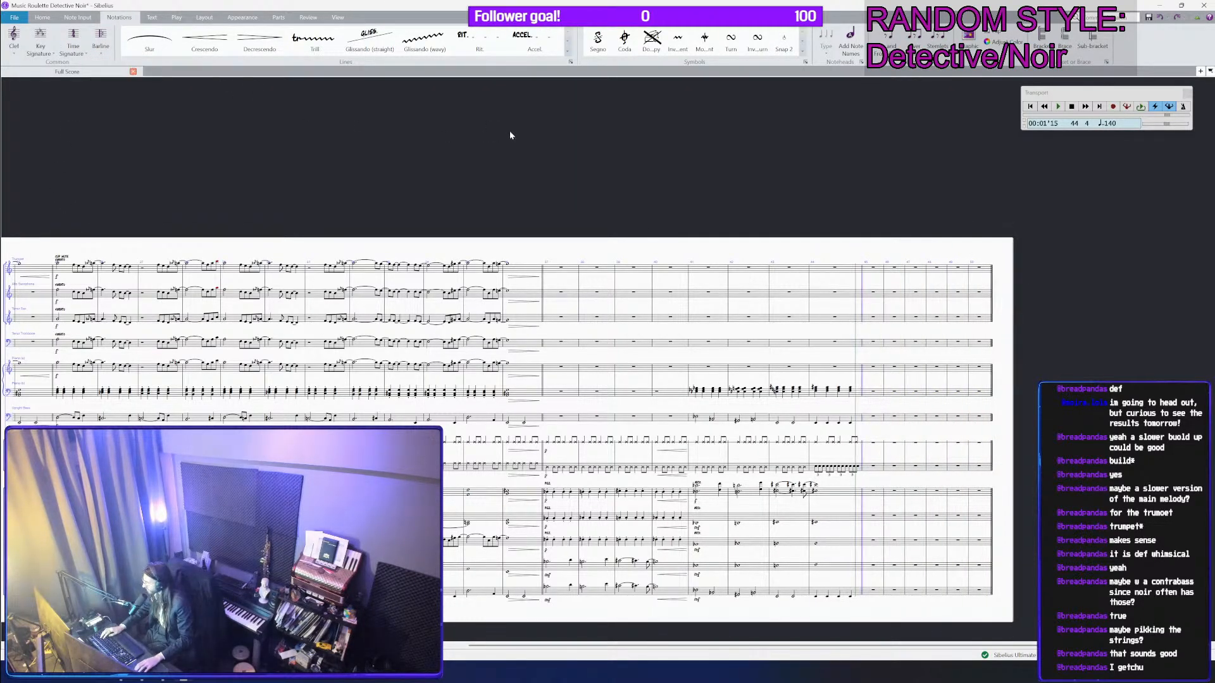
Step: Copy the full-ensemble passage from the Cup Mute marking through bar 36 on all staves and paste it from bar 45
{"action": "left_click_drag", "start_coordinate": [510, 135], "coordinate": [781, 145]}
{"action": "left_click", "coordinate": [355, 264]}
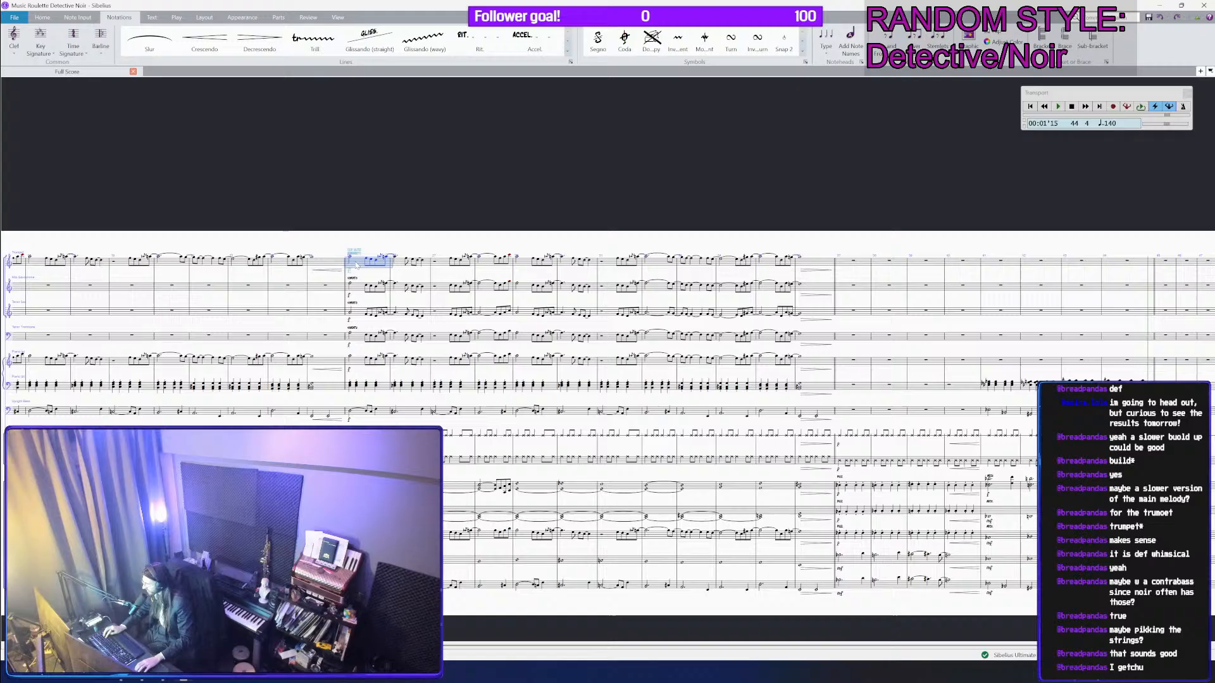
{"action": "left_click", "coordinate": [807, 613], "text": "shift"}
{"action": "scroll", "coordinate": [767, 255], "scroll_direction": "right", "scroll_amount": 5}
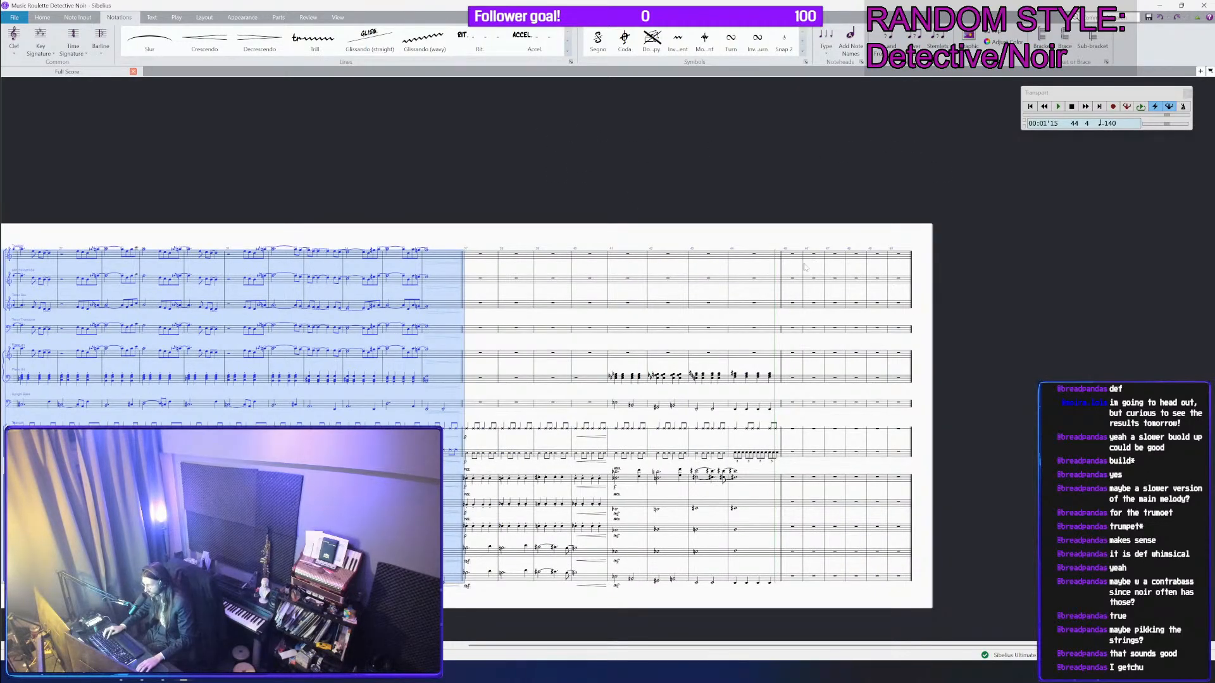
{"action": "left_click", "coordinate": [790, 260]}
{"action": "key", "text": "ctrl+v"}
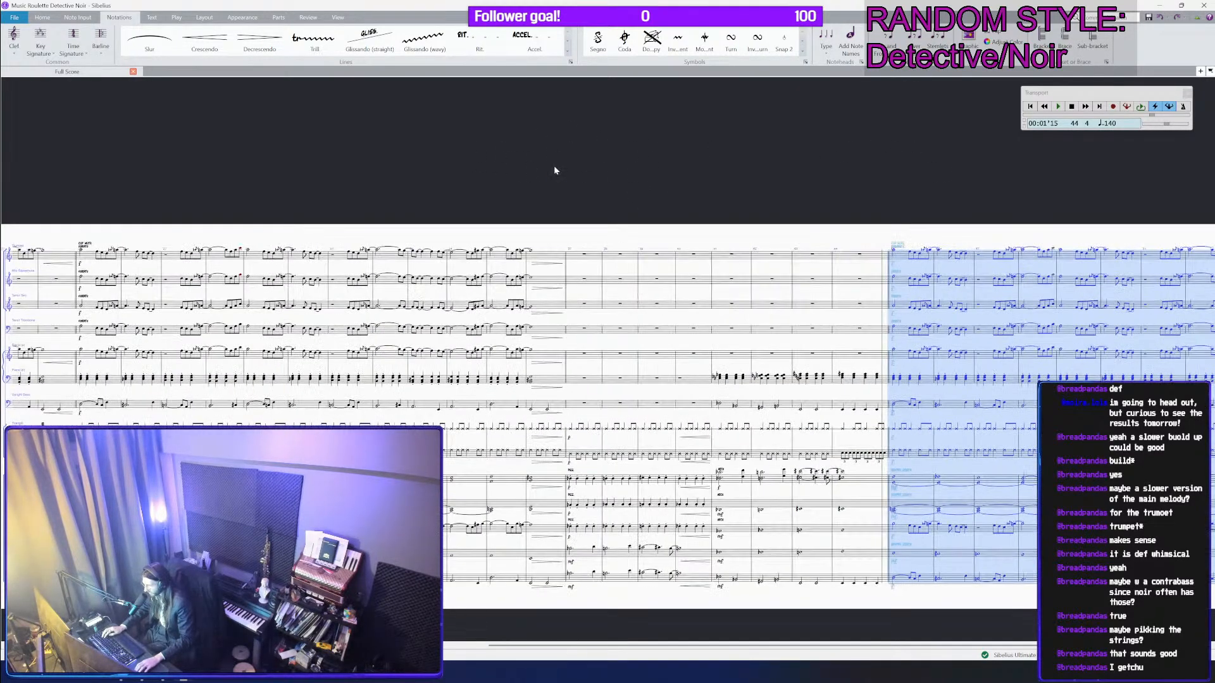
{"action": "key", "text": "Escape"}
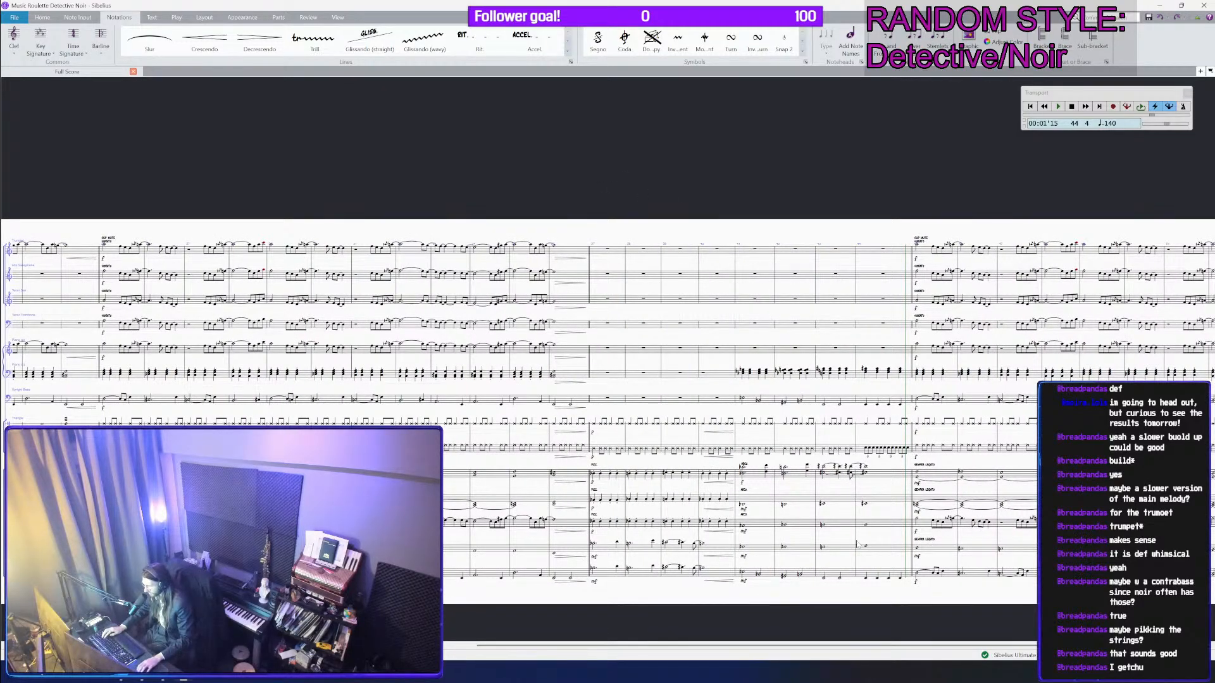
Step: Add crescendo hairpins in bar 44 on the staves from Piano (b) down to the lowest string part
{"action": "left_click", "coordinate": [876, 574]}
{"action": "left_click", "coordinate": [869, 380], "text": "shift"}
{"action": "key", "text": "h"}
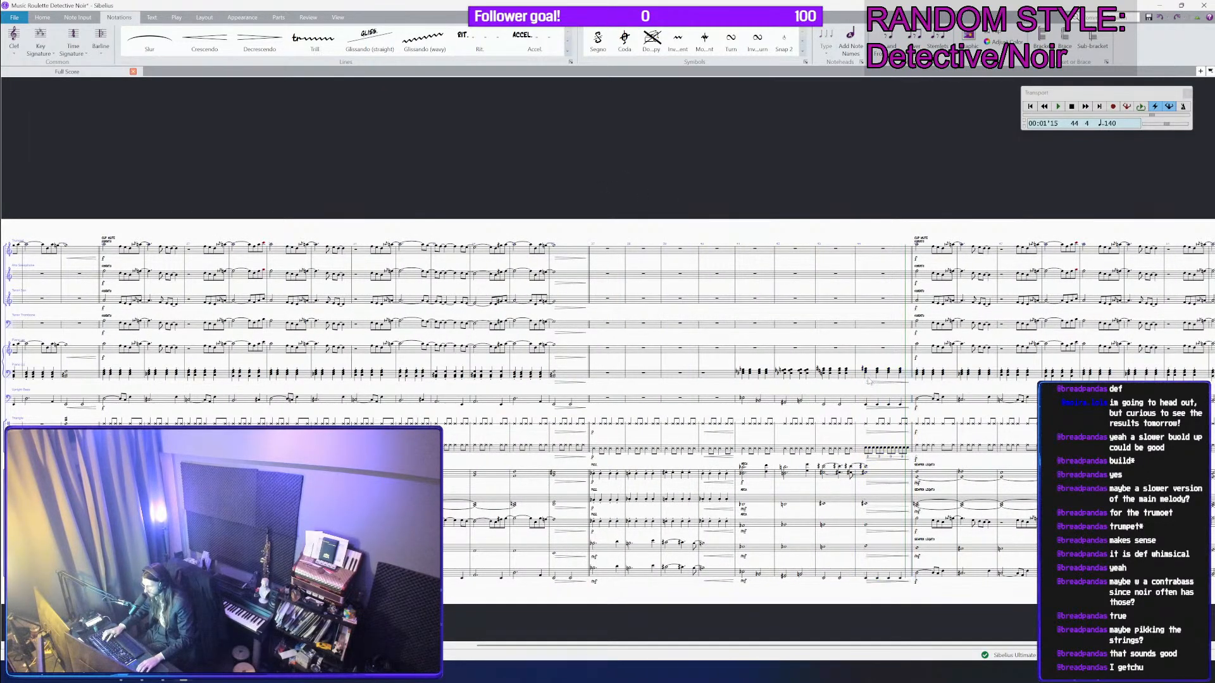
{"action": "key", "text": "ctrl+z"}
{"action": "key", "text": "h"}
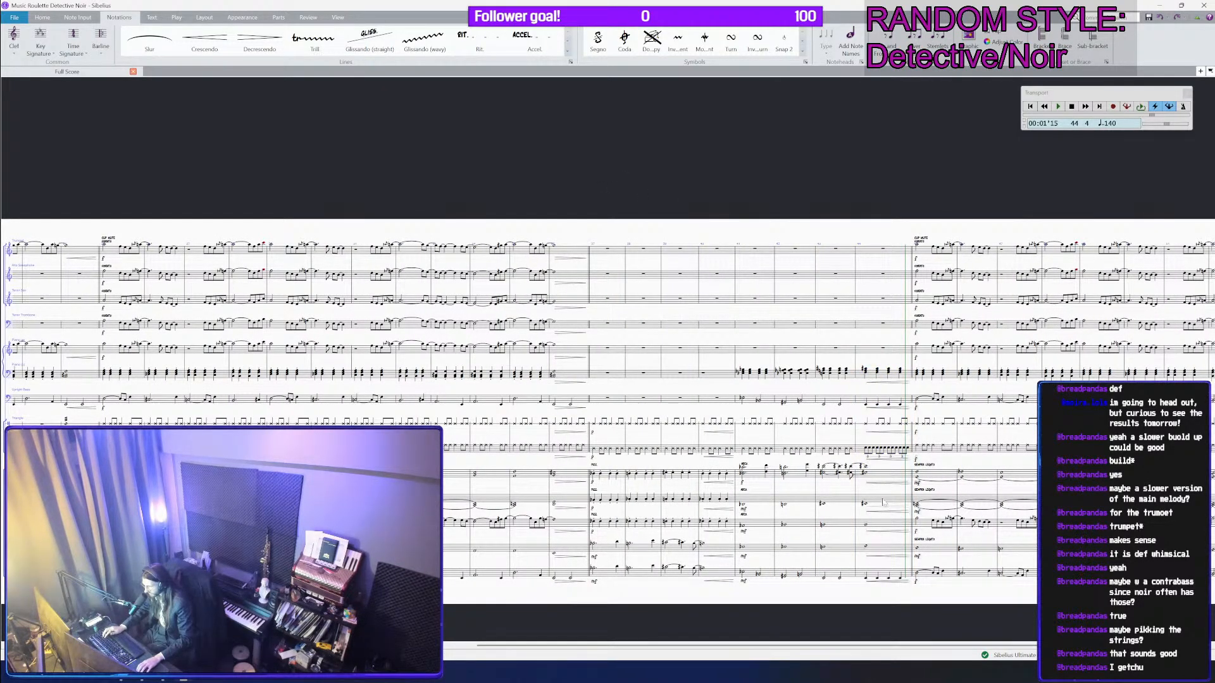
Step: Copy the Violin 1 melody of bars 41 to 44 into the Trumpet staff
{"action": "left_click", "coordinate": [889, 474]}
{"action": "scroll", "coordinate": [889, 474], "scroll_direction": "up", "scroll_amount": 2}
{"action": "left_click", "coordinate": [702, 476], "text": "shift"}
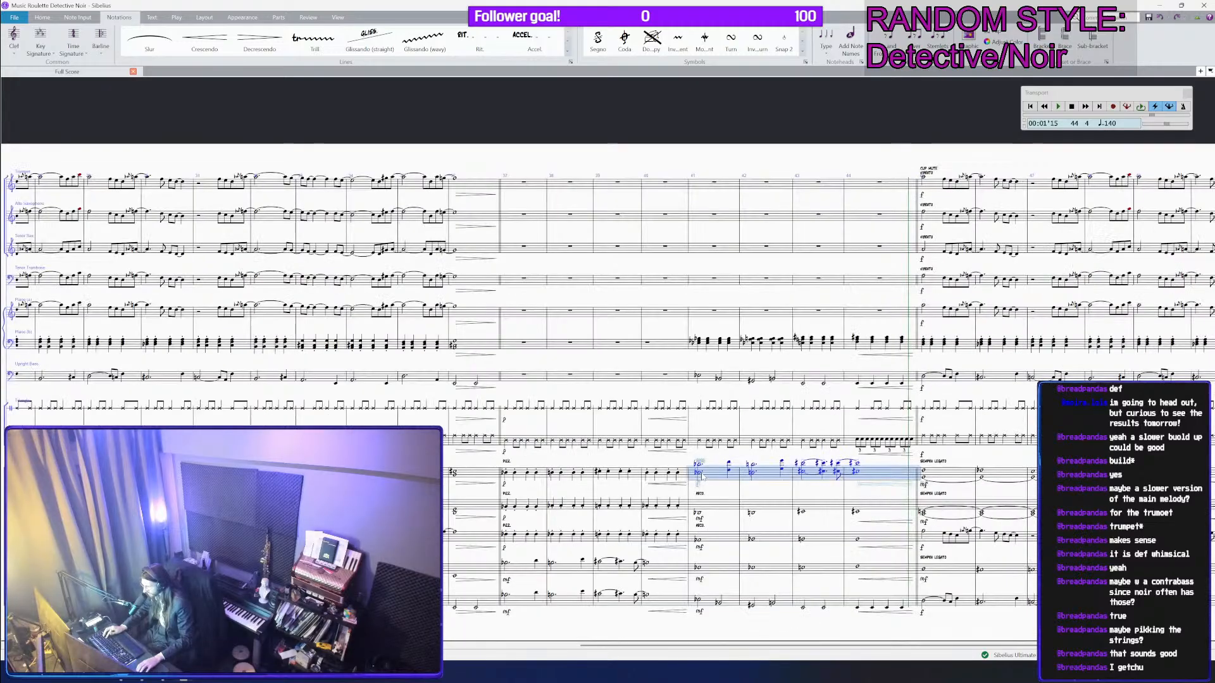
{"action": "left_click", "coordinate": [709, 182]}
{"action": "key", "text": "ctrl+v"}
{"action": "scroll", "coordinate": [830, 158], "scroll_direction": "up", "scroll_amount": 3}
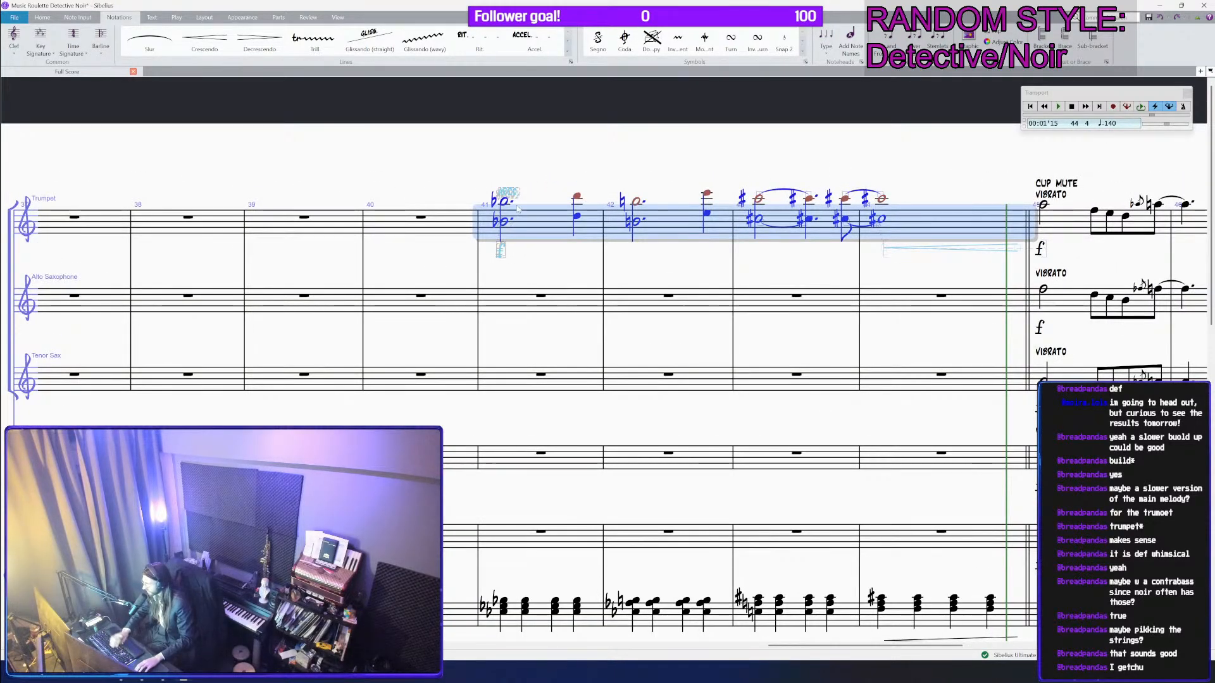
Step: Delete the upper octave note of every Trumpet chord in bars 41 to 44, leaving a single melody line
{"action": "left_click", "coordinate": [504, 202]}
{"action": "key", "text": "Delete"}
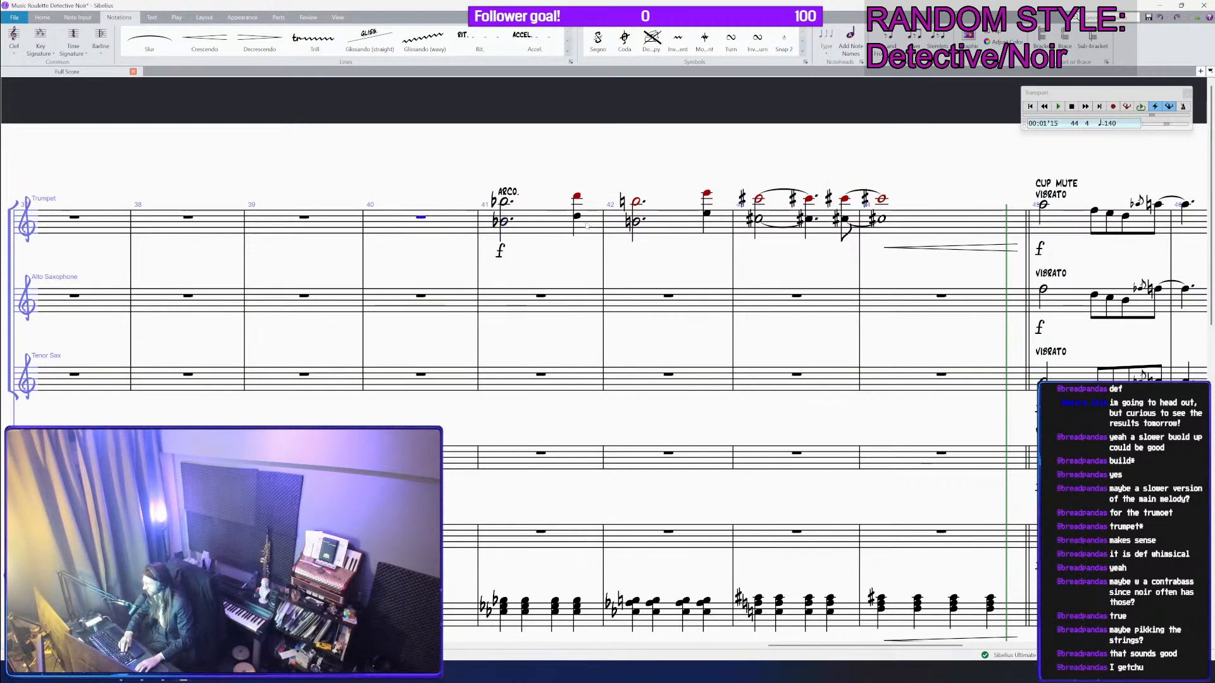
{"action": "key", "text": "Right"}
{"action": "key", "text": "Delete"}
{"action": "key", "text": "Right"}
{"action": "key", "text": "Delete"}
{"action": "key", "text": "Right"}
{"action": "key", "text": "Delete"}
{"action": "key", "text": "Right"}
{"action": "key", "text": "Delete"}
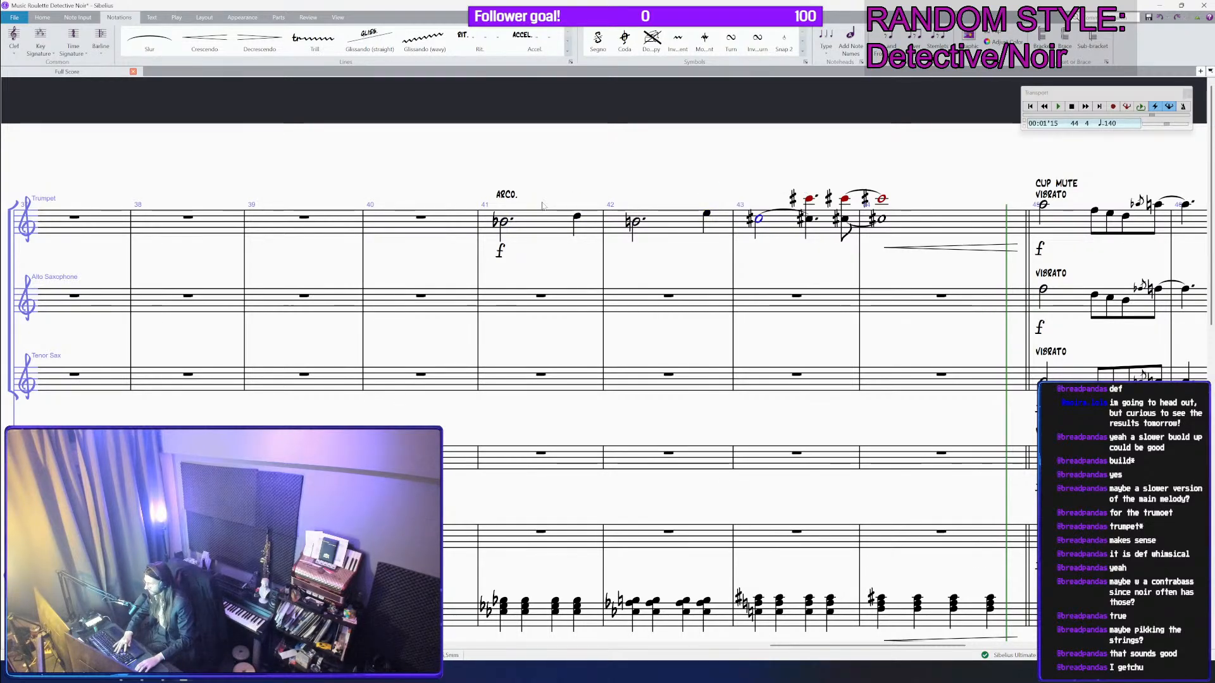
{"action": "key", "text": "Right"}
{"action": "key", "text": "Delete"}
{"action": "key", "text": "Right"}
{"action": "key", "text": "Delete"}
{"action": "key", "text": "Right"}
{"action": "key", "text": "Delete"}
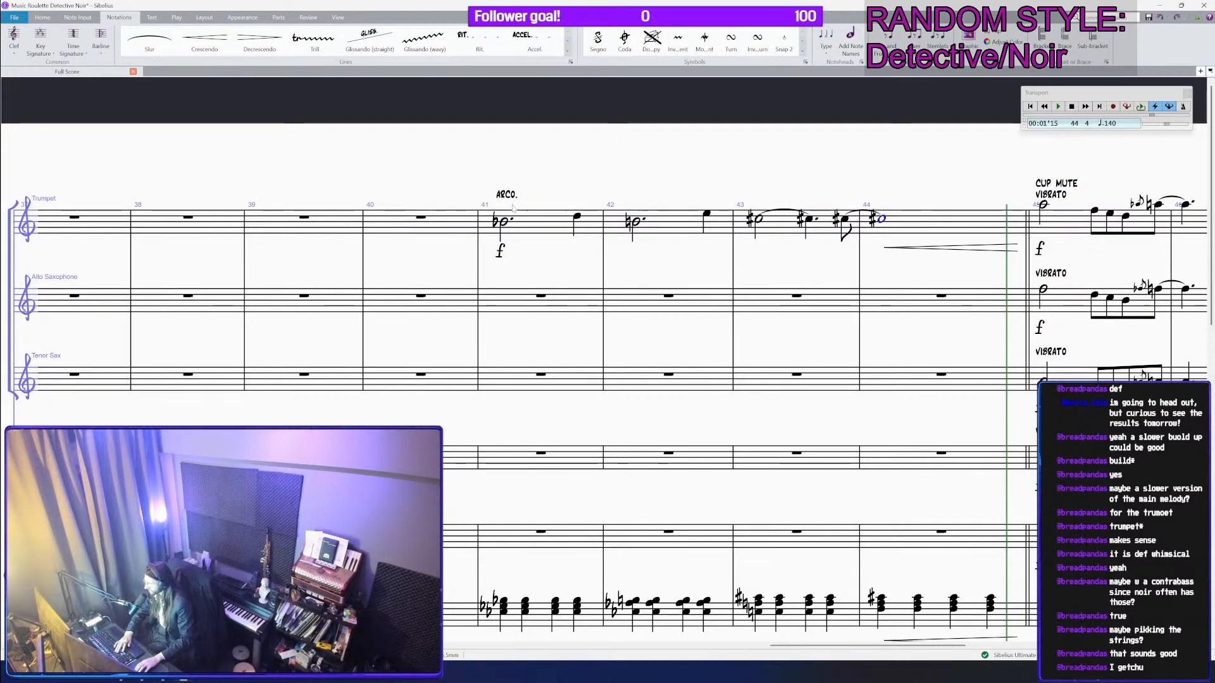
Step: Delete the ARCO. text above the Trumpet in bar 41 and save the score
{"action": "left_click", "coordinate": [509, 196]}
{"action": "left_click_drag", "start_coordinate": [579, 179], "coordinate": [613, 200]}
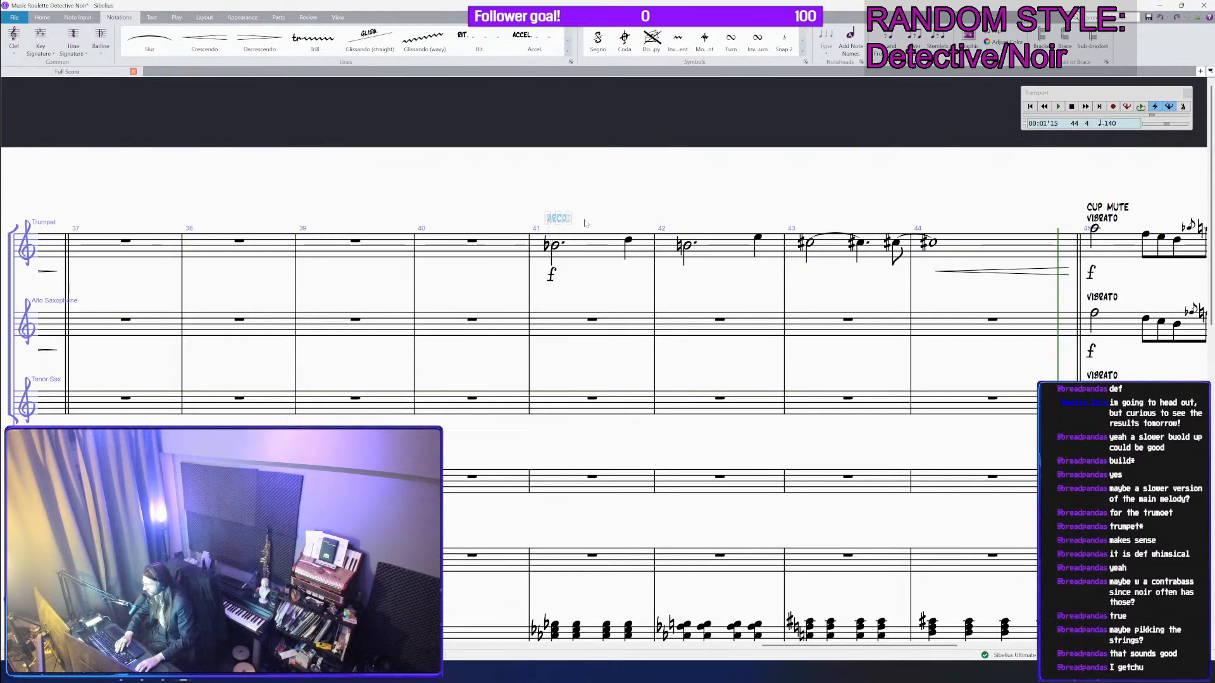
{"action": "key", "text": "Delete"}
{"action": "left_click_drag", "start_coordinate": [484, 223], "coordinate": [583, 206]}
{"action": "scroll", "coordinate": [582, 206], "scroll_direction": "down", "scroll_amount": 4}
{"action": "key", "text": "ctrl+s"}
Step: Play back the score from bar 31 into bar 47 to check the transition to the repeated passage
{"action": "left_click_drag", "start_coordinate": [397, 189], "coordinate": [715, 191]}
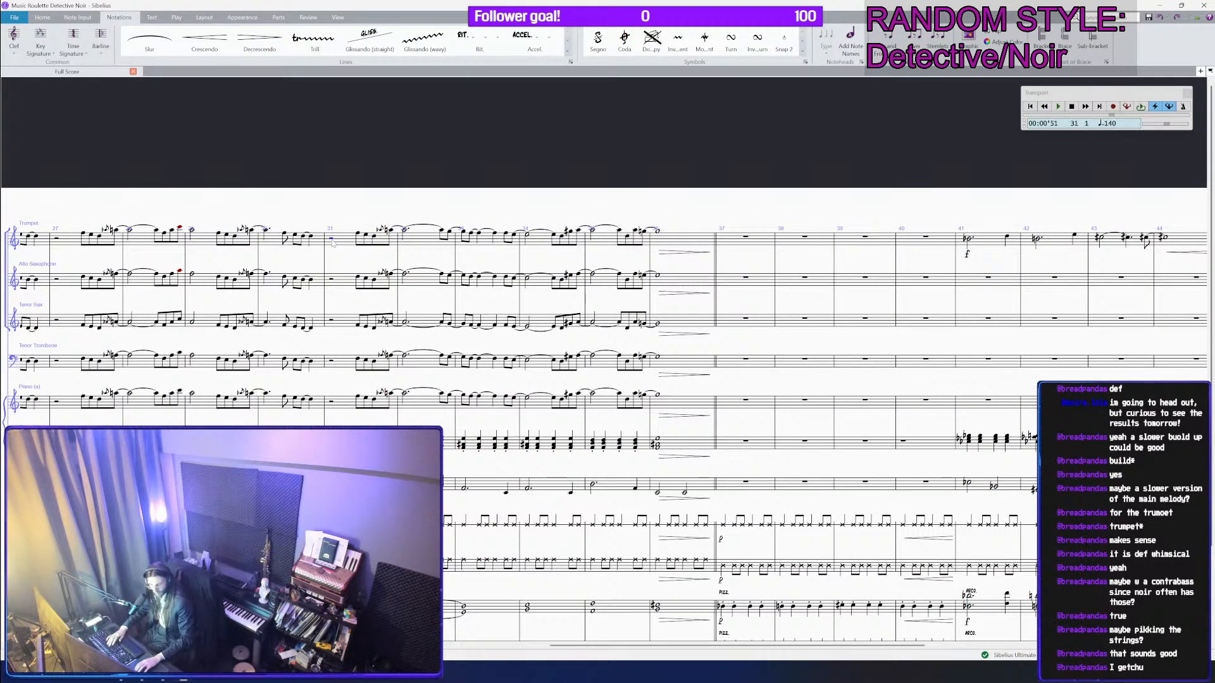
{"action": "key", "text": "space"}
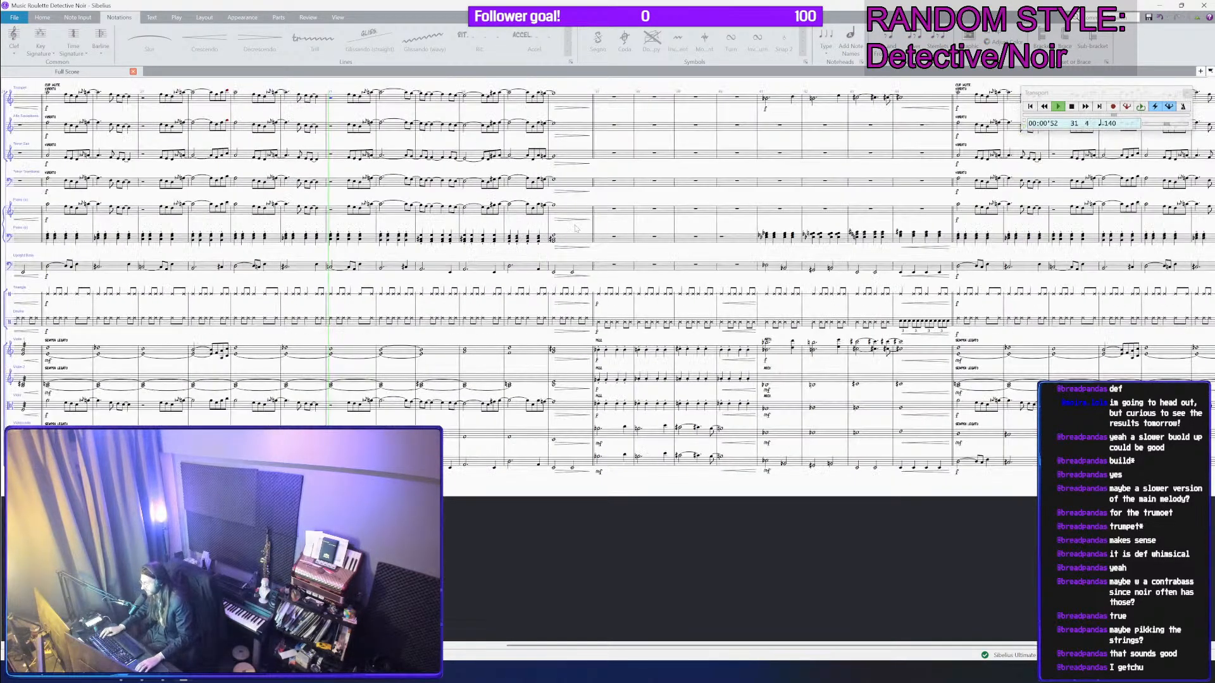
{"action": "scroll", "coordinate": [624, 522], "scroll_direction": "down", "scroll_amount": 1}
{"action": "left_click_drag", "start_coordinate": [623, 522], "coordinate": [801, 555]}
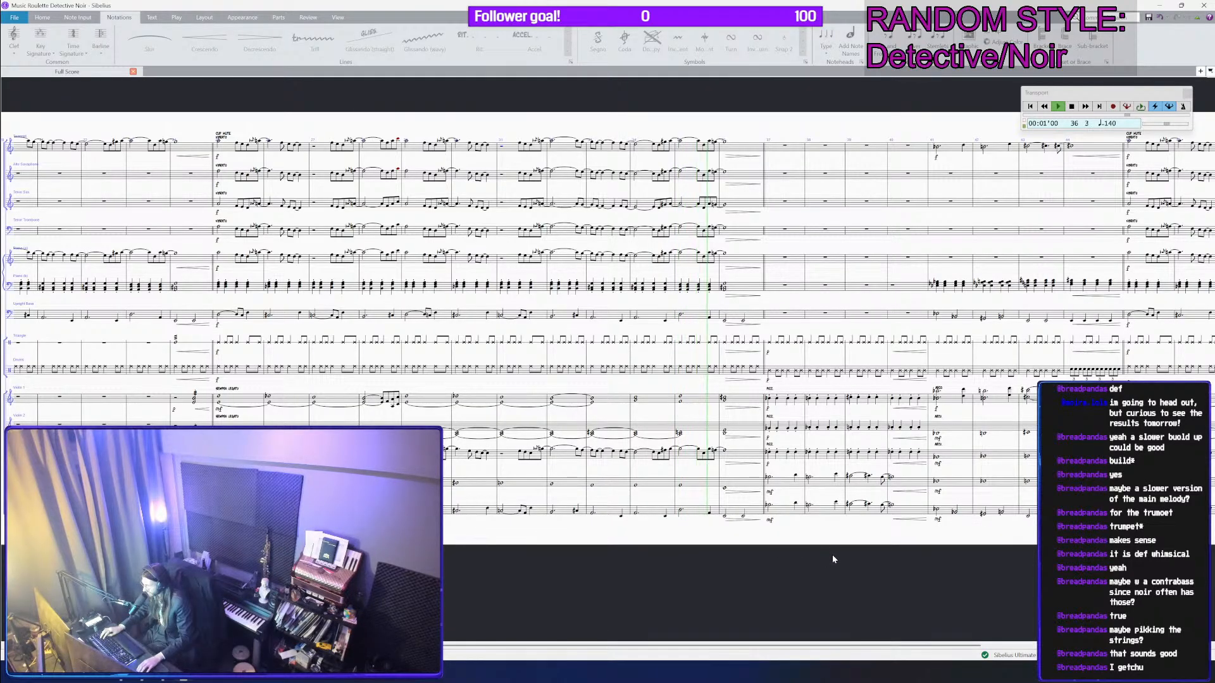
{"action": "left_click_drag", "start_coordinate": [822, 548], "coordinate": [707, 539]}
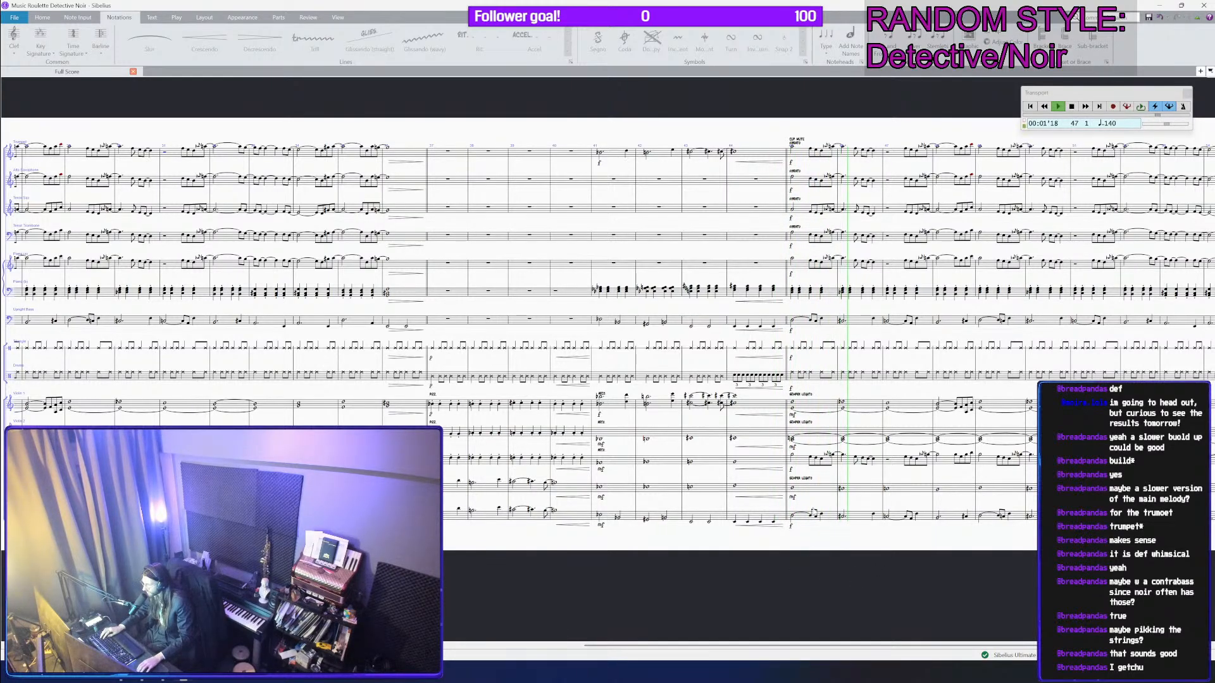
{"action": "key", "text": "space"}
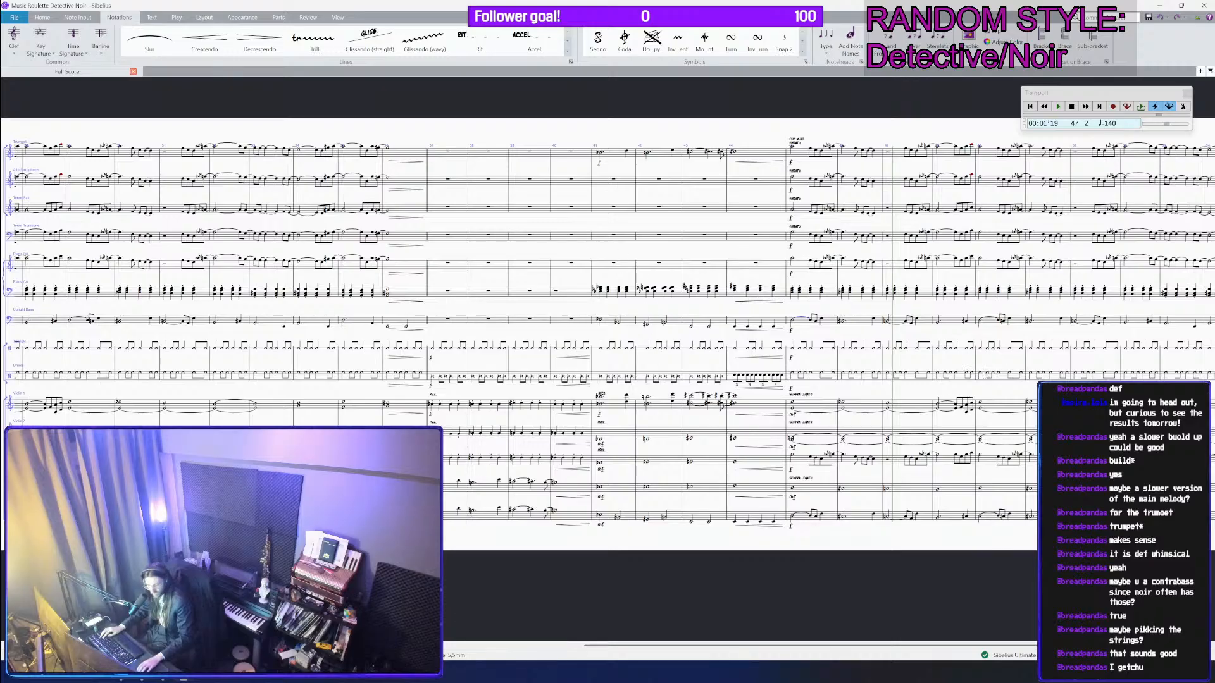
Step: Copy the Piano (a) melody from bar 45 to the end into Violin 1 and lower the copy one octave
{"action": "left_click_drag", "start_coordinate": [687, 587], "coordinate": [507, 593]}
{"action": "left_click", "coordinate": [626, 277]}
{"action": "left_click", "coordinate": [1127, 273], "text": "shift"}
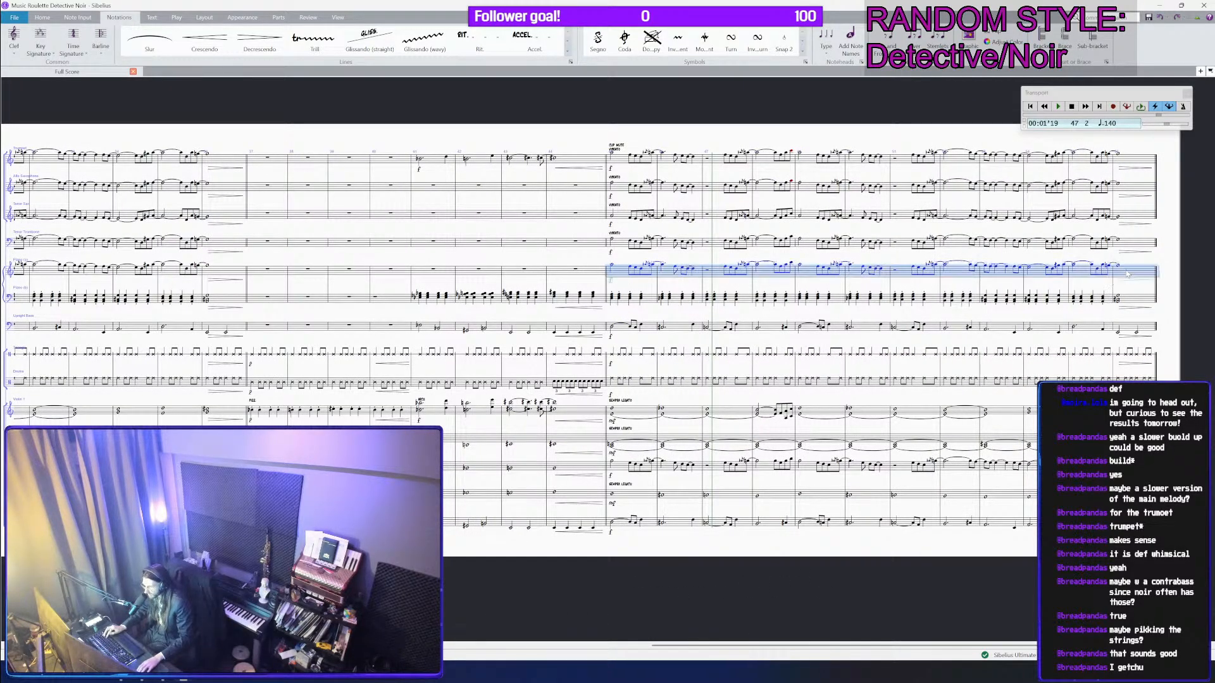
{"action": "left_click", "coordinate": [627, 410]}
{"action": "key", "text": "ctrl+v"}
{"action": "scroll", "coordinate": [635, 421], "scroll_direction": "up", "scroll_amount": 2}
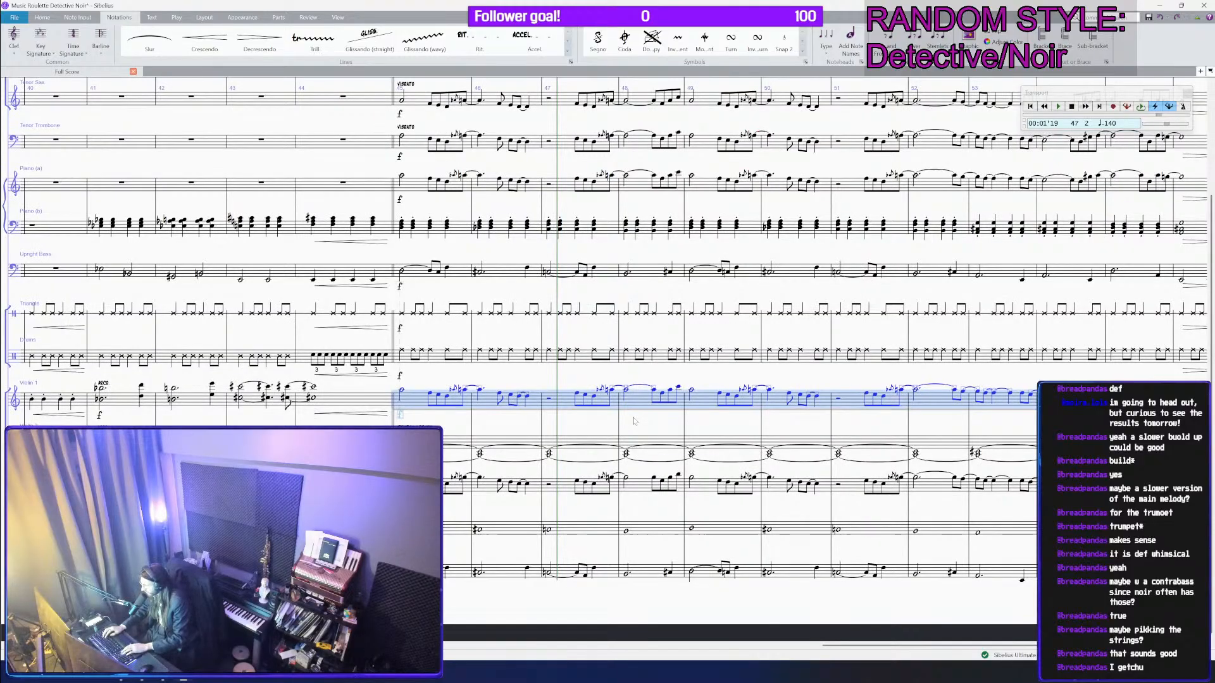
{"action": "key", "text": "ctrl+Down"}
{"action": "scroll", "coordinate": [634, 421], "scroll_direction": "down", "scroll_amount": 3}
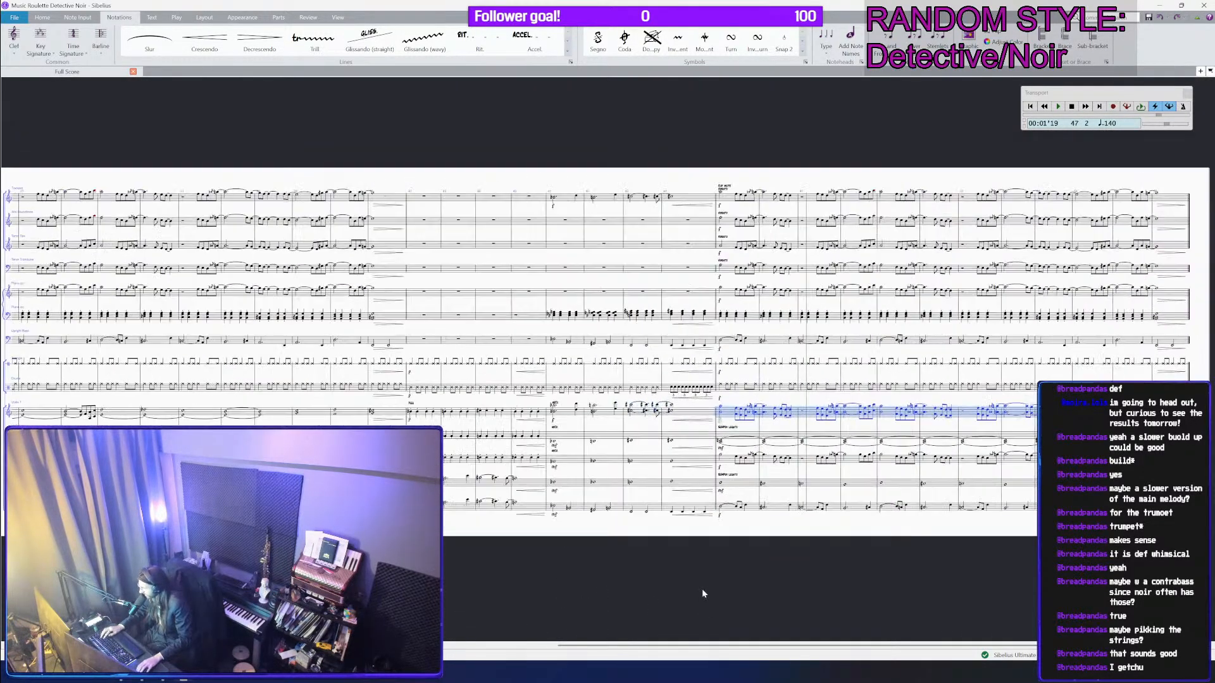
Step: Start bar 40 of the Piano (a) staff with an eighth rest
{"action": "left_click_drag", "start_coordinate": [691, 586], "coordinate": [844, 596]}
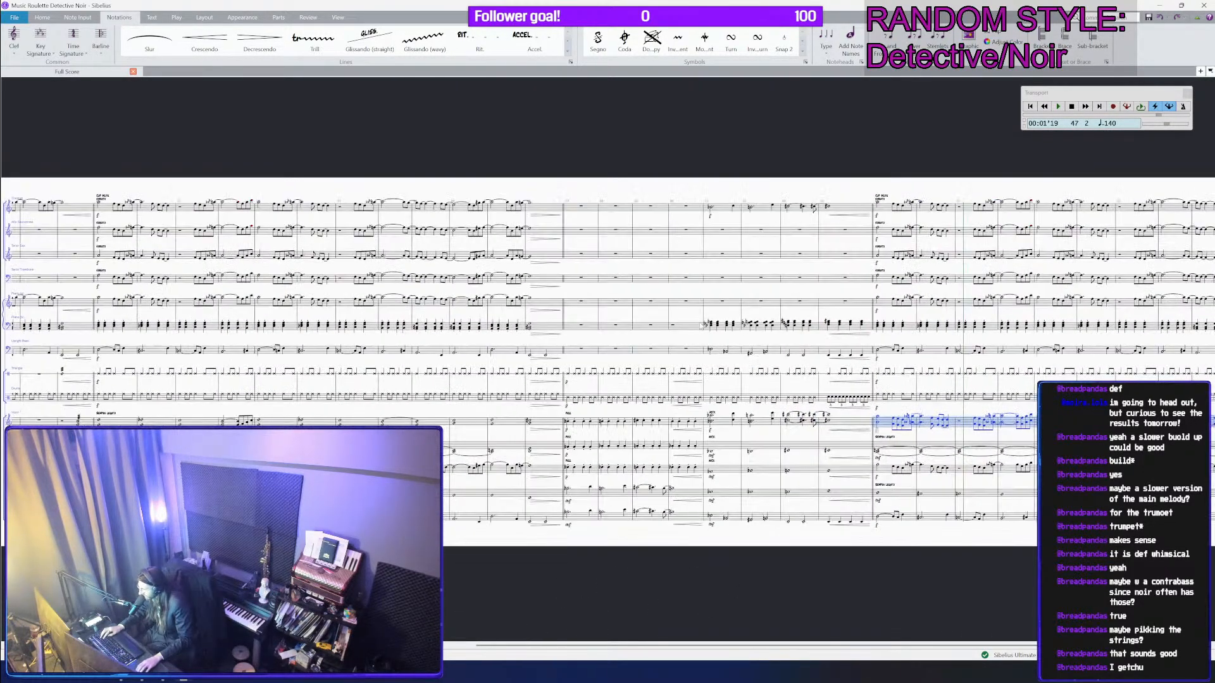
{"action": "left_click", "coordinate": [686, 300]}
{"action": "scroll", "coordinate": [686, 300], "scroll_direction": "up", "scroll_amount": 4}
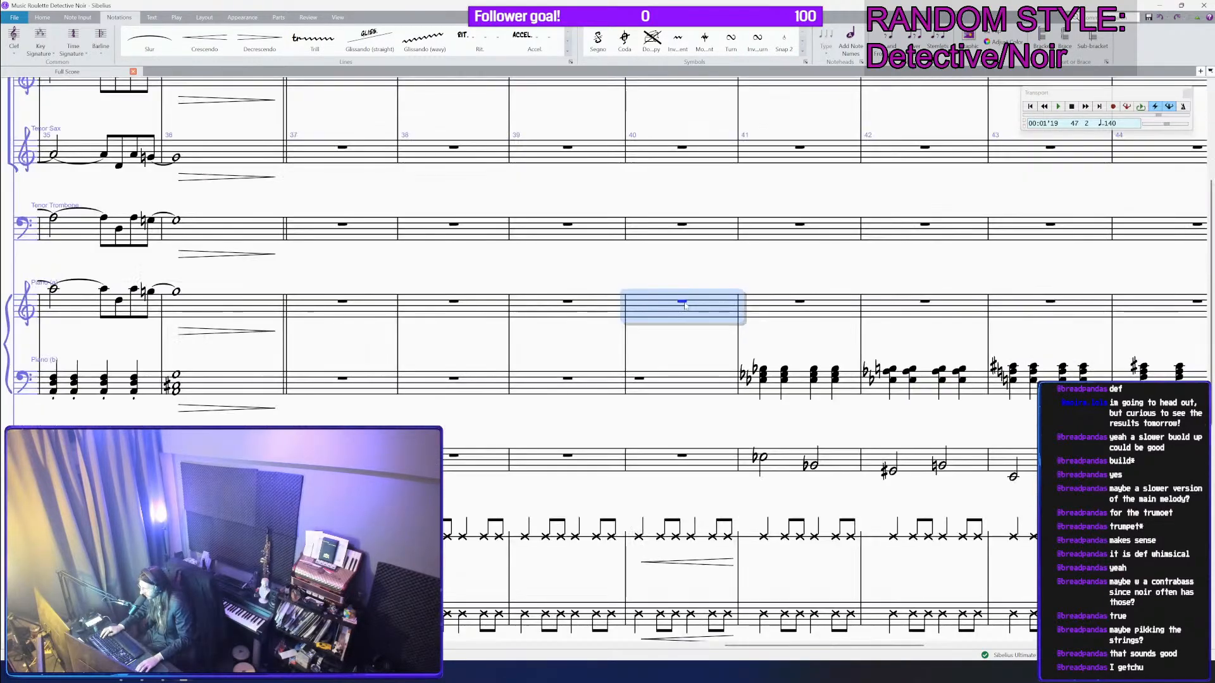
{"action": "key", "text": "3"}
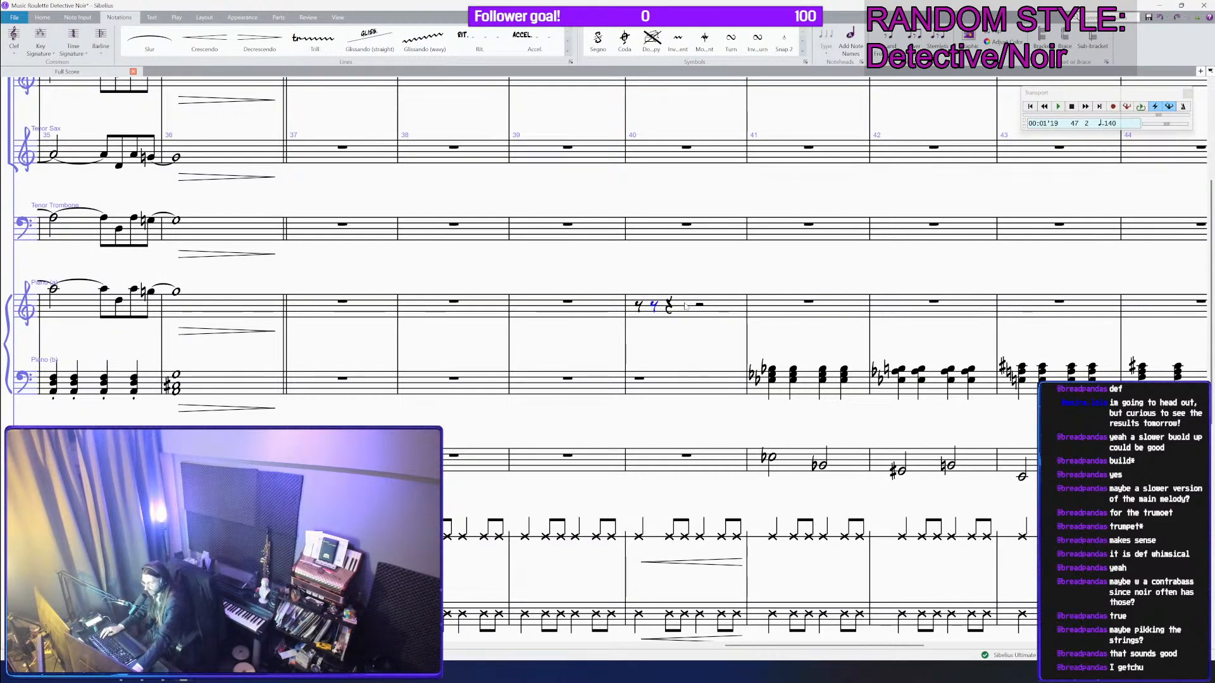
Step: Try the eighth notes G sharp, C and D after the opening rest in bar 40 of Piano (a)
{"action": "key", "text": "8"}
{"action": "key", "text": "g"}
{"action": "key", "text": "c"}
{"action": "key", "text": "d"}
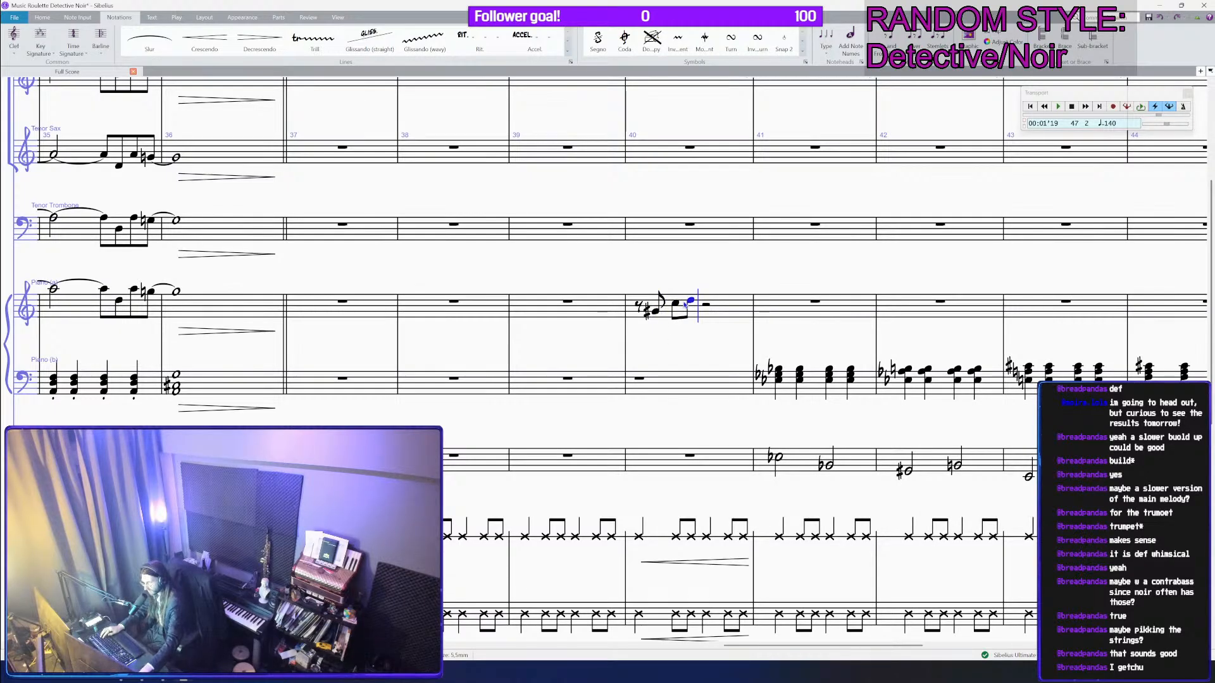
{"action": "key", "text": "ctrl+z"}
{"action": "key", "text": "ctrl+z"}
{"action": "key", "text": "ctrl+z"}
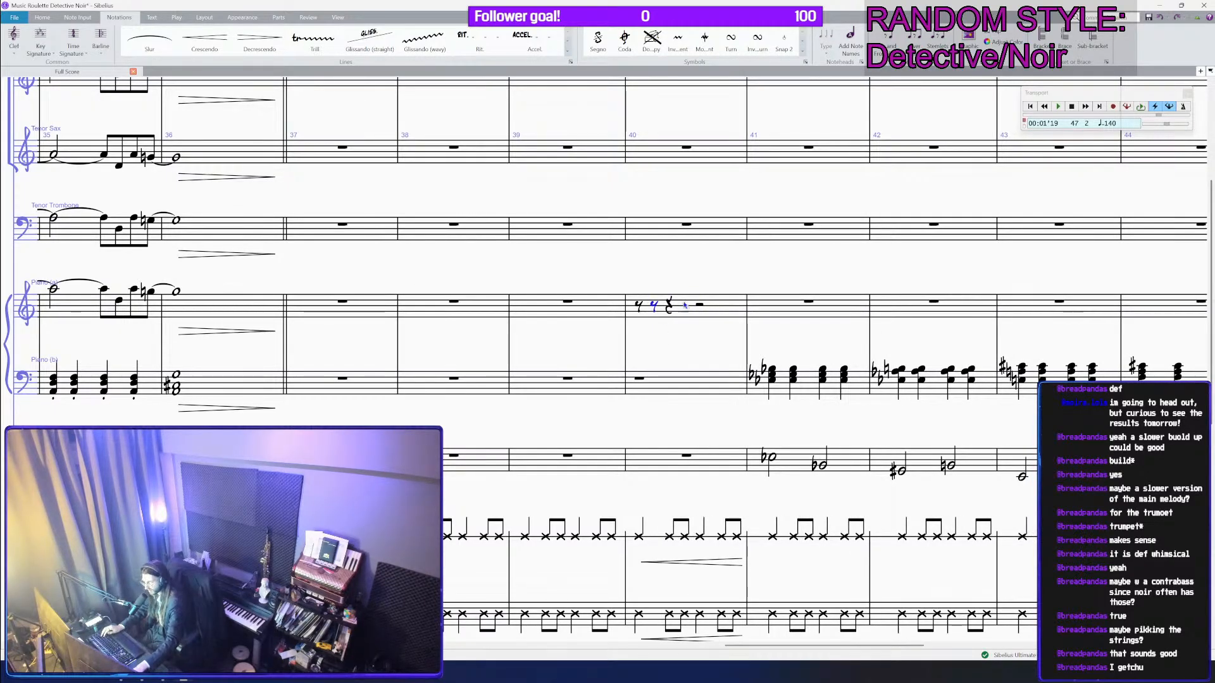
Step: Try an eighth-note run from G sharp through bar 40 of Piano (a), ending on a half-note A in bar 41
{"action": "key", "text": "8"}
{"action": "key", "text": "g"}
{"action": "key", "text": "b"}
{"action": "key", "text": "c"}
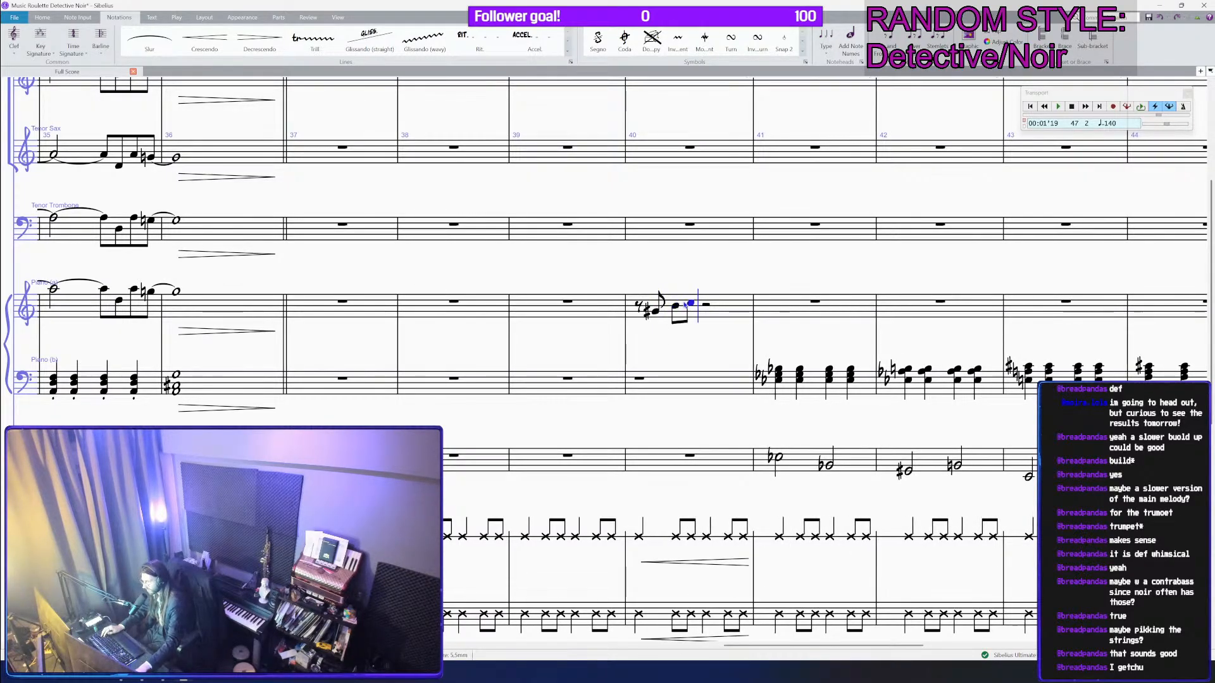
{"action": "key", "text": "e"}
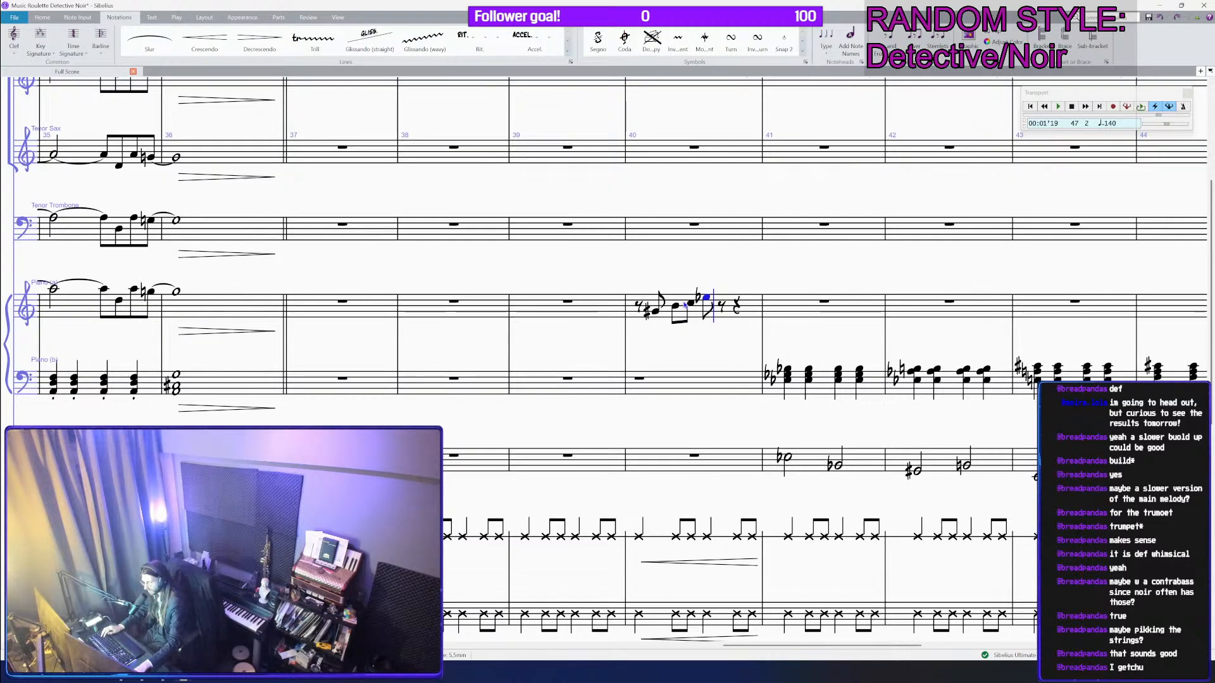
{"action": "key", "text": "c"}
{"action": "key", "text": "d"}
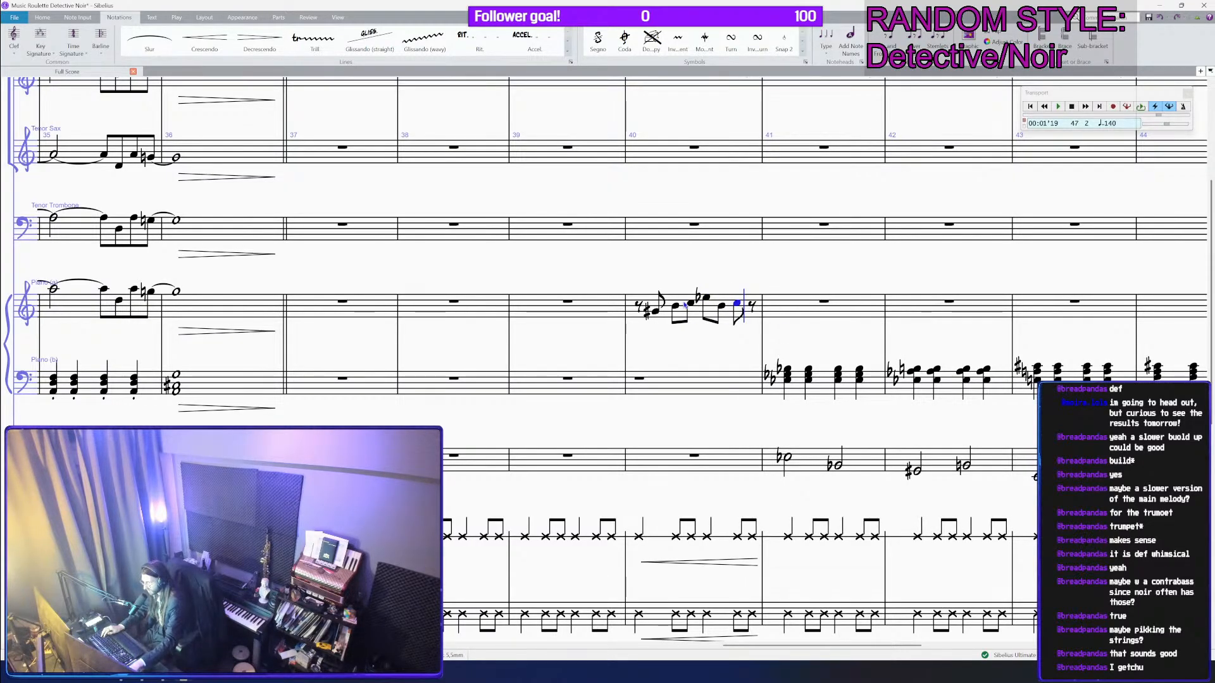
{"action": "key", "text": "a"}
{"action": "key", "text": "b"}
{"action": "key", "text": "c"}
{"action": "key", "text": "BackSpace"}
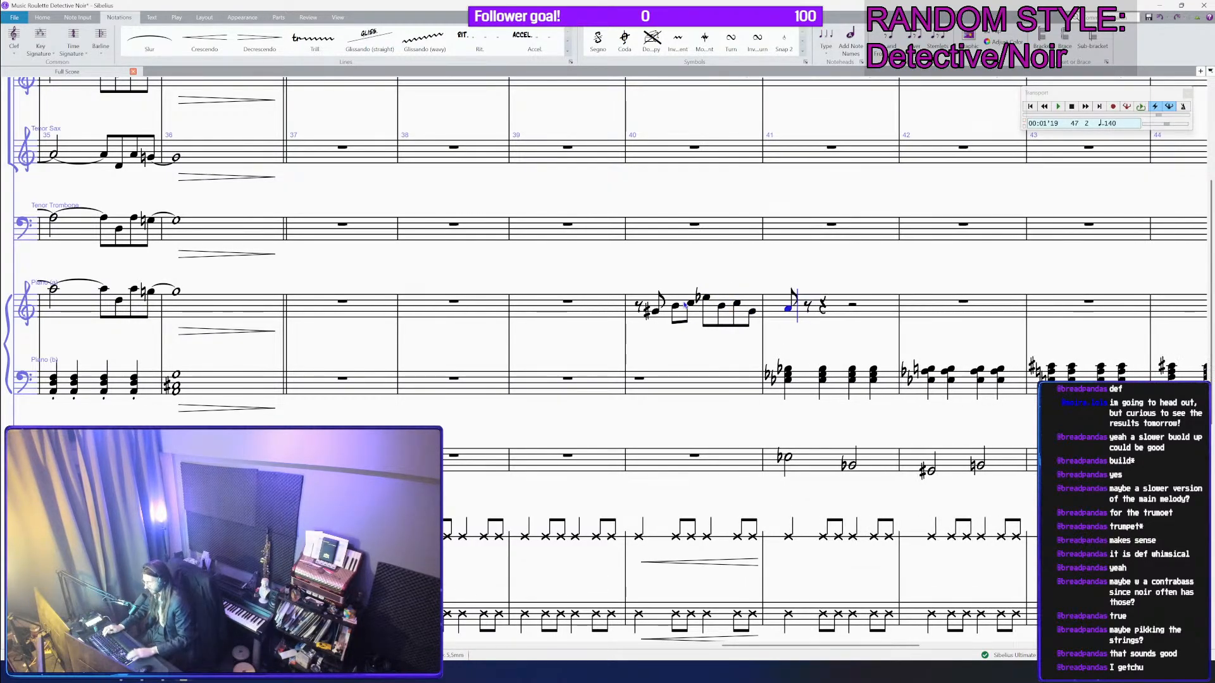
{"action": "key", "text": "a"}
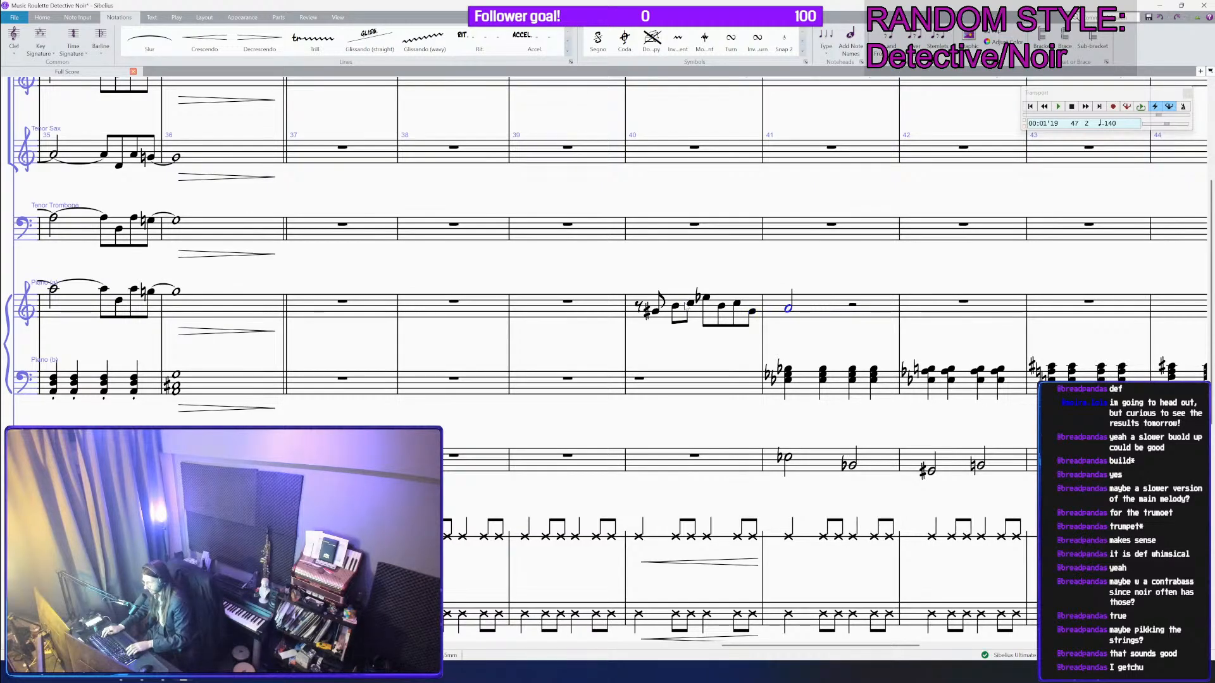
Step: Play back the score from bar 37 to check the new Piano (a) run in bar 40
{"action": "left_click", "coordinate": [313, 310]}
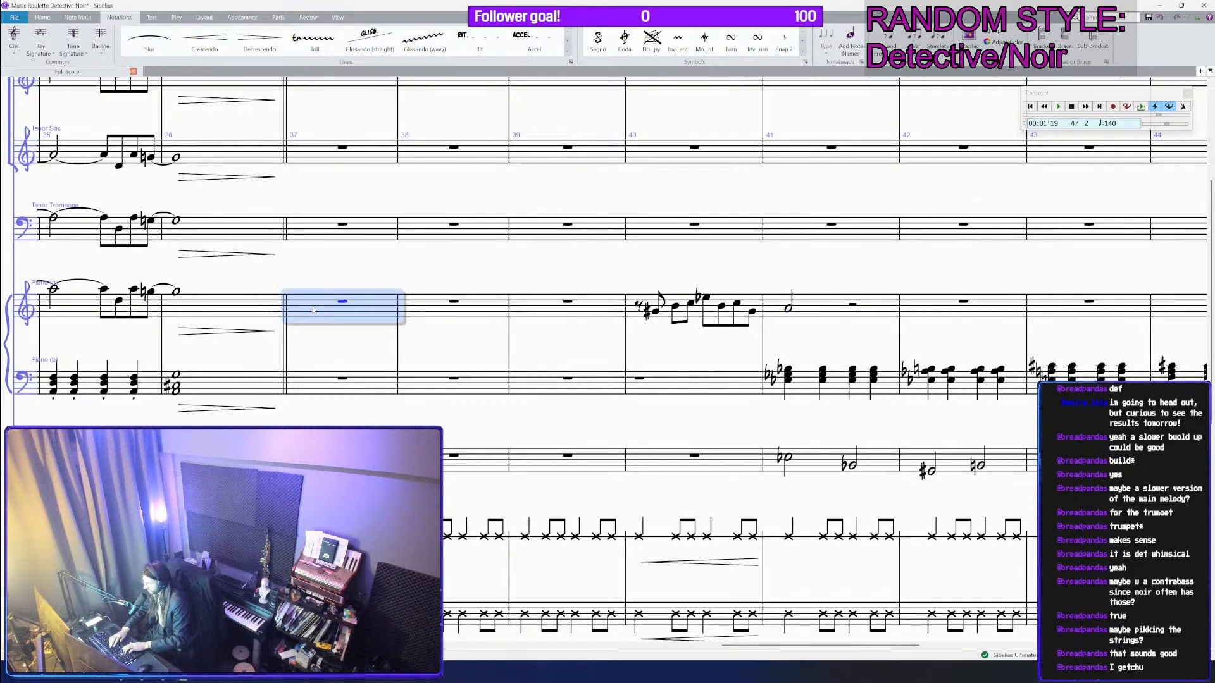
{"action": "key", "text": "p"}
{"action": "scroll", "coordinate": [567, 311], "scroll_direction": "down", "scroll_amount": 5}
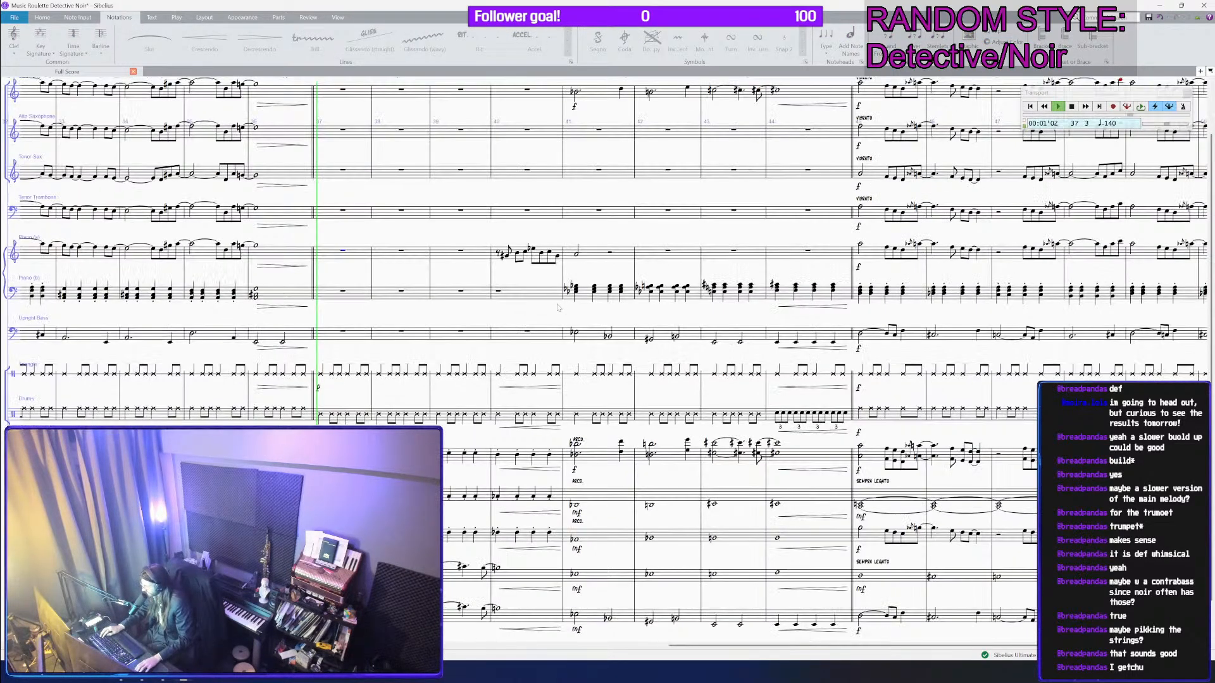
{"action": "scroll", "coordinate": [558, 308], "scroll_direction": "down", "scroll_amount": 1}
{"action": "left_click_drag", "start_coordinate": [490, 311], "coordinate": [537, 315]}
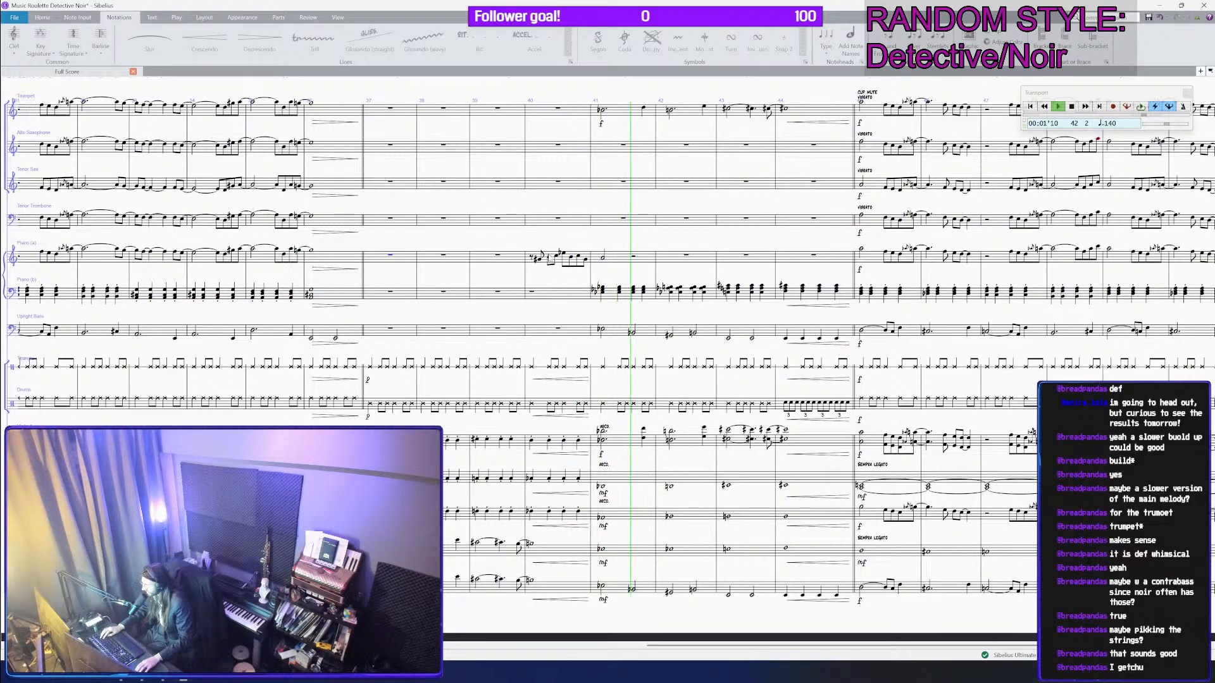
Step: Restart the bar 40 Piano (a) run as descending eighth notes E flat, B and G sharp after the opening rest
{"action": "left_click", "coordinate": [537, 260]}
{"action": "scroll", "coordinate": [539, 263], "scroll_direction": "up", "scroll_amount": 3}
{"action": "scroll", "coordinate": [588, 266], "scroll_direction": "up", "scroll_amount": 3}
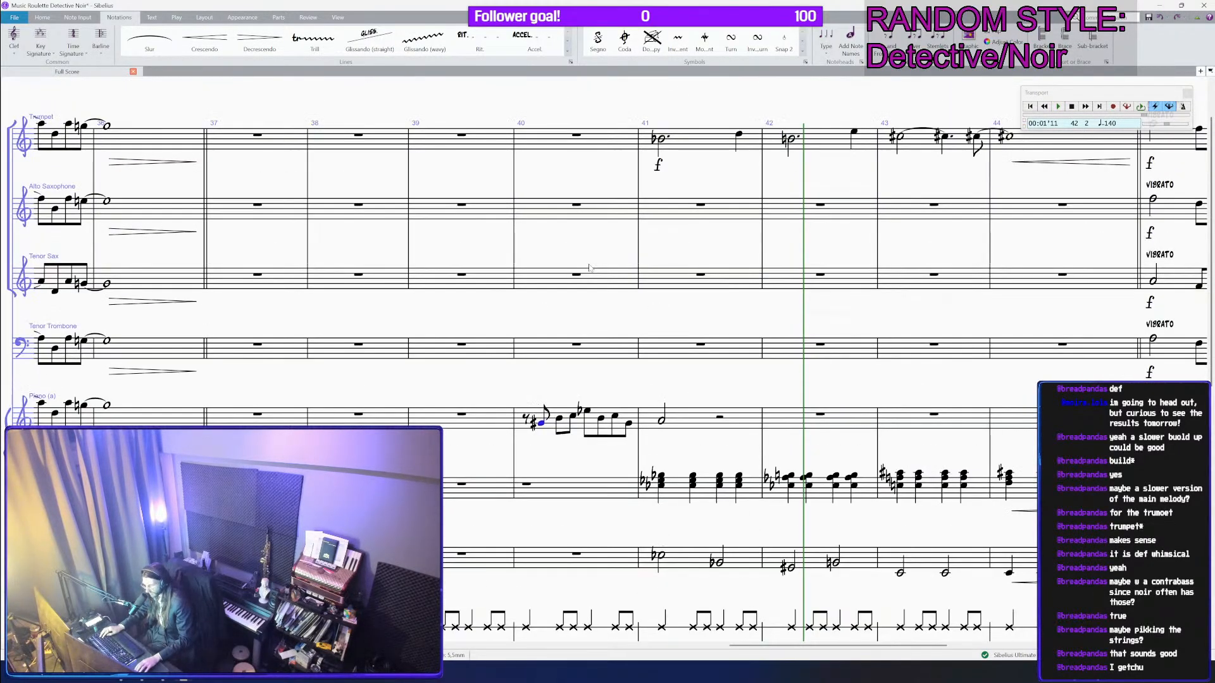
{"action": "key", "text": "n"}
{"action": "key", "text": "ctrl+z"}
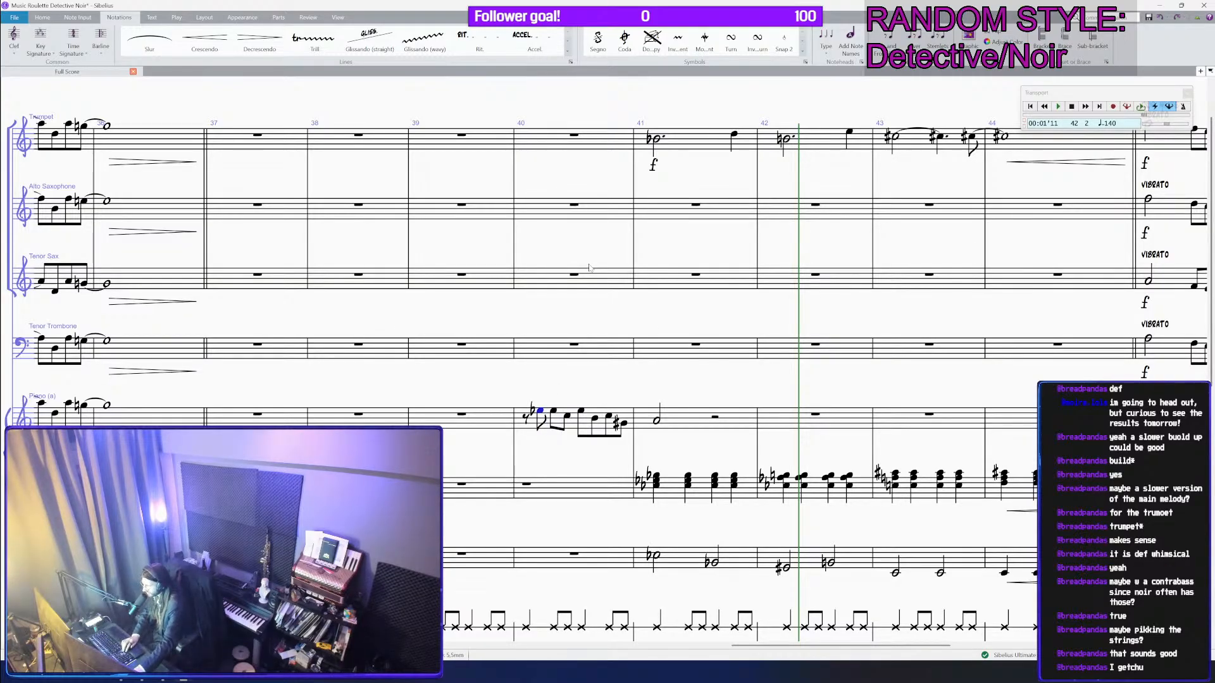
{"action": "key", "text": "n"}
{"action": "key", "text": "b"}
{"action": "key", "text": "KP_8"}
{"action": "key", "text": "g"}
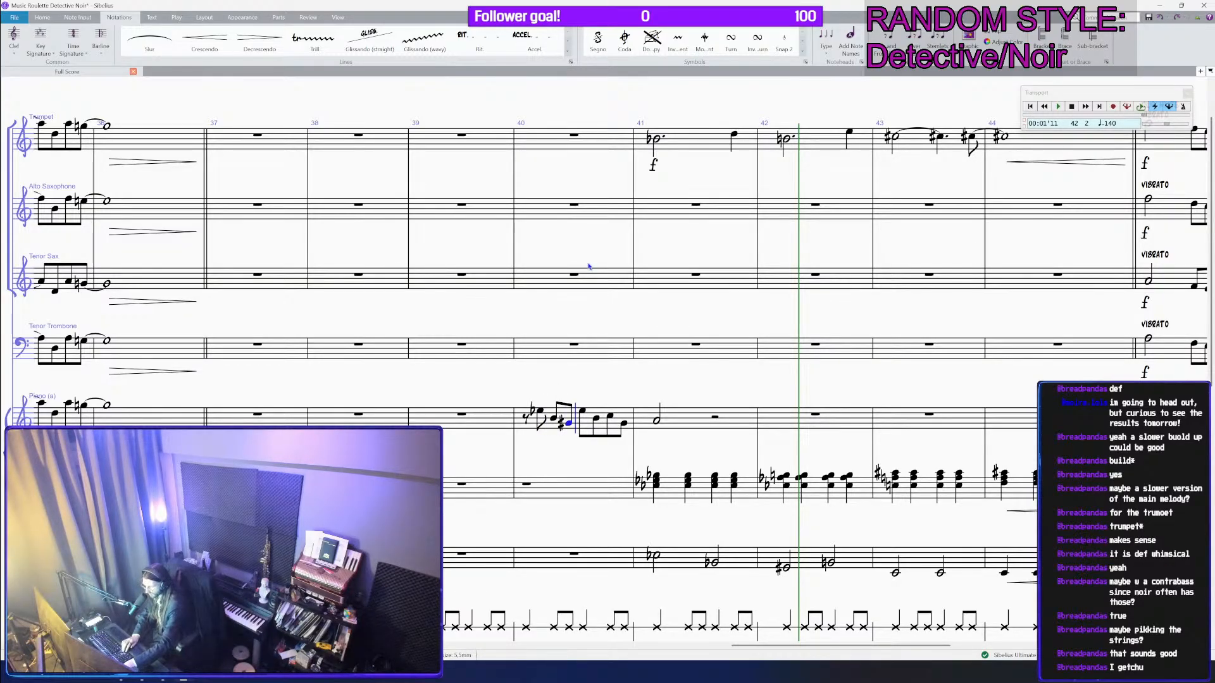
Step: Continue the descending bar 40 run with eighth notes E flat, B, G sharp and a low E flat
{"action": "key", "text": "KP_9"}
{"action": "key", "text": "e"}
{"action": "key", "text": "c"}
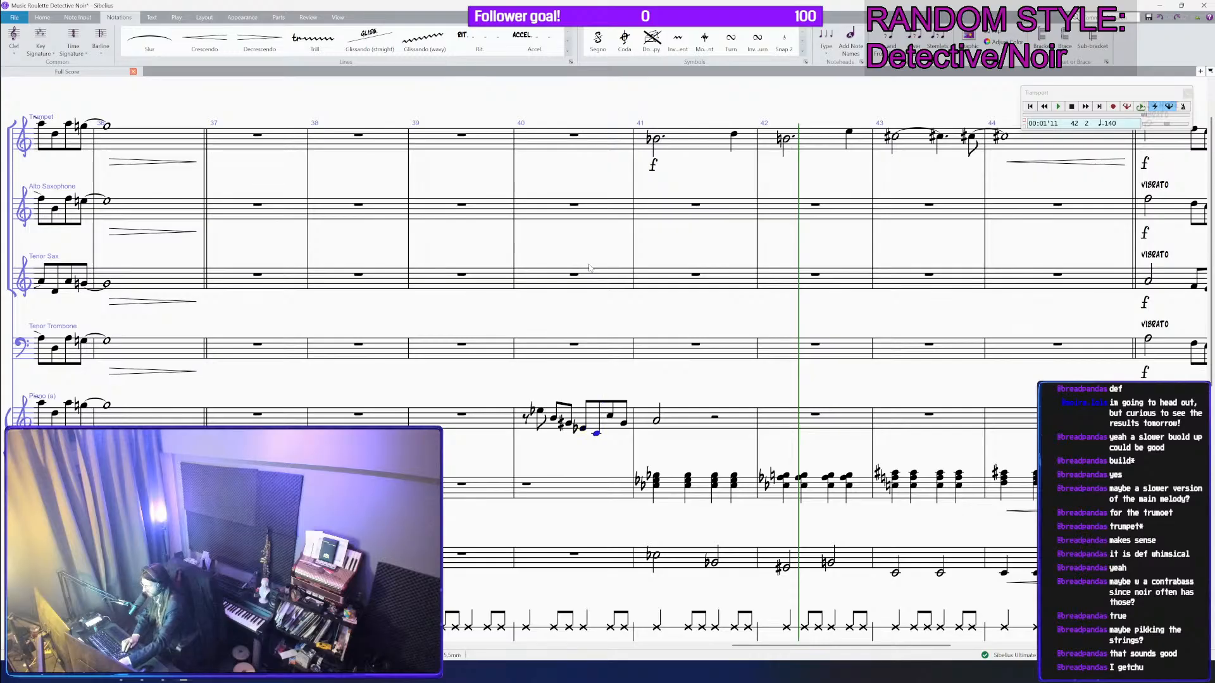
{"action": "key", "text": "KP_8"}
{"action": "key", "text": "g"}
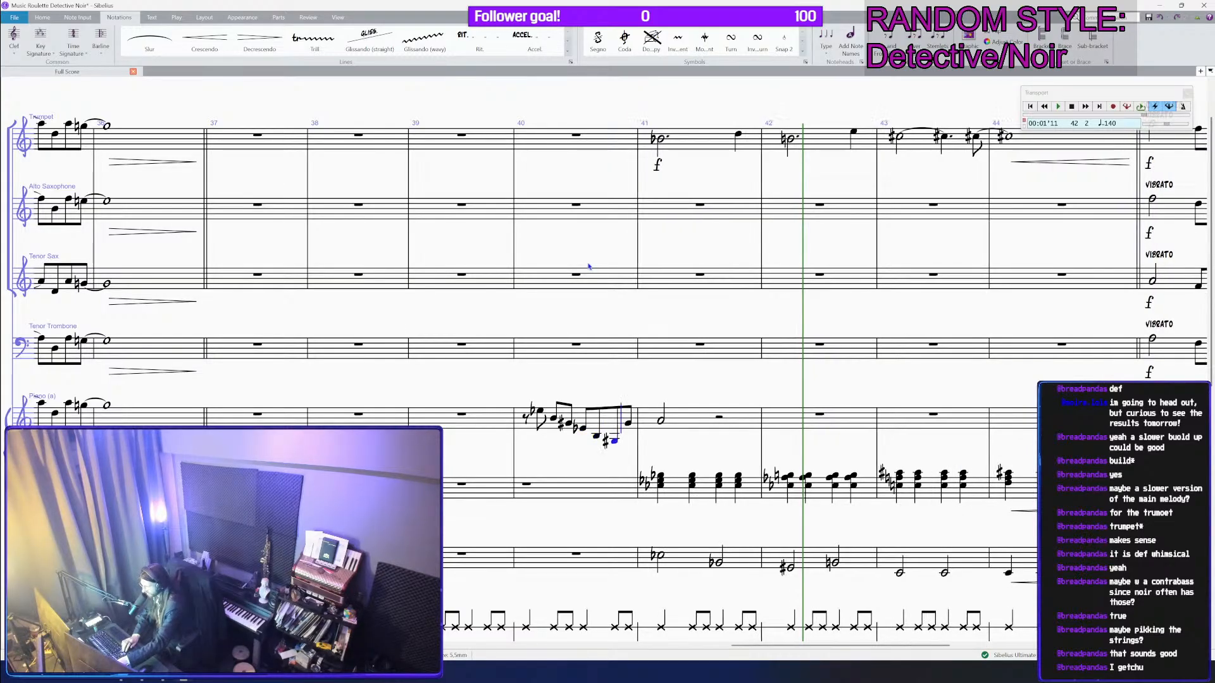
{"action": "key", "text": "KP_9"}
{"action": "key", "text": "e"}
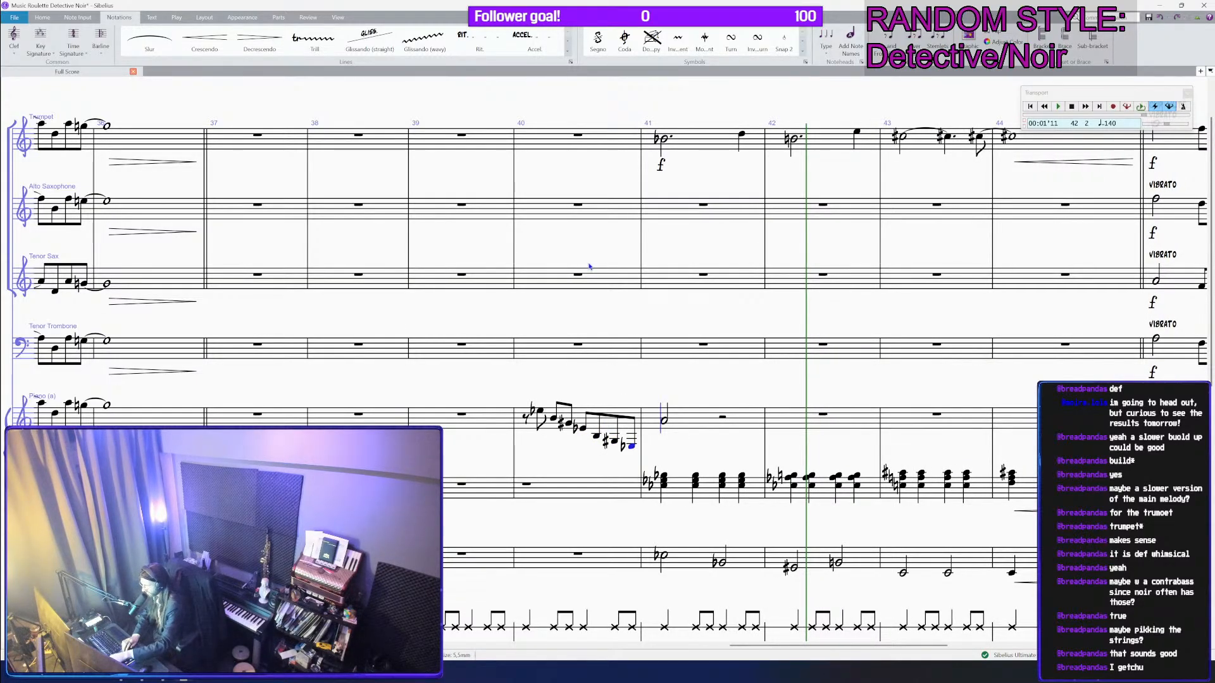
Step: Replace the last eighth note of the bar 40 run with a low B
{"action": "key", "text": "Left"}
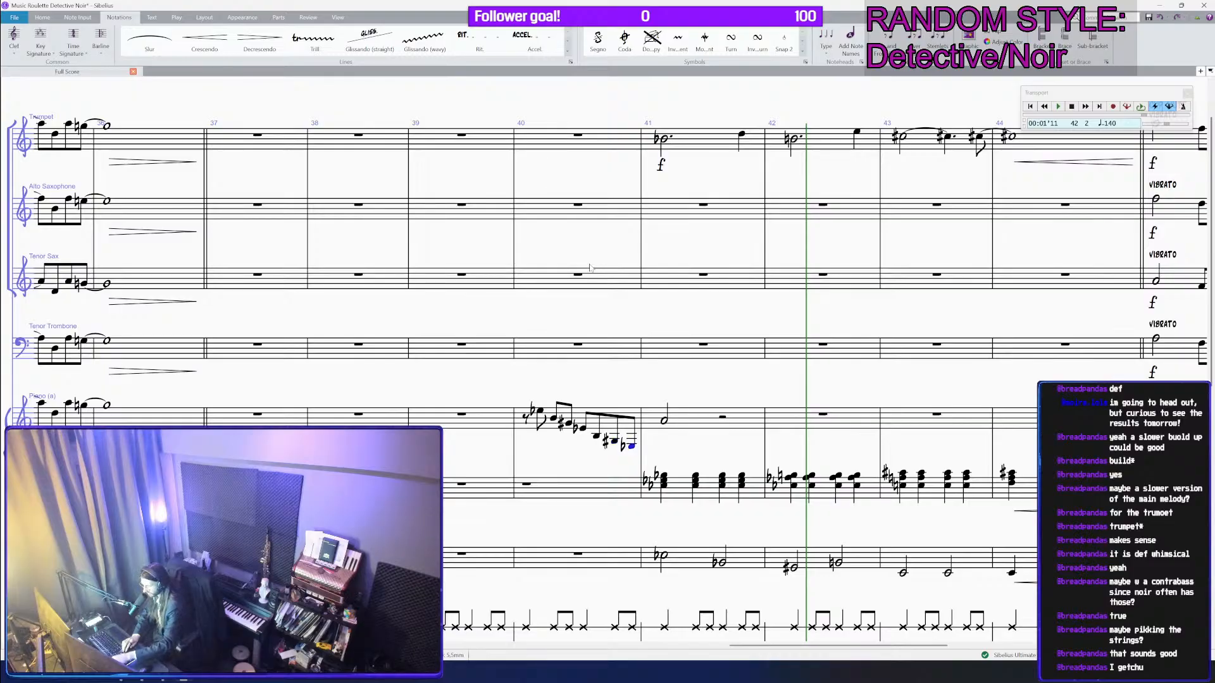
{"action": "key", "text": "Up"}
{"action": "key", "text": "Up"}
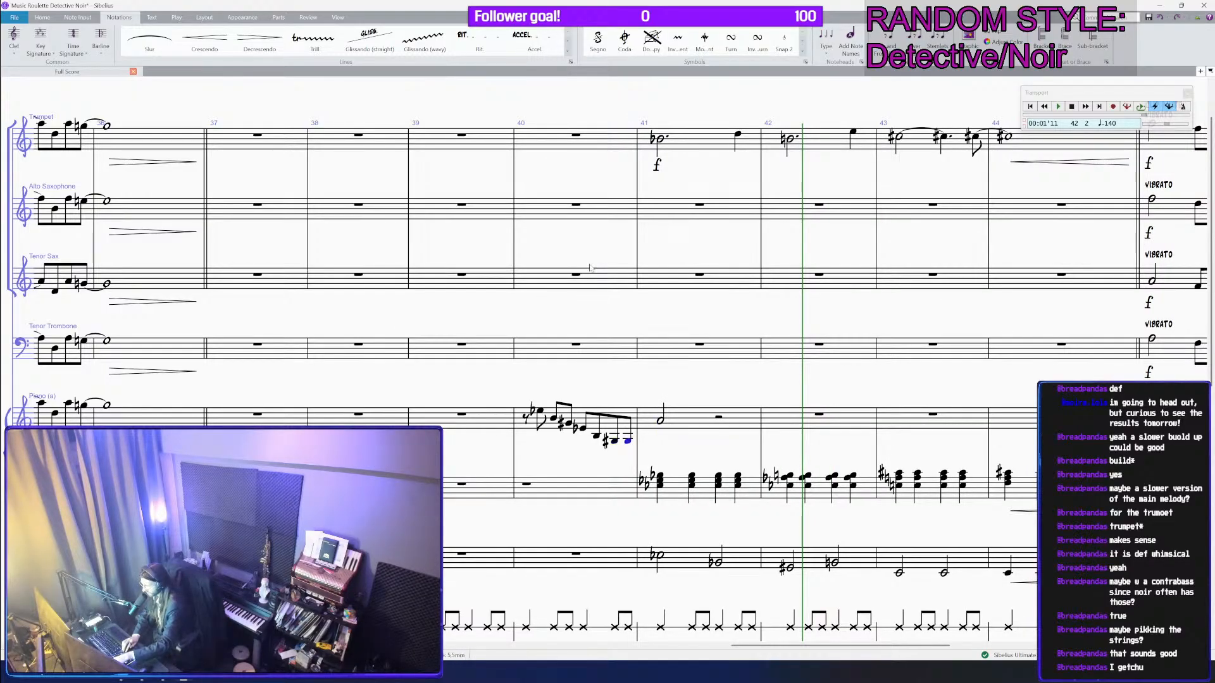
{"action": "key", "text": "b"}
{"action": "key", "text": "ctrl+Down"}
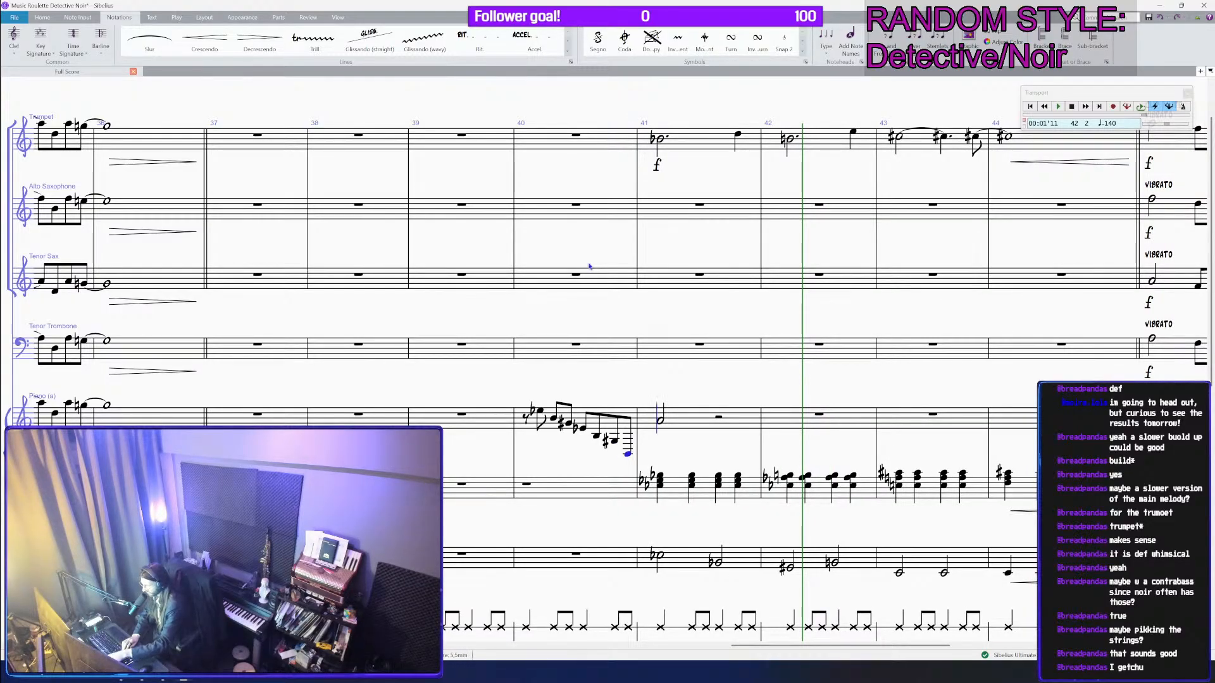
Step: Enter a whole-note E flat in bar 41 of Piano (a) and raise the phrase in bars 40 and 41 by one octave
{"action": "key", "text": "KP_9"}
{"action": "key", "text": "e"}
{"action": "key", "text": "Escape"}
{"action": "key", "text": "KP_6"}
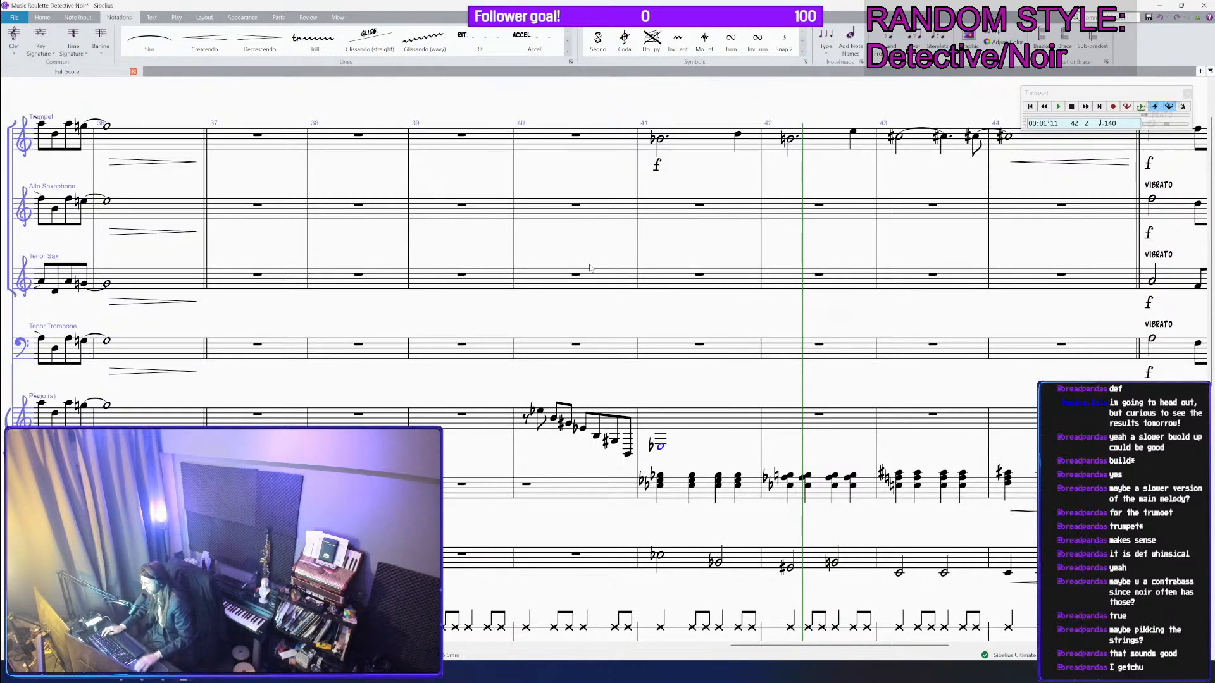
{"action": "left_click", "coordinate": [573, 451], "text": "shift"}
{"action": "key", "text": "ctrl+Up"}
Step: Play back the score from bar 39 to check the descending piano run leading into bar 41
{"action": "key", "text": "Left"}
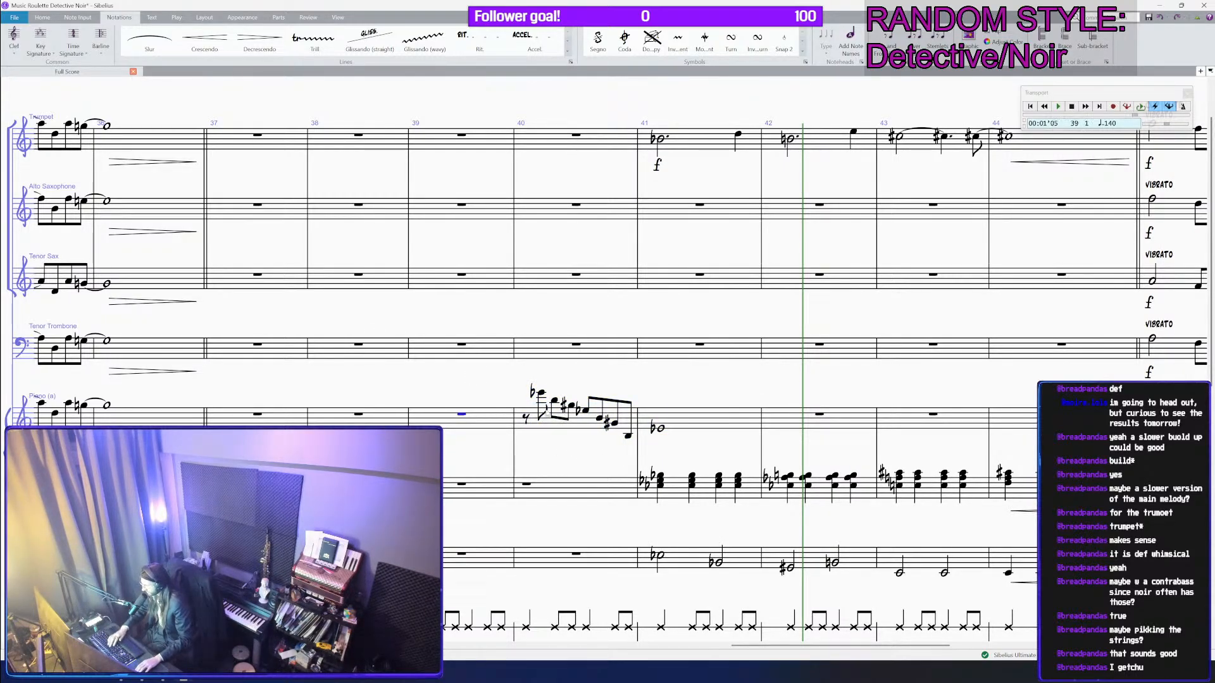
{"action": "key", "text": "p"}
{"action": "scroll", "coordinate": [800, 385], "scroll_direction": "down", "scroll_amount": 1}
{"action": "left_click_drag", "start_coordinate": [576, 378], "coordinate": [717, 372]}
{"action": "scroll", "coordinate": [797, 374], "scroll_direction": "down", "scroll_amount": 1}
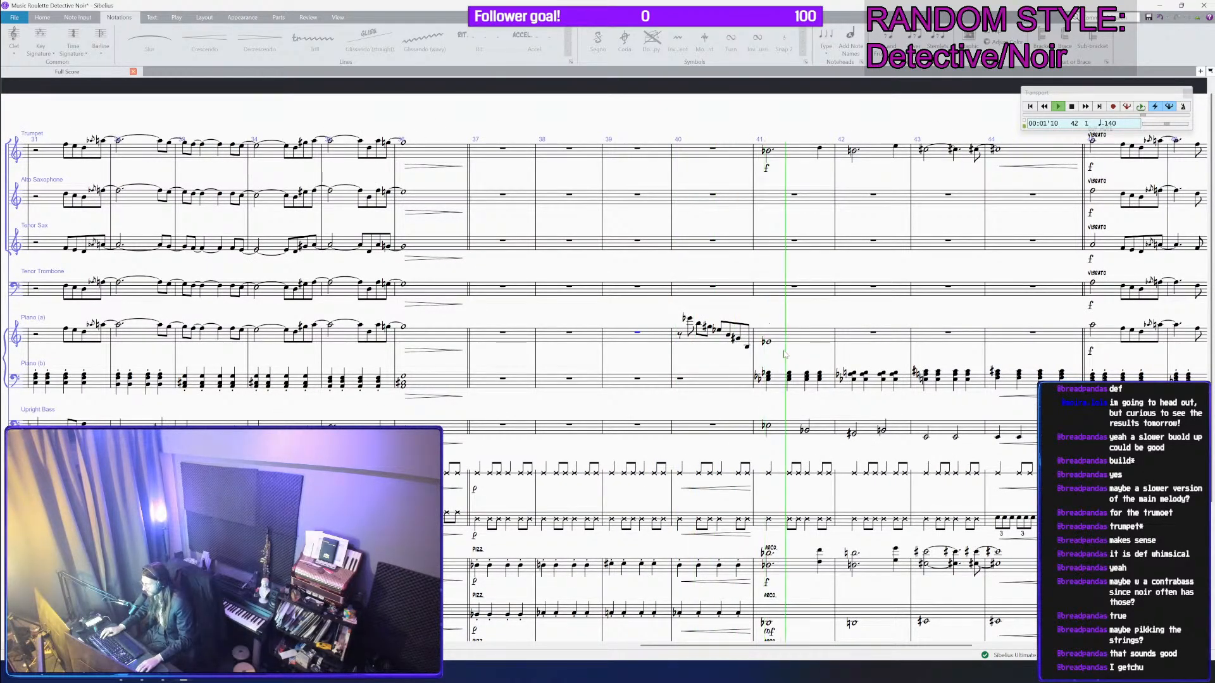
{"action": "key", "text": "space"}
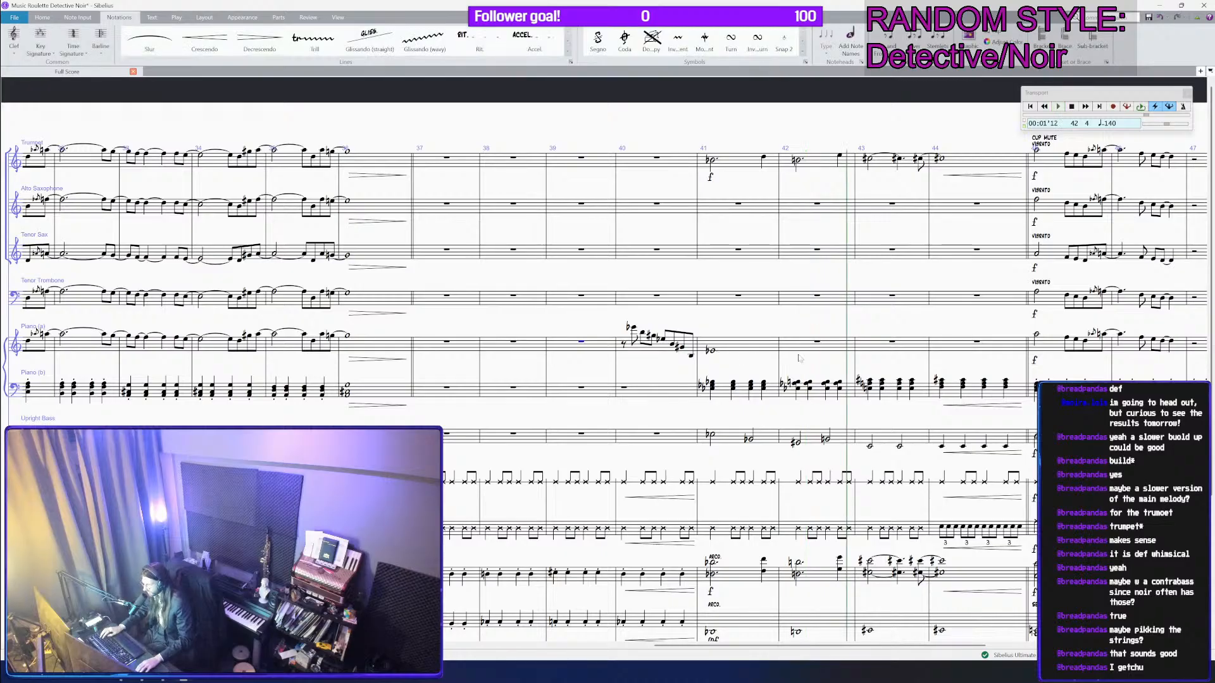
Step: Save the score and repeat the Piano (a) phrase from bars 40 and 41 in bars 42 and 43
{"action": "left_click", "coordinate": [816, 343]}
{"action": "scroll", "coordinate": [816, 343], "scroll_direction": "up", "scroll_amount": 1}
{"action": "key", "text": "ctrl+s"}
{"action": "left_click_drag", "start_coordinate": [817, 313], "coordinate": [714, 329]}
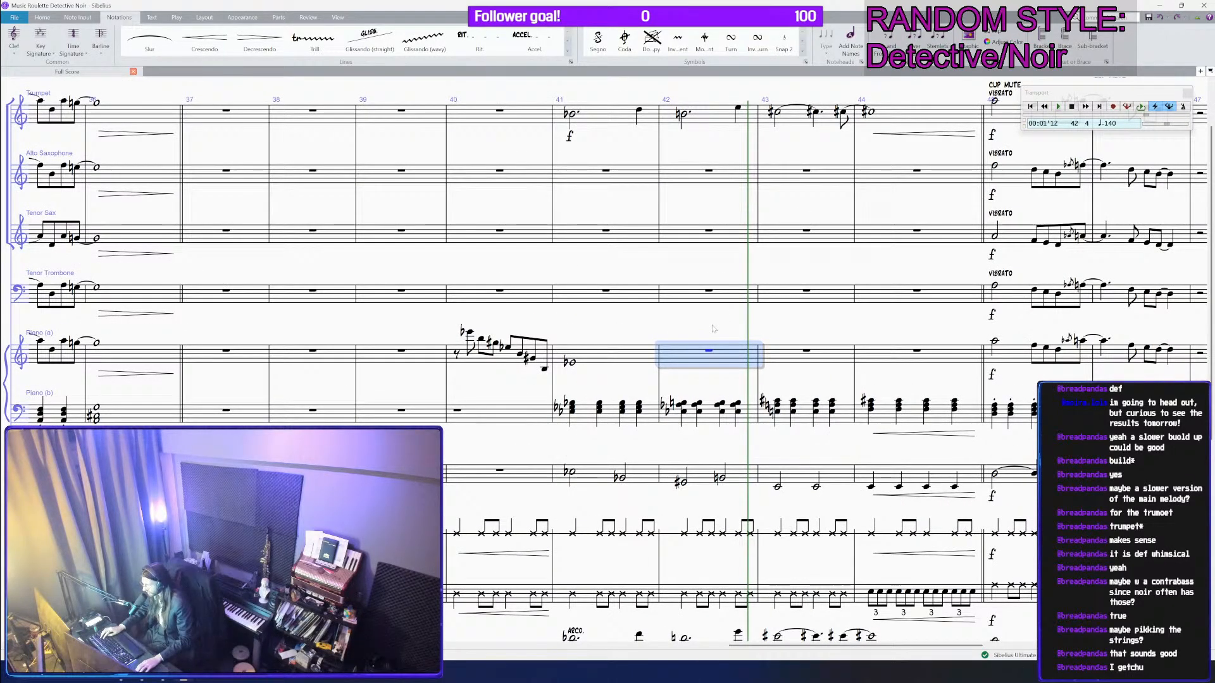
{"action": "key", "text": "Escape"}
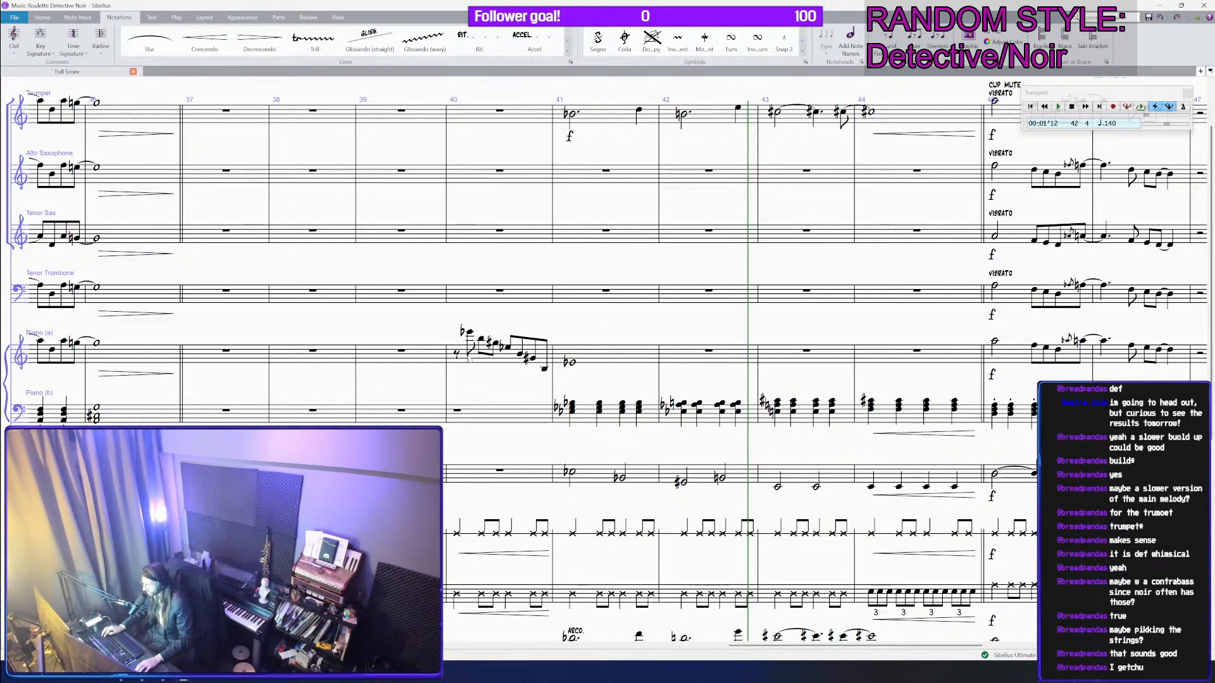
{"action": "left_click", "coordinate": [453, 356]}
{"action": "left_click", "coordinate": [678, 355]}
{"action": "left_click", "coordinate": [600, 354]}
{"action": "key", "text": "Escape"}
{"action": "left_click", "coordinate": [587, 359]}
{"action": "left_click", "coordinate": [500, 355], "text": "shift"}
{"action": "key", "text": "r"}
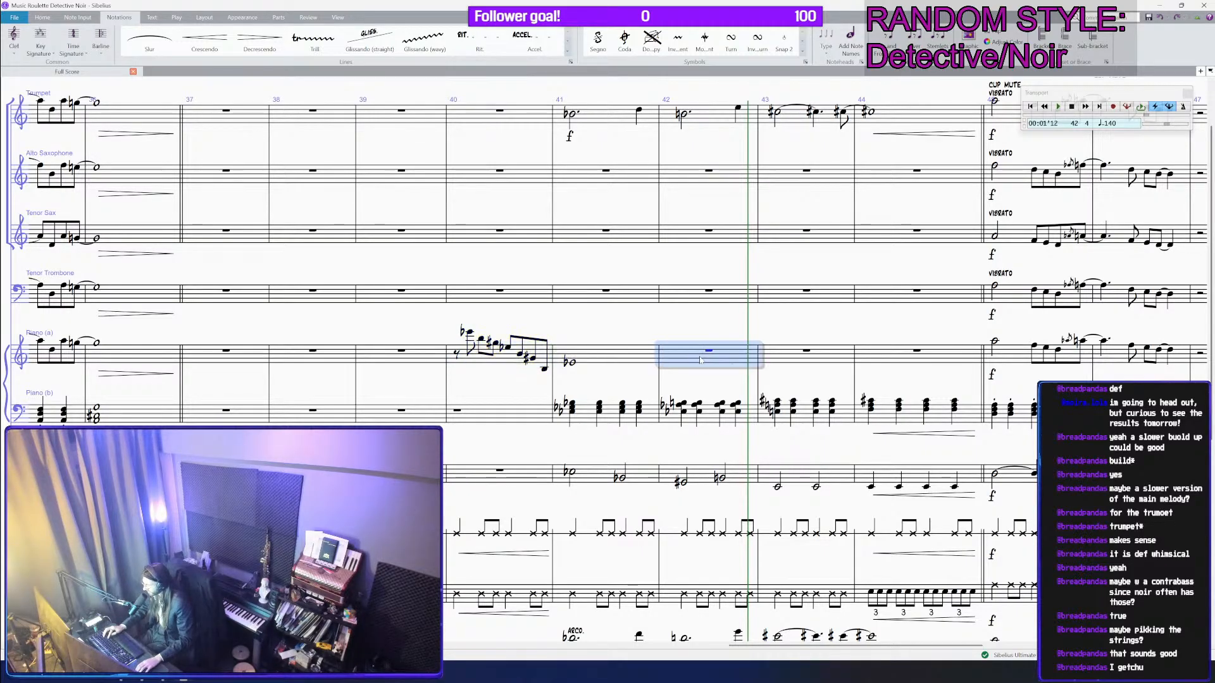
Step: Change the Piano (a) note in bar 43 to E natural and shorten it to a dotted half note
{"action": "left_click", "coordinate": [799, 363]}
{"action": "key", "text": "KP_7"}
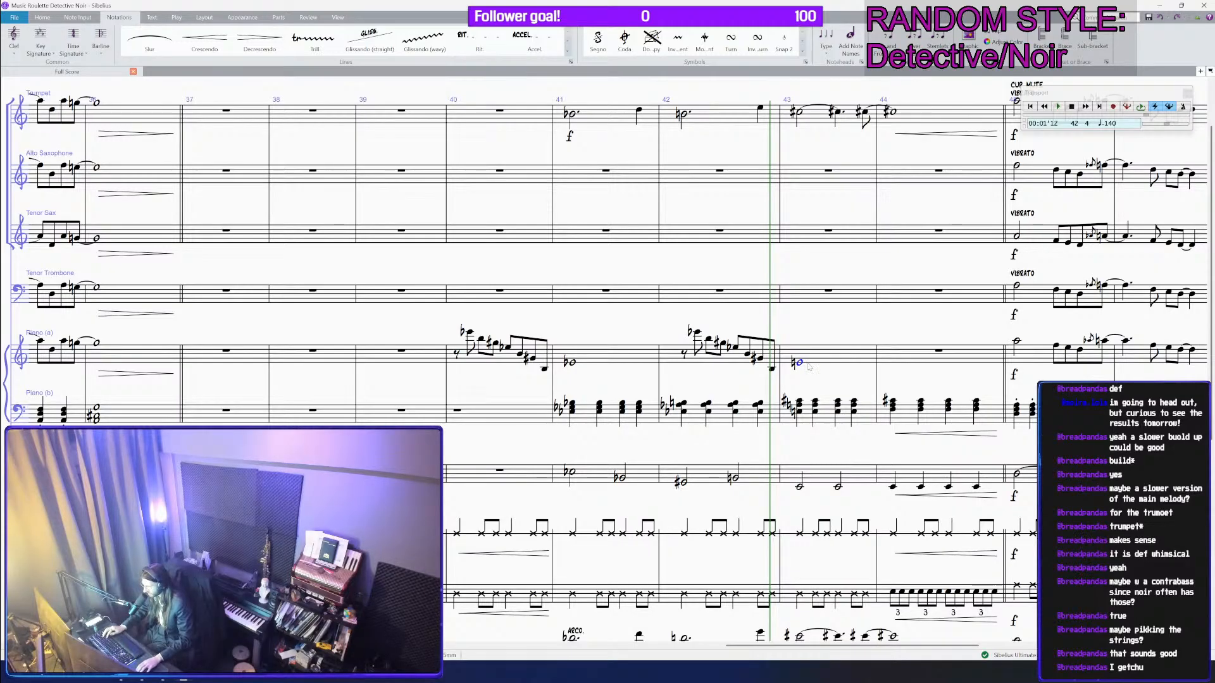
{"action": "left_click", "coordinate": [812, 366]}
{"action": "scroll", "coordinate": [817, 361], "scroll_direction": "up", "scroll_amount": 2}
{"action": "key", "text": "KP_4"}
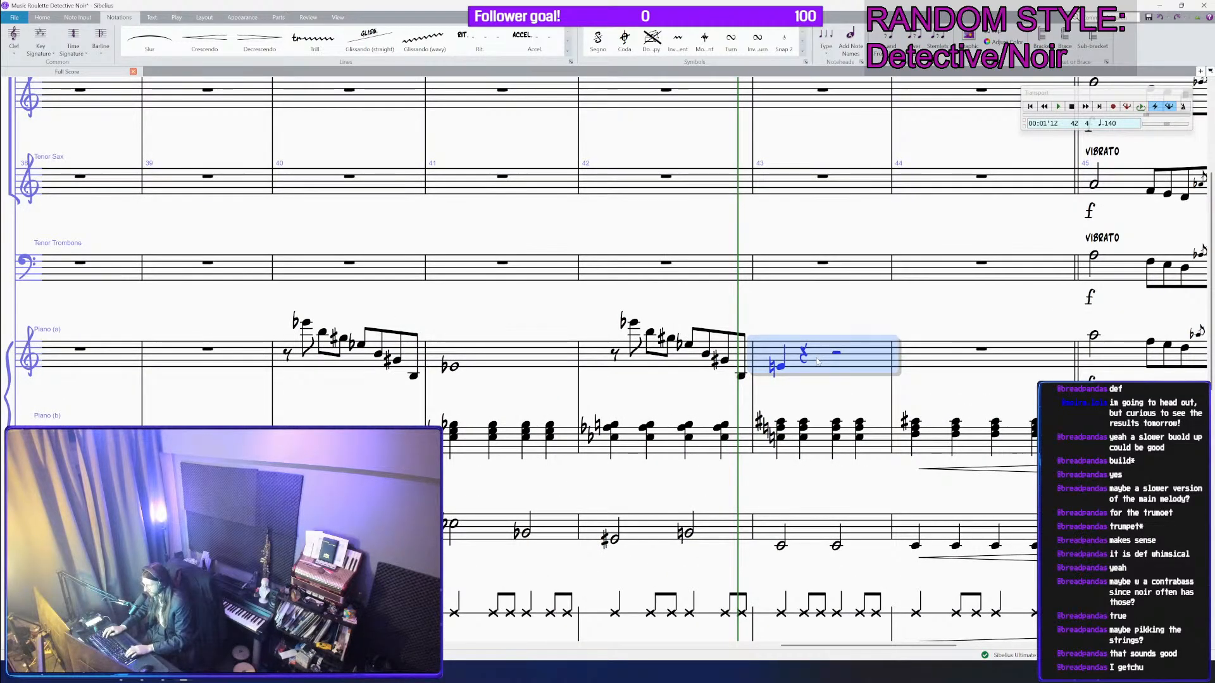
{"action": "key", "text": "KP_5"}
{"action": "key", "text": "KP_Decimal"}
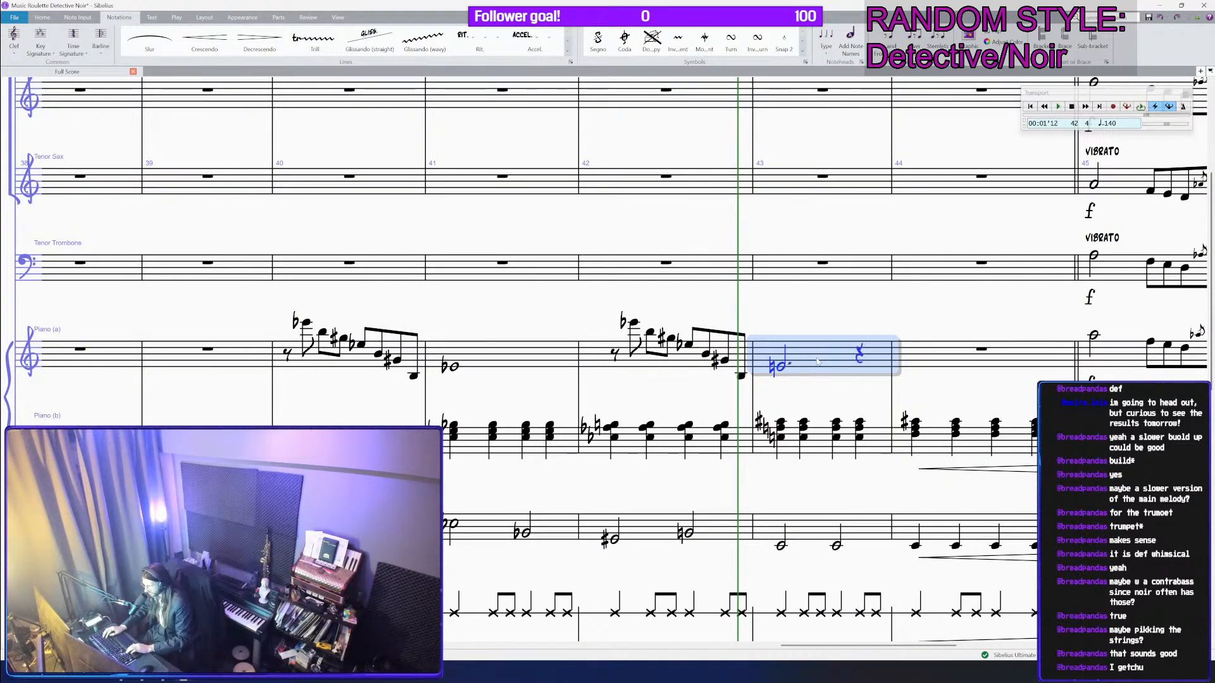
Step: Try an eighth-note triplet with an opening rest on the last beat of bar 43 in Piano (a)
{"action": "key", "text": "Right"}
{"action": "key", "text": "Left"}
{"action": "key", "text": "KP_3"}
{"action": "key", "text": "ctrl+3"}
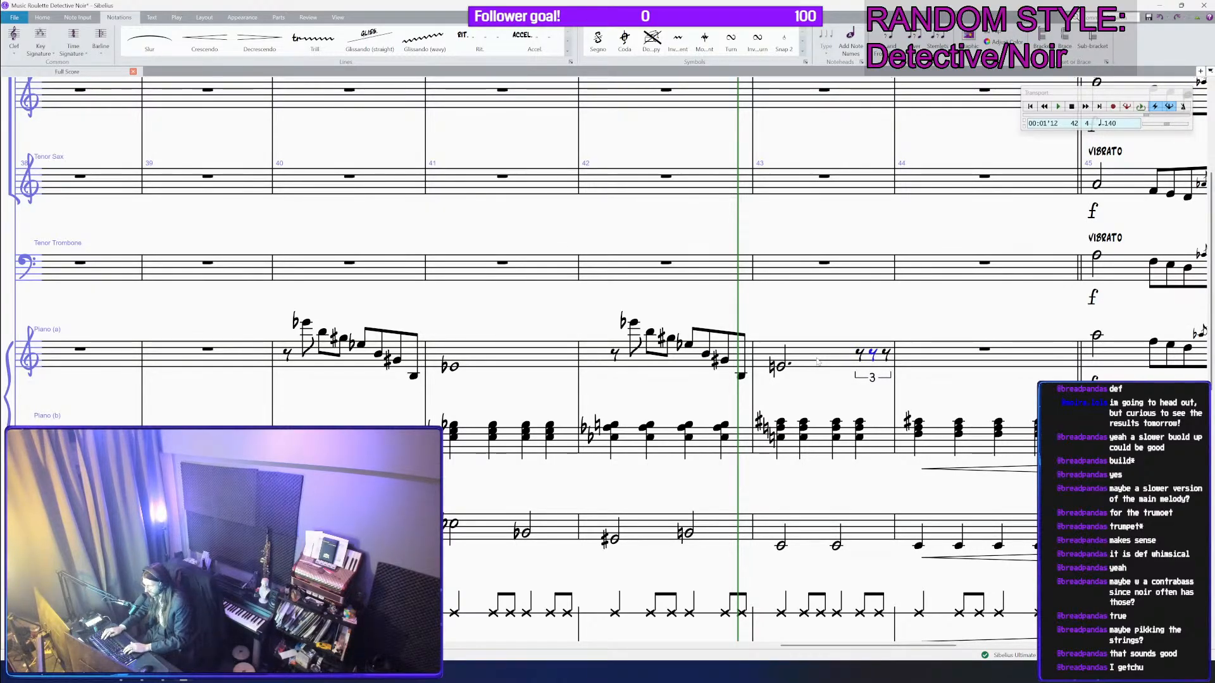
{"action": "key", "text": "g"}
{"action": "key", "text": "f"}
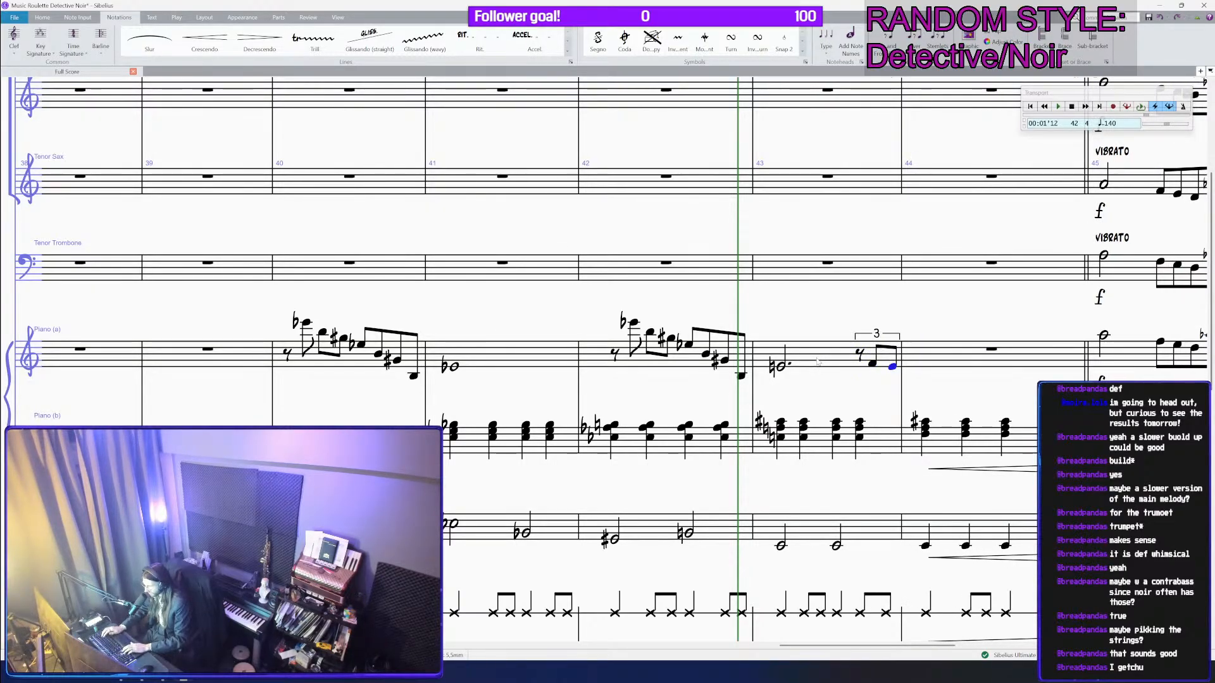
{"action": "key", "text": "ctrl+z"}
{"action": "key", "text": "ctrl+z"}
{"action": "key", "text": "ctrl+z"}
{"action": "key", "text": "ctrl+z"}
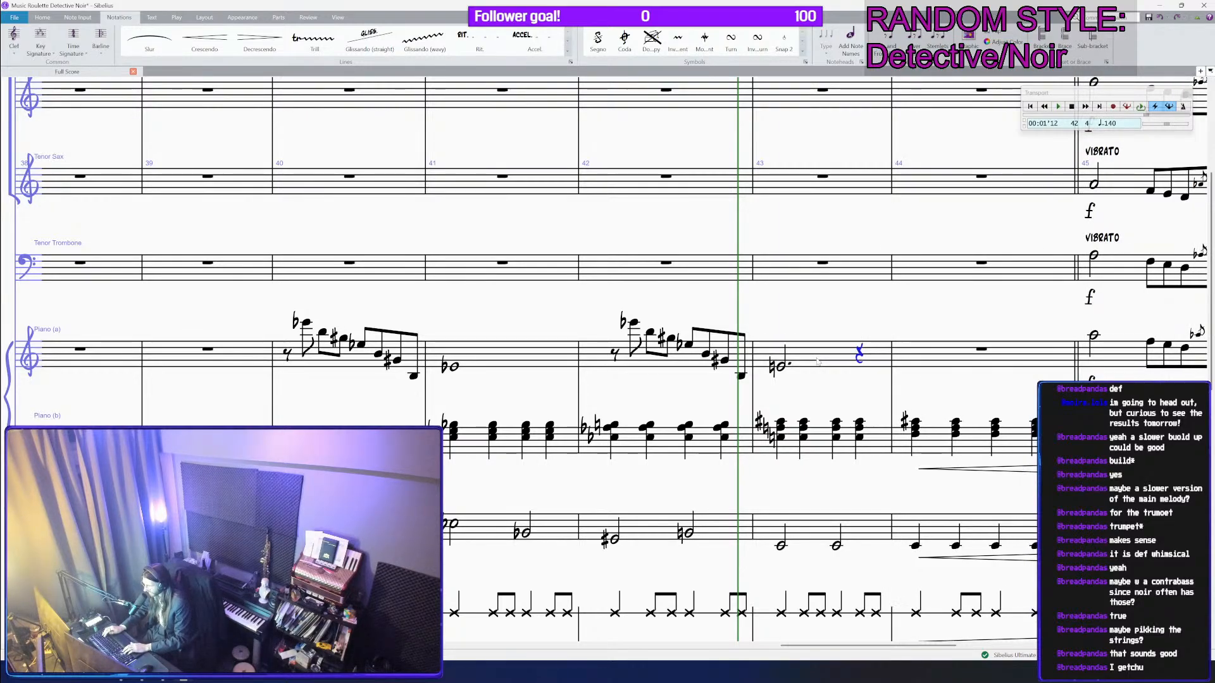
Step: Fill bar 43's last Piano (a) beat with eighth notes E flat and E natural, add a whole-note F in bar 44, and save
{"action": "key", "text": "f"}
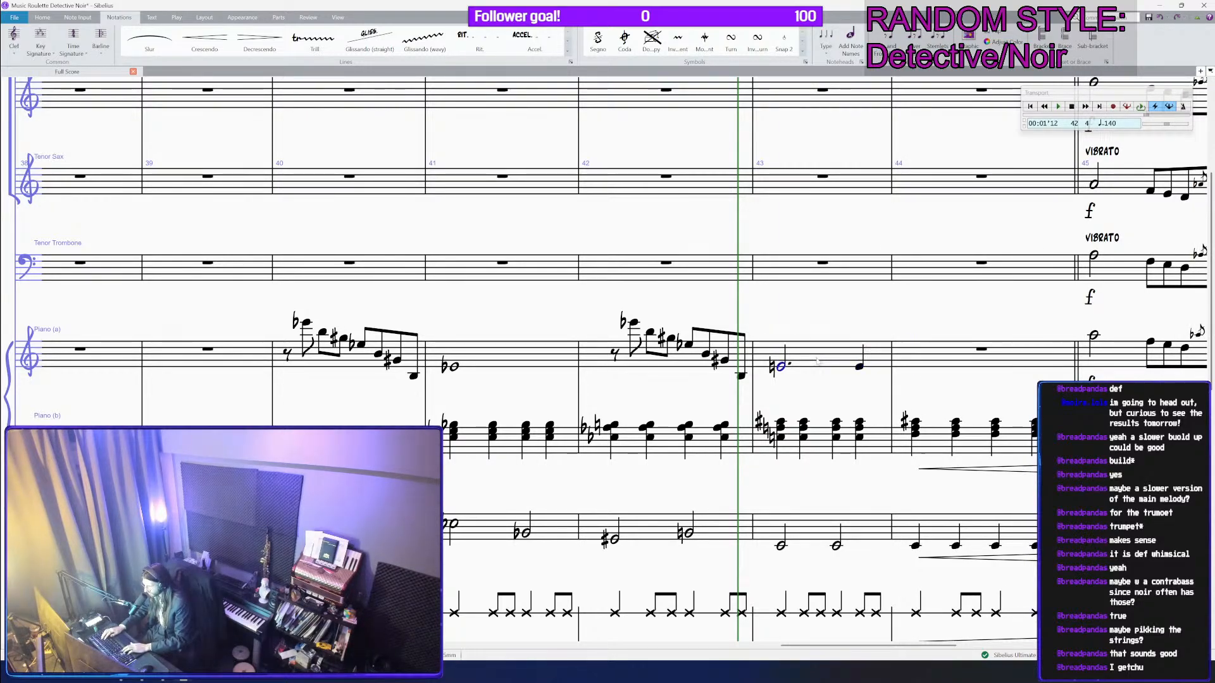
{"action": "key", "text": "KP_3"}
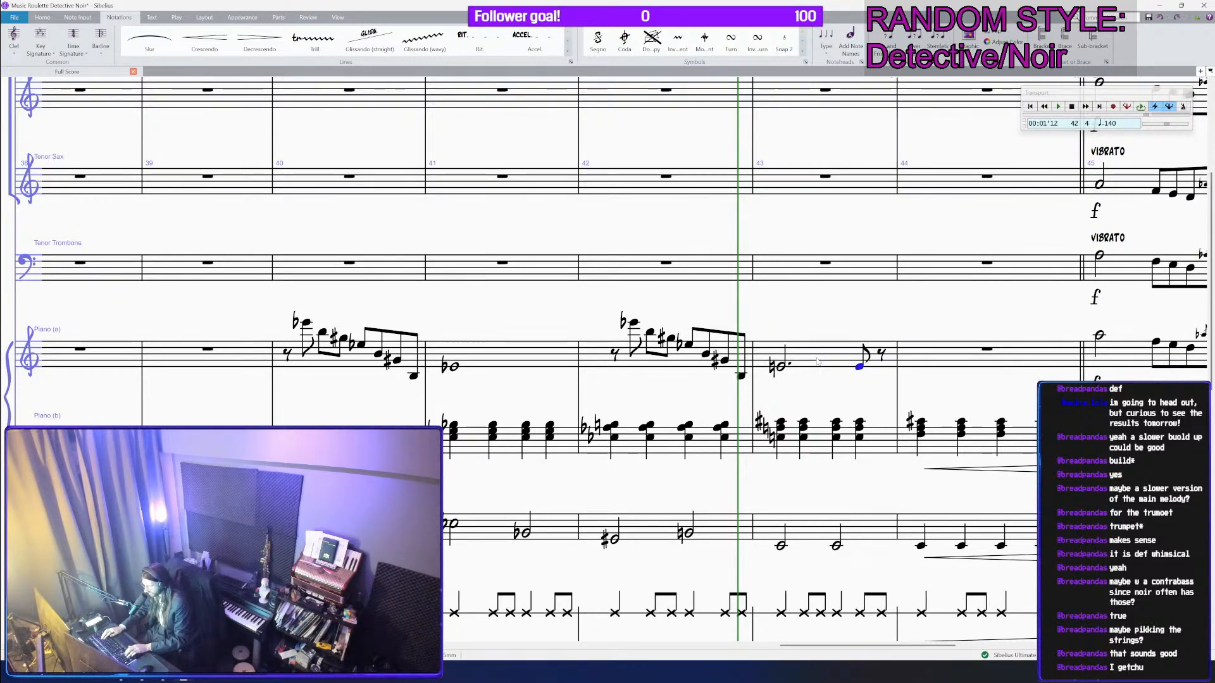
{"action": "key", "text": "KP_Subtract"}
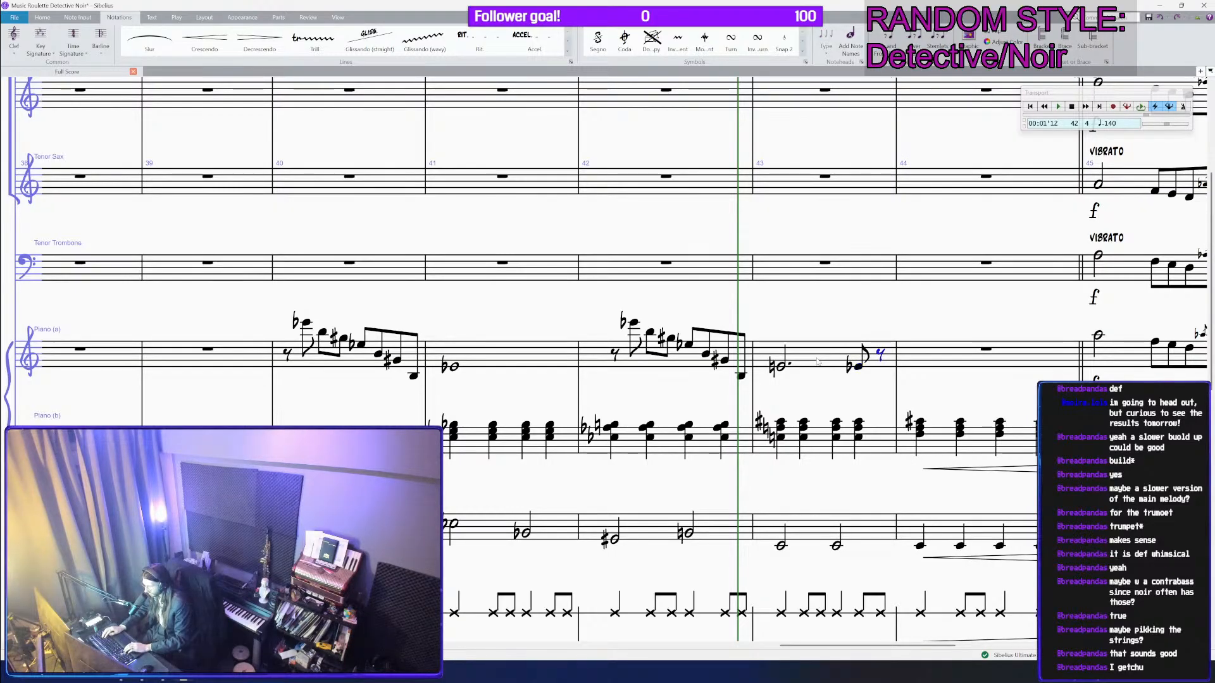
{"action": "key", "text": "f"}
{"action": "key", "text": "KP_Subtract"}
{"action": "key", "text": "KP_4"}
{"action": "key", "text": "f"}
{"action": "key", "text": "Escape"}
{"action": "key", "text": "KP_6"}
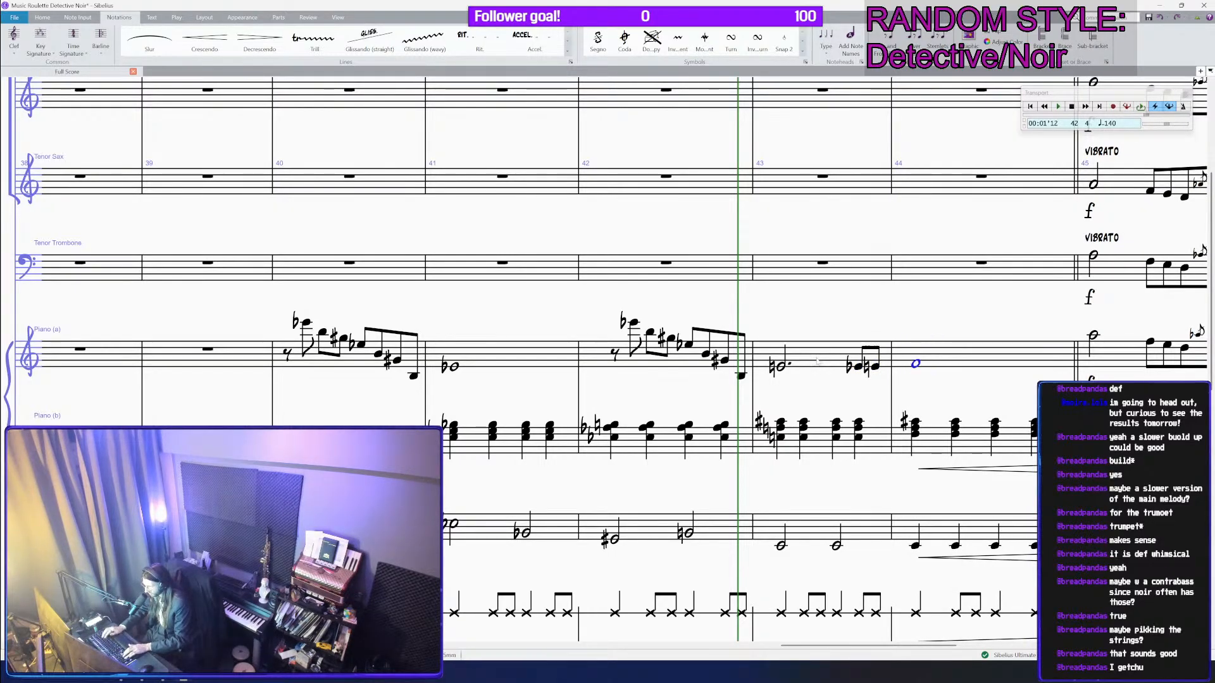
{"action": "key", "text": "ctrl+s"}
Step: Play the score back from bar 37 to hear the piano runs leading into the full-ensemble reprise
{"action": "left_click", "coordinate": [817, 360]}
{"action": "left_click", "coordinate": [944, 361], "text": "shift"}
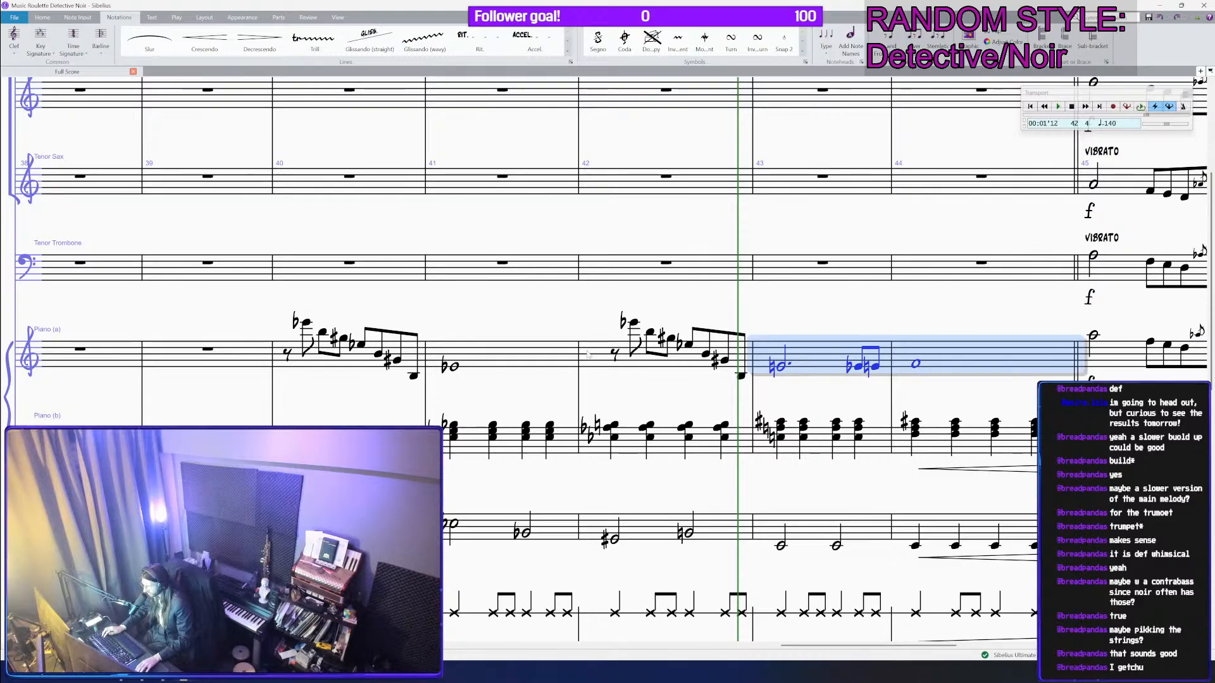
{"action": "scroll", "coordinate": [944, 361], "scroll_direction": "down", "scroll_amount": 3, "text": "ctrl"}
{"action": "left_click", "coordinate": [582, 358], "text": "shift"}
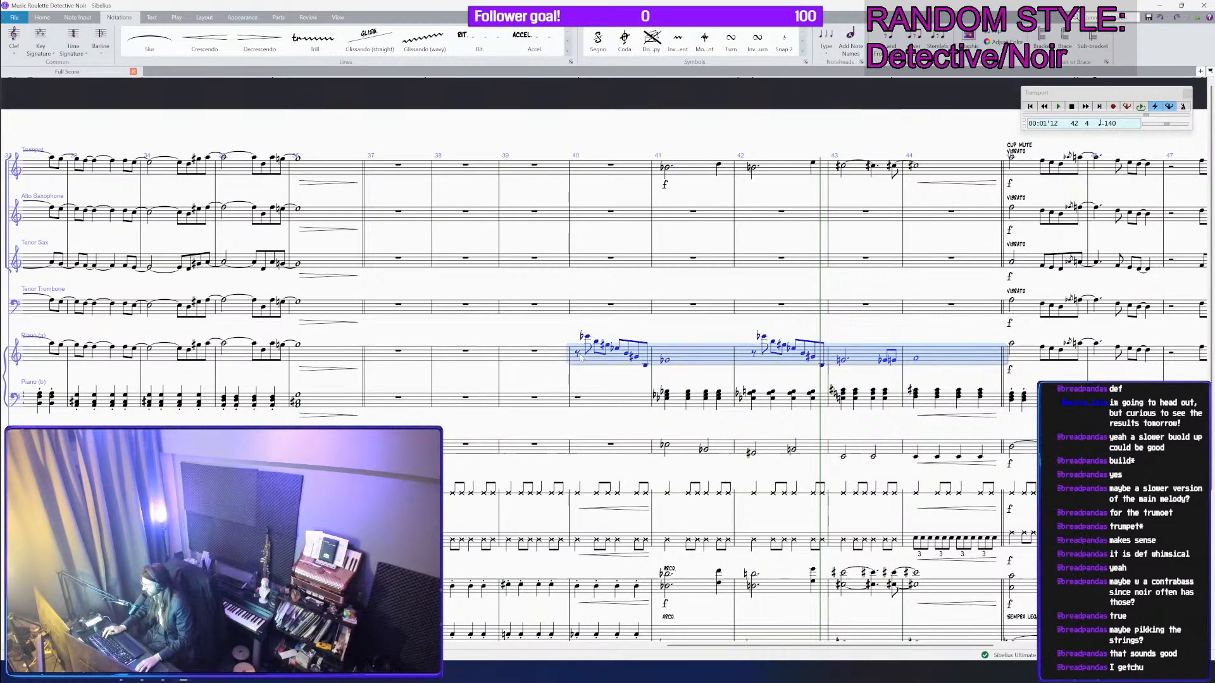
{"action": "scroll", "coordinate": [595, 360], "scroll_direction": "down", "scroll_amount": 3, "text": "ctrl"}
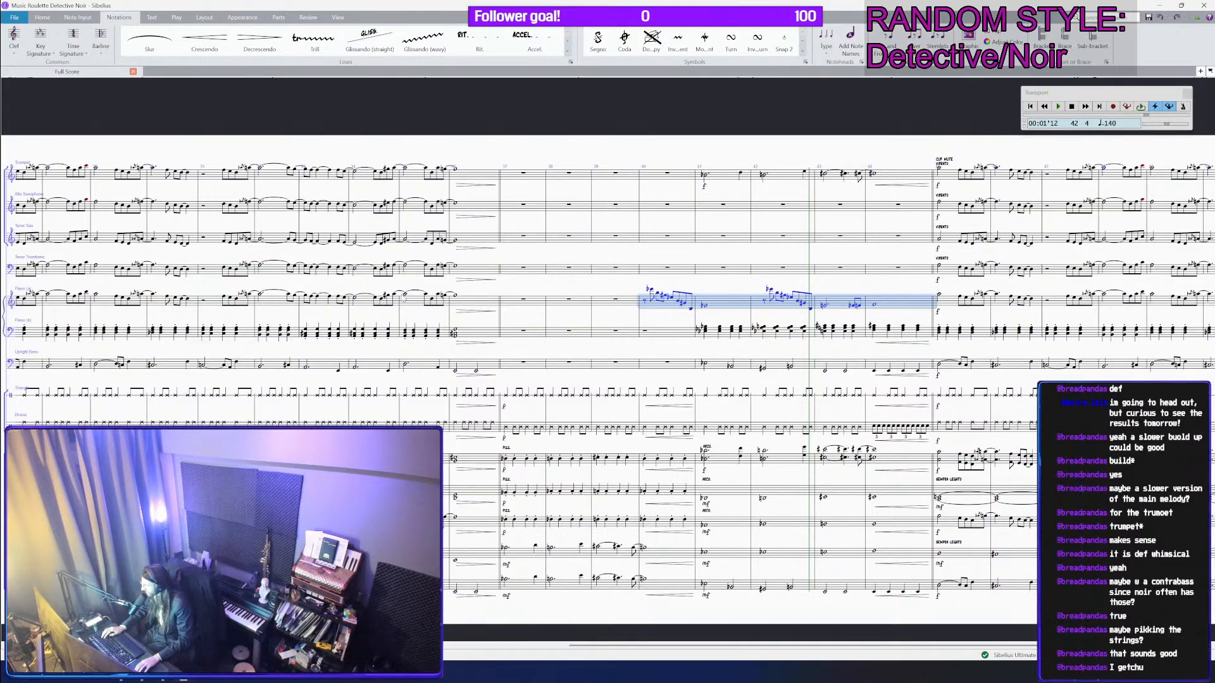
{"action": "left_click", "coordinate": [523, 303]}
{"action": "key", "text": "p"}
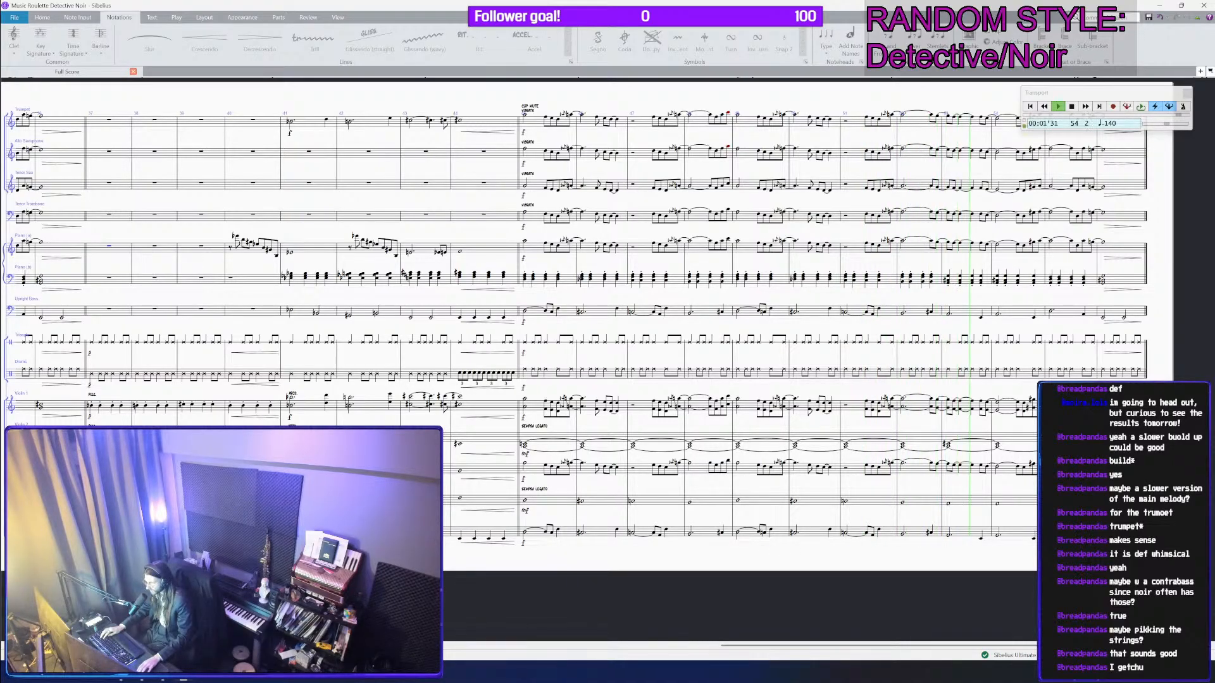
{"action": "key", "text": "space"}
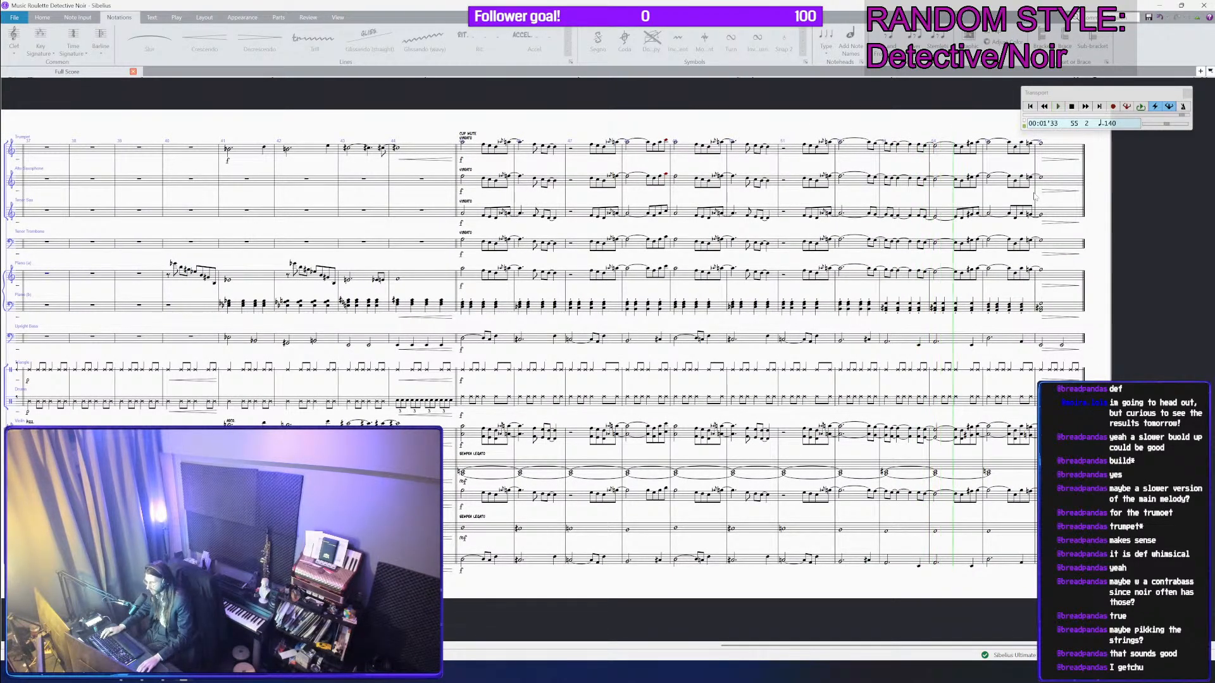
Step: Replace the Violin 2 part from bar 45 to the end with the Alto Saxophone line and double it an octave higher
{"action": "left_click", "coordinate": [1067, 182]}
{"action": "left_click", "coordinate": [475, 183], "text": "shift"}
{"action": "key", "text": "ctrl+c"}
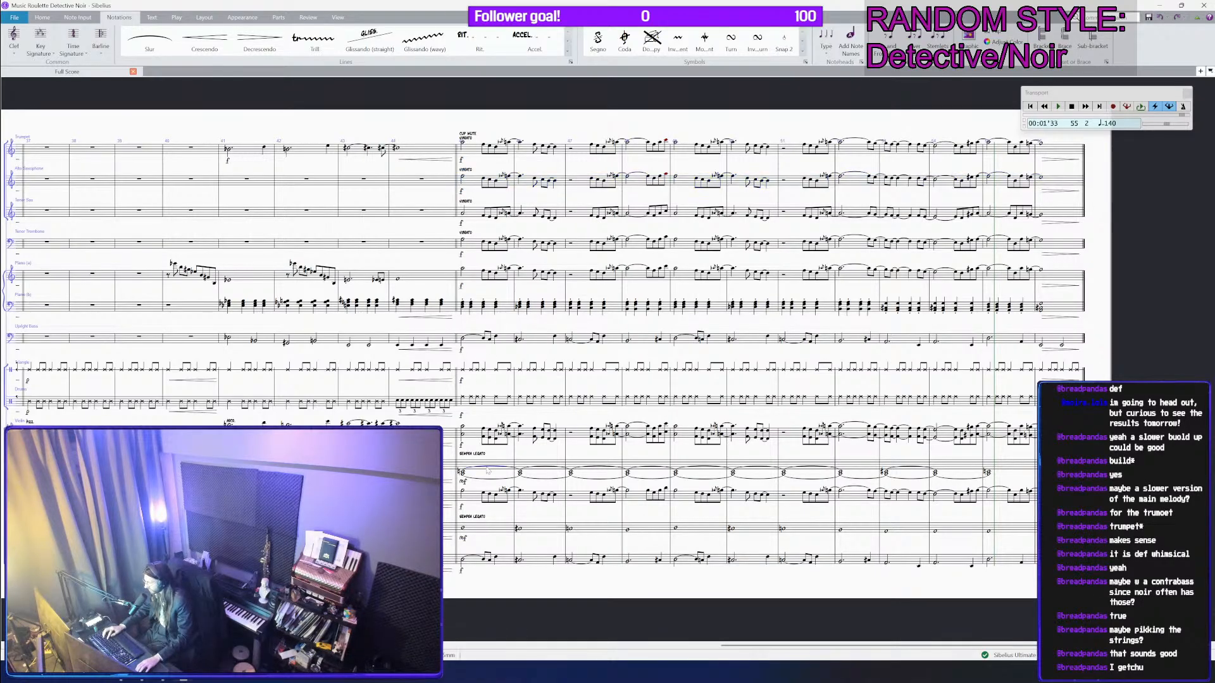
{"action": "left_click", "coordinate": [491, 471]}
{"action": "key", "text": "ctrl+v"}
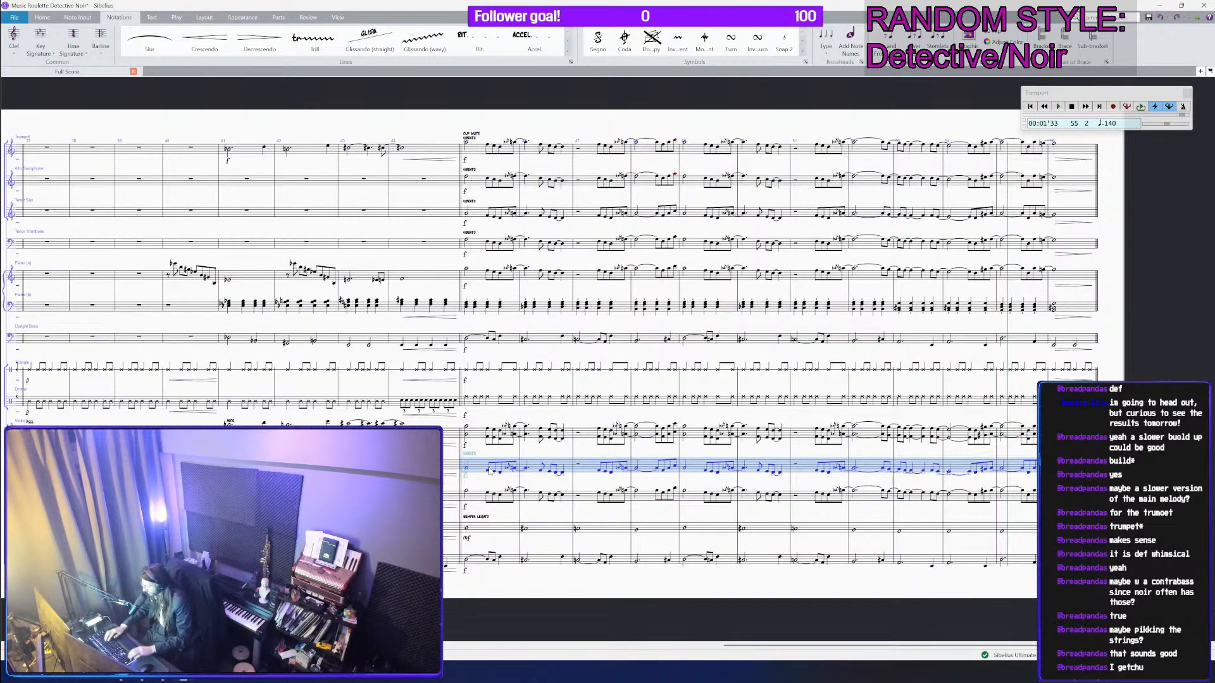
{"action": "key", "text": "8"}
Step: Replace the Viola part from bar 45 to the end with the Tenor Sax line, doubled in octaves
{"action": "left_click", "coordinate": [481, 215]}
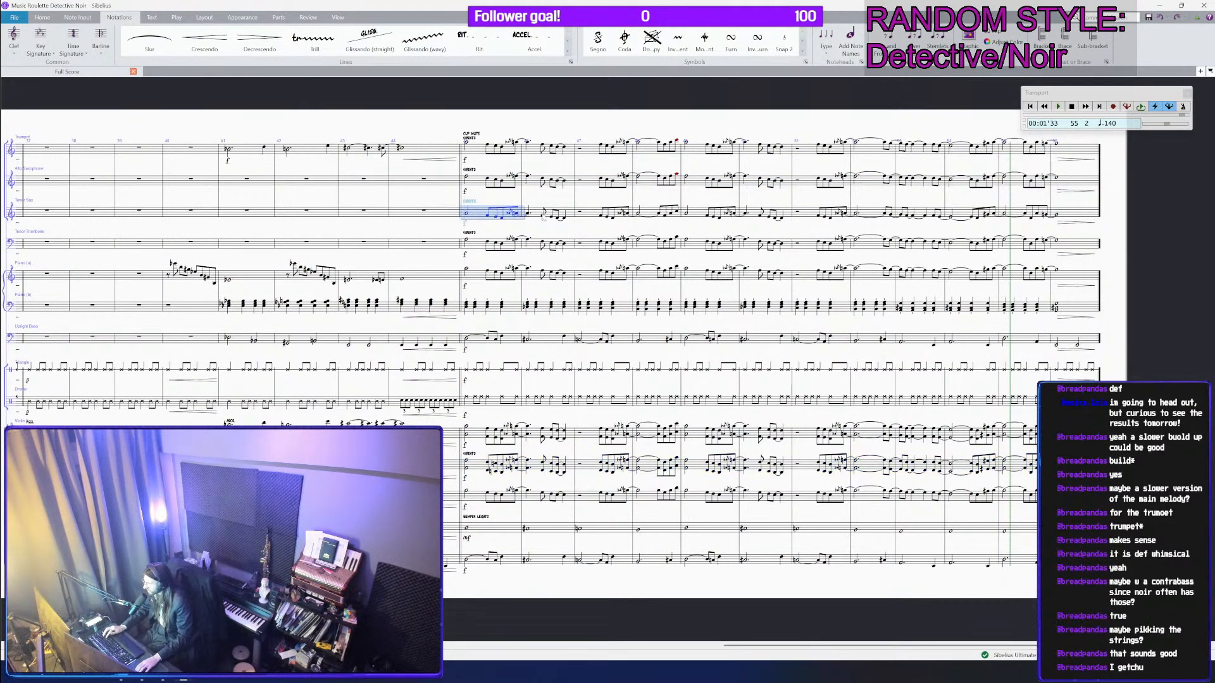
{"action": "key", "text": "ctrl+shift+End"}
{"action": "key", "text": "ctrl+c"}
{"action": "left_click", "coordinate": [500, 498]}
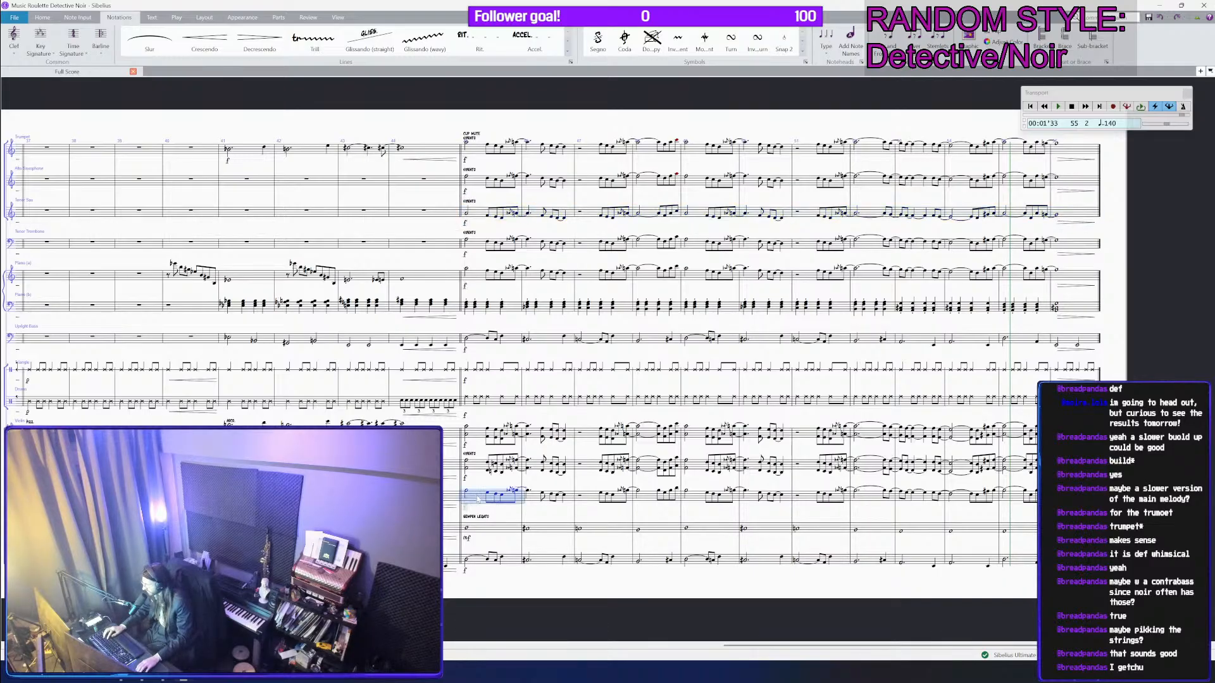
{"action": "key", "text": "ctrl+v"}
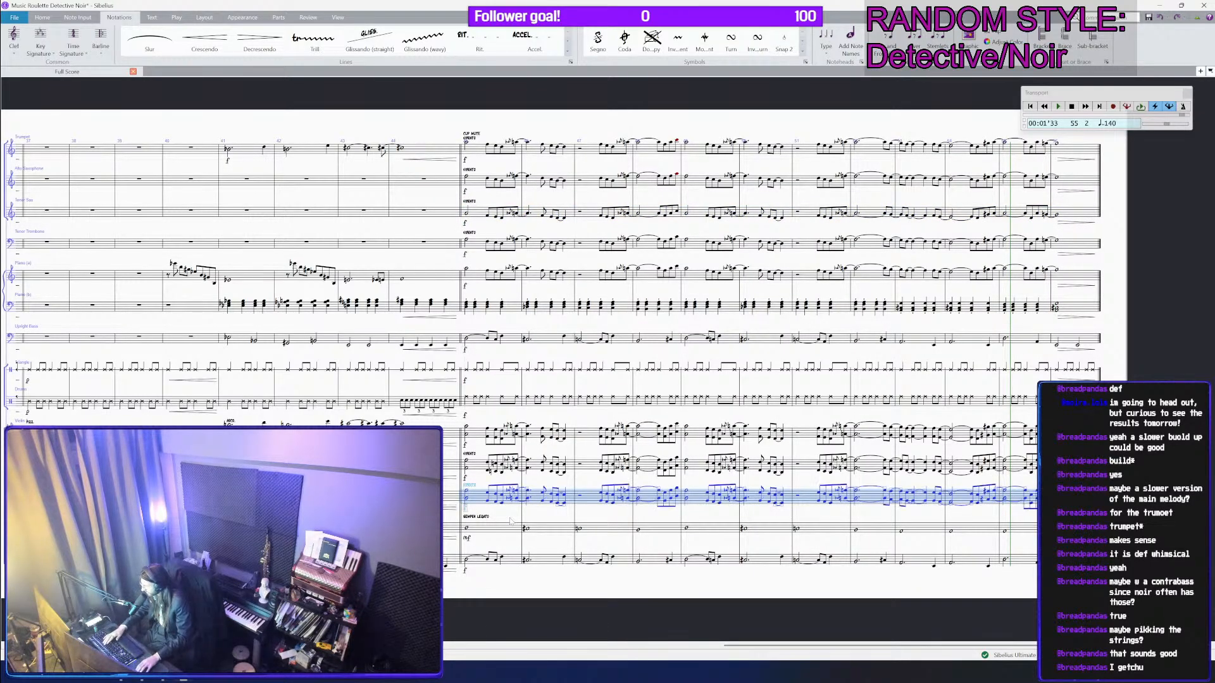
Step: Select the Violin 1, Violin 2 and Viola passages from bar 45 and play the reprise back
{"action": "left_click", "coordinate": [494, 427], "text": "shift"}
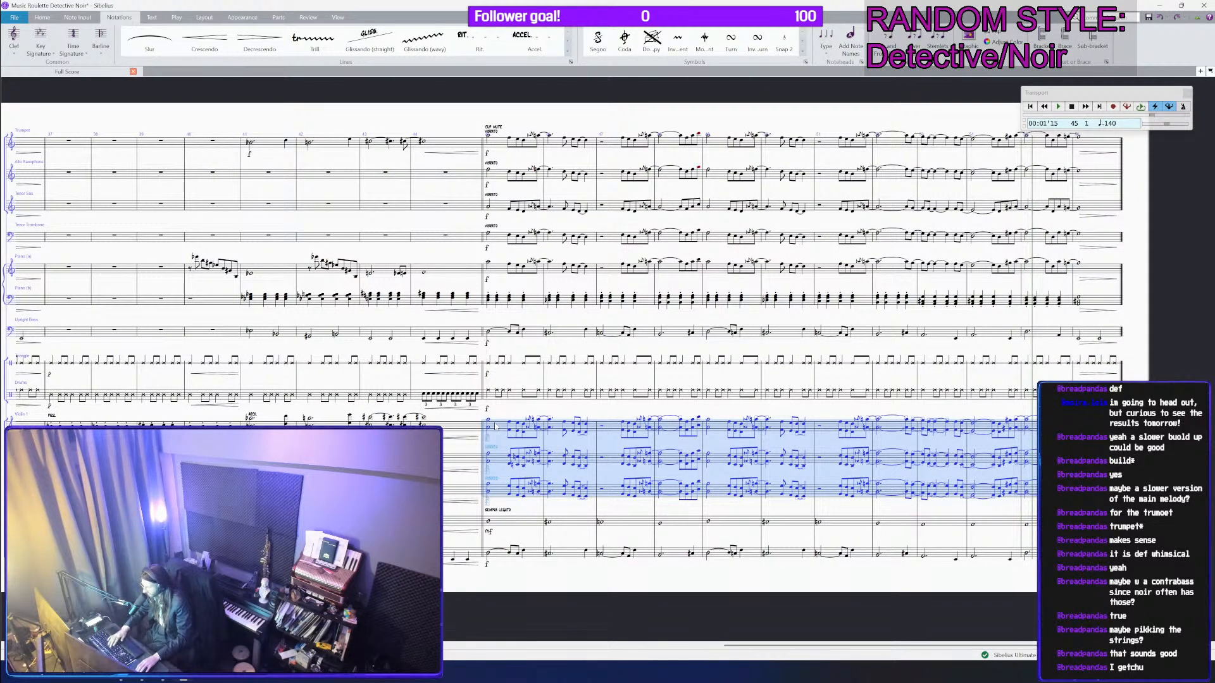
{"action": "key", "text": "space"}
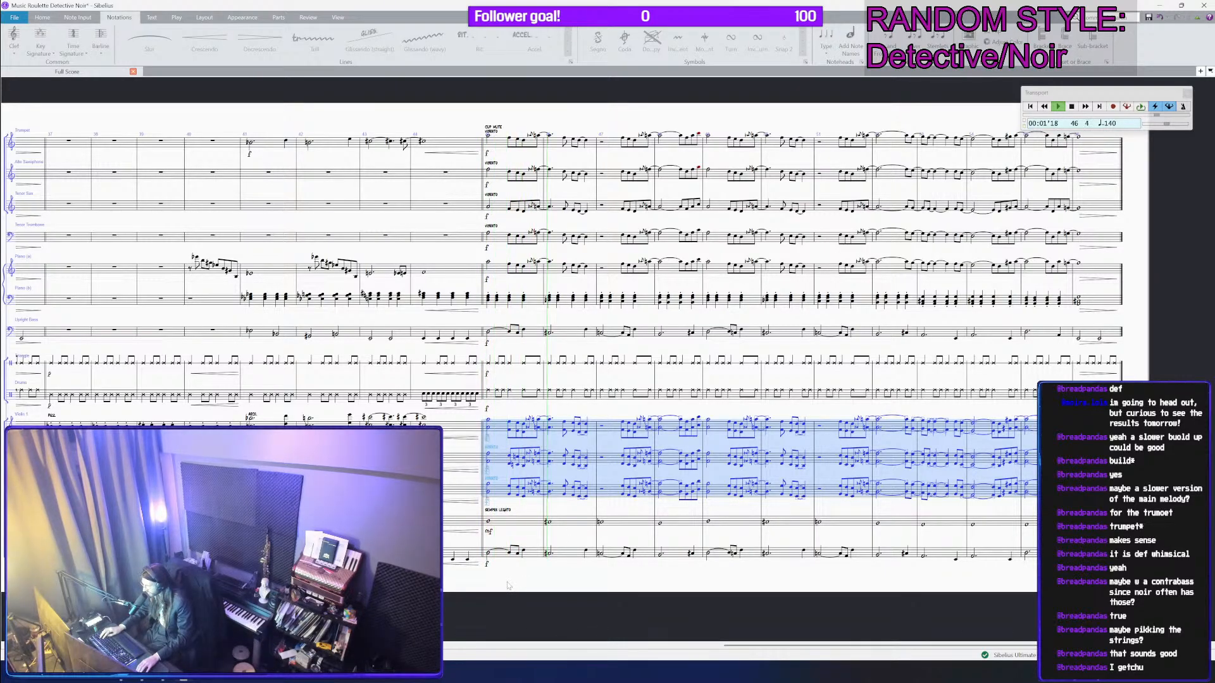
{"action": "left_click_drag", "start_coordinate": [483, 576], "coordinate": [628, 578]}
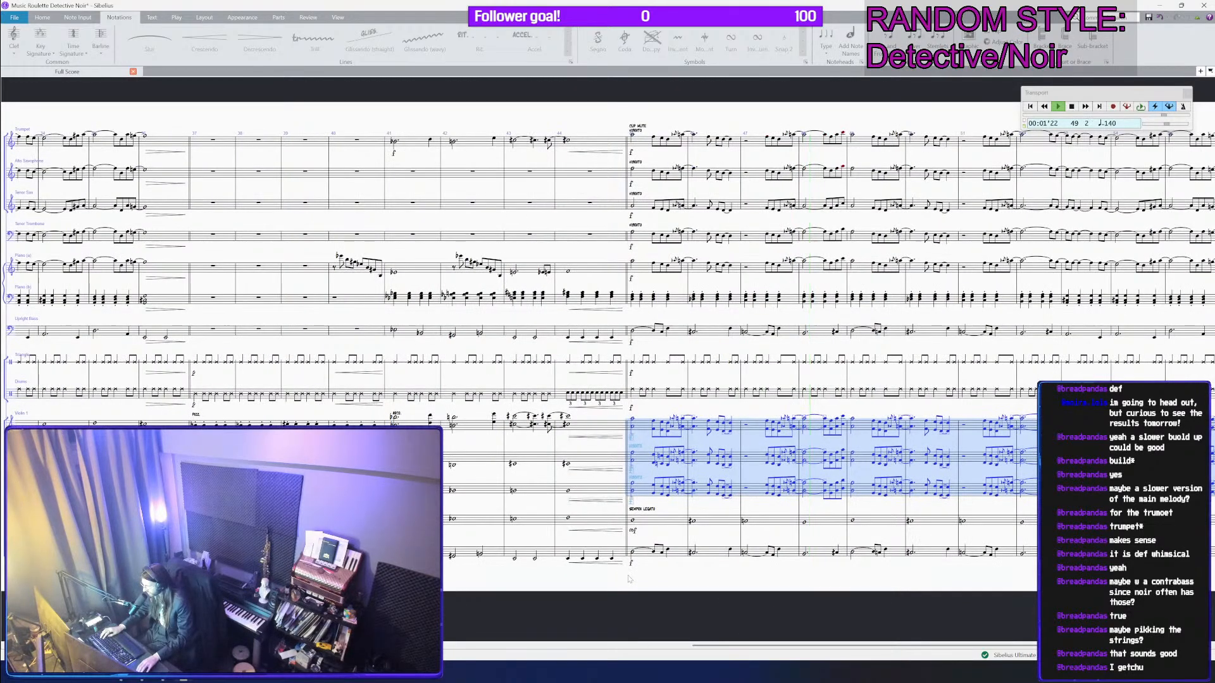
{"action": "key", "text": "space"}
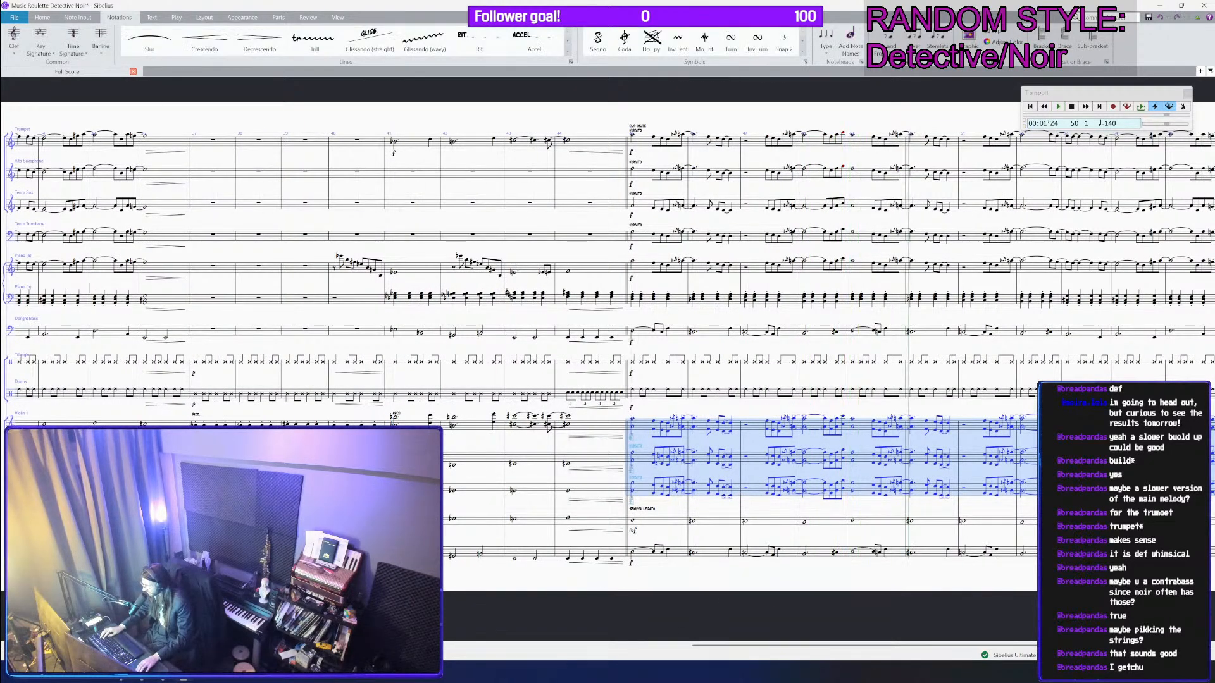
Step: Try copying the Piano (a) passage from bars 40 to 44 into the Alto Saxophone staff
{"action": "left_click_drag", "start_coordinate": [320, 603], "coordinate": [621, 615]}
{"action": "left_click", "coordinate": [637, 282]}
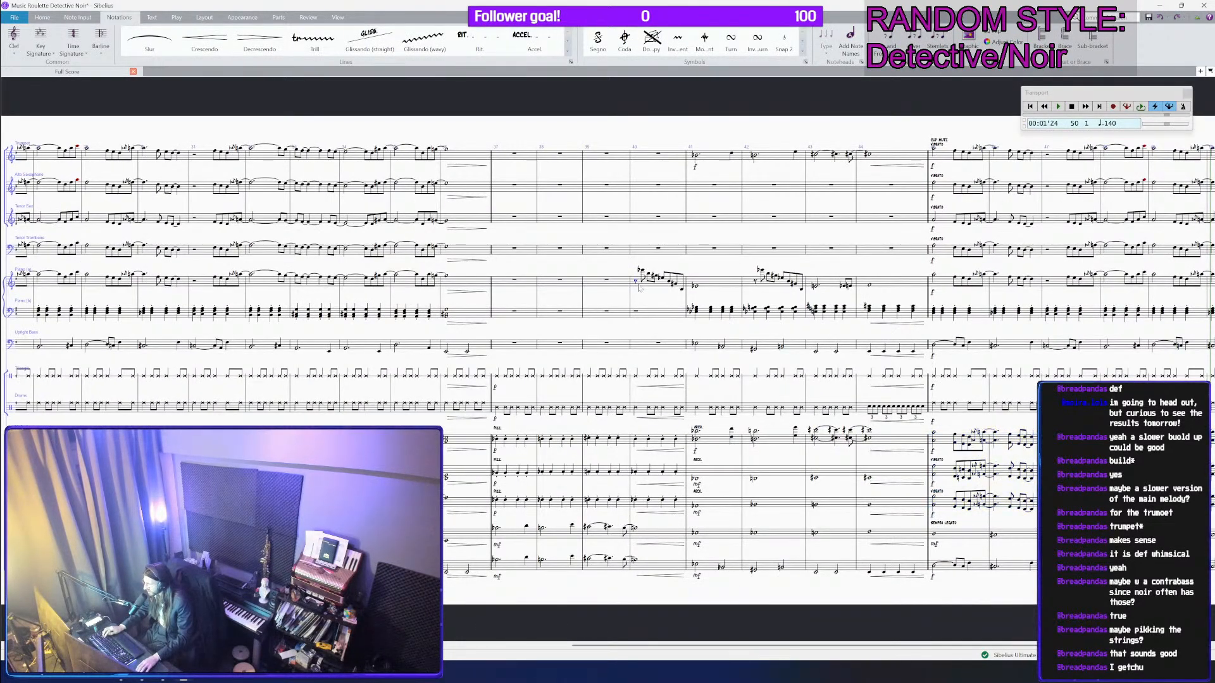
{"action": "key", "text": "ctrl+equal"}
{"action": "key", "text": "ctrl+equal"}
{"action": "left_click", "coordinate": [1050, 285], "text": "shift"}
{"action": "scroll", "coordinate": [1050, 285], "scroll_direction": "down", "scroll_amount": 2}
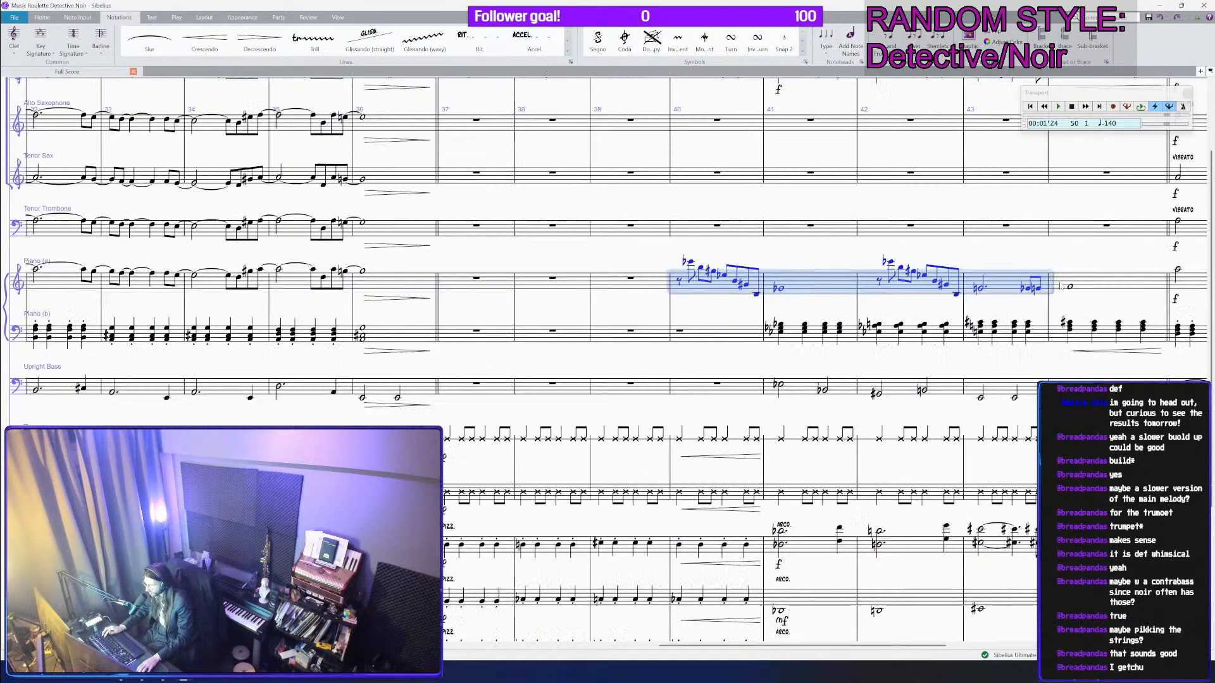
{"action": "left_click", "coordinate": [1044, 276], "text": "shift"}
{"action": "left_click_drag", "start_coordinate": [1042, 274], "coordinate": [910, 305]}
{"action": "scroll", "coordinate": [788, 290], "scroll_direction": "down", "scroll_amount": 1}
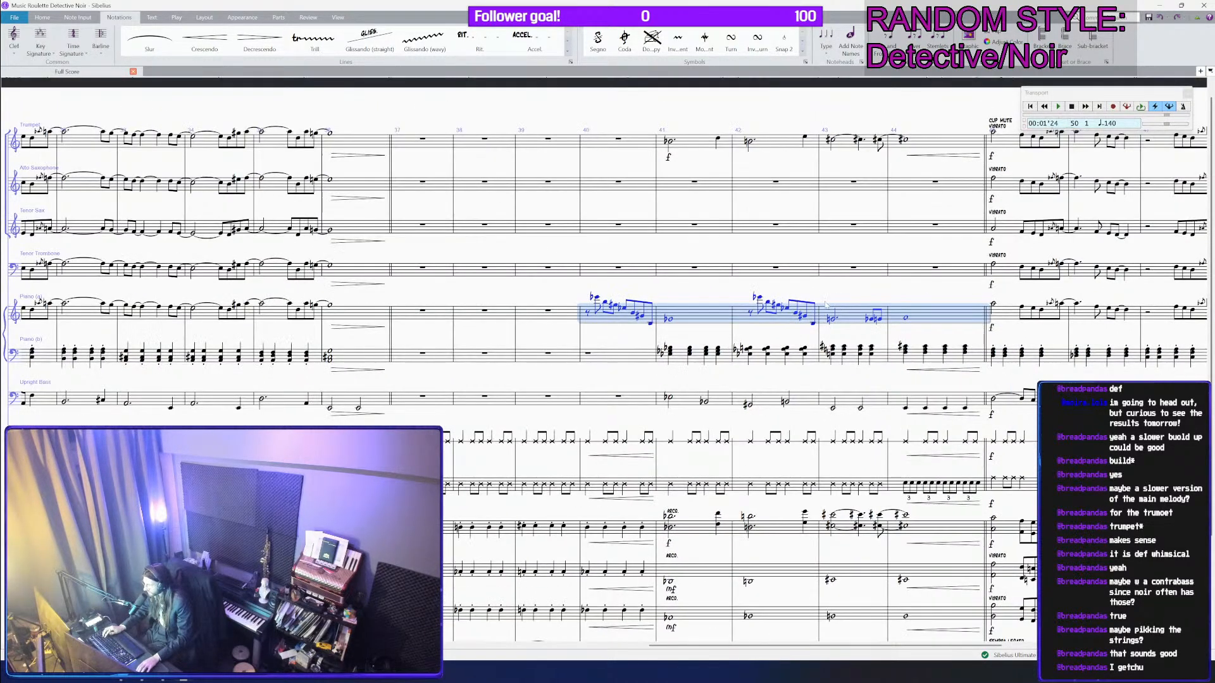
{"action": "scroll", "coordinate": [784, 289], "scroll_direction": "down", "scroll_amount": 1}
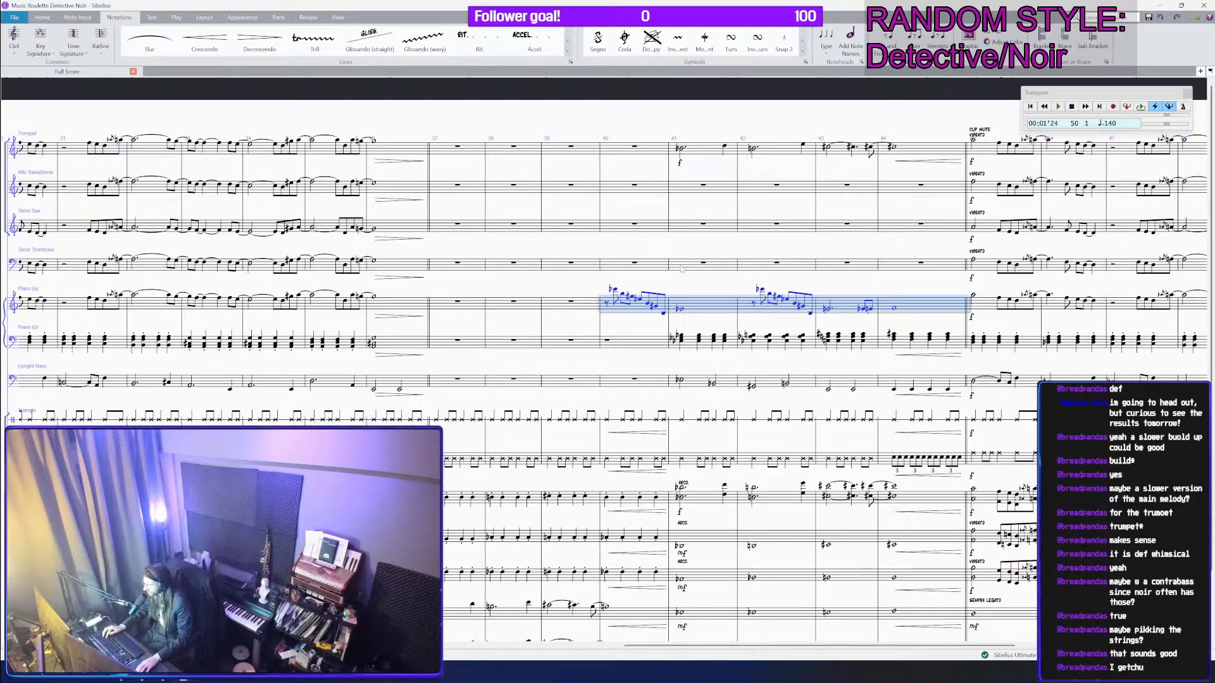
{"action": "left_click", "coordinate": [624, 193]}
{"action": "key", "text": "ctrl+v"}
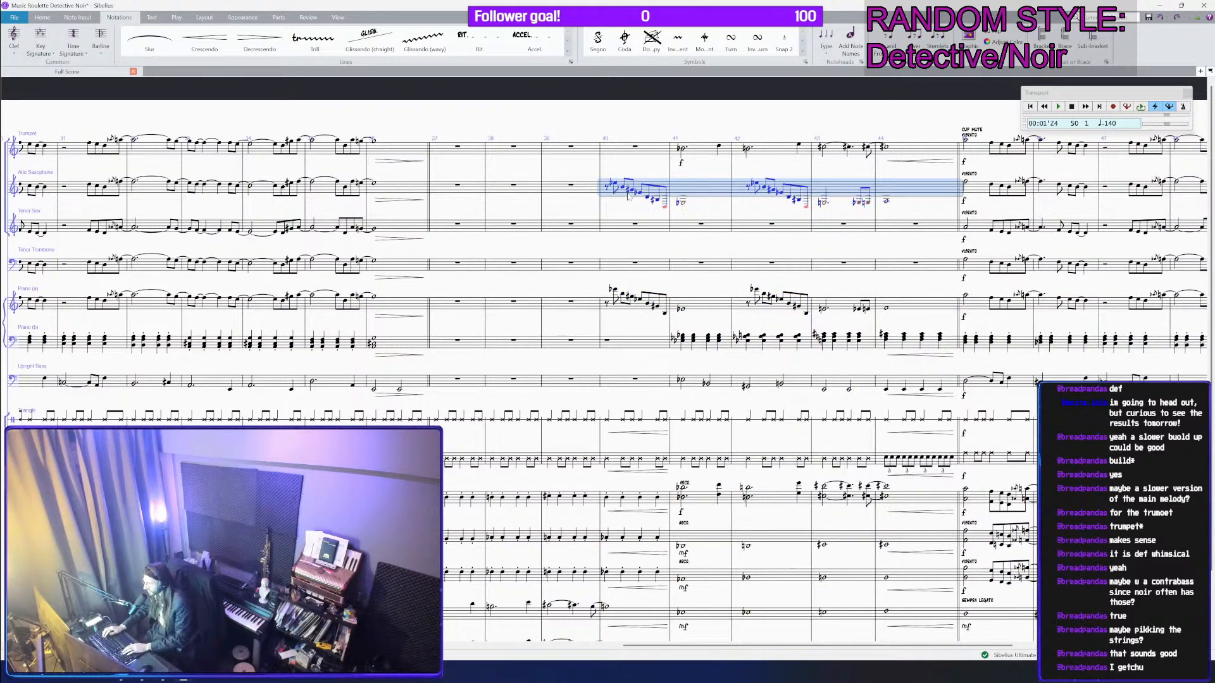
{"action": "key", "text": "ctrl+z"}
{"action": "scroll", "coordinate": [628, 196], "scroll_direction": "down", "scroll_amount": 2}
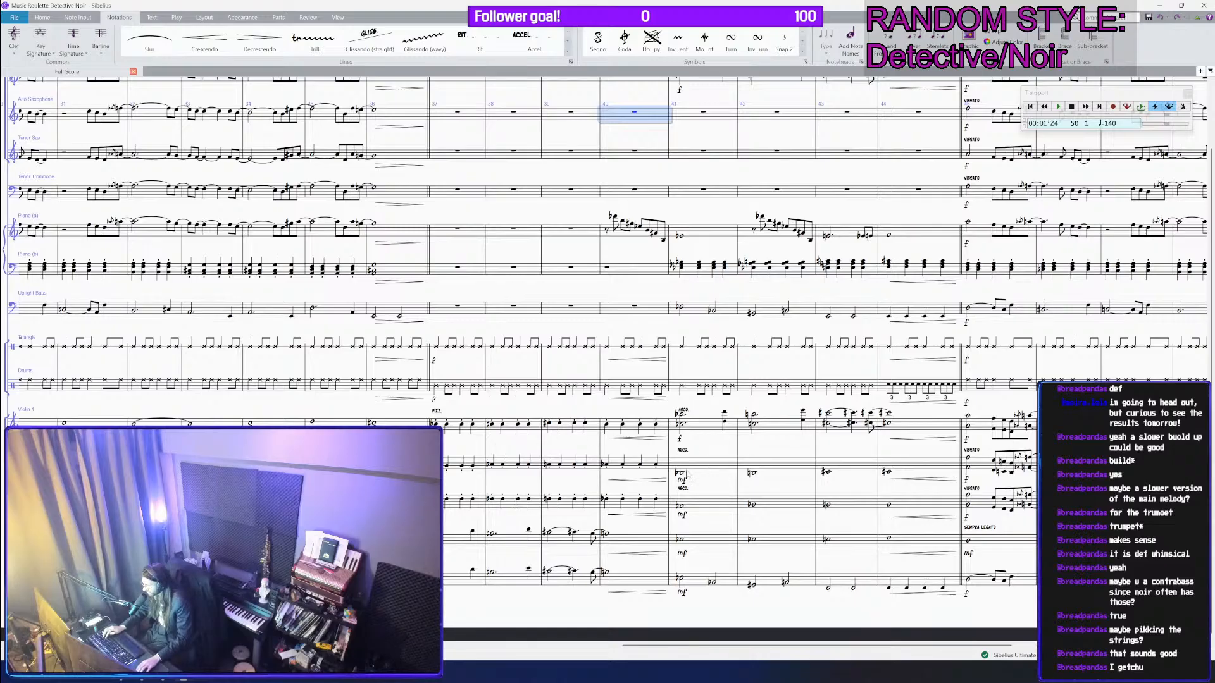
{"action": "scroll", "coordinate": [609, 373], "scroll_direction": "up", "scroll_amount": 2}
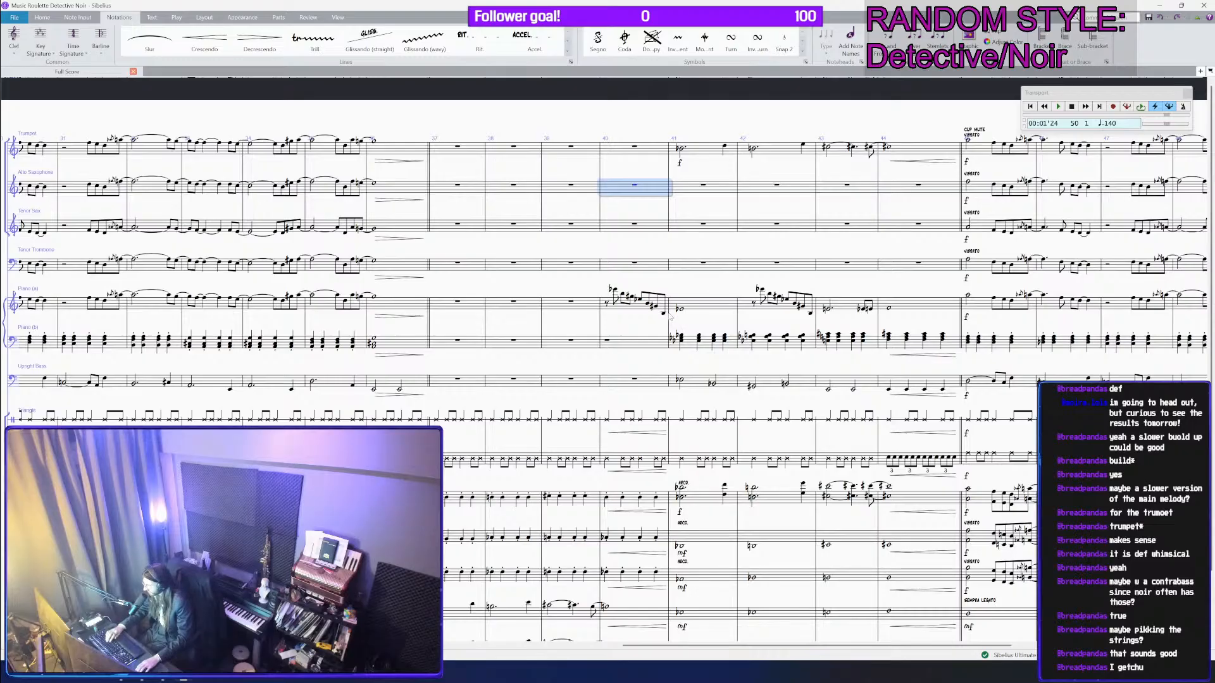
Step: Add a Harp to the score's instruments
{"action": "key", "text": "i"}
{"action": "type", "text": "har"}
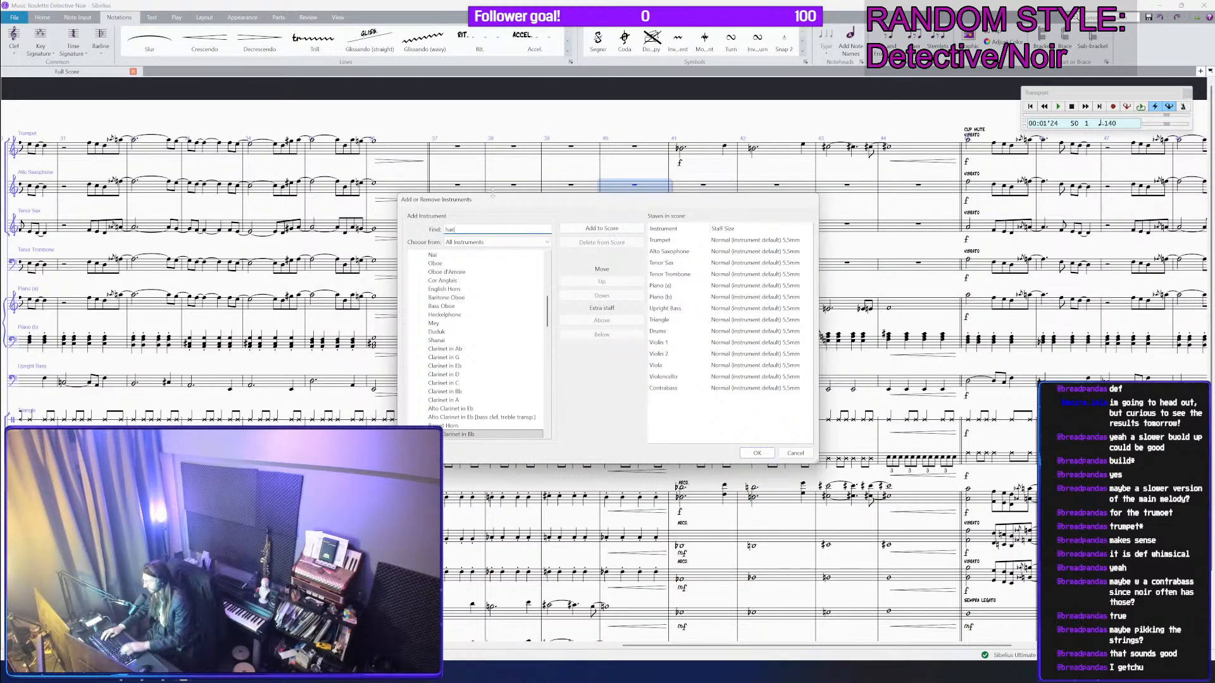
{"action": "type", "text": "p"}
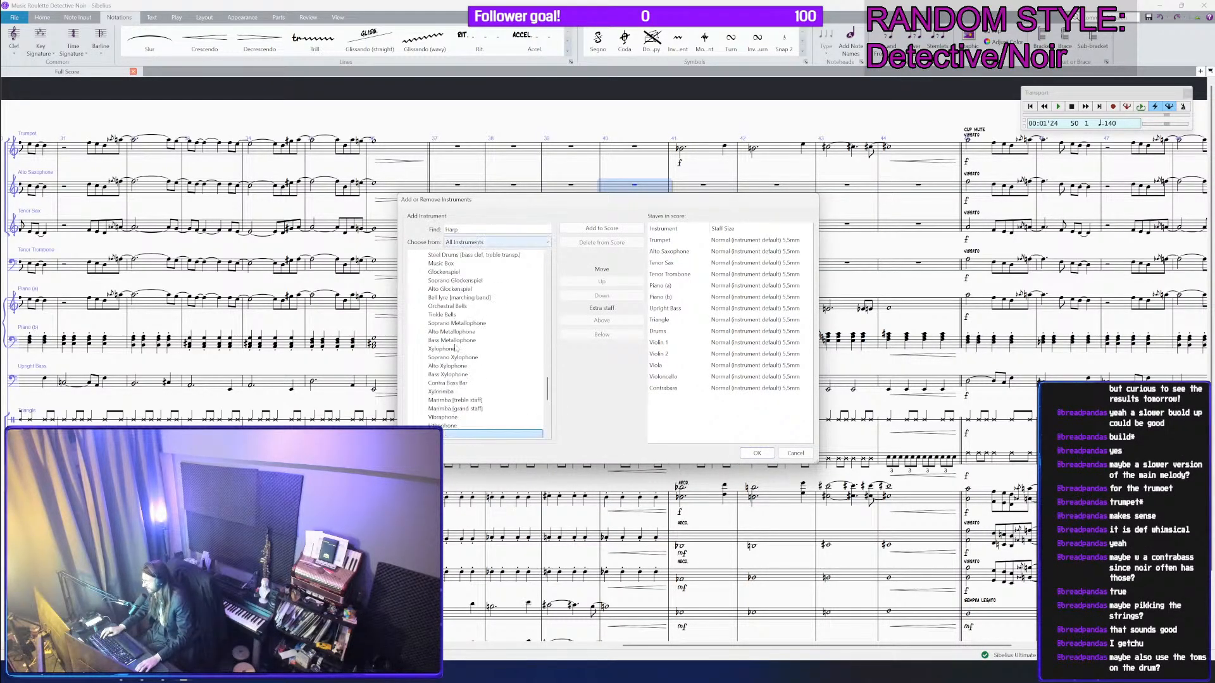
{"action": "double_click", "coordinate": [447, 437]}
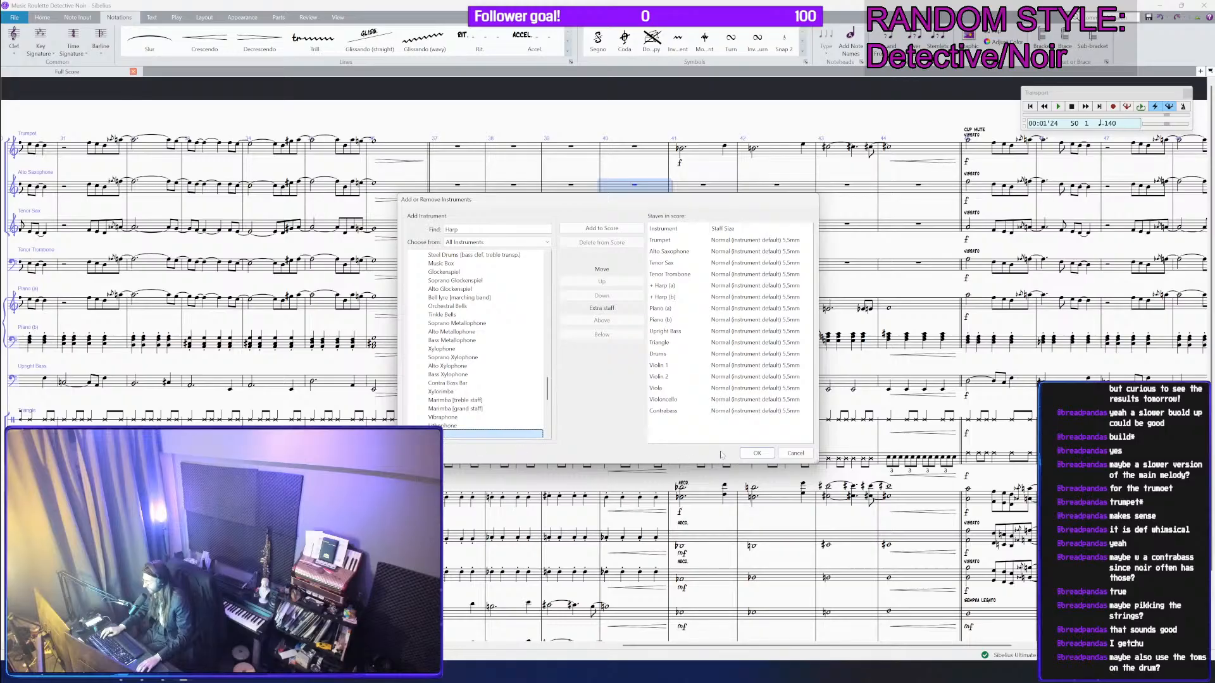
{"action": "left_click", "coordinate": [756, 453]}
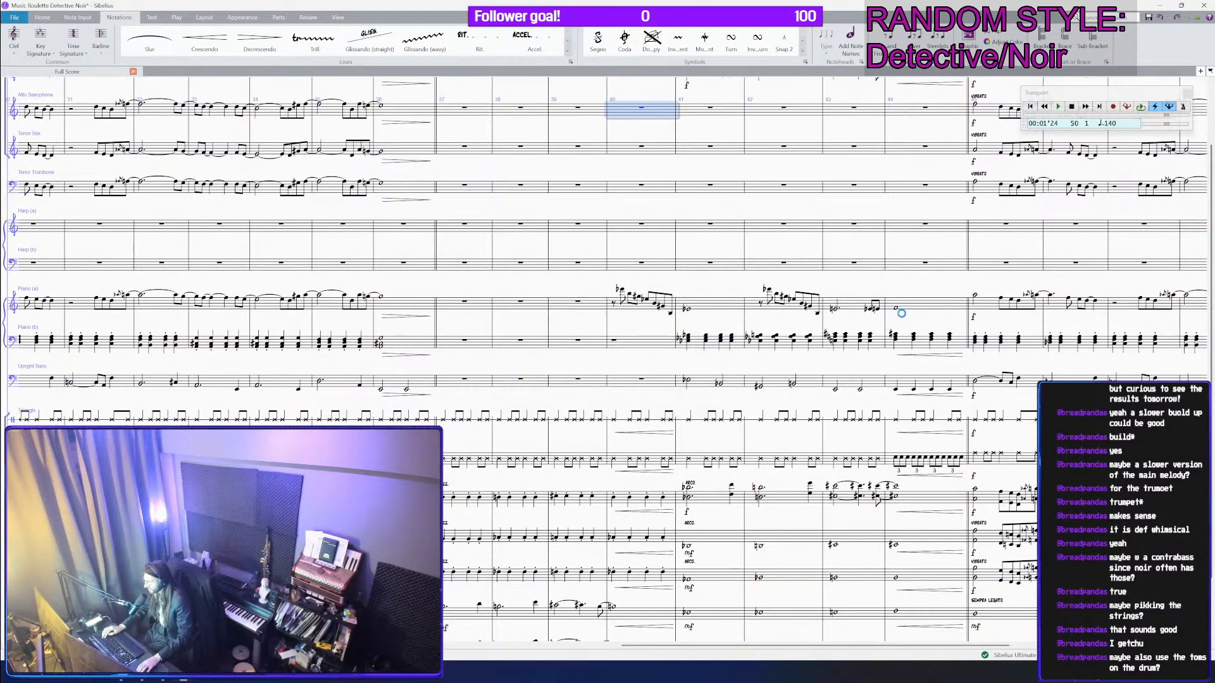
Step: Copy the Piano (a) passage from bars 40 to 44 into the Harp (a) staff at bar 40
{"action": "left_click", "coordinate": [901, 313]}
{"action": "left_click", "coordinate": [636, 304], "text": "shift"}
{"action": "key", "text": "ctrl+c"}
{"action": "left_click", "coordinate": [637, 232]}
{"action": "key", "text": "ctrl+v"}
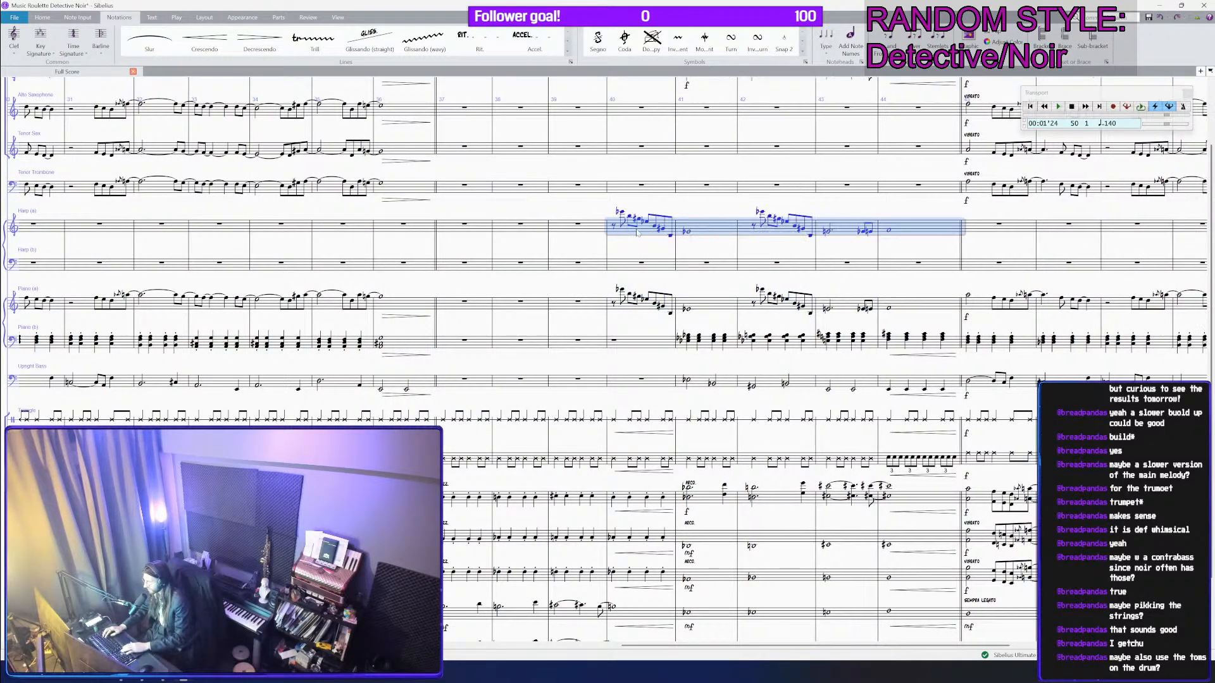
{"action": "key", "text": "Escape"}
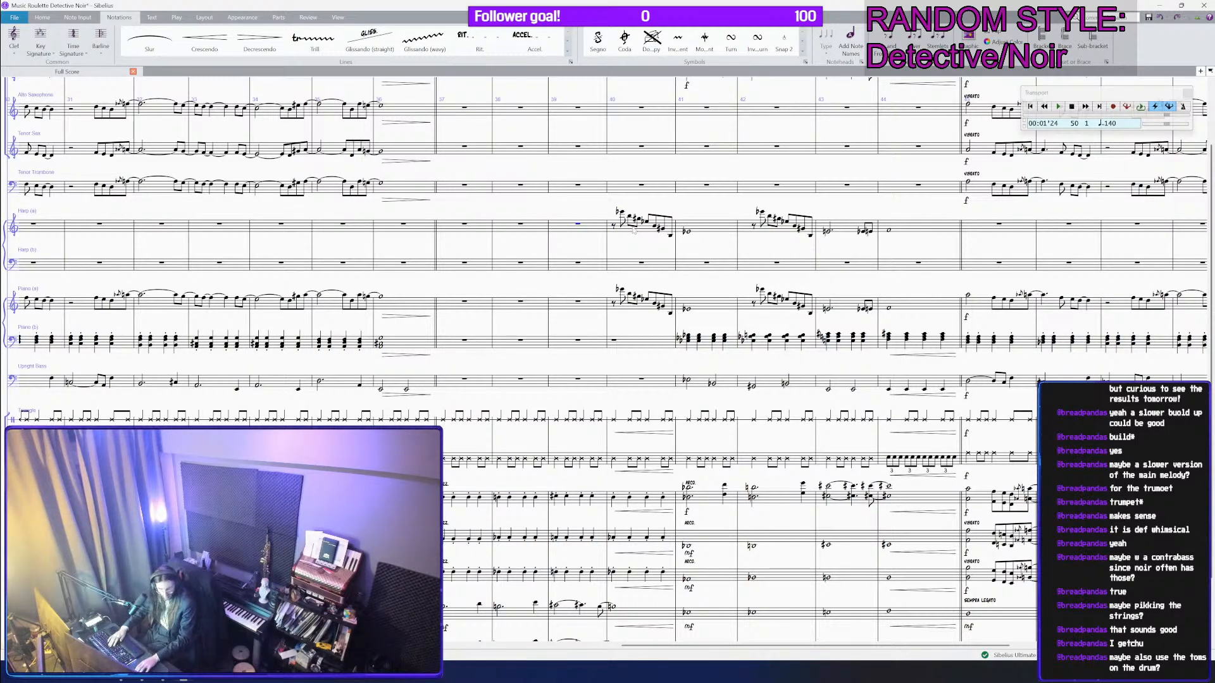
Step: Review the score from the reprise back to its opening bars and save it
{"action": "scroll", "coordinate": [612, 208], "scroll_direction": "down", "scroll_amount": 1}
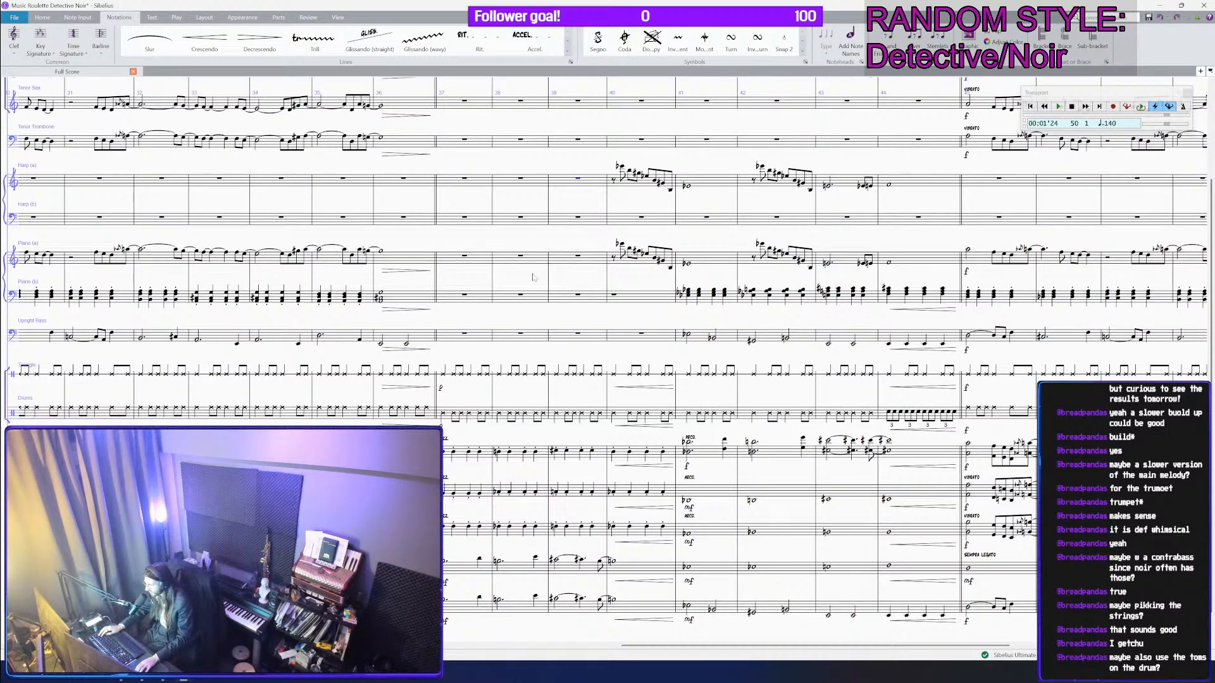
{"action": "left_click_drag", "start_coordinate": [1061, 442], "coordinate": [859, 410]}
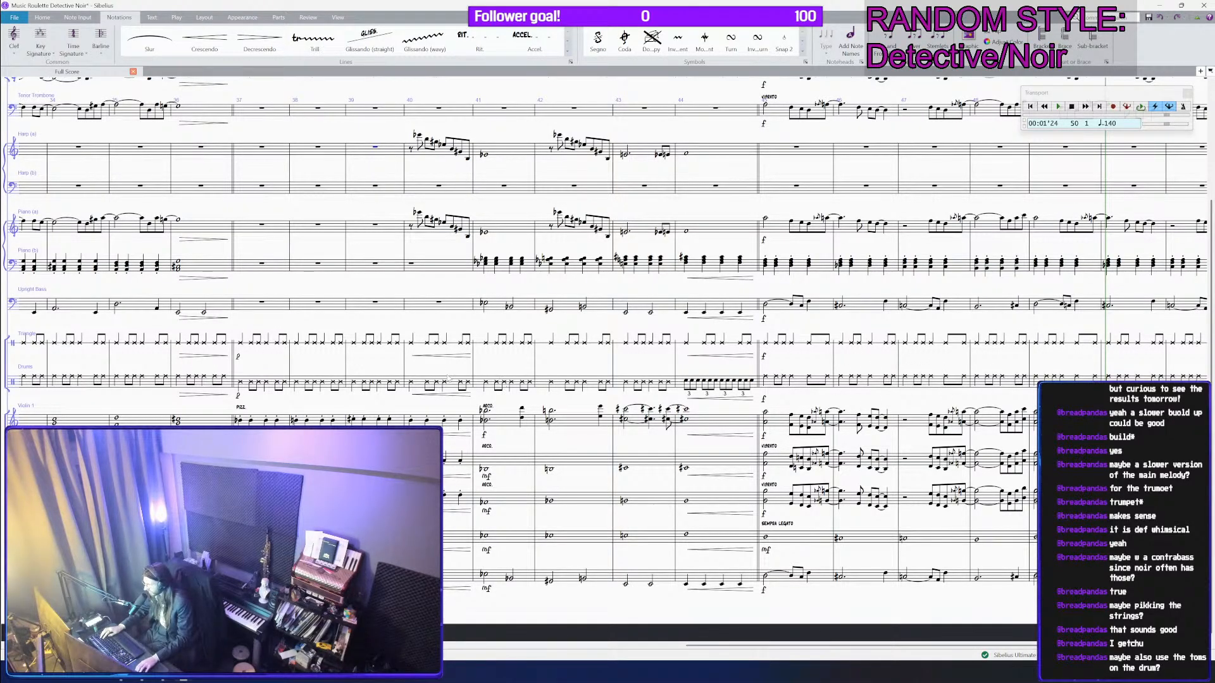
{"action": "left_click_drag", "start_coordinate": [448, 378], "coordinate": [836, 380]}
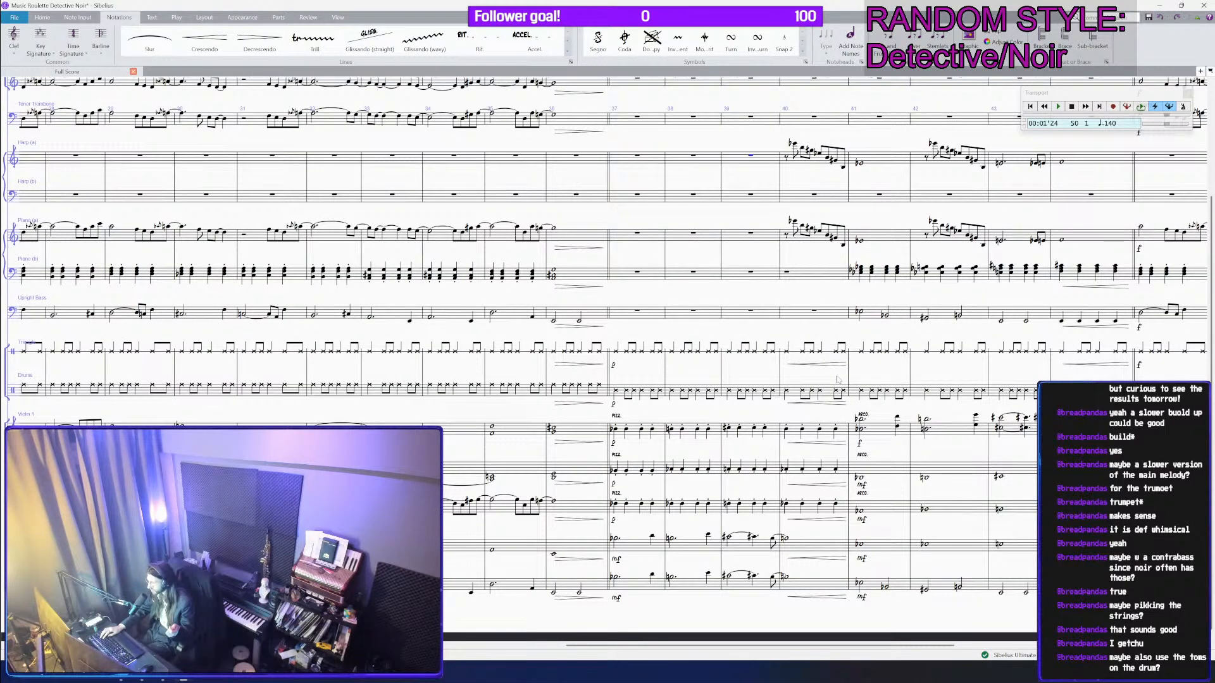
{"action": "left_click_drag", "start_coordinate": [680, 386], "coordinate": [972, 378]}
{"action": "left_click_drag", "start_coordinate": [183, 369], "coordinate": [833, 377]}
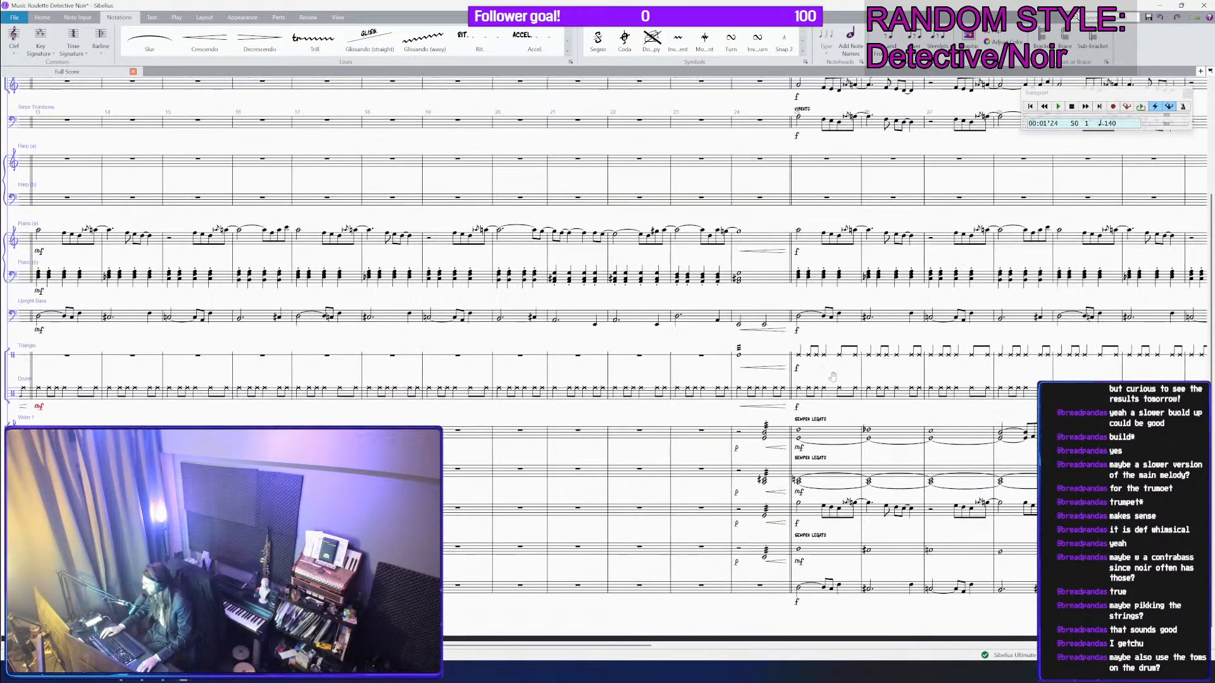
{"action": "left_click_drag", "start_coordinate": [346, 373], "coordinate": [851, 384]}
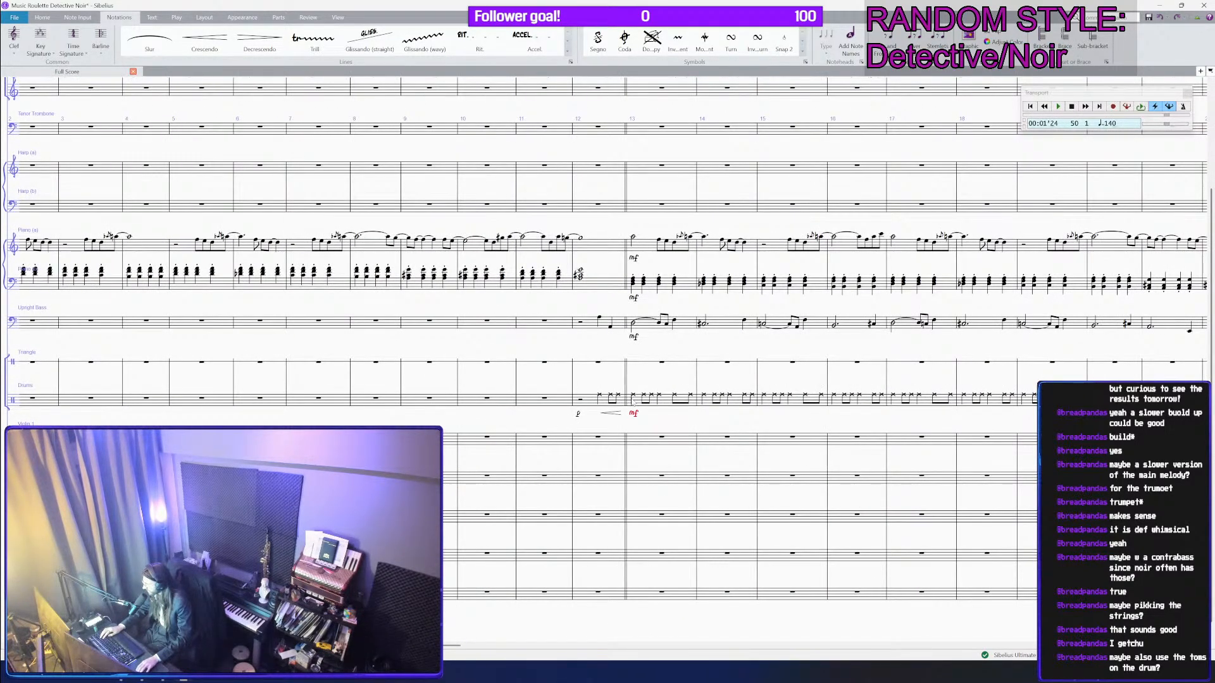
{"action": "left_click_drag", "start_coordinate": [661, 383], "coordinate": [429, 381]}
{"action": "key", "text": "ctrl+minus"}
{"action": "key", "text": "ctrl+s"}
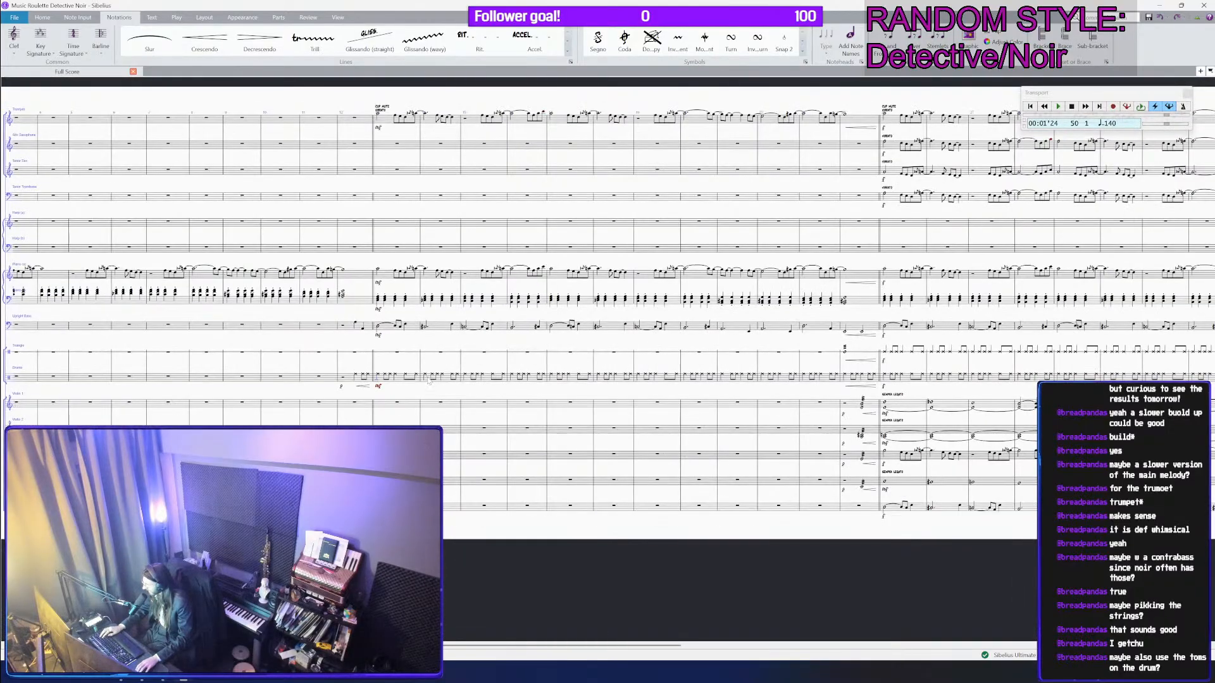
Step: Examine the drum part from bar 13 through the bars following bar 36
{"action": "left_click", "coordinate": [395, 378]}
{"action": "key", "text": "ctrl+plus"}
{"action": "key", "text": "ctrl+plus"}
{"action": "key", "text": "ctrl+plus"}
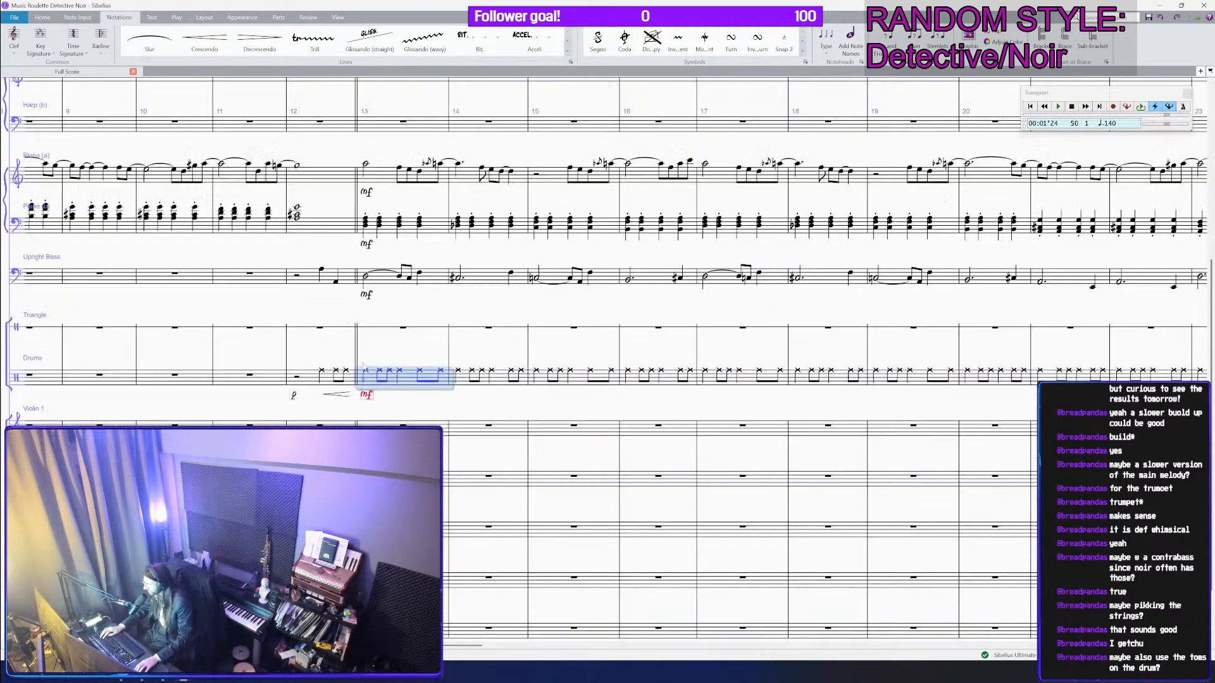
{"action": "left_click_drag", "start_coordinate": [519, 351], "coordinate": [372, 340]}
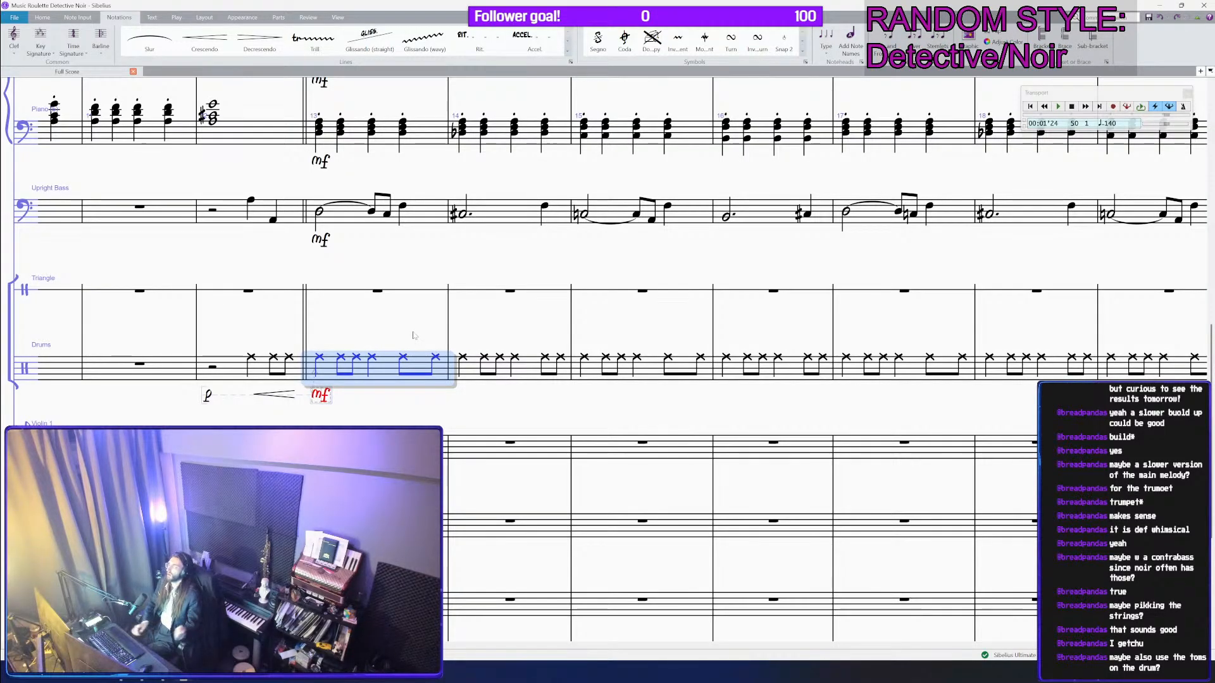
{"action": "left_click_drag", "start_coordinate": [847, 382], "coordinate": [373, 385]}
{"action": "scroll", "coordinate": [372, 388], "scroll_direction": "down", "scroll_amount": 5}
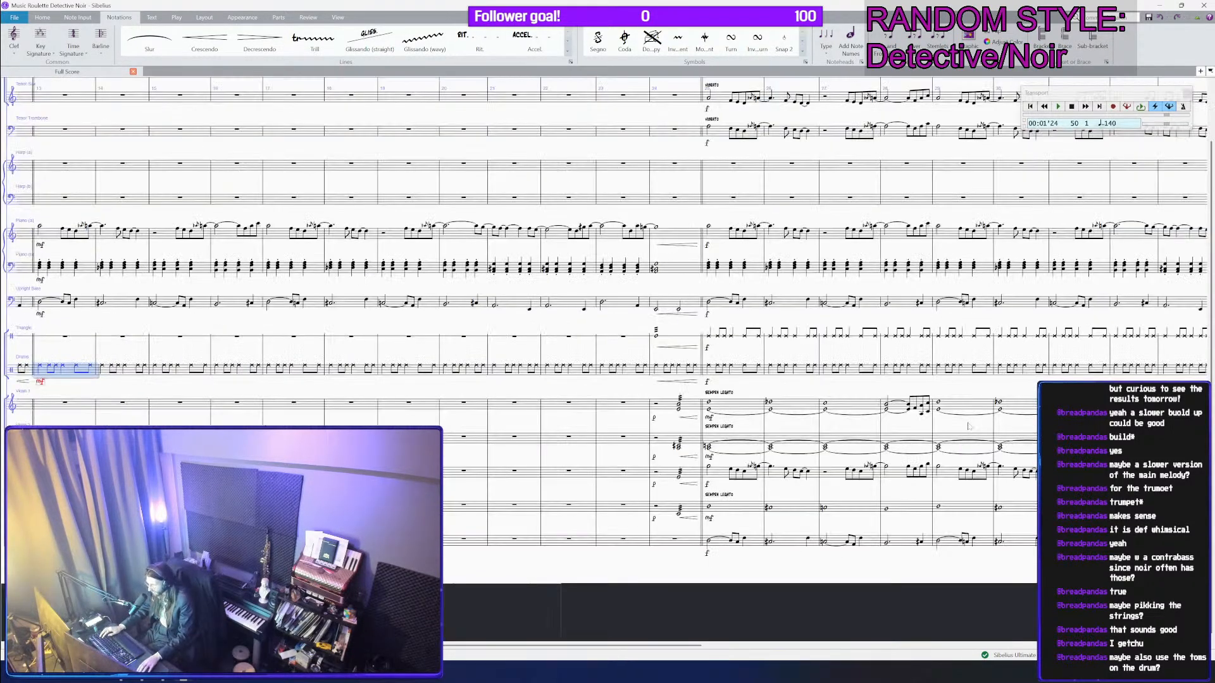
{"action": "left_click_drag", "start_coordinate": [1048, 376], "coordinate": [382, 400]}
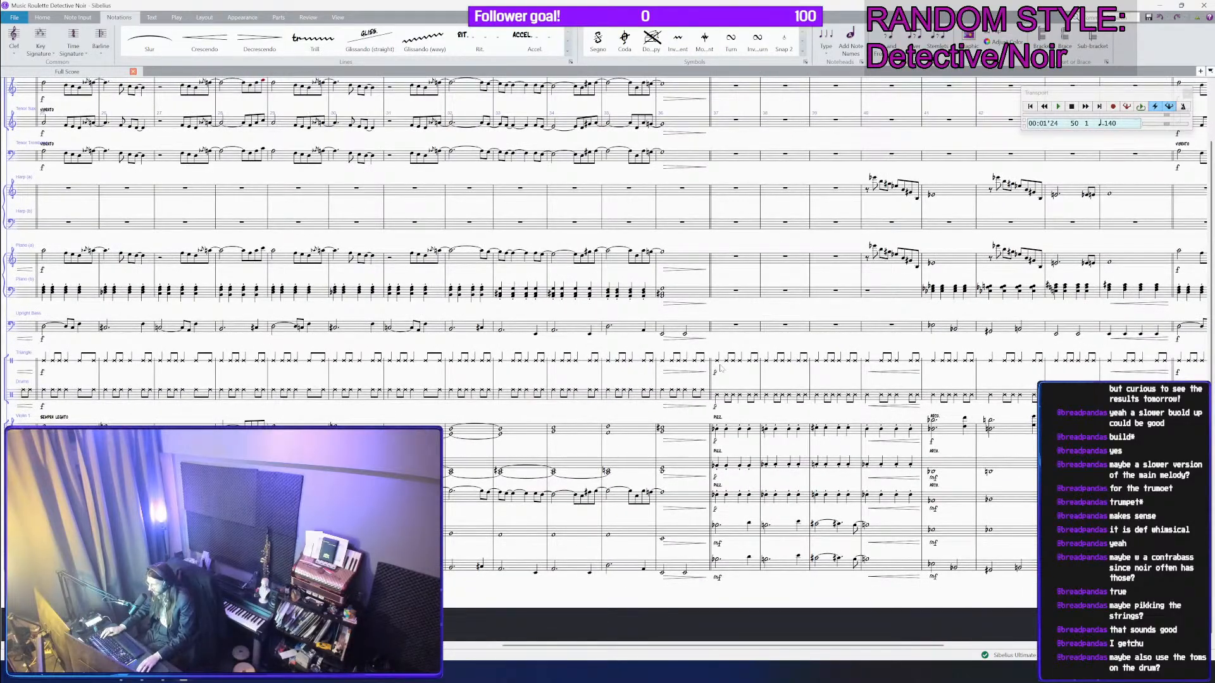
Step: Raise the cross-head notes of the Drums staff in bars 37 to 43 to above the staff
{"action": "left_click", "coordinate": [702, 396]}
{"action": "scroll", "coordinate": [702, 396], "scroll_direction": "up", "scroll_amount": 2}
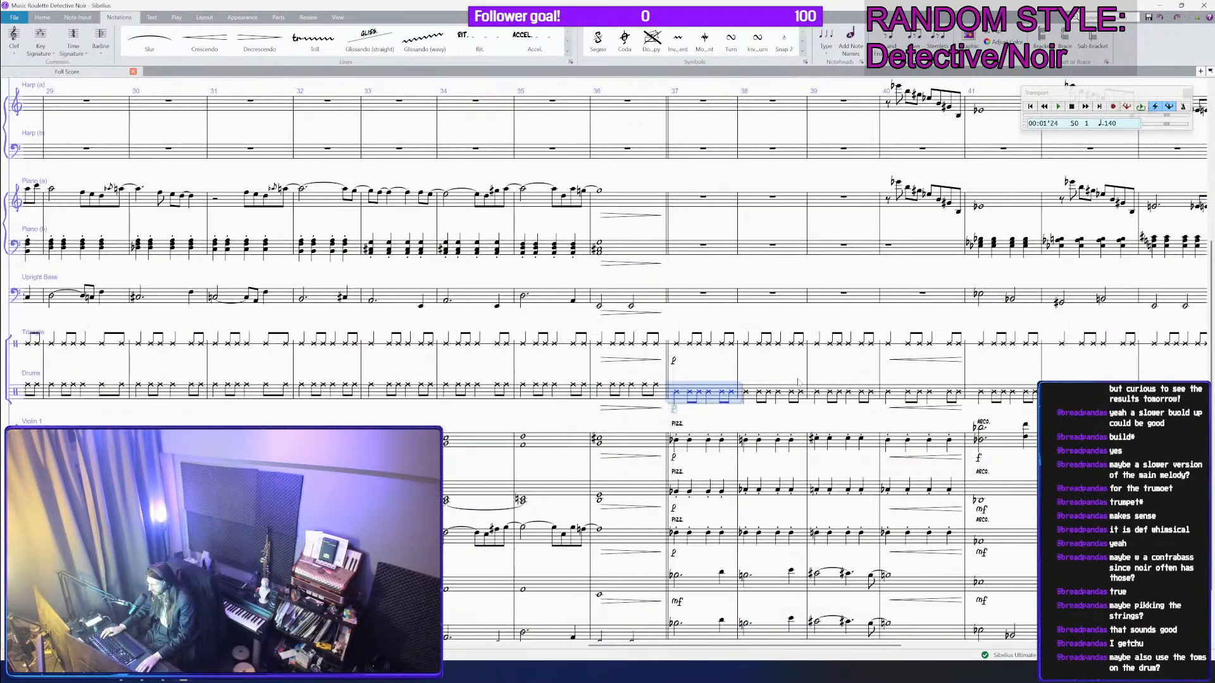
{"action": "left_click_drag", "start_coordinate": [666, 386], "coordinate": [579, 403]}
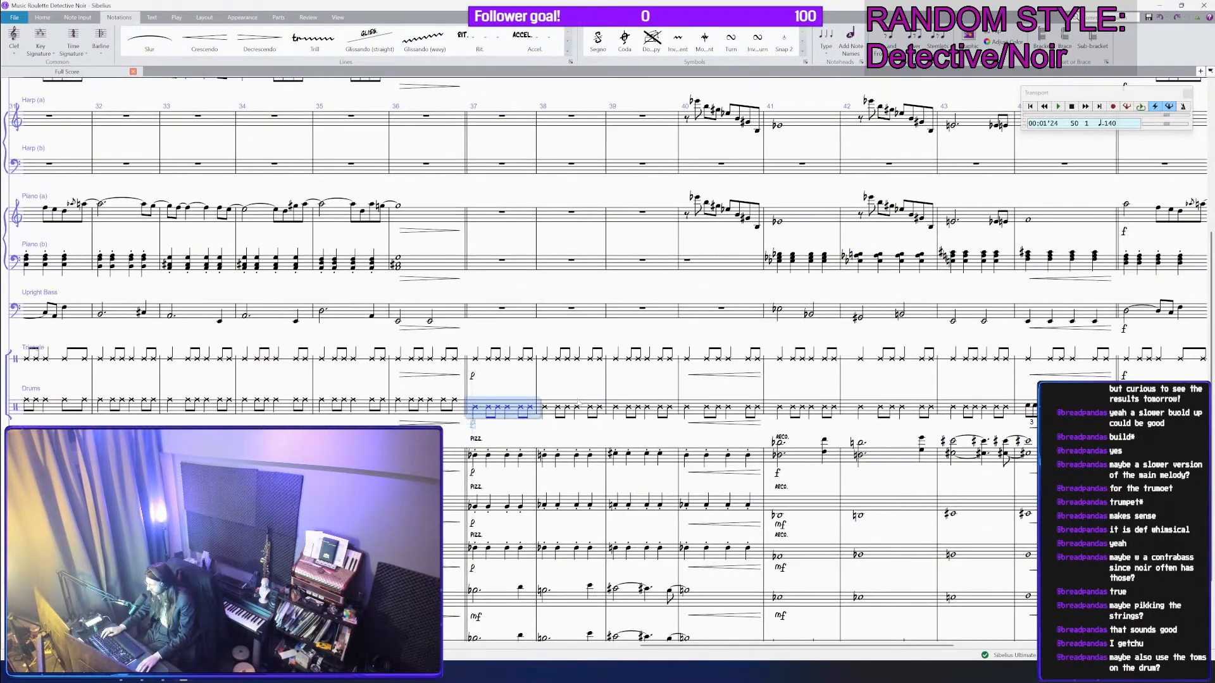
{"action": "left_click", "coordinate": [475, 410]}
{"action": "scroll", "coordinate": [481, 412], "scroll_direction": "down", "scroll_amount": 1}
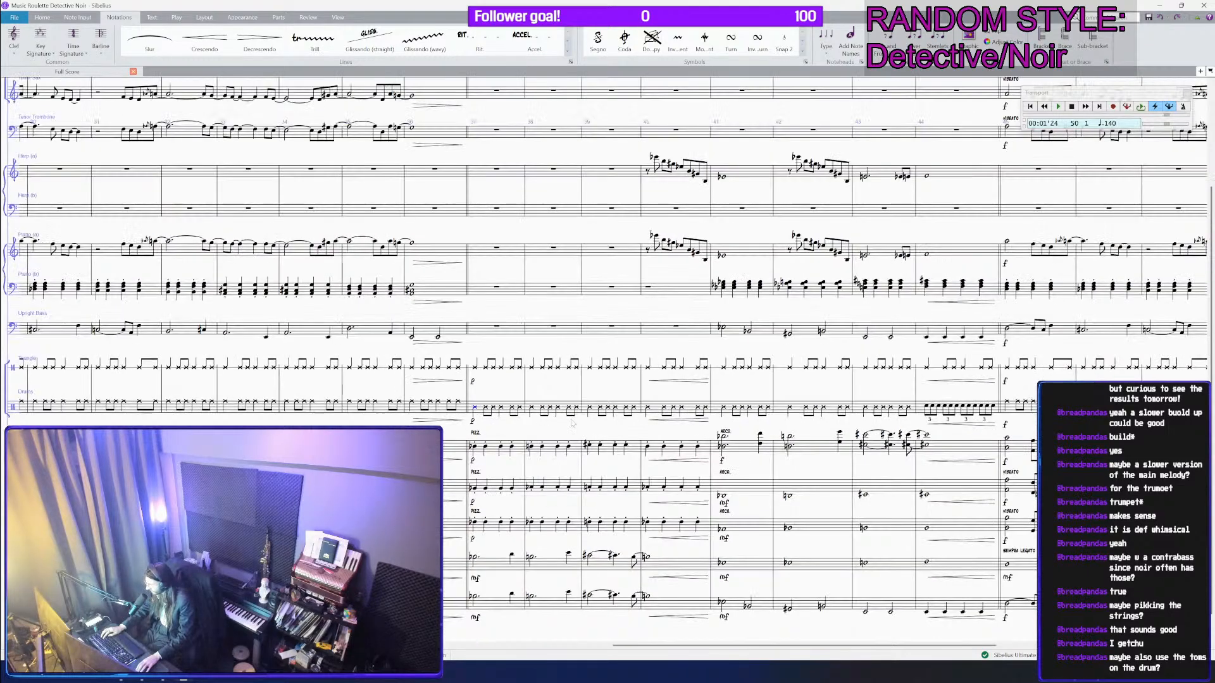
{"action": "left_click", "coordinate": [911, 411], "text": "shift"}
{"action": "scroll", "coordinate": [738, 405], "scroll_direction": "up", "scroll_amount": 1}
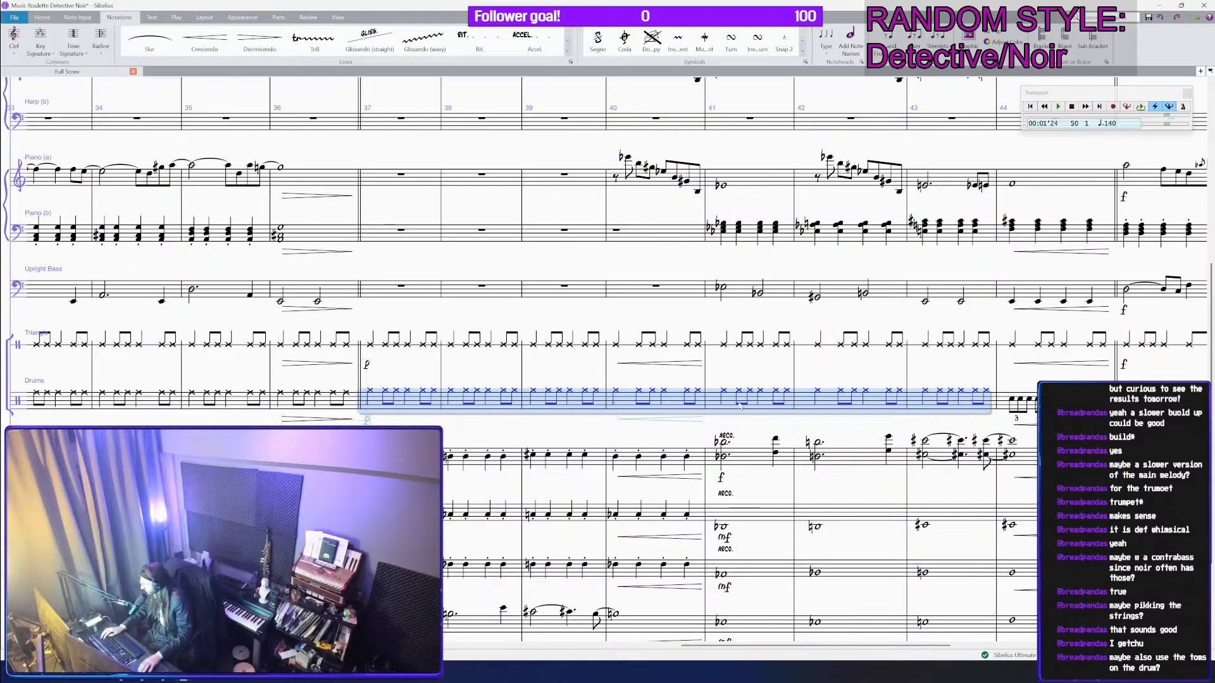
Step: Add an open-circle articulation to the first and fourth Drums notes of bar 37 and play the passage back
{"action": "left_click_drag", "start_coordinate": [386, 383], "coordinate": [516, 396]}
{"action": "left_click", "coordinate": [516, 396]}
{"action": "scroll", "coordinate": [516, 396], "scroll_direction": "up", "scroll_amount": 2}
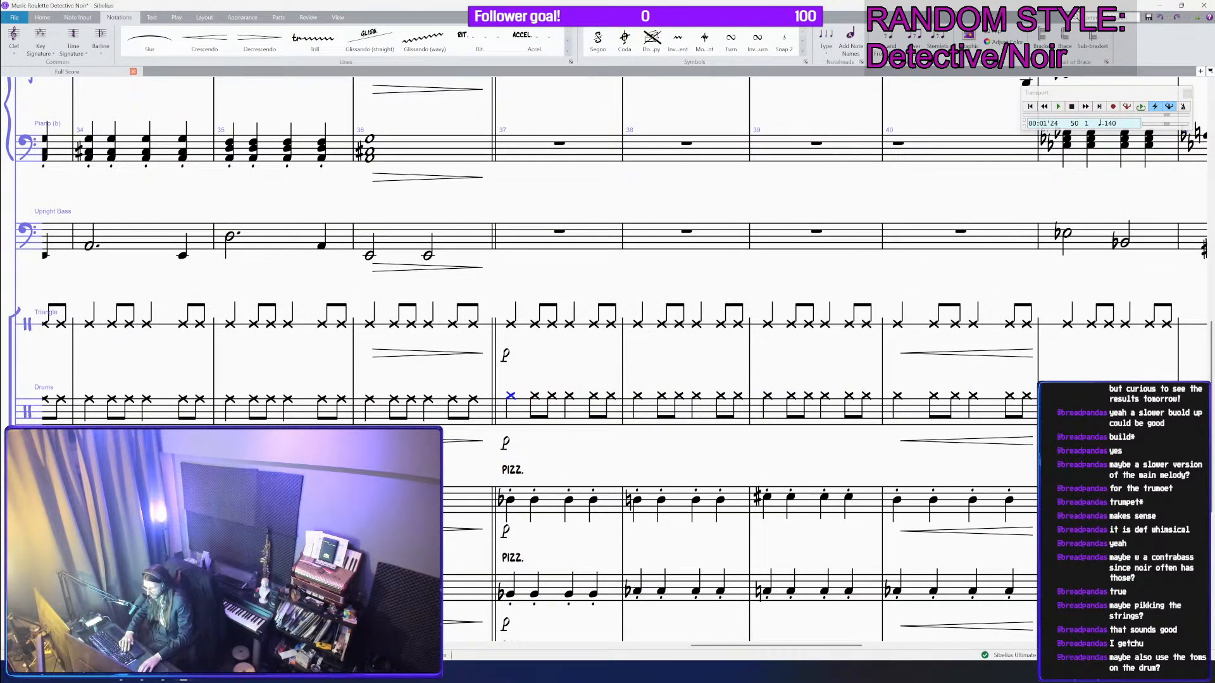
{"action": "key", "text": "KP_6"}
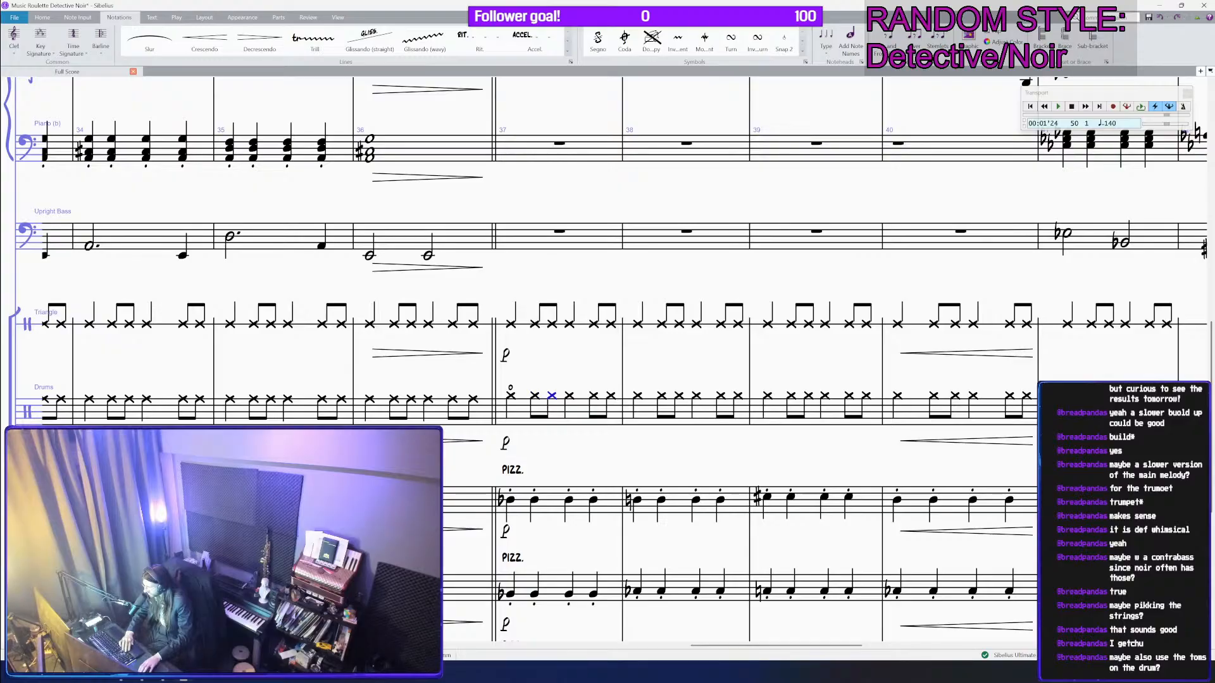
{"action": "left_click", "coordinate": [581, 415]}
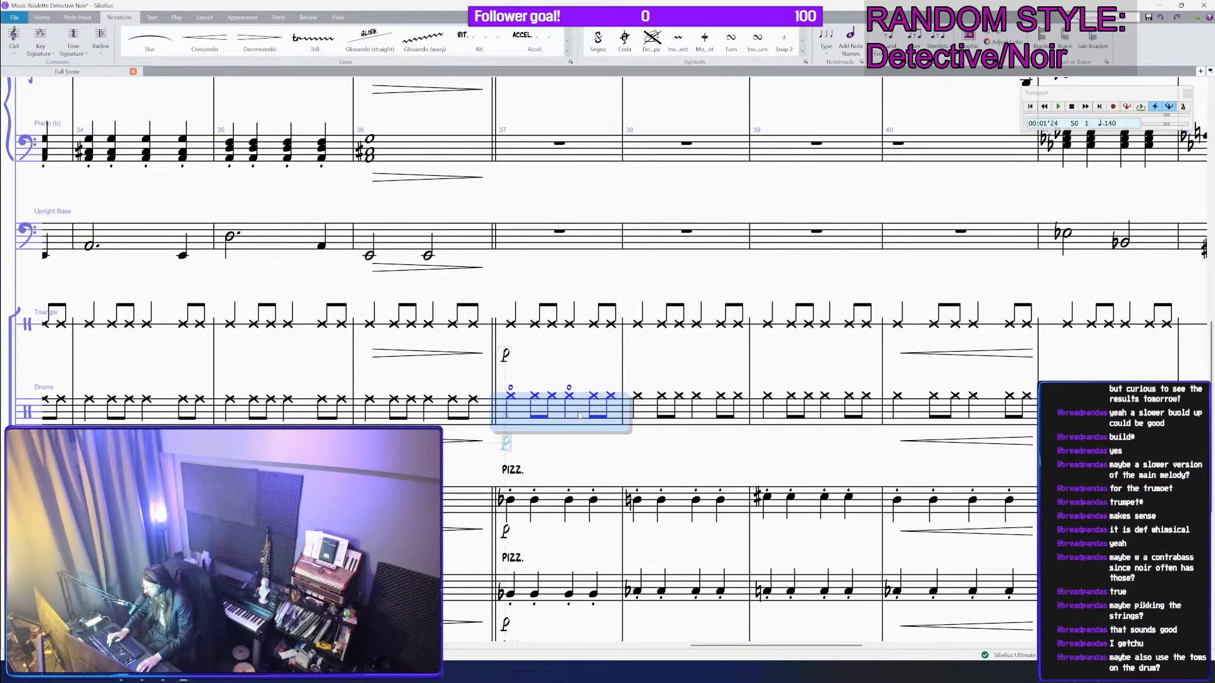
{"action": "key", "text": "p"}
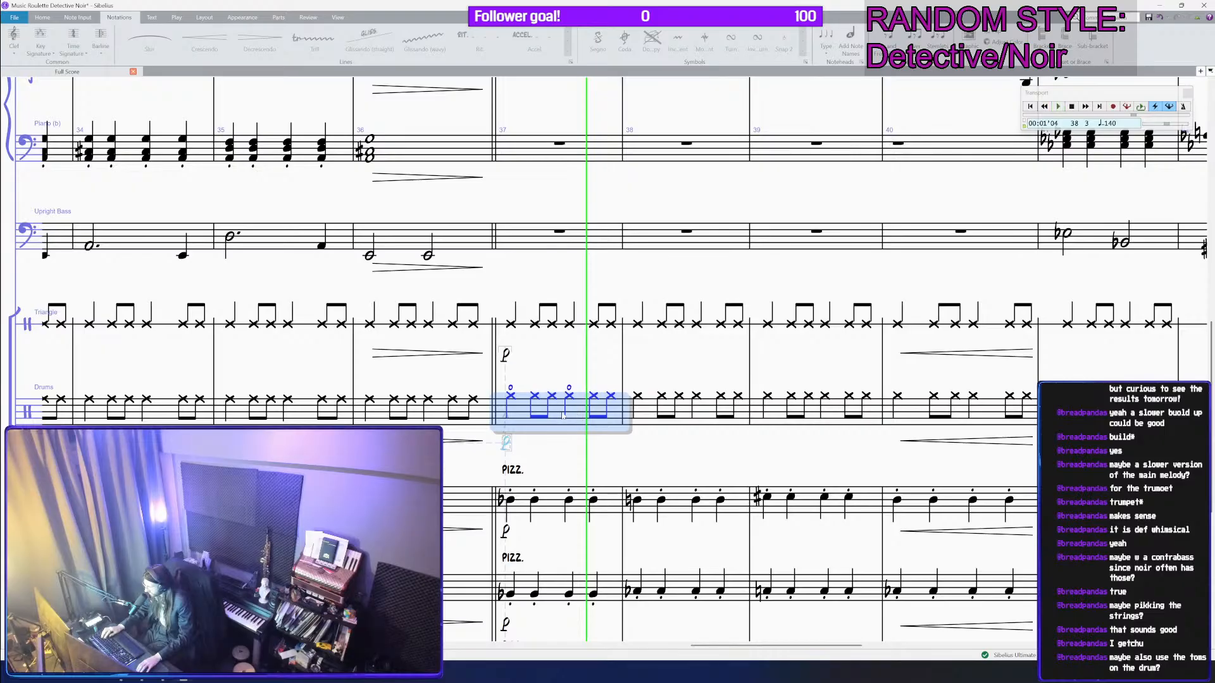
{"action": "key", "text": "space"}
{"action": "scroll", "coordinate": [593, 418], "scroll_direction": "down", "scroll_amount": 2}
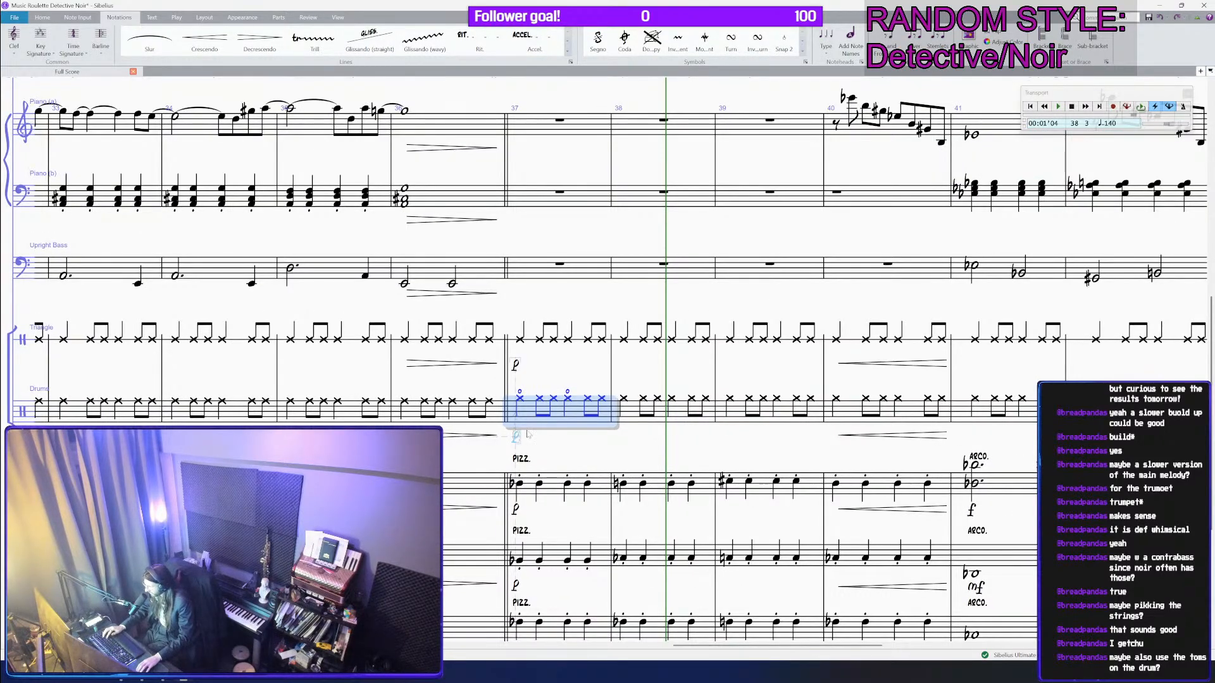
Step: Copy the bar 37 drum pattern to bar 38 without its p dynamic and repeat it through bar 43
{"action": "left_click", "coordinate": [674, 424]}
{"action": "key", "text": "ctrl+v"}
{"action": "left_click", "coordinate": [622, 439]}
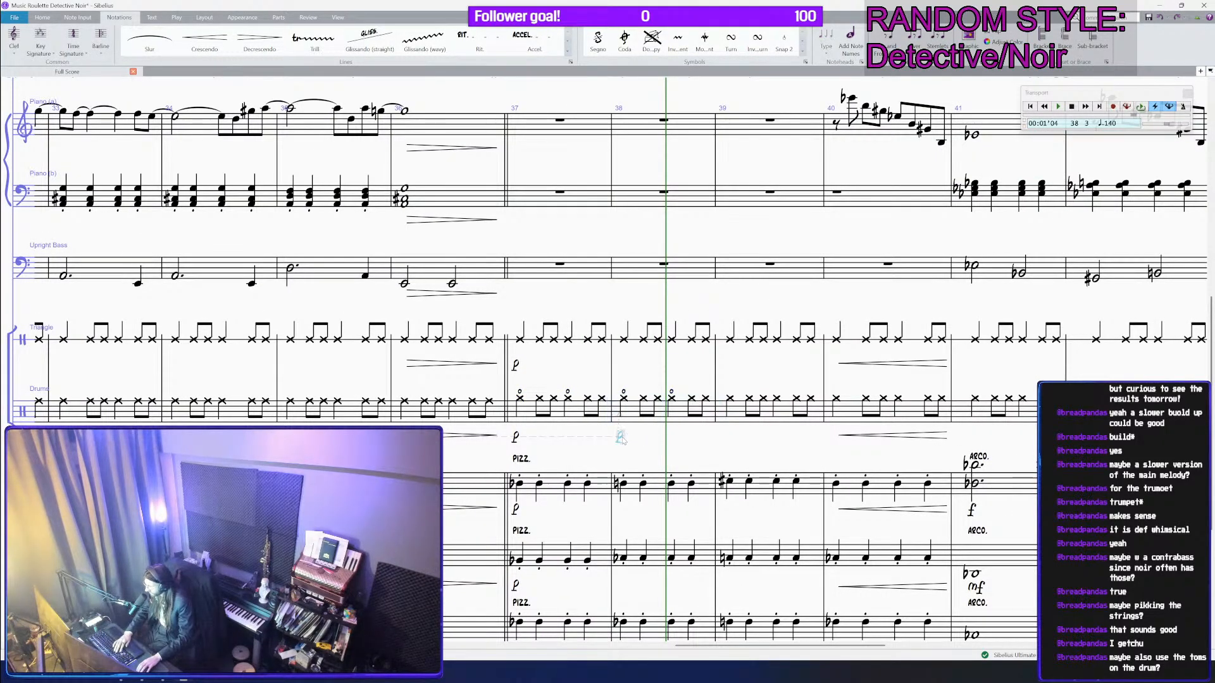
{"action": "left_click", "coordinate": [630, 418]}
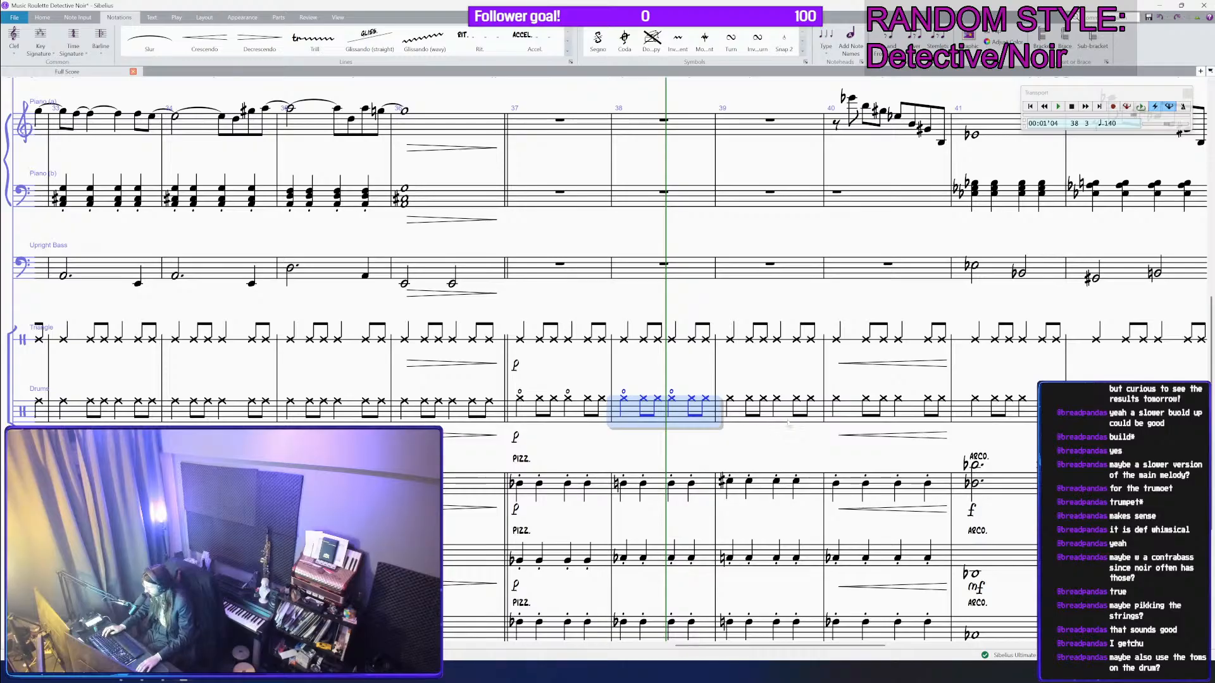
{"action": "scroll", "coordinate": [788, 423], "scroll_direction": "down", "scroll_amount": 2}
{"action": "left_click", "coordinate": [1009, 411], "text": "shift"}
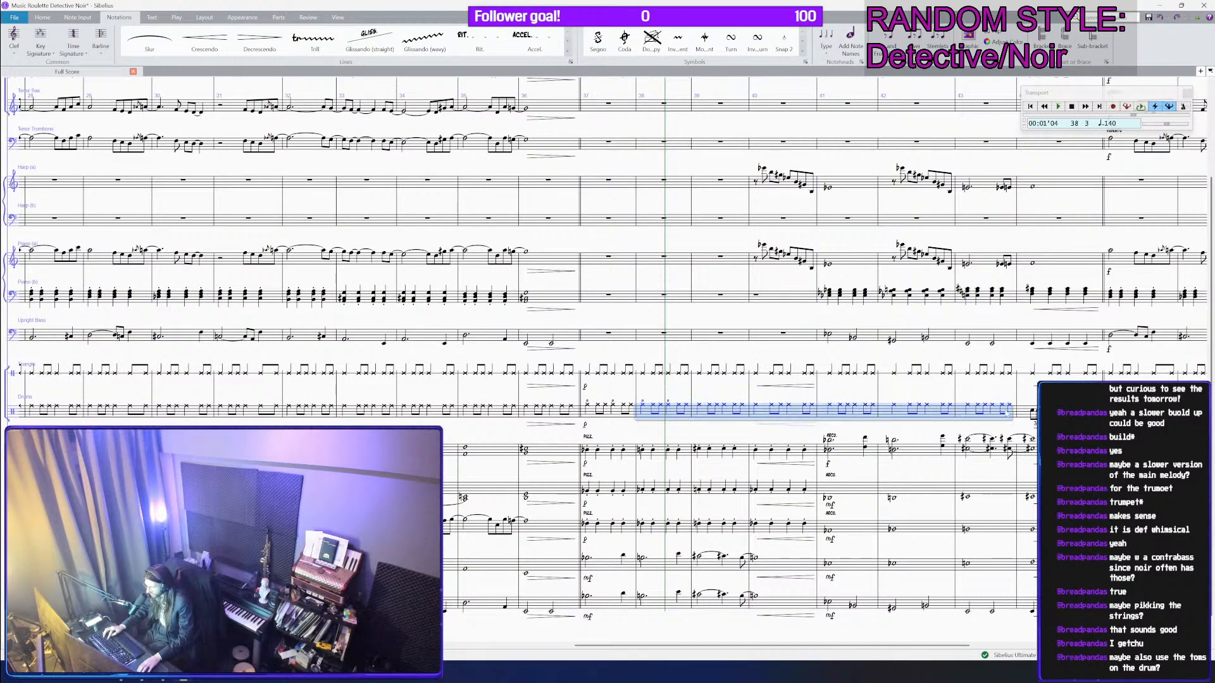
{"action": "scroll", "coordinate": [889, 418], "scroll_direction": "up", "scroll_amount": 2}
{"action": "left_click_drag", "start_coordinate": [493, 354], "coordinate": [854, 405]}
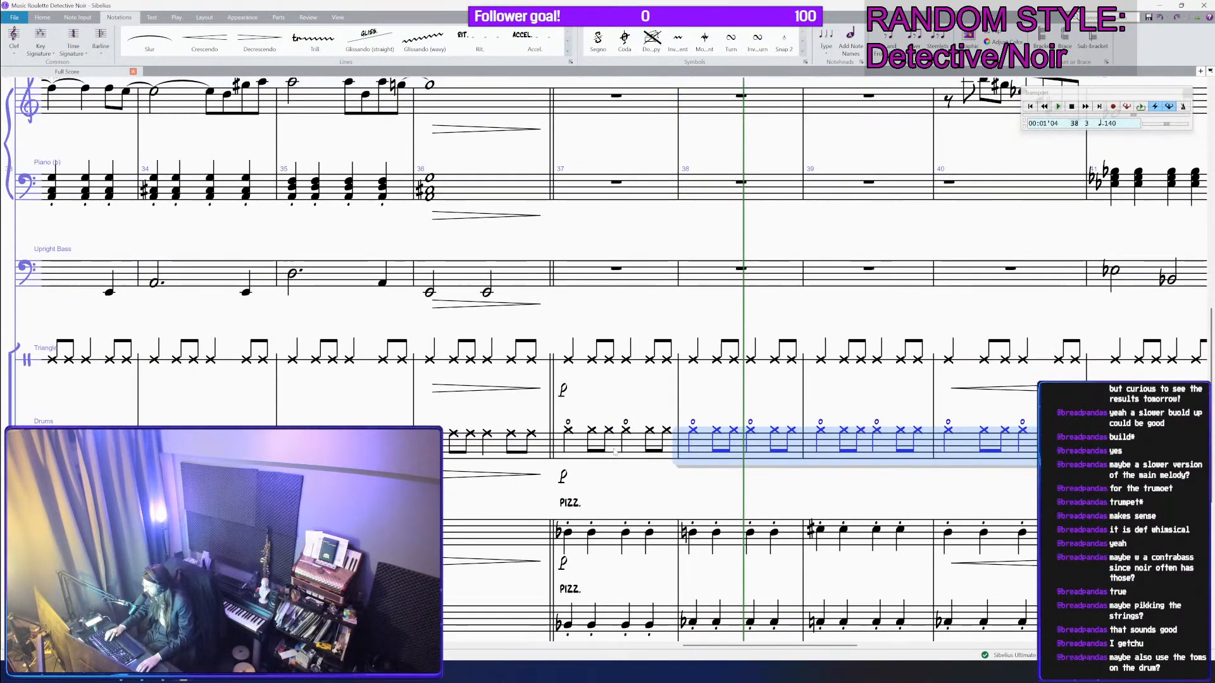
Step: Add low voice 2 quarter notes on beats 1 and 3 of bar 37 in the Drums staff
{"action": "key", "text": "Escape"}
{"action": "left_click", "coordinate": [568, 431]}
{"action": "key", "text": "n"}
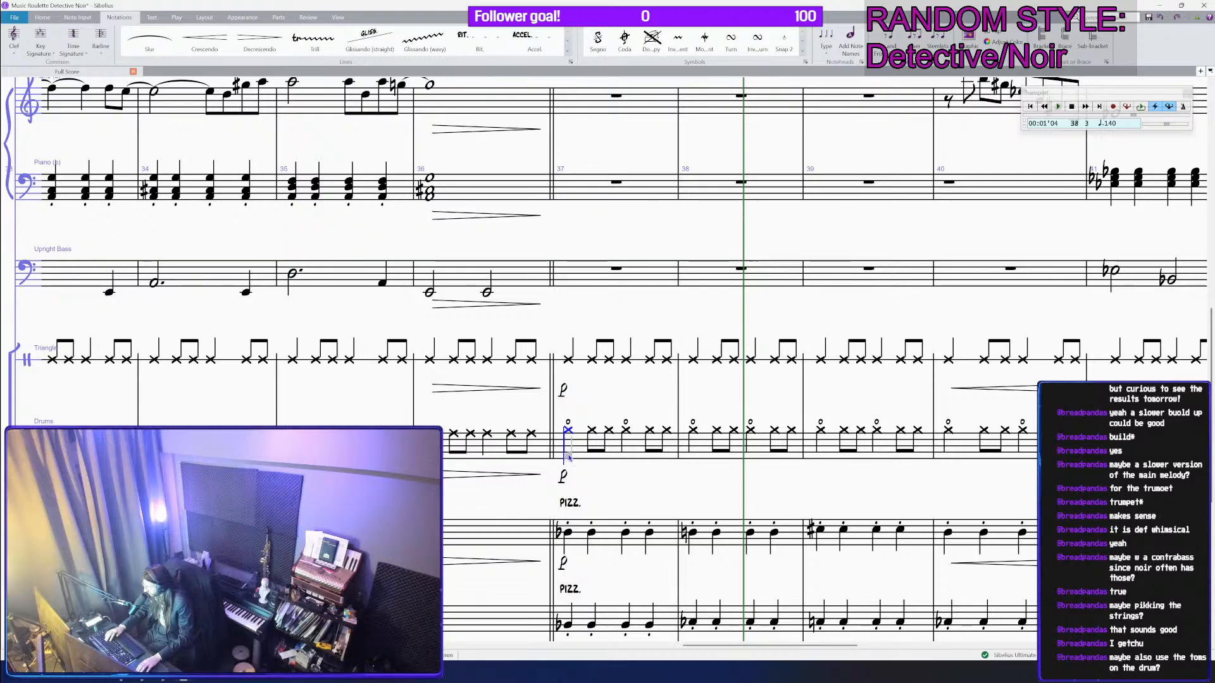
{"action": "key", "text": "alt+2"}
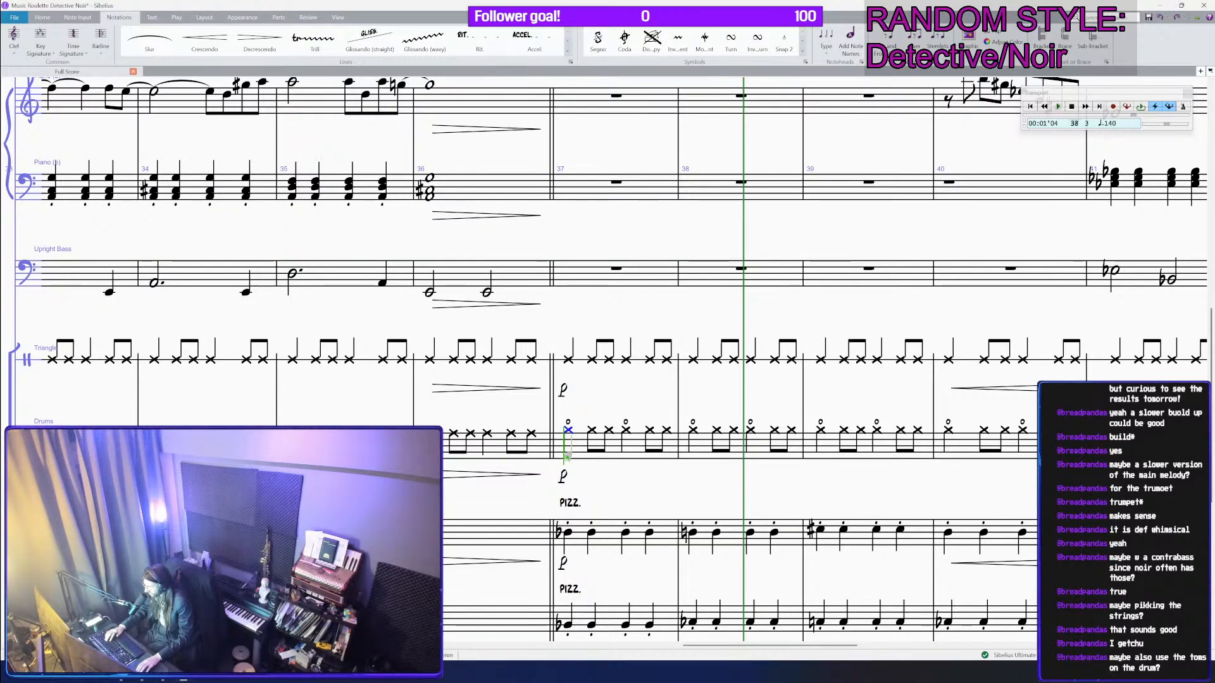
{"action": "left_click", "coordinate": [567, 456]}
{"action": "key", "text": "Right"}
{"action": "key", "text": "Right"}
{"action": "key", "text": "ctrl+v"}
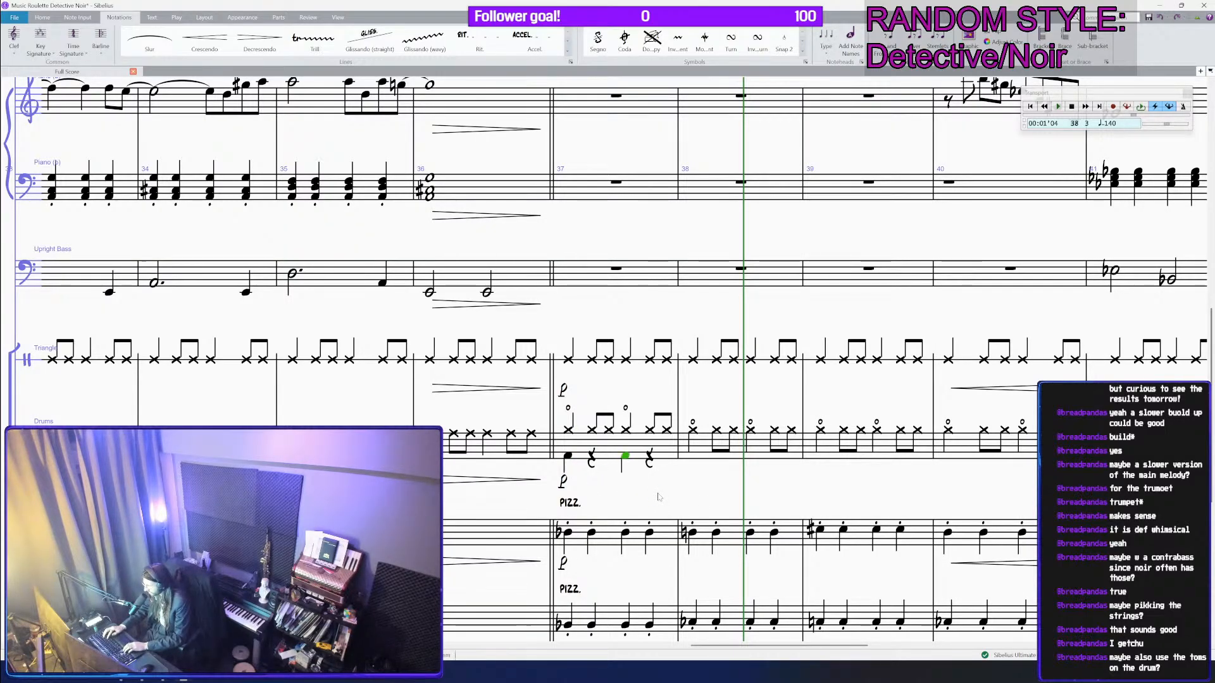
{"action": "key", "text": "Right"}
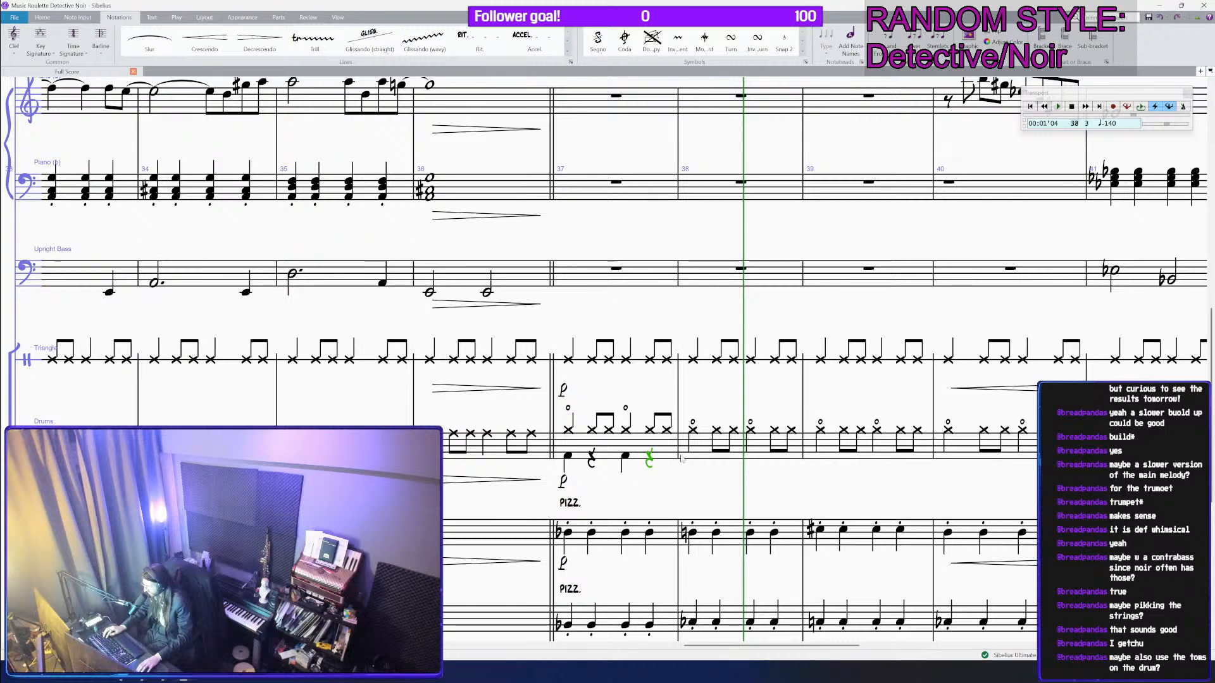
Step: Repeat the low voice 2 quarter note from beat 4 of bar 37 through the end of bar 38
{"action": "key", "text": "ctrl+v"}
{"action": "key", "text": "r"}
{"action": "key", "text": "r"}
{"action": "key", "text": "r"}
{"action": "key", "text": "r"}
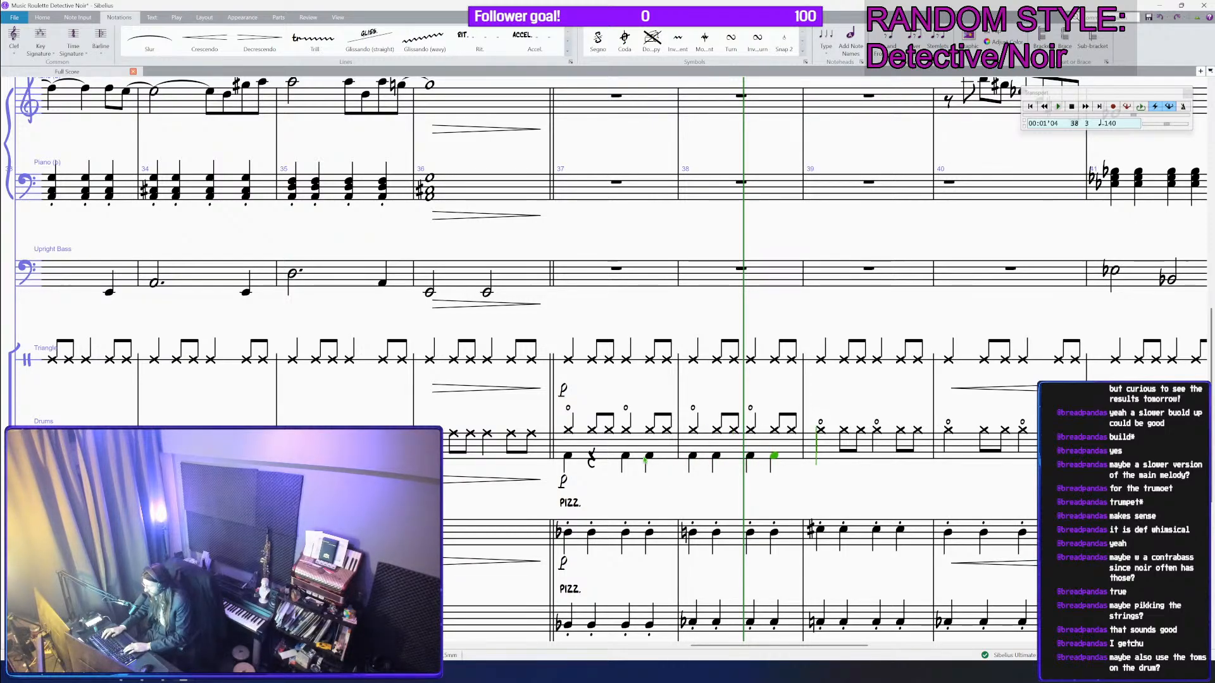
Step: Delete the low drum notes on beats 2 and 4 of bar 38 and on beat 4 of bar 37
{"action": "key", "text": "Left"}
{"action": "key", "text": "Left"}
{"action": "key", "text": "Delete"}
{"action": "key", "text": "Left"}
{"action": "key", "text": "Right"}
{"action": "key", "text": "Delete"}
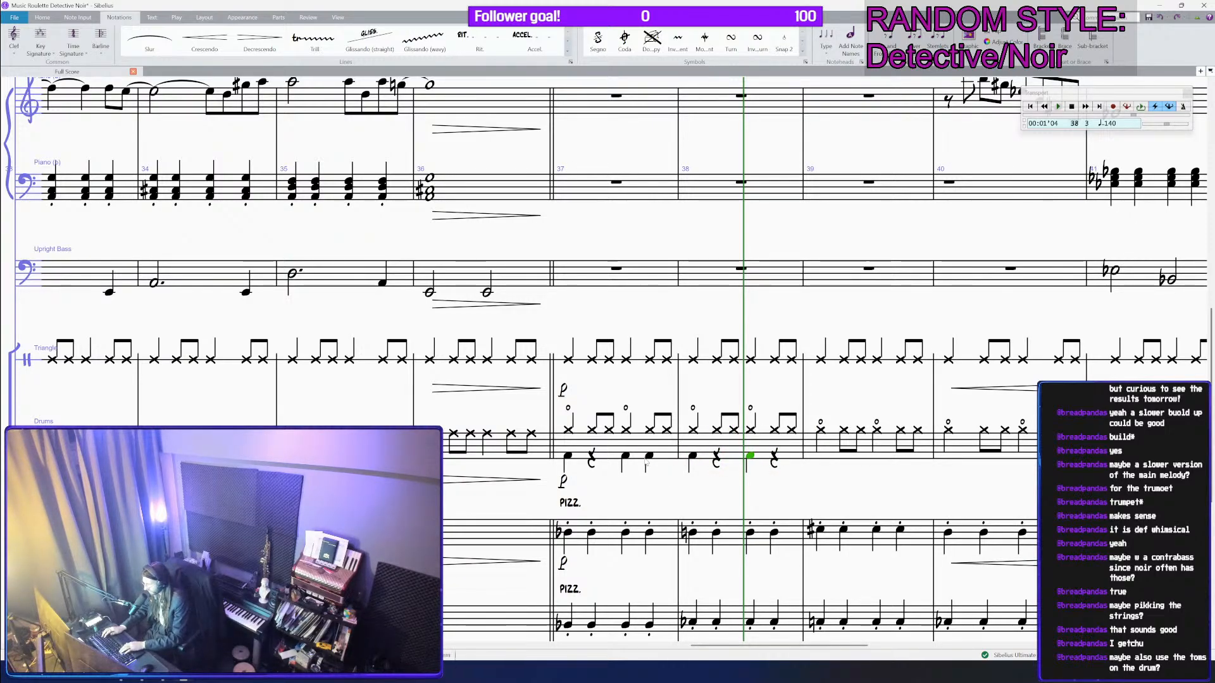
{"action": "key", "text": "Left"}
{"action": "key", "text": "Left"}
{"action": "key", "text": "Left"}
{"action": "key", "text": "Left"}
{"action": "key", "text": "Delete"}
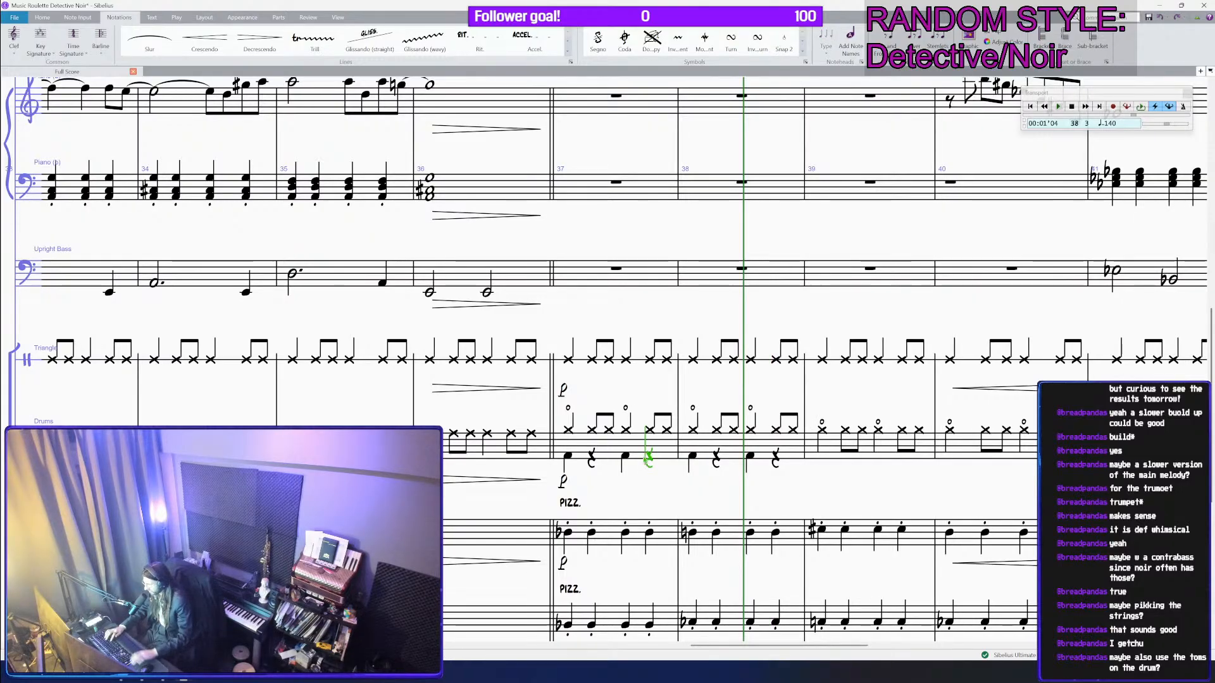
Step: Copy the two-voice drum pattern of bar 38 over bars 39 to 43 of the Drums staff
{"action": "left_click", "coordinate": [733, 450]}
{"action": "left_click", "coordinate": [835, 454]}
{"action": "scroll", "coordinate": [836, 455], "scroll_direction": "down", "scroll_amount": 1}
{"action": "scroll", "coordinate": [836, 455], "scroll_direction": "down", "scroll_amount": 2}
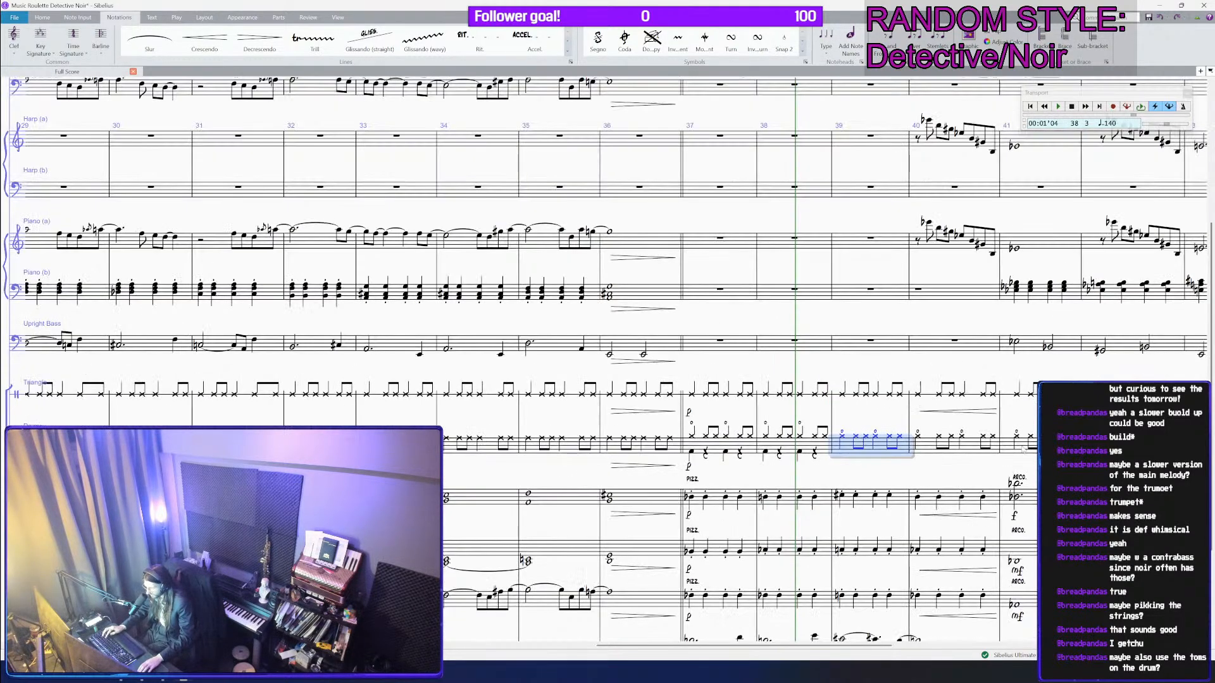
{"action": "scroll", "coordinate": [753, 415], "scroll_direction": "right", "scroll_amount": 3}
{"action": "key", "text": "ctrl+shift+End"}
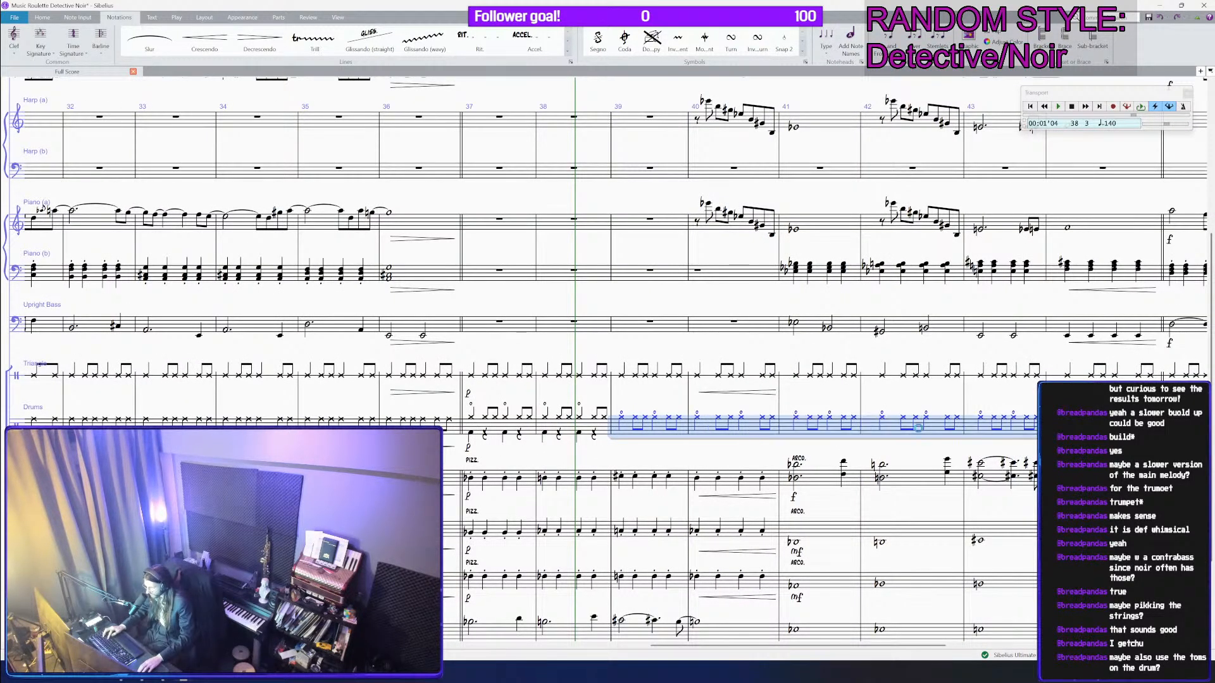
{"action": "key", "text": "Escape"}
{"action": "left_click", "coordinate": [753, 415]}
{"action": "key", "text": "Escape"}
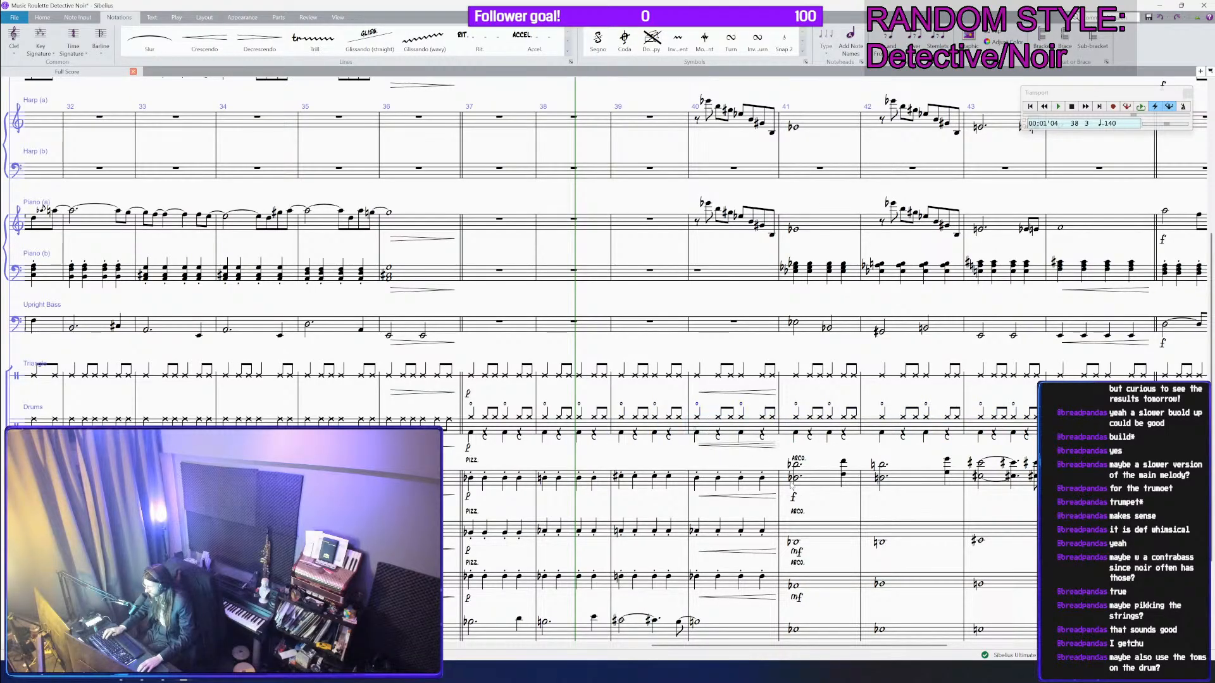
Step: Copy Violin 1's f dynamic at bar 41 to the Triangle and Drums staves
{"action": "left_click", "coordinate": [793, 498]}
{"action": "left_click", "coordinate": [805, 437]}
{"action": "key", "text": "shift+Up"}
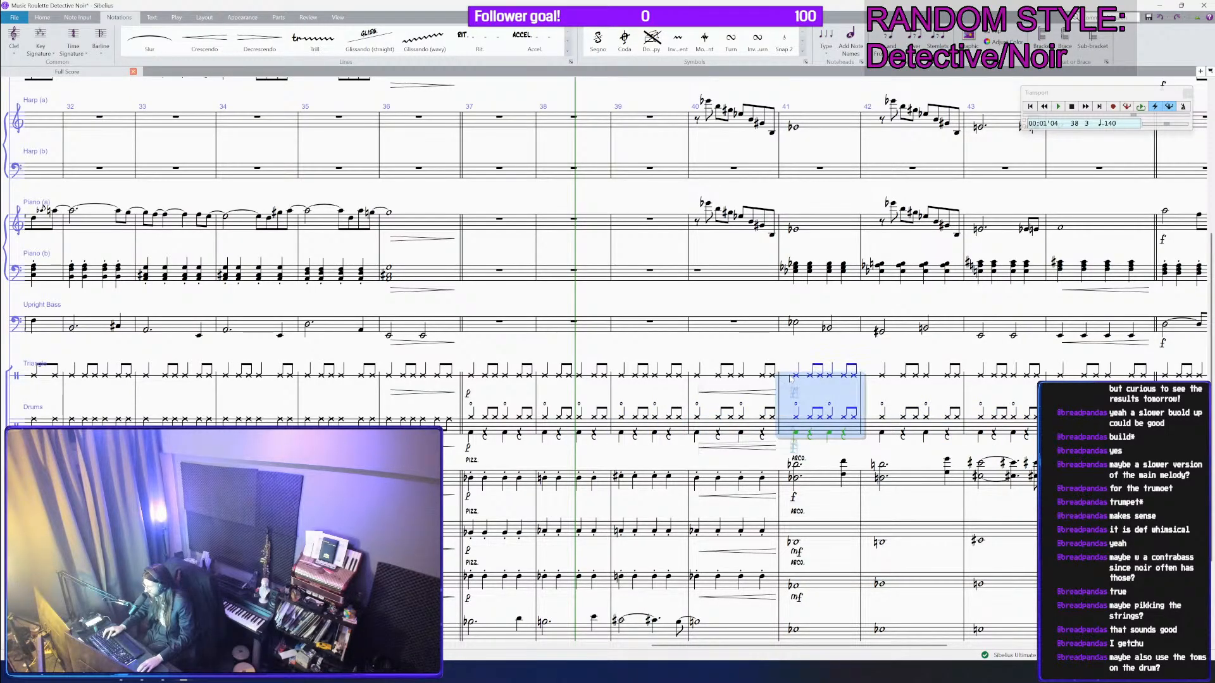
{"action": "scroll", "coordinate": [799, 436], "scroll_direction": "down", "scroll_amount": 1}
{"action": "scroll", "coordinate": [800, 396], "scroll_direction": "down", "scroll_amount": 2}
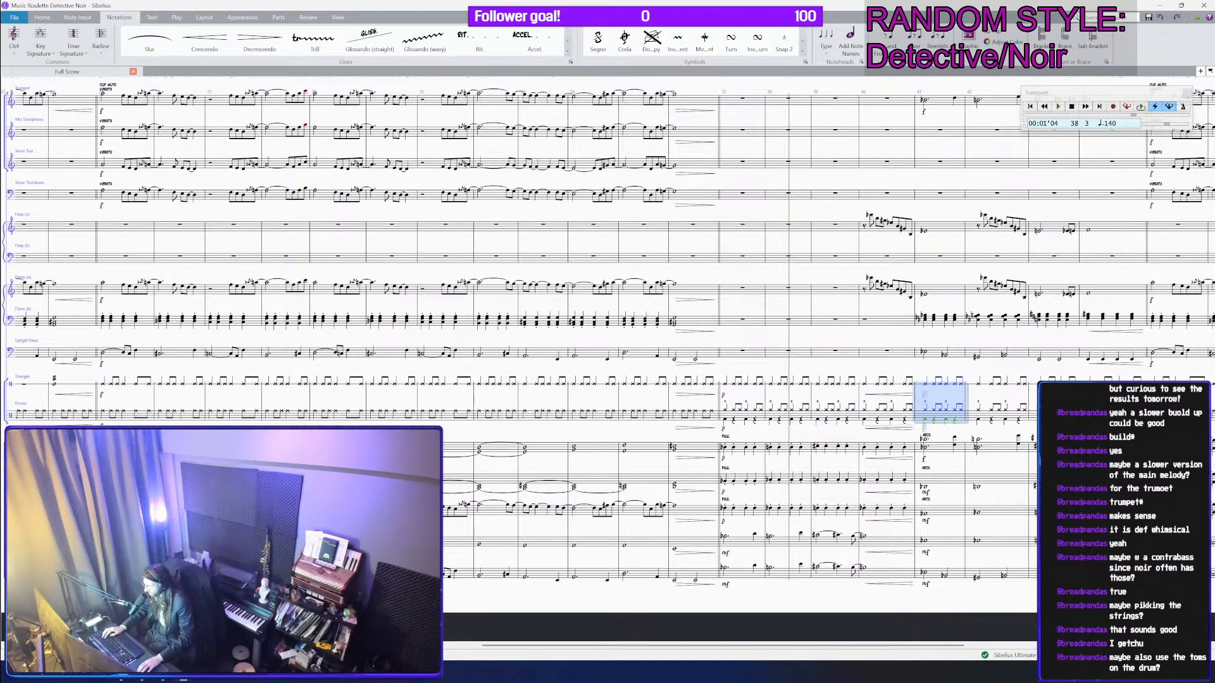
{"action": "left_click", "coordinate": [1107, 416]}
{"action": "key", "text": "ctrl+v"}
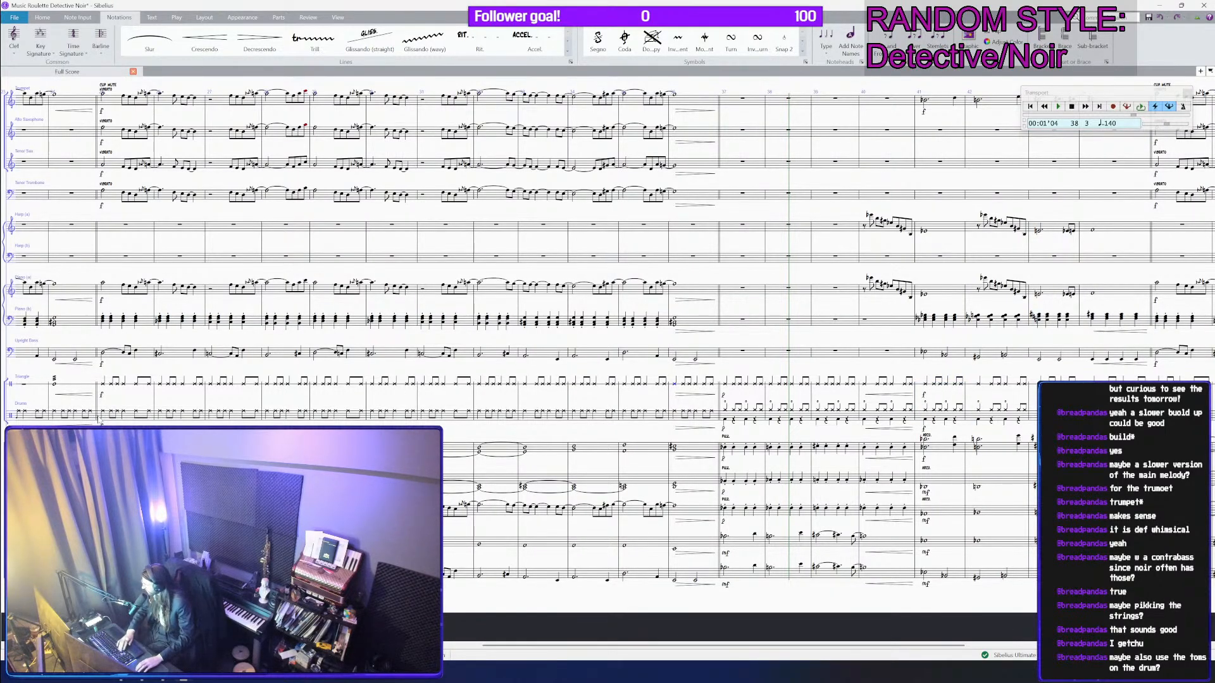
Step: Play the score from bar 25 and check how the revised drums sound from bar 37
{"action": "left_click", "coordinate": [104, 411]}
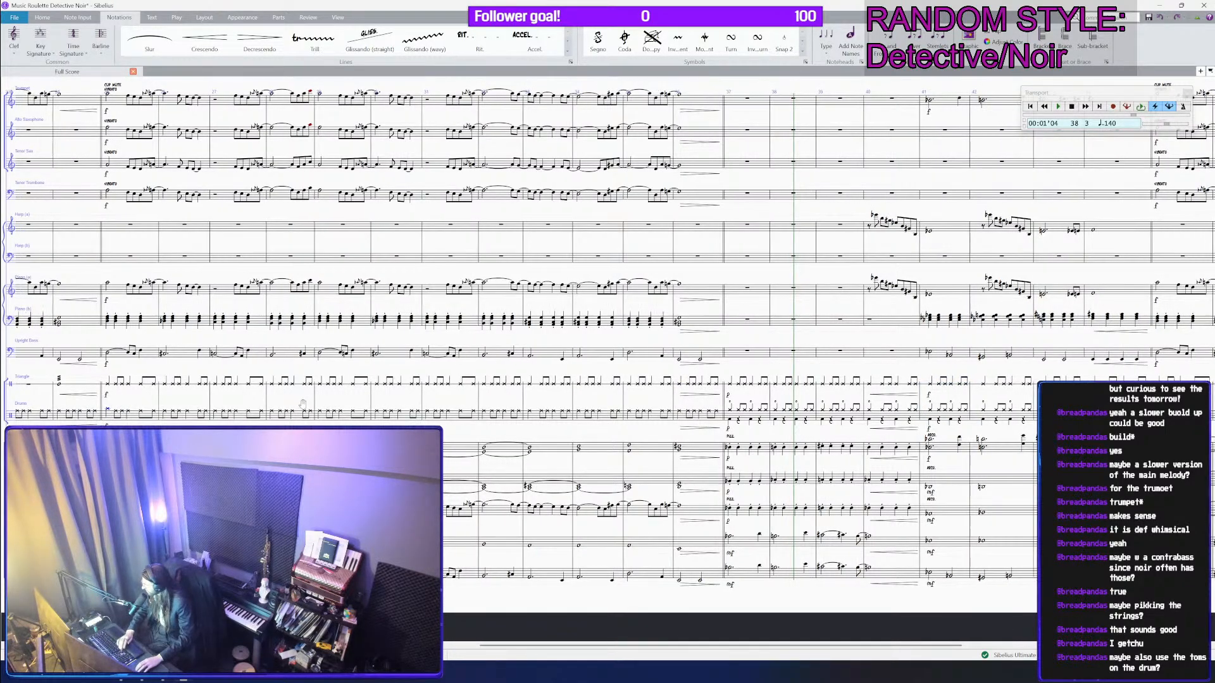
{"action": "left_click_drag", "start_coordinate": [108, 400], "coordinate": [460, 402]}
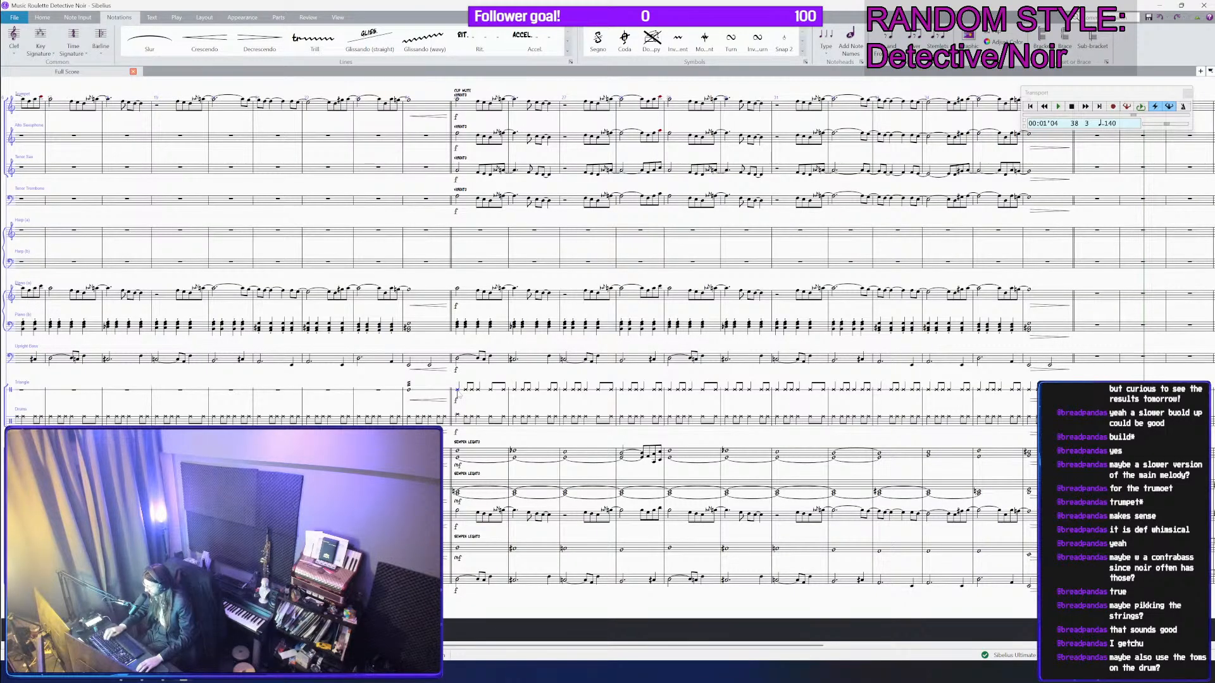
{"action": "key", "text": "p"}
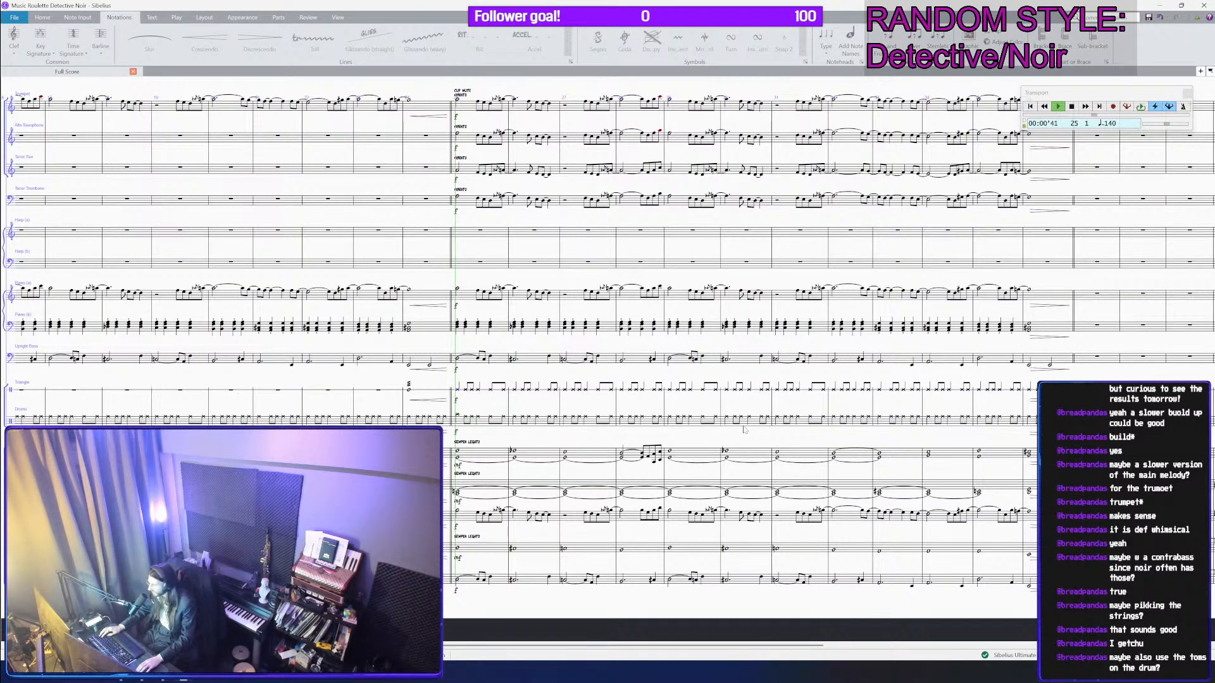
{"action": "scroll", "coordinate": [728, 436], "scroll_direction": "down", "scroll_amount": 3, "text": "ctrl"}
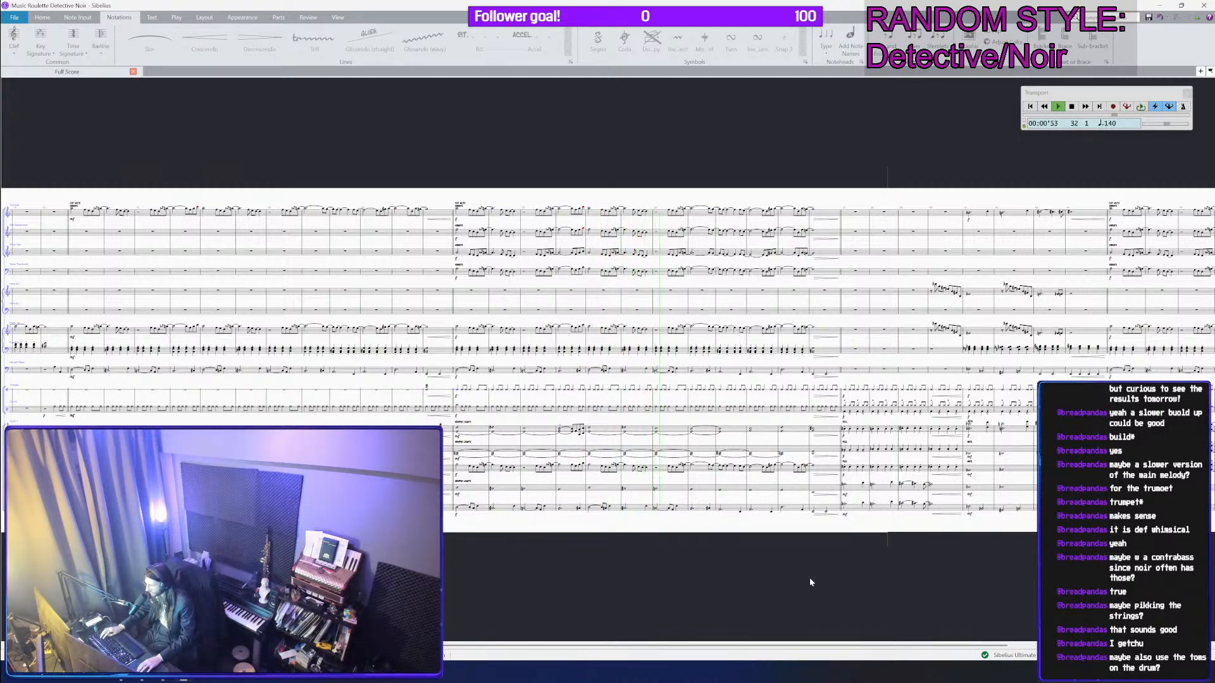
{"action": "left_click_drag", "start_coordinate": [806, 575], "coordinate": [733, 571]}
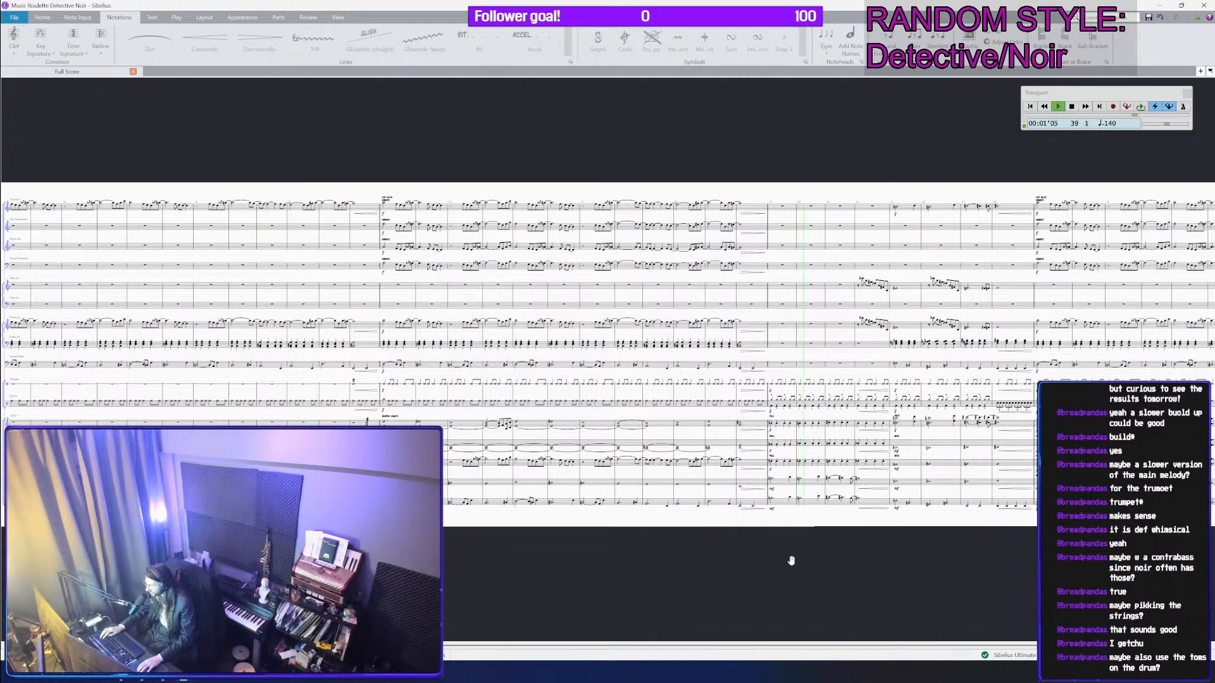
Step: Follow the playback through the closing section and stop it at bar 53
{"action": "left_click_drag", "start_coordinate": [789, 561], "coordinate": [674, 551]}
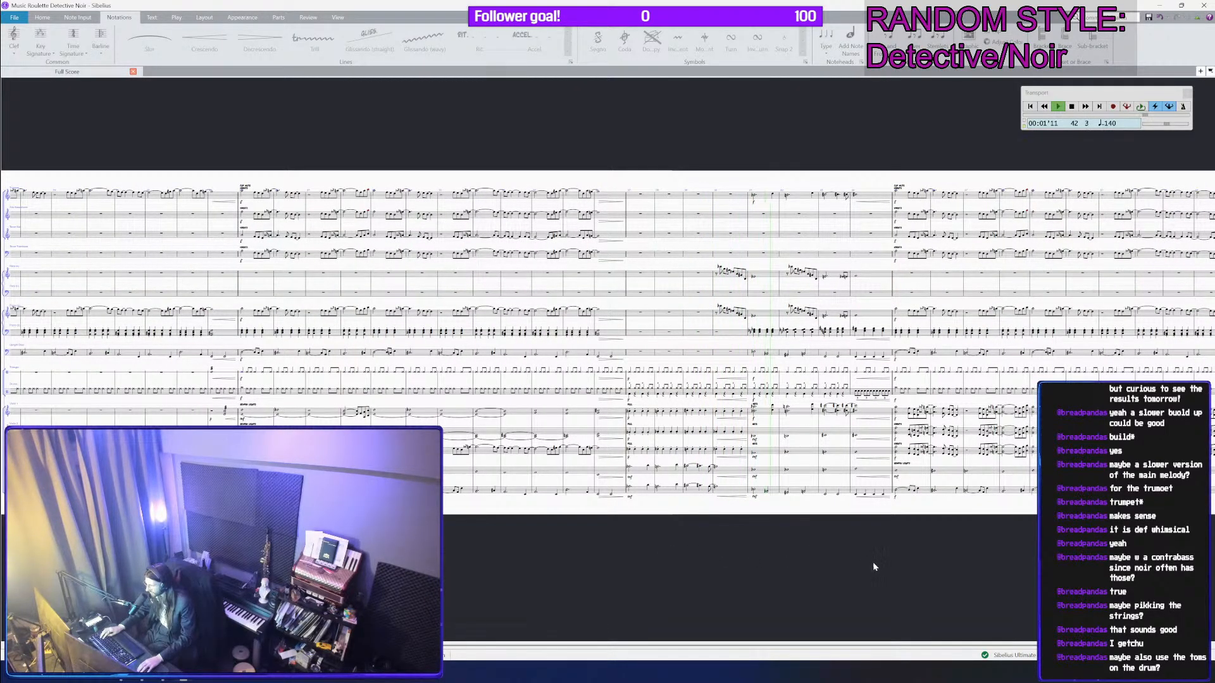
{"action": "left_click_drag", "start_coordinate": [865, 564], "coordinate": [708, 552]}
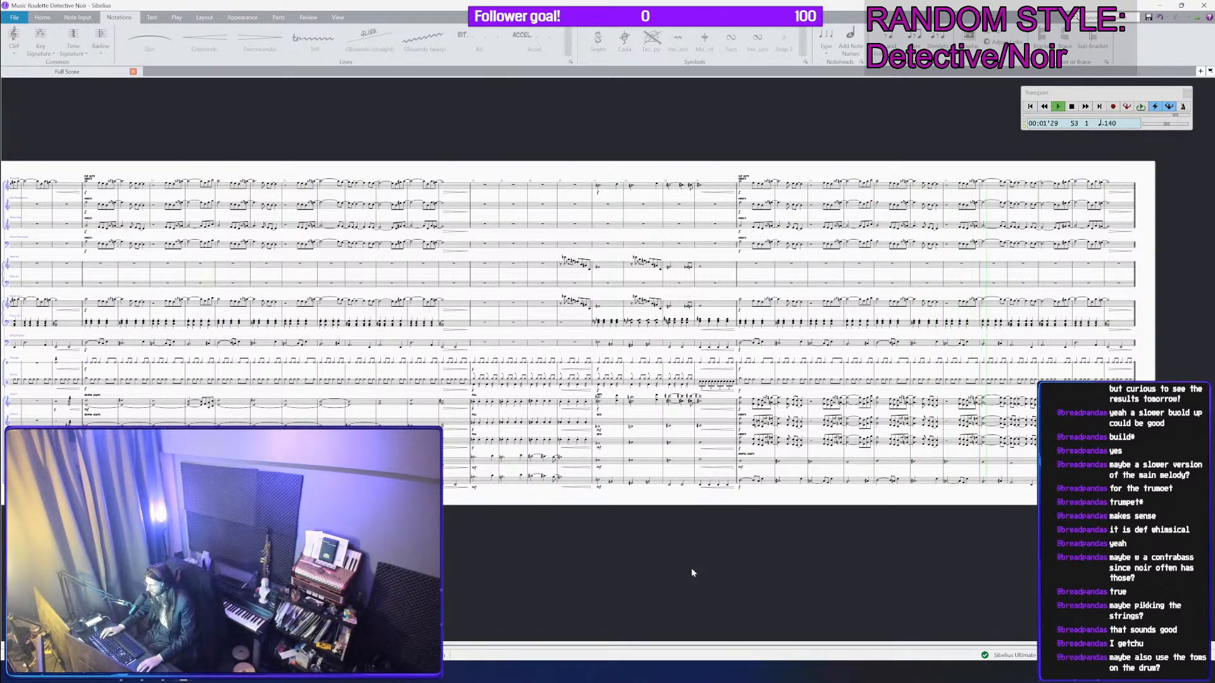
{"action": "key", "text": "space"}
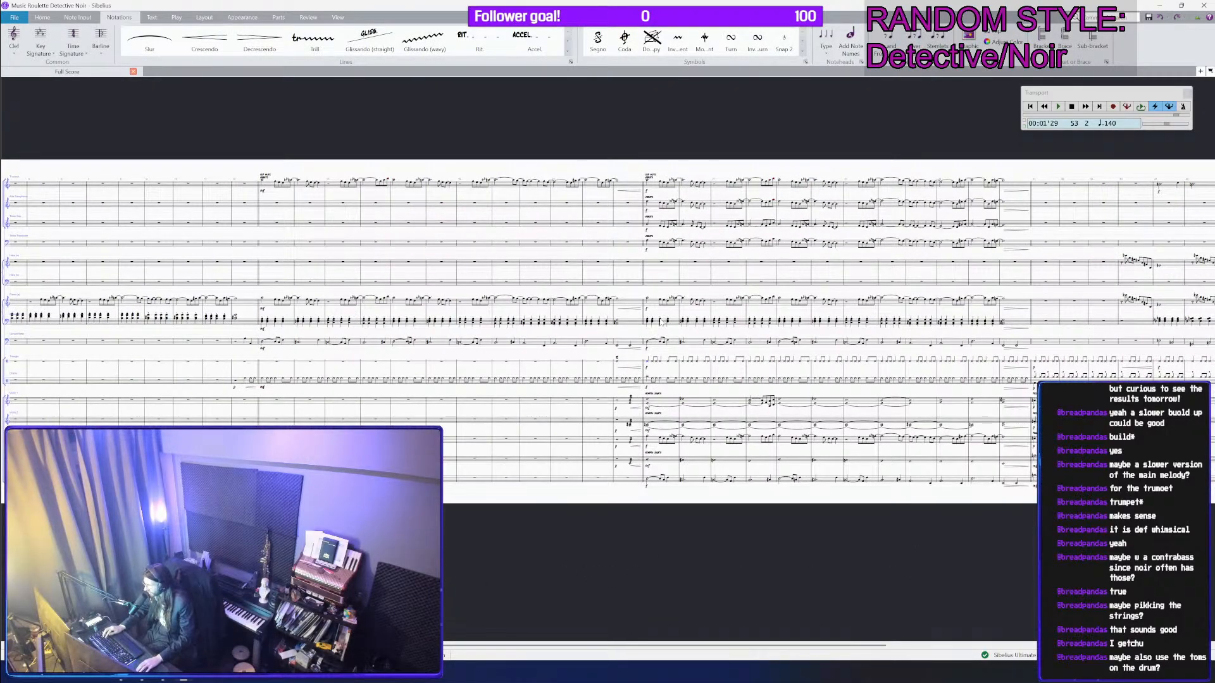
Step: Explode the Piano (b) chords of bars 25 to 35 onto the existing Violin 1, Violin 2 and Viola staves
{"action": "left_click", "coordinate": [652, 321]}
{"action": "scroll", "coordinate": [652, 321], "scroll_direction": "up", "scroll_amount": 2}
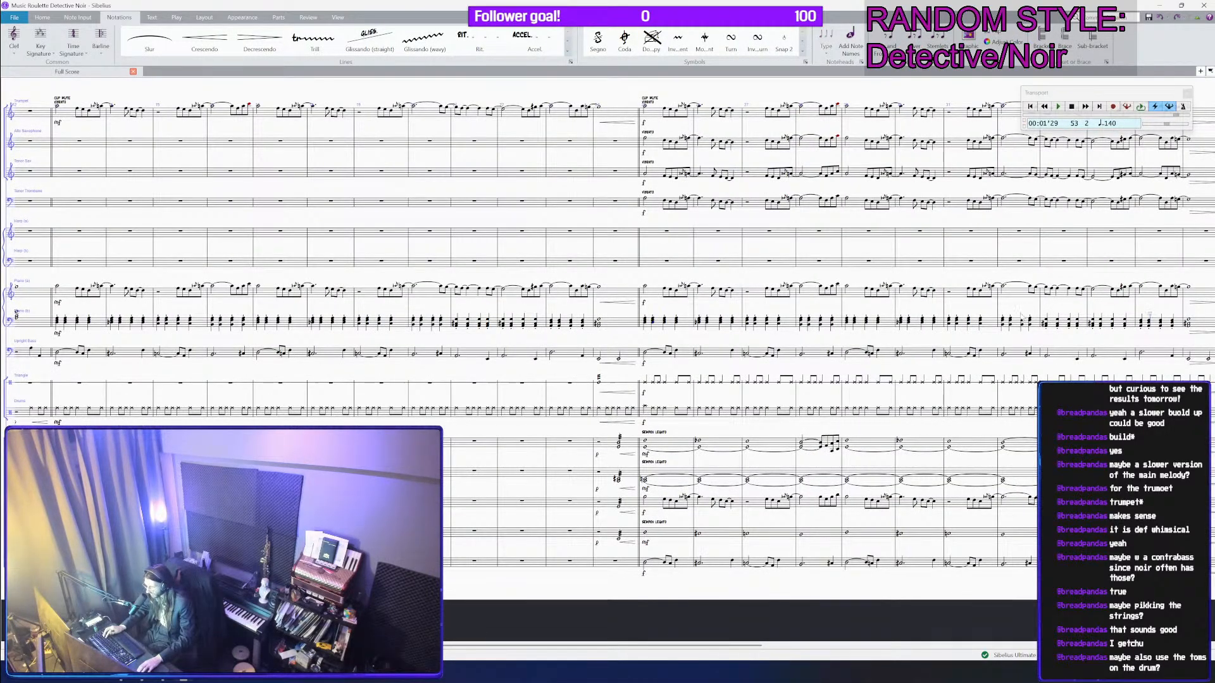
{"action": "left_click", "coordinate": [1164, 320]}
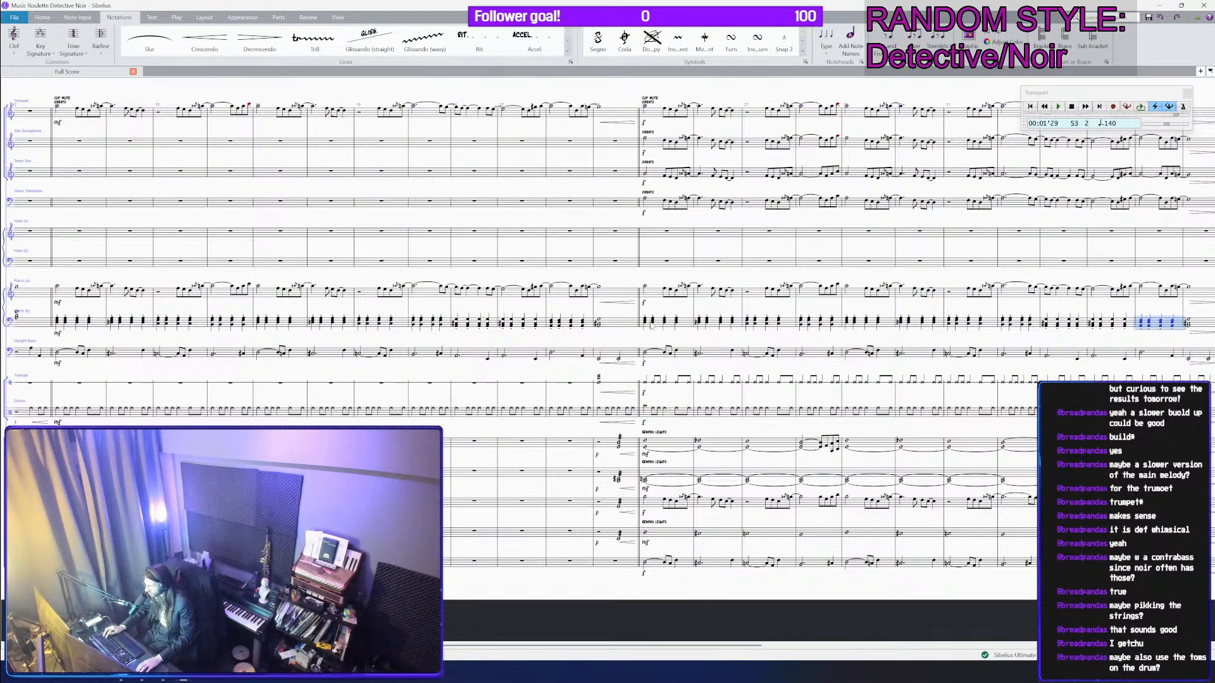
{"action": "left_click", "coordinate": [652, 323], "text": "shift"}
{"action": "left_click_drag", "start_coordinate": [658, 315], "coordinate": [520, 304]}
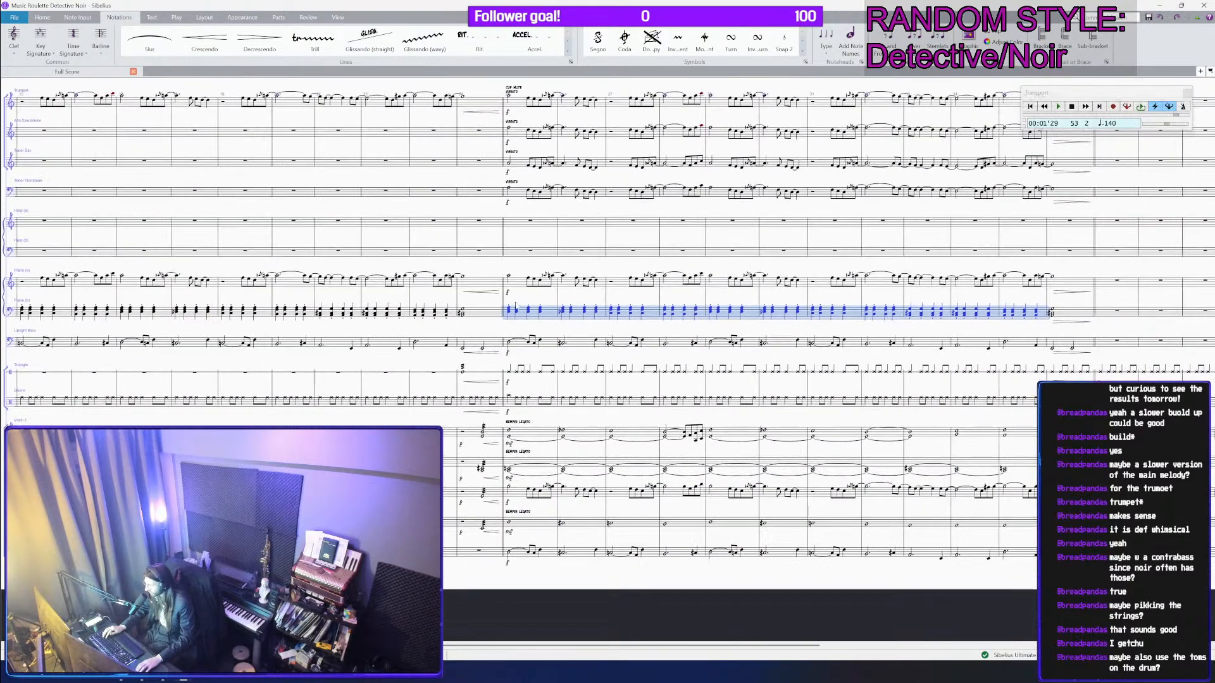
{"action": "left_click", "coordinate": [95, 17]}
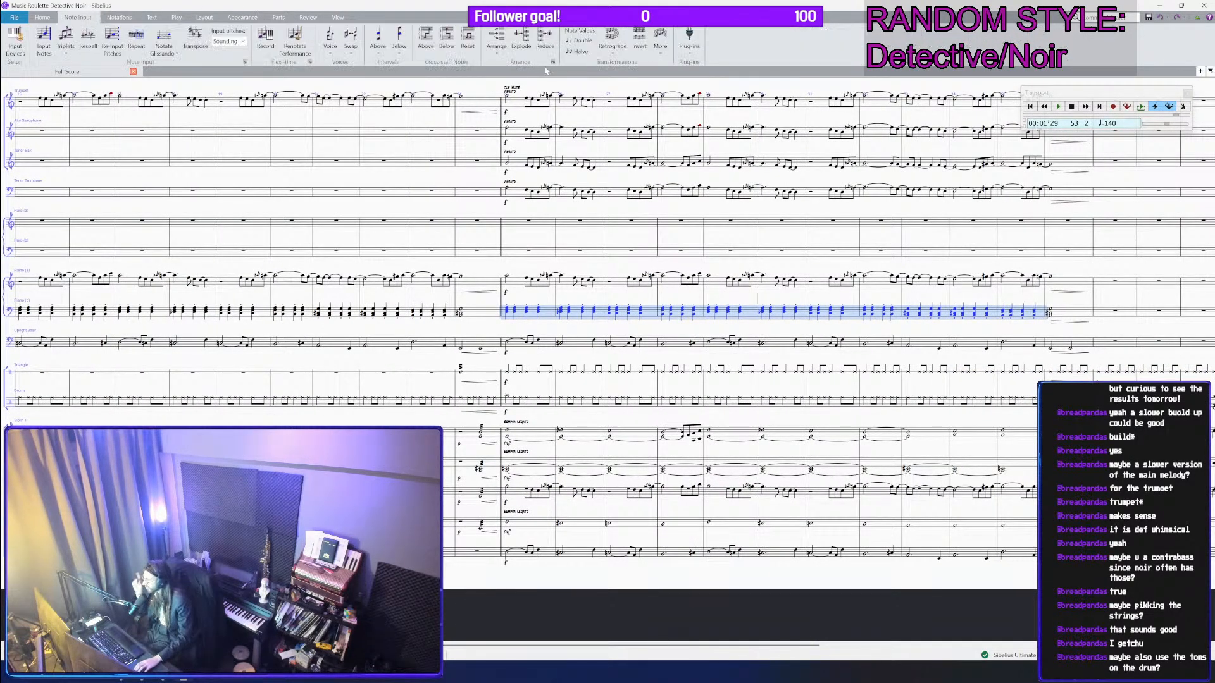
{"action": "left_click", "coordinate": [520, 39]}
{"action": "left_click", "coordinate": [649, 374]}
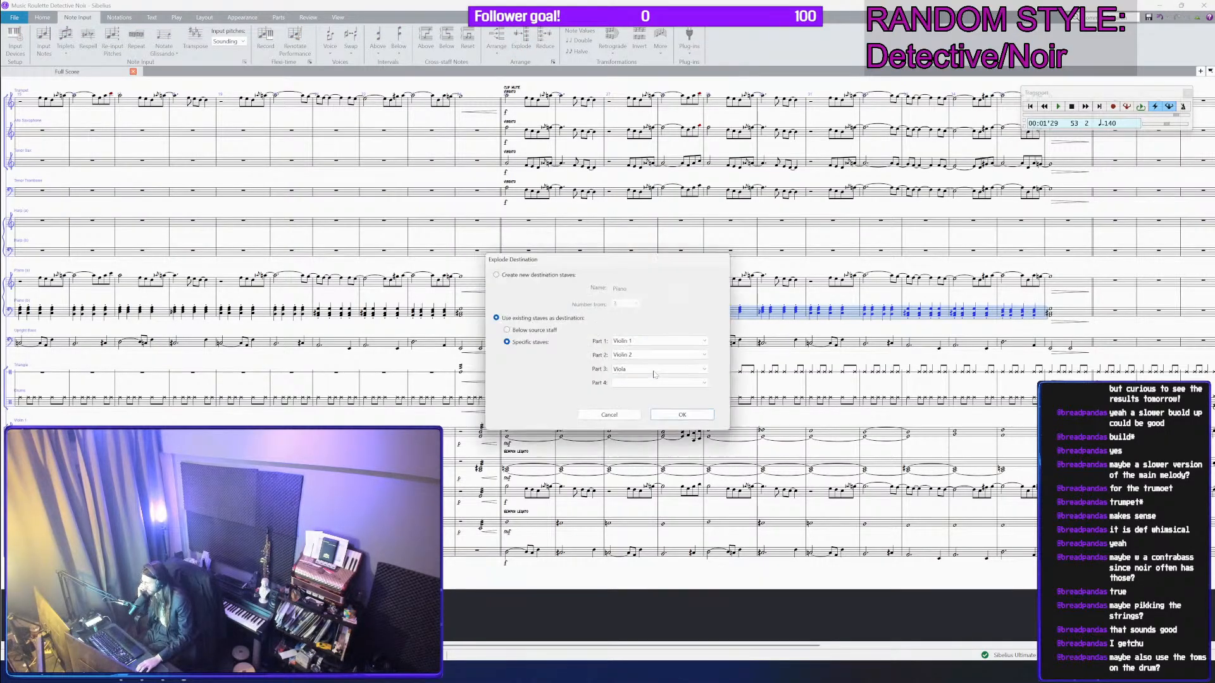
{"action": "left_click", "coordinate": [674, 415]}
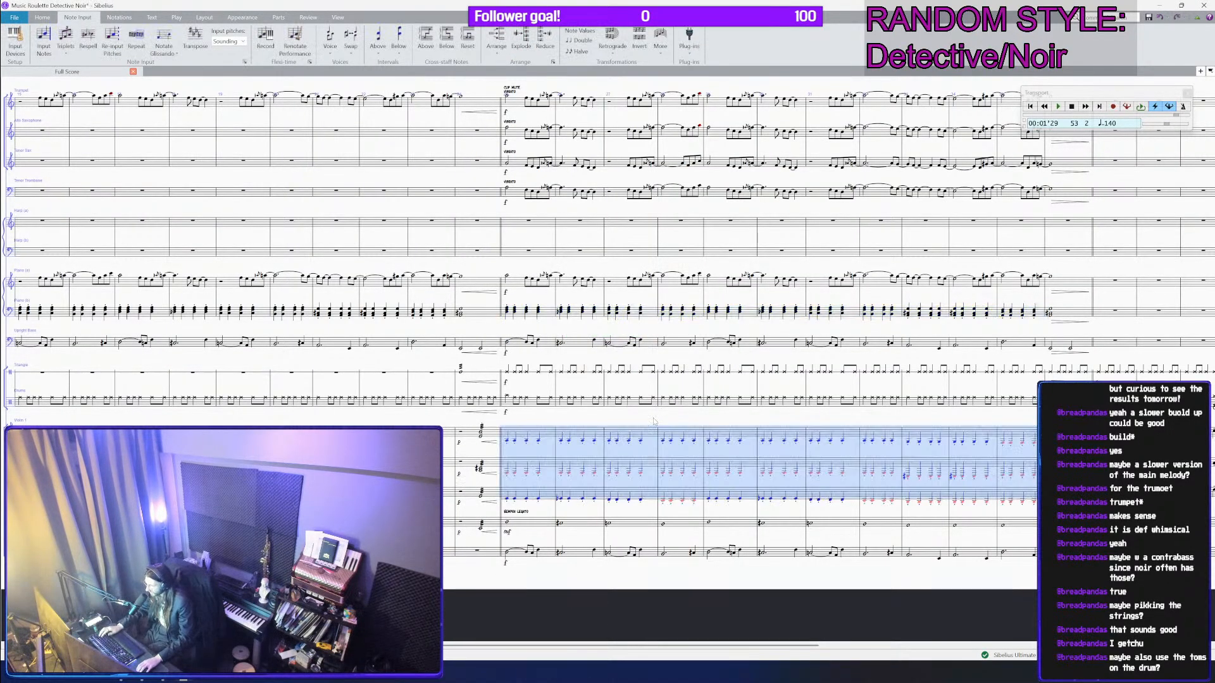
Step: Play the score from bar 24 to bar 42 and check how the new upper-string chords sound
{"action": "scroll", "coordinate": [648, 416], "scroll_direction": "down", "scroll_amount": 2}
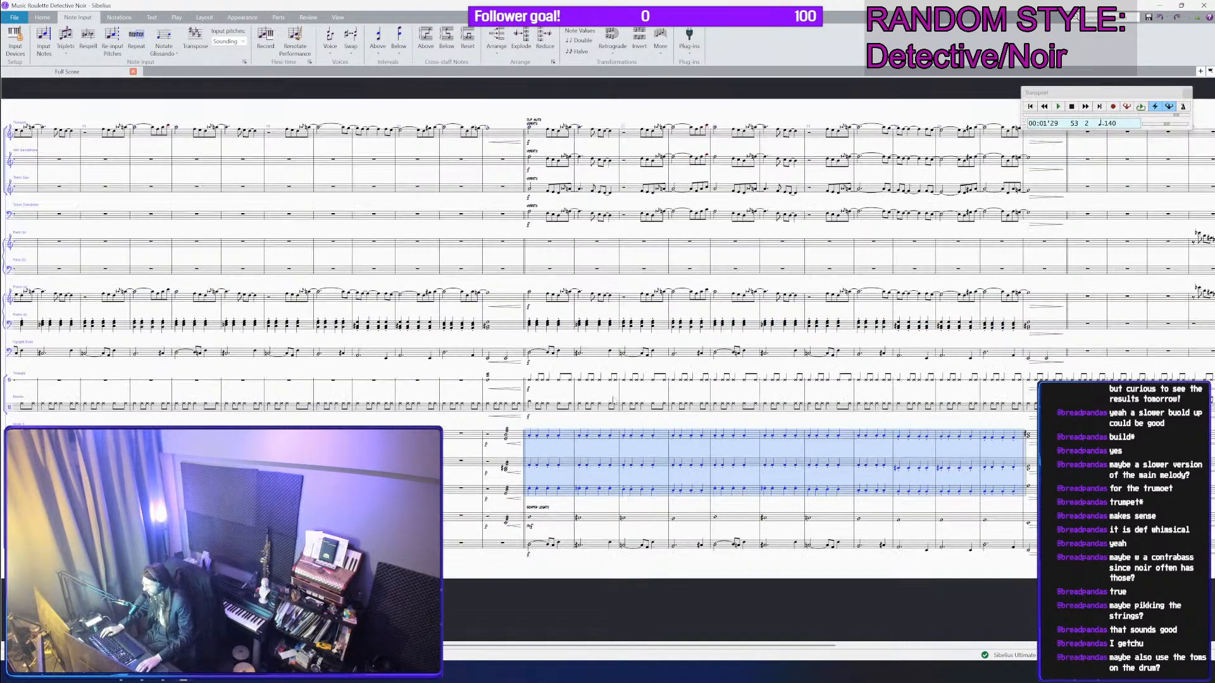
{"action": "left_click", "coordinate": [520, 370]}
{"action": "left_click", "coordinate": [516, 369]}
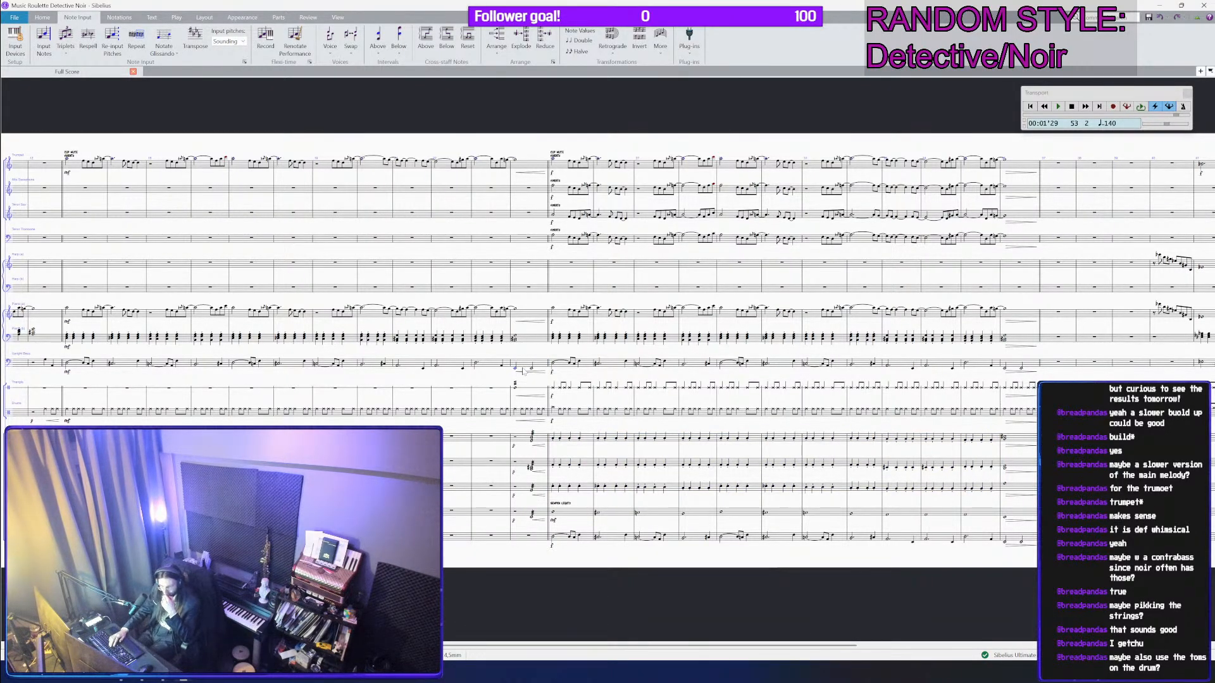
{"action": "key", "text": "p"}
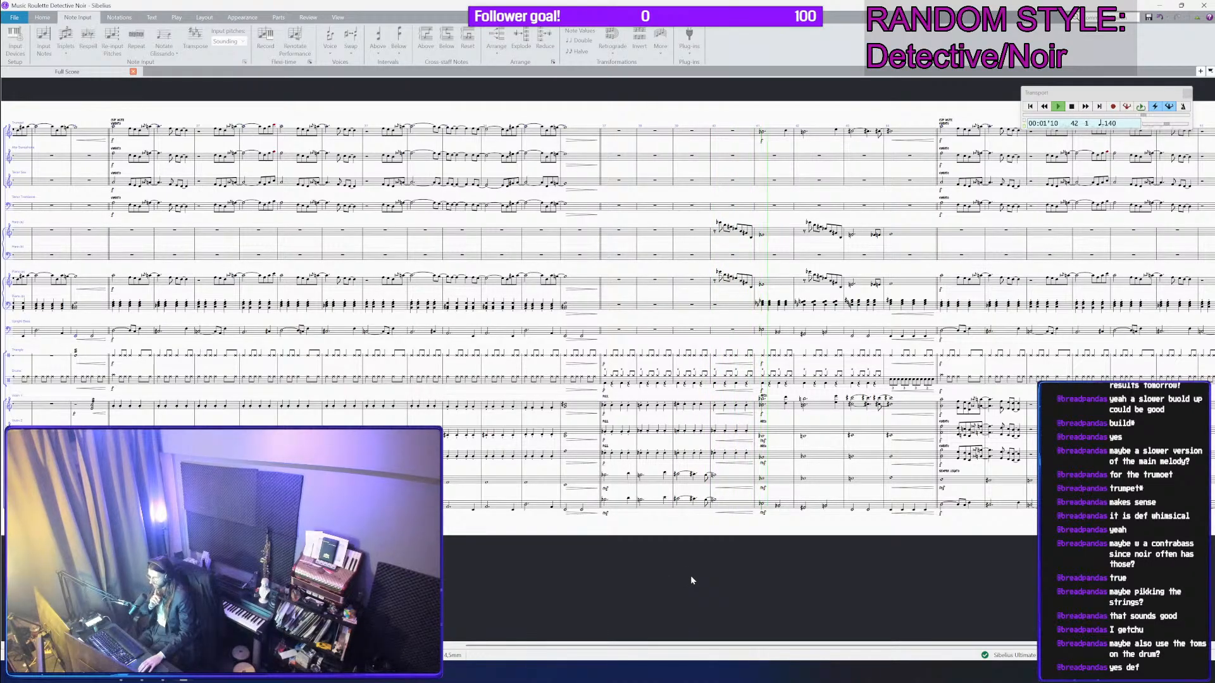
{"action": "key", "text": "space"}
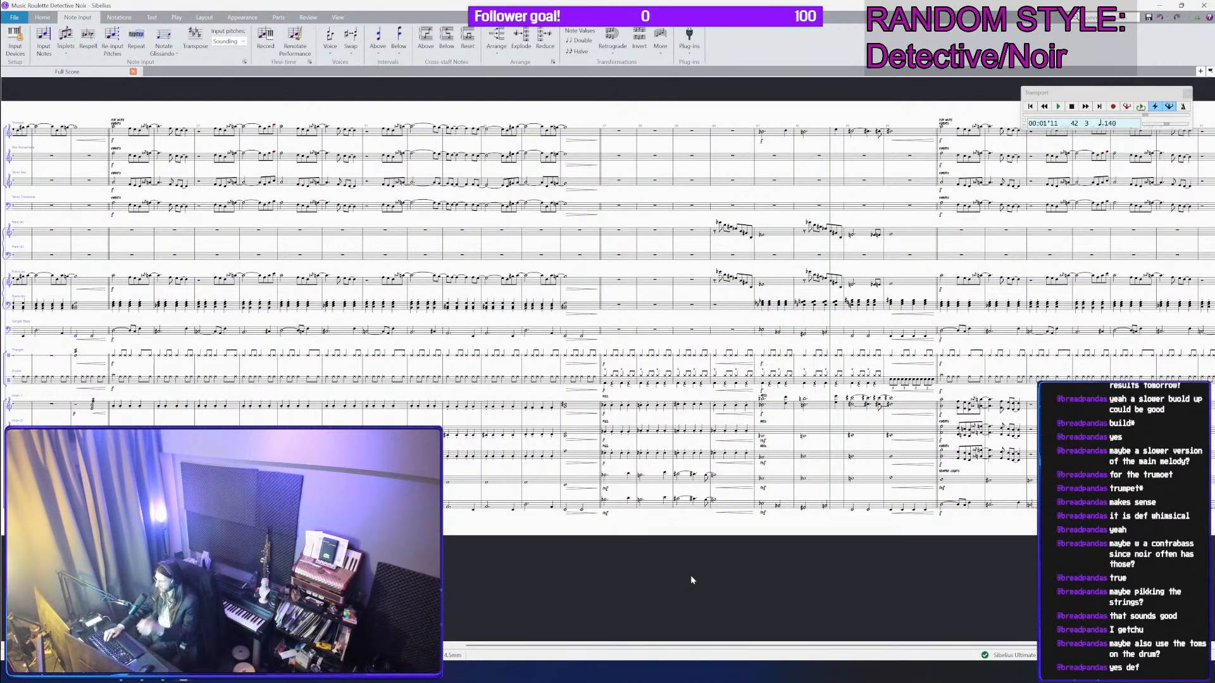
Step: Add a Tuba to the score's instruments
{"action": "type", "text": "ituba"}
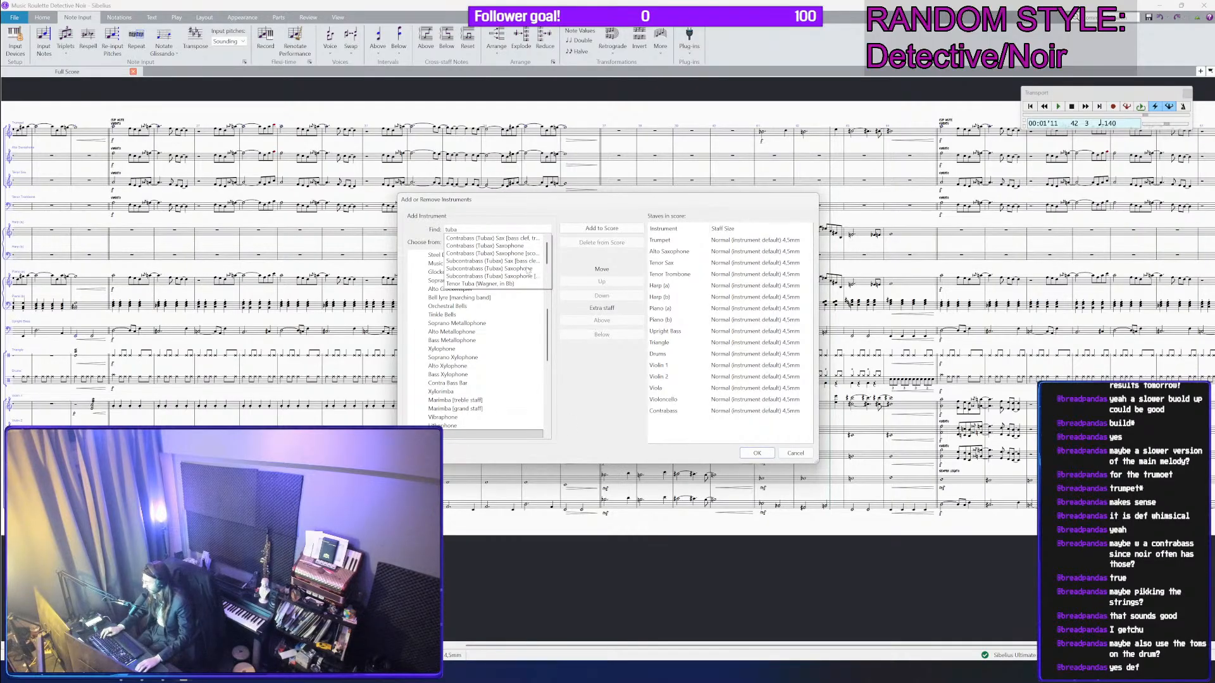
{"action": "scroll", "coordinate": [528, 270], "scroll_direction": "down", "scroll_amount": 2}
{"action": "left_click", "coordinate": [461, 268]}
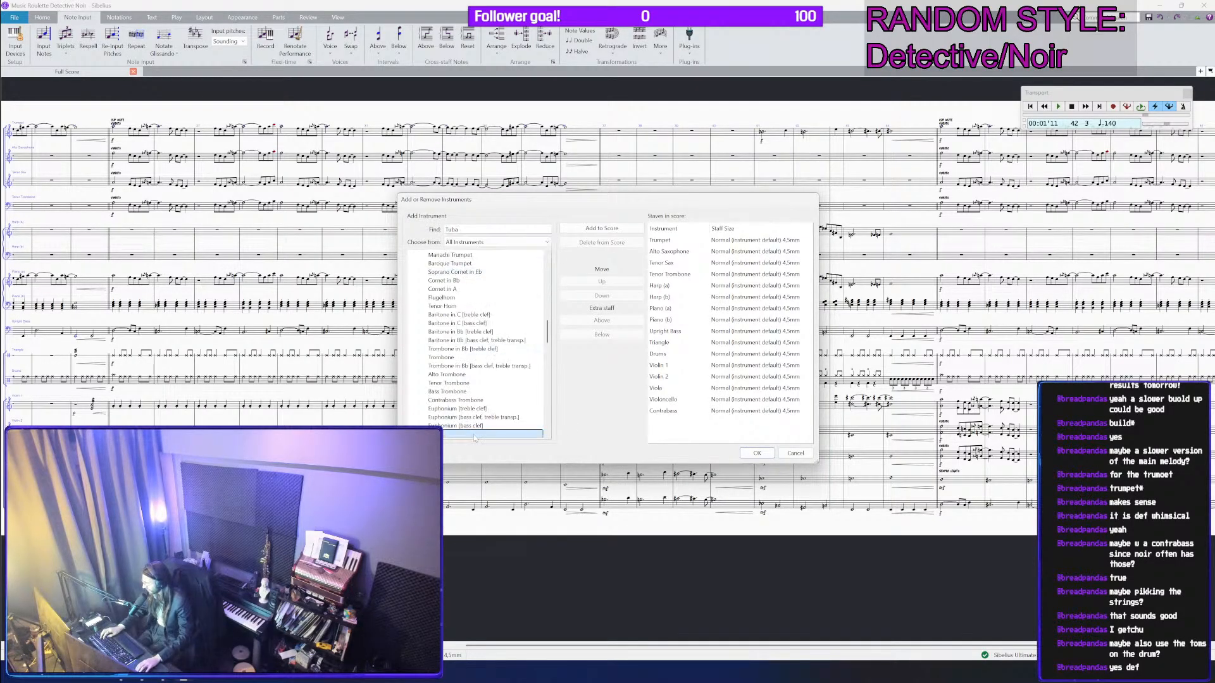
{"action": "key", "text": "Return"}
{"action": "left_click", "coordinate": [772, 453]}
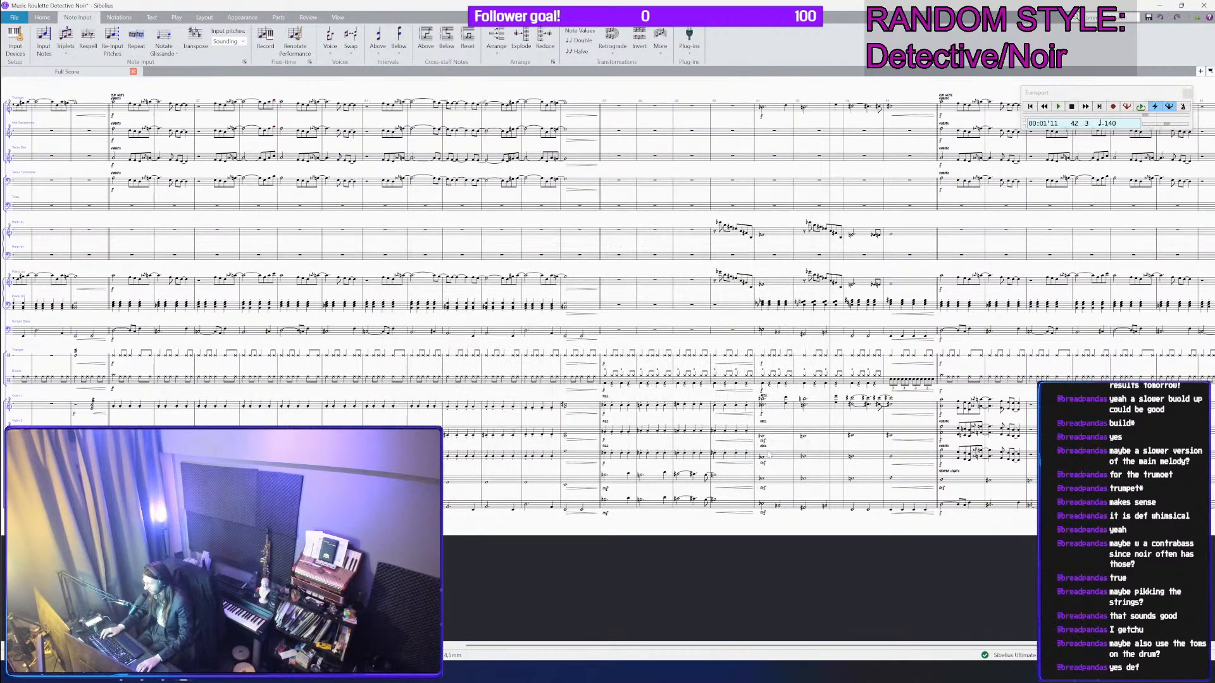
Step: Copy the Contrabass line of bars 37 to 44 to the Tuba staff, settling on the lower octave
{"action": "left_click", "coordinate": [619, 503]}
{"action": "left_click", "coordinate": [745, 511], "text": "shift"}
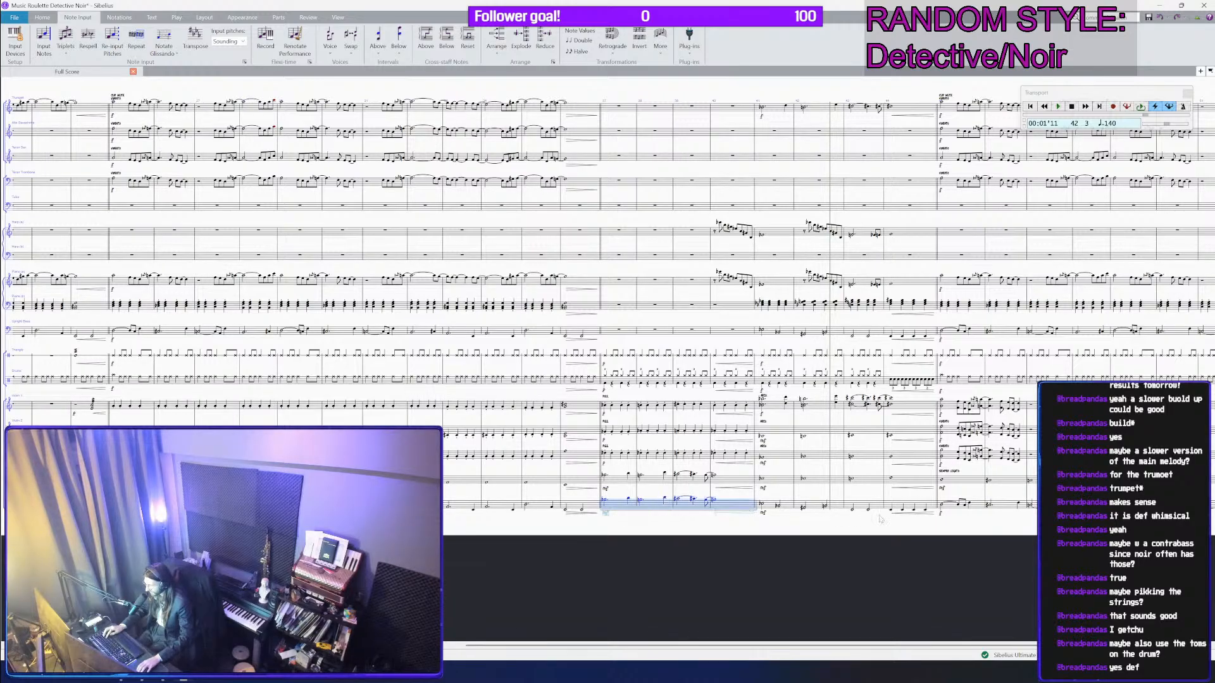
{"action": "left_click", "coordinate": [923, 506], "text": "shift"}
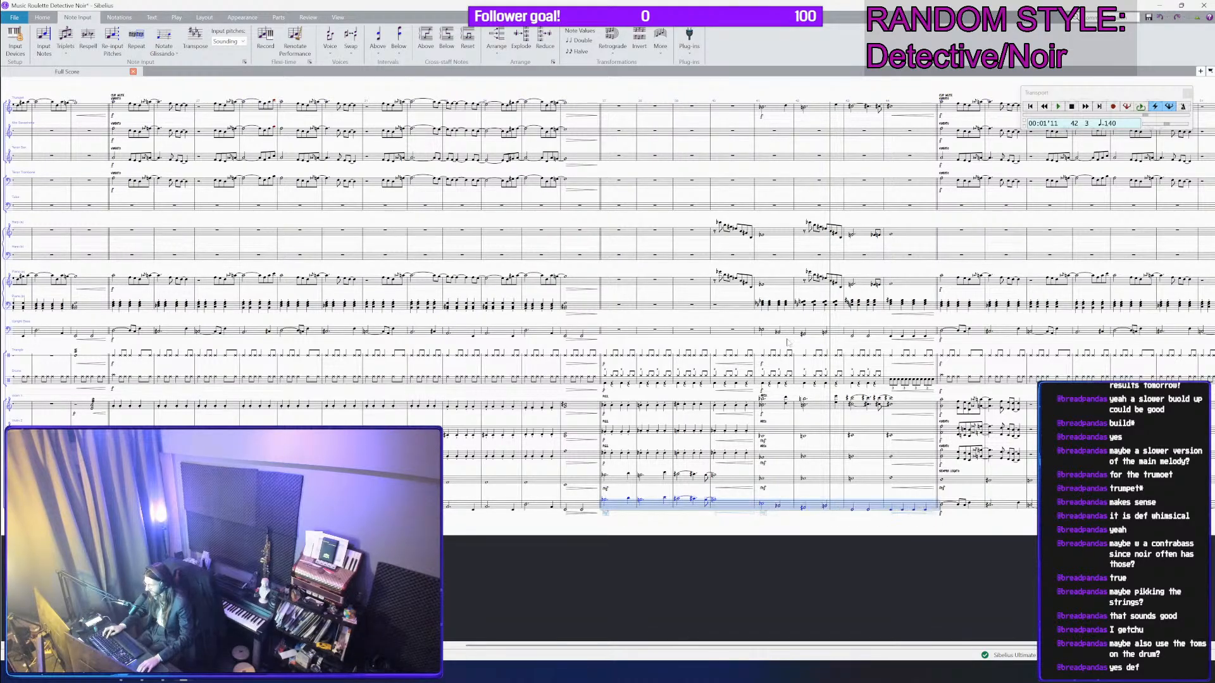
{"action": "left_click", "coordinate": [617, 256]}
{"action": "left_click", "coordinate": [616, 197]}
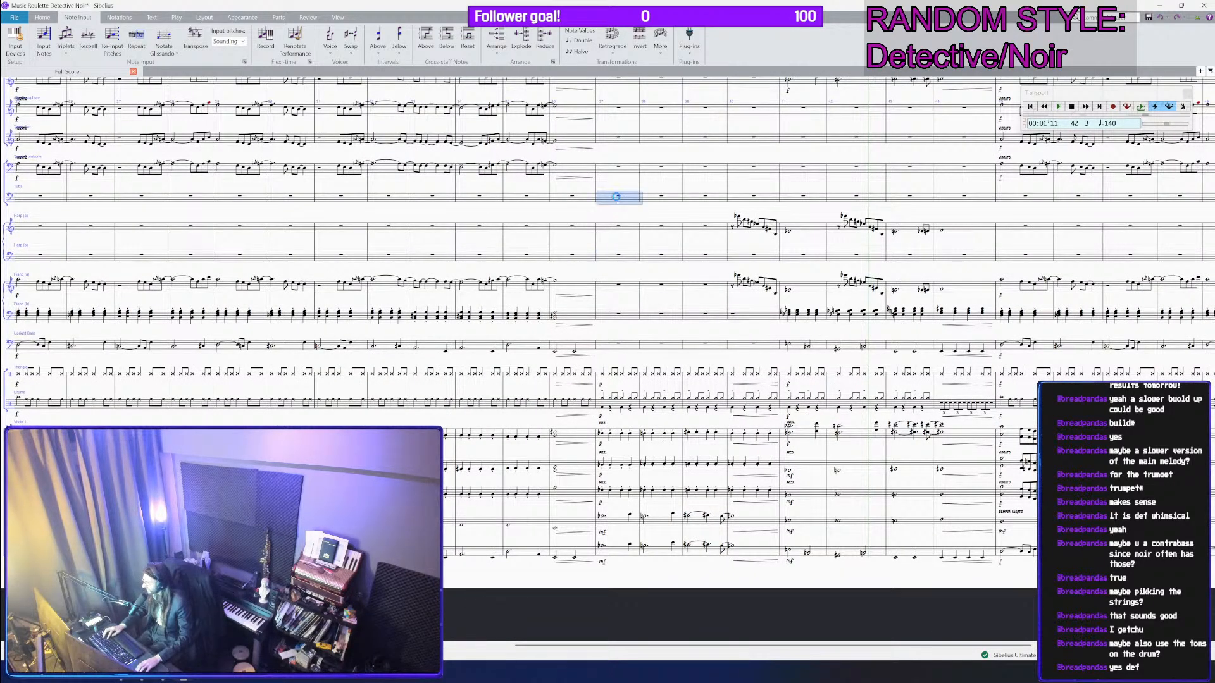
{"action": "key", "text": "ctrl+v"}
{"action": "key", "text": "ctrl+Up"}
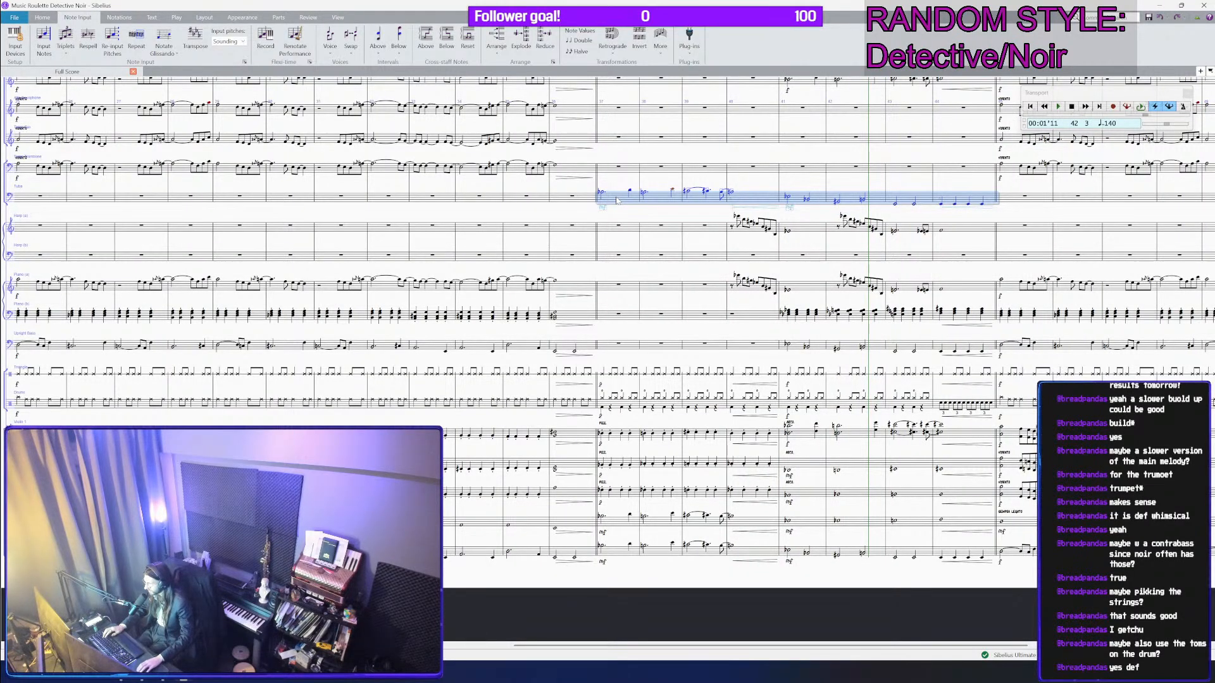
{"action": "key", "text": "ctrl+Down"}
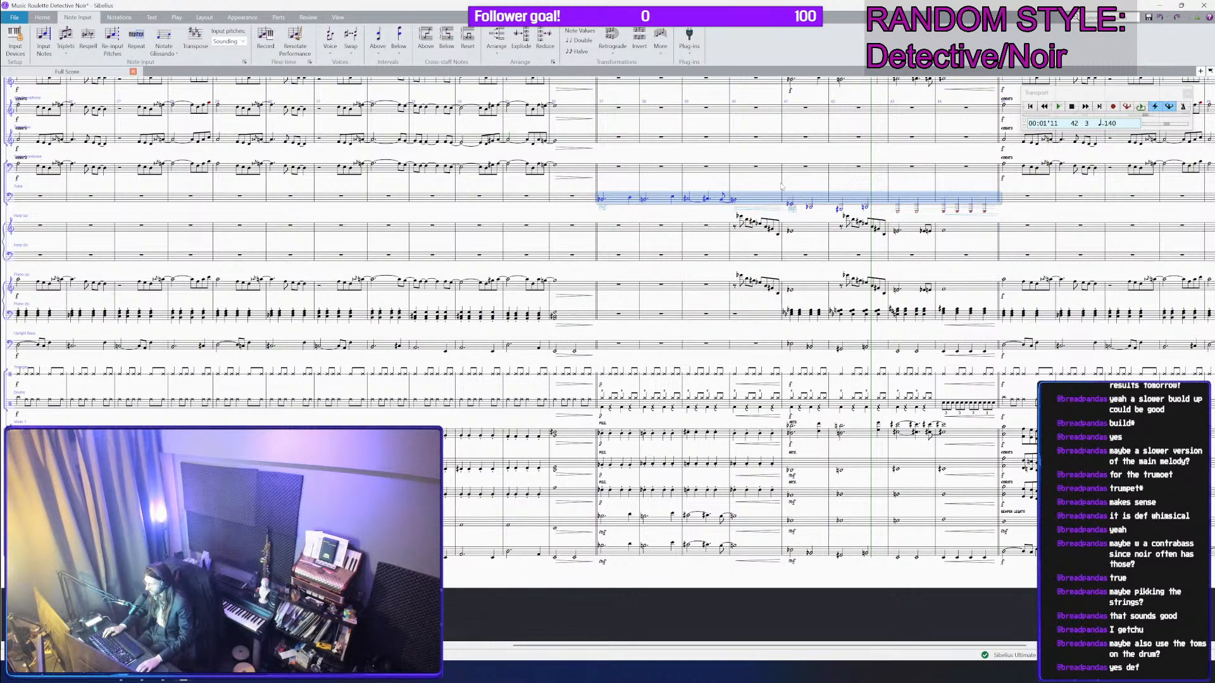
Step: Raise the Tuba notes of bars 41 to 44 by one octave
{"action": "key", "text": "Escape"}
{"action": "left_click", "coordinate": [983, 200]}
{"action": "left_click", "coordinate": [794, 199], "text": "shift"}
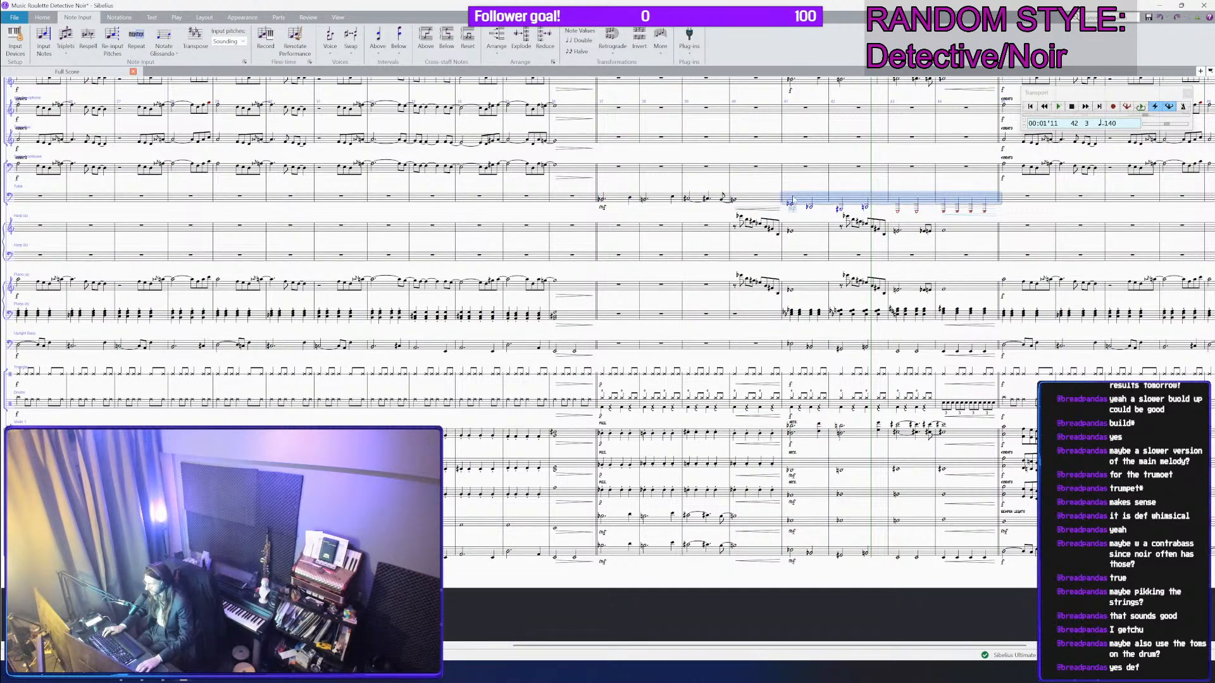
{"action": "key", "text": "ctrl+Up"}
Step: Play the score from bar 36 to bar 46 and check how the new Tuba line sounds
{"action": "left_click", "coordinate": [557, 202]}
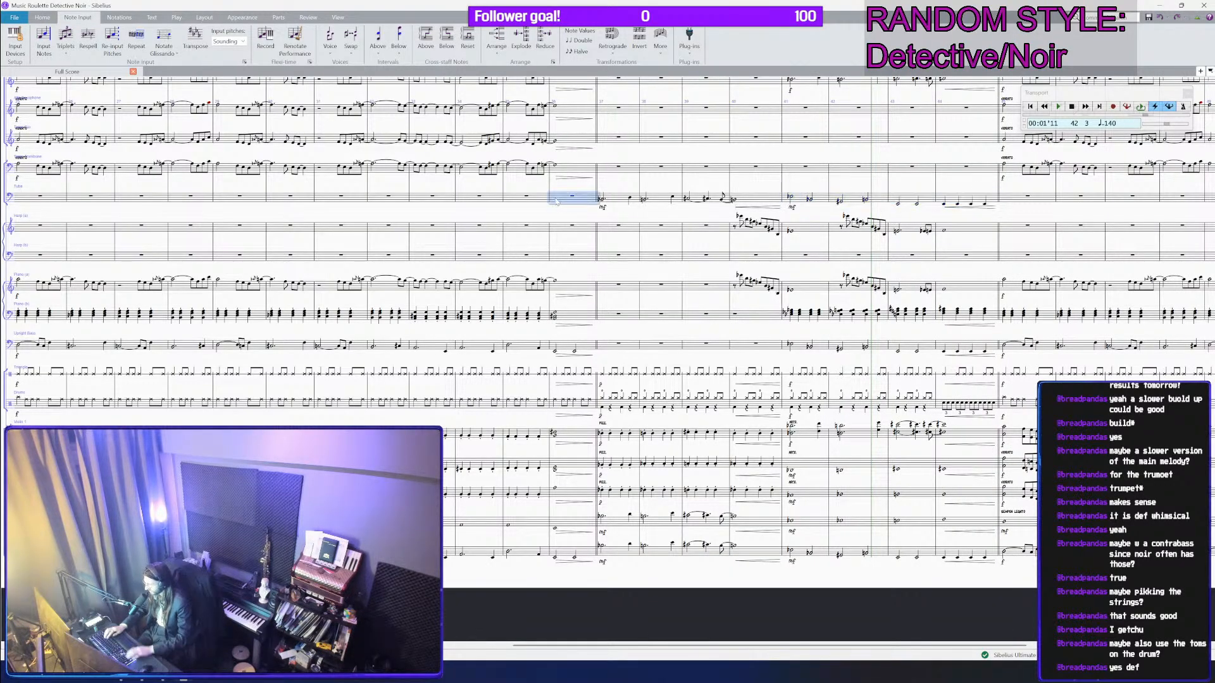
{"action": "key", "text": "space"}
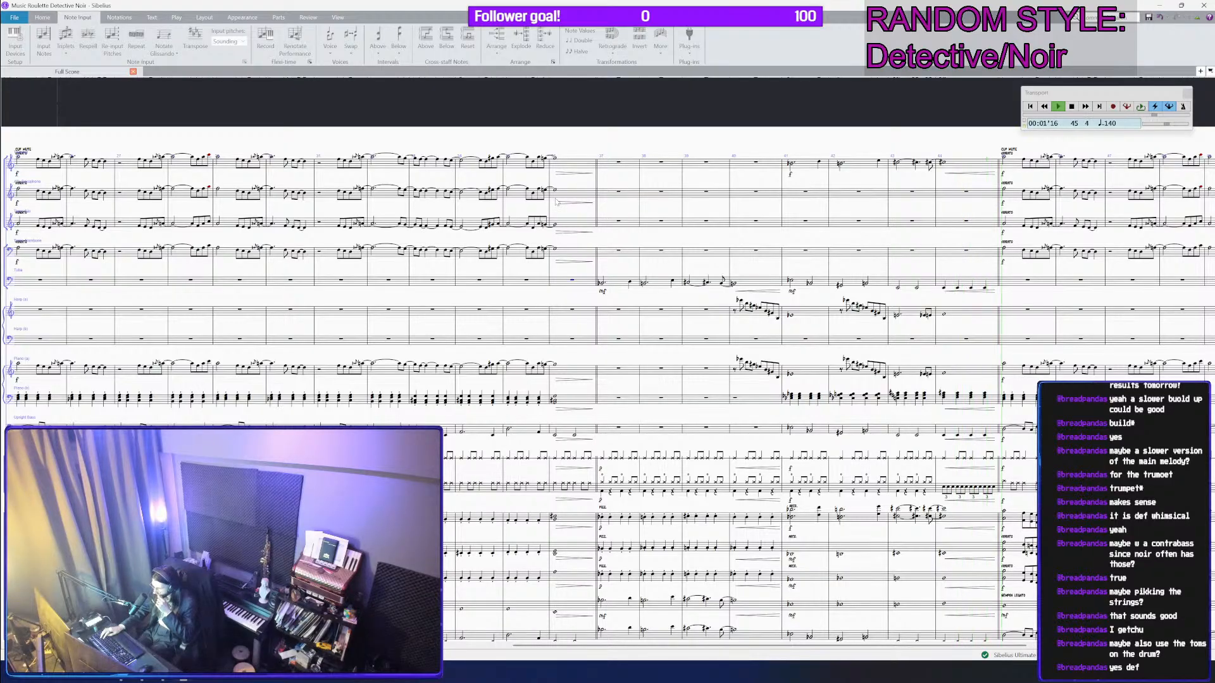
{"action": "key", "text": "space"}
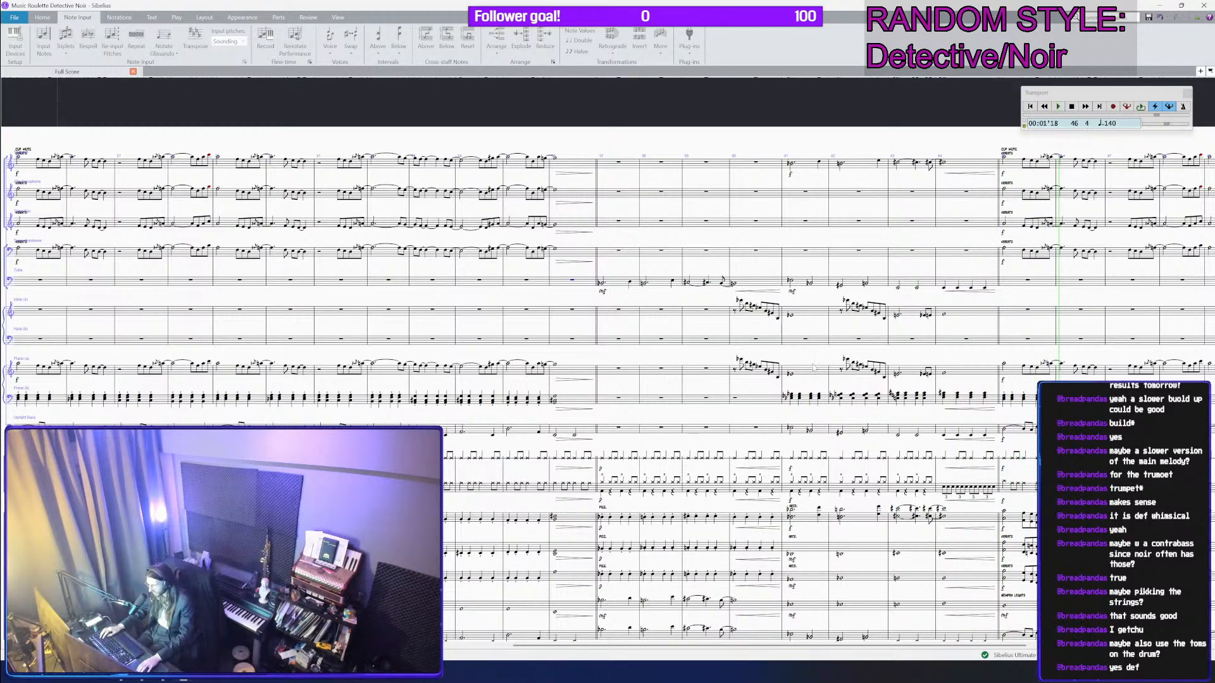
Step: Replace bar 45 of the Drums staff with the two-voice drum pattern from the preceding section
{"action": "left_click_drag", "start_coordinate": [1019, 466], "coordinate": [848, 453]}
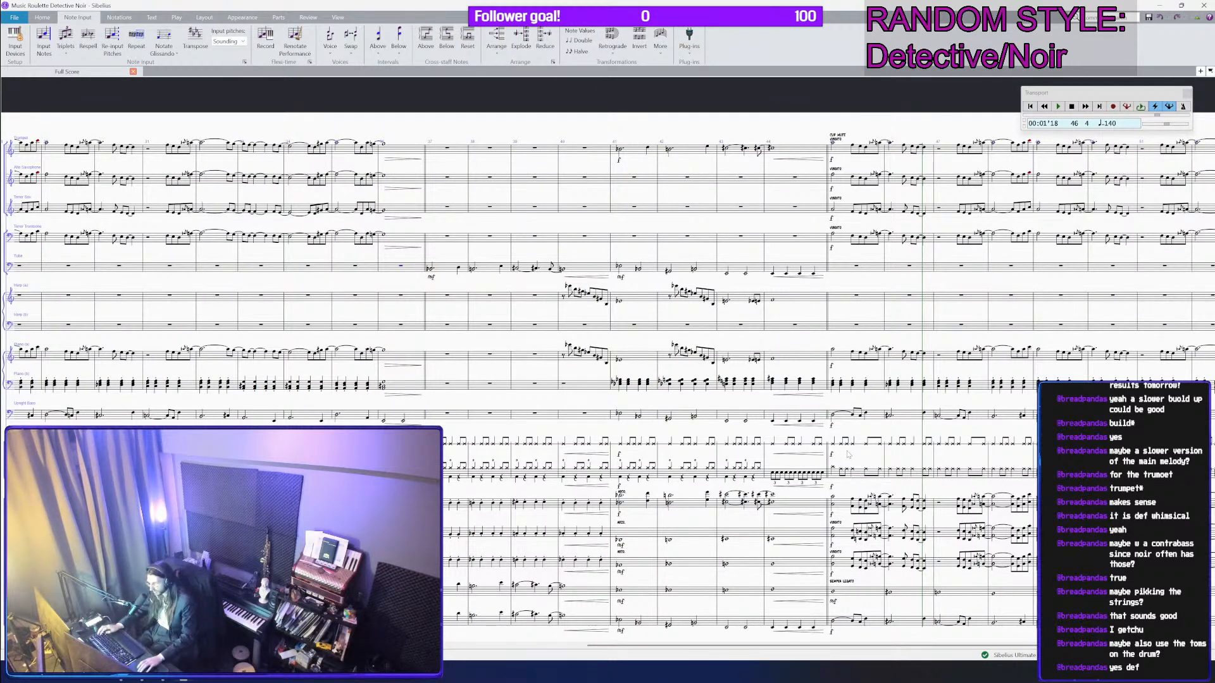
{"action": "left_click", "coordinate": [848, 472]}
{"action": "scroll", "coordinate": [842, 479], "scroll_direction": "up", "scroll_amount": 2}
{"action": "scroll", "coordinate": [842, 479], "scroll_direction": "up", "scroll_amount": 1}
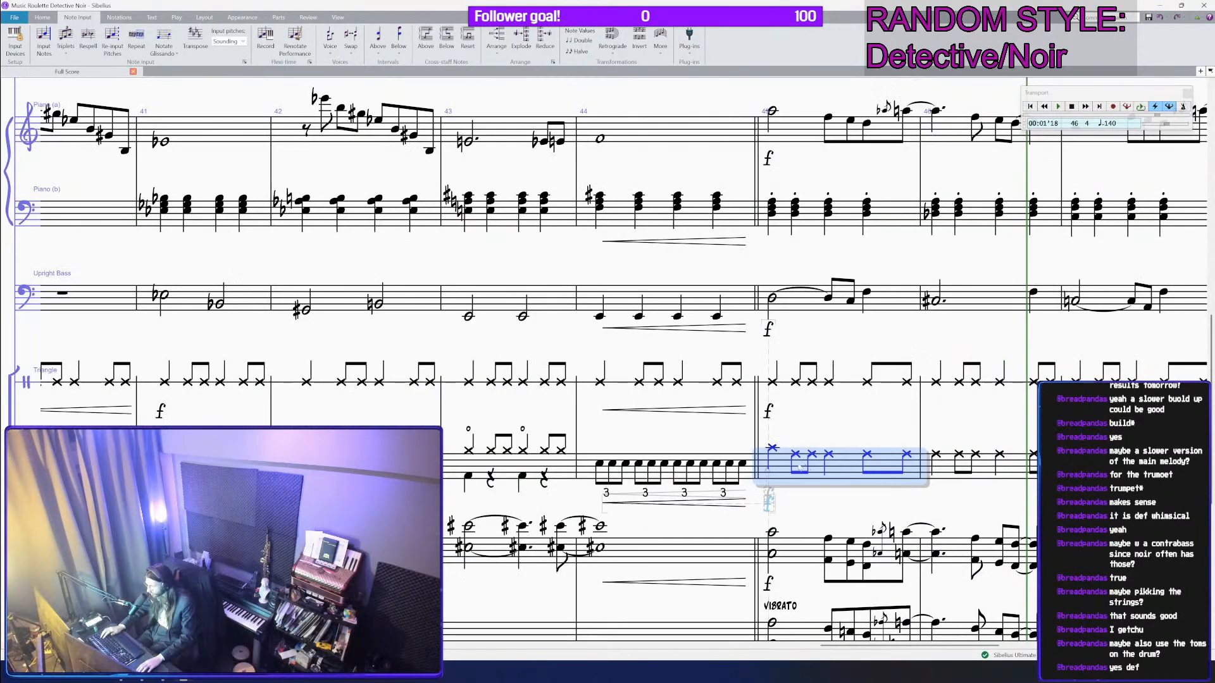
{"action": "scroll", "coordinate": [842, 479], "scroll_direction": "down", "scroll_amount": 2}
{"action": "key", "text": "Escape"}
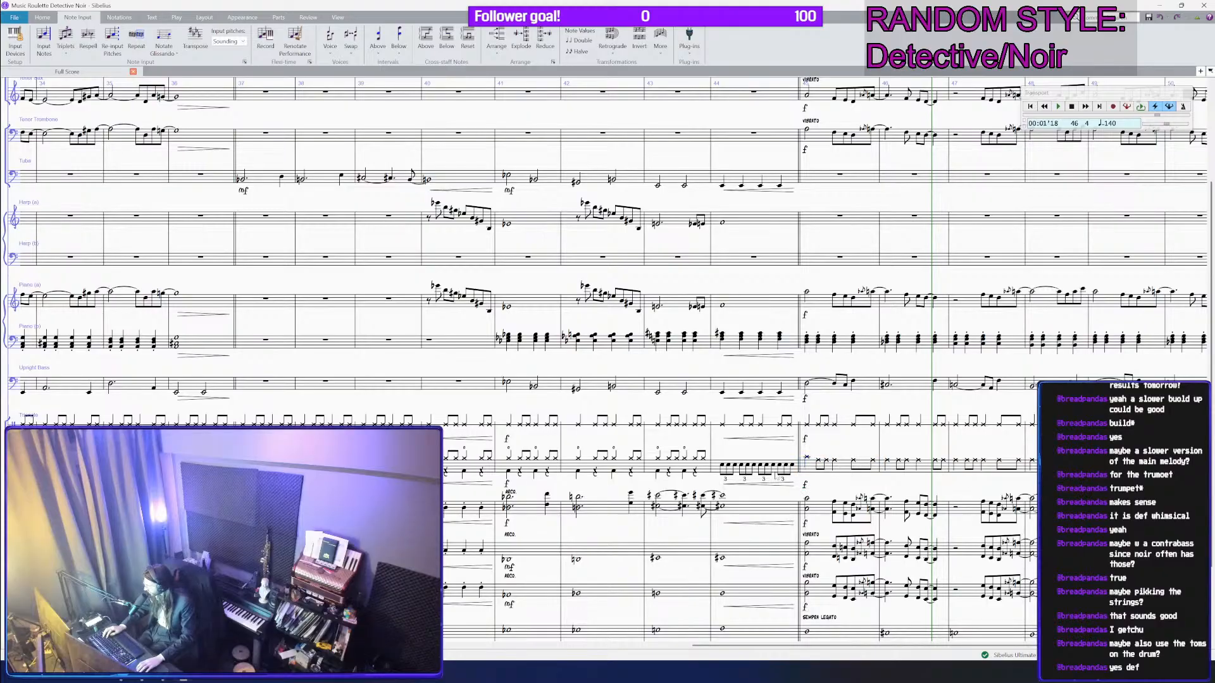
{"action": "left_click", "coordinate": [835, 469]}
{"action": "key", "text": "ctrl+v"}
{"action": "scroll", "coordinate": [836, 470], "scroll_direction": "up", "scroll_amount": 2}
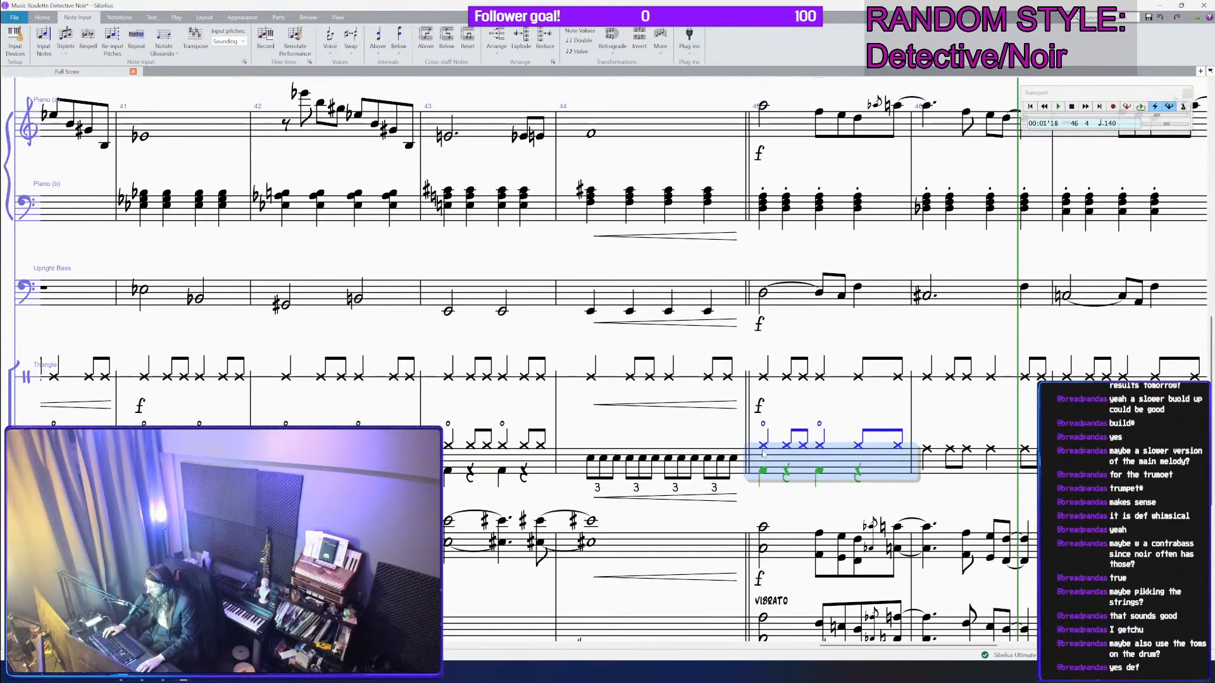
Step: Remove the open (o) marks from the upper-voice notes on beats 1 and 3 of drum bar 45
{"action": "left_click", "coordinate": [762, 443]}
{"action": "key", "text": "Up"}
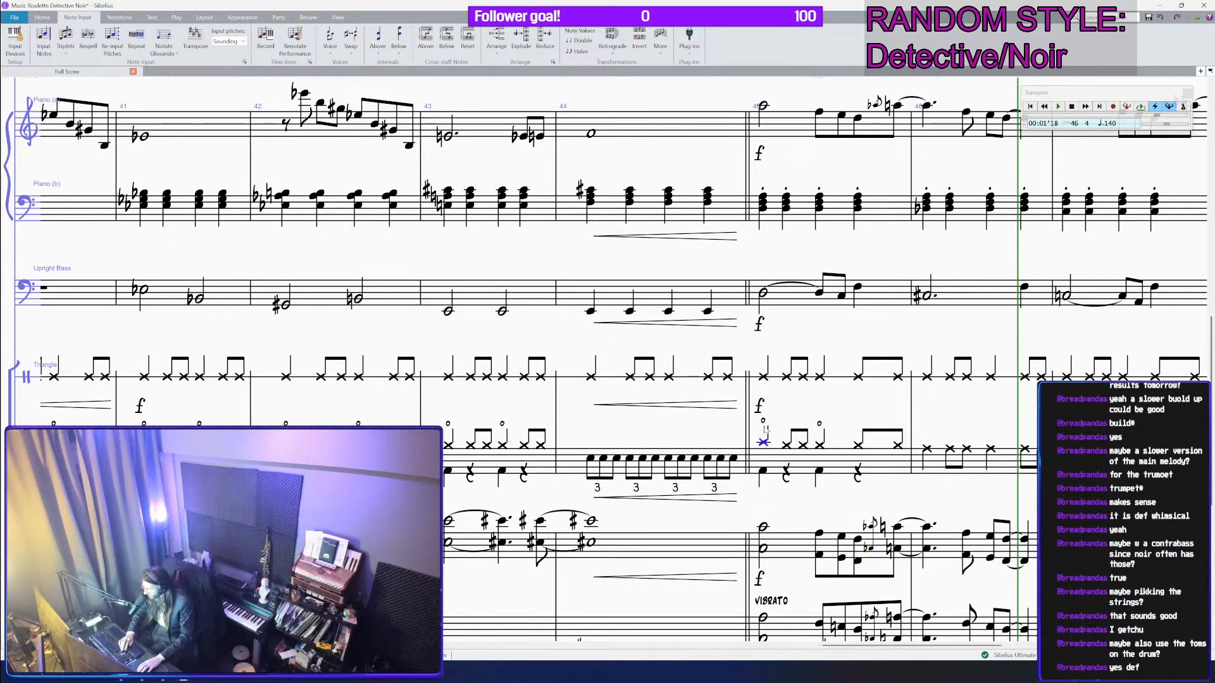
{"action": "key", "text": "Down"}
{"action": "left_click", "coordinate": [761, 429]}
{"action": "left_click", "coordinate": [820, 443]}
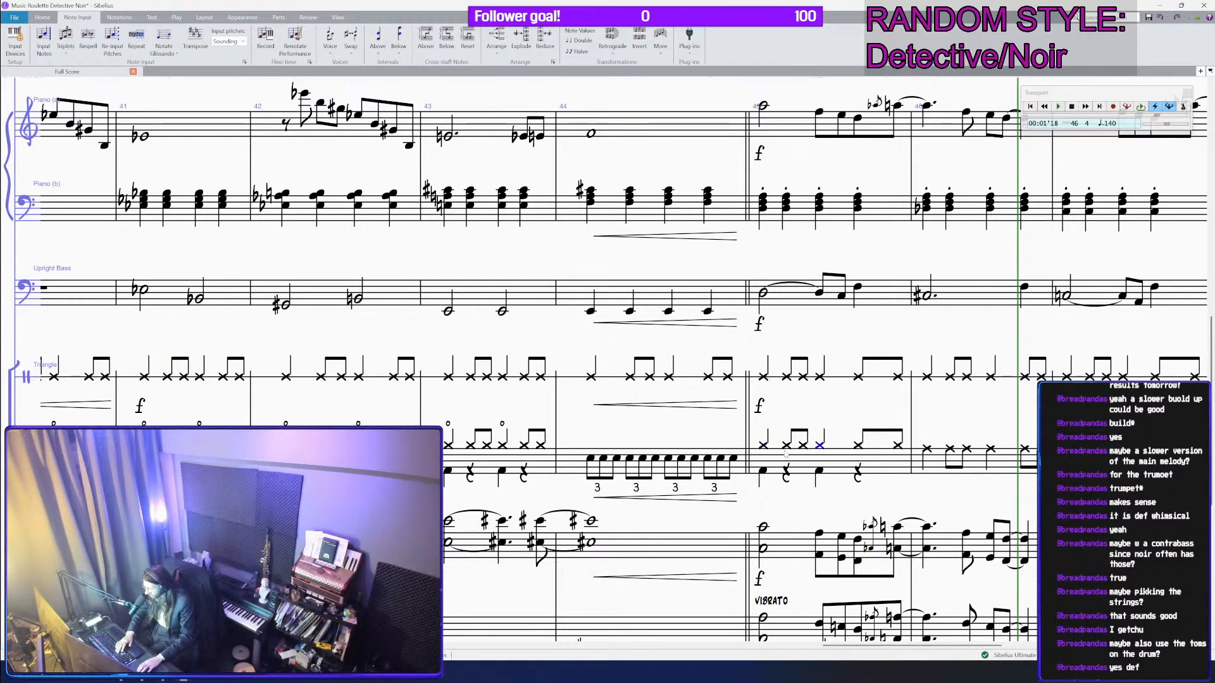
Step: Lower each upper-voice cymbal note in bar 45 of the Drums staff by one step
{"action": "left_click", "coordinate": [762, 447]}
{"action": "key", "text": "Up"}
{"action": "key", "text": "Down"}
{"action": "key", "text": "Down"}
{"action": "left_click", "coordinate": [787, 446]}
{"action": "key", "text": "Down"}
{"action": "left_click", "coordinate": [804, 447]}
{"action": "key", "text": "Down"}
{"action": "left_click", "coordinate": [820, 447]}
{"action": "key", "text": "Down"}
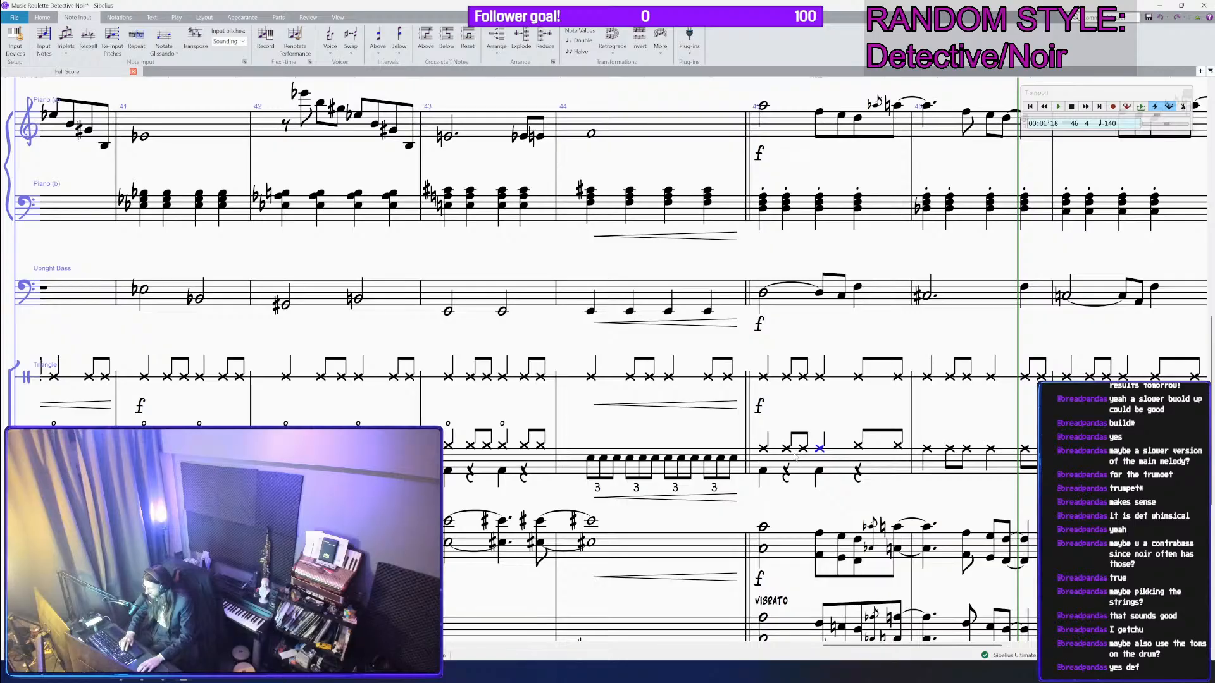
{"action": "key", "text": "Down"}
{"action": "key", "text": "Right"}
{"action": "key", "text": "Down"}
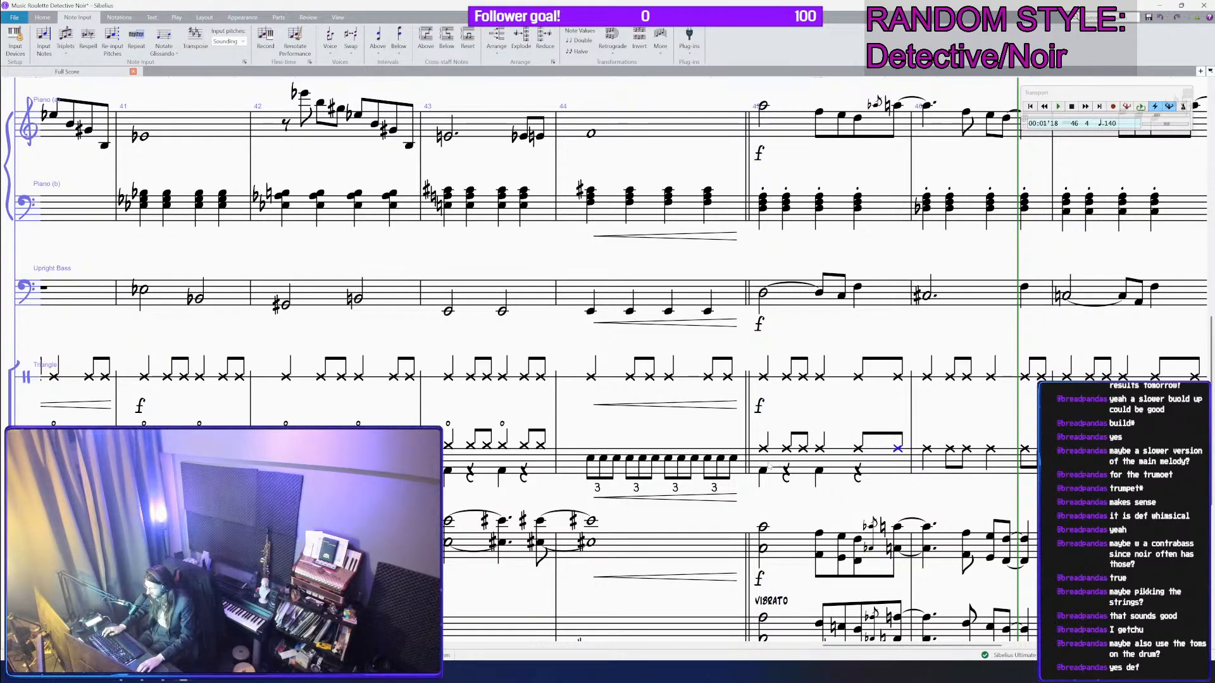
Step: Add a lower-voice quarter note on beat 2 of bar 45 in the Drums staff and give it a cross notehead
{"action": "left_click", "coordinate": [786, 474]}
{"action": "scroll", "coordinate": [786, 474], "scroll_direction": "up", "scroll_amount": 6}
{"action": "key", "text": "f"}
{"action": "key", "text": "Escape"}
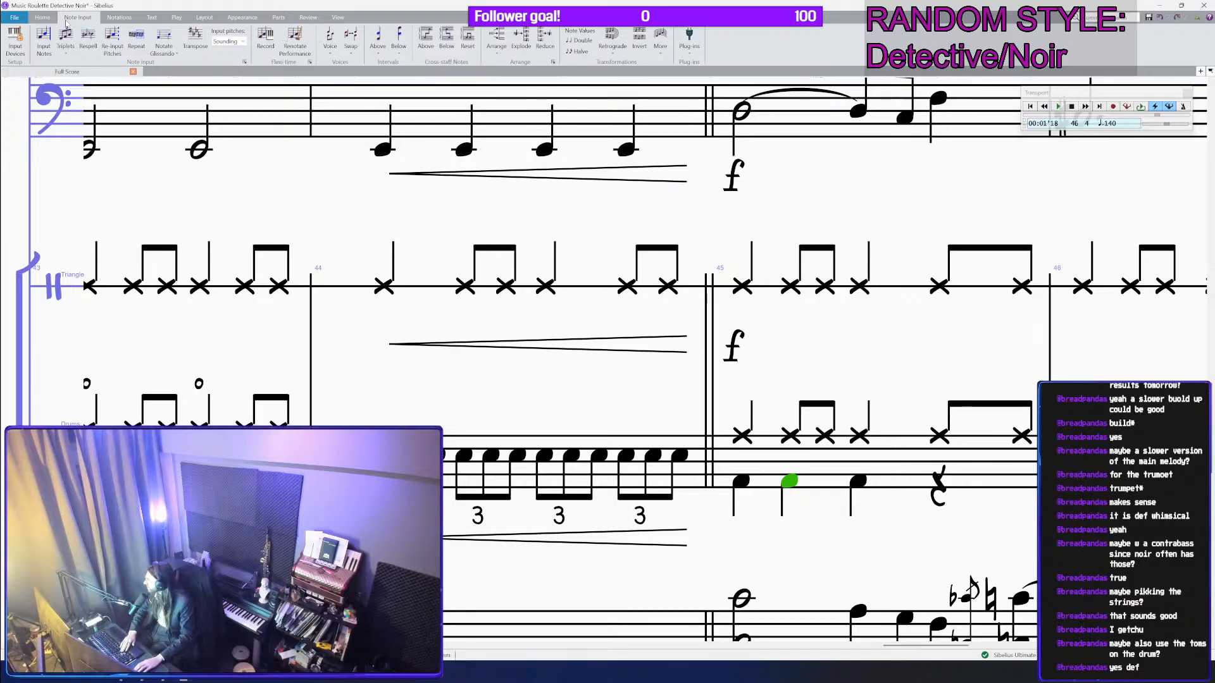
{"action": "left_click", "coordinate": [46, 18]}
{"action": "left_click", "coordinate": [119, 17]}
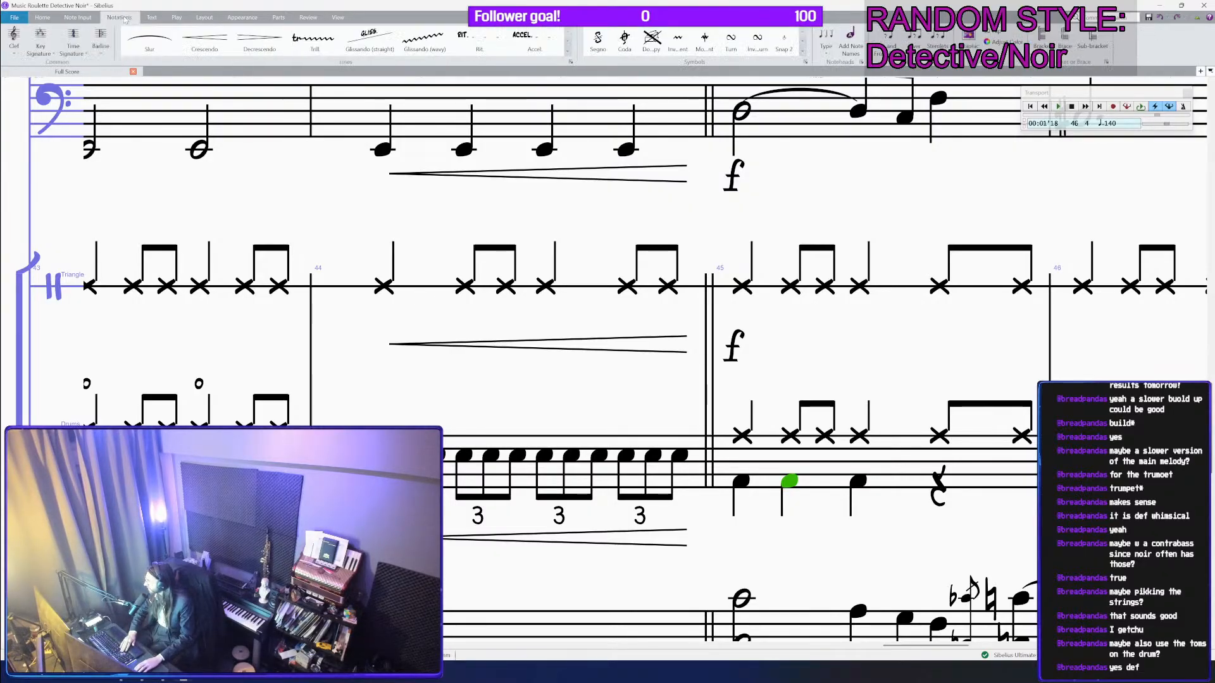
{"action": "left_click", "coordinate": [825, 39]}
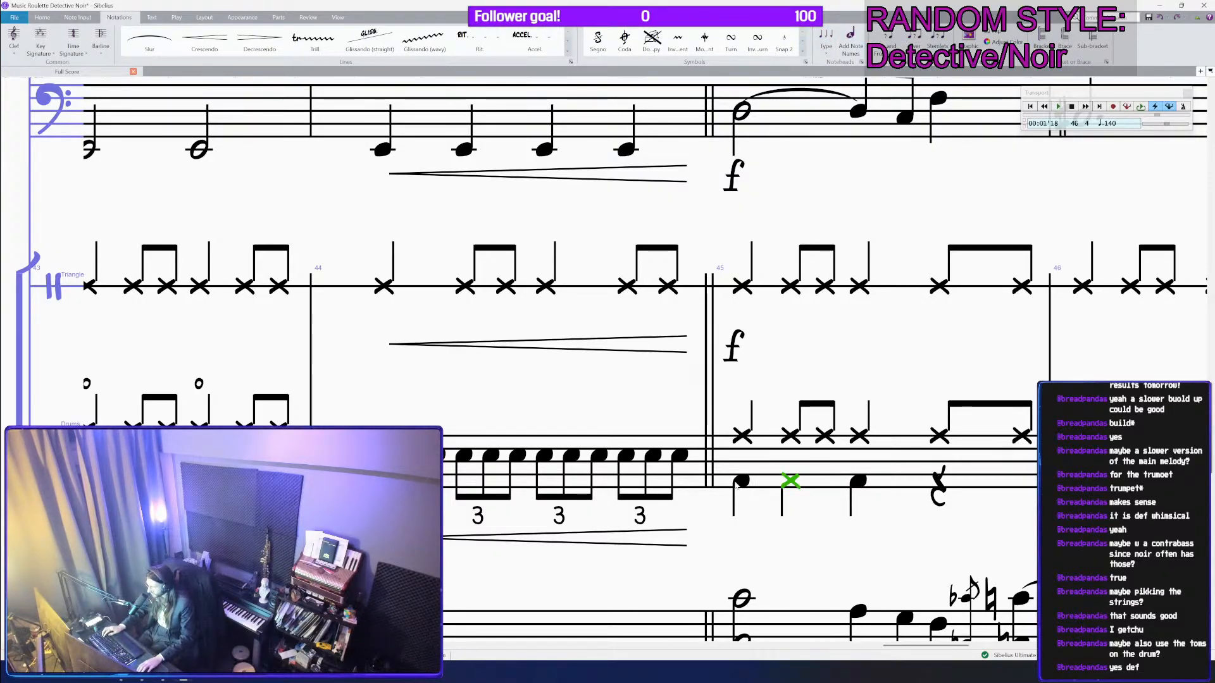
Step: Copy the two-voice pattern from beats 1 and 2 of drum bar 45 onto beats 3 and 4
{"action": "key", "text": "Left"}
{"action": "left_click", "coordinate": [826, 436], "text": "shift"}
{"action": "key", "text": "ctrl+c"}
{"action": "left_click", "coordinate": [859, 436]}
{"action": "key", "text": "ctrl+v"}
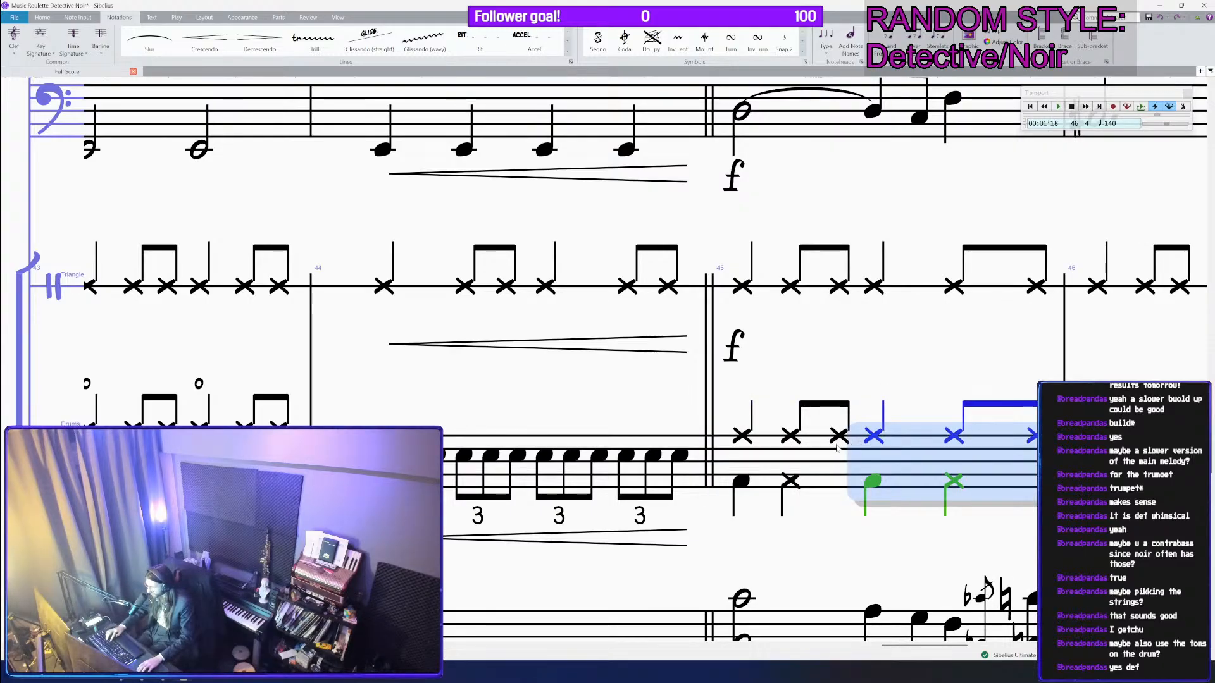
Step: Add a note a fourth below the upper-voice cymbals on beat 2 and on the last eighth of drum bar 45
{"action": "left_click", "coordinate": [792, 438]}
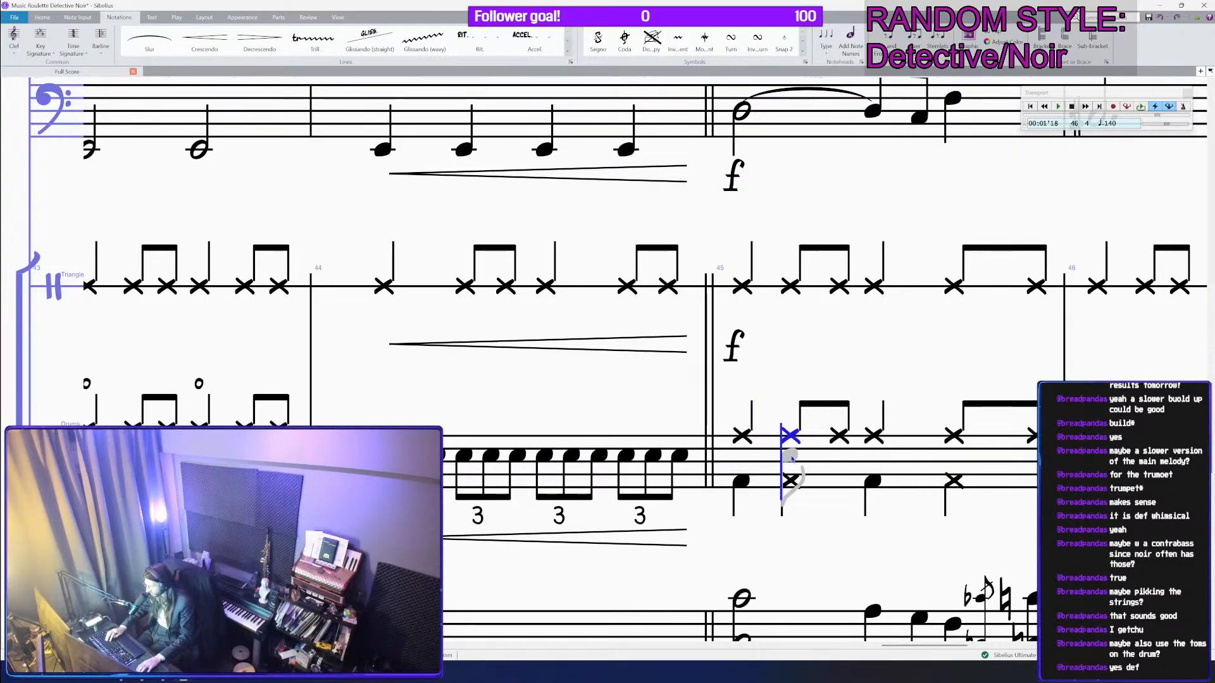
{"action": "key", "text": "shift+4"}
{"action": "left_click", "coordinate": [1019, 442]}
{"action": "key", "text": "shift+4"}
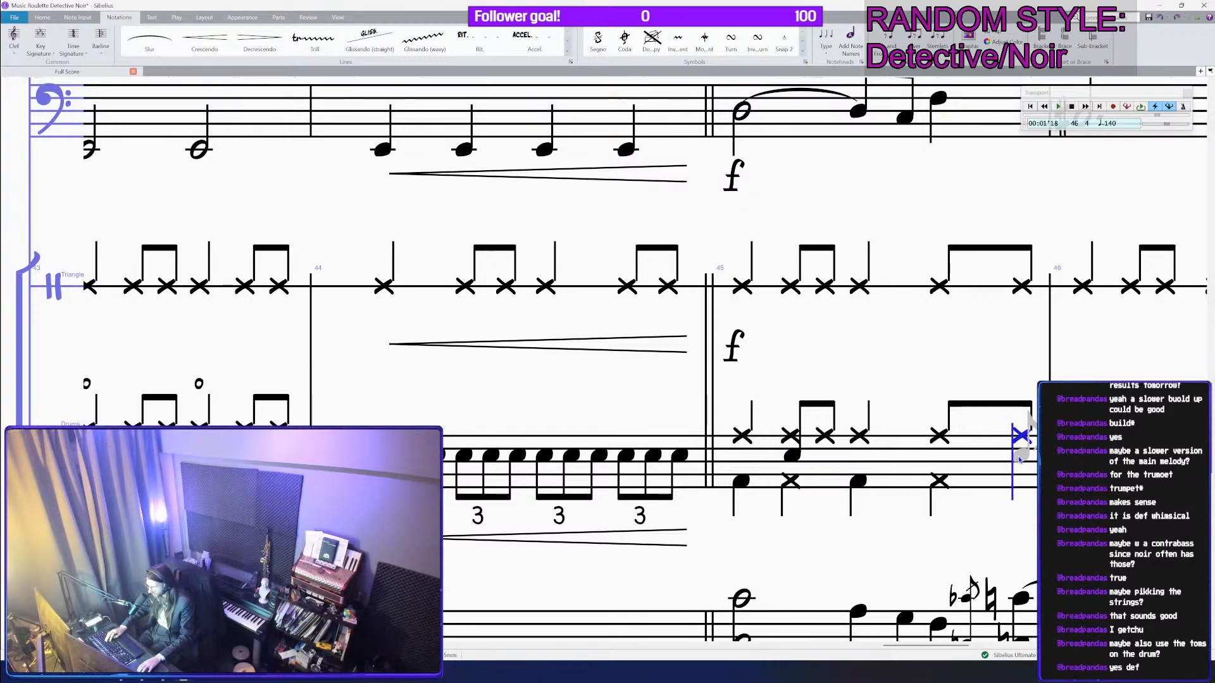
Step: Copy the drum pattern of bar 45 from bar 46 through the end of the Drums staff and save the score
{"action": "left_click", "coordinate": [966, 465]}
{"action": "scroll", "coordinate": [966, 465], "scroll_direction": "down", "scroll_amount": 5}
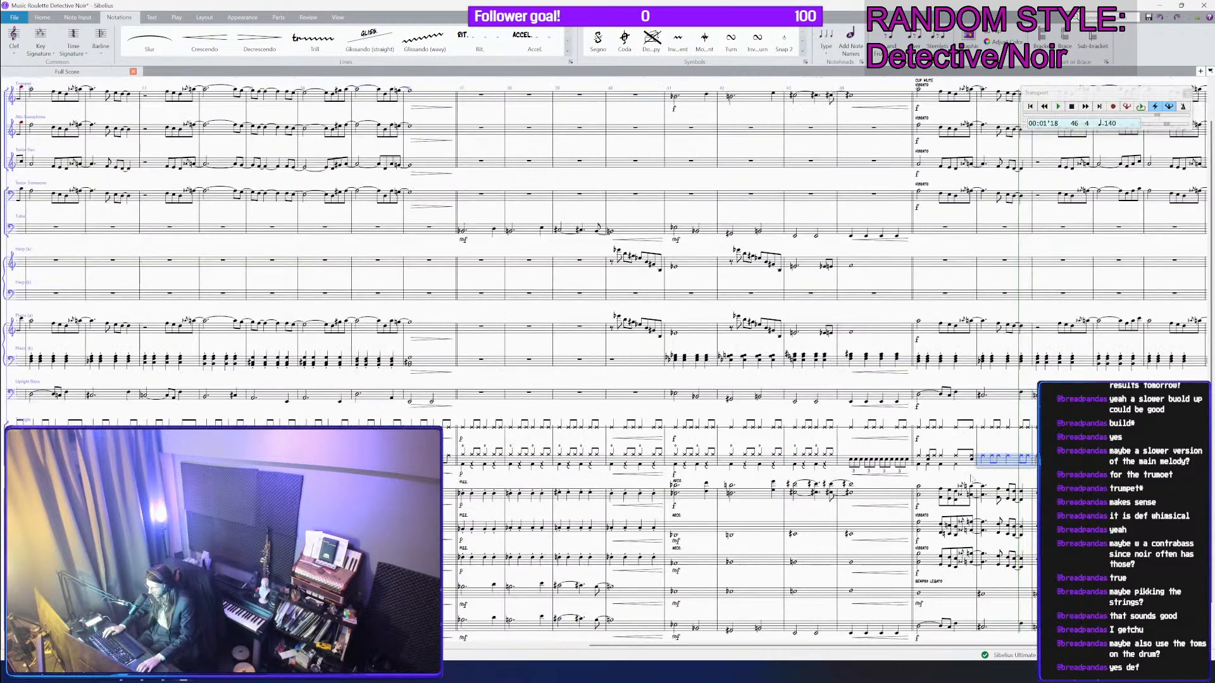
{"action": "key", "text": "ctrl+s"}
{"action": "left_click_drag", "start_coordinate": [972, 479], "coordinate": [536, 458]}
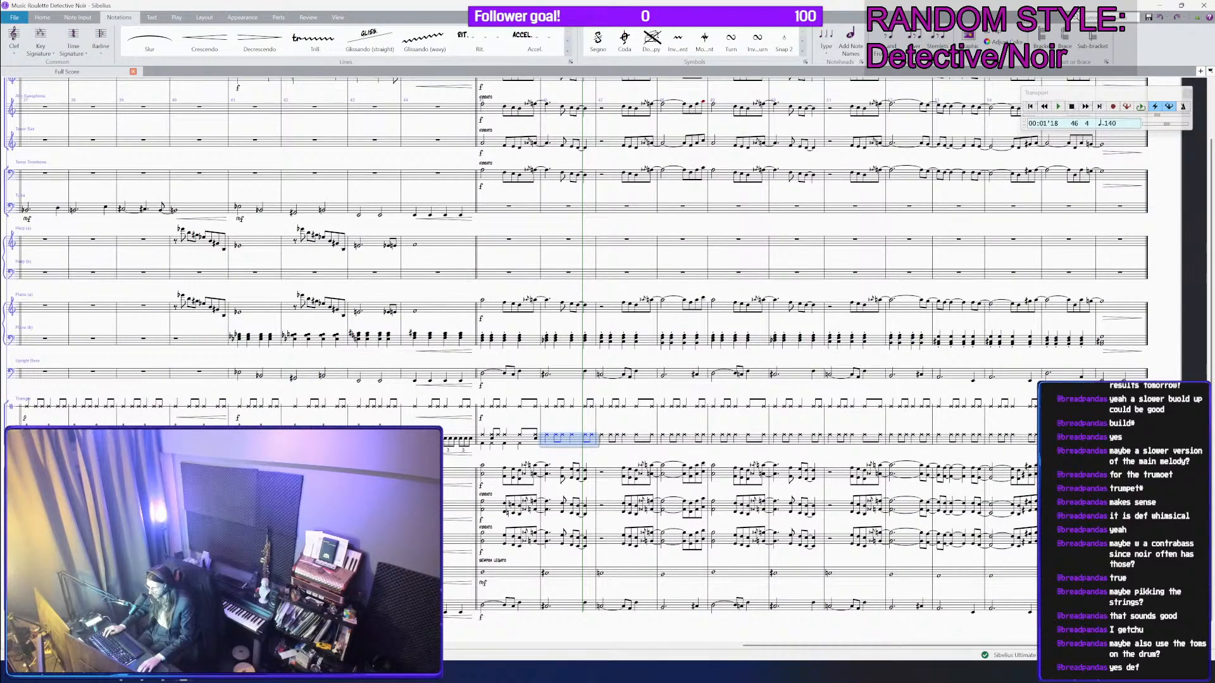
{"action": "key", "text": "ctrl+shift+End"}
{"action": "key", "text": "ctrl+v"}
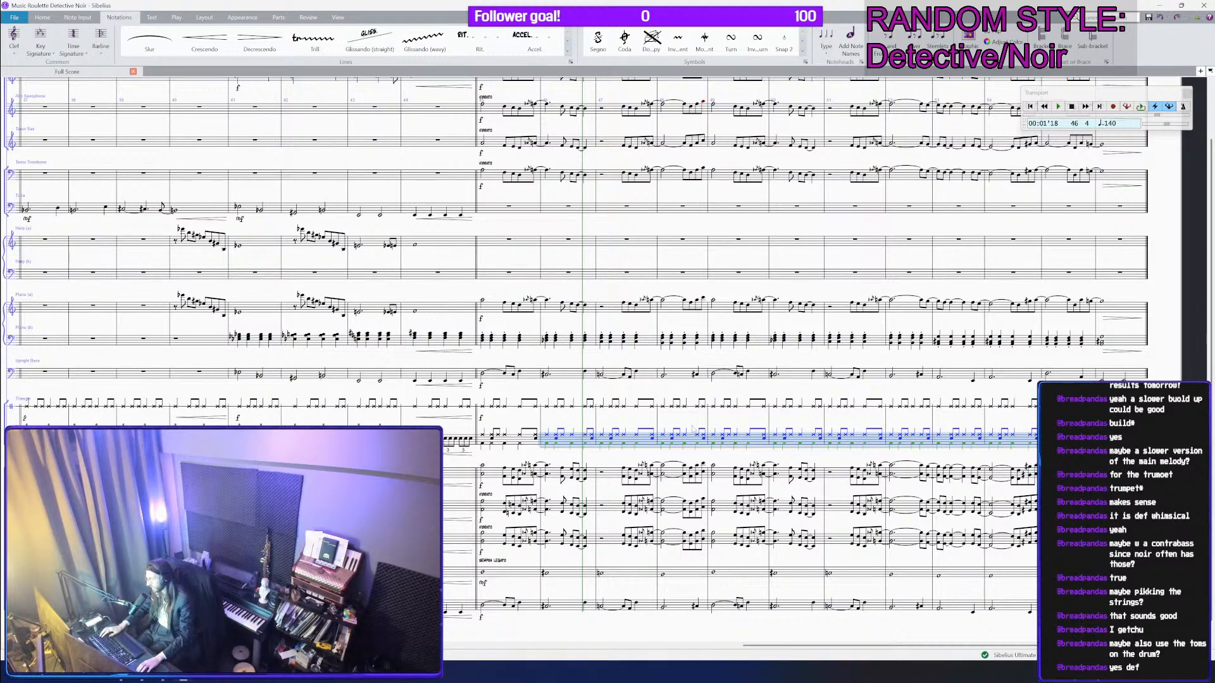
Step: Replace the upper-voice cymbals on beat 4 of drum bar 47 with two eighth-note tom hits, the second one step lower
{"action": "scroll", "coordinate": [590, 442], "scroll_direction": "up", "scroll_amount": 5}
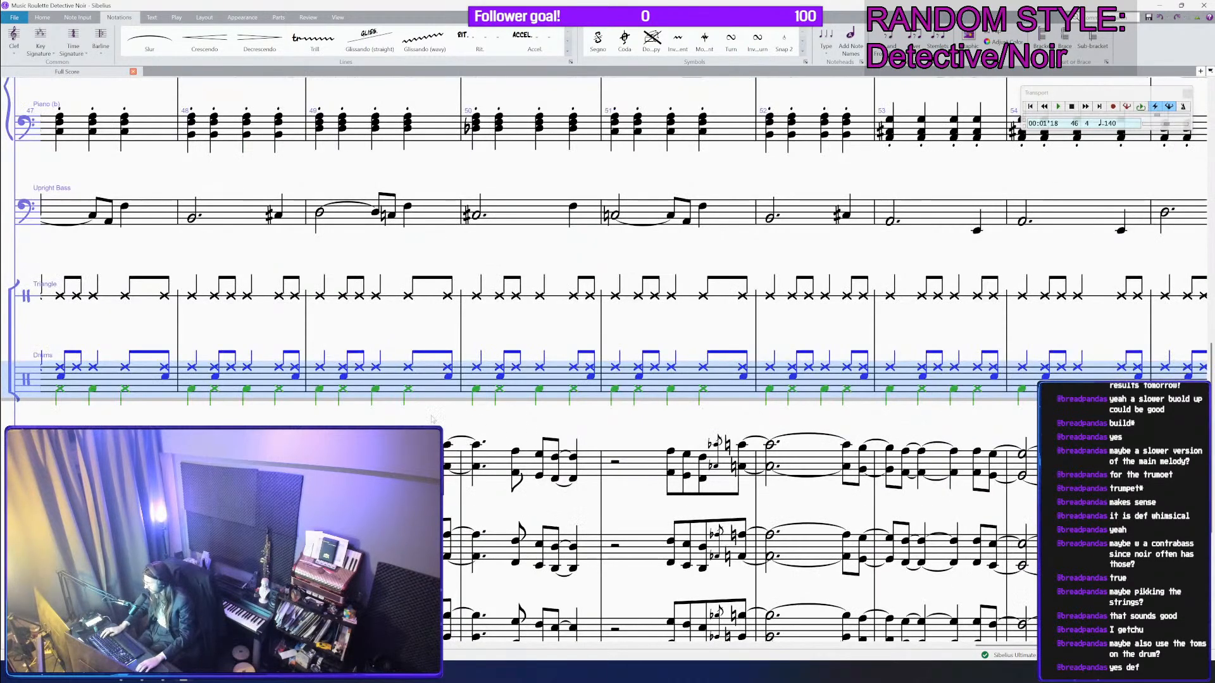
{"action": "left_click", "coordinate": [687, 454]}
{"action": "scroll", "coordinate": [686, 455], "scroll_direction": "up", "scroll_amount": 4}
{"action": "key", "text": "n"}
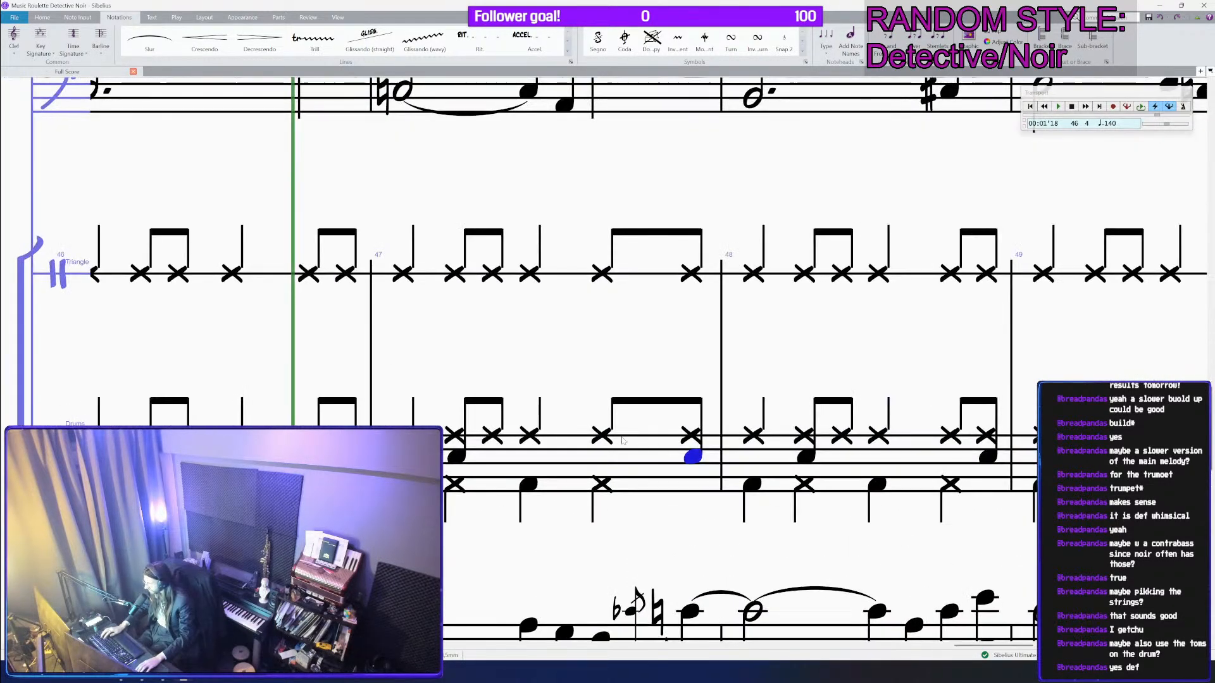
{"action": "left_click", "coordinate": [599, 453]}
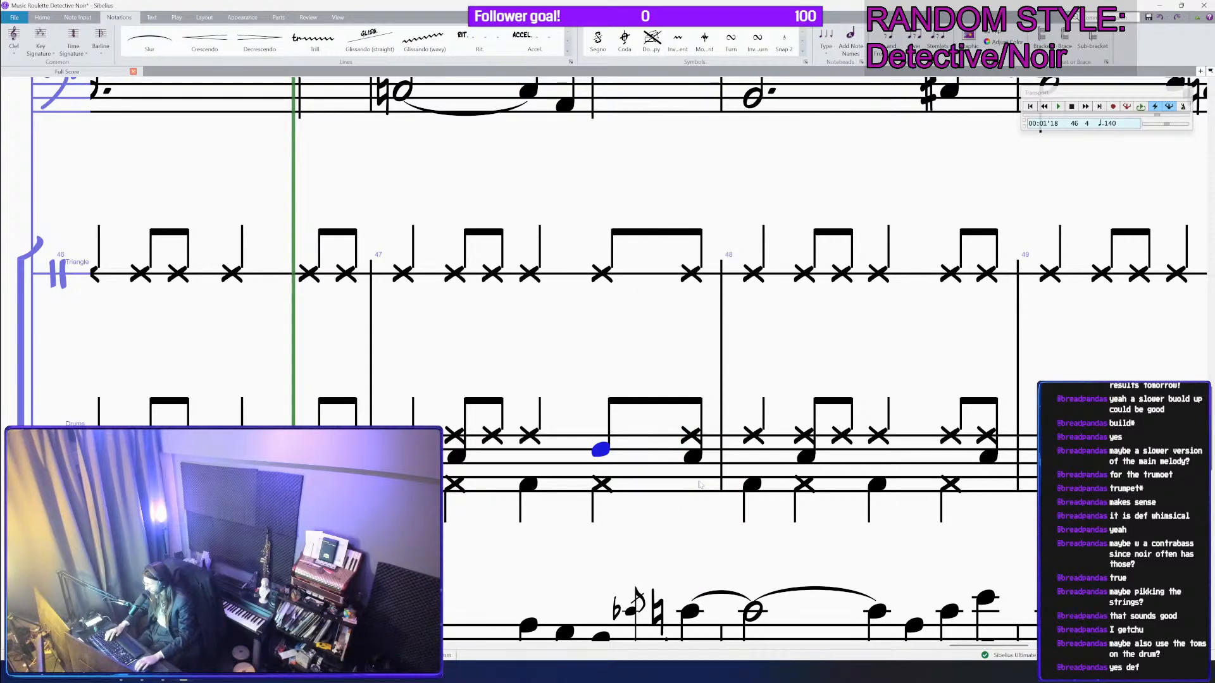
{"action": "key", "text": "c"}
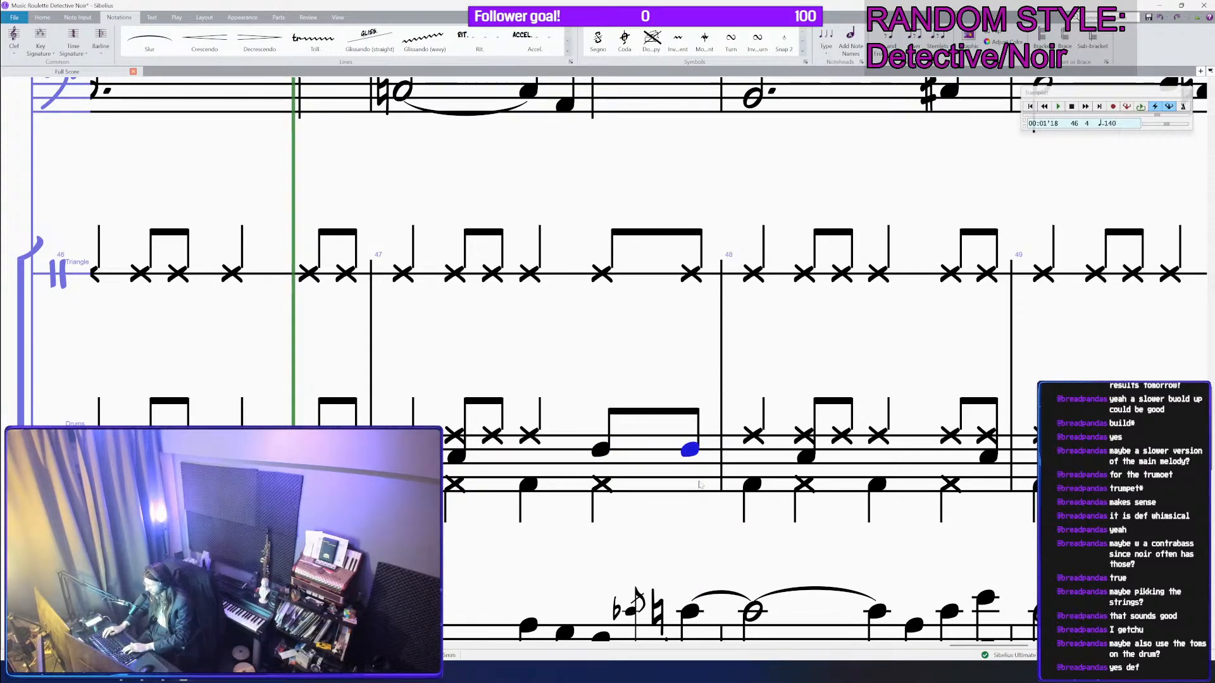
{"action": "key", "text": "Down"}
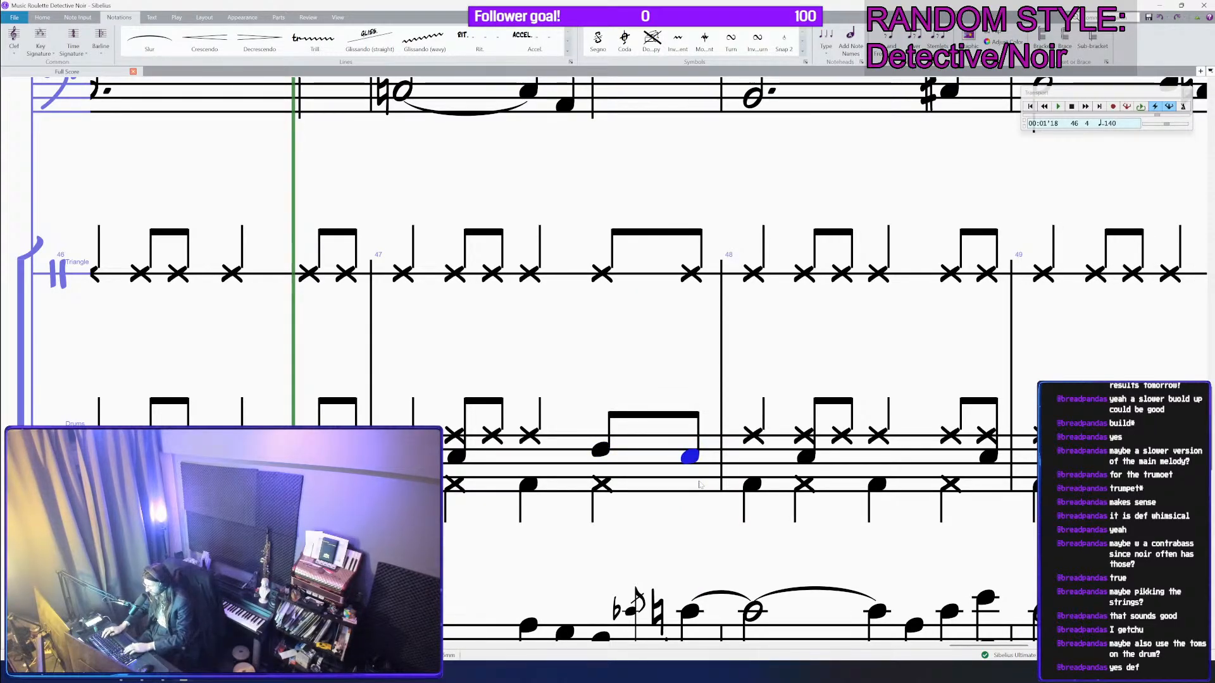
Step: Turn the upper voice on beat 4 of drum bar 47 into an eighth-note triplet with three tom hits
{"action": "key", "text": "Left"}
{"action": "key", "text": "KP_1"}
{"action": "key", "text": "ctrl+z"}
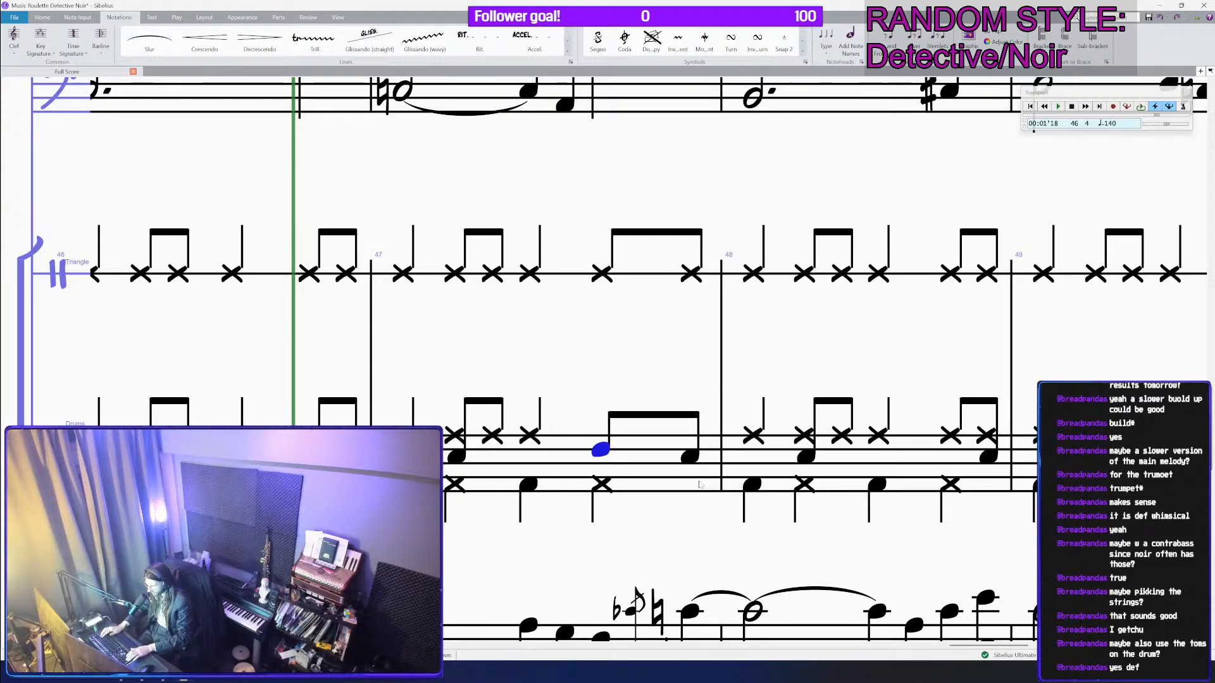
{"action": "key", "text": "ctrl+3"}
{"action": "key", "text": "r"}
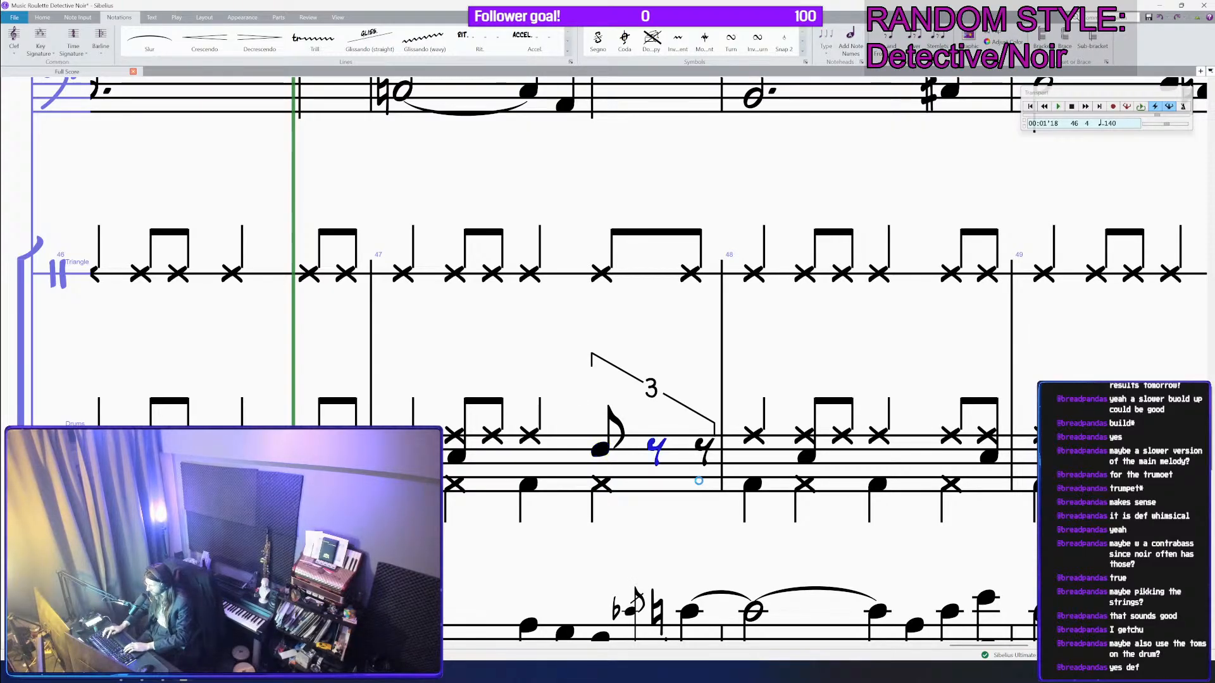
{"action": "key", "text": "r"}
Step: Set the first two triplet notes in drum bar 47 one step higher than the third, then save the score
{"action": "key", "text": "Up"}
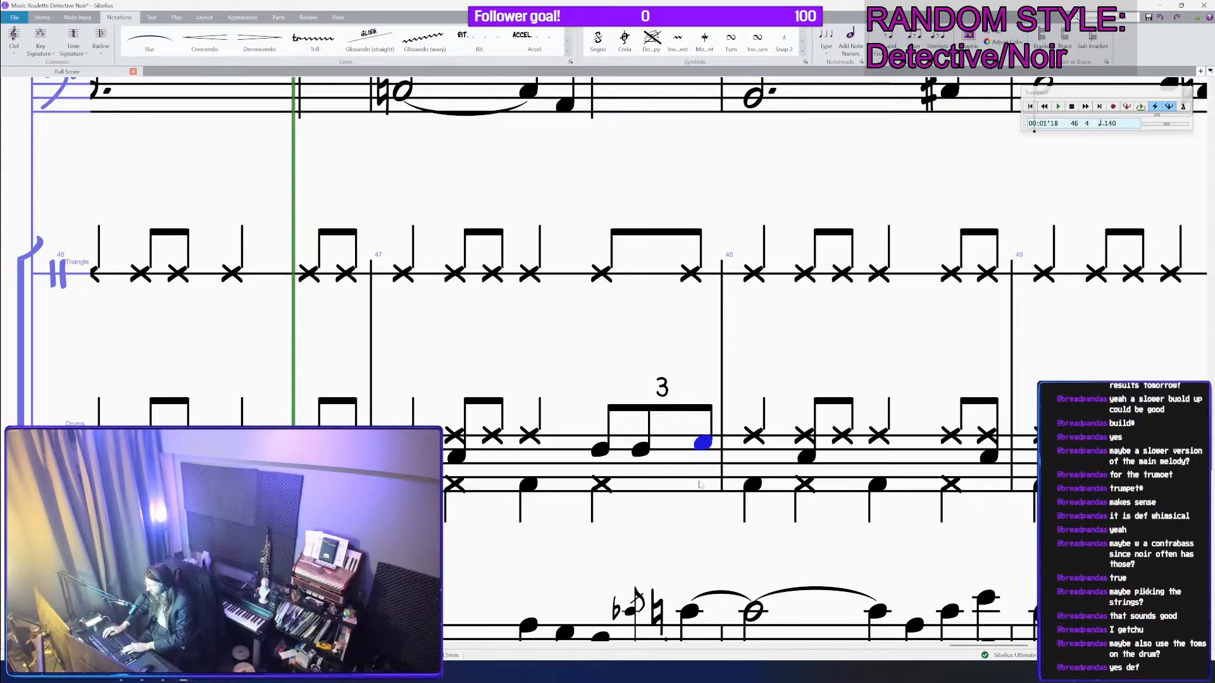
{"action": "key", "text": "Left"}
{"action": "key", "text": "Up"}
{"action": "key", "text": "Left"}
{"action": "key", "text": "Up"}
{"action": "key", "text": "Right"}
{"action": "key", "text": "Right"}
{"action": "key", "text": "Down"}
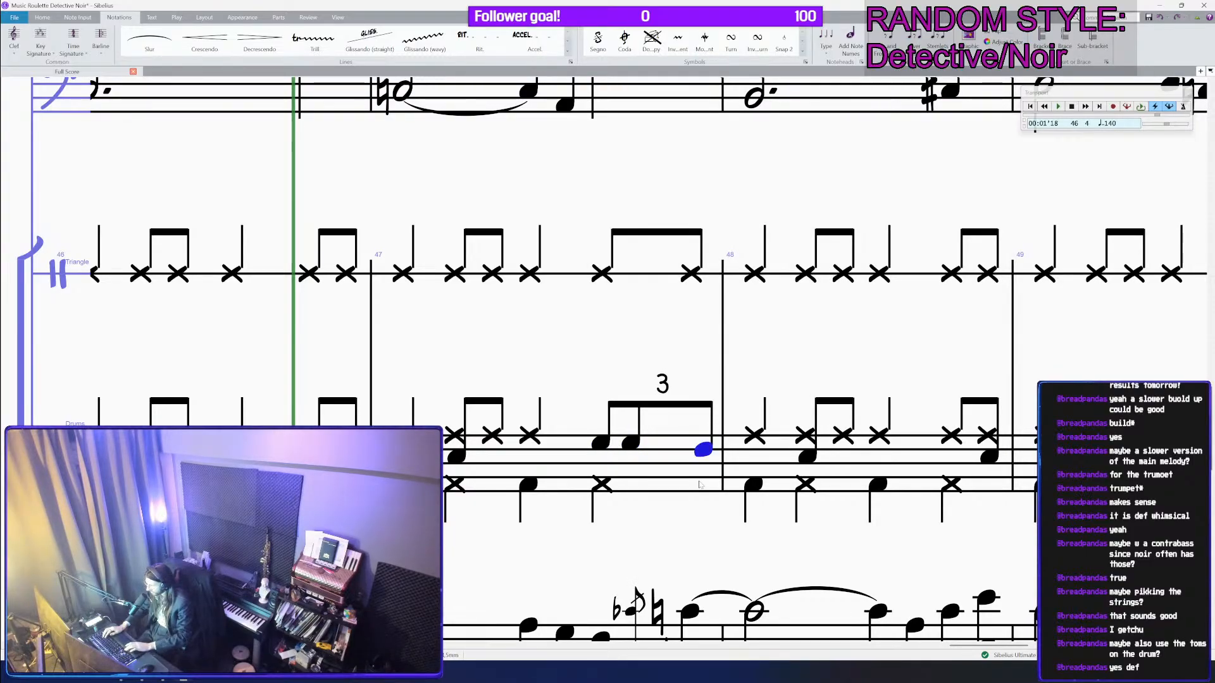
{"action": "key", "text": "ctrl+s"}
Step: Play the score from the end of bar 46 to bar 48 to check the drum fill
{"action": "scroll", "coordinate": [620, 459], "scroll_direction": "down", "scroll_amount": 3}
{"action": "scroll", "coordinate": [620, 459], "scroll_direction": "down", "scroll_amount": 4}
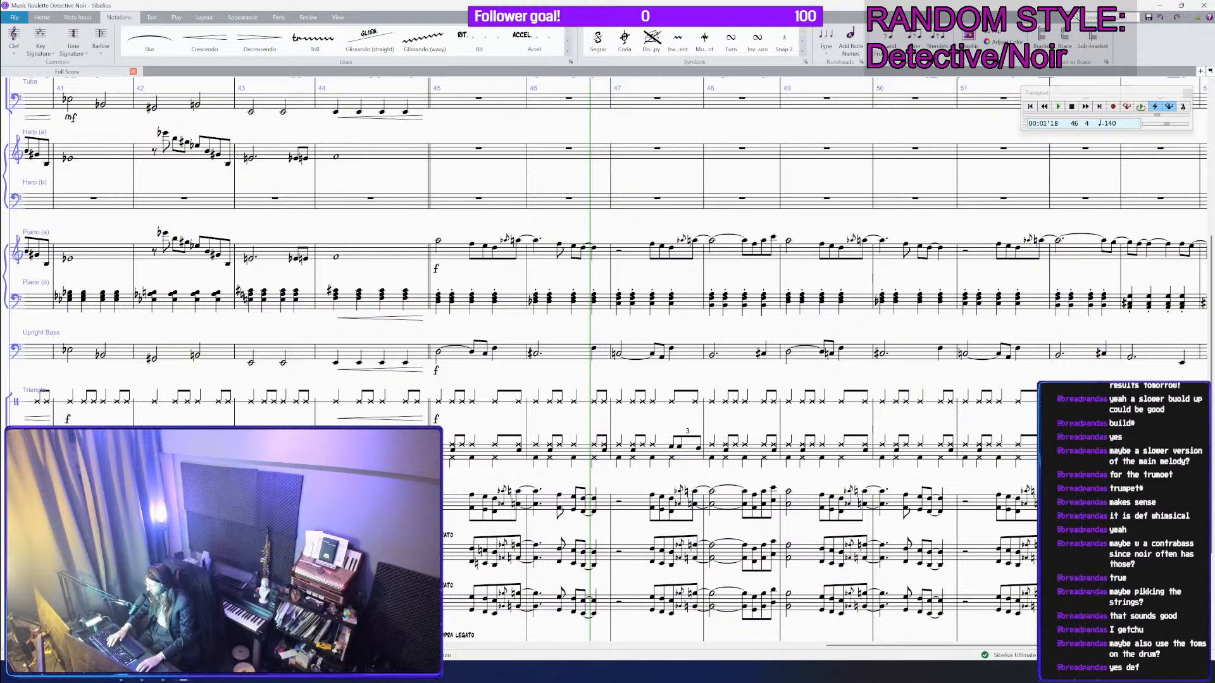
{"action": "key", "text": "space"}
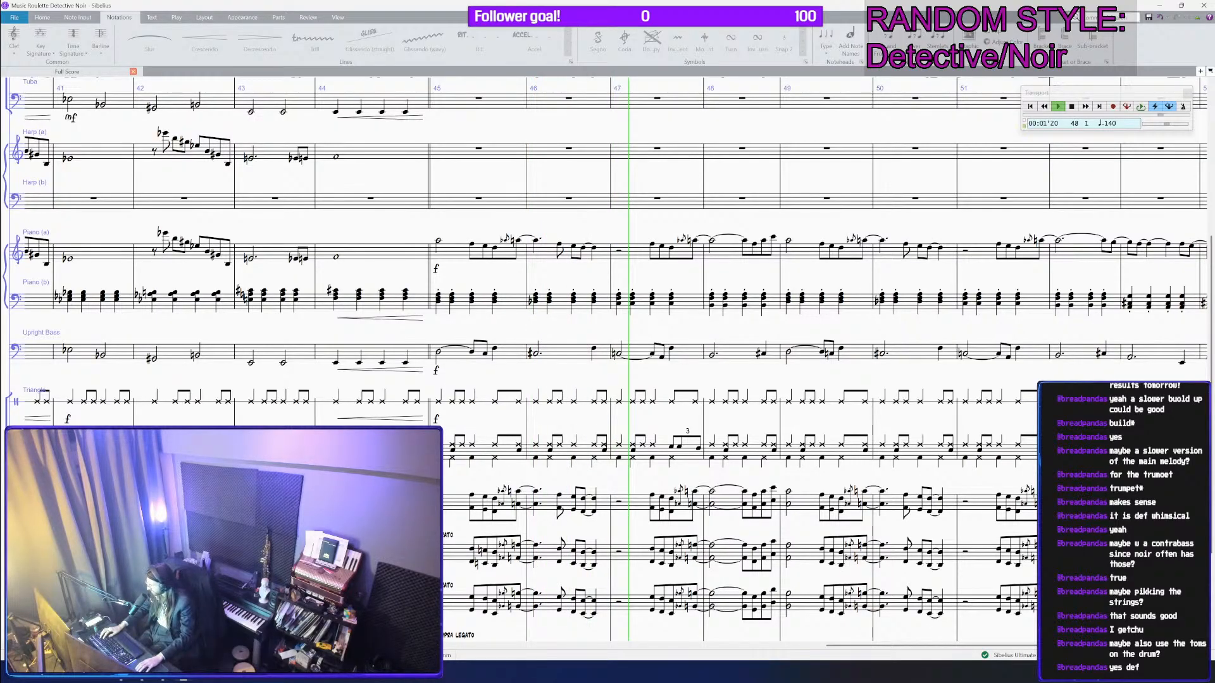
{"action": "key", "text": "space"}
Step: Overwrite beats 3 and 4 of drum bar 45 with beats 1 and 2, putting the added drum hit on beat 4
{"action": "left_click", "coordinate": [445, 463]}
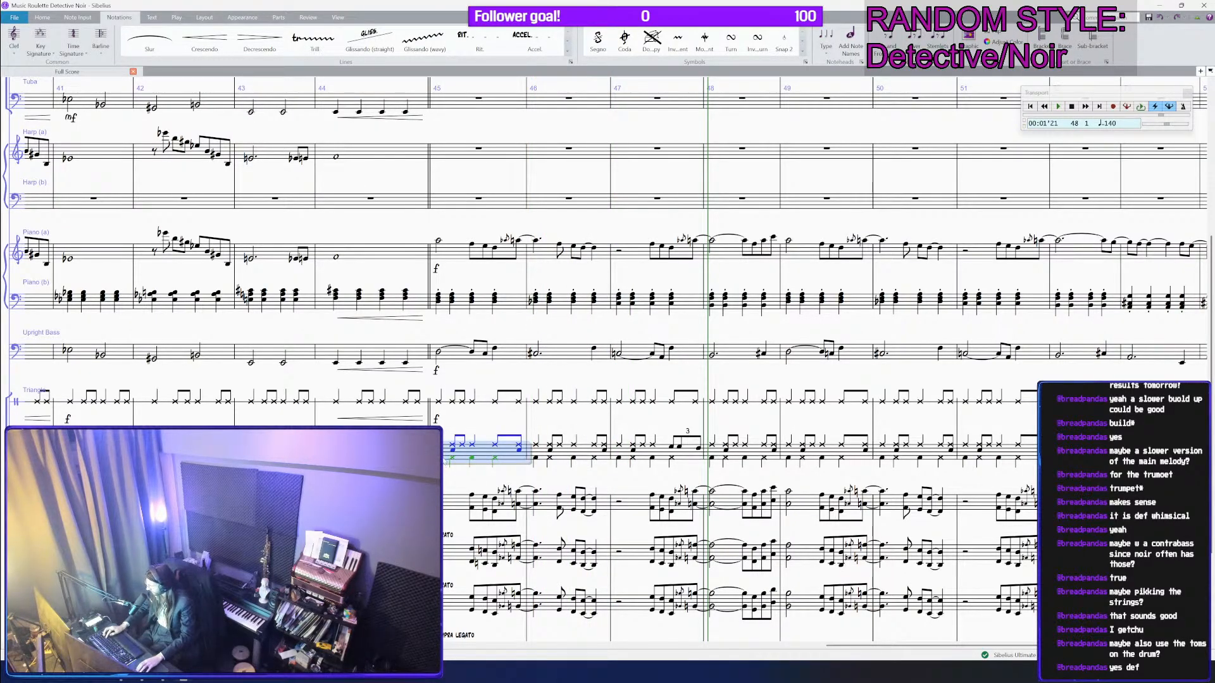
{"action": "key", "text": "Escape"}
{"action": "left_click", "coordinate": [463, 448]}
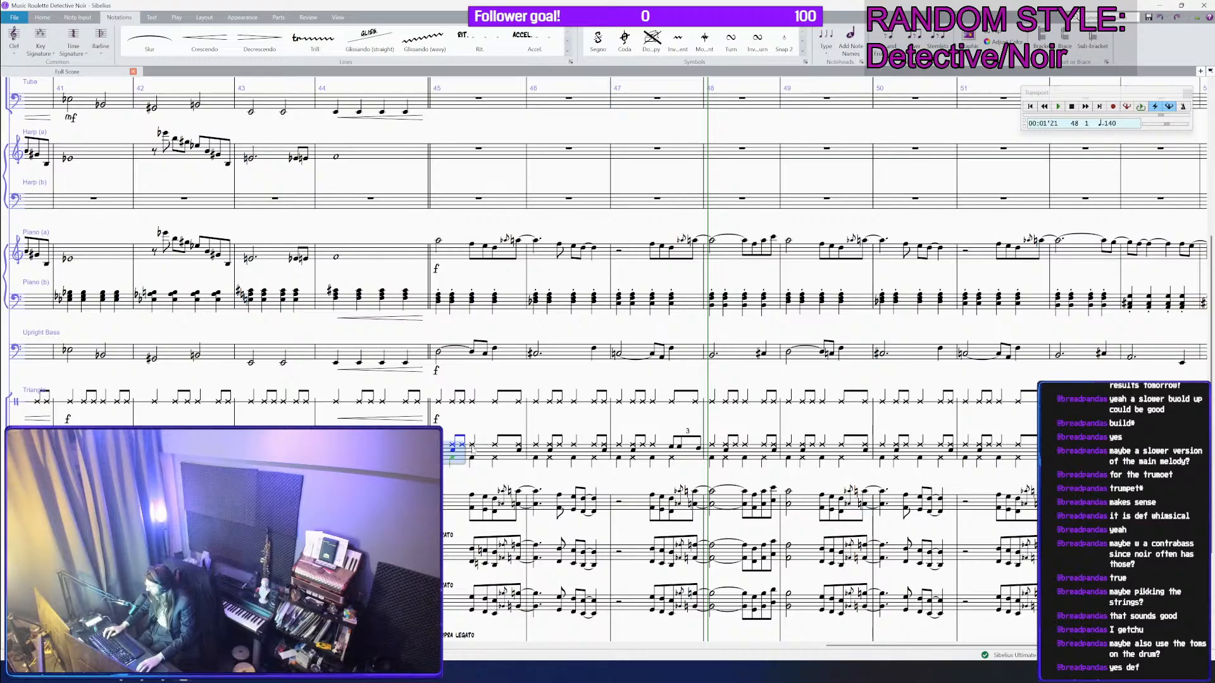
{"action": "left_click", "coordinate": [472, 449], "text": "alt"}
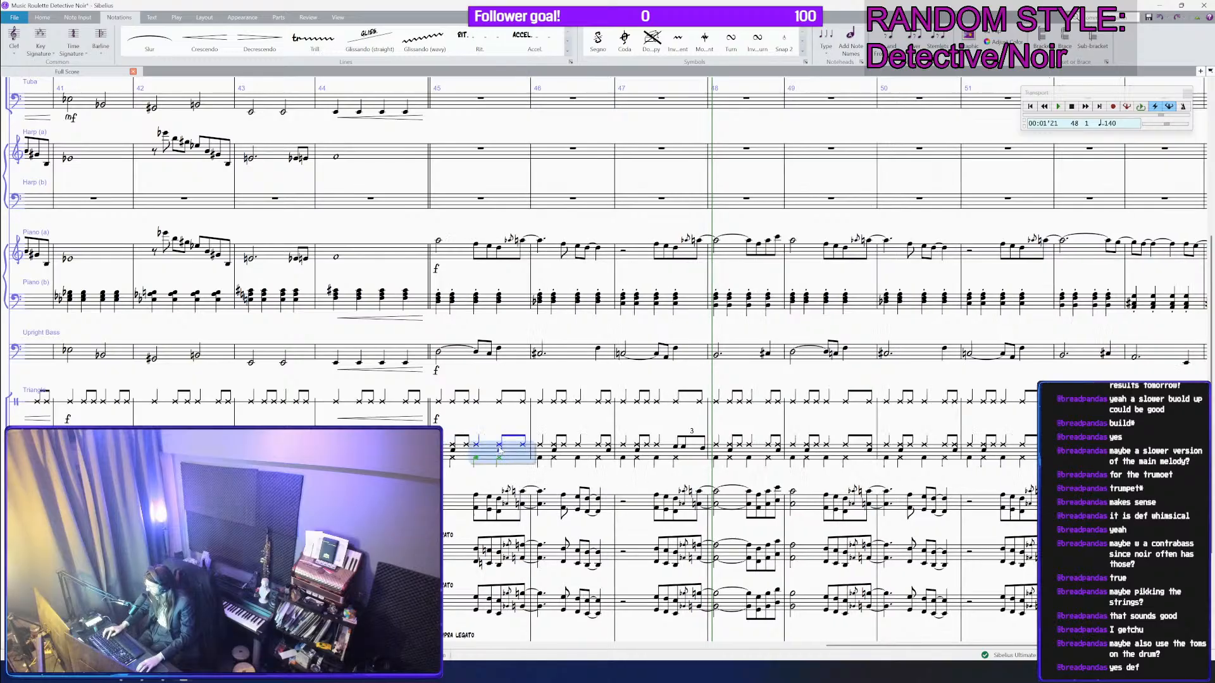
Step: Copy the revised drum pattern into bar 46 and from bar 48 to the end of the Drums staff
{"action": "left_click", "coordinate": [577, 449], "text": "alt"}
{"action": "left_click", "coordinate": [553, 455], "text": "shift"}
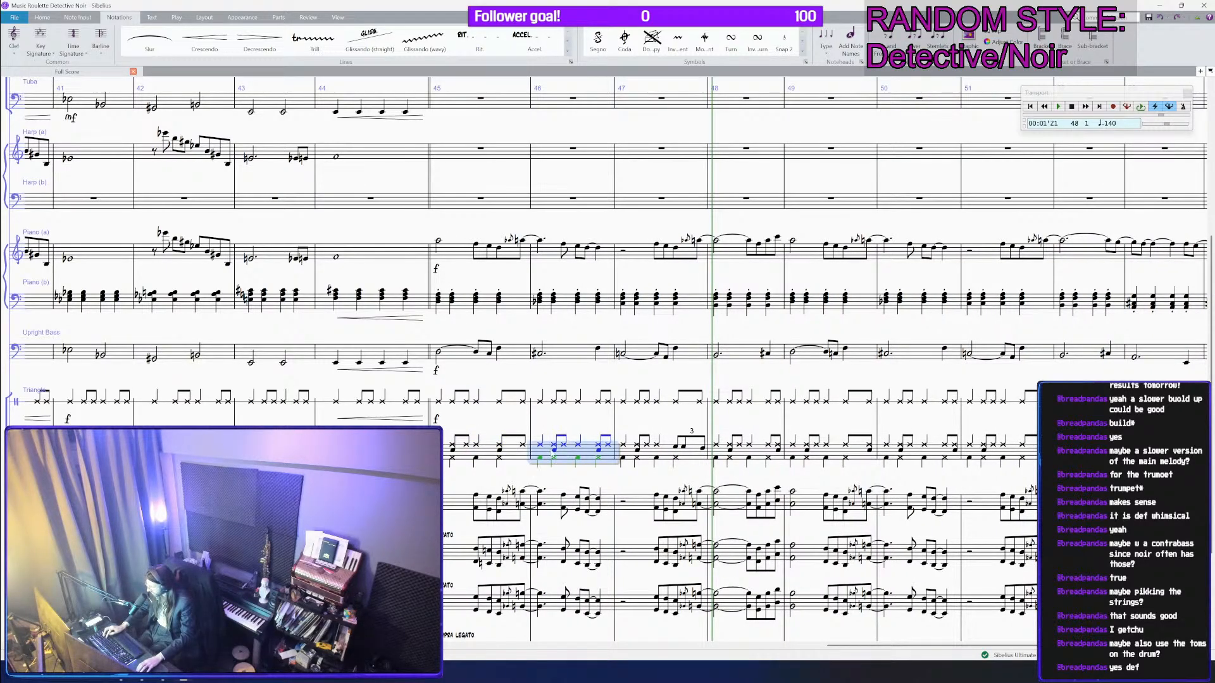
{"action": "left_click", "coordinate": [759, 453]}
{"action": "scroll", "coordinate": [759, 453], "scroll_direction": "down", "scroll_amount": 2}
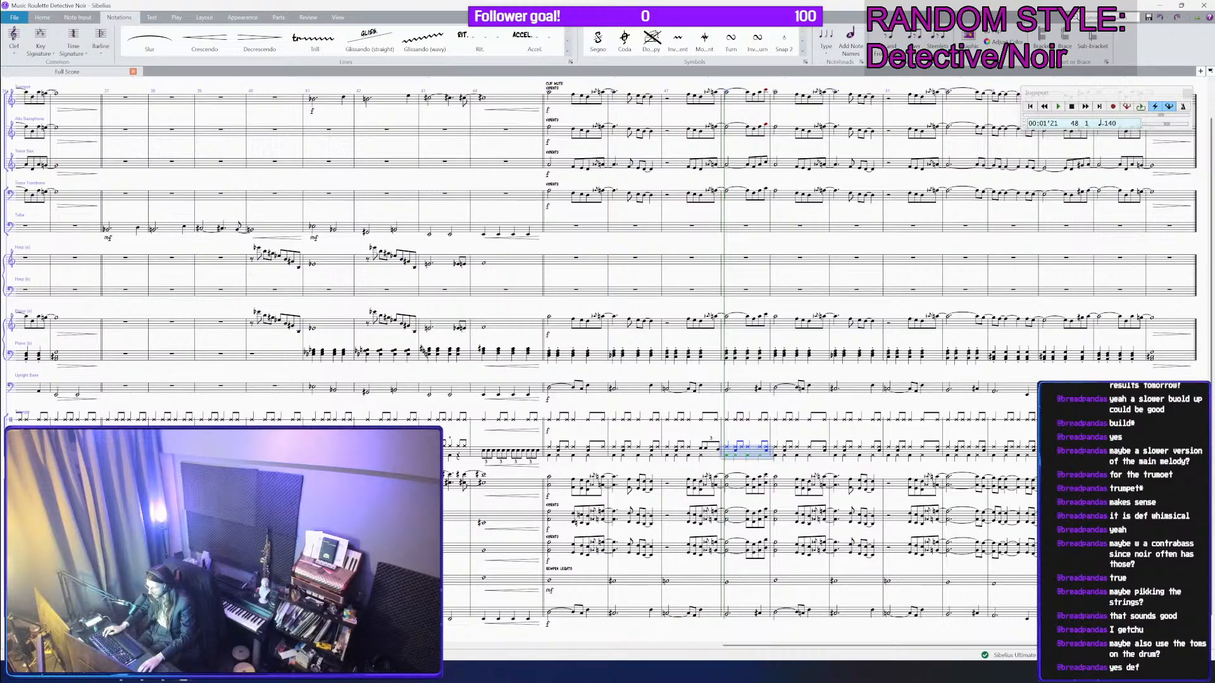
{"action": "left_click", "coordinate": [1169, 453], "text": "shift"}
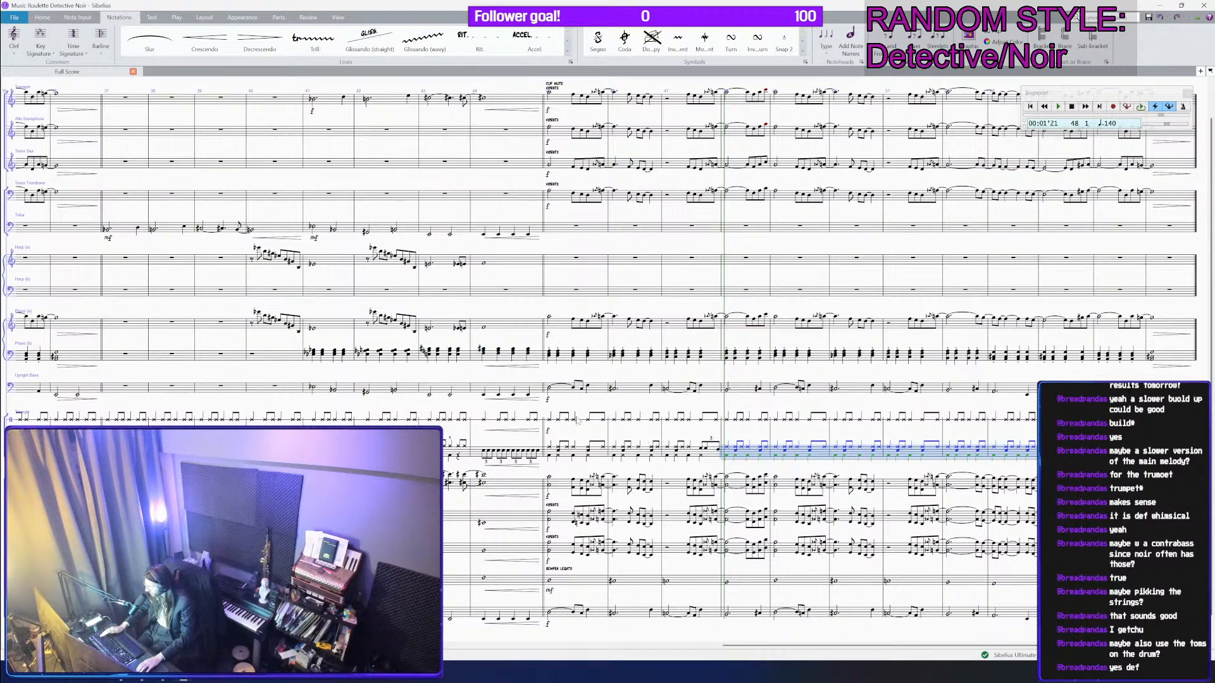
Step: Delete the CUP MUTE and VIBRATO markings from the Trumpet staff at bar 45
{"action": "scroll", "coordinate": [577, 420], "scroll_direction": "down", "scroll_amount": 1}
{"action": "left_click_drag", "start_coordinate": [596, 616], "coordinate": [629, 607]}
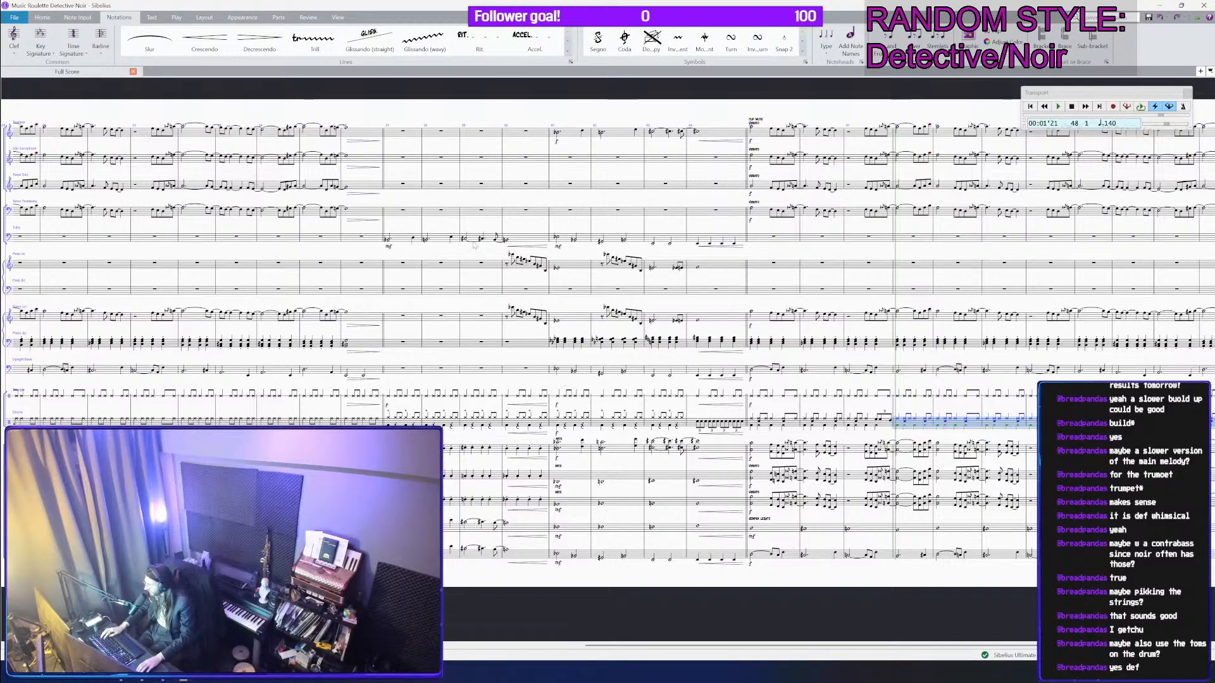
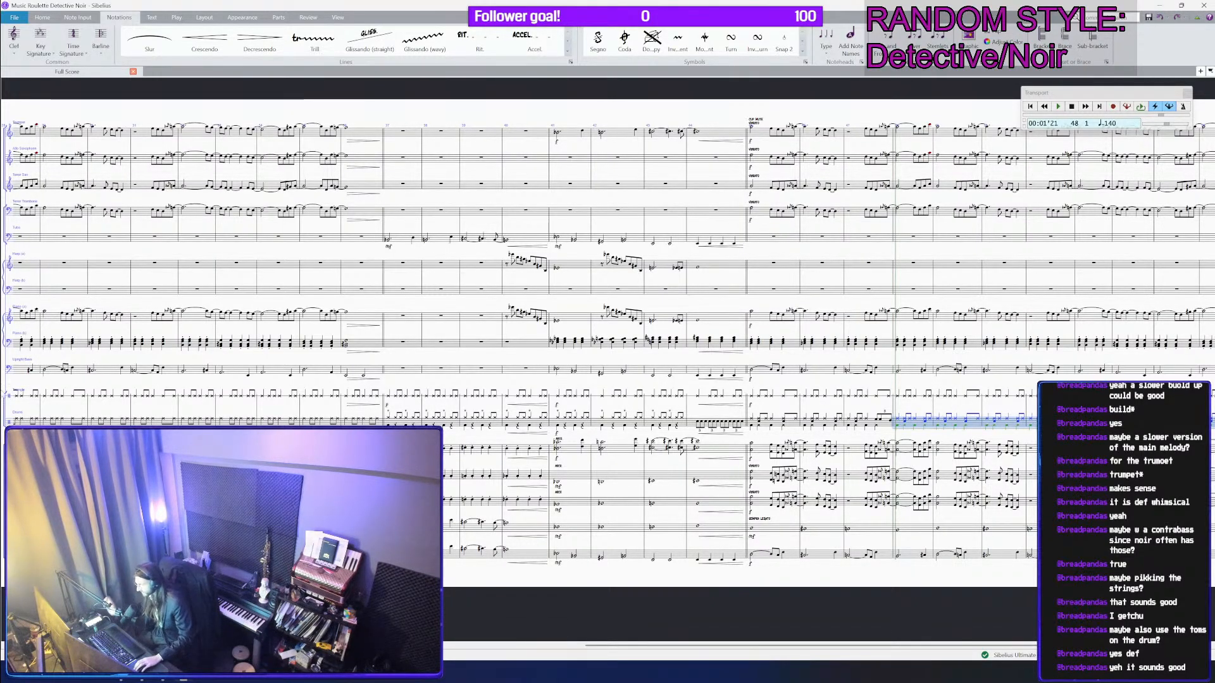
{"action": "left_click", "coordinate": [716, 613]}
{"action": "left_click_drag", "start_coordinate": [853, 584], "coordinate": [631, 631]}
{"action": "left_click_drag", "start_coordinate": [551, 140], "coordinate": [749, 161]}
{"action": "left_click_drag", "start_coordinate": [587, 181], "coordinate": [694, 177]}
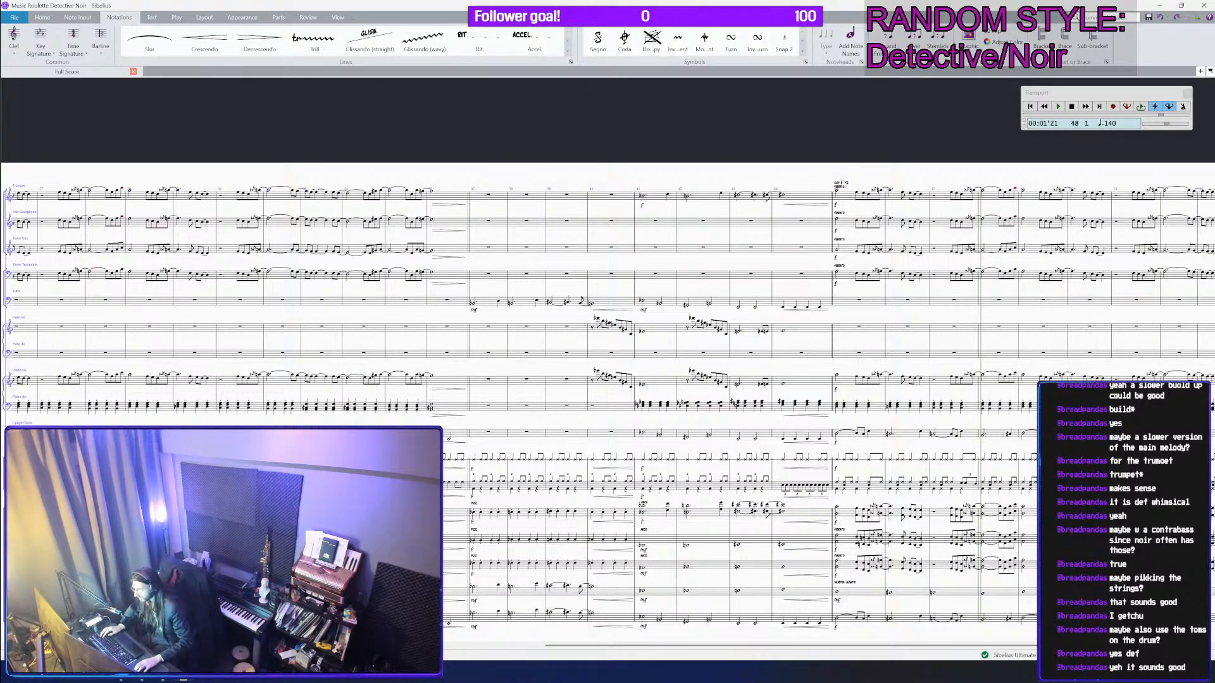
{"action": "scroll", "coordinate": [847, 186], "scroll_direction": "up", "scroll_amount": 3}
{"action": "left_click_drag", "start_coordinate": [892, 171], "coordinate": [721, 189]}
{"action": "scroll", "coordinate": [709, 191], "scroll_direction": "down", "scroll_amount": 1}
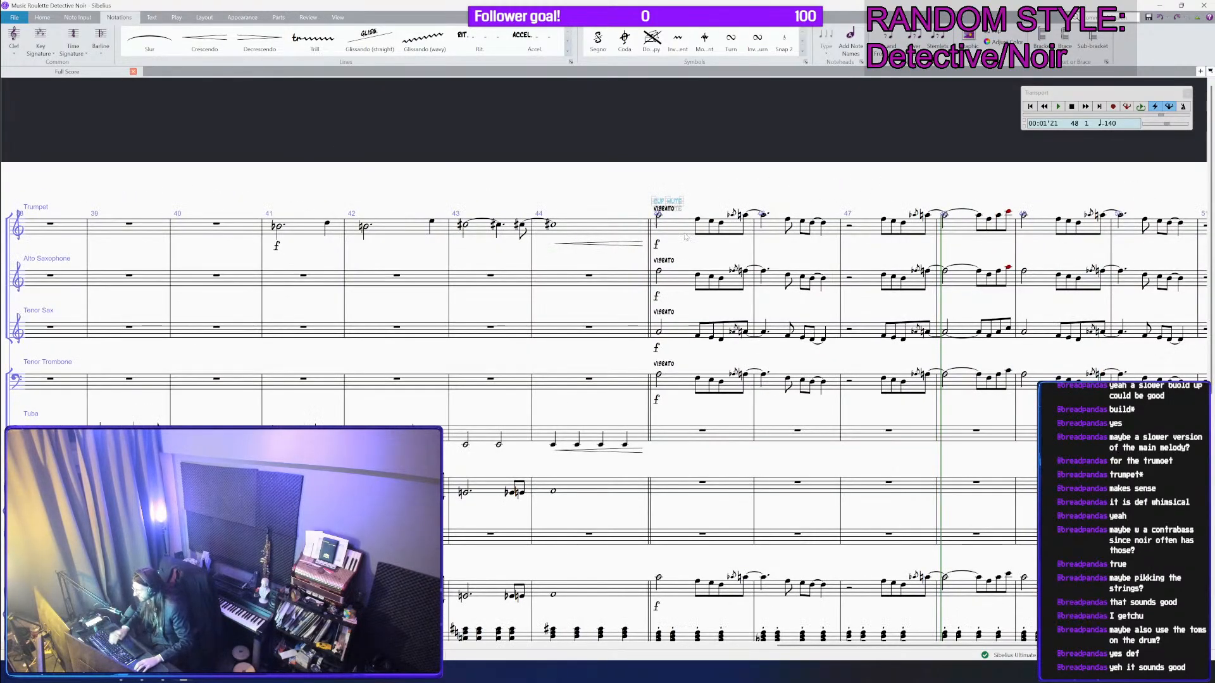
{"action": "key", "text": "Delete"}
{"action": "left_click", "coordinate": [665, 210]}
{"action": "key", "text": "Delete"}
Step: Delete the VIBRATO markings at bar 45 from the Alto Saxophone, Tenor Sax and Tenor Trombone staves
{"action": "left_click", "coordinate": [664, 260]}
{"action": "key", "text": "Delete"}
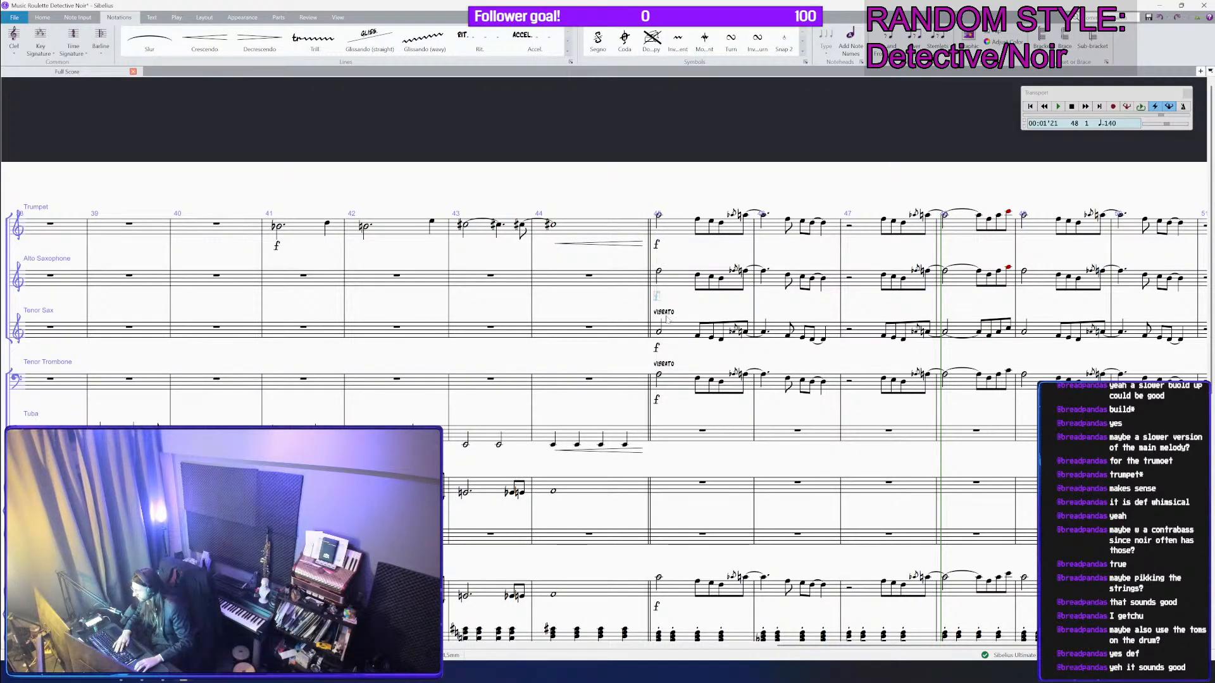
{"action": "left_click", "coordinate": [664, 314]}
{"action": "key", "text": "Delete"}
{"action": "left_click", "coordinate": [664, 365]}
{"action": "key", "text": "Delete"}
Step: Add the technique text OPEN above the Trumpet staff at bar 41 and save the score
{"action": "left_click", "coordinate": [677, 227]}
{"action": "left_click_drag", "start_coordinate": [516, 176], "coordinate": [685, 178]}
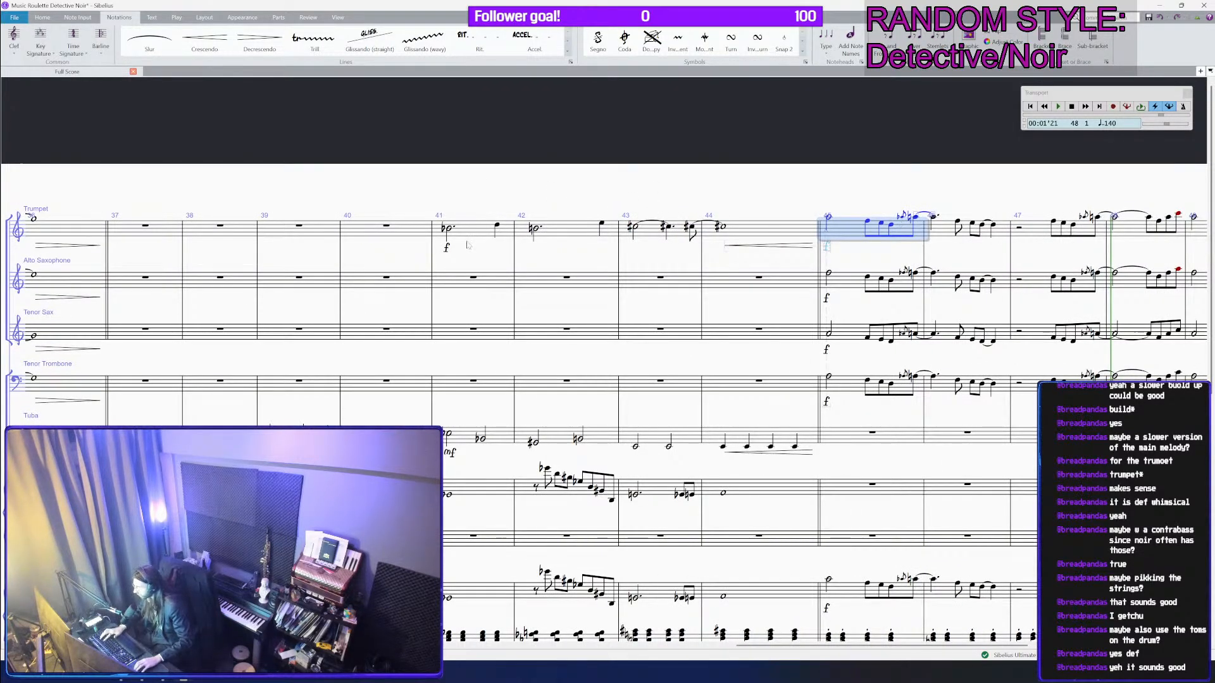
{"action": "left_click", "coordinate": [467, 245]}
{"action": "key", "text": "ctrl+t"}
{"action": "type", "text": "OPEN"}
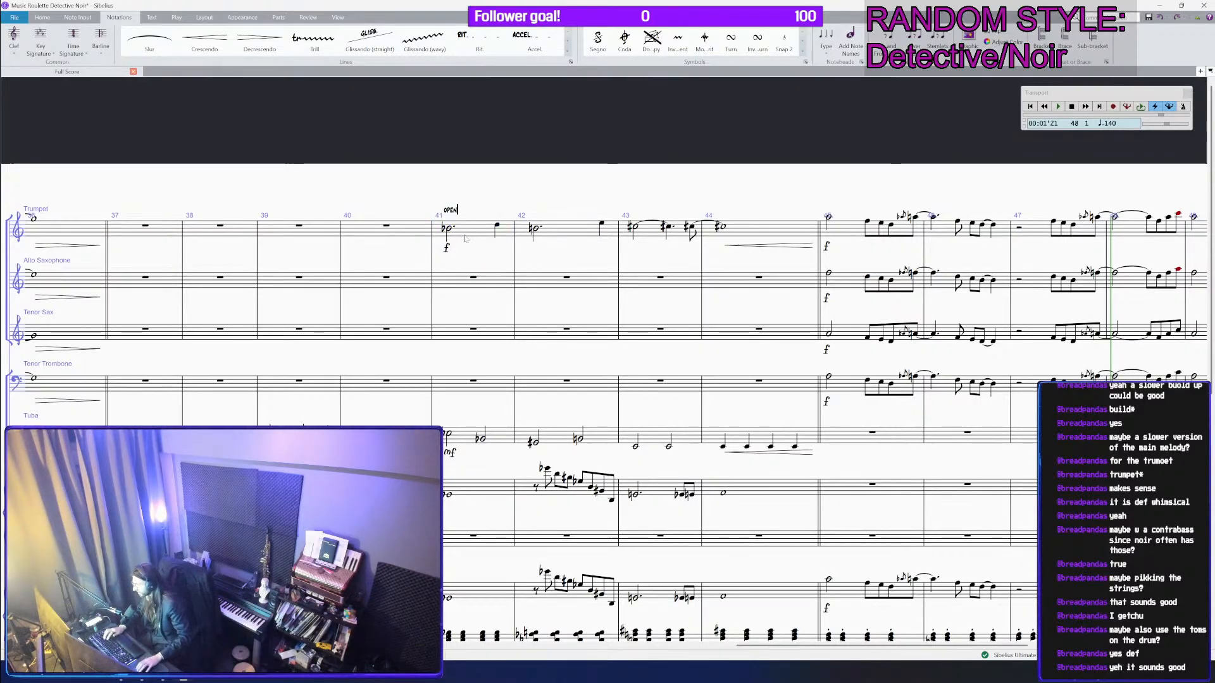
{"action": "key", "text": "Escape"}
{"action": "key", "text": "Escape"}
{"action": "scroll", "coordinate": [465, 238], "scroll_direction": "down", "scroll_amount": 1}
{"action": "key", "text": "ctrl+s"}
Step: Play back the score from around bar 34 into bar 50 to review the transition at bar 45
{"action": "left_click_drag", "start_coordinate": [189, 252], "coordinate": [594, 238]}
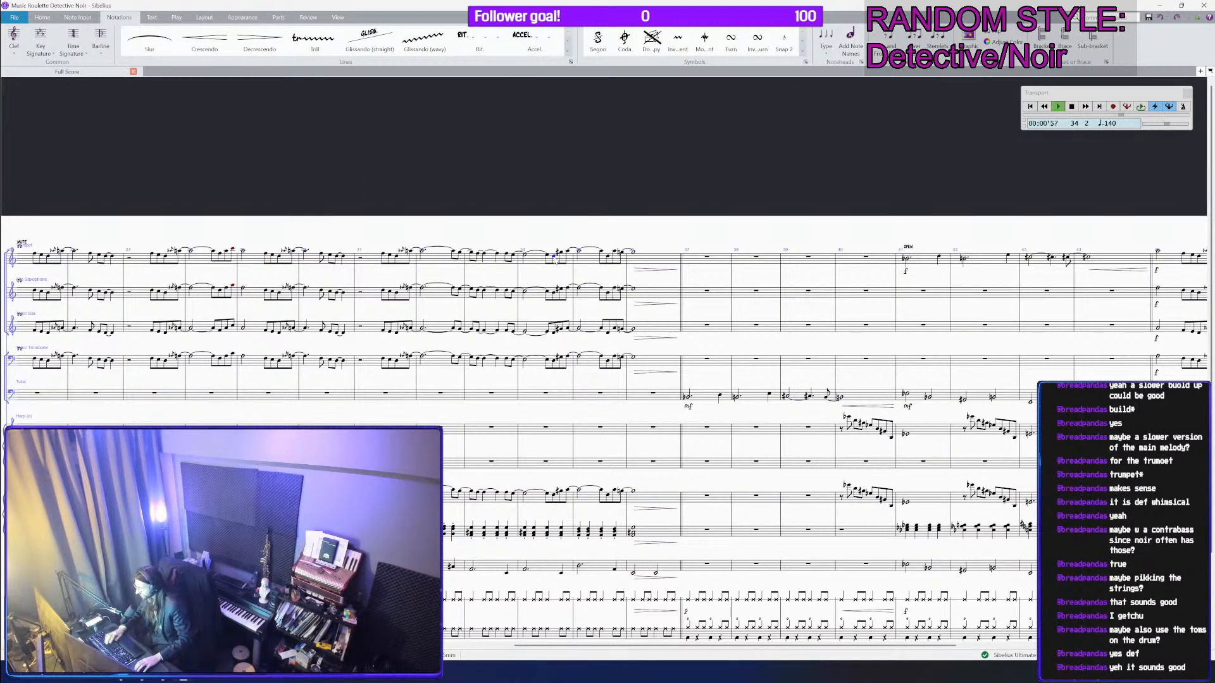
{"action": "key", "text": "space"}
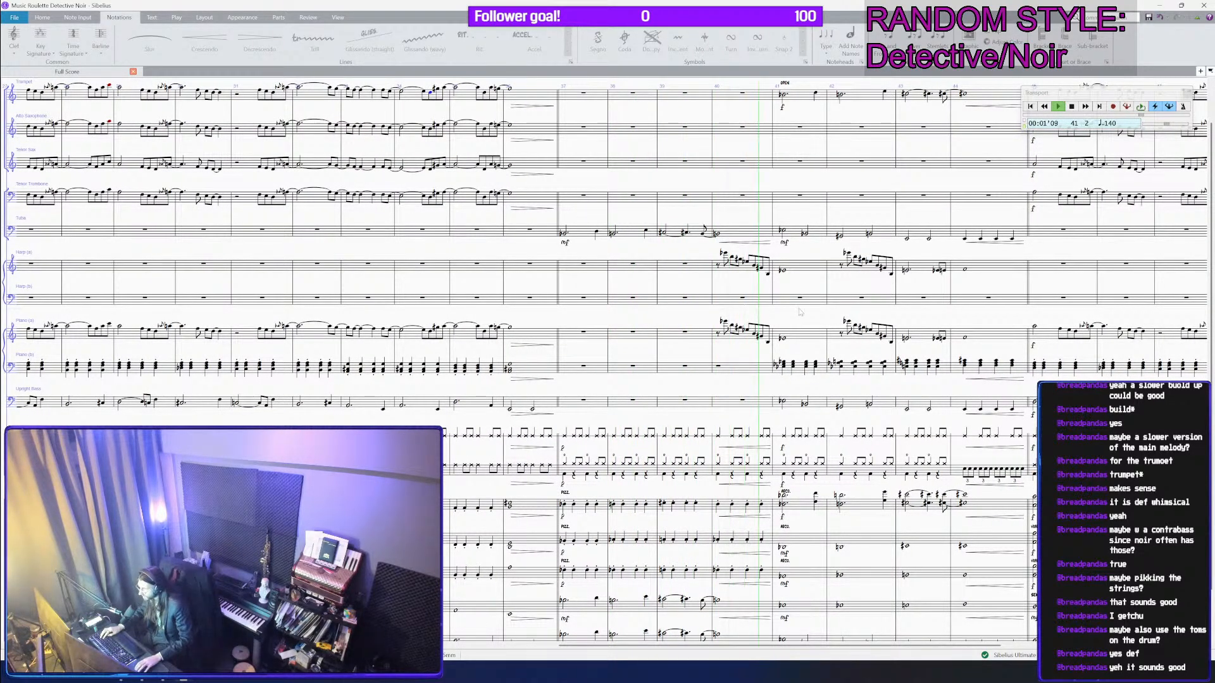
{"action": "left_click_drag", "start_coordinate": [780, 285], "coordinate": [429, 277]}
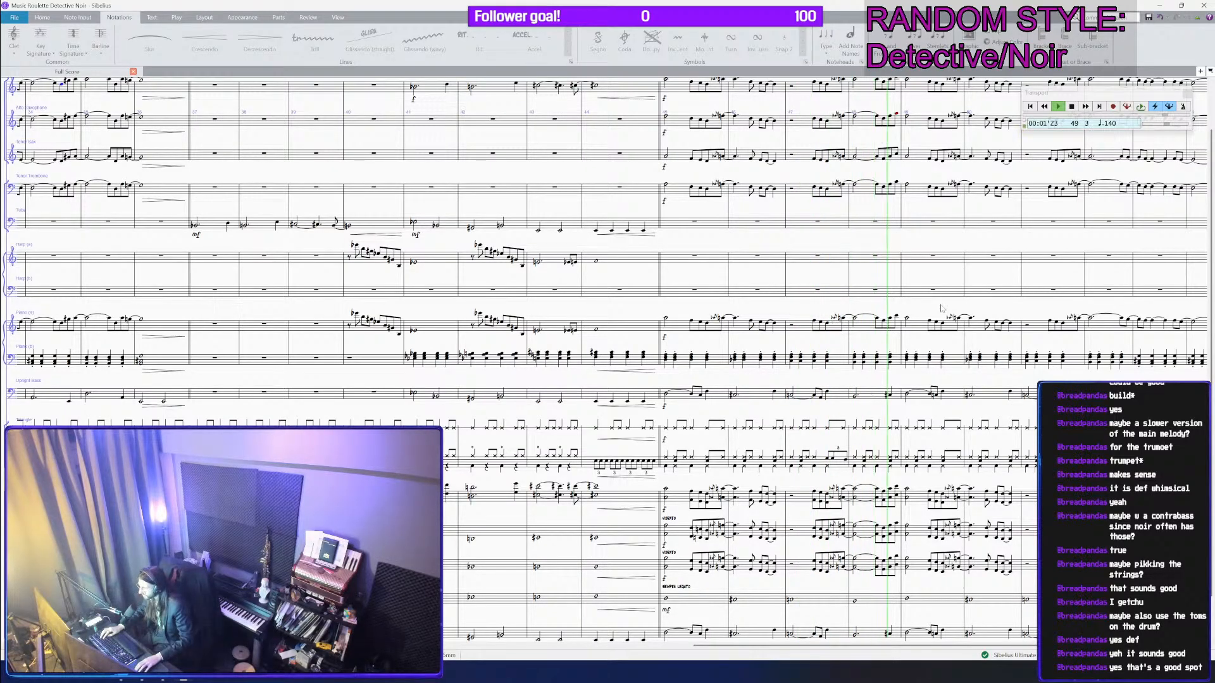
{"action": "left_click_drag", "start_coordinate": [926, 288], "coordinate": [871, 248]}
{"action": "key", "text": "space"}
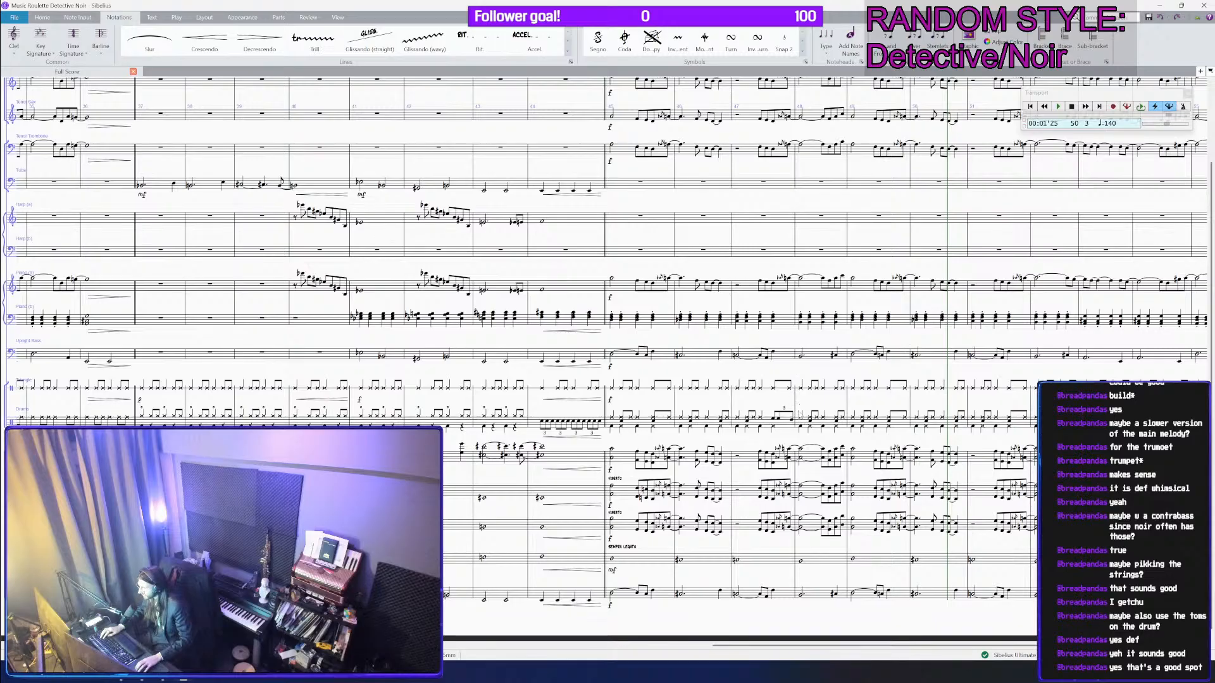
Step: Try raising the last cymbal note of bar 45 in the Drums staff to a higher position
{"action": "scroll", "coordinate": [777, 422], "scroll_direction": "up", "scroll_amount": 3}
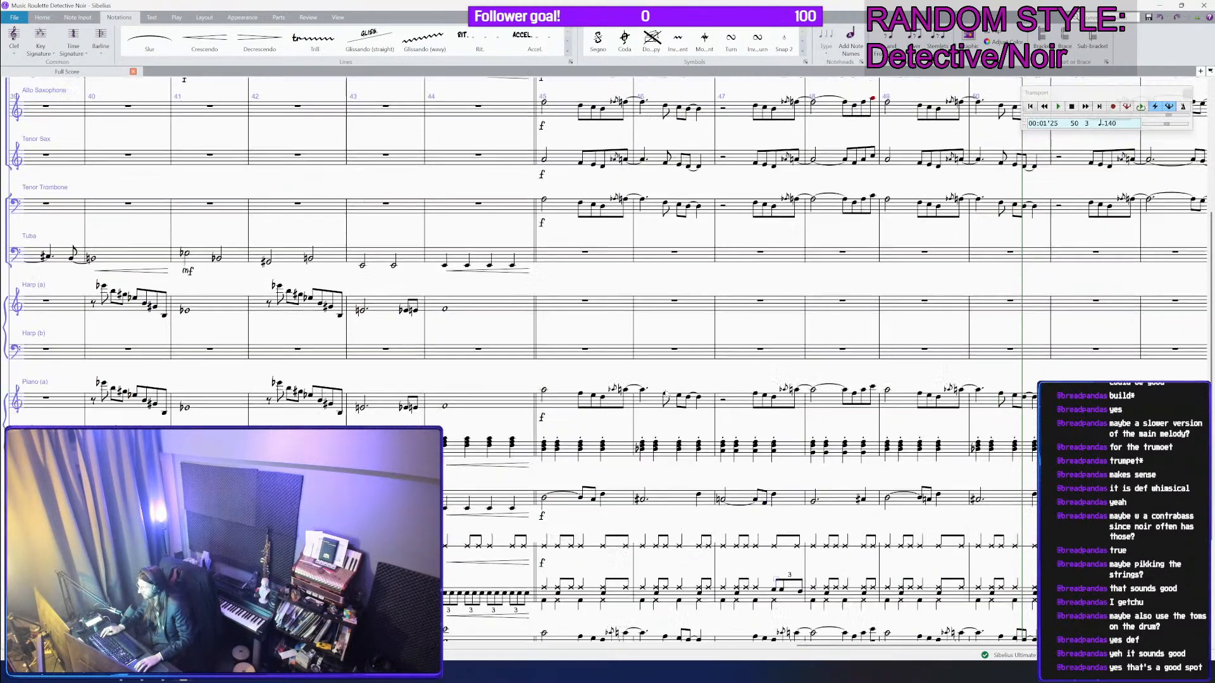
{"action": "scroll", "coordinate": [626, 209], "scroll_direction": "down", "scroll_amount": 3}
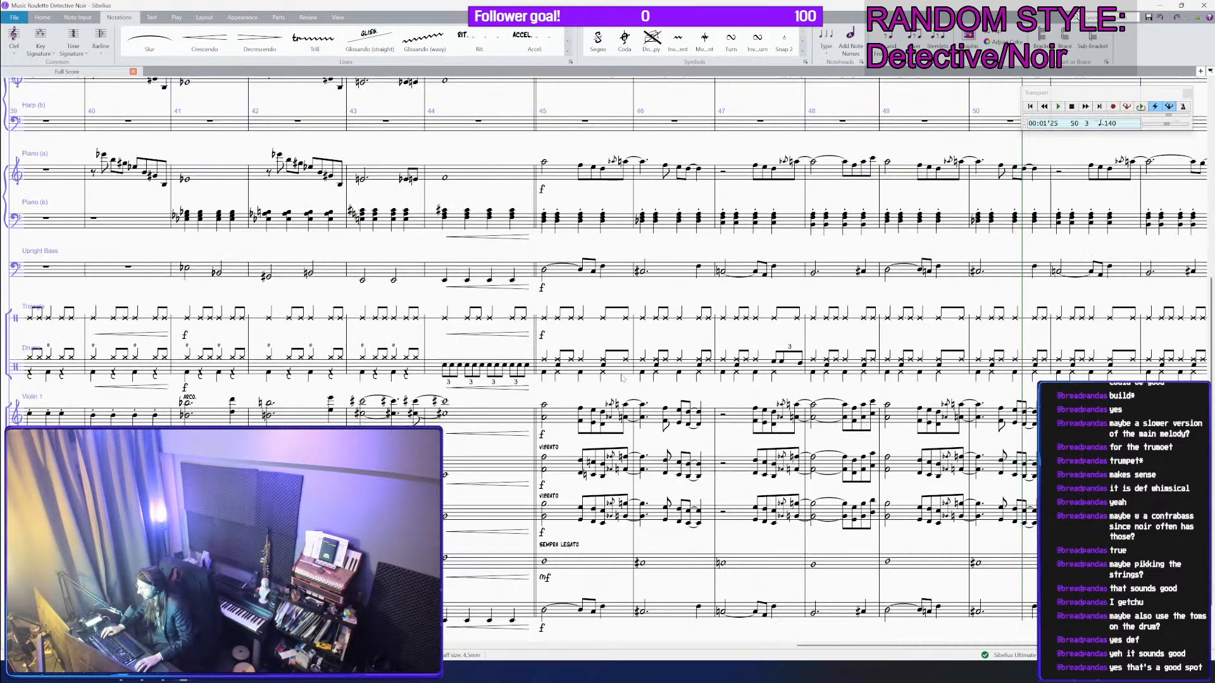
{"action": "left_click", "coordinate": [628, 362]}
{"action": "scroll", "coordinate": [628, 365], "scroll_direction": "up", "scroll_amount": 5}
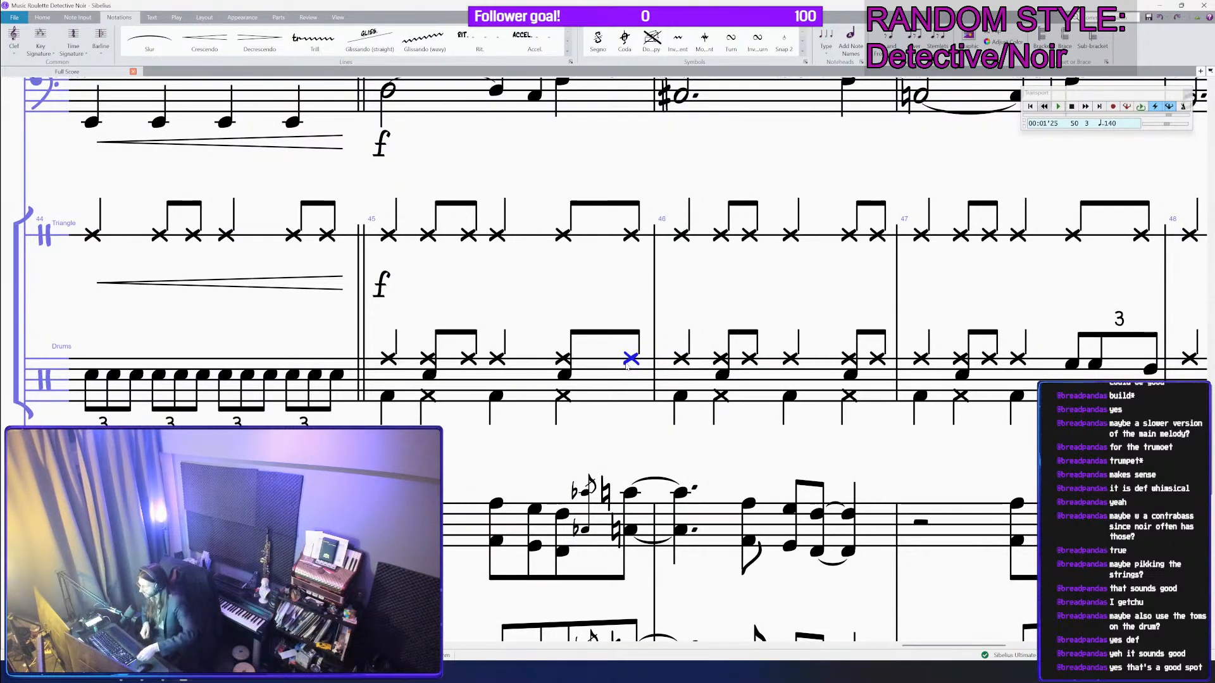
{"action": "key", "text": "Up"}
{"action": "key", "text": "Up"}
{"action": "key", "text": "Up"}
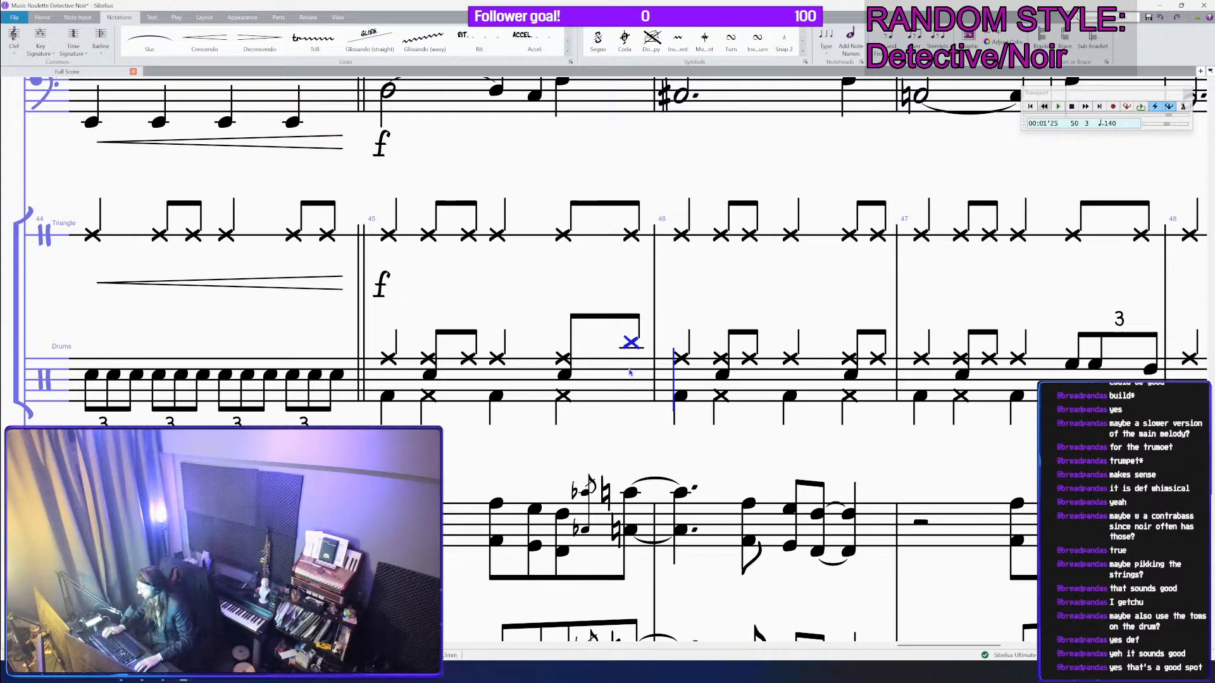
{"action": "key", "text": "Down"}
Step: Play back bars 45 and 46 from the first Drums note to check the altered cymbal
{"action": "left_click", "coordinate": [421, 393]}
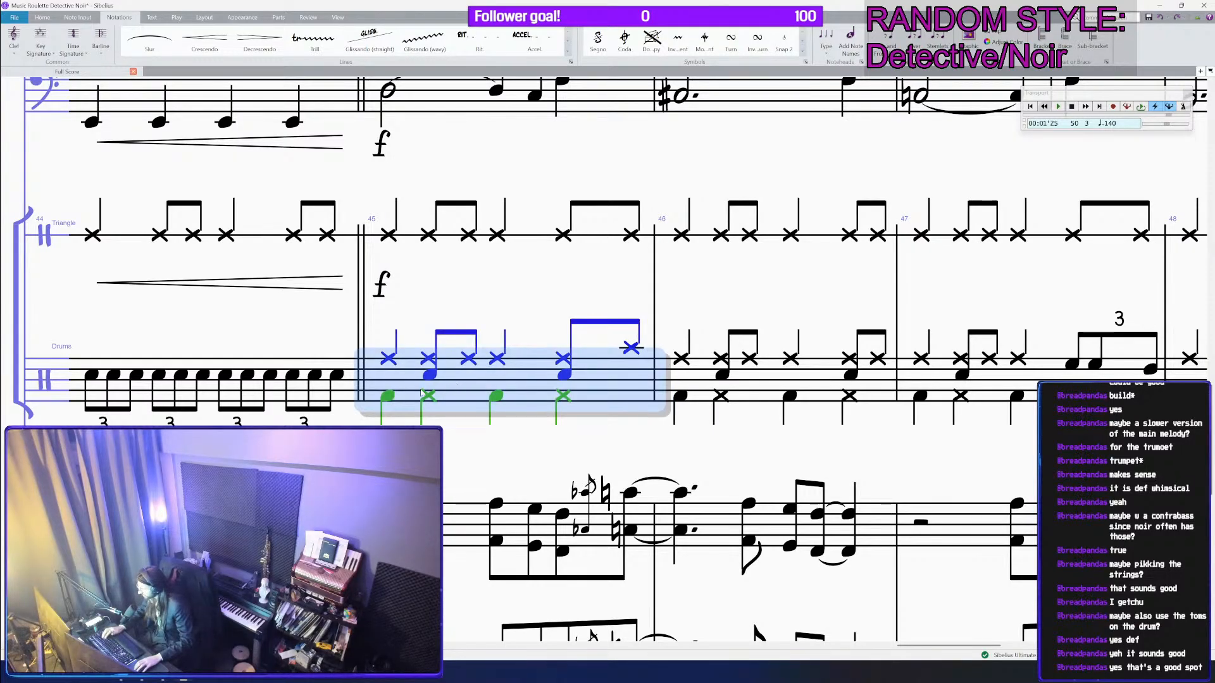
{"action": "double_click", "coordinate": [389, 372]}
{"action": "left_click", "coordinate": [388, 359]}
{"action": "key", "text": "p"}
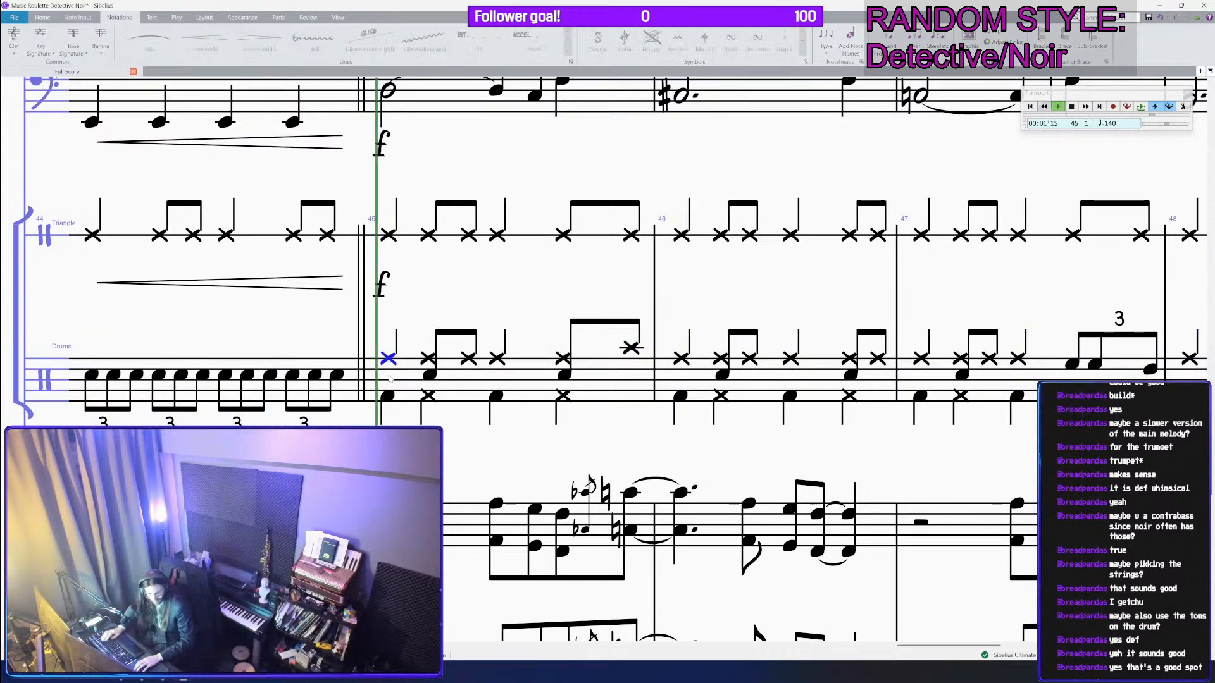
{"action": "scroll", "coordinate": [395, 378], "scroll_direction": "down", "scroll_amount": 3}
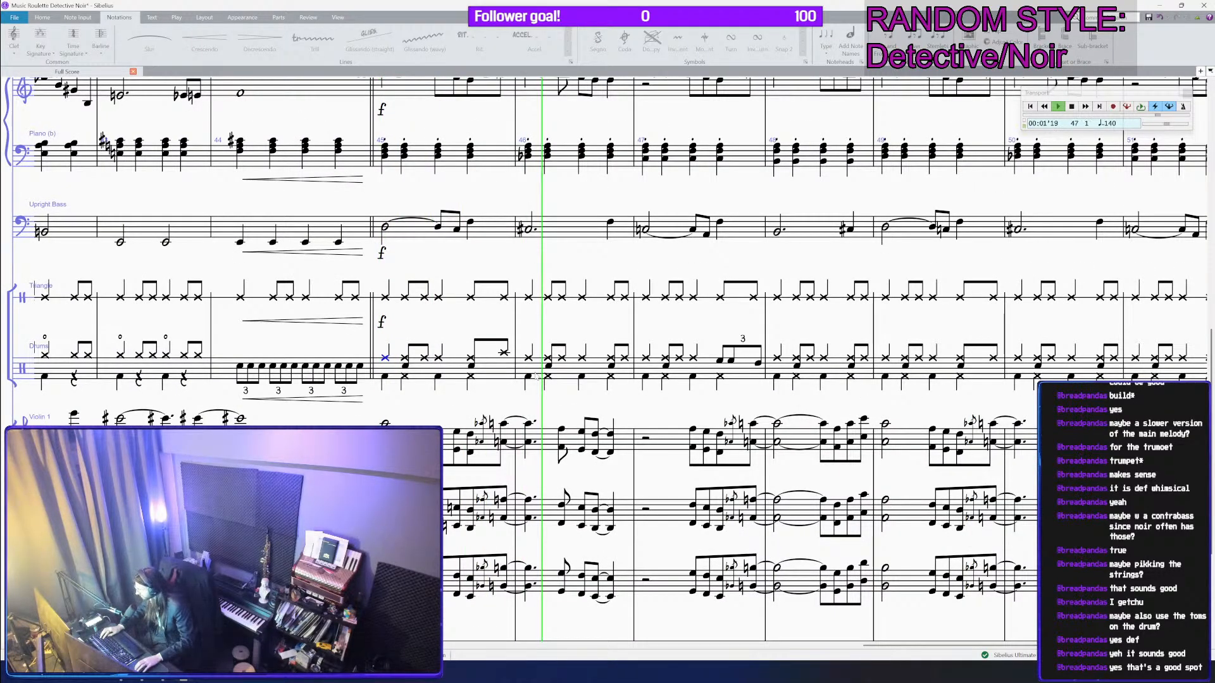
{"action": "key", "text": "Escape"}
Step: Undo the pitch changes to the last cymbal note in Drums bar 45
{"action": "scroll", "coordinate": [632, 379], "scroll_direction": "up", "scroll_amount": 2}
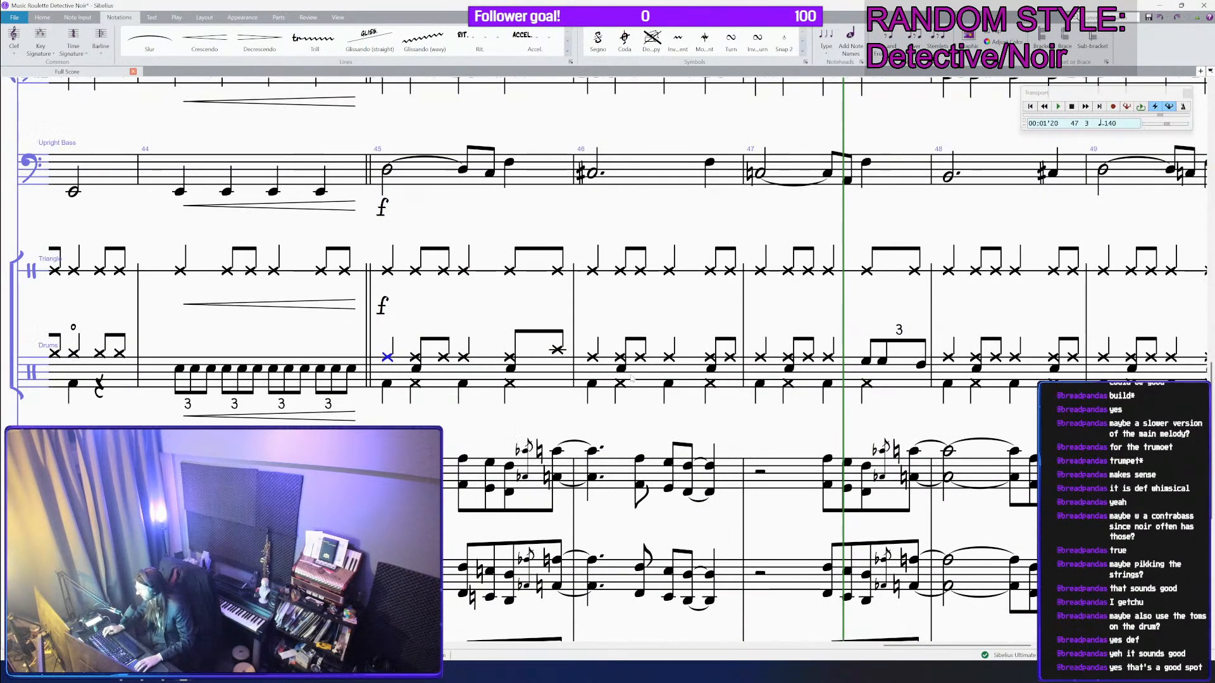
{"action": "left_click_drag", "start_coordinate": [477, 372], "coordinate": [1039, 372]}
{"action": "scroll", "coordinate": [1039, 372], "scroll_direction": "down", "scroll_amount": 2}
{"action": "left_click", "coordinate": [1099, 356]}
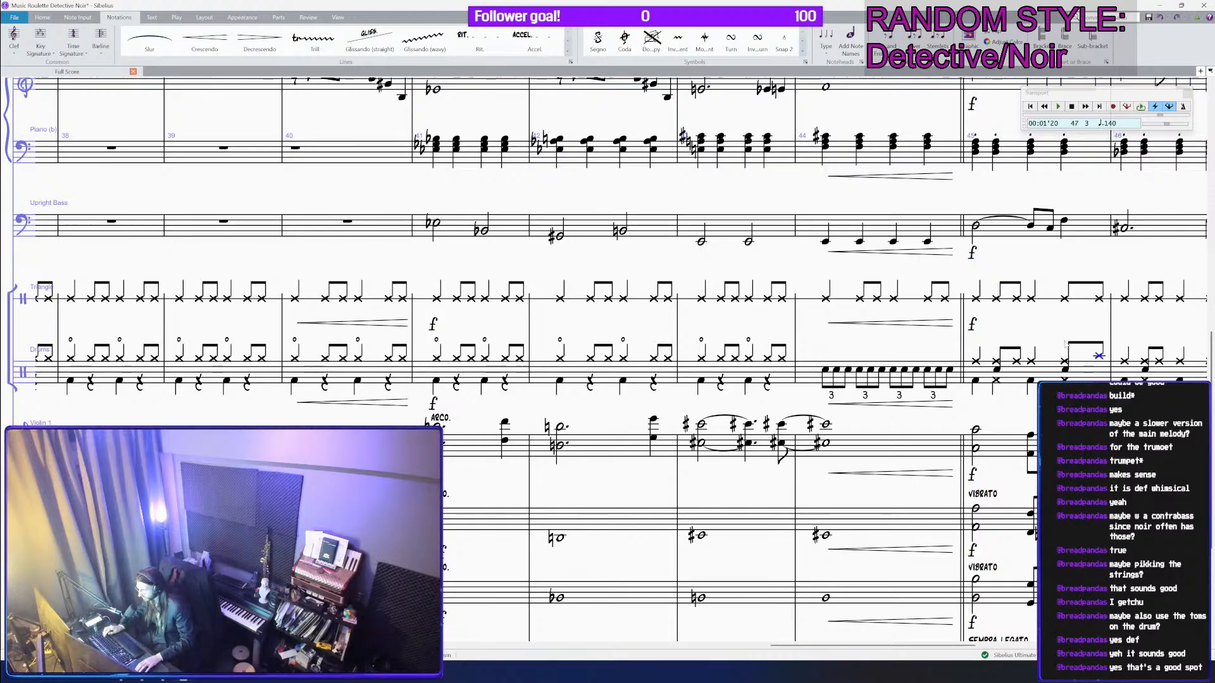
{"action": "key", "text": "ctrl+z"}
{"action": "key", "text": "ctrl+z"}
{"action": "key", "text": "ctrl+z"}
{"action": "key", "text": "ctrl+minus"}
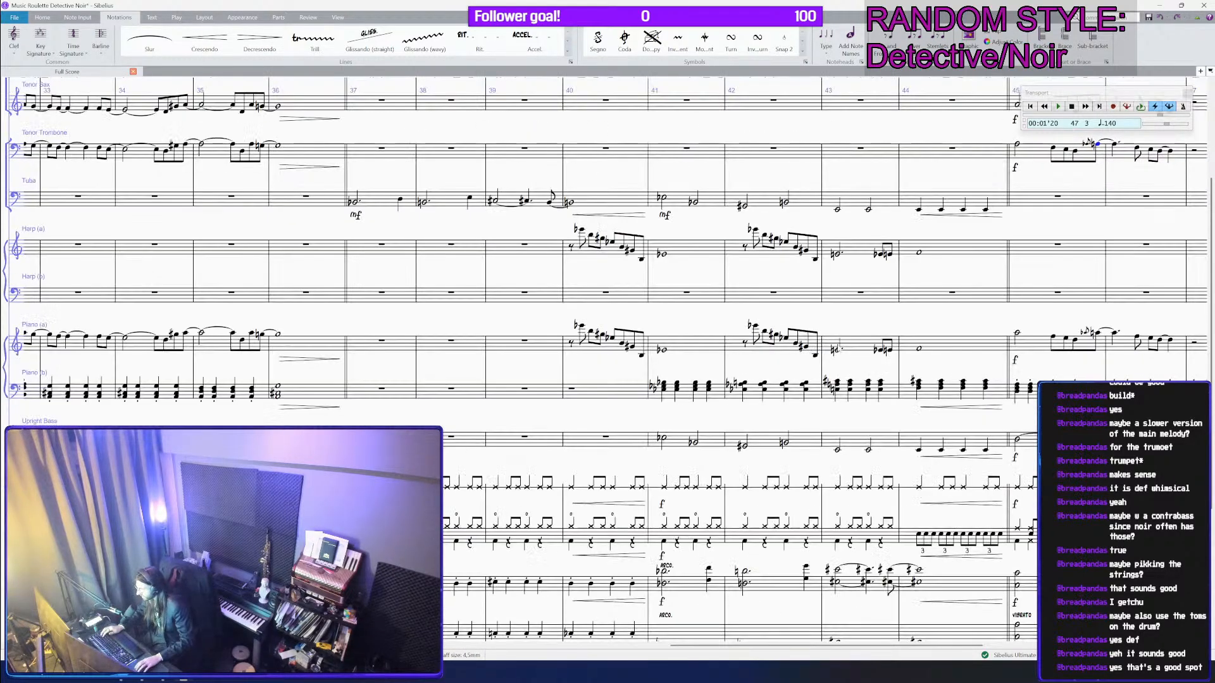
Step: Replace the triplet fill in bar 47 of the Drums staff with the regular two-voice groove
{"action": "left_click_drag", "start_coordinate": [921, 326], "coordinate": [420, 336]}
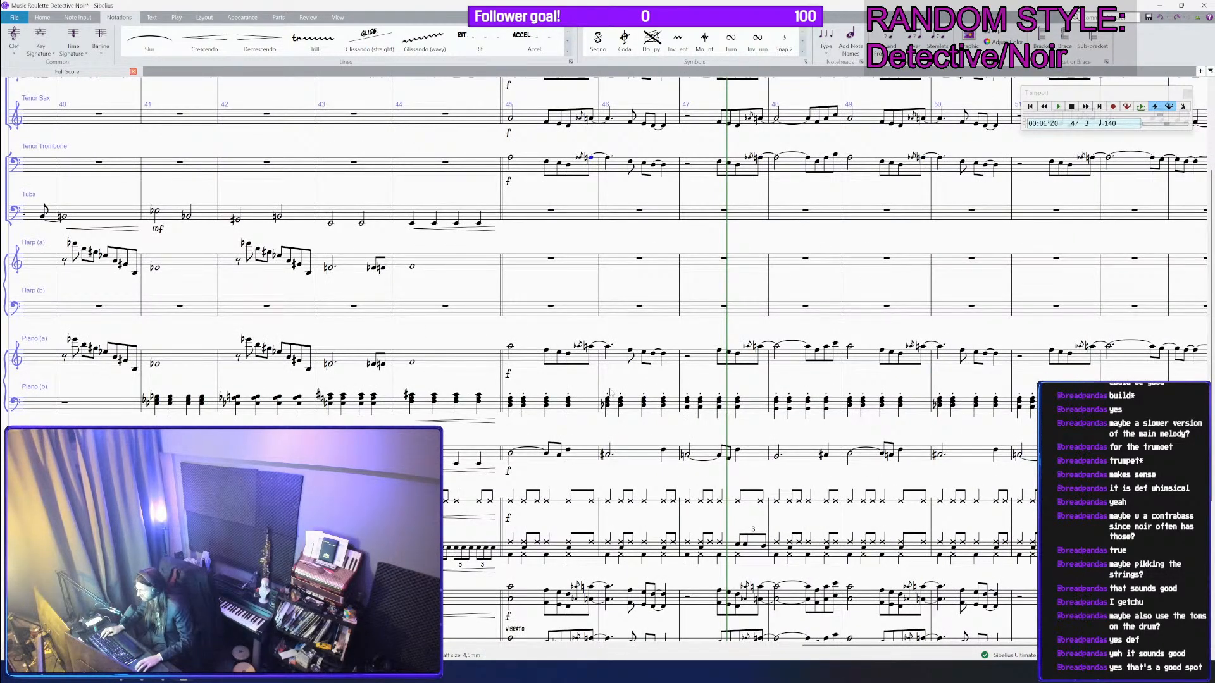
{"action": "scroll", "coordinate": [806, 391], "scroll_direction": "up", "scroll_amount": 3}
{"action": "left_click_drag", "start_coordinate": [918, 449], "coordinate": [100, 412]}
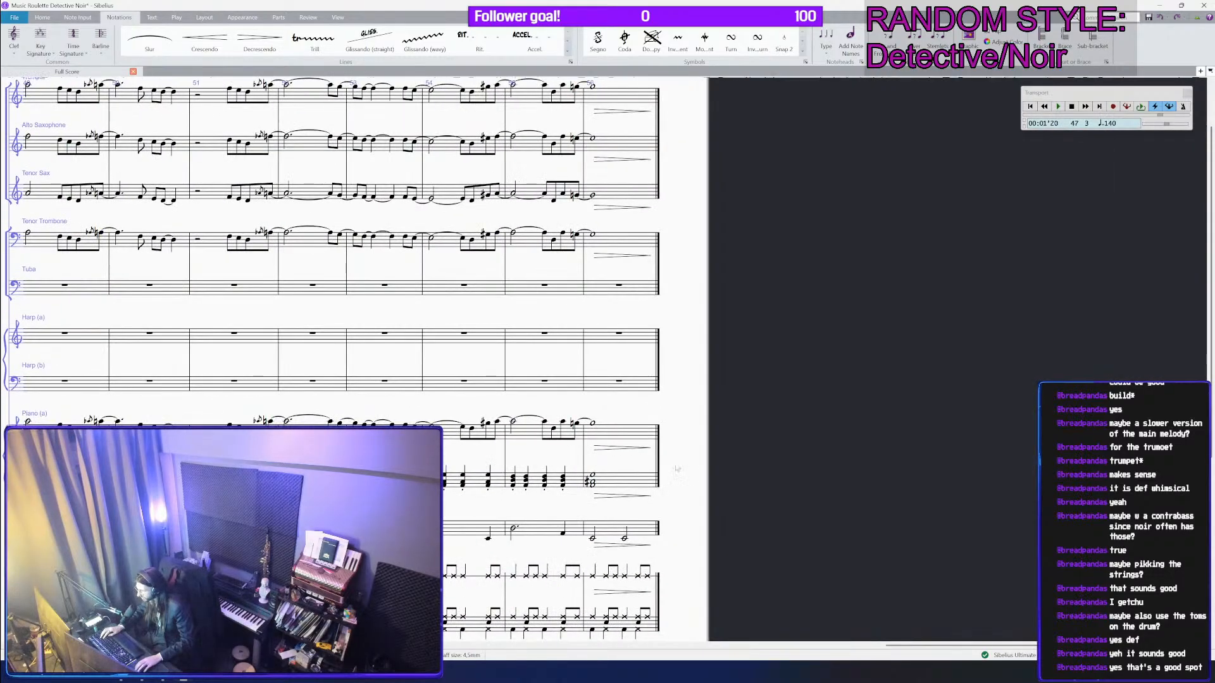
{"action": "left_click_drag", "start_coordinate": [677, 469], "coordinate": [1127, 453]}
{"action": "scroll", "coordinate": [1128, 453], "scroll_direction": "down", "scroll_amount": 3}
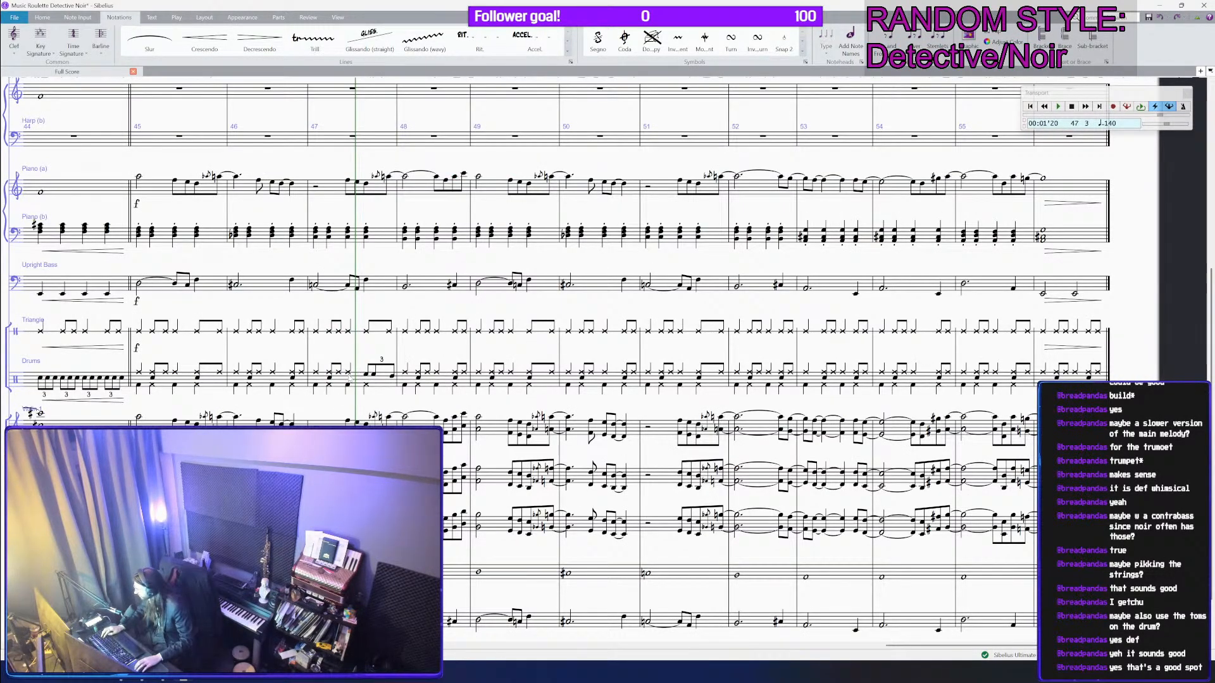
{"action": "left_click", "coordinate": [251, 387]}
{"action": "scroll", "coordinate": [251, 387], "scroll_direction": "up", "scroll_amount": 2, "text": "ctrl"}
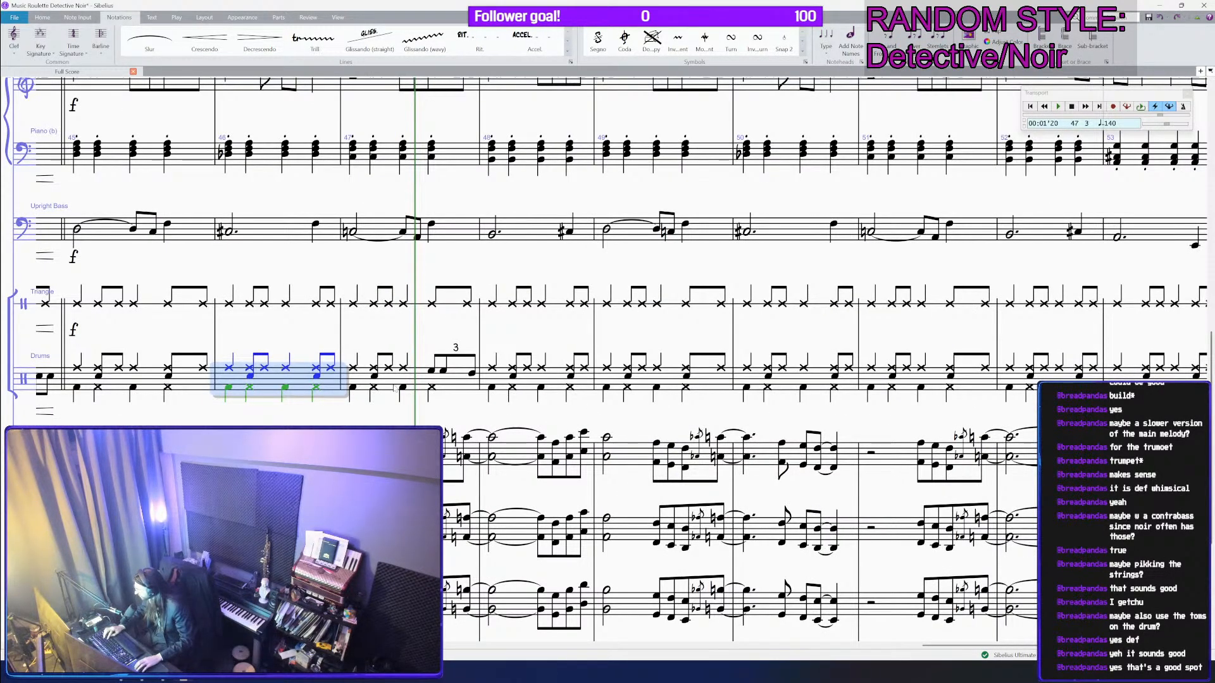
{"action": "left_click", "coordinate": [393, 382]}
{"action": "left_click_drag", "start_coordinate": [230, 351], "coordinate": [397, 405]}
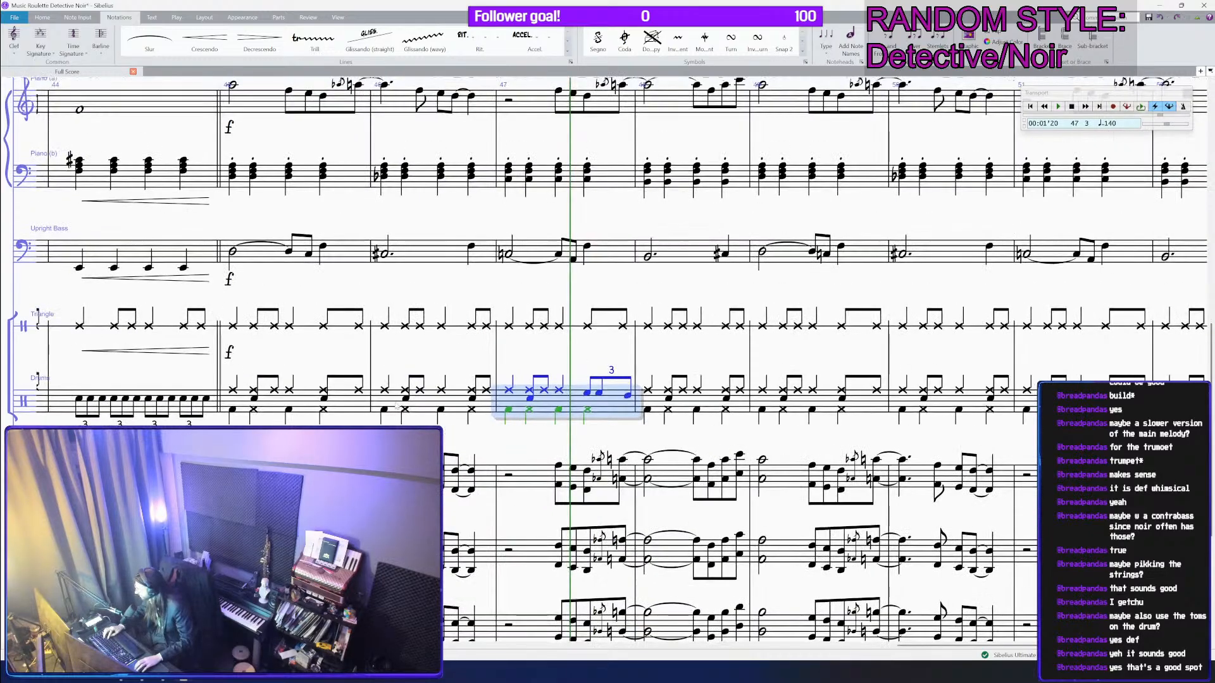
{"action": "key", "text": "ctrl+v"}
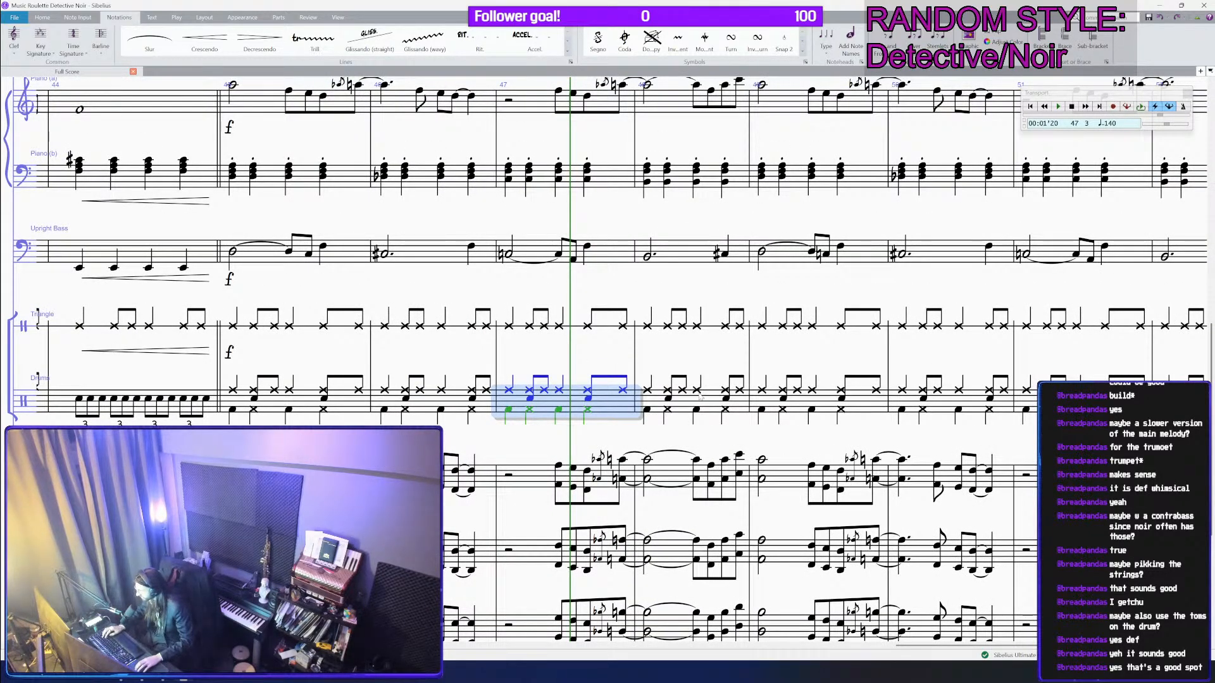
Step: Copy the last two triplet groups of Drums bar 44 into the second half of bar 48 and raise bar 49's first cymbal note
{"action": "left_click_drag", "start_coordinate": [154, 402], "coordinate": [209, 404]}
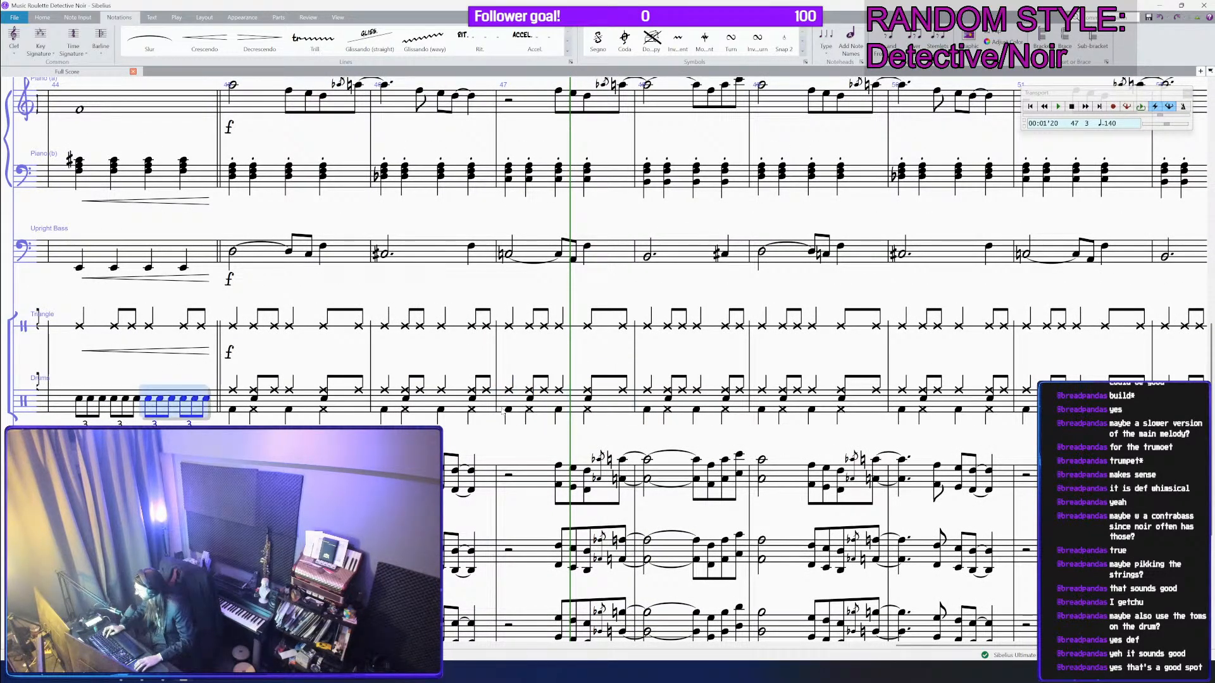
{"action": "left_click", "coordinate": [696, 391]}
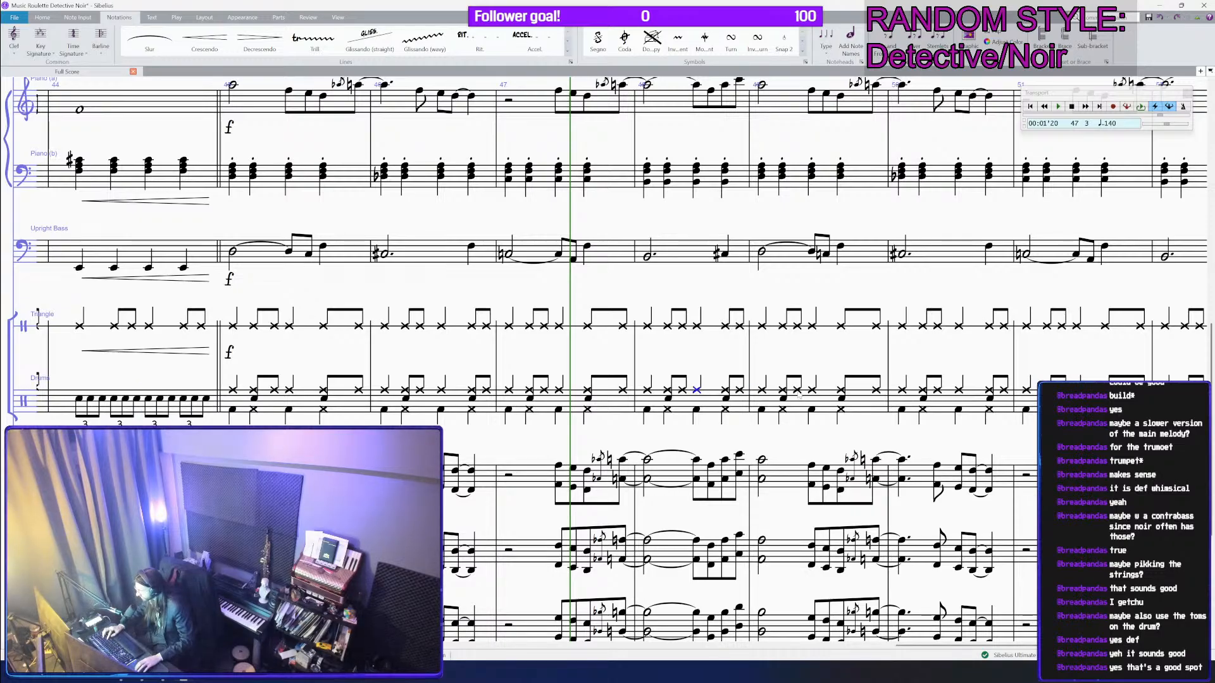
{"action": "key", "text": "ctrl+v"}
{"action": "left_click", "coordinate": [779, 388]}
{"action": "key", "text": "Up"}
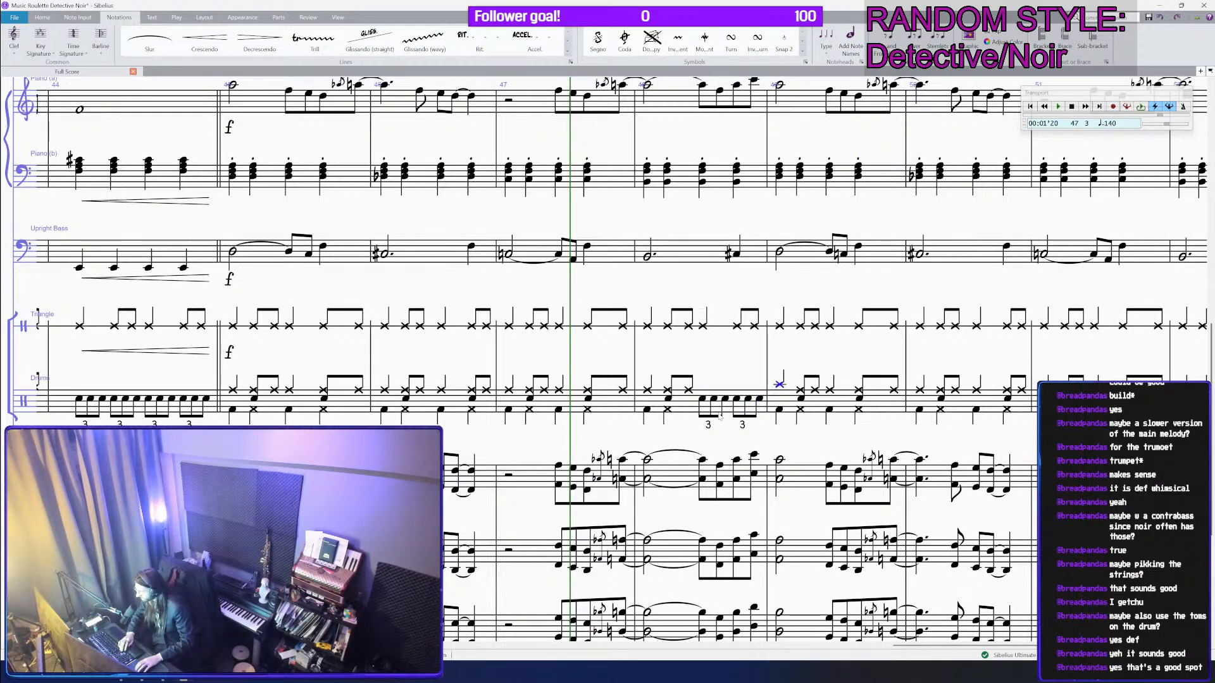
{"action": "left_click", "coordinate": [695, 418]}
{"action": "scroll", "coordinate": [696, 418], "scroll_direction": "down", "scroll_amount": 3}
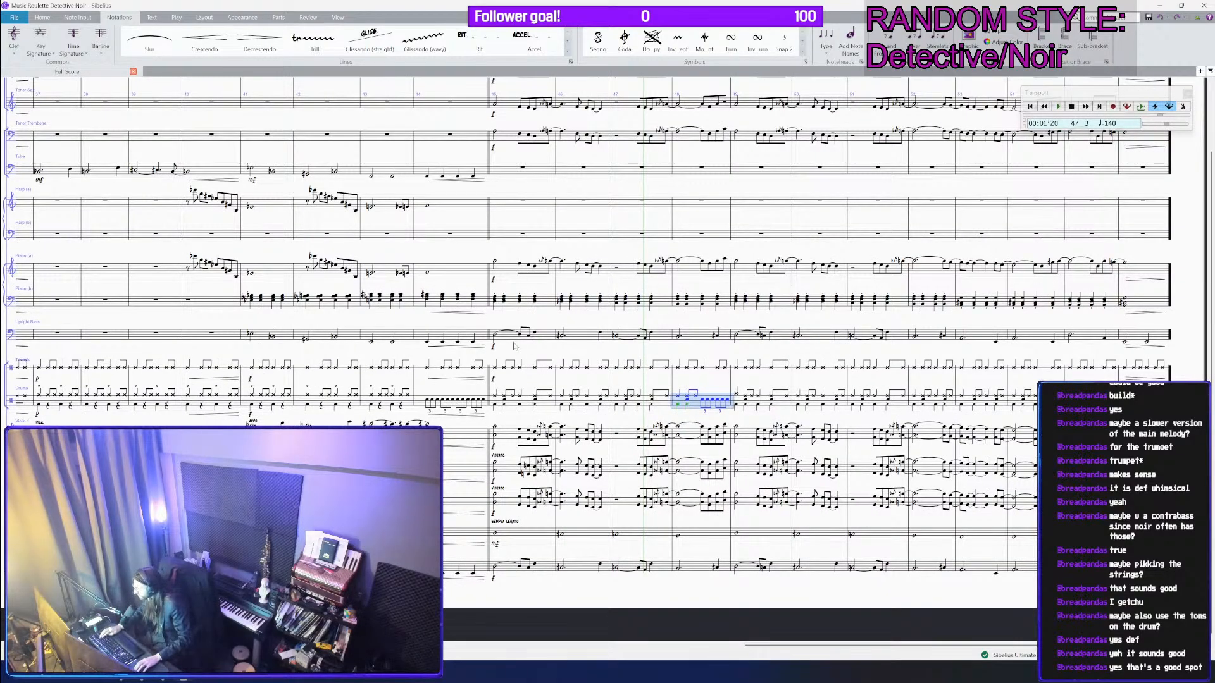
Step: Replace the Upright Bass notes with a walking line of quarter notes from bar 45 into bar 47
{"action": "left_click", "coordinate": [513, 345]}
{"action": "scroll", "coordinate": [513, 344], "scroll_direction": "up", "scroll_amount": 3}
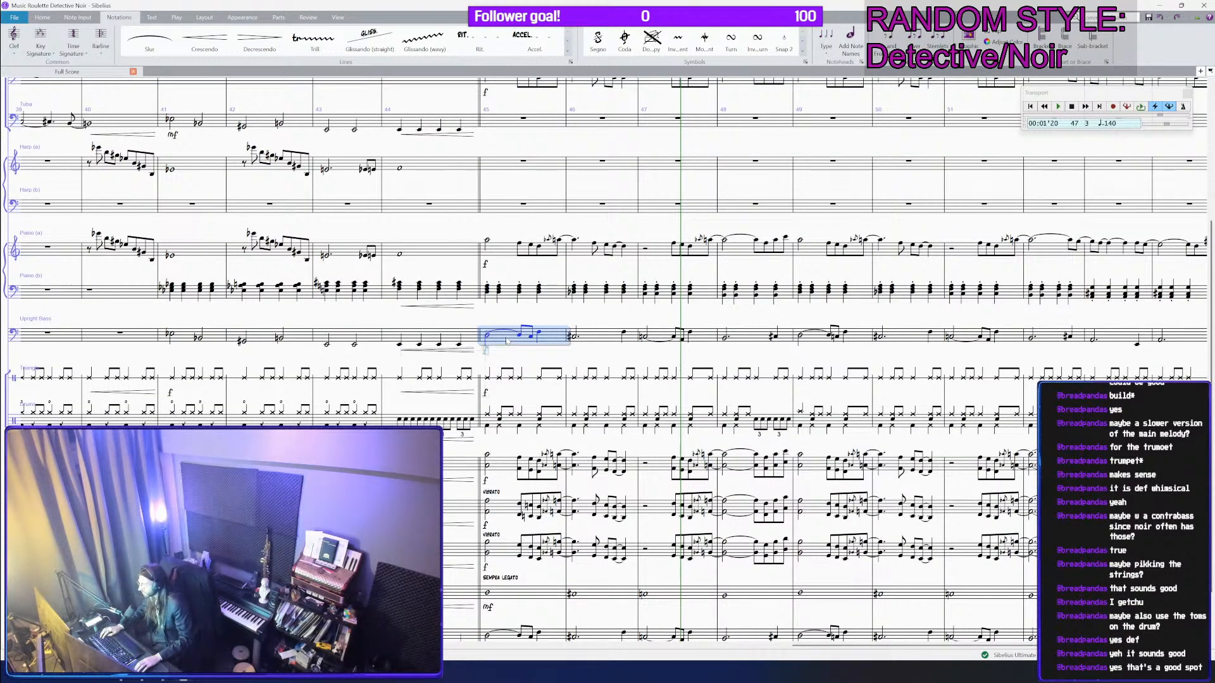
{"action": "scroll", "coordinate": [506, 341], "scroll_direction": "down", "scroll_amount": 2}
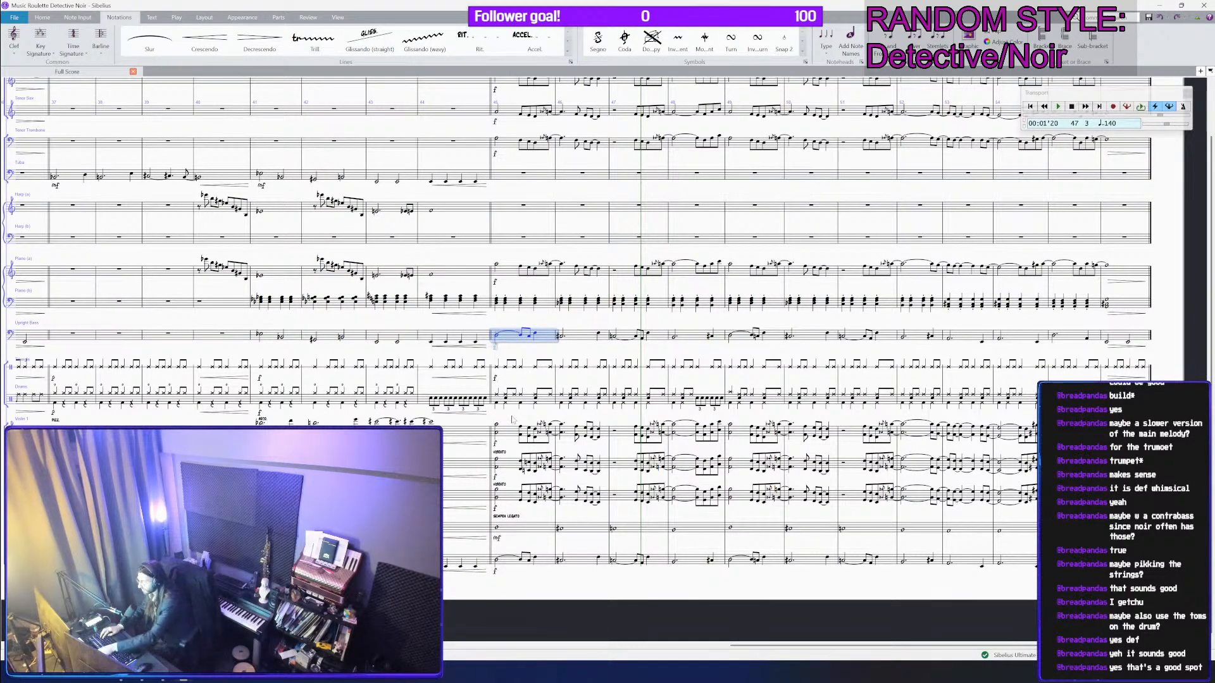
{"action": "key", "text": "n"}
{"action": "key", "text": "e"}
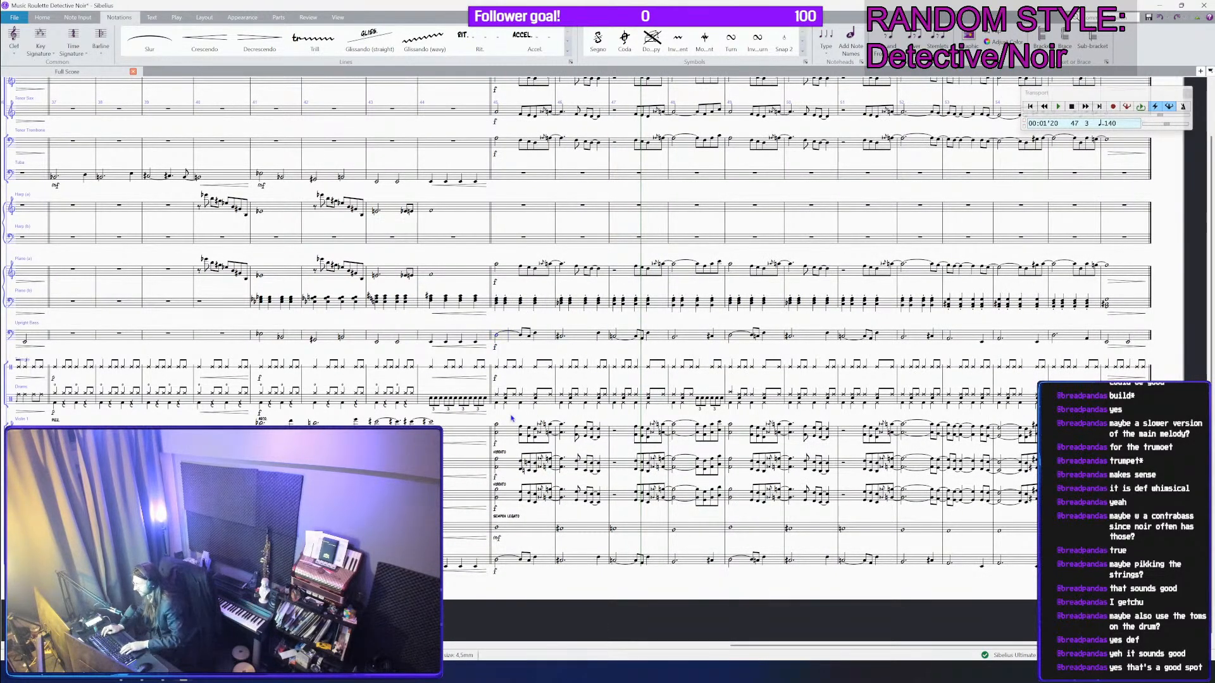
{"action": "key", "text": "ctrl+z"}
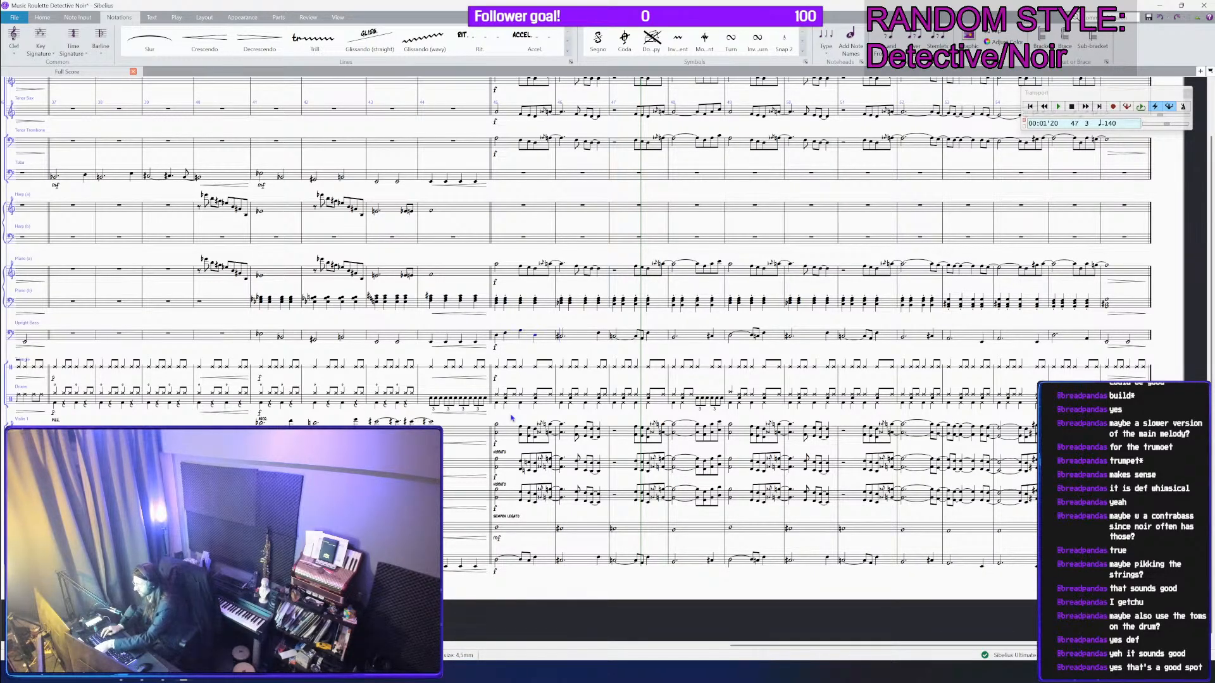
{"action": "key", "text": "Right"}
{"action": "key", "text": "Right"}
{"action": "key", "text": "Right"}
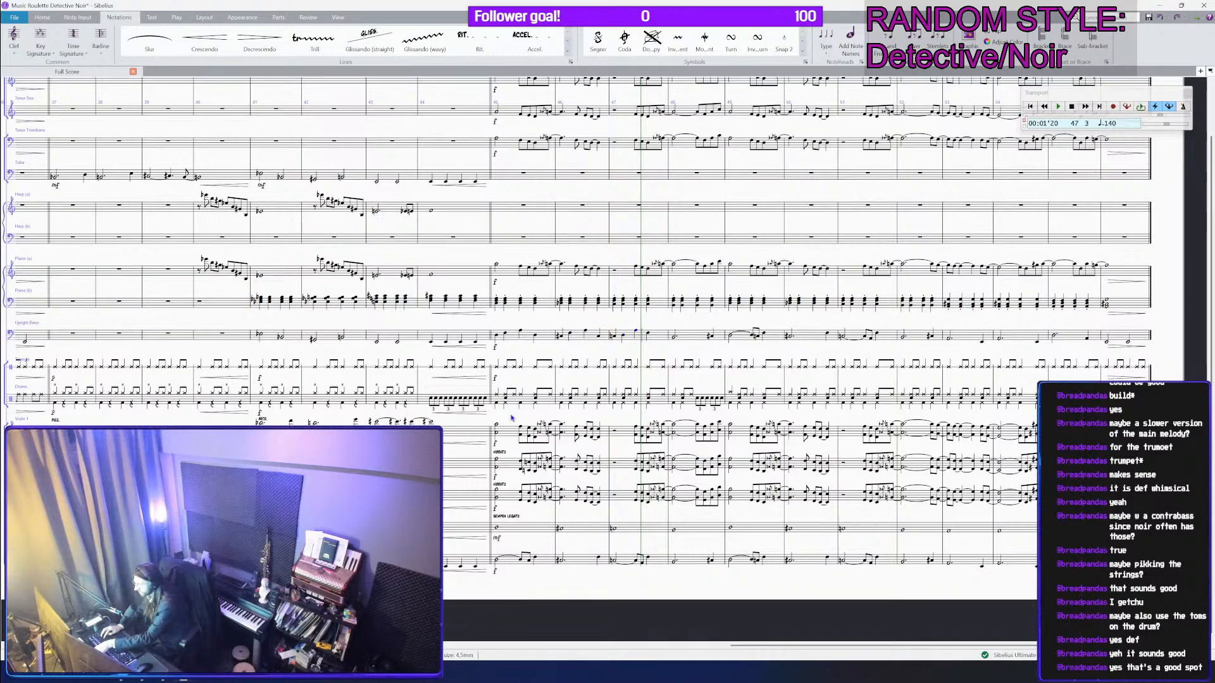
Step: Continue the Upright Bass quarter-note walking line to the end of bar 48, re-entering the wrong notes
{"action": "key", "text": "Right"}
{"action": "key", "text": "ctrl+z"}
{"action": "key", "text": "ctrl+z"}
{"action": "key", "text": "Right"}
{"action": "key", "text": "Right"}
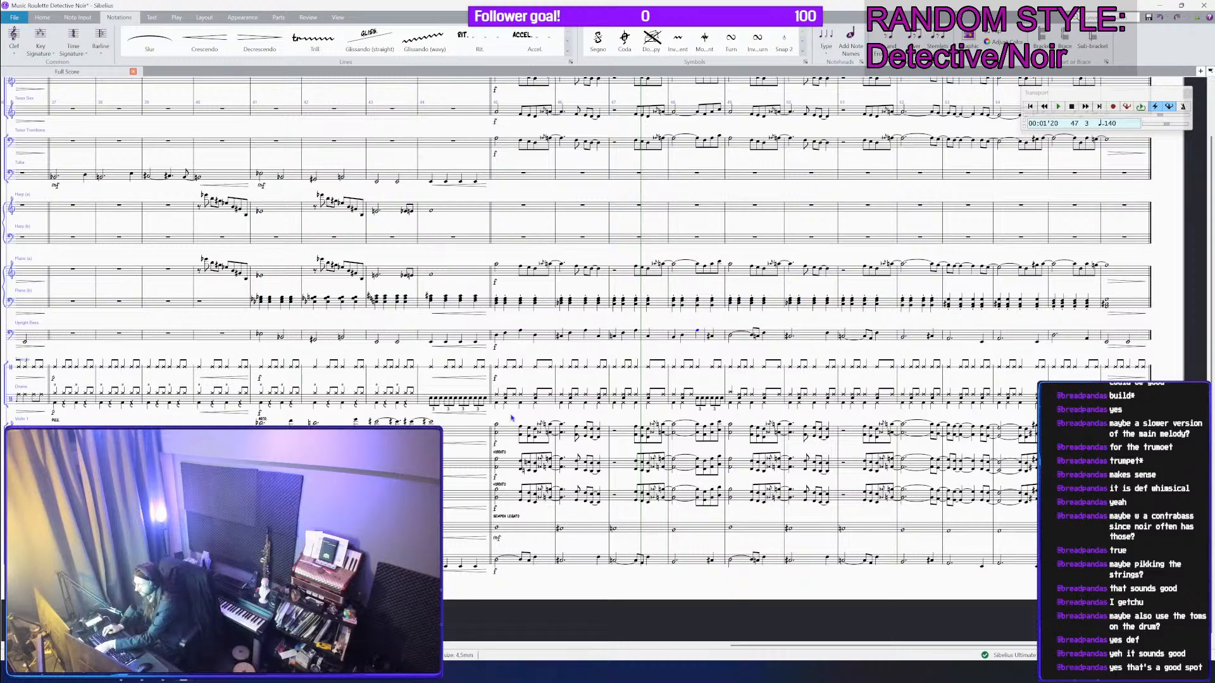
{"action": "key", "text": "Right"}
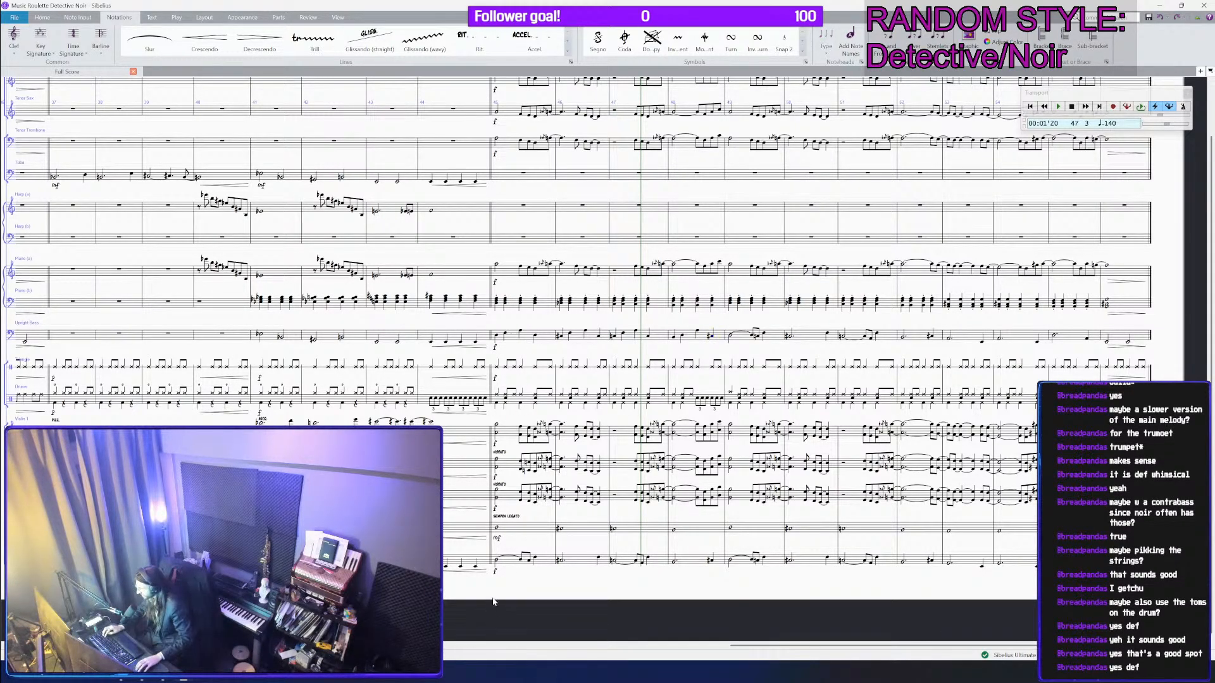
Step: Copy the SEMPRE LEGATO string part from bar 45 to the end onto the lowest string staff
{"action": "left_click", "coordinate": [506, 568]}
{"action": "left_click_drag", "start_coordinate": [652, 605], "coordinate": [557, 561]}
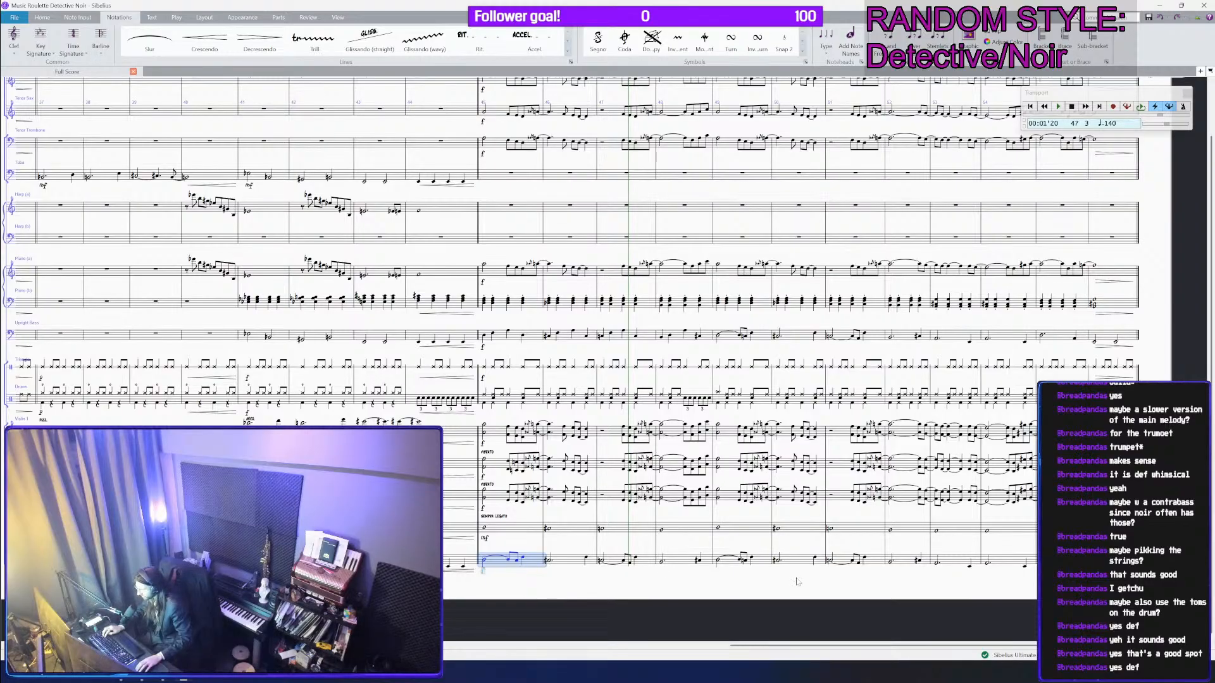
{"action": "left_click_drag", "start_coordinate": [880, 579], "coordinate": [840, 573]}
{"action": "key", "text": "Escape"}
{"action": "double_click", "coordinate": [479, 529]}
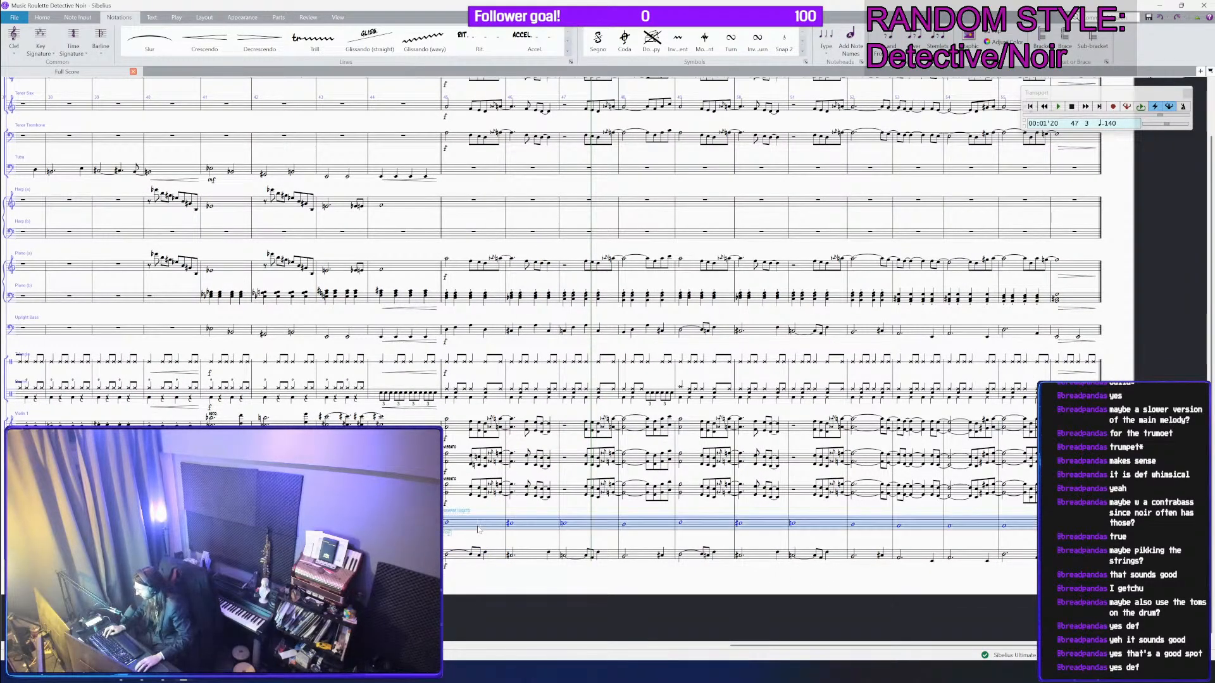
{"action": "left_click", "coordinate": [460, 558], "text": "alt"}
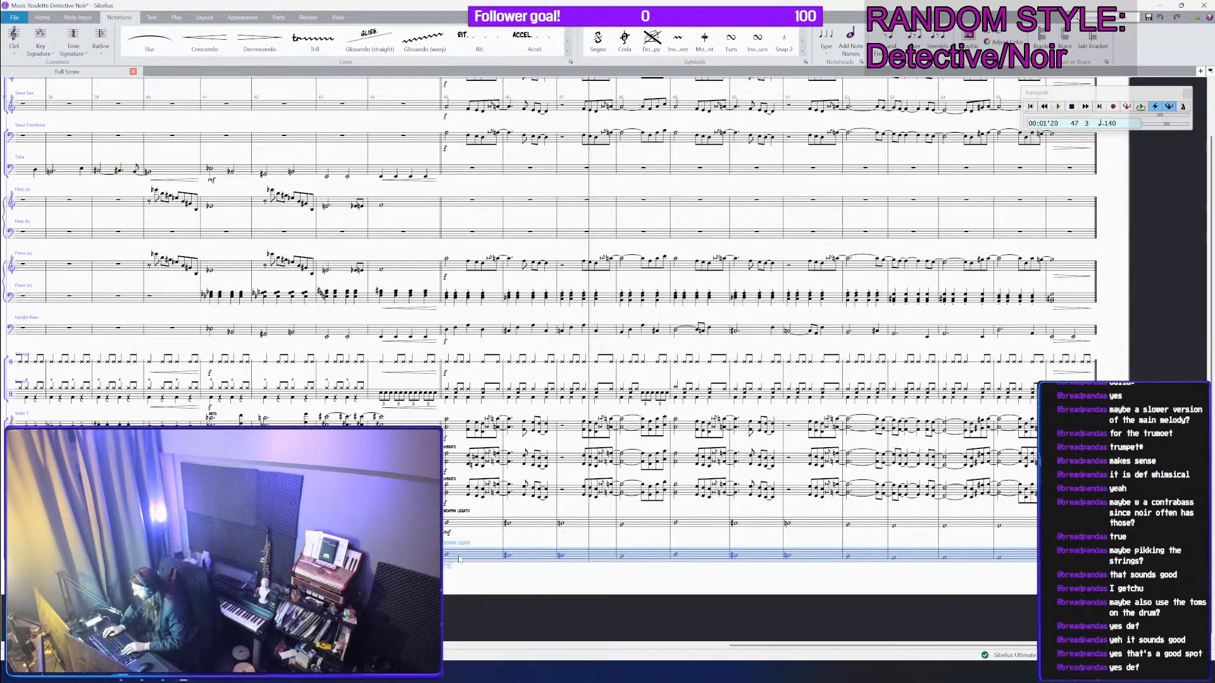
Step: Copy the Upright Bass walking line from bars 45–48 into bars 49–52
{"action": "left_click", "coordinate": [458, 333]}
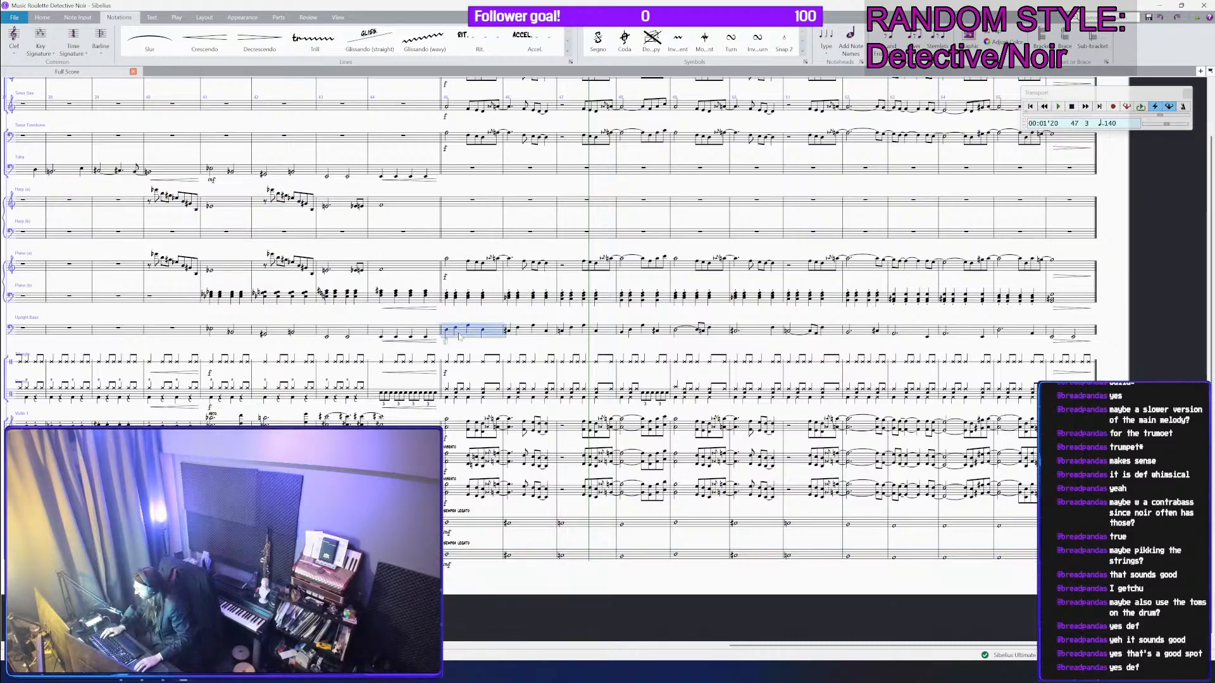
{"action": "left_click", "coordinate": [664, 331], "text": "shift"}
{"action": "left_click", "coordinate": [677, 331], "text": "alt"}
{"action": "left_click", "coordinate": [679, 336]}
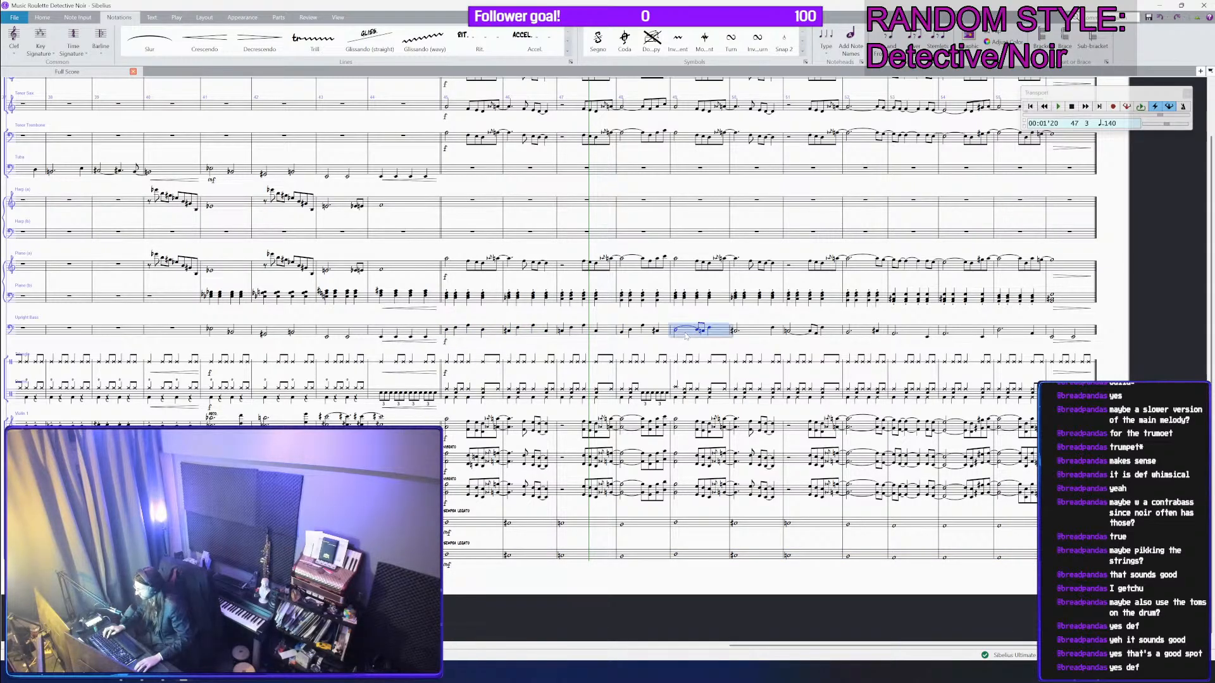
{"action": "left_click", "coordinate": [884, 334], "text": "shift"}
{"action": "key", "text": "Escape"}
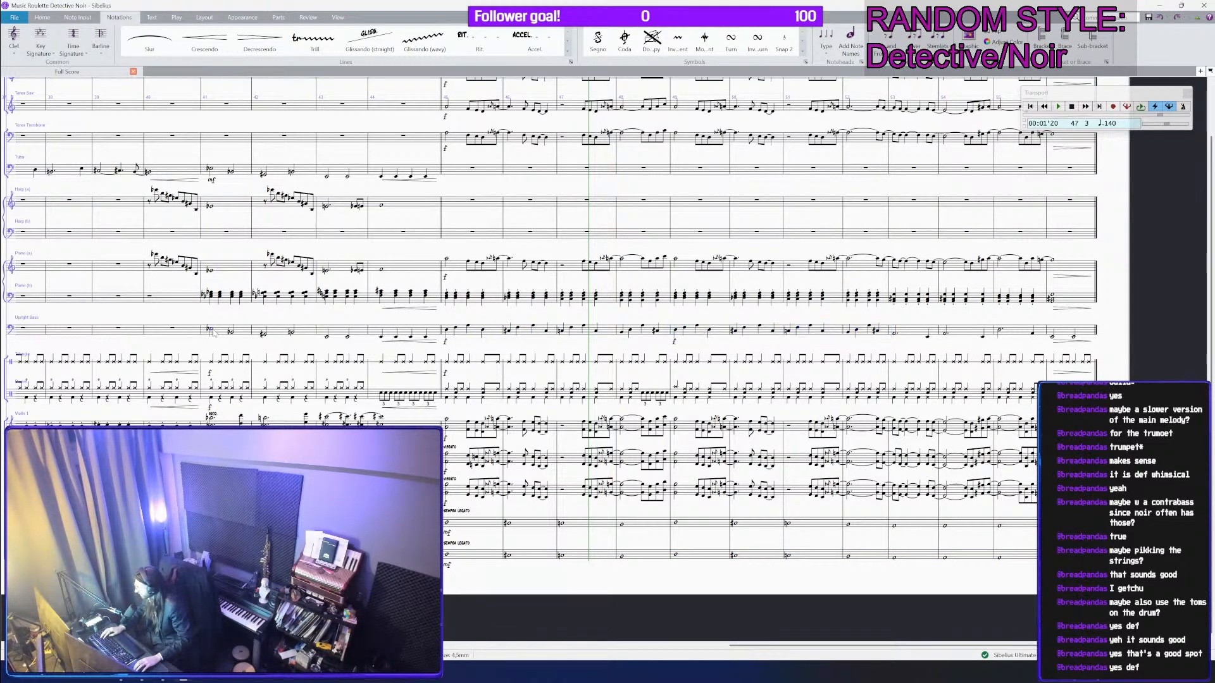
Step: Play back the section with the new Upright Bass line through bar 54
{"action": "key", "text": "p"}
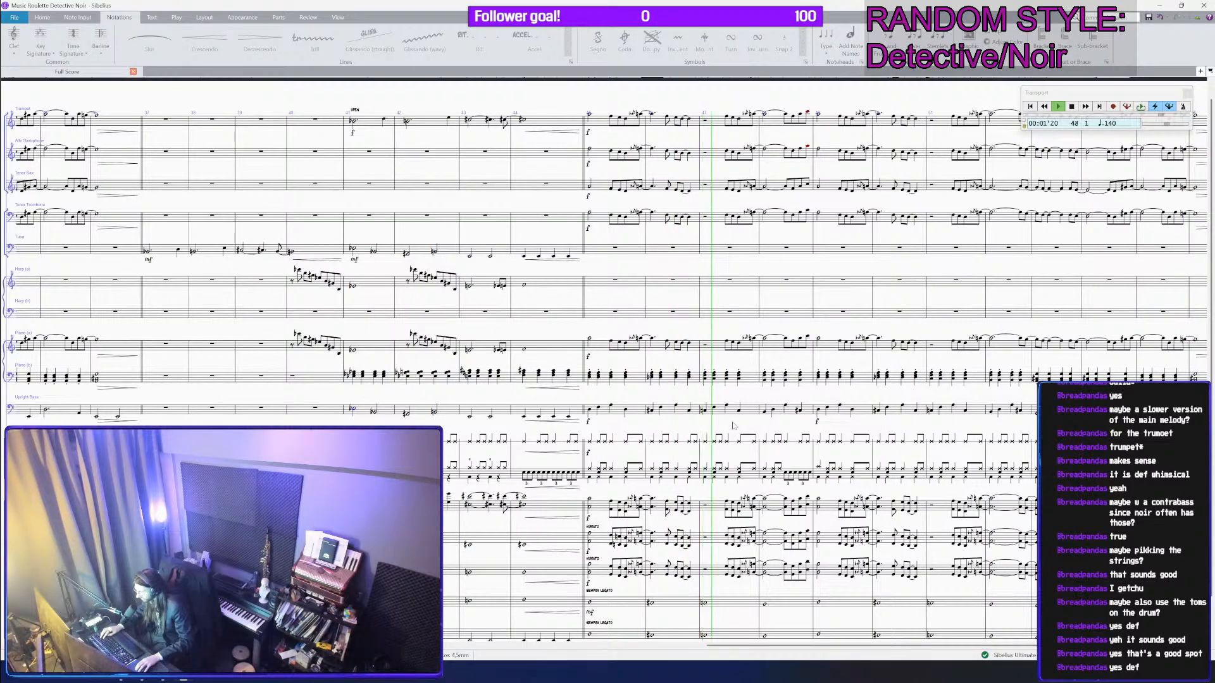
{"action": "left_click_drag", "start_coordinate": [733, 425], "coordinate": [577, 398]}
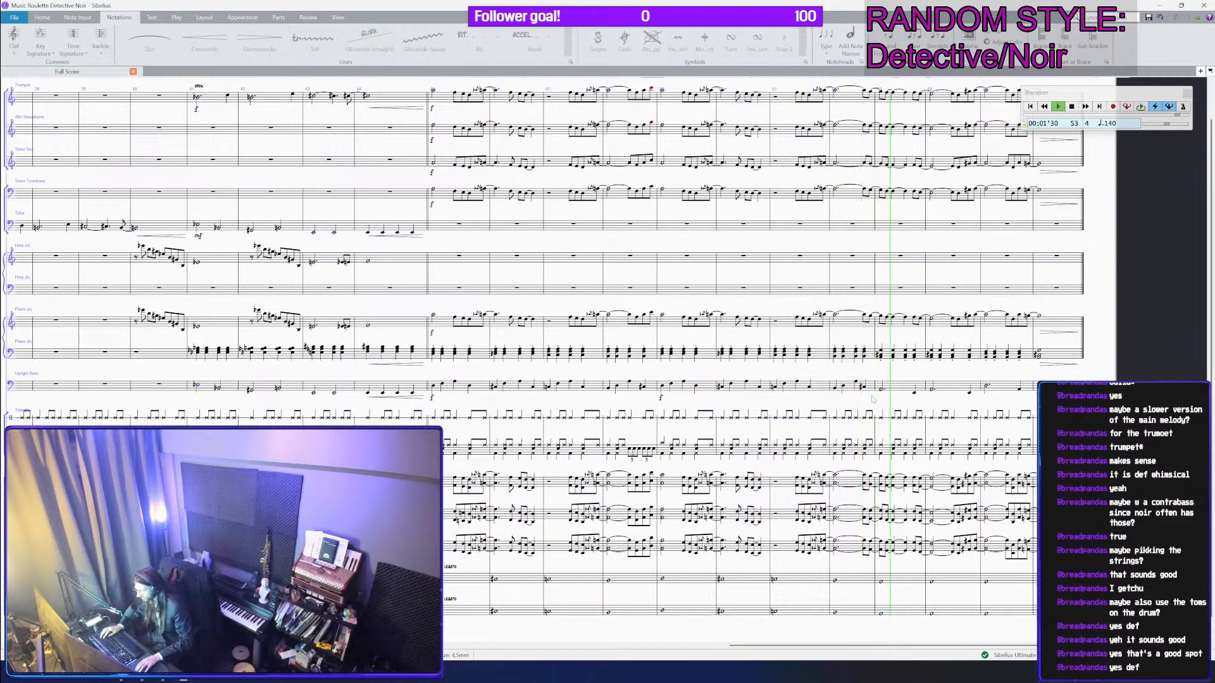
{"action": "key", "text": "space"}
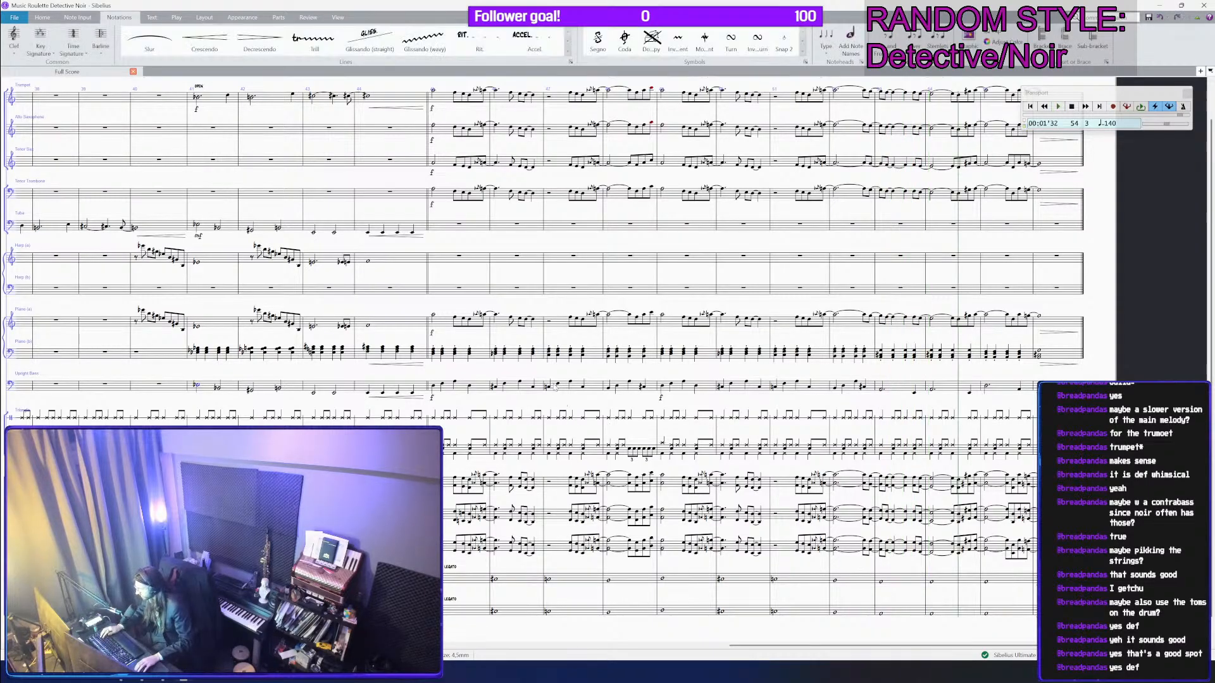
Step: Stack a second, higher drum note on all six triplet notes in Drums bar 48, placed lower for the second triplet
{"action": "left_click", "coordinate": [543, 388]}
{"action": "key", "text": "ctrl+equal"}
{"action": "key", "text": "Escape"}
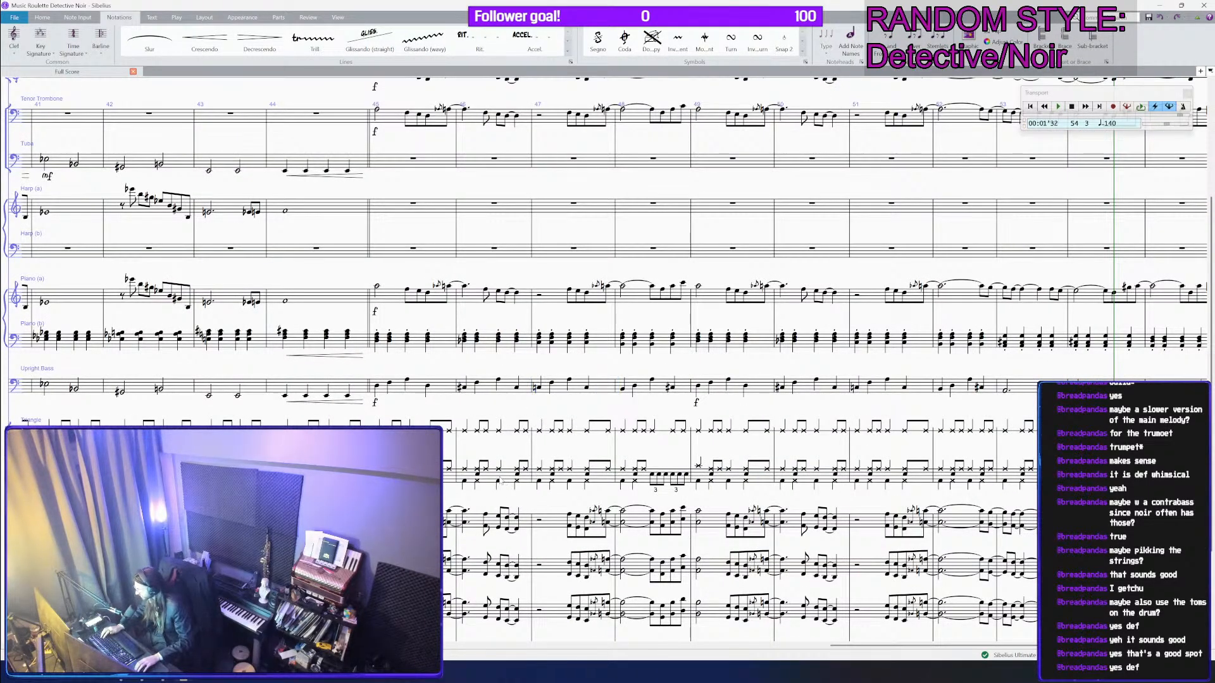
{"action": "left_click", "coordinate": [657, 479]}
{"action": "key", "text": "ctrl+equal"}
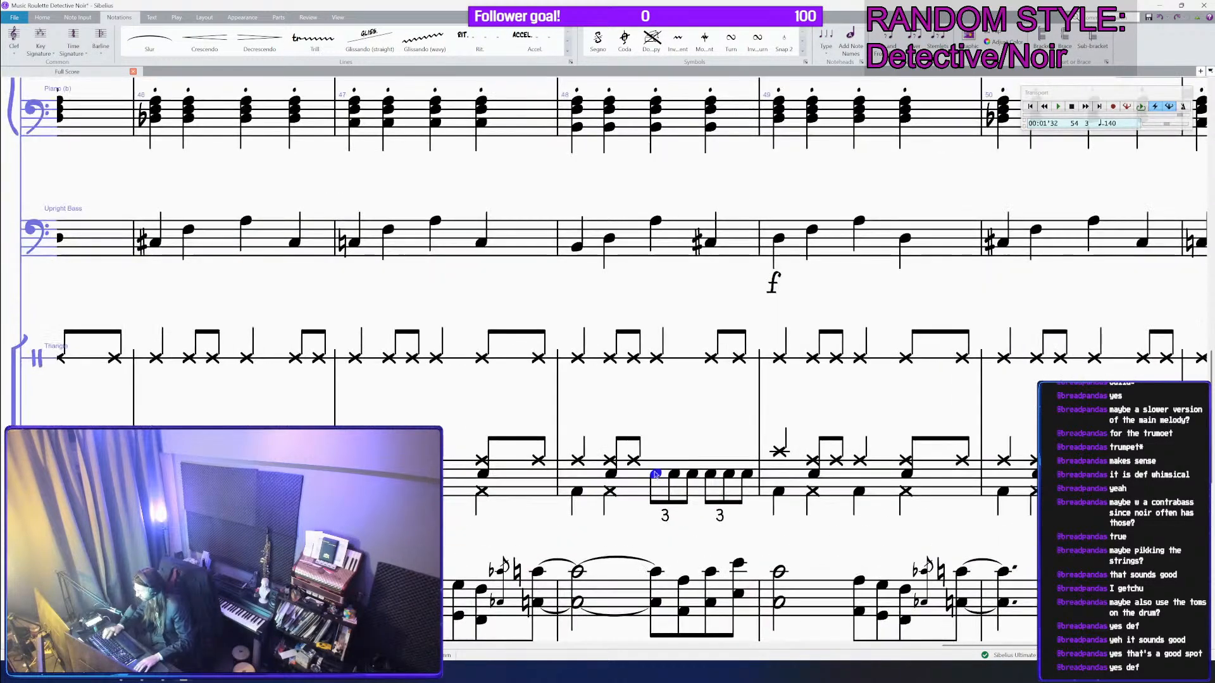
{"action": "left_click", "coordinate": [657, 462]}
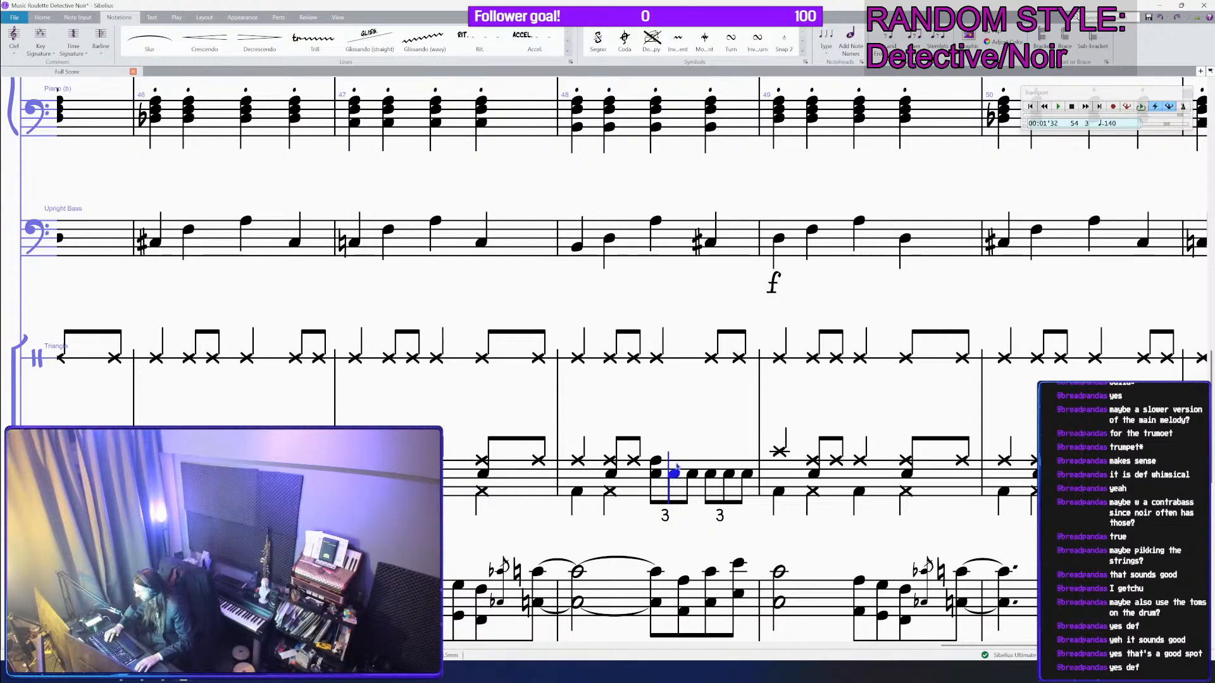
{"action": "left_click", "coordinate": [675, 461]}
{"action": "left_click", "coordinate": [692, 460]}
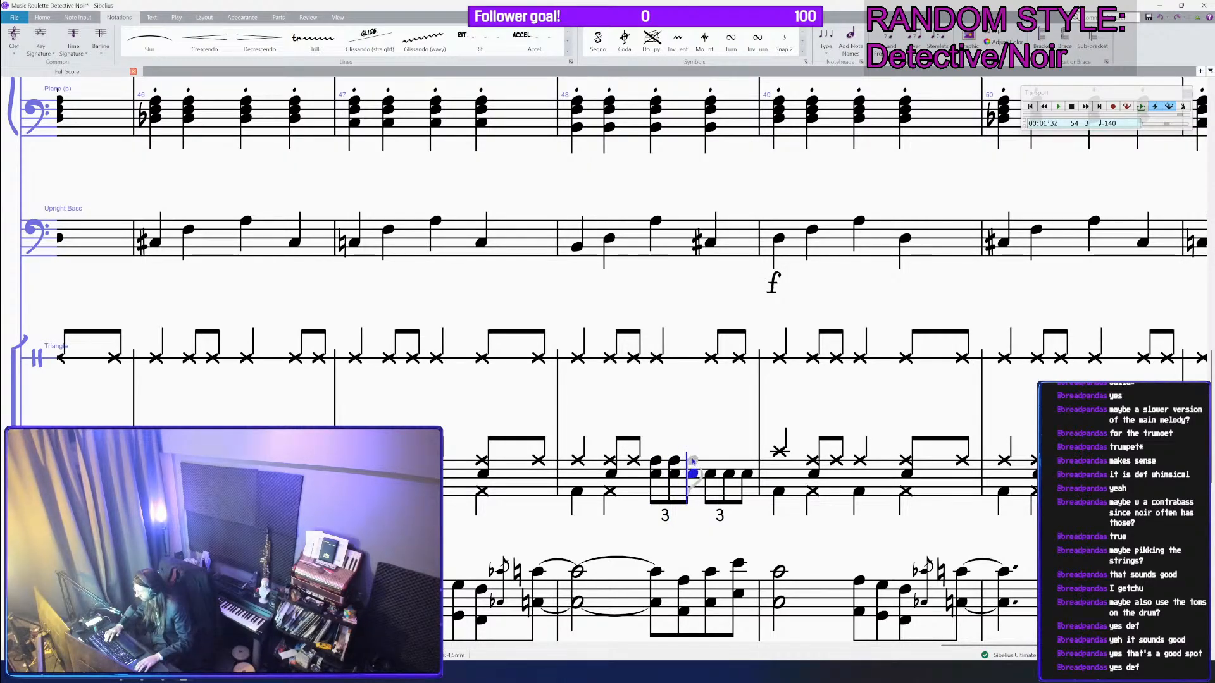
{"action": "left_click", "coordinate": [711, 466]}
{"action": "left_click", "coordinate": [729, 465]}
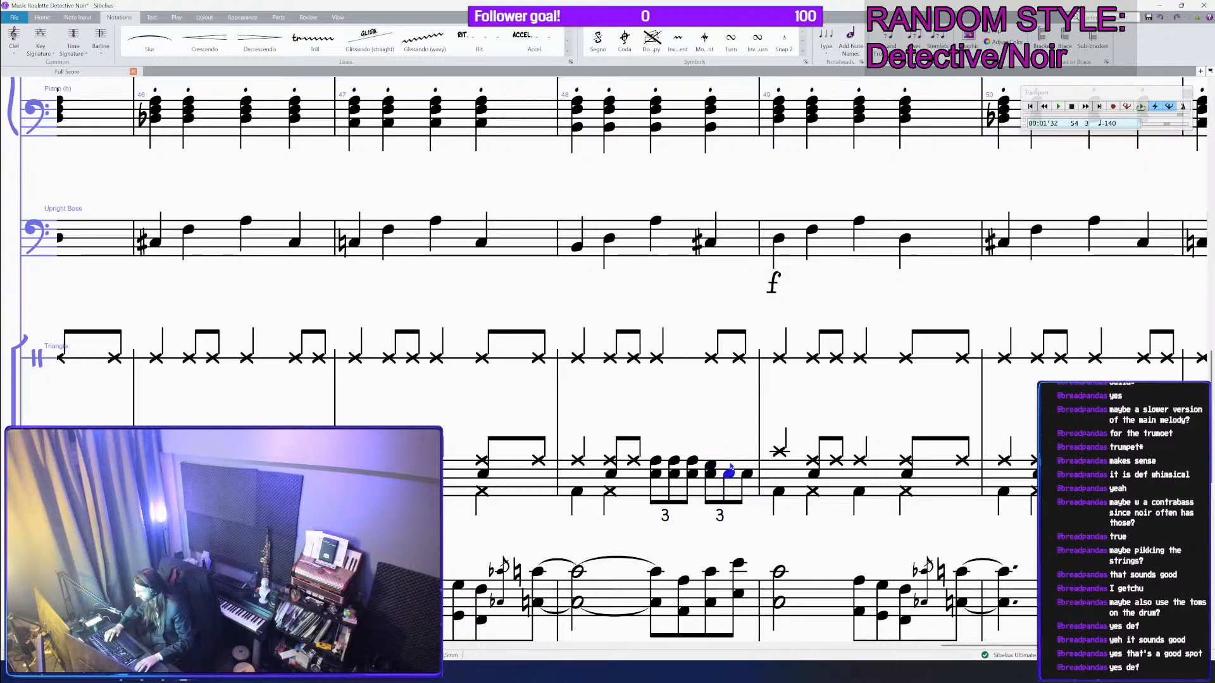
{"action": "left_click", "coordinate": [746, 468]}
{"action": "key", "text": "ctrl+minus"}
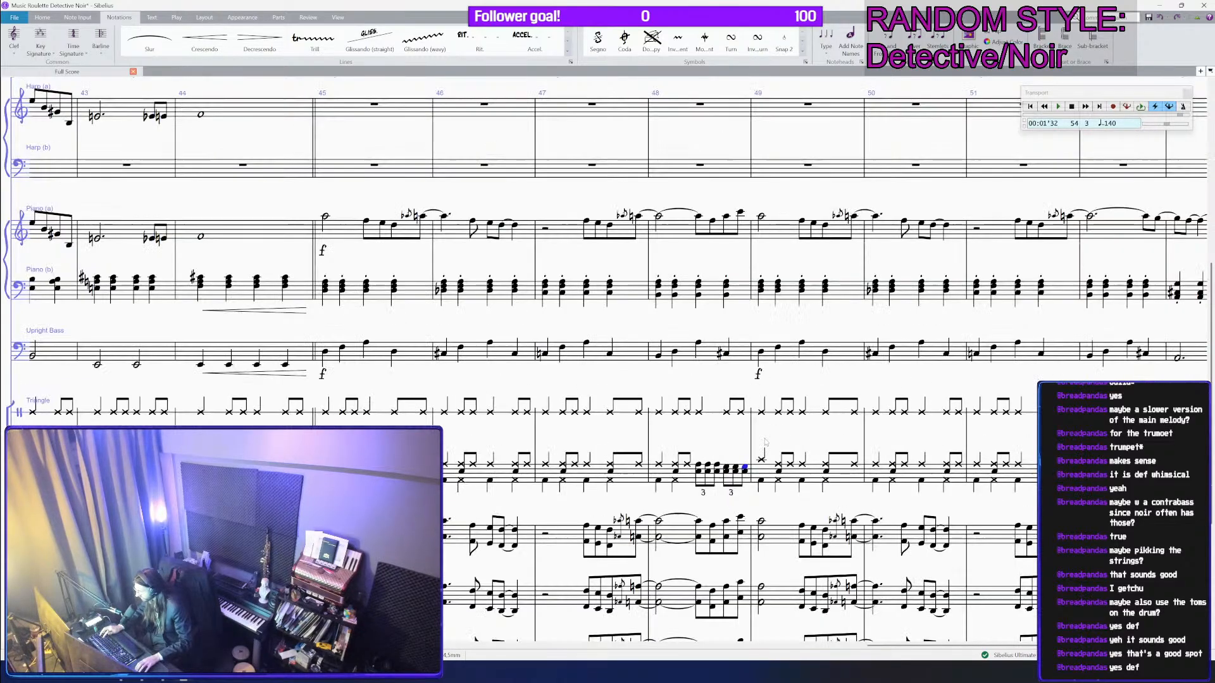
Step: Raise the last cymbal note of Drums bar 52 and move the beat-four snare onto that final eighth
{"action": "left_click_drag", "start_coordinate": [968, 309], "coordinate": [736, 312]}
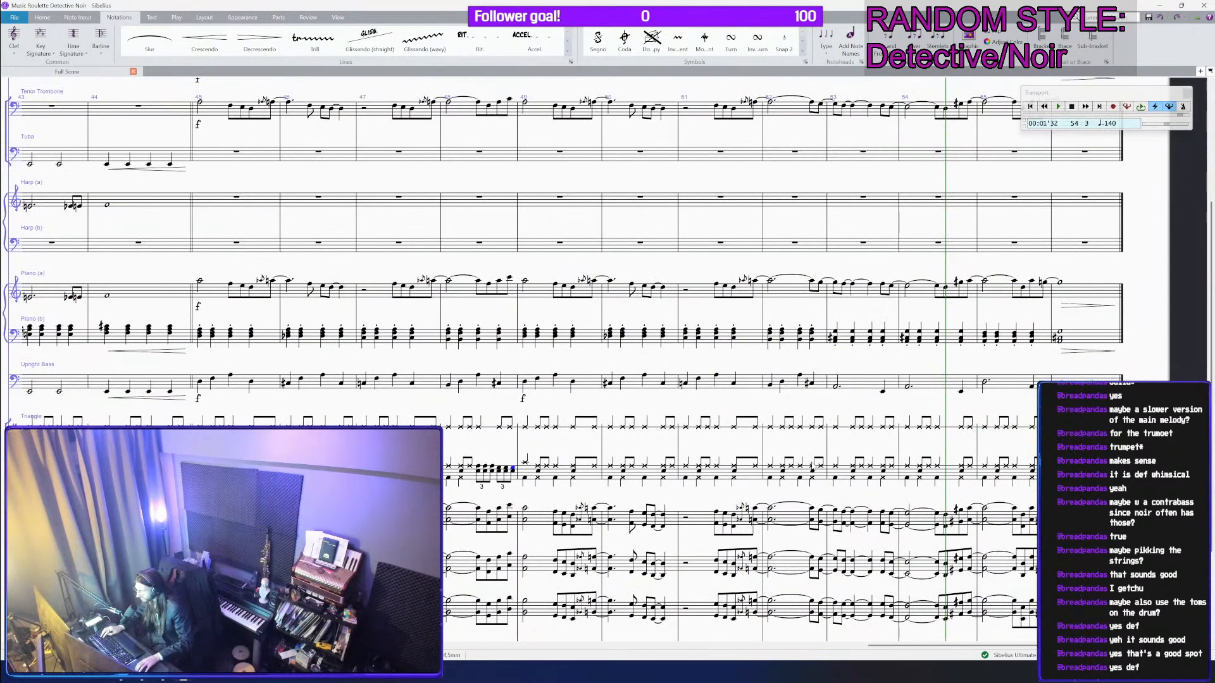
{"action": "left_click", "coordinate": [815, 478]}
{"action": "scroll", "coordinate": [815, 477], "scroll_direction": "up", "scroll_amount": 2}
{"action": "left_click", "coordinate": [816, 467]}
{"action": "scroll", "coordinate": [816, 472], "scroll_direction": "up", "scroll_amount": 3}
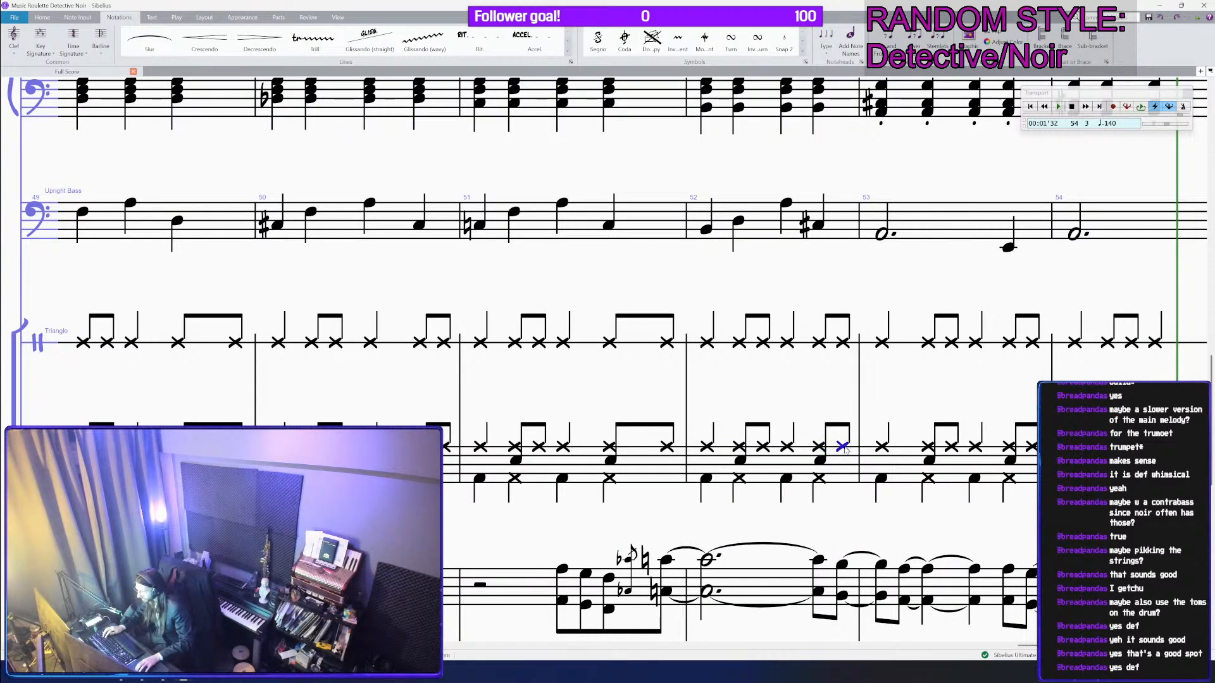
{"action": "scroll", "coordinate": [788, 475], "scroll_direction": "up", "scroll_amount": 2}
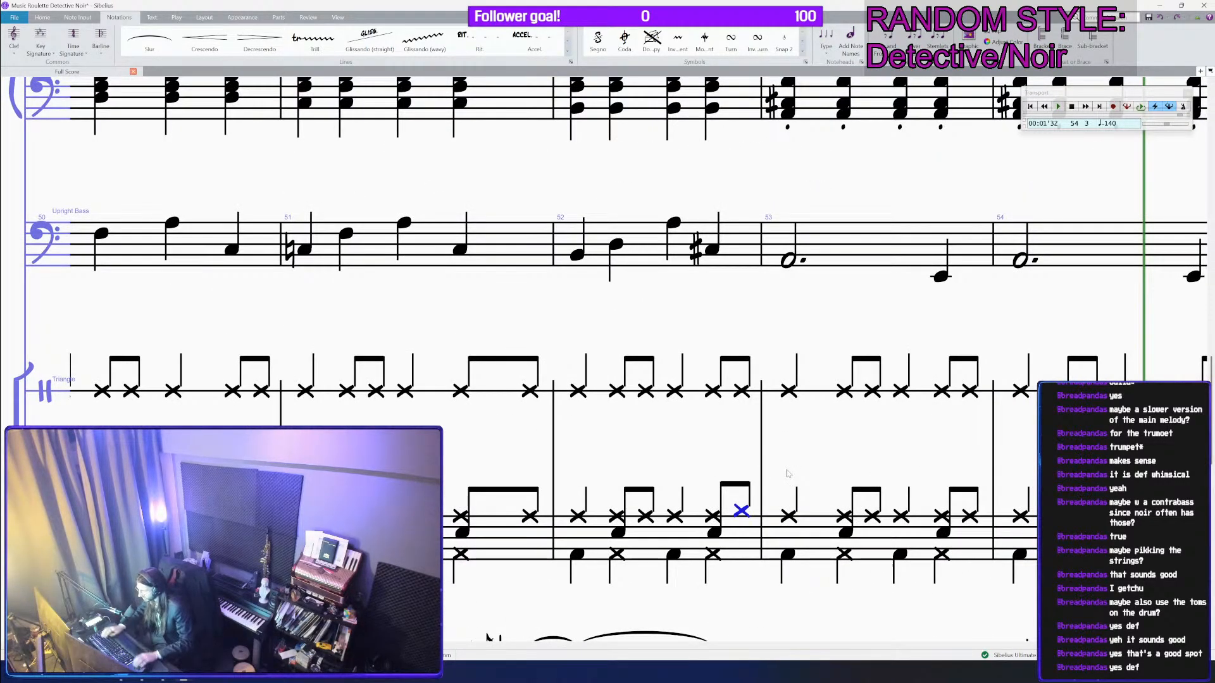
{"action": "key", "text": "Up"}
{"action": "left_click", "coordinate": [715, 536]}
{"action": "key", "text": "Delete"}
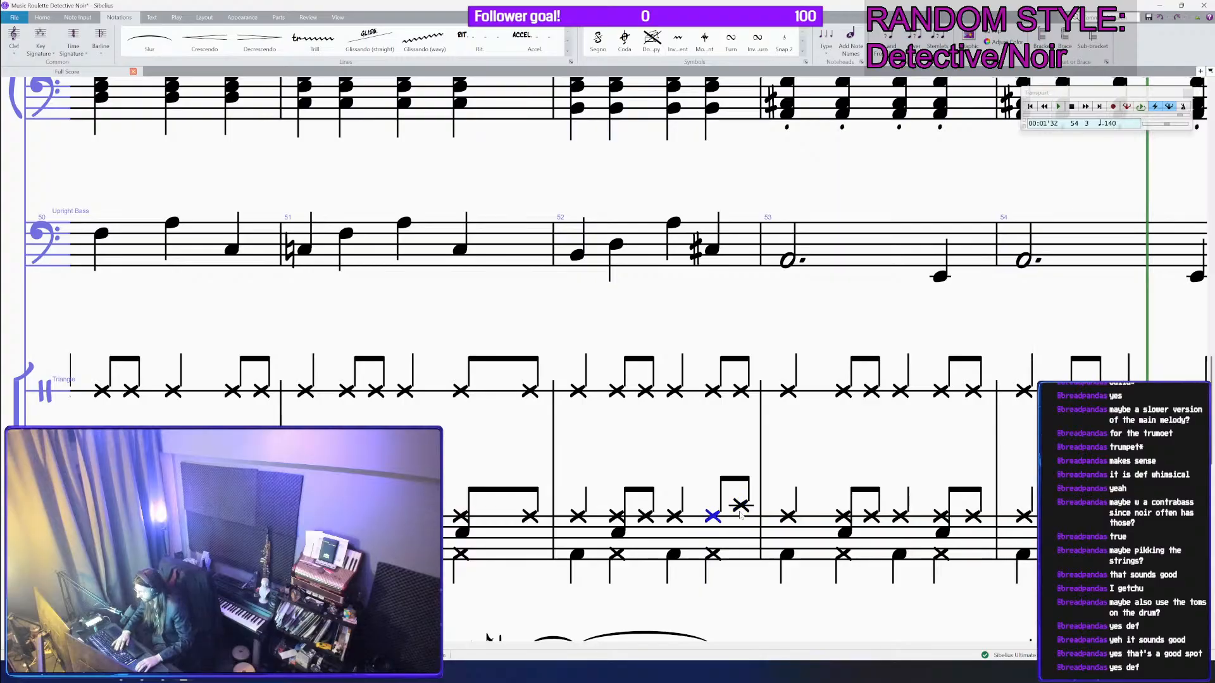
{"action": "left_click", "coordinate": [741, 508]}
{"action": "key", "text": "n"}
{"action": "left_click", "coordinate": [741, 530]}
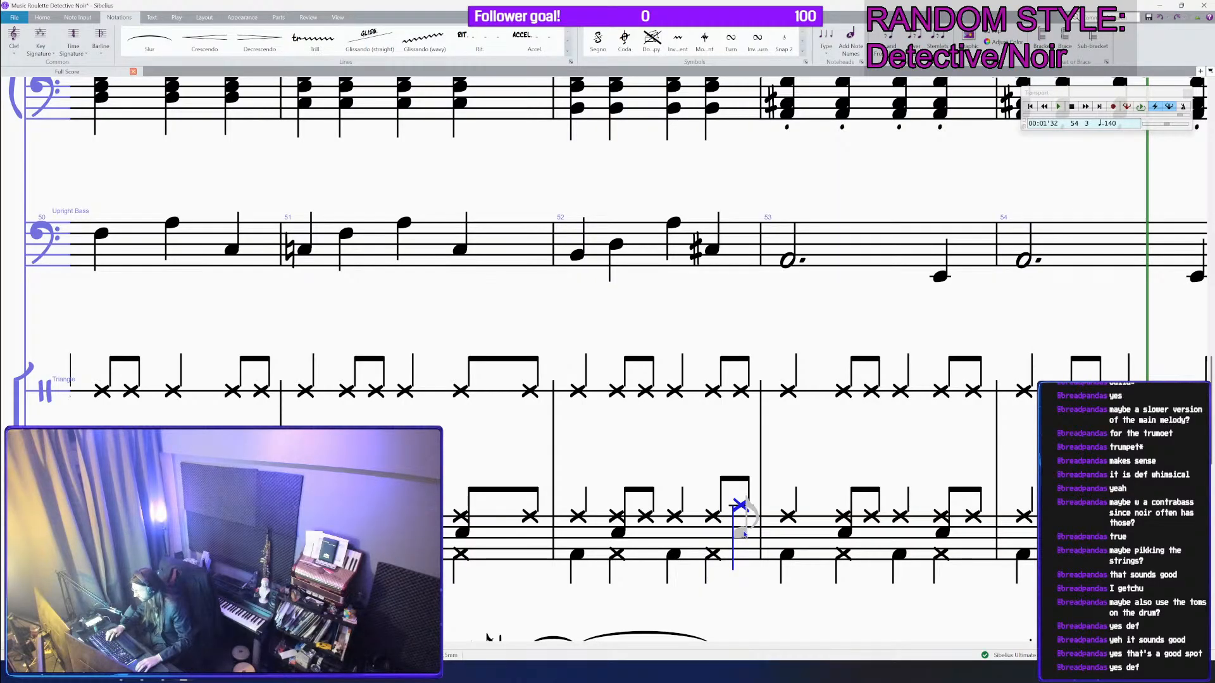
{"action": "scroll", "coordinate": [747, 507], "scroll_direction": "down", "scroll_amount": 3}
{"action": "scroll", "coordinate": [756, 459], "scroll_direction": "up", "scroll_amount": 6}
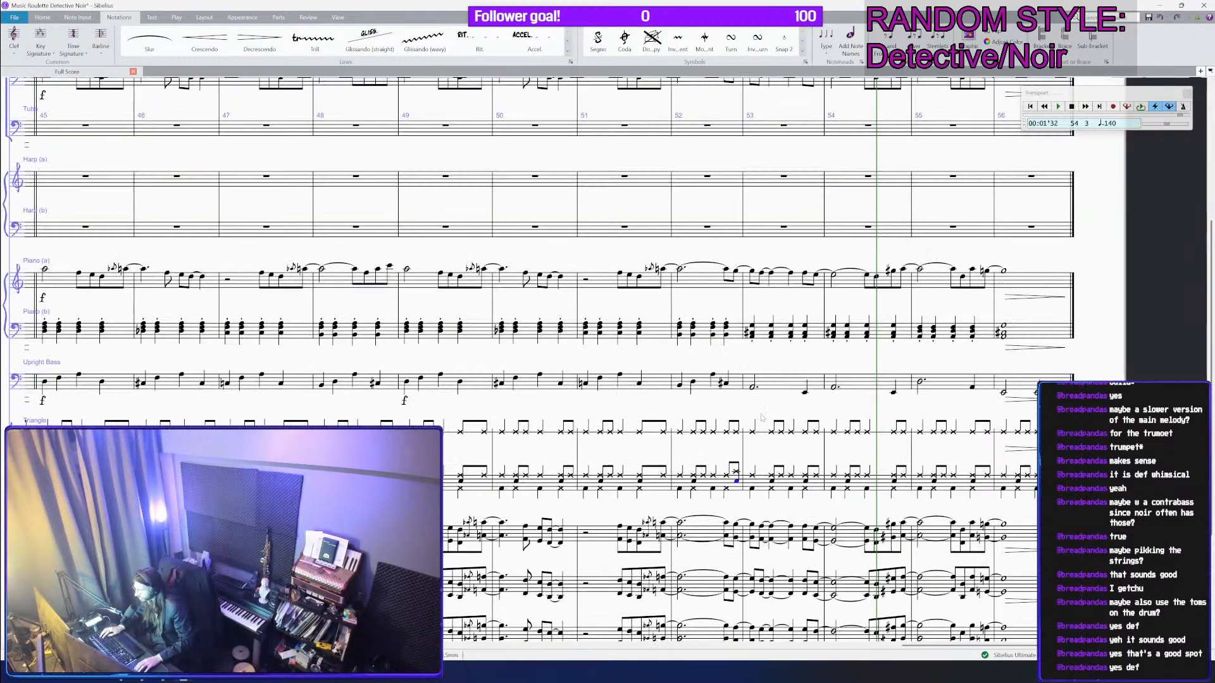
Step: Shorten the first cymbal note of Drums bar 53 to an eighth and add a snare eighth note after it
{"action": "scroll", "coordinate": [764, 272], "scroll_direction": "down", "scroll_amount": 3}
{"action": "left_click", "coordinate": [753, 480]}
{"action": "scroll", "coordinate": [753, 481], "scroll_direction": "up", "scroll_amount": 3}
{"action": "left_click", "coordinate": [729, 471]}
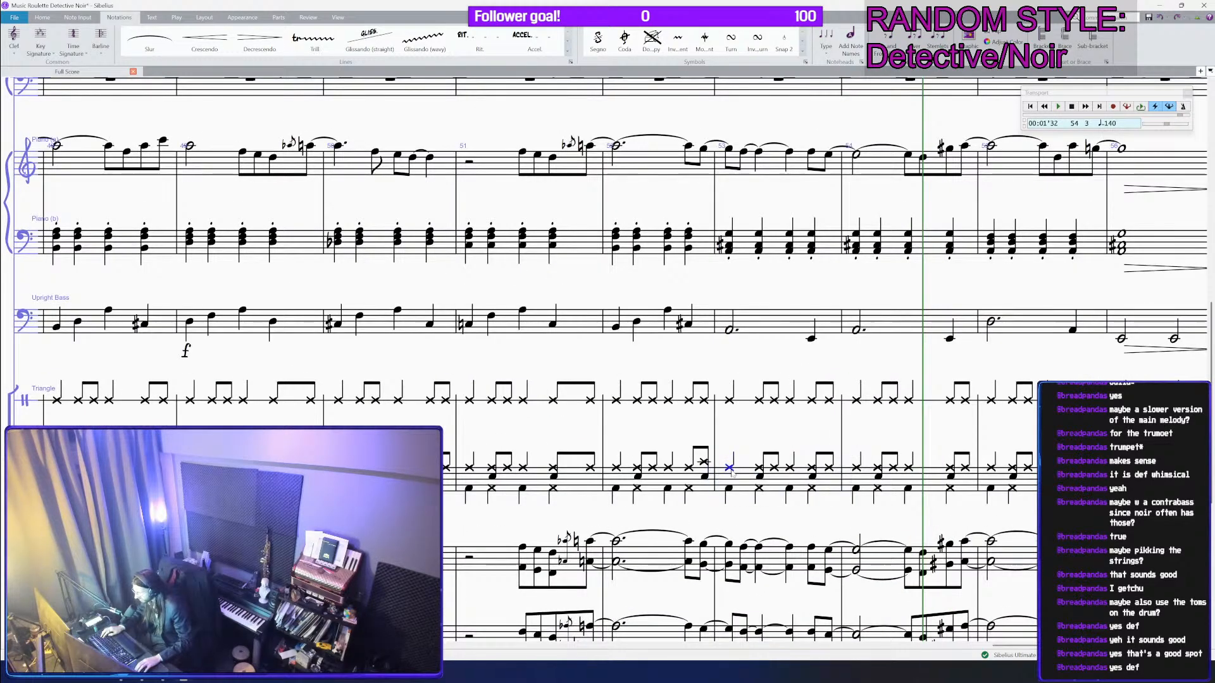
{"action": "scroll", "coordinate": [731, 470], "scroll_direction": "up", "scroll_amount": 2}
{"action": "key", "text": "3"}
{"action": "key", "text": "n"}
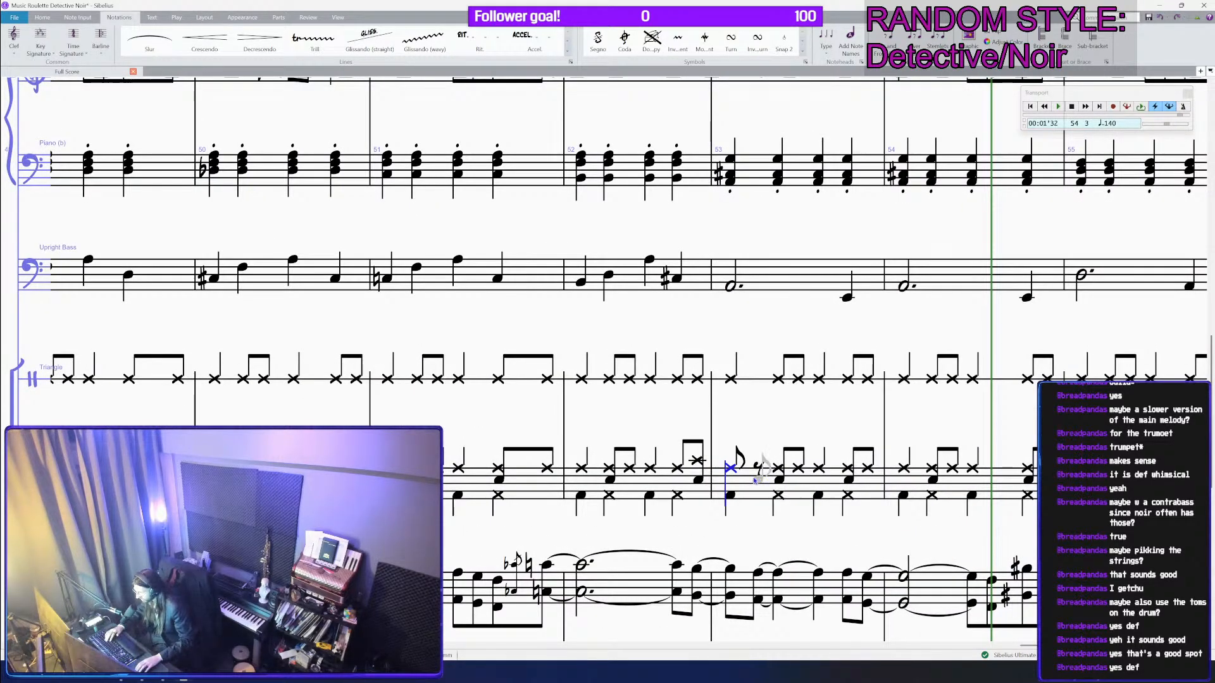
{"action": "left_click", "coordinate": [757, 481]}
{"action": "scroll", "coordinate": [758, 481], "scroll_direction": "down", "scroll_amount": 3}
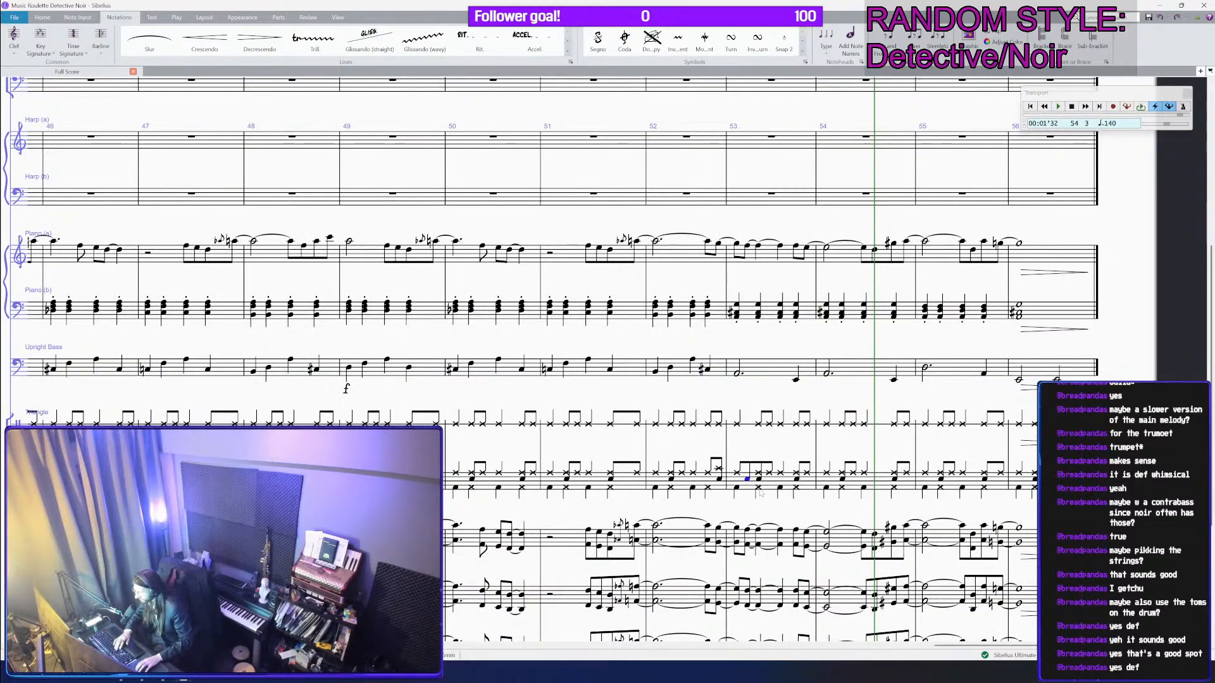
{"action": "scroll", "coordinate": [780, 481], "scroll_direction": "up", "scroll_amount": 3}
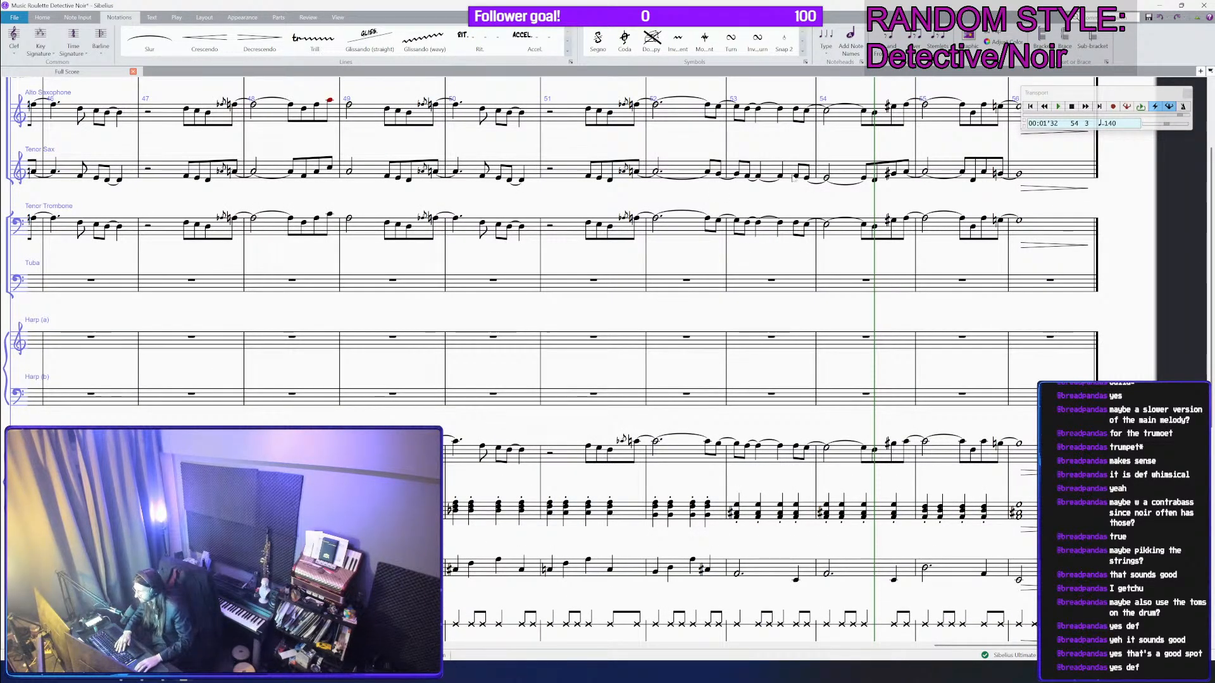
Step: Add a snare note beneath the last cymbal eighth of Drums bar 53
{"action": "left_click", "coordinate": [796, 223]}
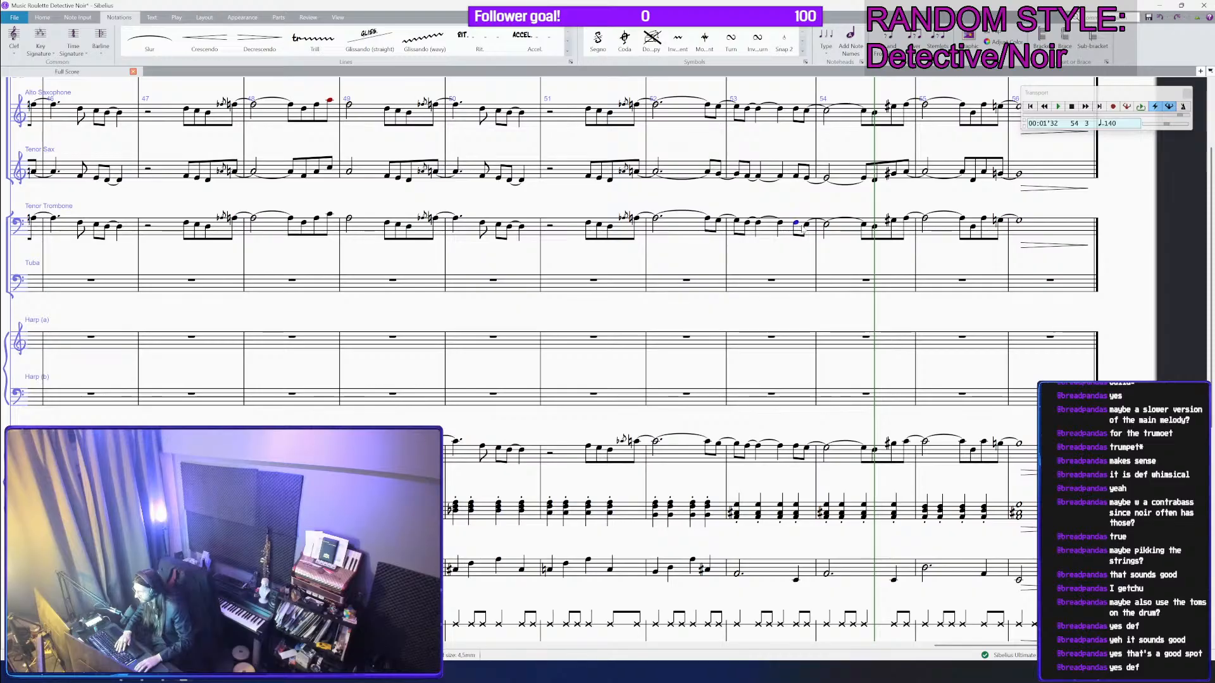
{"action": "scroll", "coordinate": [808, 354], "scroll_direction": "down", "scroll_amount": 2}
{"action": "scroll", "coordinate": [809, 380], "scroll_direction": "down", "scroll_amount": 3}
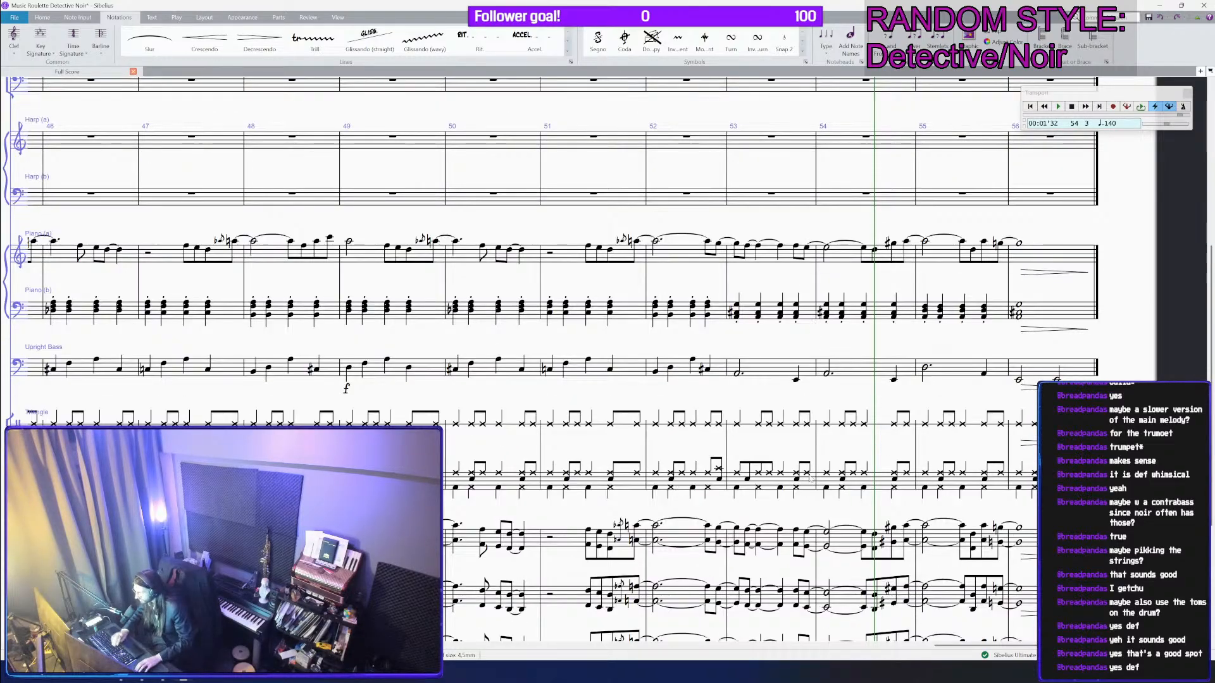
{"action": "left_click", "coordinate": [807, 472]}
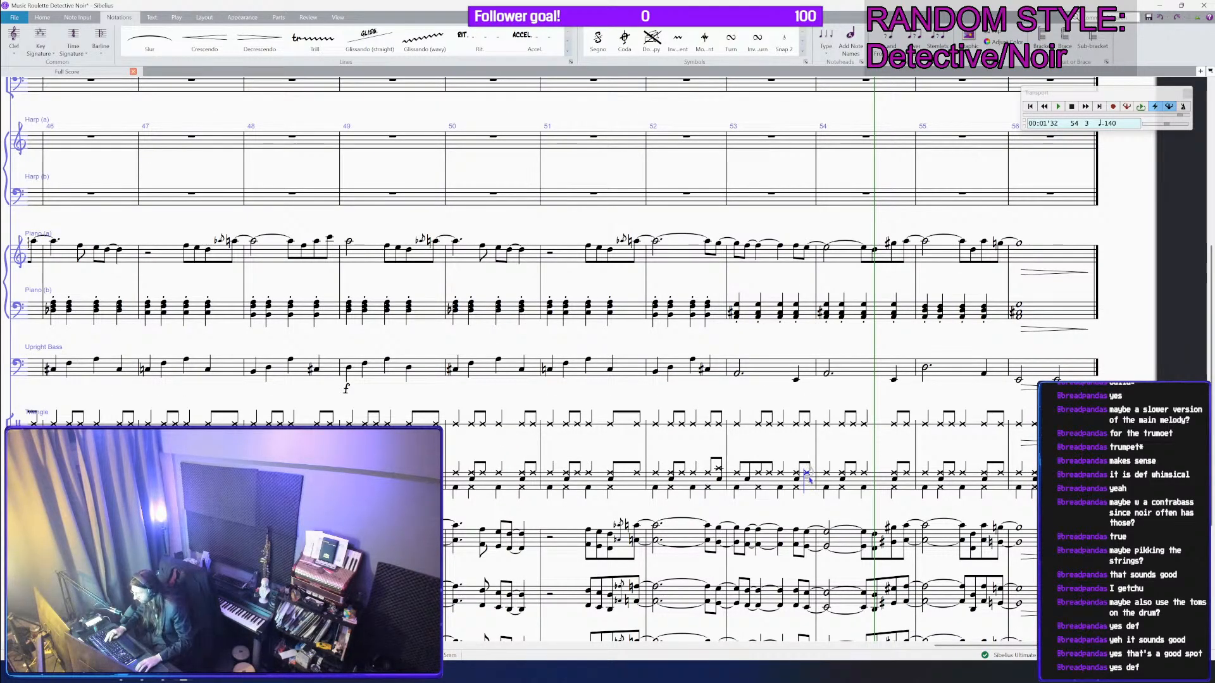
{"action": "scroll", "coordinate": [823, 468], "scroll_direction": "up", "scroll_amount": 5}
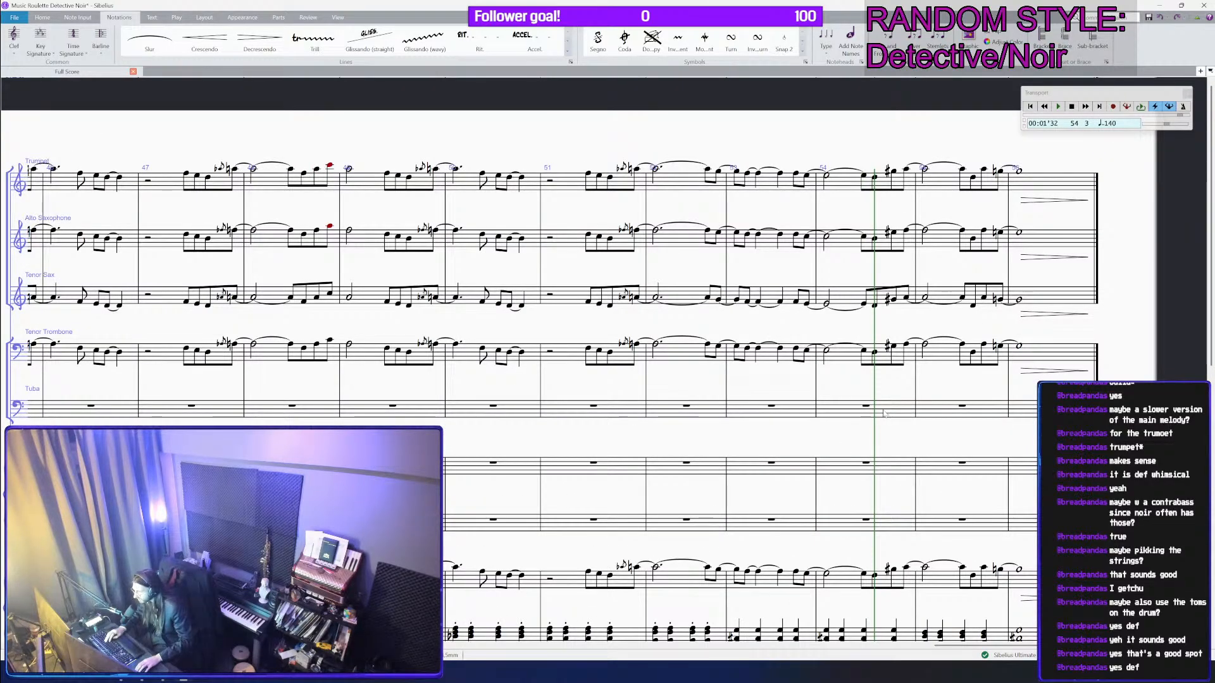
{"action": "scroll", "coordinate": [880, 480], "scroll_direction": "down", "scroll_amount": 5}
{"action": "scroll", "coordinate": [921, 516], "scroll_direction": "up", "scroll_amount": 4}
{"action": "scroll", "coordinate": [921, 516], "scroll_direction": "down", "scroll_amount": 4}
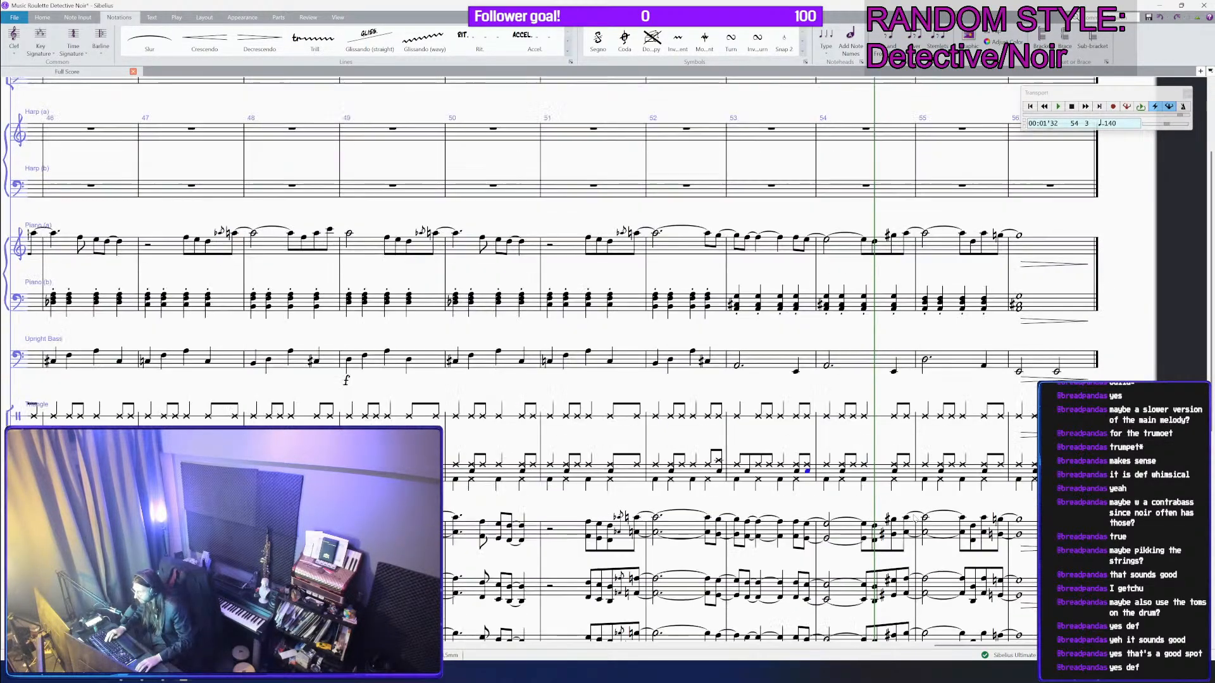
Step: Save the score and play it back to the end of bar 56
{"action": "scroll", "coordinate": [788, 456], "scroll_direction": "down", "scroll_amount": 2}
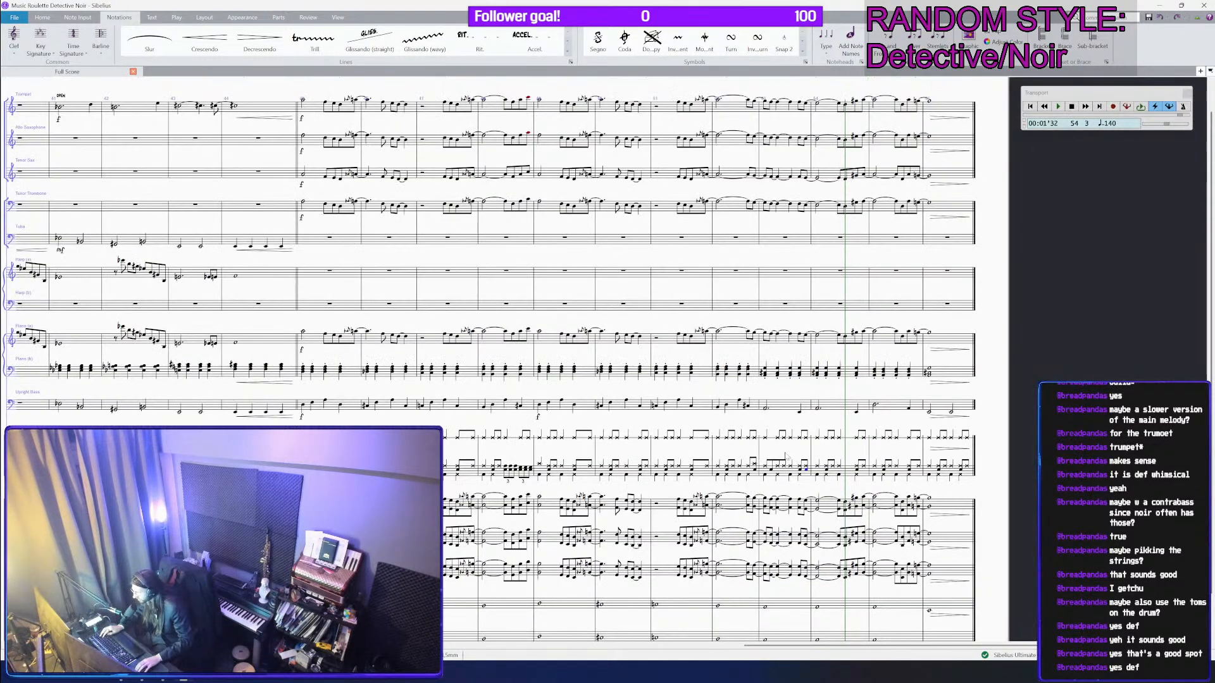
{"action": "key", "text": "ctrl+s"}
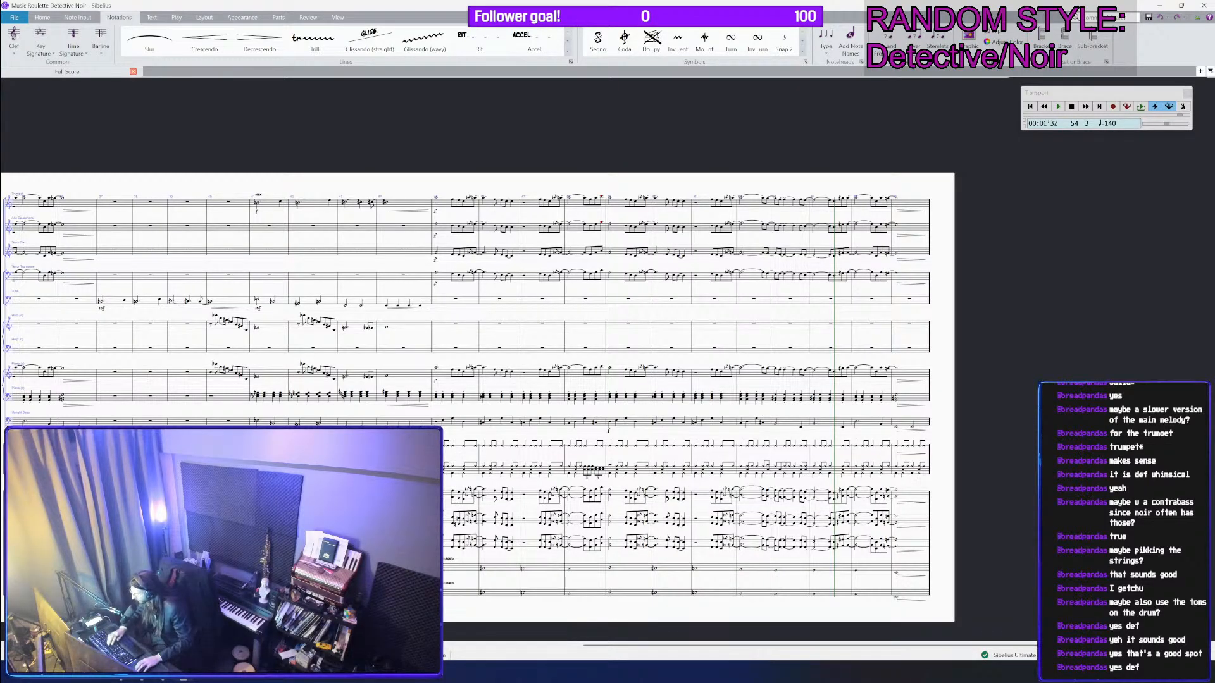
{"action": "key", "text": "ctrl+space"}
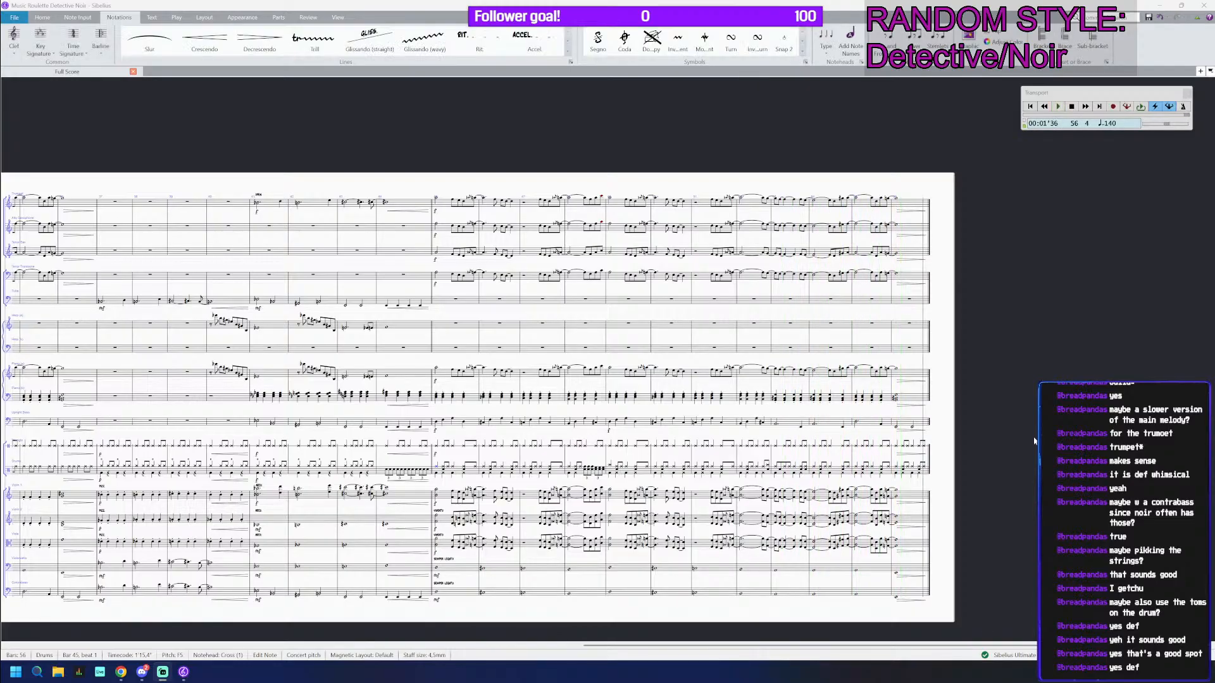
Step: Replace the Drums pattern in bar 56 with whole-note cymbal and bass drum hits, and add a three-stroke tremolo to the cymbal
{"action": "left_click_drag", "start_coordinate": [958, 450], "coordinate": [971, 449]}
{"action": "scroll", "coordinate": [915, 450], "scroll_direction": "up", "scroll_amount": 5}
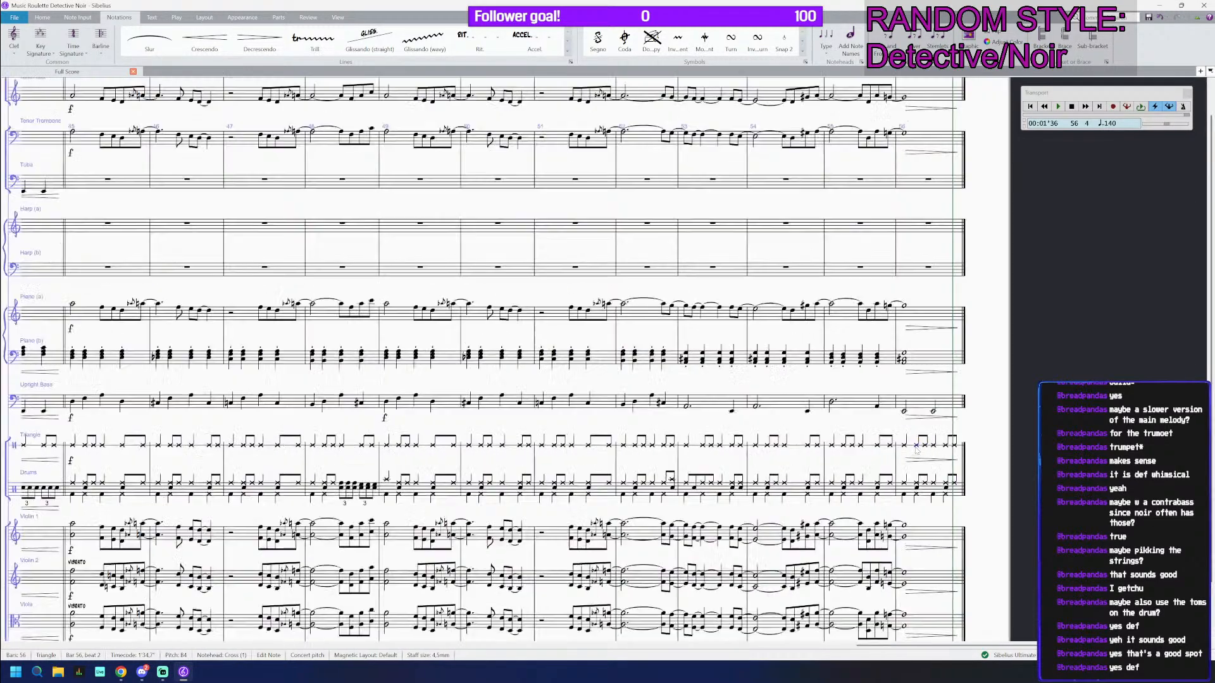
{"action": "left_click", "coordinate": [917, 520]}
{"action": "scroll", "coordinate": [969, 532], "scroll_direction": "up", "scroll_amount": 3}
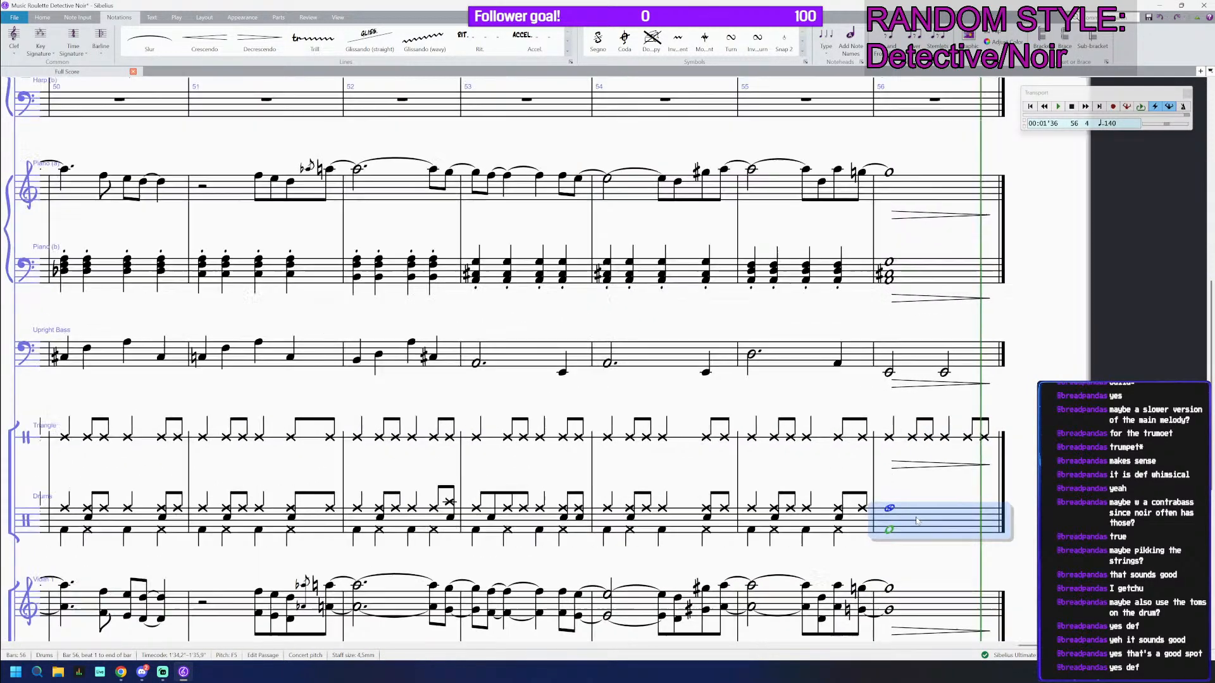
{"action": "left_click", "coordinate": [842, 493]}
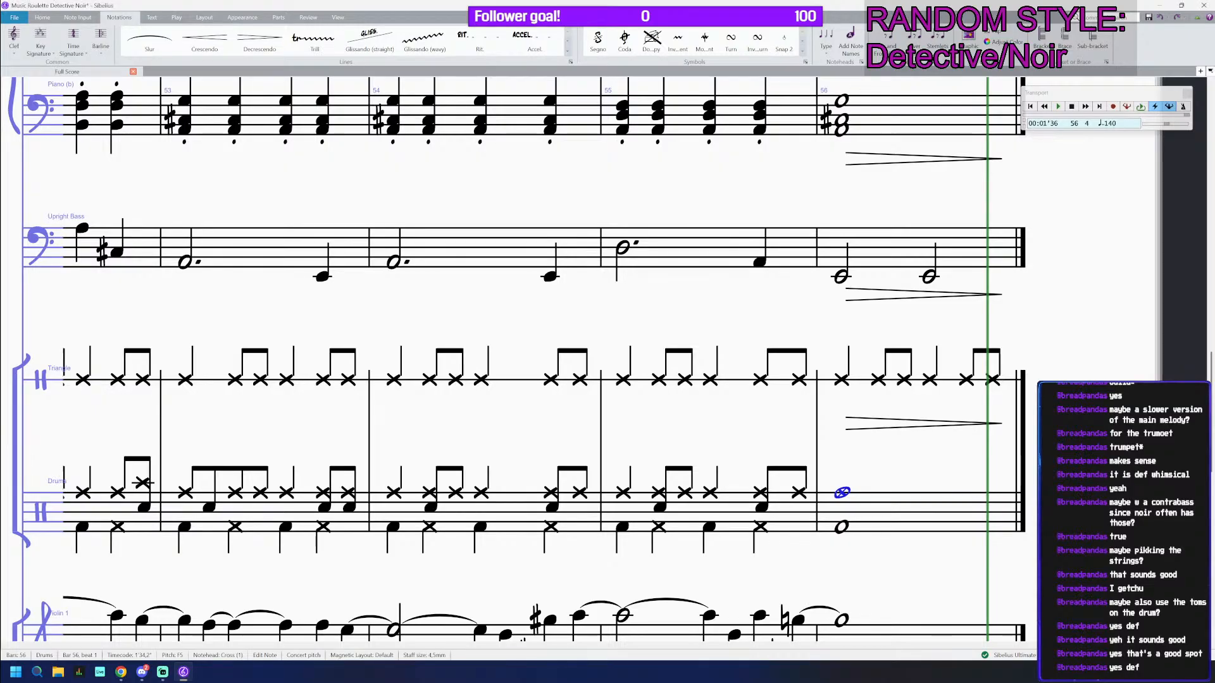
{"action": "key", "text": "3"}
{"action": "scroll", "coordinate": [922, 516], "scroll_direction": "down", "scroll_amount": 2}
{"action": "scroll", "coordinate": [923, 515], "scroll_direction": "down", "scroll_amount": 4}
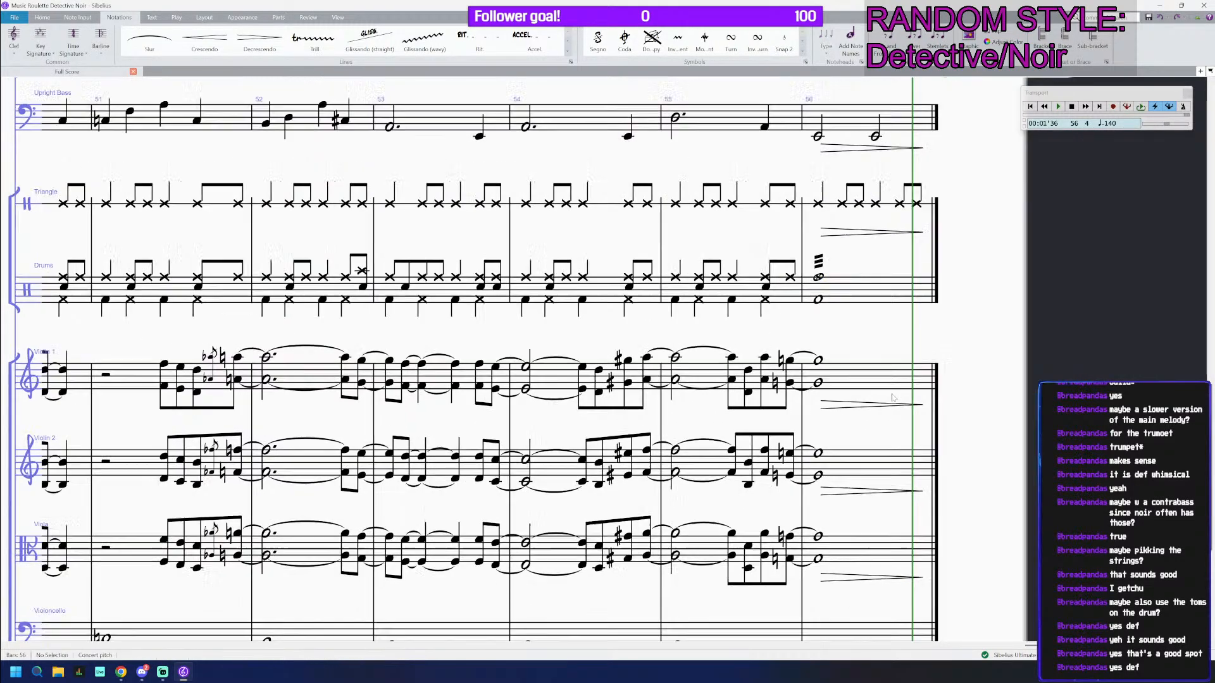
Step: Append five empty bars to the end of the score after bar 56 and save the score
{"action": "scroll", "coordinate": [889, 415], "scroll_direction": "down", "scroll_amount": 2}
{"action": "left_click", "coordinate": [844, 378]}
{"action": "scroll", "coordinate": [844, 403], "scroll_direction": "up", "scroll_amount": 5}
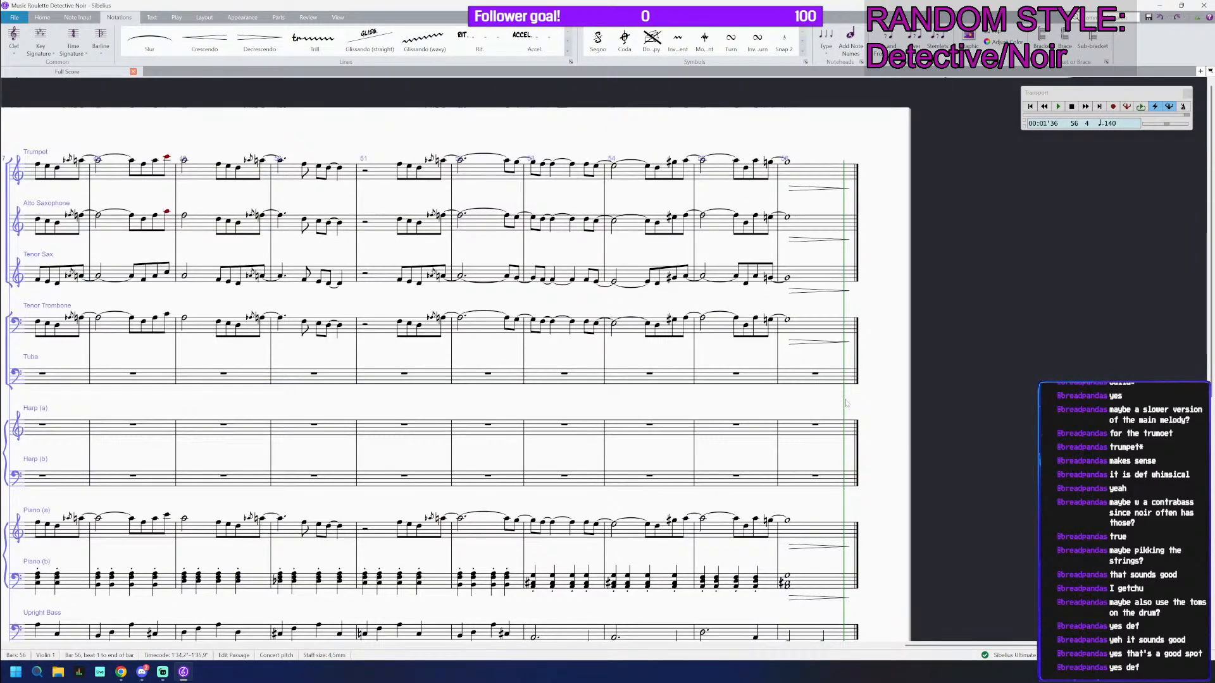
{"action": "scroll", "coordinate": [844, 403], "scroll_direction": "down", "scroll_amount": 3}
{"action": "left_click", "coordinate": [828, 454]}
{"action": "key", "text": "ctrl+b"}
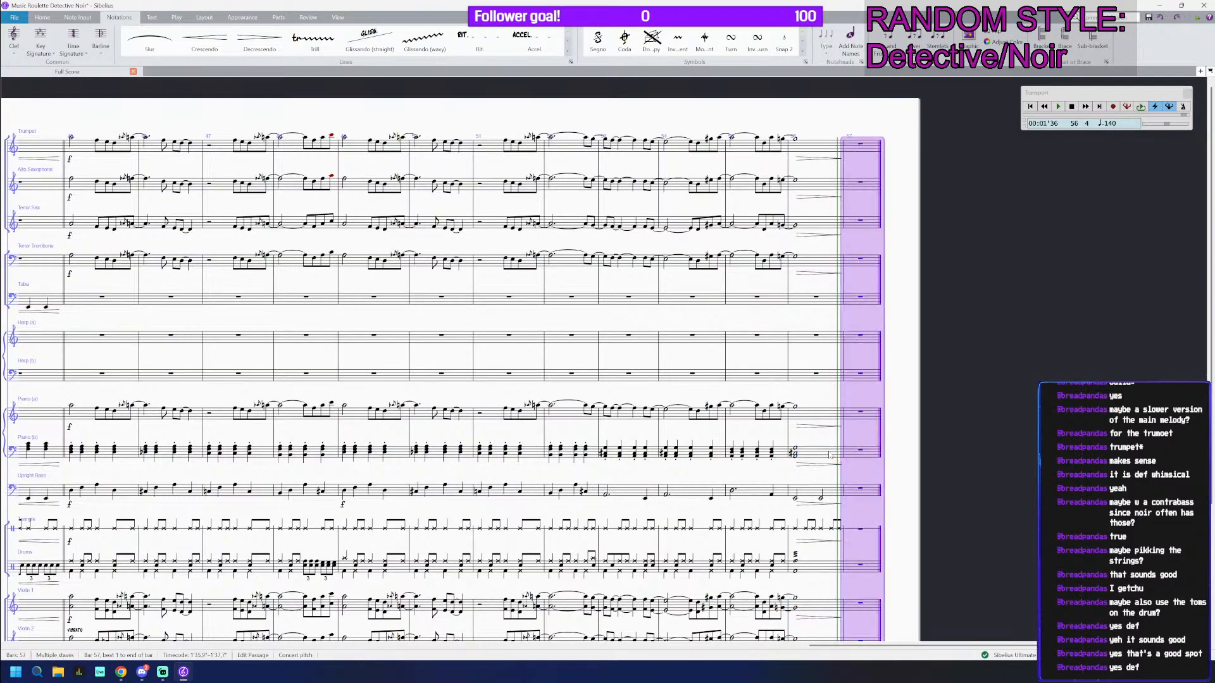
{"action": "key", "text": "ctrl+b"}
{"action": "key", "text": "ctrl+b"}
{"action": "key", "text": "ctrl+b"}
{"action": "key", "text": "ctrl+b"}
{"action": "scroll", "coordinate": [840, 426], "scroll_direction": "down", "scroll_amount": 4}
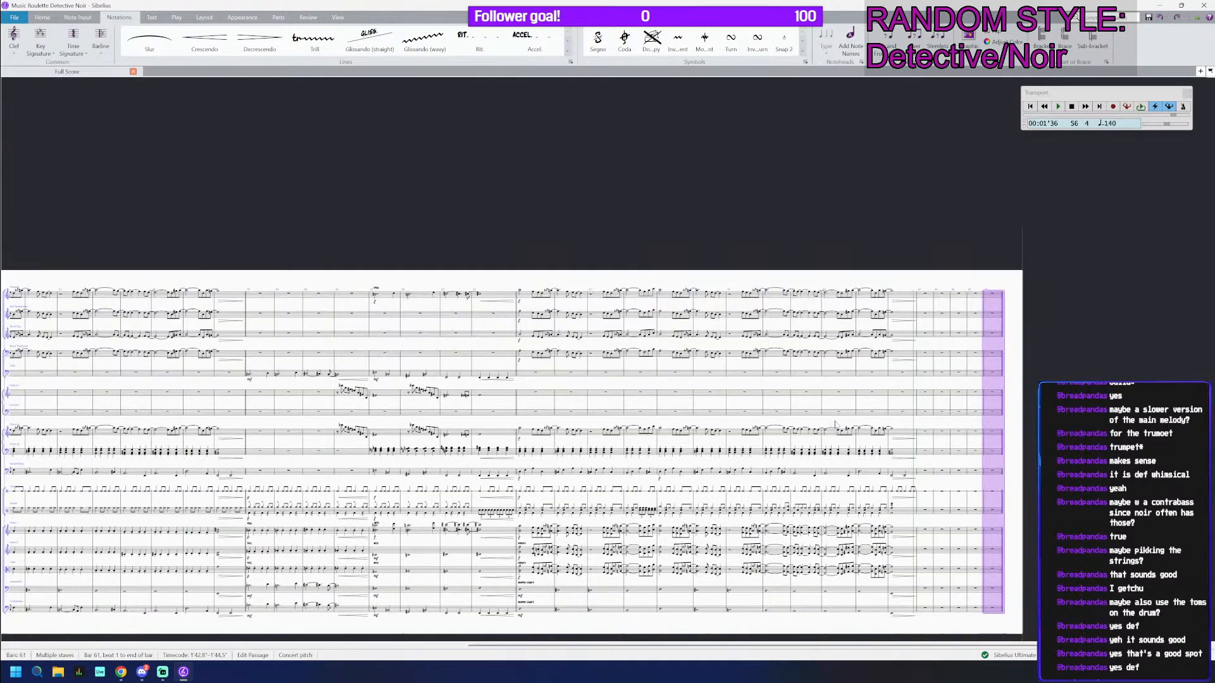
{"action": "key", "text": "ctrl+s"}
Step: Copy both Piano staves of bars 1–12 to the Piano from bar 57 onward
{"action": "left_click_drag", "start_coordinate": [388, 620], "coordinate": [964, 581]}
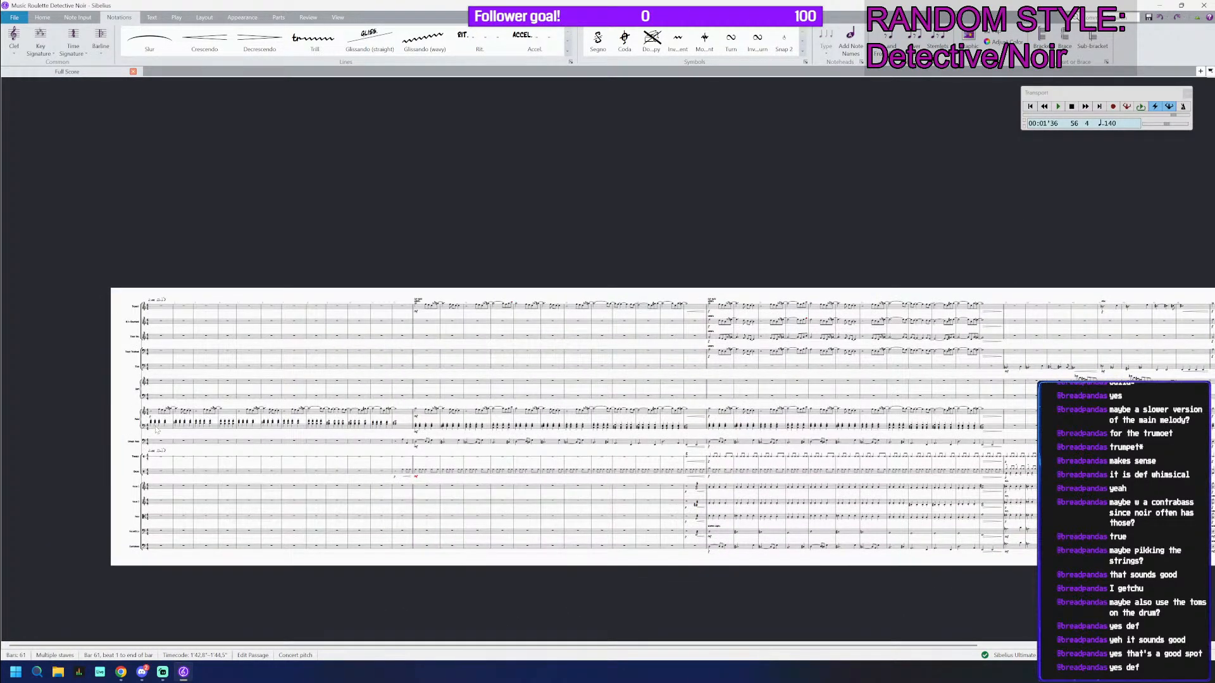
{"action": "double_click", "coordinate": [223, 425]}
{"action": "left_click", "coordinate": [150, 428], "text": "shift"}
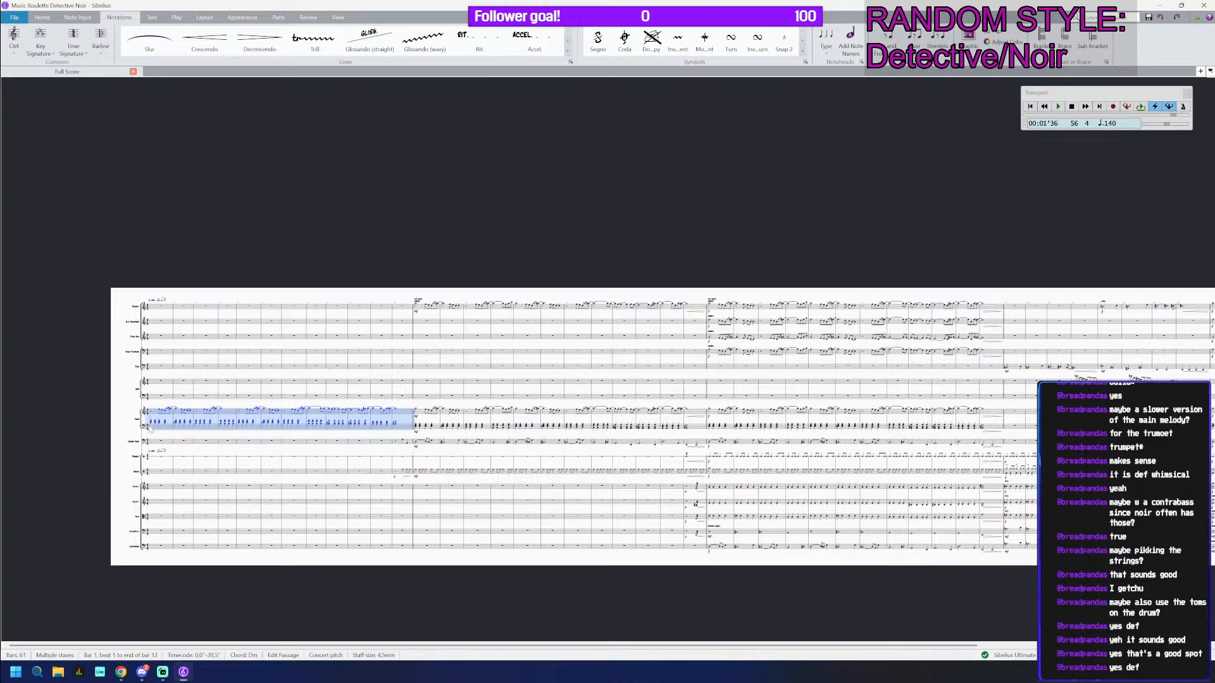
{"action": "left_click_drag", "start_coordinate": [709, 221], "coordinate": [513, 245]}
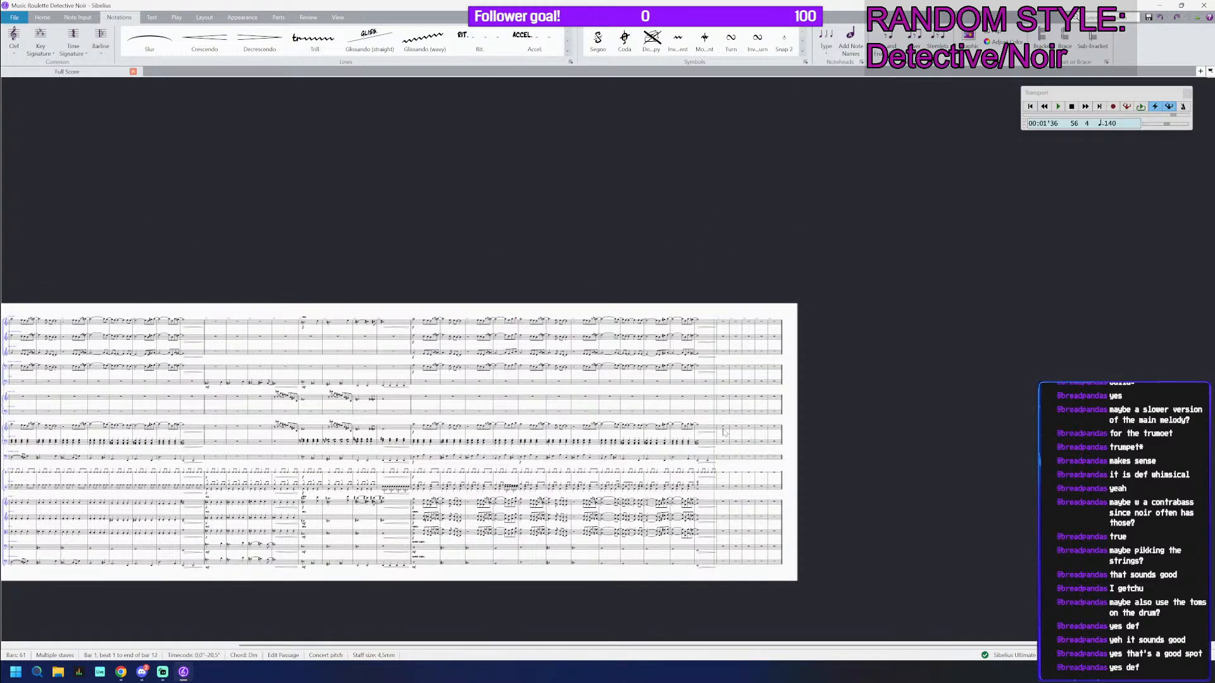
{"action": "left_click", "coordinate": [723, 432], "text": "alt"}
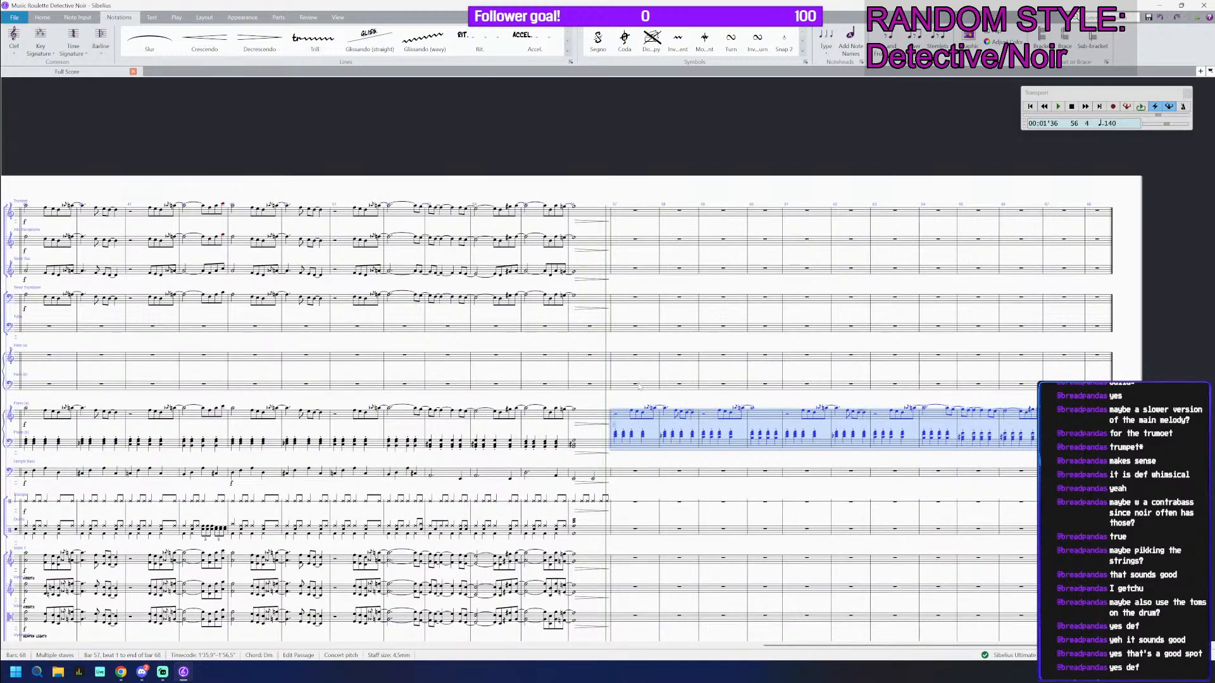
Step: Add a rit. line spanning bars 55–56 and save the score
{"action": "scroll", "coordinate": [639, 386], "scroll_direction": "down", "scroll_amount": 1}
{"action": "scroll", "coordinate": [643, 551], "scroll_direction": "down", "scroll_amount": 2}
{"action": "left_click", "coordinate": [638, 506]}
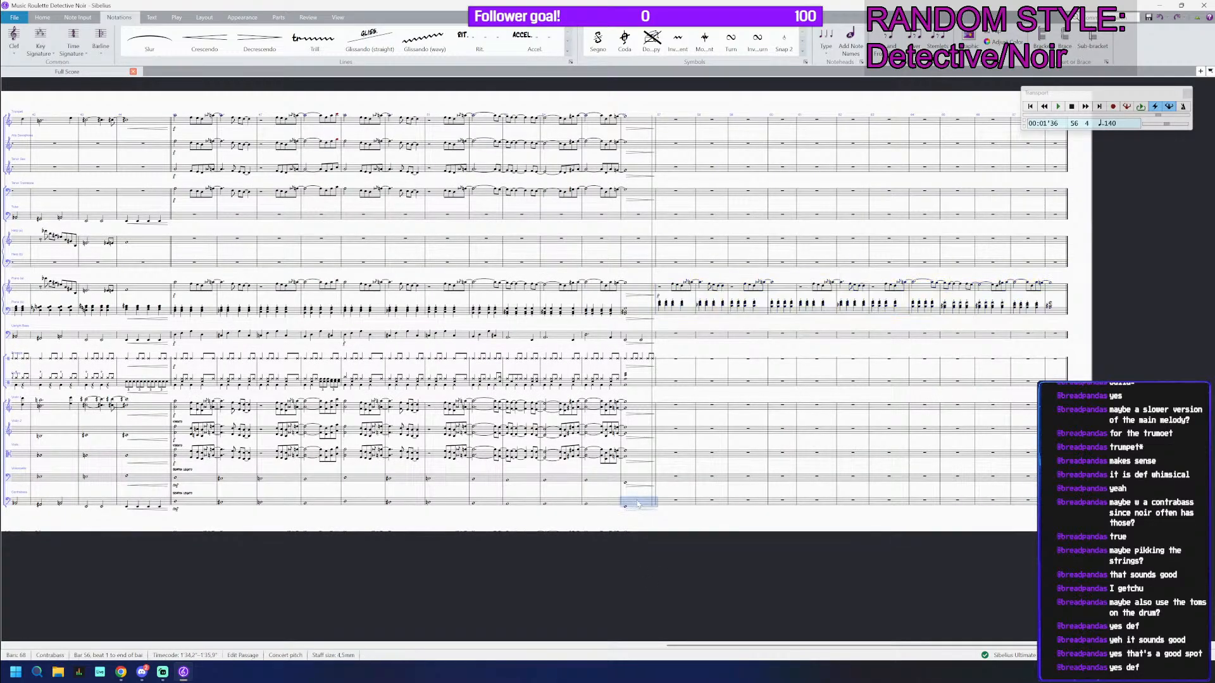
{"action": "scroll", "coordinate": [566, 241], "scroll_direction": "up", "scroll_amount": 1}
{"action": "left_click", "coordinate": [594, 179], "text": "shift"}
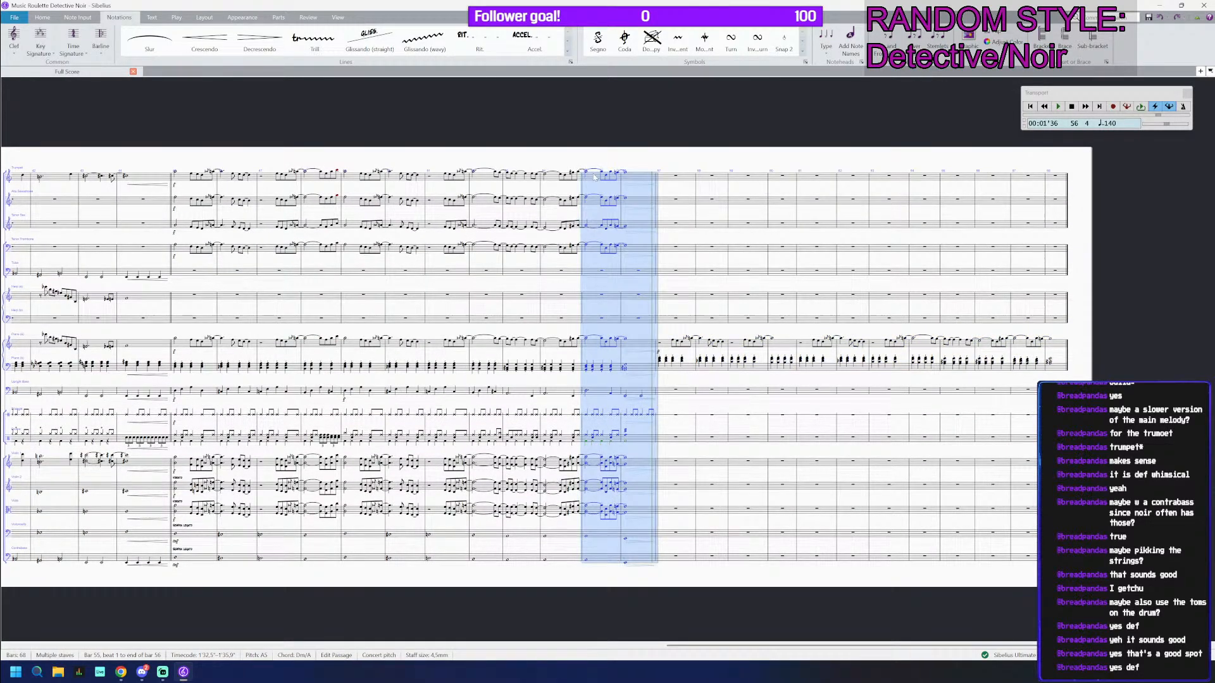
{"action": "left_click", "coordinate": [175, 18]}
{"action": "left_click", "coordinate": [101, 18]}
{"action": "left_click", "coordinate": [479, 38]}
{"action": "key", "text": "Escape"}
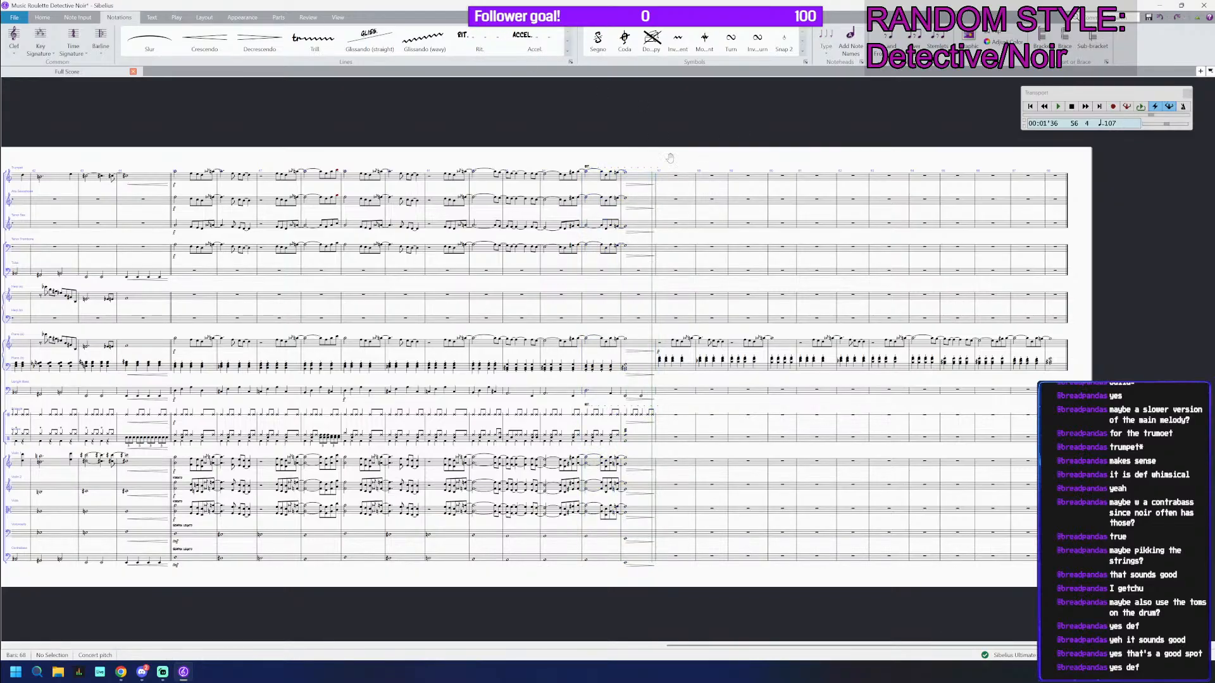
{"action": "left_click_drag", "start_coordinate": [670, 157], "coordinate": [727, 208]}
{"action": "left_click", "coordinate": [644, 217]}
{"action": "scroll", "coordinate": [647, 219], "scroll_direction": "up", "scroll_amount": 4}
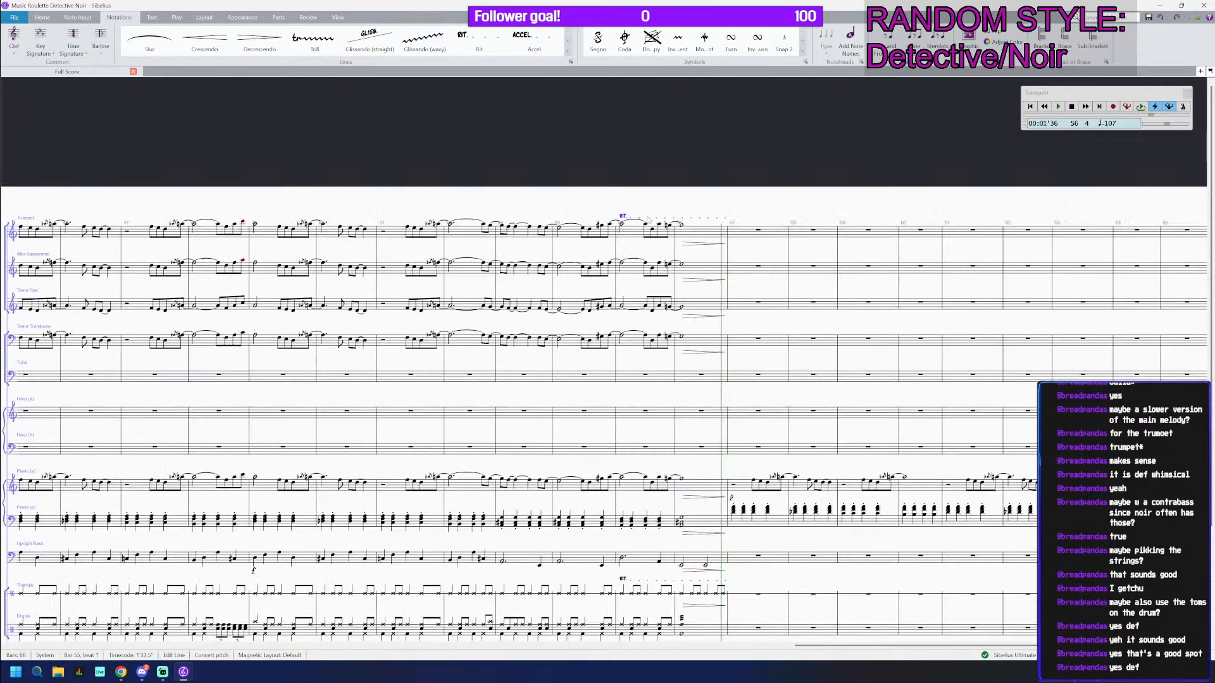
{"action": "scroll", "coordinate": [651, 222], "scroll_direction": "down", "scroll_amount": 3}
{"action": "key", "text": "ctrl+s"}
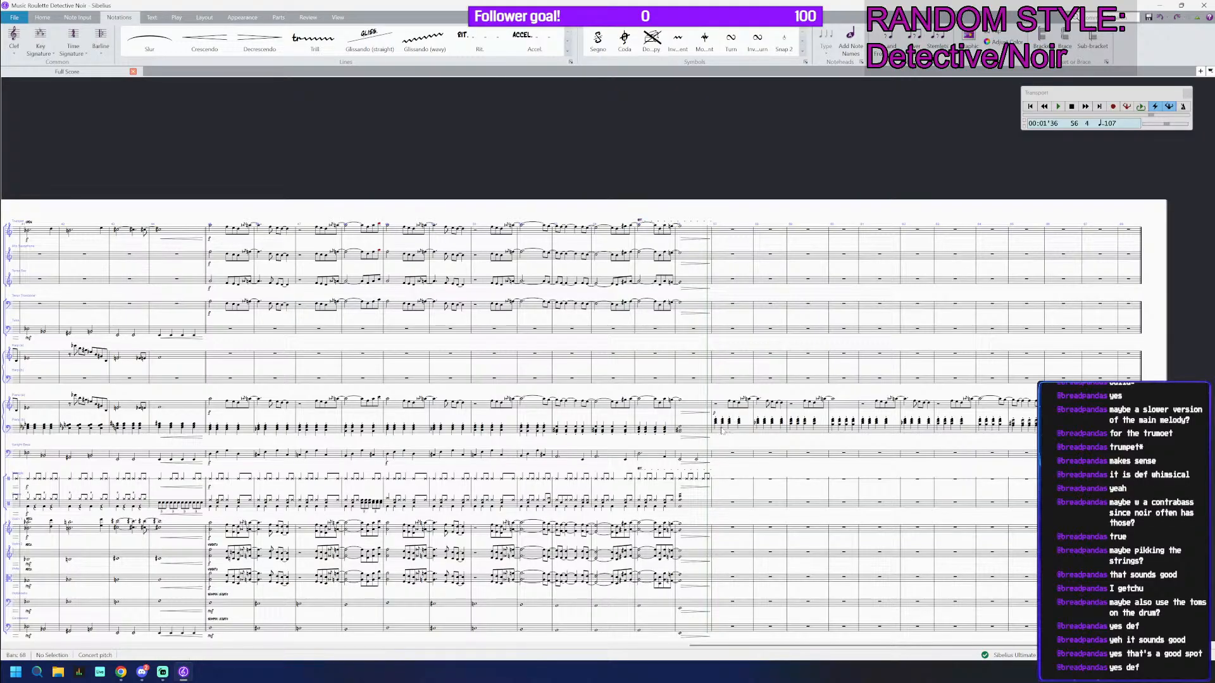
Step: Change the Piano left-hand chords in bars 57–68 to whole notes, one chord per bar
{"action": "left_click", "coordinate": [734, 430]}
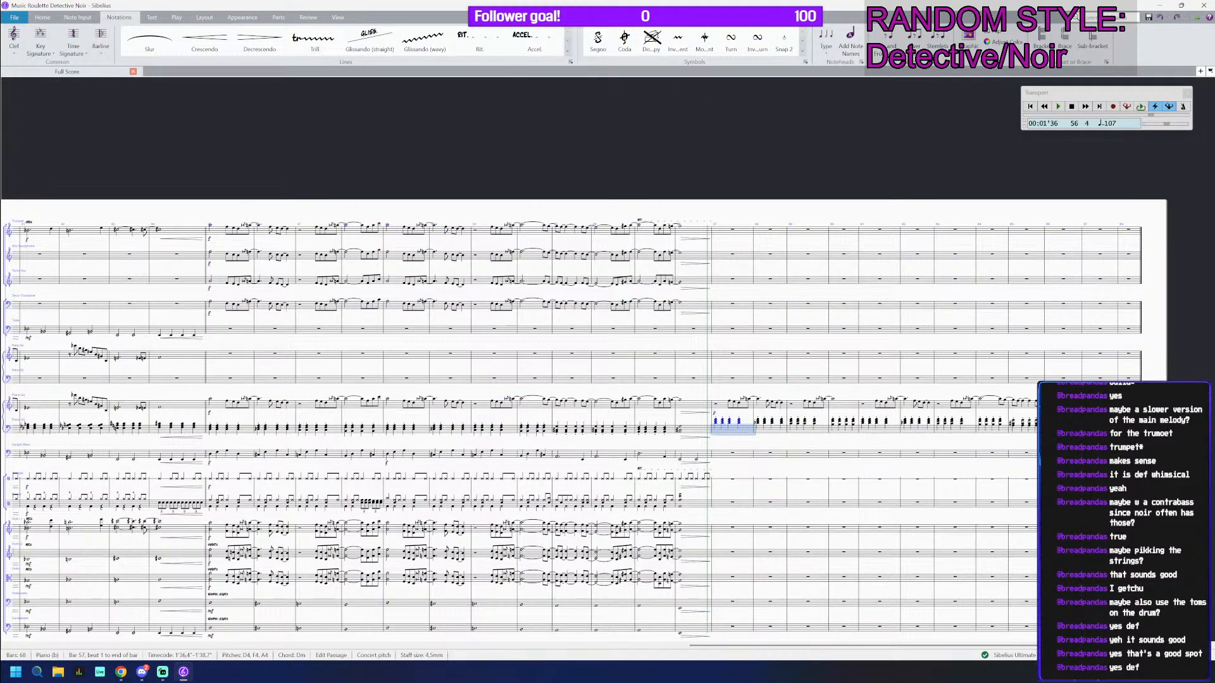
{"action": "key", "text": "ctrl+shift+End"}
{"action": "key", "text": "KP_6"}
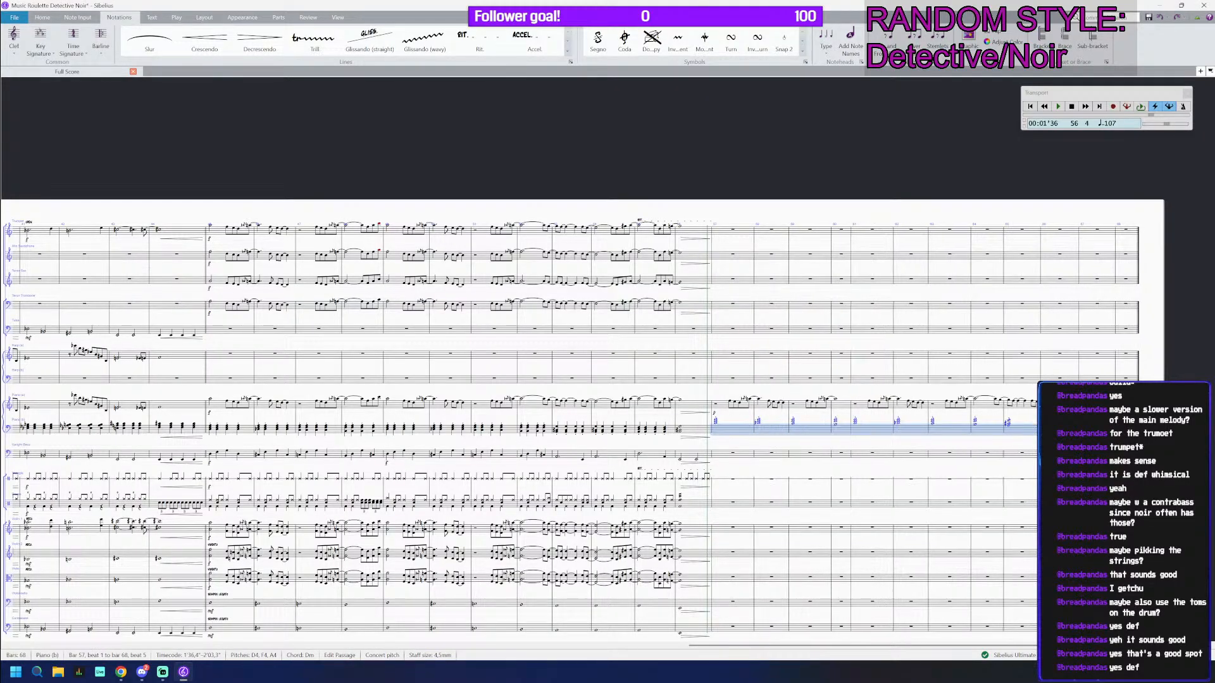
Step: Copy the Piano right-hand melody of bars 57–68 to the Violoncello and transpose the copy down an octave
{"action": "left_click", "coordinate": [724, 407]}
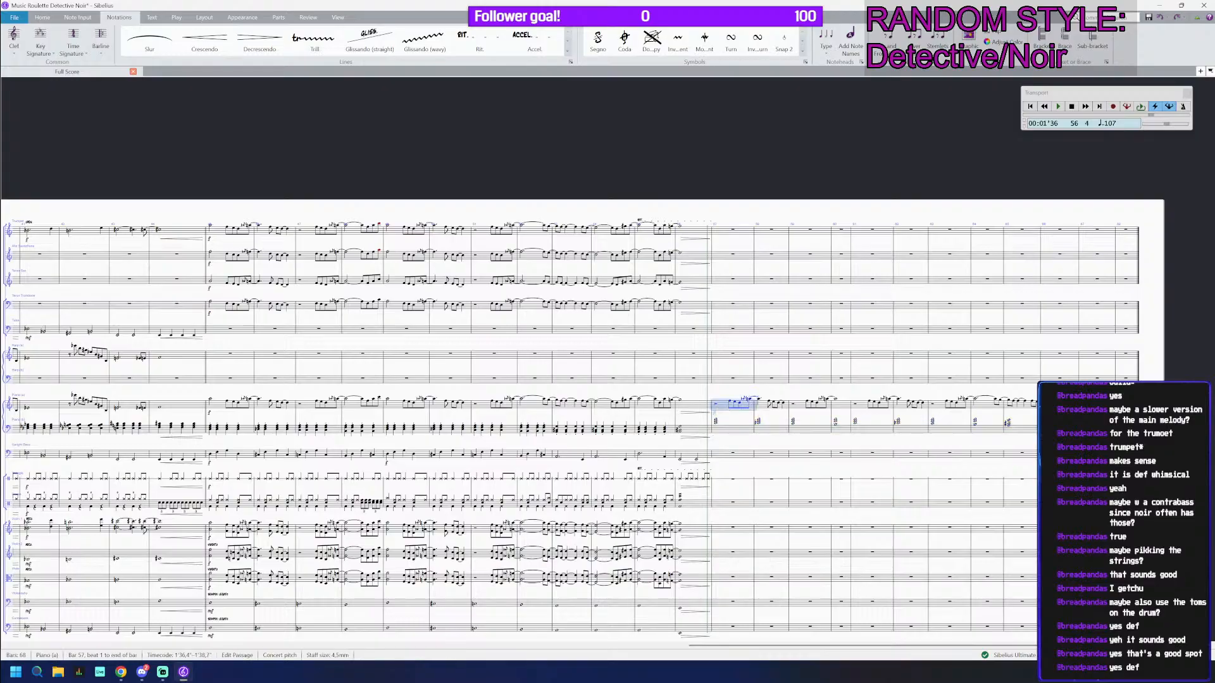
{"action": "key", "text": "ctrl+shift+End"}
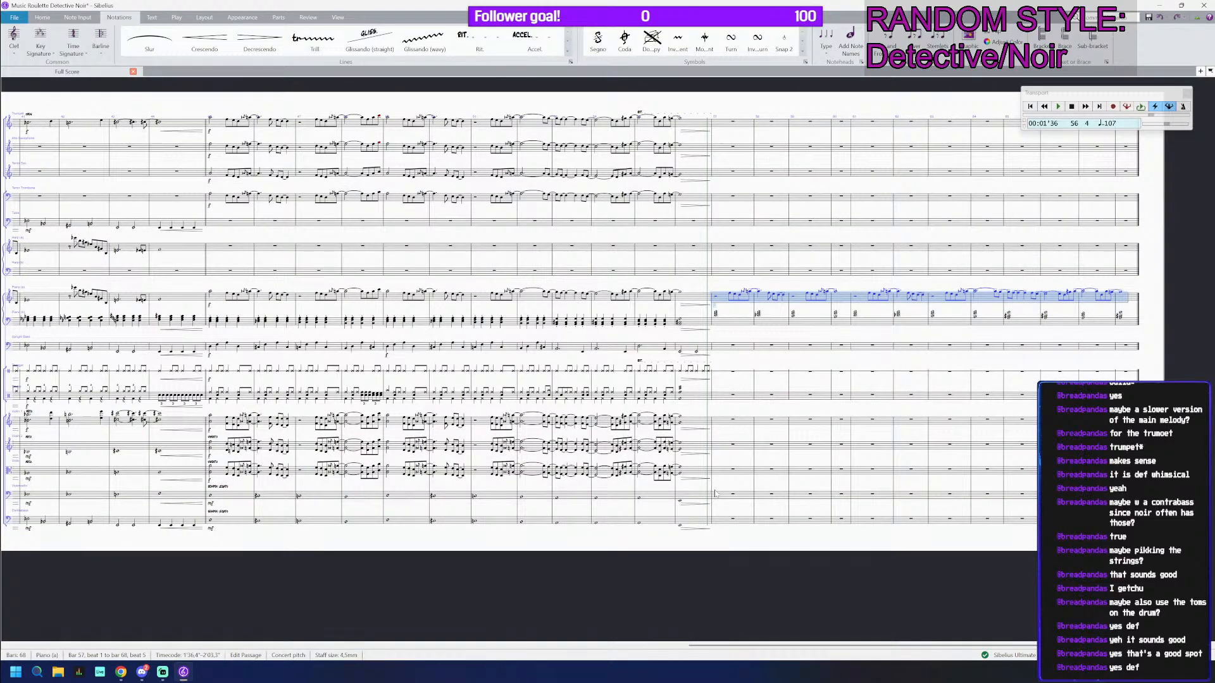
{"action": "left_click", "coordinate": [734, 496]}
{"action": "key", "text": "ctrl+v"}
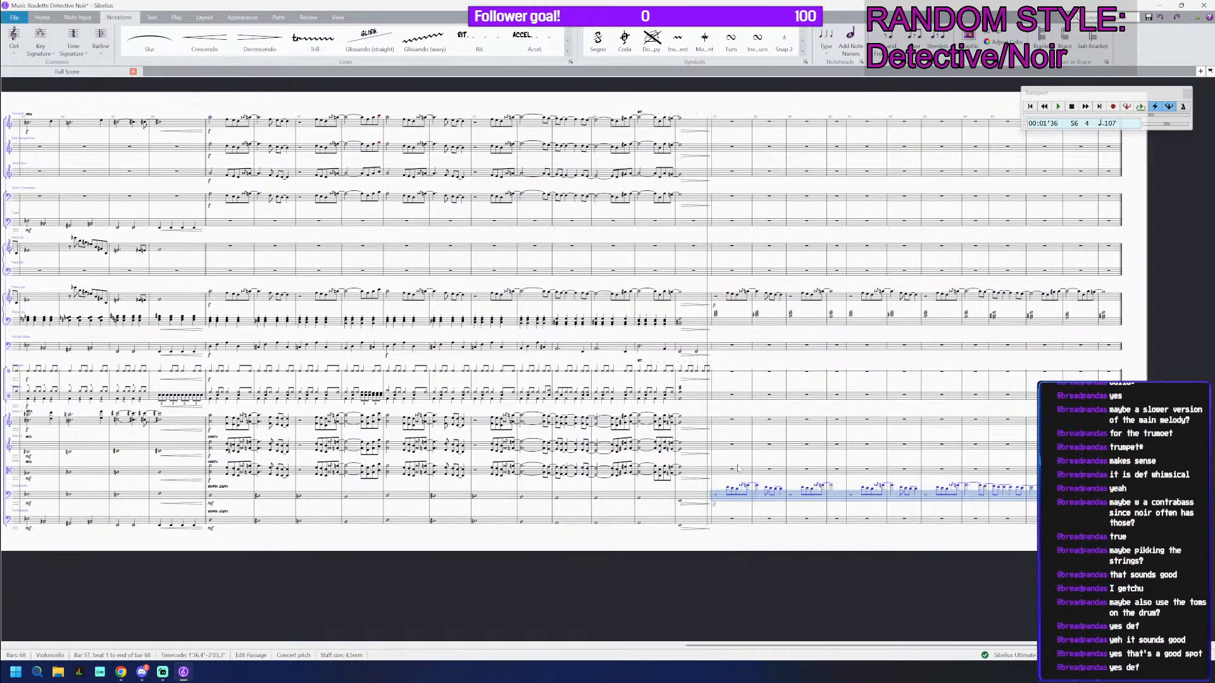
{"action": "key", "text": "ctrl+Down"}
Step: Delete the melody from the Piano right-hand staff in bars 57–68
{"action": "left_click", "coordinate": [720, 296]}
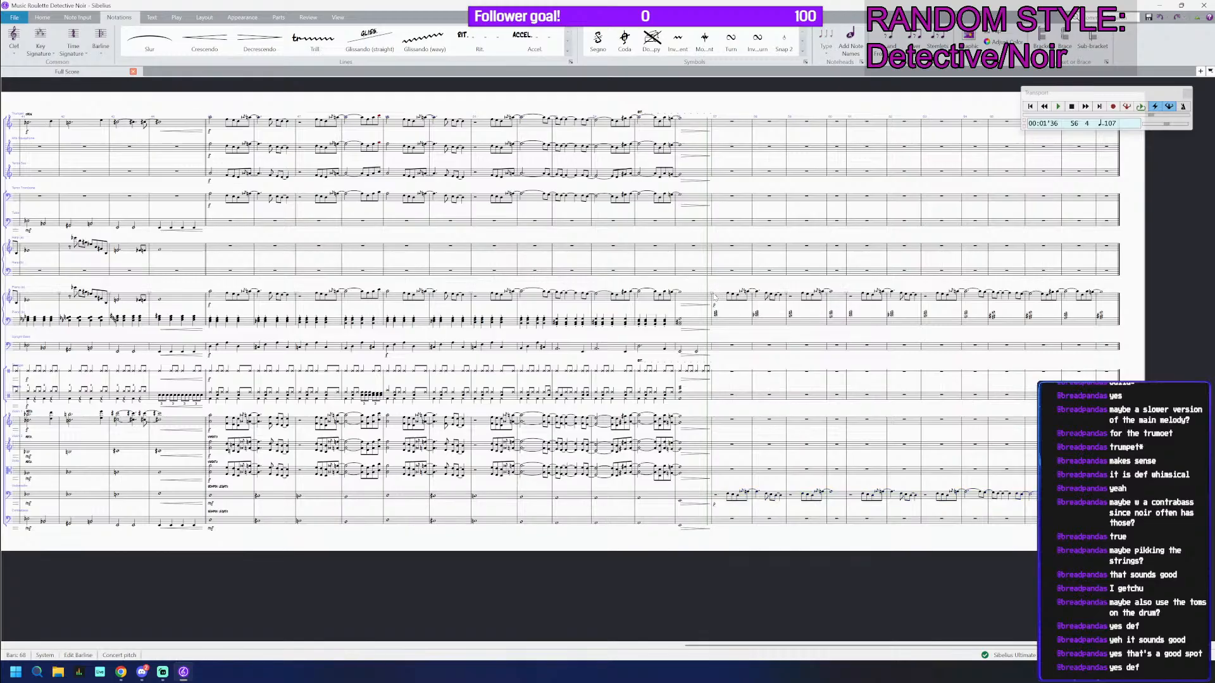
{"action": "left_click", "coordinate": [1104, 297], "text": "shift"}
{"action": "key", "text": "Delete"}
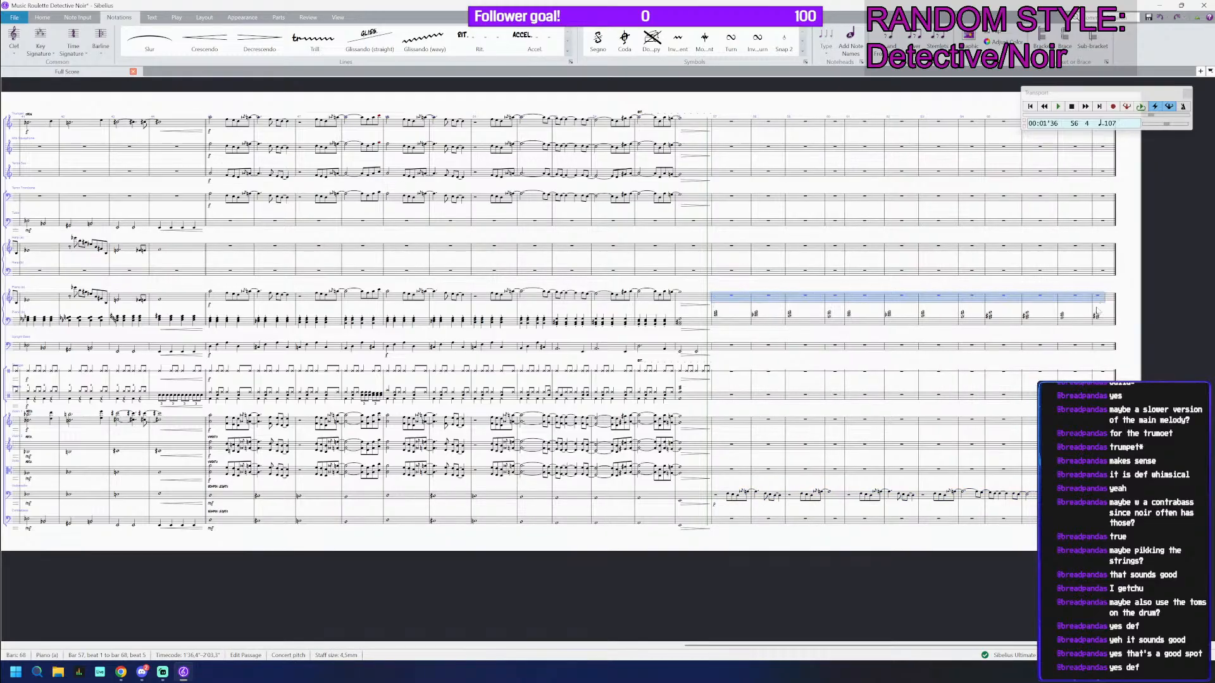
{"action": "left_click", "coordinate": [1157, 287]}
Step: Play the whole score back from the first bar to the end of bar 68
{"action": "scroll", "coordinate": [1157, 288], "scroll_direction": "down", "scroll_amount": 3}
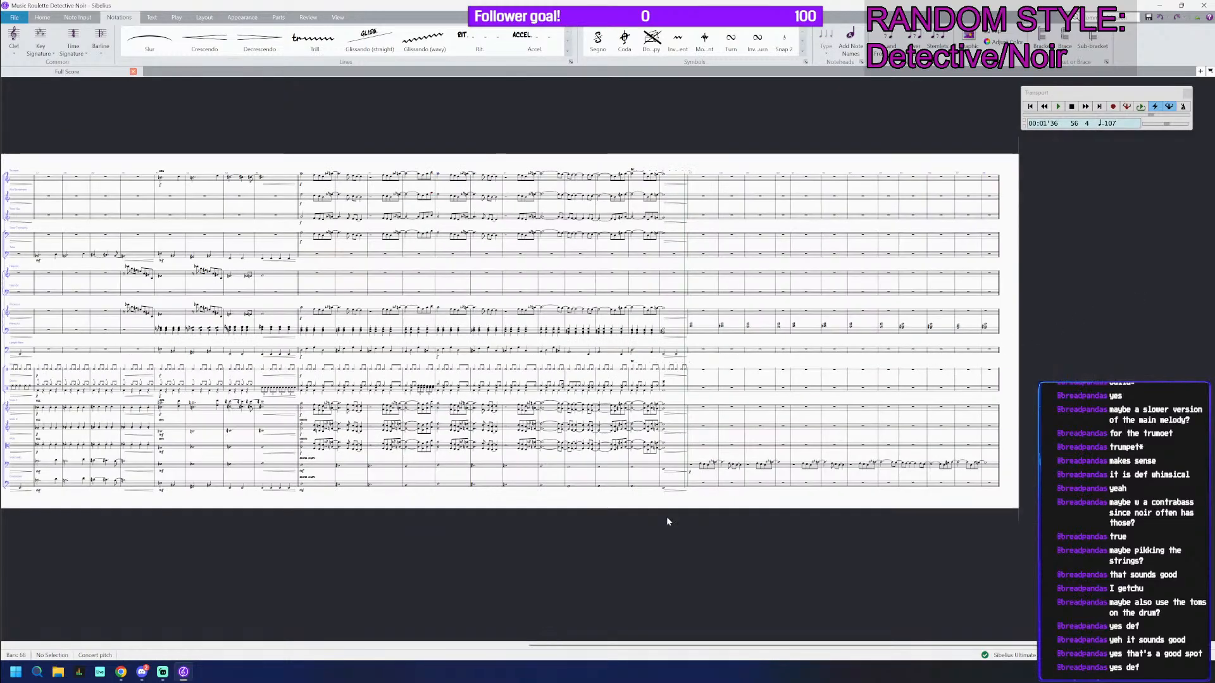
{"action": "left_click_drag", "start_coordinate": [217, 571], "coordinate": [415, 564]}
{"action": "left_click_drag", "start_coordinate": [287, 557], "coordinate": [553, 563]}
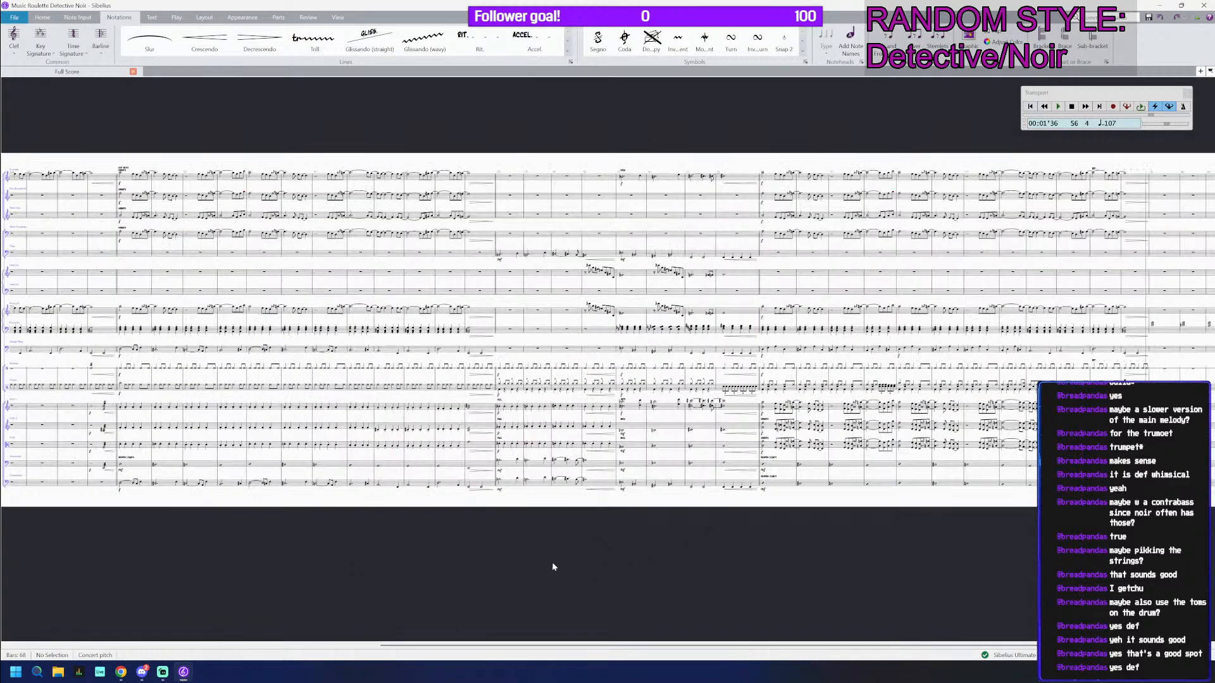
{"action": "left_click", "coordinate": [1030, 106]}
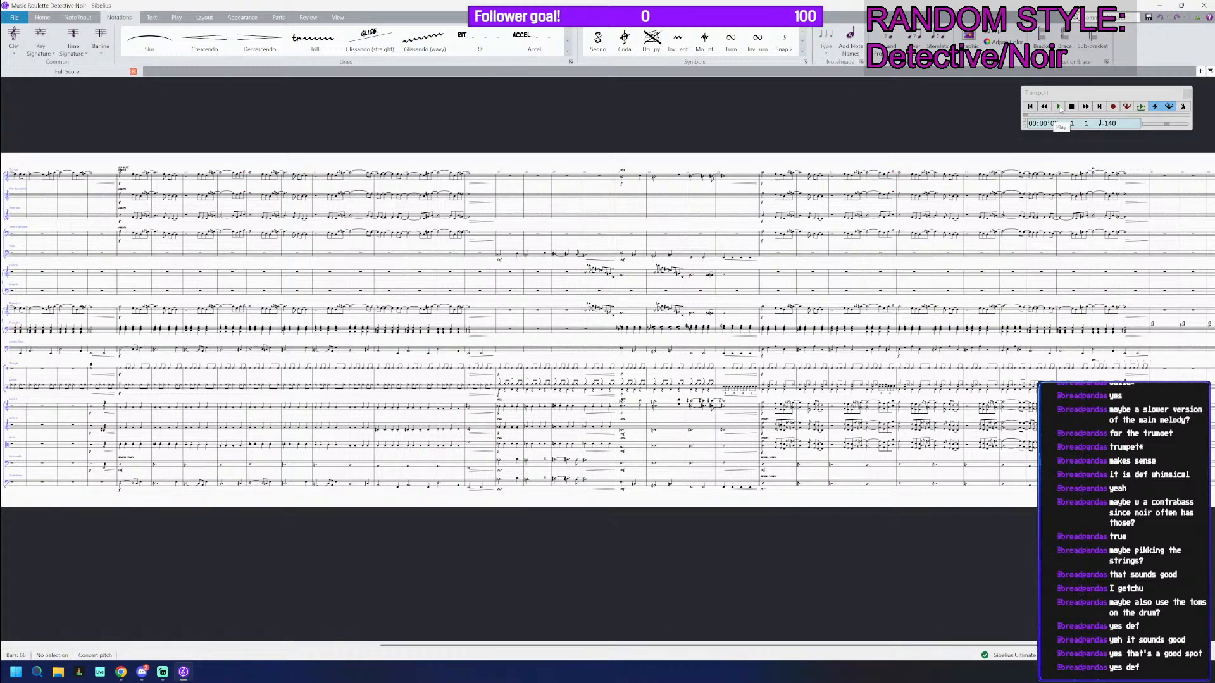
{"action": "left_click", "coordinate": [1059, 107]}
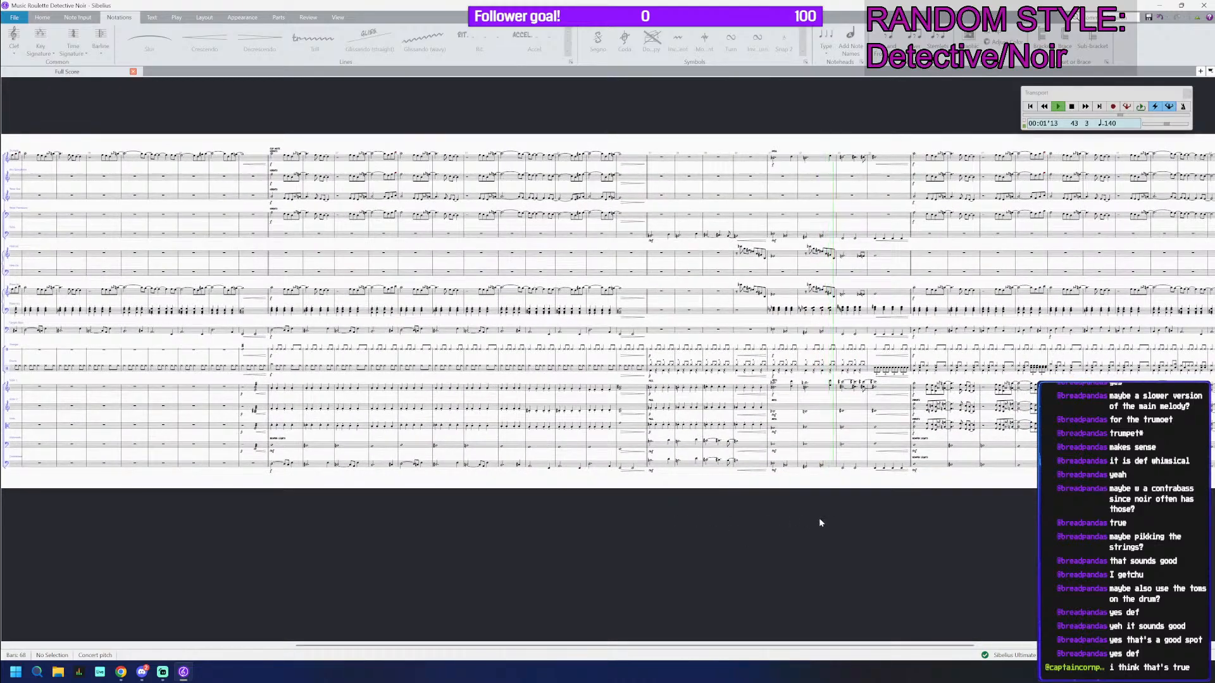
{"action": "left_click_drag", "start_coordinate": [829, 518], "coordinate": [643, 515]}
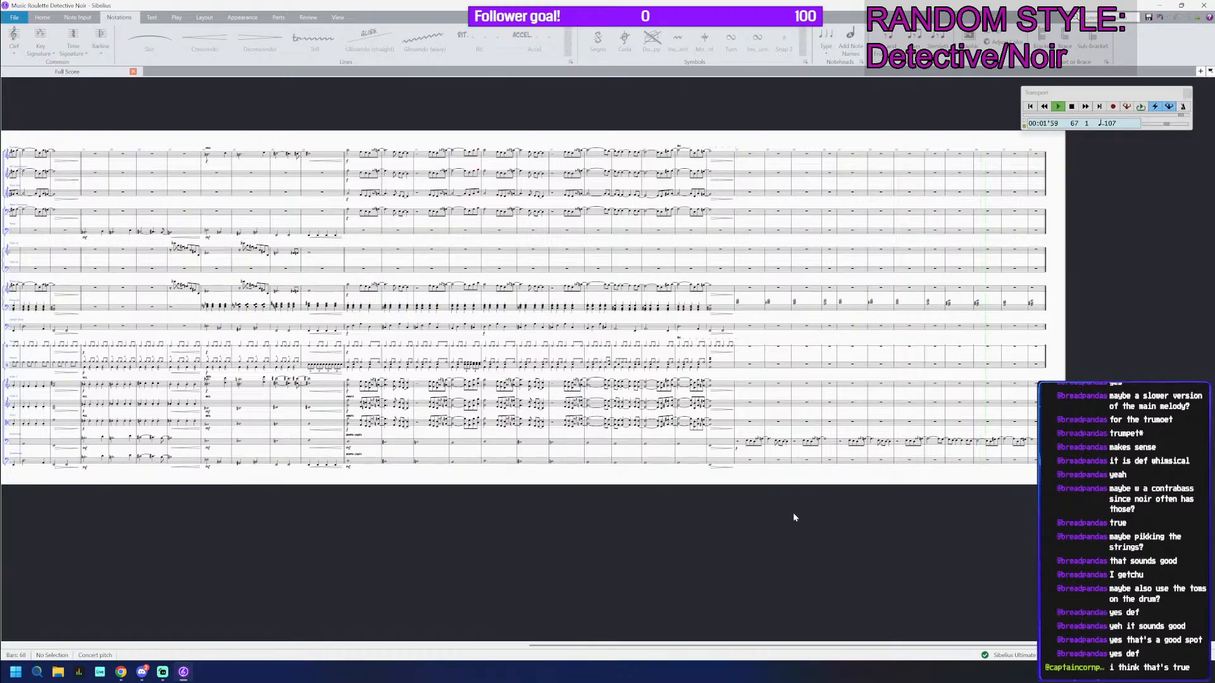
{"action": "left_click_drag", "start_coordinate": [762, 515], "coordinate": [839, 544]}
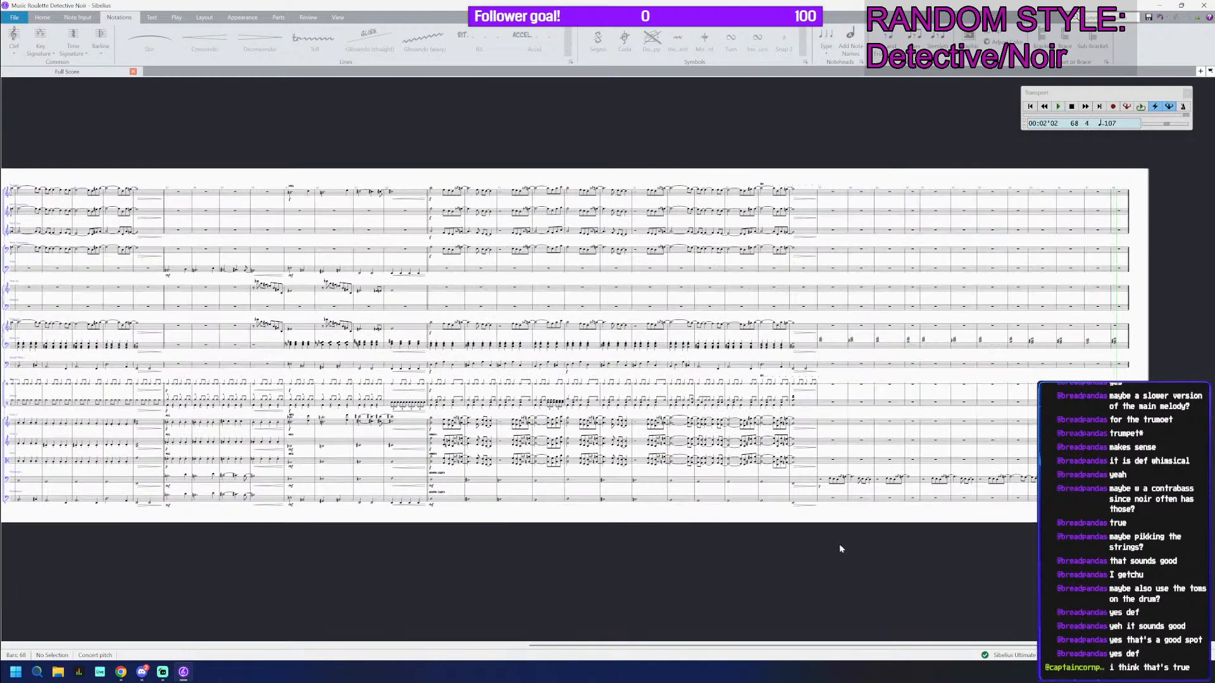
{"action": "left_click", "coordinate": [802, 198]}
{"action": "scroll", "coordinate": [802, 198], "scroll_direction": "up", "scroll_amount": 3}
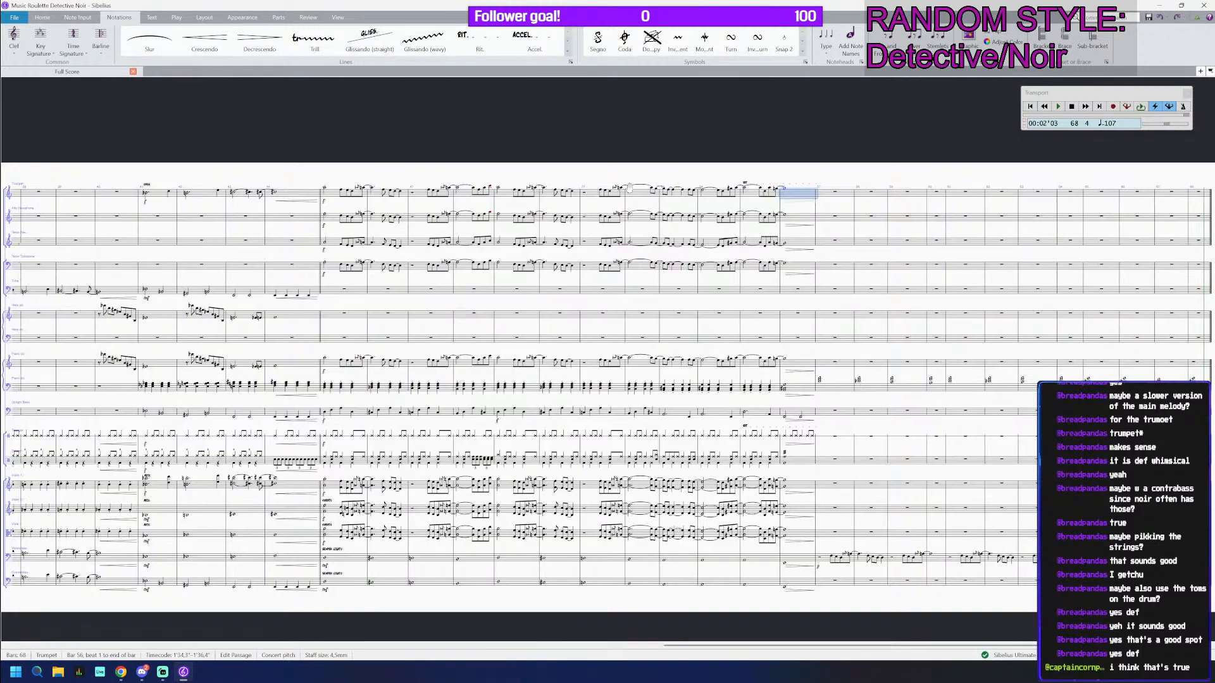
{"action": "left_click_drag", "start_coordinate": [474, 174], "coordinate": [655, 228]}
{"action": "left_click", "coordinate": [519, 250], "text": "shift"}
{"action": "scroll", "coordinate": [519, 249], "scroll_direction": "up", "scroll_amount": 2}
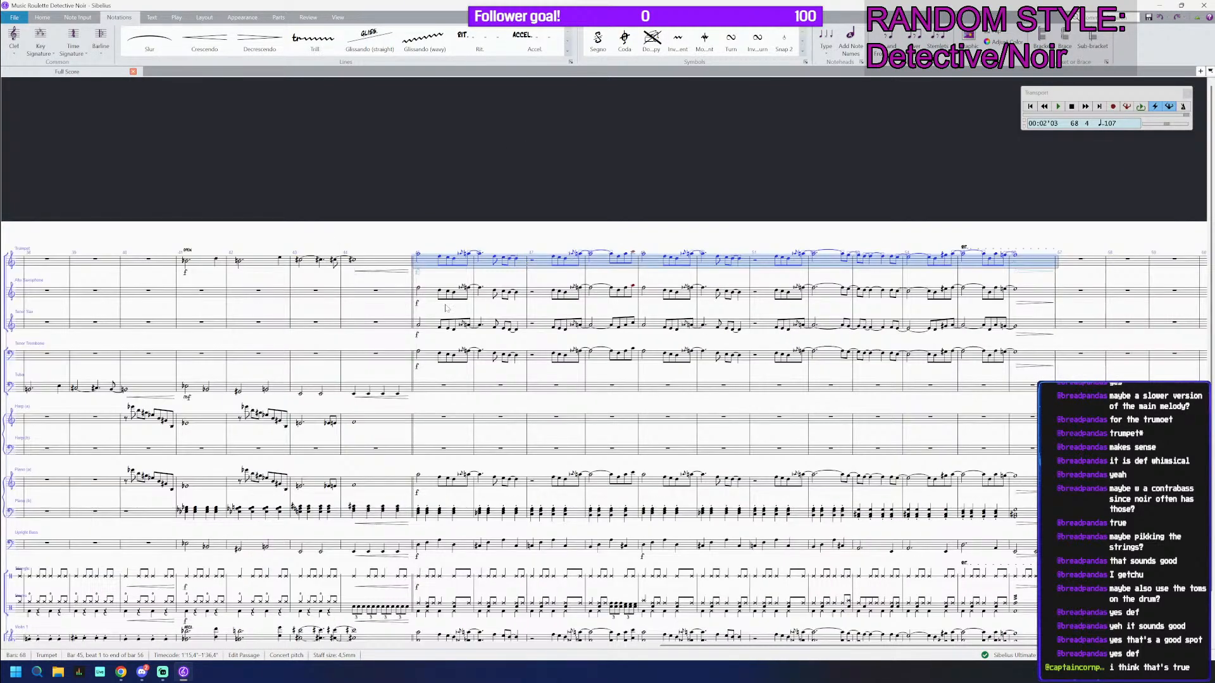
{"action": "key", "text": "Escape"}
{"action": "left_click", "coordinate": [434, 297]}
{"action": "left_click", "coordinate": [1035, 265]}
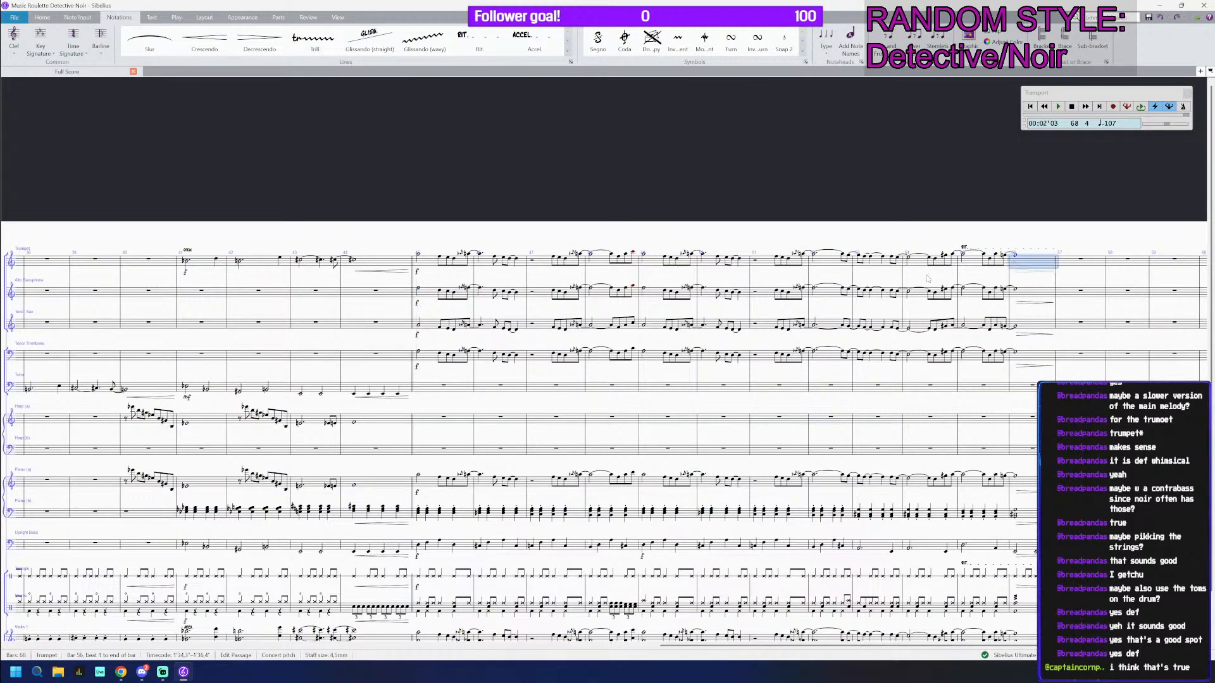
Step: Delete the Trumpet melody in bars 45–56
{"action": "left_click", "coordinate": [440, 261]}
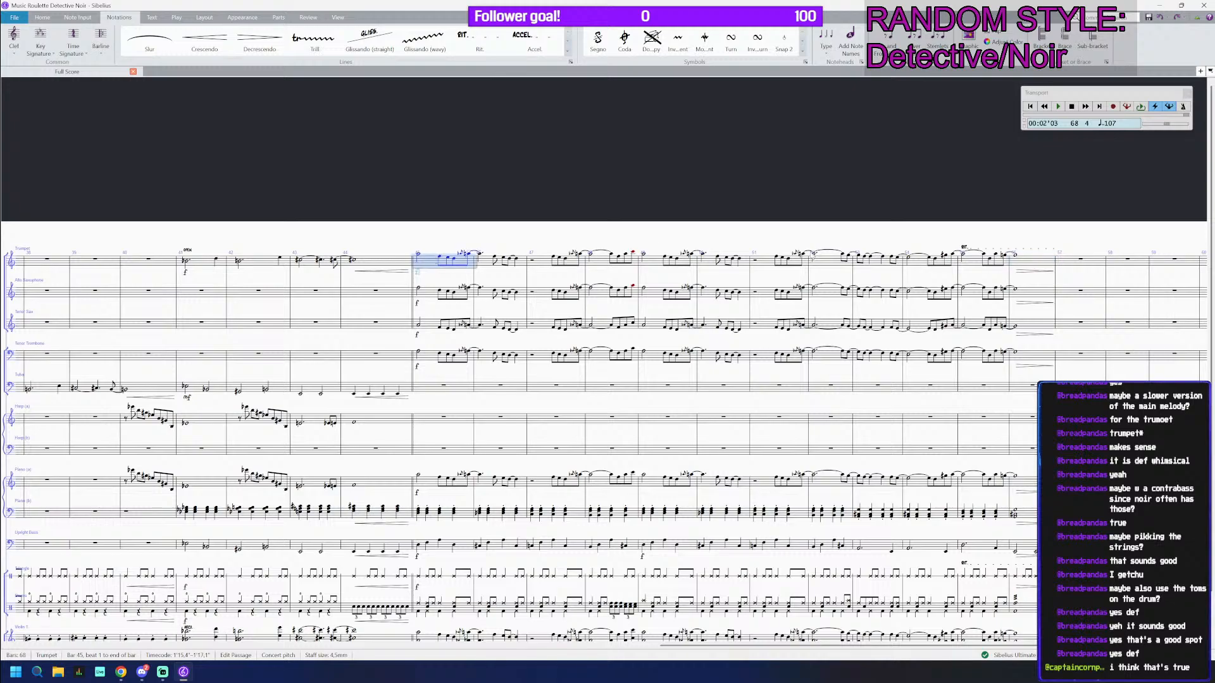
{"action": "left_click", "coordinate": [1035, 261], "text": "shift"}
{"action": "left_click_drag", "start_coordinate": [682, 203], "coordinate": [846, 235]}
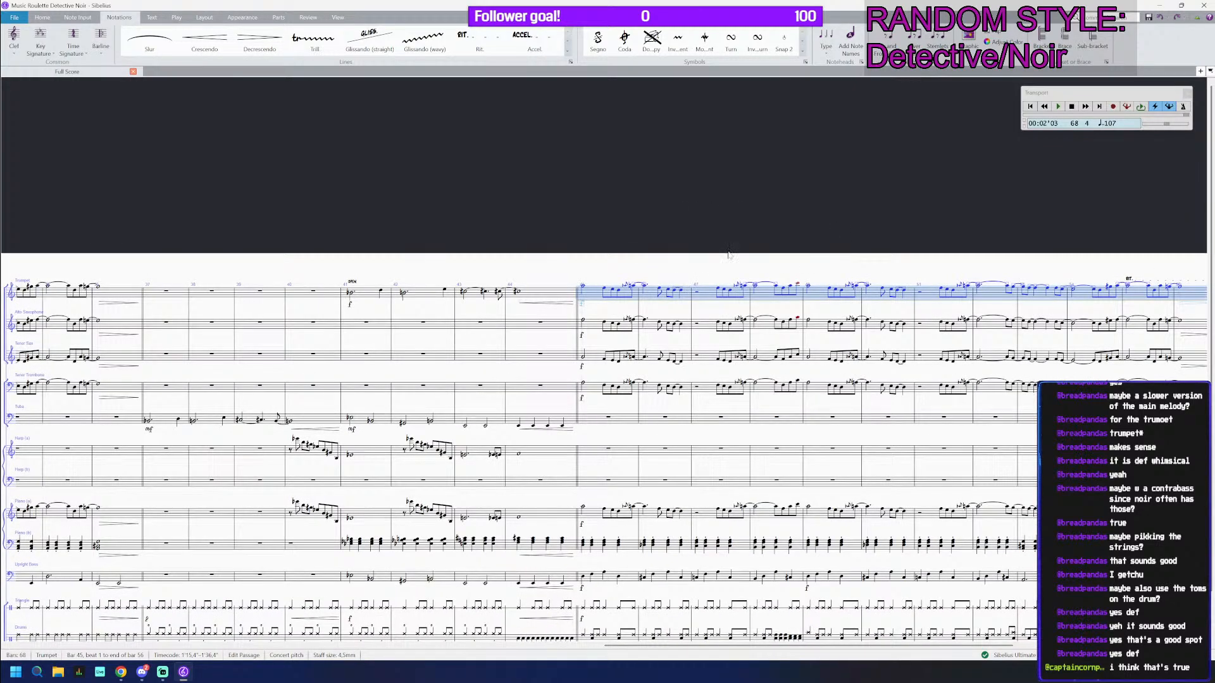
{"action": "left_click_drag", "start_coordinate": [728, 253], "coordinate": [697, 244]}
{"action": "key", "text": "Delete"}
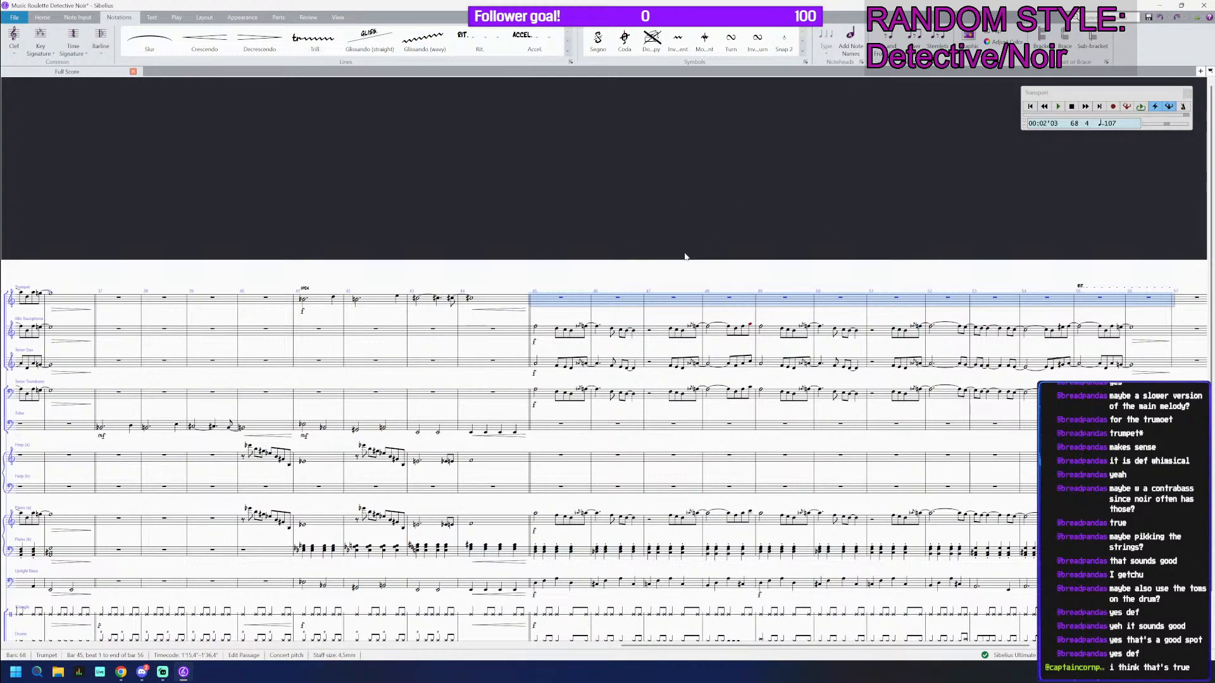
{"action": "key", "text": "Right"}
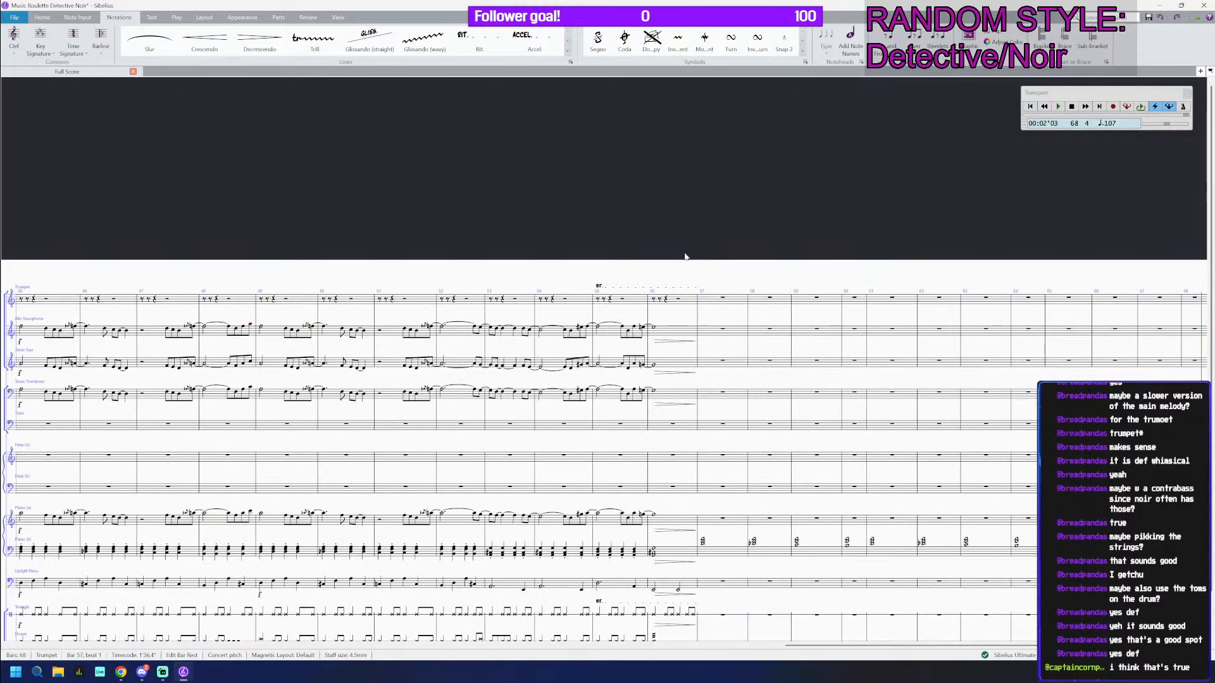
{"action": "key", "text": "ctrl+z"}
{"action": "left_click_drag", "start_coordinate": [394, 209], "coordinate": [814, 250]}
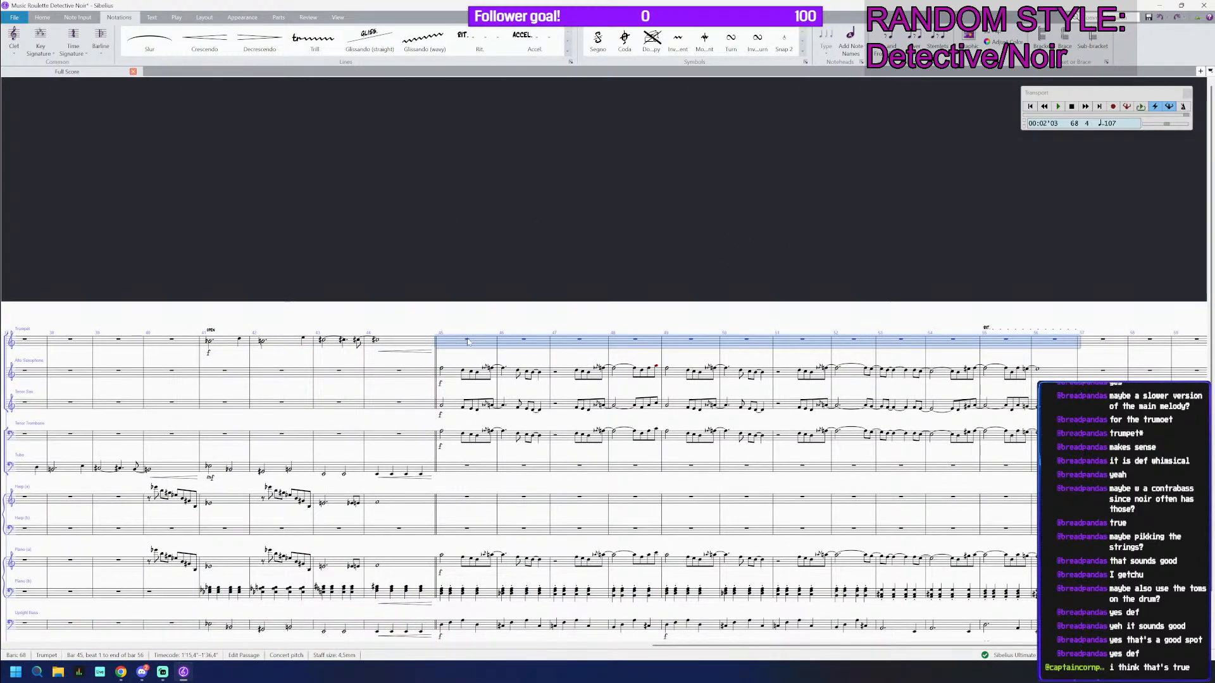
Step: Enter an eighth rest followed by eighth notes D5, F5 and A5 at the start of the trumpet's bar 45
{"action": "left_click", "coordinate": [468, 341]}
{"action": "key", "text": "3"}
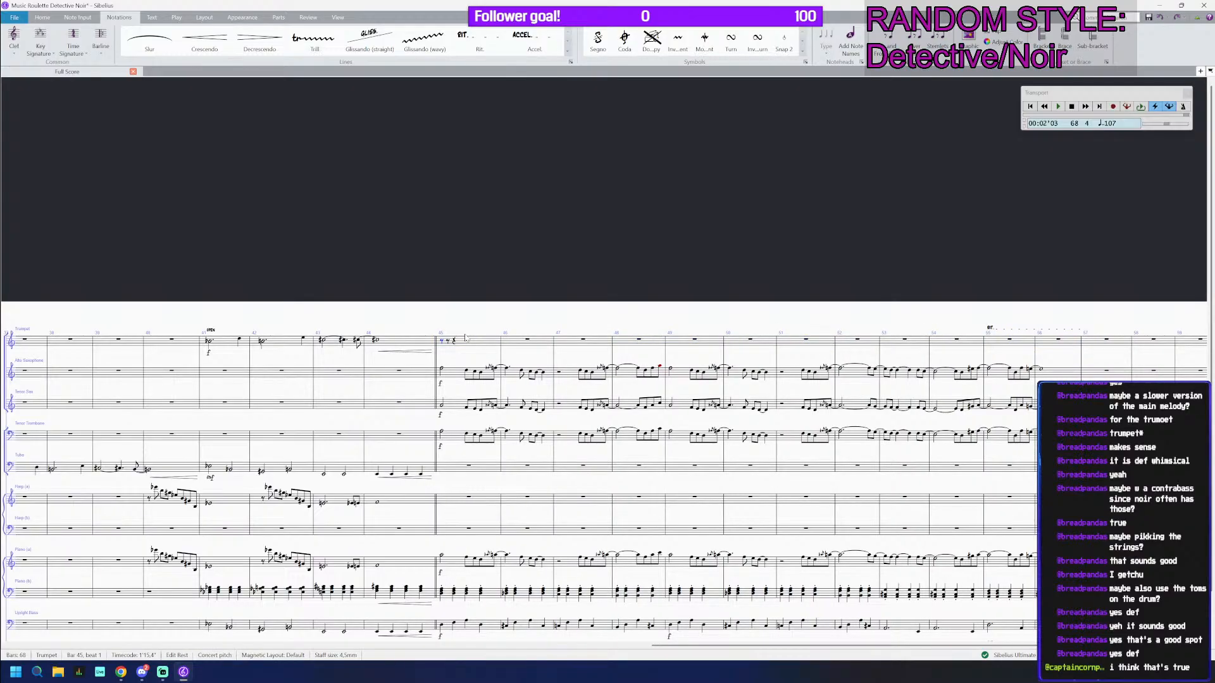
{"action": "scroll", "coordinate": [475, 326], "scroll_direction": "up", "scroll_amount": 2}
{"action": "left_click_drag", "start_coordinate": [486, 274], "coordinate": [548, 327]}
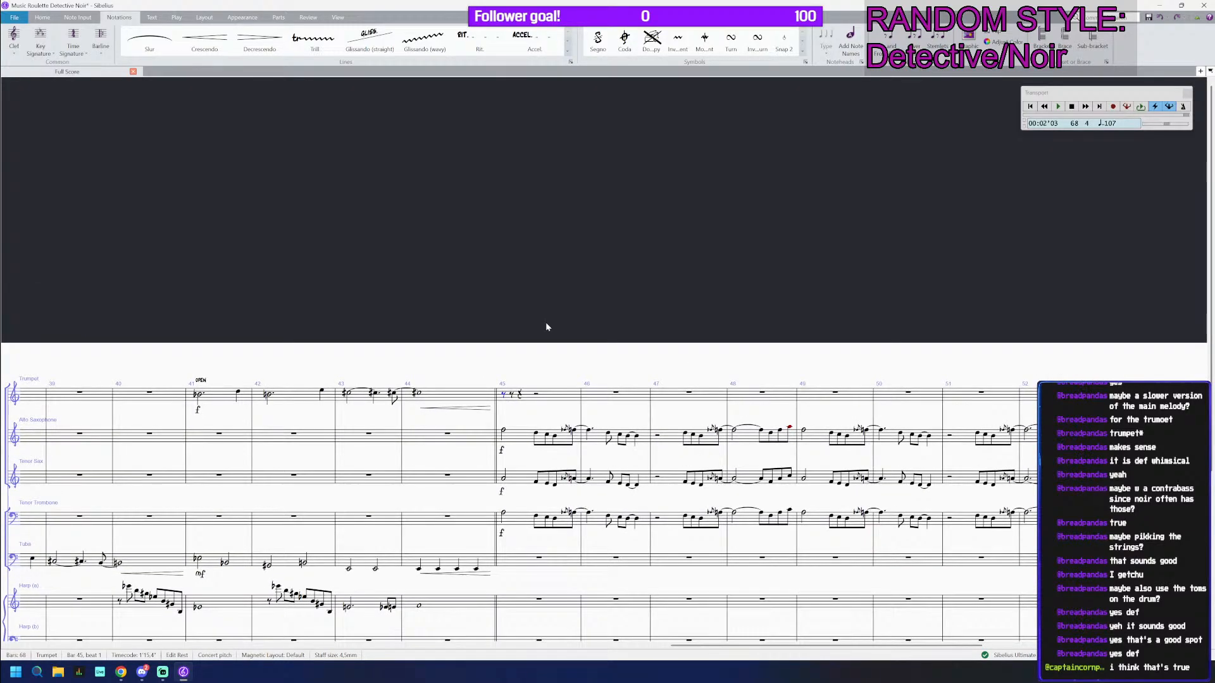
{"action": "key", "text": "f"}
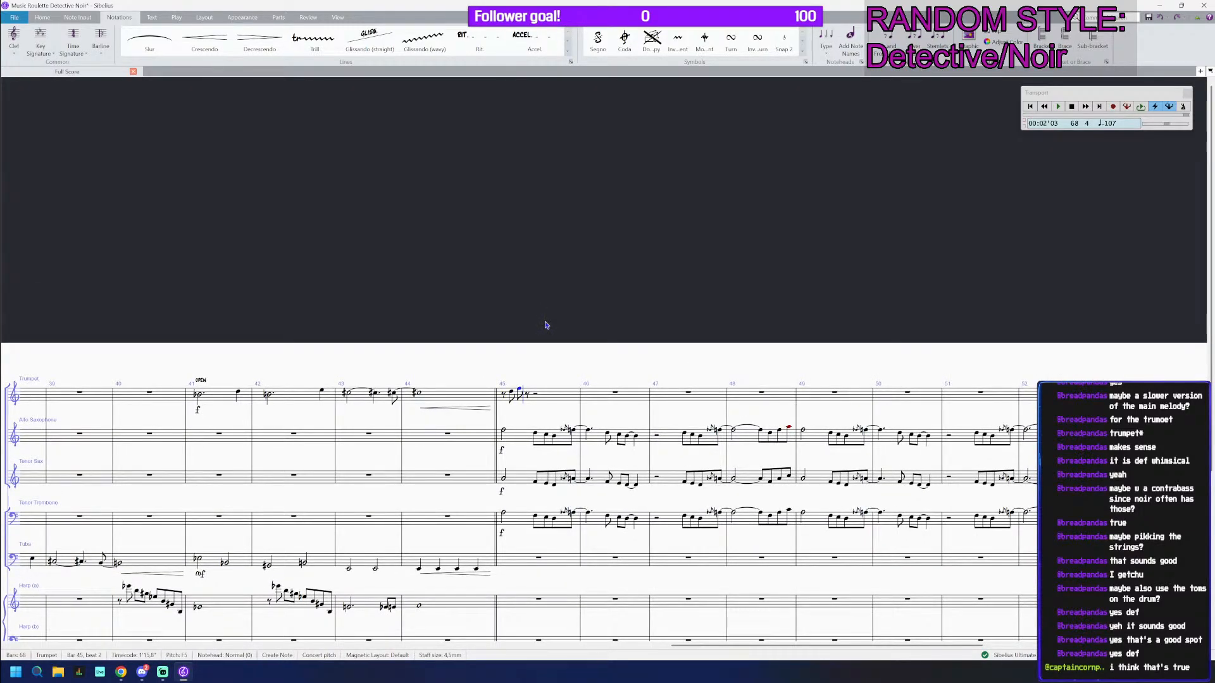
{"action": "key", "text": "a"}
Step: Complete the trumpet's bar 45 with a half-note A5 tied from the preceding A5, without a tie into bar 46
{"action": "key", "text": "g"}
{"action": "key", "text": "ctrl+Up"}
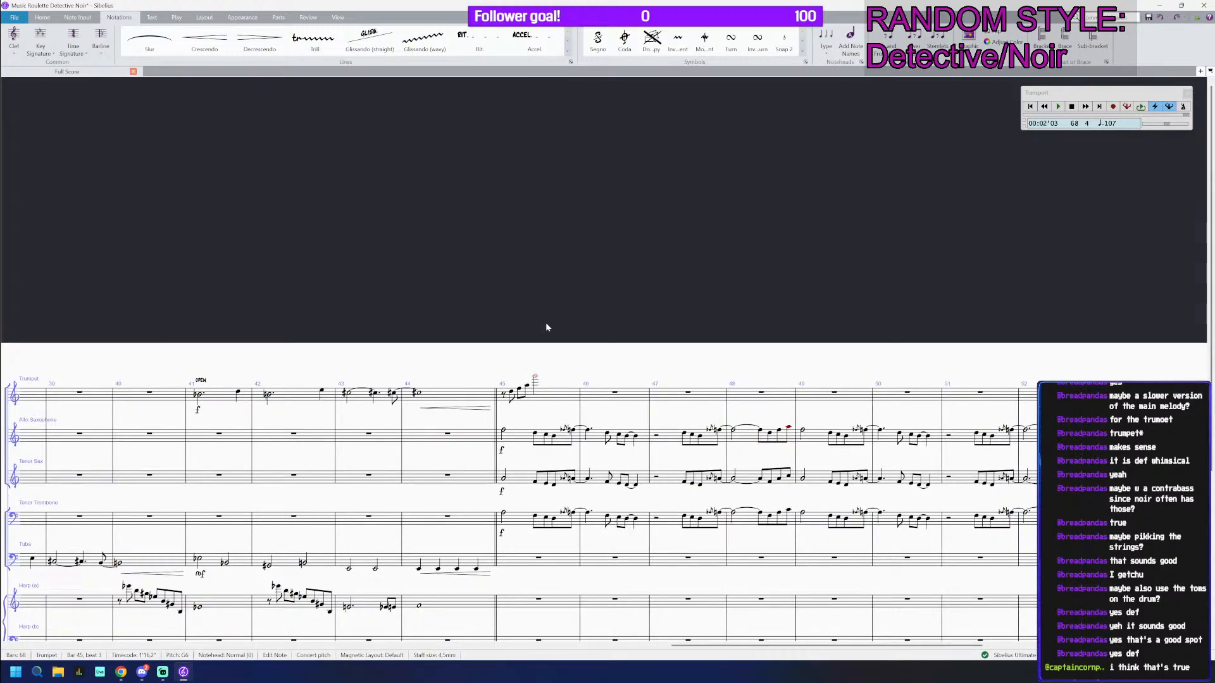
{"action": "key", "text": "BackSpace"}
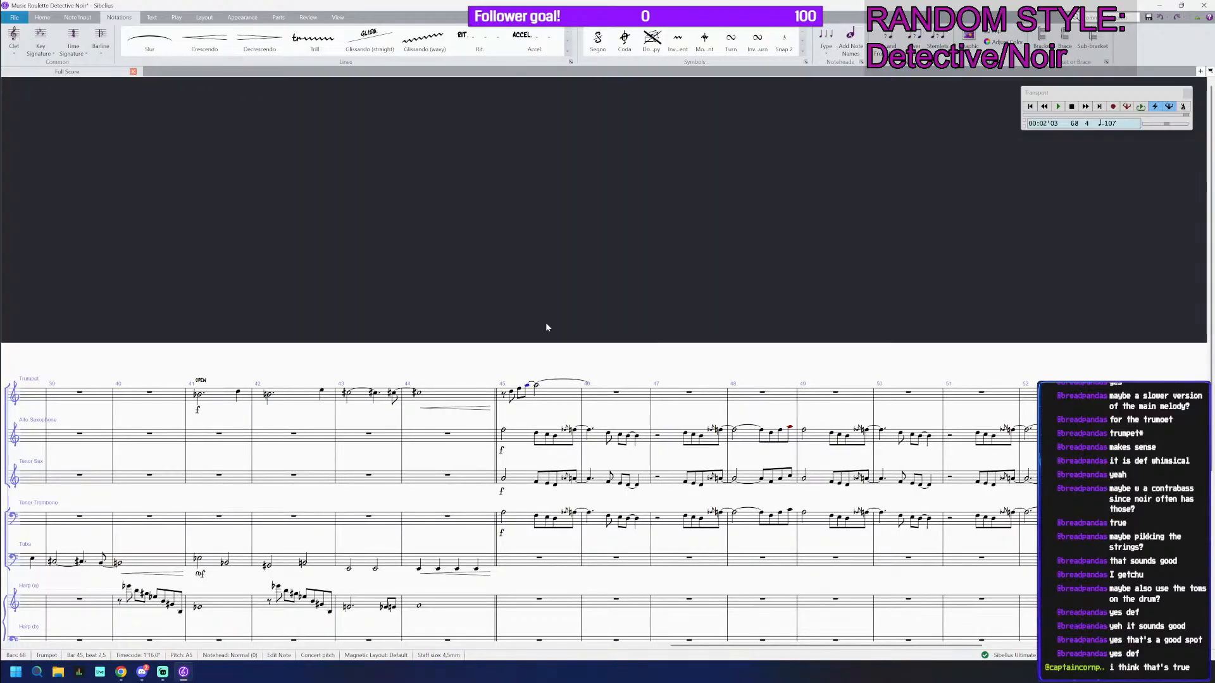
{"action": "left_click", "coordinate": [536, 385]}
{"action": "left_click", "coordinate": [526, 390]}
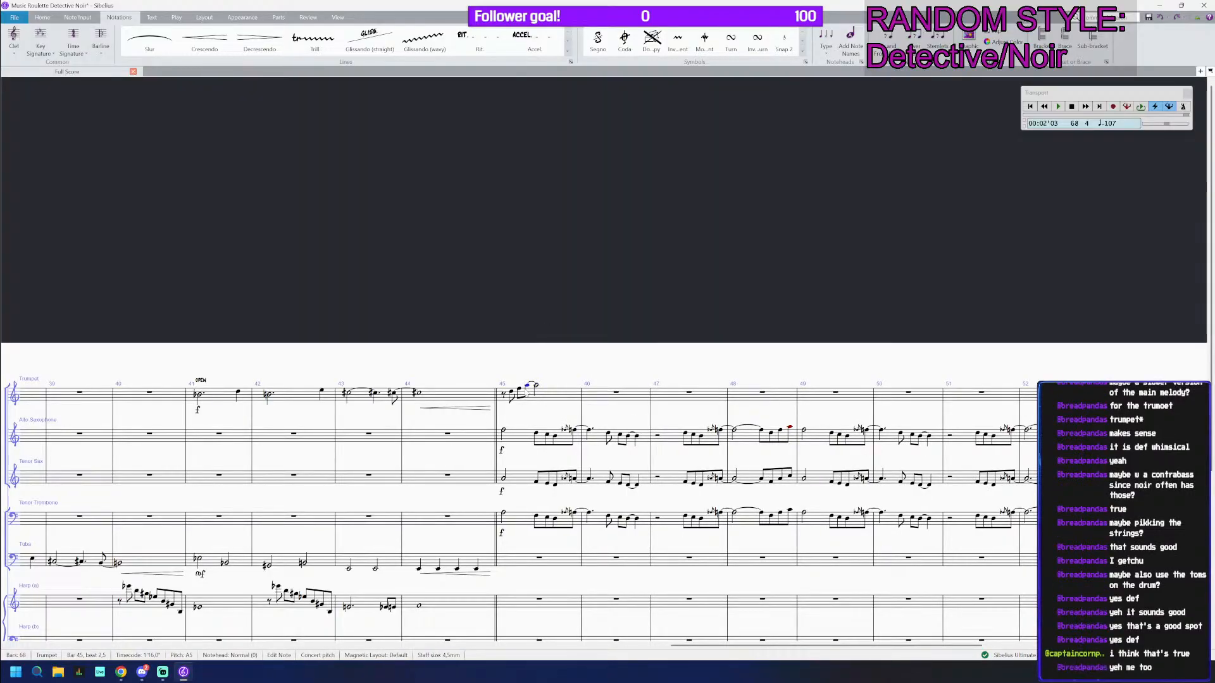
Step: Add an A-flat grace note before the eighth-note A5 in the trumpet's bar 45
{"action": "key", "text": "ctrl+equal"}
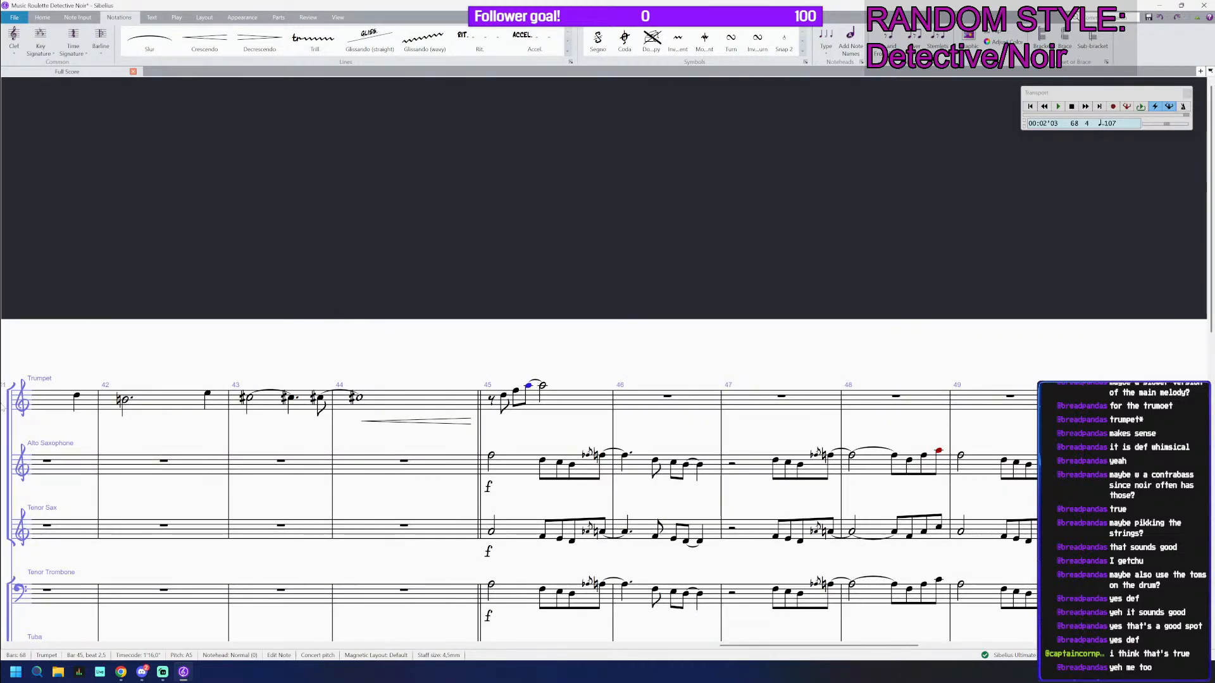
{"action": "scroll", "coordinate": [500, 290], "scroll_direction": "left", "scroll_amount": 3}
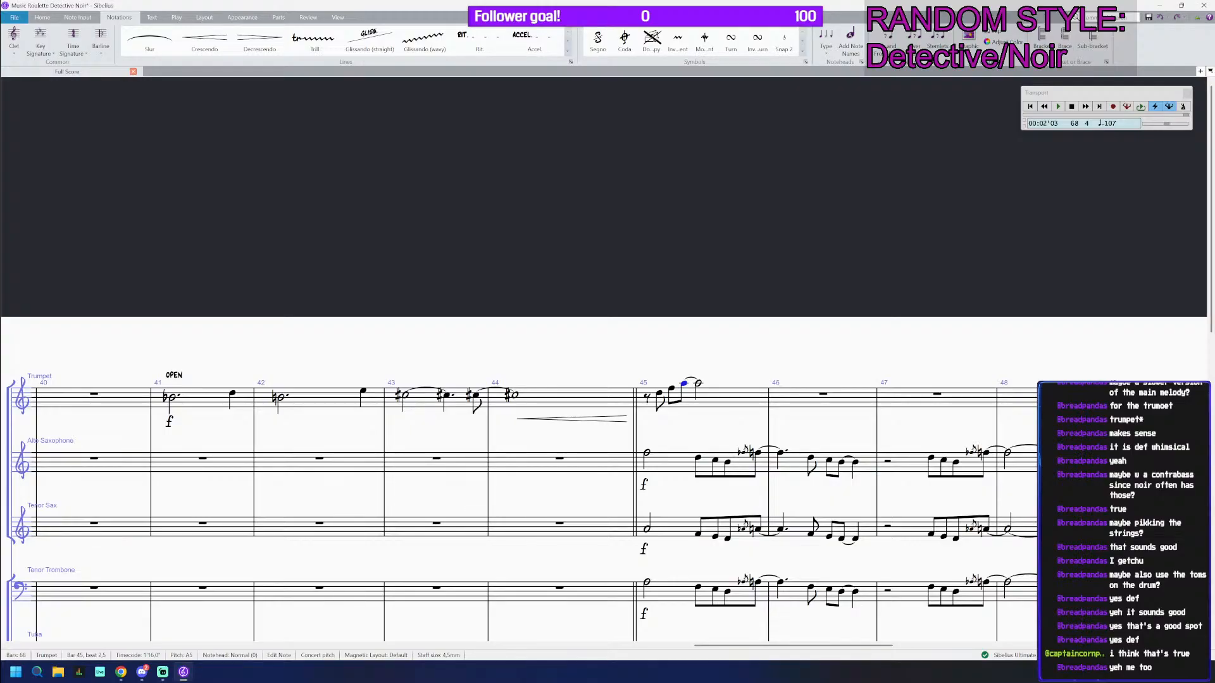
{"action": "key", "text": "g"}
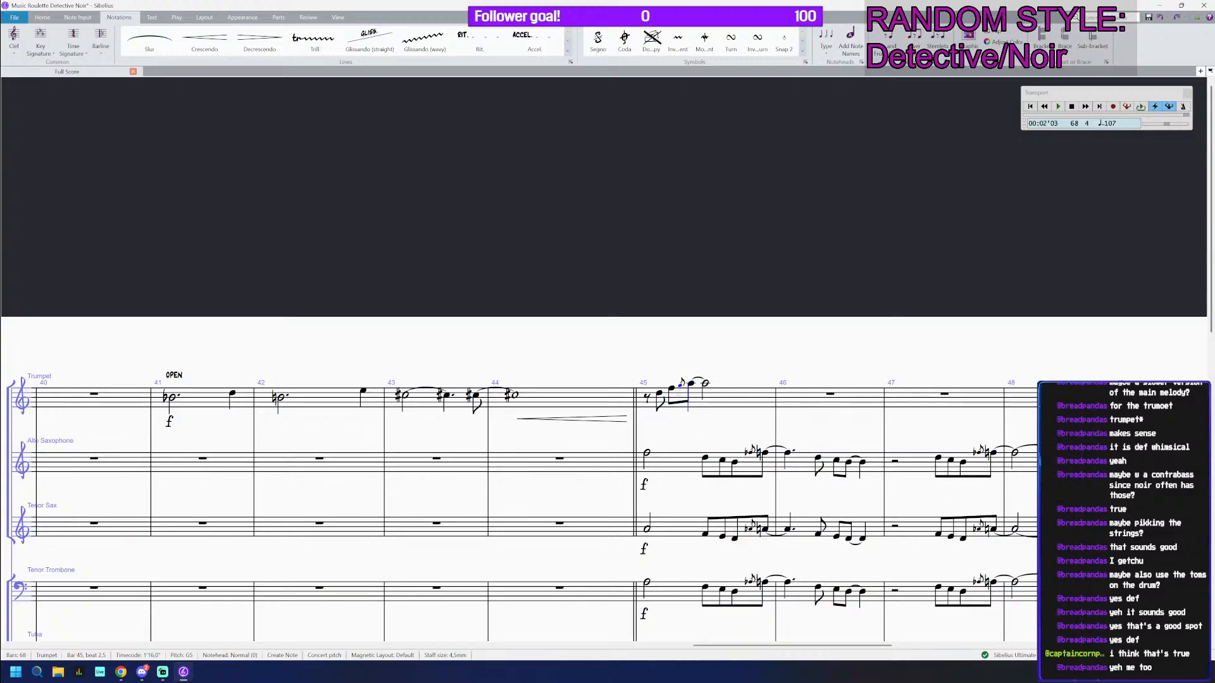
{"action": "key", "text": "Up"}
Step: Play the score back from bar 45 to check the new trumpet entry
{"action": "left_click", "coordinate": [647, 398]}
{"action": "key", "text": "p"}
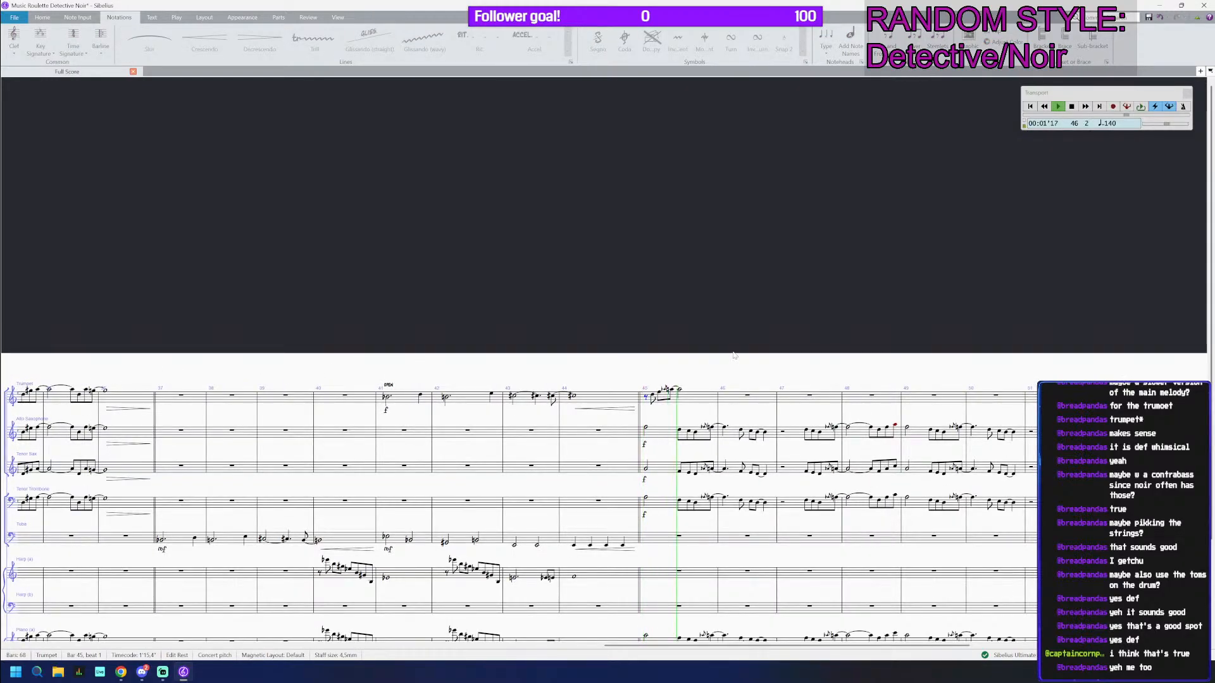
{"action": "key", "text": "Escape"}
Step: Divide the trumpet's empty bar 46 into shorter rests and create an eighth-note triplet on beat 1
{"action": "left_click", "coordinate": [696, 399]}
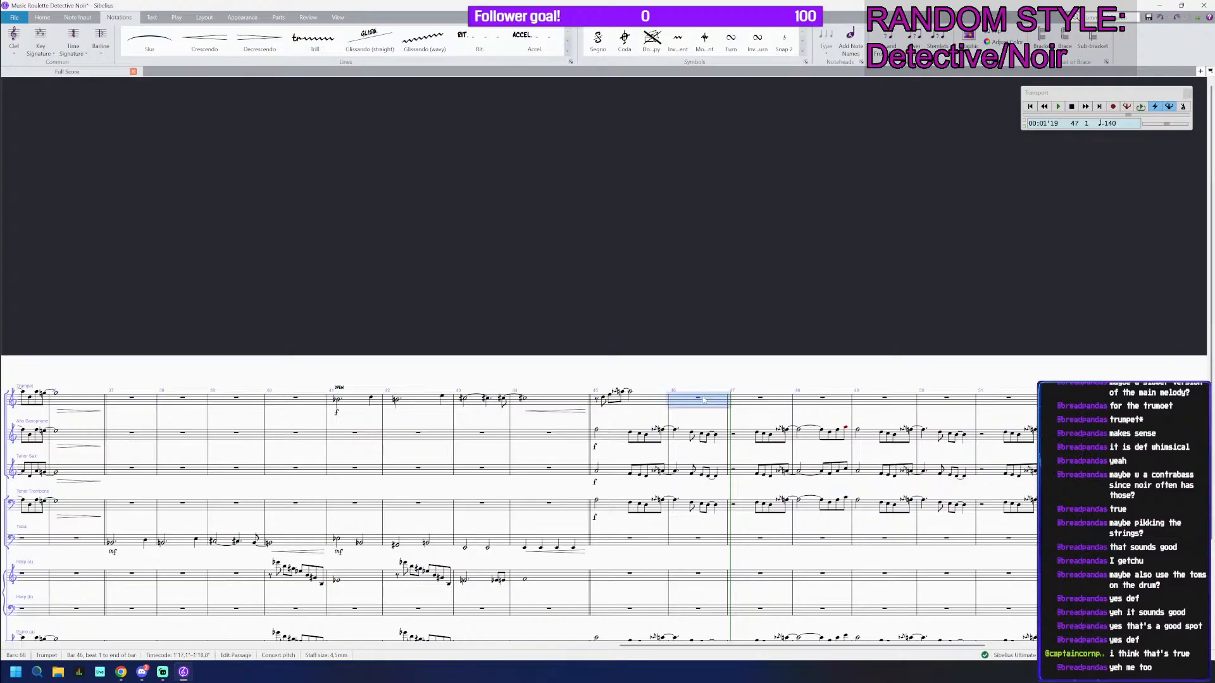
{"action": "scroll", "coordinate": [704, 398], "scroll_direction": "up", "scroll_amount": 2}
{"action": "key", "text": "Right"}
{"action": "key", "text": "Left"}
{"action": "key", "text": "Left"}
{"action": "key", "text": "Left"}
{"action": "key", "text": "Left"}
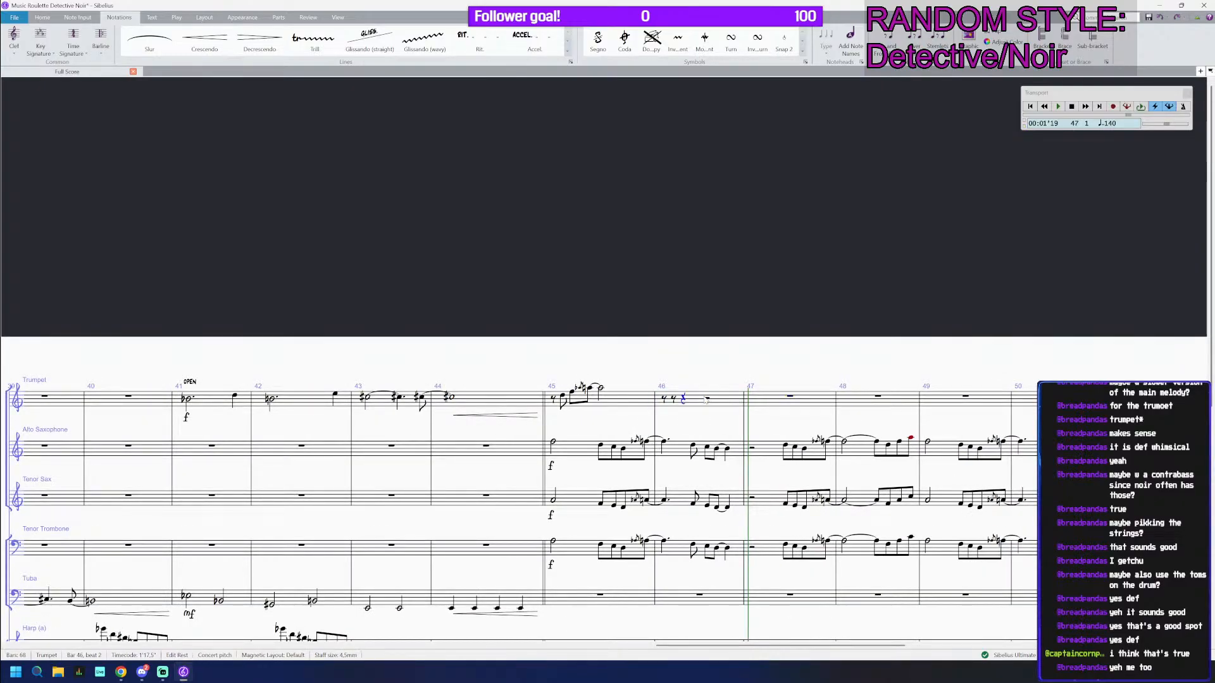
{"action": "key", "text": "ctrl+3"}
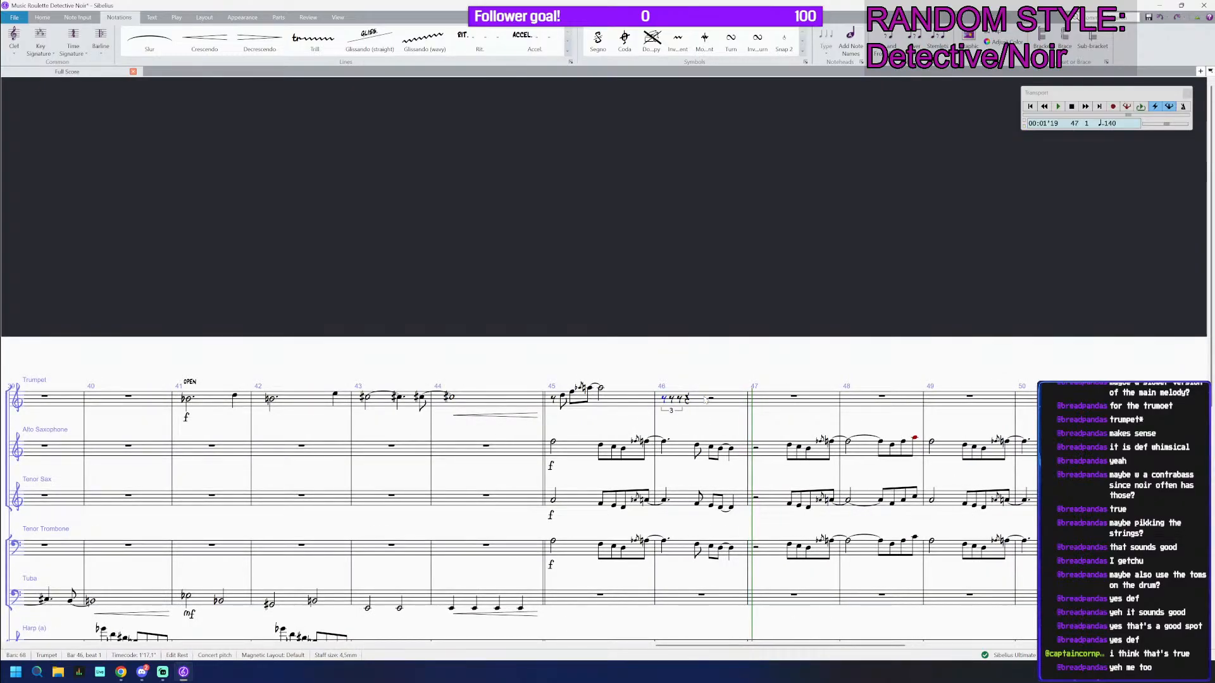
Step: Fill the bar 46 triplet with G-sharp, G and F, add eighth notes G and D on beat 2, and undo the extra B
{"action": "key", "text": "g"}
{"action": "key", "text": "g"}
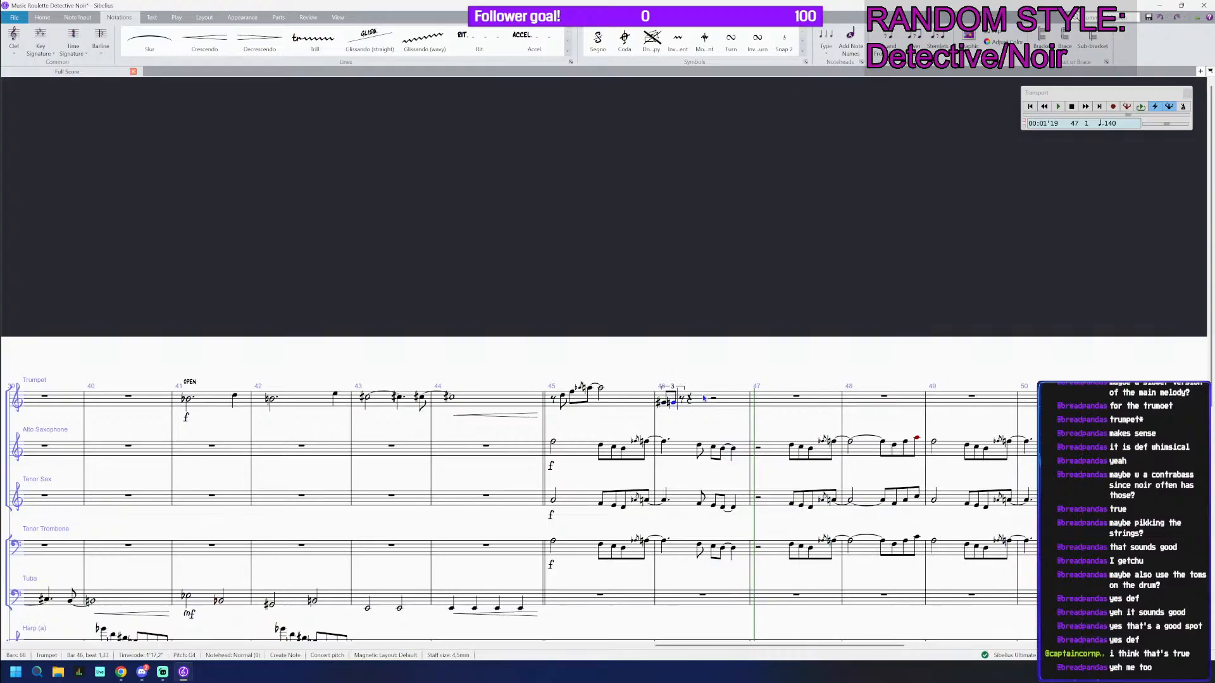
{"action": "key", "text": "f"}
{"action": "key", "text": "g"}
{"action": "key", "text": "b"}
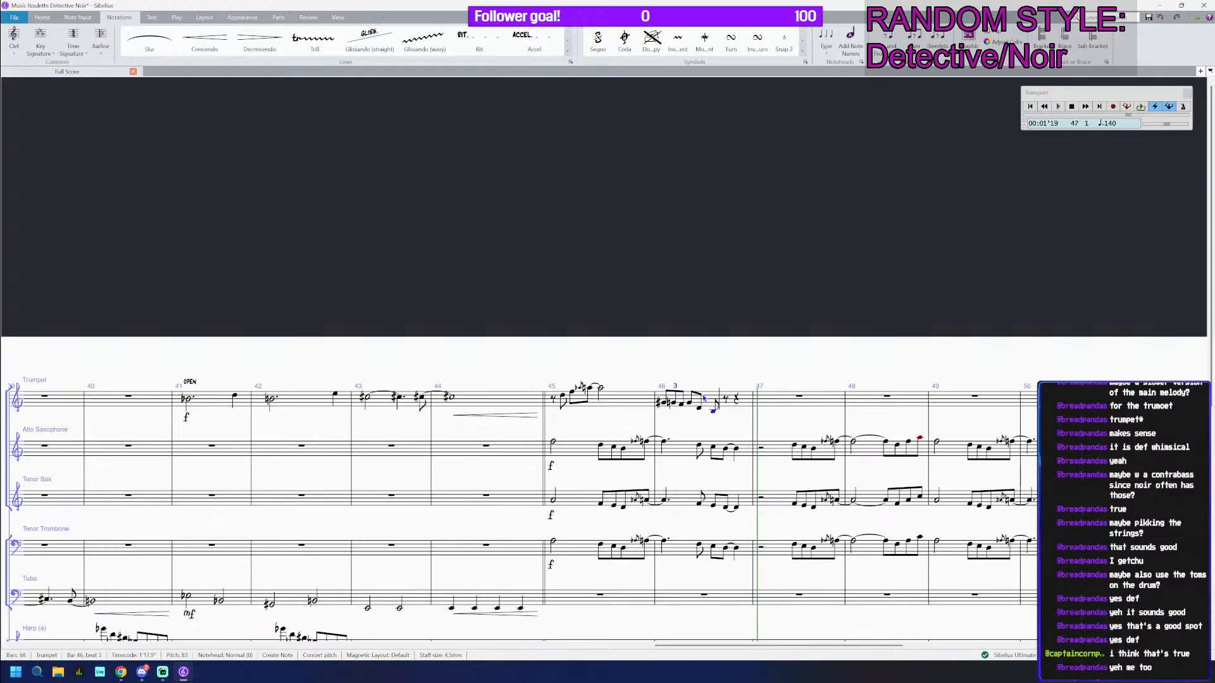
{"action": "key", "text": "ctrl+z"}
Step: Transpose the triplet and the notes after it in the trumpet's bar 46 up one octave
{"action": "key", "text": "shift+Left"}
{"action": "key", "text": "shift+Left"}
{"action": "key", "text": "shift+Left"}
{"action": "key", "text": "shift+Left"}
{"action": "key", "text": "ctrl+Up"}
{"action": "key", "text": "Left"}
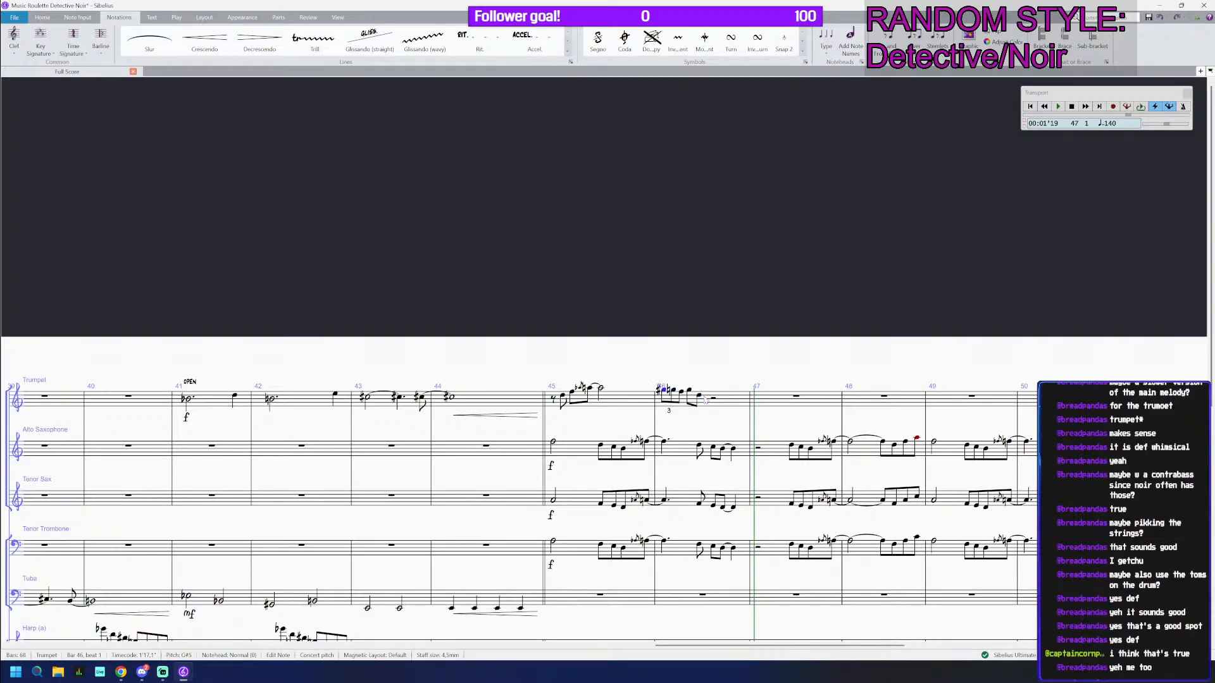
Step: Play the score back from bar 43 through the new trumpet phrase
{"action": "key", "text": "ctrl+minus"}
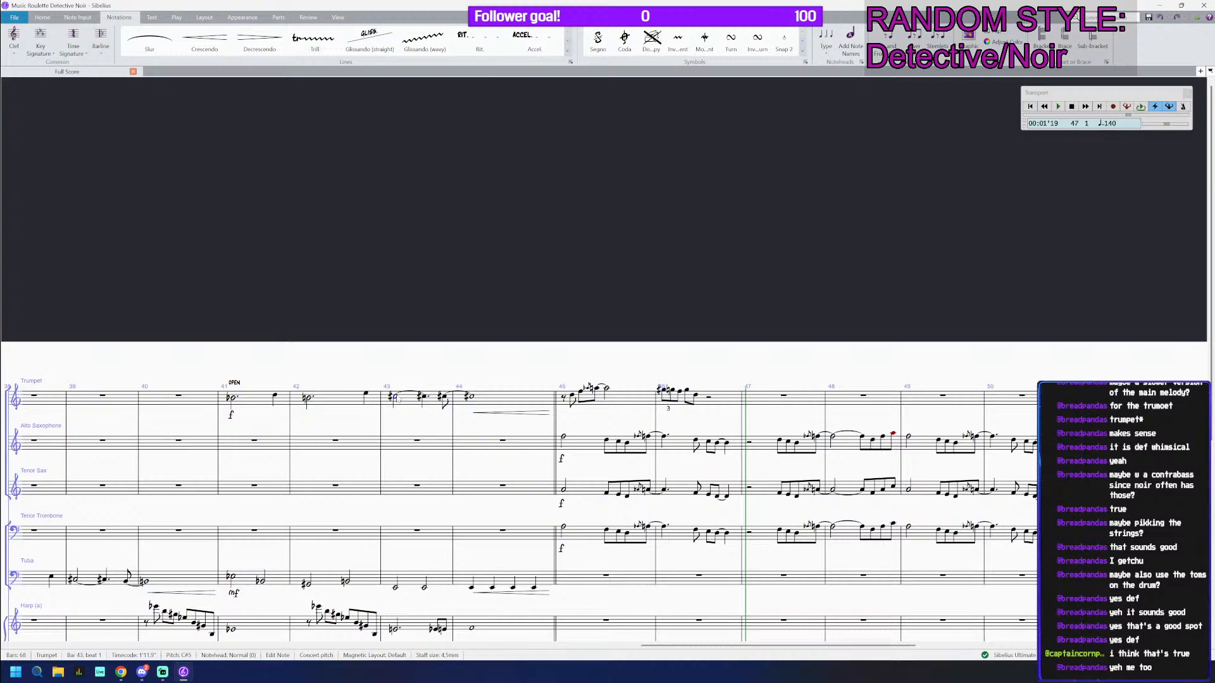
{"action": "key", "text": "p"}
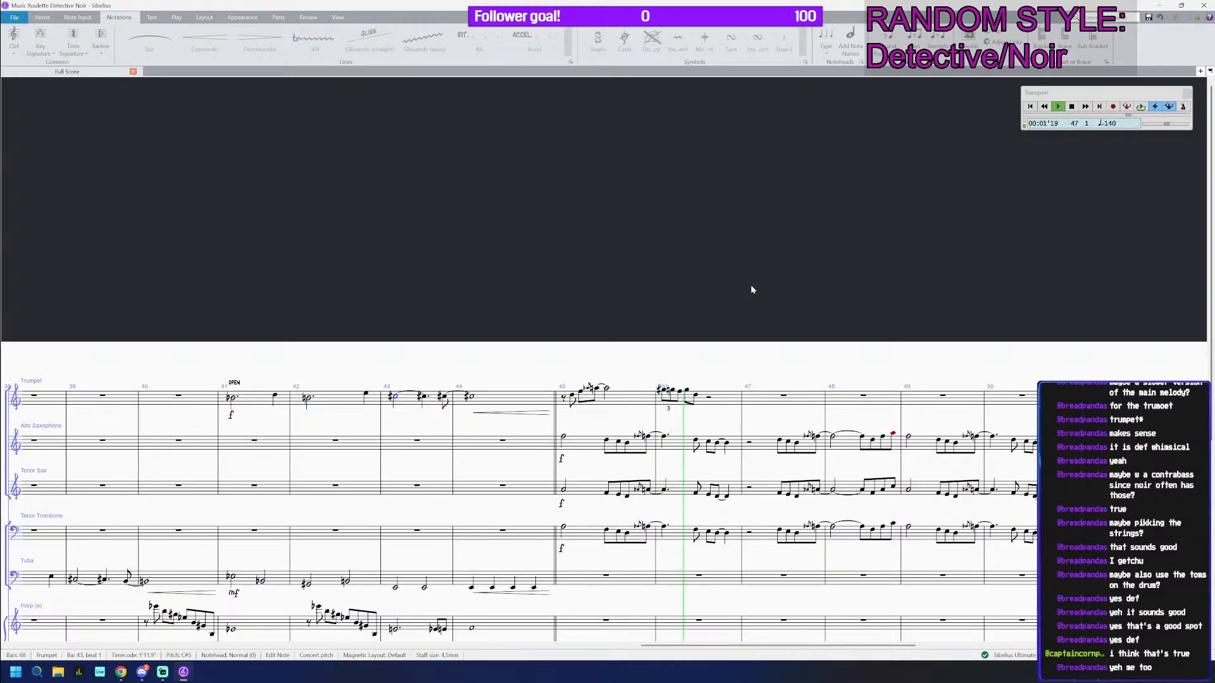
{"action": "left_click_drag", "start_coordinate": [680, 303], "coordinate": [636, 306]}
{"action": "key", "text": "space"}
Step: Add a quarter-note D5 on beat 3 of the trumpet's bar 46, undoing the longer note value first applied to the previous D5
{"action": "left_click", "coordinate": [634, 402]}
{"action": "scroll", "coordinate": [645, 402], "scroll_direction": "up", "scroll_amount": 2}
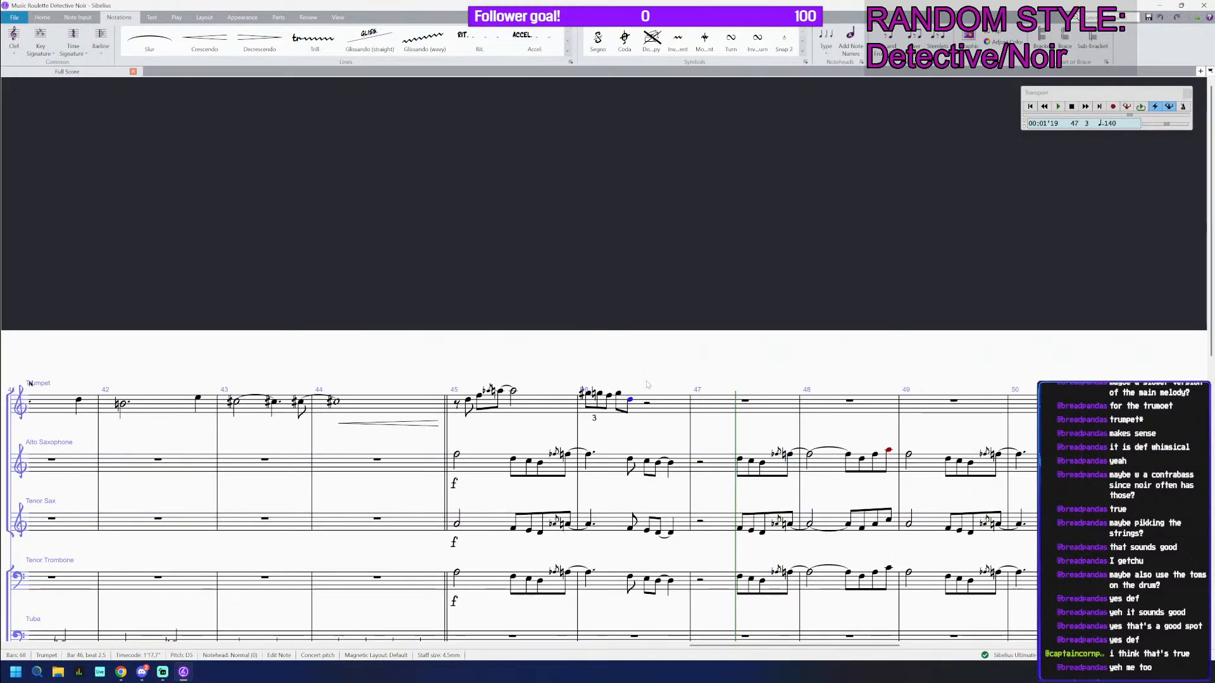
{"action": "key", "text": "c"}
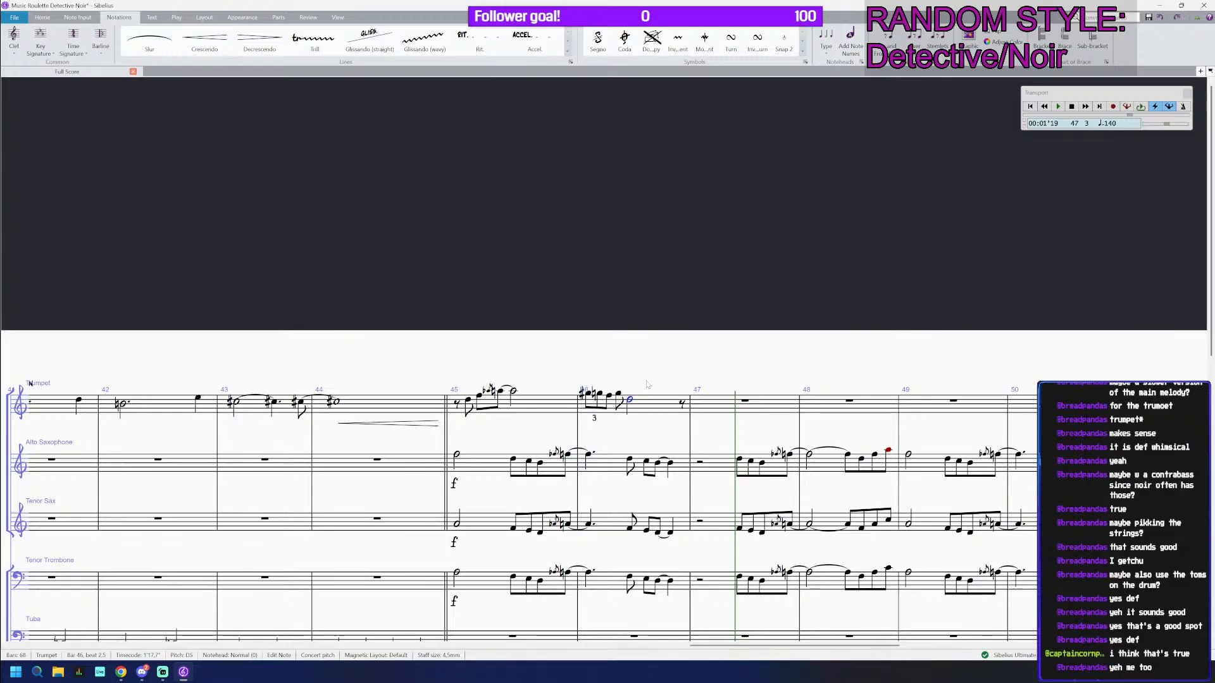
{"action": "key", "text": "ctrl+z"}
{"action": "key", "text": "Right"}
{"action": "key", "text": "4"}
{"action": "key", "text": "d"}
{"action": "key", "text": "Left"}
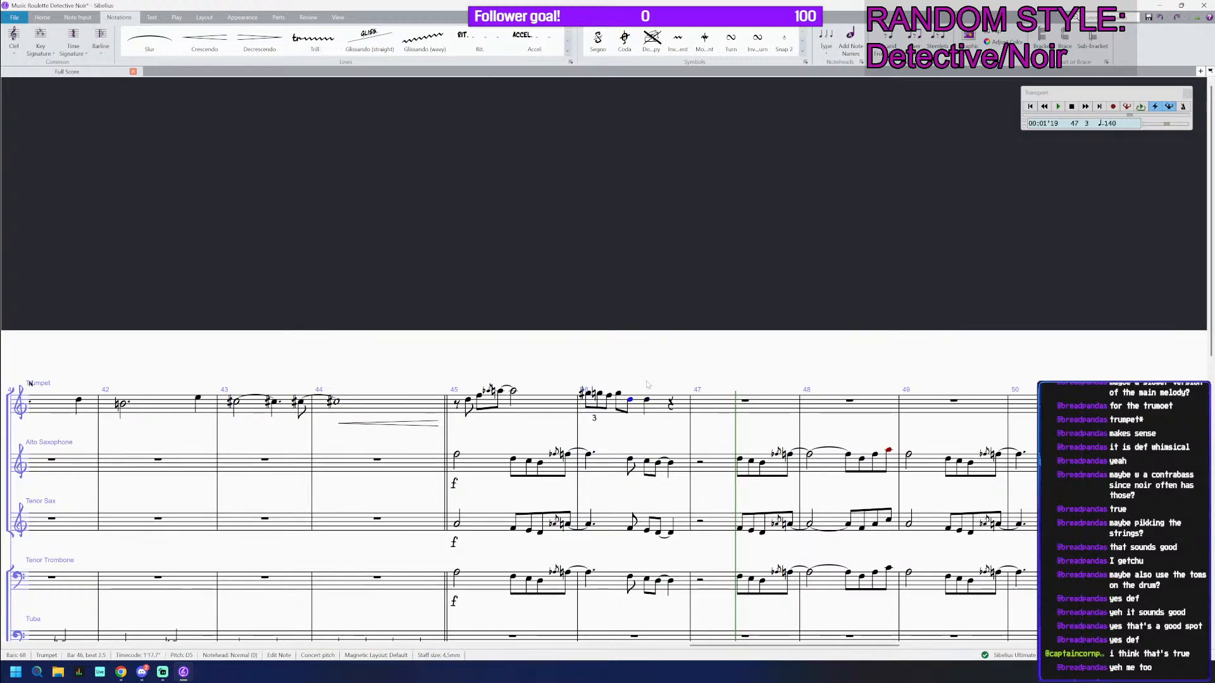
Step: Add a quarter-note A on beat 4 of the trumpet's bar 46 and raise it an octave to A5
{"action": "key", "text": "Right"}
{"action": "key", "text": "Right"}
{"action": "key", "text": "a"}
{"action": "key", "text": "Right"}
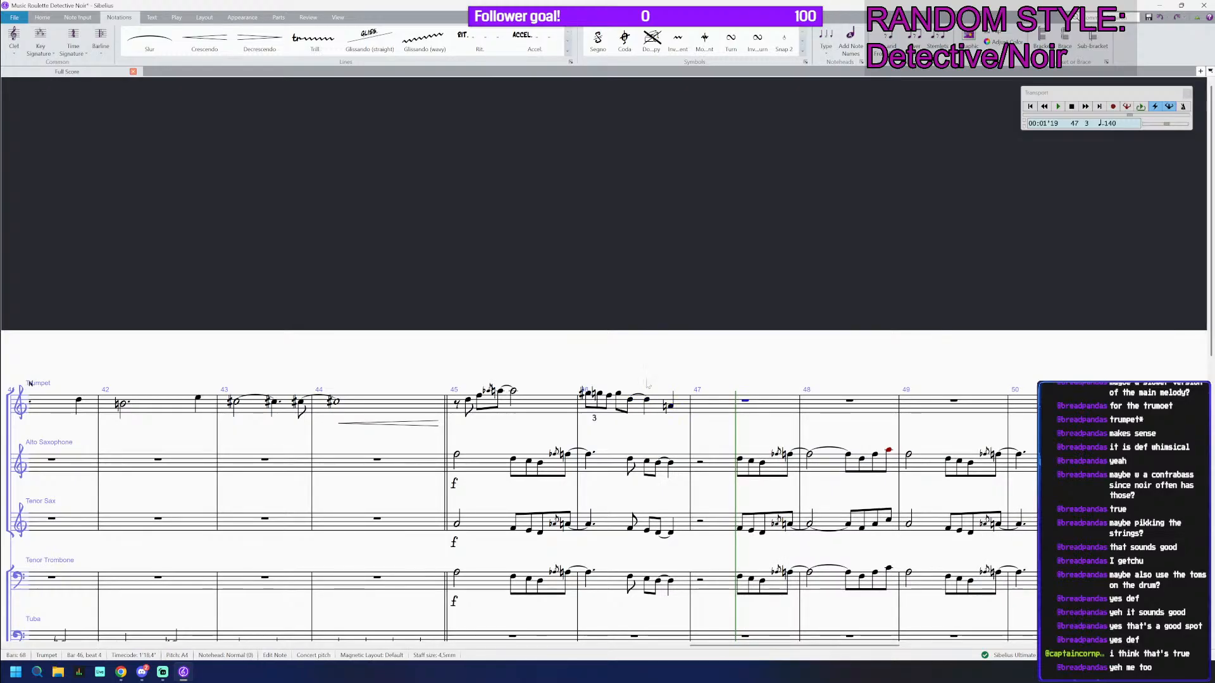
{"action": "key", "text": "Left"}
{"action": "key", "text": "Left"}
{"action": "key", "text": "ctrl+Up"}
Step: Enter a dotted half-note C6 at the start of the trumpet's bar 47
{"action": "key", "text": "Right"}
{"action": "key", "text": "c"}
{"action": "key", "text": "ctrl+Up"}
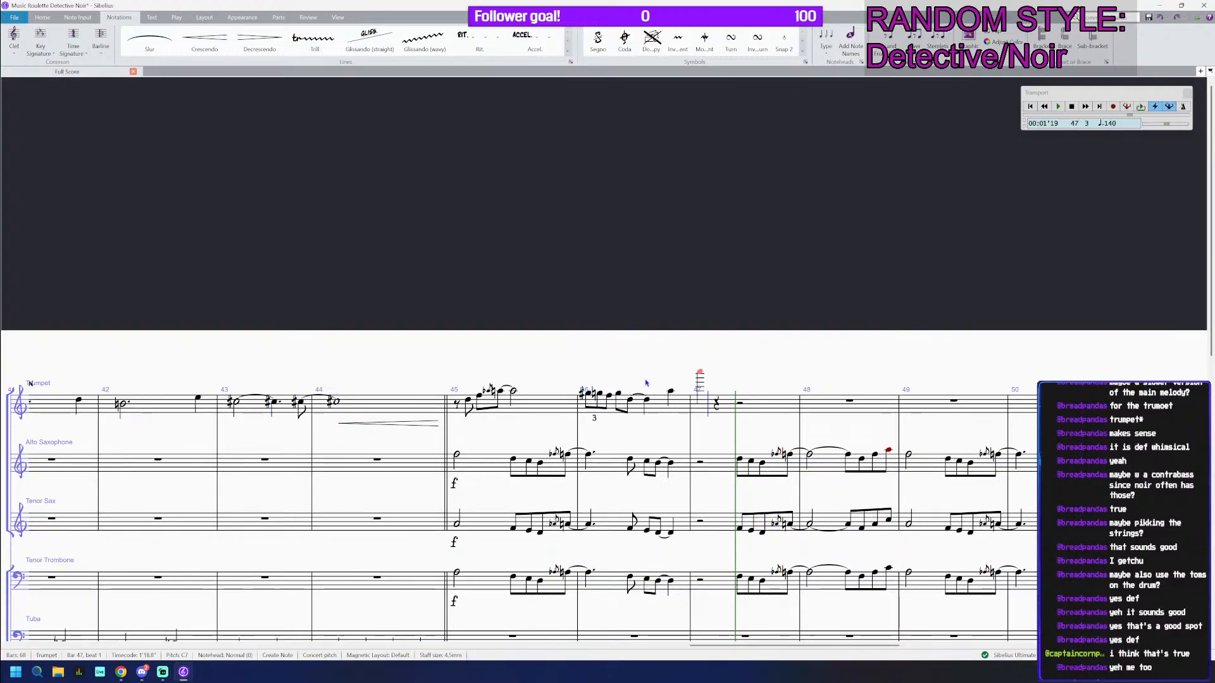
{"action": "key", "text": "Escape"}
{"action": "key", "text": "5"}
{"action": "key", "text": "period"}
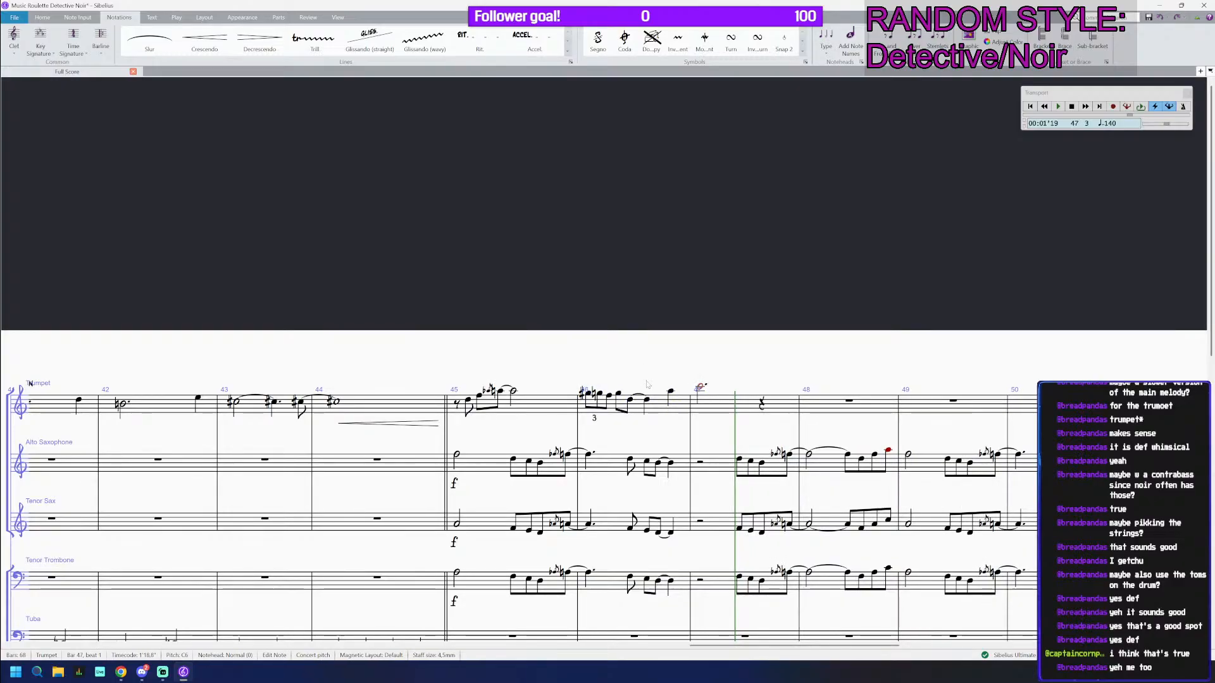
Step: Enter eighth notes C6 and D6 on beat 4 of the trumpet's bar 47, followed by a half-note B5 in bar 48
{"action": "key", "text": "Right"}
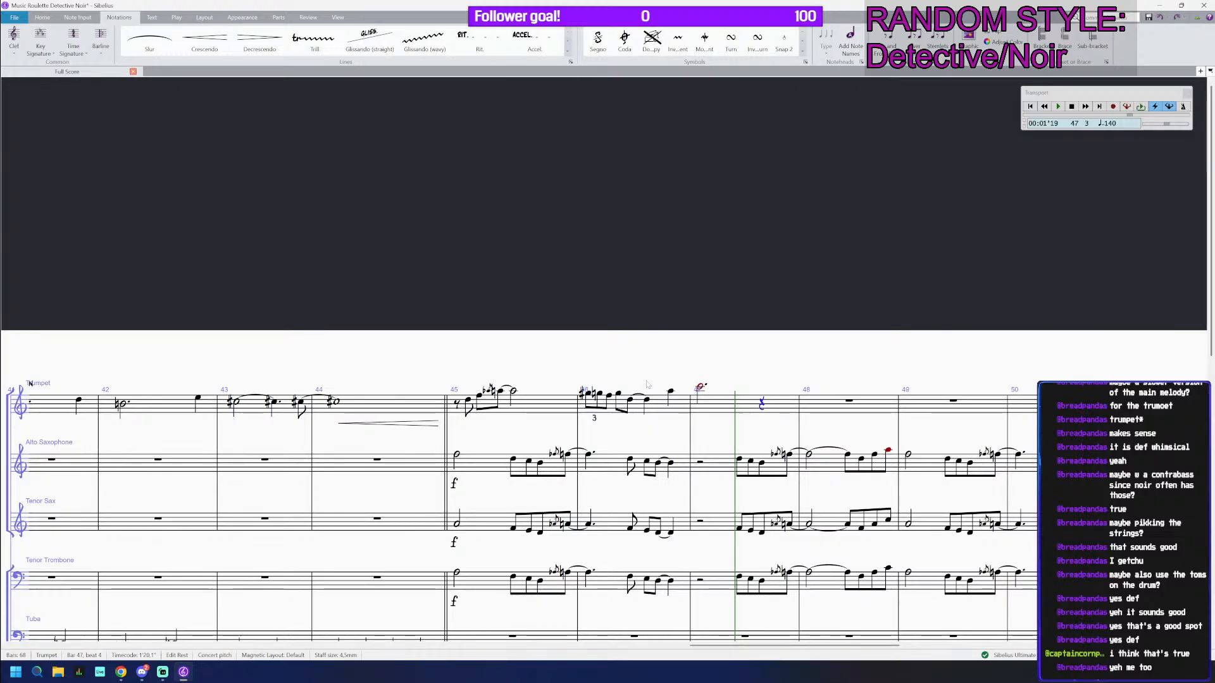
{"action": "key", "text": "3"}
{"action": "key", "text": "d"}
{"action": "key", "text": "d"}
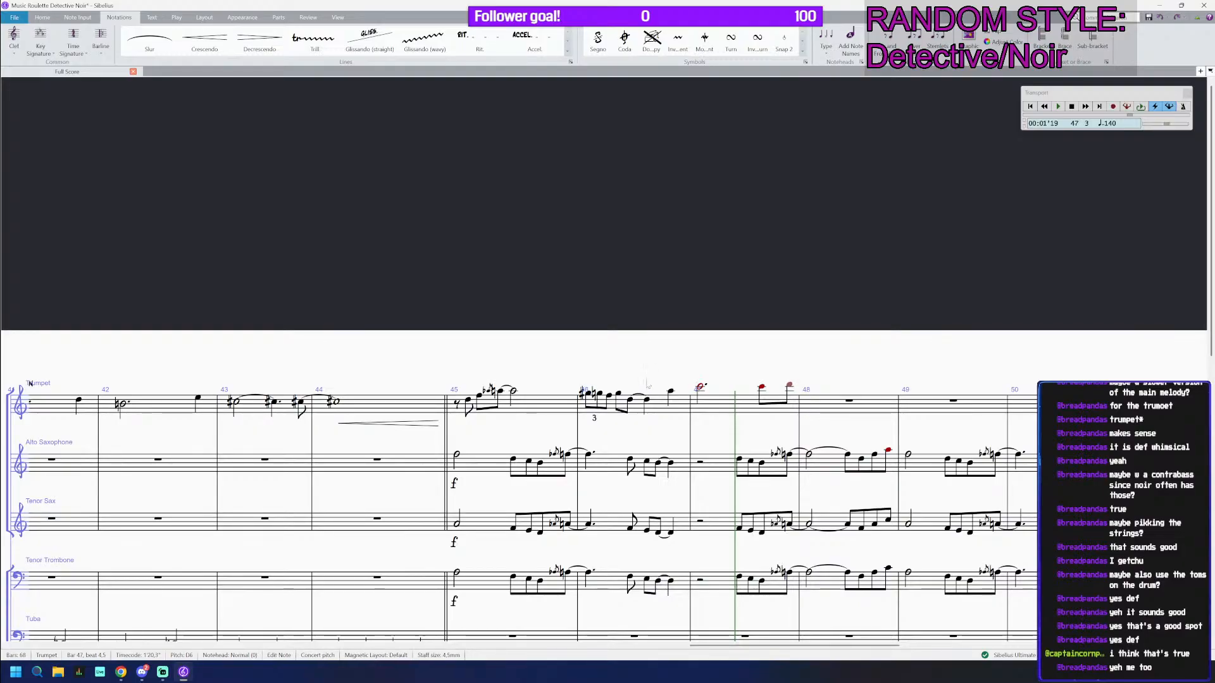
{"action": "key", "text": "b"}
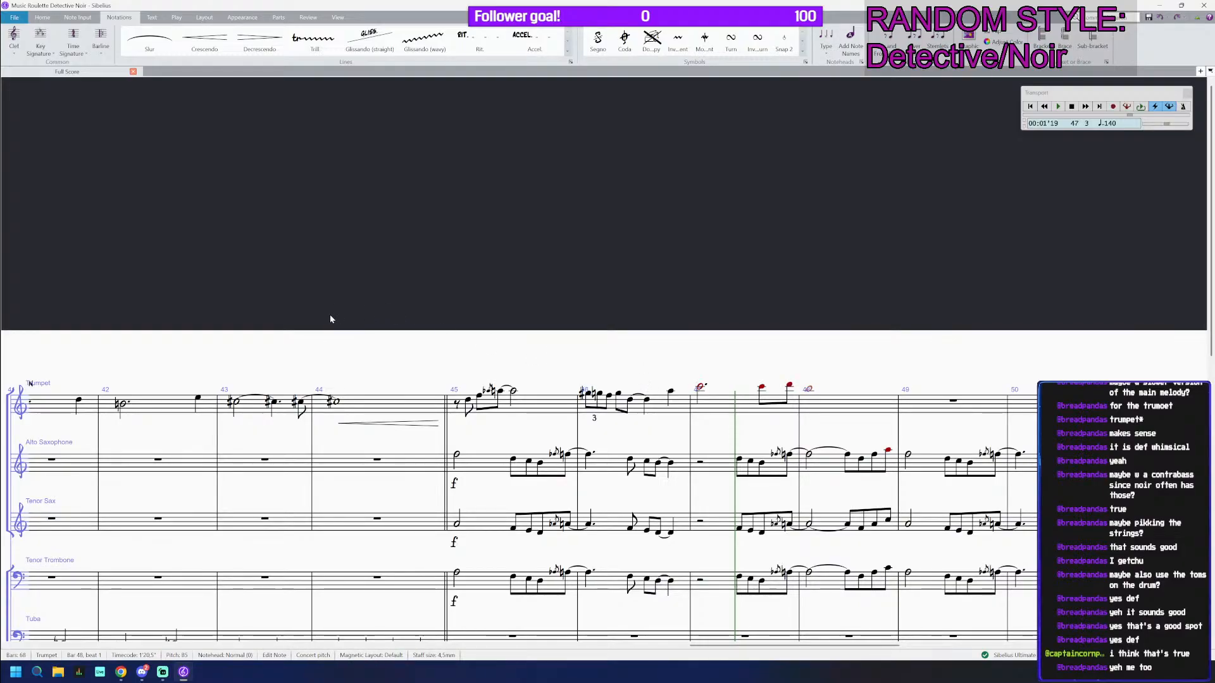
Step: Add an ff dynamic at the opening rest of the trumpet's bar 45
{"action": "left_click_drag", "start_coordinate": [304, 339], "coordinate": [465, 349]}
{"action": "left_click", "coordinate": [624, 425]}
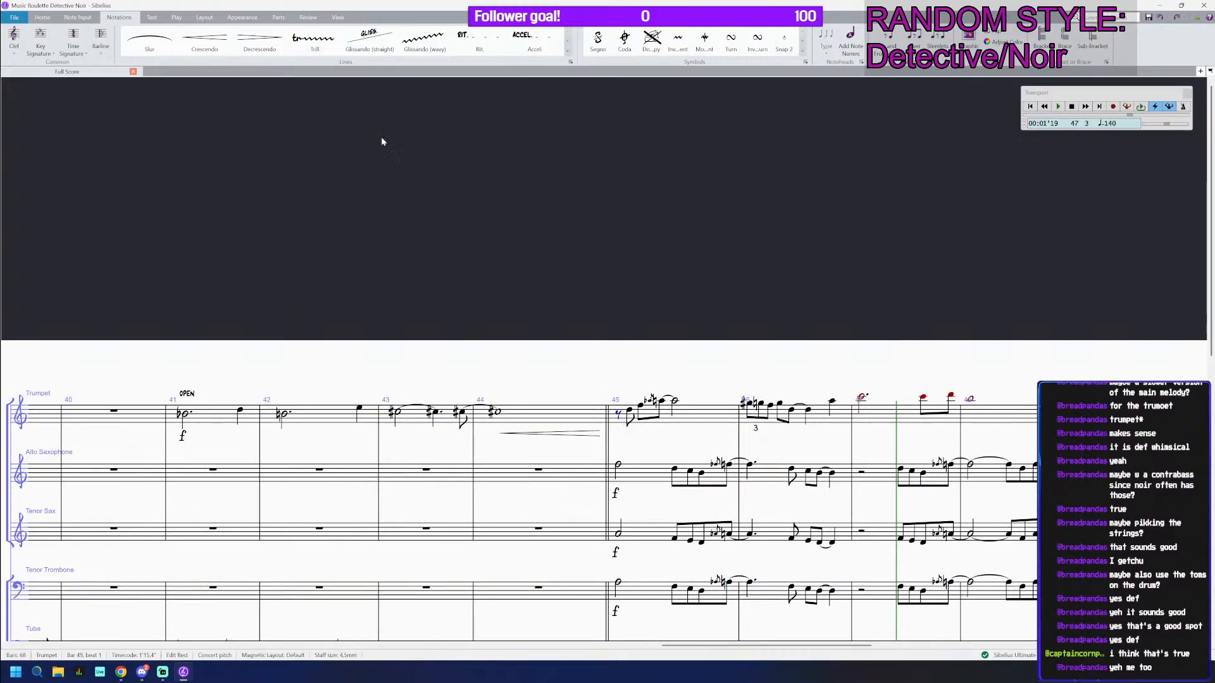
{"action": "key", "text": "ctrl+e"}
{"action": "right_click", "coordinate": [567, 229]}
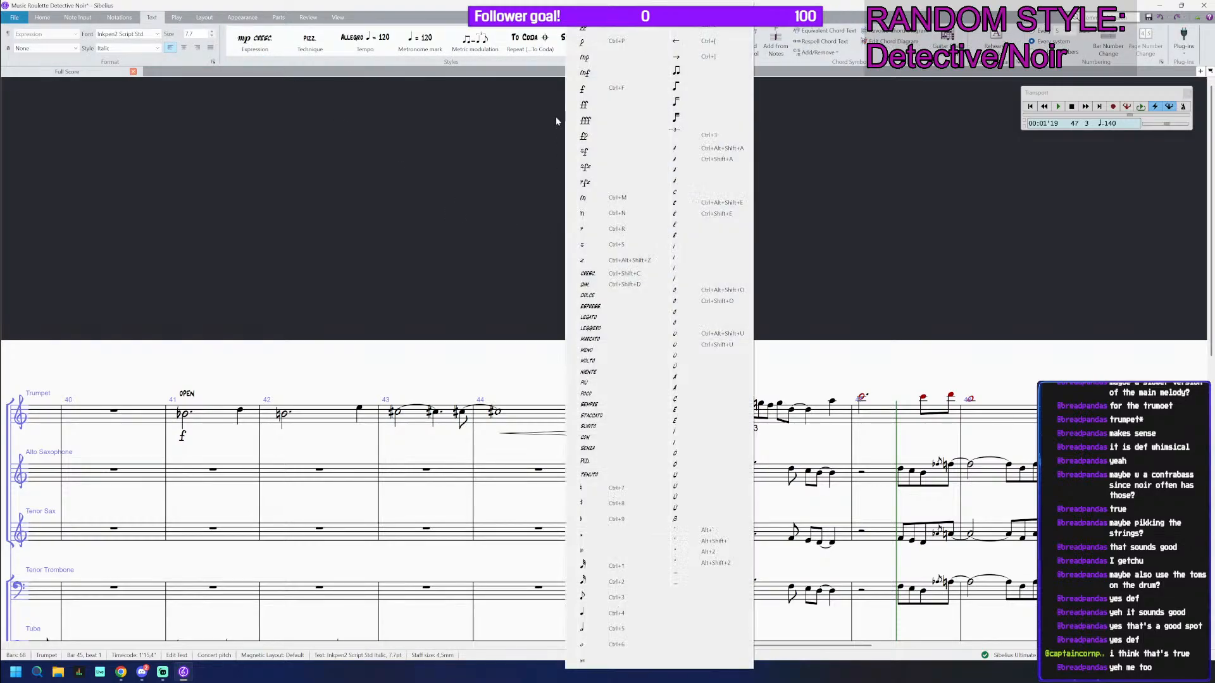
{"action": "left_click", "coordinate": [588, 108]}
{"action": "key", "text": "Escape"}
{"action": "key", "text": "Escape"}
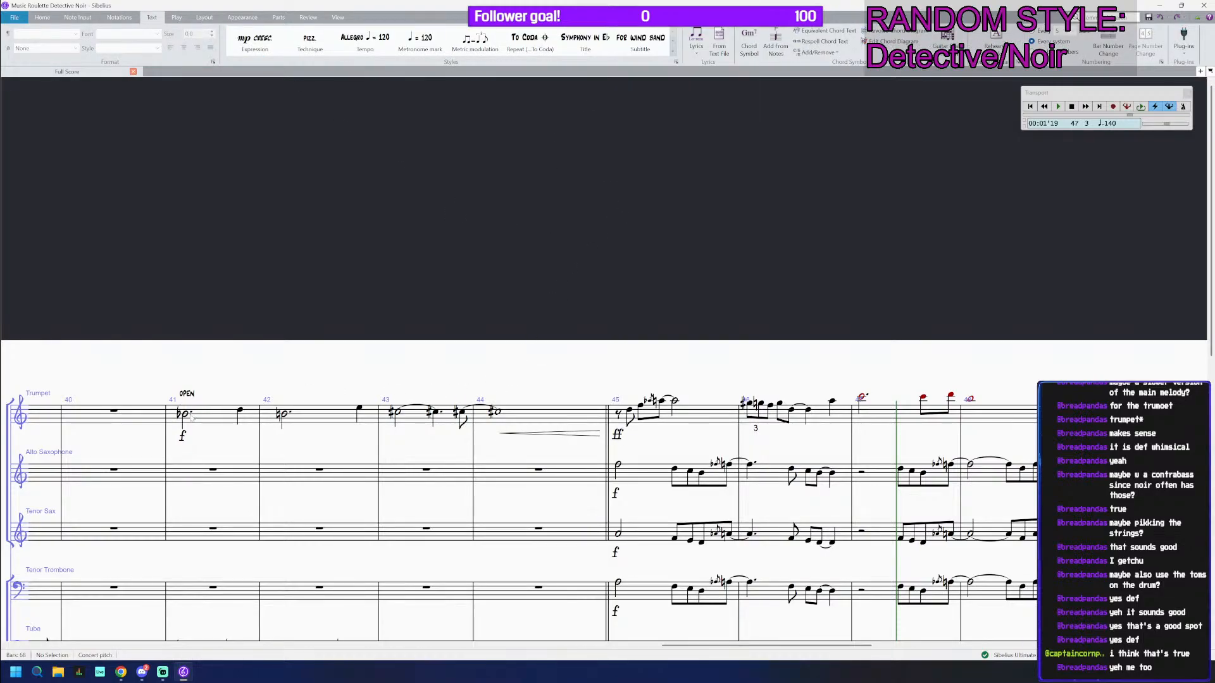
Step: Play the score back from bar 41 to hear the trumpet melody in context
{"action": "left_click", "coordinate": [191, 418]}
{"action": "left_click", "coordinate": [185, 415]}
{"action": "key", "text": "p"}
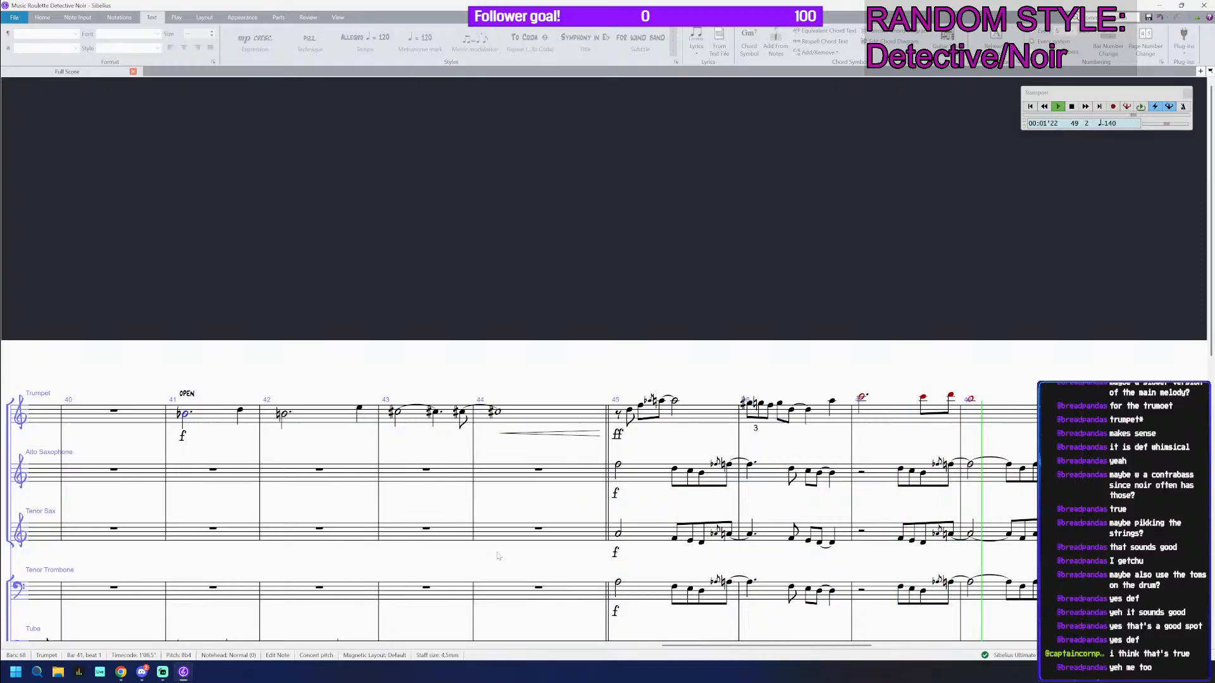
{"action": "key", "text": "space"}
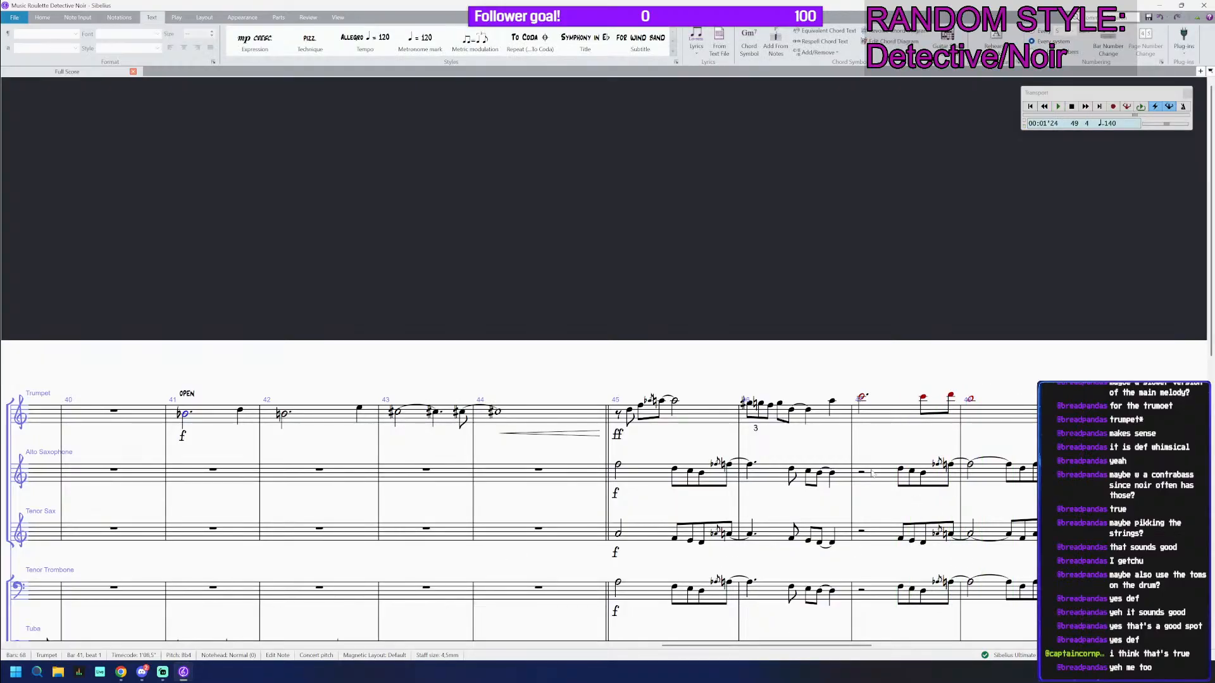
Step: Shorten the trumpet's bar 47 opening C6 to a half note and tie it to an added eighth-note C6 on beat 3
{"action": "left_click", "coordinate": [861, 398]}
{"action": "scroll", "coordinate": [860, 400], "scroll_direction": "up", "scroll_amount": 2}
{"action": "left_click_drag", "start_coordinate": [941, 356], "coordinate": [846, 358]}
{"action": "key", "text": "KP_Decimal"}
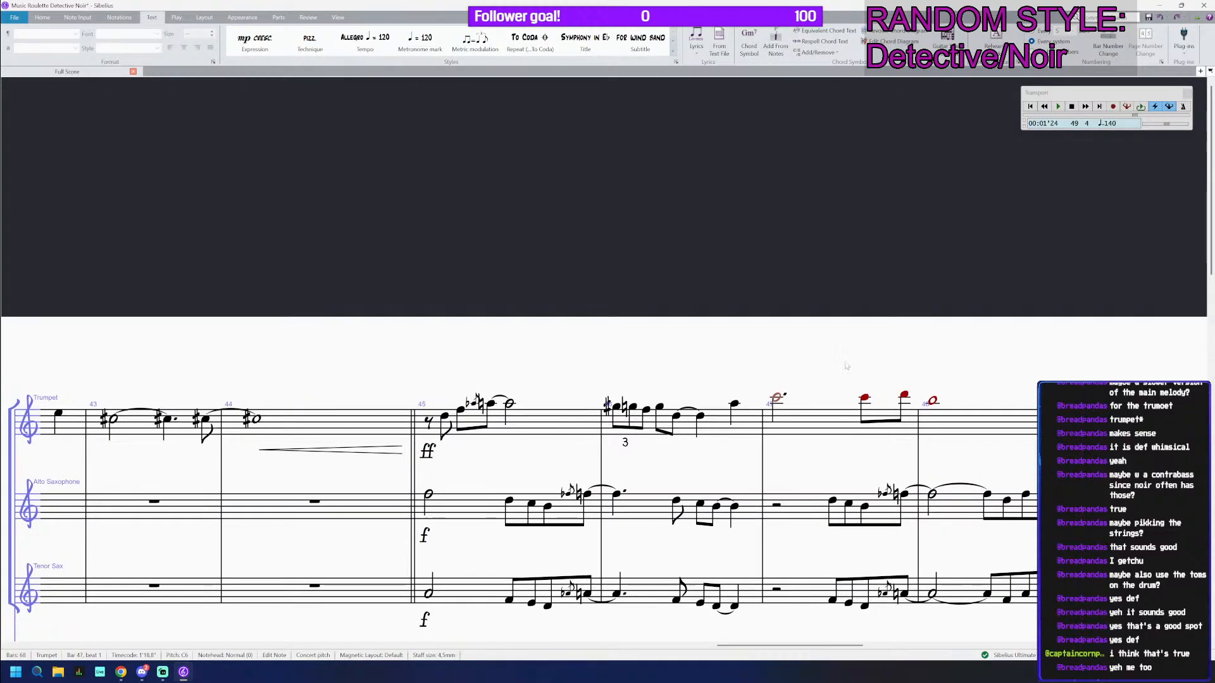
{"action": "key", "text": "Right"}
{"action": "key", "text": "KP_3"}
{"action": "key", "text": "c"}
{"action": "key", "text": "Left"}
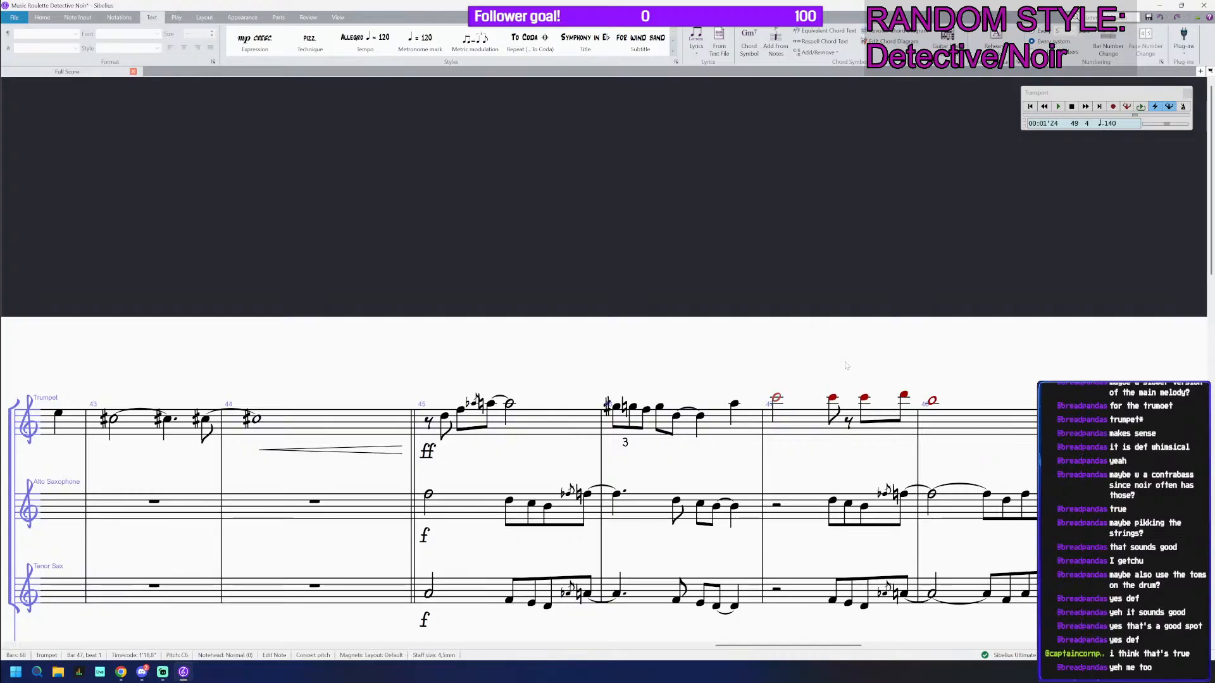
{"action": "key", "text": "Left"}
{"action": "key", "text": "Right"}
{"action": "key", "text": "KP_Enter"}
Step: Copy the trumpet's C6, D6 and B5 that end bar 47 and start bar 48, and paste them an eighth note earlier
{"action": "key", "text": "Right"}
{"action": "key", "text": "Right"}
{"action": "key", "text": "Right"}
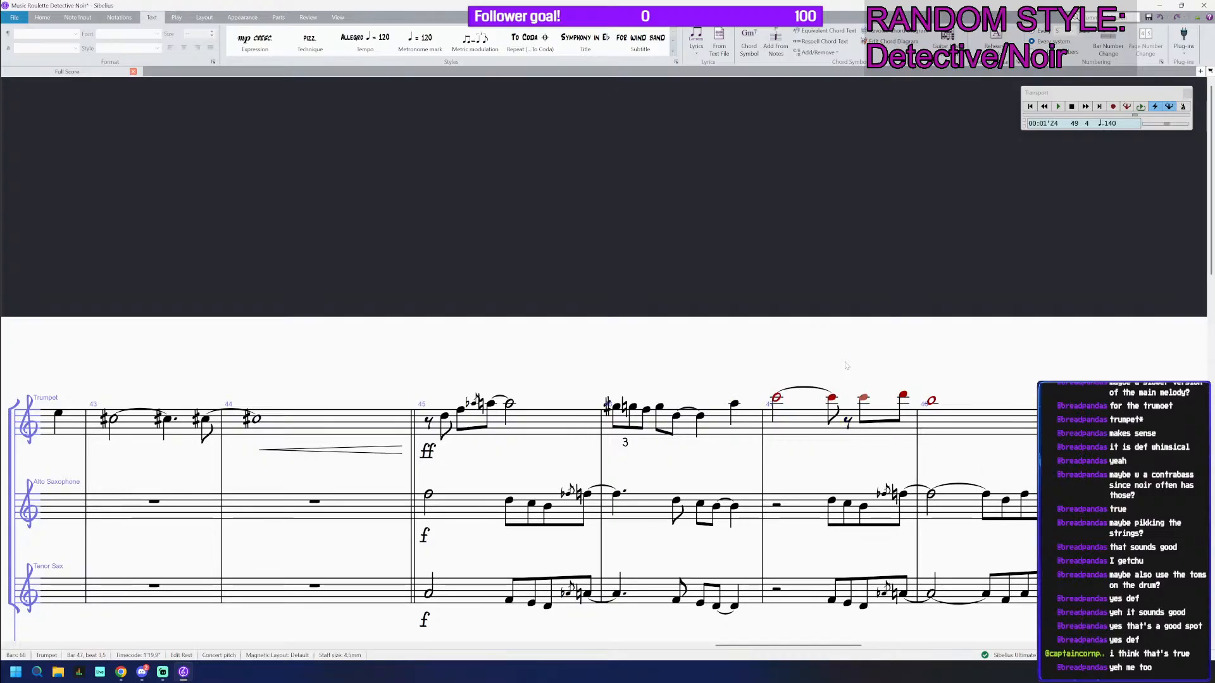
{"action": "key", "text": "shift+Right"}
{"action": "key", "text": "shift+Right"}
{"action": "key", "text": "ctrl+c"}
{"action": "key", "text": "Left"}
{"action": "key", "text": "ctrl+v"}
{"action": "key", "text": "Right"}
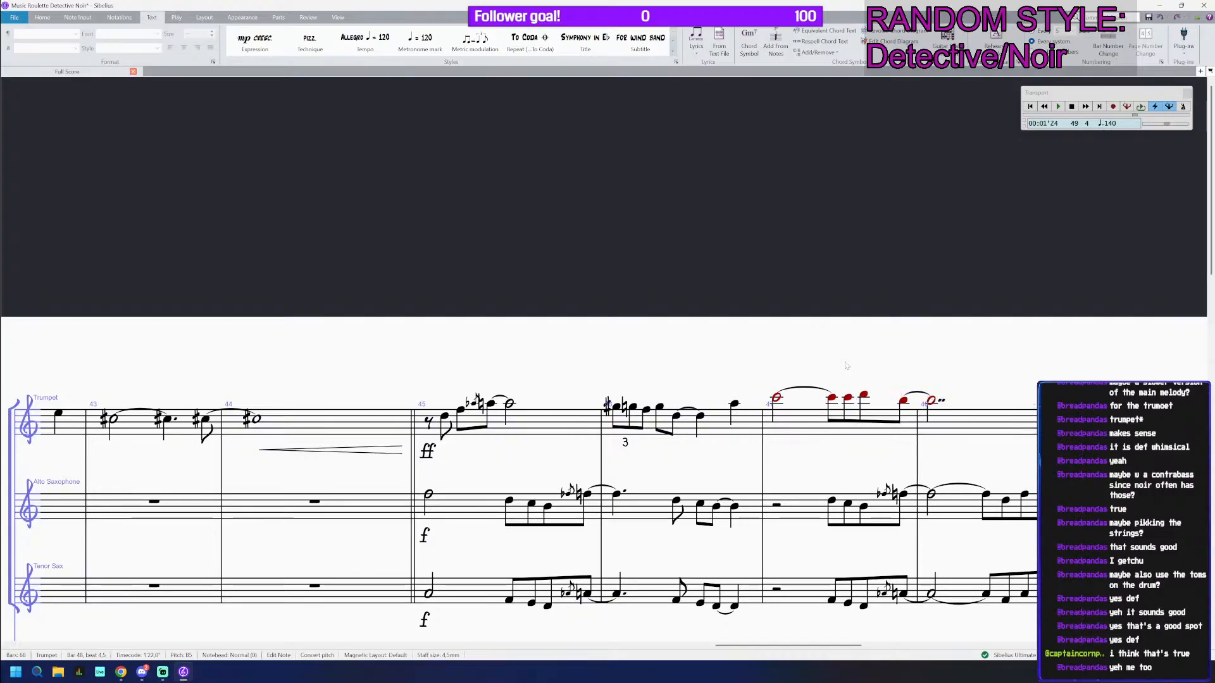
Step: Make the tied B5 in the trumpet's bar 48 a dotted half note followed by a quarter rest, and save the score
{"action": "key", "text": "KP_4"}
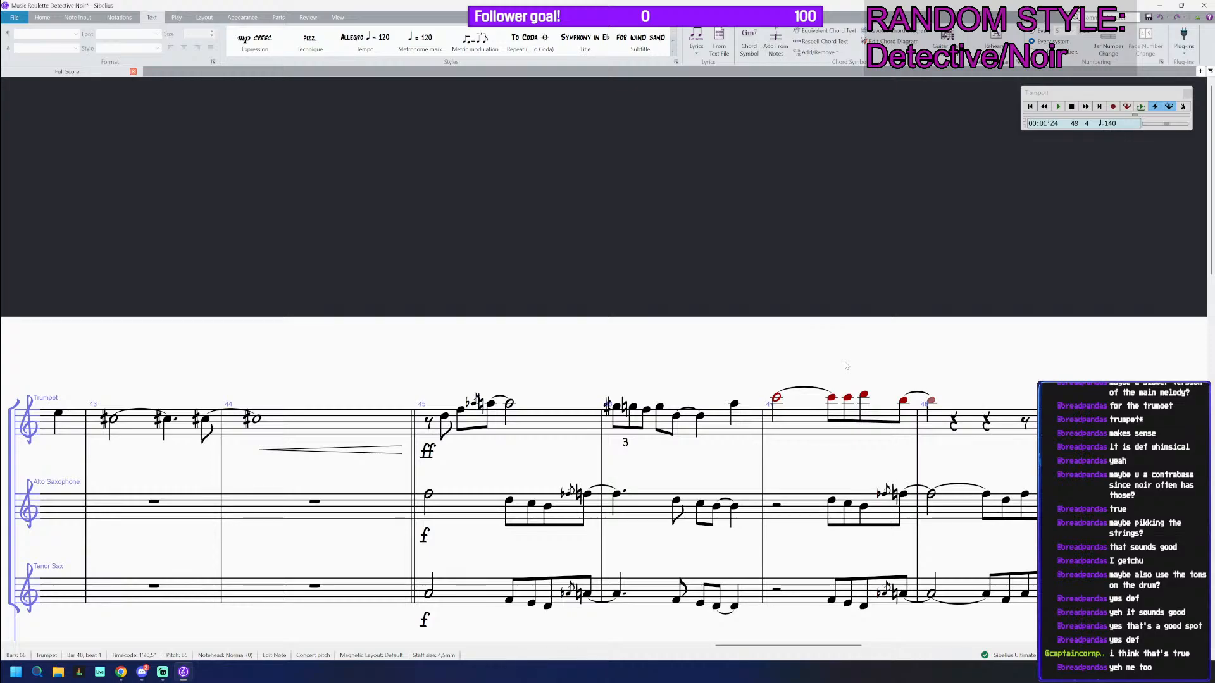
{"action": "key", "text": "b"}
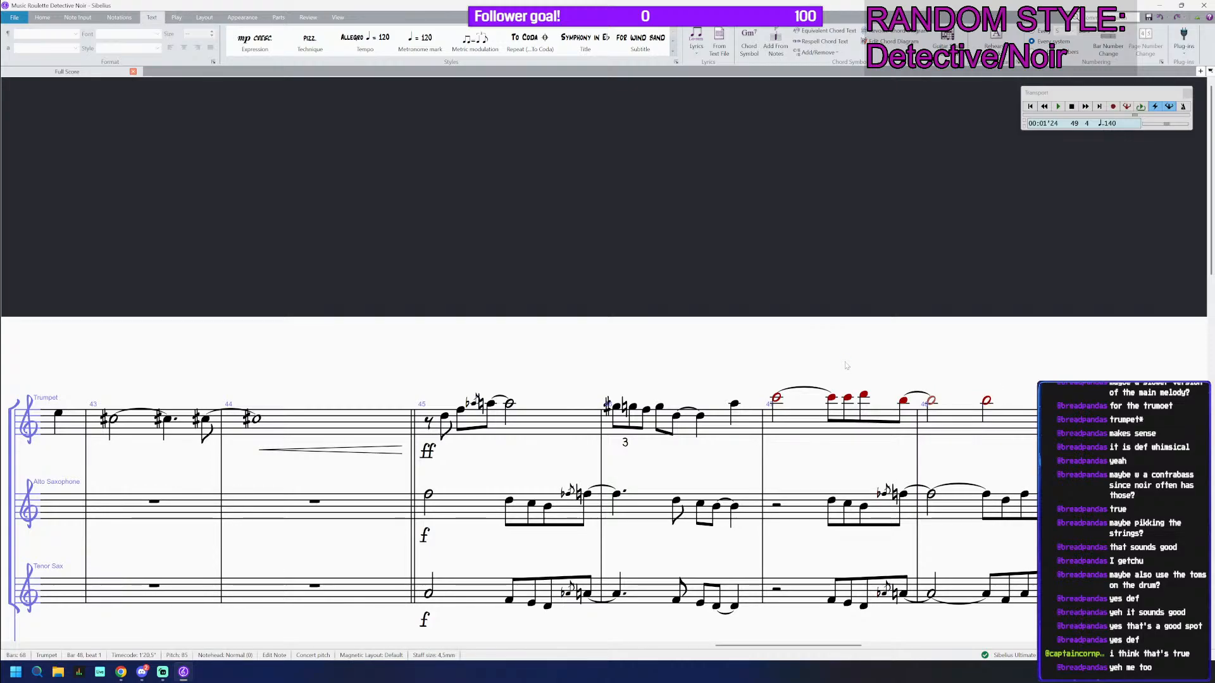
{"action": "key", "text": "KP_Decimal"}
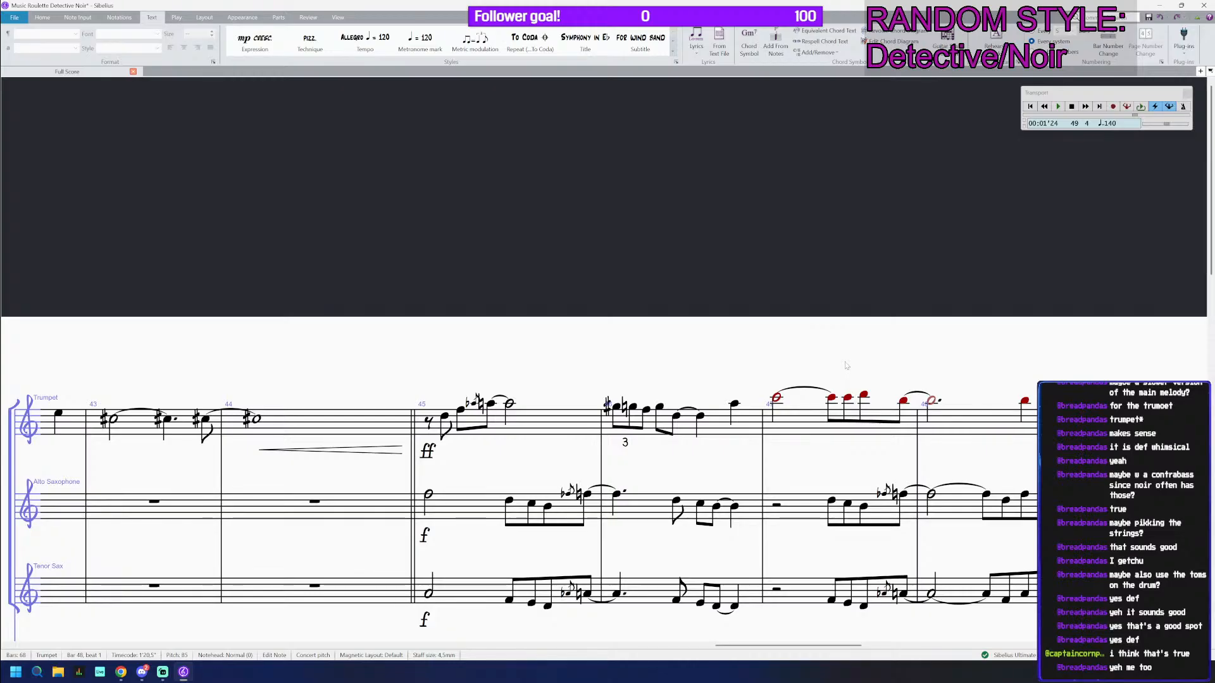
{"action": "key", "text": "ctrl+z"}
{"action": "scroll", "coordinate": [864, 362], "scroll_direction": "down", "scroll_amount": 2}
{"action": "key", "text": "ctrl+s"}
{"action": "left_click_drag", "start_coordinate": [1051, 418], "coordinate": [950, 416]}
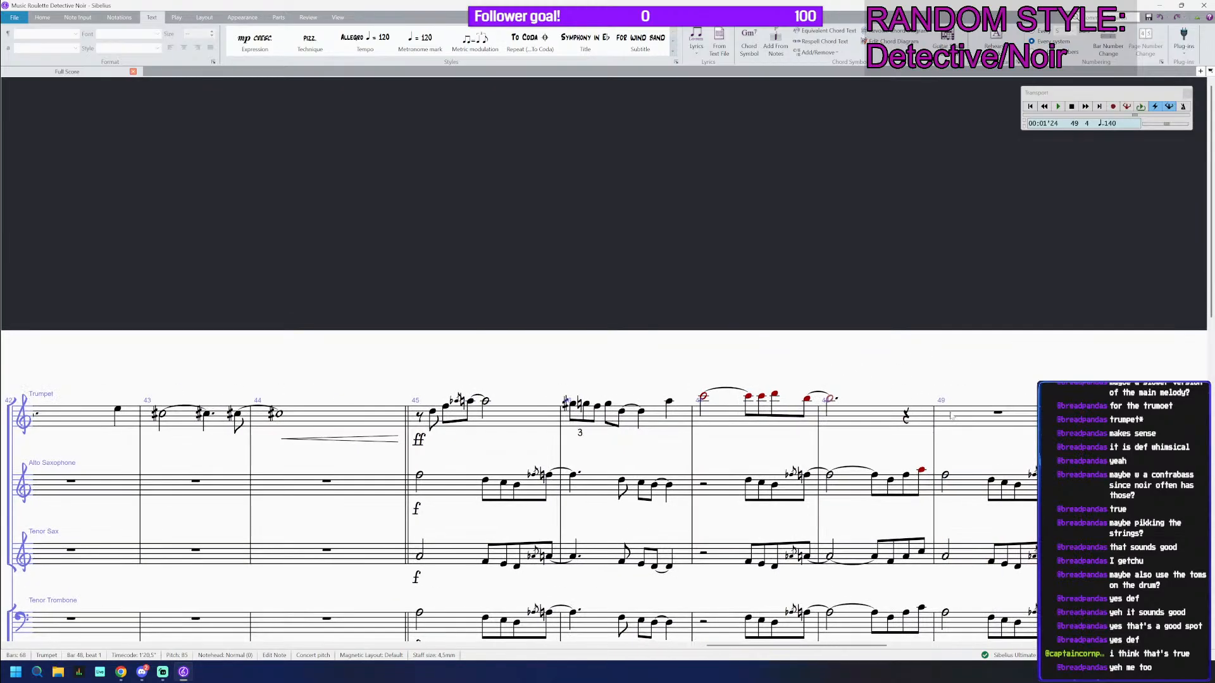
Step: Enter eighth notes G#4, G4, F4, A4 and C5 after an opening eighth rest in the trumpet's bar 49
{"action": "left_click", "coordinate": [956, 417]}
{"action": "key", "text": "KP_3"}
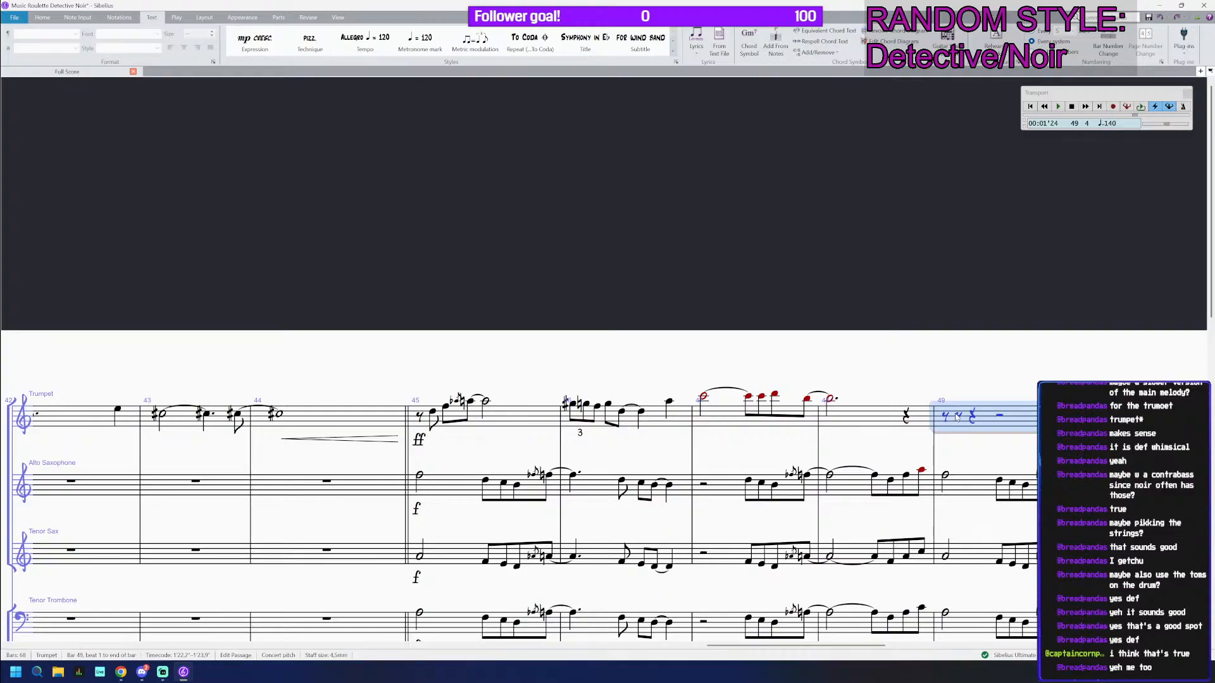
{"action": "left_click", "coordinate": [958, 417]}
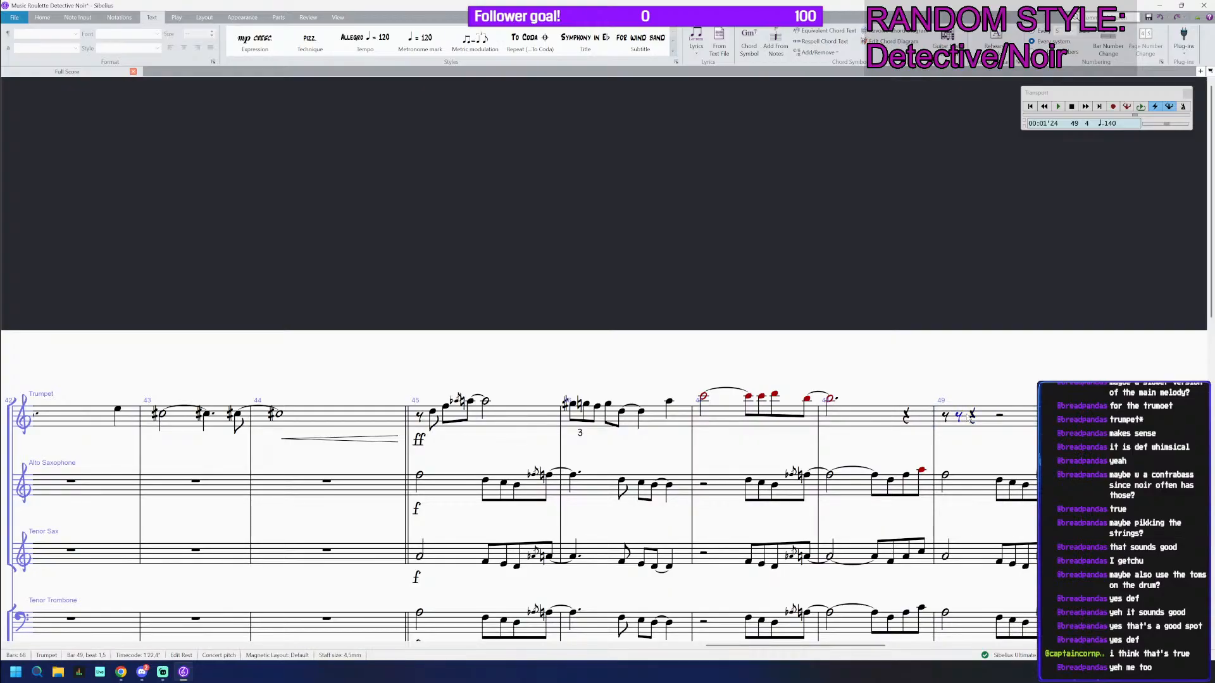
{"action": "key", "text": "g"}
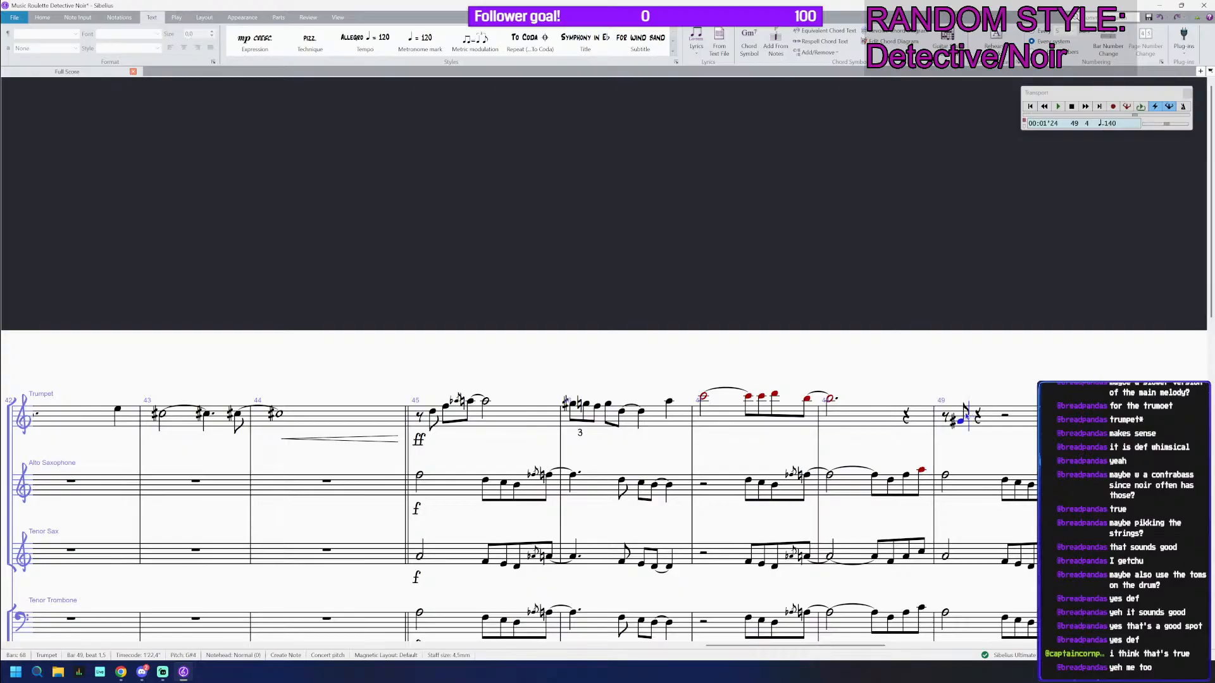
{"action": "key", "text": "g"}
{"action": "key", "text": "f"}
{"action": "key", "text": "a"}
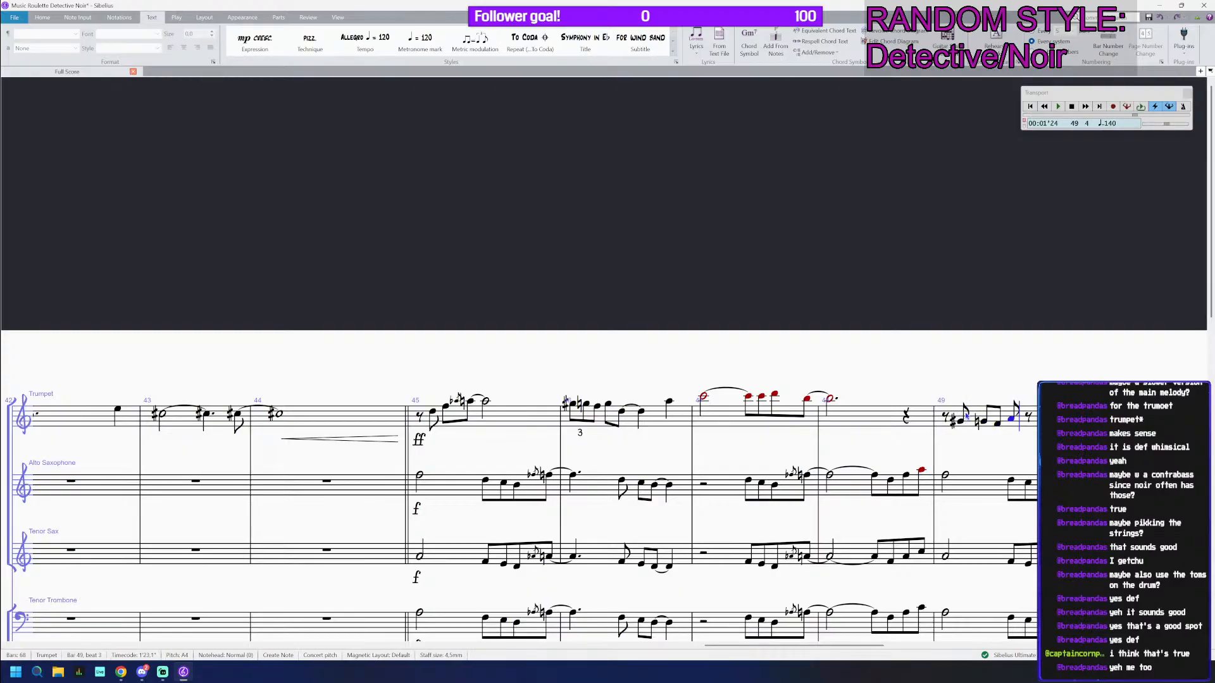
{"action": "key", "text": "c"}
{"action": "key", "text": "Escape"}
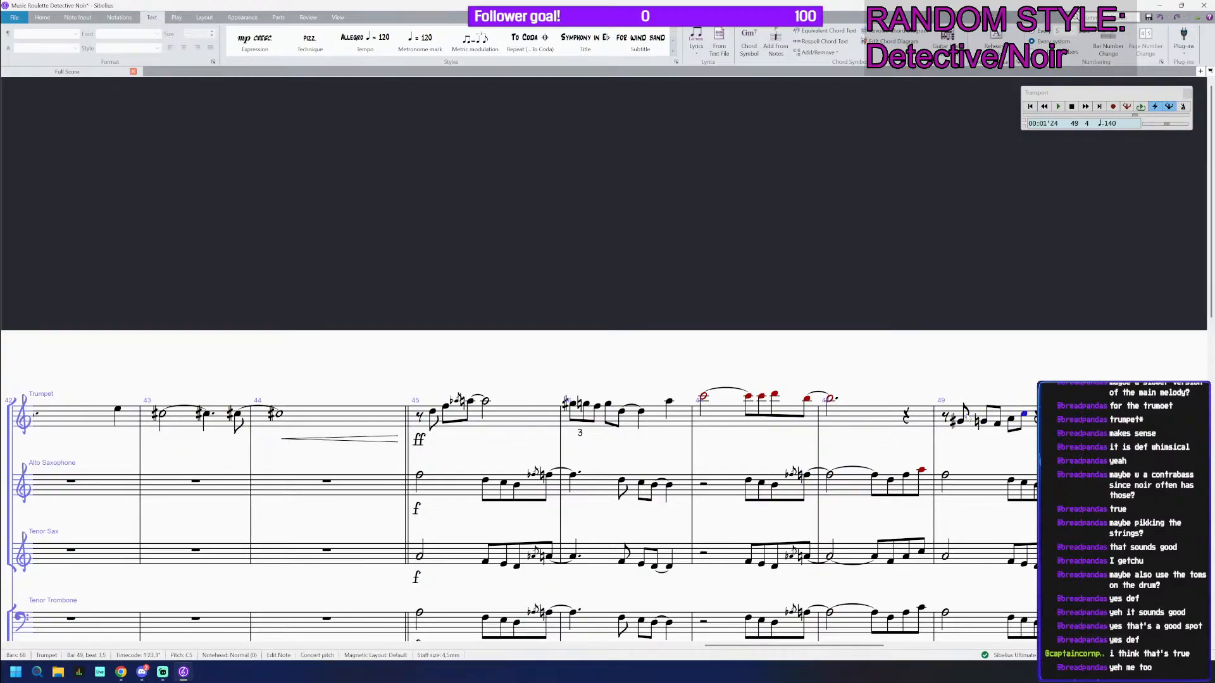
Step: Raise the eighth-note phrase in the trumpet's bar 49 by an octave
{"action": "key", "text": "shift+Left"}
{"action": "key", "text": "shift+Left"}
{"action": "key", "text": "shift+Left"}
{"action": "key", "text": "shift+Left"}
{"action": "key", "text": "shift+Left"}
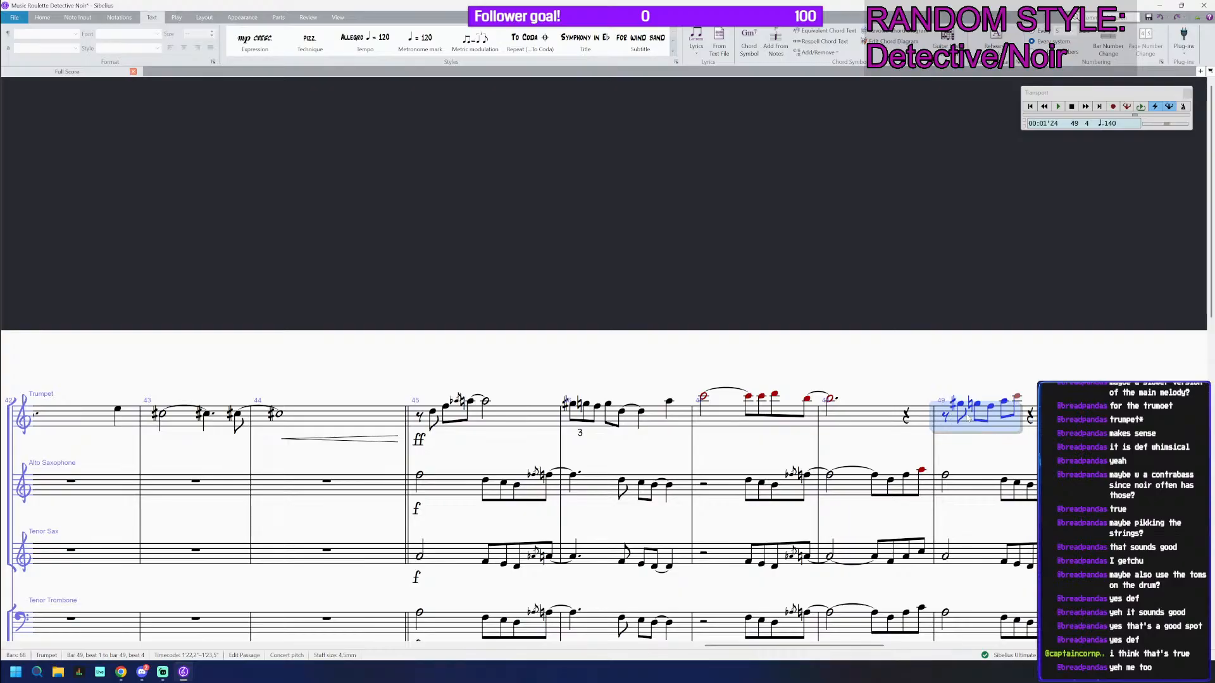
Step: Play the score back from bar 45 to hear the trumpet line through bar 49
{"action": "left_click", "coordinate": [418, 416]}
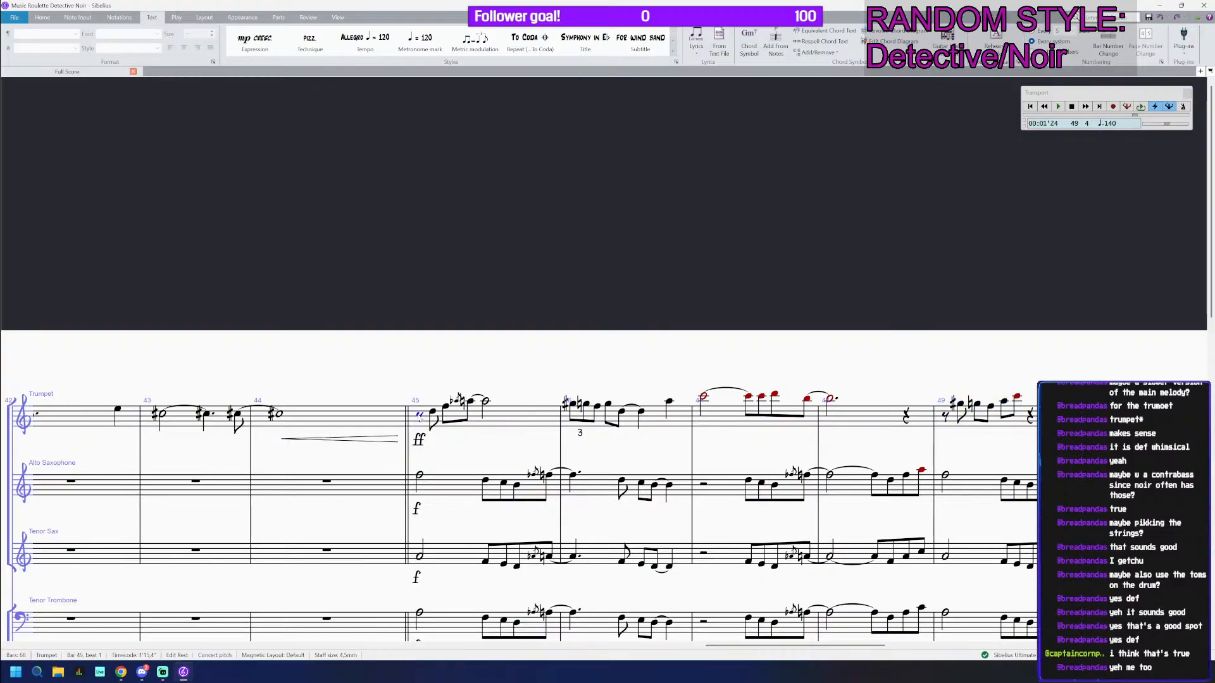
{"action": "key", "text": "p"}
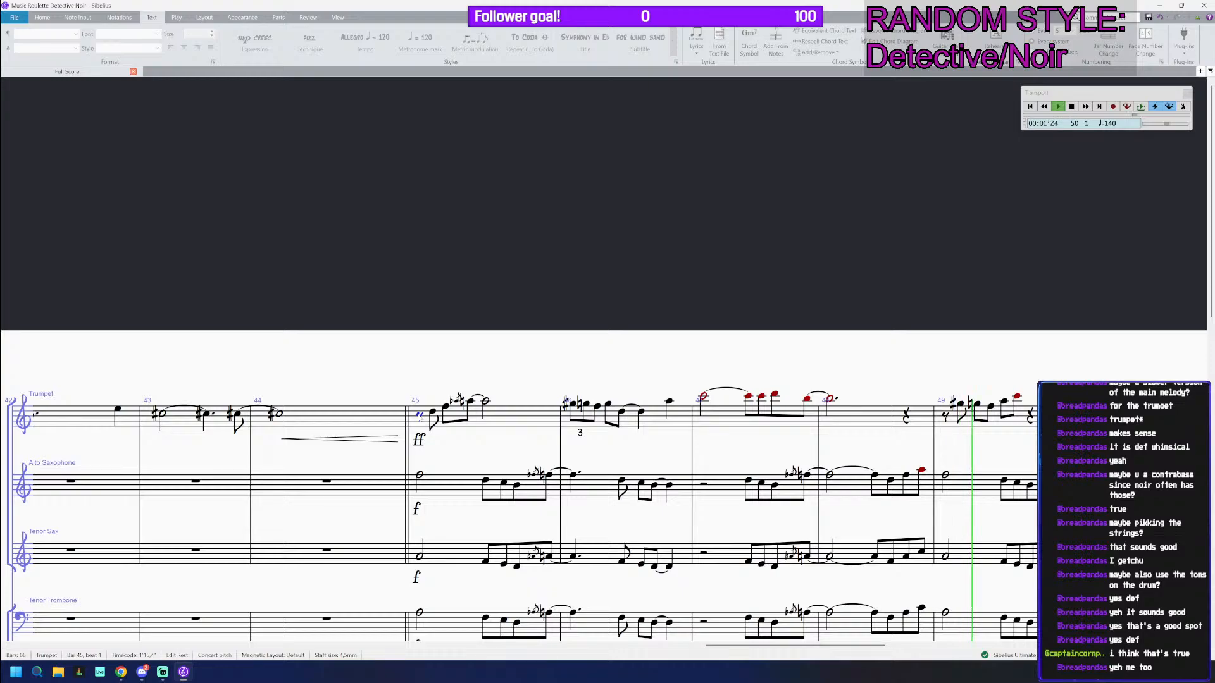
{"action": "left_click_drag", "start_coordinate": [893, 387], "coordinate": [732, 382]}
{"action": "key", "text": "space"}
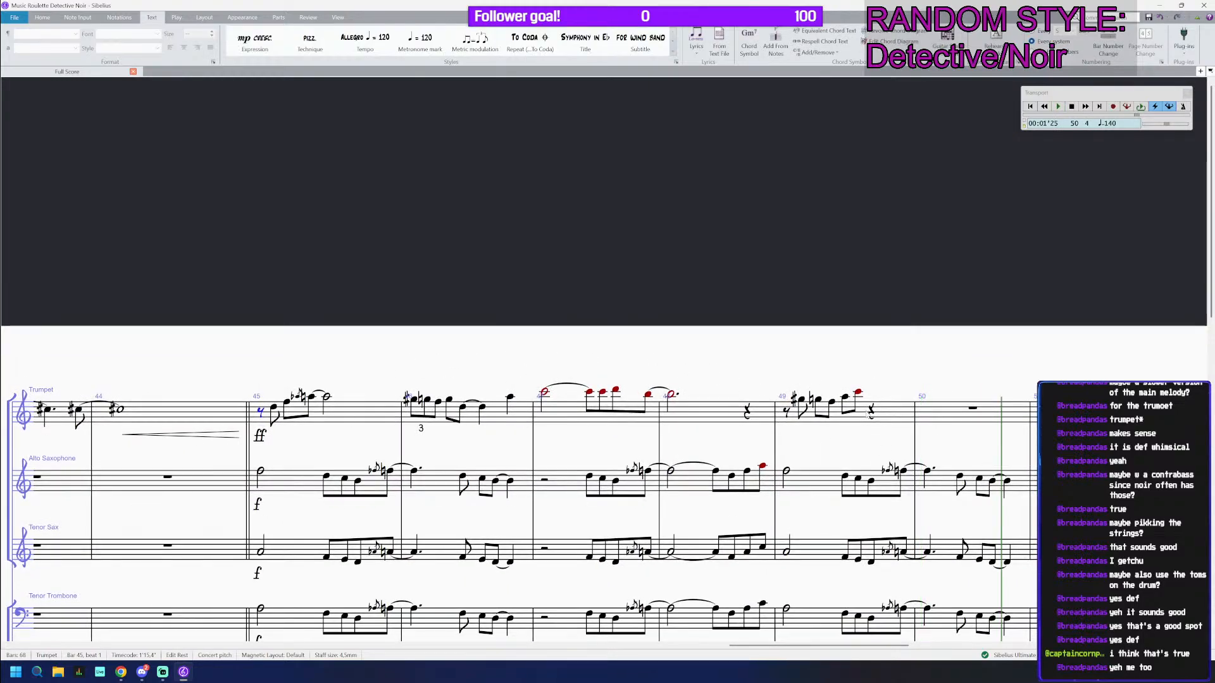
Step: Paste a copy of the trumpet's bar 49 phrase starting on the second half of beat 4 in bar 49
{"action": "left_click", "coordinate": [900, 406]}
{"action": "scroll", "coordinate": [926, 403], "scroll_direction": "up", "scroll_amount": 3}
{"action": "left_click_drag", "start_coordinate": [943, 346], "coordinate": [849, 344]}
{"action": "key", "text": "r"}
{"action": "key", "text": "Delete"}
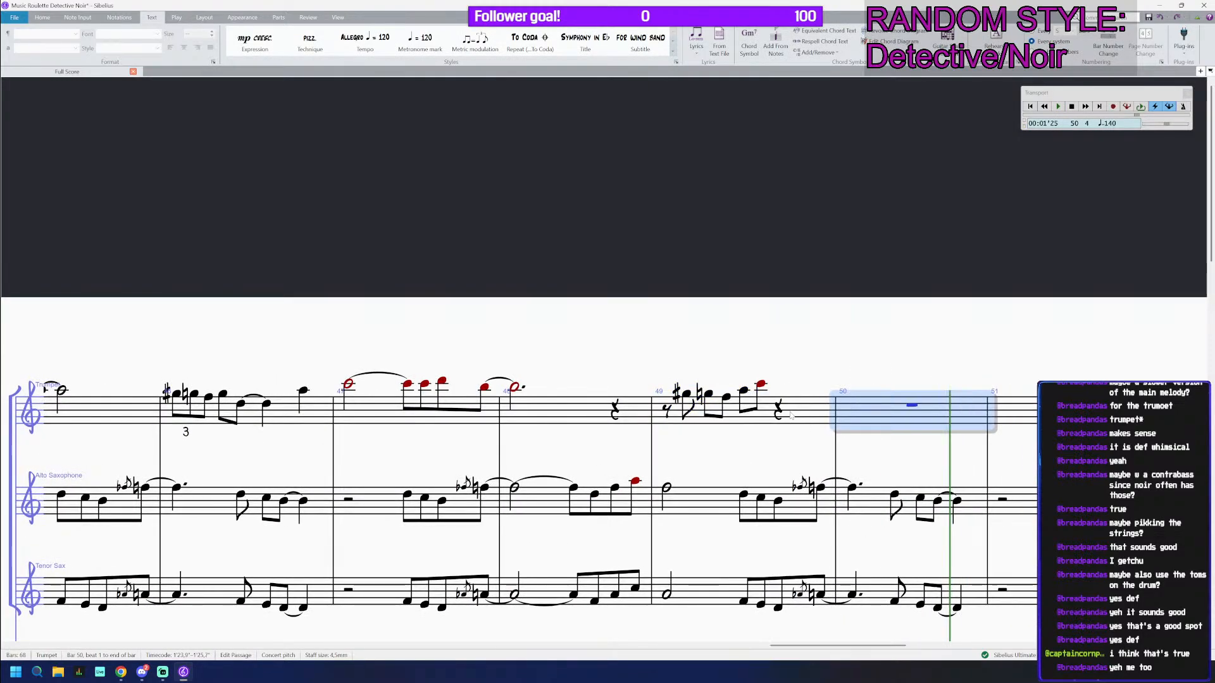
{"action": "left_click", "coordinate": [781, 413]}
{"action": "key", "text": "ctrl+v"}
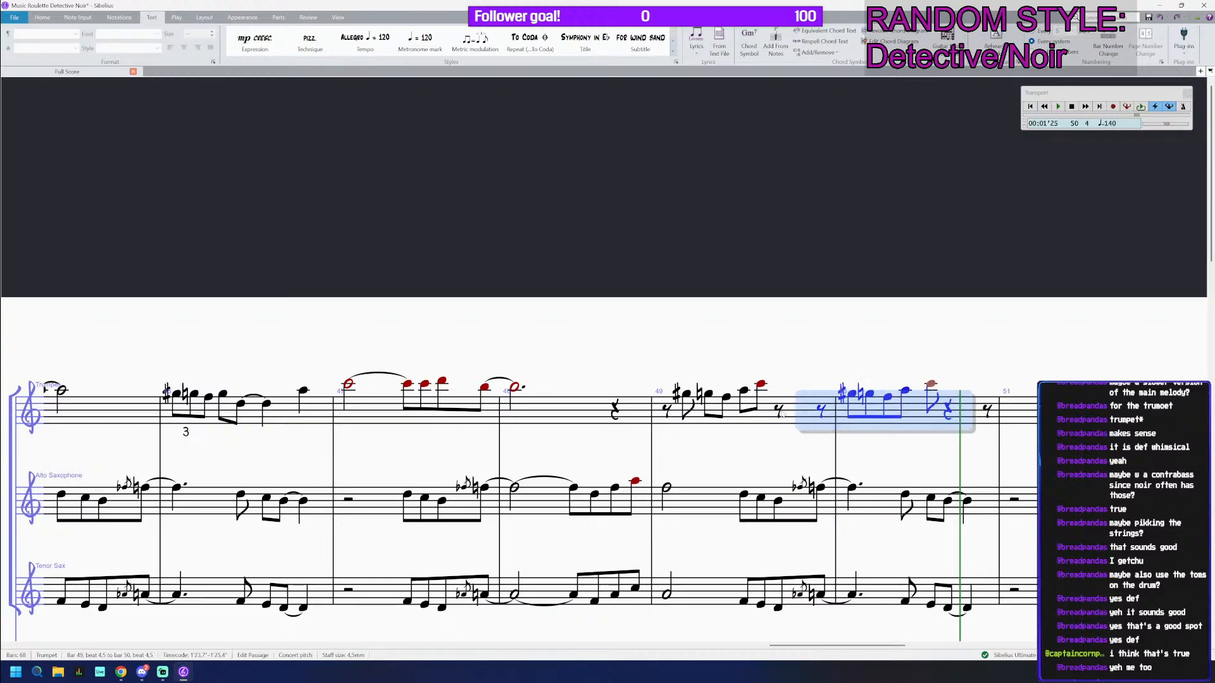
{"action": "scroll", "coordinate": [957, 357], "scroll_direction": "up", "scroll_amount": 1}
Step: Split the rest after the C6 in the trumpet's bar 50 into eighths and enter an eighth-note Ab5 on beat 4
{"action": "left_click", "coordinate": [931, 377]}
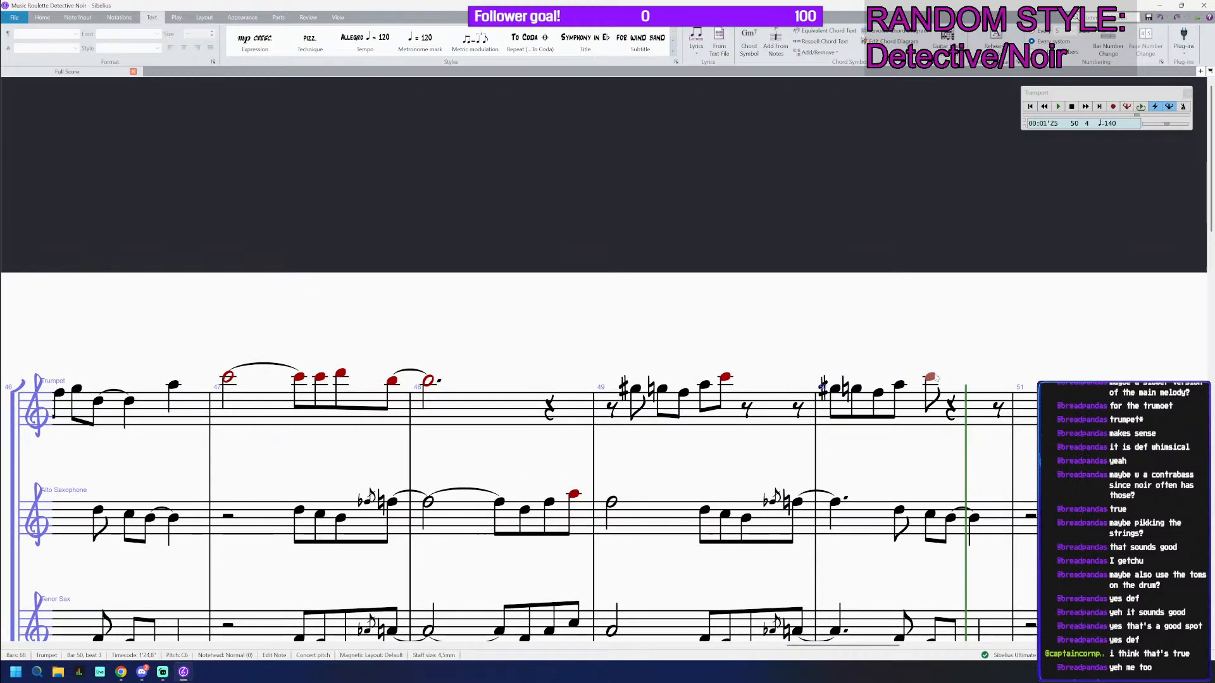
{"action": "left_click", "coordinate": [959, 409]}
{"action": "left_click", "coordinate": [952, 408]}
{"action": "key", "text": "3"}
{"action": "key", "text": "Right"}
{"action": "key", "text": "3"}
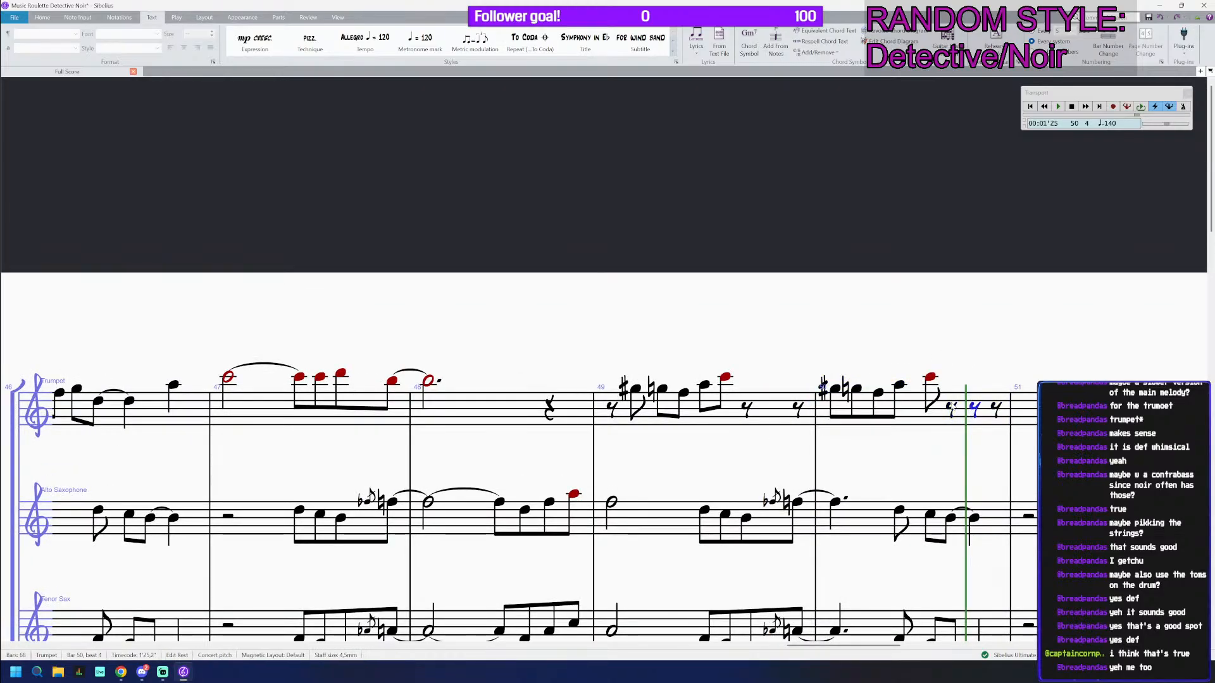
{"action": "key", "text": "c"}
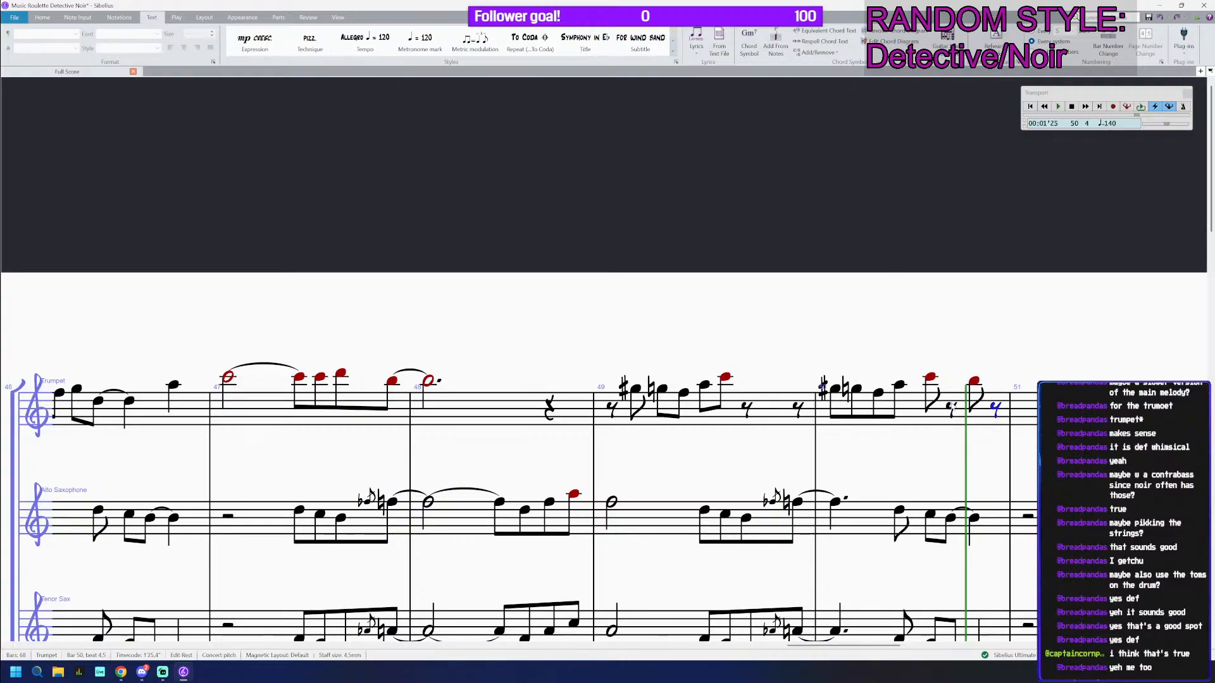
{"action": "key", "text": "Left"}
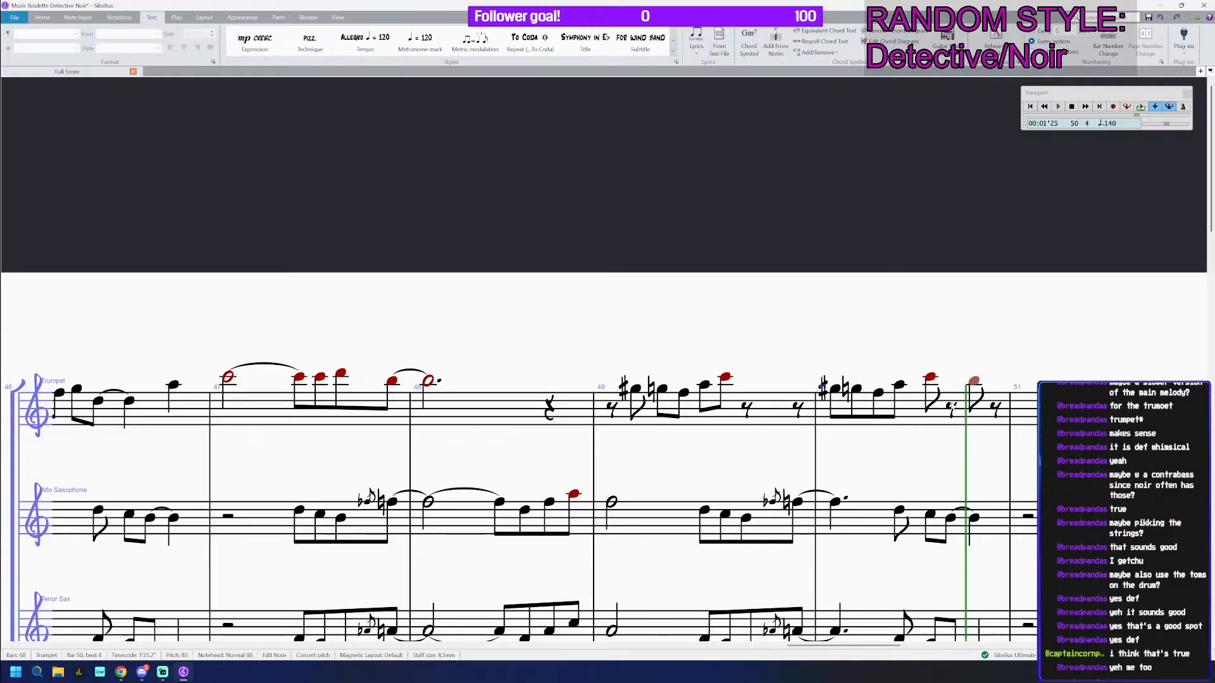
{"action": "key", "text": "Down"}
{"action": "key", "text": "Right"}
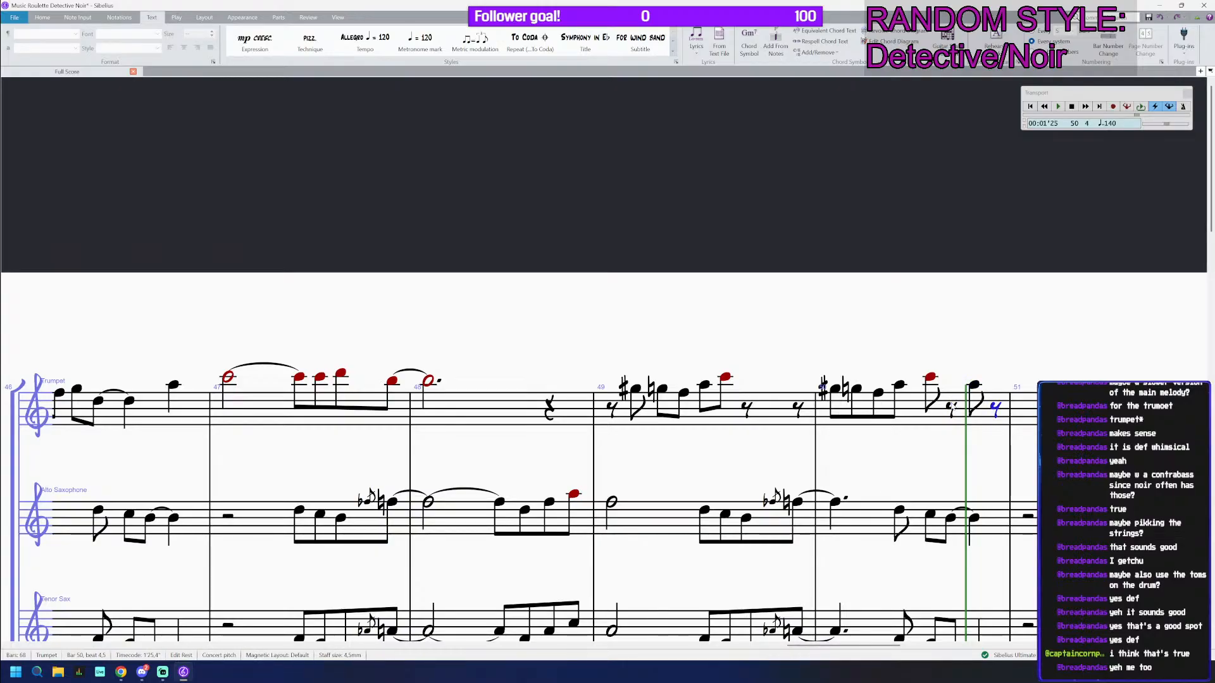
{"action": "key", "text": "Left"}
{"action": "key", "text": "KP_9"}
{"action": "key", "text": "Right"}
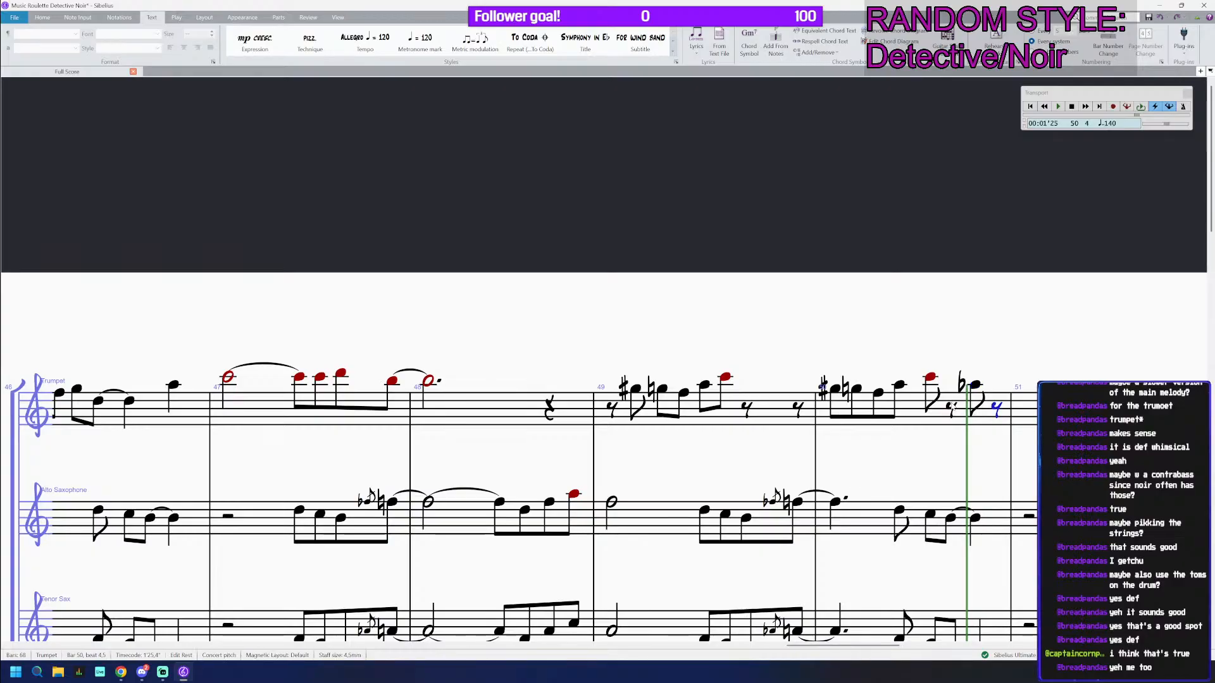
Step: Add an eighth-note A5 at the end of the trumpet's bar 50 and a quarter-note F5 starting bar 51, and save the score
{"action": "key", "text": "a"}
{"action": "key", "text": "KP_7"}
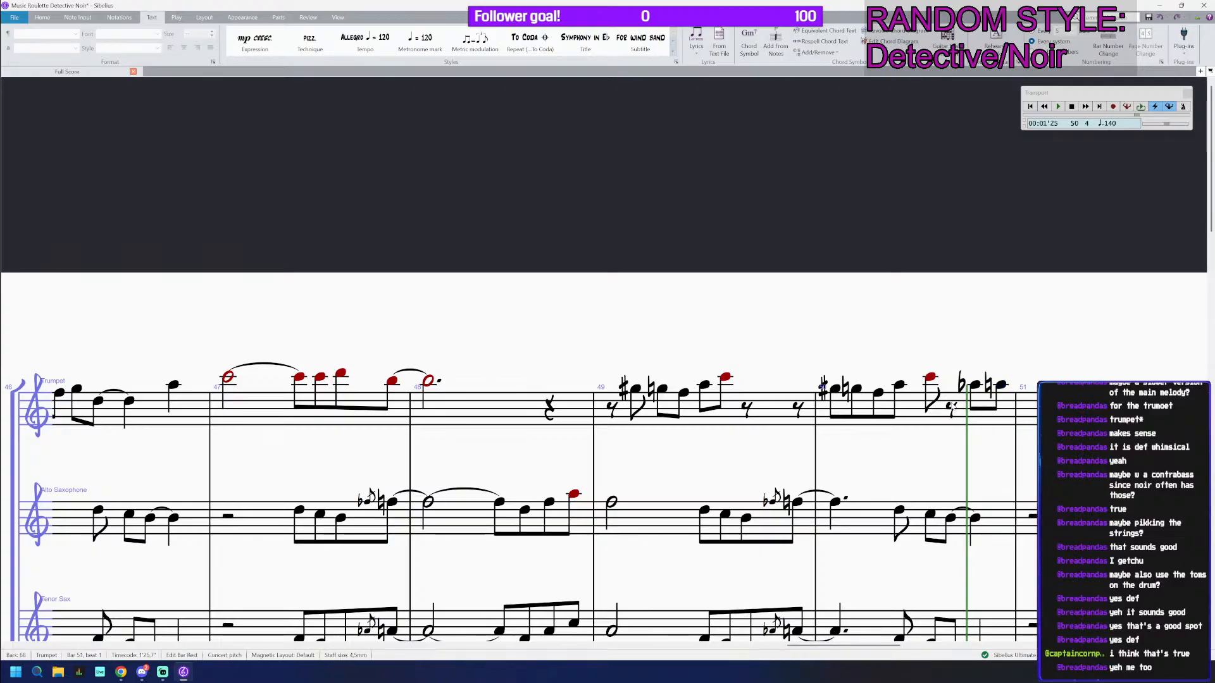
{"action": "key", "text": "f"}
{"action": "key", "text": "ctrl+s"}
{"action": "scroll", "coordinate": [953, 405], "scroll_direction": "down", "scroll_amount": 4}
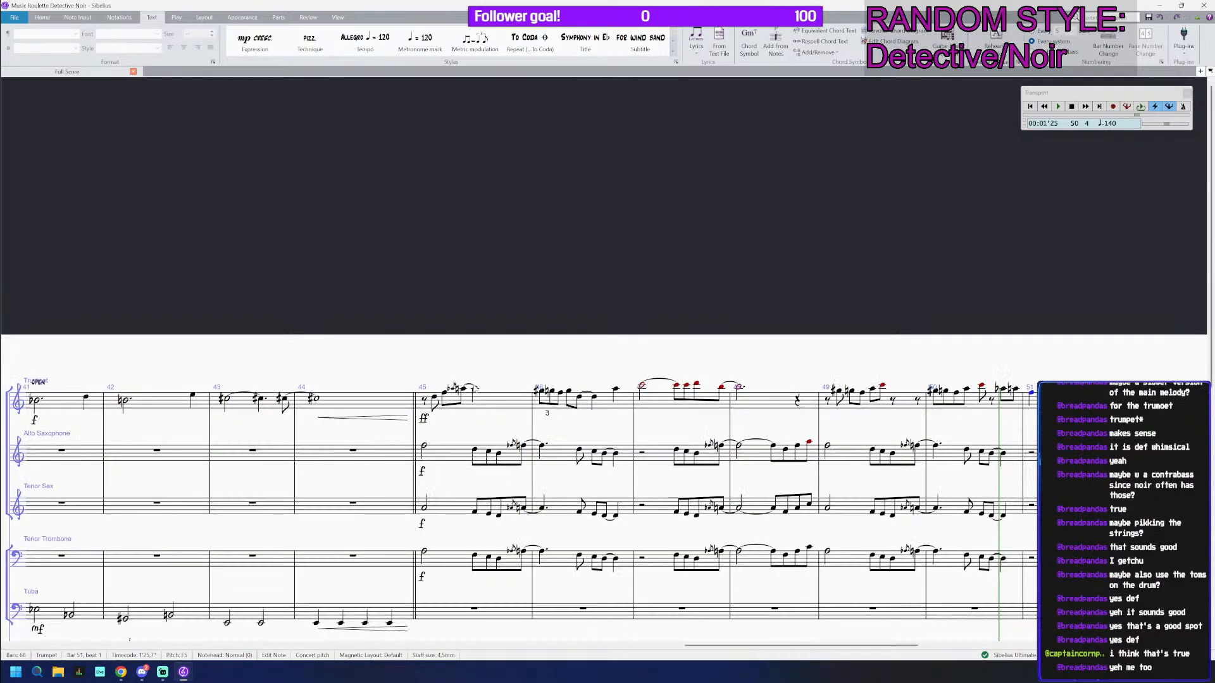
Step: Play the score back from bar 45 to check the trumpet melody into bar 51
{"action": "left_click", "coordinate": [428, 401]}
{"action": "left_click", "coordinate": [426, 401]}
{"action": "key", "text": "p"}
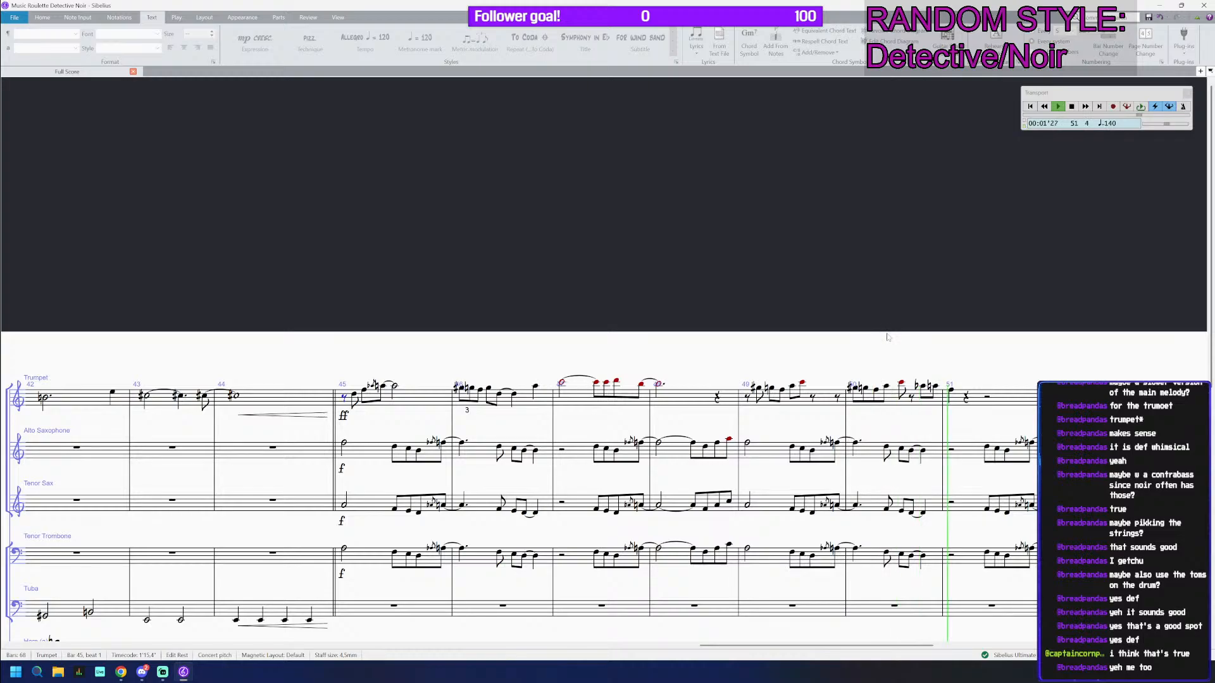
{"action": "left_click_drag", "start_coordinate": [887, 334], "coordinate": [772, 329]}
{"action": "key", "text": "space"}
Step: Enter an eighth-note F5 on the second half of beat 2 in the trumpet's bar 51, tied to a half-note F5
{"action": "left_click", "coordinate": [871, 389]}
{"action": "scroll", "coordinate": [870, 387], "scroll_direction": "up", "scroll_amount": 2}
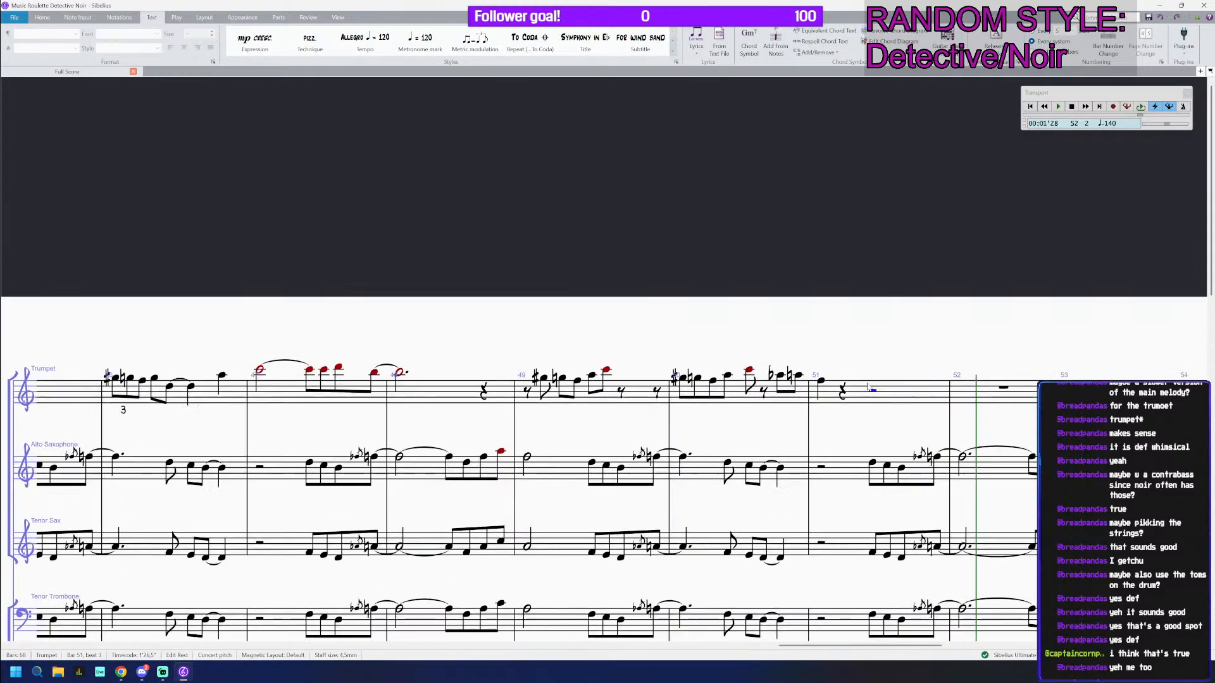
{"action": "scroll", "coordinate": [869, 387], "scroll_direction": "up", "scroll_amount": 2}
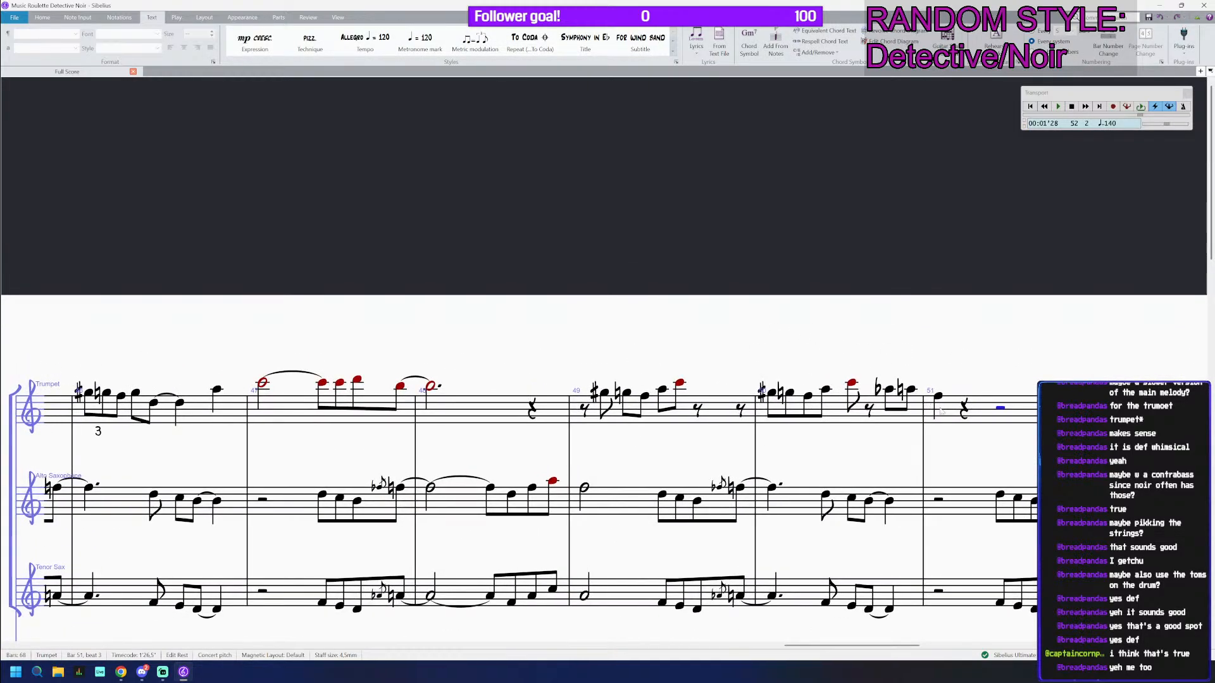
{"action": "left_click", "coordinate": [941, 412]}
{"action": "key", "text": "Right"}
{"action": "key", "text": "Right"}
{"action": "key", "text": "KP_3"}
{"action": "key", "text": "Right"}
{"action": "key", "text": "f"}
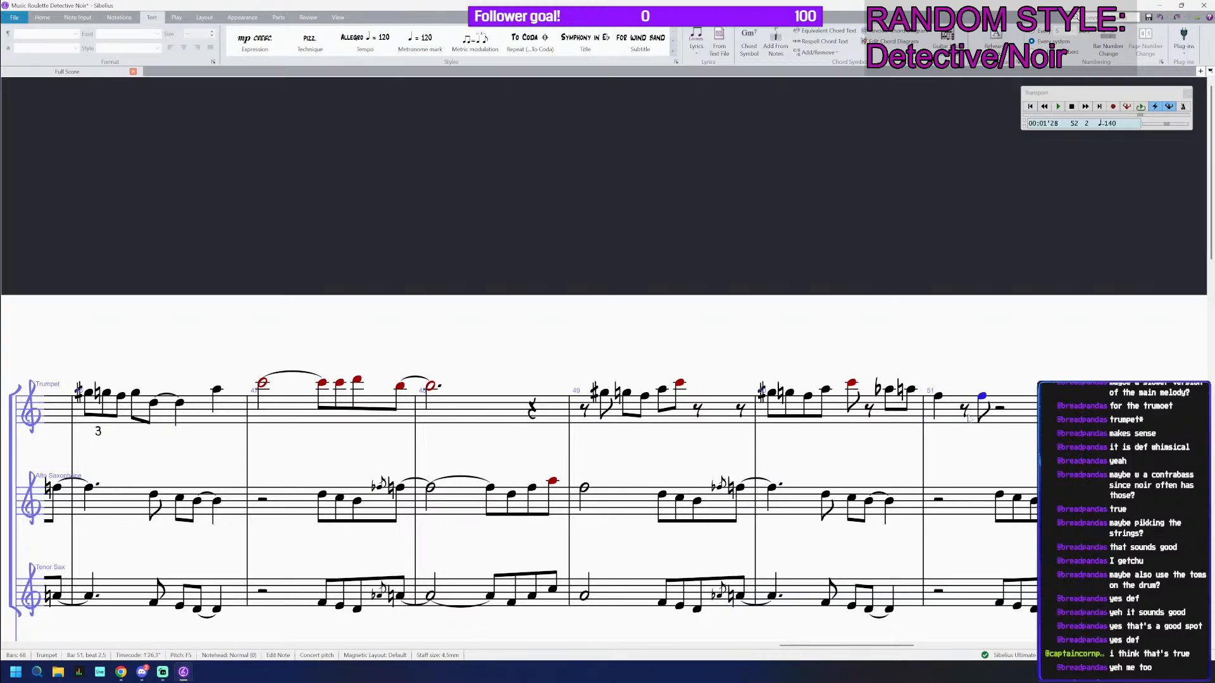
{"action": "key", "text": "KP_5"}
{"action": "key", "text": "f"}
Step: Add a trill line over the two tied F5 notes in the trumpet's bar 51
{"action": "key", "text": "shift+Left"}
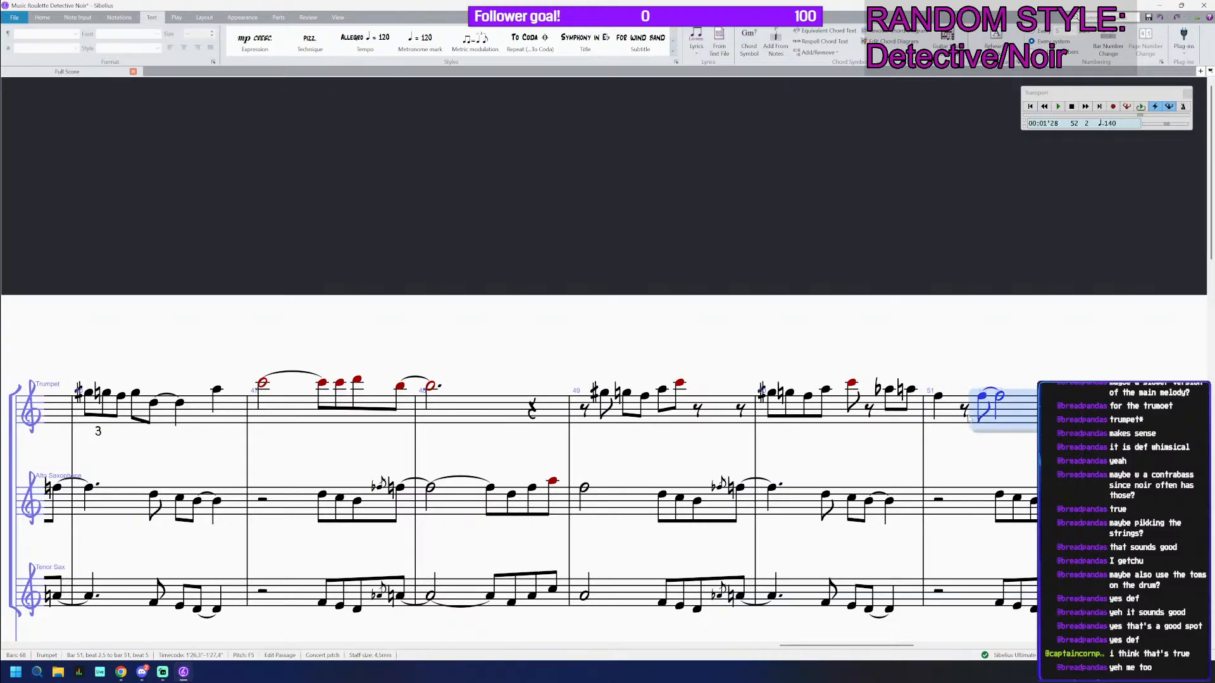
{"action": "left_click", "coordinate": [135, 18]}
{"action": "left_click", "coordinate": [313, 39]}
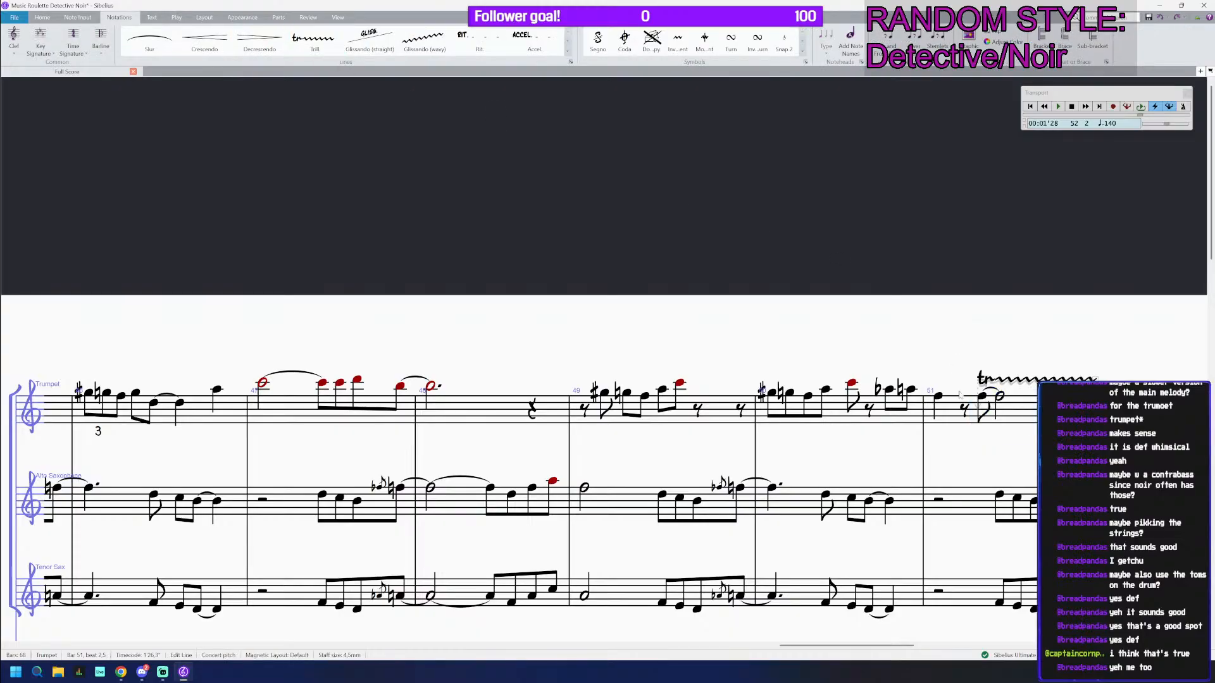
Step: Try the trumpet passage from beat 4 of bar 50 through bar 51 an octave higher
{"action": "left_click", "coordinate": [1019, 422]}
{"action": "left_click", "coordinate": [893, 395], "text": "shift"}
{"action": "key", "text": "ctrl+Up"}
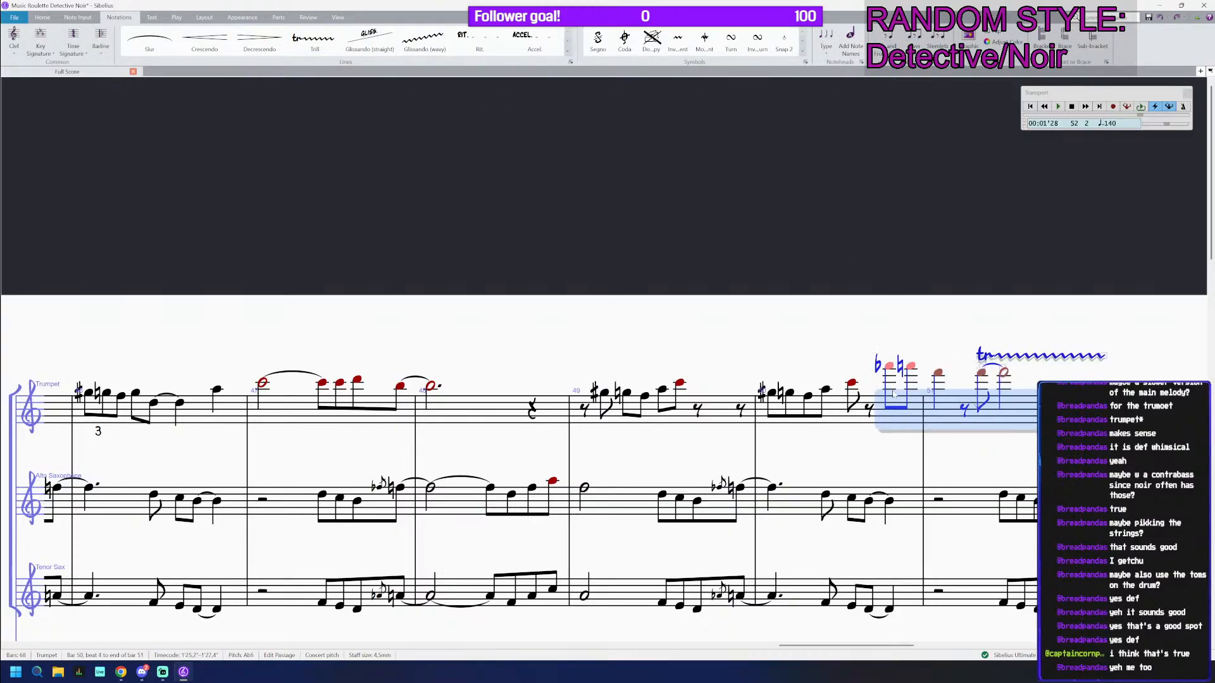
{"action": "key", "text": "ctrl+Down"}
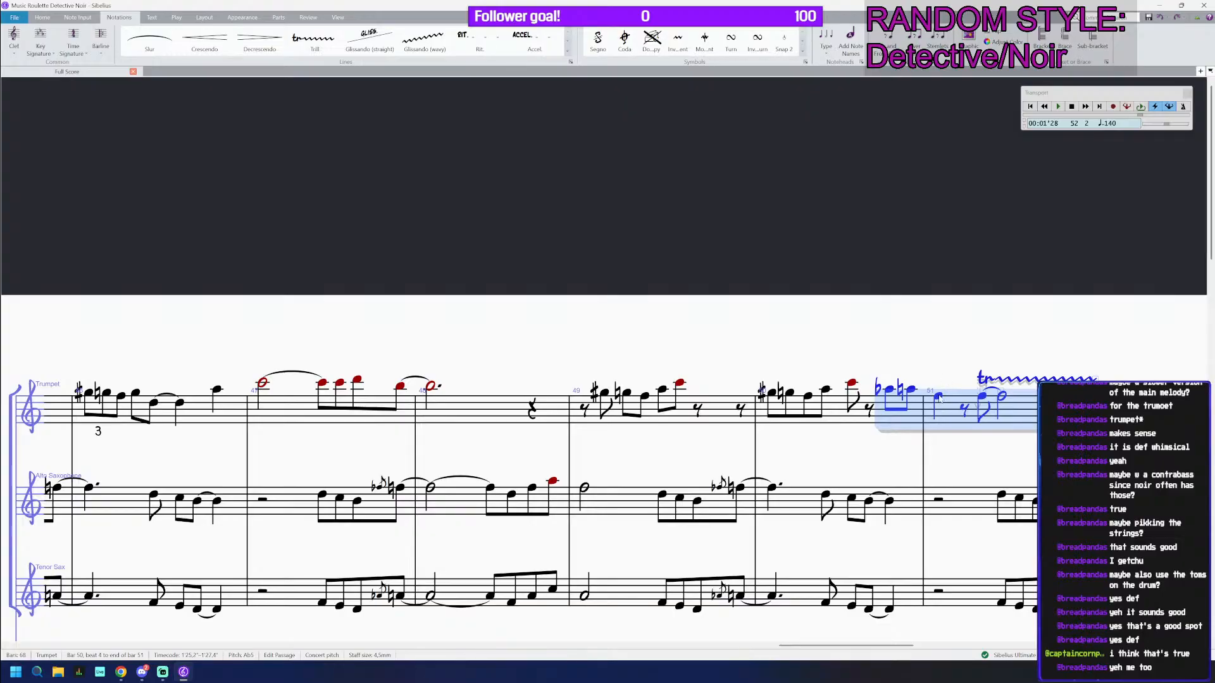
Step: Shift the trumpet's four-note eighth figure opening bar 50 an eighth earlier, starting at the end of bar 49, and delete the leftover A5
{"action": "left_click", "coordinate": [939, 397]}
{"action": "scroll", "coordinate": [940, 398], "scroll_direction": "up", "scroll_amount": 1}
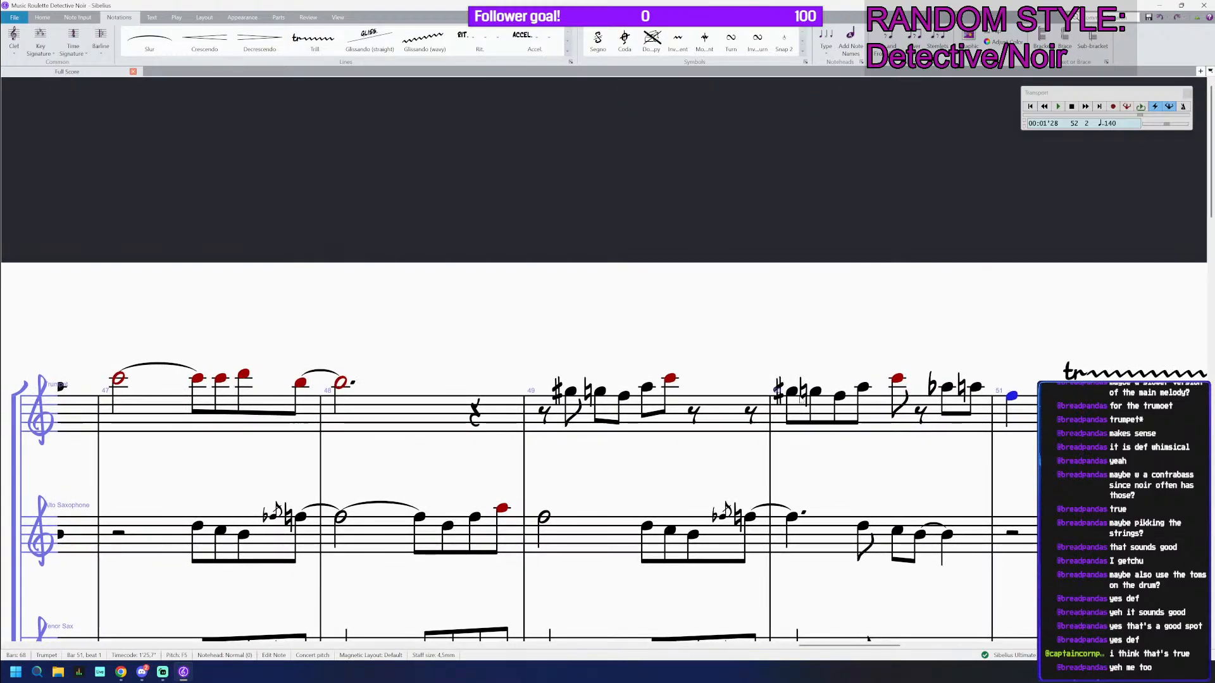
{"action": "key", "text": "ctrl+Left"}
{"action": "scroll", "coordinate": [737, 429], "scroll_direction": "up", "scroll_amount": 1}
{"action": "left_click", "coordinate": [888, 385], "text": "shift"}
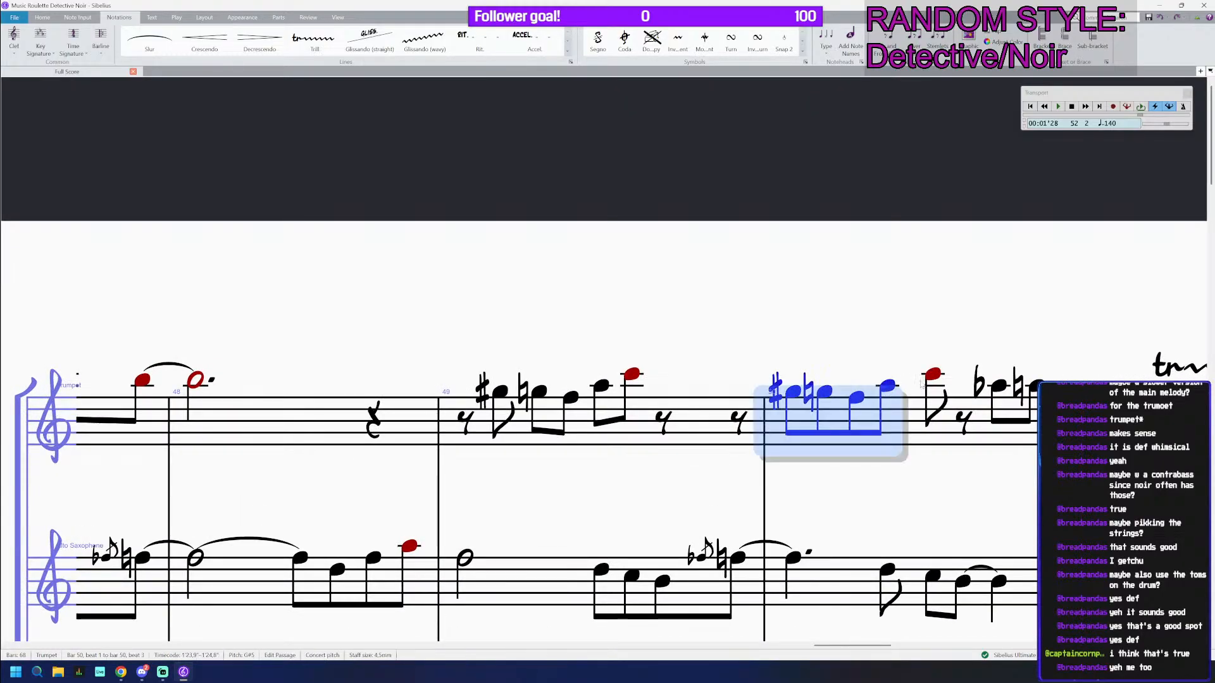
{"action": "left_click", "coordinate": [737, 425]}
{"action": "key", "text": "ctrl+v"}
{"action": "left_click", "coordinate": [891, 386]}
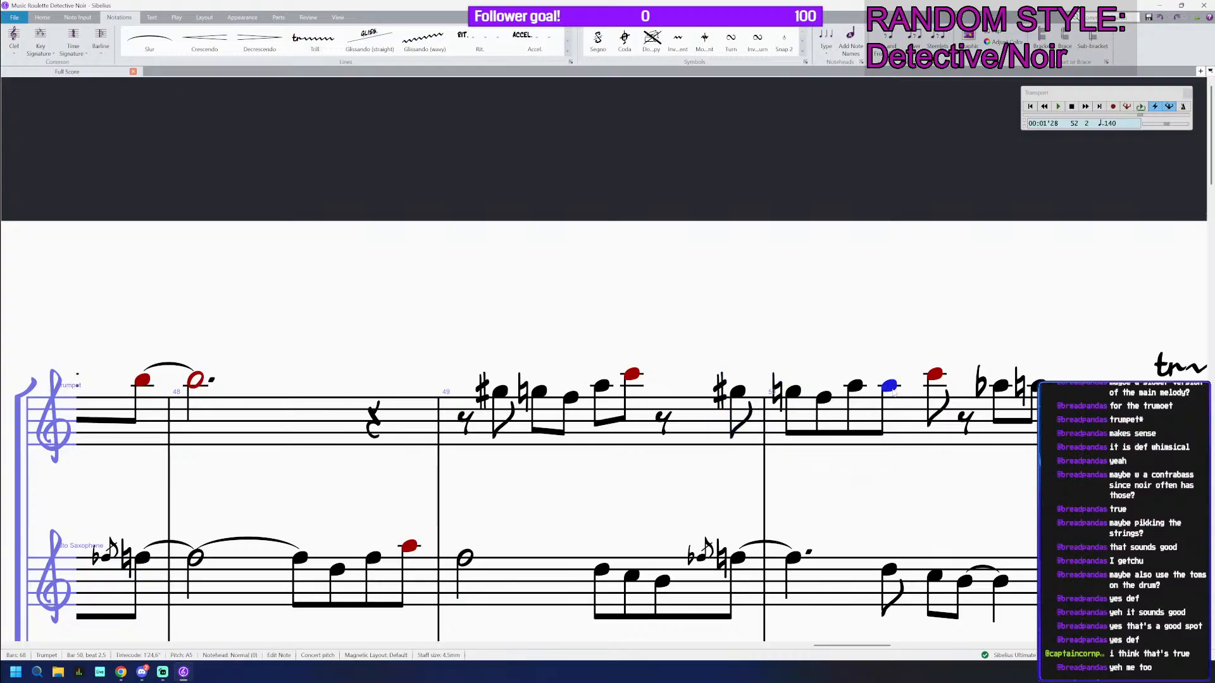
{"action": "key", "text": "Delete"}
Step: Play the score back from bar 45 to check the shifted trumpet figure and the trill in bar 51
{"action": "scroll", "coordinate": [725, 360], "scroll_direction": "down", "scroll_amount": 3}
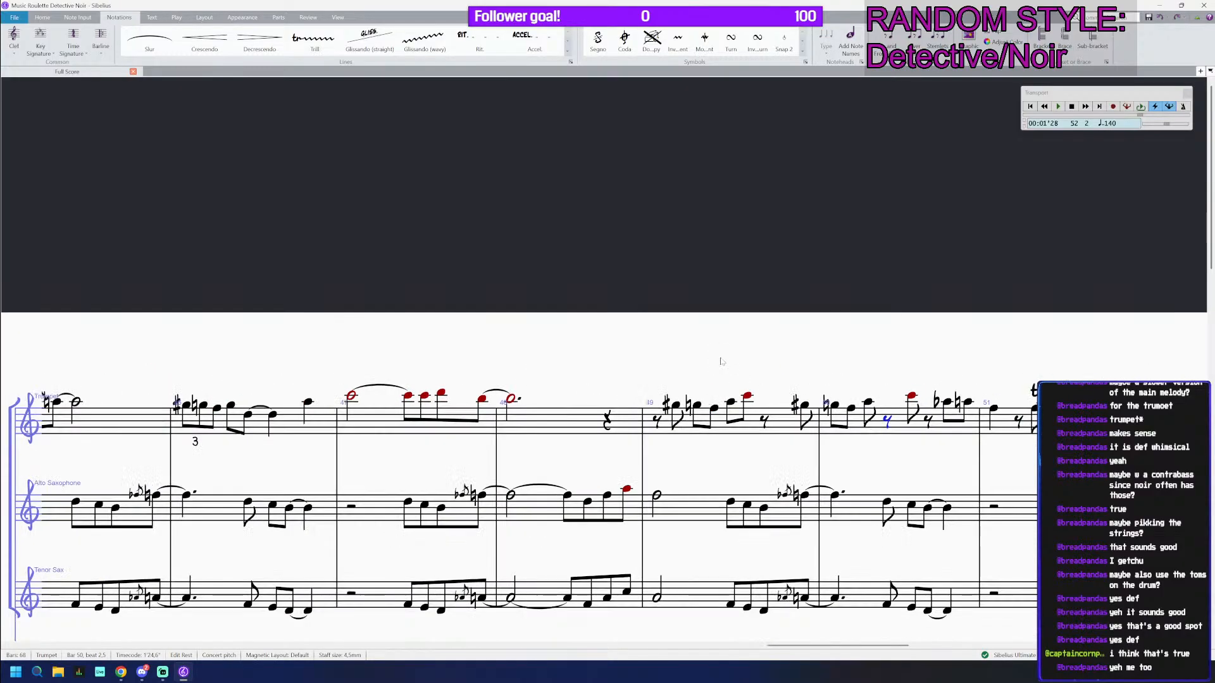
{"action": "left_click_drag", "start_coordinate": [336, 329], "coordinate": [564, 341]}
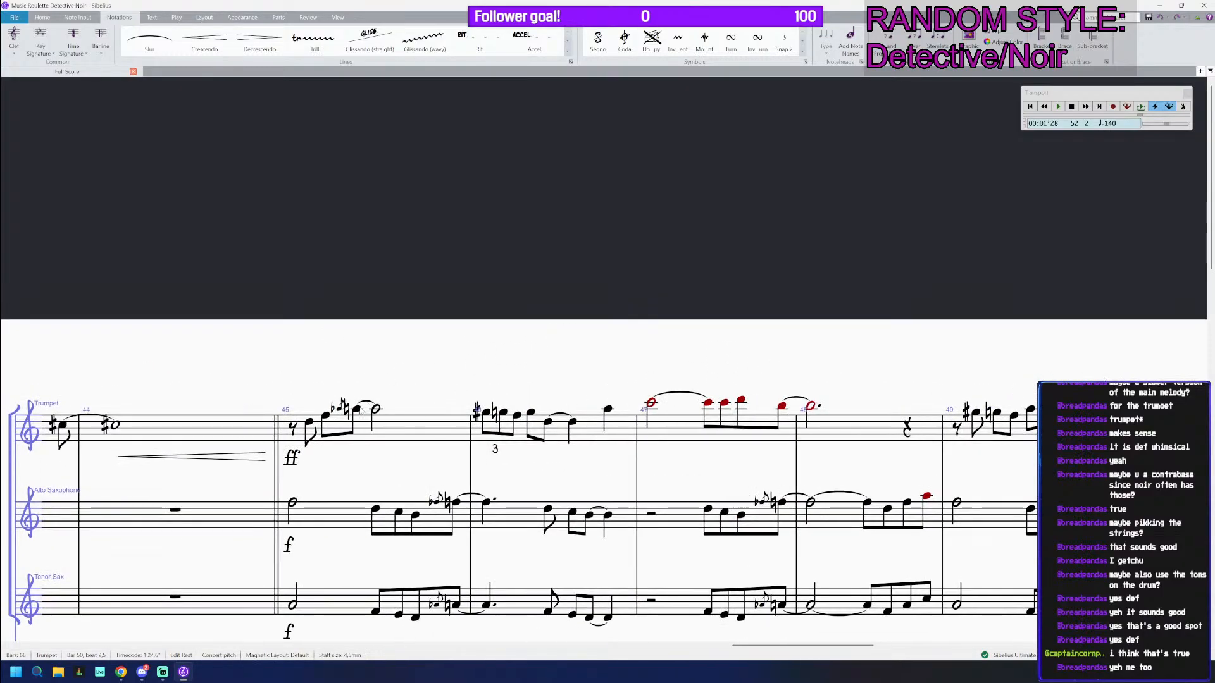
{"action": "left_click", "coordinate": [296, 432]}
{"action": "key", "text": "space"}
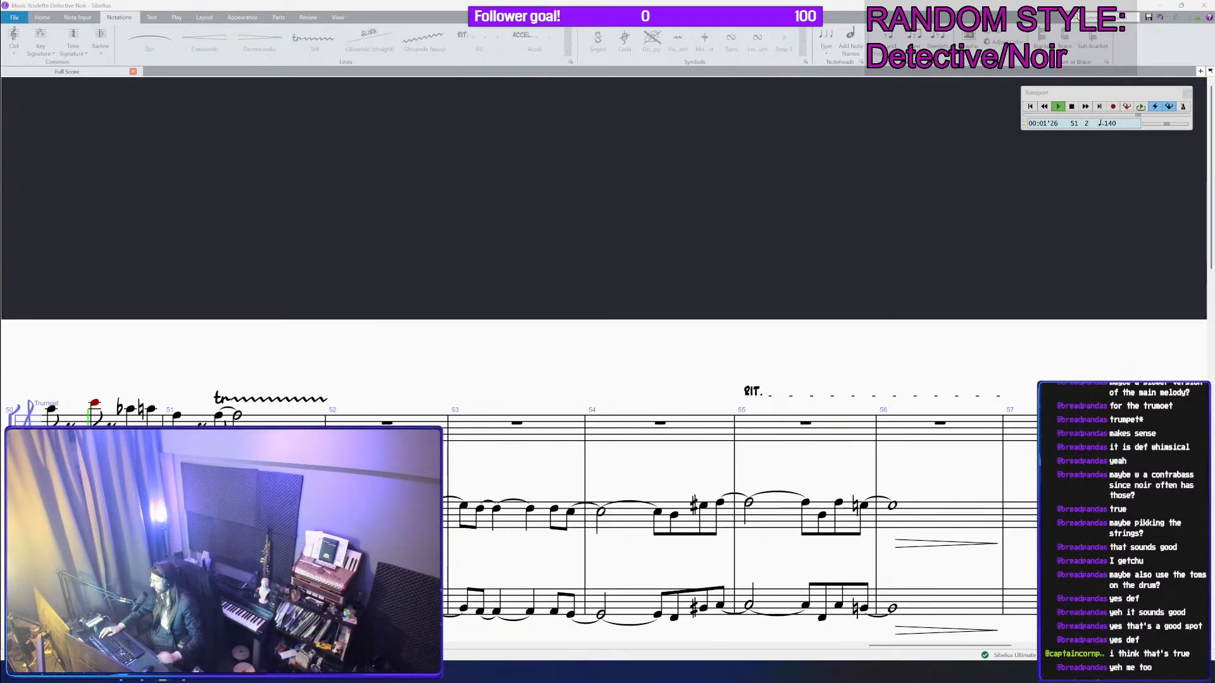
{"action": "key", "text": "space"}
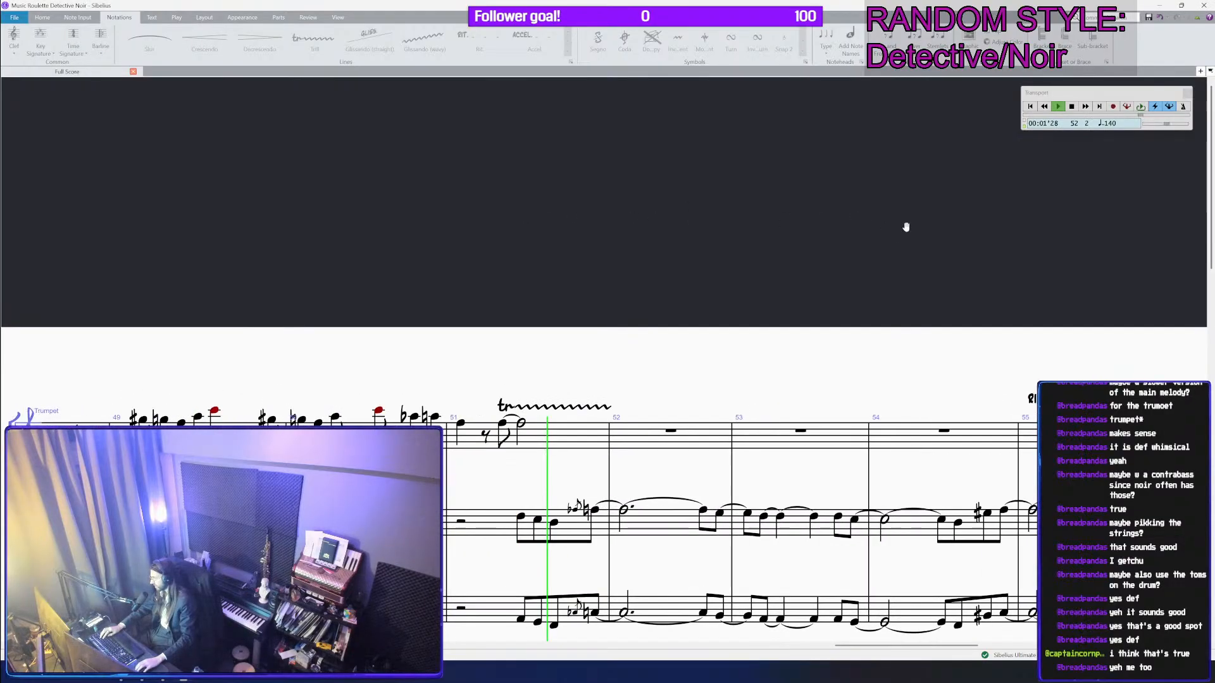
Step: Raise the two tied trill notes in the trumpet's bar 51 to C6
{"action": "scroll", "coordinate": [605, 428], "scroll_direction": "up", "scroll_amount": 2}
{"action": "left_click", "coordinate": [637, 431]}
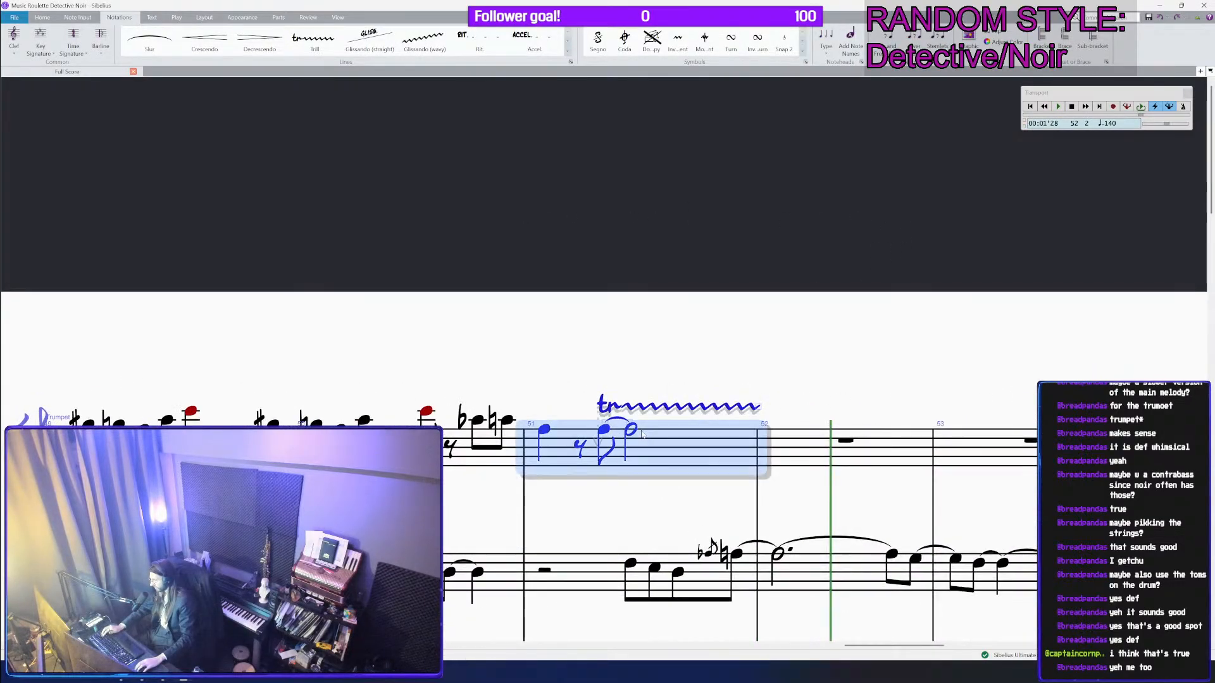
{"action": "left_click", "coordinate": [631, 430]}
{"action": "left_click", "coordinate": [603, 428], "text": "shift"}
{"action": "key", "text": "Up"}
{"action": "key", "text": "Up"}
{"action": "key", "text": "Up"}
{"action": "key", "text": "Up"}
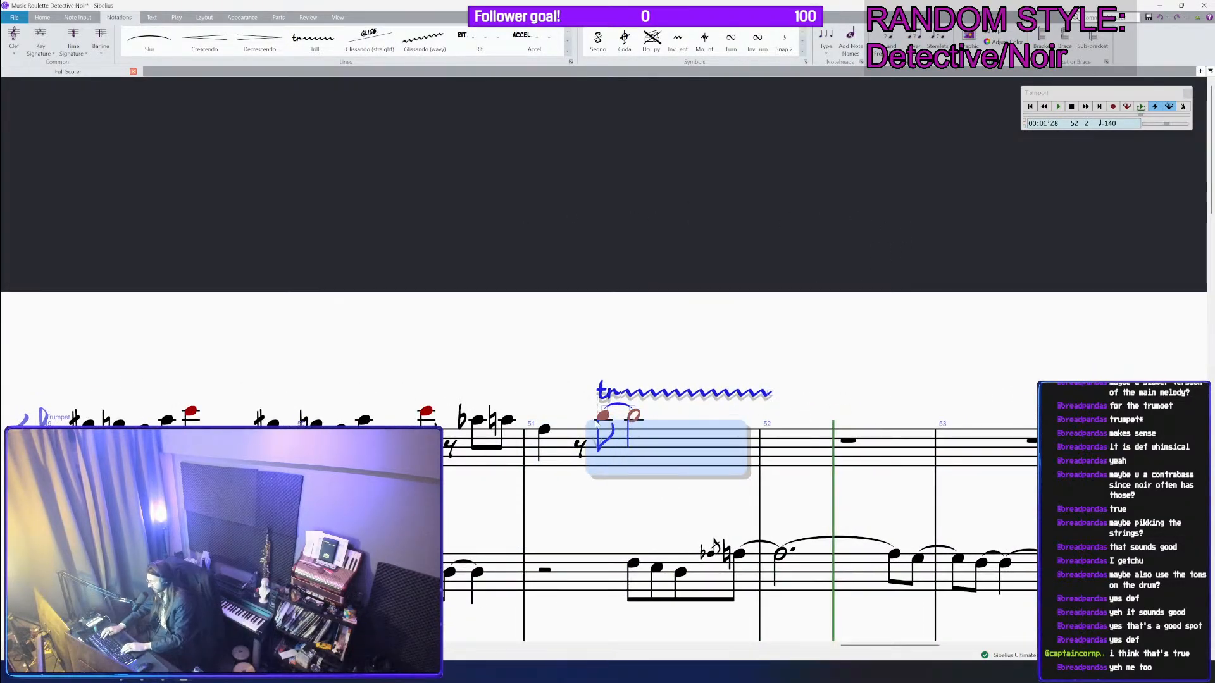
{"action": "scroll", "coordinate": [597, 424], "scroll_direction": "down", "scroll_amount": 2}
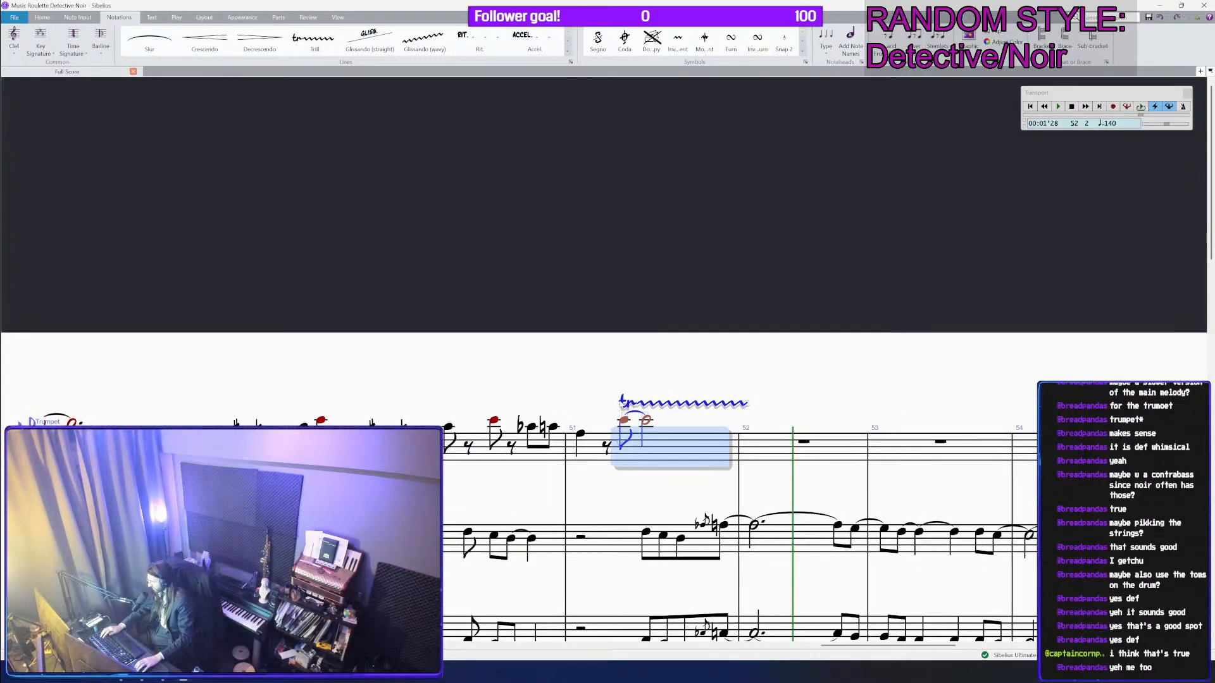
Step: Enter the eighth notes D6, A5, C6 and D6 over the first two beats of the trumpet's bar 52
{"action": "left_click", "coordinate": [802, 416]}
{"action": "key", "text": "a"}
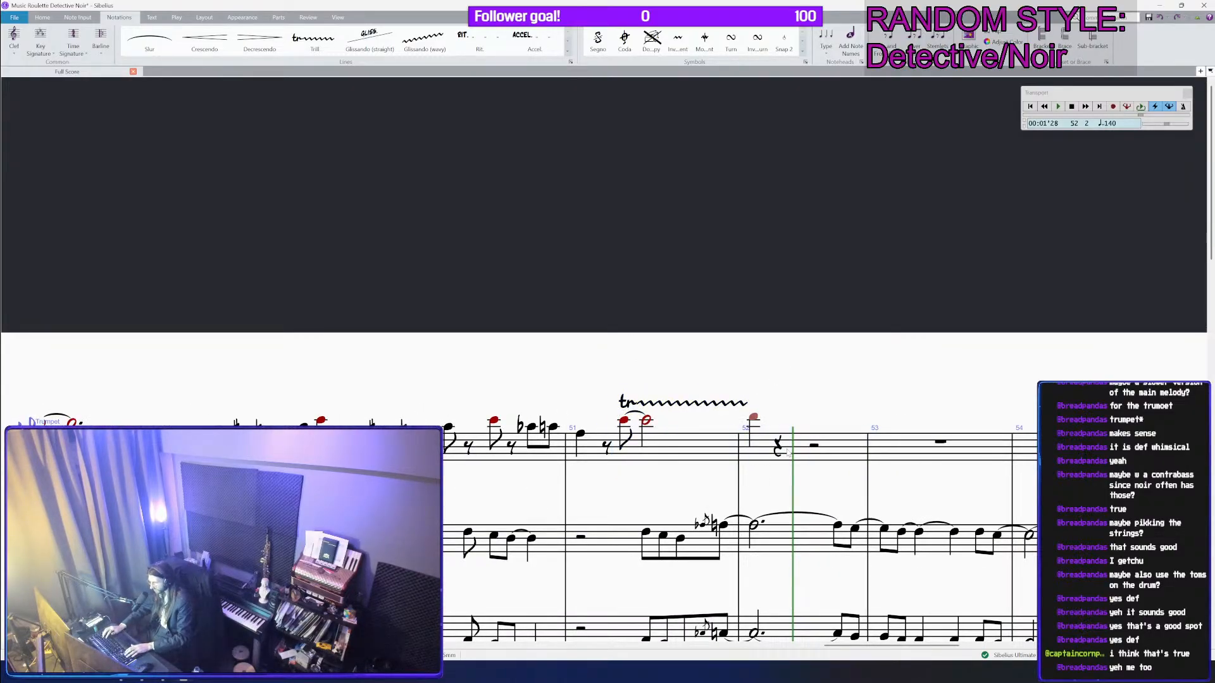
{"action": "key", "text": "3"}
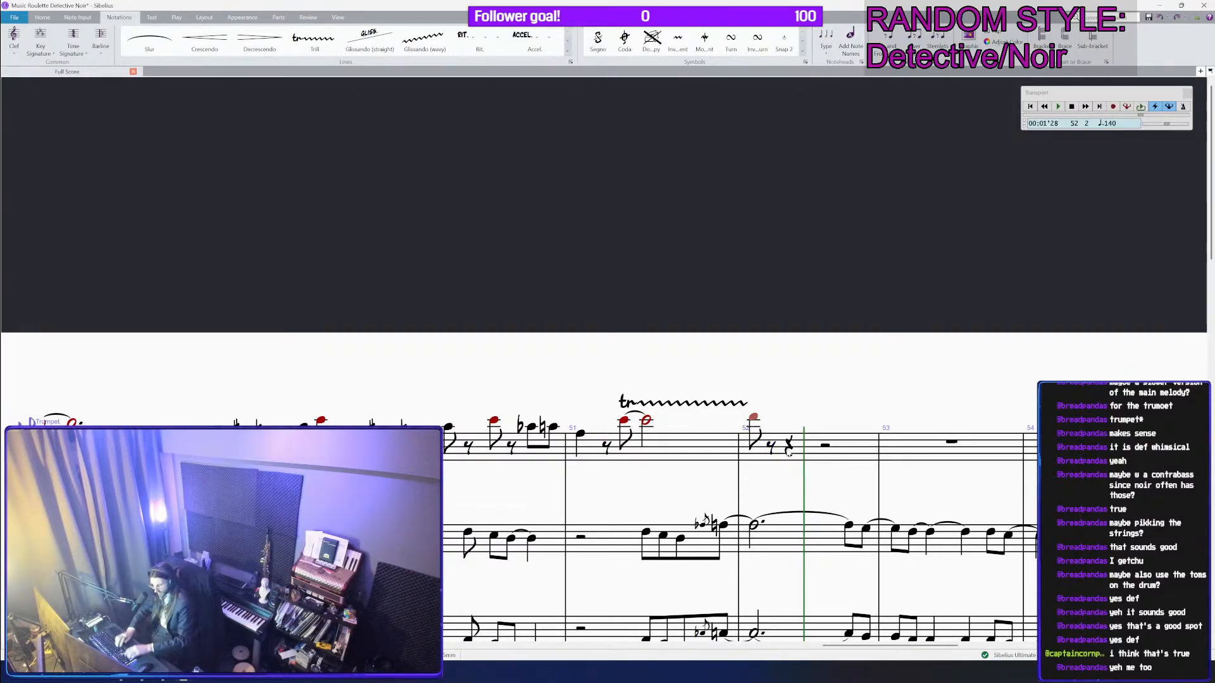
{"action": "key", "text": "ctrl+Down"}
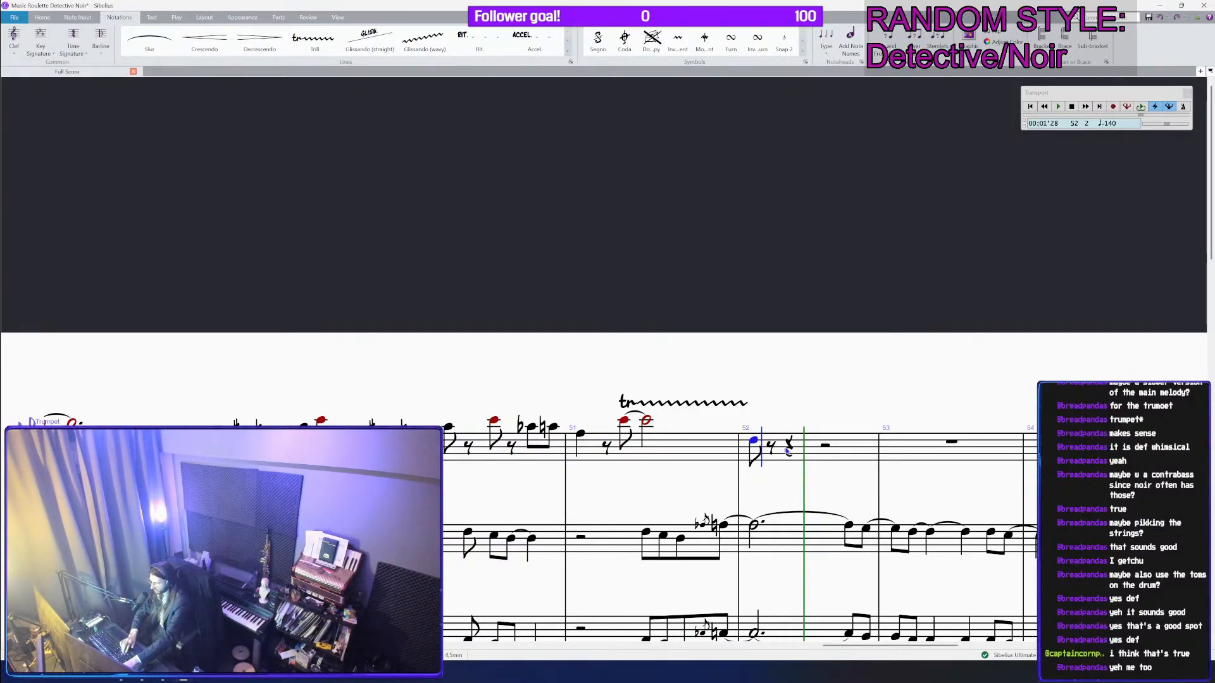
{"action": "key", "text": "ctrl+Up"}
{"action": "key", "text": "Right"}
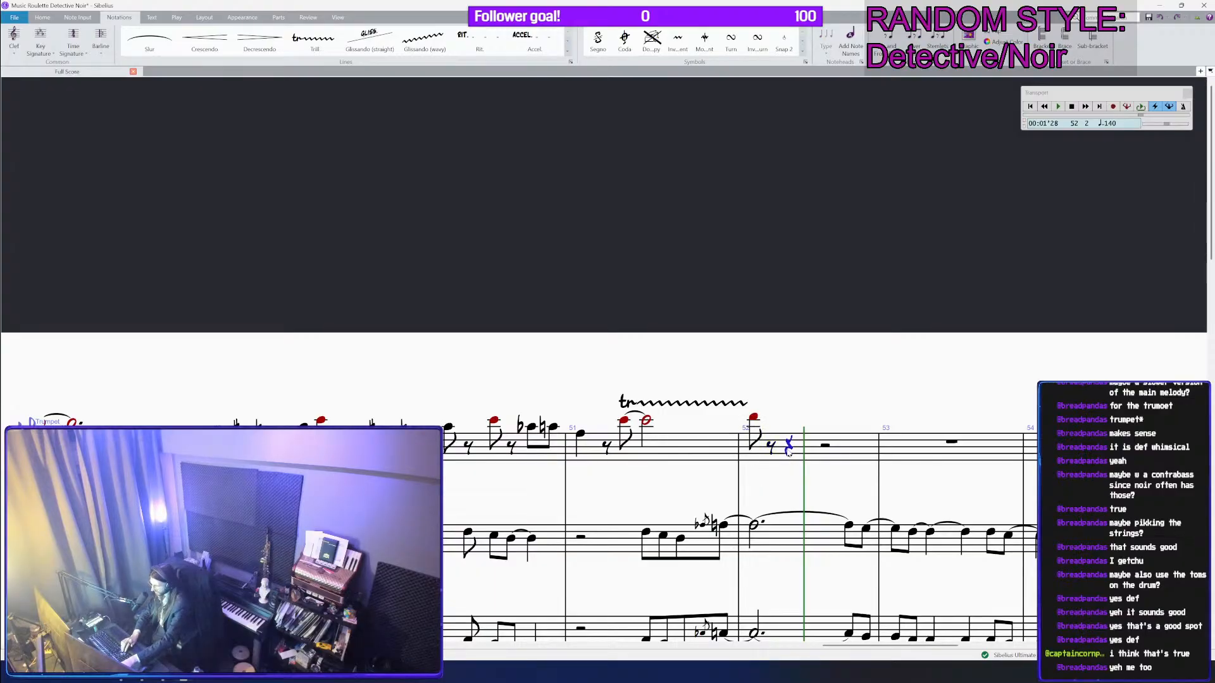
{"action": "key", "text": "a"}
{"action": "key", "text": "c"}
{"action": "key", "text": "d"}
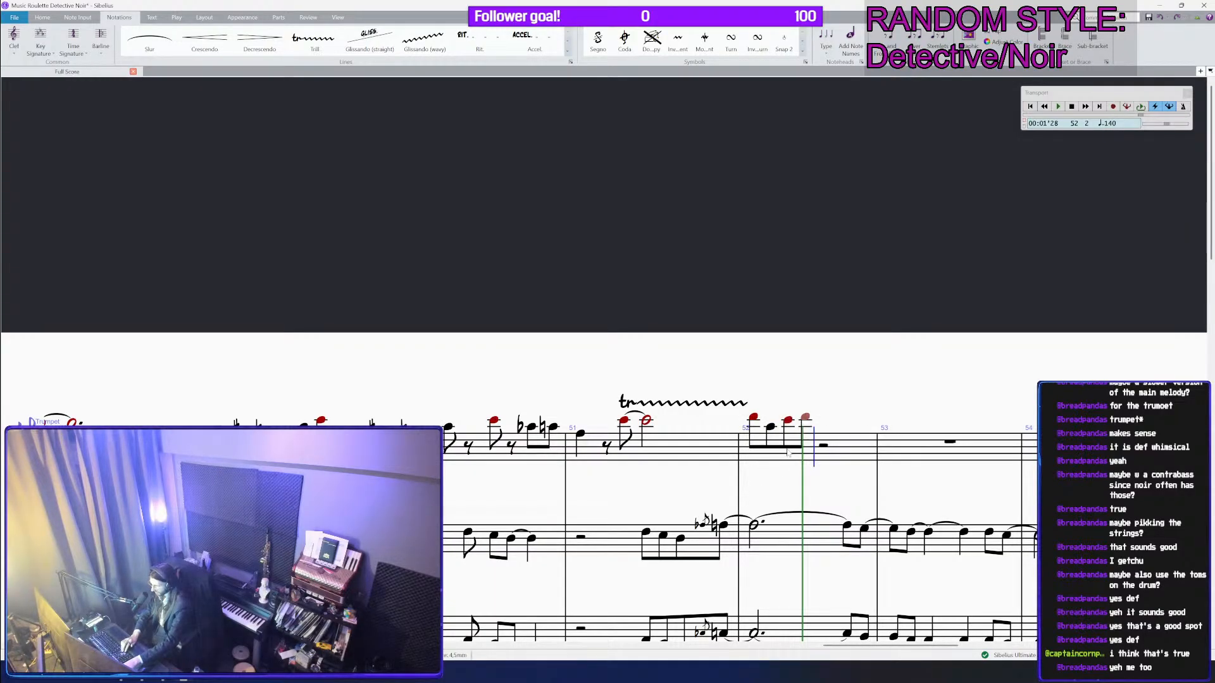
Step: Continue the trumpet's bar 52 from beat 3 with the eighth notes F6, D6 and C6, and save the score
{"action": "key", "text": "KP_3"}
{"action": "key", "text": "f"}
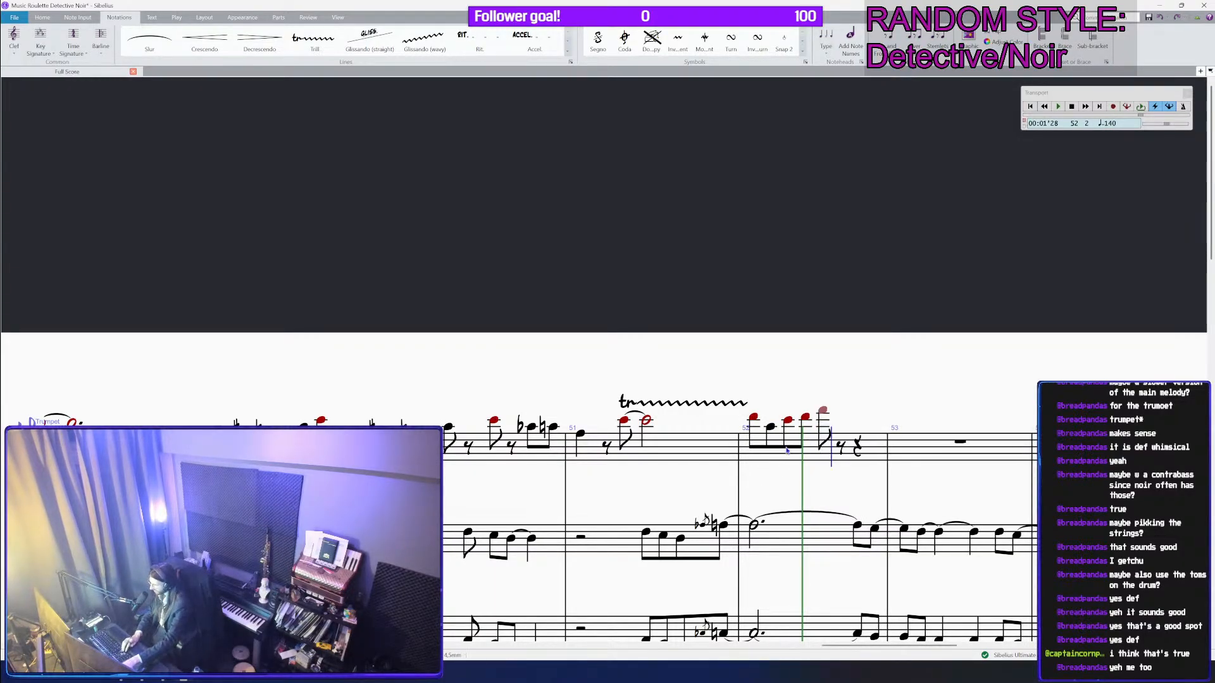
{"action": "key", "text": "f"}
{"action": "key", "text": "Escape"}
{"action": "key", "text": "Down"}
{"action": "key", "text": "Down"}
{"action": "key", "text": "c"}
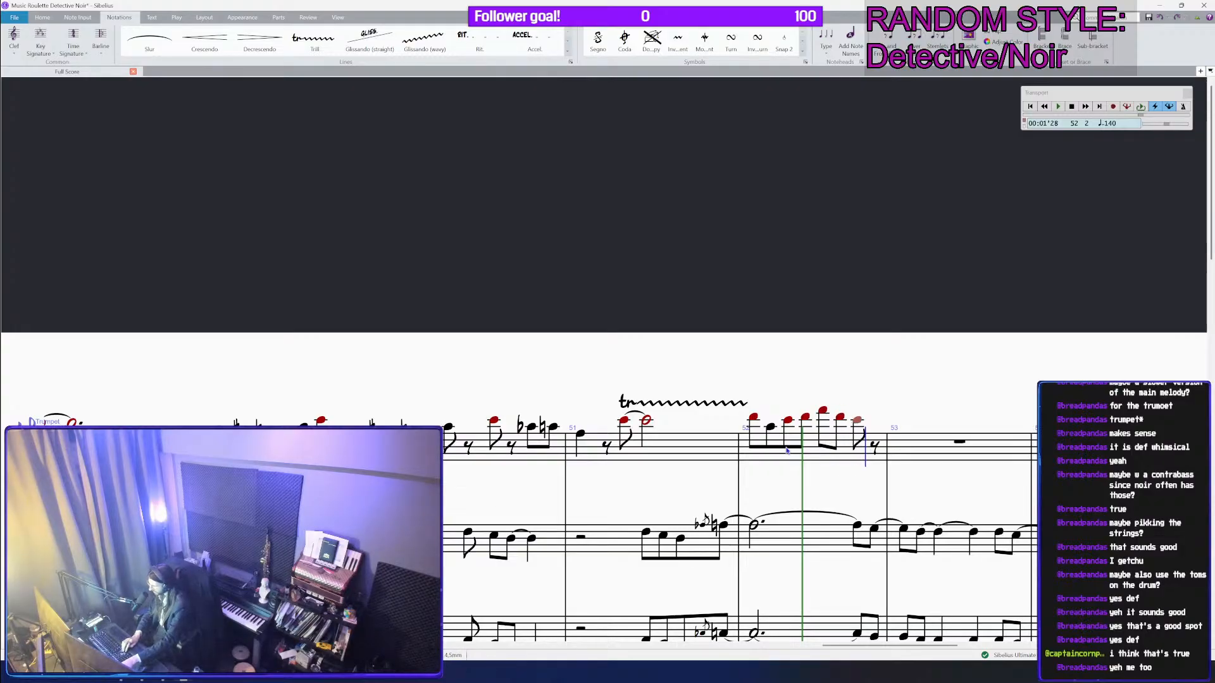
{"action": "key", "text": "n"}
{"action": "key", "text": "c"}
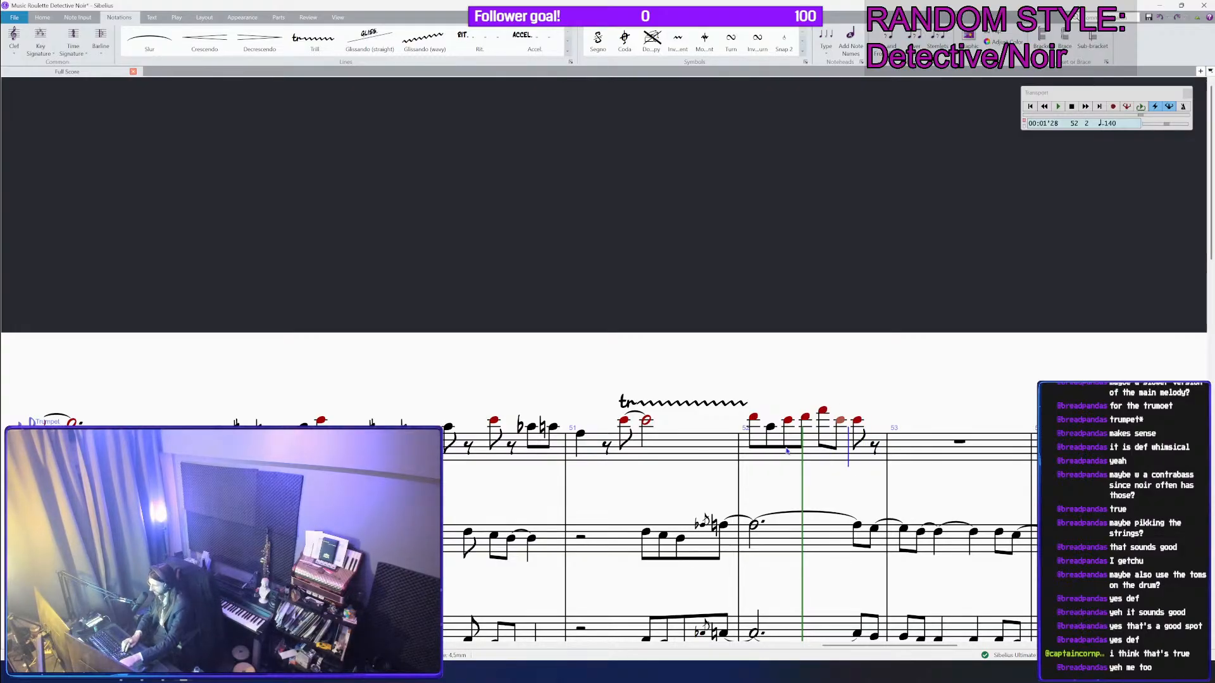
{"action": "key", "text": "d"}
{"action": "key", "text": "ctrl+s"}
Step: Play the score back from bar 49 through bar 53 to check the new trumpet phrase in bar 52
{"action": "scroll", "coordinate": [770, 434], "scroll_direction": "down", "scroll_amount": 4}
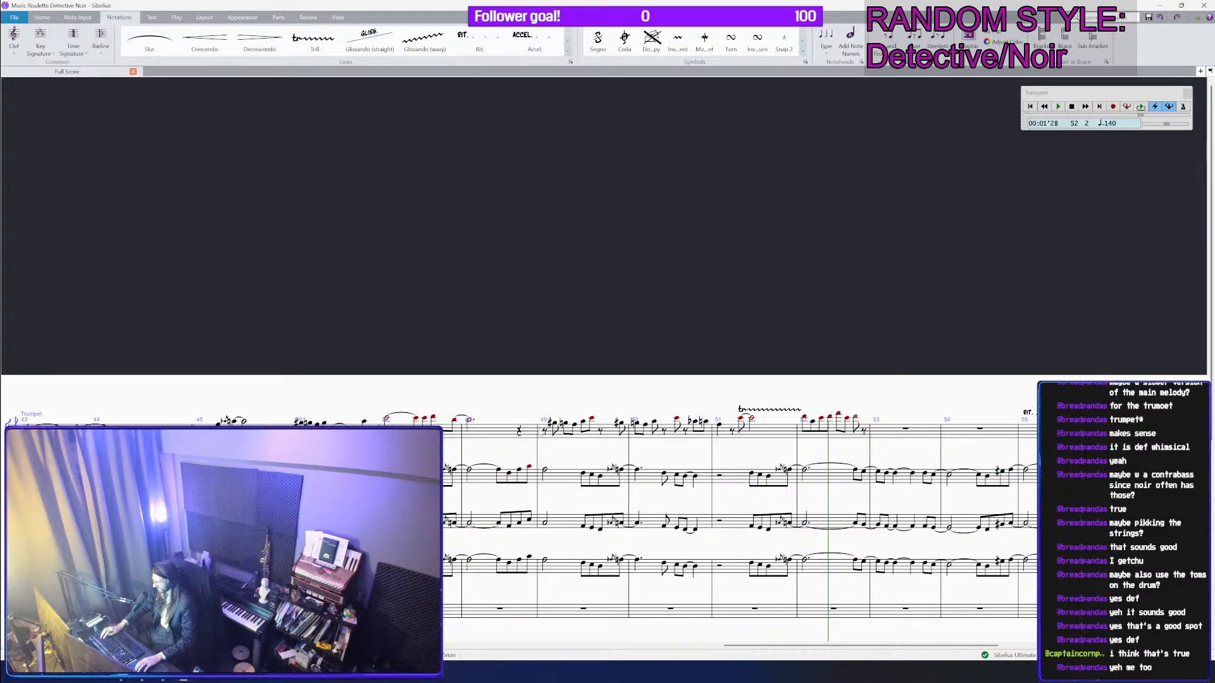
{"action": "key", "text": "p"}
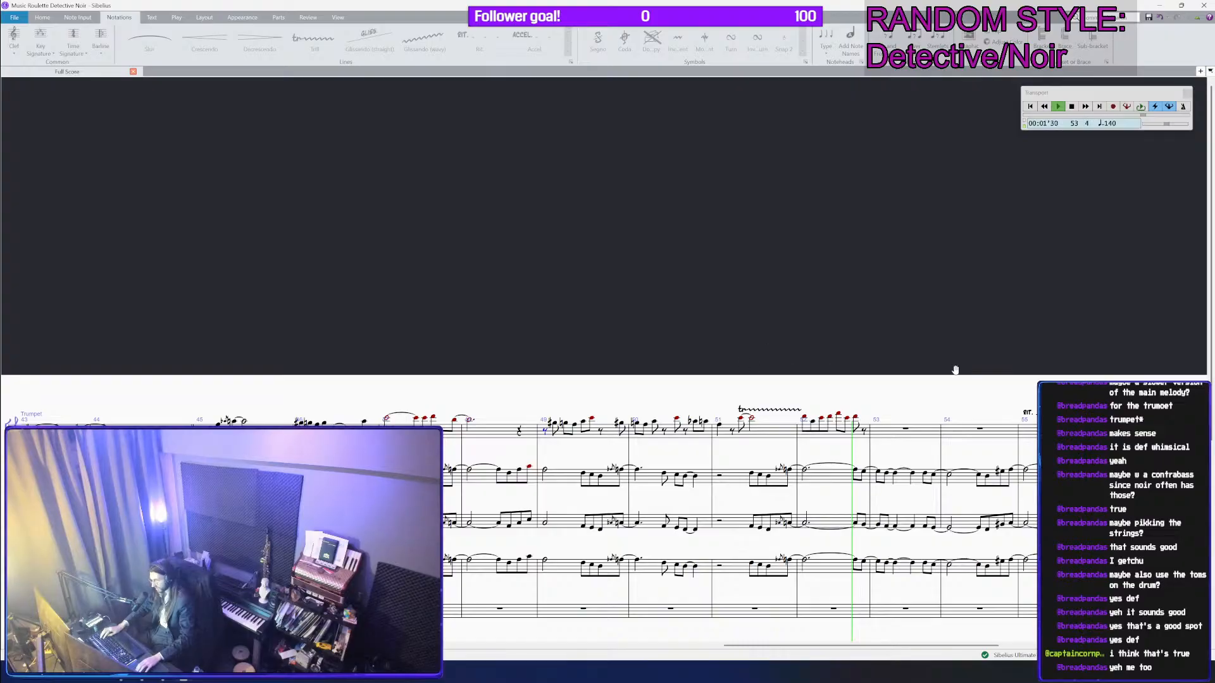
{"action": "left_click", "coordinate": [790, 436]}
Step: Copy the alto saxophone passage from the last eighth of bar 52 through bar 56 into the trumpet, an octave higher
{"action": "left_click", "coordinate": [735, 470]}
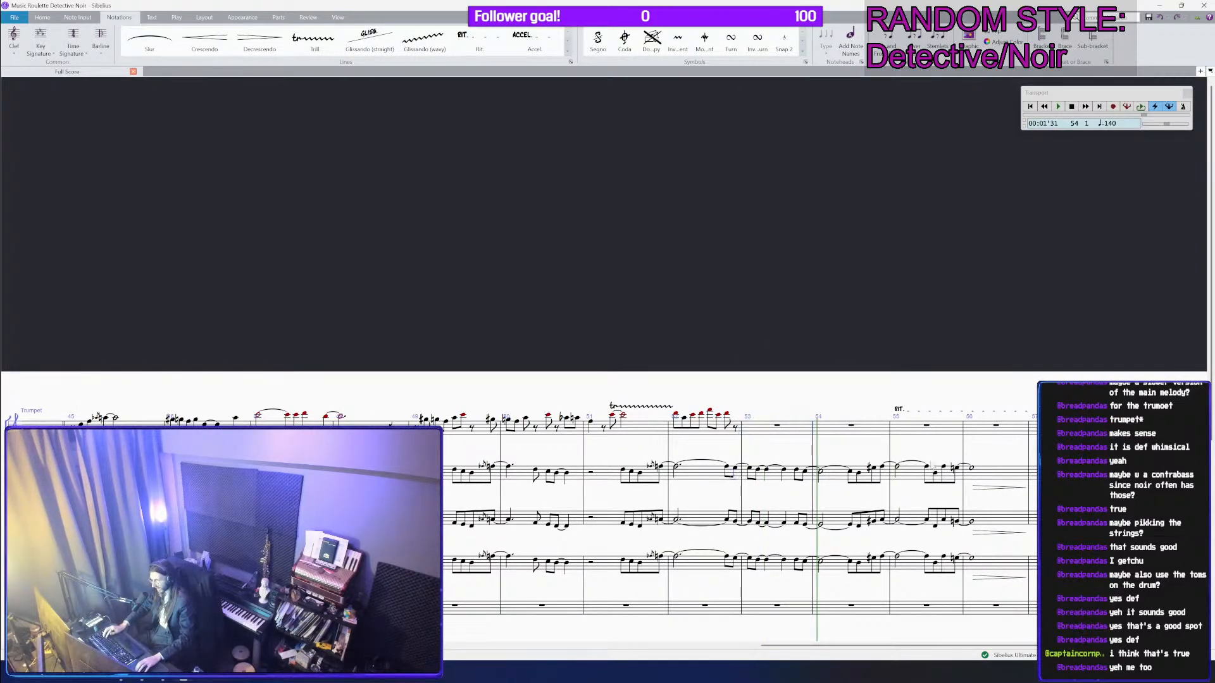
{"action": "left_click", "coordinate": [972, 469], "text": "shift"}
{"action": "scroll", "coordinate": [973, 471], "scroll_direction": "up", "scroll_amount": 3}
{"action": "left_click", "coordinate": [650, 403], "text": "alt"}
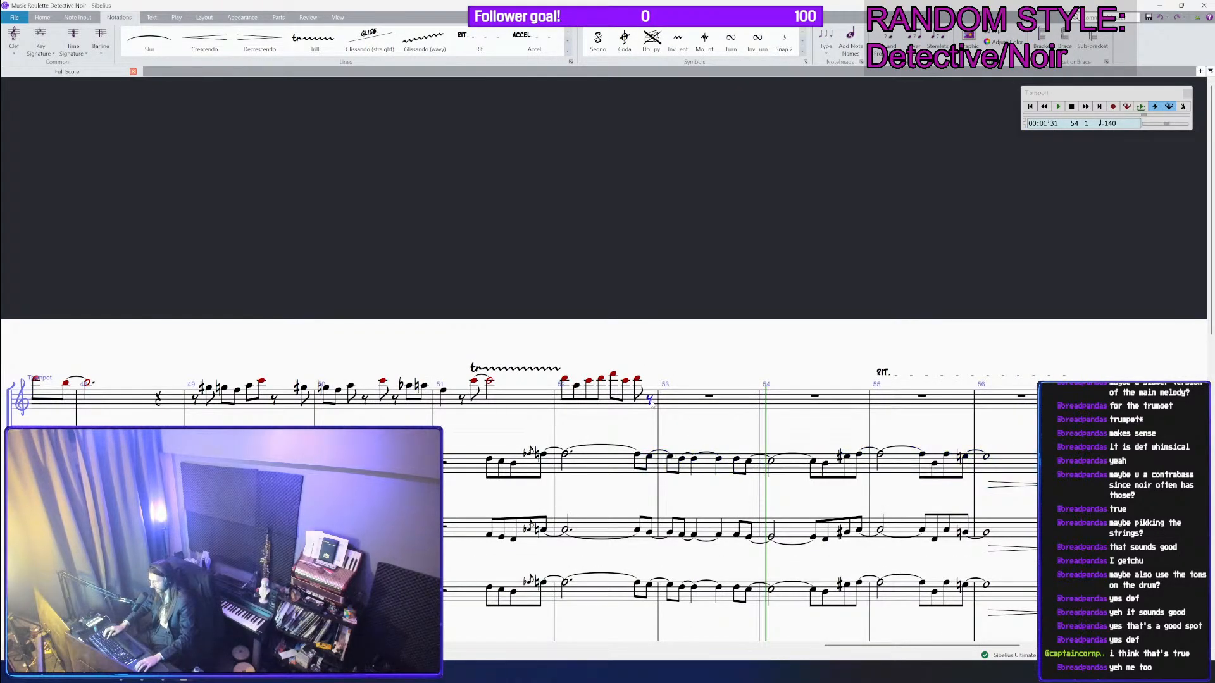
{"action": "scroll", "coordinate": [651, 403], "scroll_direction": "up", "scroll_amount": 2}
{"action": "scroll", "coordinate": [636, 387], "scroll_direction": "down", "scroll_amount": 3}
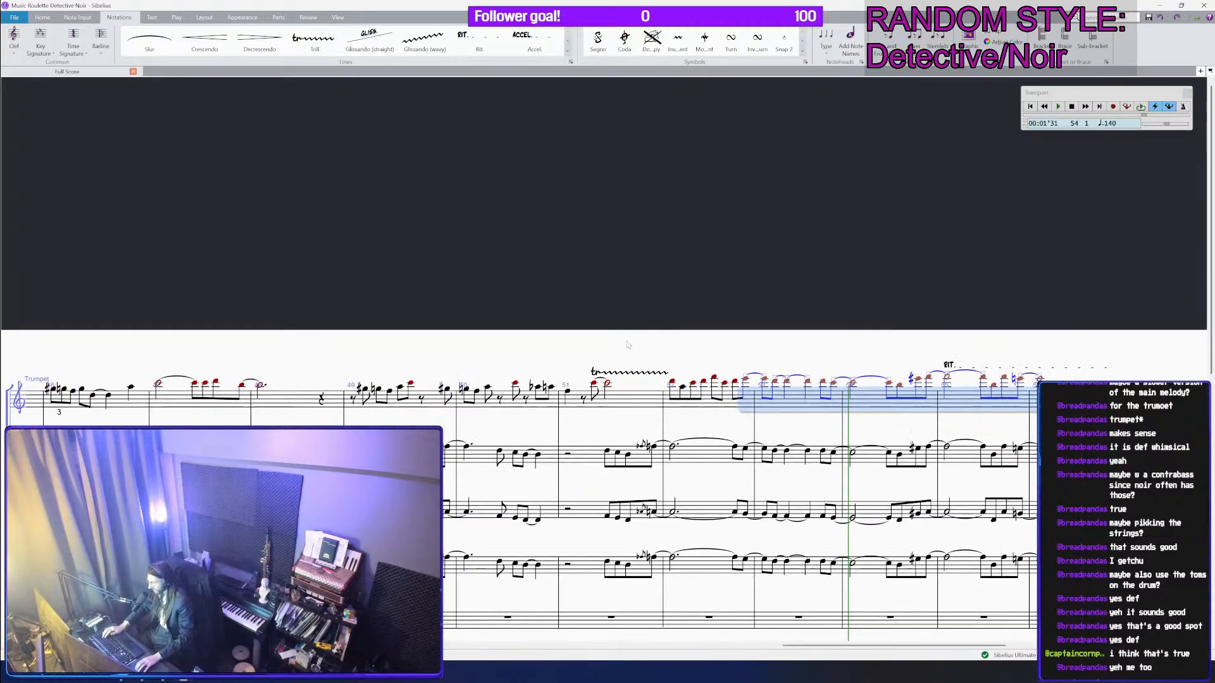
Step: Lower the trumpet passage from the second half of beat 3 in bar 54 through bar 56 by an octave
{"action": "left_click", "coordinate": [821, 323]}
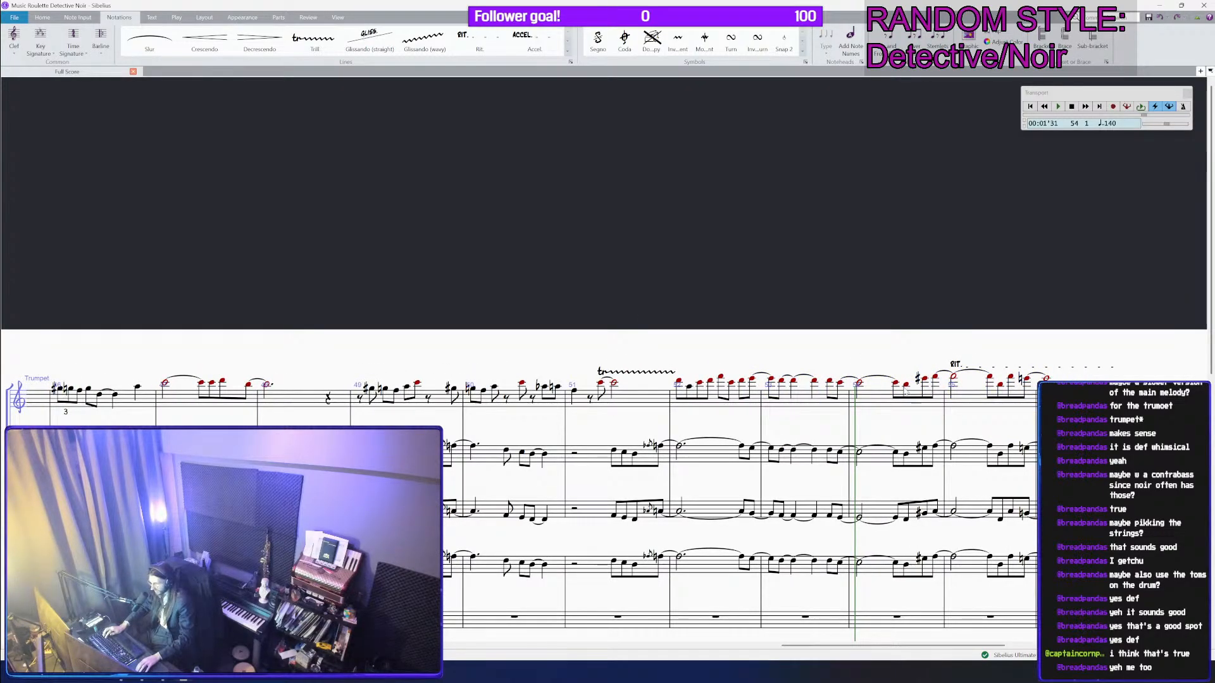
{"action": "left_click", "coordinate": [1047, 379], "text": "shift"}
{"action": "key", "text": "ctrl+Down"}
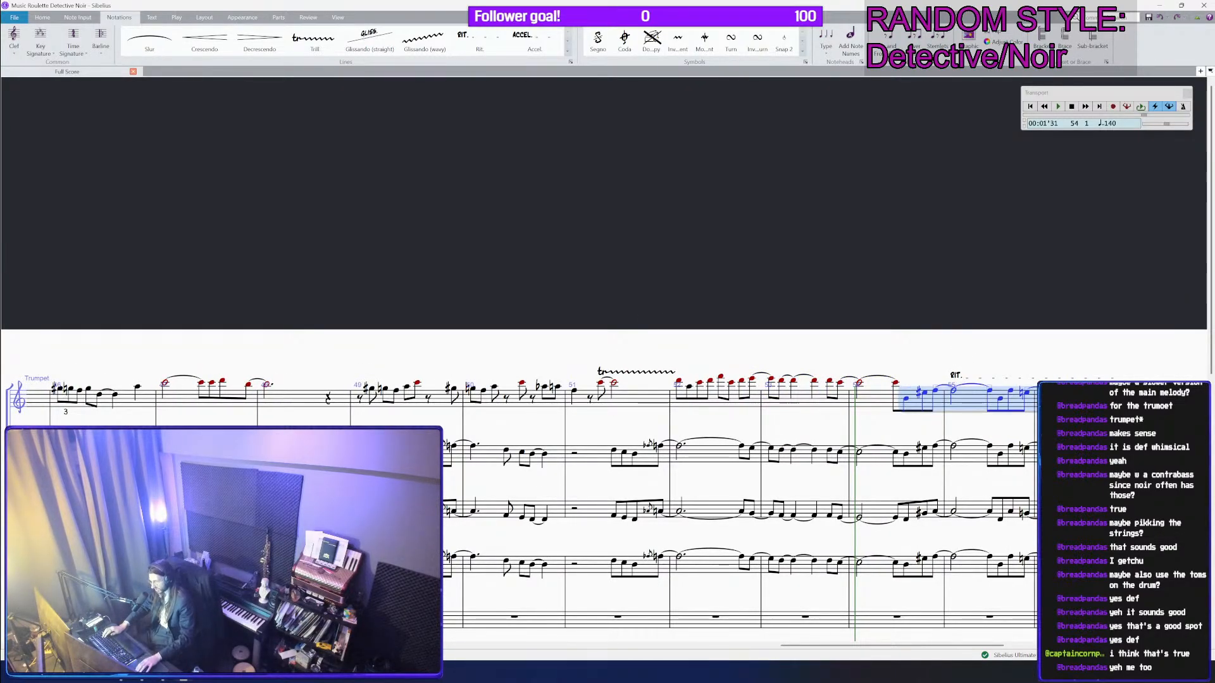
Step: Play the score back from bar 45 through bar 56 to check the complete trumpet line
{"action": "left_click_drag", "start_coordinate": [731, 307], "coordinate": [1078, 309]}
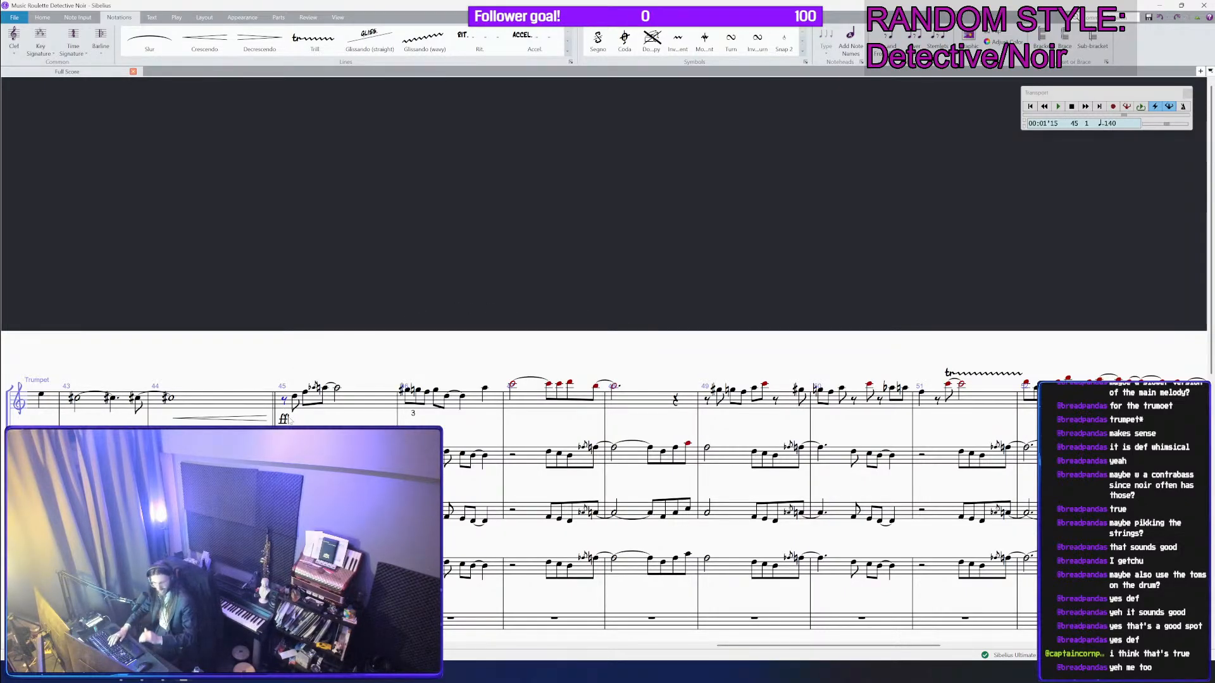
{"action": "key", "text": "space"}
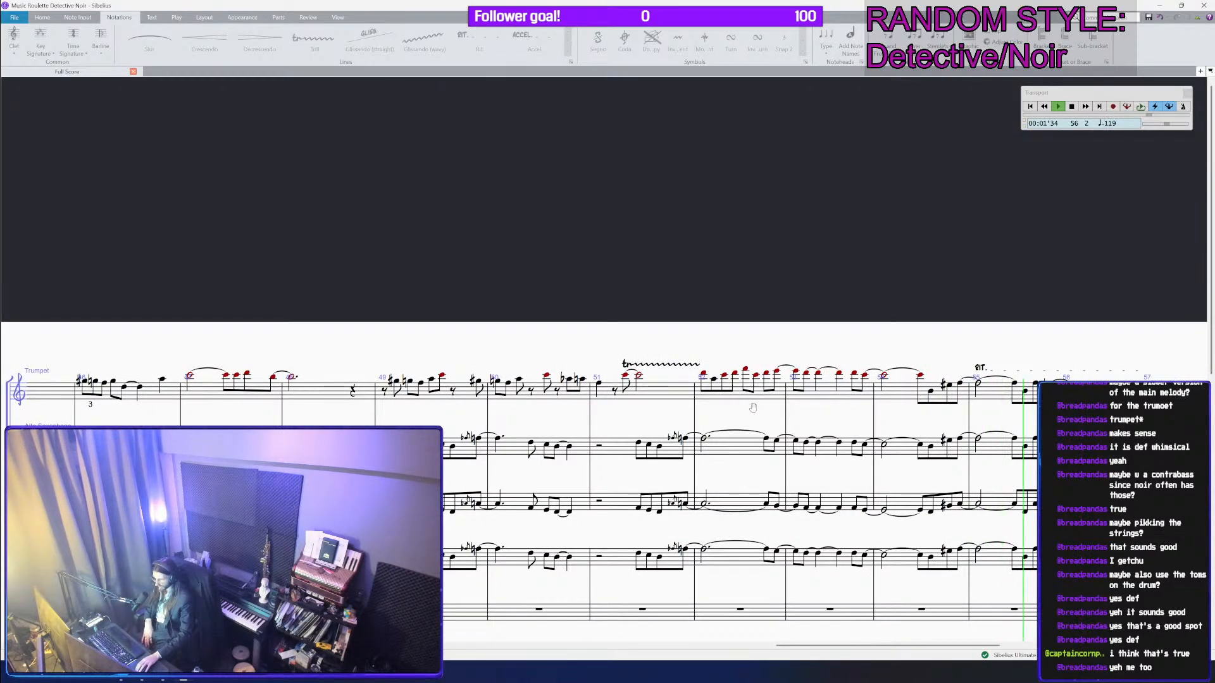
{"action": "key", "text": "space"}
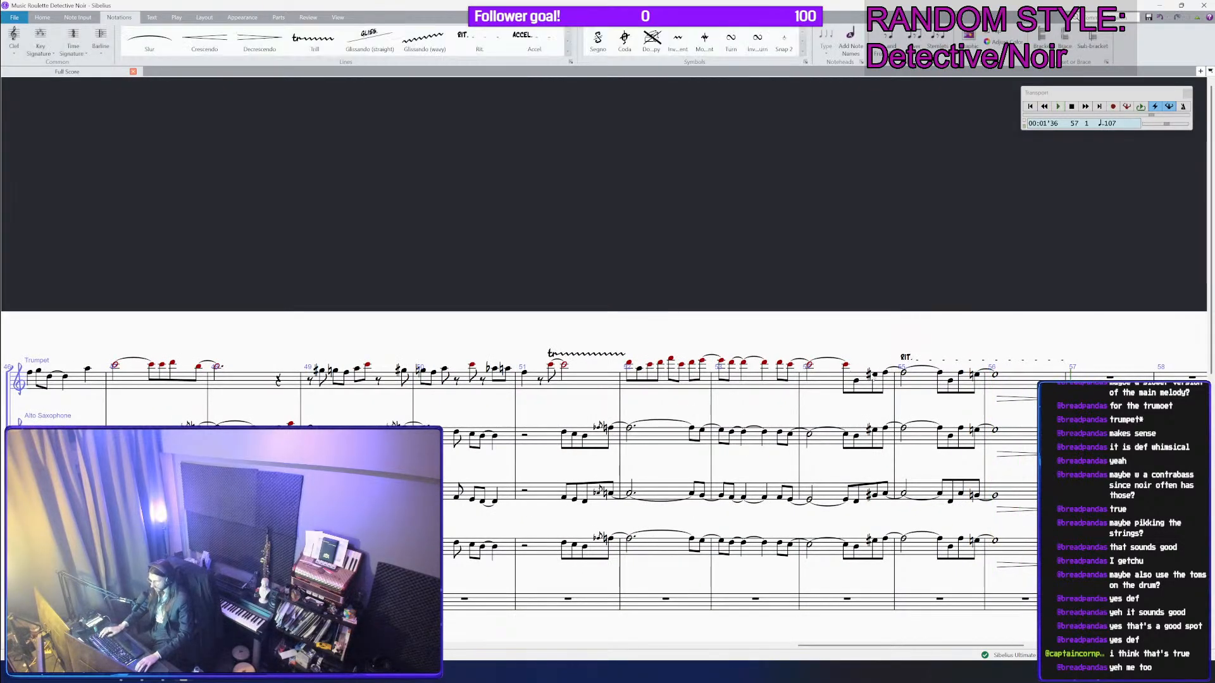
Step: Try the alto saxophone's beat-4 note in bar 54 without its sharp
{"action": "left_click", "coordinate": [876, 438]}
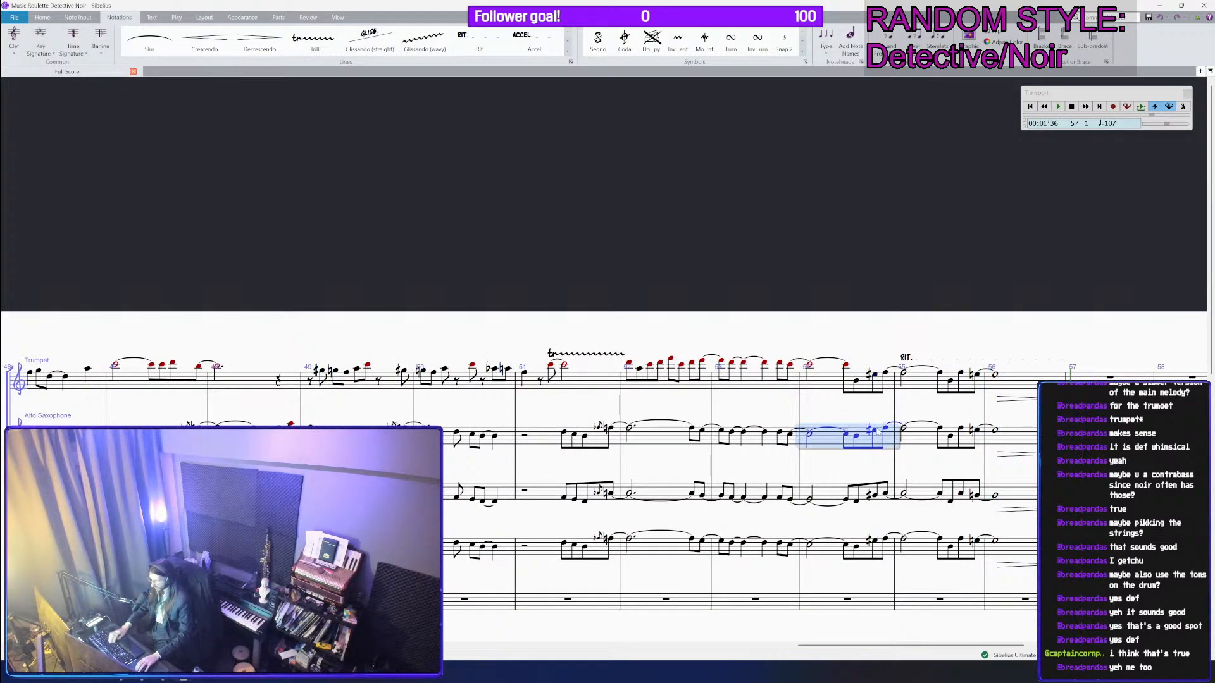
{"action": "left_click", "coordinate": [877, 432]}
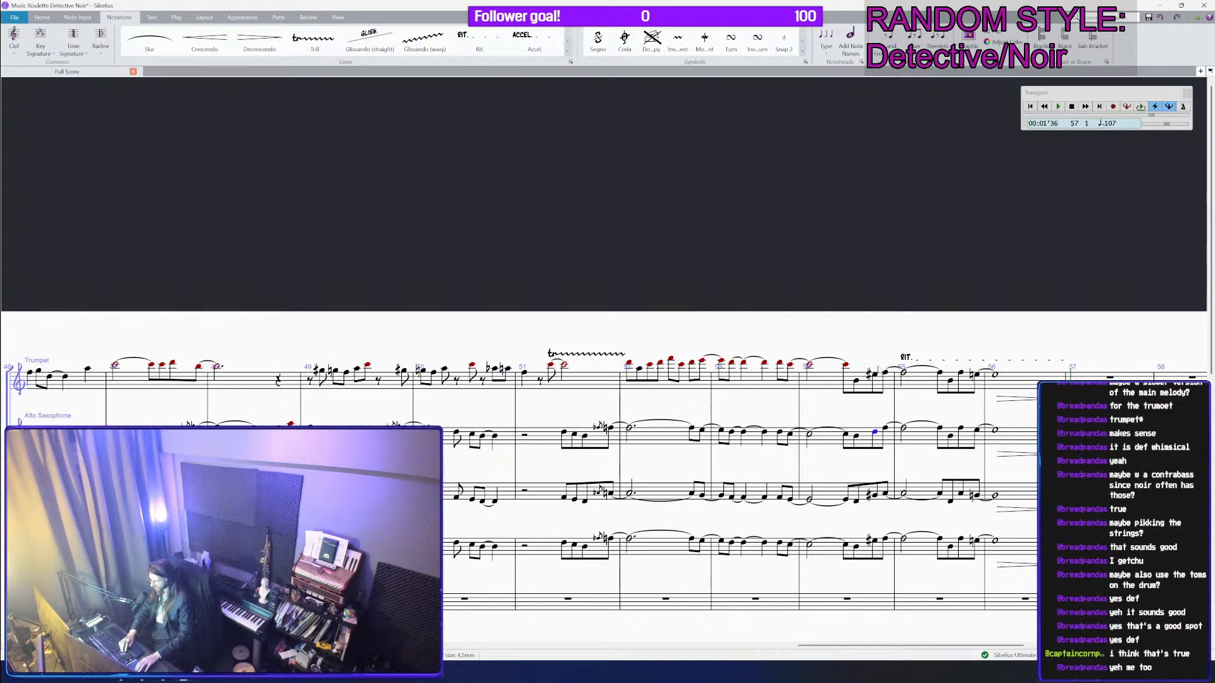
{"action": "left_click", "coordinate": [876, 376]}
Step: Double the trumpet passage in octaves from the second half of beat 3 in bar 54 through bar 56
{"action": "scroll", "coordinate": [882, 387], "scroll_direction": "down", "scroll_amount": 6}
{"action": "scroll", "coordinate": [969, 461], "scroll_direction": "up", "scroll_amount": 3}
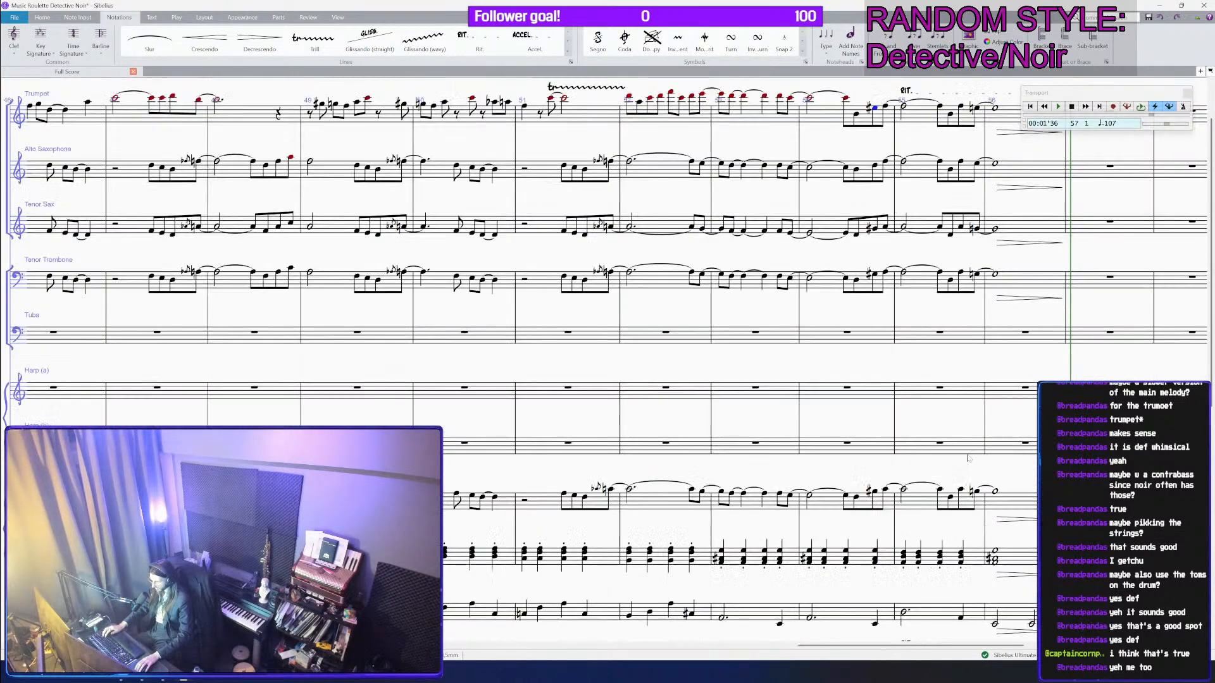
{"action": "scroll", "coordinate": [968, 458], "scroll_direction": "down", "scroll_amount": 4}
{"action": "left_click", "coordinate": [857, 515], "text": "shift"}
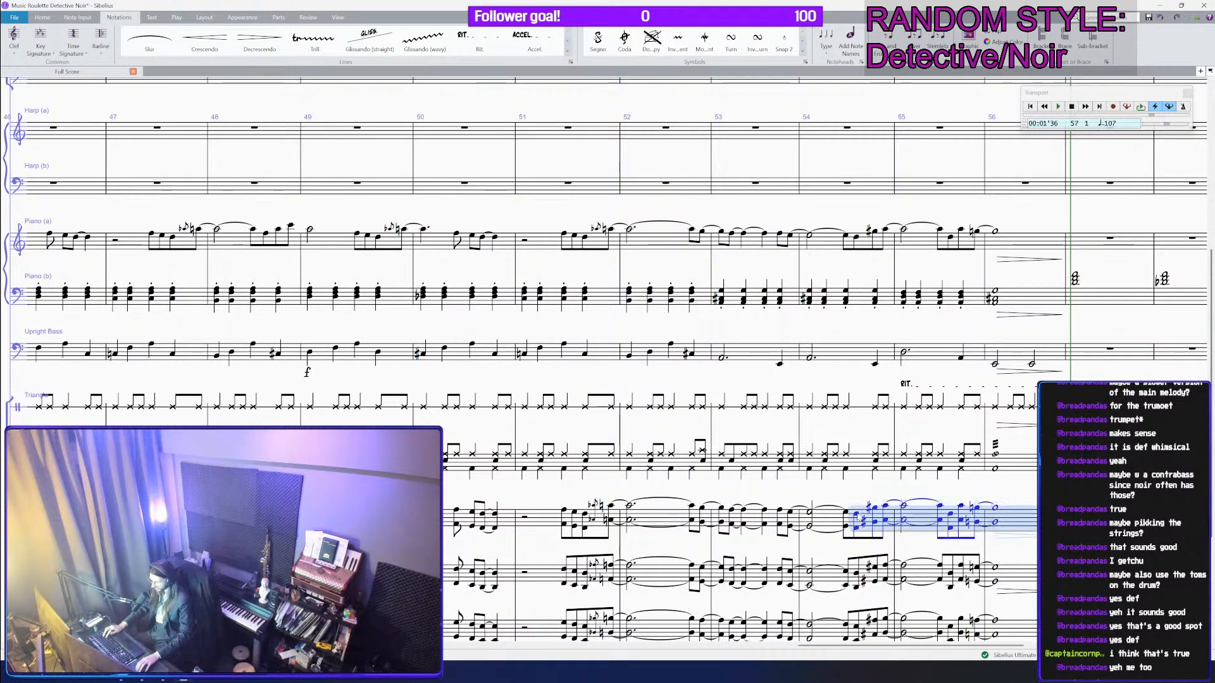
{"action": "scroll", "coordinate": [887, 428], "scroll_direction": "down", "scroll_amount": 2}
{"action": "scroll", "coordinate": [891, 418], "scroll_direction": "up", "scroll_amount": 3}
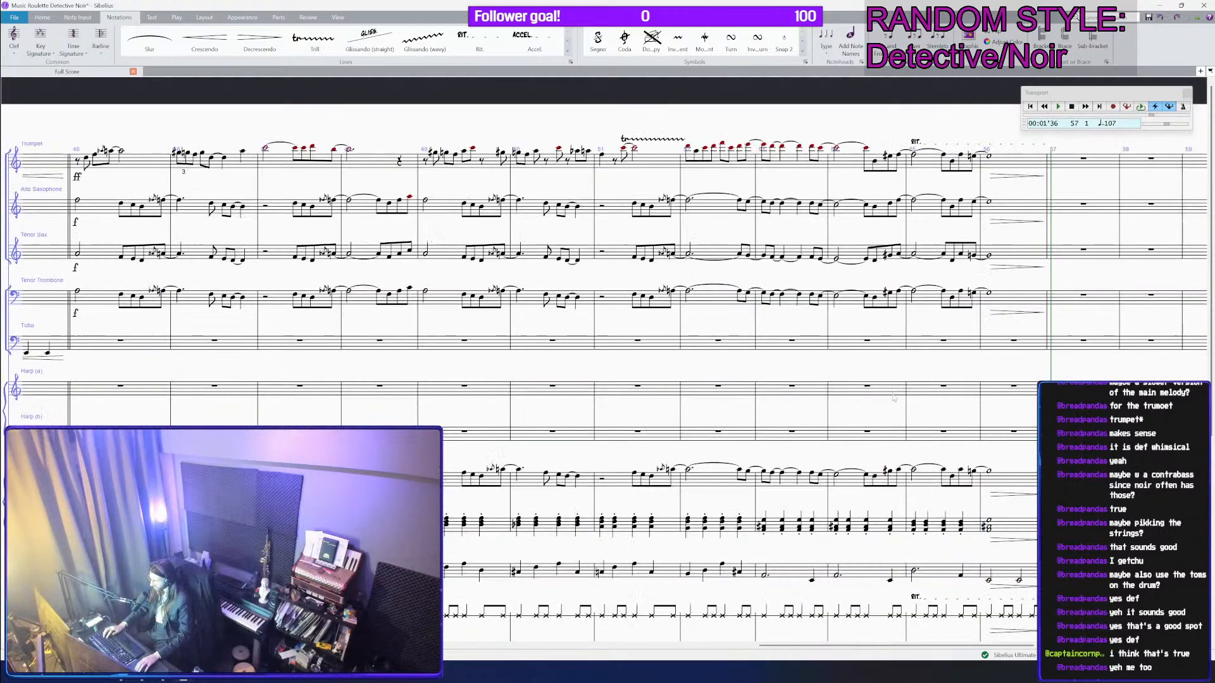
{"action": "left_click", "coordinate": [876, 162], "text": "alt"}
{"action": "key", "text": "8"}
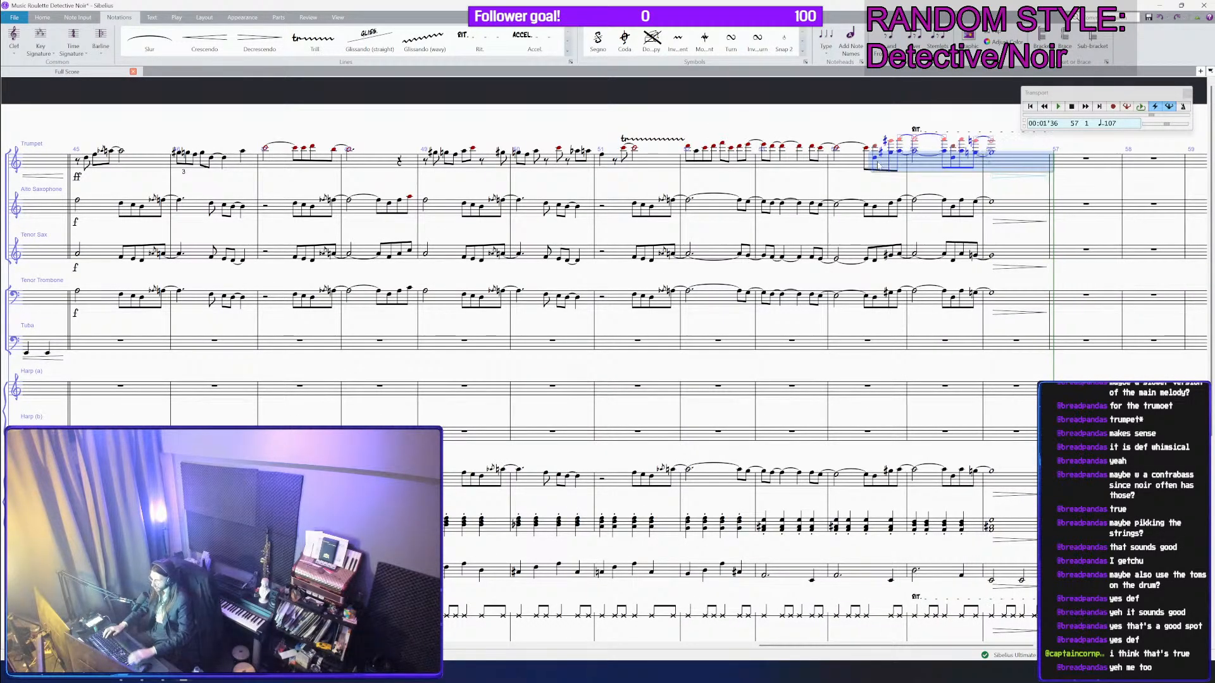
Step: Save the score and lower the octave-doubled trumpet passage in bars 54 to 56 by an octave
{"action": "scroll", "coordinate": [878, 163], "scroll_direction": "up", "scroll_amount": 2}
{"action": "key", "text": "ctrl+s"}
{"action": "key", "text": "ctrl+Down"}
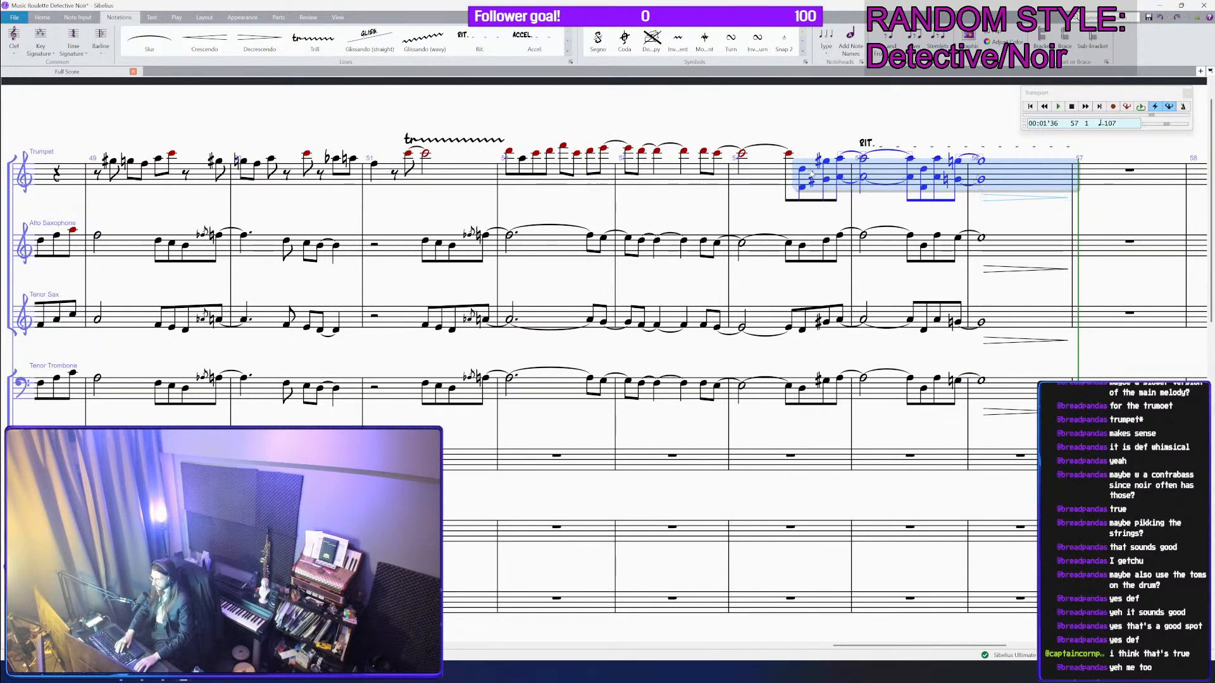
Step: Delete the lower octave notes from the doubled trumpet passage in the second half of bar 54
{"action": "left_click", "coordinate": [802, 187]}
{"action": "key", "text": "Delete"}
{"action": "left_click", "coordinate": [827, 180]}
{"action": "key", "text": "Delete"}
{"action": "left_click", "coordinate": [839, 178]}
{"action": "key", "text": "Delete"}
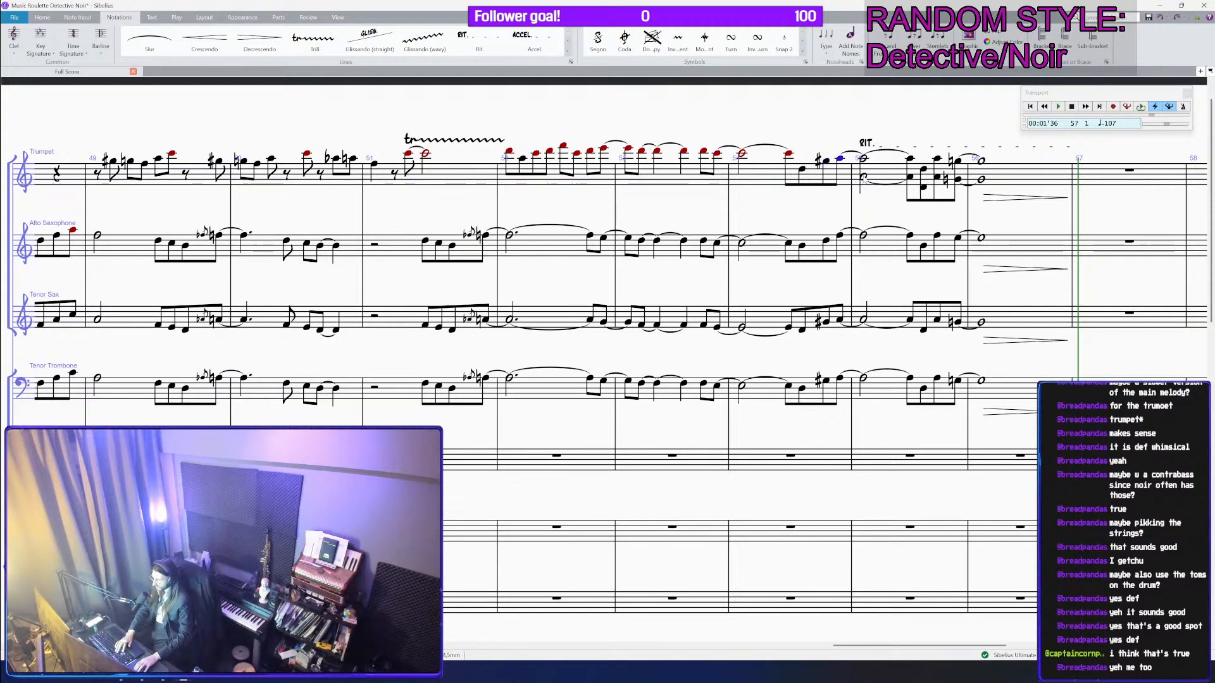
Step: Remove the remaining lower octave notes from the trumpet in bars 55 and 56, leaving a single melody line
{"action": "left_click", "coordinate": [864, 178]}
{"action": "key", "text": "Delete"}
{"action": "key", "text": "ctrl+Up"}
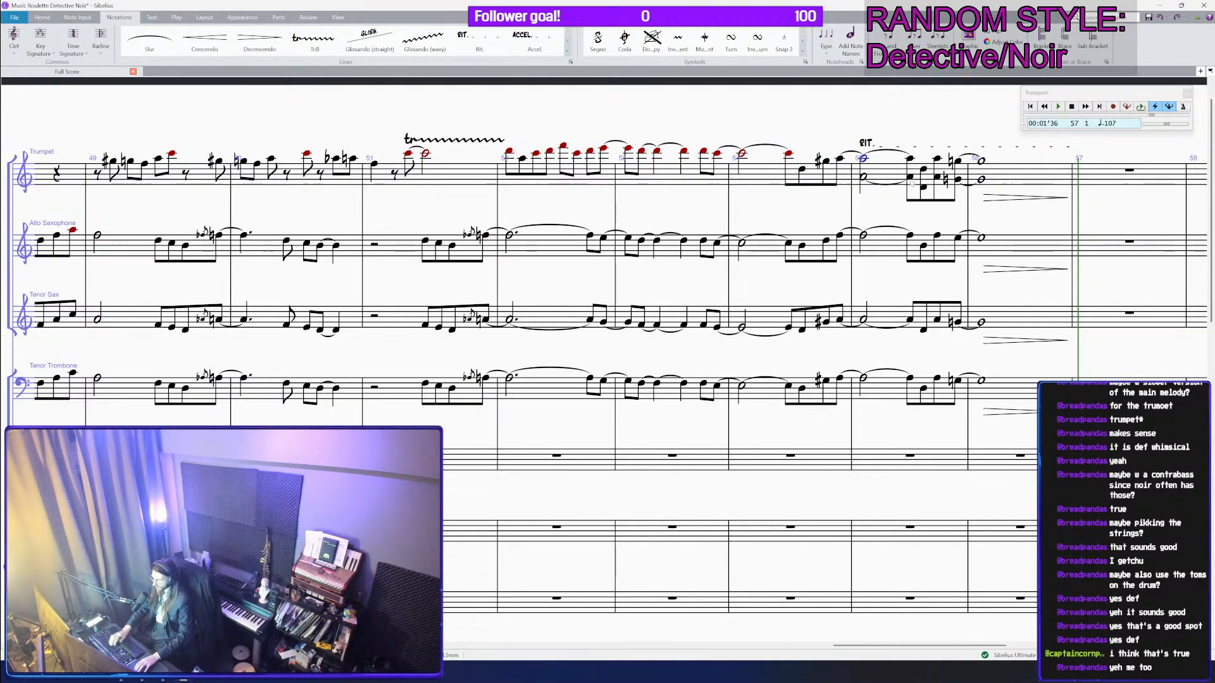
{"action": "left_click", "coordinate": [923, 188]}
{"action": "key", "text": "Delete"}
{"action": "left_click", "coordinate": [937, 178]}
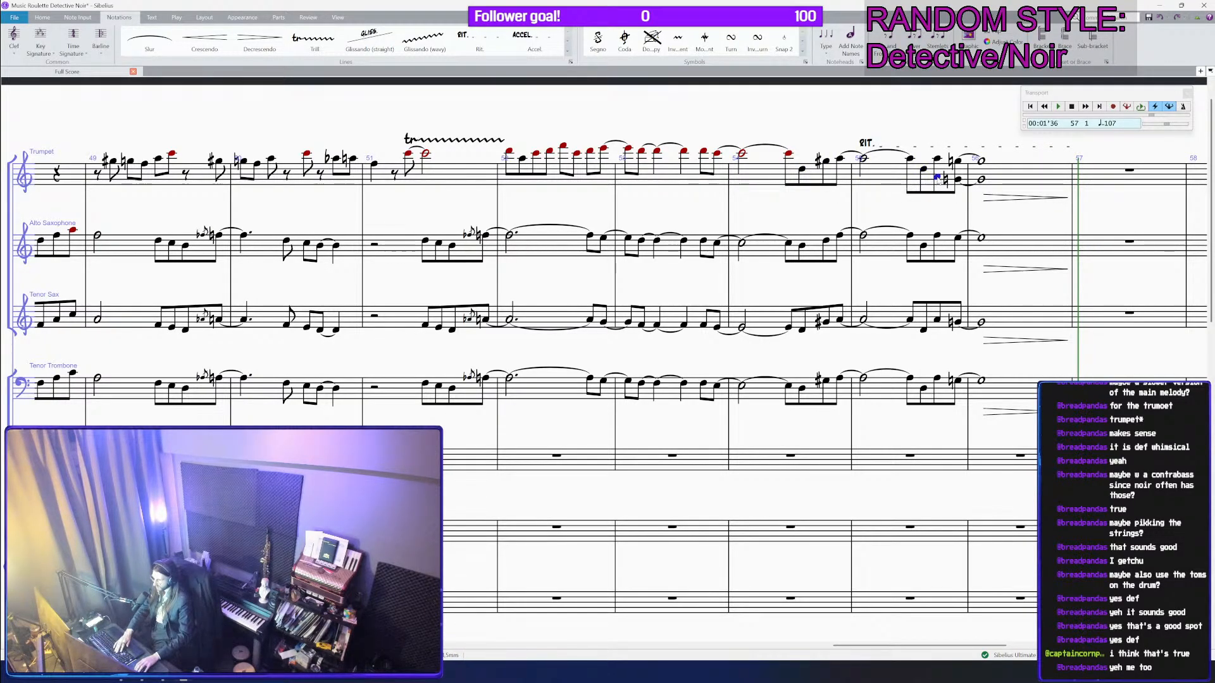
{"action": "key", "text": "Delete"}
{"action": "left_click", "coordinate": [957, 180]}
{"action": "key", "text": "Delete"}
{"action": "left_click", "coordinate": [981, 180]}
{"action": "key", "text": "Delete"}
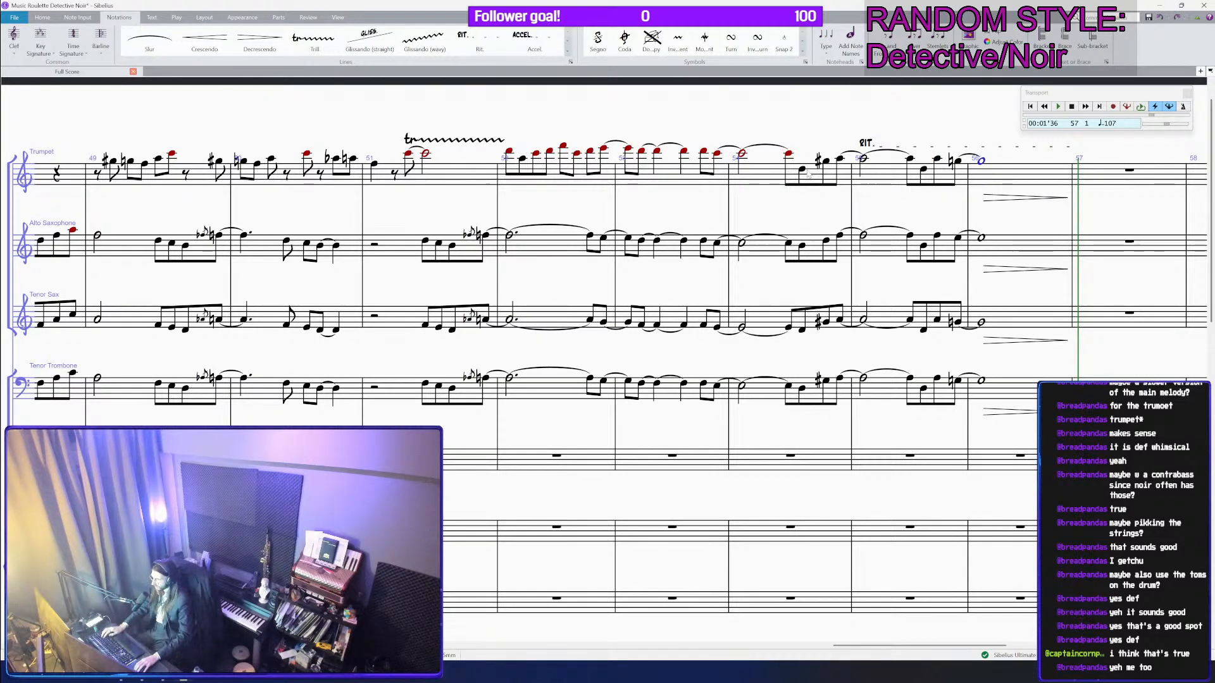
Step: Split the trumpet's trilled half note in bar 51 into two tied quarter notes and add a fall to the last one
{"action": "scroll", "coordinate": [685, 144], "scroll_direction": "up", "scroll_amount": 3}
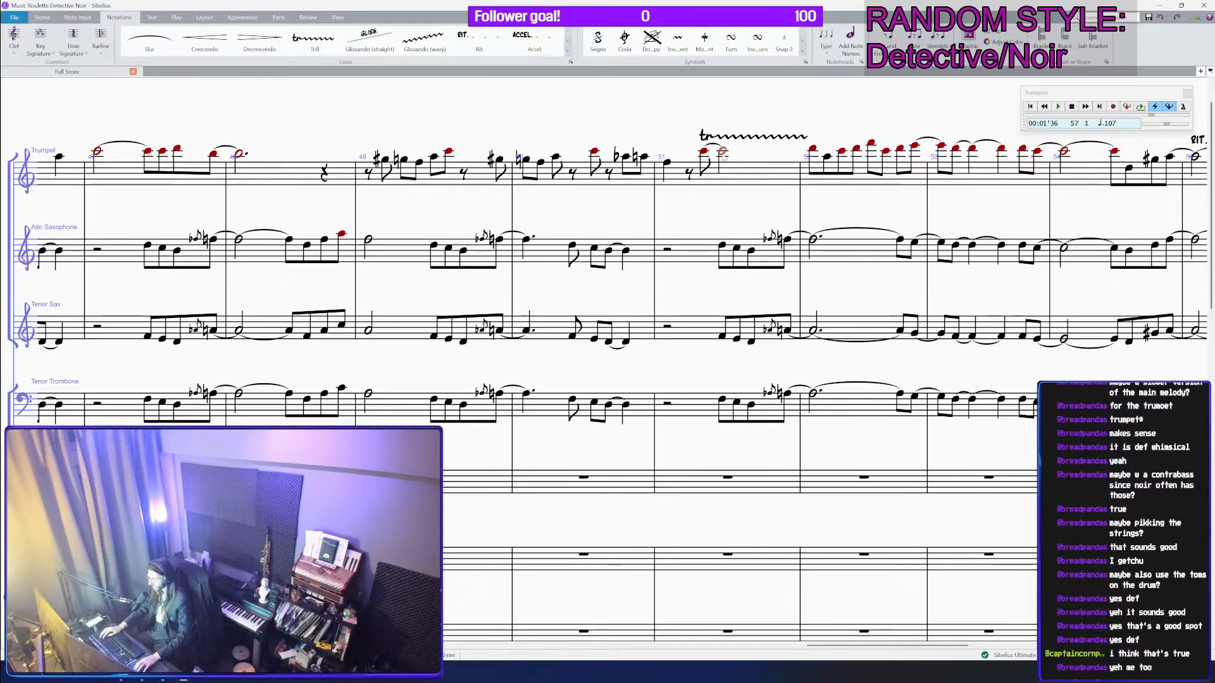
{"action": "scroll", "coordinate": [745, 147], "scroll_direction": "up", "scroll_amount": 2}
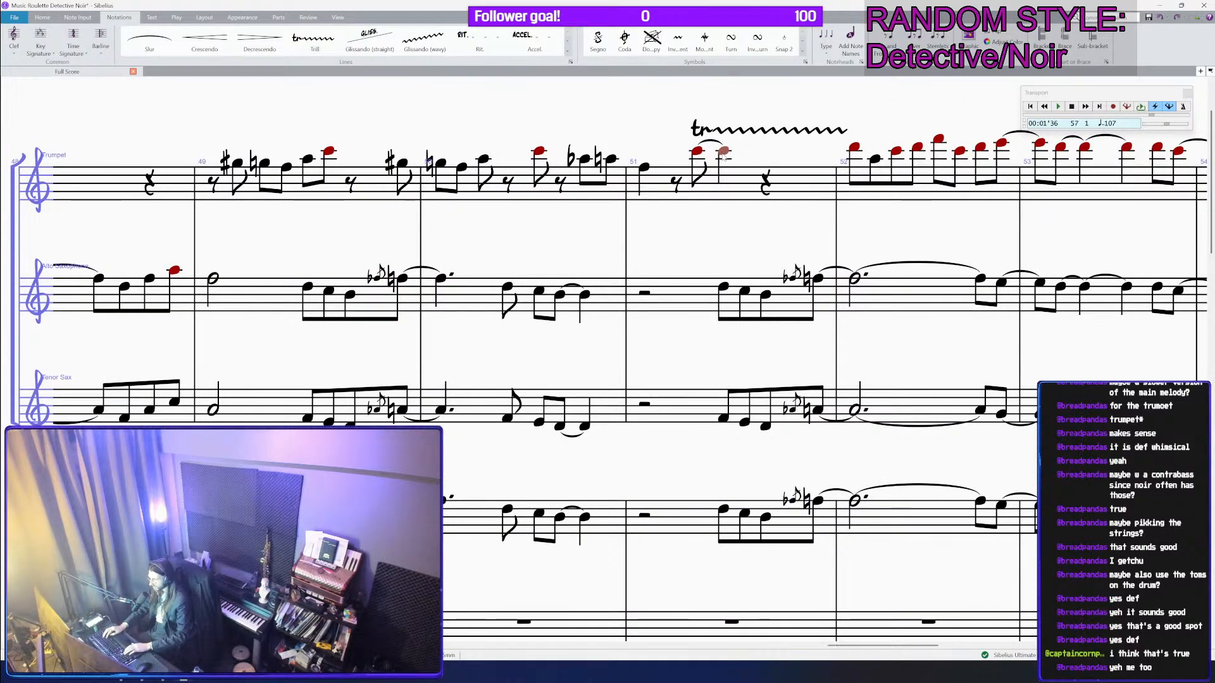
{"action": "left_click", "coordinate": [723, 152]}
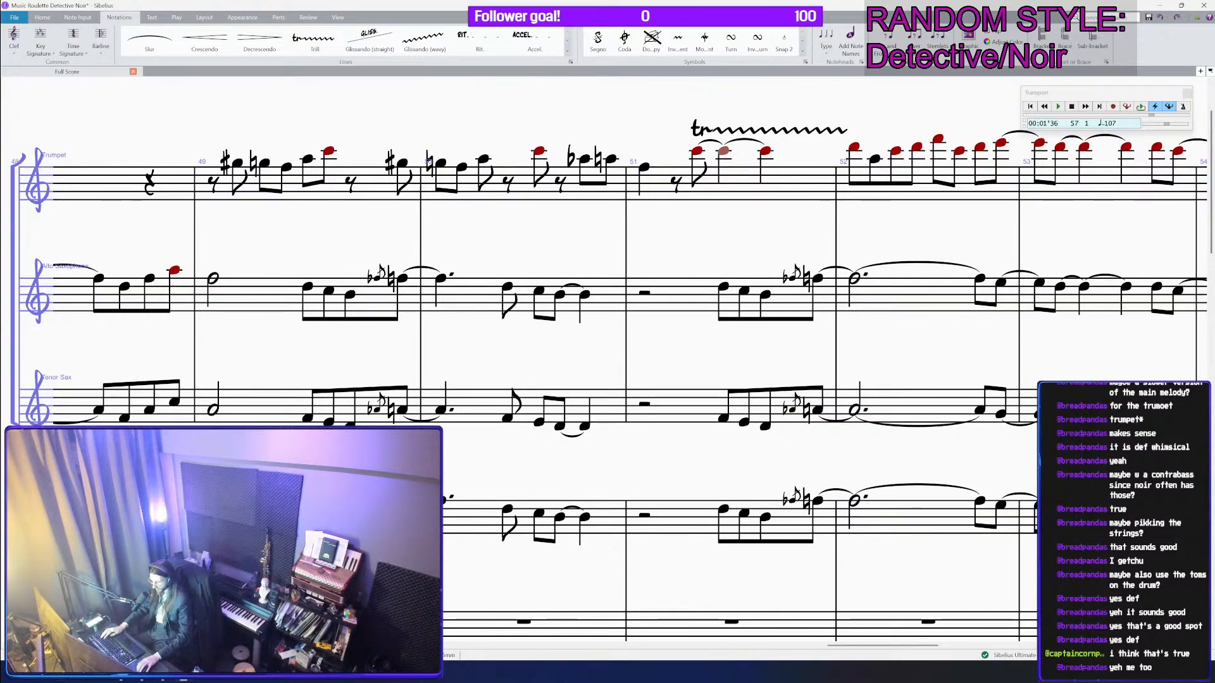
{"action": "scroll", "coordinate": [808, 289], "scroll_direction": "up", "scroll_amount": 2}
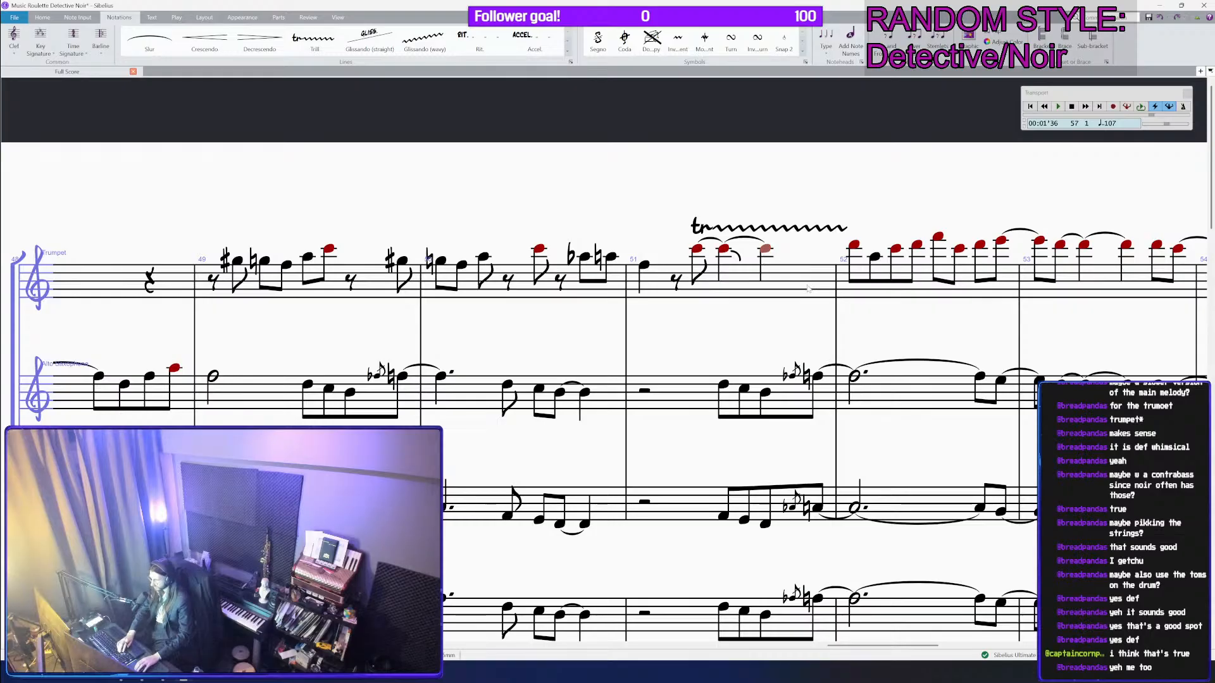
{"action": "key", "text": "KP_Enter"}
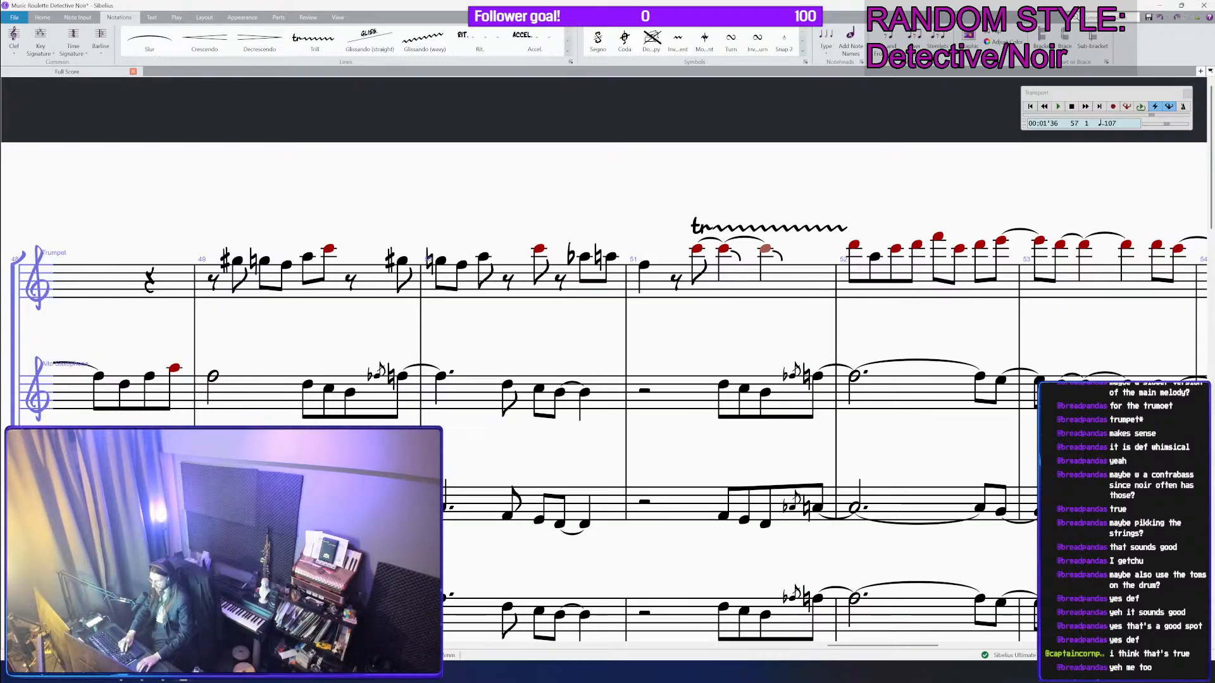
Step: Replace the long trill in trumpet bar 51 with a shorter one spanning the eighth note and the first tied quarter note
{"action": "left_click", "coordinate": [735, 227]}
{"action": "key", "text": "Delete"}
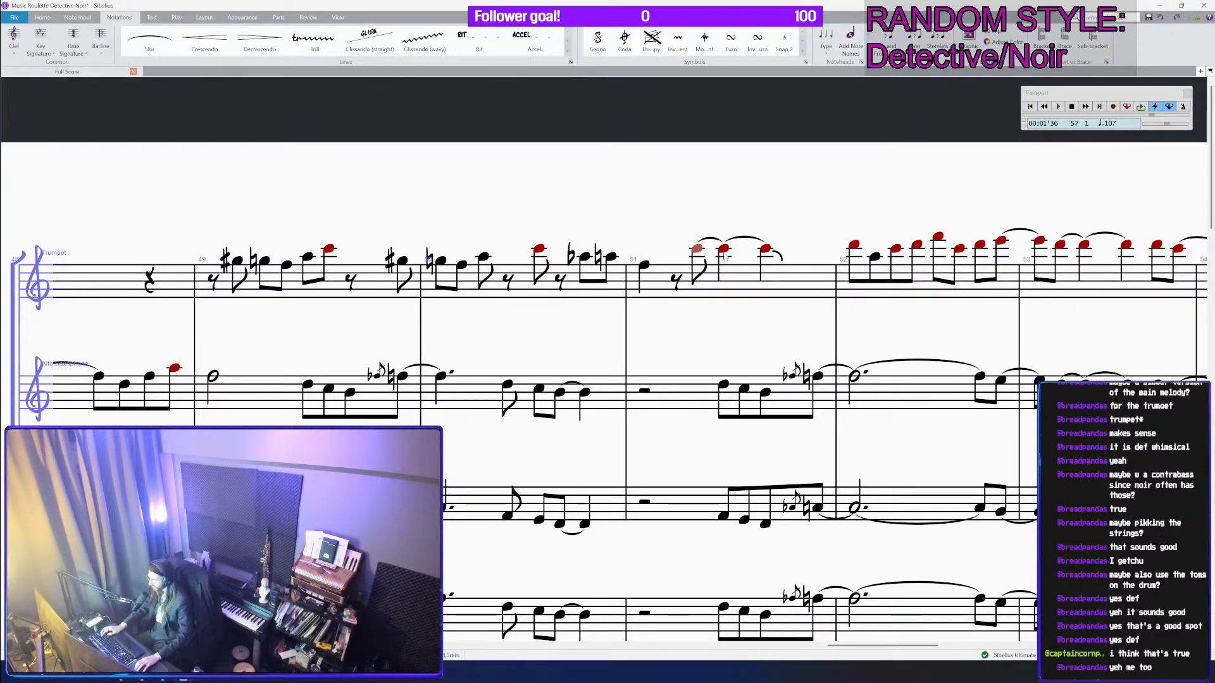
{"action": "left_click", "coordinate": [724, 257], "text": "shift"}
{"action": "left_click", "coordinate": [315, 39]}
Step: Play the score back from bar 51 to check the shortened trill and the fall
{"action": "left_click", "coordinate": [757, 288]}
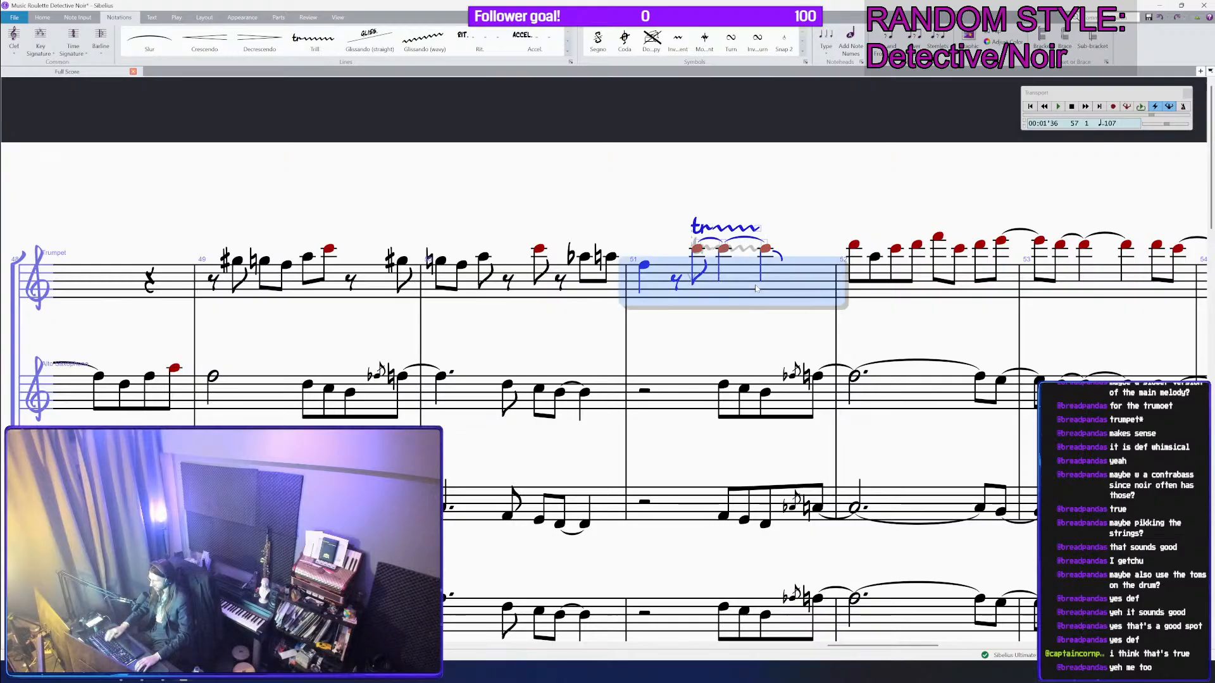
{"action": "key", "text": "space"}
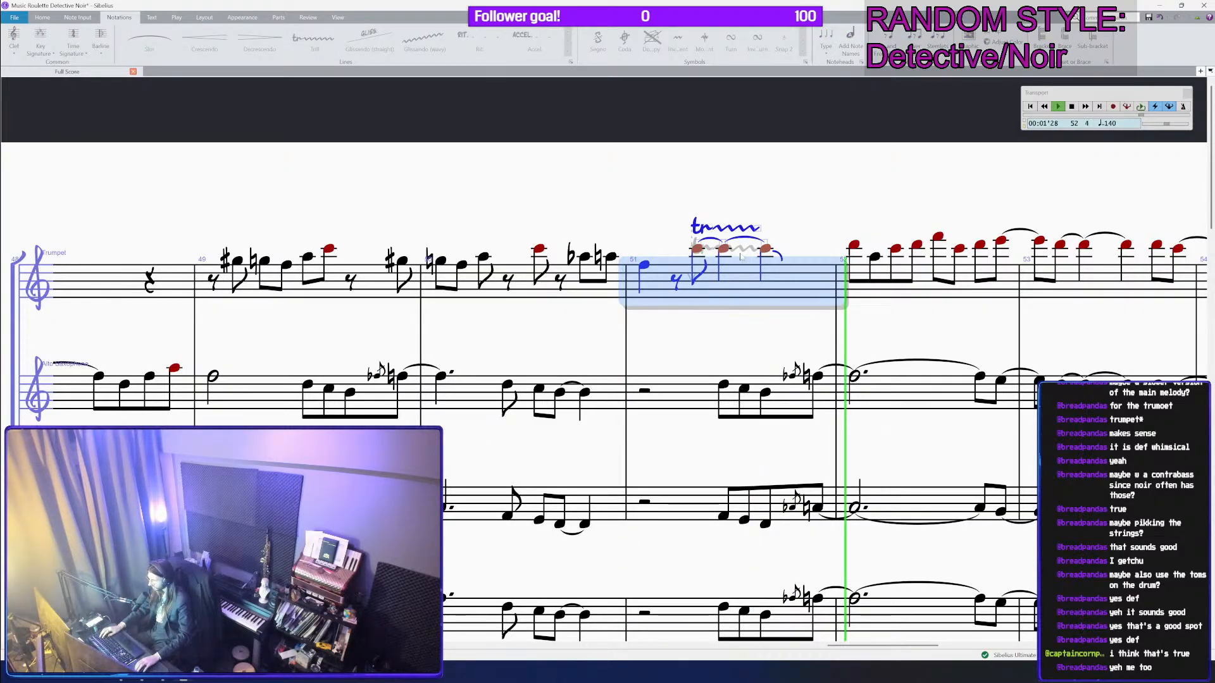
{"action": "scroll", "coordinate": [741, 256], "scroll_direction": "down", "scroll_amount": 2}
{"action": "key", "text": "space"}
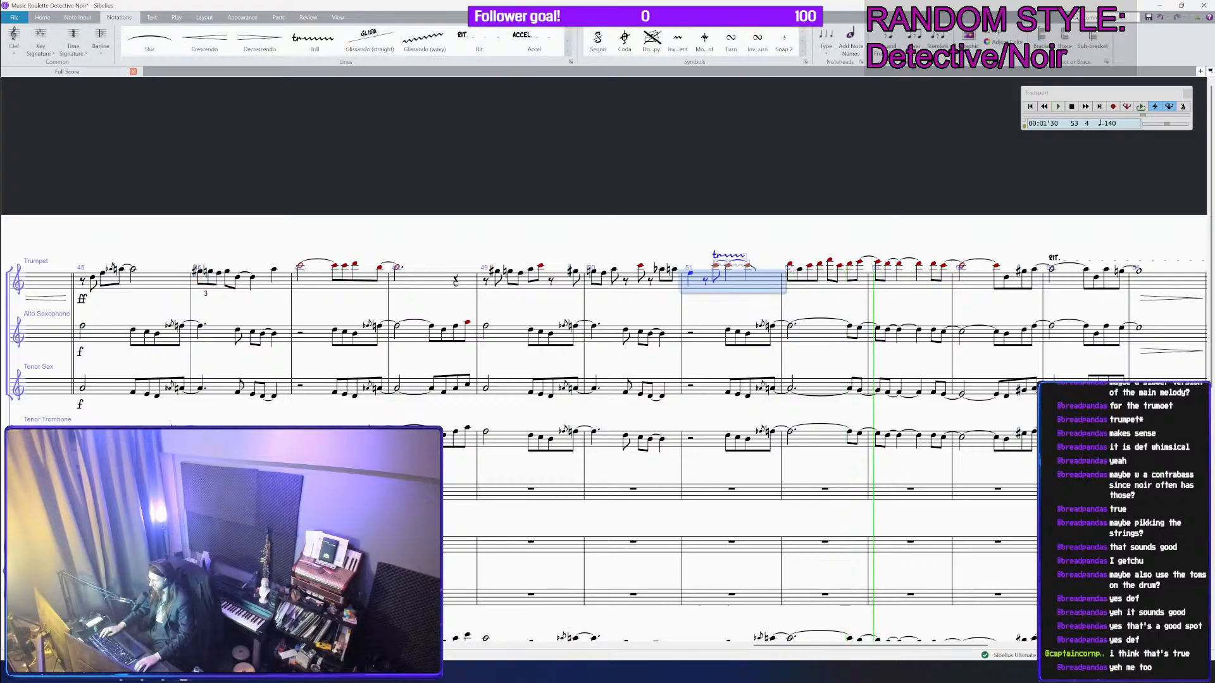
Step: Delete the first trumpet note of bar 52 and save the score
{"action": "left_click", "coordinate": [790, 265]}
{"action": "key", "text": "Delete"}
{"action": "left_click_drag", "start_coordinate": [529, 212], "coordinate": [816, 226]}
{"action": "key", "text": "ctrl+s"}
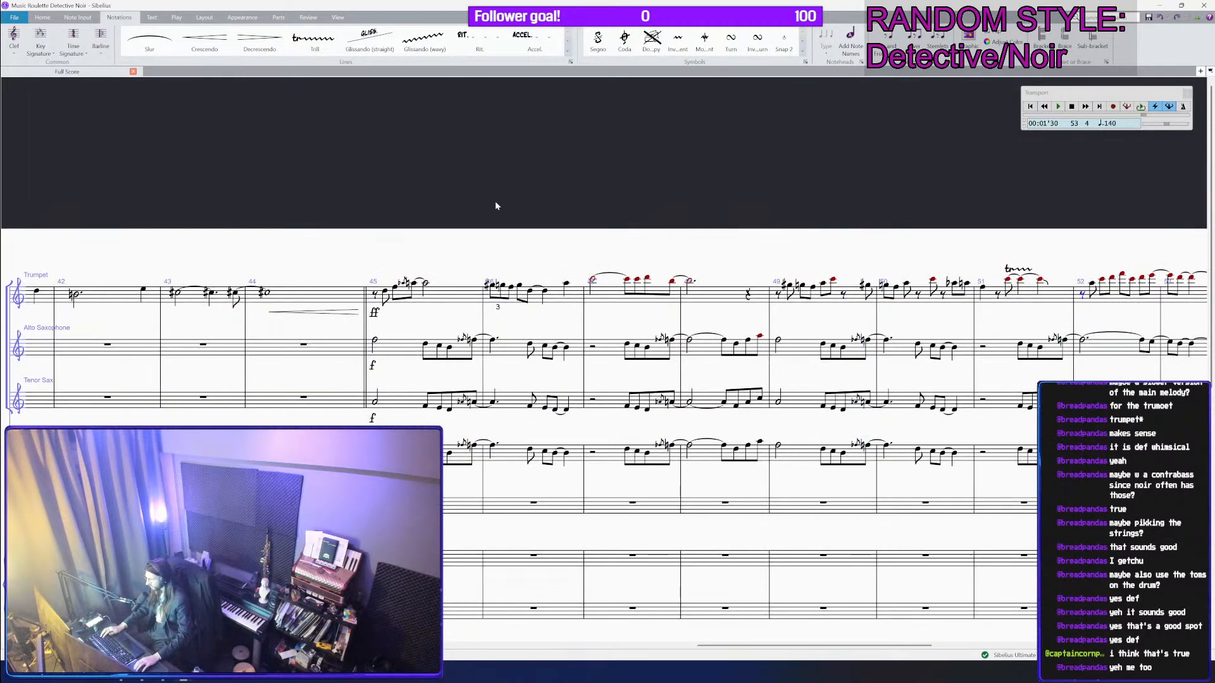
Step: Play the full score back from bar 37 into bar 57 to check the trumpet line with the ensemble
{"action": "left_click_drag", "start_coordinate": [495, 206], "coordinate": [659, 188]}
{"action": "left_click_drag", "start_coordinate": [382, 221], "coordinate": [662, 203]}
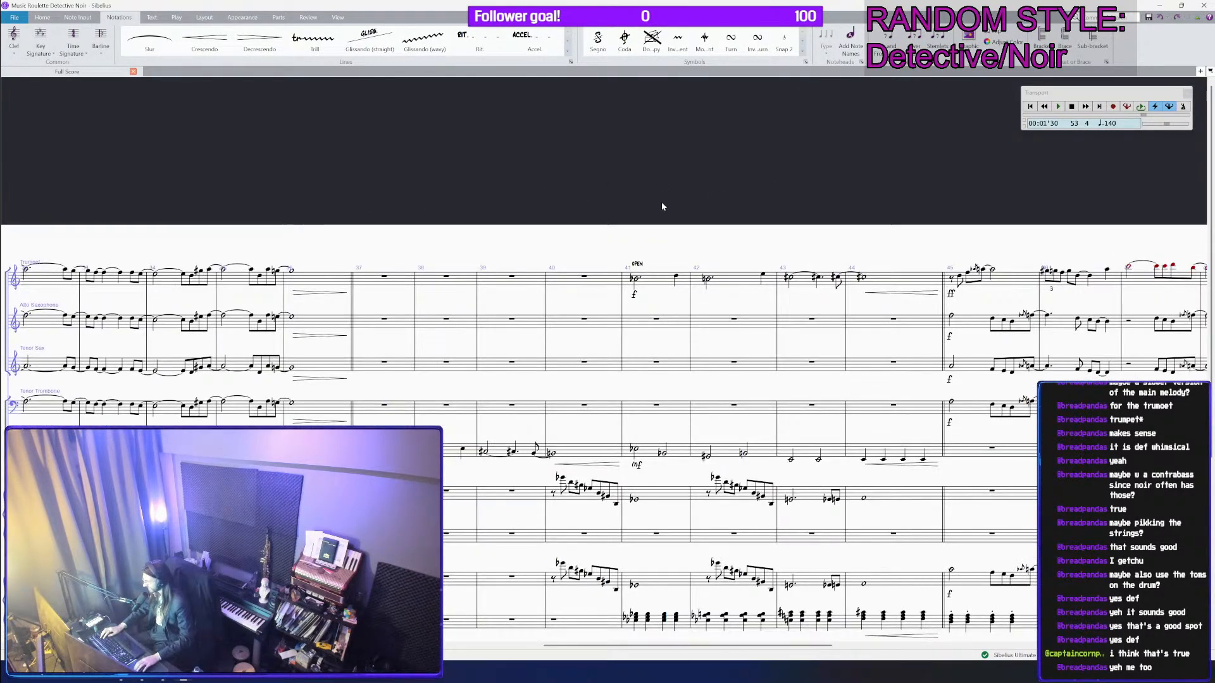
{"action": "left_click", "coordinate": [400, 276]}
{"action": "key", "text": "p"}
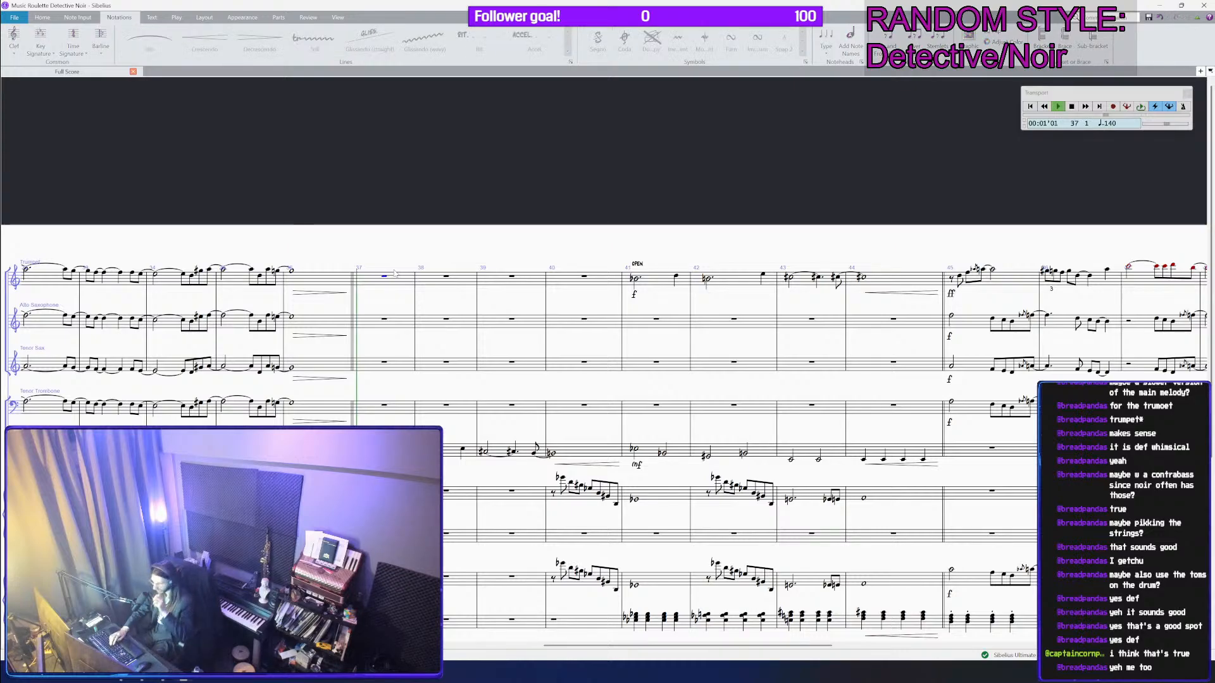
{"action": "scroll", "coordinate": [417, 275], "scroll_direction": "down", "scroll_amount": 3}
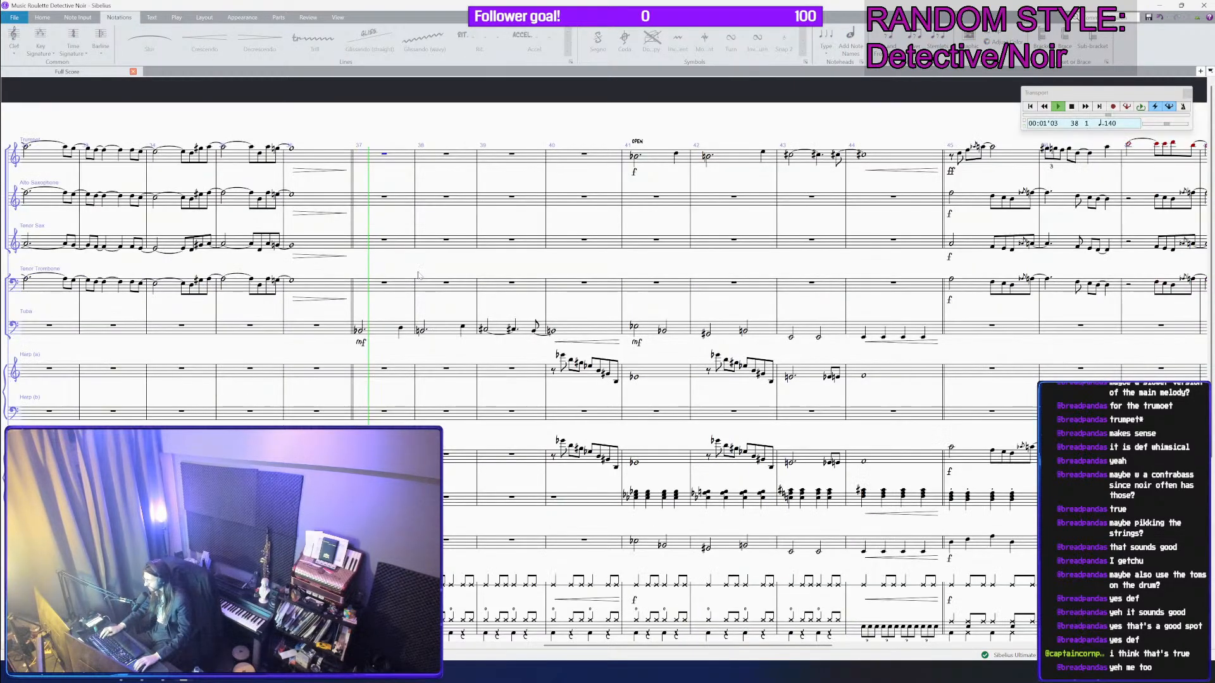
{"action": "scroll", "coordinate": [418, 276], "scroll_direction": "down", "scroll_amount": 3}
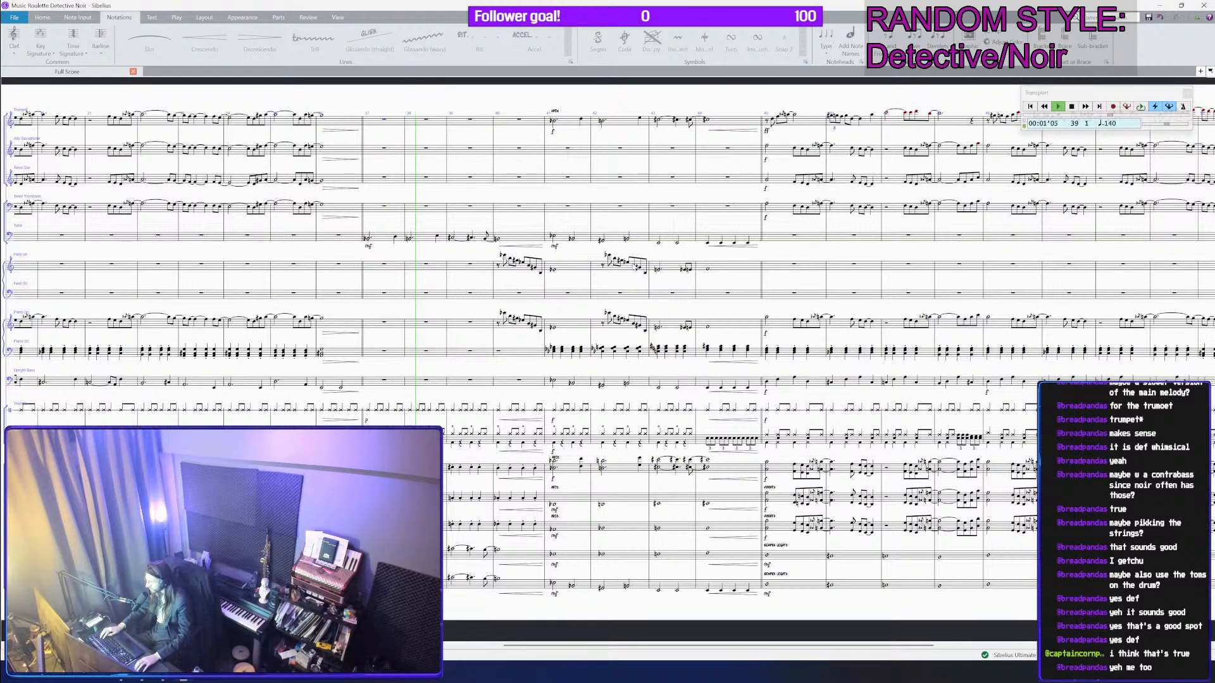
{"action": "scroll", "coordinate": [634, 267], "scroll_direction": "up", "scroll_amount": 1}
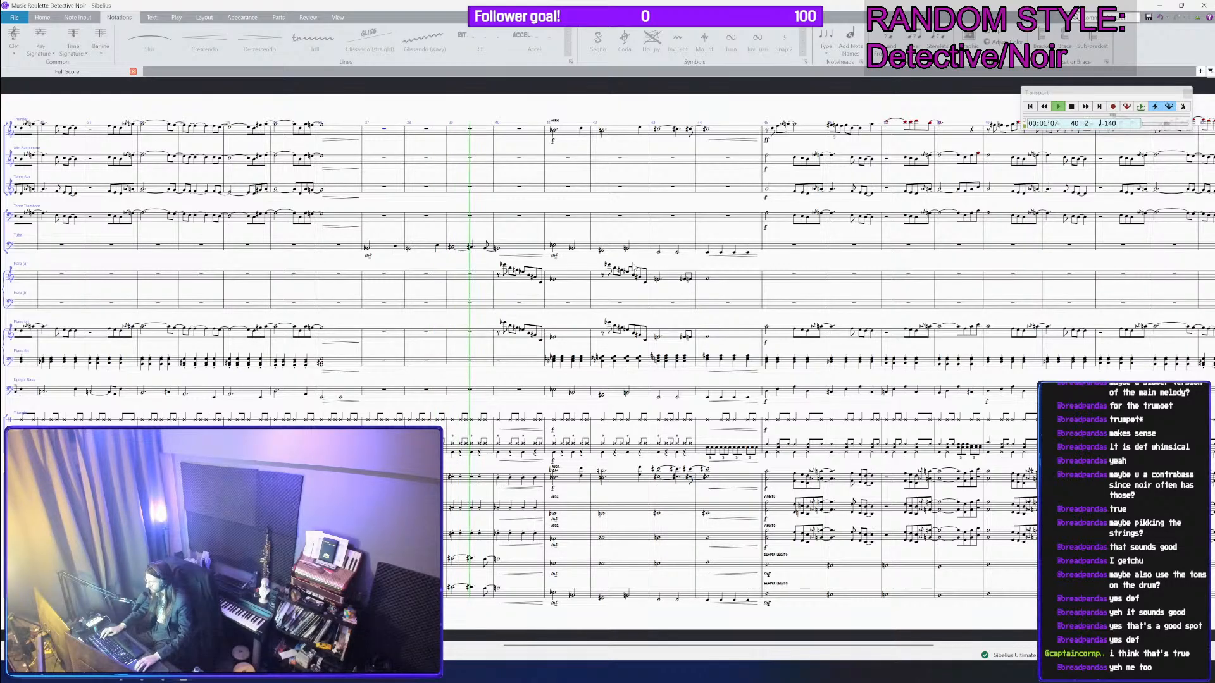
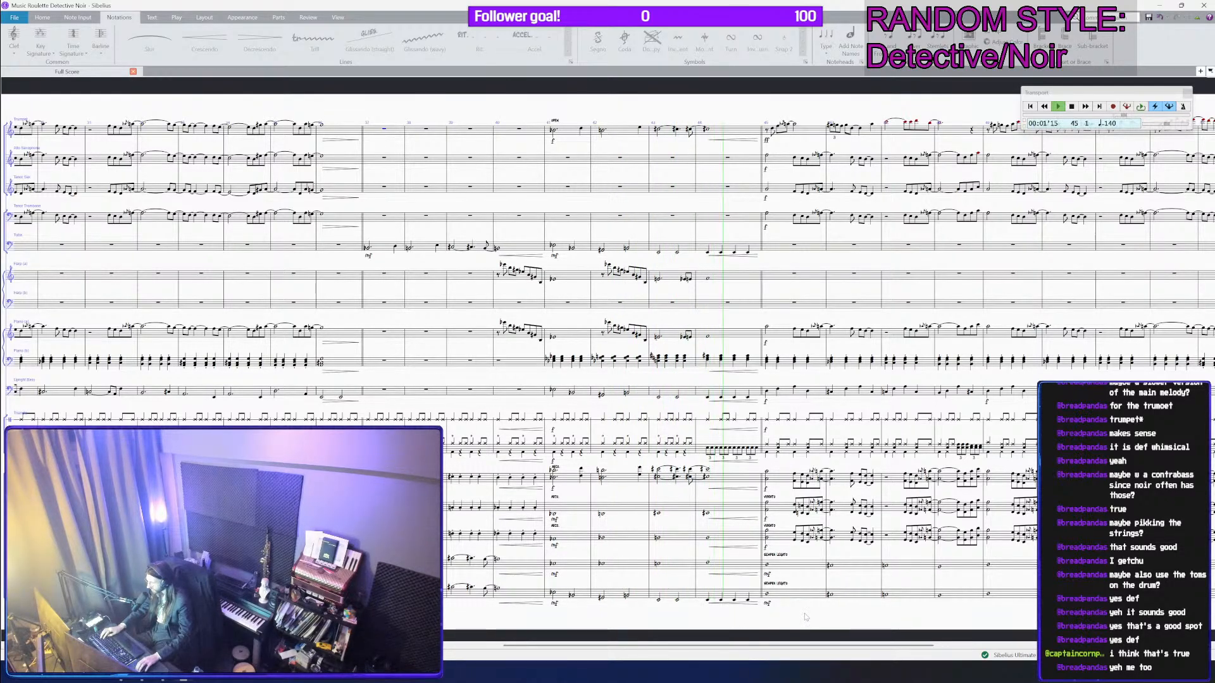
{"action": "left_click_drag", "start_coordinate": [803, 614], "coordinate": [754, 592]}
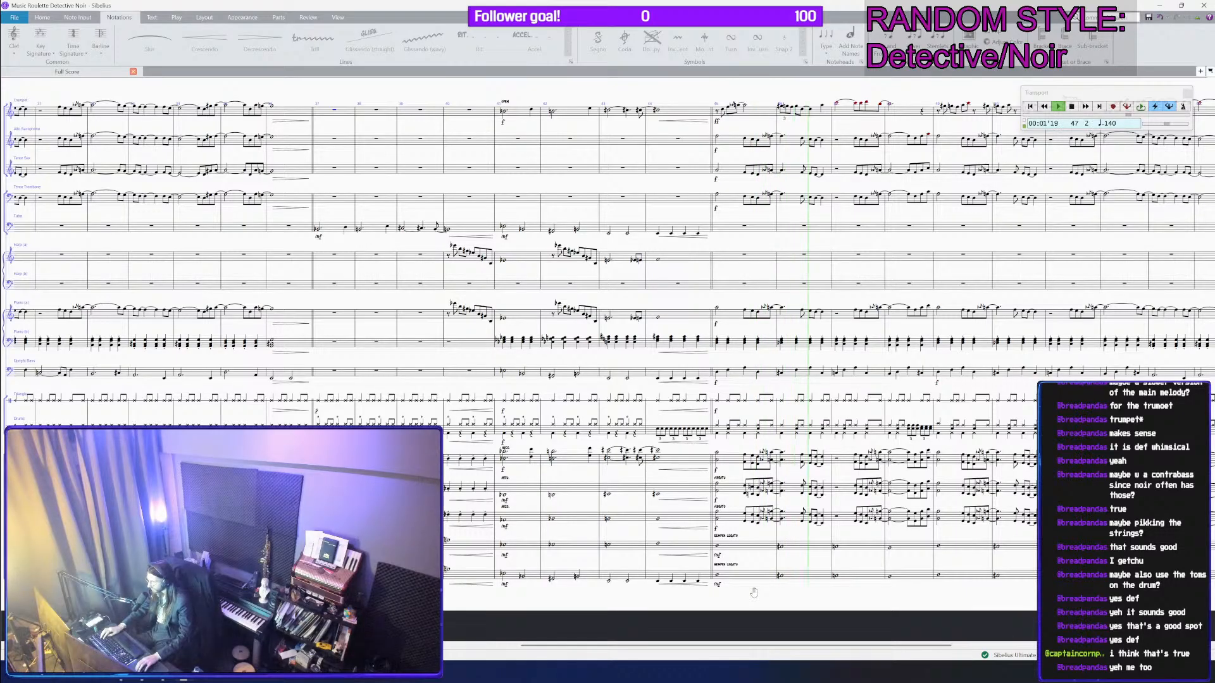
{"action": "left_click_drag", "start_coordinate": [754, 593], "coordinate": [627, 591]}
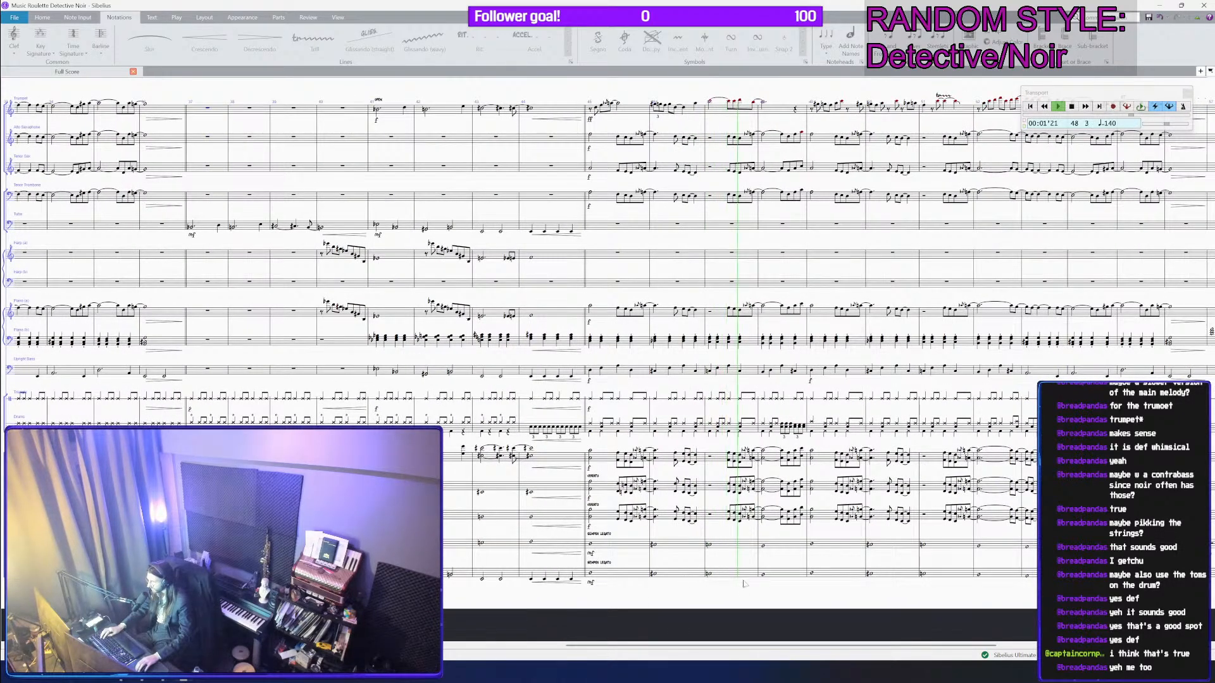
{"action": "left_click_drag", "start_coordinate": [745, 583], "coordinate": [699, 581]}
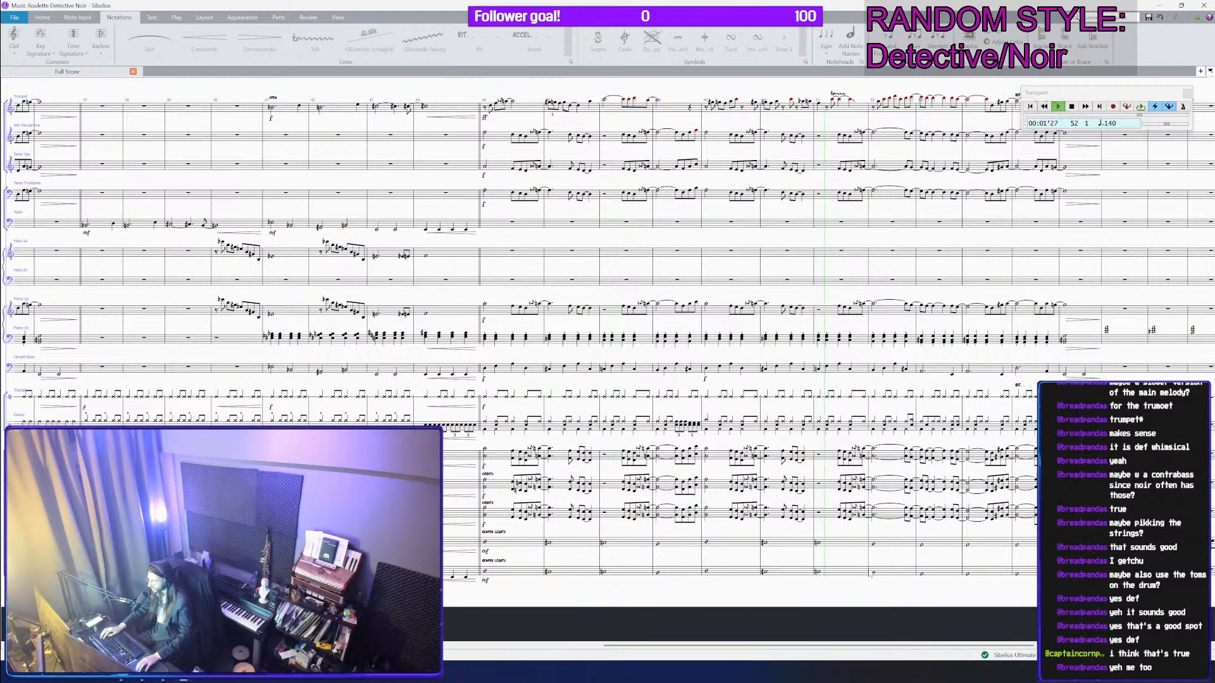
{"action": "left_click_drag", "start_coordinate": [886, 597], "coordinate": [797, 592]}
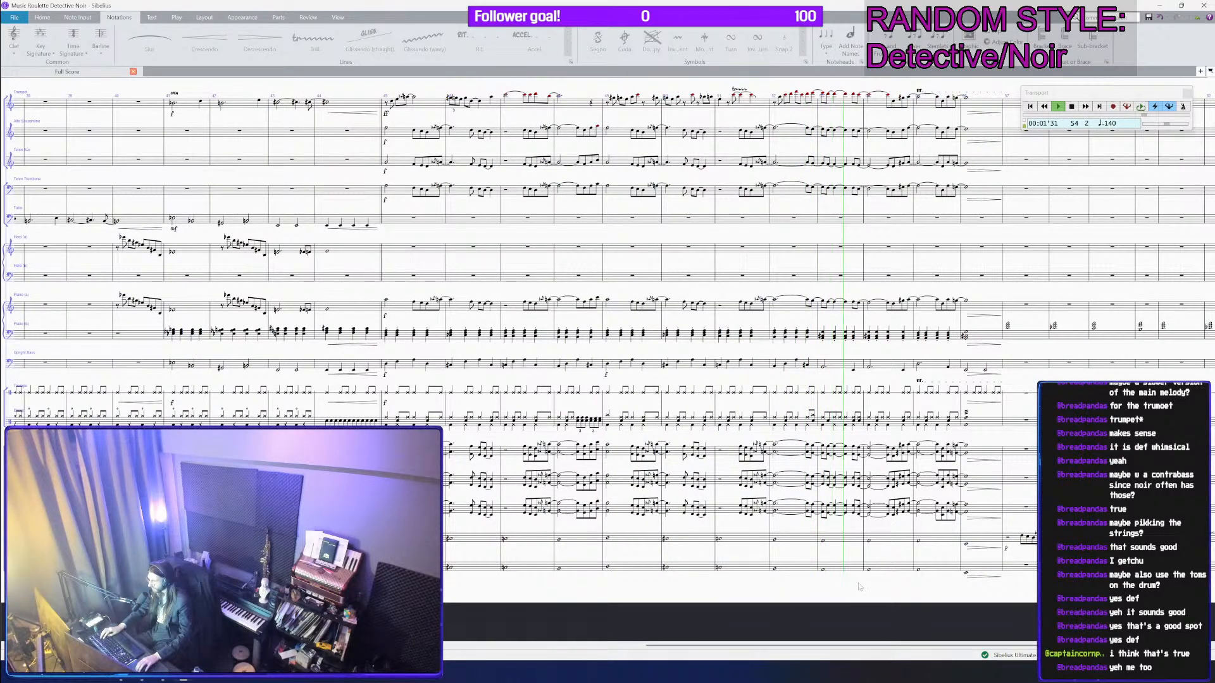
{"action": "left_click_drag", "start_coordinate": [835, 573], "coordinate": [719, 563]}
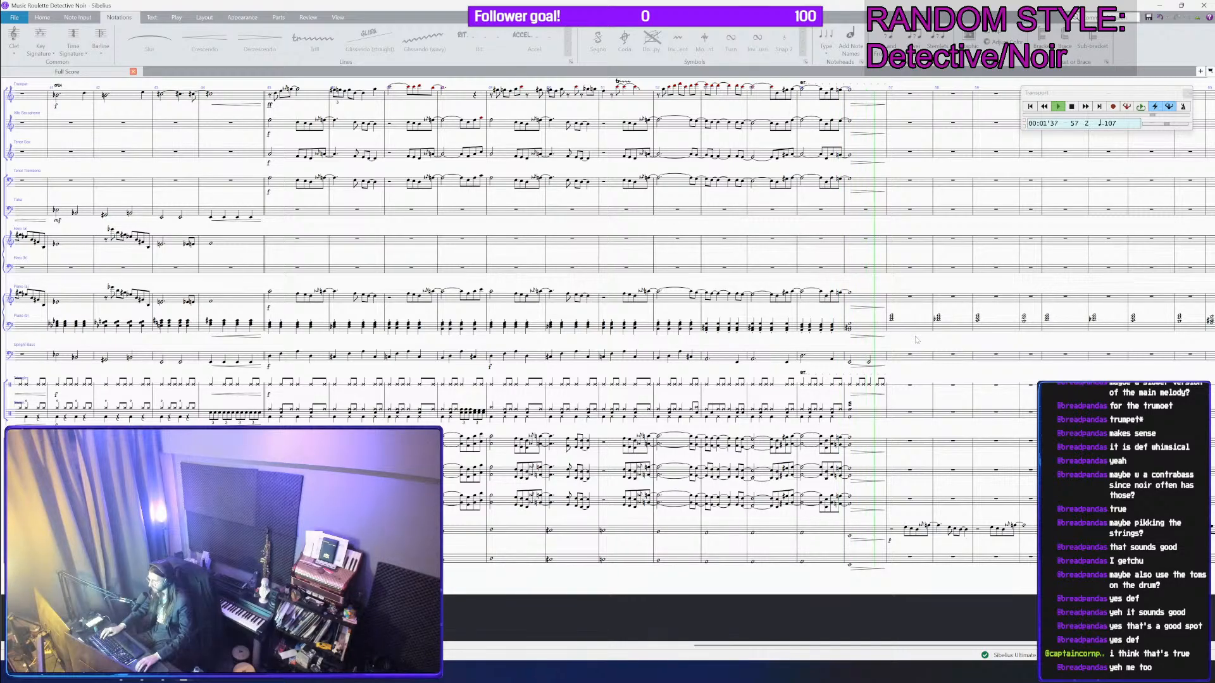
{"action": "key", "text": "space"}
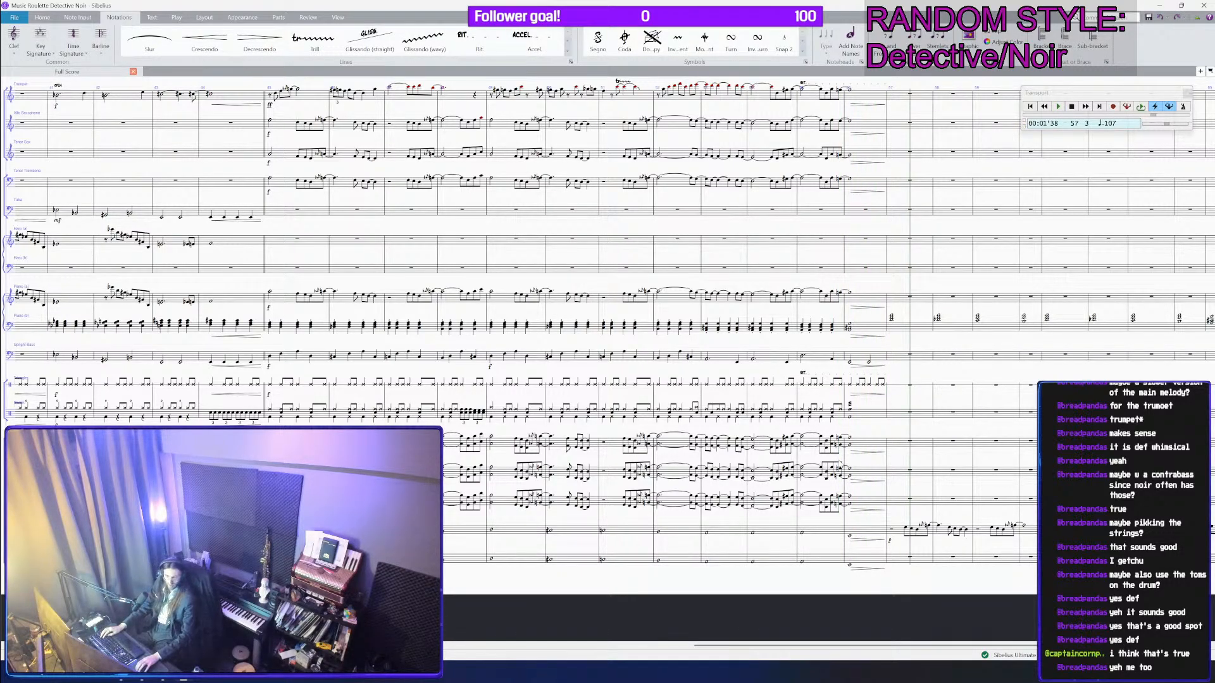
Step: Save the score
{"action": "scroll", "coordinate": [296, 241], "scroll_direction": "up", "scroll_amount": 1}
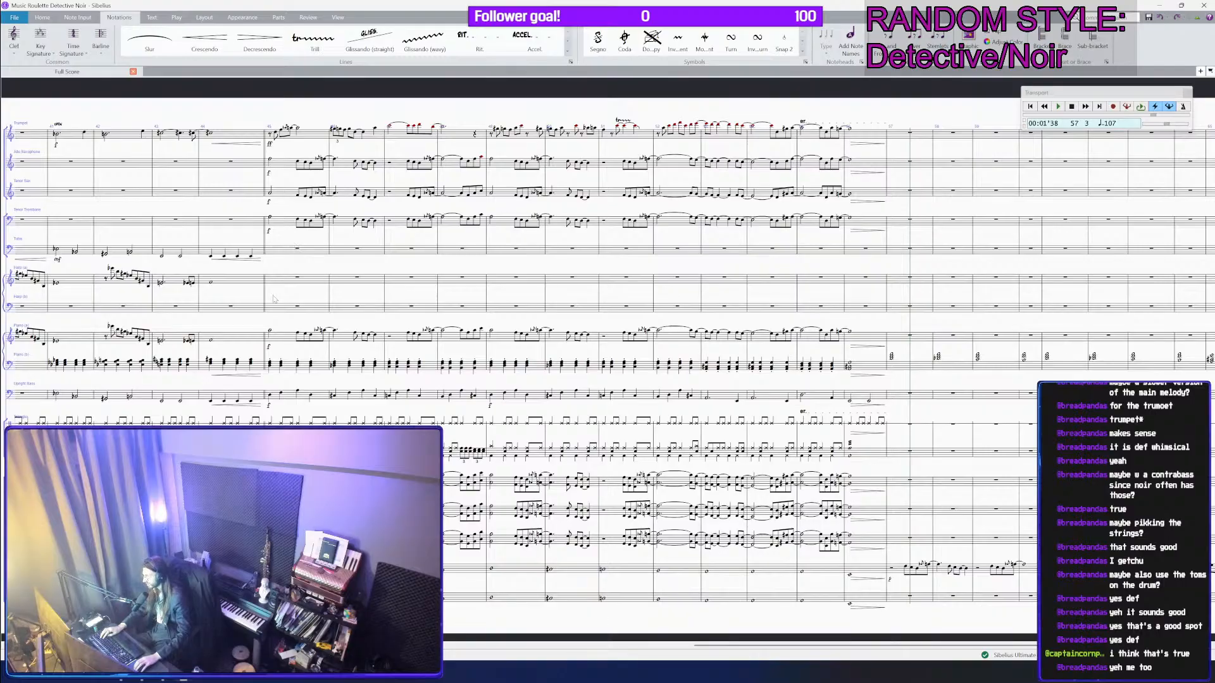
{"action": "left_click_drag", "start_coordinate": [292, 292], "coordinate": [545, 281]}
{"action": "left_click", "coordinate": [490, 506]}
{"action": "left_click", "coordinate": [497, 552], "text": "shift"}
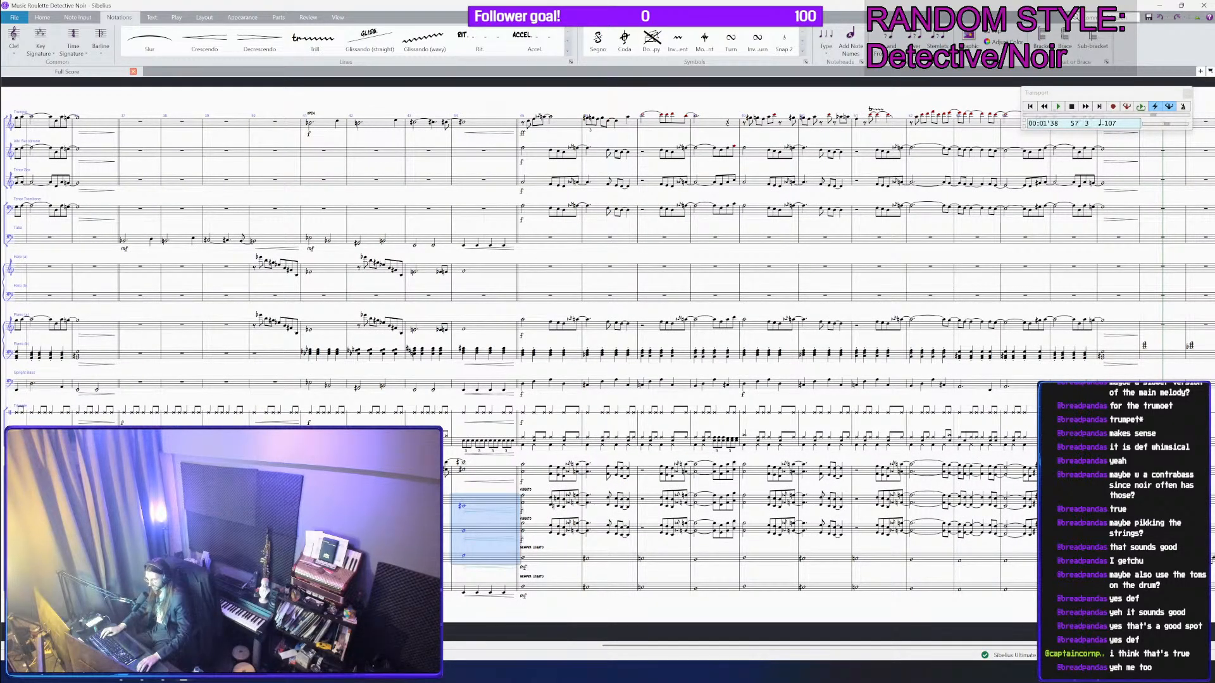
{"action": "left_click_drag", "start_coordinate": [1014, 612], "coordinate": [895, 600]}
{"action": "key", "text": "ctrl+s"}
{"action": "left_click_drag", "start_coordinate": [982, 600], "coordinate": [778, 623]}
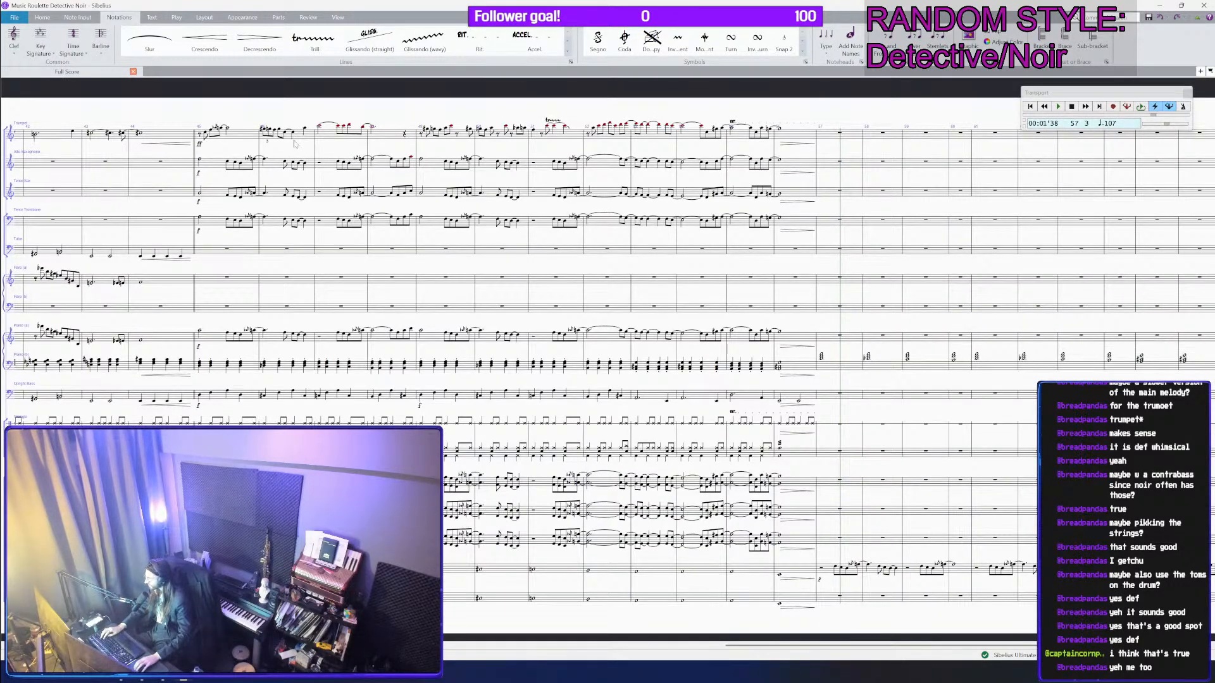
{"action": "left_click", "coordinate": [240, 136]}
{"action": "left_click_drag", "start_coordinate": [891, 523], "coordinate": [891, 520]}
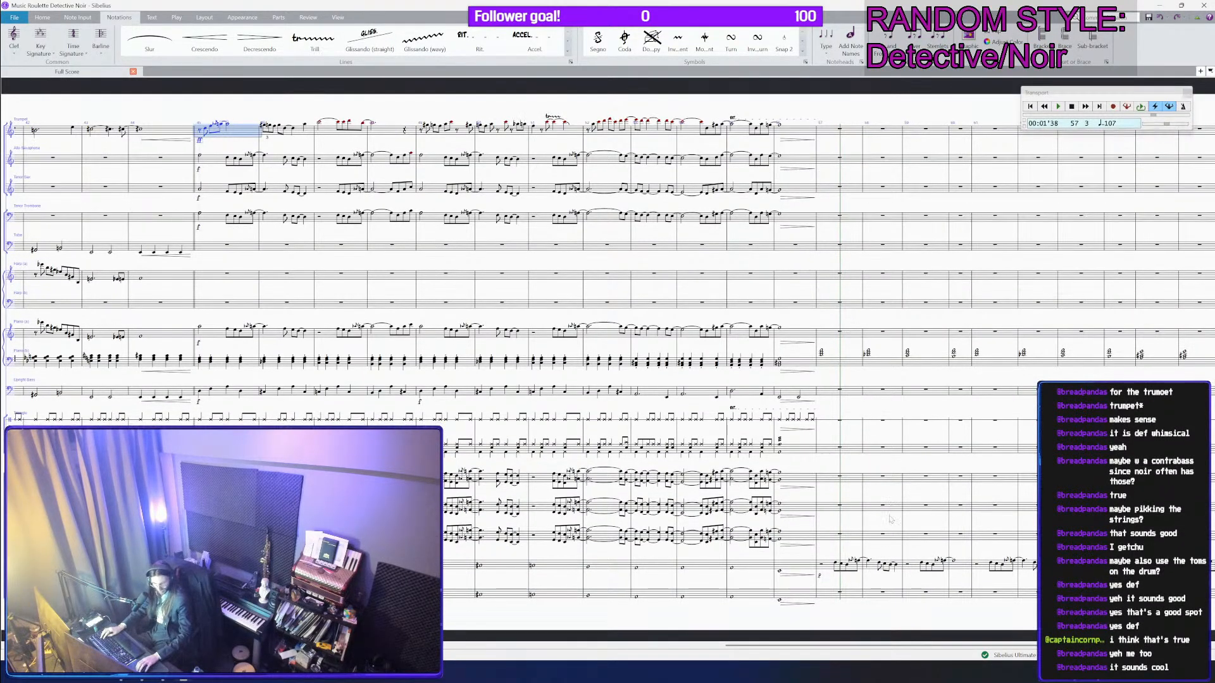
Step: Fill the half rest starting bar 59 in the second-lowest string staff with a half note tied from the last note of bar 58
{"action": "left_click_drag", "start_coordinate": [942, 606], "coordinate": [799, 552]}
{"action": "scroll", "coordinate": [748, 530], "scroll_direction": "up", "scroll_amount": 3}
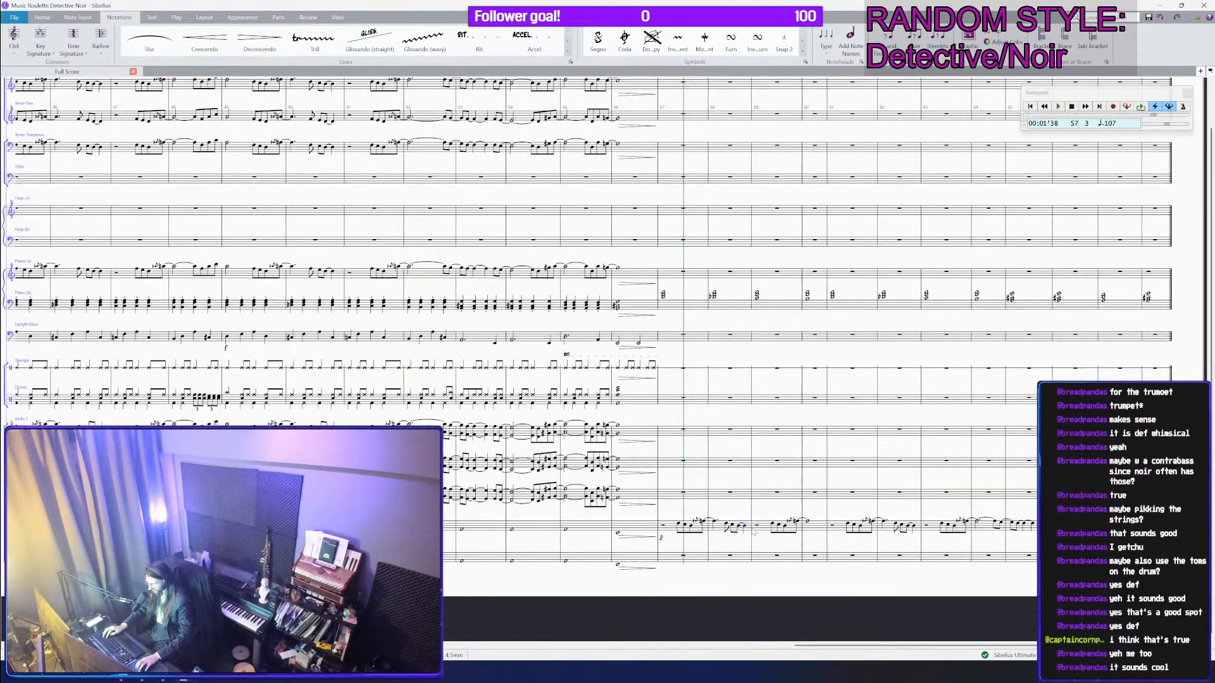
{"action": "left_click", "coordinate": [769, 529]}
{"action": "key", "text": "ctrl+v"}
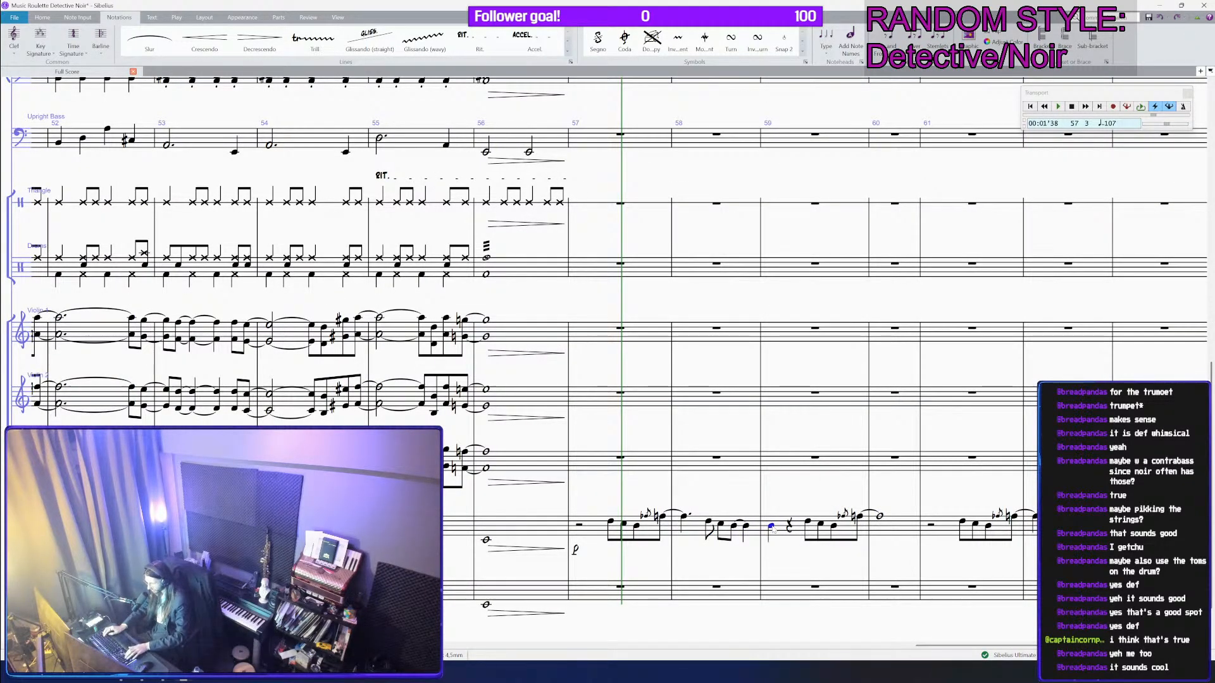
{"action": "key", "text": "5"}
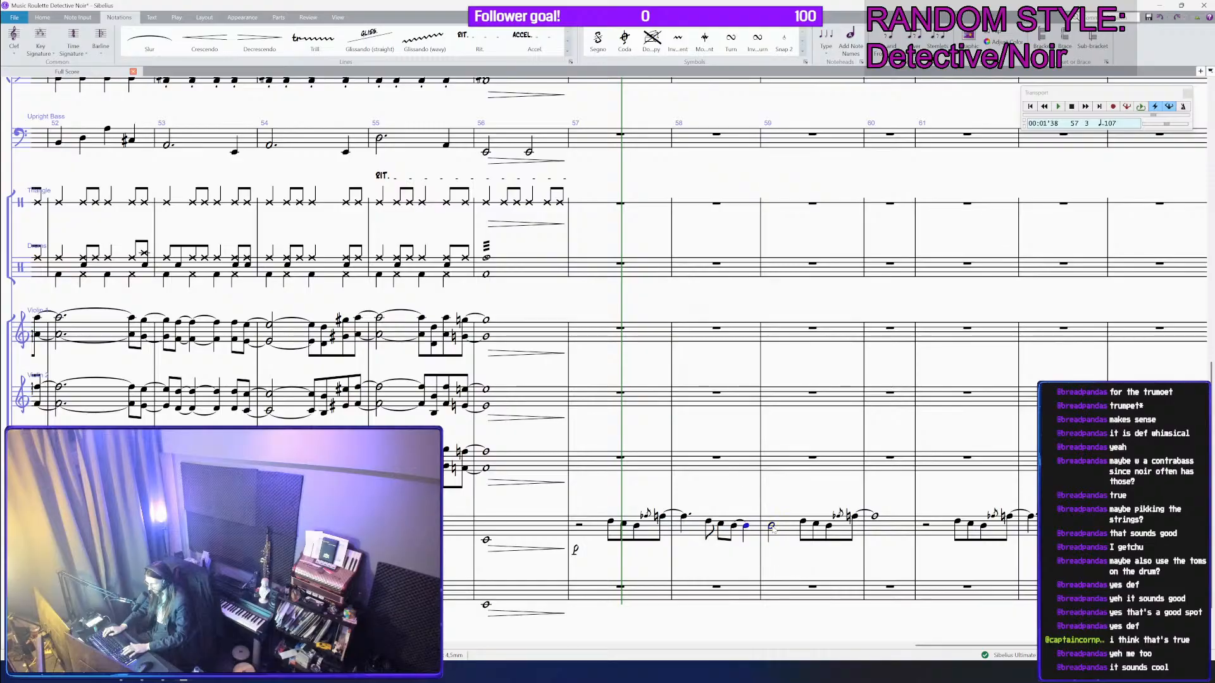
{"action": "key", "text": "Return"}
{"action": "key", "text": "Right"}
Step: Replace the half rest at the start of bar 61 in the same string staff with a half note tied from bar 60's note
{"action": "left_click_drag", "start_coordinate": [868, 490], "coordinate": [772, 482]}
{"action": "left_click", "coordinate": [828, 518]}
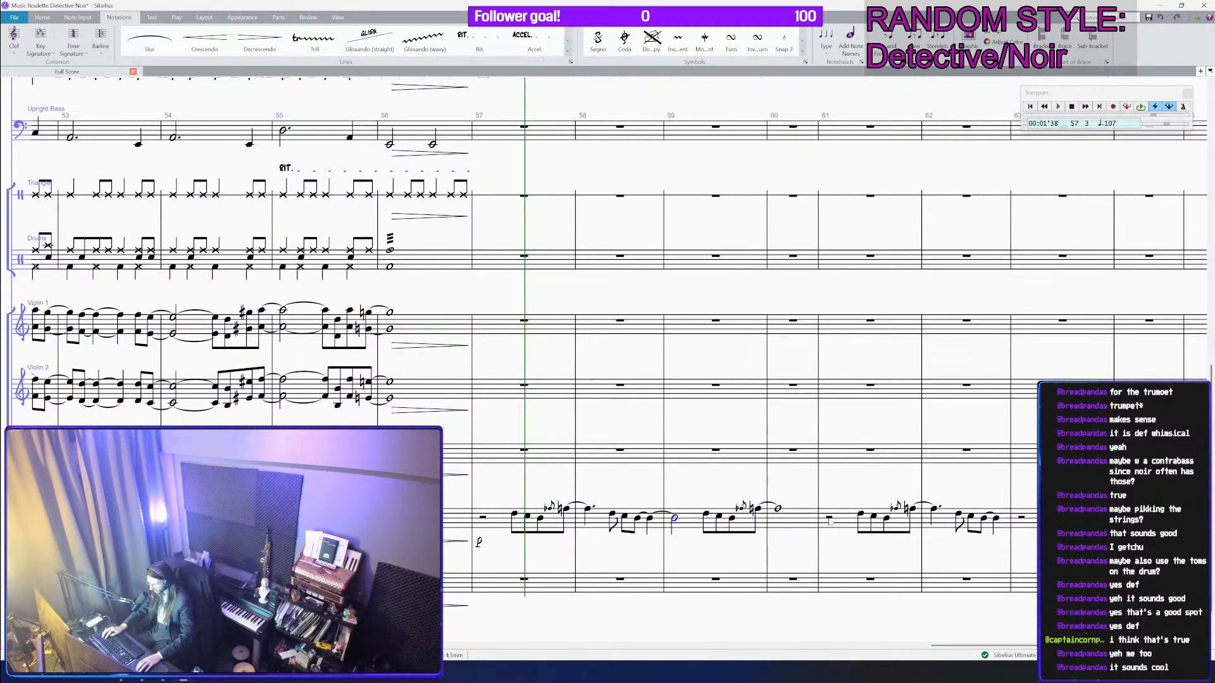
{"action": "key", "text": "a"}
{"action": "key", "text": "Return"}
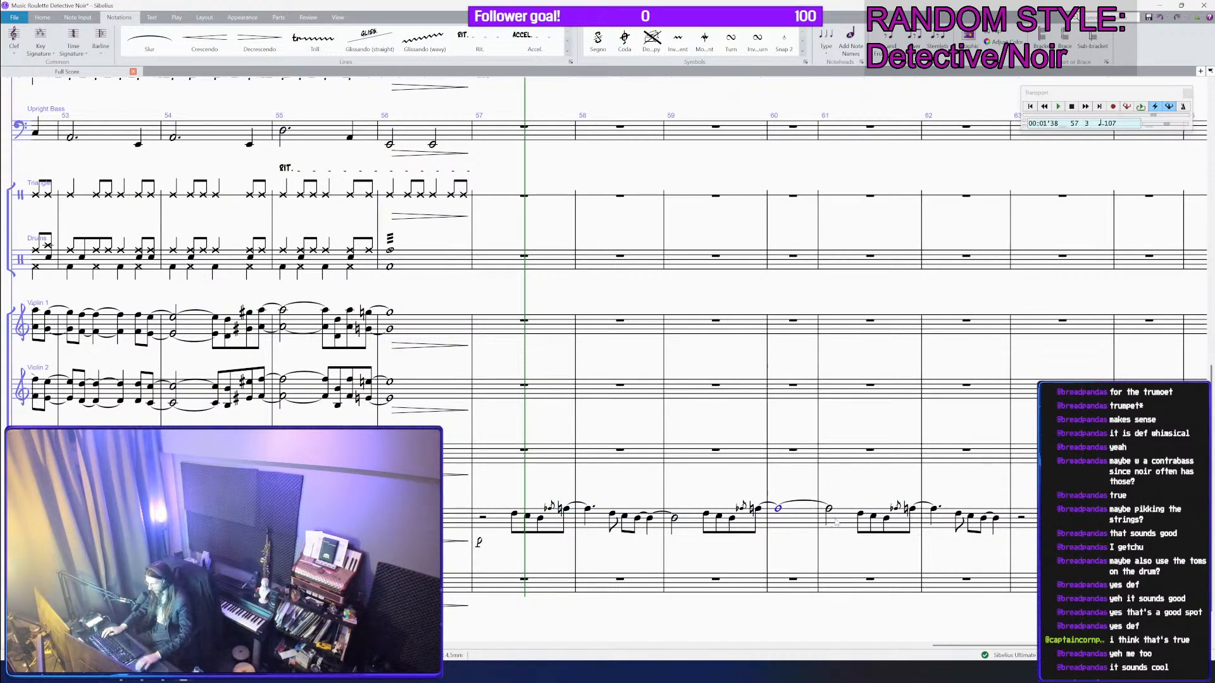
Step: Replace the half rest at the start of bar 63 in the second-lowest string staff with a half note tied from bar 62
{"action": "left_click_drag", "start_coordinate": [961, 482], "coordinate": [822, 466]}
{"action": "left_click", "coordinate": [854, 502]}
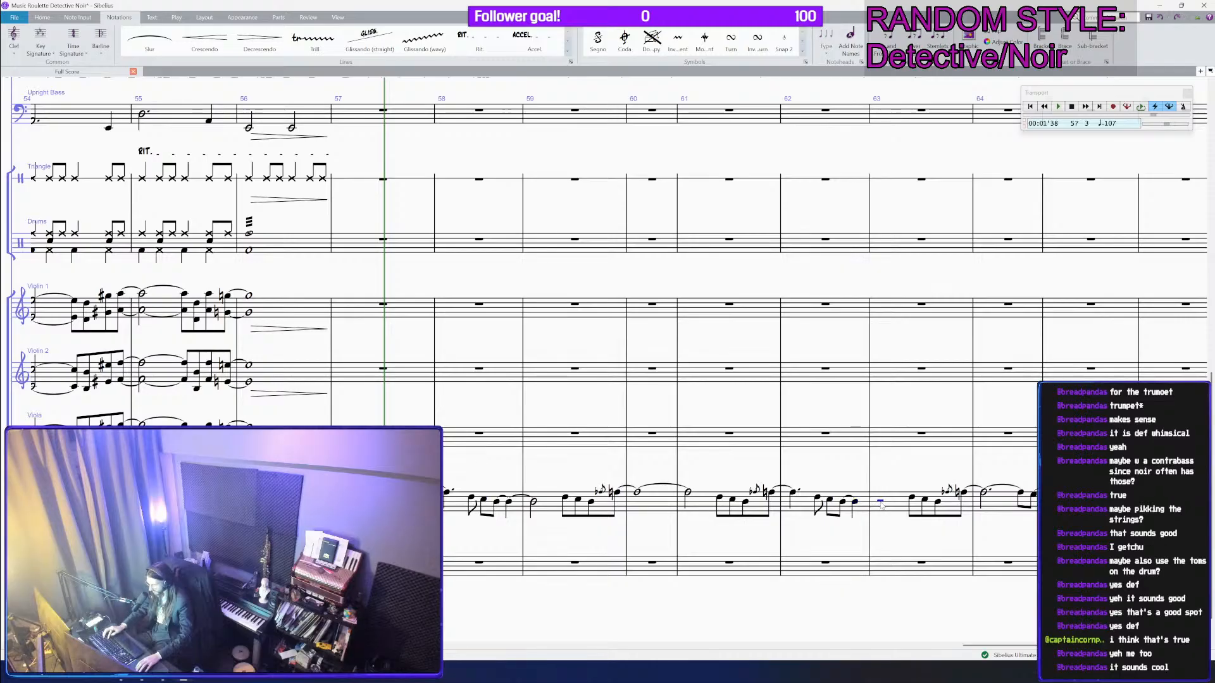
{"action": "key", "text": "r"}
{"action": "key", "text": "5"}
{"action": "key", "text": "Left"}
{"action": "key", "text": "Return"}
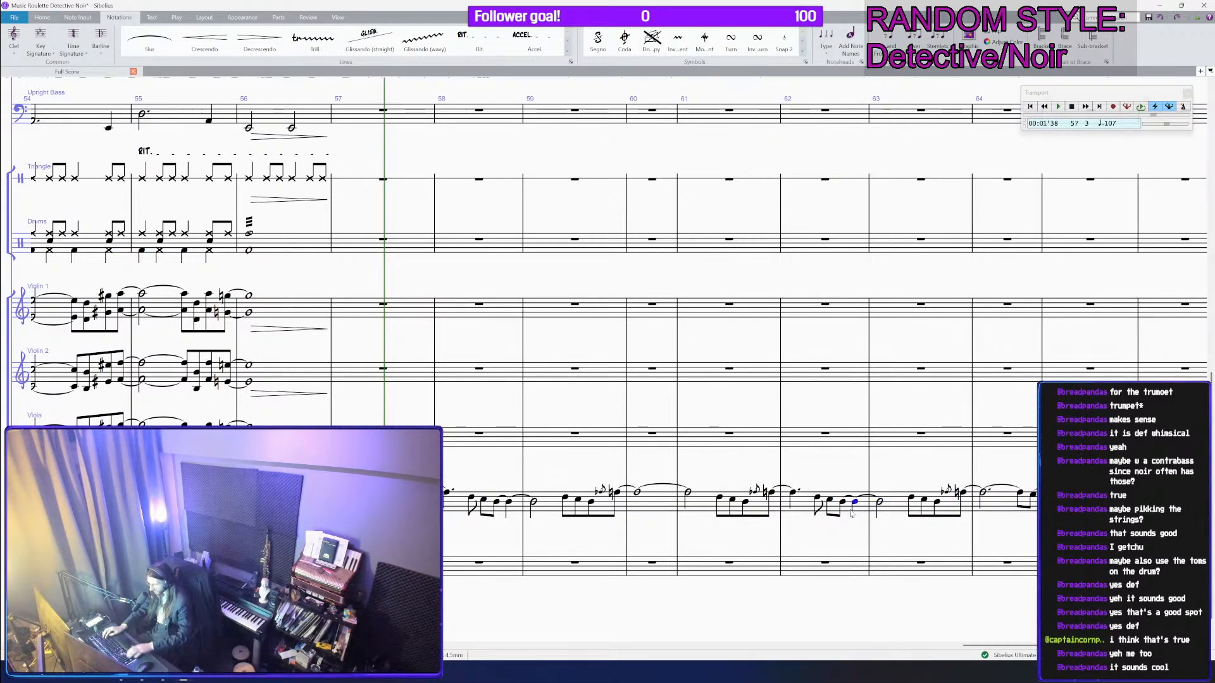
Step: Copy the second-lowest string staff's melody from bar 64 to the end into Violin 1, Violin 2 and Viola, and raise the copies two octaves
{"action": "left_click", "coordinate": [957, 571]}
{"action": "scroll", "coordinate": [886, 579], "scroll_direction": "down", "scroll_amount": 4}
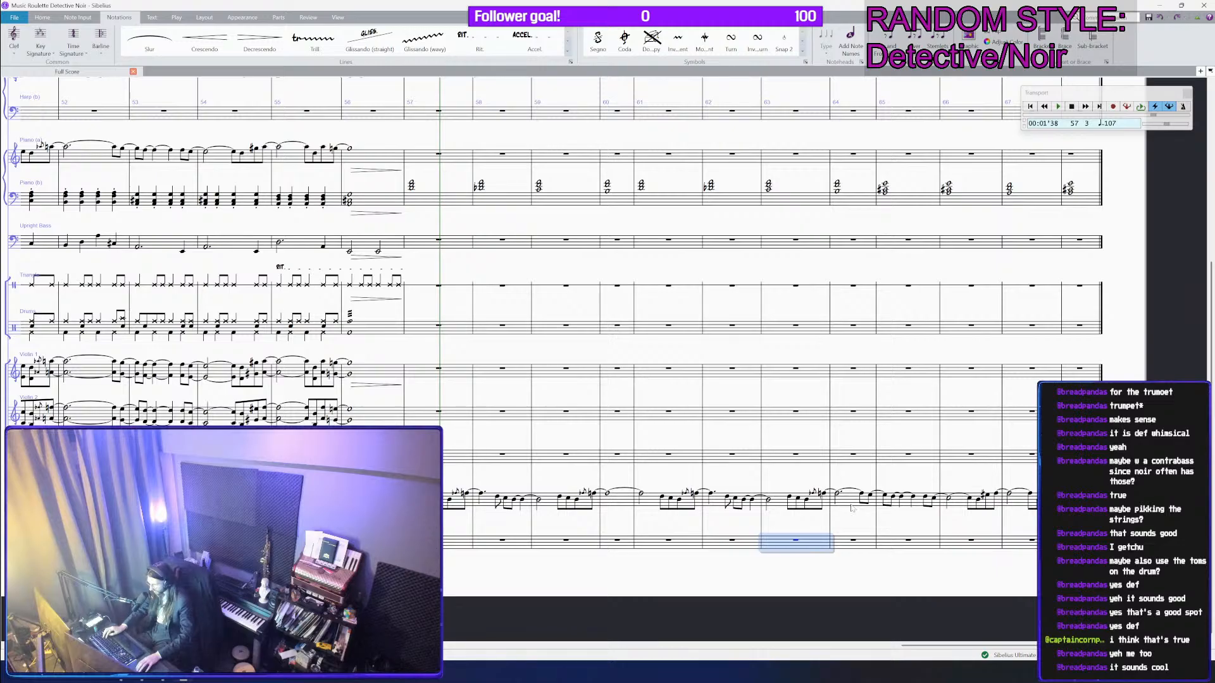
{"action": "left_click", "coordinate": [852, 507]}
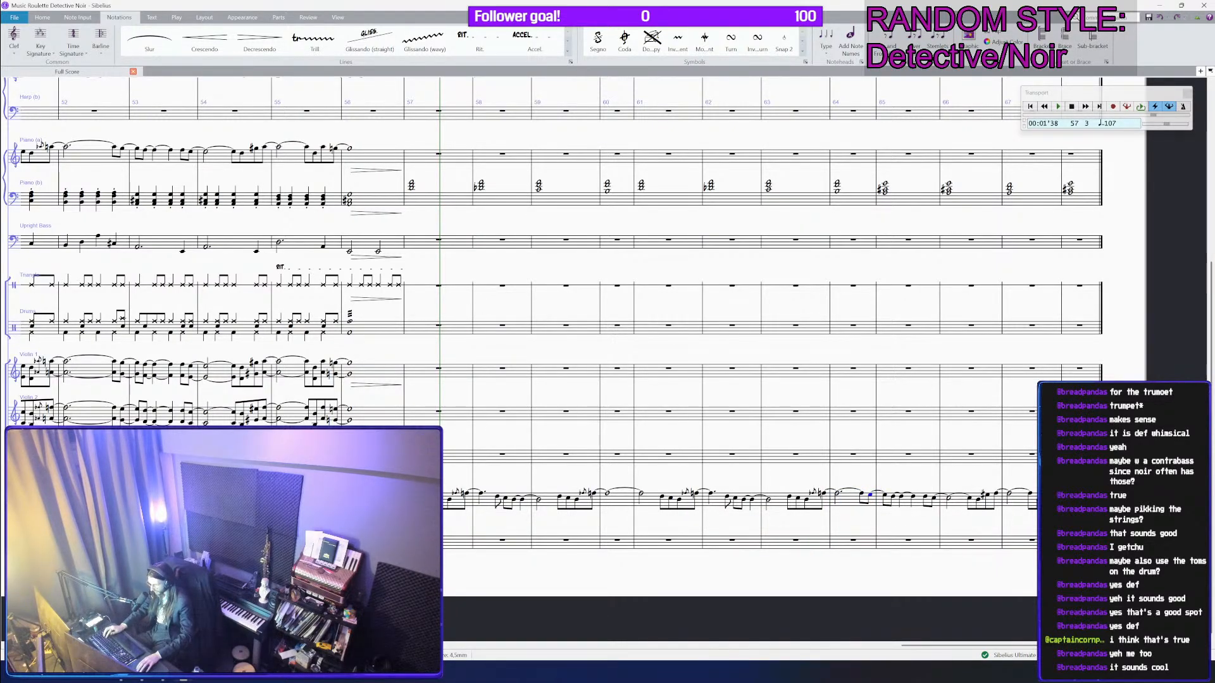
{"action": "left_click", "coordinate": [1071, 497], "text": "shift"}
{"action": "scroll", "coordinate": [933, 467], "scroll_direction": "up", "scroll_amount": 2}
{"action": "left_click", "coordinate": [722, 483], "text": "shift"}
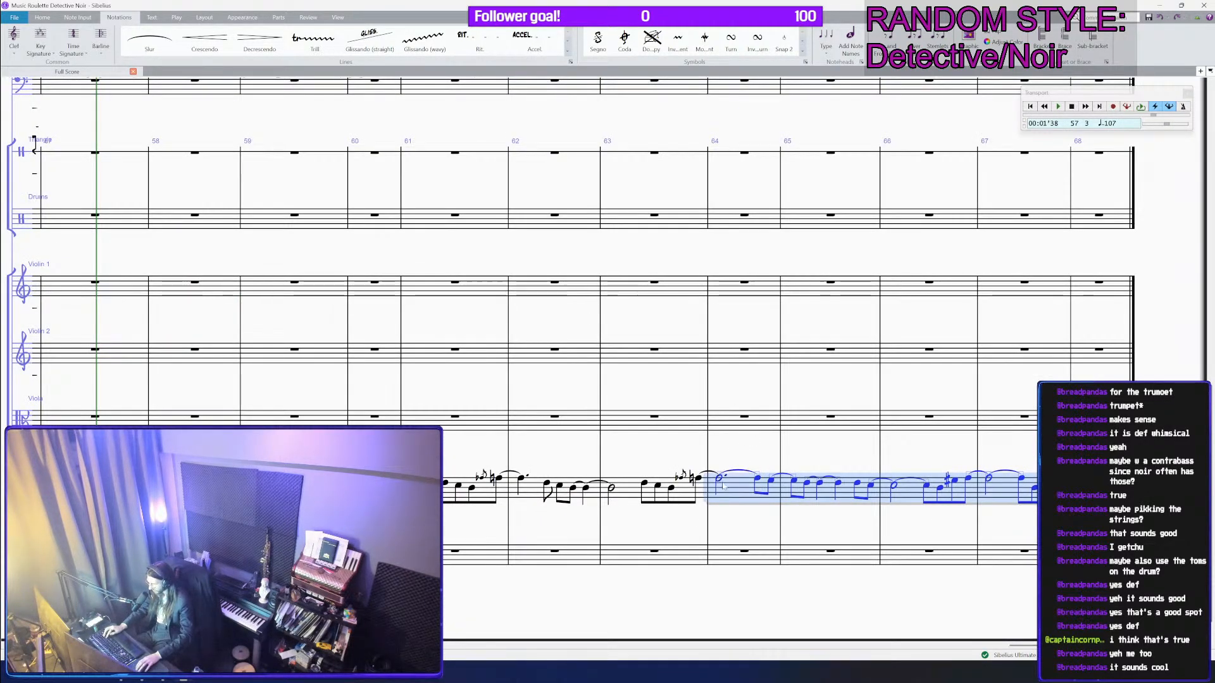
{"action": "key", "text": "ctrl+c"}
{"action": "left_click", "coordinate": [739, 432]}
{"action": "left_click", "coordinate": [740, 288], "text": "shift"}
{"action": "key", "text": "ctrl+v"}
{"action": "scroll", "coordinate": [752, 306], "scroll_direction": "up", "scroll_amount": 2}
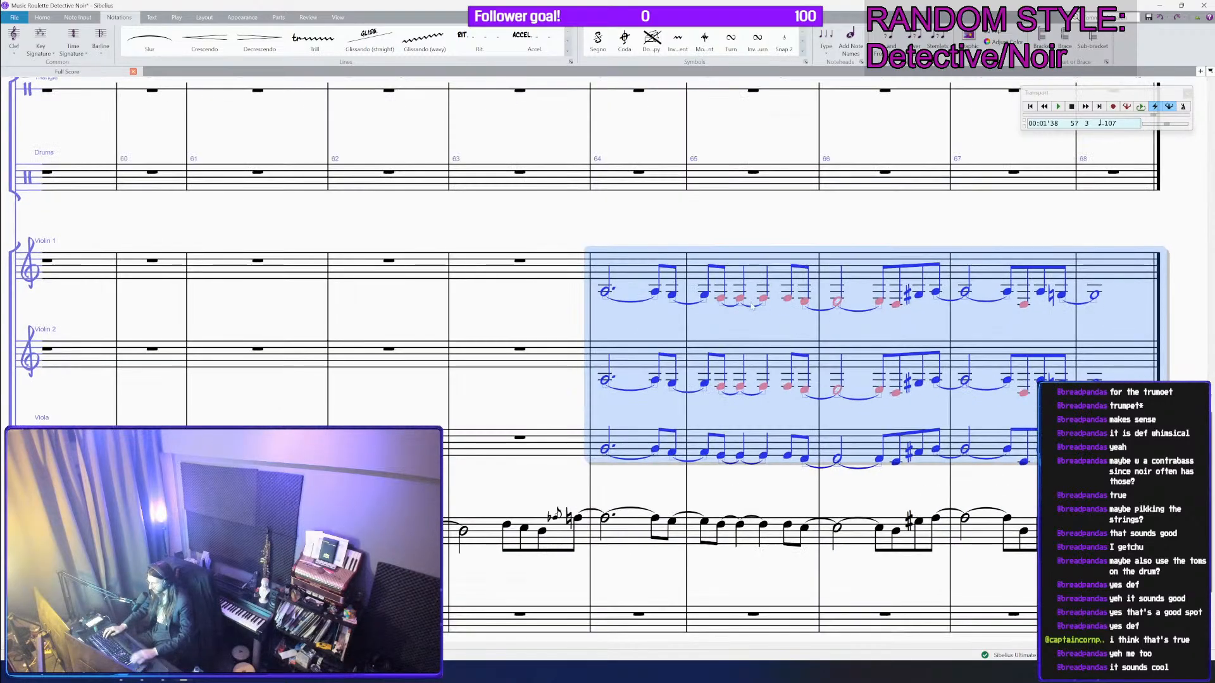
{"action": "key", "text": "ctrl+Up"}
{"action": "key", "text": "ctrl+Up"}
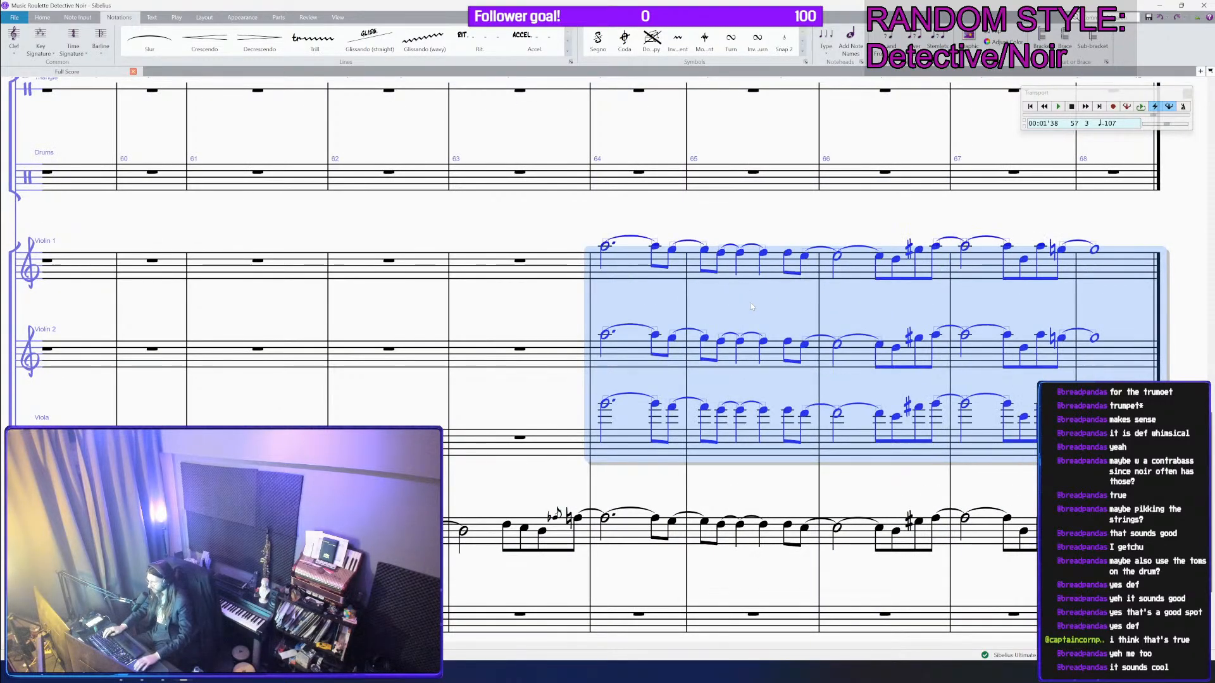
Step: Delete the dotted half note and its tied eighth note at the start of bar 64 in Violin 1
{"action": "left_click", "coordinate": [655, 247]}
{"action": "left_click", "coordinate": [606, 246], "text": "shift"}
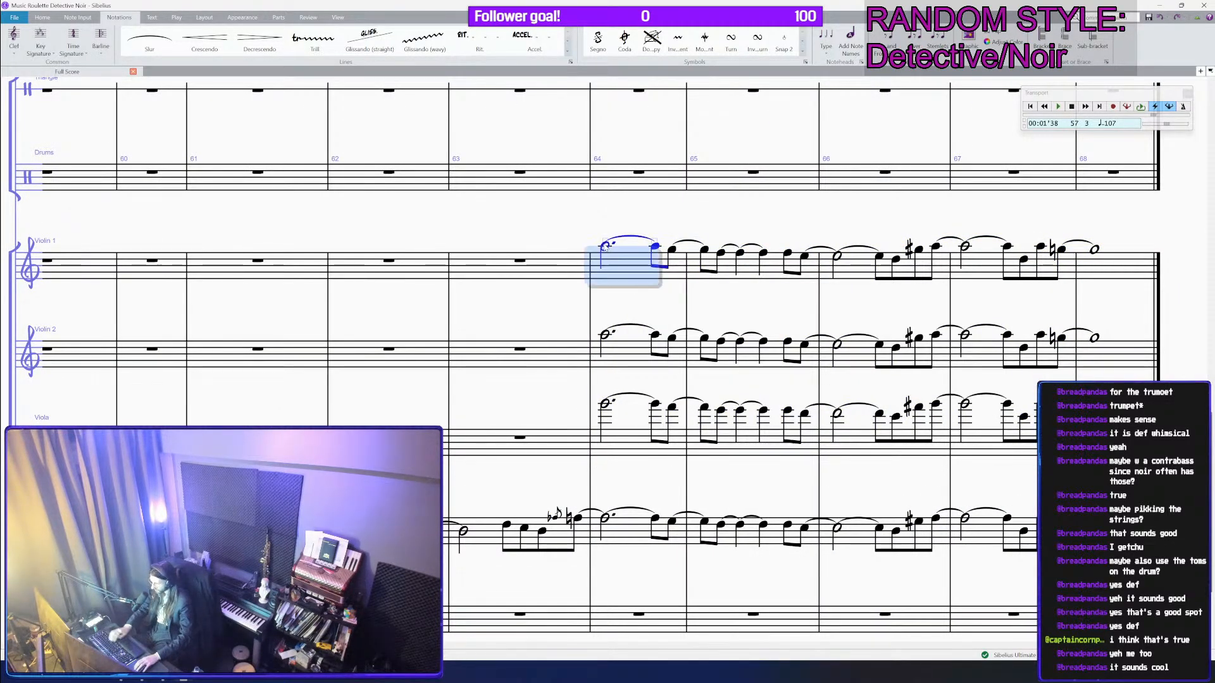
{"action": "key", "text": "Delete"}
{"action": "left_click_drag", "start_coordinate": [644, 306], "coordinate": [635, 293]}
{"action": "left_click", "coordinate": [623, 261]}
Step: Copy the shortened Violin 1 phrase from bar 64 onward into Violin 2, Viola and the lowest string staff, in lower octaves
{"action": "left_click", "coordinate": [1106, 268]}
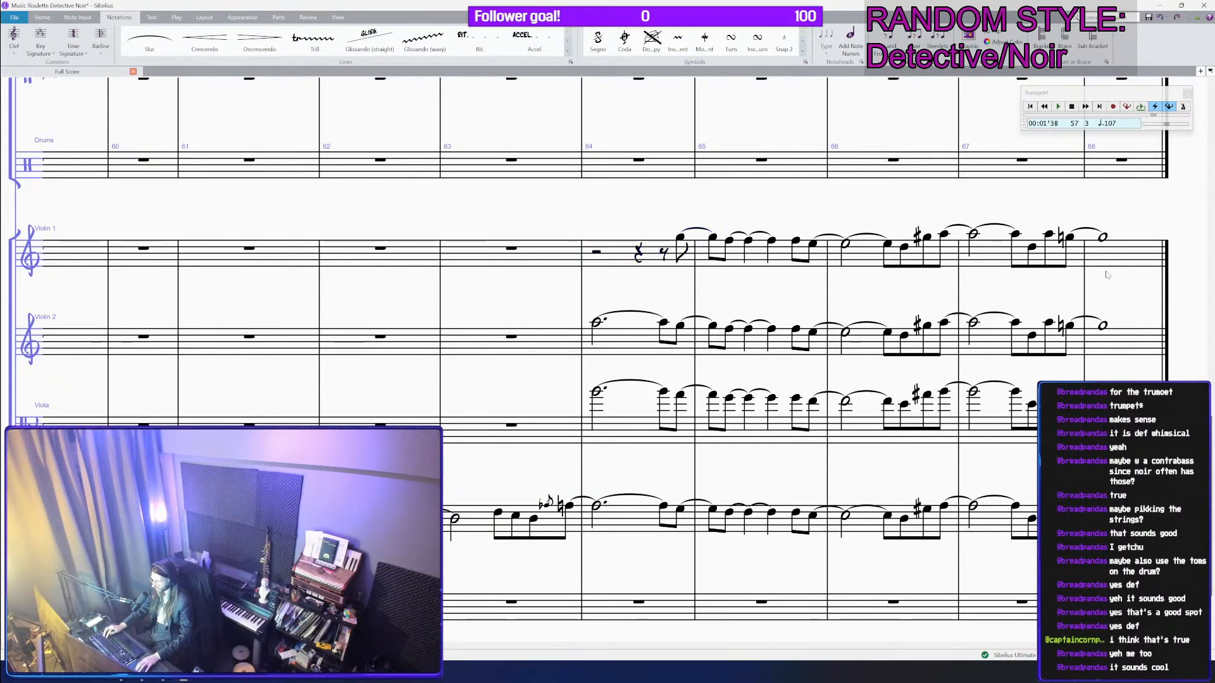
{"action": "left_click", "coordinate": [641, 263], "text": "shift"}
{"action": "key", "text": "ctrl+c"}
{"action": "left_click", "coordinate": [630, 326]}
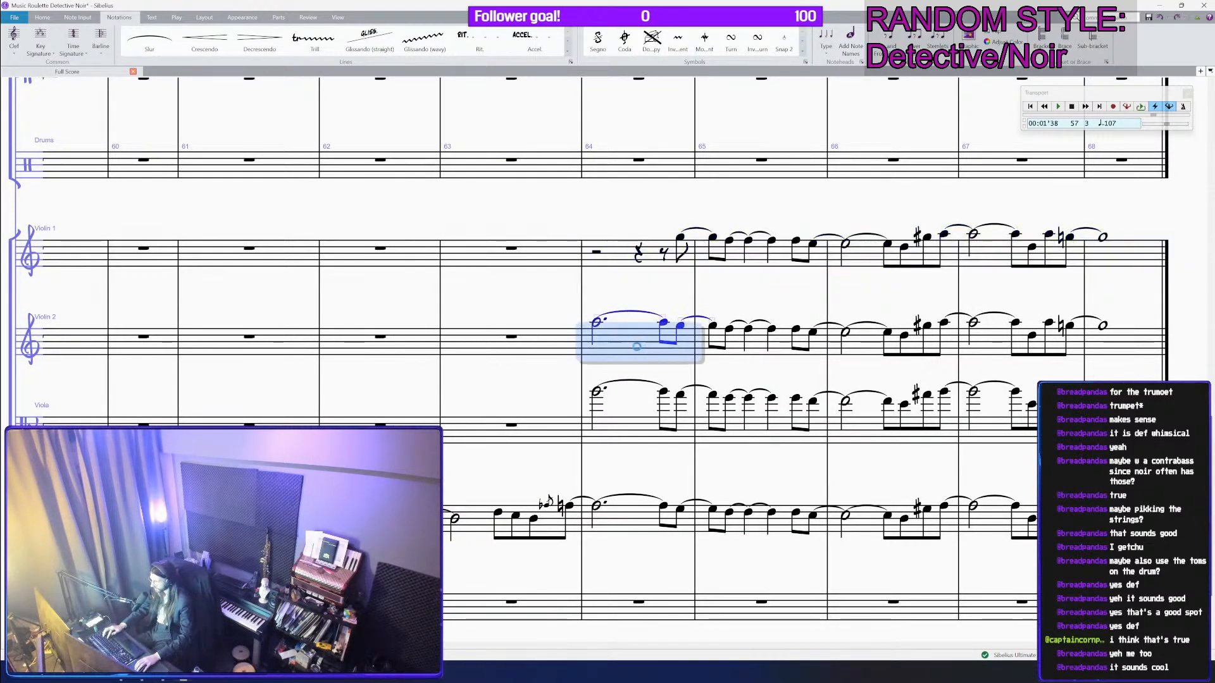
{"action": "key", "text": "ctrl+v"}
{"action": "left_click", "coordinate": [630, 433]}
{"action": "key", "text": "ctrl+v"}
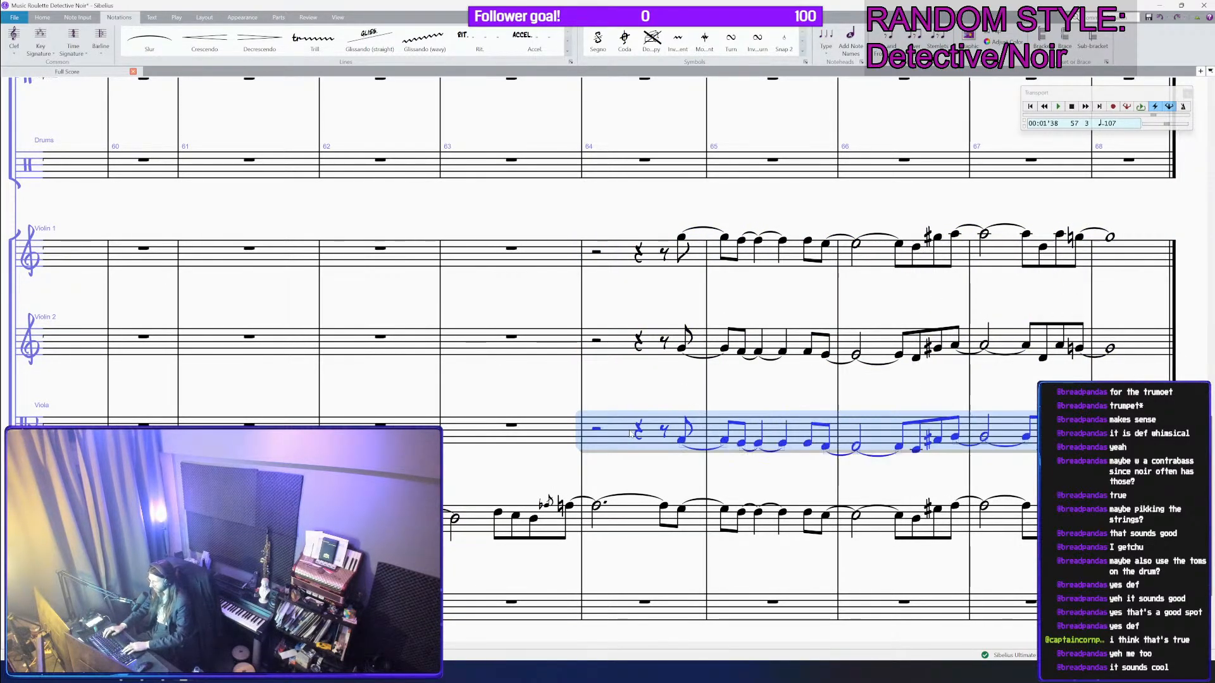
{"action": "key", "text": "ctrl+minus"}
{"action": "left_click", "coordinate": [757, 517]}
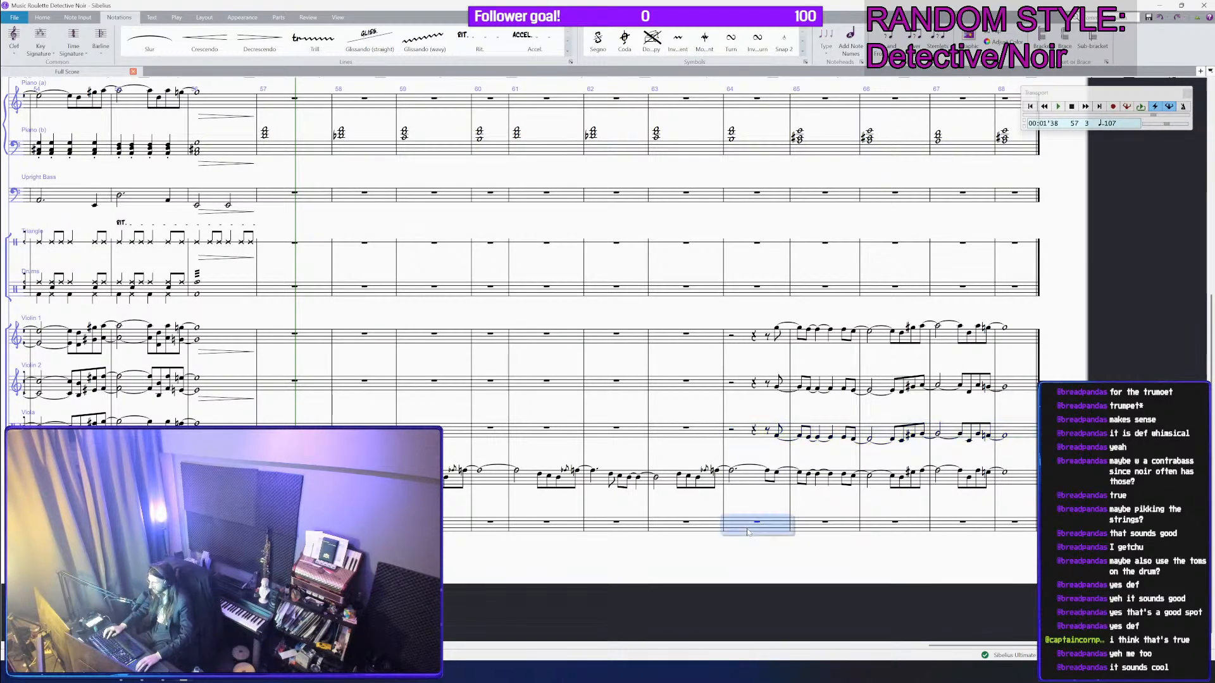
{"action": "key", "text": "ctrl+v"}
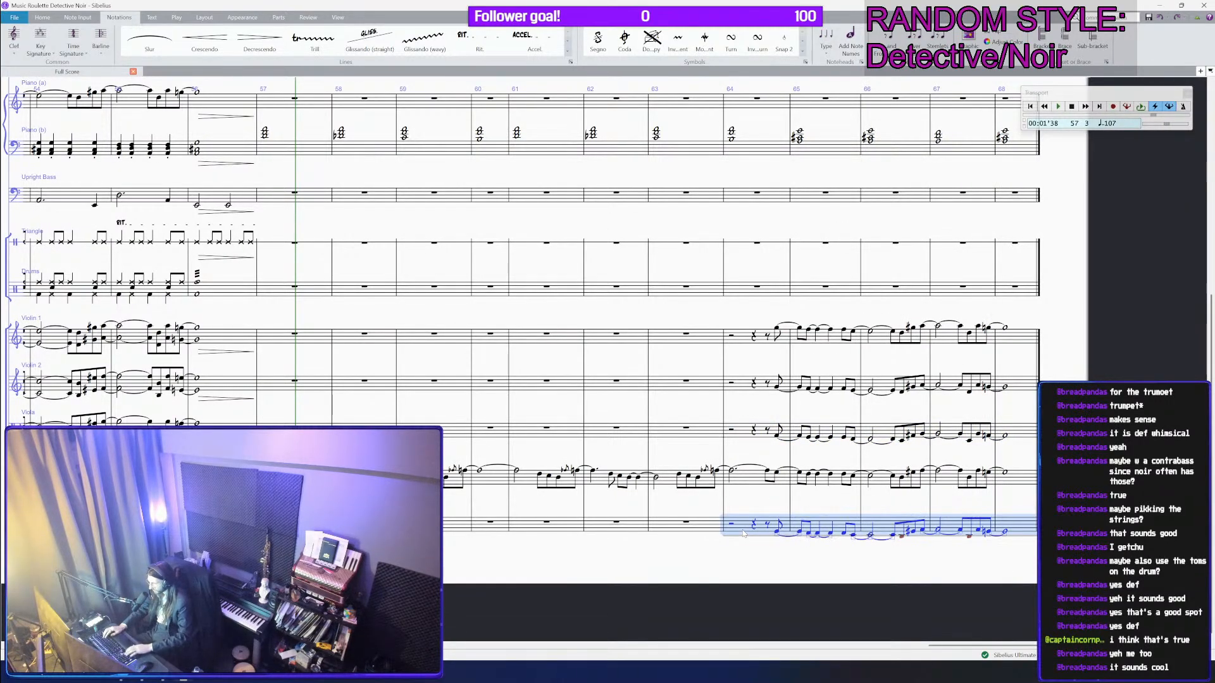
{"action": "key", "text": "ctrl+minus"}
{"action": "key", "text": "ctrl+plus"}
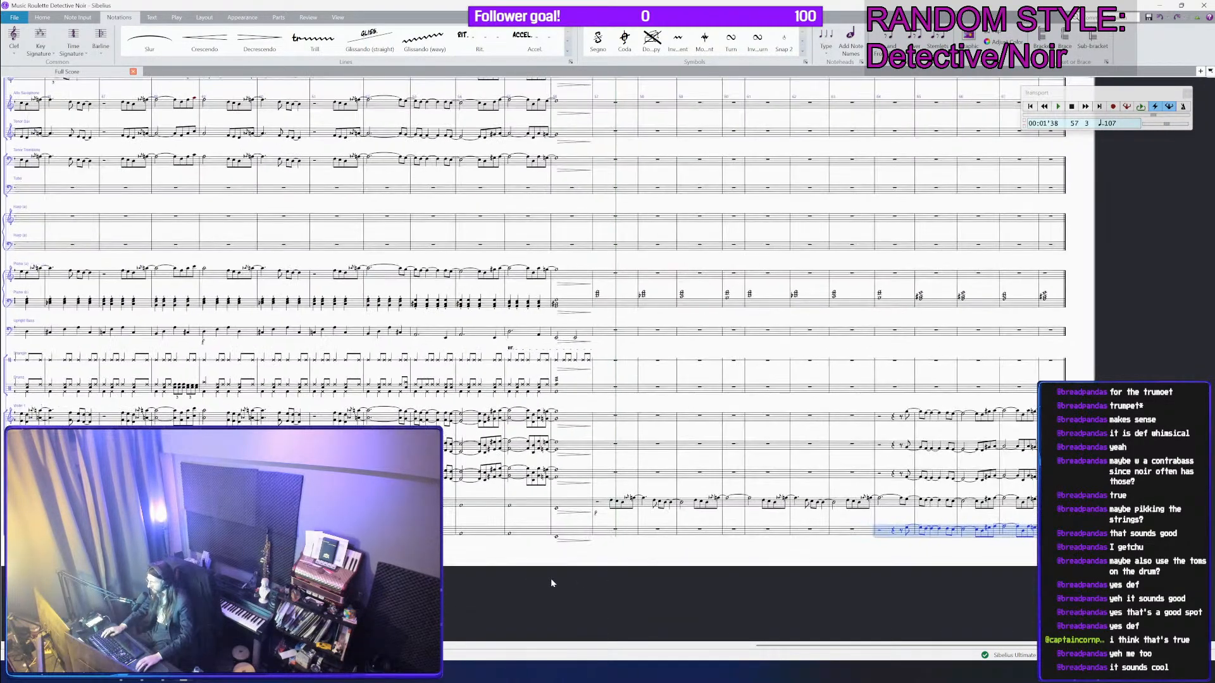
{"action": "left_click", "coordinate": [656, 316]}
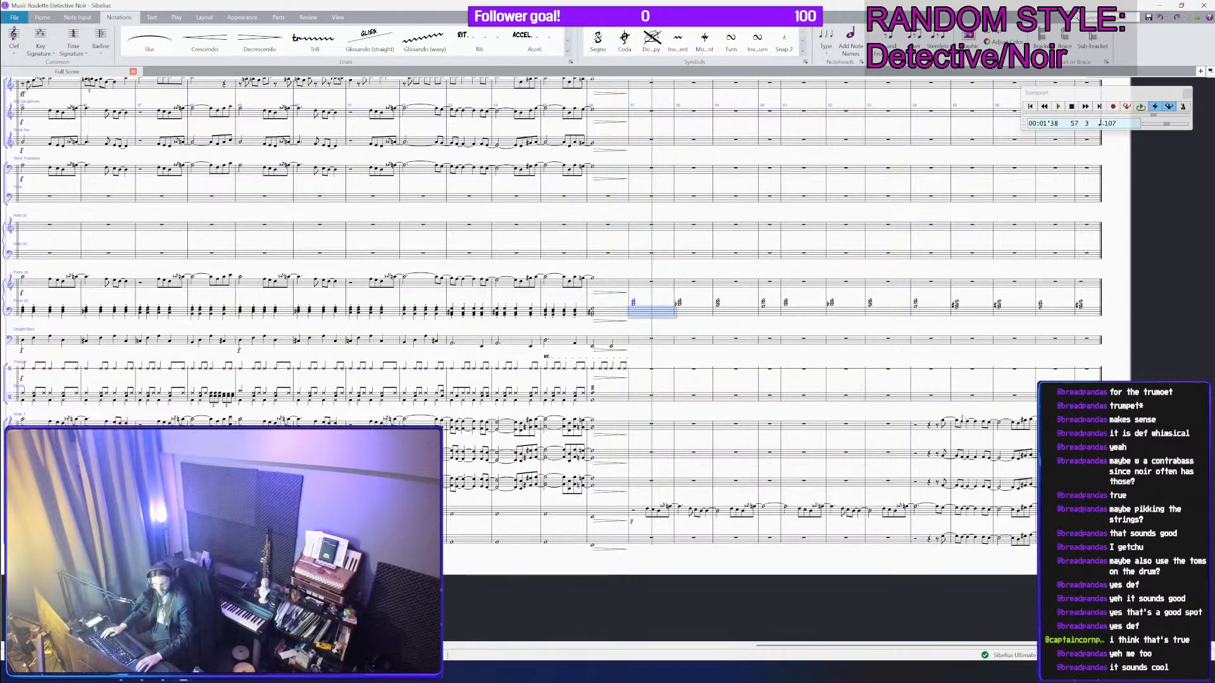
{"action": "key", "text": "ctrl+minus"}
{"action": "left_click_drag", "start_coordinate": [315, 530], "coordinate": [496, 530]}
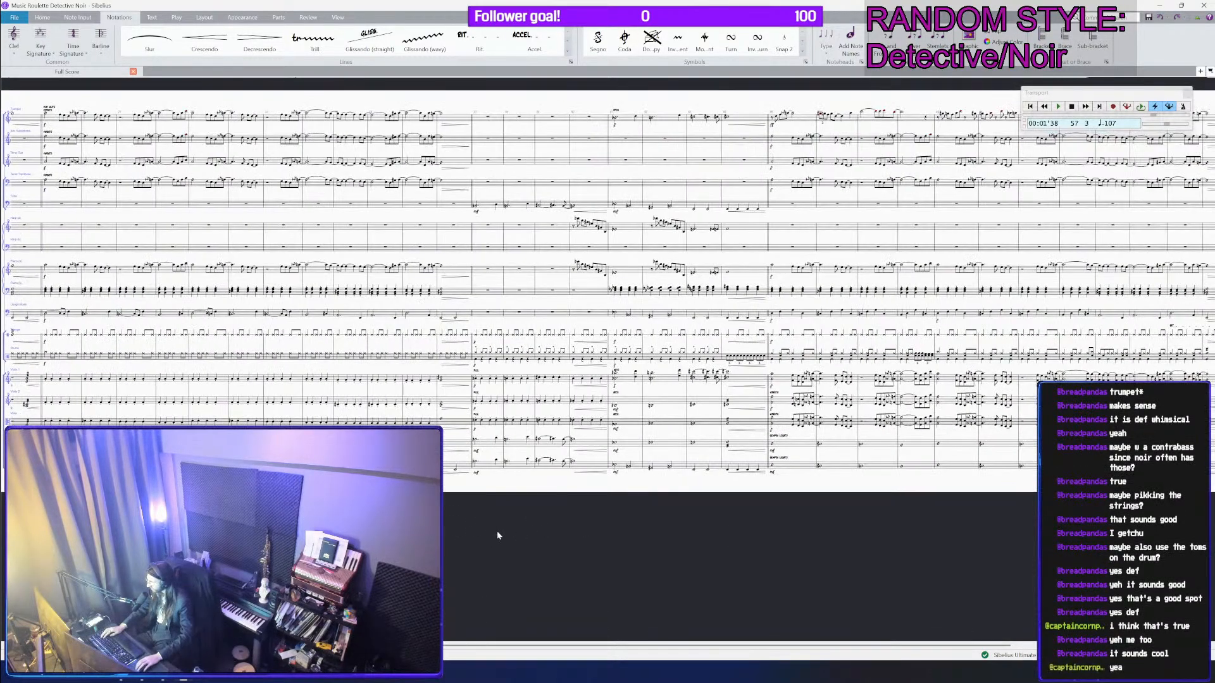
{"action": "left_click_drag", "start_coordinate": [656, 528], "coordinate": [358, 544]}
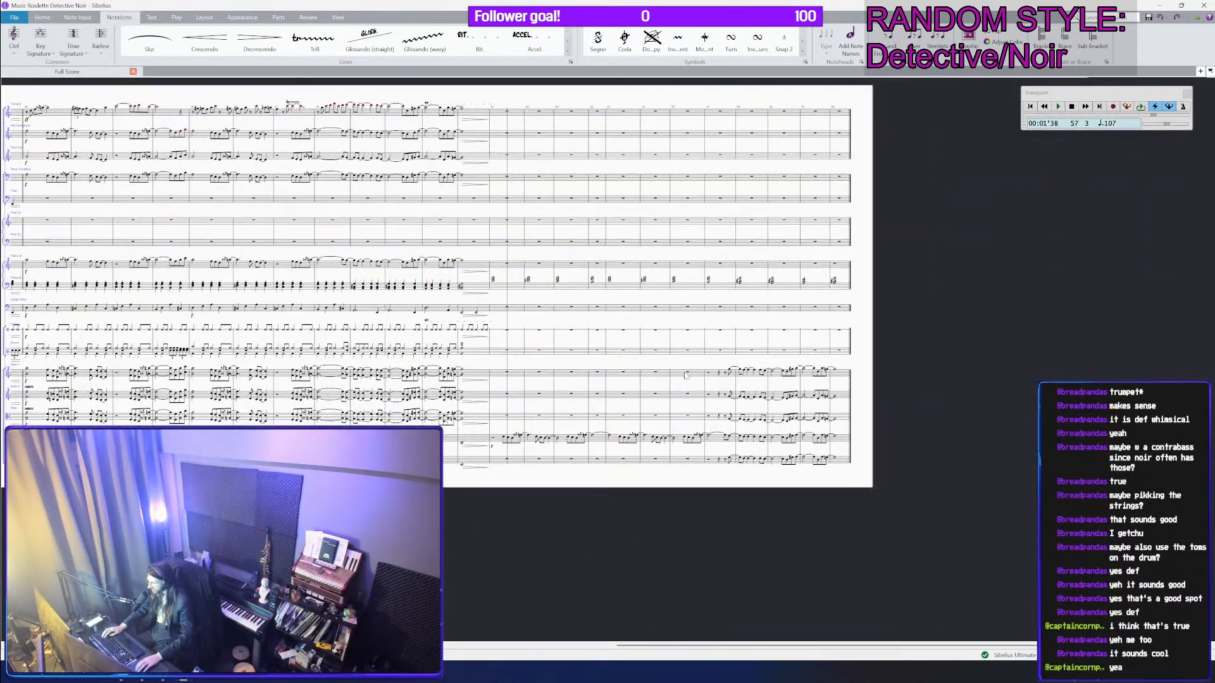
{"action": "left_click", "coordinate": [752, 288]}
{"action": "left_click", "coordinate": [839, 287], "text": "shift"}
{"action": "scroll", "coordinate": [810, 285], "scroll_direction": "up", "scroll_amount": 3}
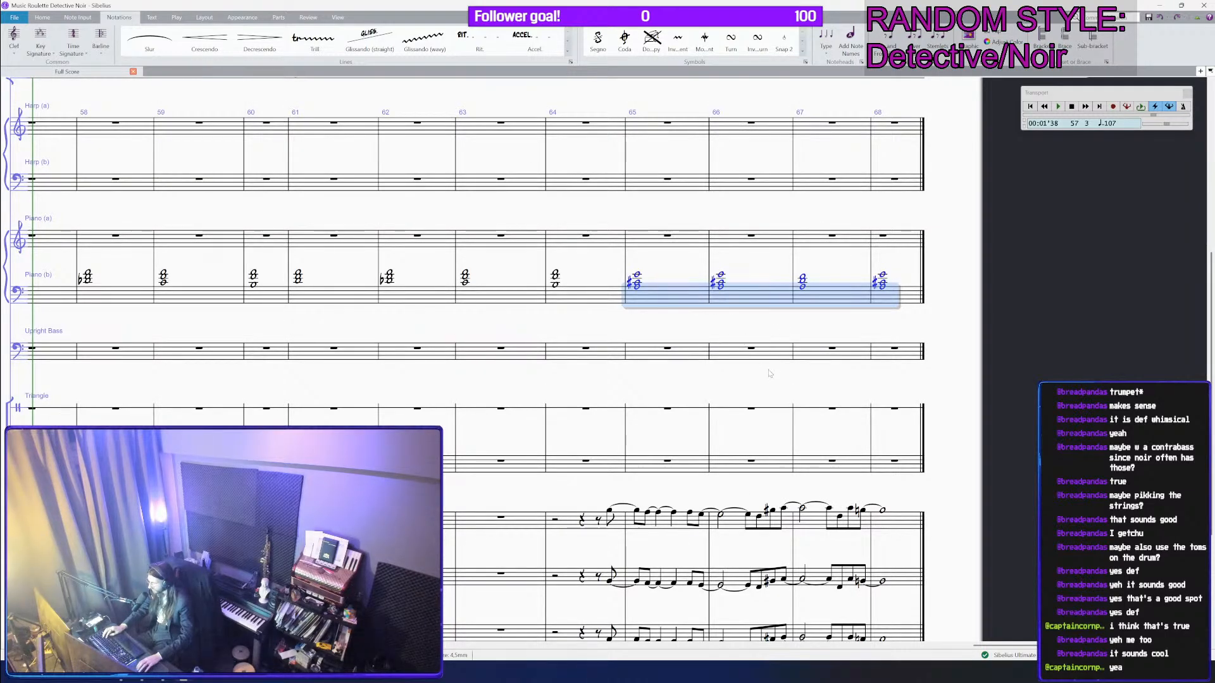
{"action": "key", "text": "Escape"}
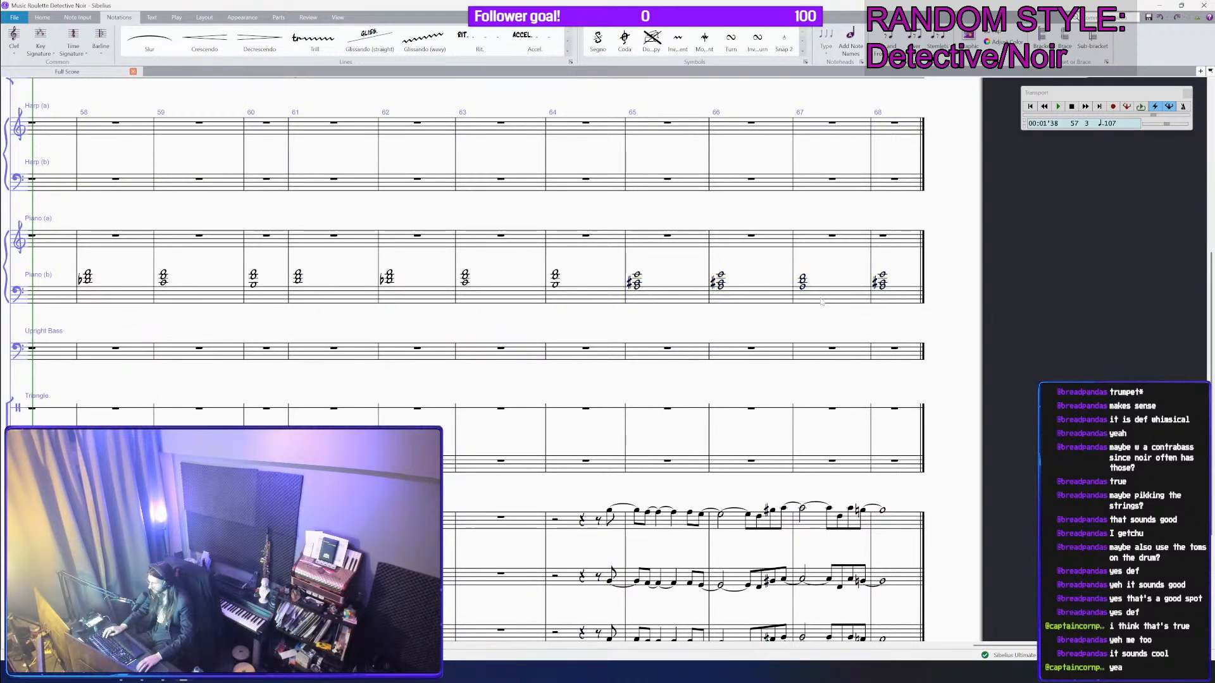
Step: Explode the lower piano staff's chords in bars 67 and 68 into the existing Trumpet, Tenor Sax and Tenor Trombone staves
{"action": "left_click", "coordinate": [822, 300]}
{"action": "left_click", "coordinate": [895, 299], "text": "shift"}
{"action": "scroll", "coordinate": [895, 307], "scroll_direction": "down", "scroll_amount": 2}
{"action": "left_click_drag", "start_coordinate": [985, 135], "coordinate": [937, 354]}
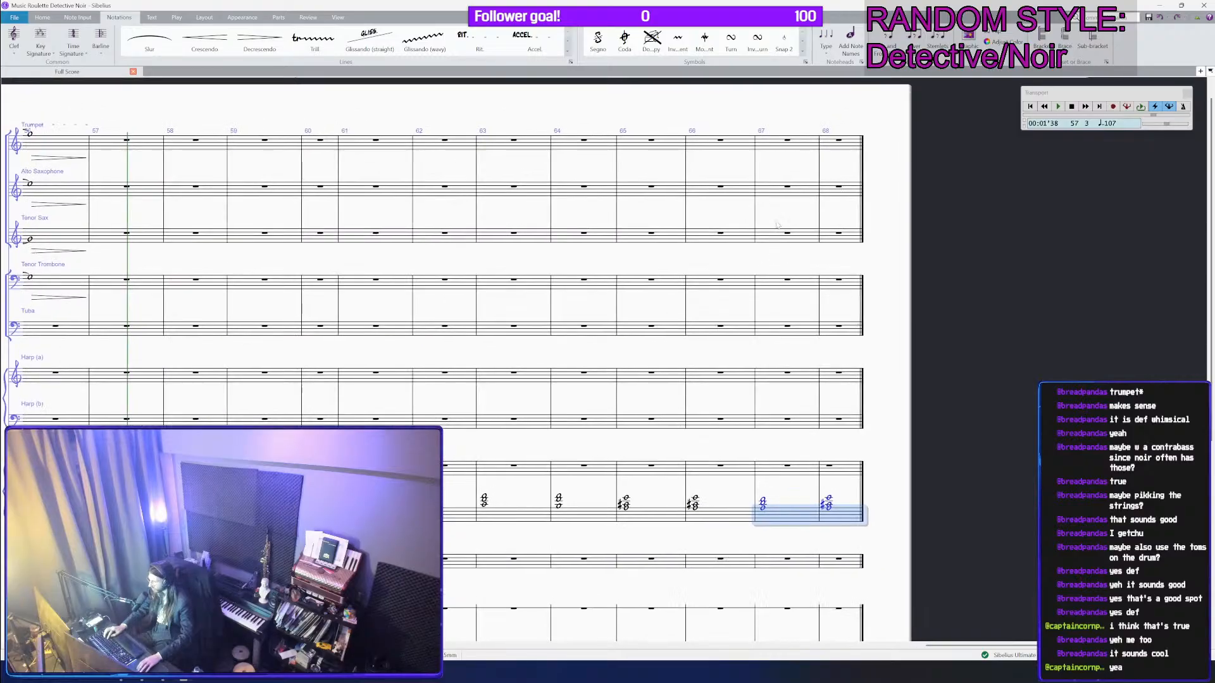
{"action": "left_click", "coordinate": [78, 17]}
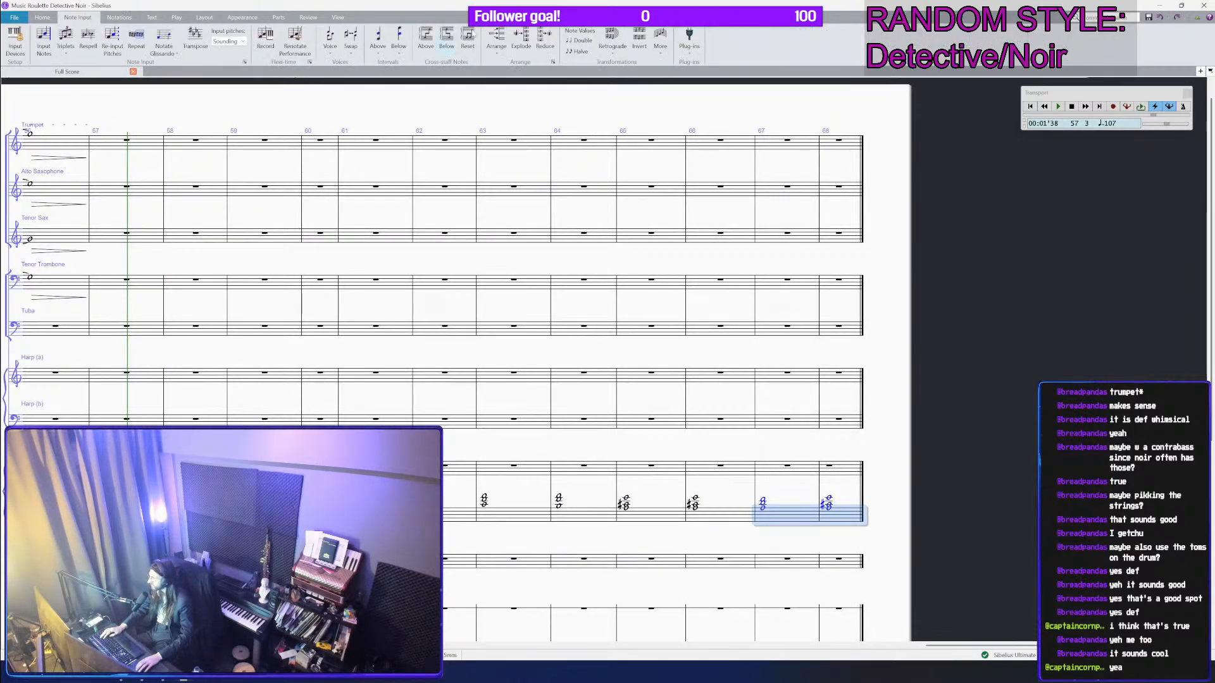
{"action": "left_click", "coordinate": [521, 39]}
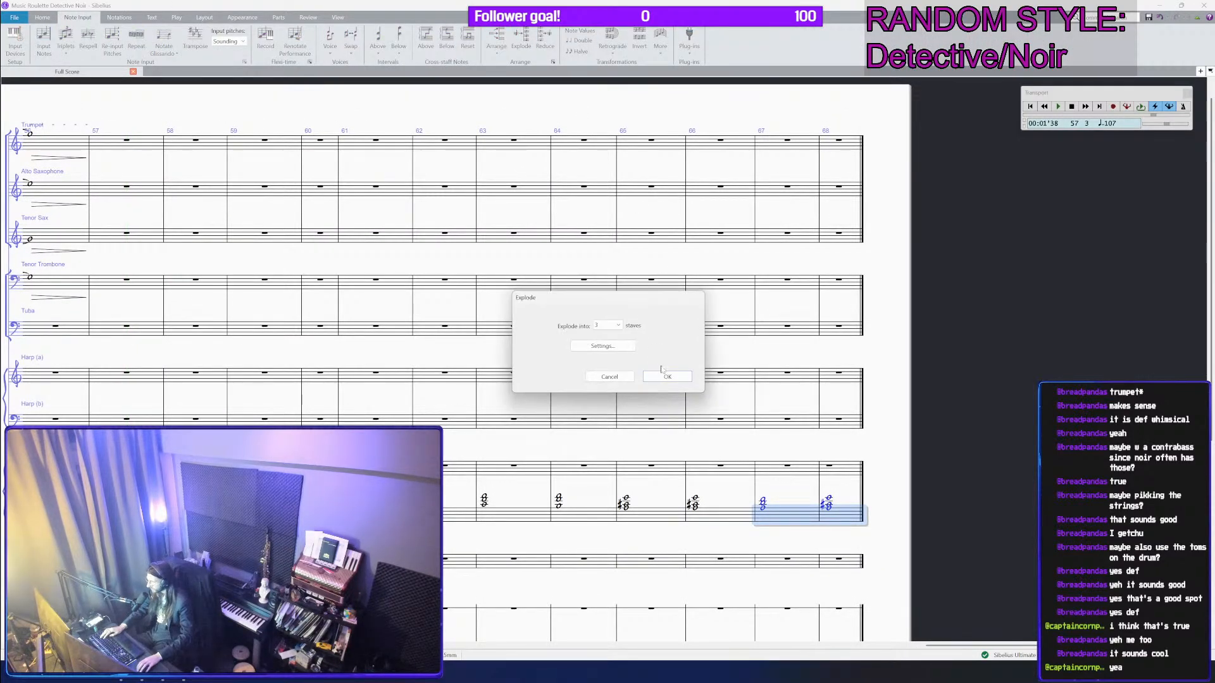
{"action": "left_click", "coordinate": [603, 345]}
{"action": "left_click", "coordinate": [642, 341]}
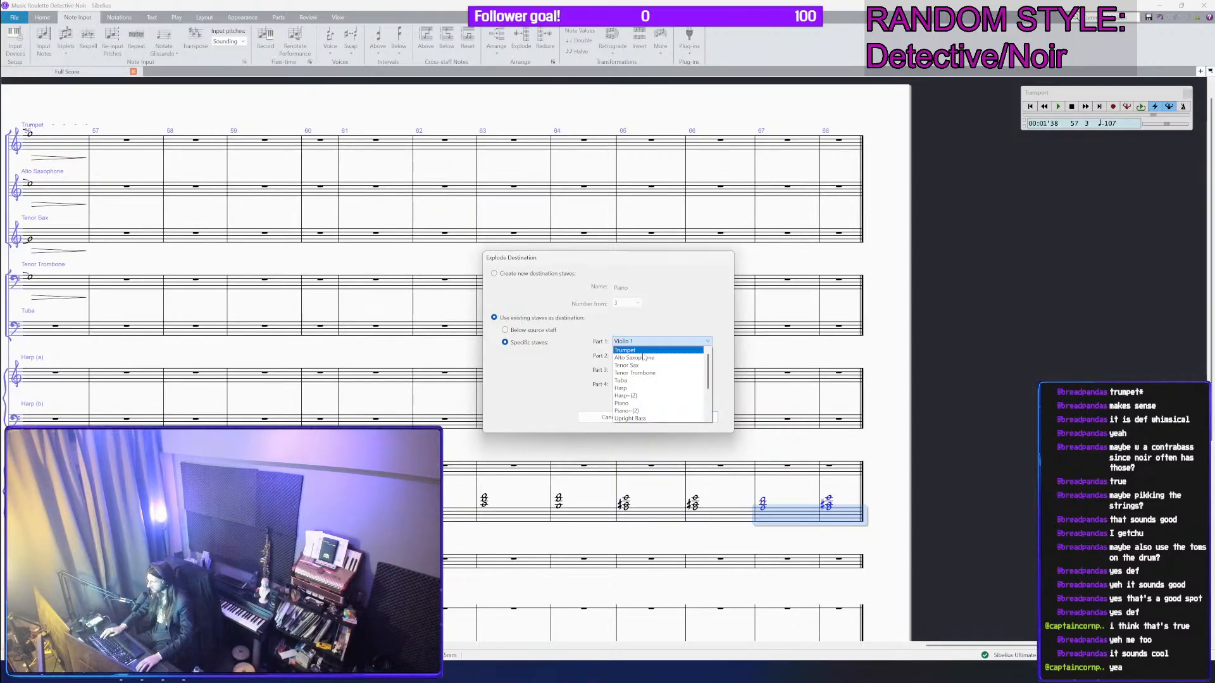
{"action": "left_click", "coordinate": [644, 351]}
{"action": "left_click", "coordinate": [646, 357]}
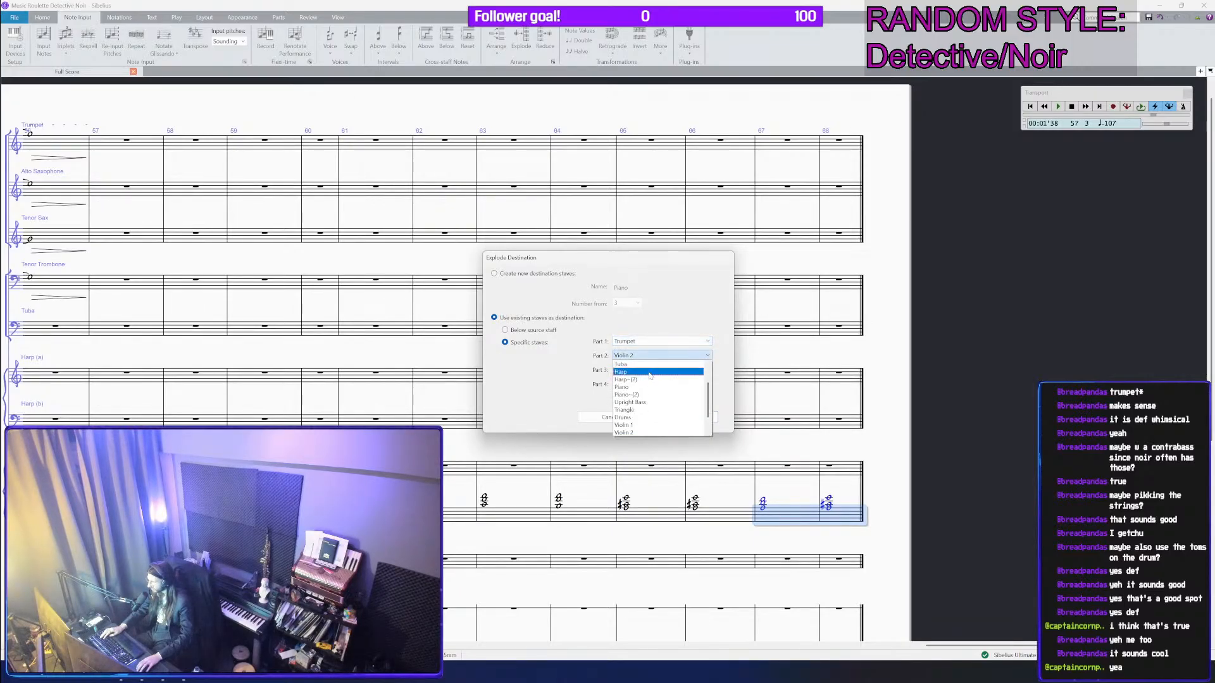
{"action": "scroll", "coordinate": [646, 377], "scroll_direction": "up", "scroll_amount": 2}
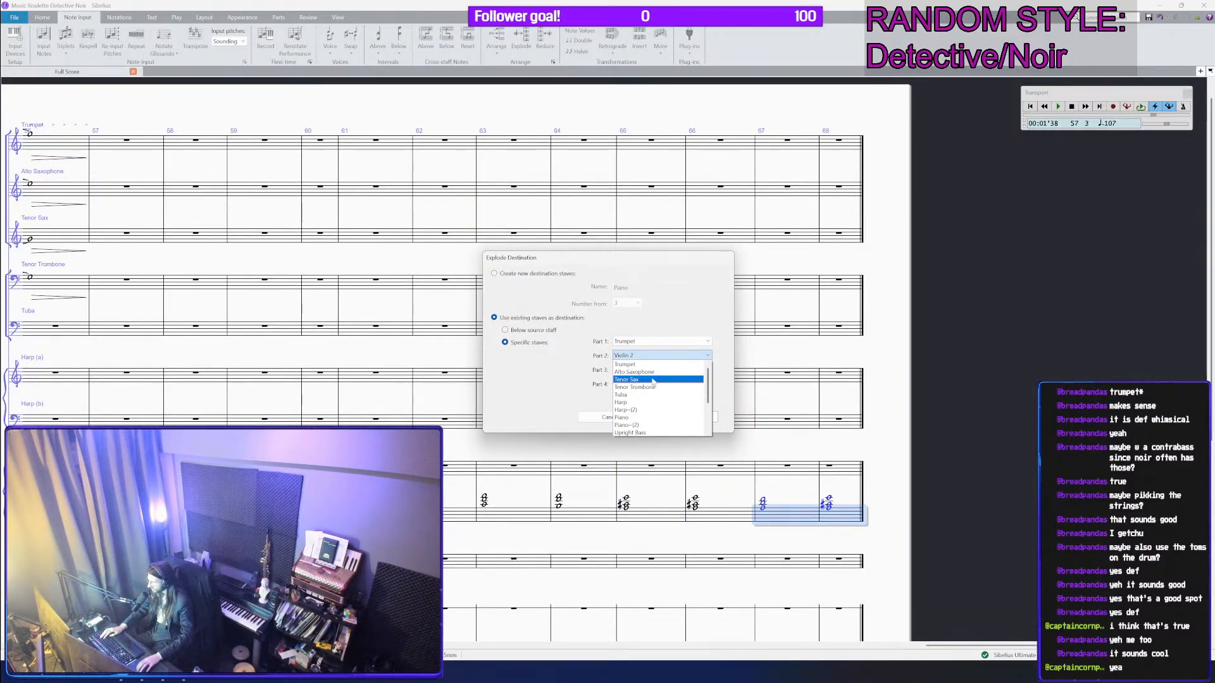
{"action": "left_click", "coordinate": [648, 377]}
{"action": "left_click", "coordinate": [647, 371]}
{"action": "scroll", "coordinate": [649, 395], "scroll_direction": "up", "scroll_amount": 2}
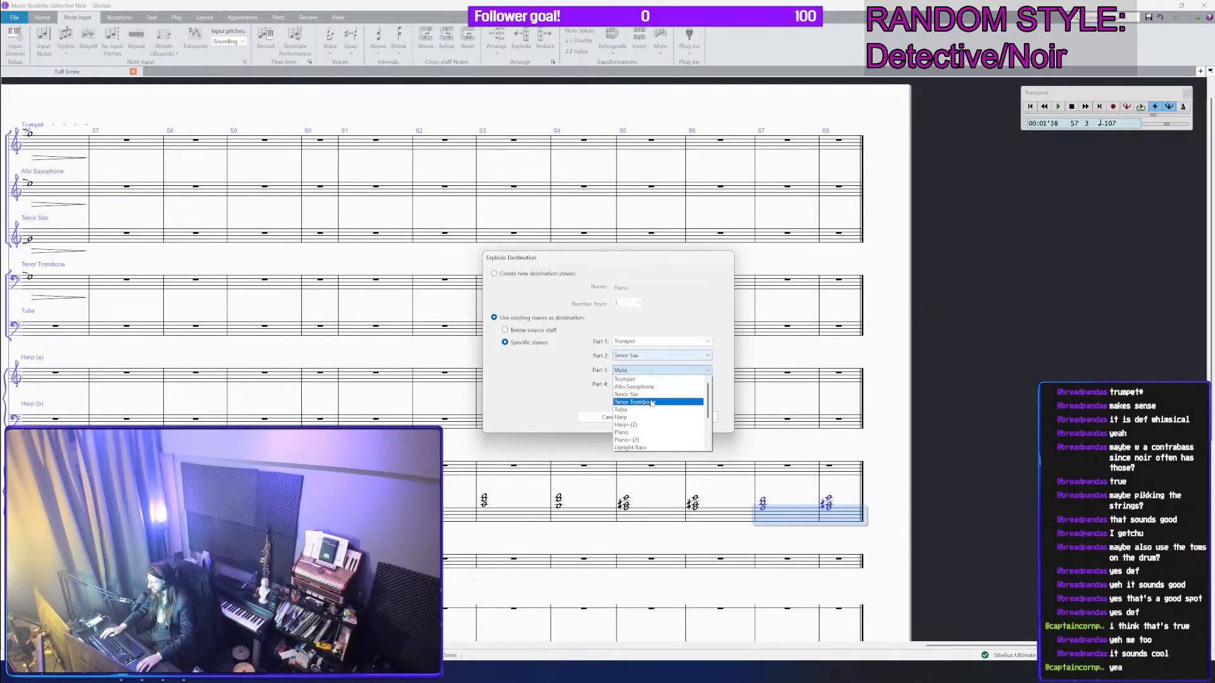
{"action": "left_click", "coordinate": [651, 403]}
{"action": "left_click", "coordinate": [684, 416]}
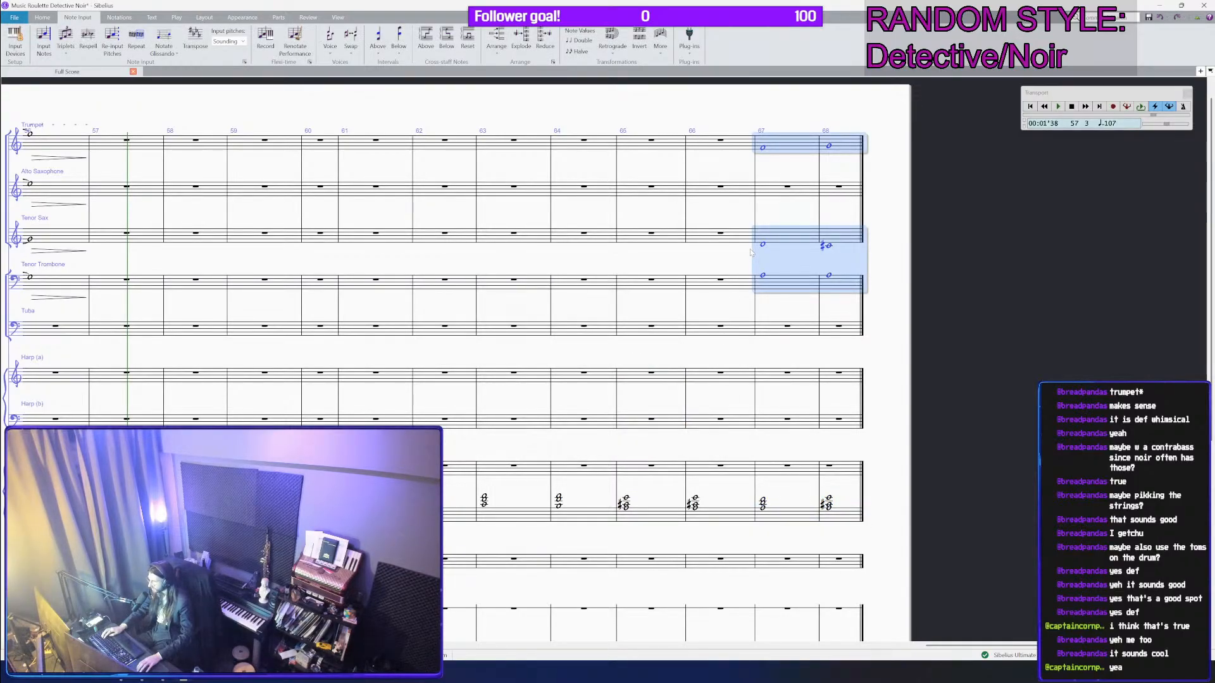
Step: Copy the Trumpet's notes in bars 67 and 68 into the Alto Saxophone staff and save the score
{"action": "scroll", "coordinate": [751, 252], "scroll_direction": "down", "scroll_amount": 1}
{"action": "left_click", "coordinate": [793, 198]}
{"action": "left_click", "coordinate": [775, 164]}
{"action": "left_click", "coordinate": [824, 163], "text": "shift"}
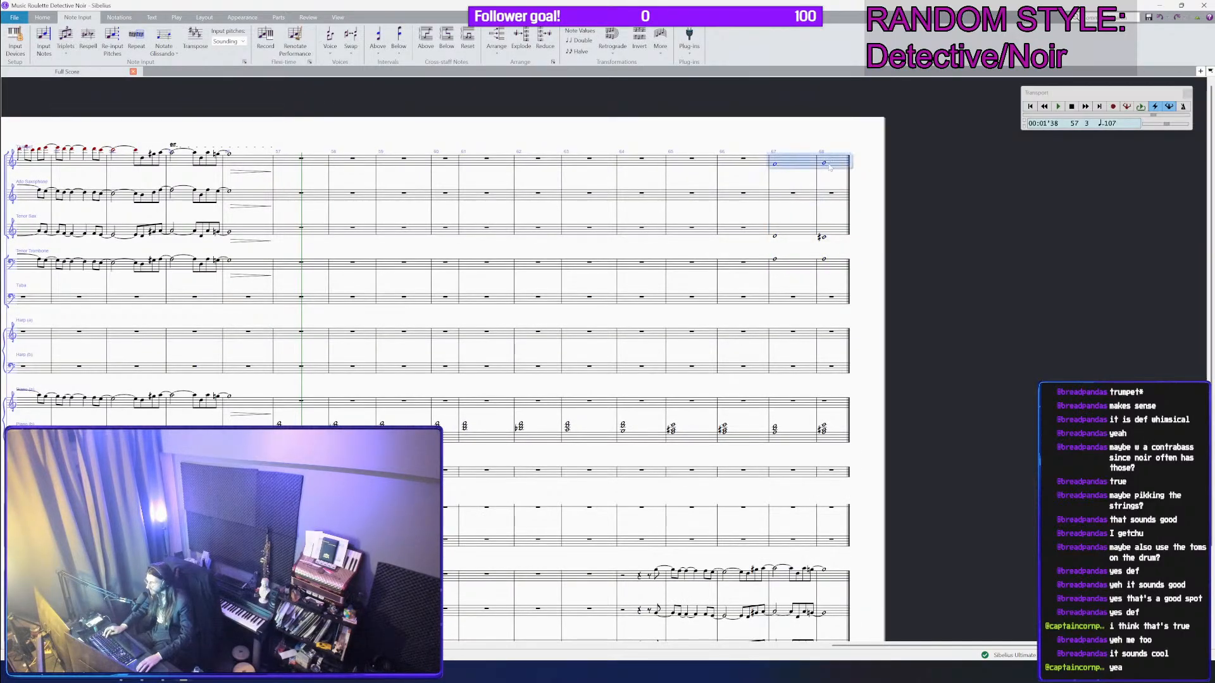
{"action": "left_click", "coordinate": [792, 195]}
{"action": "key", "text": "ctrl+s"}
{"action": "key", "text": "ctrl+v"}
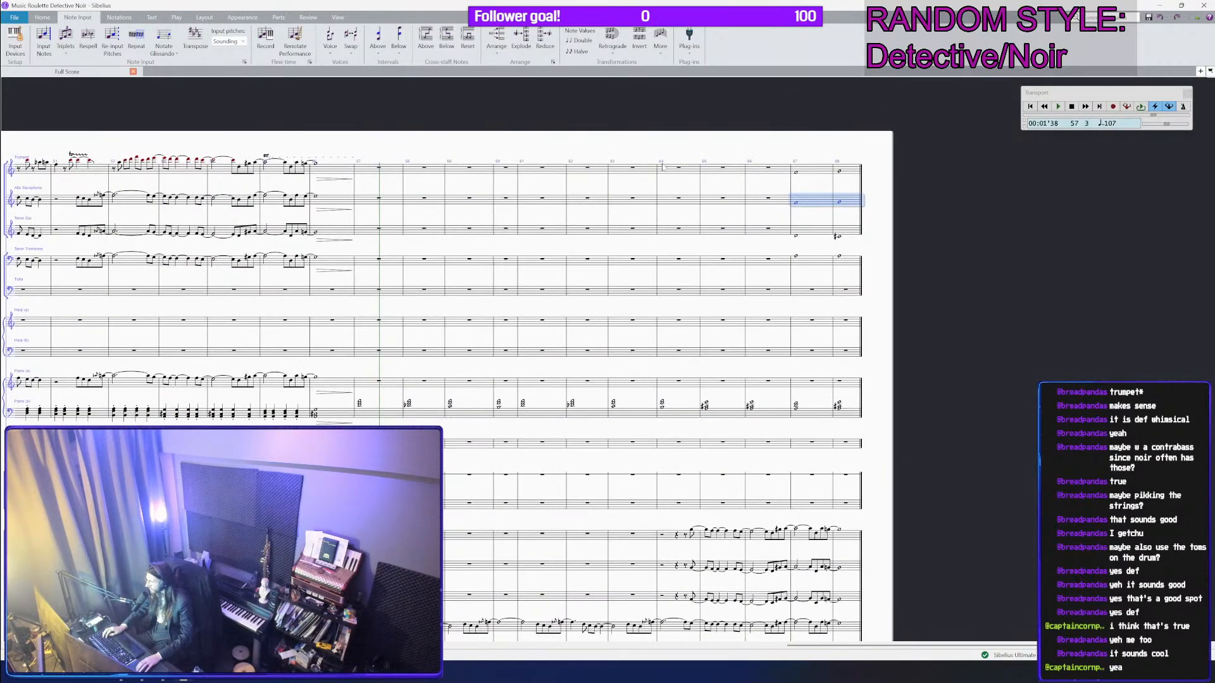
Step: Raise the Trumpet's notes in bars 67 and 68 by one octave
{"action": "left_click_drag", "start_coordinate": [582, 158], "coordinate": [588, 158]}
{"action": "key", "text": "Escape"}
{"action": "left_click", "coordinate": [828, 169]}
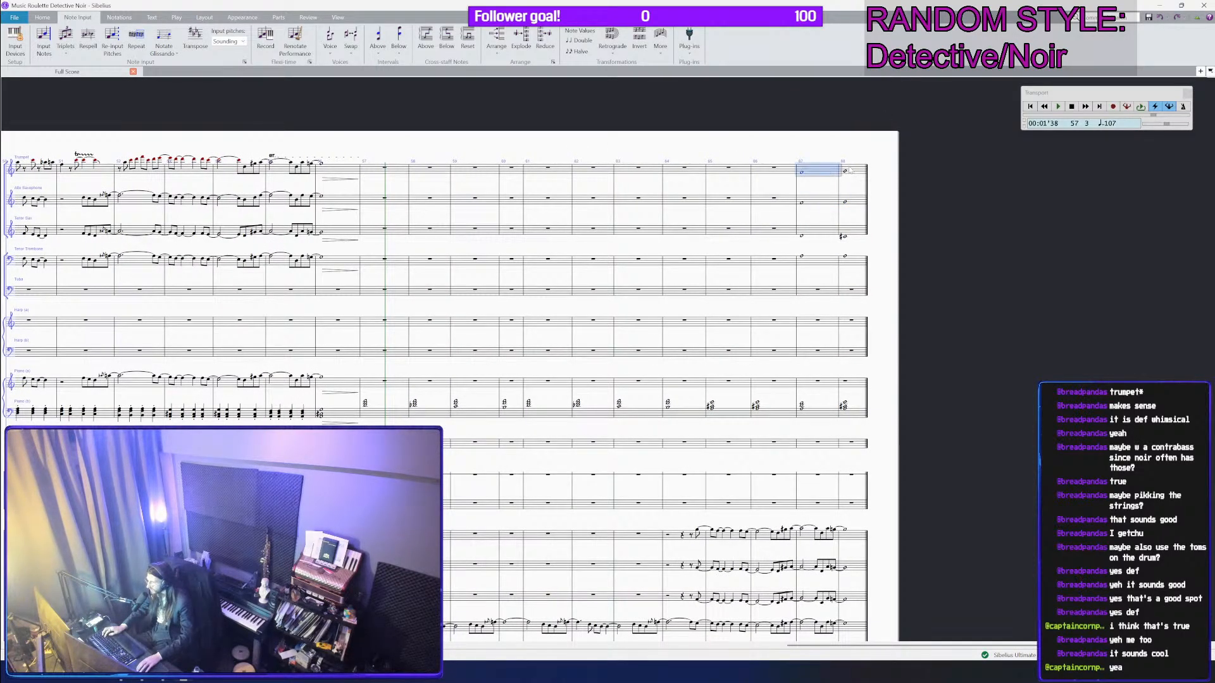
{"action": "key", "text": "Escape"}
{"action": "left_click", "coordinate": [853, 171]}
{"action": "left_click", "coordinate": [823, 170], "text": "shift"}
{"action": "key", "text": "ctrl+Up"}
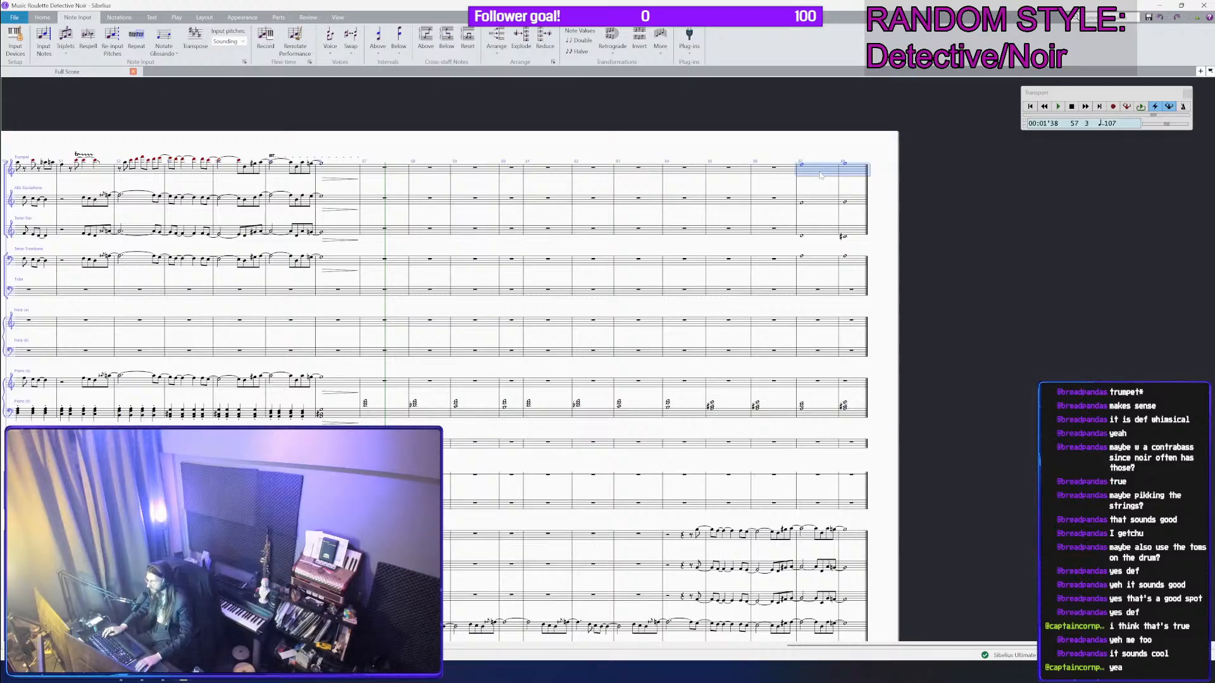
Step: Add a rit. line over bars 67 and 68 for the full ensemble
{"action": "left_click", "coordinate": [853, 267], "text": "shift"}
{"action": "scroll", "coordinate": [852, 267], "scroll_direction": "down", "scroll_amount": 1}
{"action": "left_click", "coordinate": [851, 595], "text": "shift"}
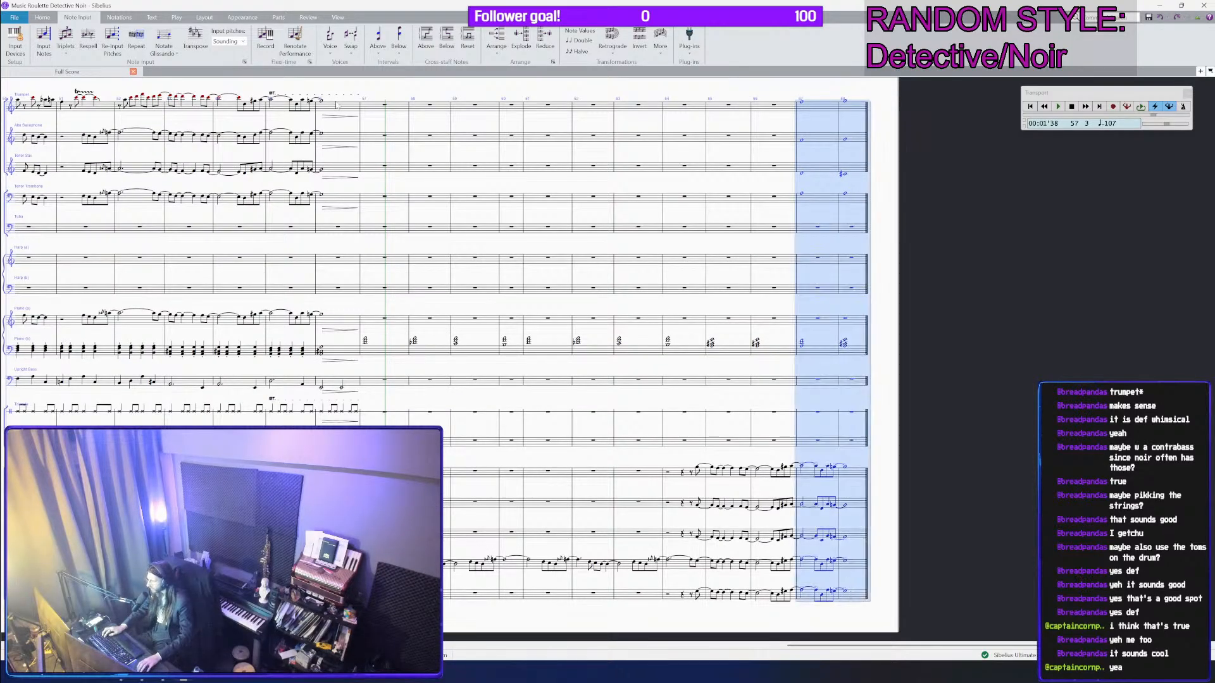
{"action": "left_click", "coordinate": [127, 17]}
{"action": "left_click", "coordinate": [158, 18]}
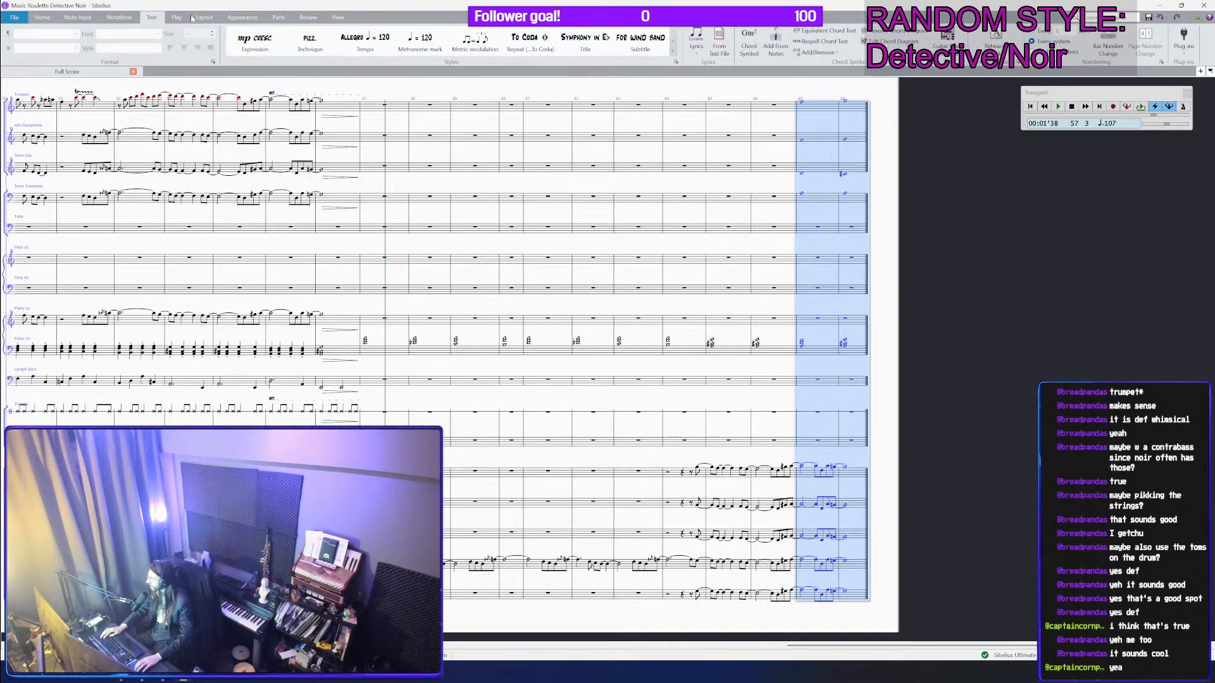
{"action": "left_click", "coordinate": [204, 18]}
{"action": "left_click", "coordinate": [119, 17]}
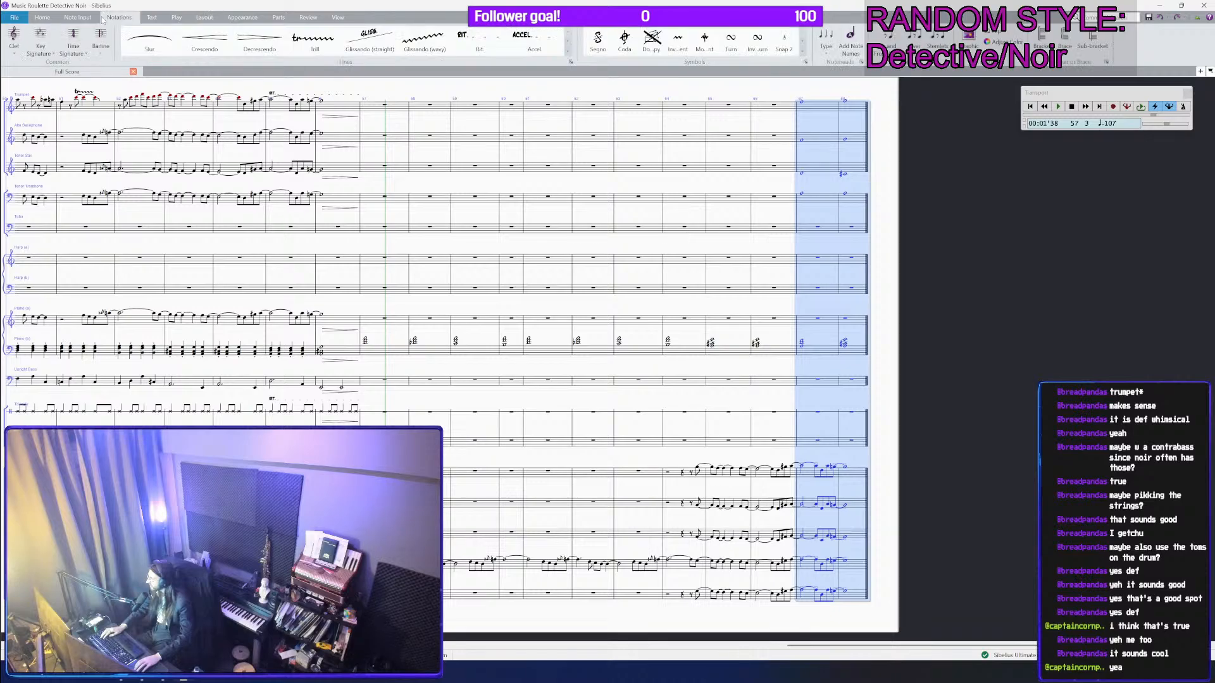
{"action": "left_click", "coordinate": [480, 39]}
{"action": "left_click", "coordinate": [848, 109]}
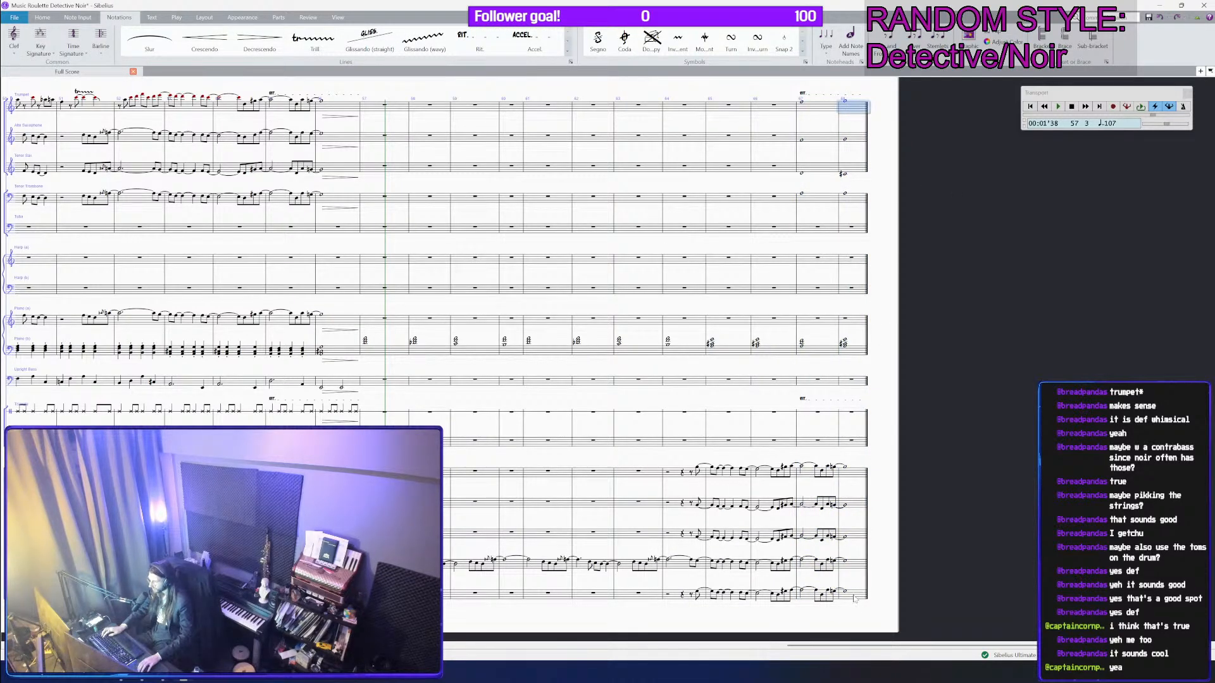
Step: Add fermatas to bar 68 across all staves of the ensemble and save the score
{"action": "left_click", "coordinate": [851, 592], "text": "shift"}
{"action": "key", "text": "KP_7"}
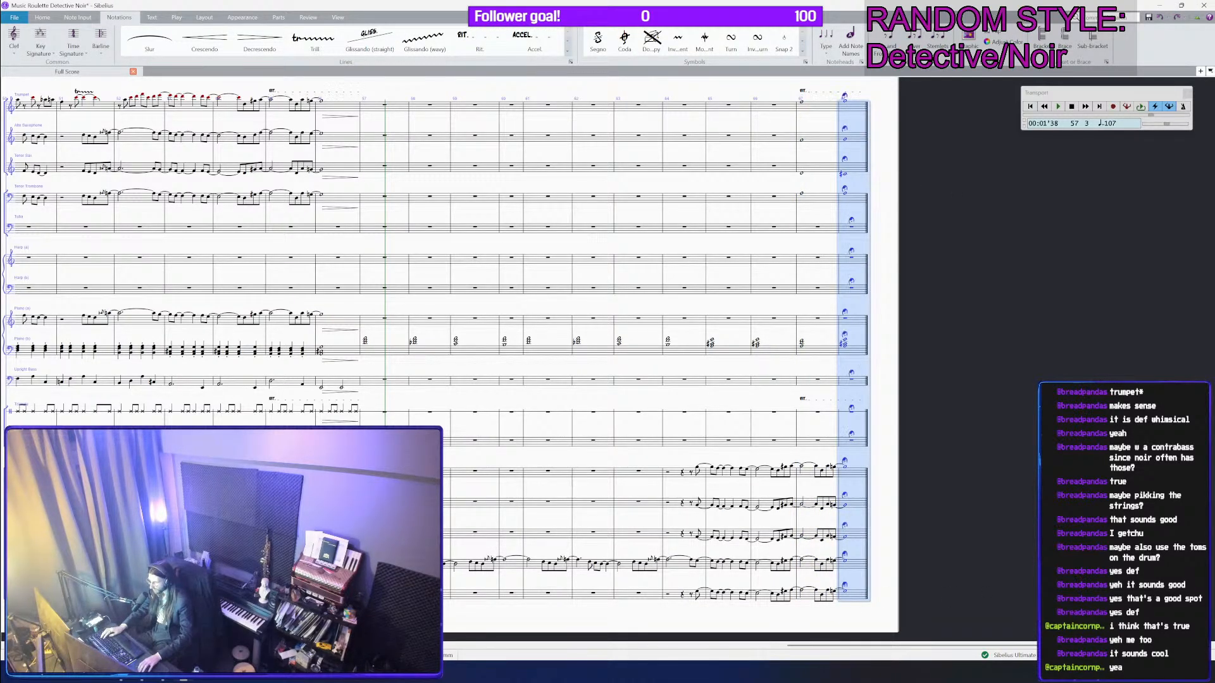
{"action": "key", "text": "Escape"}
{"action": "scroll", "coordinate": [974, 427], "scroll_direction": "down", "scroll_amount": 1}
{"action": "key", "text": "ctrl+s"}
{"action": "scroll", "coordinate": [920, 356], "scroll_direction": "down", "scroll_amount": 1}
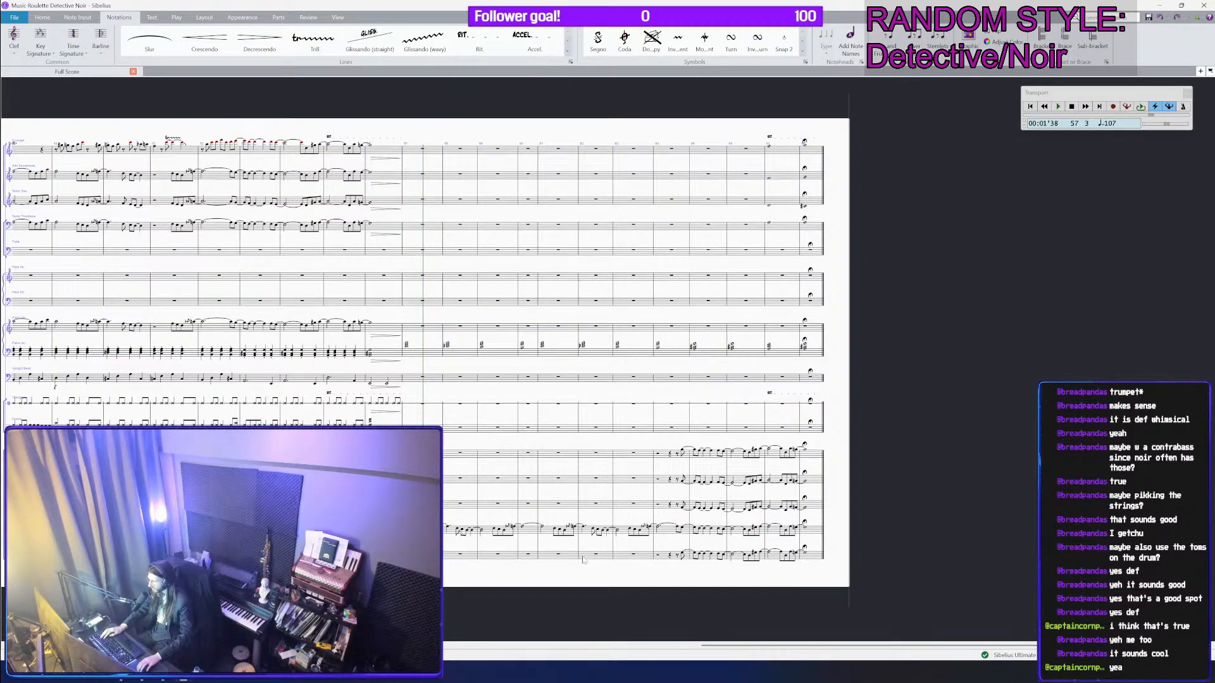
Step: Filter the dynamics in bars 40 and 41 across all staves and delete them
{"action": "left_click_drag", "start_coordinate": [476, 599], "coordinate": [843, 580]}
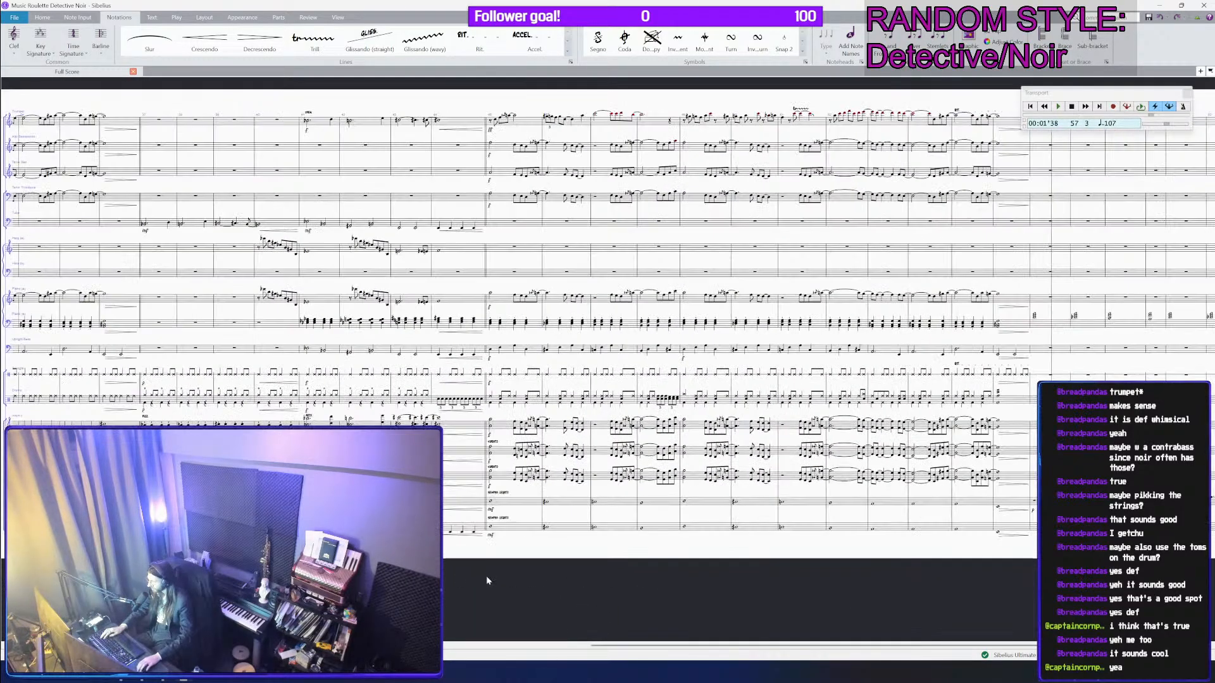
{"action": "left_click_drag", "start_coordinate": [524, 569], "coordinate": [761, 574]}
{"action": "left_click_drag", "start_coordinate": [478, 570], "coordinate": [581, 568]}
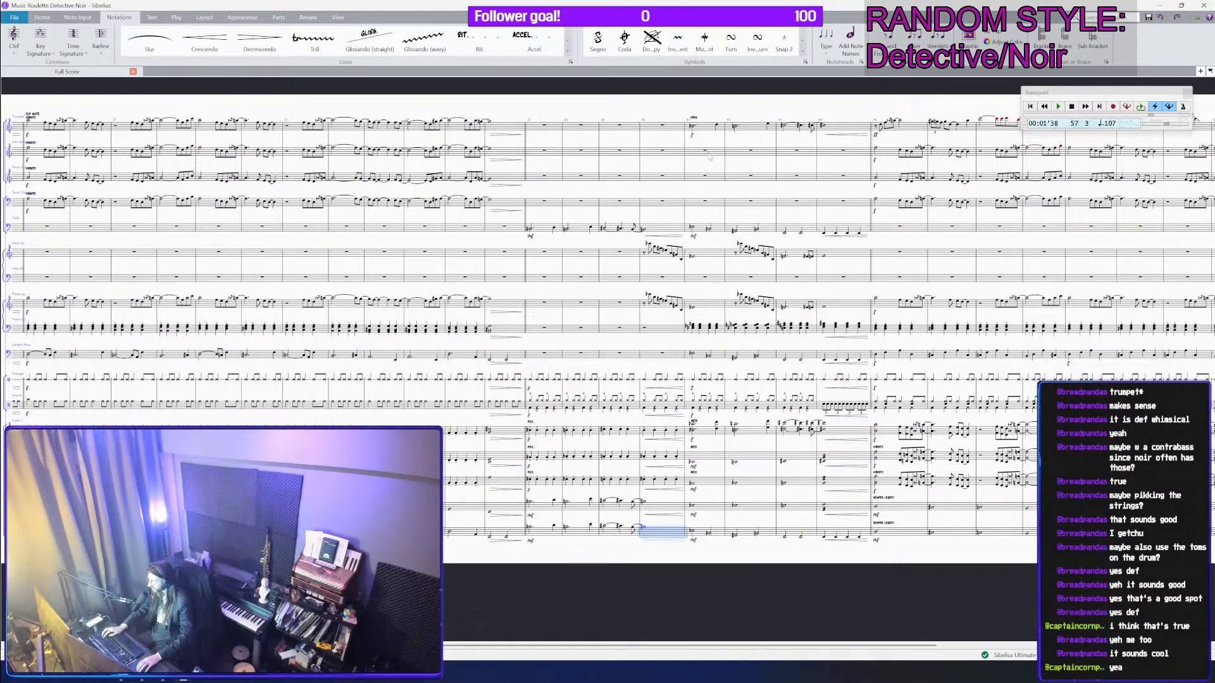
{"action": "left_click", "coordinate": [706, 130]}
{"action": "left_click", "coordinate": [667, 535], "text": "shift"}
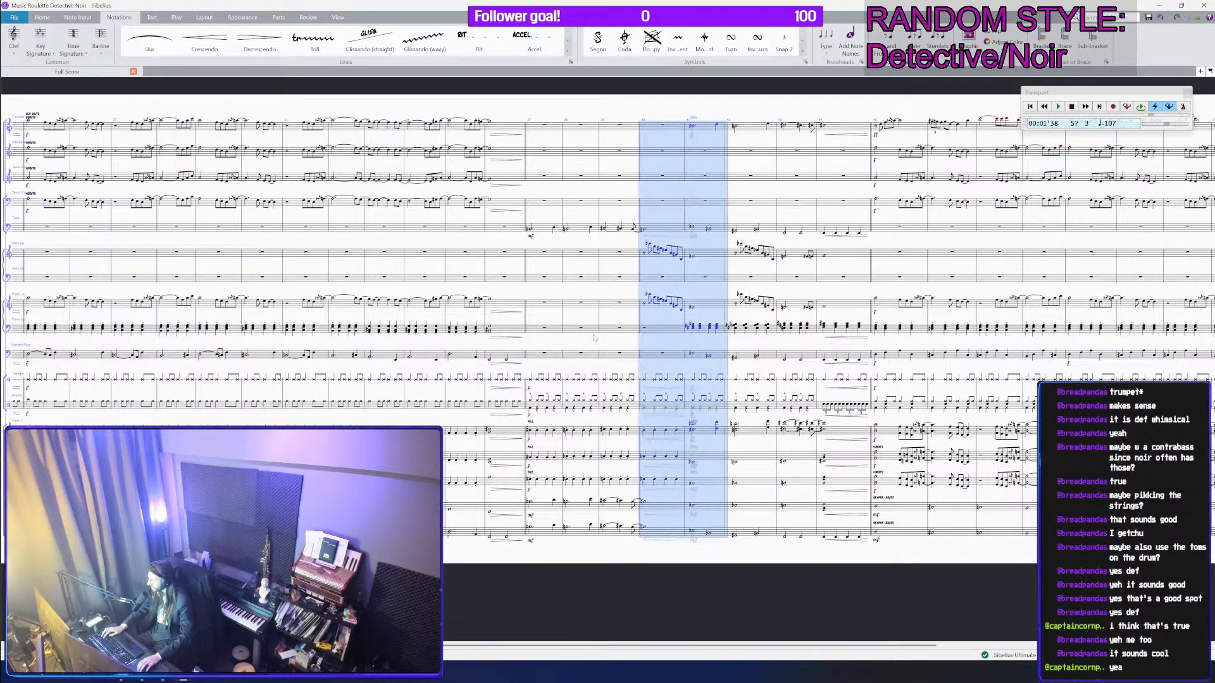
{"action": "left_click", "coordinate": [71, 18]}
{"action": "left_click", "coordinate": [44, 18]}
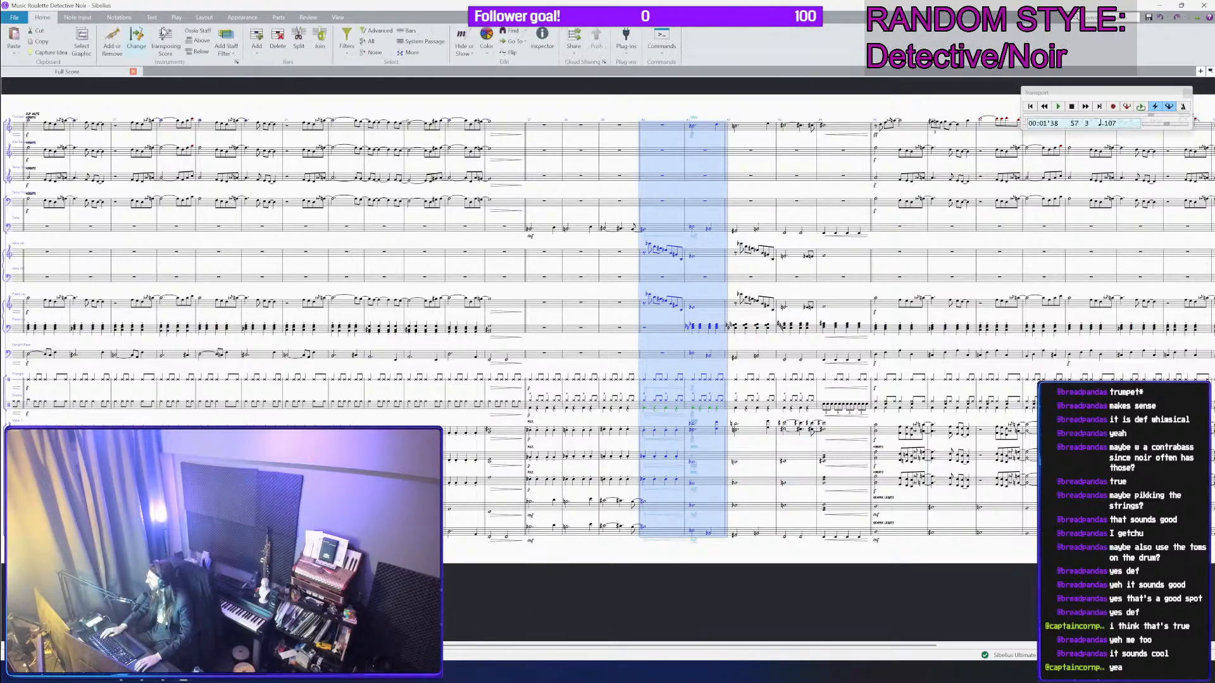
{"action": "left_click", "coordinate": [346, 39]}
{"action": "left_click", "coordinate": [367, 122]}
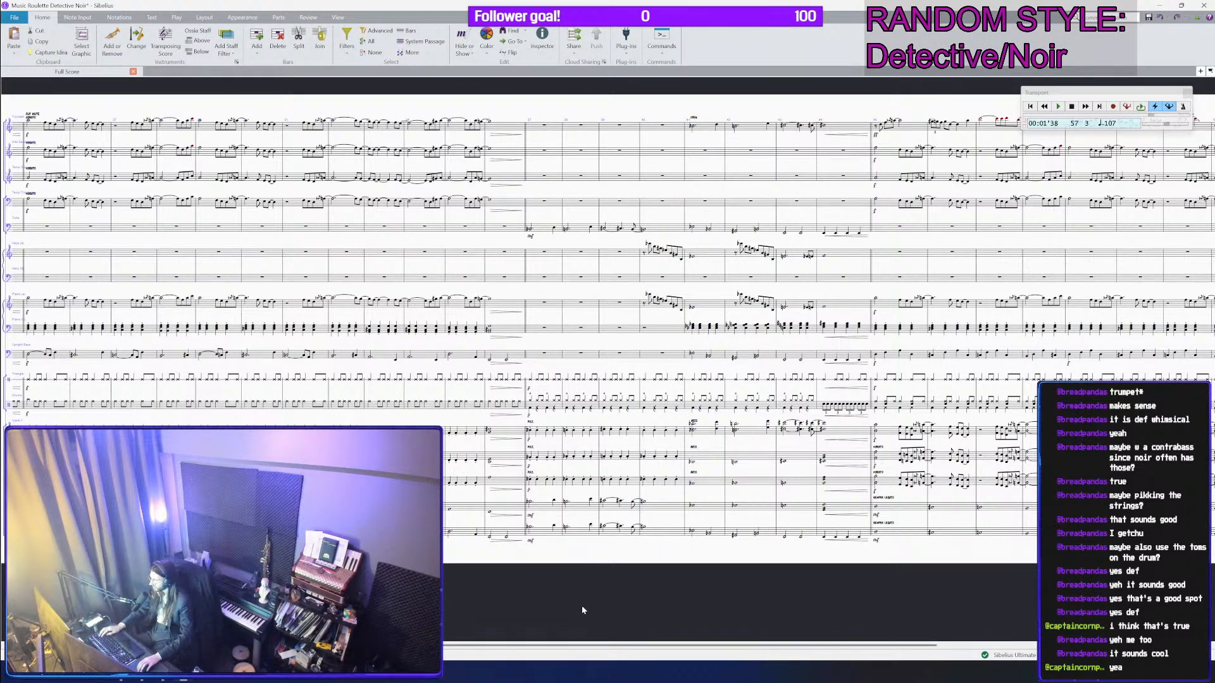
Step: Add a crescendo hairpin under the Violin 1 notes in bar 40
{"action": "left_click", "coordinate": [666, 432]}
{"action": "scroll", "coordinate": [663, 441], "scroll_direction": "up", "scroll_amount": 3}
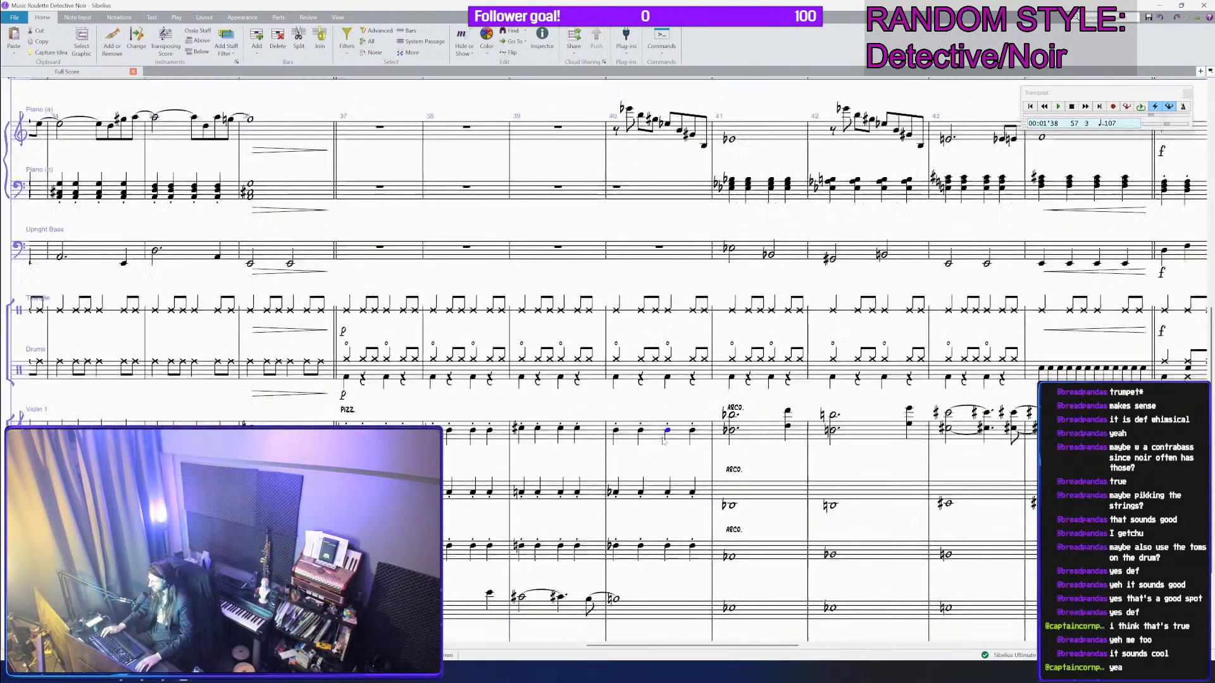
{"action": "scroll", "coordinate": [664, 441], "scroll_direction": "up", "scroll_amount": 1}
{"action": "left_click", "coordinate": [664, 441]}
{"action": "left_click", "coordinate": [681, 563], "text": "shift"}
{"action": "key", "text": "Escape"}
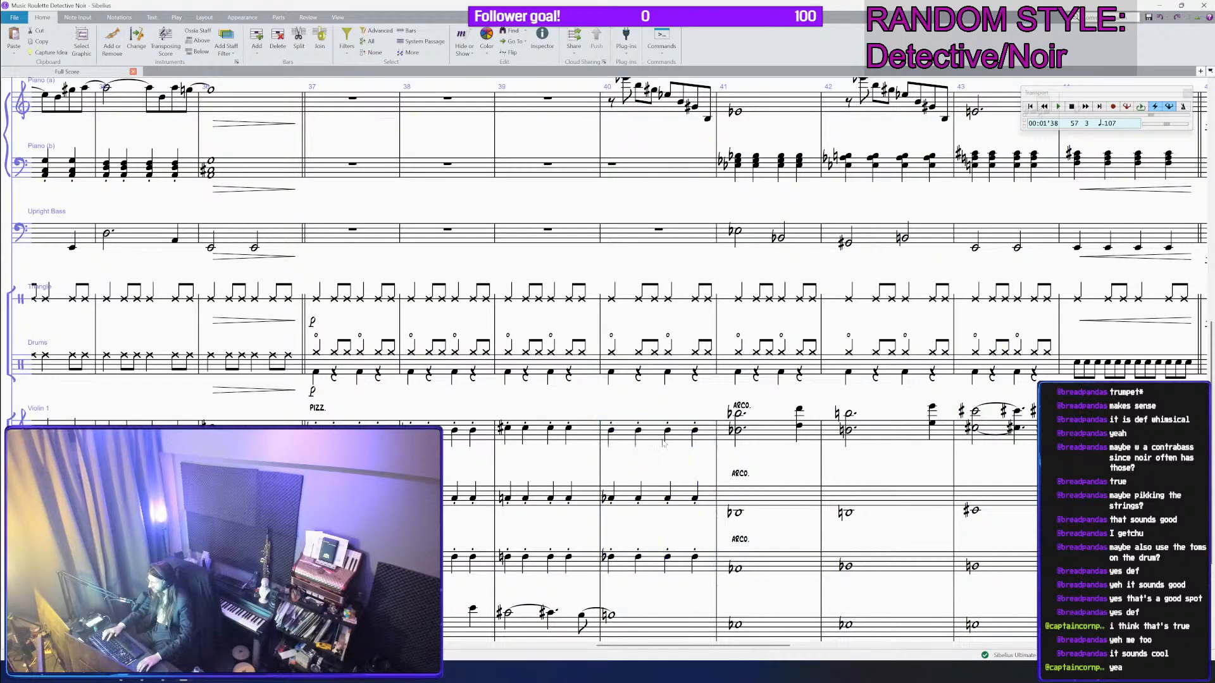
{"action": "left_click", "coordinate": [676, 434]}
{"action": "key", "text": "h"}
{"action": "left_click", "coordinate": [668, 510]}
{"action": "scroll", "coordinate": [667, 510], "scroll_direction": "down", "scroll_amount": 3}
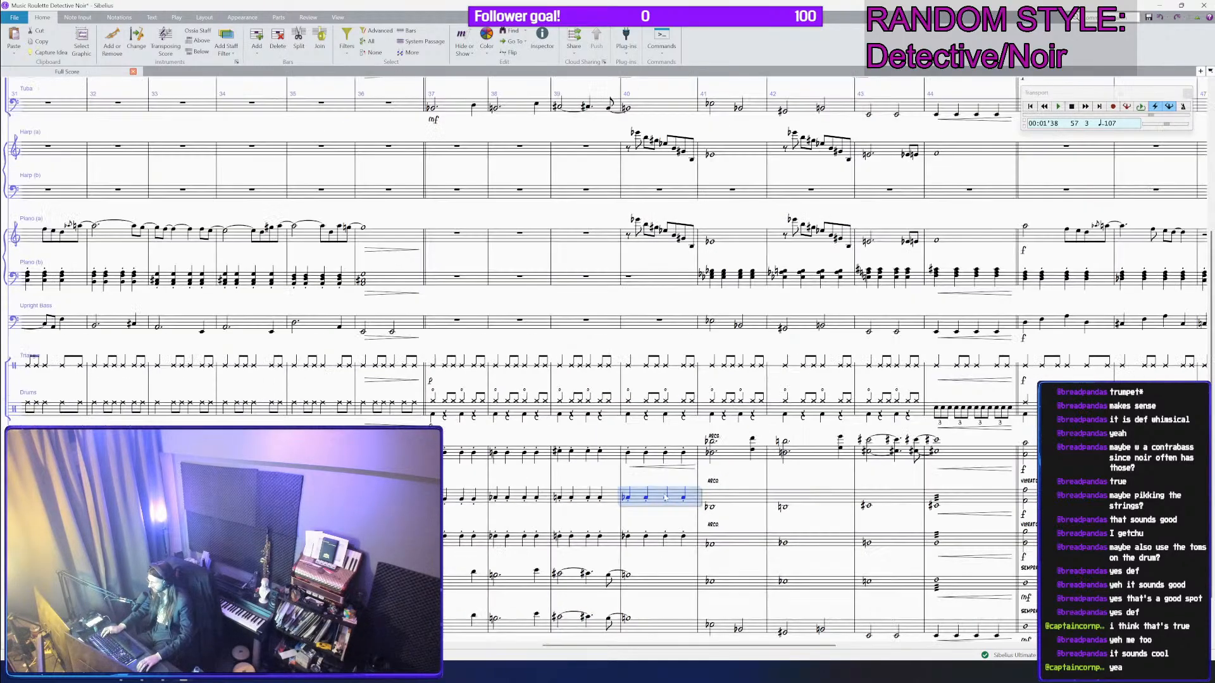
{"action": "left_click", "coordinate": [463, 427]}
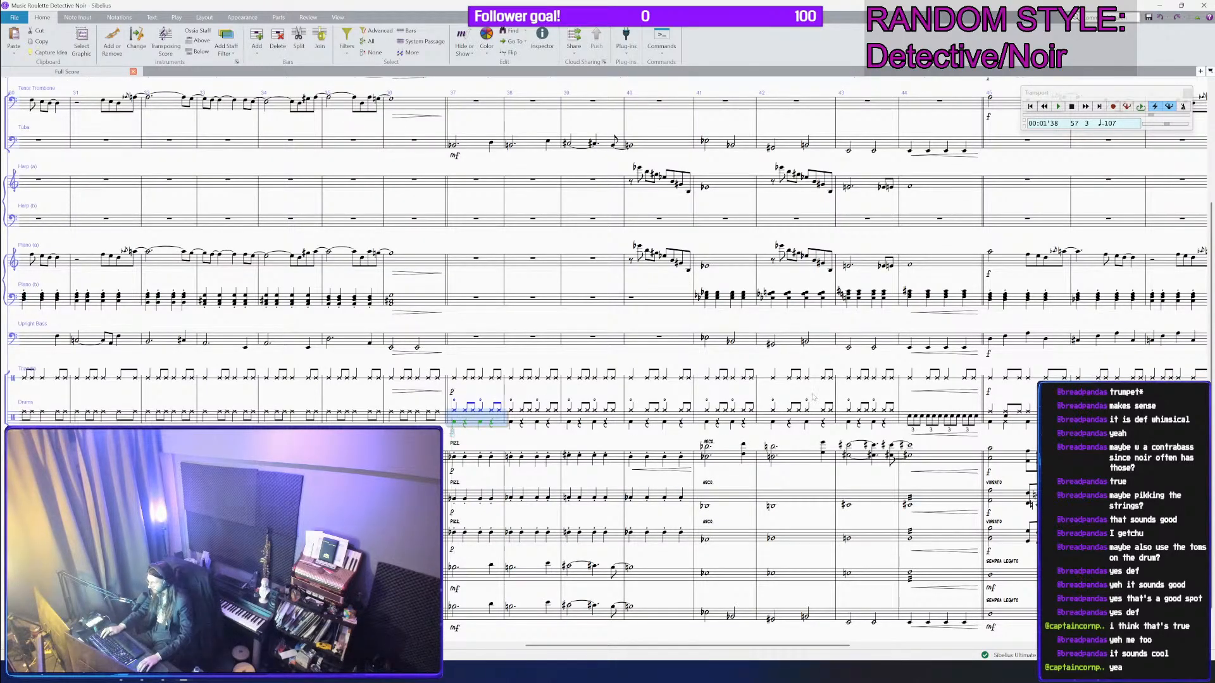
{"action": "scroll", "coordinate": [813, 397], "scroll_direction": "down", "scroll_amount": 3}
{"action": "key", "text": "Escape"}
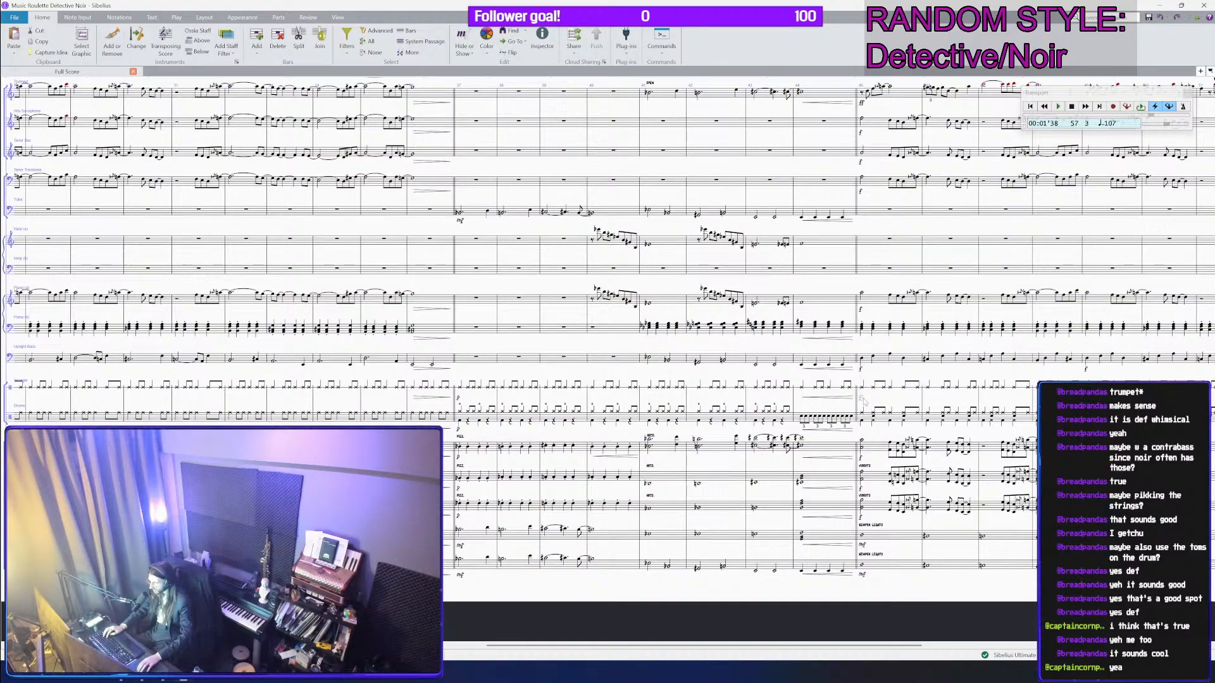
{"action": "left_click", "coordinate": [878, 429]}
{"action": "left_click", "coordinate": [870, 335]}
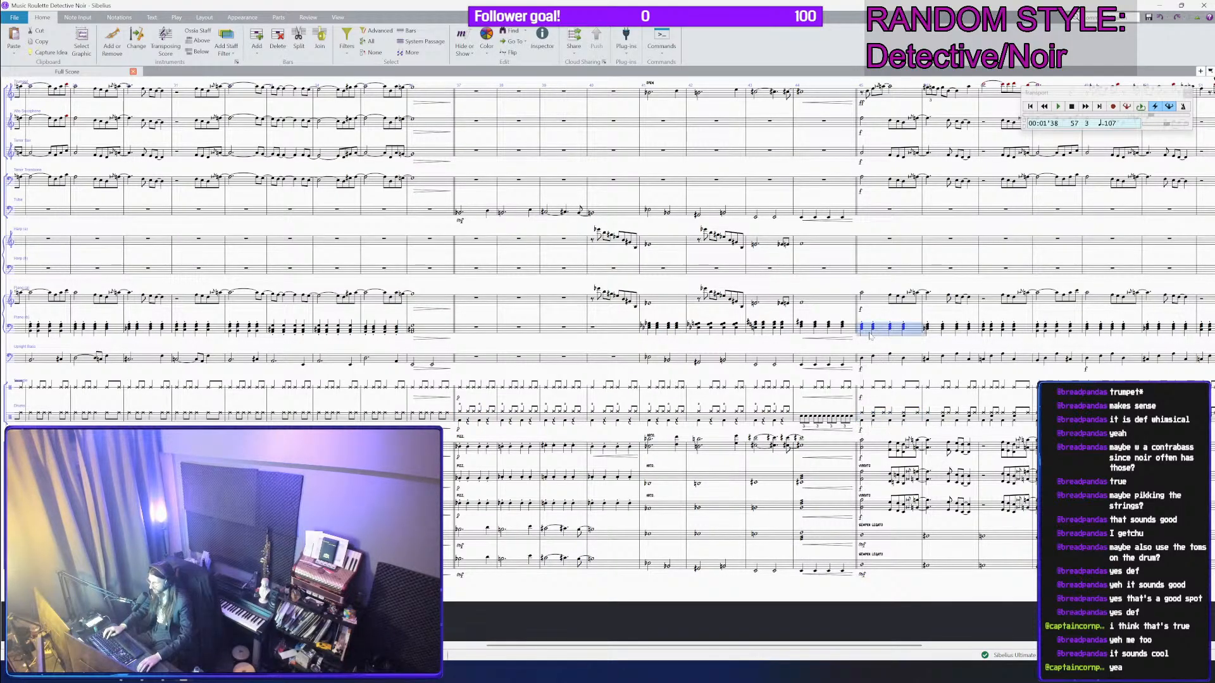
{"action": "scroll", "coordinate": [875, 328], "scroll_direction": "down", "scroll_amount": 3}
{"action": "scroll", "coordinate": [876, 328], "scroll_direction": "up", "scroll_amount": 4}
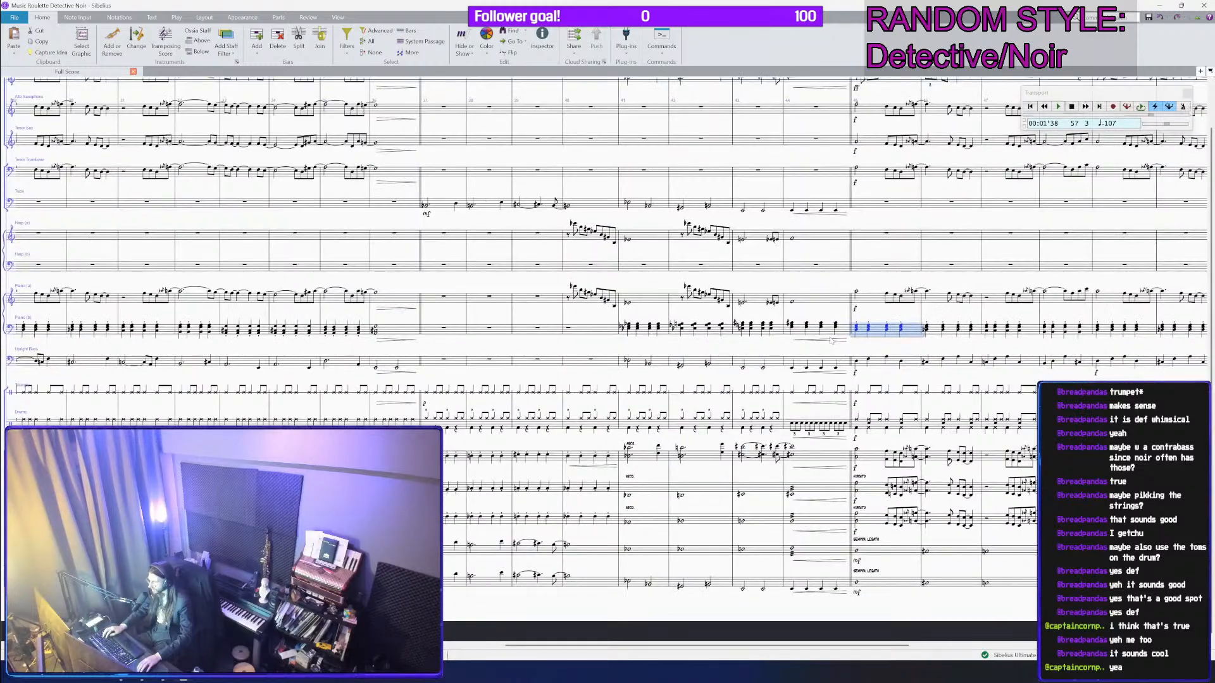
Step: Copy the crescendo hairpin under the lower piano staff in bar 44 to the upper piano staff and save the score
{"action": "key", "text": "Escape"}
{"action": "left_click", "coordinate": [837, 339]}
{"action": "key", "text": "ctrl+c"}
{"action": "left_click", "coordinate": [826, 304]}
{"action": "key", "text": "ctrl+v"}
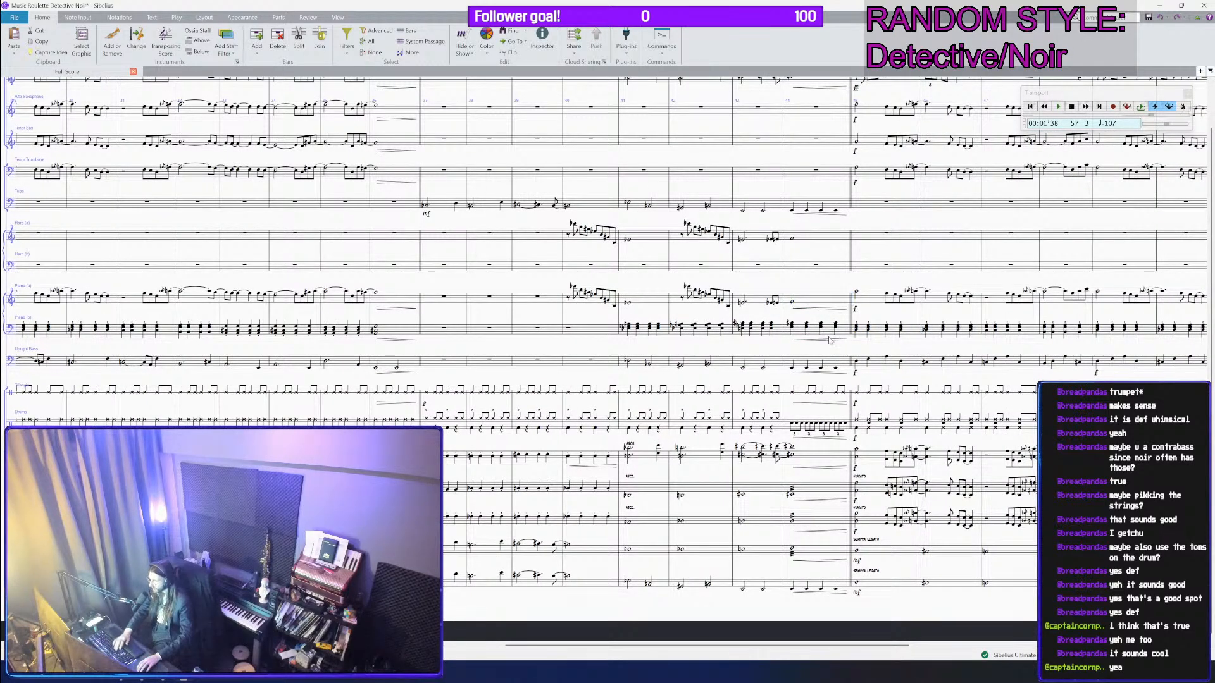
{"action": "left_click", "coordinate": [833, 340]}
{"action": "scroll", "coordinate": [797, 352], "scroll_direction": "down", "scroll_amount": 3}
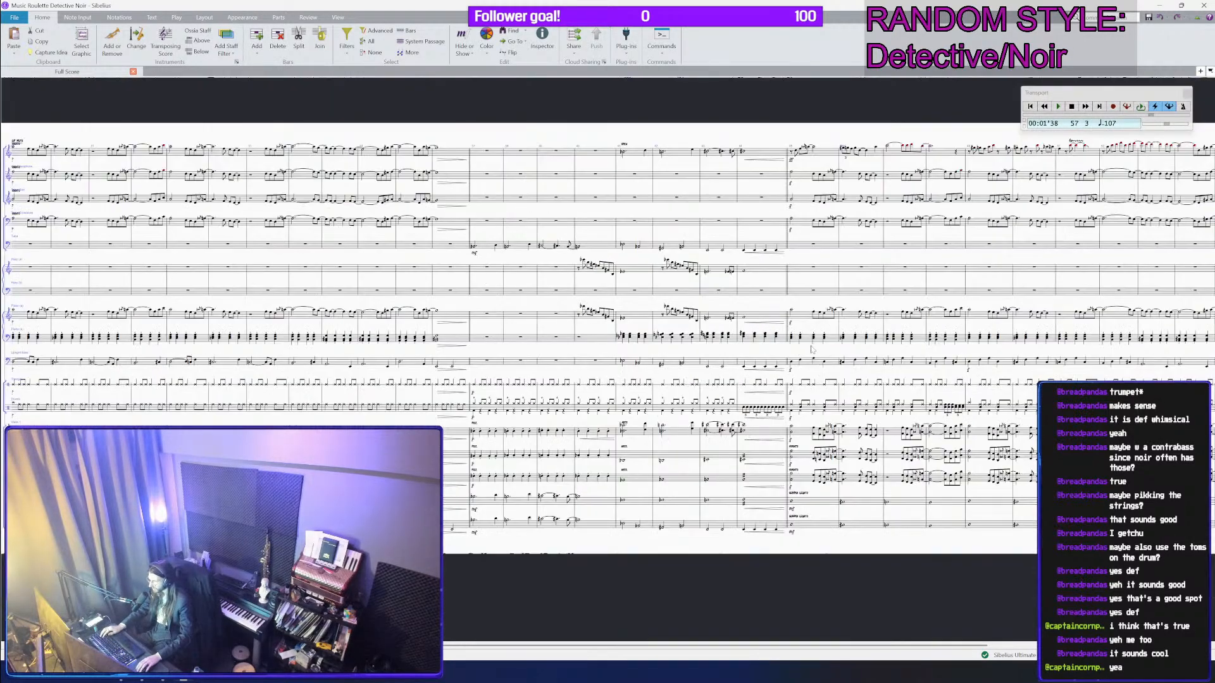
{"action": "key", "text": "ctrl+s"}
Step: Play back the whole score from the beginning to review the arrangement
{"action": "left_click", "coordinate": [1030, 107]}
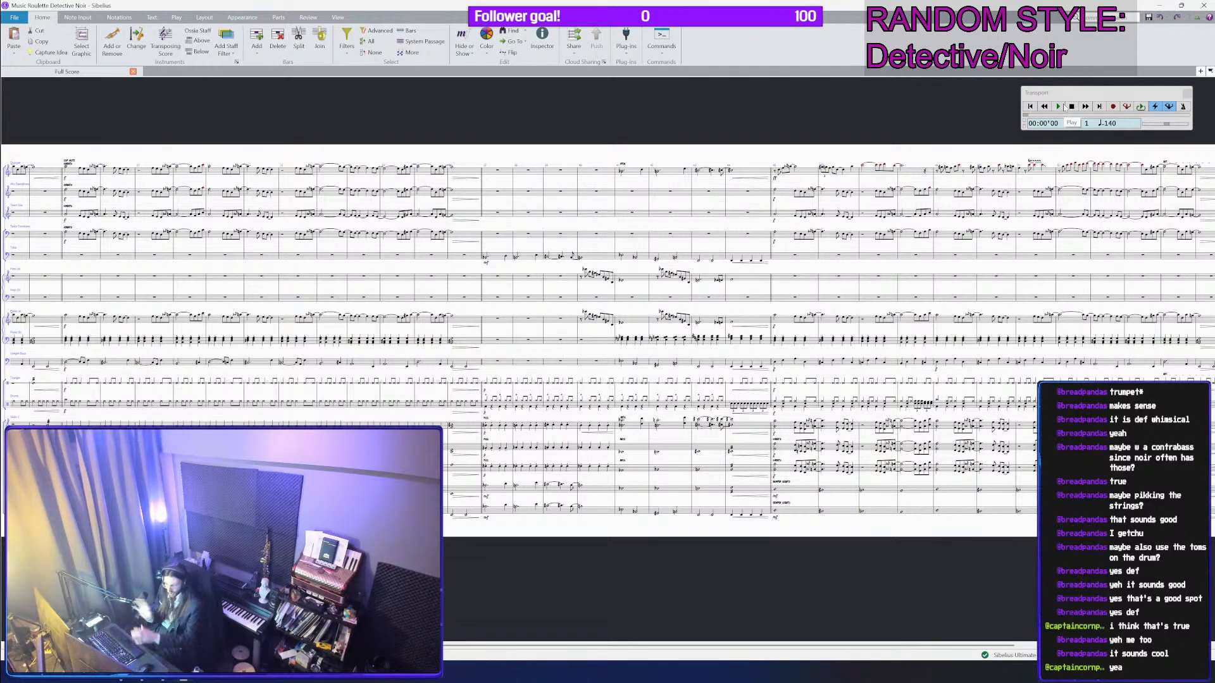
{"action": "left_click", "coordinate": [1058, 107]}
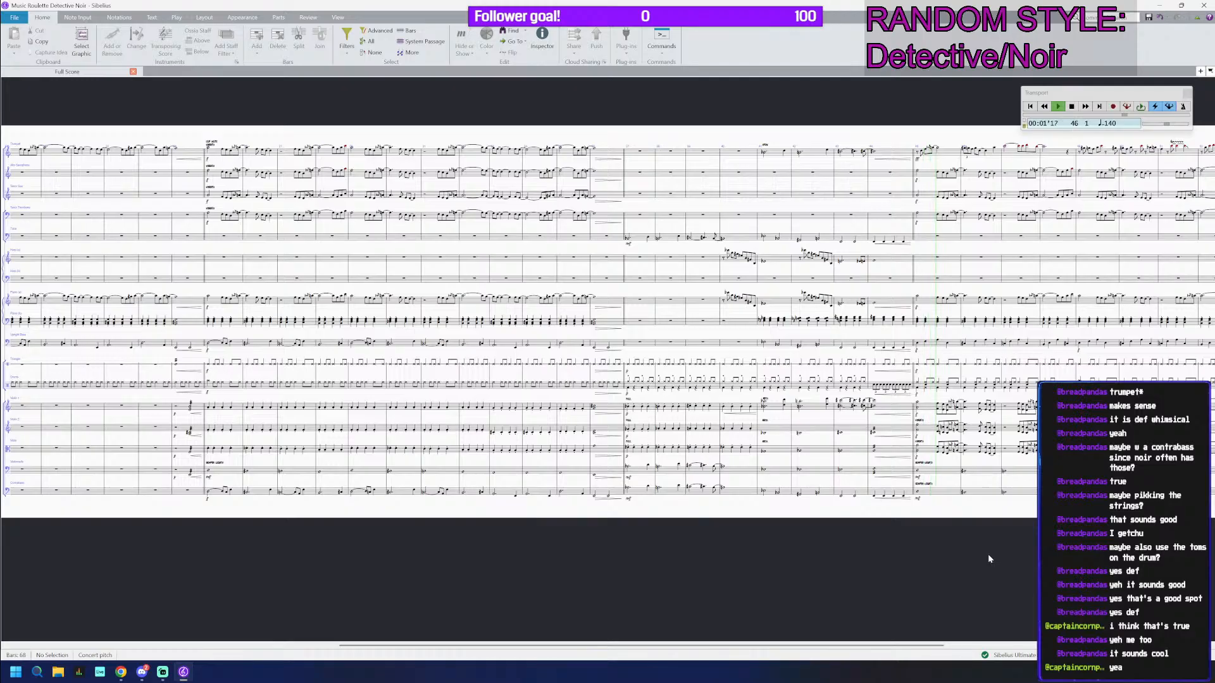
{"action": "left_click_drag", "start_coordinate": [989, 555], "coordinate": [879, 548]}
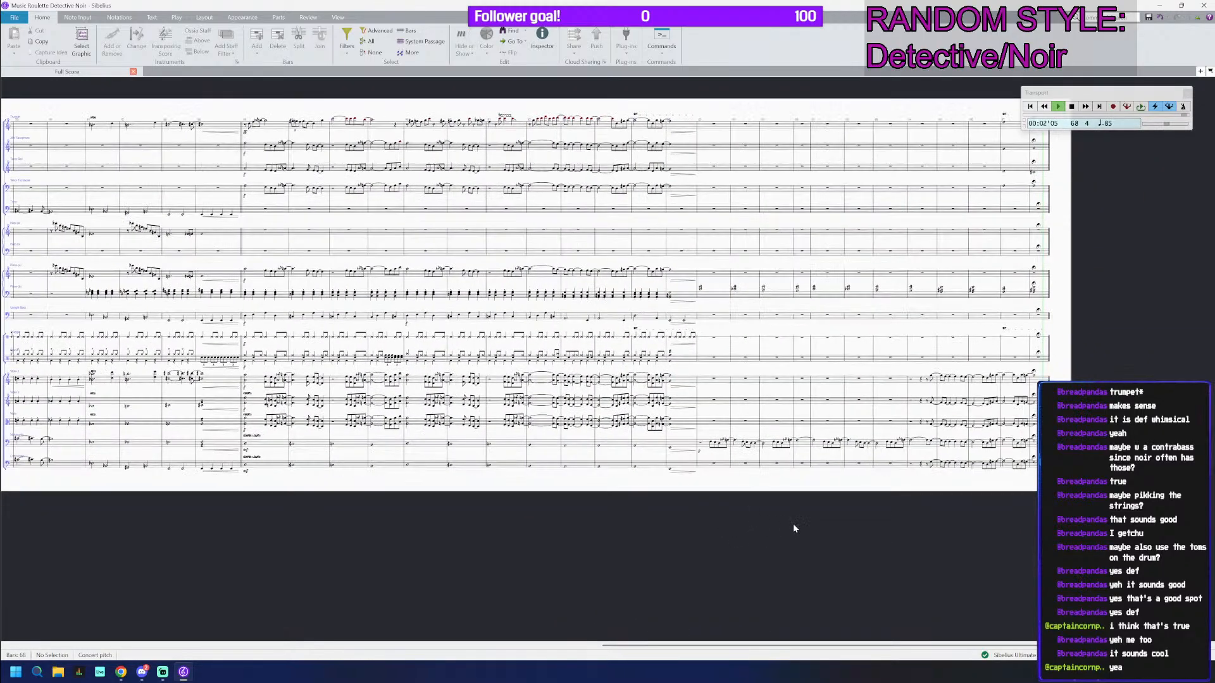
Step: Copy the Violoncello's p dynamic from bar 57 to Violin 1, Violin 2, Viola and Contrabass at bar 64
{"action": "left_click", "coordinate": [700, 453]}
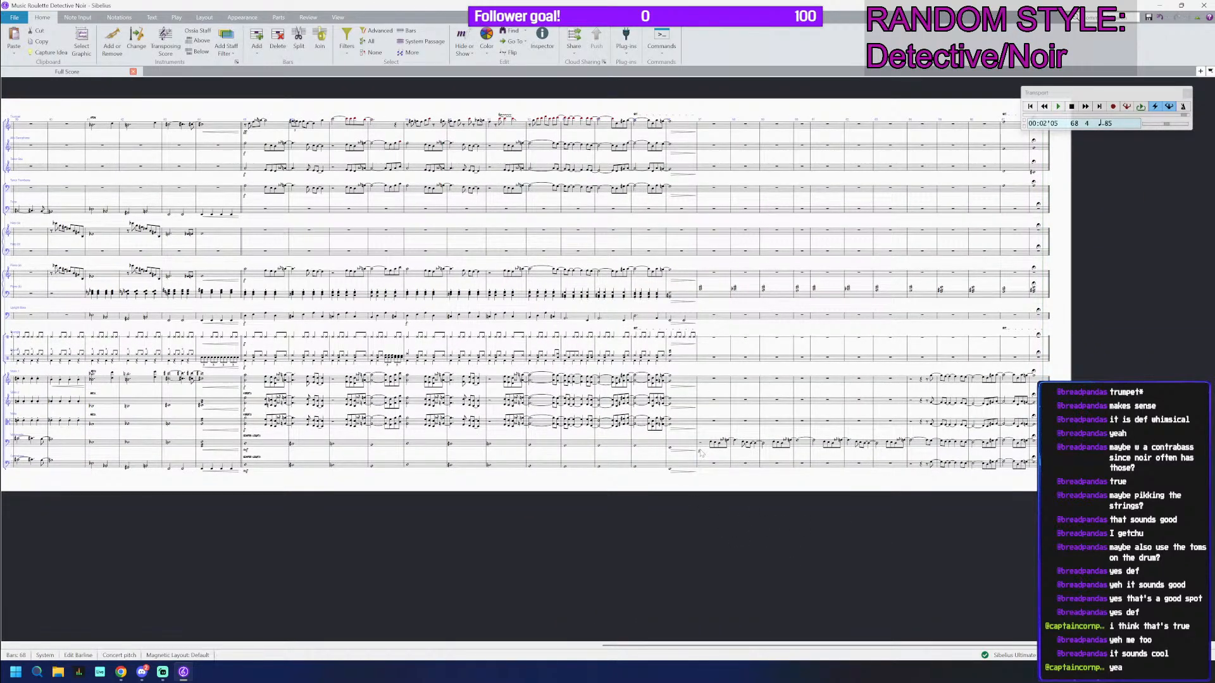
{"action": "key", "text": "Escape"}
{"action": "left_click_drag", "start_coordinate": [706, 455], "coordinate": [674, 454]}
{"action": "left_click", "coordinate": [668, 452]}
{"action": "scroll", "coordinate": [668, 452], "scroll_direction": "up", "scroll_amount": 1}
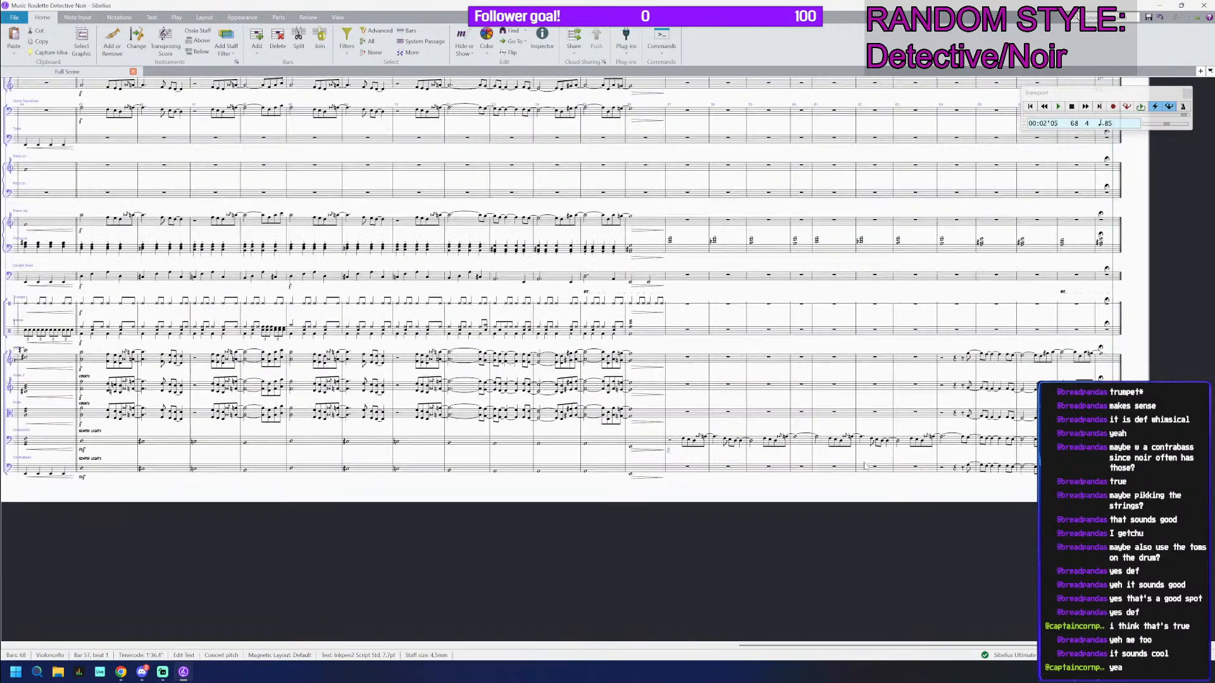
{"action": "left_click", "coordinate": [954, 415]}
{"action": "scroll", "coordinate": [953, 414], "scroll_direction": "up", "scroll_amount": 2}
{"action": "left_click", "coordinate": [946, 323], "text": "shift"}
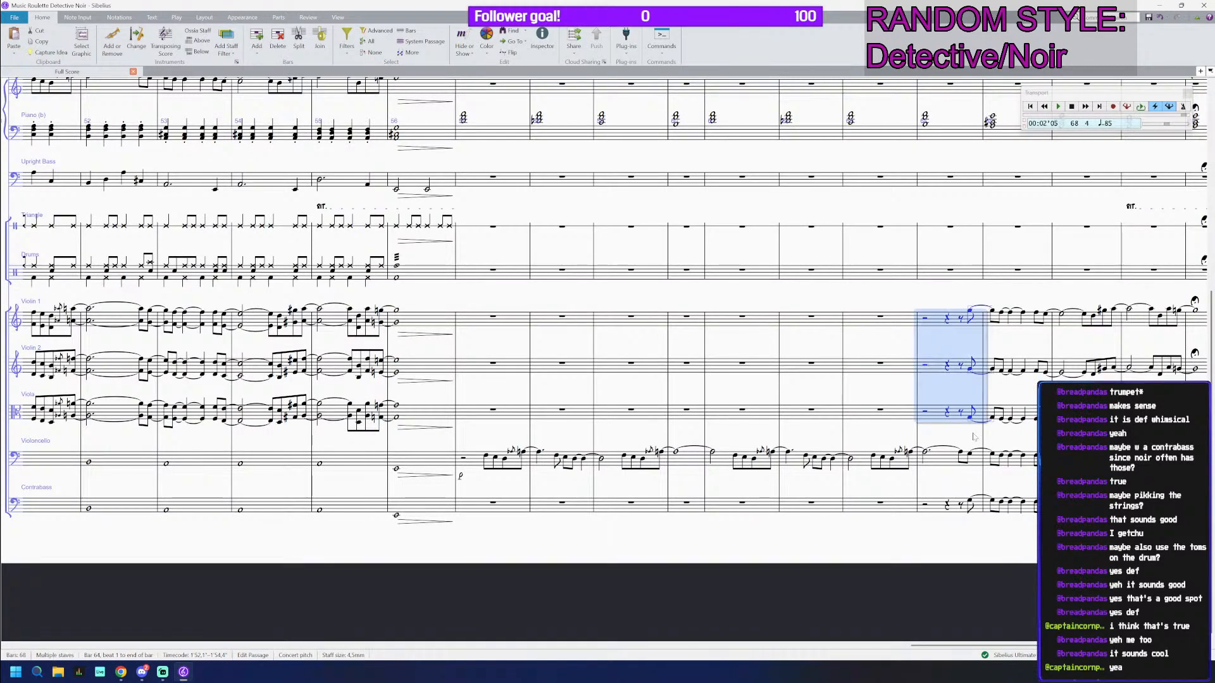
{"action": "key", "text": "ctrl+v"}
{"action": "left_click", "coordinate": [936, 507]}
{"action": "scroll", "coordinate": [940, 481], "scroll_direction": "down", "scroll_amount": 1}
{"action": "key", "text": "ctrl+v"}
{"action": "scroll", "coordinate": [939, 455], "scroll_direction": "down", "scroll_amount": 1}
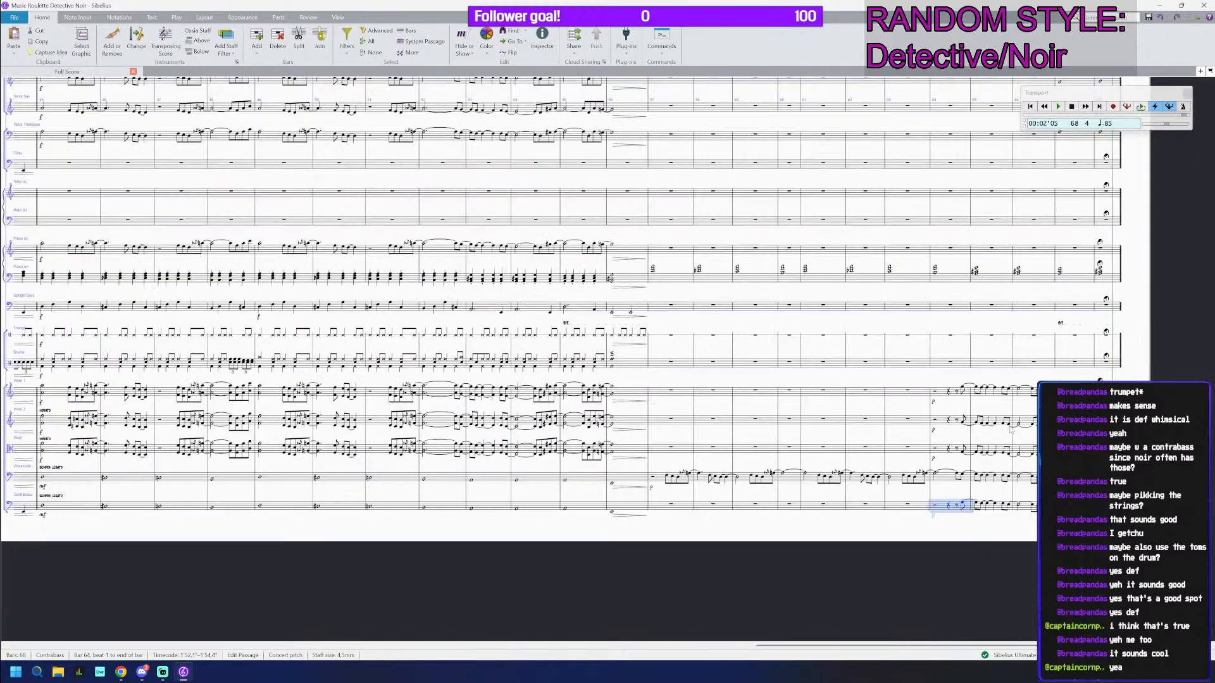
Step: Paste the p dynamic into the Trumpet, Alto Saxophone, Tenor Sax and Tenor Trombone staves at bar 67
{"action": "left_click", "coordinate": [1074, 202]}
{"action": "key", "text": "Escape"}
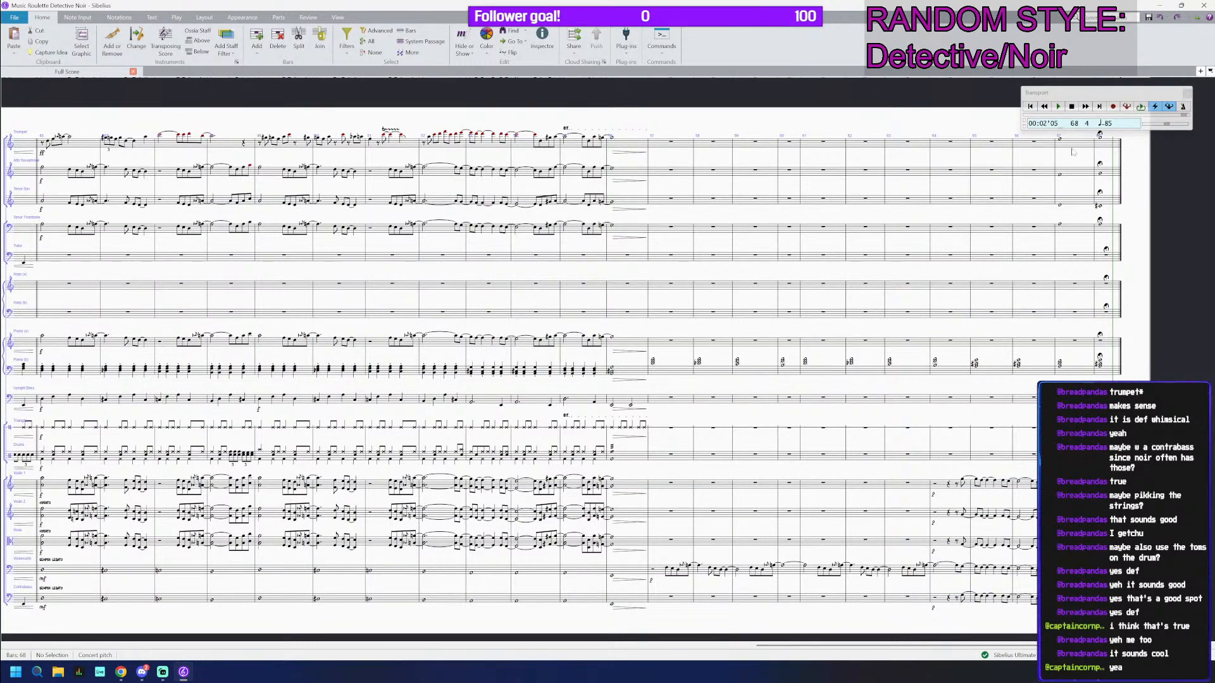
{"action": "left_click", "coordinate": [1076, 145]}
{"action": "key", "text": "Escape"}
{"action": "left_click", "coordinate": [1077, 227]}
{"action": "left_click", "coordinate": [1075, 143], "text": "shift"}
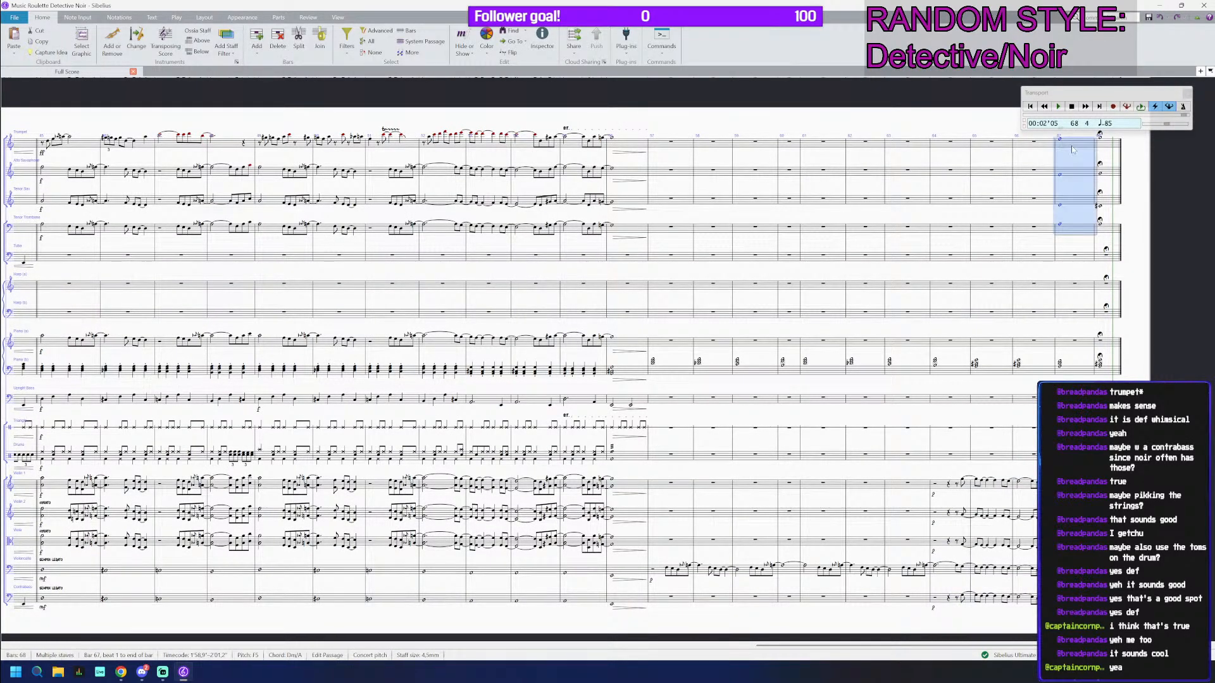
Step: Add crescendo hairpins in bar 67 and decrescendo hairpins in bar 68 across the full ensemble, and save the score
{"action": "scroll", "coordinate": [1079, 304], "scroll_direction": "down", "scroll_amount": 1}
{"action": "left_click", "coordinate": [1076, 588], "text": "shift"}
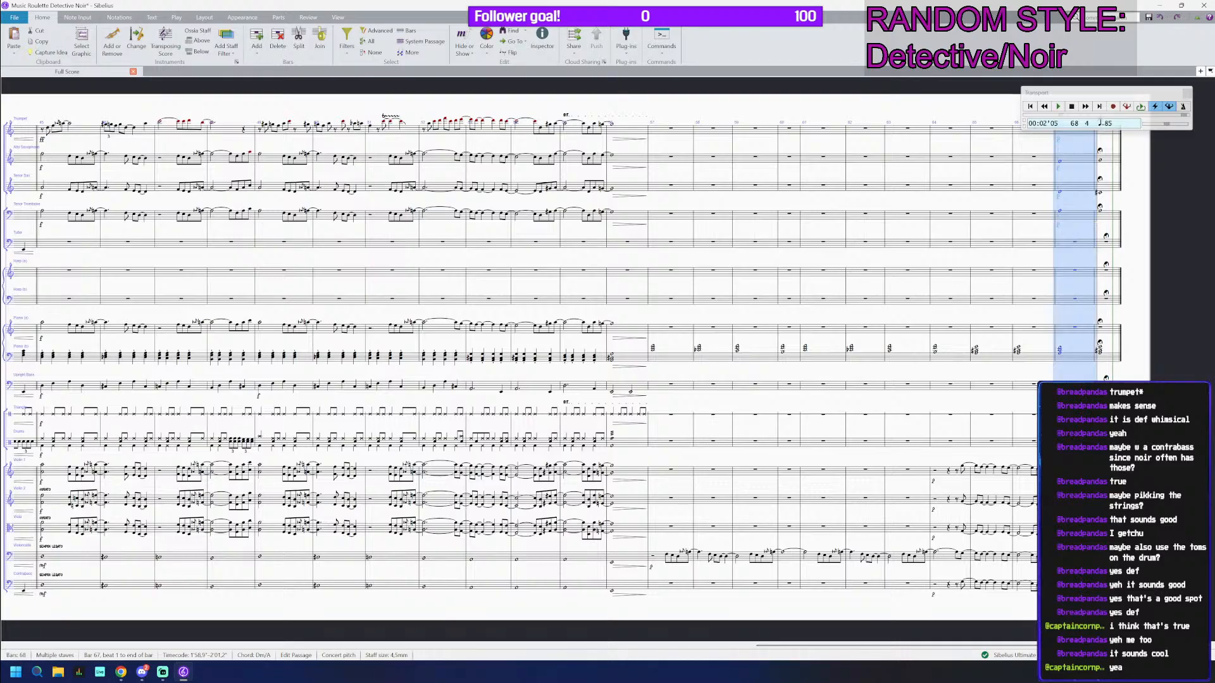
{"action": "key", "text": "h"}
{"action": "left_click", "coordinate": [1109, 588]}
{"action": "scroll", "coordinate": [1112, 253], "scroll_direction": "up", "scroll_amount": 1}
{"action": "left_click", "coordinate": [1111, 144], "text": "shift"}
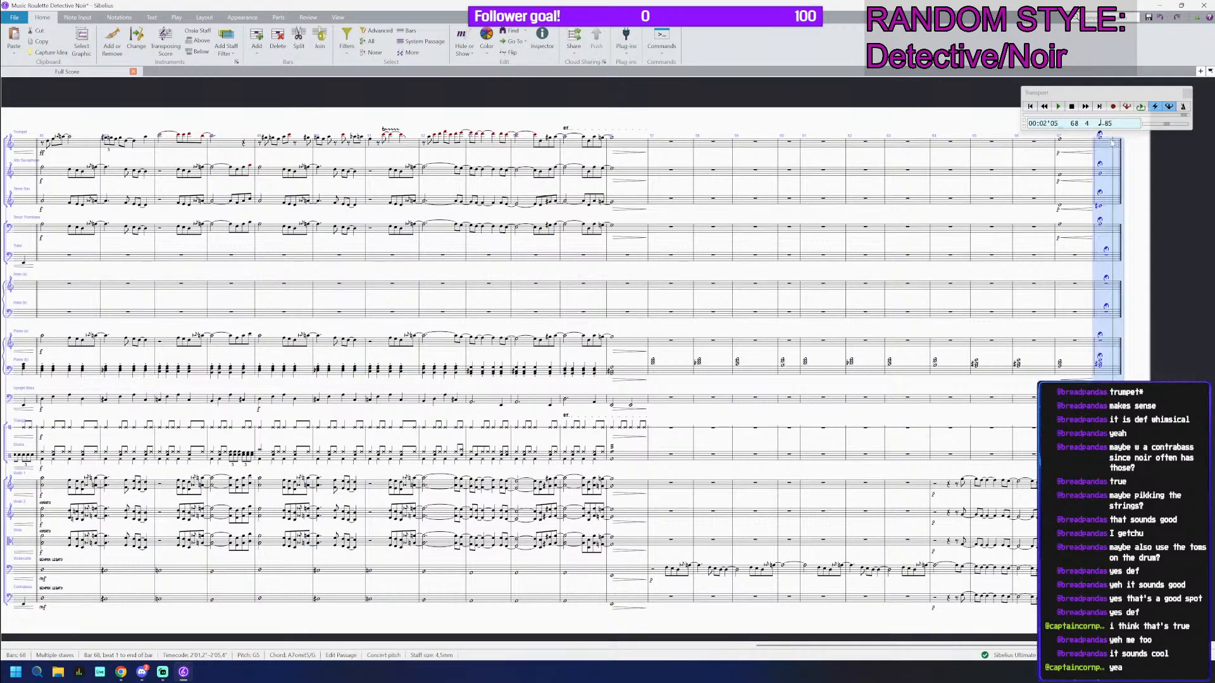
{"action": "key", "text": "shift+h"}
{"action": "key", "text": "ctrl+s"}
Step: Play back the ending from bar 63 to check the new dynamics
{"action": "left_click", "coordinate": [935, 487]}
{"action": "left_click", "coordinate": [924, 488]}
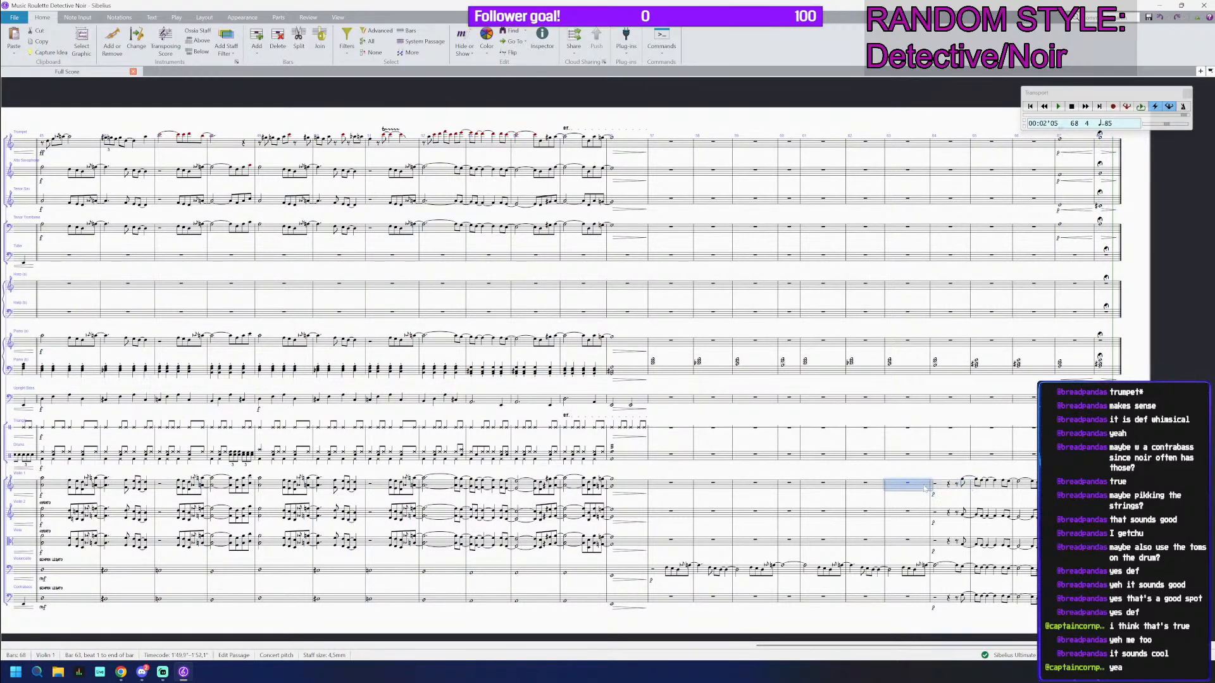
{"action": "key", "text": "Left"}
{"action": "key", "text": "space"}
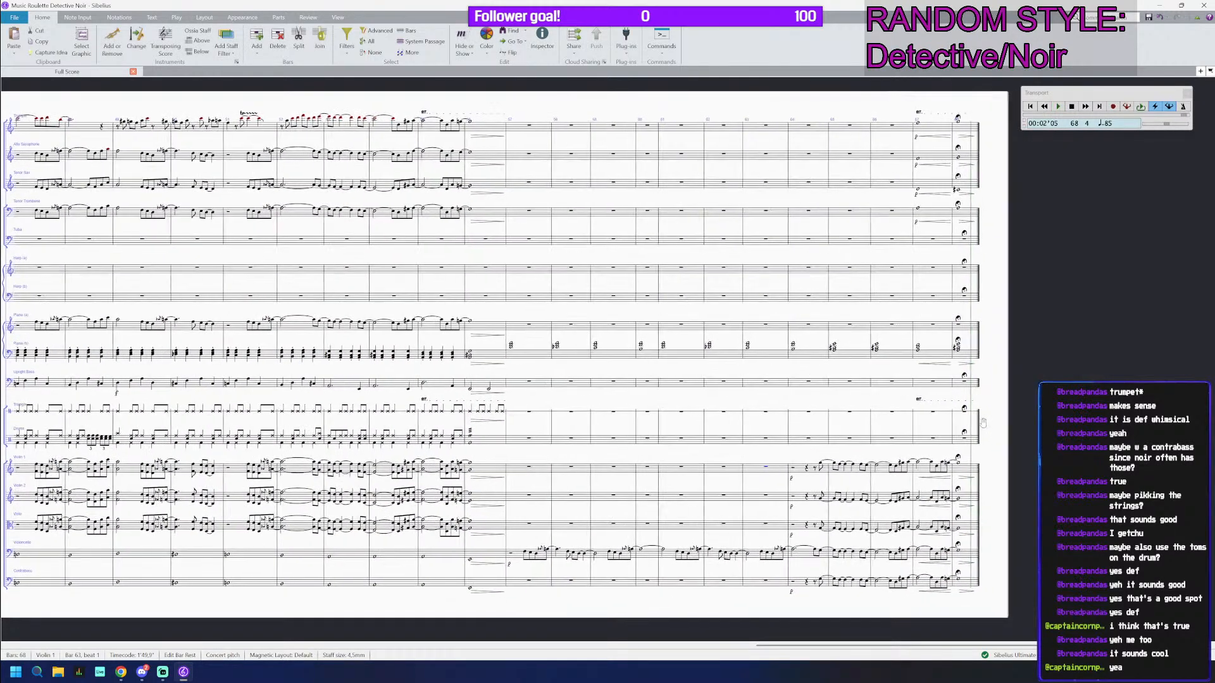
Step: Append a bar after bar 68 and enter a rising quarter-note line starting on D4 in the lower piano staff through bar 70
{"action": "key", "text": "ctrl+b"}
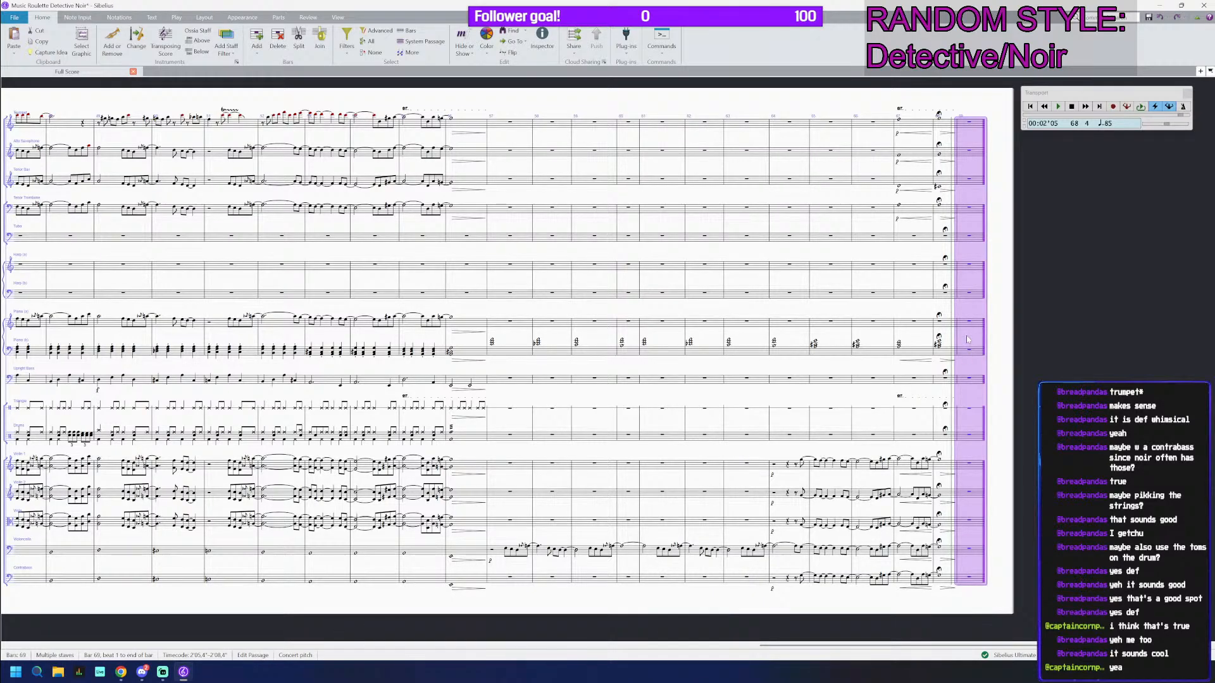
{"action": "left_click", "coordinate": [967, 356]}
{"action": "scroll", "coordinate": [967, 356], "scroll_direction": "up", "scroll_amount": 3}
{"action": "scroll", "coordinate": [967, 356], "scroll_direction": "up", "scroll_amount": 1}
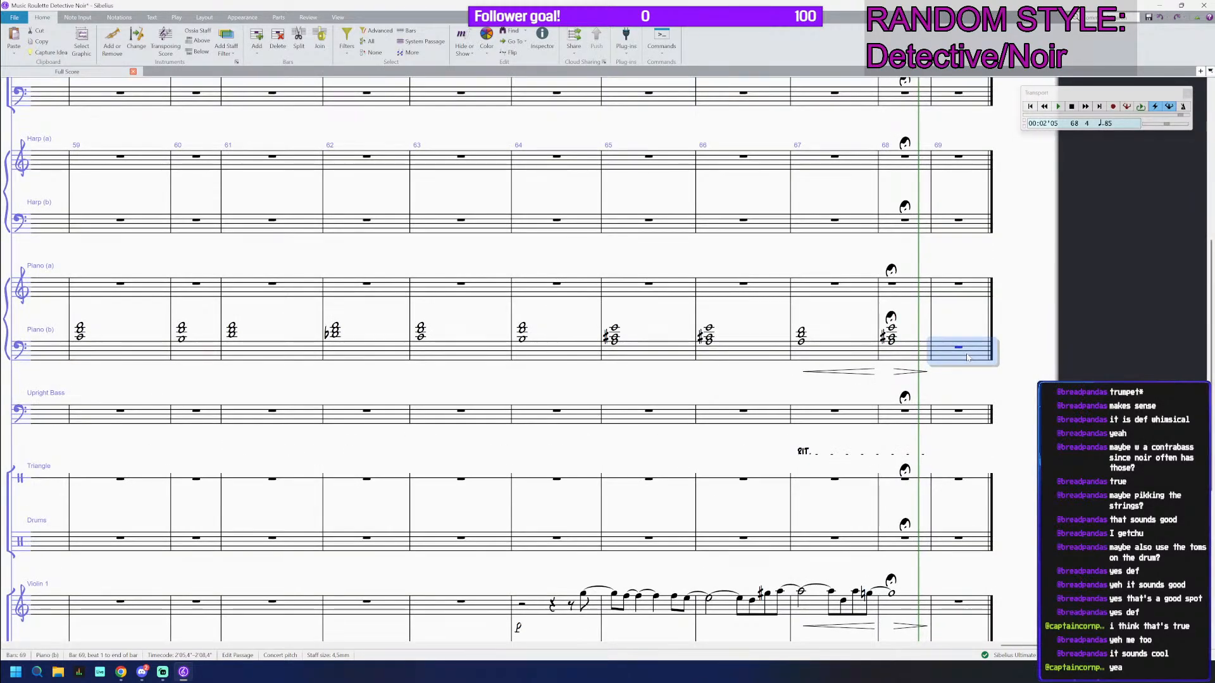
{"action": "key", "text": "n"}
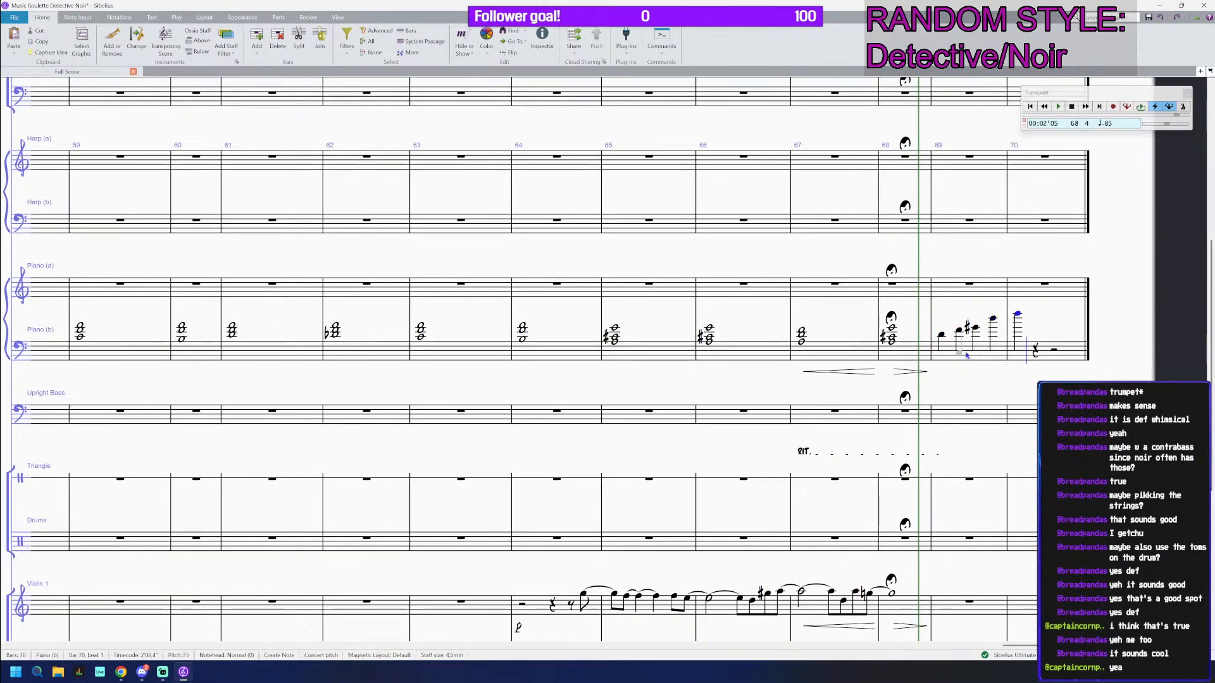
{"action": "key", "text": "Escape"}
Step: Re-enter bar 69 of the lower piano staff as eight rising eighth notes cycling D, F and G sharp from D4
{"action": "key", "text": "Left"}
{"action": "key", "text": "Left"}
{"action": "key", "text": "Left"}
{"action": "key", "text": "Left"}
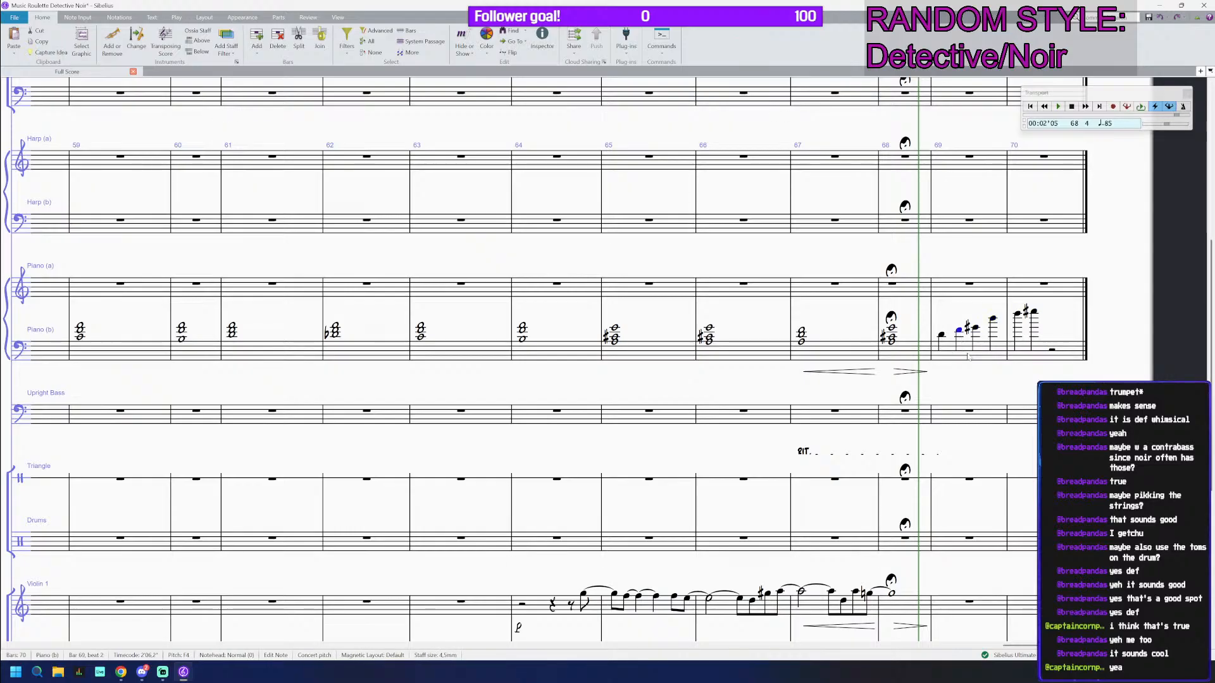
{"action": "key", "text": "Left"}
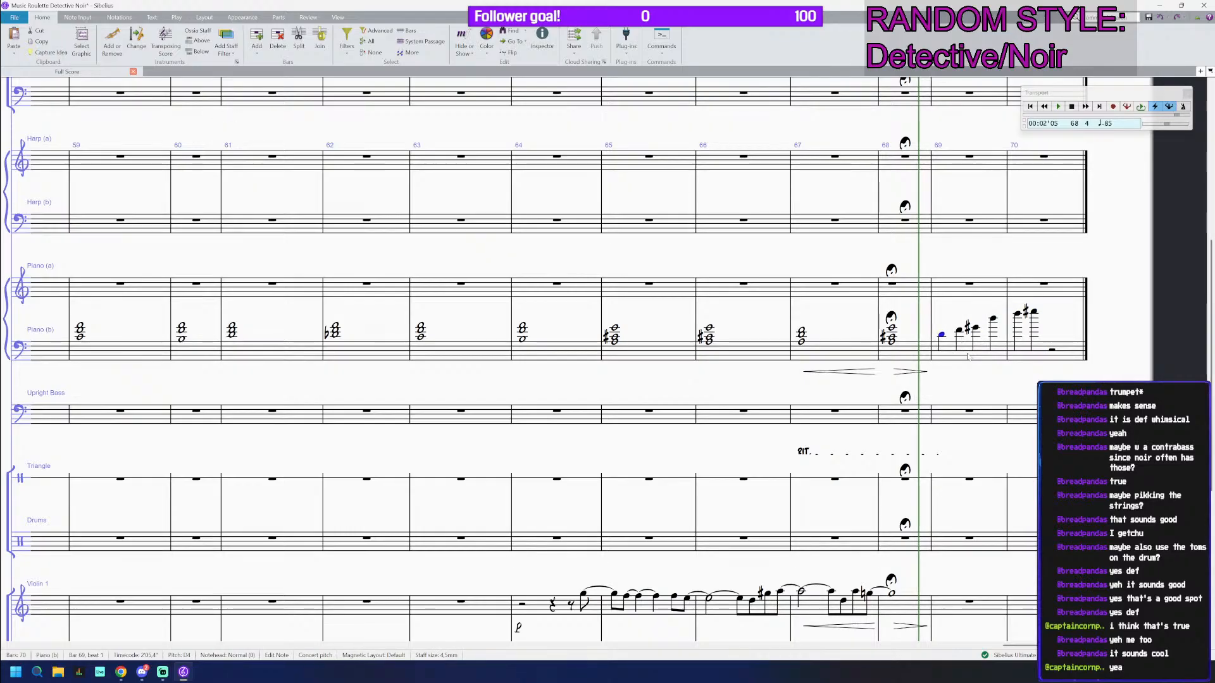
{"action": "key", "text": "3"}
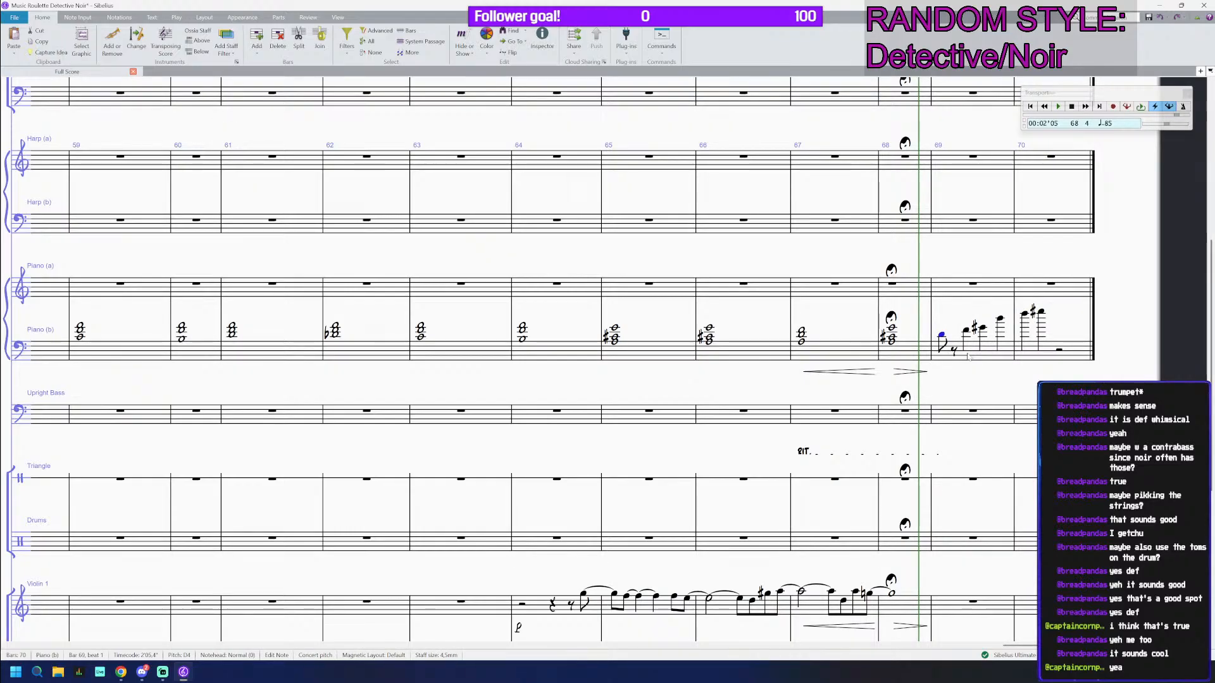
{"action": "key", "text": "n"}
{"action": "key", "text": "f"}
{"action": "key", "text": "g"}
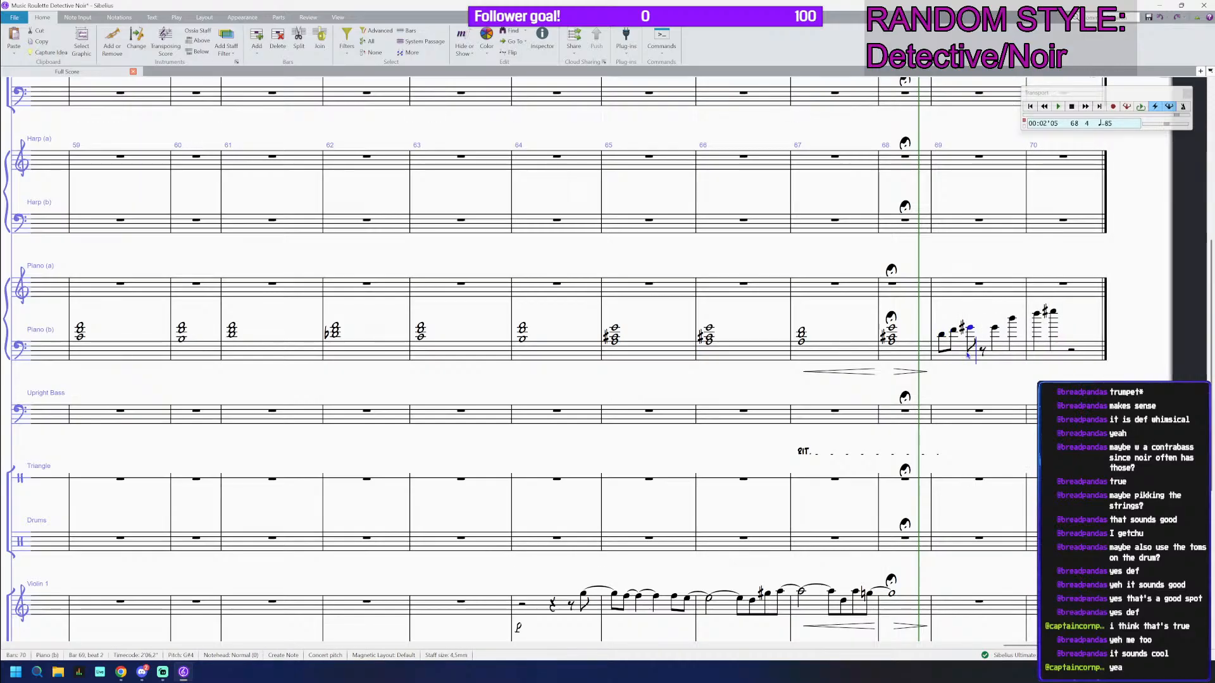
{"action": "key", "text": "d"}
{"action": "key", "text": "f"}
{"action": "key", "text": "g"}
{"action": "key", "text": "d"}
{"action": "key", "text": "f"}
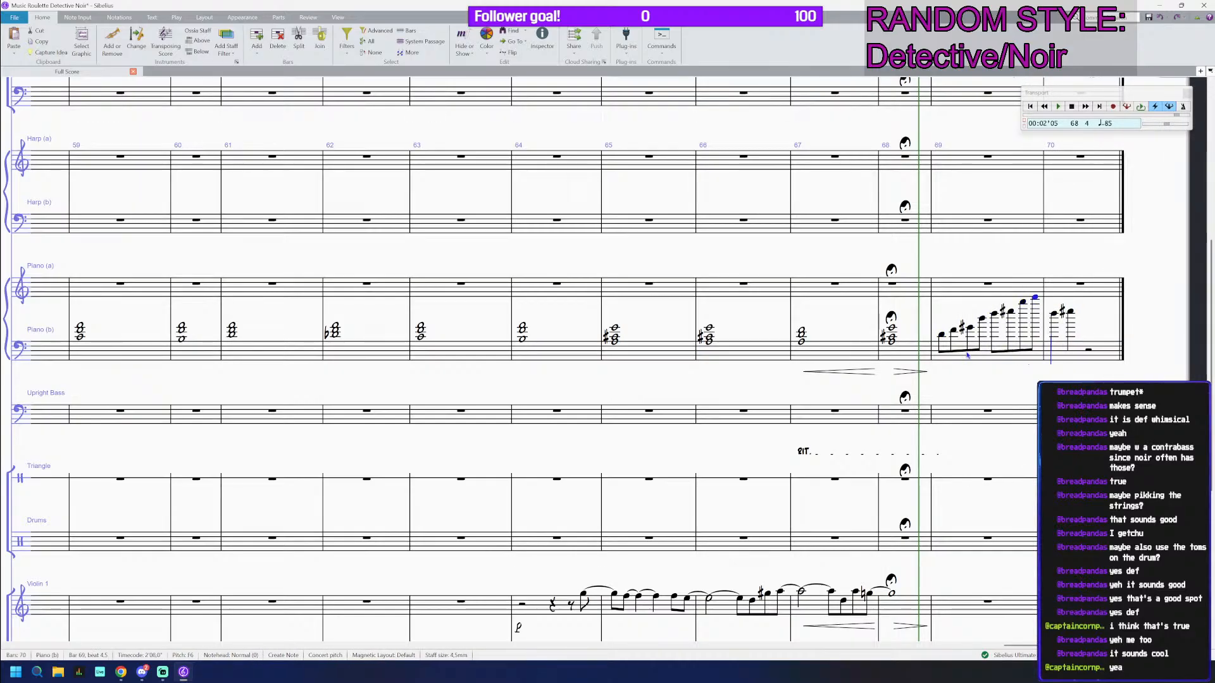
Step: Continue the rising line into bar 70 with four eighth notes: G sharp, D, F and G sharp
{"action": "key", "text": "g"}
{"action": "key", "text": "d"}
{"action": "key", "text": "f"}
{"action": "key", "text": "g"}
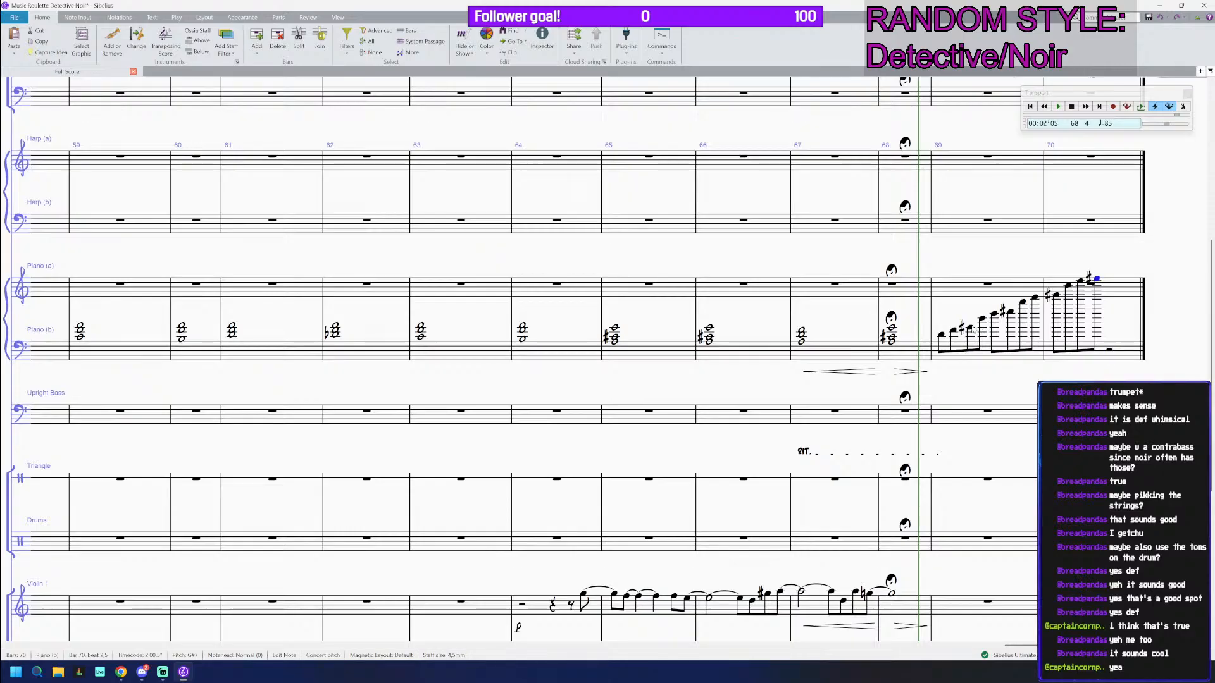
Step: Transpose the whole eighth-note run in bars 69 and 70 down one octave and save the score
{"action": "left_click", "coordinate": [977, 352], "text": "shift"}
{"action": "key", "text": "shift+Left"}
{"action": "key", "text": "shift+Left"}
{"action": "key", "text": "shift+Left"}
{"action": "key", "text": "ctrl+Down"}
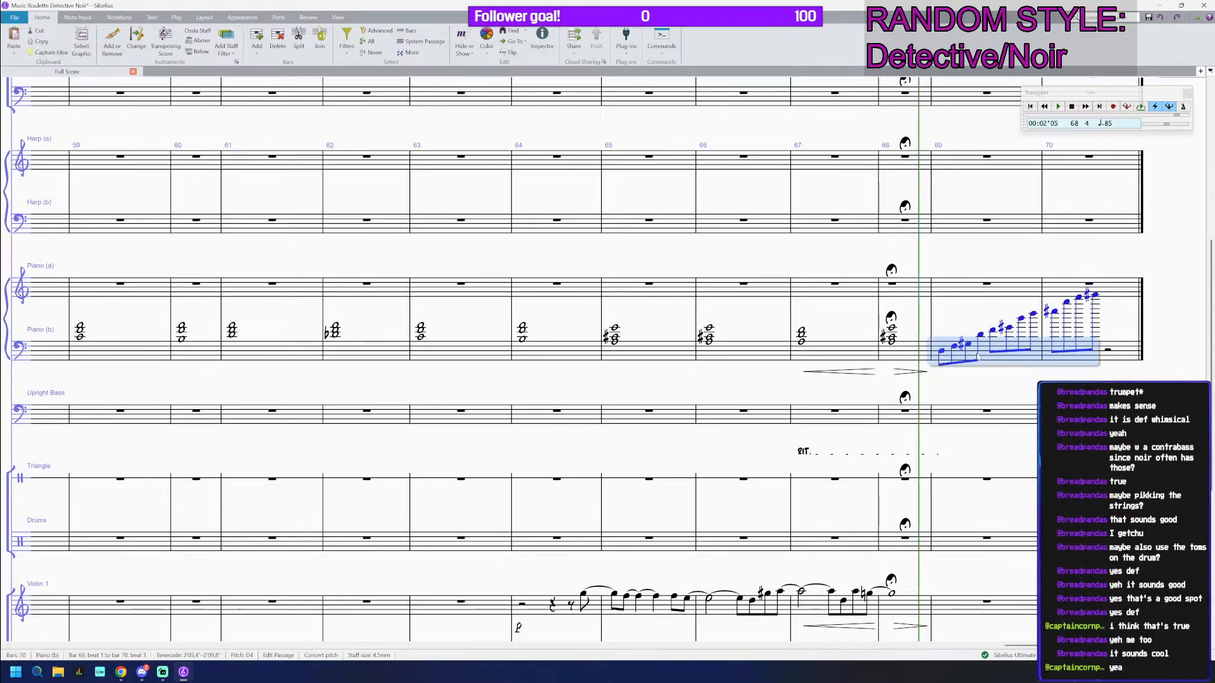
{"action": "key", "text": "ctrl+s"}
Step: Copy the run from beat 2.5 of bar 69 onward into the upper piano staff at the same position, and save
{"action": "scroll", "coordinate": [1069, 347], "scroll_direction": "up", "scroll_amount": 2}
{"action": "left_click", "coordinate": [954, 330]}
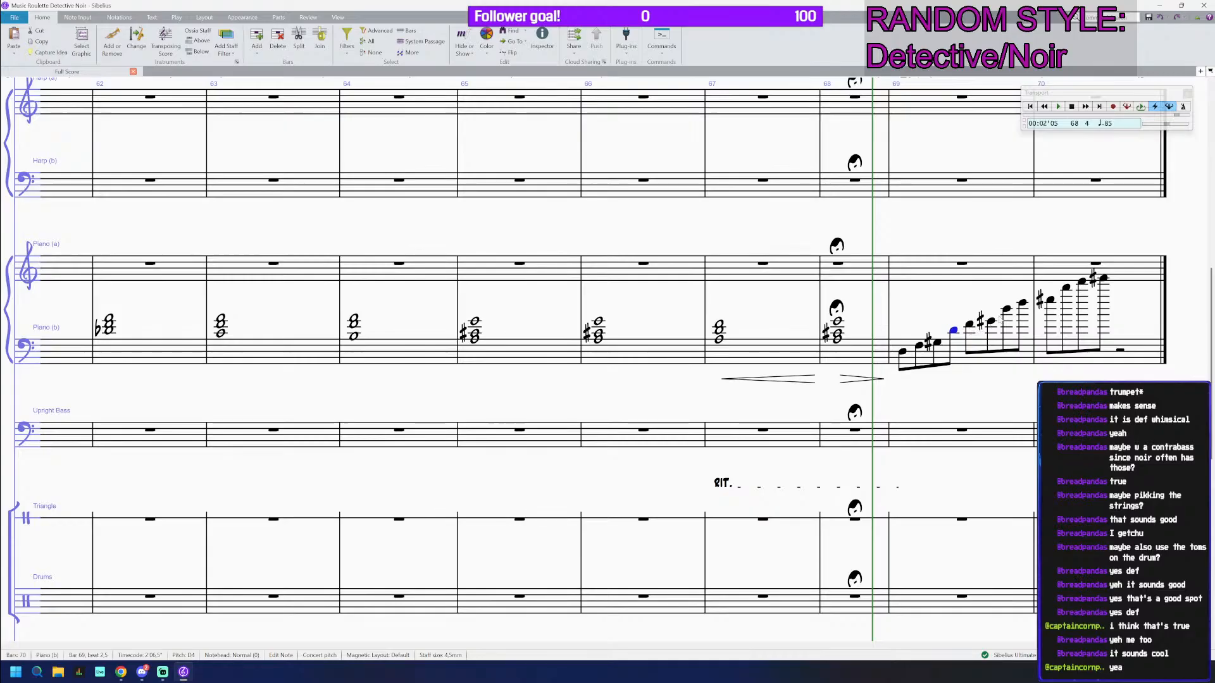
{"action": "left_click", "coordinate": [1103, 278], "text": "shift"}
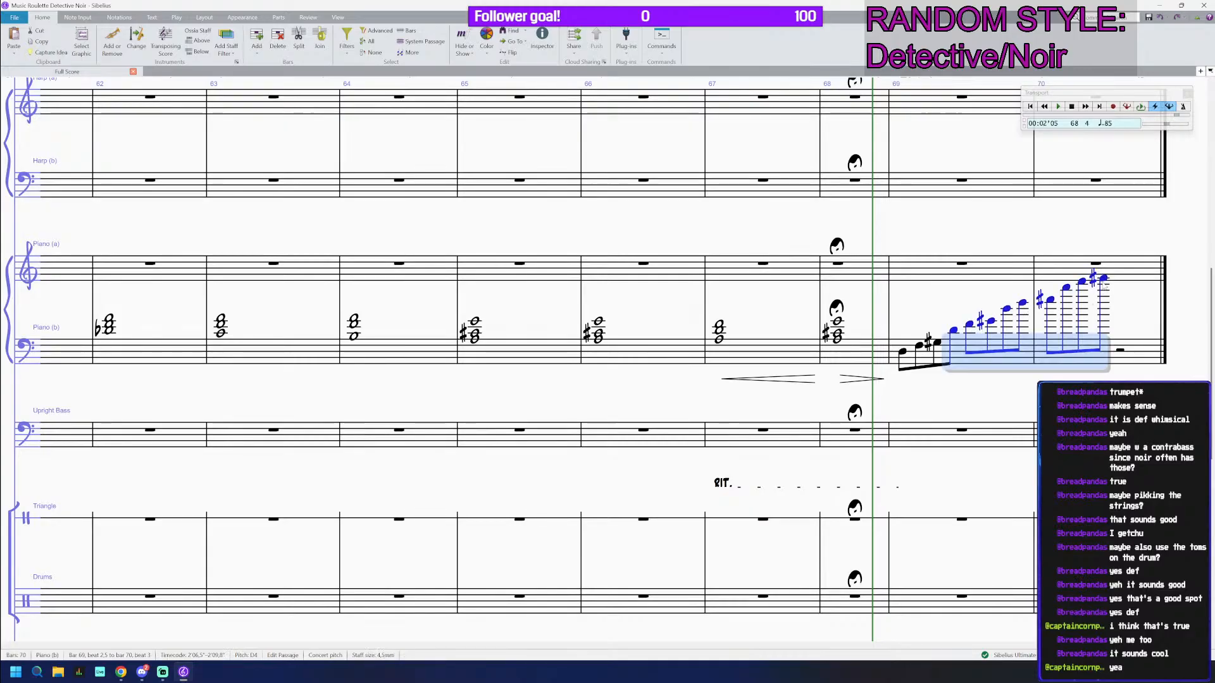
{"action": "left_click", "coordinate": [963, 266]}
{"action": "key", "text": "4"}
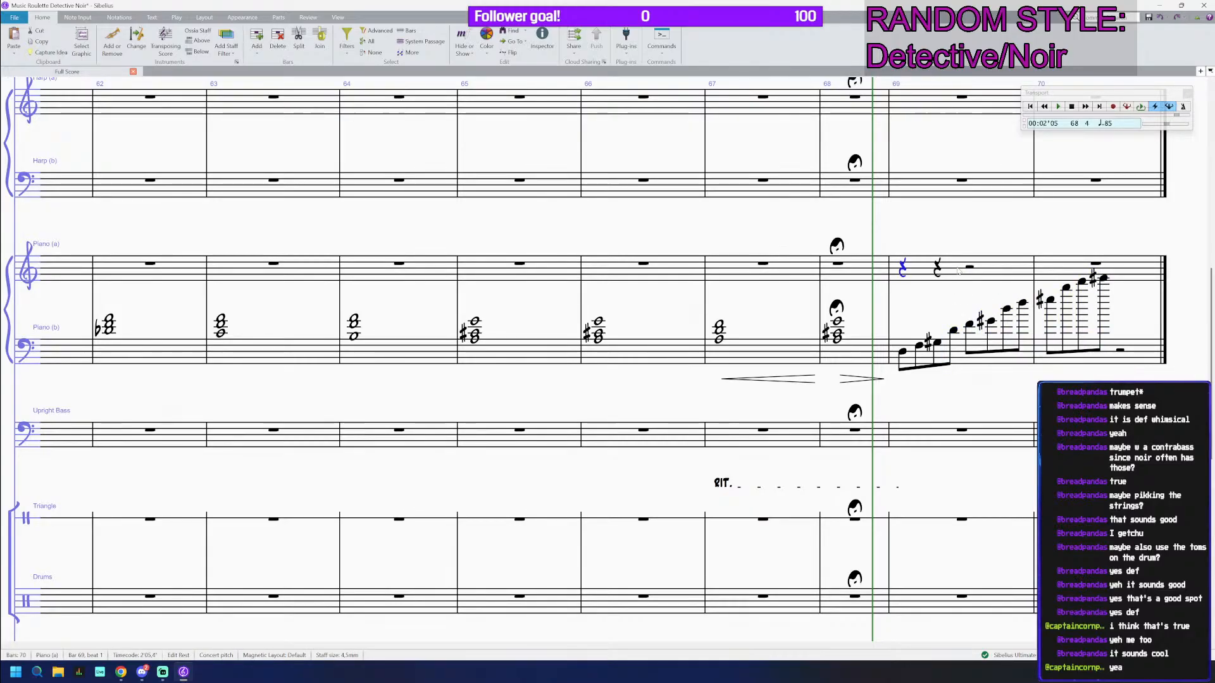
{"action": "key", "text": "."}
{"action": "left_click", "coordinate": [955, 270]}
{"action": "key", "text": "ctrl+v"}
{"action": "key", "text": "ctrl+s"}
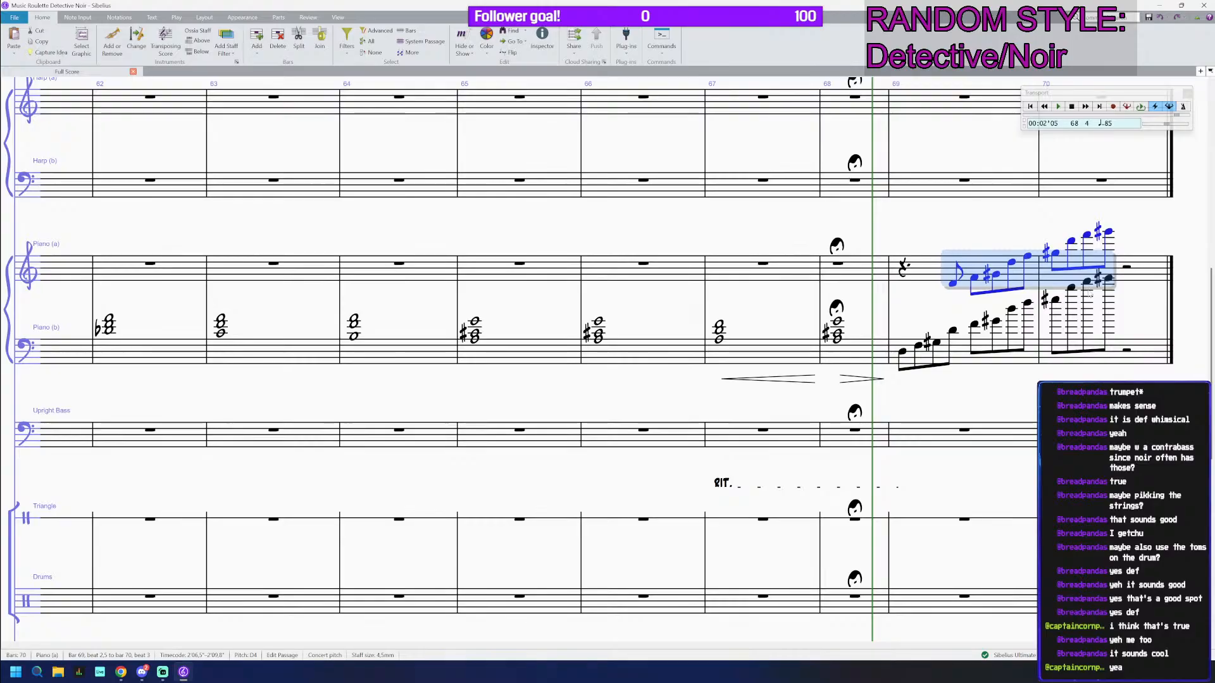
Step: Delete the lower piano staff's eighth notes from beat 3 of bar 69 through bar 70
{"action": "left_click", "coordinate": [1107, 280]}
{"action": "left_click", "coordinate": [979, 329], "text": "shift"}
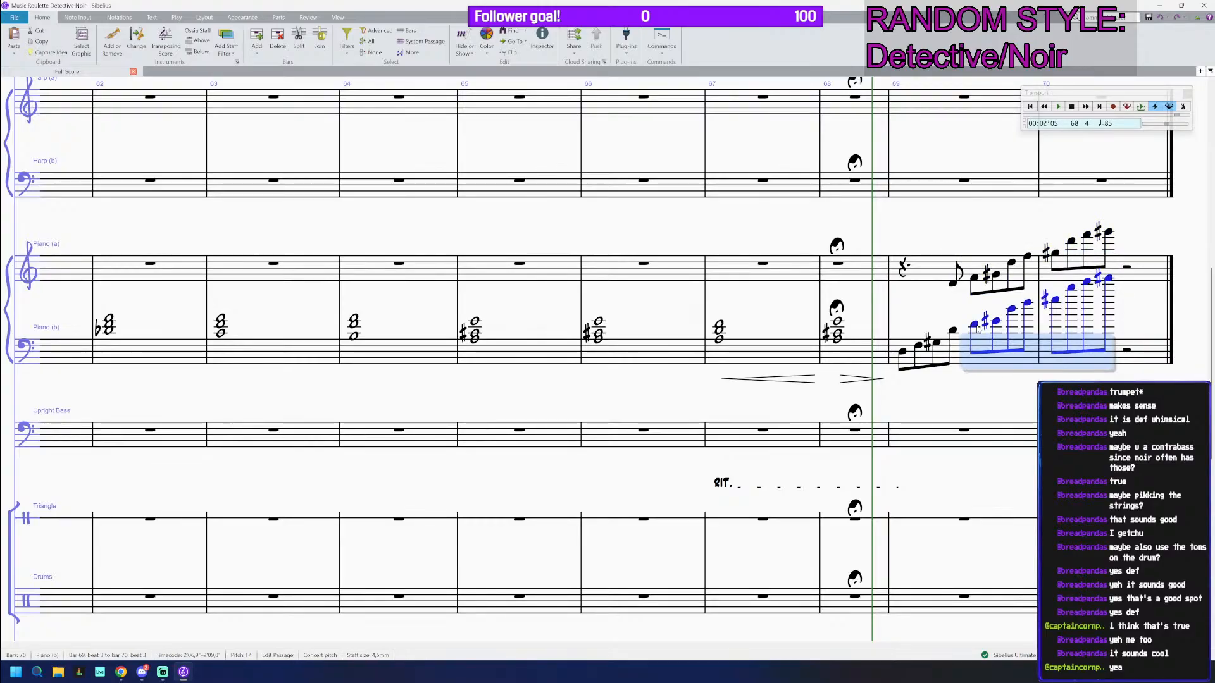
{"action": "key", "text": "Delete"}
Step: Add pedal lines to both piano staves under the run in bars 69 and 70, and save the score
{"action": "left_click", "coordinate": [930, 269]}
{"action": "left_click", "coordinate": [1075, 351], "text": "shift"}
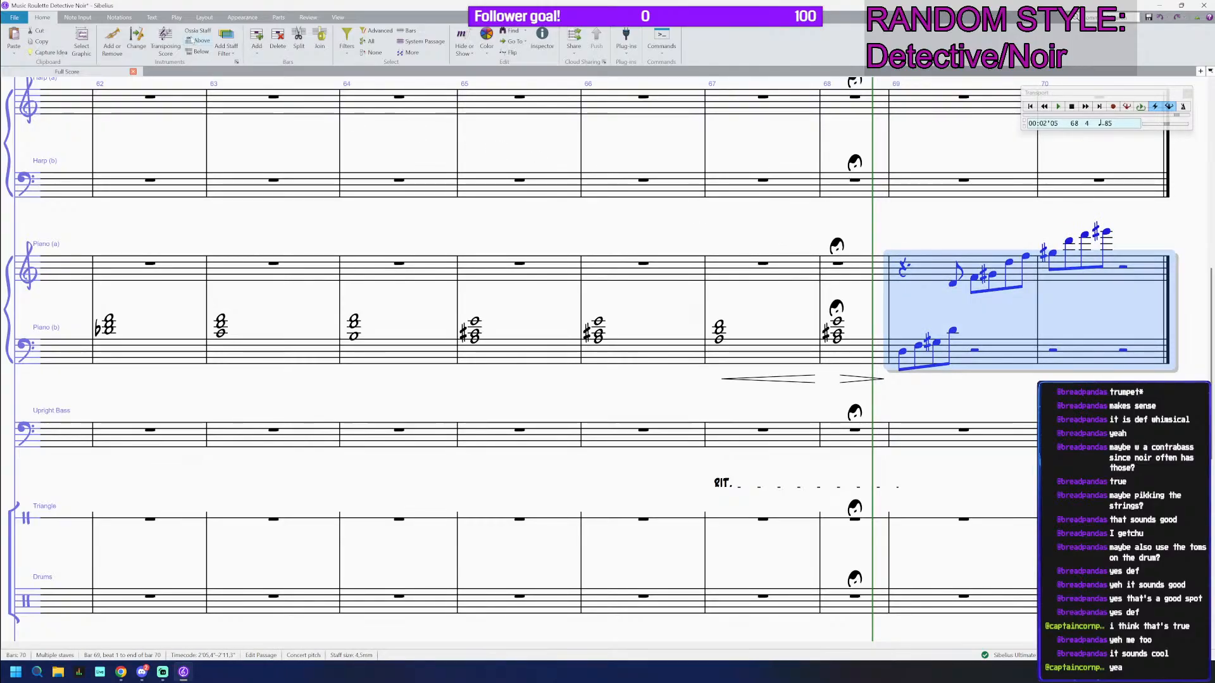
{"action": "left_click", "coordinate": [119, 18]}
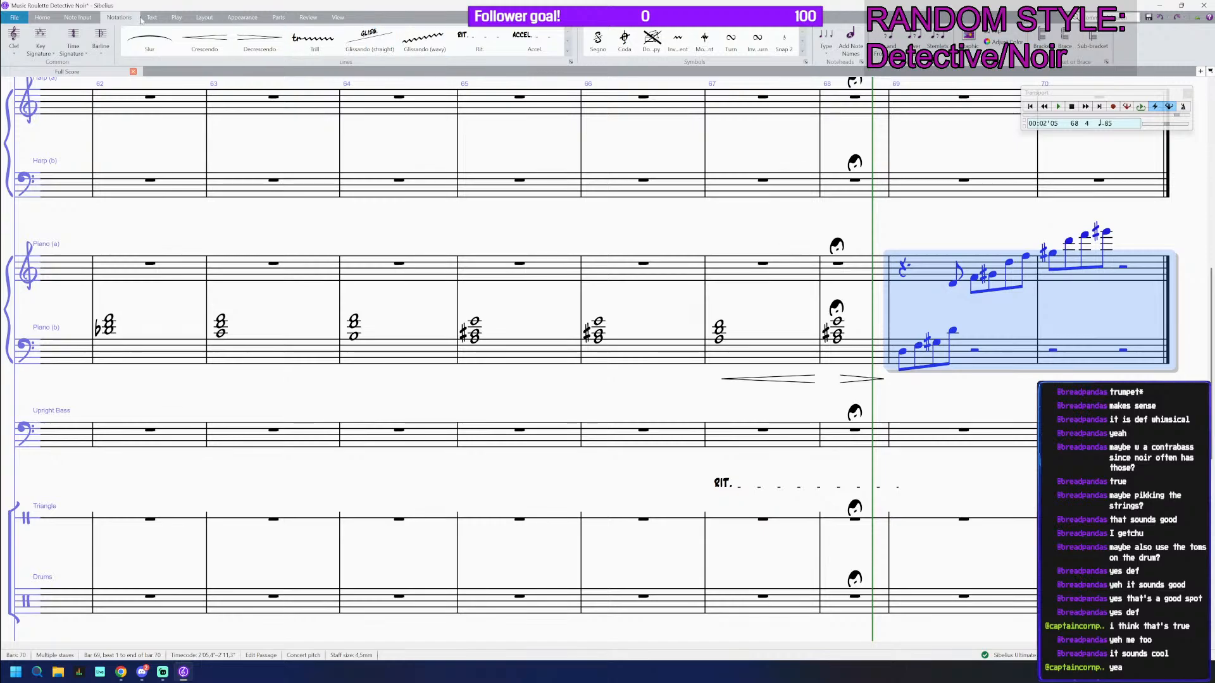
{"action": "left_click", "coordinate": [567, 51]}
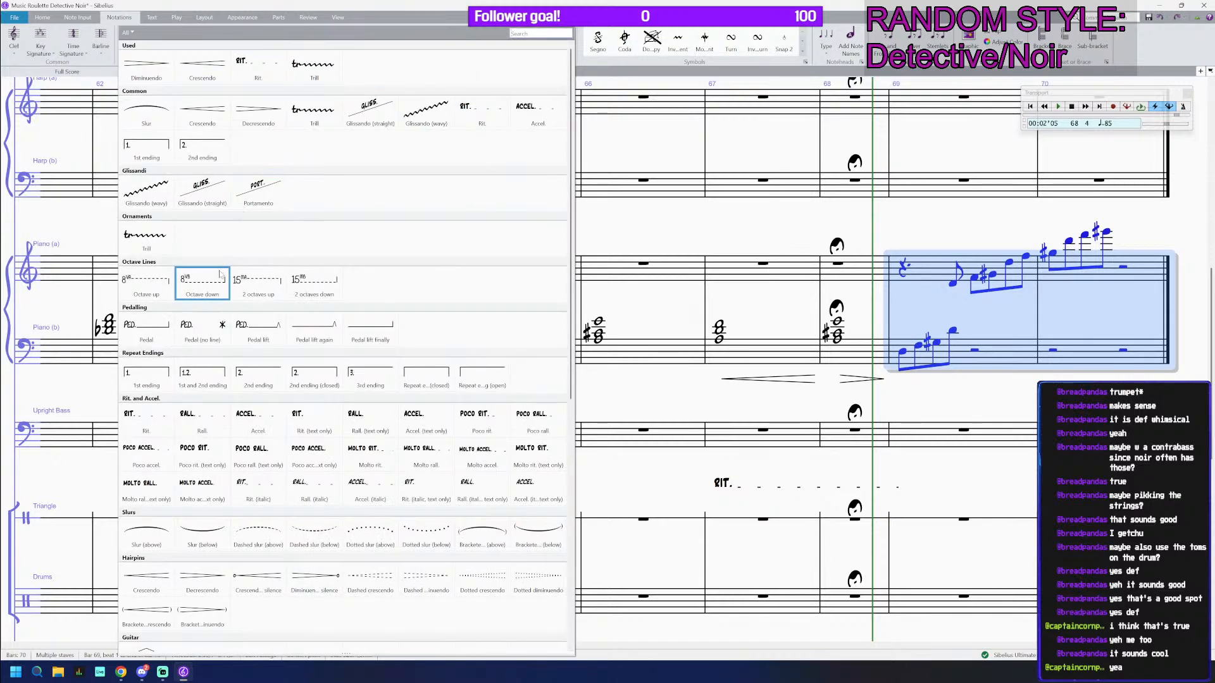
{"action": "left_click", "coordinate": [146, 326]}
{"action": "key", "text": "ctrl+s"}
{"action": "scroll", "coordinate": [983, 351], "scroll_direction": "down", "scroll_amount": 2}
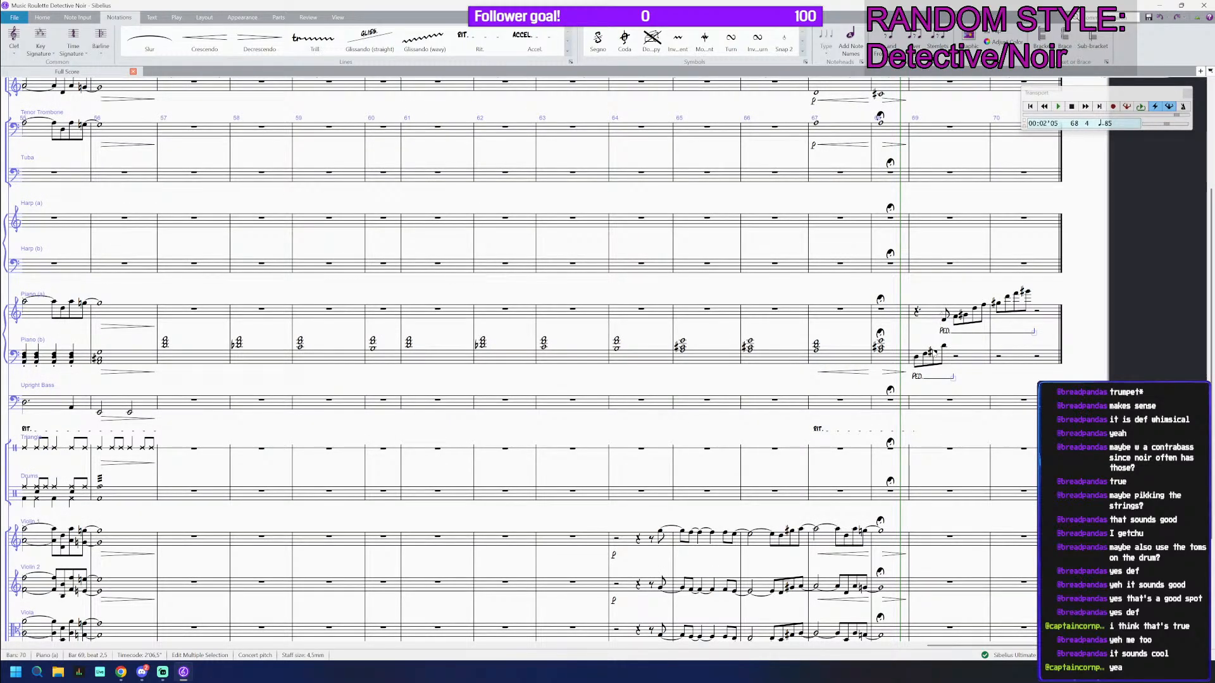
{"action": "key", "text": "Escape"}
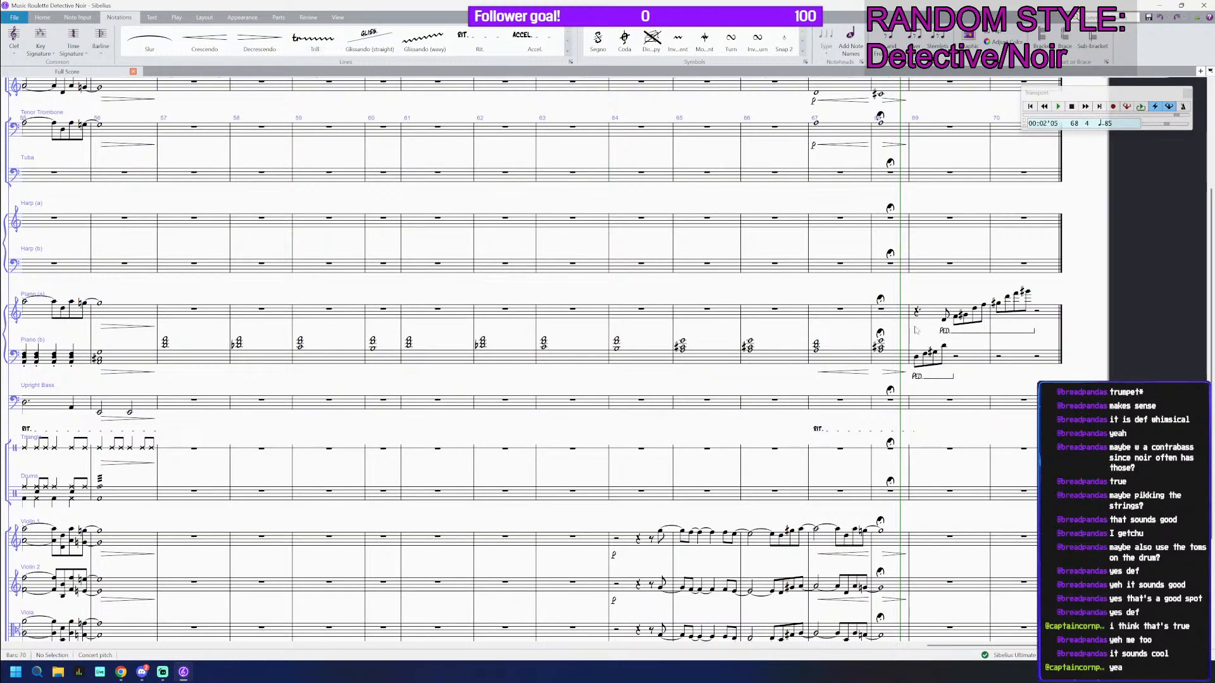
Step: Play back the score from bar 67 to check the piano run
{"action": "left_click", "coordinate": [1012, 365]}
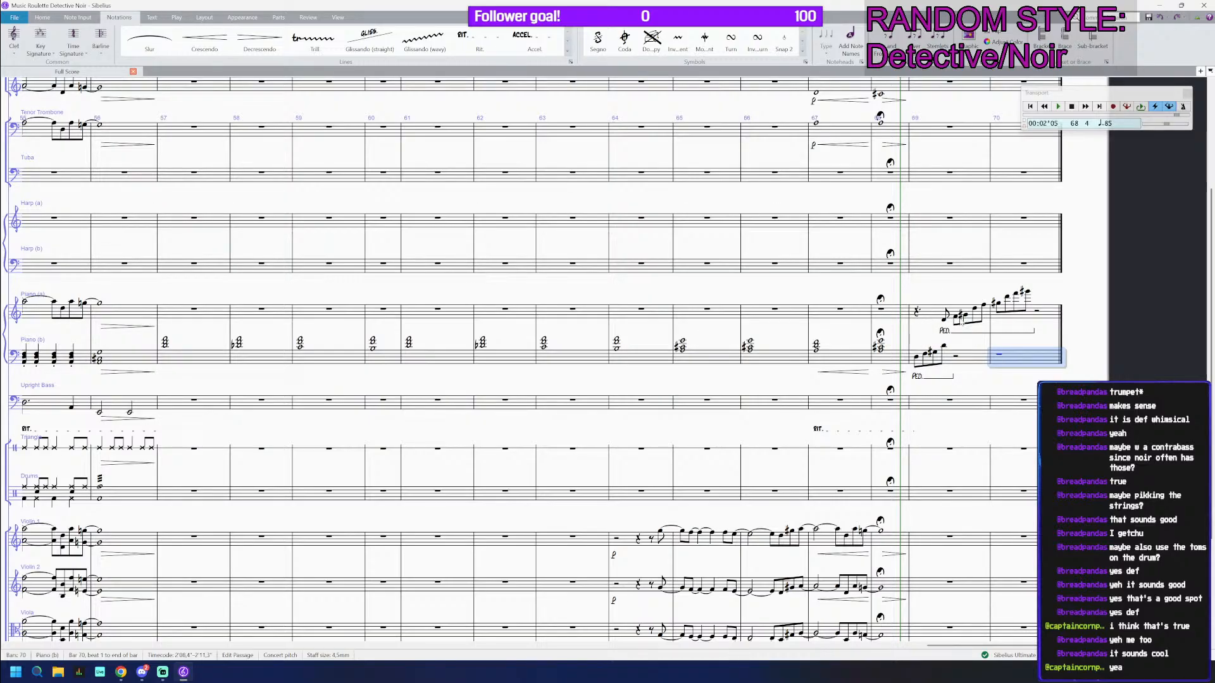
{"action": "scroll", "coordinate": [974, 311], "scroll_direction": "down", "scroll_amount": 2}
{"action": "scroll", "coordinate": [987, 359], "scroll_direction": "up", "scroll_amount": 2}
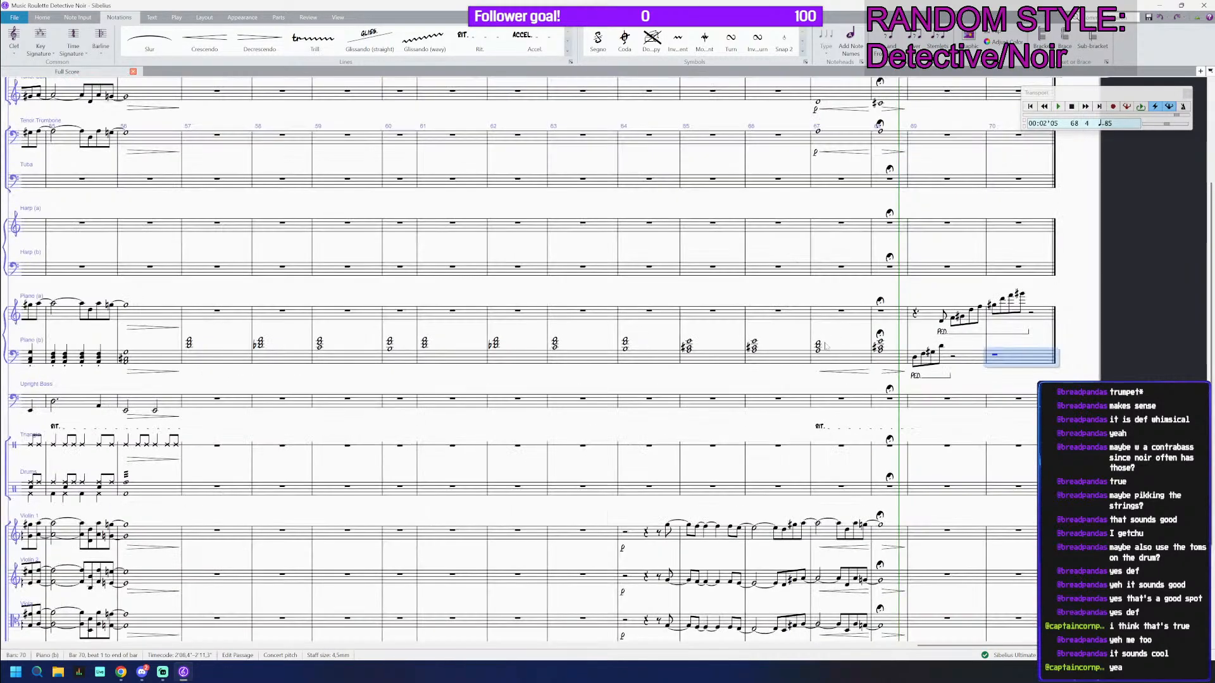
{"action": "left_click", "coordinate": [818, 350]}
{"action": "key", "text": "space"}
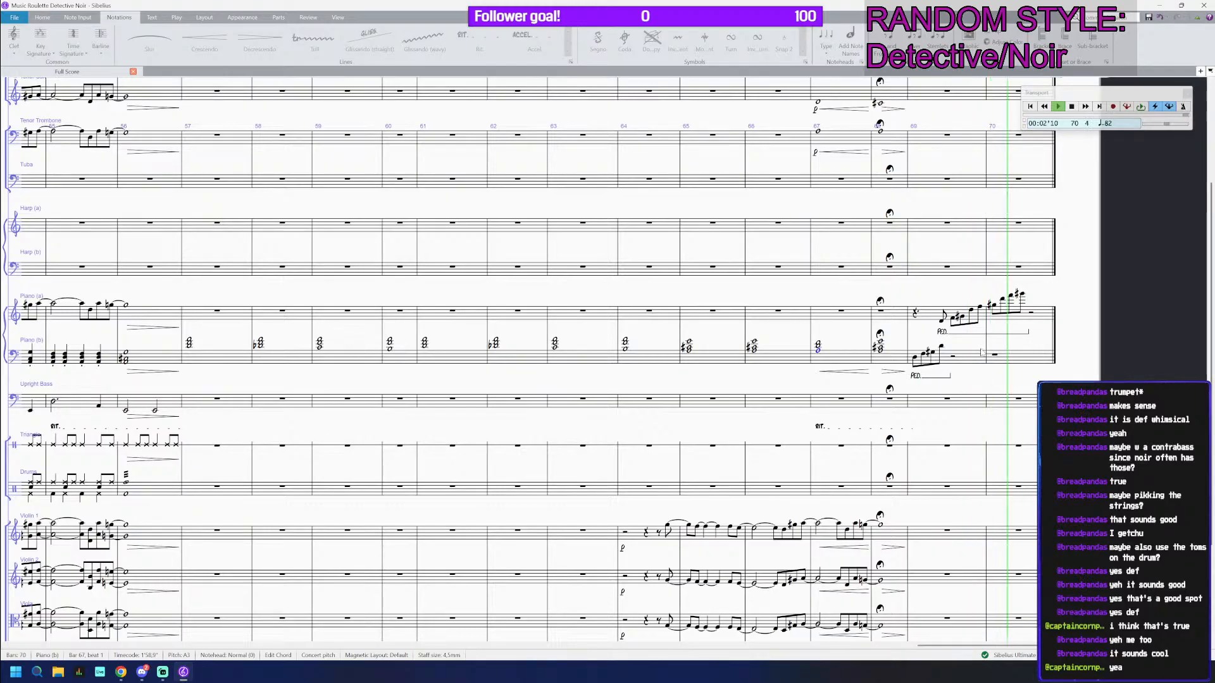
{"action": "key", "text": "Escape"}
Step: Try a metric modulation mark at the start of bar 69 and play back from there
{"action": "left_click_drag", "start_coordinate": [1145, 371], "coordinate": [1072, 374]}
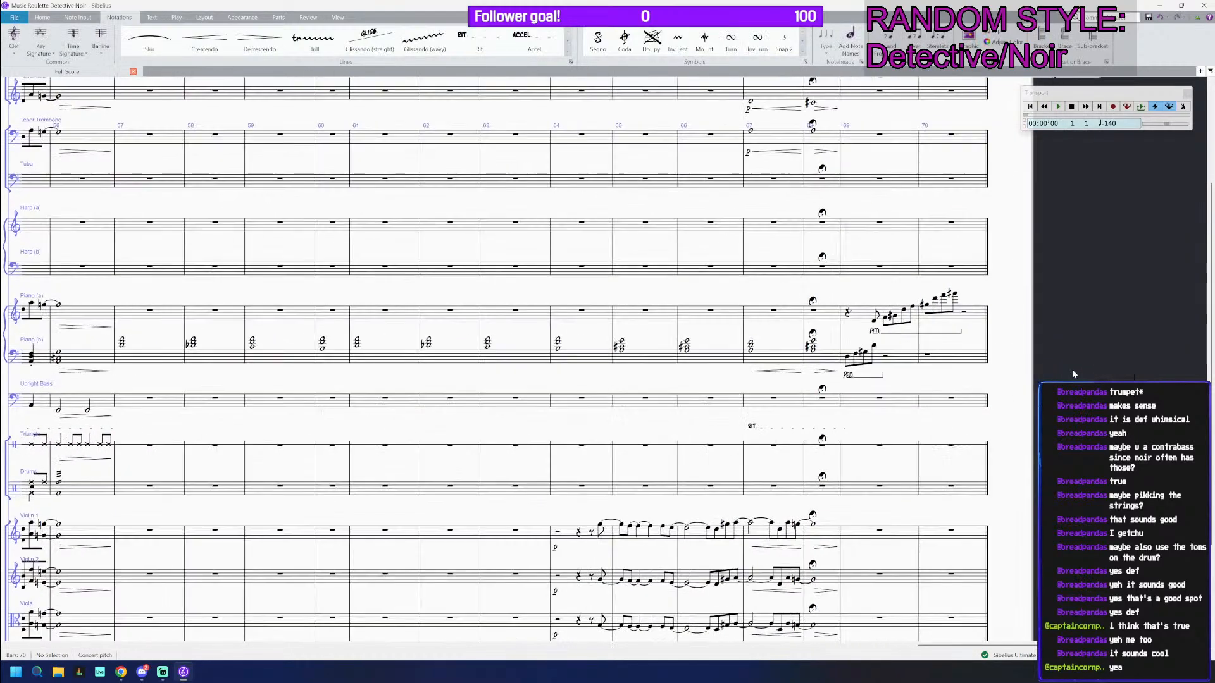
{"action": "left_click", "coordinate": [898, 356]}
{"action": "scroll", "coordinate": [895, 315], "scroll_direction": "up", "scroll_amount": 3}
{"action": "left_click", "coordinate": [855, 162]}
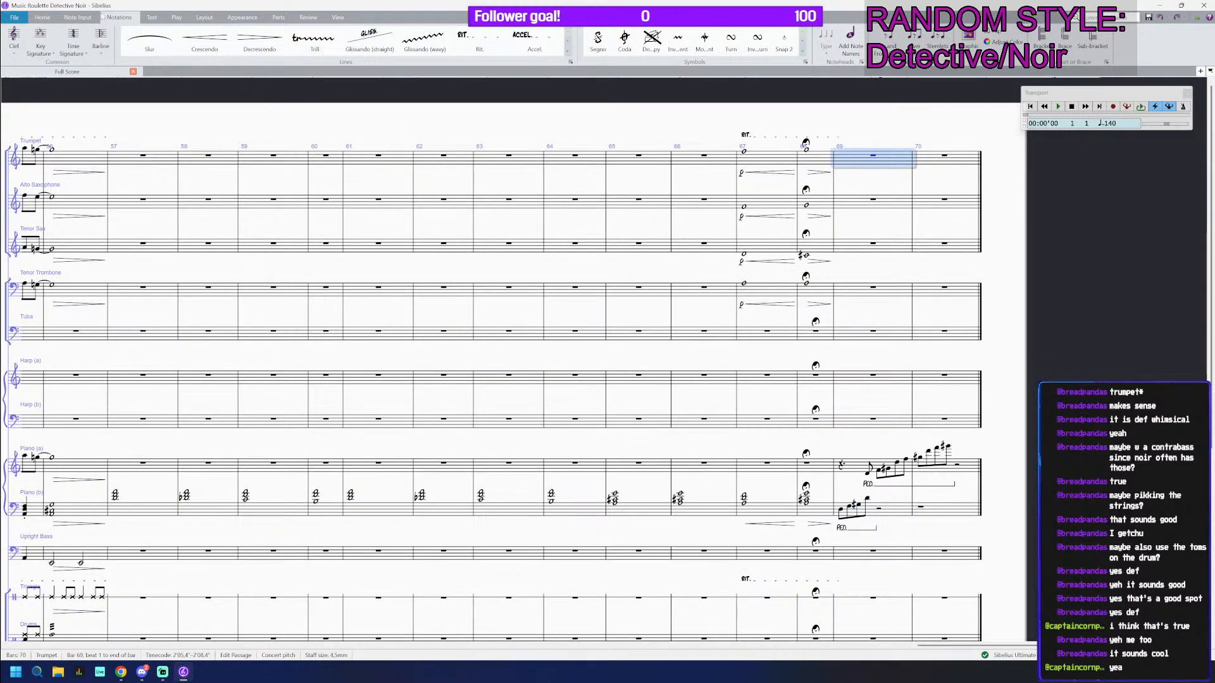
{"action": "left_click", "coordinate": [42, 17]}
{"action": "left_click", "coordinate": [152, 17]}
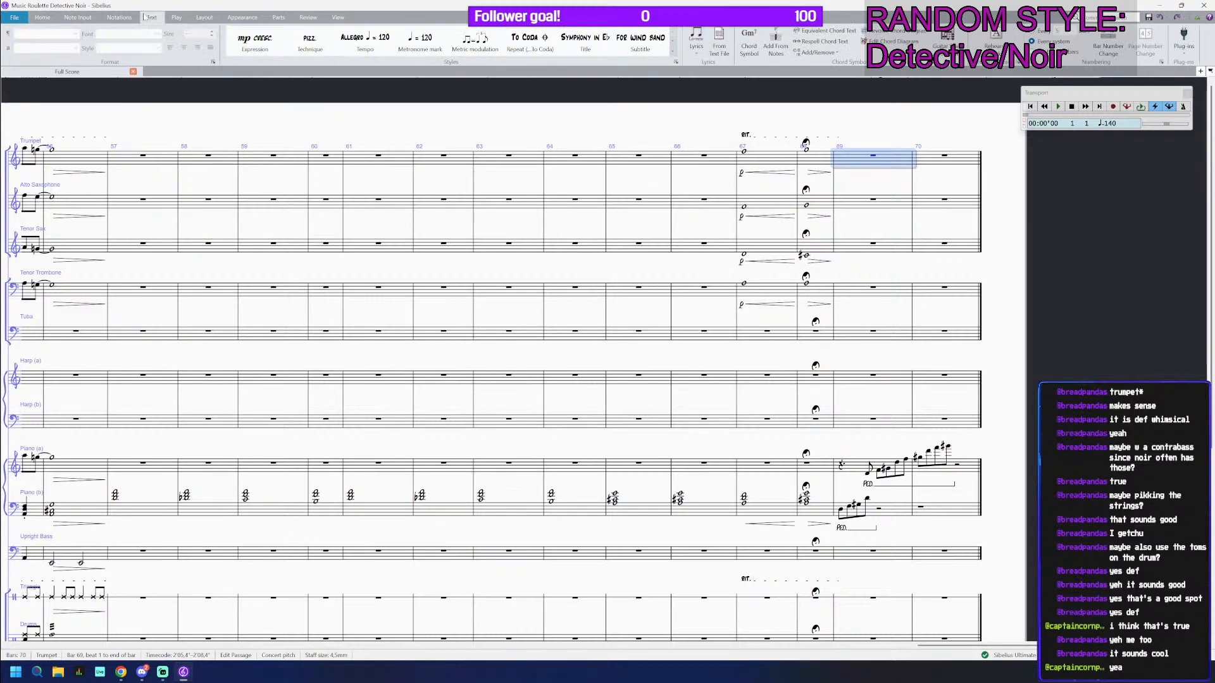
{"action": "left_click", "coordinate": [475, 40]}
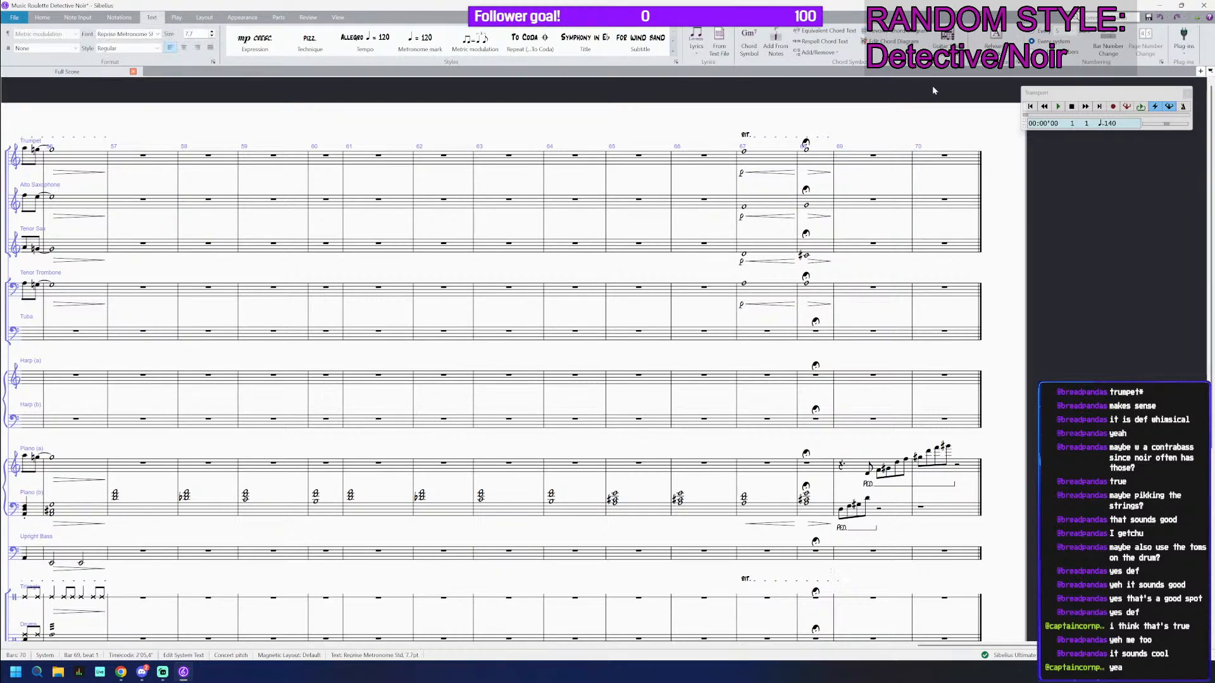
{"action": "left_click", "coordinate": [975, 126]}
{"action": "left_click", "coordinate": [866, 161]}
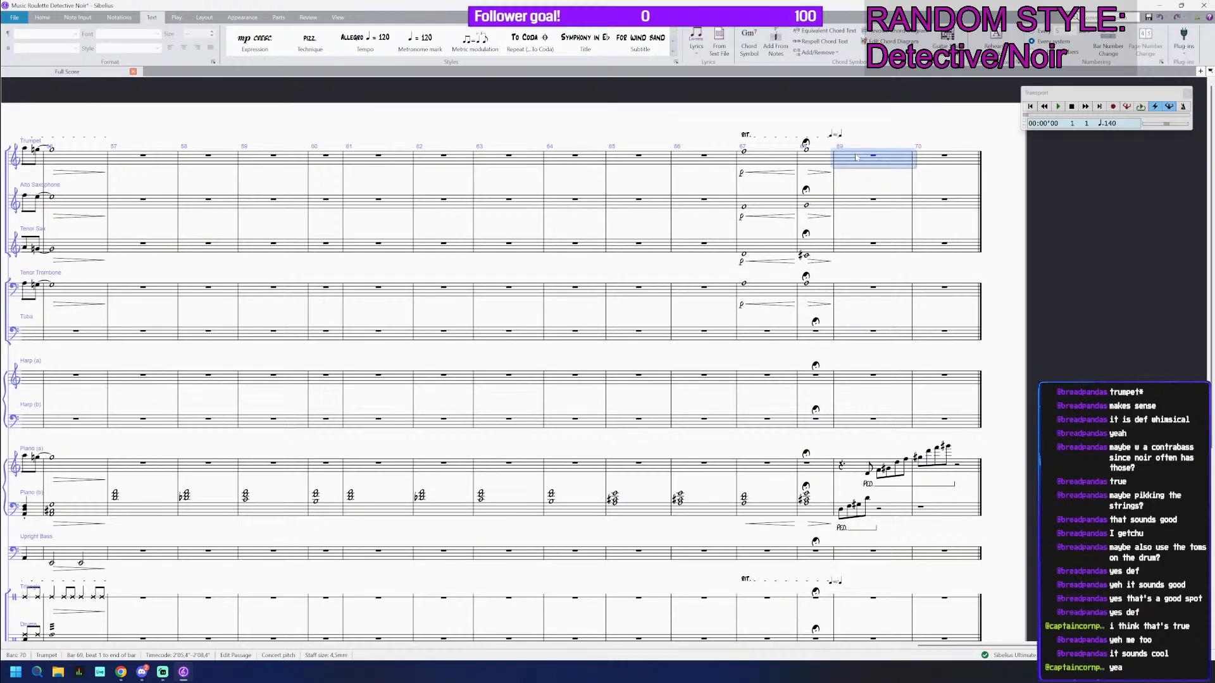
{"action": "key", "text": "p"}
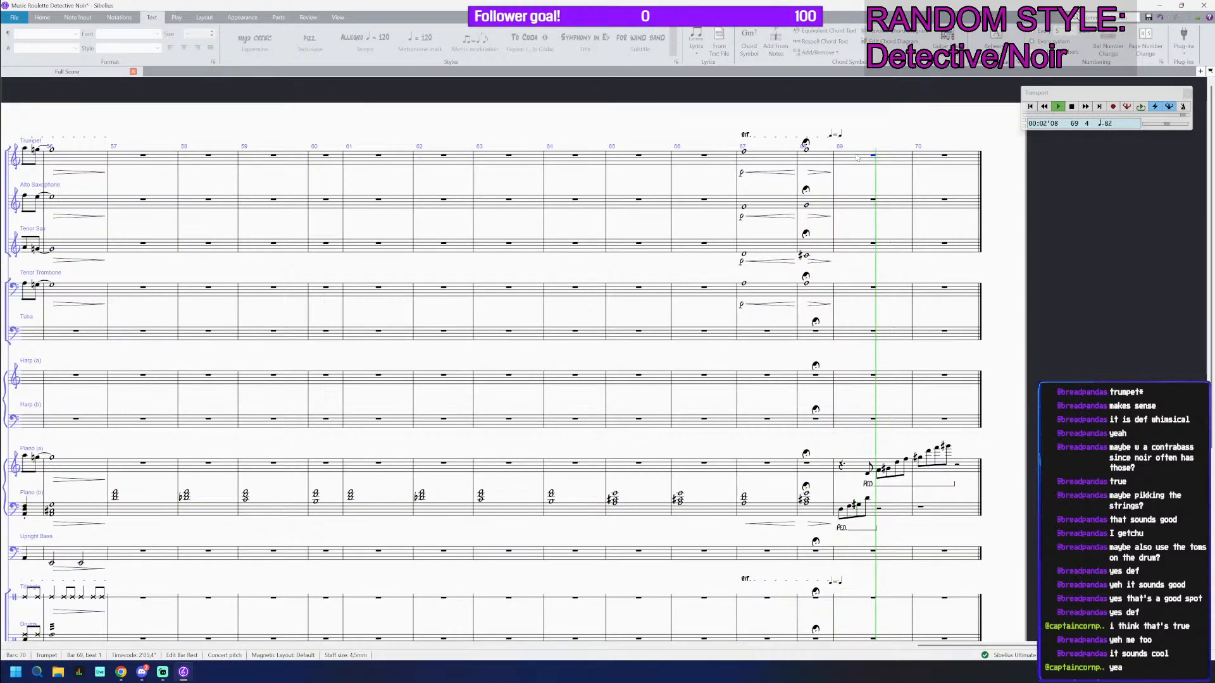
{"action": "key", "text": "space"}
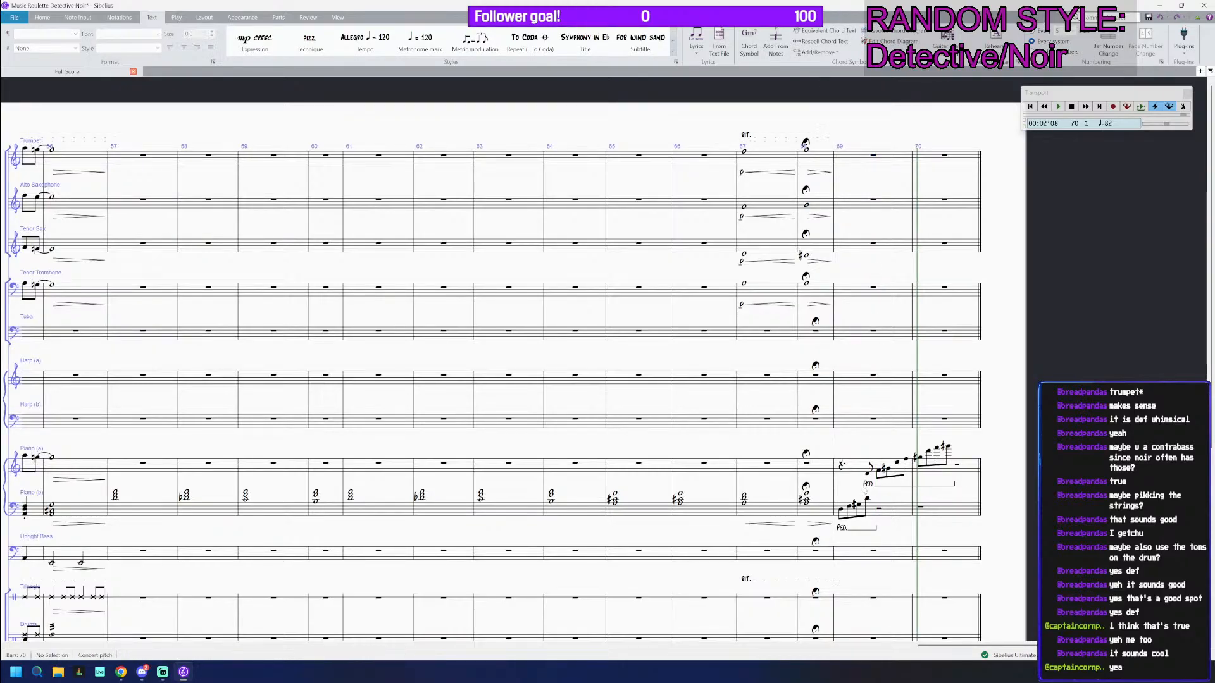
Step: Add the technique text "Straight" at the start of bar 69 above the upper piano staff and play it back
{"action": "left_click", "coordinate": [858, 470]}
{"action": "key", "text": "ctrl+t"}
{"action": "type", "text": "stru"}
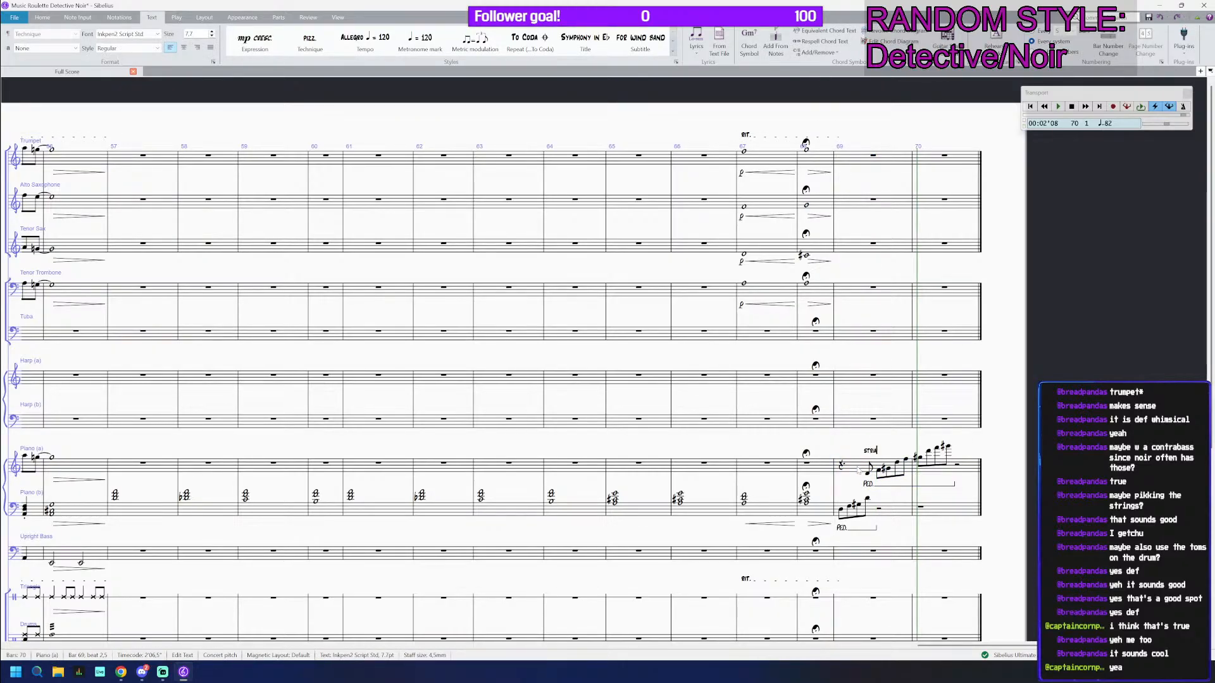
{"action": "type", "text": "a"}
{"action": "key", "text": "BackSpace"}
{"action": "key", "text": "BackSpace"}
{"action": "type", "text": "aight"}
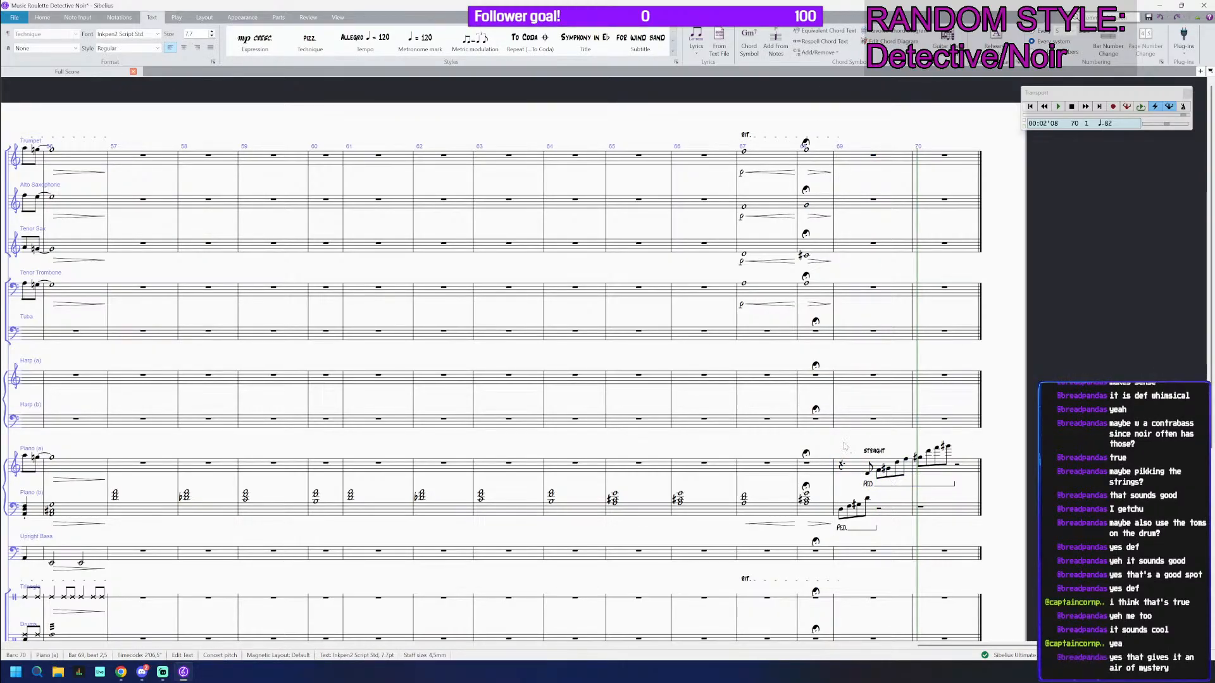
{"action": "left_click", "coordinate": [845, 445]}
{"action": "left_click_drag", "start_coordinate": [869, 452], "coordinate": [842, 451]}
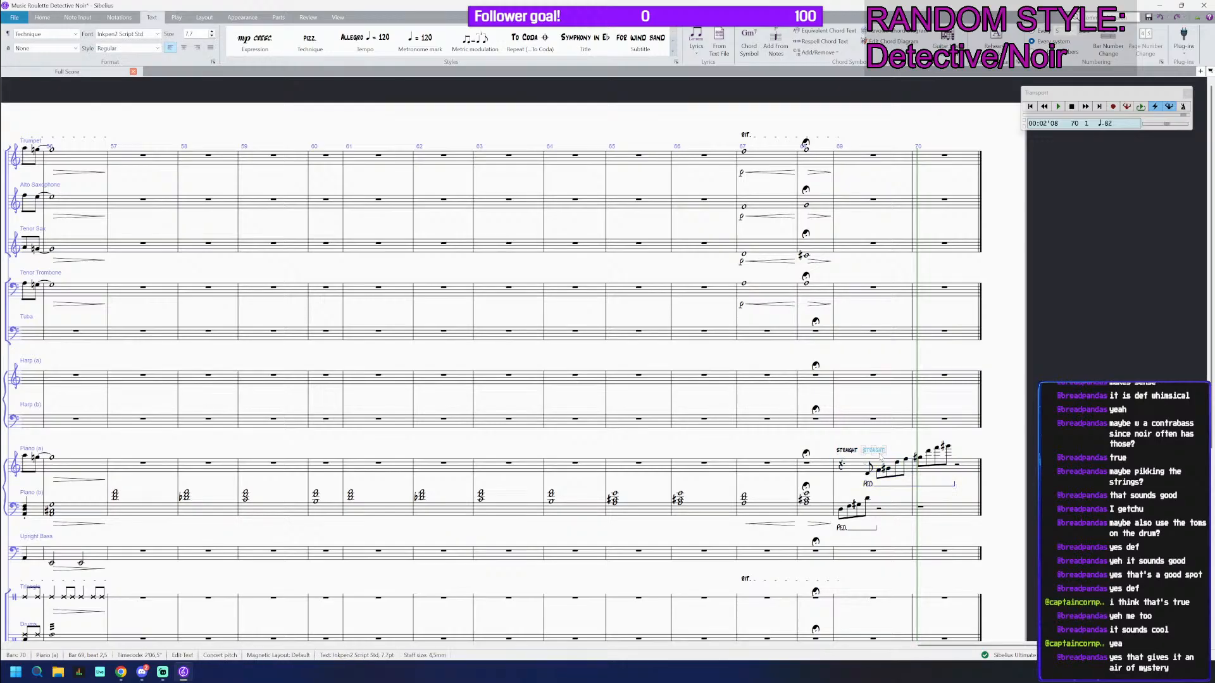
{"action": "left_click", "coordinate": [841, 466]}
{"action": "key", "text": "p"}
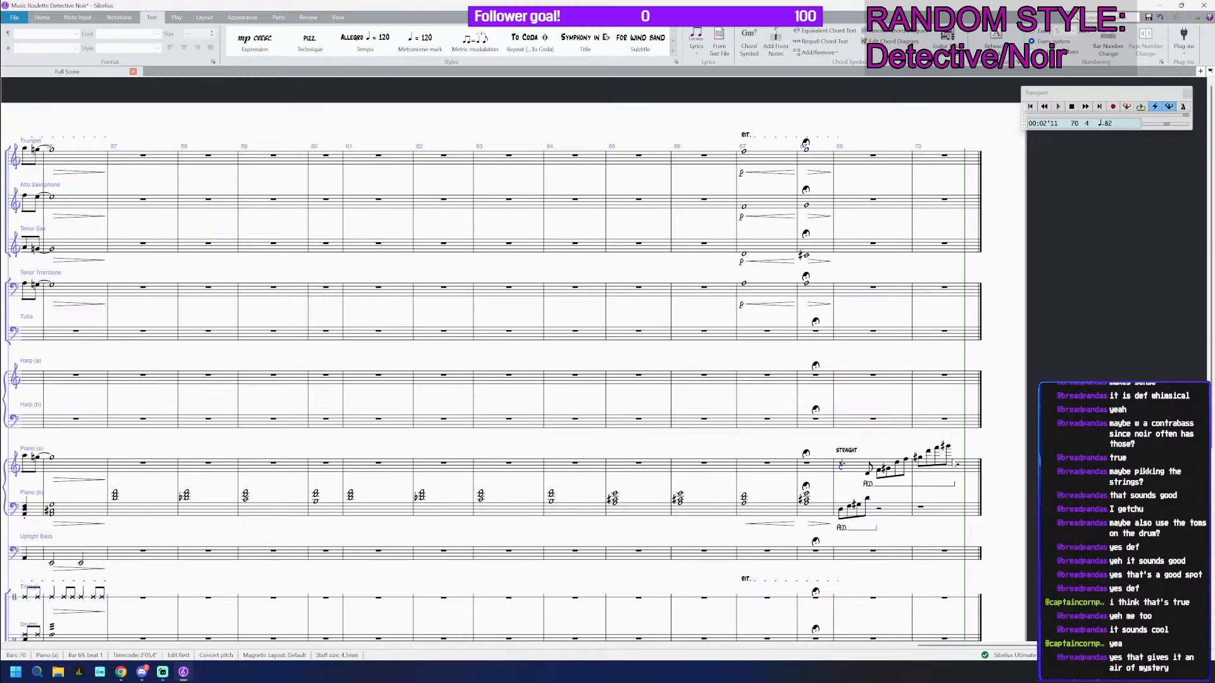
Step: Extend the last G sharp of the upper piano staff in bar 70 with a tied half note
{"action": "left_click", "coordinate": [949, 453]}
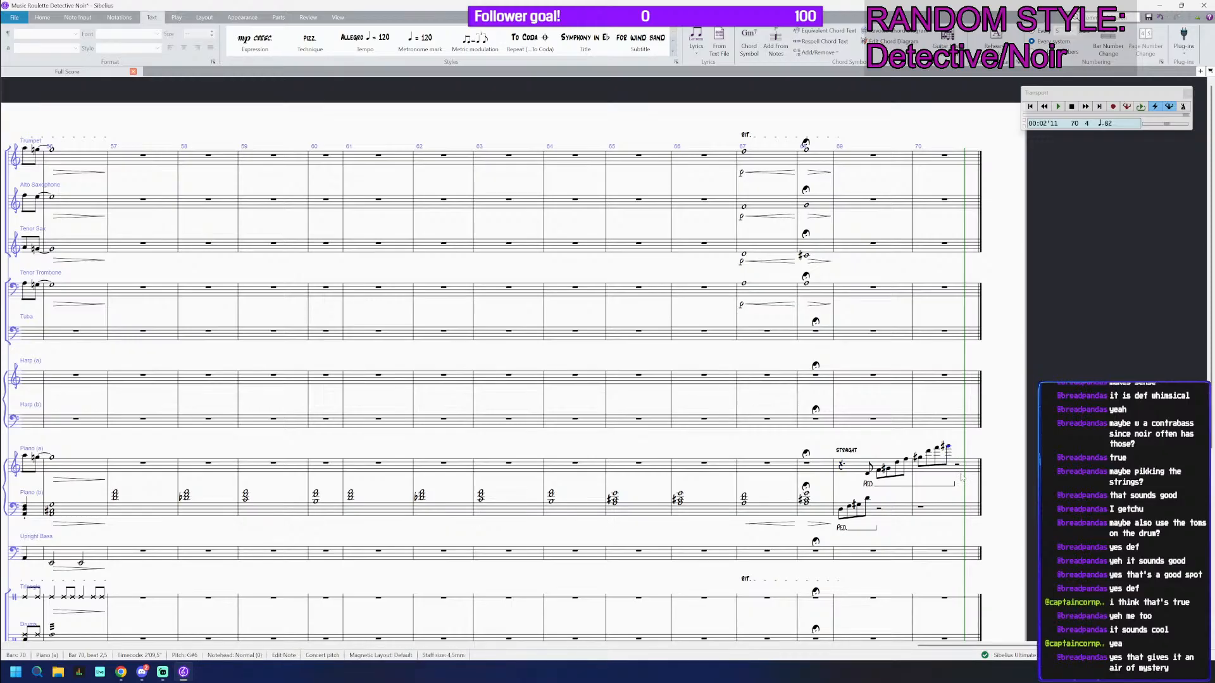
{"action": "scroll", "coordinate": [949, 451], "scroll_direction": "up", "scroll_amount": 2}
{"action": "key", "text": "Right"}
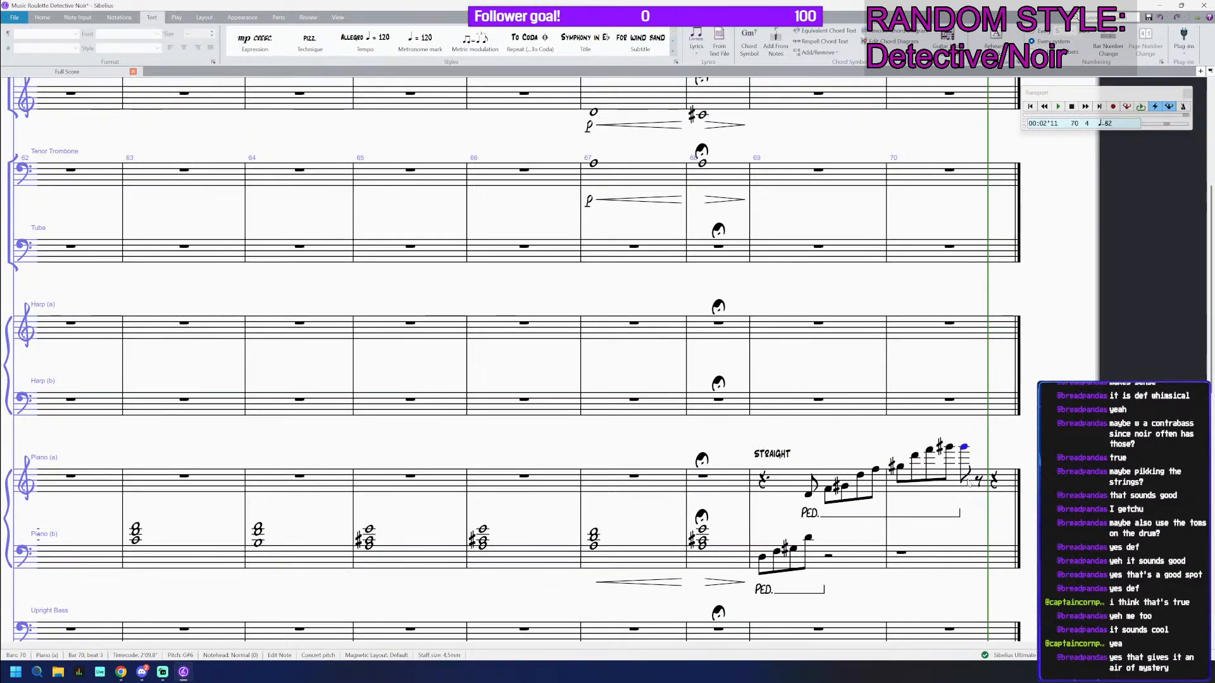
{"action": "key", "text": "KP_5"}
{"action": "key", "text": "Left"}
{"action": "key", "text": "KP_Enter"}
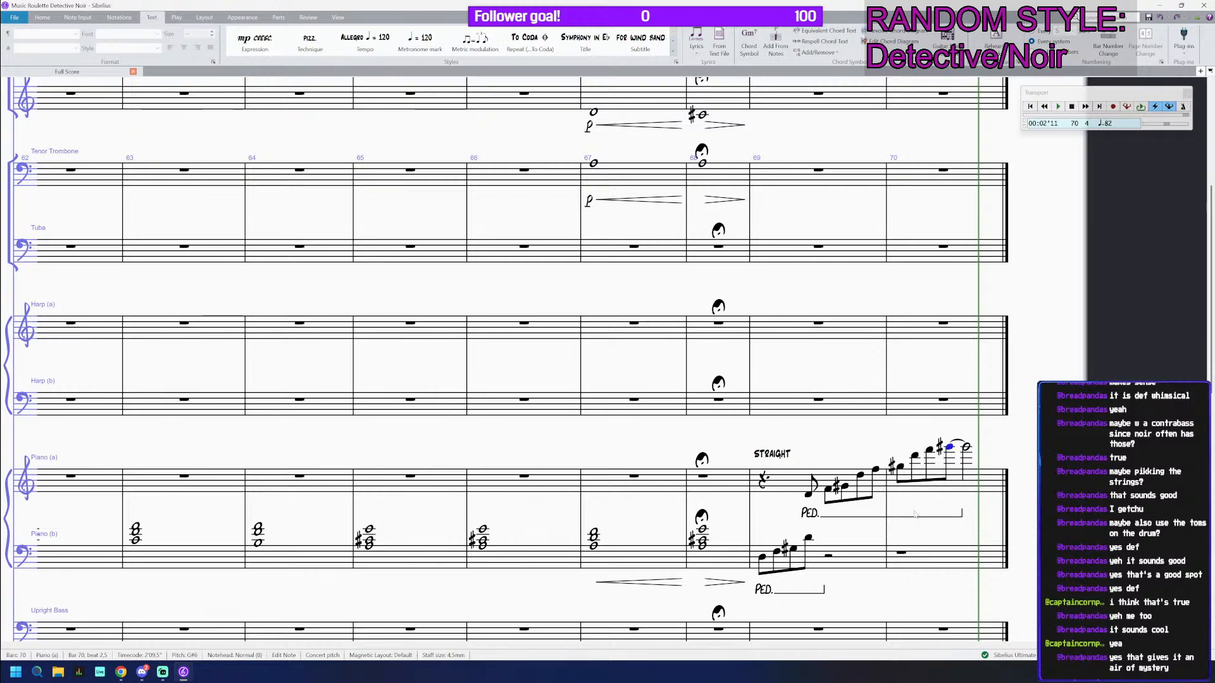
Step: Extend the lower piano staff's pedal line past the end of bar 70 and delete the upper staff's pedal line
{"action": "scroll", "coordinate": [773, 403], "scroll_direction": "up", "scroll_amount": 3}
{"action": "left_click", "coordinate": [773, 403]}
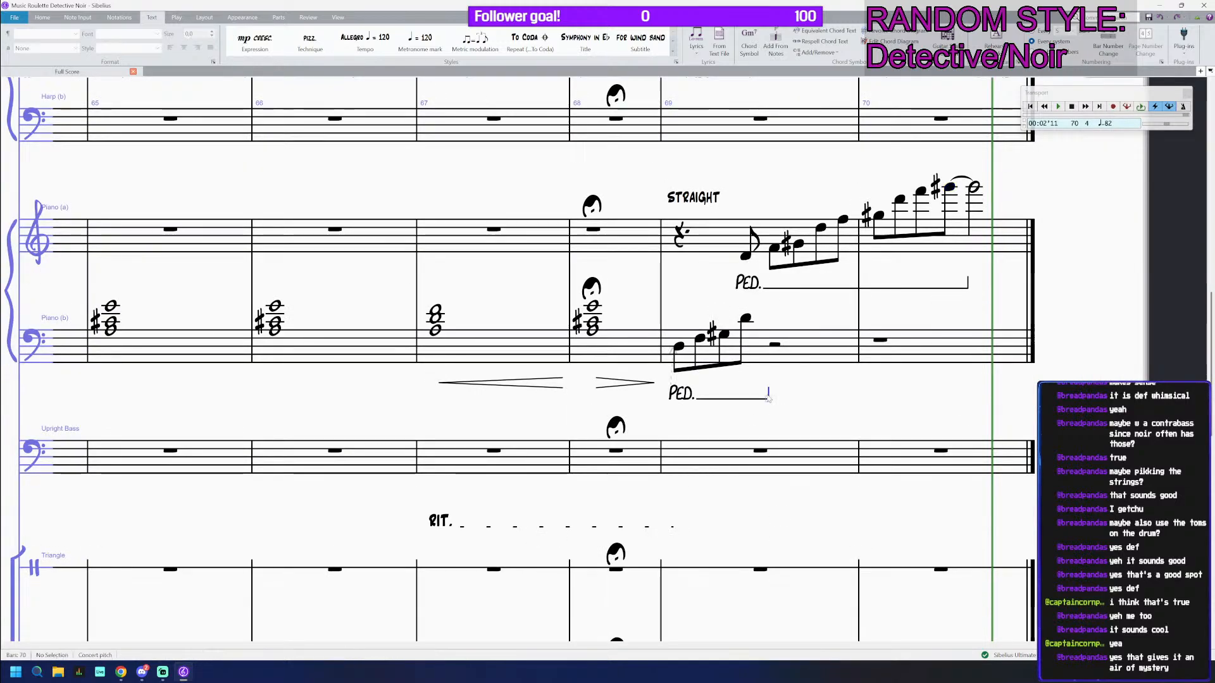
{"action": "left_click_drag", "start_coordinate": [769, 397], "coordinate": [1044, 398]}
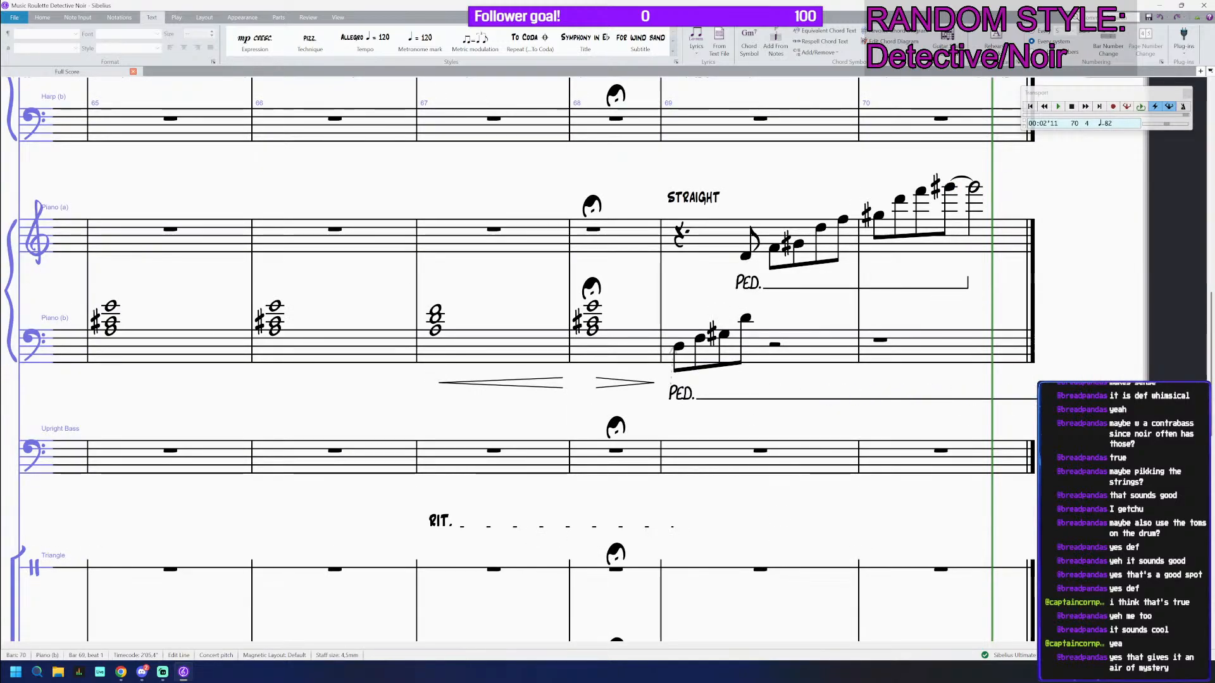
{"action": "left_click", "coordinate": [900, 298]}
{"action": "left_click", "coordinate": [898, 289]}
{"action": "key", "text": "Delete"}
Step: Play back the piano run from the start of bar 69
{"action": "left_click", "coordinate": [684, 246]}
{"action": "left_click", "coordinate": [680, 237]}
{"action": "scroll", "coordinate": [683, 246], "scroll_direction": "down", "scroll_amount": 2}
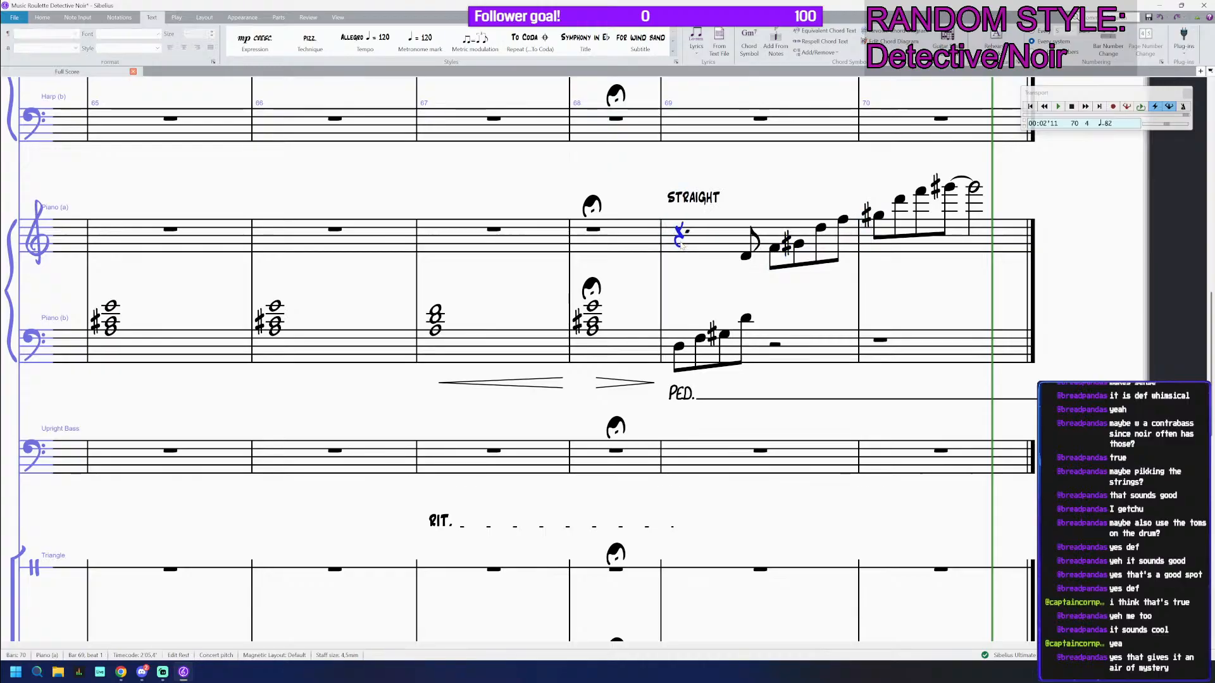
{"action": "key", "text": "p"}
{"action": "scroll", "coordinate": [742, 267], "scroll_direction": "down", "scroll_amount": 1}
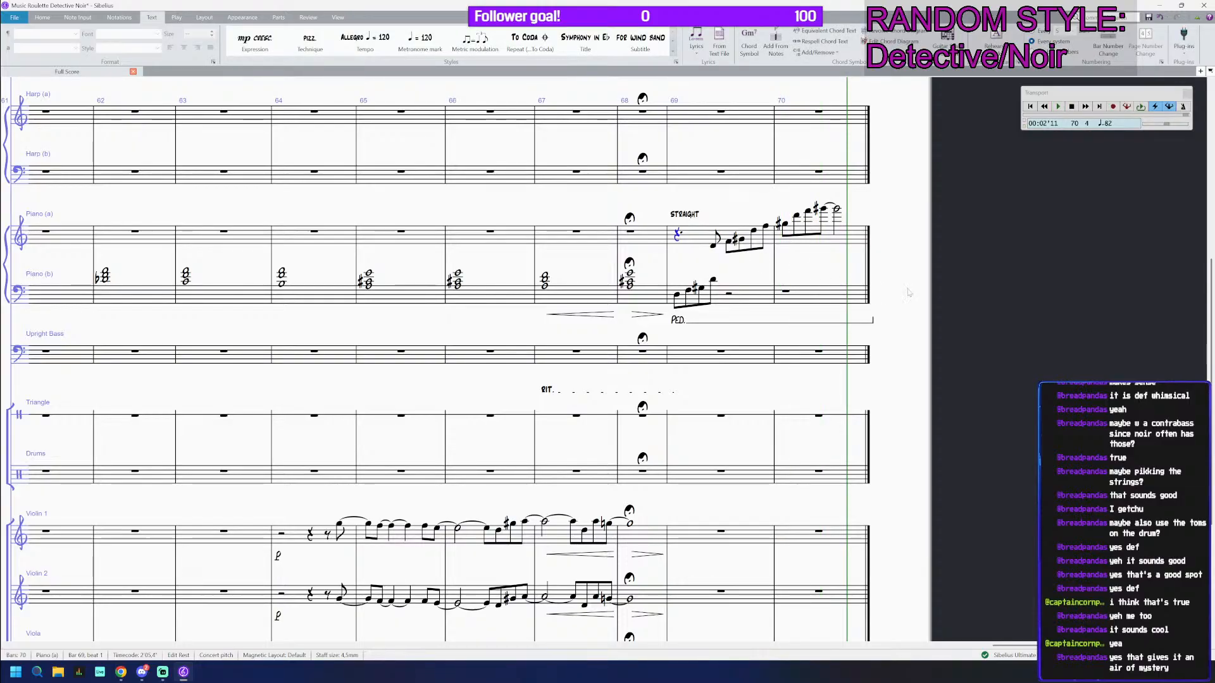
{"action": "key", "text": "Escape"}
Step: Append one empty bar, bar 71, to the end of the score
{"action": "key", "text": "ctrl+shift+b"}
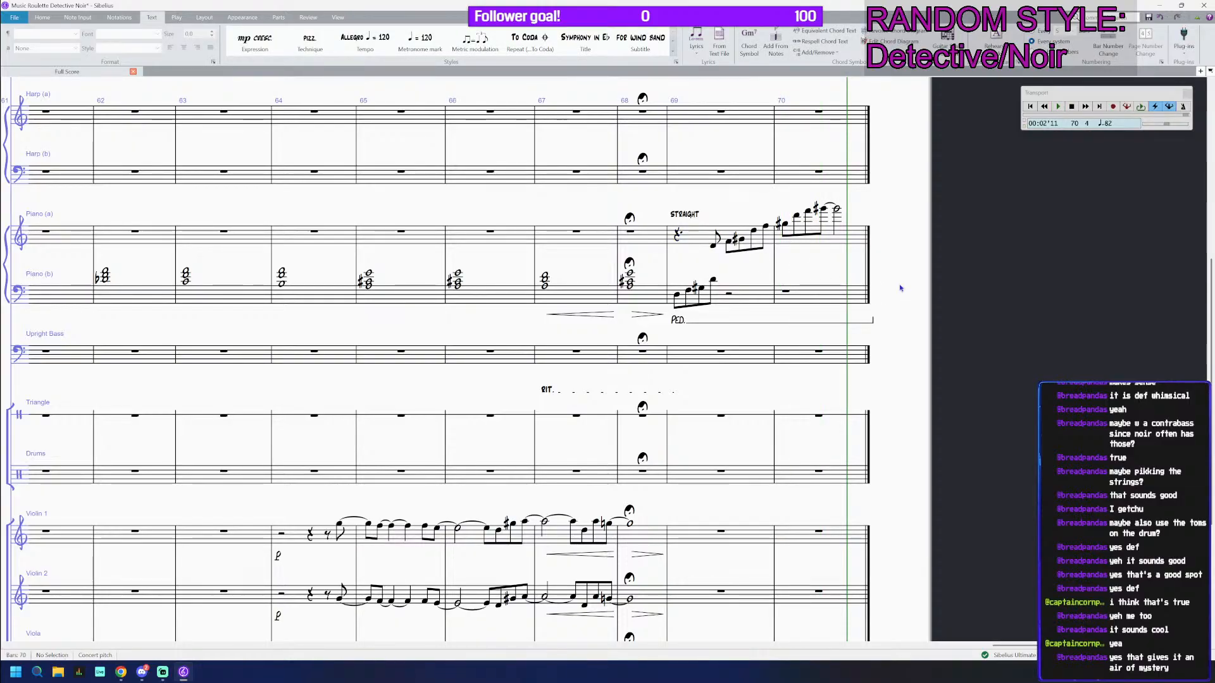
{"action": "left_click", "coordinate": [892, 289]}
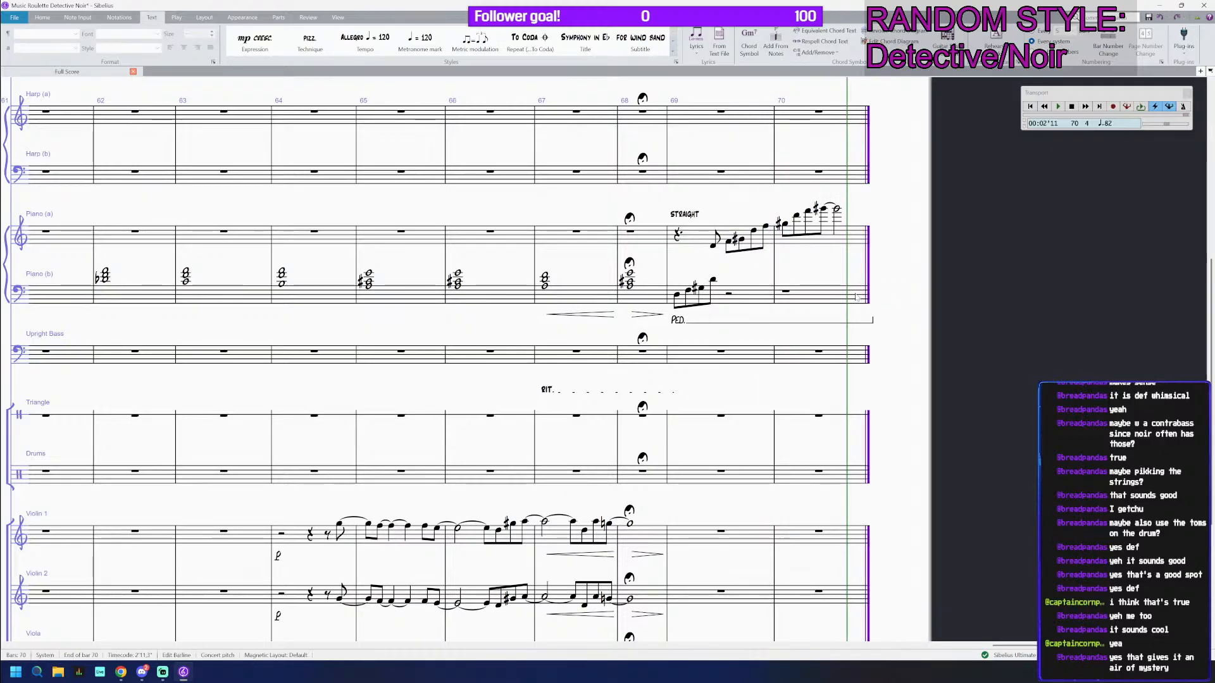
{"action": "left_click", "coordinate": [861, 296]}
{"action": "key", "text": "ctrl+b"}
{"action": "scroll", "coordinate": [872, 314], "scroll_direction": "up", "scroll_amount": 5}
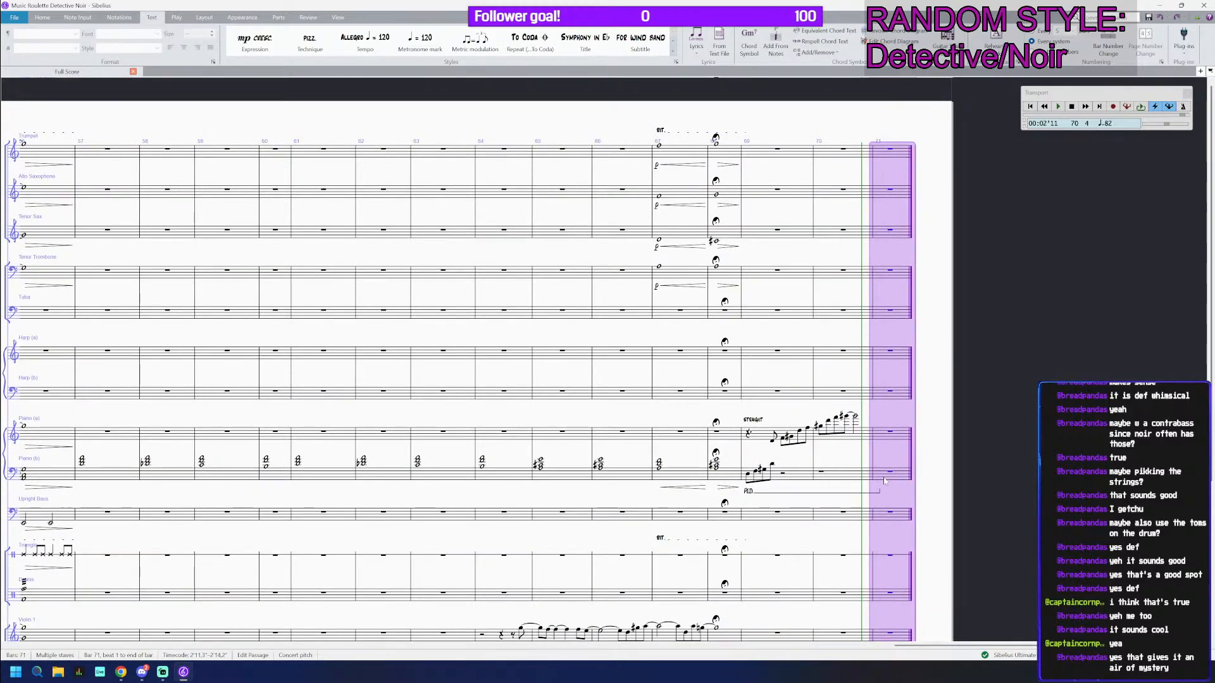
Step: Enter an A, C sharp, E, G sharp chord at the start of bar 71 in the upper piano staff, leaving the lower staff empty
{"action": "left_click", "coordinate": [885, 481]}
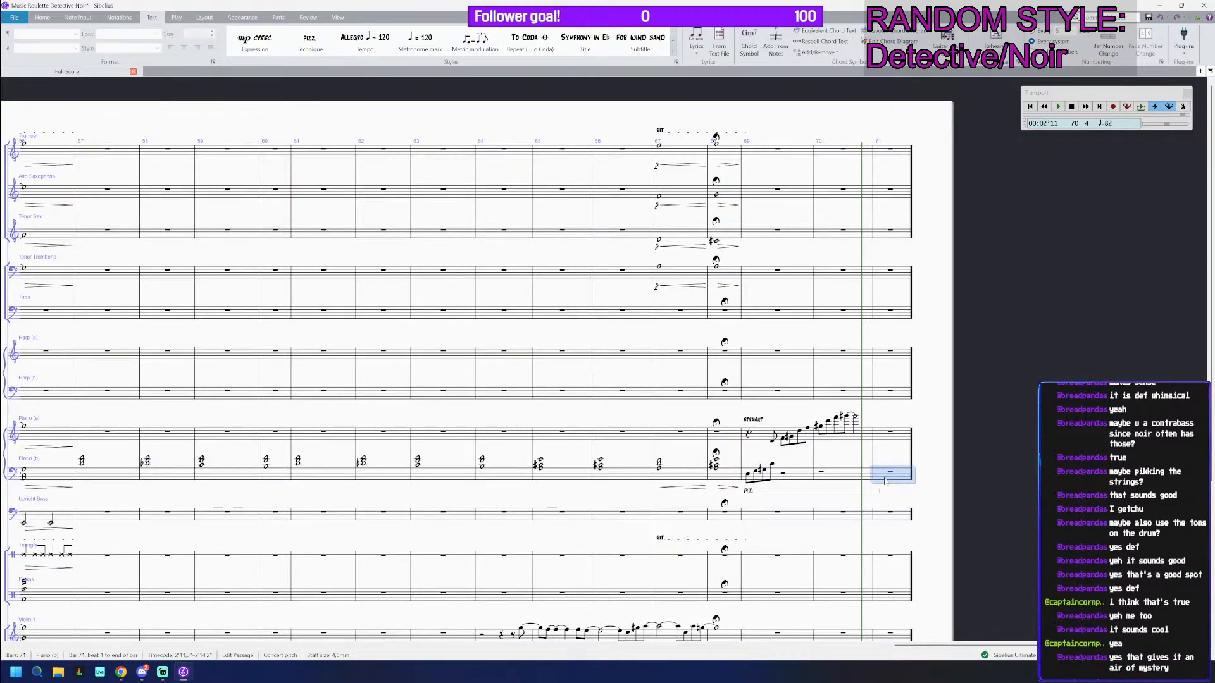
{"action": "key", "text": "Escape"}
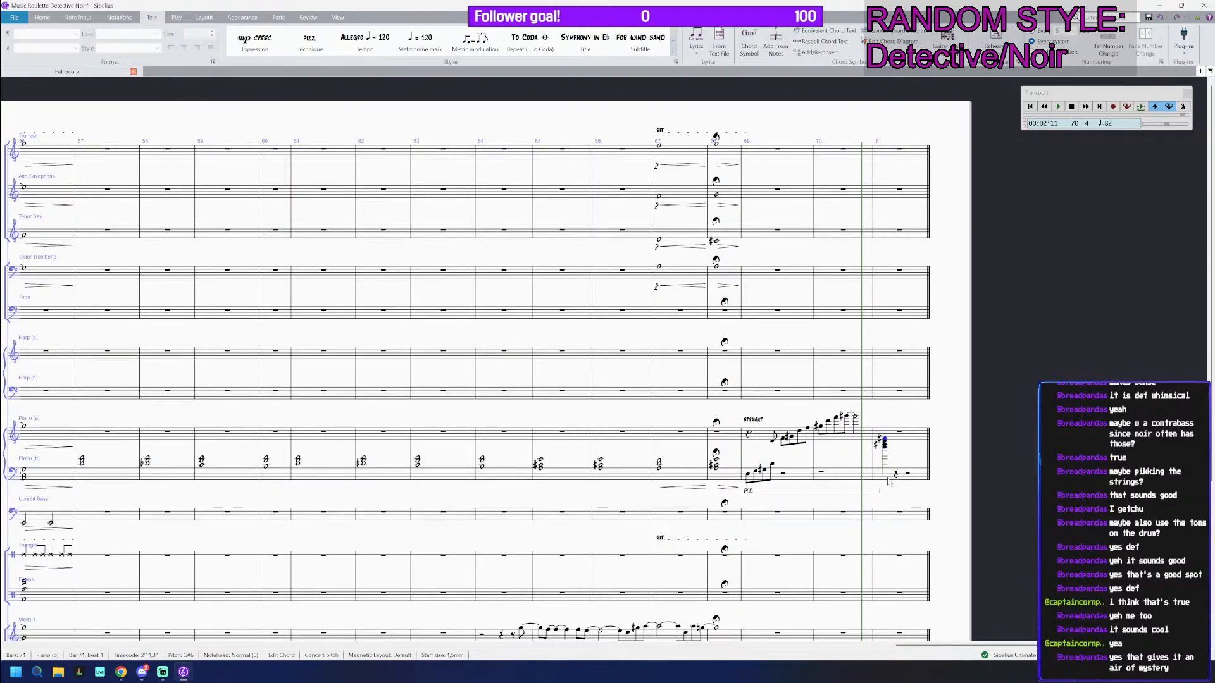
{"action": "left_click", "coordinate": [901, 471]}
{"action": "left_click", "coordinate": [889, 451], "text": "alt"}
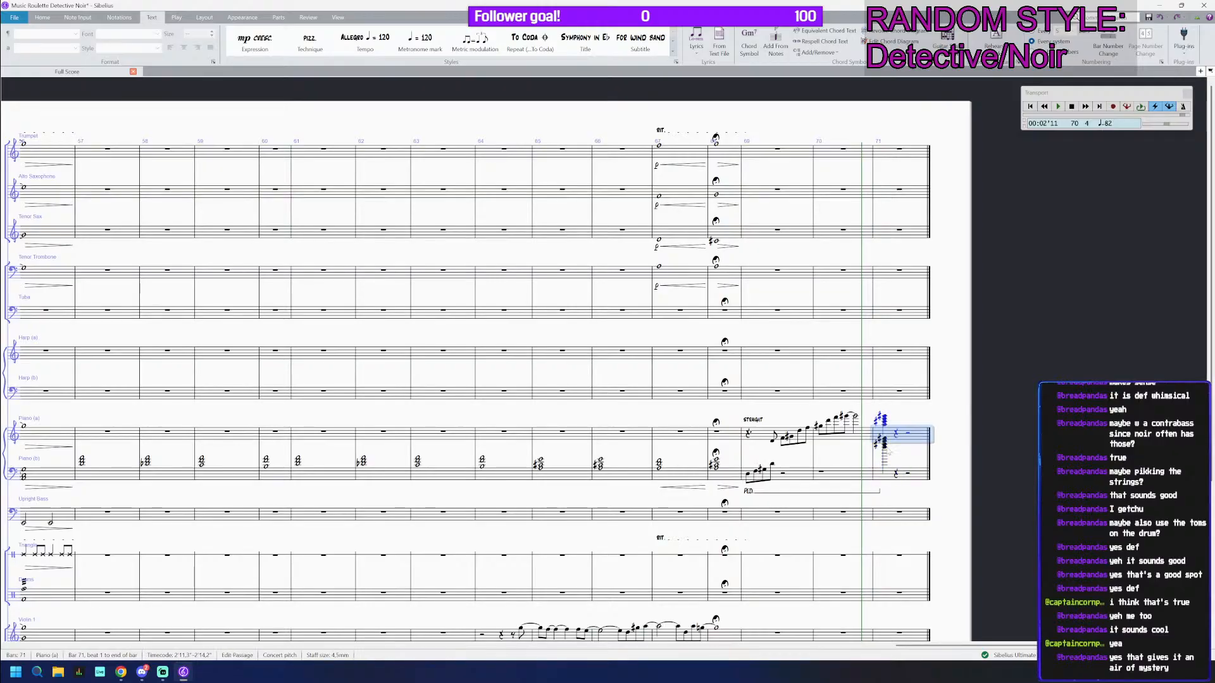
{"action": "left_click", "coordinate": [887, 474]}
{"action": "key", "text": "Delete"}
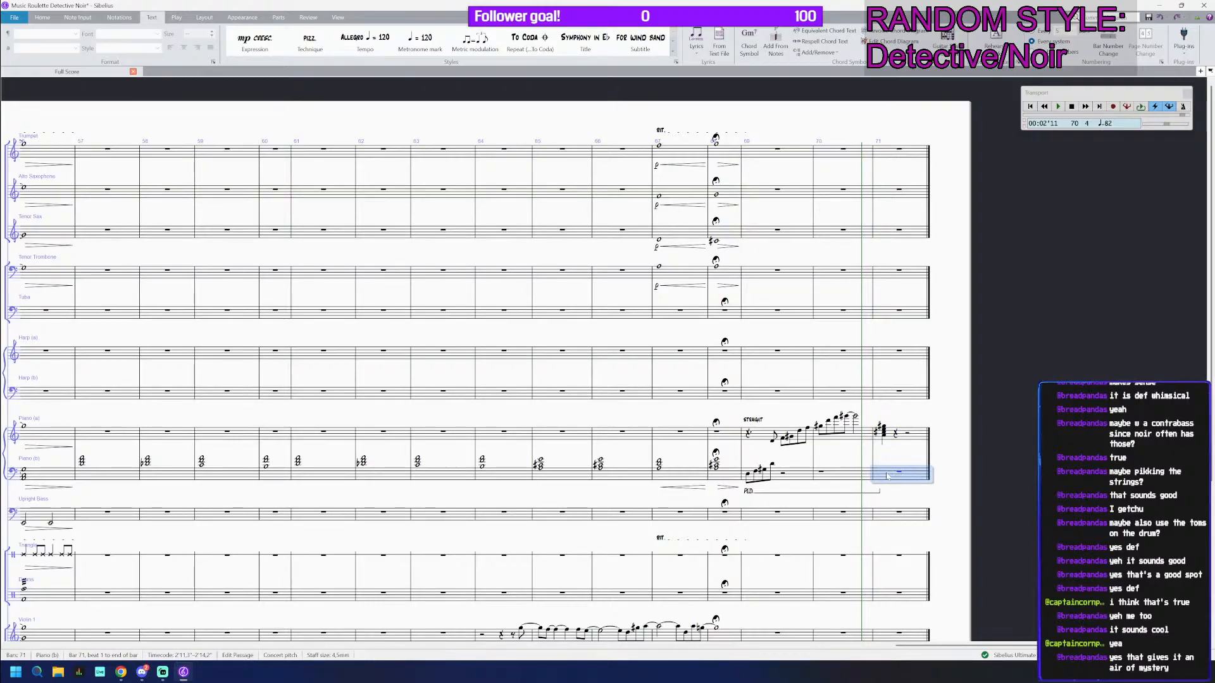
Step: Enter a low A (A1) in the lower piano staff at bar 71 and lengthen both staves' notes to whole notes
{"action": "key", "text": "n"}
{"action": "key", "text": "a"}
{"action": "key", "text": "m"}
{"action": "key", "text": "m"}
{"action": "key", "text": "Escape"}
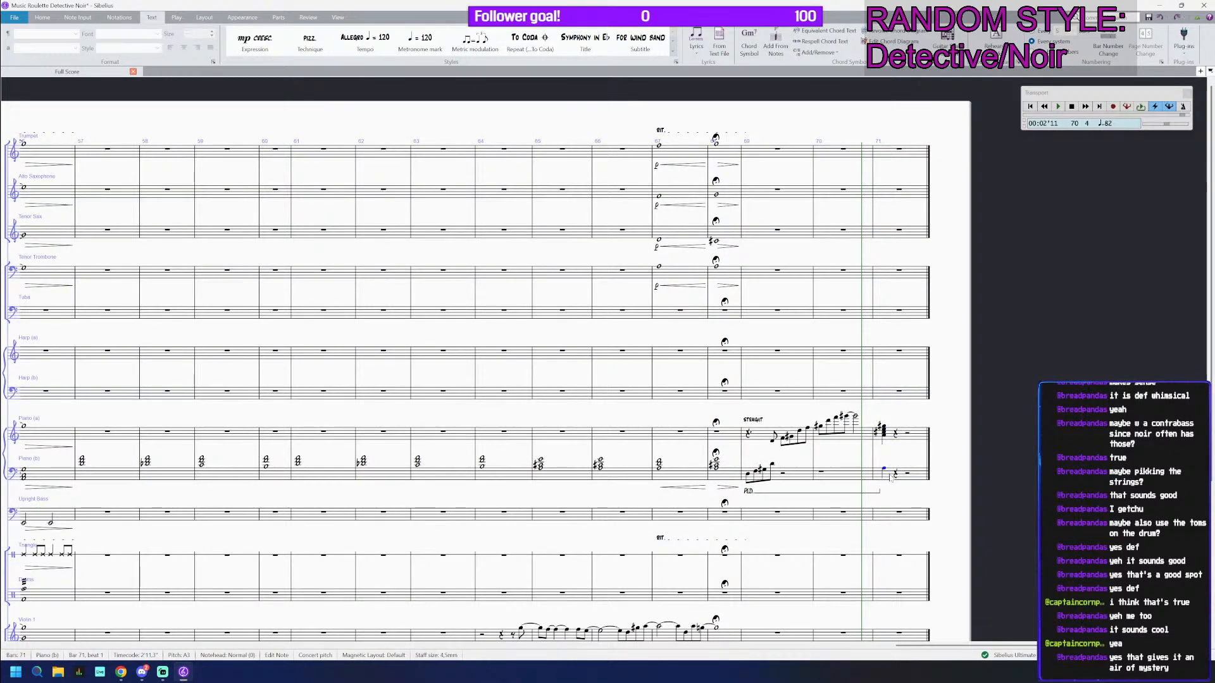
{"action": "key", "text": "ctrl+Down"}
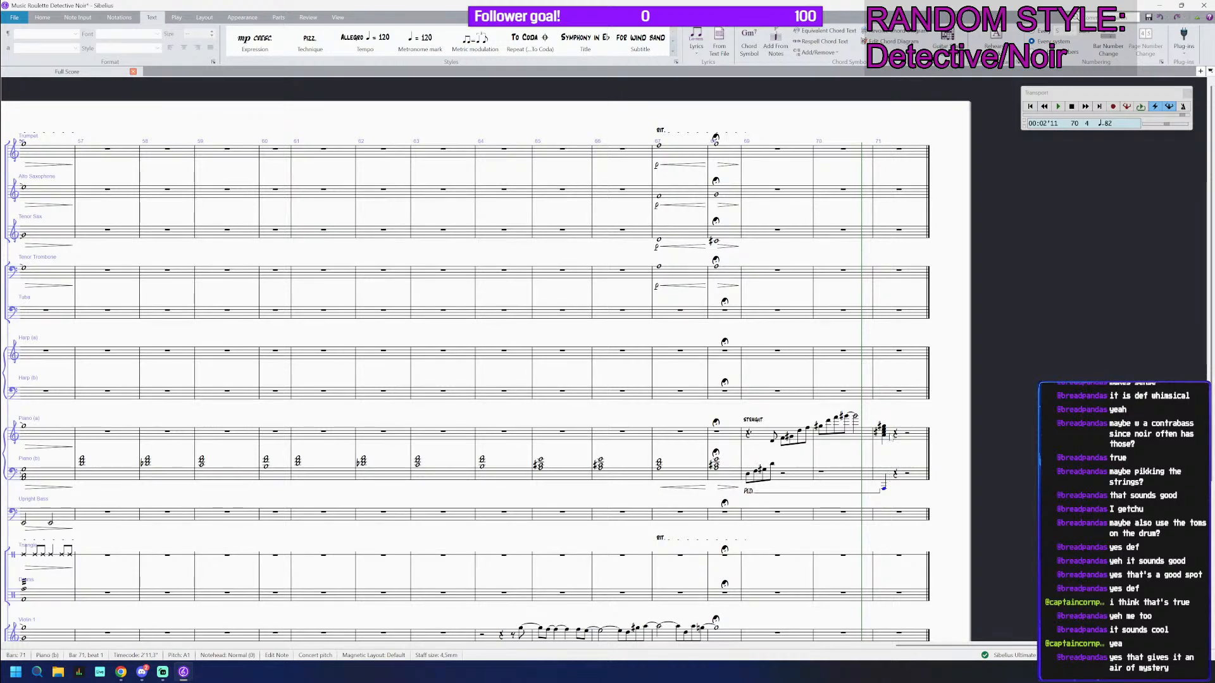
{"action": "left_click", "coordinate": [893, 437], "text": "shift"}
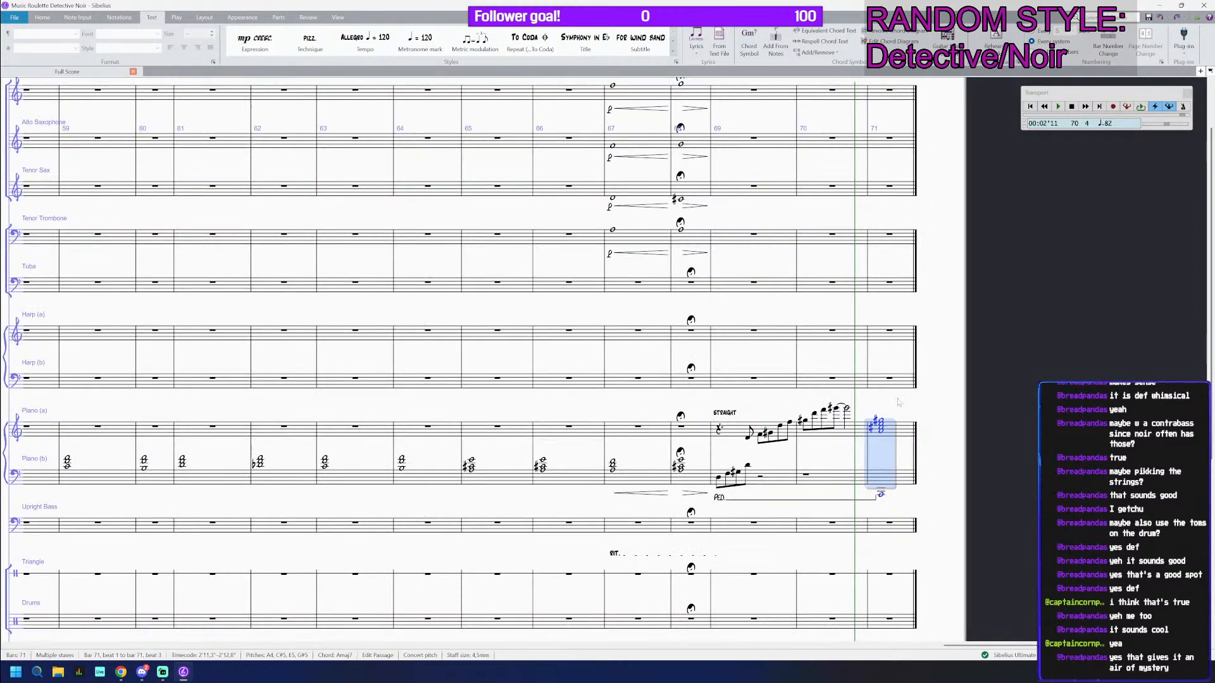
Step: Explode the upper piano staff's bar 71 chord into 4 staves
{"action": "left_click", "coordinate": [895, 436]}
{"action": "scroll", "coordinate": [895, 417], "scroll_direction": "up", "scroll_amount": 1}
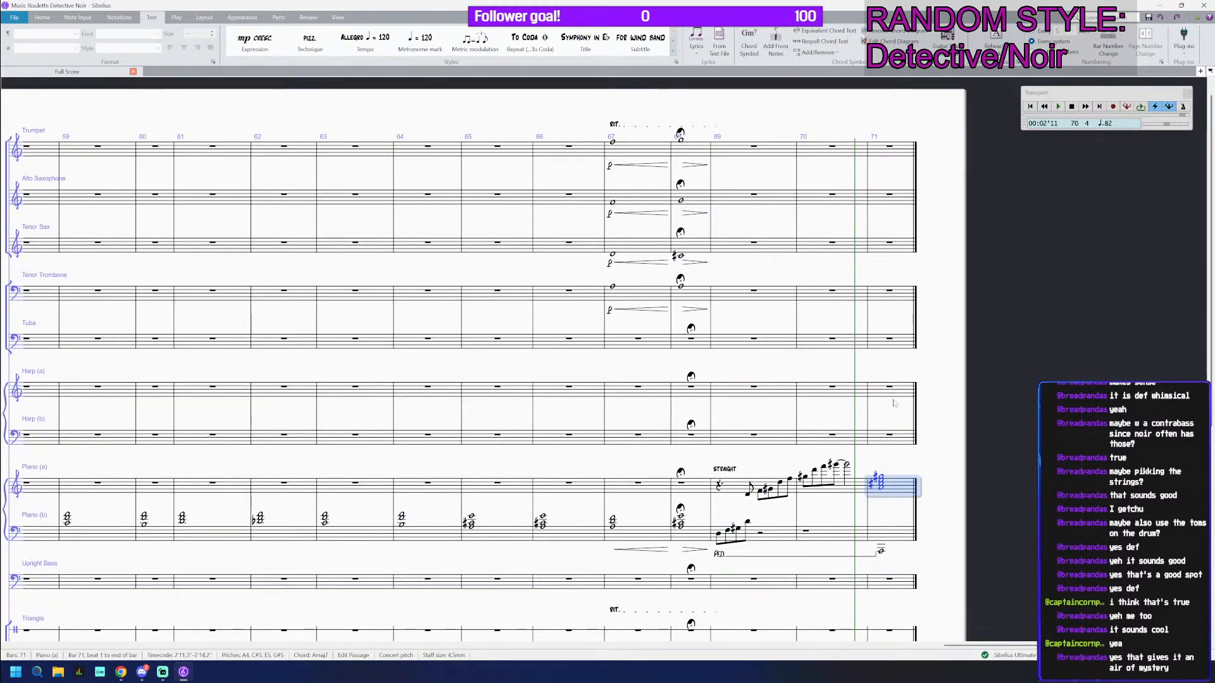
{"action": "scroll", "coordinate": [124, 20], "scroll_direction": "up", "scroll_amount": 2}
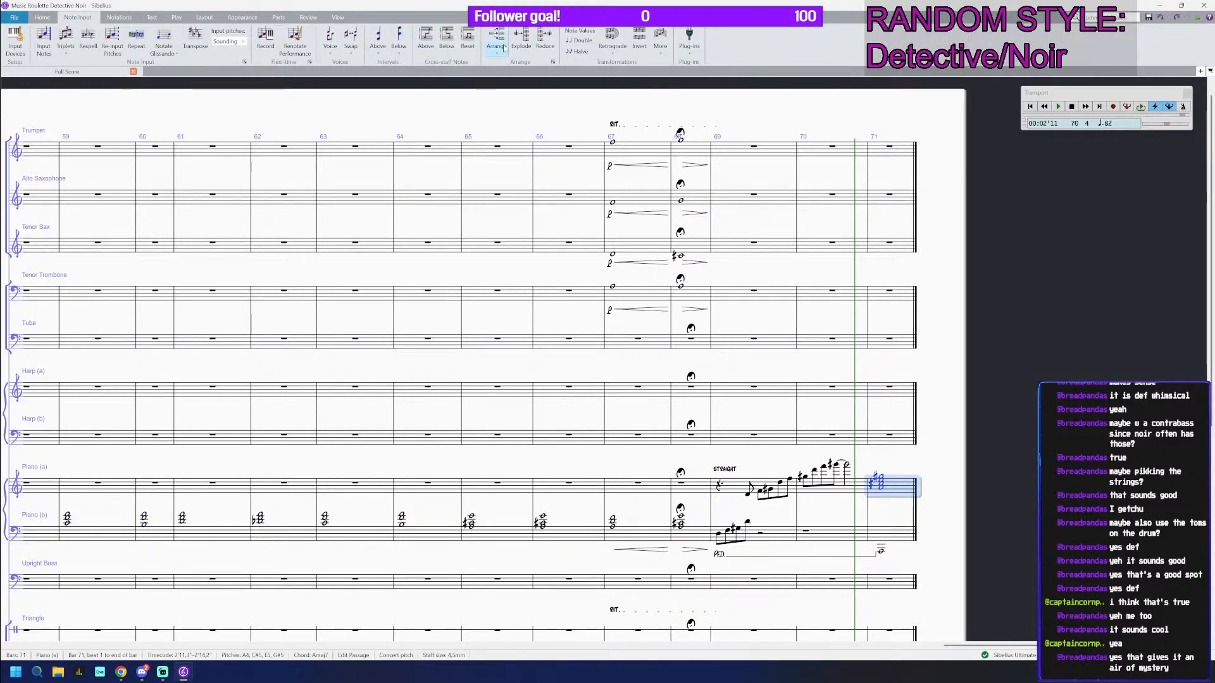
{"action": "left_click", "coordinate": [520, 45]}
{"action": "left_click", "coordinate": [607, 325]}
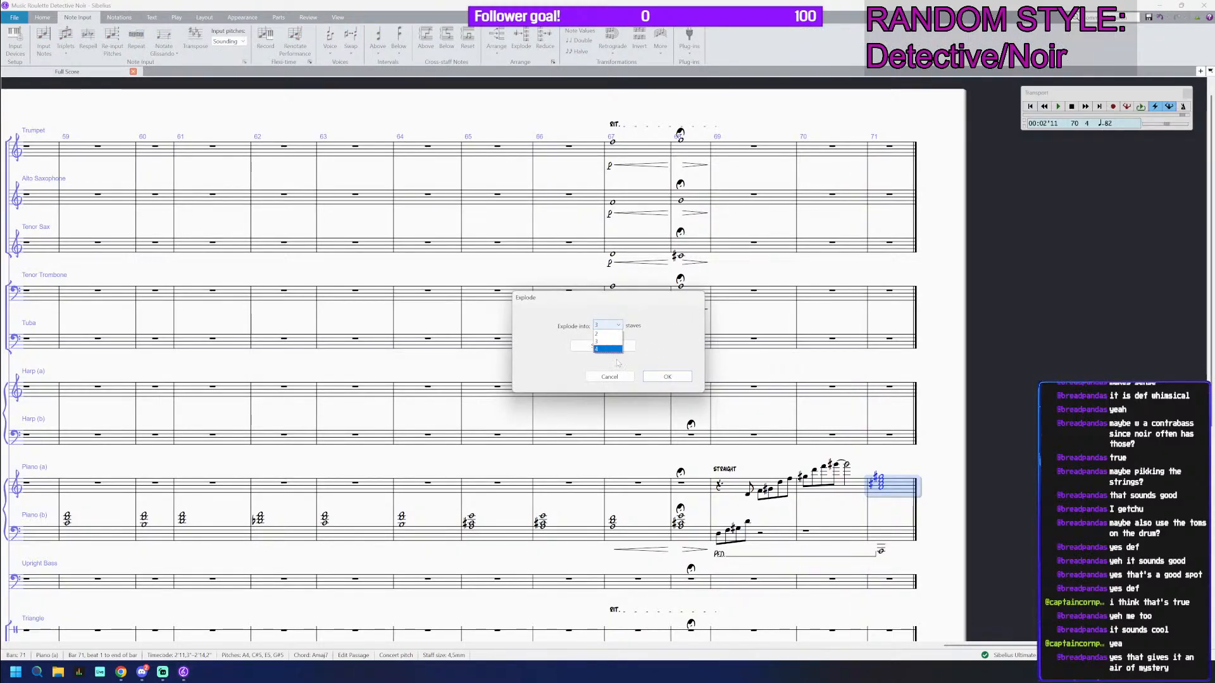
{"action": "left_click", "coordinate": [608, 341]}
{"action": "left_click", "coordinate": [664, 376]}
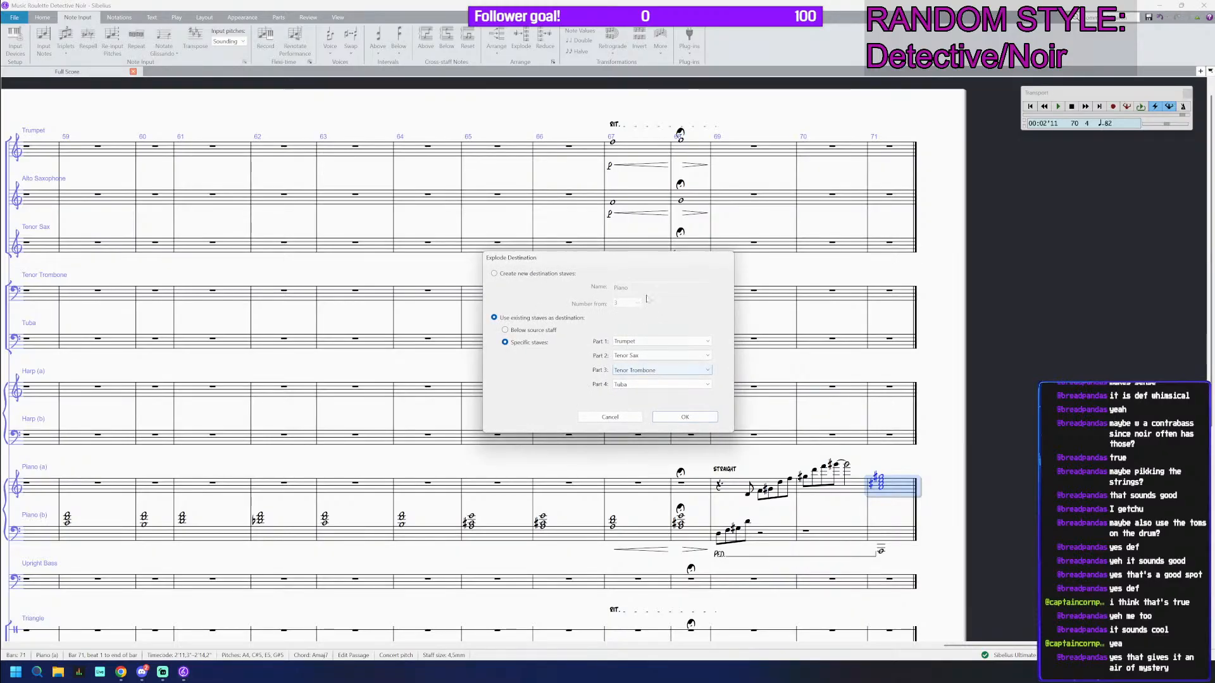
Step: Assign the exploded parts to the existing Trumpet, Alto Saxophone, Tenor Sax and Tenor Trombone staves
{"action": "left_click", "coordinate": [658, 341]}
{"action": "left_click", "coordinate": [647, 348]}
{"action": "left_click", "coordinate": [649, 355]}
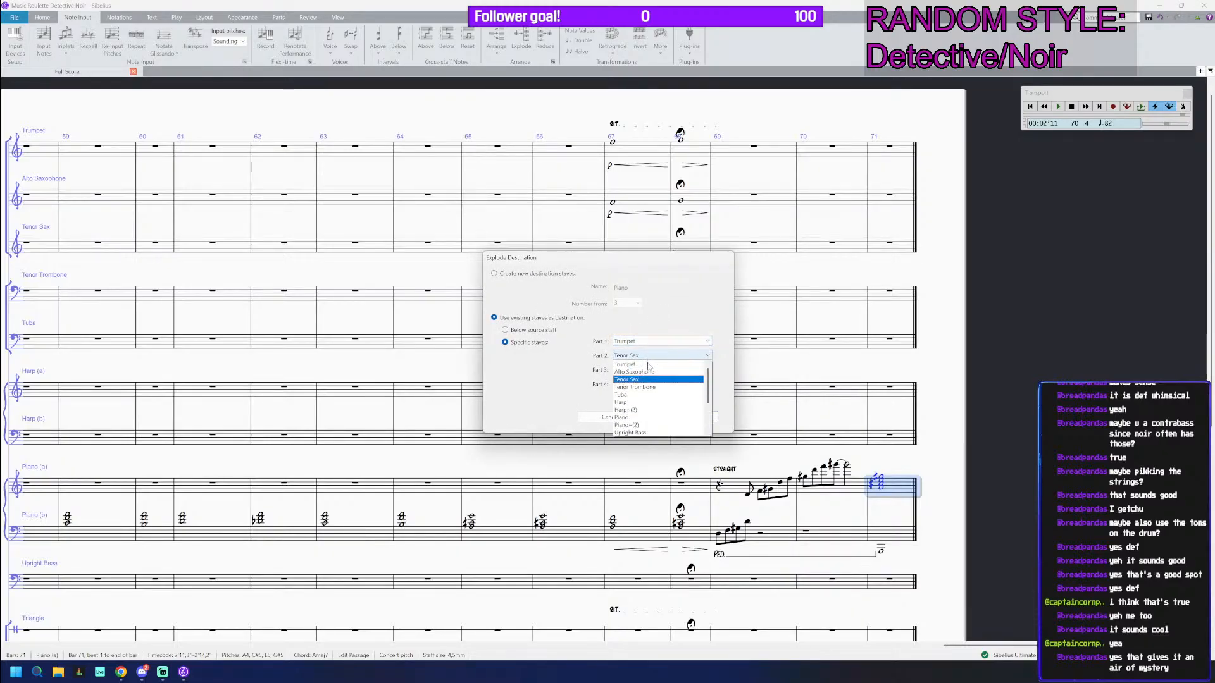
{"action": "left_click", "coordinate": [648, 372]}
{"action": "left_click", "coordinate": [648, 370]}
{"action": "left_click", "coordinate": [632, 394]}
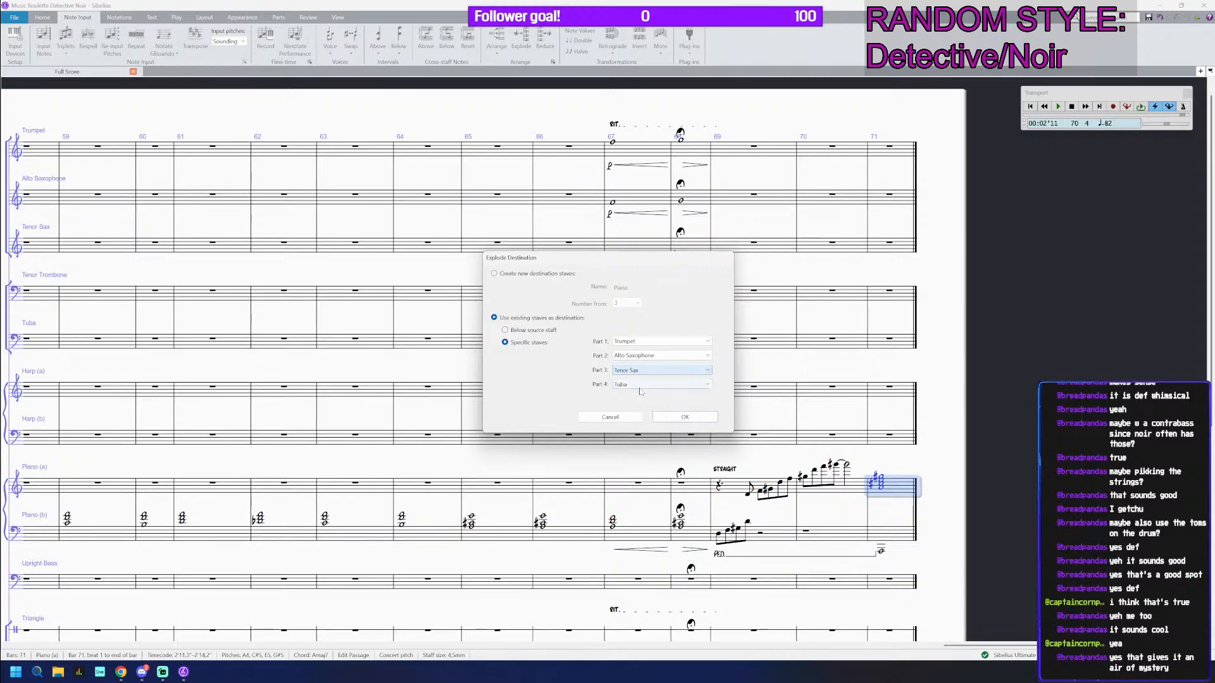
{"action": "left_click", "coordinate": [645, 384]}
{"action": "left_click", "coordinate": [634, 417]}
{"action": "left_click", "coordinate": [686, 417]}
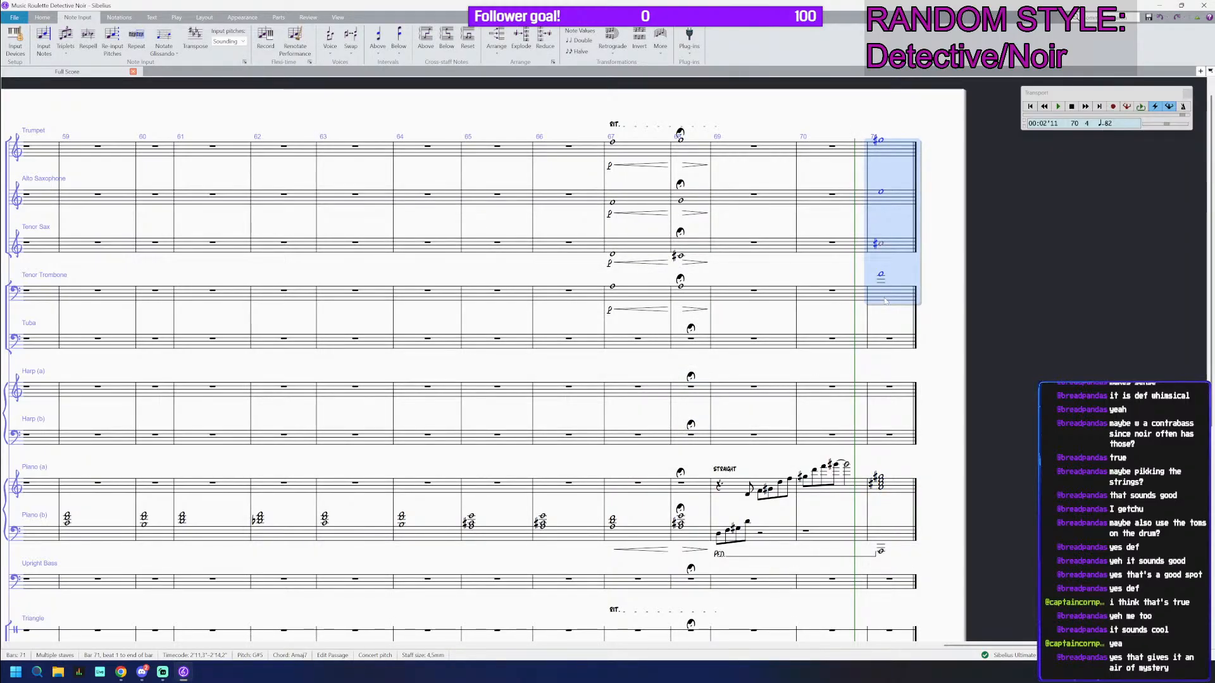
Step: Add crescendo hairpins to the four exploded wind parts in bar 71 and copy the passage to Violin 1 through Violoncello
{"action": "key", "text": "shift+period"}
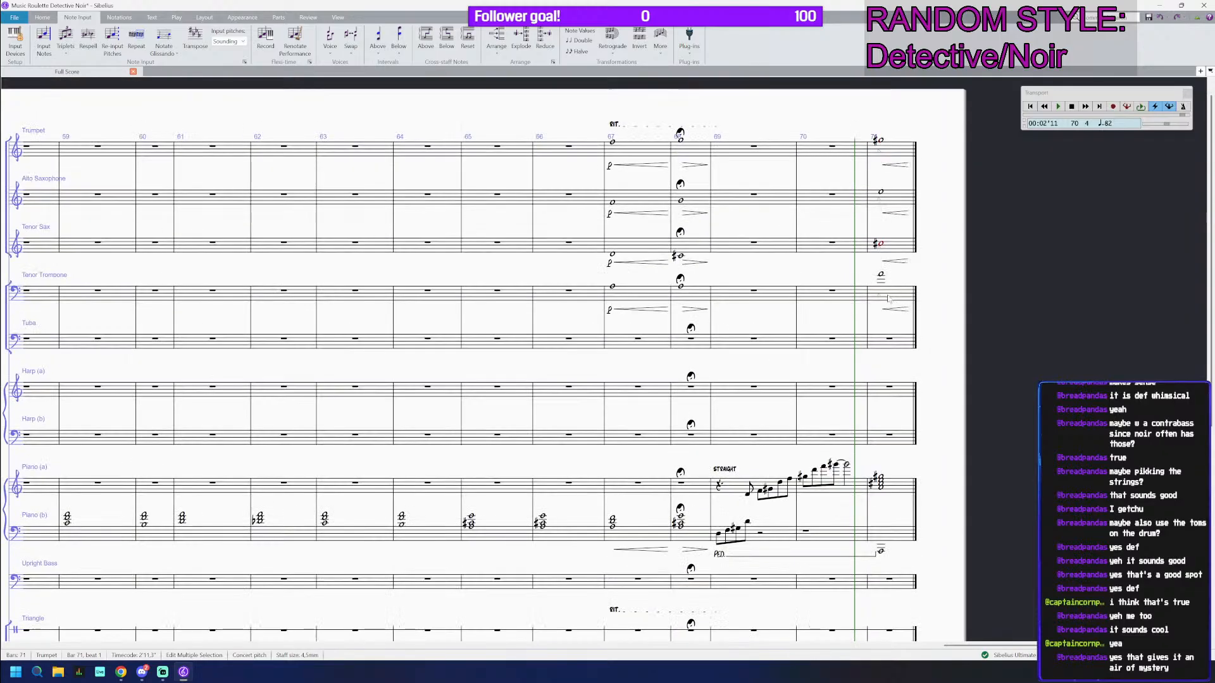
{"action": "left_click", "coordinate": [888, 298]}
{"action": "left_click", "coordinate": [897, 155], "text": "shift"}
{"action": "key", "text": "ctrl+c"}
{"action": "scroll", "coordinate": [897, 156], "scroll_direction": "down", "scroll_amount": 4}
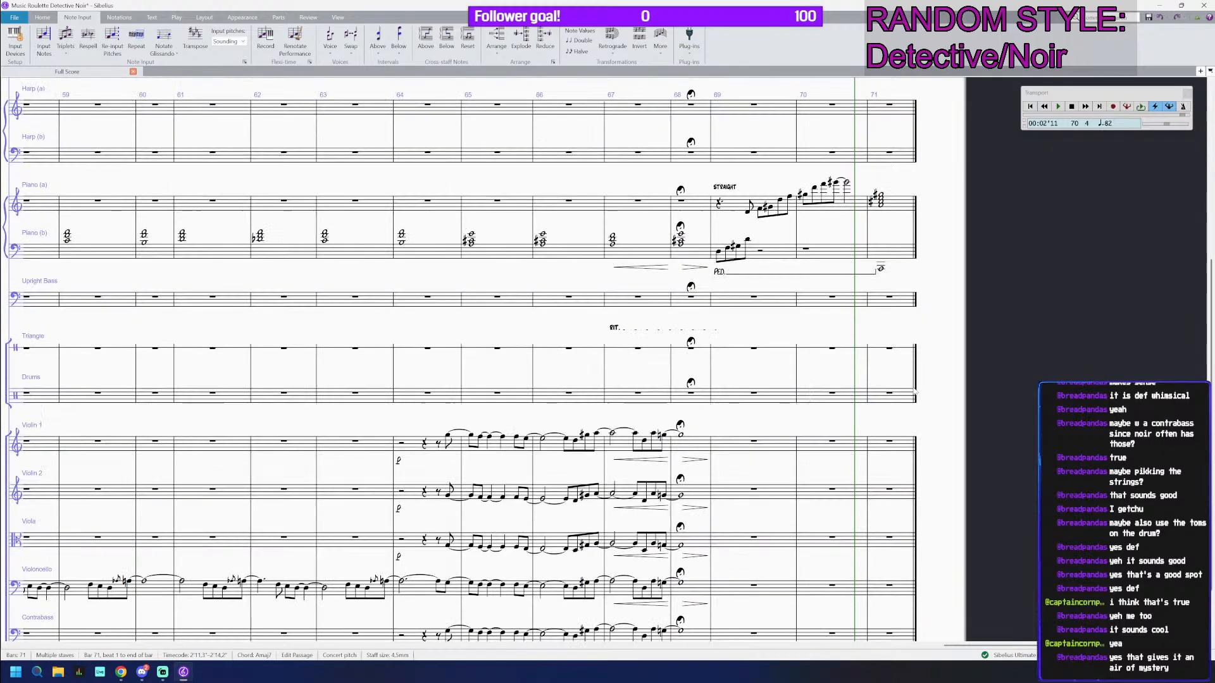
{"action": "left_click", "coordinate": [894, 441]}
{"action": "key", "text": "ctrl+v"}
{"action": "scroll", "coordinate": [907, 518], "scroll_direction": "down", "scroll_amount": 1}
Step: Enter a low A (A1) whole note in the Contrabass at bar 71
{"action": "left_click", "coordinate": [903, 563]}
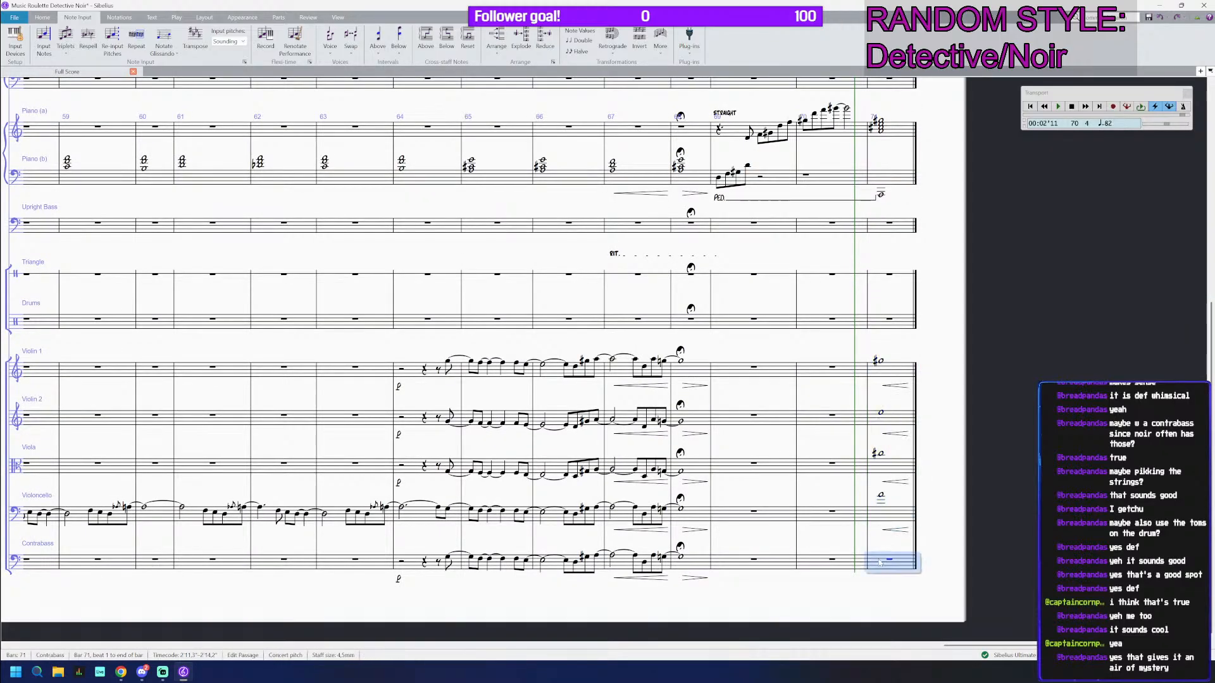
{"action": "key", "text": "a"}
{"action": "key", "text": "ctrl+Down"}
{"action": "key", "text": "KP_6"}
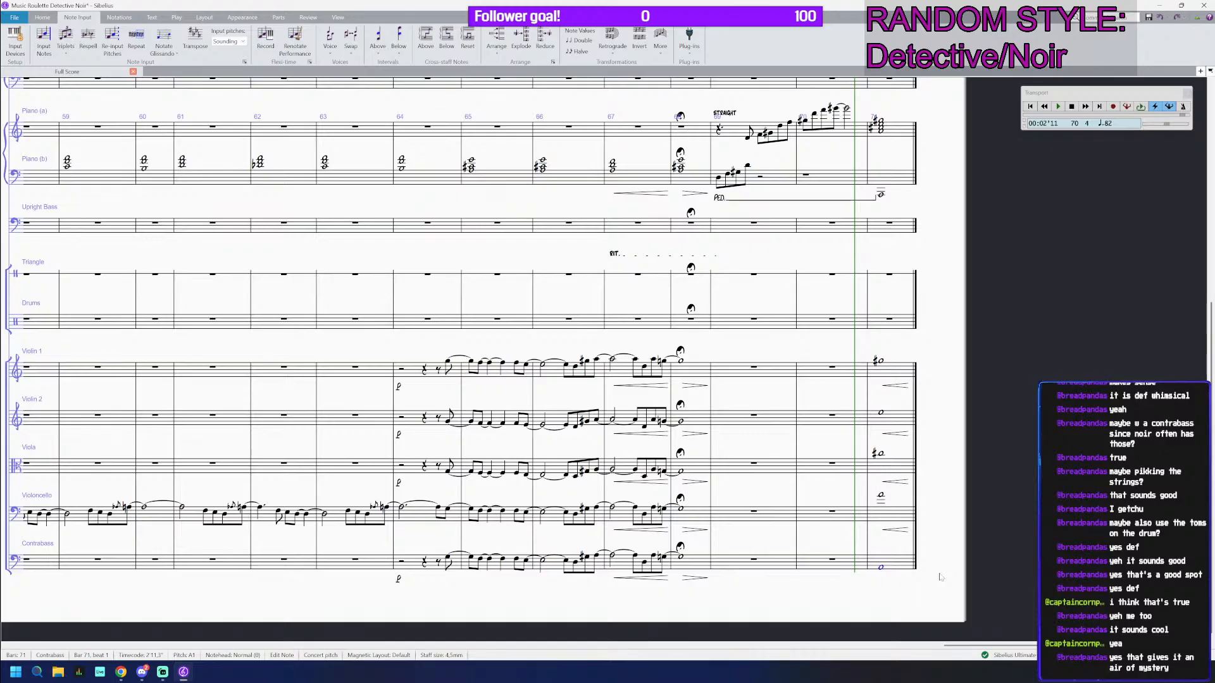
Step: Copy the Contrabass low A to the Tuba in bar 71 and enter a low A (A1) in the Upright Bass
{"action": "left_click", "coordinate": [893, 562]}
{"action": "scroll", "coordinate": [893, 563], "scroll_direction": "down", "scroll_amount": 1}
{"action": "scroll", "coordinate": [893, 562], "scroll_direction": "up", "scroll_amount": 3}
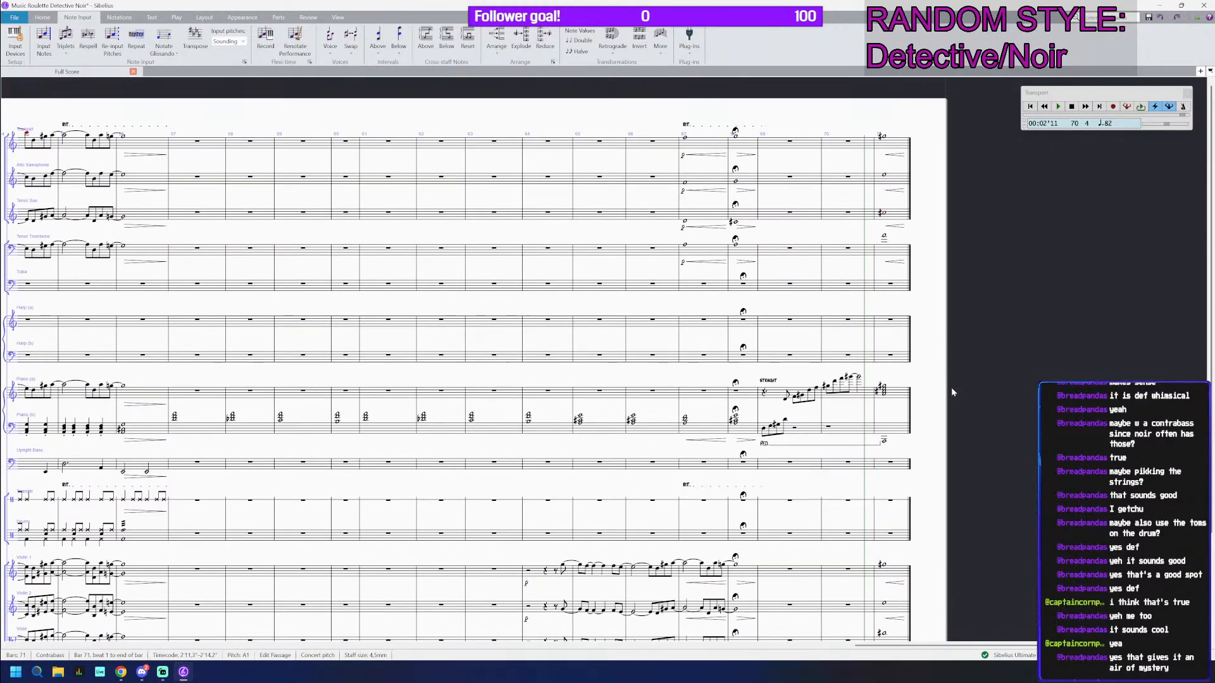
{"action": "key", "text": "Escape"}
{"action": "left_click", "coordinate": [889, 295]}
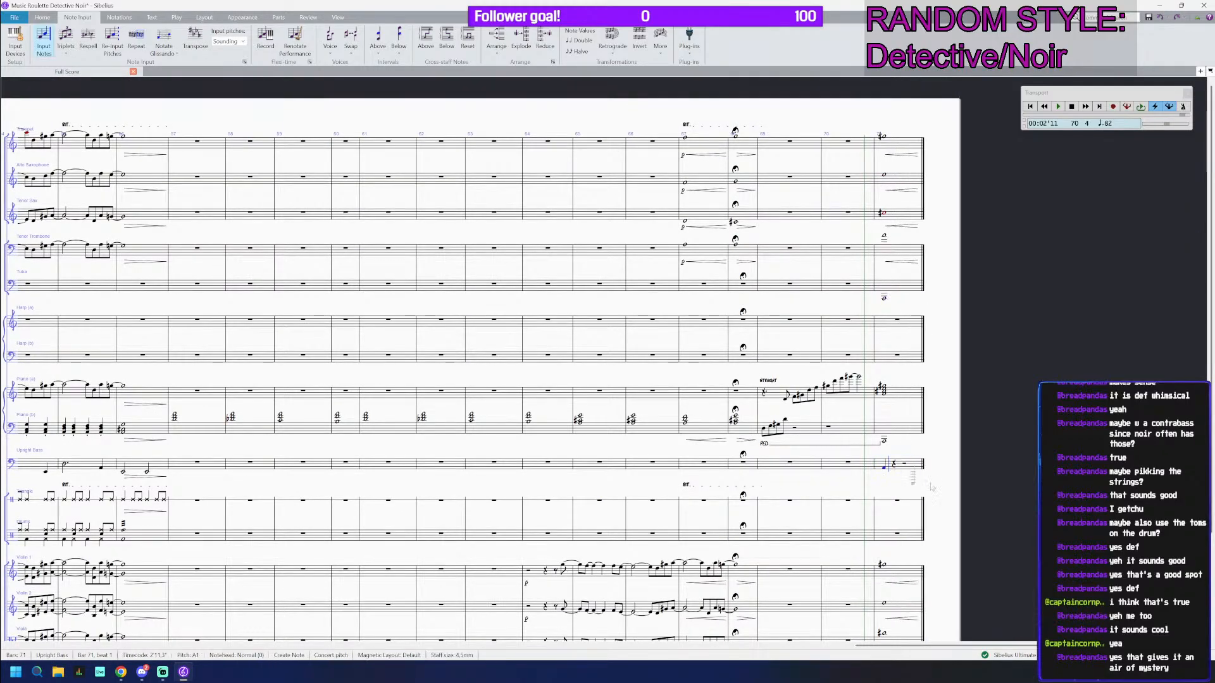
{"action": "left_click", "coordinate": [905, 474], "text": "alt"}
{"action": "left_click_drag", "start_coordinate": [665, 476], "coordinate": [858, 439]}
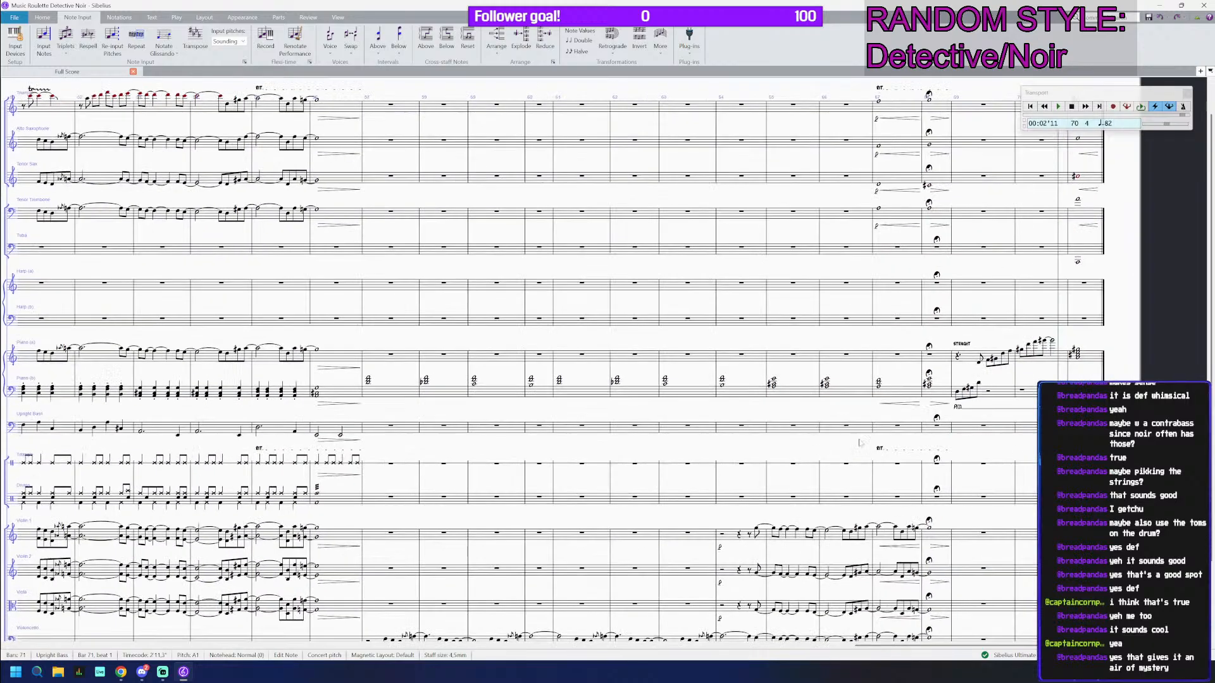
Step: Play back the score from bar 57 to check the balance of the piano and Violoncello
{"action": "left_click", "coordinate": [326, 399]}
{"action": "left_click", "coordinate": [368, 380]}
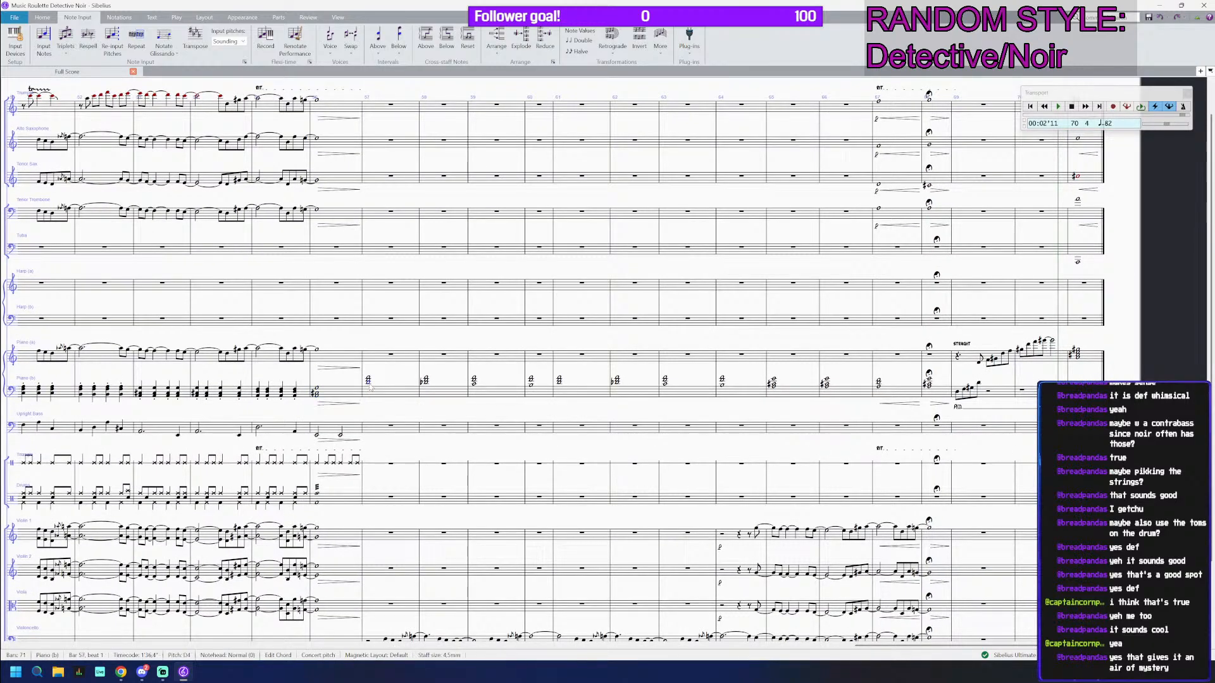
{"action": "key", "text": "space"}
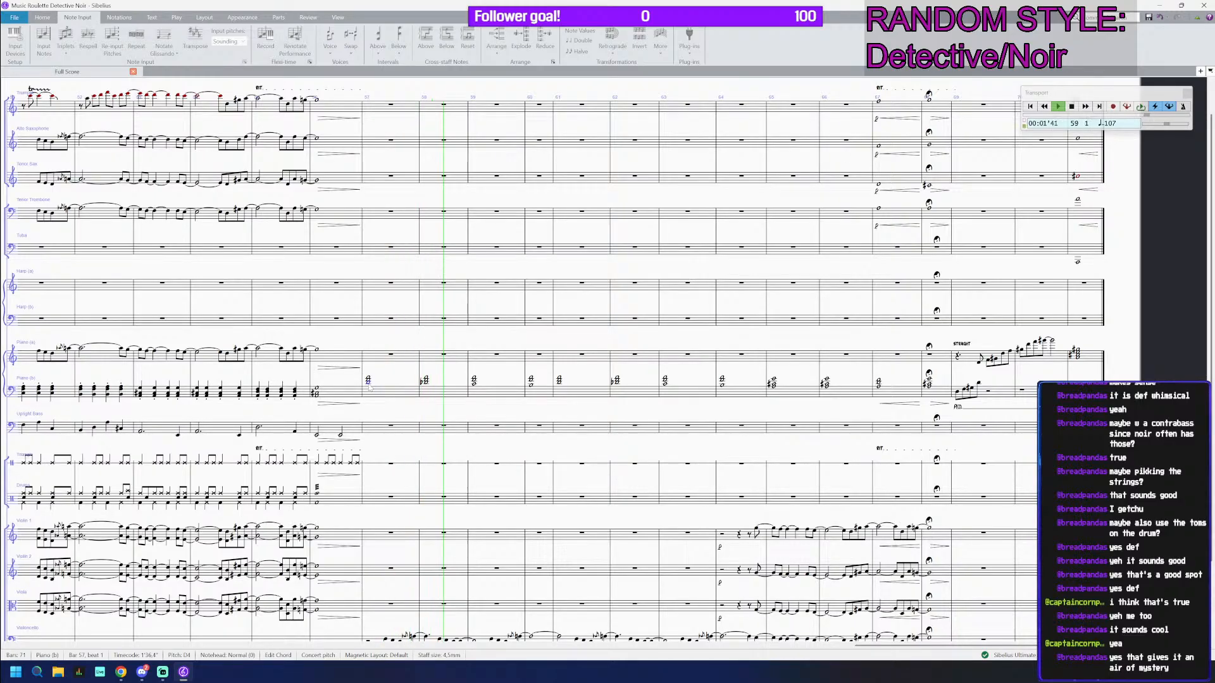
{"action": "scroll", "coordinate": [388, 526], "scroll_direction": "down", "scroll_amount": 2}
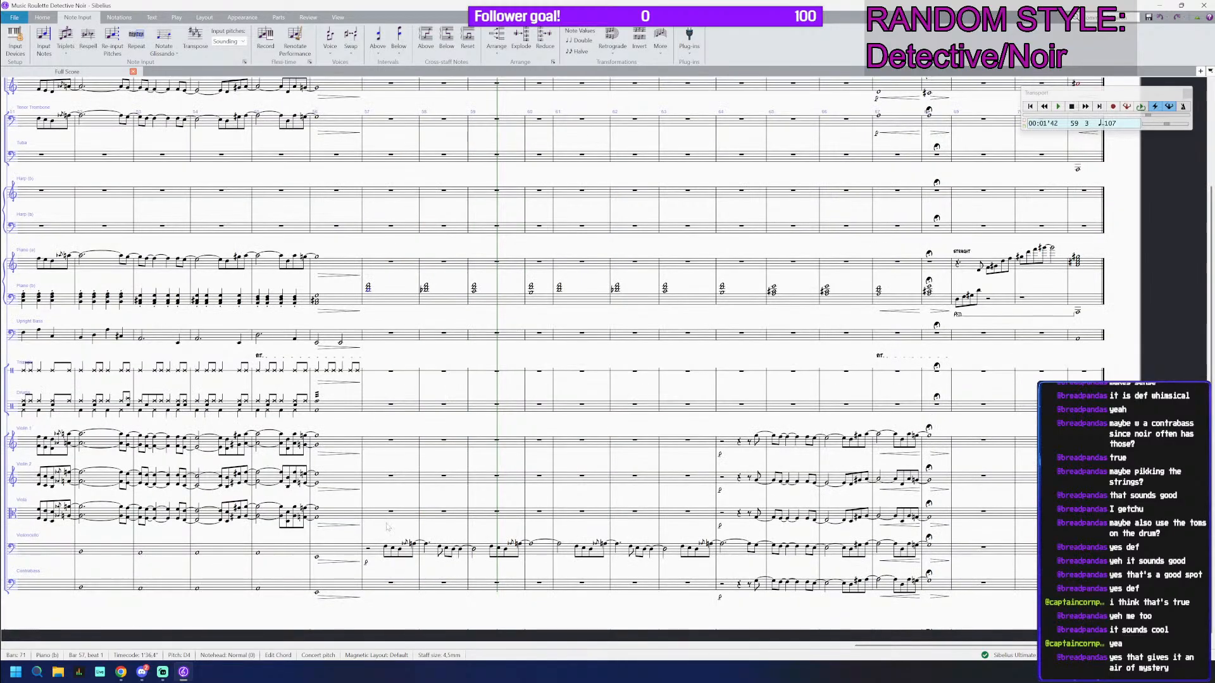
{"action": "key", "text": "Escape"}
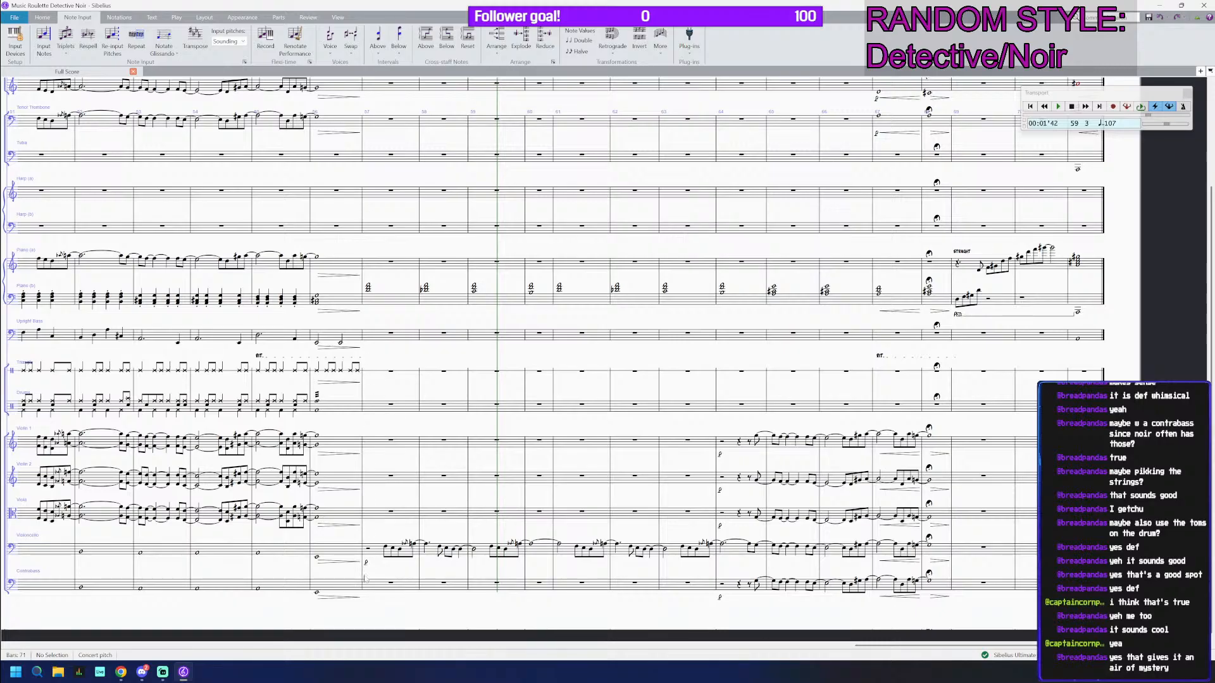
Step: Add a p dynamic below the lower piano staff at the start of bar 57
{"action": "left_click", "coordinate": [366, 563]}
{"action": "left_click", "coordinate": [380, 304]}
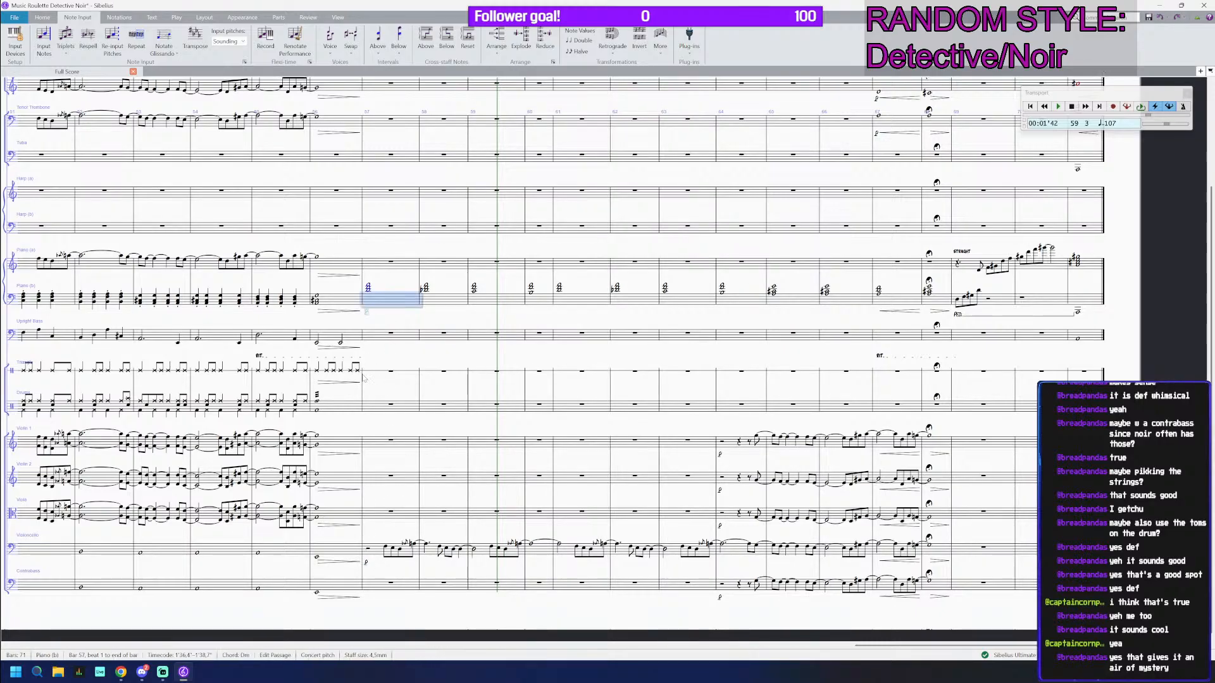
{"action": "type", "text": "p"}
{"action": "scroll", "coordinate": [382, 537], "scroll_direction": "up", "scroll_amount": 2}
Step: Change the Violoncello dynamic at the start of bar 57 to mf
{"action": "double_click", "coordinate": [358, 576]}
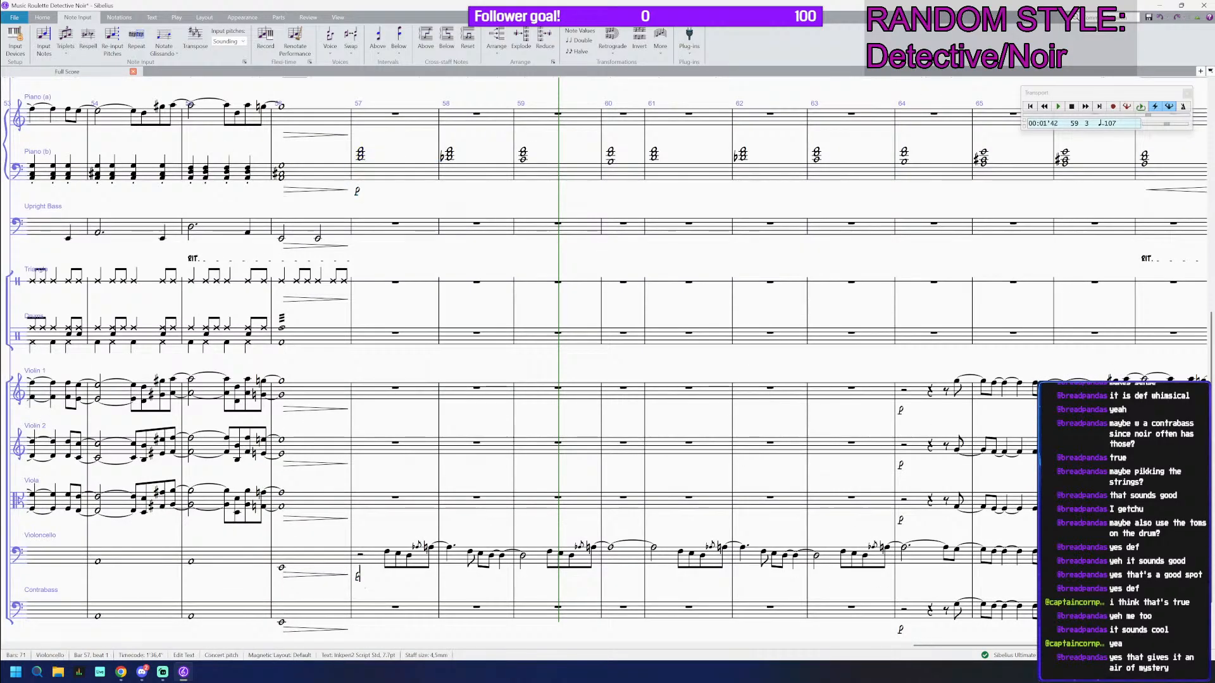
{"action": "right_click", "coordinate": [366, 576]}
{"action": "left_click", "coordinate": [417, 72]}
{"action": "left_click_drag", "start_coordinate": [362, 575], "coordinate": [354, 575]}
{"action": "key", "text": "BackSpace"}
{"action": "left_click", "coordinate": [396, 586]}
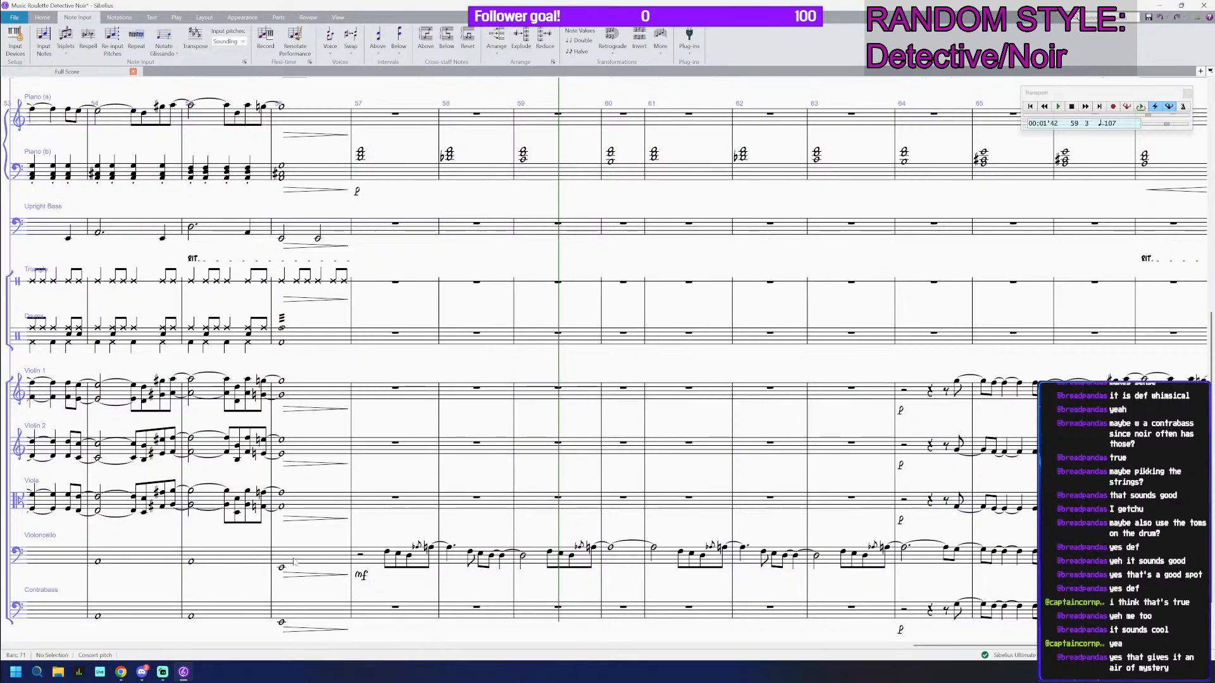
Step: Play back the score from bar 55 to check the transition into the Violoncello solo at bar 57
{"action": "left_click", "coordinate": [293, 559]}
{"action": "key", "text": "Left"}
{"action": "key", "text": "p"}
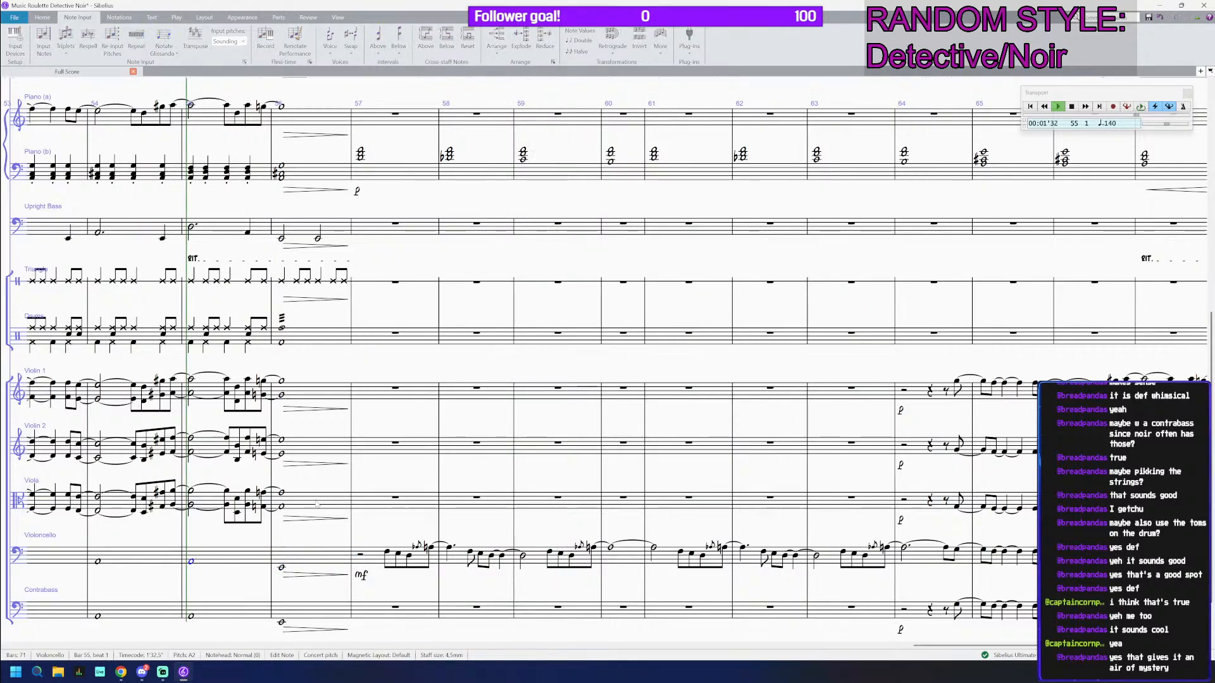
{"action": "scroll", "coordinate": [323, 399], "scroll_direction": "down", "scroll_amount": 3}
{"action": "scroll", "coordinate": [299, 393], "scroll_direction": "up", "scroll_amount": 3}
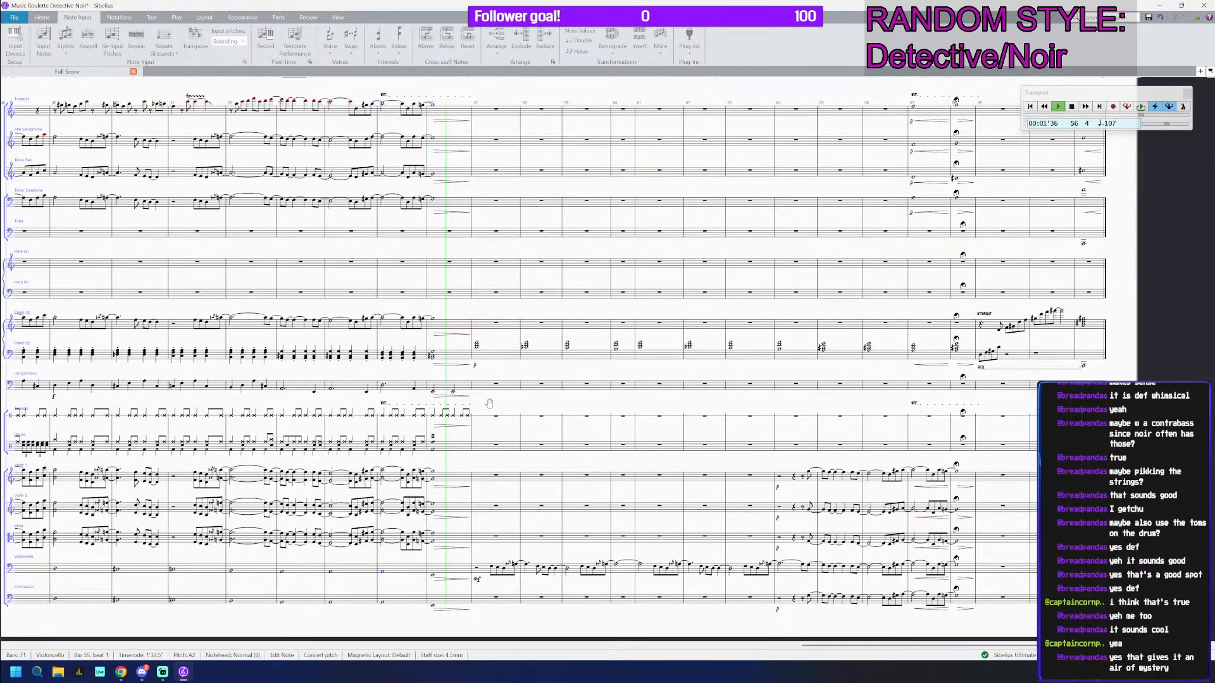
{"action": "left_click_drag", "start_coordinate": [493, 403], "coordinate": [586, 390]}
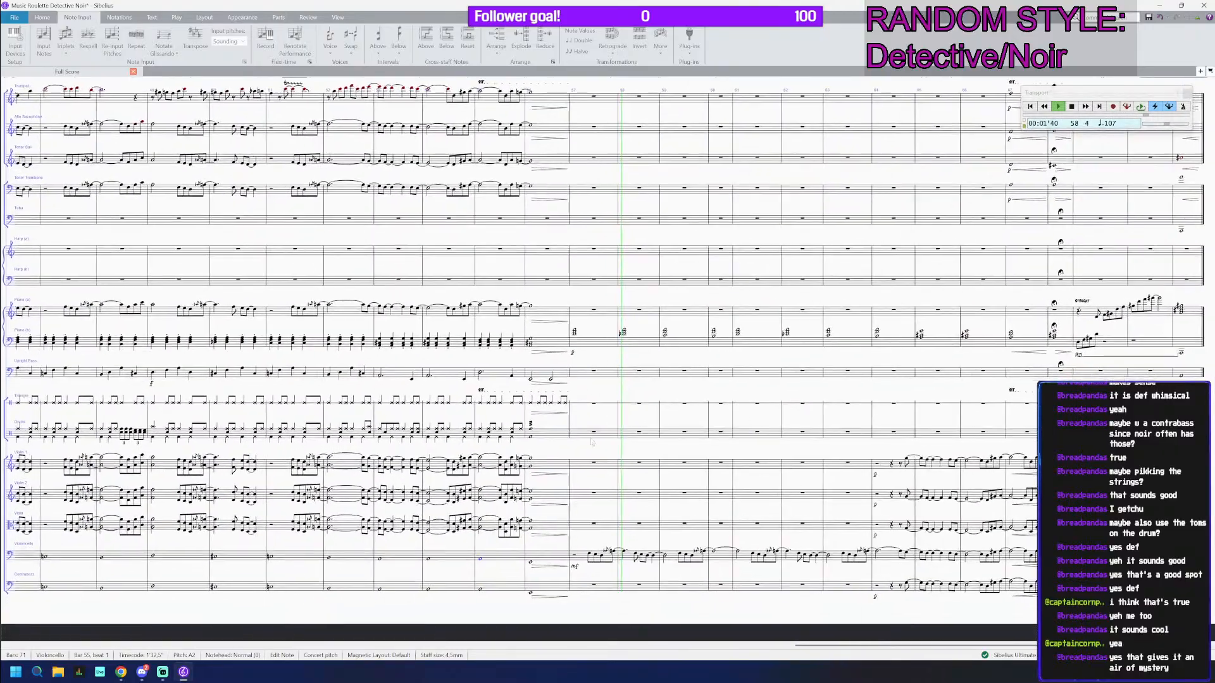
{"action": "left_click", "coordinate": [575, 560]}
{"action": "left_click", "coordinate": [574, 558]}
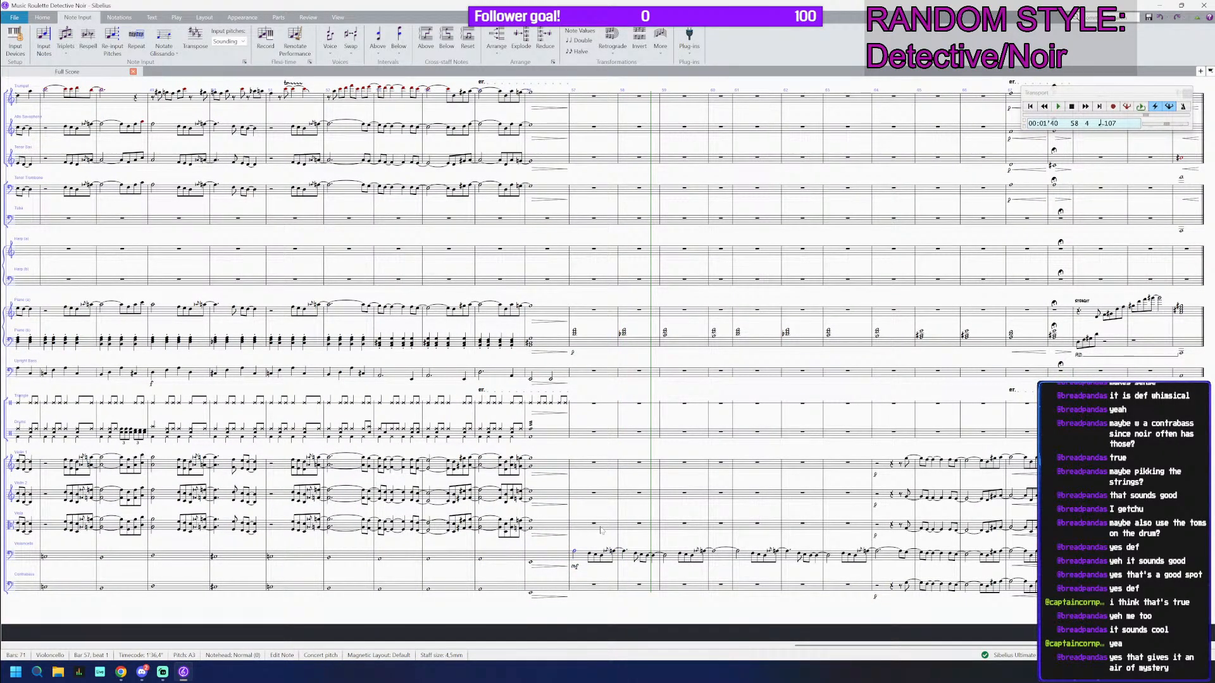
Step: Play back the passage from the Upright Bass note in bar 56 to check the thin texture after bar 57
{"action": "key", "text": "ctrl+plus"}
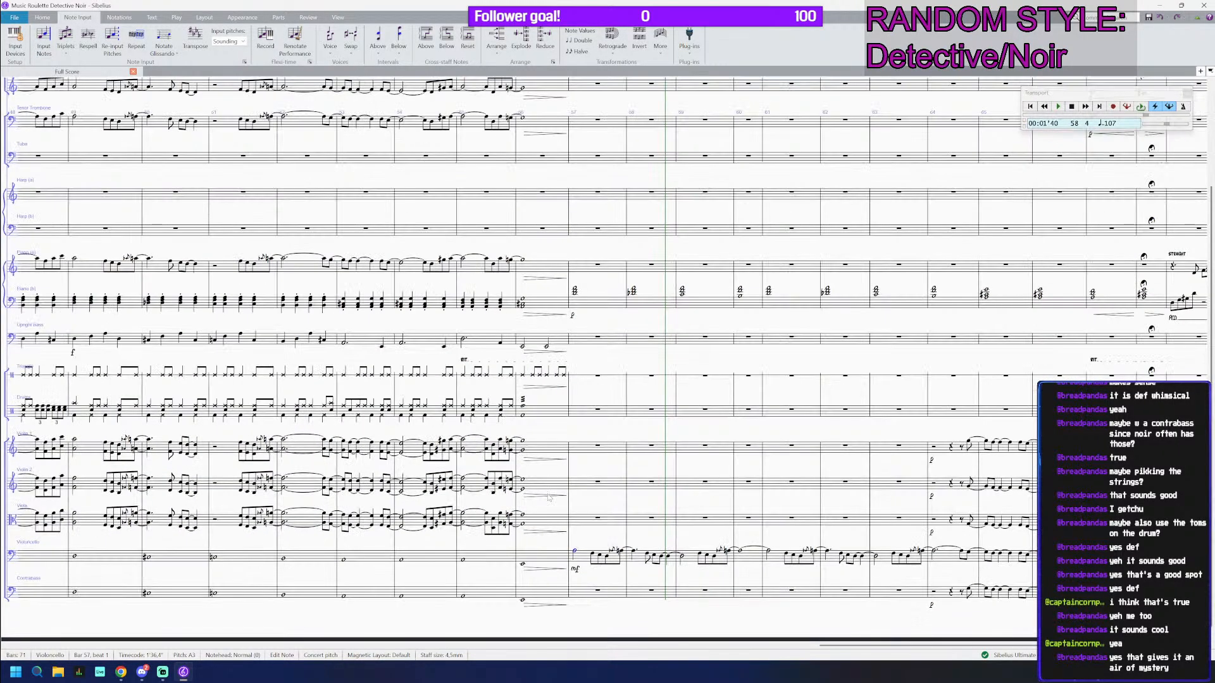
{"action": "left_click", "coordinate": [534, 338]}
{"action": "key", "text": "KP_6"}
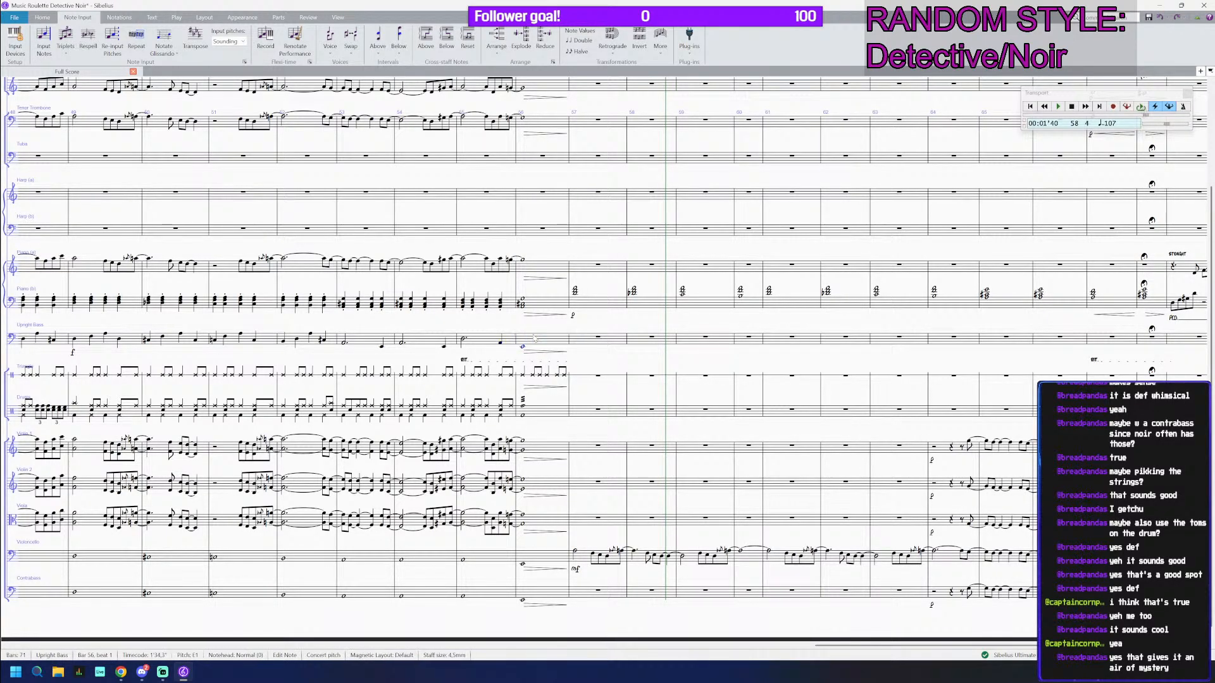
{"action": "key", "text": "p"}
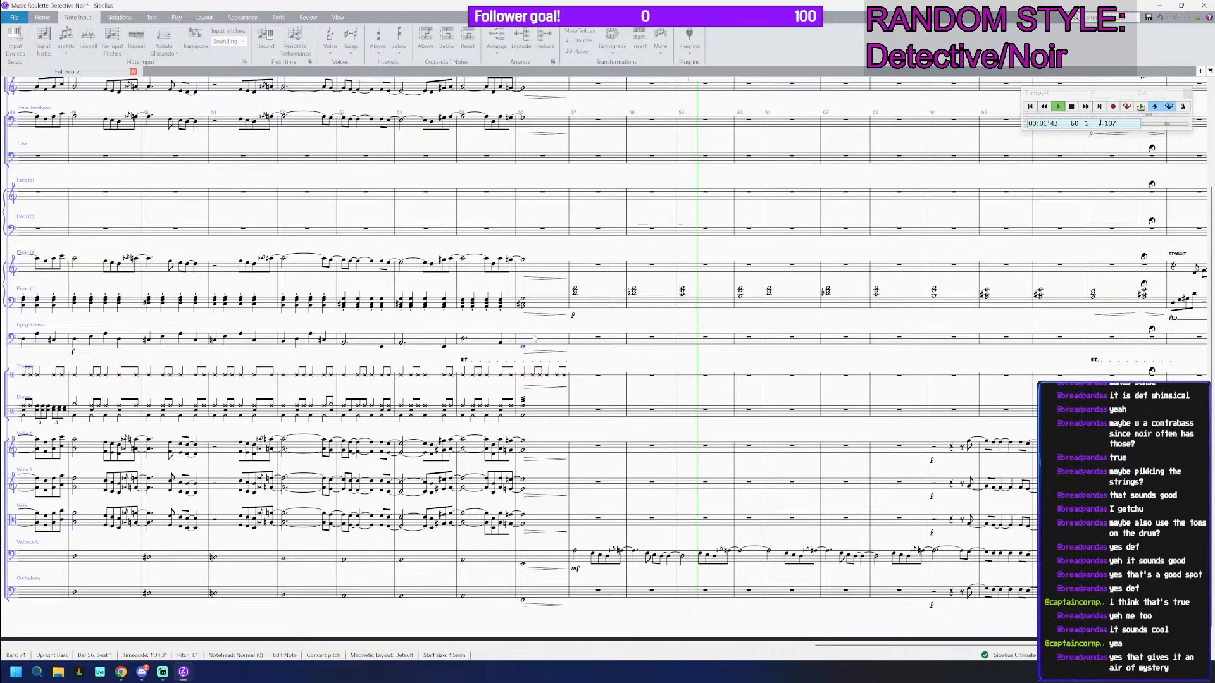
{"action": "left_click_drag", "start_coordinate": [573, 276], "coordinate": [579, 267]}
{"action": "left_click_drag", "start_coordinate": [248, 596], "coordinate": [312, 572]}
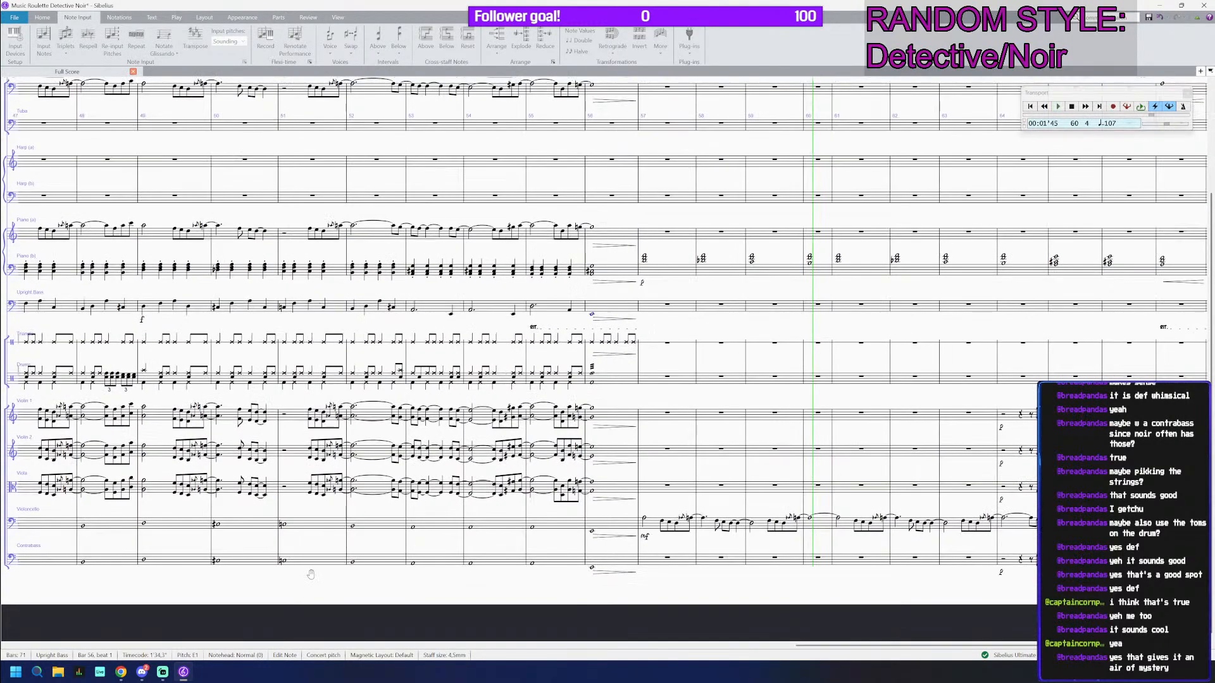
{"action": "key", "text": "space"}
Step: Copy the Contrabass line of bars 45 to 56 into the Contrabass staff starting at bar 57
{"action": "left_click", "coordinate": [313, 562]}
{"action": "left_click", "coordinate": [606, 562], "text": "shift"}
{"action": "left_click", "coordinate": [379, 584]}
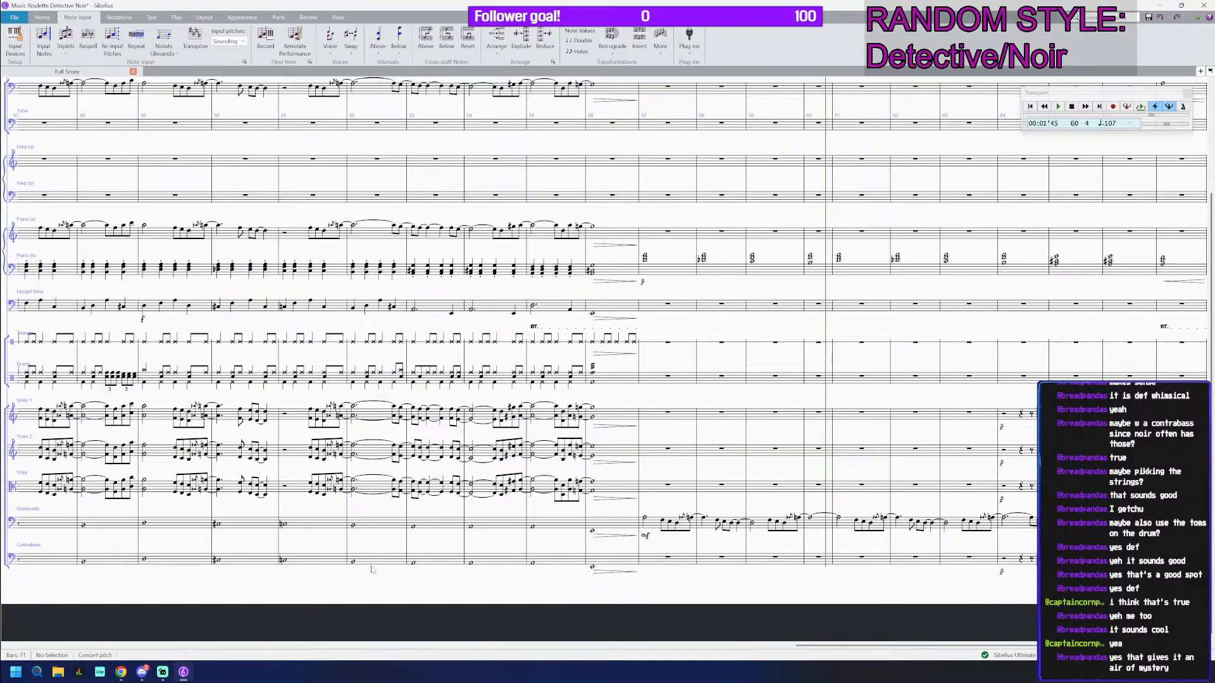
{"action": "left_click_drag", "start_coordinate": [186, 578], "coordinate": [573, 569]}
{"action": "left_click", "coordinate": [296, 550]}
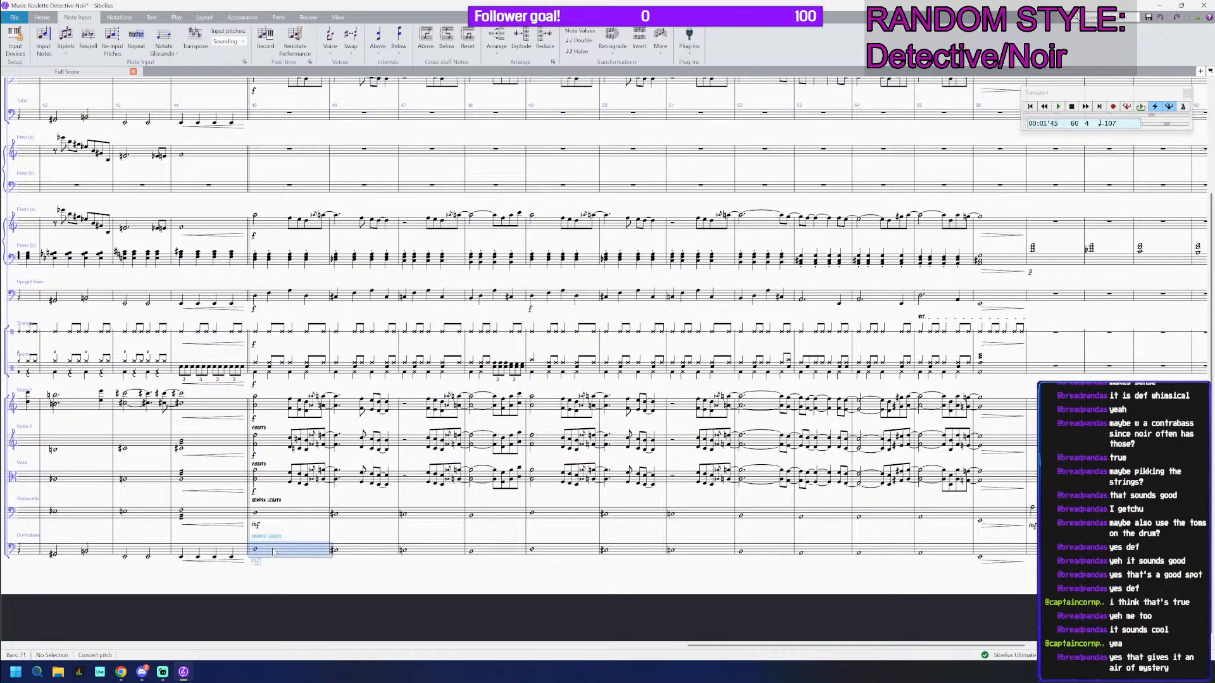
{"action": "left_click", "coordinate": [506, 551], "text": "shift"}
{"action": "left_click_drag", "start_coordinate": [751, 575], "coordinate": [690, 569]}
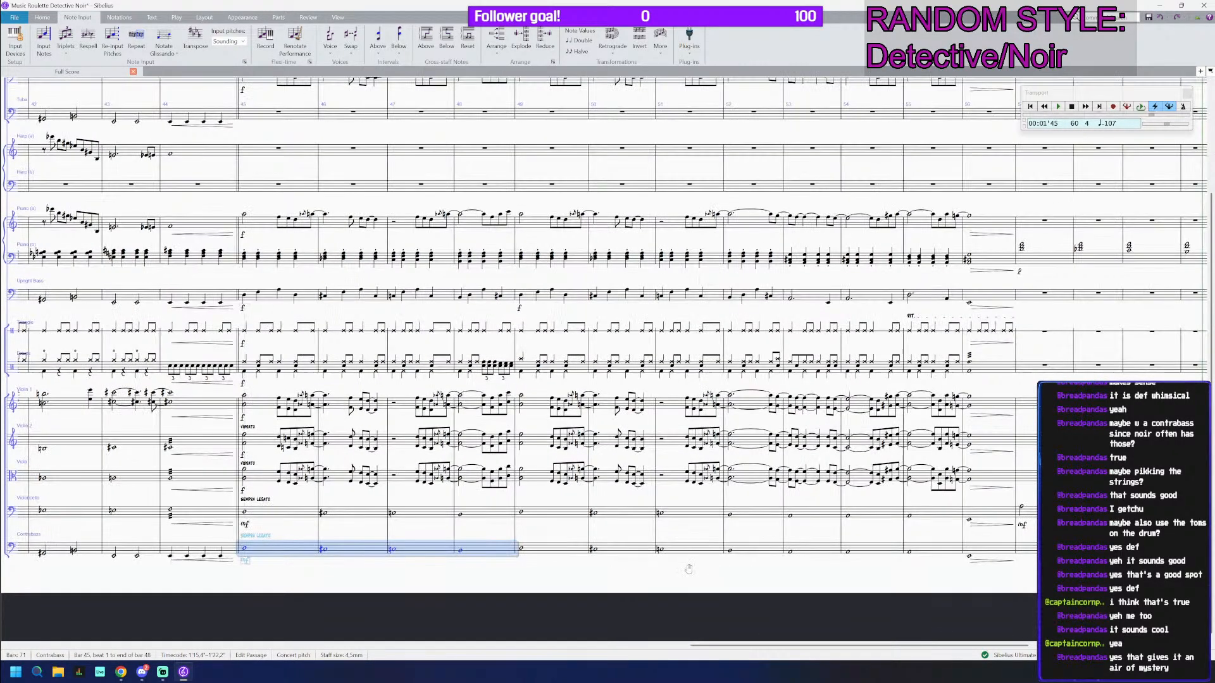
{"action": "left_click", "coordinate": [505, 546]}
{"action": "left_click", "coordinate": [263, 548]}
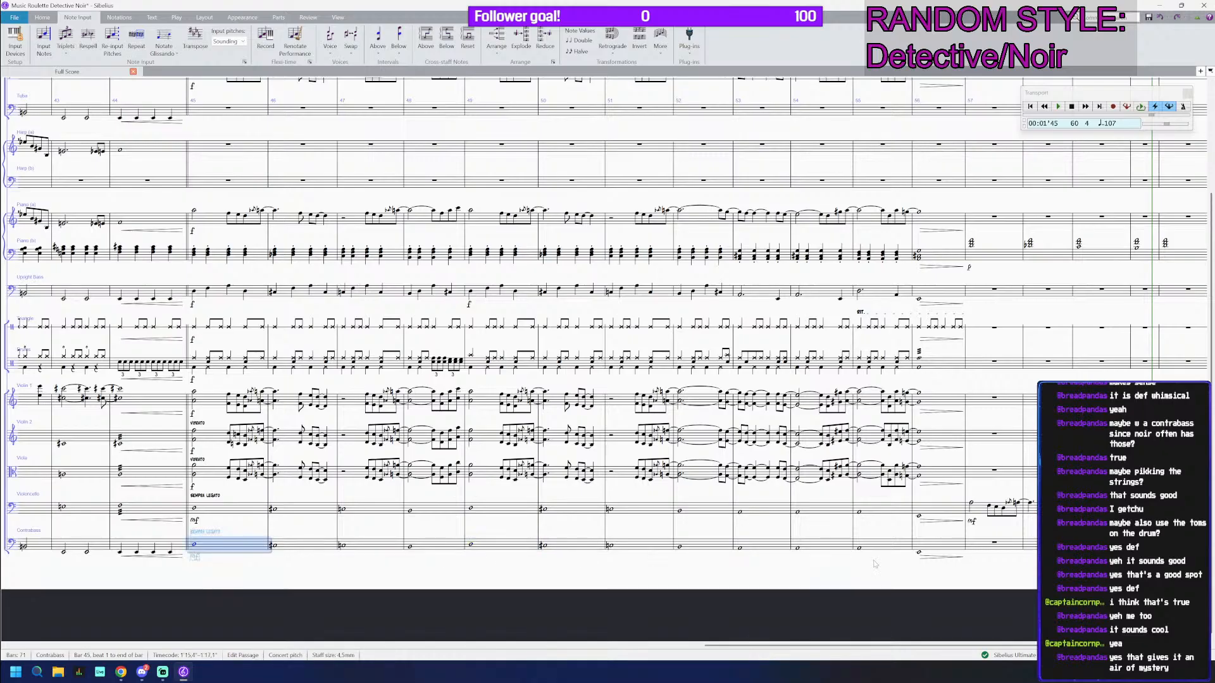
{"action": "left_click", "coordinate": [917, 549], "text": "shift"}
{"action": "left_click", "coordinate": [993, 553]}
{"action": "left_click_drag", "start_coordinate": [1007, 609], "coordinate": [549, 529]}
{"action": "key", "text": "ctrl+v"}
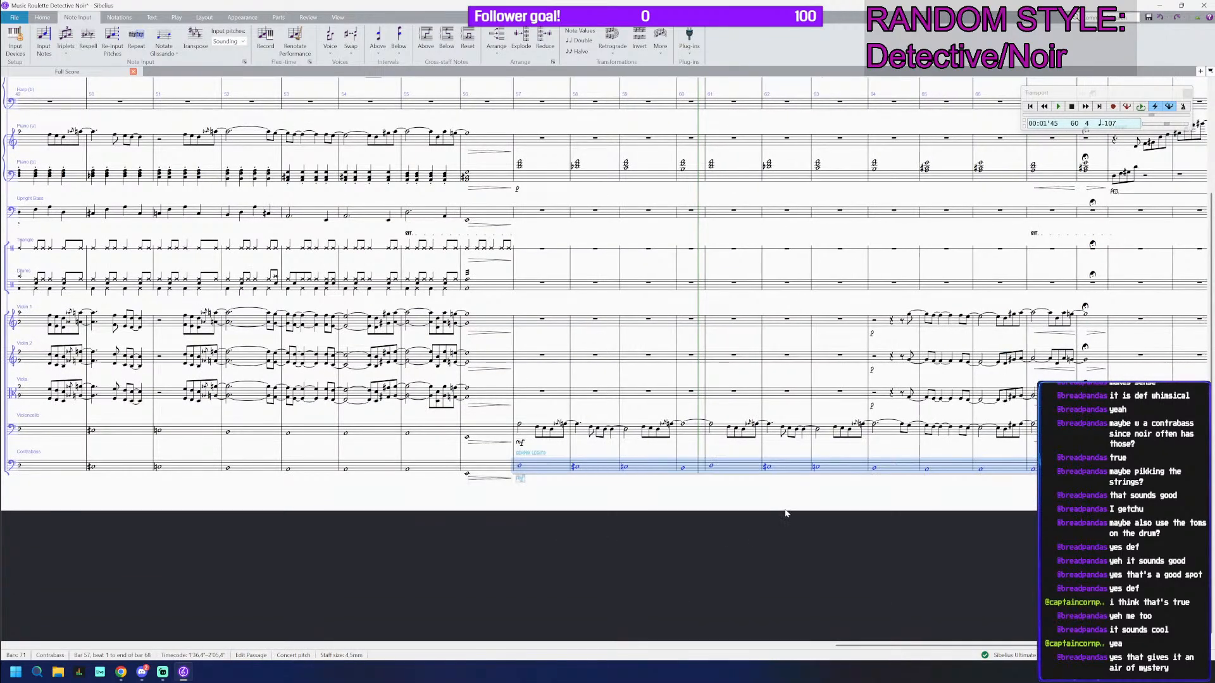
{"action": "key", "text": "Escape"}
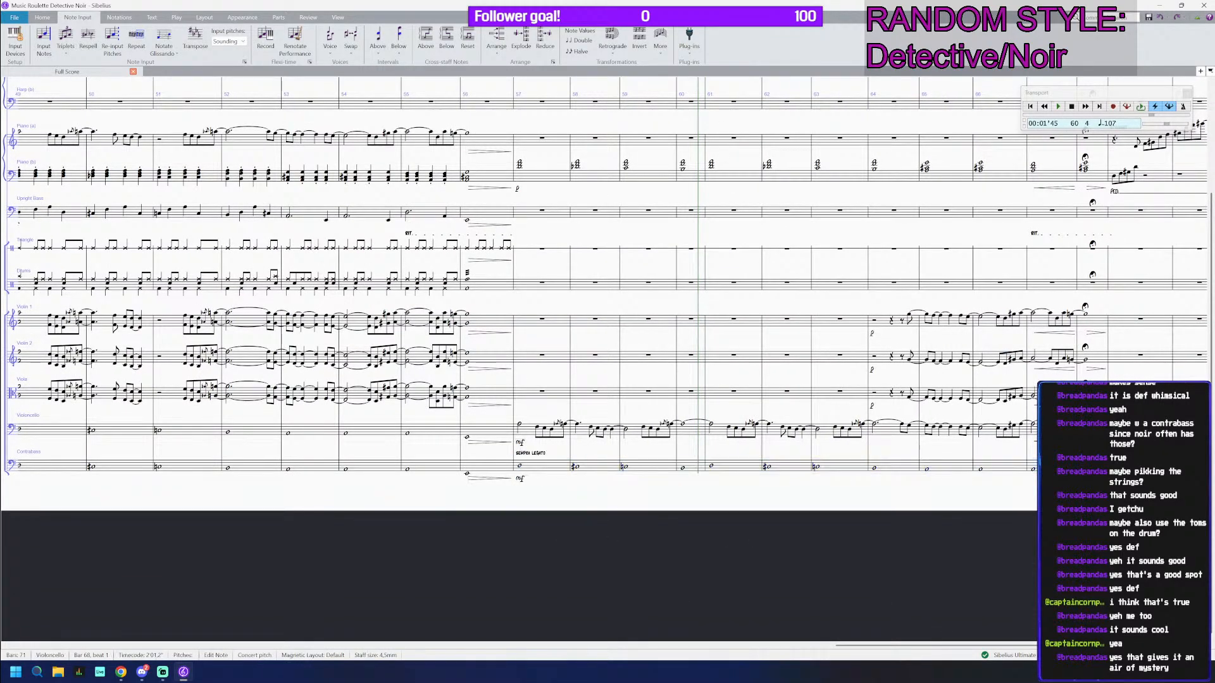
Step: Copy the Violoncello's fermata ending in bar 68 to the Contrabass in the same bar
{"action": "scroll", "coordinate": [1105, 469], "scroll_direction": "up", "scroll_amount": 4}
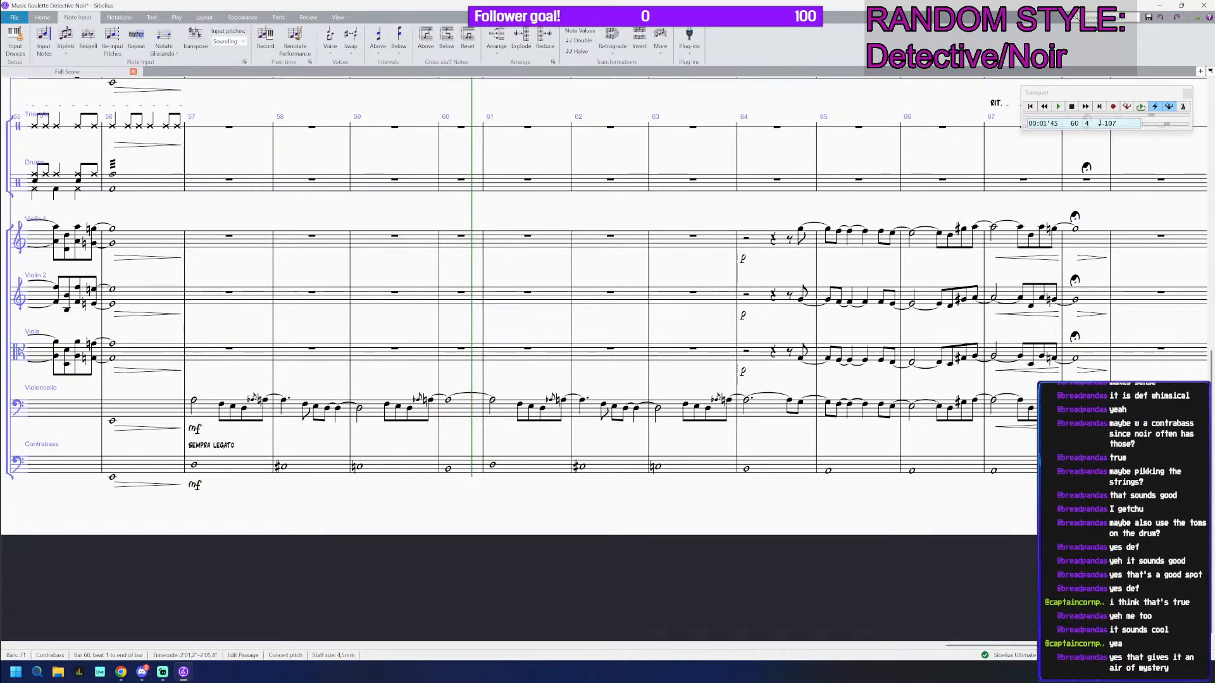
{"action": "left_click", "coordinate": [1076, 402]}
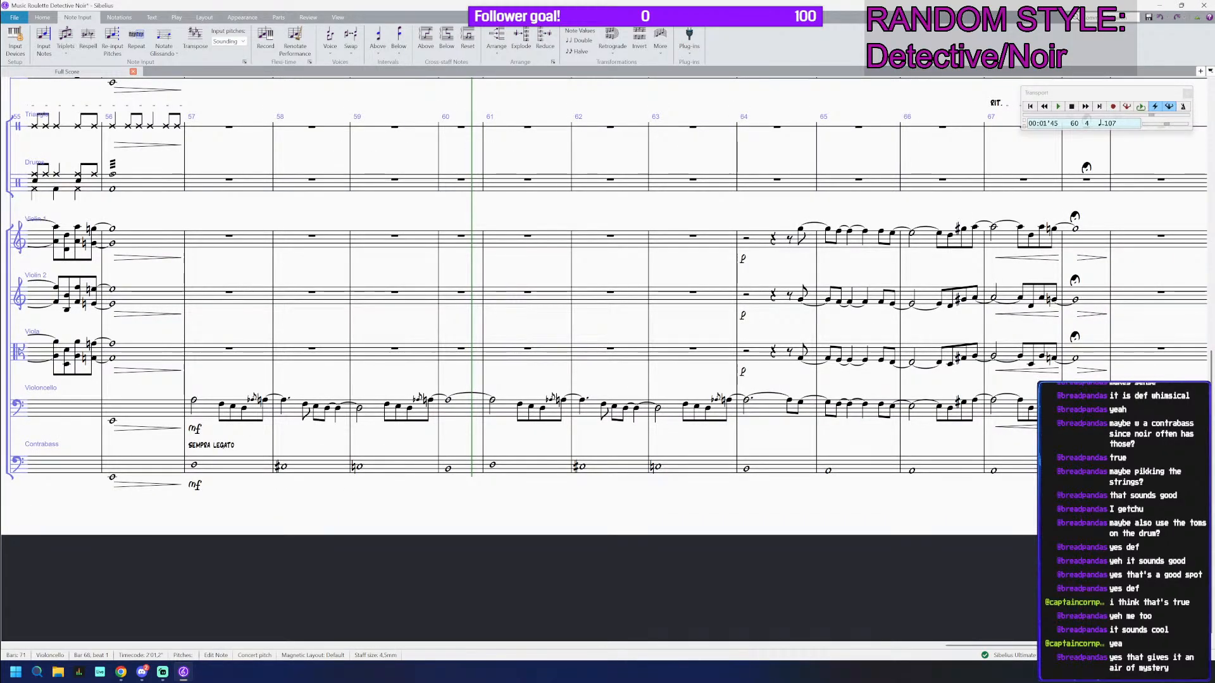
{"action": "key", "text": "Escape"}
{"action": "left_click", "coordinate": [1091, 465]}
{"action": "scroll", "coordinate": [1088, 465], "scroll_direction": "down", "scroll_amount": 2}
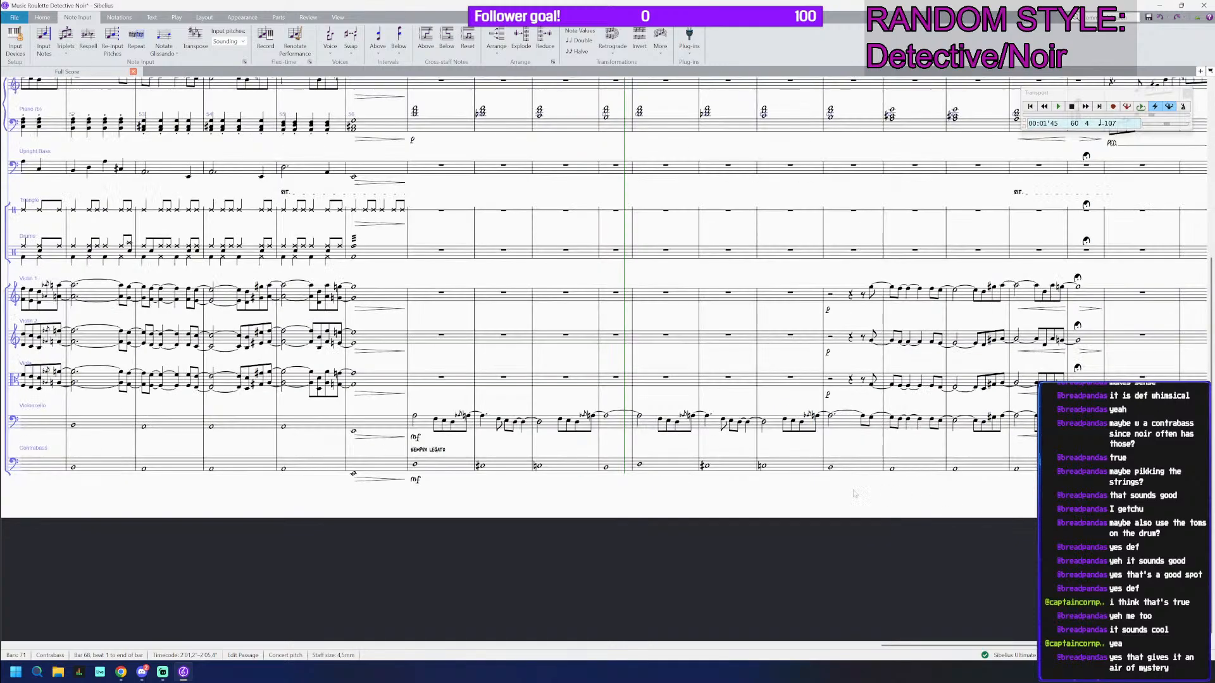
Step: Play back the score from bar 56 through the final chord to check the added Contrabass line
{"action": "left_click", "coordinate": [353, 474]}
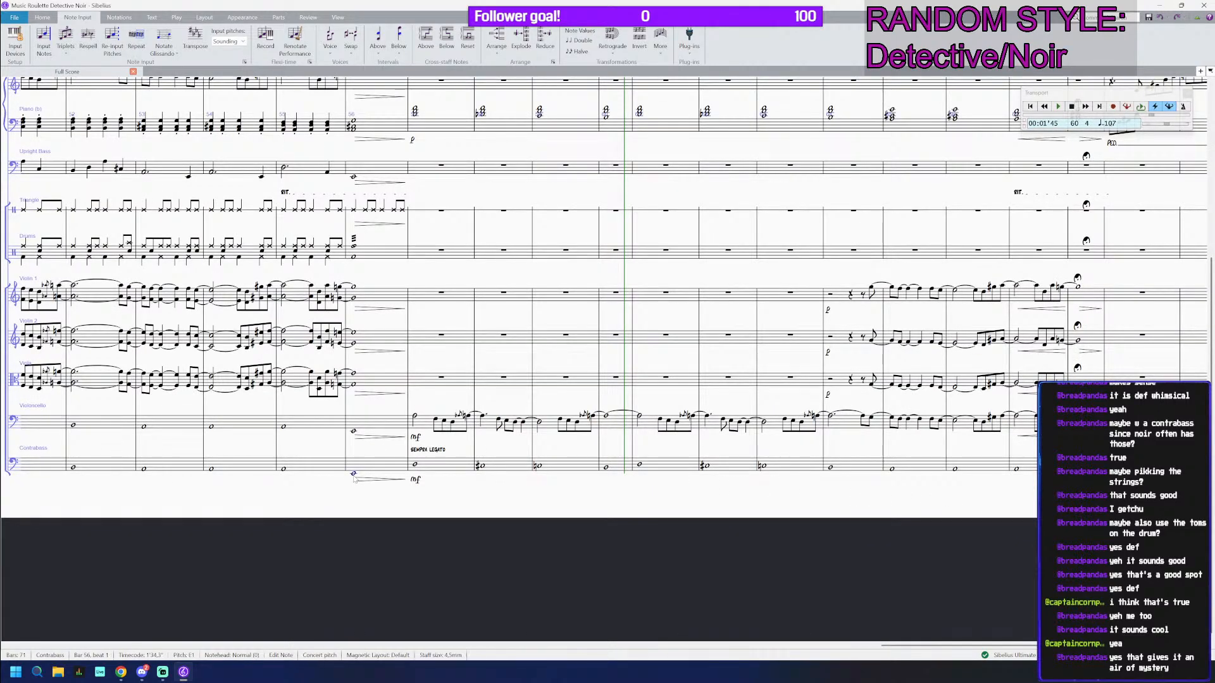
{"action": "key", "text": "space"}
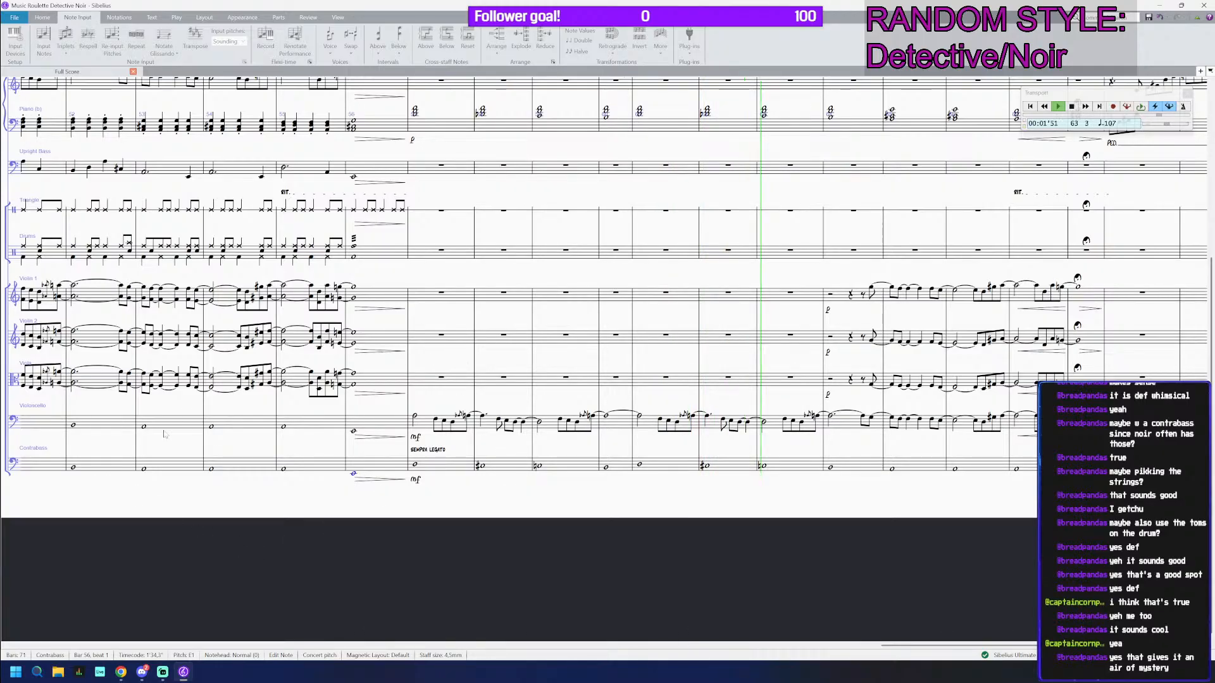
{"action": "scroll", "coordinate": [514, 480], "scroll_direction": "down", "scroll_amount": 3}
{"action": "scroll", "coordinate": [515, 479], "scroll_direction": "down", "scroll_amount": 2}
{"action": "left_click_drag", "start_coordinate": [689, 531], "coordinate": [766, 553]}
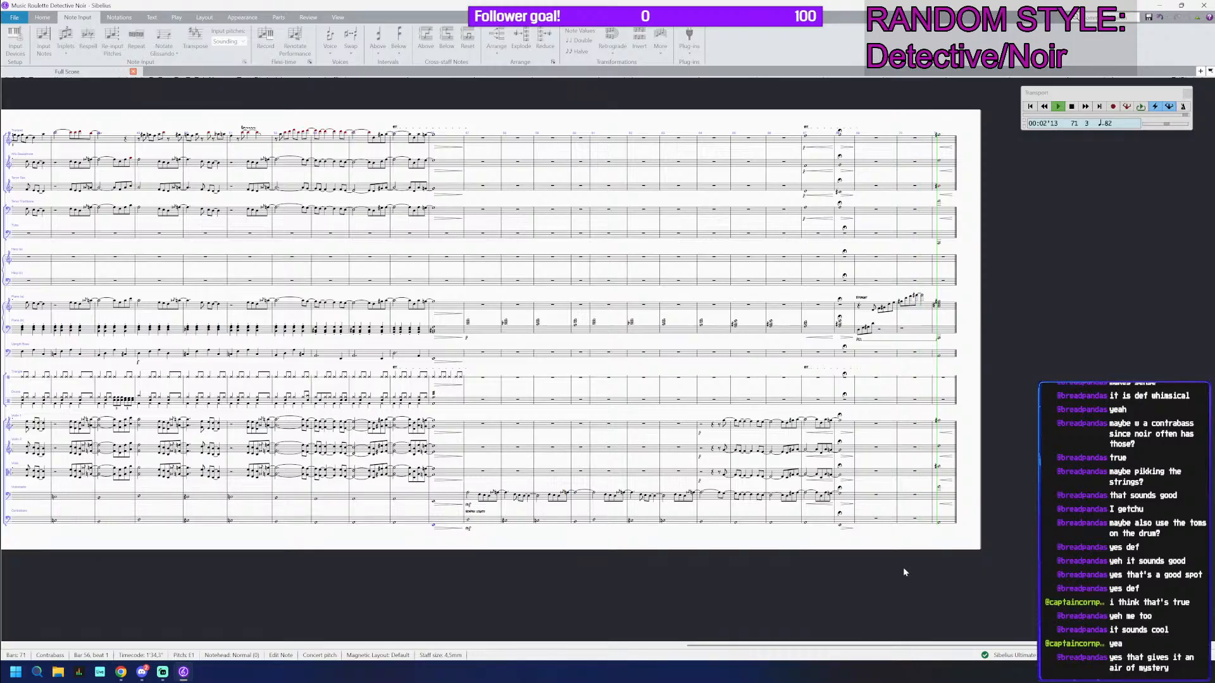
Step: Add an empty bar after bar 71 at the end of the score
{"action": "left_click", "coordinate": [947, 524]}
{"action": "left_click", "coordinate": [945, 141], "text": "shift"}
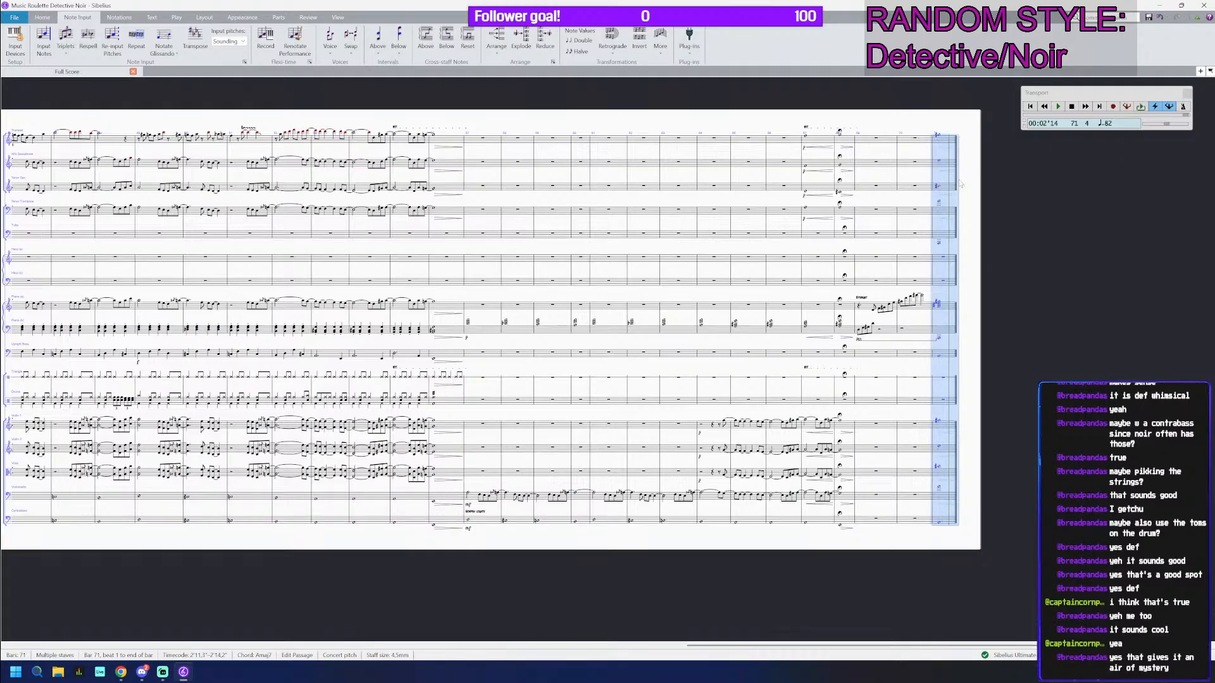
{"action": "key", "text": "ctrl+b"}
{"action": "key", "text": "Escape"}
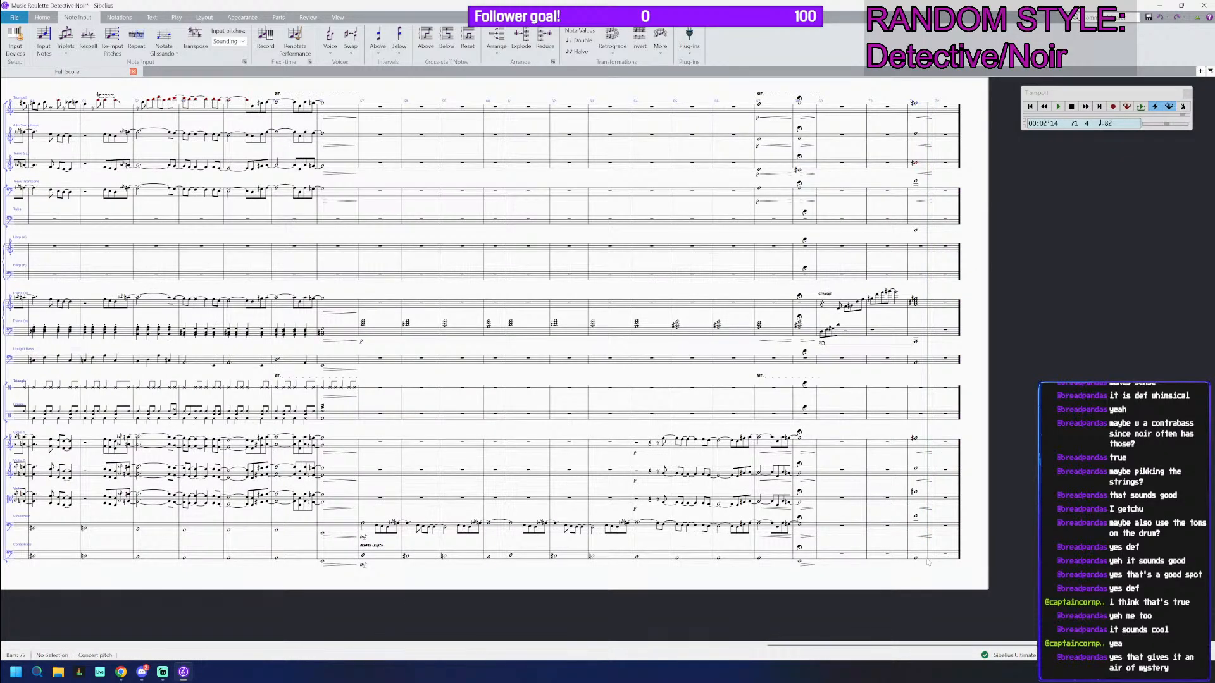
Step: Copy the final Amaj7 chord of all staves from bar 71 into bar 72
{"action": "left_click", "coordinate": [928, 561]}
{"action": "left_click", "coordinate": [927, 109], "text": "shift"}
{"action": "key", "text": "ctrl+c"}
{"action": "left_click", "coordinate": [948, 109]}
{"action": "key", "text": "ctrl+v"}
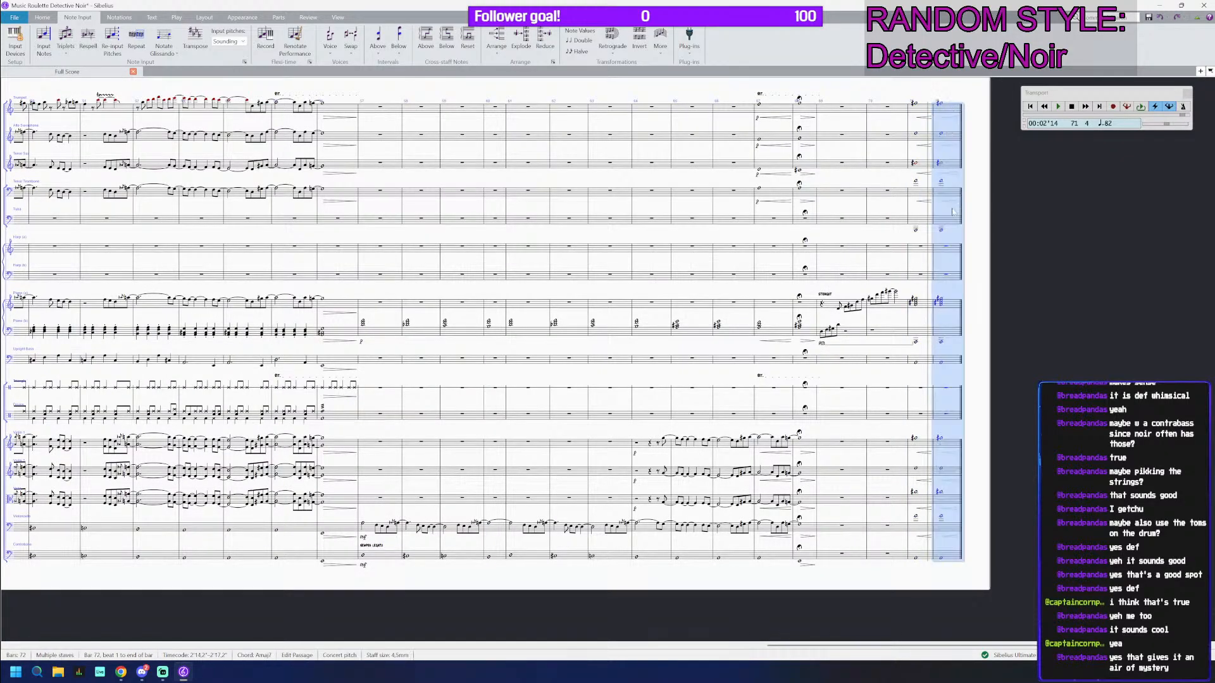
Step: Filter the dynamics in bars 71 and 72 across all staves and delete them
{"action": "left_click", "coordinate": [926, 558], "text": "shift"}
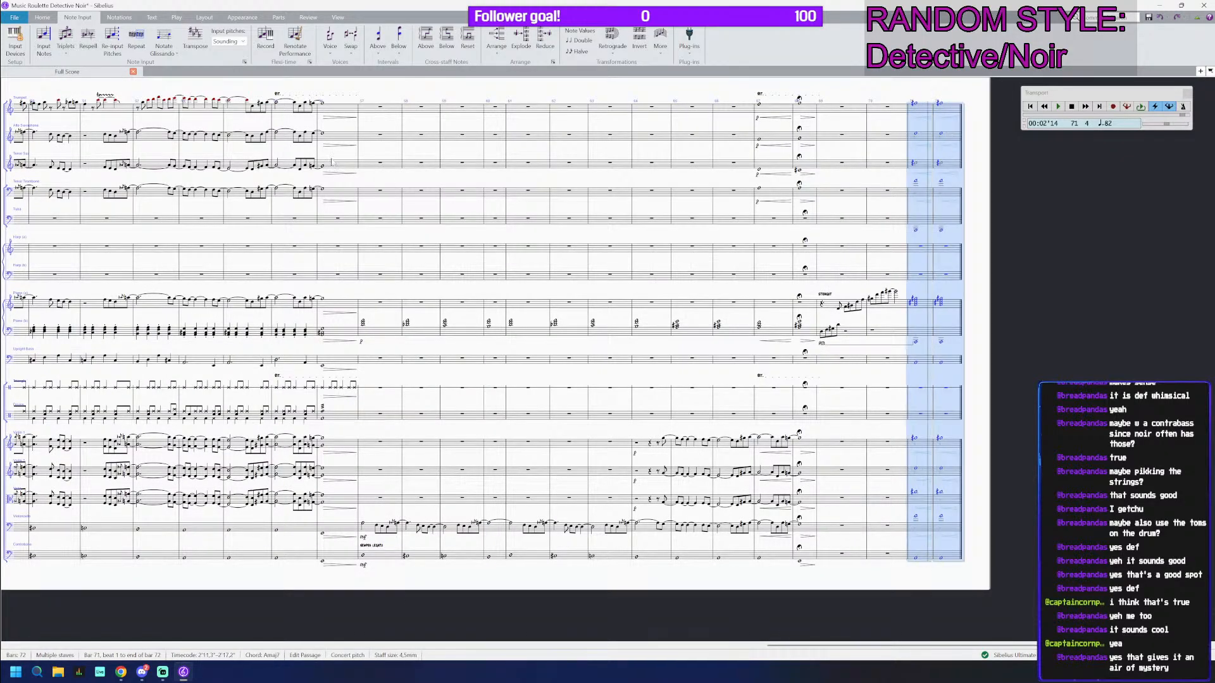
{"action": "left_click", "coordinate": [46, 17]}
{"action": "left_click", "coordinate": [347, 46]}
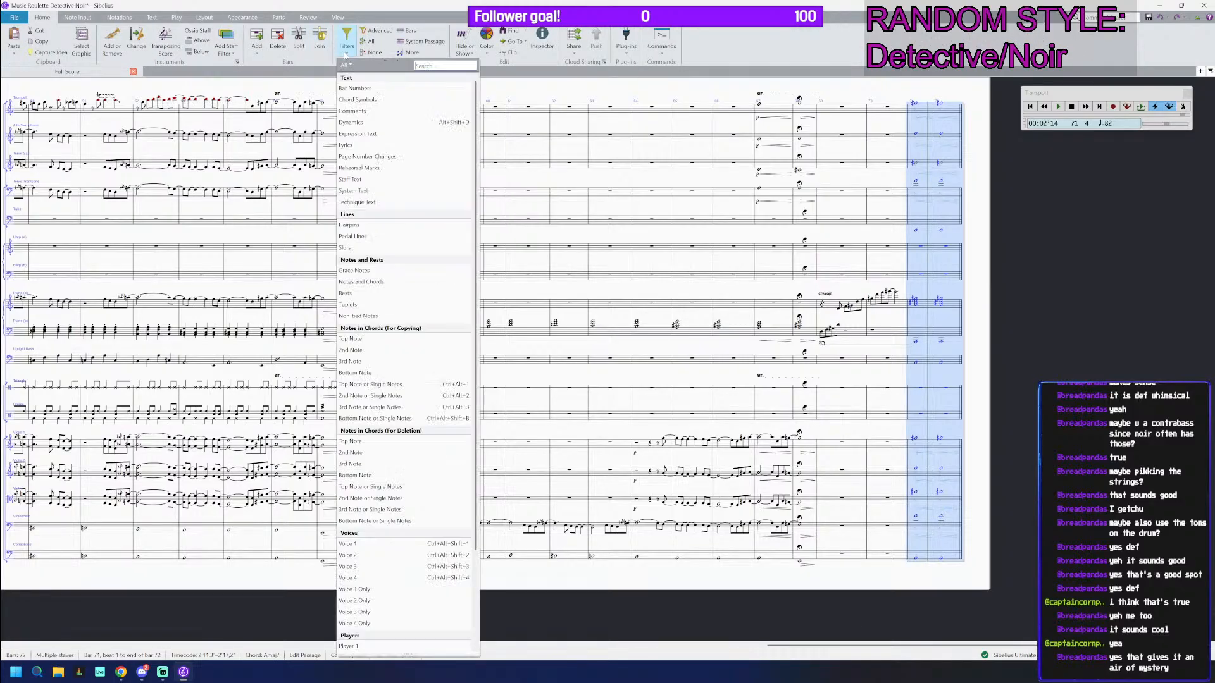
{"action": "left_click", "coordinate": [367, 122]}
{"action": "key", "text": "Delete"}
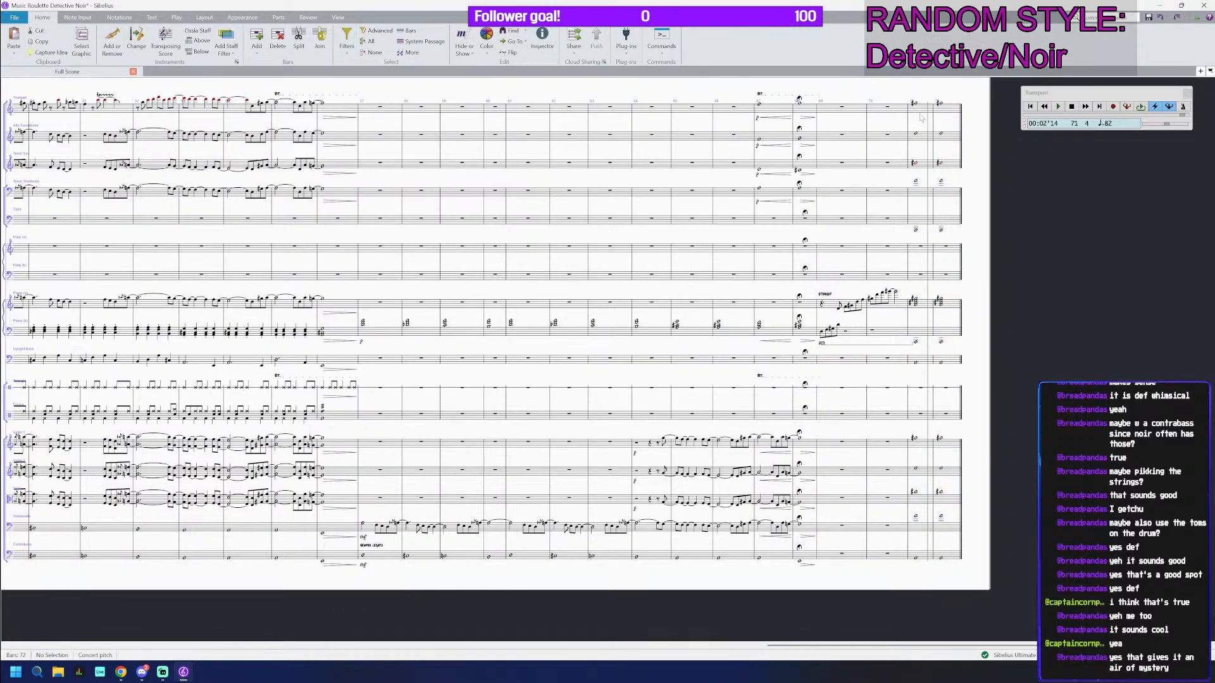
Step: Tie the final chord from bar 71 into bar 72 on all staves
{"action": "left_click", "coordinate": [919, 111]}
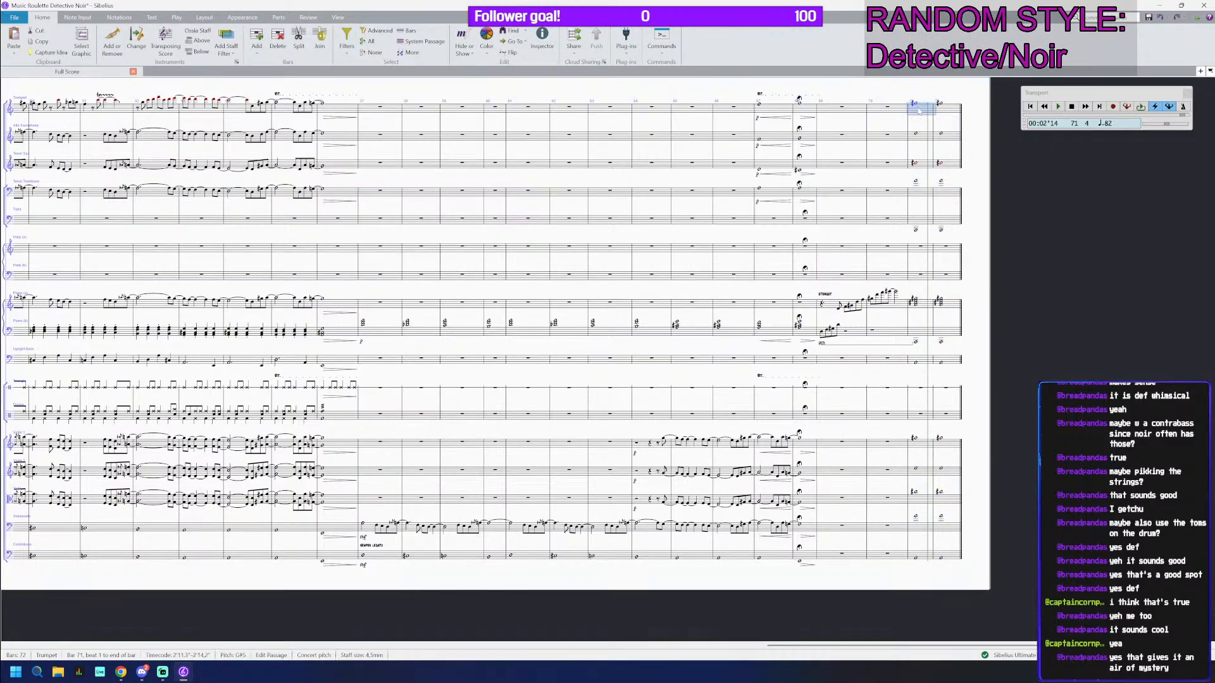
{"action": "left_click", "coordinate": [946, 561]}
{"action": "left_click", "coordinate": [923, 115], "text": "shift"}
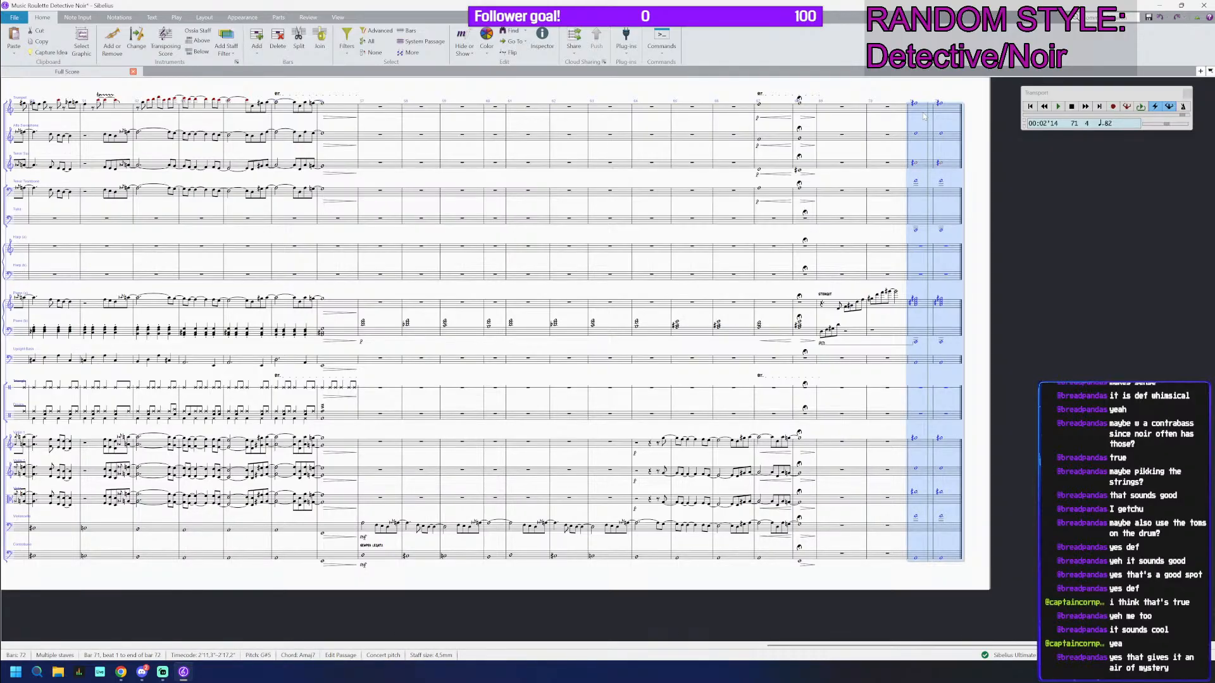
{"action": "key", "text": "Return"}
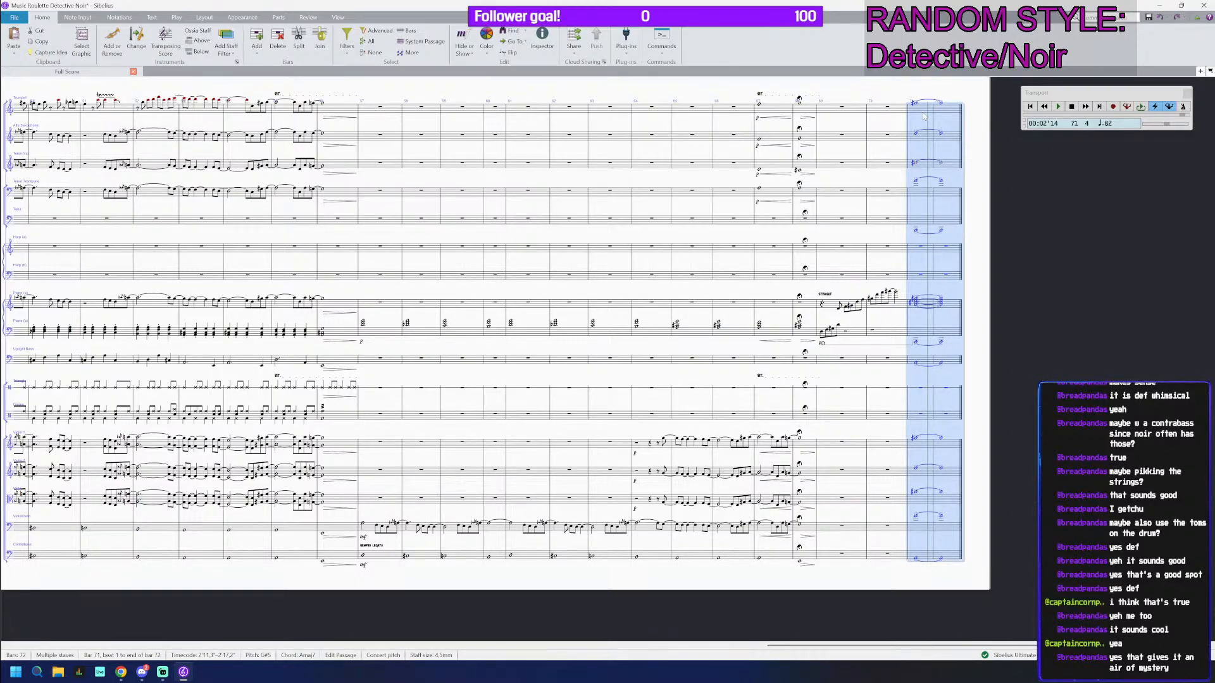
{"action": "scroll", "coordinate": [929, 100], "scroll_direction": "up", "scroll_amount": 2}
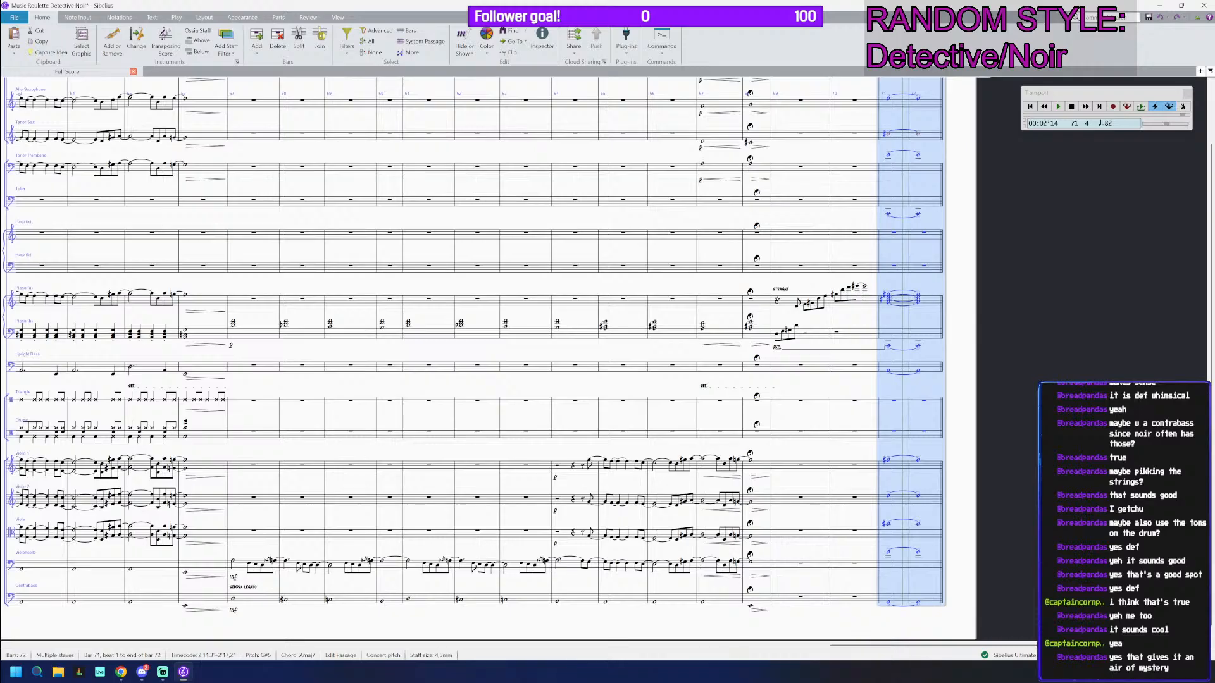
{"action": "scroll", "coordinate": [921, 256], "scroll_direction": "down", "scroll_amount": 1}
{"action": "key", "text": "Escape"}
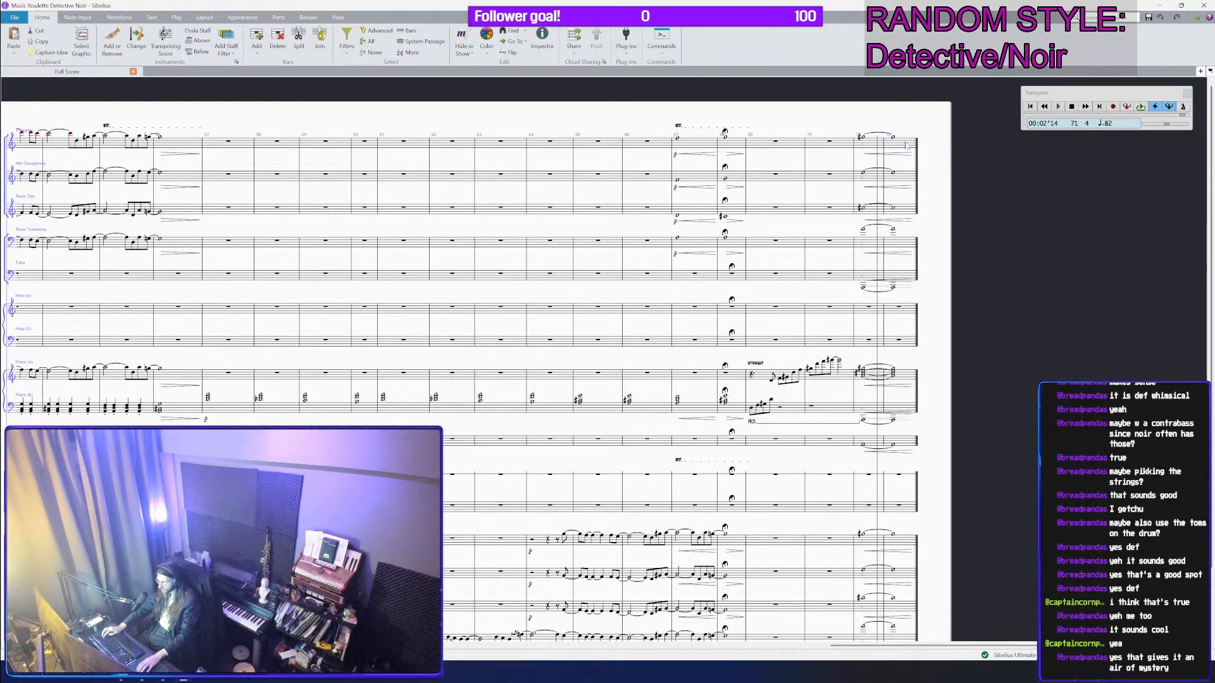
Step: Copy the piano's left-hand chords in bars 25–36 into the right-hand staff, replacing the melody there
{"action": "scroll", "coordinate": [900, 427], "scroll_direction": "down", "scroll_amount": 2}
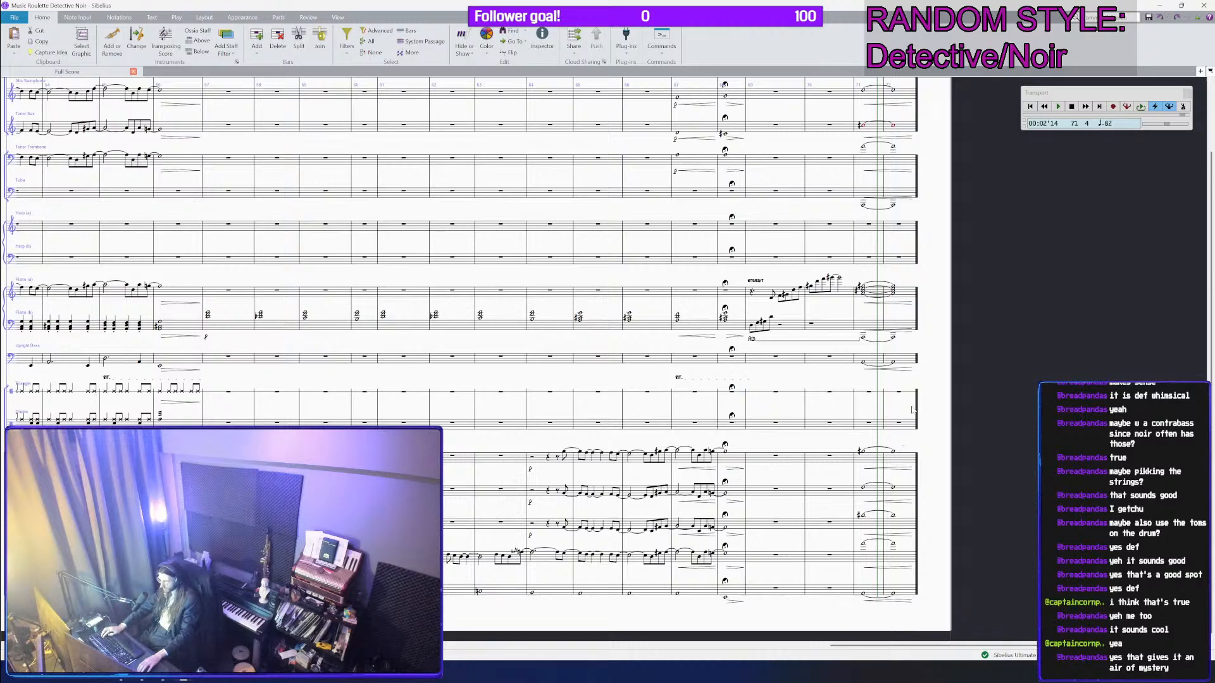
{"action": "scroll", "coordinate": [922, 398], "scroll_direction": "down", "scroll_amount": 3}
{"action": "left_click_drag", "start_coordinate": [552, 492], "coordinate": [851, 510]}
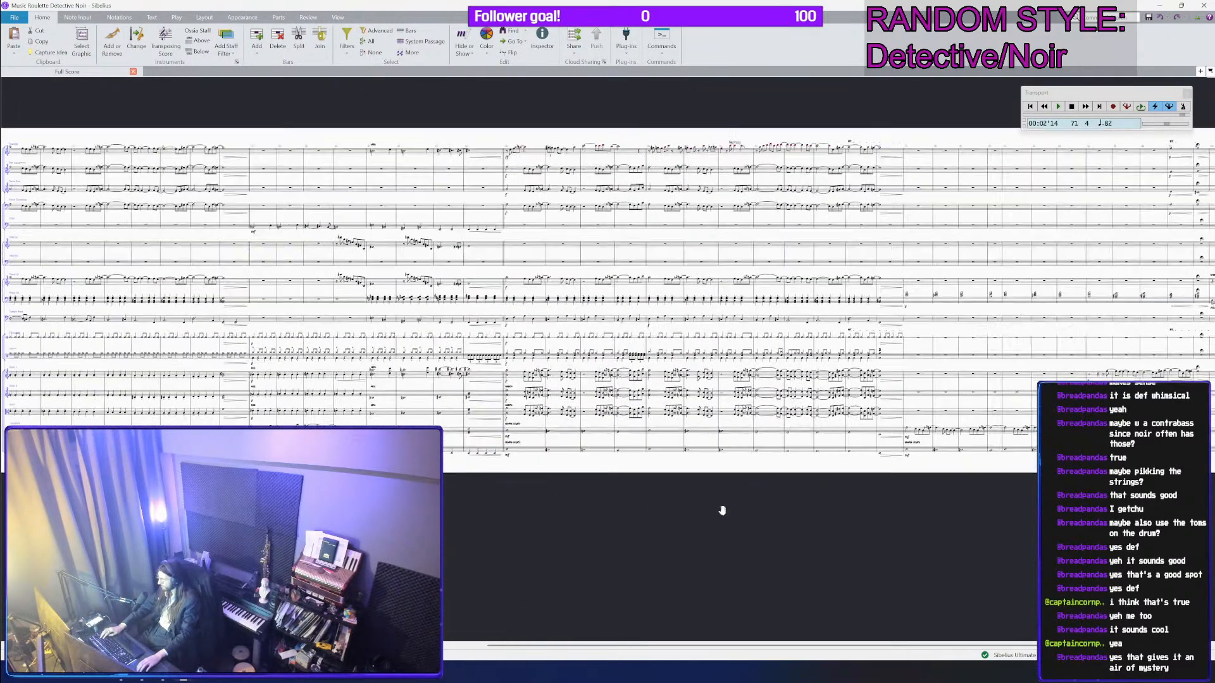
{"action": "left_click_drag", "start_coordinate": [721, 510], "coordinate": [925, 550]}
{"action": "left_click_drag", "start_coordinate": [61, 538], "coordinate": [641, 525]}
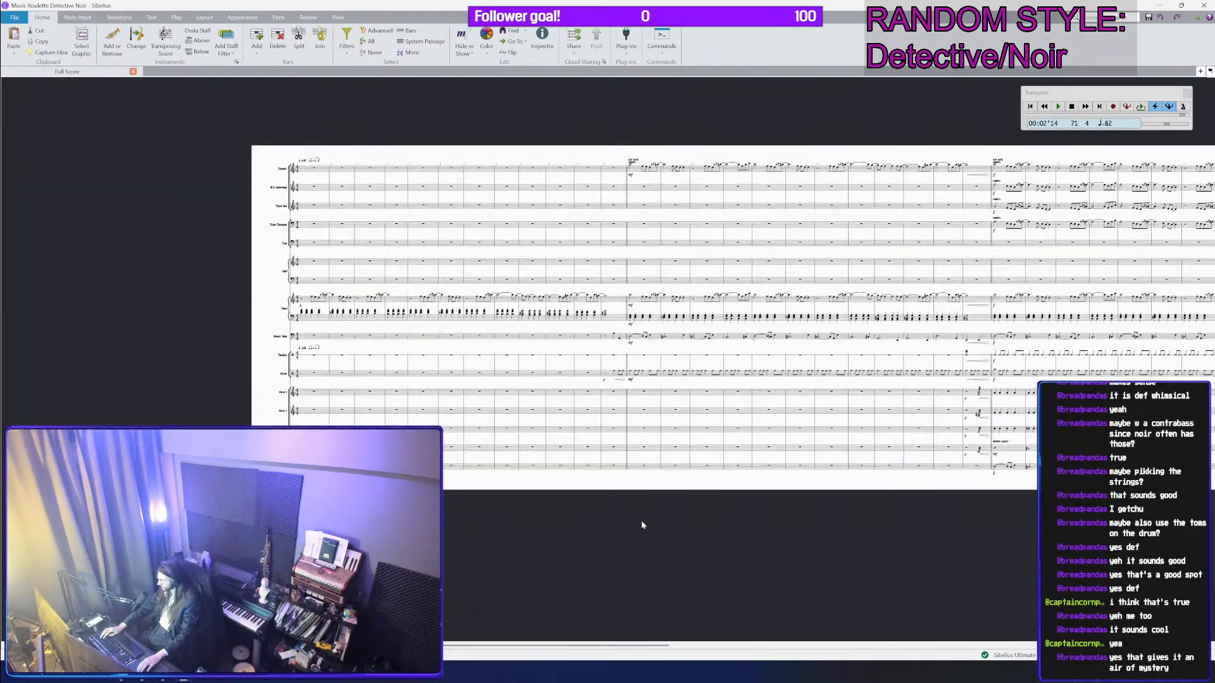
{"action": "left_click_drag", "start_coordinate": [955, 522], "coordinate": [245, 530]}
{"action": "scroll", "coordinate": [241, 327], "scroll_direction": "up", "scroll_amount": 2}
{"action": "left_click", "coordinate": [242, 327], "text": "ctrl"}
{"action": "right_click", "coordinate": [306, 325]}
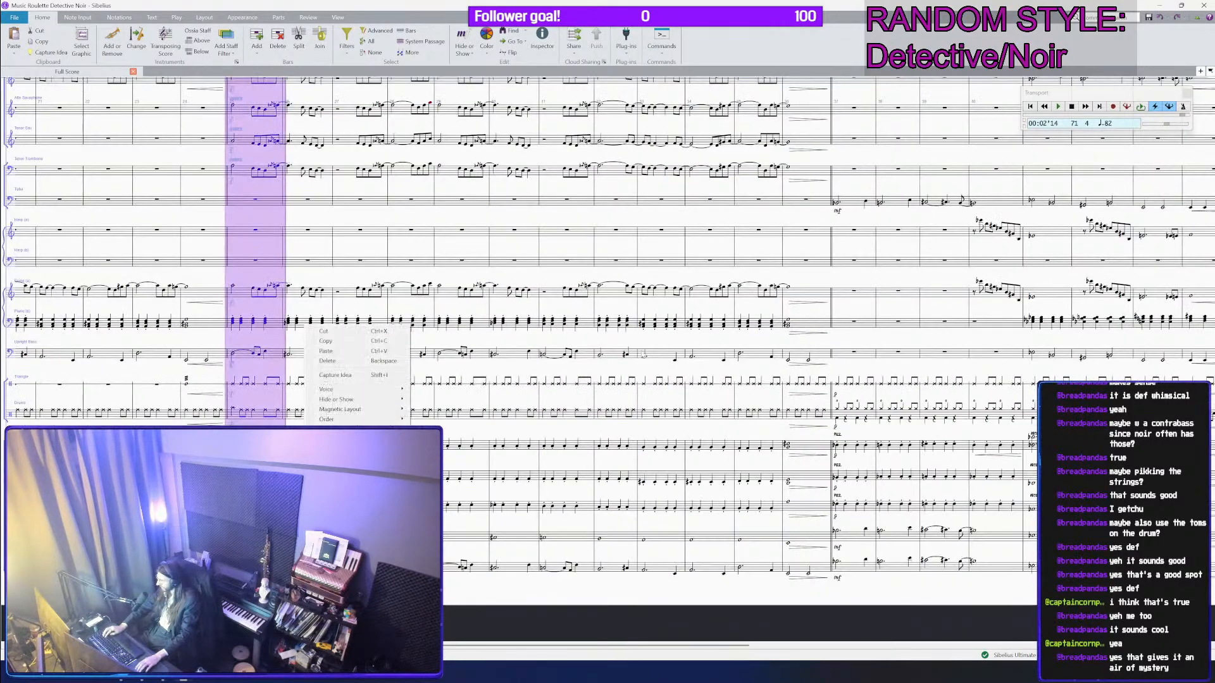
{"action": "key", "text": "Escape"}
{"action": "key", "text": "Escape"}
{"action": "left_click", "coordinate": [242, 328]}
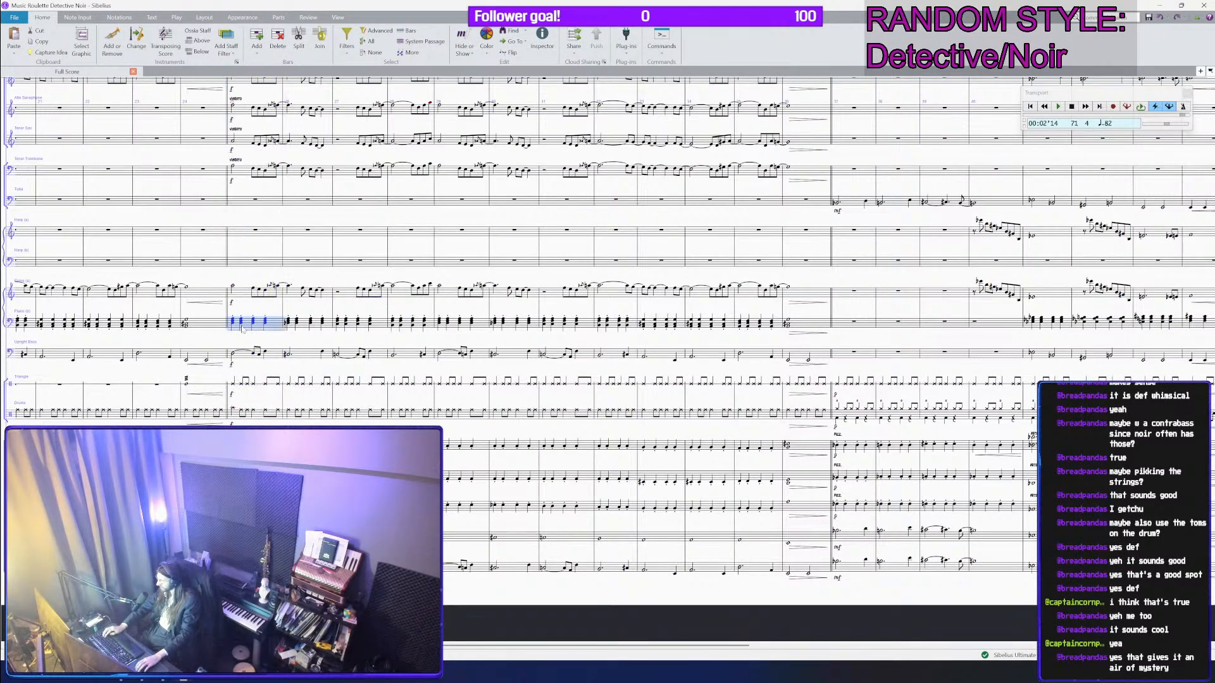
{"action": "left_click", "coordinate": [803, 323], "text": "shift"}
{"action": "left_click", "coordinate": [241, 300], "text": "alt"}
{"action": "key", "text": "Escape"}
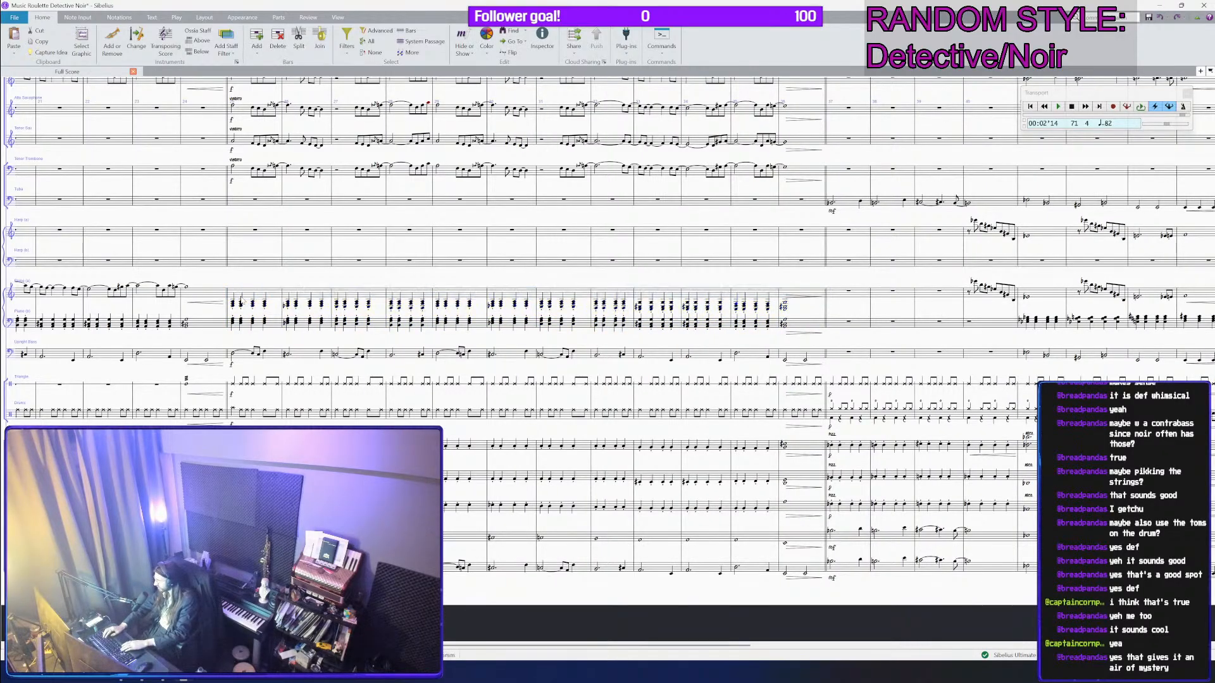
Step: Transpose the piano's right-hand chords in bars 25–36 up one octave
{"action": "left_click", "coordinate": [261, 294]}
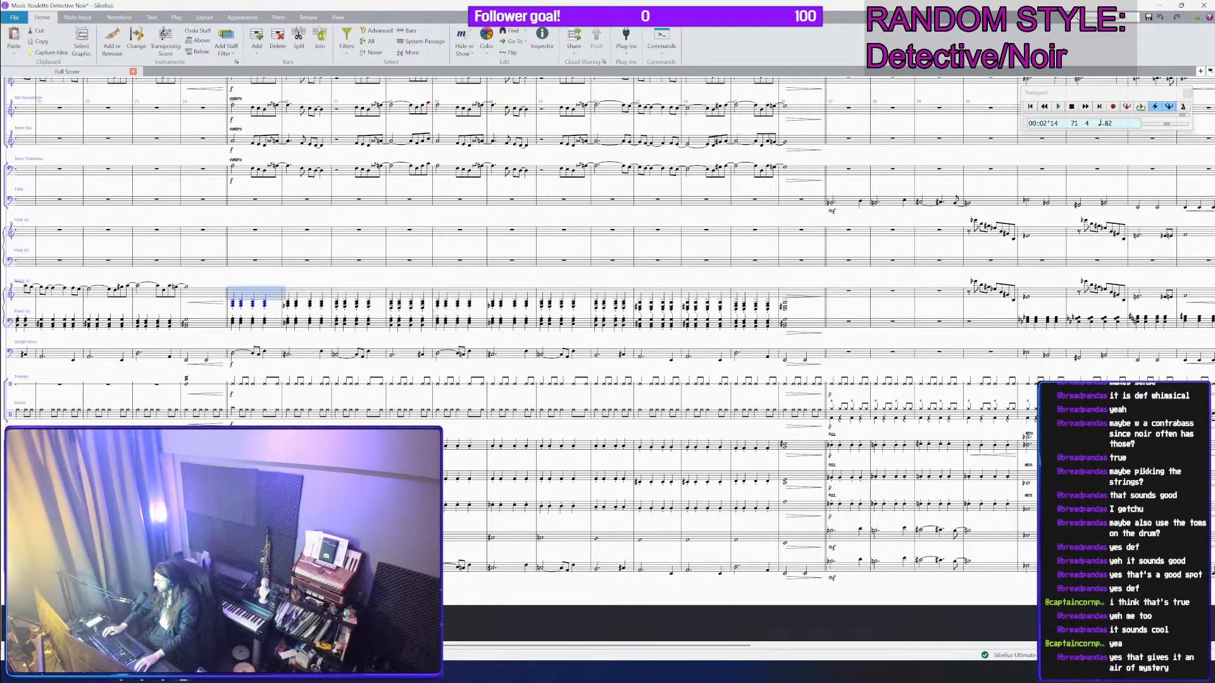
{"action": "left_click", "coordinate": [807, 295], "text": "shift"}
{"action": "key", "text": "ctrl+Up"}
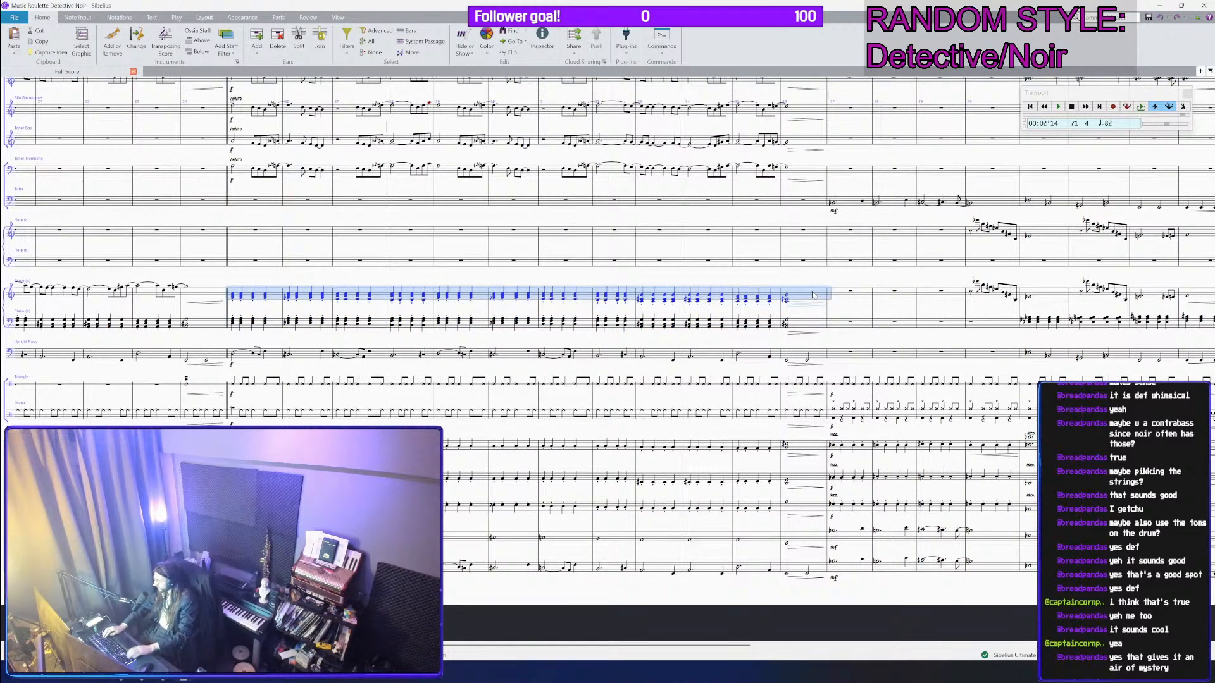
Step: Paste the chords over the piano's right-hand melody in the full-ensemble section before the cello solo and transpose them down an octave
{"action": "scroll", "coordinate": [817, 300], "scroll_direction": "down", "scroll_amount": 2}
{"action": "left_click_drag", "start_coordinate": [843, 572], "coordinate": [462, 562]}
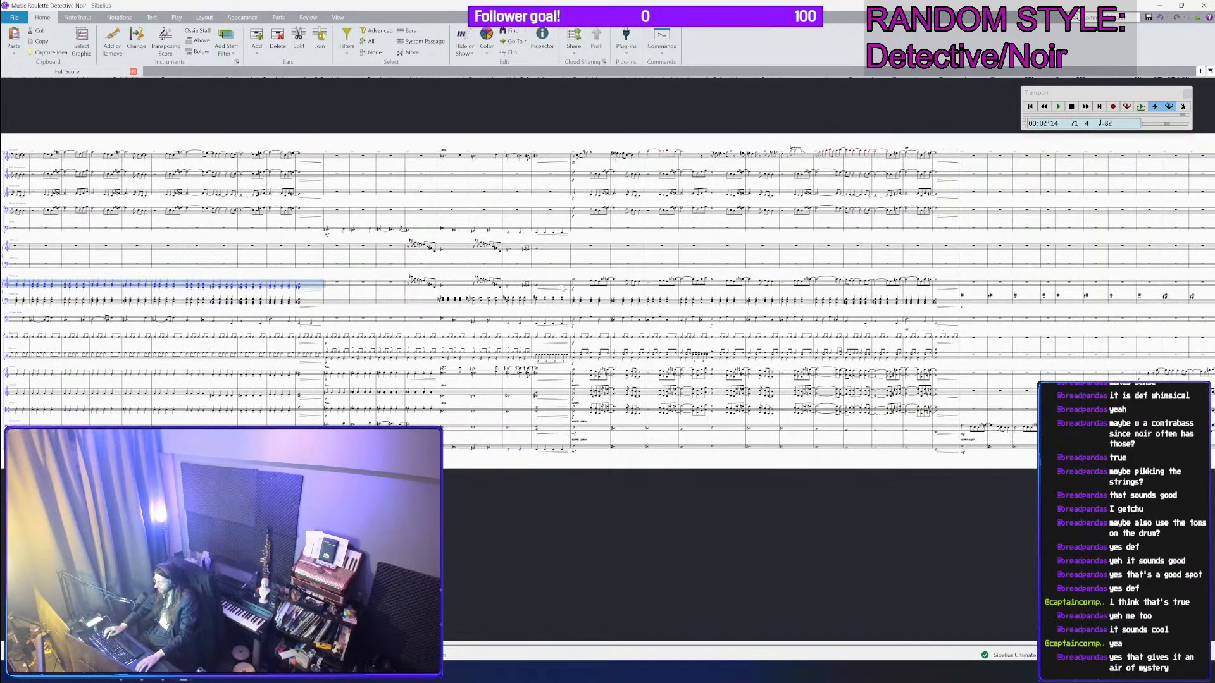
{"action": "left_click", "coordinate": [582, 284]}
{"action": "key", "text": "ctrl+v"}
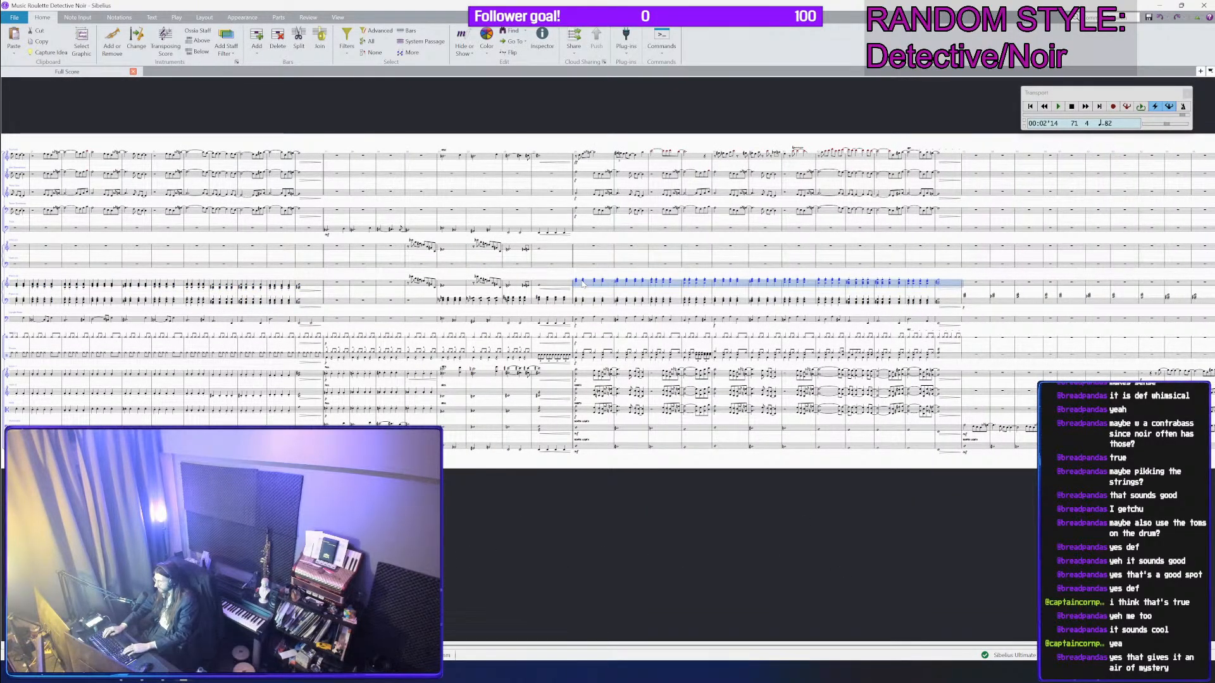
{"action": "key", "text": "ctrl+Down"}
Step: Return playback to the start of the score and listen to the opening bars at a higher volume
{"action": "left_click_drag", "start_coordinate": [633, 482], "coordinate": [1072, 472]}
{"action": "left_click_drag", "start_coordinate": [364, 514], "coordinate": [594, 521]}
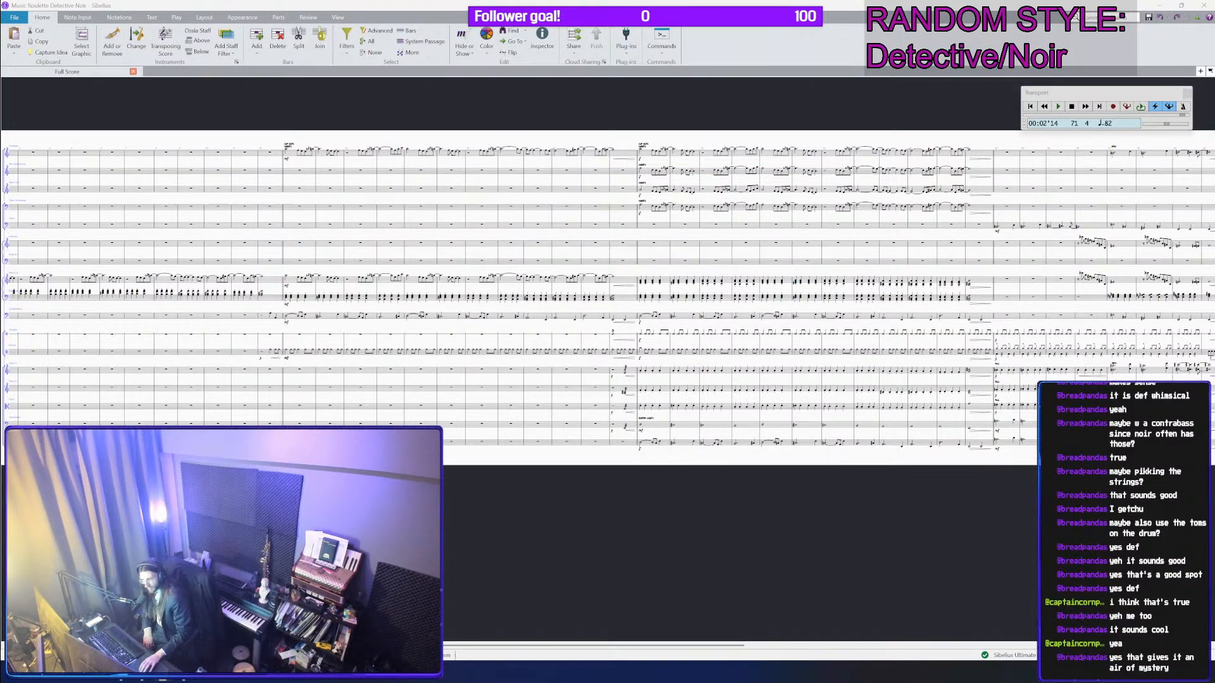
{"action": "left_click_drag", "start_coordinate": [659, 509], "coordinate": [781, 498]}
{"action": "left_click_drag", "start_coordinate": [573, 510], "coordinate": [613, 522]}
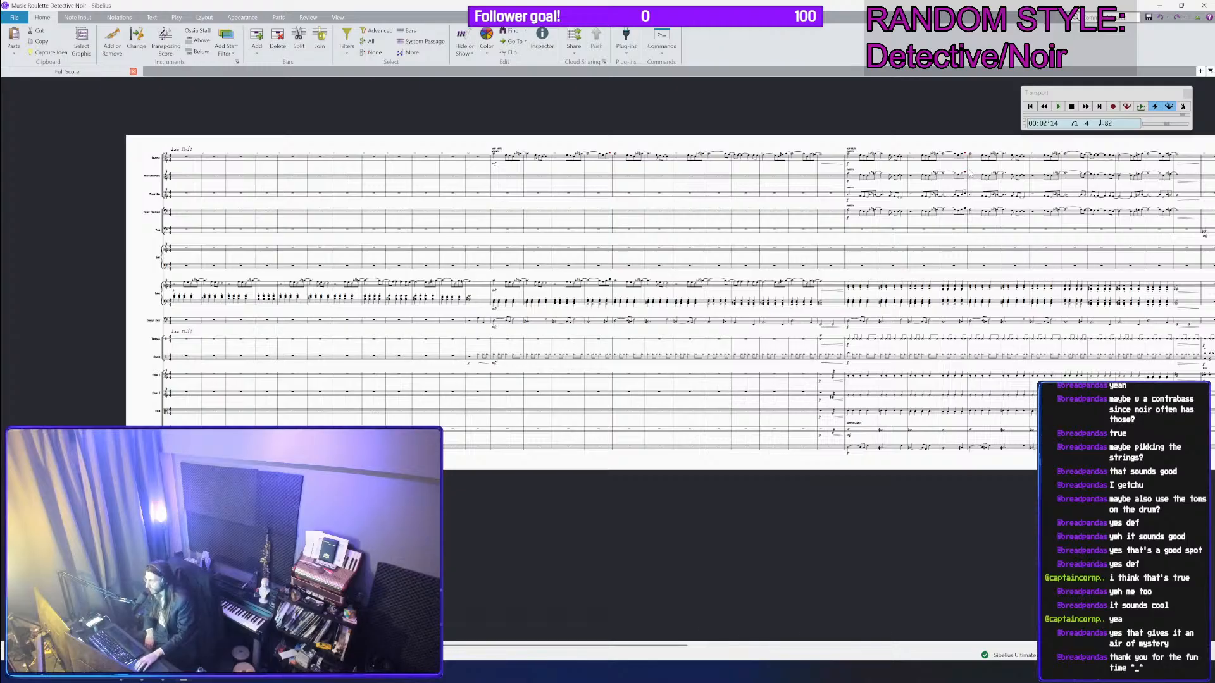
{"action": "key", "text": "ctrl+["}
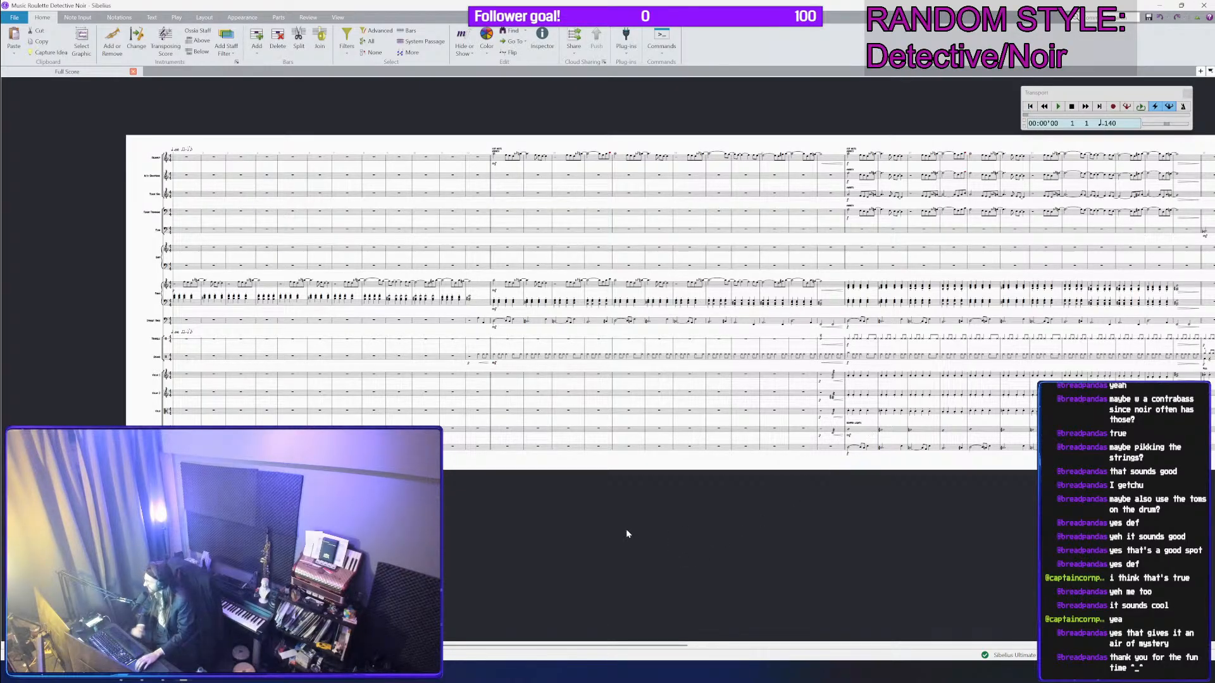
{"action": "left_click_drag", "start_coordinate": [626, 530], "coordinate": [655, 541]}
{"action": "scroll", "coordinate": [652, 539], "scroll_direction": "down", "scroll_amount": 1}
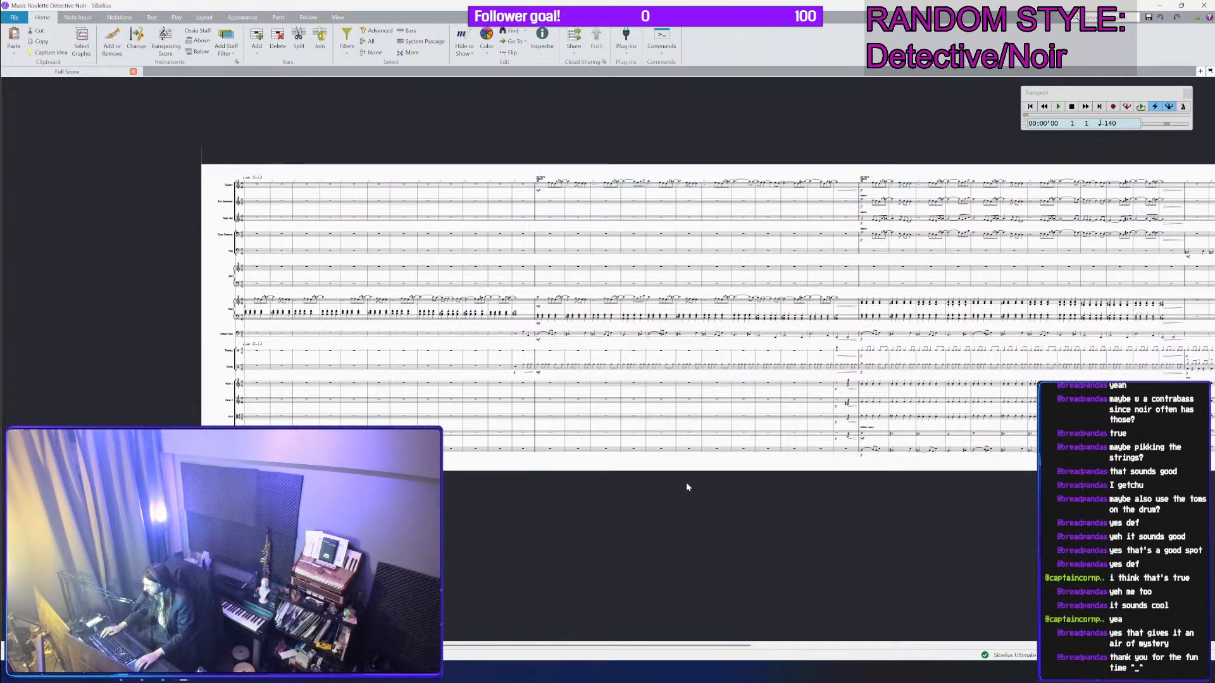
{"action": "scroll", "coordinate": [687, 483], "scroll_direction": "up", "scroll_amount": 1}
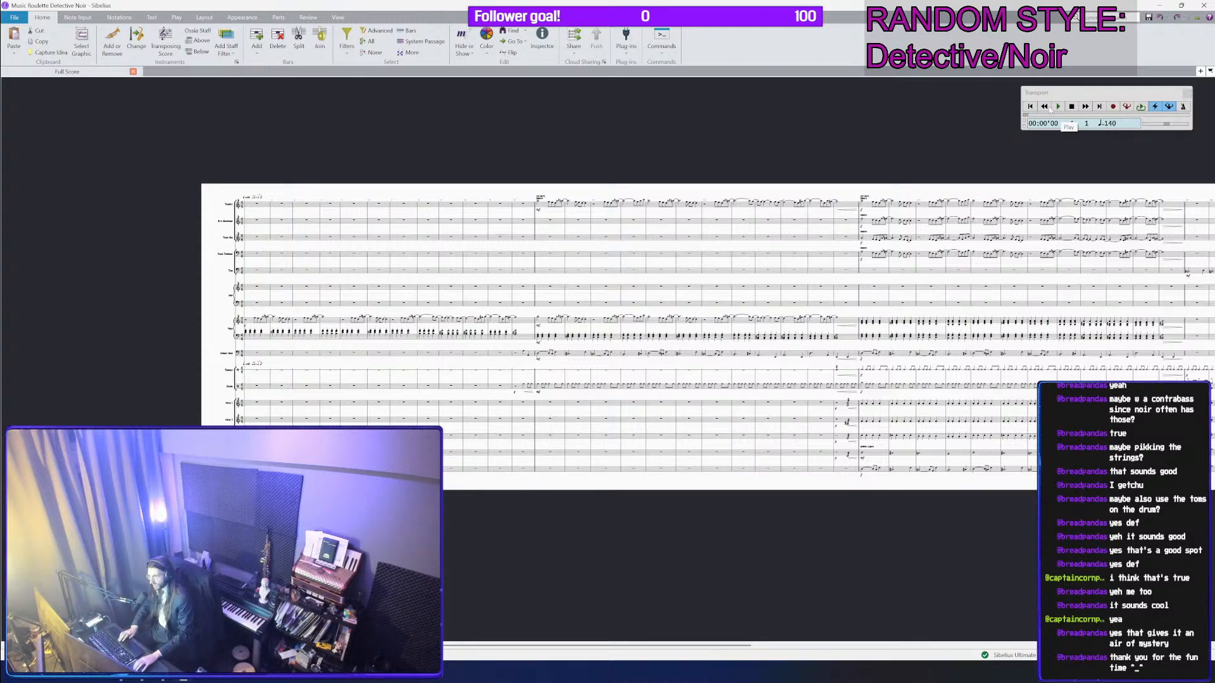
{"action": "left_click", "coordinate": [1056, 107]}
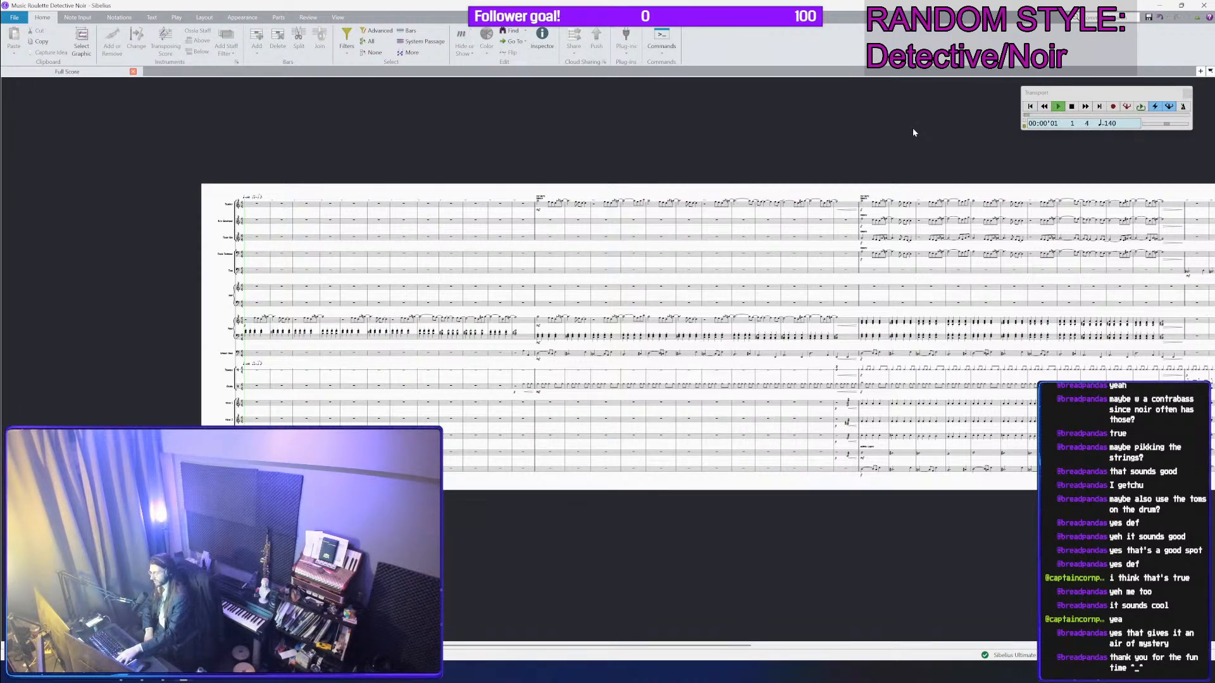
{"action": "key", "text": "XF86AudioRaiseVolume"}
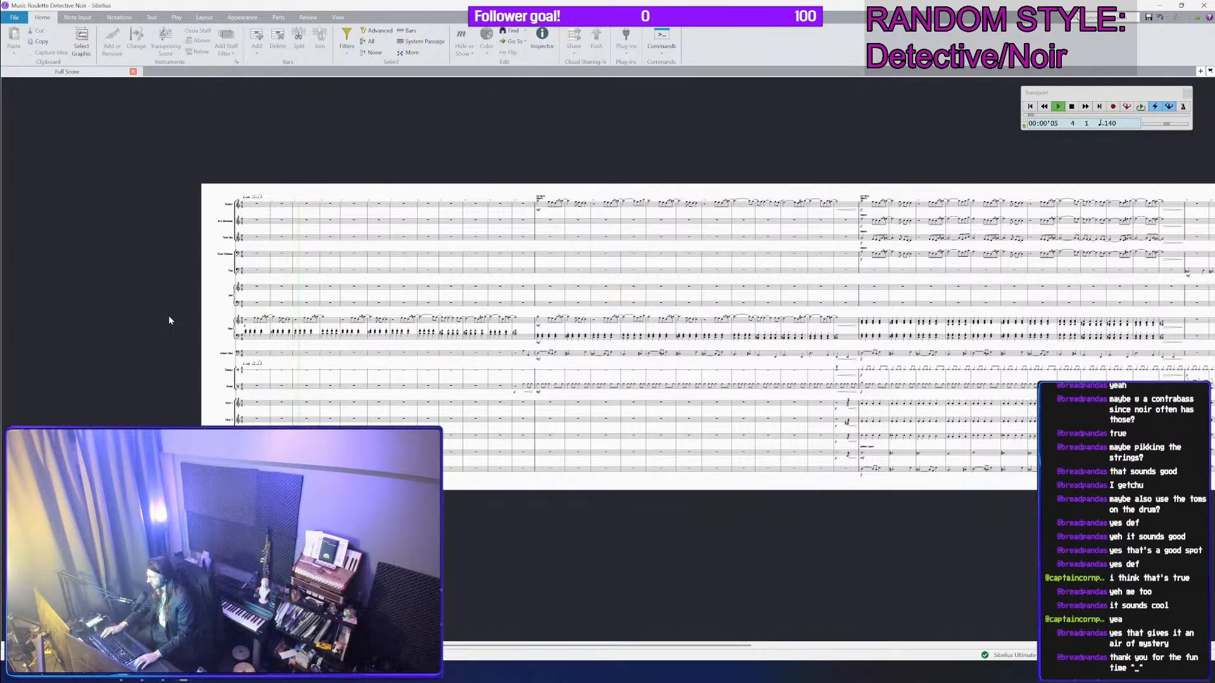
Step: Enlarge the opening bars of the score and listen briefly from bar 6
{"action": "scroll", "coordinate": [238, 310], "scroll_direction": "up", "scroll_amount": 8, "text": "ctrl"}
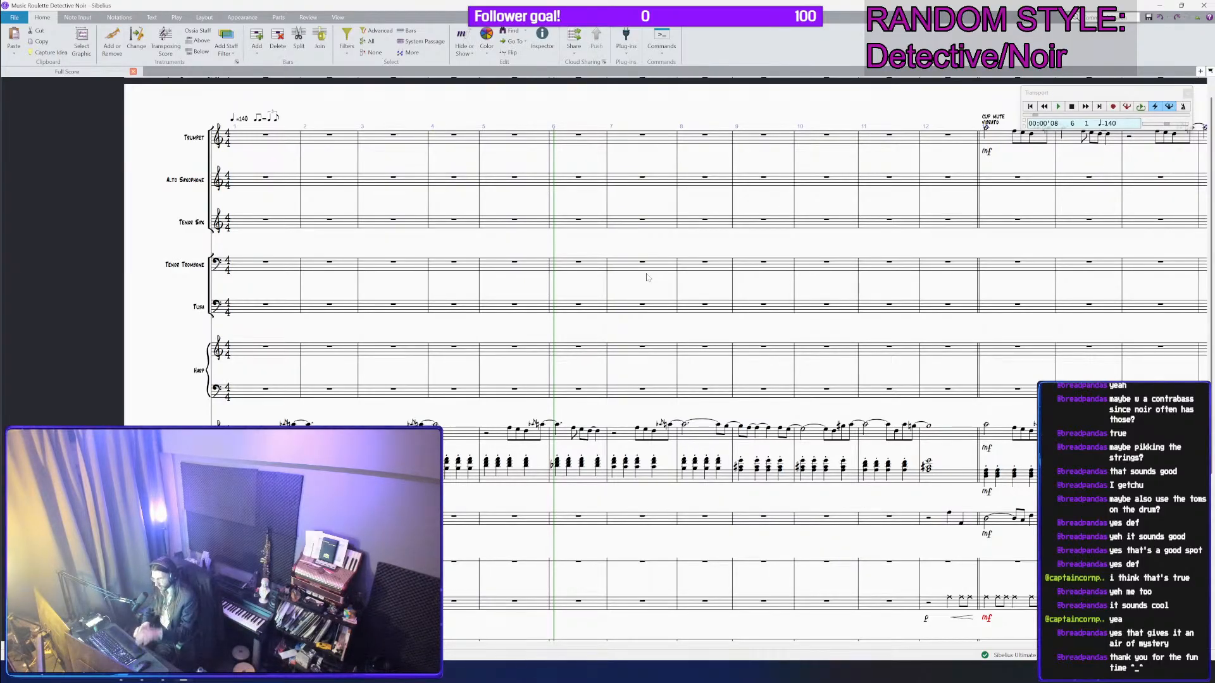
{"action": "scroll", "coordinate": [650, 373], "scroll_direction": "down", "scroll_amount": 3}
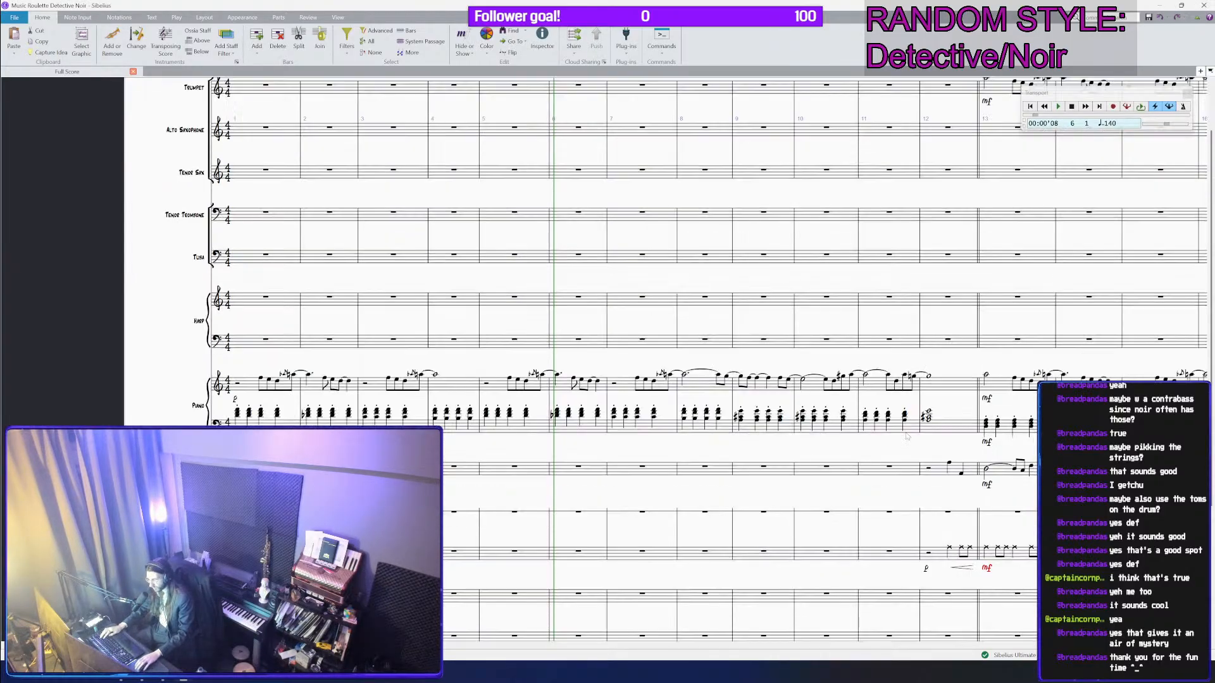
{"action": "scroll", "coordinate": [372, 289], "scroll_direction": "up", "scroll_amount": 3}
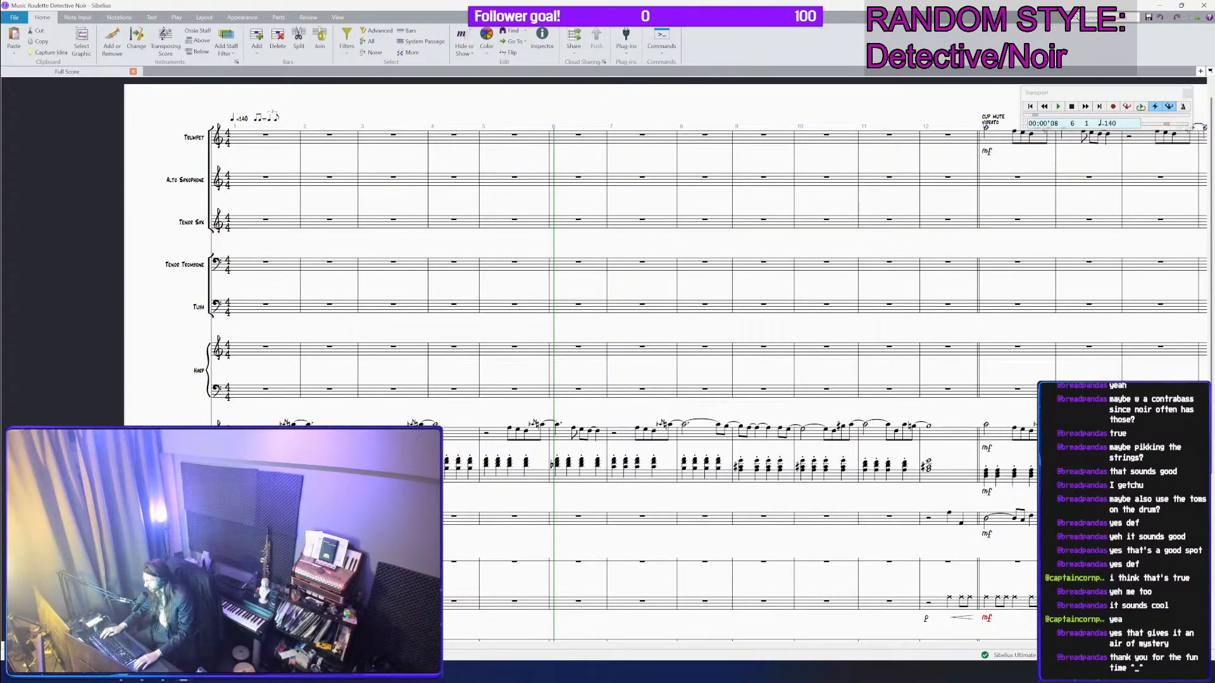
{"action": "left_click", "coordinate": [1058, 107]}
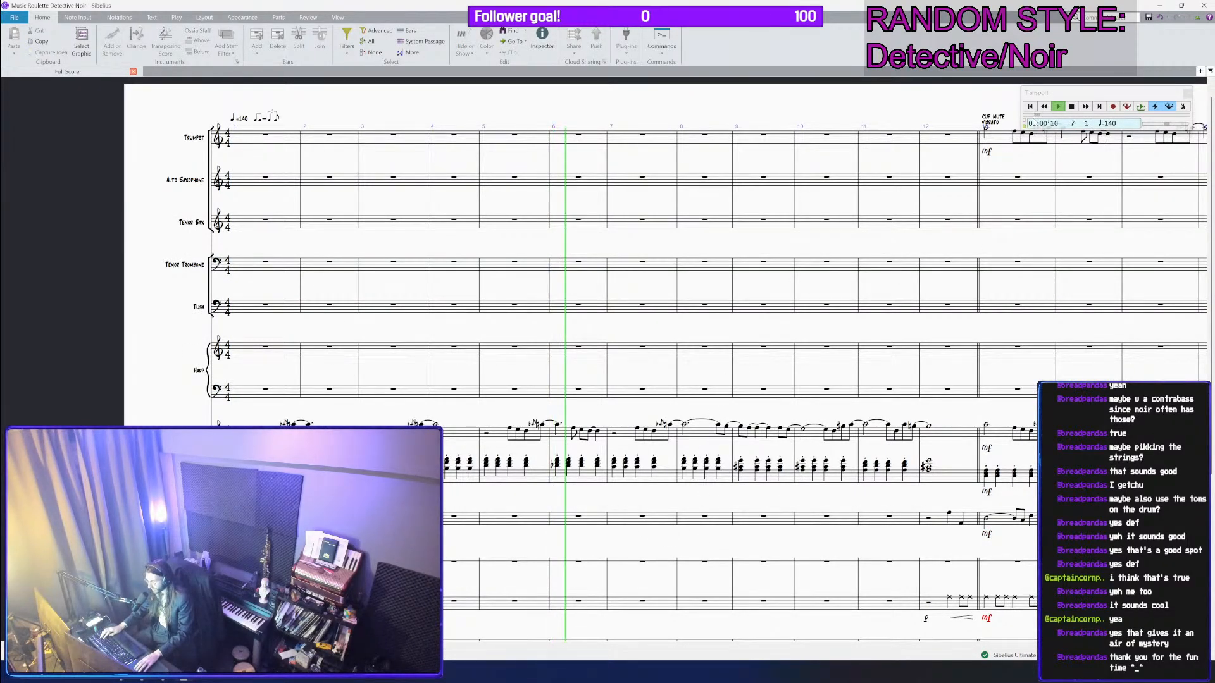
{"action": "key", "text": "space"}
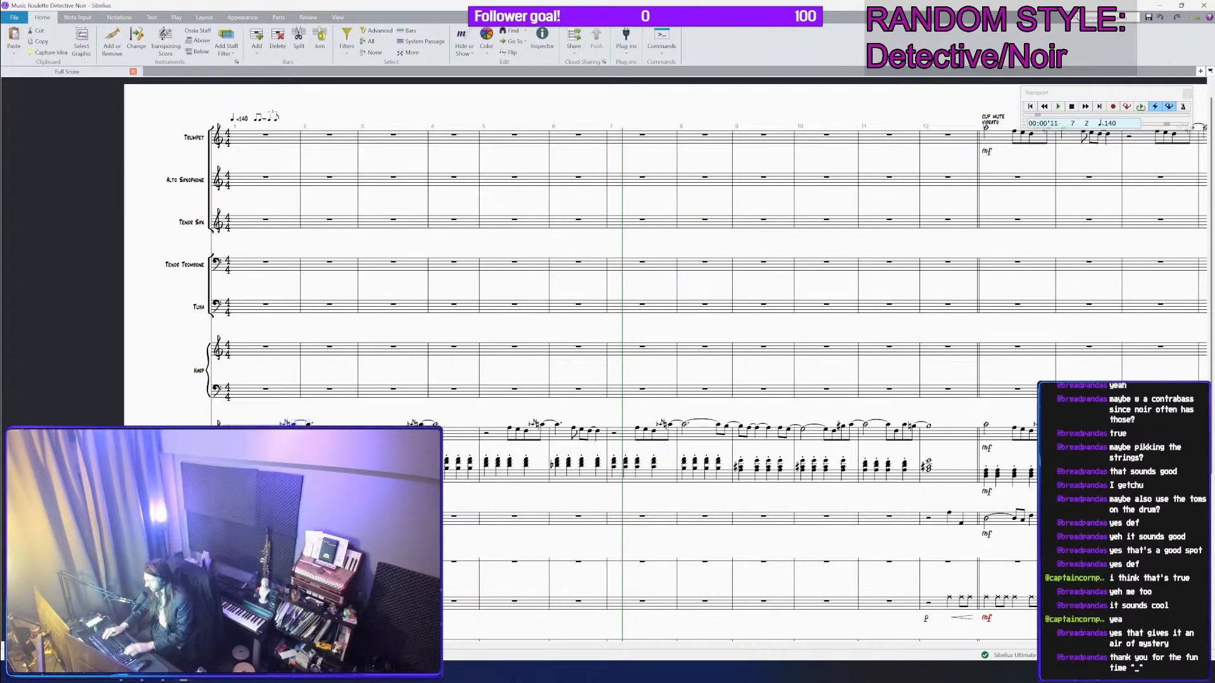
Step: Listen to the whole score from bar 1 through the final chord with the Transport window closed
{"action": "key", "text": "ctrl+["}
{"action": "key", "text": "space"}
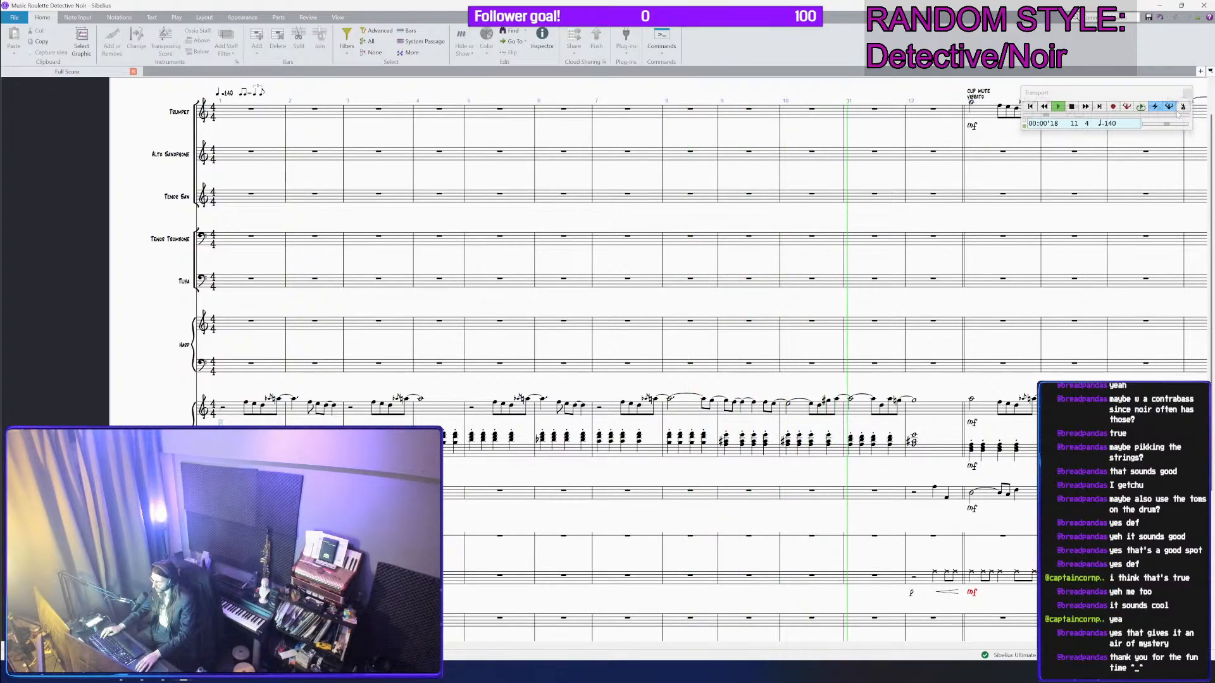
{"action": "left_click", "coordinate": [1187, 94]}
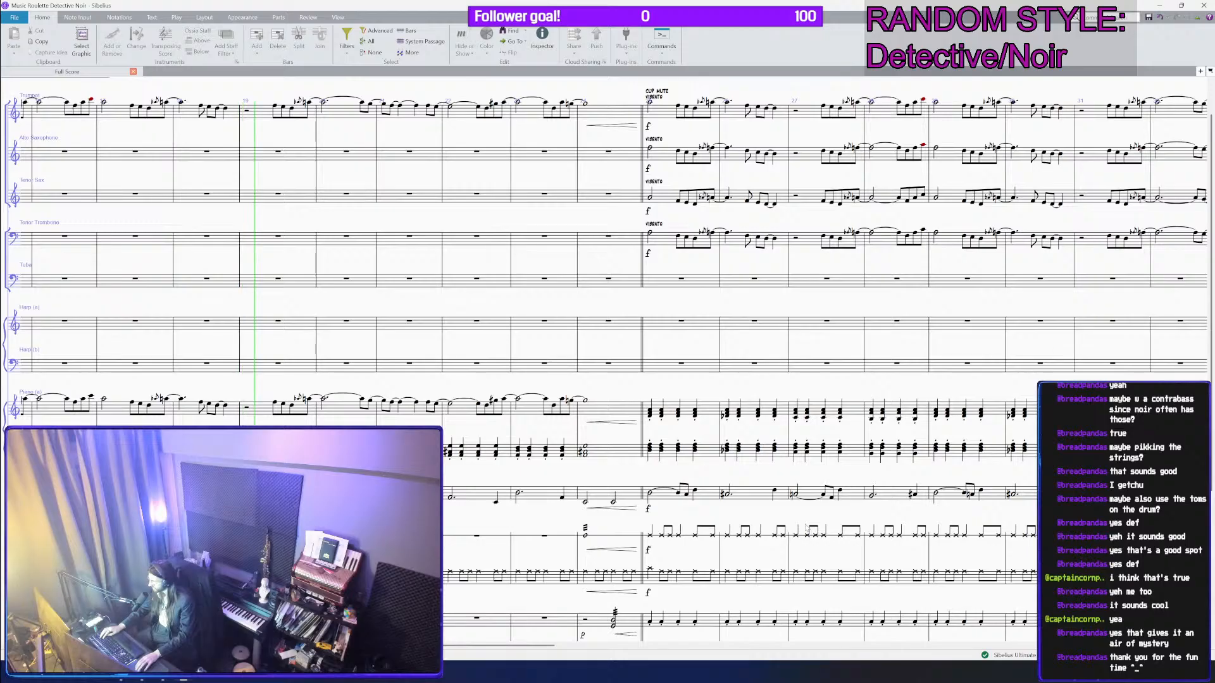
{"action": "scroll", "coordinate": [807, 527], "scroll_direction": "down", "scroll_amount": 4}
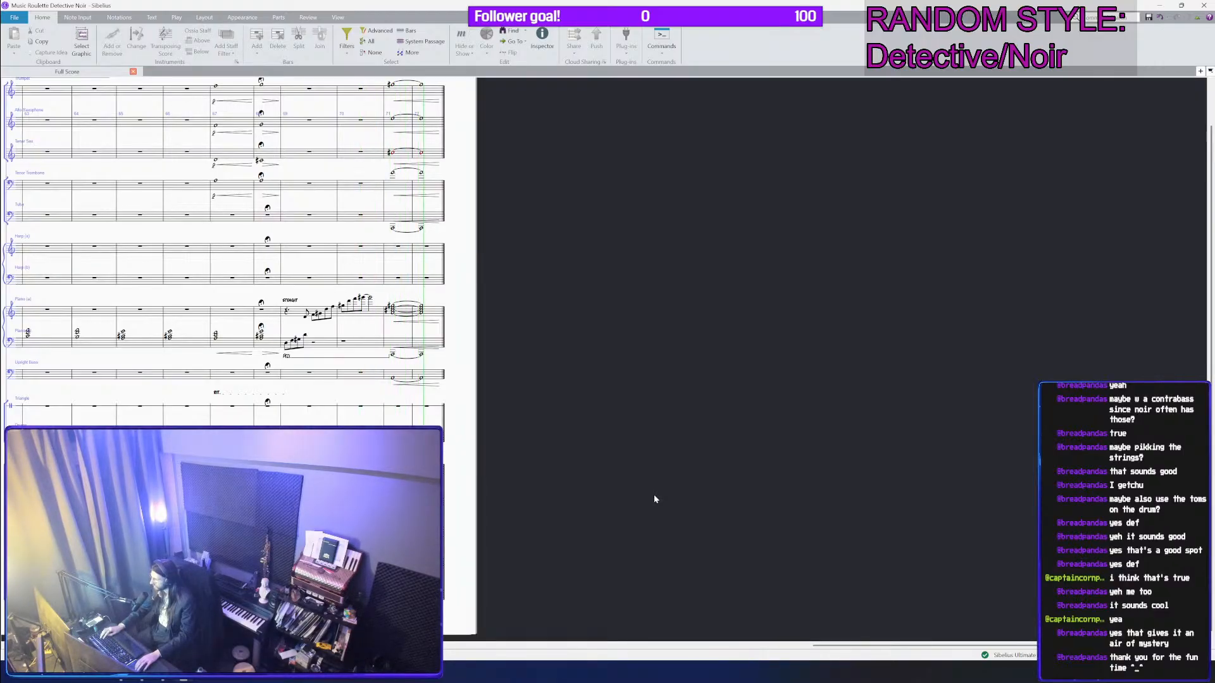
{"action": "key", "text": "space"}
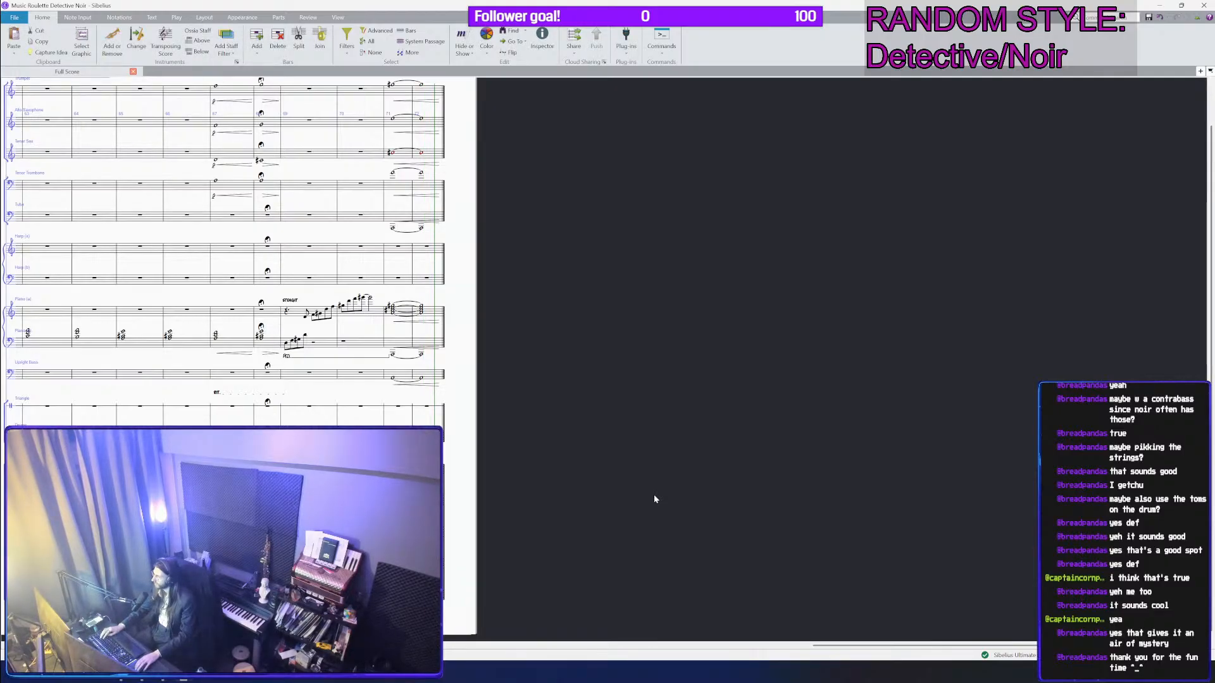
{"action": "key", "text": "ctrl+Home"}
Step: Switch to YouTube Studio and examine the "ANGRY" Short's analytics, including audience retention and hourly views over the last 48 hours
{"action": "scroll", "coordinate": [650, 481], "scroll_direction": "down", "scroll_amount": 6}
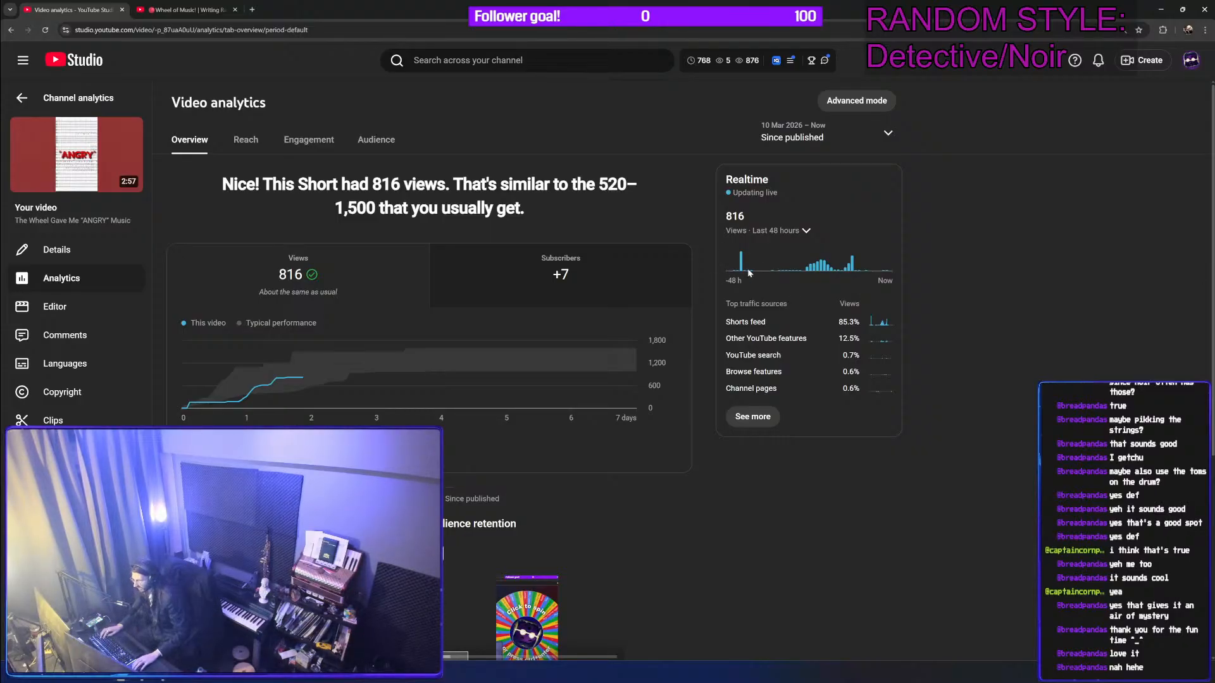
{"action": "mouse_move", "coordinate": [743, 264]}
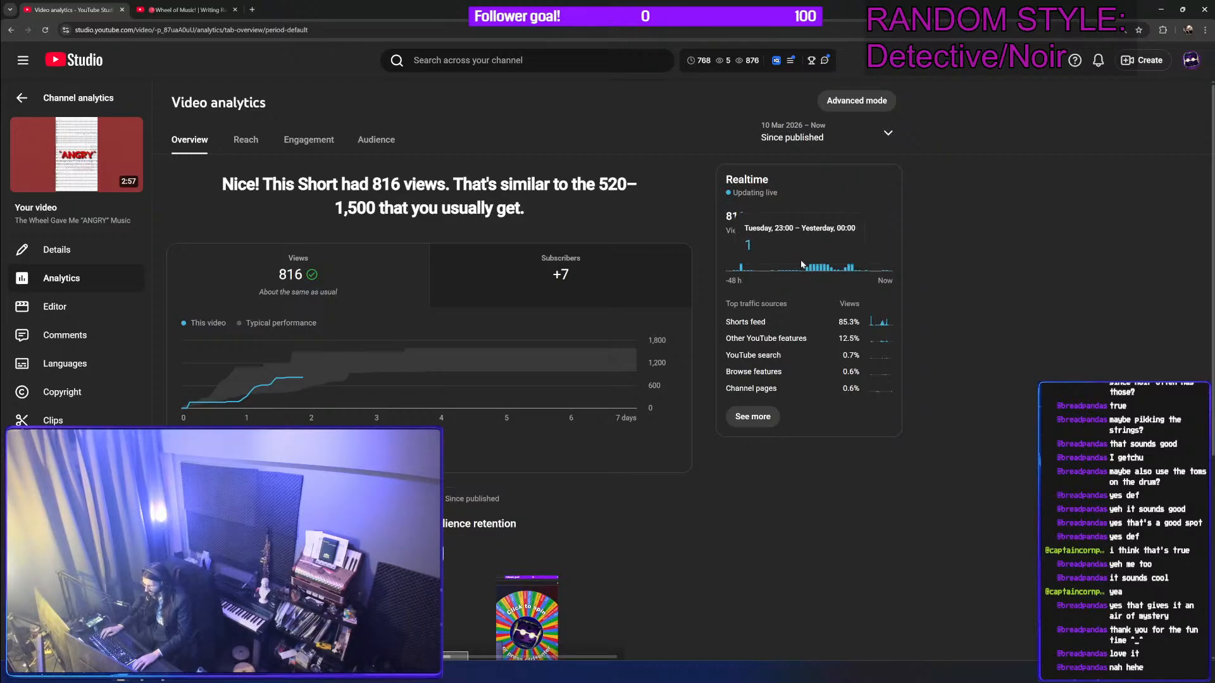
{"action": "scroll", "coordinate": [798, 275], "scroll_direction": "down", "scroll_amount": 3}
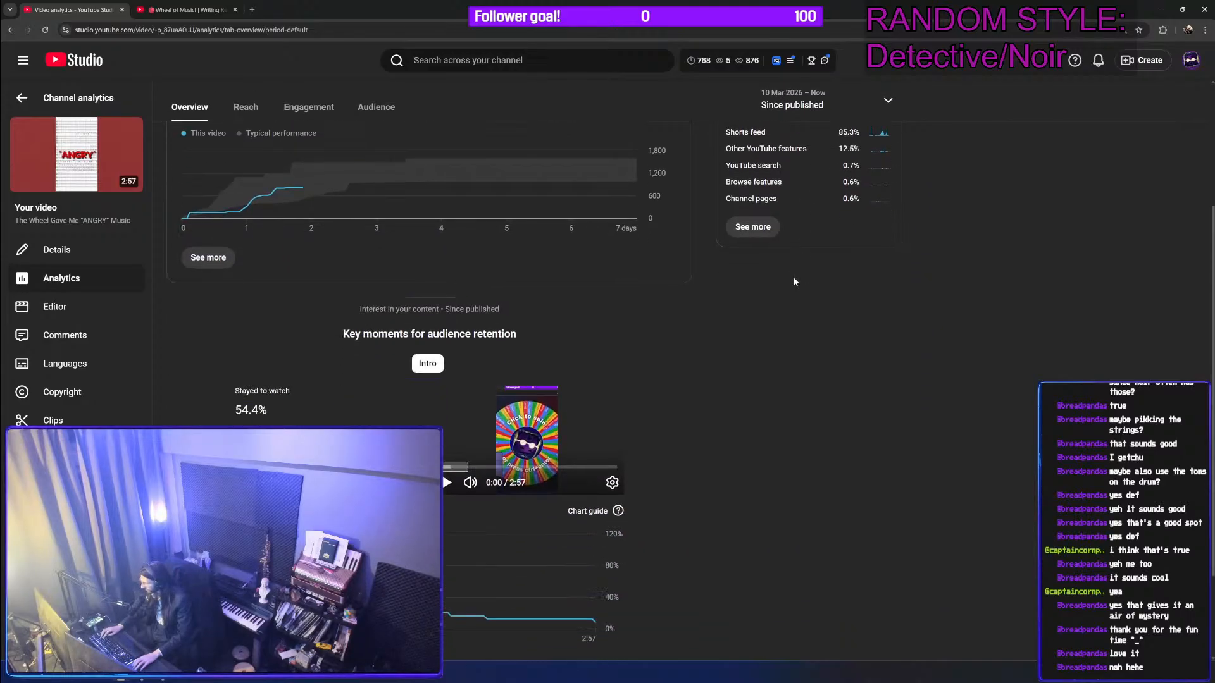
{"action": "scroll", "coordinate": [794, 277], "scroll_direction": "up", "scroll_amount": 3}
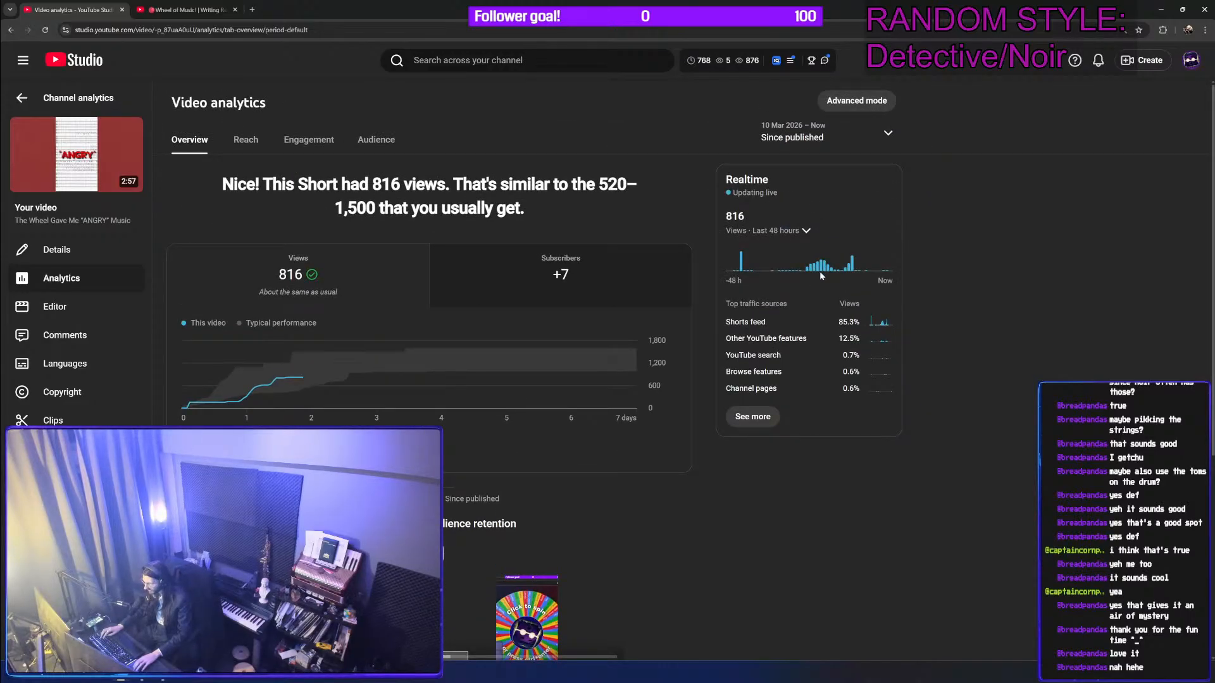
{"action": "mouse_move", "coordinate": [814, 265]}
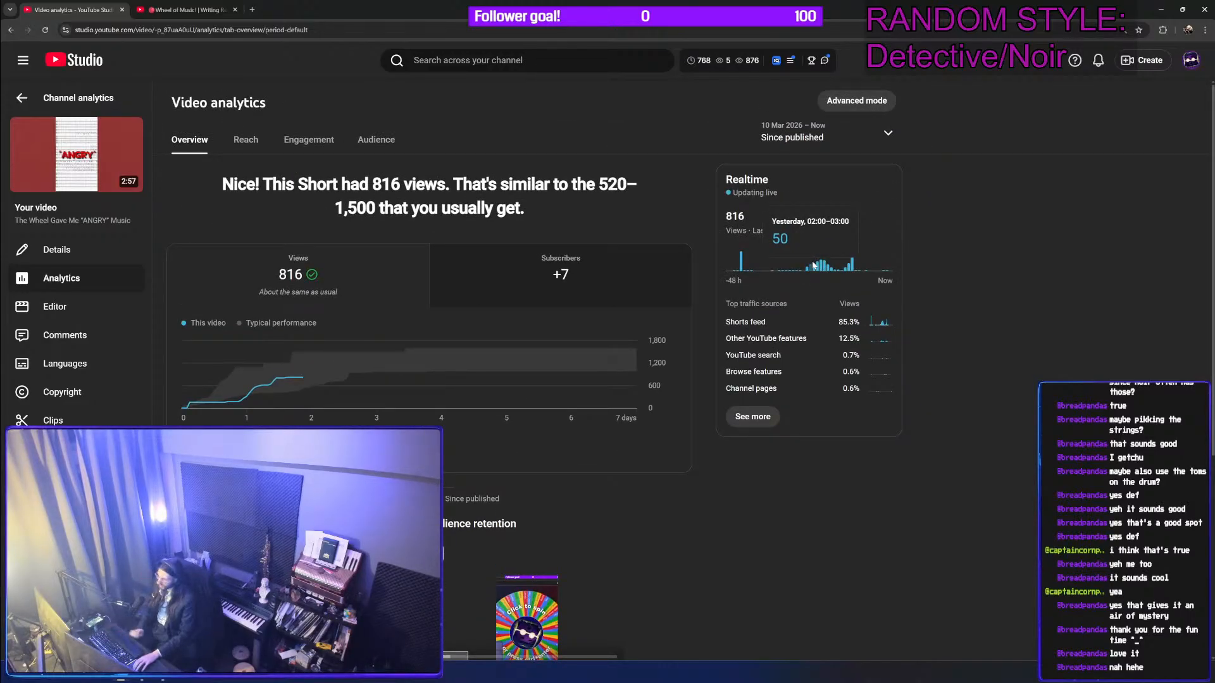